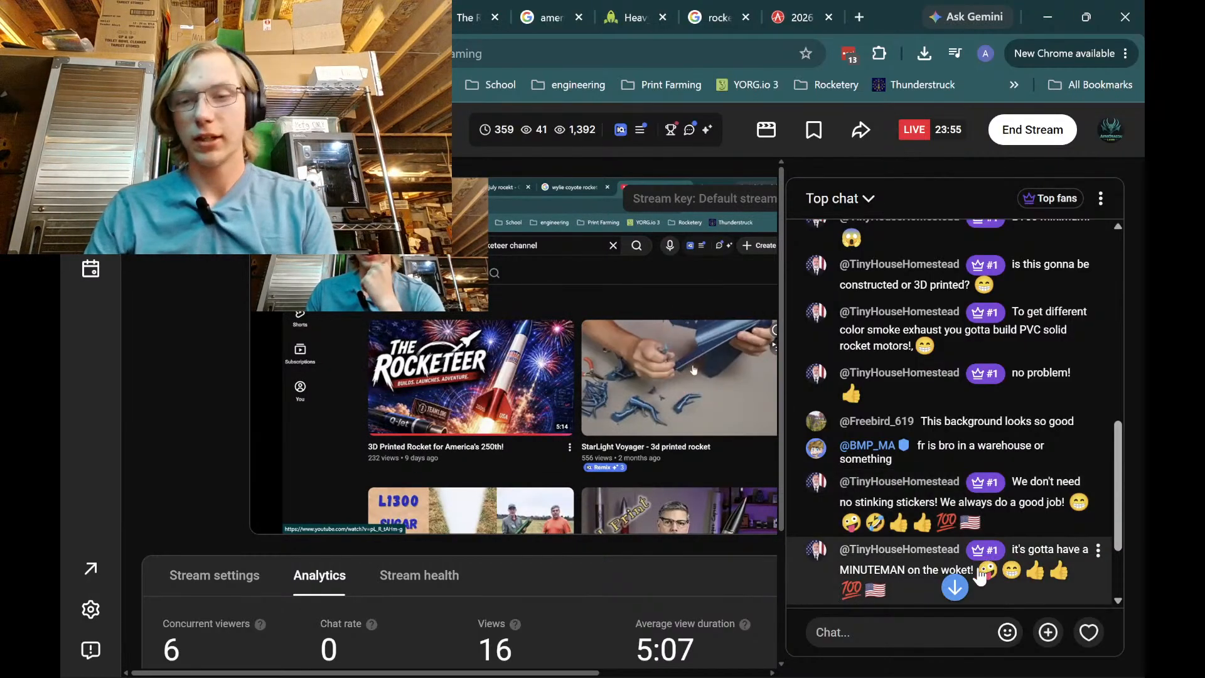
Open a fresh Chrome tab, discarding the stray 'cluster' search tab
scroll(971, 522, "down", 2)
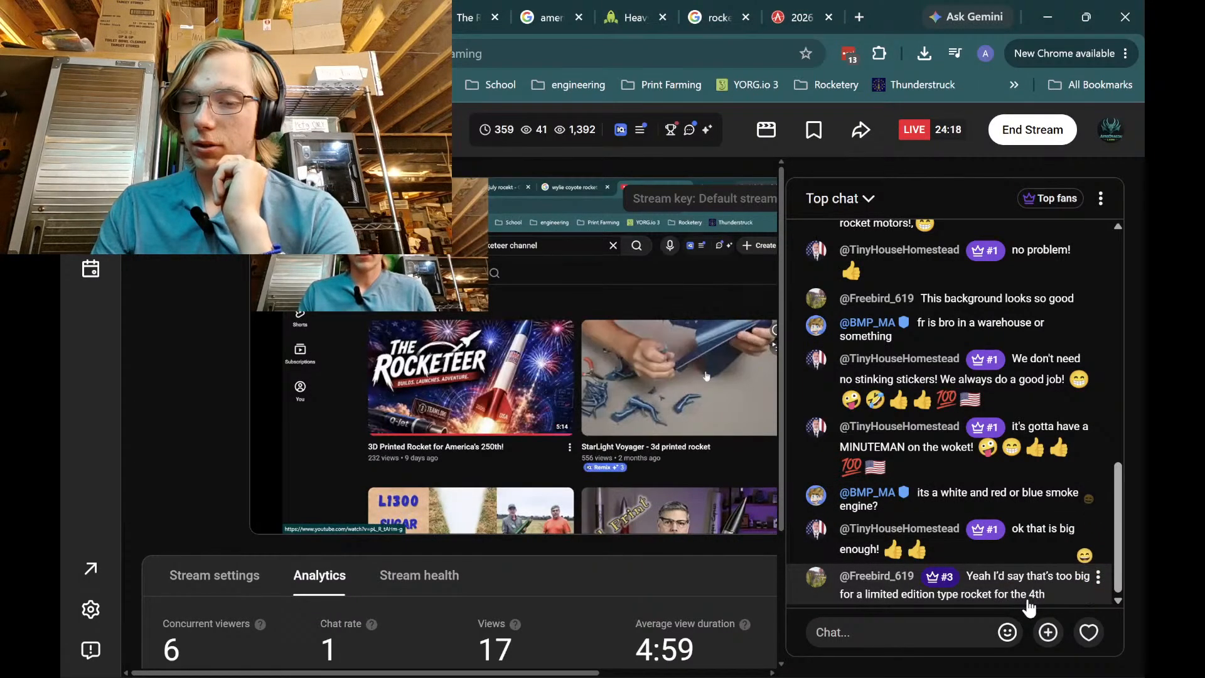
mouse_move(1089, 630)
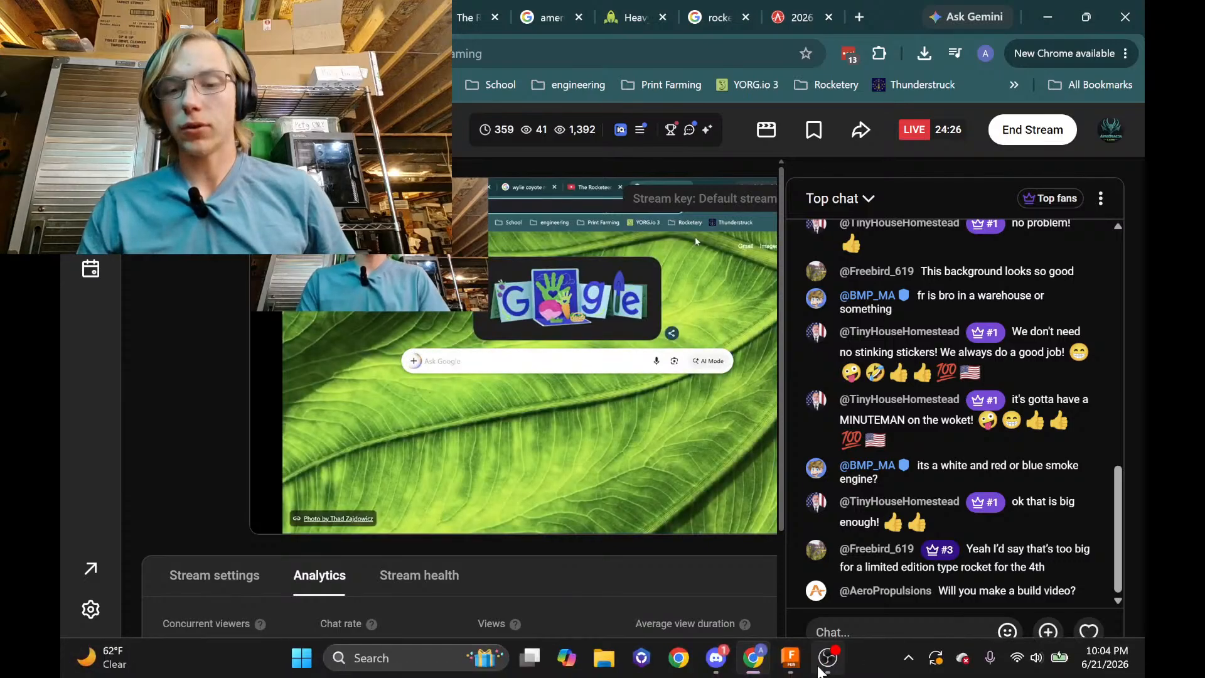
mouse_move(809, 669)
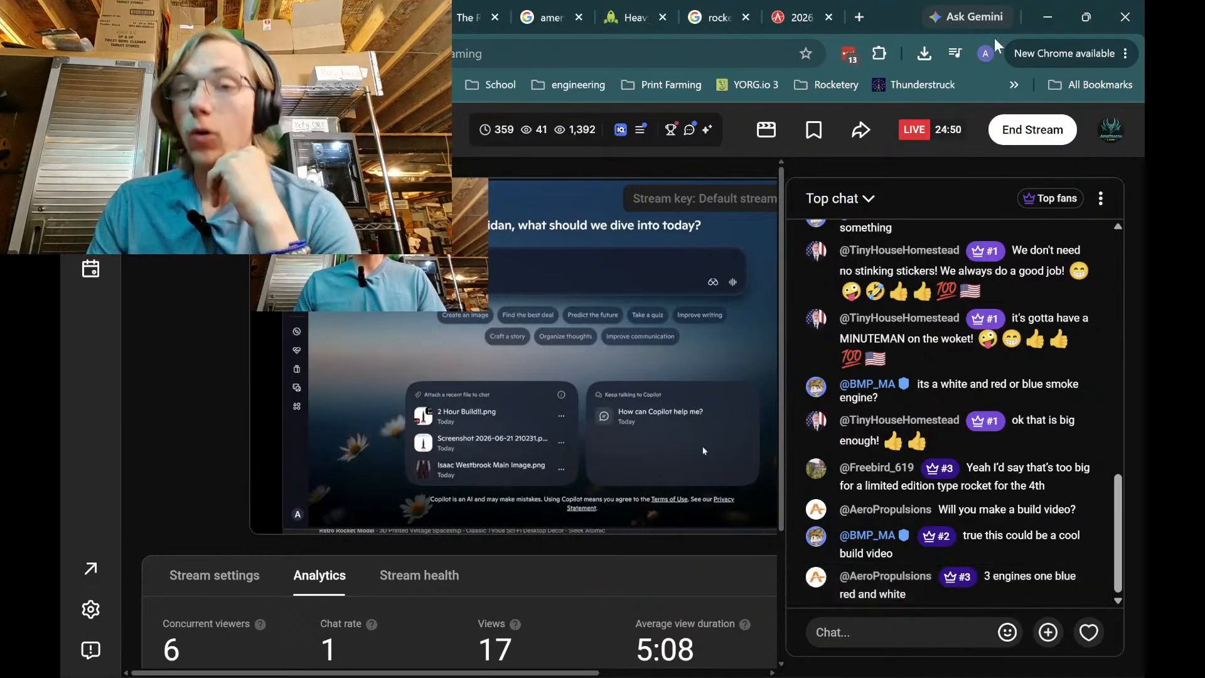
left_click(857, 17)
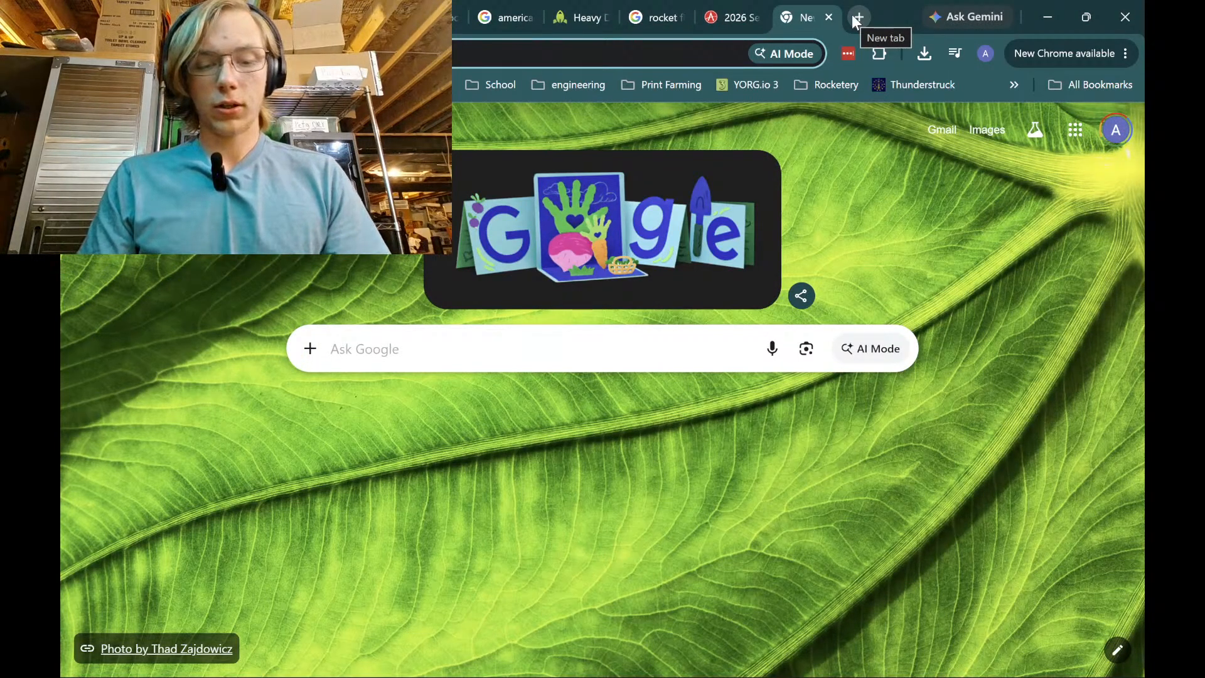
key("Return")
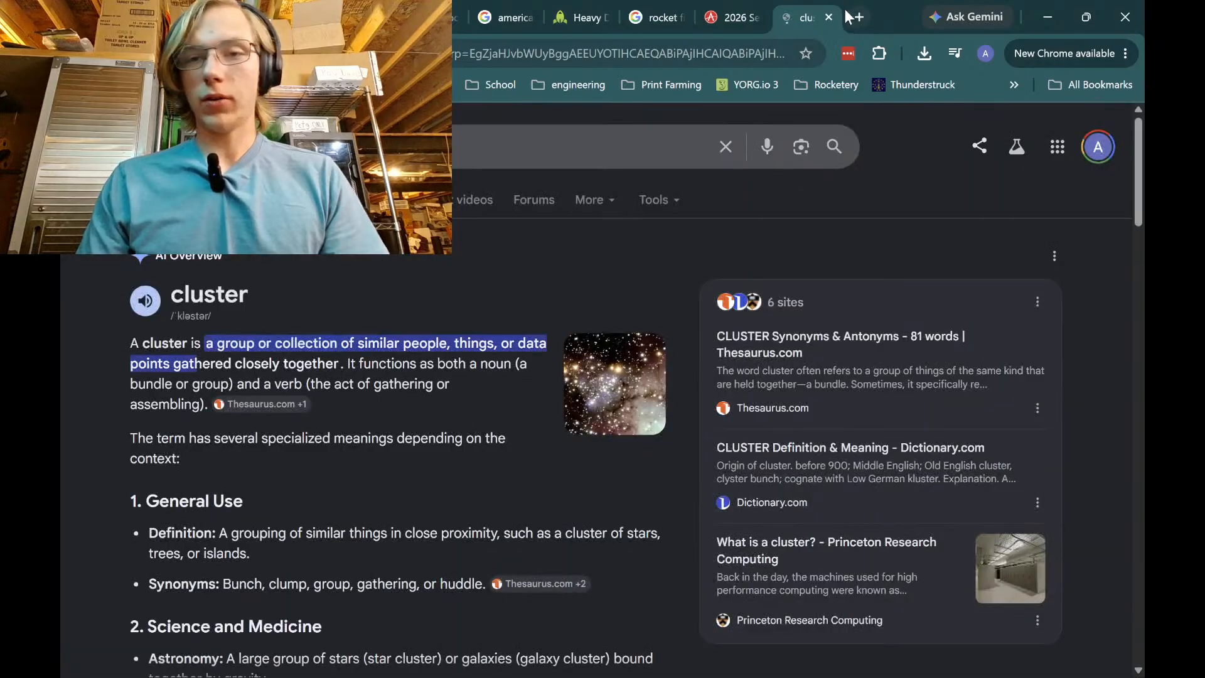
left_click(829, 17)
left_click(860, 18)
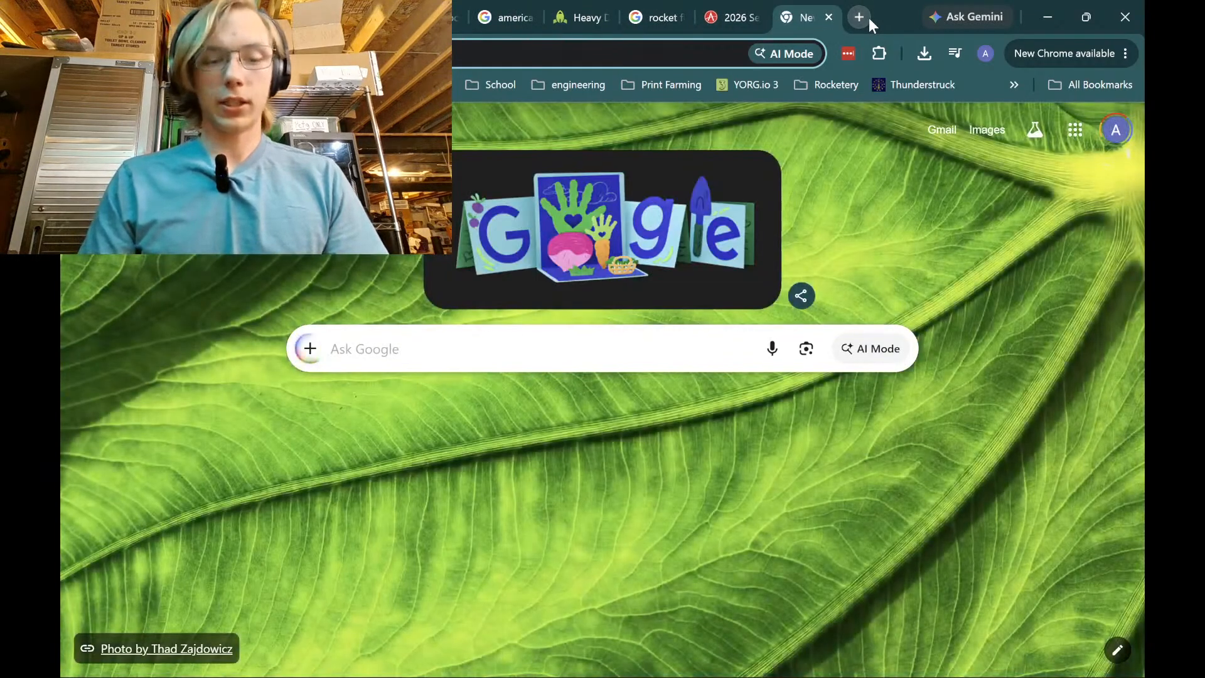
Search Google for 'aerotech fuel types' and return to its results tab
type("aerotech rocket")
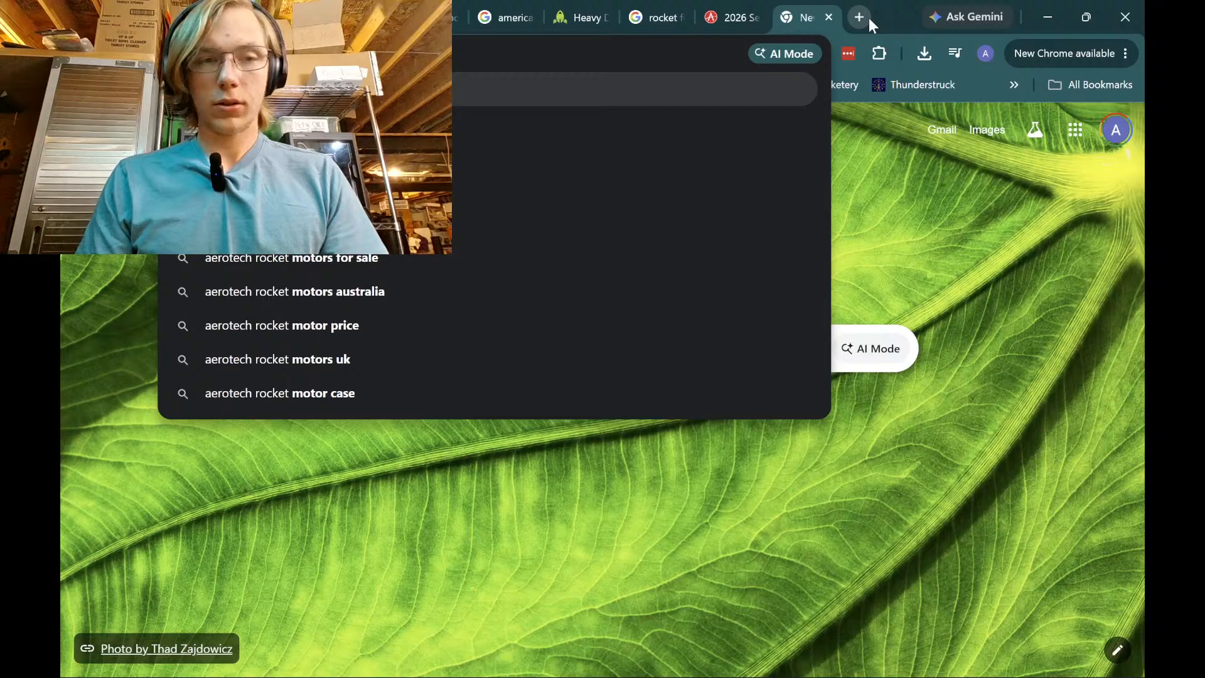
key("BackSpace")
key("BackSpace")
key("BackSpace")
key("BackSpace")
key("BackSpace")
key("BackSpace")
key("BackSpace")
key("BackSpace")
key("BackSpace")
key("BackSpace")
key("BackSpace")
key("BackSpace")
key("BackSpace")
key("BackSpace")
key("BackSpace")
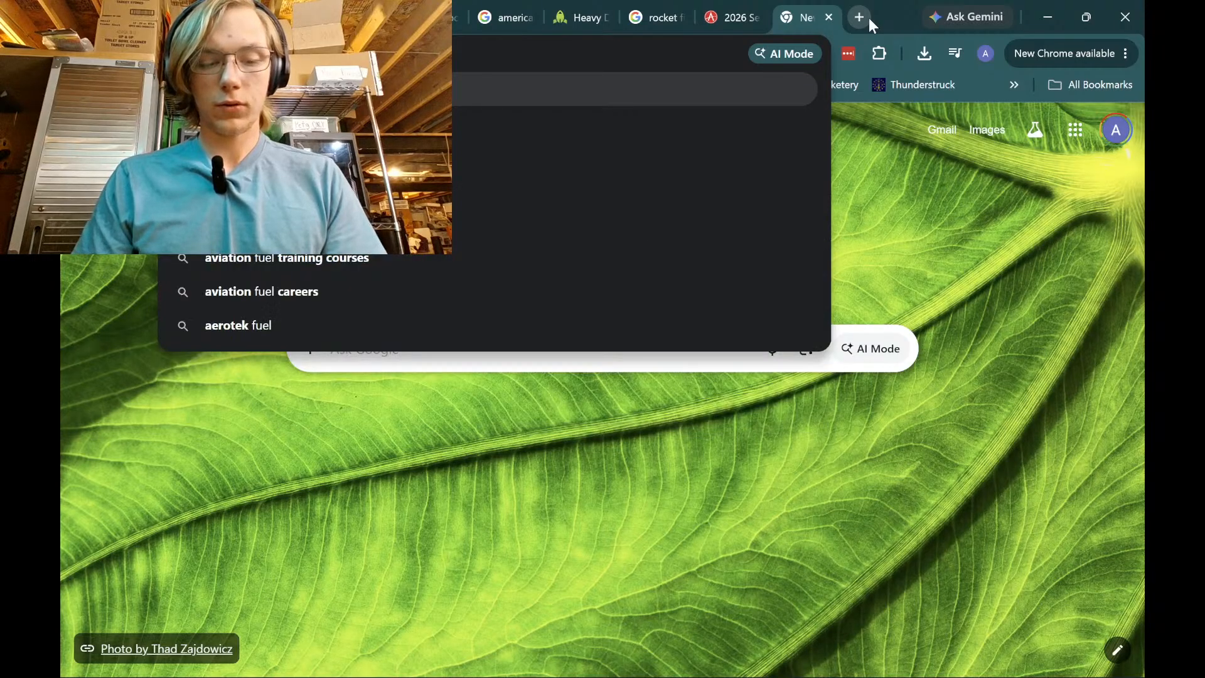
type("types")
key("Return")
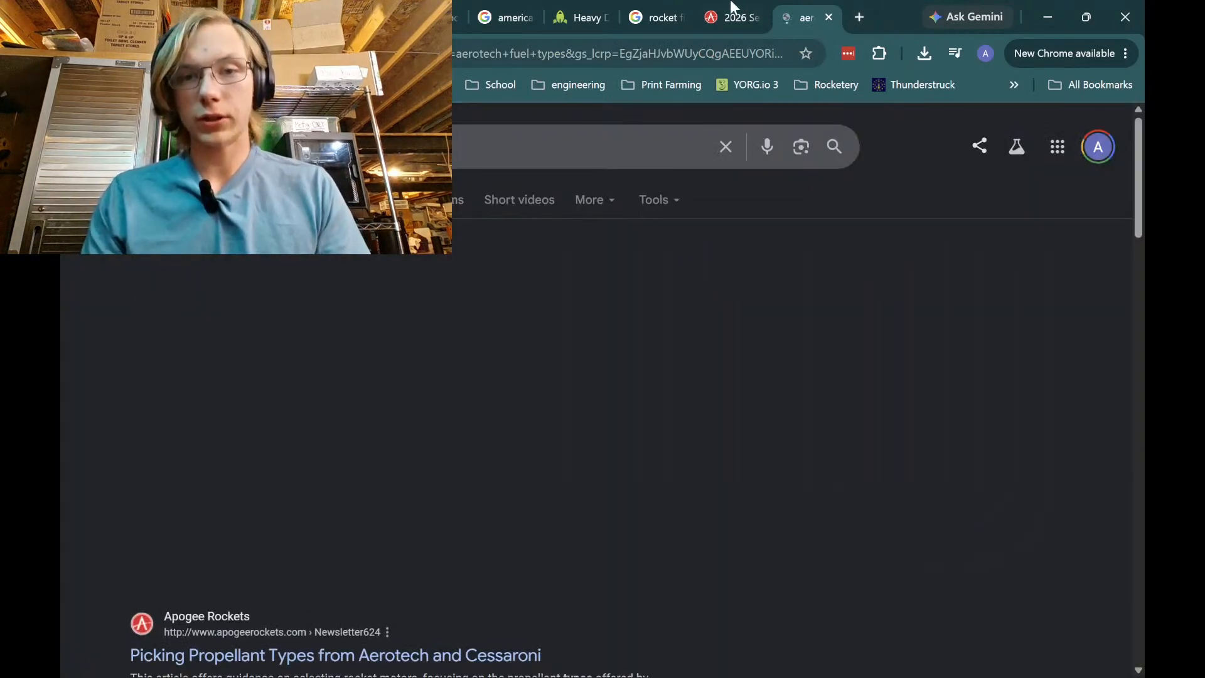
left_click(733, 16)
left_click(803, 17)
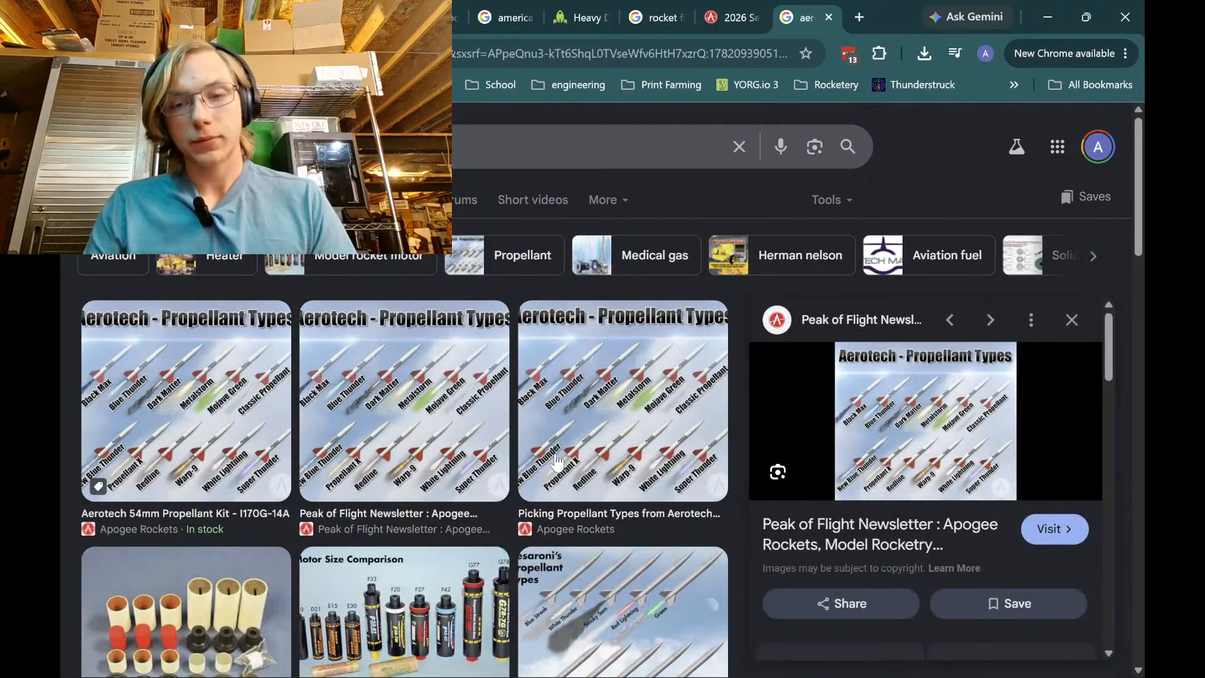
Zoom in and out on the Aerotech Propellant Types chart to read names like Blue Thunder and Redline
scroll(960, 419, "up", 4, "ctrl")
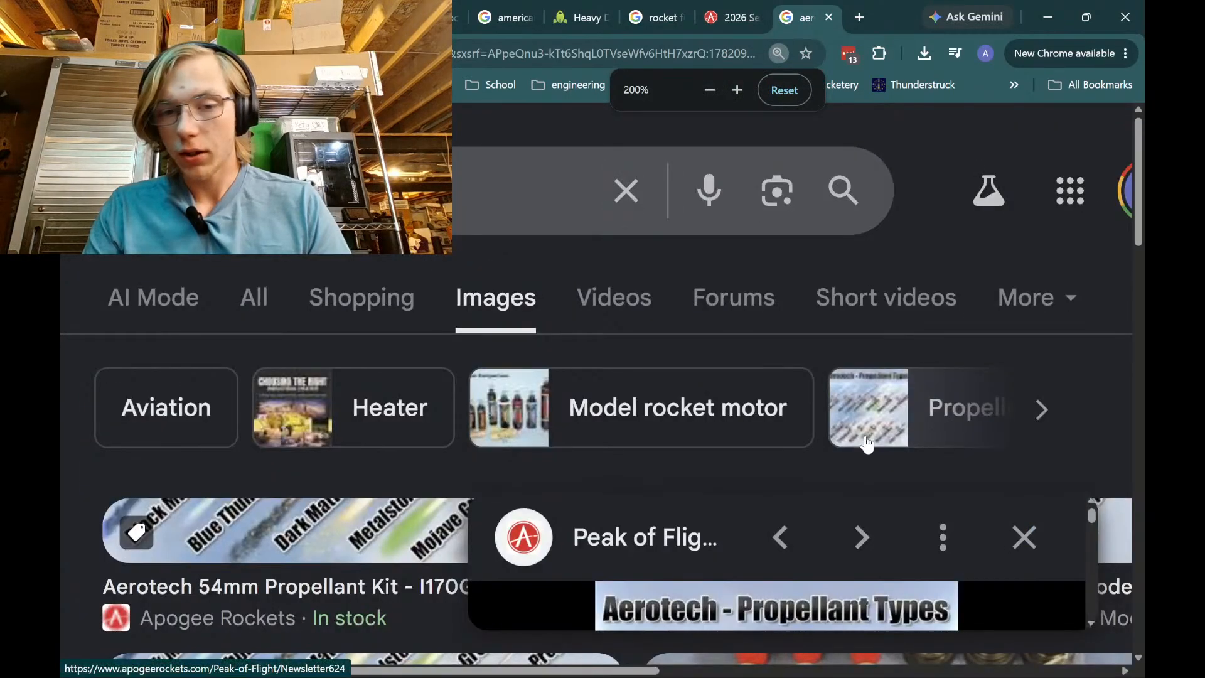
scroll(814, 417, "down", 5, "ctrl")
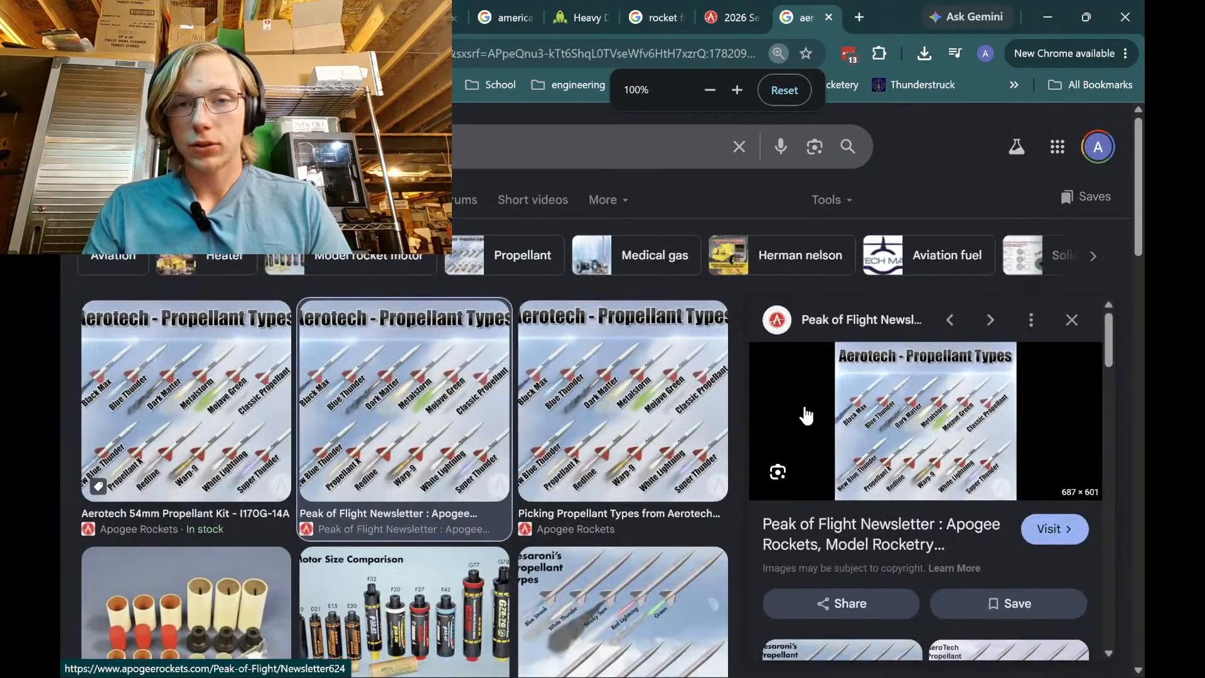
scroll(936, 451, "up", 5, "ctrl")
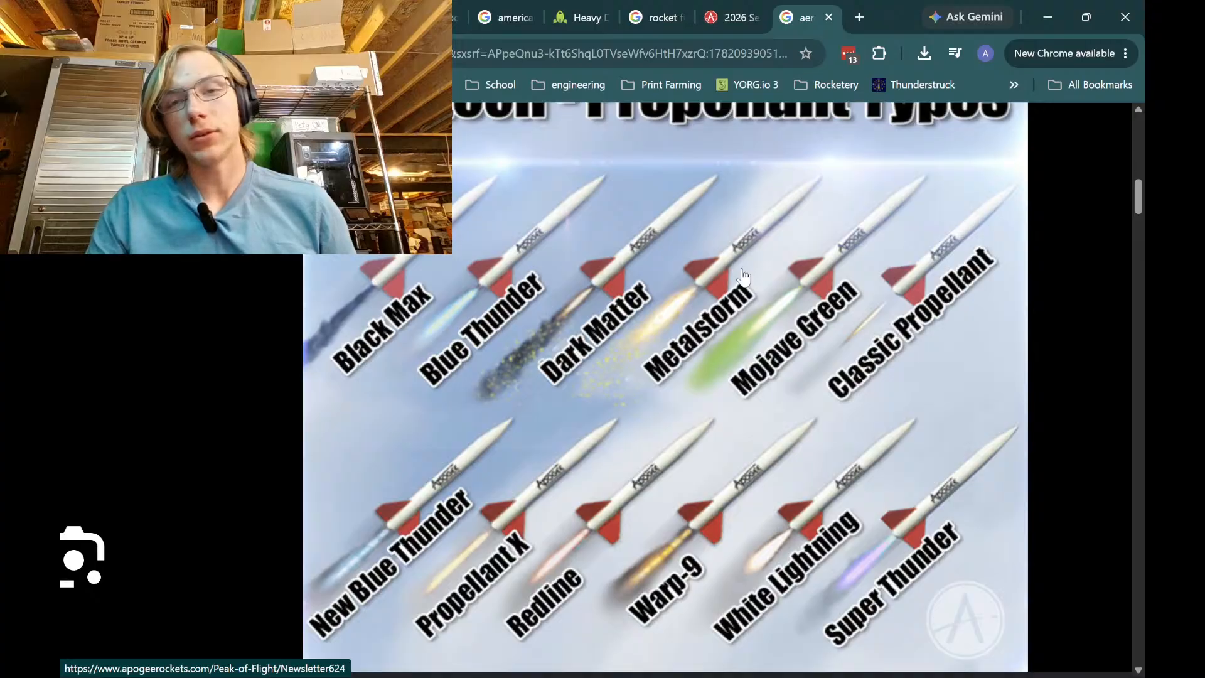
Close the propellant image tab and launch OpenRocket through Windows search 'open'
left_click(829, 17)
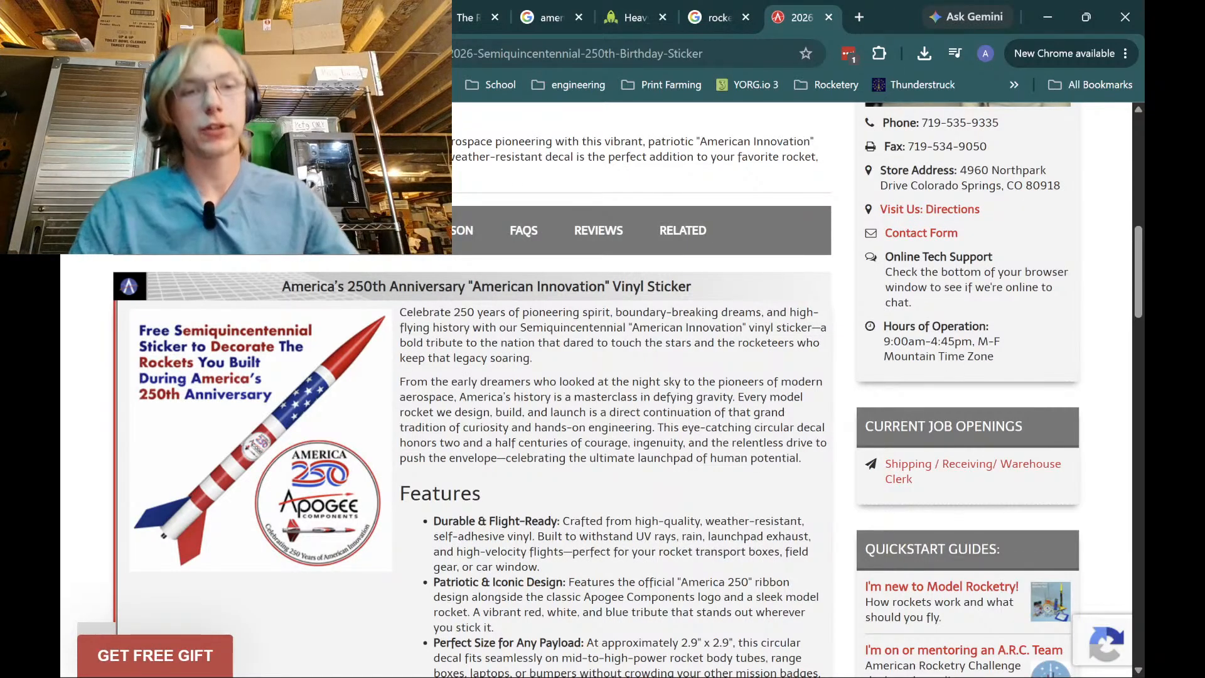
key("super")
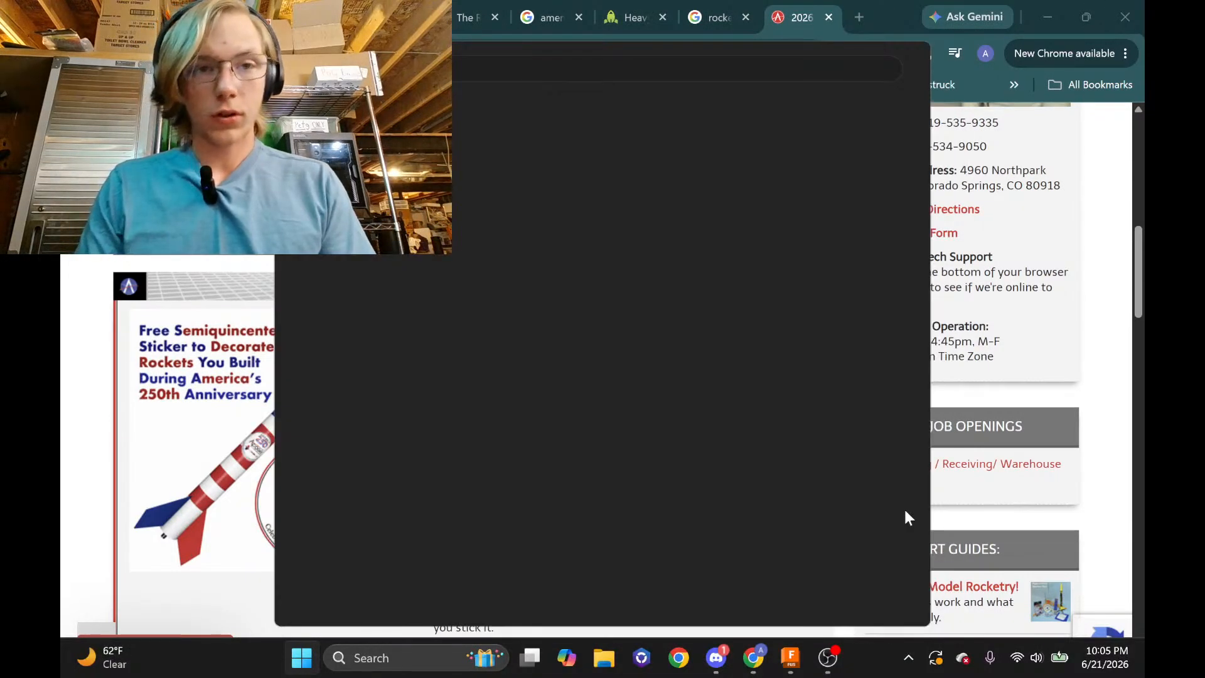
type("open")
key("Return")
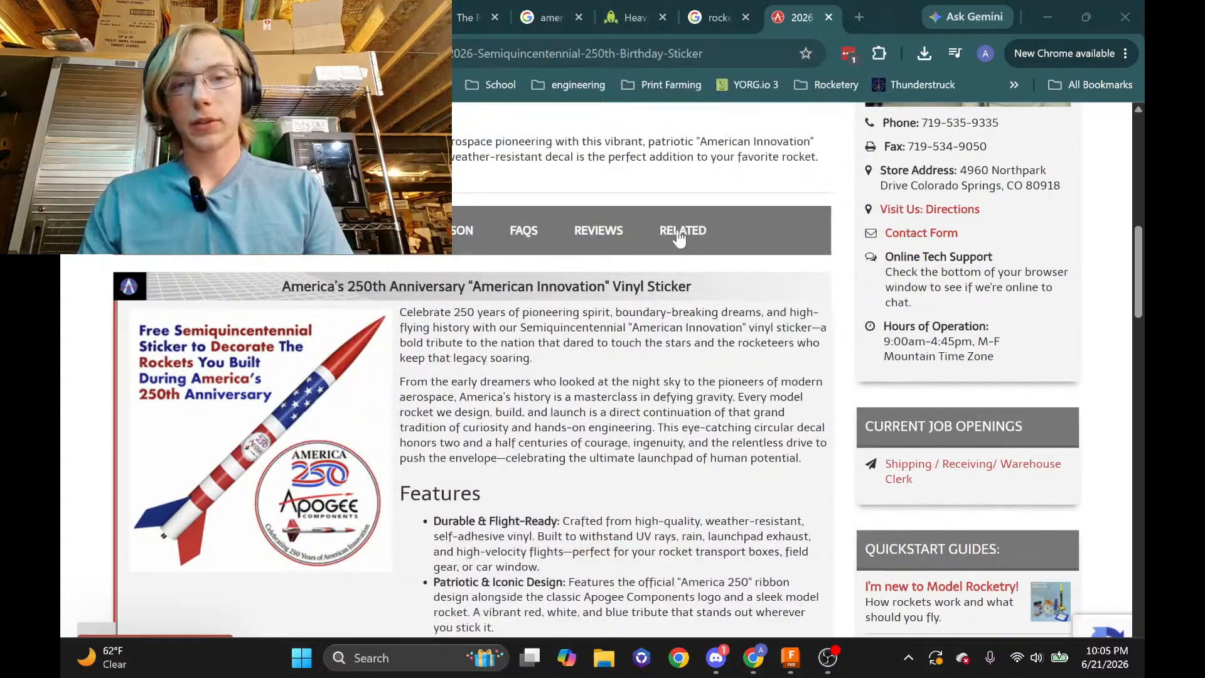
Switch between the fin images, the Fusion 360 model and the OpenRocket welcome window
left_click(728, 24)
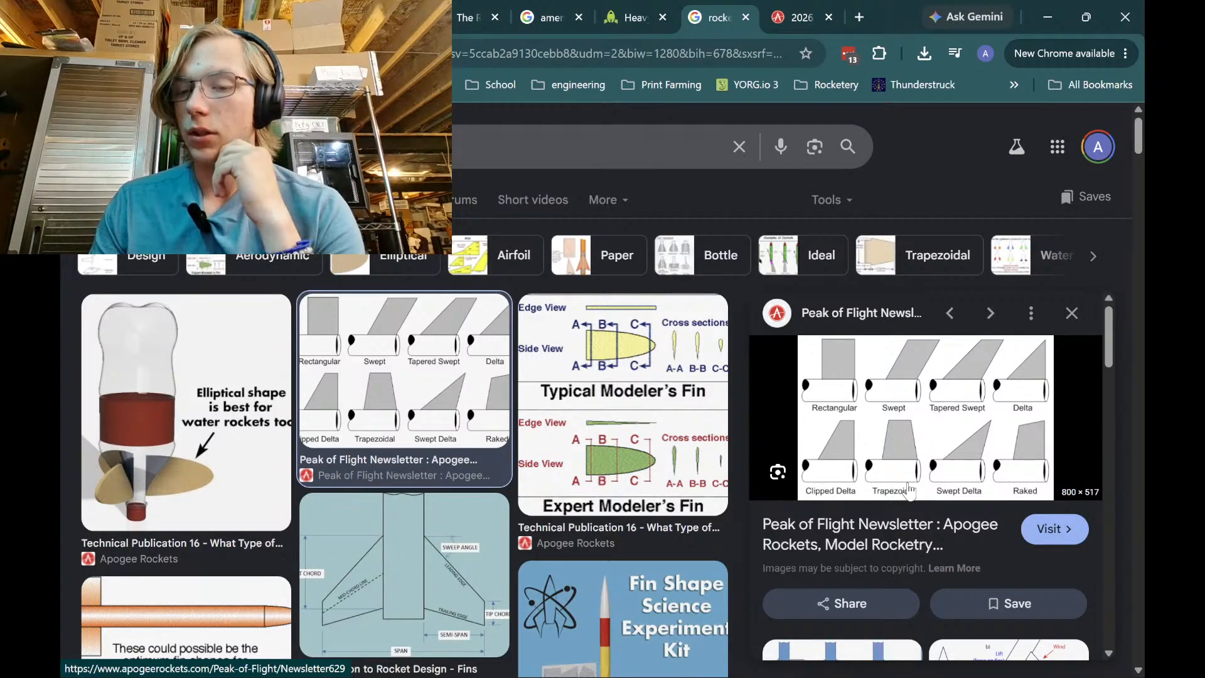
mouse_move(922, 660)
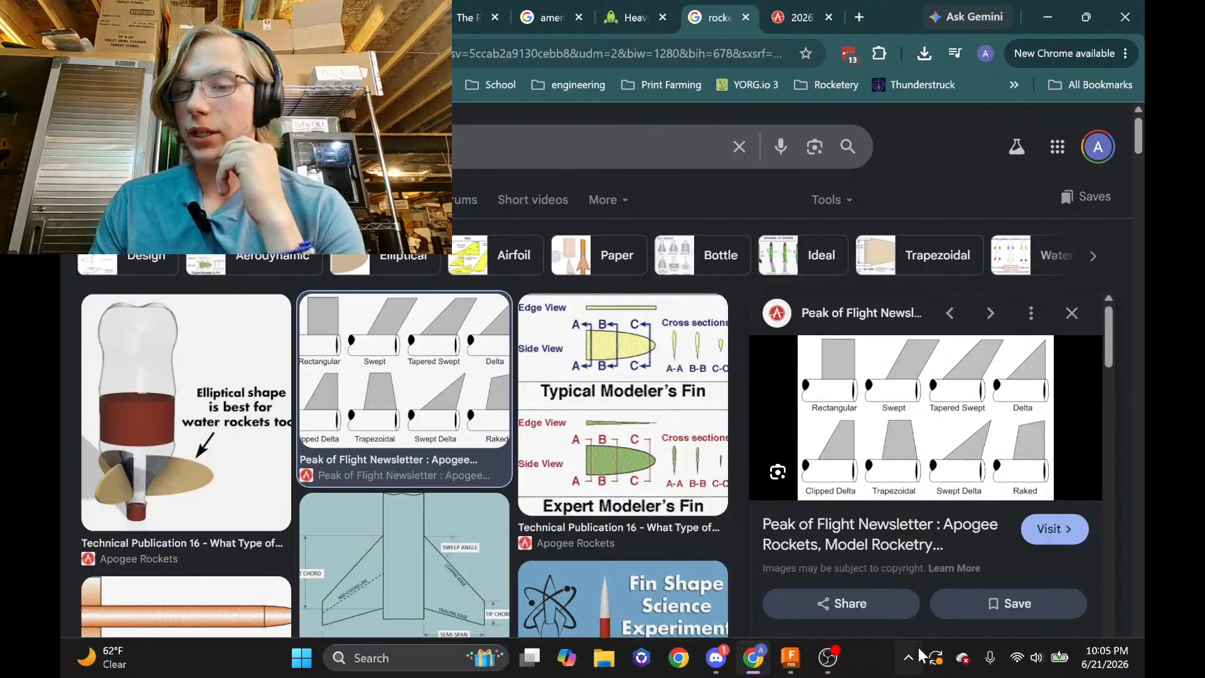
mouse_move(826, 667)
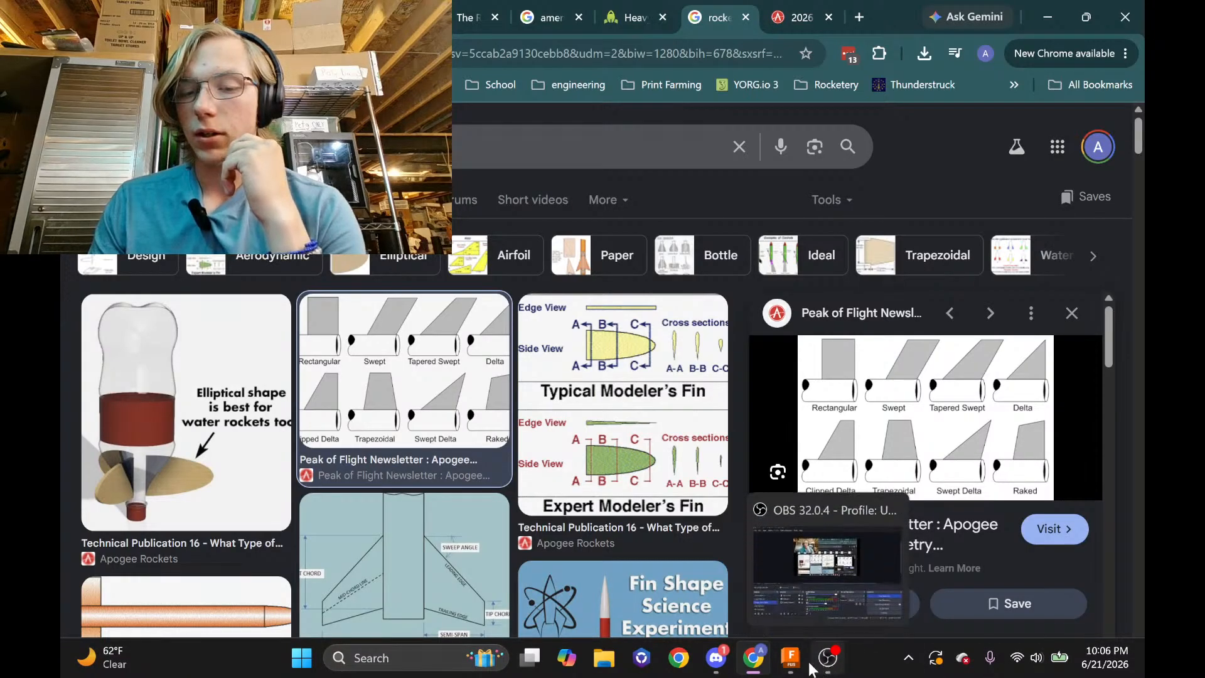
left_click(778, 587)
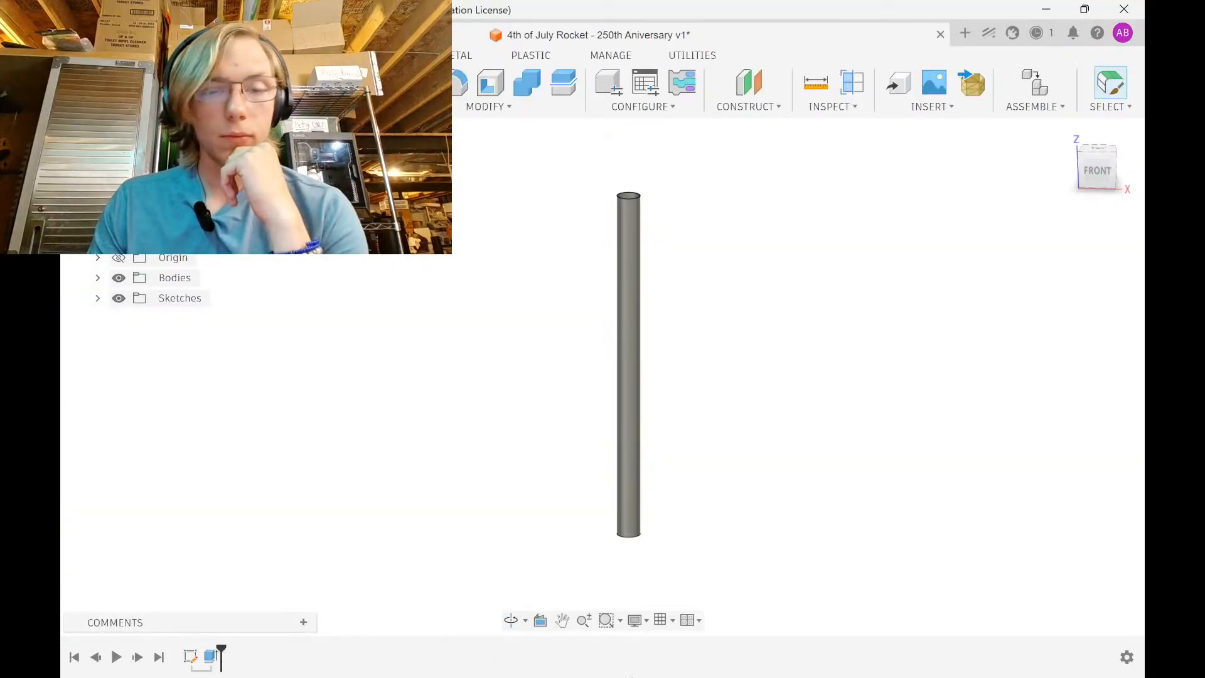
mouse_move(740, 672)
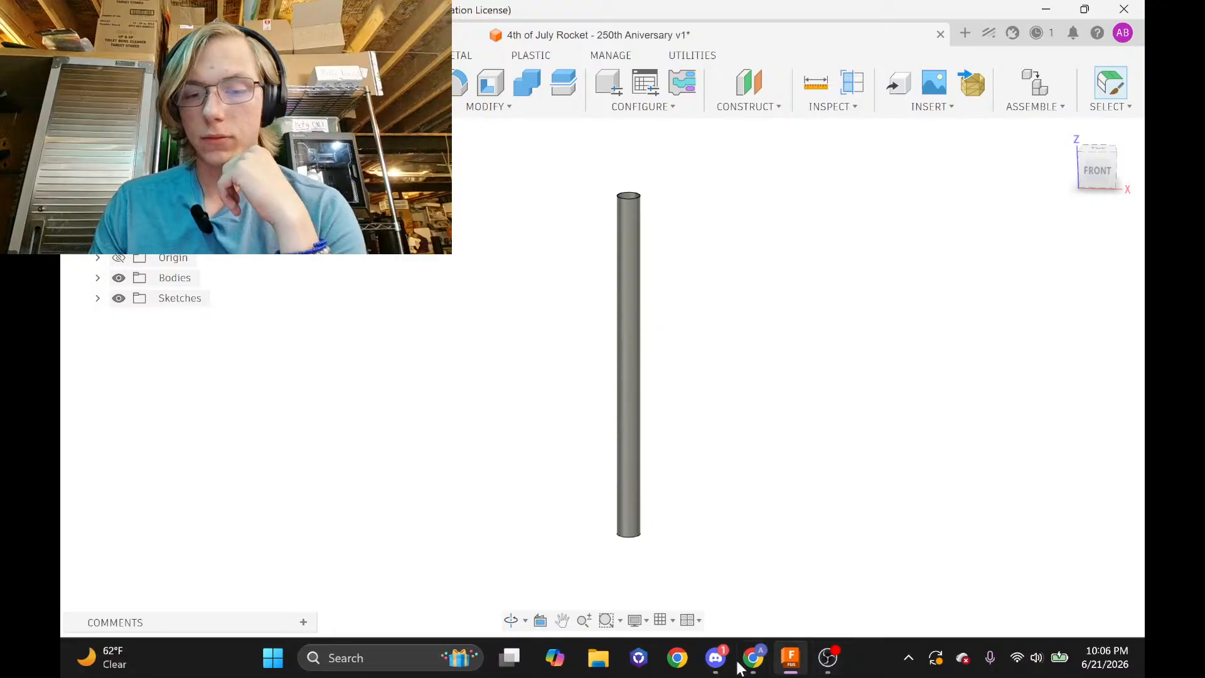
mouse_move(827, 659)
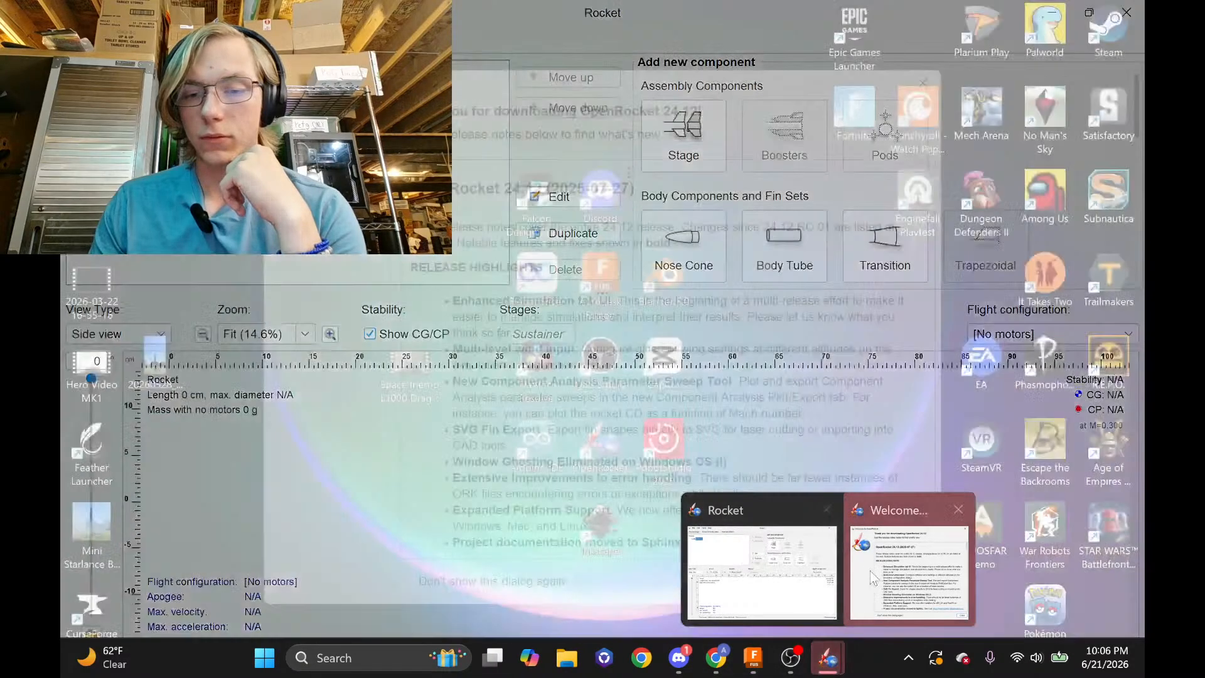
left_click(855, 593)
Add a body tube 86.4 cm long and 5 cm in diameter, adjusting dimension units
left_click(904, 582)
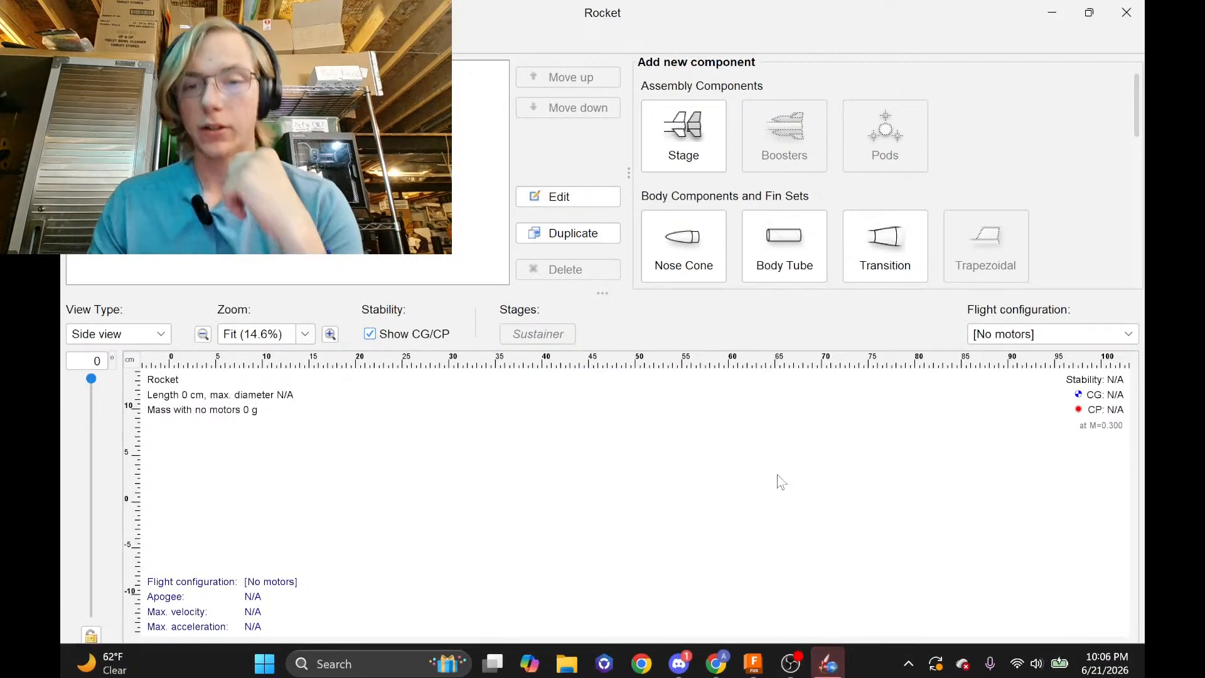
left_click(785, 248)
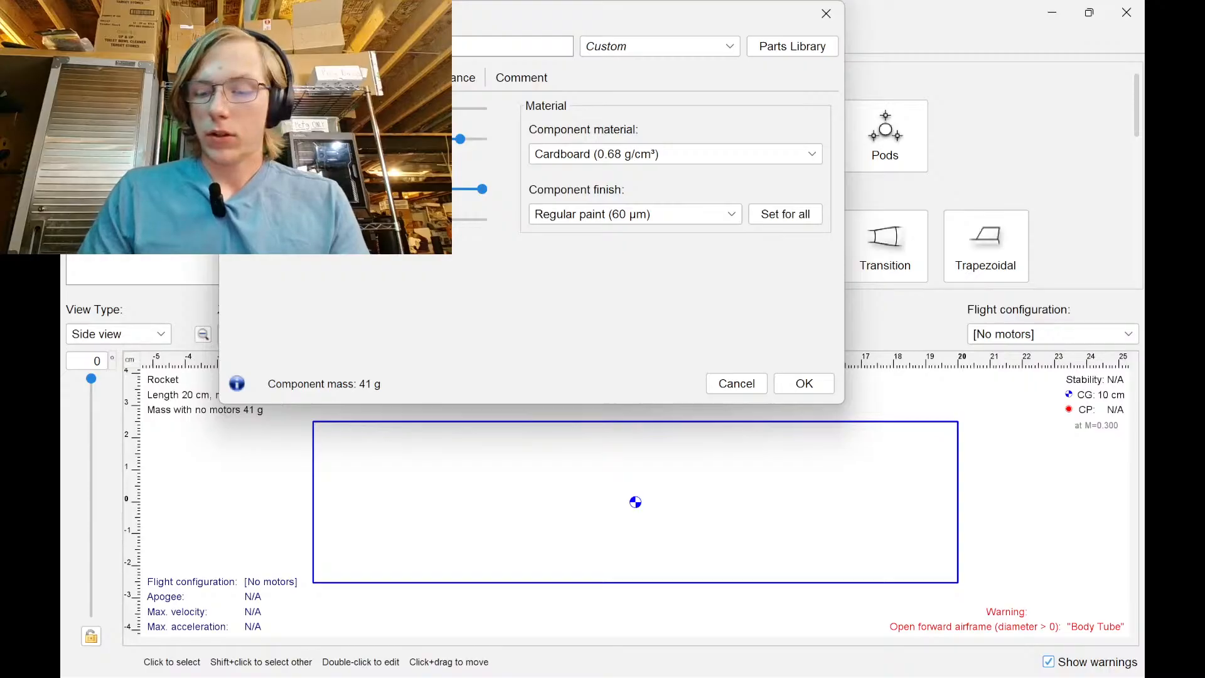
key("Return")
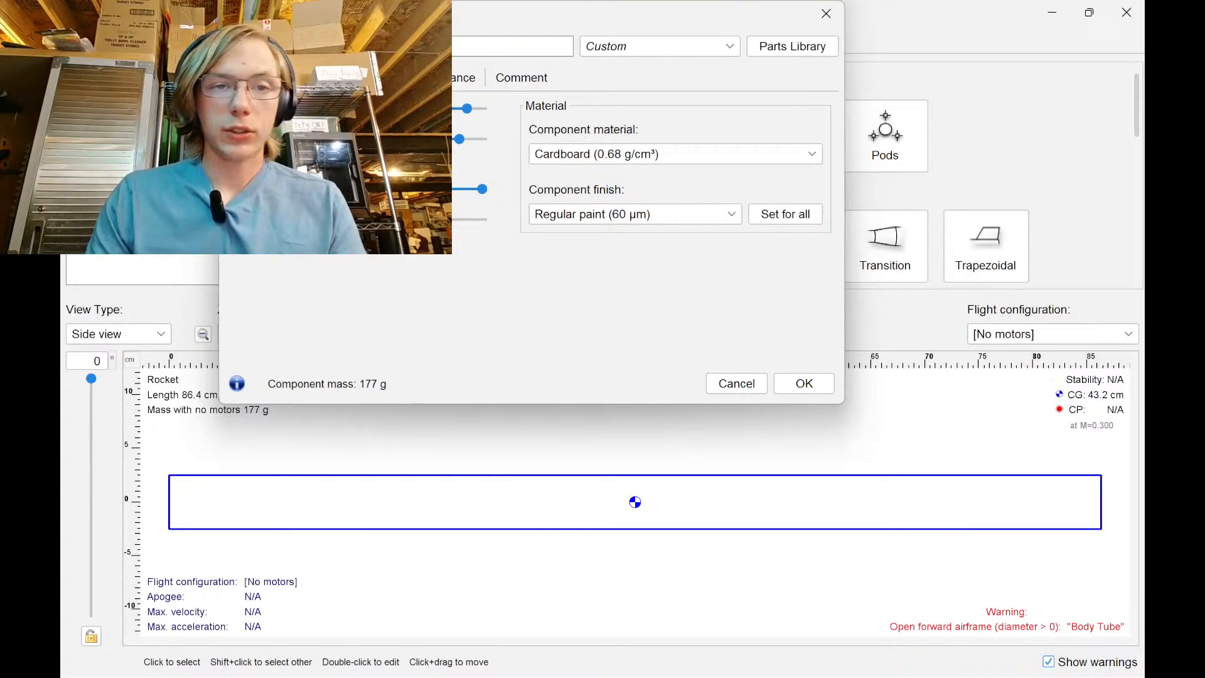
left_click(388, 139)
left_click(410, 231)
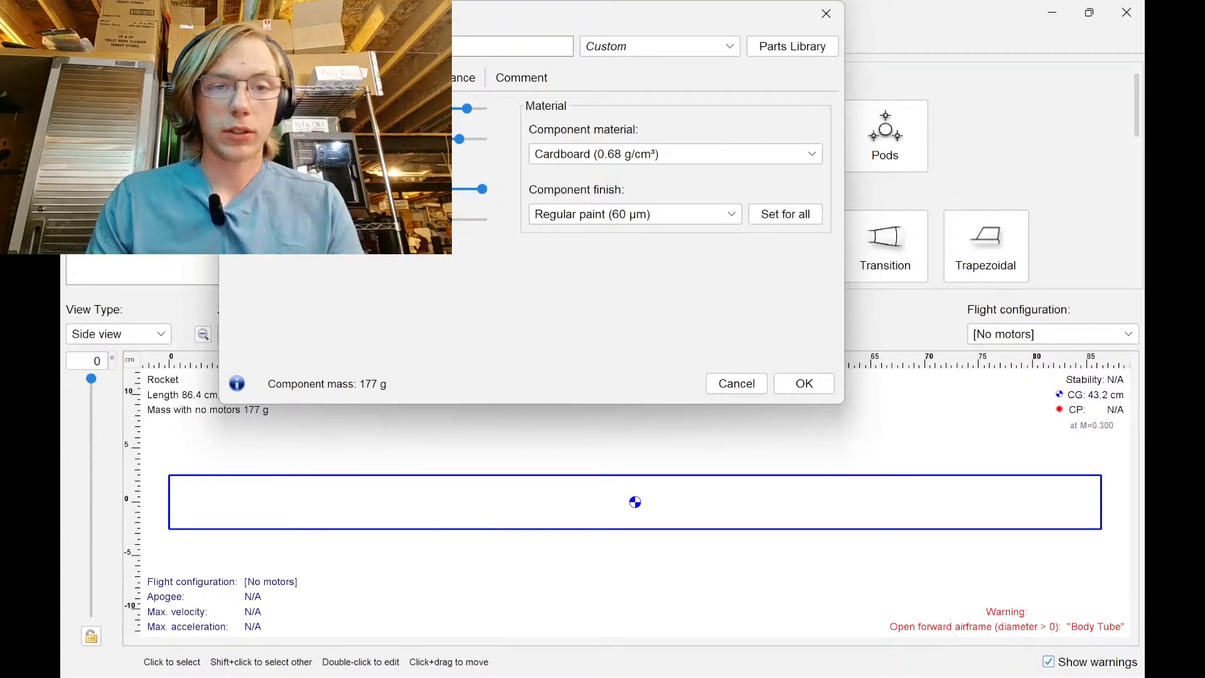
left_click(388, 189)
left_click(420, 285)
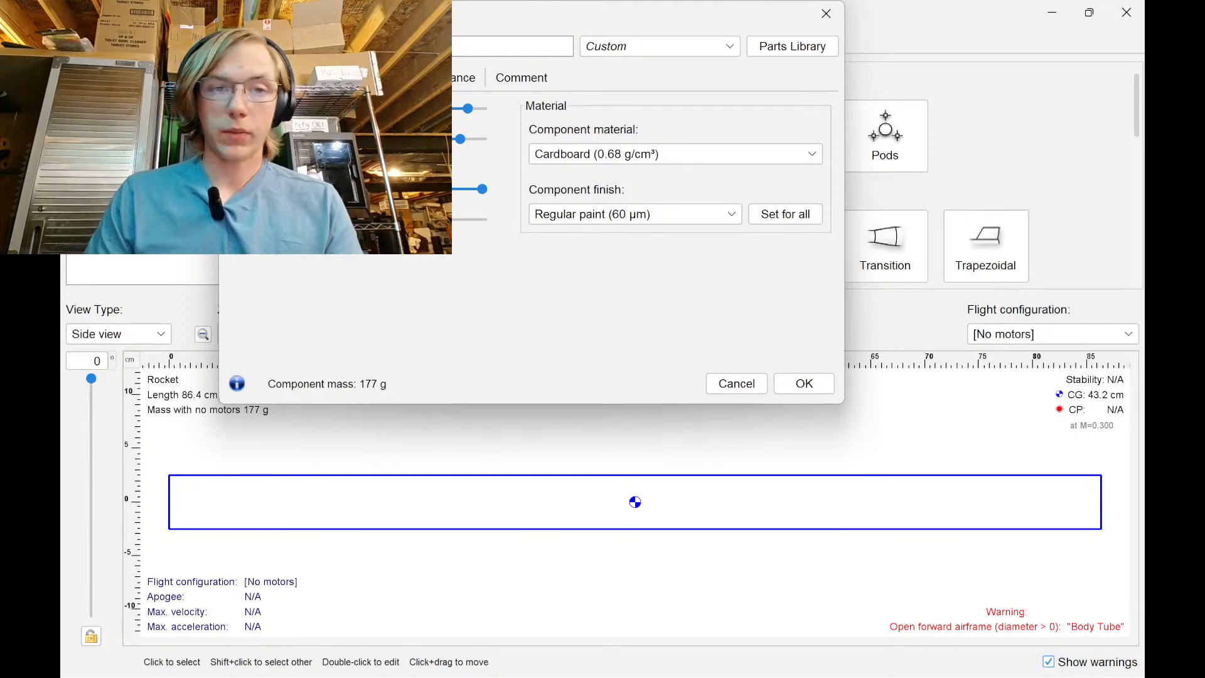
left_click(388, 189)
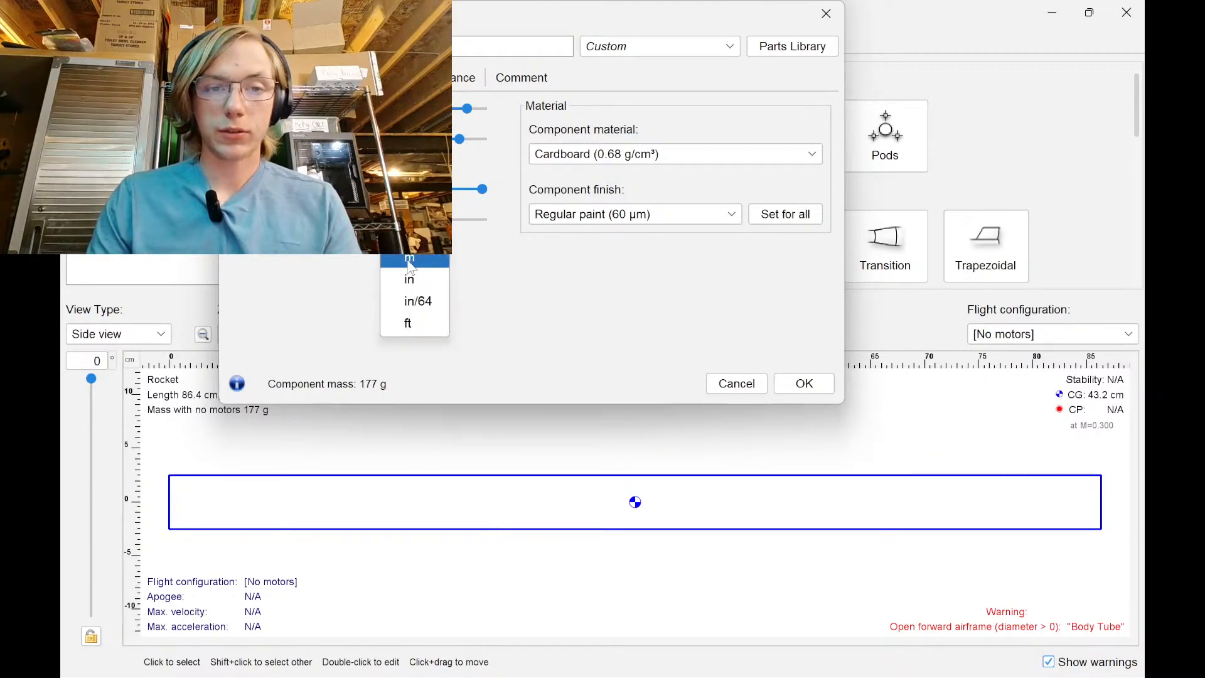
left_click(405, 237)
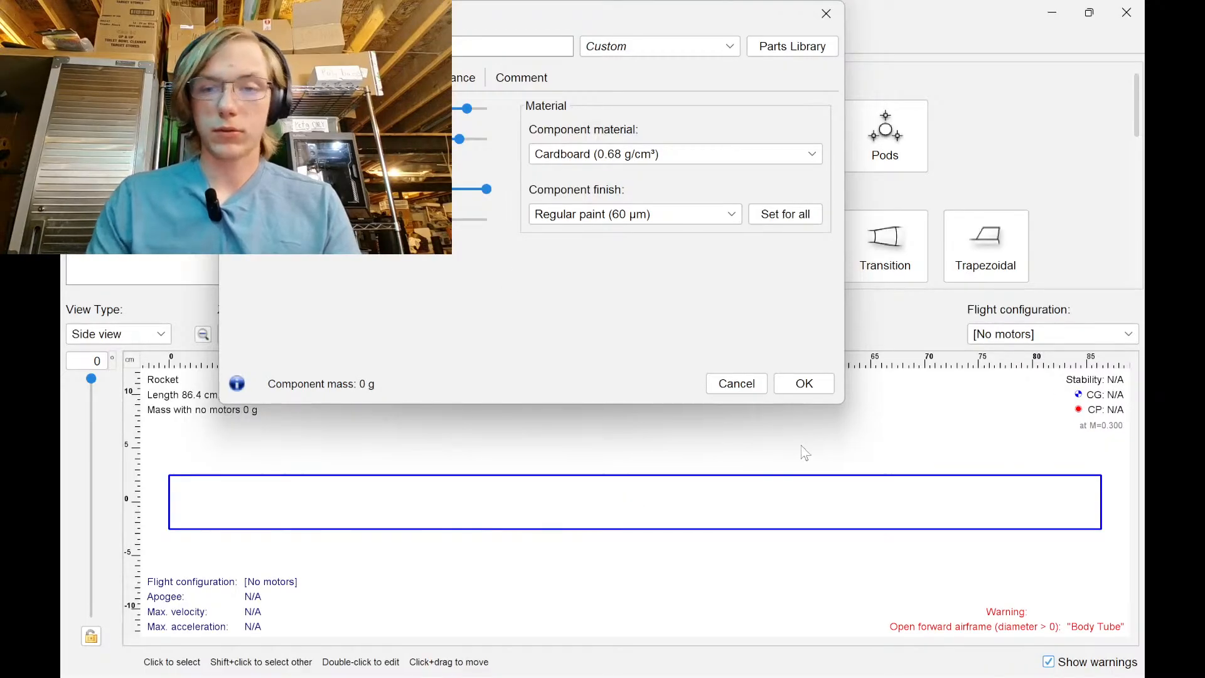
left_click(804, 384)
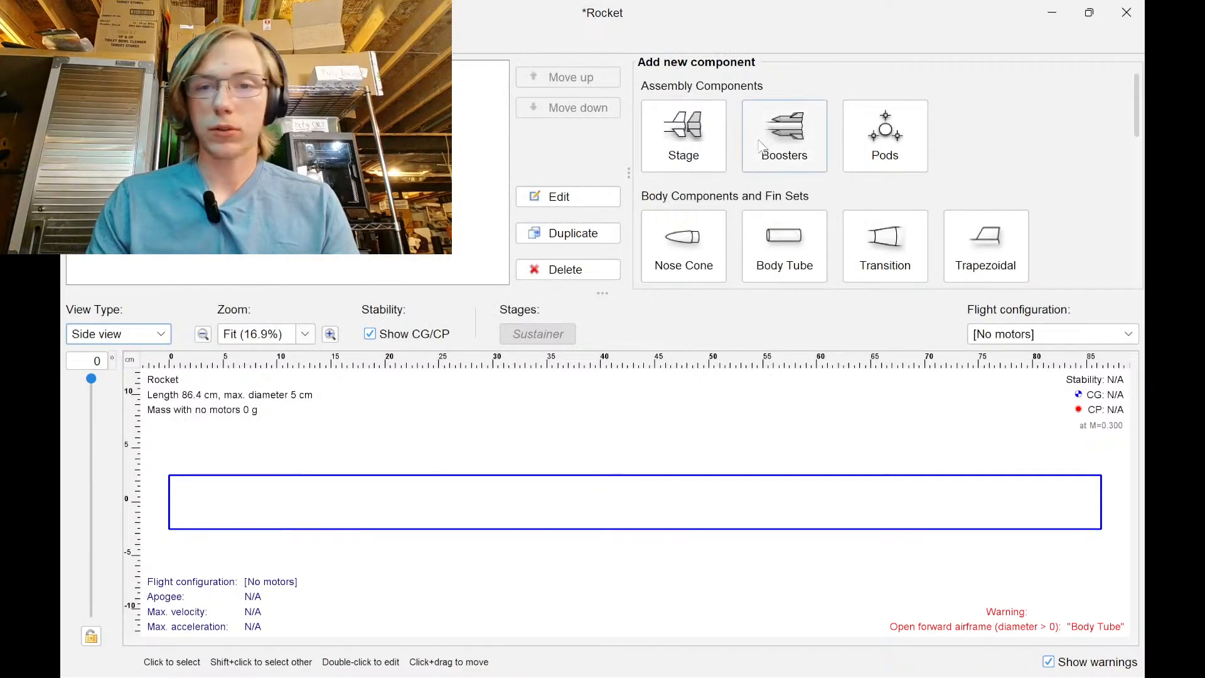
Add a trapezoidal fin set and lengthen its root chord to about 15 cm
scroll(758, 223, "down", 3)
scroll(758, 223, "down", 5)
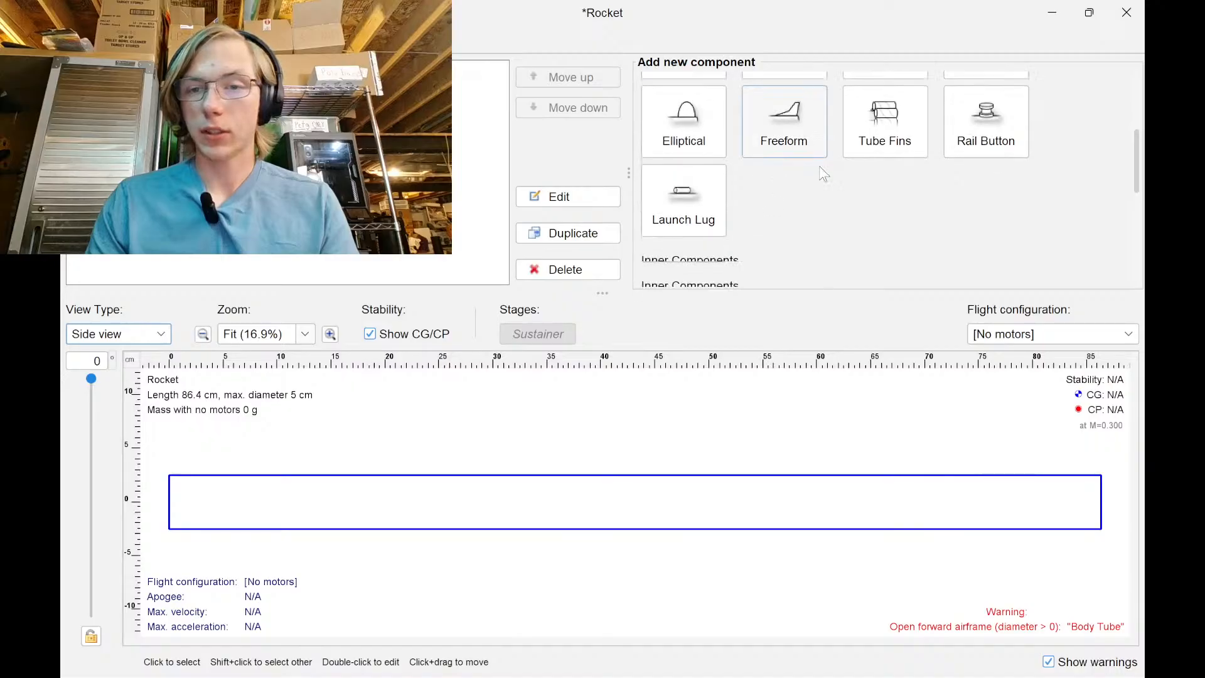
scroll(741, 217, "up", 8)
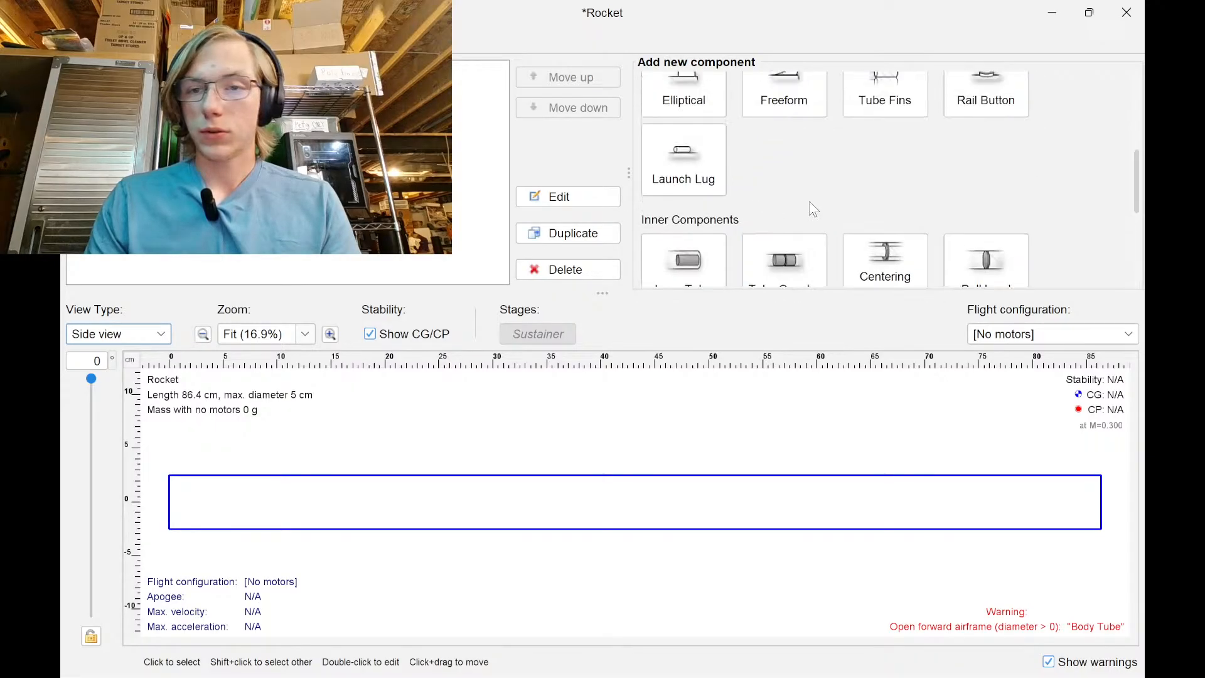
scroll(921, 222, "down", 1)
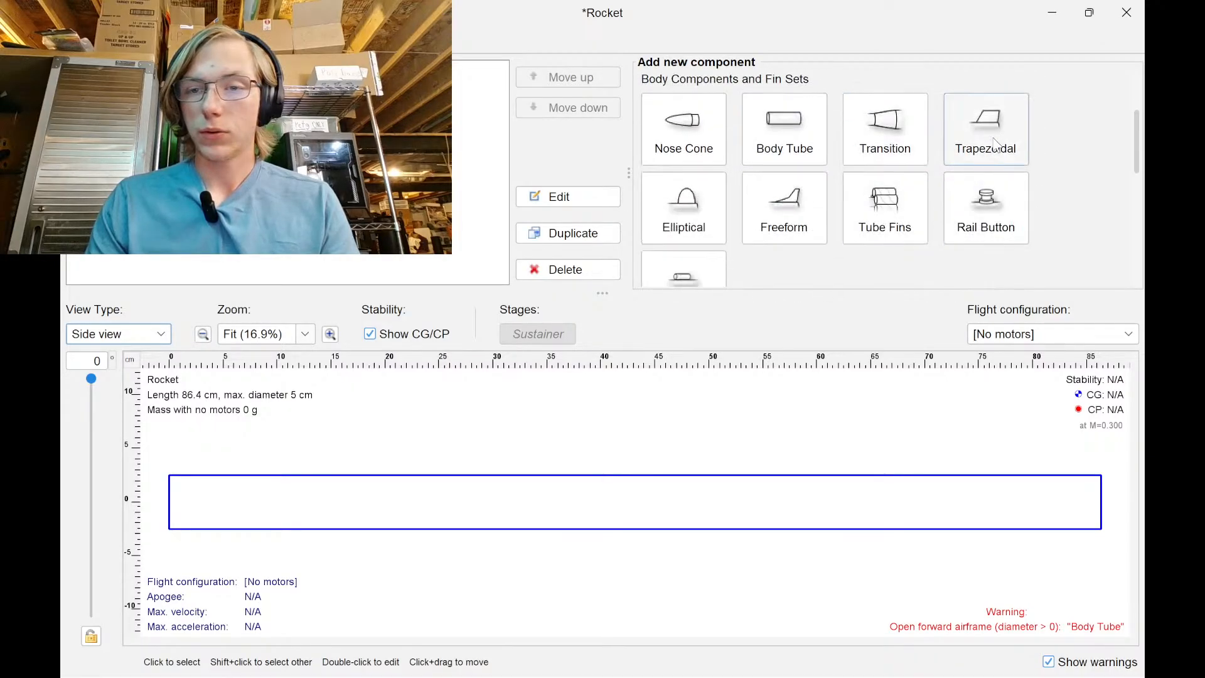
left_click(979, 141)
left_click_drag(475, 24, 349, 24)
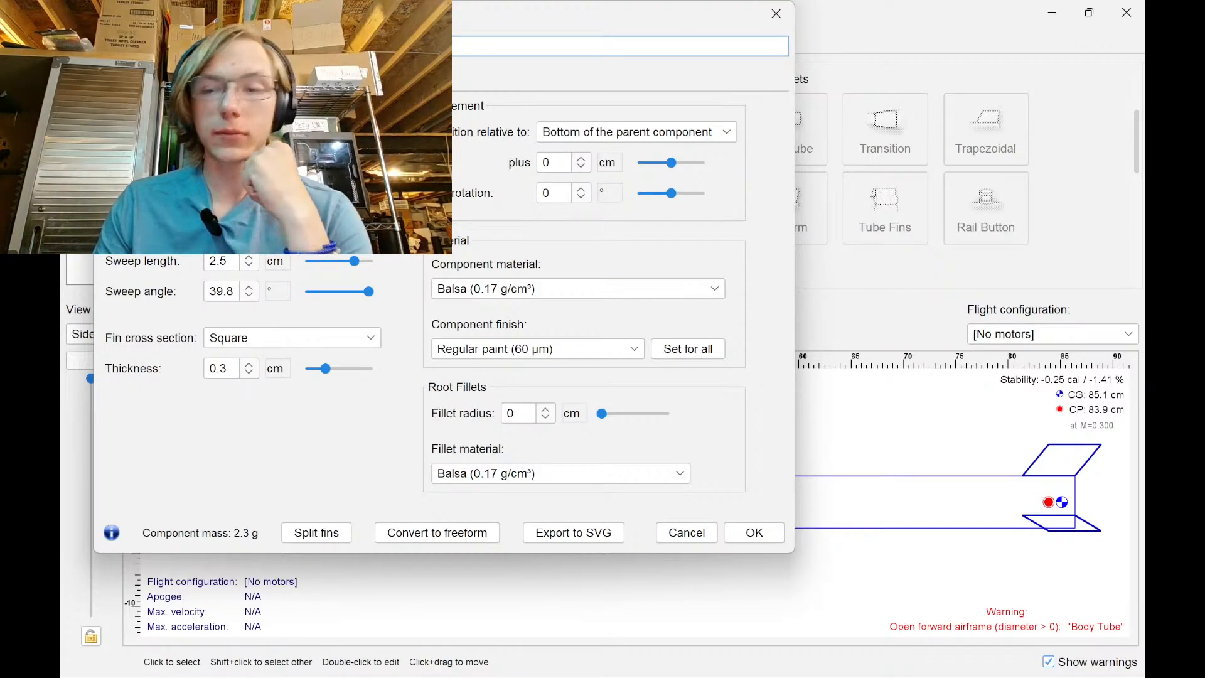
left_click(275, 169)
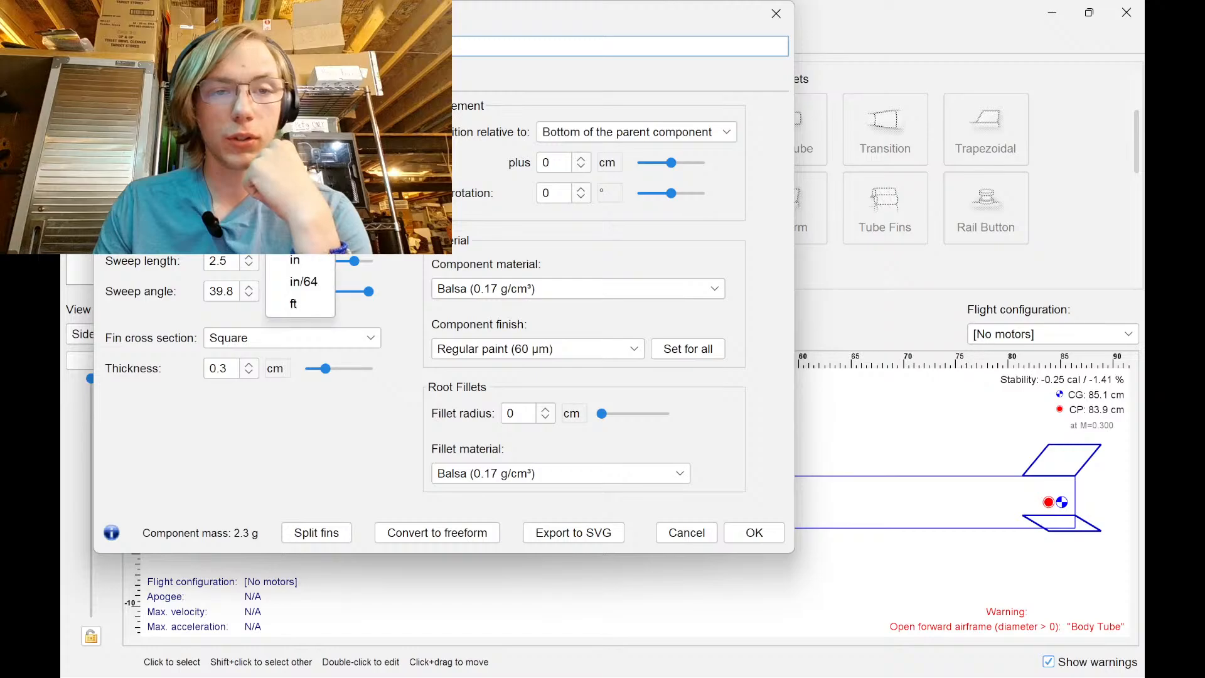
left_click(291, 257)
left_click(220, 168)
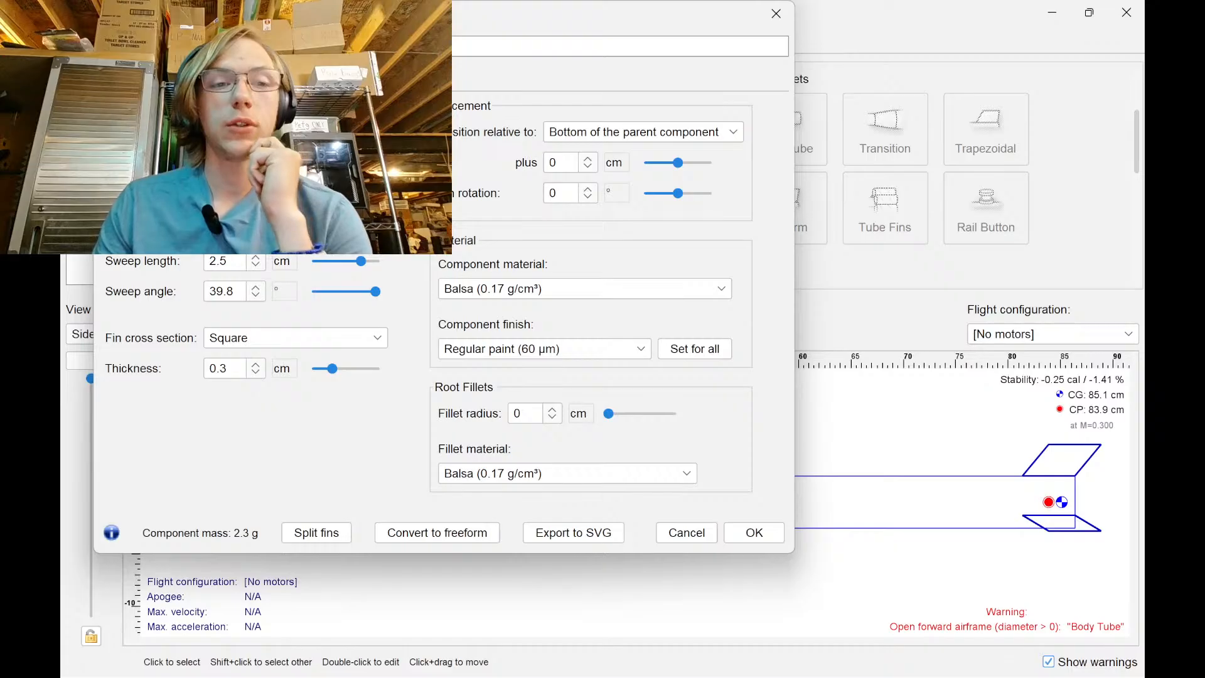
left_click_drag(345, 169, 366, 169)
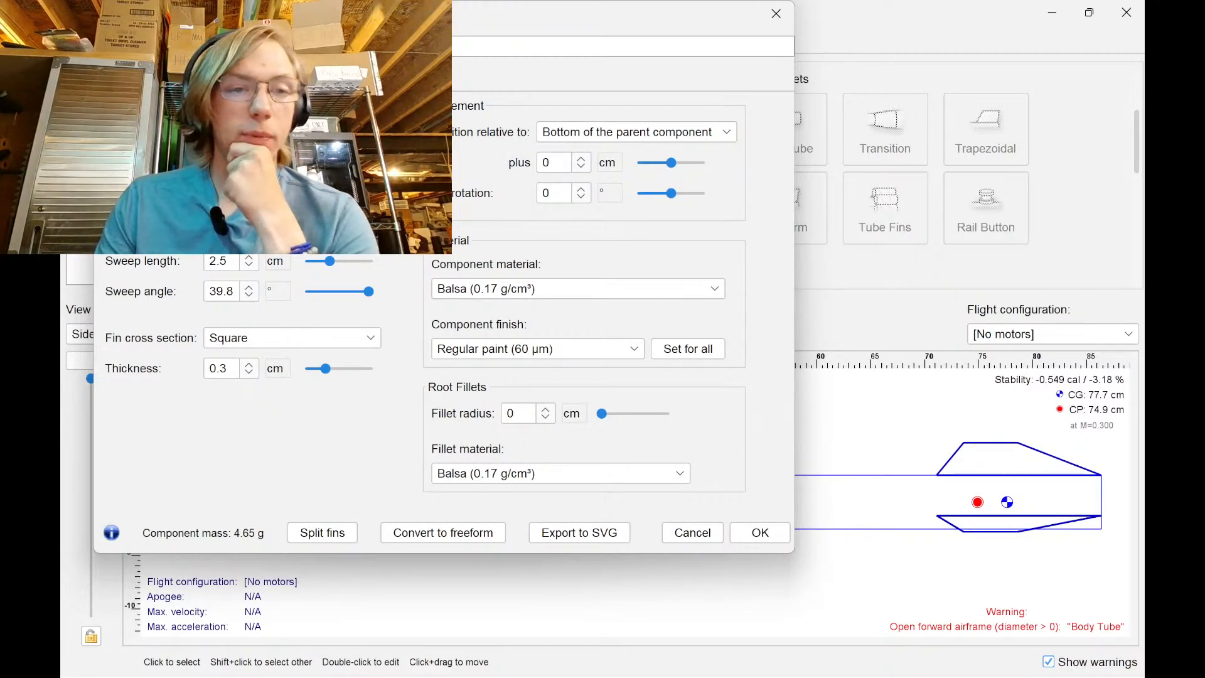
Set the fin height to about 7.6 cm, converting from inches with the Calculator
left_click(276, 230)
left_click(294, 328)
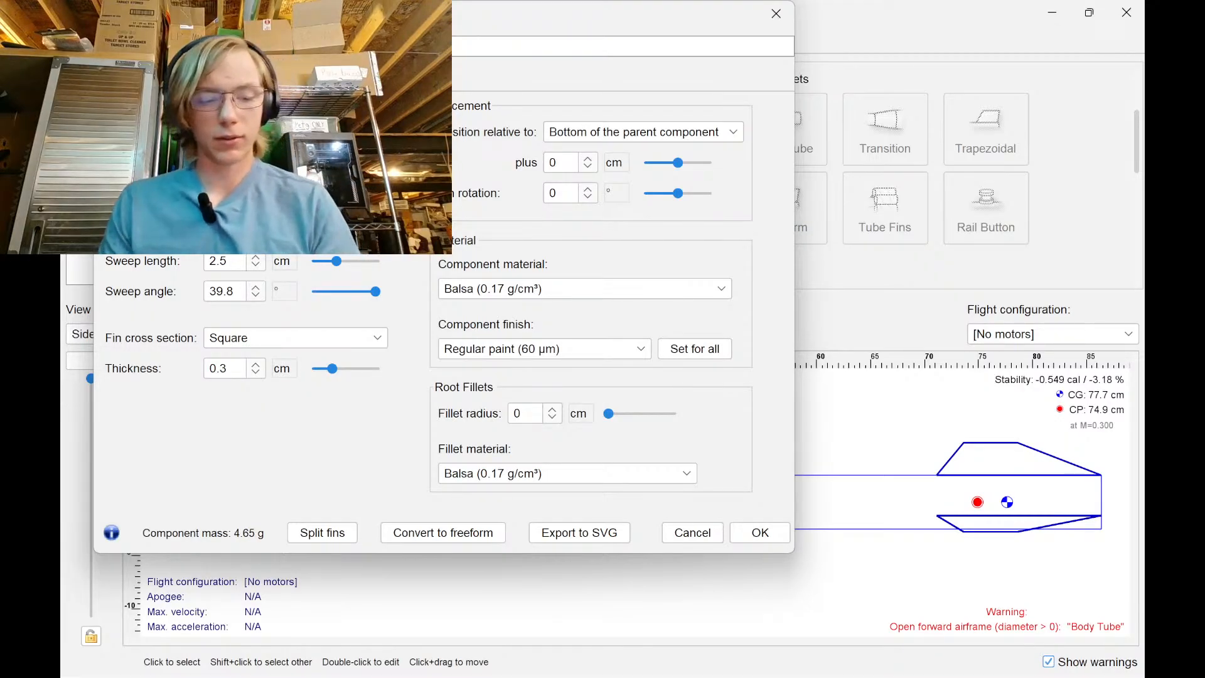
key("super")
type("cal")
key("Return")
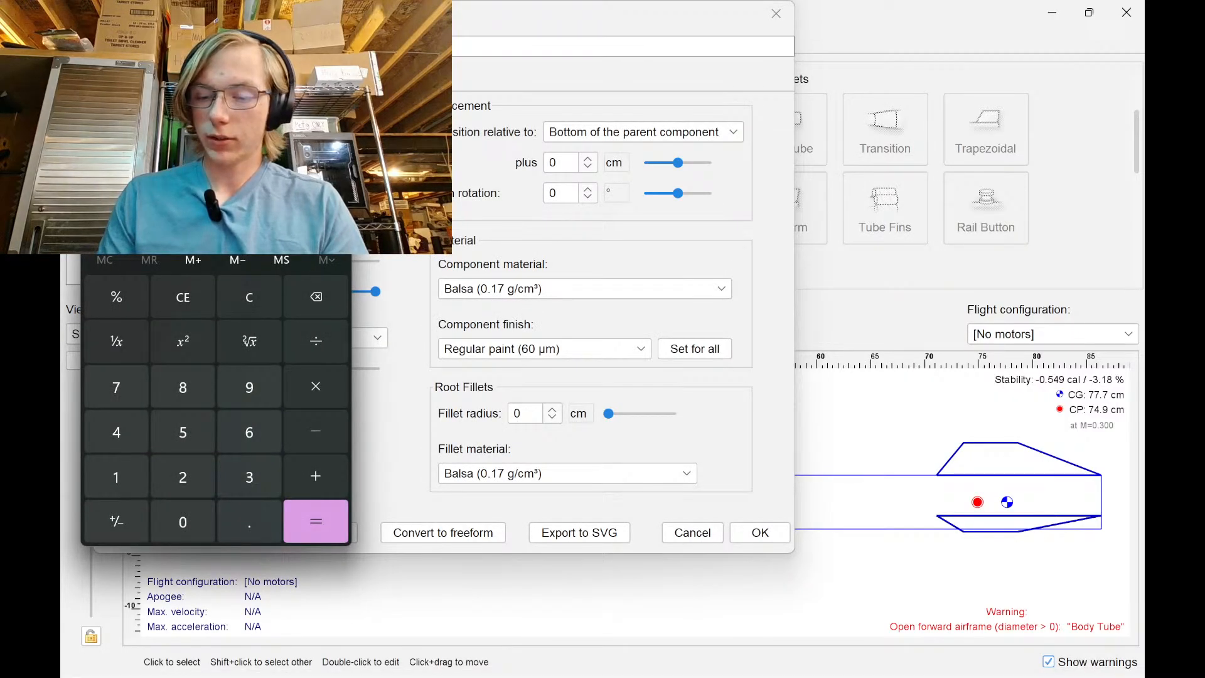
type("1.")
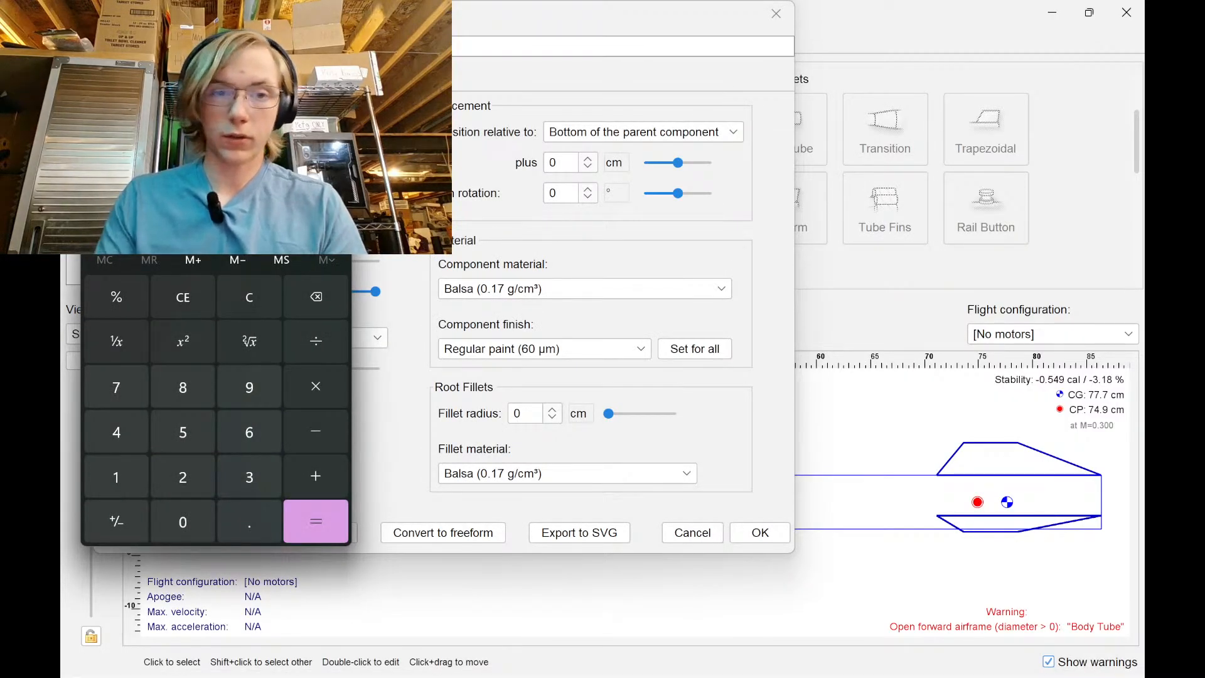
left_click(333, 130)
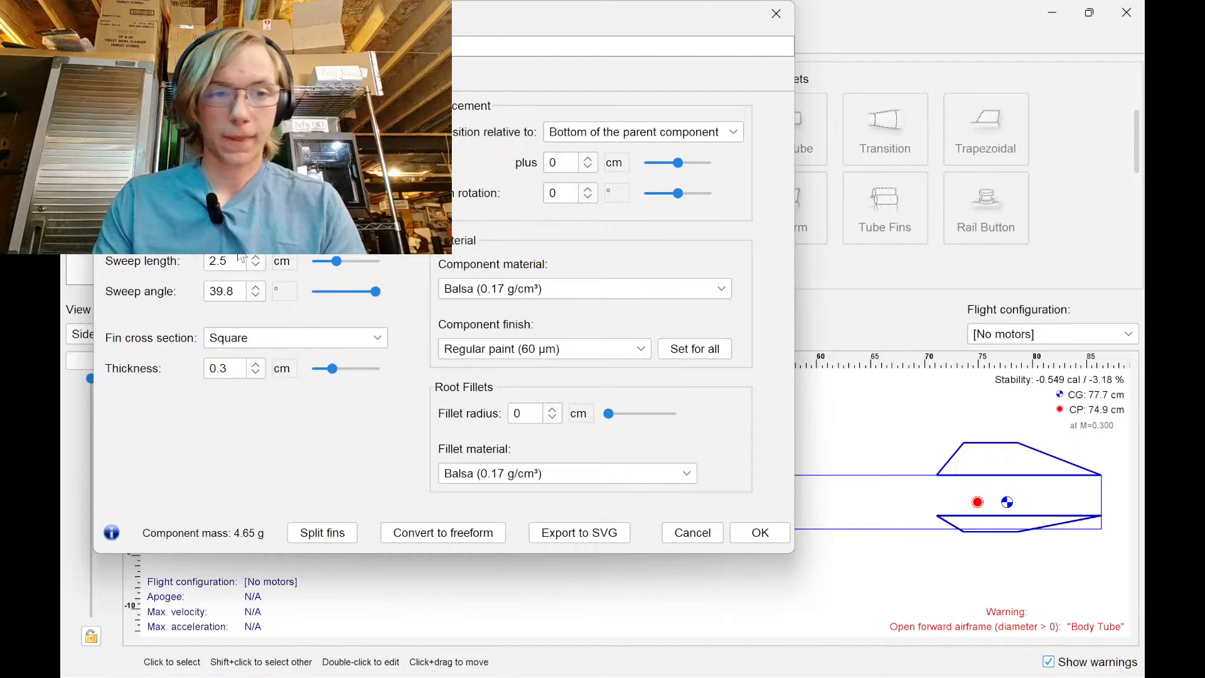
key("Tab")
key("Return")
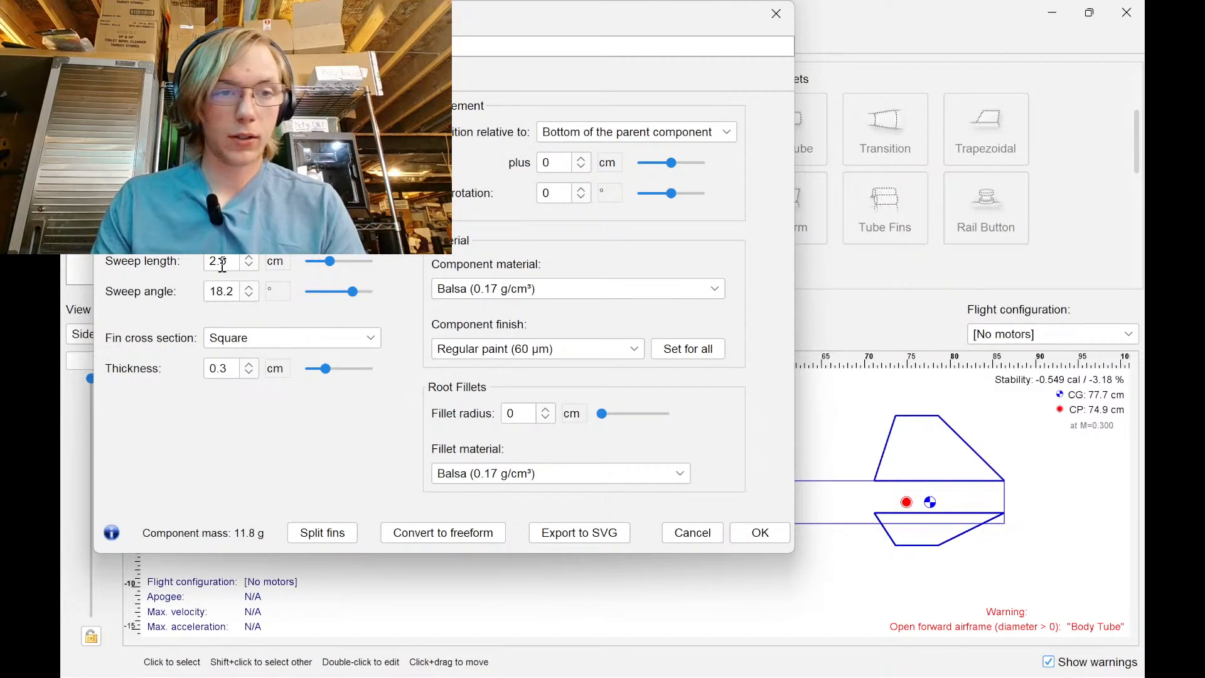
left_click(275, 199)
left_click(304, 303)
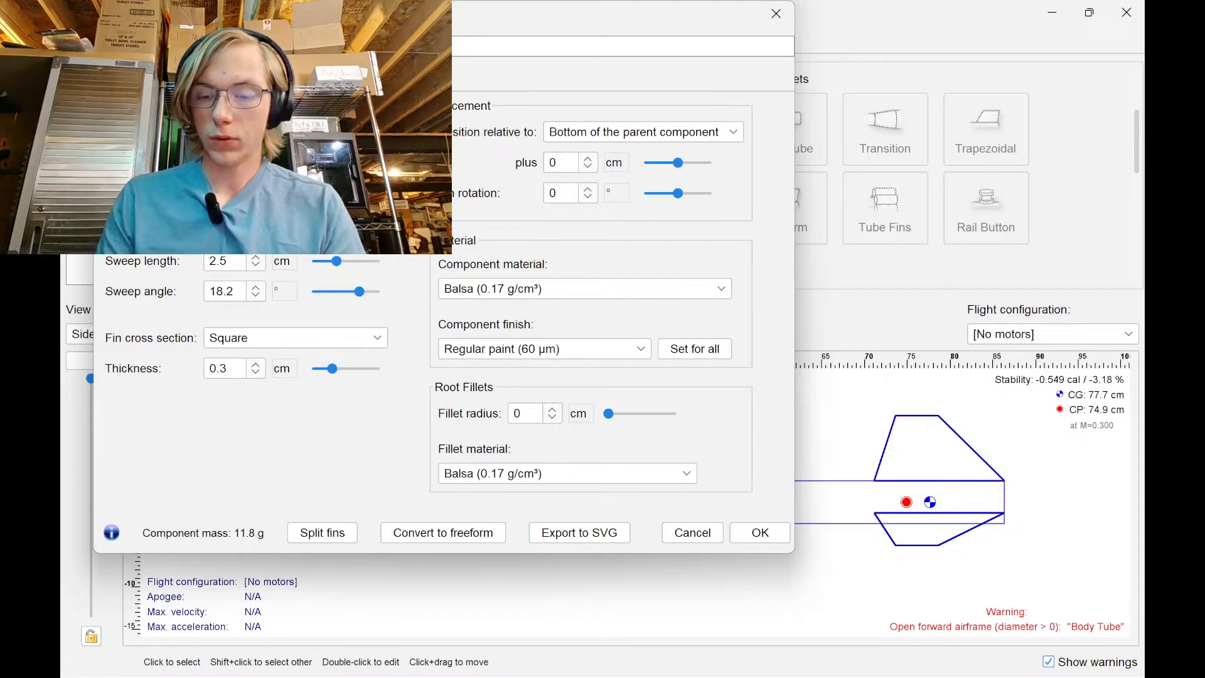
key("Return")
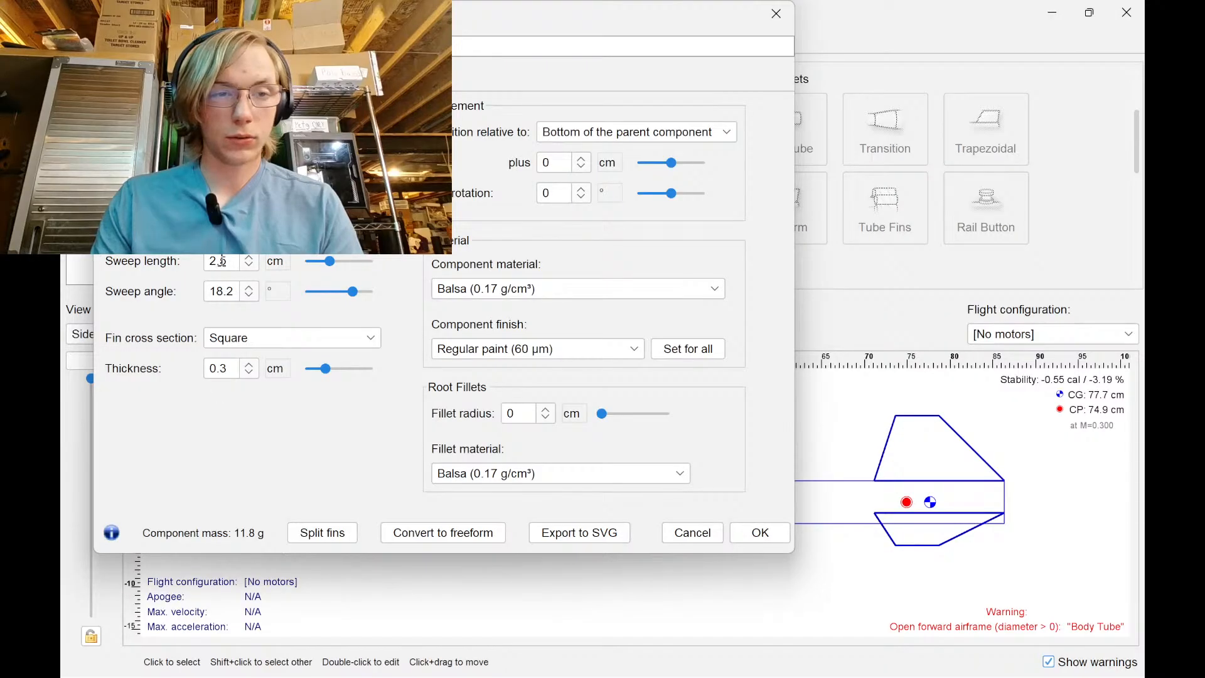
Set the fin sweep angle to 45°
scroll(253, 291, "up", 10)
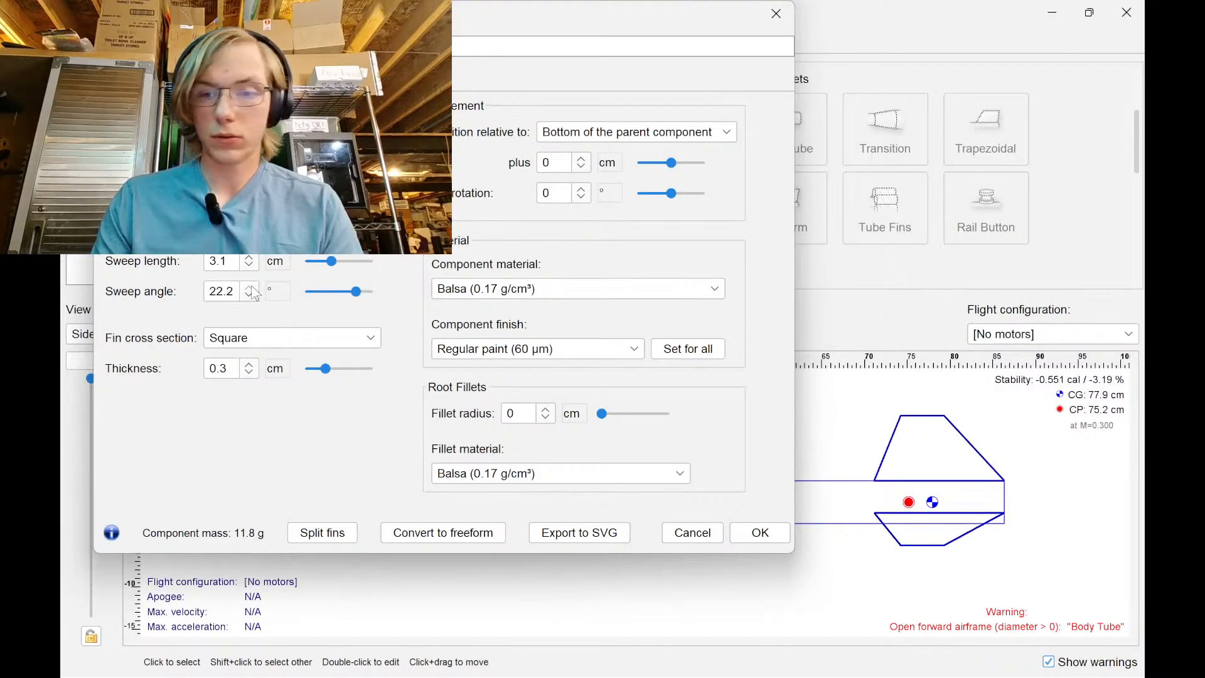
scroll(253, 291, "up", 20)
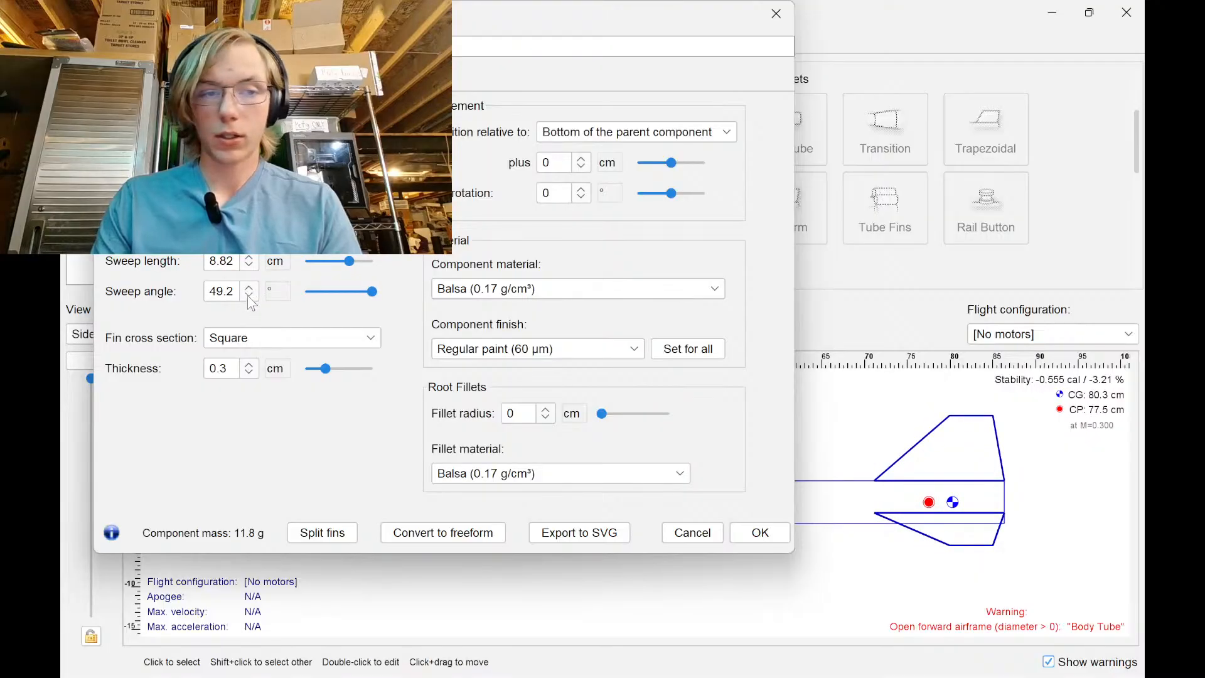
scroll(250, 301, "down", 2)
double_click(233, 291)
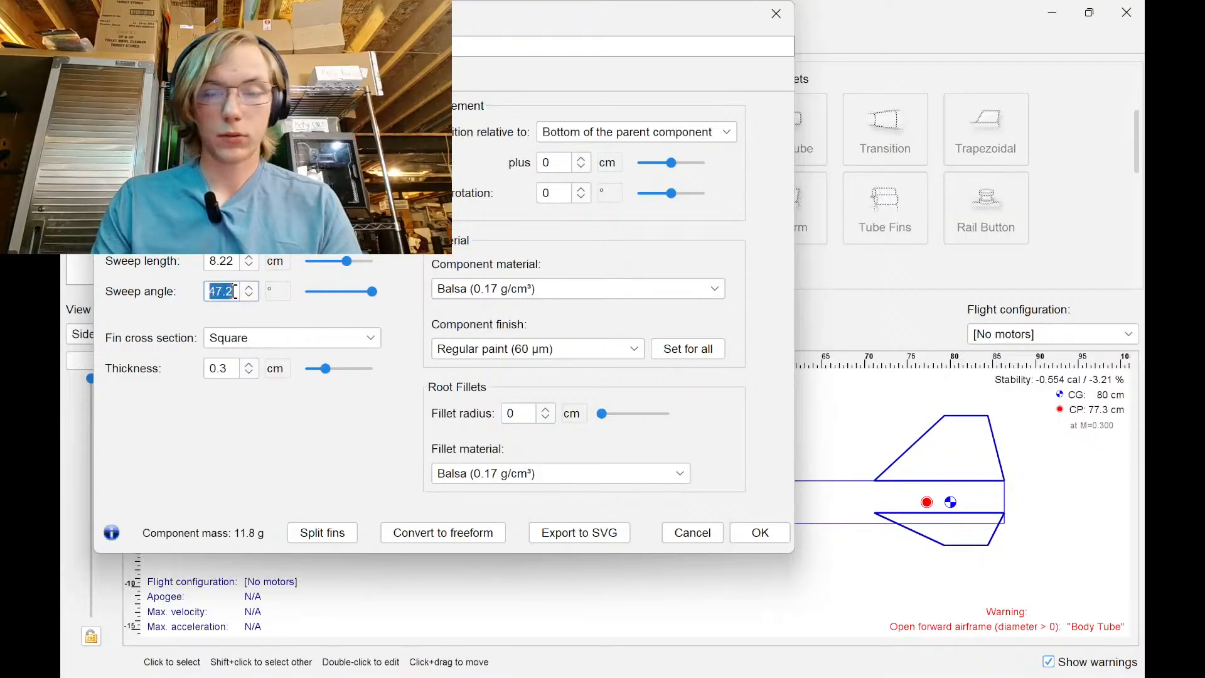
type("45")
key("Return")
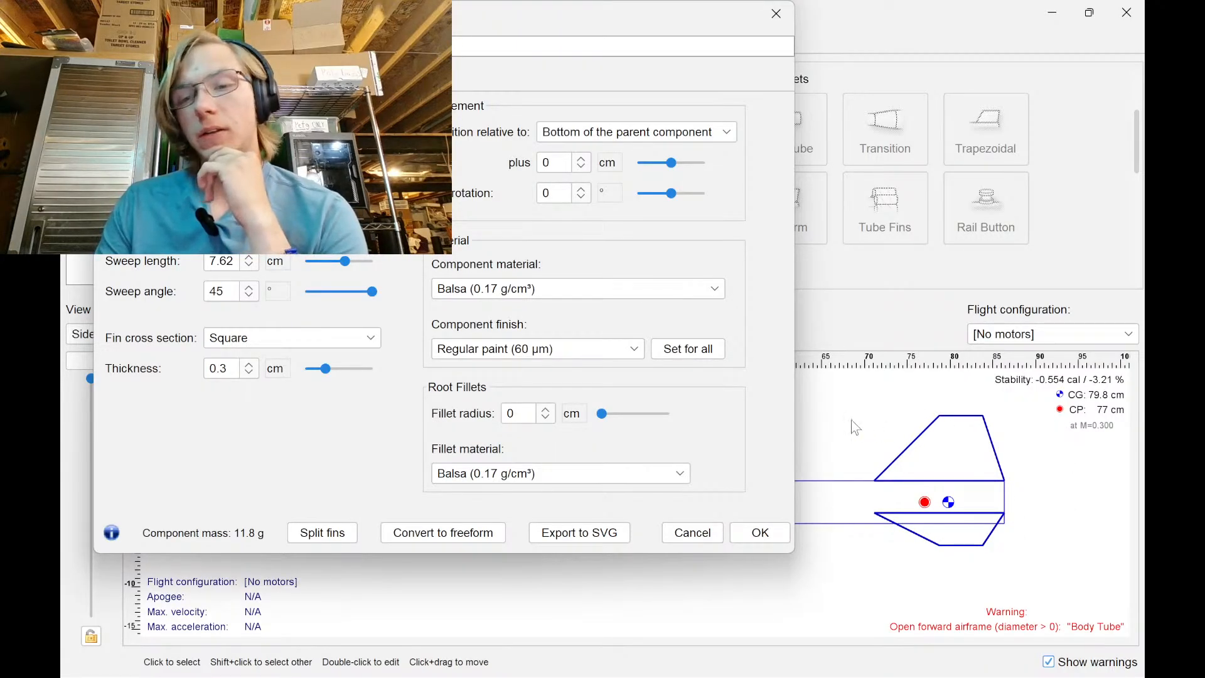
Shorten the tip chord and adjust the fin height to reach a 55° sweep
left_click(275, 261)
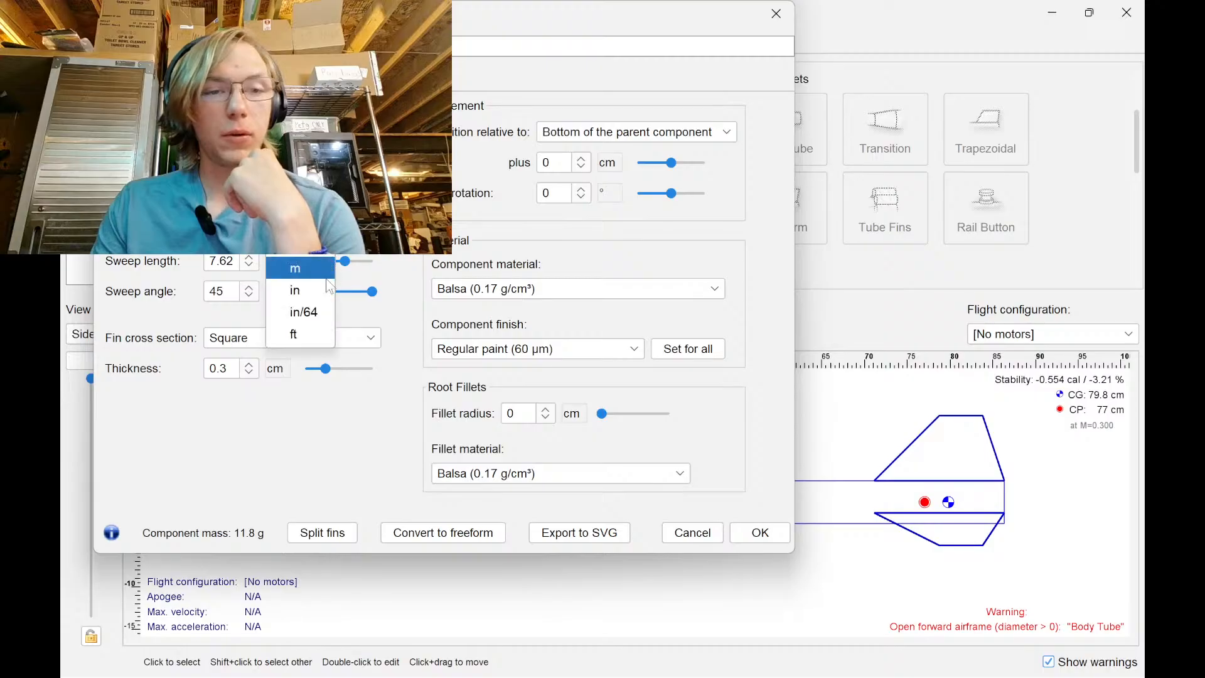
left_click(276, 284)
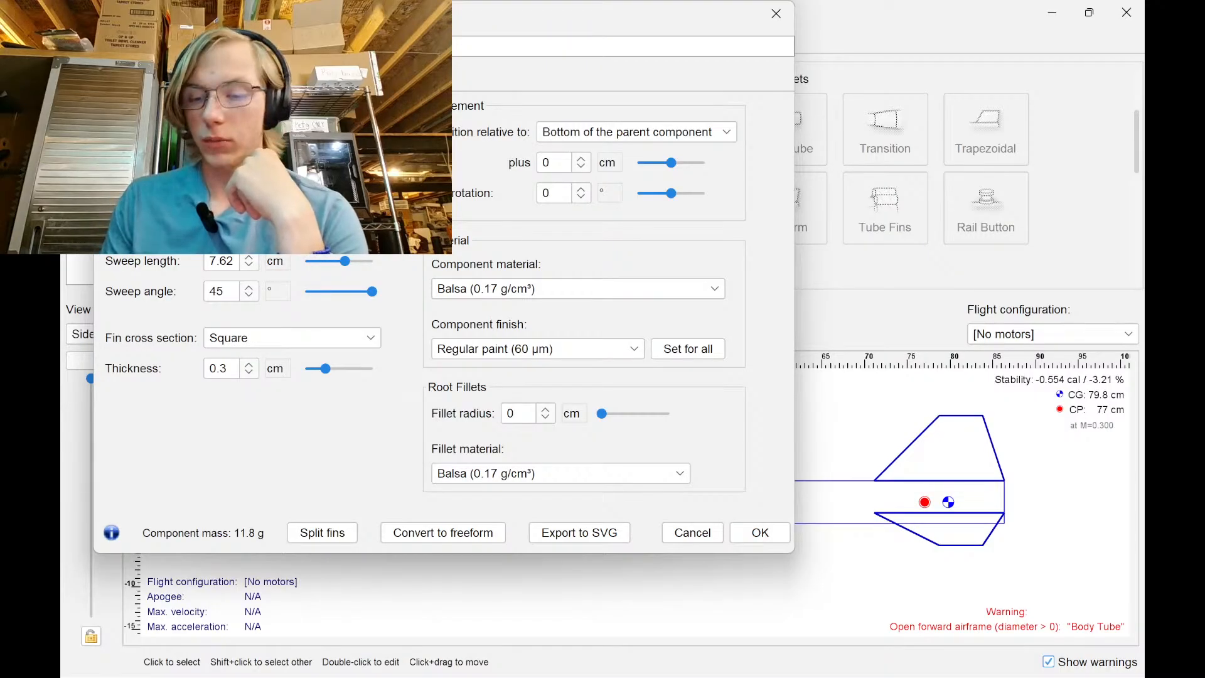
key("Return")
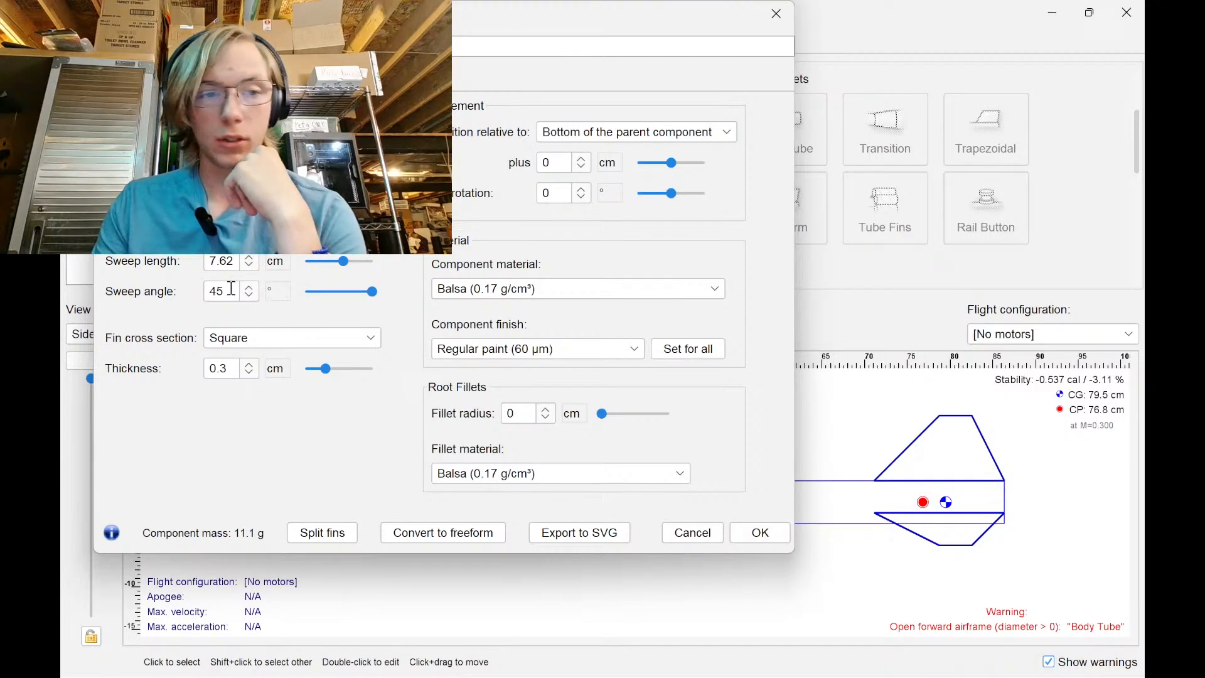
key("Return")
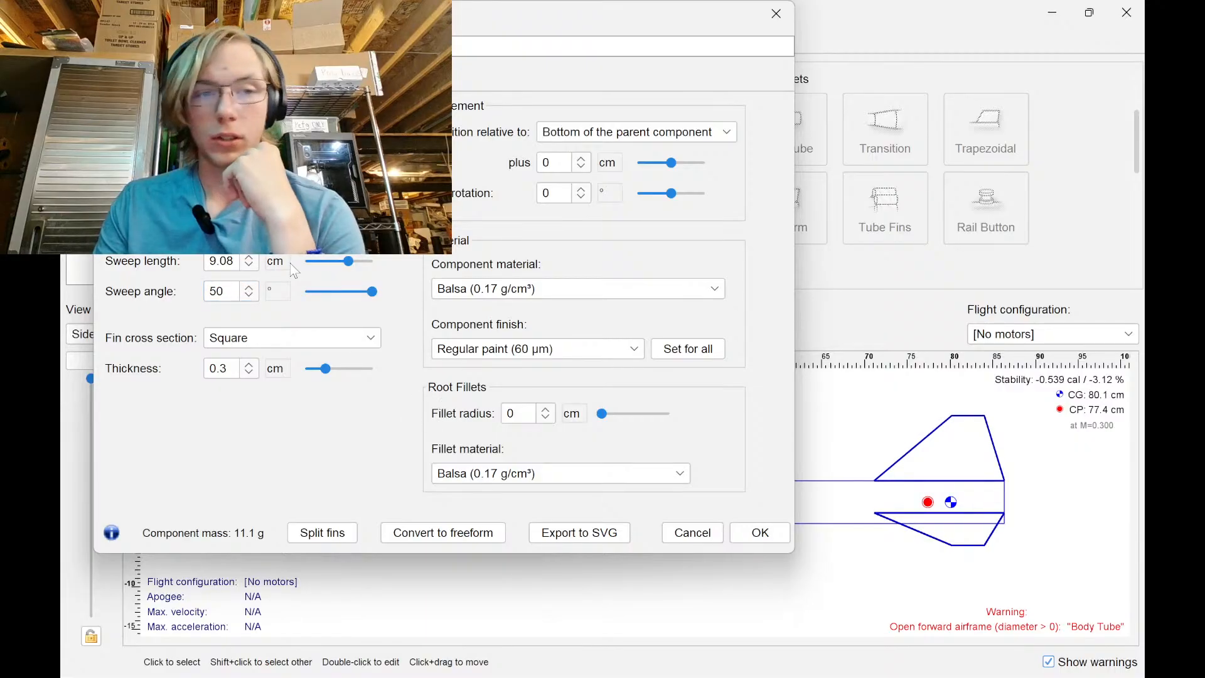
left_click(276, 231)
left_click(288, 314)
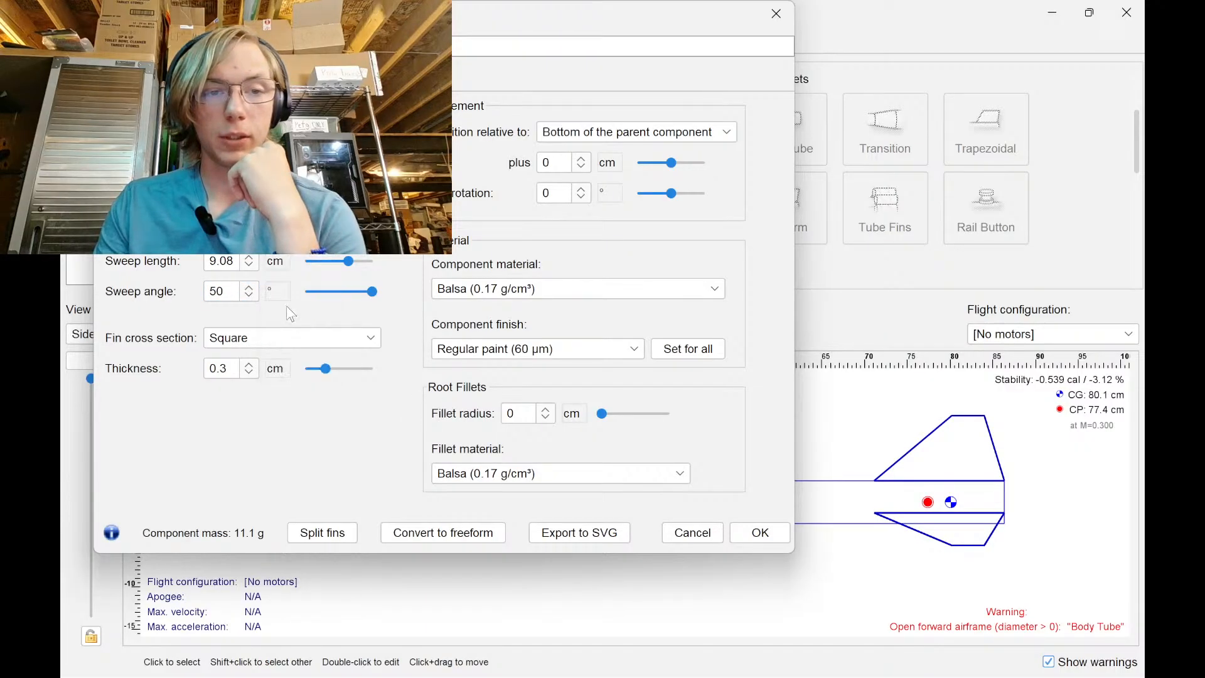
key("Return")
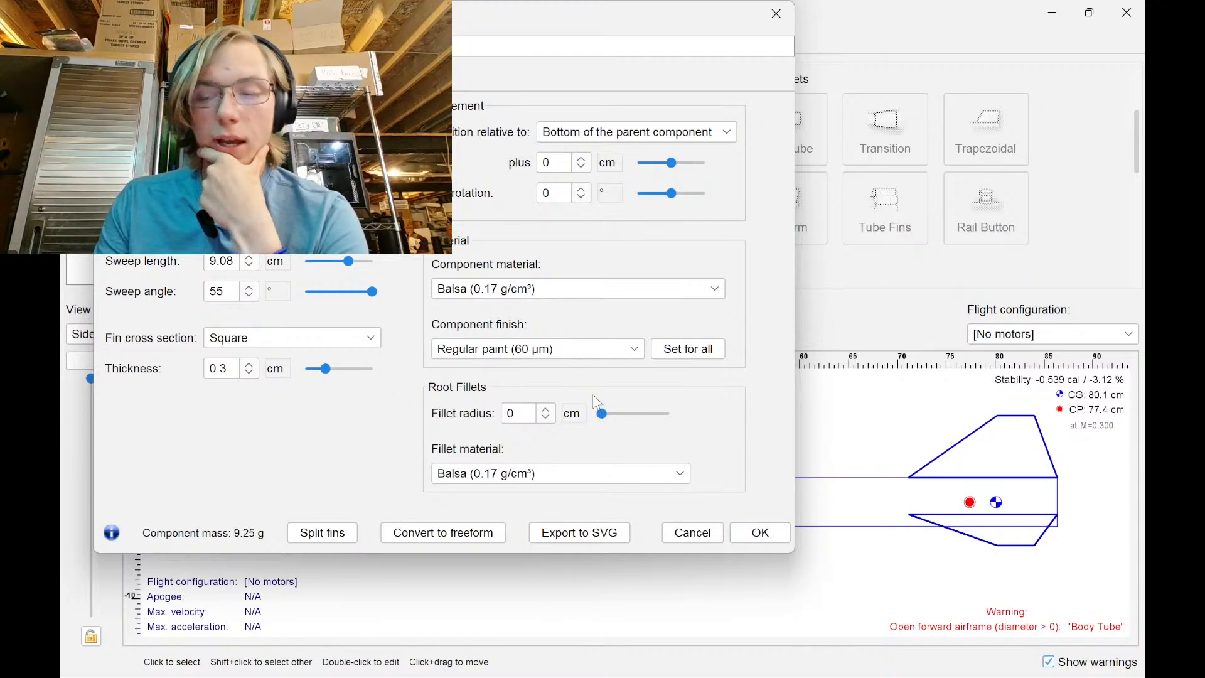
Confirm the fins, add a nose cone to the body tube, and move it to the front
left_click(760, 532)
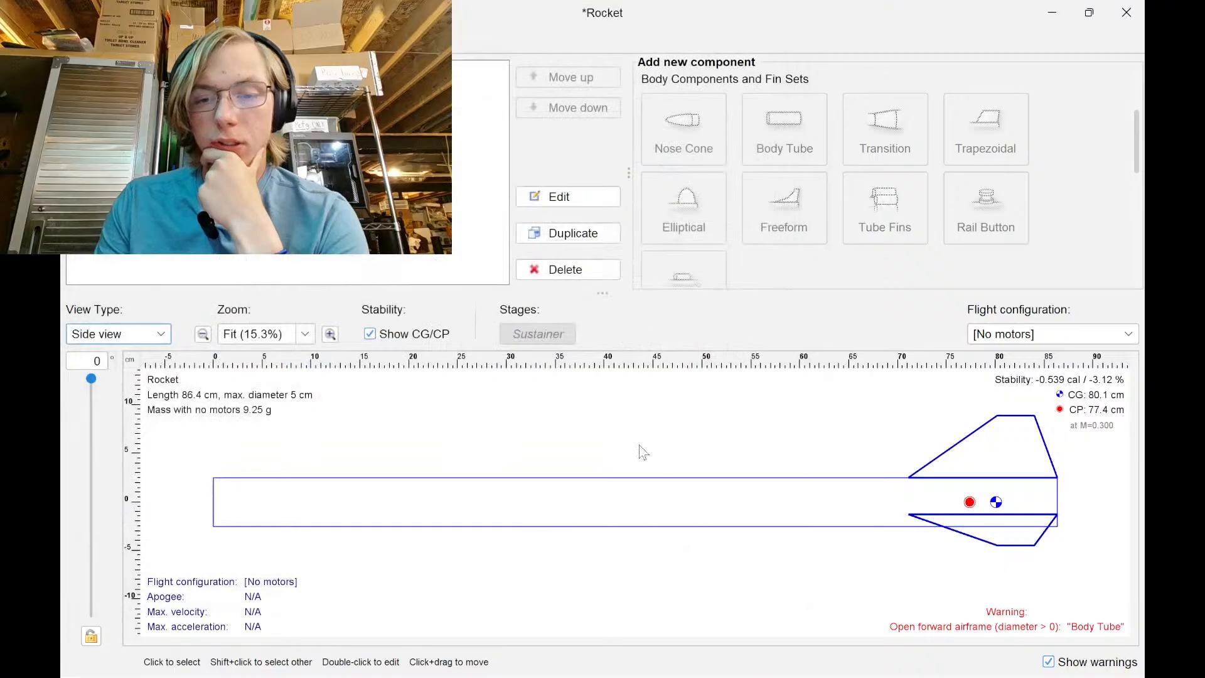
left_click(289, 495)
left_click(684, 132)
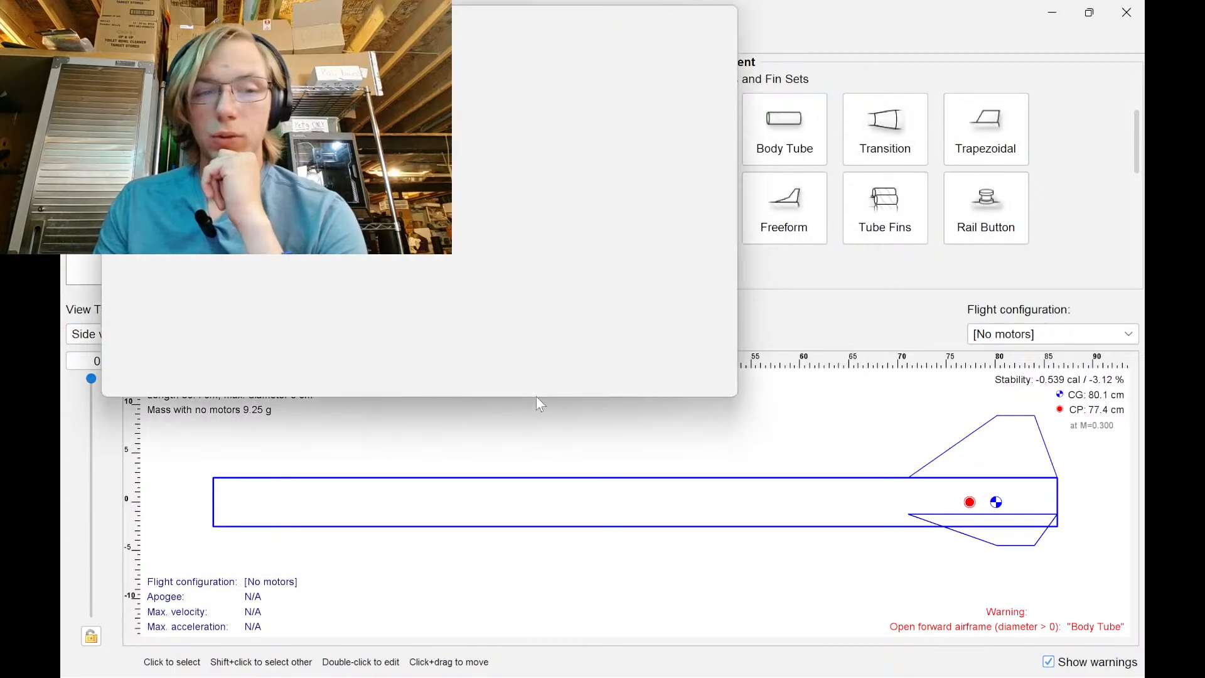
left_click(710, 383)
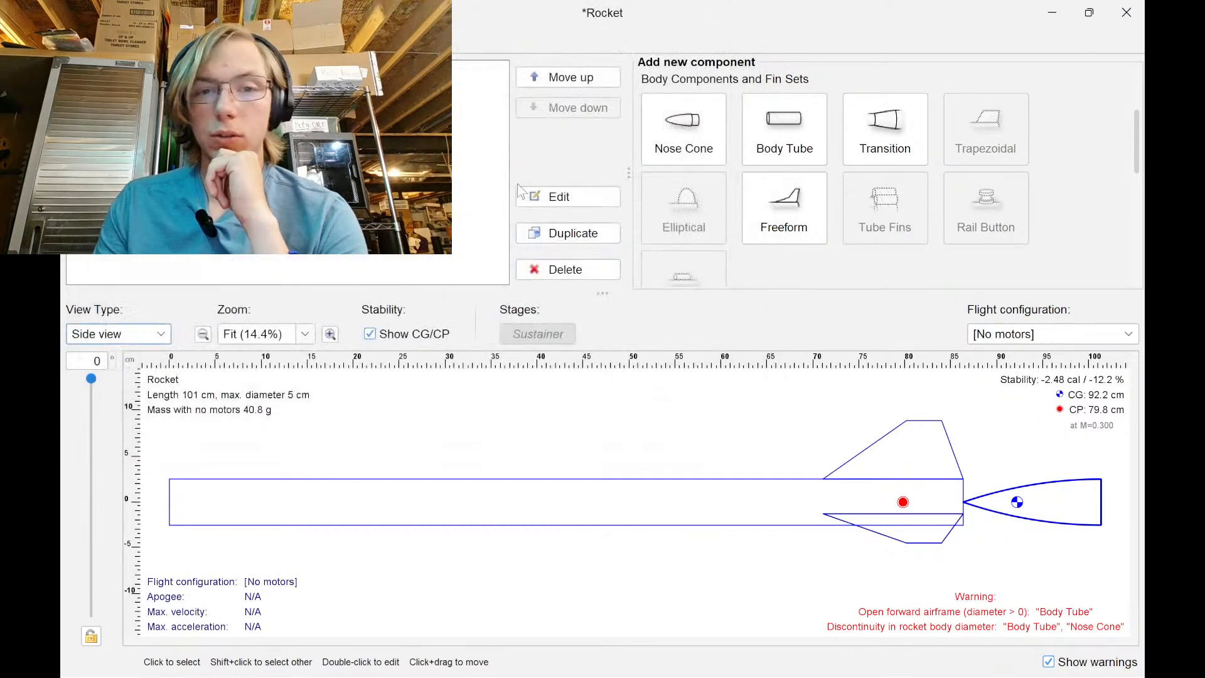
left_click(544, 78)
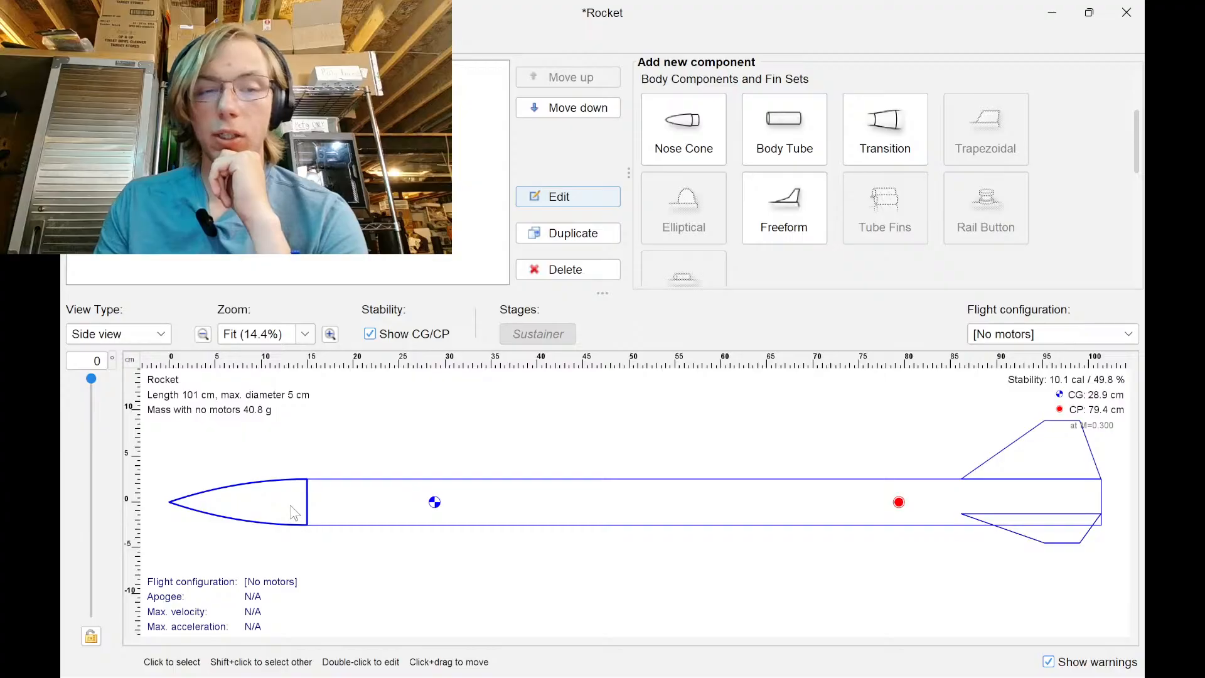
Bring Chrome forward and switch to the YouTube Studio live-stream tab
left_click(715, 664)
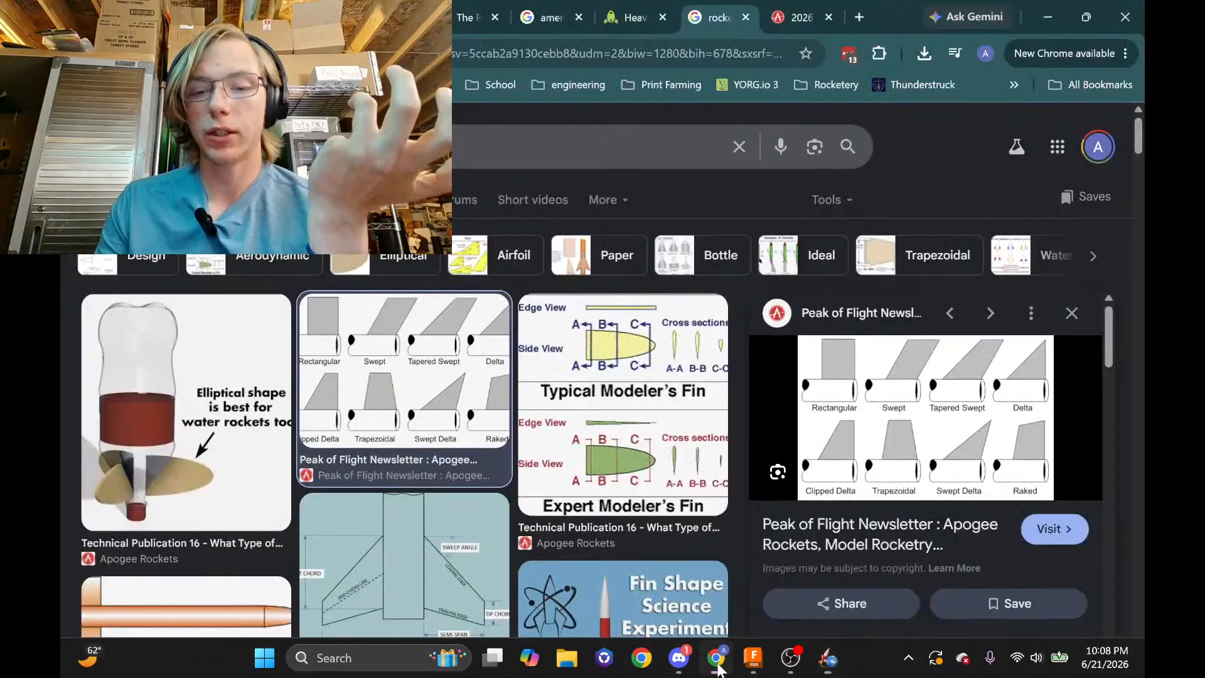
left_click(129, 17)
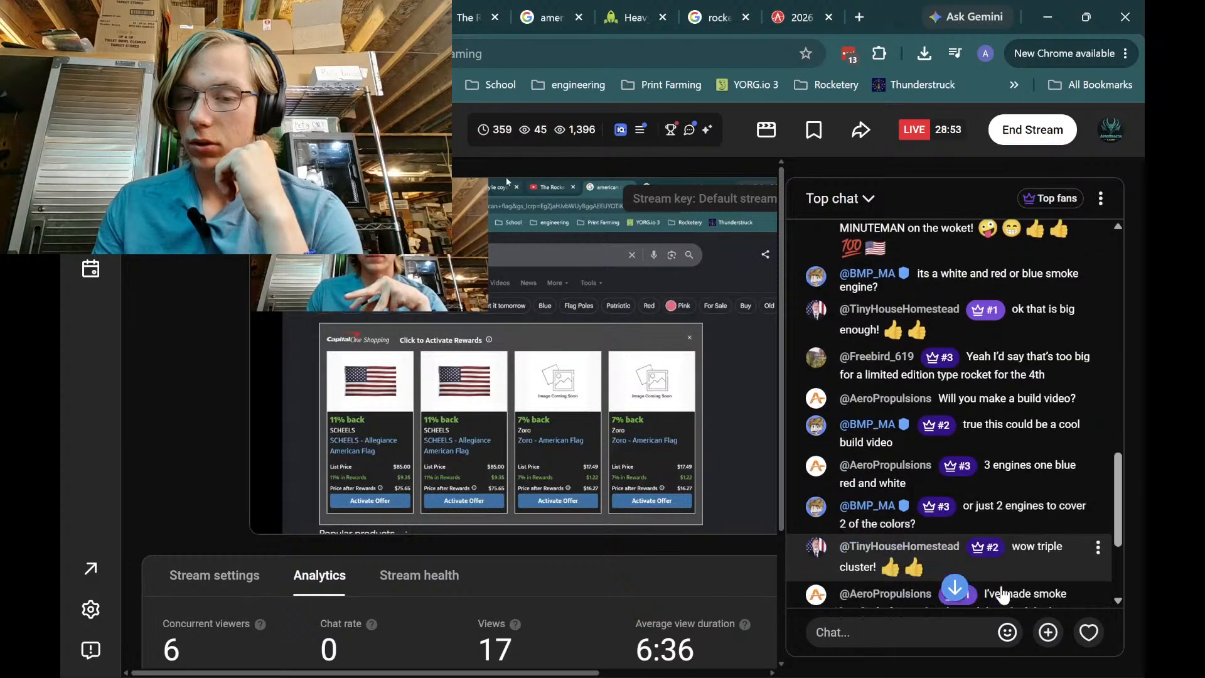
Scroll the live chat to the newest messages and inspect the smoke-bomb message
scroll(1004, 604, "down", 4)
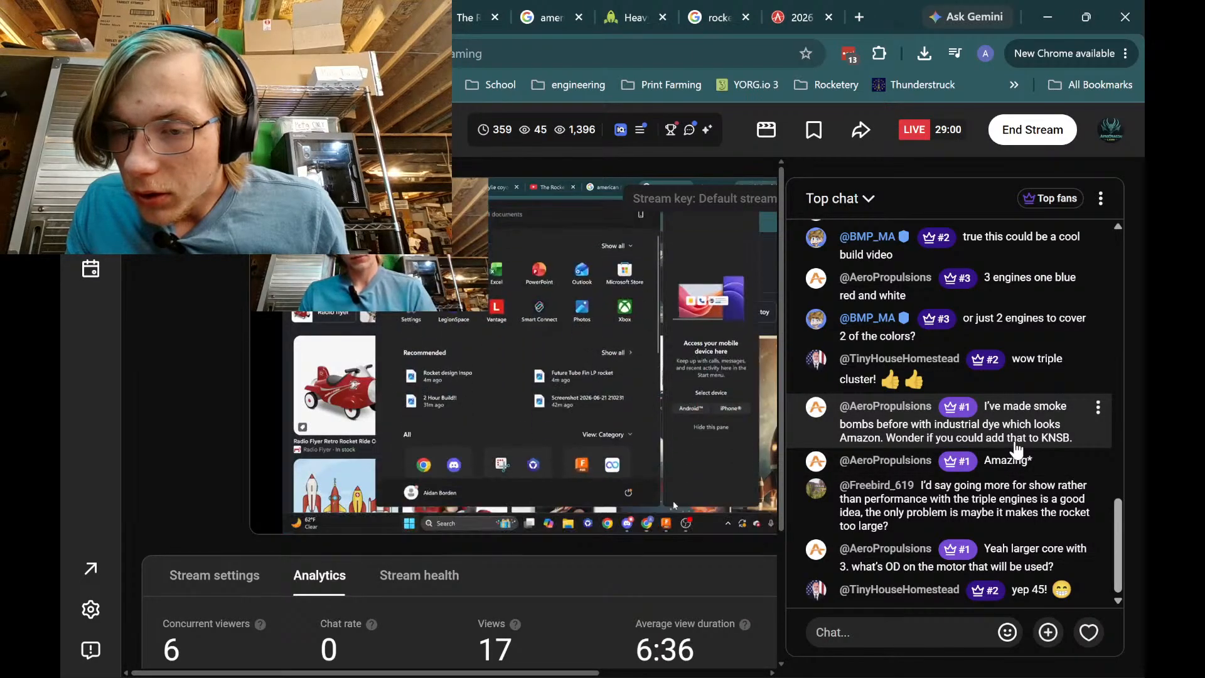
triple_click(1016, 440)
left_click(1098, 407)
left_click(1135, 420)
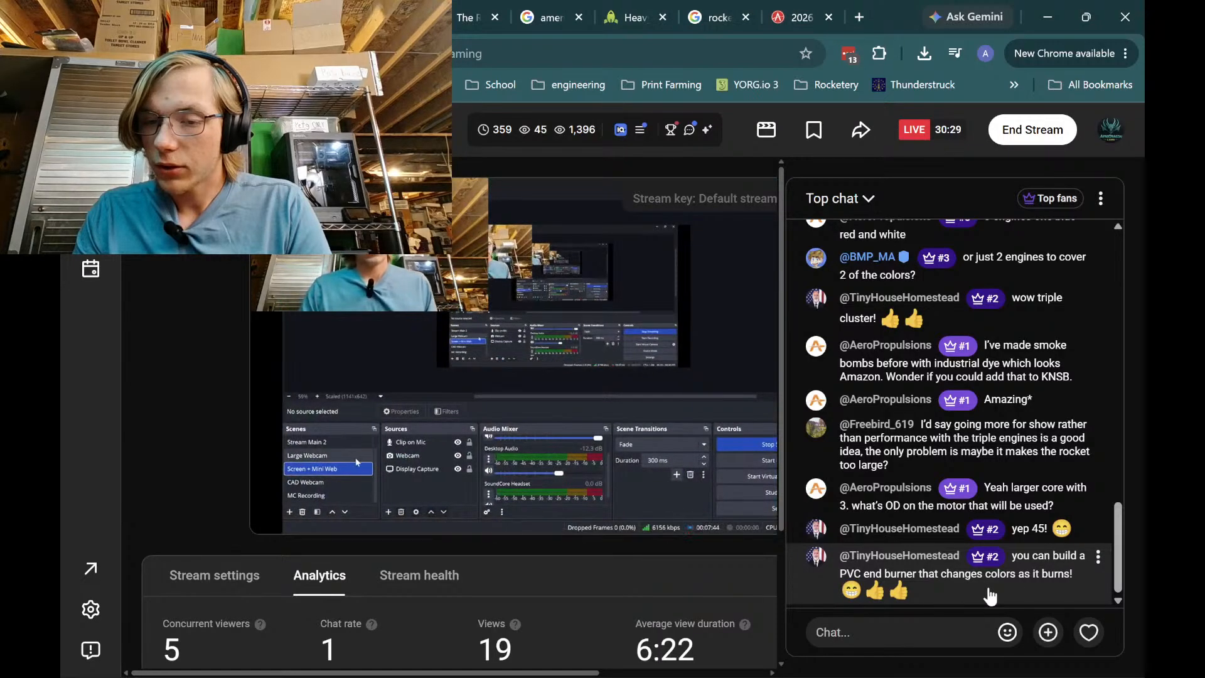
left_click(1050, 15)
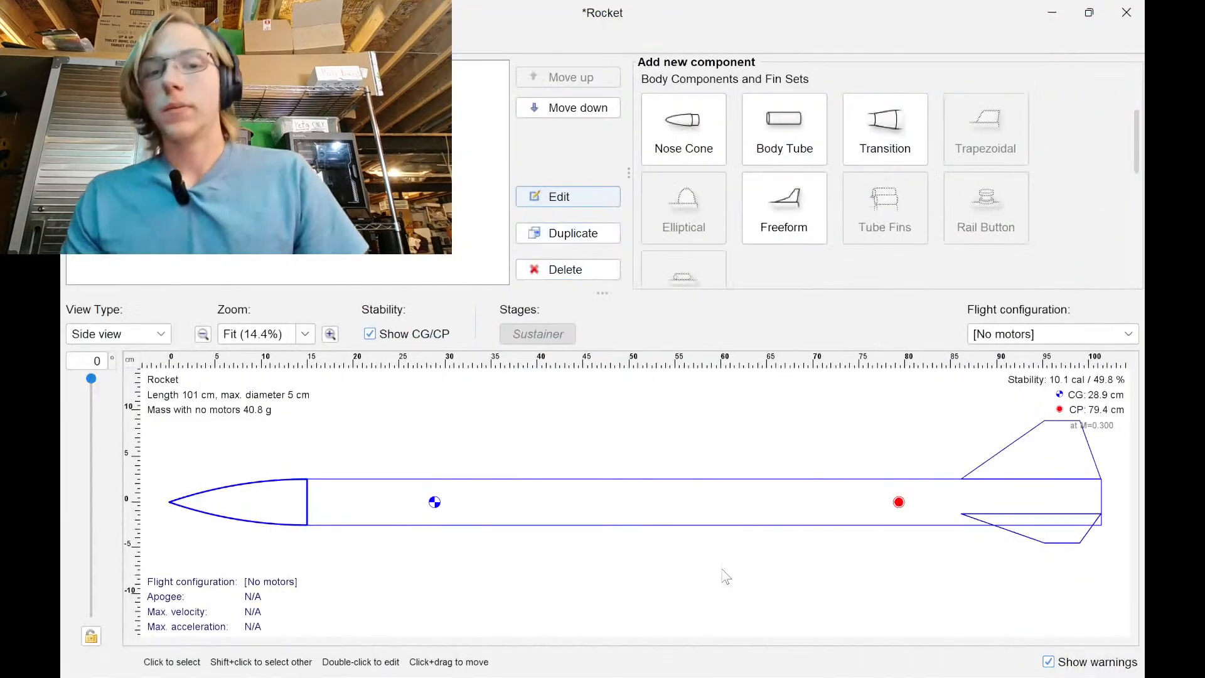
left_click(907, 500)
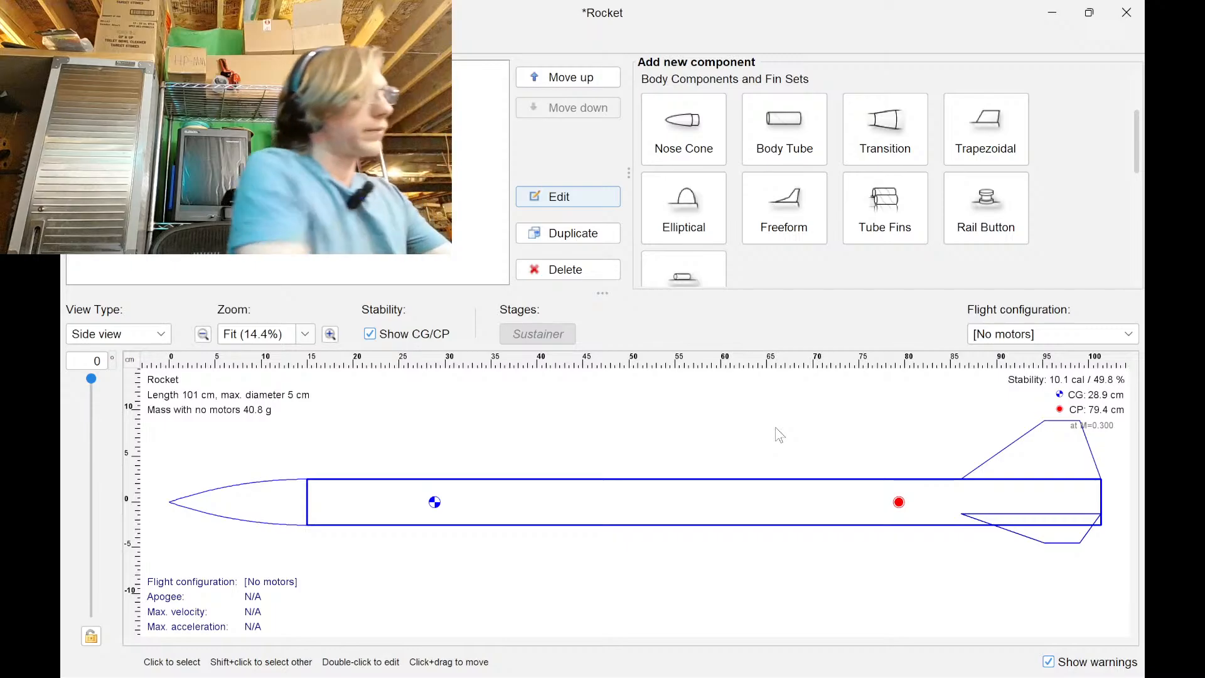
mouse_move(790, 677)
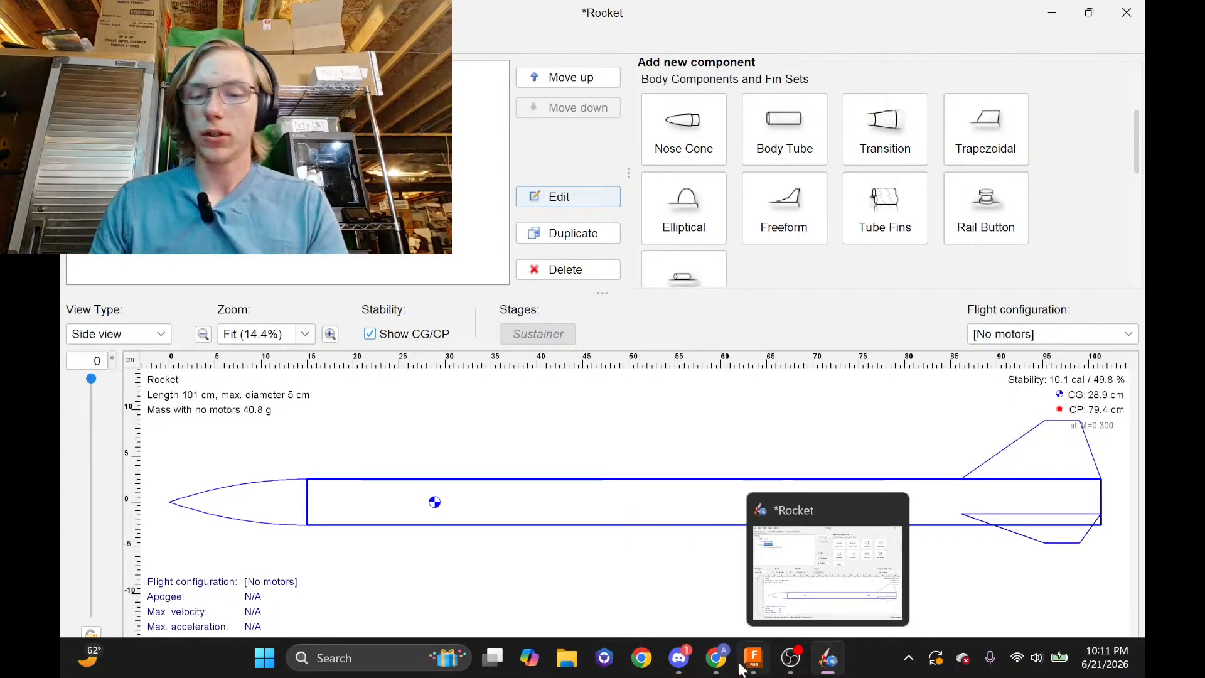
Bring the YouTube Studio dashboard forward and scroll through the chat and Analytics panel
left_click(711, 665)
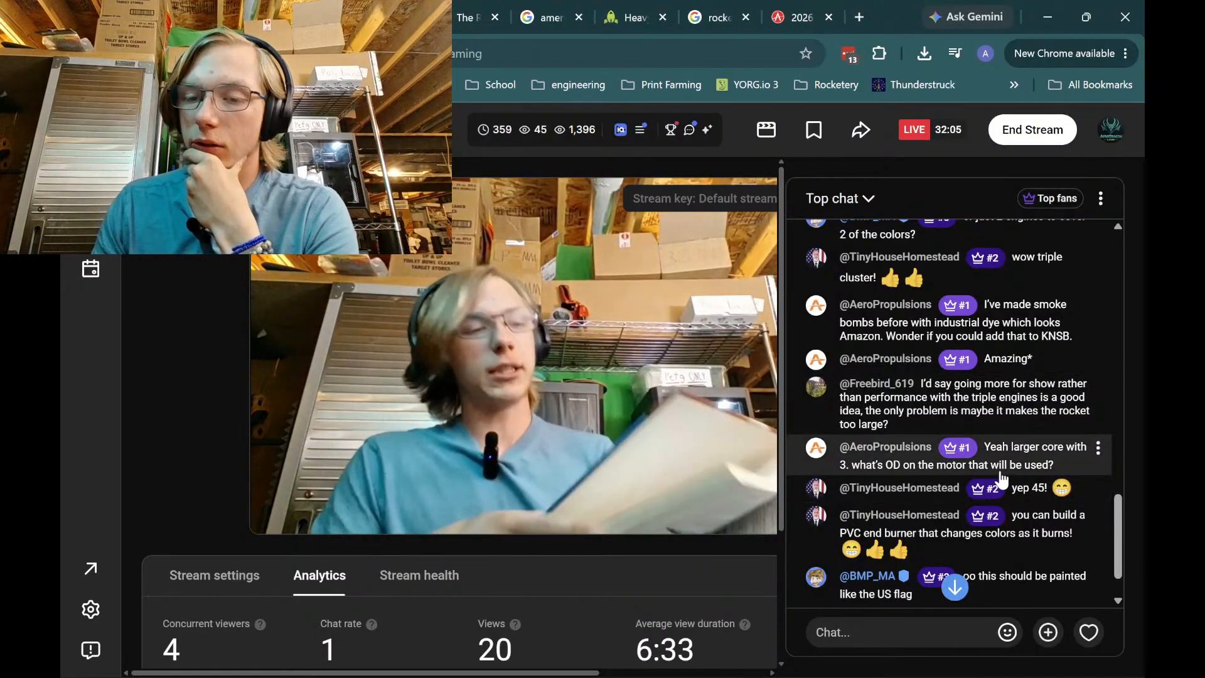
scroll(1041, 577, "down", 1)
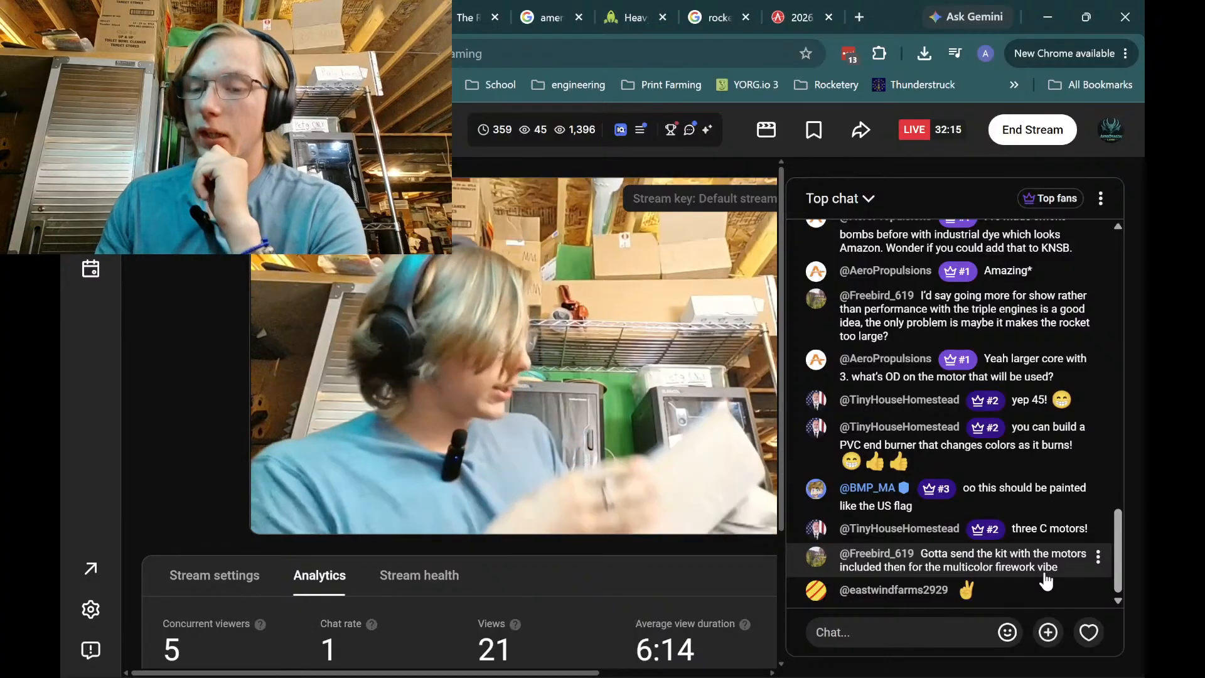
scroll(973, 587, "down", 3)
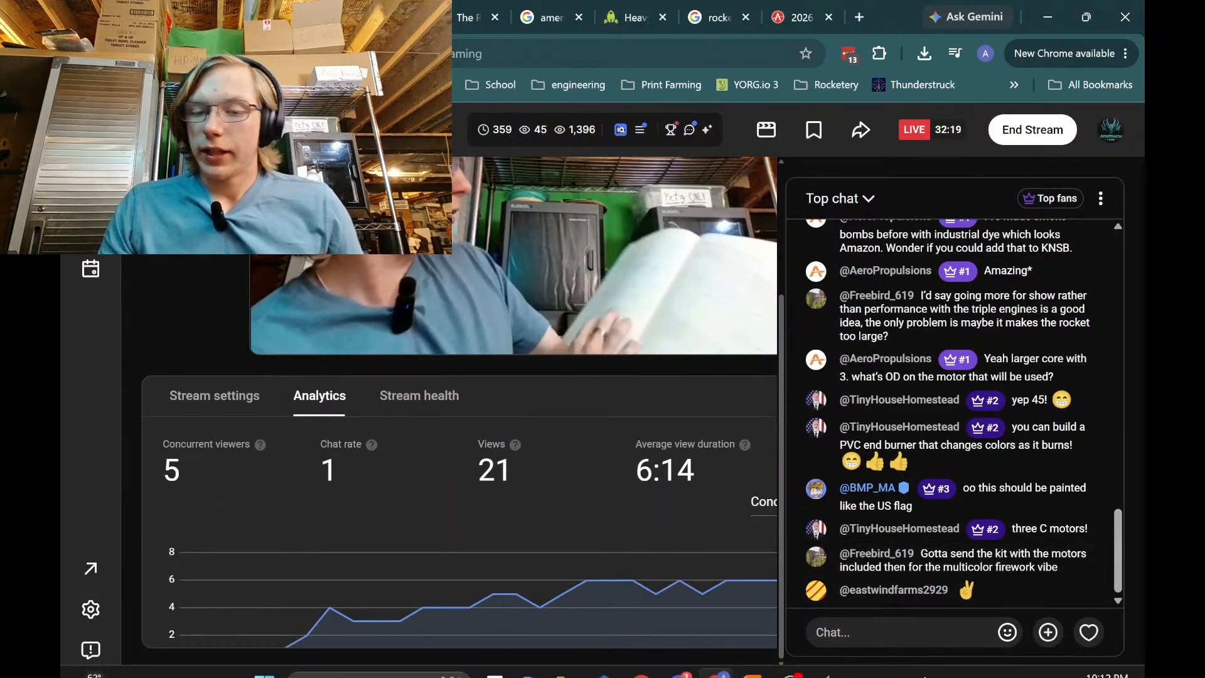
mouse_move(863, 658)
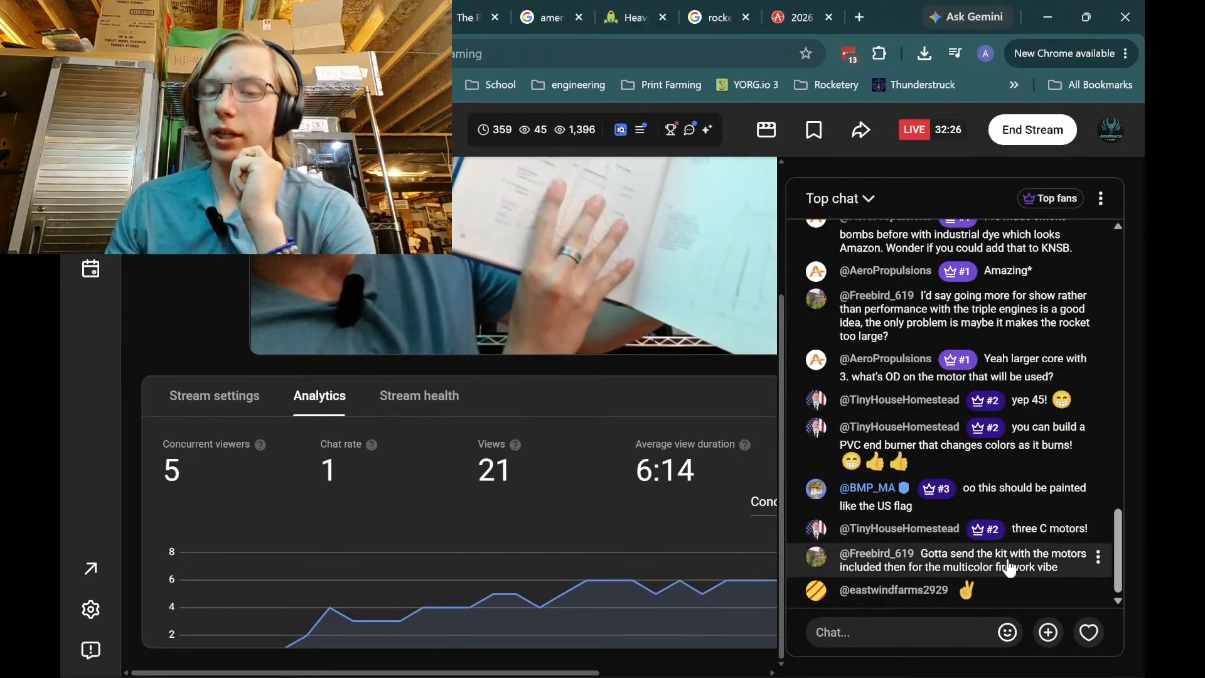
Close the Apogee '2026' sticker tab and return to the YouTube Studio live-stream tab
left_click(834, 9)
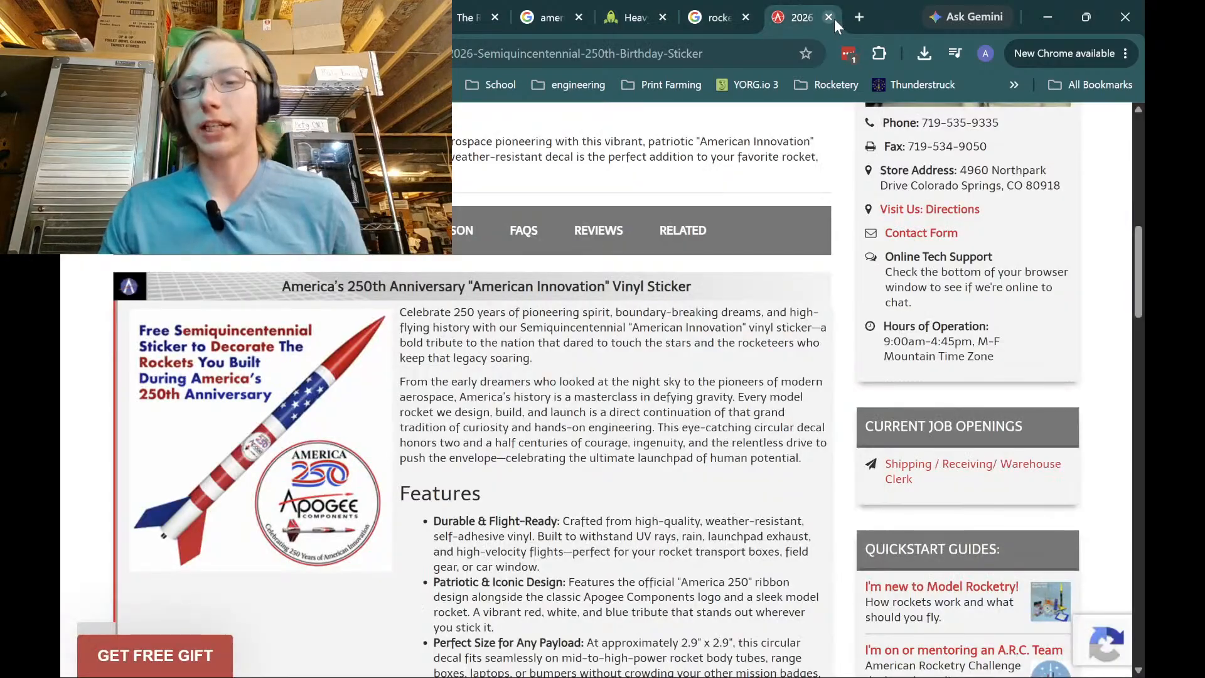
left_click(831, 17)
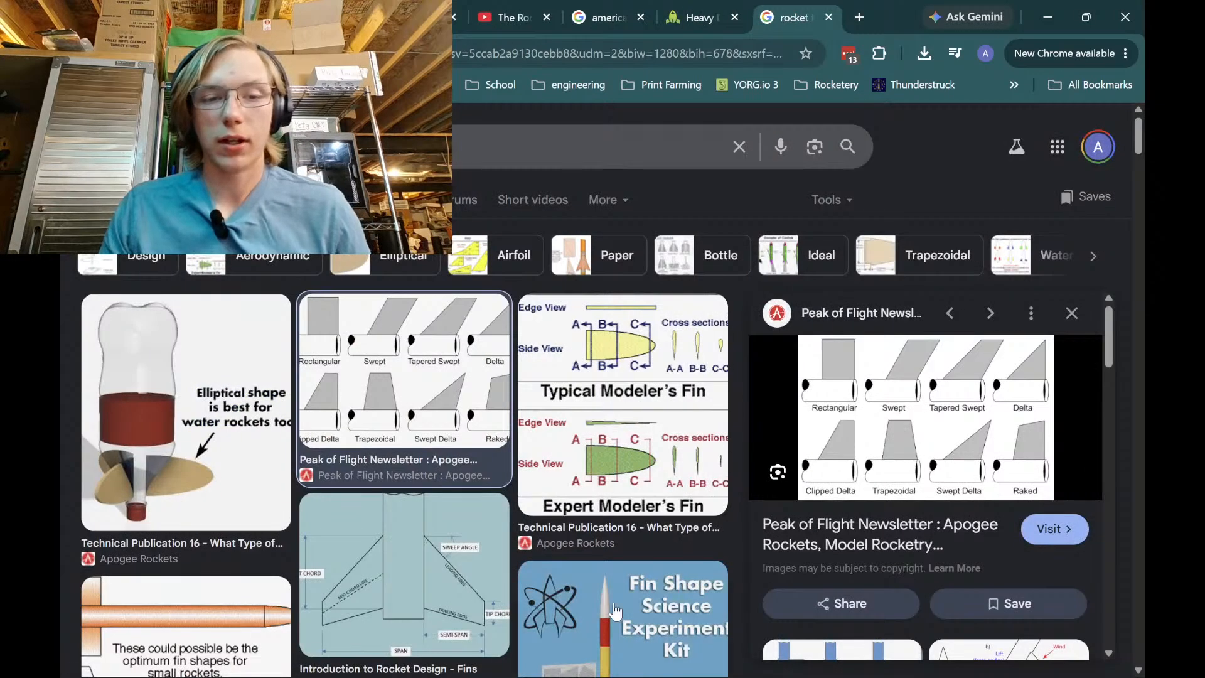
scroll(541, 538, "down", 5)
scroll(540, 536, "up", 5)
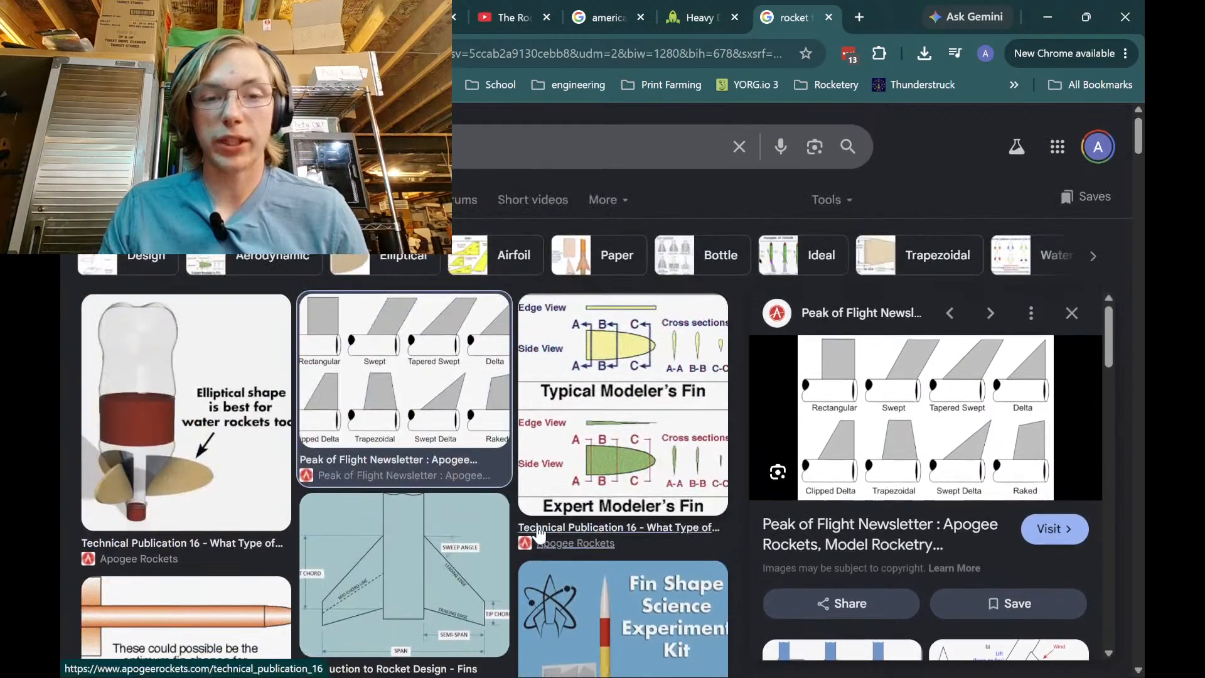
left_click(408, 18)
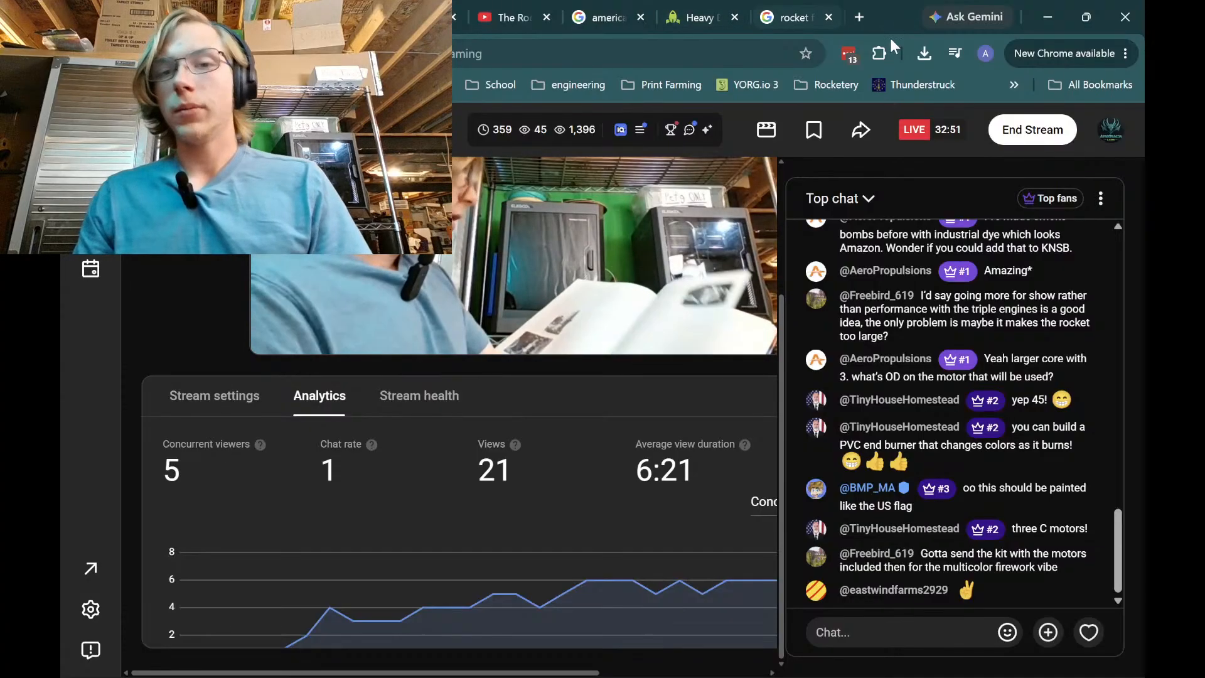
Search Google in a new tab for 'quest 24mm motors'
left_click(859, 24)
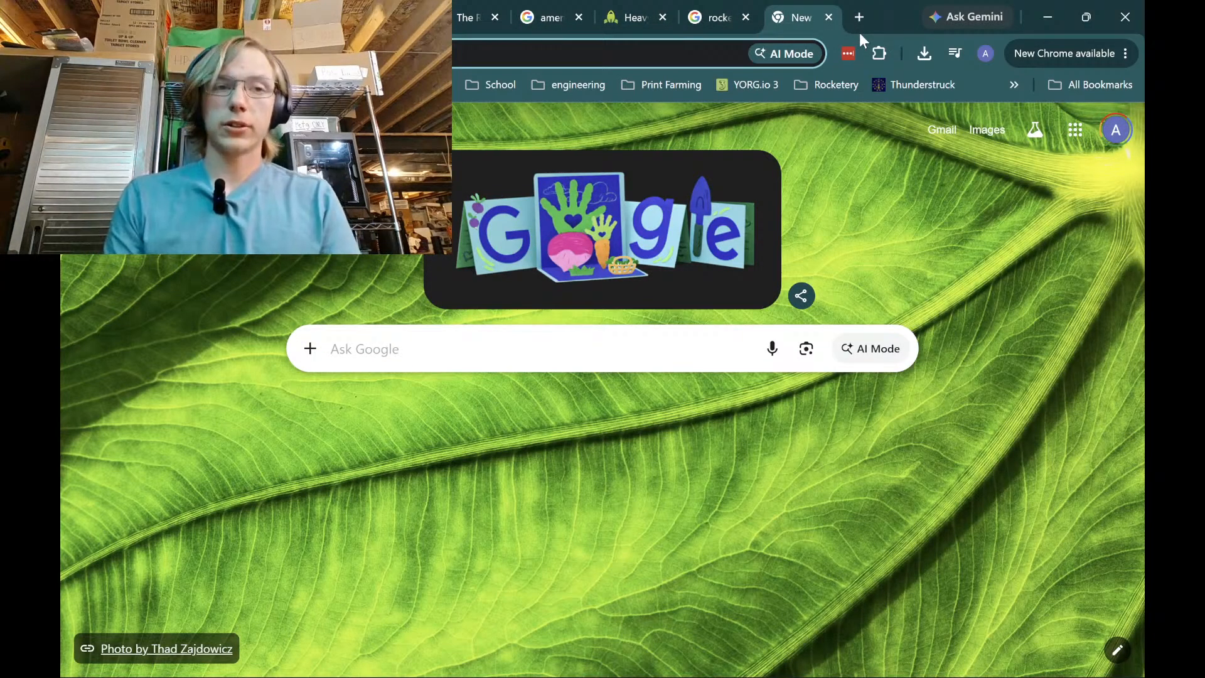
type("que")
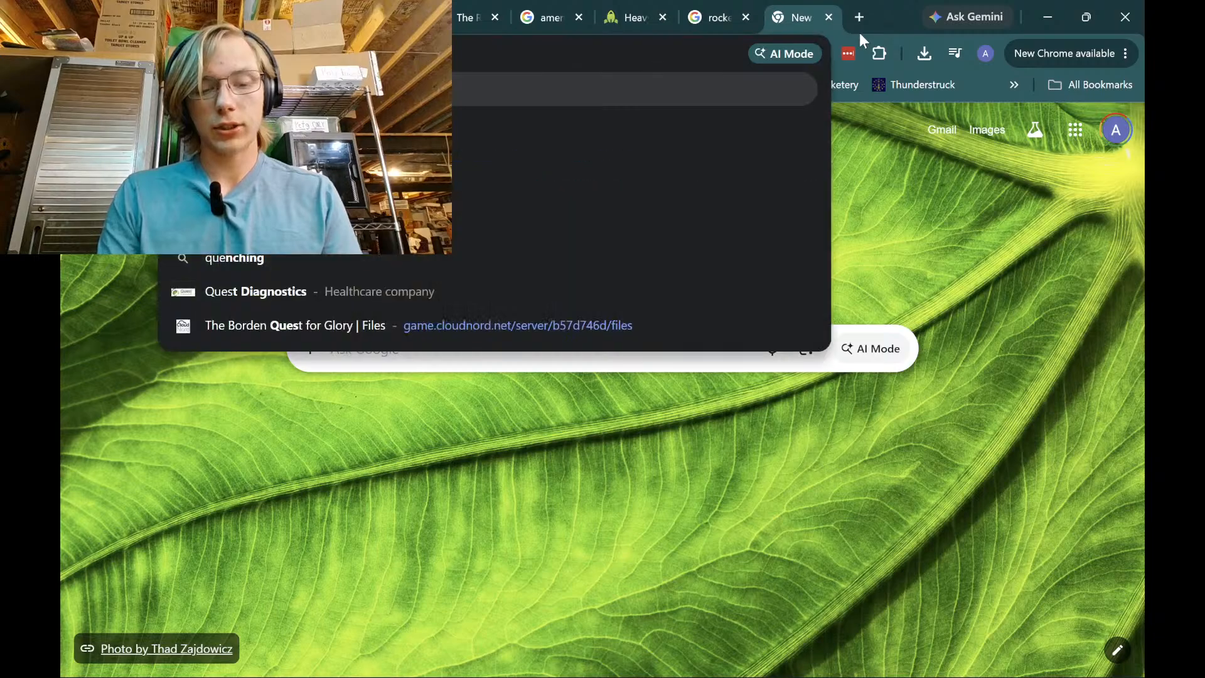
type("st 24mm m")
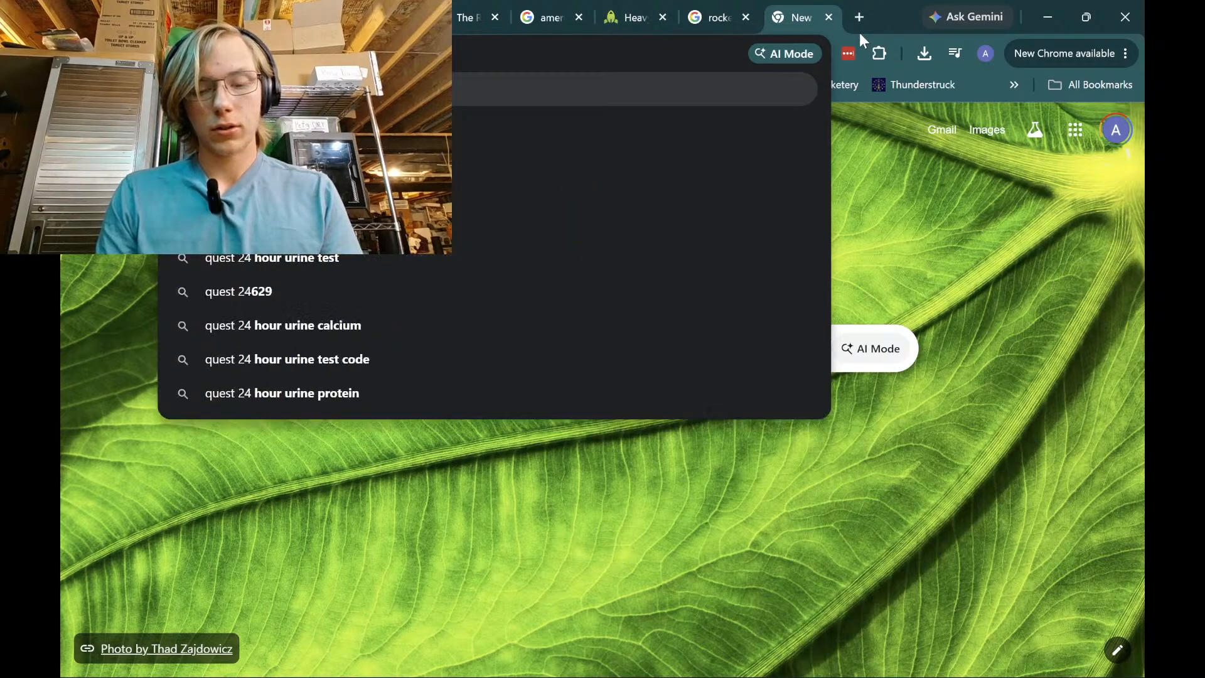
type("otors")
key("Return")
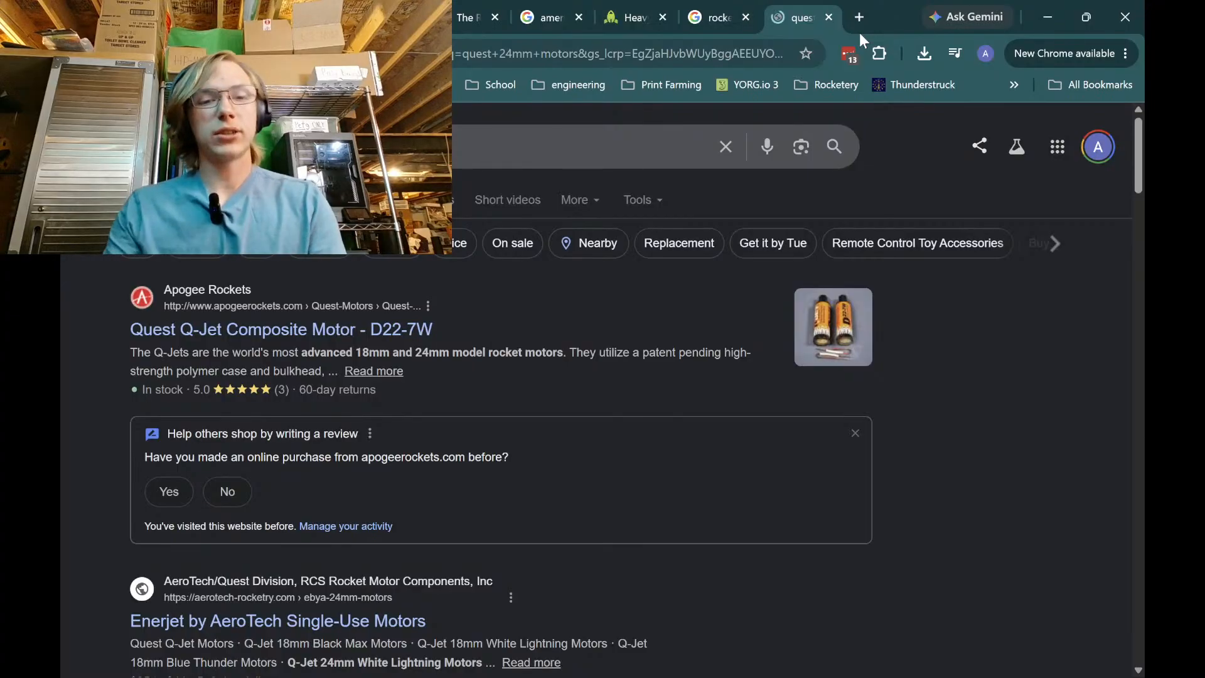
scroll(511, 516, "down", 3)
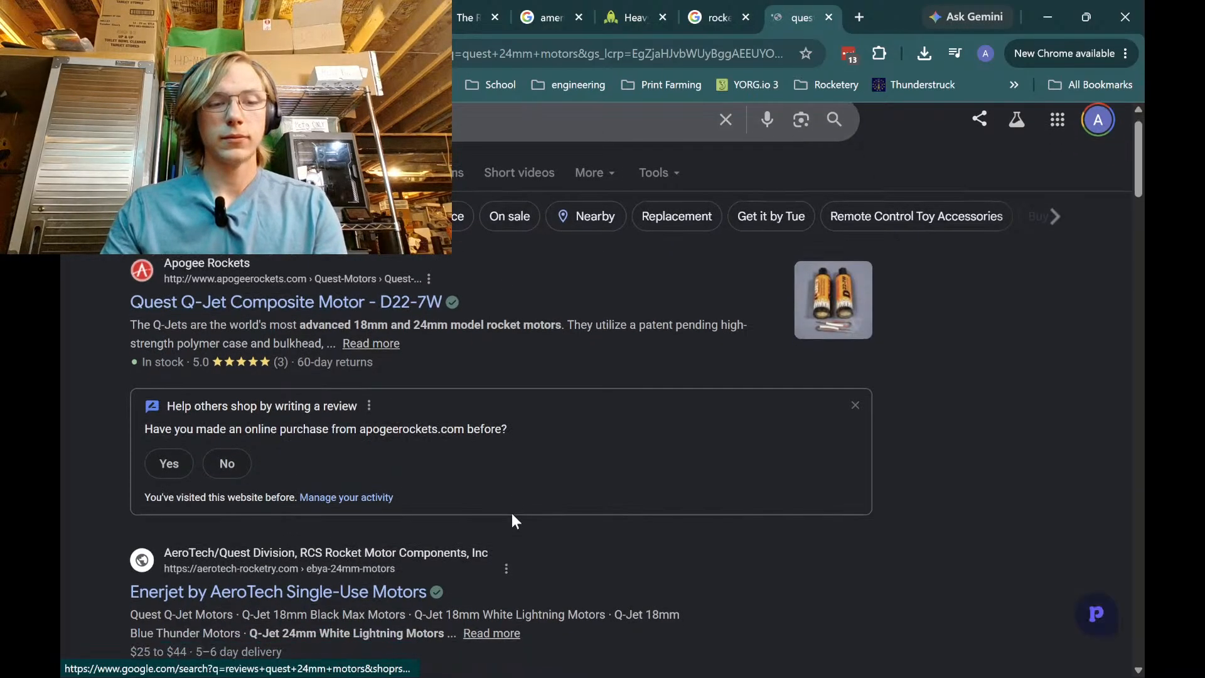
Open the Enerjet by AeroTech result and browse its Quest Q-Jet Motors menu
left_click(331, 468)
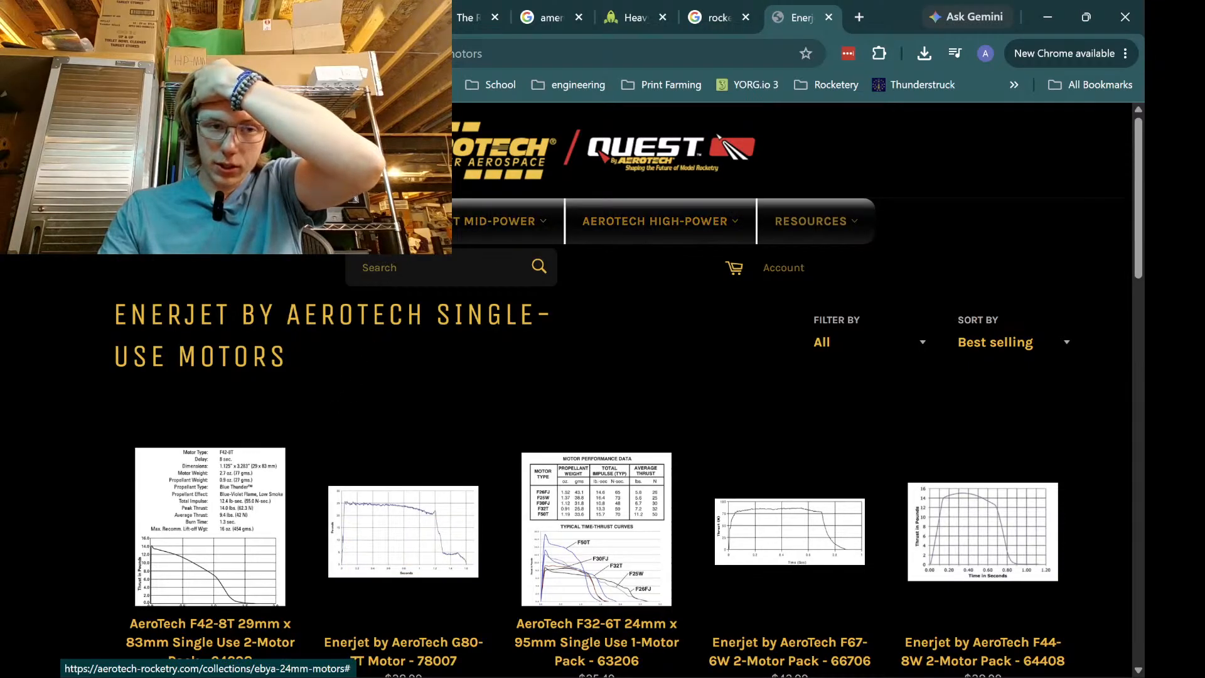
mouse_move(301, 222)
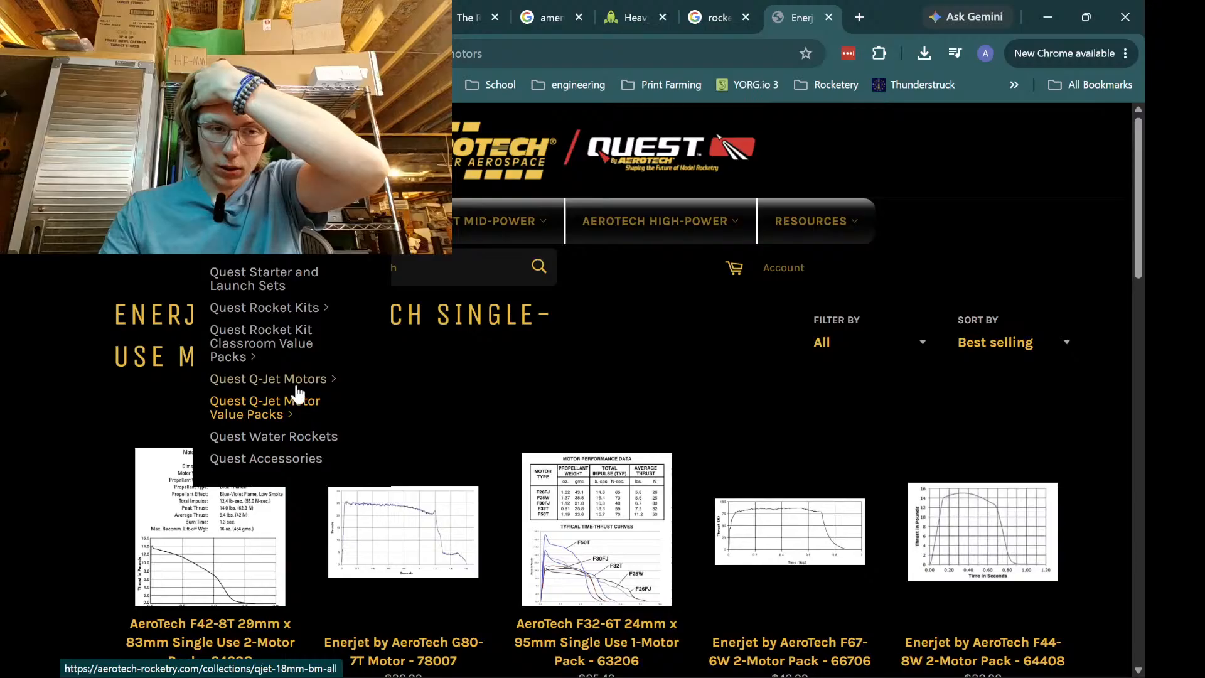
mouse_move(309, 385)
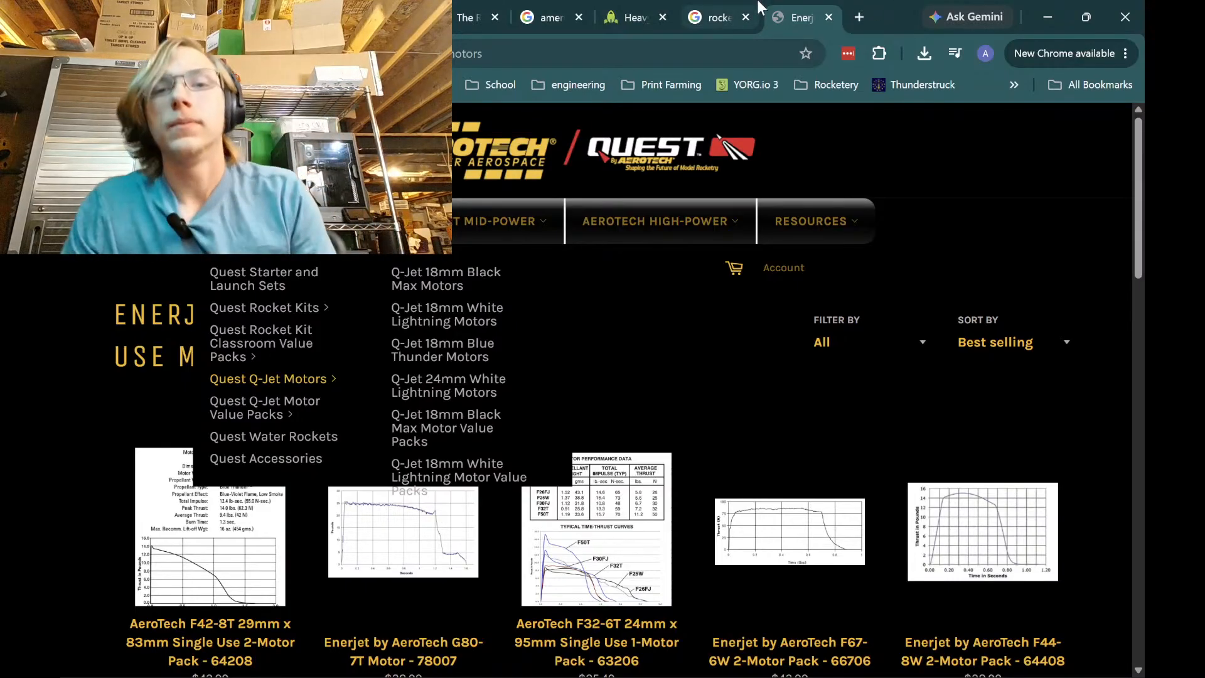
Glance through the fin-shapes and live-stream tabs, then minimize Chrome to show OpenRocket
left_click(722, 12)
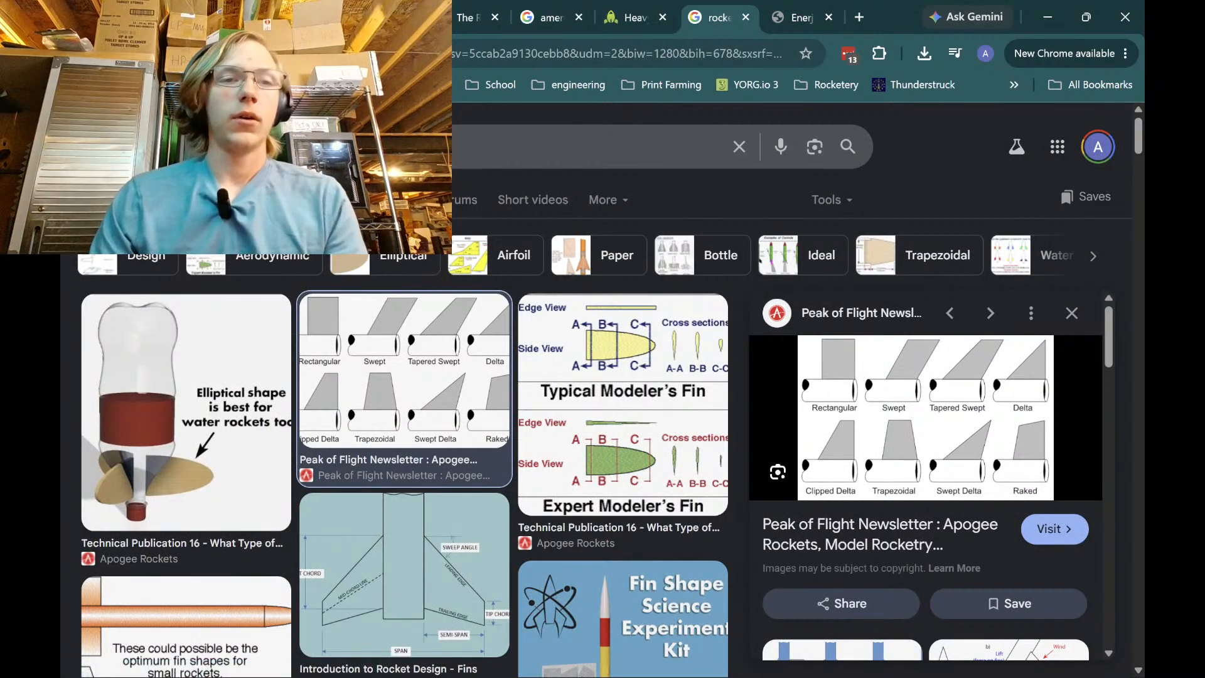
left_click(301, 17)
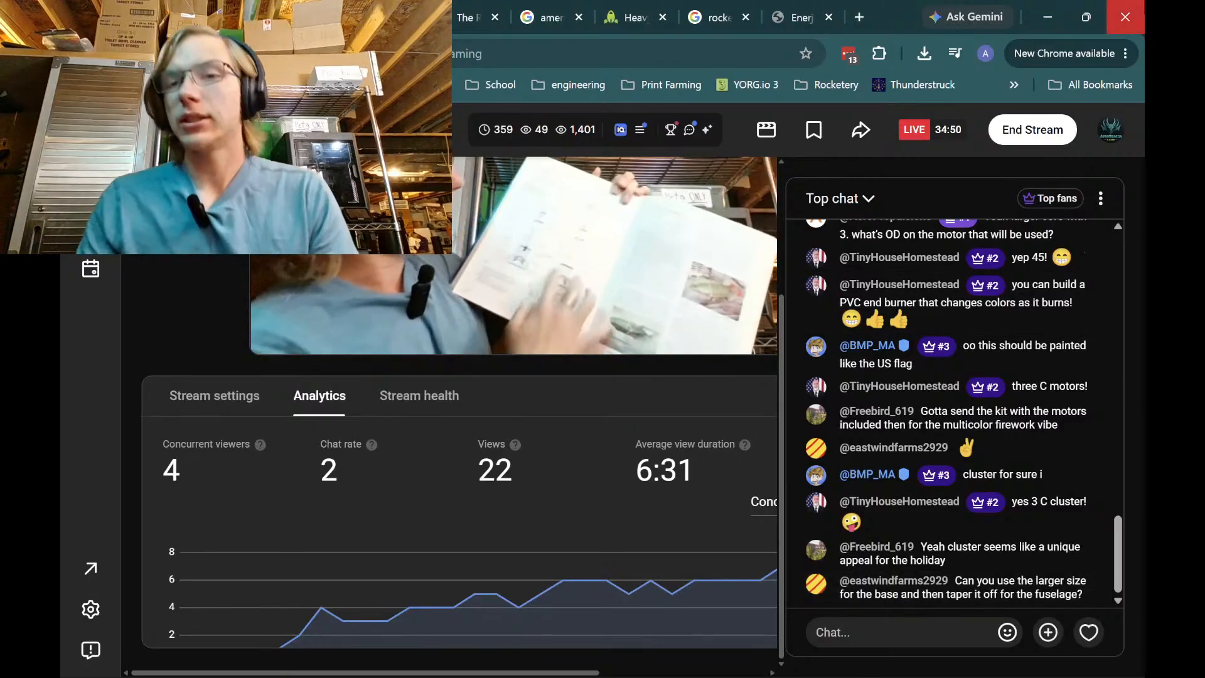
left_click(1047, 17)
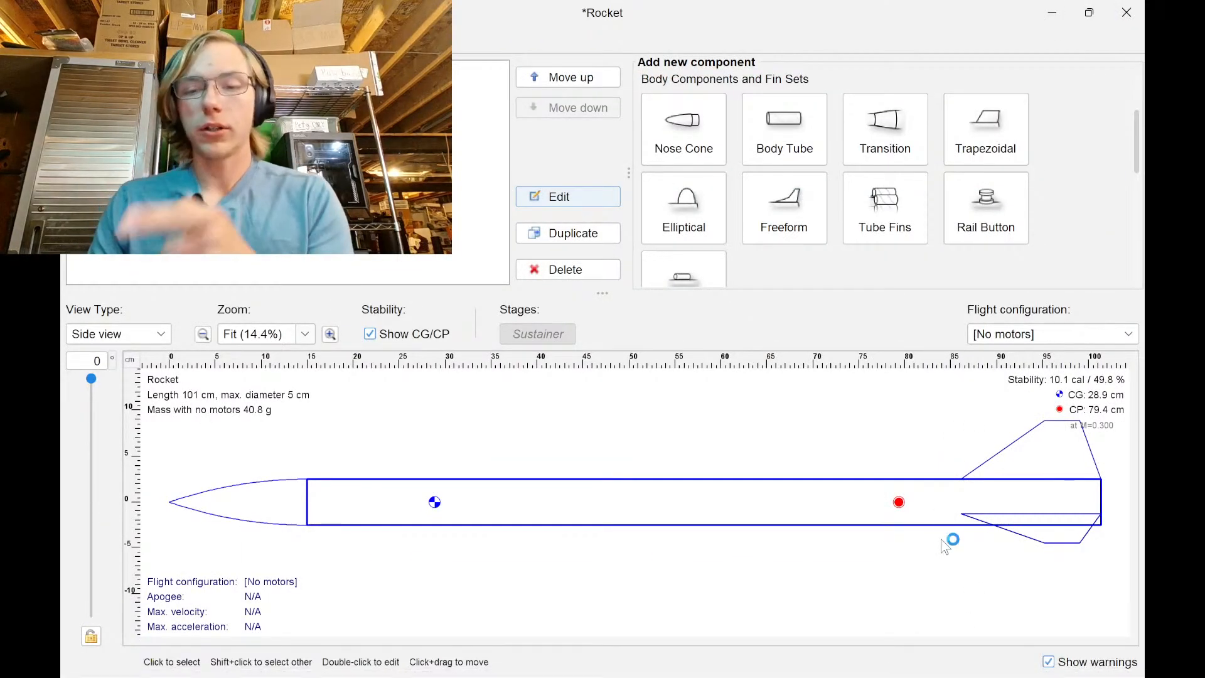
Add a new body tube to the rocket's tail, widened to 7.62 cm diameter
left_click(815, 141)
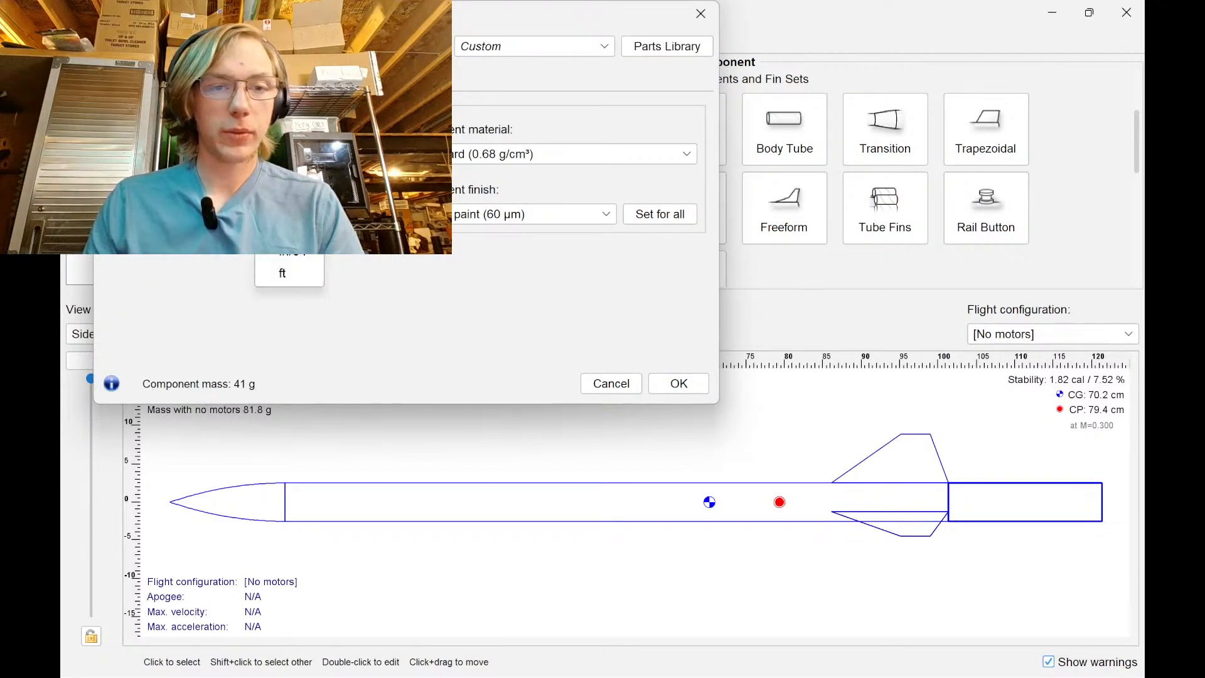
key("Return")
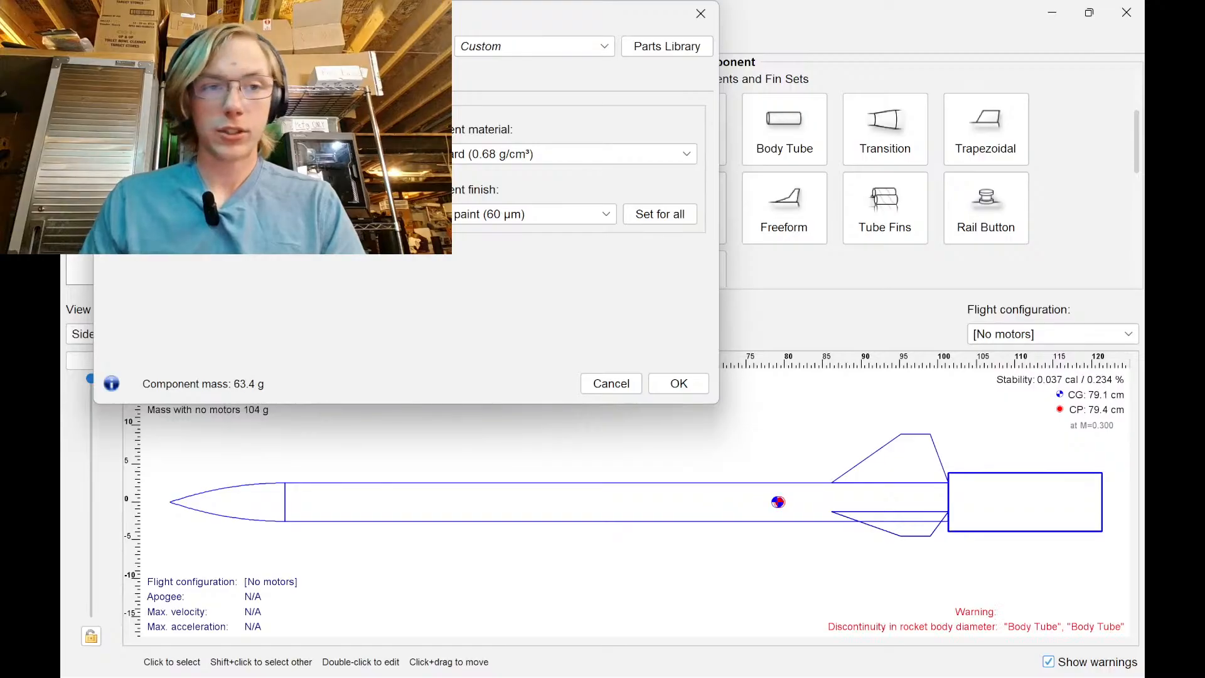
left_click(677, 384)
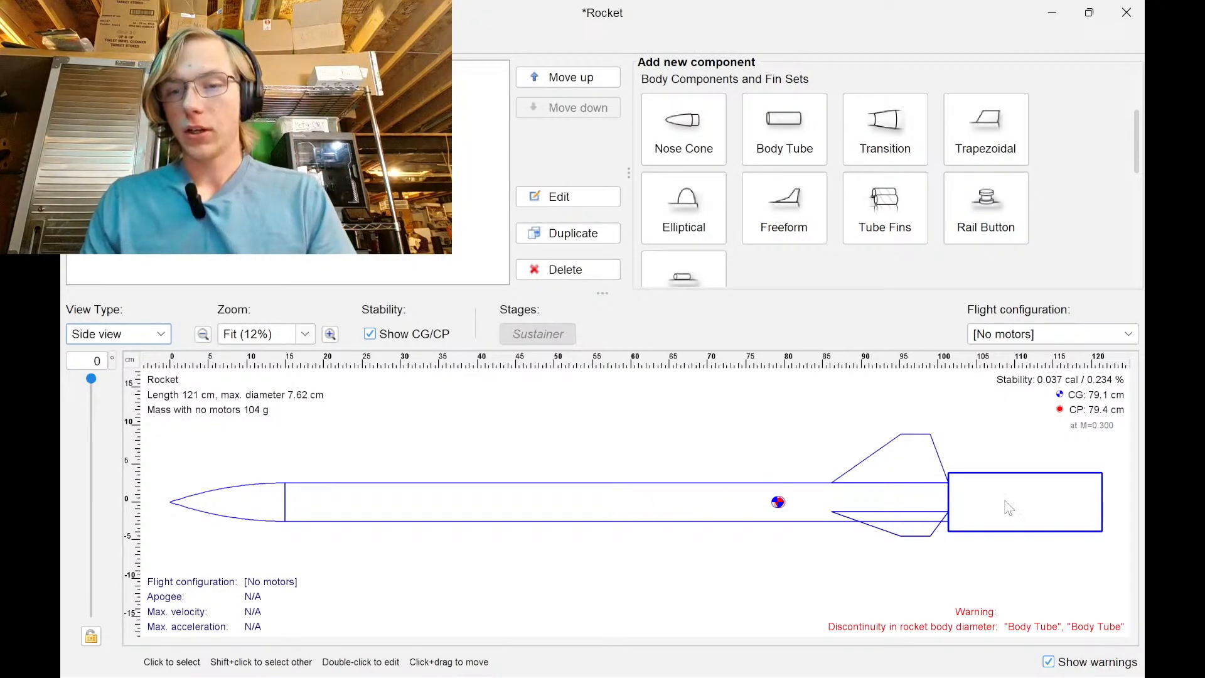
Delete the fin set and select the main body tube
left_click(891, 465)
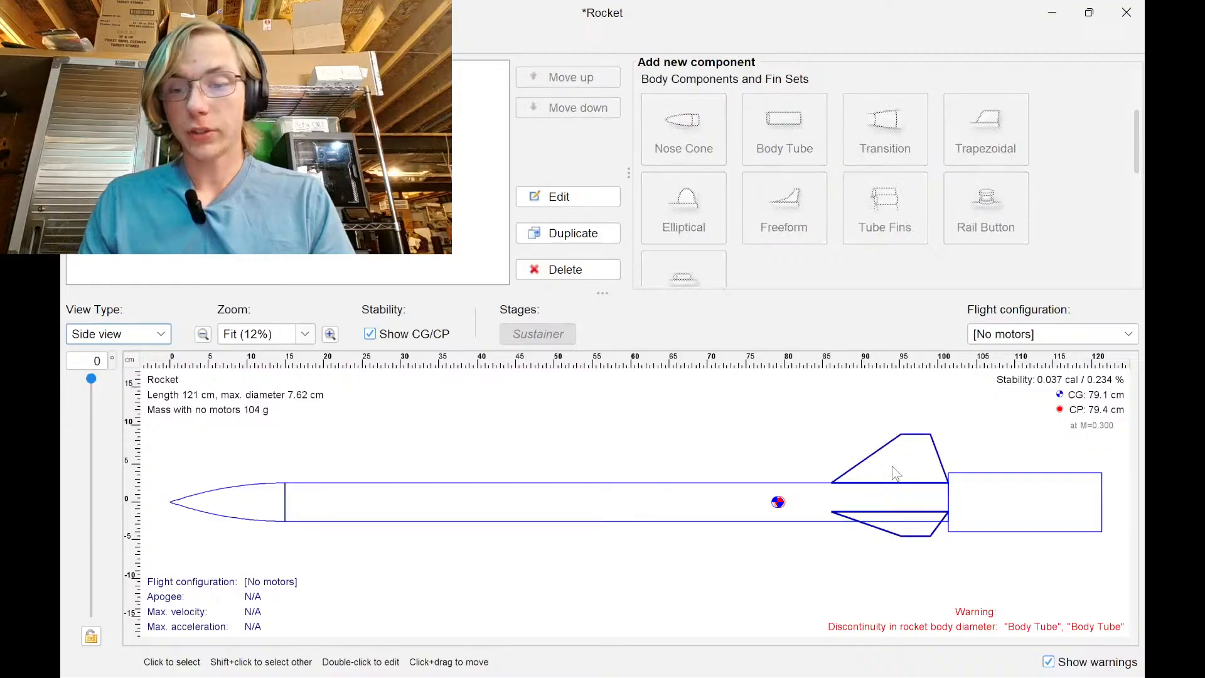
key("Delete")
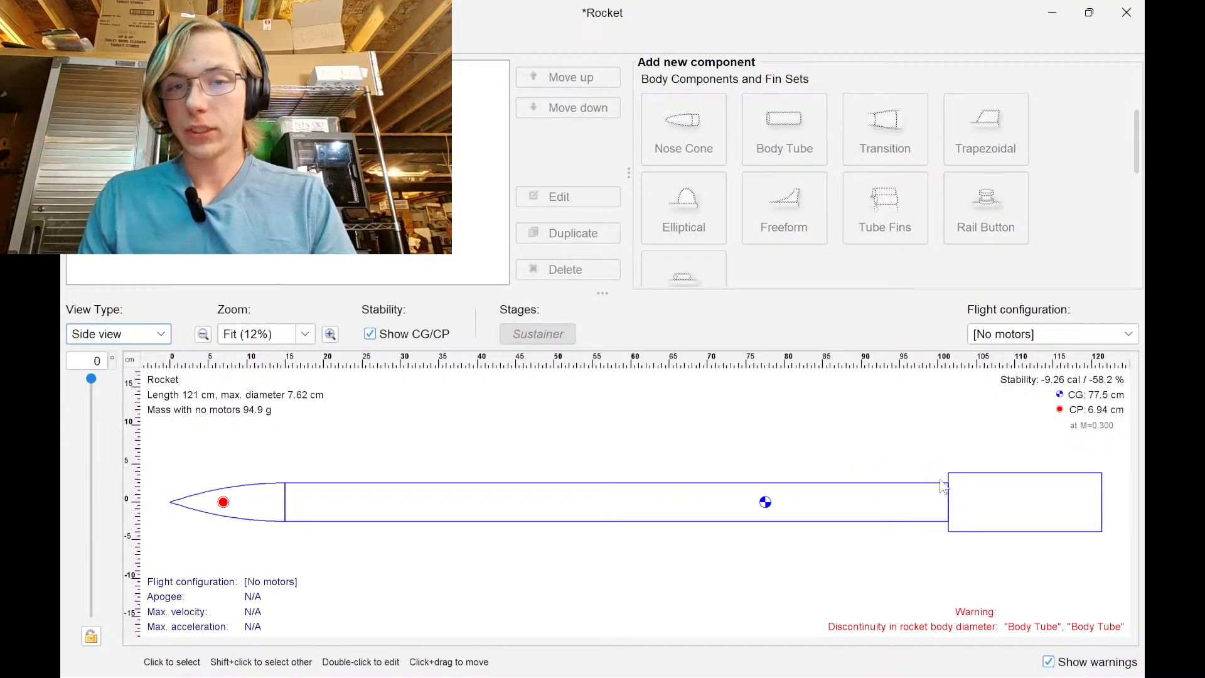
scroll(747, 192, "down", 5)
scroll(776, 218, "up", 5)
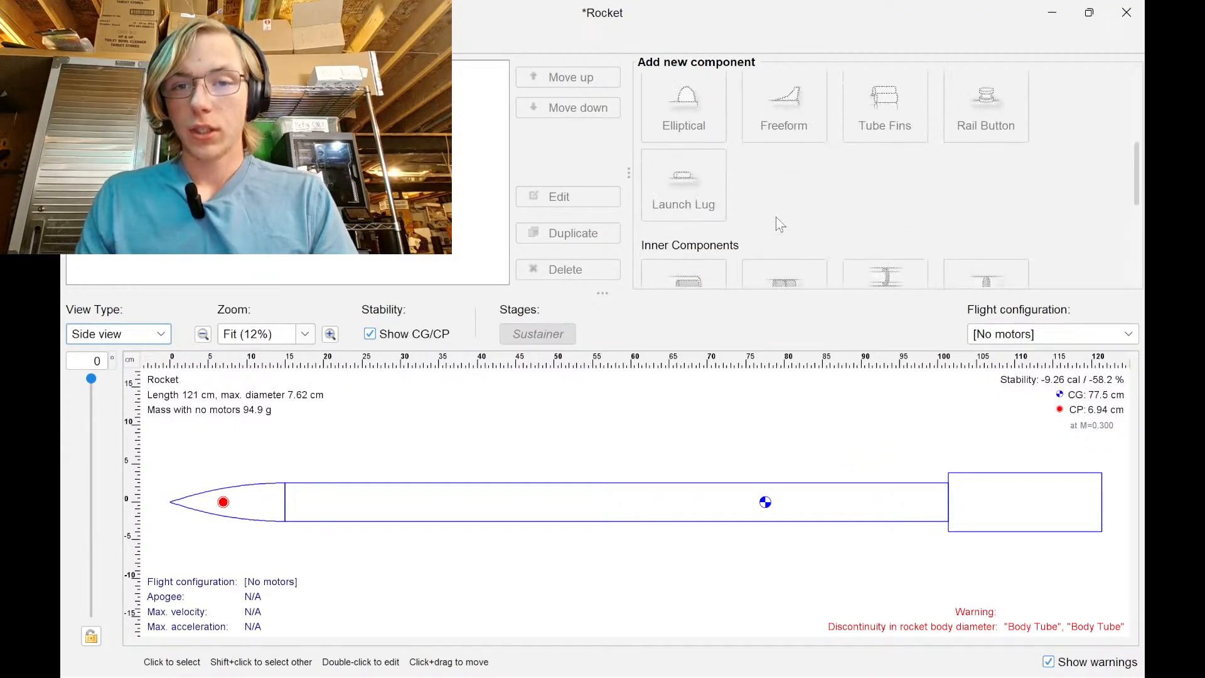
left_click(843, 520)
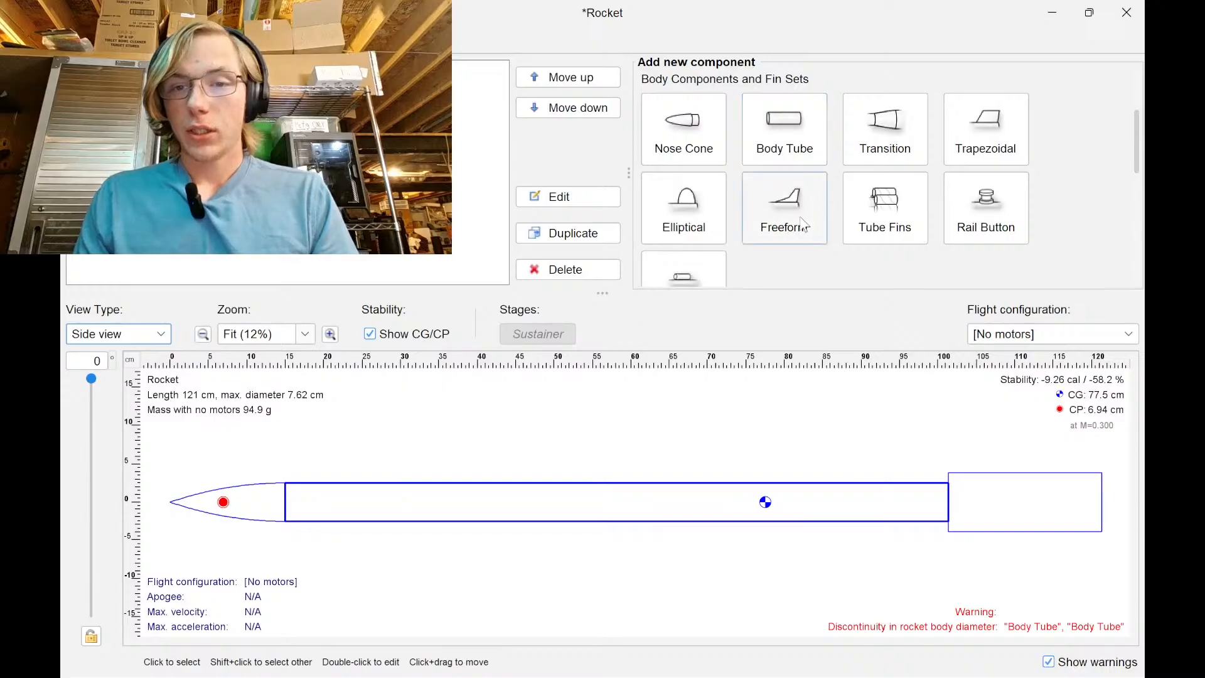
scroll(927, 204, "down", 4)
scroll(928, 205, "down", 4)
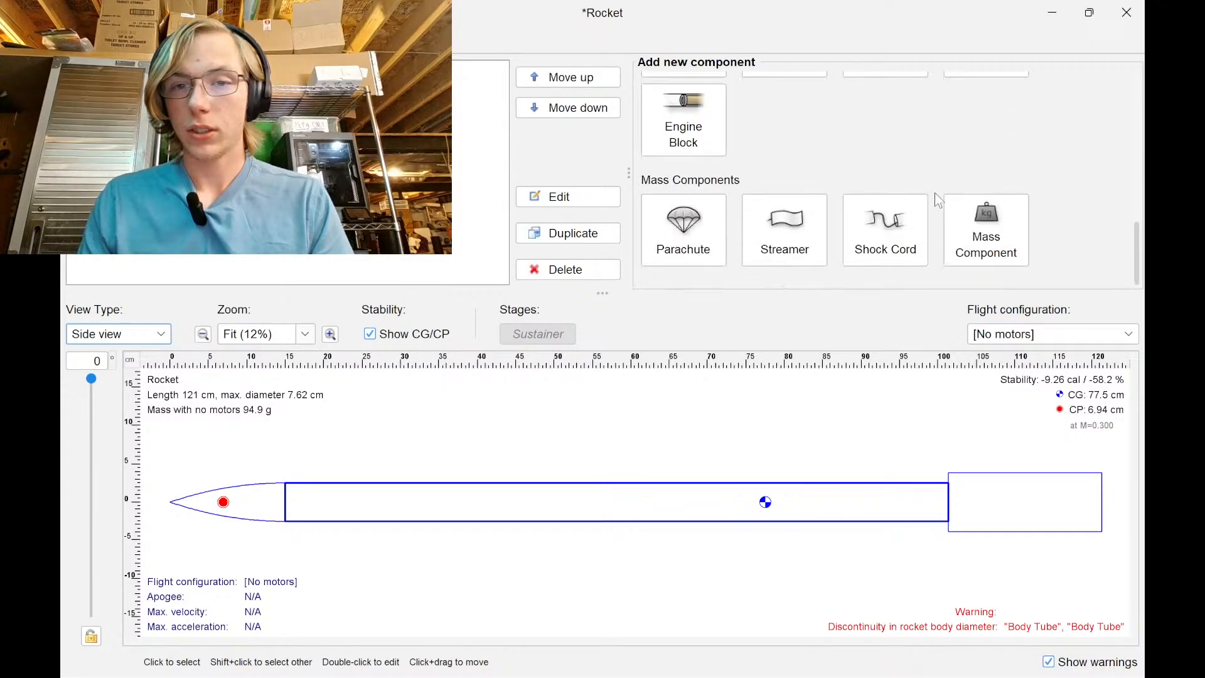
scroll(865, 237, "up", 3)
scroll(797, 201, "up", 5)
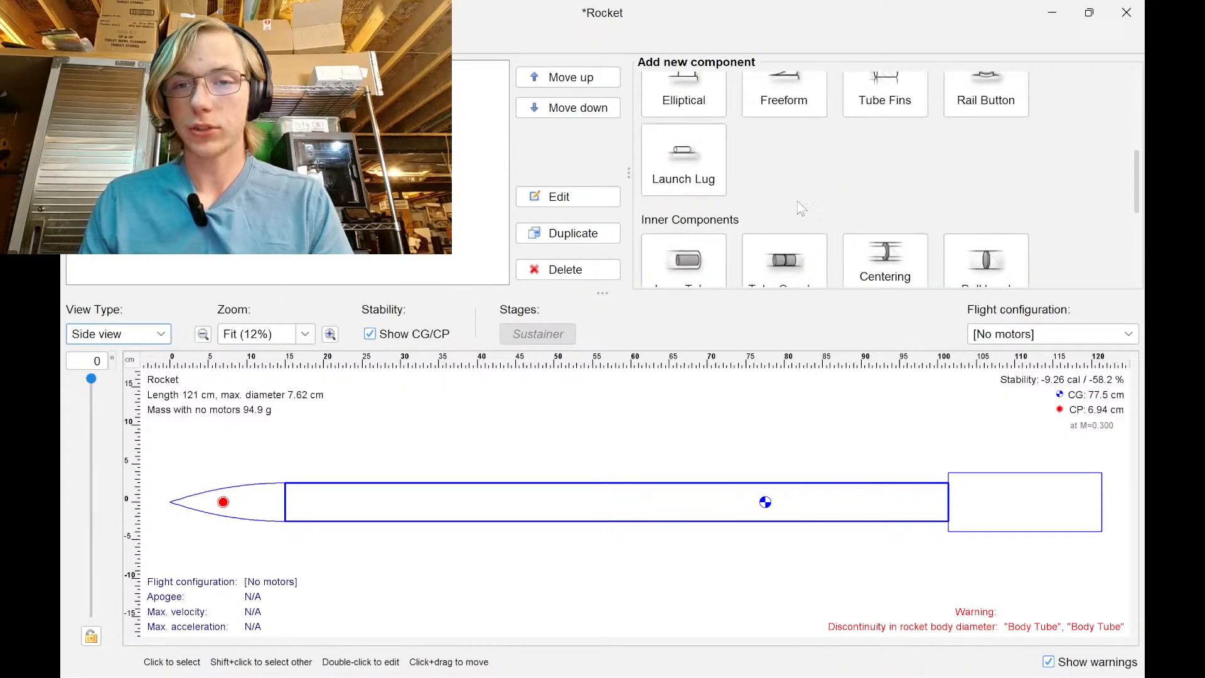
scroll(728, 198, "up", 1)
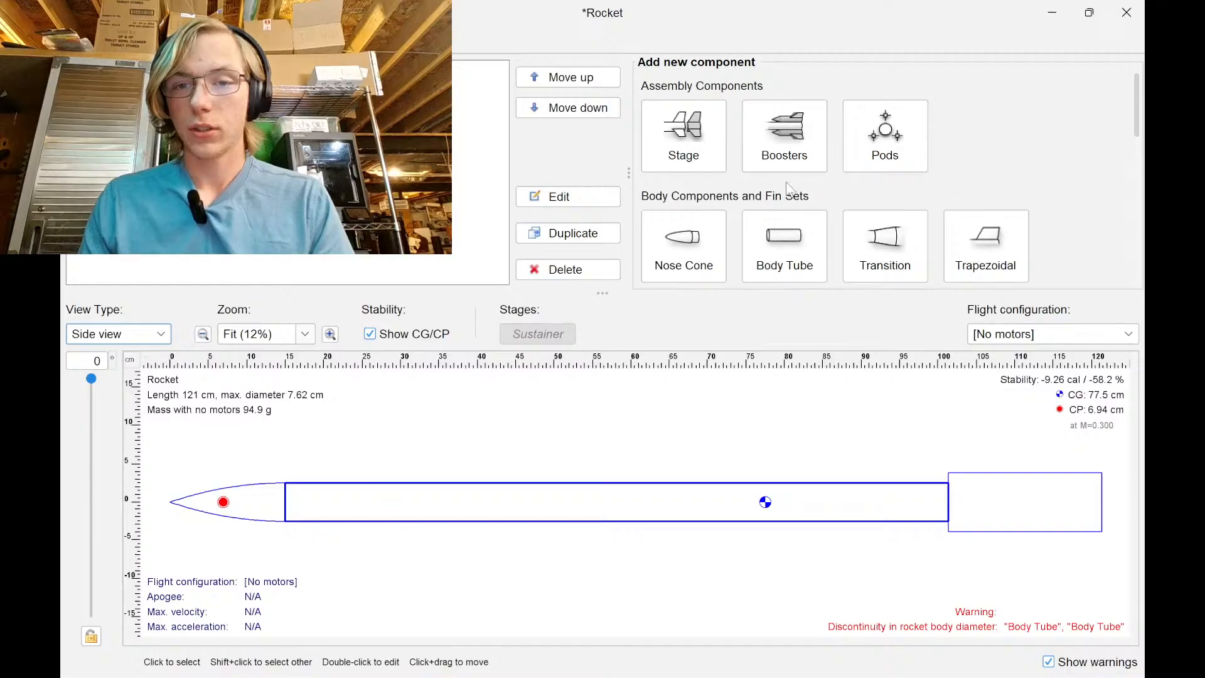
scroll(790, 188, "down", 2)
Insert a conical transition after the main body tube, then open the rear body tube's settings
left_click(885, 169)
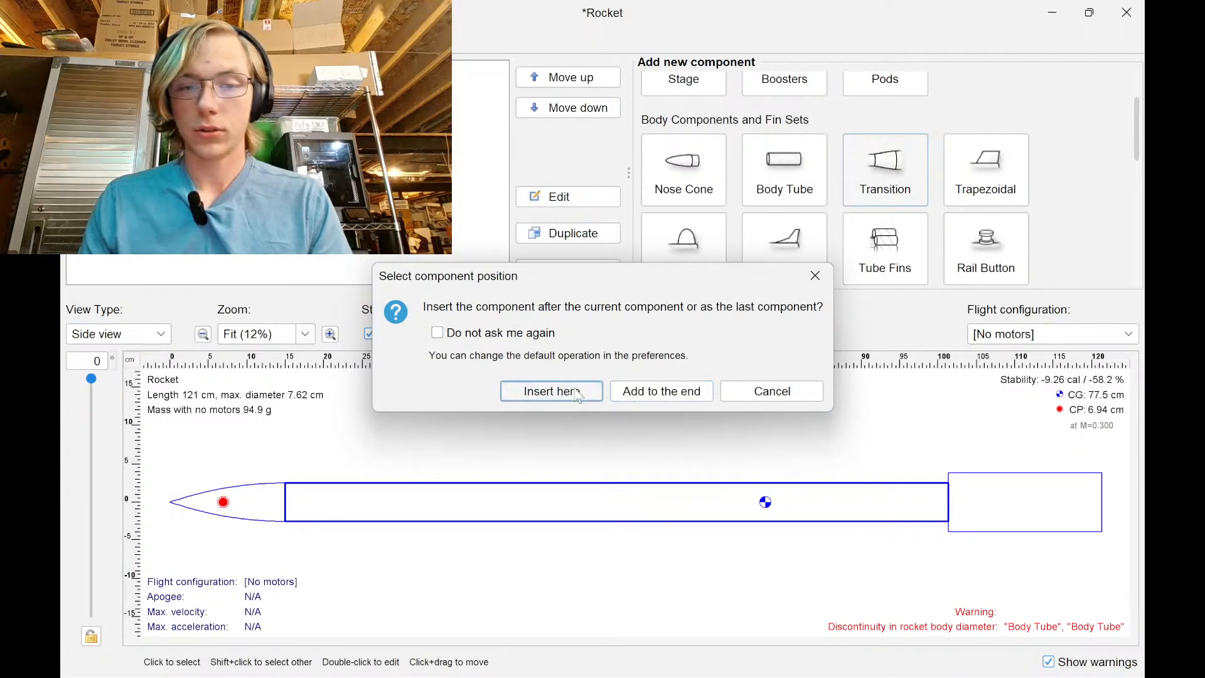
left_click(551, 391)
left_click(713, 390)
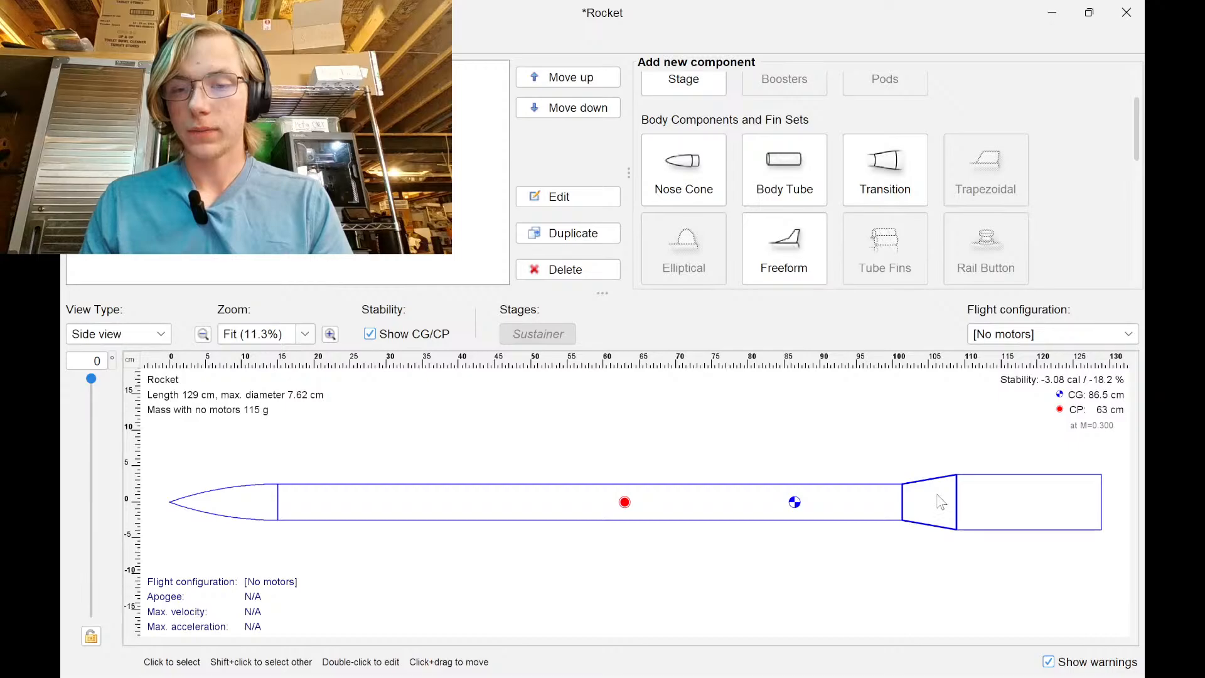
double_click(941, 502)
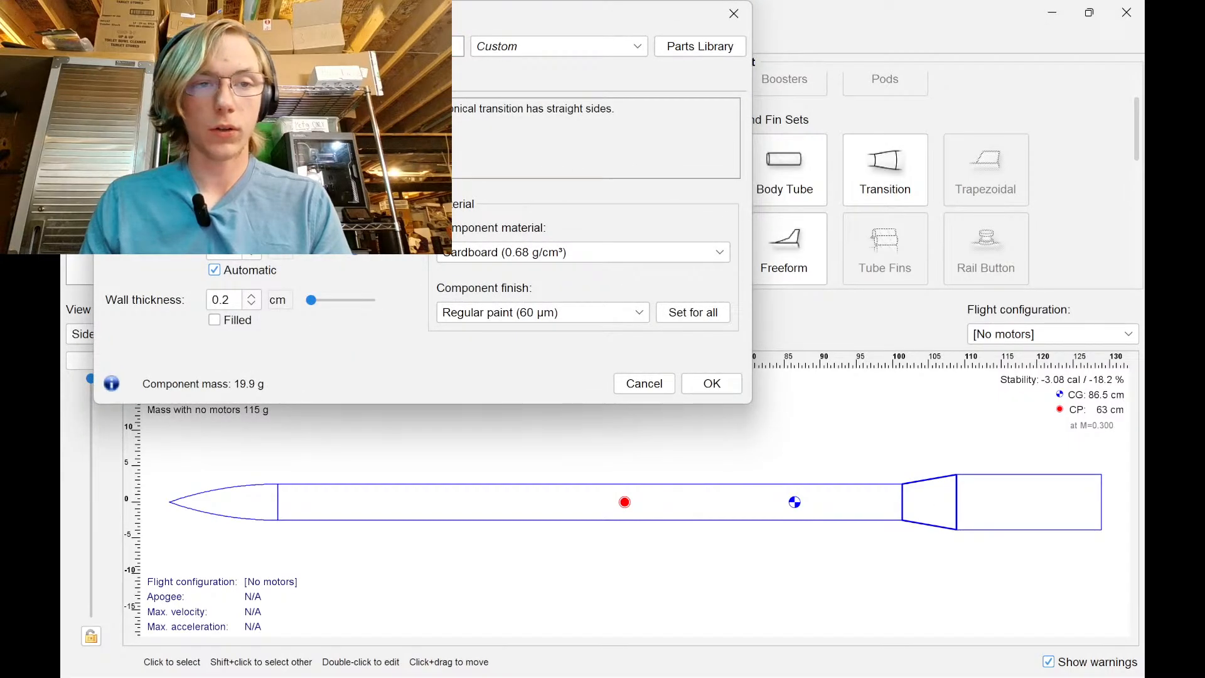
left_click(251, 143)
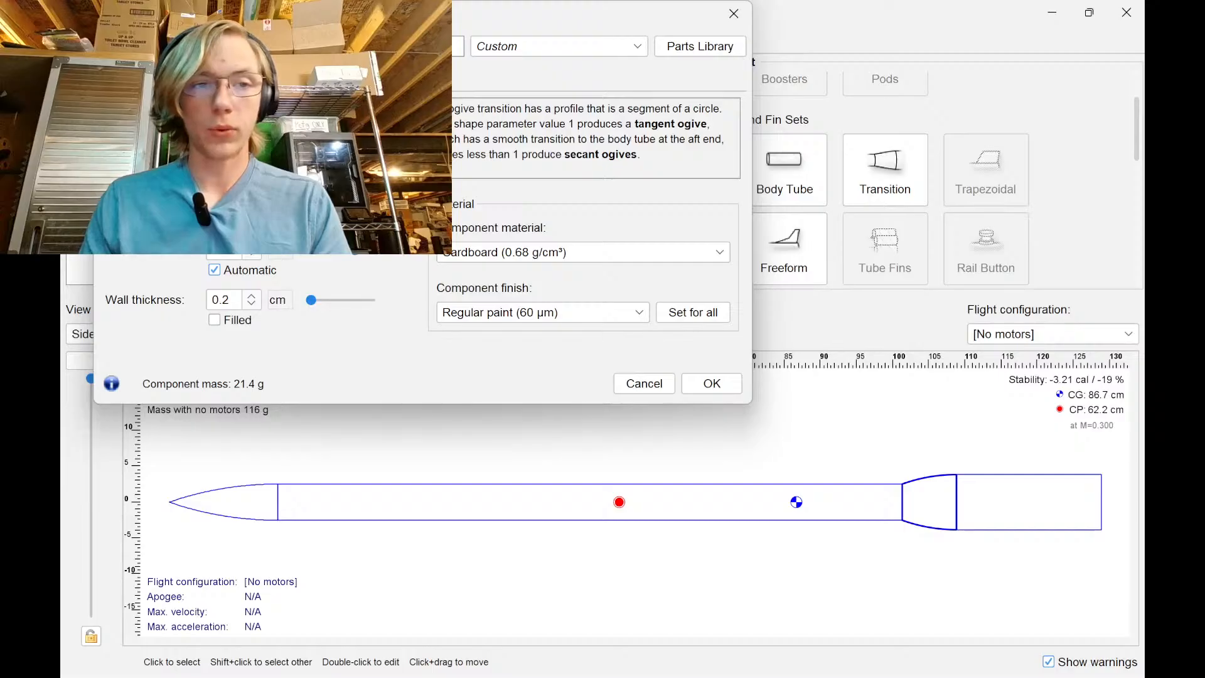
left_click(251, 129)
left_click(712, 383)
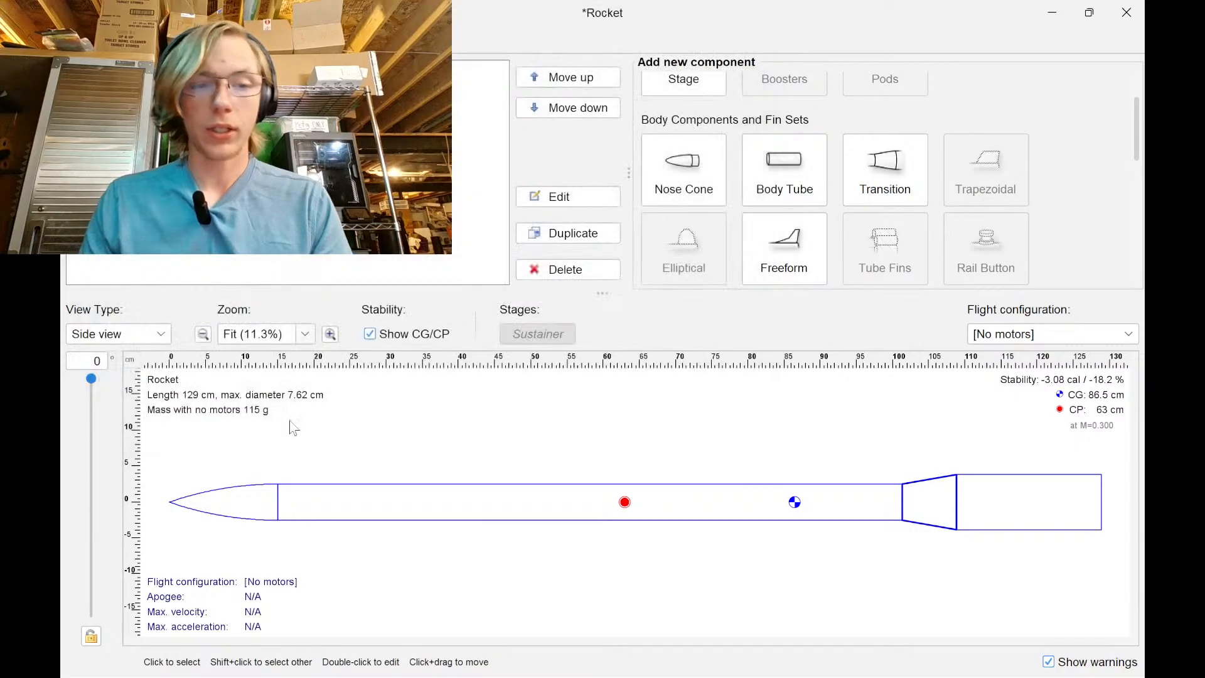
left_click(973, 516)
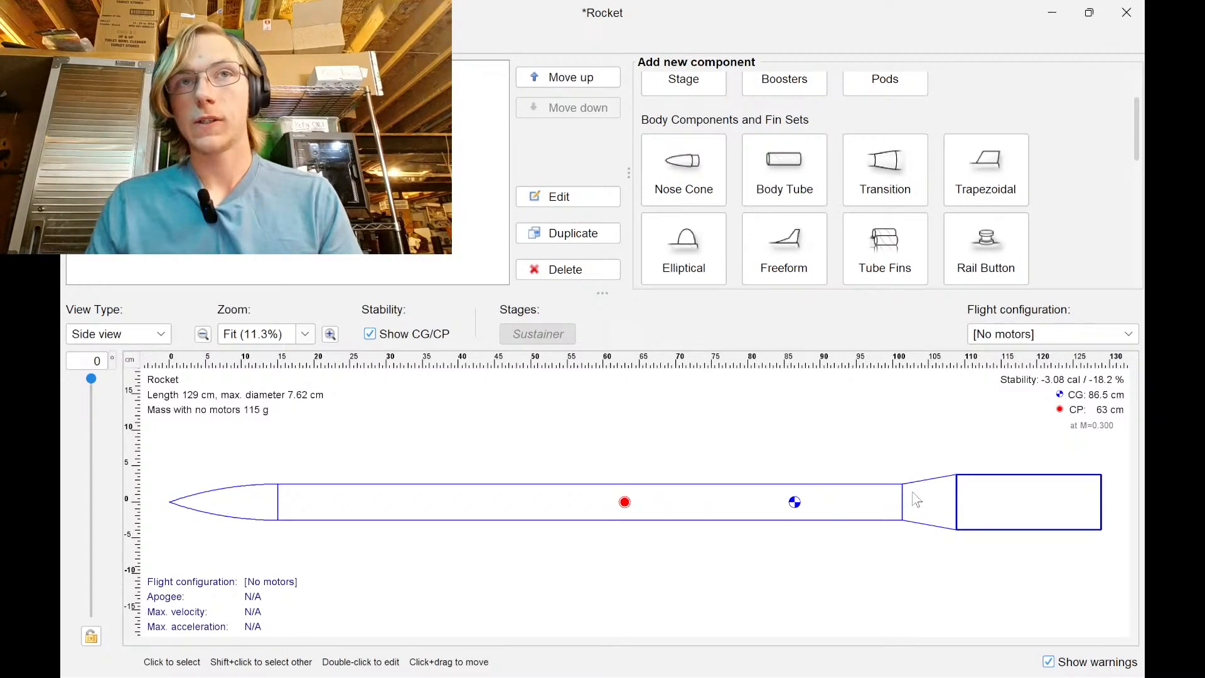
double_click(1002, 517)
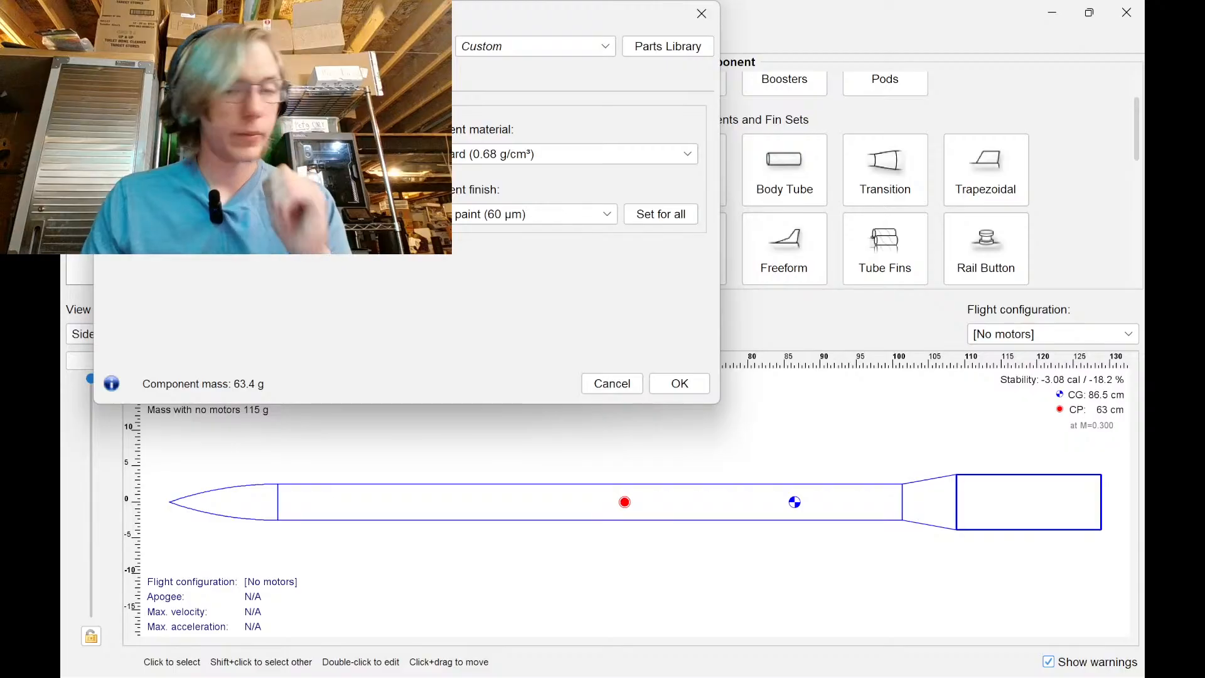
Add an inner tube inside the rear body tube, skipping the preset parts library
left_click(679, 384)
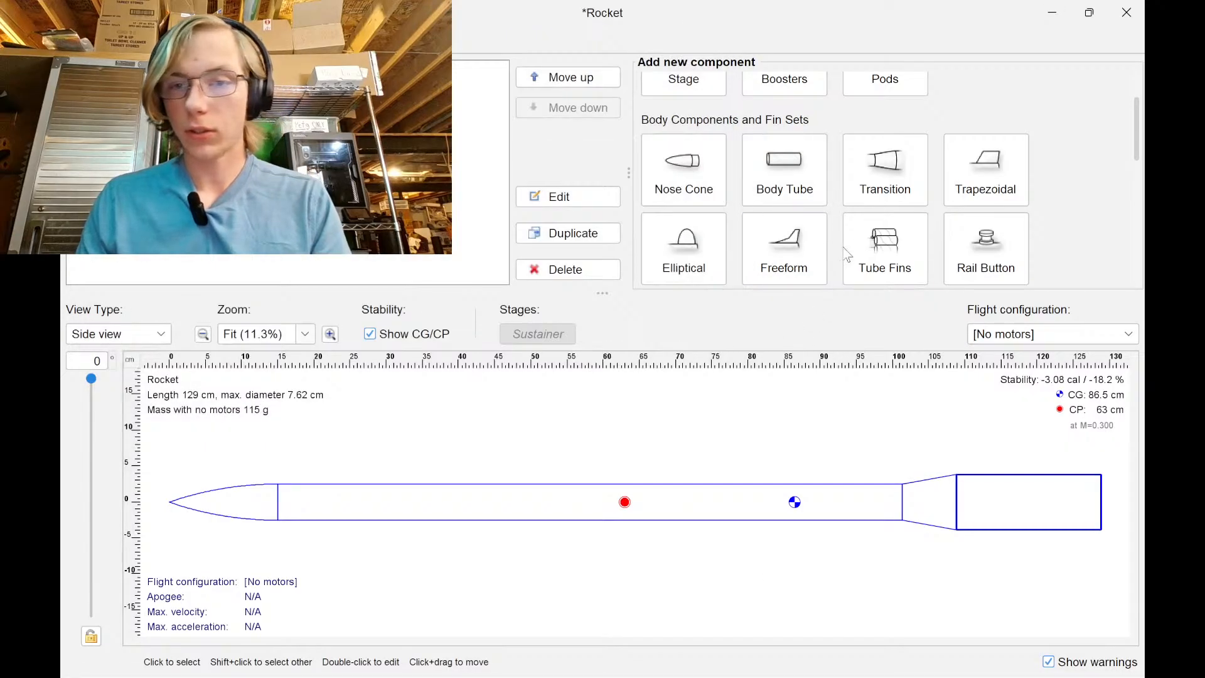
scroll(871, 231, "down", 4)
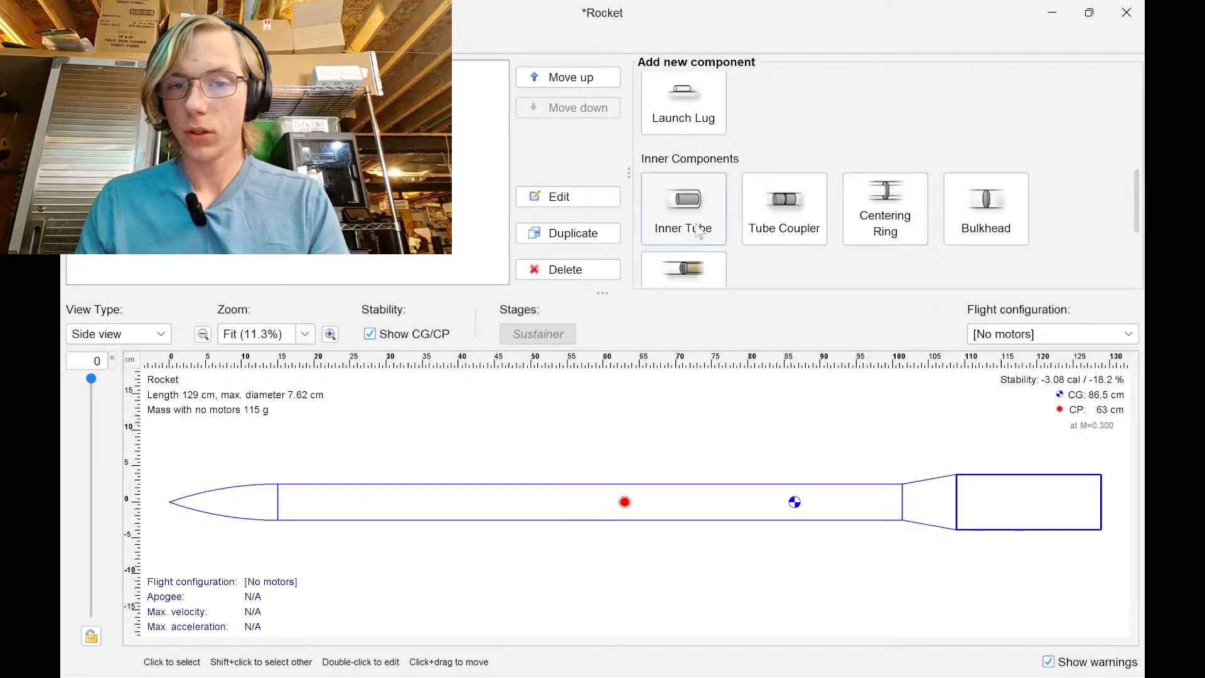
scroll(691, 229, "down", 4)
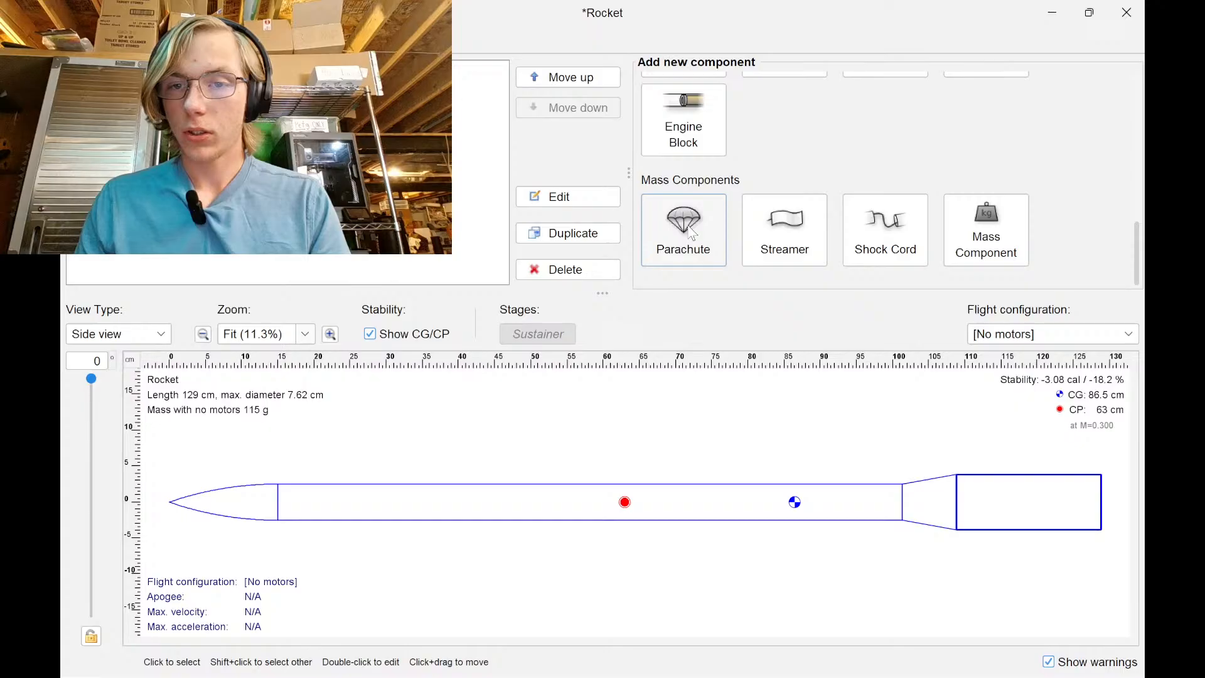
scroll(690, 232, "up", 4)
left_click(683, 233)
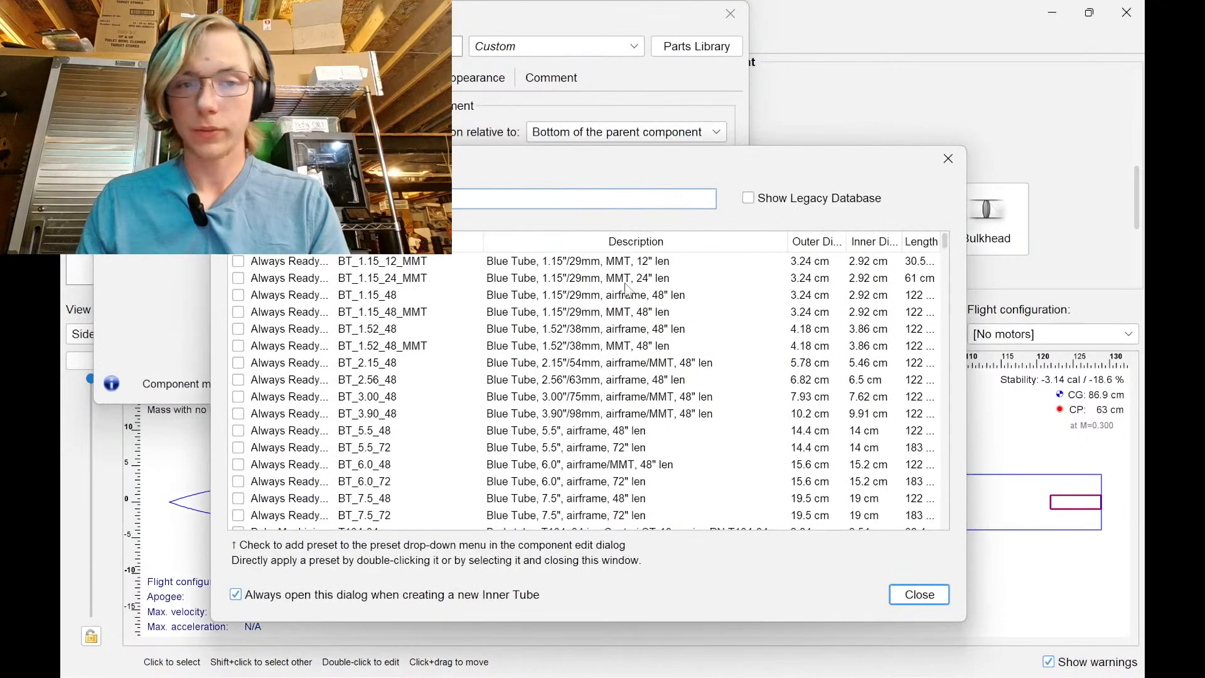
left_click(919, 595)
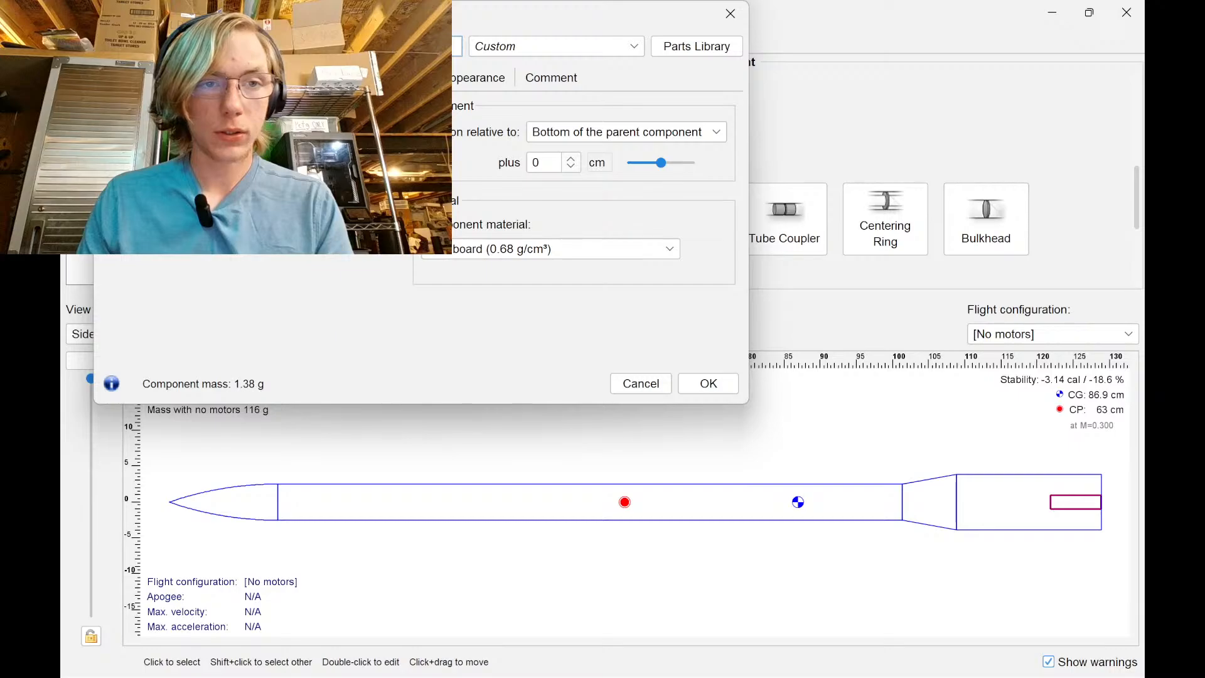
Make the inner tube a three-tube cluster with greater length, then switch to Chrome
left_click(188, 78)
left_click(243, 77)
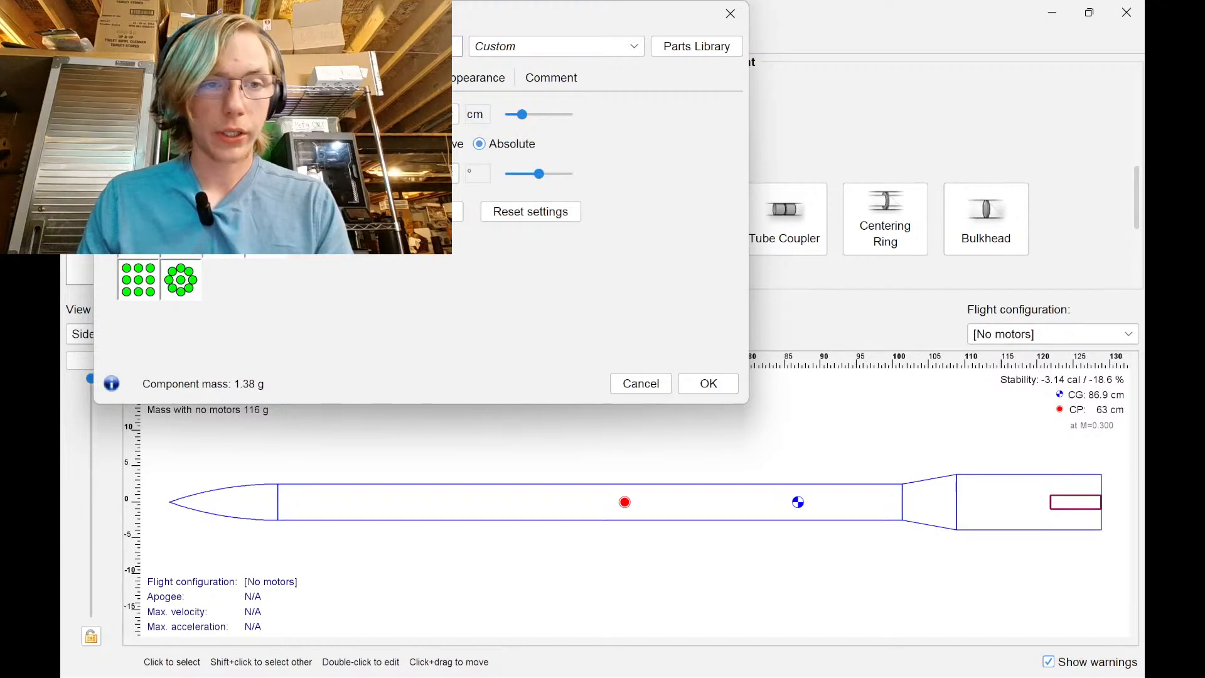
left_click(139, 196)
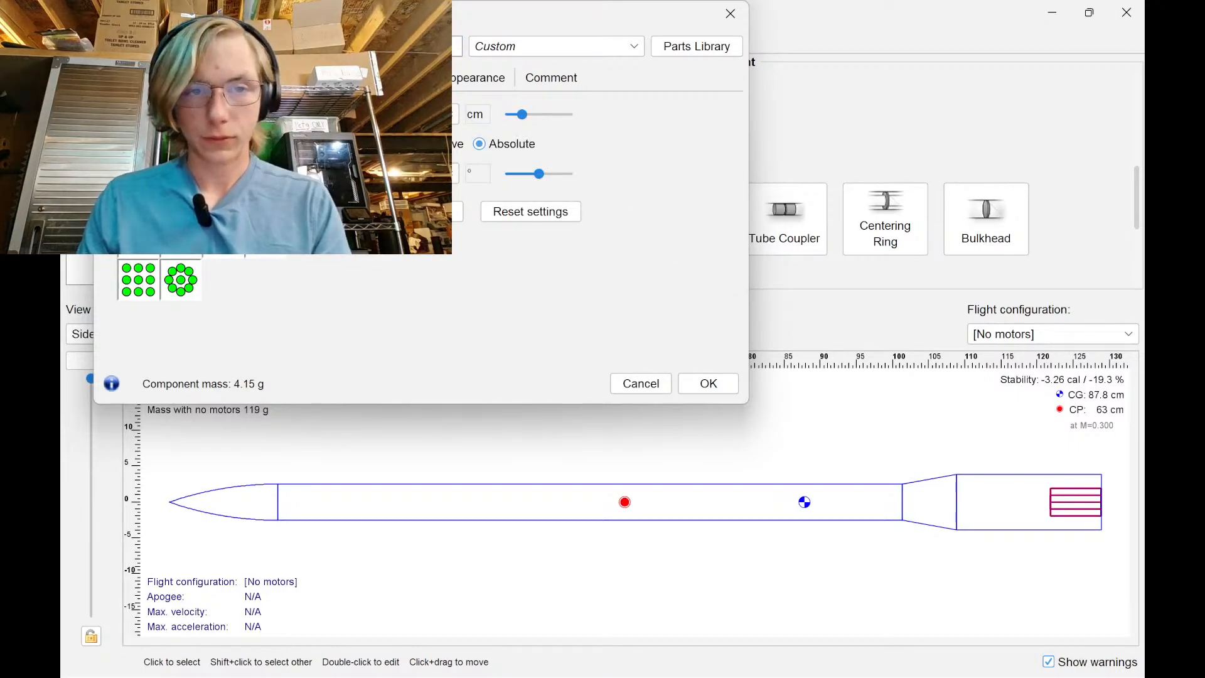
left_click(130, 78)
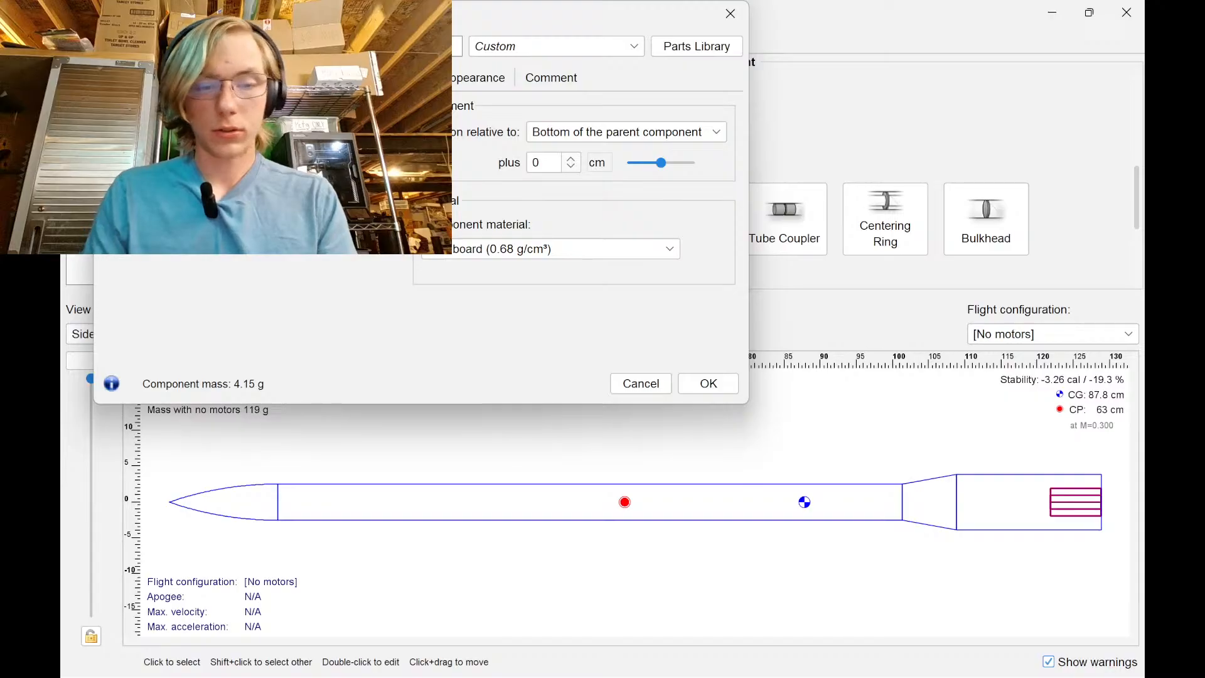
key("Return")
key("alt+Tab")
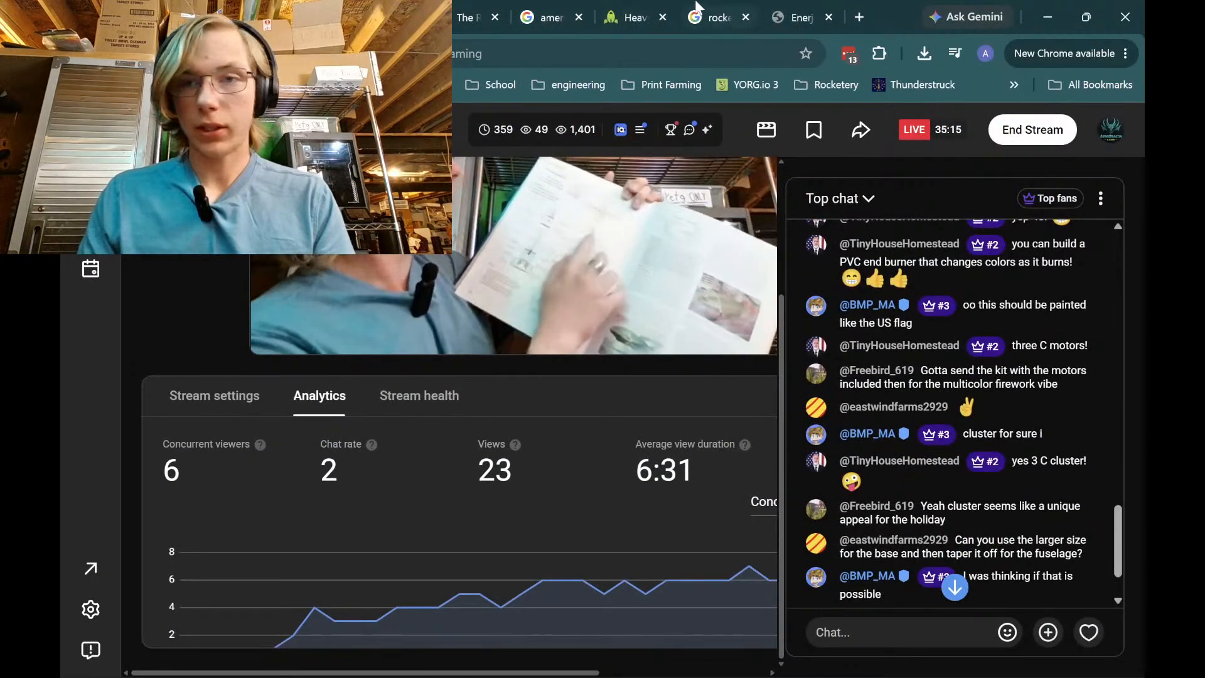
Open LOC Precision's rocket components collection and browse the Cardboard Airframes page
left_click(797, 17)
left_click(634, 16)
scroll(476, 262, "up", 5)
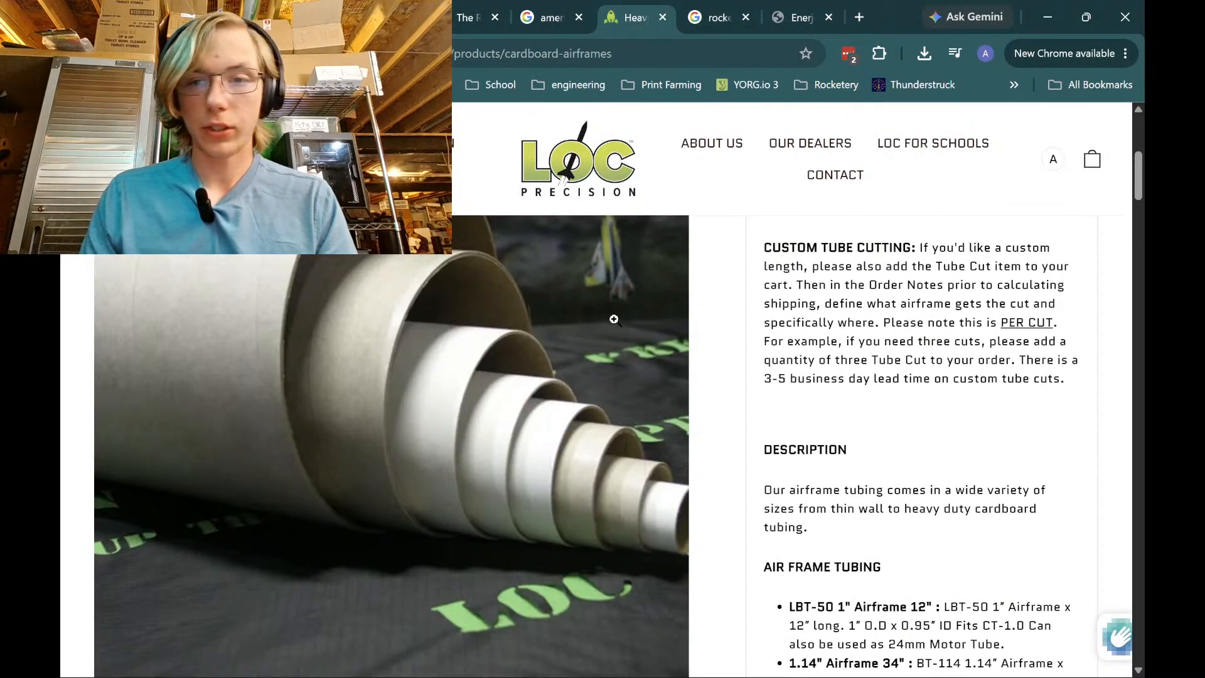
scroll(724, 352, "down", 17)
mouse_move(245, 174)
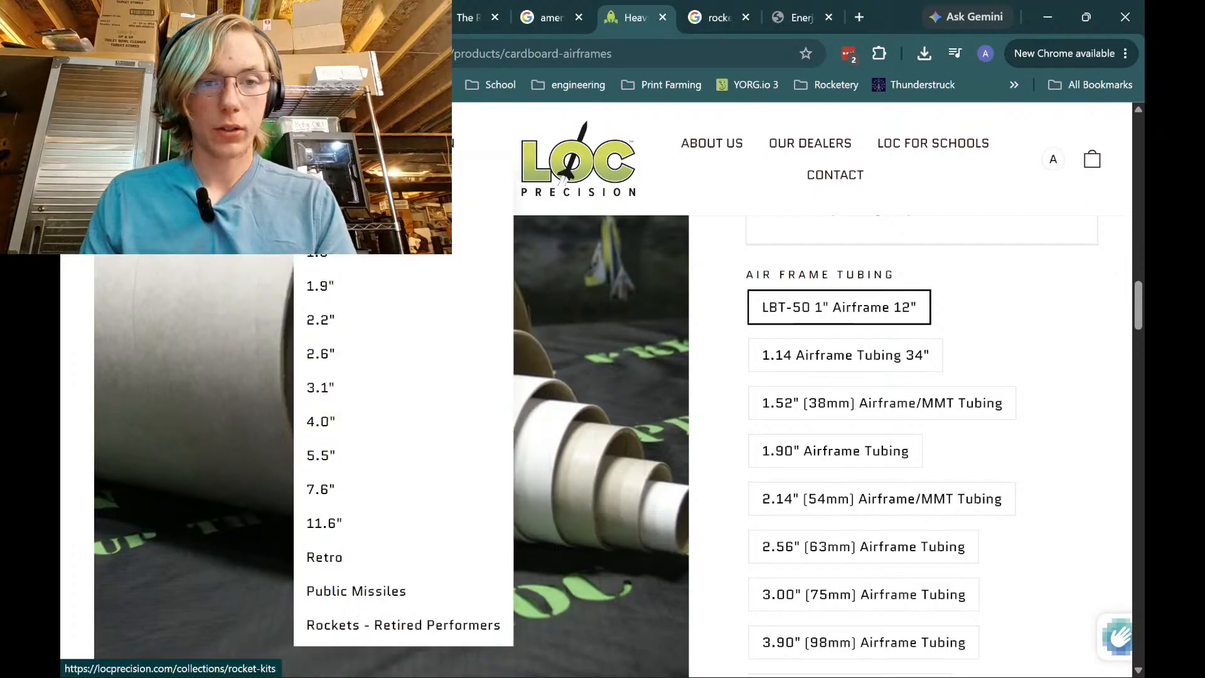
left_click(245, 175)
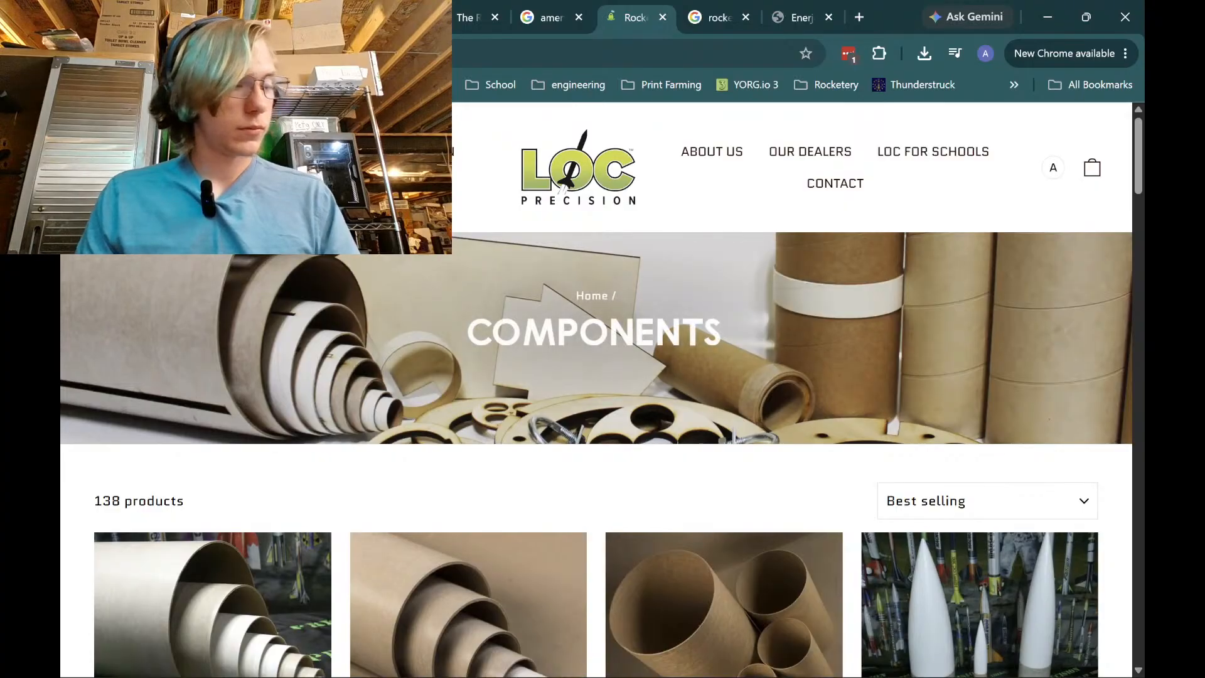
scroll(487, 367, "down", 5)
left_click(276, 386)
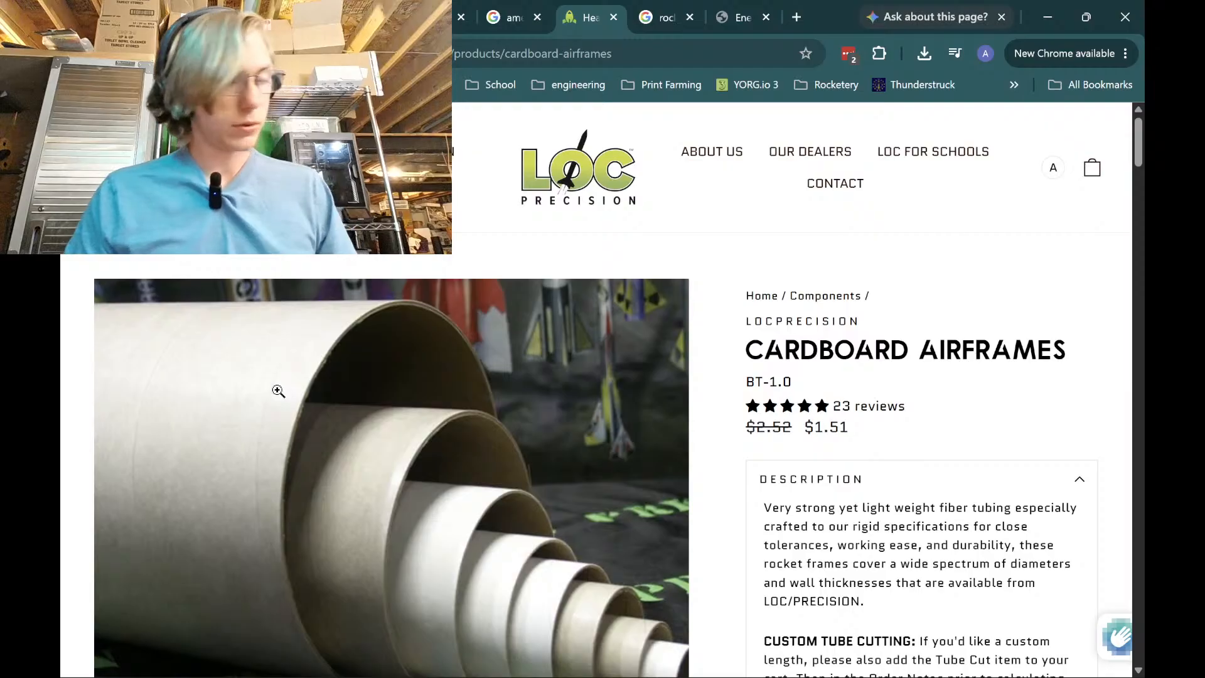
scroll(605, 451, "down", 10)
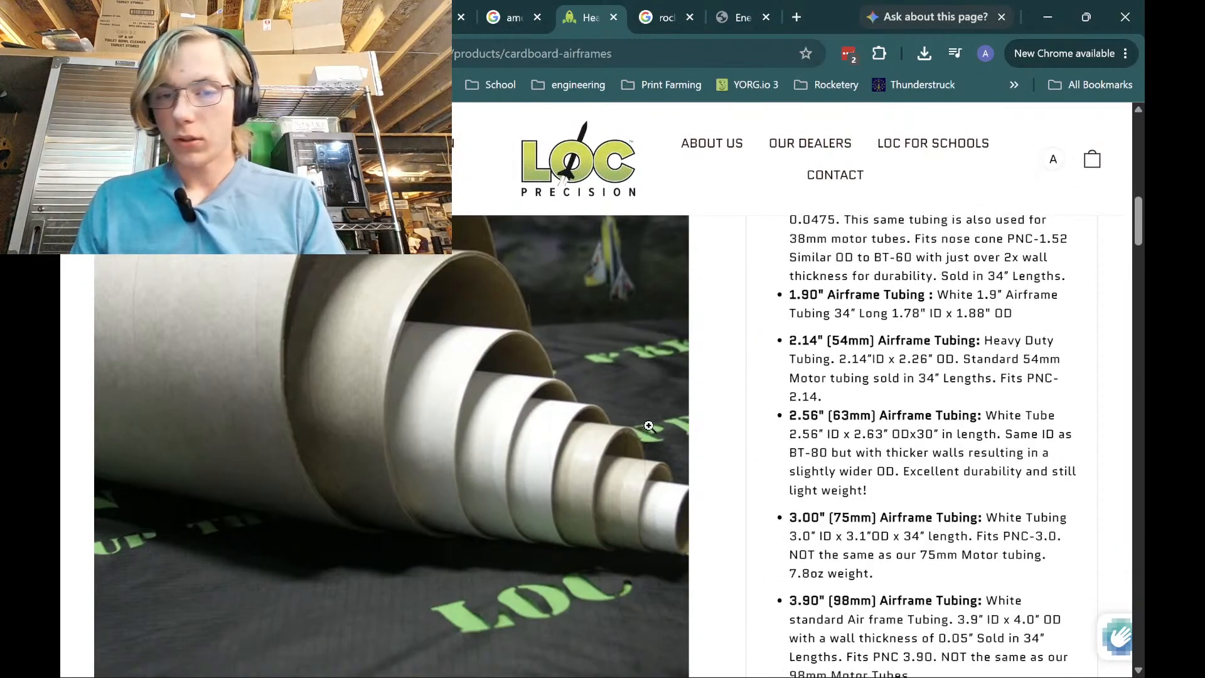
scroll(649, 426, "down", 15)
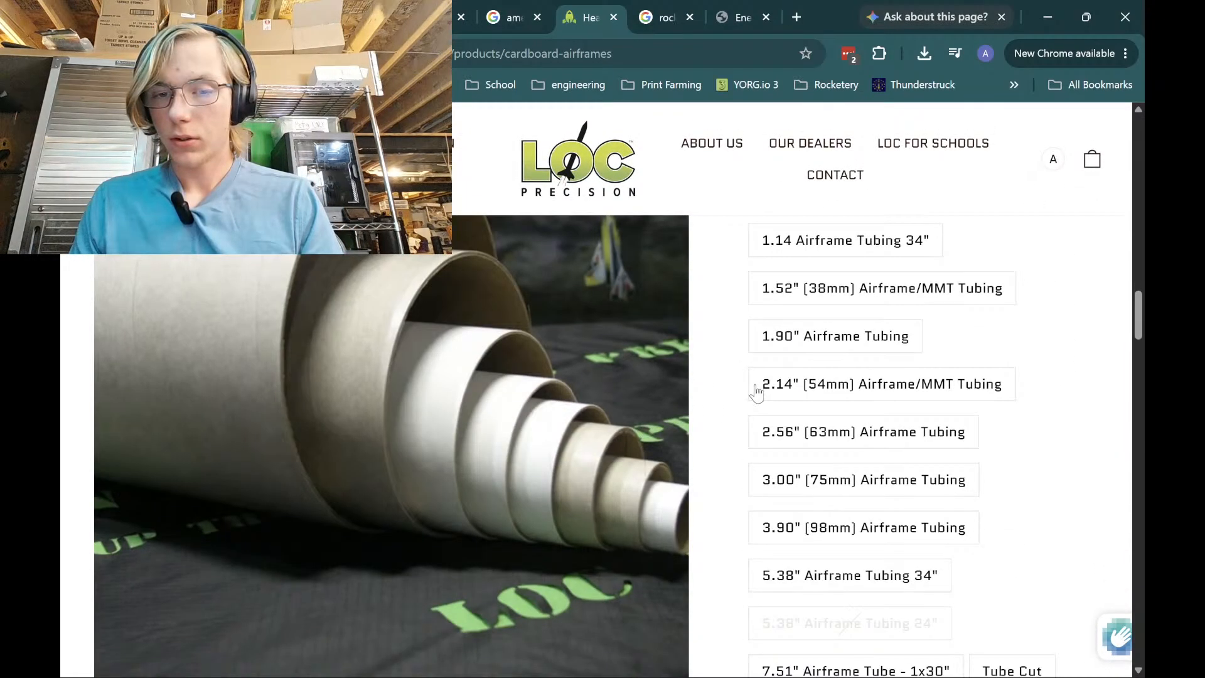
scroll(755, 390, "down", 1)
scroll(769, 402, "up", 5)
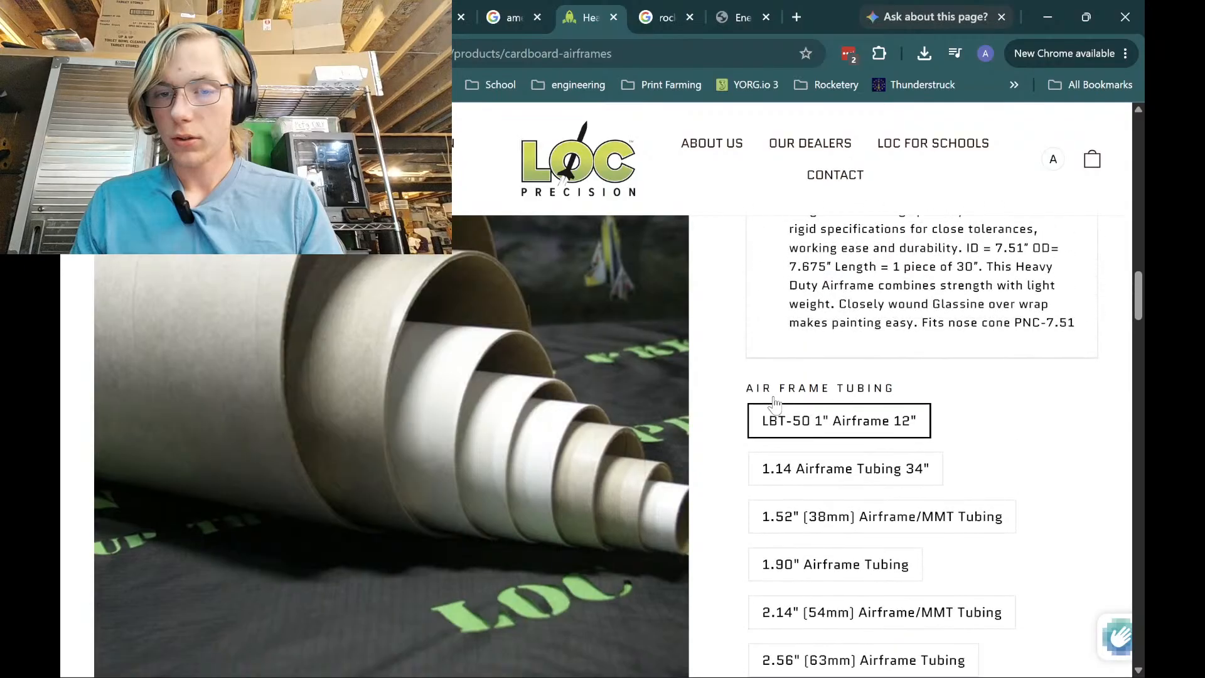
scroll(774, 402, "down", 2)
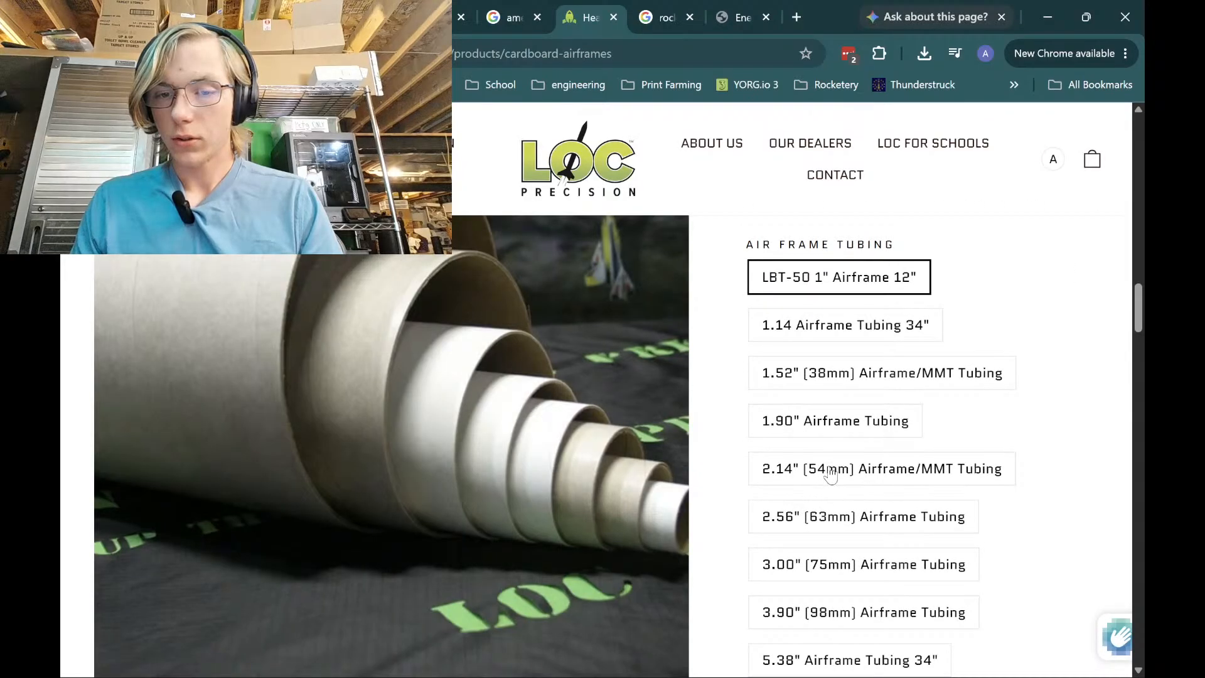
scroll(830, 421, "up", 10)
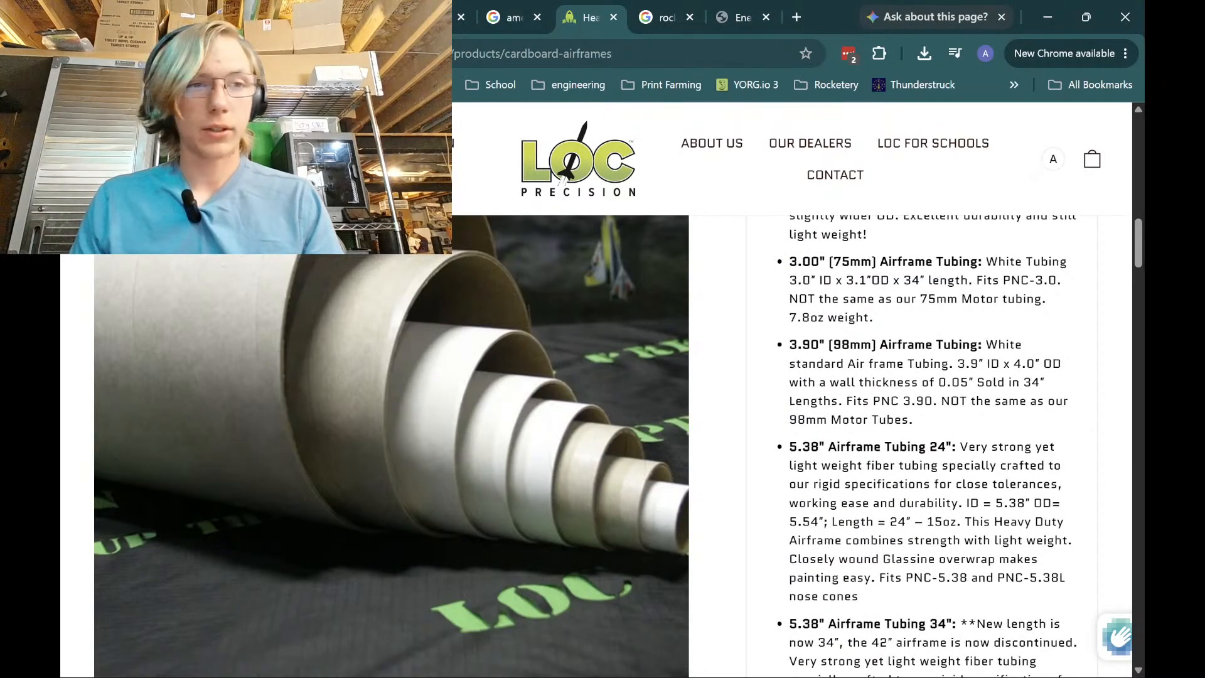
left_click(77, 53)
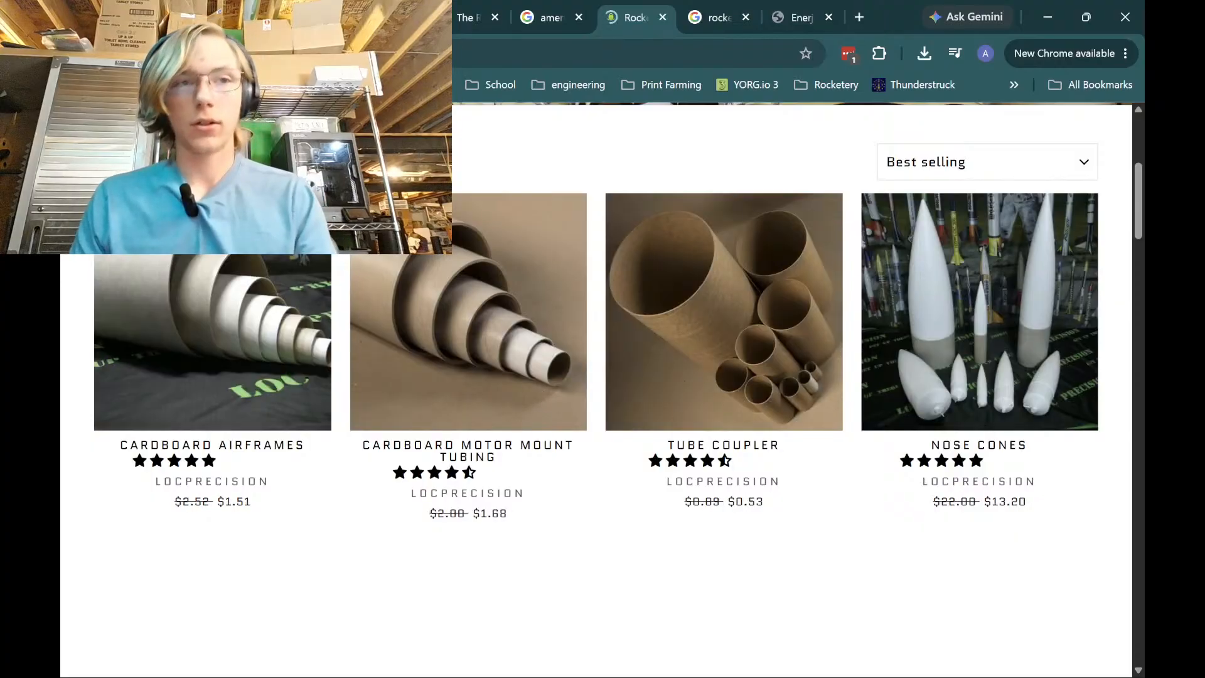
Choose the 29mmX 6" Motor Tube option on the Cardboard Motor Mount Tubing page
left_click(144, 17)
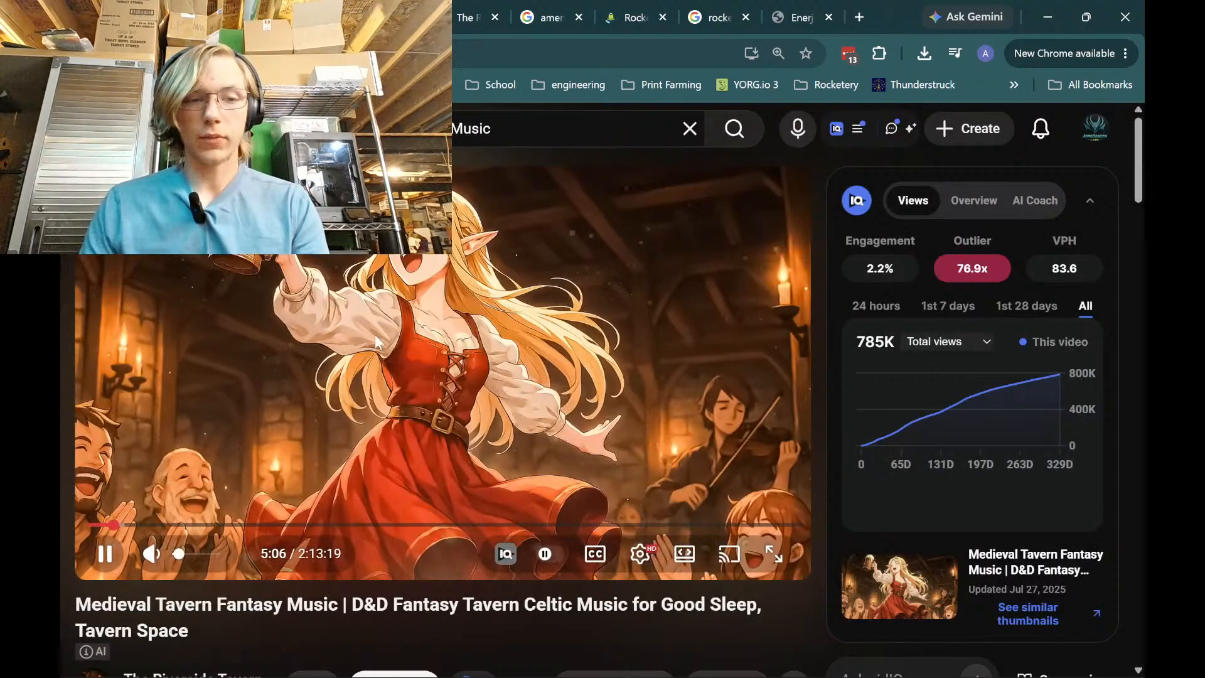
left_click(653, 10)
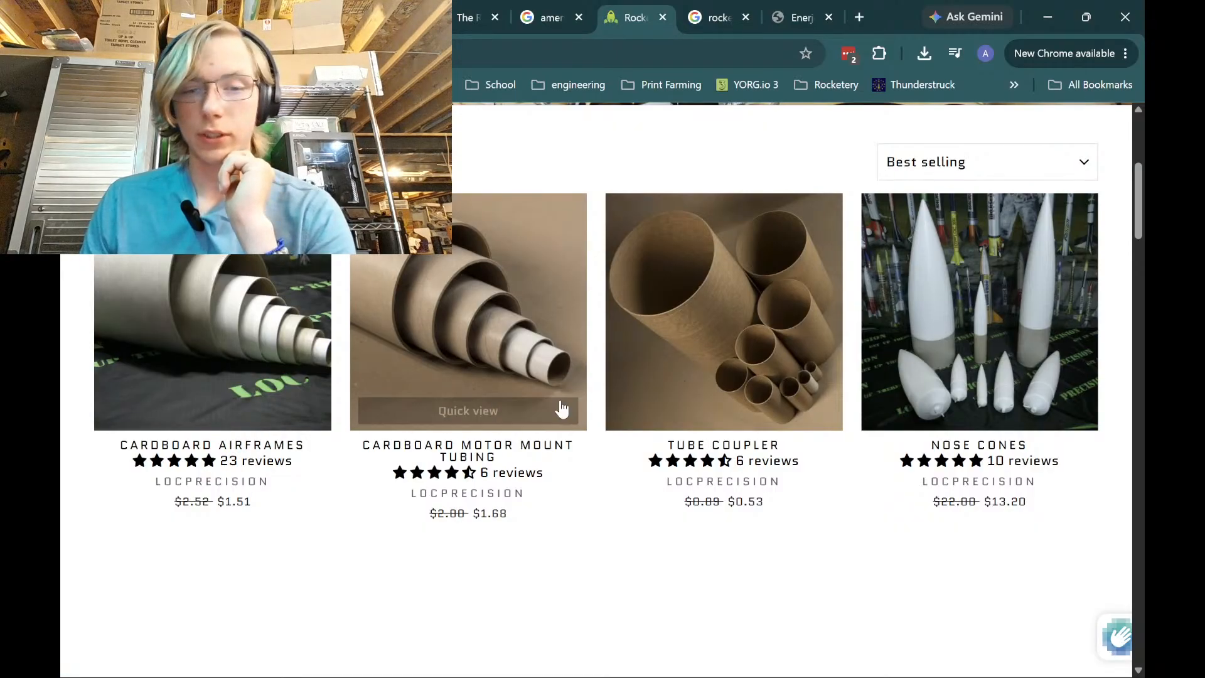
left_click(522, 350)
scroll(683, 531, "down", 3)
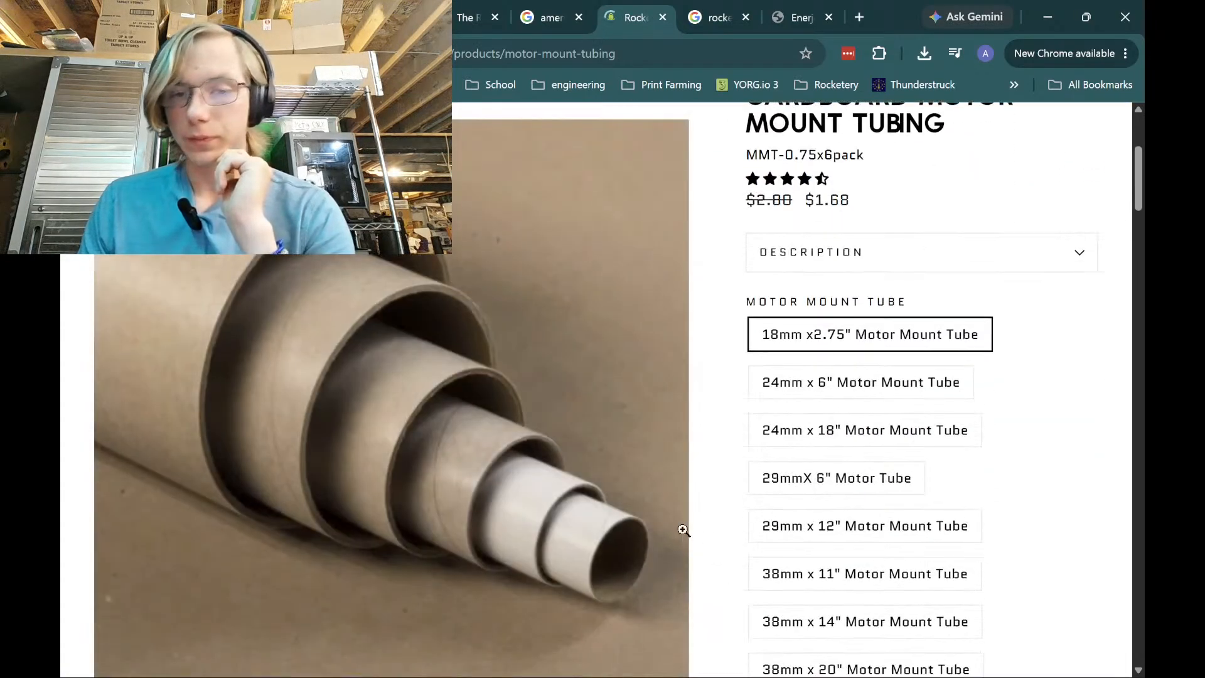
scroll(683, 531, "down", 10)
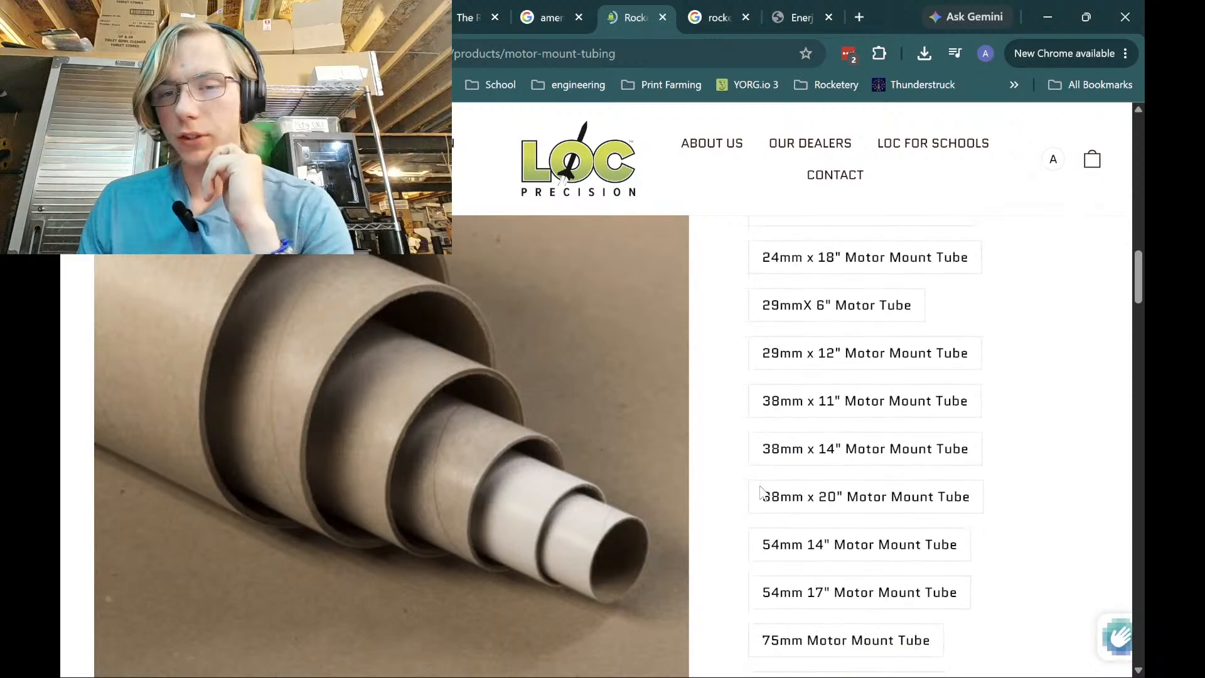
scroll(760, 492, "up", 3)
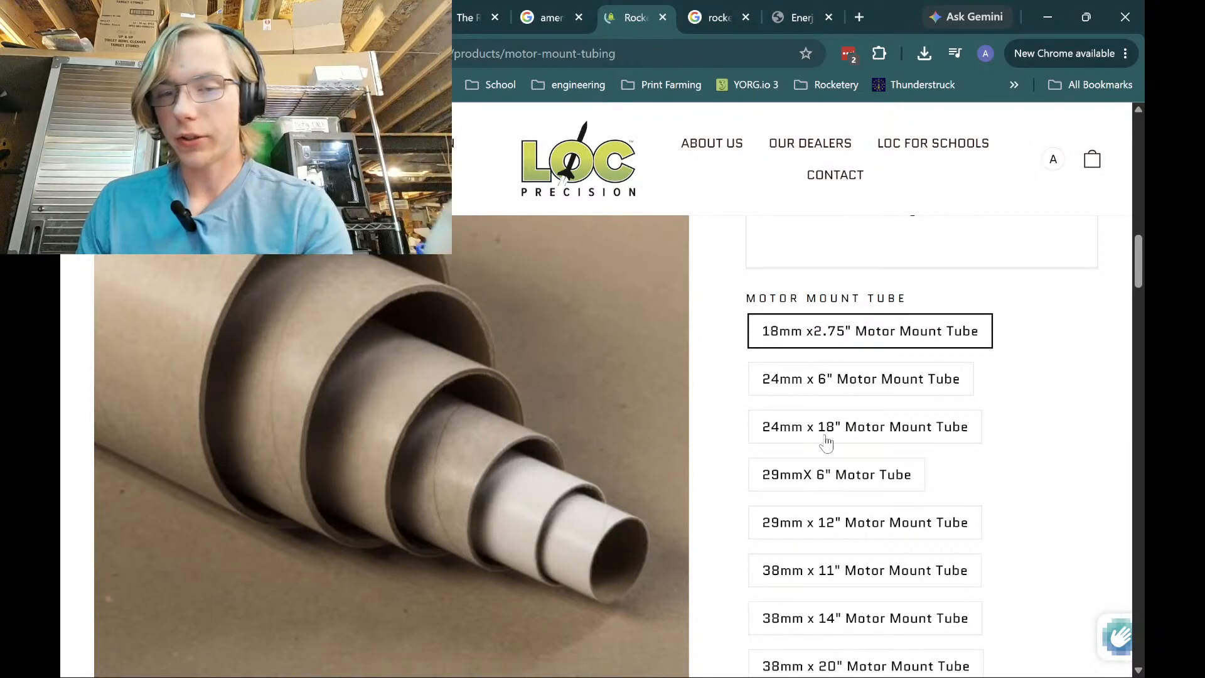
scroll(834, 487, "down", 1)
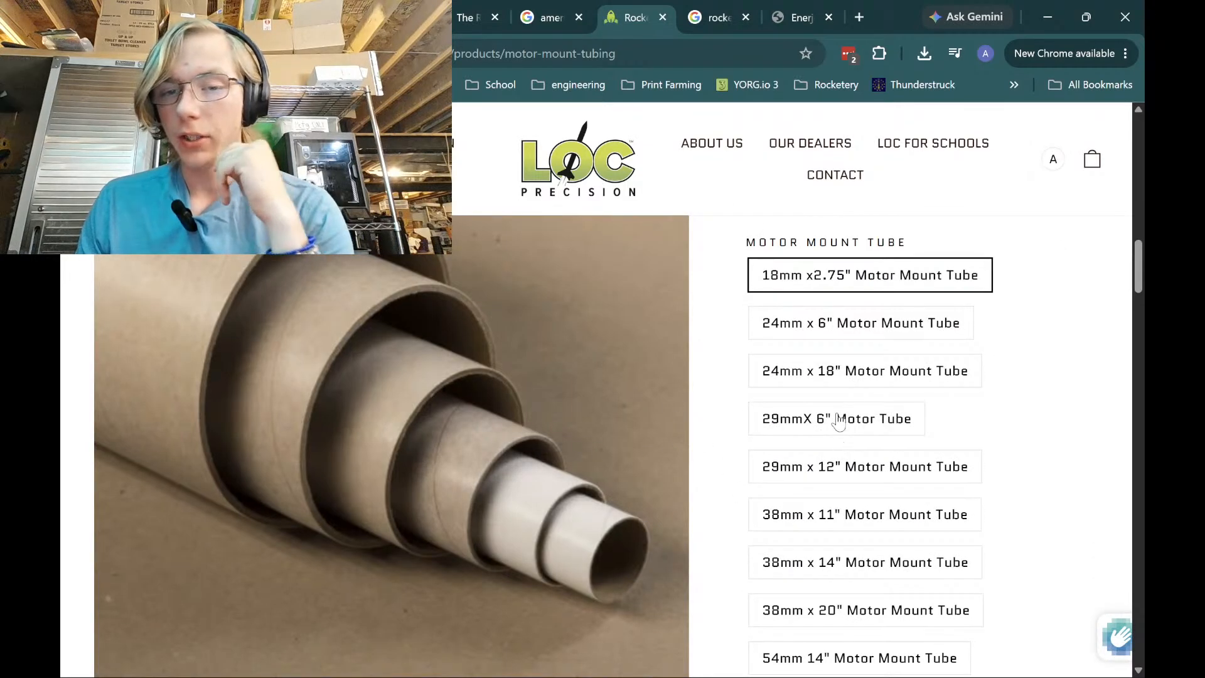
left_click(839, 419)
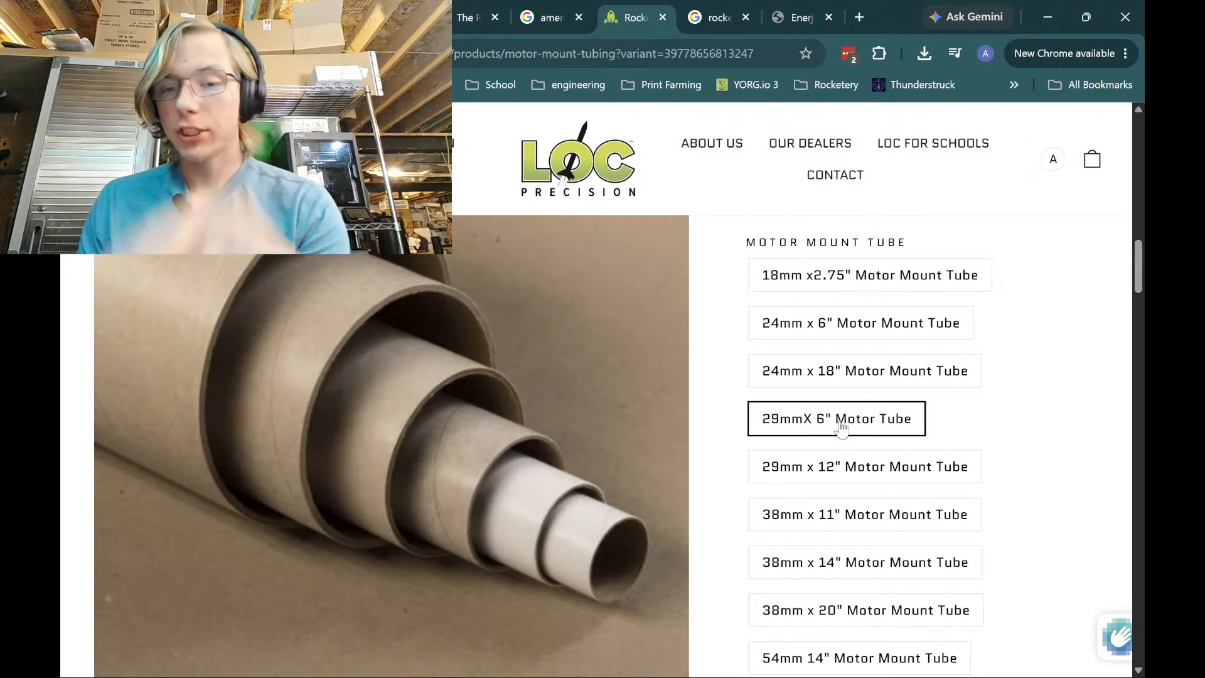
left_click(662, 18)
Change the inner tube's diameter so the mount weighs 14.4 g and the rocket 129 g
left_click(828, 658)
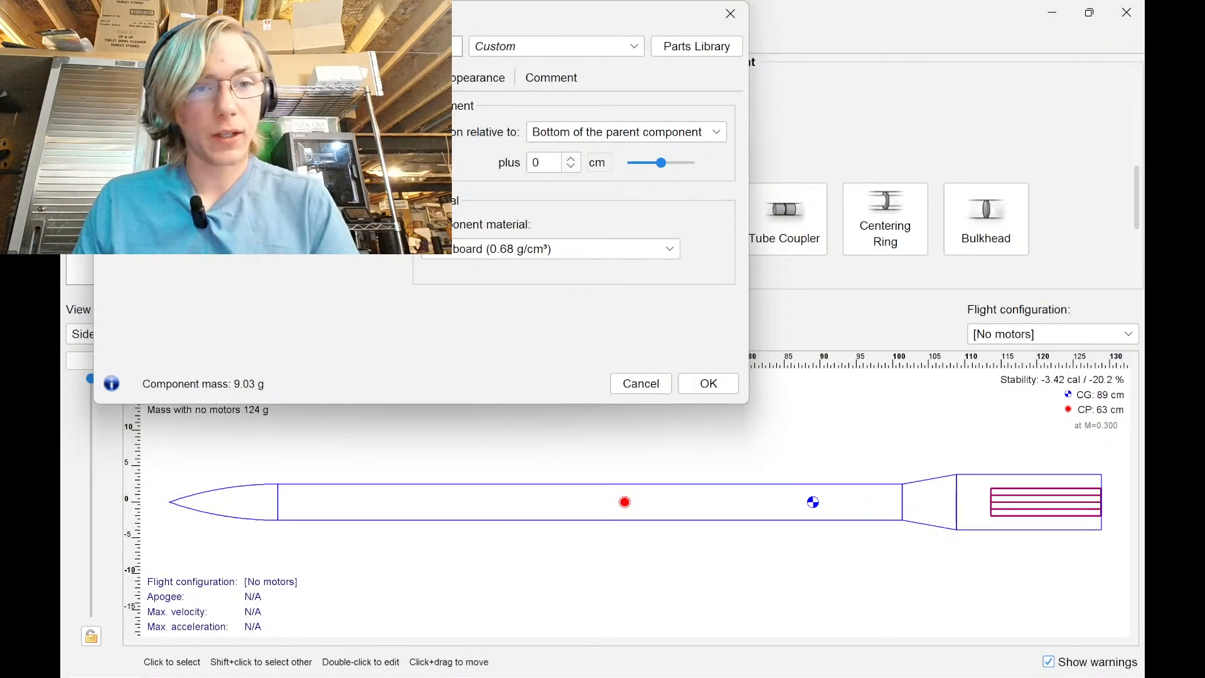
left_click(267, 166)
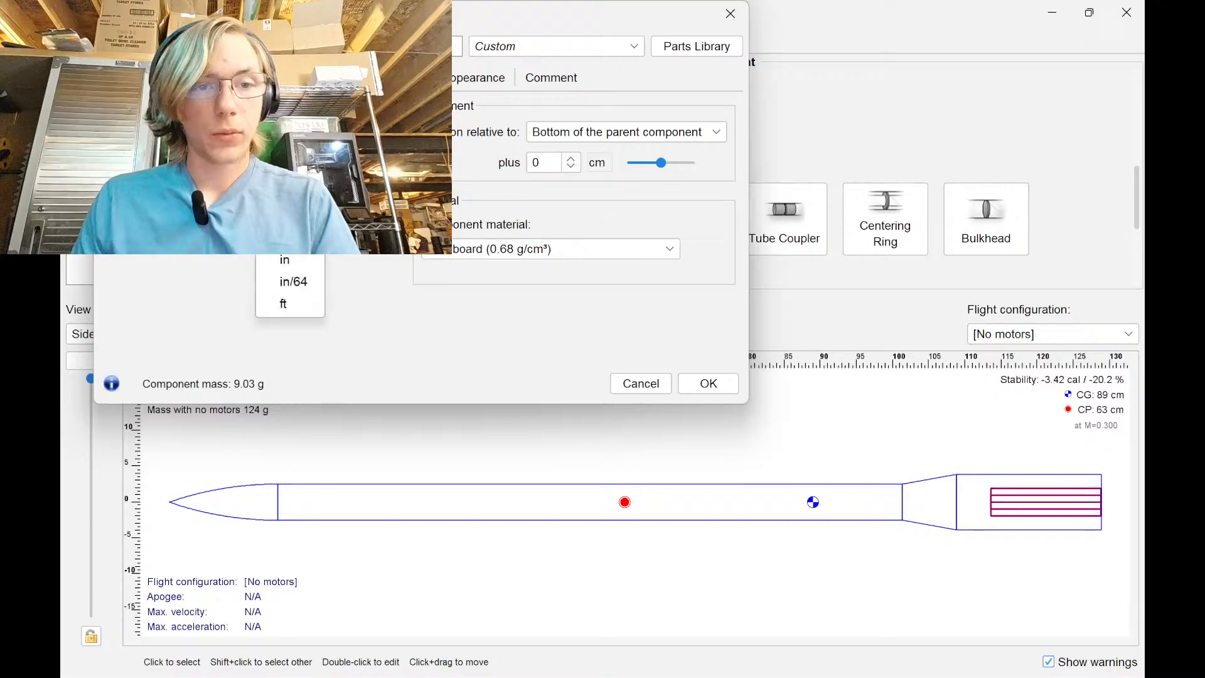
left_click(275, 192)
left_click(270, 170)
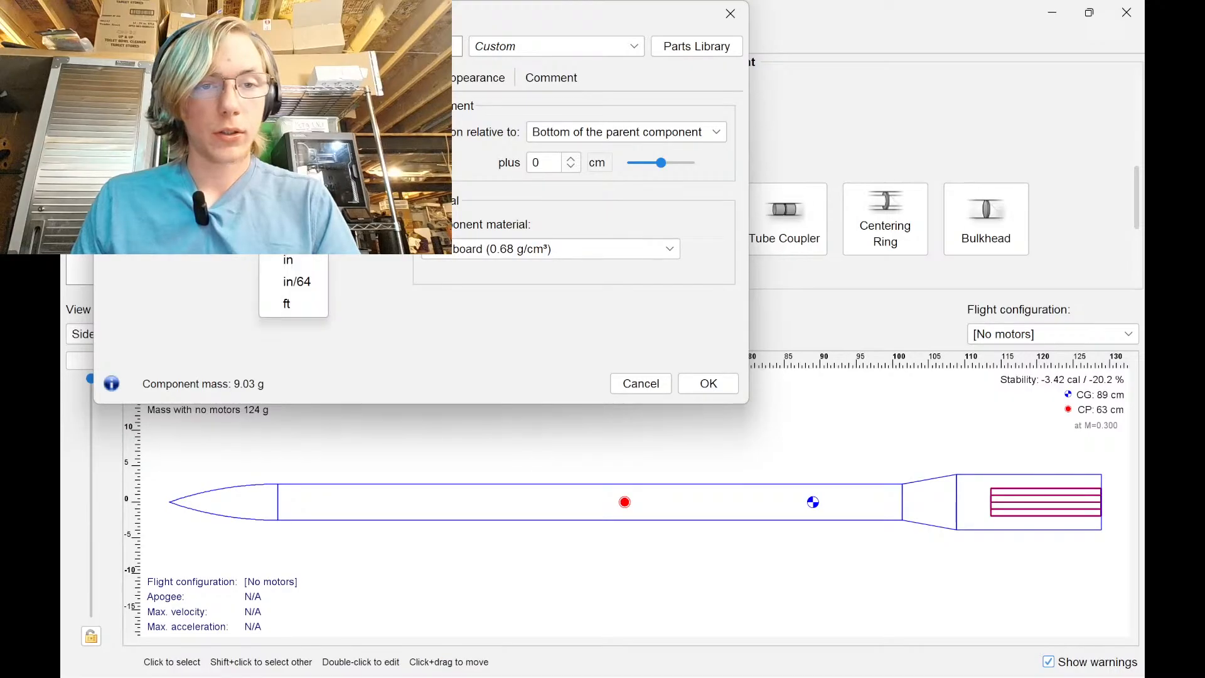
left_click(284, 194)
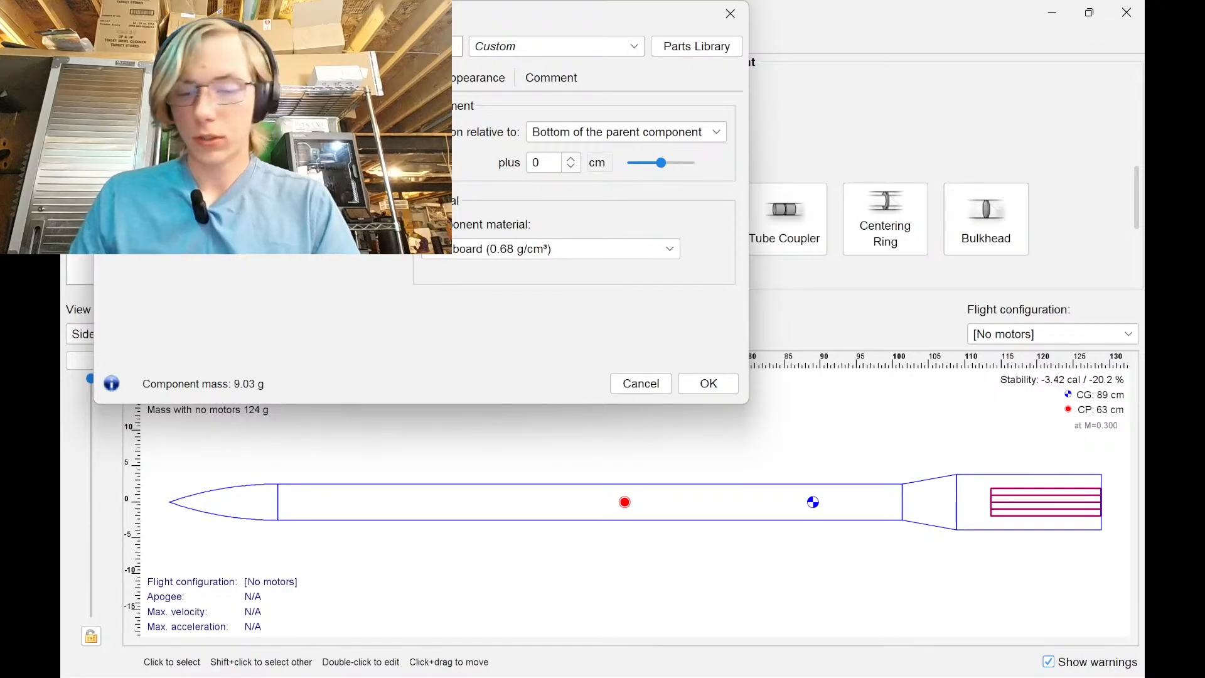
type("0")
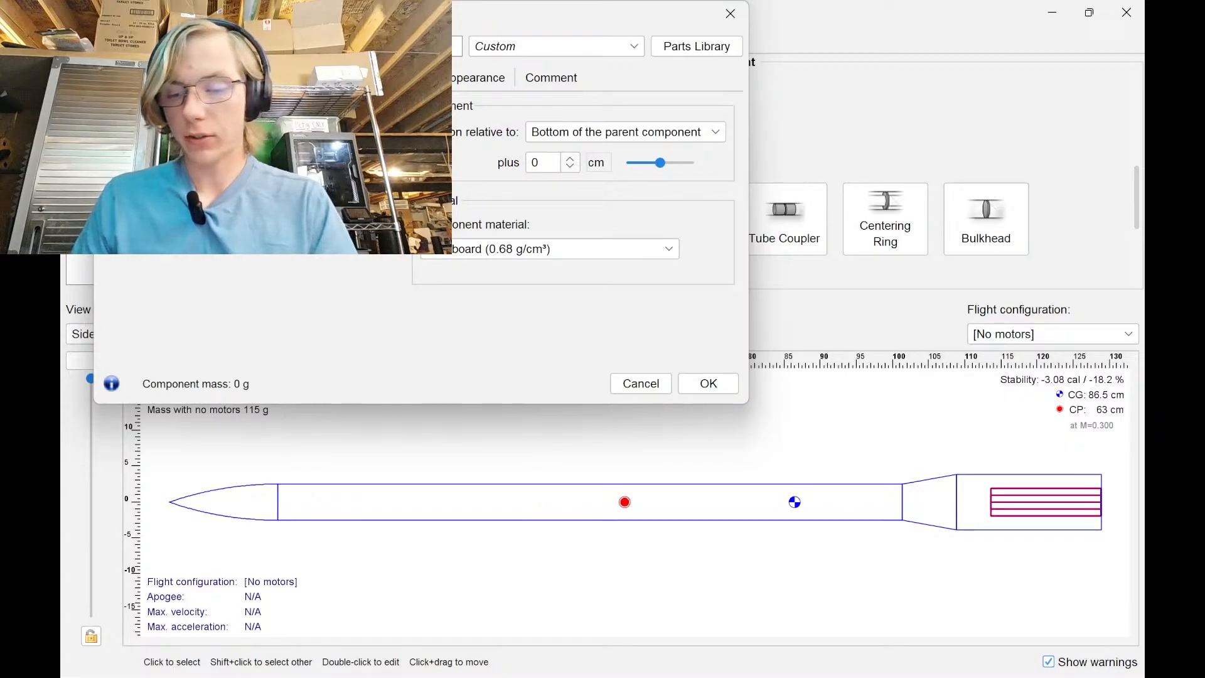
type("30")
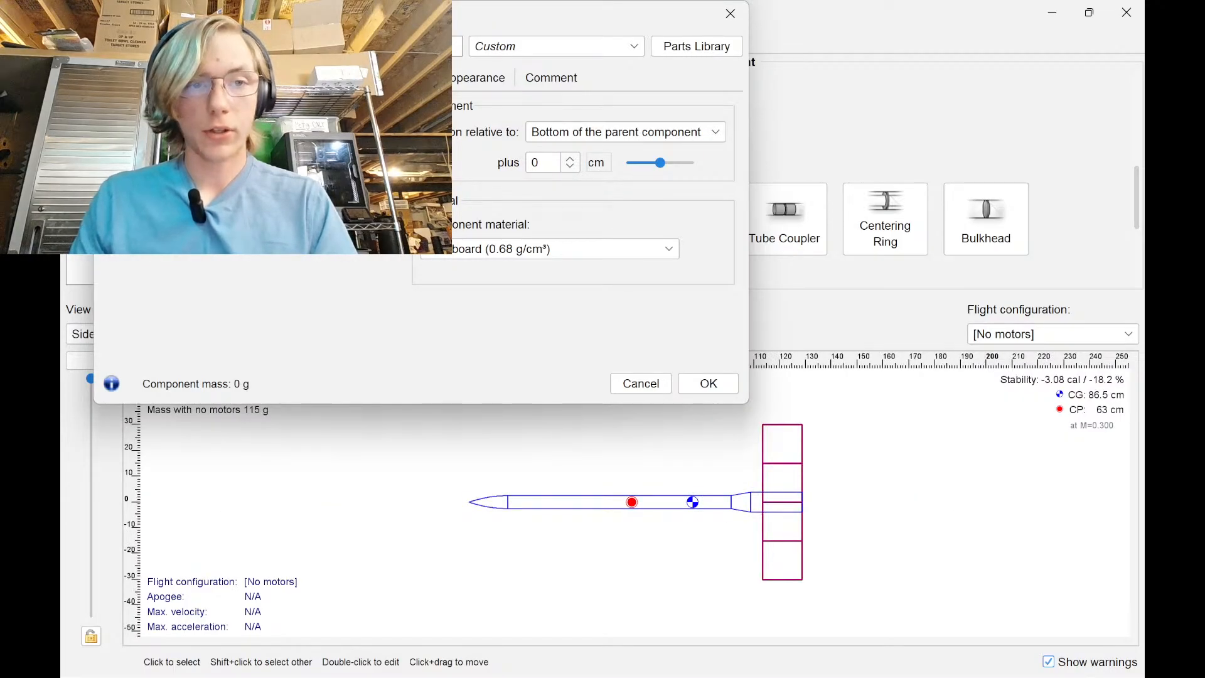
left_click(286, 176)
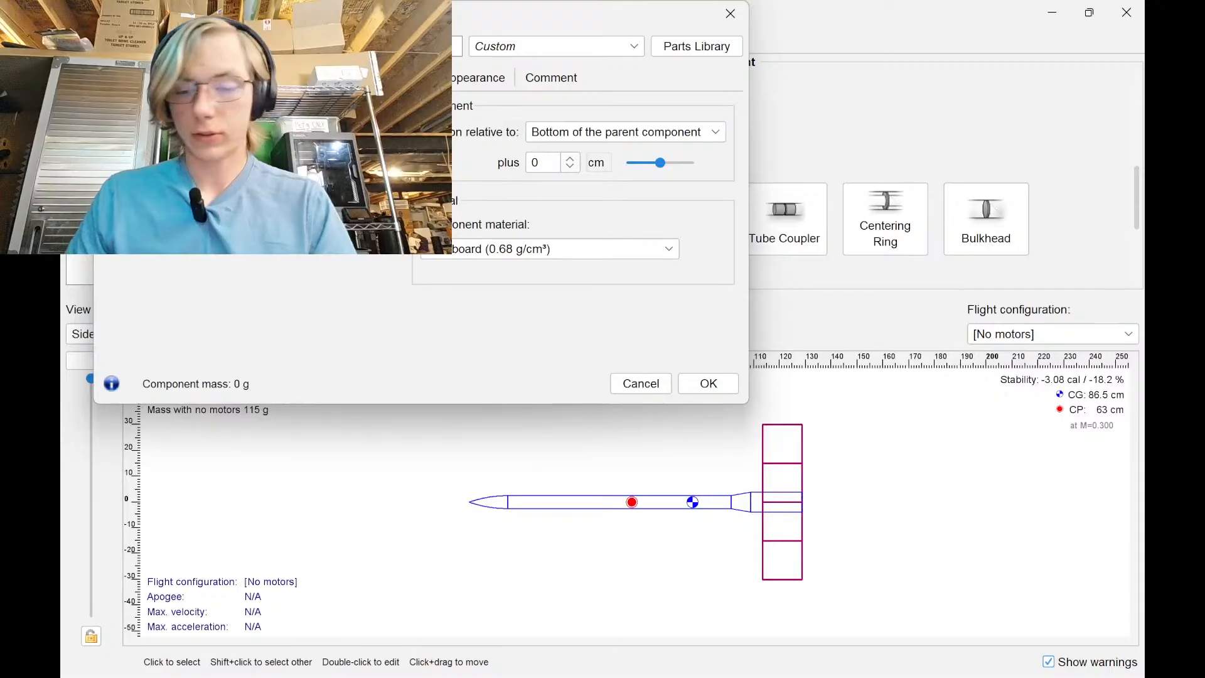
type("30")
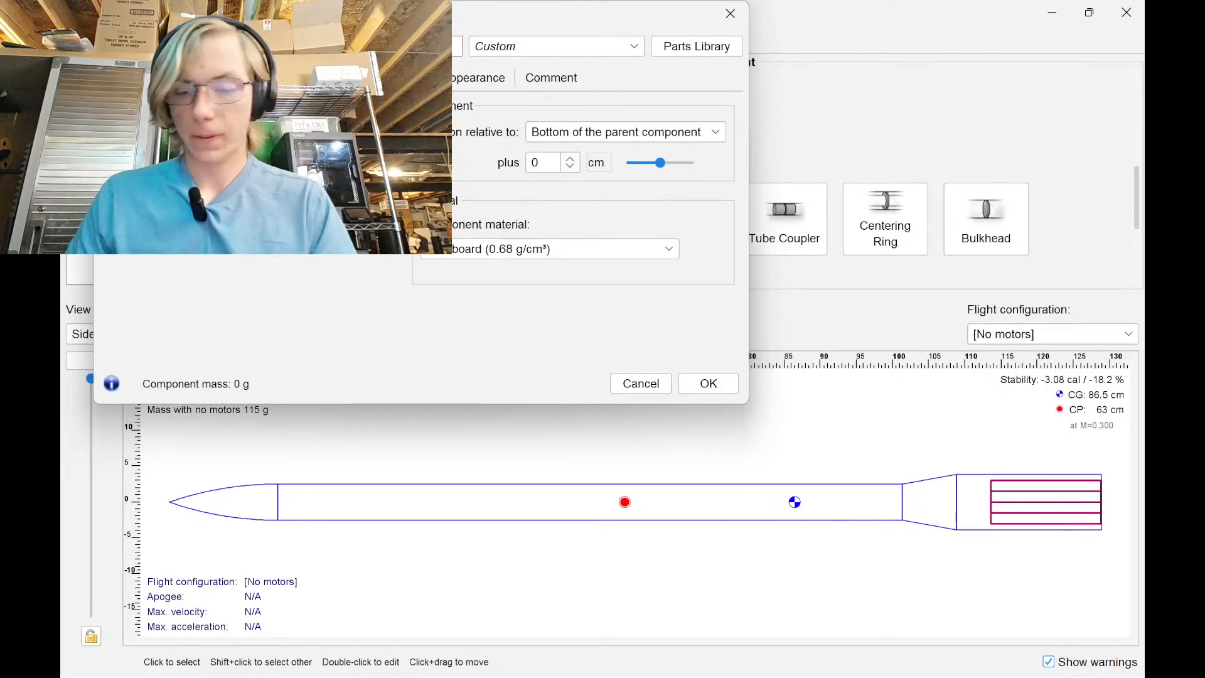
type("2.9")
key("Return")
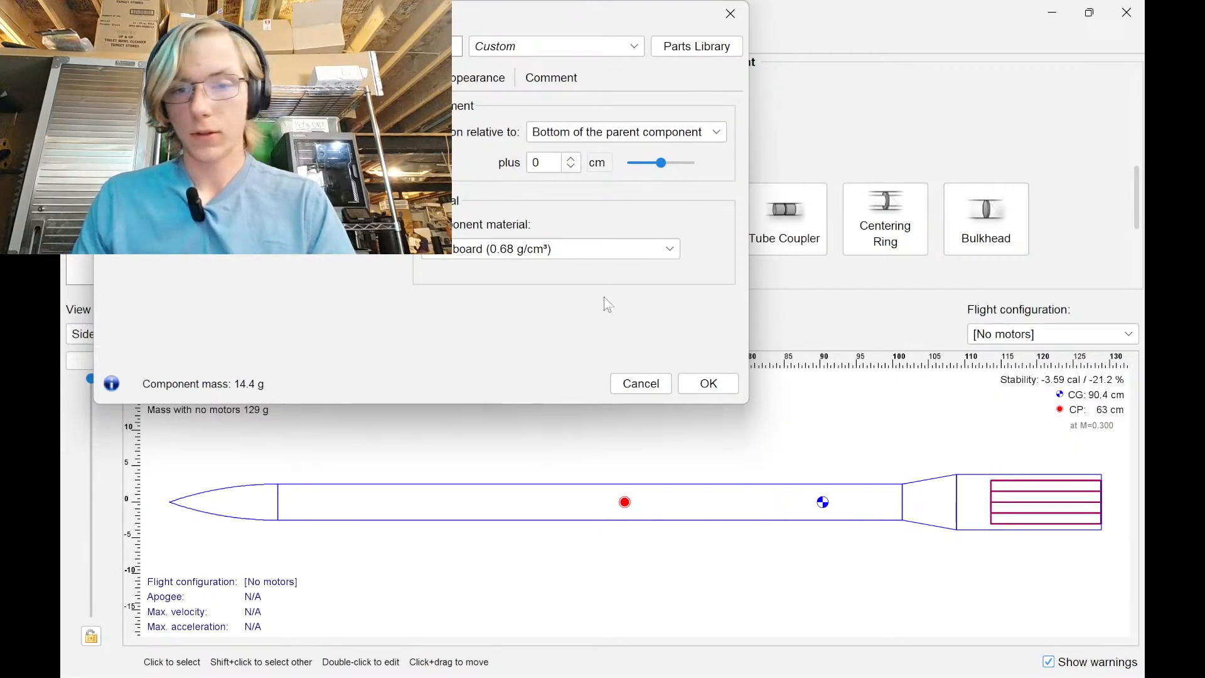
left_click(708, 383)
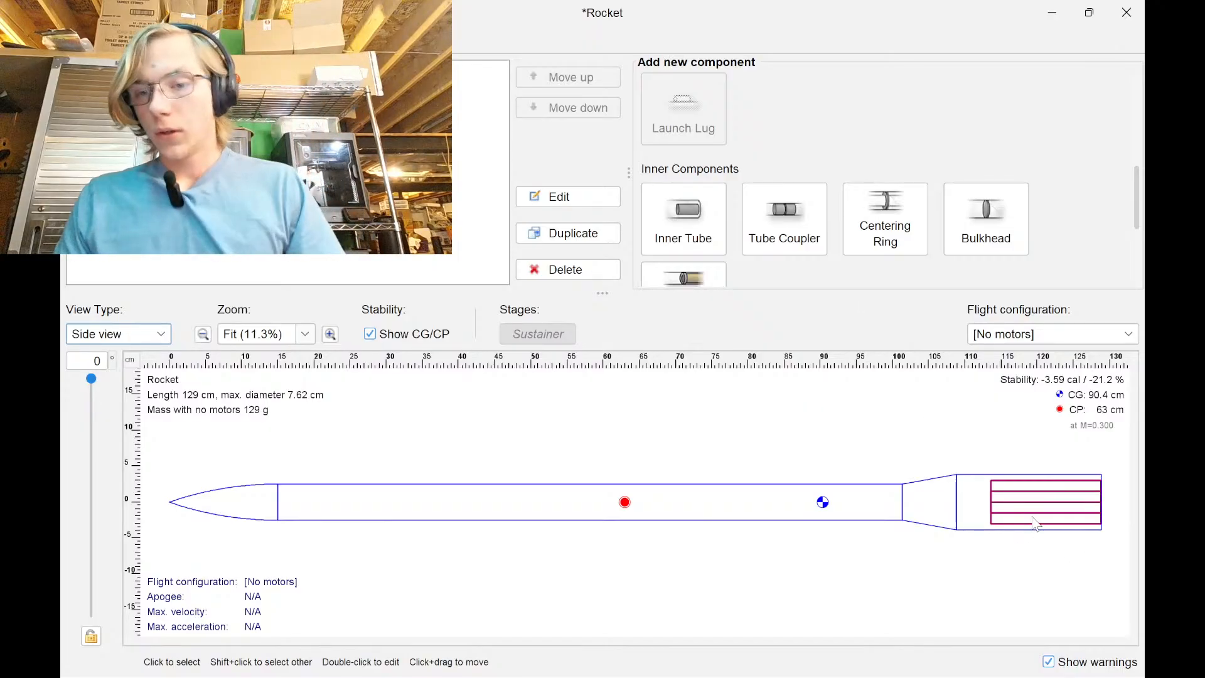
Briefly bring up the chat app, then hide it again
mouse_move(966, 666)
left_click(679, 658)
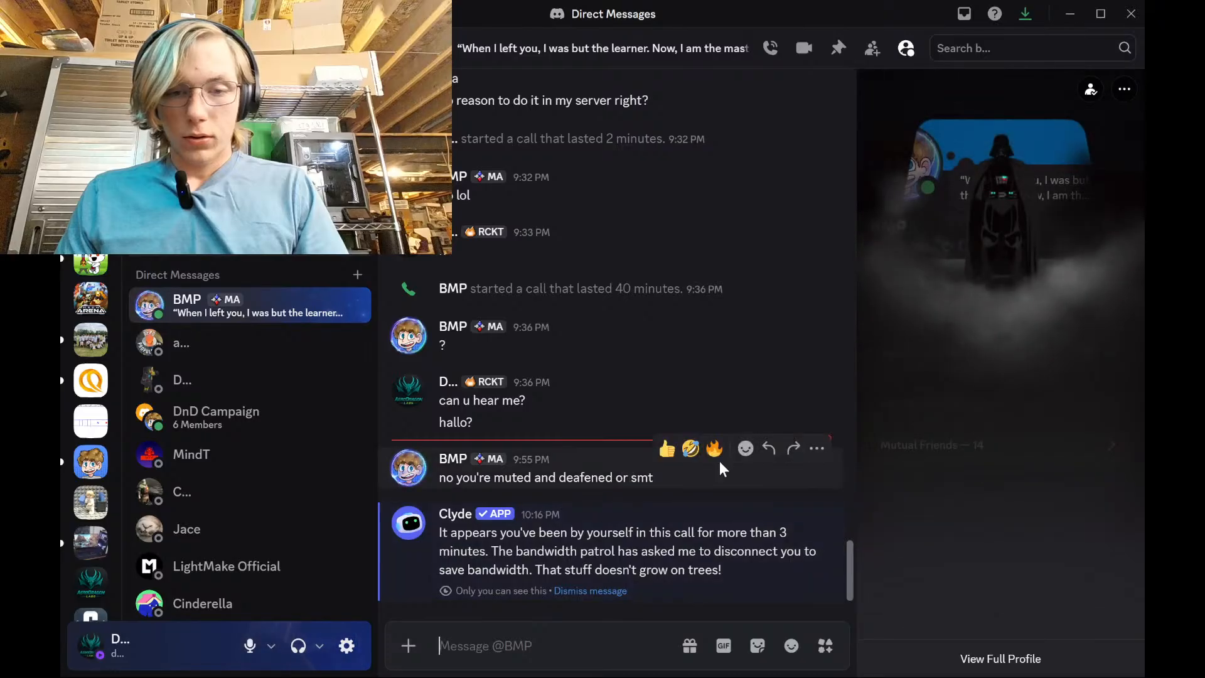
left_click(1071, 14)
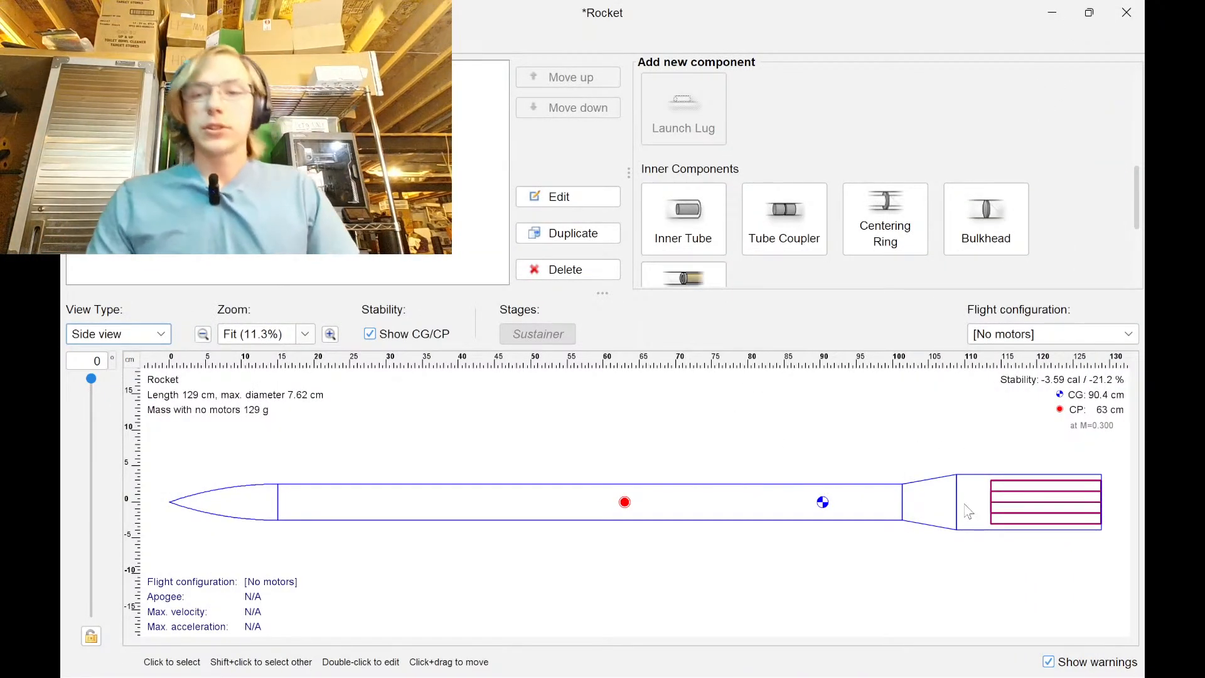
Set the inner tube to act as a motor mount, reviewing its cluster and radial position settings
left_click(959, 395)
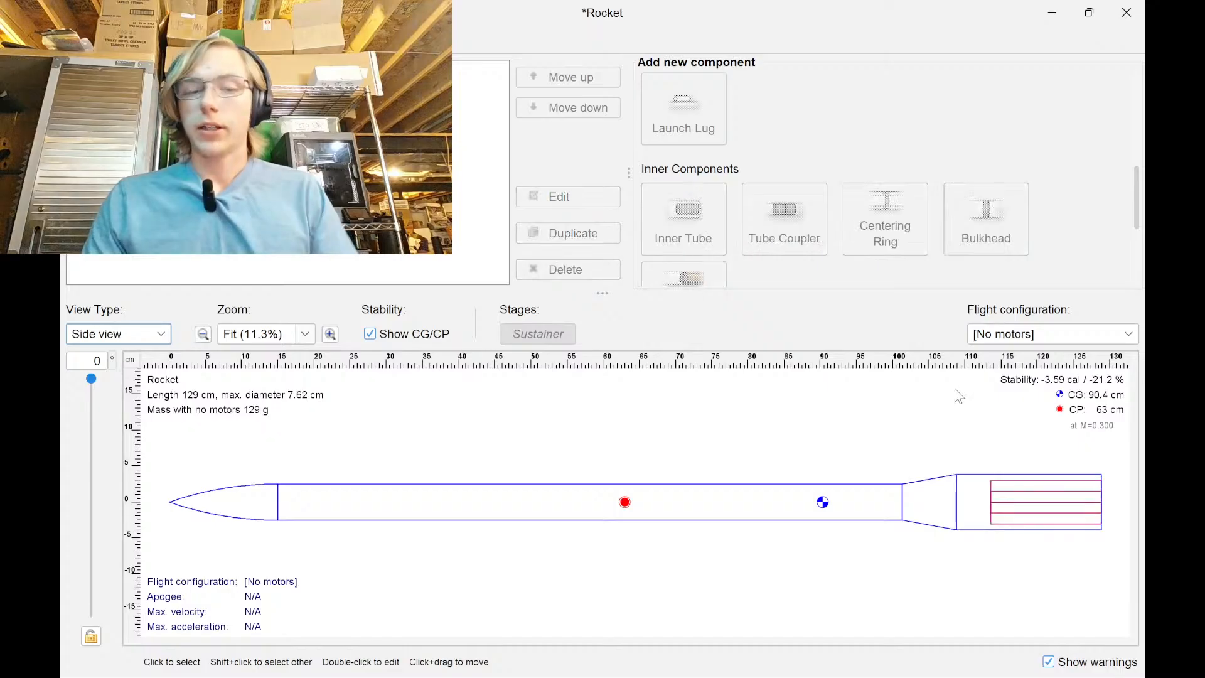
left_click(1046, 500)
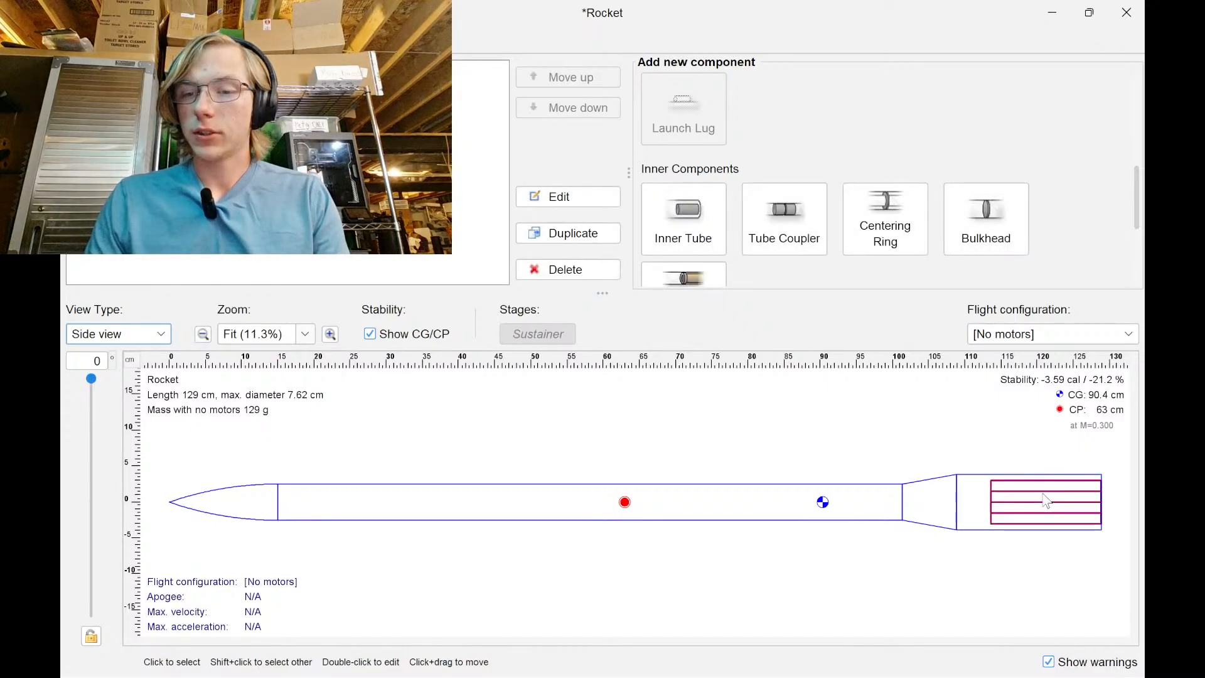
double_click(1046, 500)
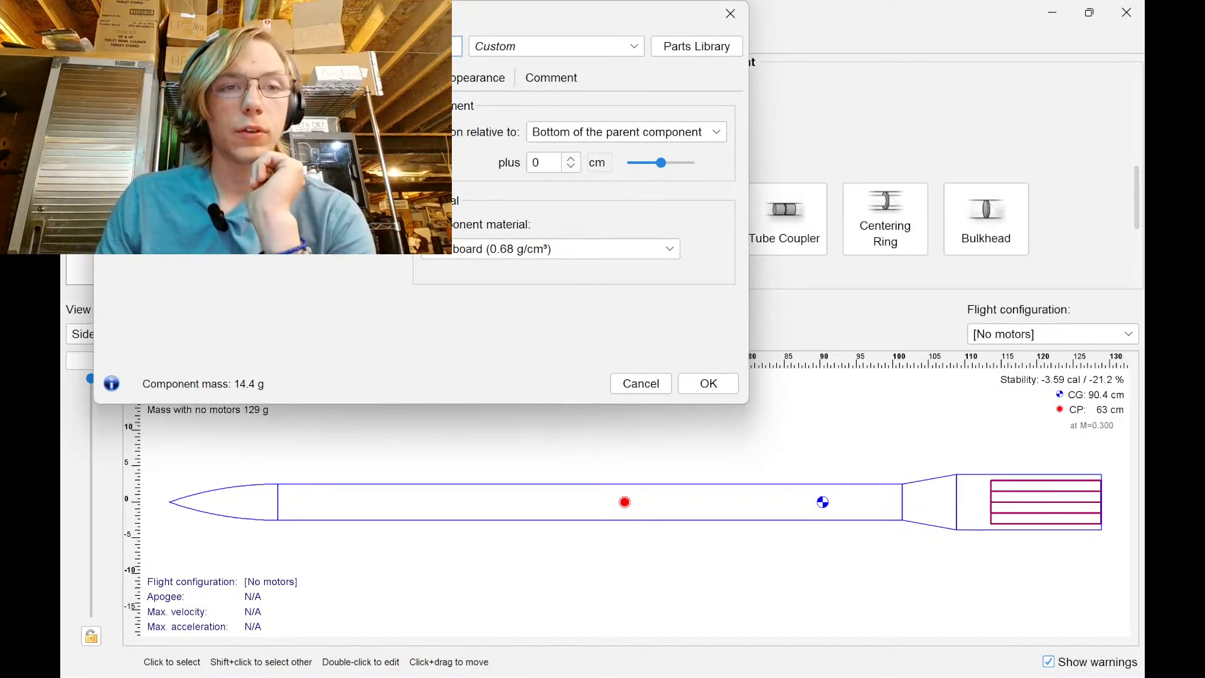
left_click(181, 78)
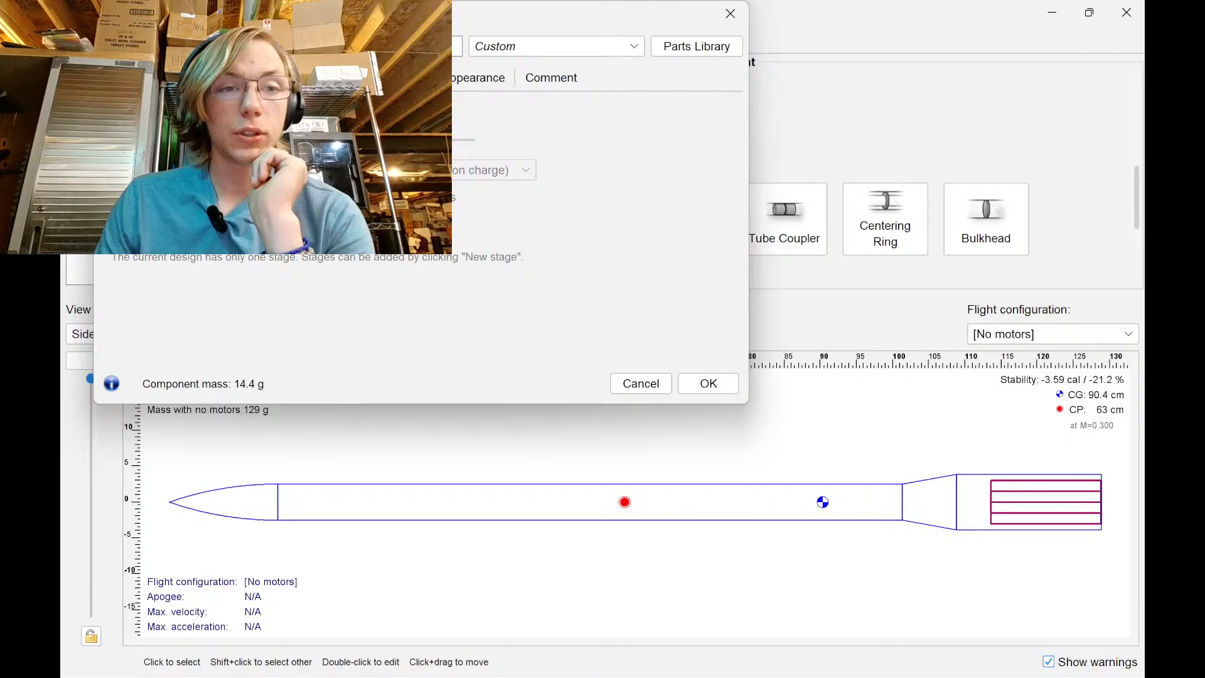
left_click(126, 111)
left_click(234, 77)
left_click(313, 78)
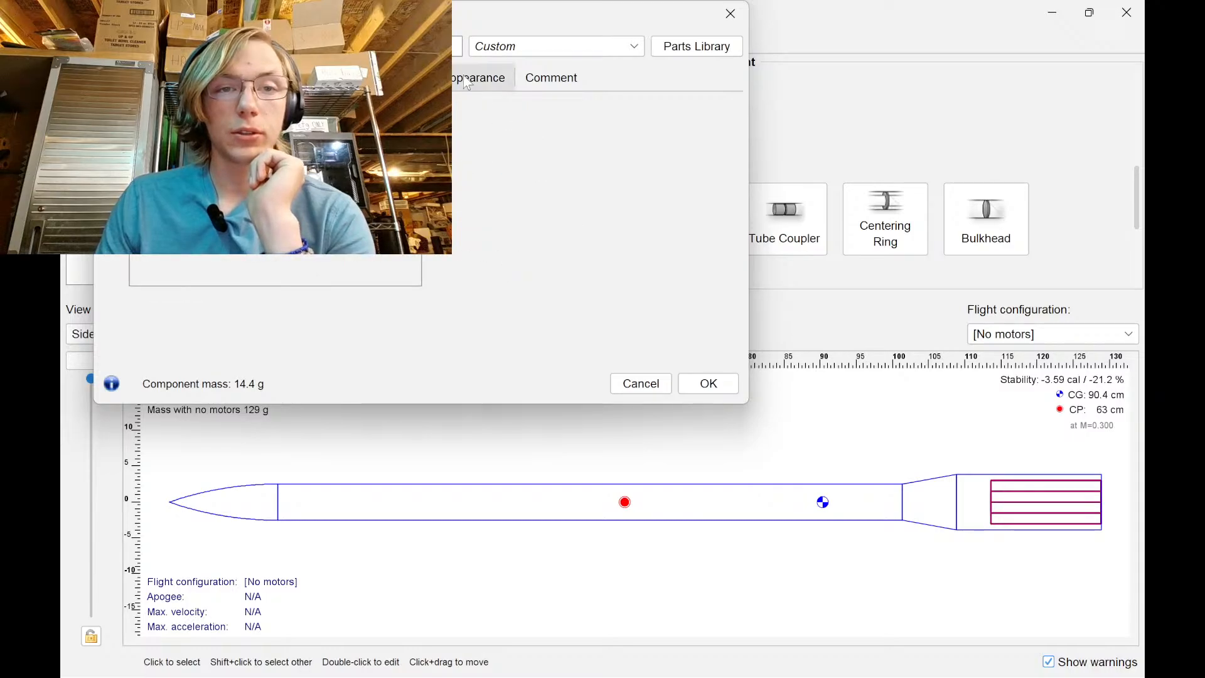
left_click(702, 383)
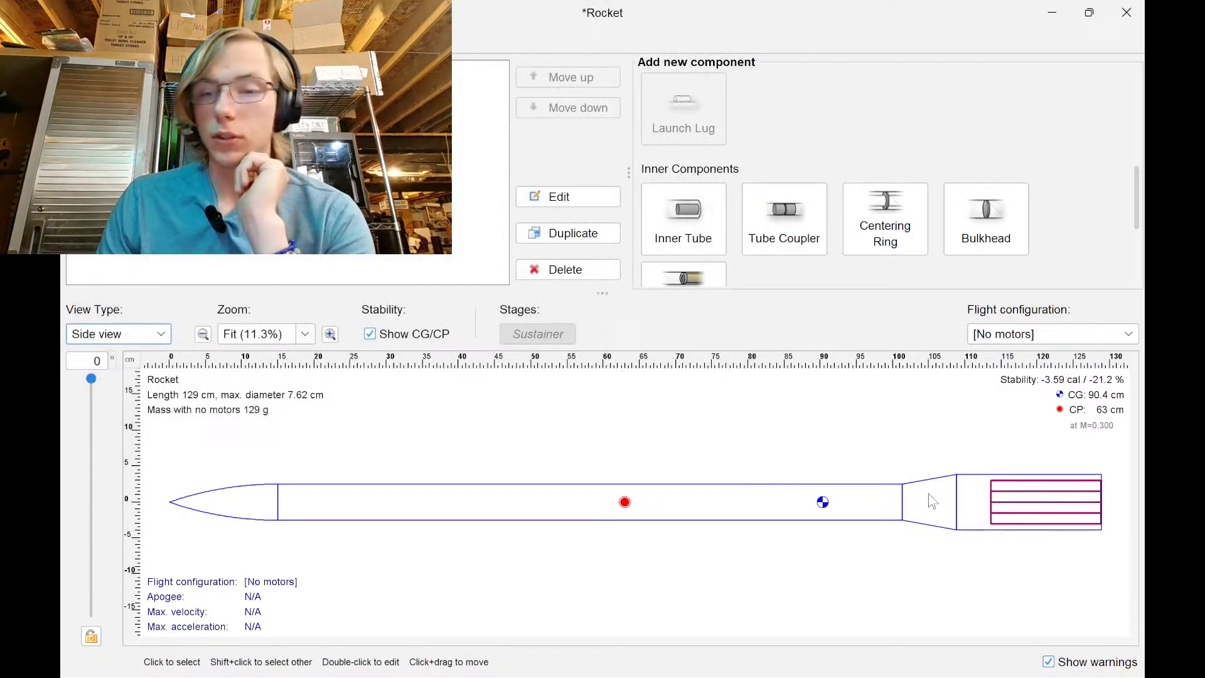
Select the rear body tube as the place to attach new parts
left_click(978, 502)
scroll(810, 189, "down", 5)
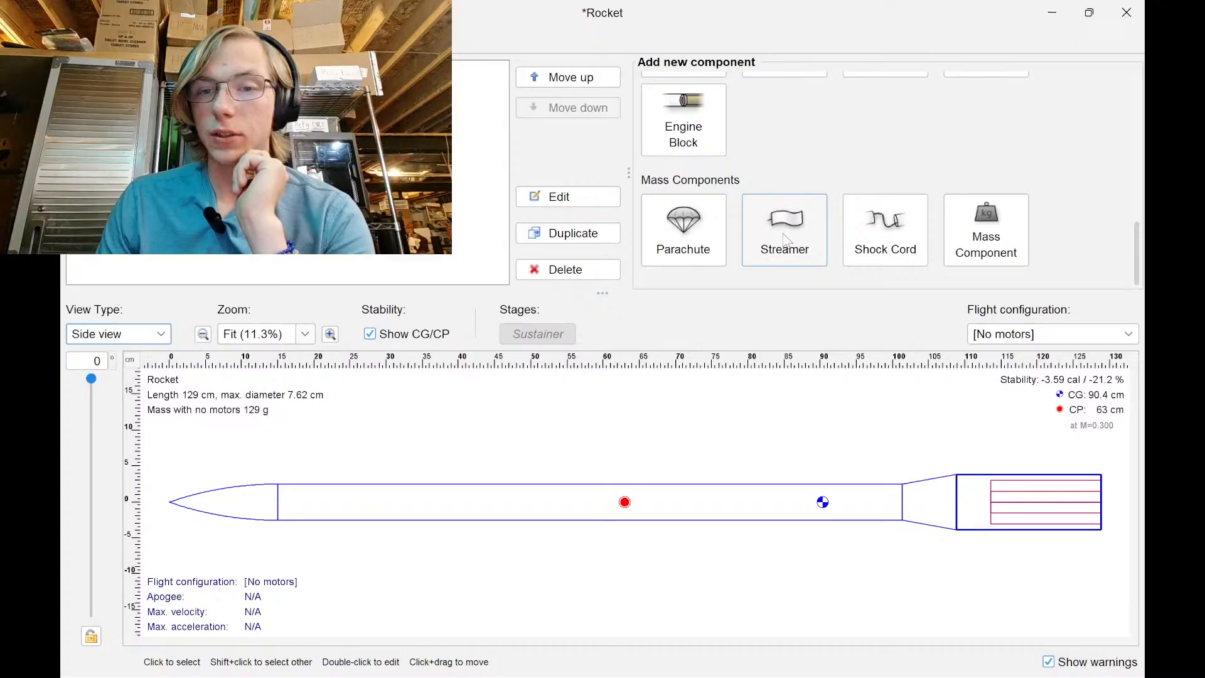
scroll(785, 241, "up", 5)
Add a trapezoidal fin set to the aft tube, changing one fin dimension's unit
left_click(986, 182)
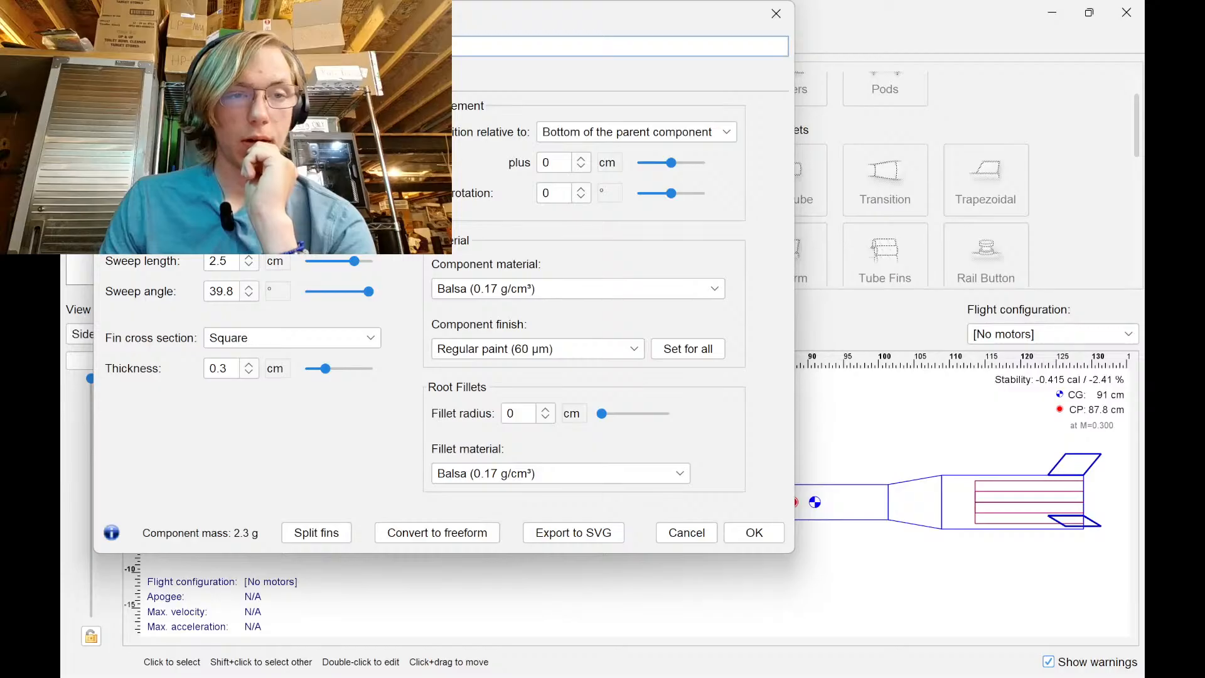
left_click(276, 169)
left_click(302, 281)
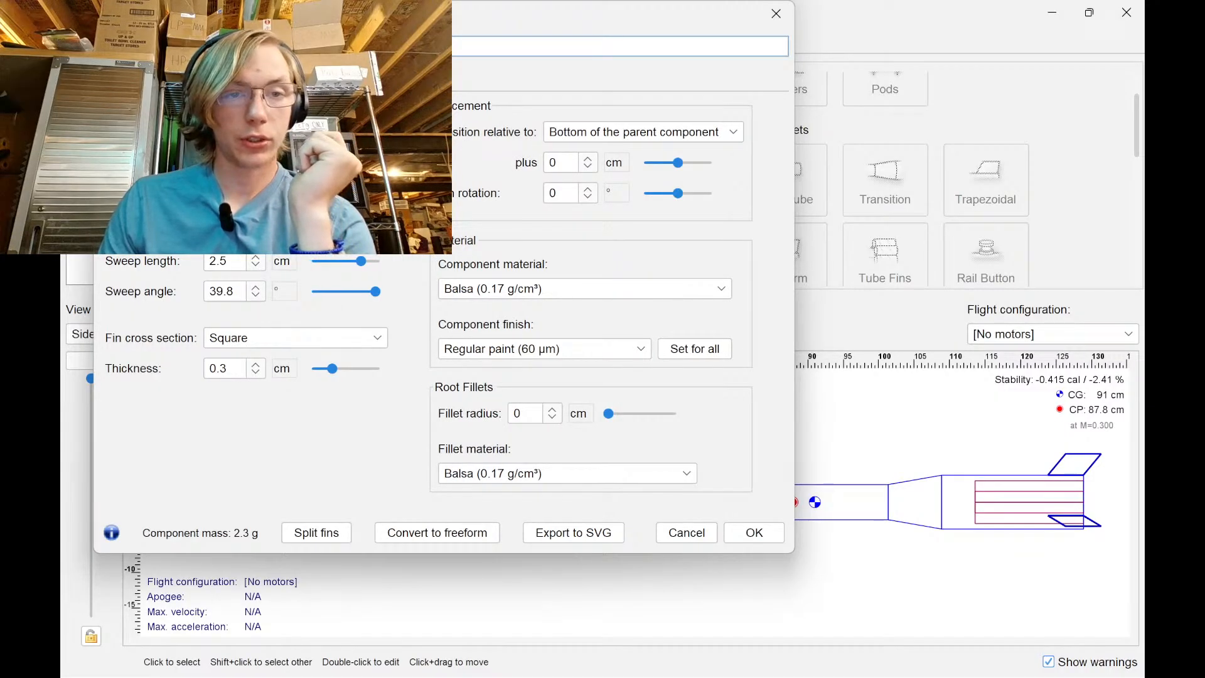
left_click(225, 169)
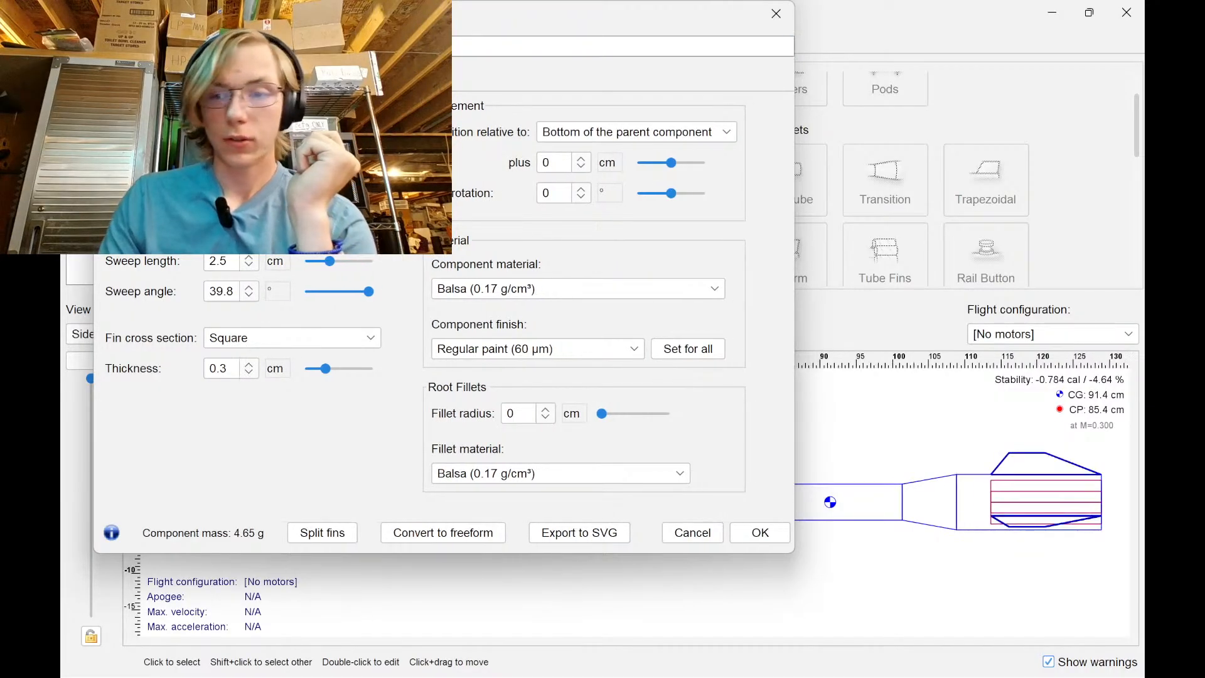
left_click(754, 532)
Shorten the aft body tube to 15.24 cm
double_click(967, 518)
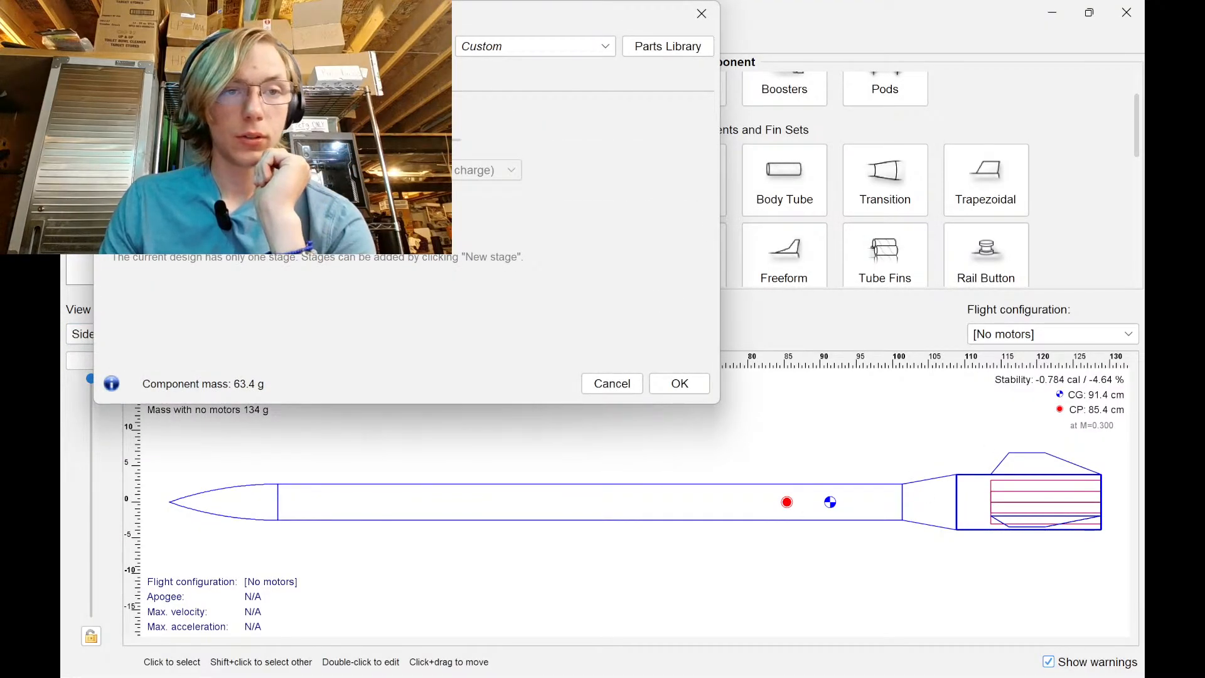
left_click(127, 80)
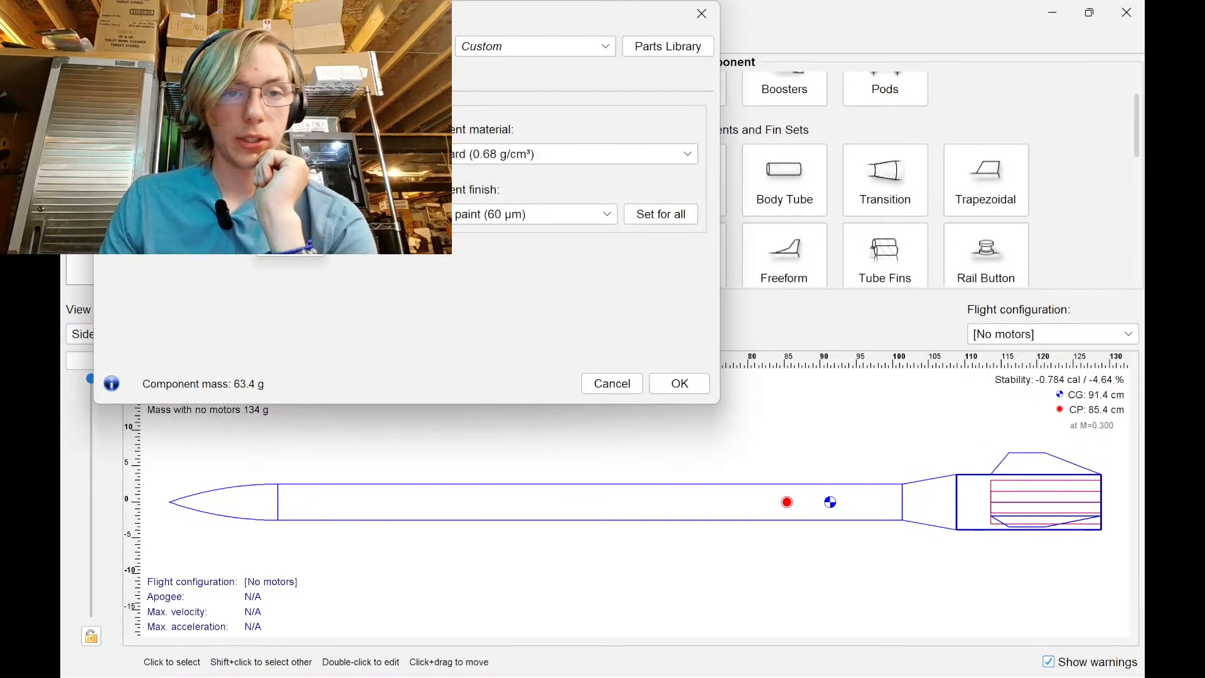
type("15.24")
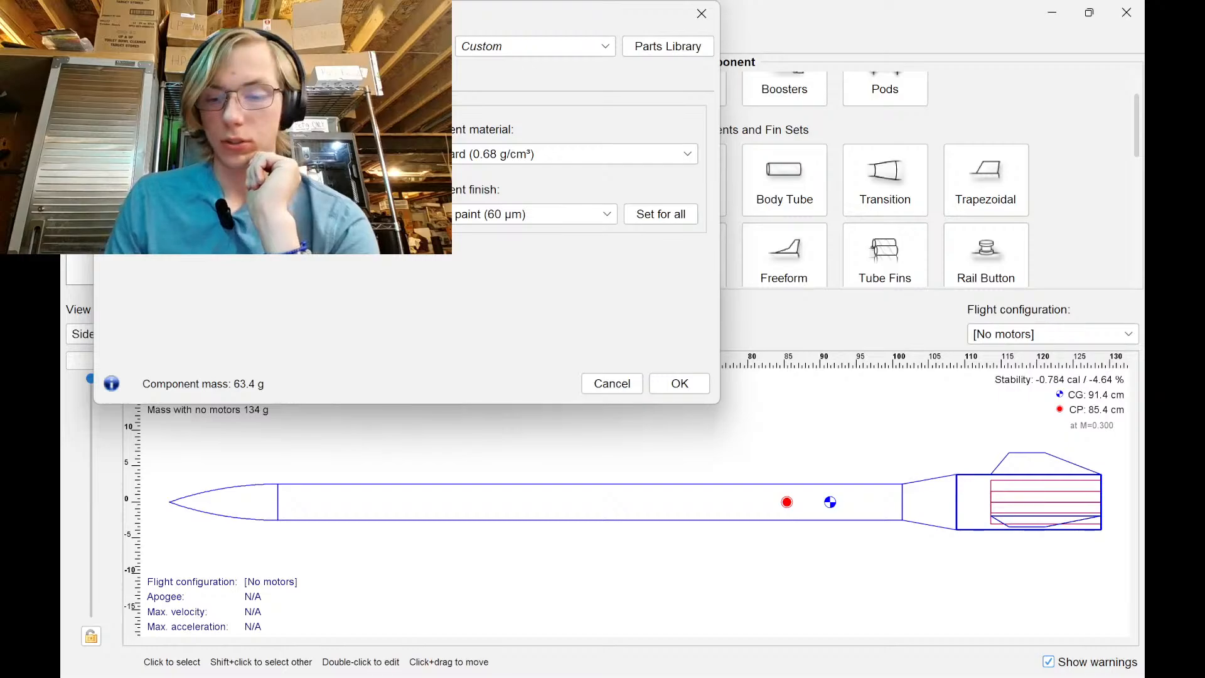
key("Return")
Switch fin dimensions to inches, setting one to 2 in and the fin height to 2.5 in
double_click(1028, 460)
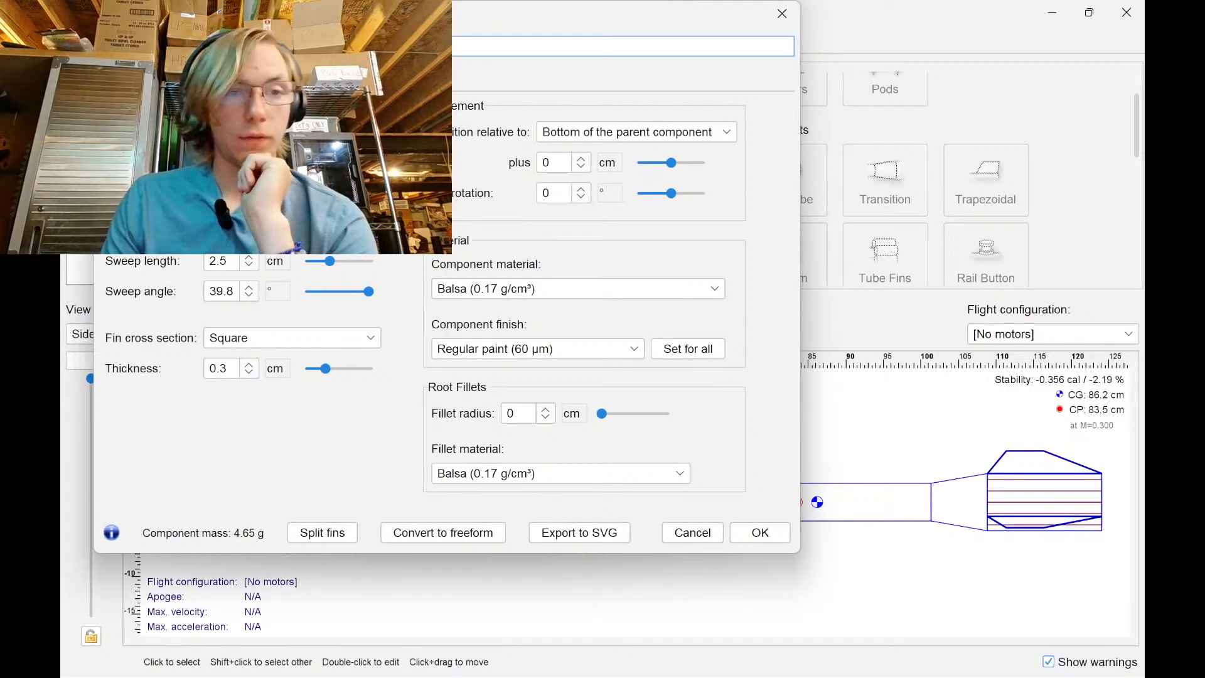
left_click(275, 261)
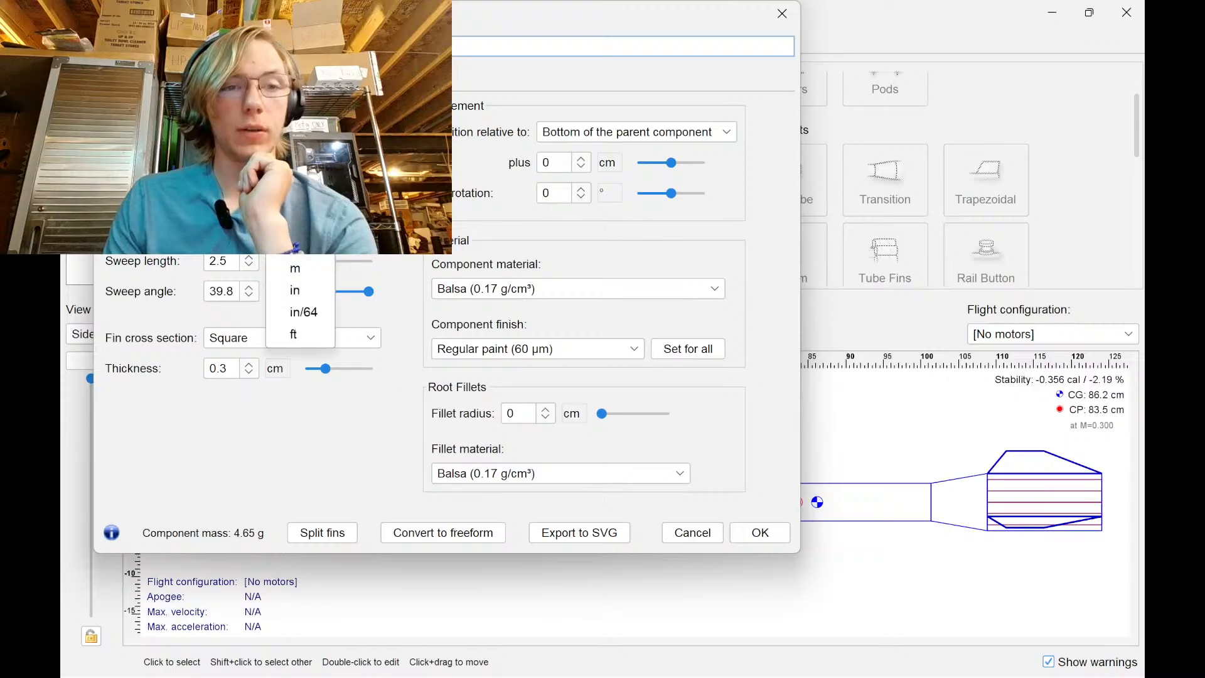
left_click(311, 300)
left_click(223, 200)
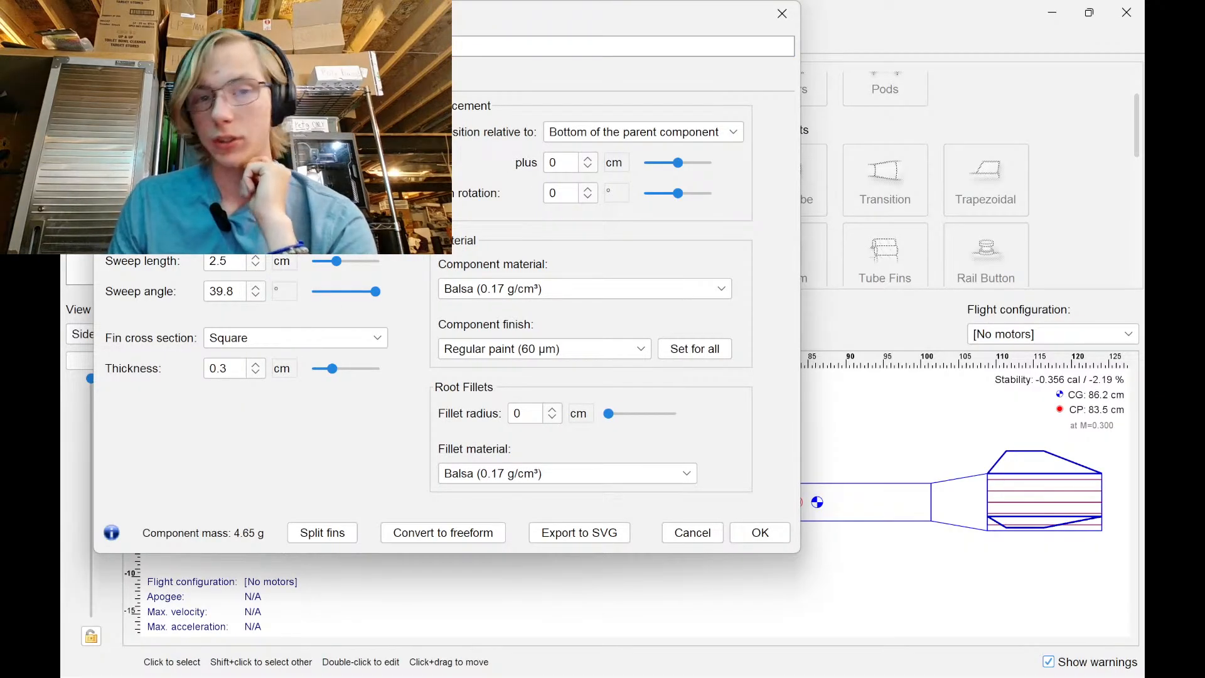
type("2")
key("Return")
left_click(248, 226)
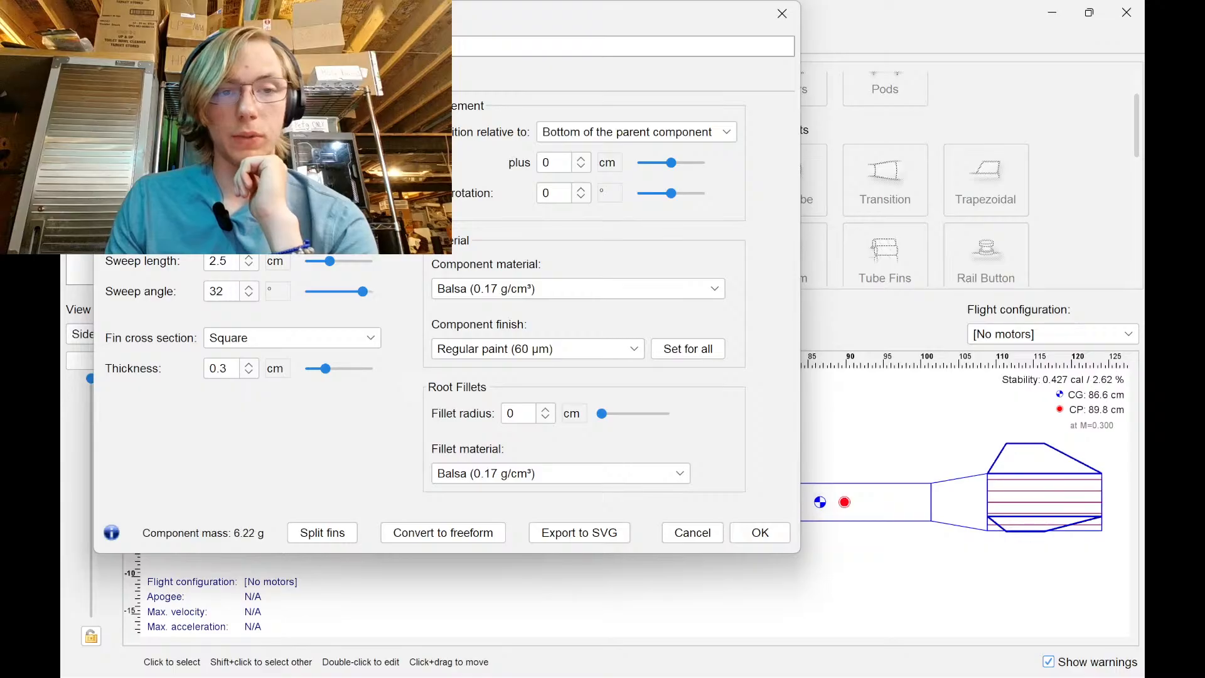
left_click(275, 231)
left_click(299, 319)
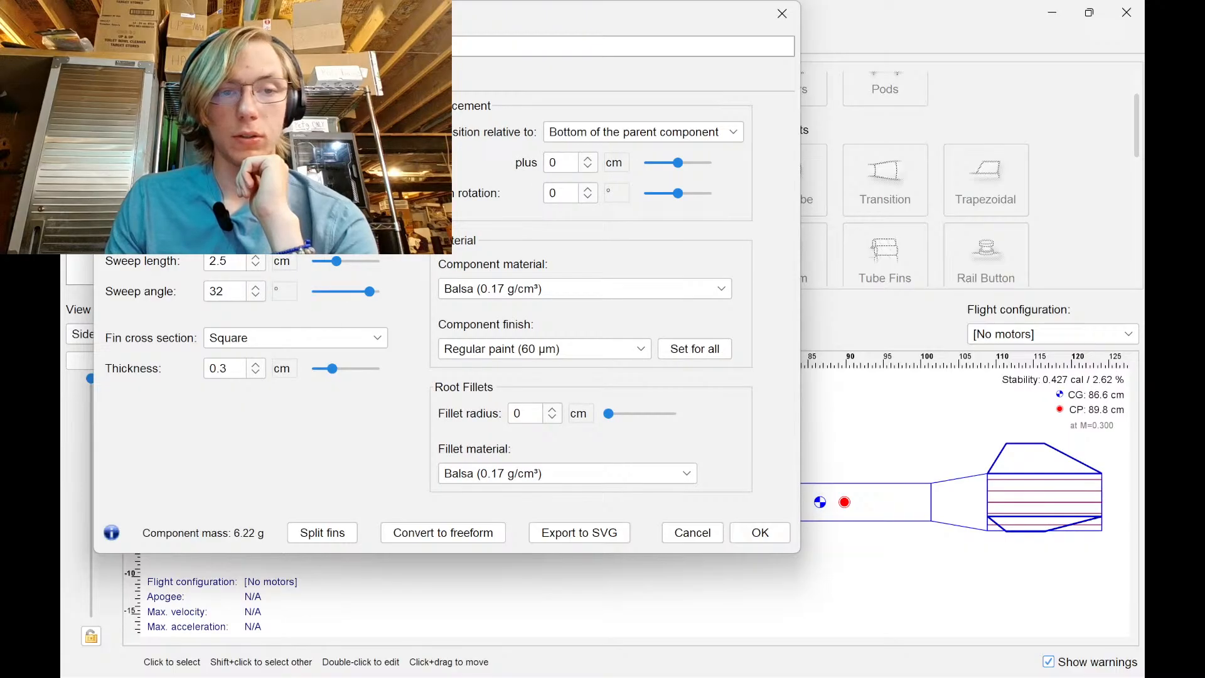
type("4")
key("Return")
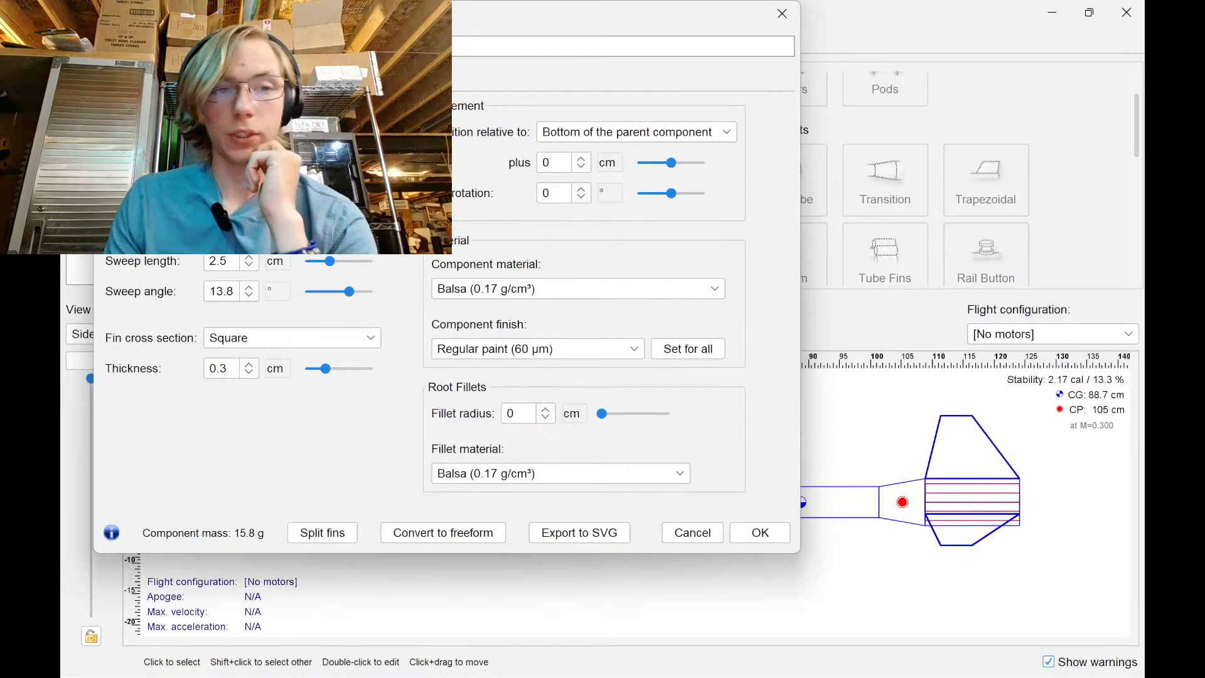
type("2.5")
key("Return")
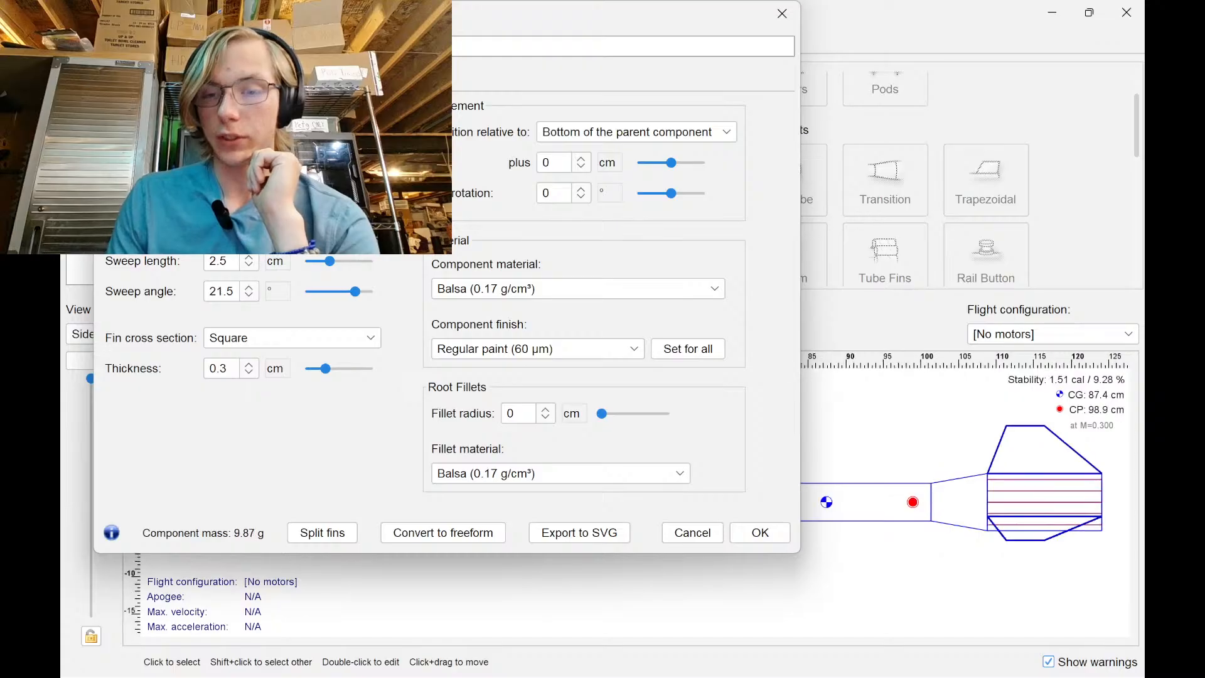
Give the fins a 50° sweep angle and 8.57 sweep length, reaching 1.71 cal stability
double_click(233, 288)
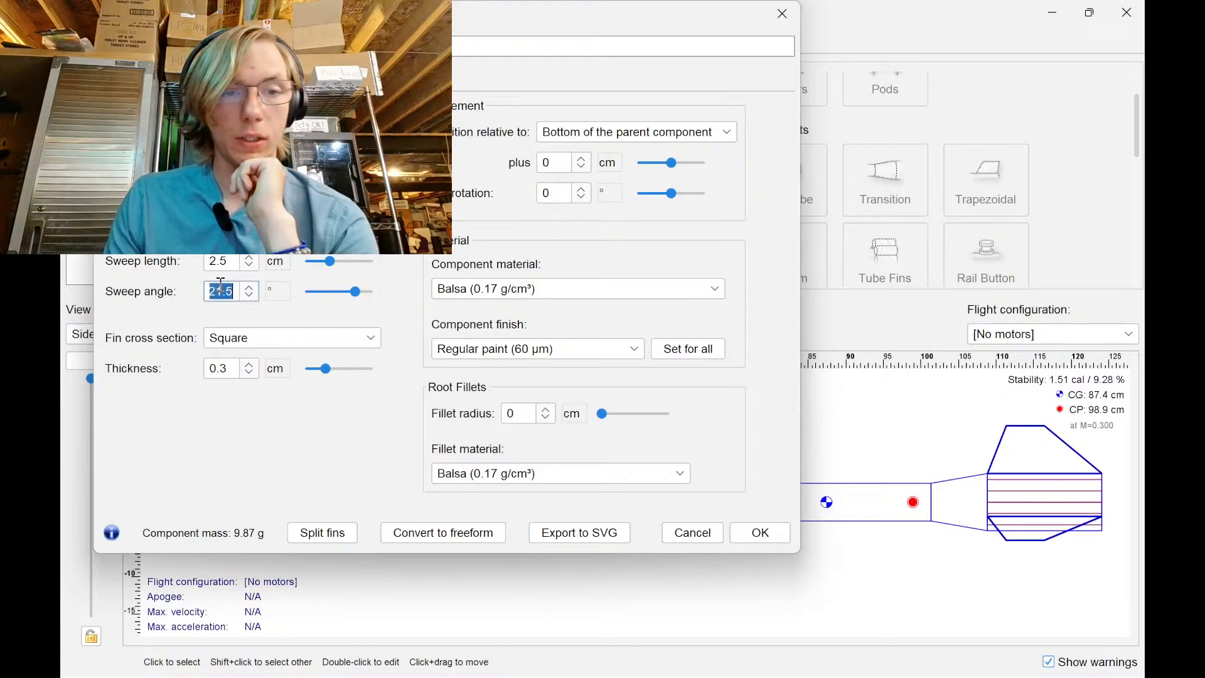
type("50")
key("Return")
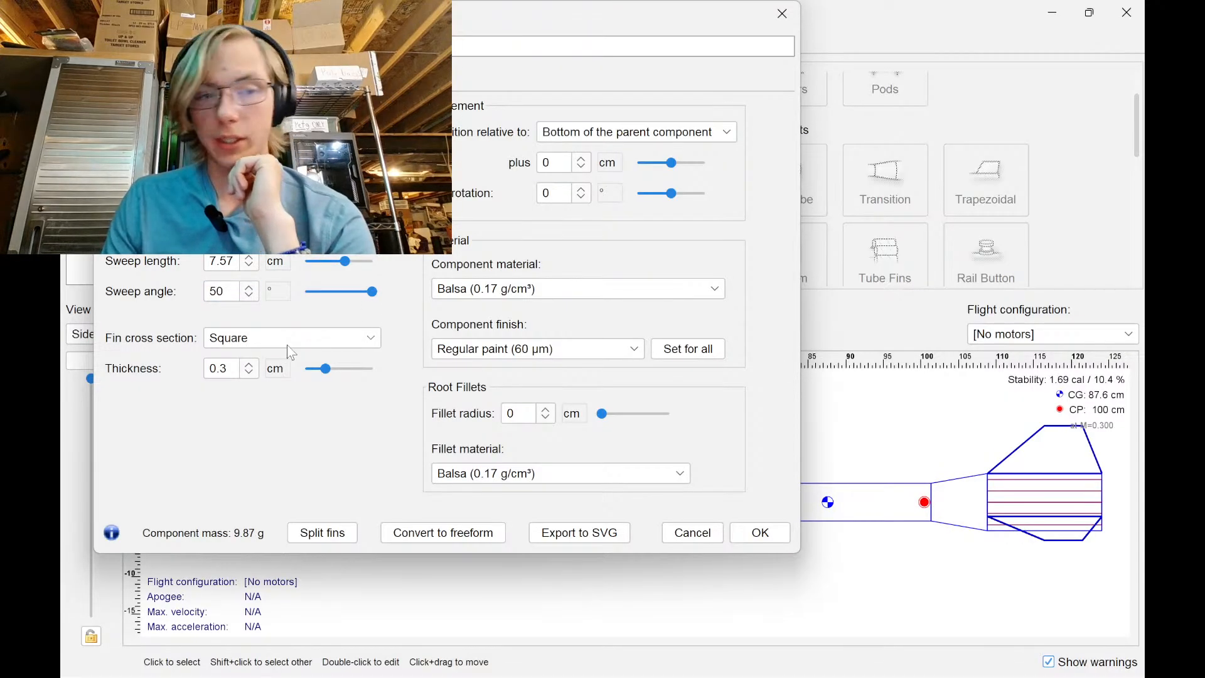
left_click(251, 258)
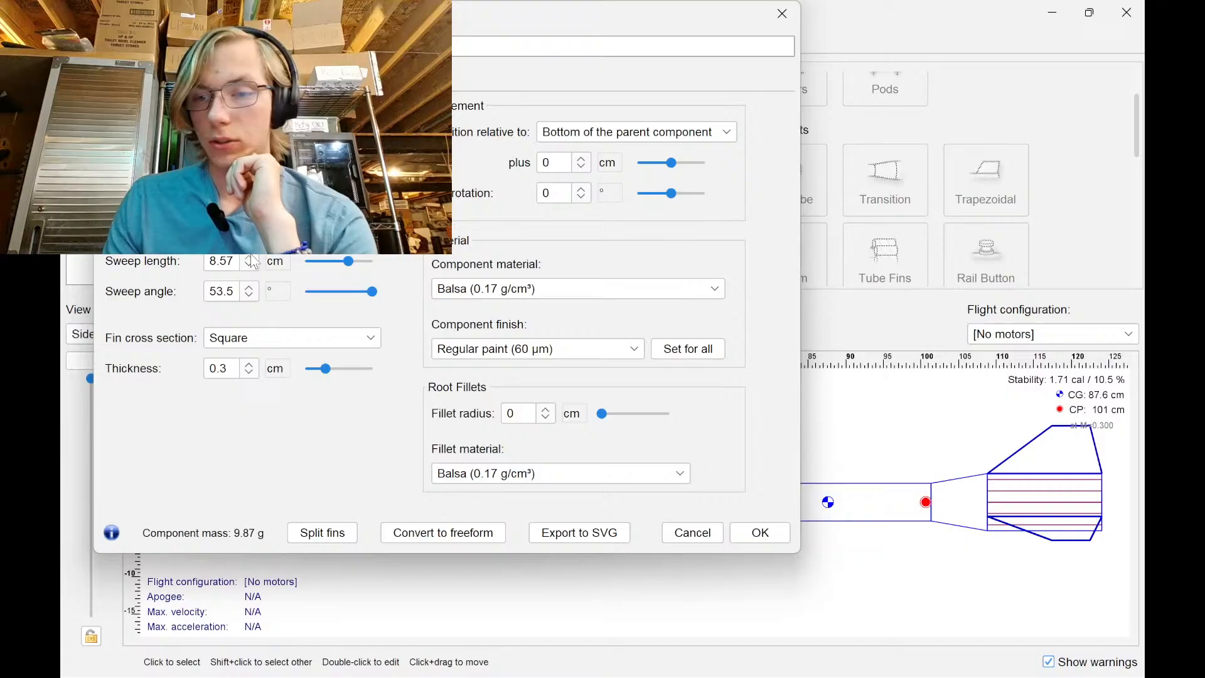
left_click(760, 531)
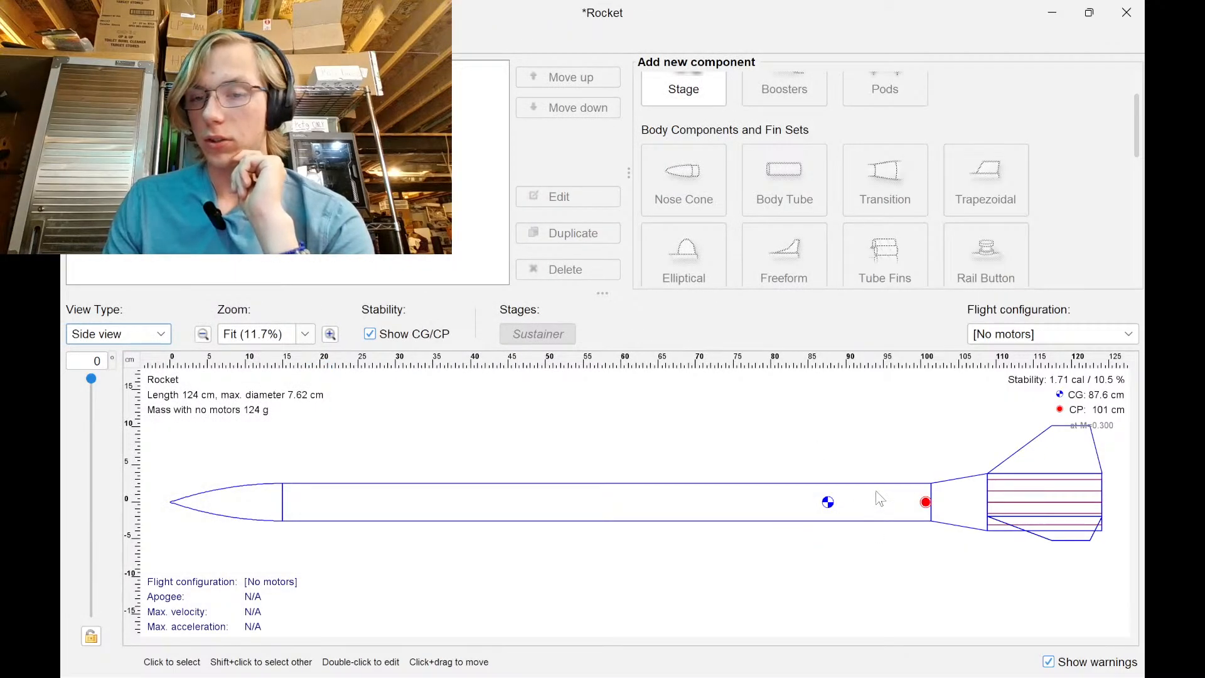
Halve the main body tube's length with help from Windows Calculator, making the rocket 80.9 cm
double_click(878, 508)
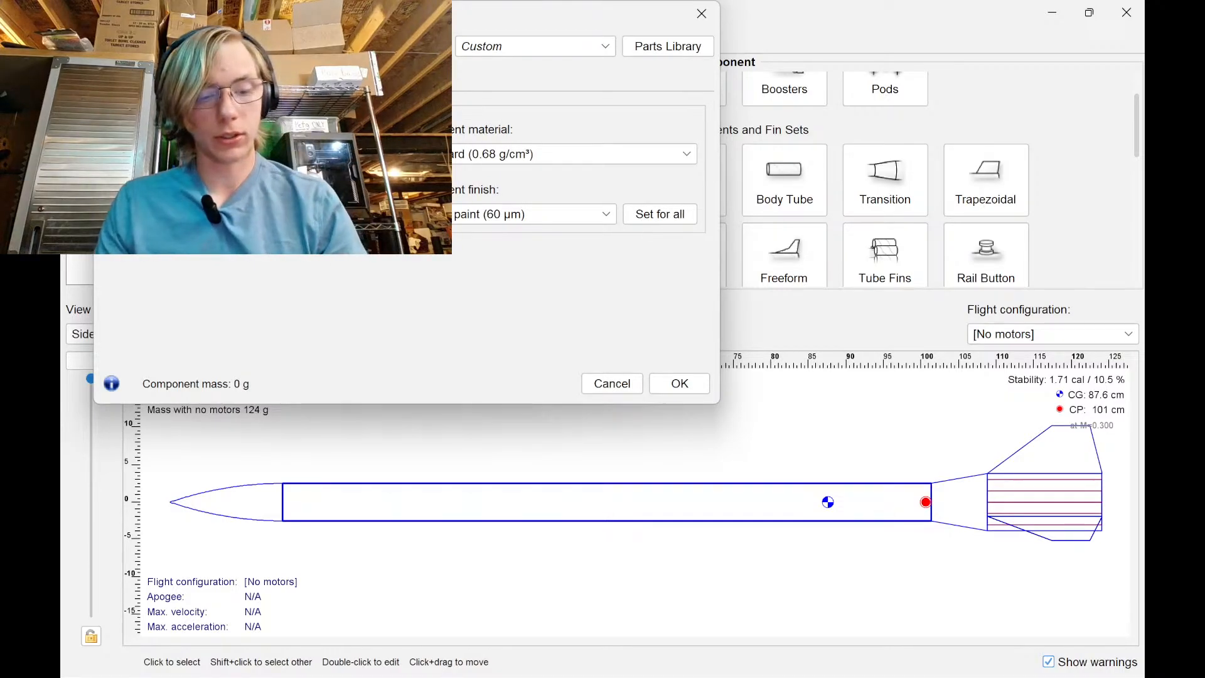
key("super")
type("cal")
key("Return")
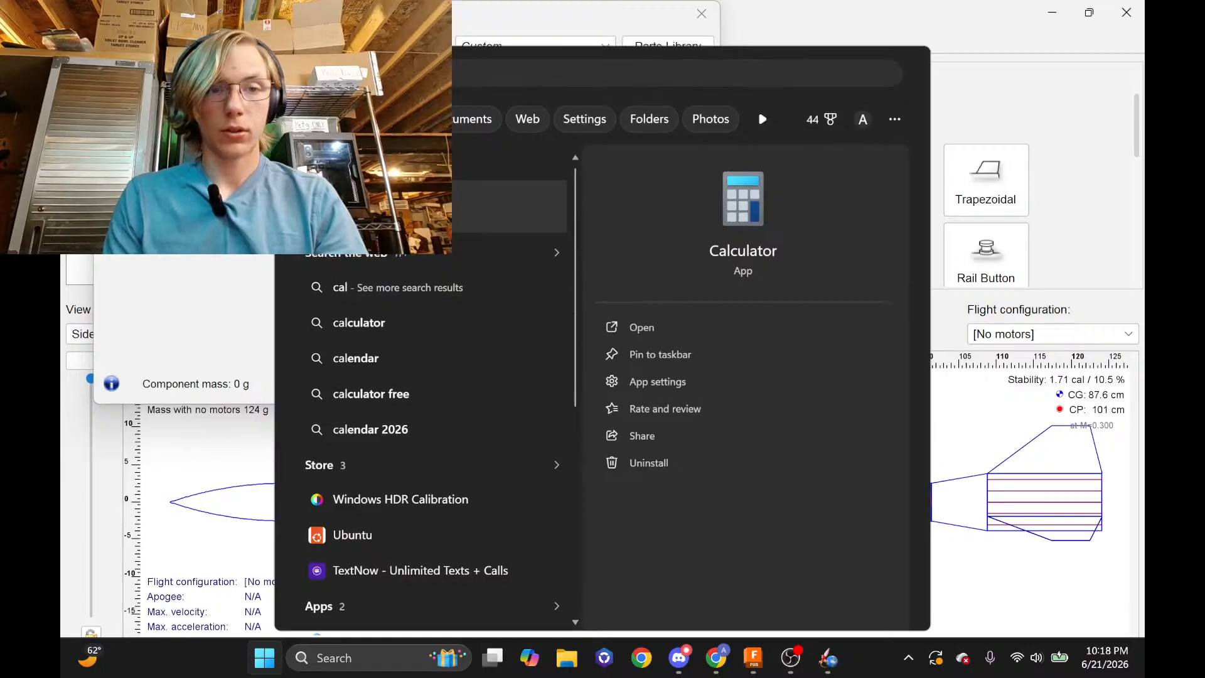
type("34")
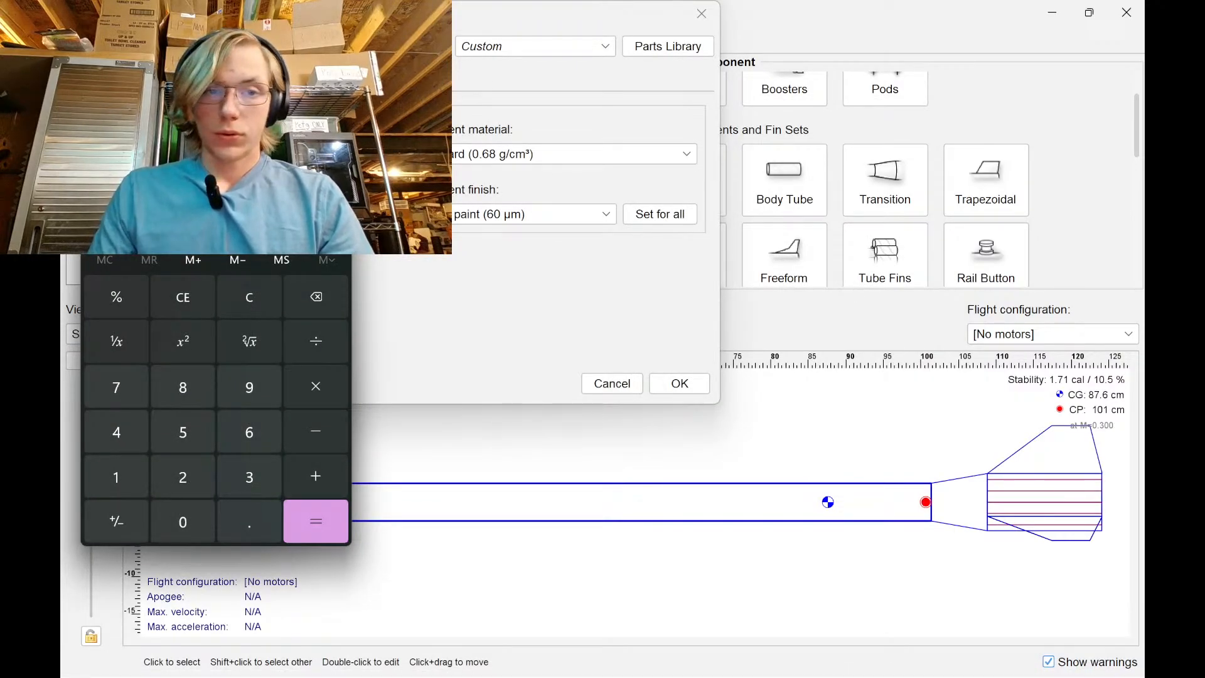
key("alt+Tab")
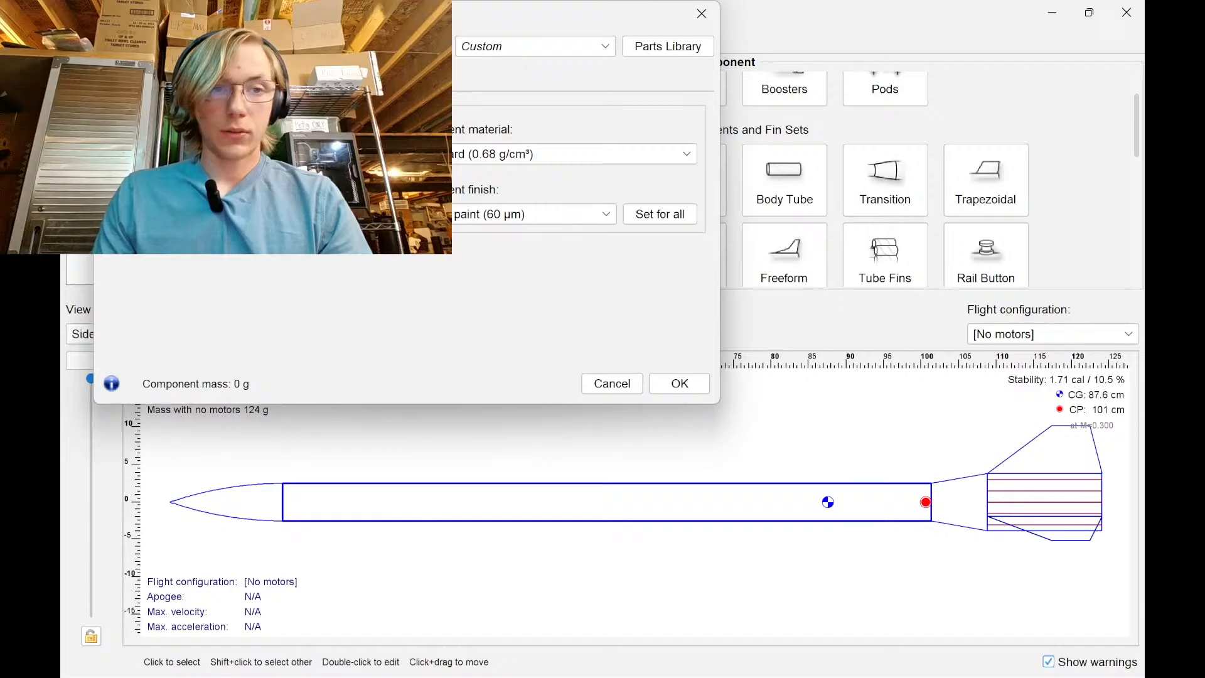
key("Return")
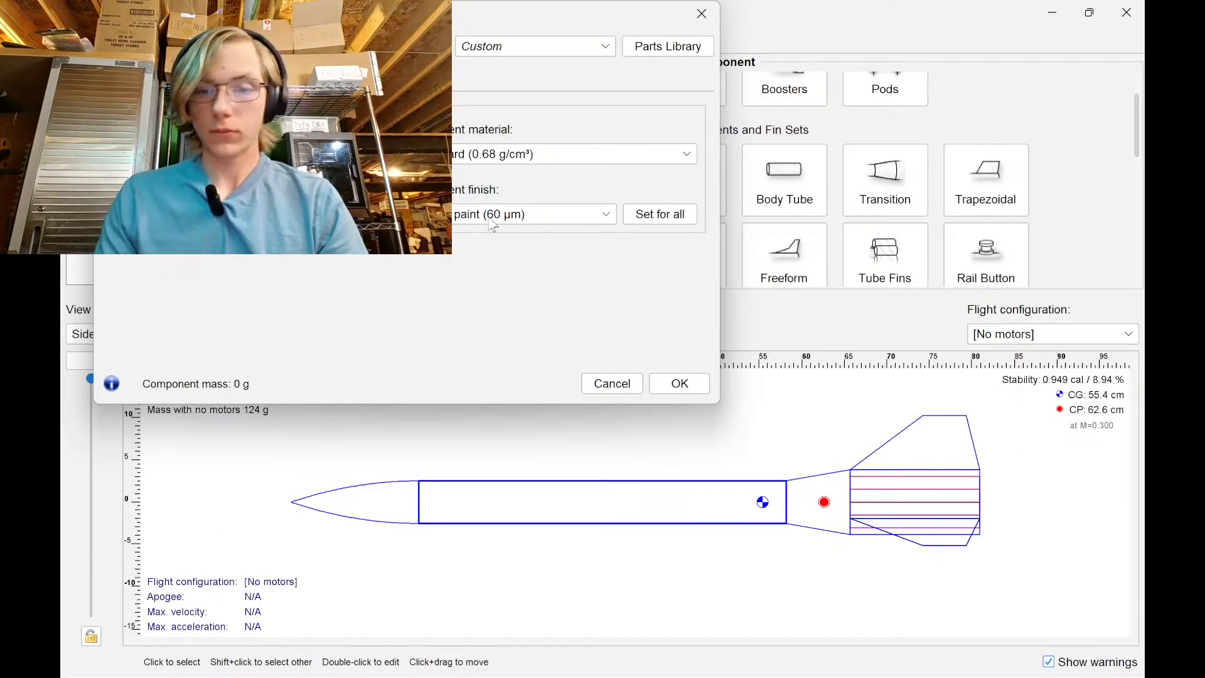
left_click(680, 383)
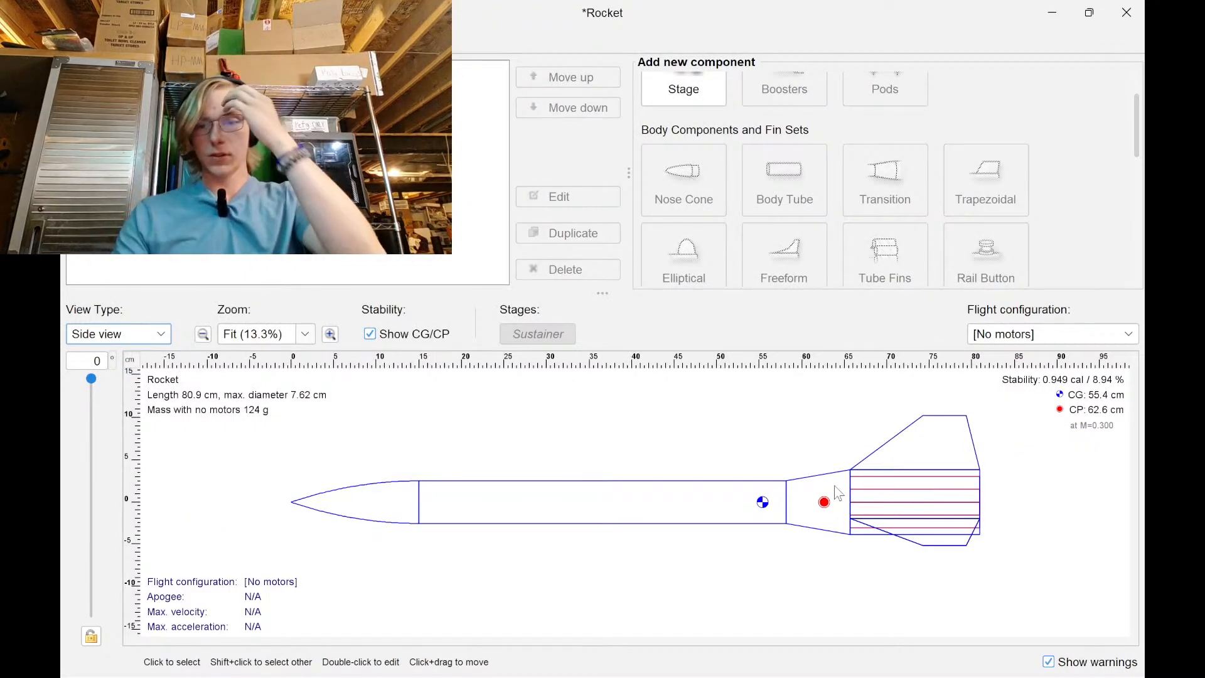
Confirm the nose cone length of 20.3 cm in its edit dialog
double_click(369, 510)
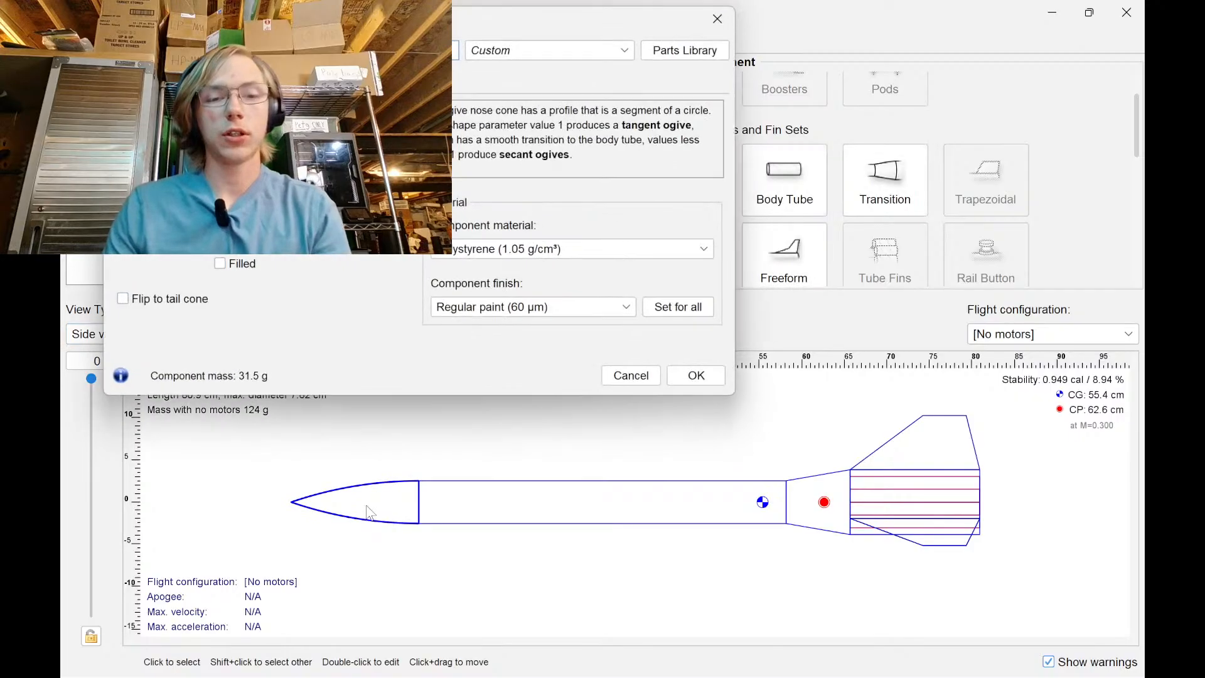
left_click(315, 251)
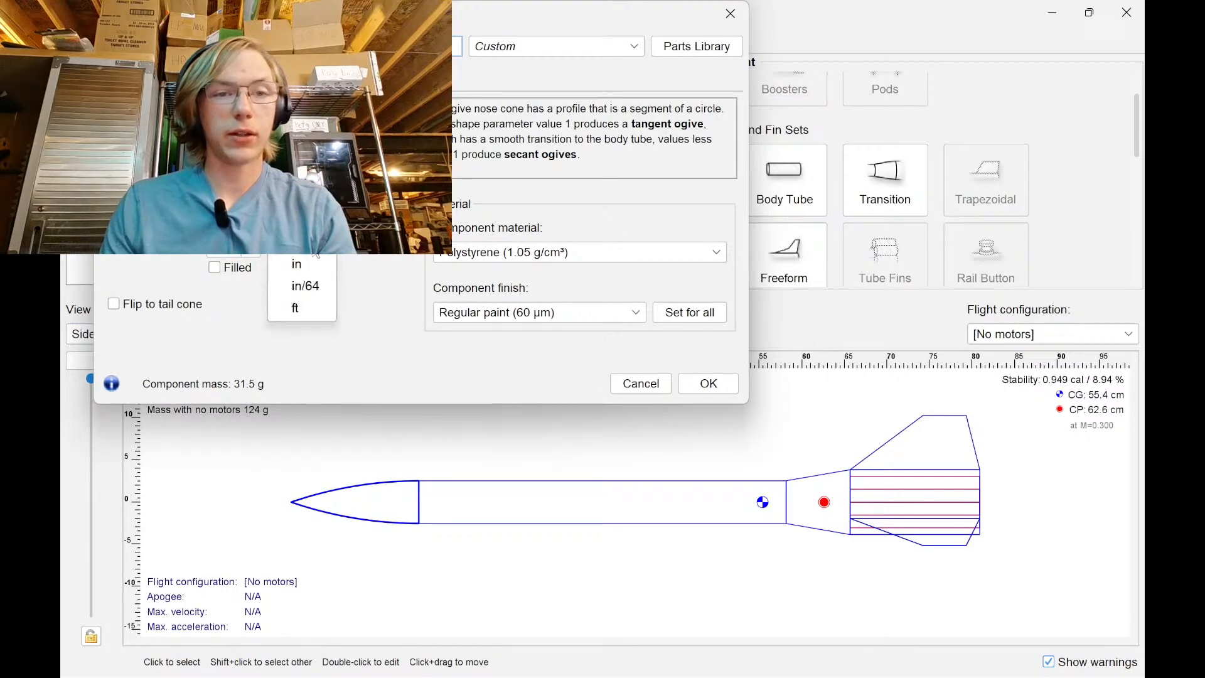
left_click(318, 254)
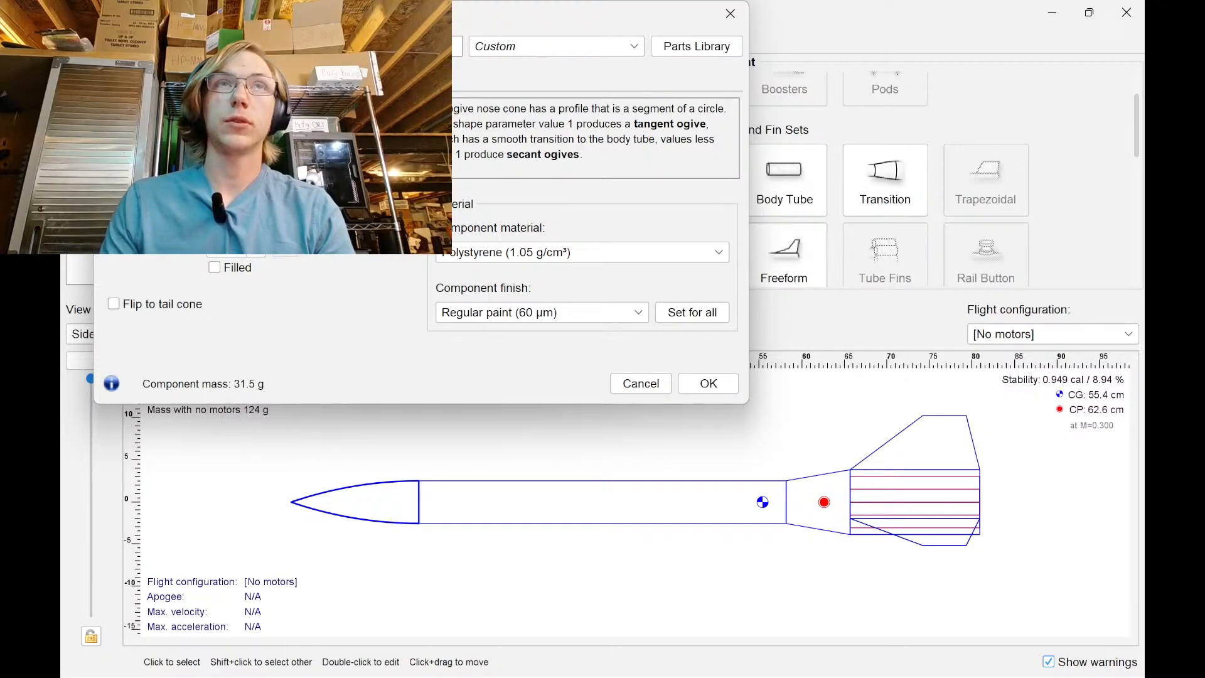
key("Return")
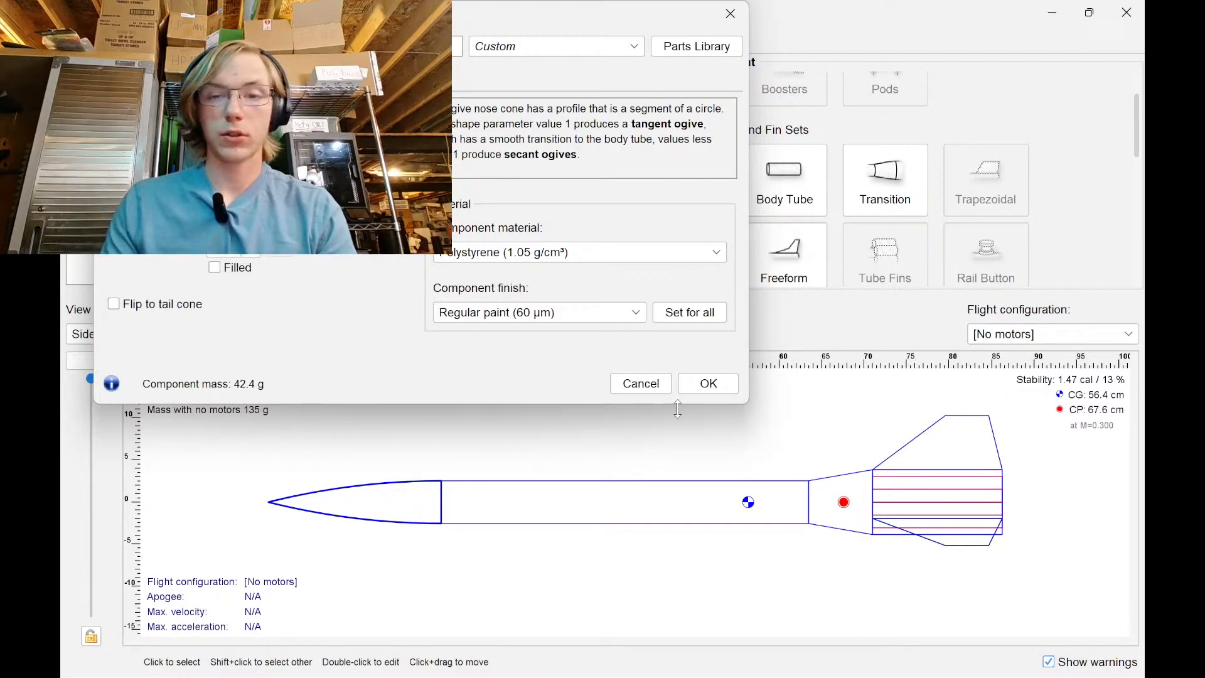
Give the nose cone a shoulder about 5.4 cm long and apply the changes
left_click(181, 79)
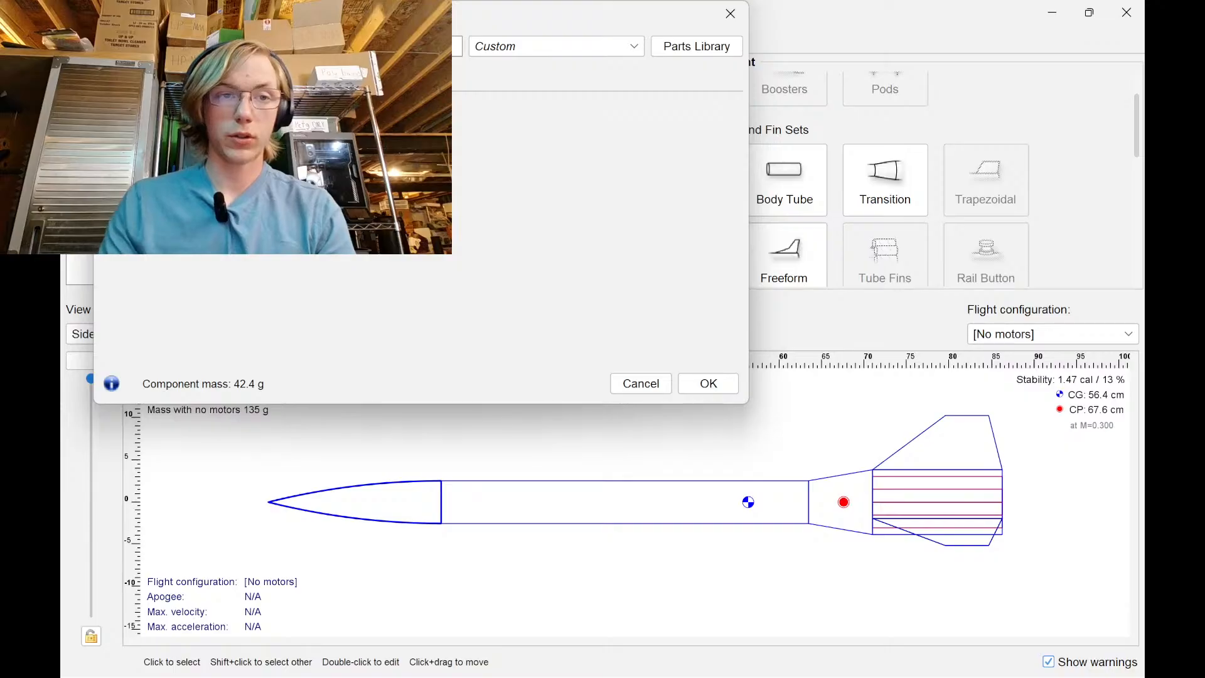
left_click(244, 149)
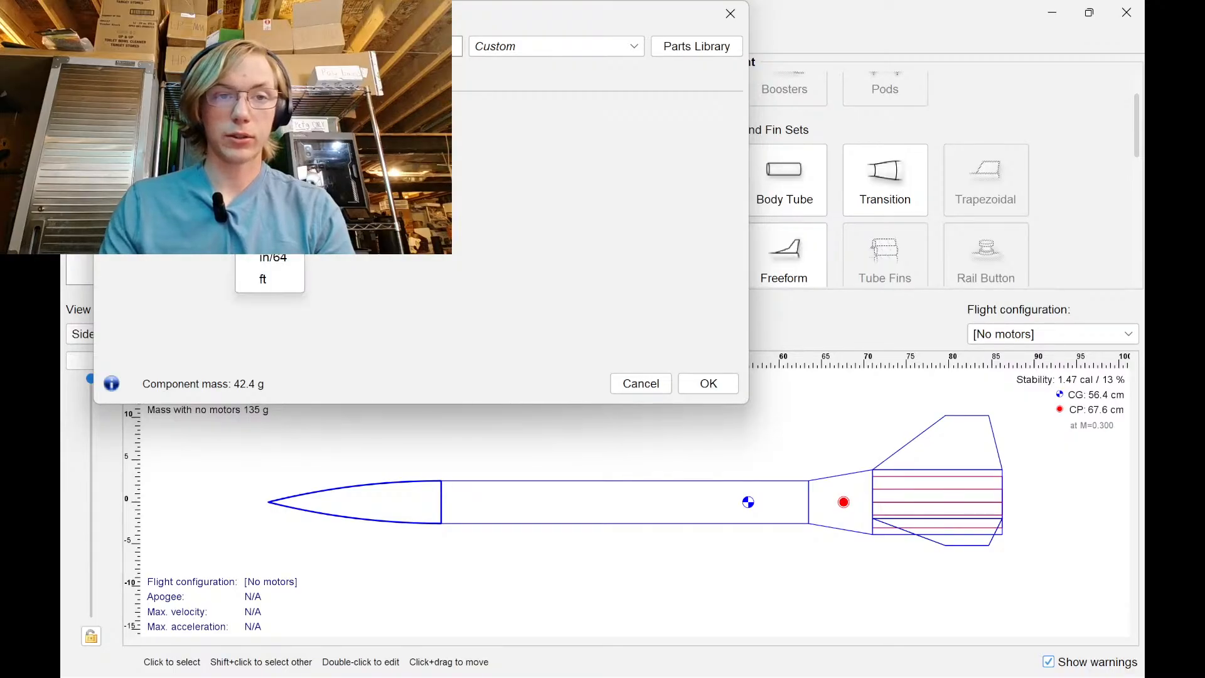
left_click(265, 235)
left_click(243, 149)
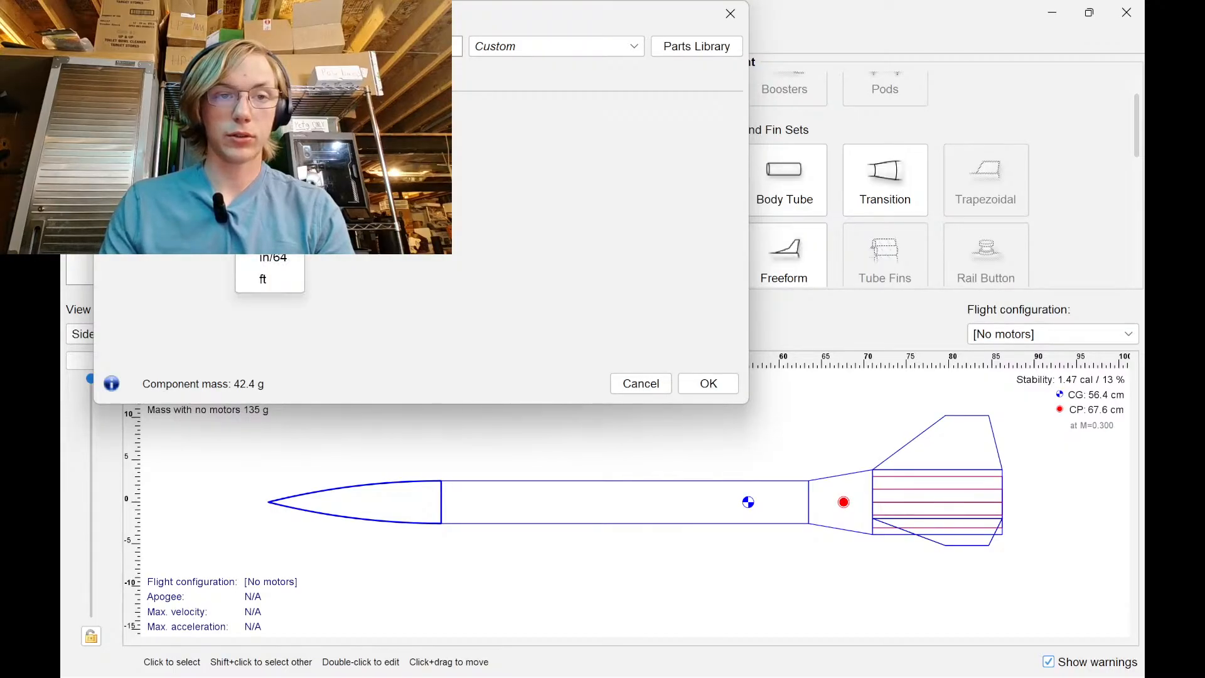
left_click(265, 191)
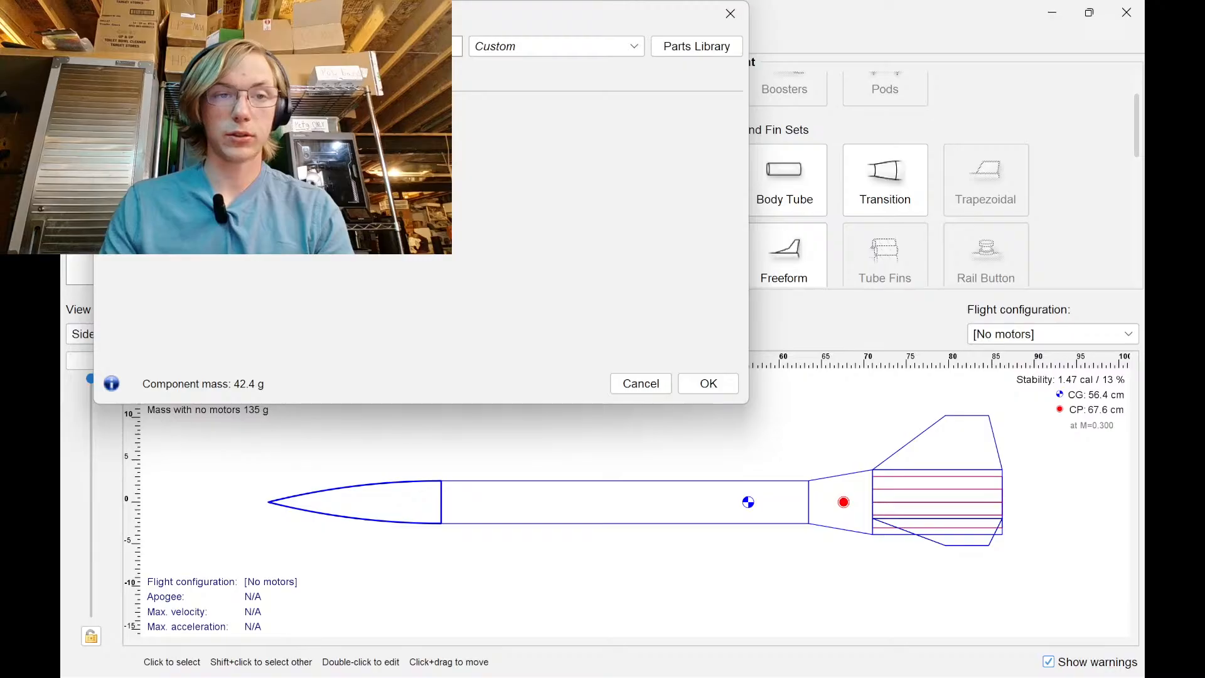
key("Return")
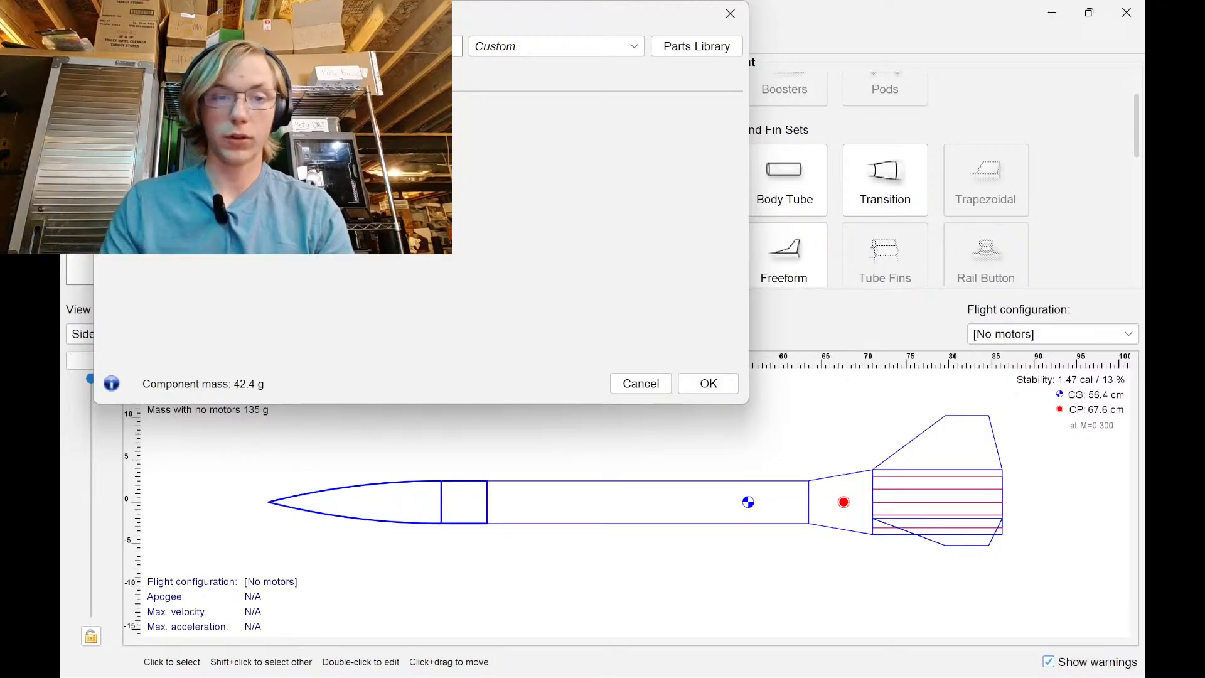
left_click(698, 384)
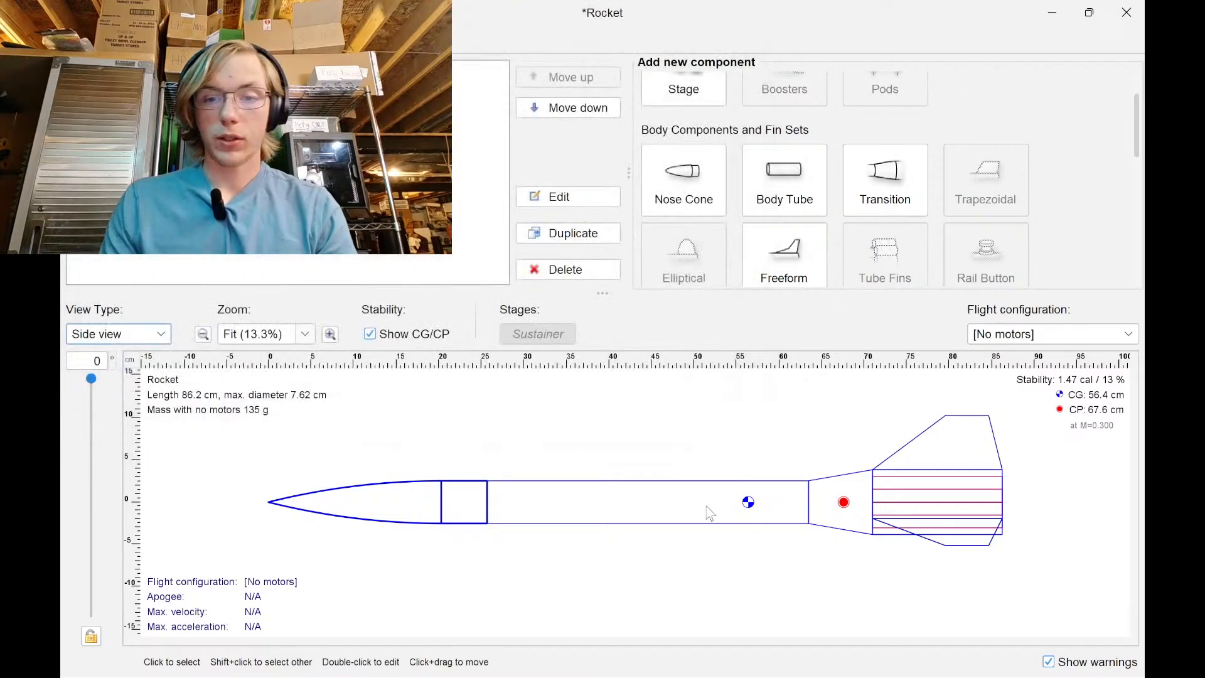
Lengthen the tail transition in steps, via about 15.2 cm, to 25.4 cm
double_click(811, 509)
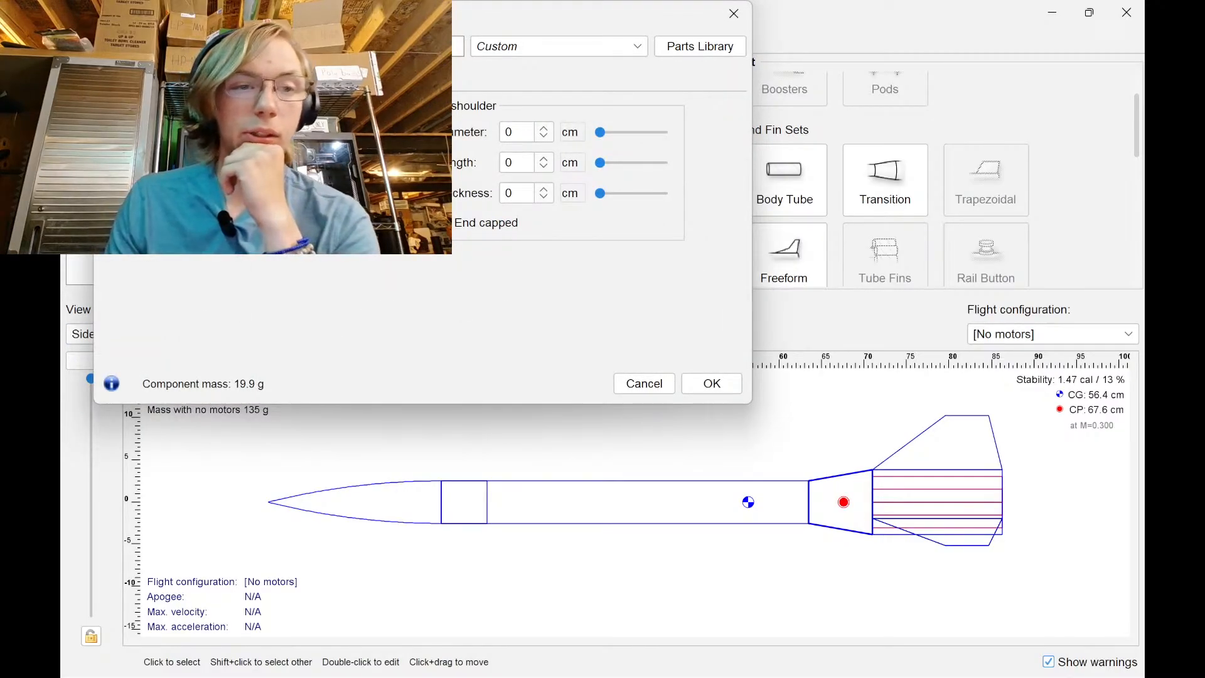
left_click(126, 79)
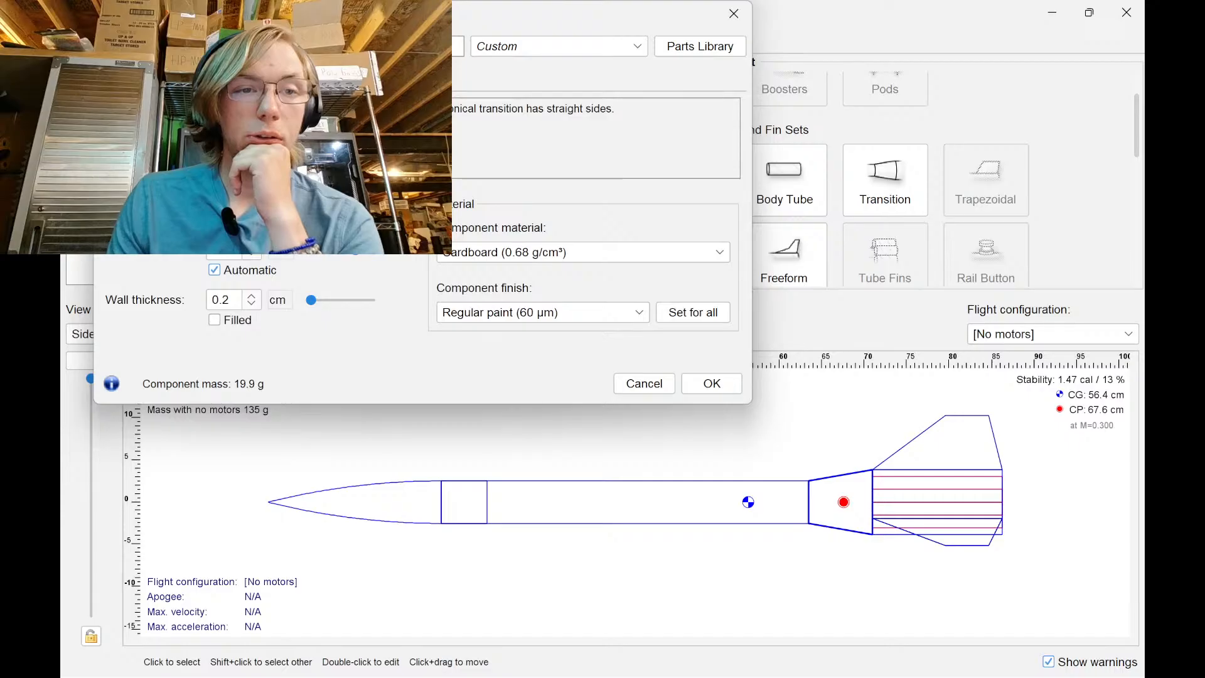
left_click(280, 173)
left_click(300, 261)
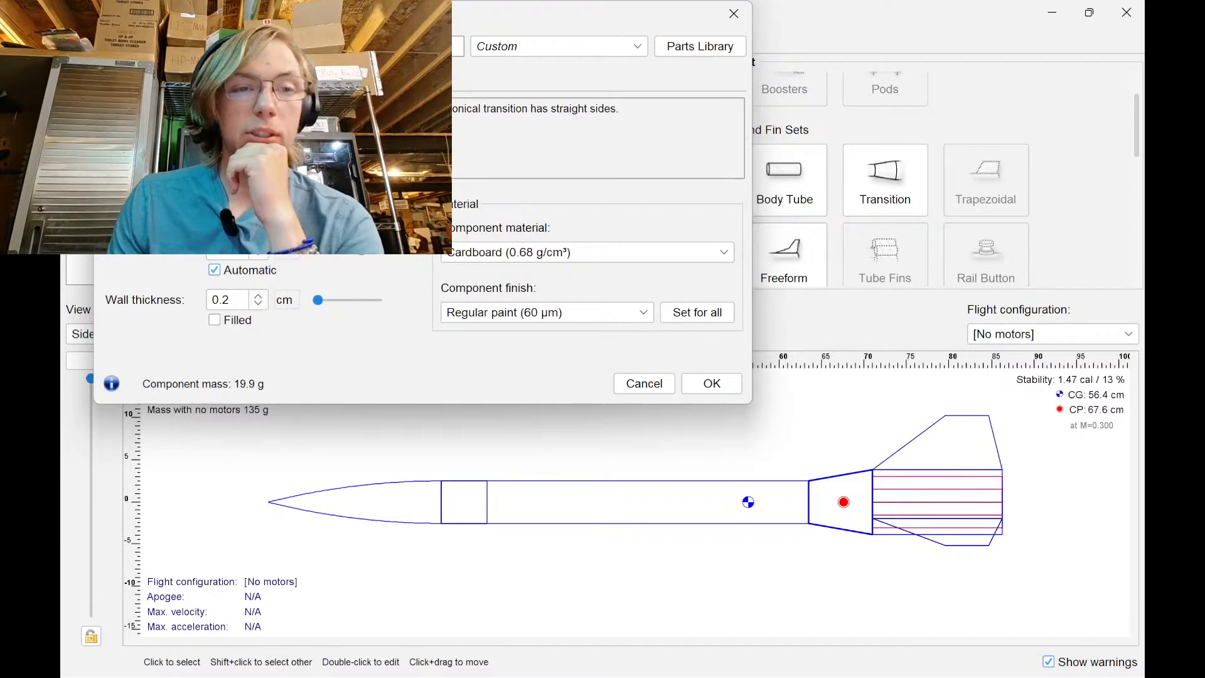
key("Return")
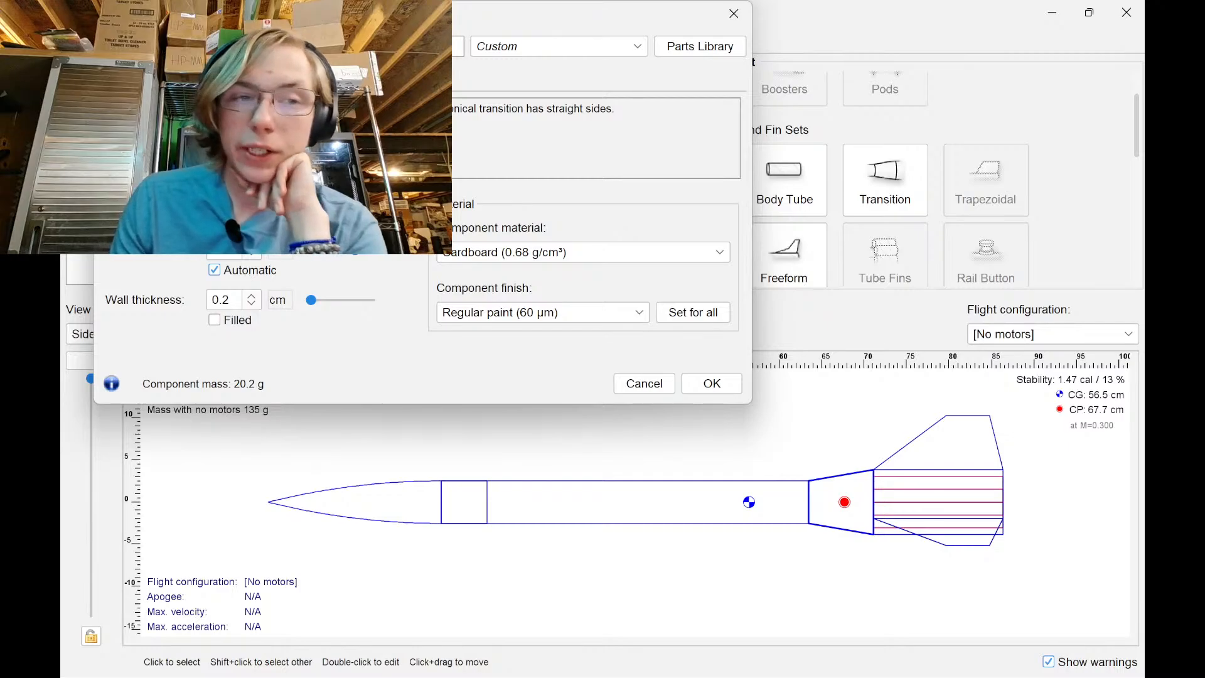
key("Return")
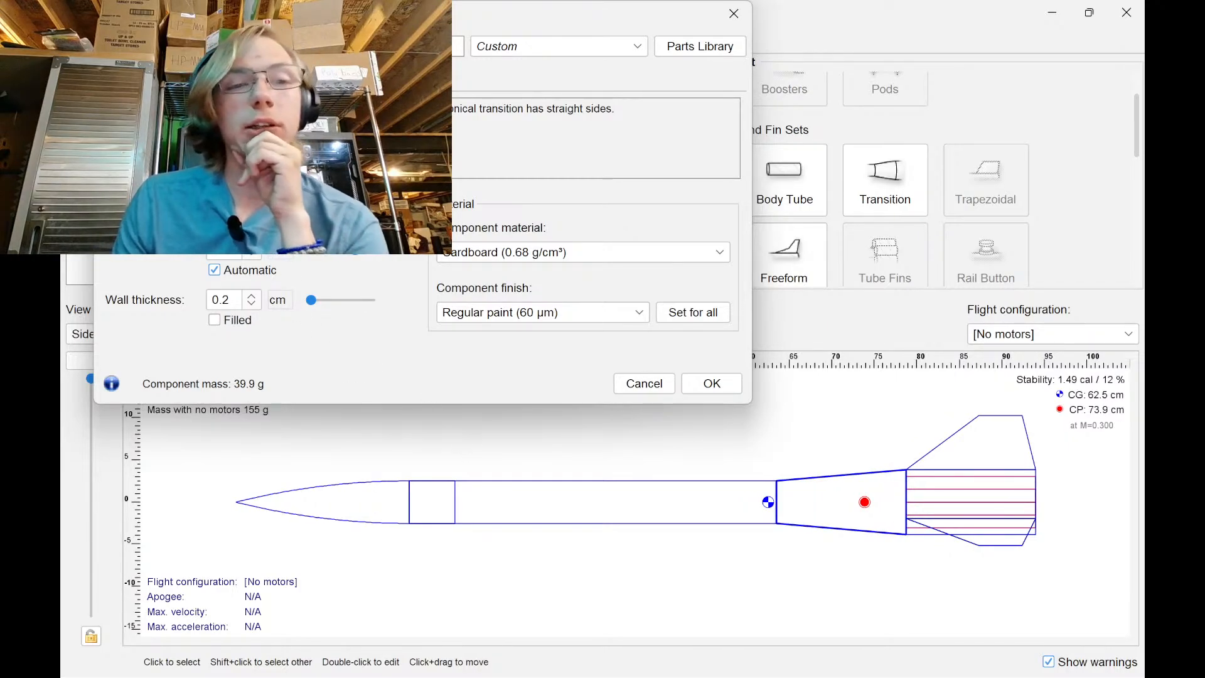
key("Return")
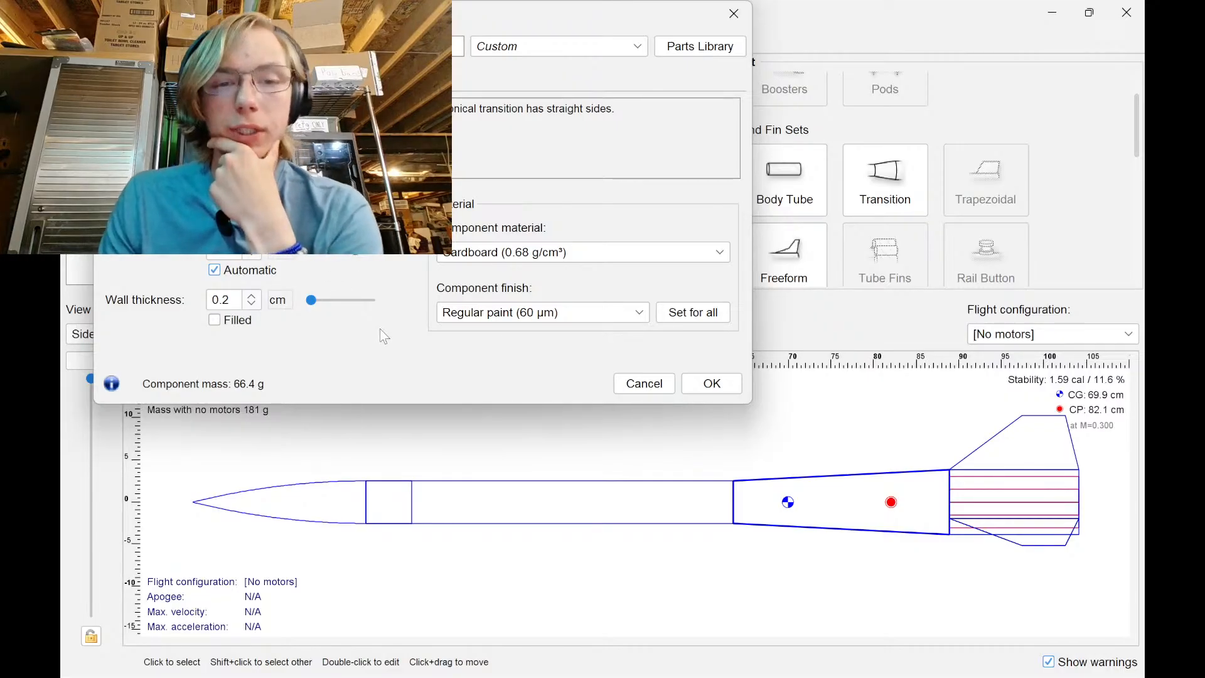
left_click(697, 384)
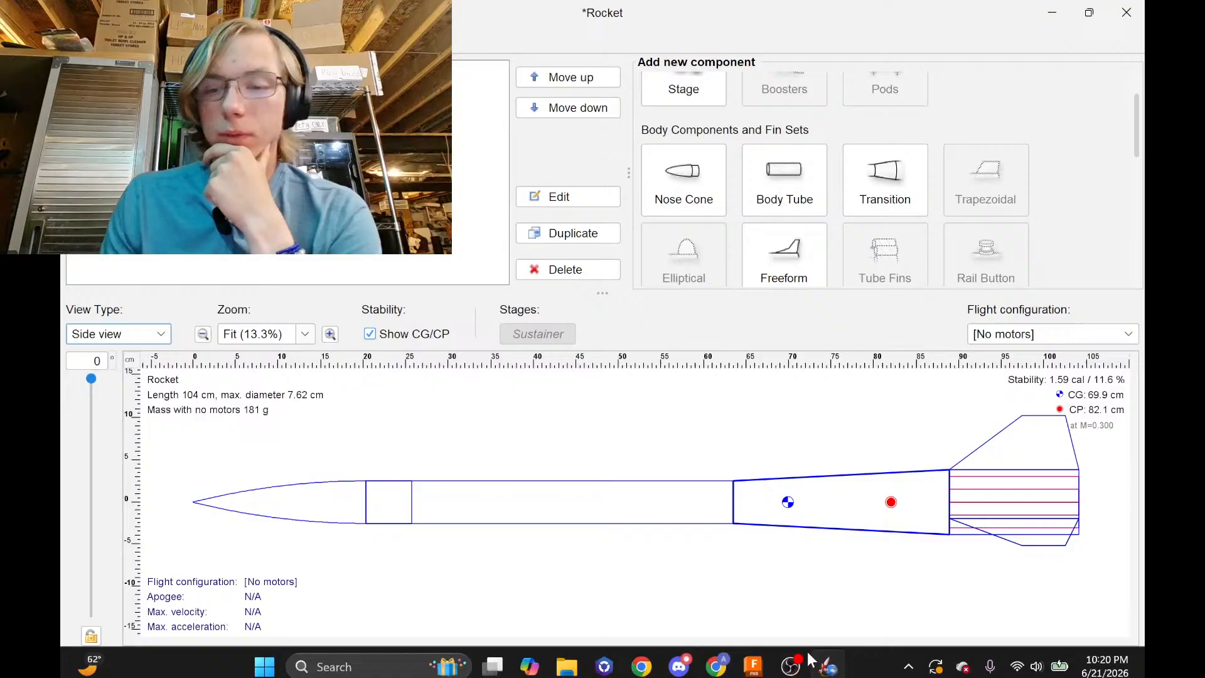
Bring the Chrome window with the YouTube Studio live dashboard to the front
left_click(715, 666)
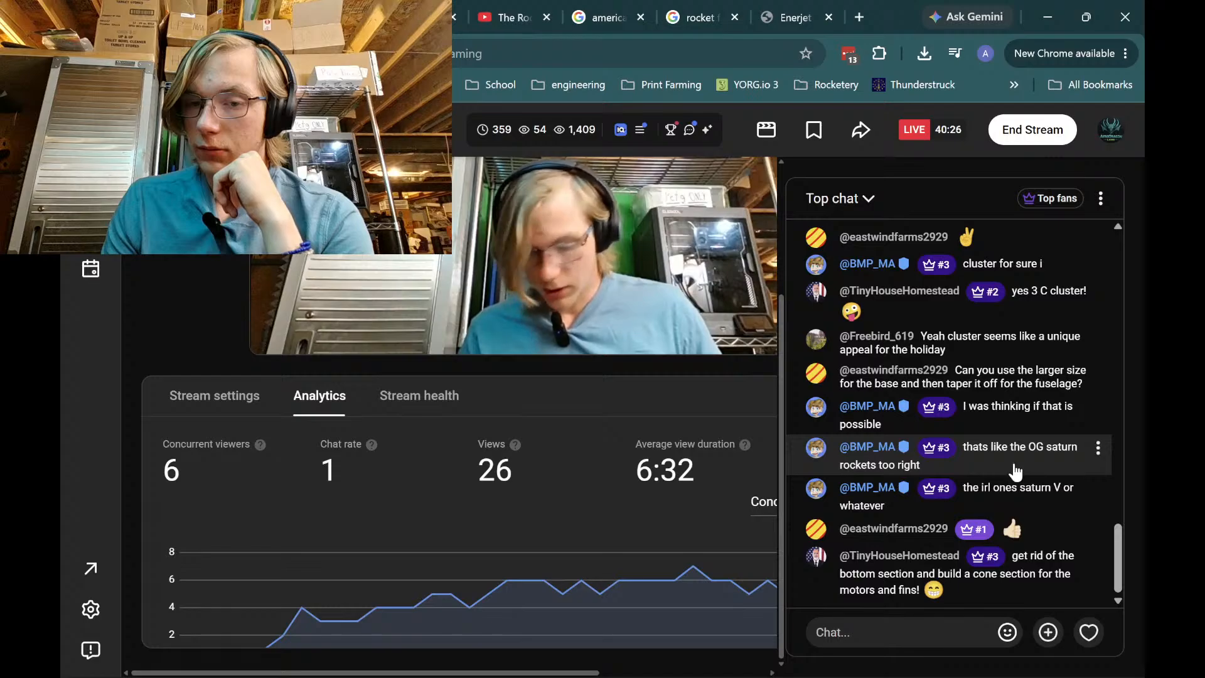
In a new tab, search Google for 'saturn 2 rocket' and preview a Saturn II image
left_click(863, 23)
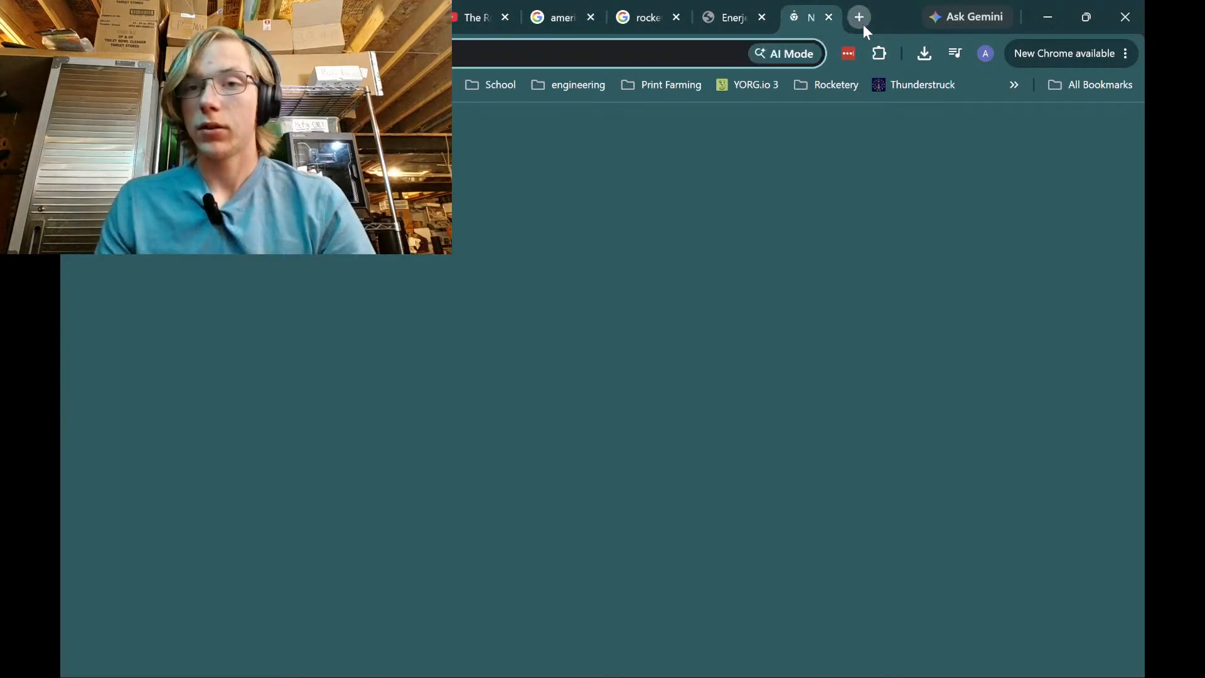
type("saturn")
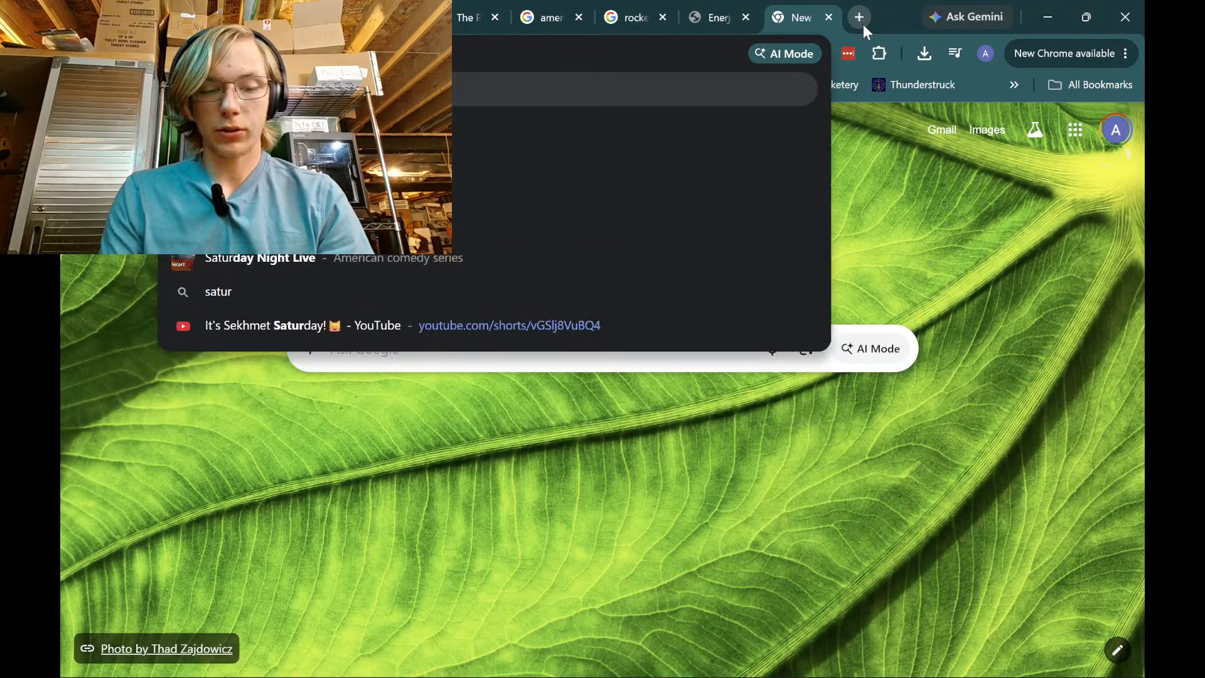
type(" 2 rocket")
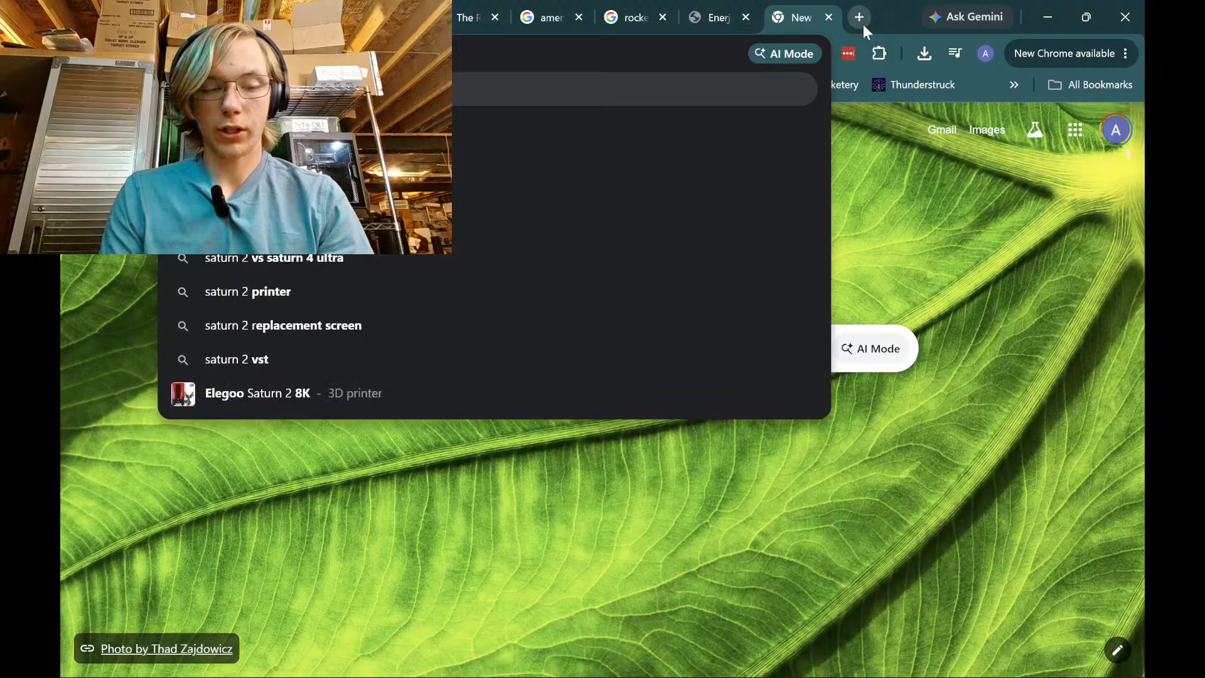
key("Return")
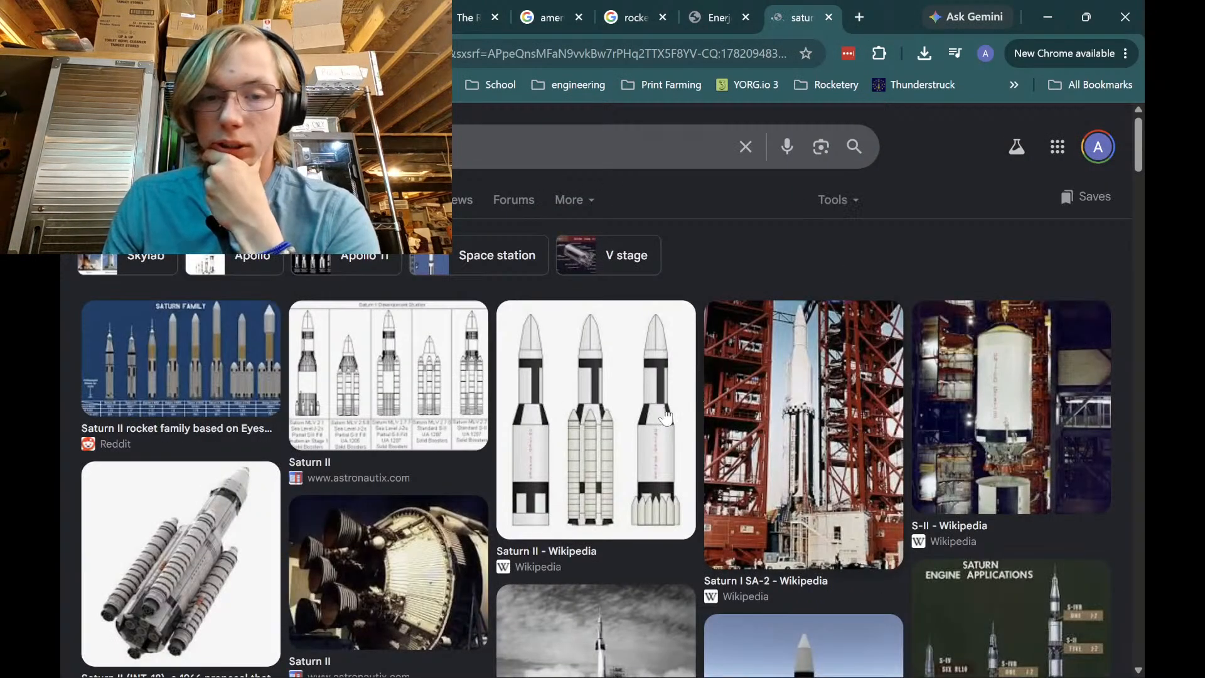
scroll(584, 384, "down", 1)
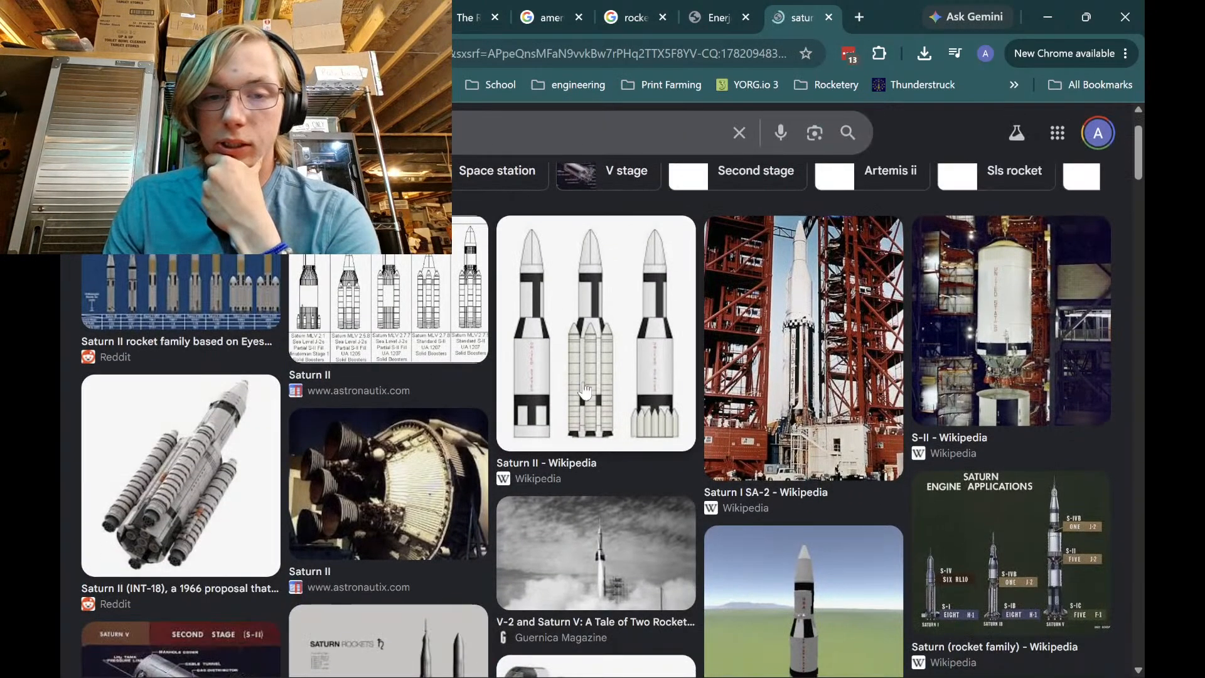
left_click(446, 136)
left_click(157, 279)
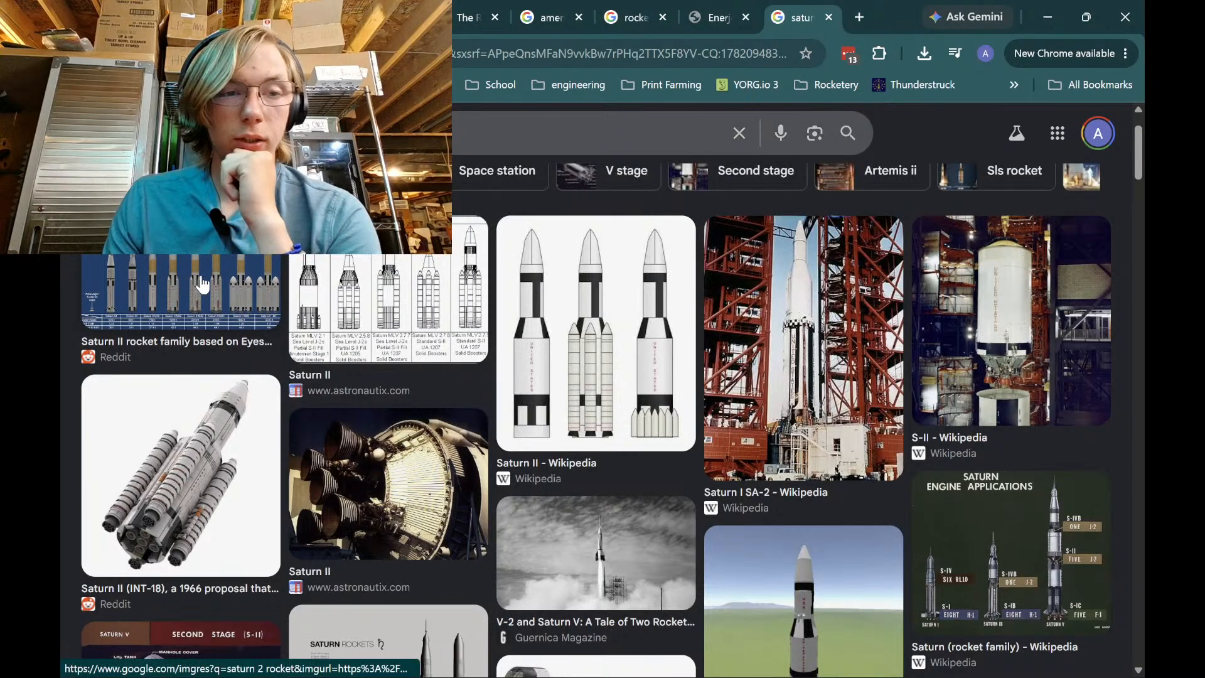
left_click(202, 286)
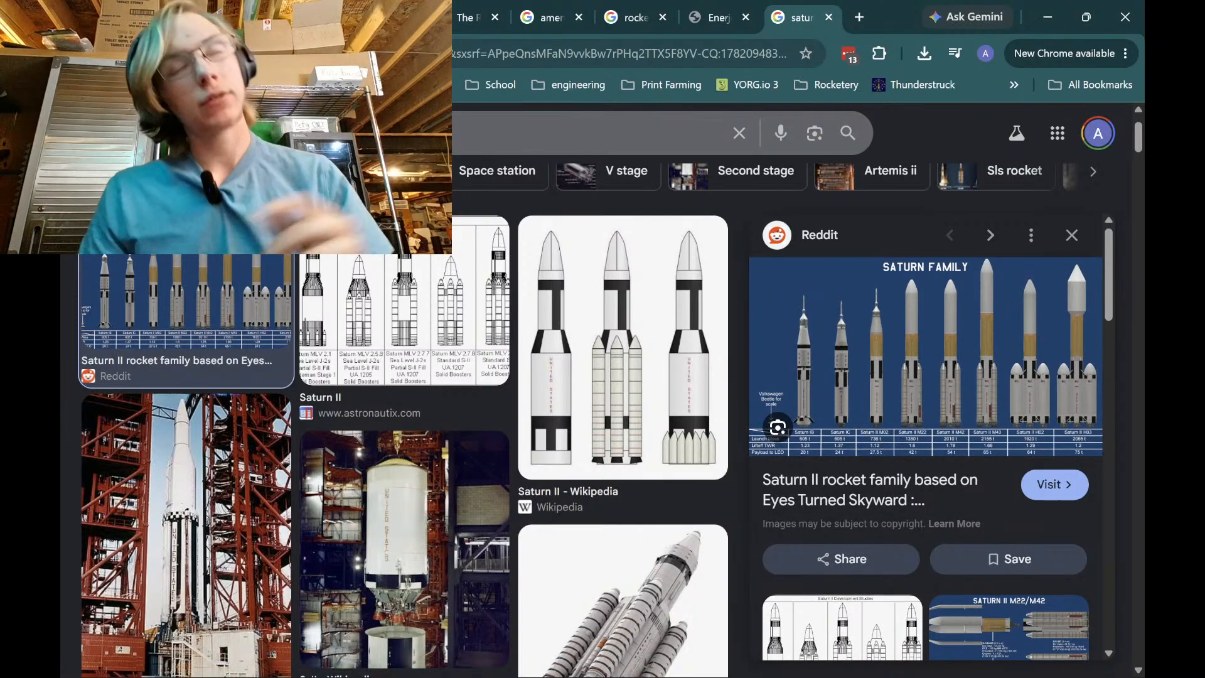
Search 'saturn rocket family' and preview Historic Spacecraft's Saturn I and IB Rockets chart
left_click(376, 133)
key("ctrl+a")
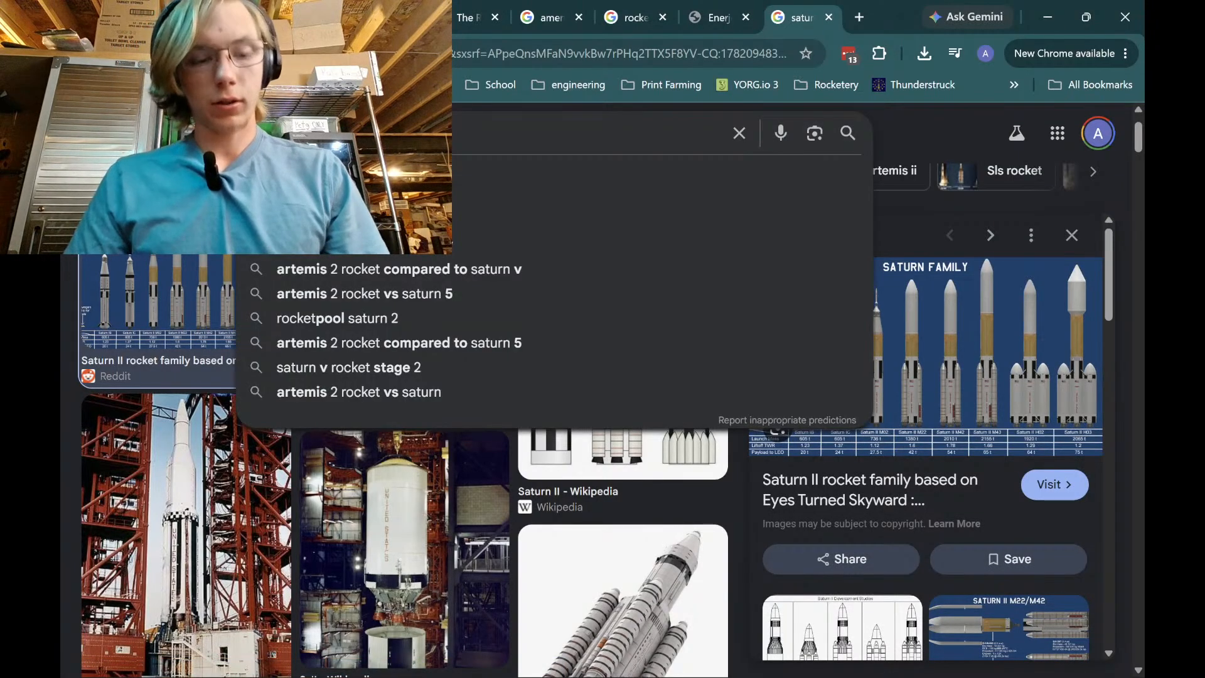
type("saturn rocket family")
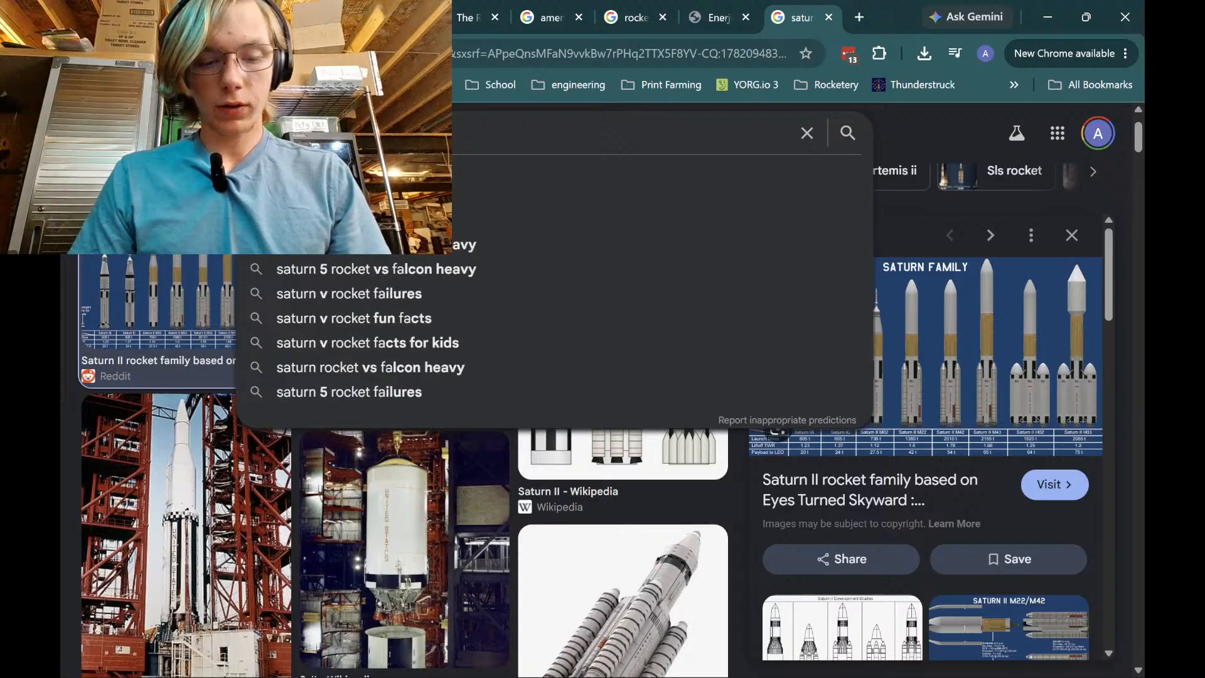
key("Return")
scroll(703, 395, "down", 5)
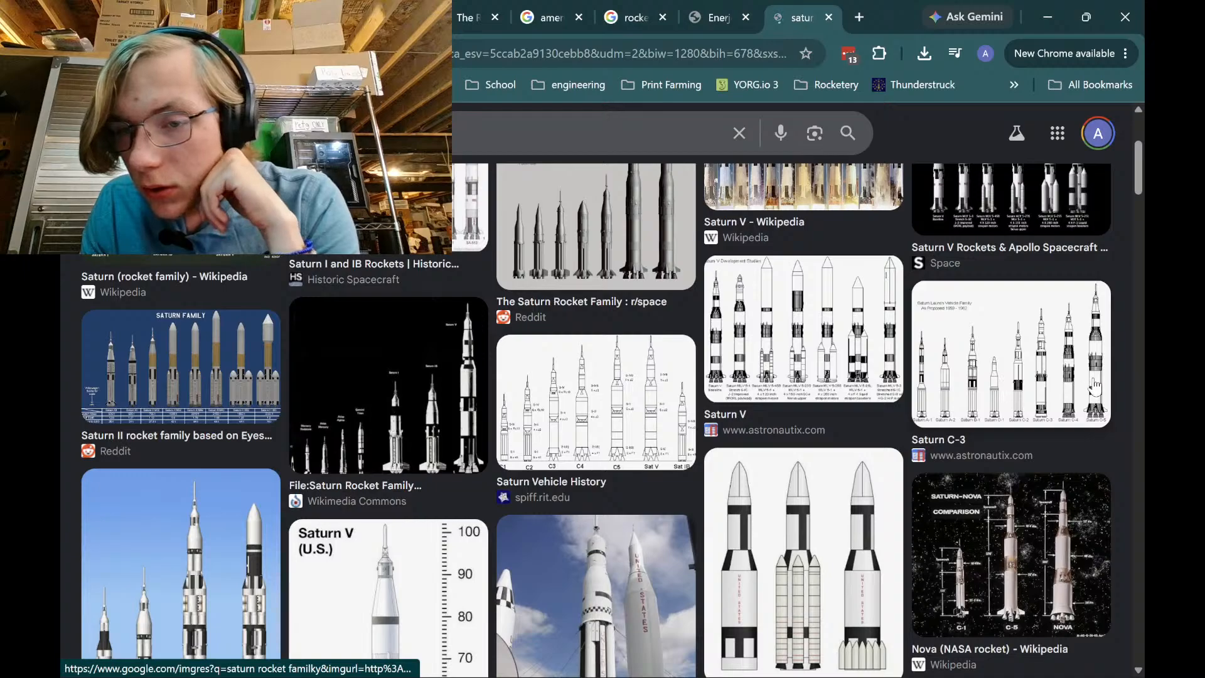
left_click(1011, 388)
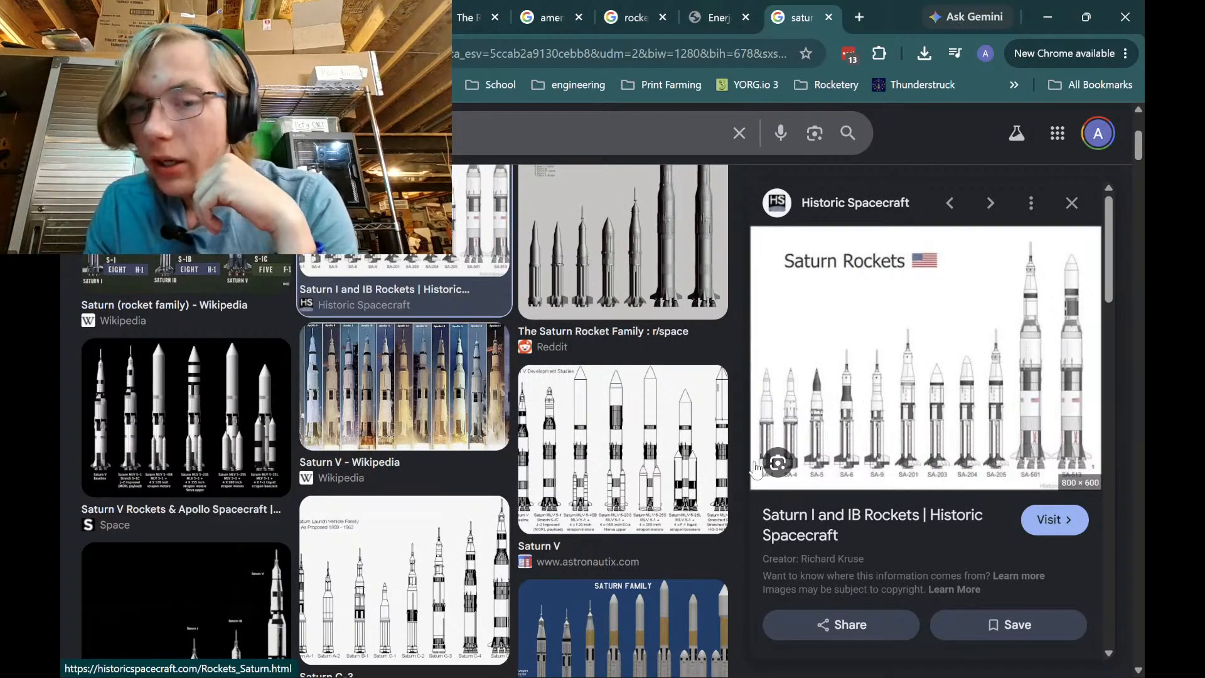
Scroll the YouTube Studio chat to its newest messages, then switch back to OpenRocket
left_click(370, 17)
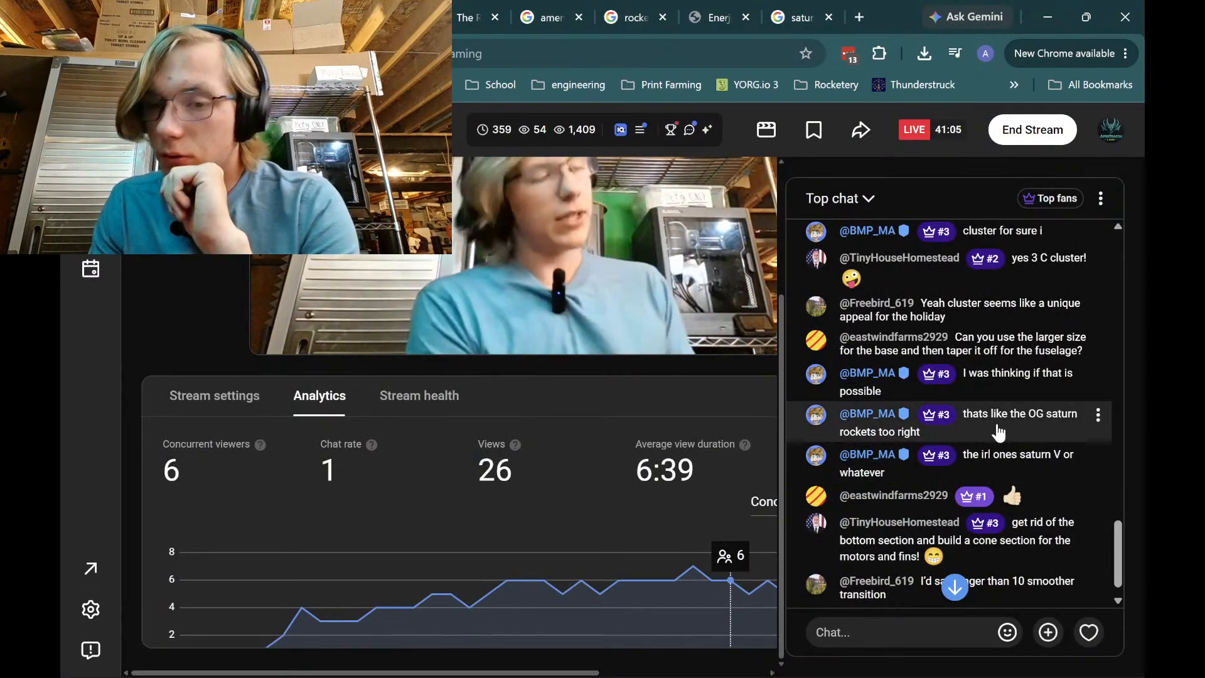
scroll(1013, 491, "down", 1)
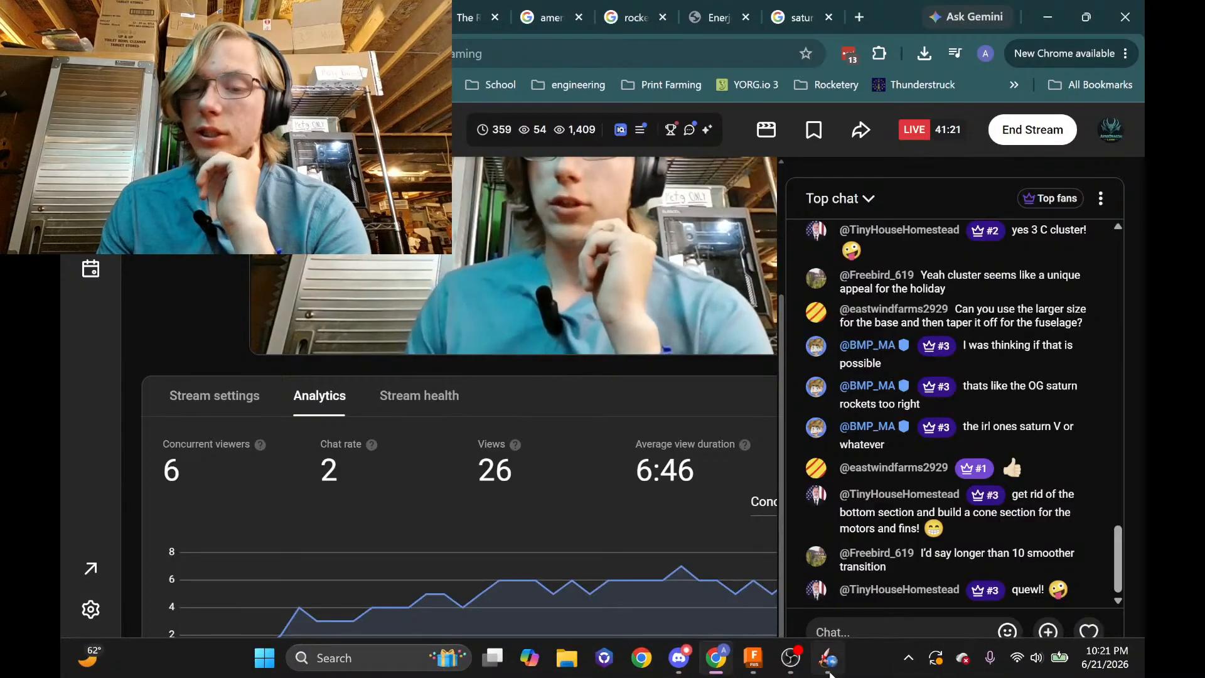
left_click(827, 658)
Change the wall thickness unit on the tail transition and close its editor
left_click(832, 428)
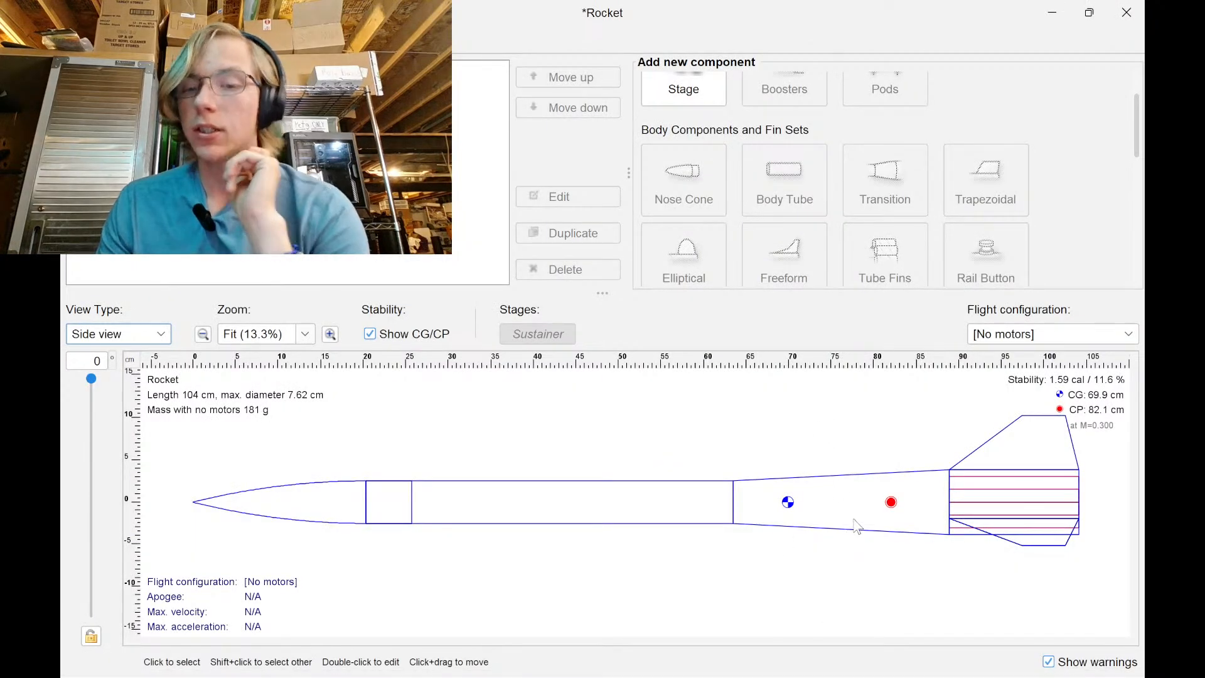
double_click(853, 525)
left_click(279, 300)
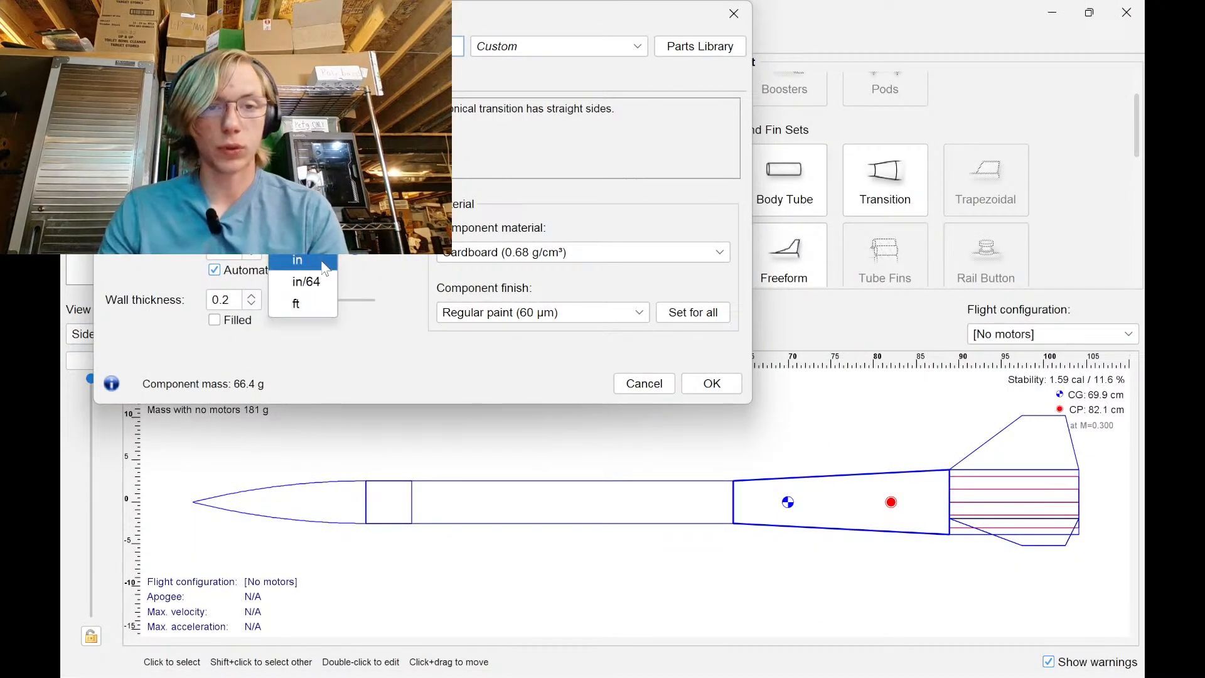
left_click(715, 385)
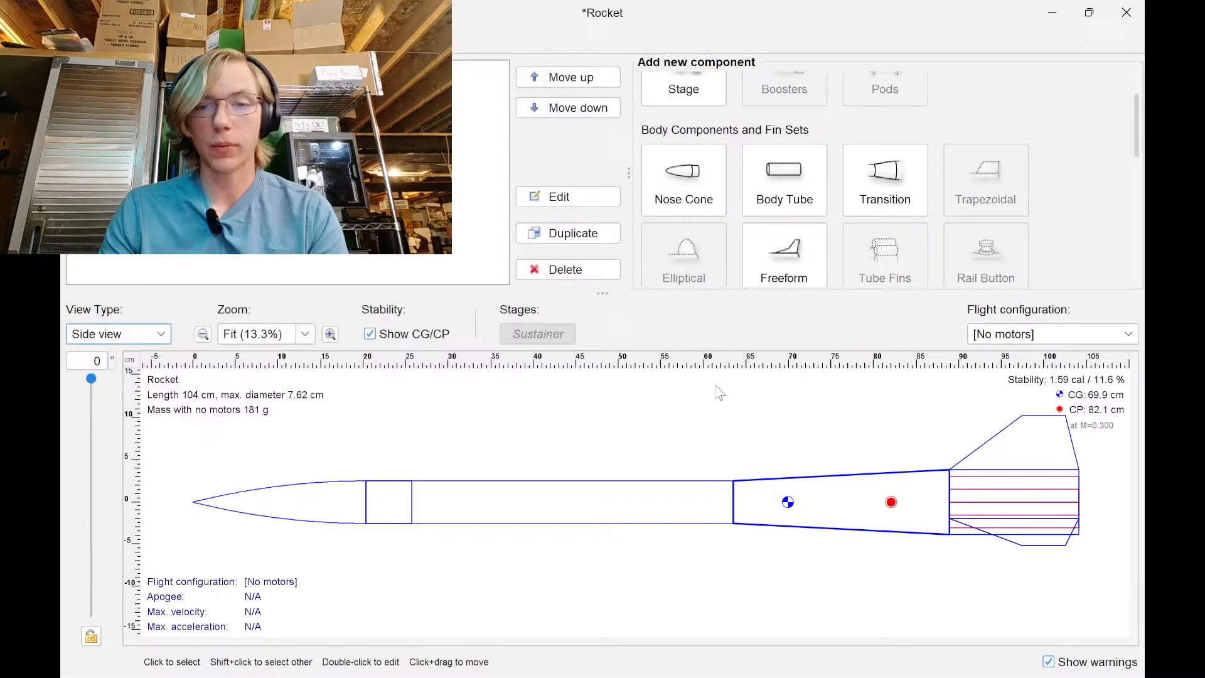
Set the transition's aft shoulder to 3 in diameter and 3 in length
double_click(854, 494)
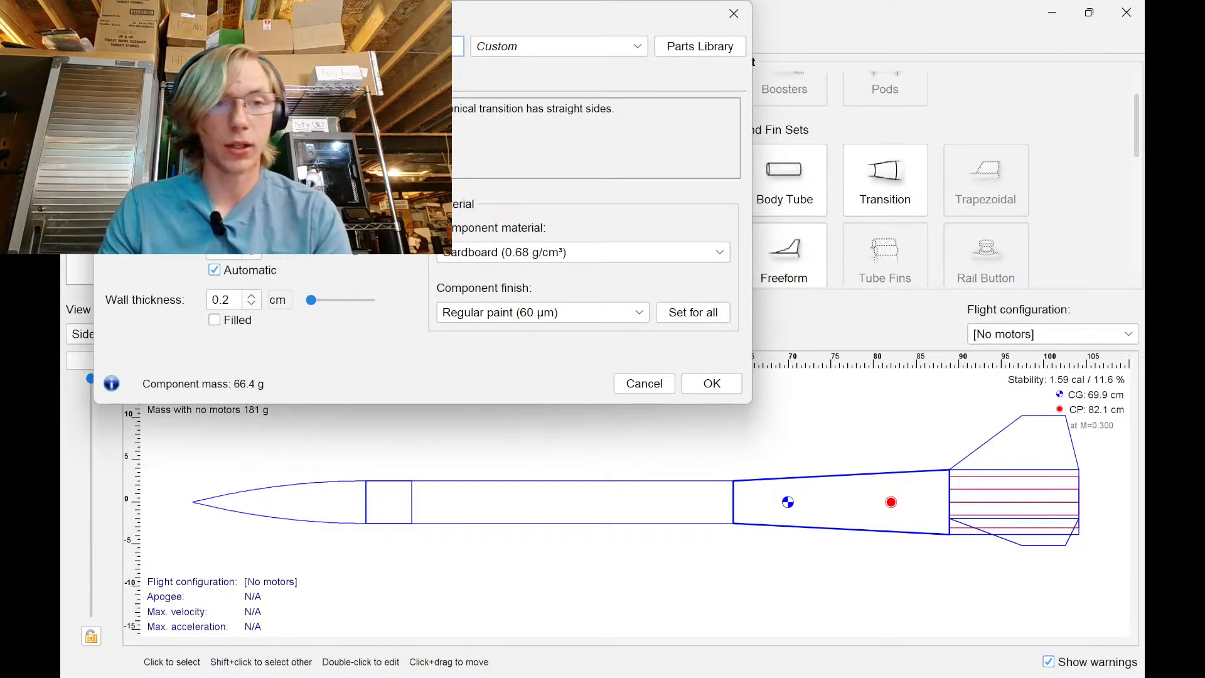
left_click(195, 77)
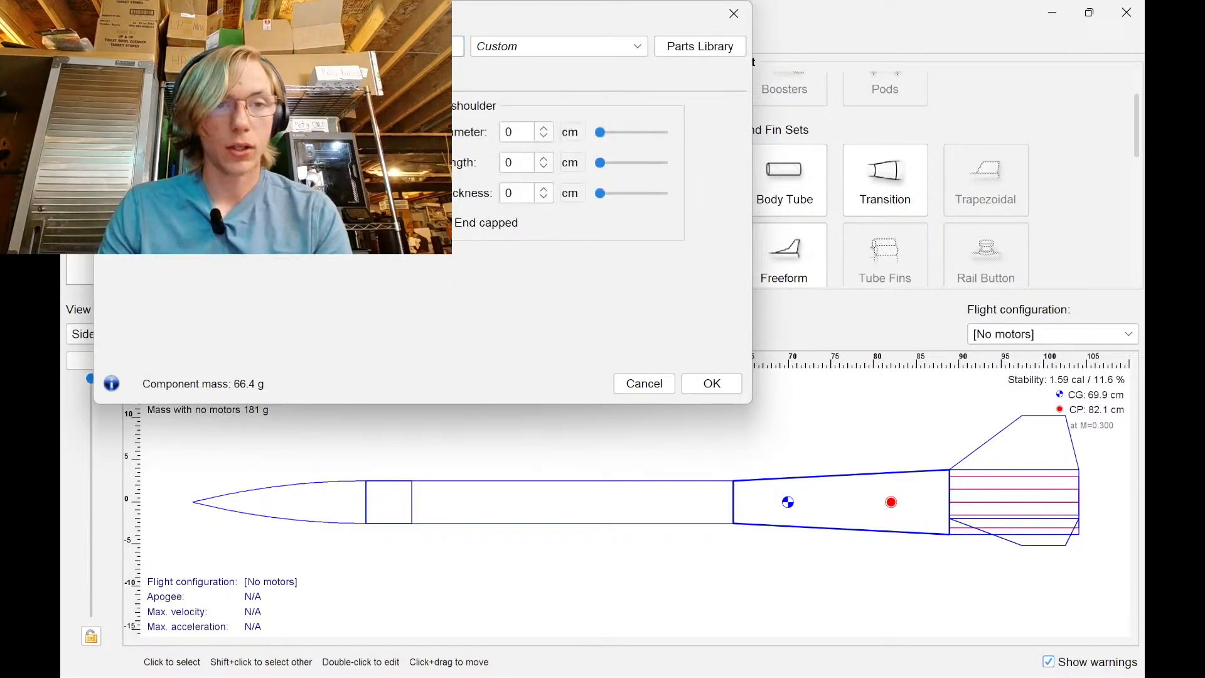
left_click(522, 134)
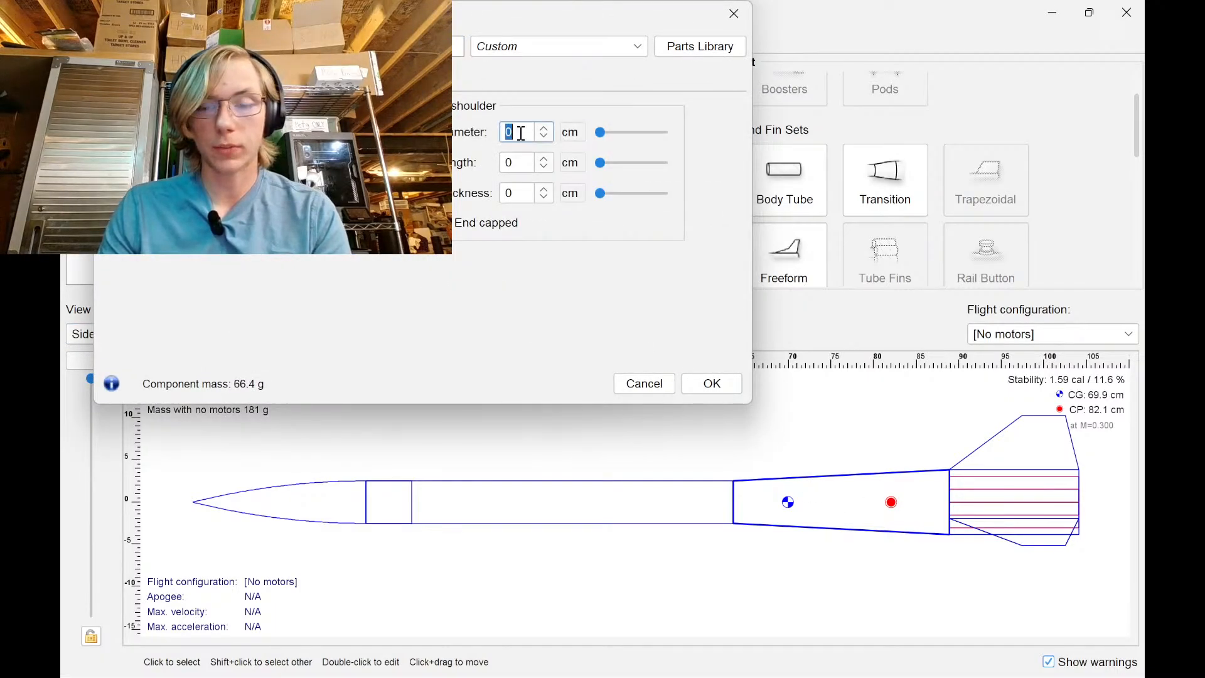
left_click(571, 132)
left_click(590, 222)
double_click(521, 134)
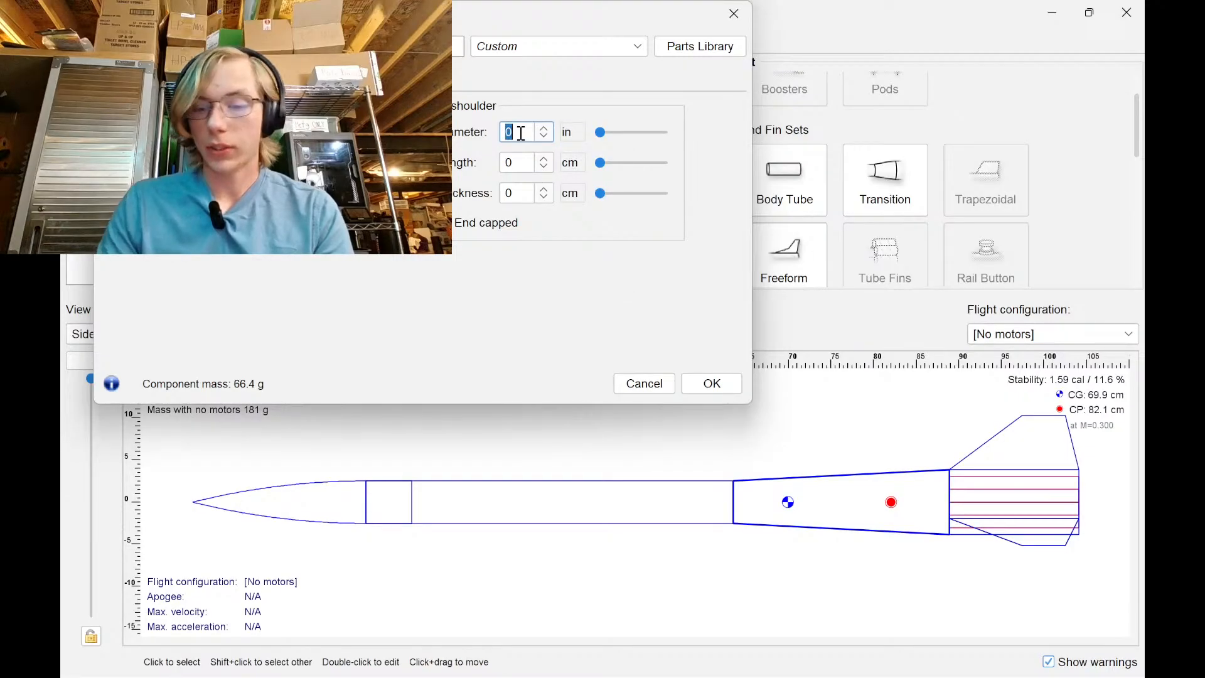
type("3")
left_click(570, 162)
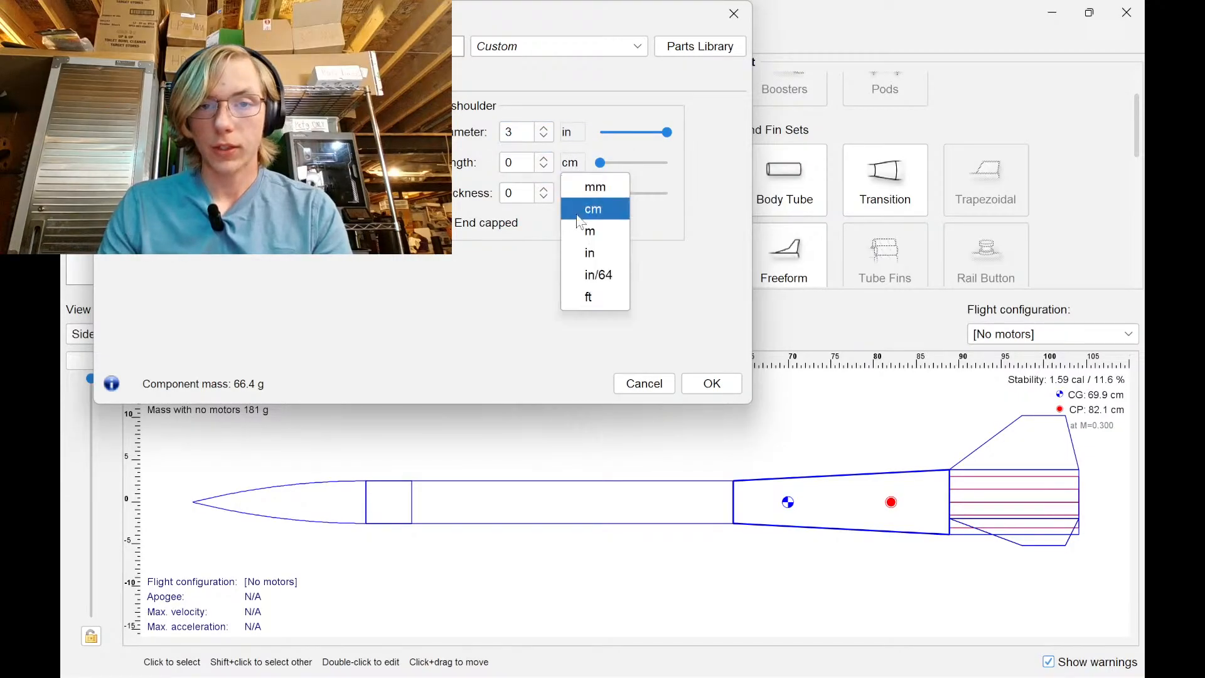
left_click(592, 252)
double_click(531, 164)
type("3")
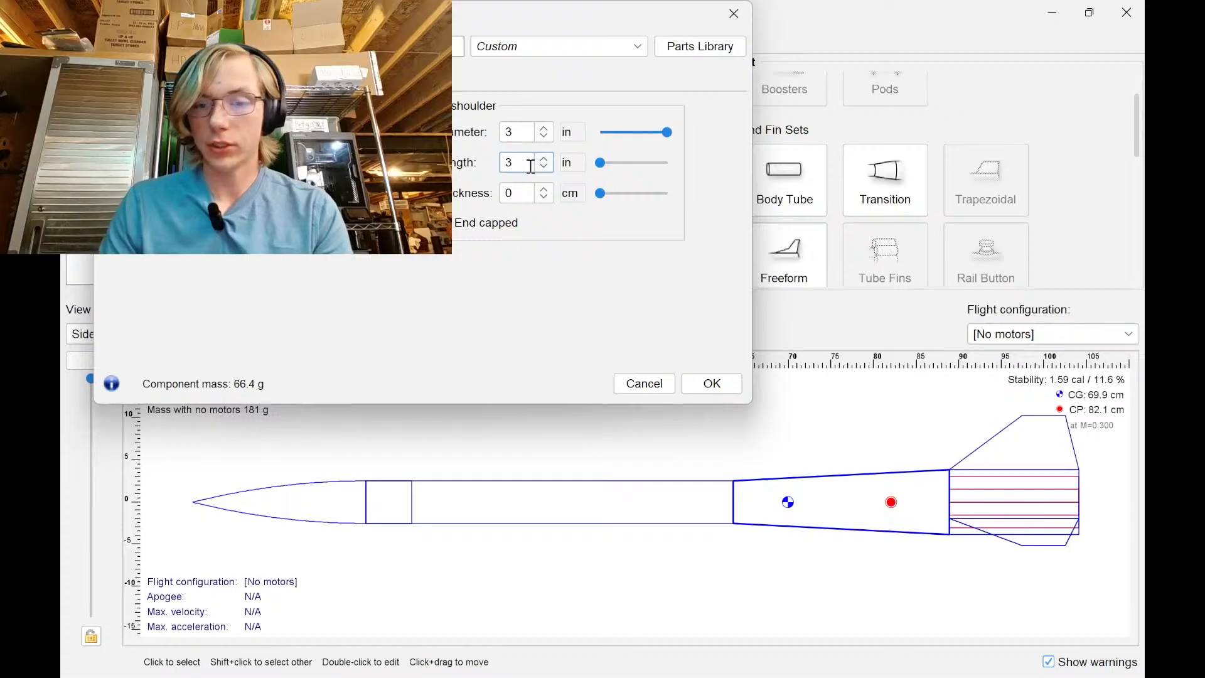
key("Return")
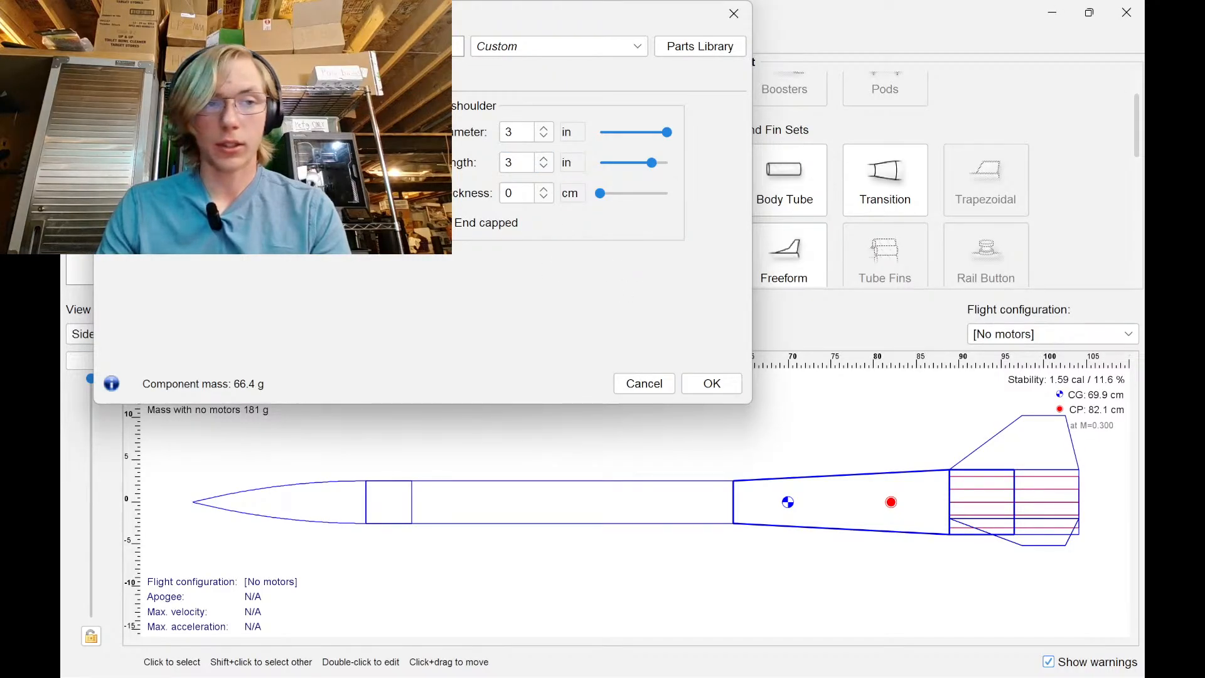
Switch the fore shoulder to inches, enter 2, and apply the shoulder settings
left_click(251, 163)
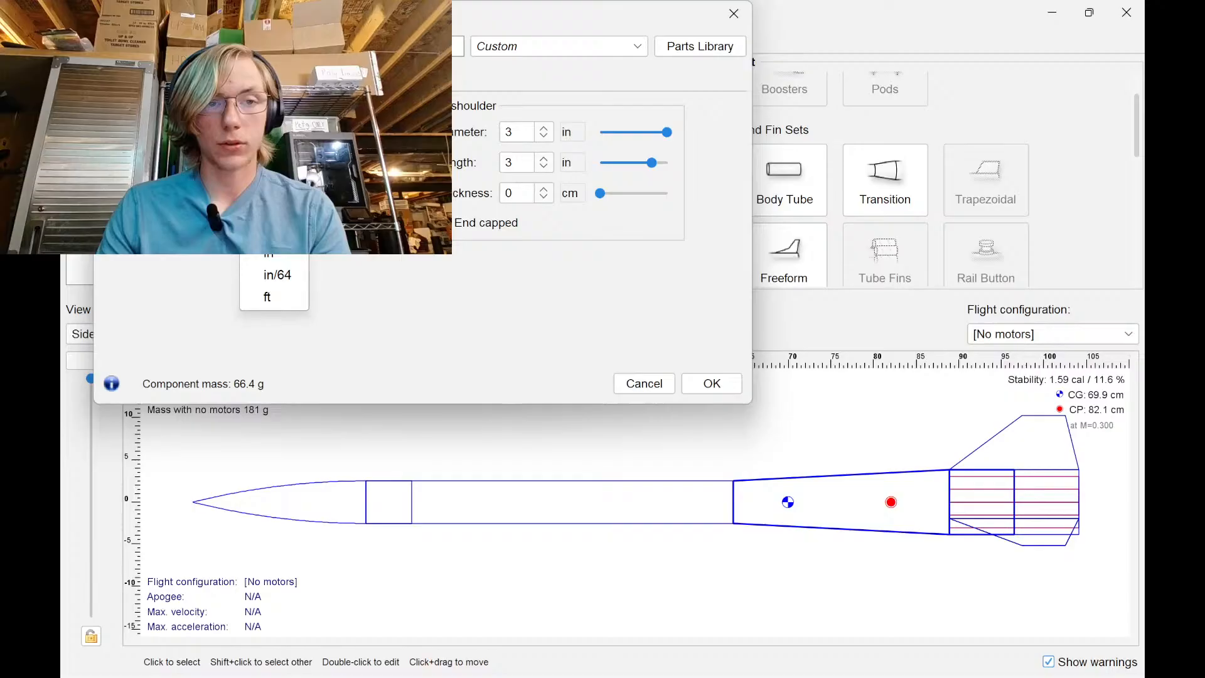
left_click(280, 258)
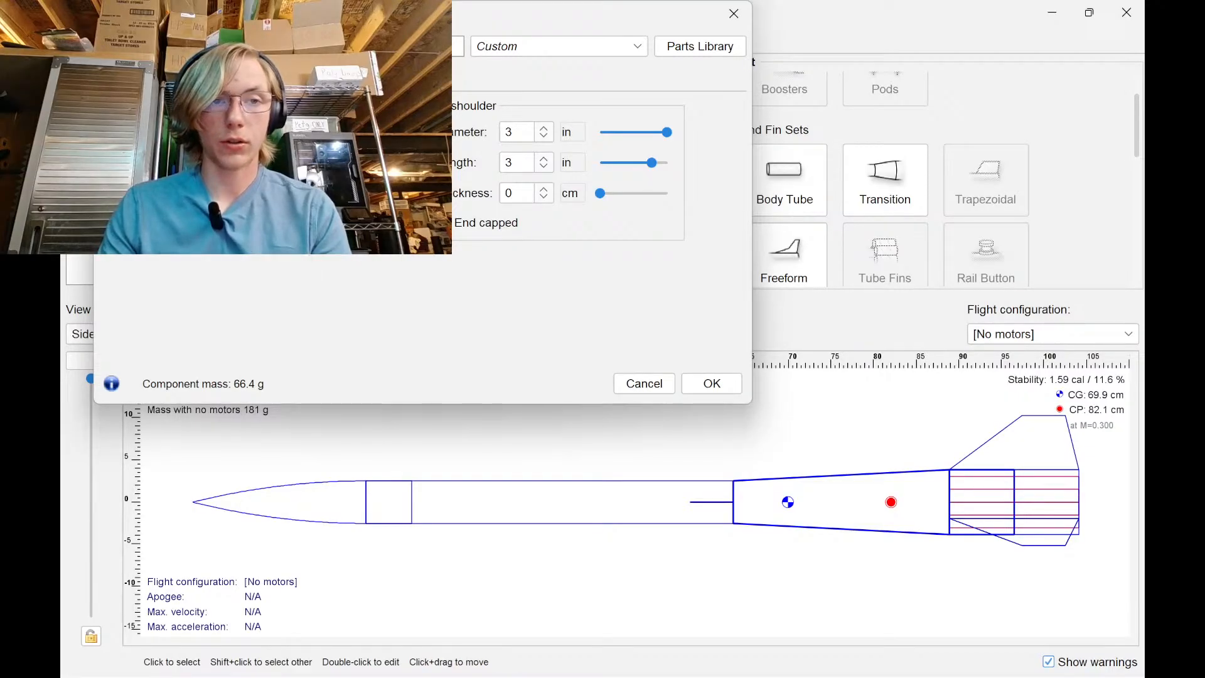
type("2")
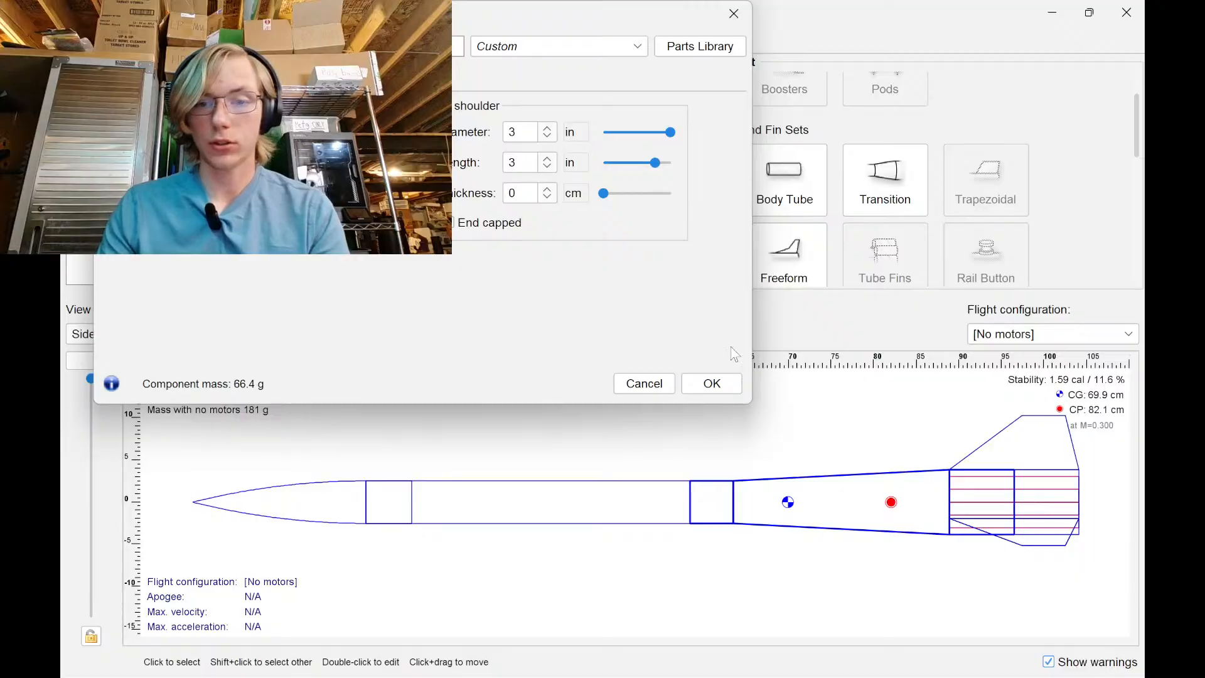
left_click(712, 383)
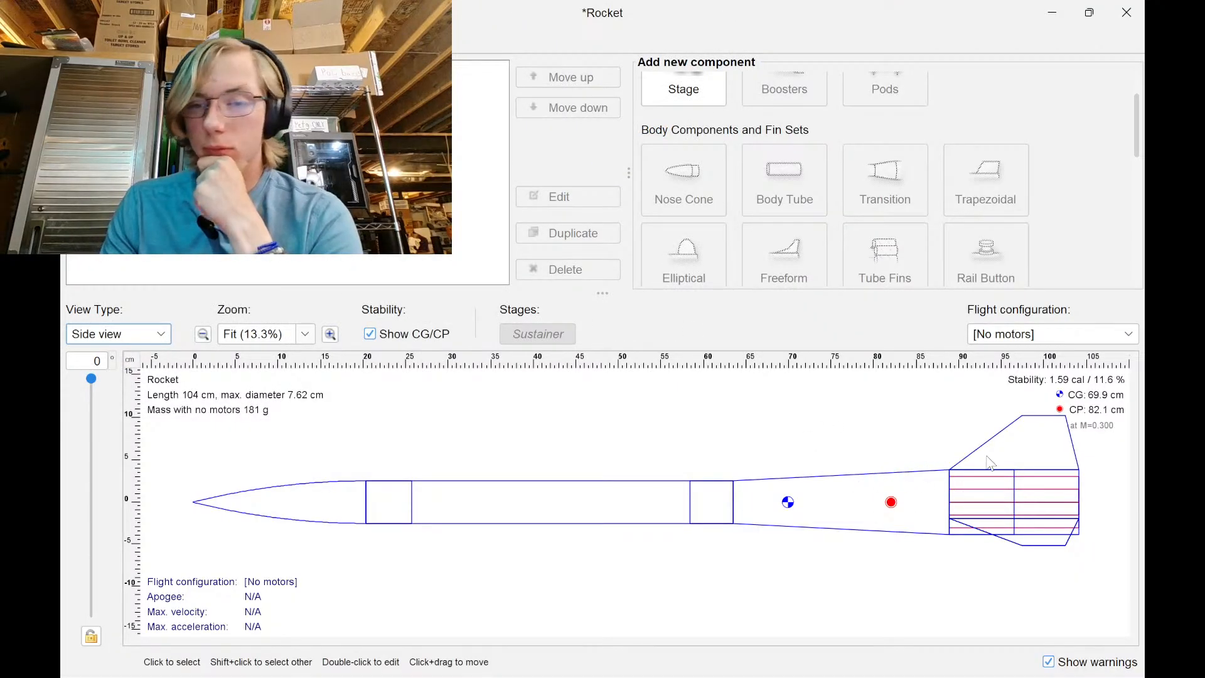
Open motor selection in Motors & Configuration and filter to AeroTech motors only
left_click(211, 44)
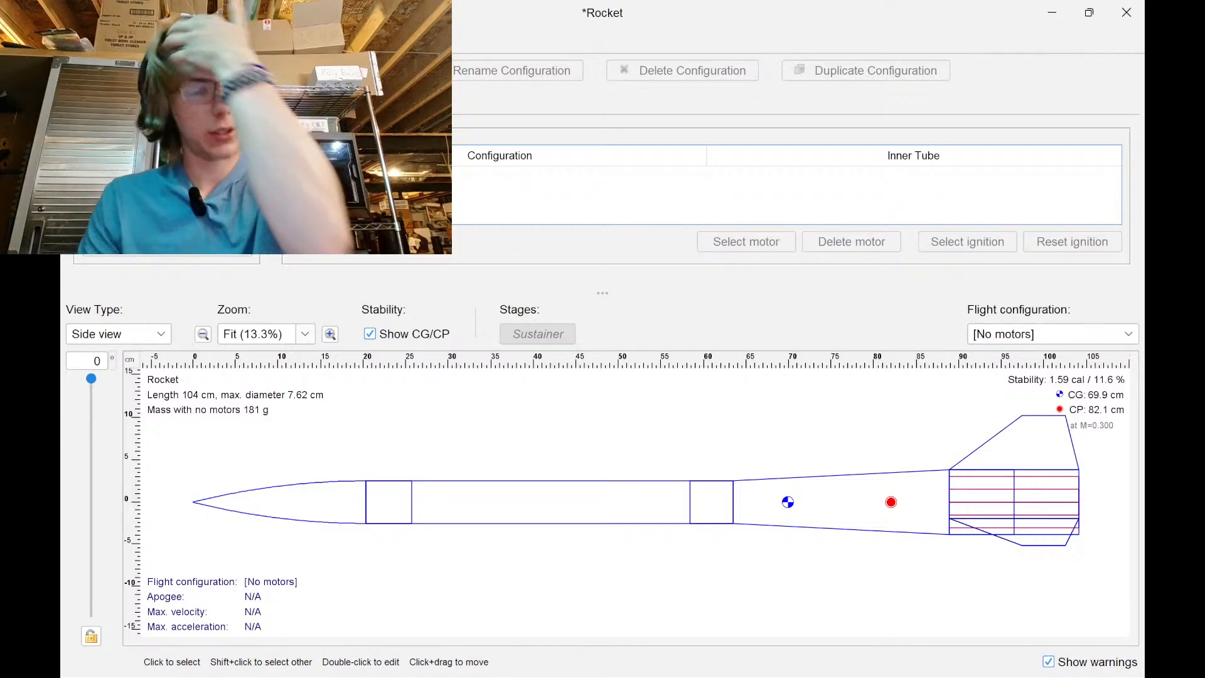
left_click(332, 70)
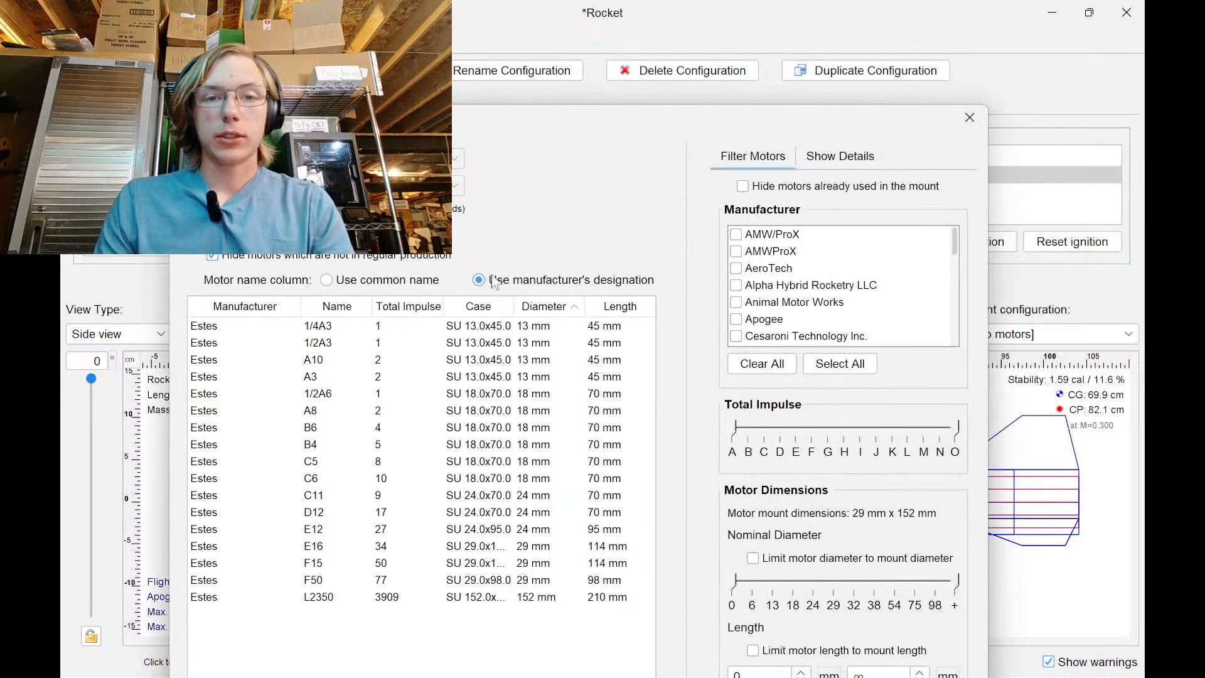
left_click_drag(602, 116, 587, 73)
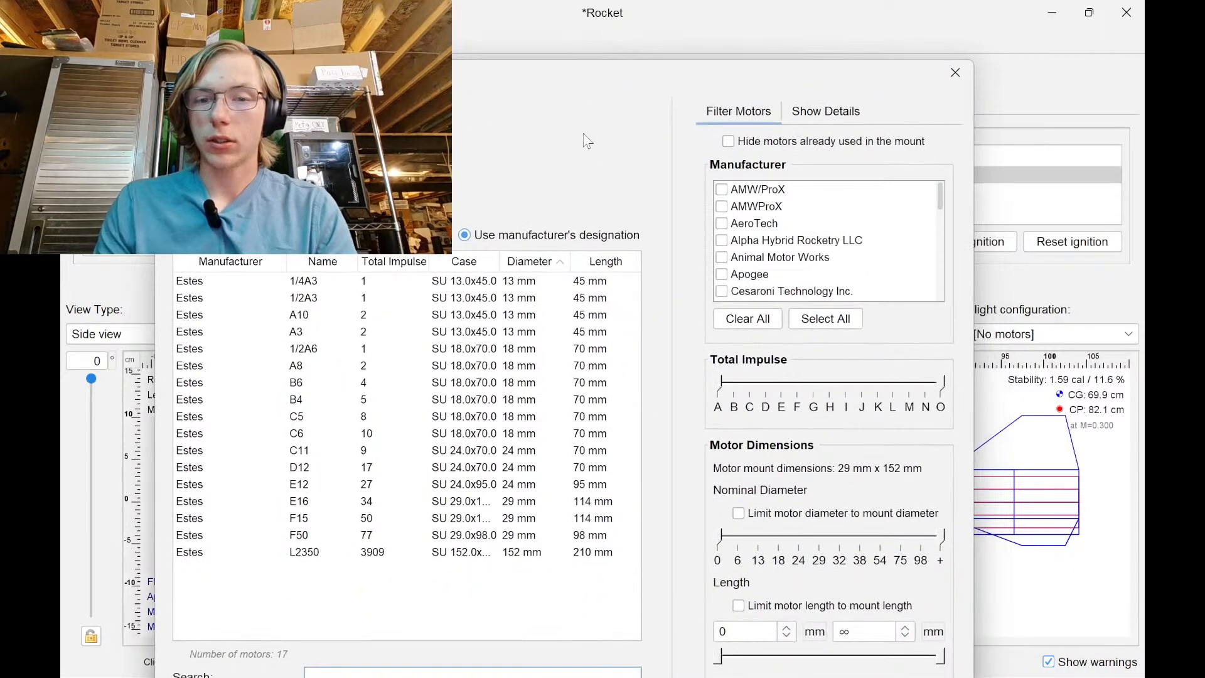
scroll(791, 250, "down", 1)
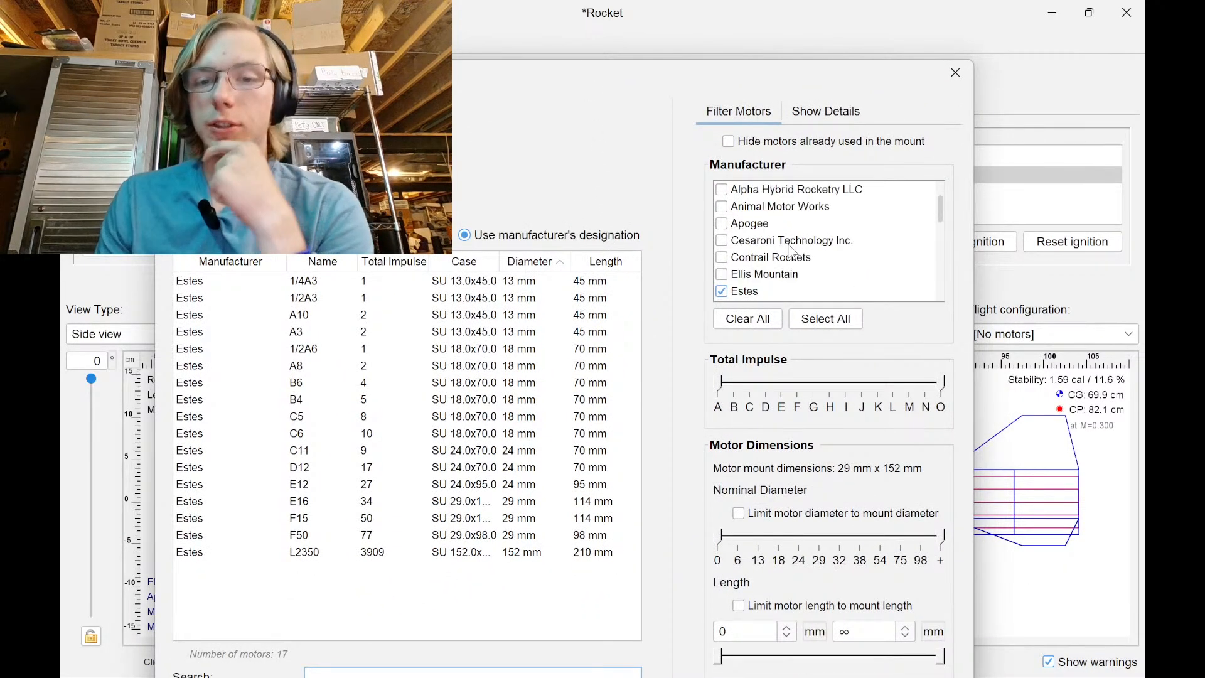
scroll(792, 251, "down", 2)
left_click(722, 192)
scroll(819, 256, "up", 1)
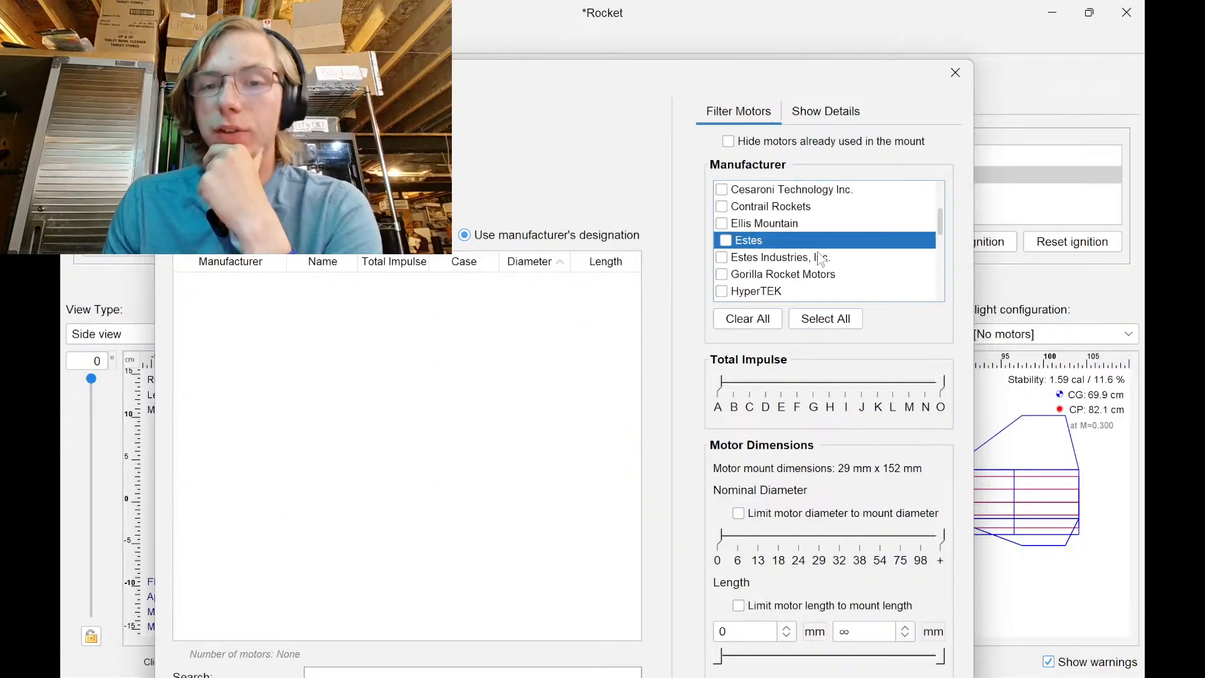
scroll(820, 257, "up", 2)
left_click(729, 224)
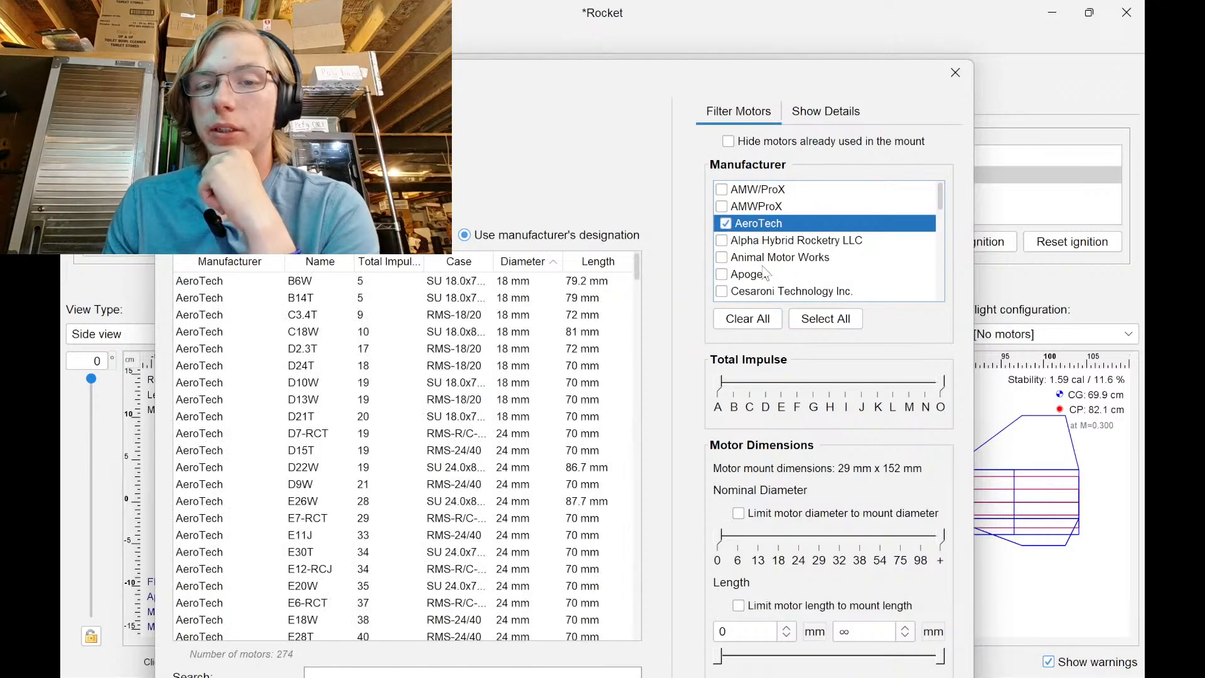
scroll(771, 271, "down", 3)
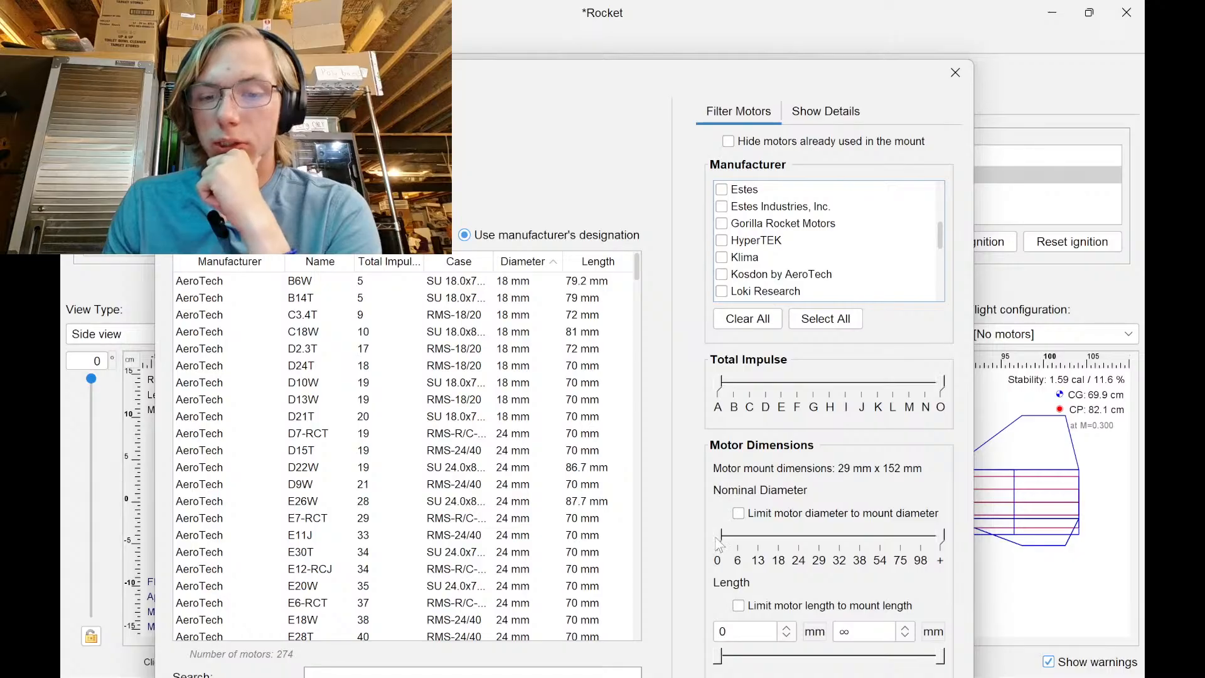
Restrict motors to 29 mm diameter and those fitting the mount length
left_click_drag(718, 538, 826, 540)
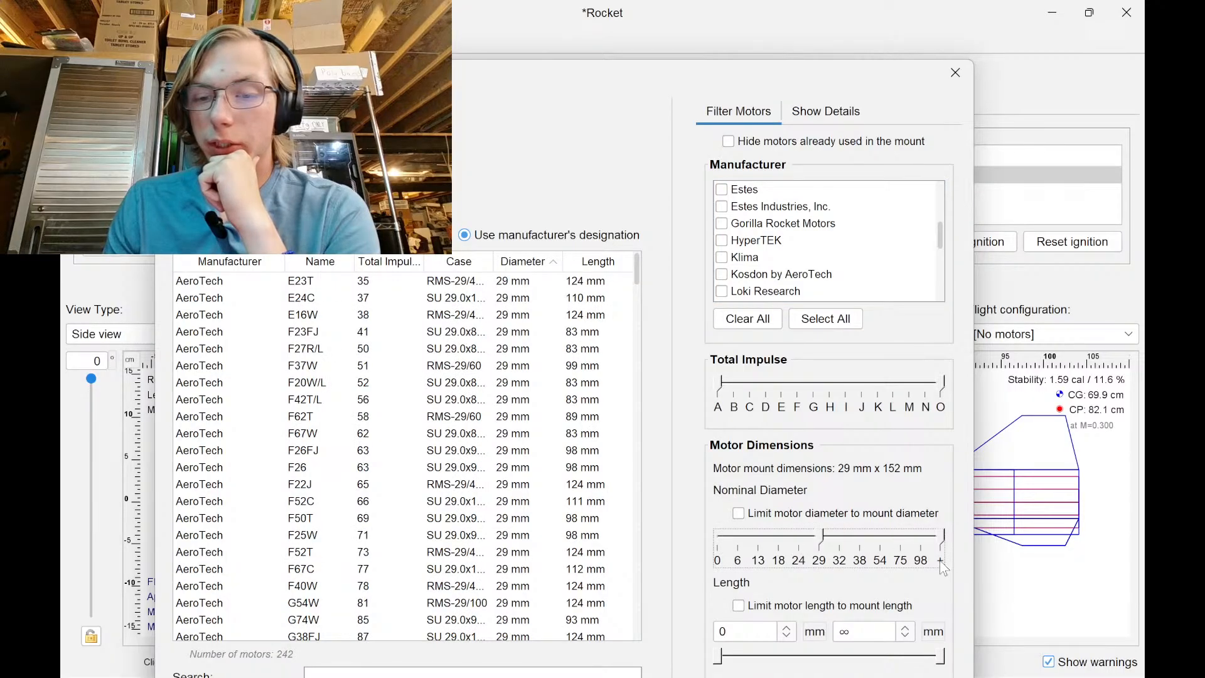
left_click_drag(942, 546, 802, 542)
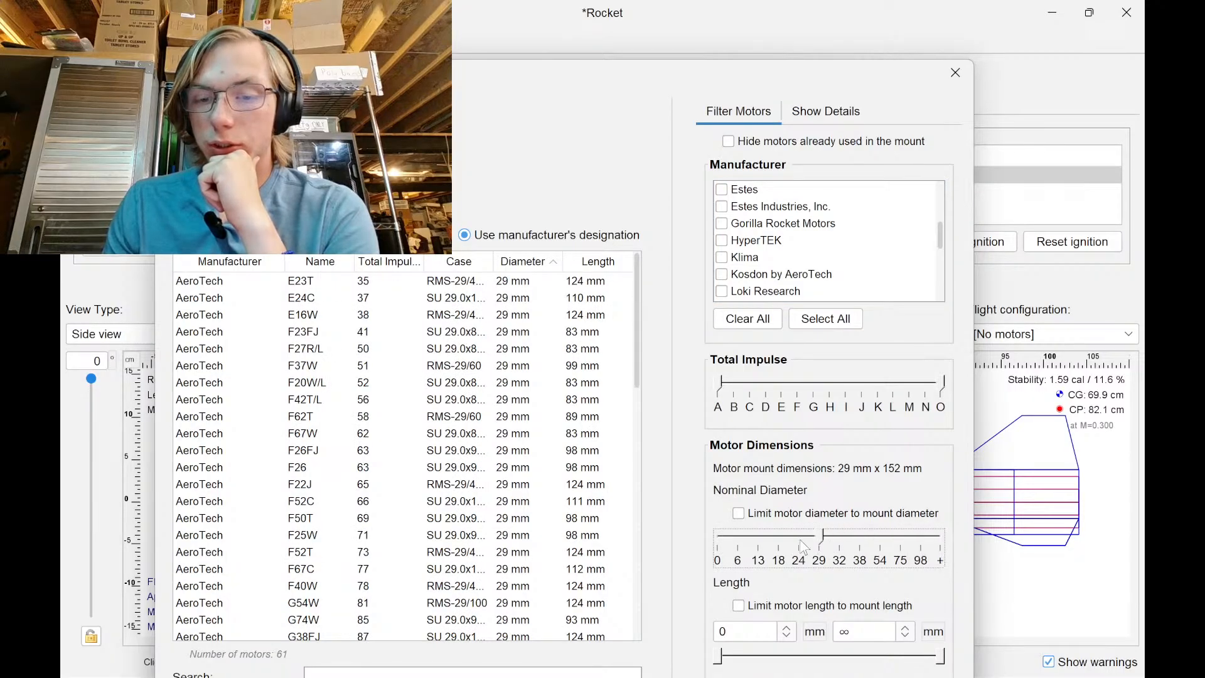
left_click(739, 606)
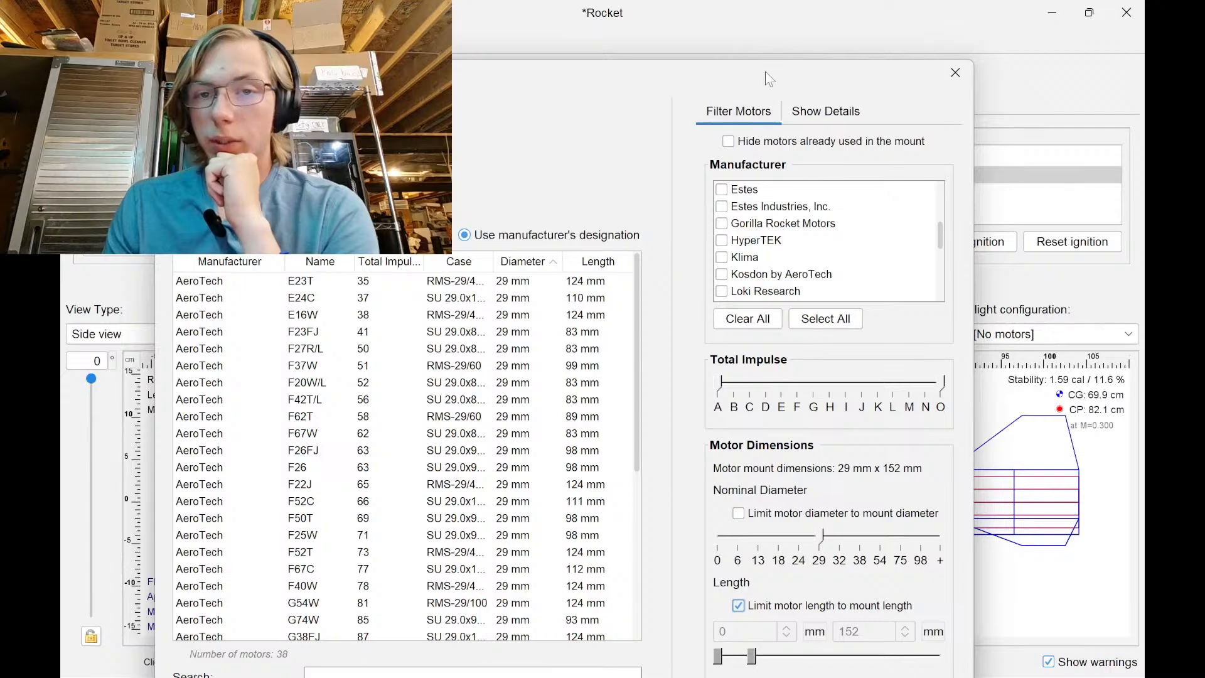
left_click_drag(765, 73, 766, 22)
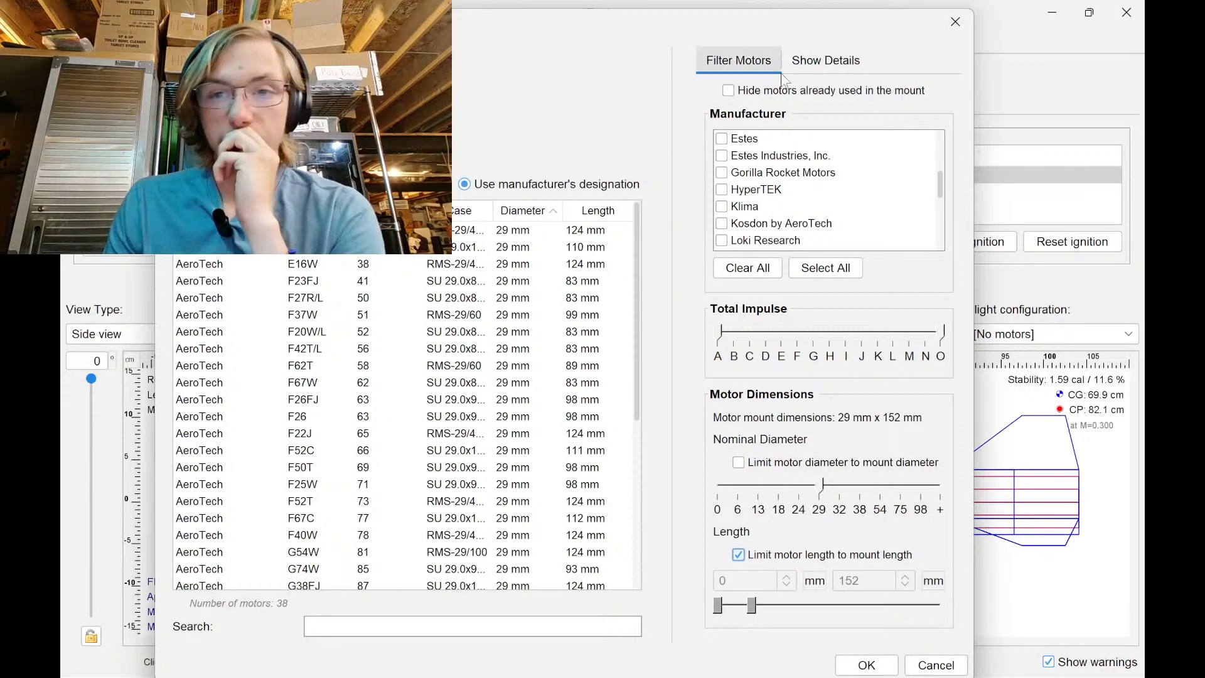
Narrow the total impulse range to roughly E through G
left_click(803, 55)
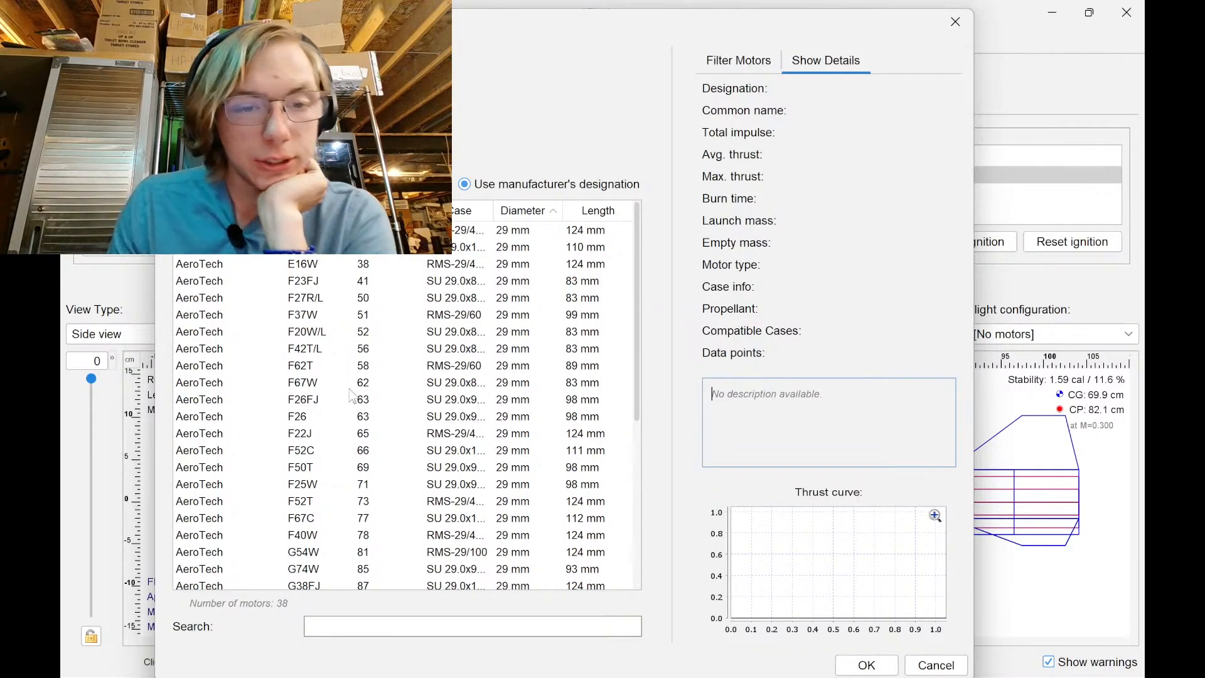
scroll(361, 437, "down", 4)
scroll(361, 438, "up", 4)
left_click(738, 60)
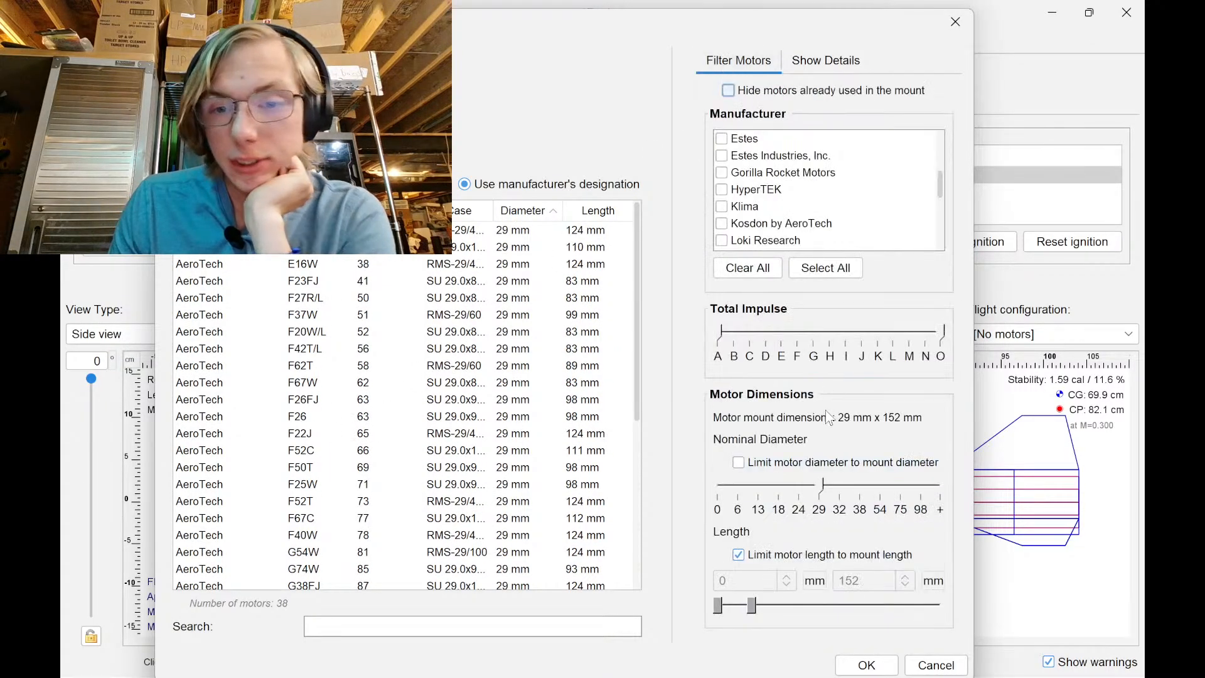
left_click_drag(722, 331, 831, 342)
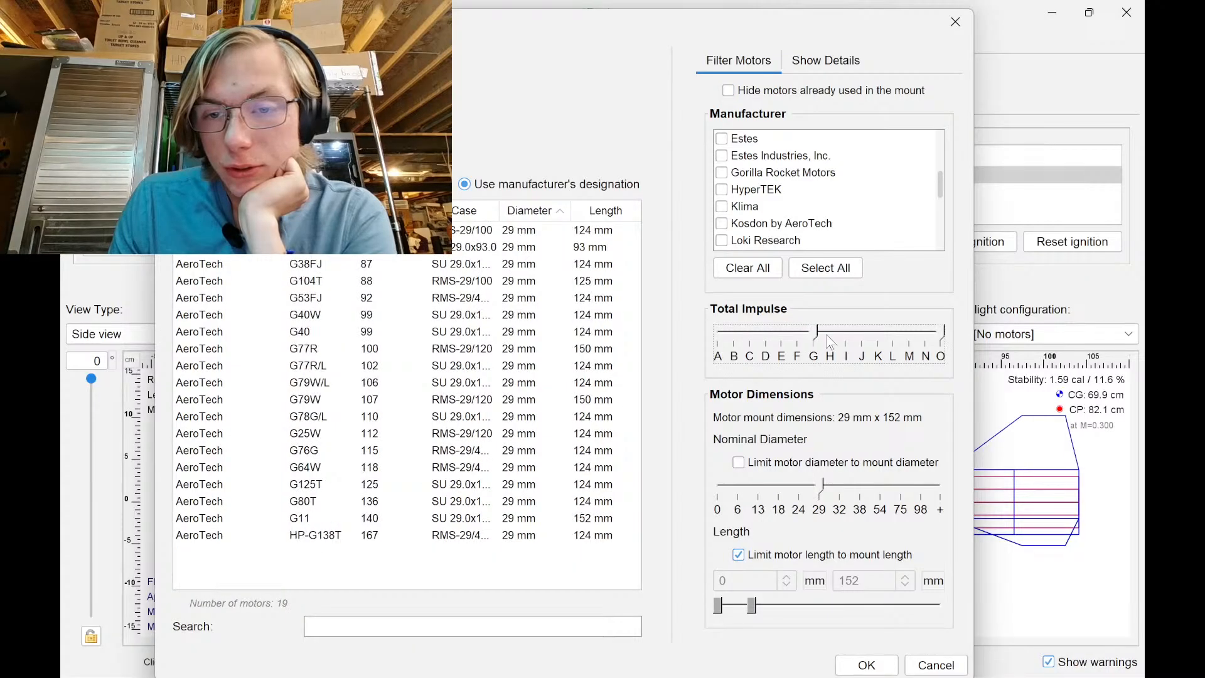
left_click_drag(944, 332, 783, 344)
scroll(531, 427, "down", 4)
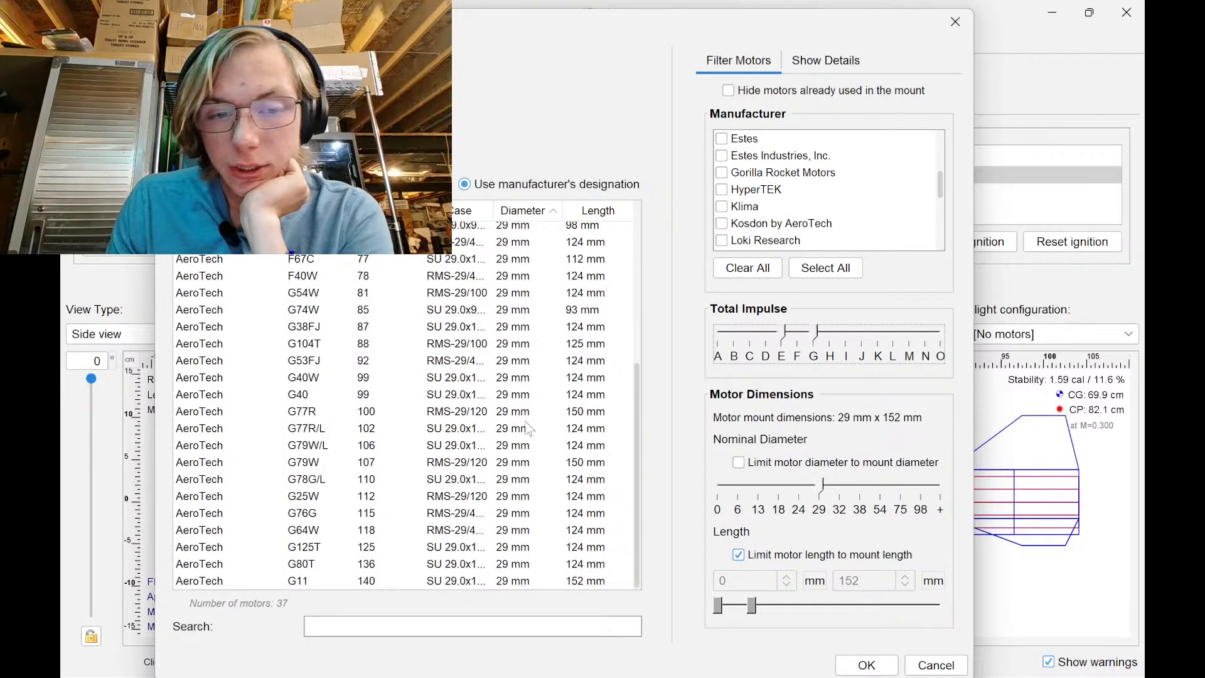
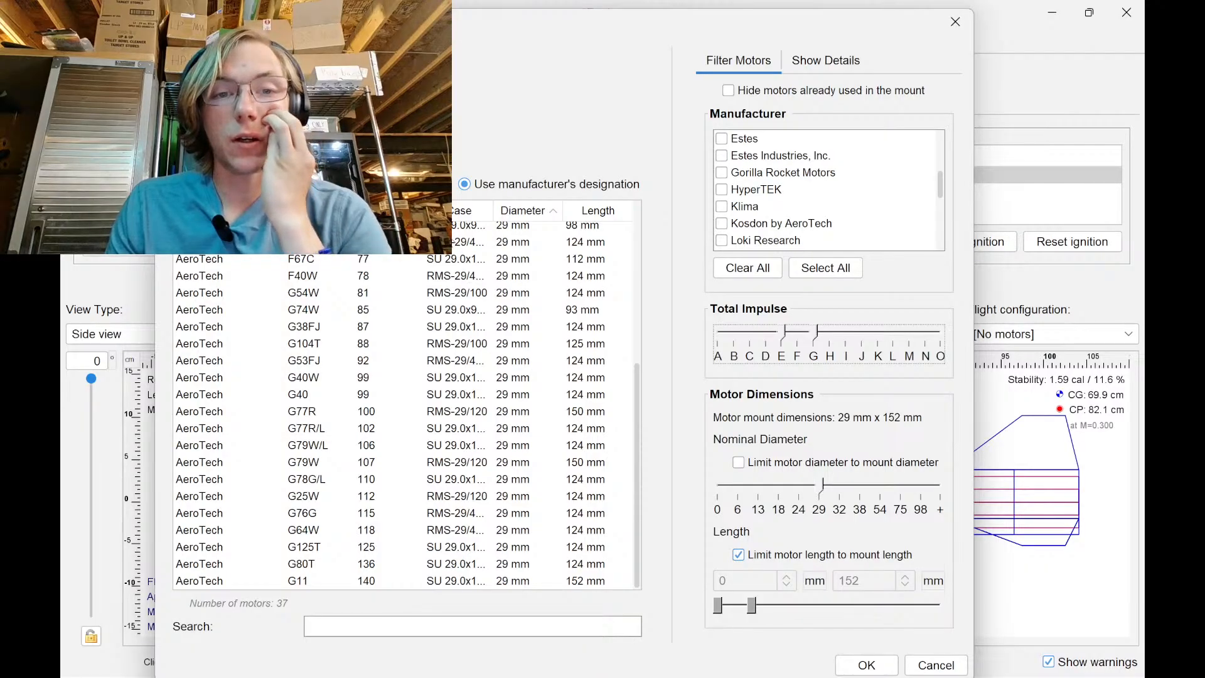
Sort the motor list by case and show motors by common name instead of designation
left_click(462, 210)
scroll(458, 352, "up", 5)
scroll(452, 364, "down", 5)
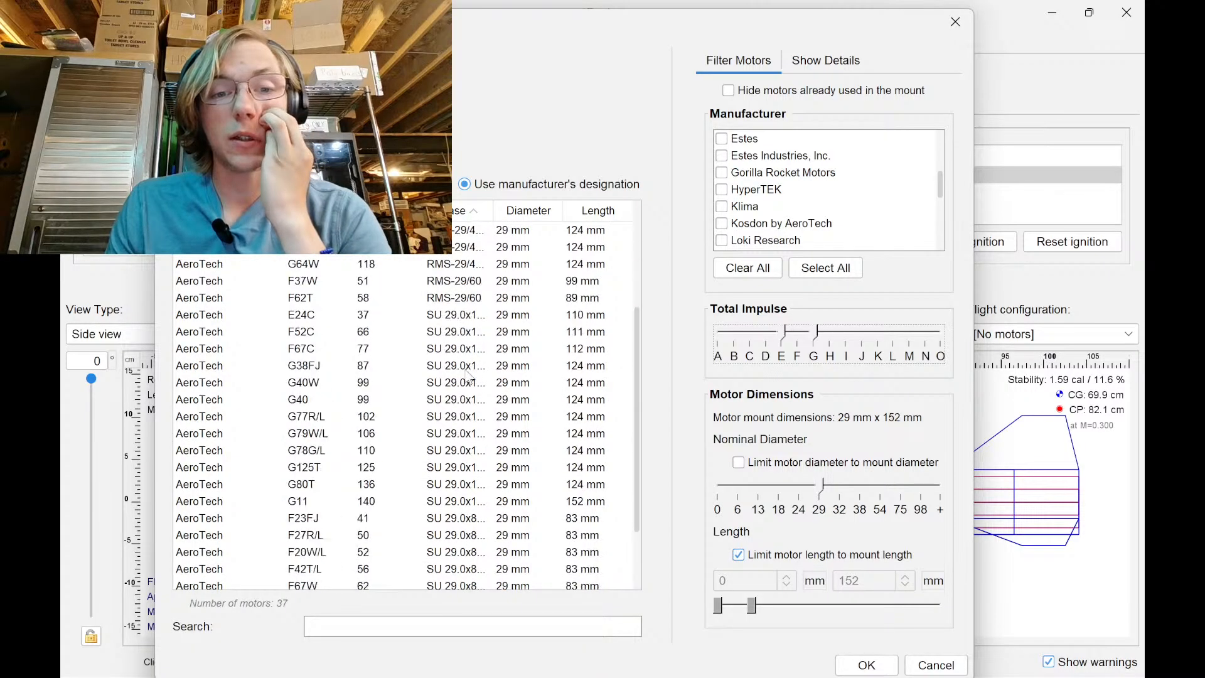
left_click(463, 210)
scroll(452, 311, "up", 5)
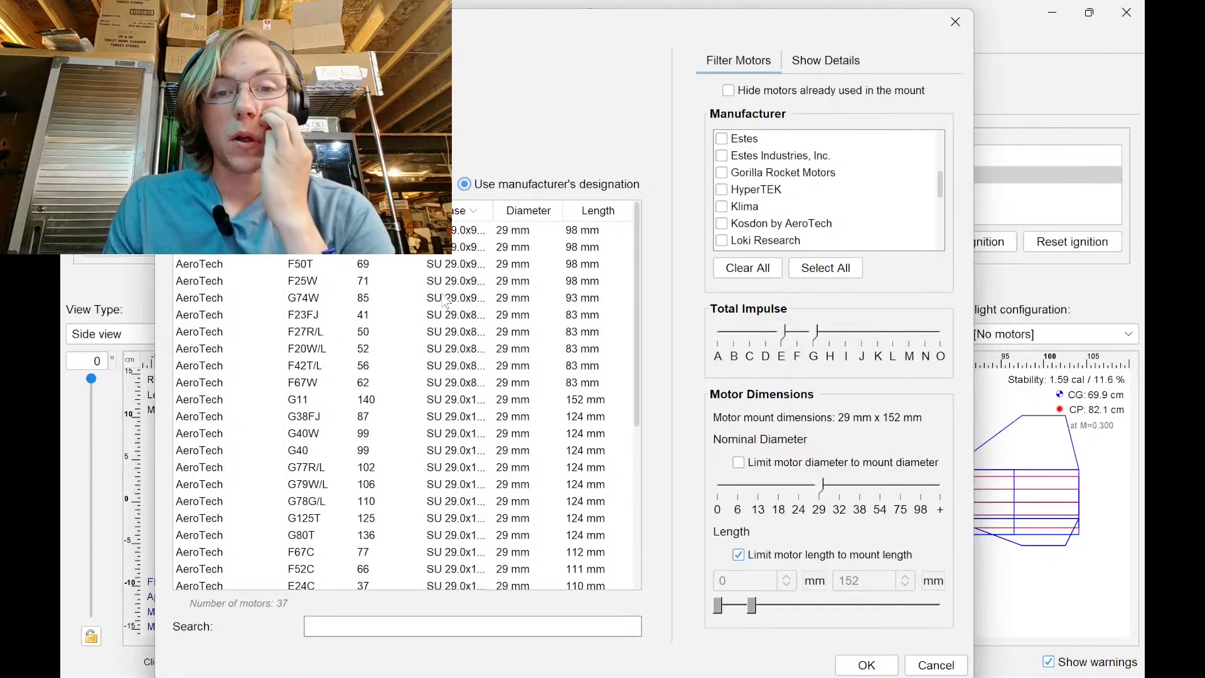
left_click(382, 184)
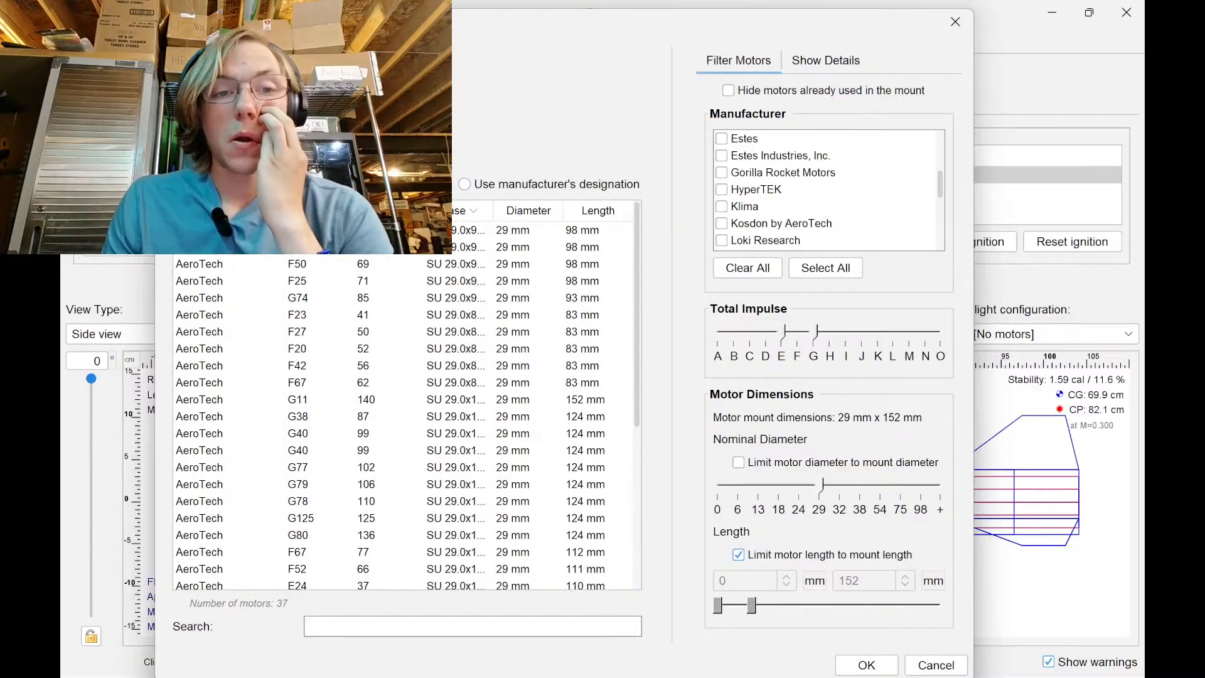
Review motor details, then choose the AeroTech F50 for the inner tube mount
left_click(471, 236)
left_click(823, 61)
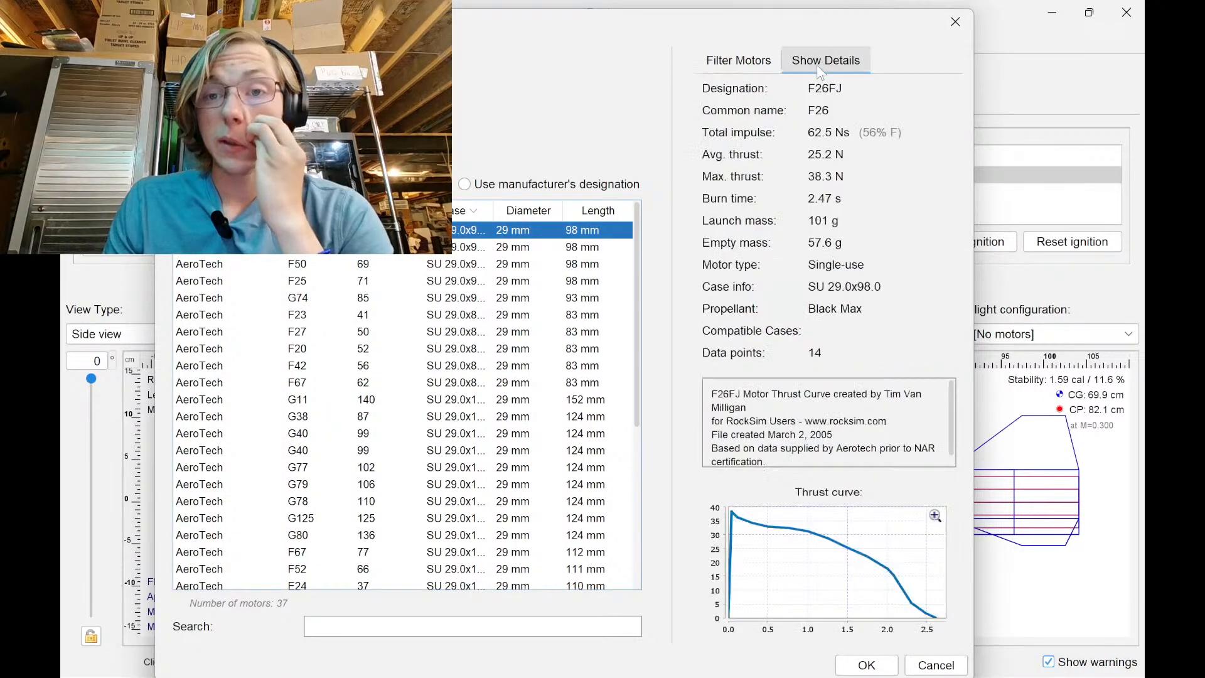
left_click(465, 246)
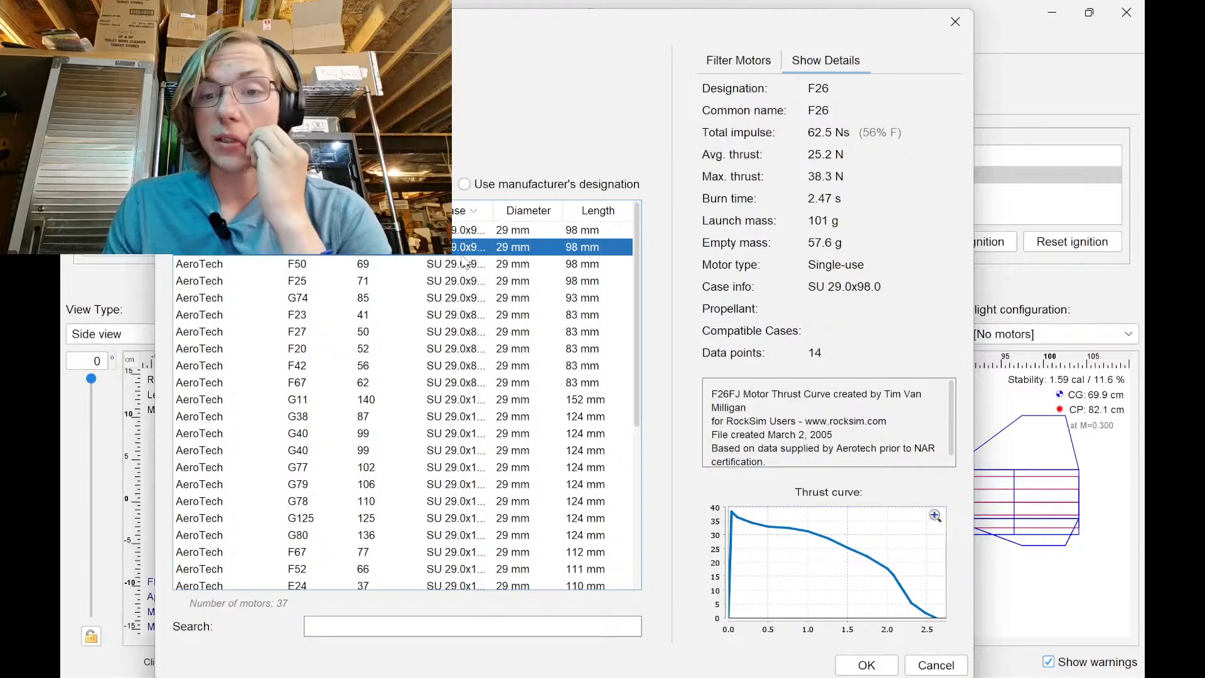
left_click(468, 264)
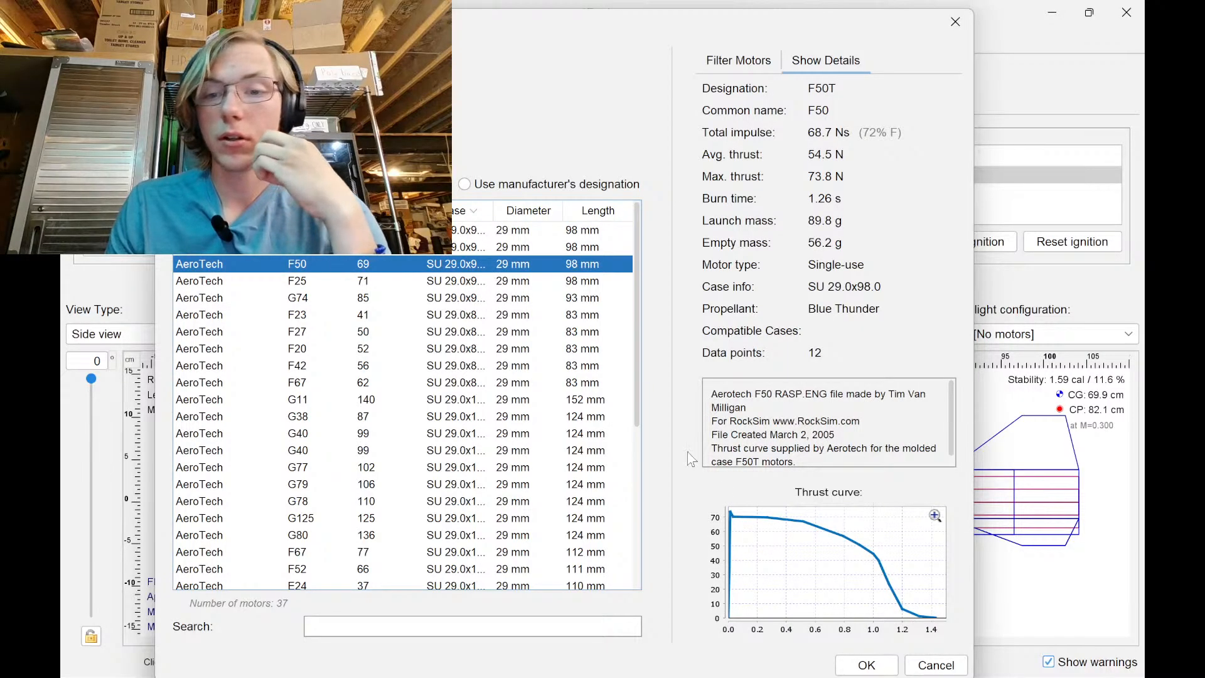
left_click(855, 663)
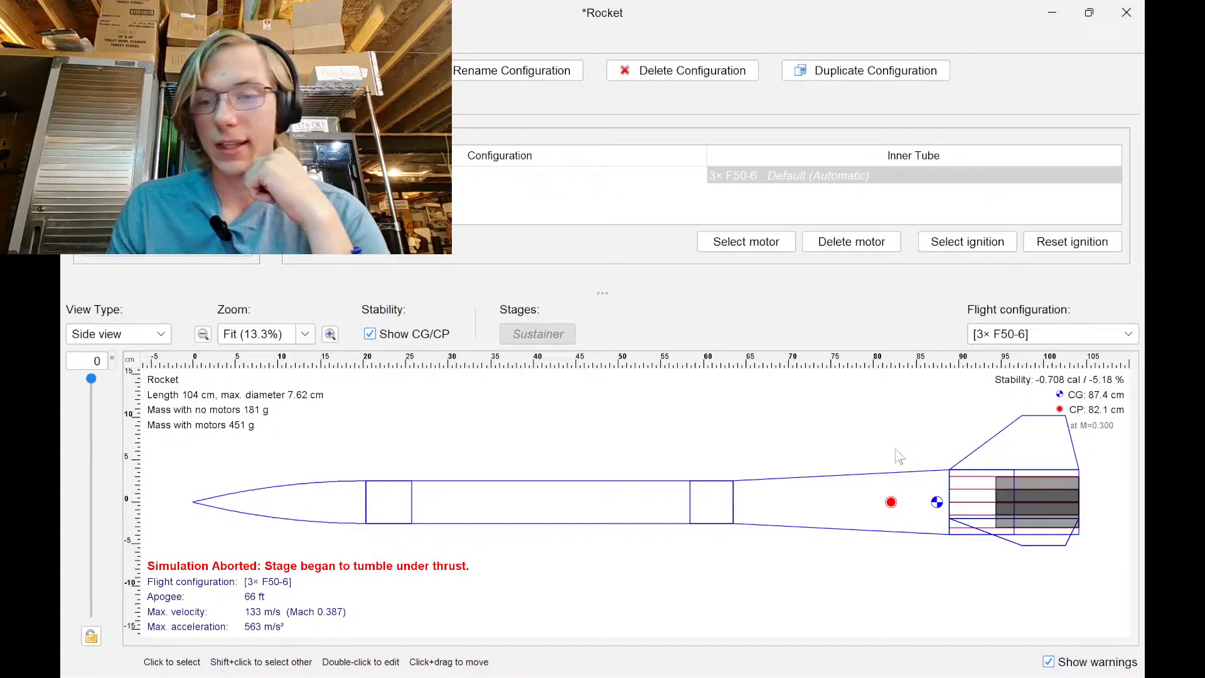
Check the fin set's Fin Tabs settings, then return to the Fusion 360 rocket design
double_click(1034, 448)
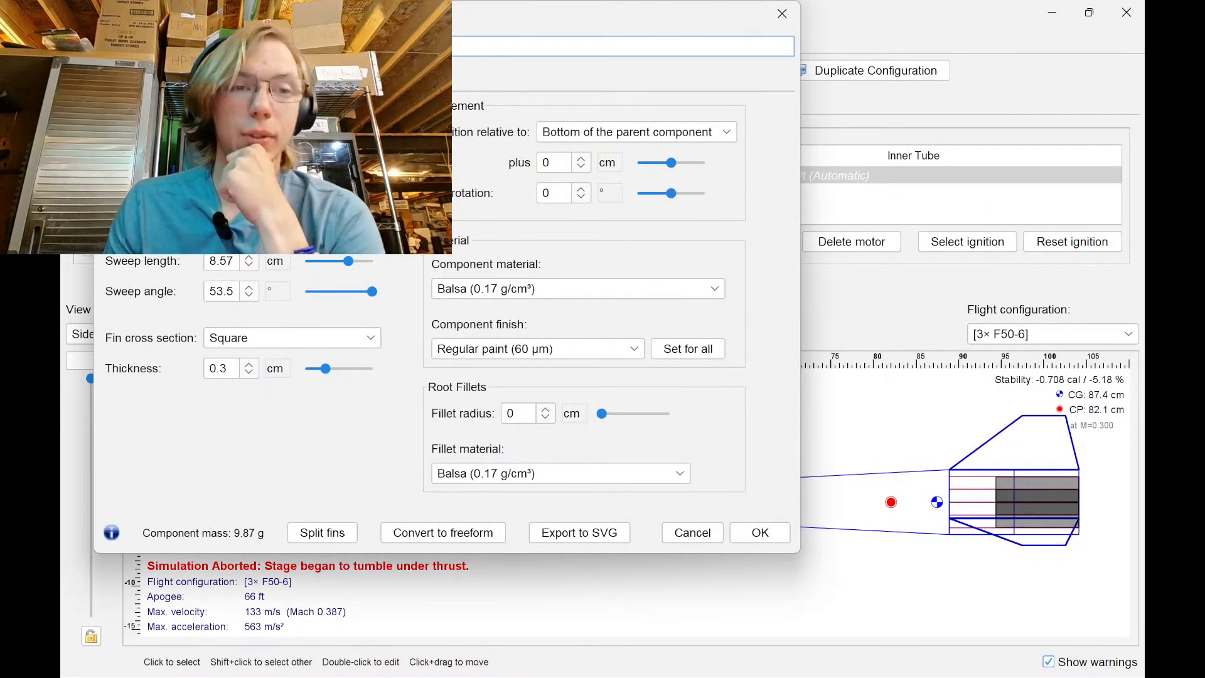
left_click(193, 76)
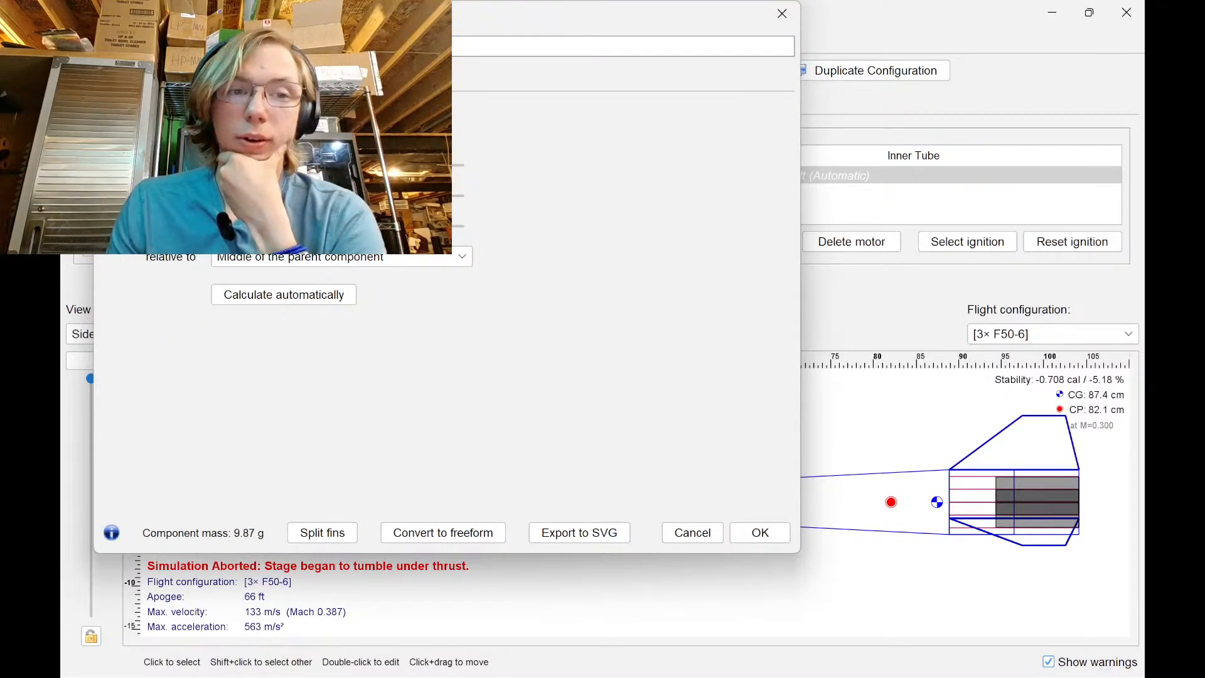
left_click(750, 532)
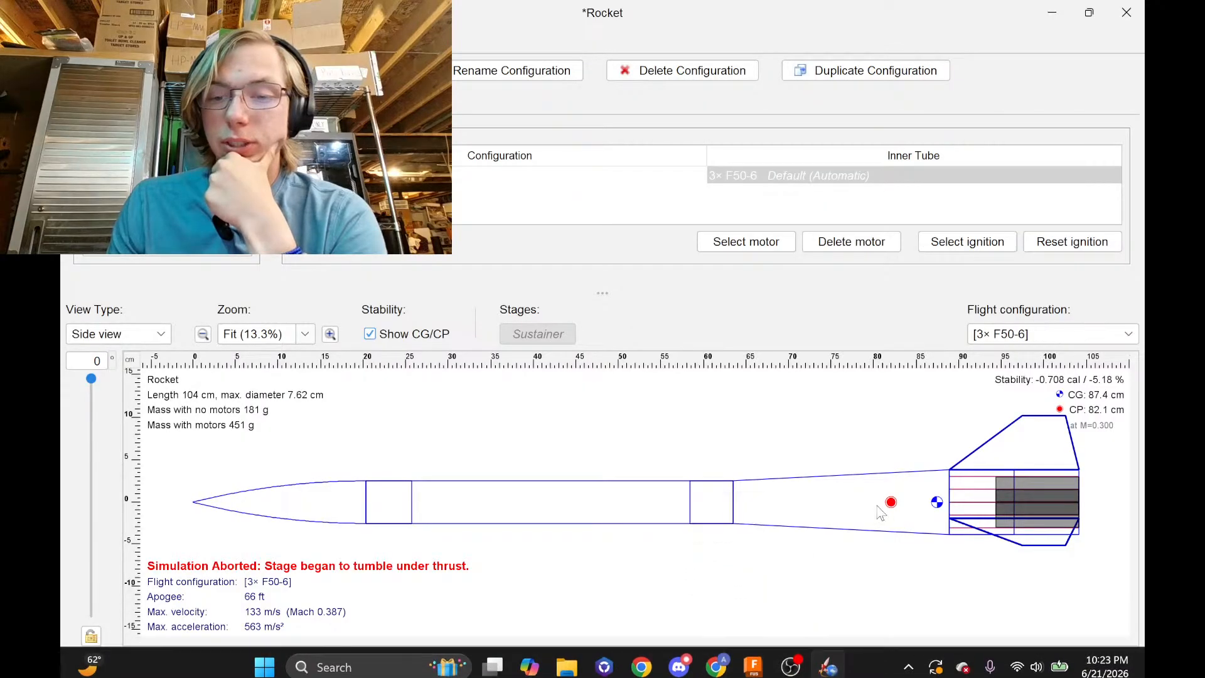
left_click(752, 659)
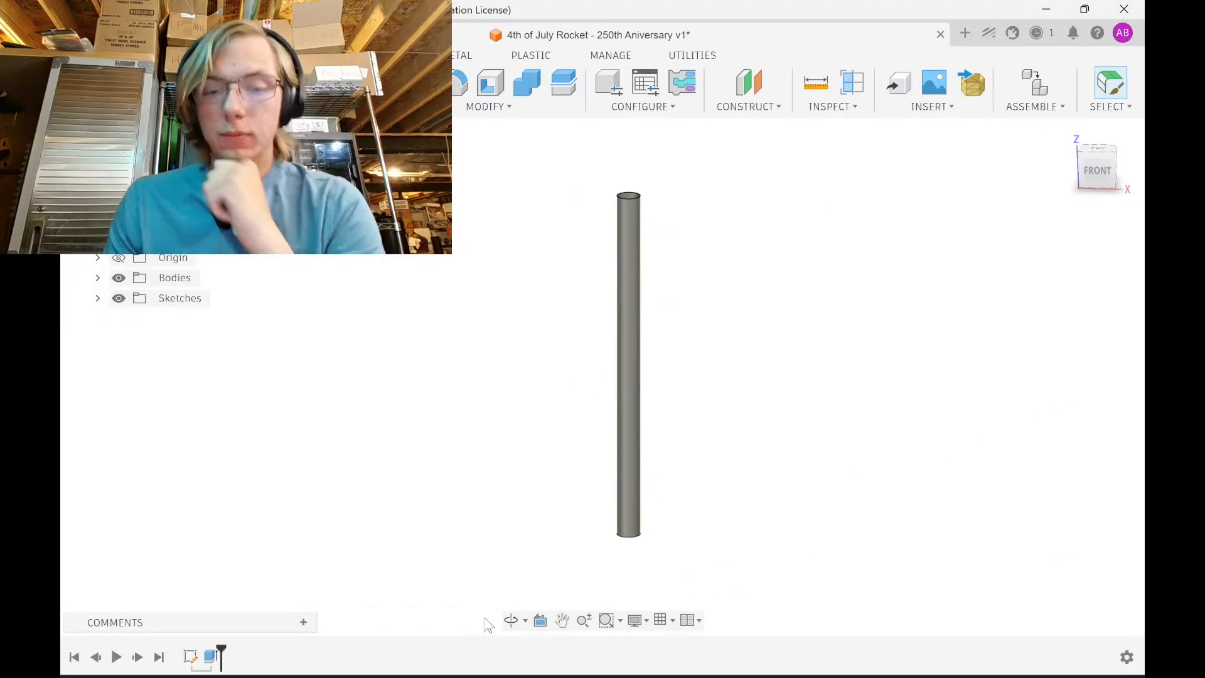
Change the tube's extrusion distance to 17 in
double_click(209, 657)
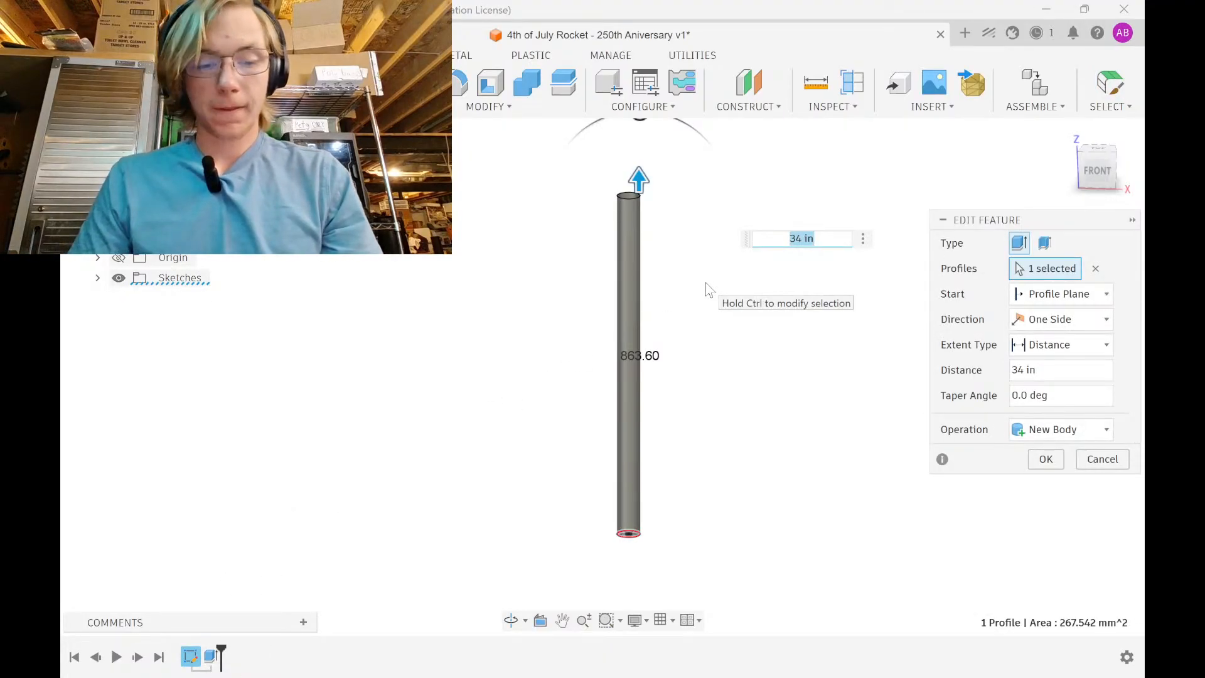
type("17in")
key("Return")
Orbit around the shortened tube's open end, then snap to the front view
middle_click_drag(653, 333, 637, 269, "shift")
scroll(638, 268, "up", 5)
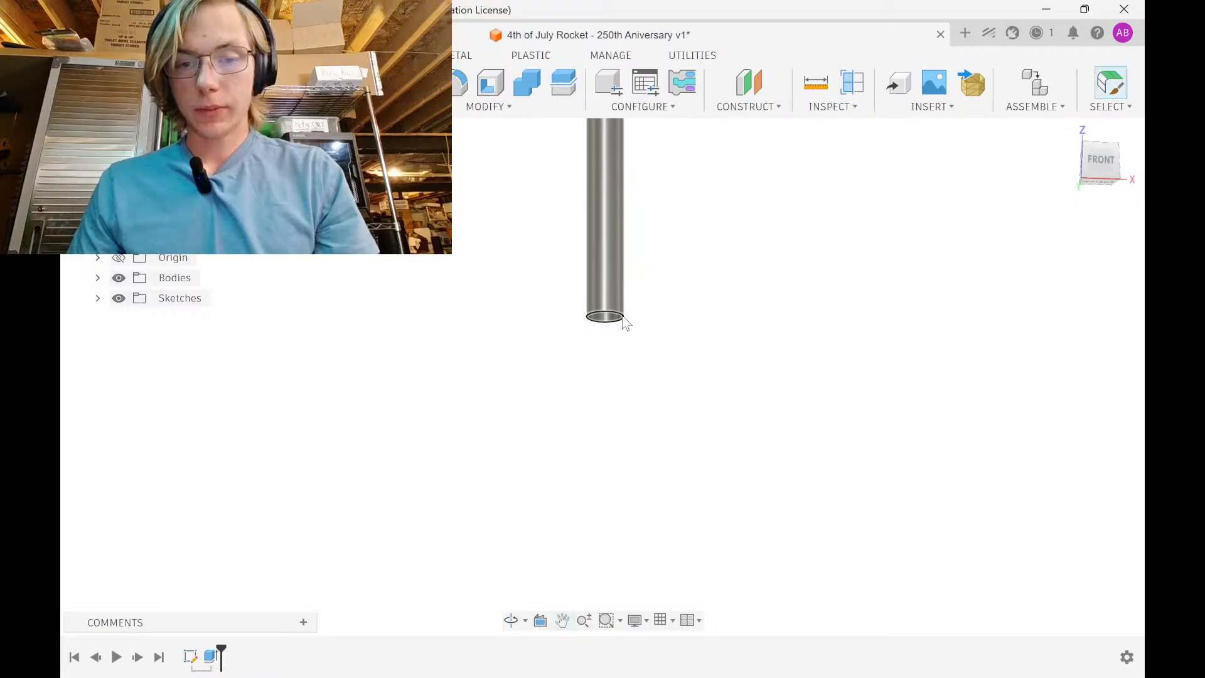
middle_click_drag(633, 334, 645, 285, "shift")
scroll(608, 320, "up", 8)
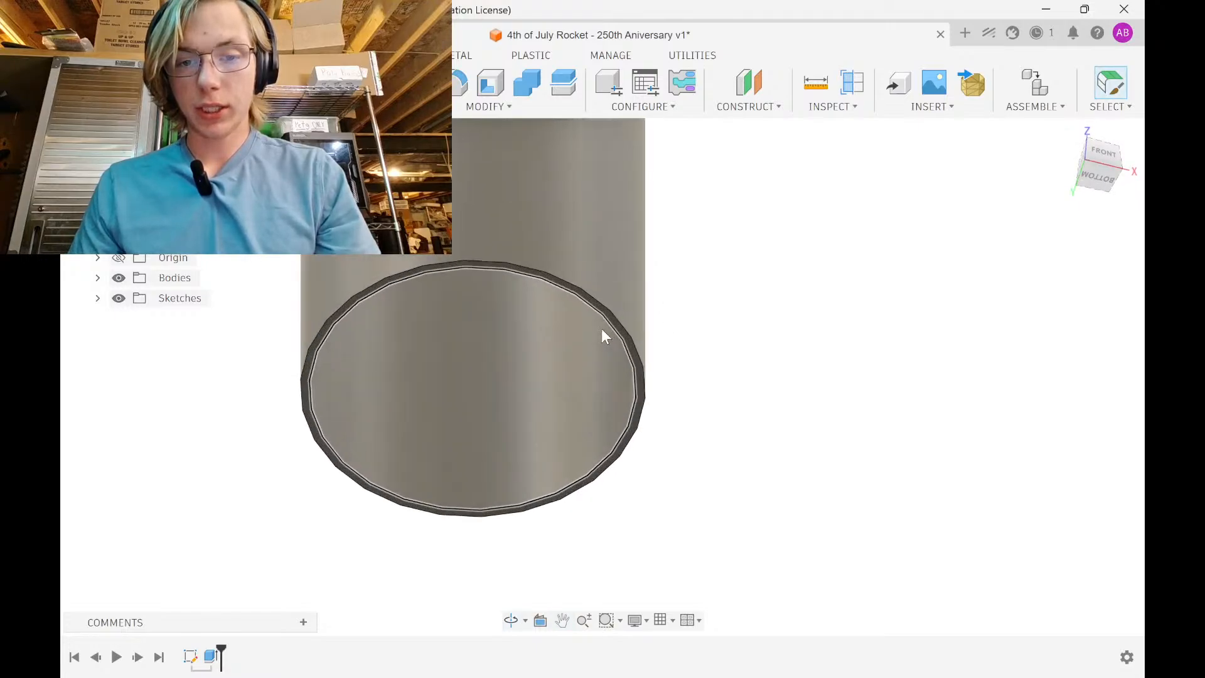
middle_click_drag(691, 352, 702, 389, "shift")
scroll(702, 390, "down", 4)
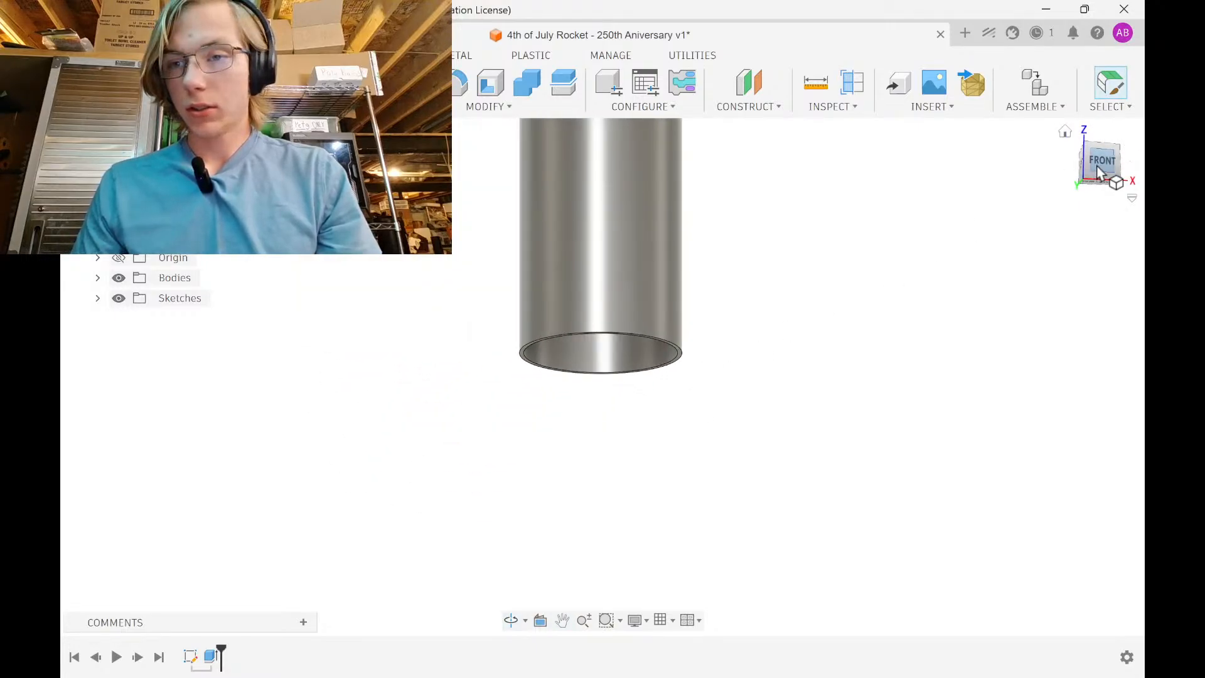
left_click(1099, 164)
Start a new sketch on the front plane with the bodies hidden
left_click(170, 83)
scroll(671, 279, "down", 4)
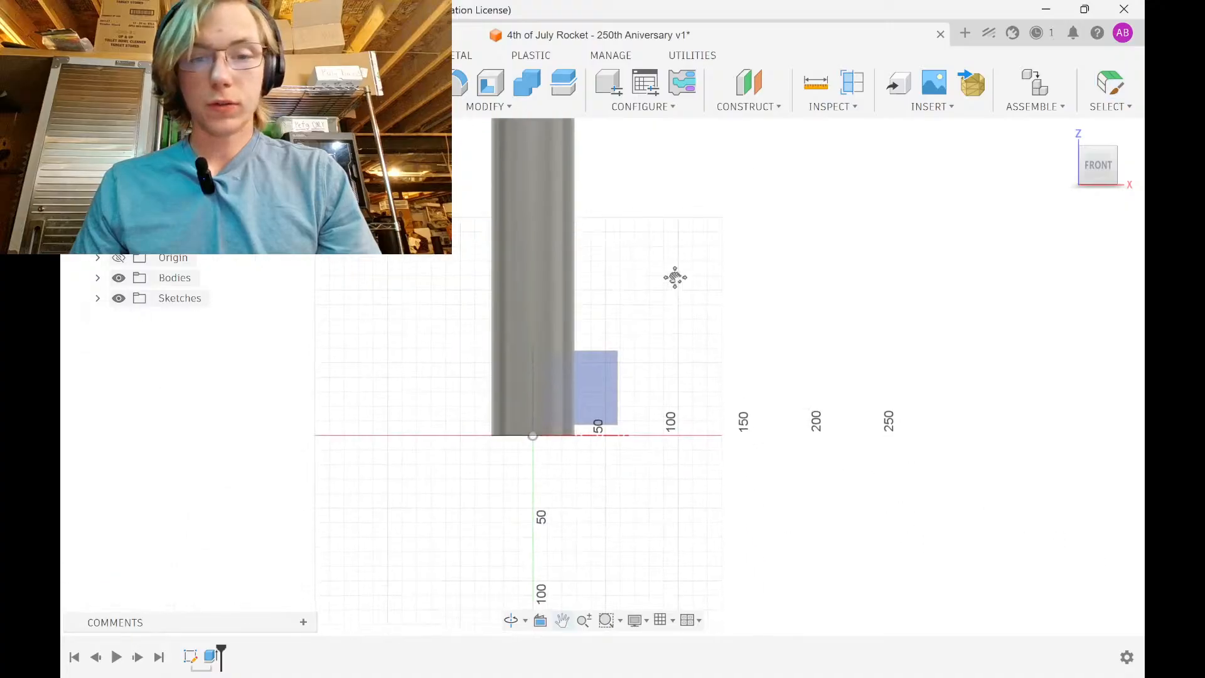
middle_click_drag(675, 277, 683, 225)
left_click(598, 314)
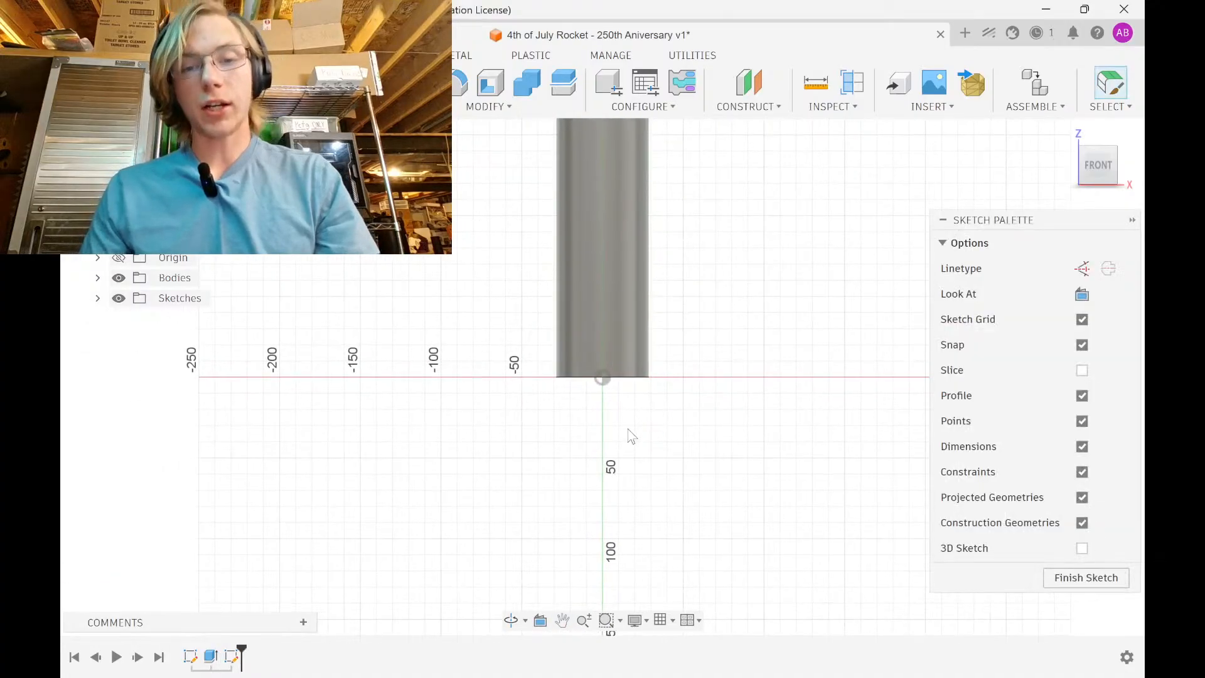
scroll(640, 326, "up", 3)
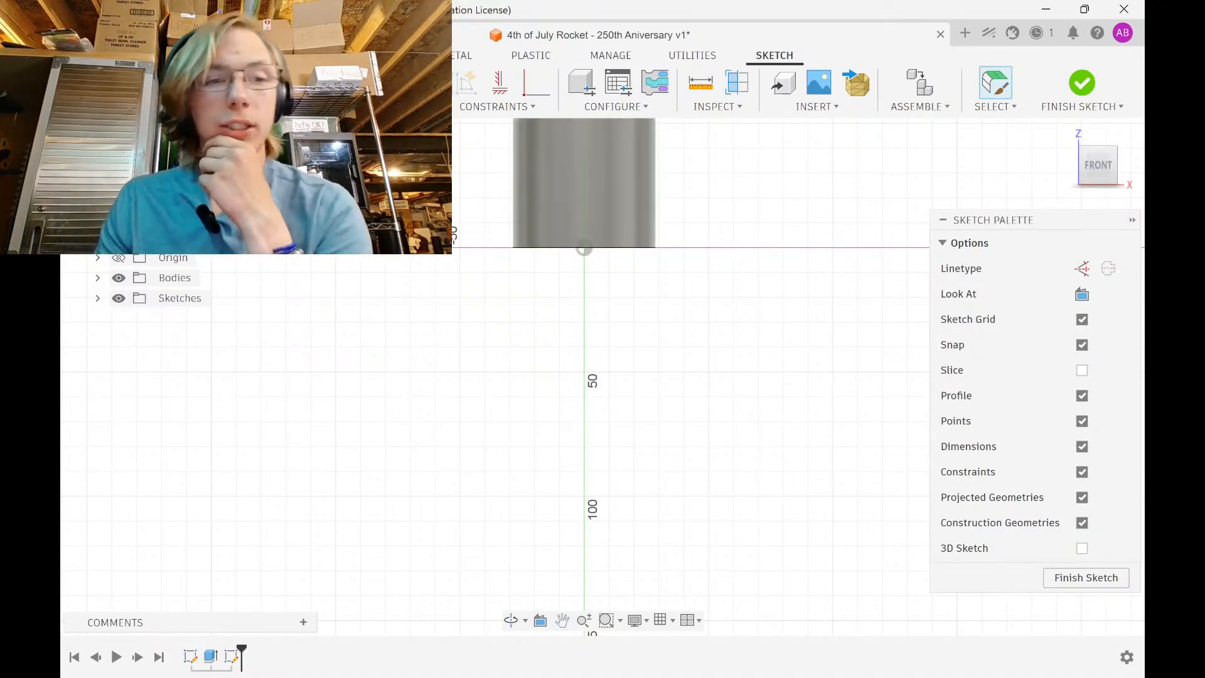
left_click(119, 277)
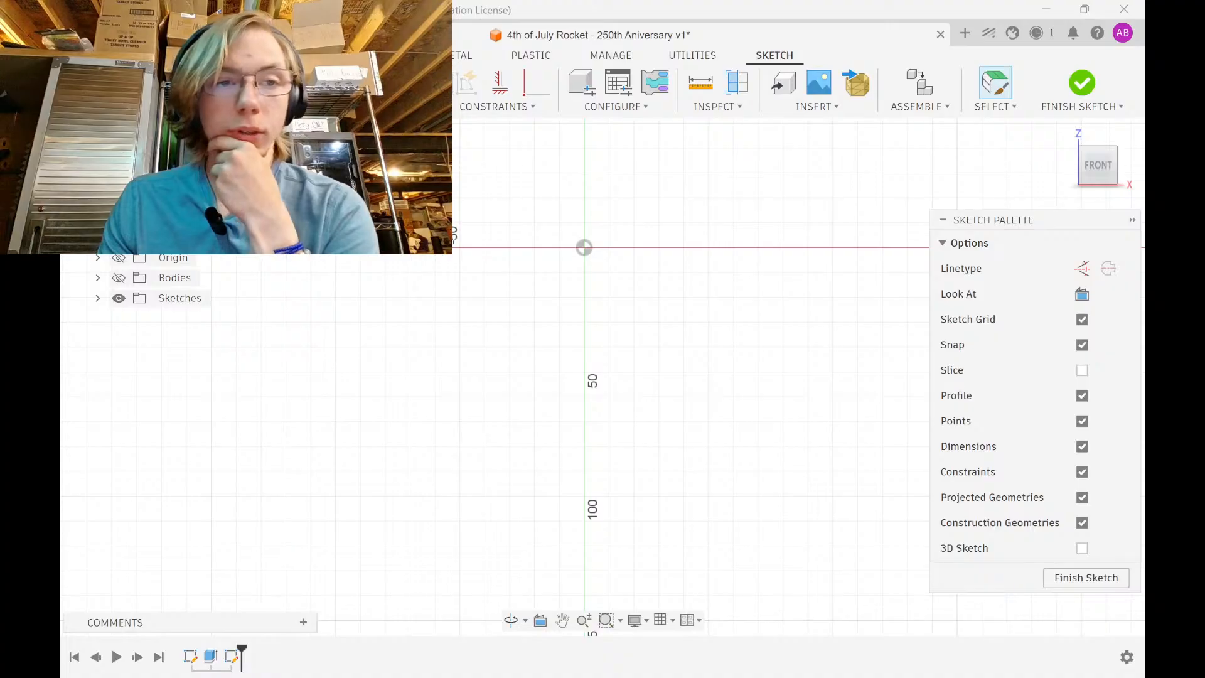
Draw the closed tapered transition outline with vertical, slanted and bottom edges
key("l")
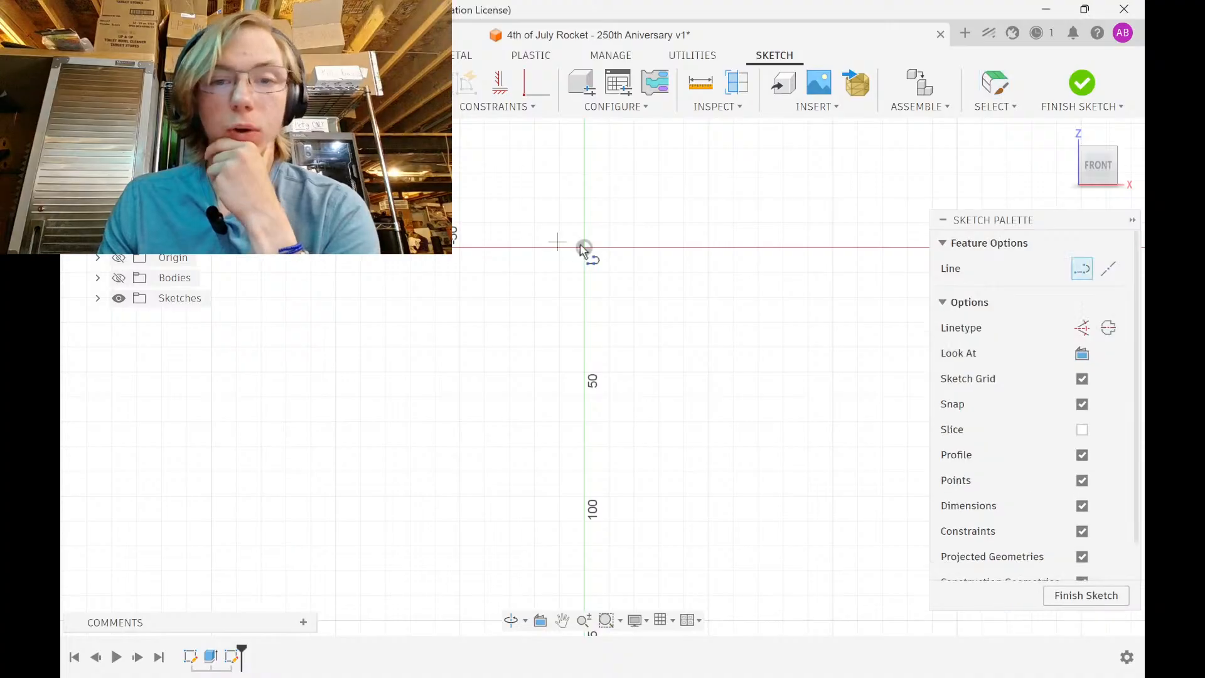
left_click(649, 146)
left_click(648, 245)
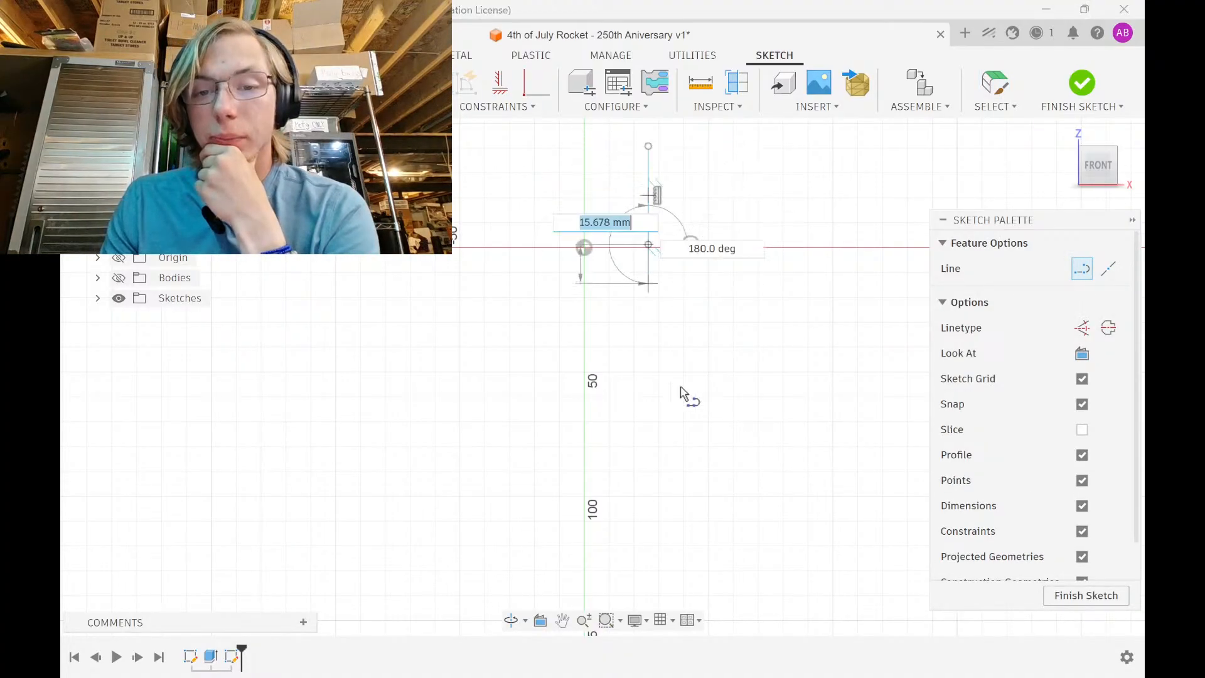
scroll(695, 496, "down", 2)
middle_click_drag(720, 533, 670, 343)
left_click(690, 445)
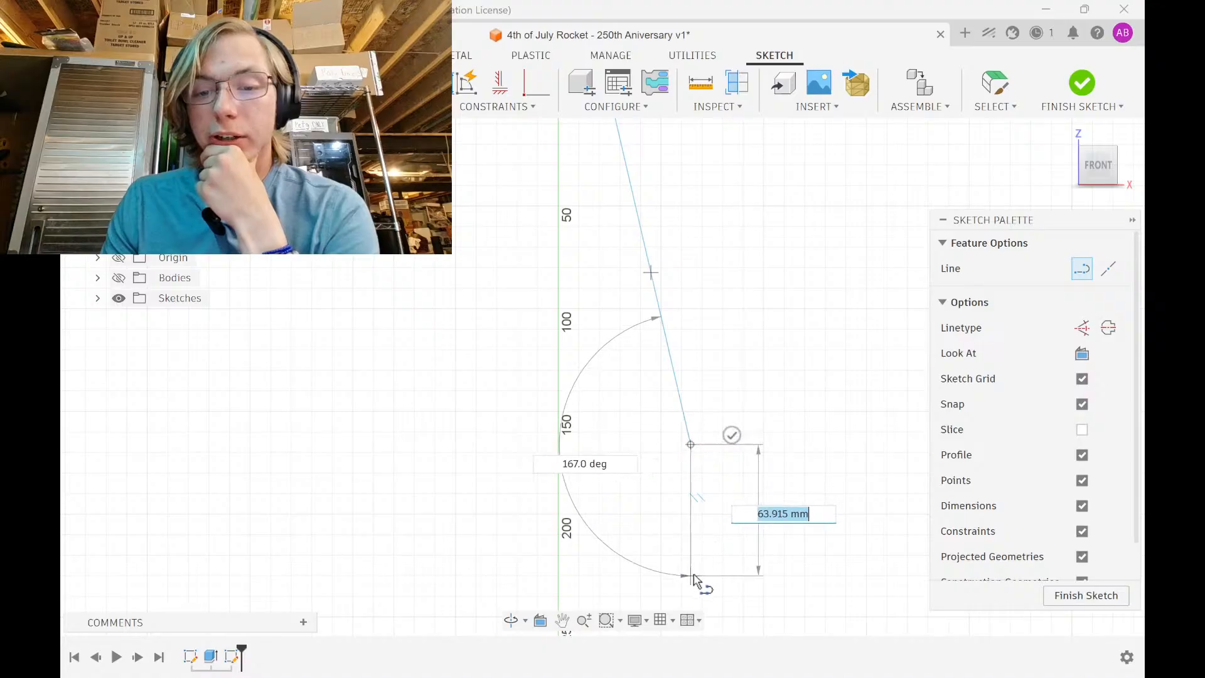
left_click(691, 574)
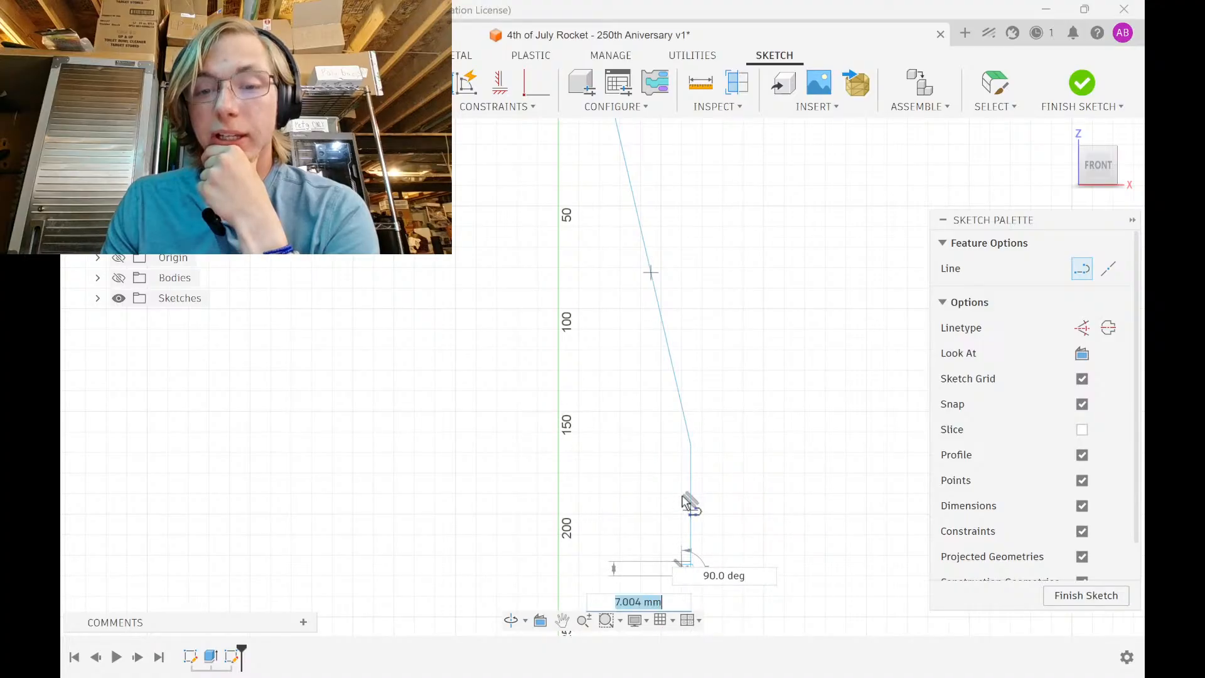
left_click(681, 449)
middle_click_drag(590, 182, 597, 329)
left_click(607, 249)
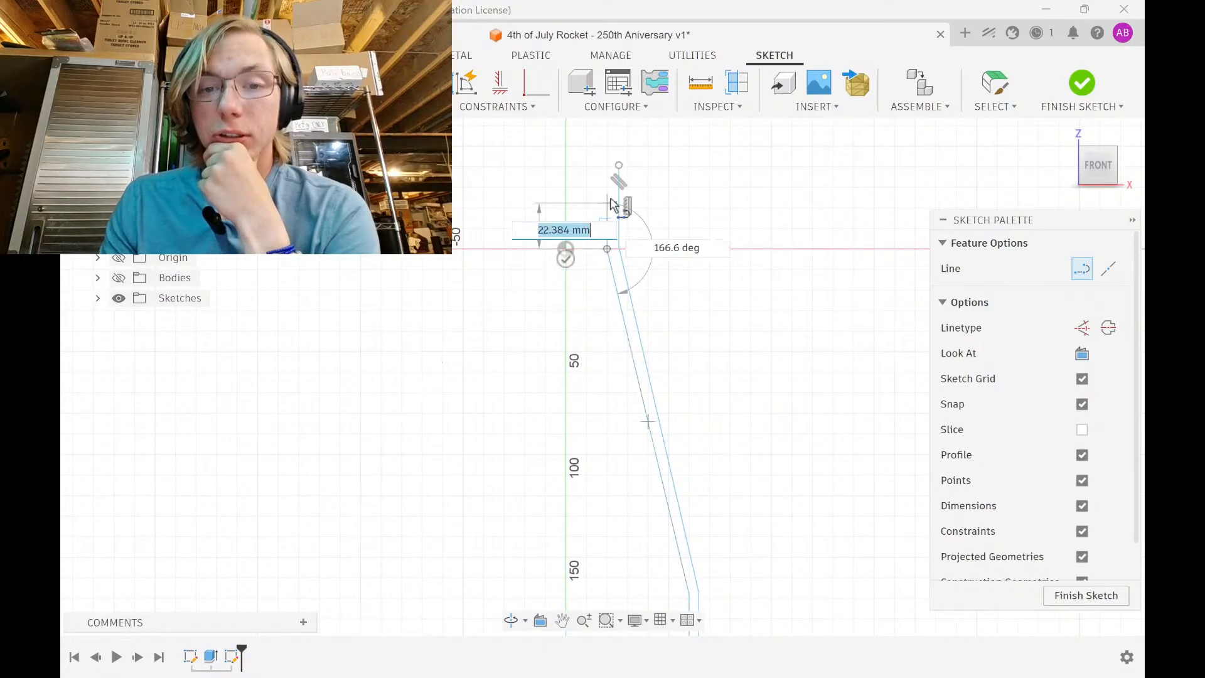
left_click(608, 166)
left_click(619, 165)
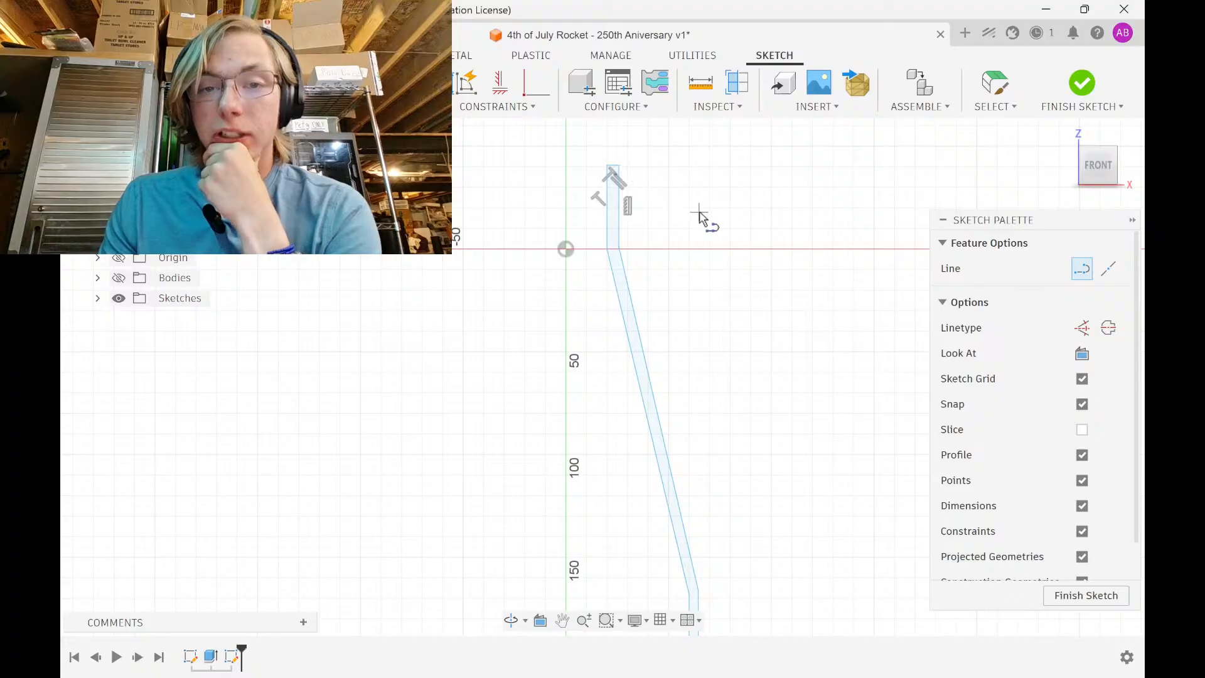
scroll(697, 213, "up", 1)
Dimension the top vertical edge to 50.8
key("d")
left_click(610, 209)
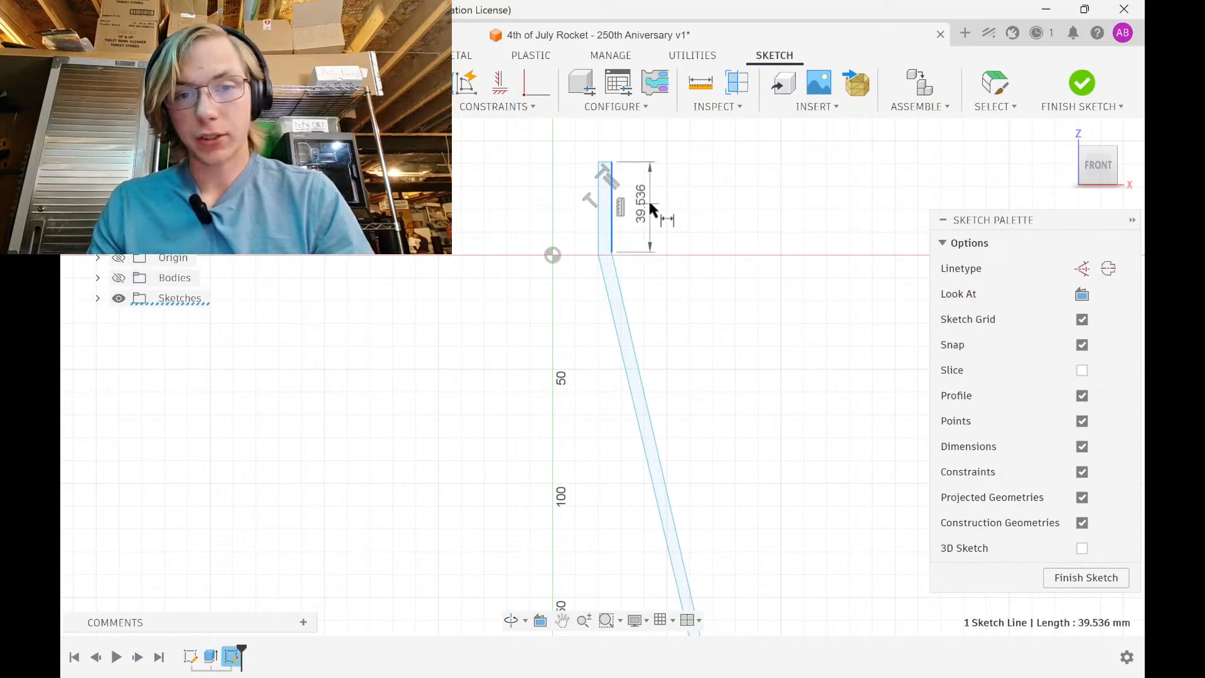
left_click(650, 203)
type("50.8")
key("Return")
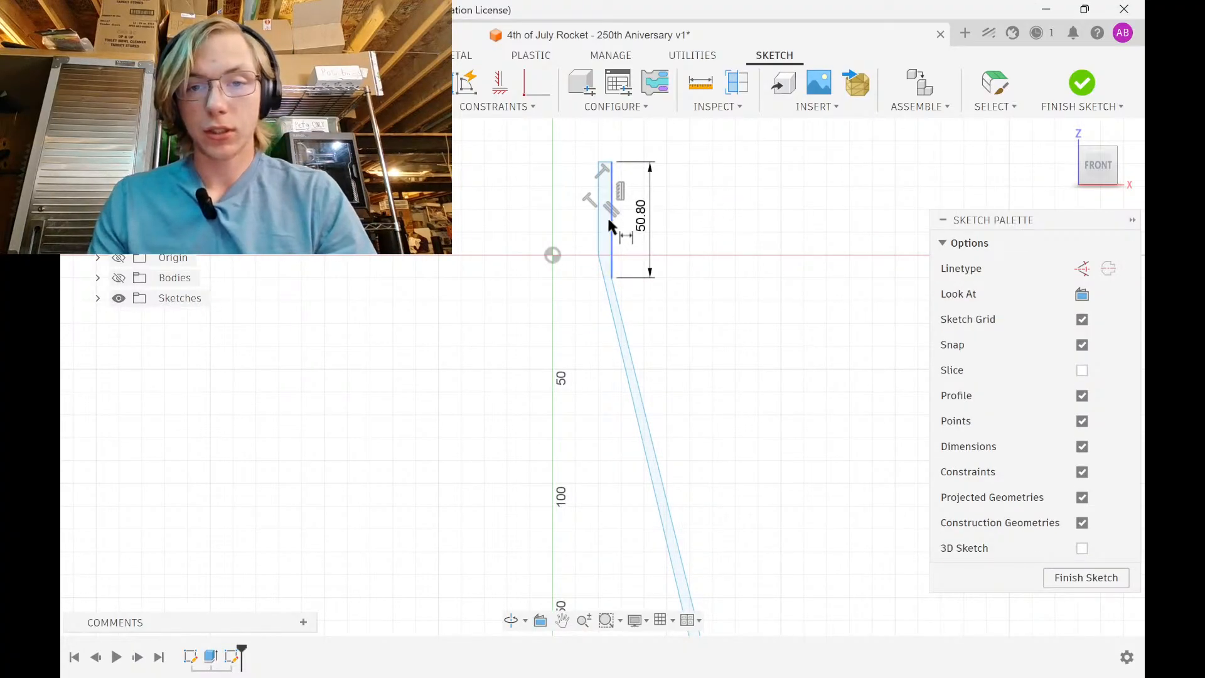
Constrain the outline's top and bottom sketch points to each other
left_click(607, 158)
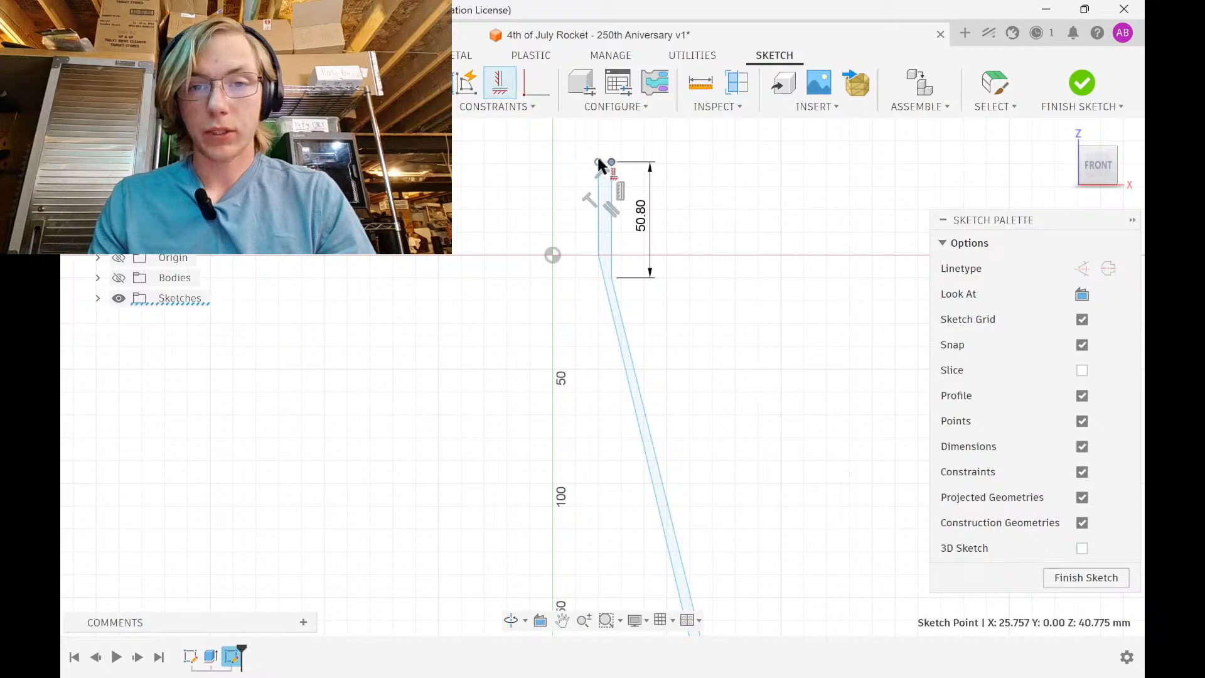
left_click(611, 277)
scroll(634, 365, "down", 1)
middle_click_drag(690, 489, 579, 133)
scroll(573, 273, "up", 5)
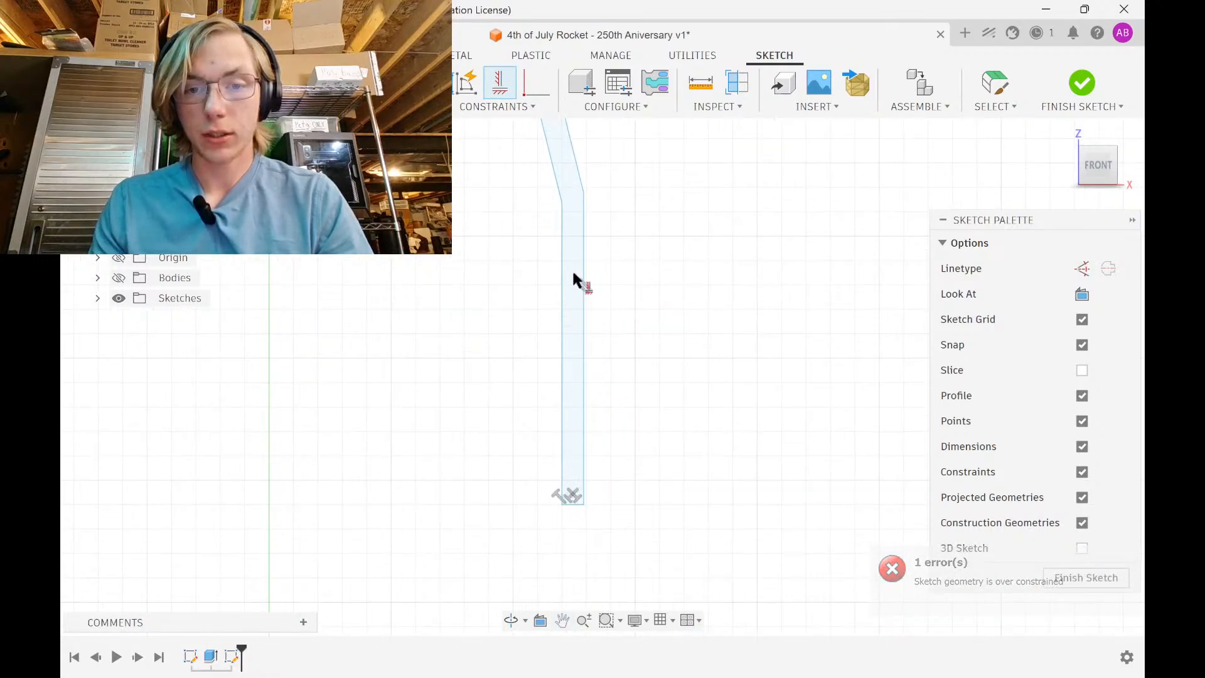
left_click(584, 193)
left_click(562, 203)
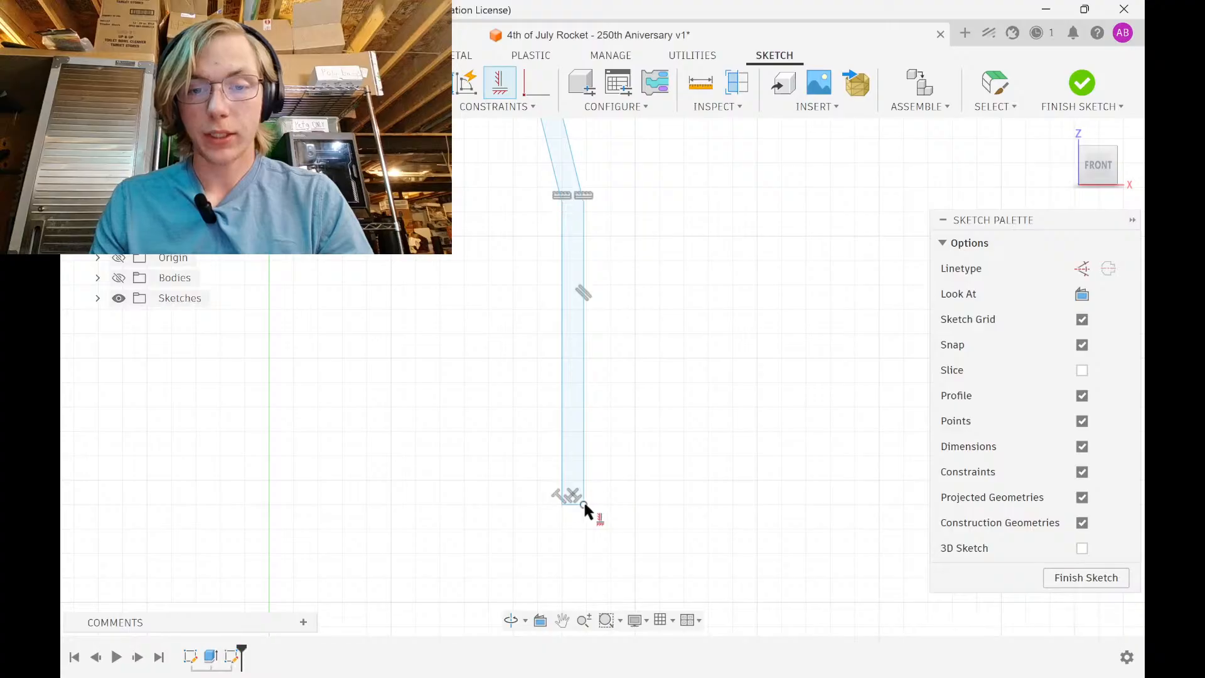
left_click(587, 499)
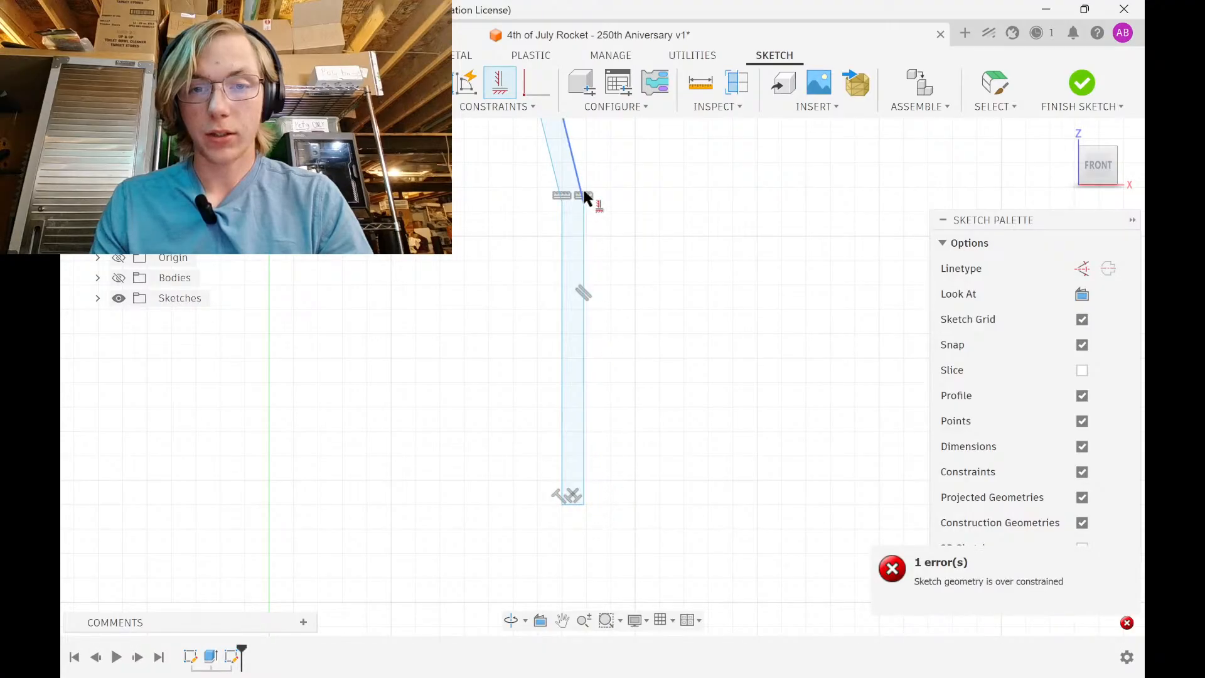
Dimension the straight lower line to 3 in and the slanted line's height to 10 in
left_click(594, 341)
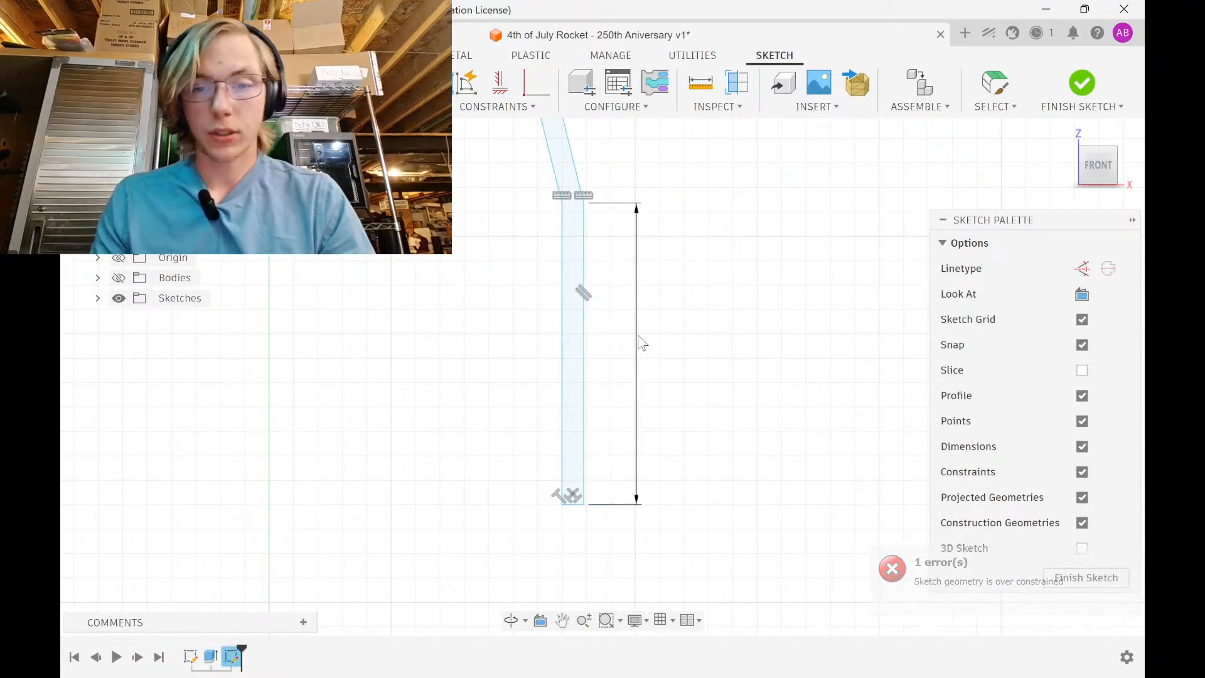
left_click(639, 337)
type("3in")
key("Return")
scroll(621, 352, "down", 6)
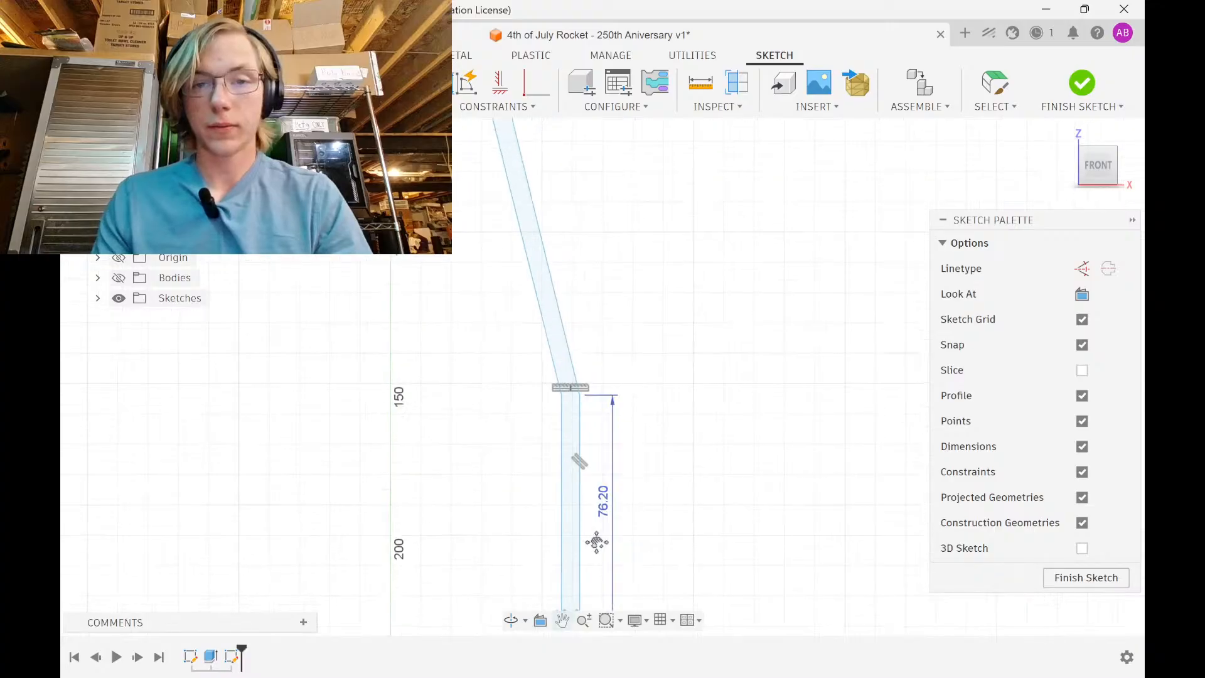
left_click(552, 308)
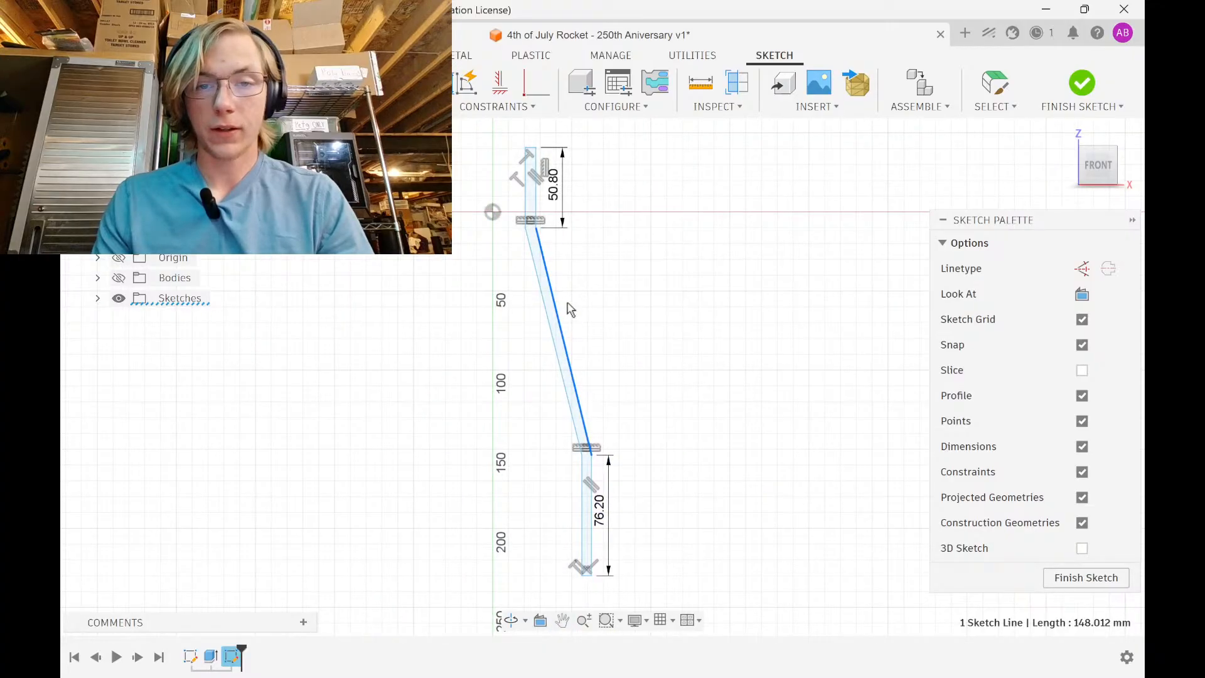
left_click(687, 342)
type("10in")
key("Return")
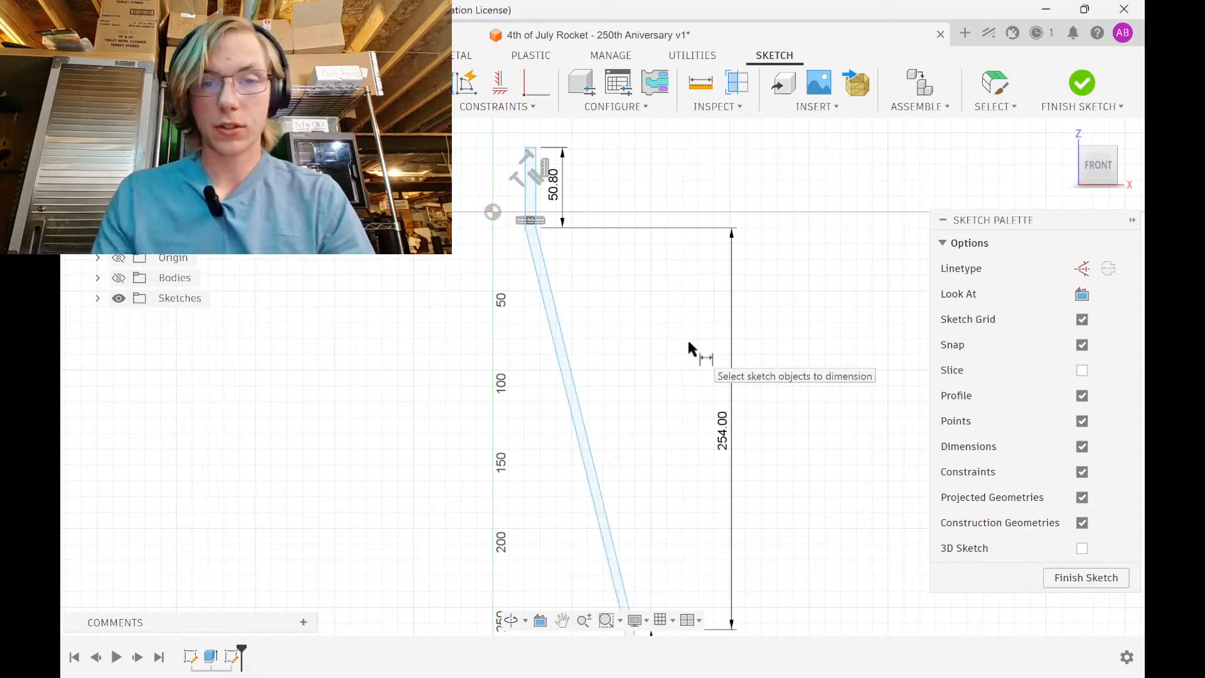
Pan over the dimensioned profile, then switch back to the OpenRocket design
scroll(687, 338, "down", 4)
mouse_move(609, 267)
middle_mouse_down()
mouse_move(609, 185)
mouse_move(604, 264)
middle_mouse_up()
scroll(604, 263, "down", 1)
scroll(602, 257, "up", 1)
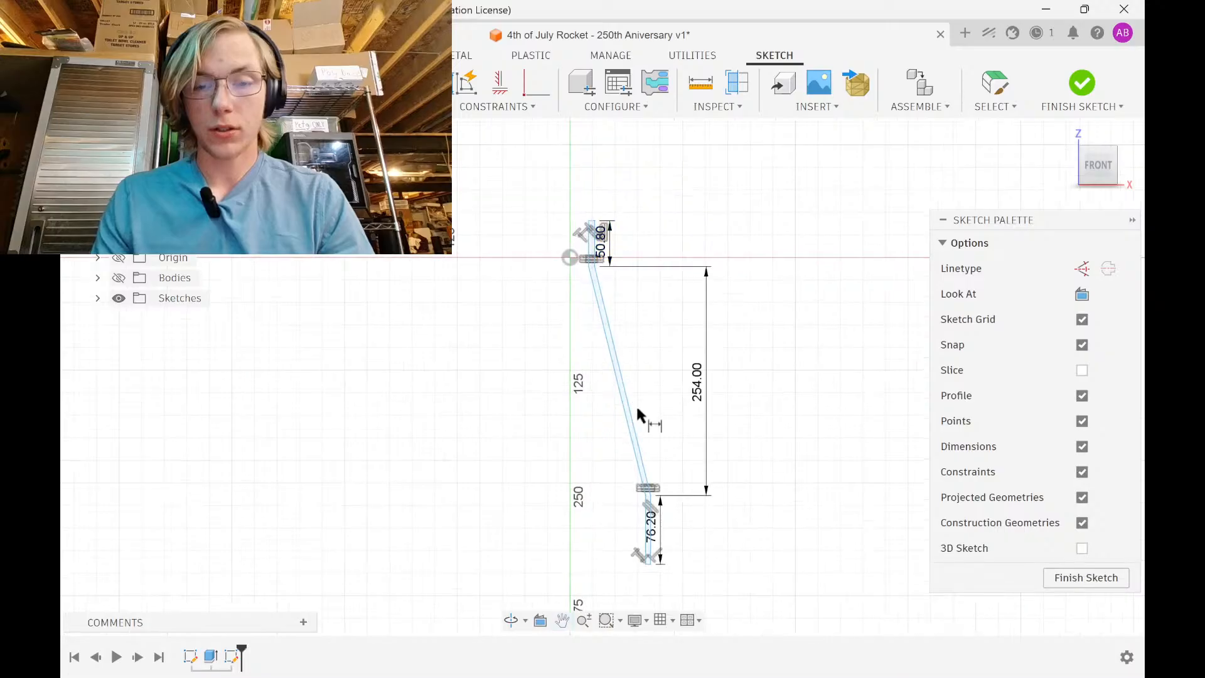
middle_click_drag(659, 496, 666, 329)
scroll(657, 379, "up", 6)
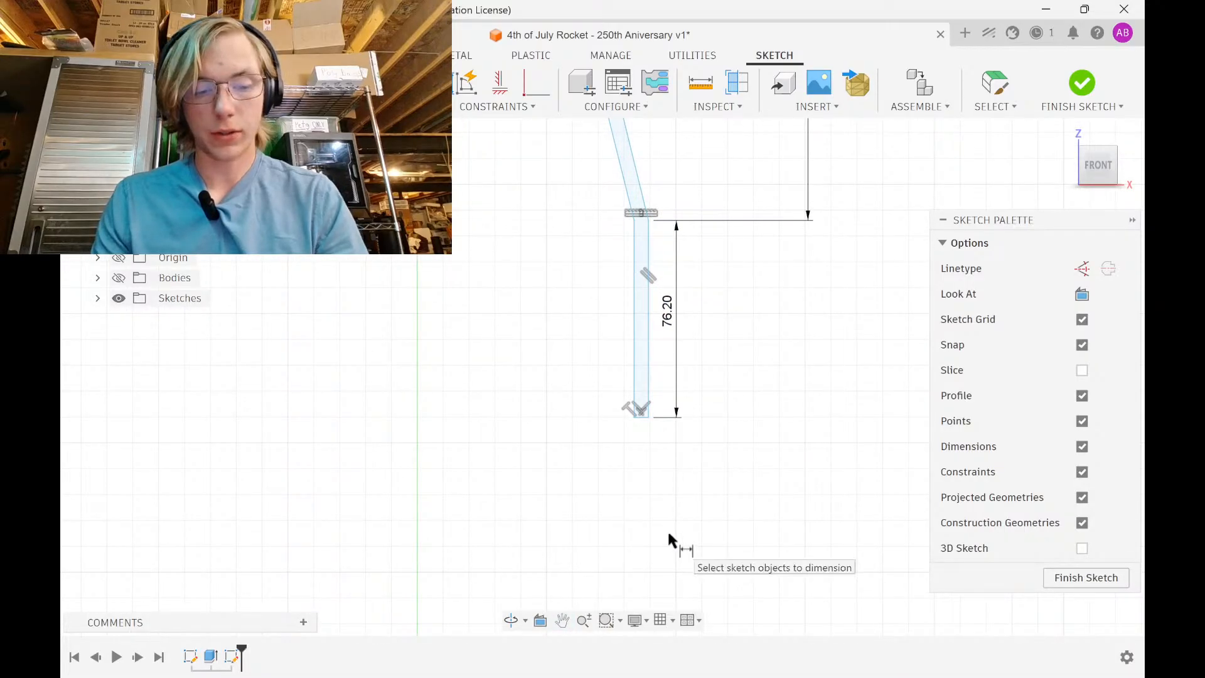
key("alt+Tab")
key("alt+Tab")
key("alt+Tab")
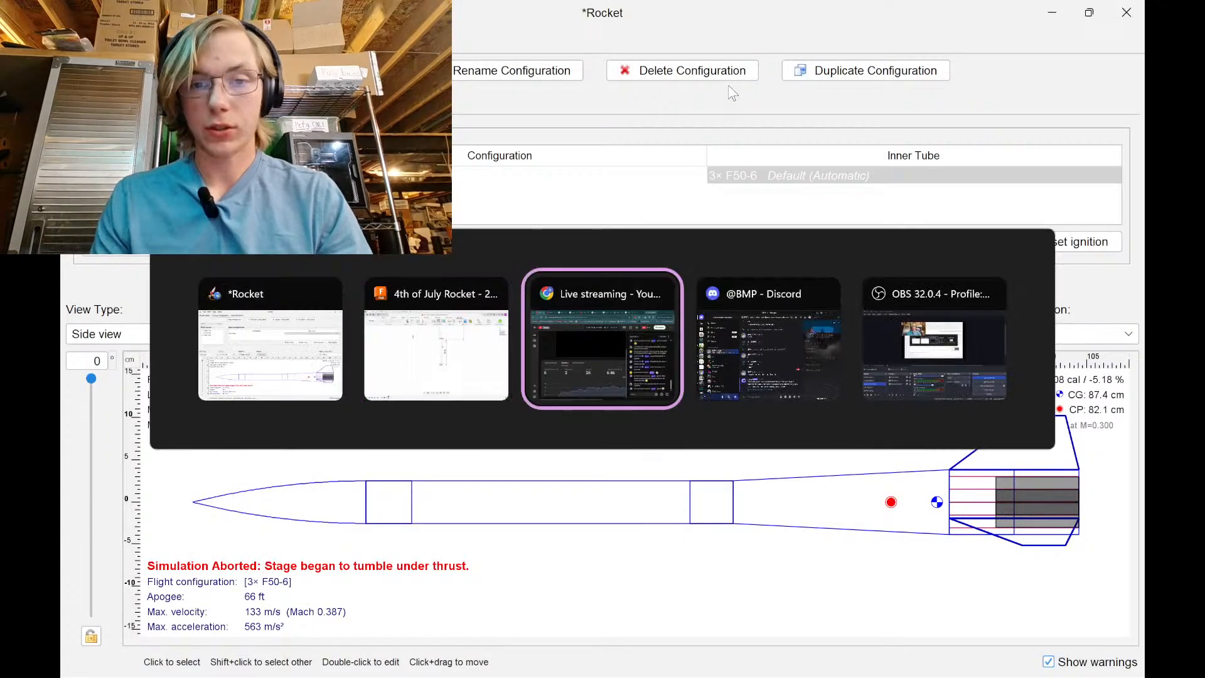
Search 'loc presicion' in a new Chrome tab and open the LOC Precision website
left_click(793, 16)
left_click(860, 17)
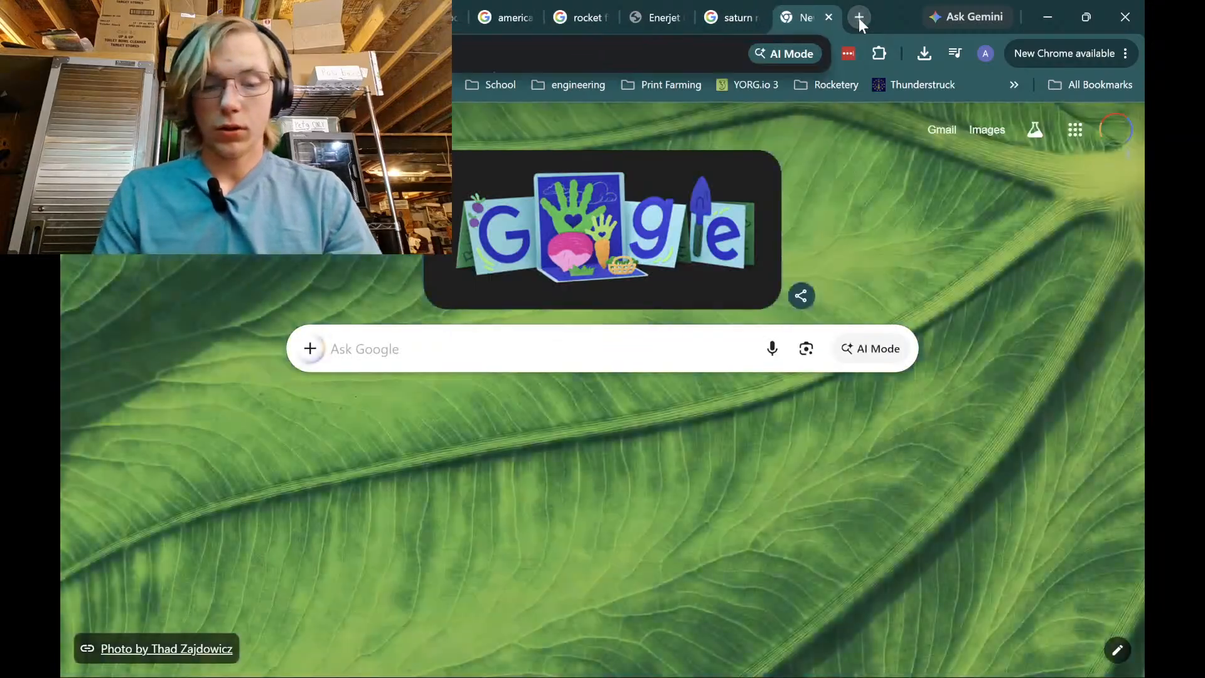
type("loc presicion")
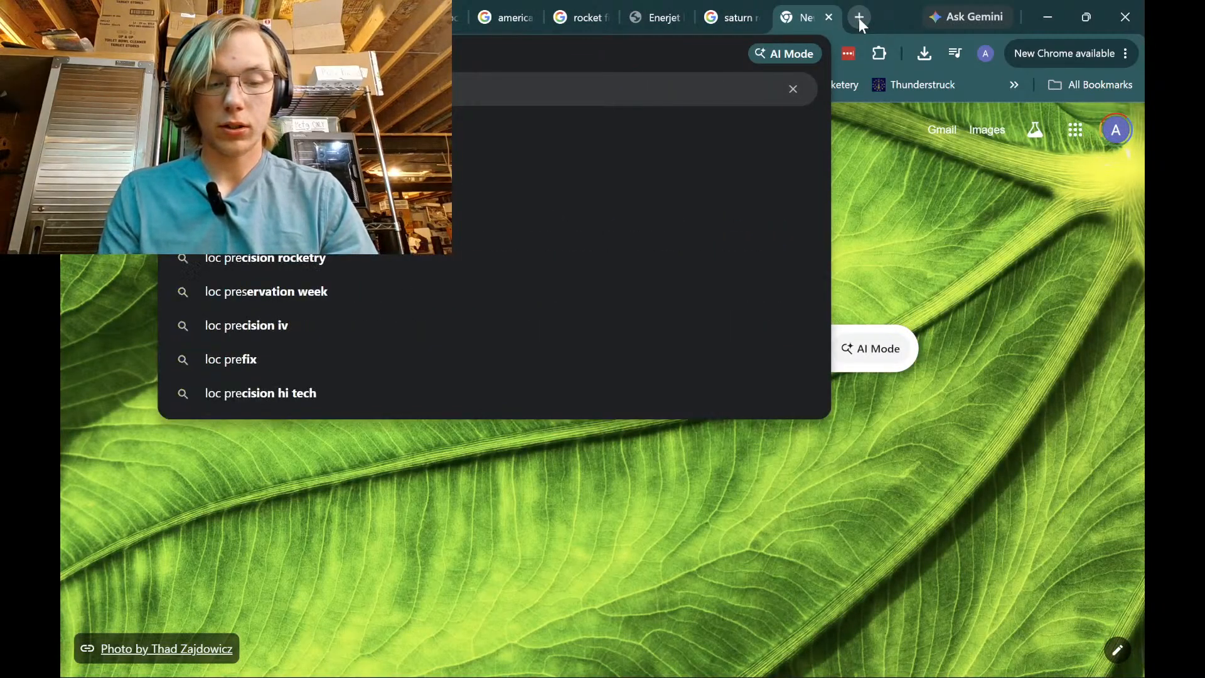
key("Return")
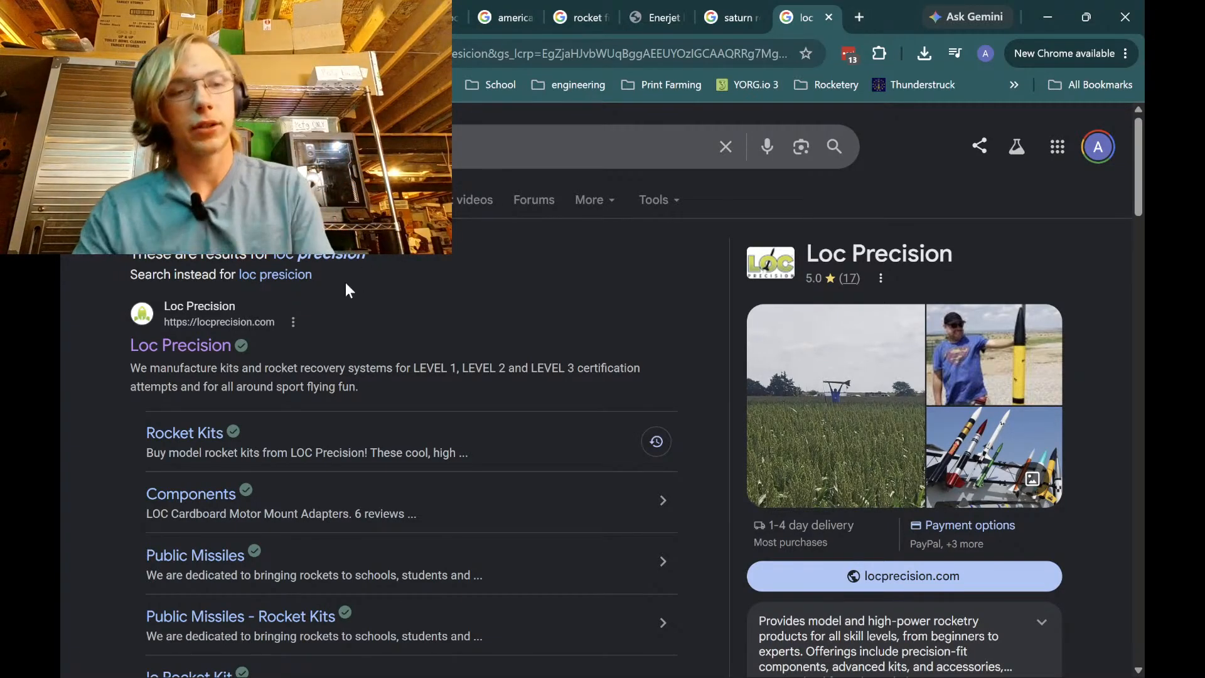
left_click(192, 347)
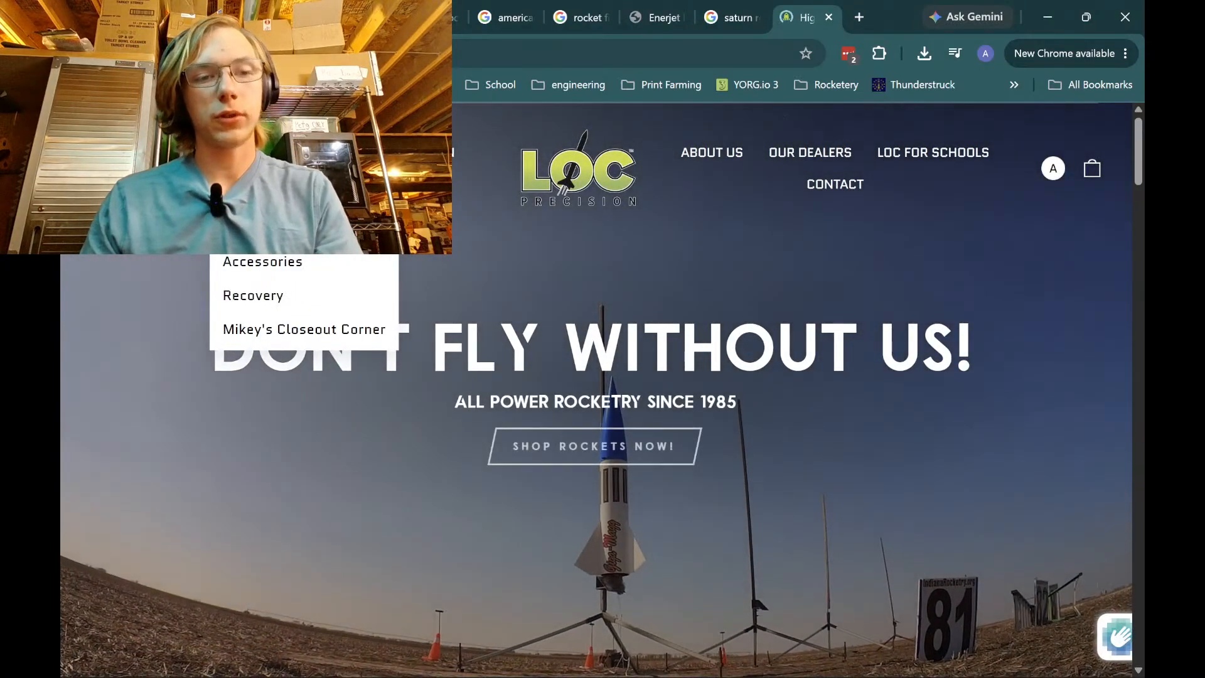
Browse the Cardboard Airframes page's tubing sizes, then return to OpenRocket
left_click(510, 541)
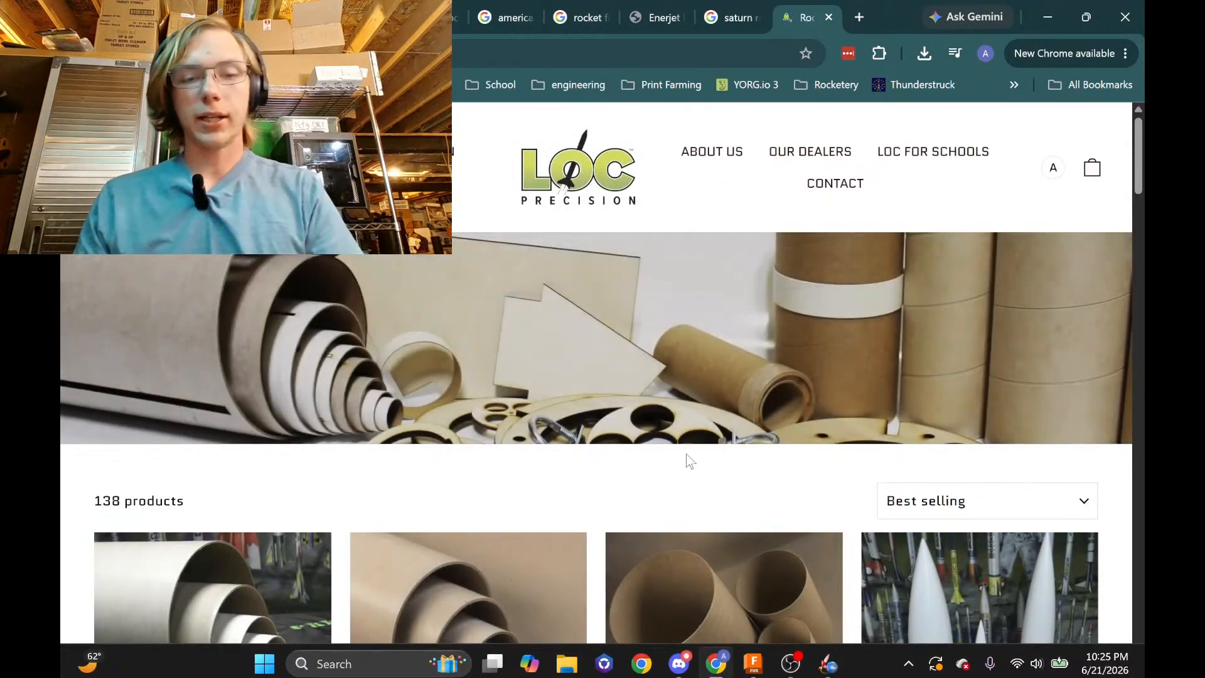
scroll(146, 389, "down", 5)
left_click(146, 389)
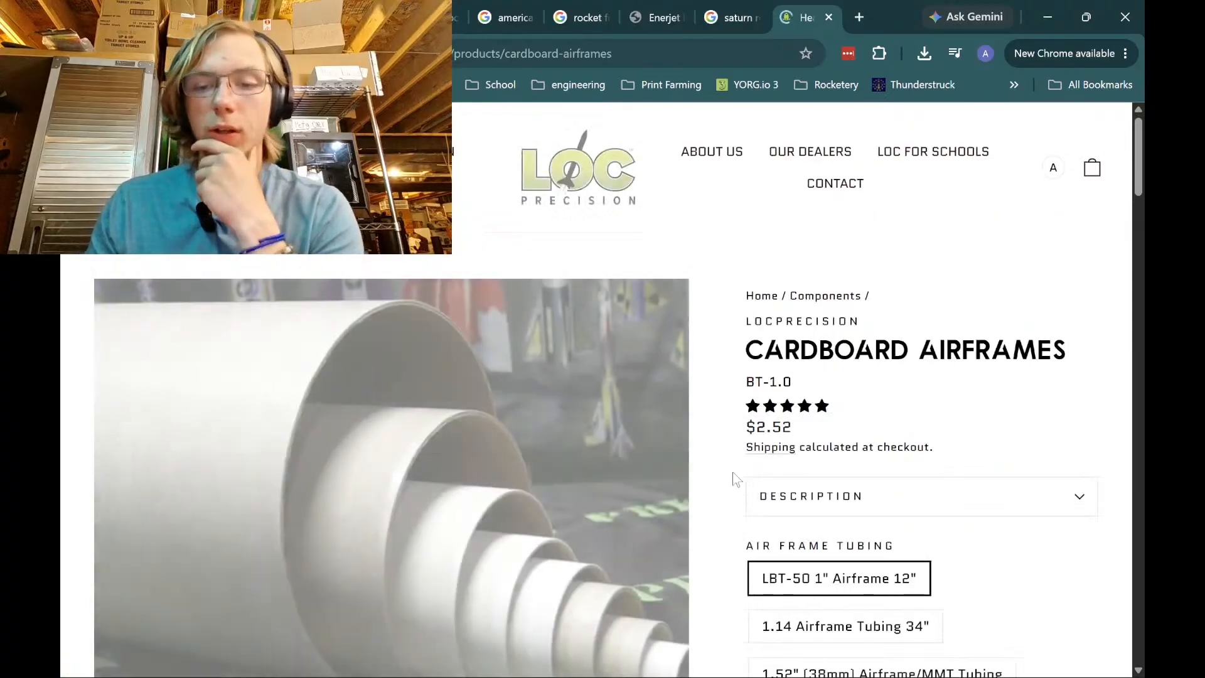
scroll(731, 476, "down", 10)
scroll(786, 364, "up", 3)
scroll(767, 368, "down", 10)
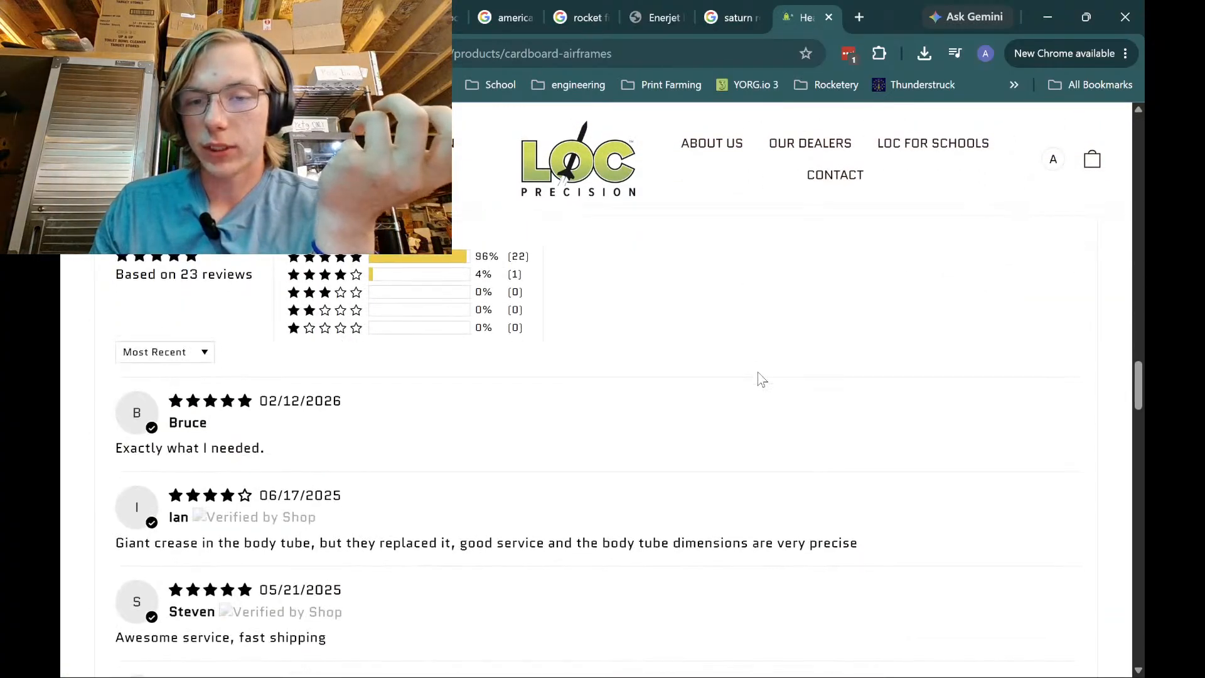
scroll(759, 379, "up", 15)
scroll(777, 402, "up", 4)
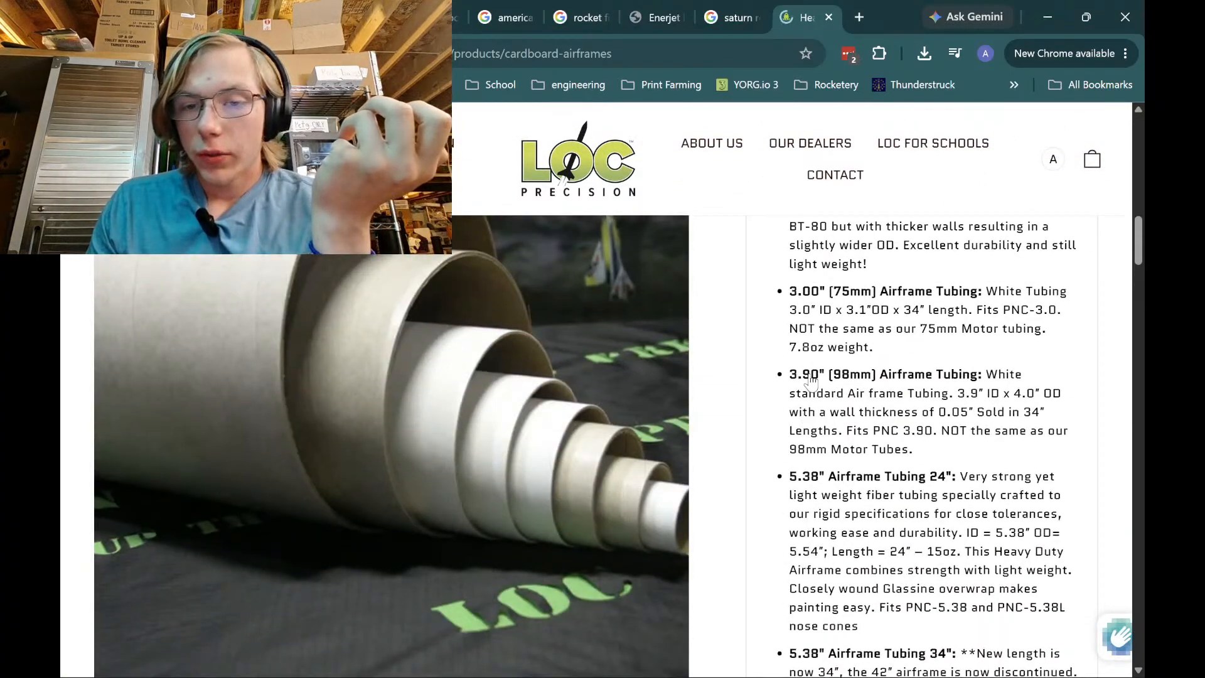
scroll(810, 380, "up", 1)
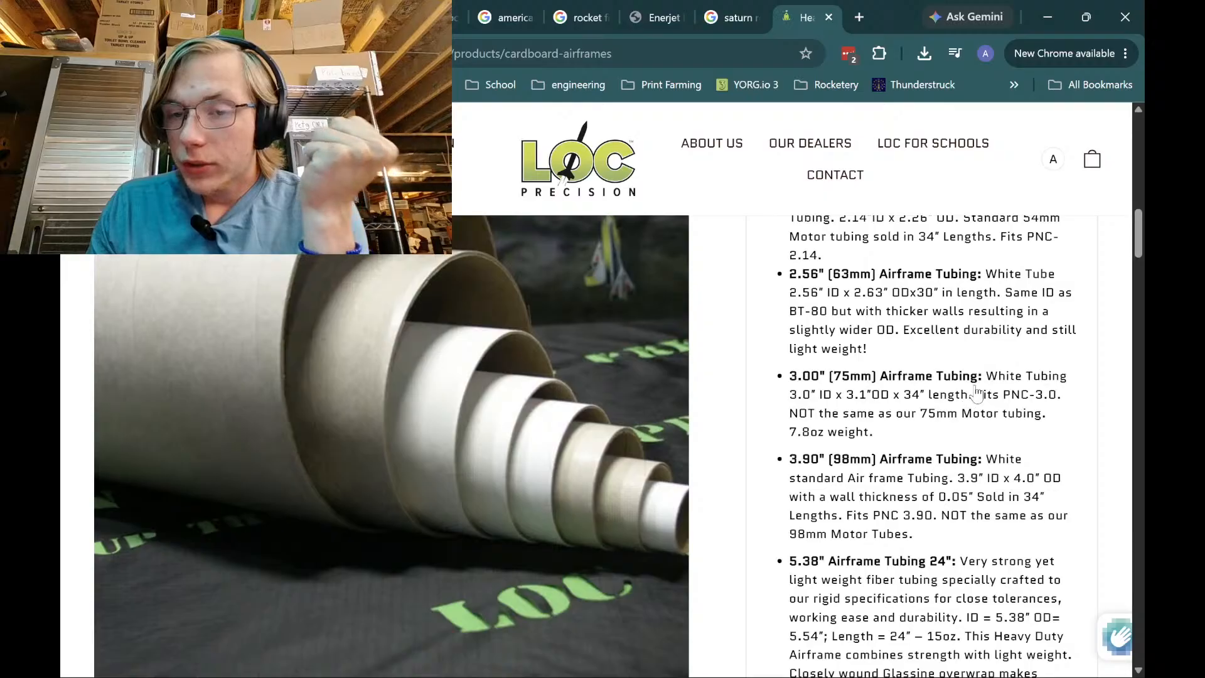
scroll(826, 416, "down", 1)
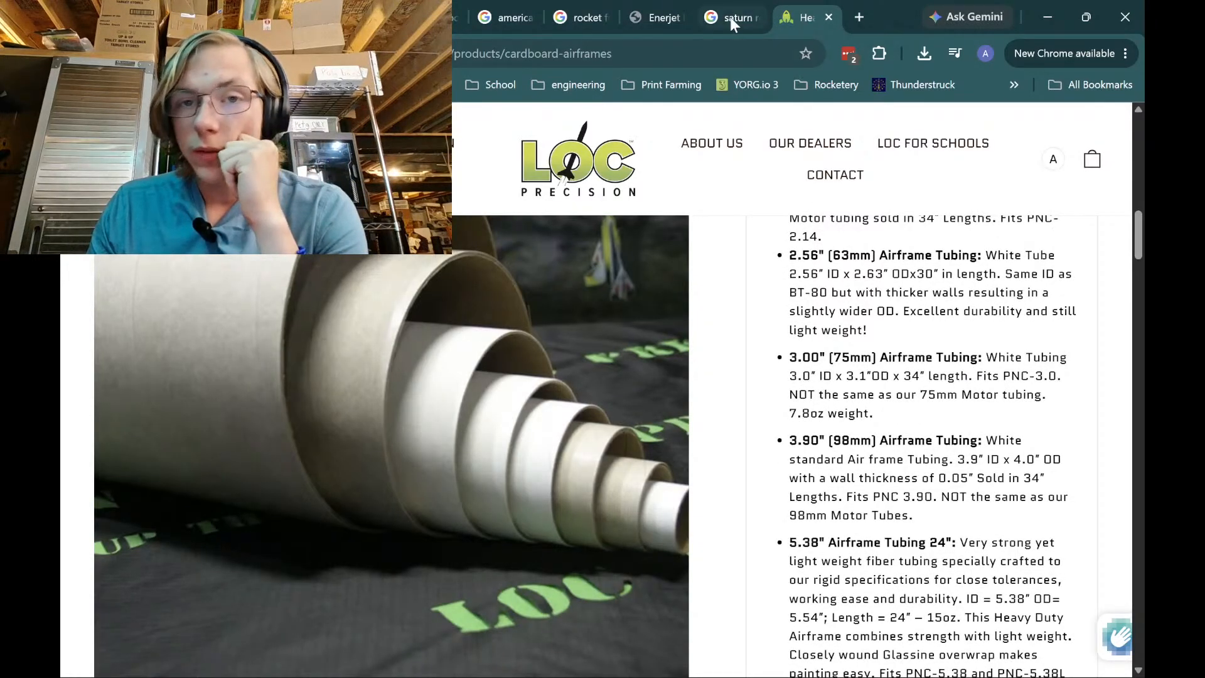
mouse_move(829, 659)
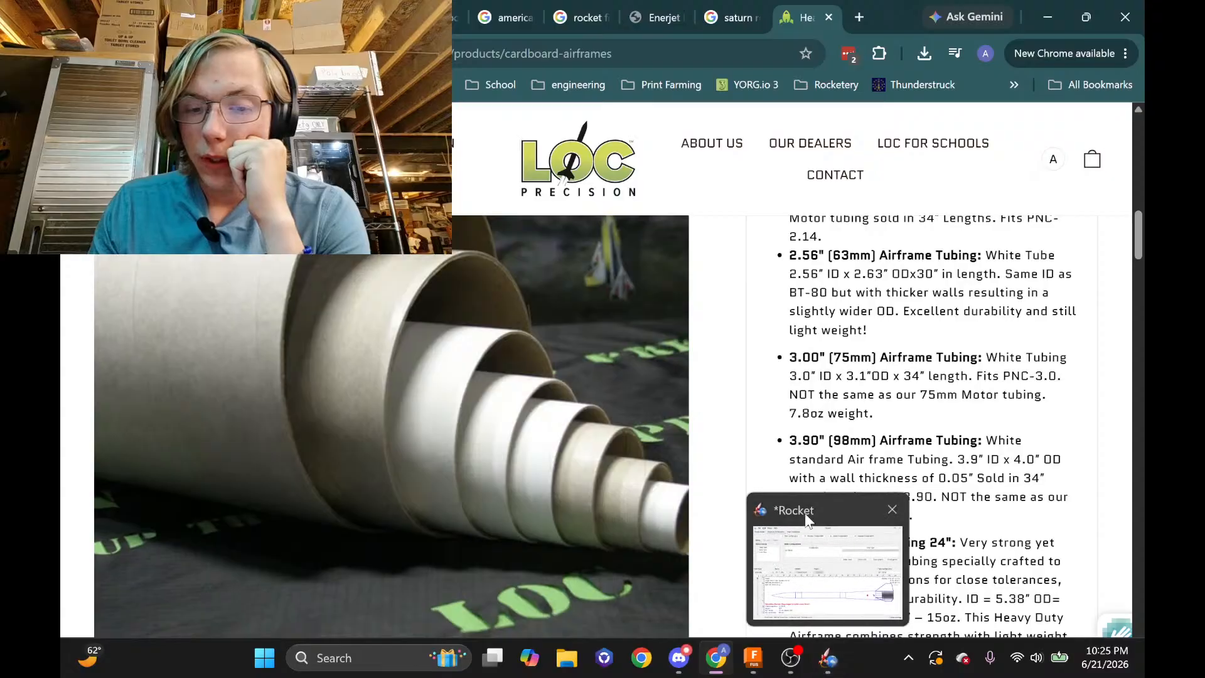
left_click(818, 539)
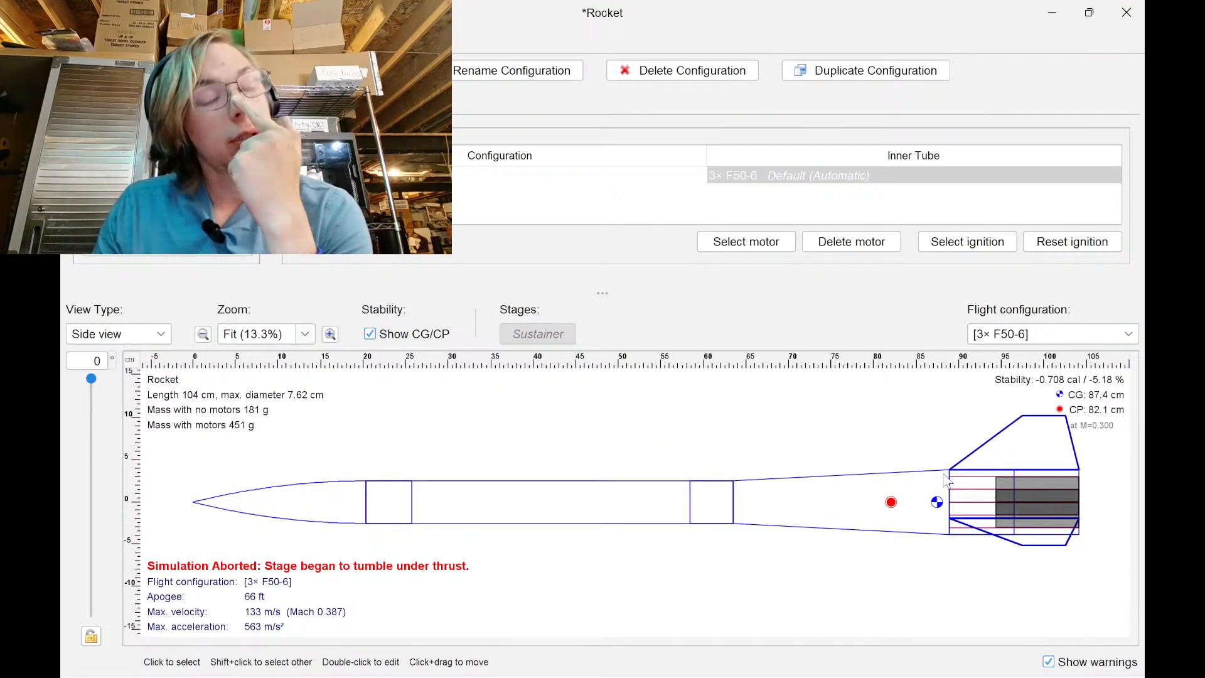
In the Fusion sketch, dimension the profile's horizontal offset from the origin to 3 in
left_click(760, 663)
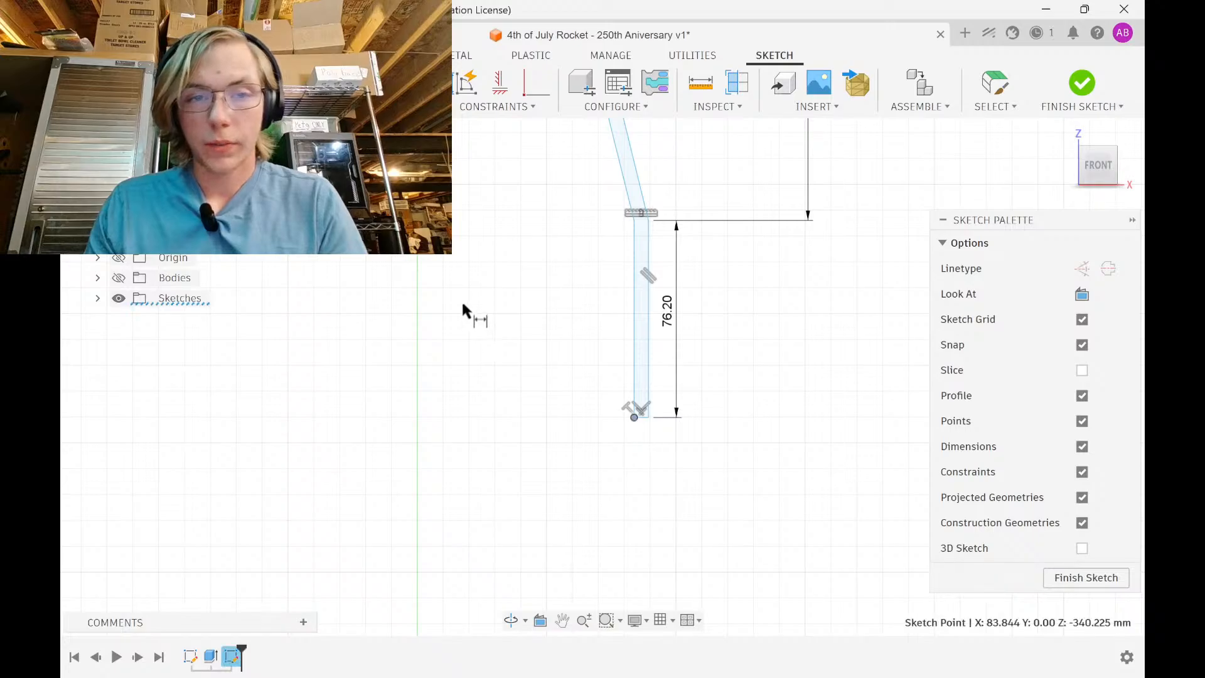
scroll(462, 312, "down", 5)
left_click(455, 179)
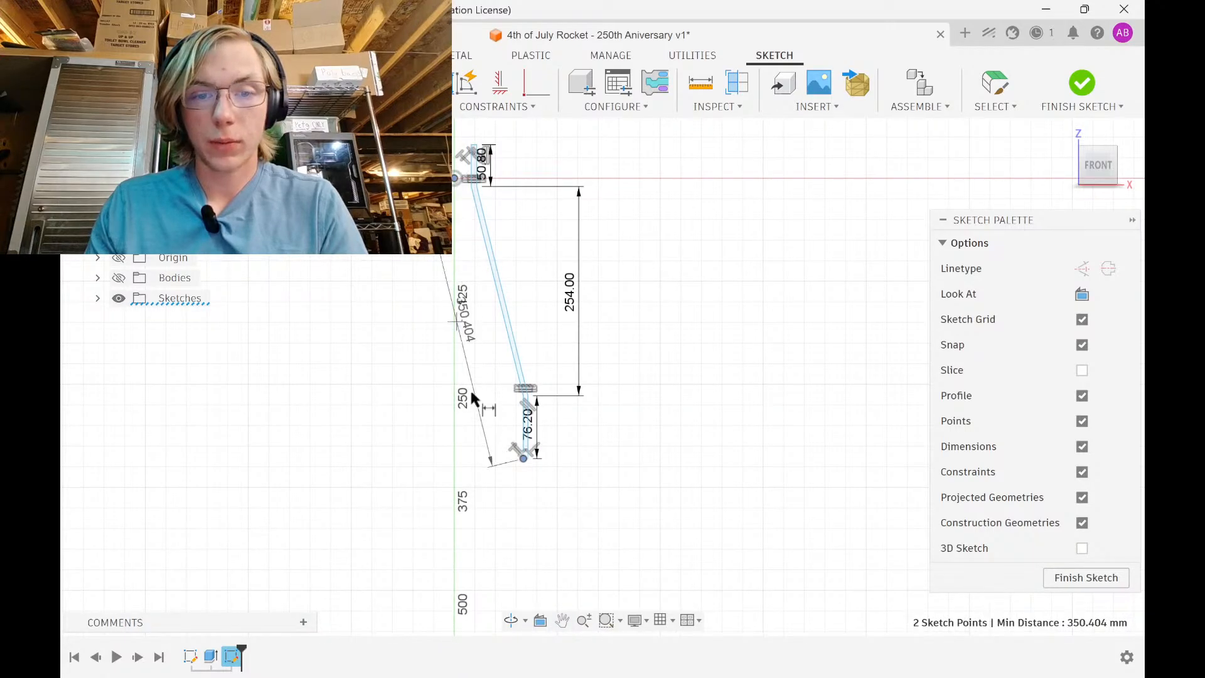
left_click(494, 484)
type("3in")
key("Return")
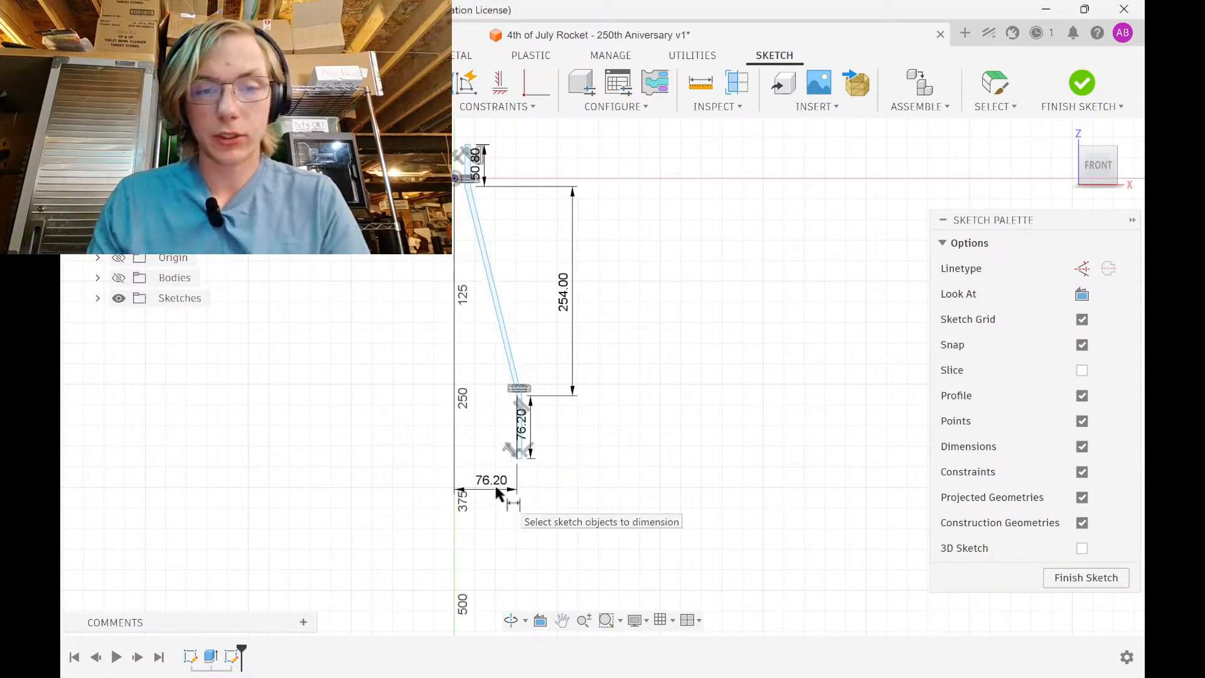
Add a horizontal dimension from the origin to the profile's top point at 75 in
middle_click_drag(475, 167, 480, 310)
scroll(480, 313, "up", 5)
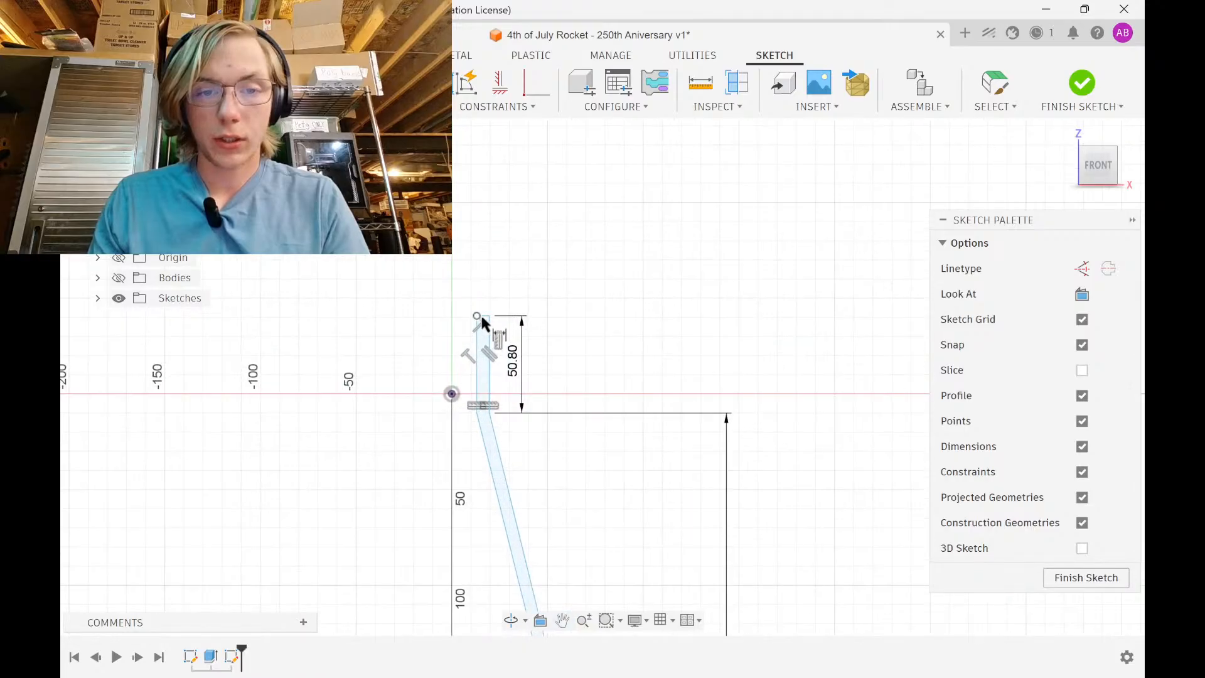
left_click(451, 393)
left_click(490, 316)
left_click(479, 248)
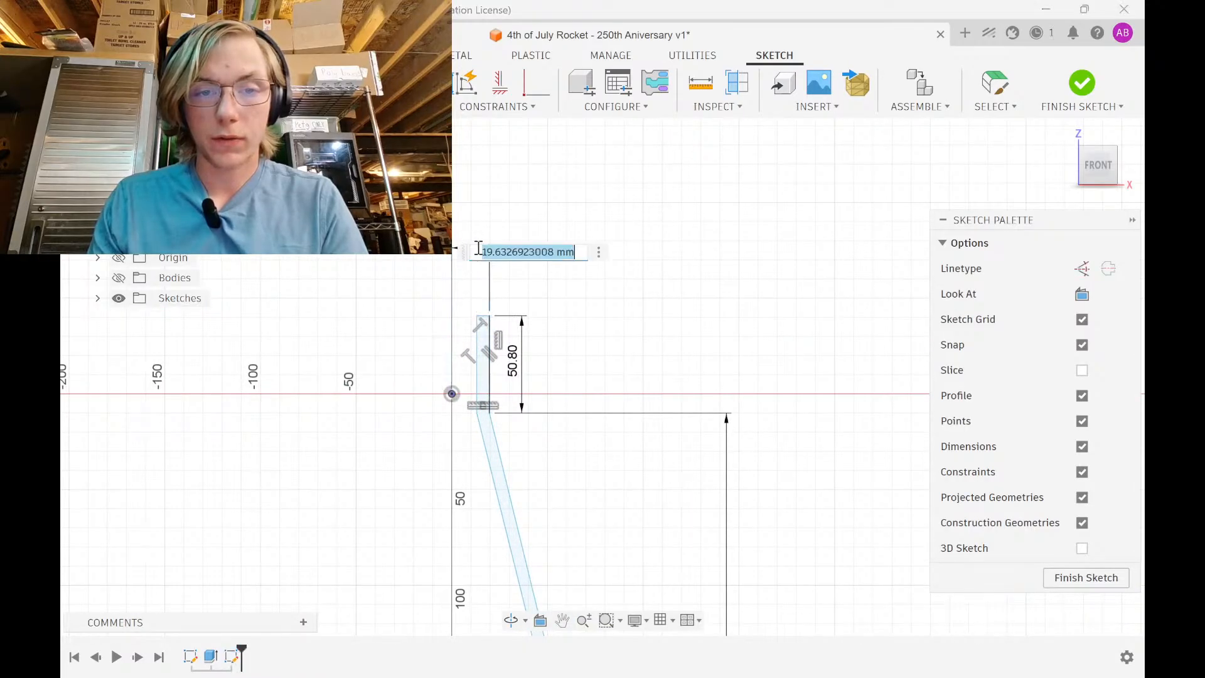
type("75in")
key("Return")
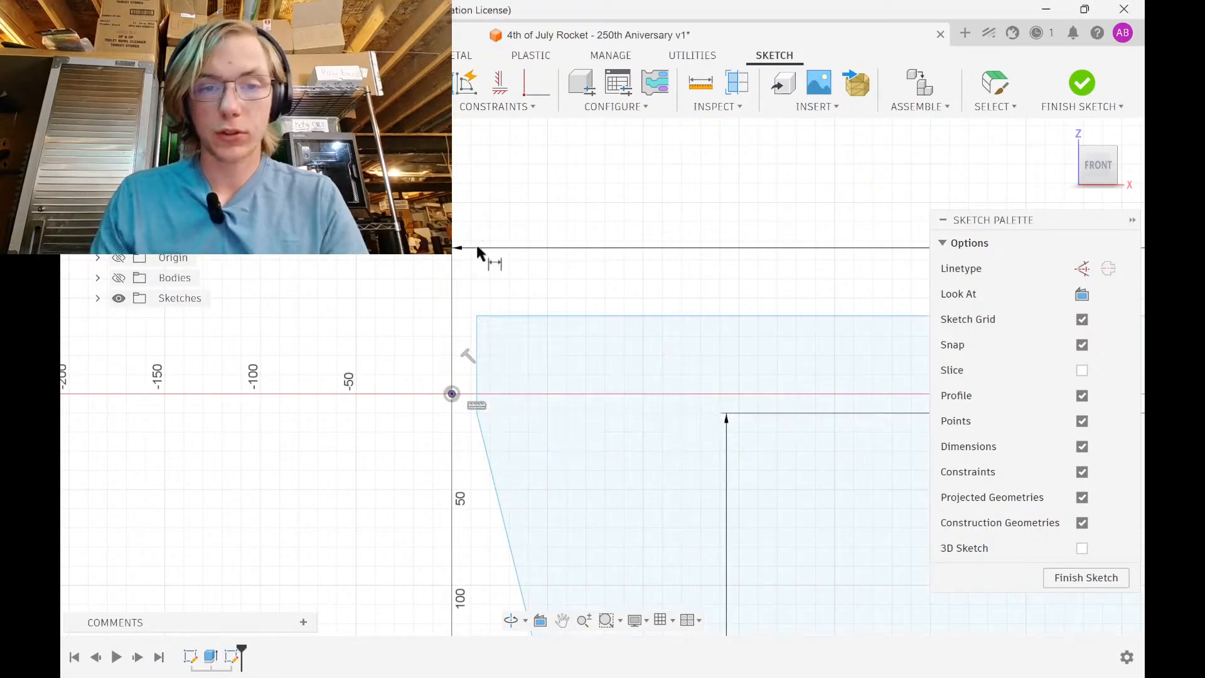
key("Escape")
Change the top width dimension to 54 mm, then go back to the LOC Precision tubing page
scroll(506, 221, "down", 6)
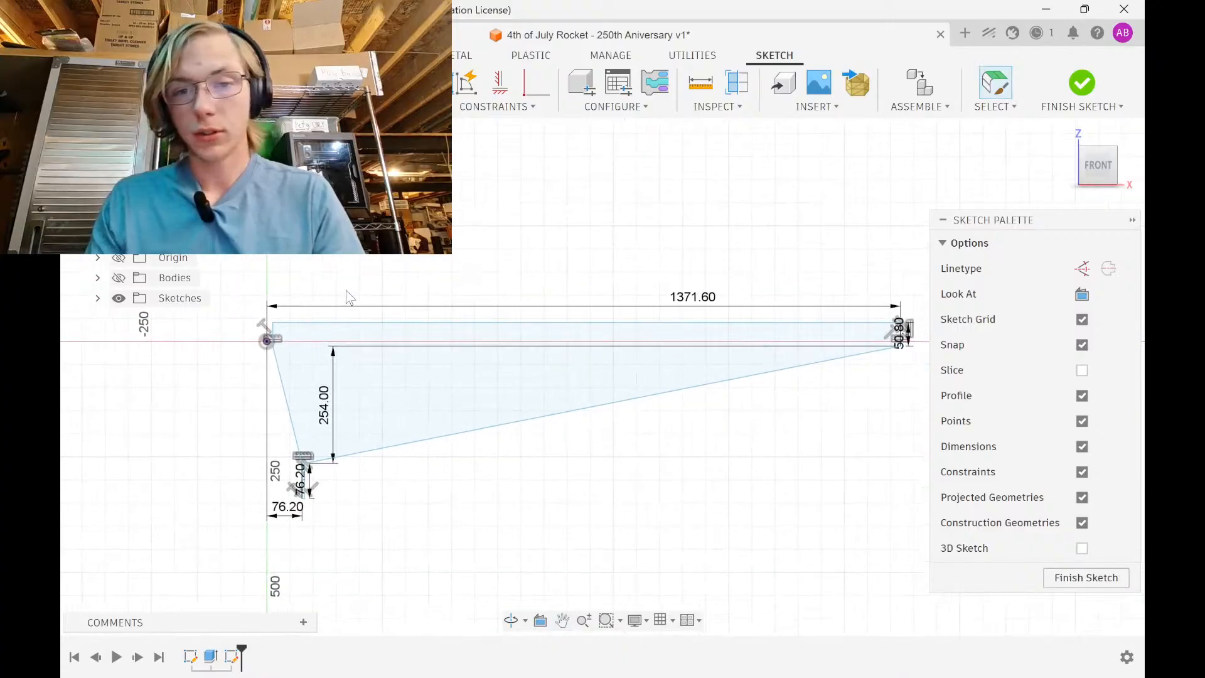
double_click(696, 306)
type("54")
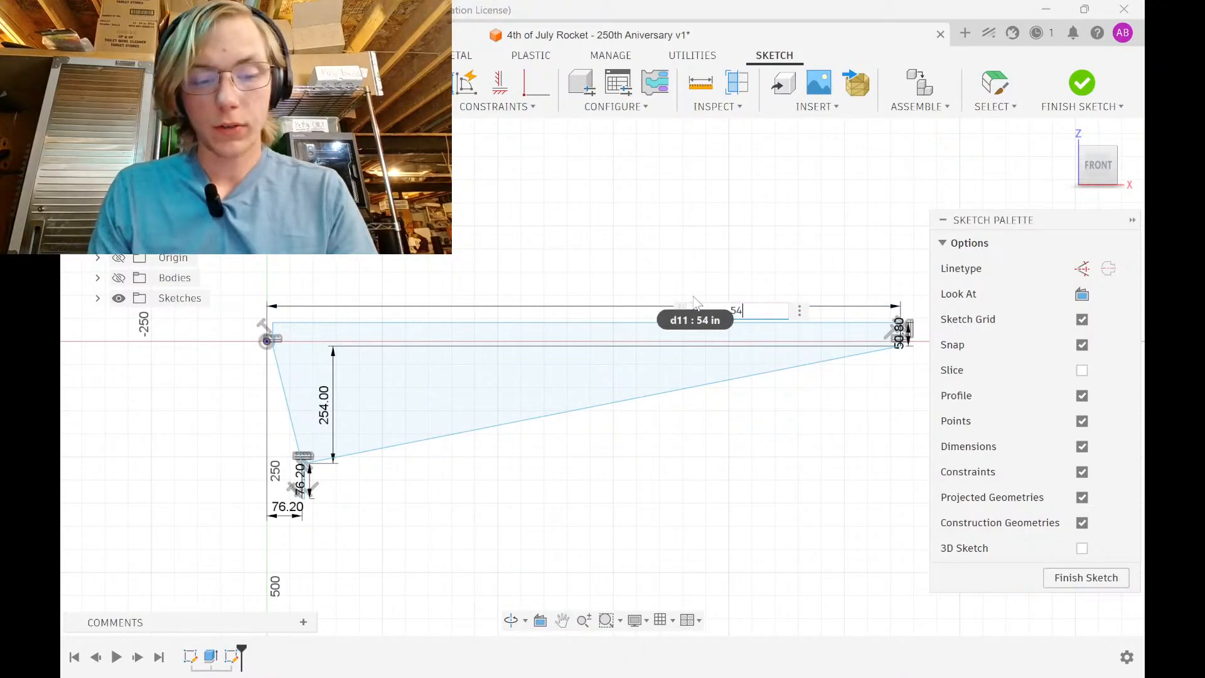
type("mm")
key("Return")
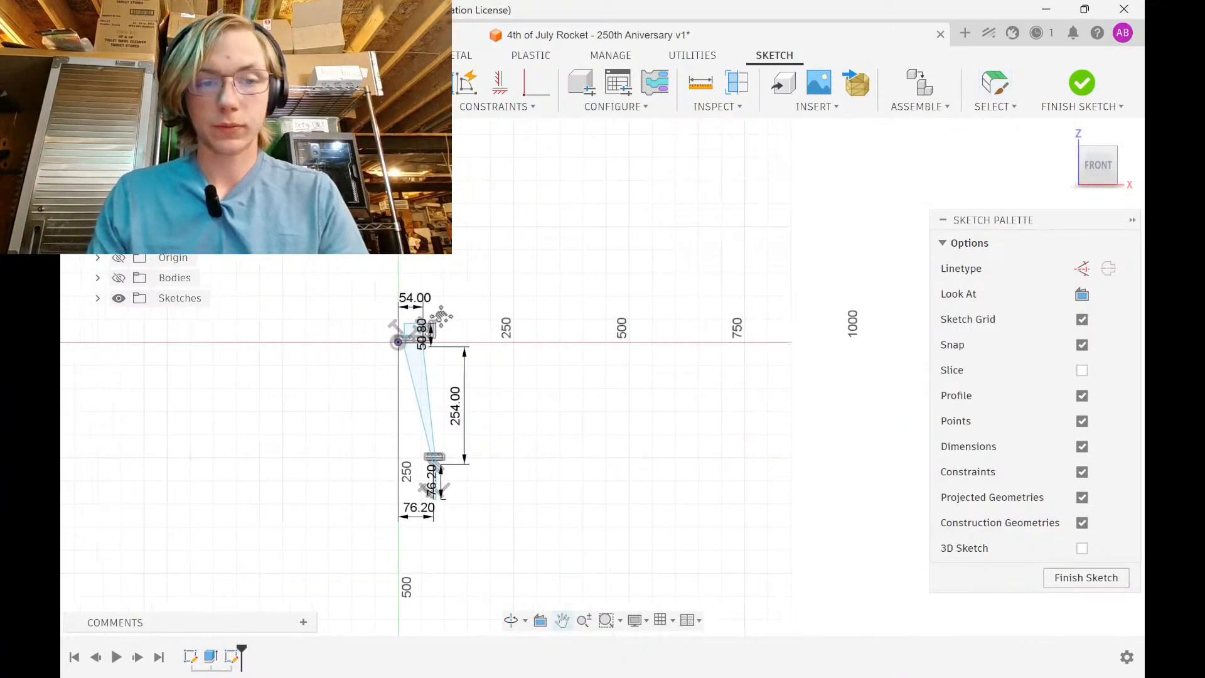
key("alt+Tab")
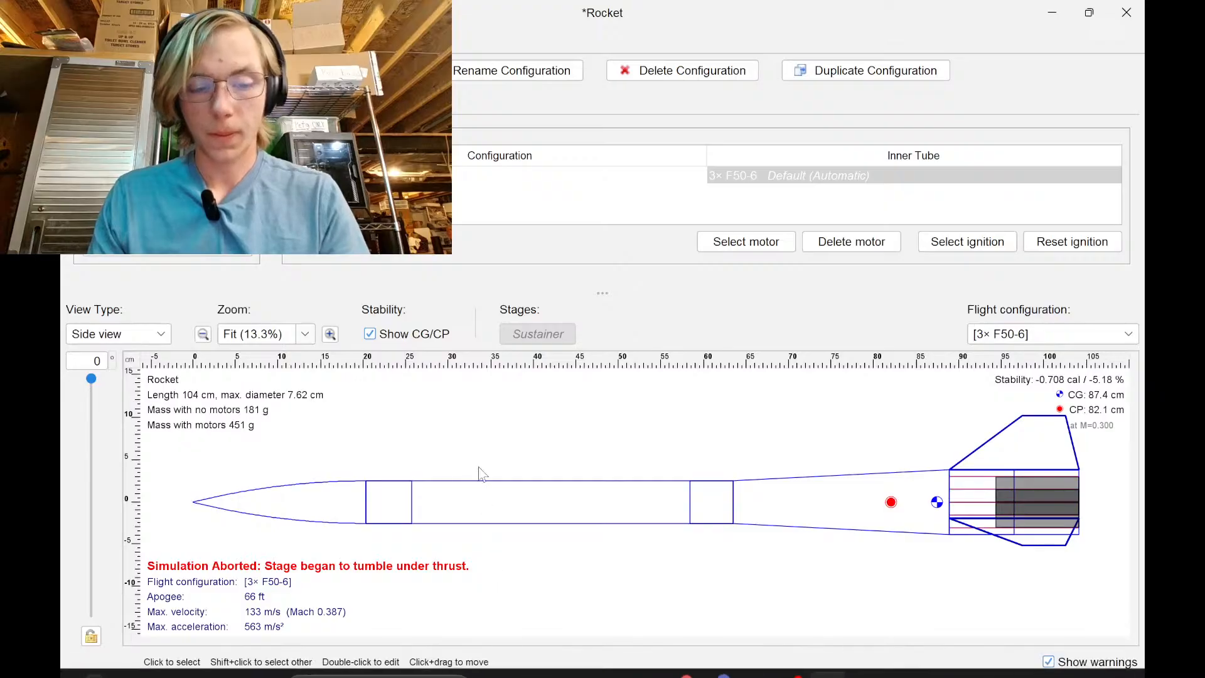
key("alt+Tab")
Find the 2.14" ID x 2.26" OD Heavy Duty tubing entry, then leave the browser
scroll(797, 462, "up", 4)
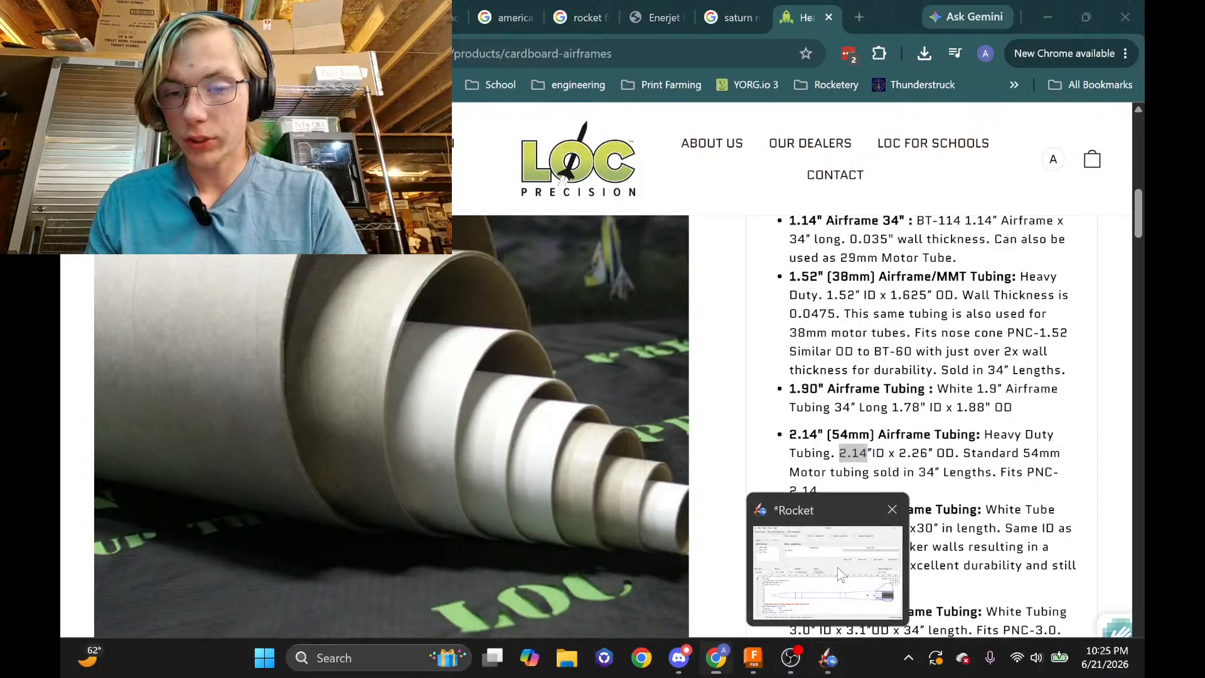
left_click(826, 661)
Change the 54 mm top horizontal dimension to 2.14 in
left_click(752, 657)
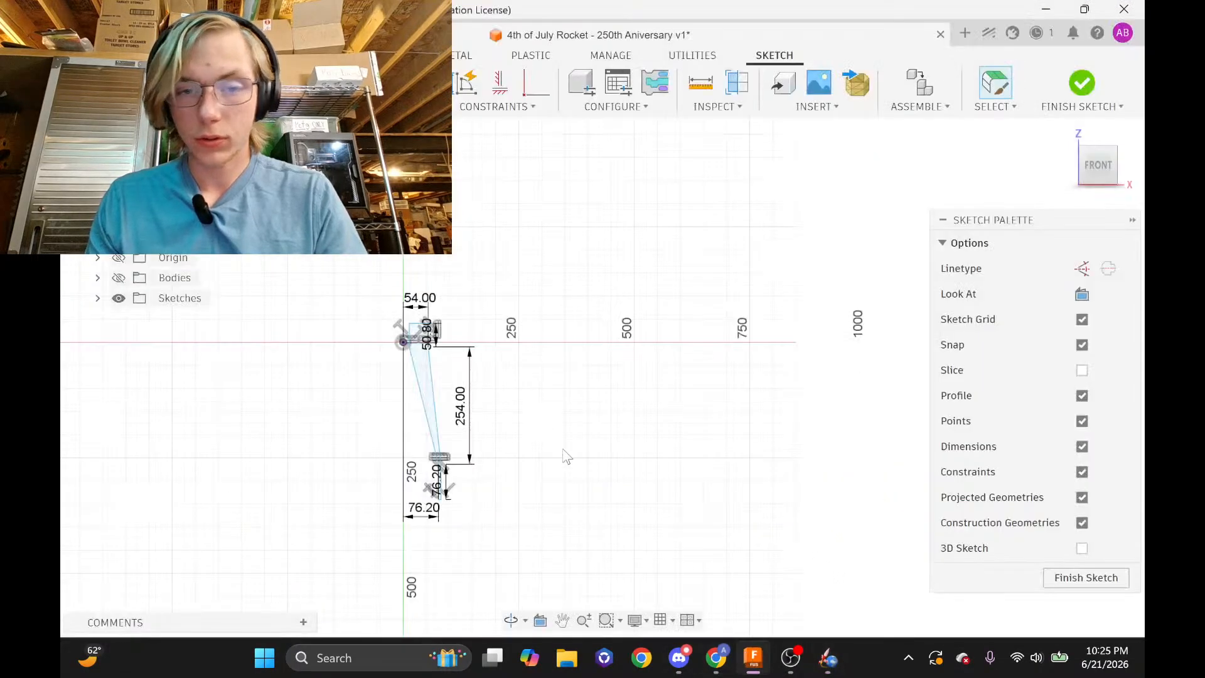
scroll(440, 313, "up", 3)
double_click(472, 266)
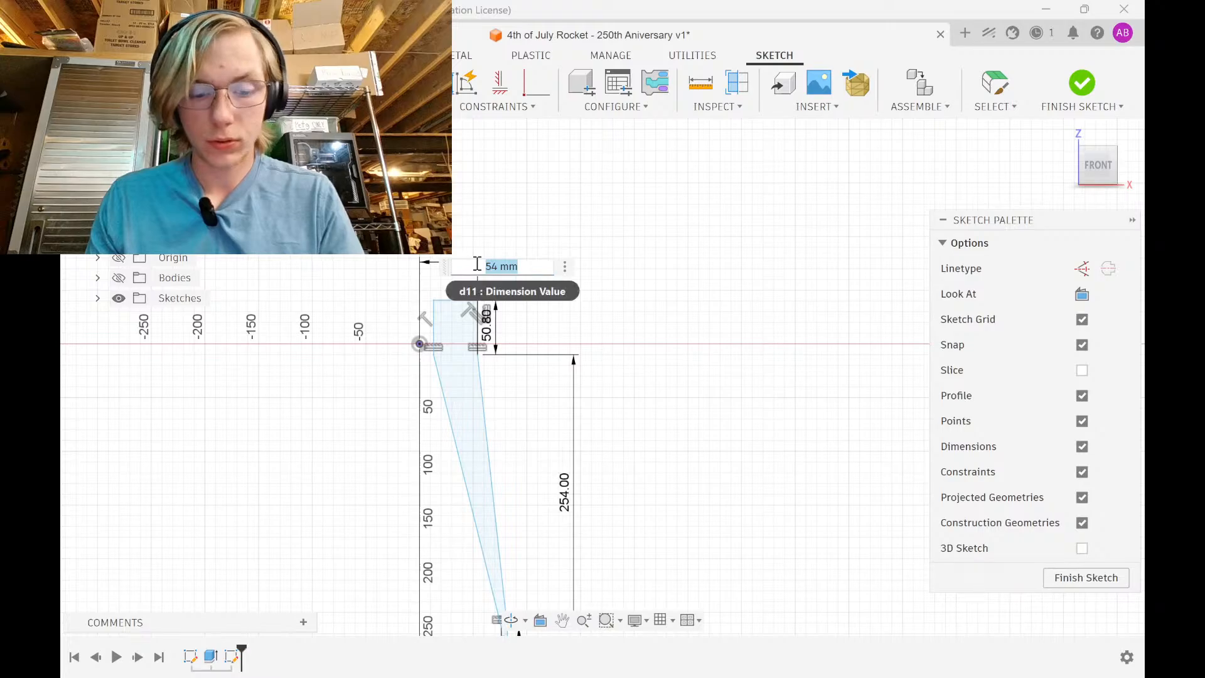
type("2.14")
key("Return")
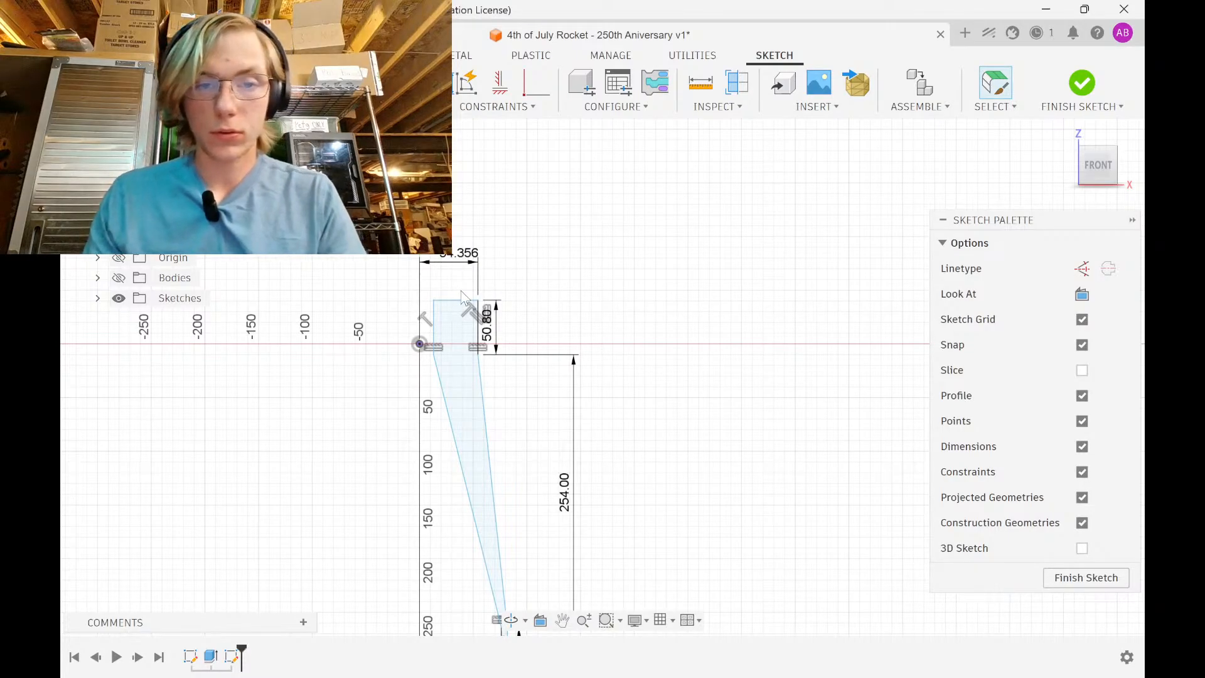
Dimension the profile's top edge as a 3 mm wall thickness
scroll(439, 326, "up", 5)
scroll(491, 188, "down", 1)
middle_click_drag(492, 193, 505, 260)
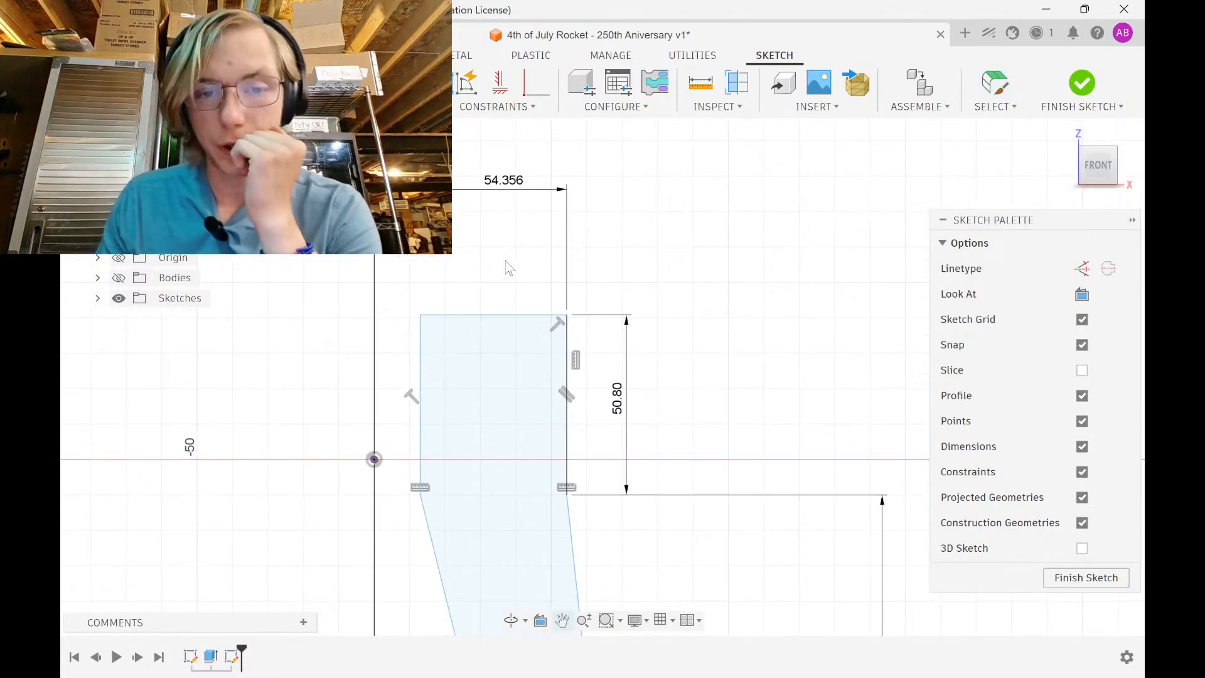
left_click(512, 310)
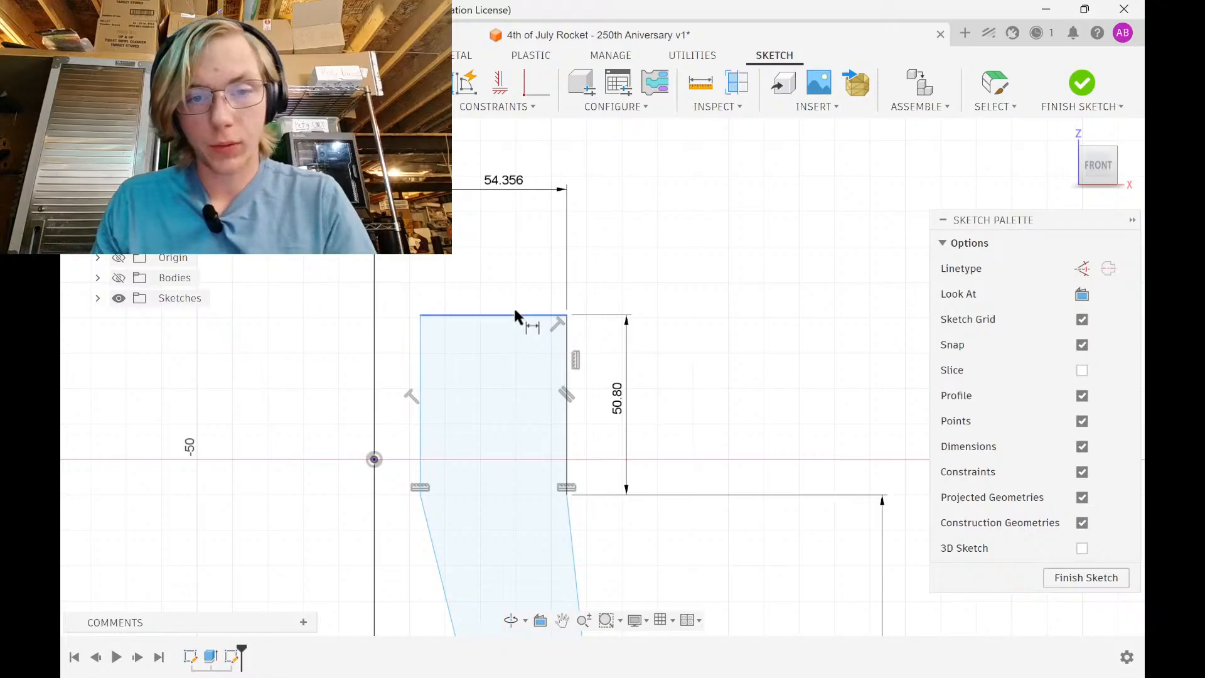
left_click(514, 271)
type("3")
key("Return")
Dimension the profile's bottom edge as a 3 mm wall thickness
scroll(516, 279, "down", 3)
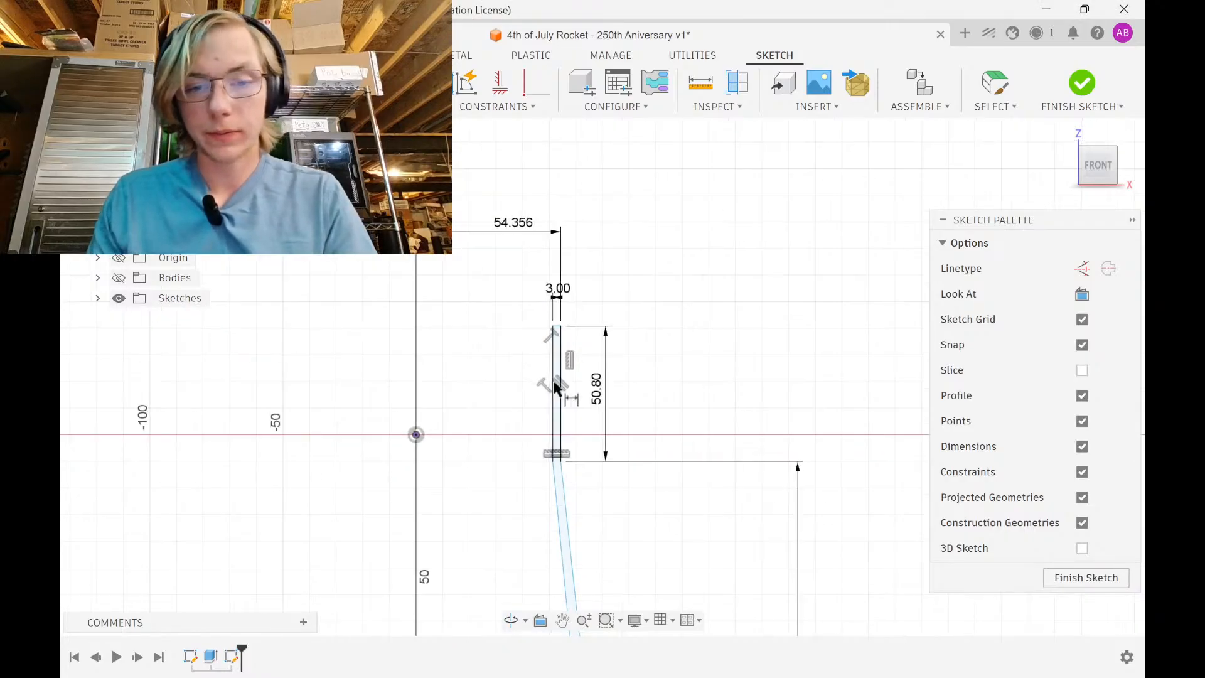
middle_click_drag(552, 433, 365, 69)
scroll(414, 314, "down", 2)
middle_click_drag(427, 603, 446, 375)
scroll(446, 375, "up", 4)
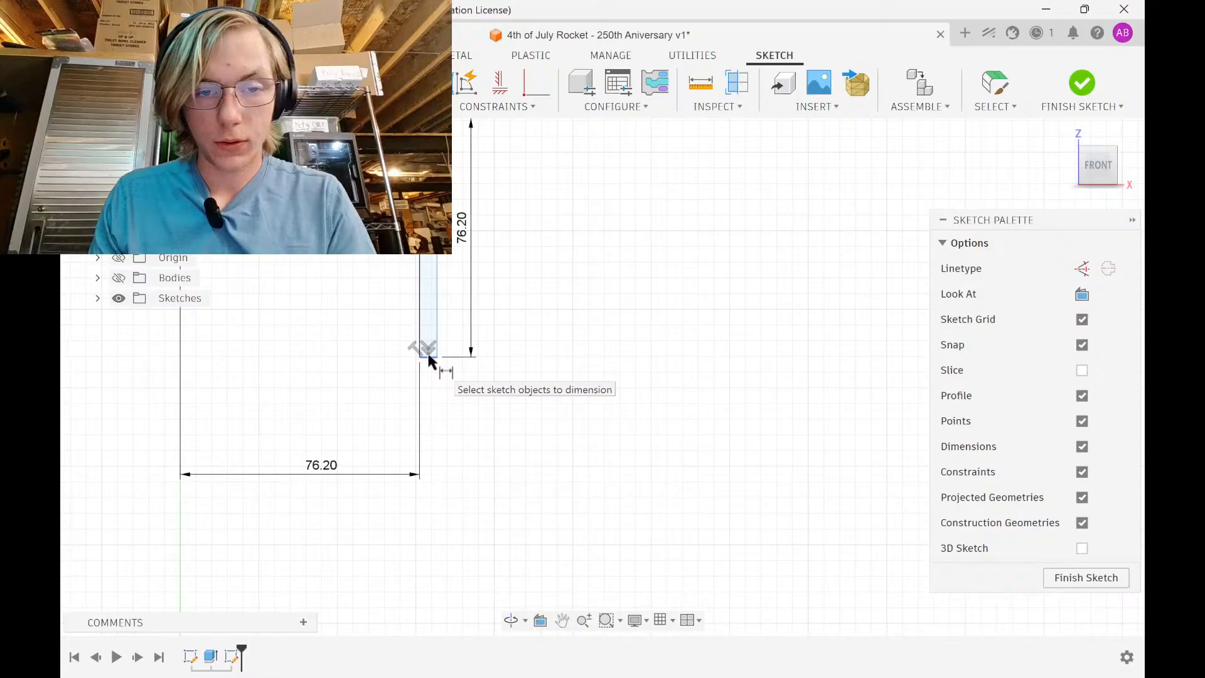
left_click(428, 359)
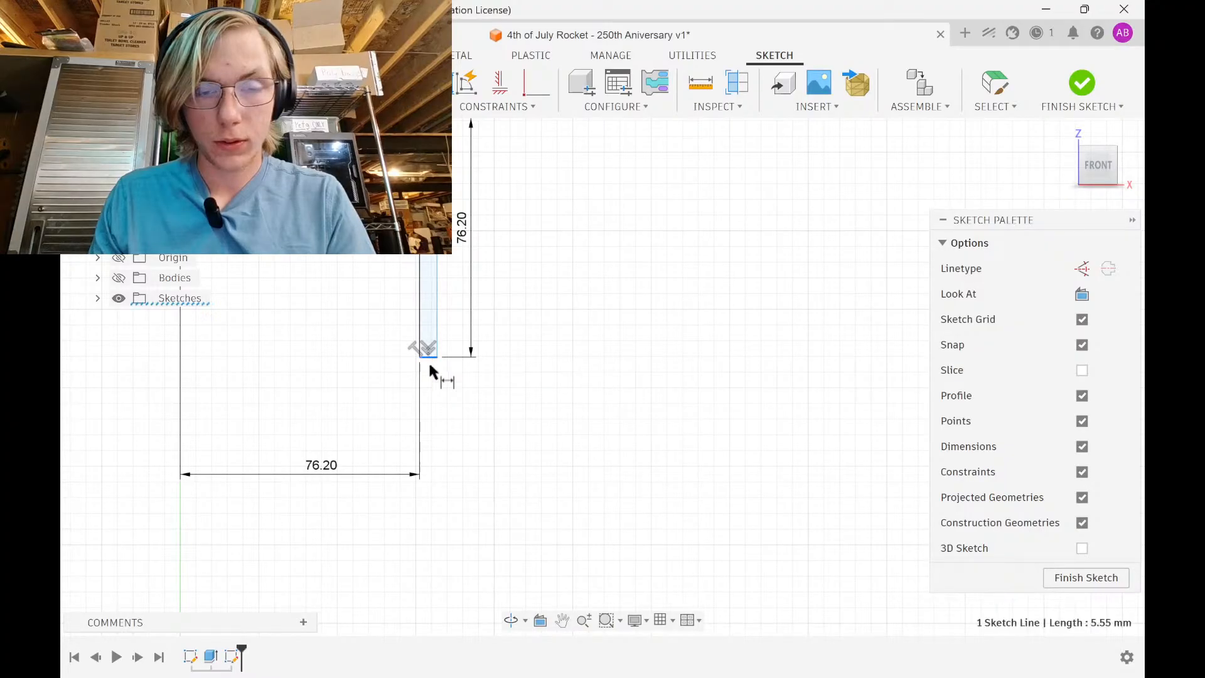
left_click(436, 396)
type("3")
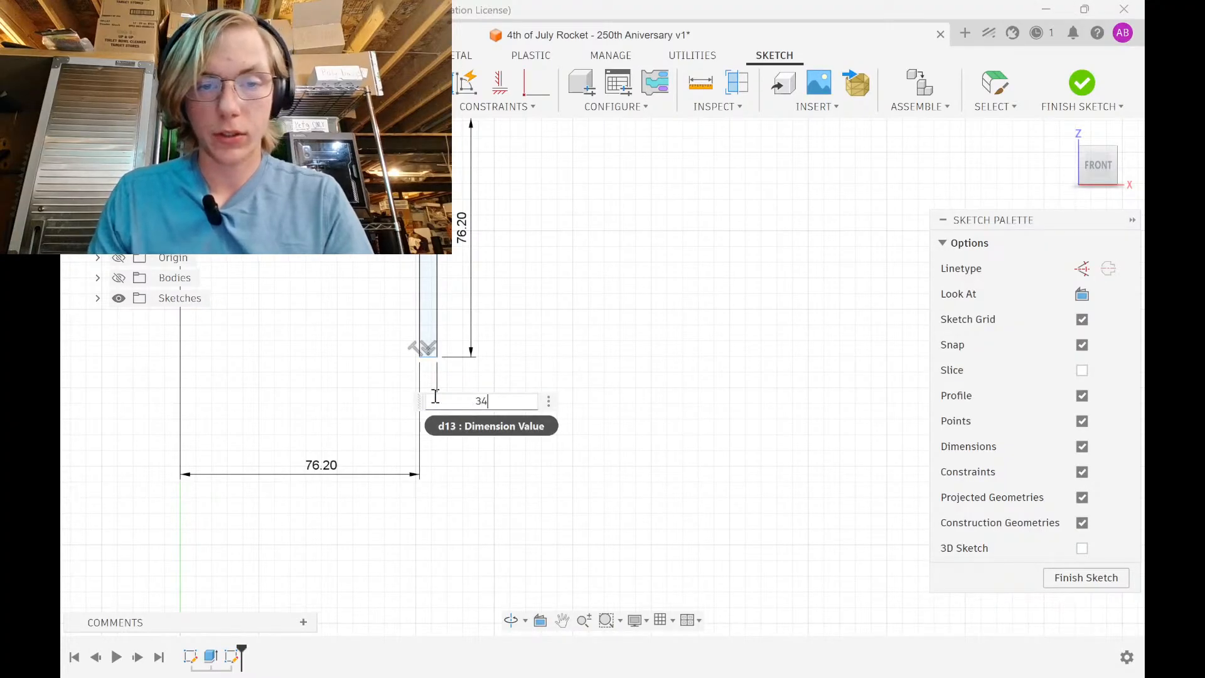
key("Return")
Center the view on the rocket's bottom end and start a new sketch dimension
scroll(414, 389, "down", 2)
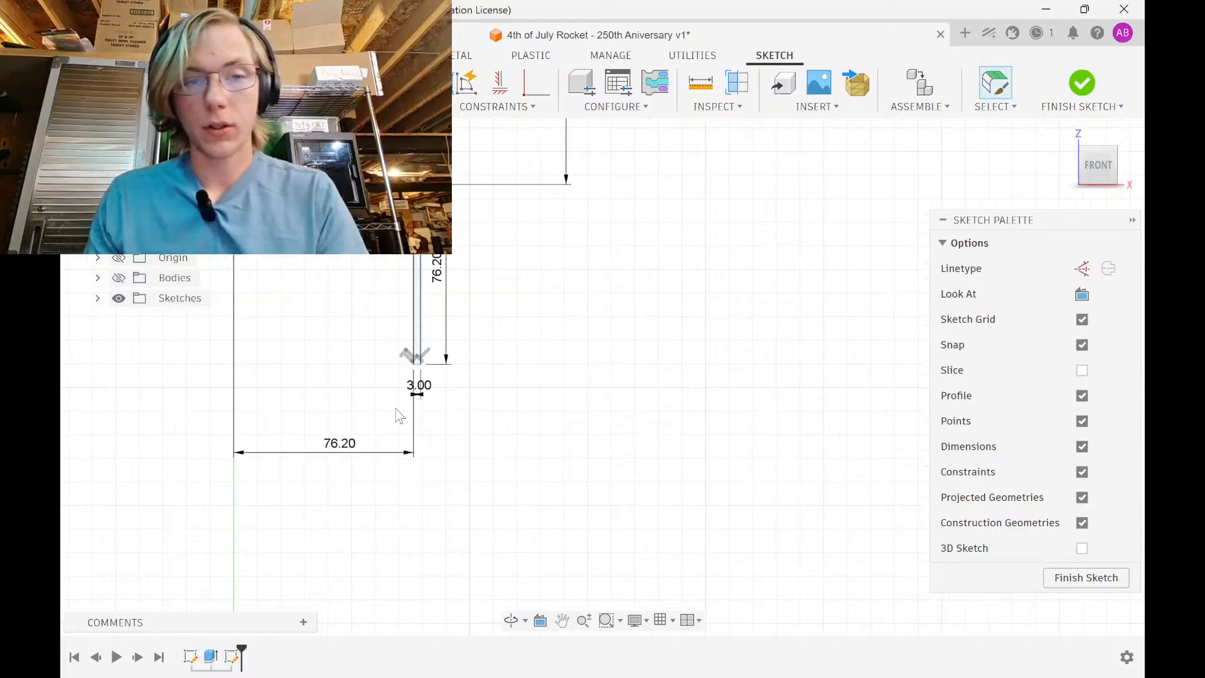
middle_click_drag(417, 389, 421, 492)
scroll(418, 480, "up", 2)
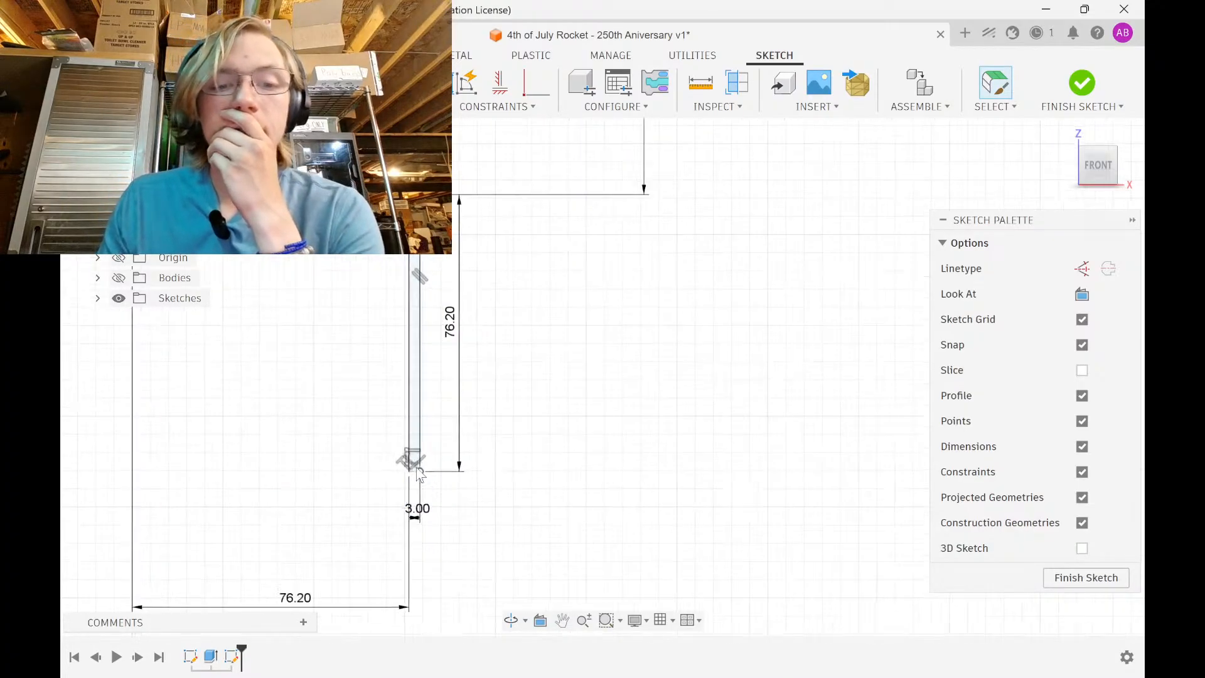
middle_click_drag(429, 456, 447, 467)
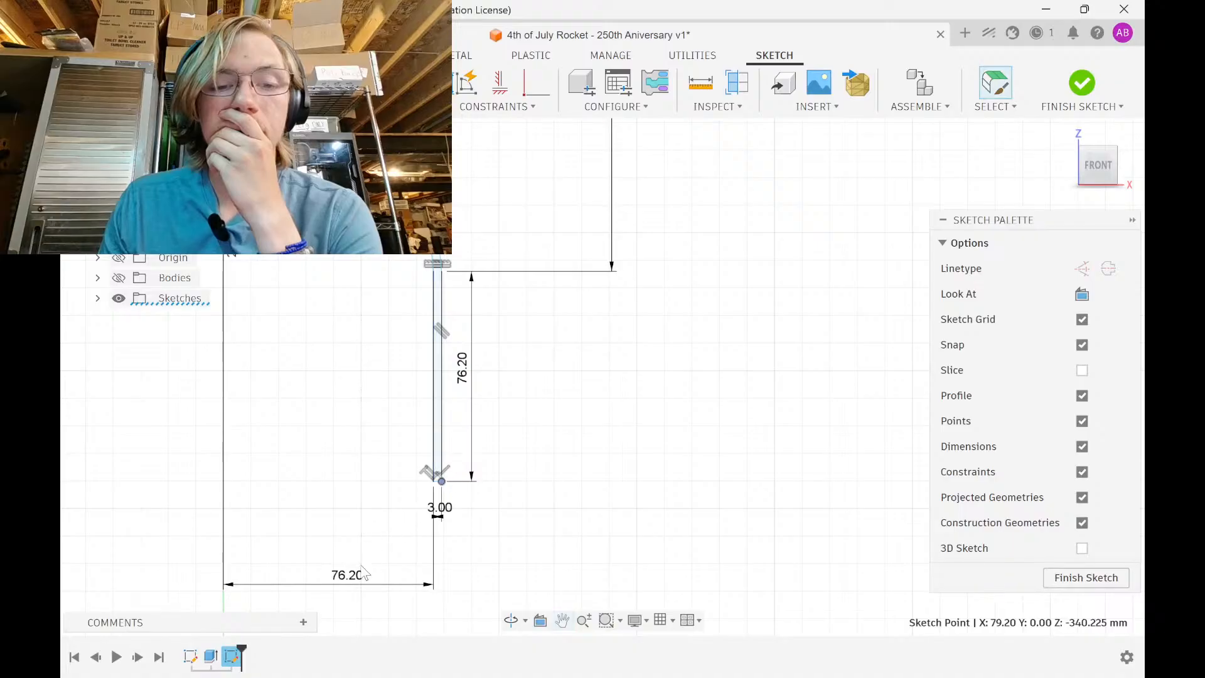
key("super+shift+s")
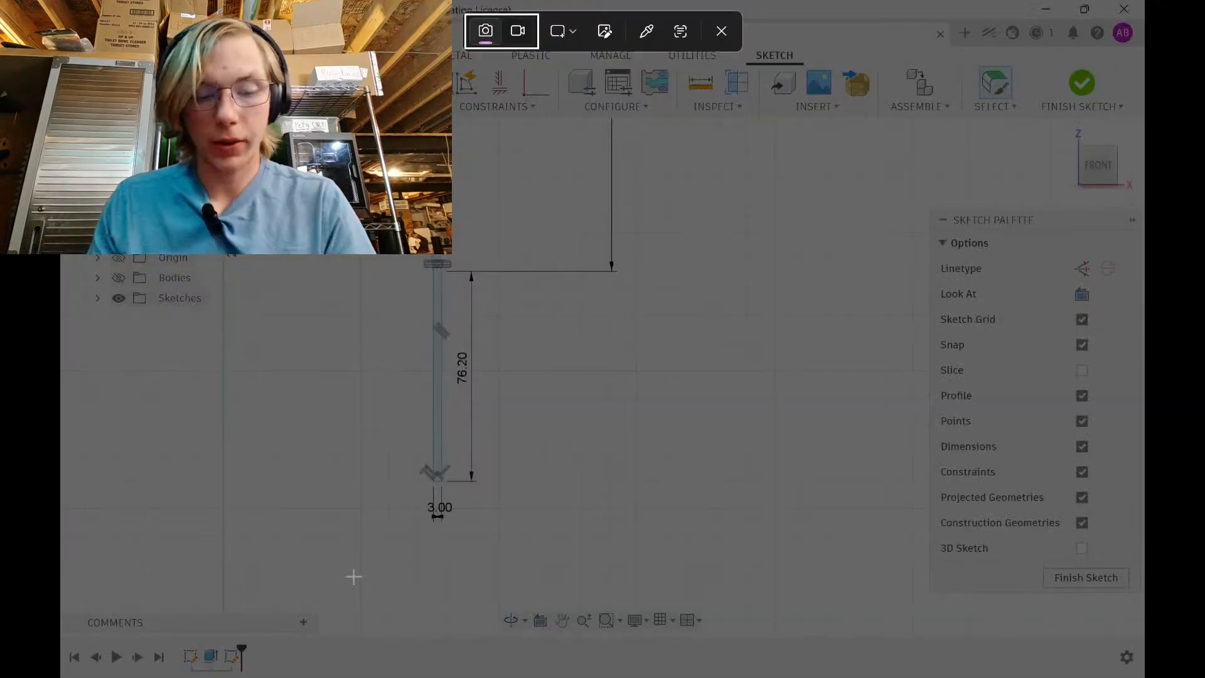
left_click(722, 31)
key("d")
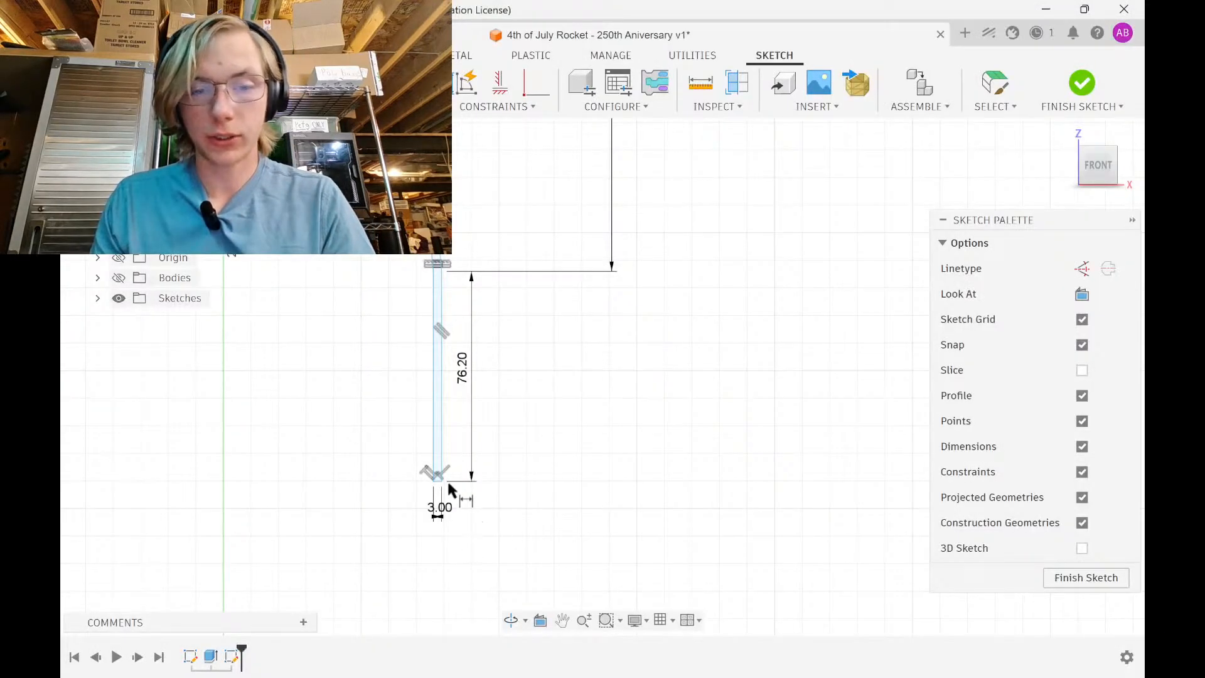
scroll(430, 497, "down", 5)
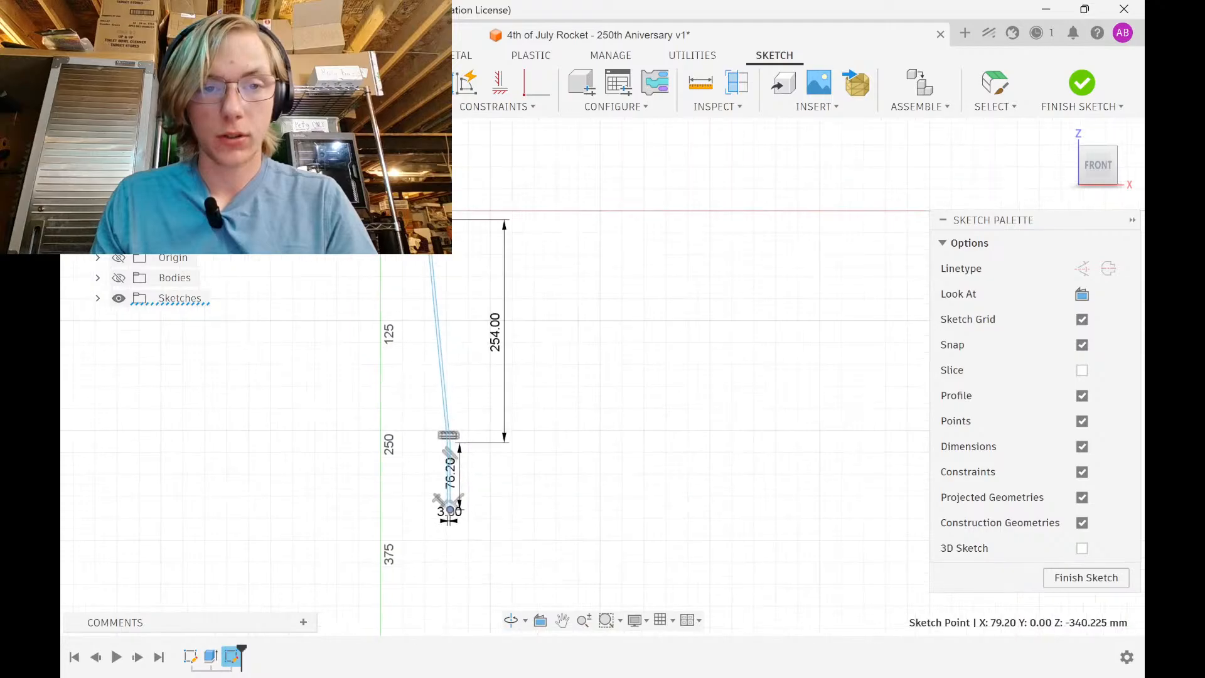
Dimension the bottom point to the origin at 76.2, then change it to 3 in -(.25mm)
left_click(380, 211)
left_click(444, 589)
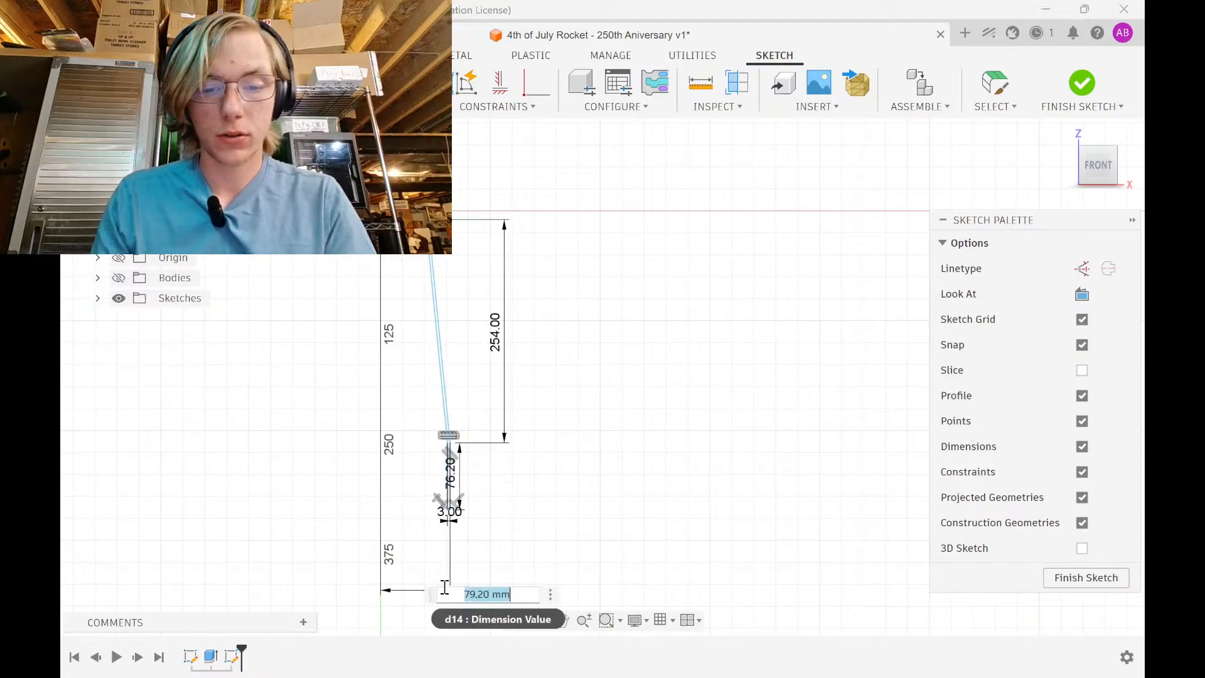
type("76.2")
key("Return")
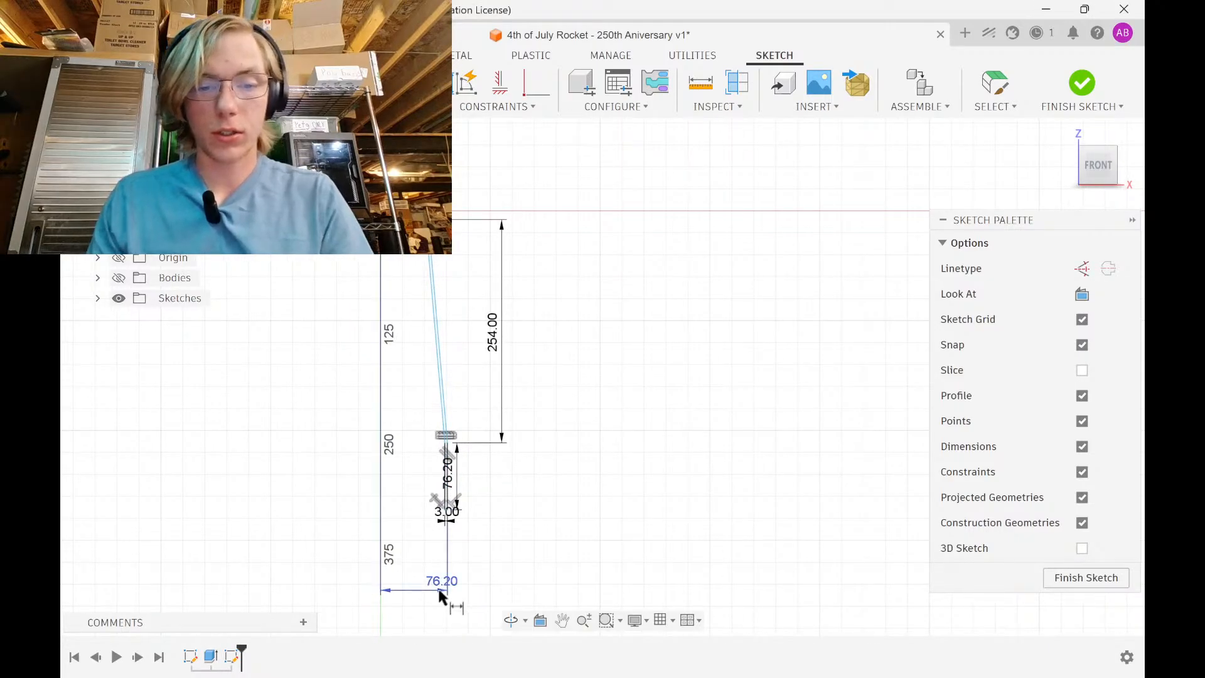
double_click(443, 583)
type("3 in")
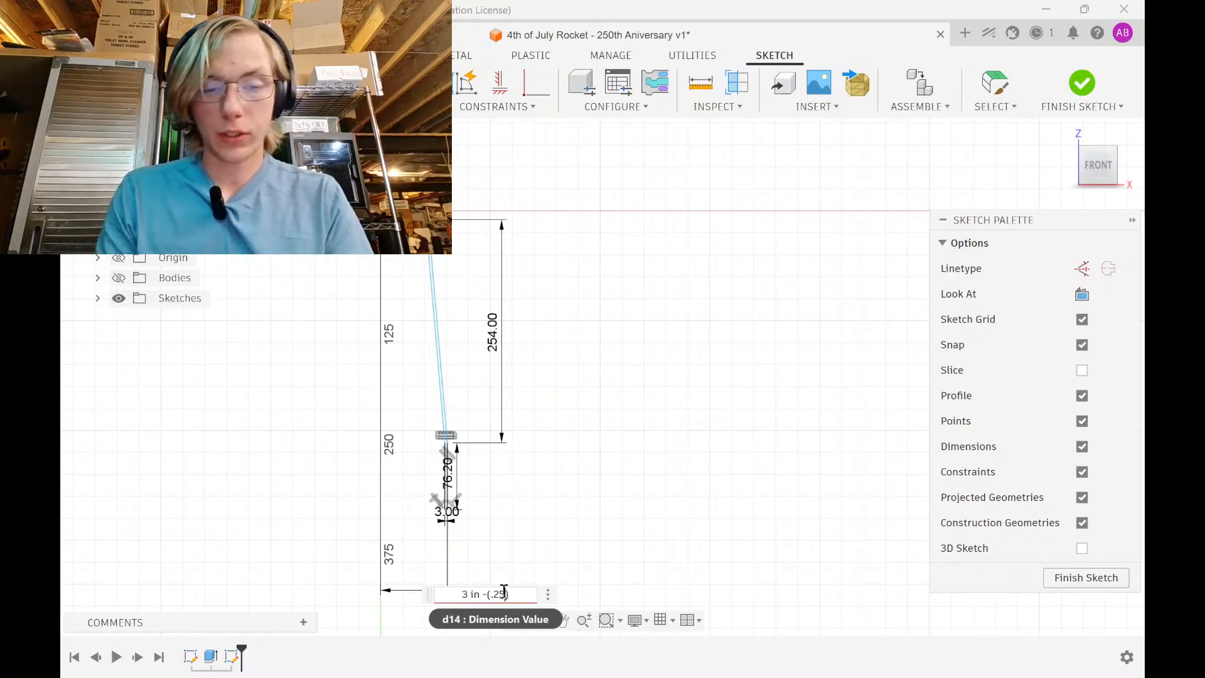
type(" -(.25mm)")
key("Return")
Change the top dimension to 2.14 in minus 0.25 mm (54.106)
middle_click_drag(399, 367, 432, 551)
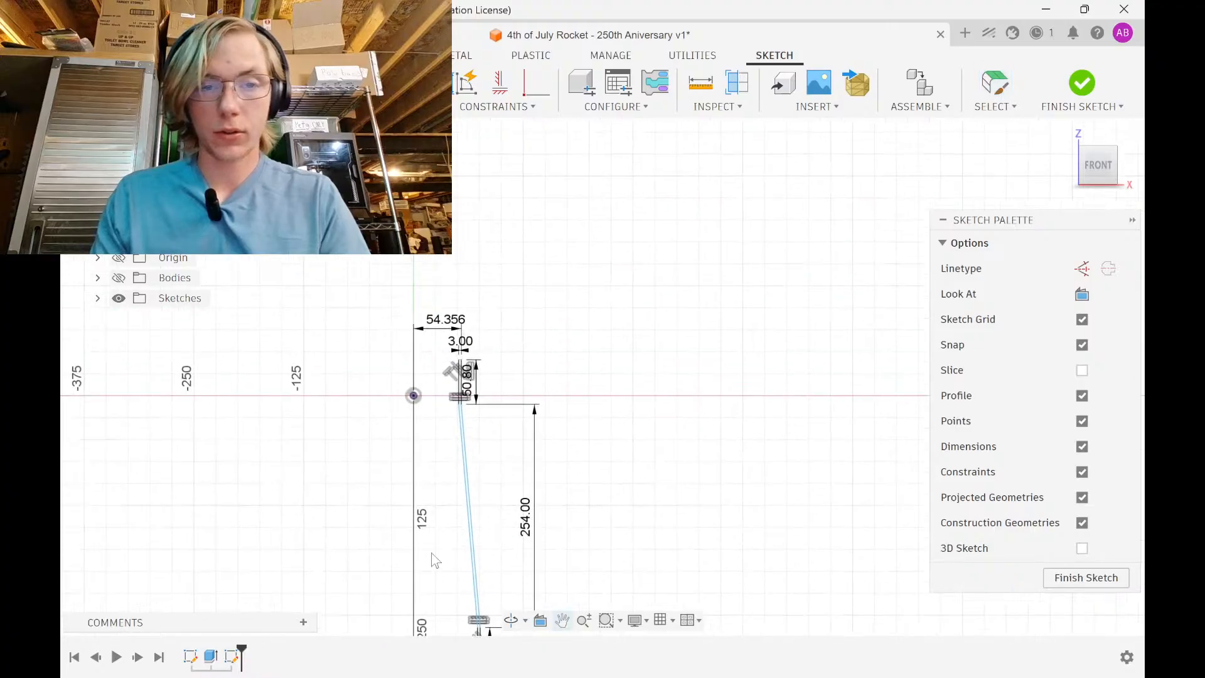
scroll(431, 367, "up", 3)
double_click(445, 292)
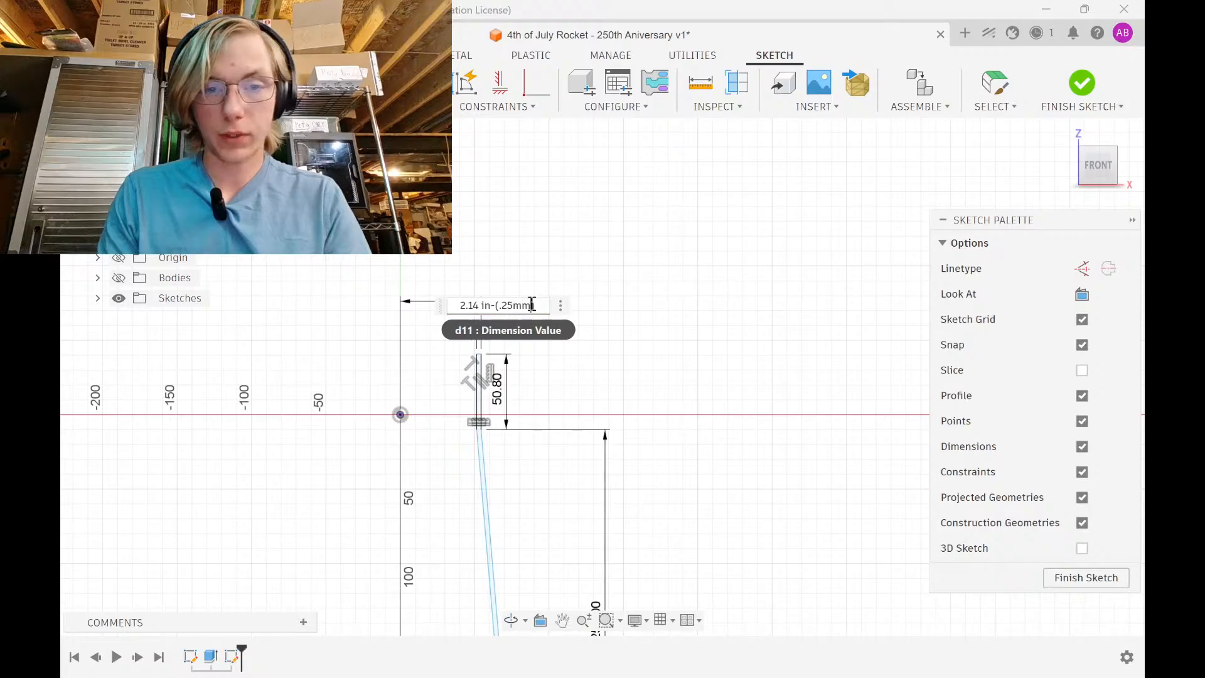
key("Return")
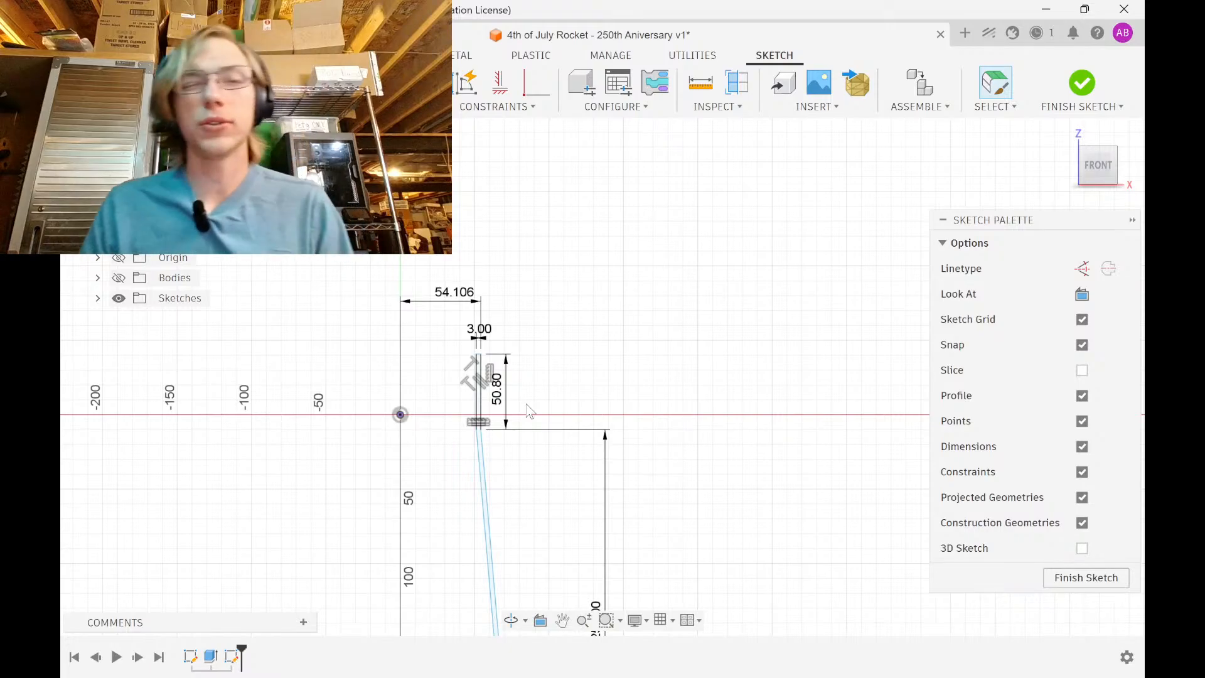
Reduce the top dimension to 54.056 and the bottom offset to 75.90, using a 0.3 mm subtraction
key("alt+Tab")
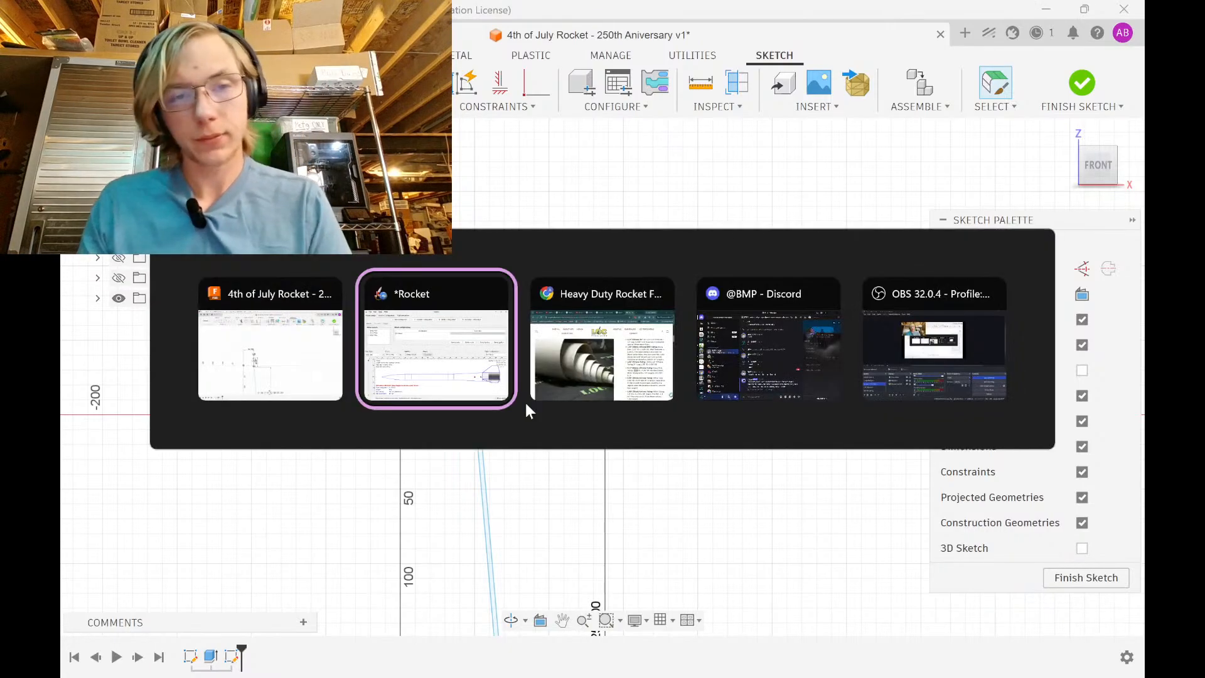
key("alt+Tab")
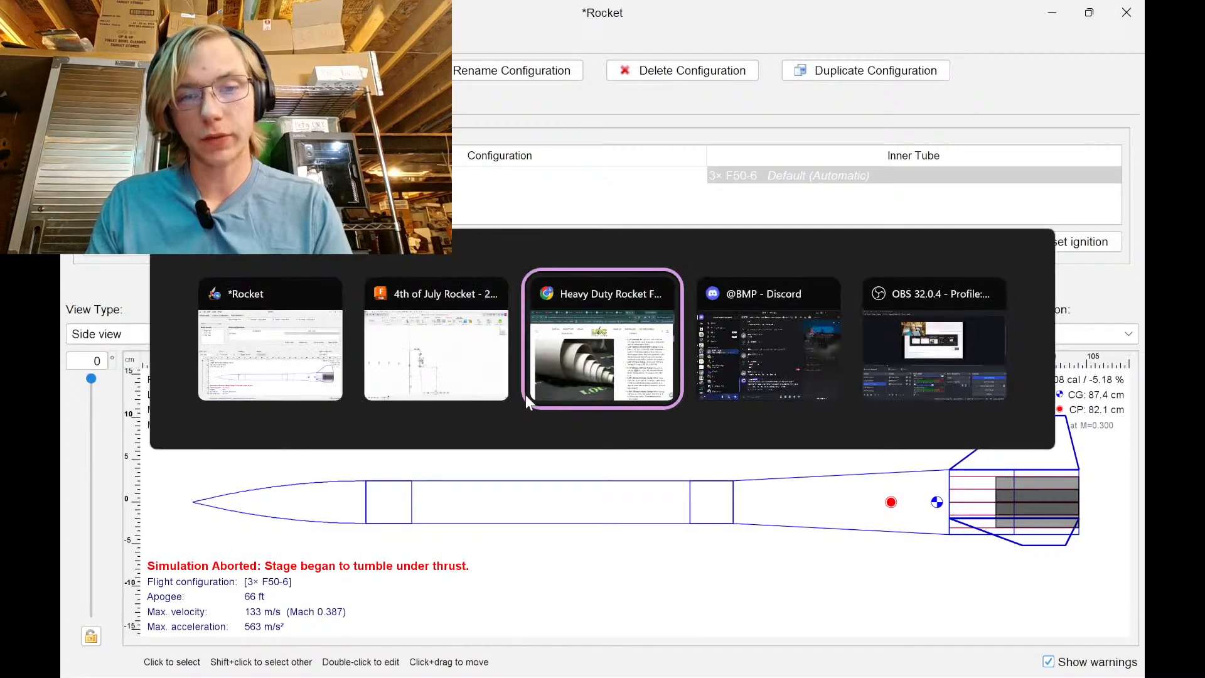
key("alt+Tab")
key("alt+shift+Tab")
key("alt+shift+Tab")
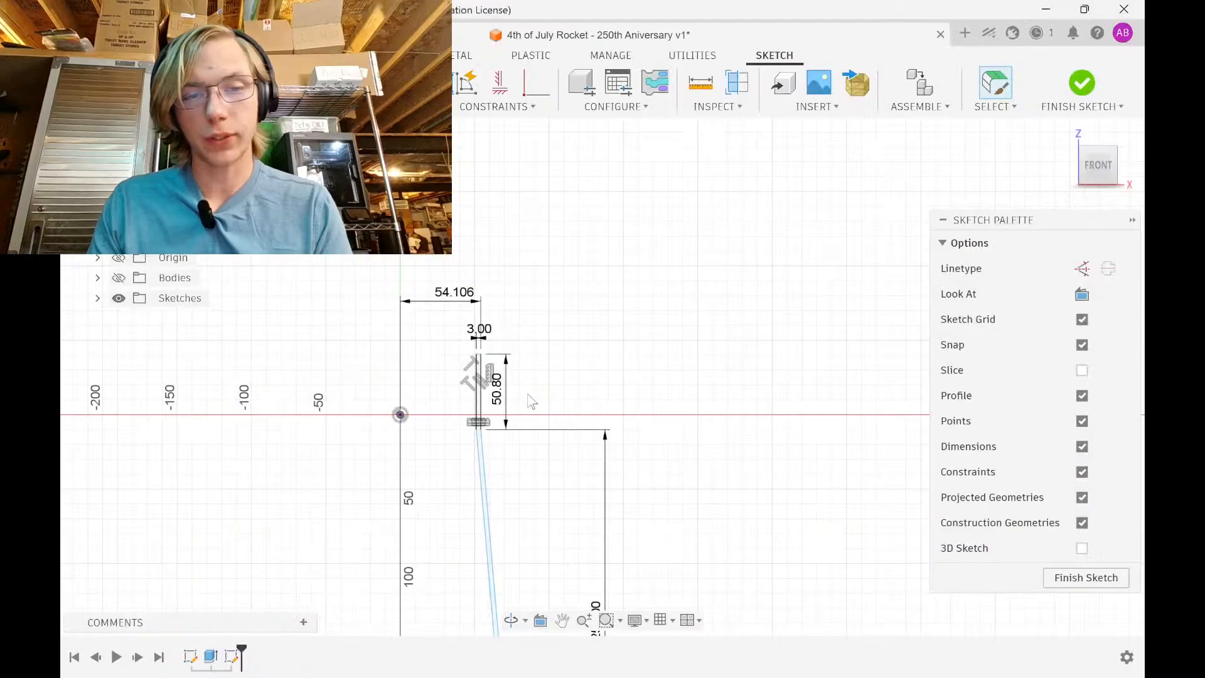
double_click(446, 296)
left_click(544, 306)
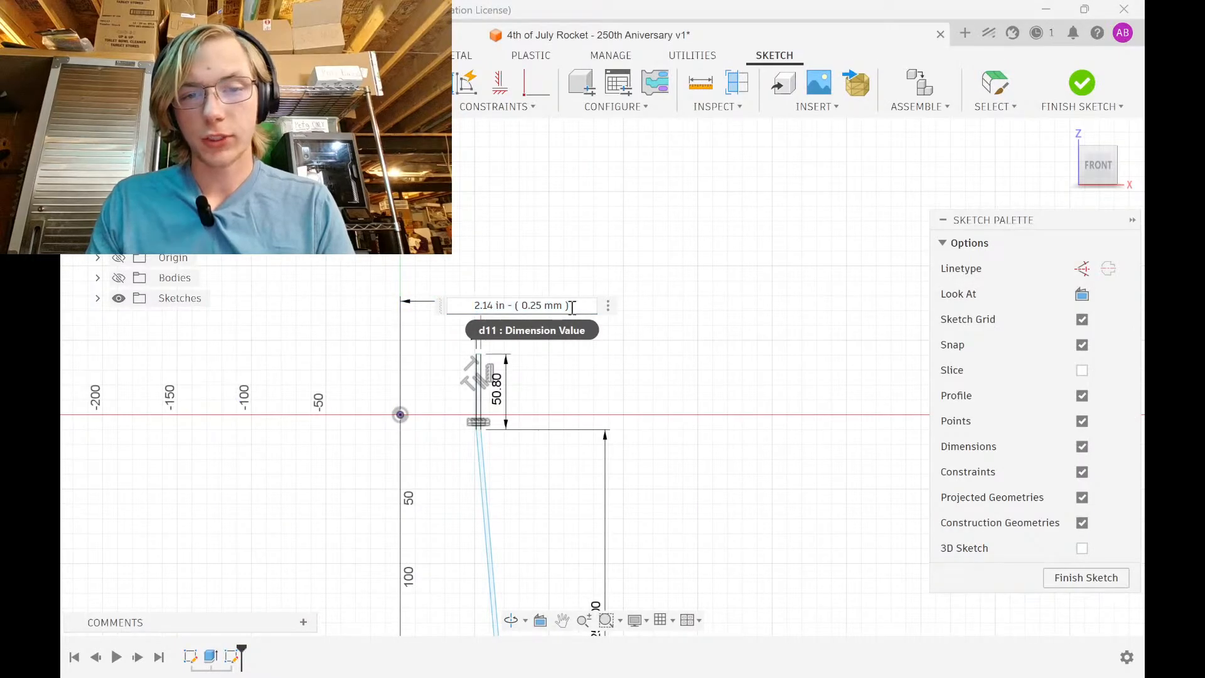
type("3")
key("Return")
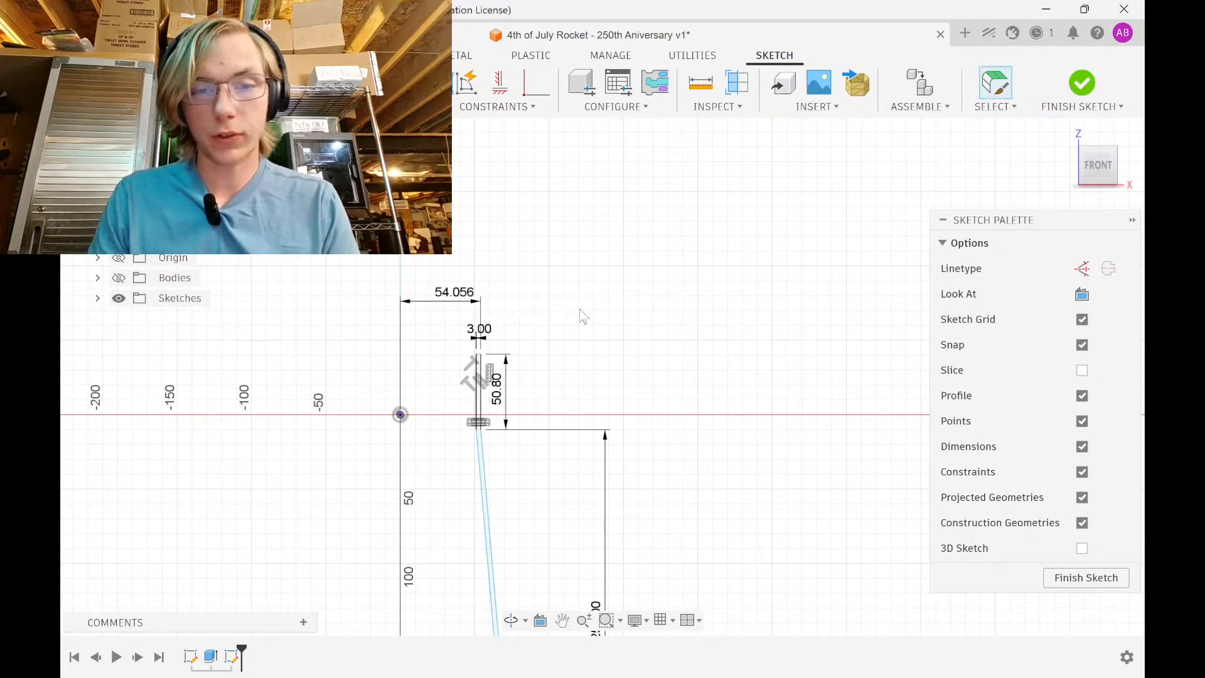
scroll(560, 325, "down", 3)
middle_click_drag(560, 327, 479, 4)
double_click(438, 462)
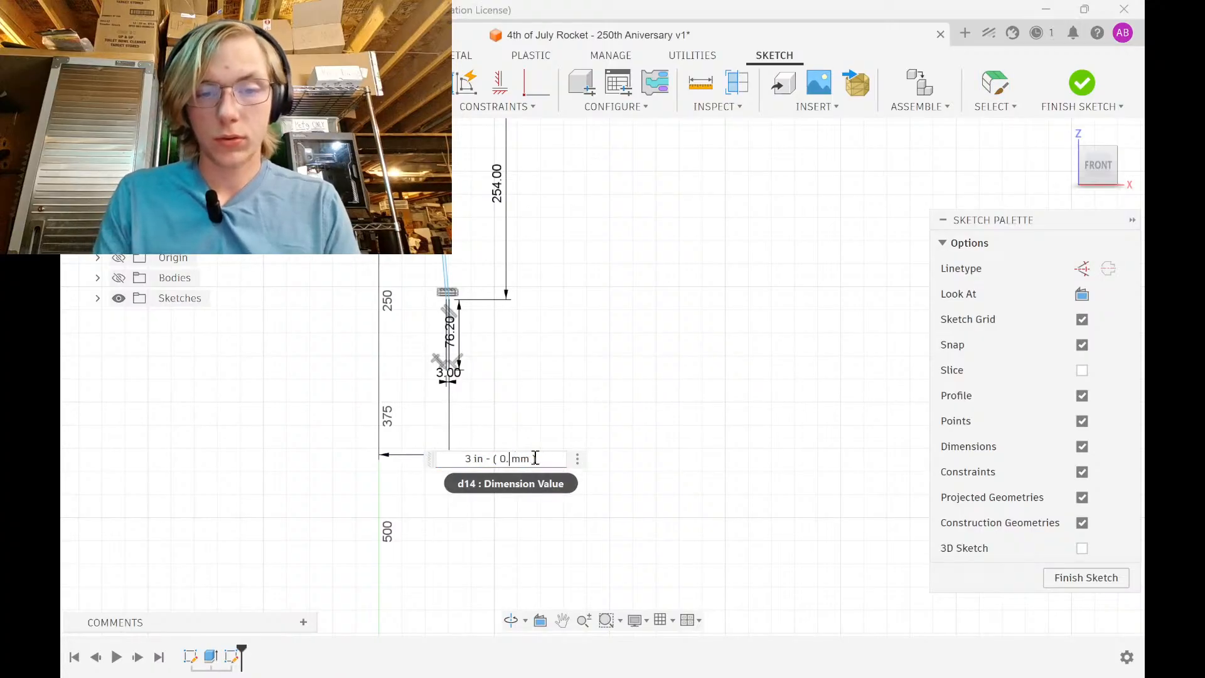
key("Return")
Make the tapered line's top endpoint coincident with the origin's horizontal axis
scroll(470, 284, "down", 1)
middle_click_drag(470, 284, 533, 458)
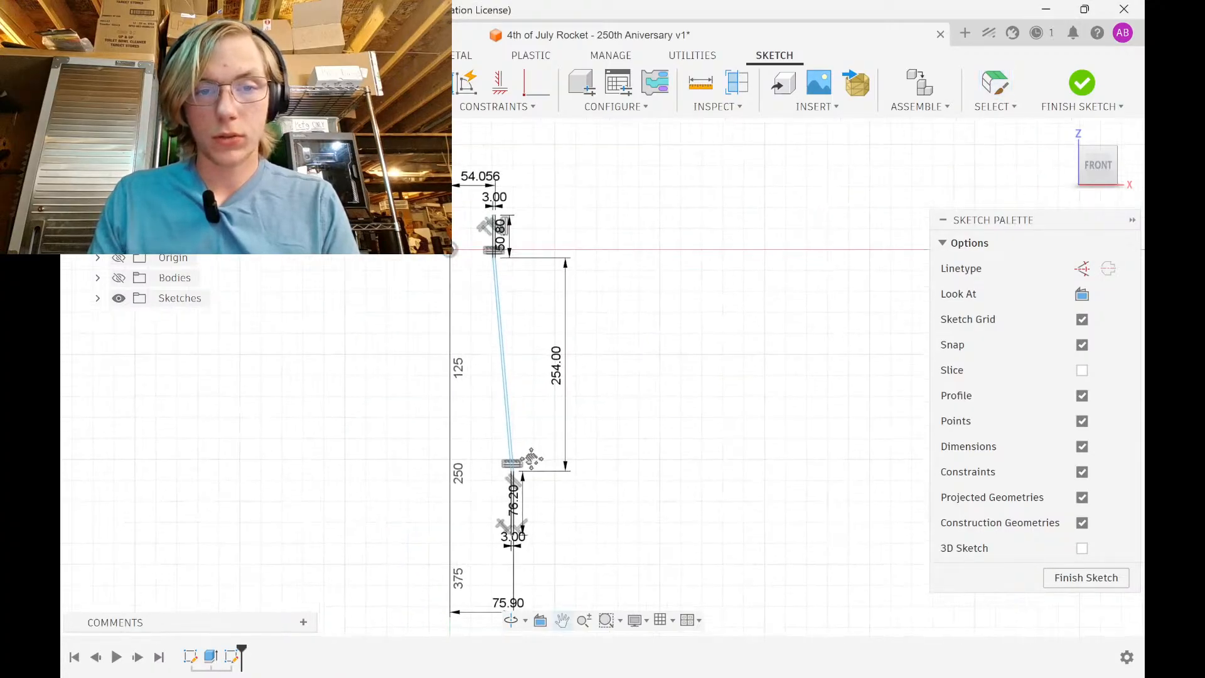
scroll(533, 457, "up", 1)
scroll(470, 257, "up", 2)
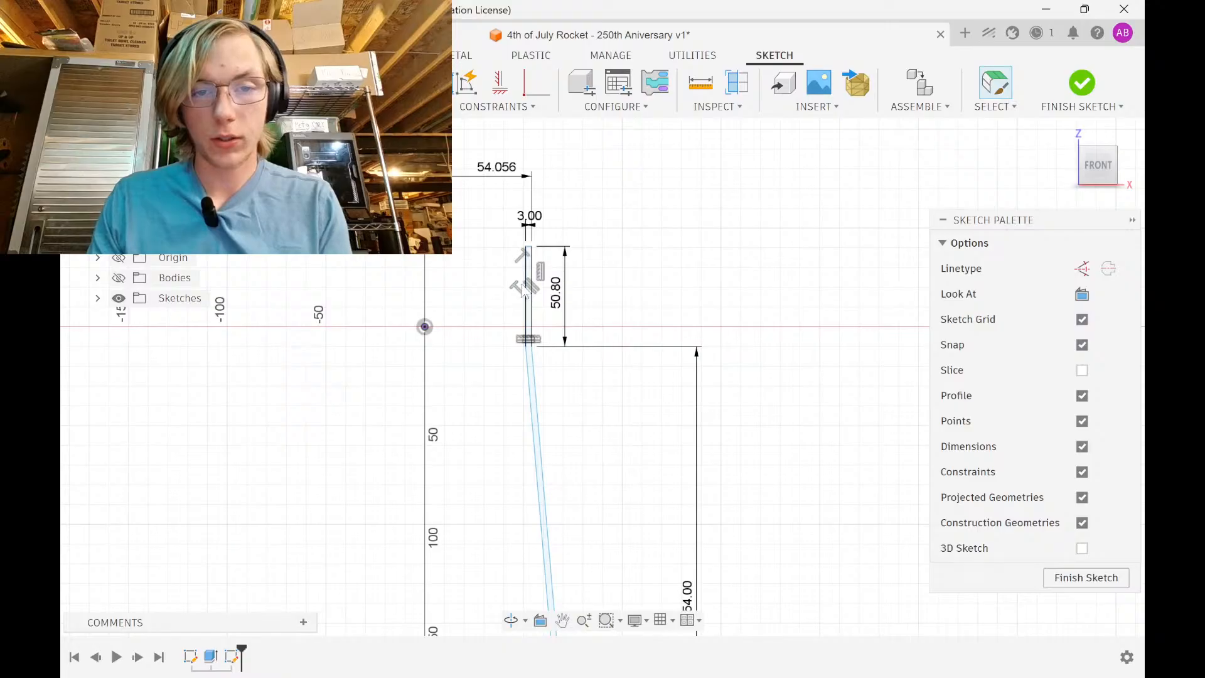
scroll(532, 248, "up", 2)
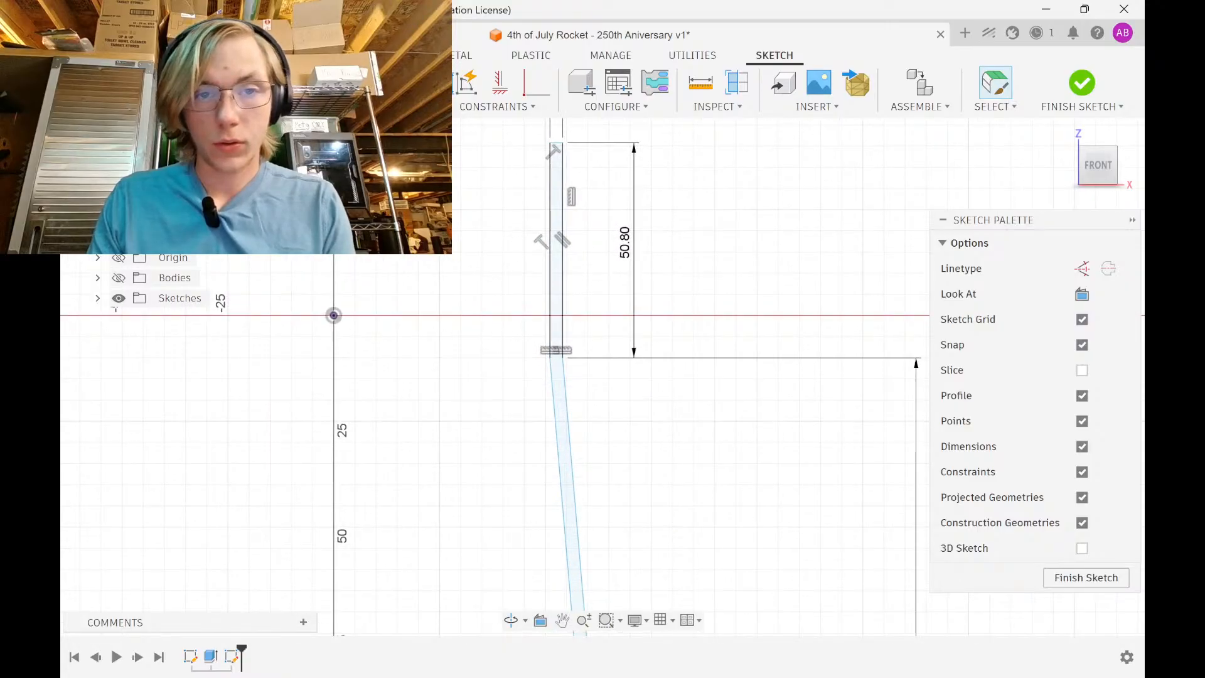
left_click(501, 82)
left_click(335, 316)
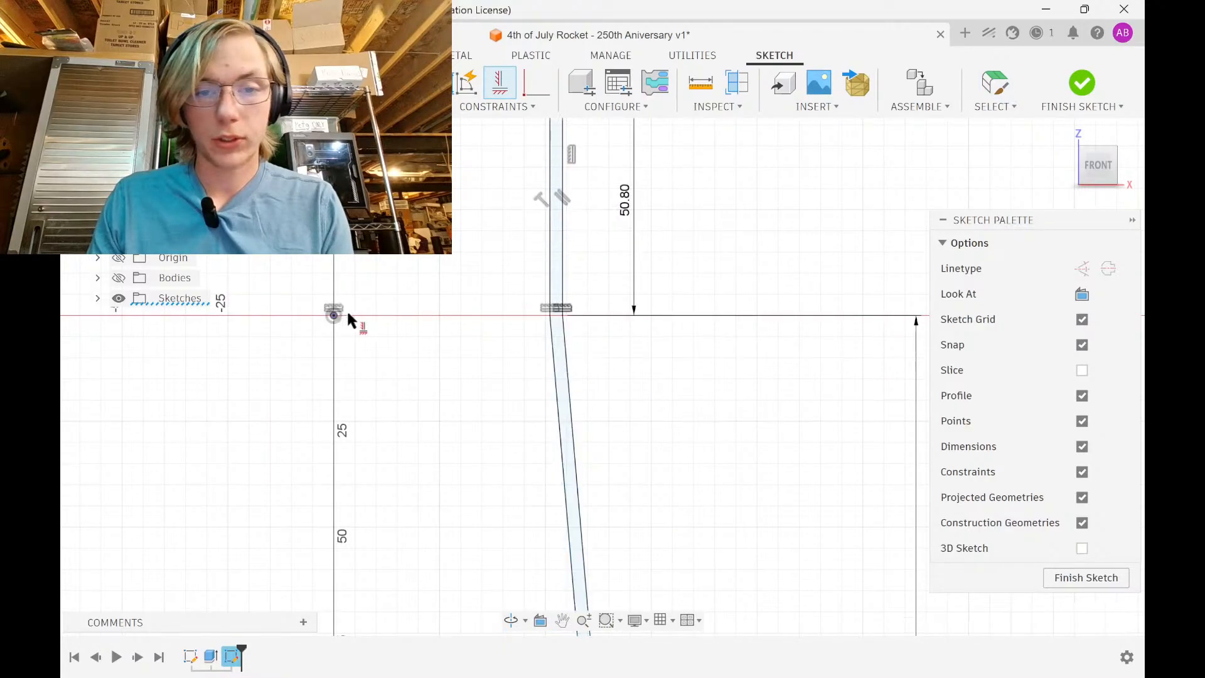
scroll(501, 369, "down", 5)
key("Escape")
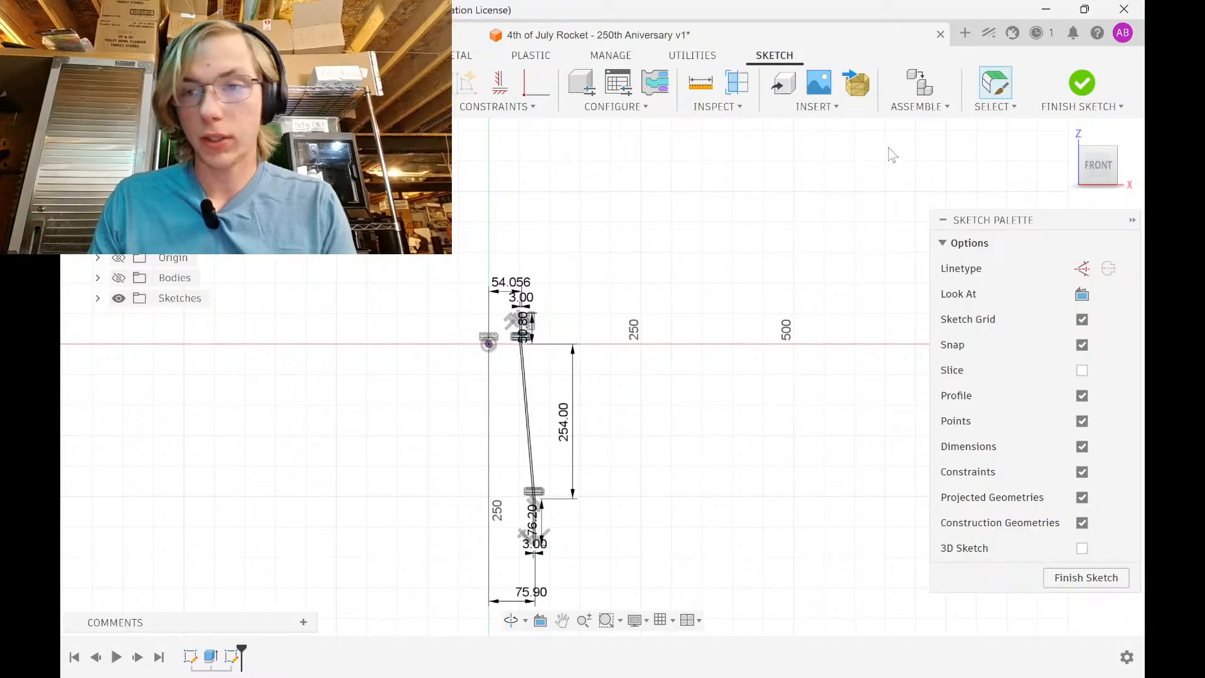
Finish the sketch and select the thin tapered closed profile
left_click(1082, 82)
scroll(538, 433, "up", 4)
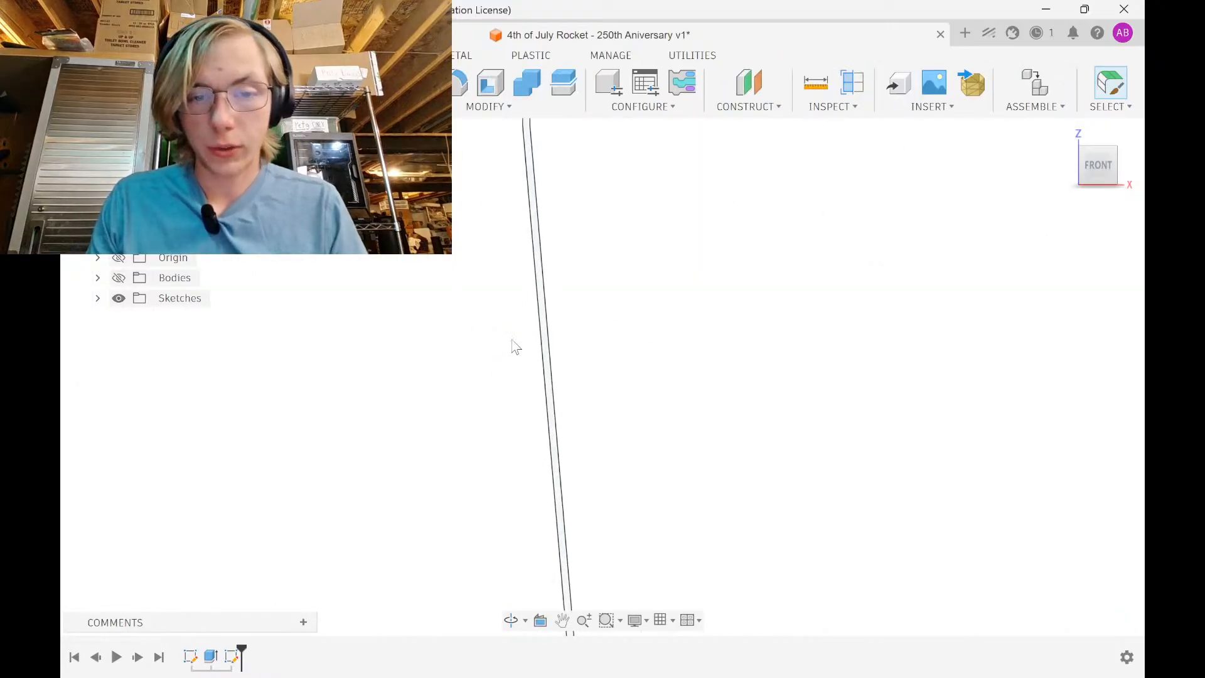
left_click(545, 323)
scroll(545, 323, "up", 5)
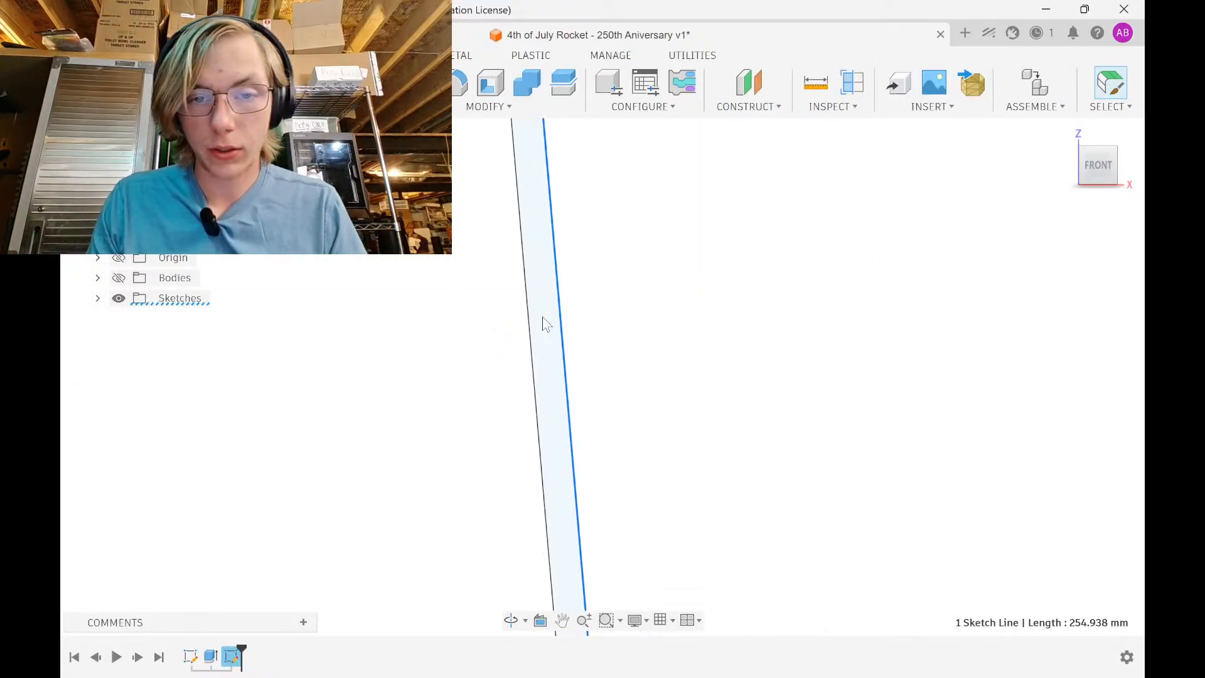
left_click(537, 329)
scroll(537, 327, "down", 3)
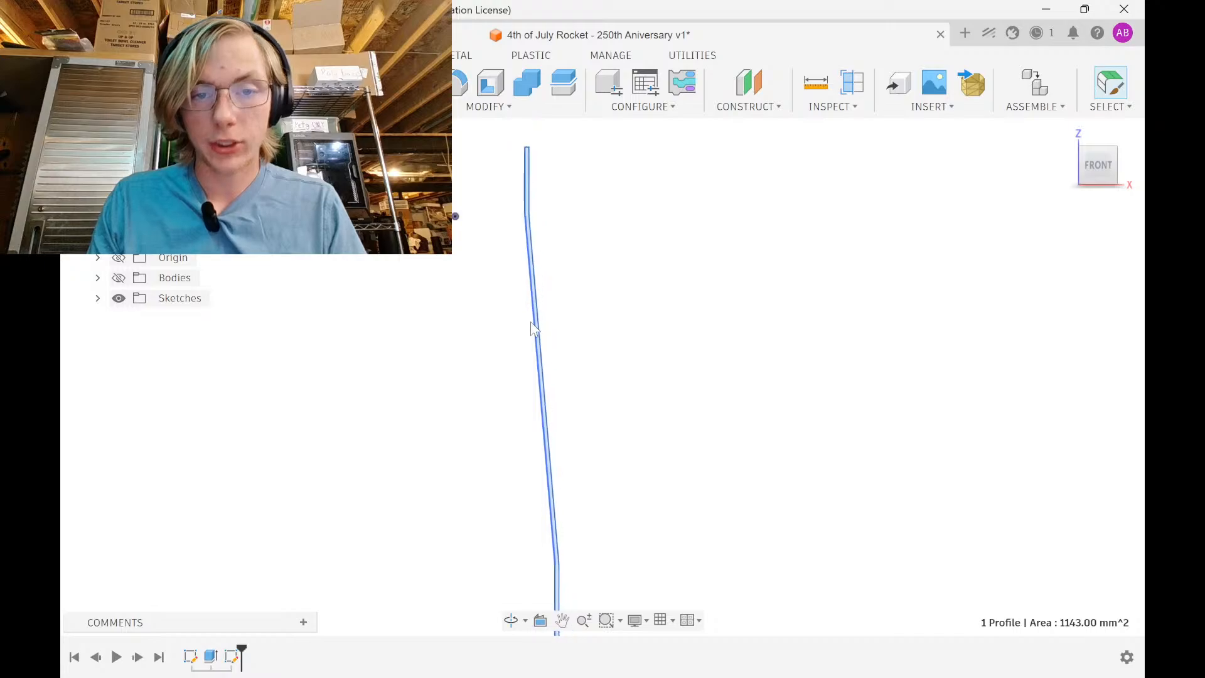
scroll(534, 328, "down", 3)
Revolve the profile 360° about the vertical axis, creating Body2
left_click(273, 83)
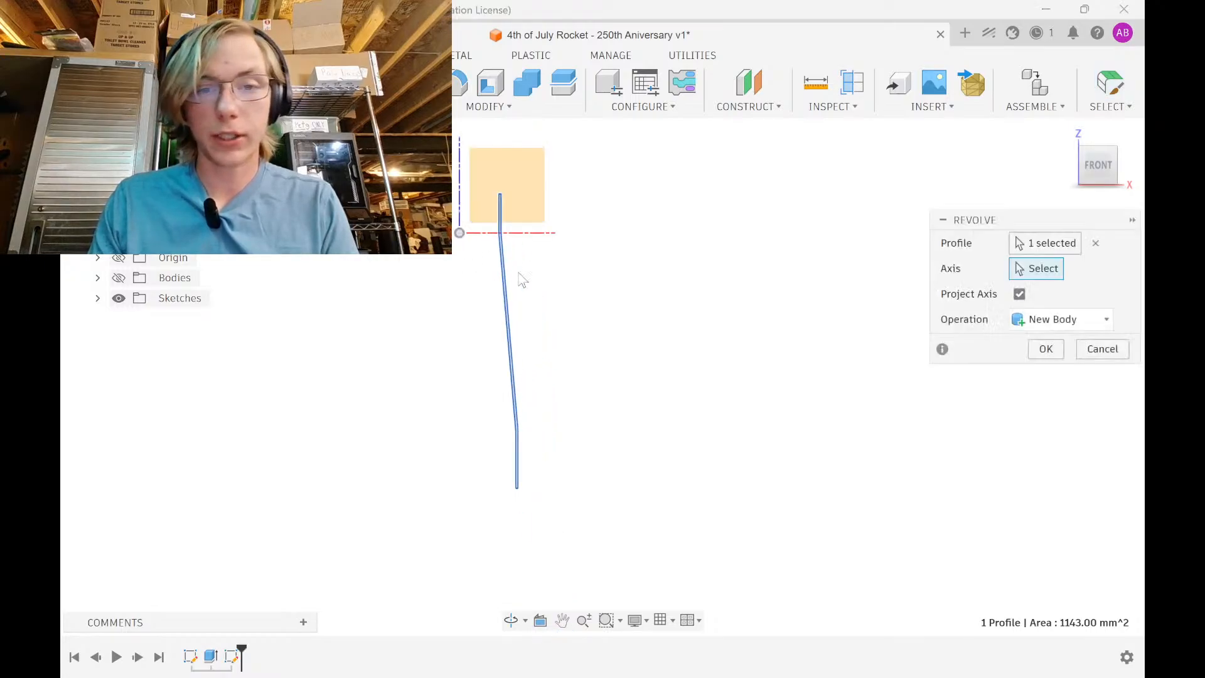
left_click(459, 183)
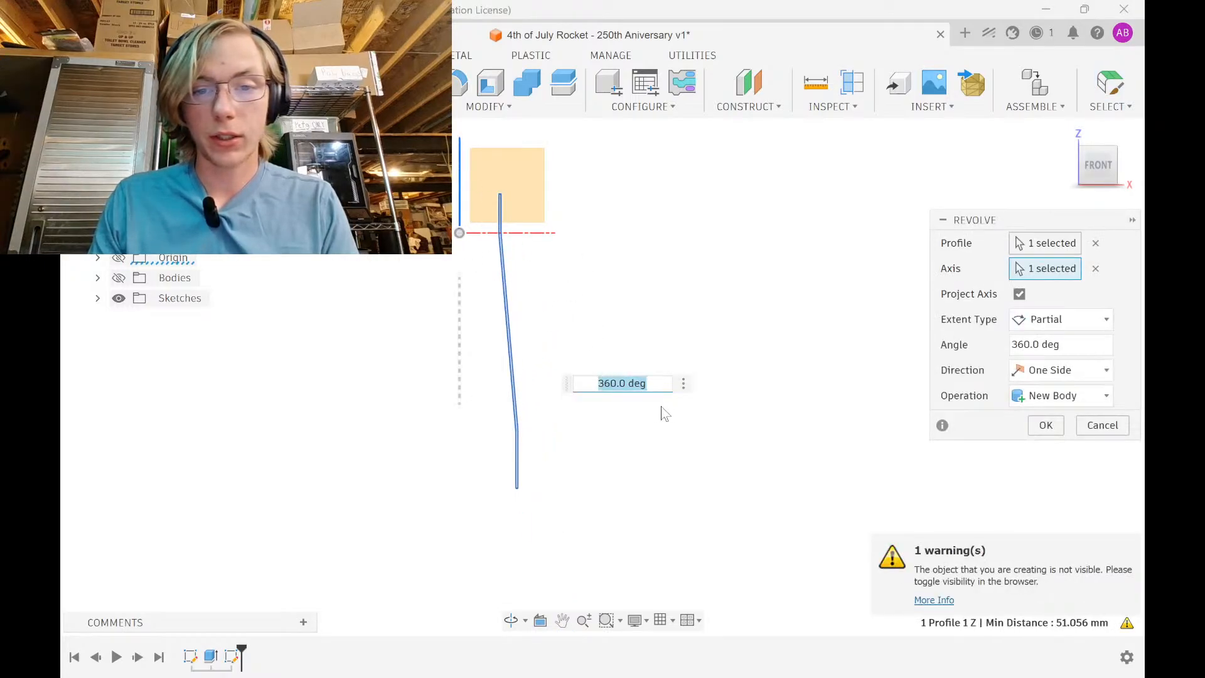
left_click(118, 278)
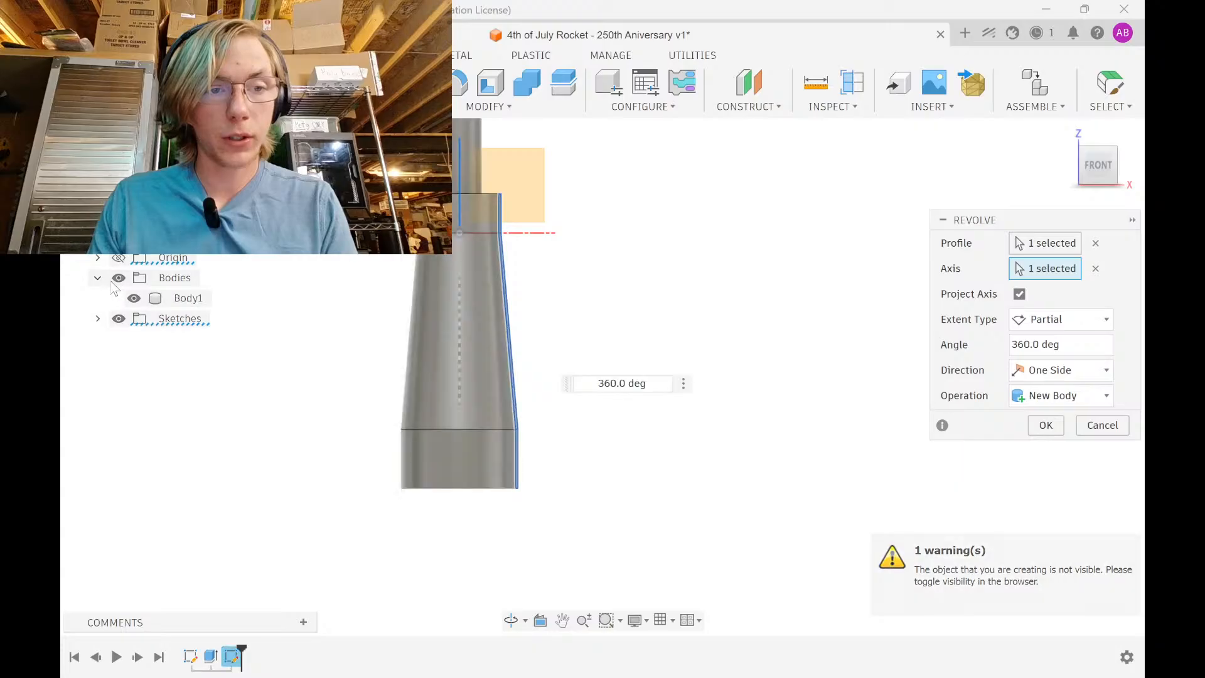
middle_click_drag(546, 307, 563, 366, "shift")
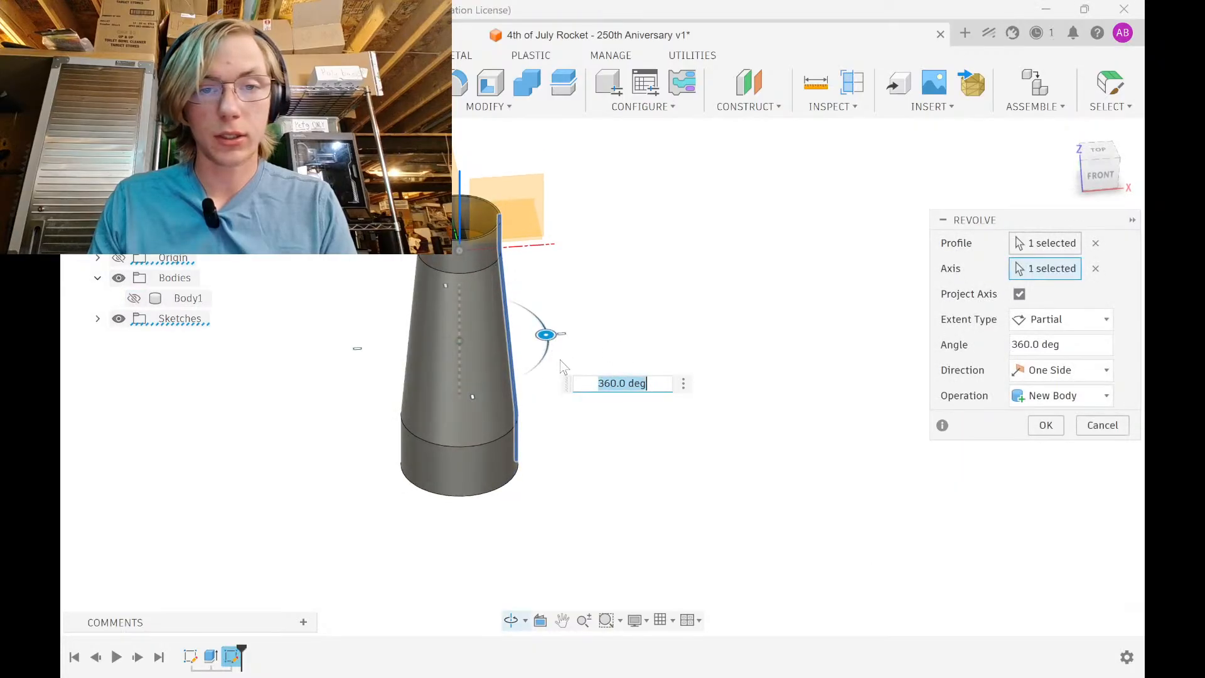
left_click(1045, 425)
middle_click_drag(565, 452, 597, 444, "shift")
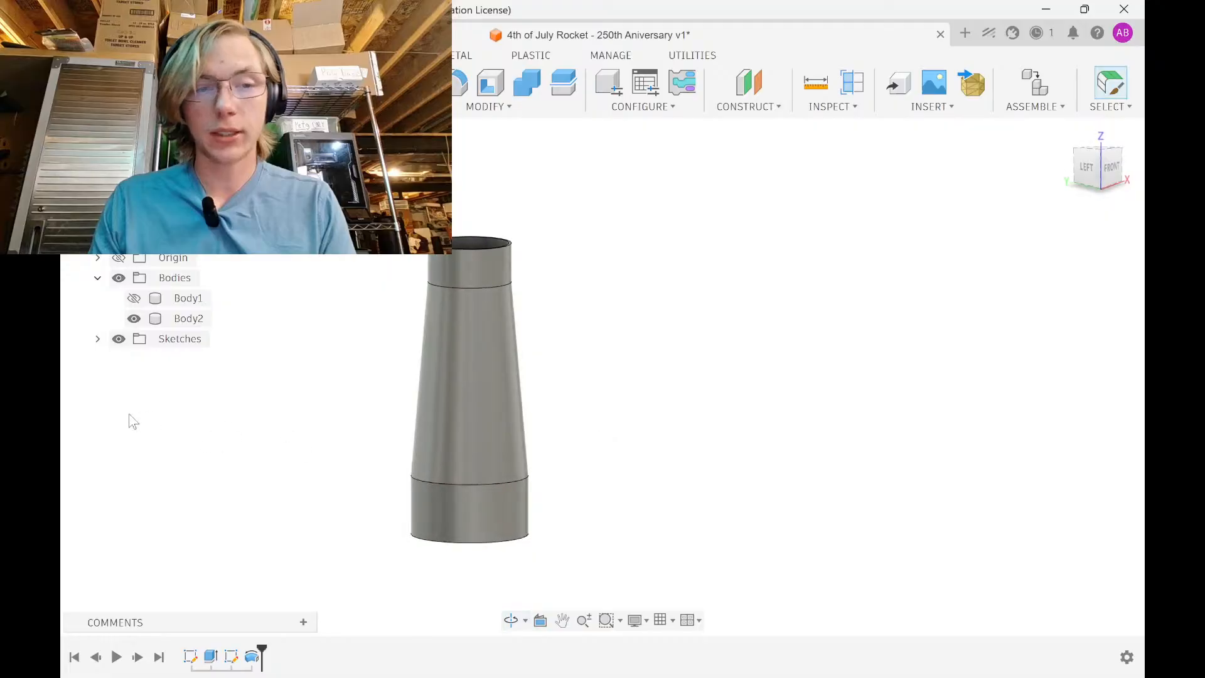
Show Body1 again and reopen the profile sketch from the timeline
left_click(134, 299)
middle_click_drag(433, 317, 469, 298, "shift")
key("Escape")
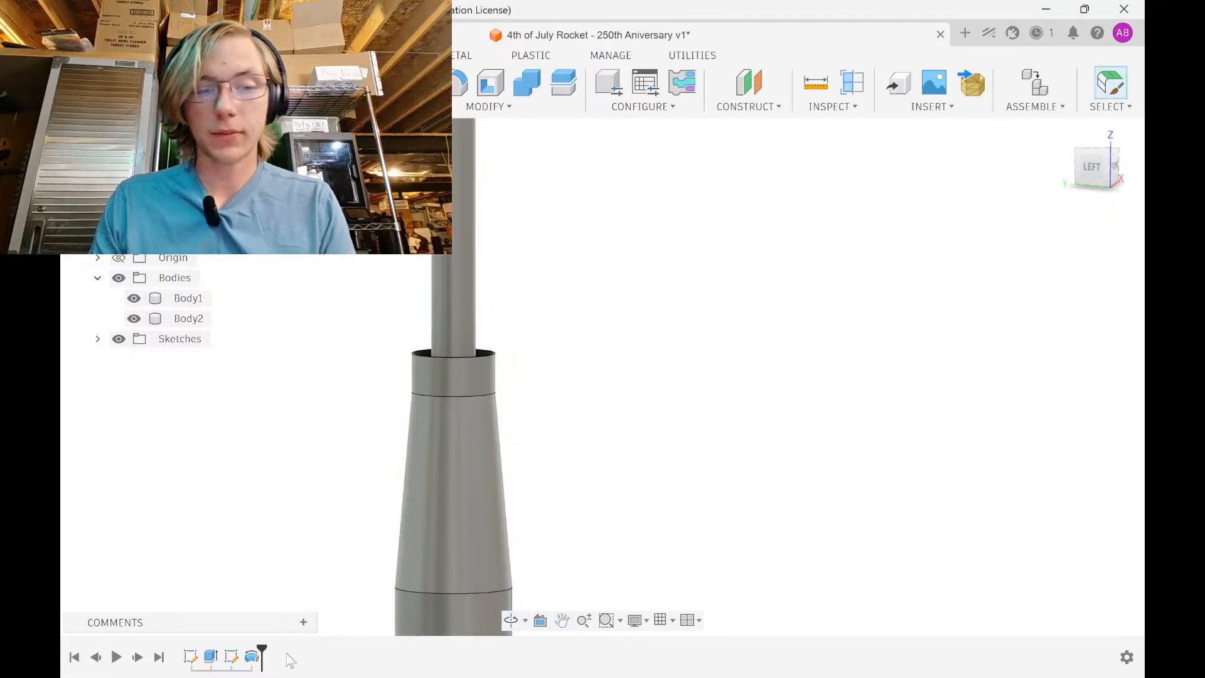
double_click(232, 658)
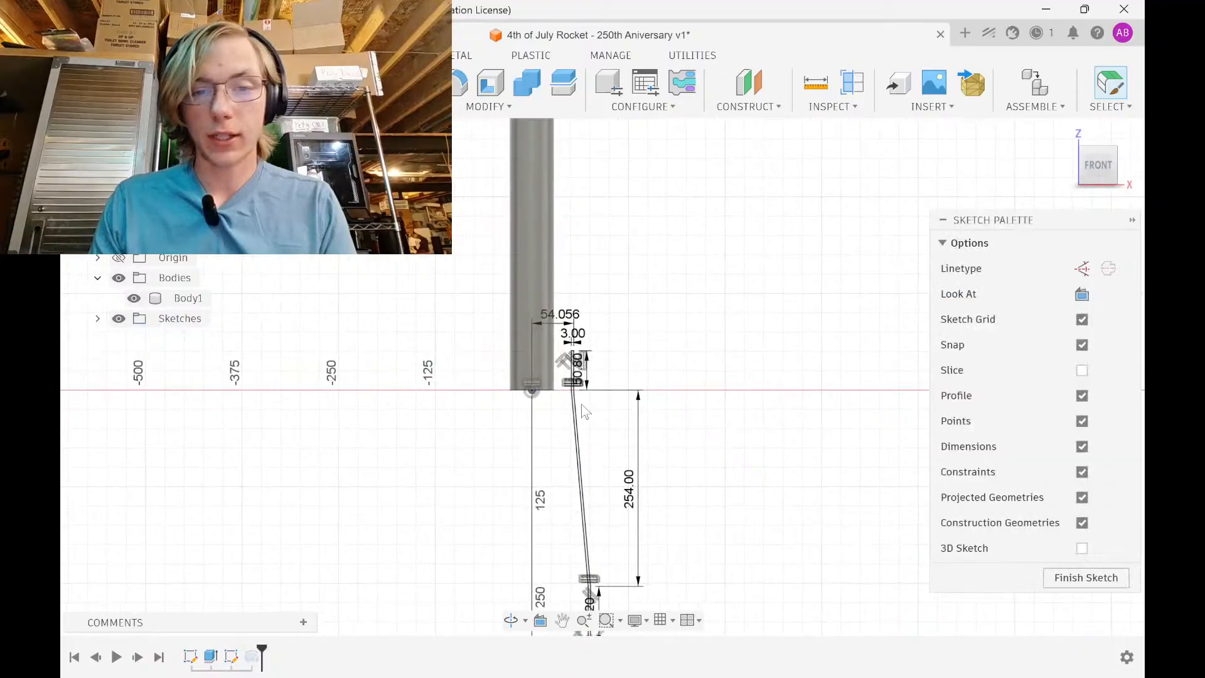
Set the top width to 54.206 and the bottom width to 76.05 mm
scroll(561, 333, "up", 5)
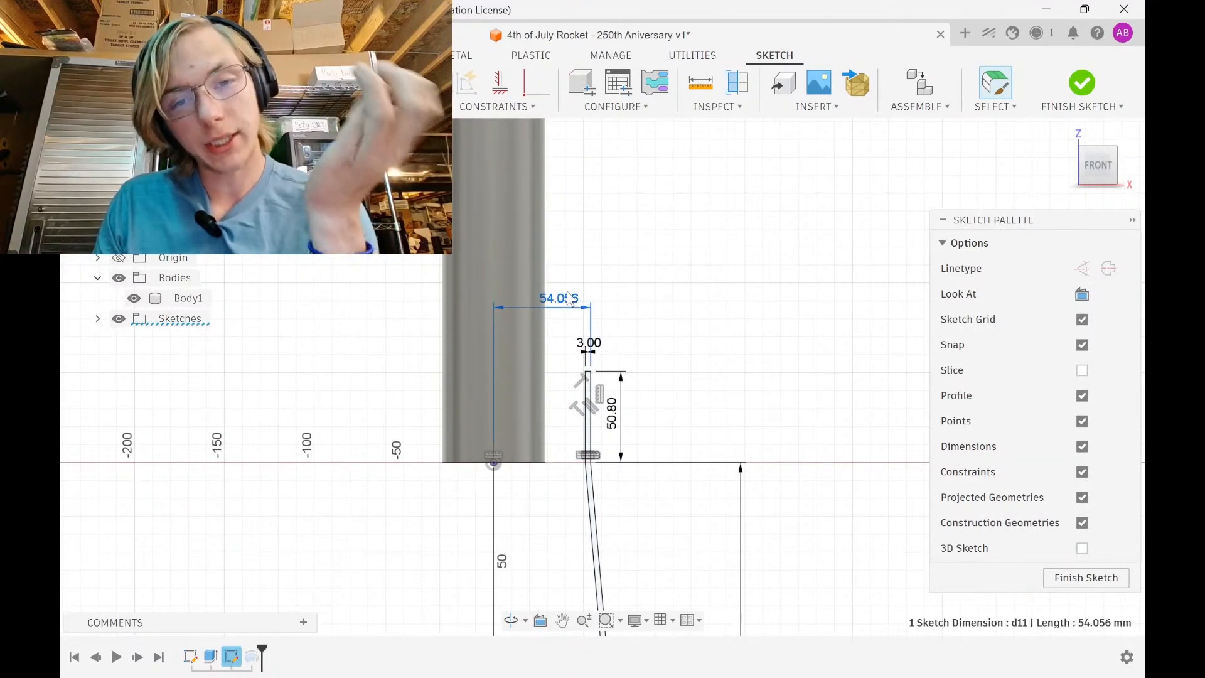
double_click(586, 311)
left_click(592, 312)
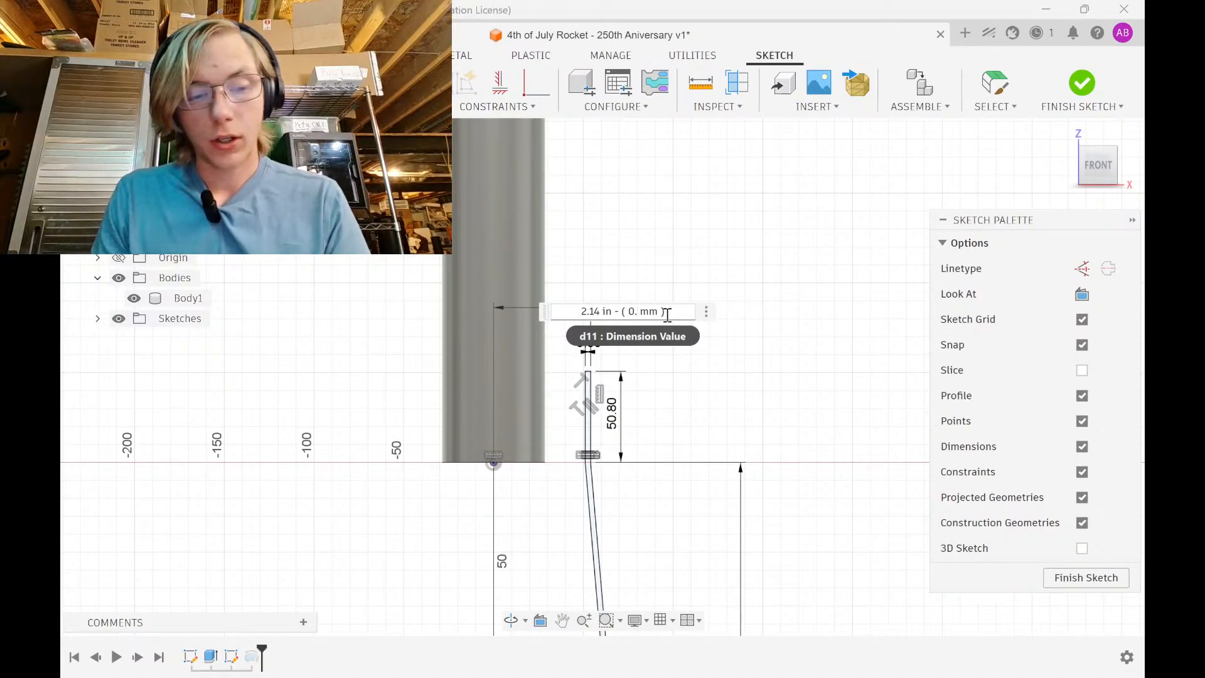
key("Return")
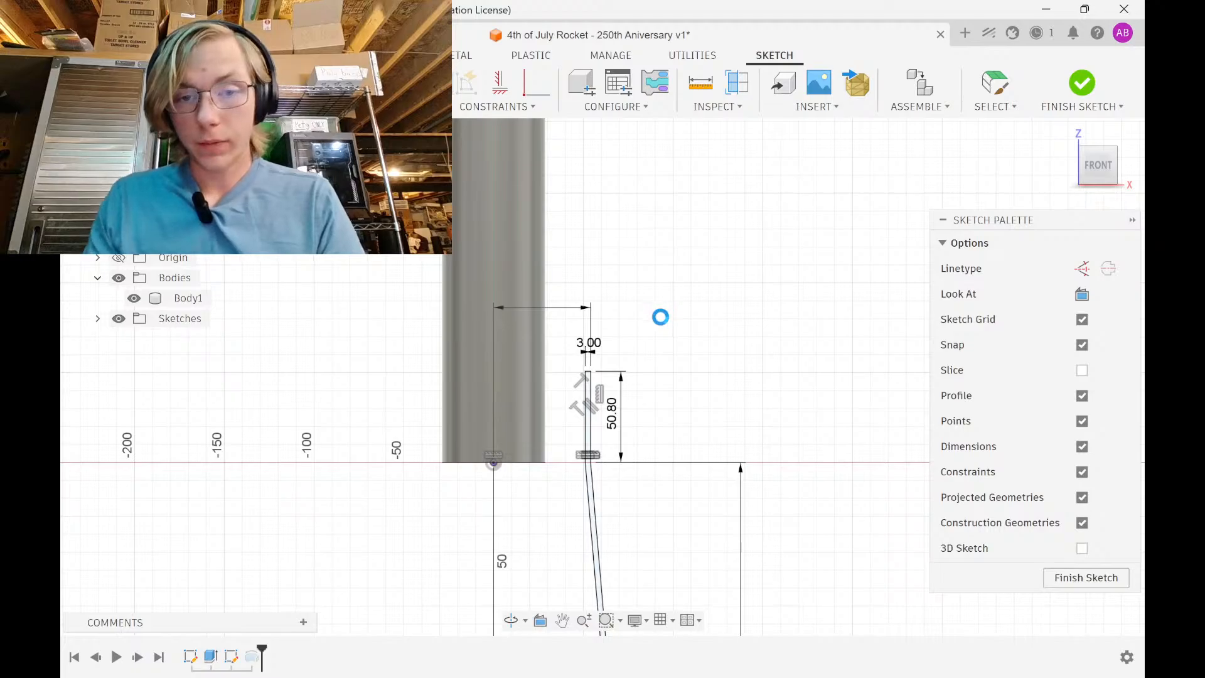
key("Escape")
scroll(620, 373, "down", 3)
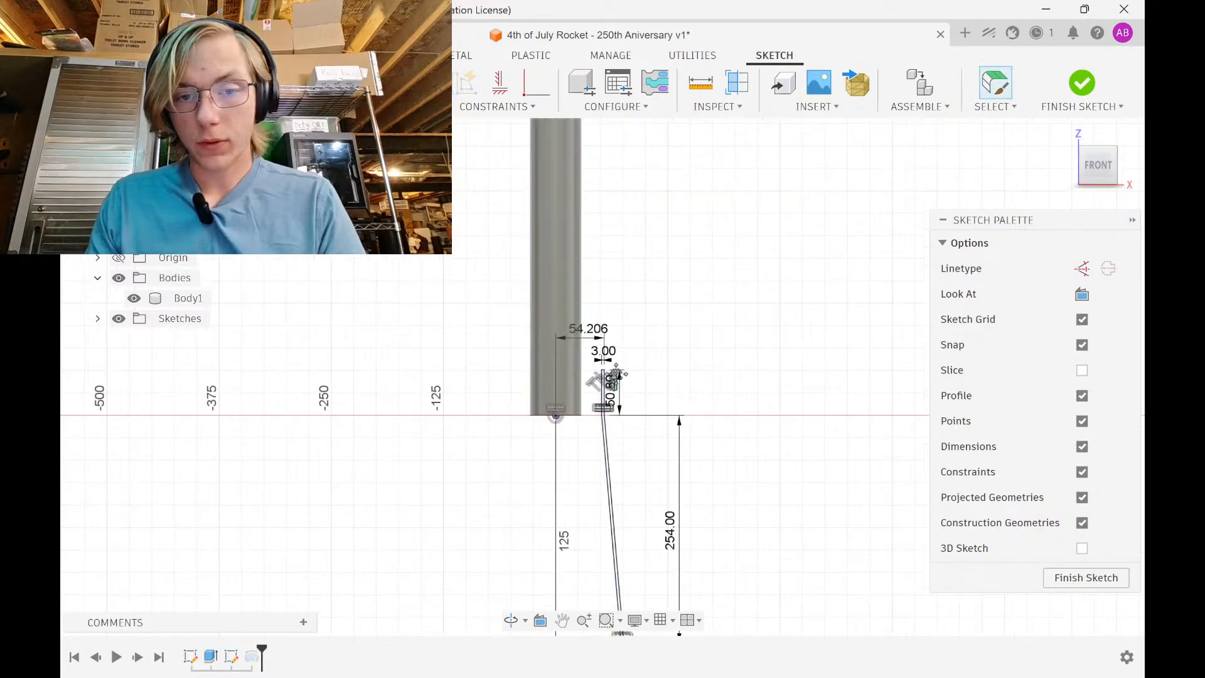
middle_click_drag(619, 372, 572, 171)
double_click(568, 583)
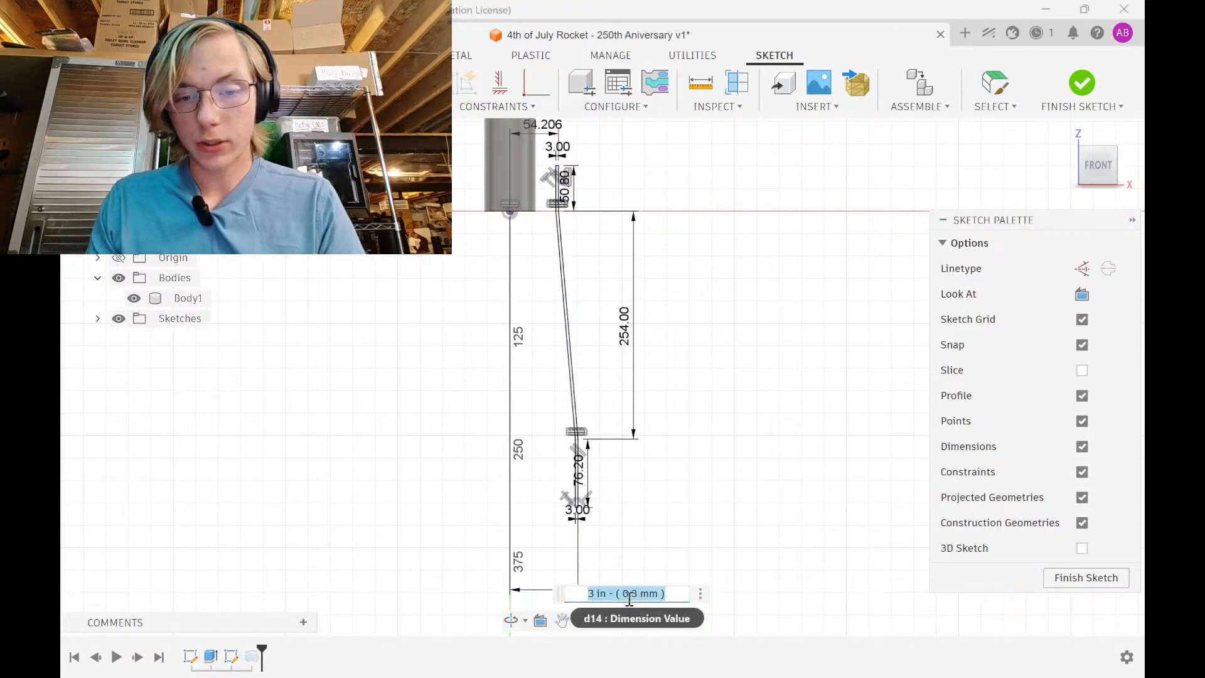
key("Return")
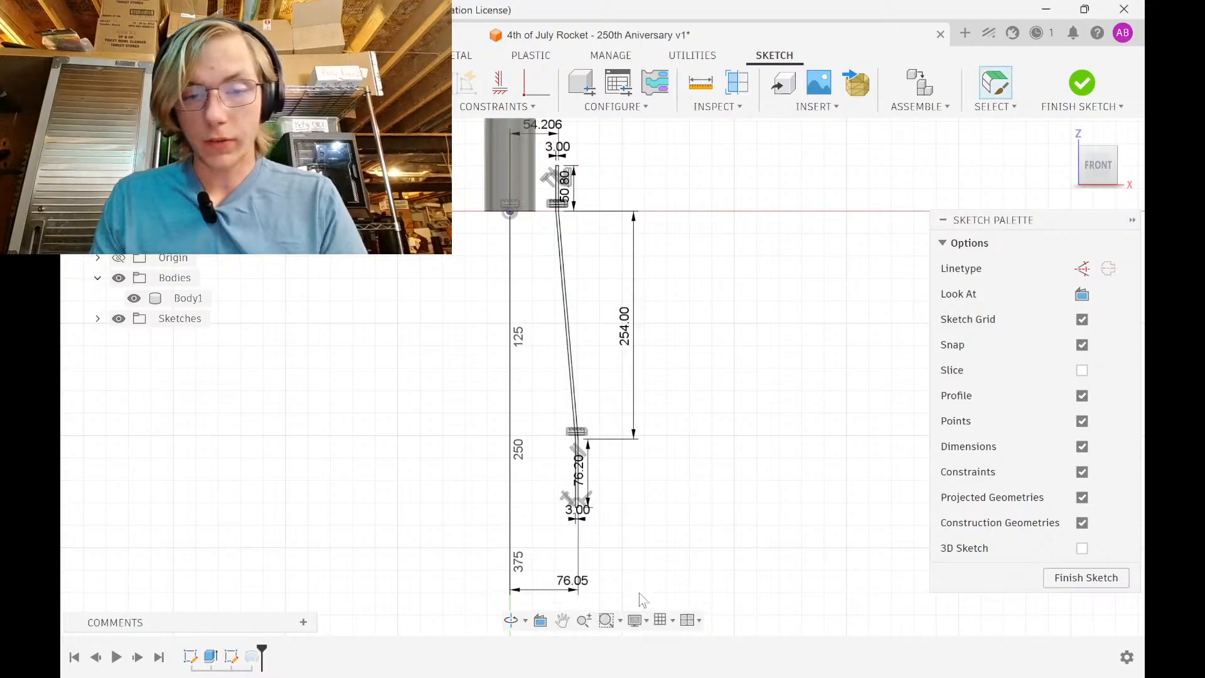
Reopen the 54.206 top width and search for Calculator in the system search
double_click(543, 128)
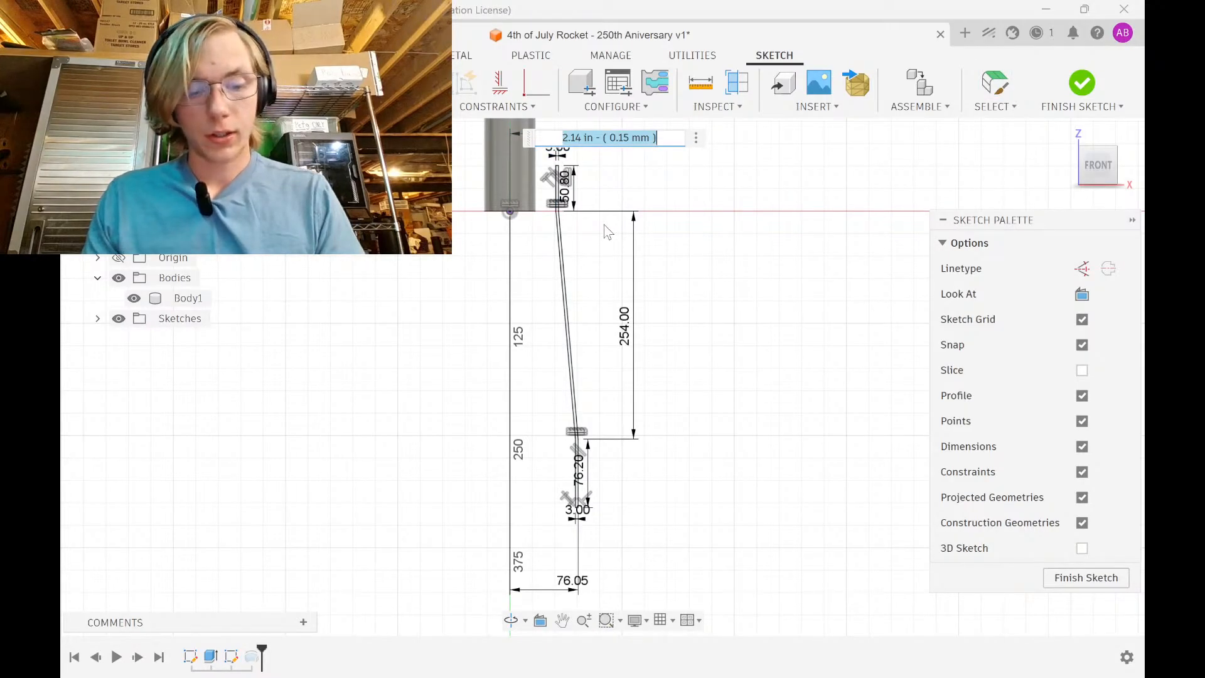
key("super")
type("calc")
key("Return")
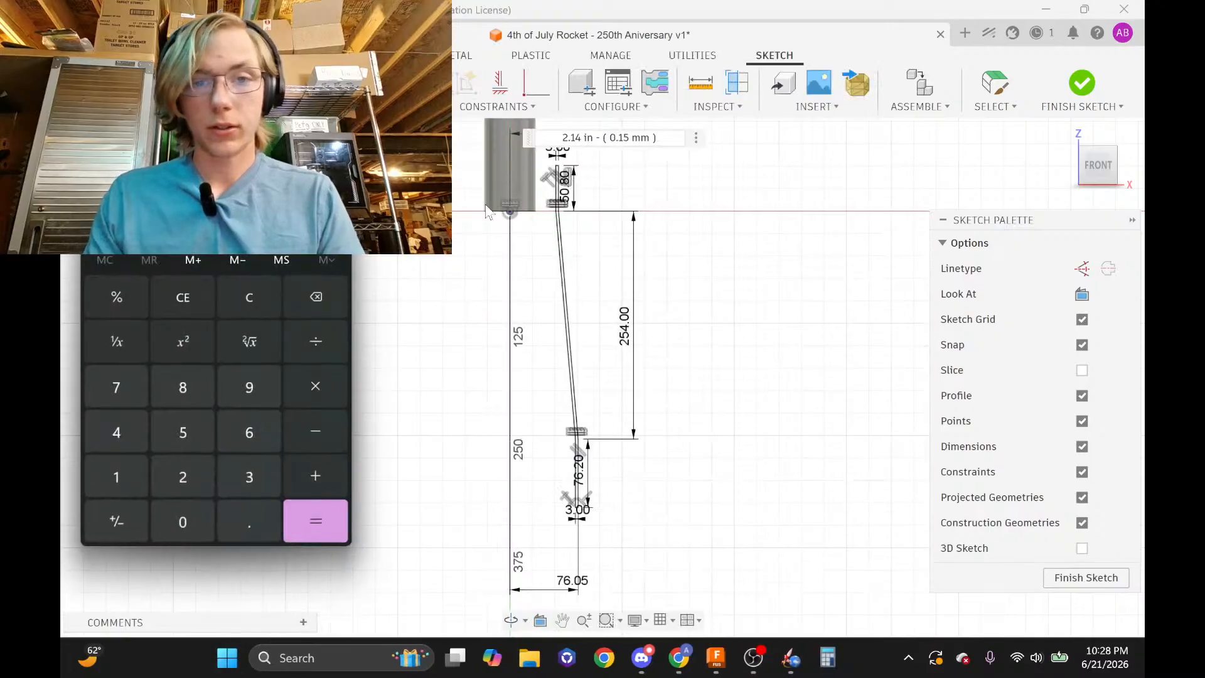
type("2")
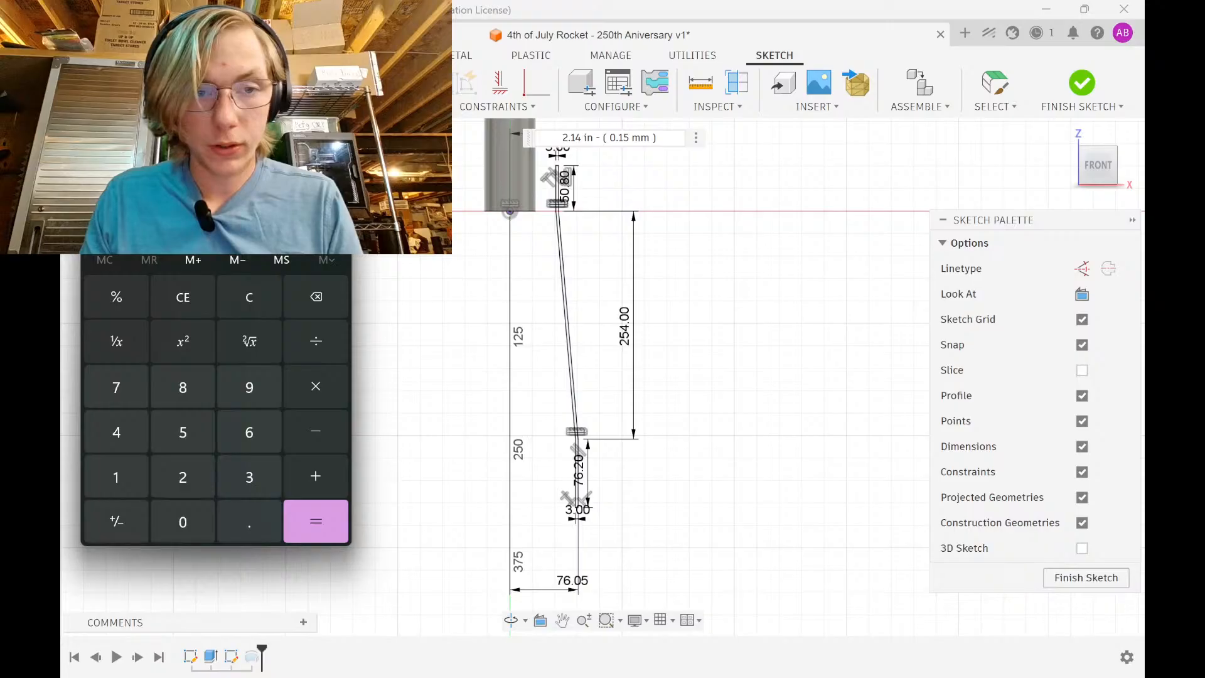
left_click(578, 138)
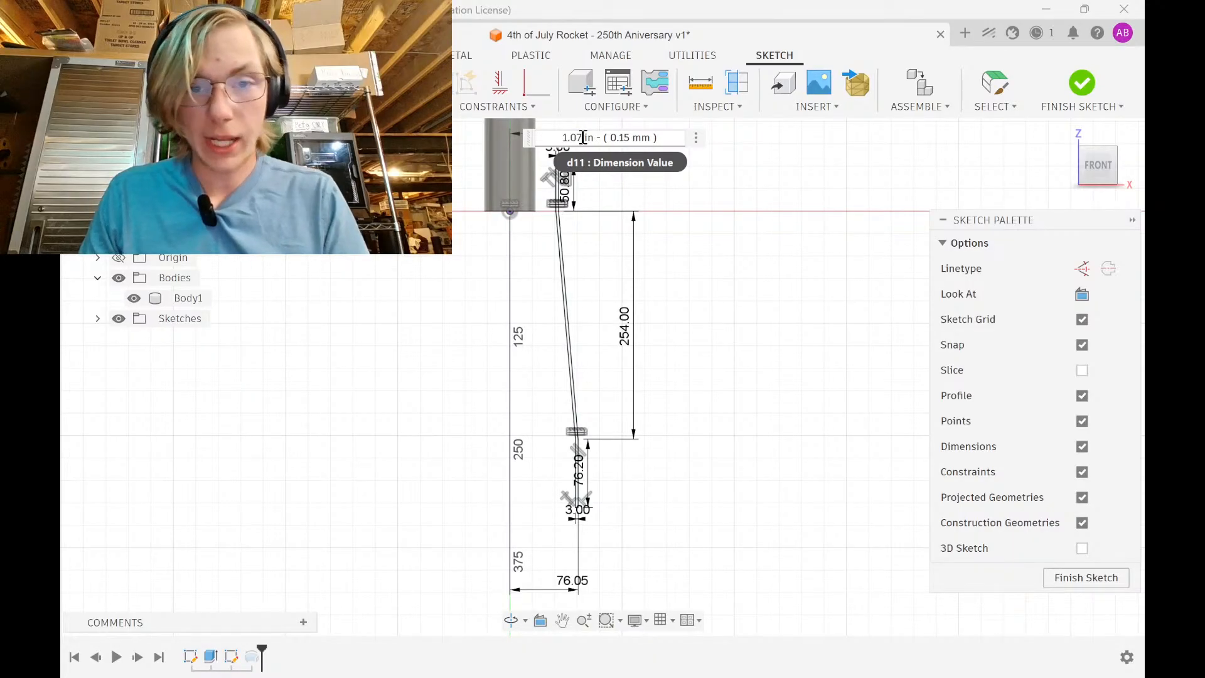
key("Return")
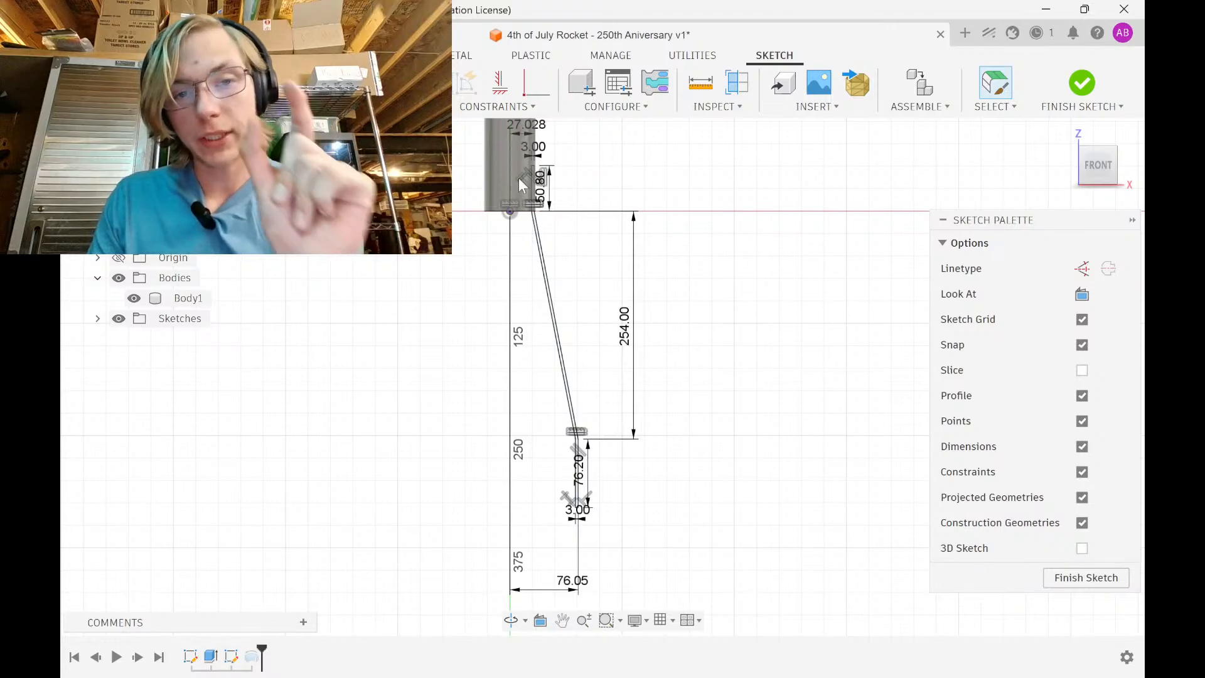
scroll(521, 176, "up", 6)
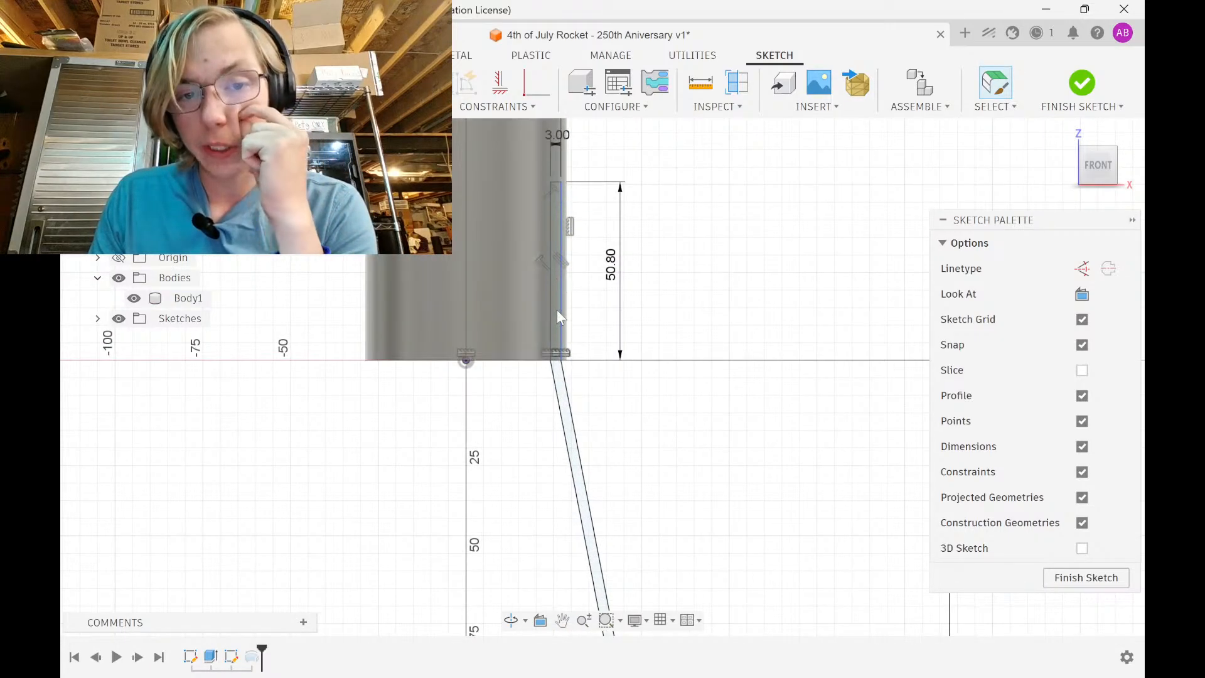
scroll(559, 317, "down", 6)
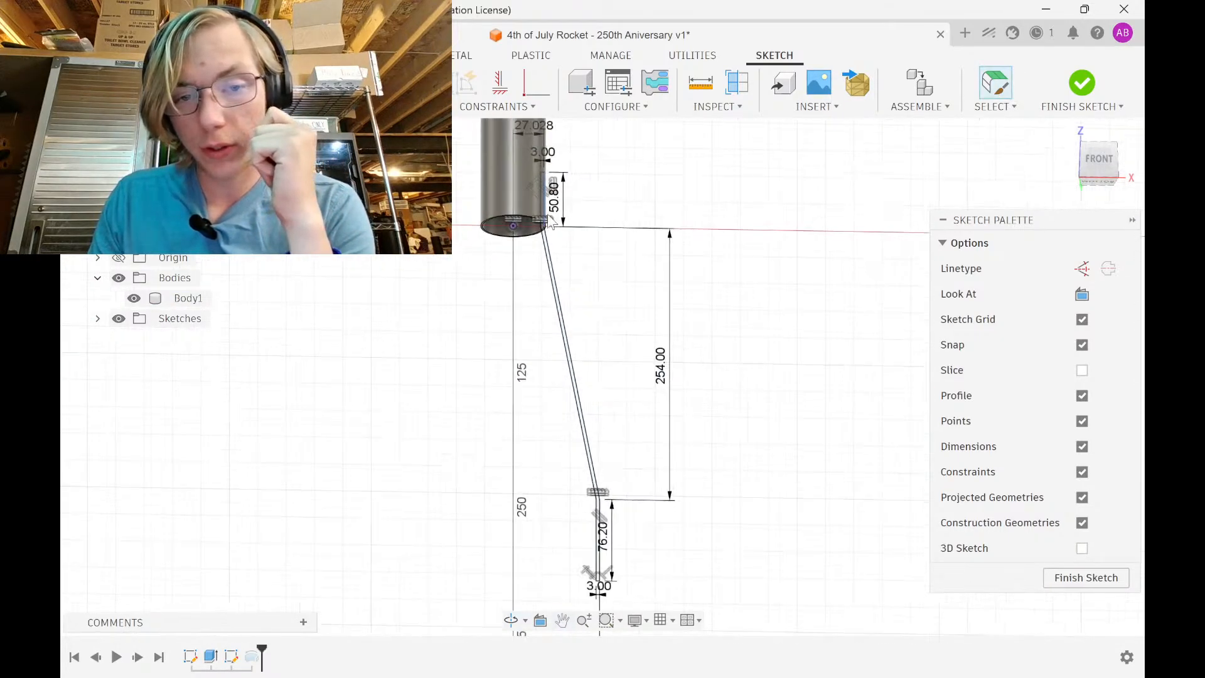
scroll(575, 283, "down", 2)
scroll(596, 552, "up", 2)
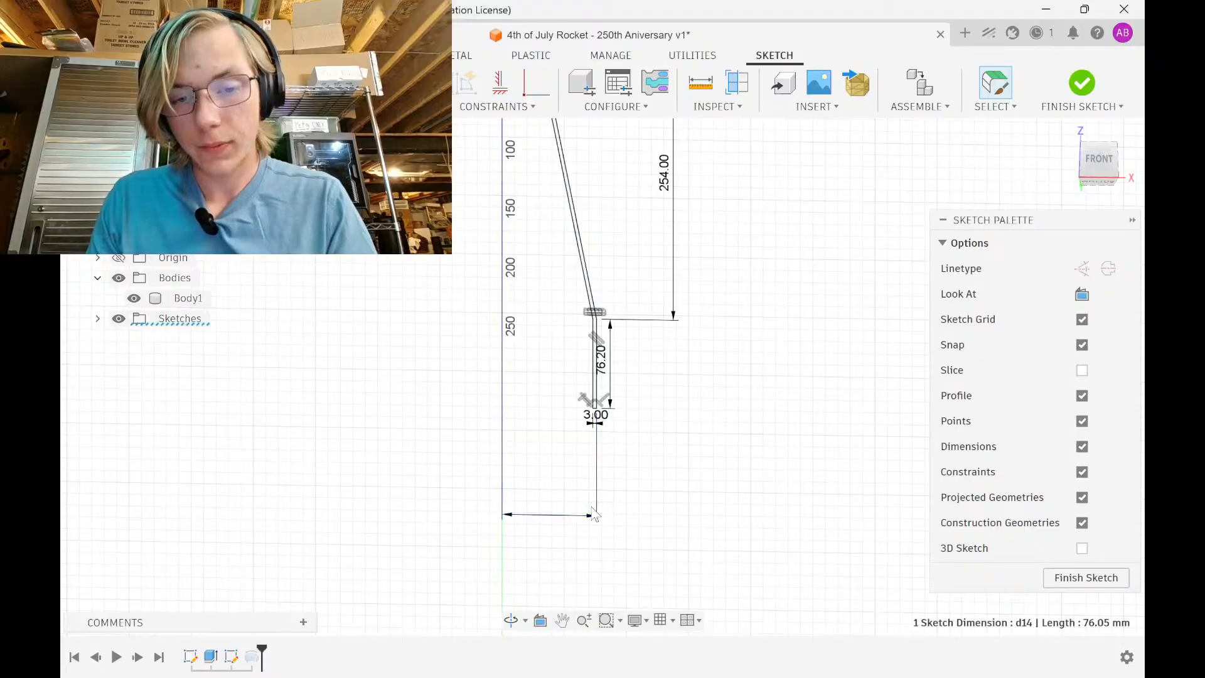
double_click(603, 514)
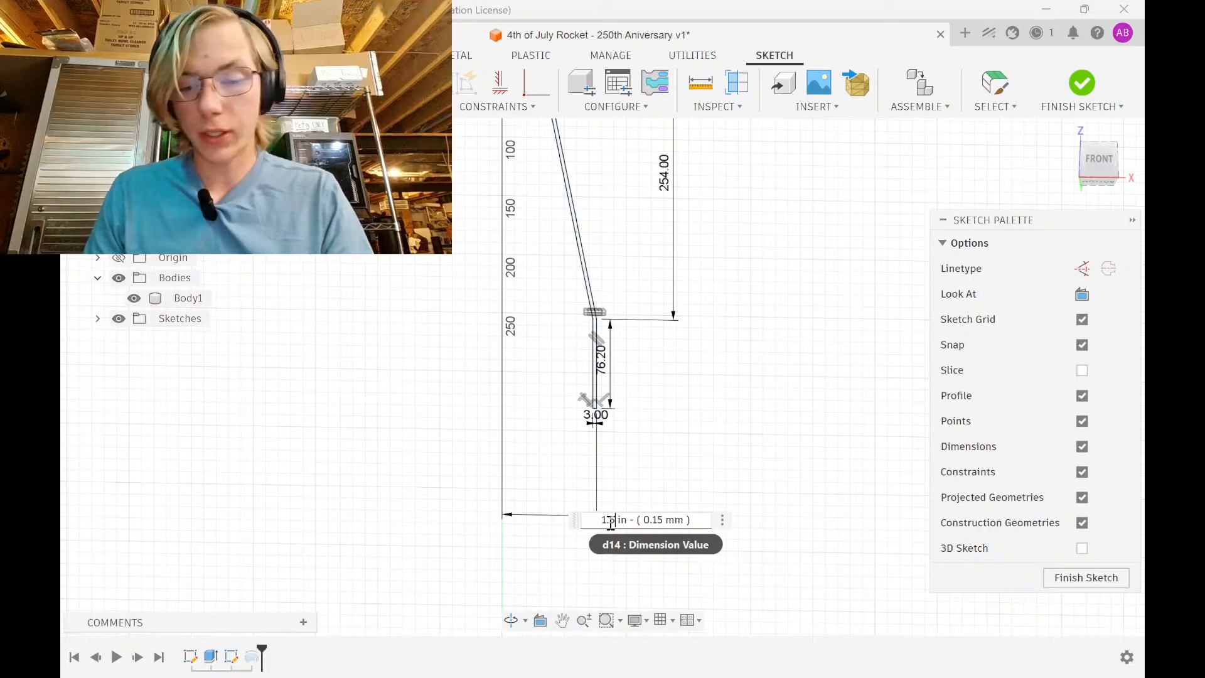
type("1.5")
key("Return")
scroll(505, 414, "down", 3)
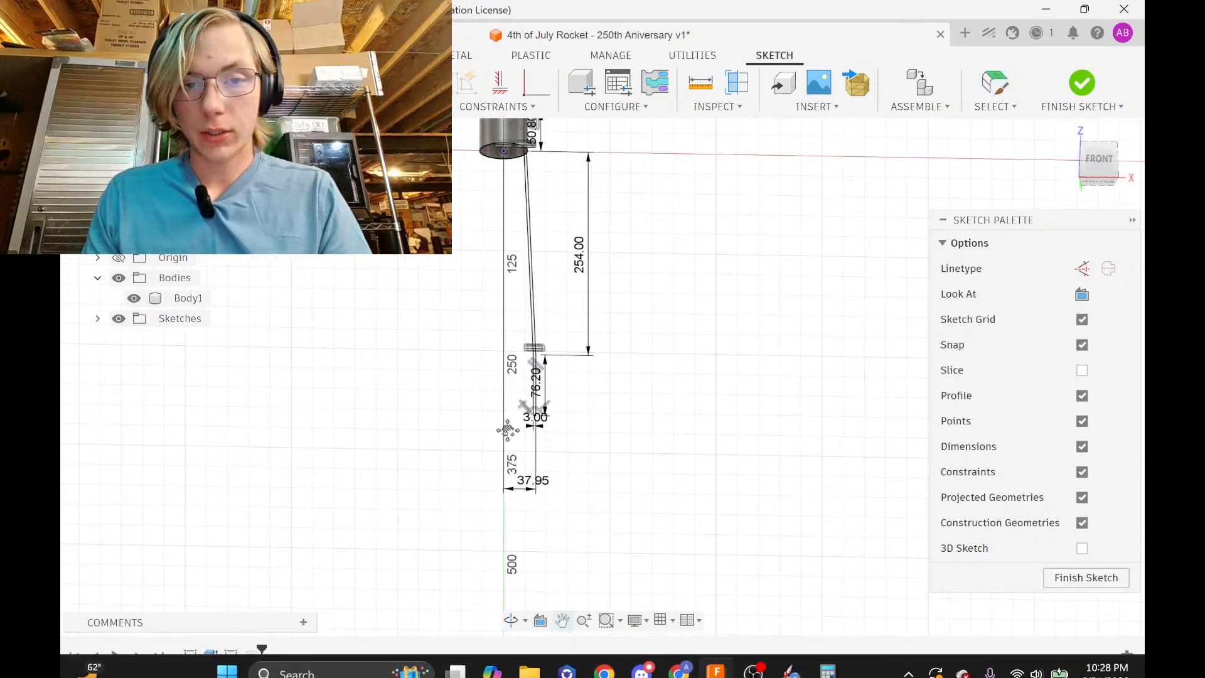
mouse_move(731, 664)
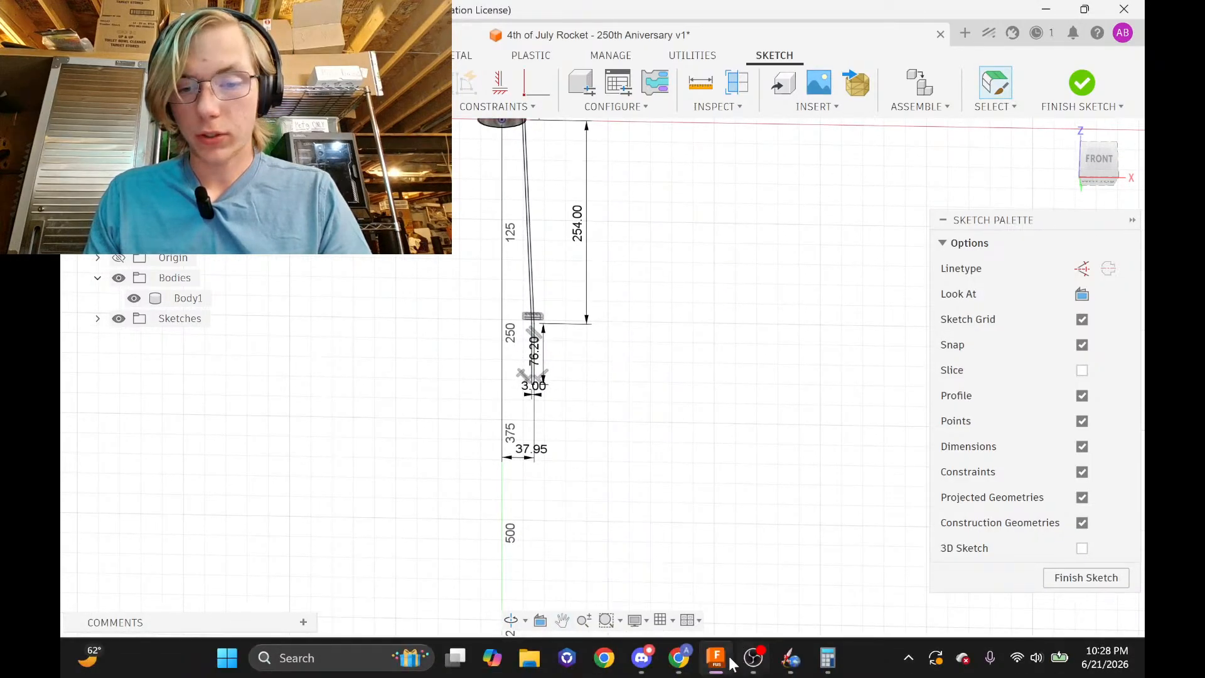
left_click(678, 659)
scroll(732, 395, "down", 4)
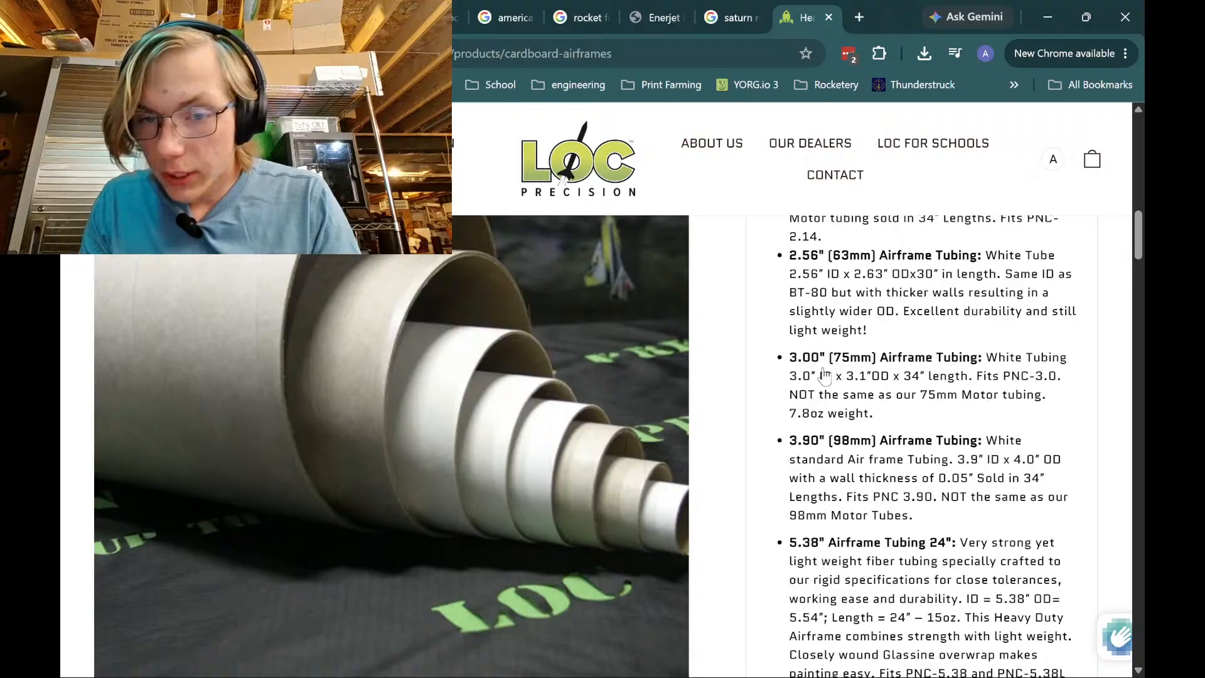
triple_click(801, 386)
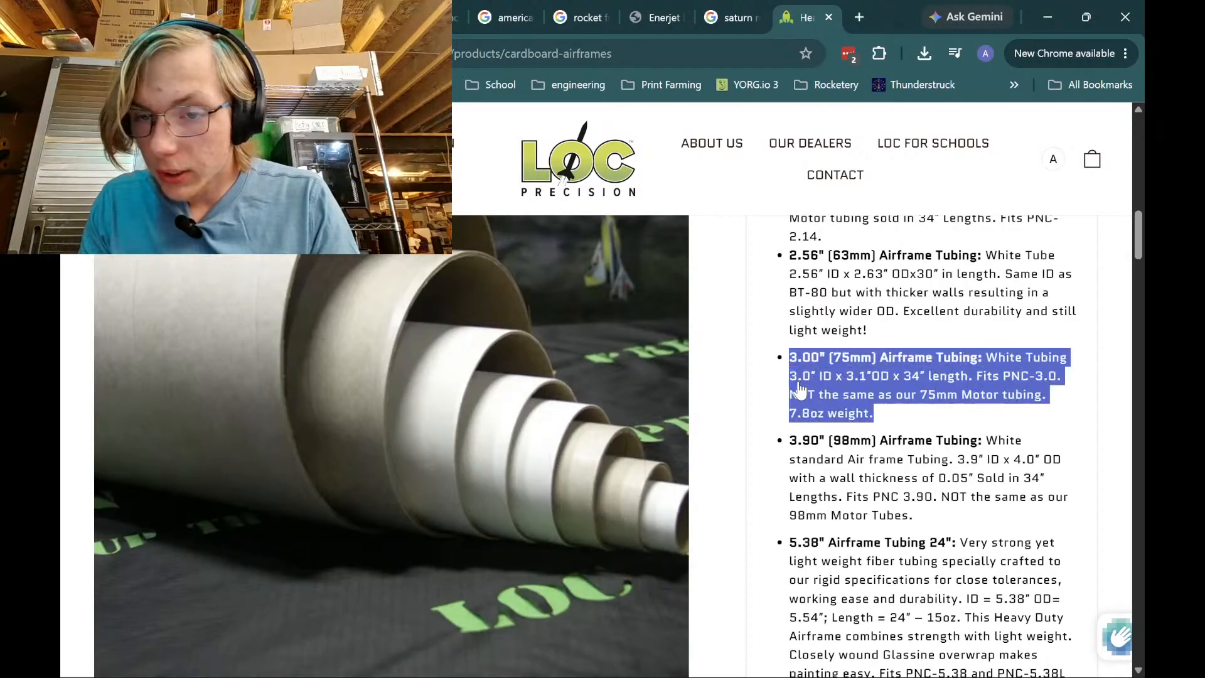
left_click(871, 307)
left_click(1038, 16)
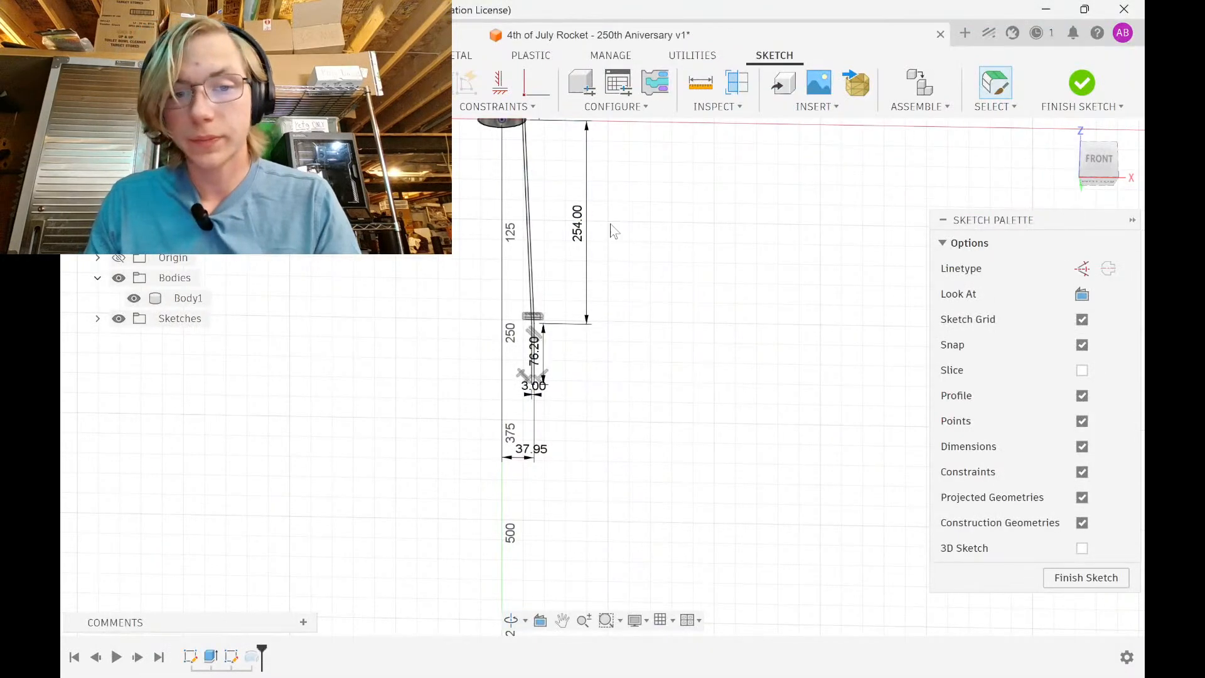
Finish the sketch and inspect the rebuilt revolved body's step from above
mouse_move(611, 224)
middle_mouse_down("shift")
mouse_move(628, 268)
mouse_move(577, 336)
mouse_move(635, 325)
mouse_move(648, 267)
mouse_move(611, 352)
mouse_move(587, 253)
middle_mouse_up("shift")
scroll(606, 251, "down", 3)
left_click(1082, 83)
scroll(566, 295, "up", 5)
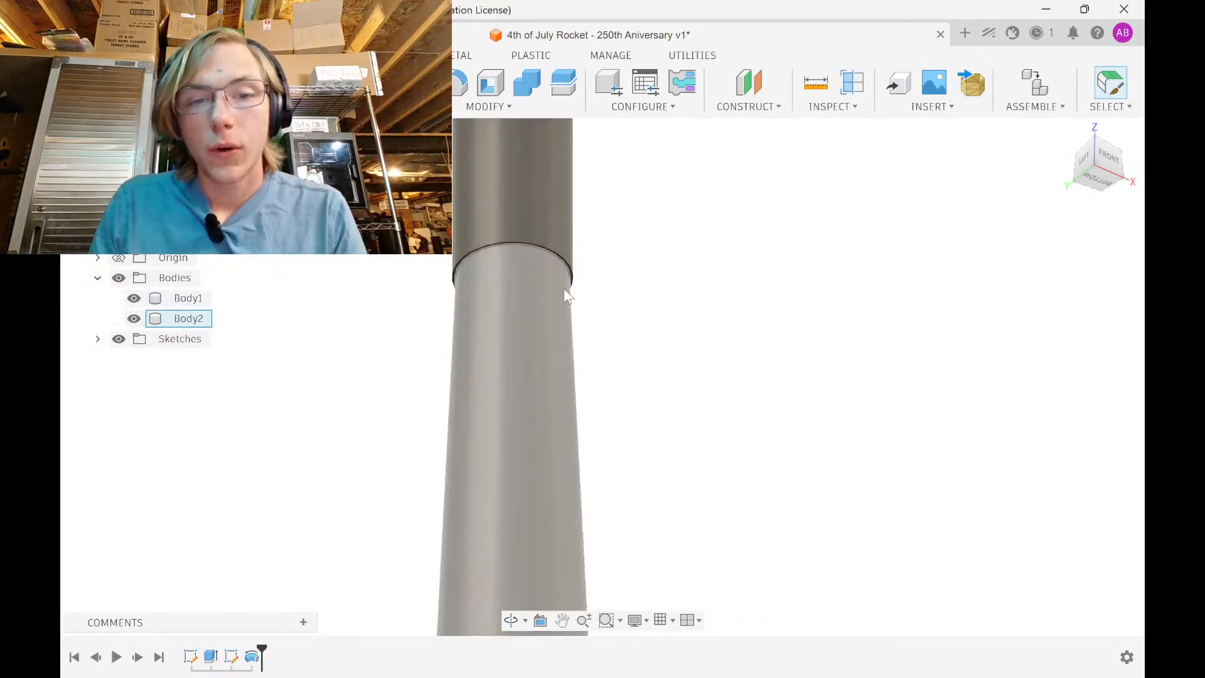
middle_click_drag(567, 295, 542, 278, "shift")
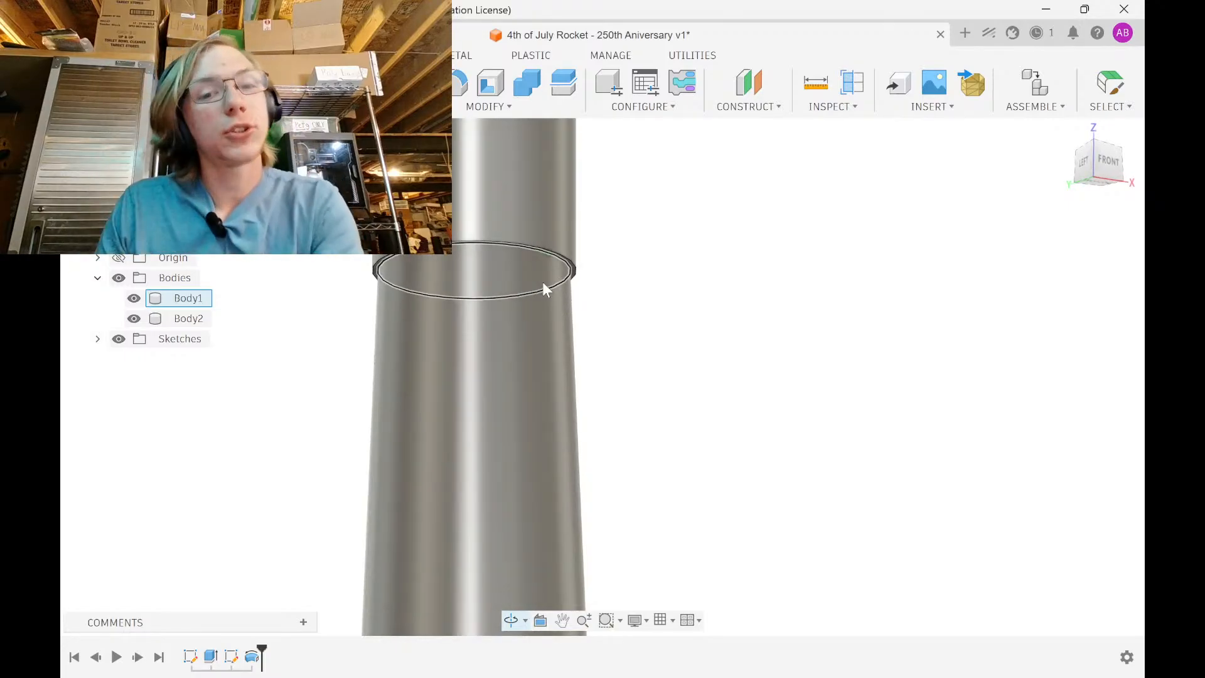
scroll(581, 394, "down", 5)
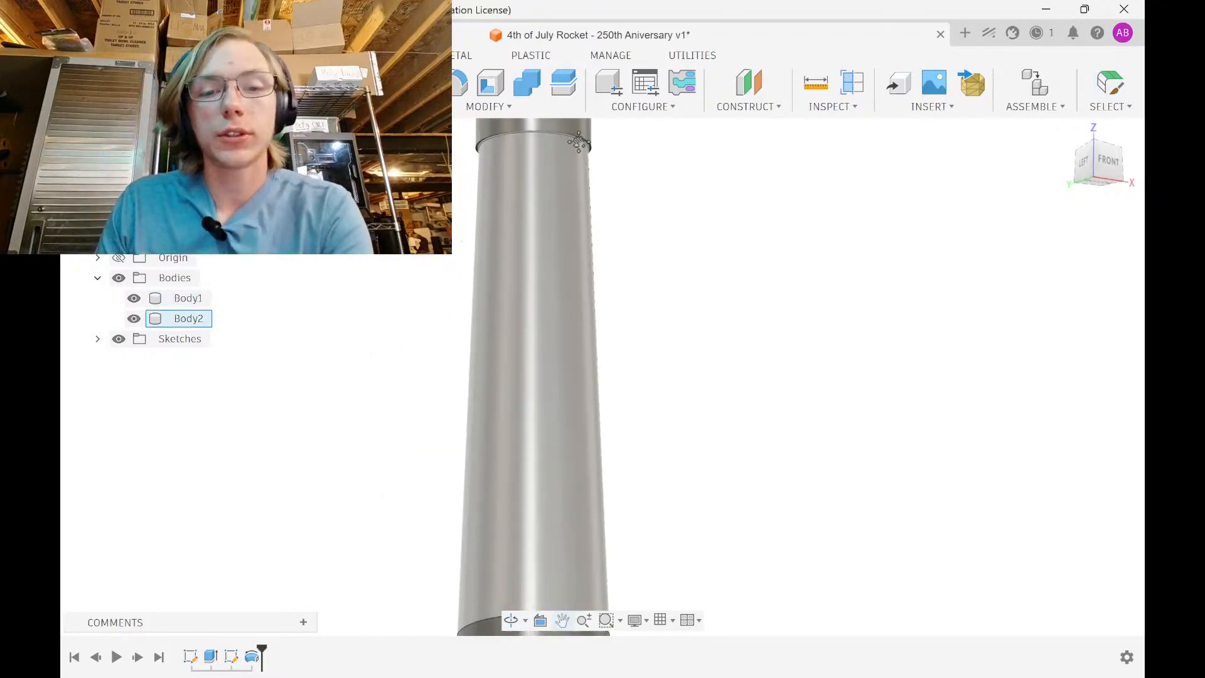
Reopen the sketch with Body1 hidden, delete the slanted wall lines, and cancel AutoConstrain
double_click(232, 659)
scroll(650, 275, "up", 5)
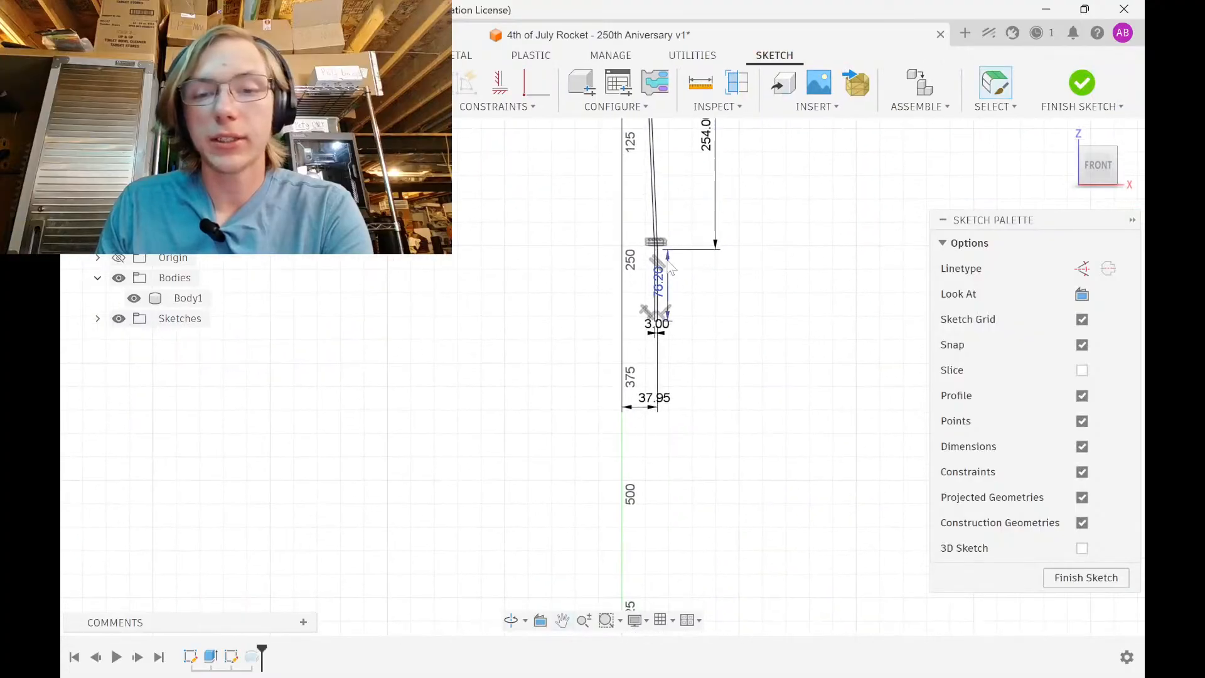
scroll(650, 275, "down", 5)
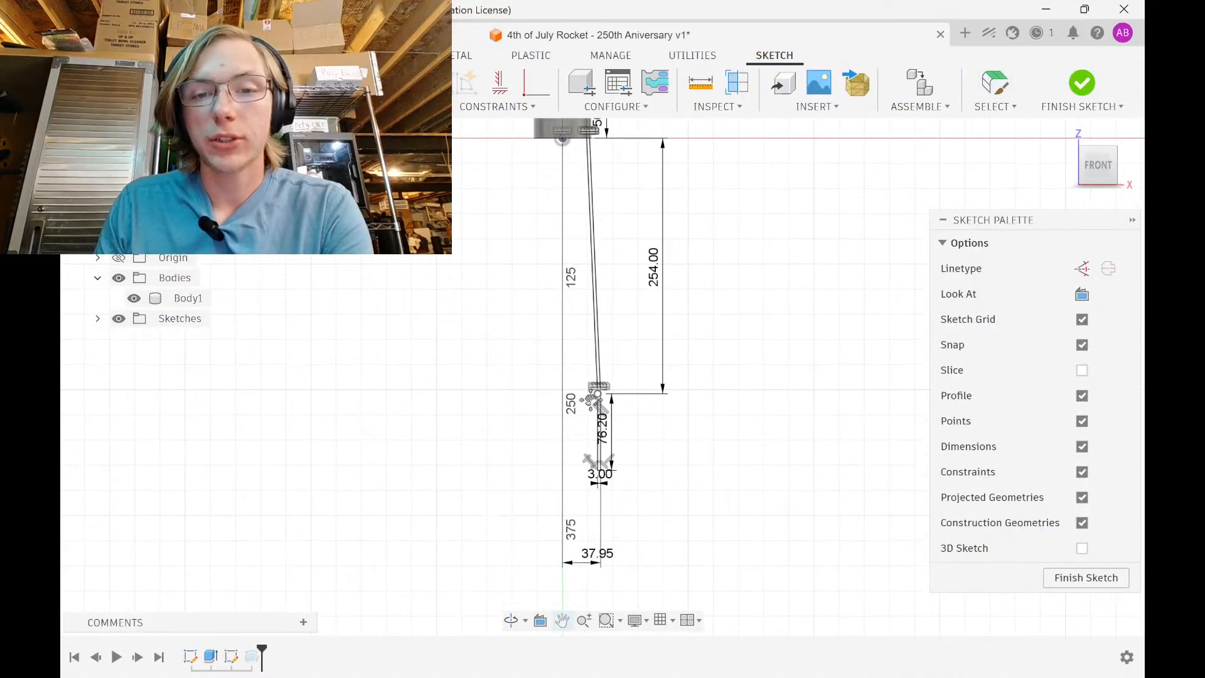
left_click(134, 299)
left_click_drag(532, 132, 682, 516)
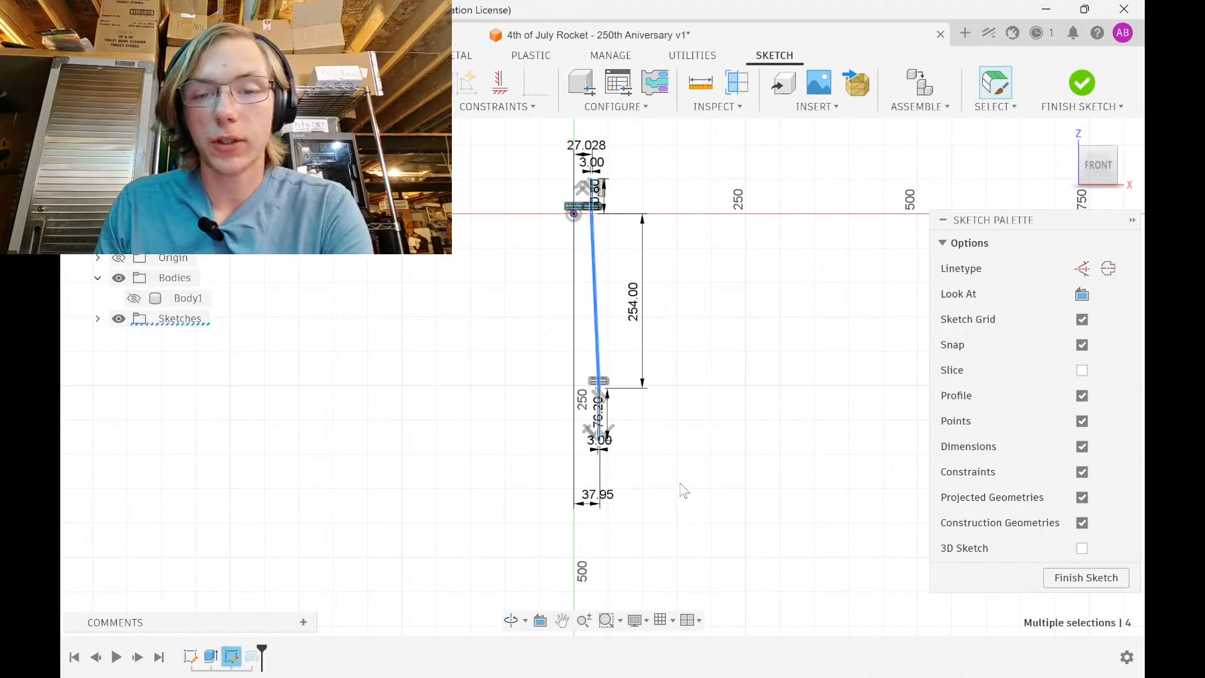
key("Delete")
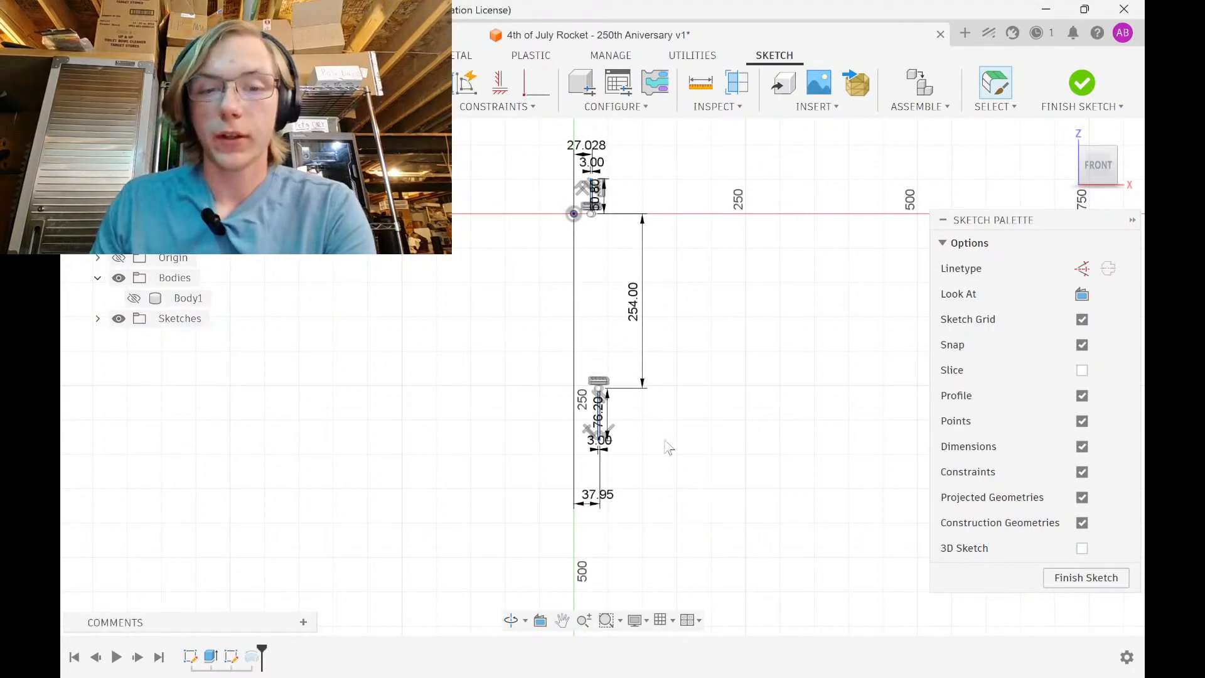
left_click(496, 106)
left_click(505, 123)
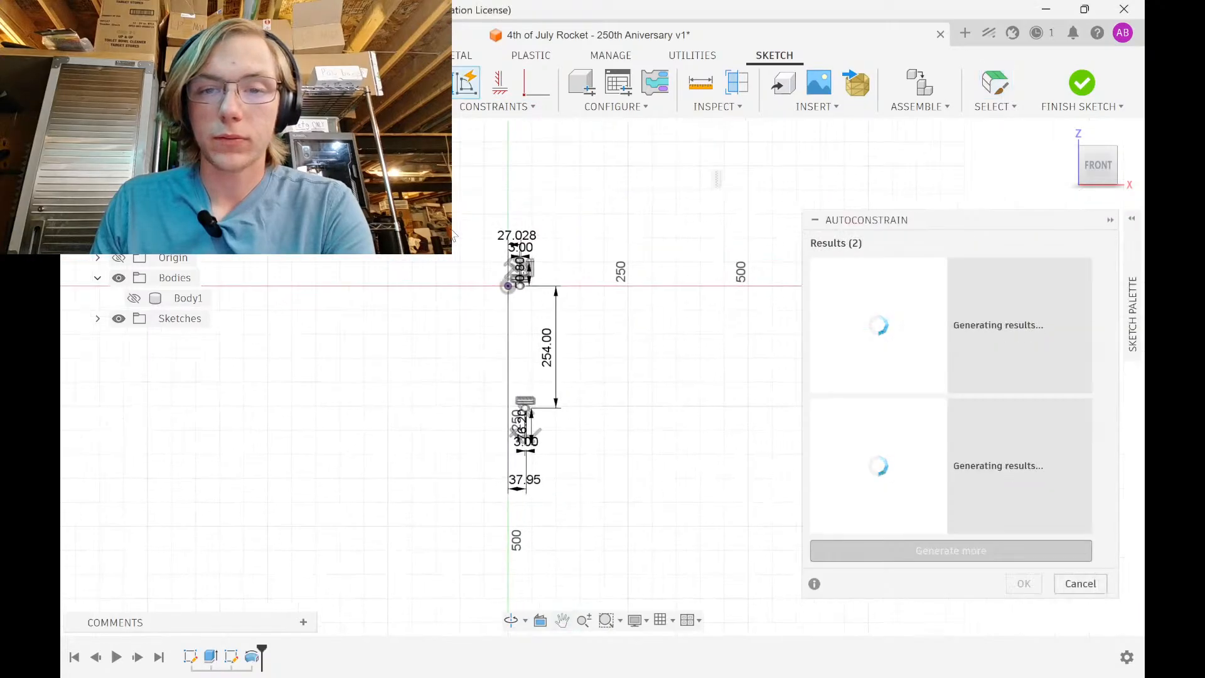
left_click(1067, 449)
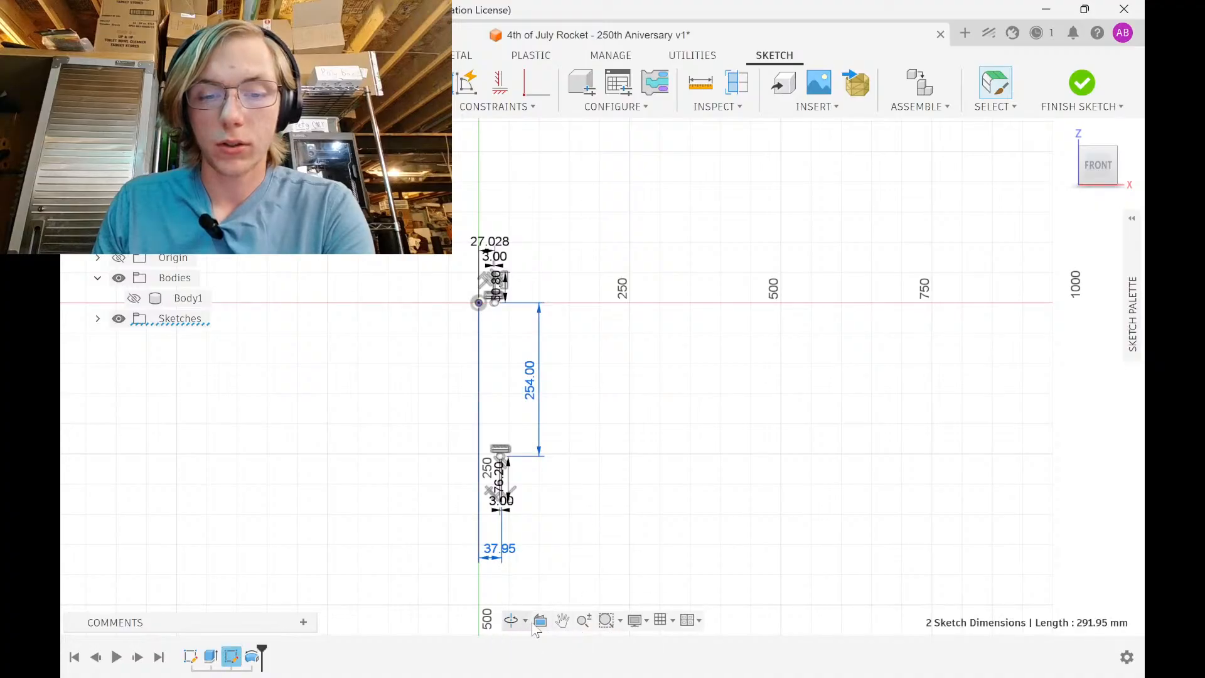
Box-select all remaining profile lines and dimensions and delete them
left_click(619, 624)
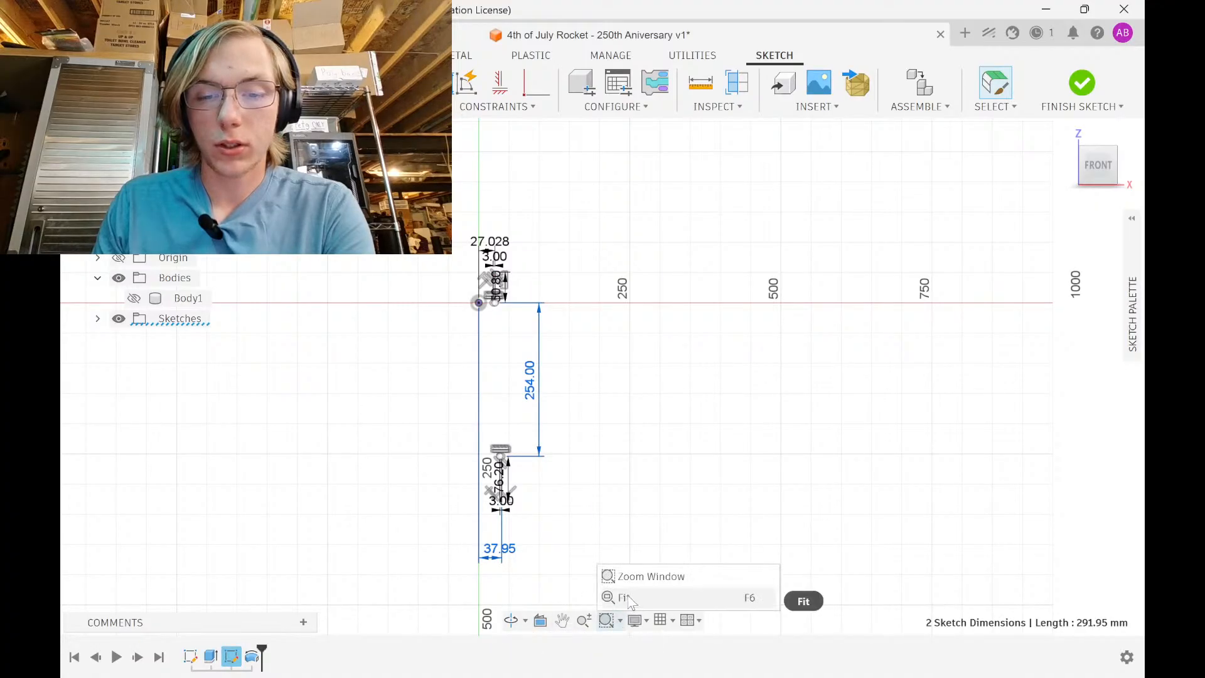
left_click(607, 608)
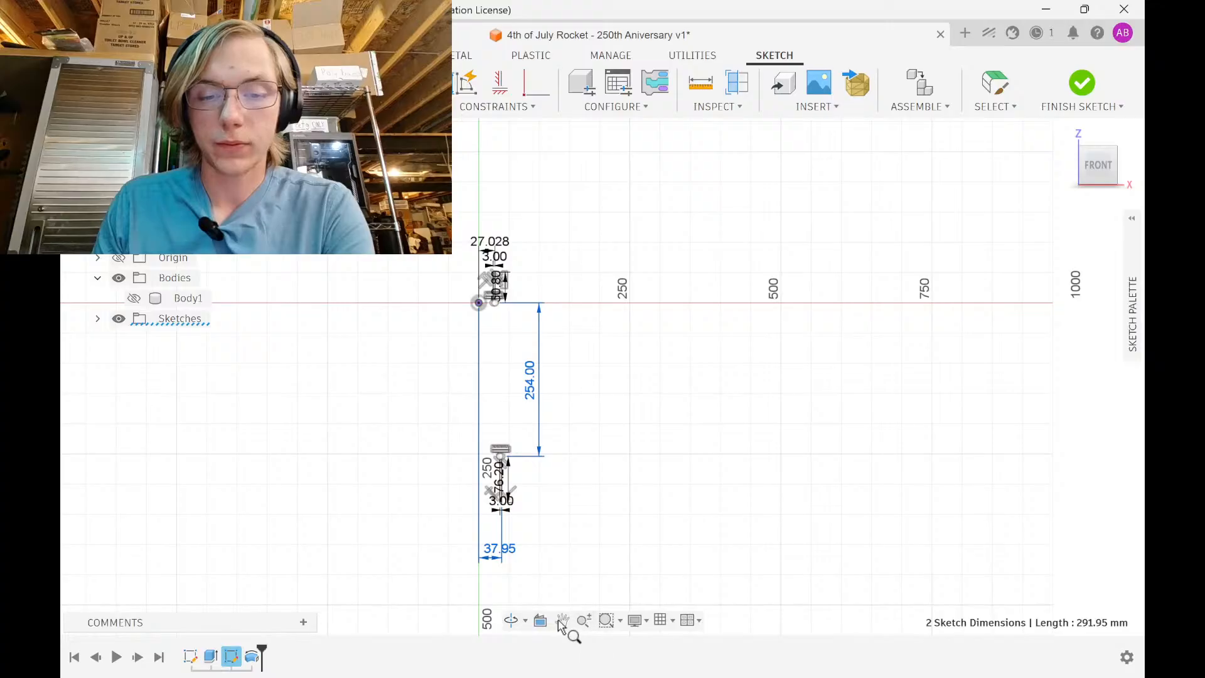
left_click_drag(515, 622, 519, 624)
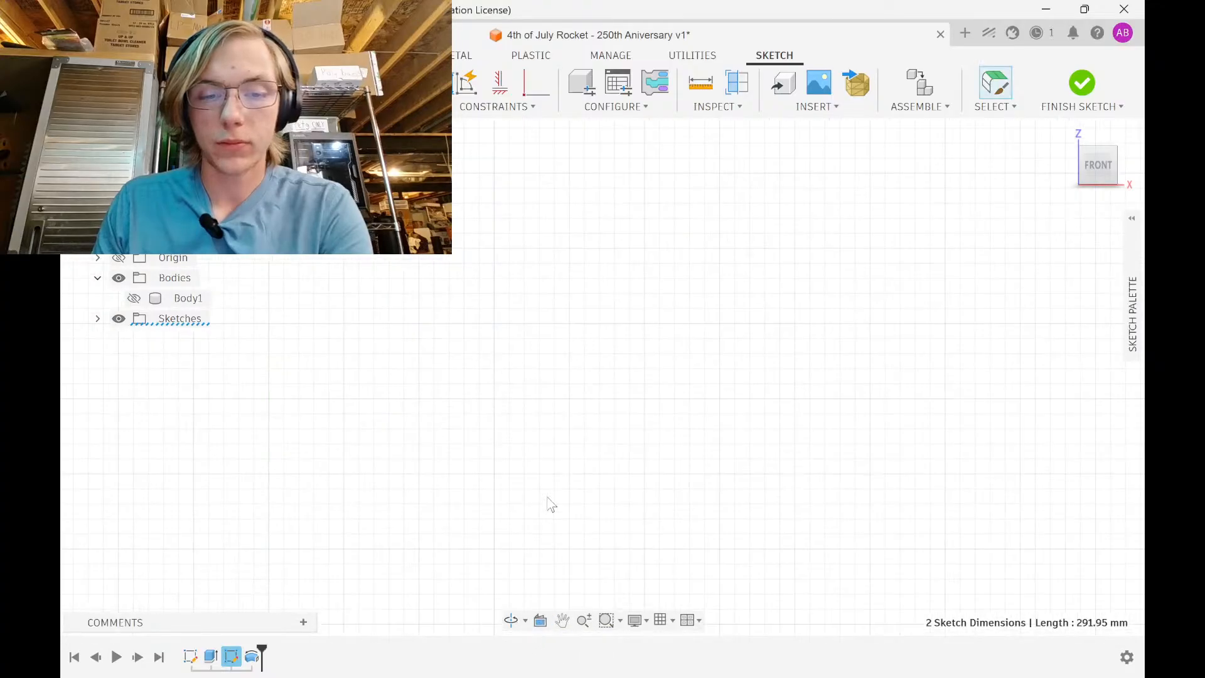
left_click(565, 508)
scroll(593, 492, "down", 5)
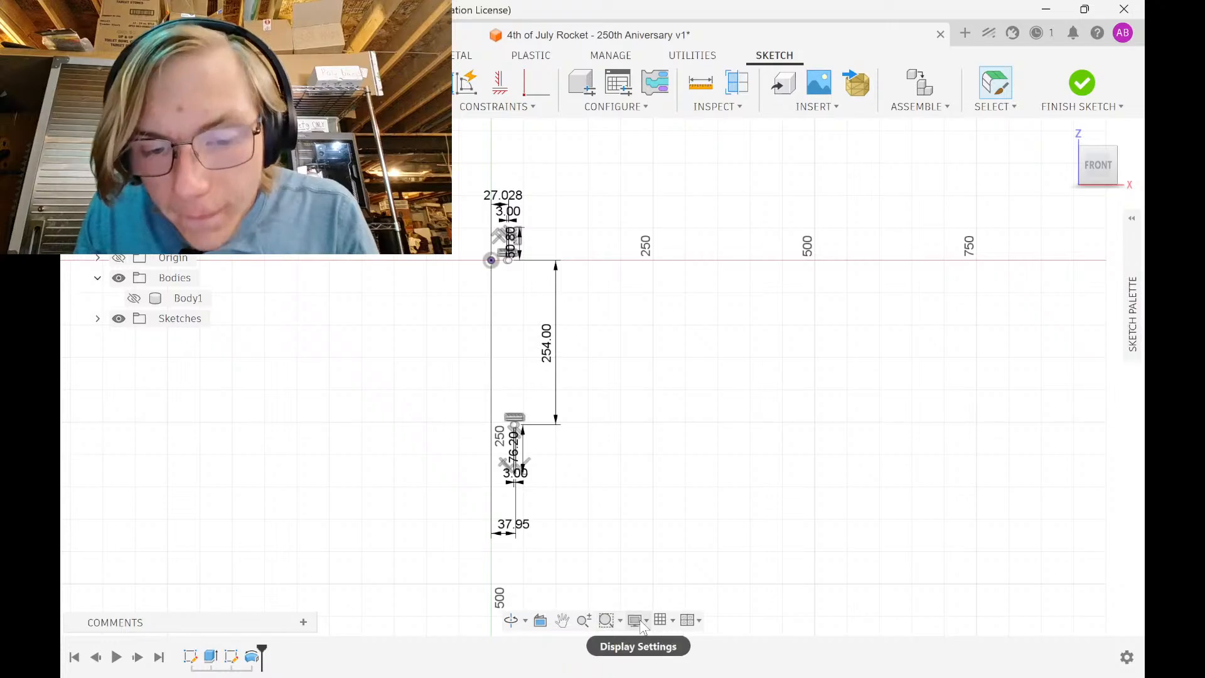
left_click(995, 105)
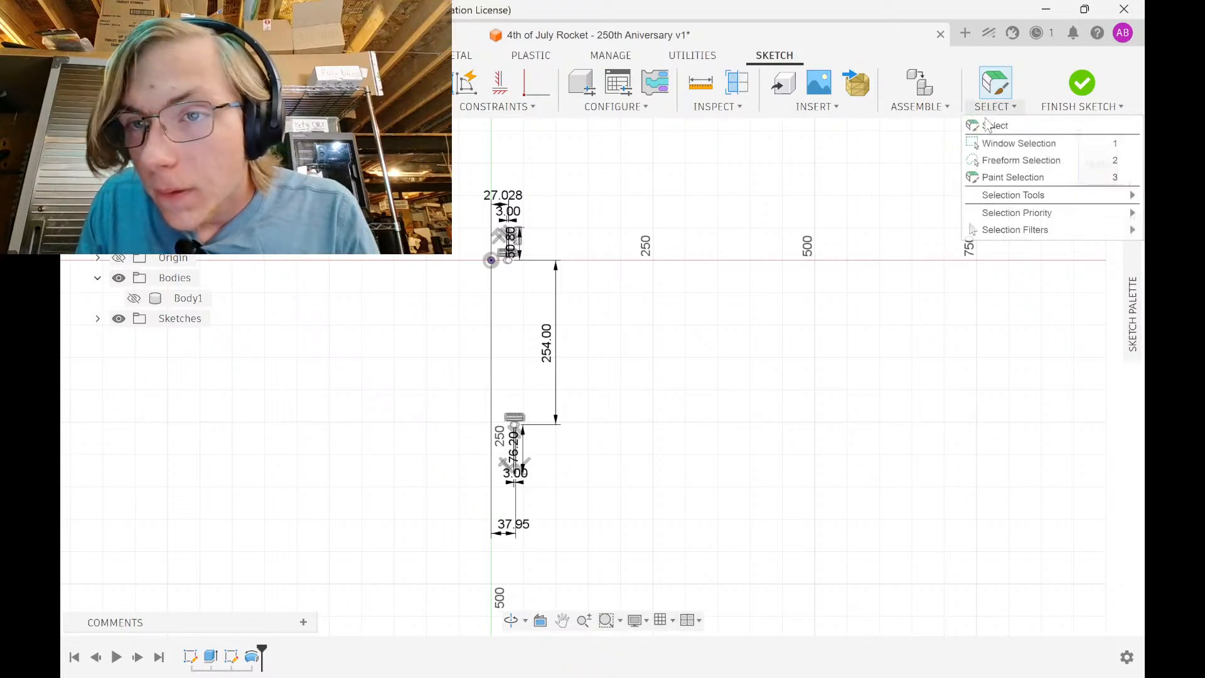
left_click(1017, 144)
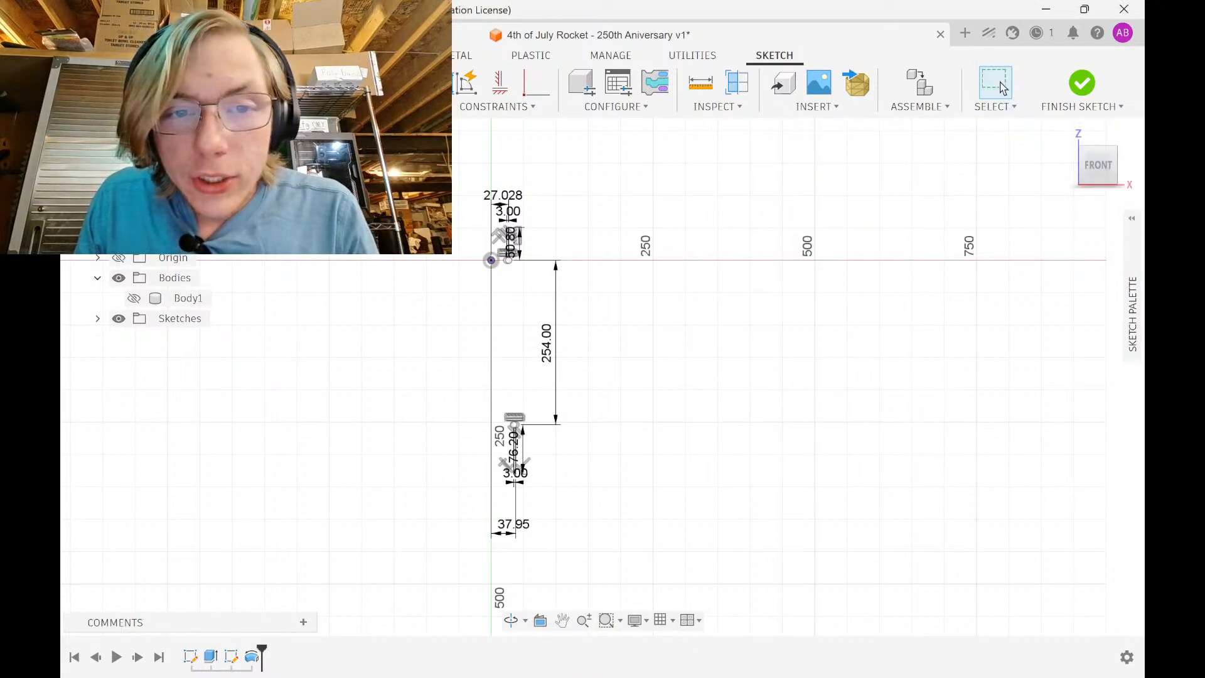
left_click_drag(409, 162, 617, 573)
key("Delete")
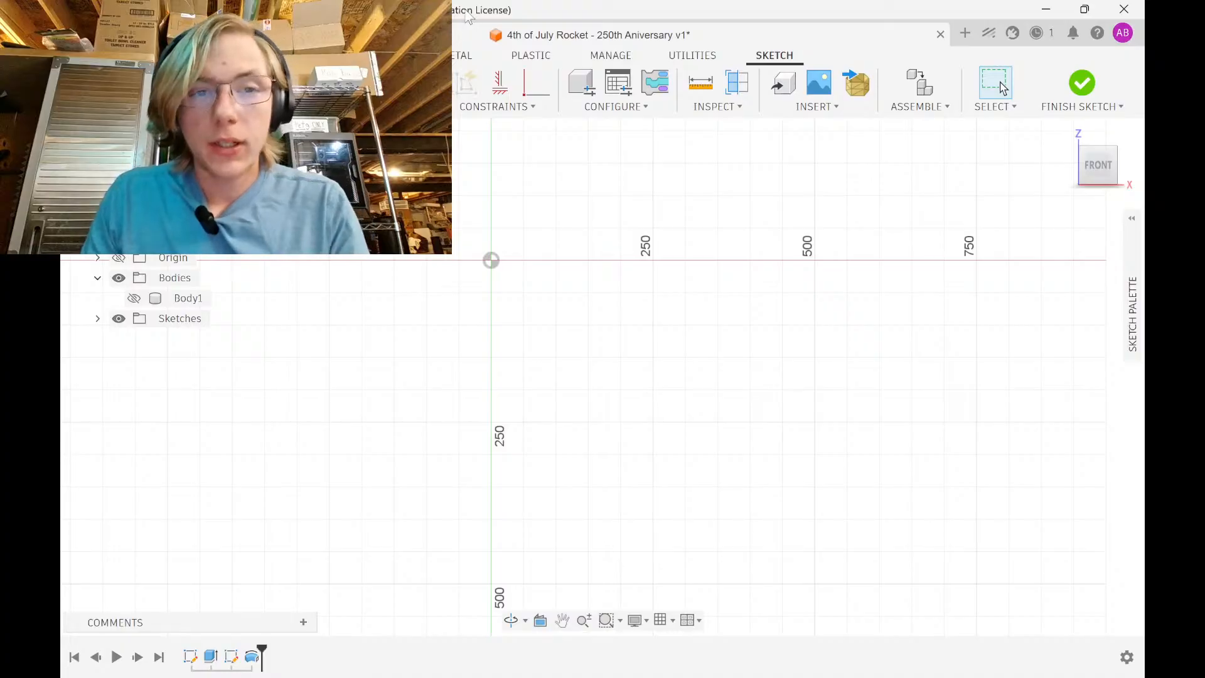
Start the outline near the origin with a short vertical, a horizontal step and a long taper down
scroll(462, 251, "up", 3)
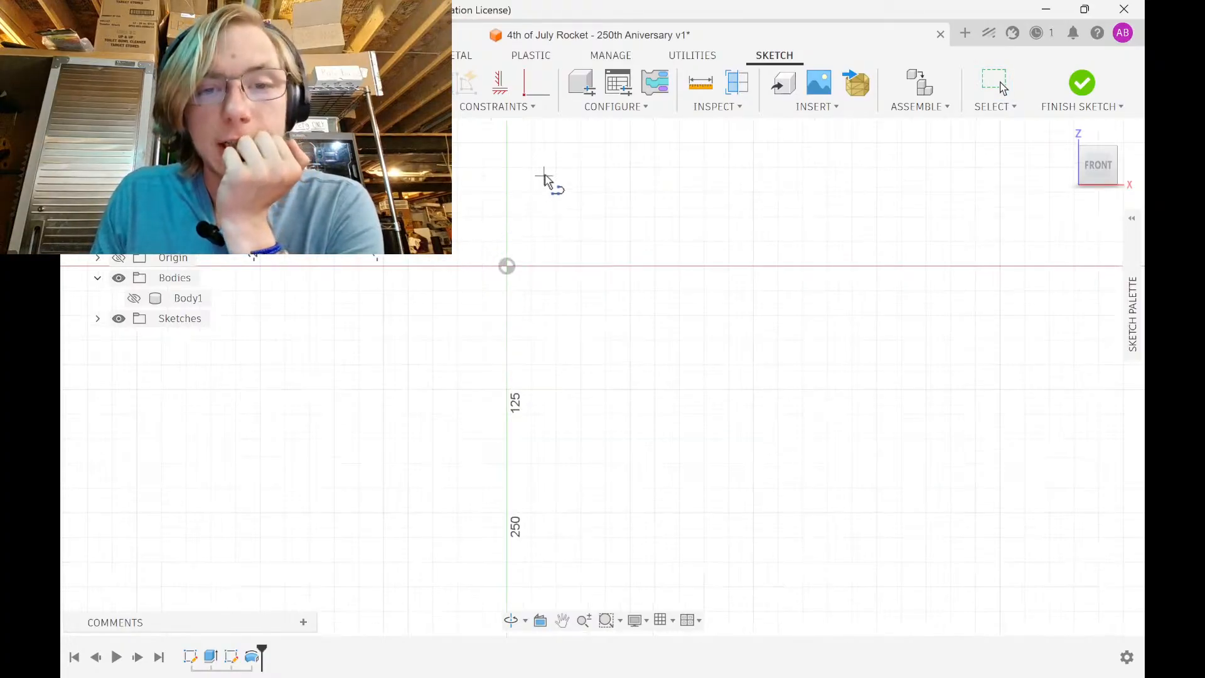
left_click(543, 190)
left_click(543, 267)
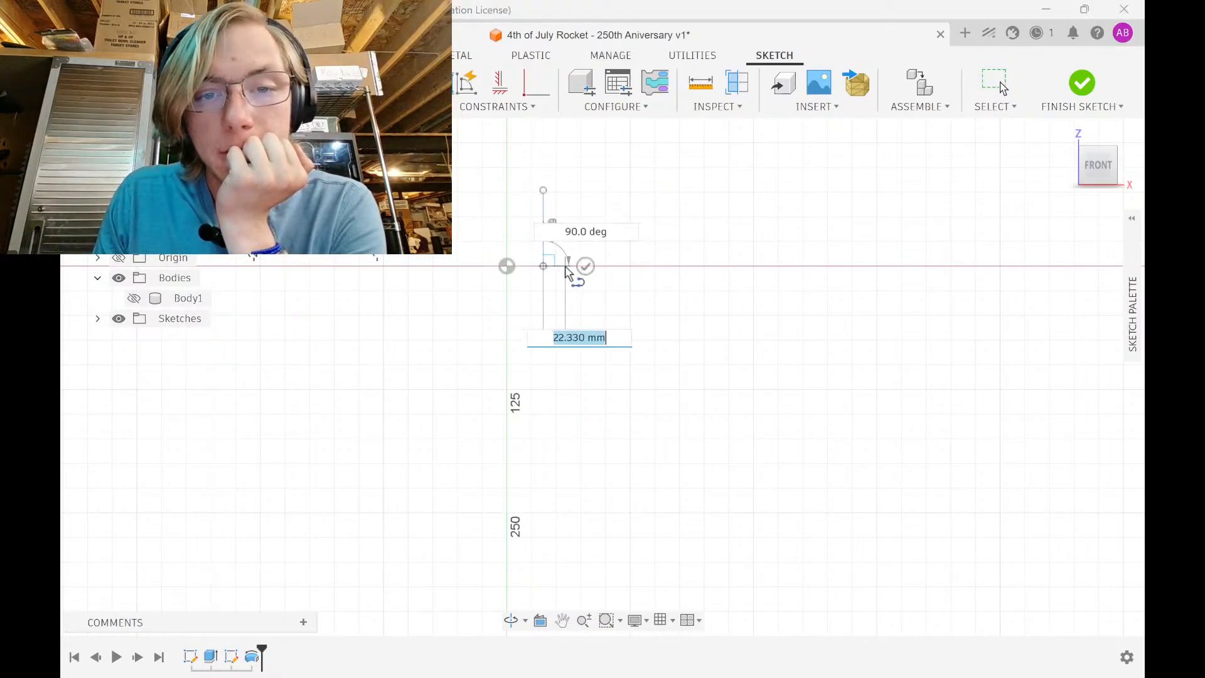
left_click(565, 266)
left_click(630, 562)
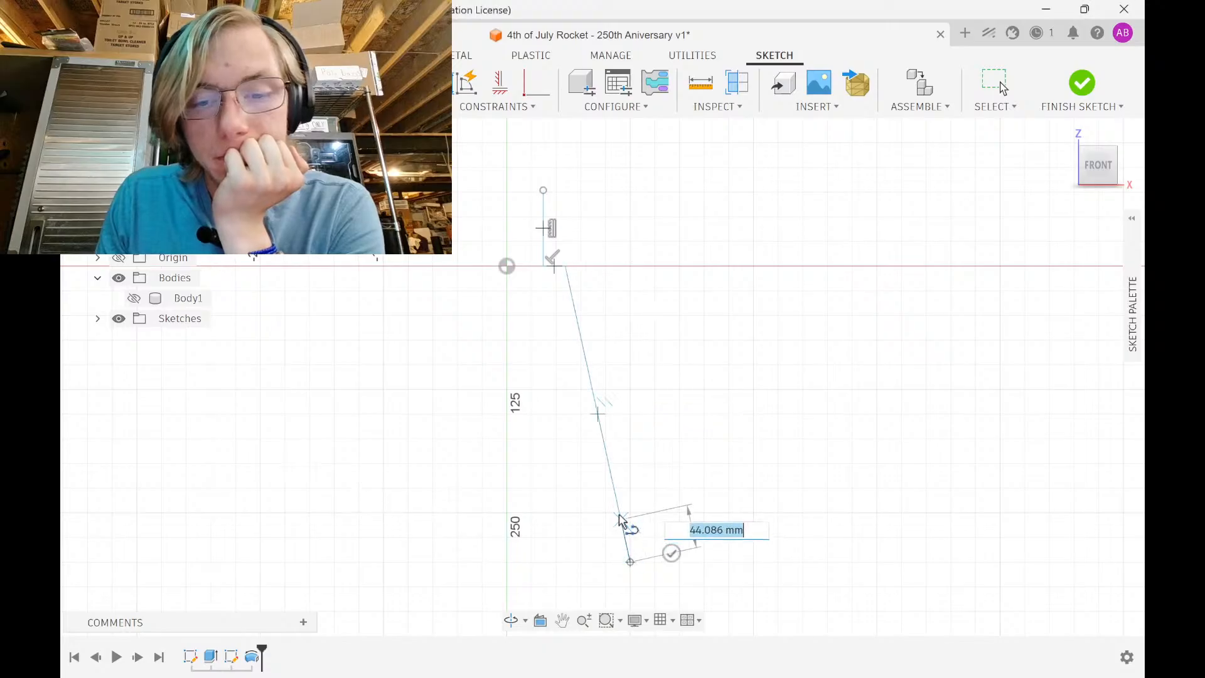
Add the 75 mm straight lower section and the inner tapered wall back up to the top
middle_click_drag(615, 529, 608, 314)
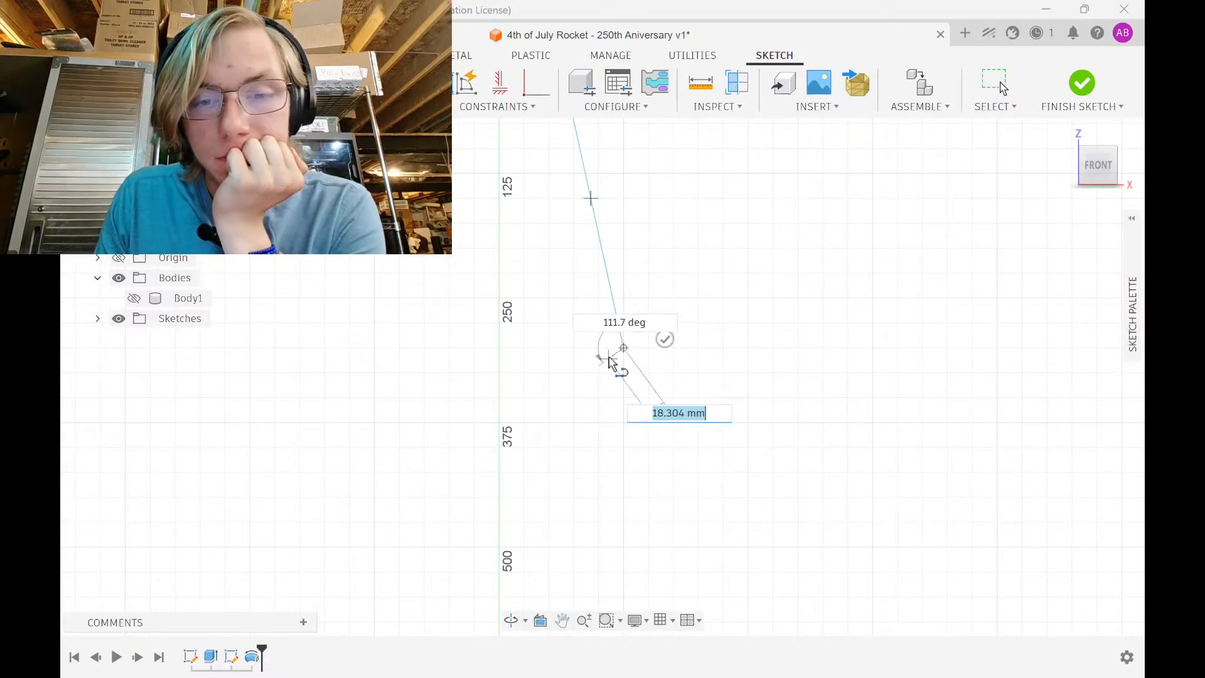
left_click(609, 422)
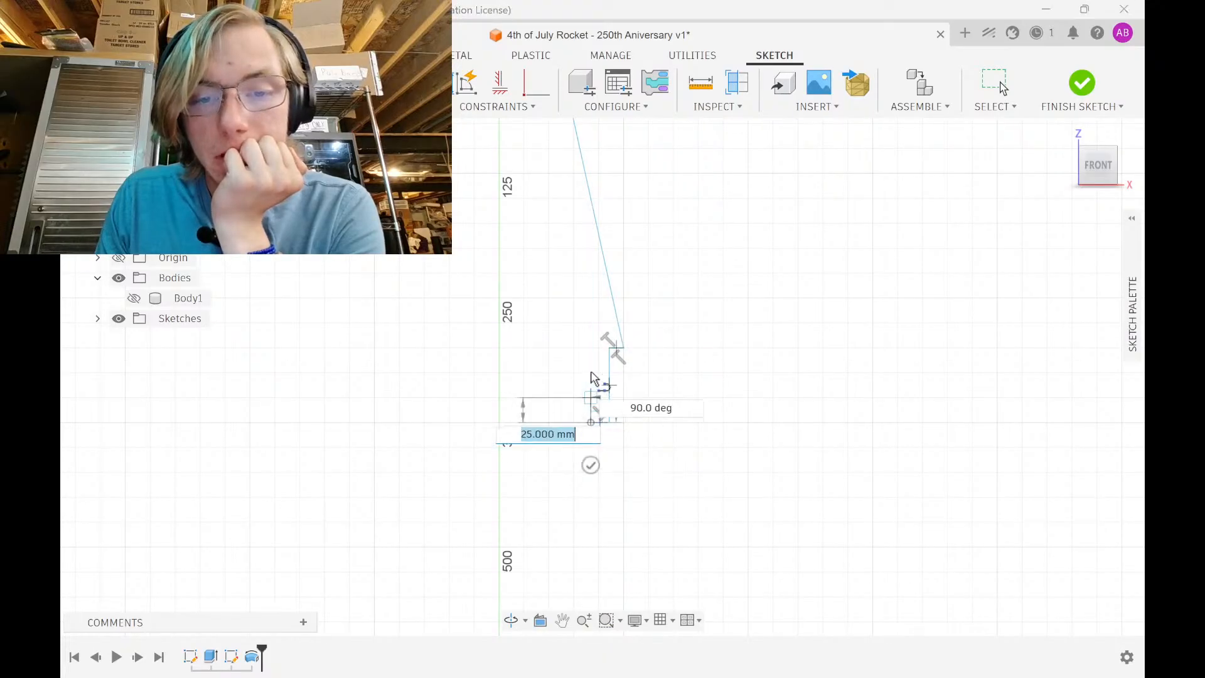
left_click(597, 350)
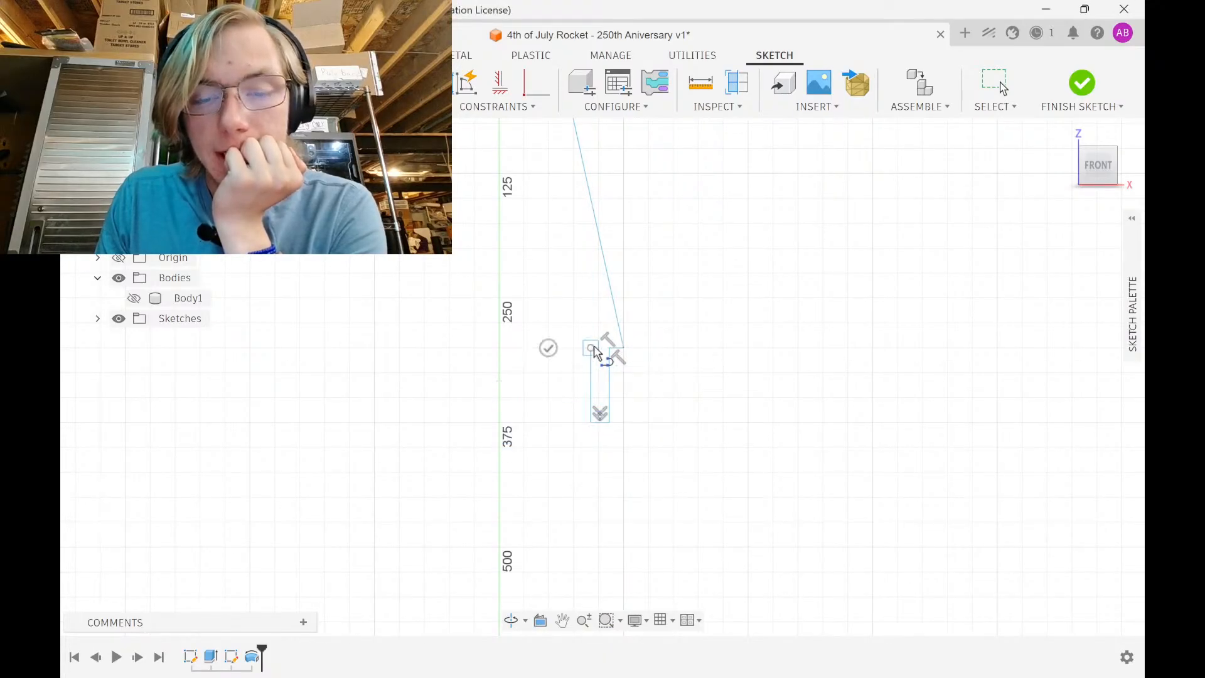
left_click(610, 327)
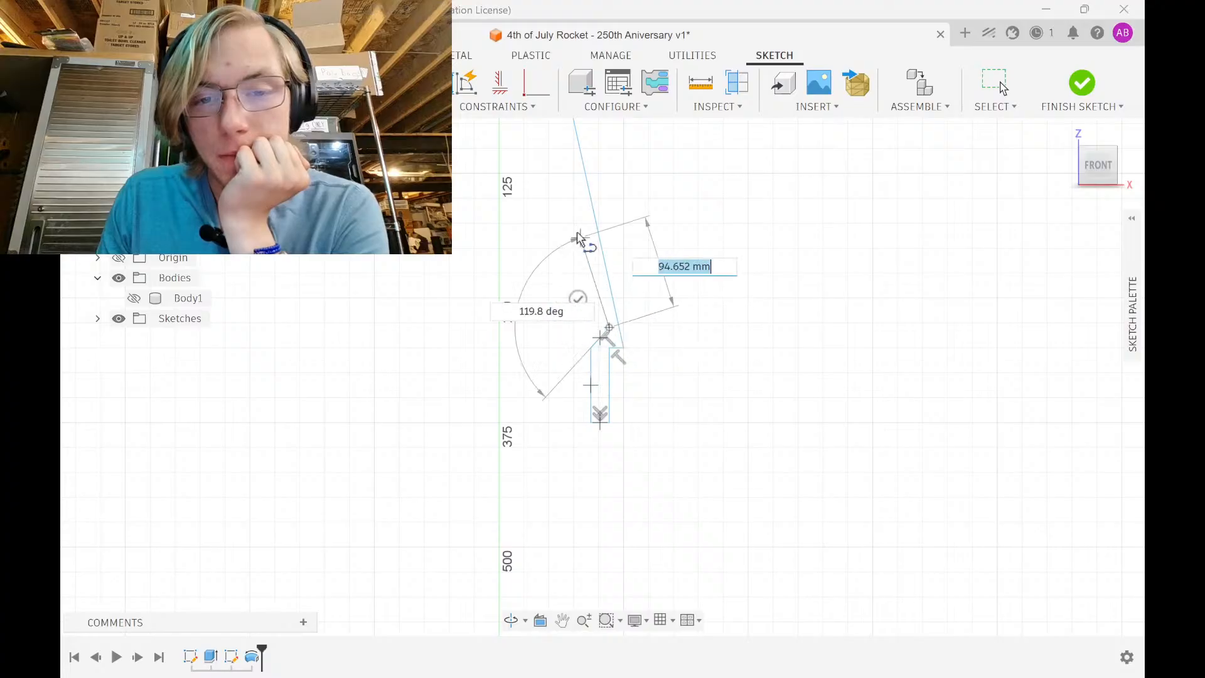
middle_click_drag(564, 222, 563, 432)
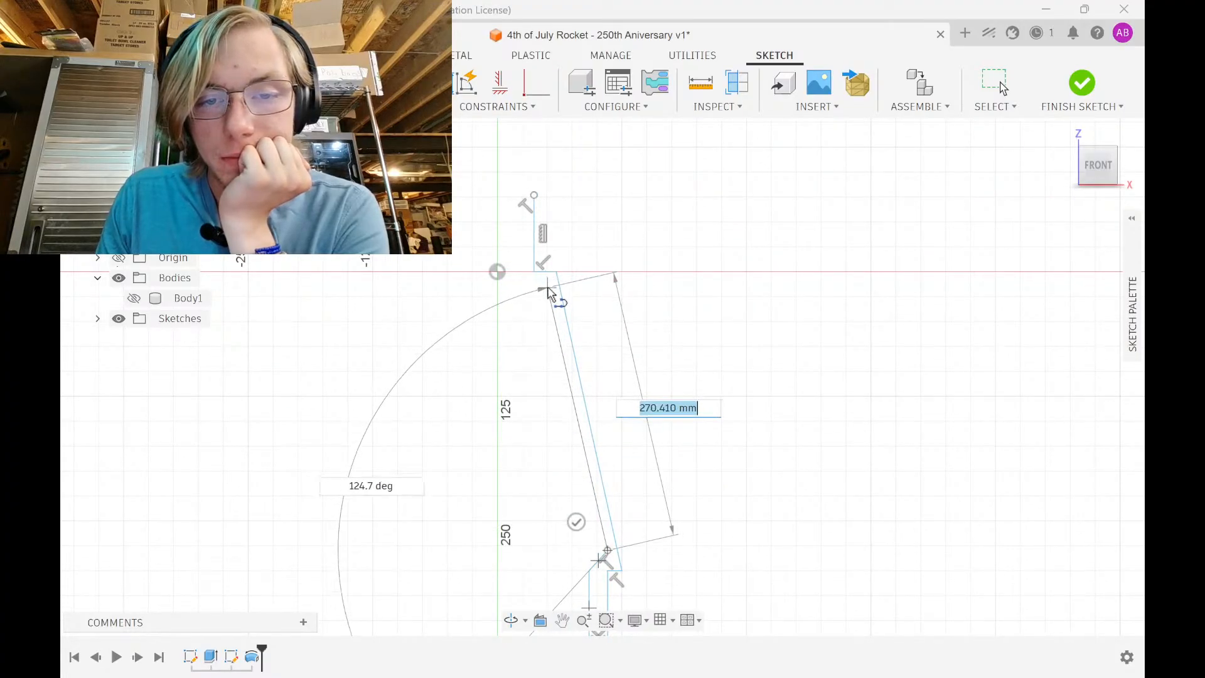
left_click(549, 290)
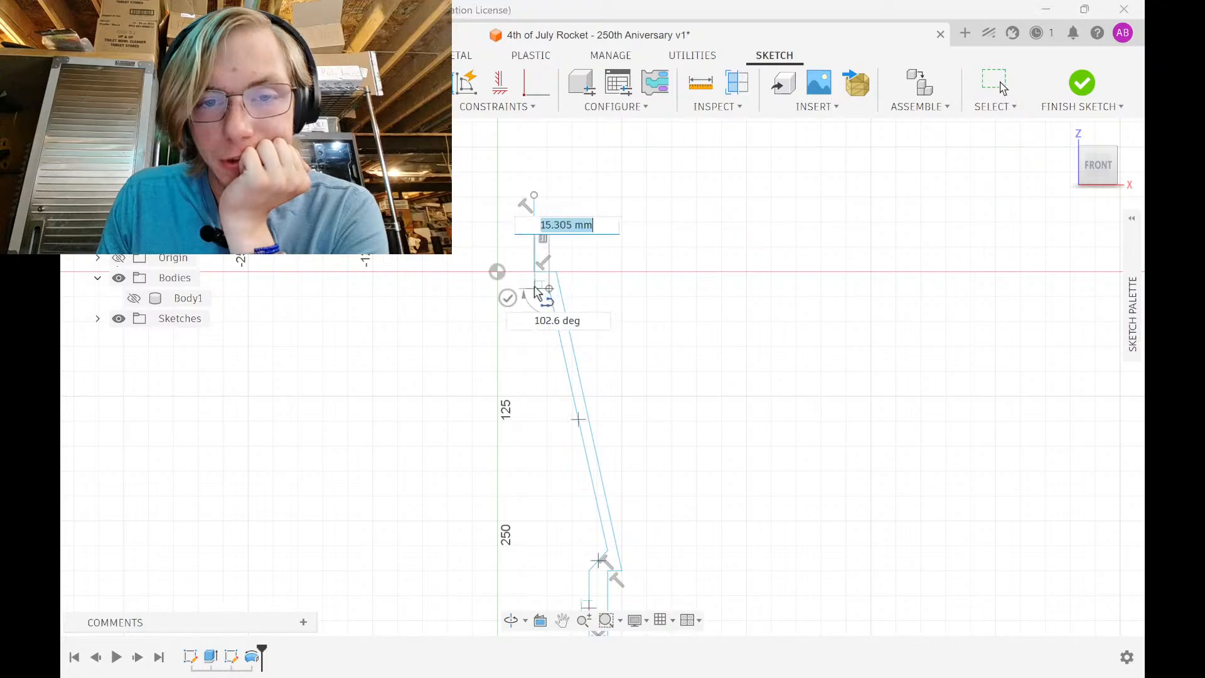
left_click(525, 271)
left_click(522, 190)
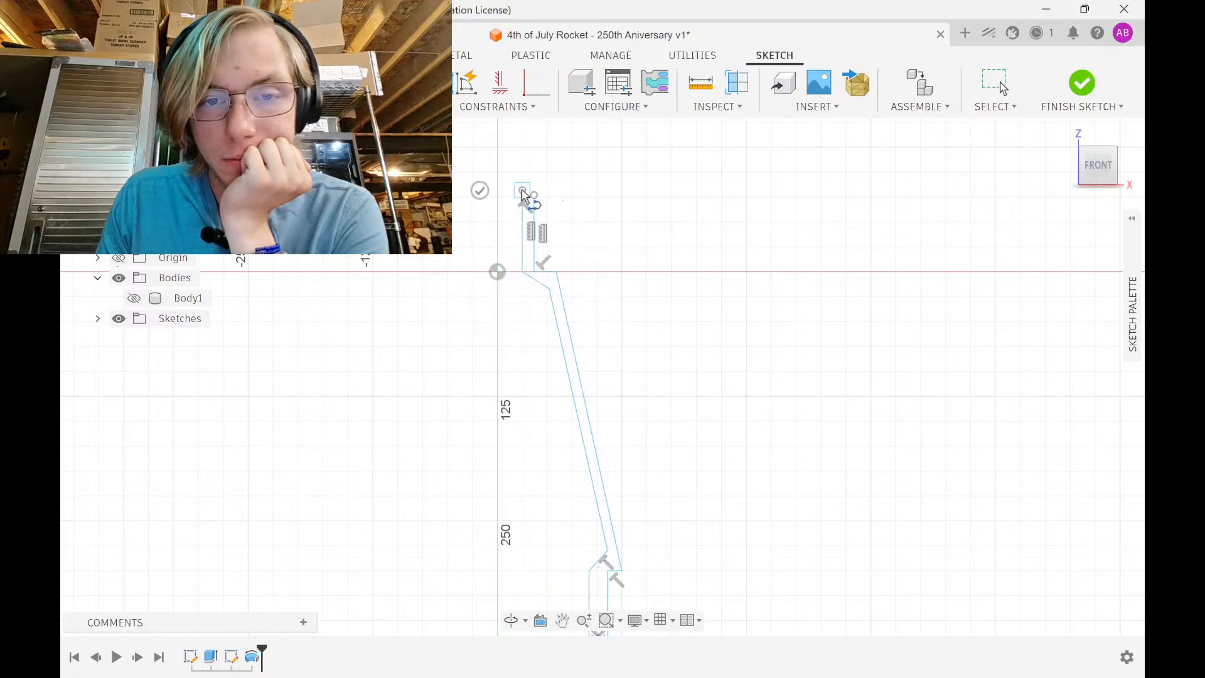
Close the tapered transition profile with a short top line
left_click(547, 192)
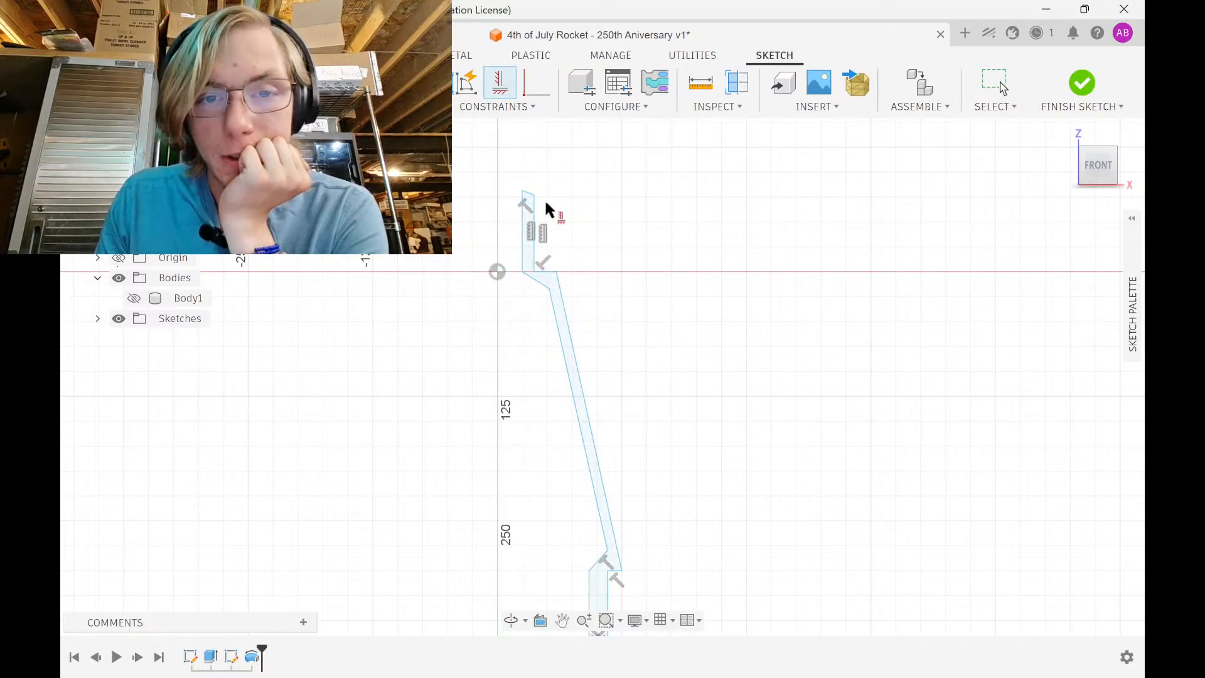
scroll(541, 198, "up", 3)
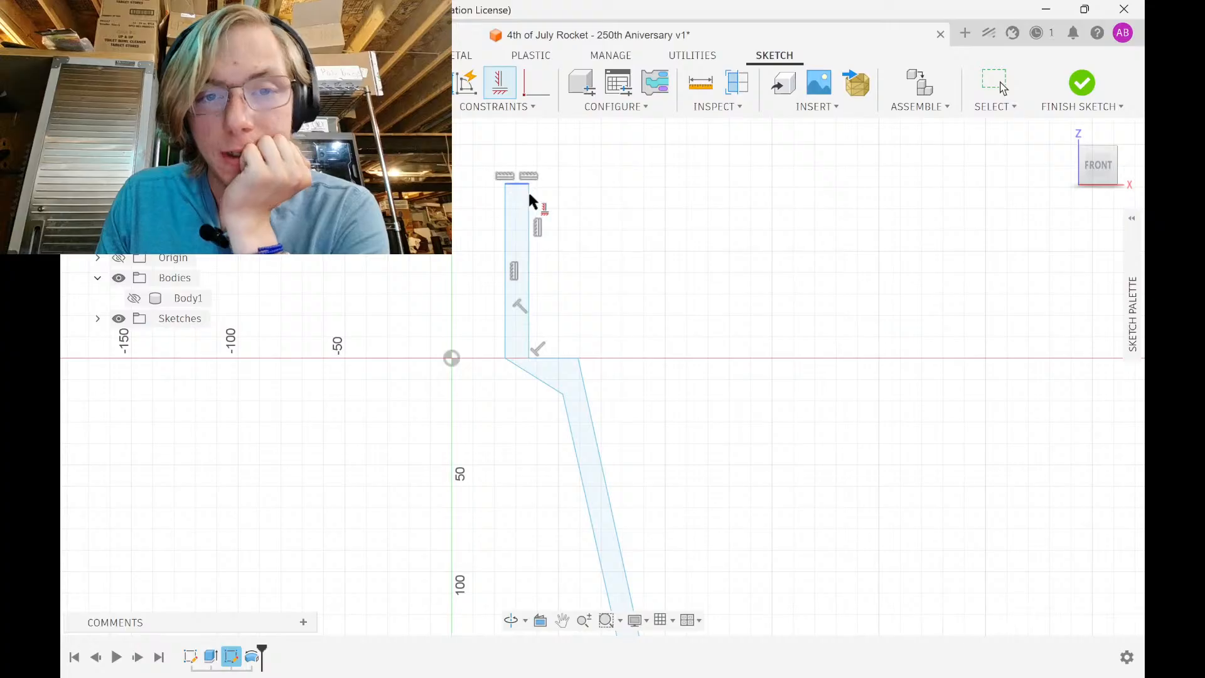
scroll(528, 200, "down", 5)
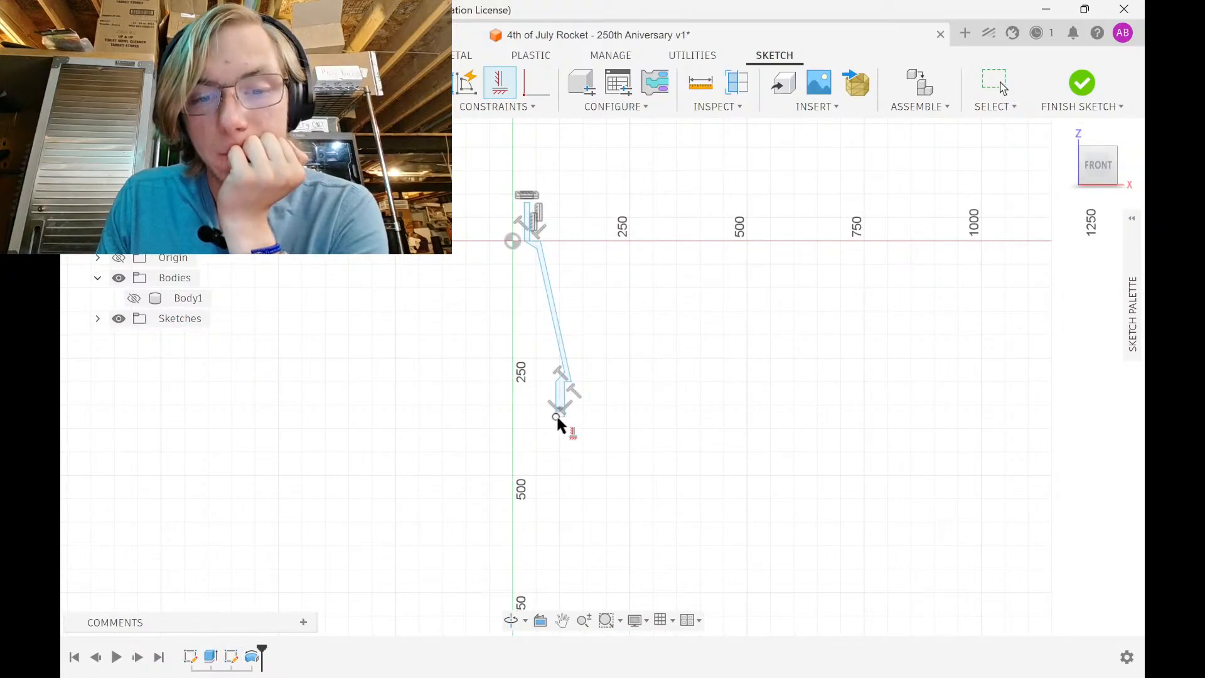
scroll(558, 416, "up", 3)
Try constraining the bottom step's right edge, then reframe the view around the profile's top
left_click(560, 414)
scroll(565, 405, "up", 4)
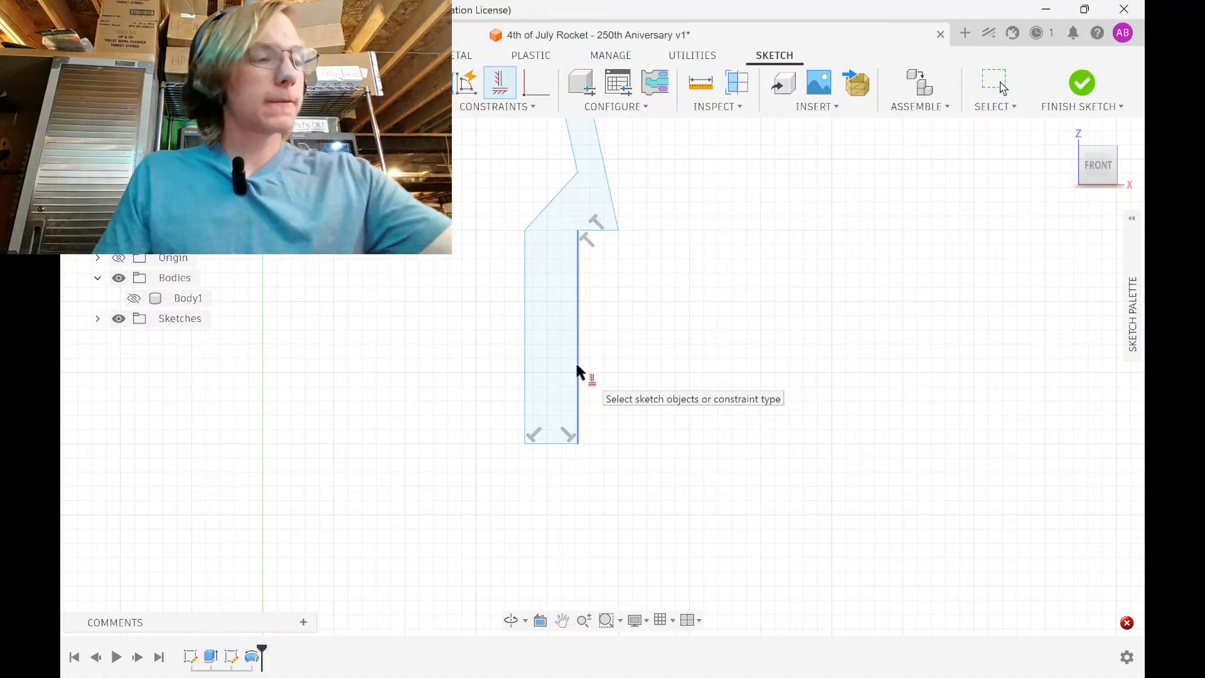
scroll(609, 305, "down", 1)
middle_click_drag(610, 303, 601, 415)
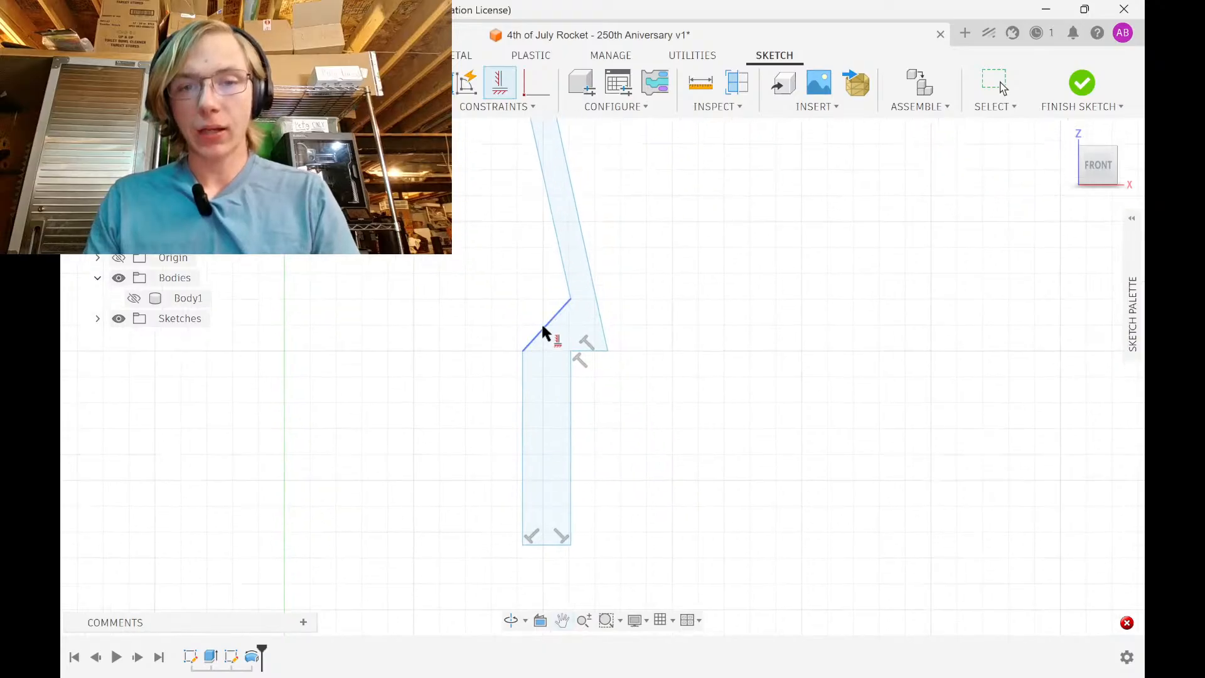
scroll(569, 301, "down", 2)
middle_click_drag(570, 306, 575, 570)
scroll(565, 499, "down", 1)
middle_click_drag(565, 499, 569, 543)
left_click_drag(569, 543, 571, 567)
scroll(572, 567, "down", 1)
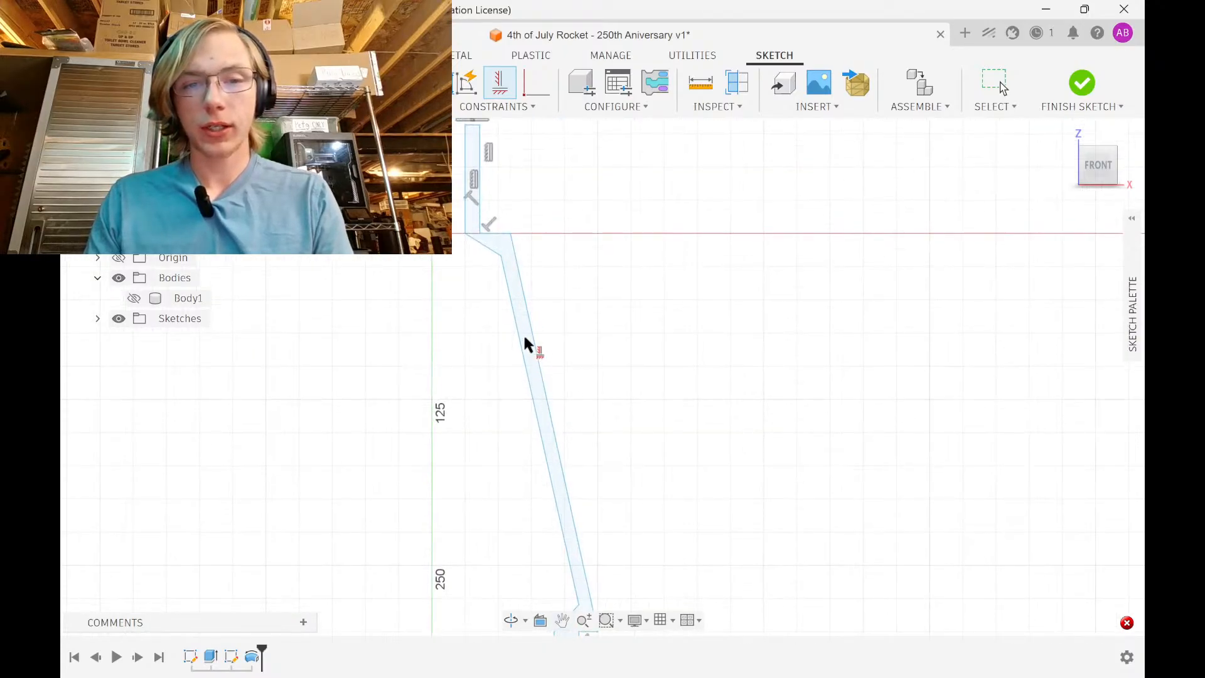
middle_click_drag(519, 317, 523, 380)
scroll(483, 298, "up", 2)
middle_click_drag(483, 298, 520, 348)
Add a horizontal dimension from the top inner corner to the origin, placed above the profile
key("Escape")
left_click(511, 164)
left_click(429, 347)
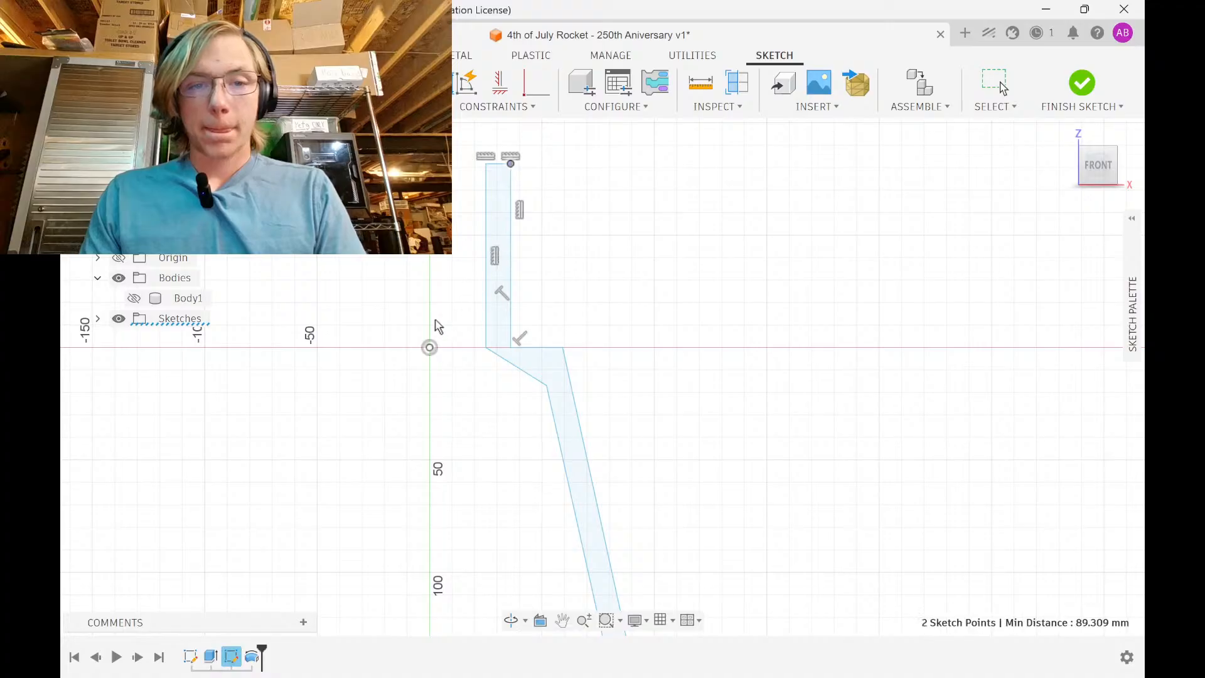
left_click(482, 129)
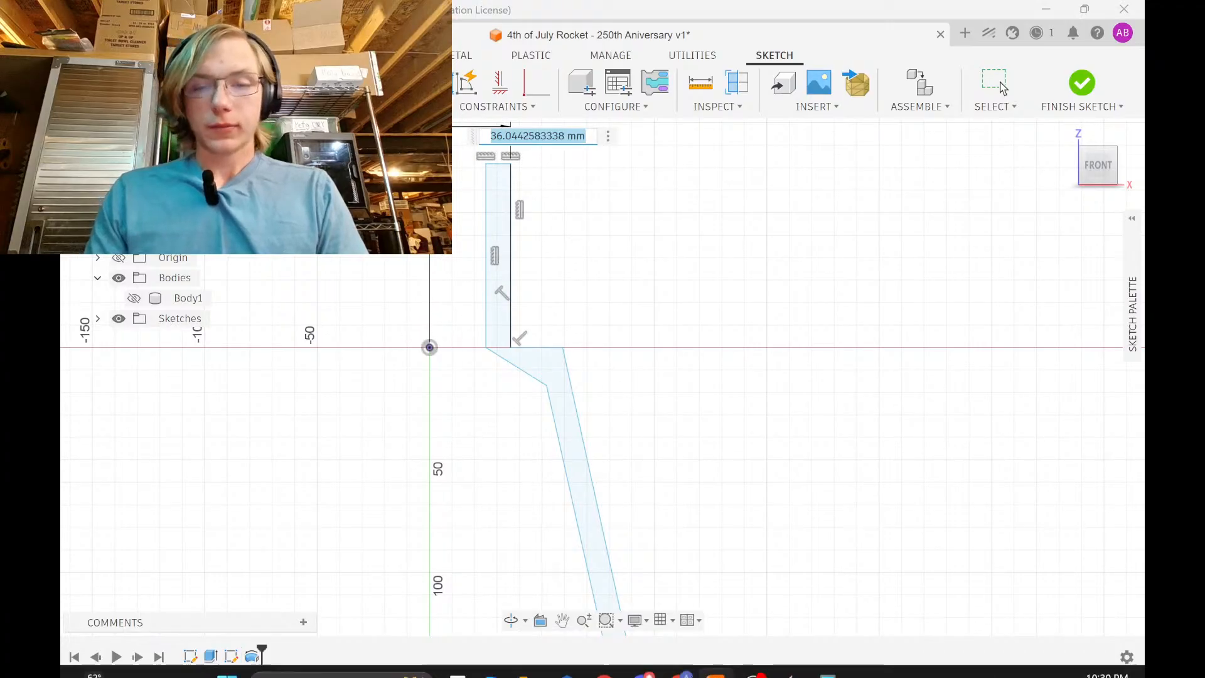
mouse_move(767, 669)
left_click(684, 667)
scroll(708, 395, "down", 1)
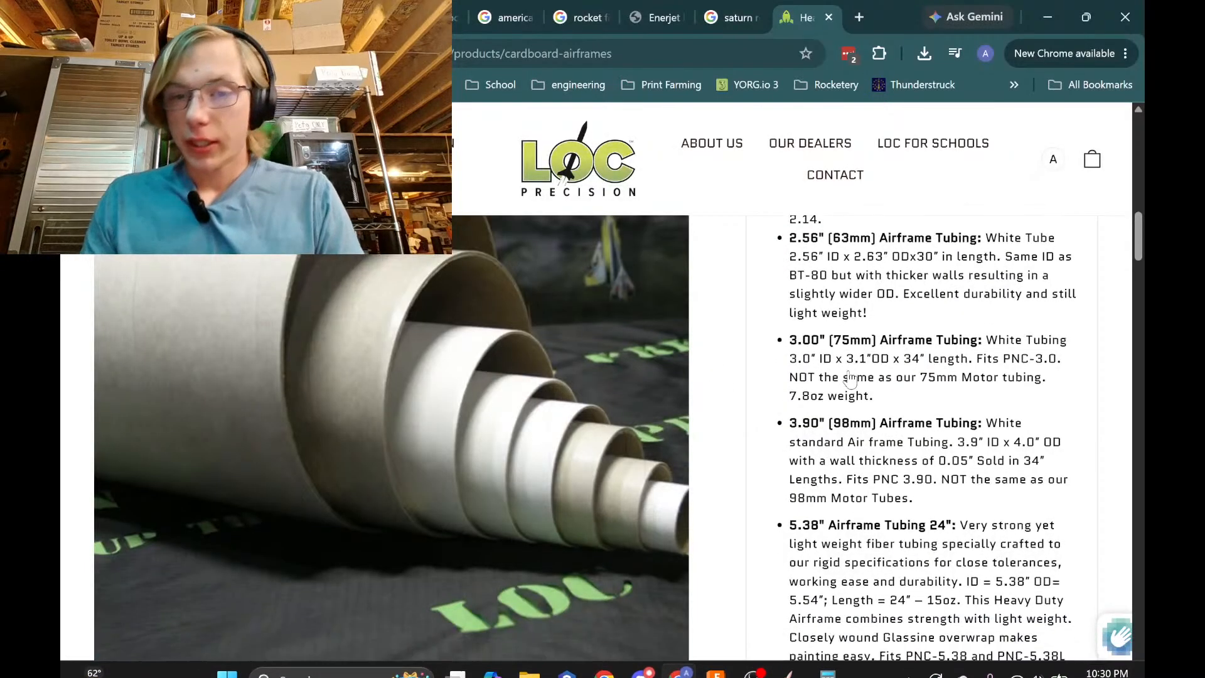
scroll(890, 384, "up", 4)
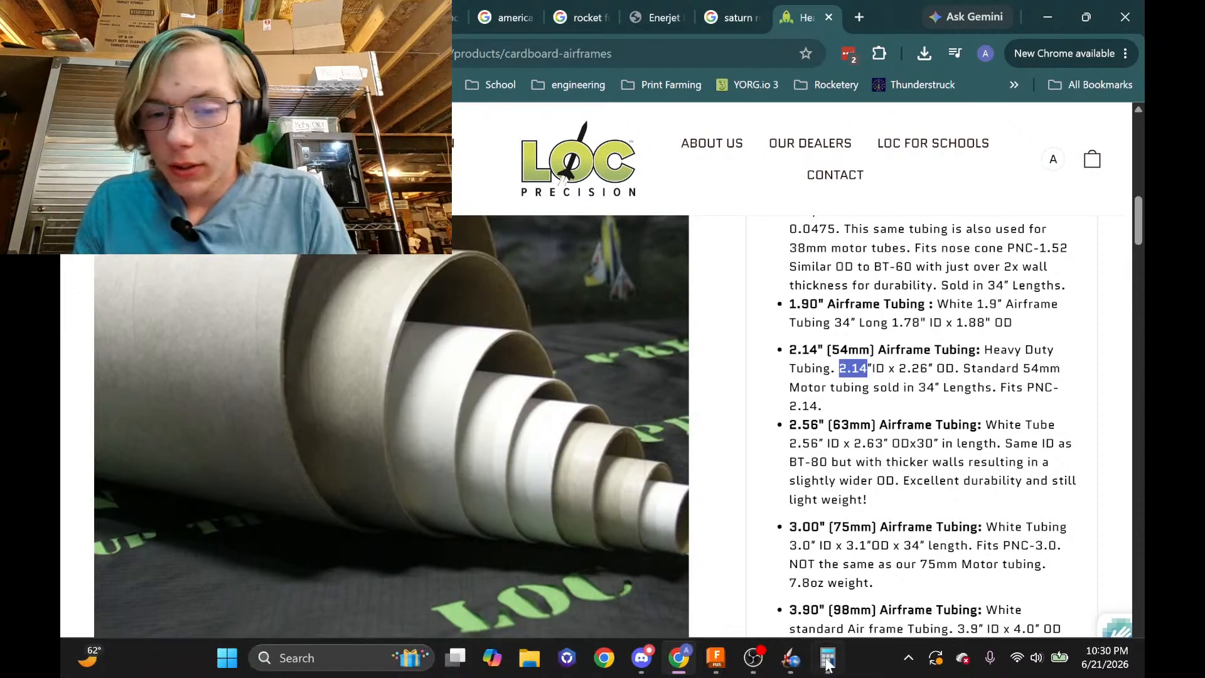
left_click(826, 666)
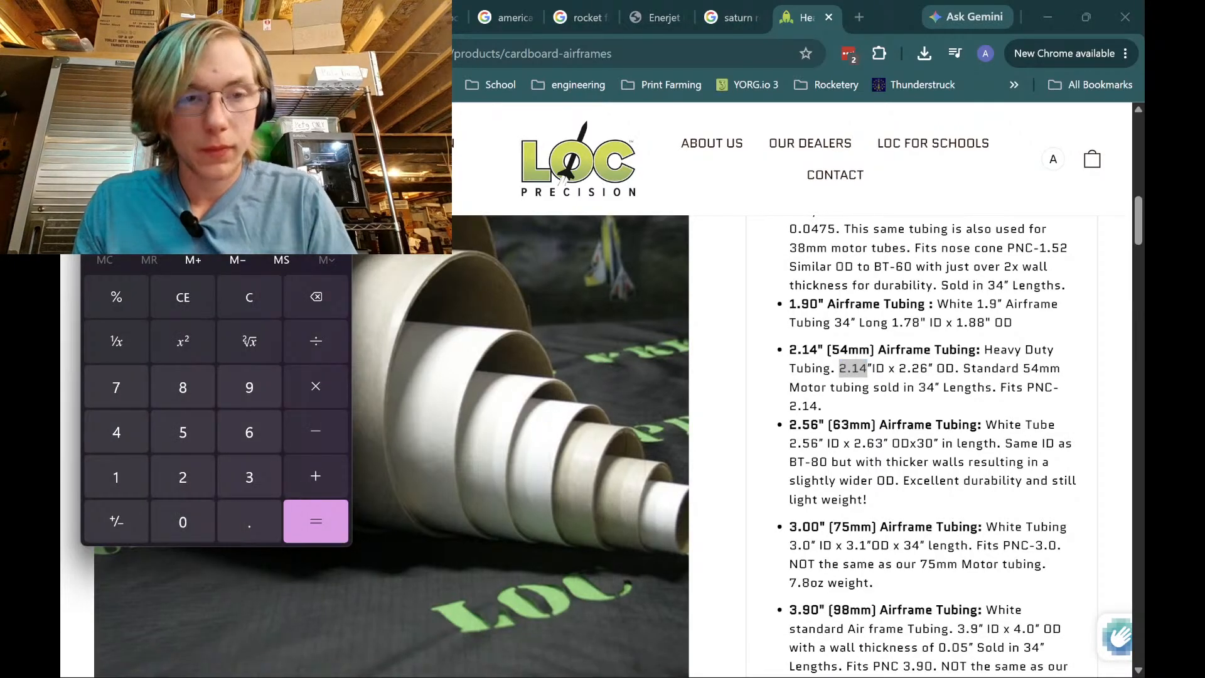
left_click(715, 664)
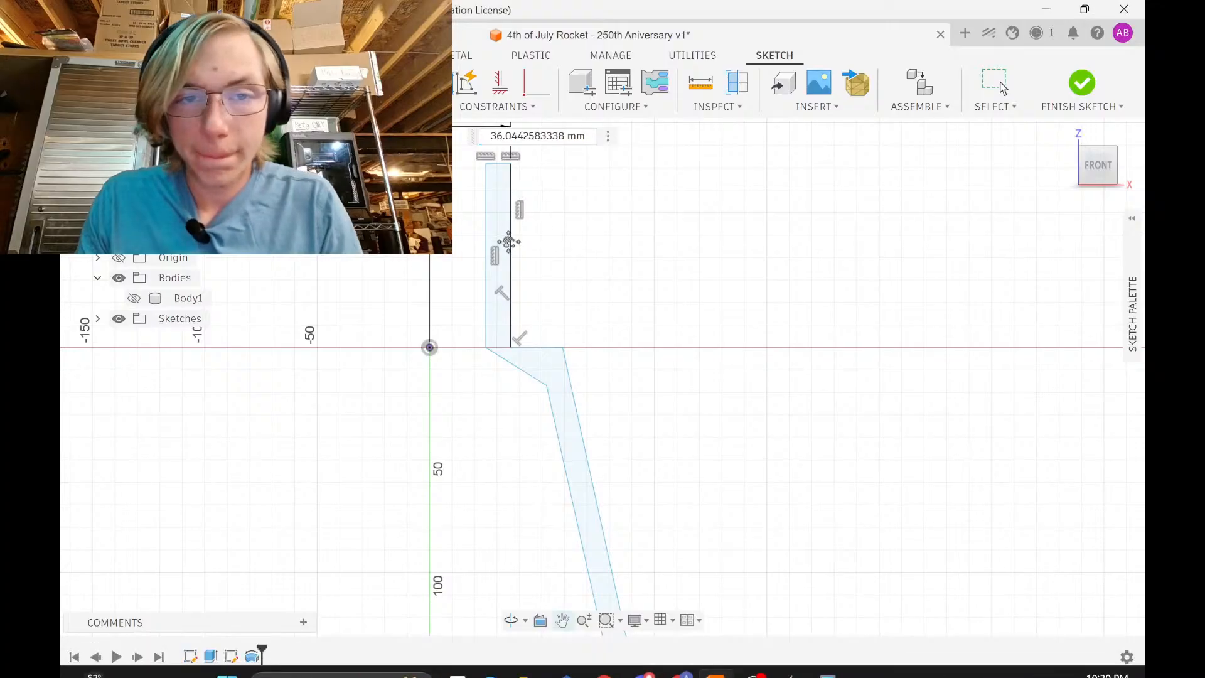
Set the top offset to 1.07in-(.15mm) (27.028) and the bottom step offset to 3in-(.15) (76.05)
middle_click_drag(509, 242, 510, 333)
type("1.07")
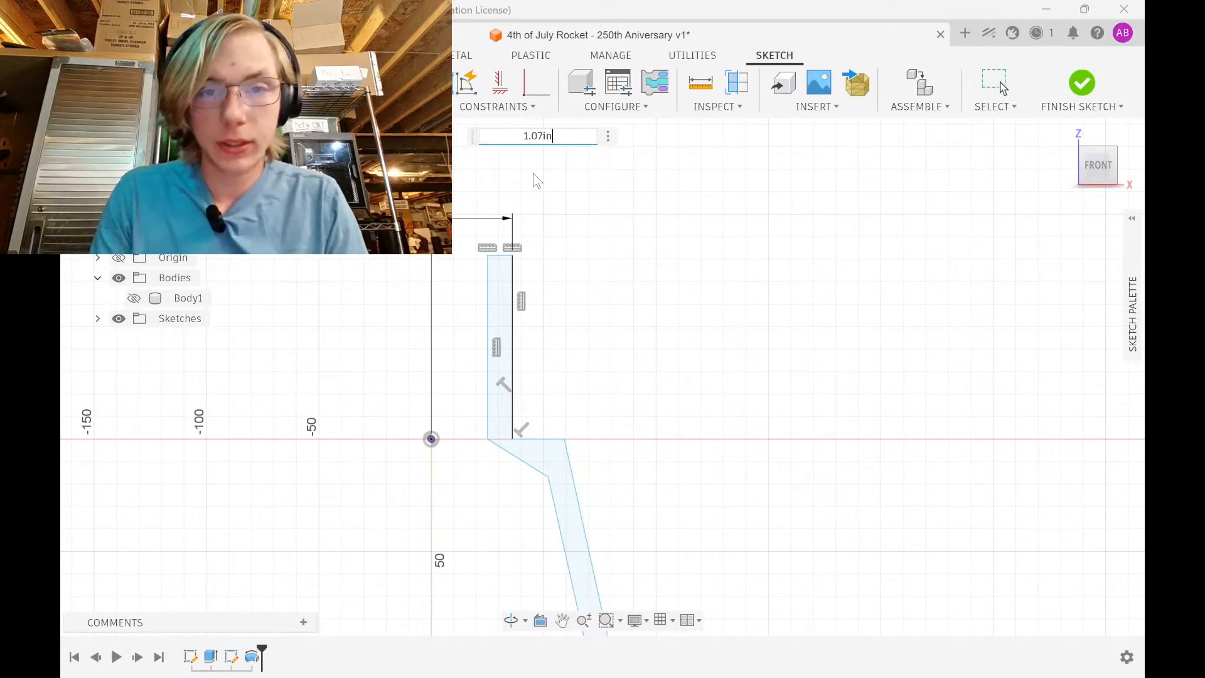
type("in-(")
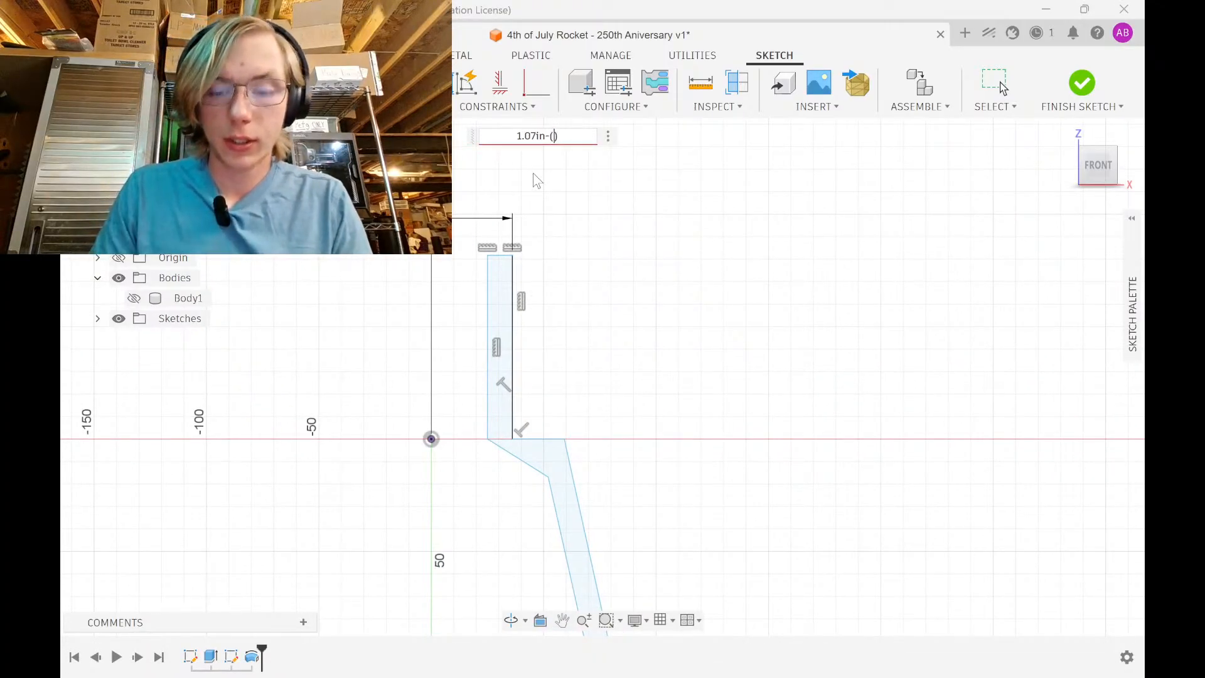
type(".15mm")
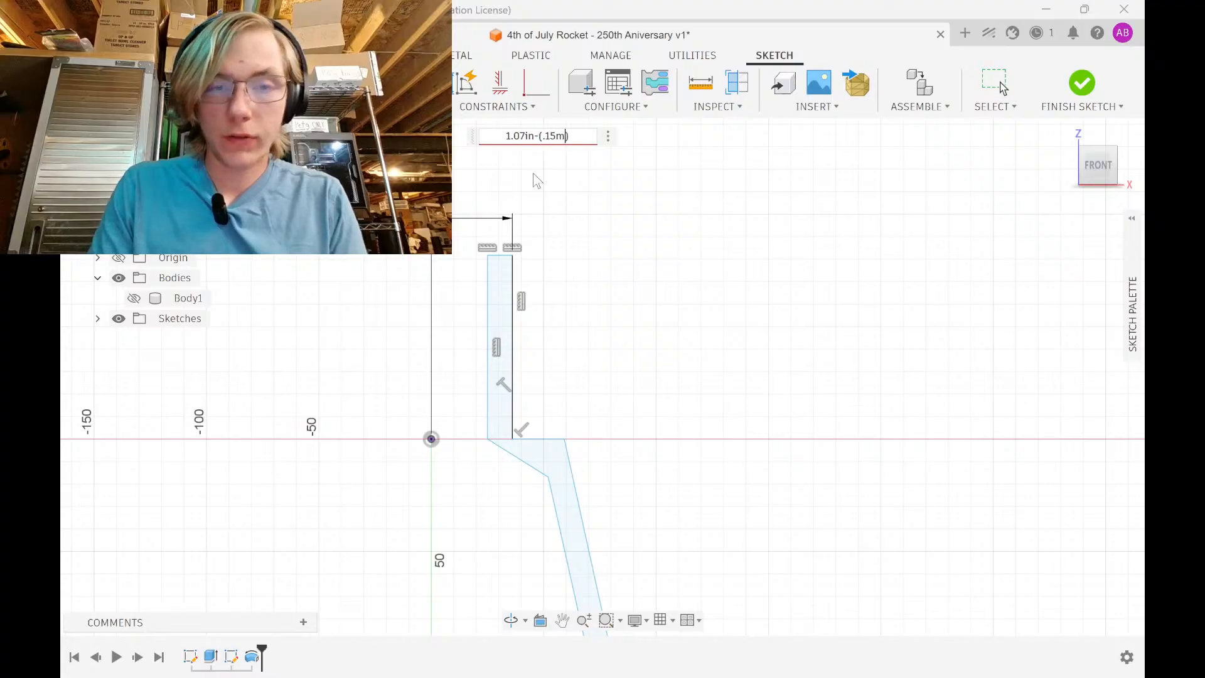
key("Return")
scroll(521, 342, "down", 5)
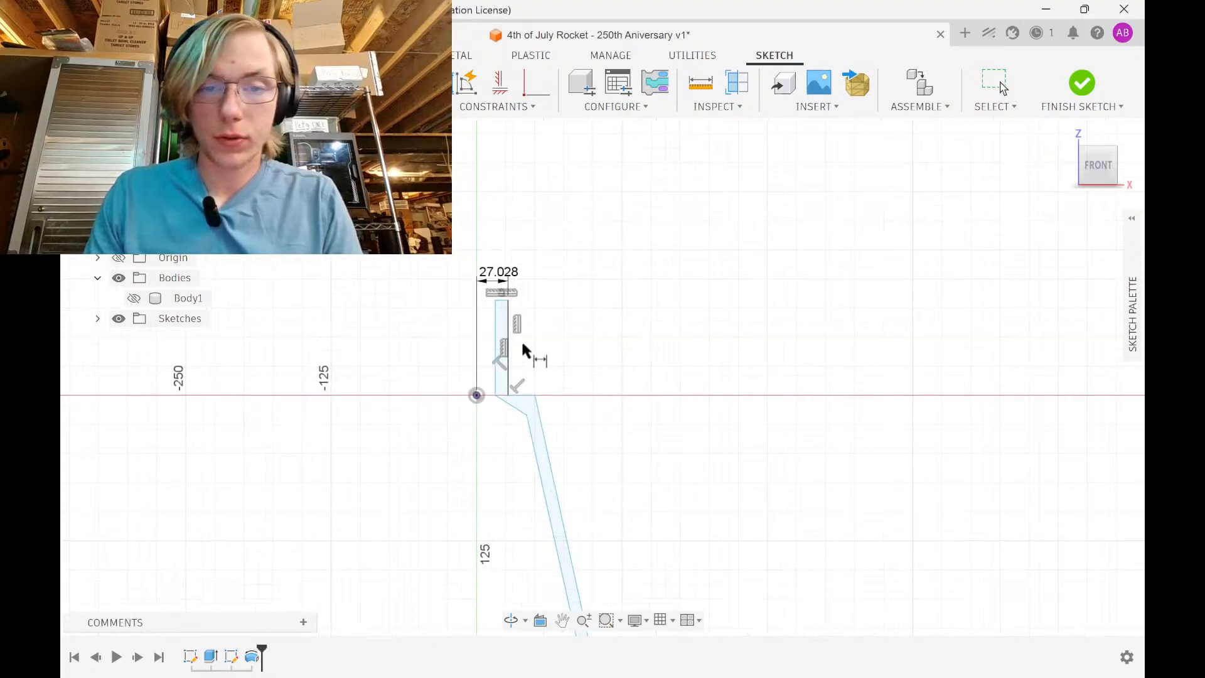
middle_click_drag(583, 602, 538, 317)
middle_click_drag(516, 439, 512, 601)
left_click(416, 245)
scroll(471, 371, "down", 1)
middle_click_drag(471, 370, 465, 261)
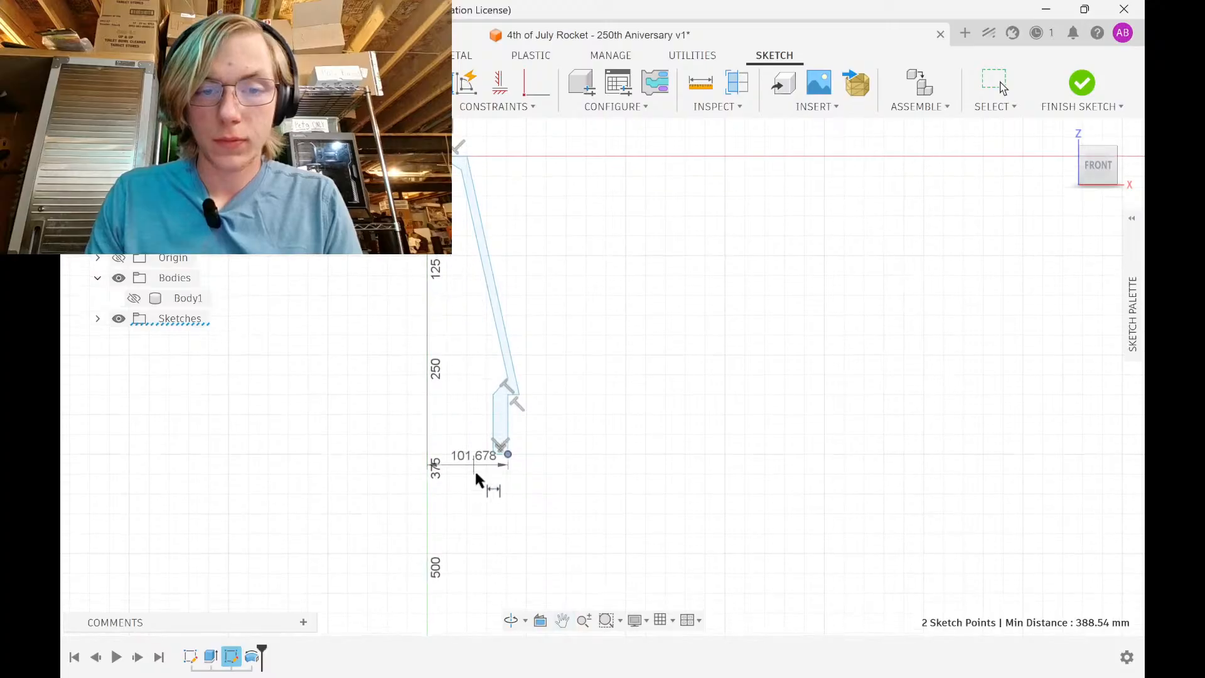
left_click(482, 486)
type("3i")
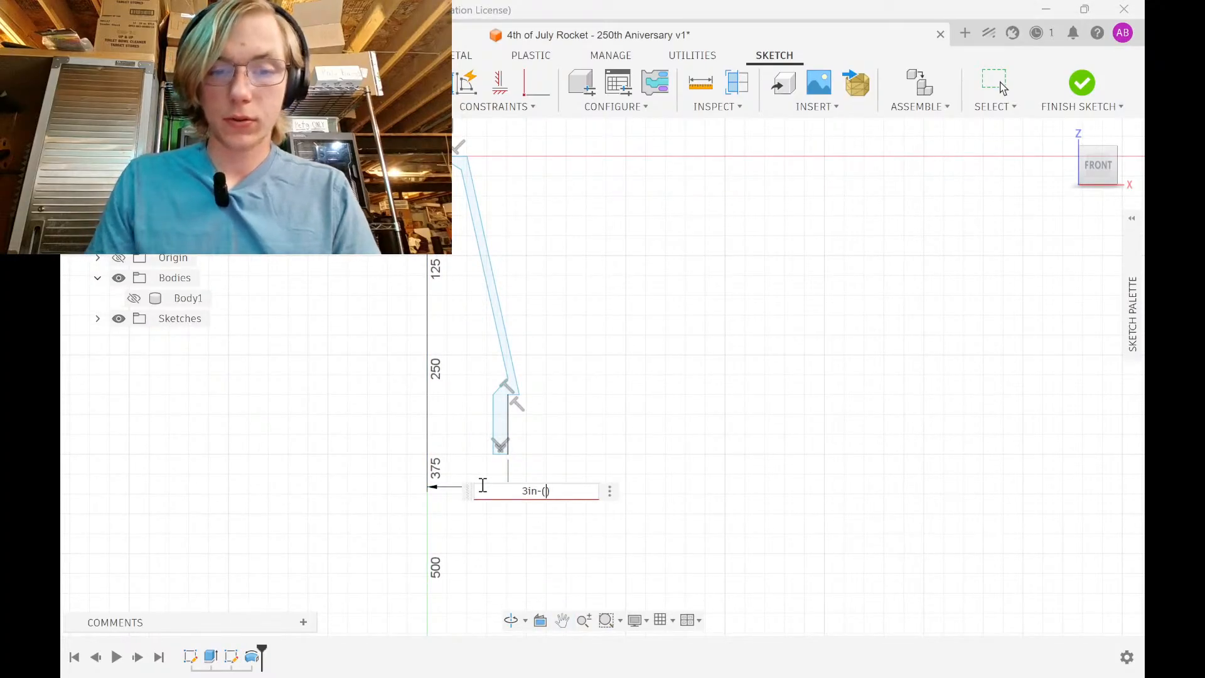
type("n-(.15)")
key("Return")
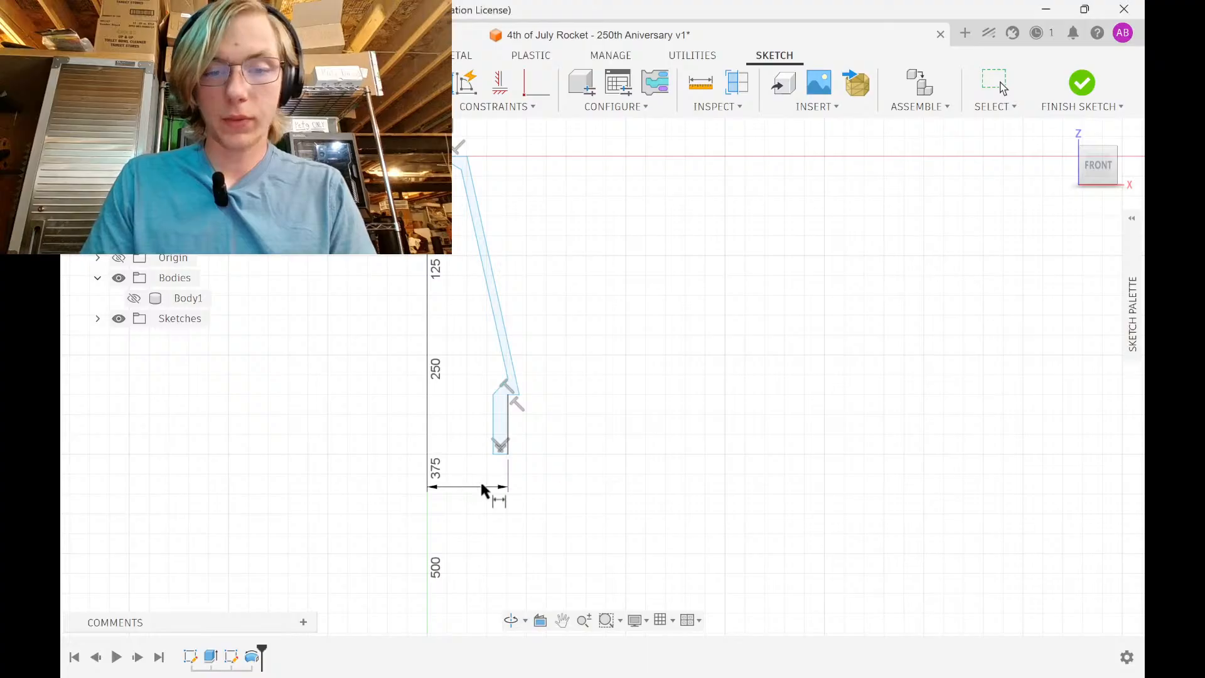
Move the vertical step line left and drag the slanted line to widen the transition wall
scroll(500, 433, "up", 3)
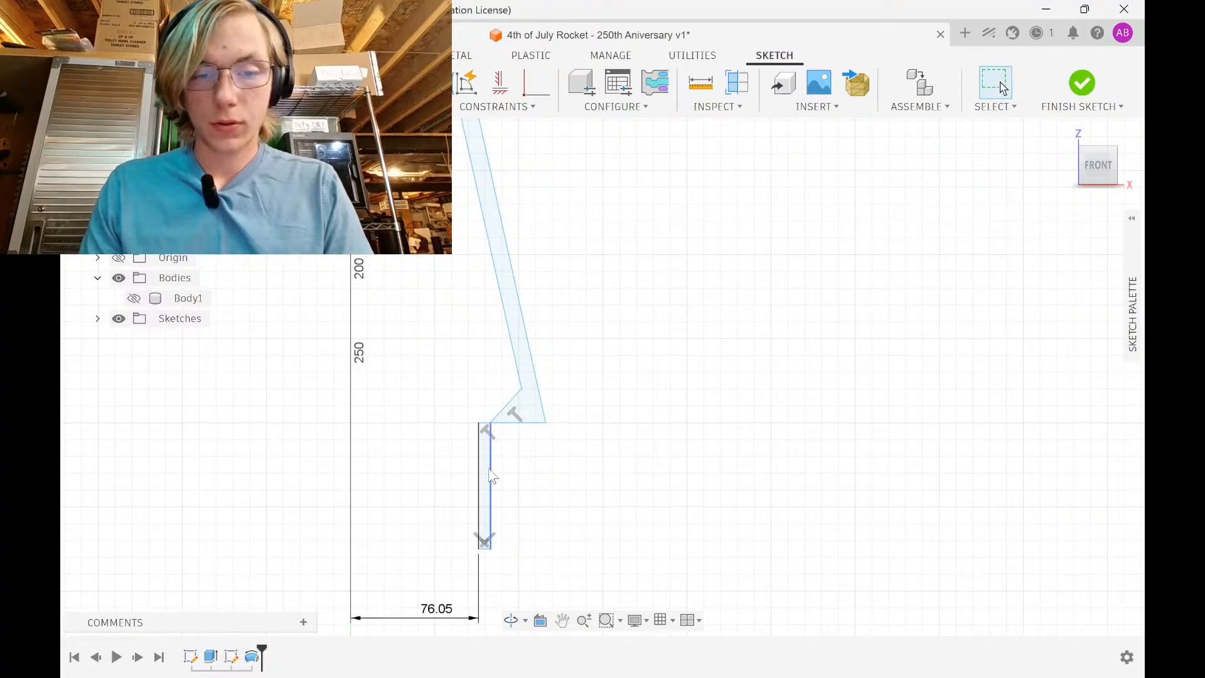
mouse_move(493, 477)
left_mouse_down()
mouse_move(457, 484)
mouse_move(495, 476)
mouse_move(461, 472)
left_mouse_up()
scroll(540, 433, "down", 2)
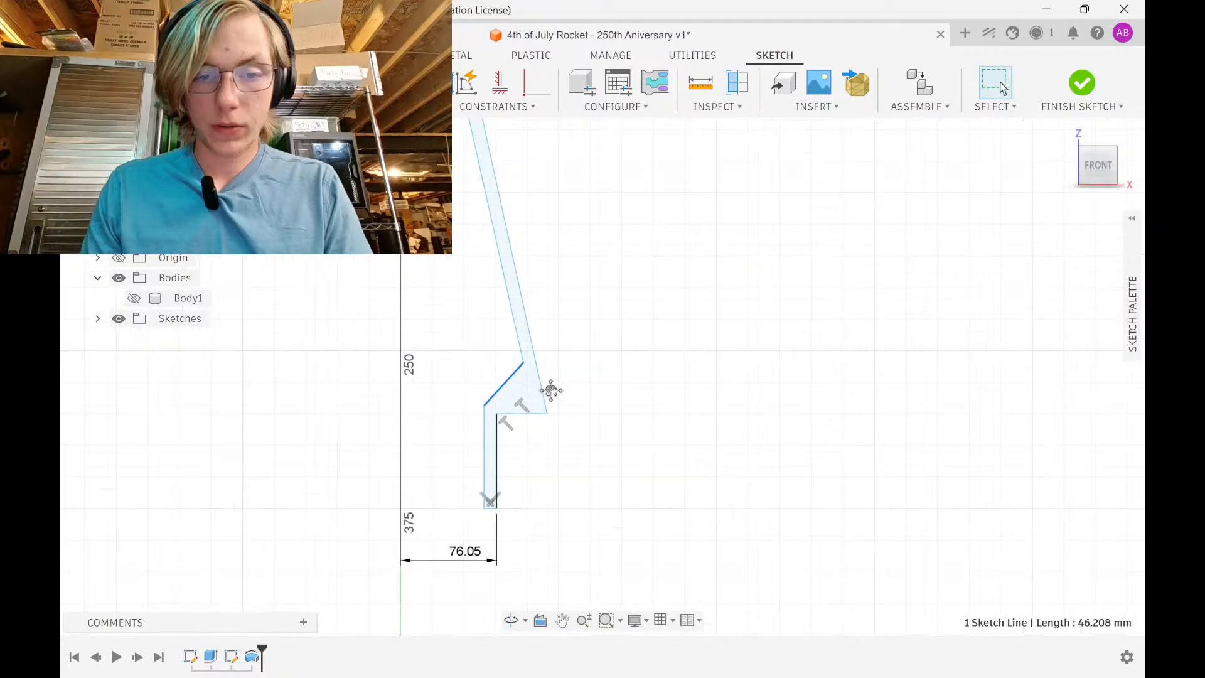
left_click(534, 424)
scroll(552, 352, "down", 4)
scroll(483, 324, "up", 3)
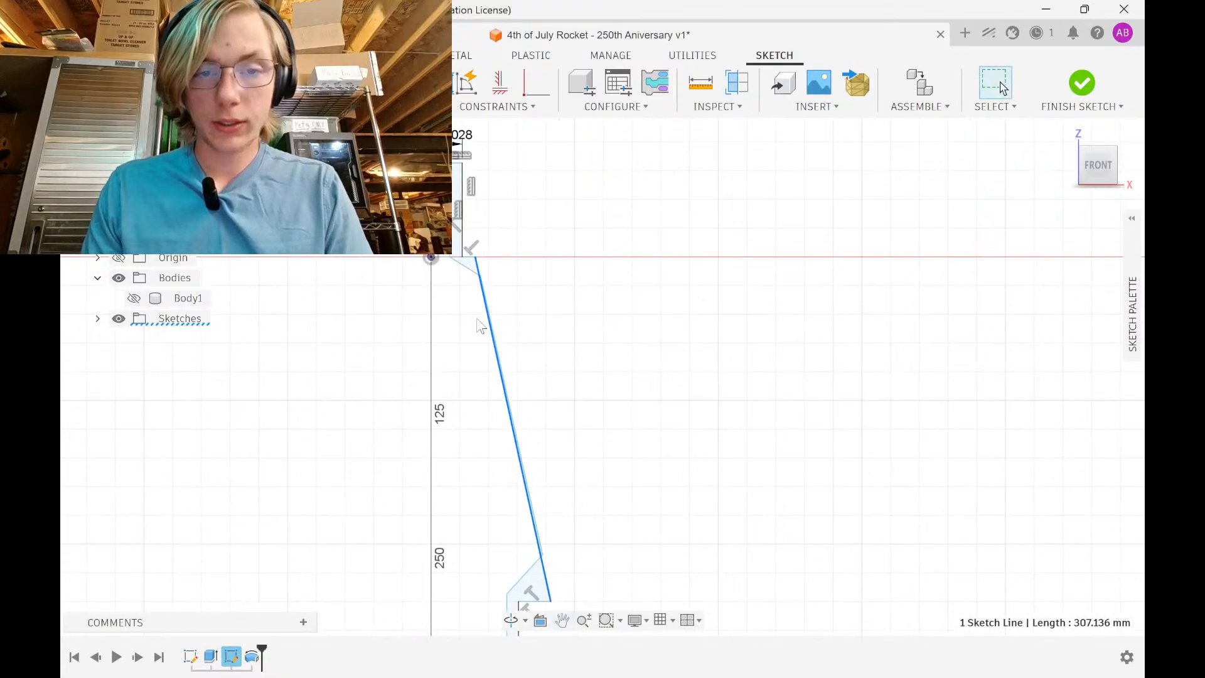
scroll(466, 255, "up", 5)
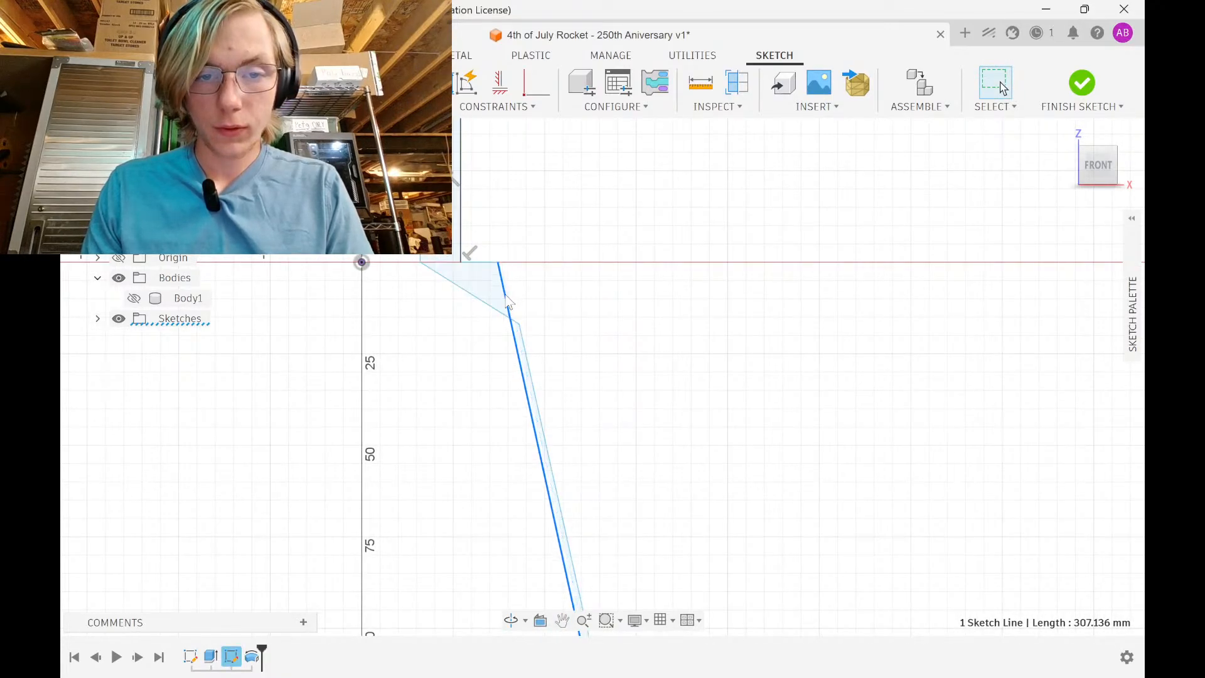
left_click_drag(502, 304, 463, 313)
left_click_drag(531, 378, 498, 378)
scroll(511, 332, "down", 1)
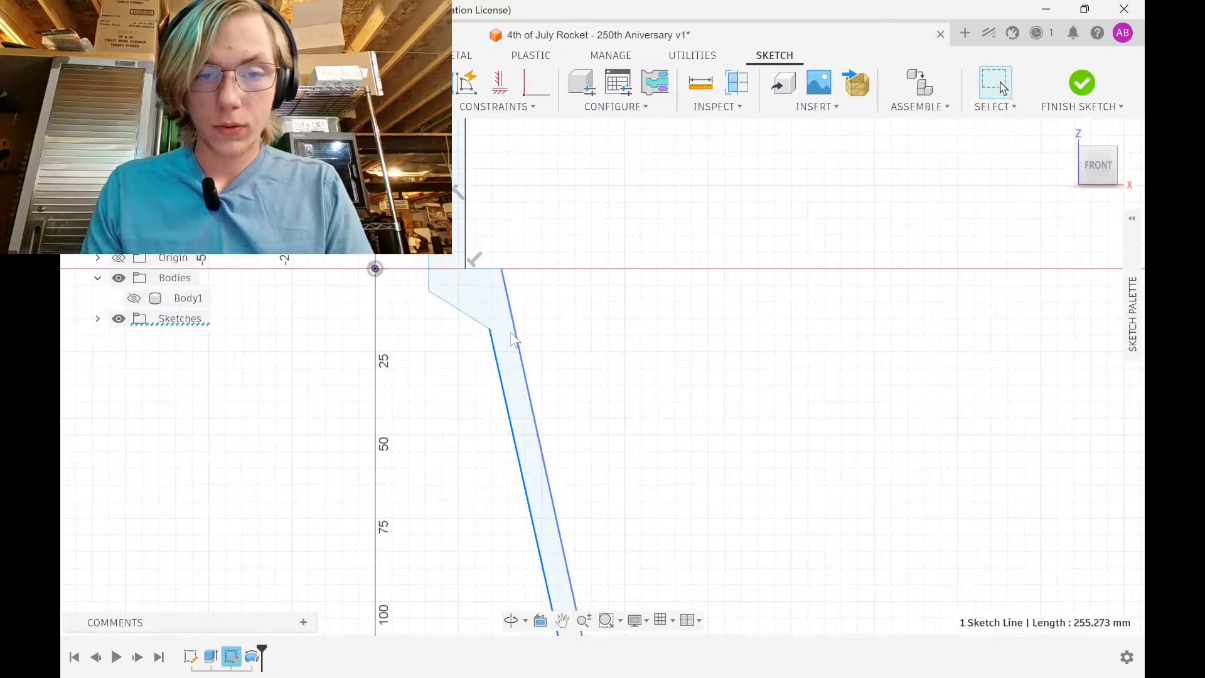
scroll(511, 333, "down", 3)
middle_click_drag(511, 336, 505, 407)
left_click(600, 387)
Dimension the gap between the two vertical wall lines as 3 mm
scroll(600, 386, "down", 3)
middle_click_drag(602, 388, 545, 187)
scroll(577, 258, "down", 3)
middle_click_drag(578, 258, 581, 213)
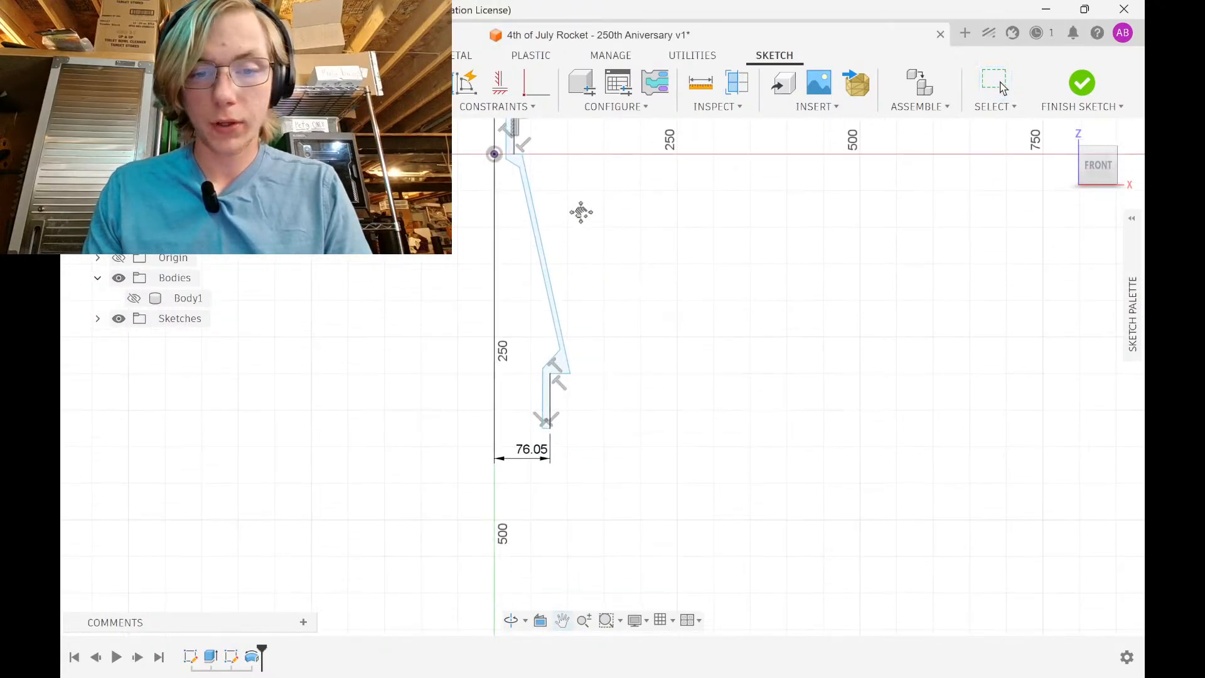
scroll(581, 344, "up", 6)
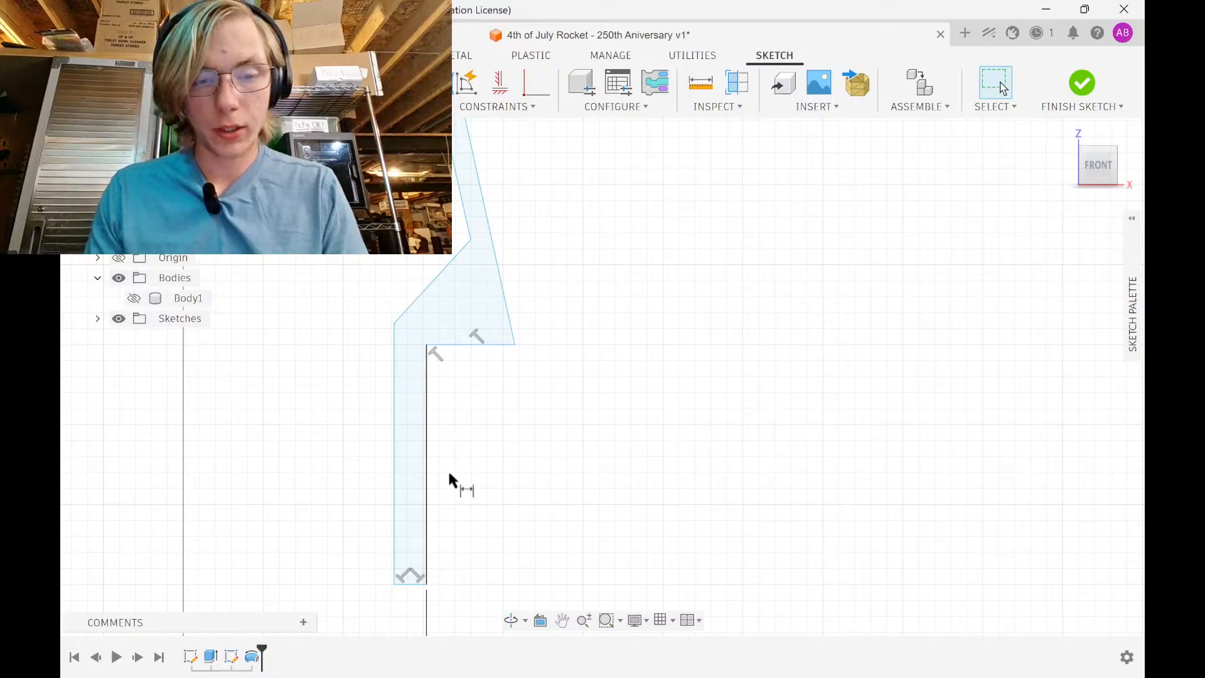
left_click(426, 511)
left_click(394, 508)
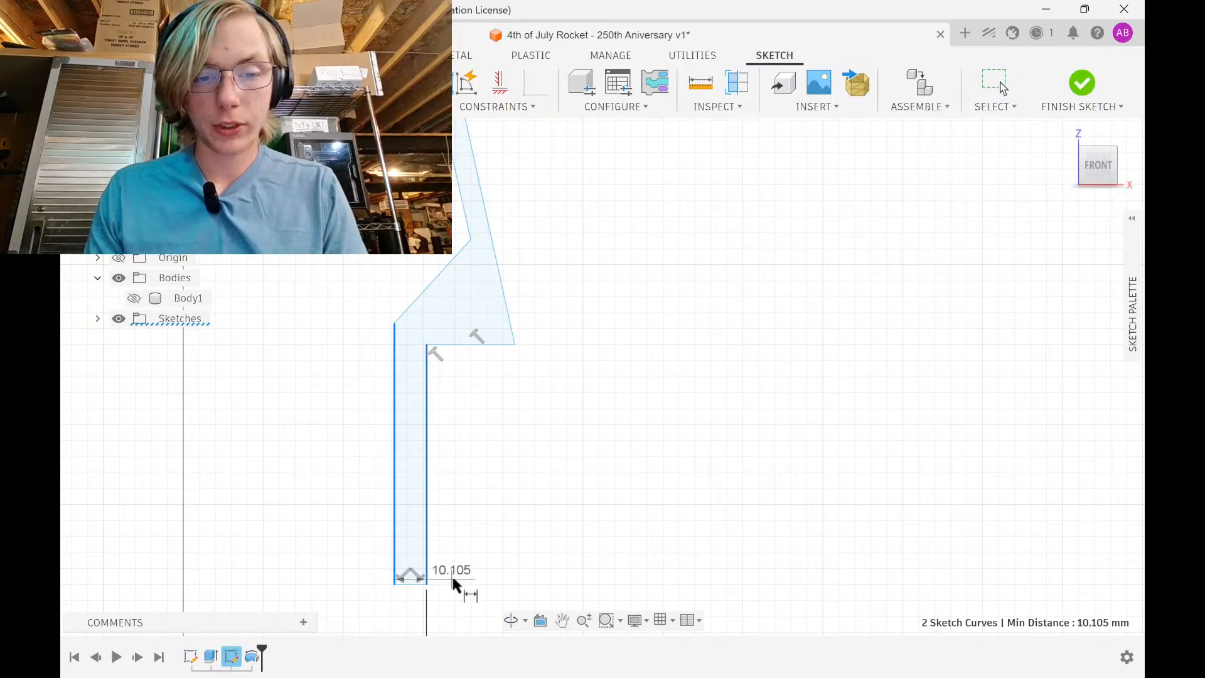
left_click(454, 579)
type("3")
key("Return")
Dimension the top vertical line near the origin at its measured length
scroll(493, 266, "down", 1)
middle_click_drag(493, 266, 501, 413)
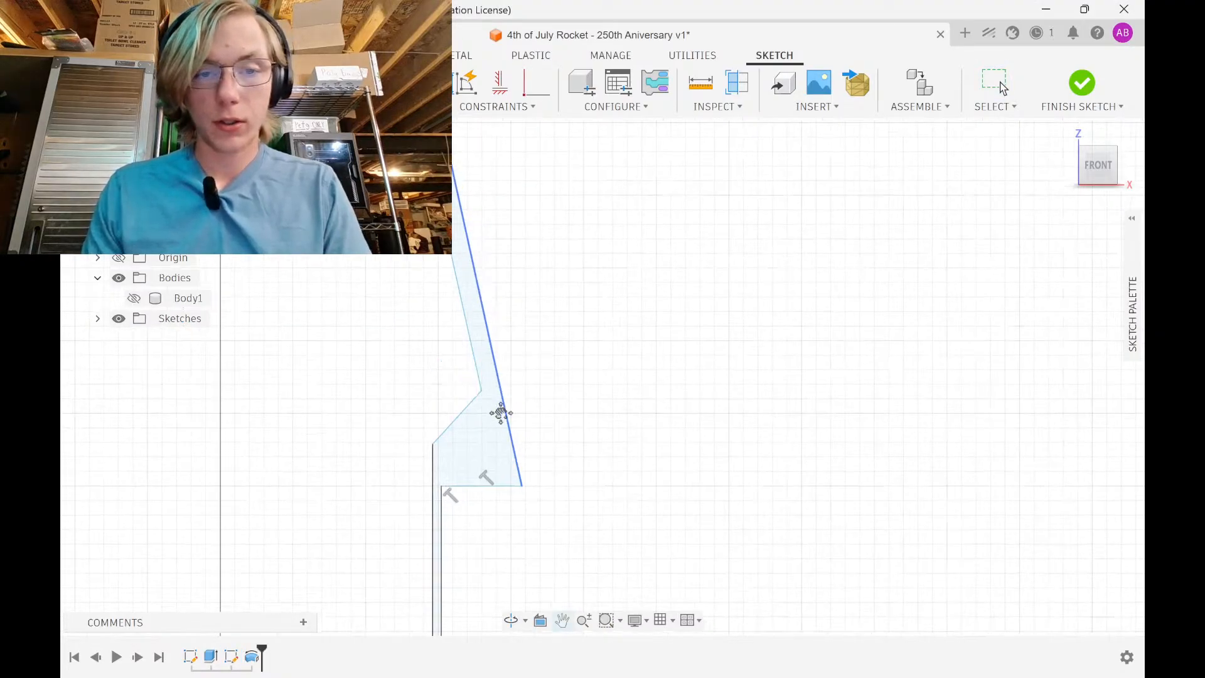
scroll(497, 299, "down", 3)
middle_click_drag(498, 300, 495, 620)
scroll(411, 287, "down", 1)
middle_click_drag(411, 286, 427, 368)
scroll(422, 300, "up", 2)
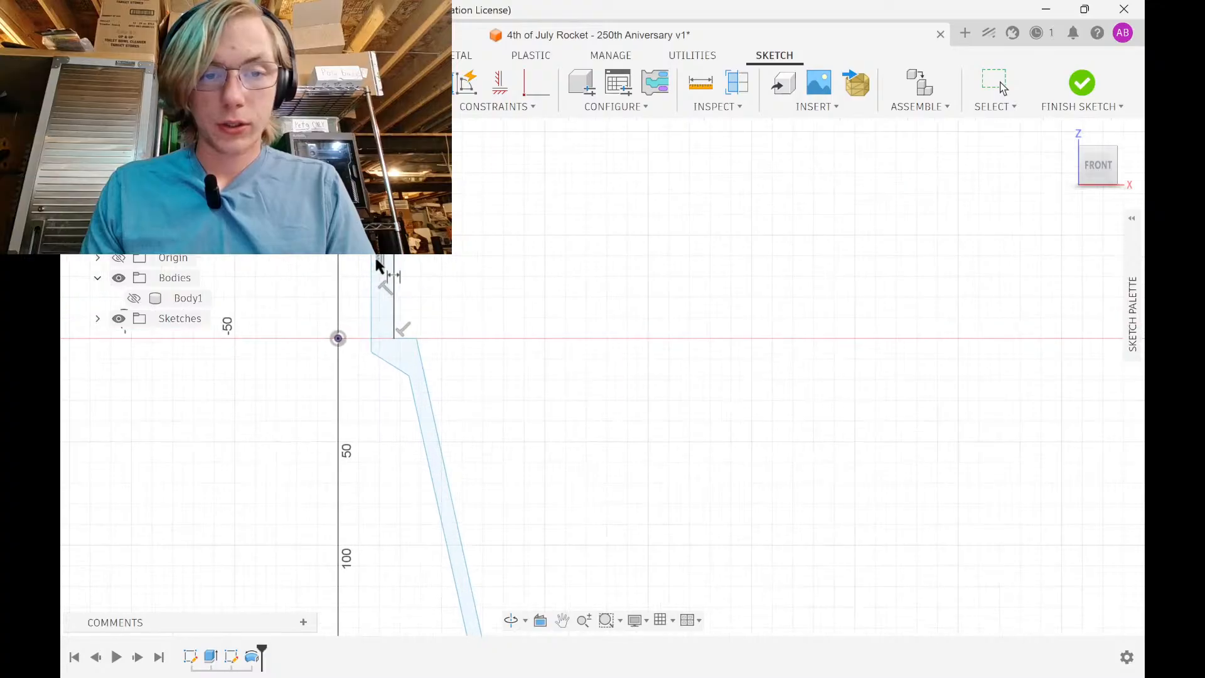
left_click(372, 261)
left_click(389, 259)
key("Escape")
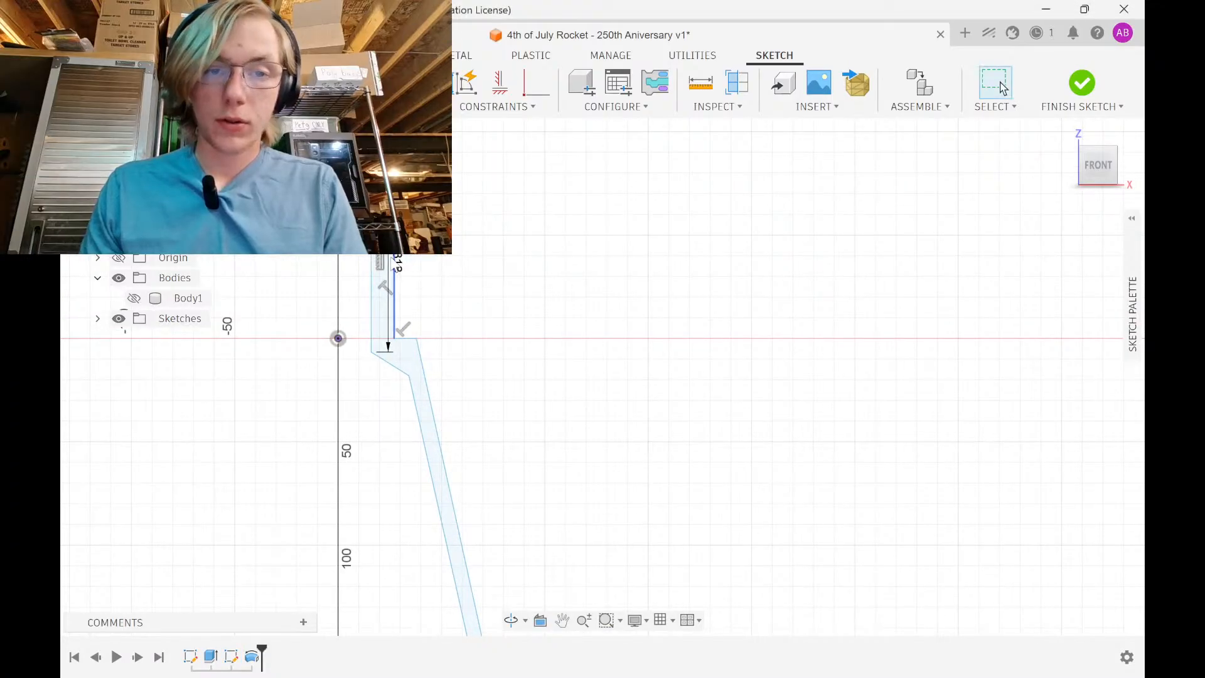
Replace the 88.318 dimension with a 3 mm shoulder wall and a 3in shoulder length
left_click(401, 261)
key("Delete")
key("d")
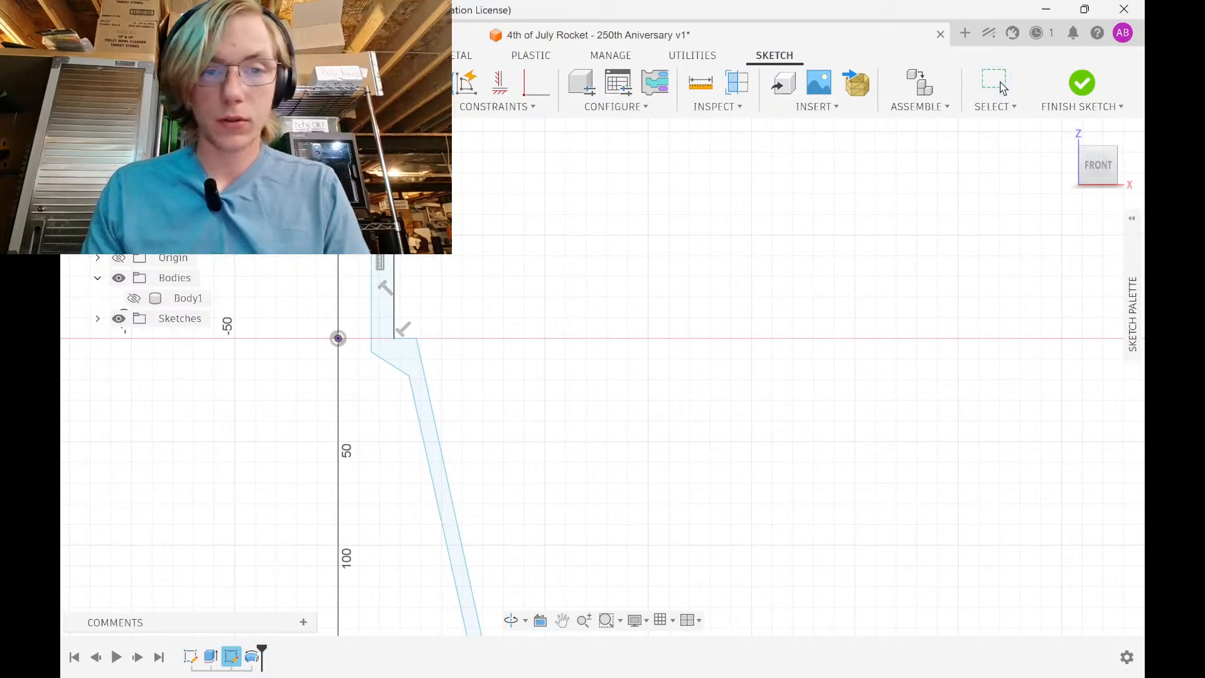
left_click(432, 151)
type("3")
key("Return")
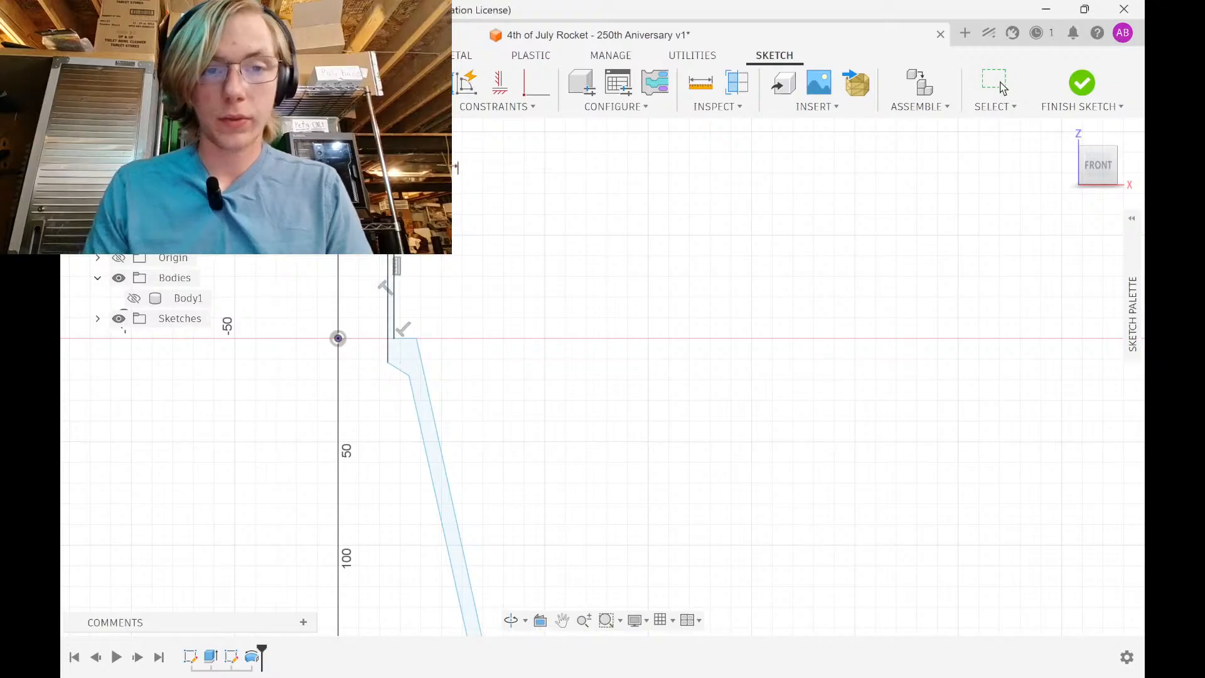
left_click(394, 226)
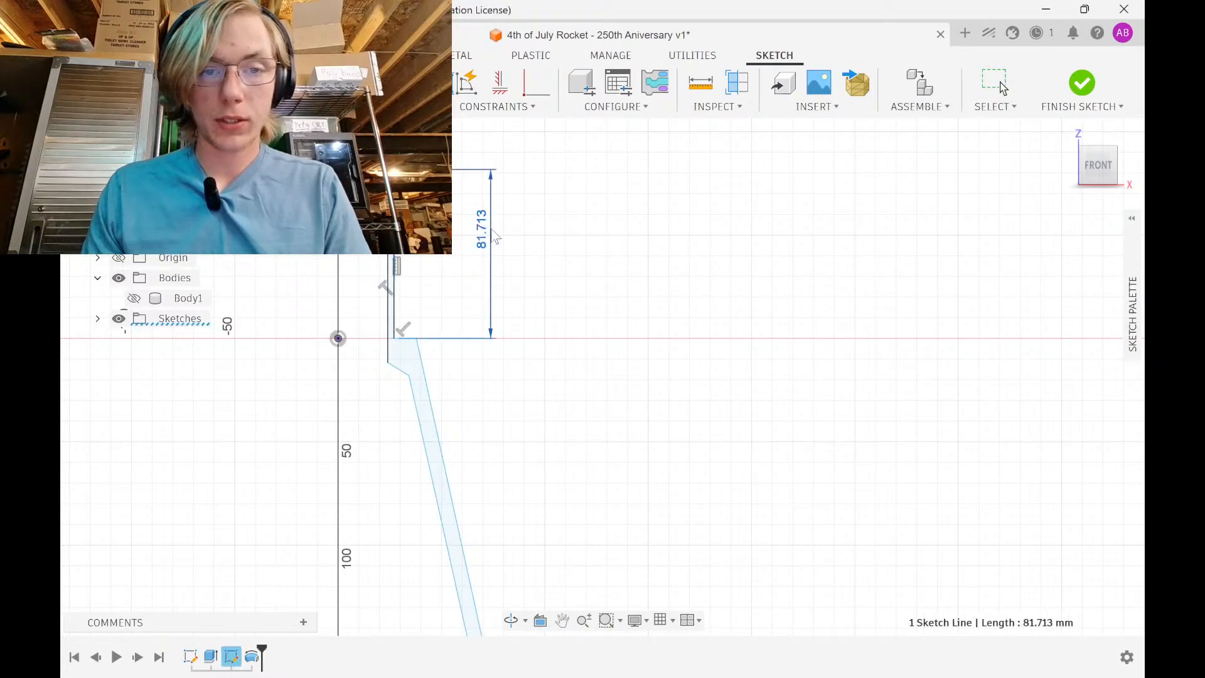
left_click(491, 232)
type("3in")
key("Return")
Dimension the other lower vertical line as 3in (76.20 mm)
scroll(491, 229, "down", 4)
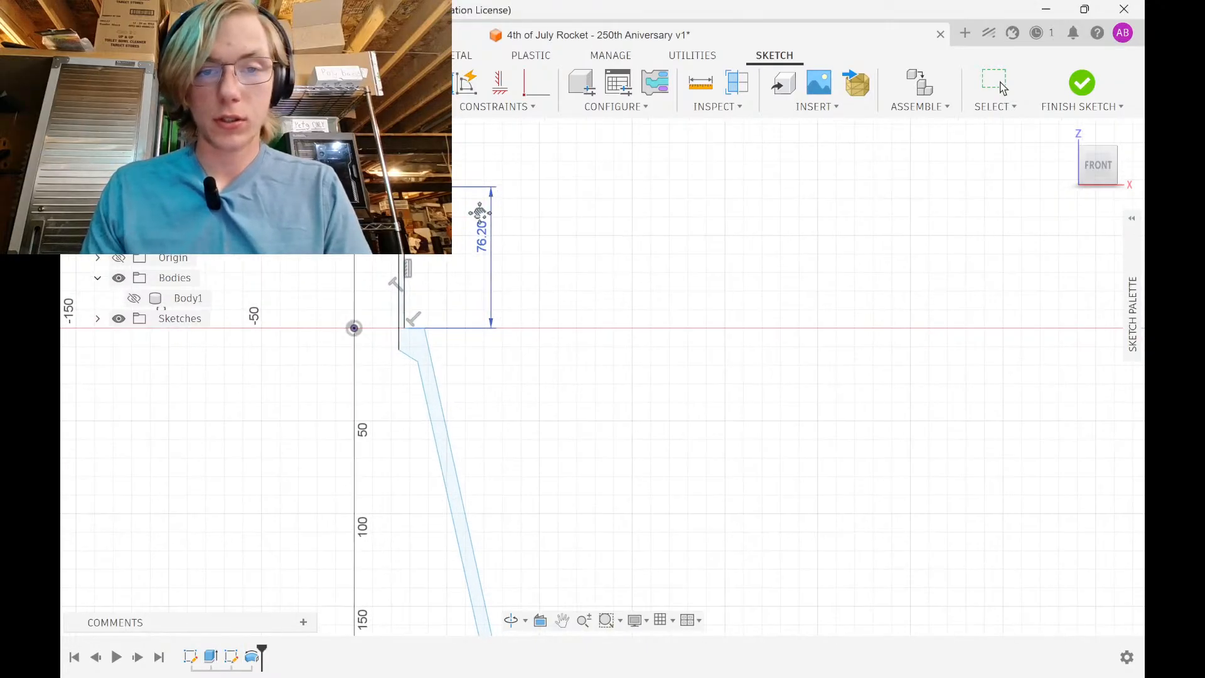
middle_click_drag(555, 474, 551, 426)
scroll(552, 427, "down", 3)
middle_click_drag(551, 383, 554, 223)
scroll(508, 425, "up", 4)
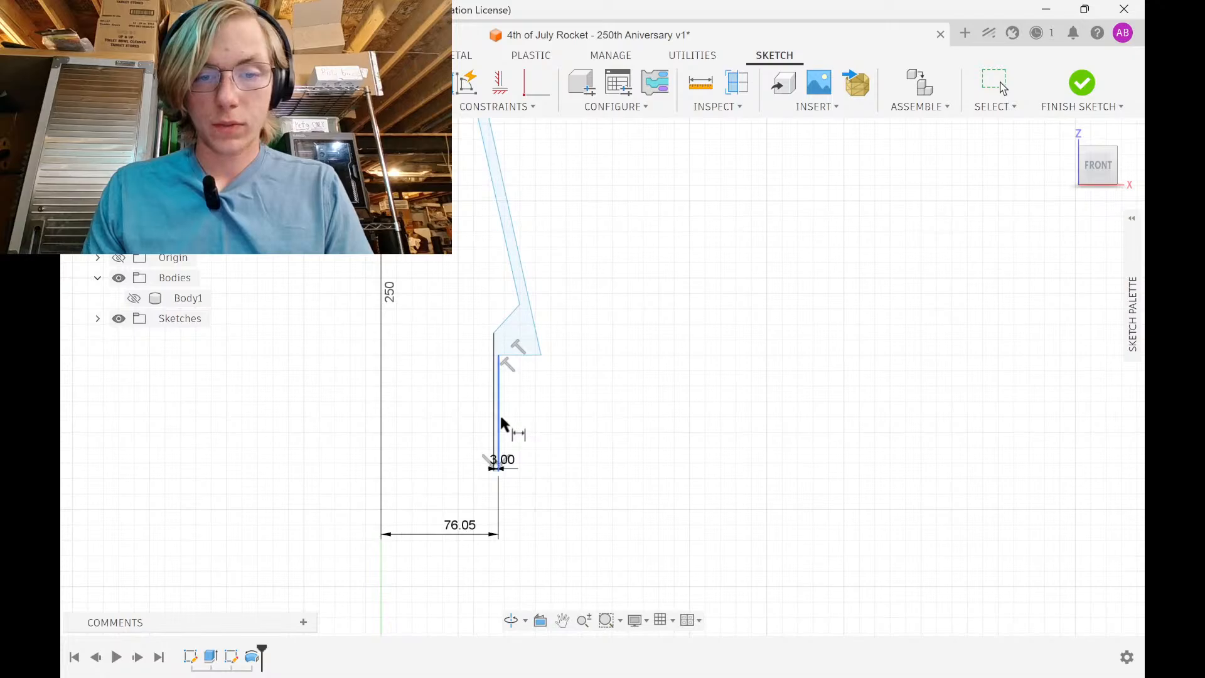
left_click(499, 413)
left_click(540, 414)
type("3in")
key("Return")
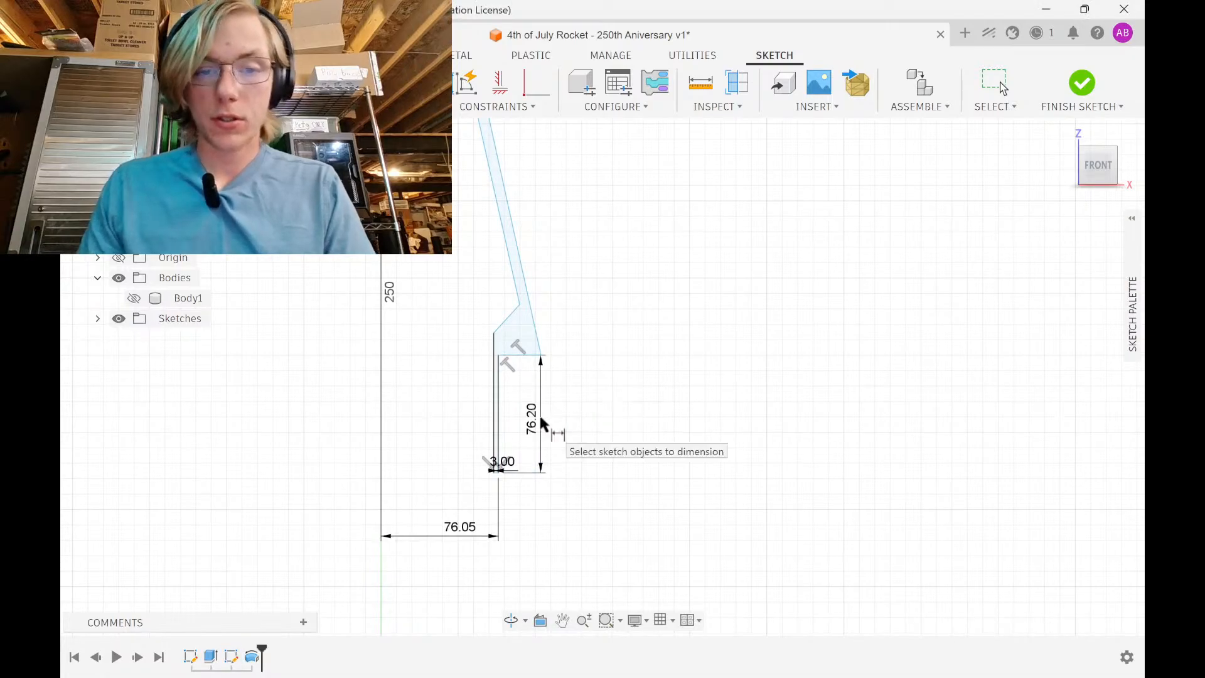
Dimension the tapered line's height as 10in (254 mm)
left_click(527, 307)
left_click(673, 321)
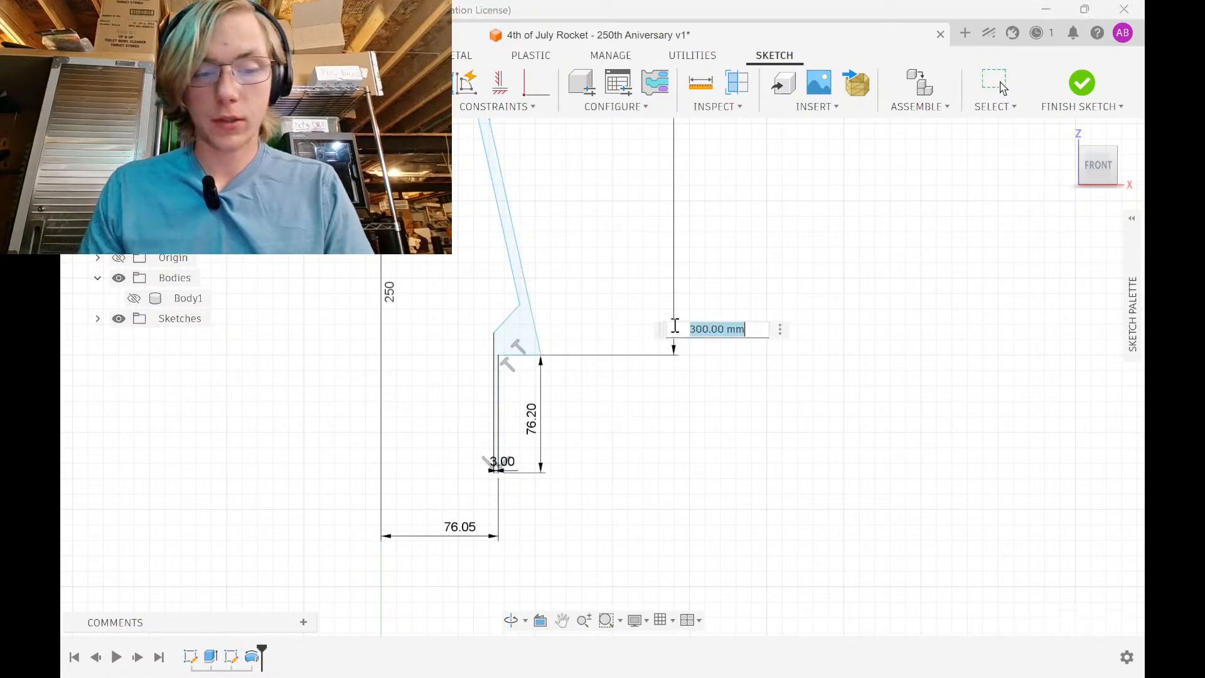
type("10in")
key("Return")
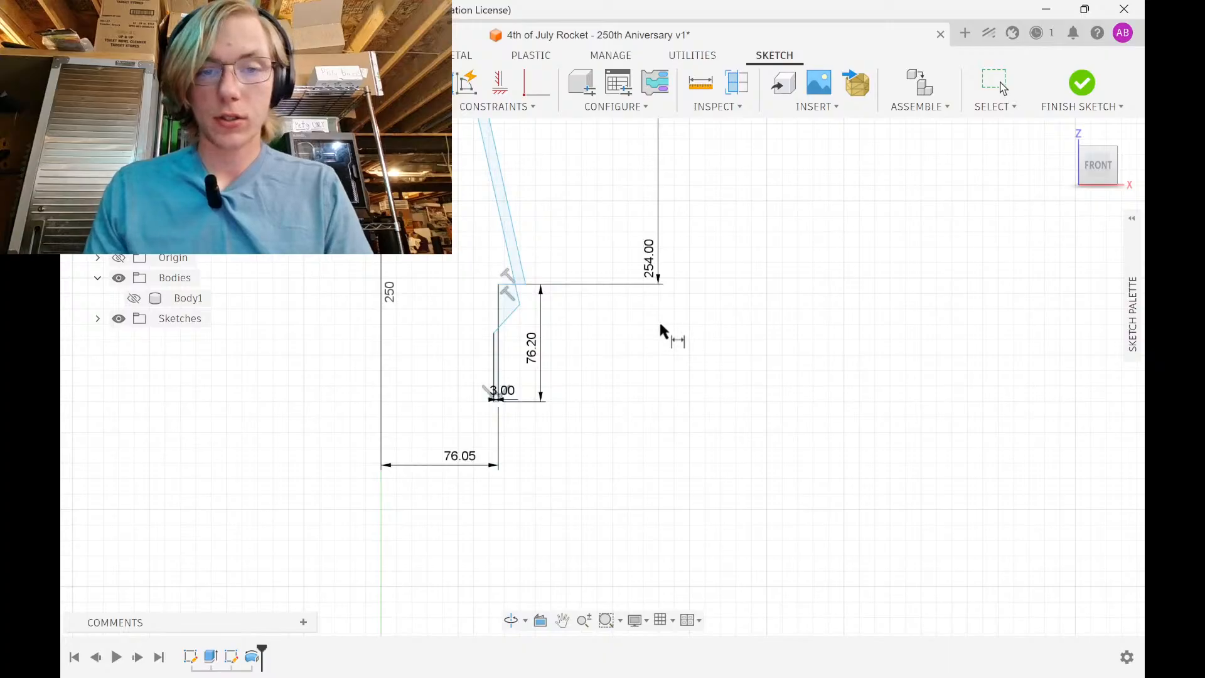
scroll(612, 314, "down", 1)
key("Escape")
scroll(545, 292, "up", 4)
Drag the inner endpoints so the inner line stands vertical, and shift the upper step vertex right
left_click_drag(526, 325, 481, 235)
left_click_drag(479, 374, 462, 286)
left_click_drag(481, 232, 504, 231)
scroll(518, 318, "up", 3)
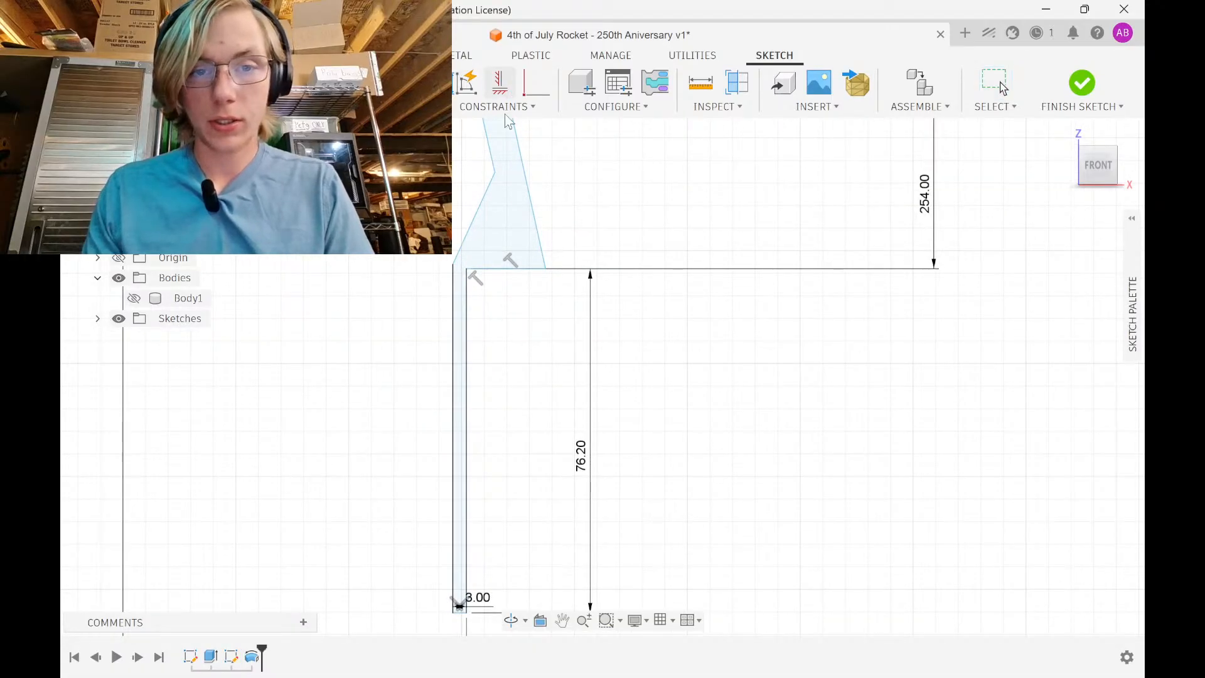
Constrain the line-top points and then the step points level with each other
left_click(463, 266)
left_click(453, 263)
scroll(477, 232, "down", 2)
middle_click_drag(478, 227, 515, 493)
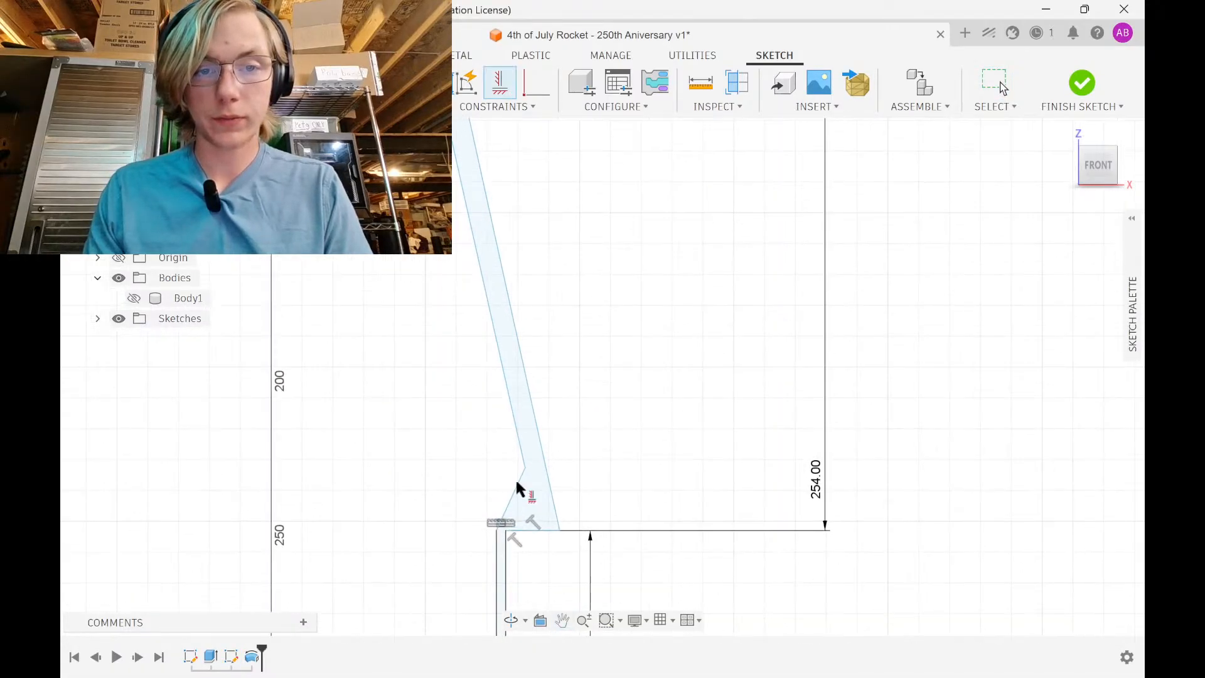
scroll(502, 433, "down", 4)
middle_click_drag(492, 397, 499, 582)
scroll(443, 327, "up", 4)
left_click(444, 290)
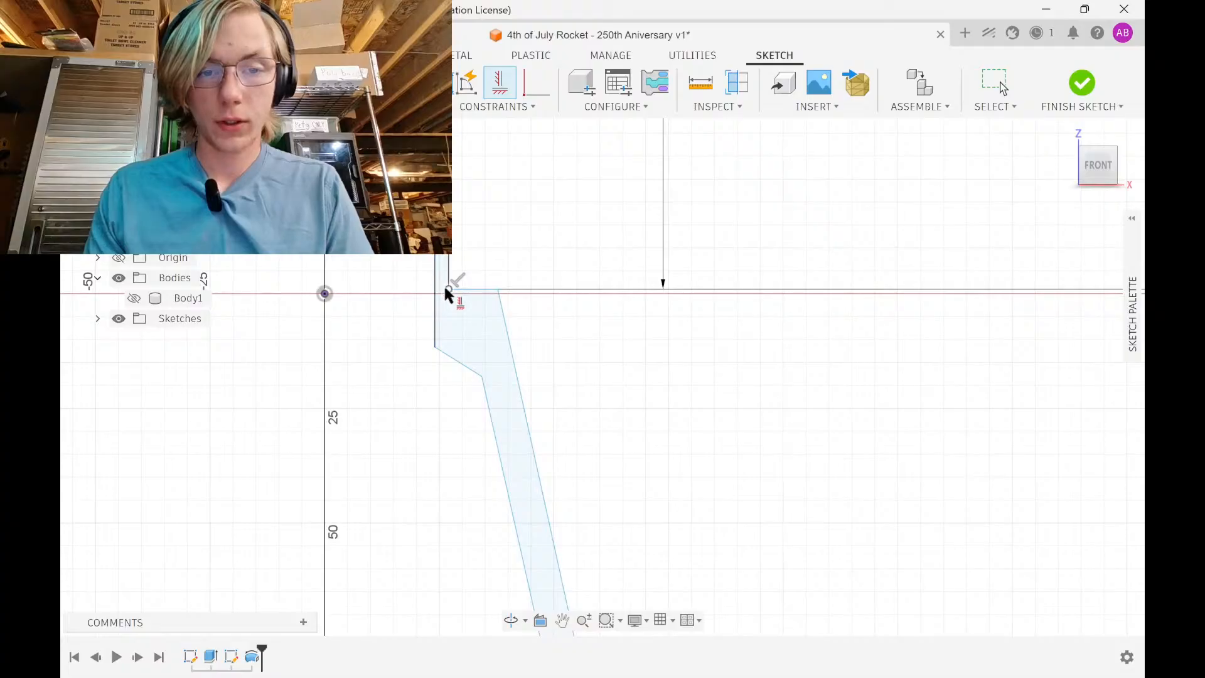
left_click(436, 345)
key("Escape")
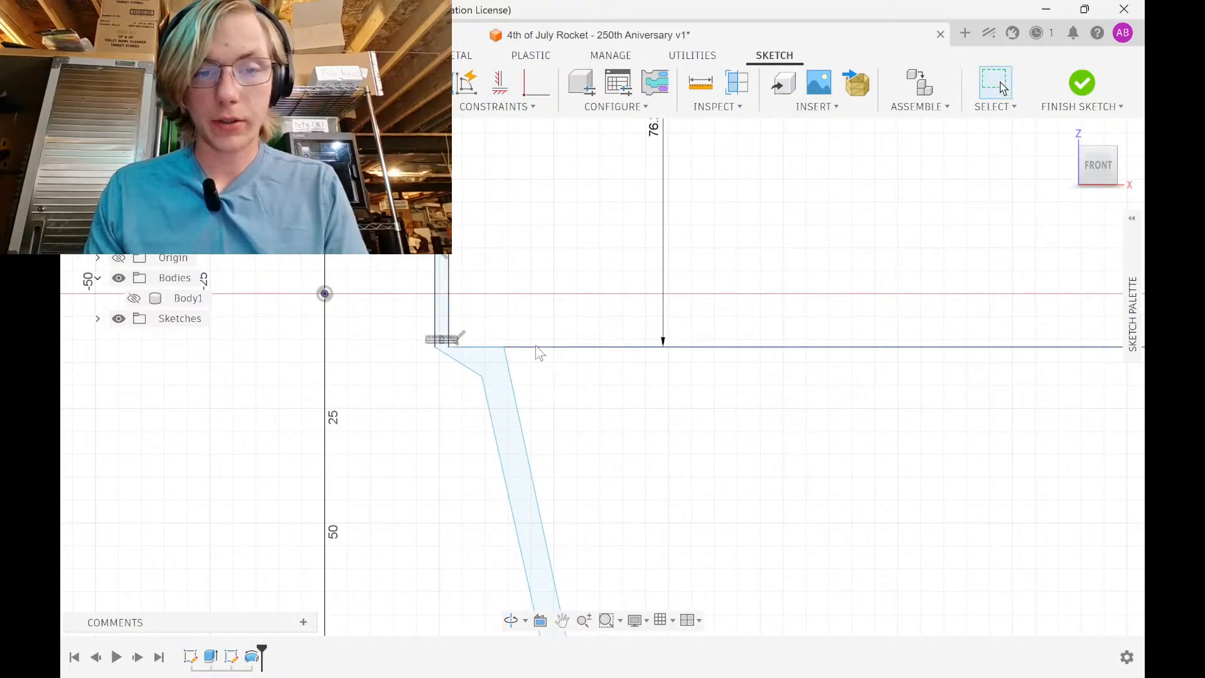
Apply a Horizontal/Vertical constraint to level the line's bottom endpoint with the sketch origin
scroll(536, 345, "down", 3)
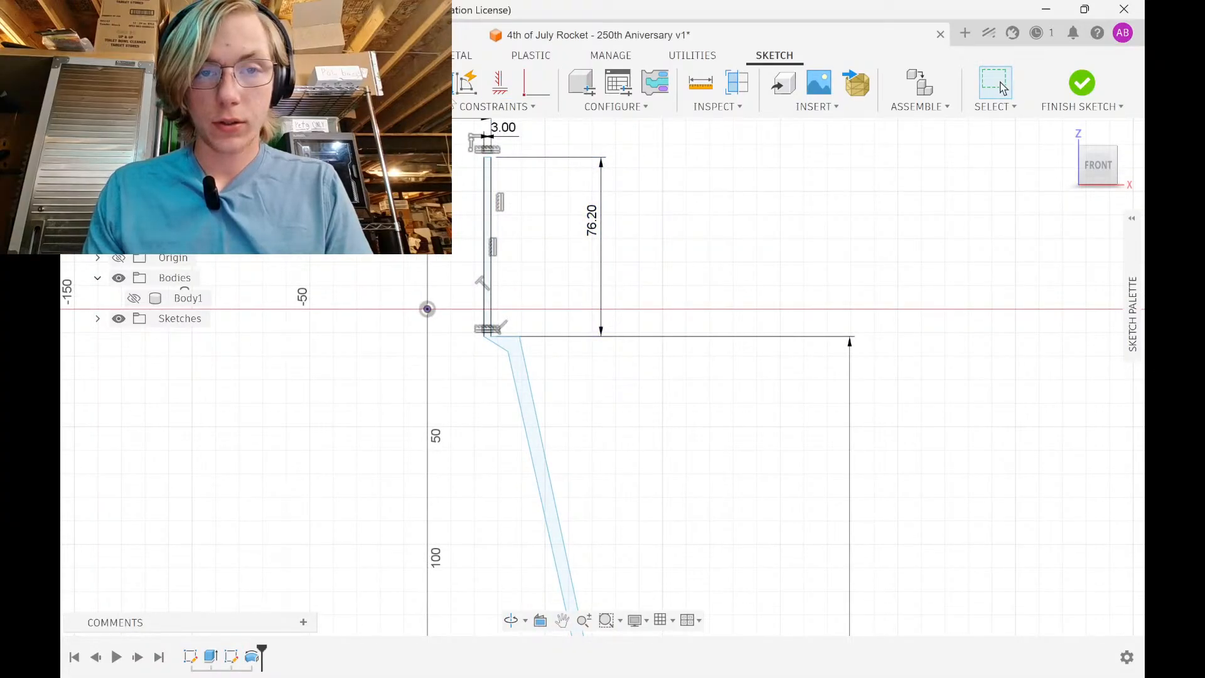
left_click(500, 85)
left_click(482, 333)
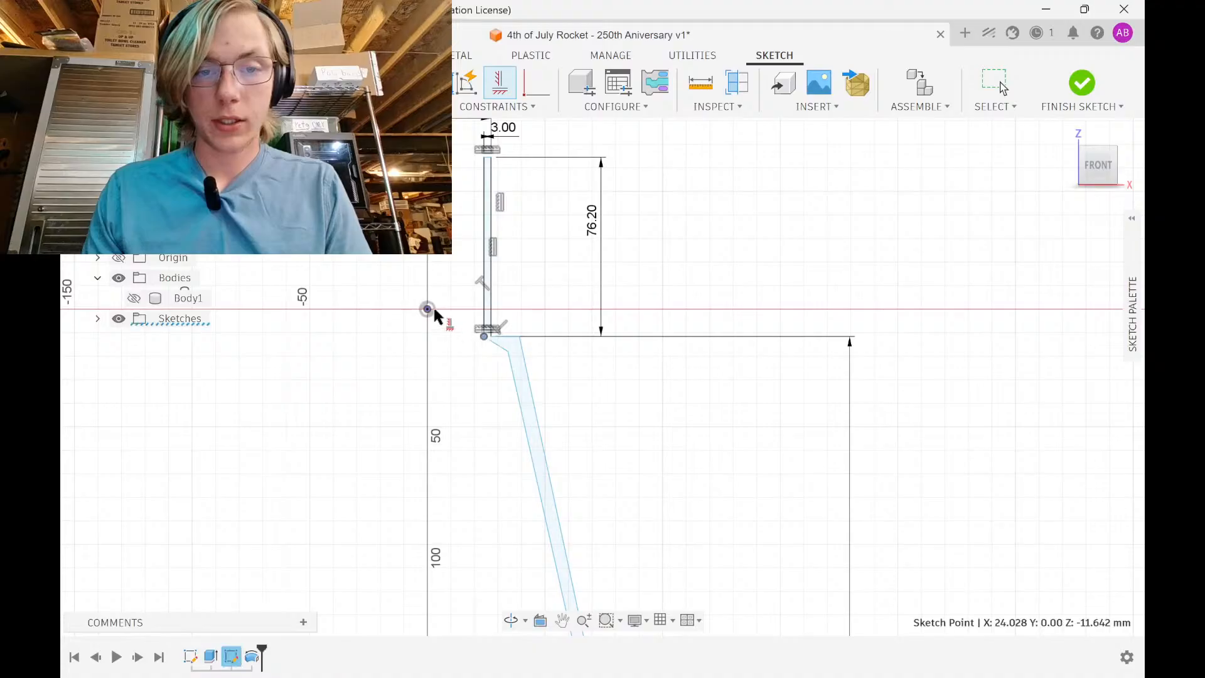
left_click(428, 309)
left_click(753, 657)
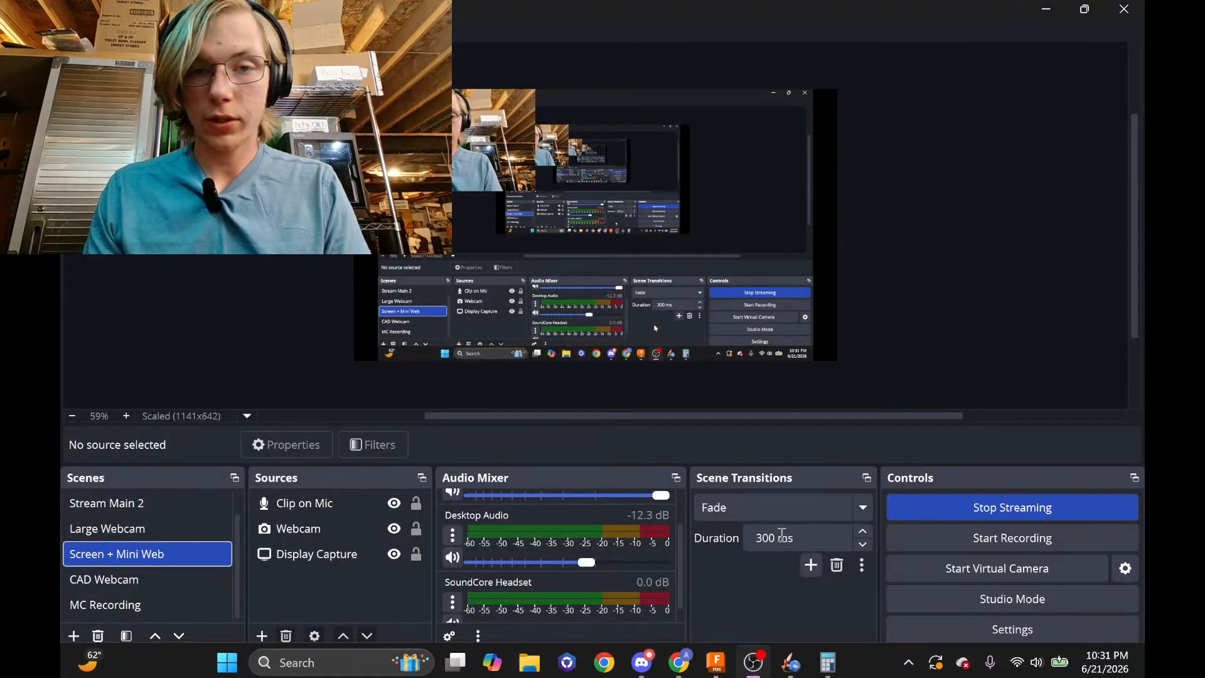
left_click(1046, 9)
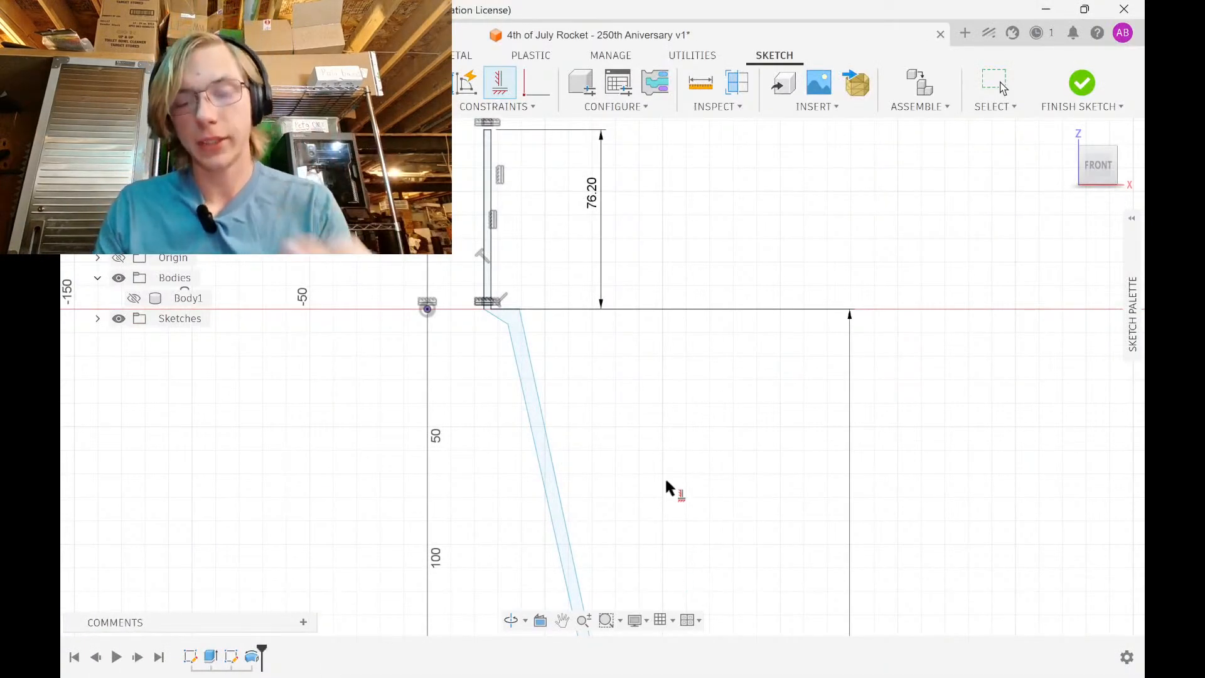
scroll(519, 303, "up", 3)
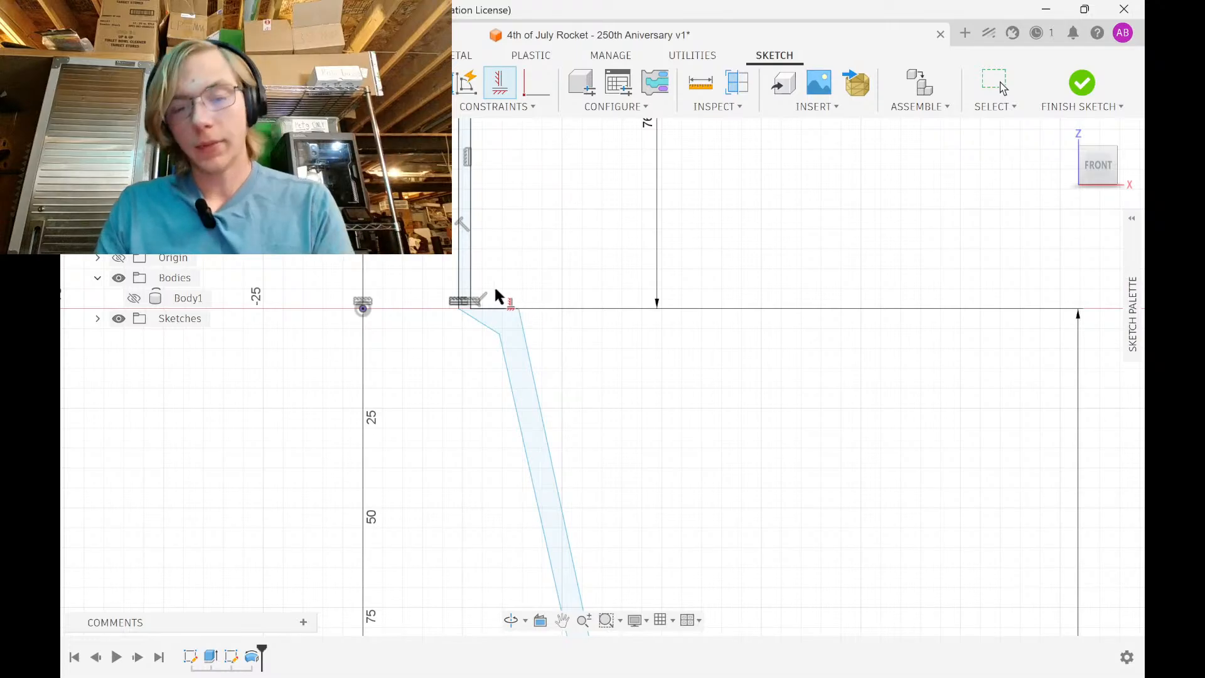
key("Escape")
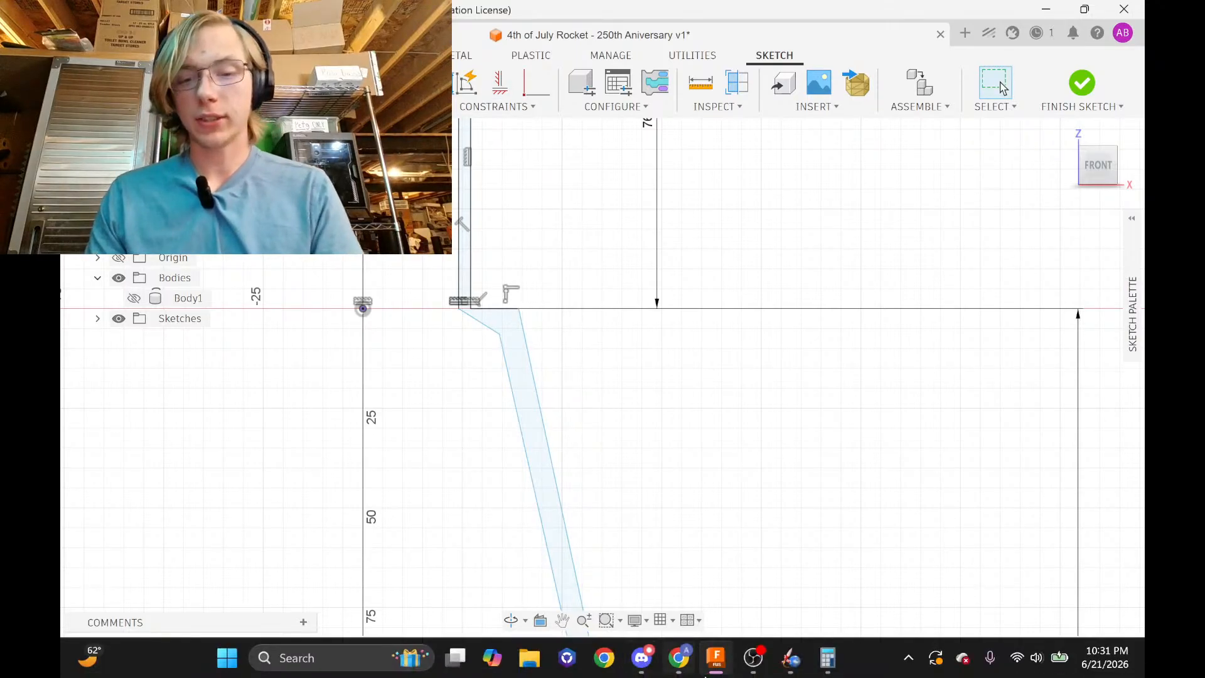
left_click(675, 668)
left_click(300, 17)
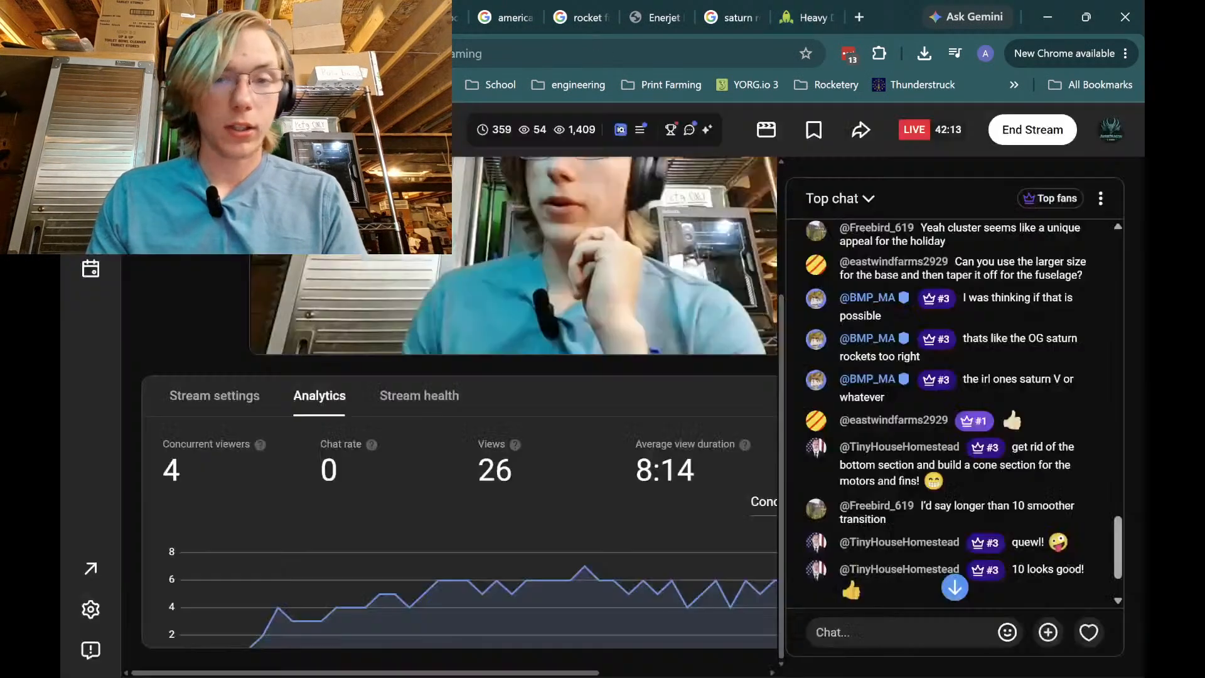
scroll(810, 427, "down", 3)
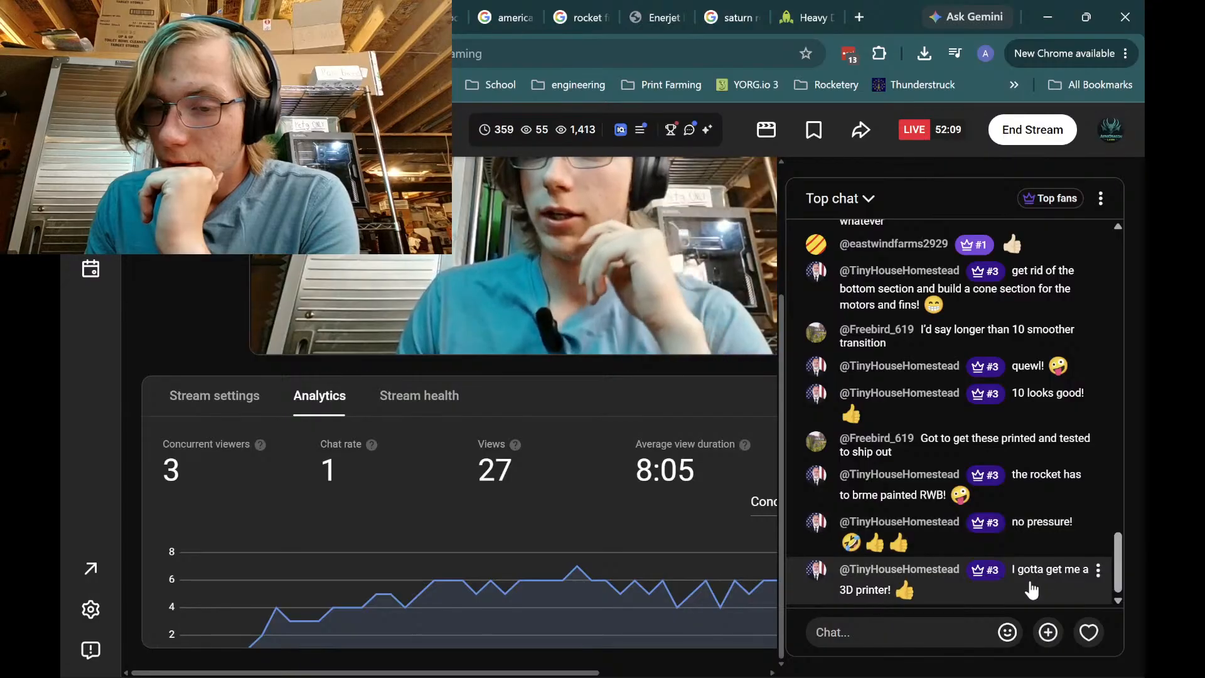
left_click(1047, 17)
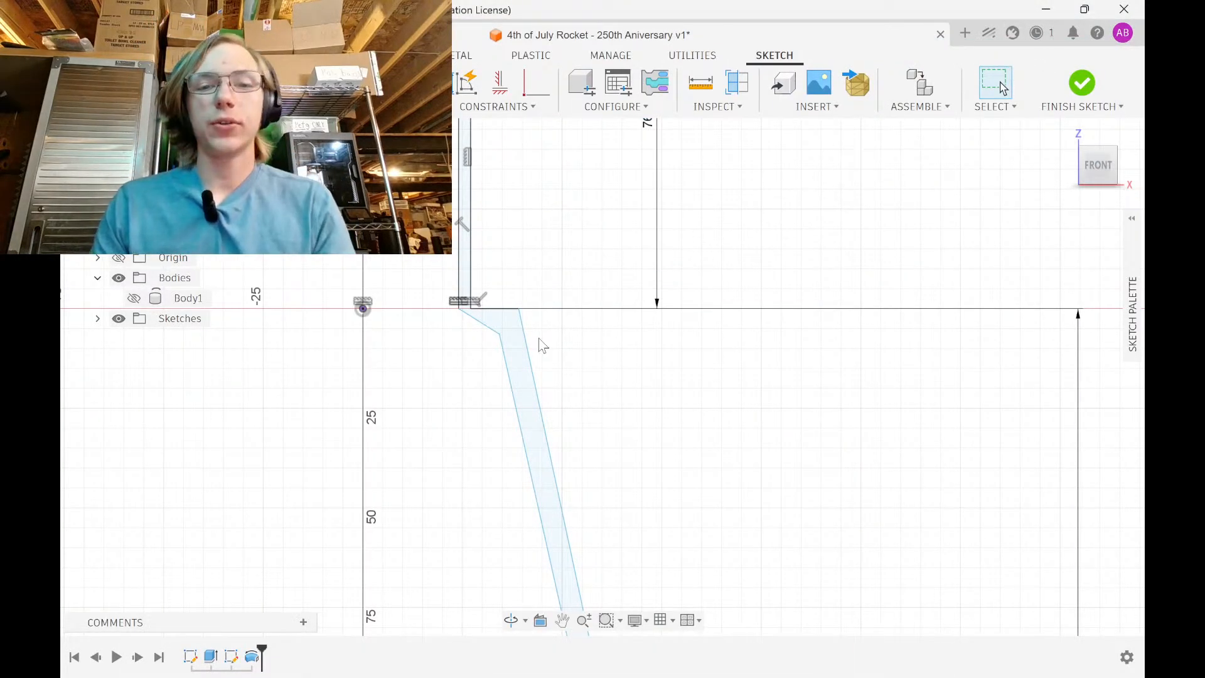
Pan and zoom along the sketch to review the 27.028, 3.00, 76.20, 254.00 and 76.05 dimensions
scroll(543, 345, "down", 8)
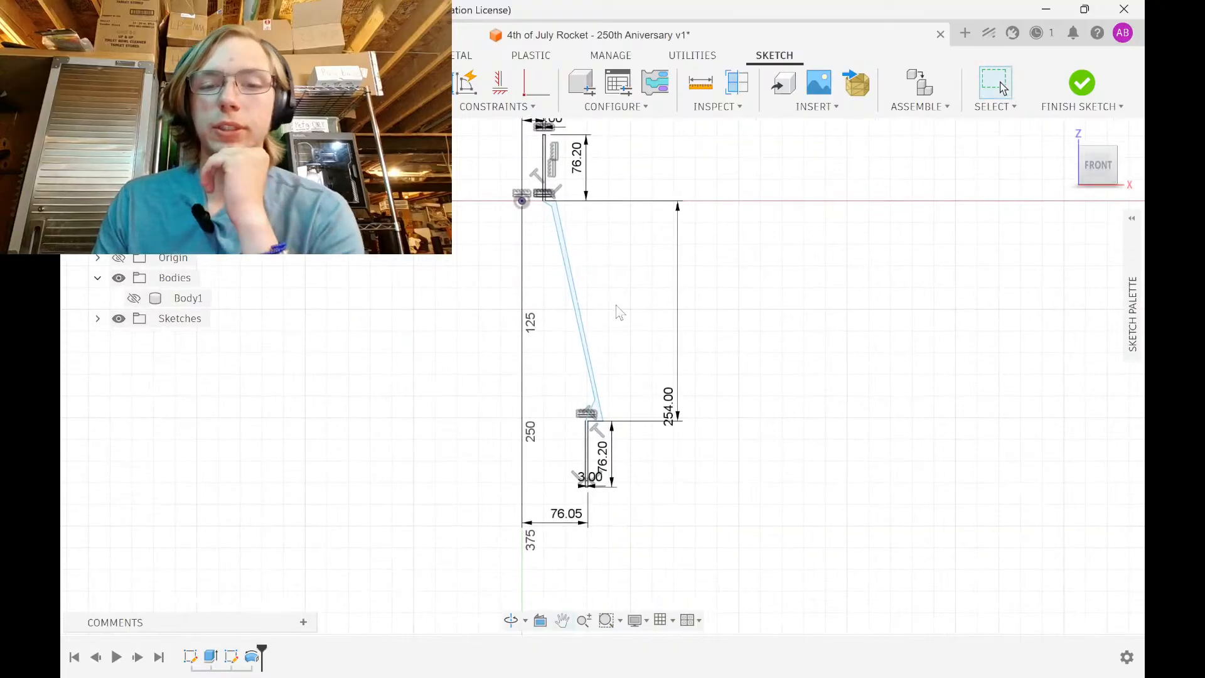
scroll(618, 383, "up", 5)
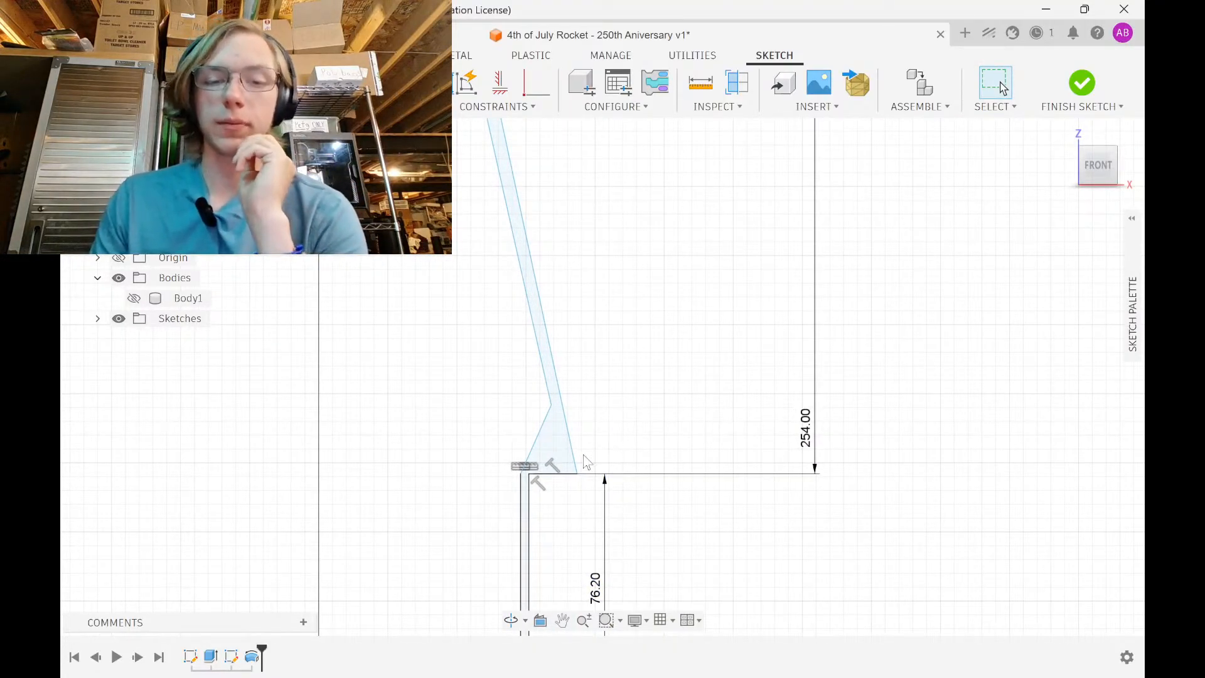
scroll(582, 263, "down", 2)
middle_click_drag(581, 266, 585, 339)
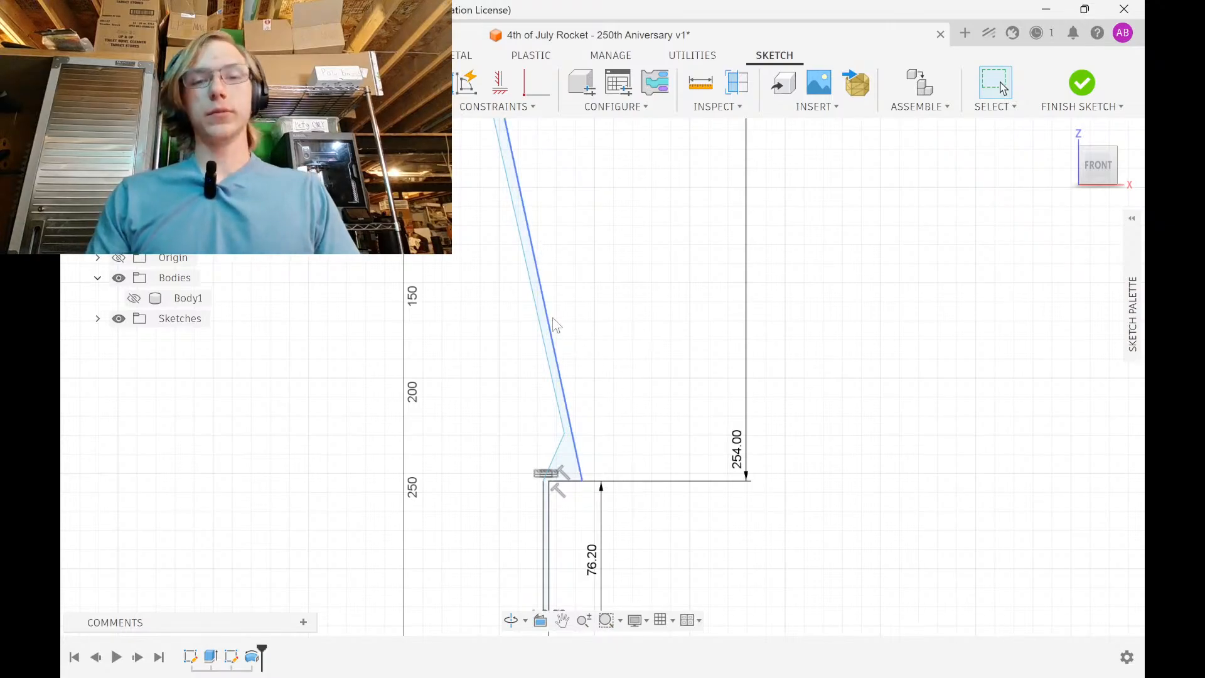
scroll(550, 314, "down", 2)
middle_click_drag(569, 196, 589, 329)
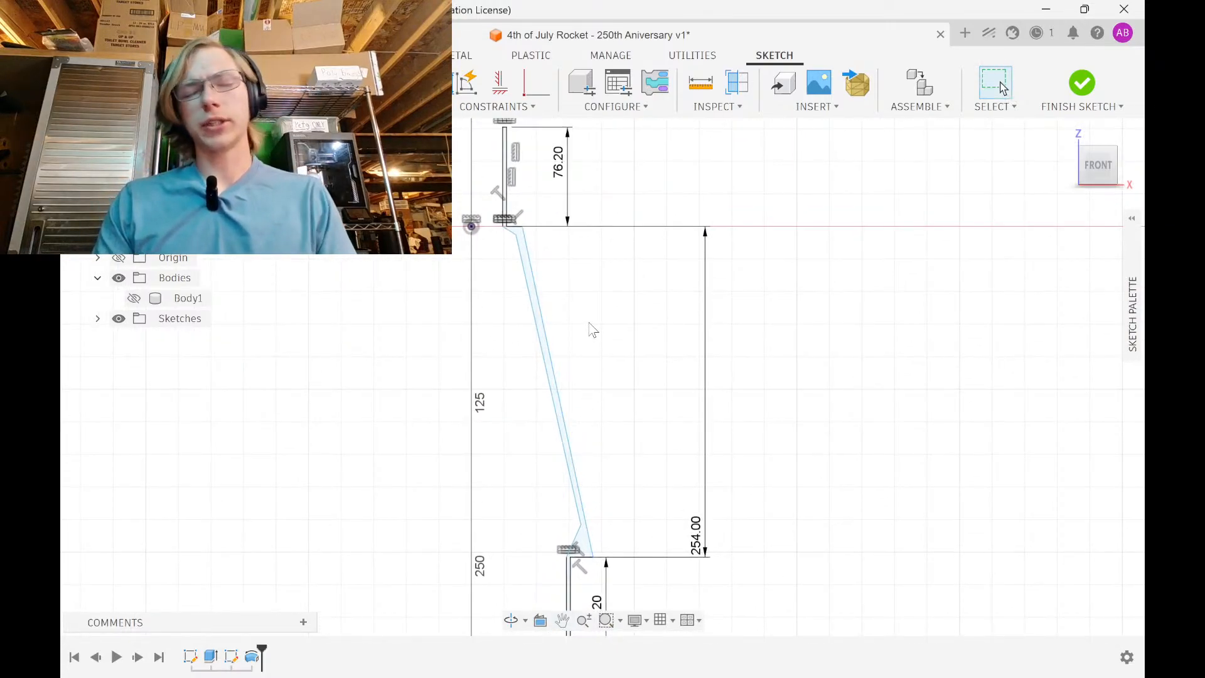
middle_click_drag(542, 229, 540, 322)
middle_click_drag(586, 419, 604, 266)
scroll(609, 285, "down", 1)
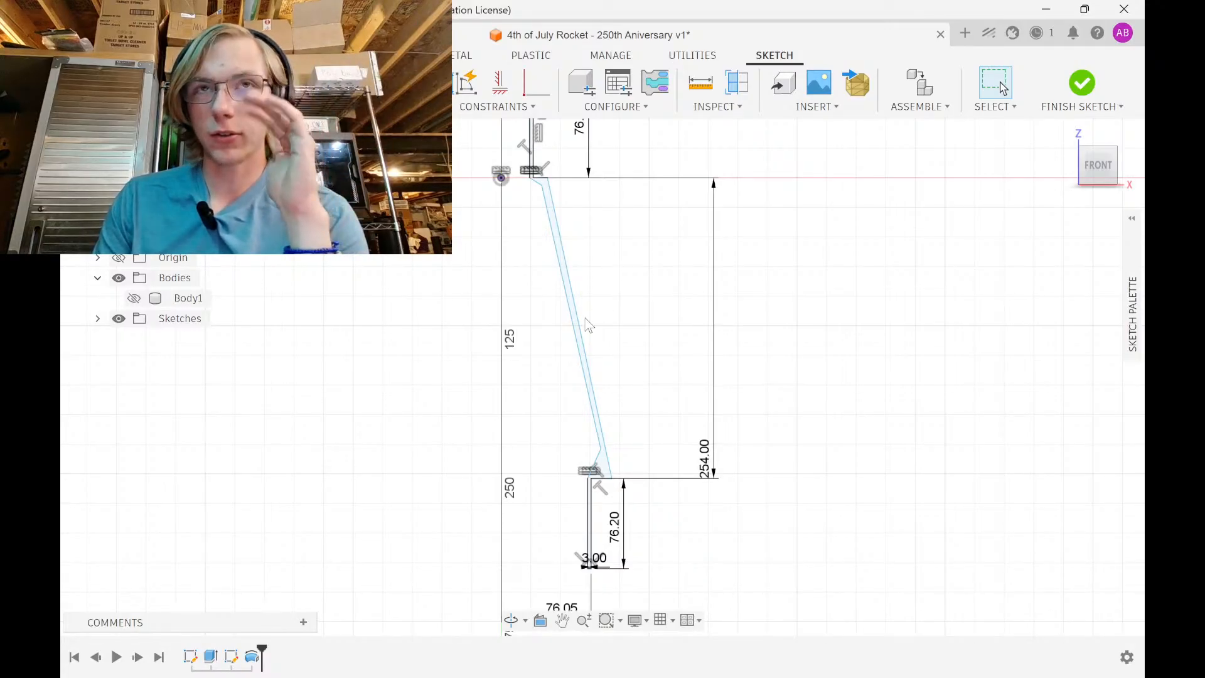
middle_click_drag(576, 217, 583, 276)
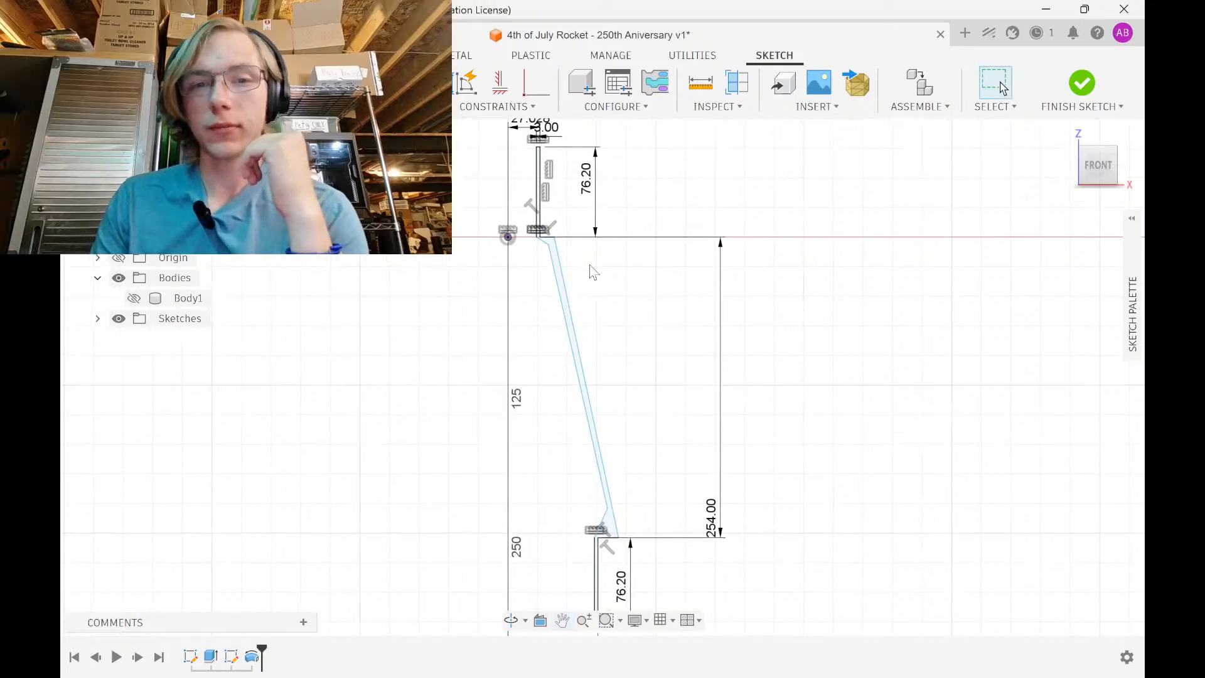
scroll(541, 226, "up", 6)
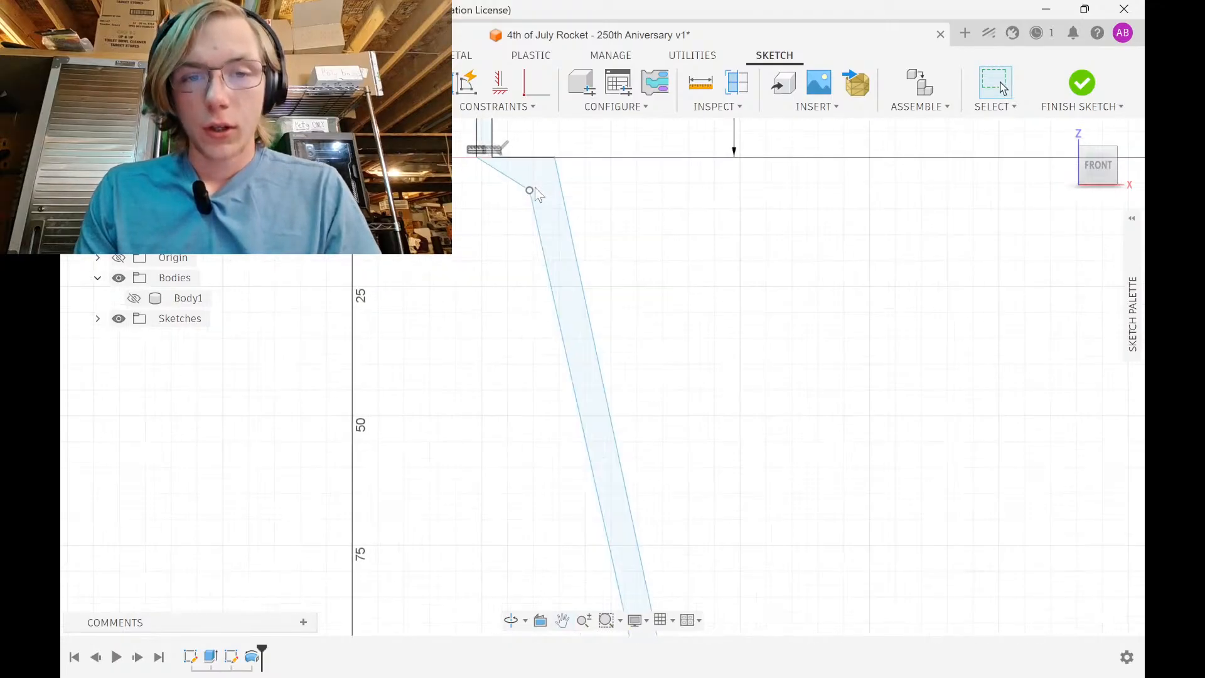
On the LOC Precision airframe tab, read the 2.14" tubing's 2.26" outer diameter
left_click(678, 667)
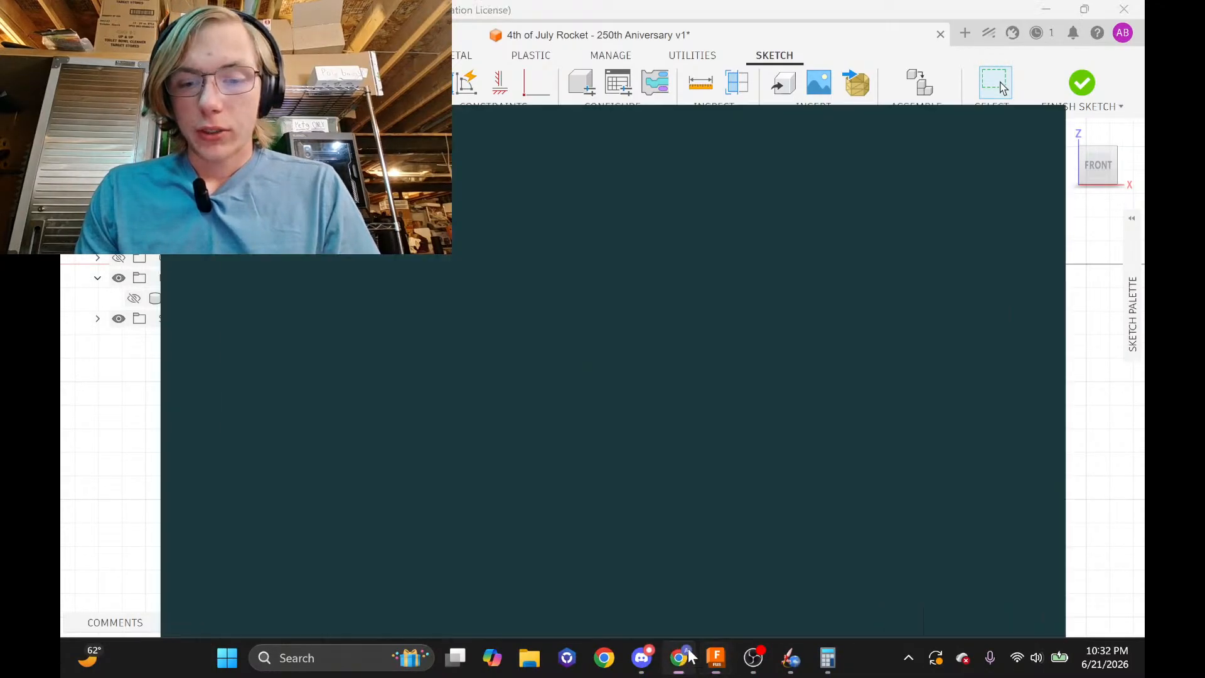
left_click(819, 11)
scroll(784, 351, "down", 4)
scroll(872, 386, "up", 4)
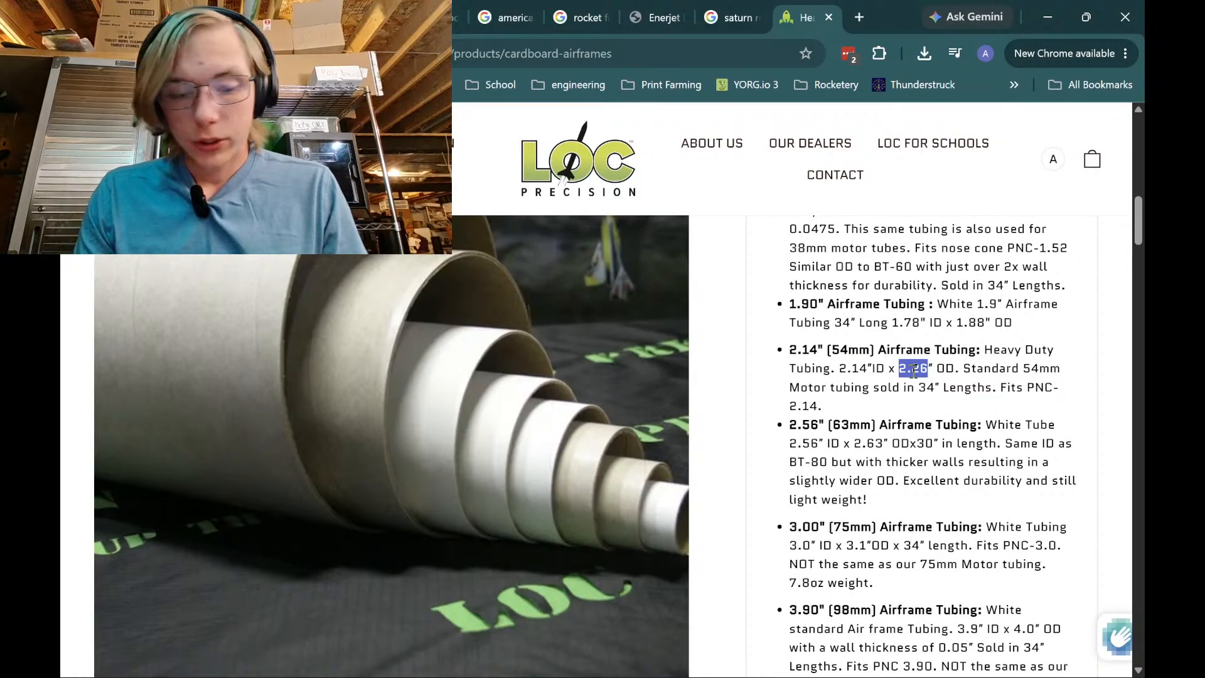
Do a quick tube-size calculation in Calculator, then return through OpenRocket to the Fusion 360 sketch
mouse_move(885, 666)
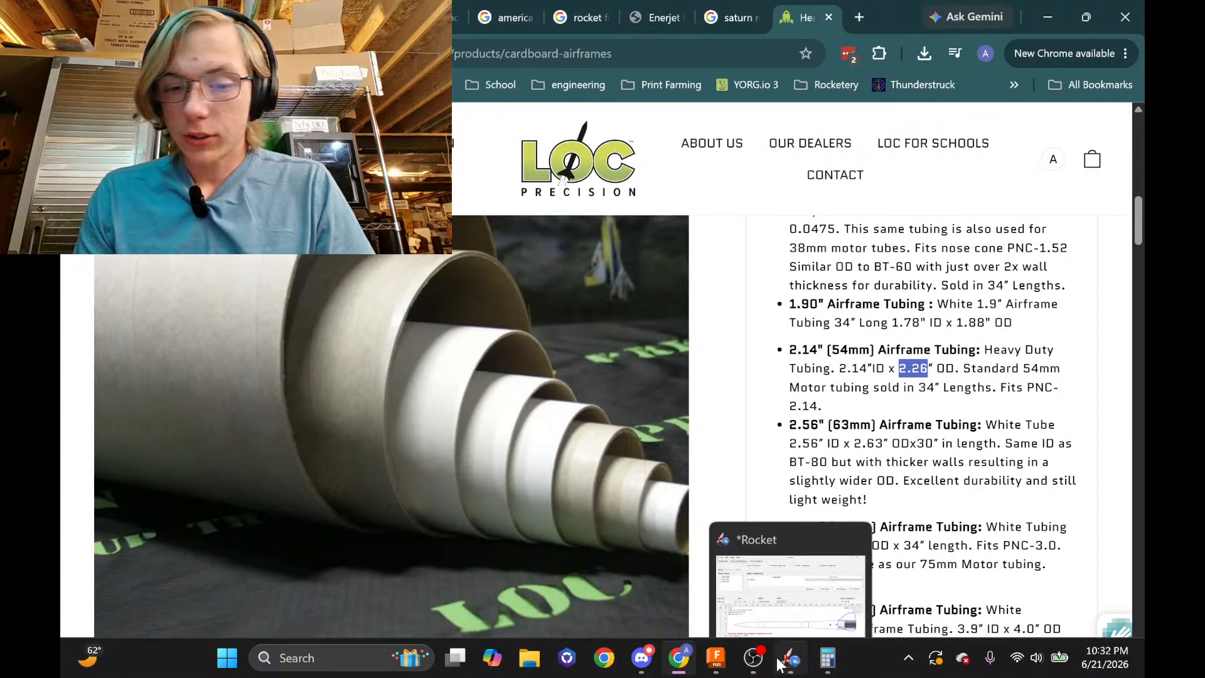
left_click(828, 660)
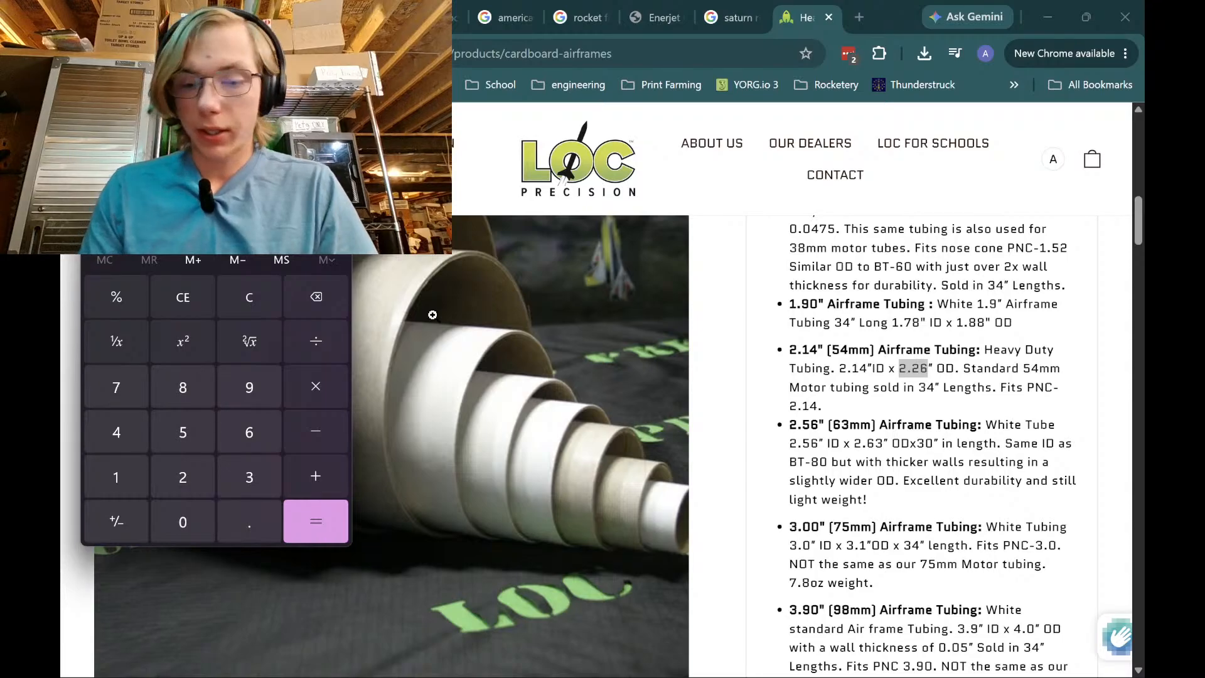
type("2")
key("Return")
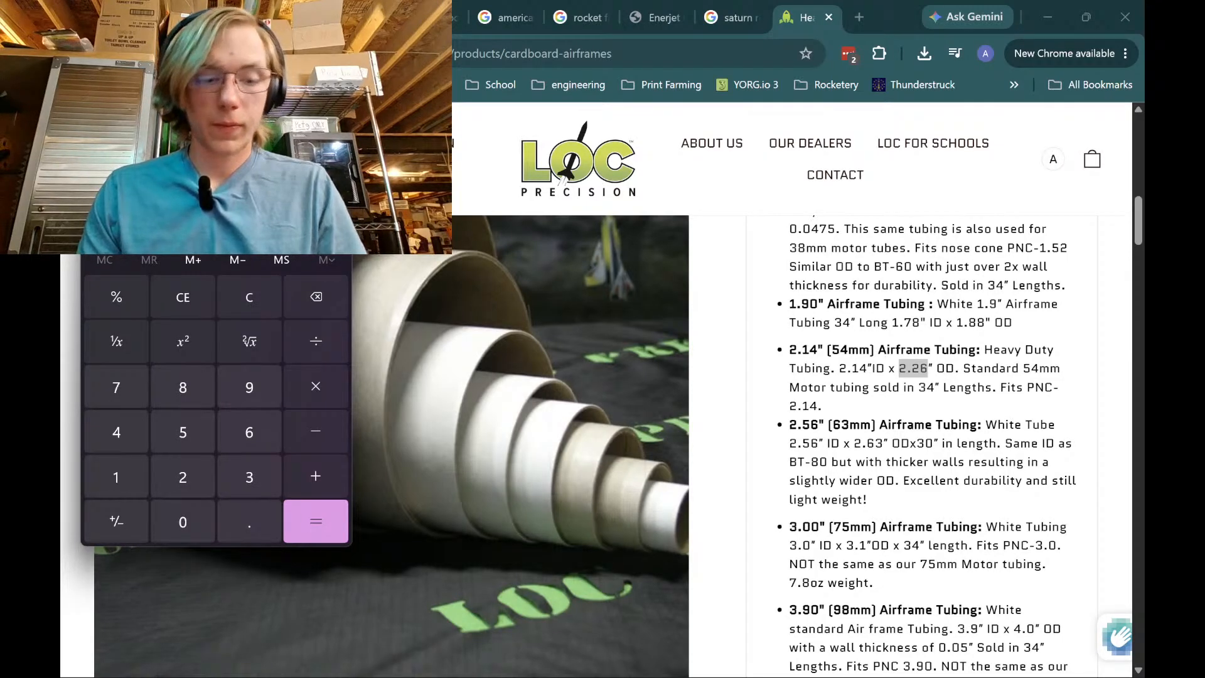
mouse_move(727, 646)
left_click(790, 659)
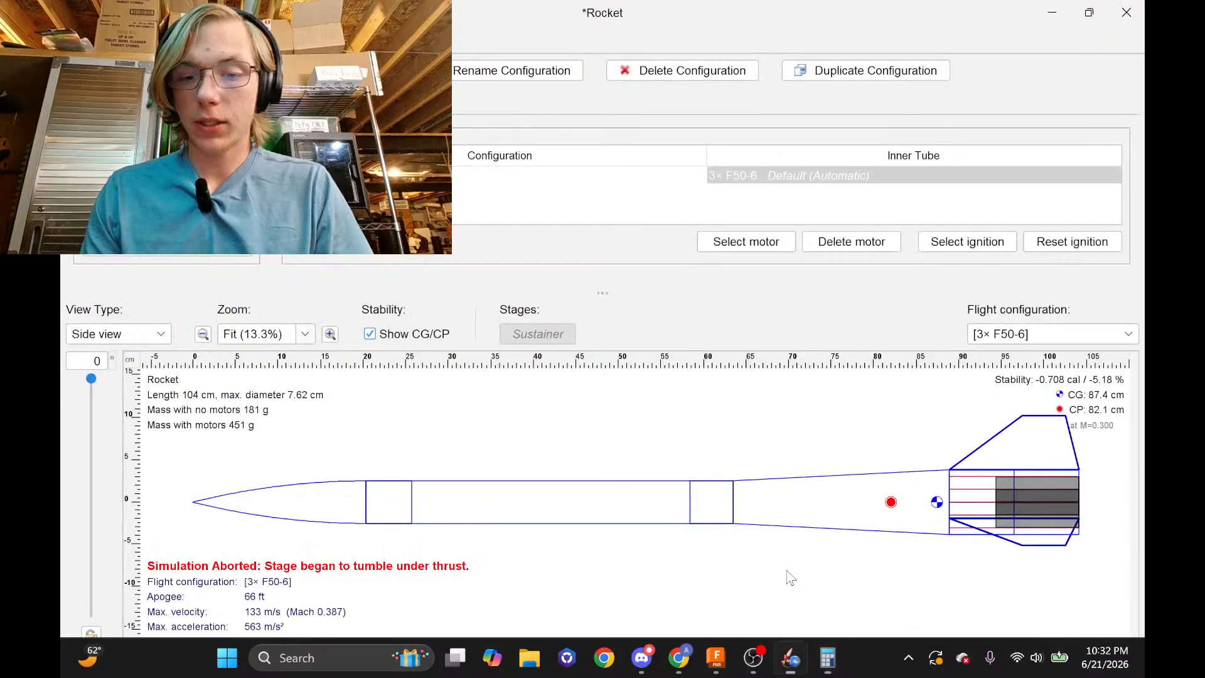
left_click(719, 659)
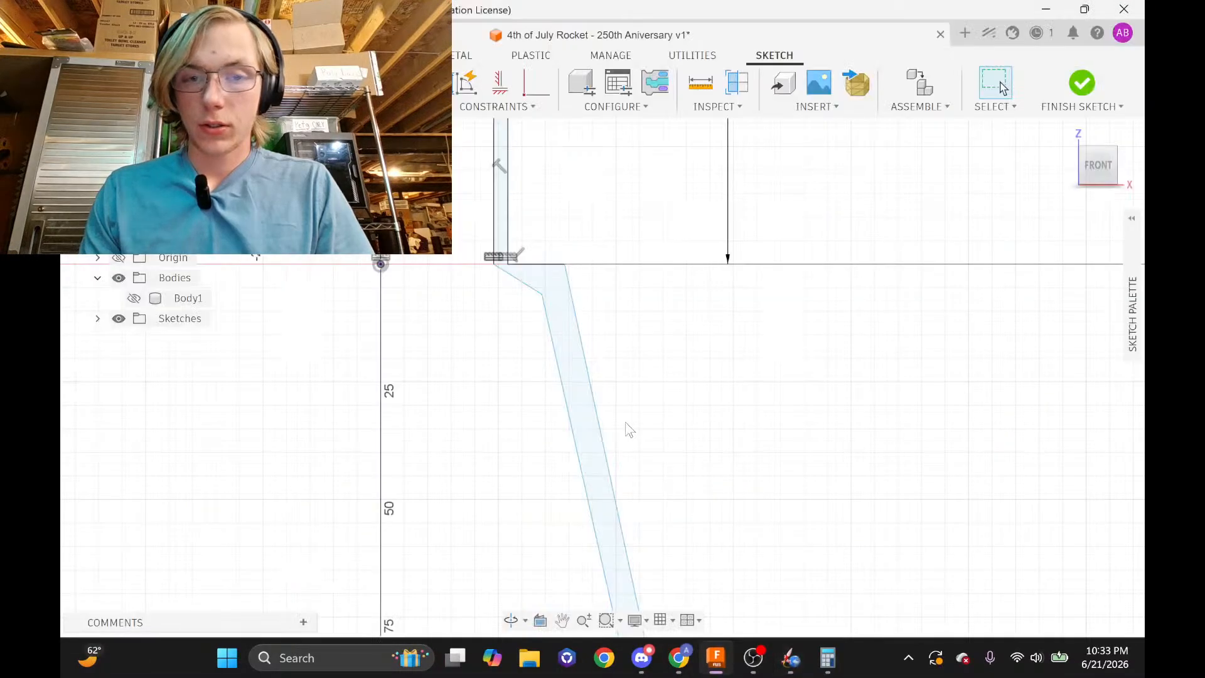
Dimension the taper's top sketch point 1.13 in horizontally from the origin
key("d")
left_click(564, 264)
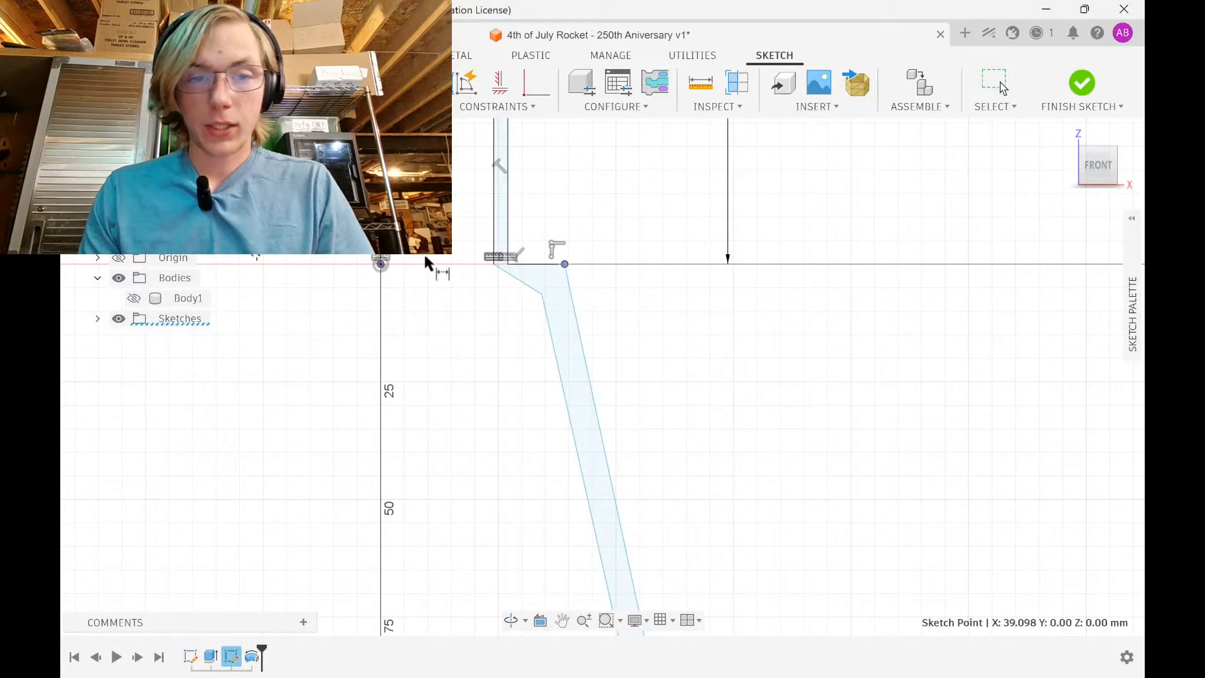
left_click(380, 264)
left_click(531, 394)
type("1.13in")
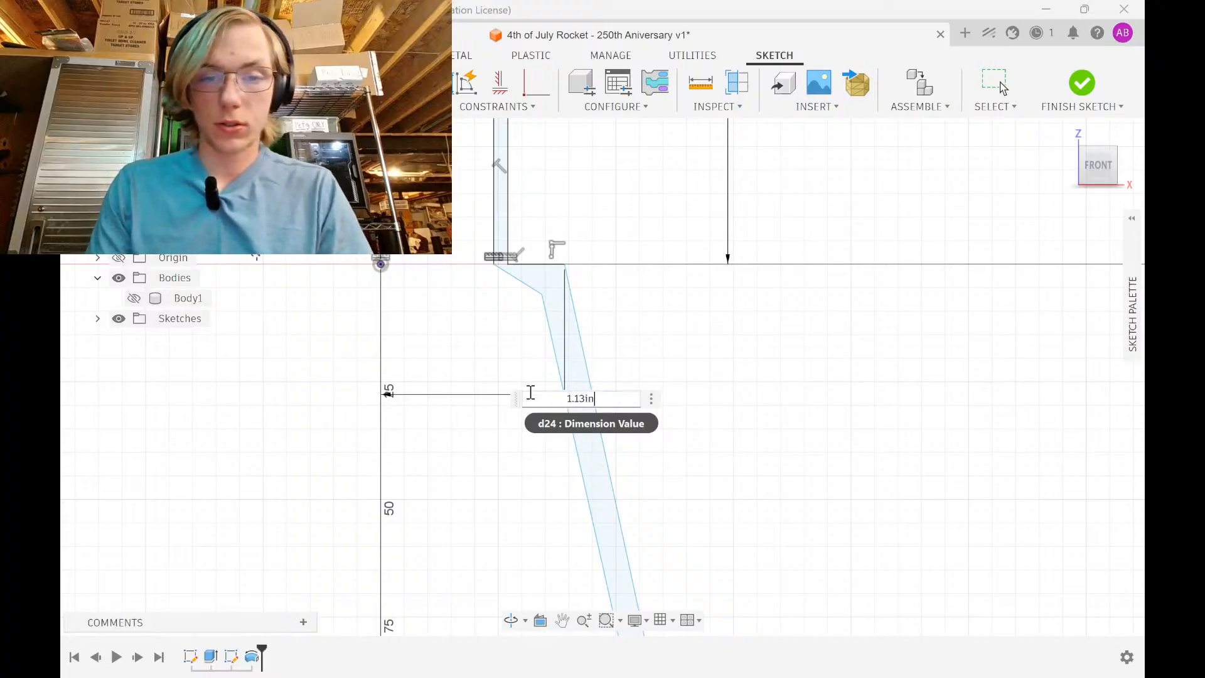
key("Return")
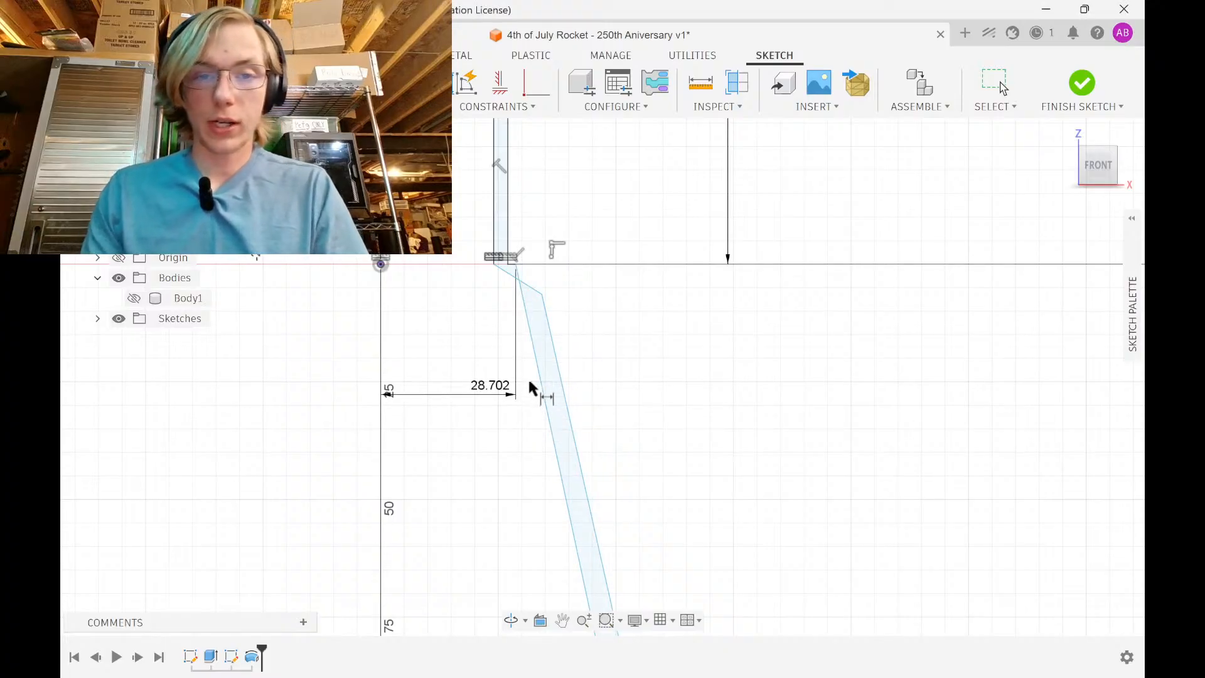
key("Escape")
Select the point near the taper top and check the 27.028 dimension without changing it
scroll(548, 303, "up", 3)
left_click(493, 306)
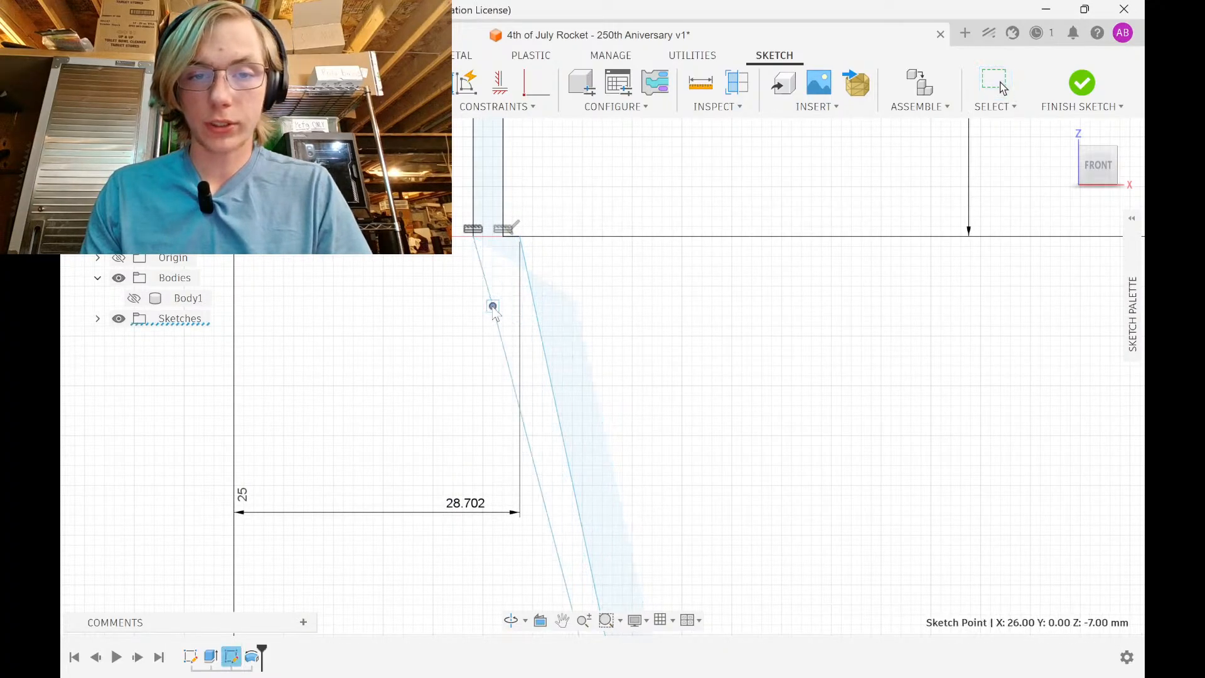
scroll(509, 367, "down", 4)
middle_click_drag(509, 287, 508, 381)
scroll(506, 301, "down", 1)
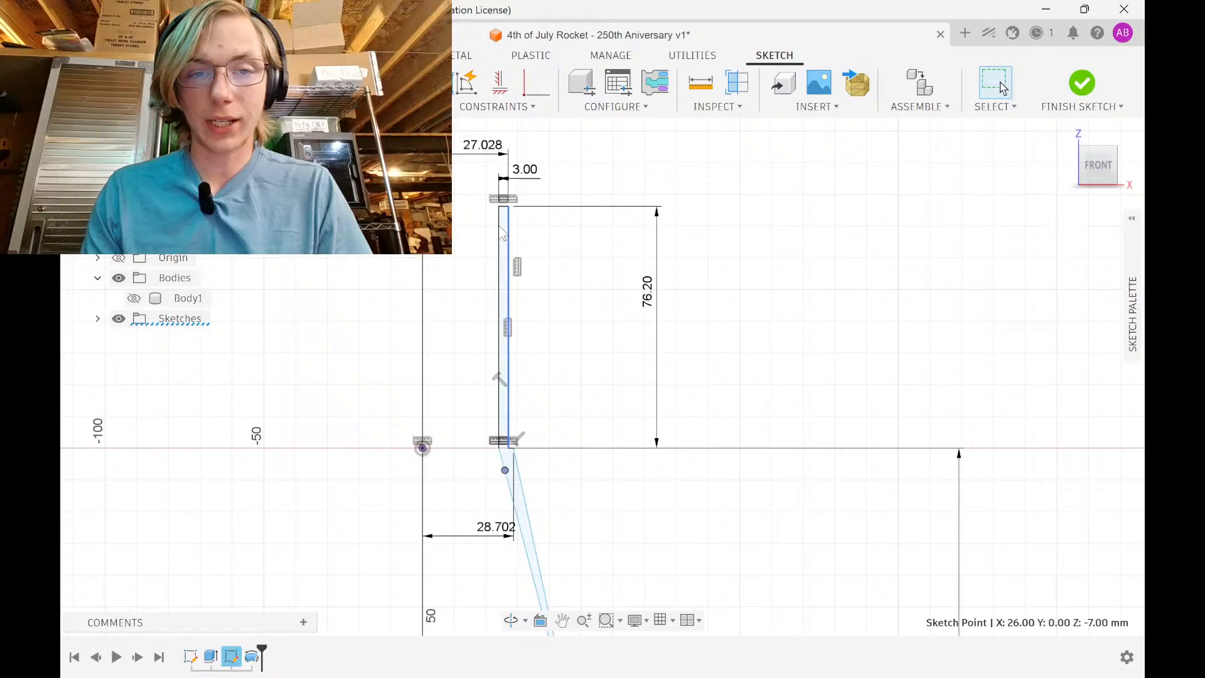
double_click(495, 152)
left_click(595, 195)
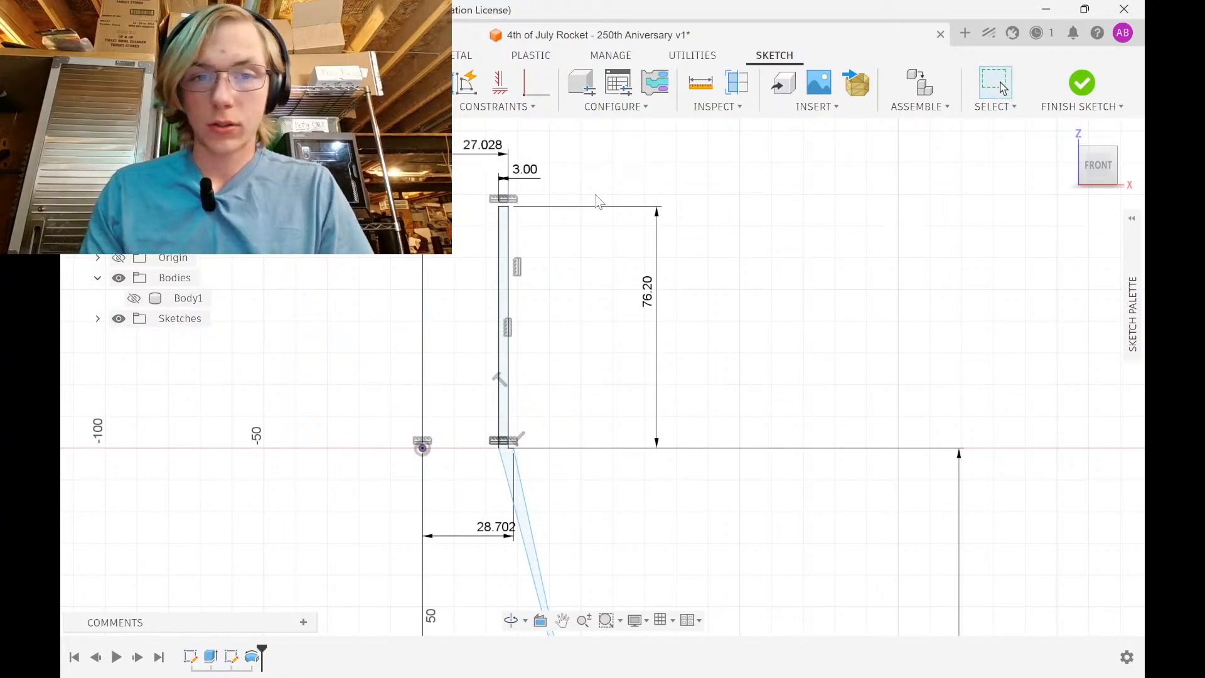
scroll(533, 264, "down", 5)
scroll(571, 552, "up", 5)
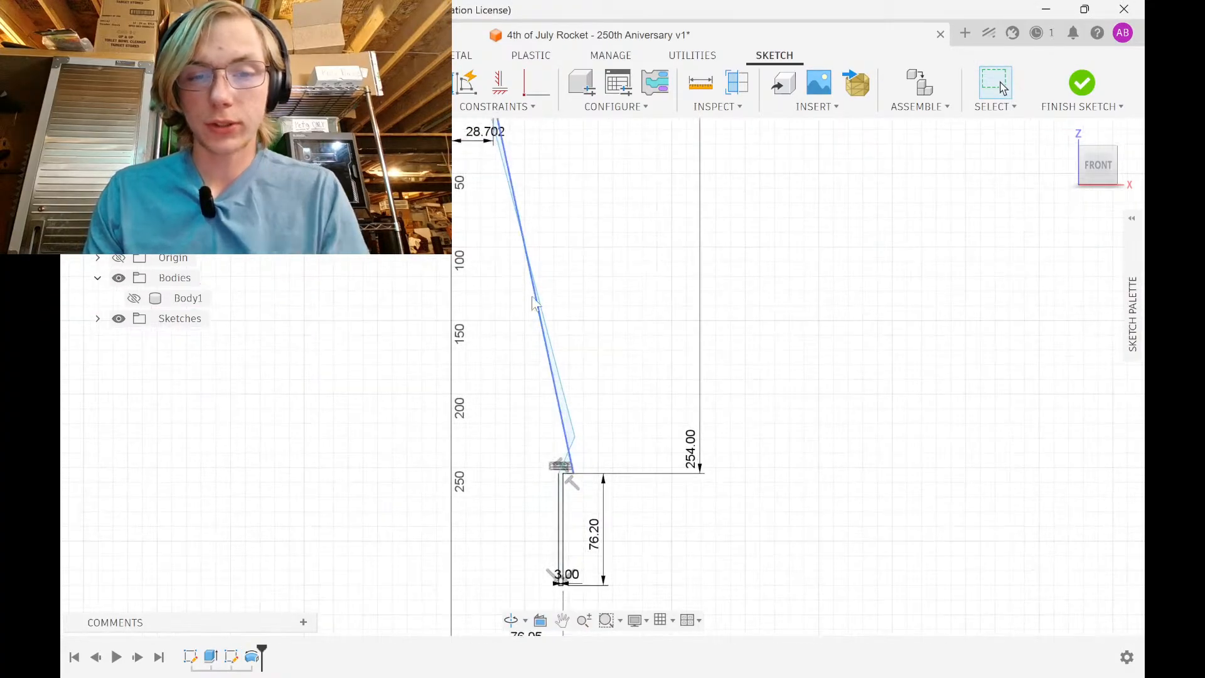
scroll(587, 547, "up", 3)
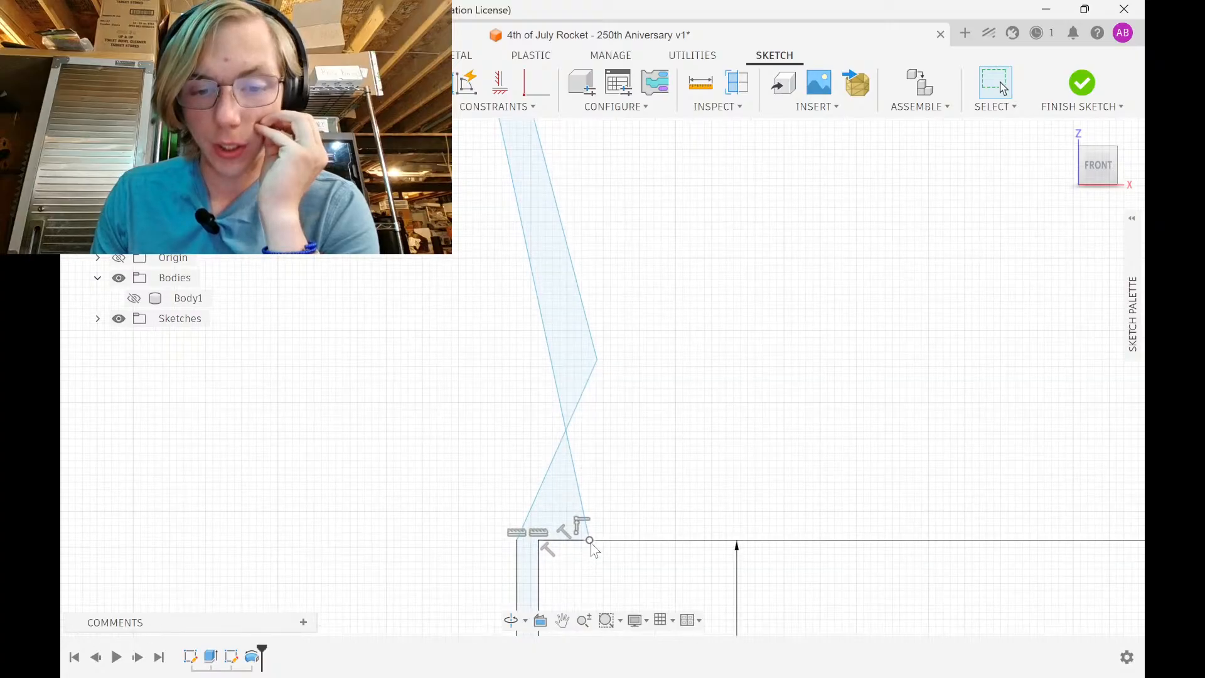
Drag the taper's bottom point and inner corner so the lower end stops crossing itself
mouse_move(590, 540)
left_mouse_down()
mouse_move(487, 540)
mouse_move(582, 540)
left_mouse_up()
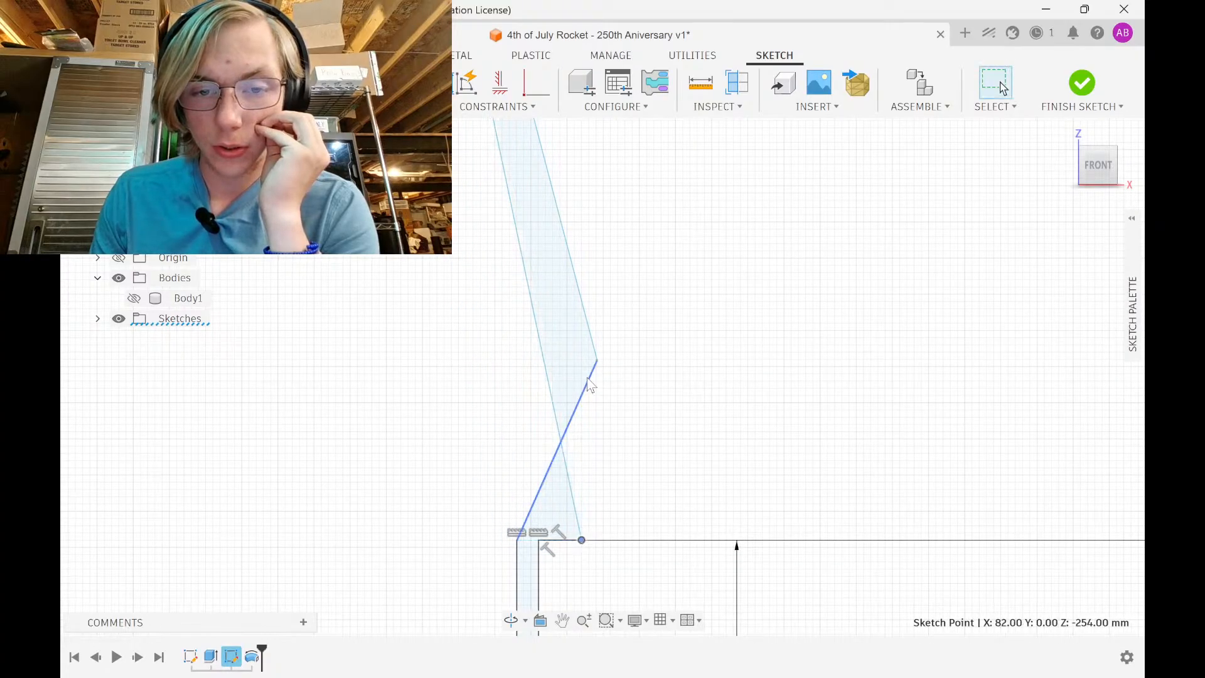
mouse_move(597, 360)
left_mouse_down()
mouse_move(534, 424)
mouse_move(502, 482)
left_mouse_up()
scroll(608, 451, "down", 3)
middle_click_drag(607, 450, 604, 513)
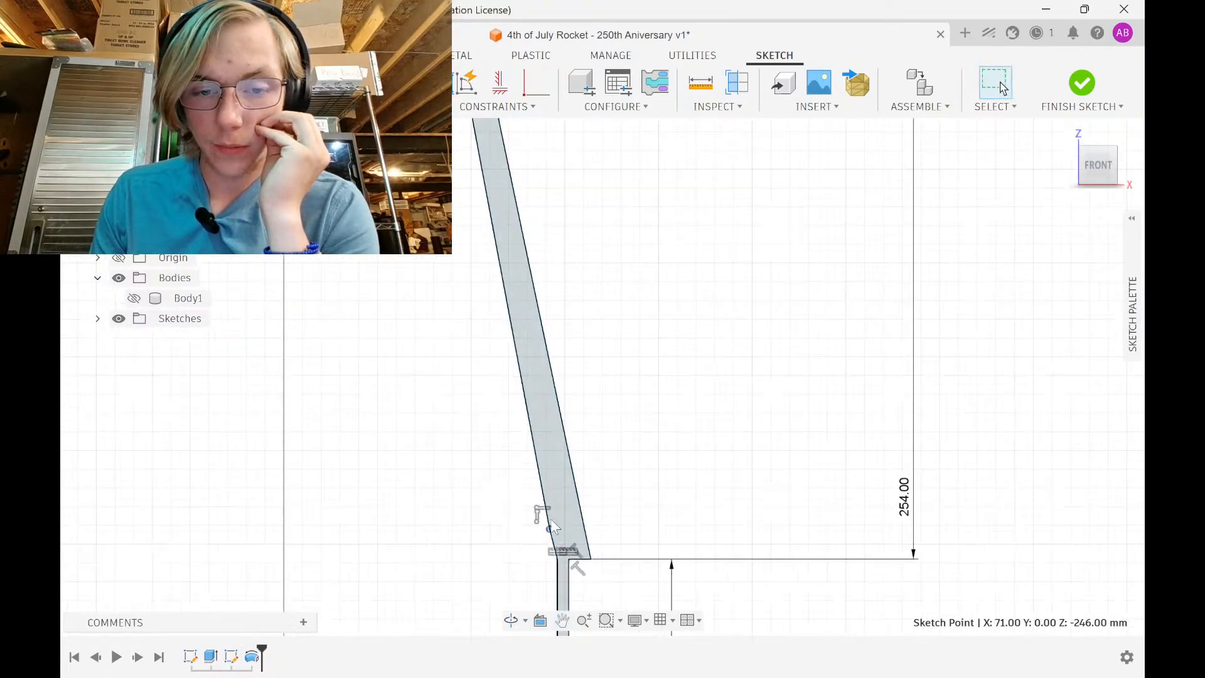
left_click_drag(551, 529, 567, 520)
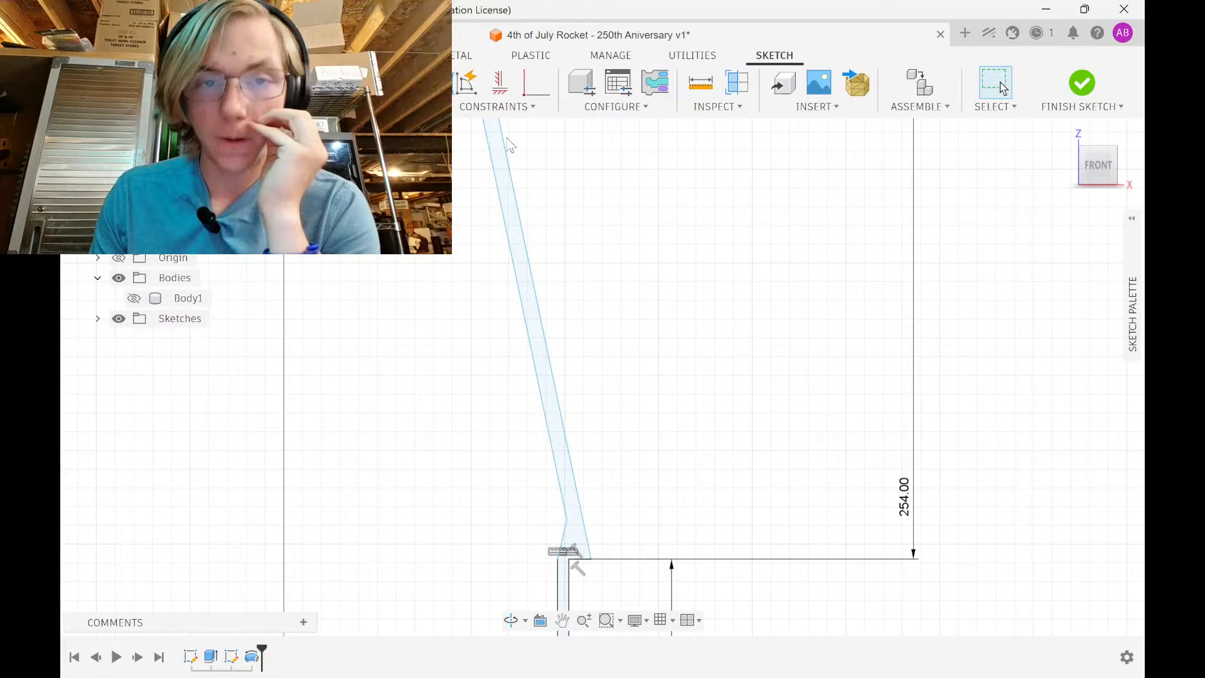
Constrain the two edges of the tapered wall to be parallel
left_click(496, 107)
left_click(511, 226)
left_click(509, 272)
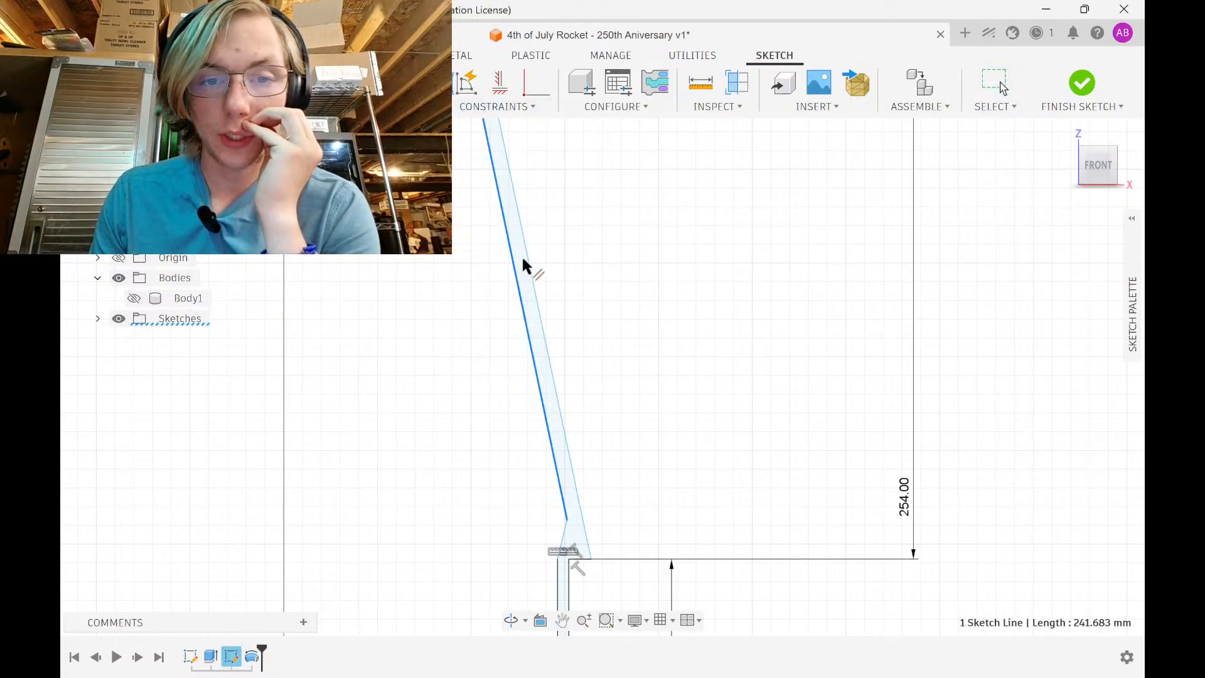
left_click(525, 264)
Snap the loose top point onto the 28.702 corner
scroll(571, 244, "down", 2)
middle_click_drag(571, 270, 574, 417)
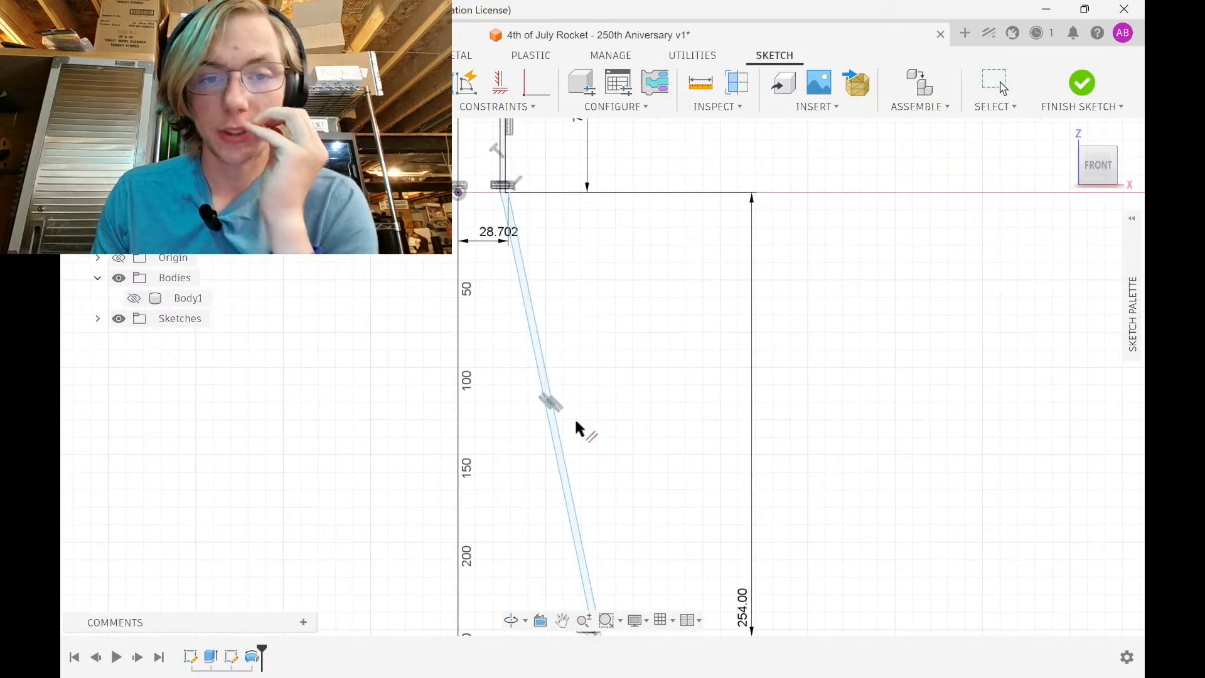
scroll(544, 217, "up", 1)
middle_click_drag(494, 186, 516, 309)
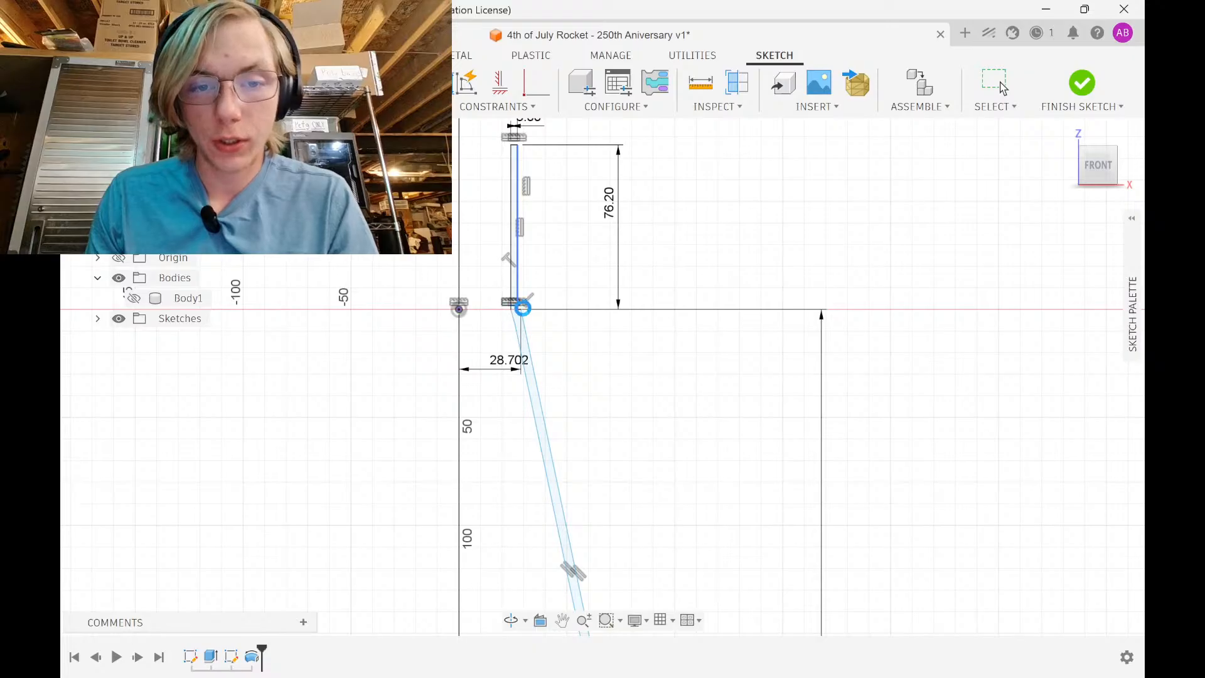
scroll(516, 313, "up", 7)
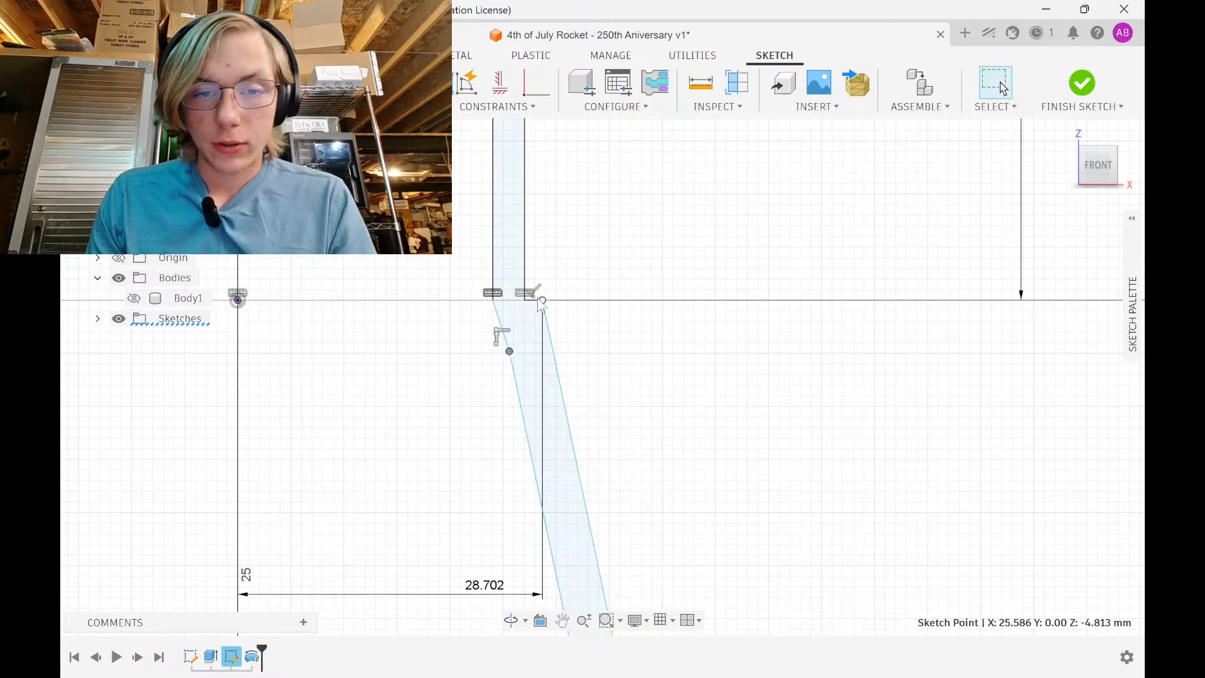
left_click_drag(541, 305, 542, 300)
Select the taper's bottom corner point and bring the axis origin into view for dimensioning
scroll(637, 381, "down", 3)
middle_click_drag(637, 382, 582, 217)
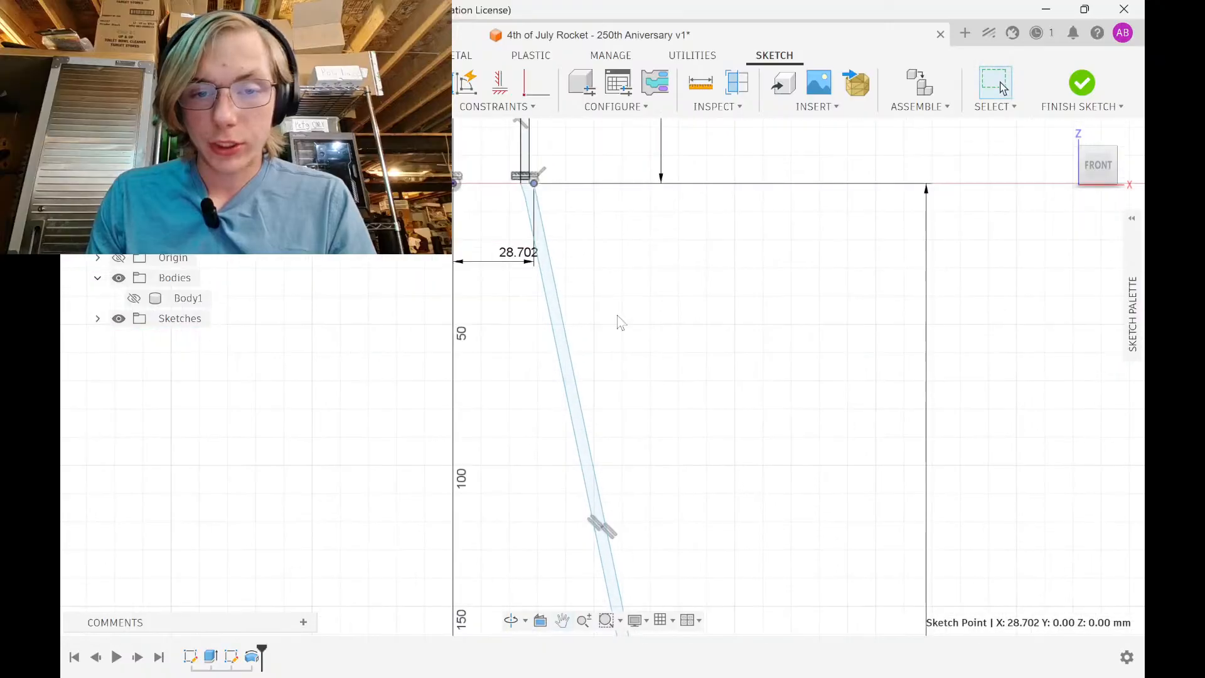
scroll(659, 442, "down", 2)
middle_click_drag(659, 443, 559, 225)
scroll(600, 444, "up", 1)
middle_click_drag(600, 444, 575, 182)
scroll(563, 337, "up", 1)
scroll(567, 344, "up", 2)
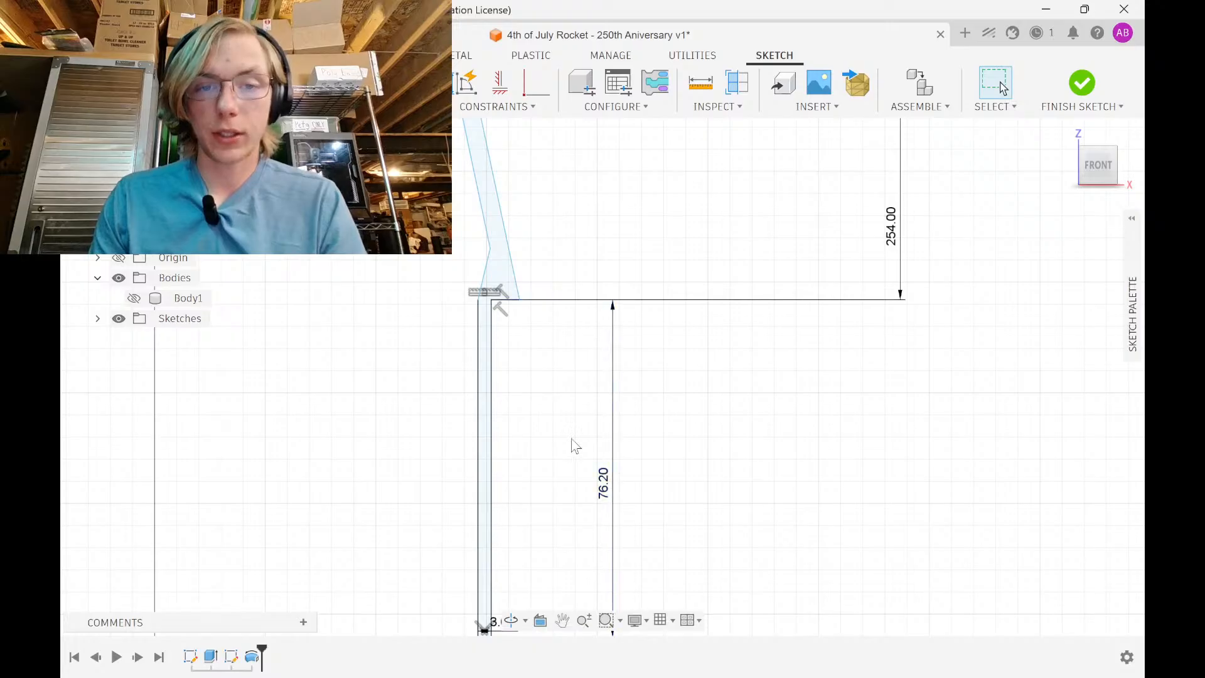
left_click(515, 295)
scroll(402, 362, "down", 3)
middle_click_drag(402, 362, 519, 615)
scroll(457, 357, "down", 2)
middle_click_drag(457, 356, 489, 513)
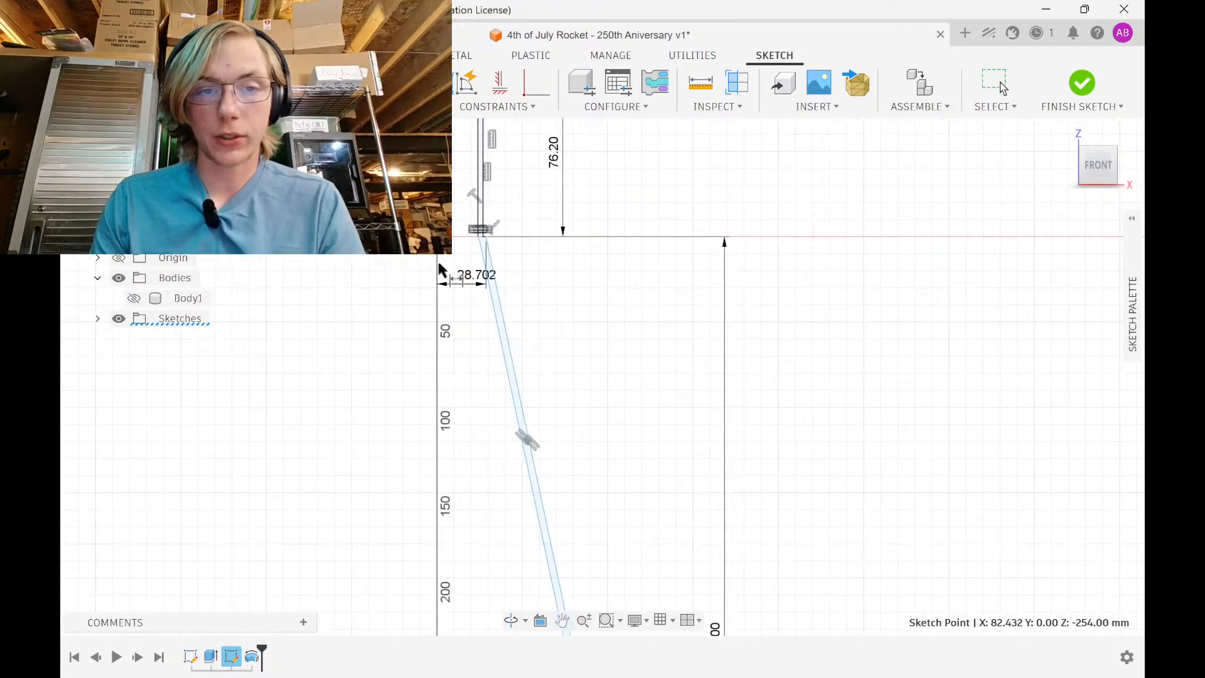
middle_click_drag(492, 431, 462, 179)
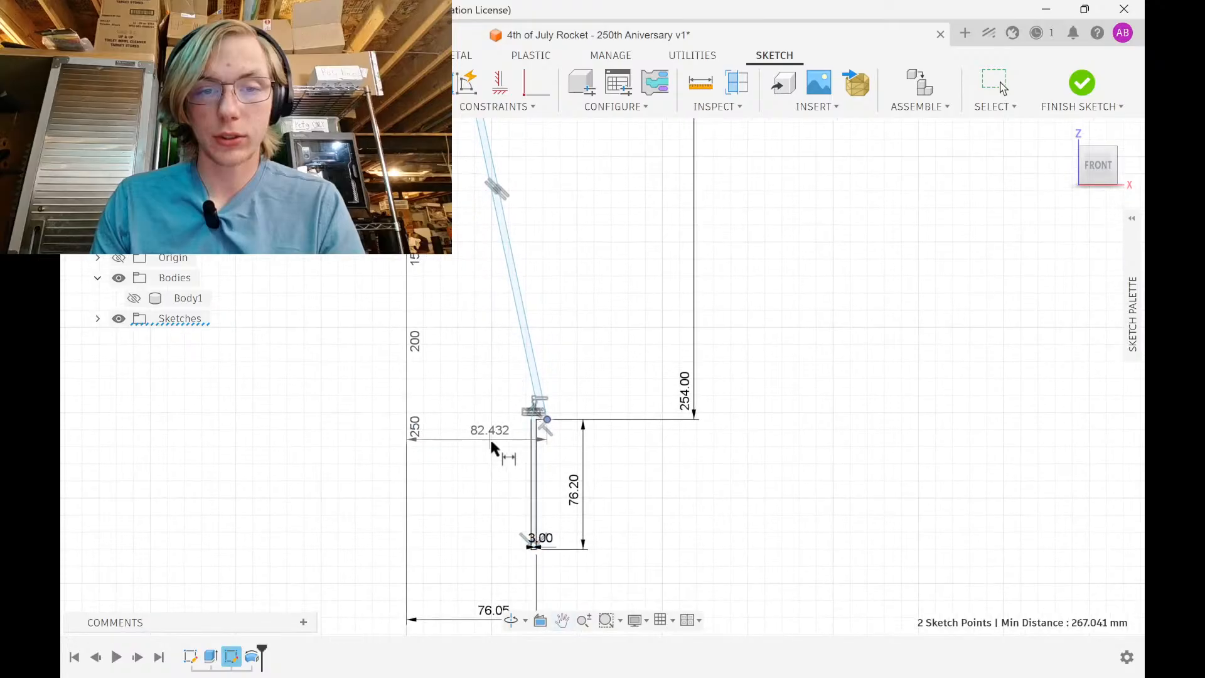
Place the horizontal base dimension as 1.6 and check the resulting 39.37 corner value
left_click(492, 462)
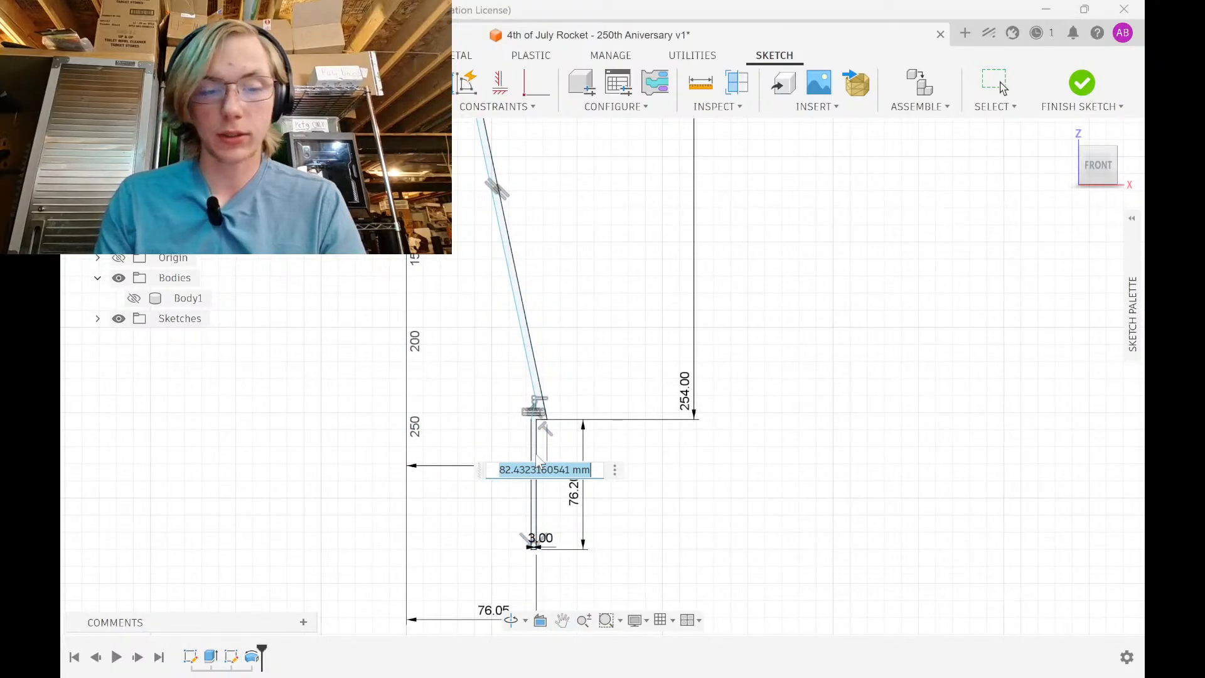
type("1.6")
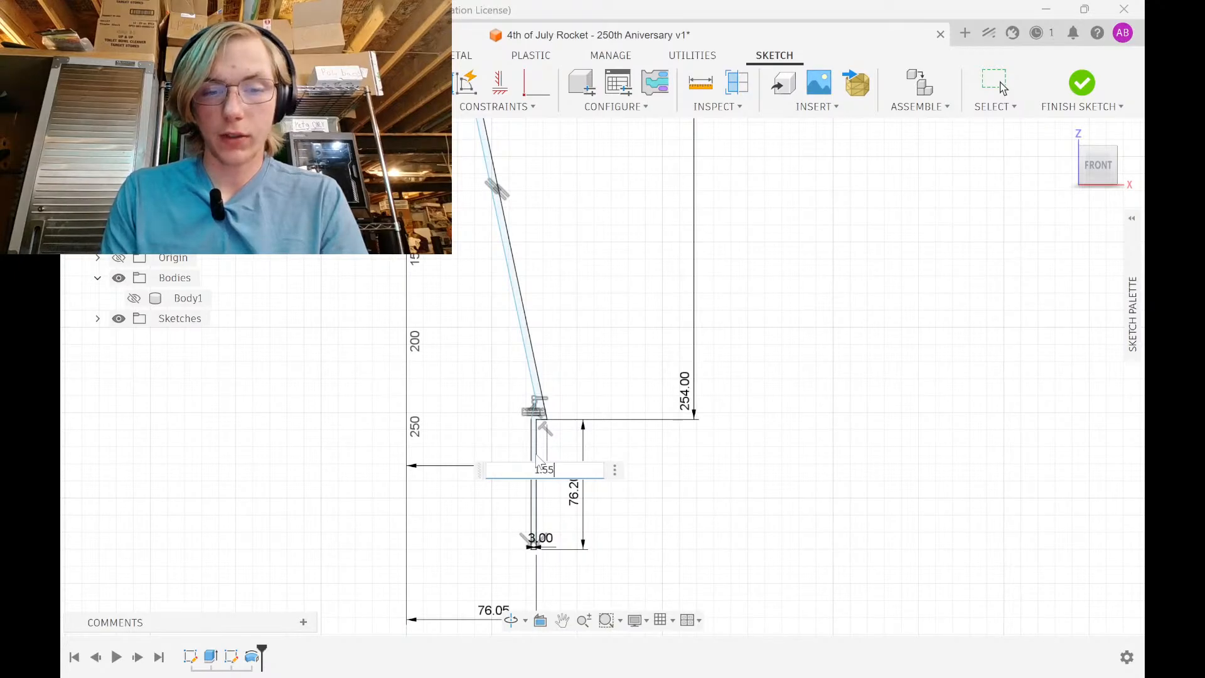
key("Return")
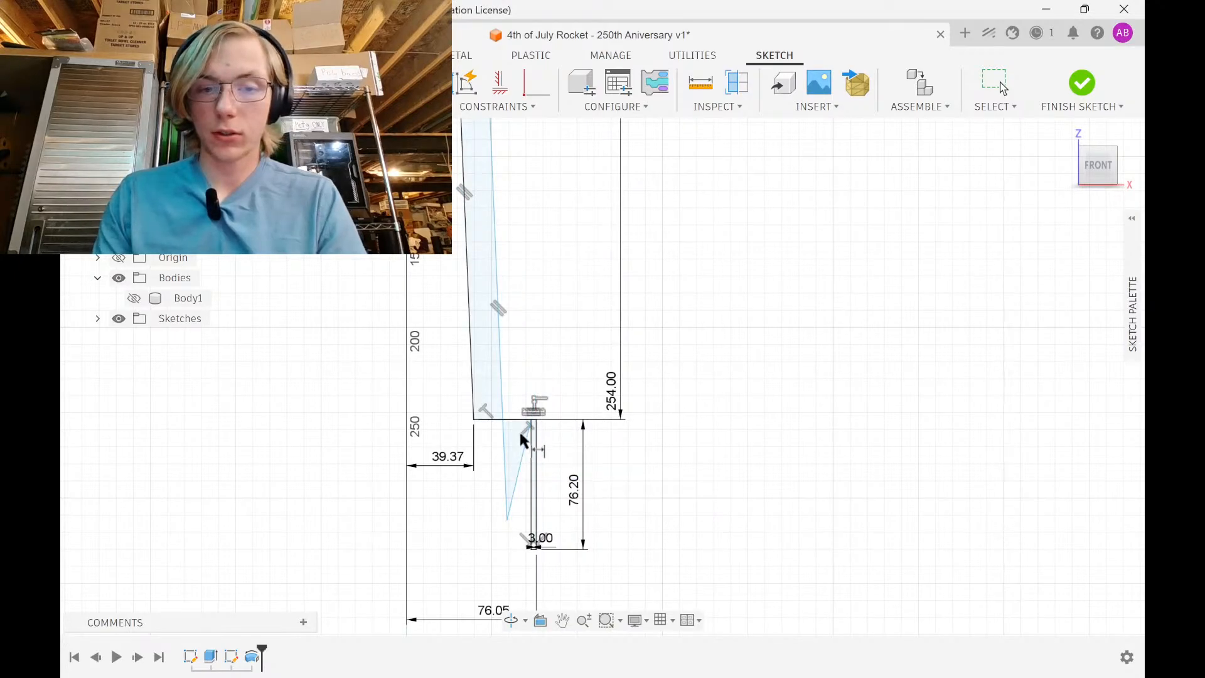
double_click(451, 456)
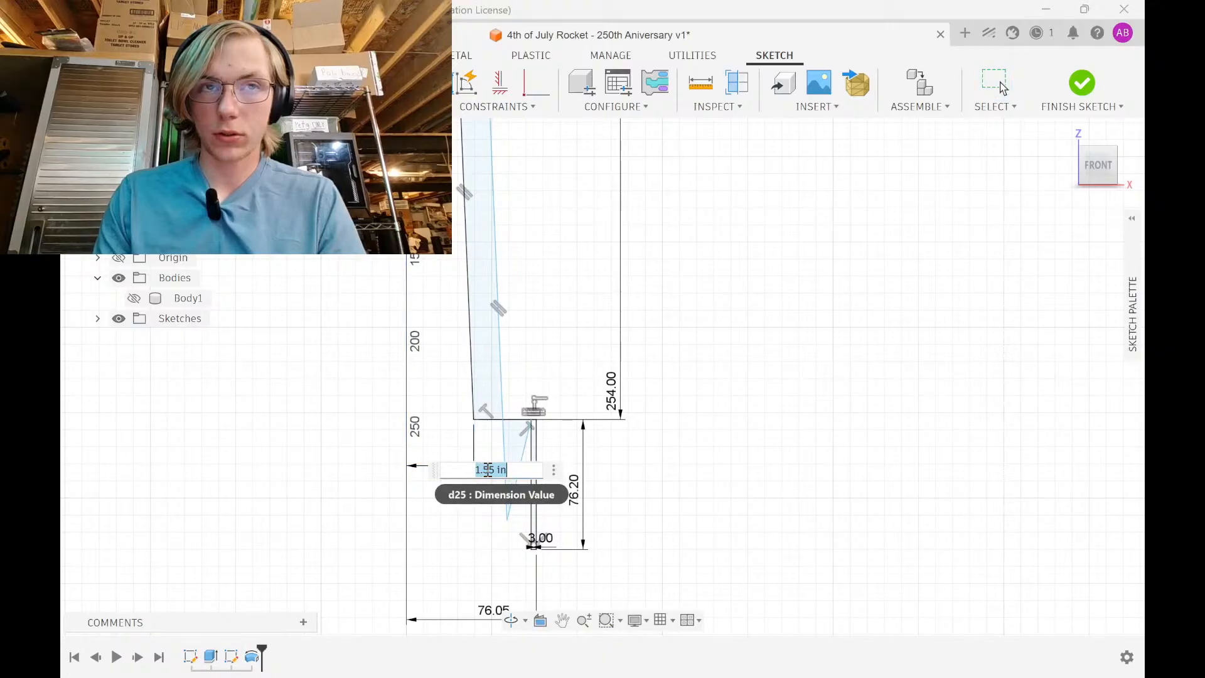
key("Escape")
Change the 76.05 bottom offset dimension from 3 in to 1 in
scroll(528, 519, "down", 2)
middle_click_drag(526, 525, 524, 439)
scroll(524, 439, "up", 2)
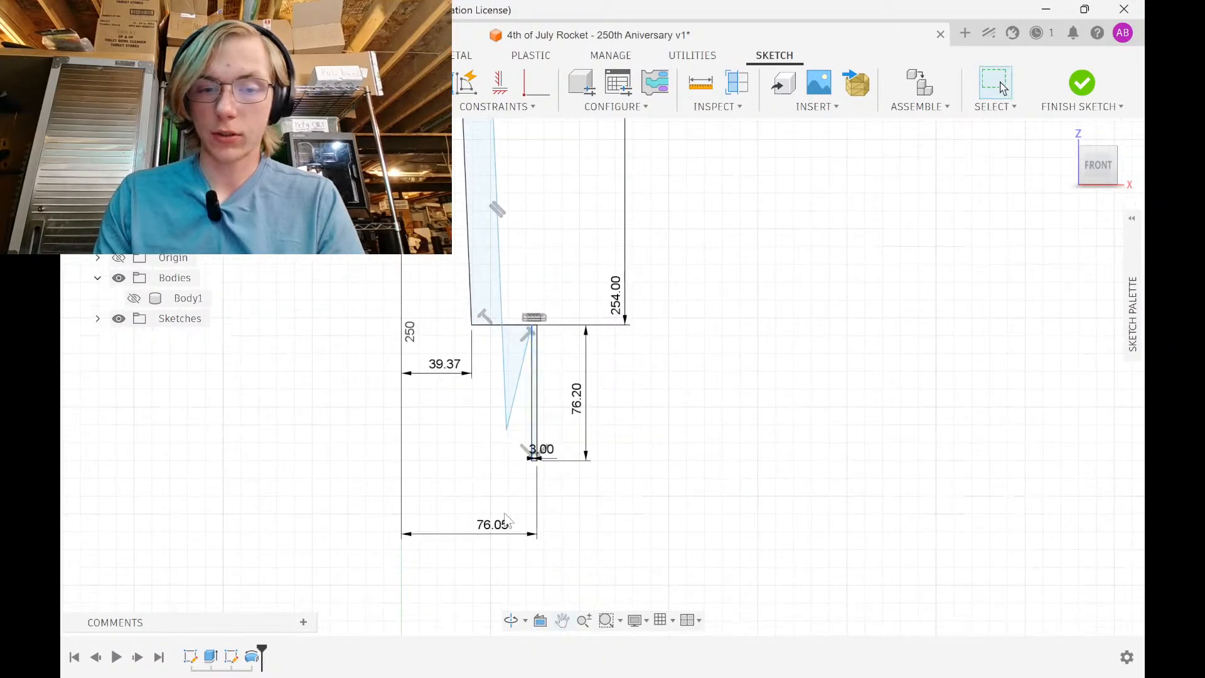
double_click(503, 526)
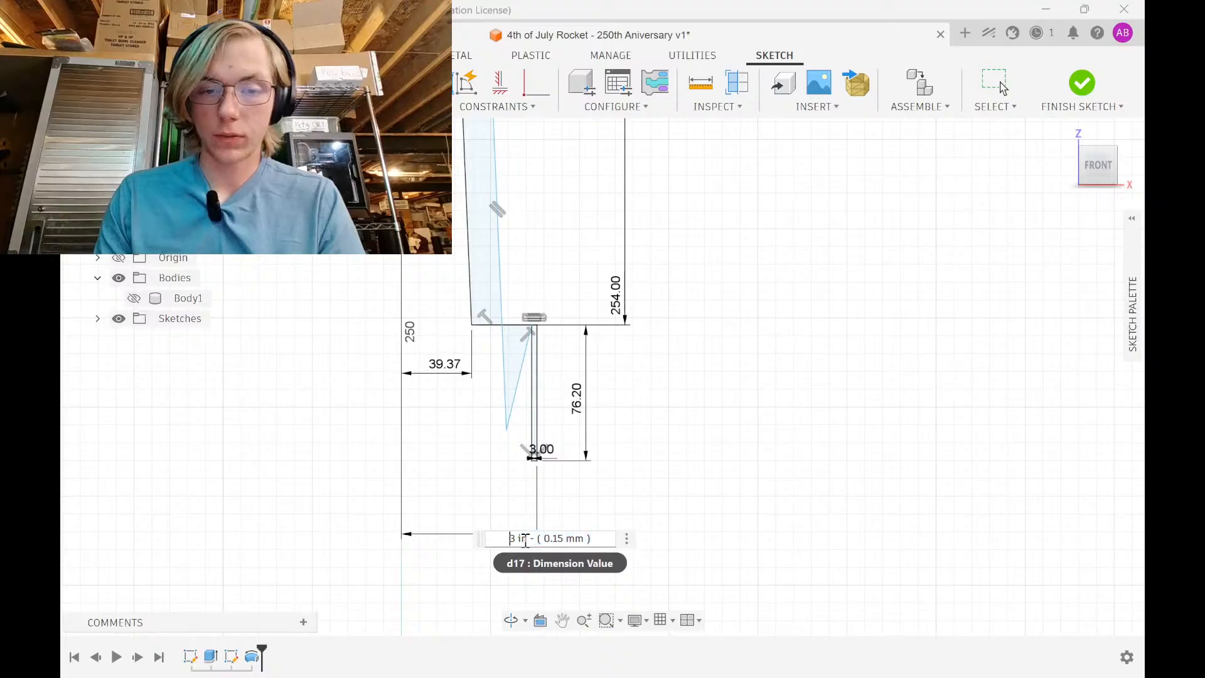
key("BackSpace")
type("1.5")
key("Return")
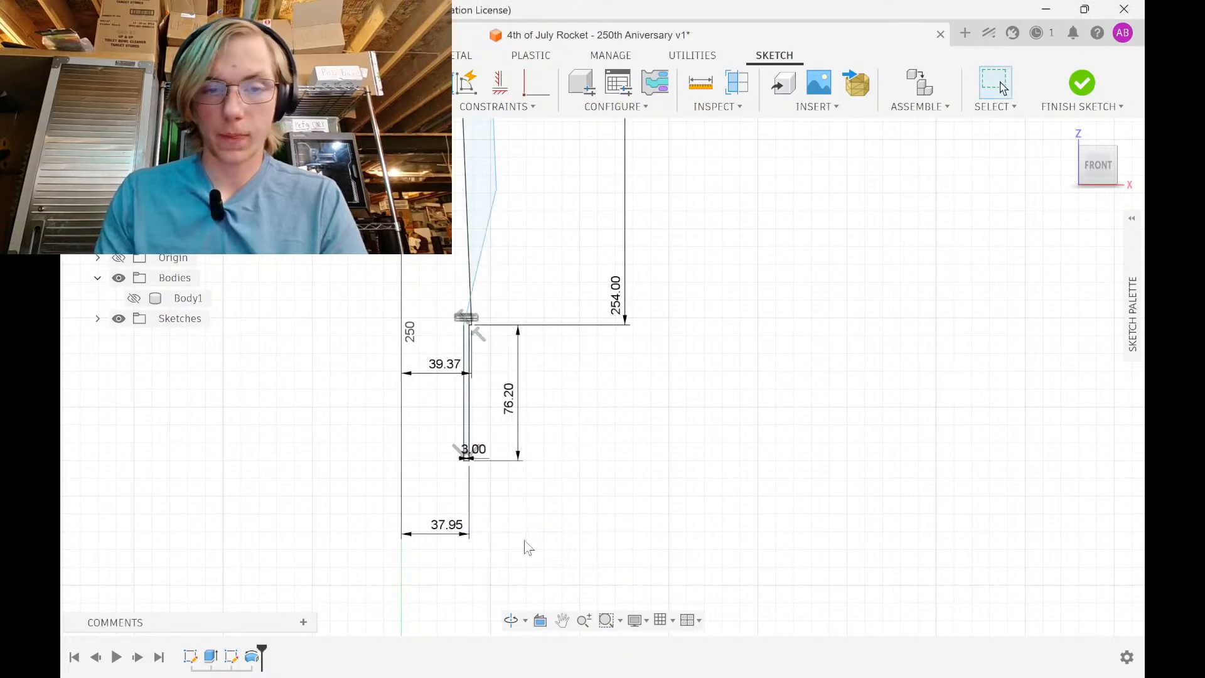
Move the corner point left and tilt the inner line parallel to the outer wall
scroll(490, 321, "up", 6)
middle_click_drag(440, 327, 458, 469)
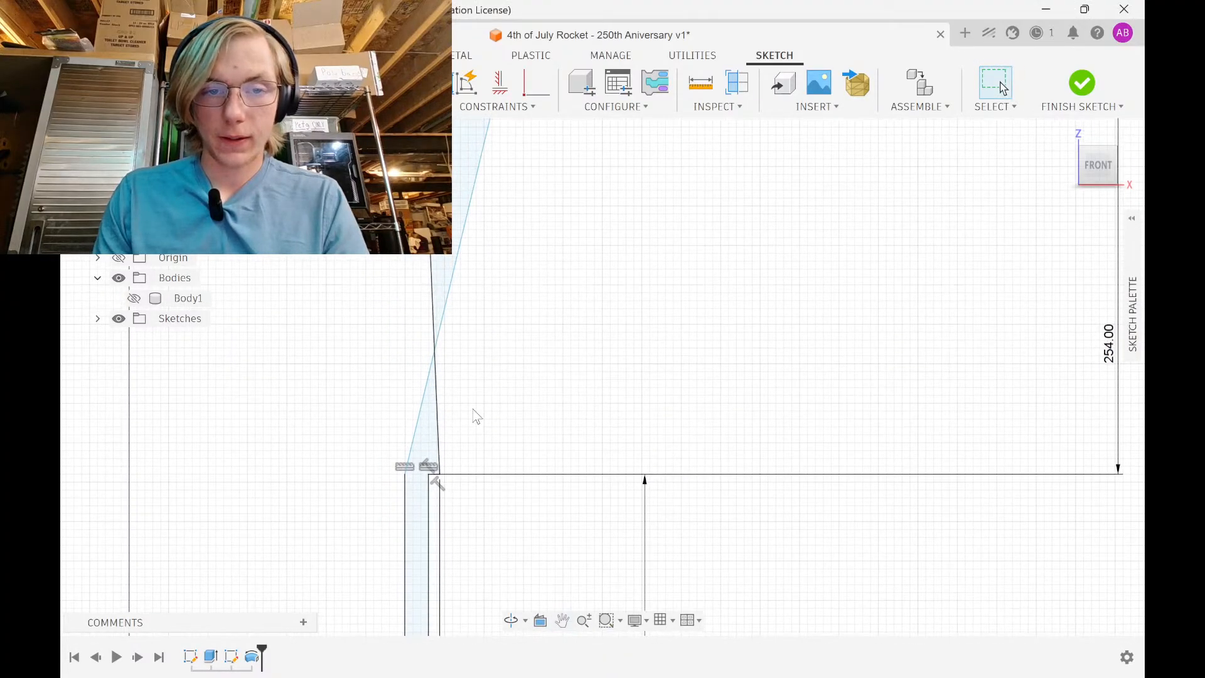
scroll(475, 419, "down", 4)
middle_click_drag(489, 330, 490, 443)
scroll(490, 444, "down", 1)
left_click_drag(502, 343, 432, 432)
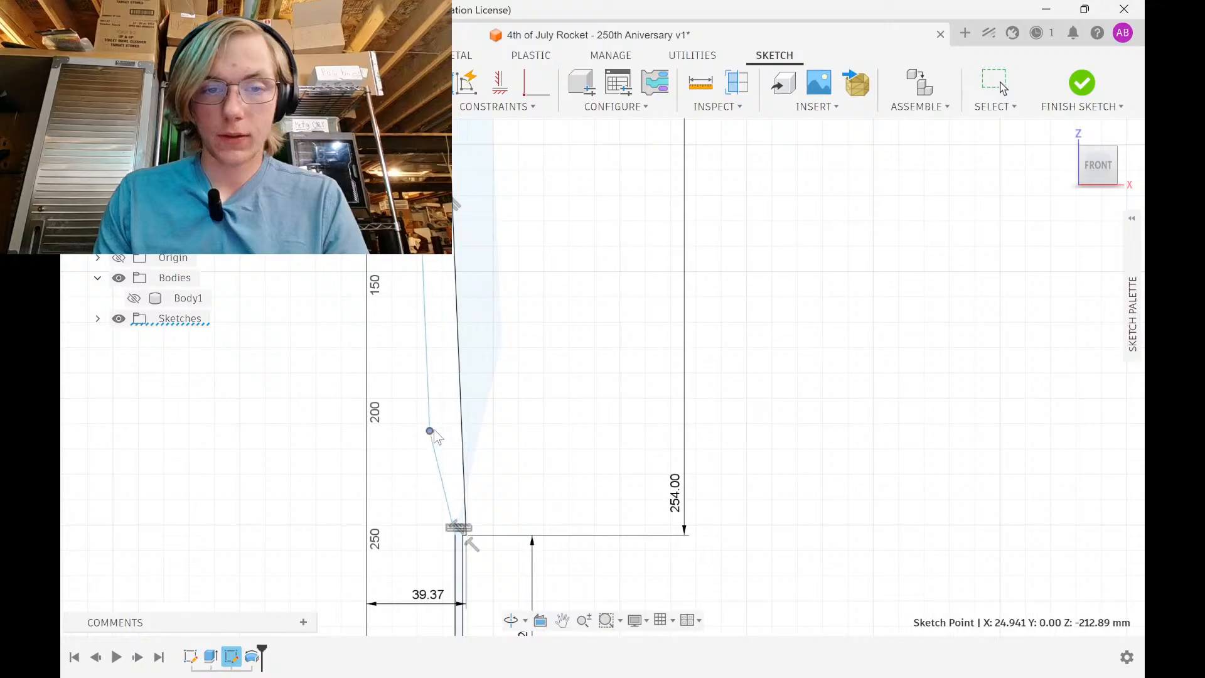
scroll(506, 423, "down", 2)
mouse_move(506, 425)
middle_mouse_down()
mouse_move(516, 519)
mouse_move(512, 331)
mouse_move(545, 549)
middle_mouse_up()
scroll(513, 319, "down", 1)
left_click_drag(475, 207, 490, 279)
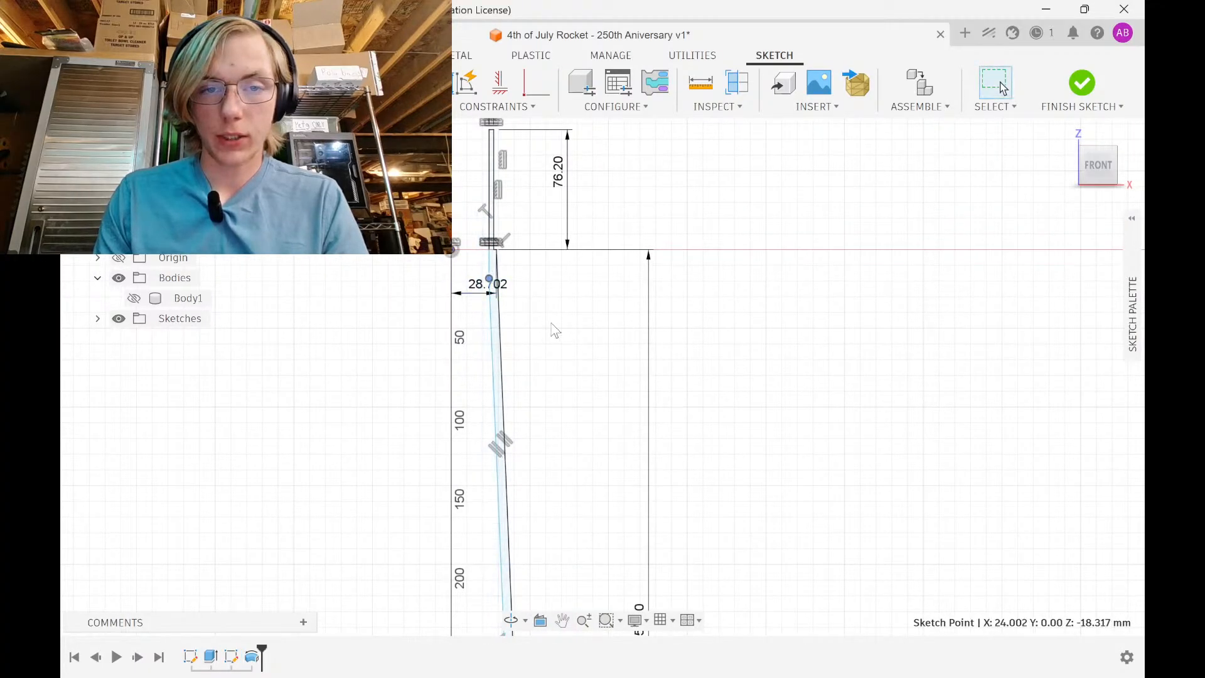
Work out a value in the Windows Calculator
key("super")
left_click(830, 656)
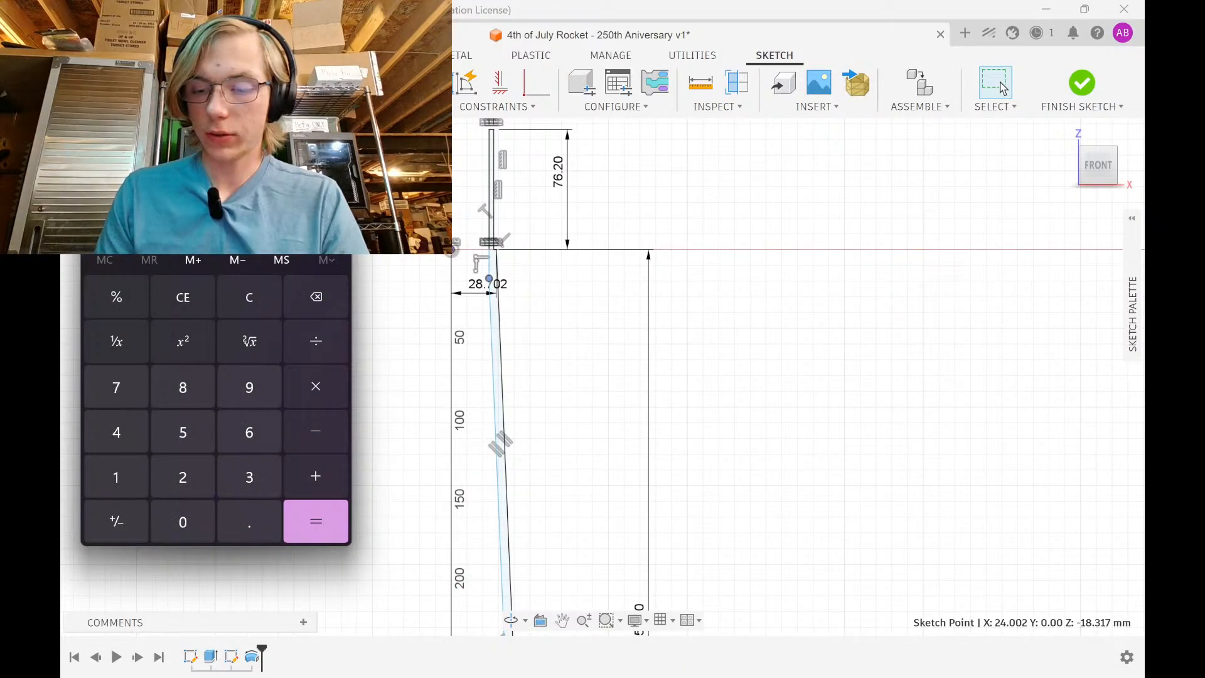
type(".")
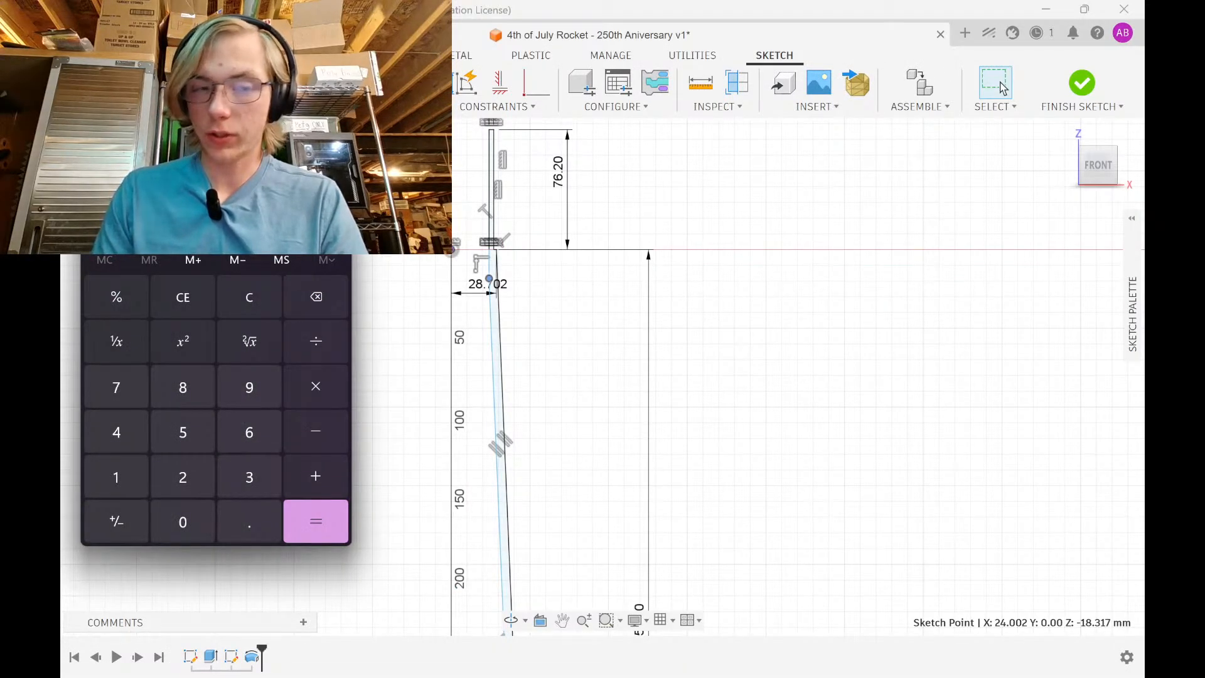
key("Return")
left_click(332, 120)
Nudge one sketch point up-left and pull another down along the wall
scroll(644, 449, "down", 4)
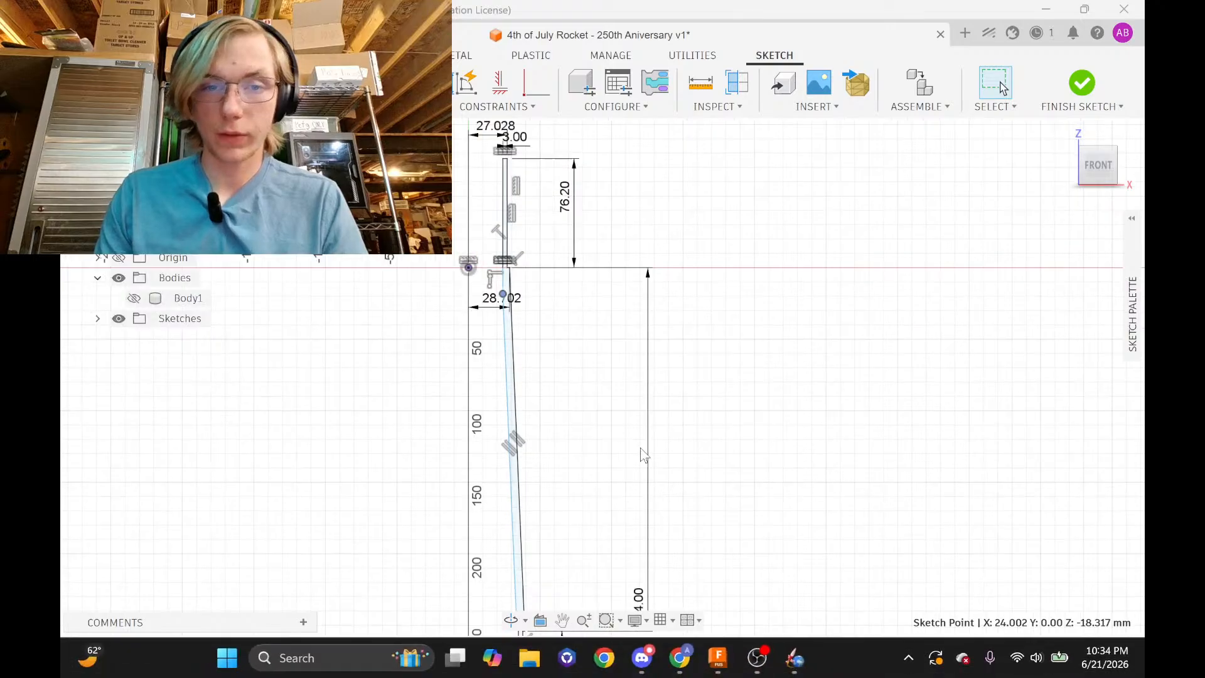
middle_click_drag(646, 452, 581, 183)
middle_click_drag(581, 349, 592, 396)
scroll(523, 353, "up", 6)
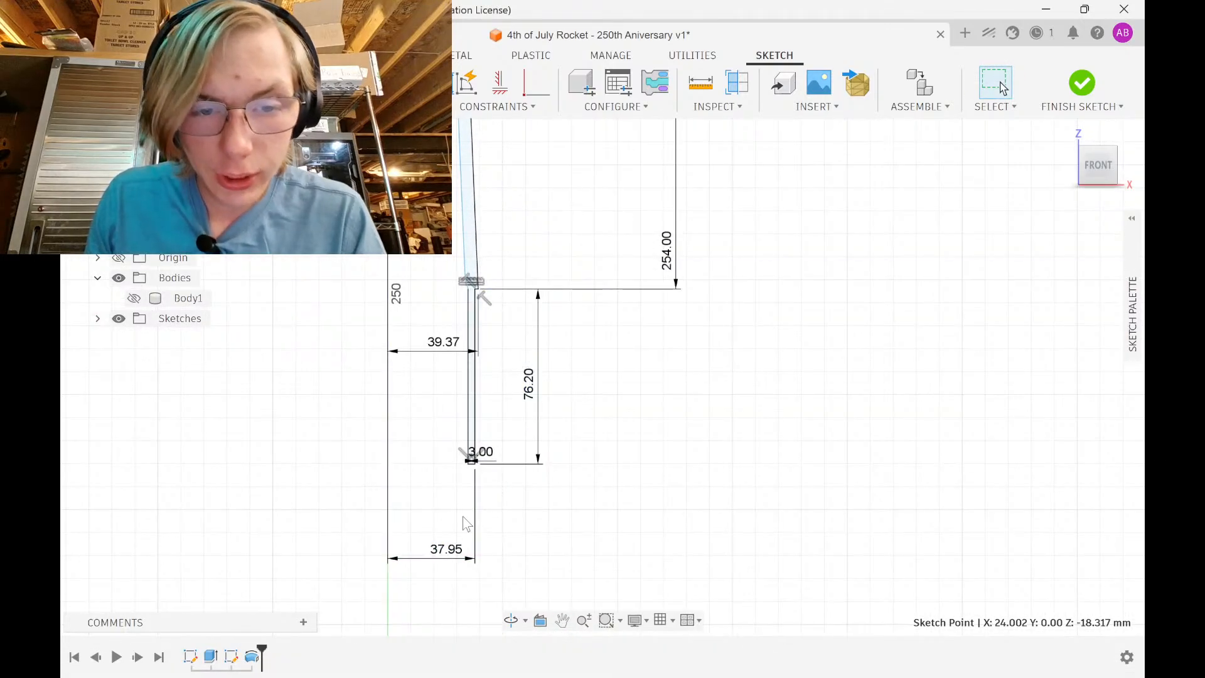
scroll(471, 308, "up", 4)
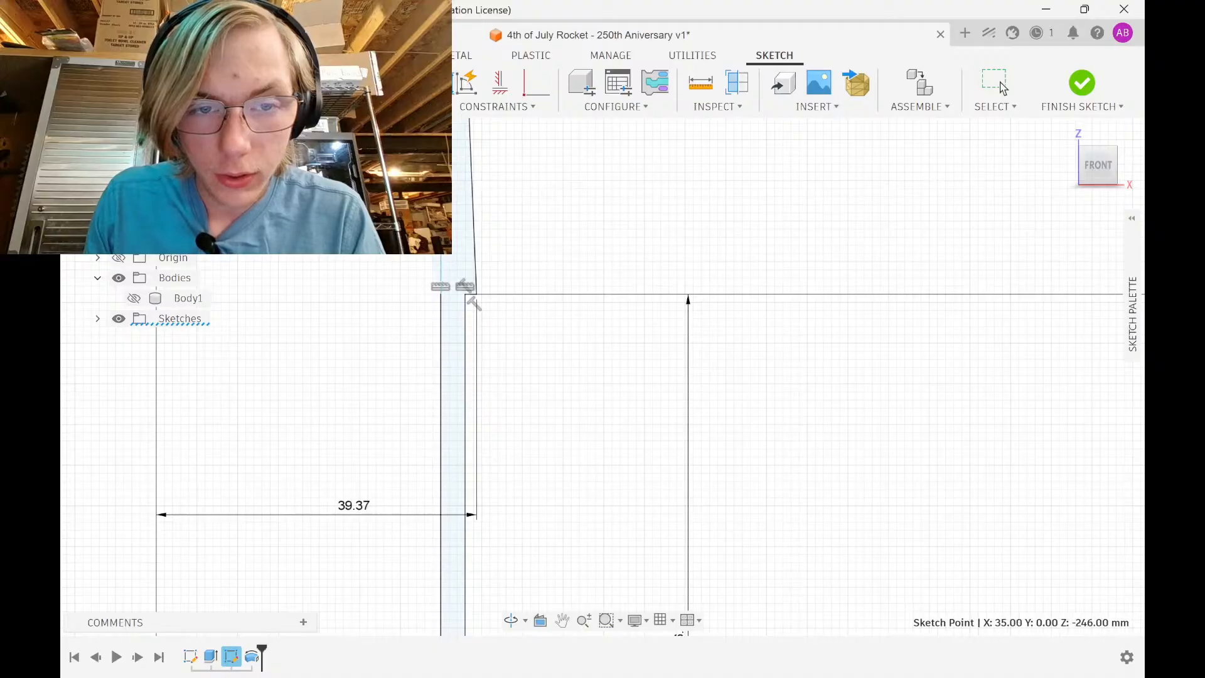
left_click_drag(449, 205, 445, 195)
left_click(548, 216)
scroll(549, 216, "down", 1)
middle_click_drag(548, 215, 553, 281)
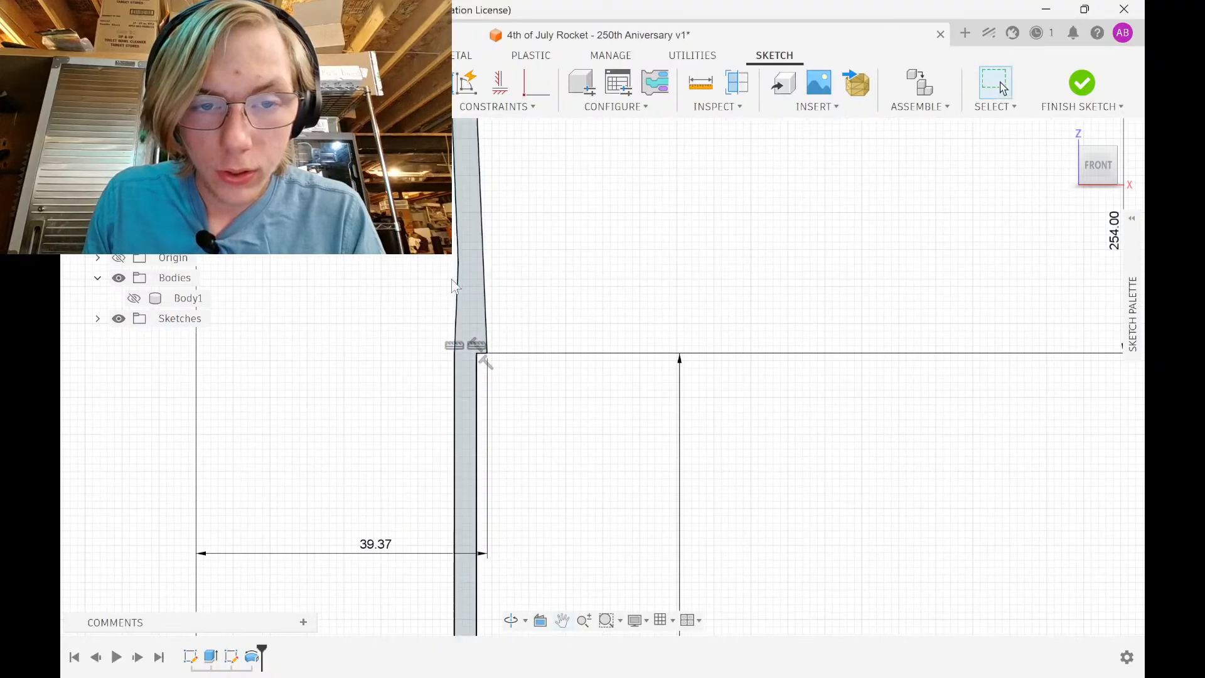
left_click_drag(458, 261, 452, 345)
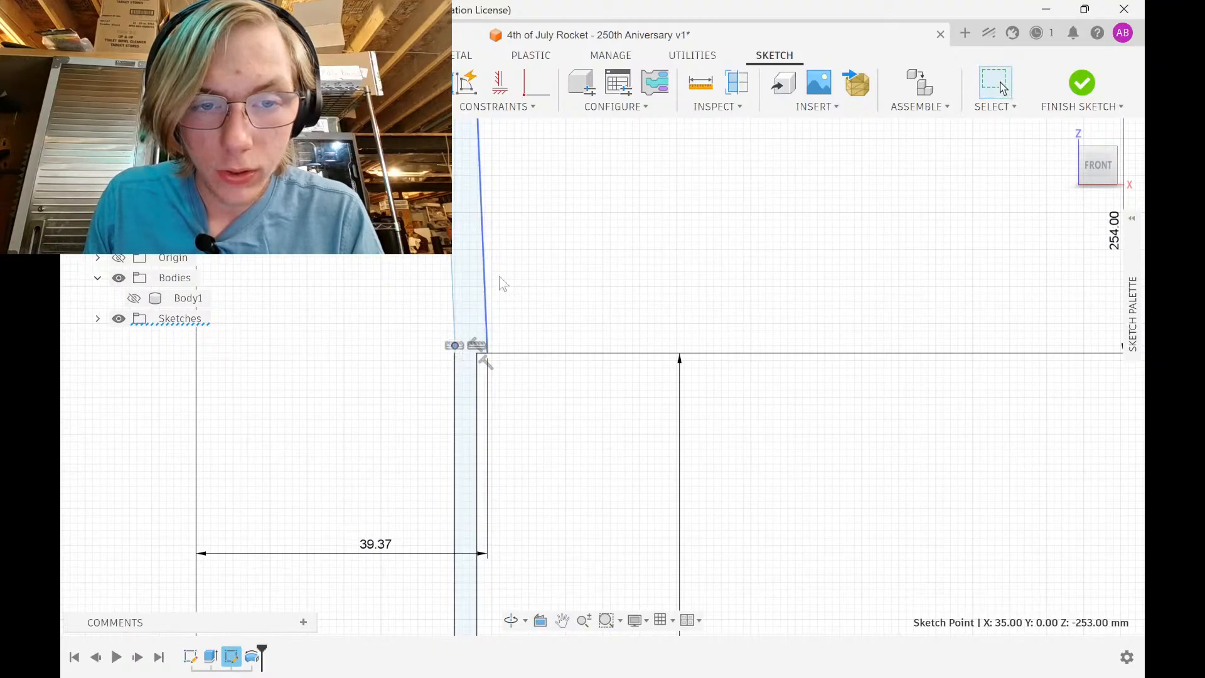
Pull the slanted line's top end down-left into a step and dimension it 2 mm
scroll(500, 278, "down", 4)
middle_click_drag(509, 299, 506, 435)
scroll(496, 221, "down", 6)
middle_click_drag(492, 221, 486, 539)
scroll(487, 538, "down", 1)
middle_click_drag(454, 182, 458, 301)
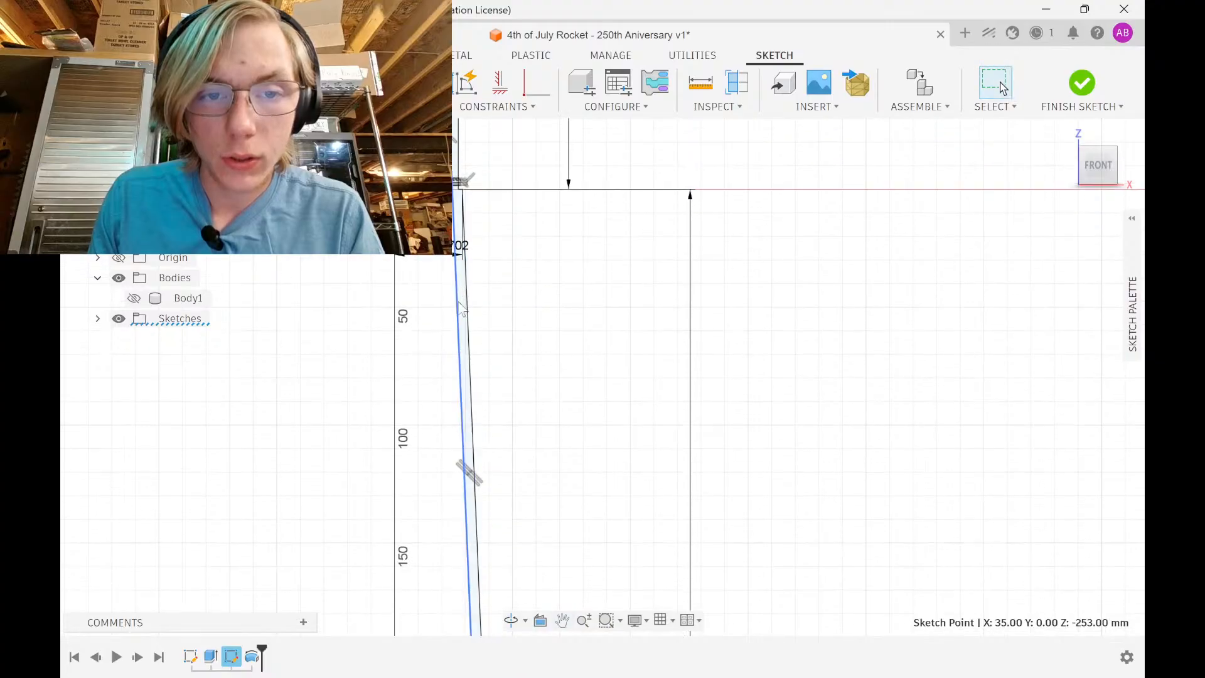
scroll(460, 289, "up", 2)
middle_click_drag(453, 125, 443, 304)
scroll(443, 304, "up", 2)
scroll(445, 295, "up", 2)
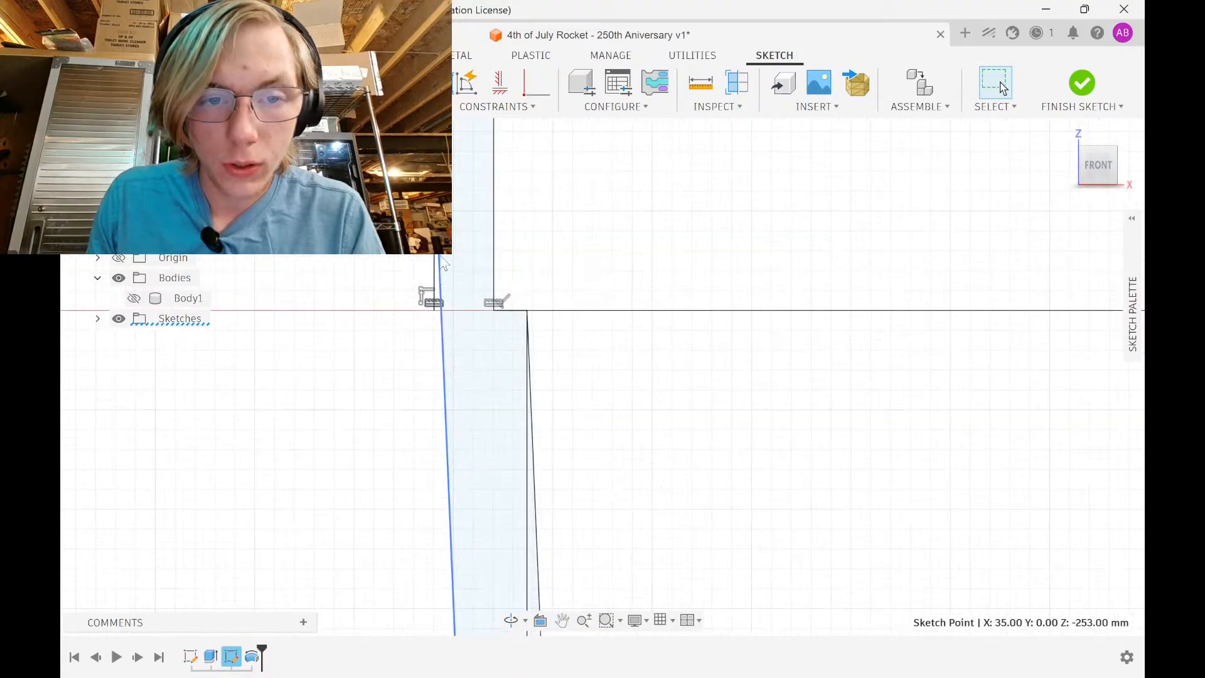
left_click_drag(438, 246, 434, 333)
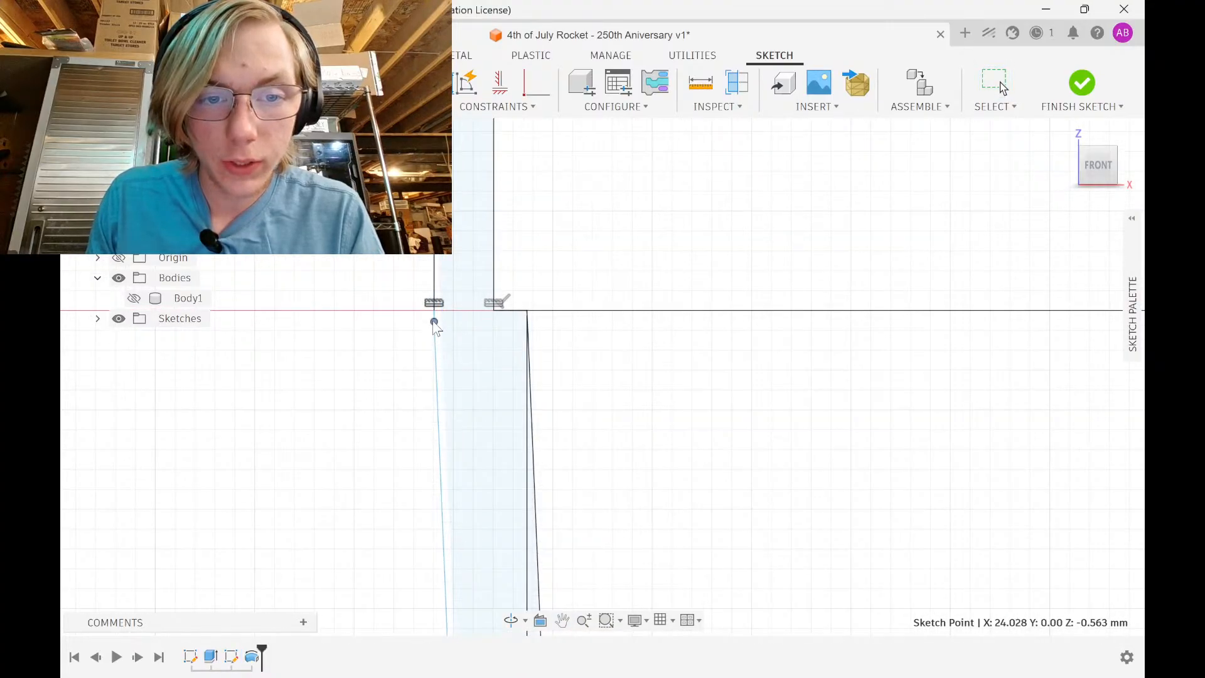
scroll(435, 321, "up", 4)
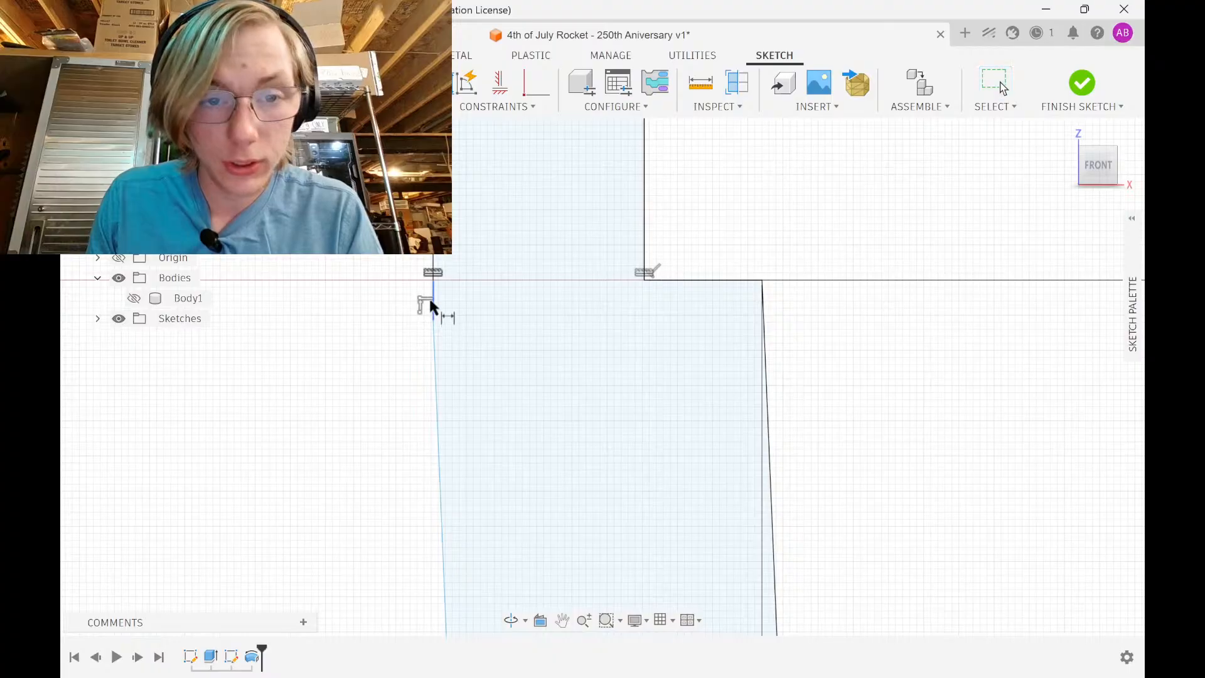
left_click(432, 301)
left_click(389, 302)
type("2")
key("Return")
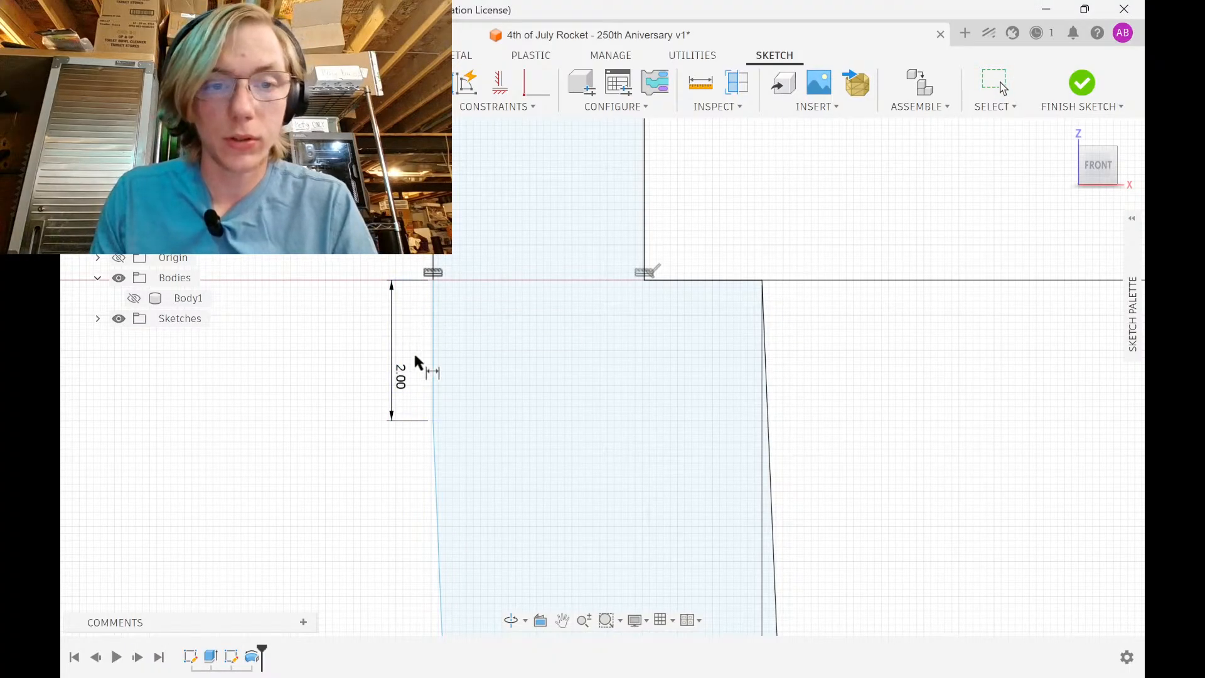
Join the slanted line to the lower step, set that short line to 2 mm, and make it vertical
scroll(420, 342, "down", 2)
scroll(424, 340, "down", 5)
middle_click_drag(428, 352, 406, 107)
middle_click_drag(411, 448, 406, 157)
scroll(407, 157, "down", 1)
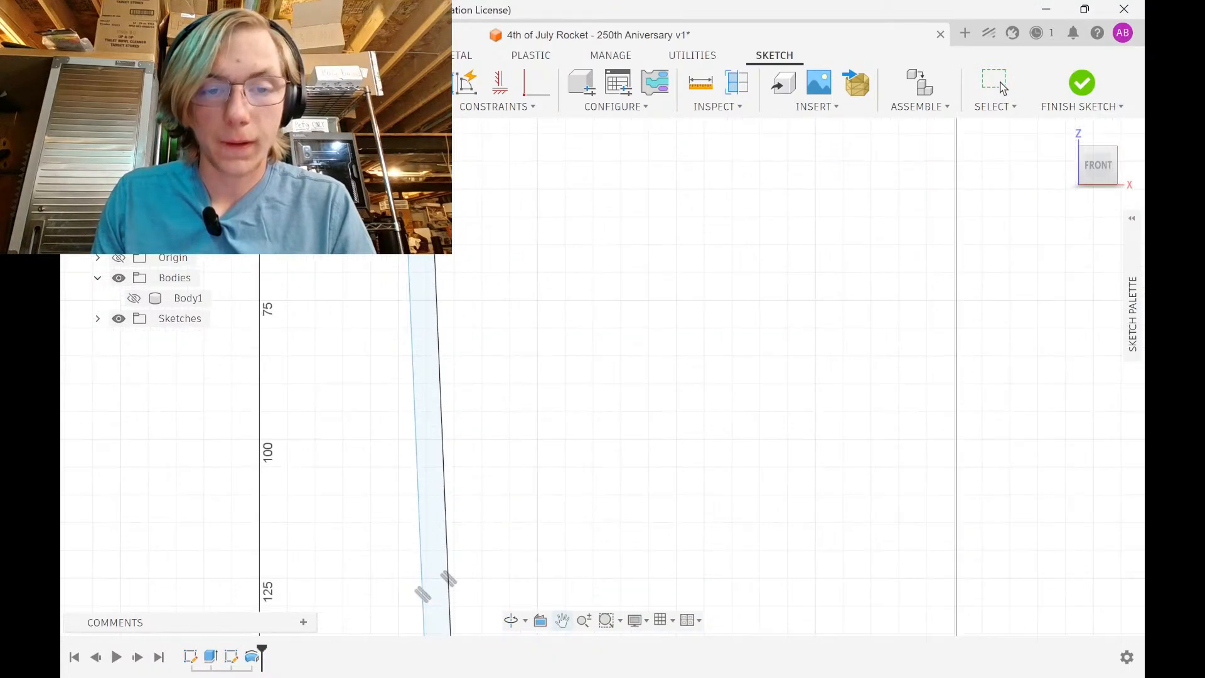
middle_click_drag(444, 402, 439, 87)
middle_click_drag(443, 490, 442, 276)
middle_click_drag(444, 583, 445, 302)
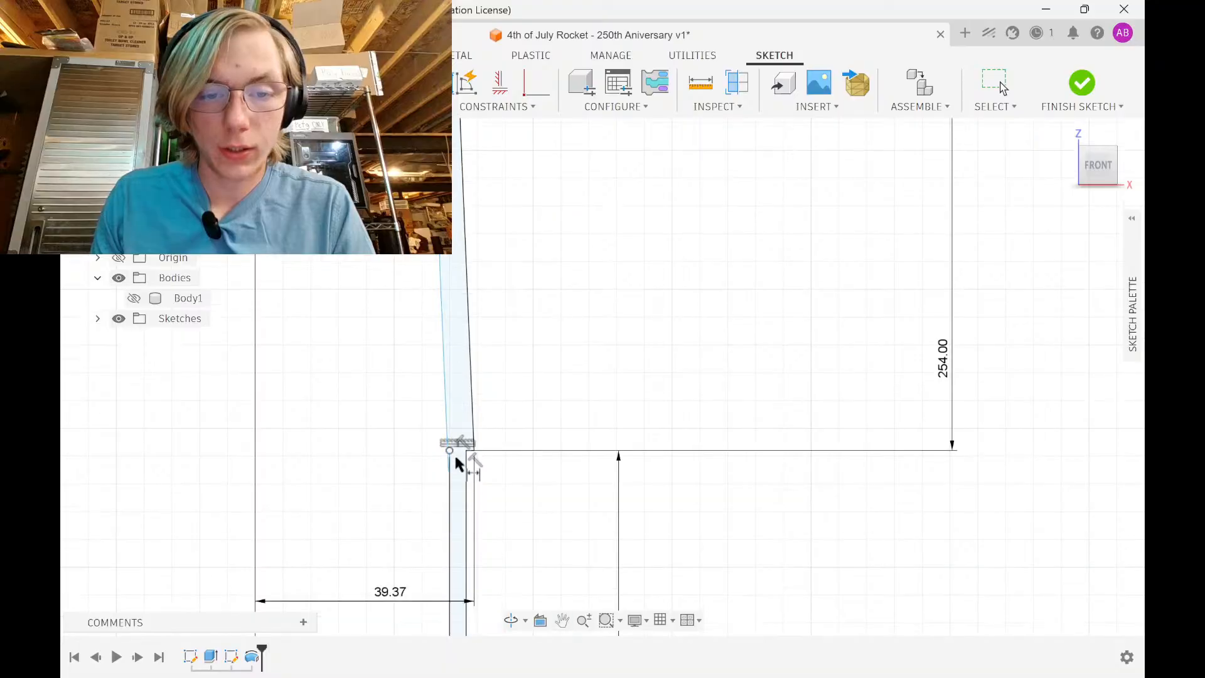
scroll(451, 459, "up", 3)
scroll(448, 466, "up", 4)
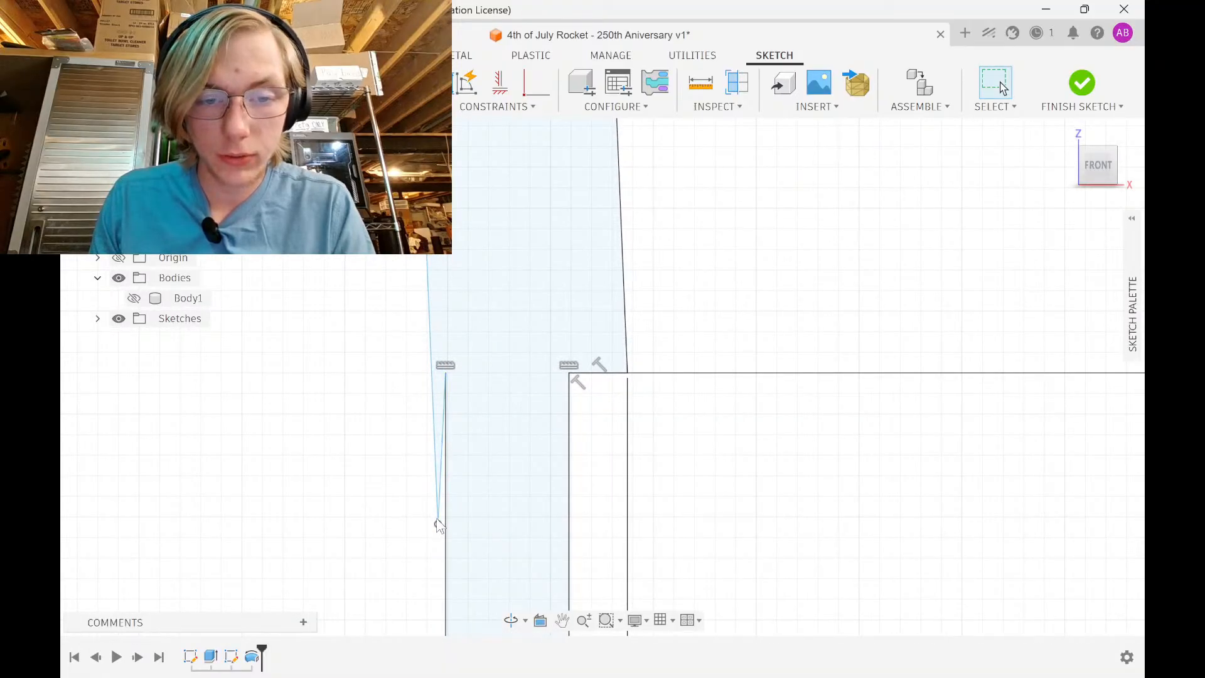
mouse_move(439, 526)
left_mouse_down()
mouse_move(456, 299)
mouse_move(445, 372)
left_mouse_up()
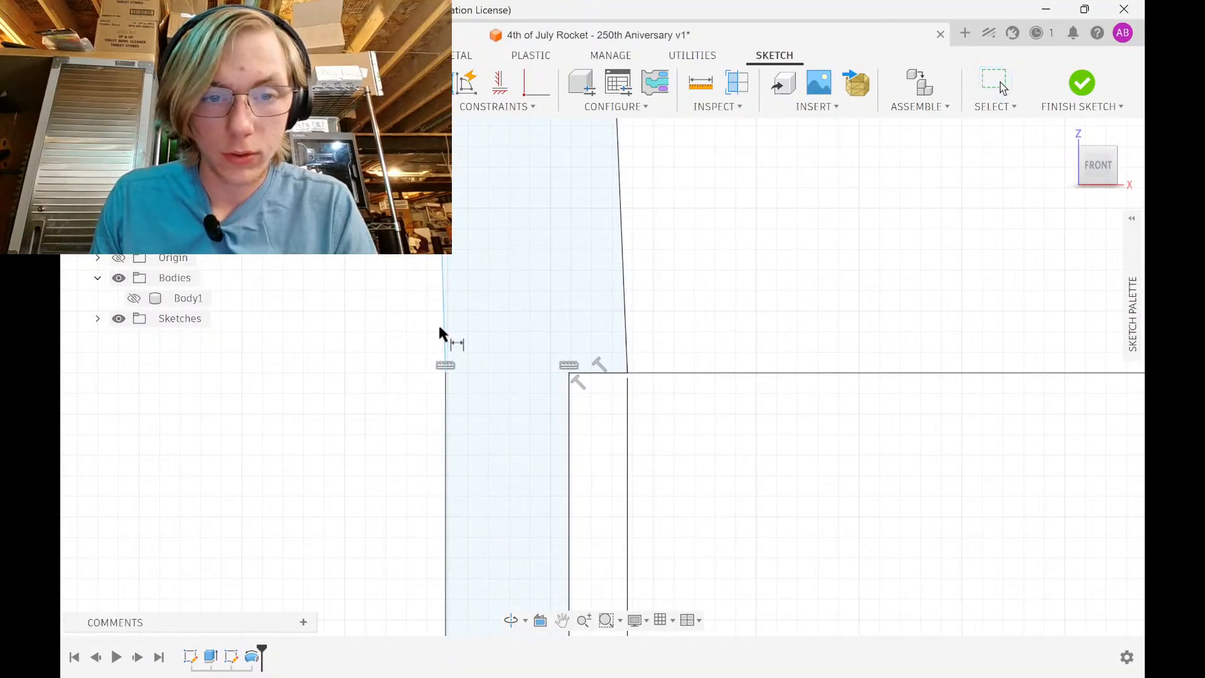
double_click(420, 331)
type("2")
key("Return")
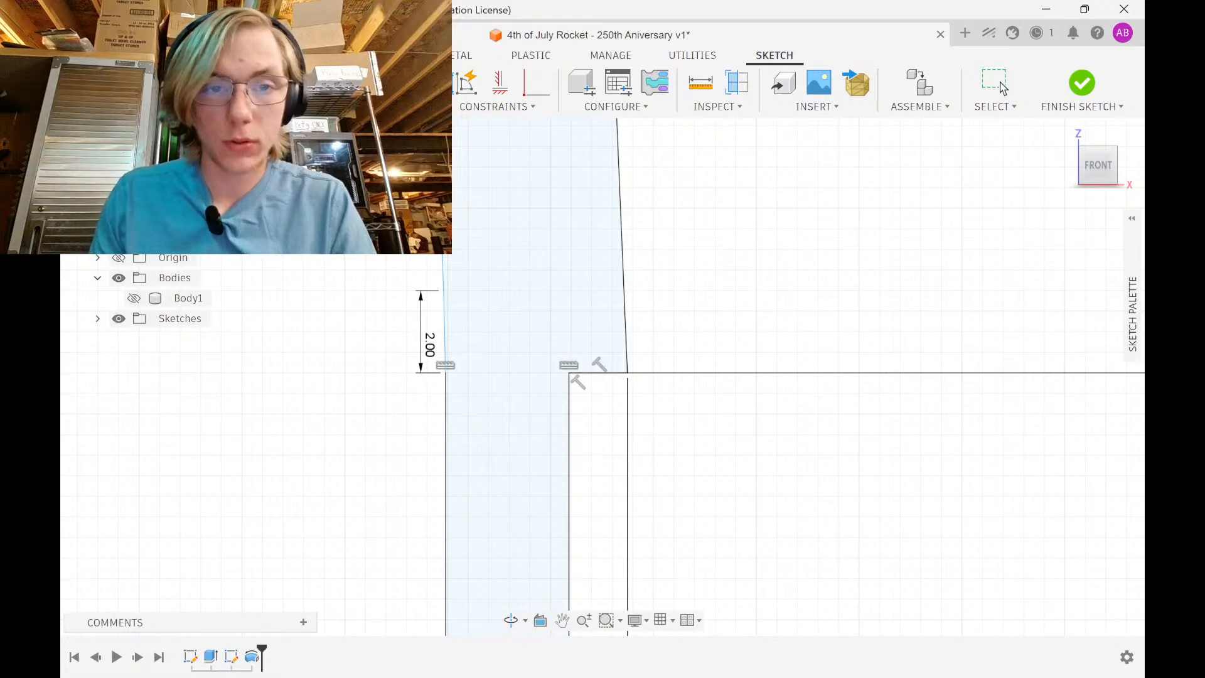
left_click(444, 344)
Make the top 2 mm line vertical as well
scroll(449, 275, "down", 3)
middle_click_drag(450, 274, 393, 600)
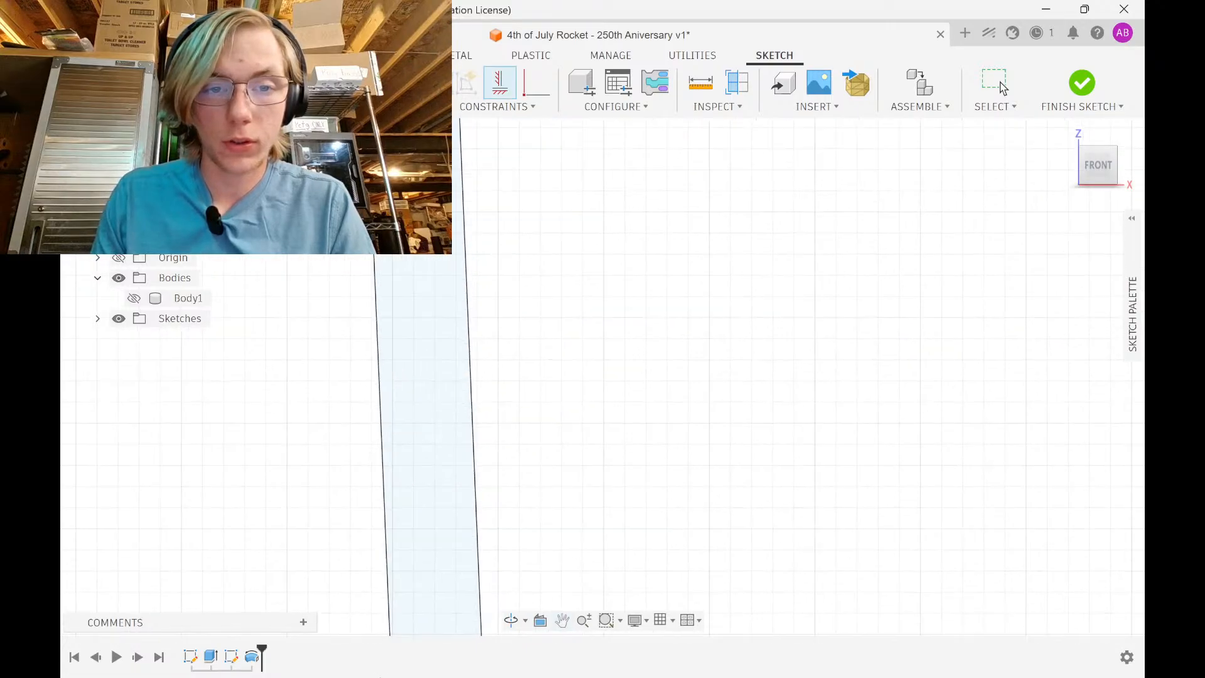
scroll(392, 601, "down", 2)
middle_click_drag(398, 406, 433, 603)
mouse_move(424, 297)
middle_mouse_down()
mouse_move(435, 353)
mouse_move(425, 498)
mouse_move(444, 487)
middle_mouse_up()
middle_click_drag(459, 251, 458, 523)
scroll(461, 324, "down", 4)
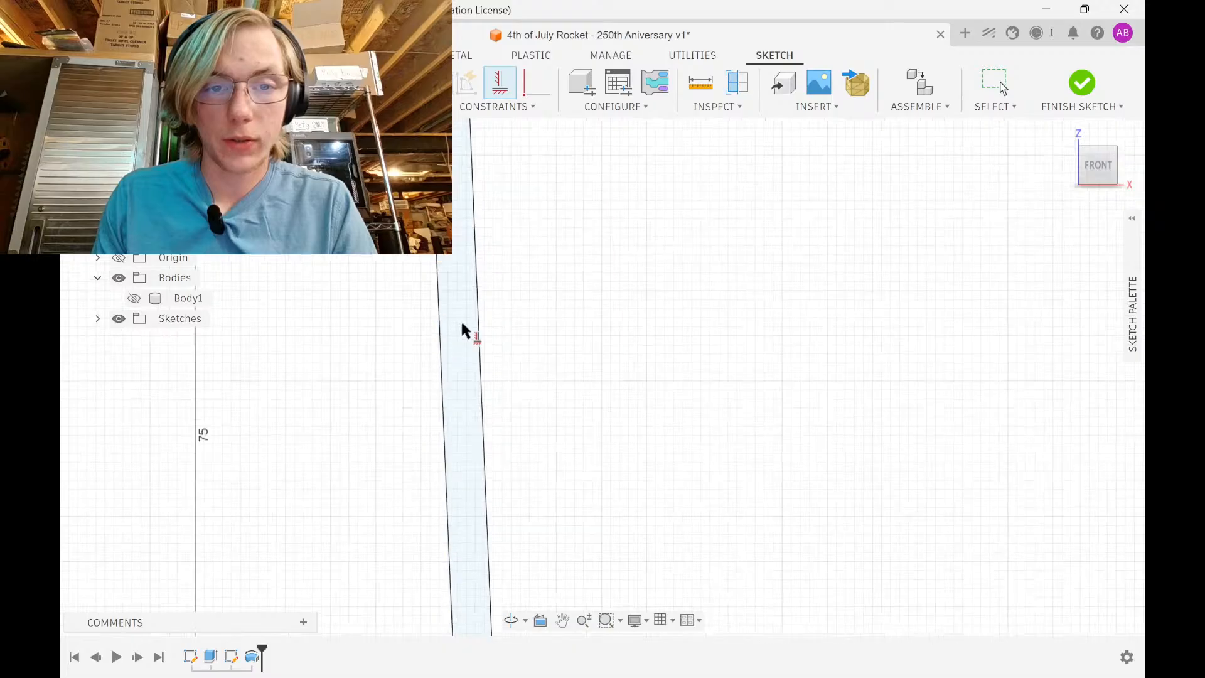
middle_click_drag(460, 324, 436, 549)
scroll(415, 260, "up", 1)
scroll(429, 313, "up", 8)
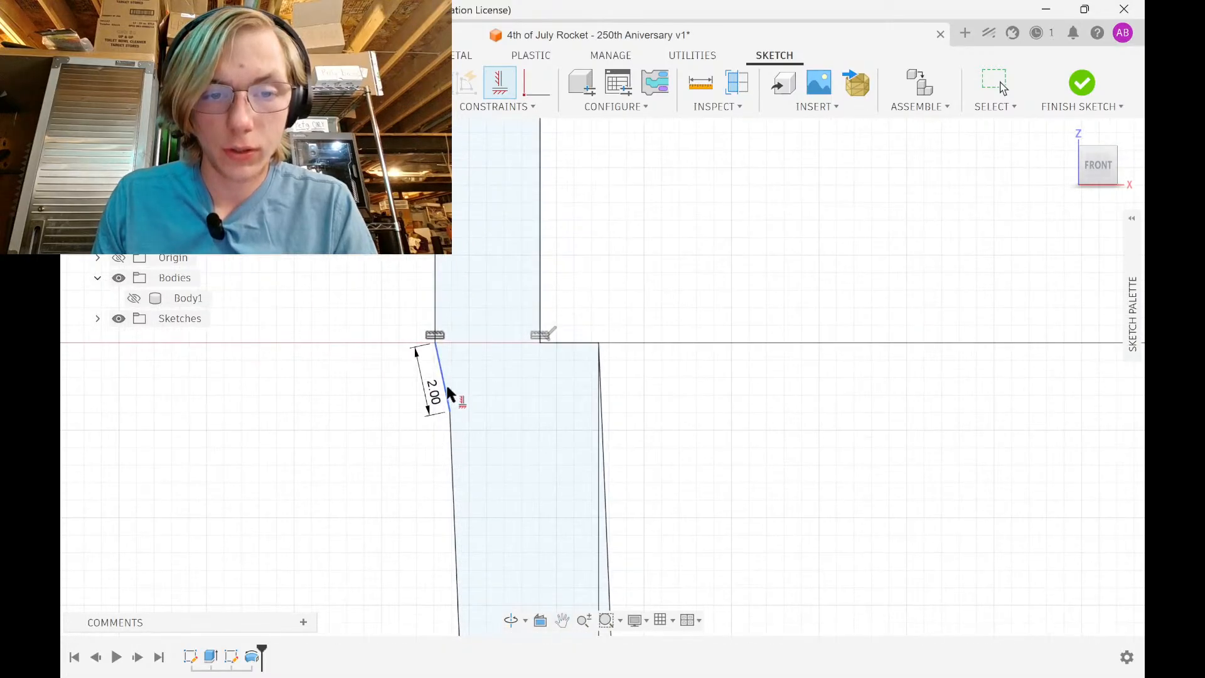
key("Escape")
left_click(446, 392)
scroll(653, 401, "down", 4)
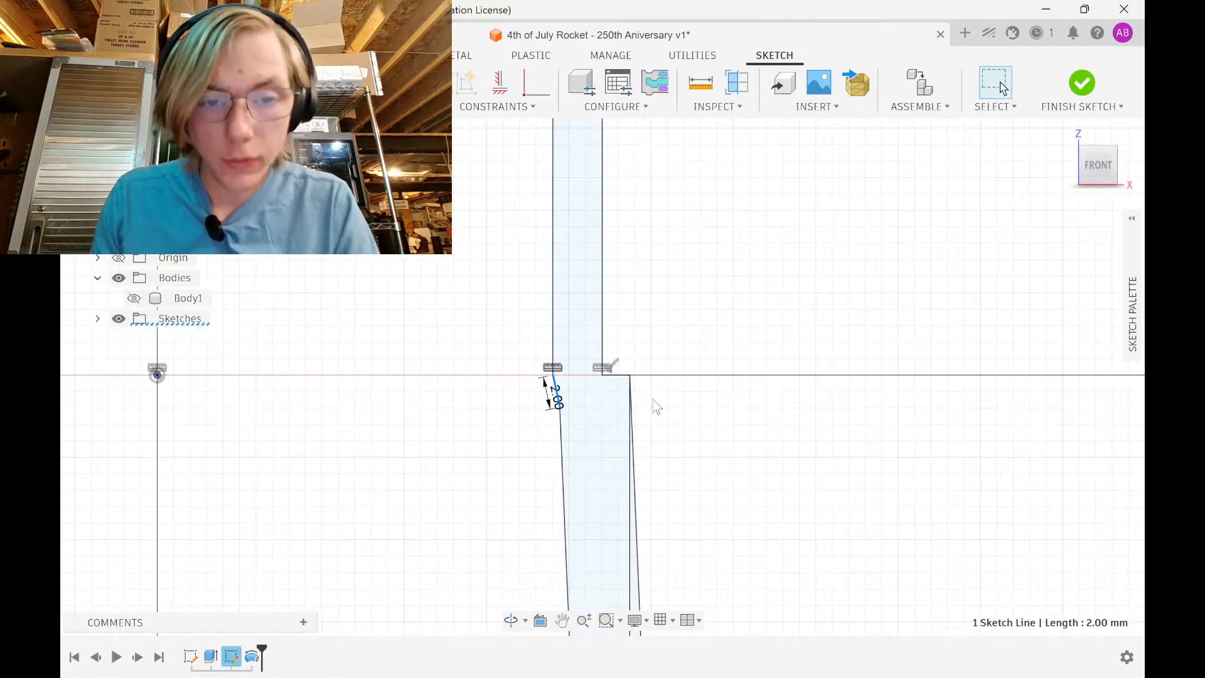
scroll(747, 437, "down", 5)
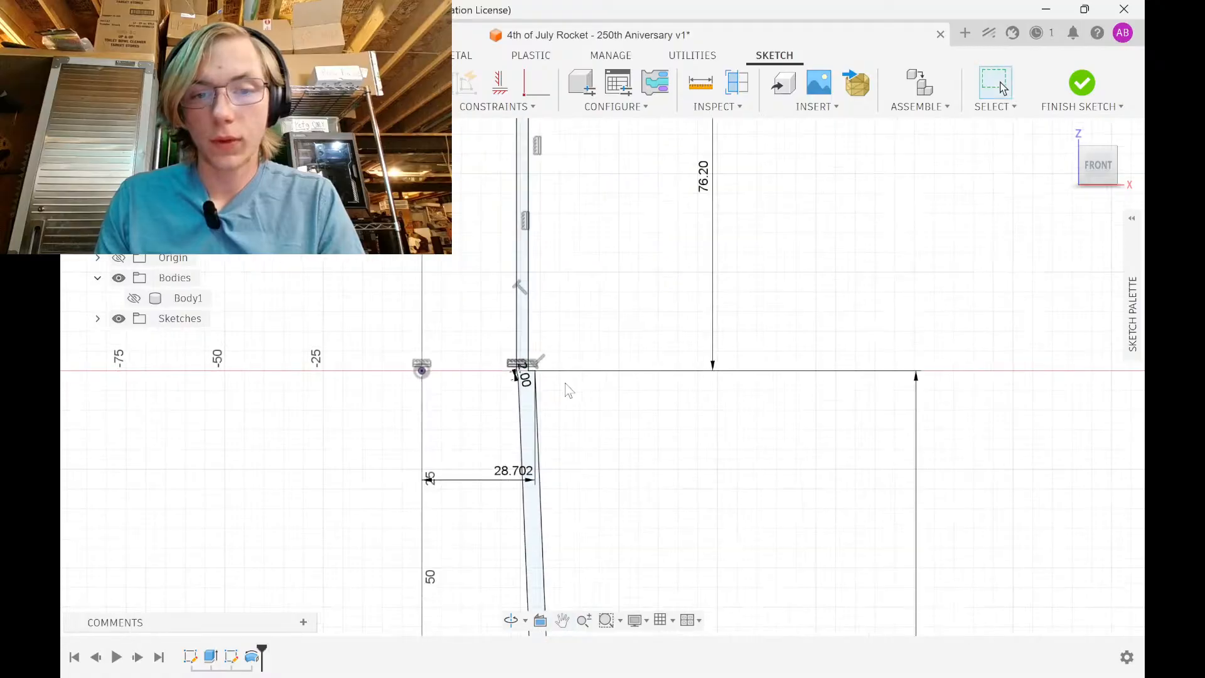
scroll(590, 264, "down", 5)
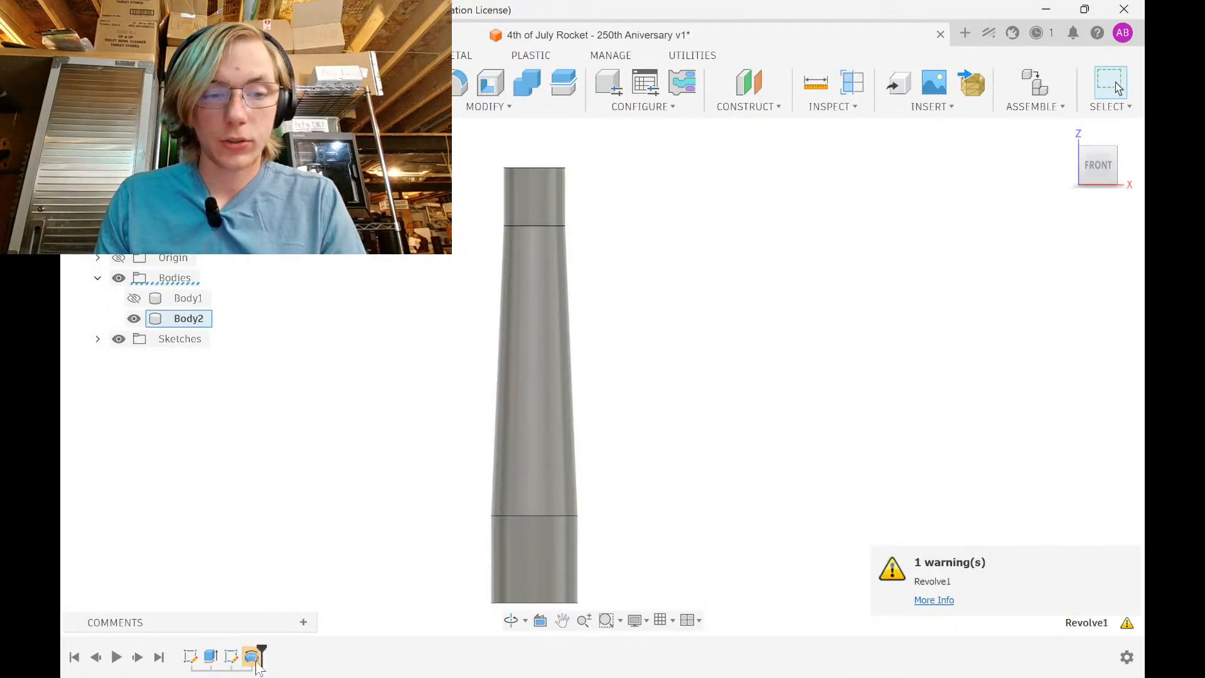
Reselect the sketch profile in the revolve feature to rebuild Body2
double_click(254, 659)
left_click(572, 339)
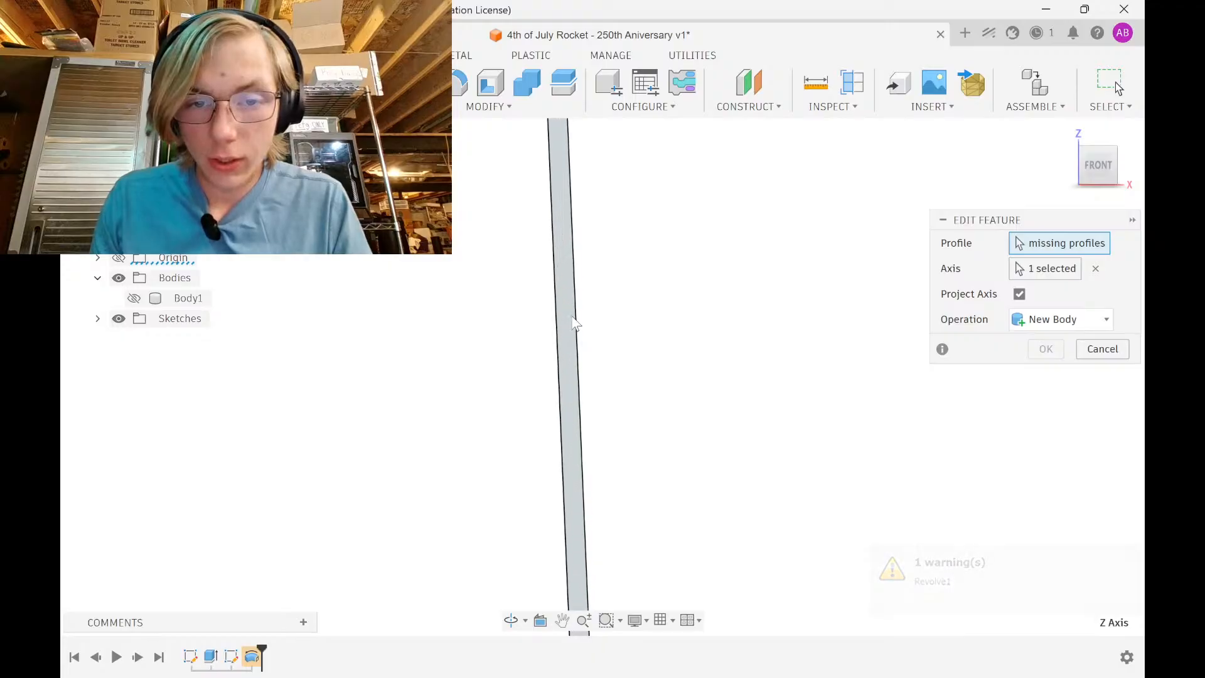
left_click(1045, 426)
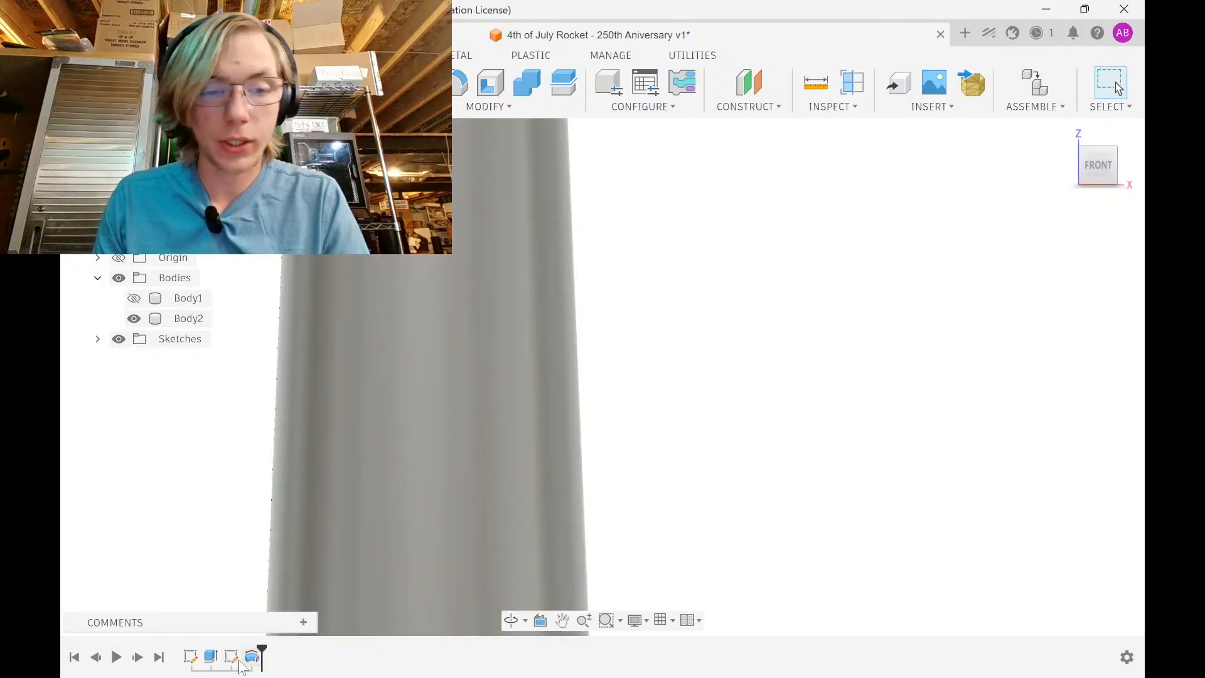
scroll(540, 363, "down", 6)
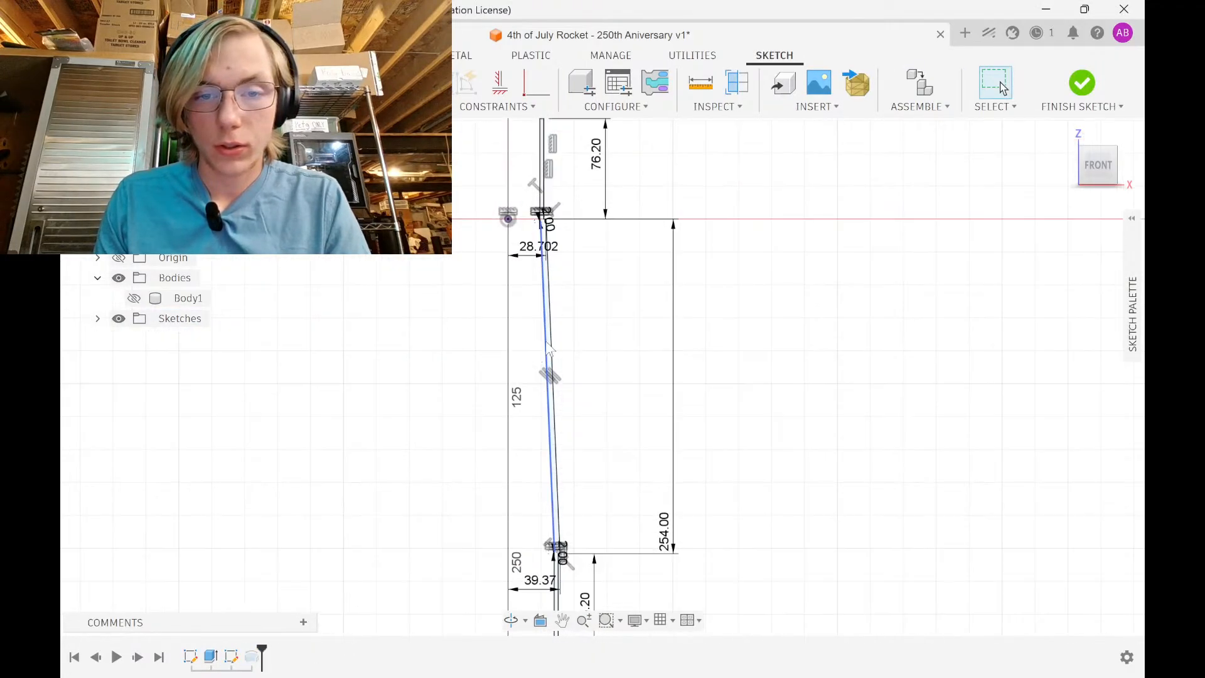
scroll(549, 210, "up", 7)
scroll(537, 249, "up", 4)
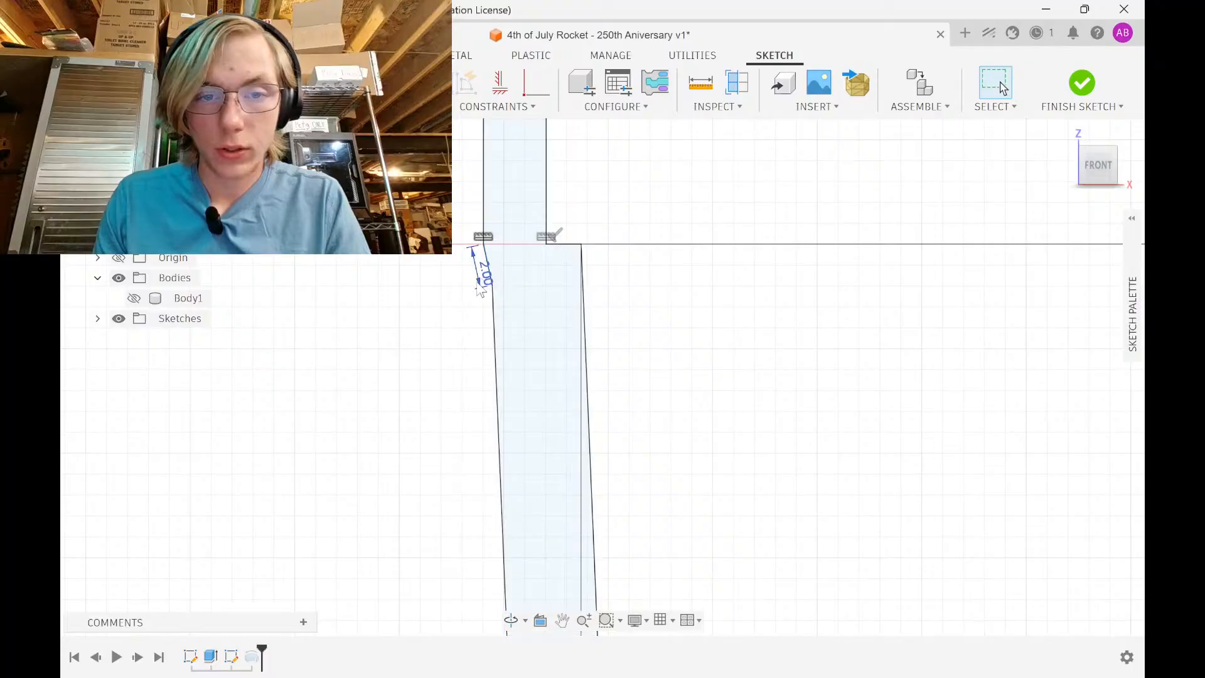
scroll(481, 287, "down", 8)
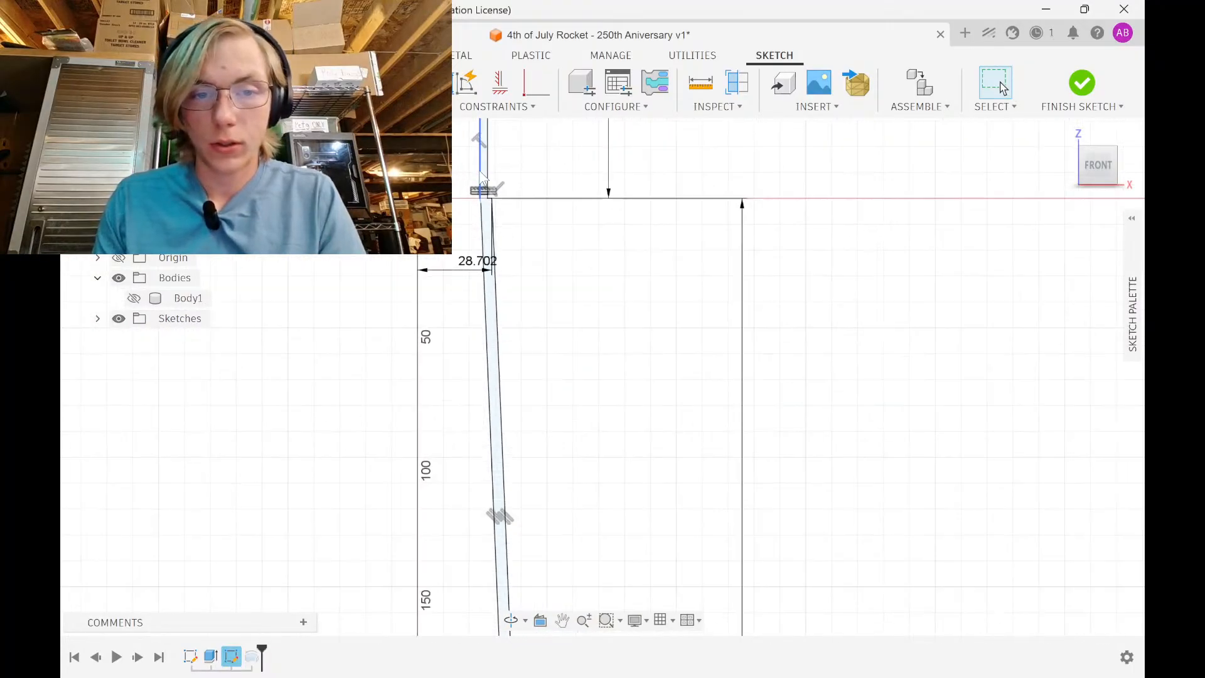
scroll(491, 510, "up", 3)
scroll(491, 509, "up", 5)
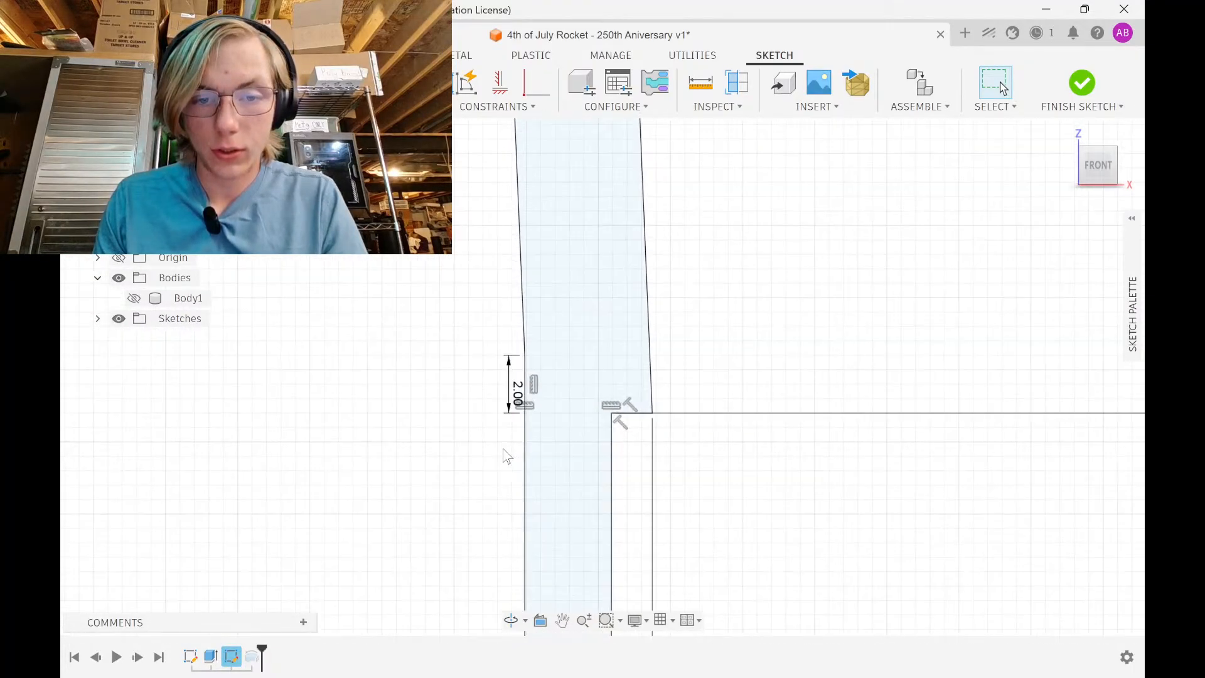
Dimension the wall thickness between the left and right wall lines to 3 mm
left_click(517, 395)
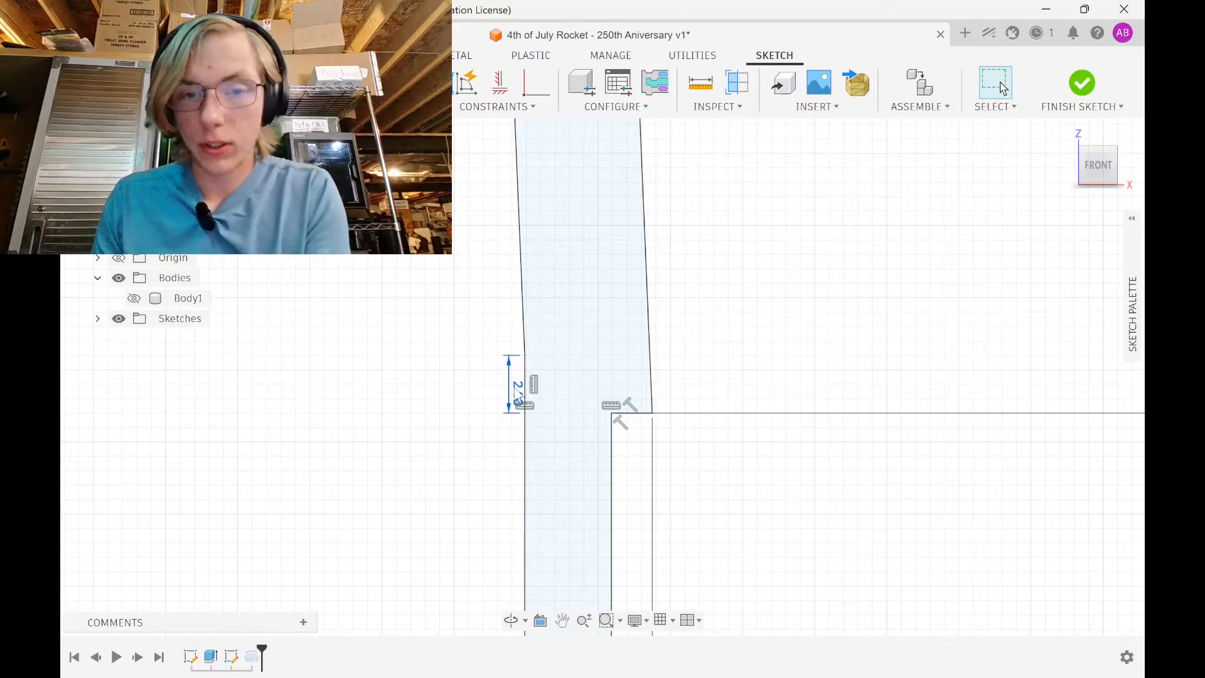
left_click(526, 318)
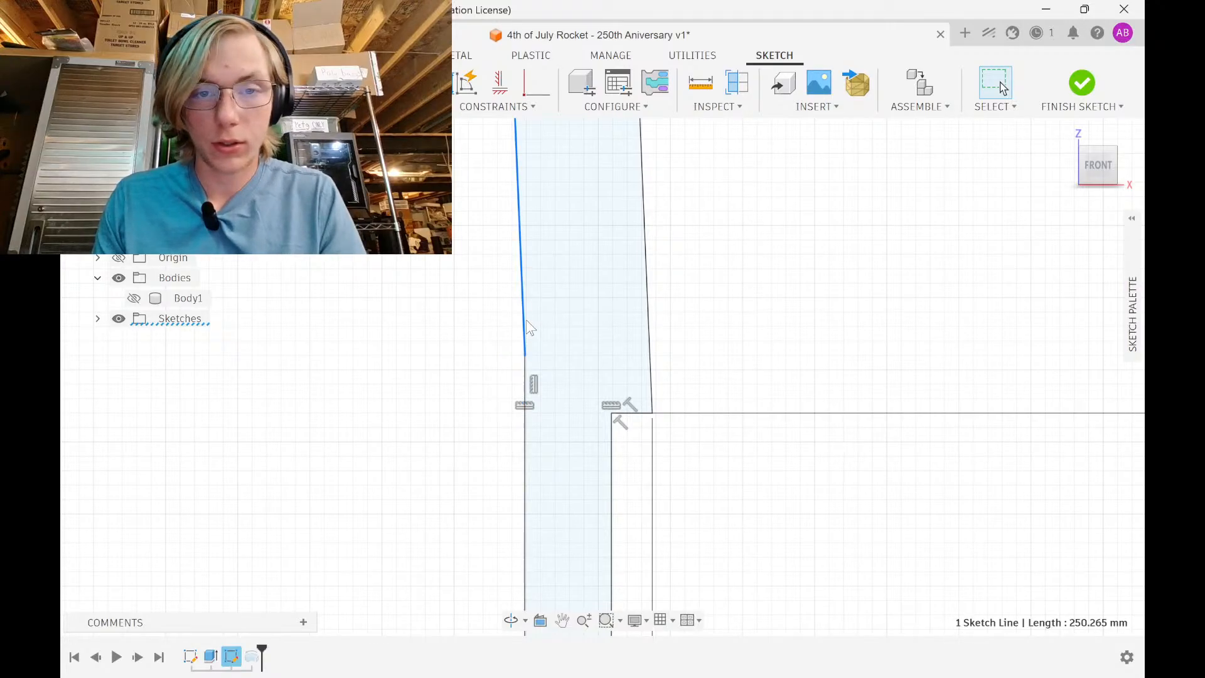
left_click(646, 290, "ctrl")
left_click(560, 266)
key("Return")
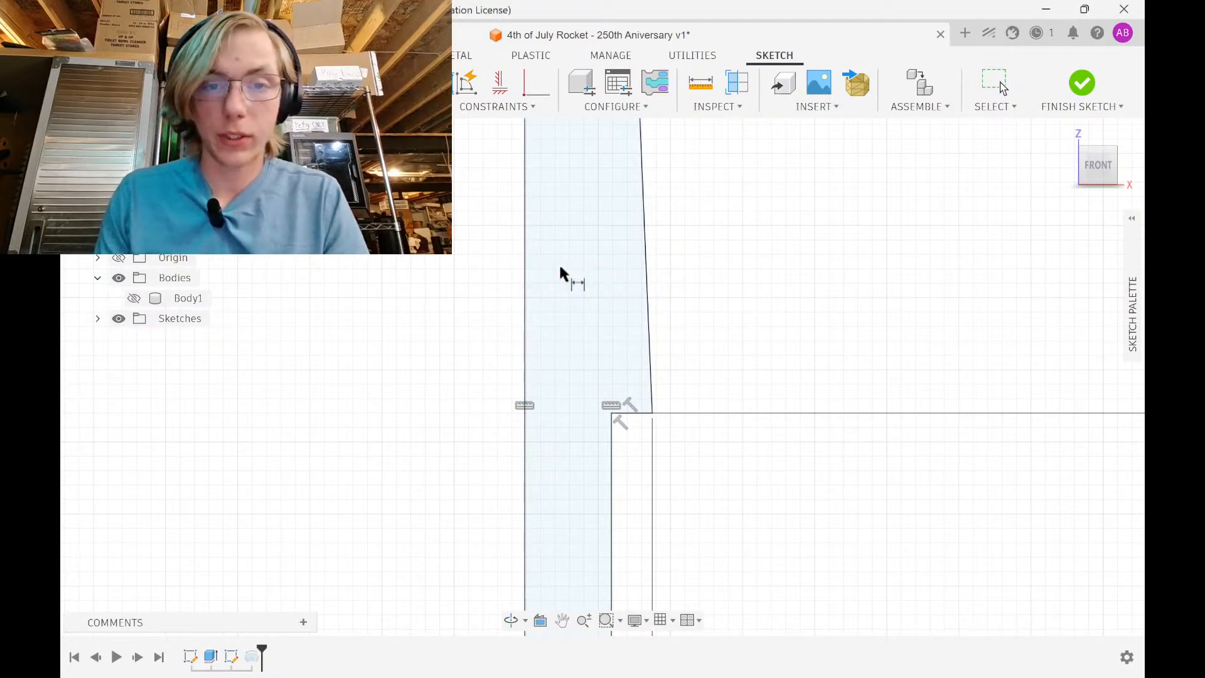
Give the slanted top edge a 10 mm vertical height dimension
scroll(559, 275, "down", 4)
middle_click_drag(557, 293, 563, 462)
scroll(561, 317, "down", 2)
middle_click_drag(562, 317, 561, 495)
scroll(531, 350, "down", 2)
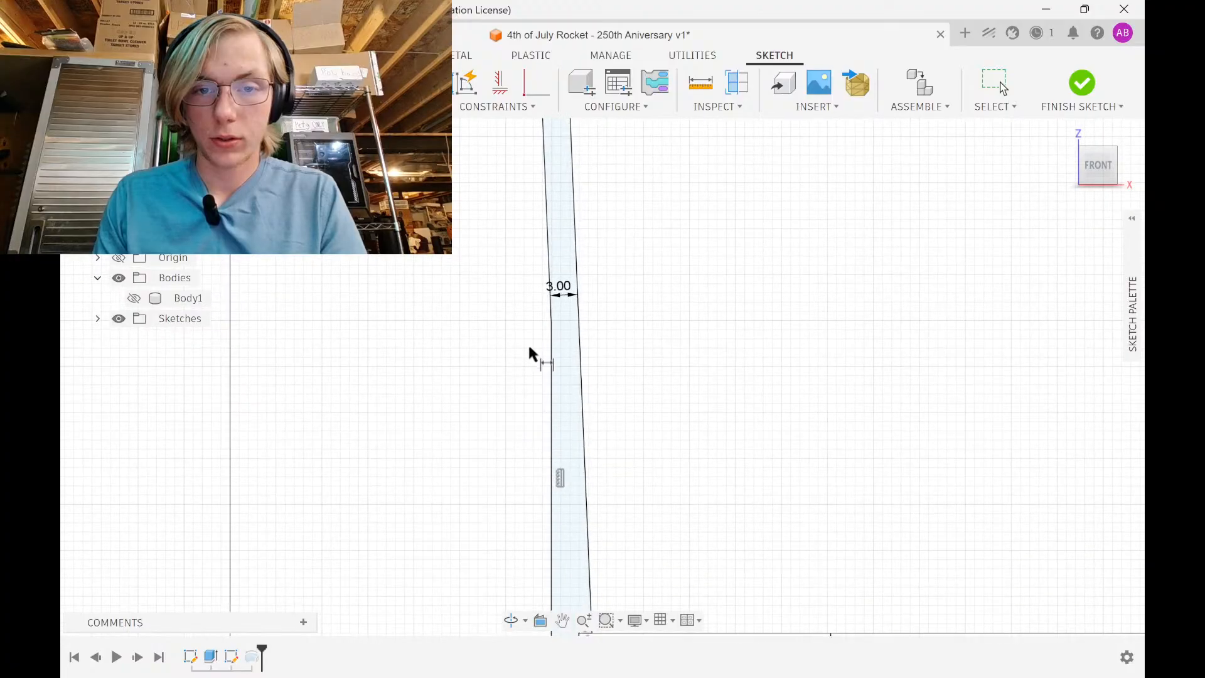
middle_click_drag(531, 350, 533, 516)
key("Escape")
scroll(554, 338, "down", 5)
scroll(555, 336, "down", 1)
mouse_move(555, 310)
middle_mouse_down()
mouse_move(551, 506)
mouse_move(543, 479)
middle_mouse_up()
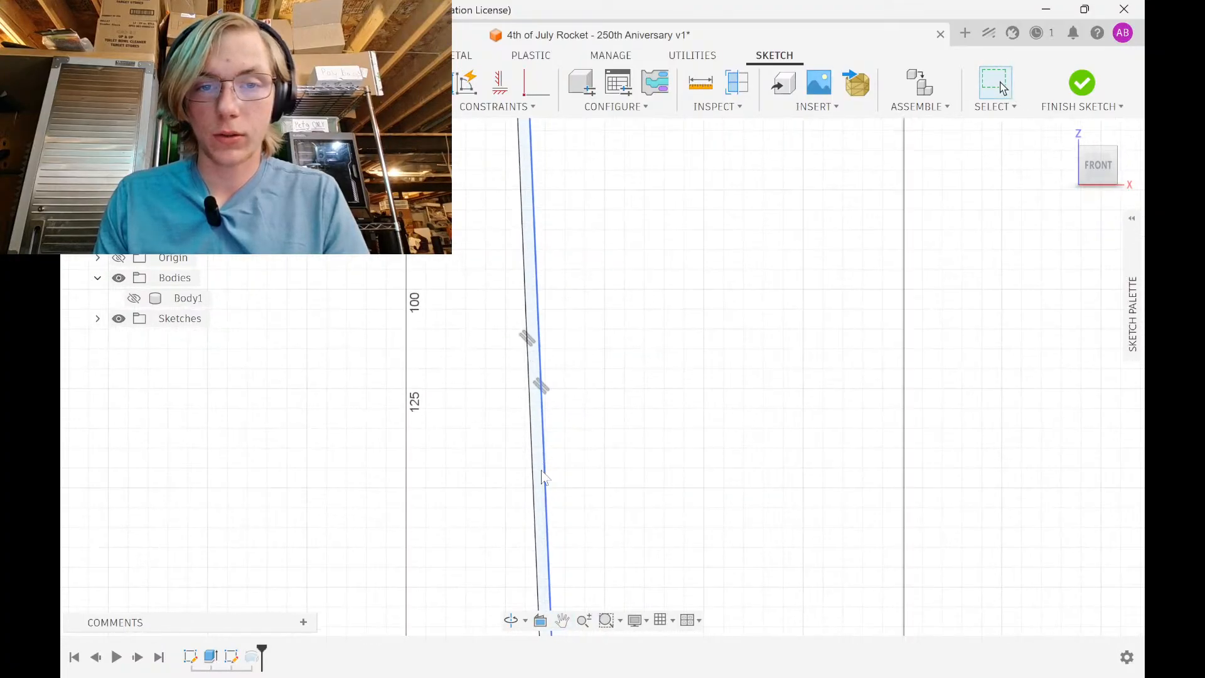
scroll(539, 264, "down", 1)
middle_click_drag(535, 239, 532, 422)
middle_click_drag(518, 189, 517, 305)
scroll(506, 261, "up", 5)
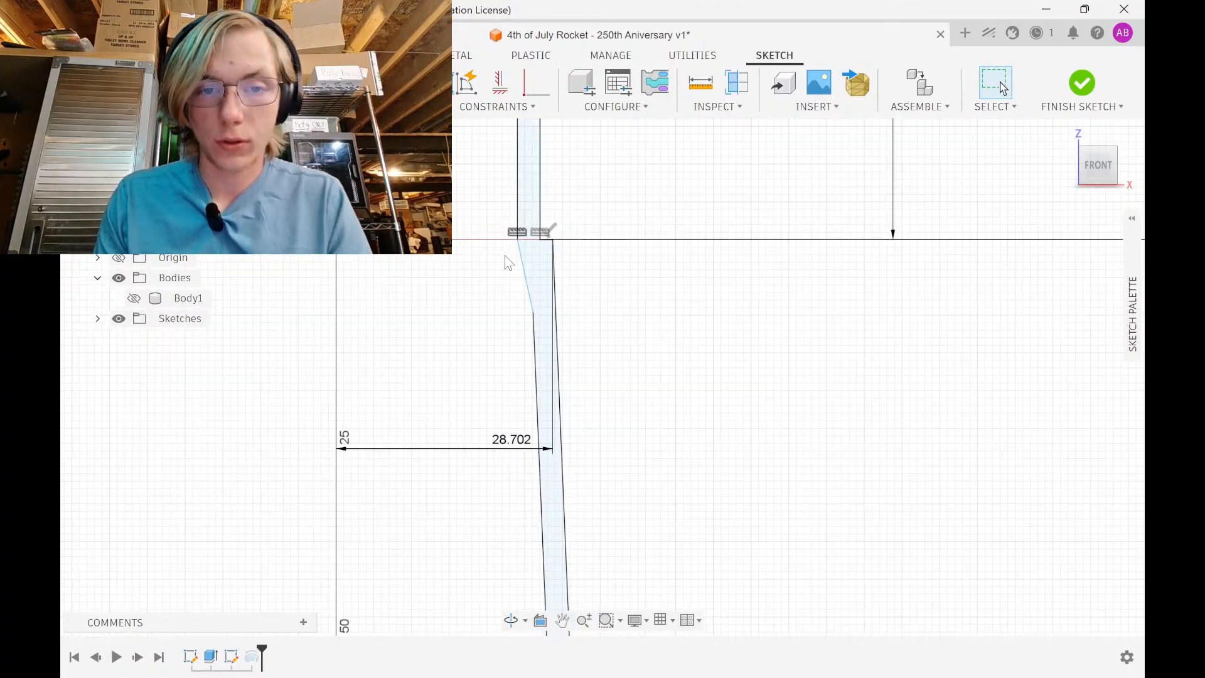
left_click(538, 304)
left_click(520, 309)
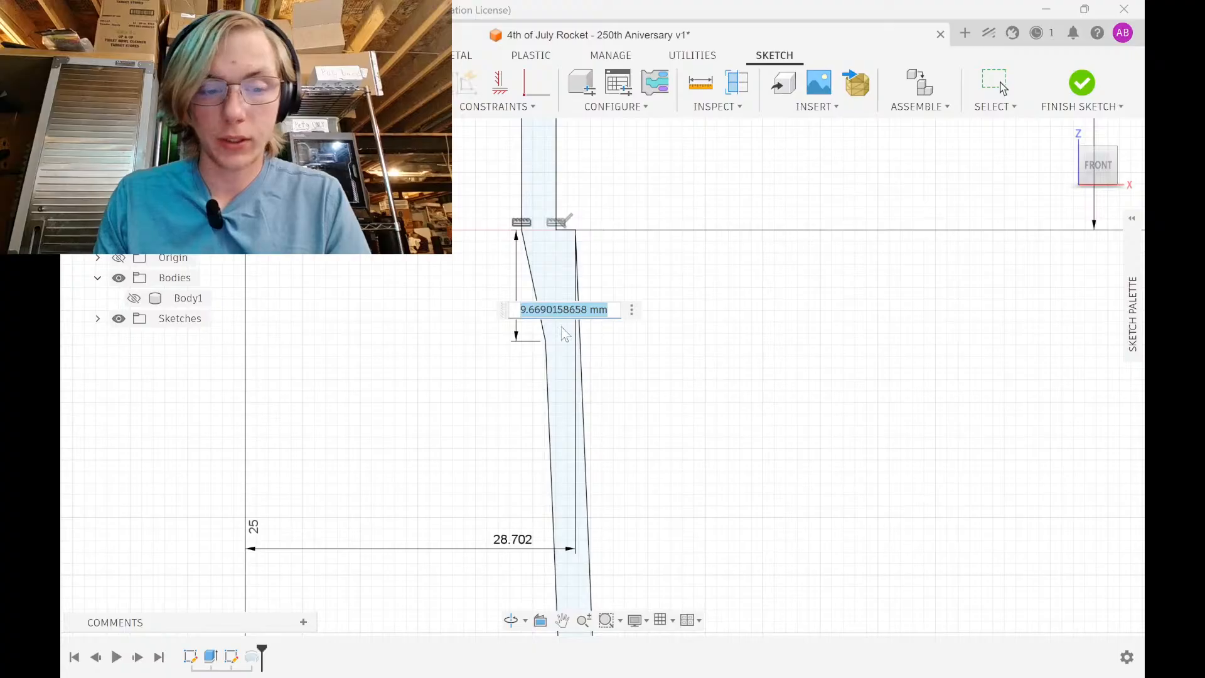
type("10")
key("Return")
Finish the sketch with the whole profile in view
scroll(558, 335, "down", 5)
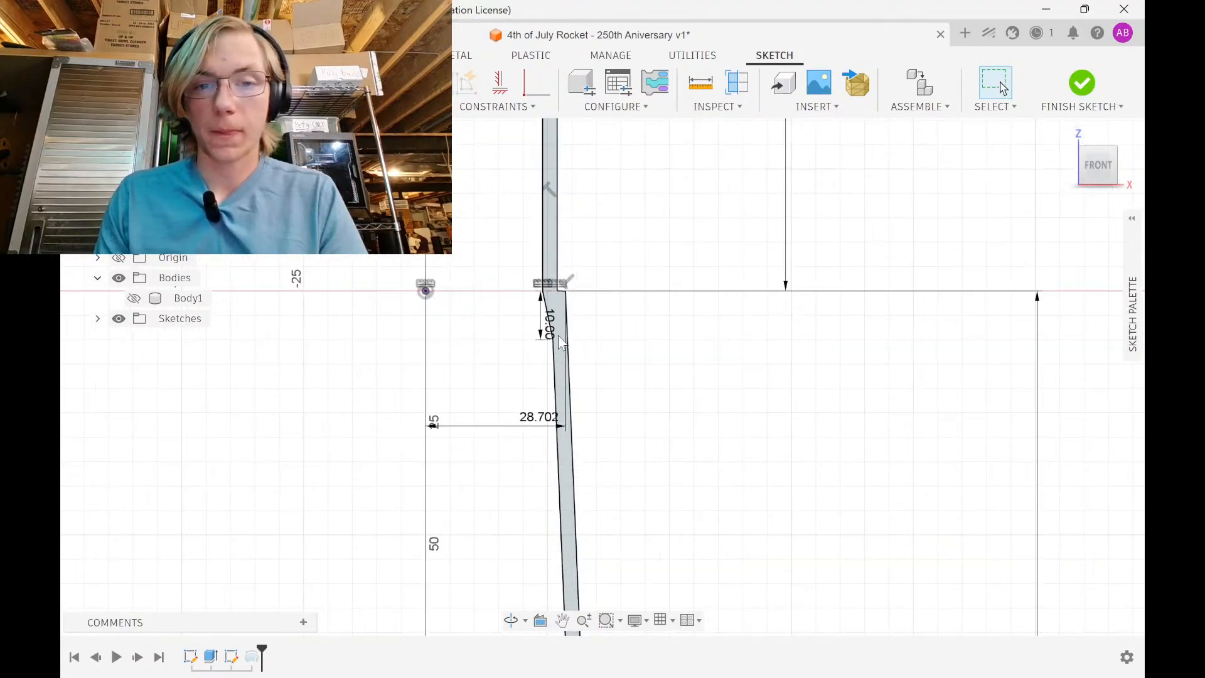
middle_click_drag(587, 243, 568, 149)
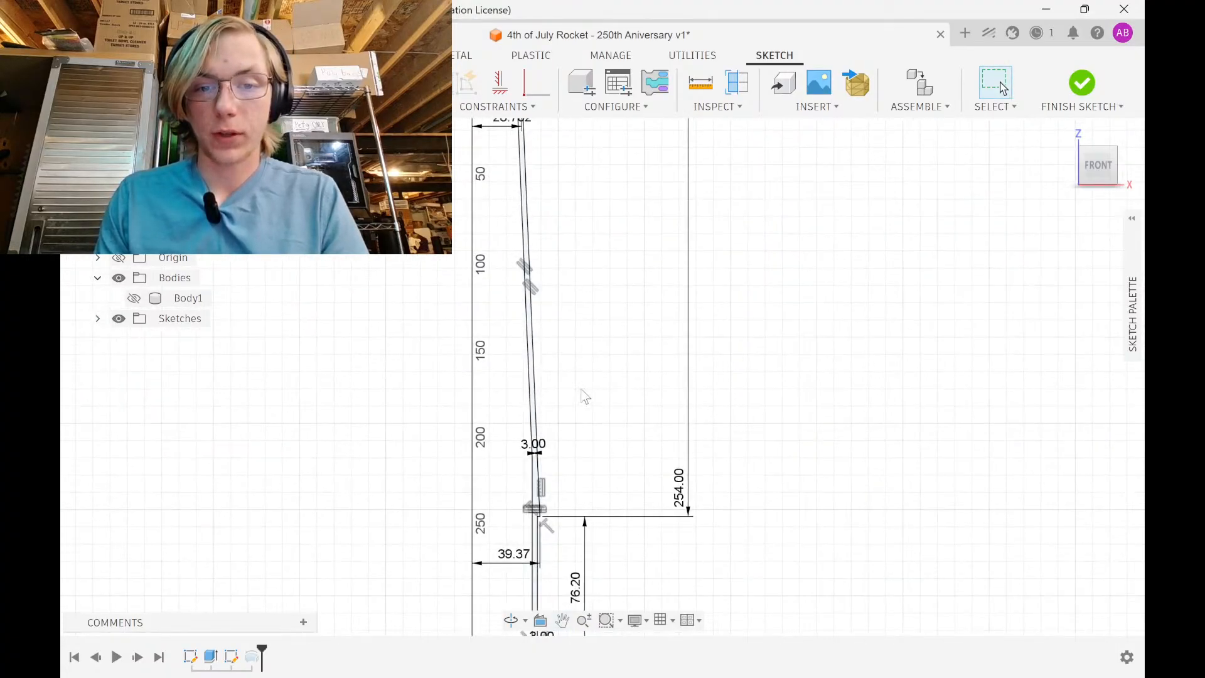
left_click(1081, 82)
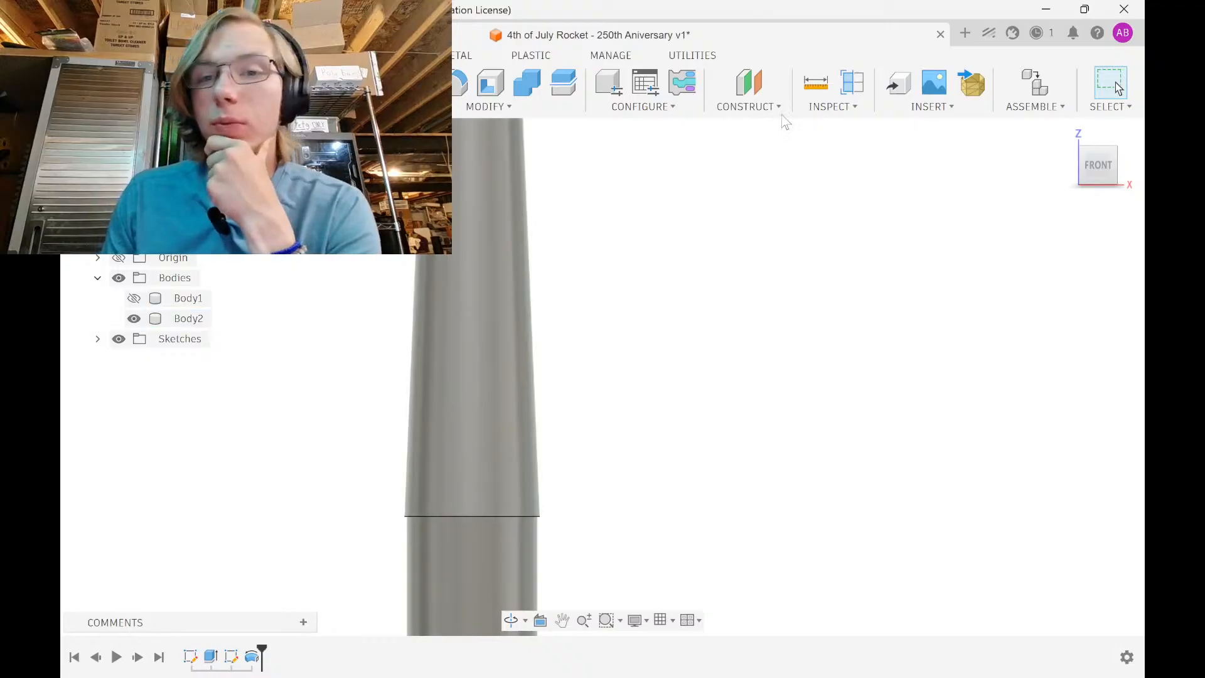
Create a section analysis of Body2 cut along the XZ plane
left_click(852, 85)
scroll(431, 379, "down", 3)
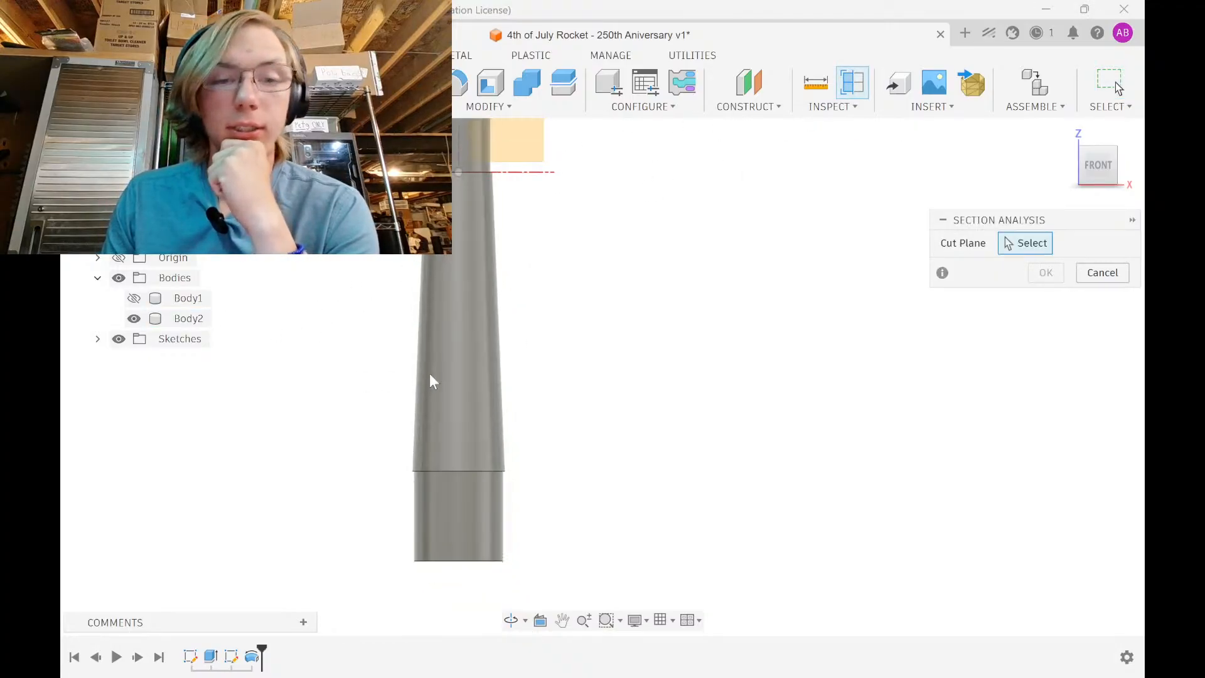
left_click(509, 269)
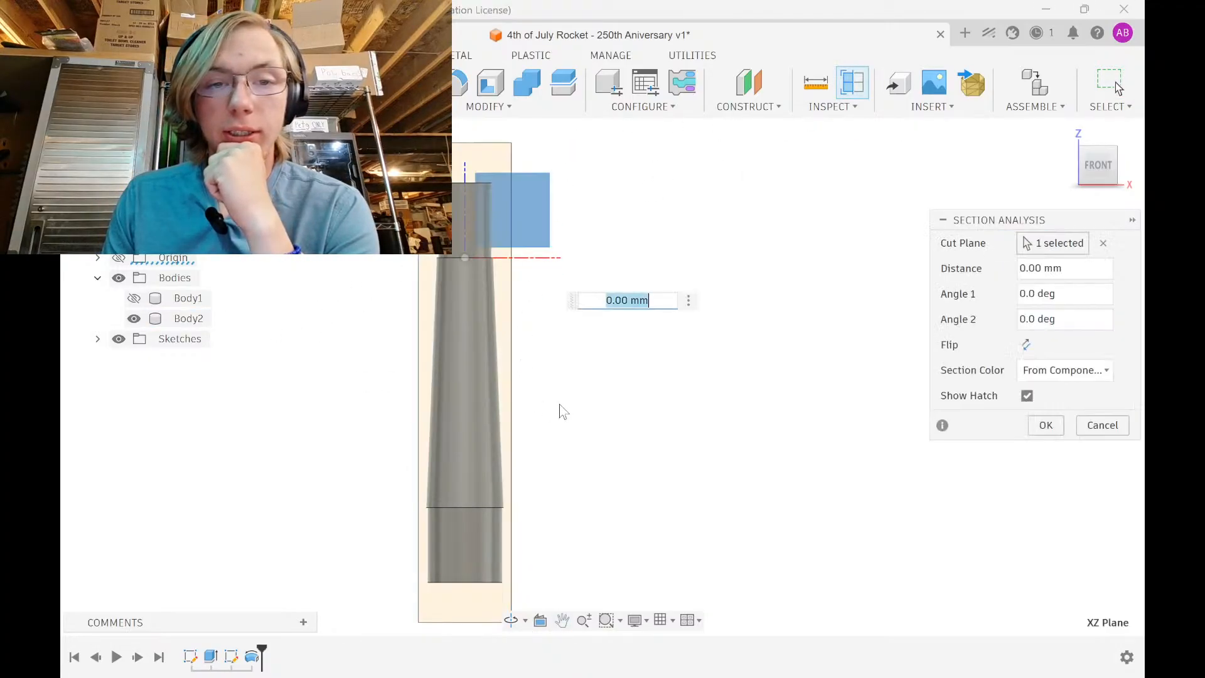
middle_click_drag(559, 409, 463, 395, "shift")
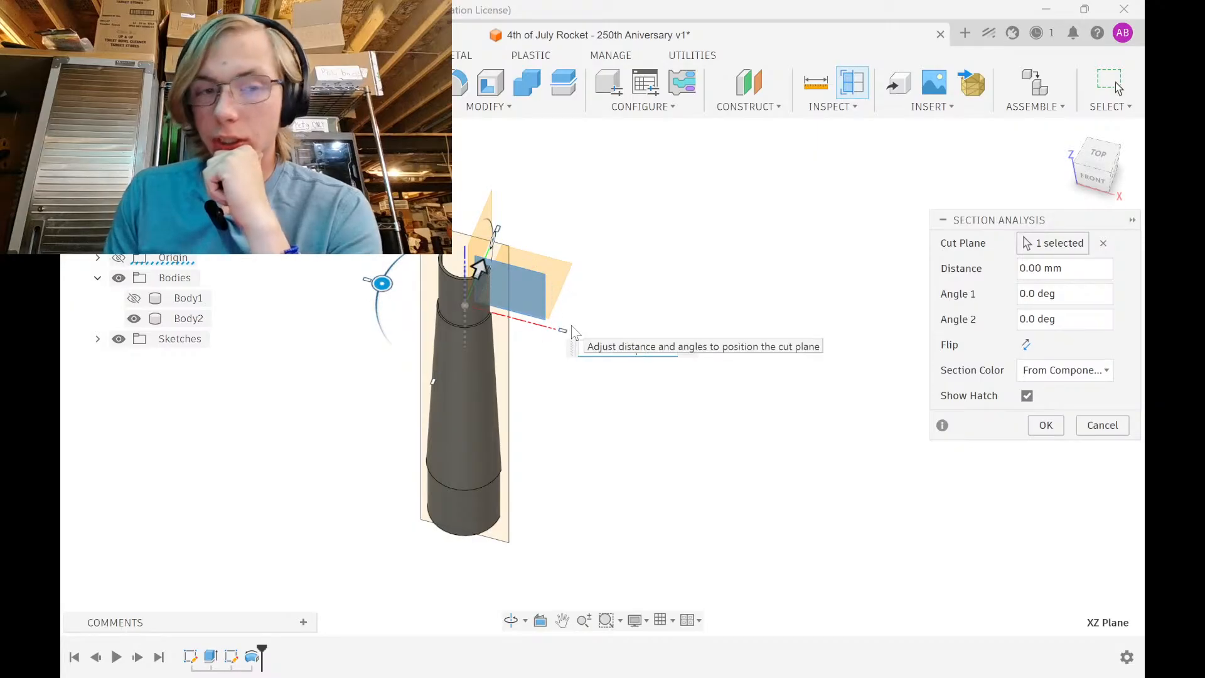
key("Return")
Orbit back to a front view of the half-shell, centring the inner step edge
middle_click_drag(570, 336, 594, 256, "shift")
scroll(567, 328, "down", 2)
scroll(521, 274, "up", 4)
middle_click_drag(548, 363, 535, 471, "shift")
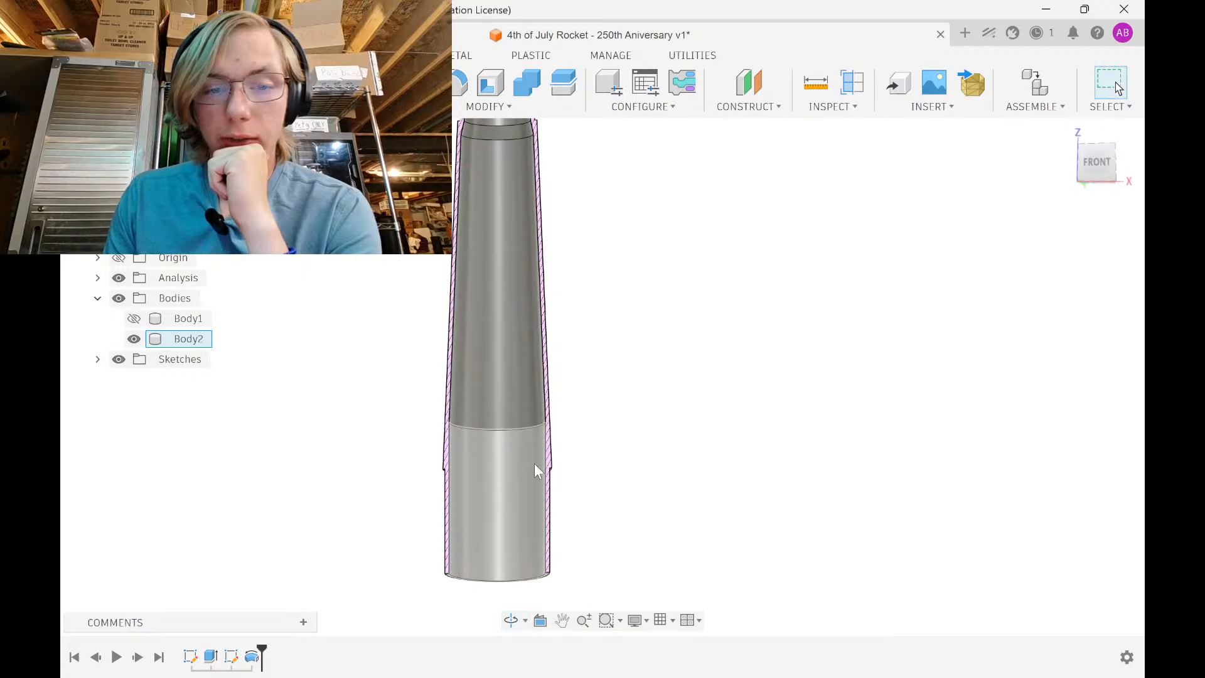
scroll(552, 493, "up", 5)
scroll(617, 210, "down", 1)
middle_click_drag(617, 209, 602, 412)
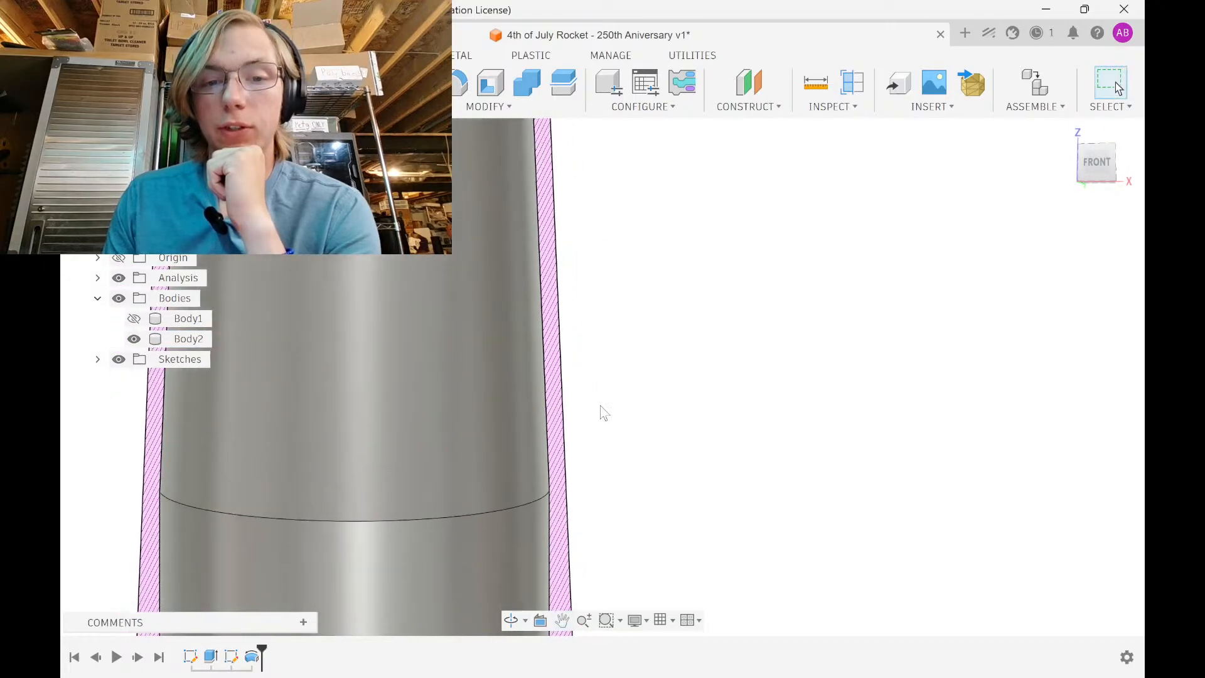
scroll(602, 299, "down", 4)
middle_click_drag(602, 299, 587, 426)
right_click(575, 80)
middle_click_drag(578, 251, 567, 412, "shift")
scroll(586, 270, "down", 4)
scroll(525, 272, "up", 4)
middle_click_drag(559, 359, 550, 157, "shift")
scroll(553, 301, "down", 1)
middle_click_drag(526, 521, 533, 291)
scroll(533, 280, "up", 4)
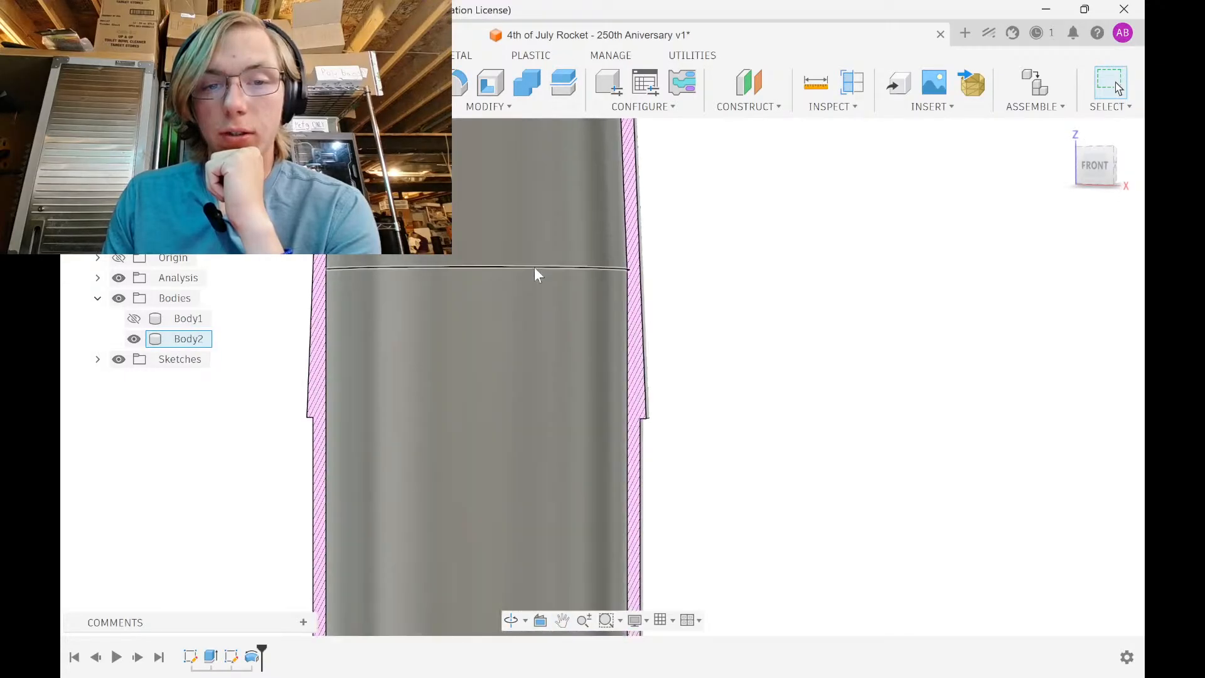
Fillet the 69.90 mm inner step edge with a 100 mm radius
left_click(534, 266)
type("f")
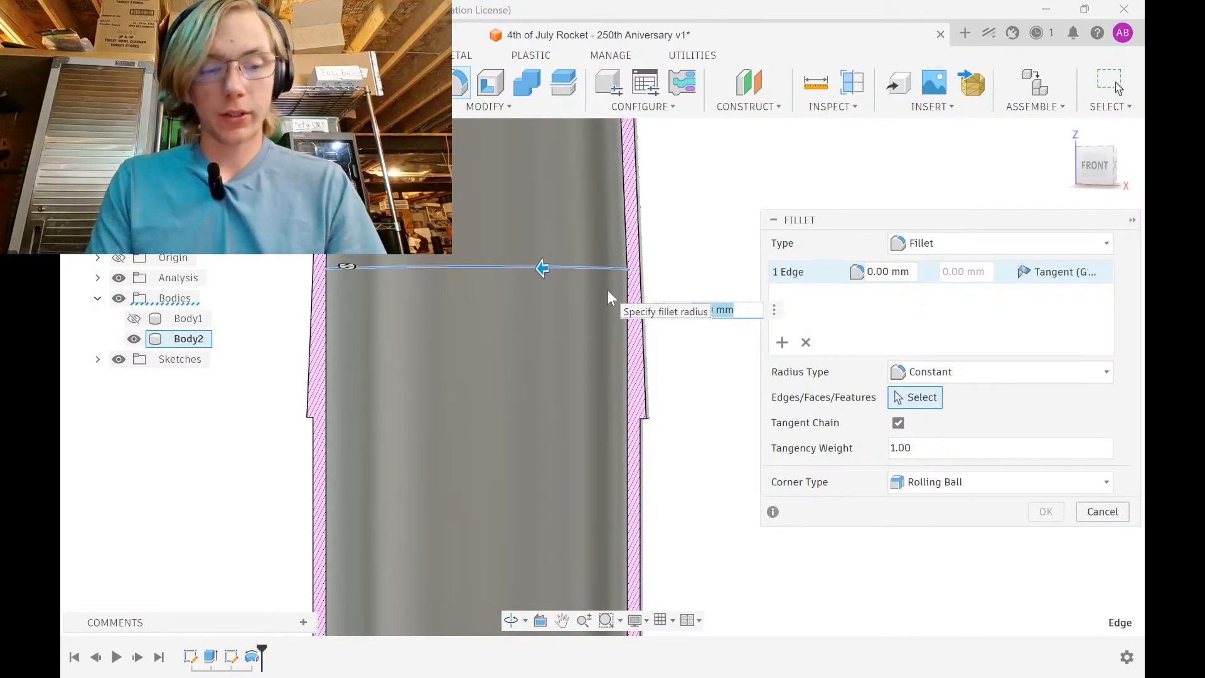
type("0100")
key("Return")
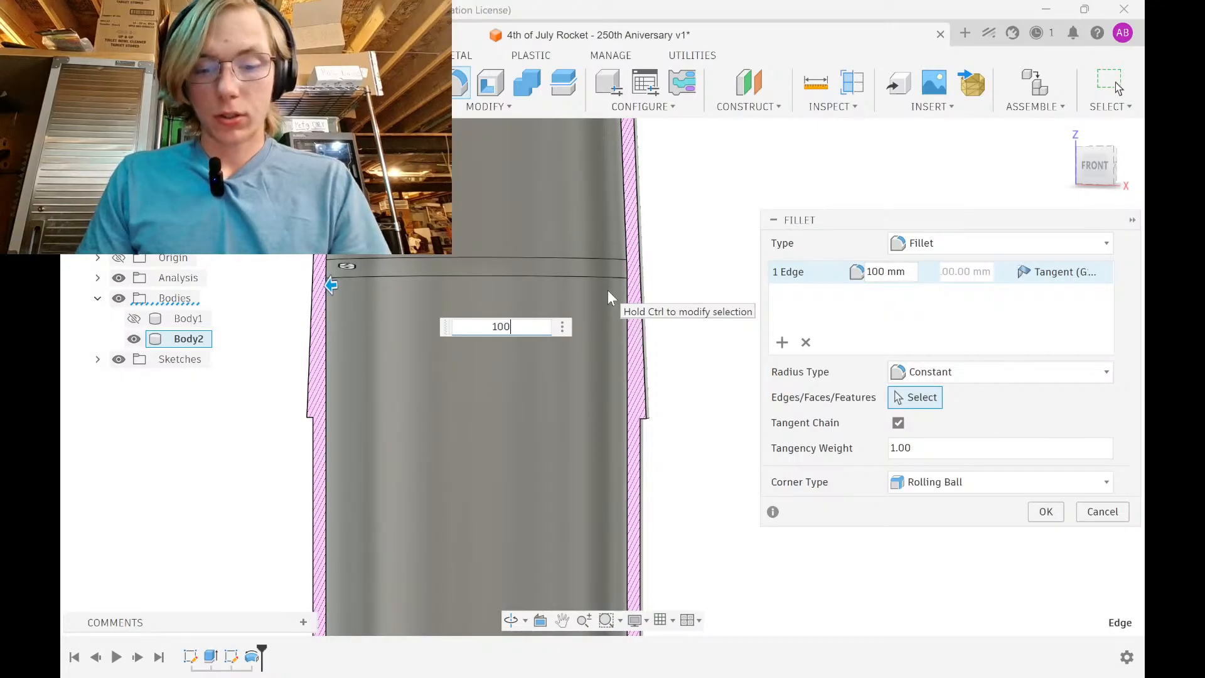
type("0")
key("Return")
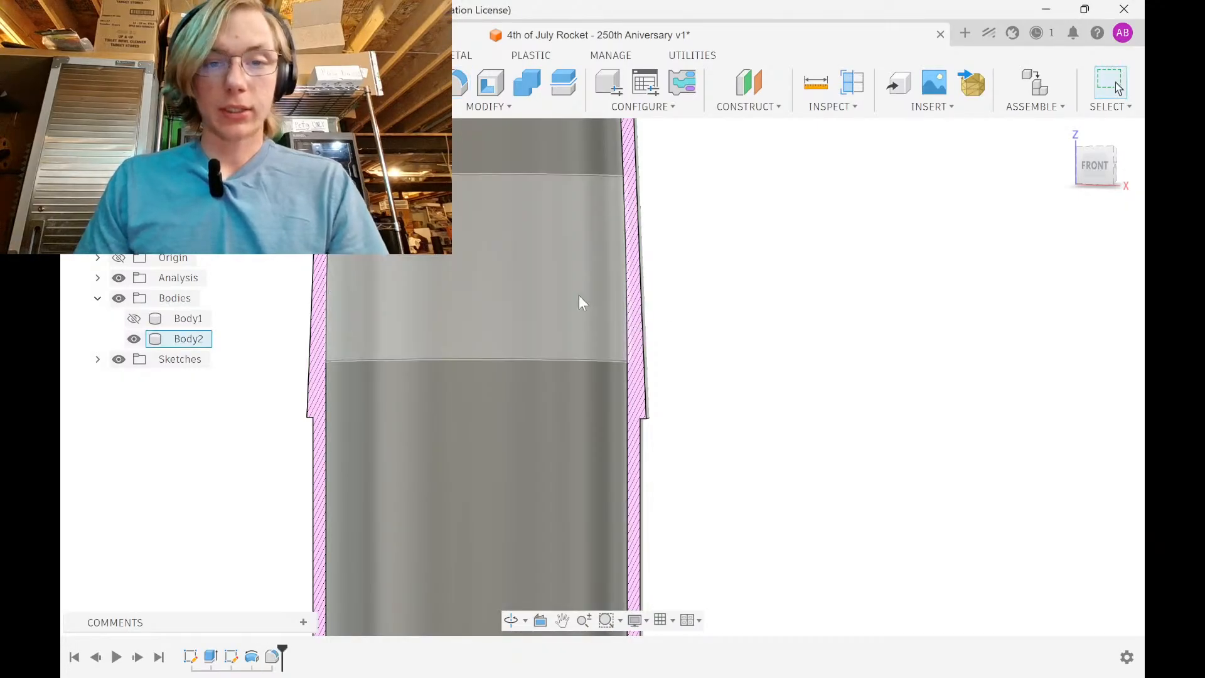
Select the 52.239 mm upper step edge and begin a fillet on it
scroll(576, 298, "down", 4)
middle_click_drag(570, 343, 555, 553)
middle_click_drag(558, 207, 541, 539)
middle_click_drag(516, 213, 508, 392)
scroll(476, 300, "up", 5)
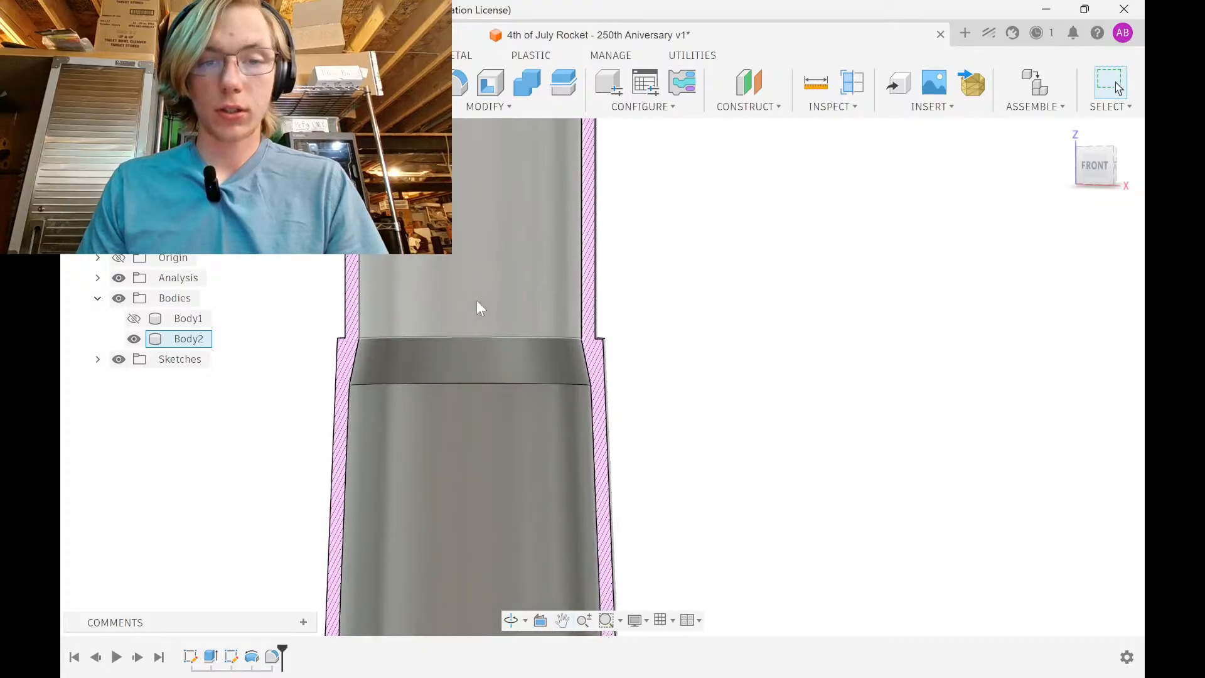
scroll(477, 303, "up", 2)
left_click(437, 423)
left_click(437, 419)
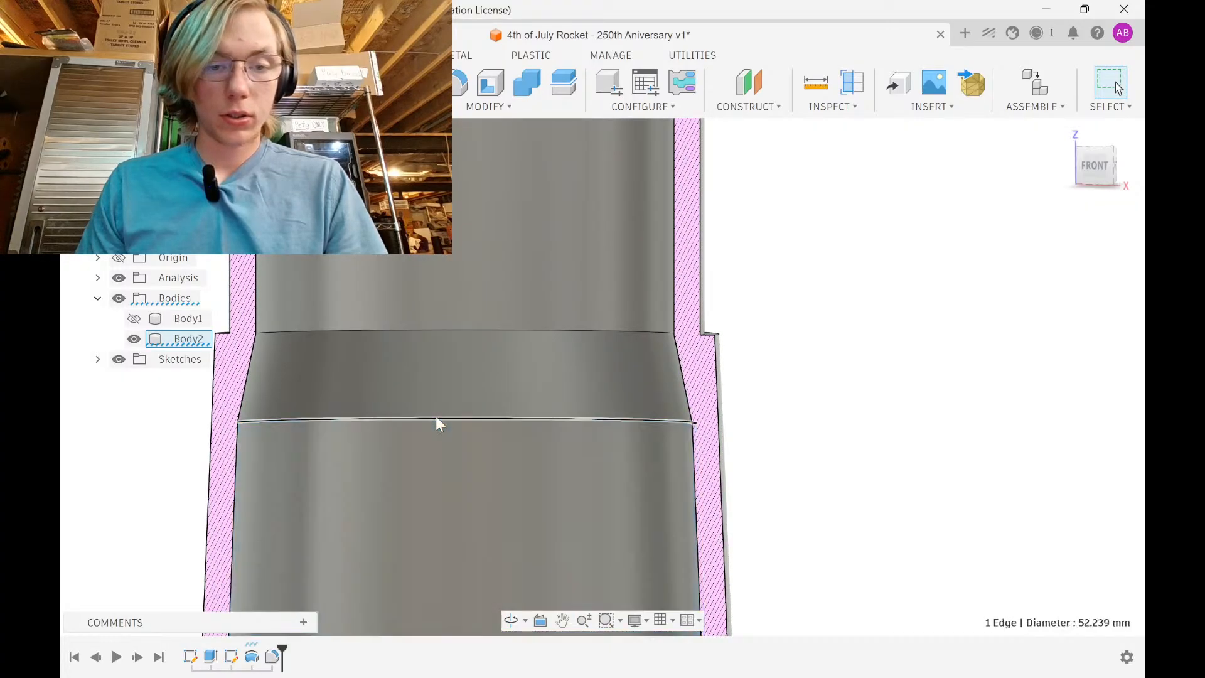
key("f")
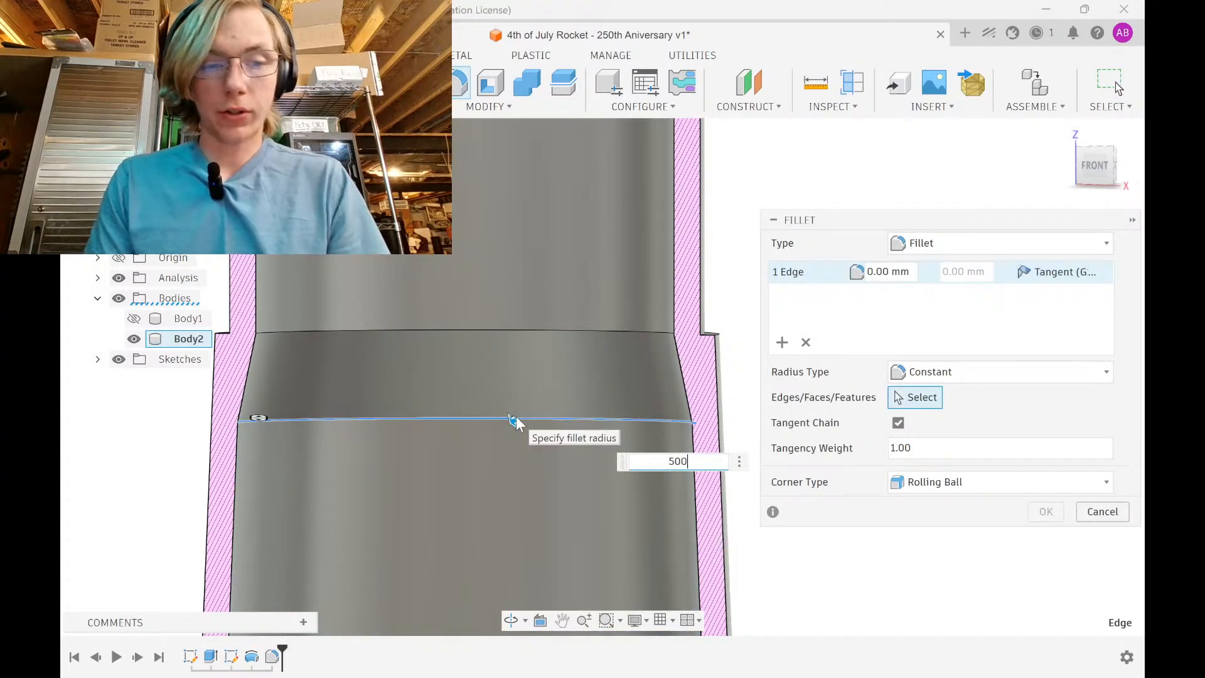
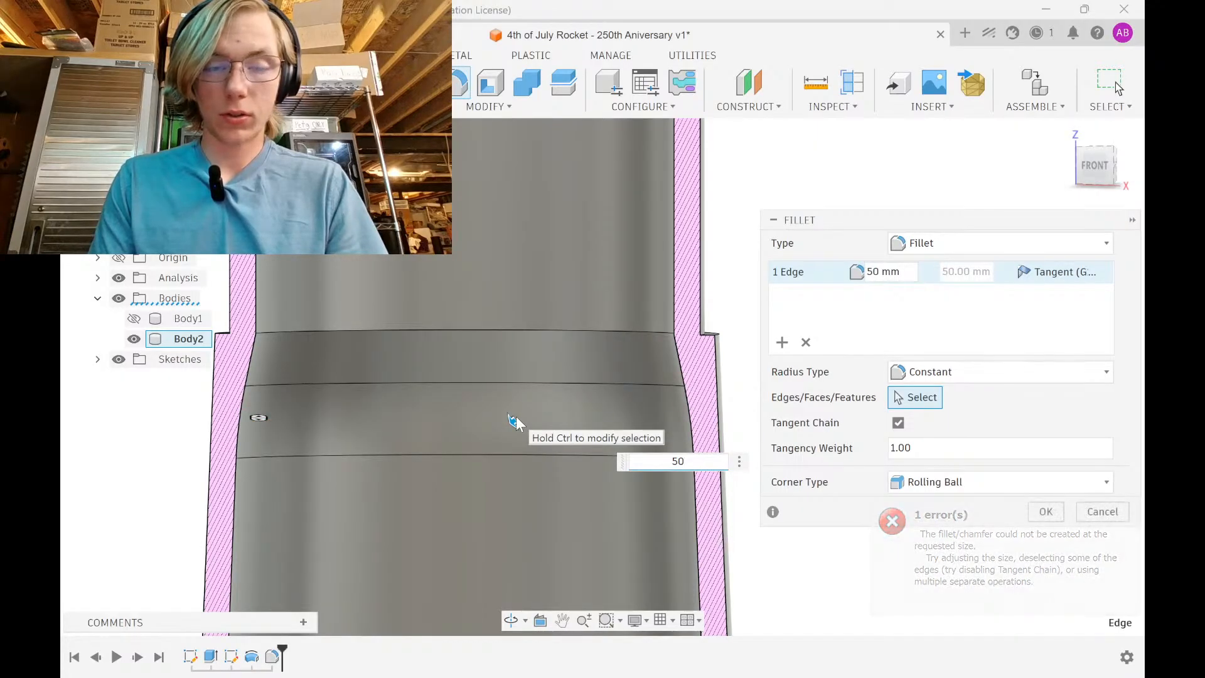
Add the second shoulder edge, fillet both at 60 mm, then inspect the tube down to its bottom end
left_click(545, 329)
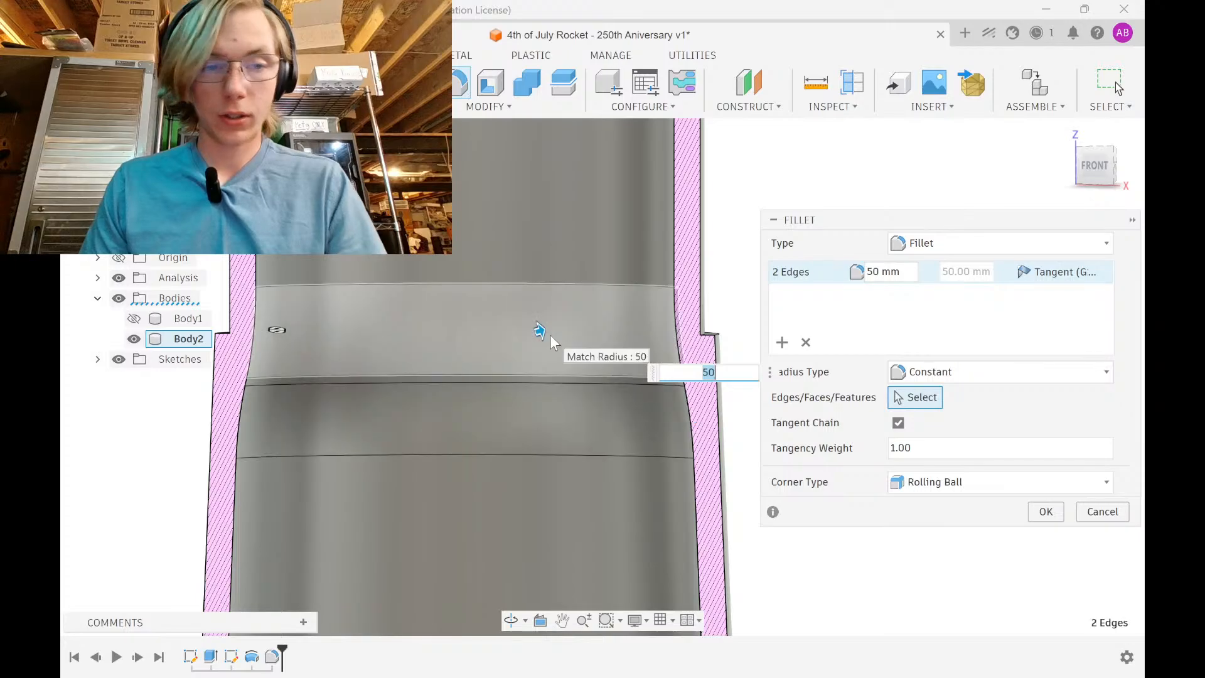
type("60")
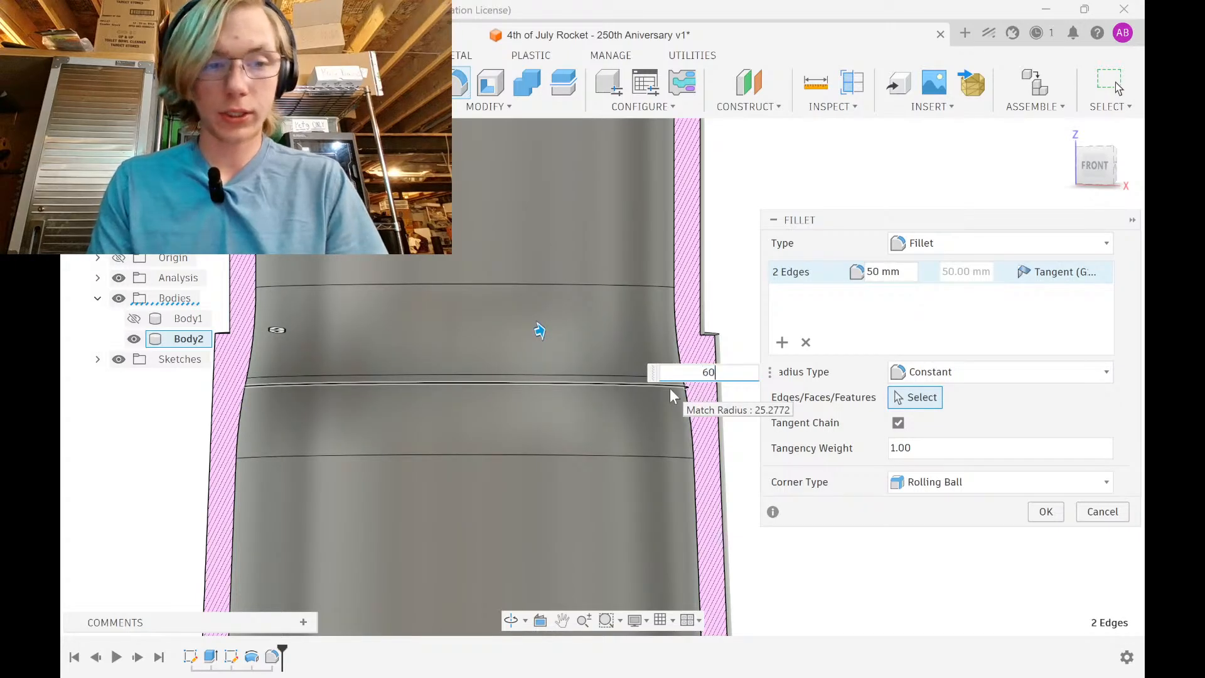
key("Return")
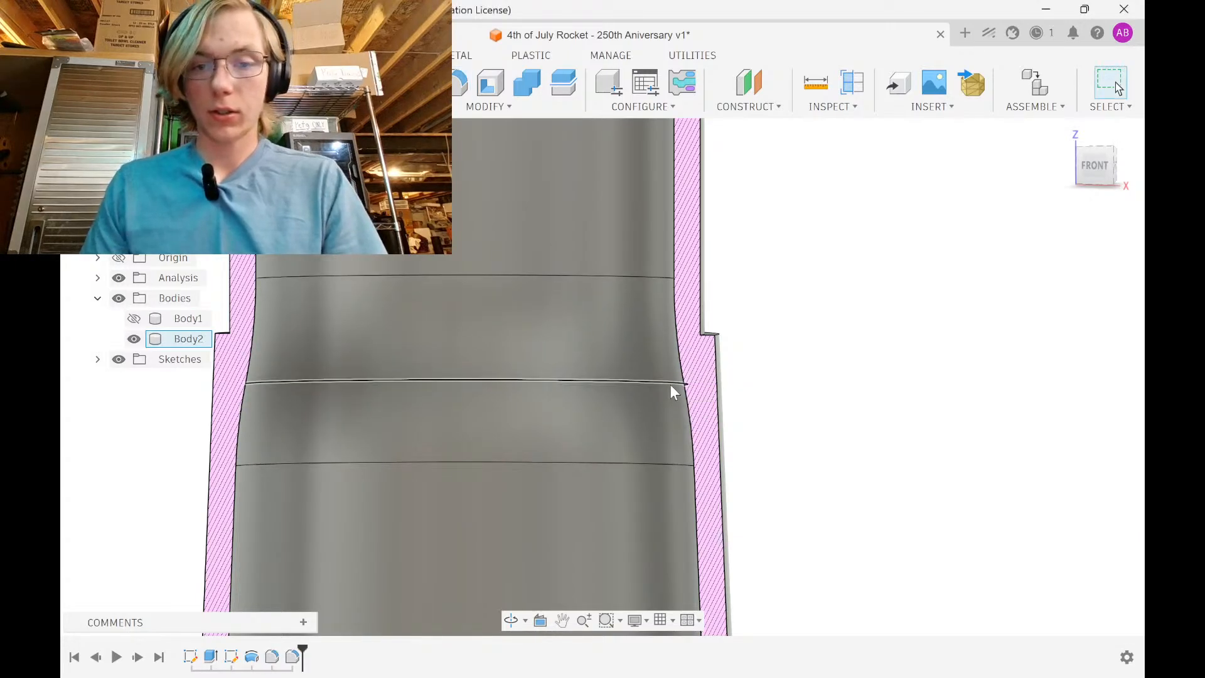
middle_click_drag(669, 384, 656, 574)
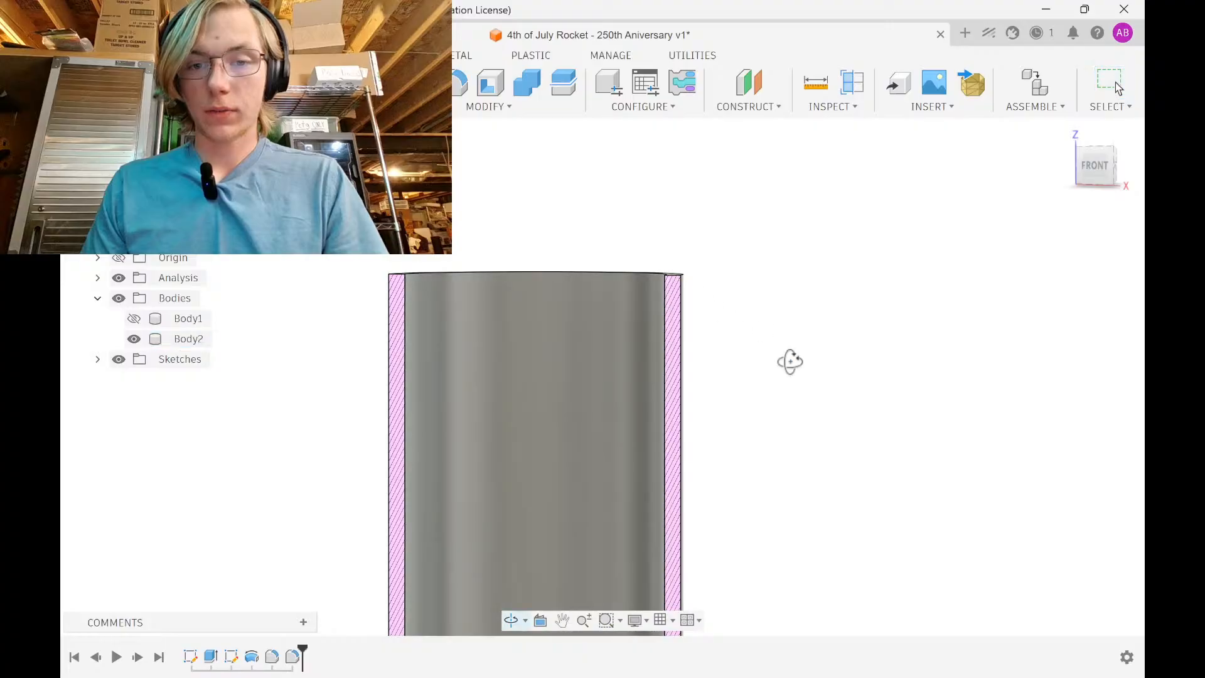
middle_click_drag(789, 360, 701, 345, "shift")
scroll(728, 416, "down", 6)
scroll(700, 342, "up", 3)
scroll(685, 404, "down", 2)
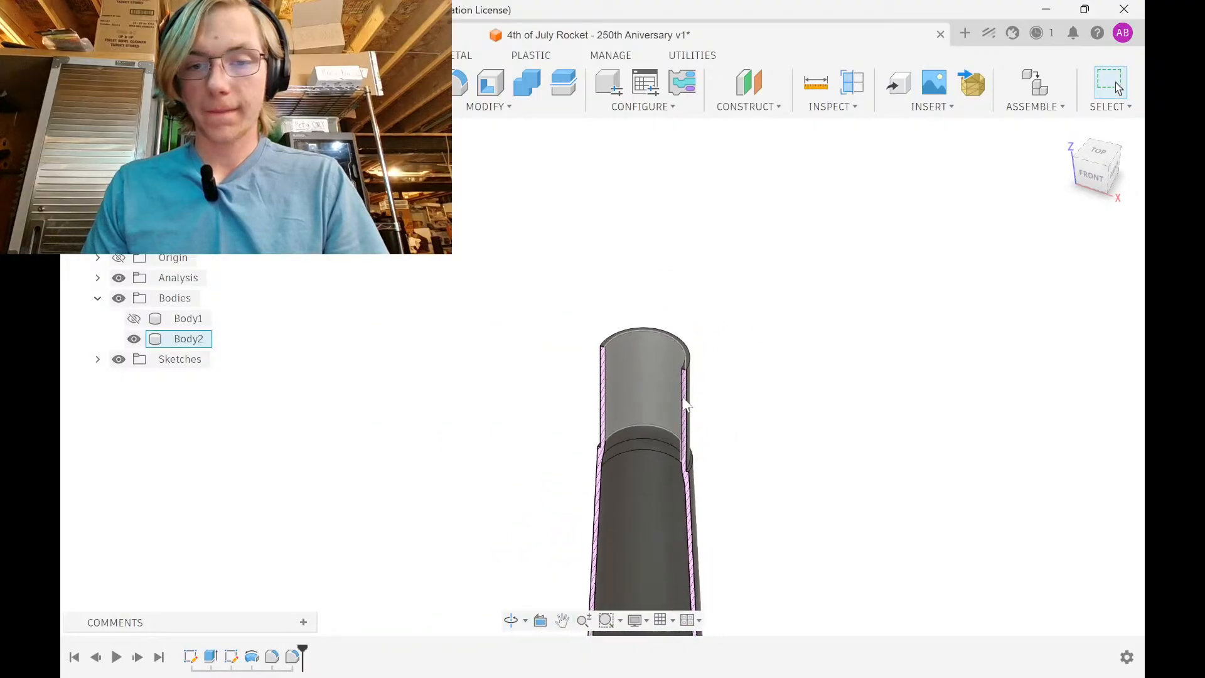
middle_click_drag(713, 615, 645, 309)
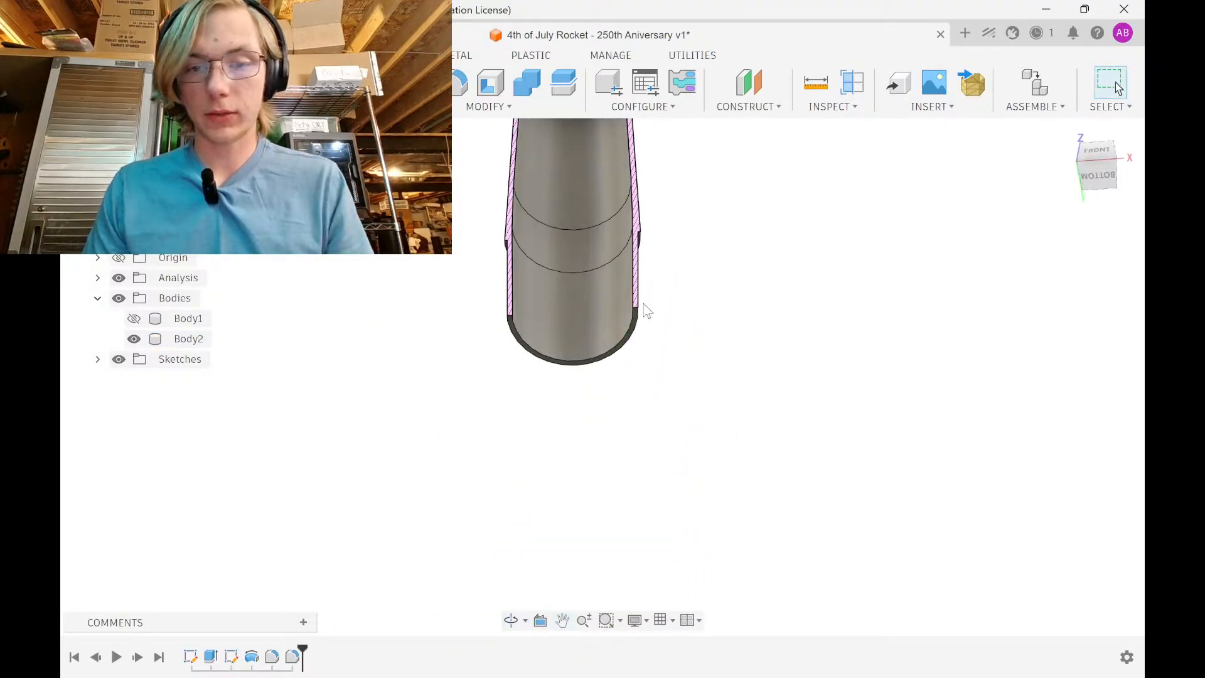
scroll(646, 312, "up", 5)
Fillet the bottom rim edge and the upper rim edge with a 1 mm radius
left_click(649, 312)
type("f")
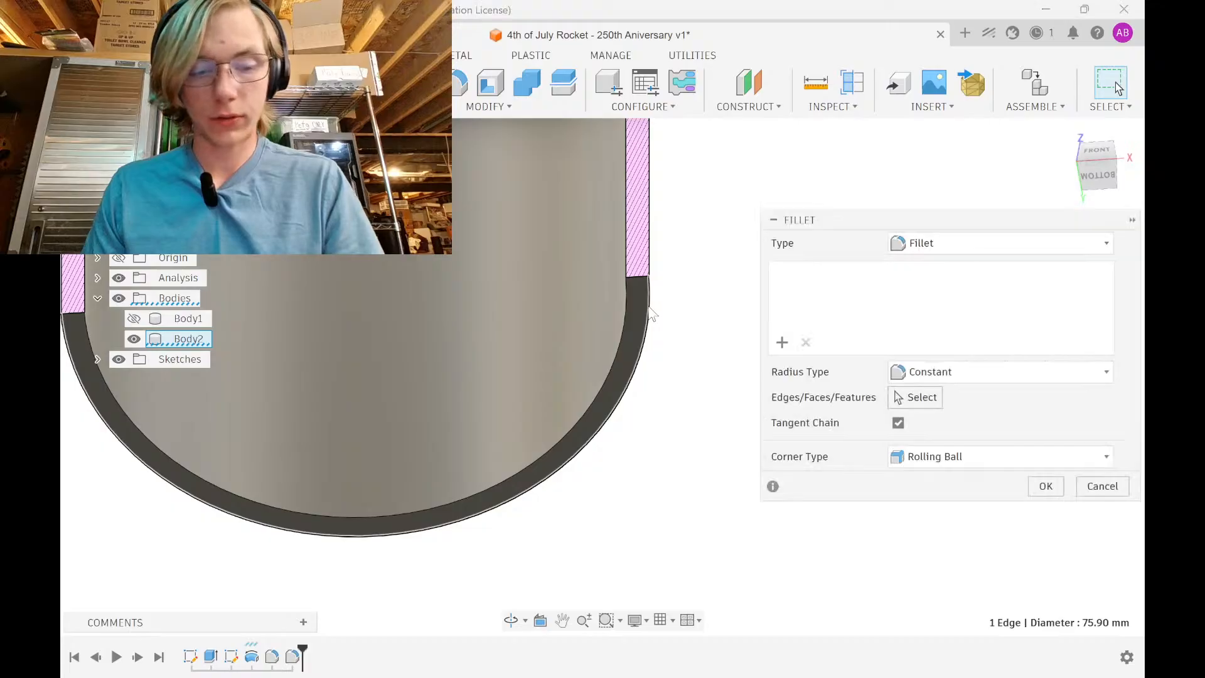
type("1")
scroll(644, 320, "down", 3)
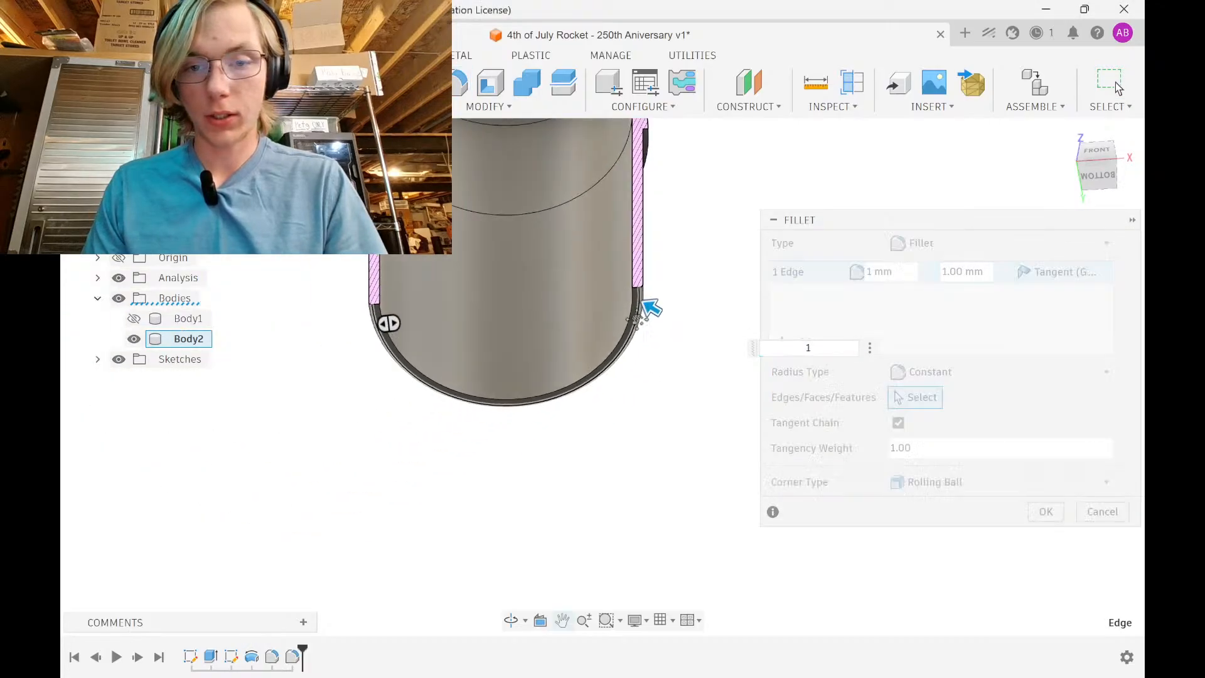
middle_click_drag(644, 314, 632, 534)
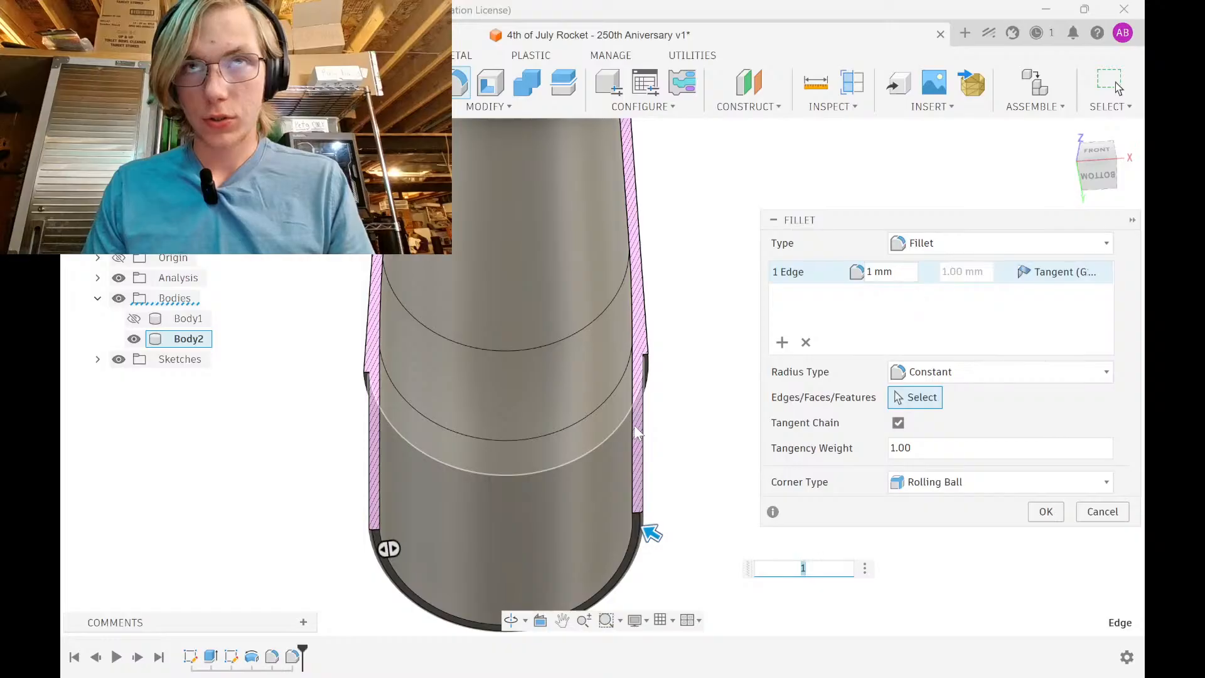
middle_click_drag(638, 396, 611, 581, "shift")
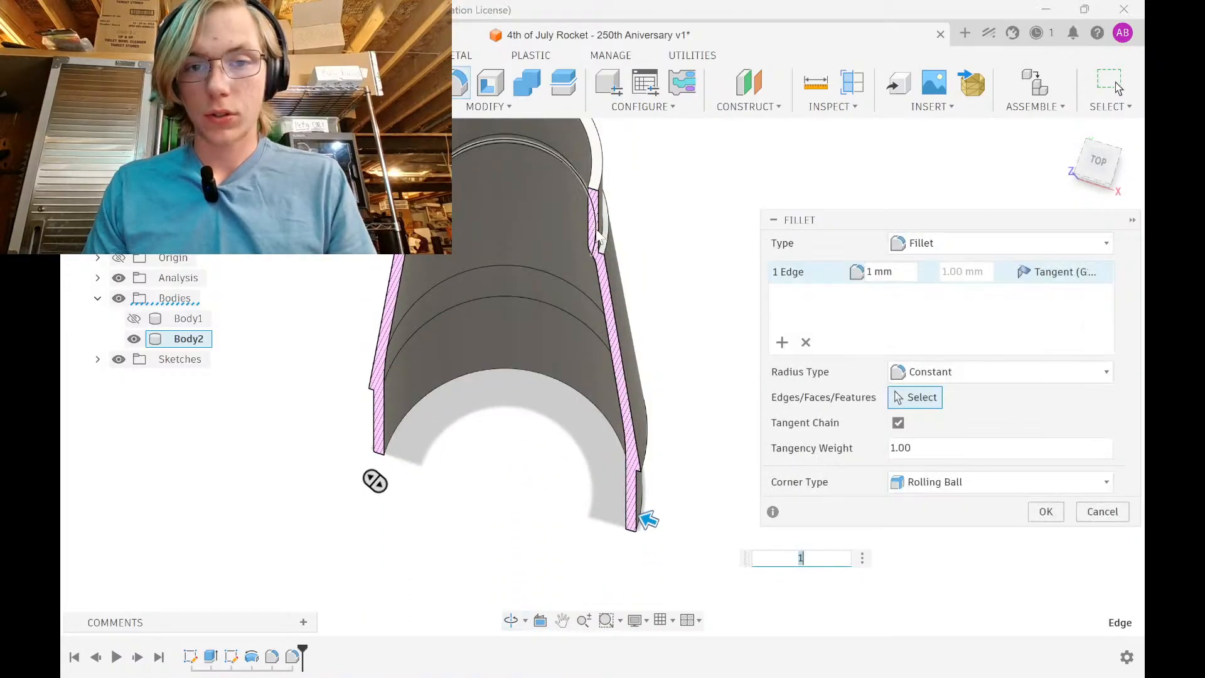
left_click(605, 159)
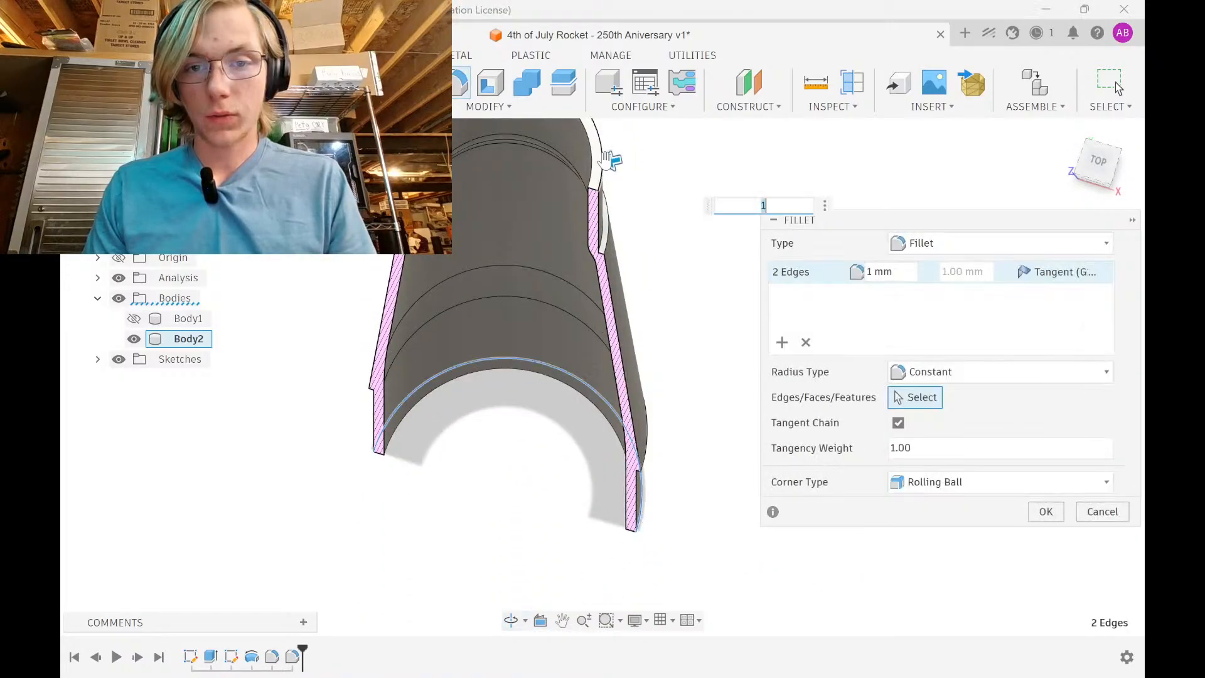
left_click(1046, 513)
Return to a level front view of the whole tube and select the transition body Body2
middle_click_drag(638, 265, 660, 168, "shift")
scroll(659, 173, "down", 3)
middle_click_drag(649, 209, 604, 117)
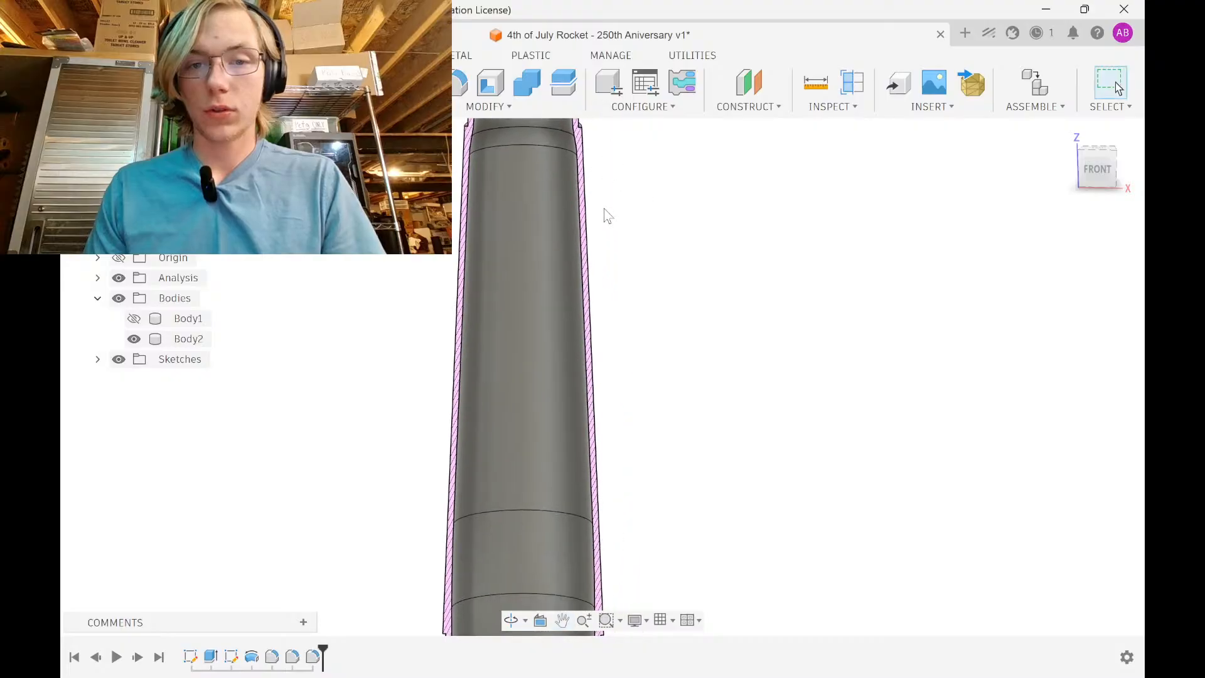
scroll(604, 216, "down", 3)
middle_click_drag(604, 264, 574, 456)
scroll(585, 256, "down", 3)
left_click(552, 371)
mouse_move(552, 371)
middle_mouse_down("shift")
mouse_move(672, 438)
mouse_move(467, 419)
mouse_move(480, 398)
mouse_move(611, 412)
mouse_move(548, 383)
middle_mouse_up("shift")
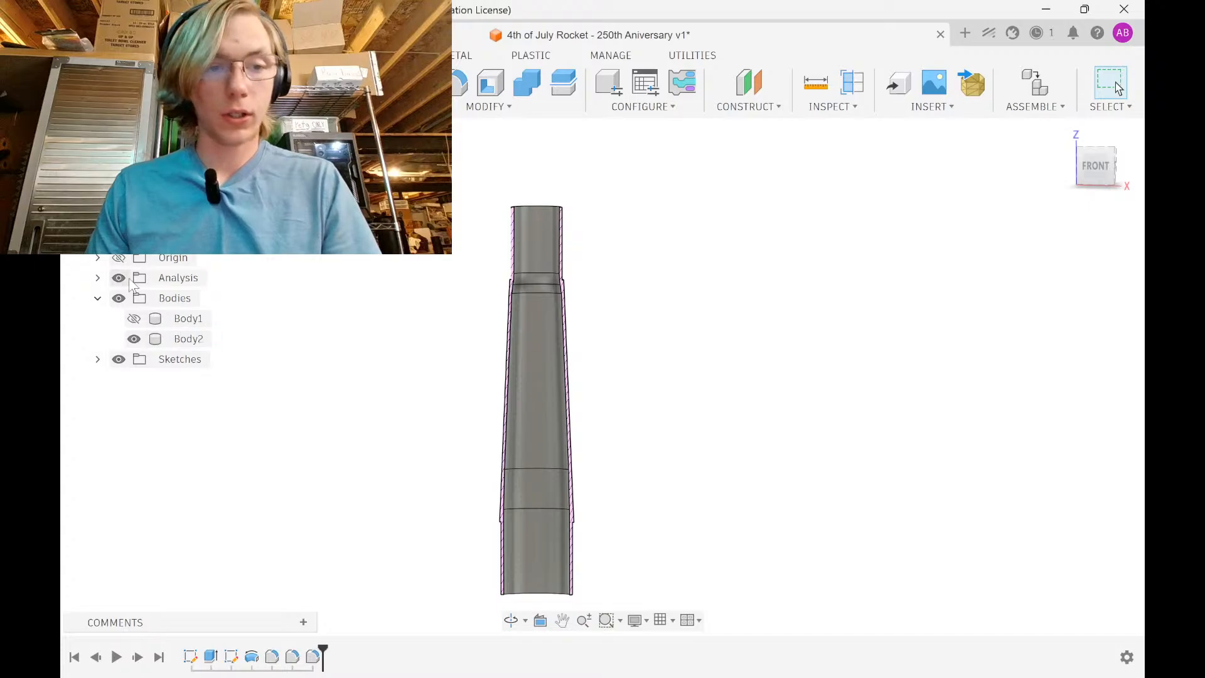
Rename Body1 to 'Body Tube' and Body2 to 'Transition', correcting the 'Transitiopn' typo
left_click(182, 320)
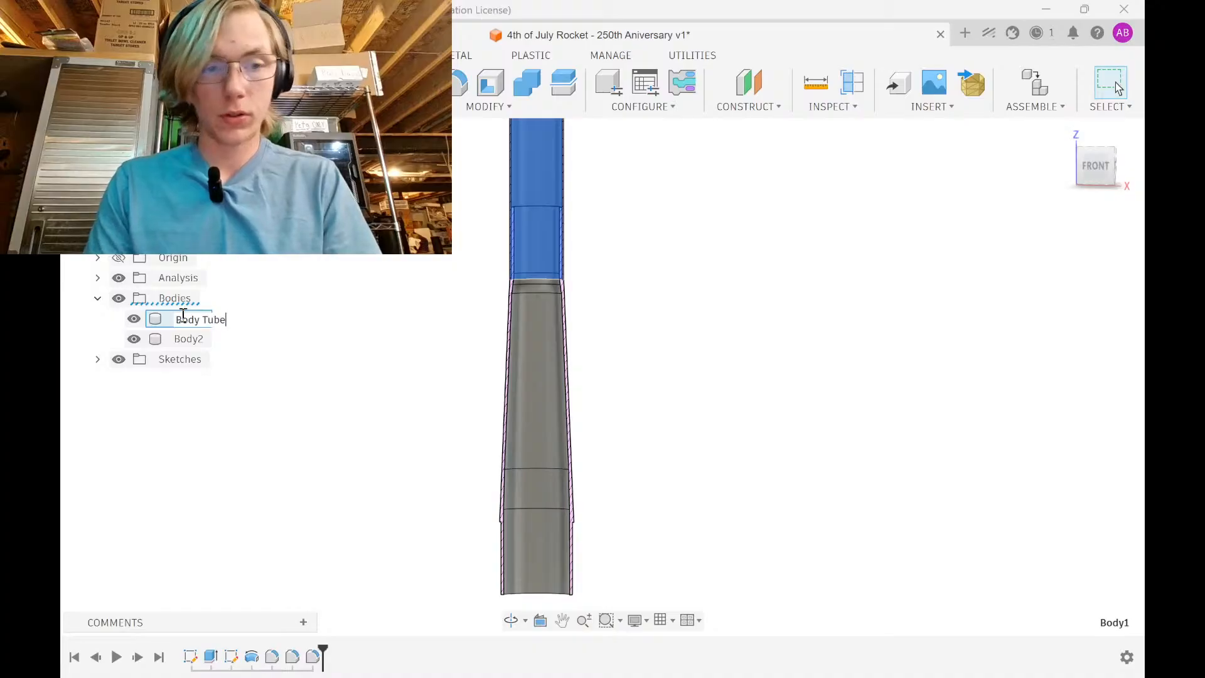
key("Return")
left_click(194, 339)
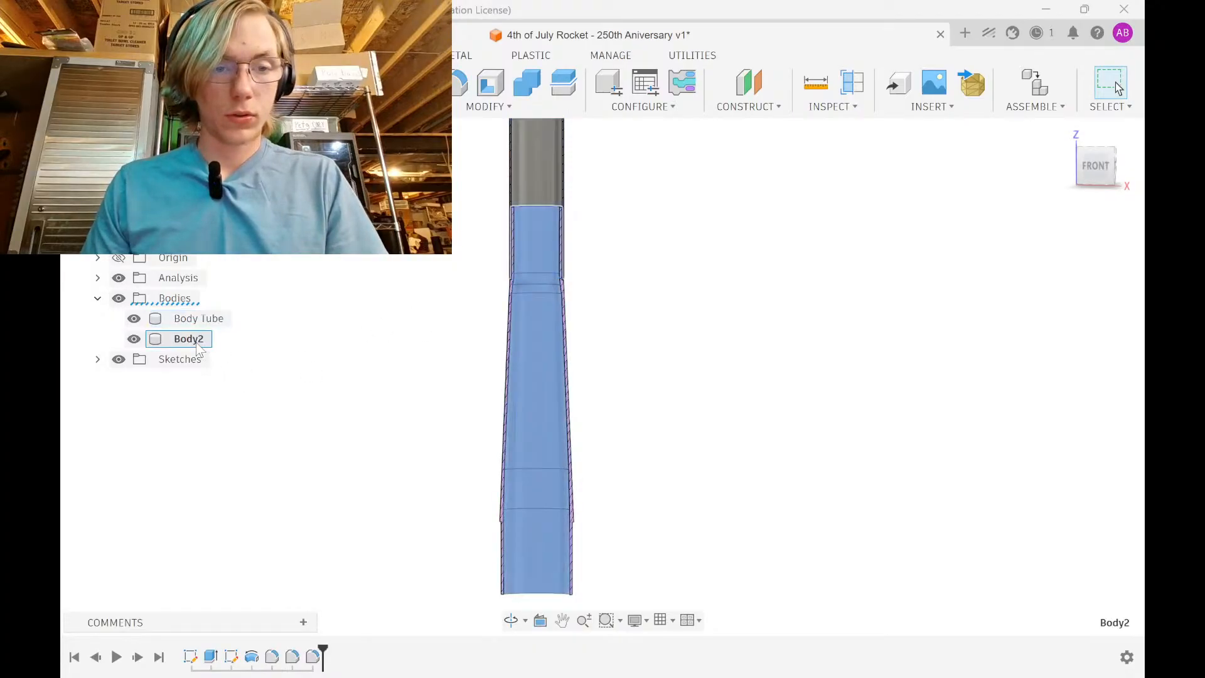
left_click(198, 339)
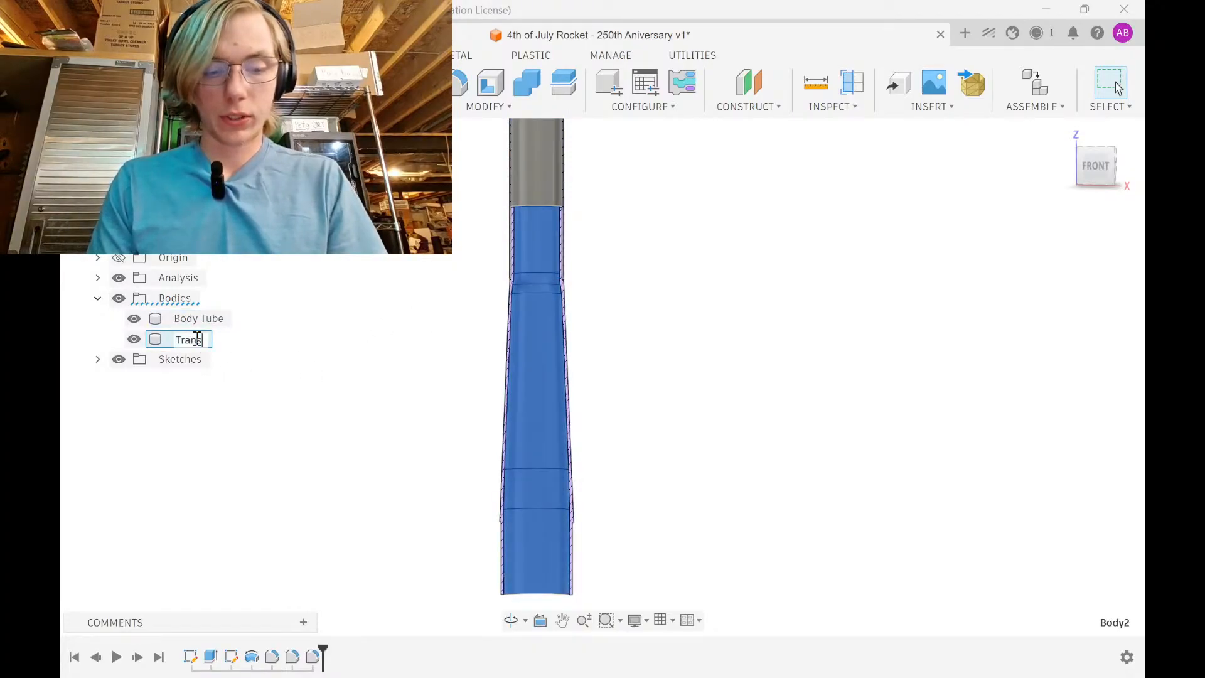
type("Transitiopn")
key("Return")
double_click(199, 339)
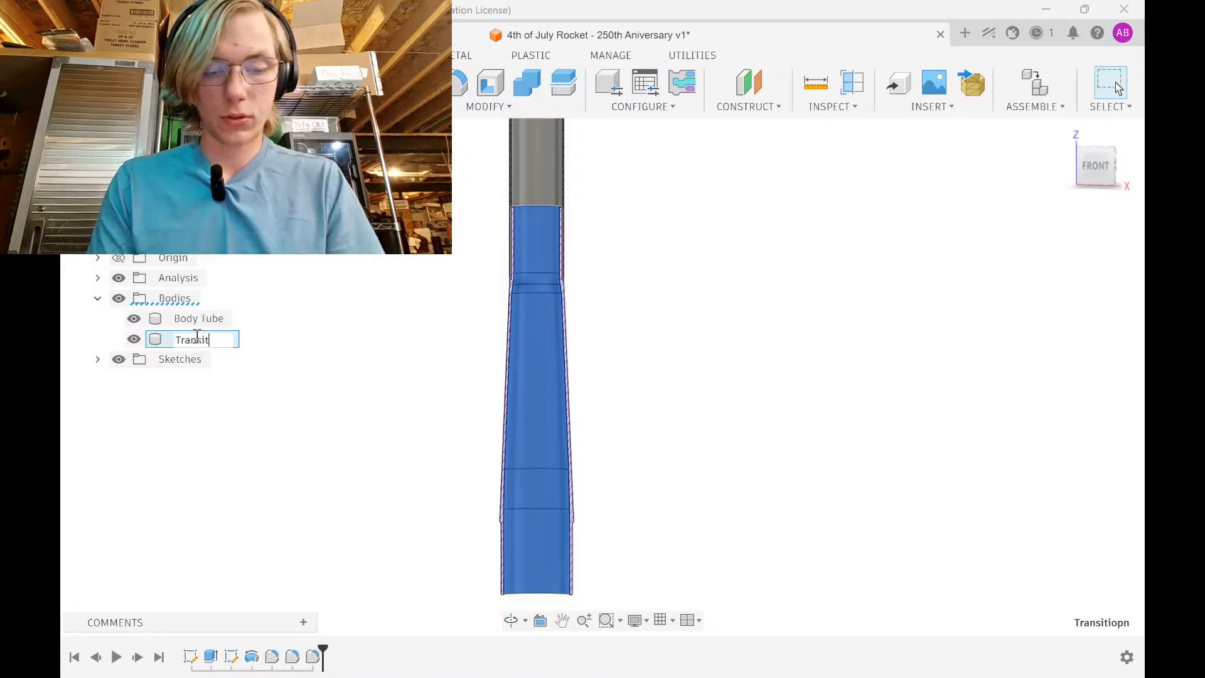
key("Return")
Turn off the section analysis cut-away, viewing the rocket from the left front
scroll(480, 334, "down", 3)
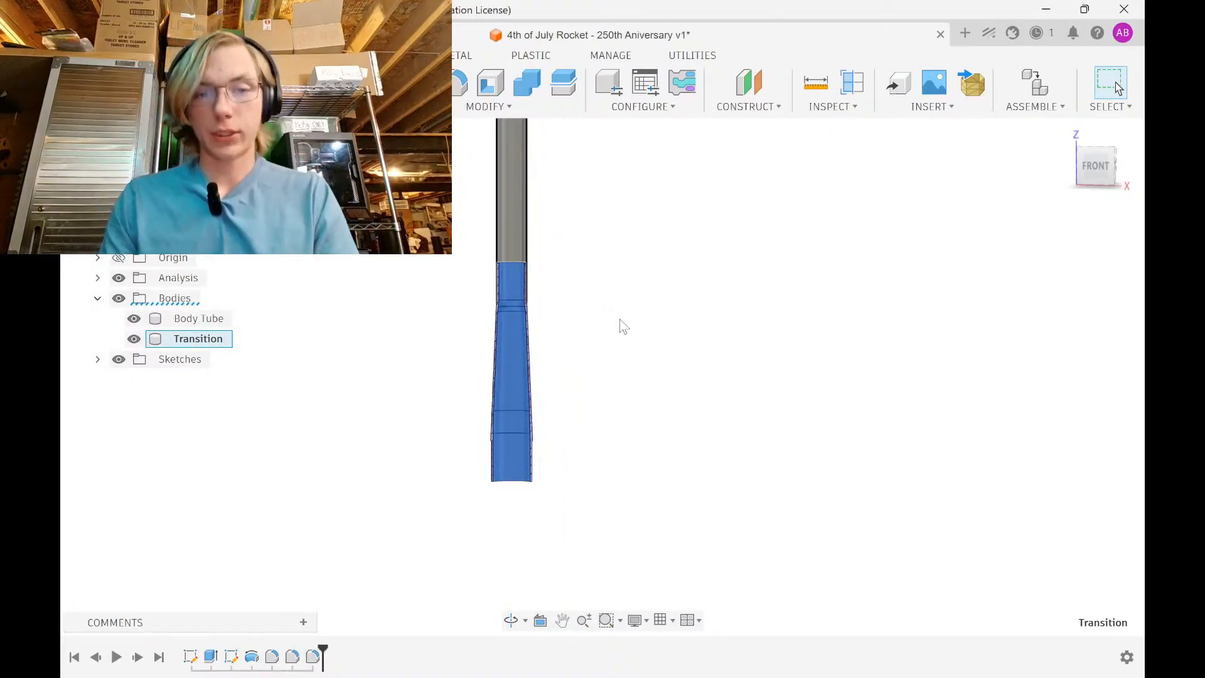
left_click(620, 326)
middle_click_drag(571, 333, 562, 399)
middle_click_drag(562, 399, 646, 368, "shift")
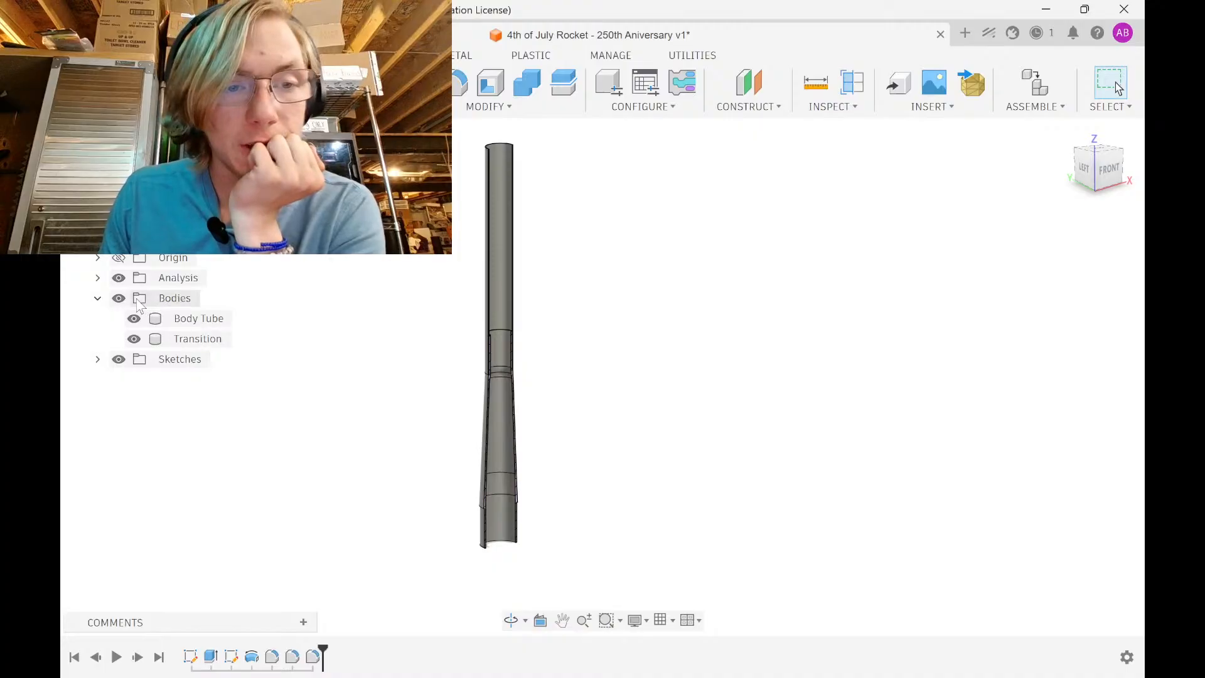
left_click(118, 278)
View the model from below and start a new sketch on the bottom ring face
middle_click_drag(439, 328, 450, 304, "shift")
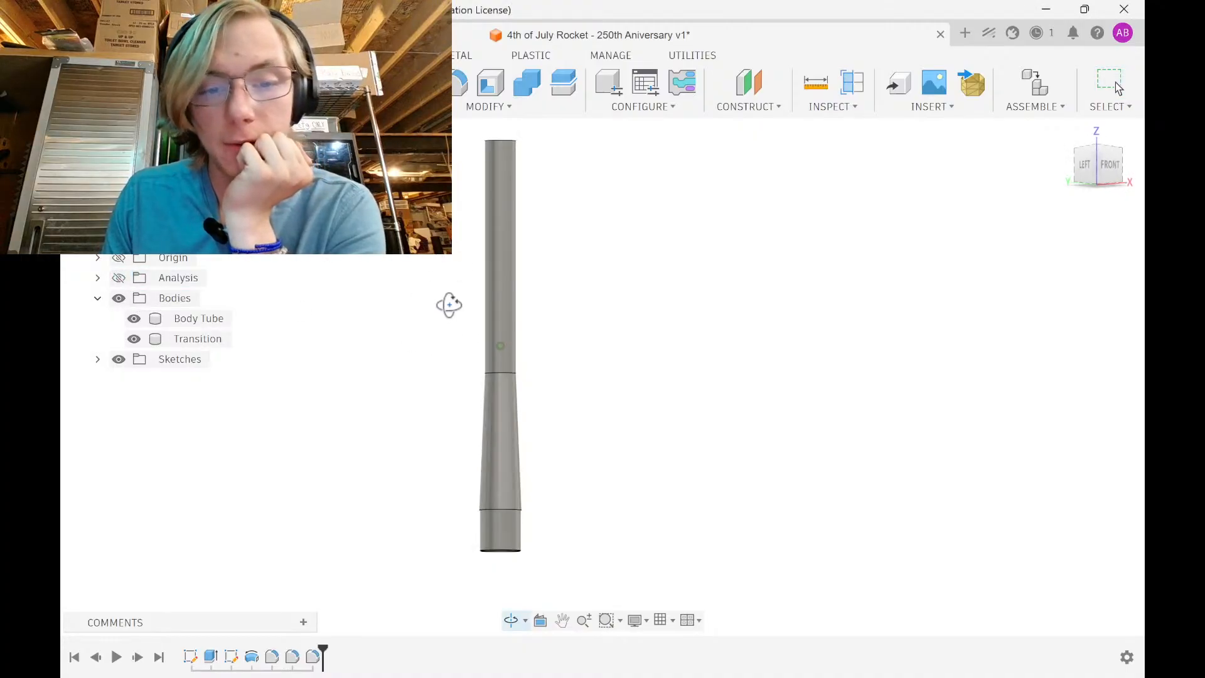
scroll(492, 433, "up", 6)
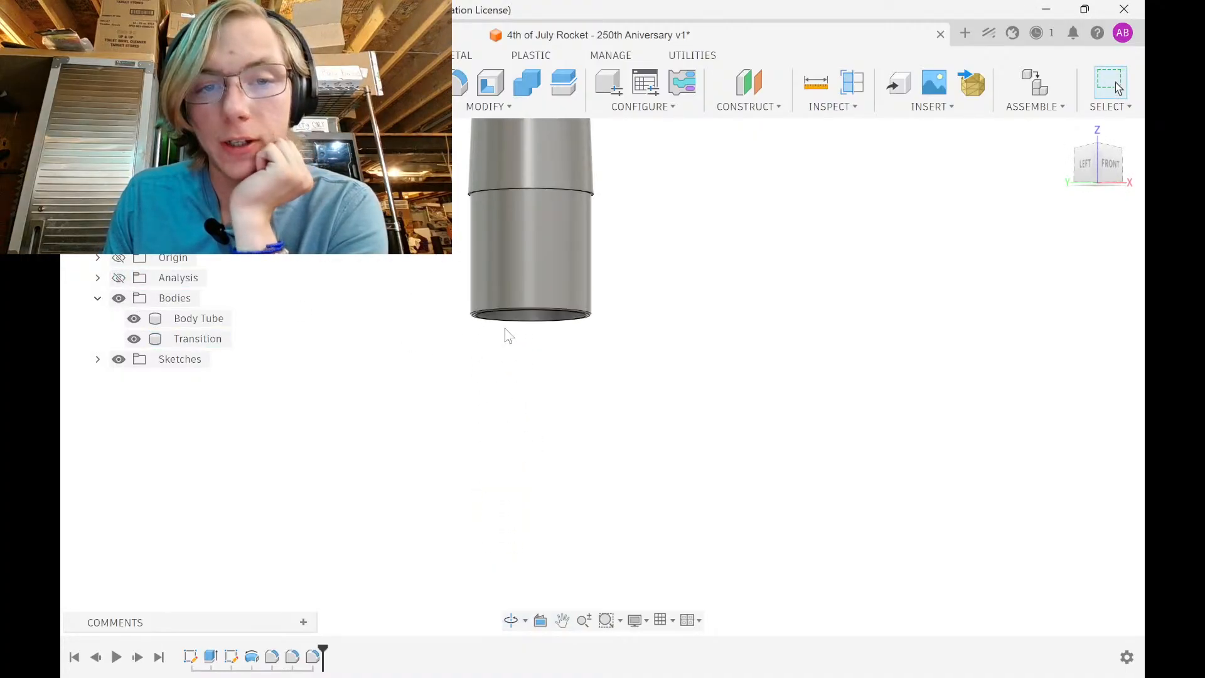
middle_click_drag(493, 296, 481, 185, "shift")
scroll(477, 278, "up", 9)
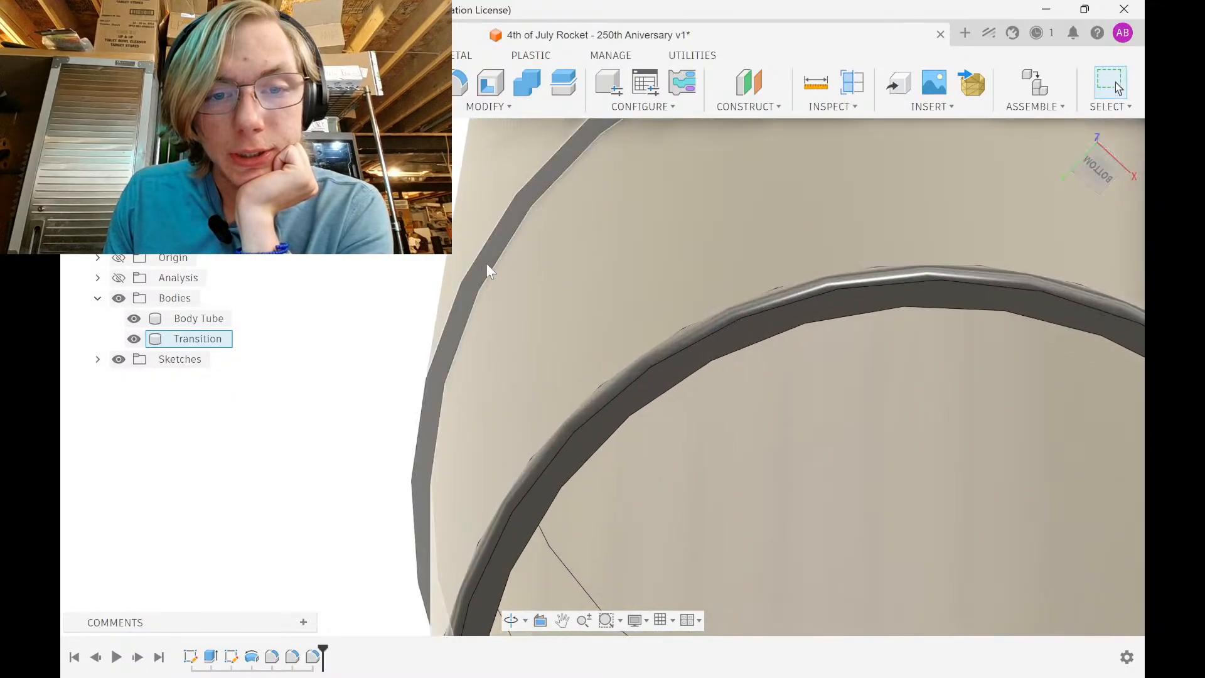
left_click(480, 264)
left_click(188, 83)
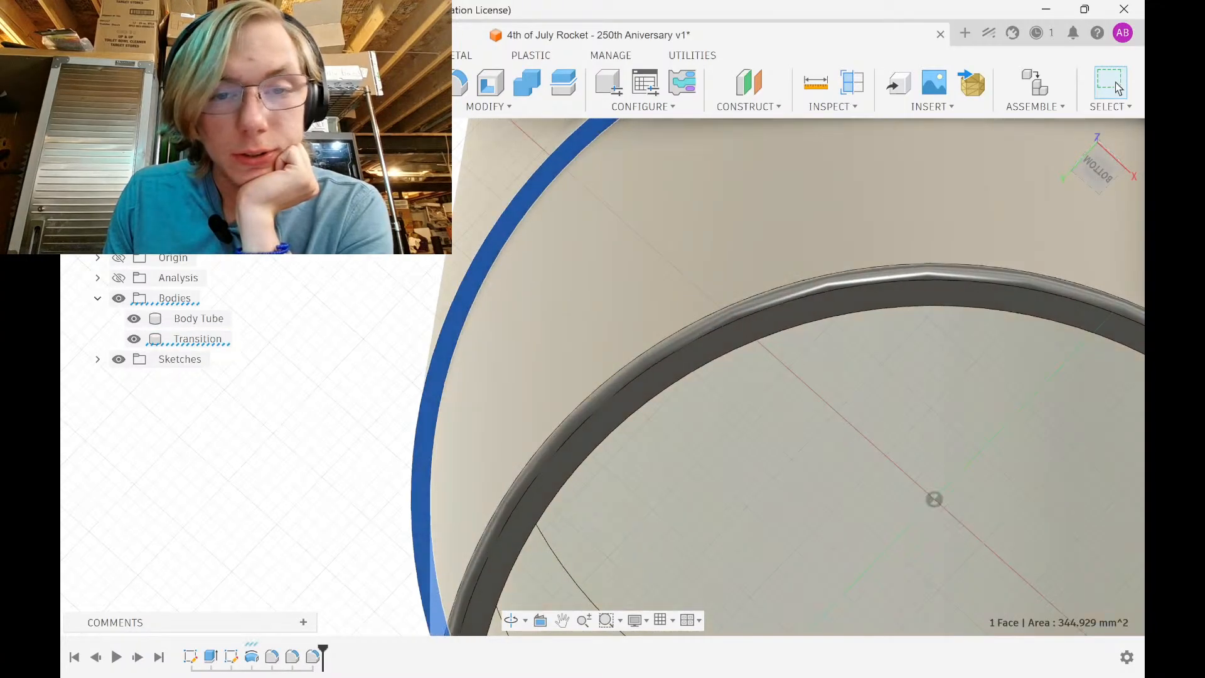
Draw two concentric circles centred on the origin
scroll(593, 357, "down", 3)
key("c")
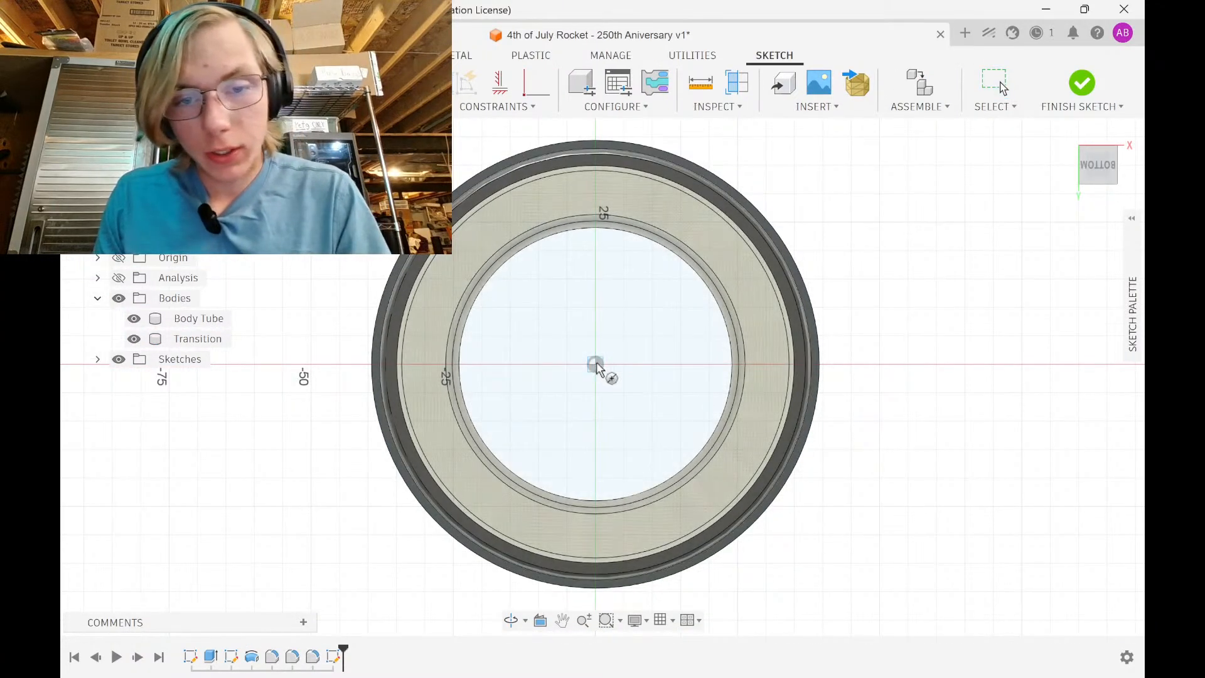
left_click(595, 364)
left_click(887, 278)
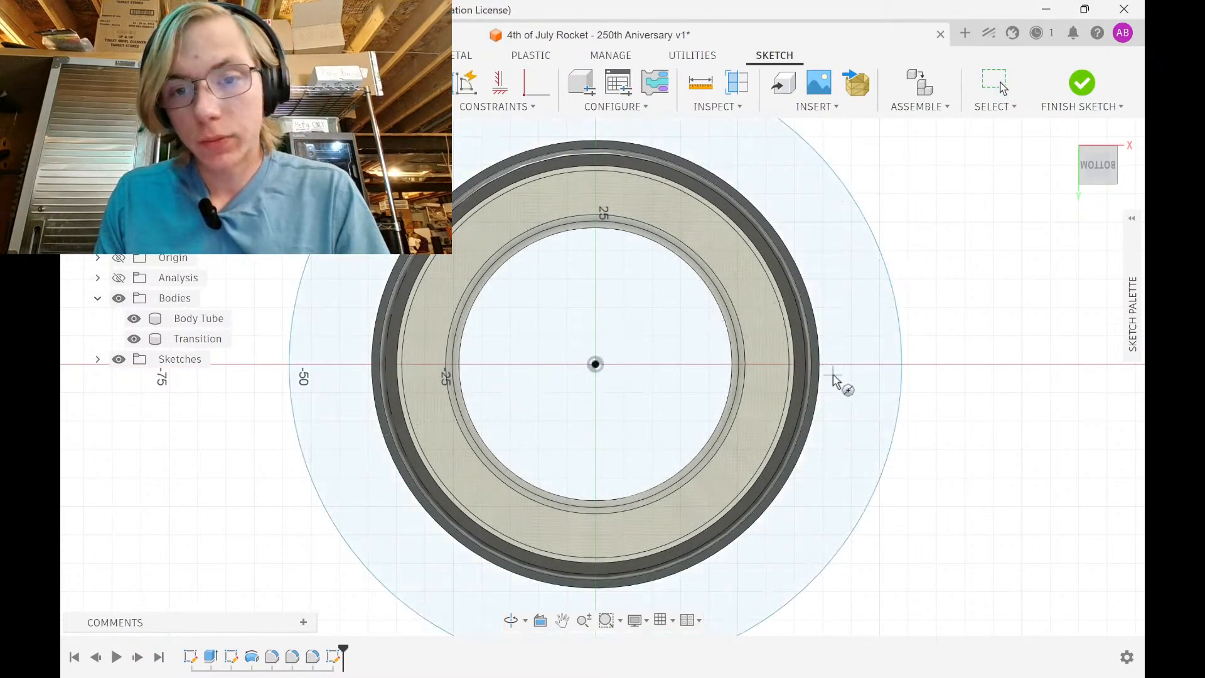
left_click(595, 364)
left_click(860, 318)
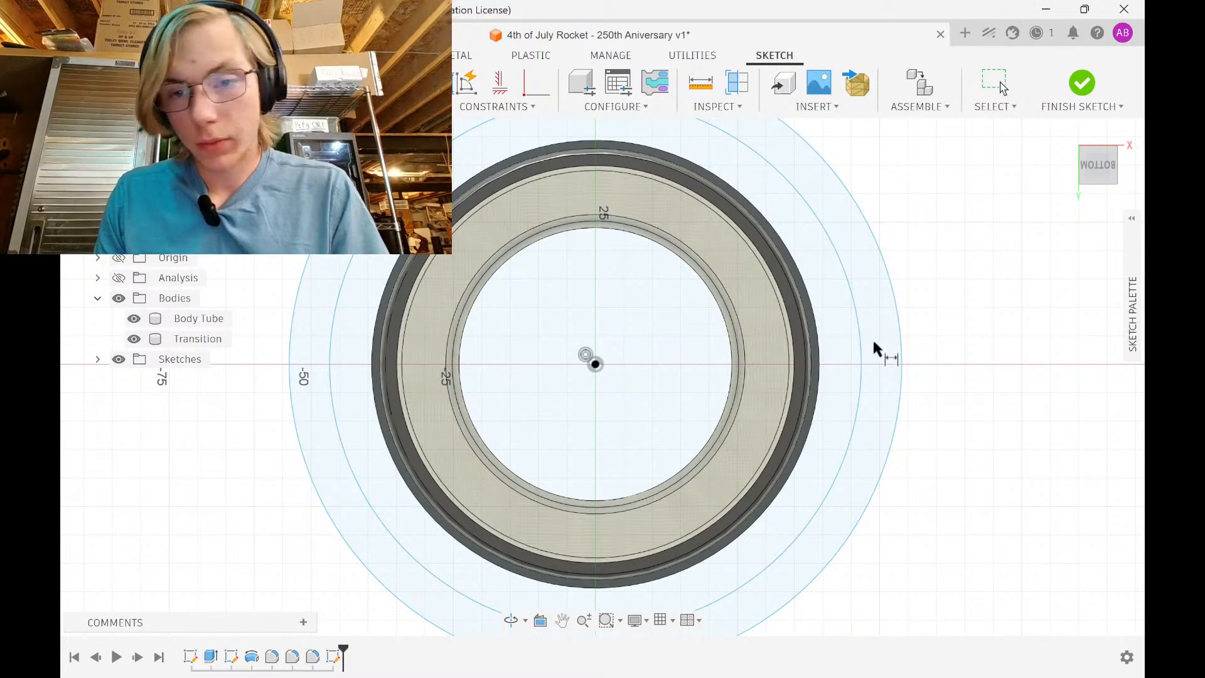
Dimension the outer circle to 3.1 in and the inner to 3 in, then finish the sketch
left_click(895, 333)
left_click(922, 304)
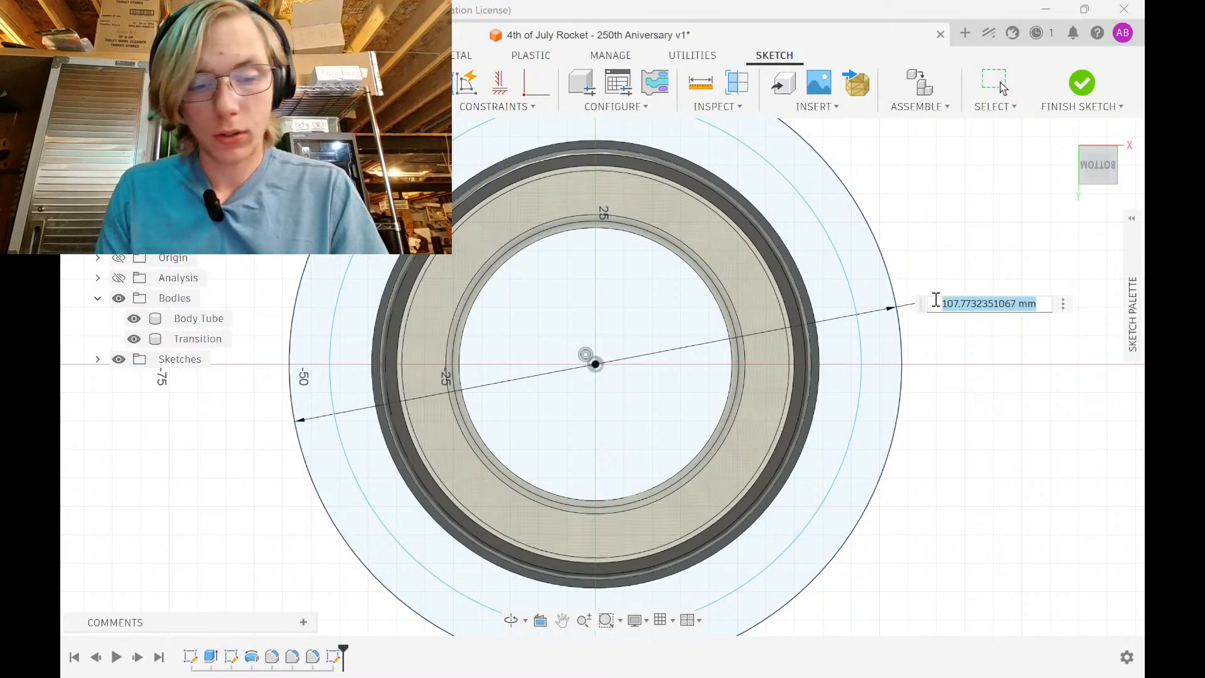
type("3.1 in")
key("Return")
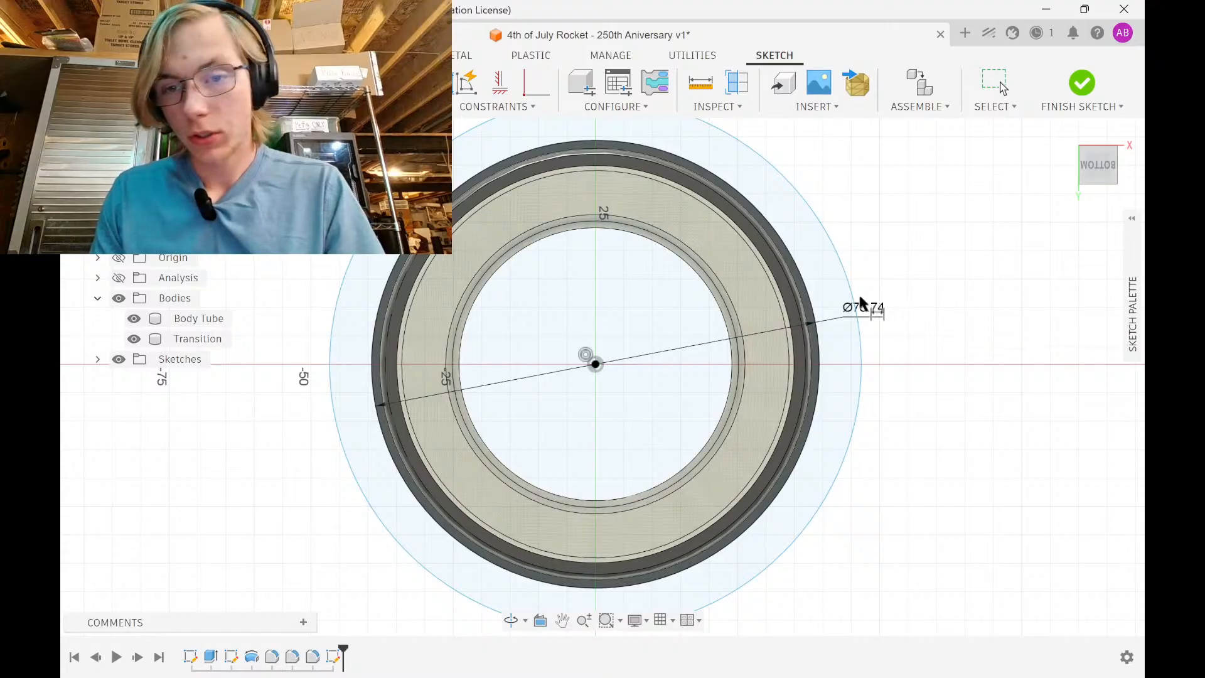
left_click(855, 293)
left_click(874, 290)
type("3 in")
key("Return")
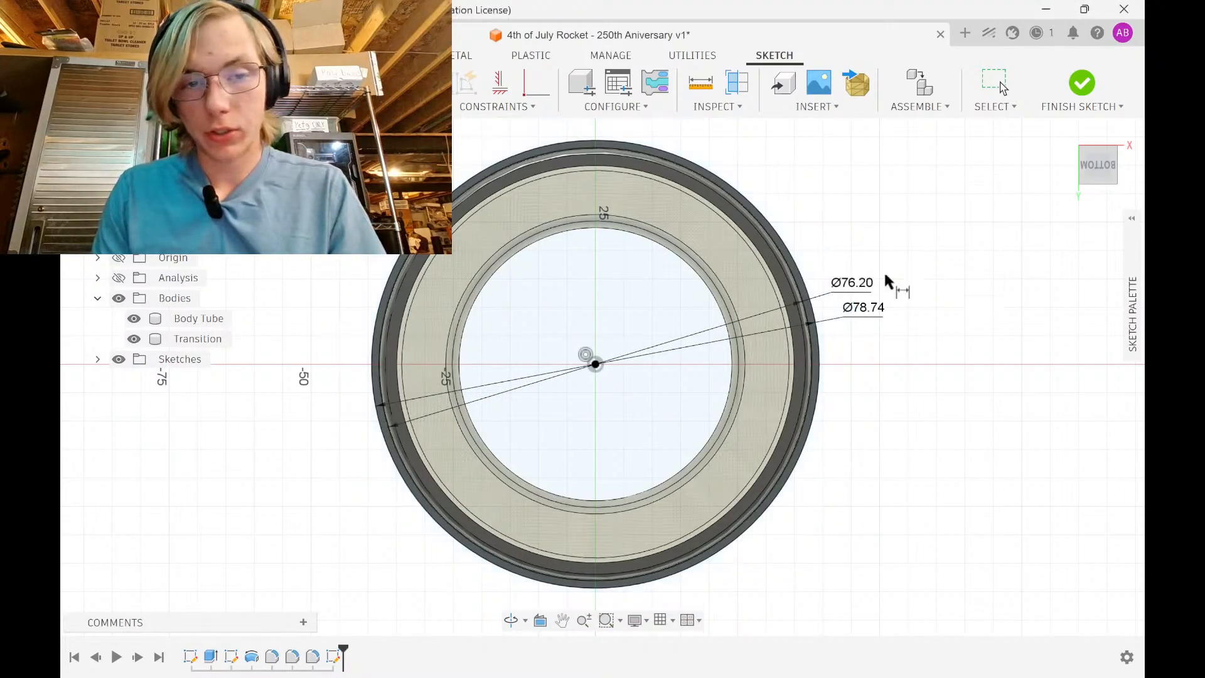
left_click(1081, 82)
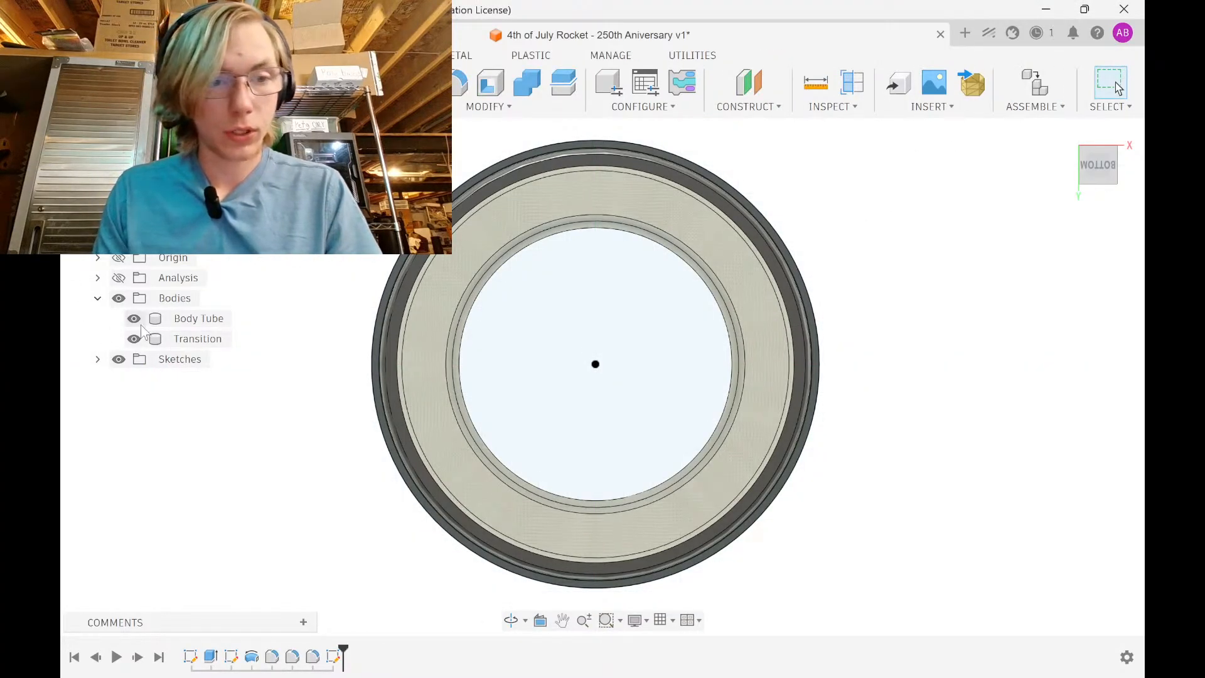
Add a new group named 'Reference' in the Bodies folder and drag Body Tube into it
right_click(188, 304)
left_click(232, 311)
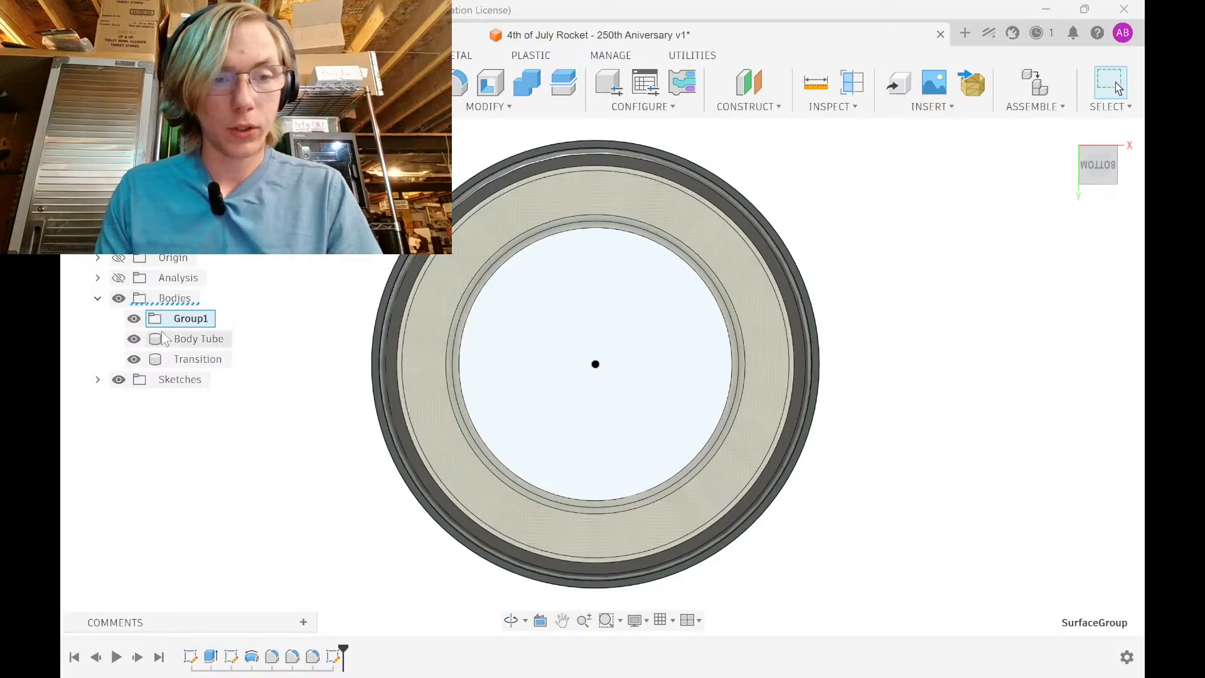
type("Reference")
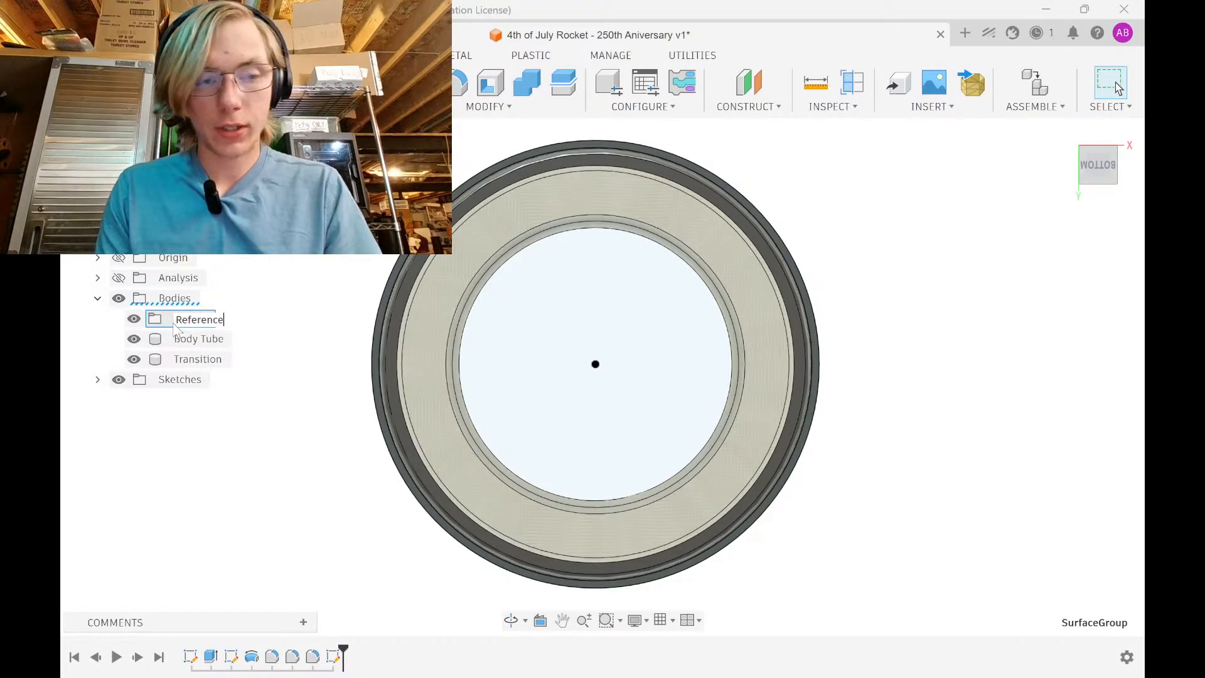
key("Return")
left_click(186, 342)
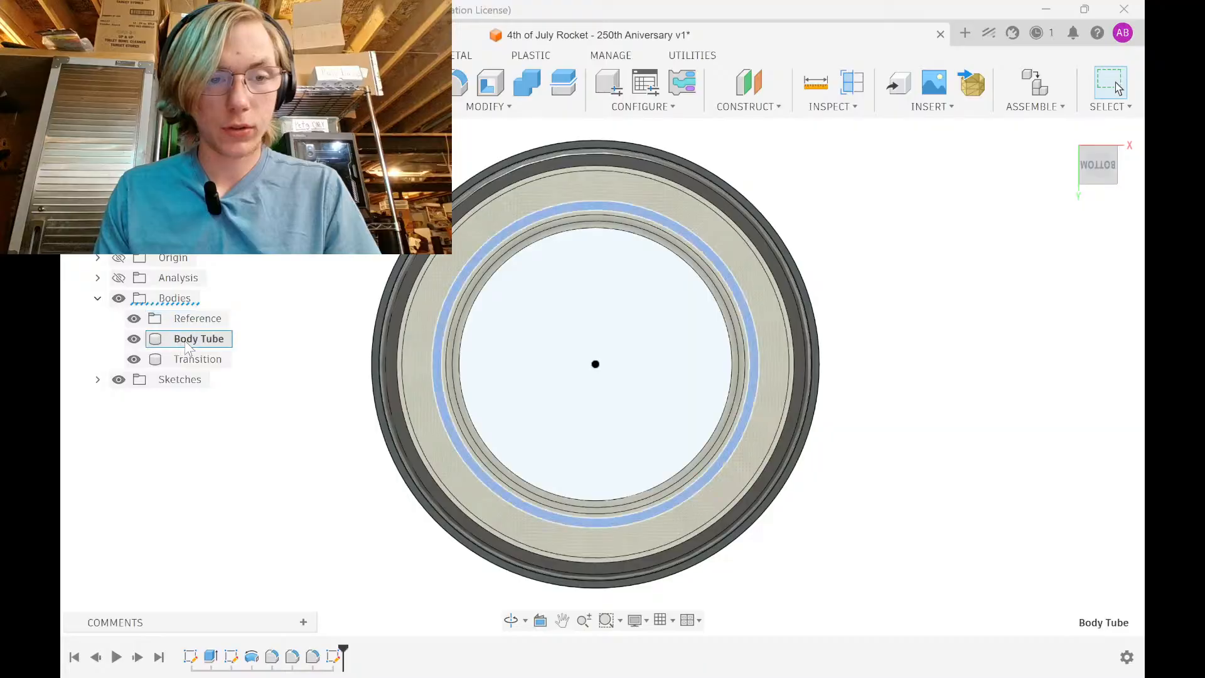
left_click_drag(192, 338, 184, 310)
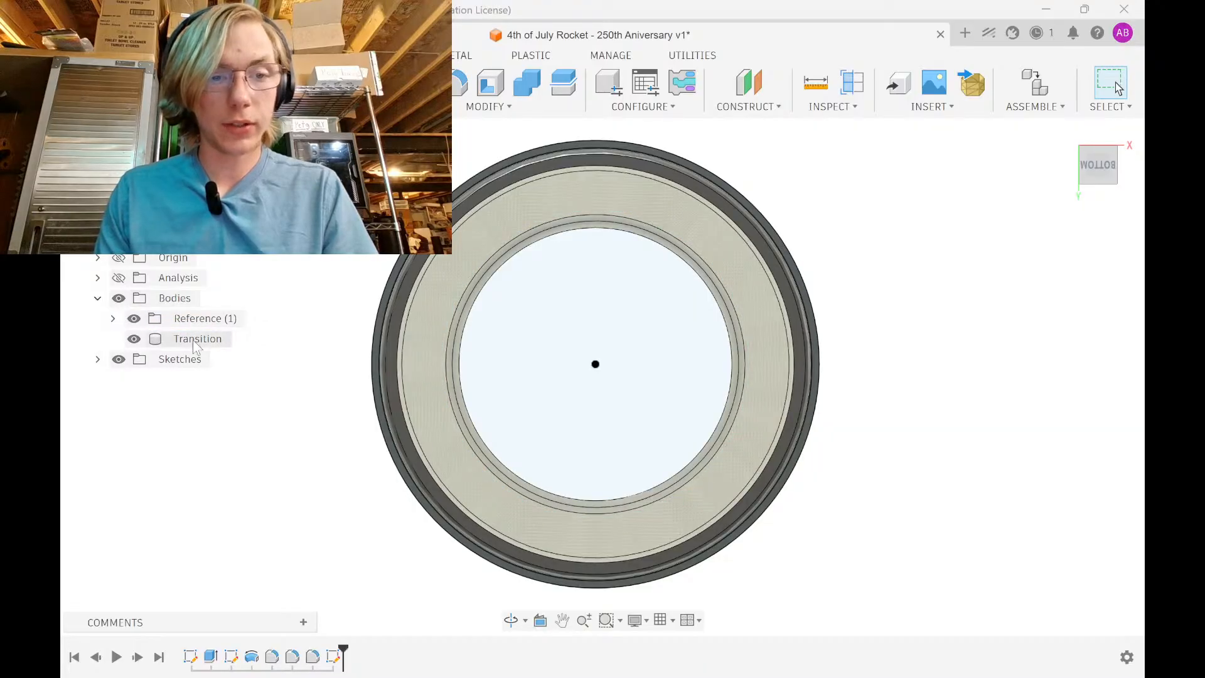
Hide the Transition and Reference bodies, then extrude the ring profile 6 in as a new body
left_click(134, 339)
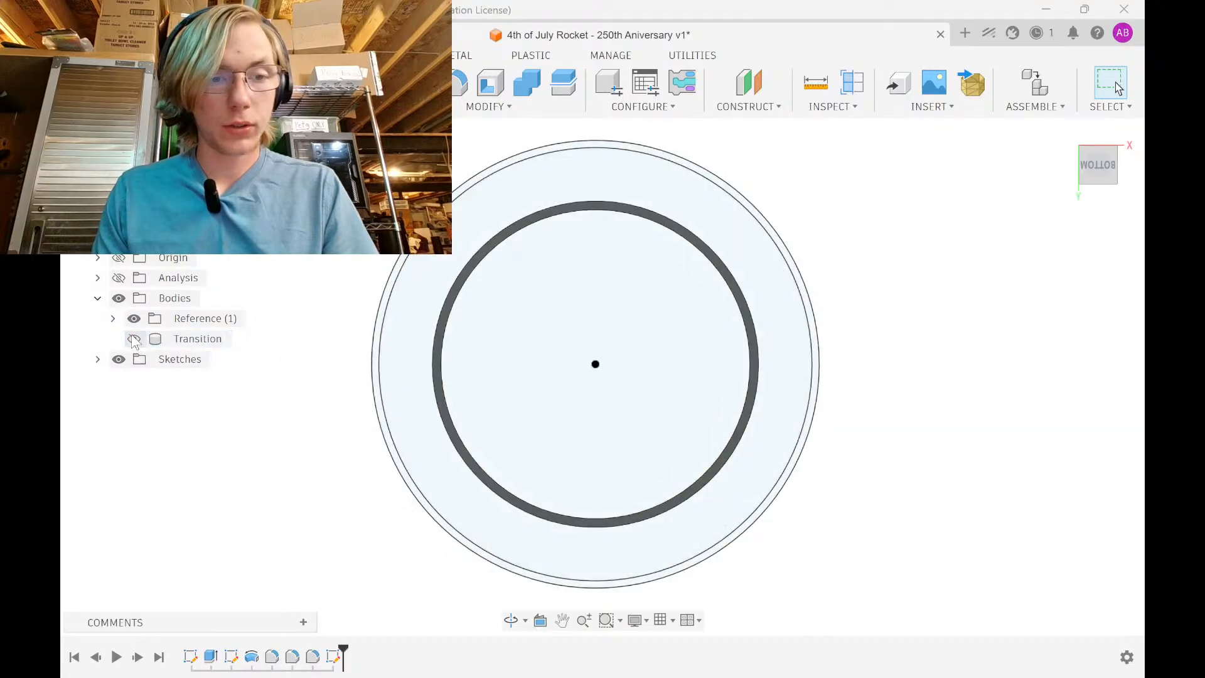
left_click(133, 318)
scroll(380, 349, "up", 2)
scroll(376, 347, "up", 3)
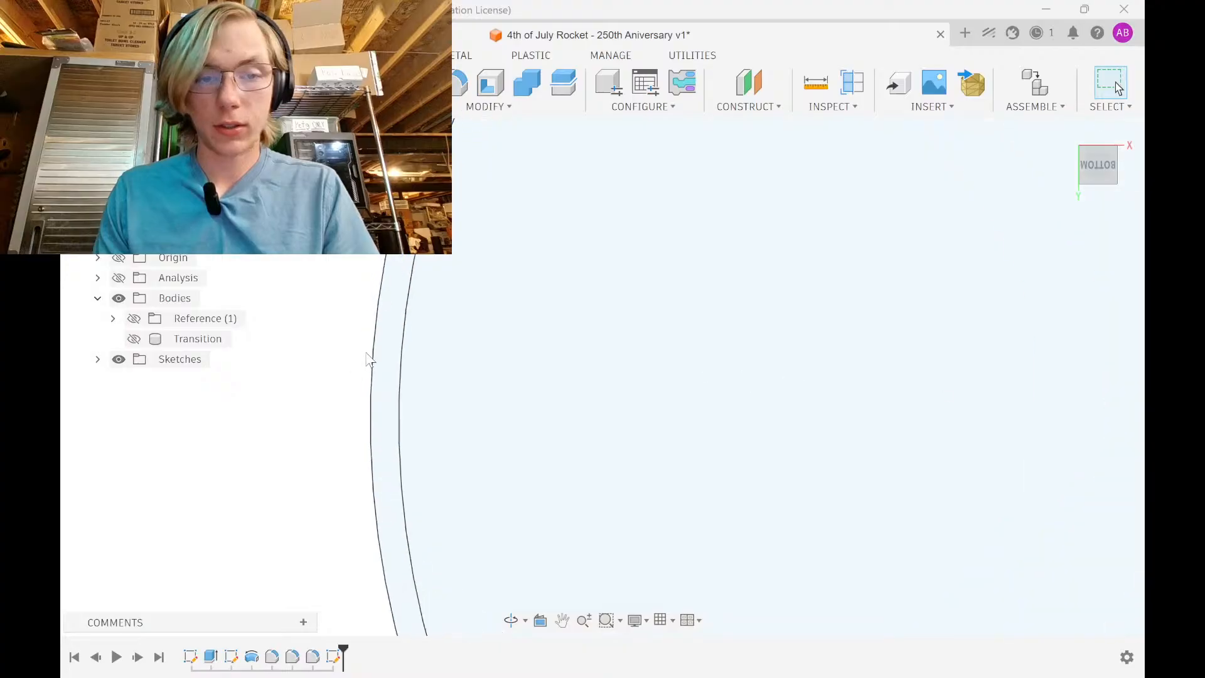
left_click(388, 351)
scroll(388, 345, "down", 5)
key("e")
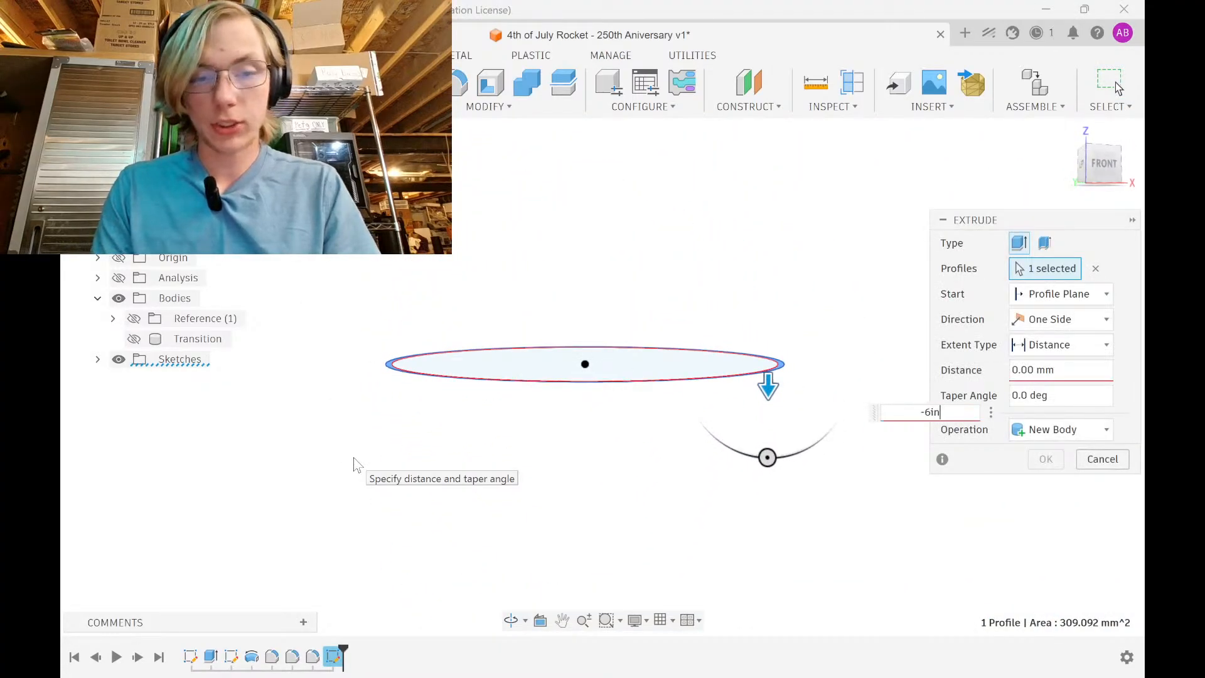
key("Return")
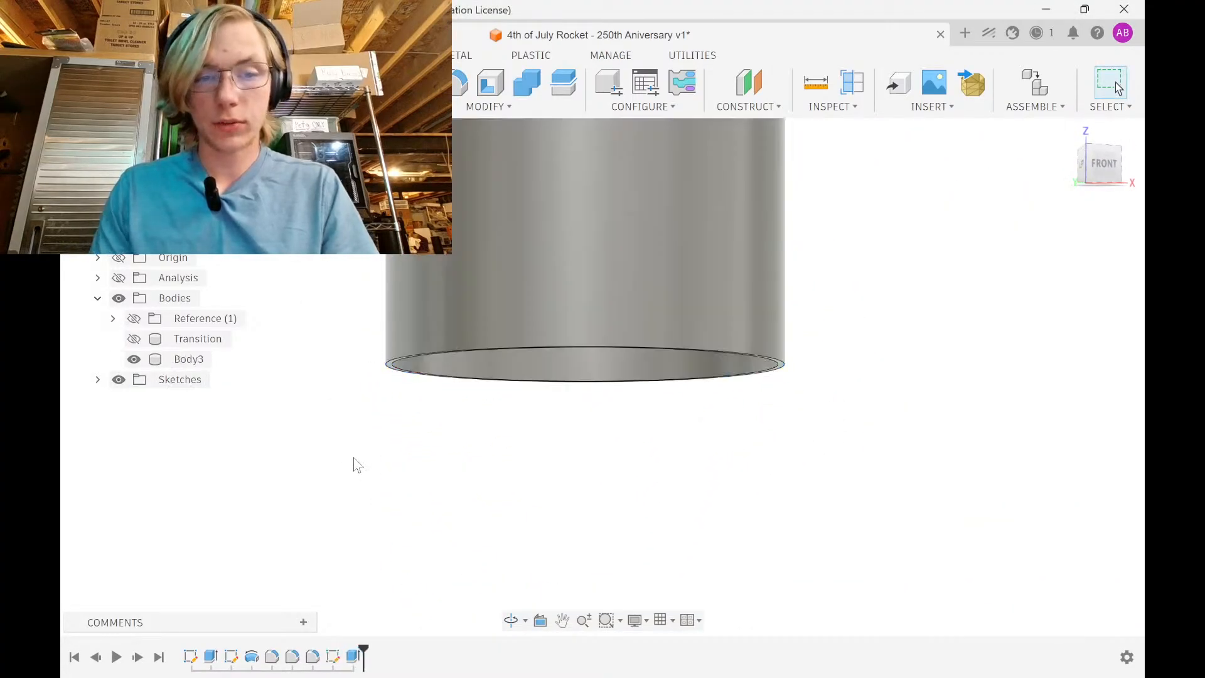
double_click(344, 664)
type("6")
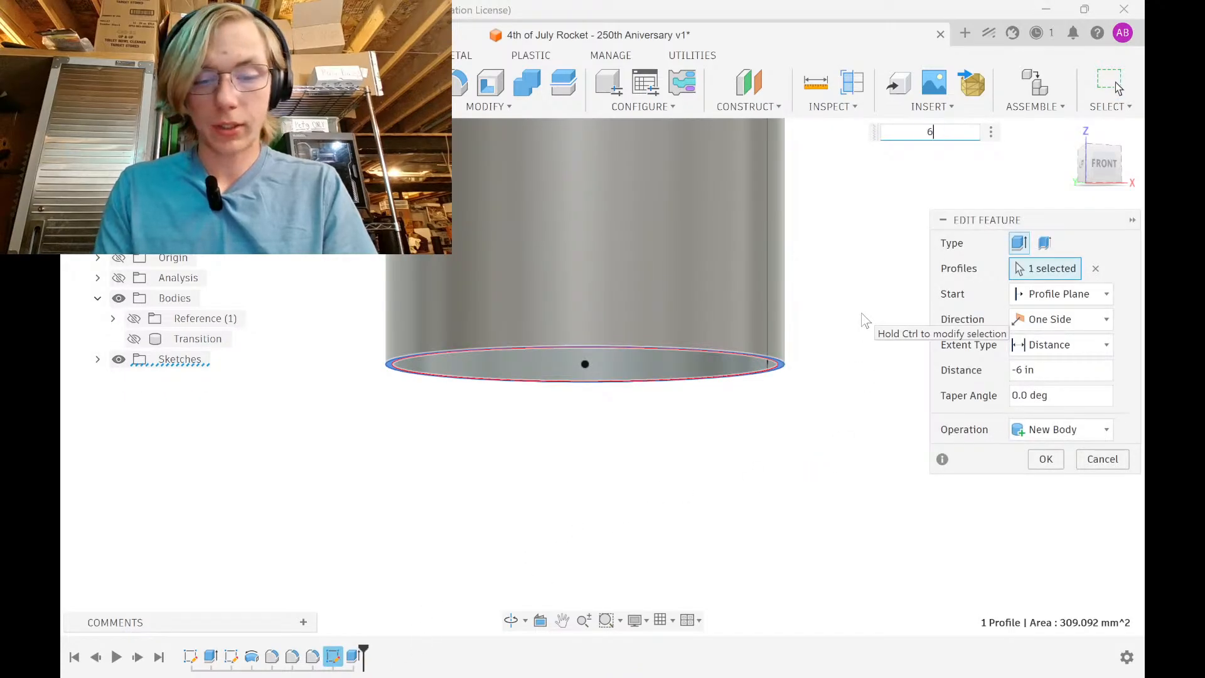
key("Return")
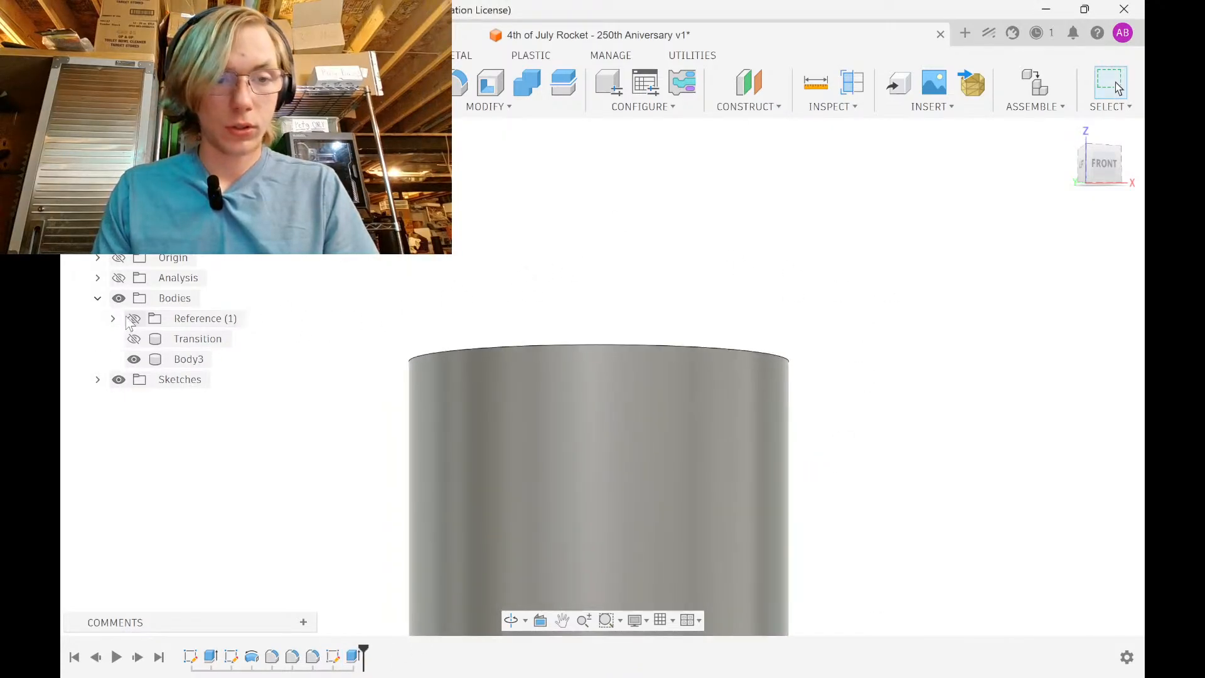
Show the bodies again, rename Body3 to 'Booster tube' and move it into the Reference group
left_click(134, 318)
left_click(134, 339)
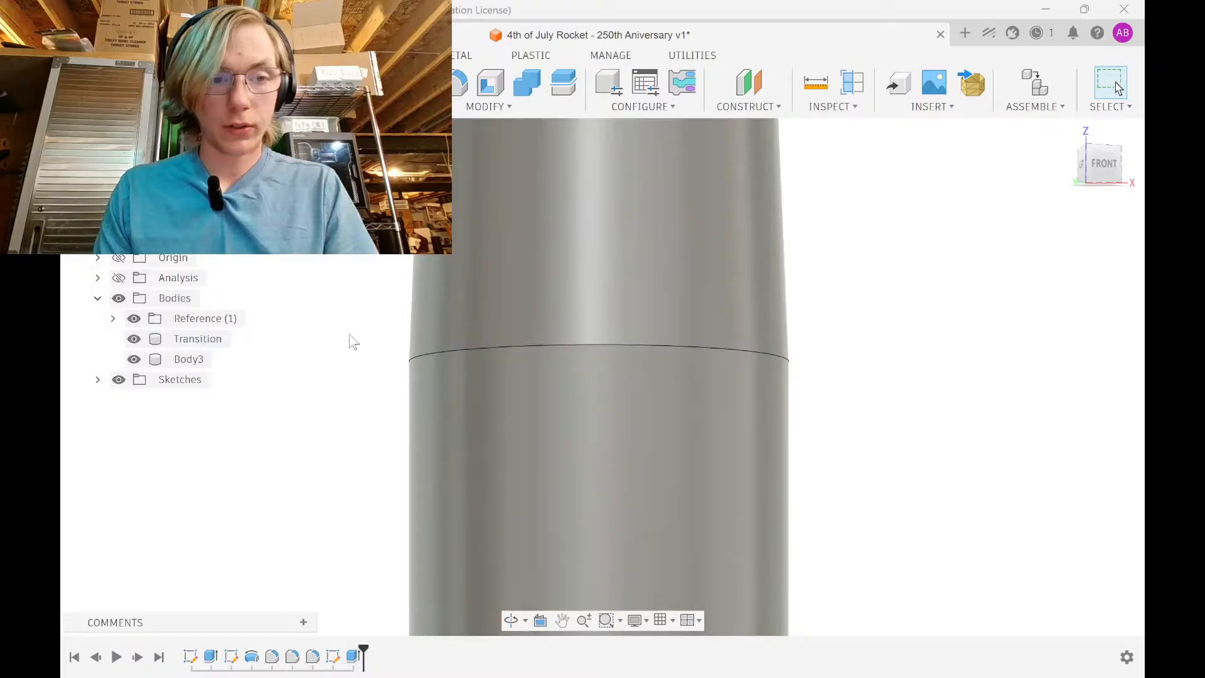
scroll(527, 342, "down", 4)
middle_click_drag(701, 382, 730, 379, "shift")
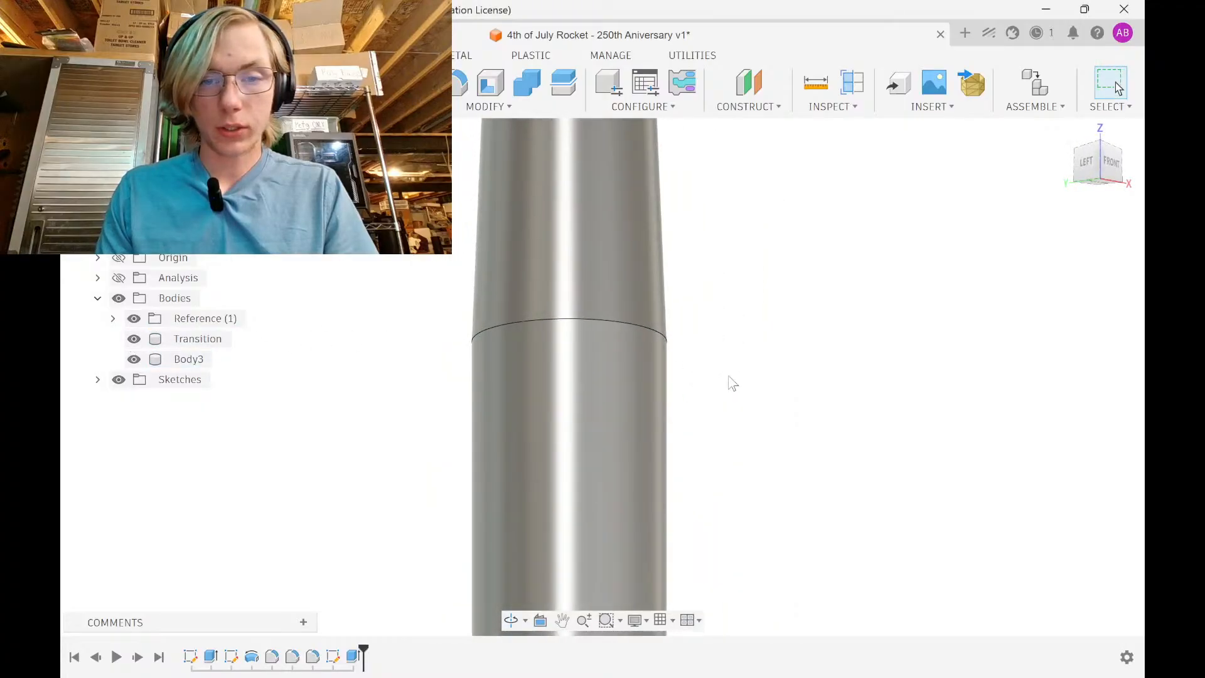
left_click(190, 359)
left_click(195, 359)
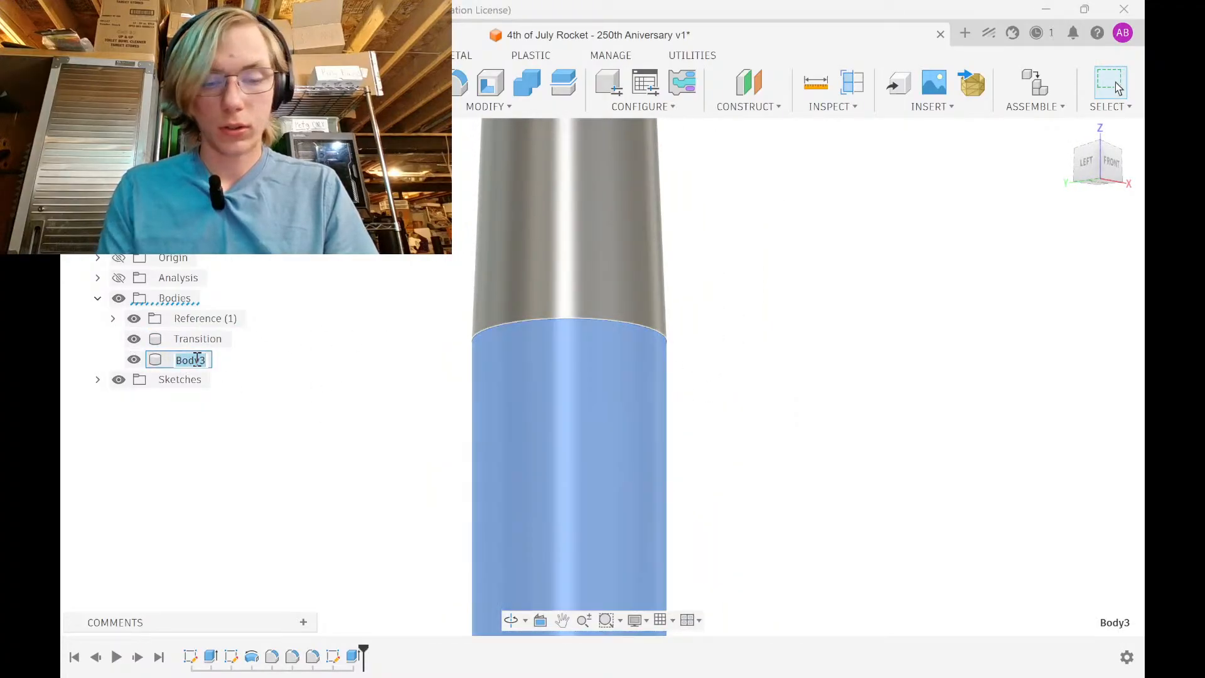
type("Booster tube")
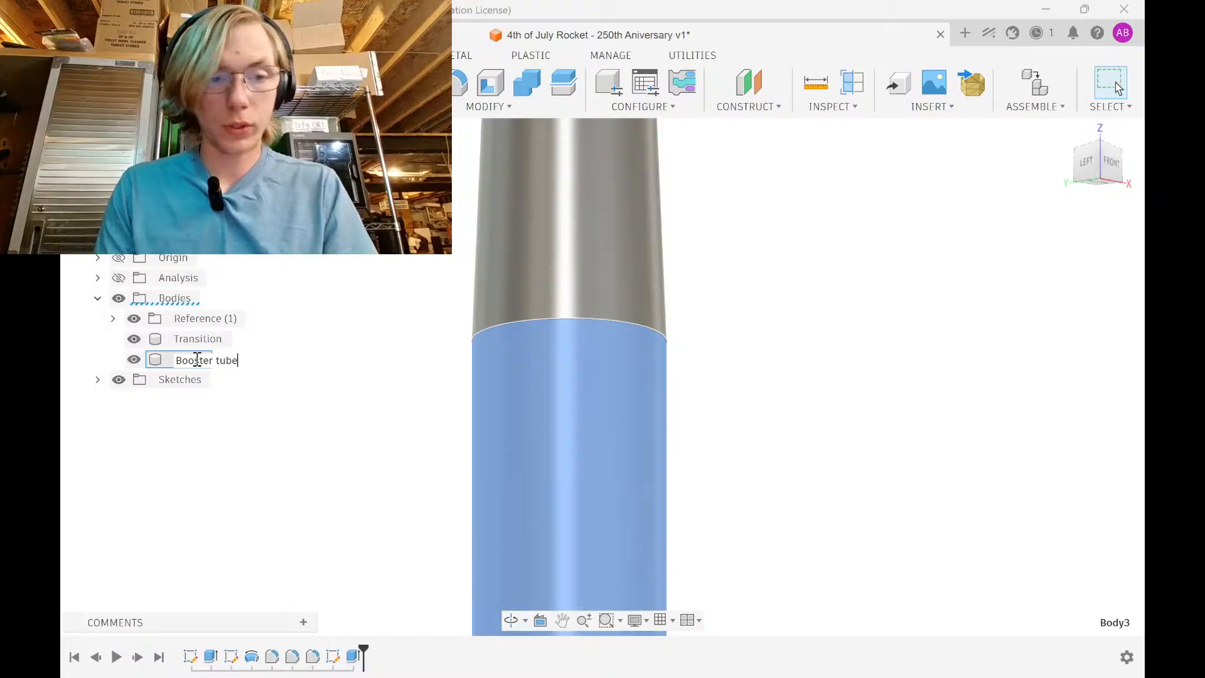
key("Return")
left_click_drag(190, 363, 214, 325)
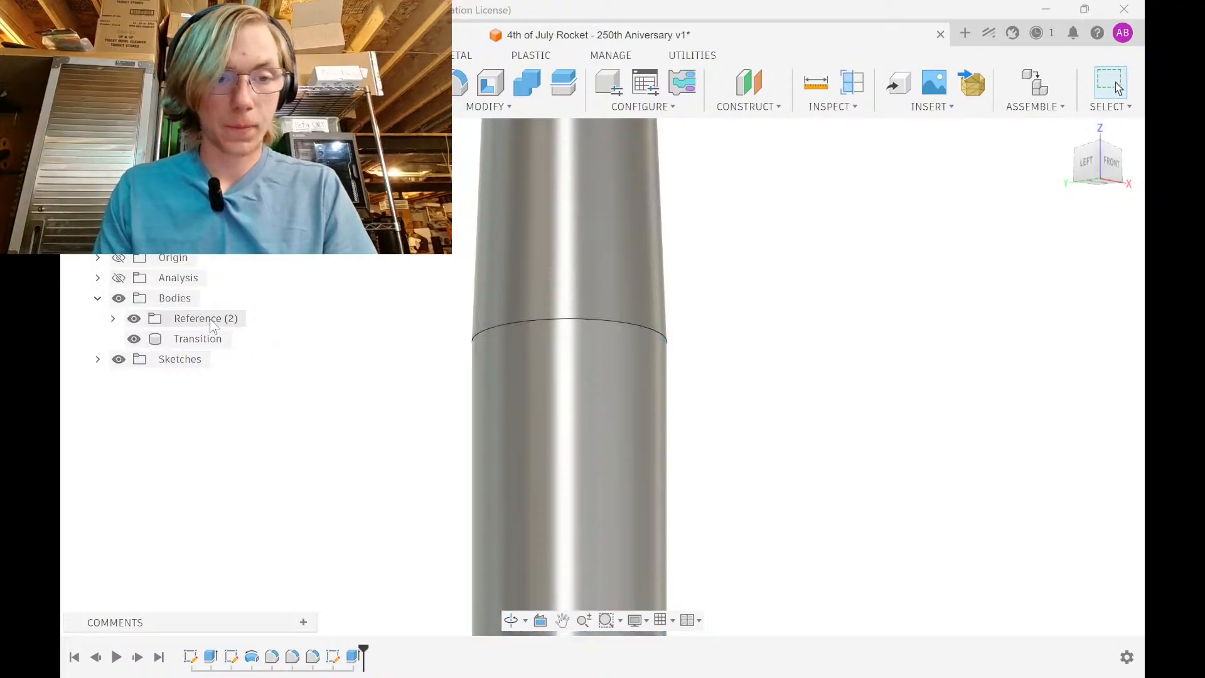
scroll(438, 366, "down", 5)
middle_click_drag(533, 366, 722, 364, "shift")
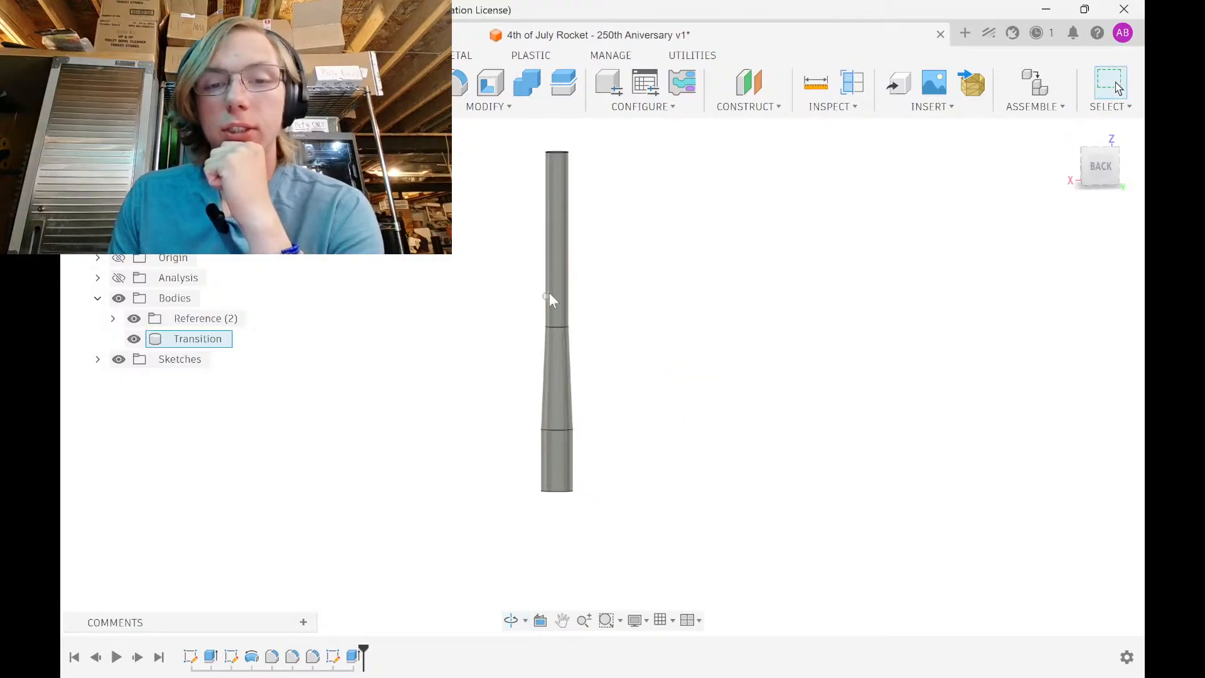
Bring the OpenRocket design forward, then switch to the web browser
left_click(821, 663)
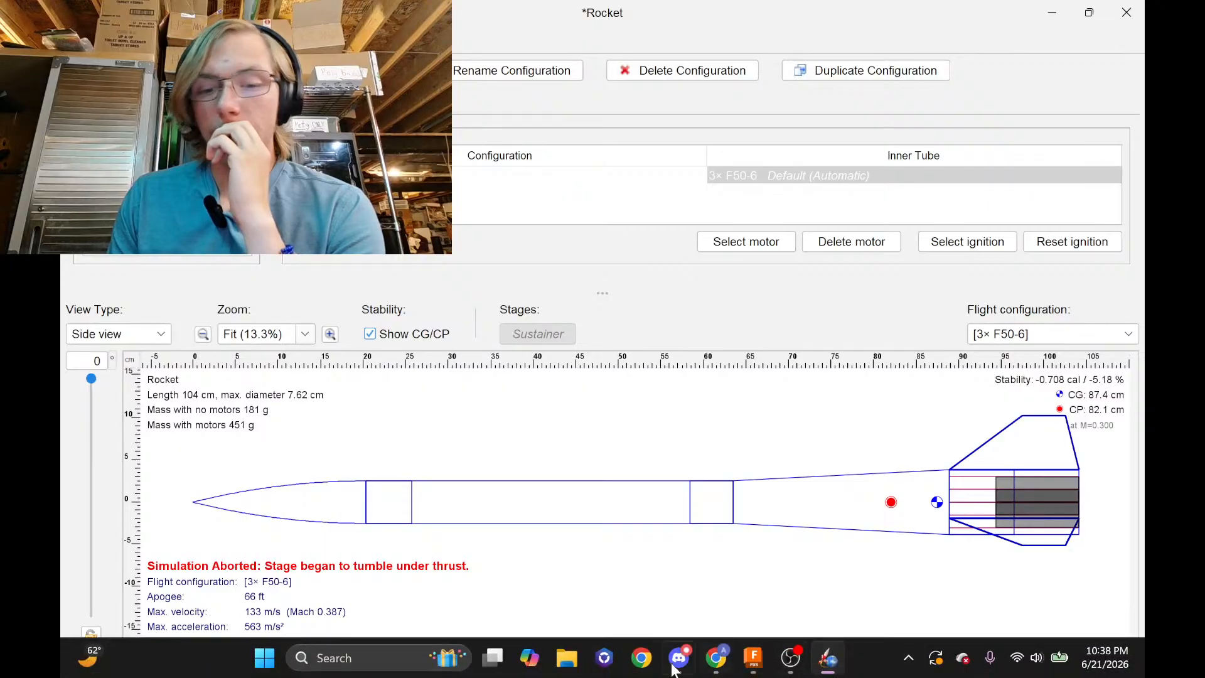
left_click(717, 663)
Post 'aerodragonlabs.com' in the YouTube live chat, then return to the OpenRocket design
left_click(129, 17)
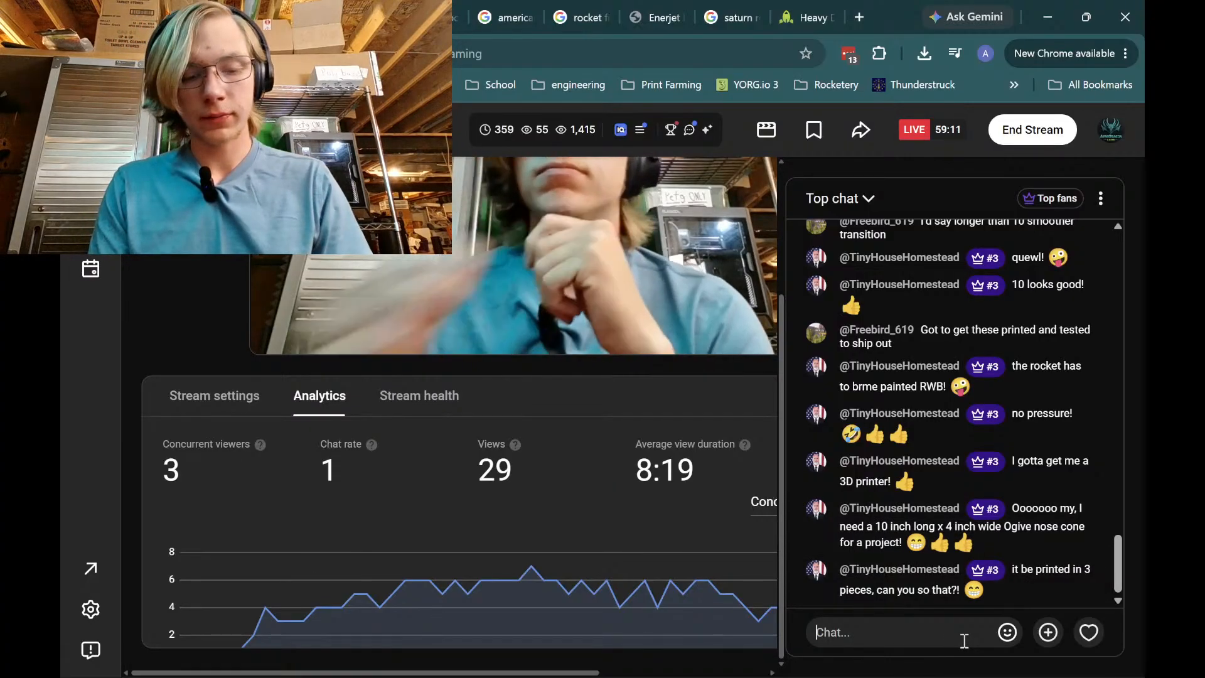
type("A")
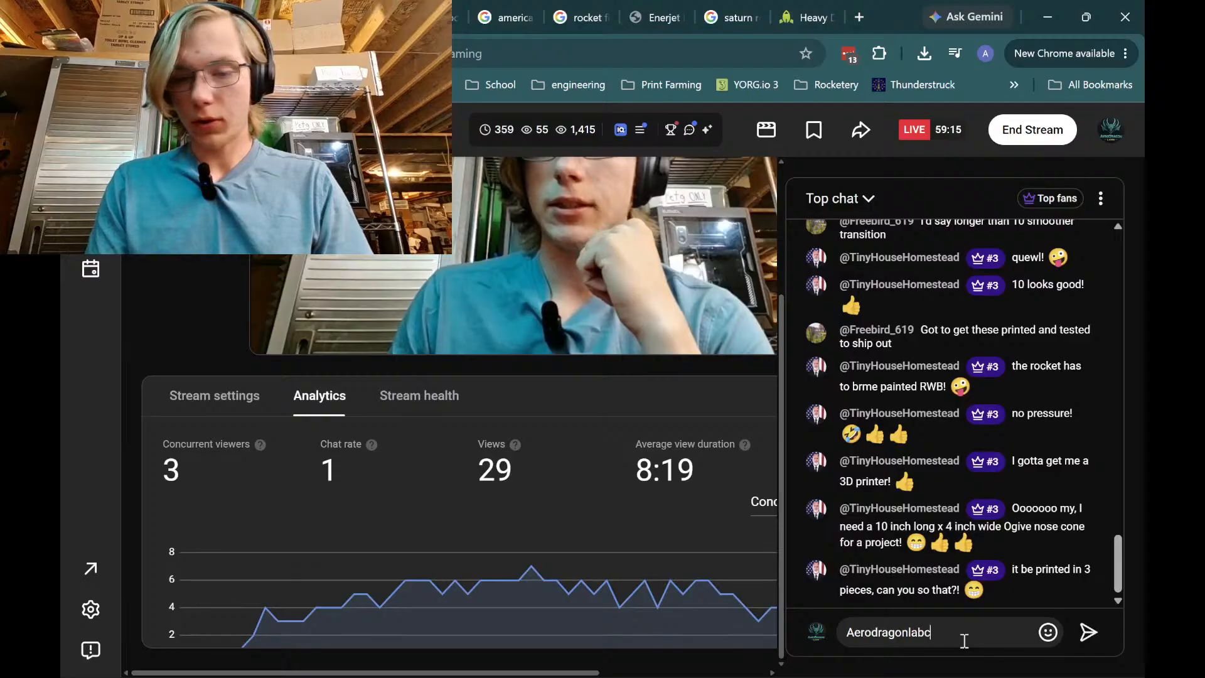
type("erodragonla")
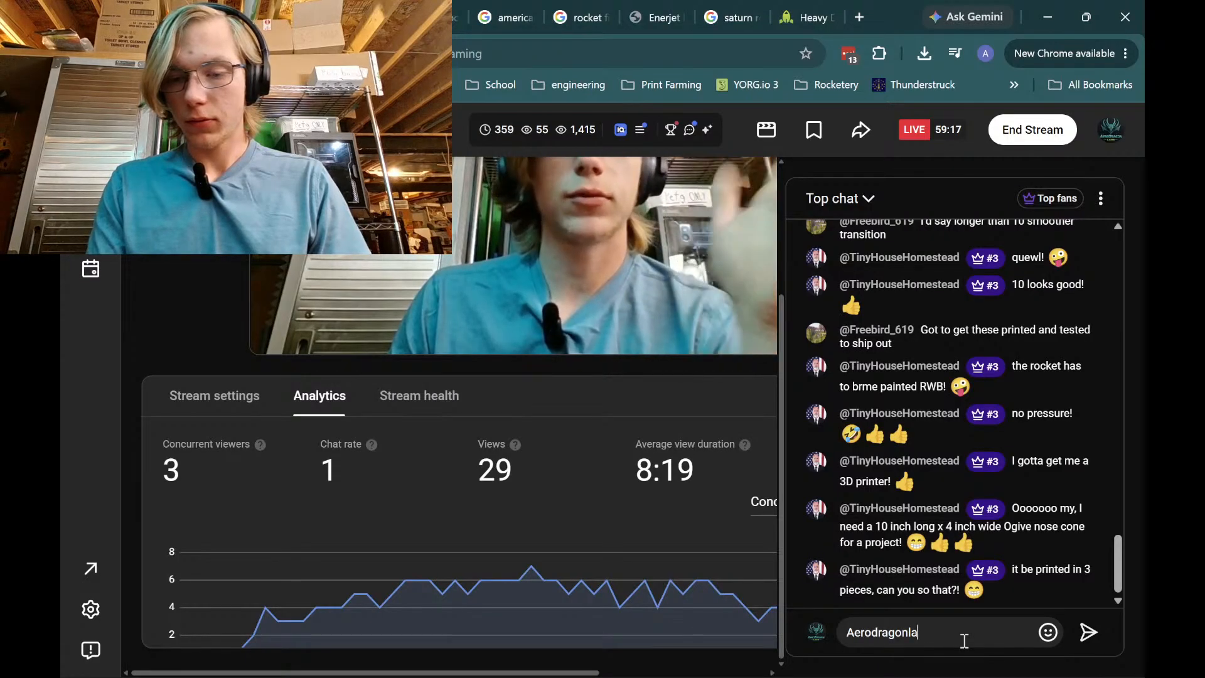
type("bs")
key("BackSpace")
key("BackSpace")
key("BackSpace")
key("BackSpace")
key("BackSpace")
key("BackSpace")
key("BackSpace")
key("BackSpace")
key("BackSpace")
key("BackSpace")
key("BackSpace")
key("BackSpace")
key("BackSpace")
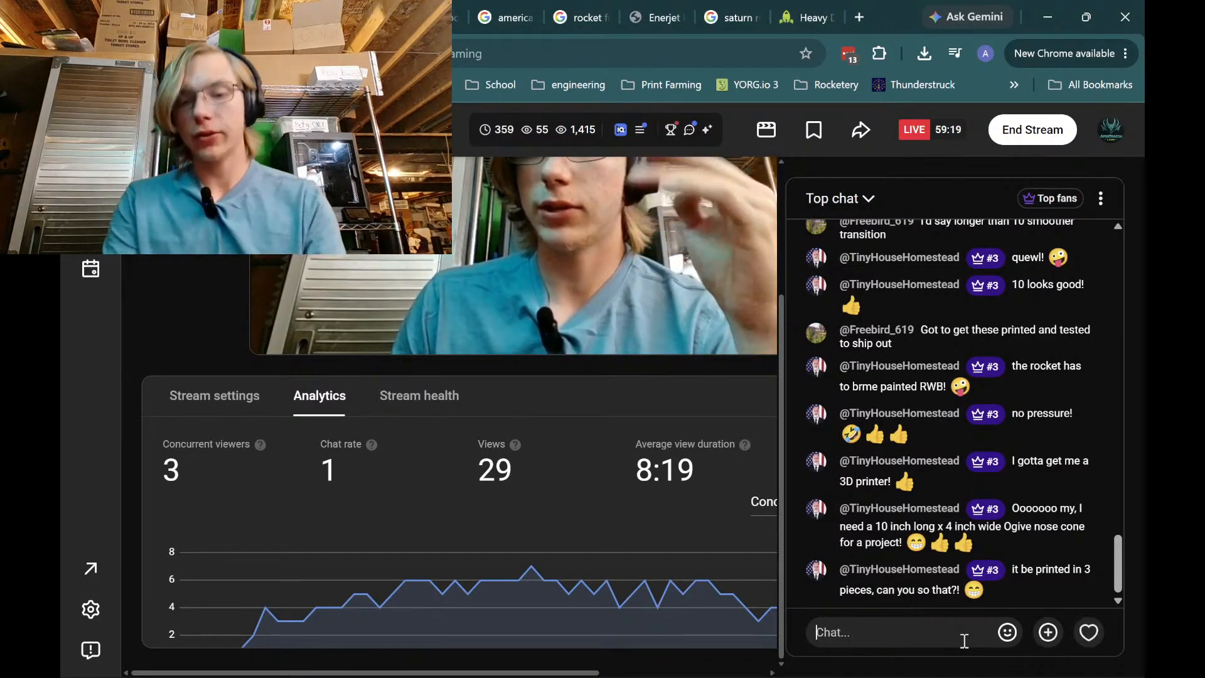
type("aerodrag")
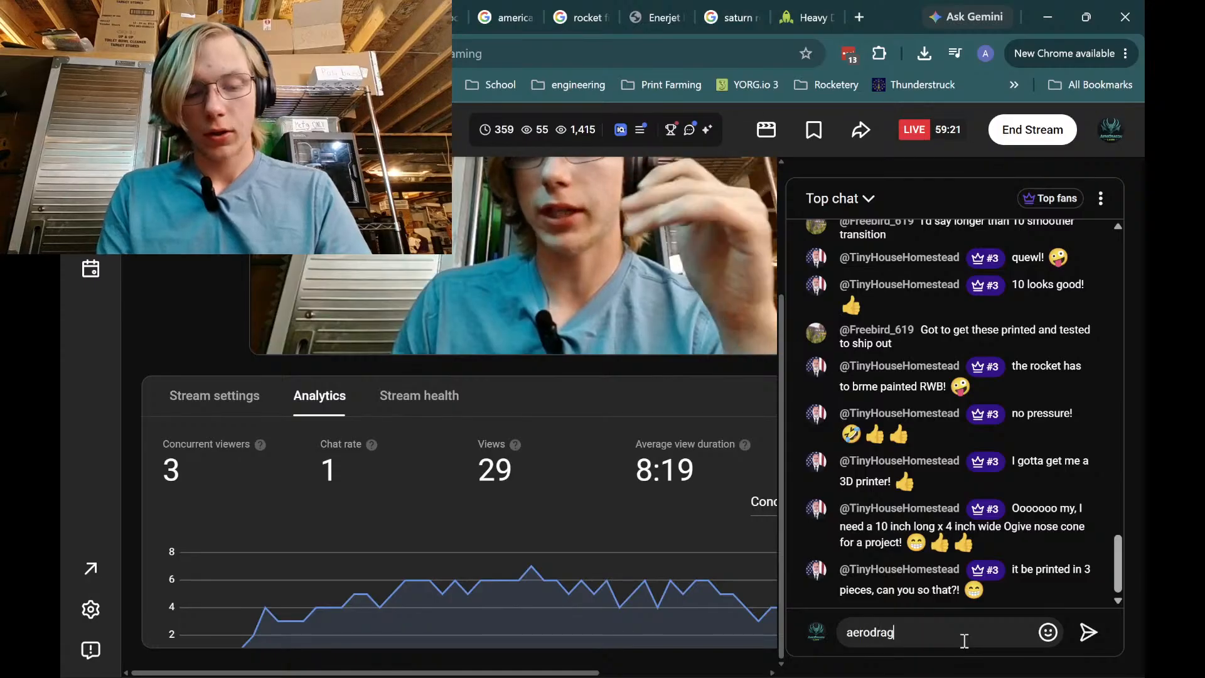
type("onlabs.com")
key("Return")
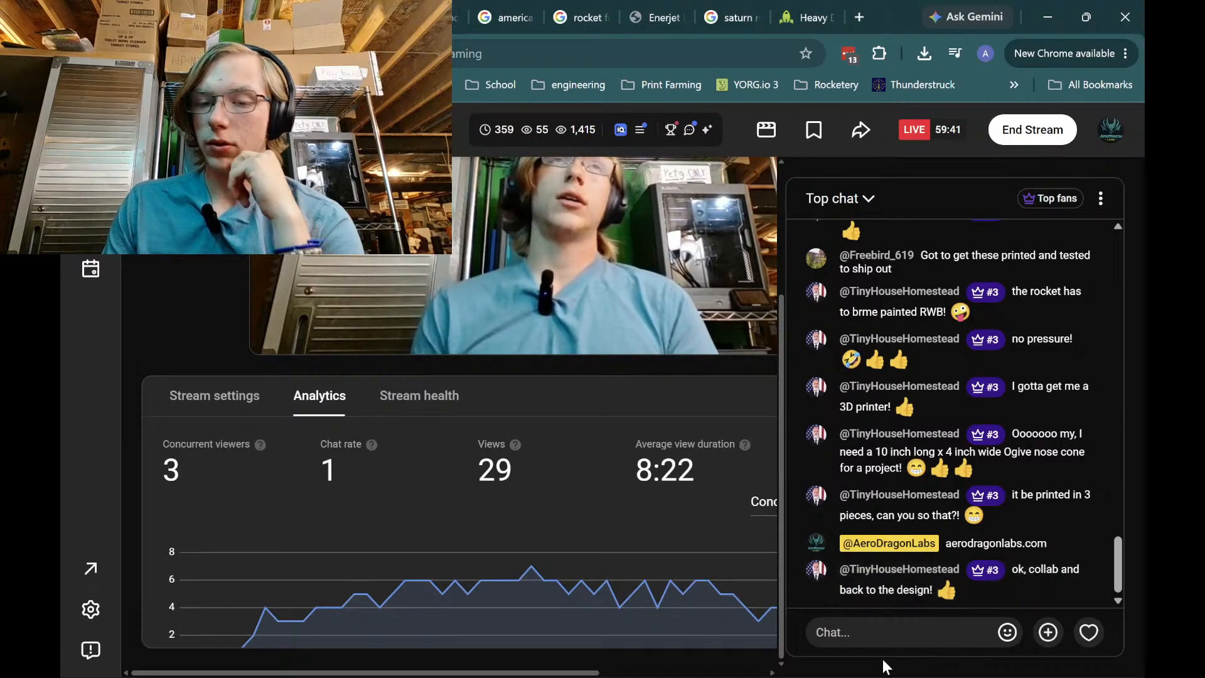
left_click(835, 659)
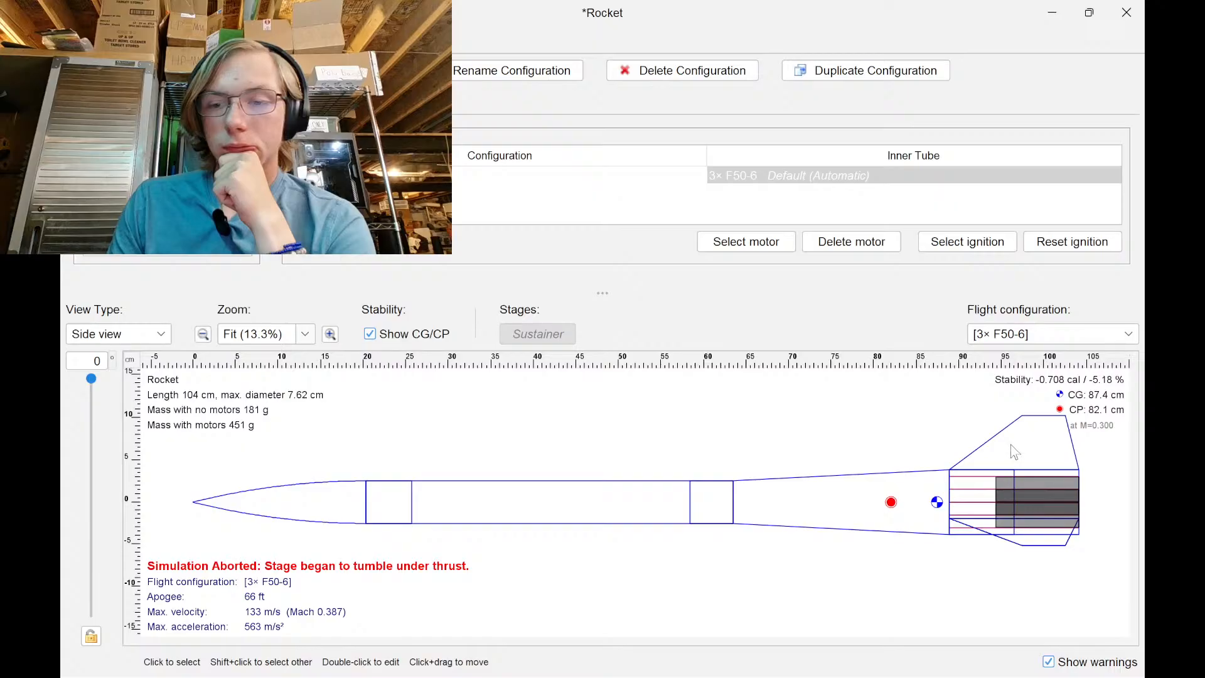
Launch ElegooSlicer from the system search
mouse_move(826, 664)
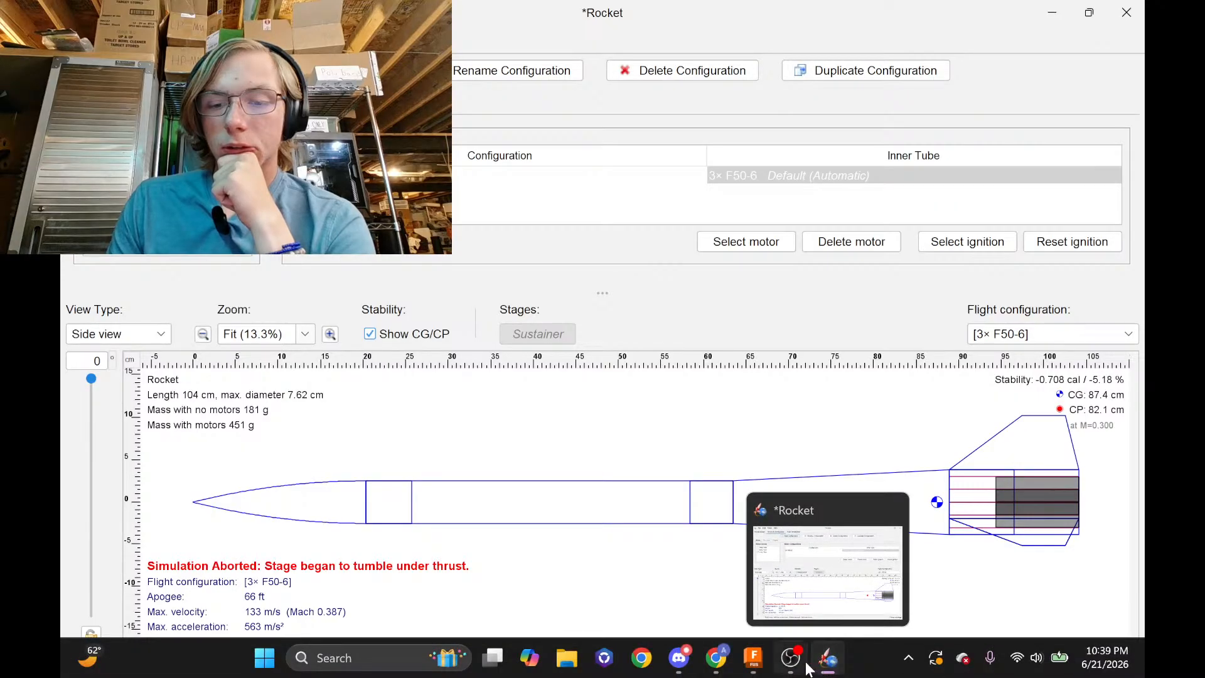
key("super")
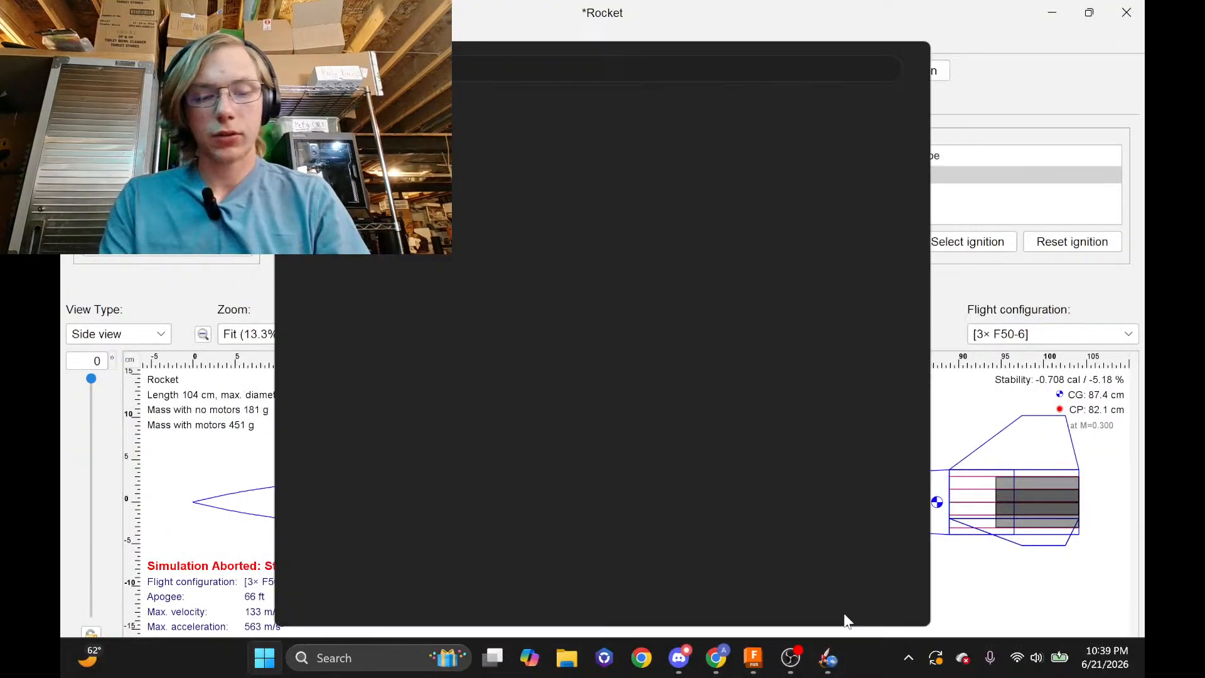
type("el")
key("Return")
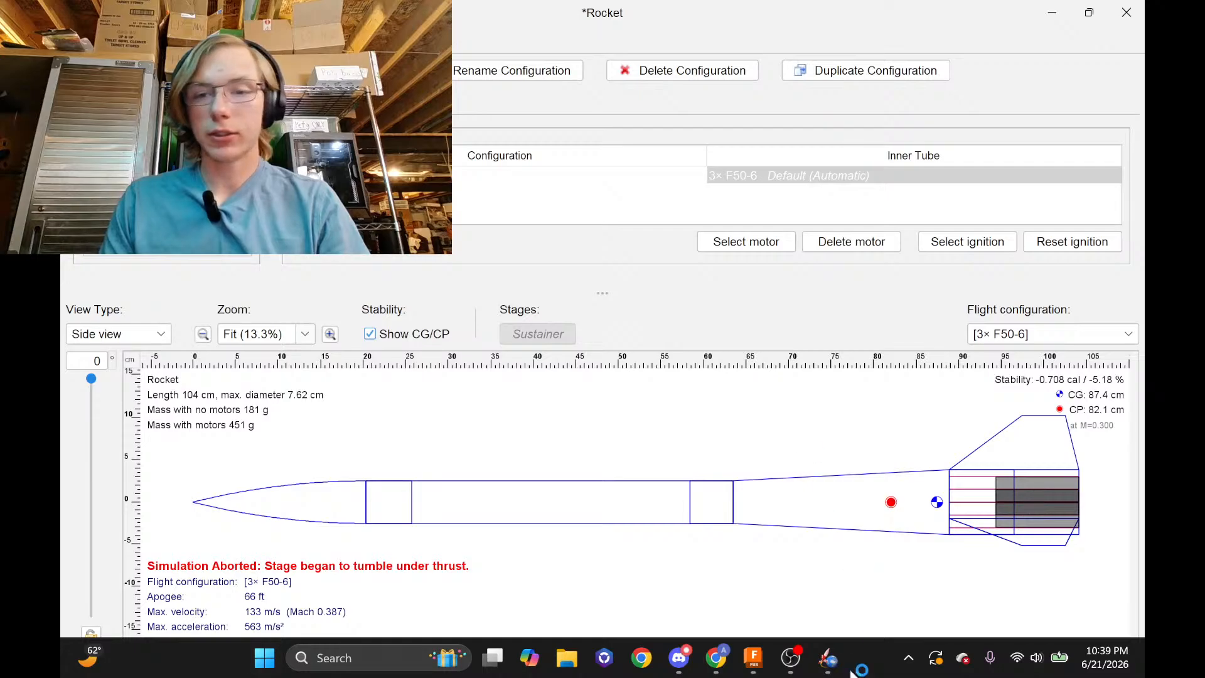
In Fusion 360, start a sketch on the side origin plane and view the tube from the front
left_click(756, 658)
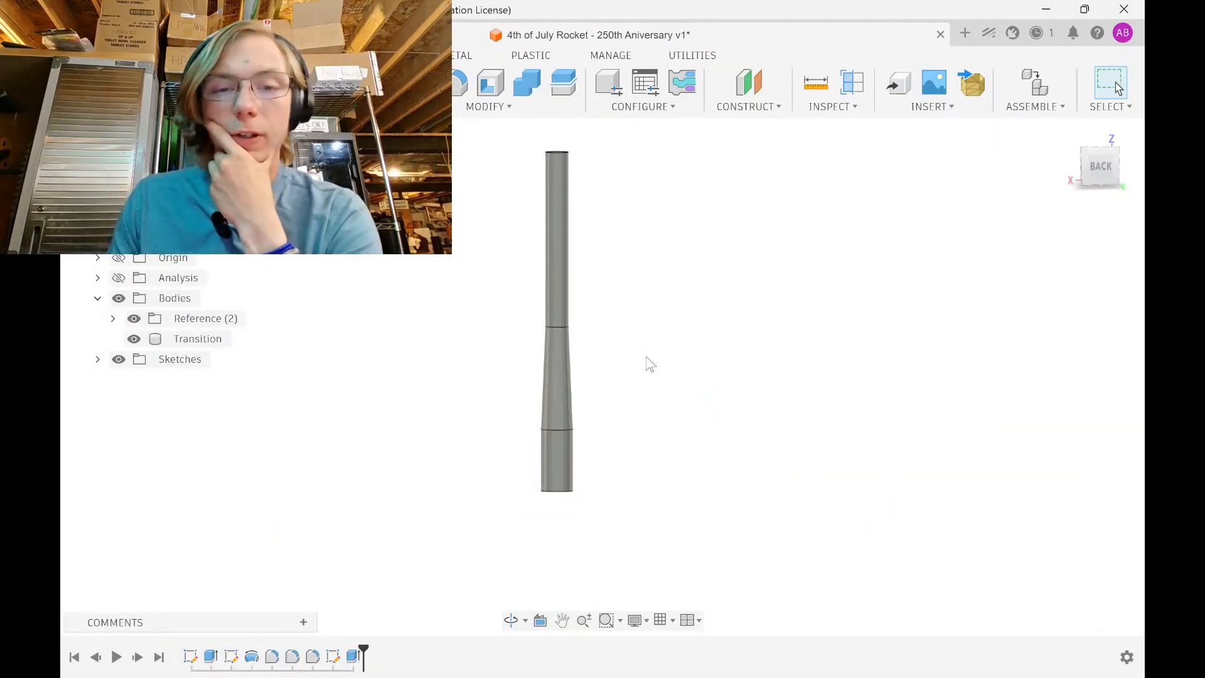
middle_click_drag(663, 263, 607, 382)
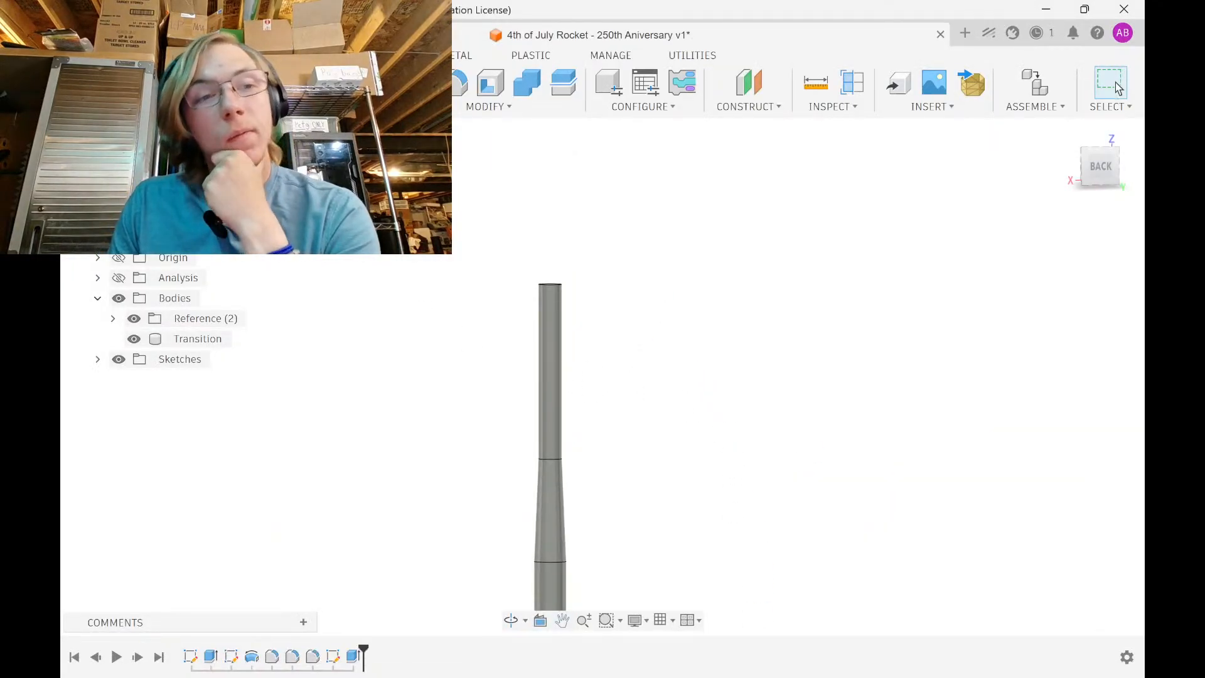
left_click(164, 82)
left_click(510, 397)
mouse_move(543, 336)
middle_mouse_down()
mouse_move(591, 251)
mouse_move(604, 196)
mouse_move(607, 321)
middle_mouse_up()
scroll(607, 325, "up", 6)
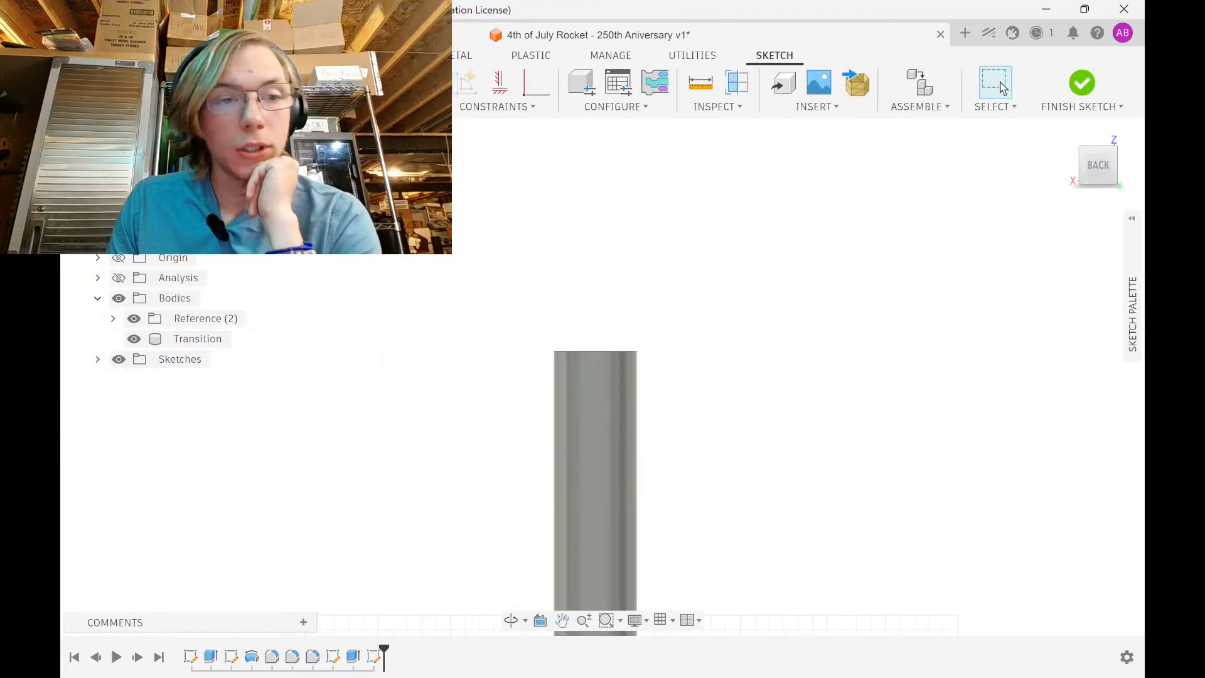
mouse_move(570, 401)
middle_mouse_down("shift")
mouse_move(672, 416)
mouse_move(782, 411)
middle_mouse_up("shift")
middle_click_drag(622, 384, 715, 349, "shift")
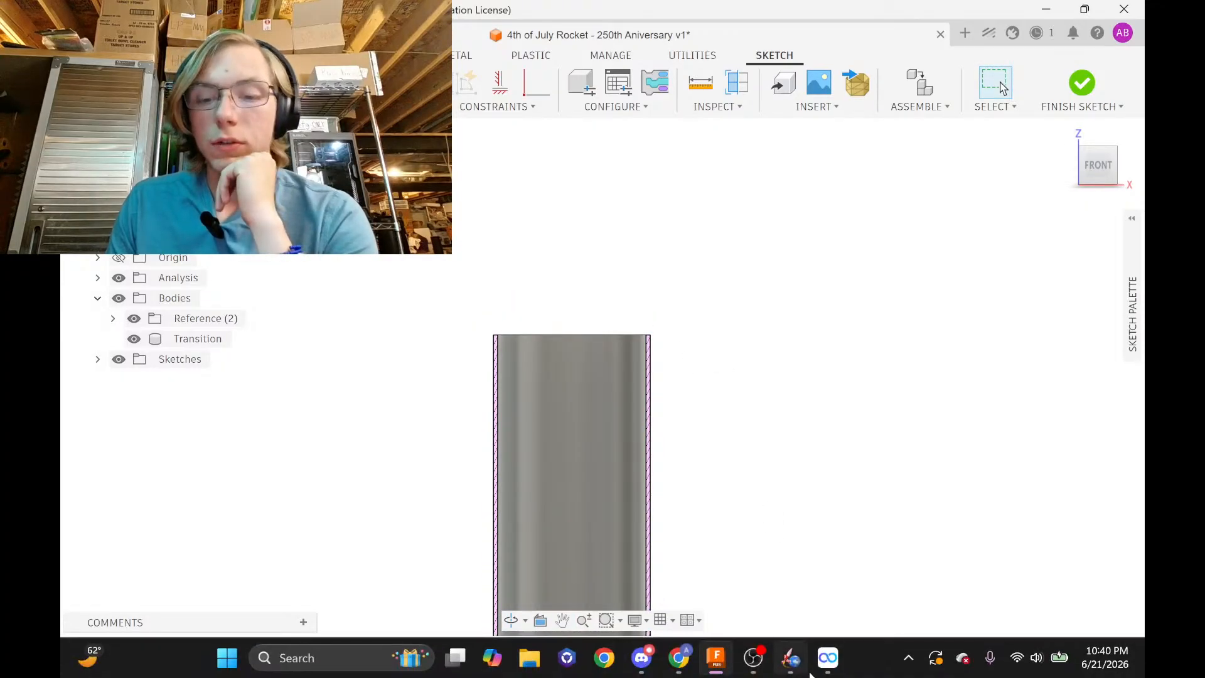
left_click(788, 670)
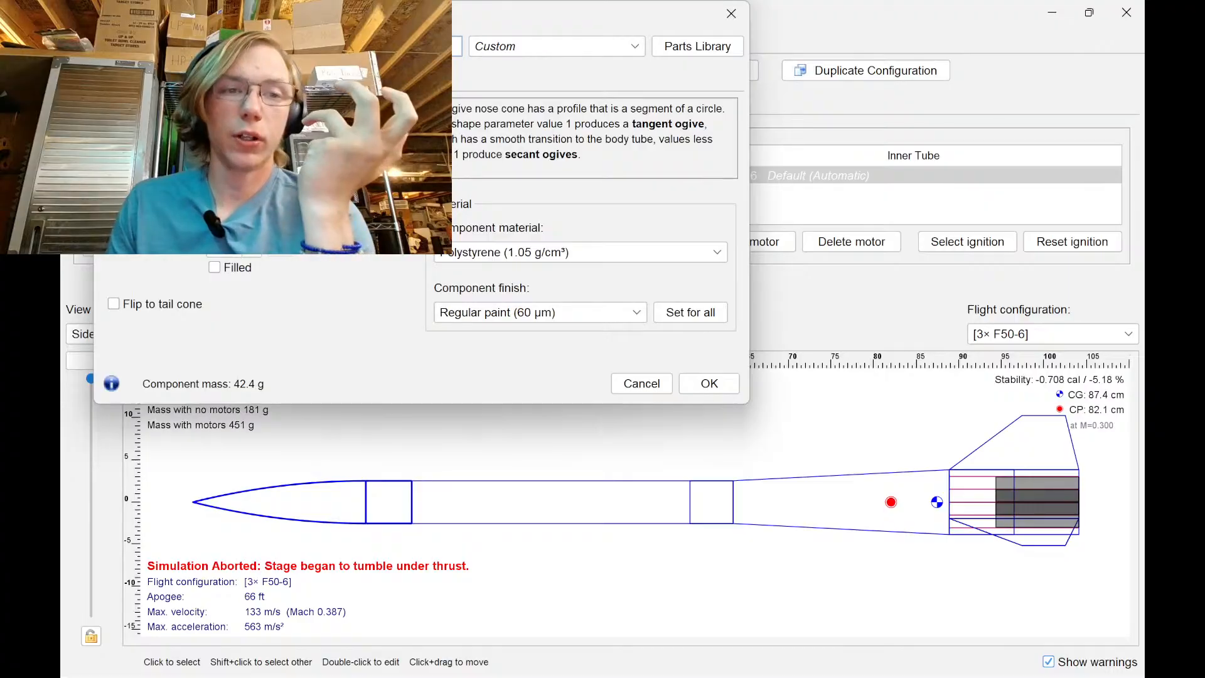
Compare ellipsoid, power, parabolic, Haack and ogive shapes, then keep the Conical nose cone (31.1 g)
left_click(263, 128)
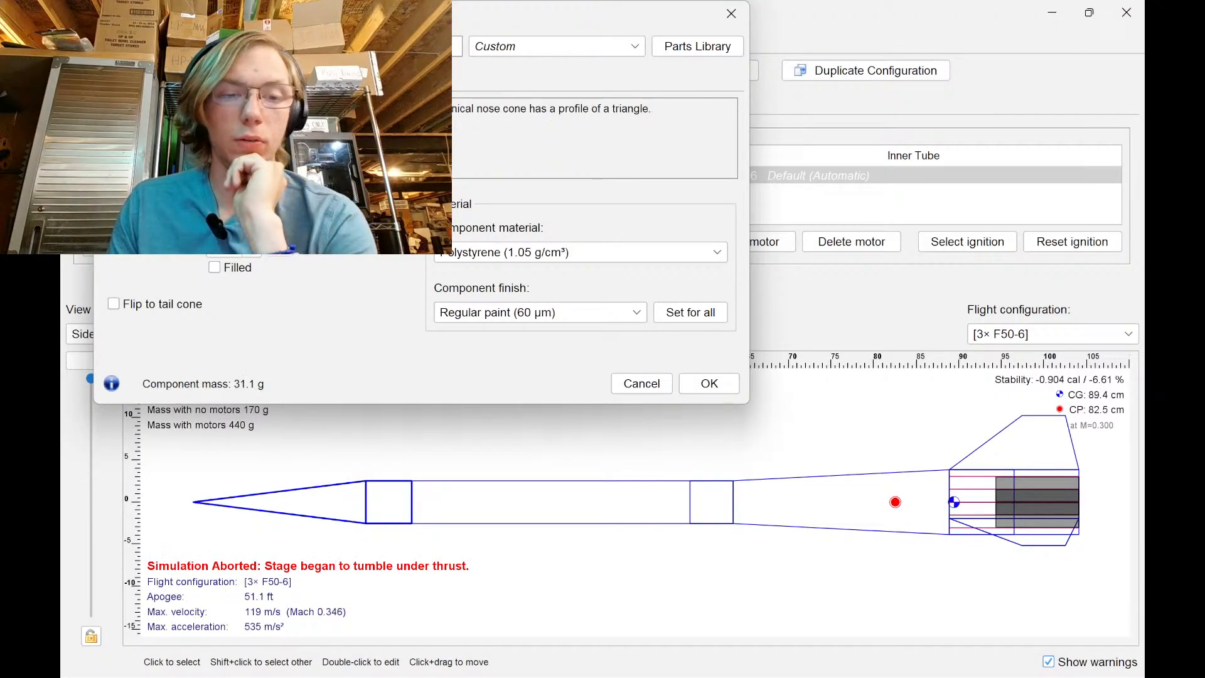
key("Down")
key("Down")
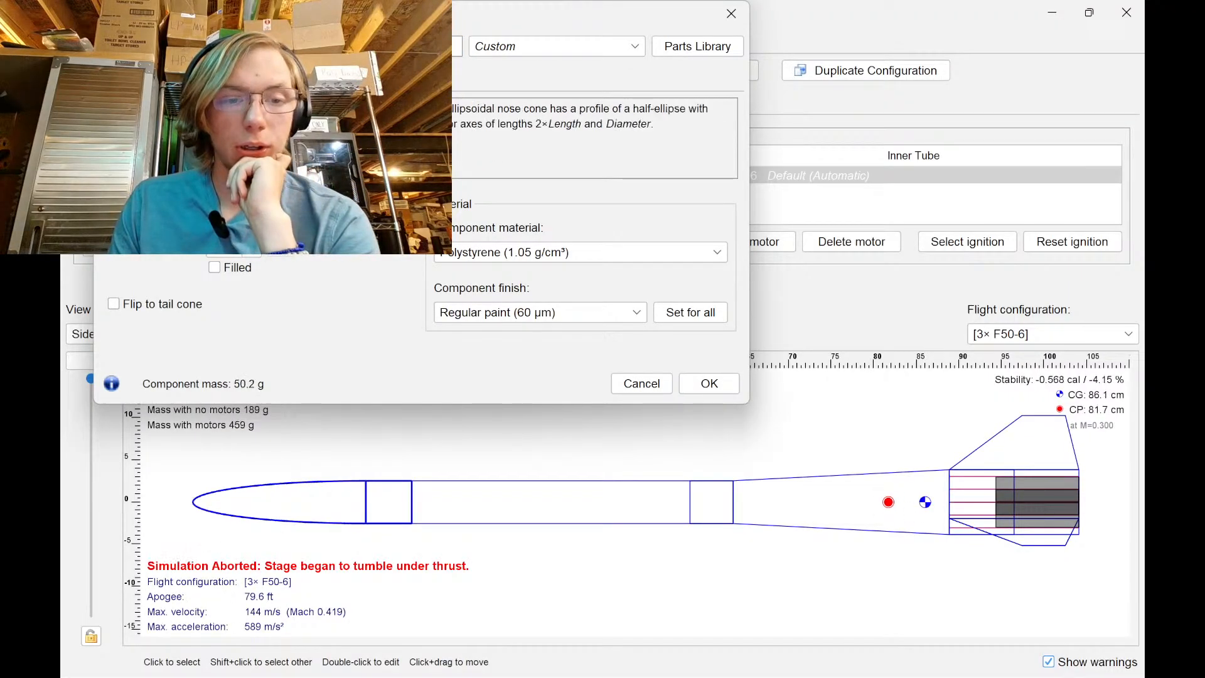
key("Down")
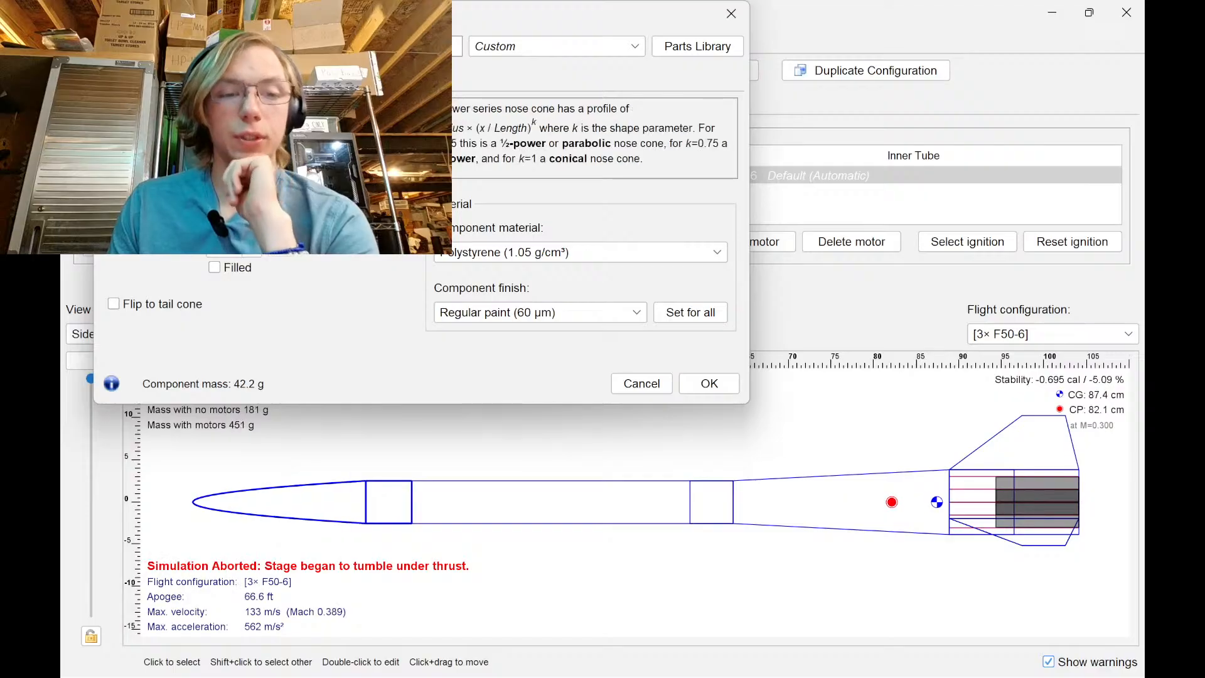
key("Down")
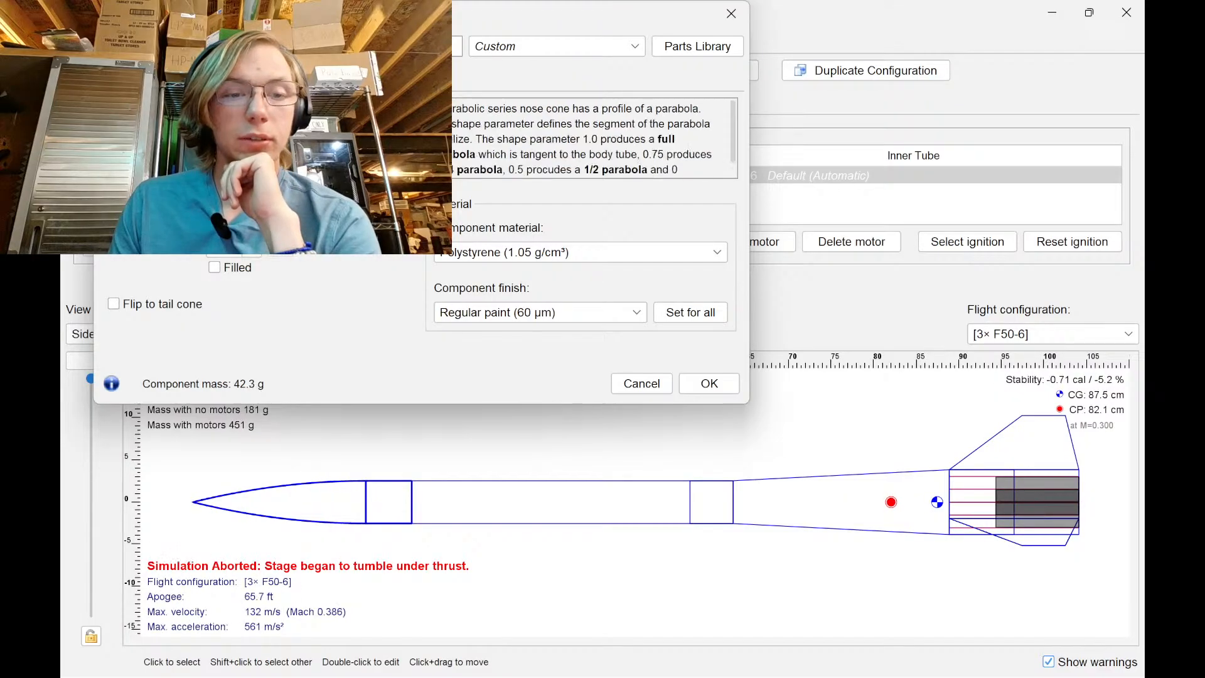
key("Down")
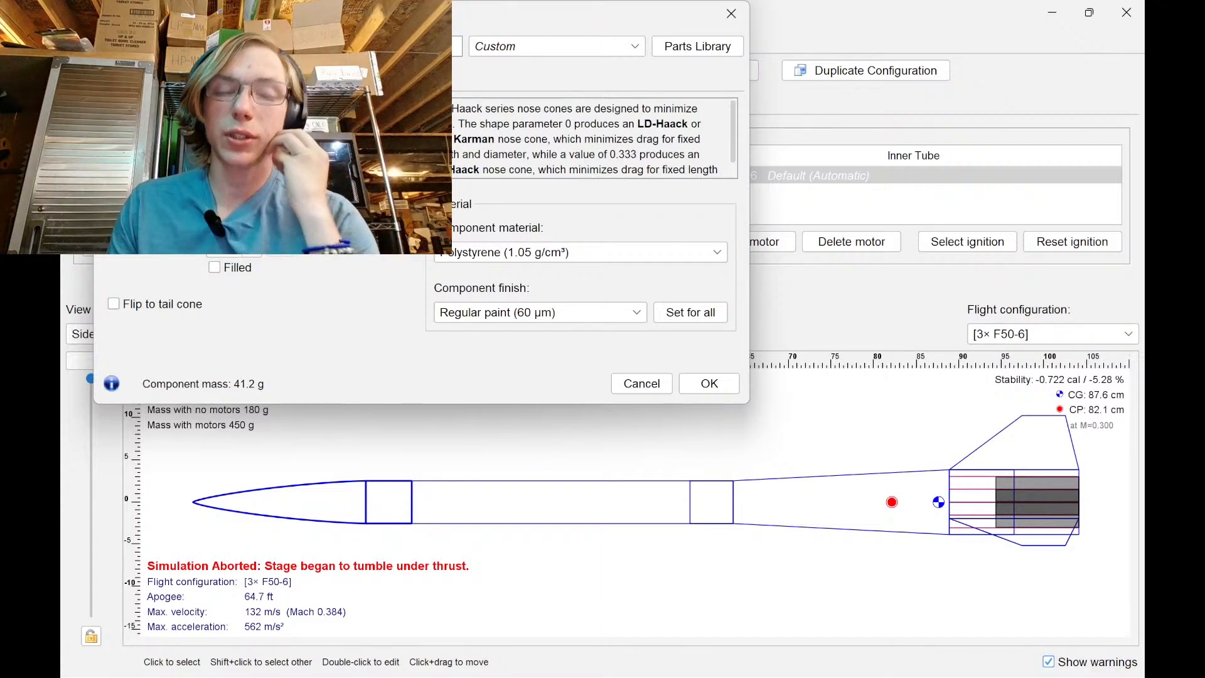
key("Up")
key("Up")
key("Up")
key("Up")
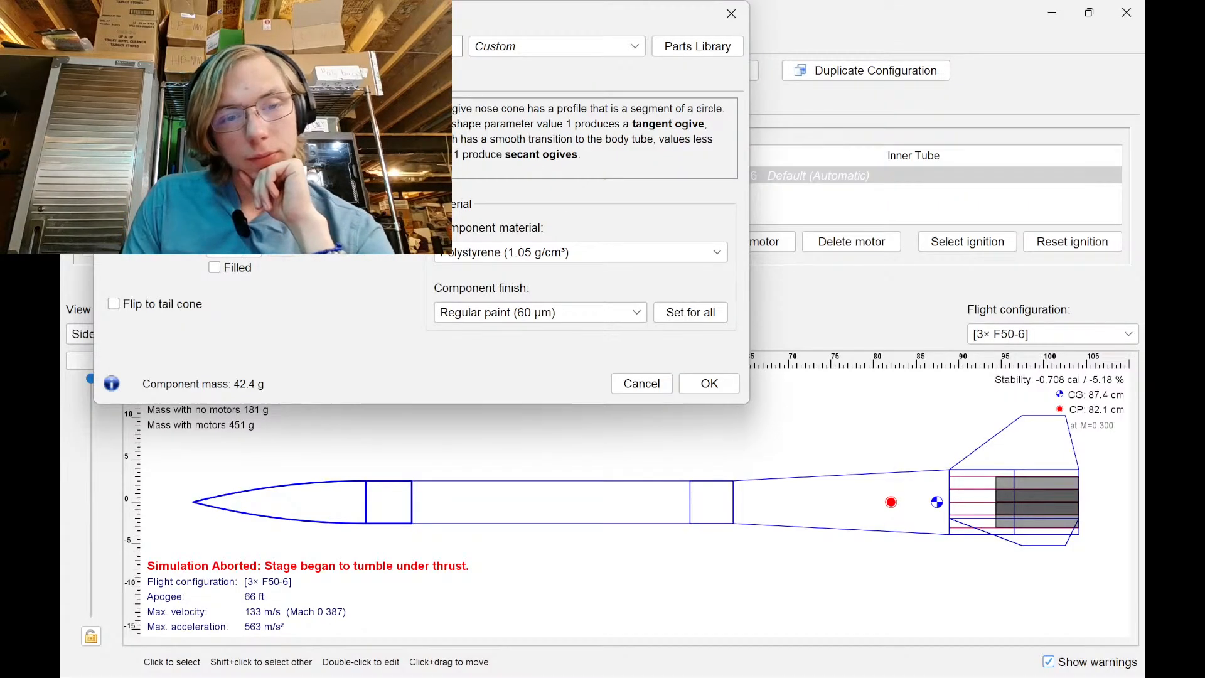
key("Up")
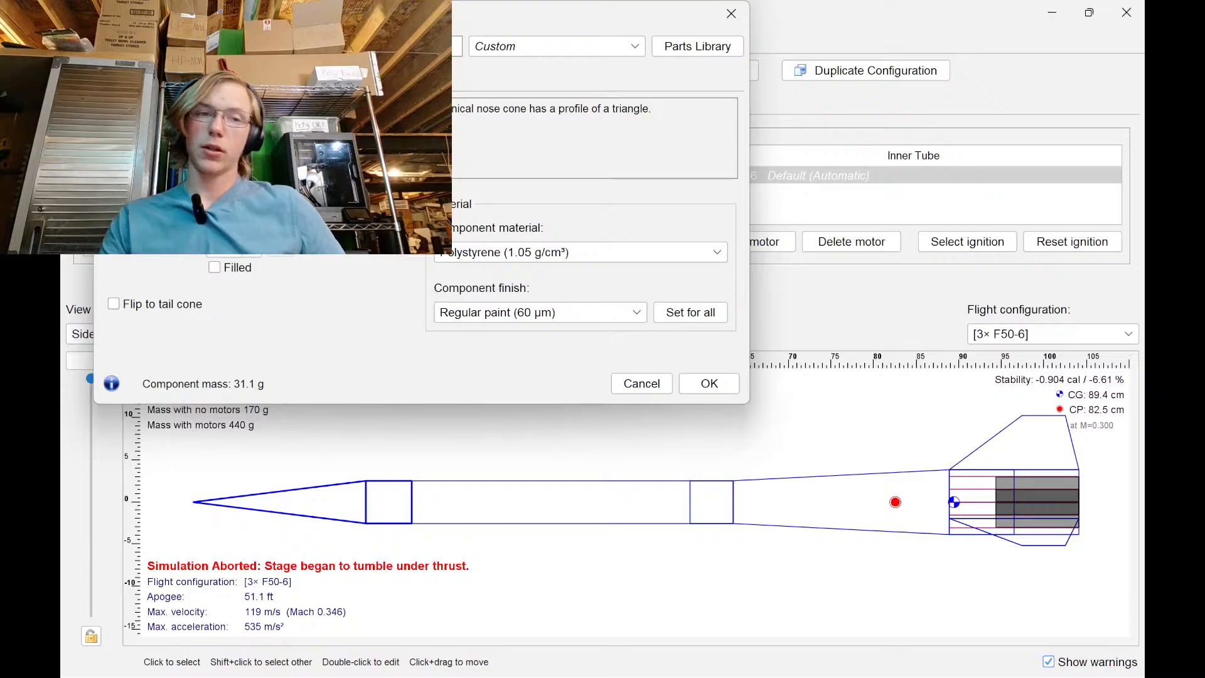
key("Down")
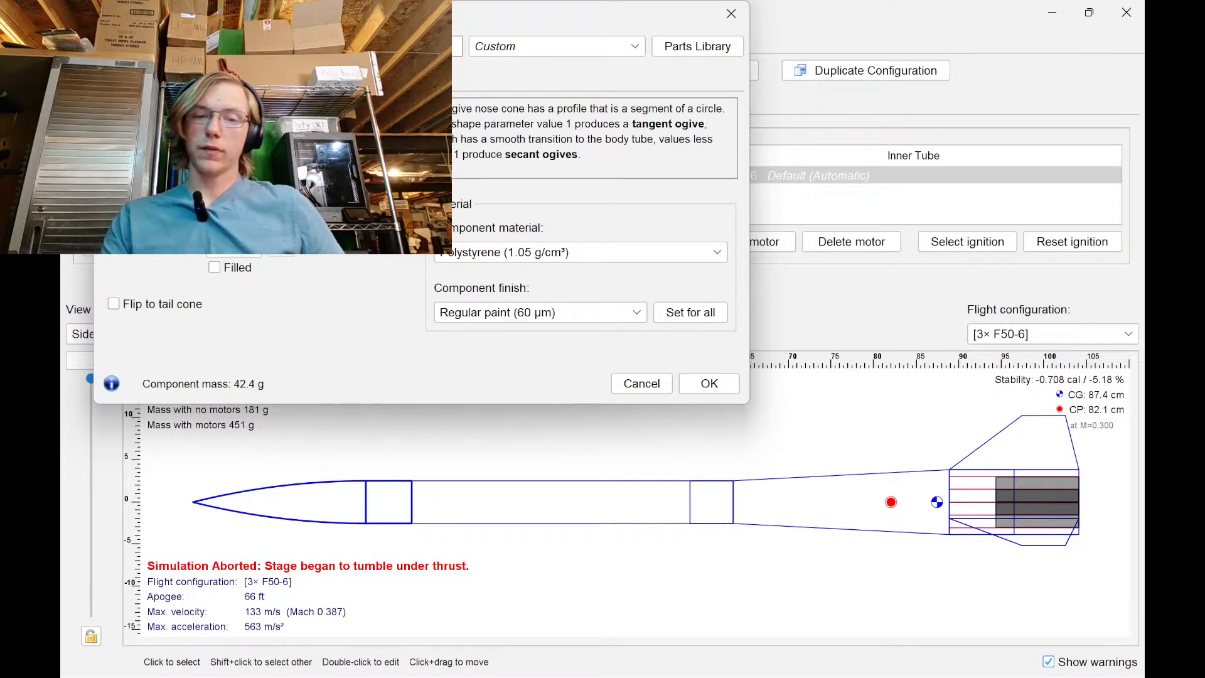
key("Up")
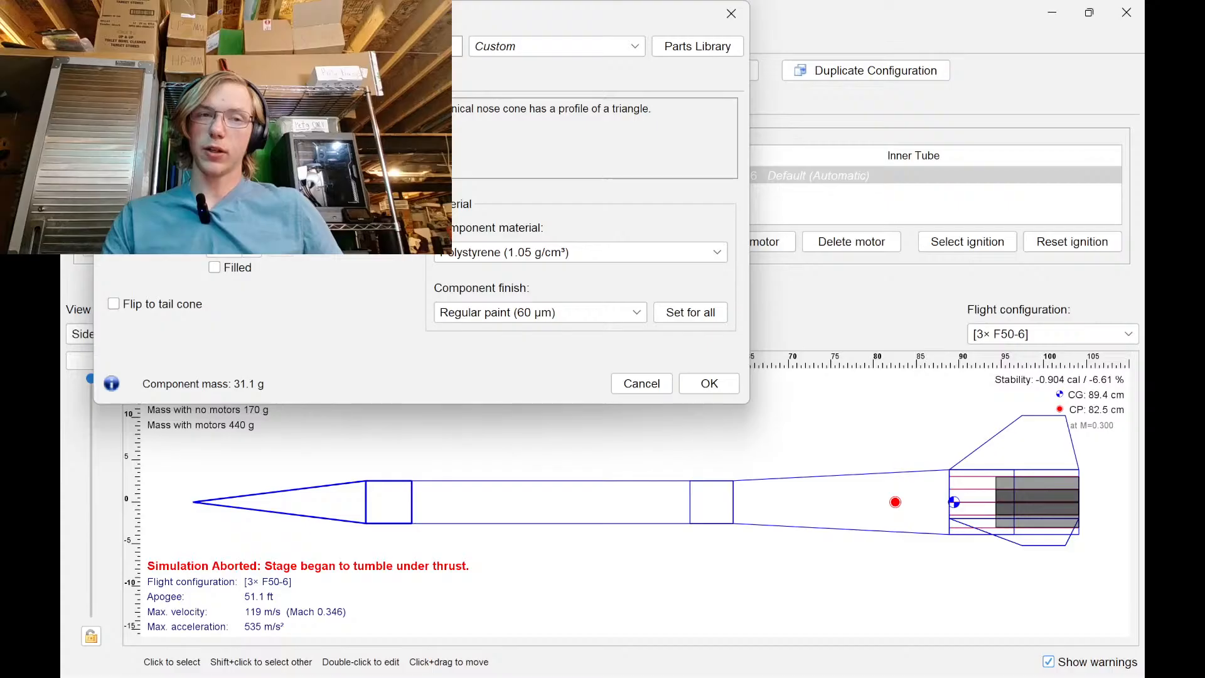
key("Down")
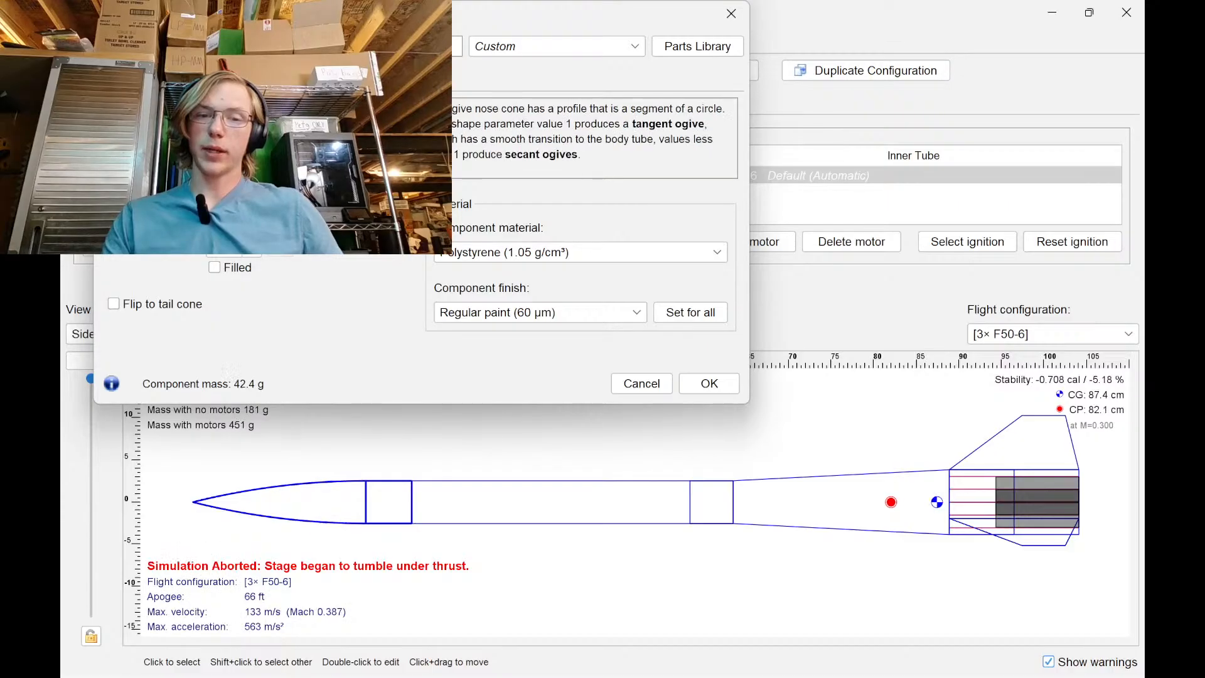
key("Up")
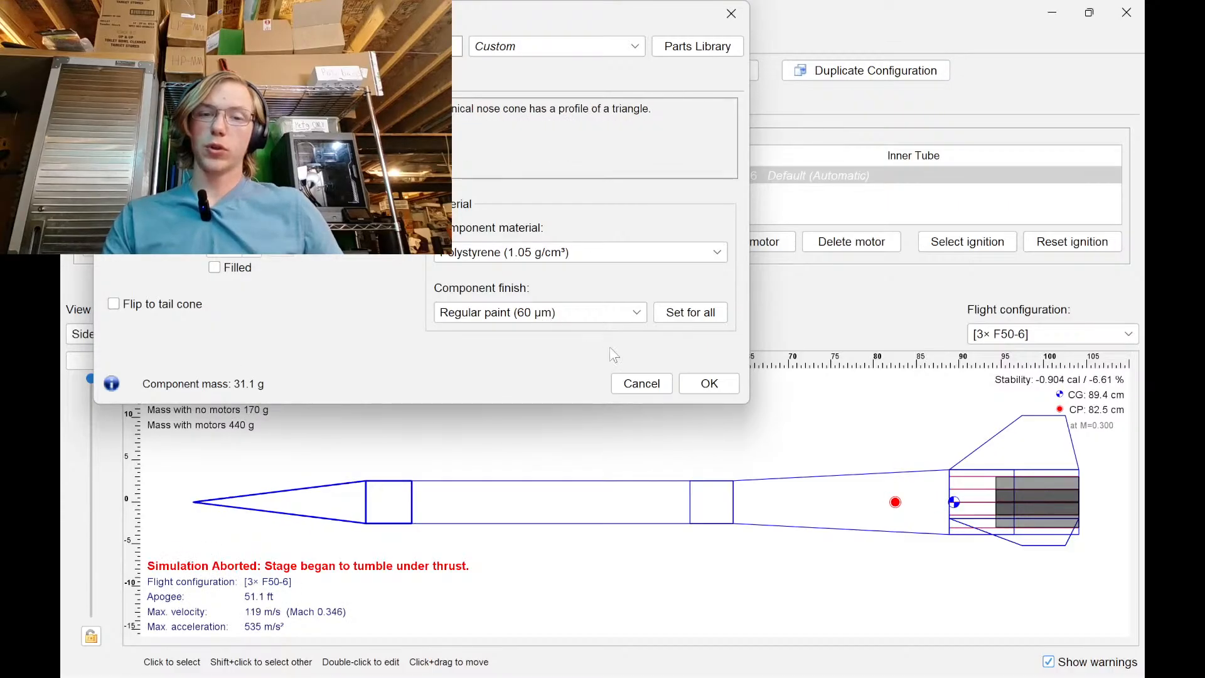
left_click(705, 384)
In the sketch, draw a line up the tube's right edge, then a long sloped line above the body
mouse_move(792, 673)
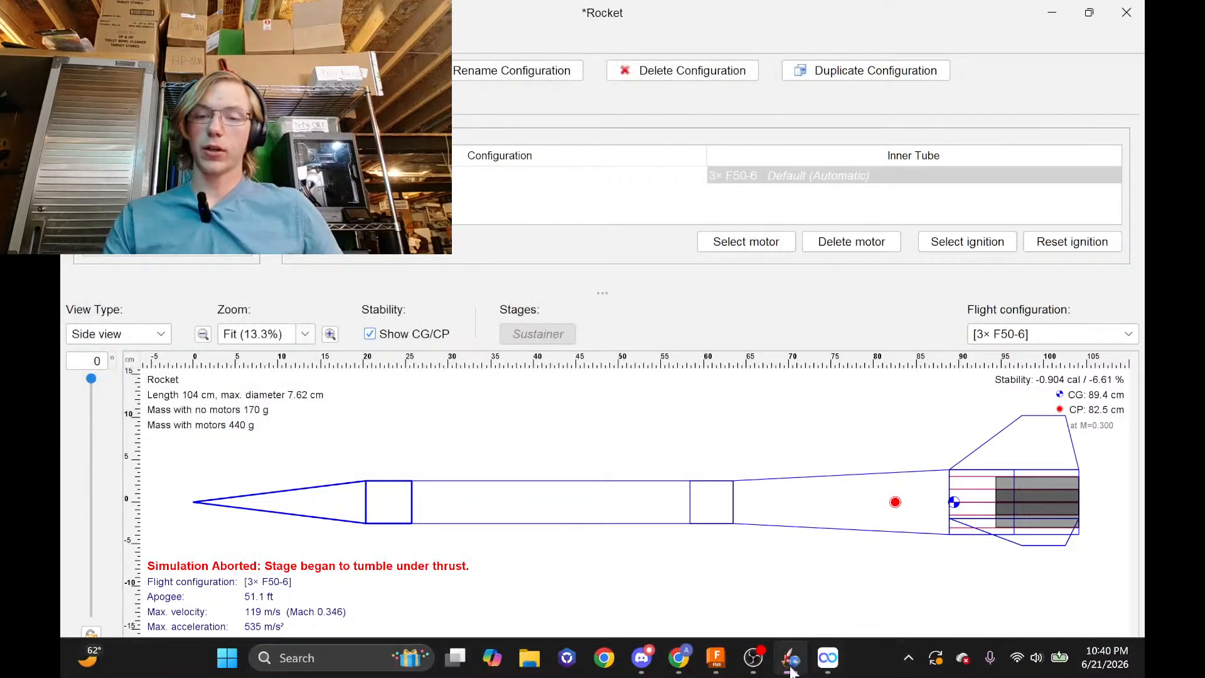
left_click(717, 658)
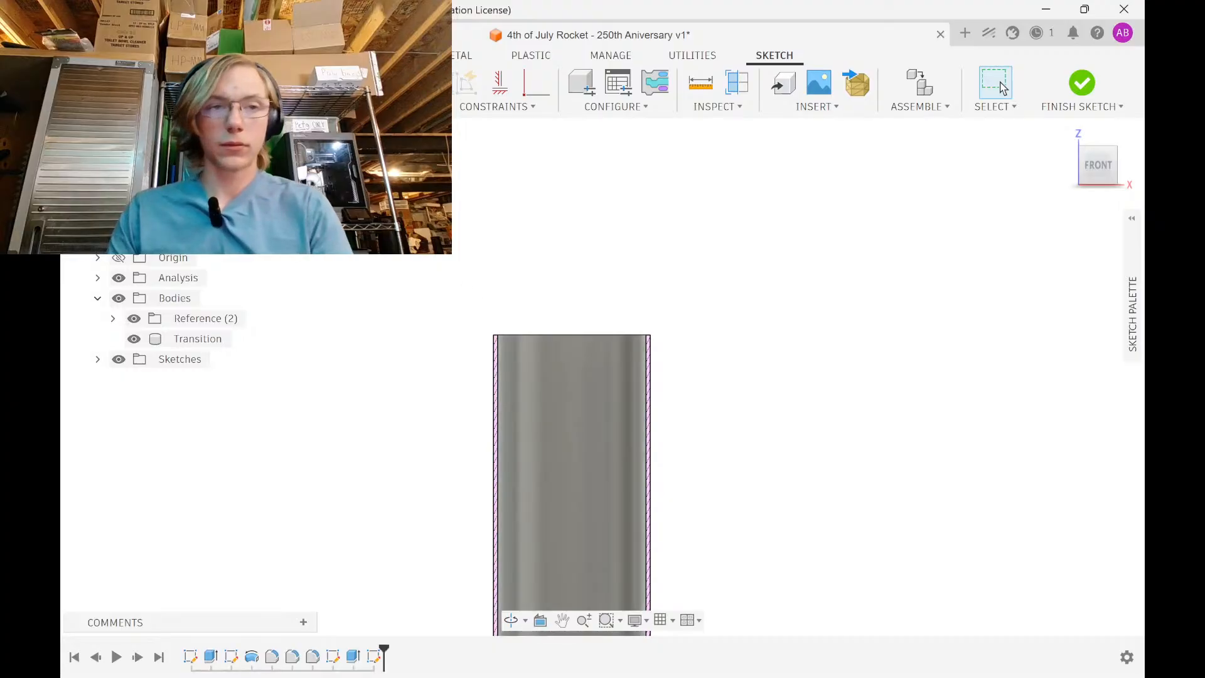
scroll(616, 417, "up", 3)
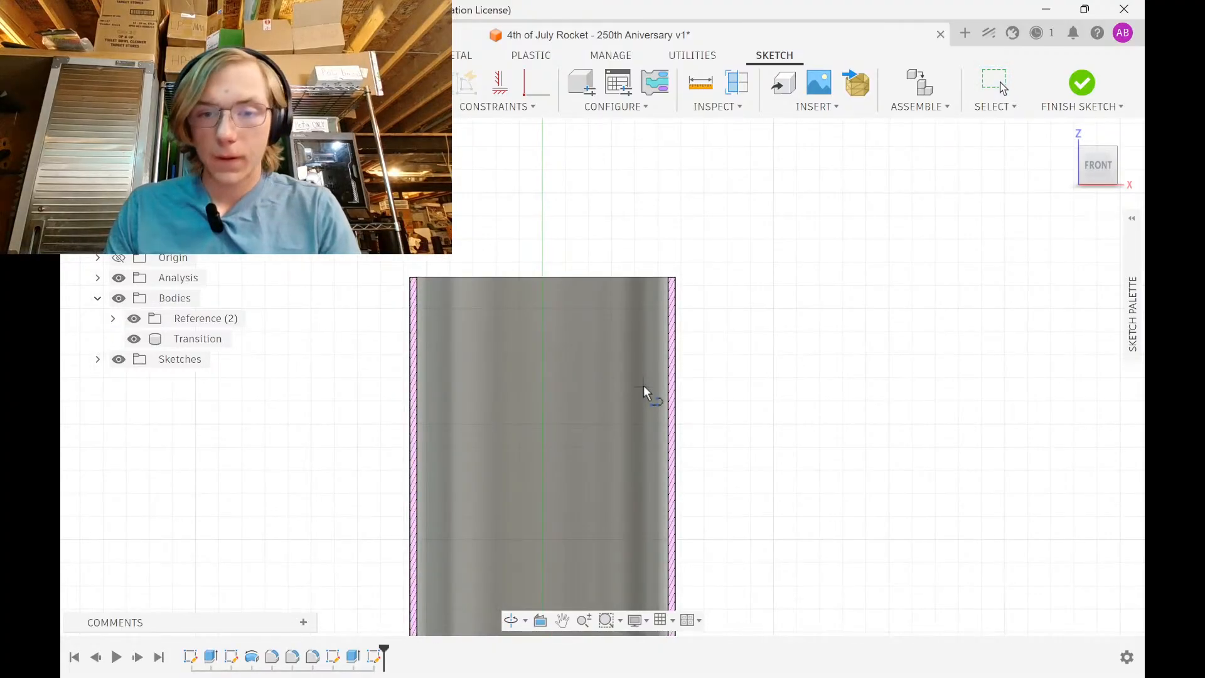
left_click(664, 416)
left_click(670, 277)
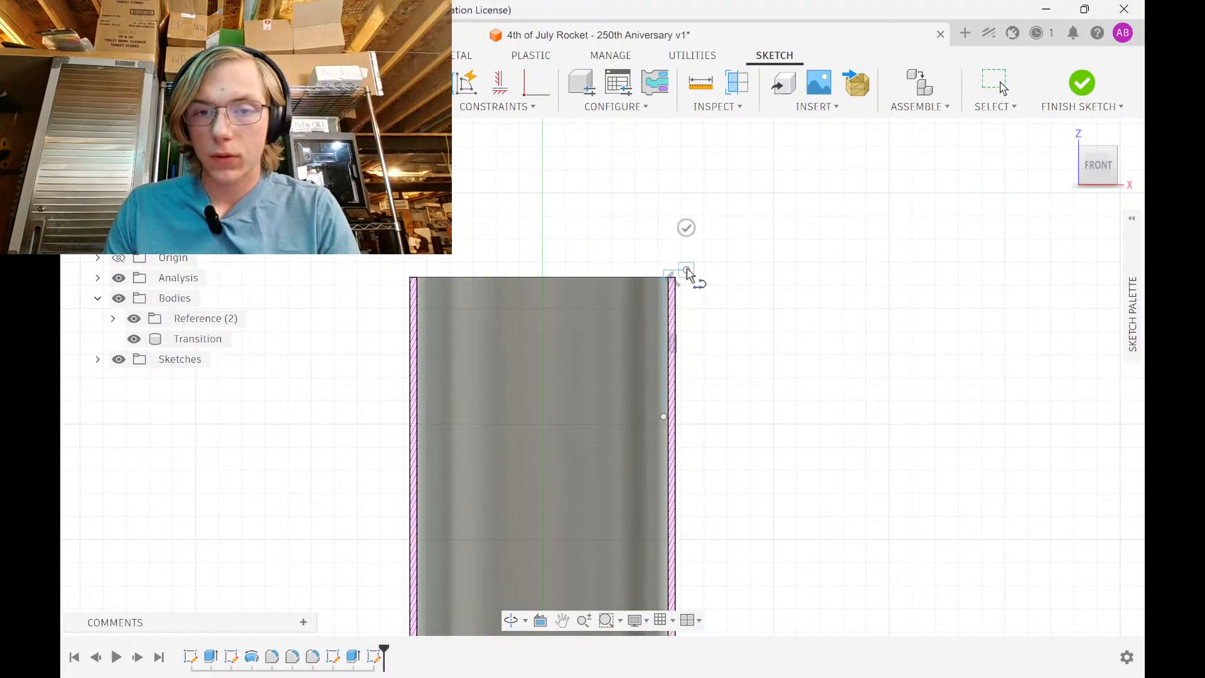
scroll(684, 396, "down", 3)
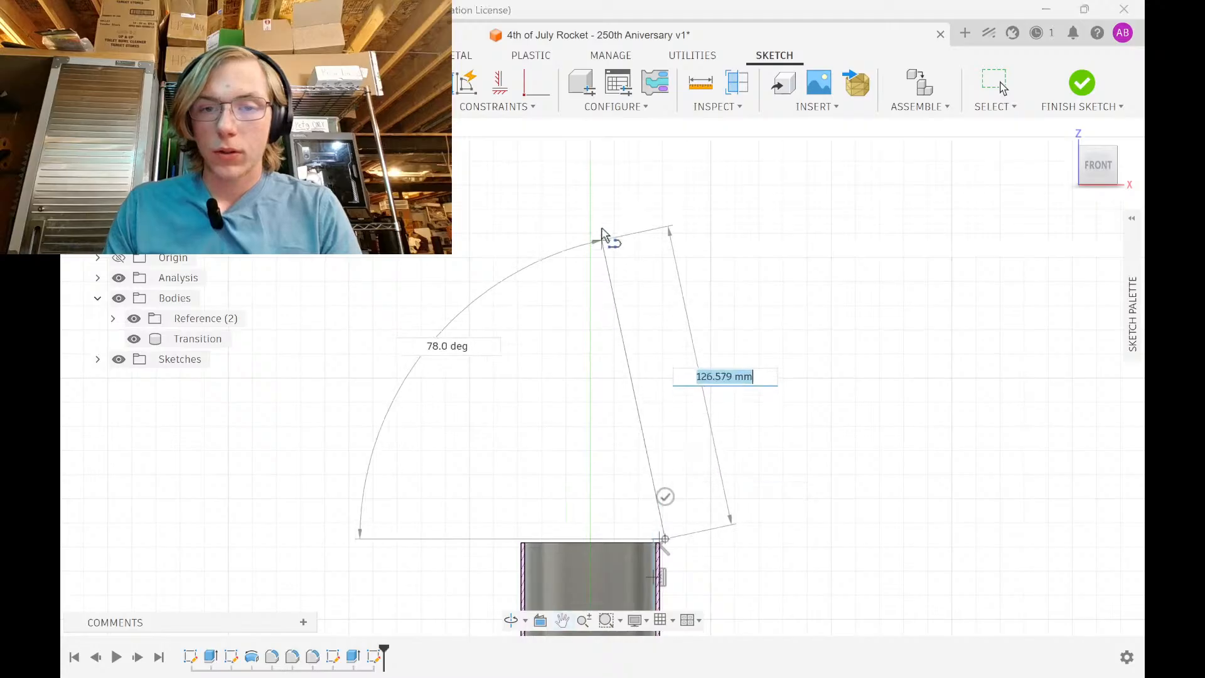
left_click(583, 149)
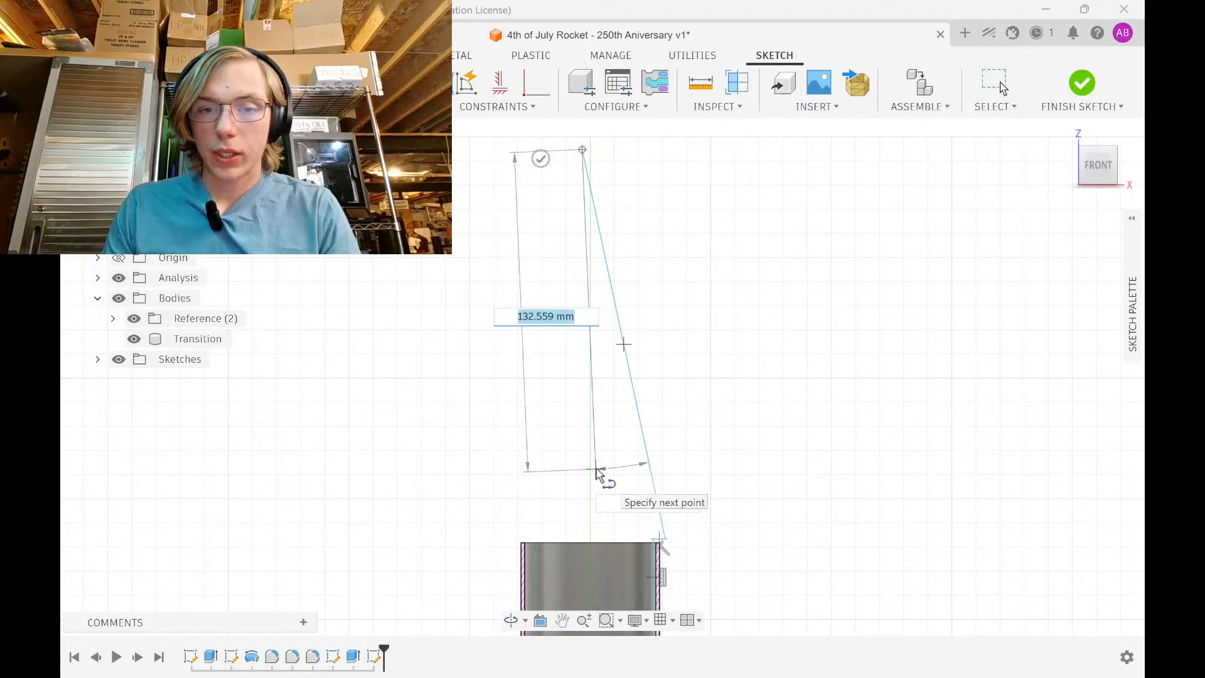
Finish the profile with the short top segment and the inner wall line, closing it at the outer wall
left_click(583, 170)
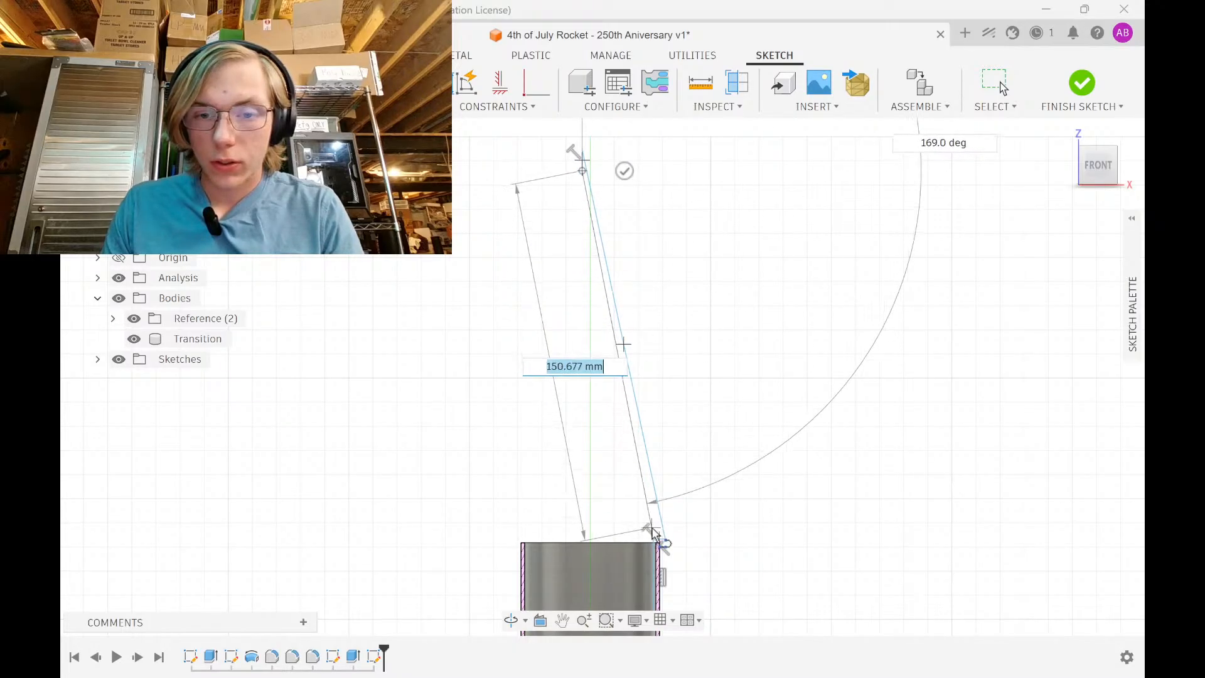
scroll(628, 260, "up", 6)
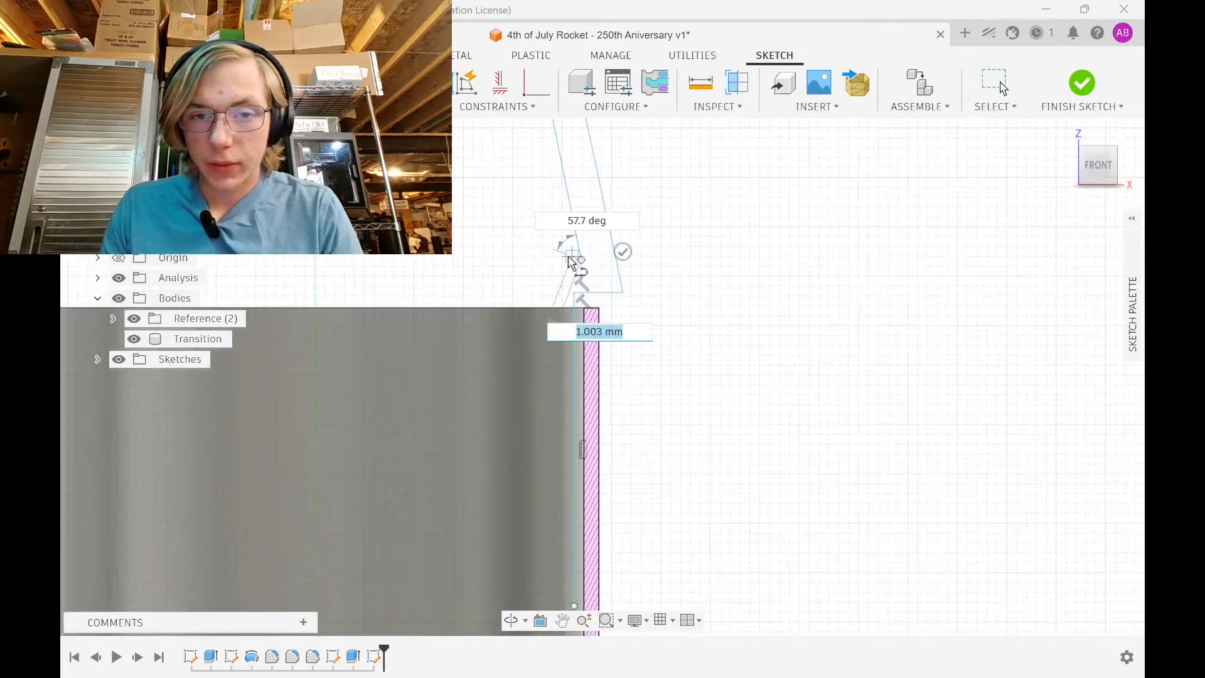
left_click(552, 287)
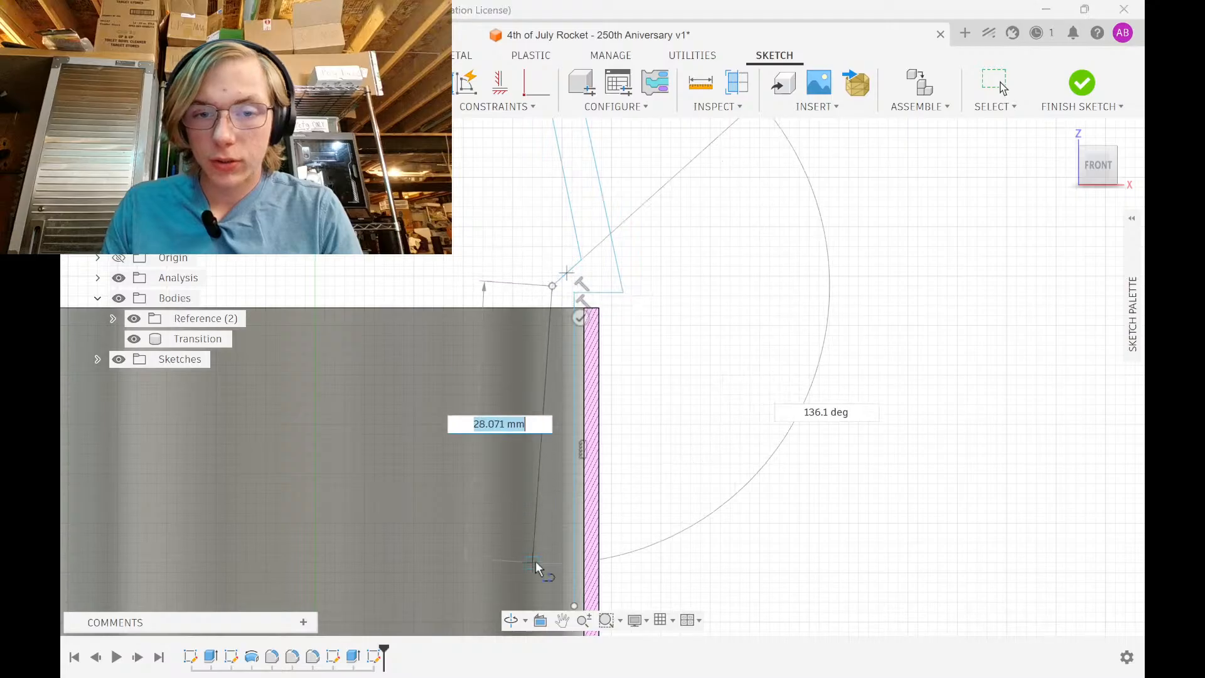
scroll(534, 562, "down", 2)
middle_click_drag(535, 561, 576, 388)
left_click(590, 420)
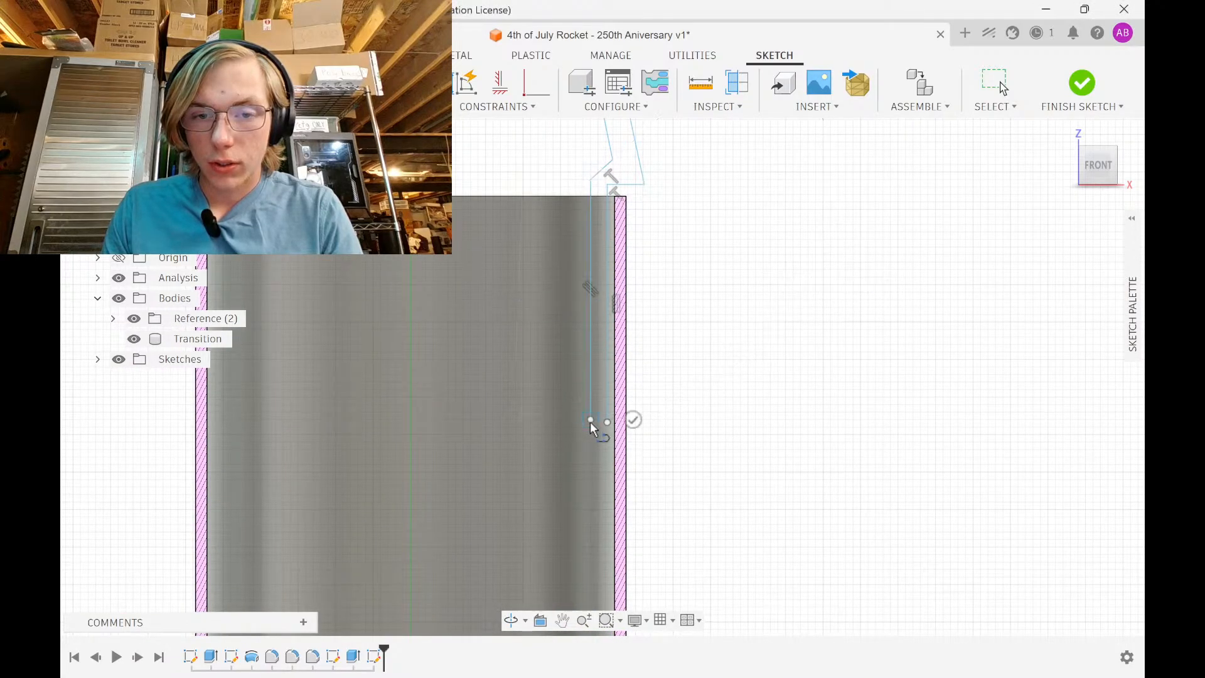
left_click(609, 420)
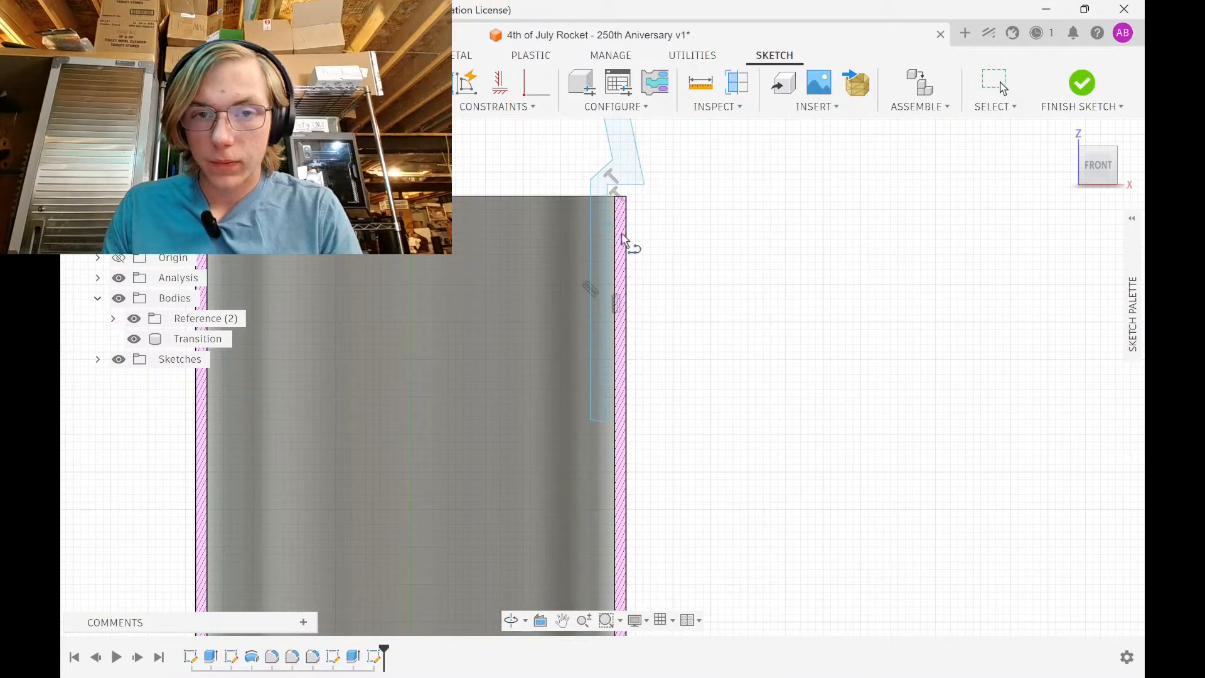
Make the profile's bottom edge horizontal, then bring up the Open dialog with Ctrl+O
scroll(603, 452, "up", 2)
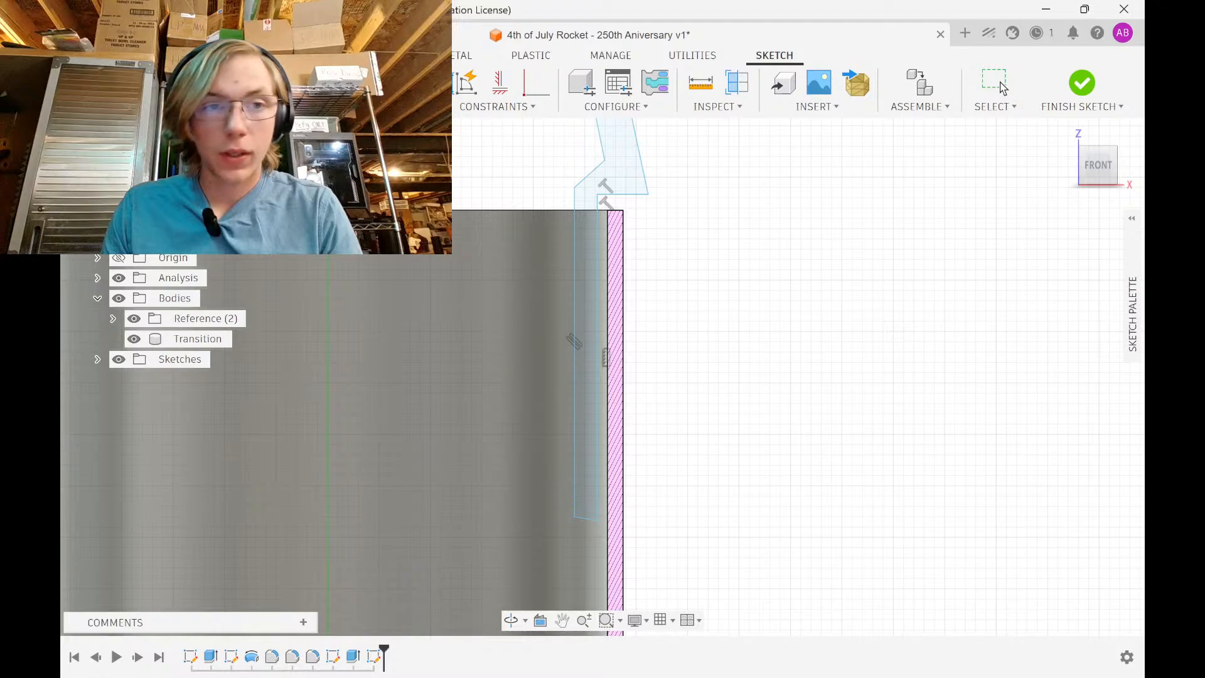
left_click(499, 84)
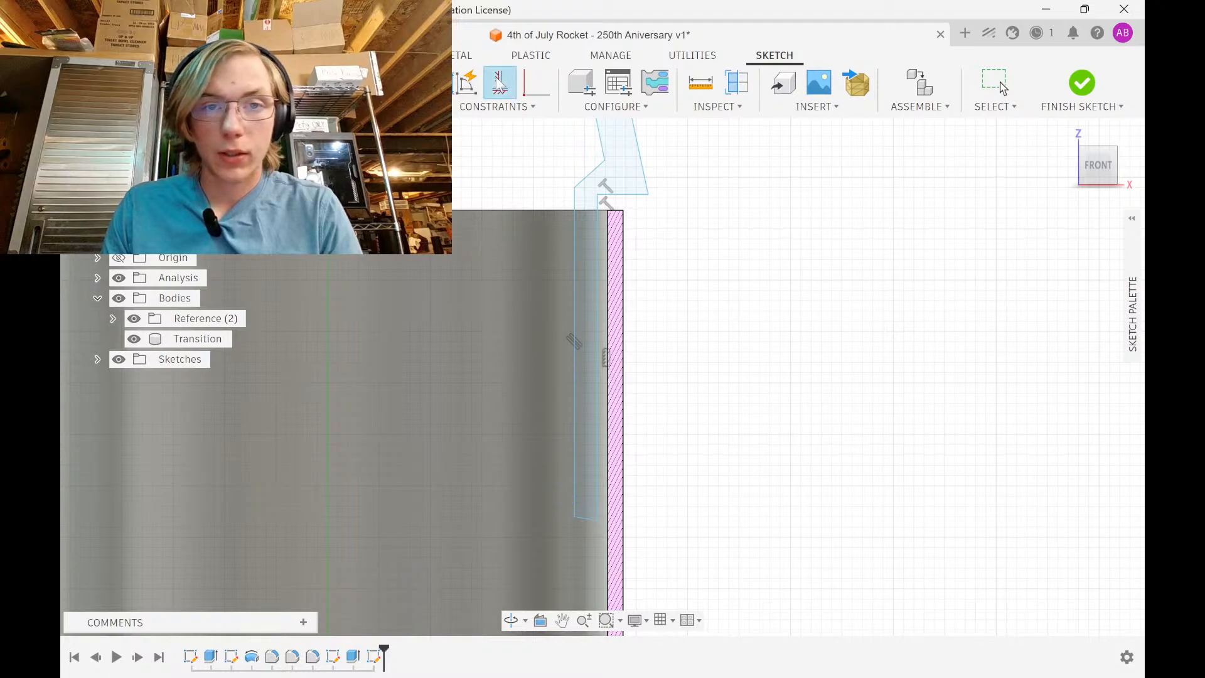
left_click(586, 515)
middle_click_drag(610, 381, 589, 472)
scroll(737, 321, "down", 5)
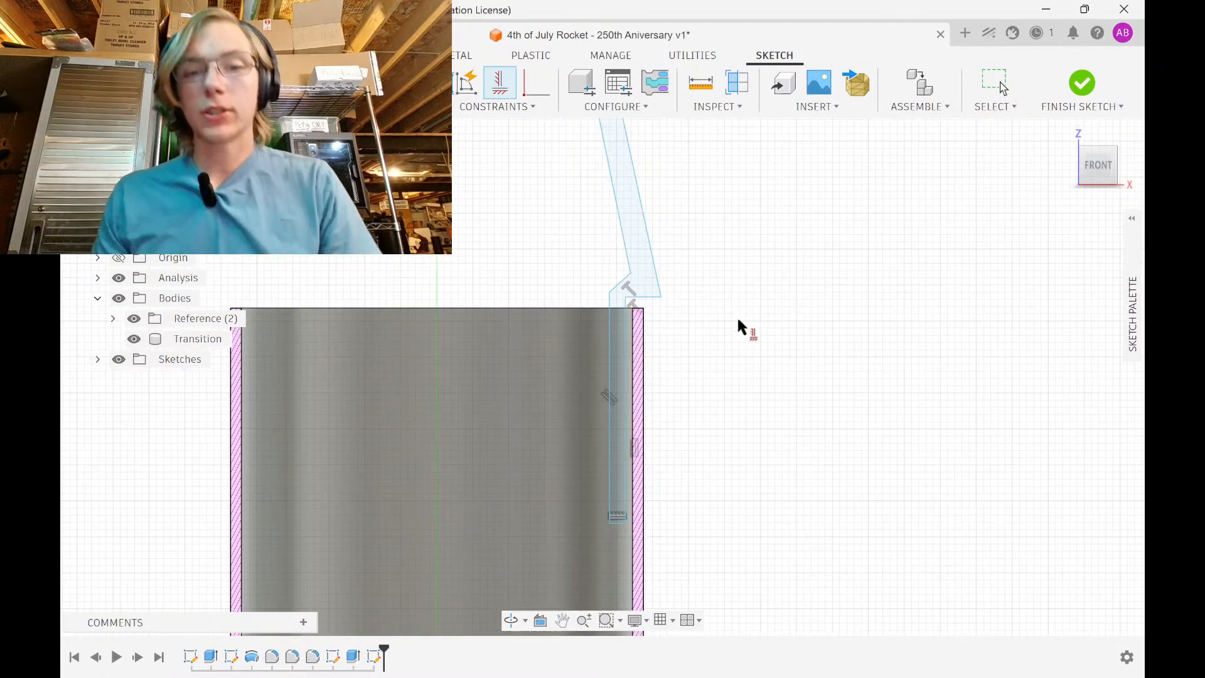
key("Escape")
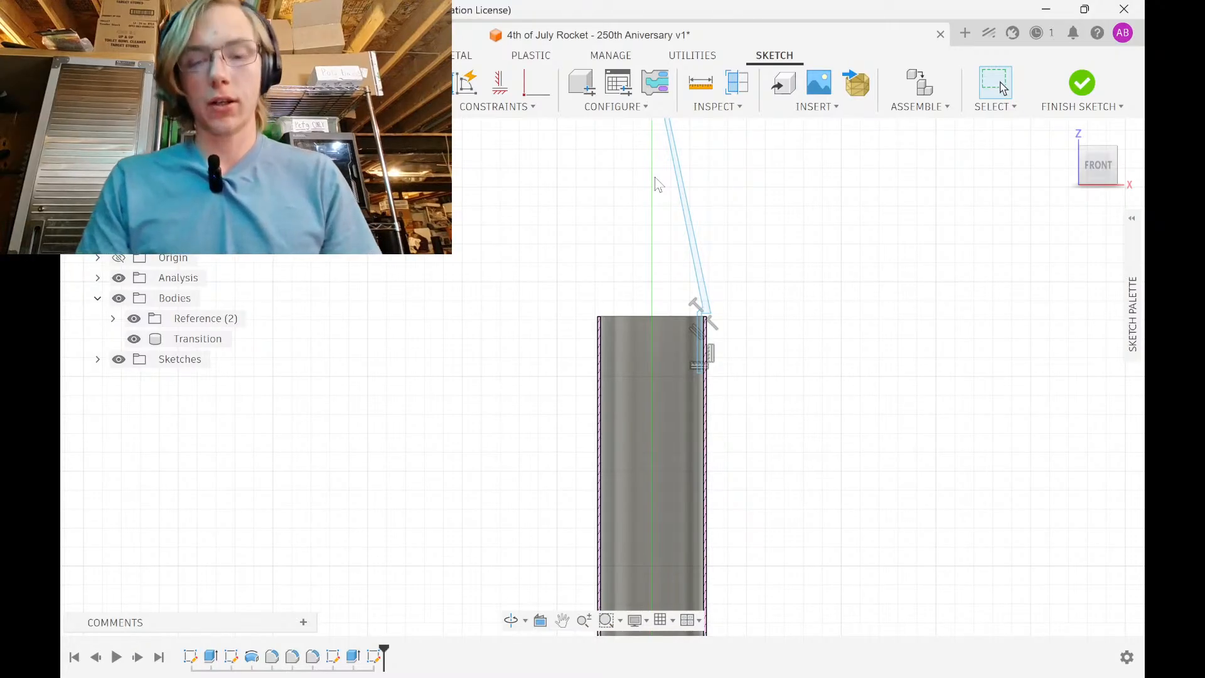
key("ctrl+o")
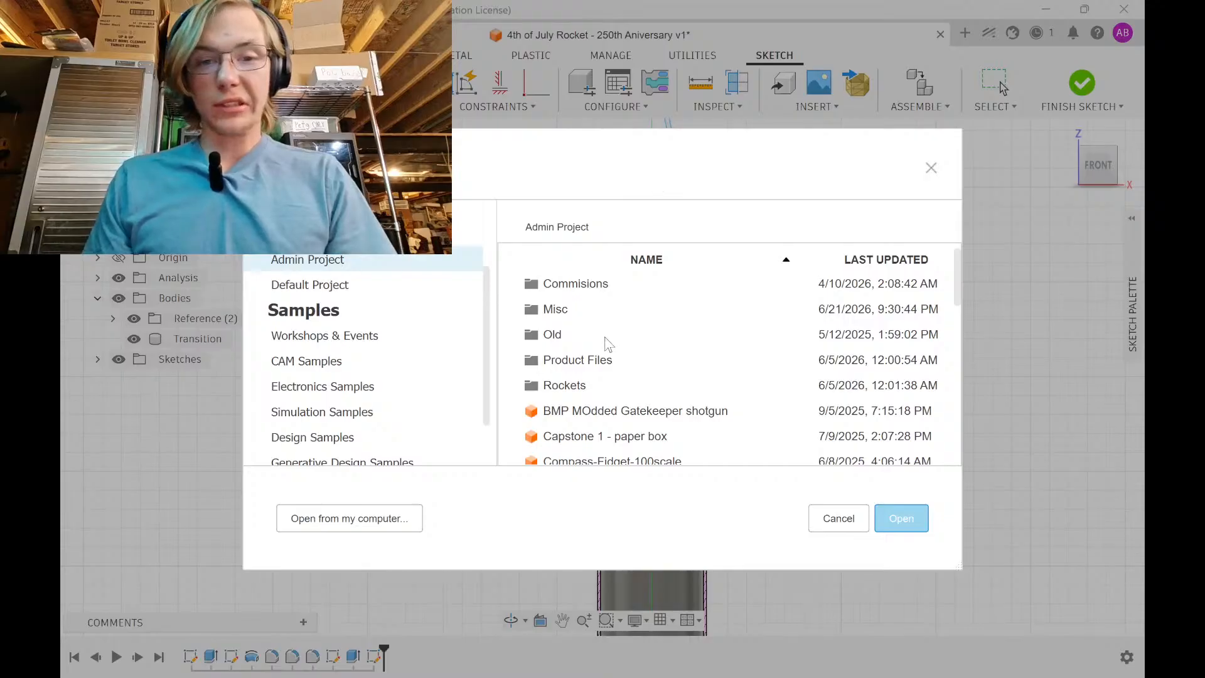
Open the Bio Hazard design from Product Files > Rocket Kits
double_click(562, 365)
scroll(583, 307, "down", 2)
scroll(583, 302, "up", 2)
double_click(587, 287)
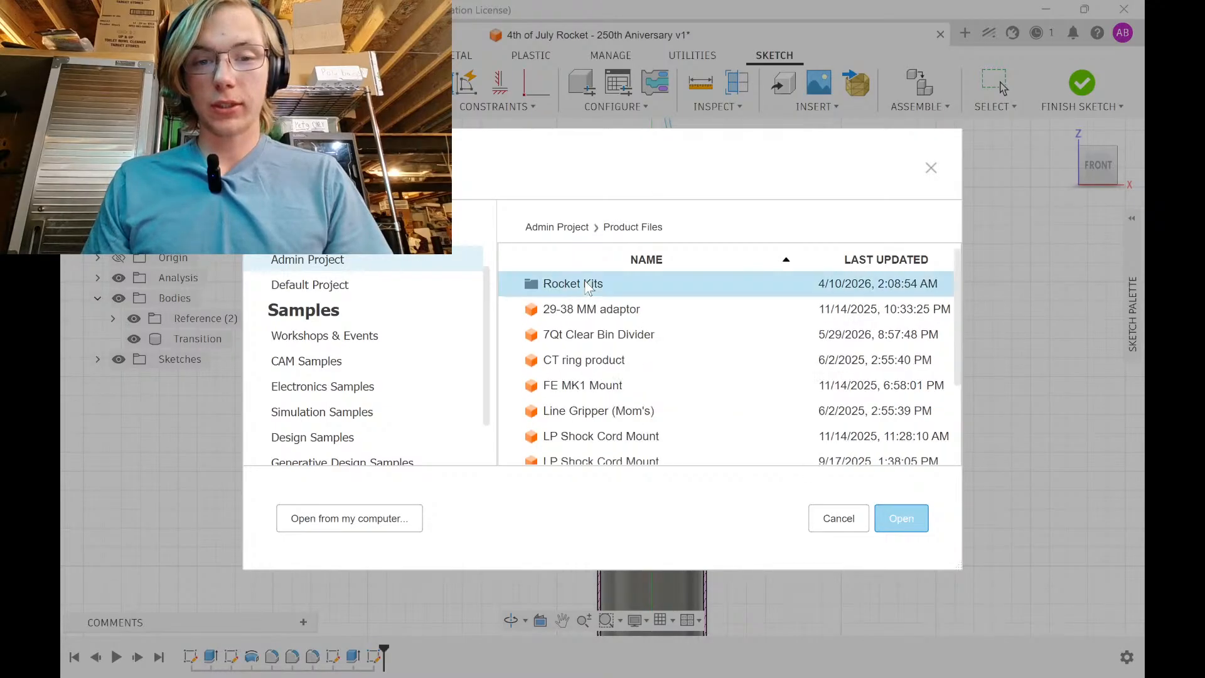
scroll(604, 341, "down", 1)
scroll(604, 341, "up", 1)
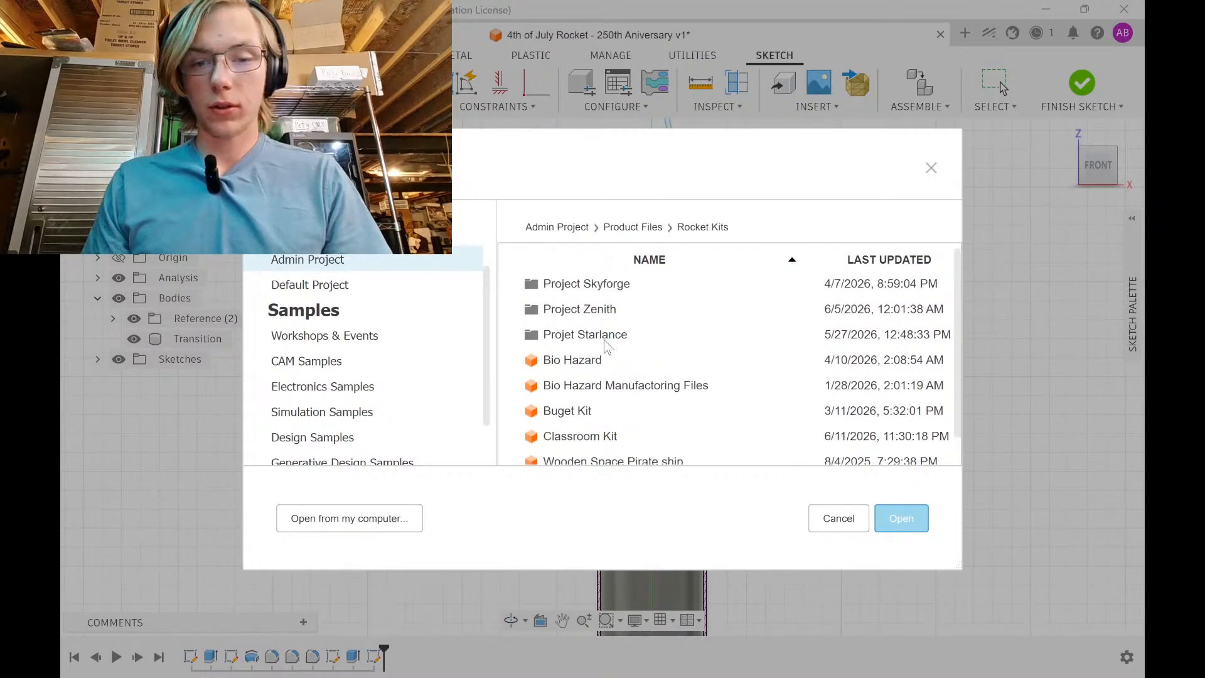
scroll(605, 367, "down", 1)
left_click(605, 356)
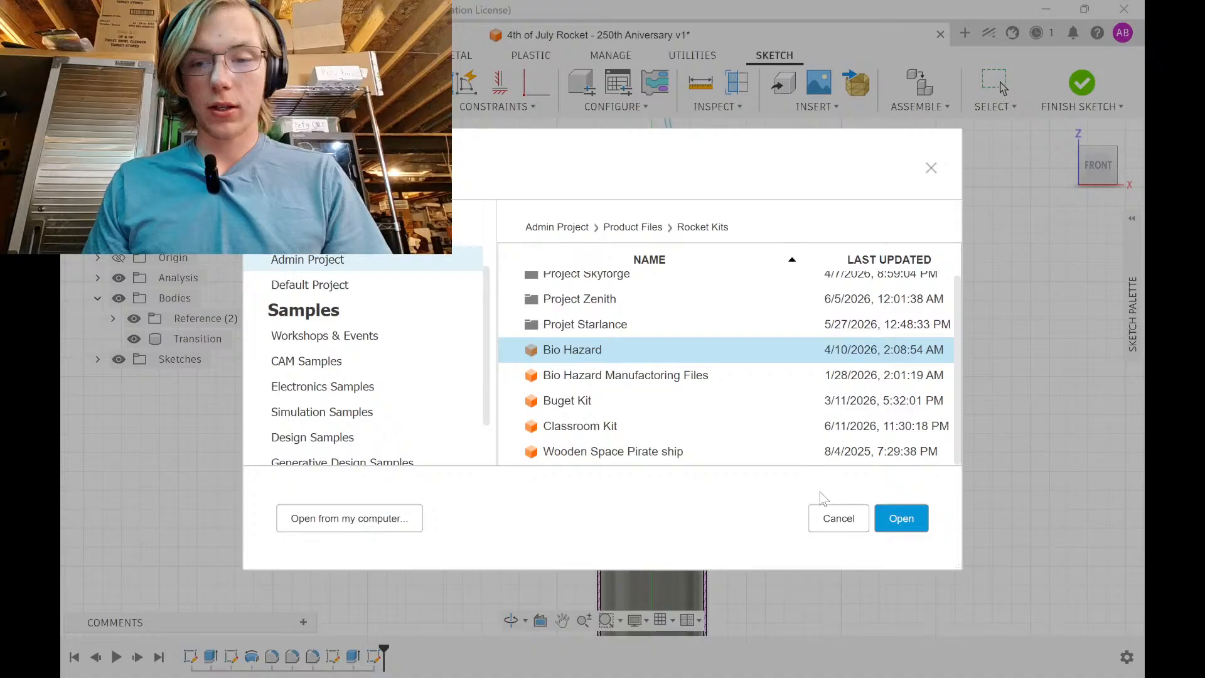
left_click(902, 518)
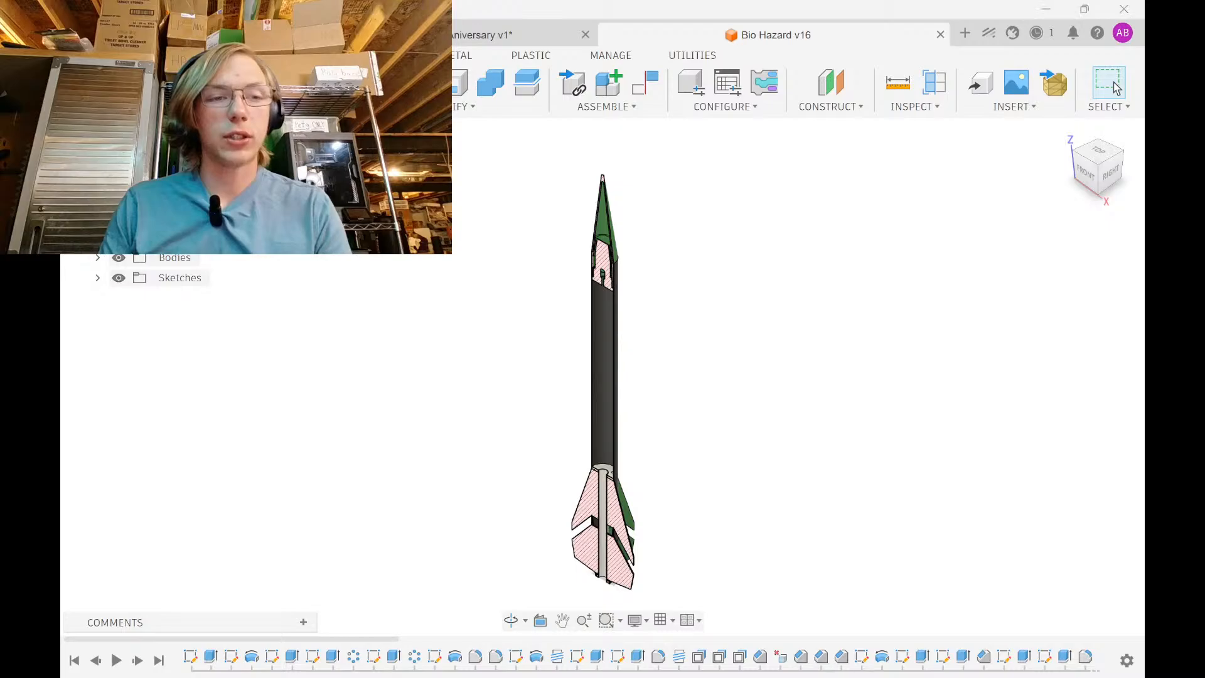
Turn off the section cutaway and orbit the rocket to a straight front view of the nose cone
left_click(119, 237)
middle_click_drag(637, 333, 671, 305, "shift")
middle_click_drag(584, 182, 584, 295)
scroll(590, 294, "up", 5)
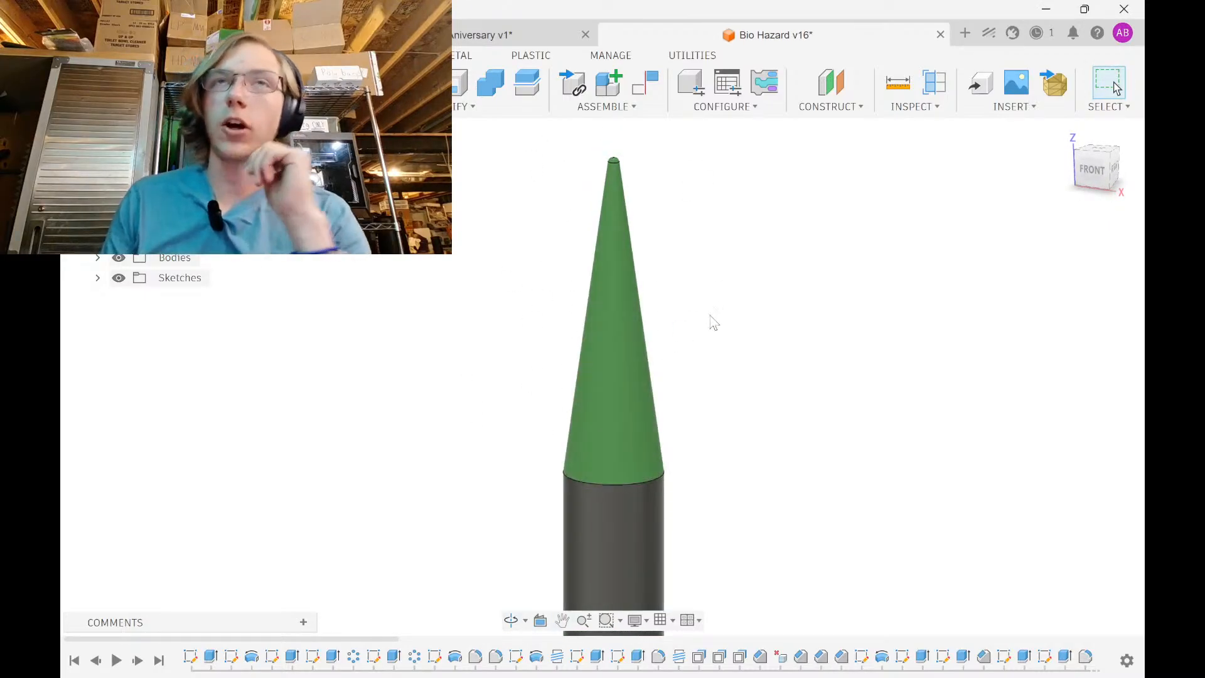
mouse_move(735, 411)
middle_mouse_down("shift")
mouse_move(796, 382)
mouse_move(836, 401)
mouse_move(726, 350)
mouse_move(732, 403)
middle_mouse_up("shift")
Hide the Fins, Reference and Rings bodies, then turn the section cutaway back on
left_click(98, 258)
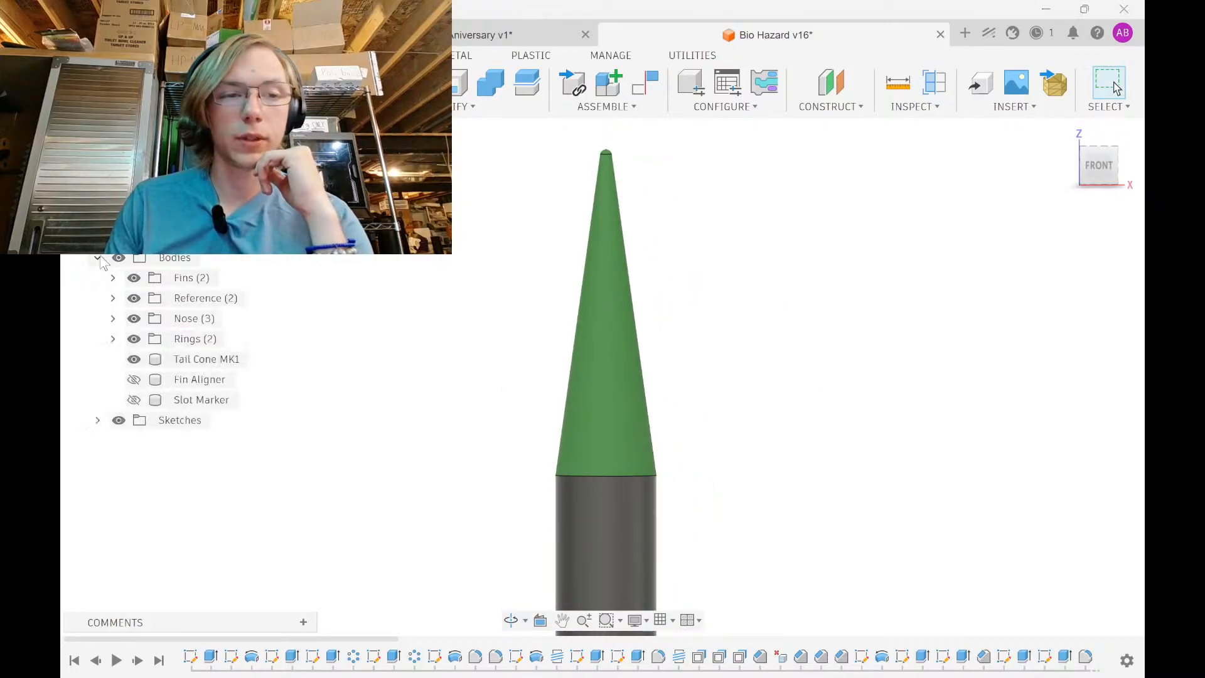
left_click(134, 278)
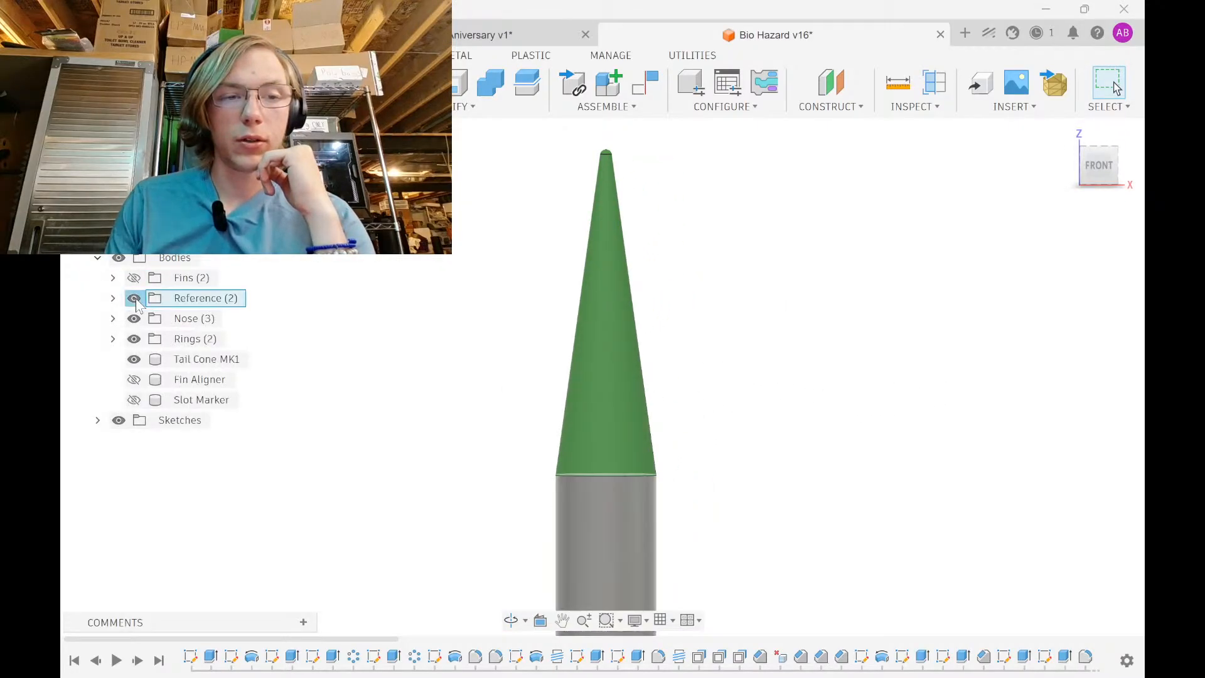
left_click(133, 298)
left_click(134, 339)
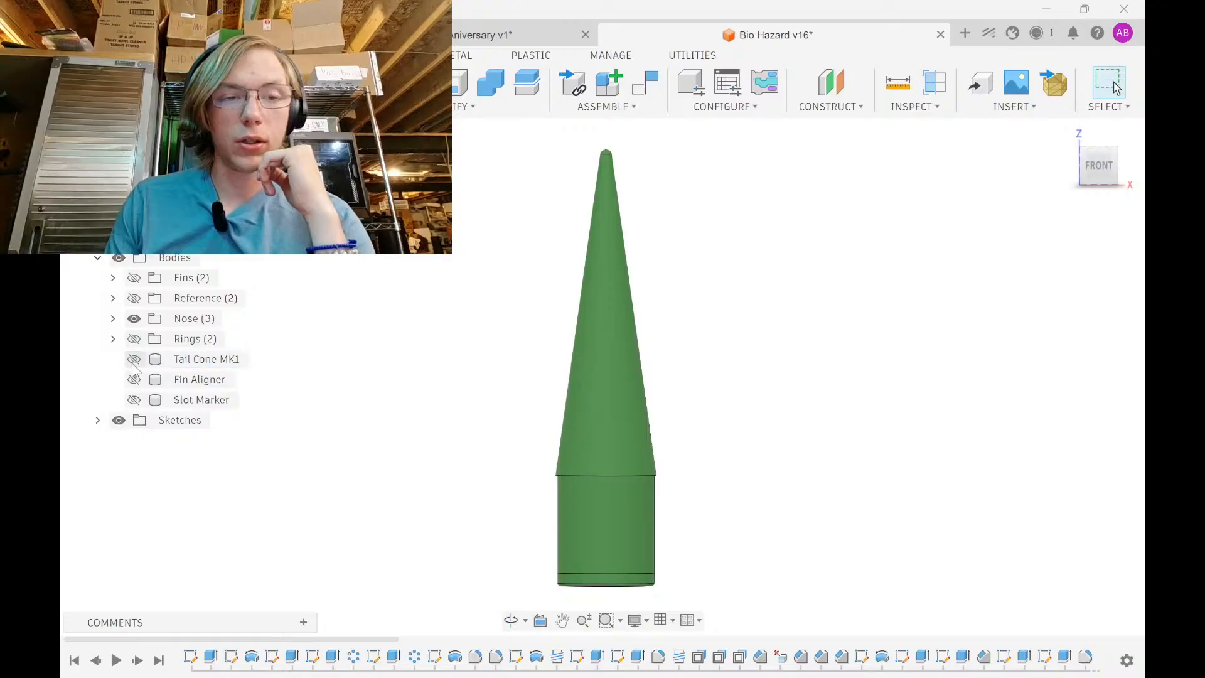
scroll(565, 437, "down", 3)
middle_click_drag(572, 437, 564, 470)
left_click(119, 237)
scroll(624, 374, "up", 5)
right_click(564, 471)
left_click(846, 492)
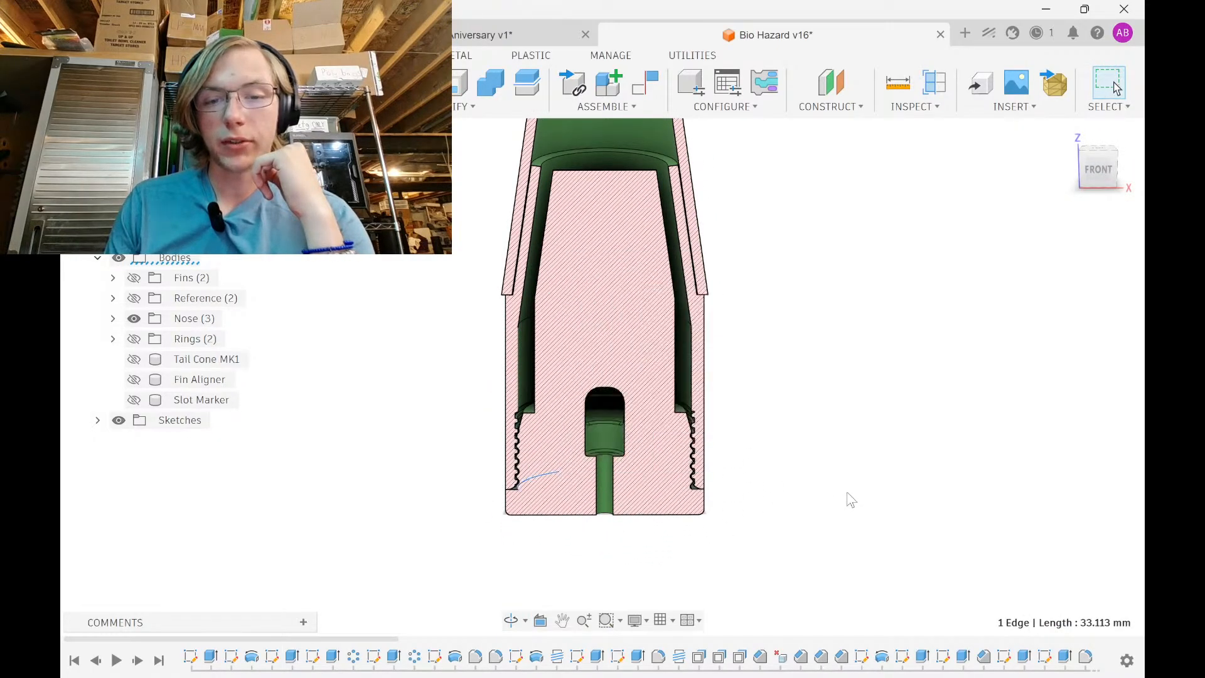
scroll(544, 390, "down", 5)
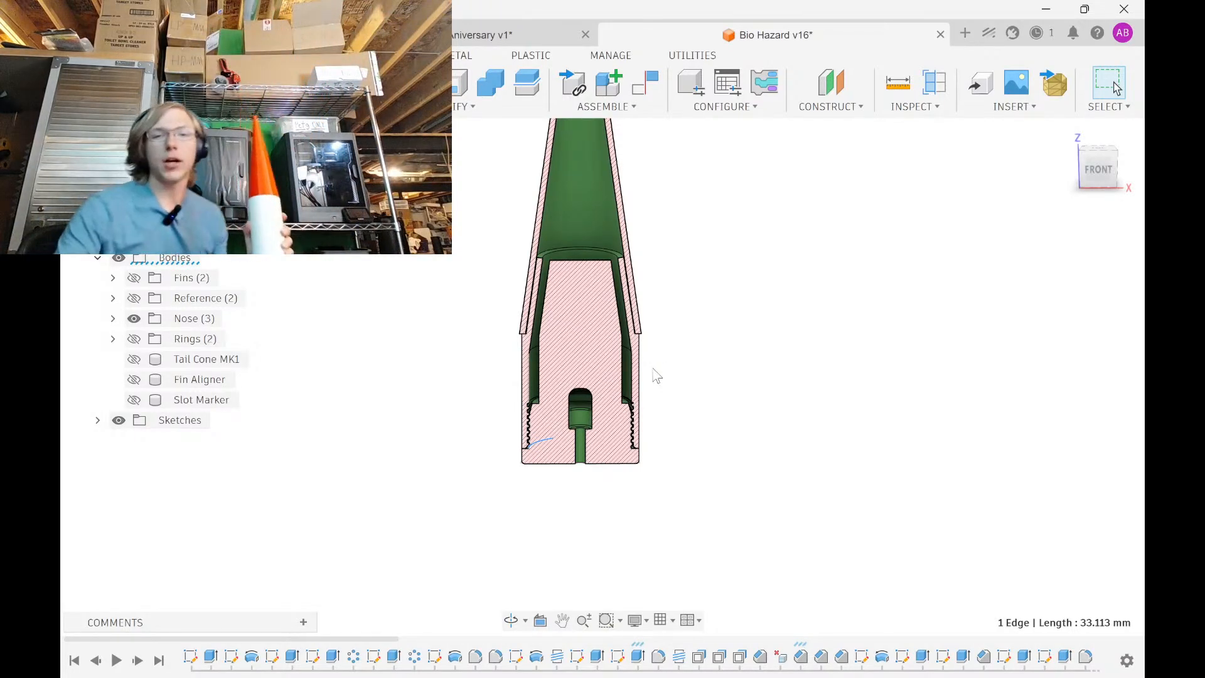
mouse_move(672, 677)
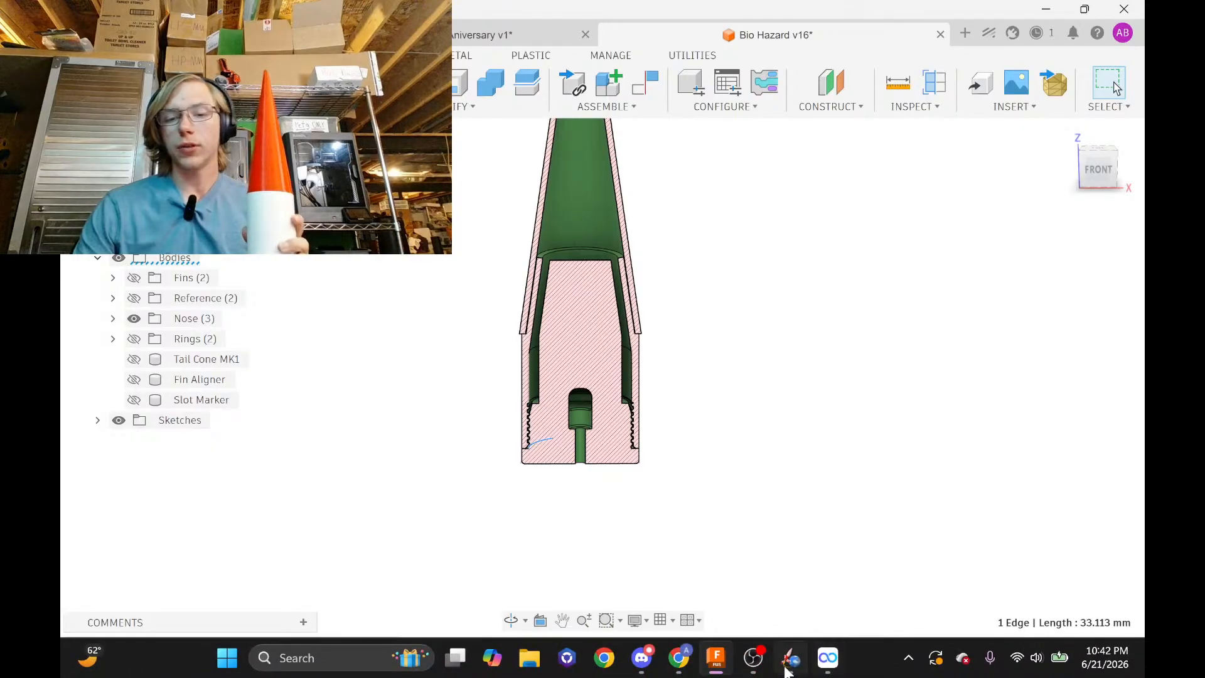
mouse_move(755, 669)
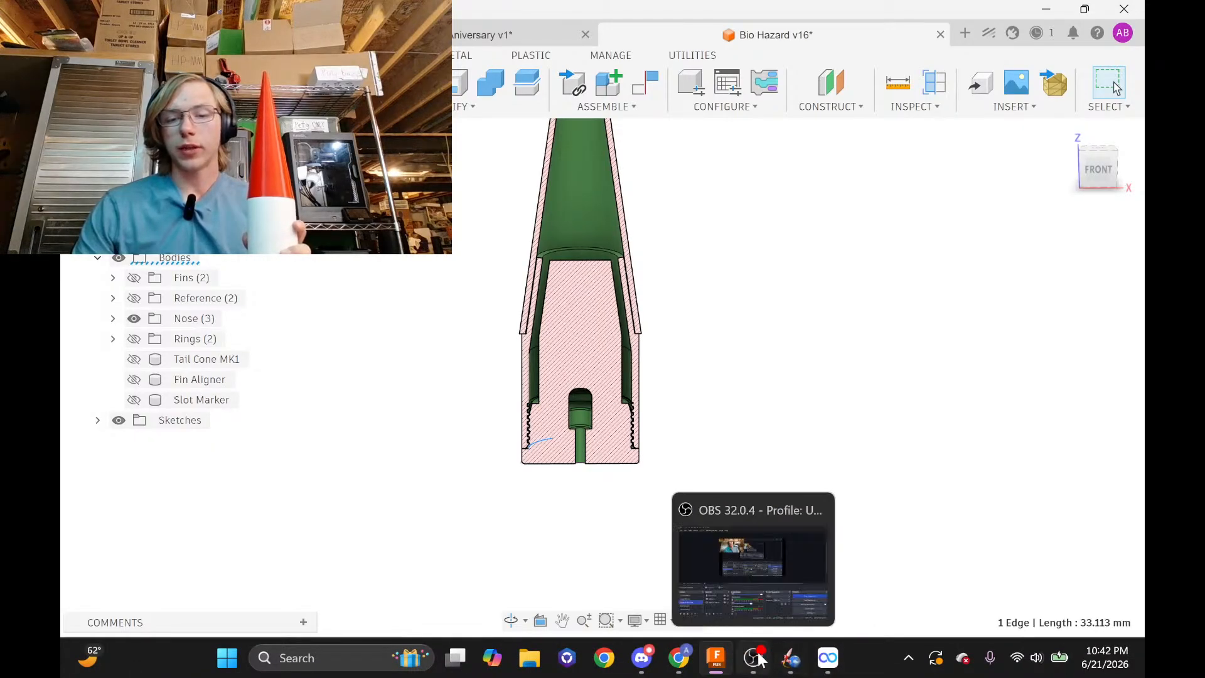
left_click(753, 658)
left_click(184, 578)
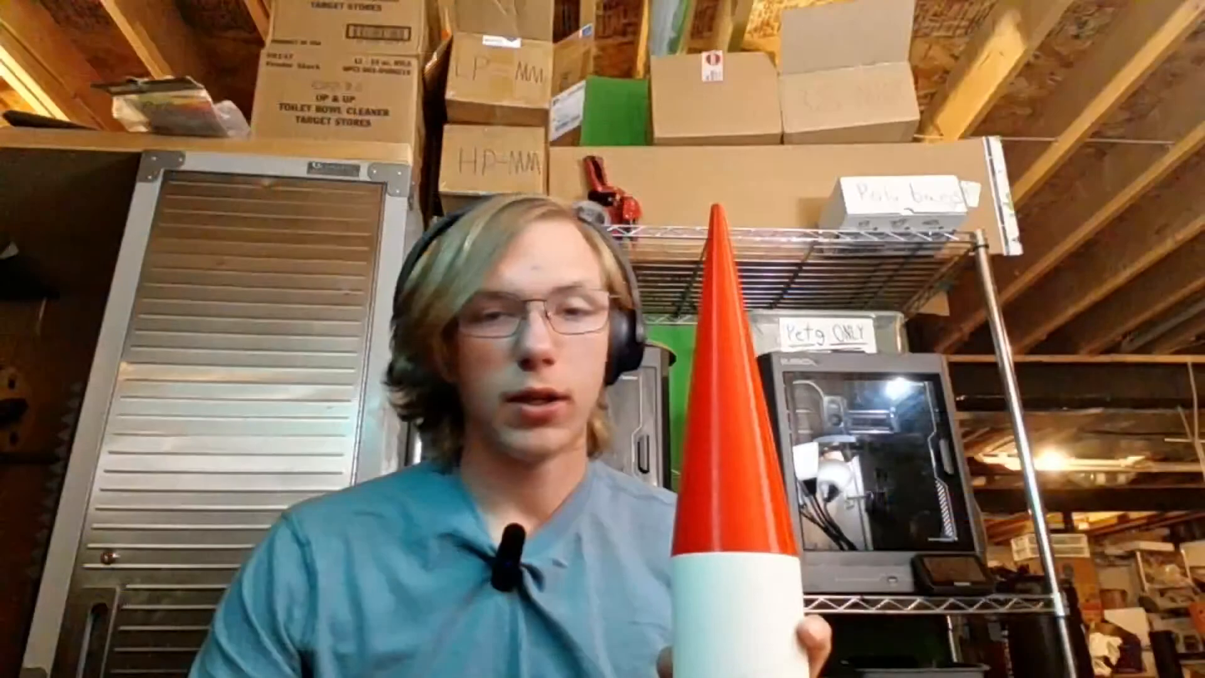
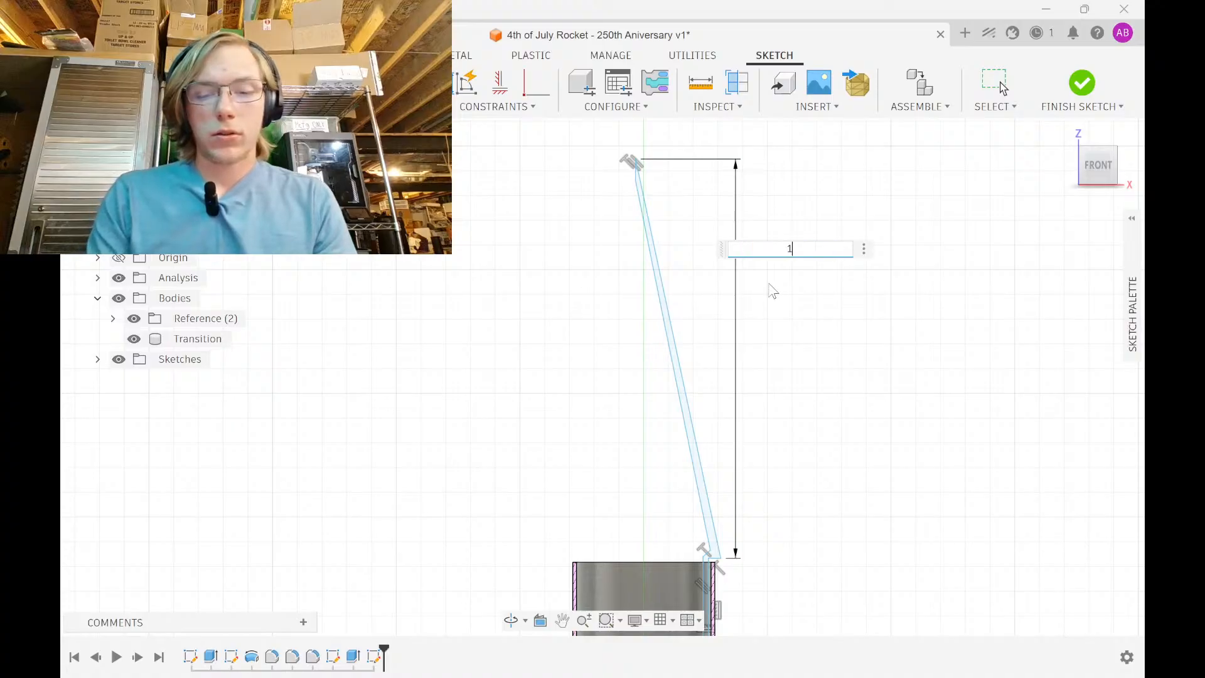
Enter 10 in as the cone line's vertical length dimension
type("0i")
key("Return")
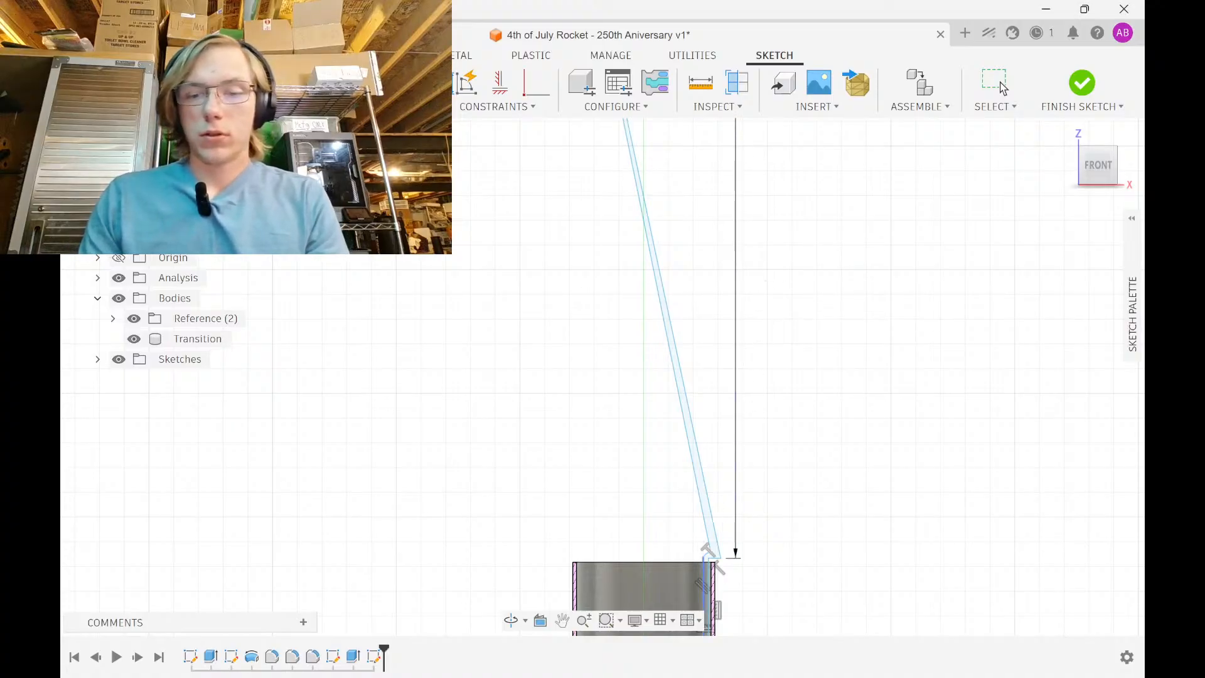
mouse_move(775, 661)
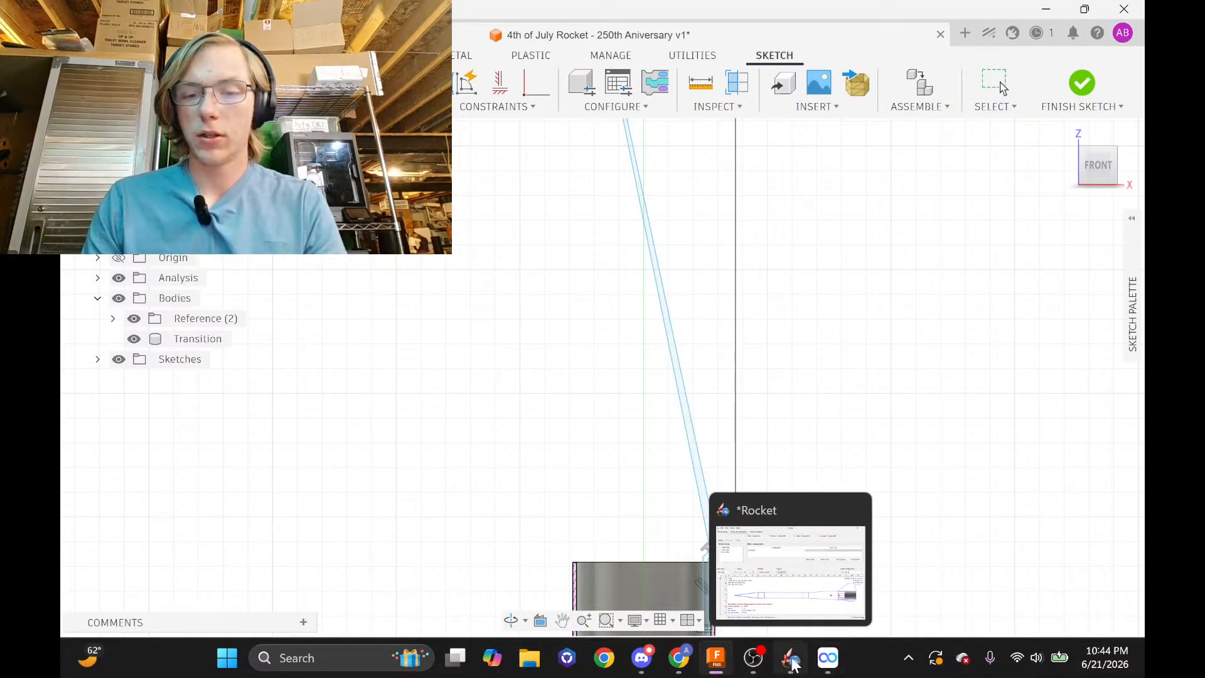
Review the nose cone's length unit settings in OpenRocket and accept them
left_click(799, 578)
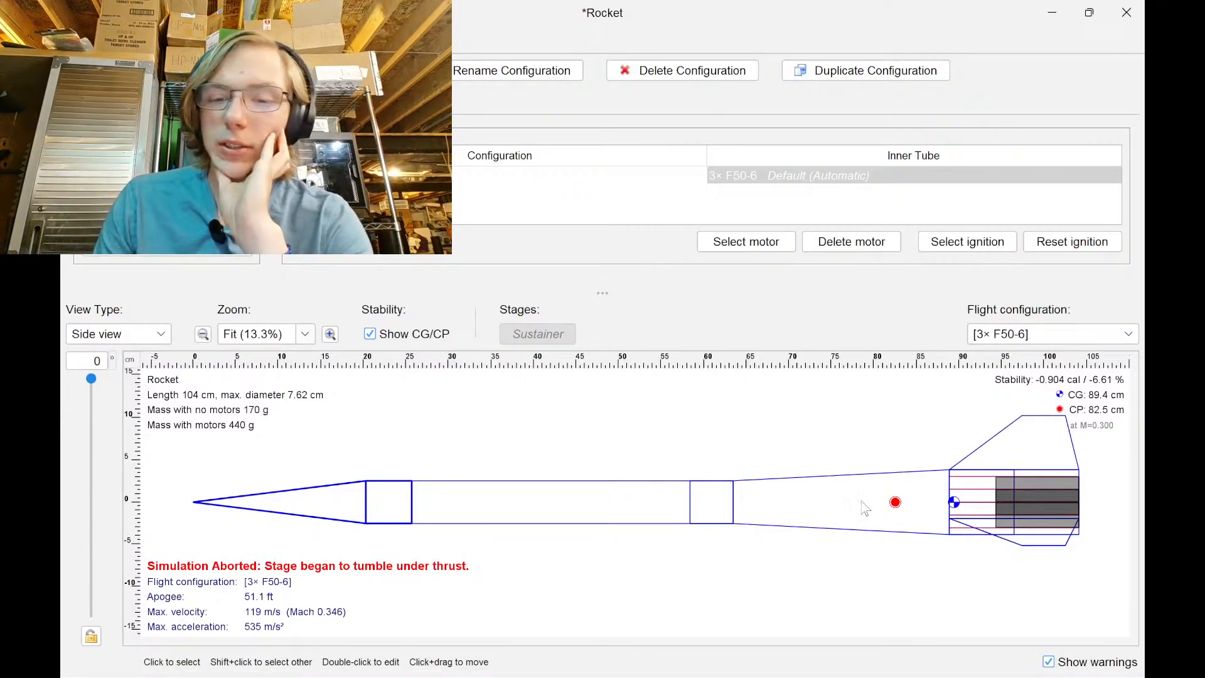
left_click(1052, 12)
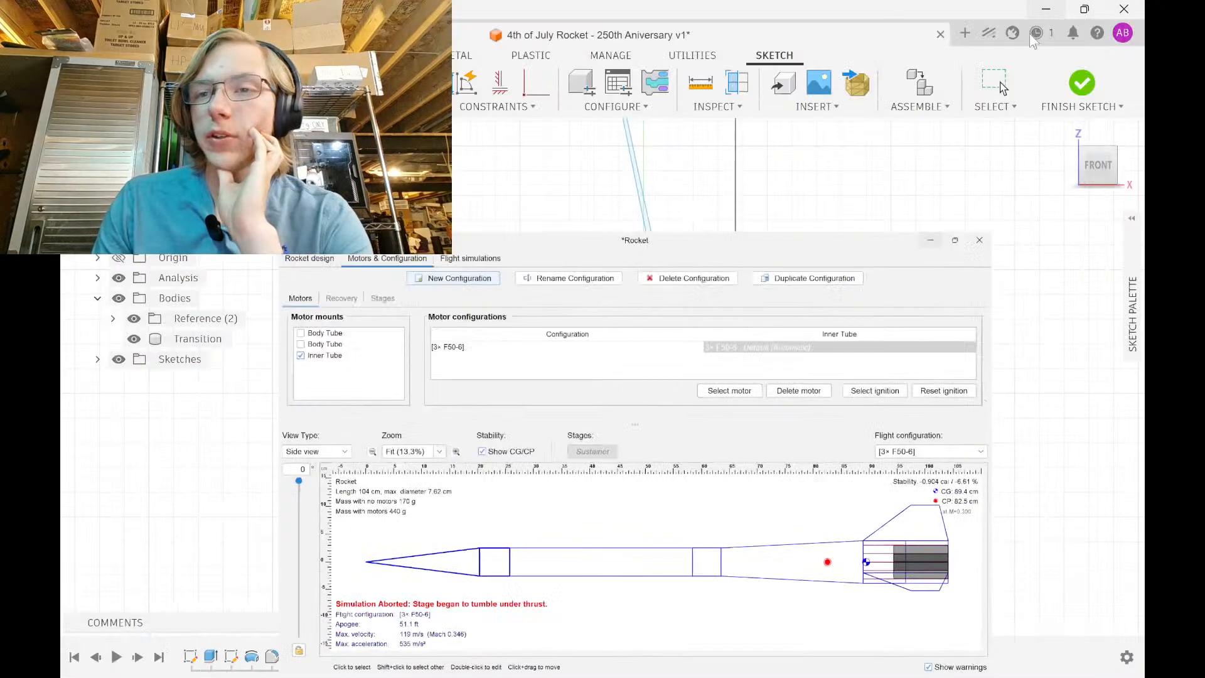
left_click(794, 663)
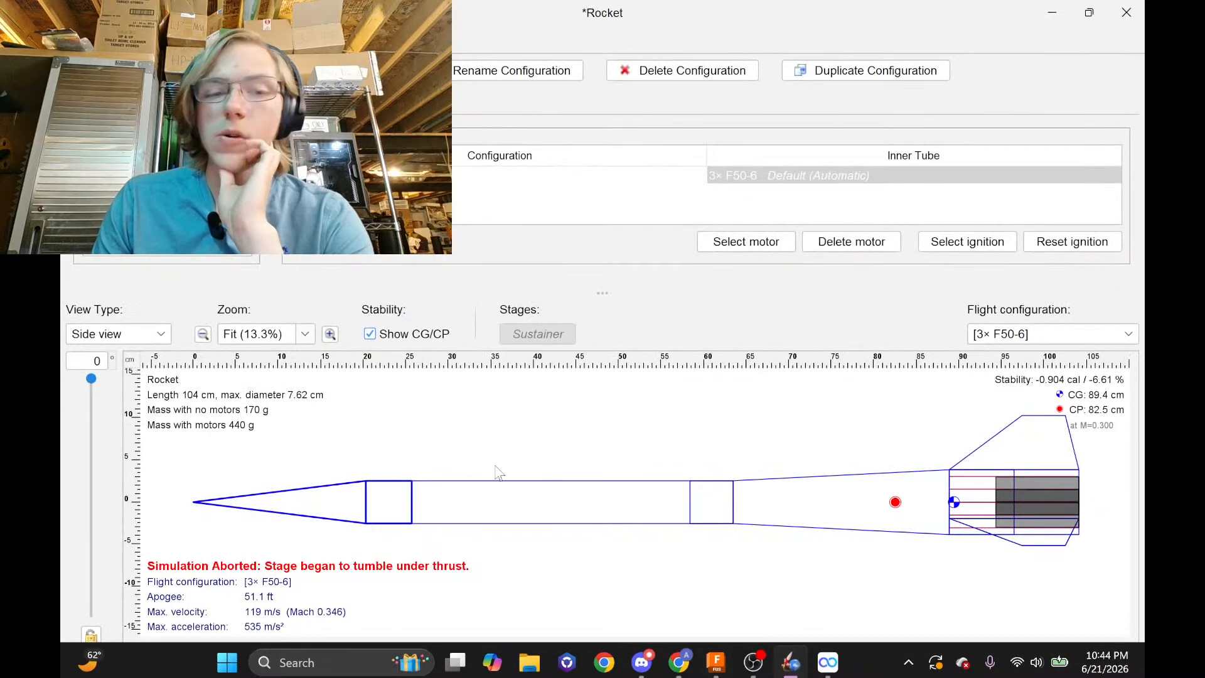
double_click(326, 502)
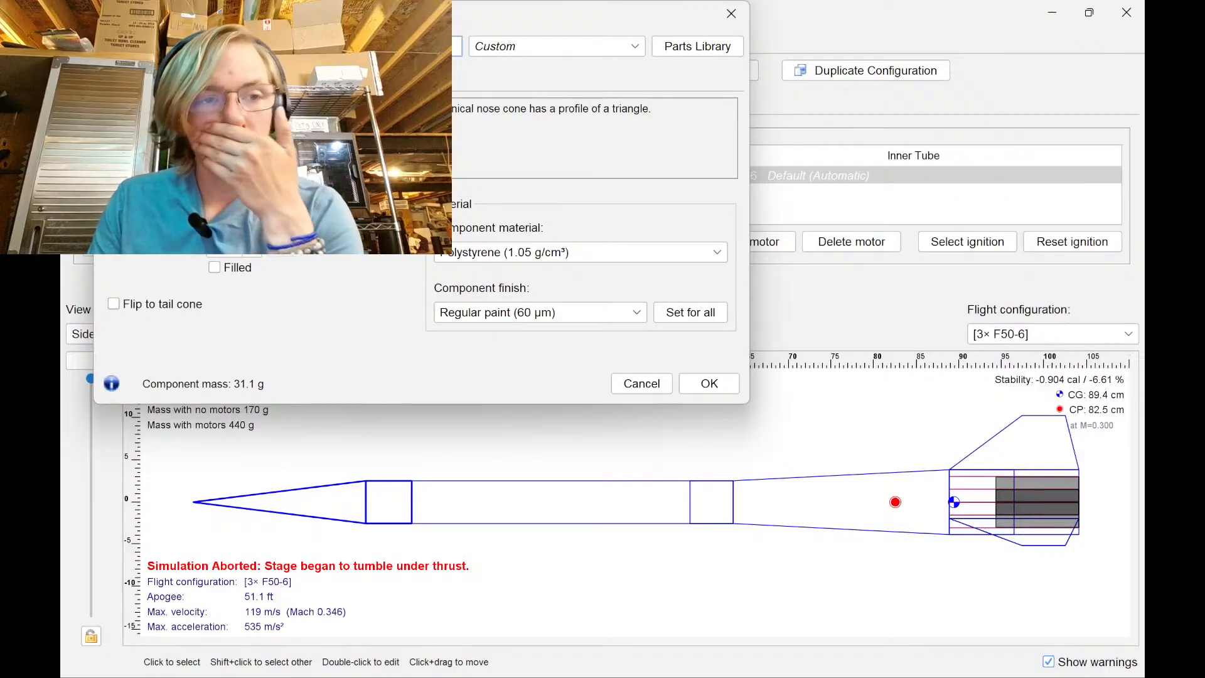
left_click(281, 179)
left_click(307, 258)
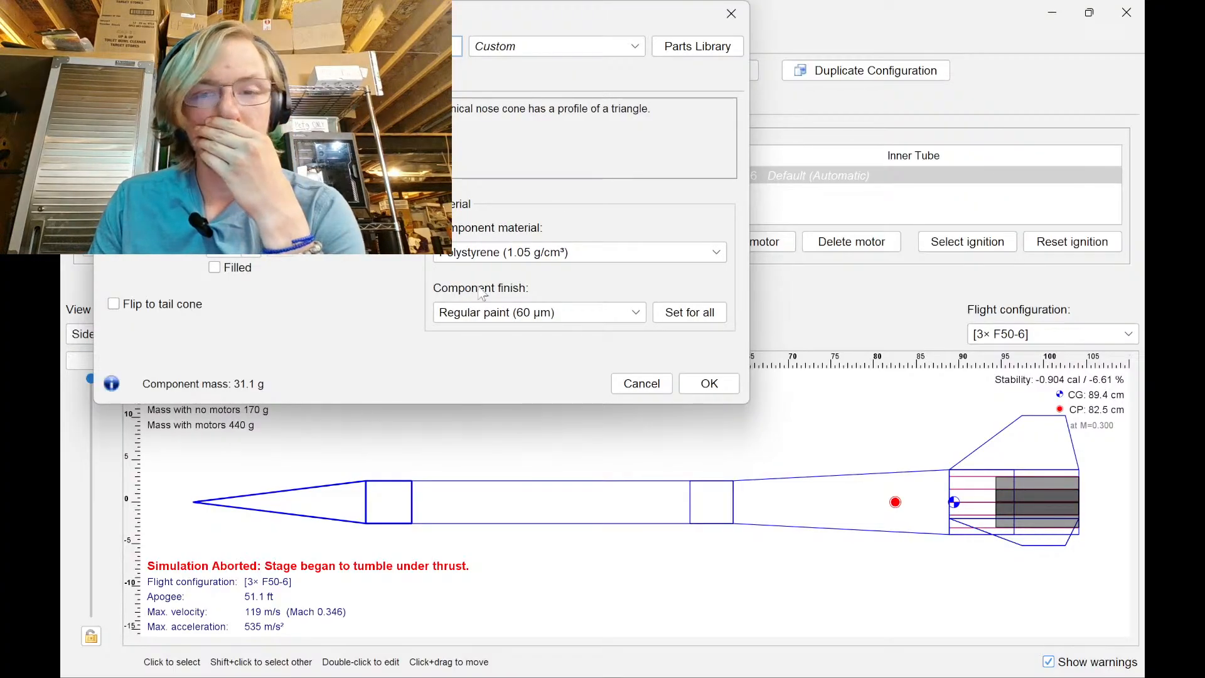
left_click(686, 388)
Bring up the slicer, dismiss its update notice, and return to Fusion 360
mouse_move(828, 658)
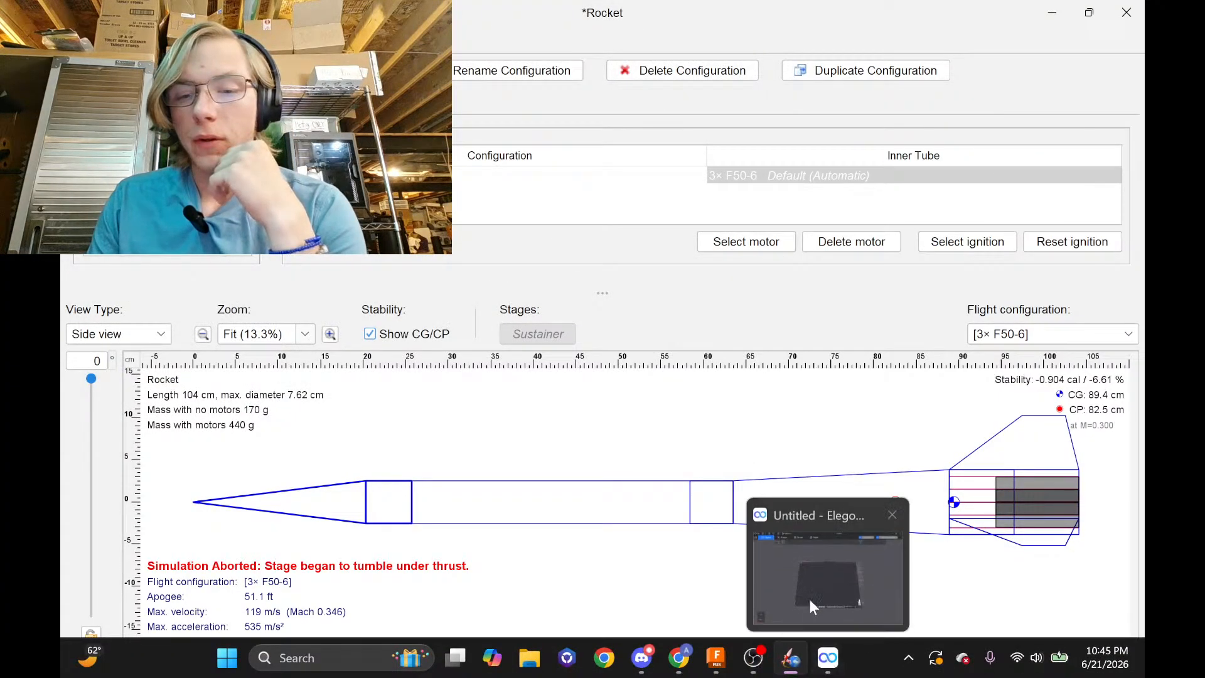
left_click(810, 600)
mouse_move(790, 657)
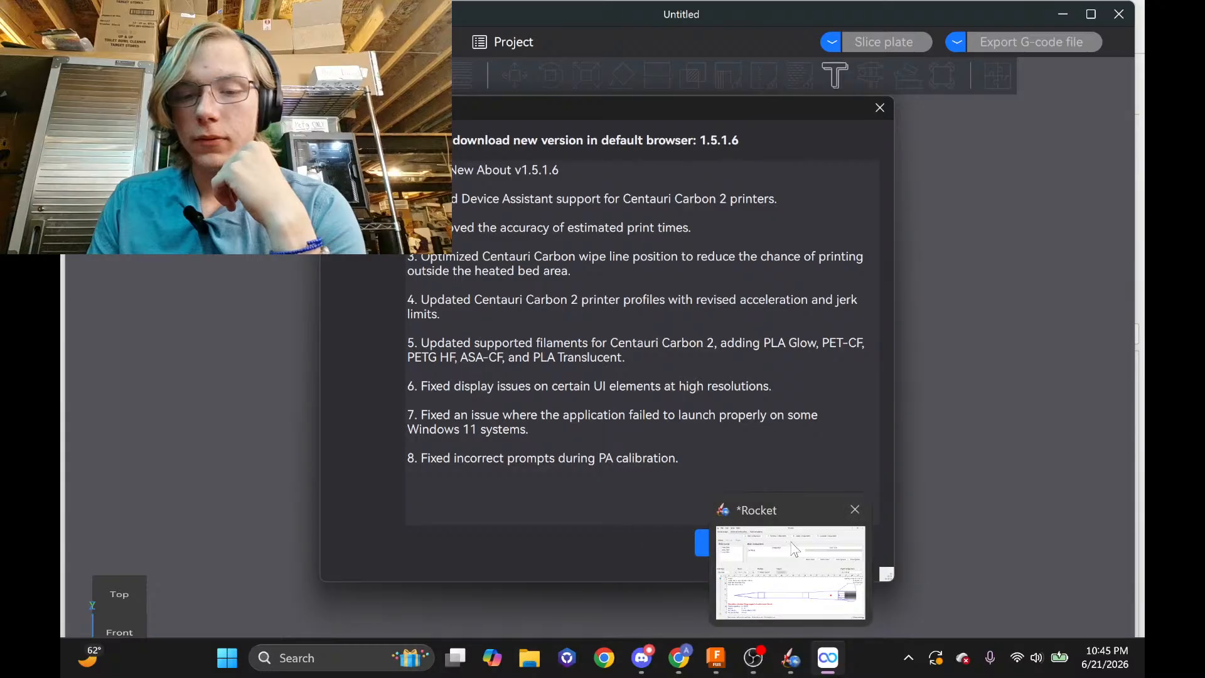
left_click(843, 545)
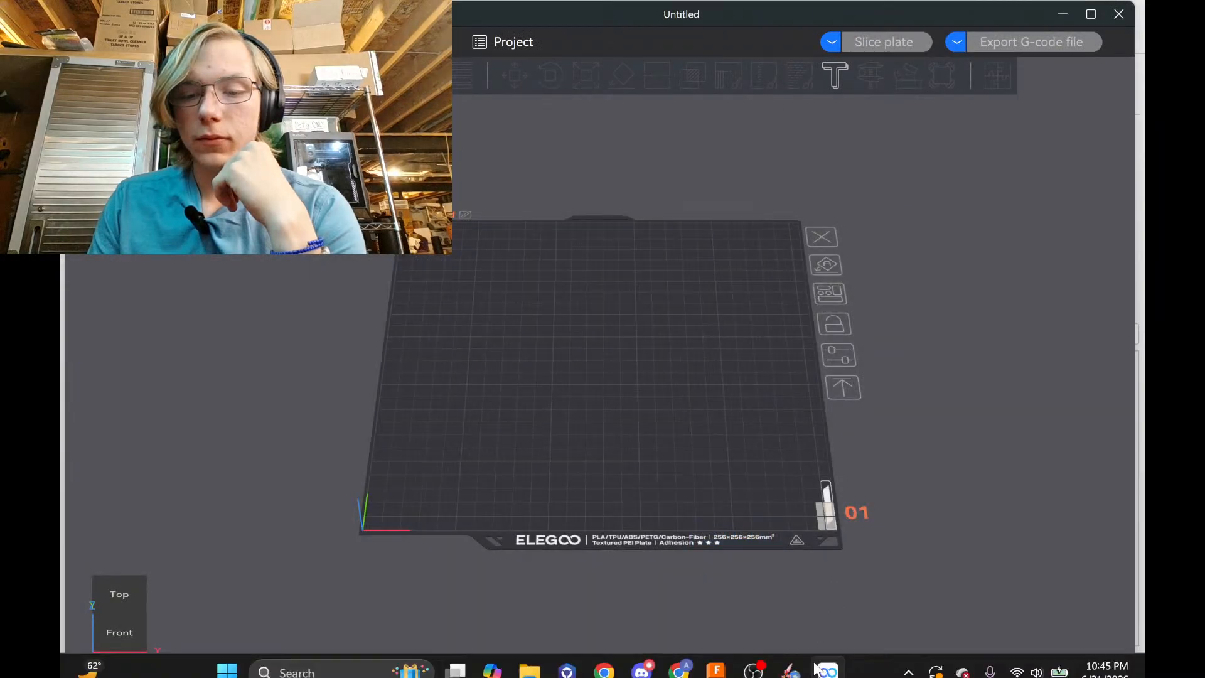
left_click(716, 657)
Change the cone length dimension from 10 in to 8 in (203.20 mm)
scroll(675, 333, "down", 3)
middle_click_drag(698, 342, 688, 444)
key("Escape")
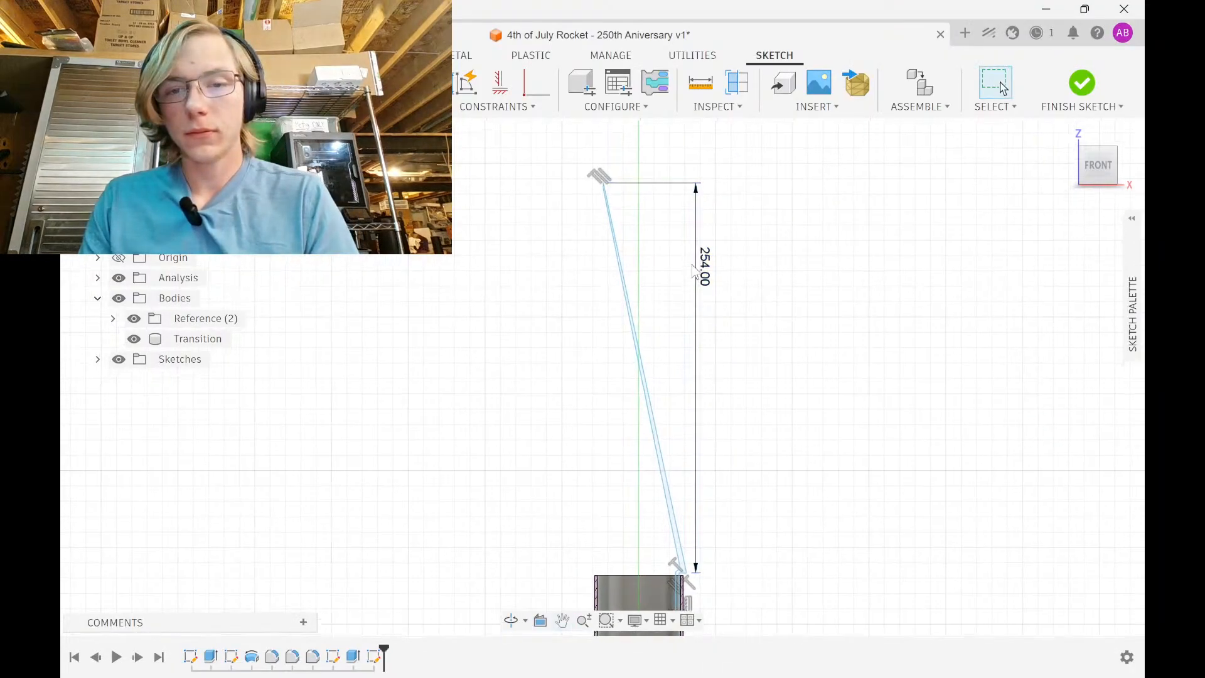
double_click(702, 262)
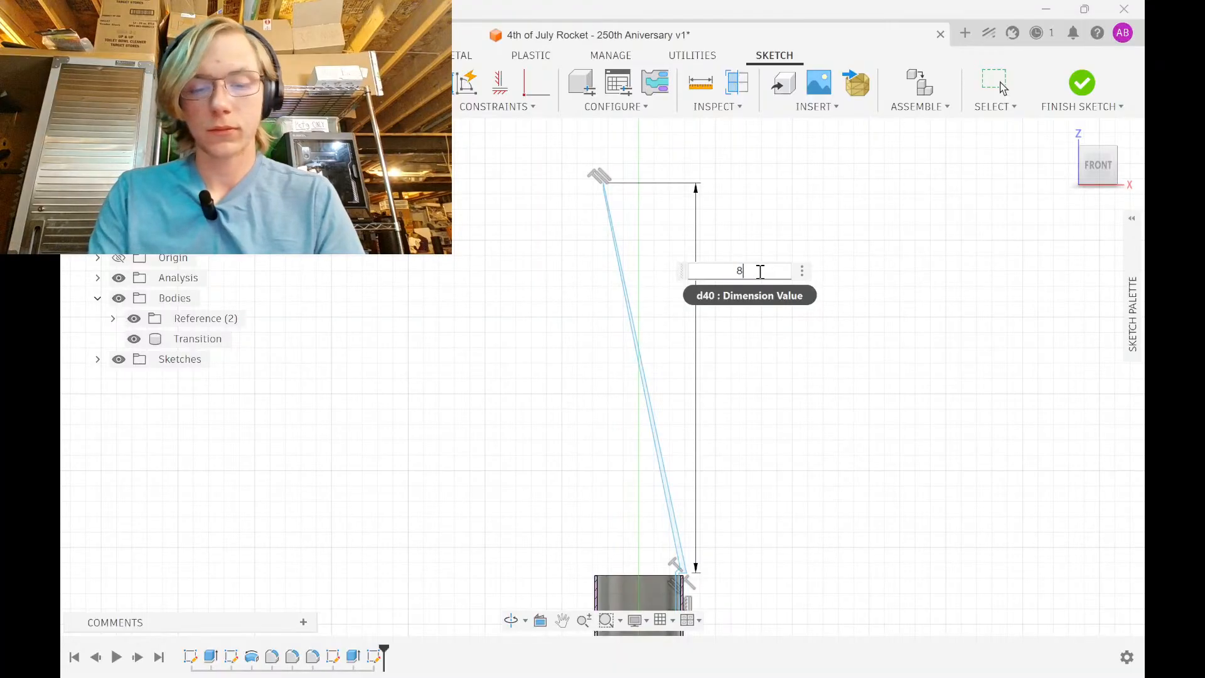
key("Return")
Dimension the short vertical shoulder line at 50.80 mm
scroll(690, 578, "up", 5)
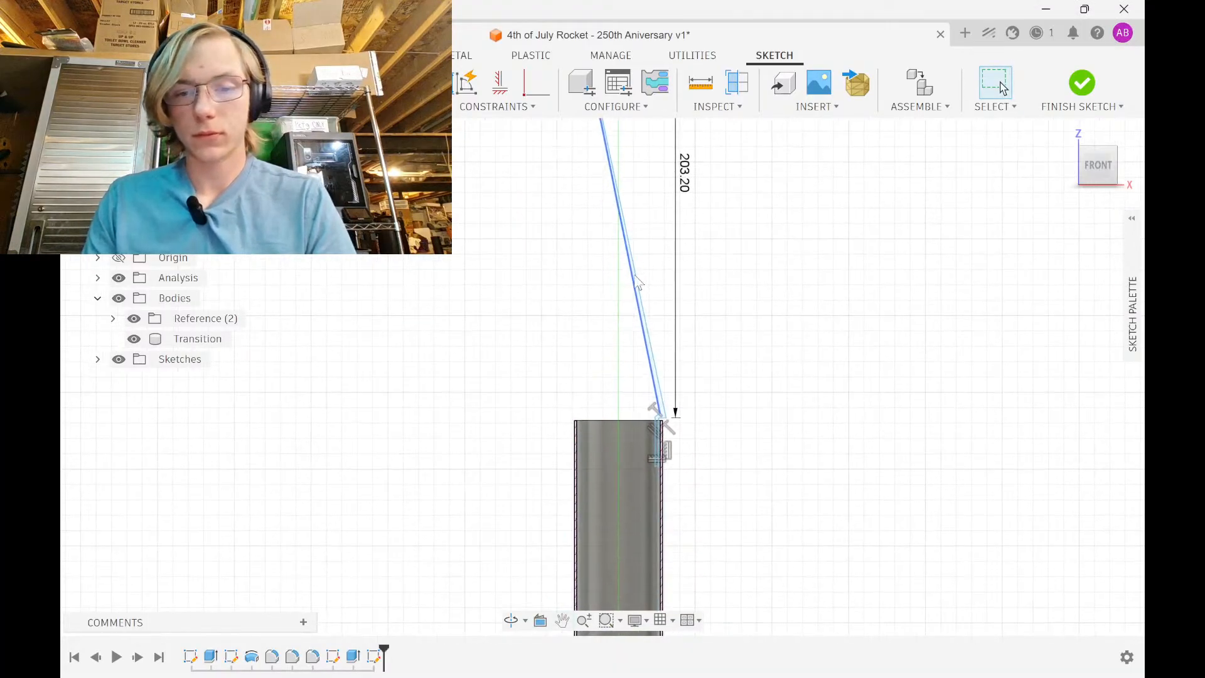
middle_click_drag(681, 450, 662, 243)
key("d")
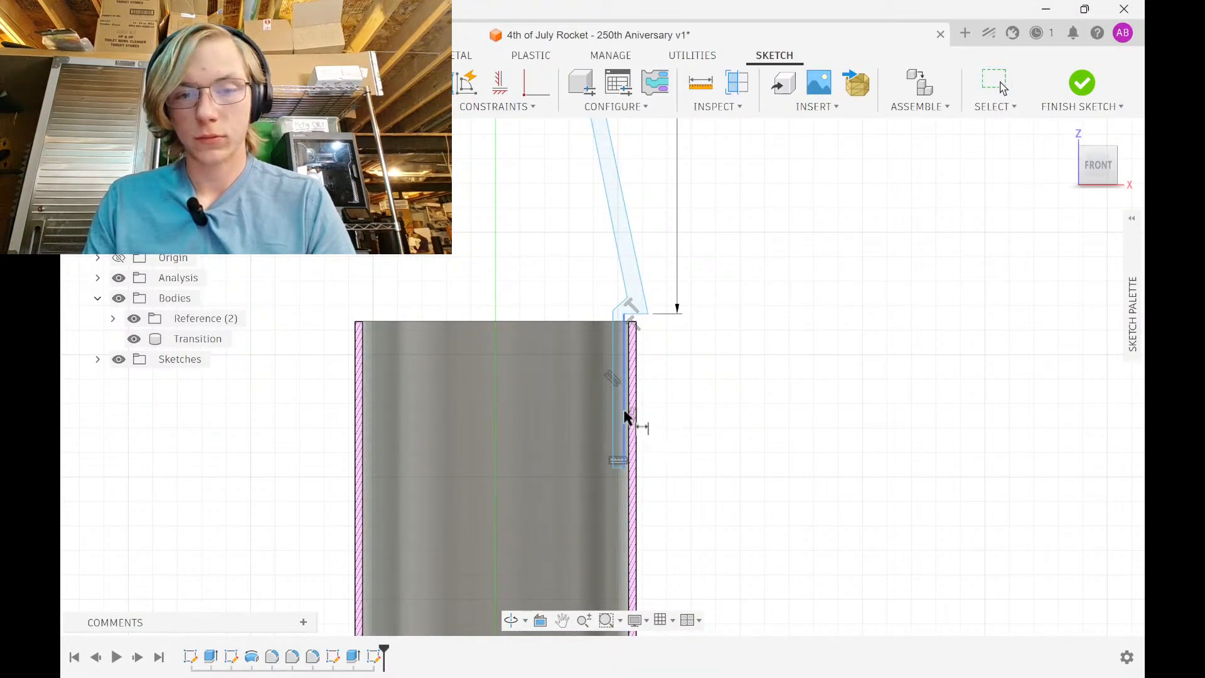
left_click(625, 415)
left_click(687, 398)
key("Return")
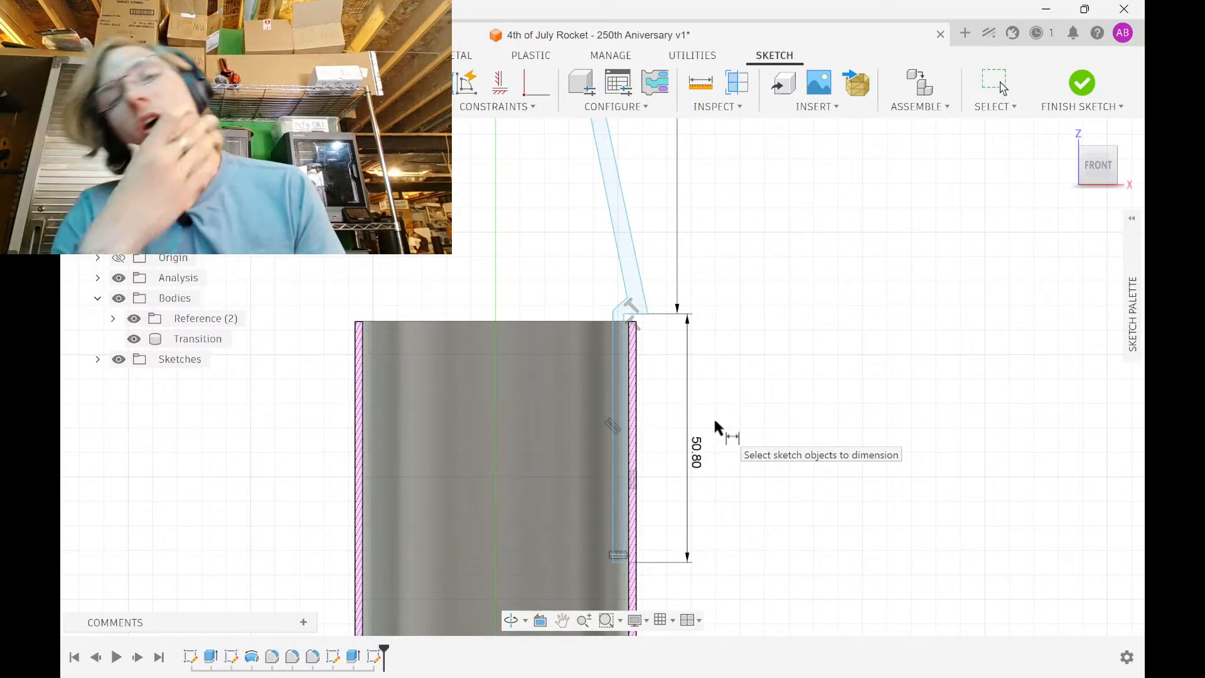
Orbit the view to look at the tube from below
scroll(637, 429, "down", 3)
mouse_move(649, 466)
middle_mouse_down("shift")
mouse_move(709, 460)
mouse_move(681, 494)
mouse_move(743, 372)
middle_mouse_up("shift")
scroll(727, 464, "down", 5)
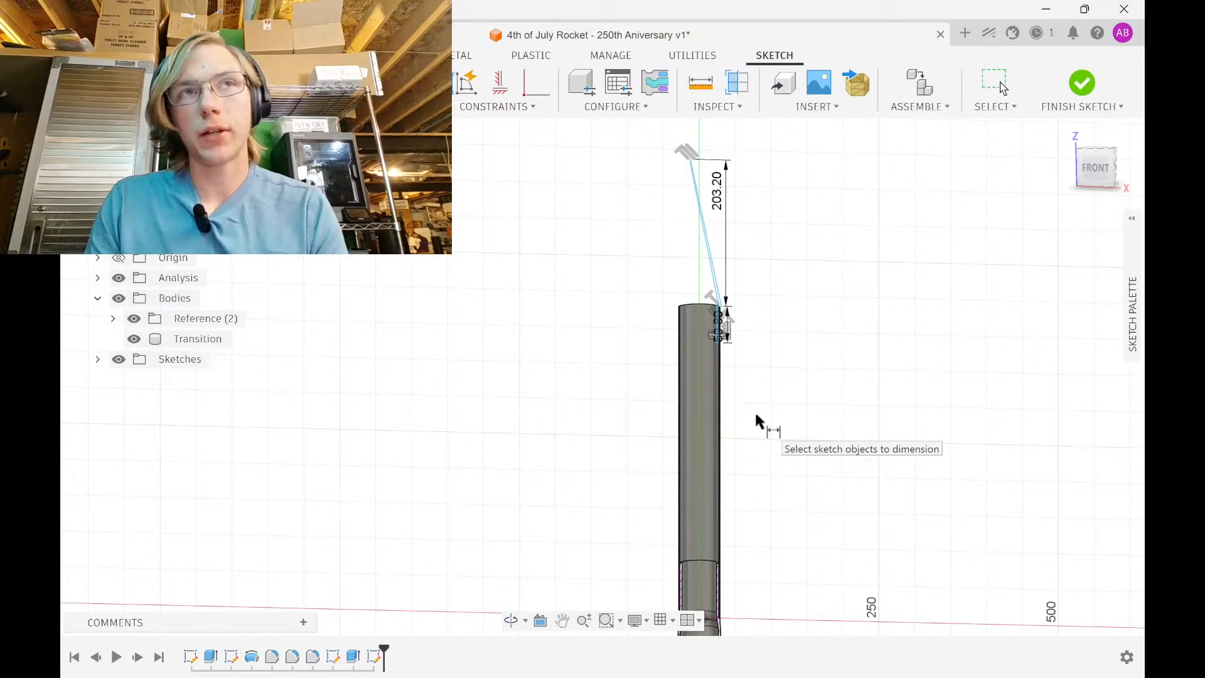
middle_click_drag(757, 432, 774, 345, "shift")
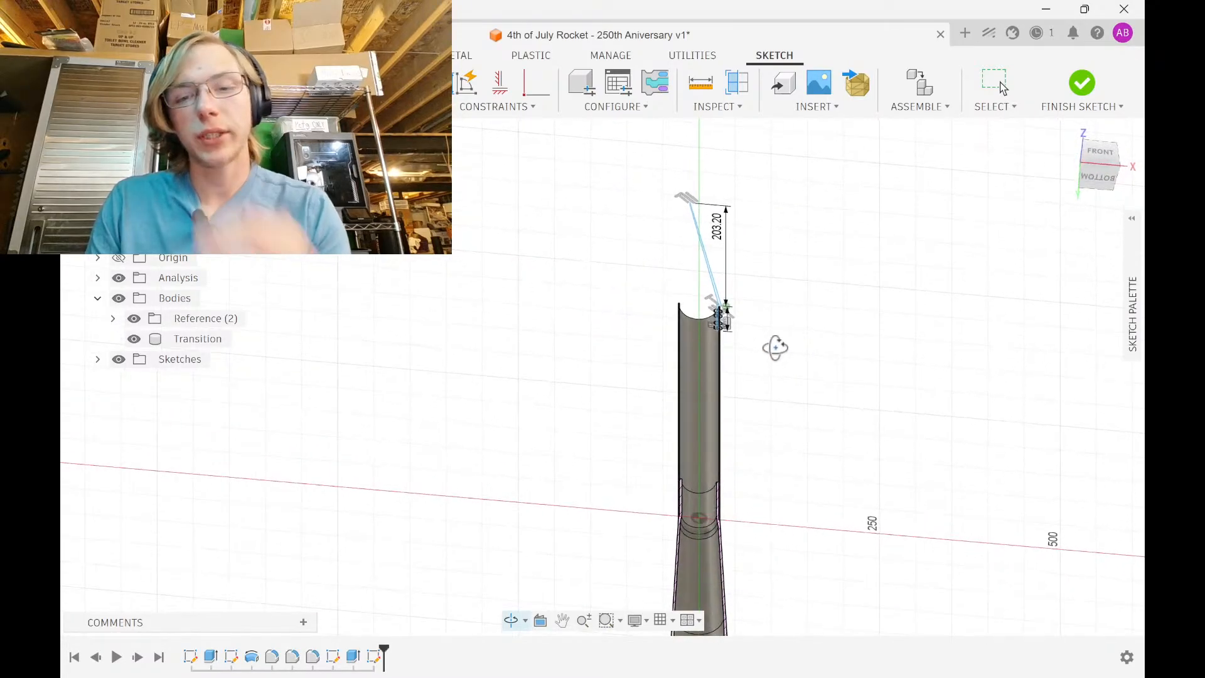
right_click(777, 352)
left_click(771, 369)
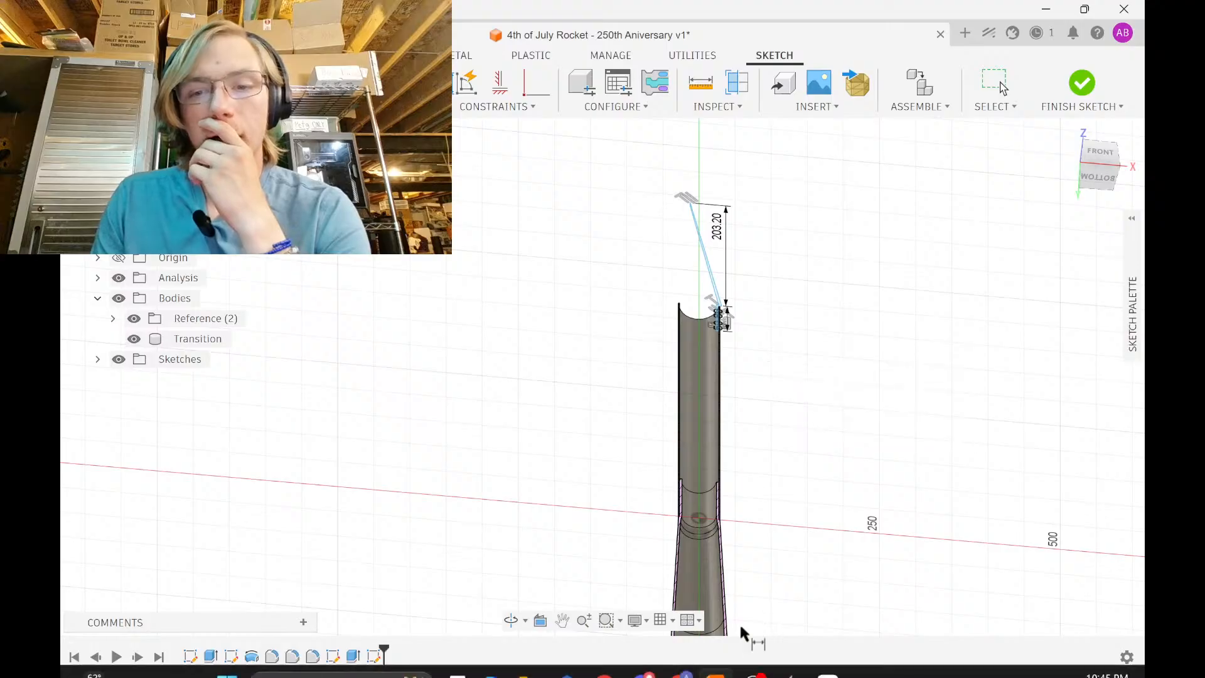
Play the '3D Printed Rocket for America's 250th!' video in Chrome, jumping to 1:28
mouse_move(715, 668)
mouse_move(681, 661)
left_click(691, 568)
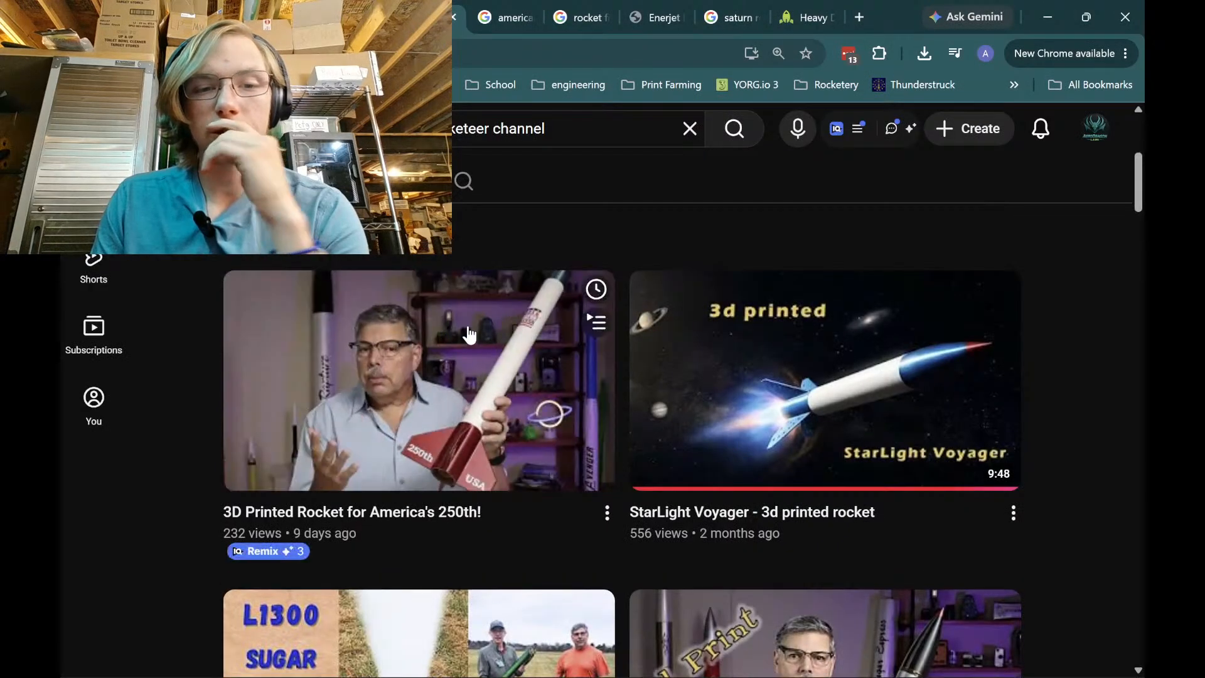
left_click(492, 395)
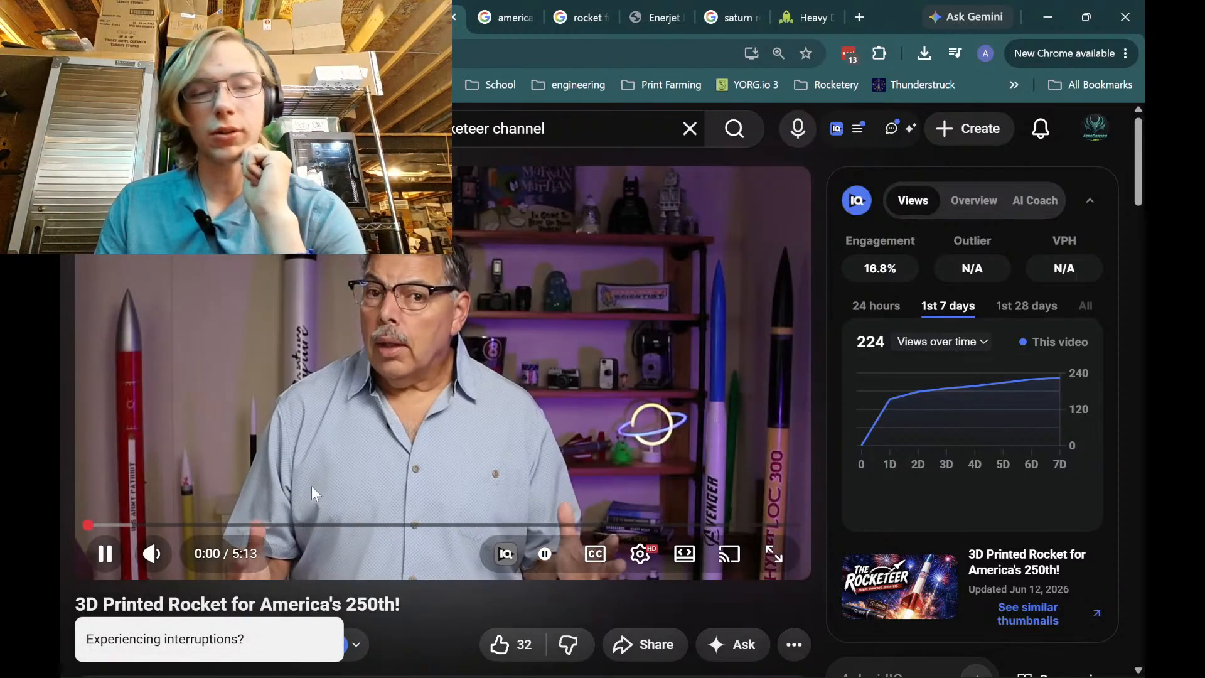
left_click(338, 507)
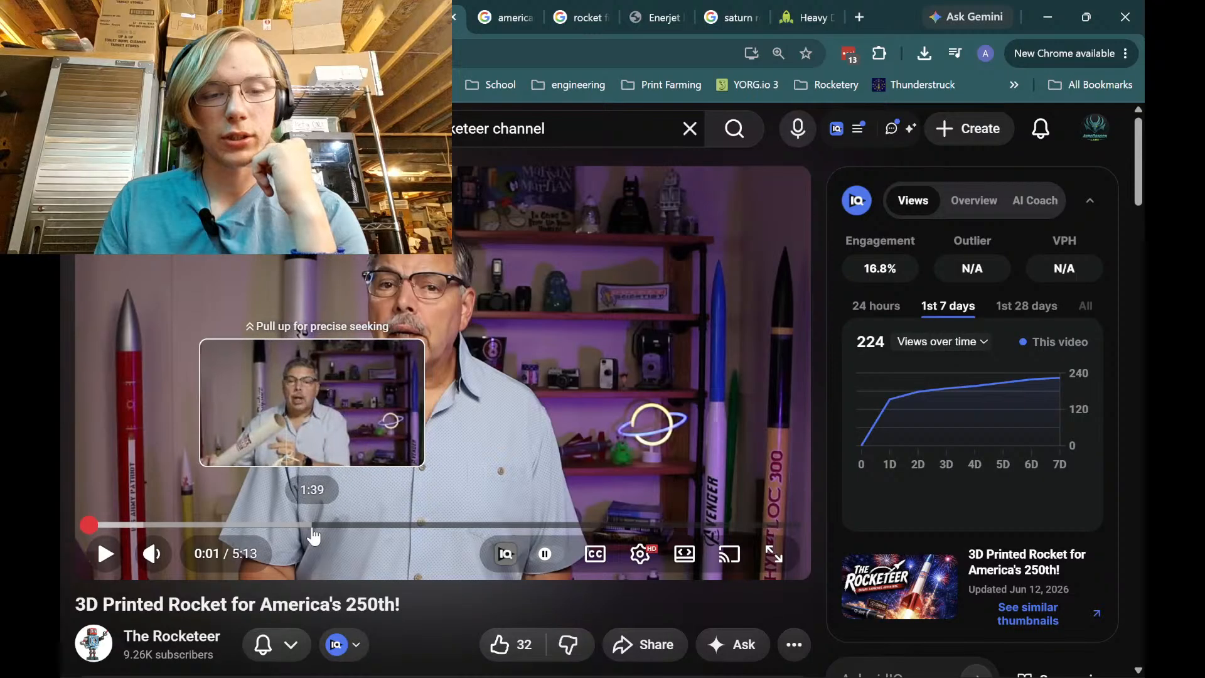
left_click(295, 534)
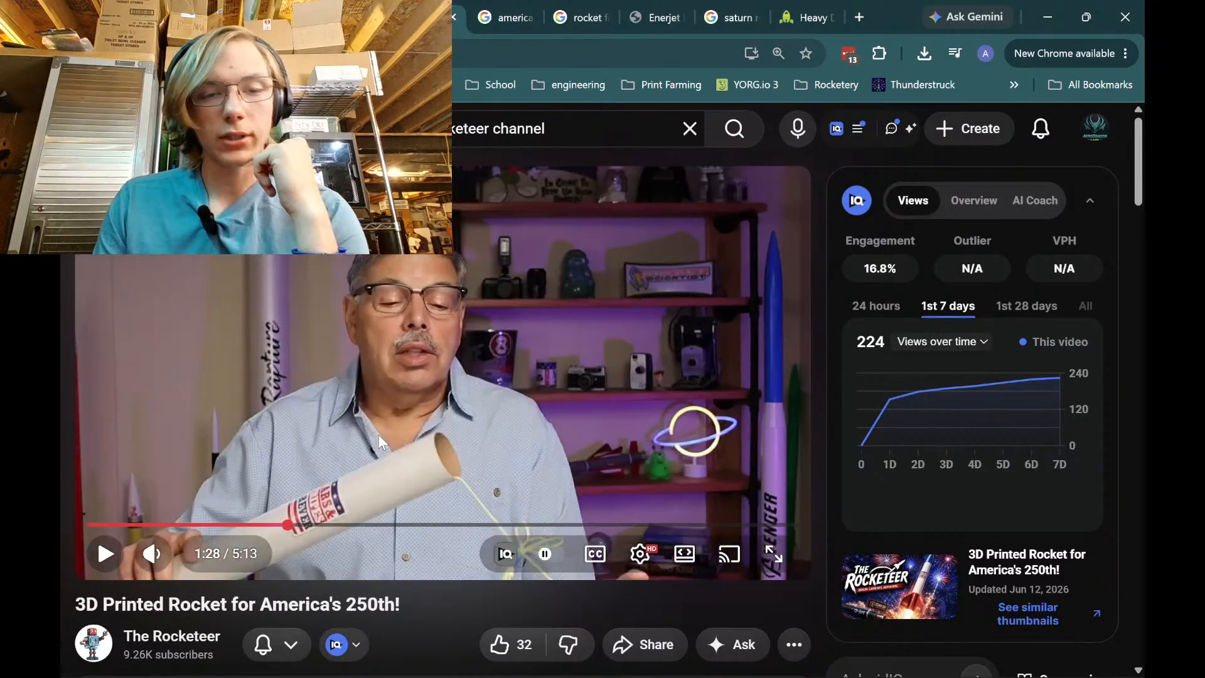
left_click(379, 436)
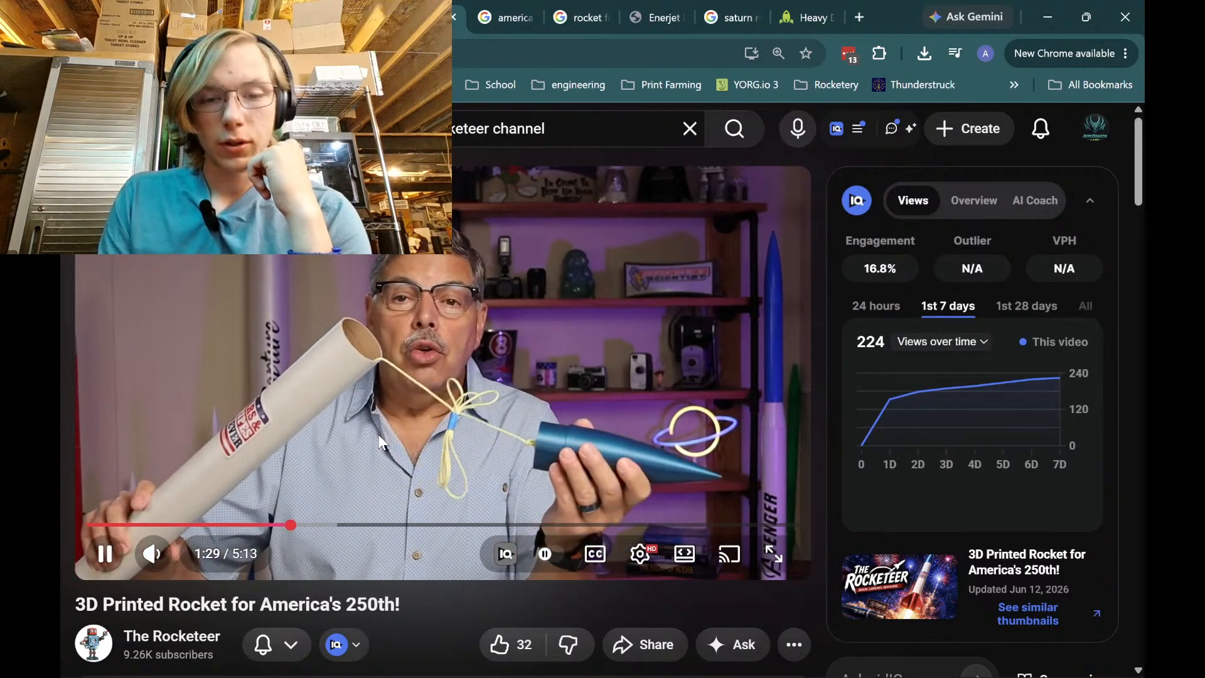
Skip to about 2:07 and pause, close the video tab, and restore Fusion's front view
key("j")
key("j")
key("Right")
key("Right")
key("Right")
key("Right")
key("Right")
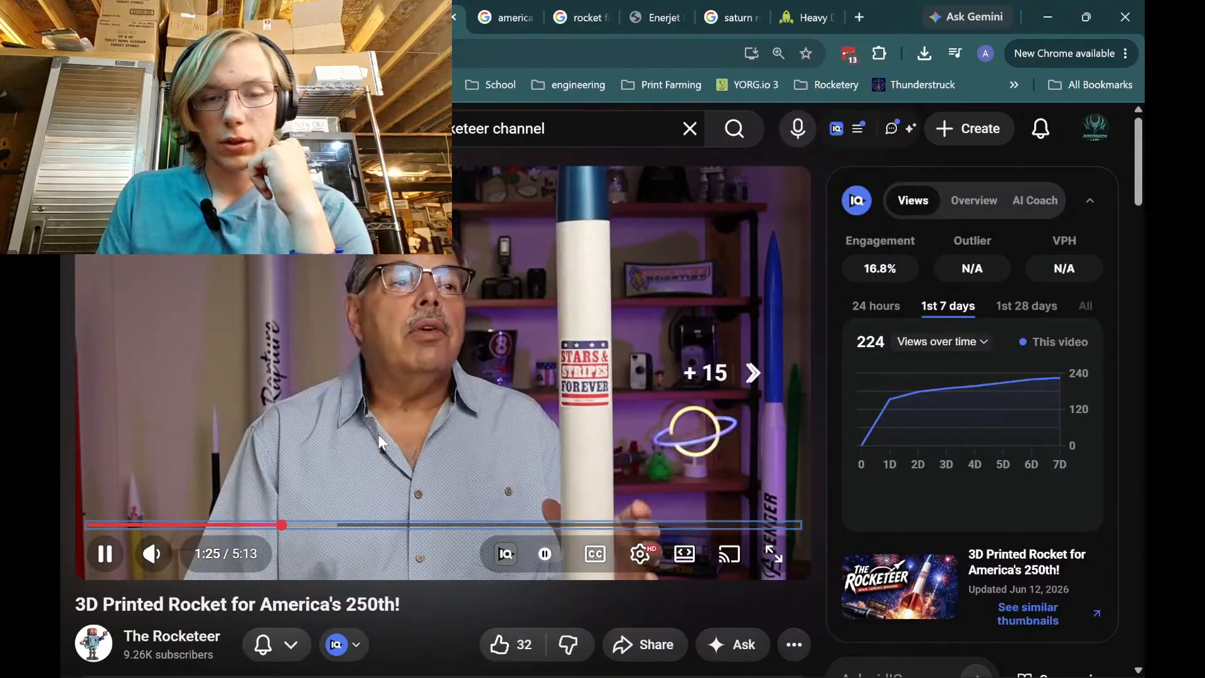
key("Right")
key("Right")
key("Right")
key("Right")
key("Right")
key("Right")
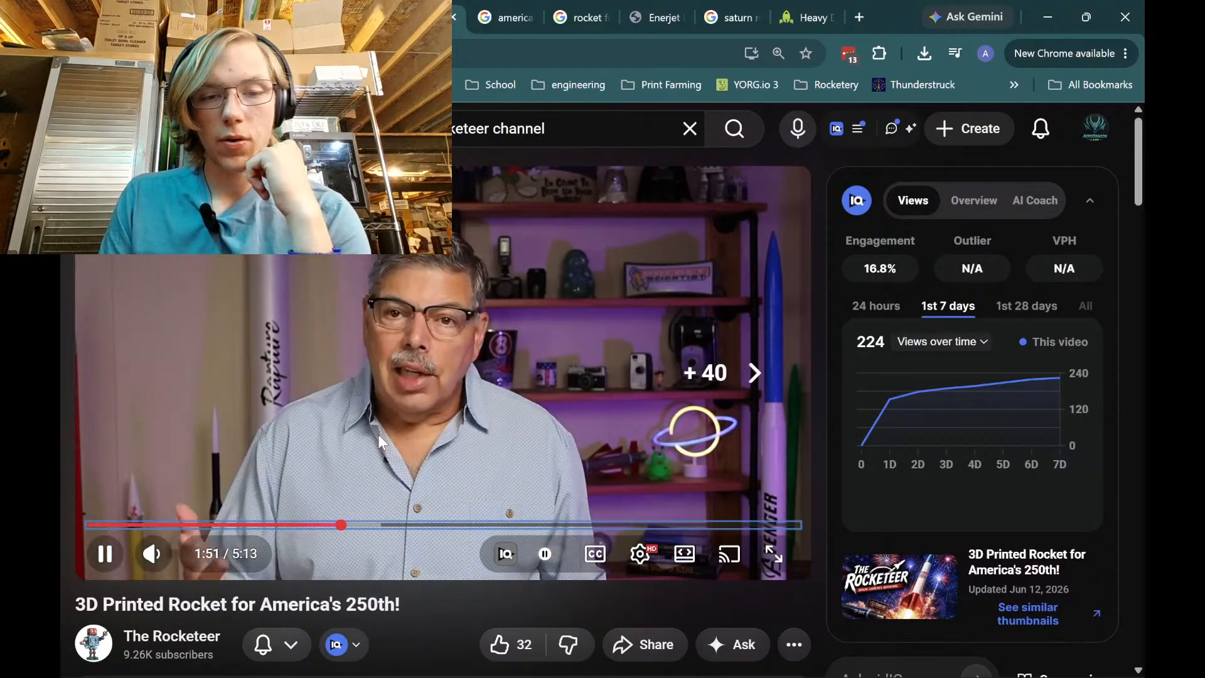
key("k")
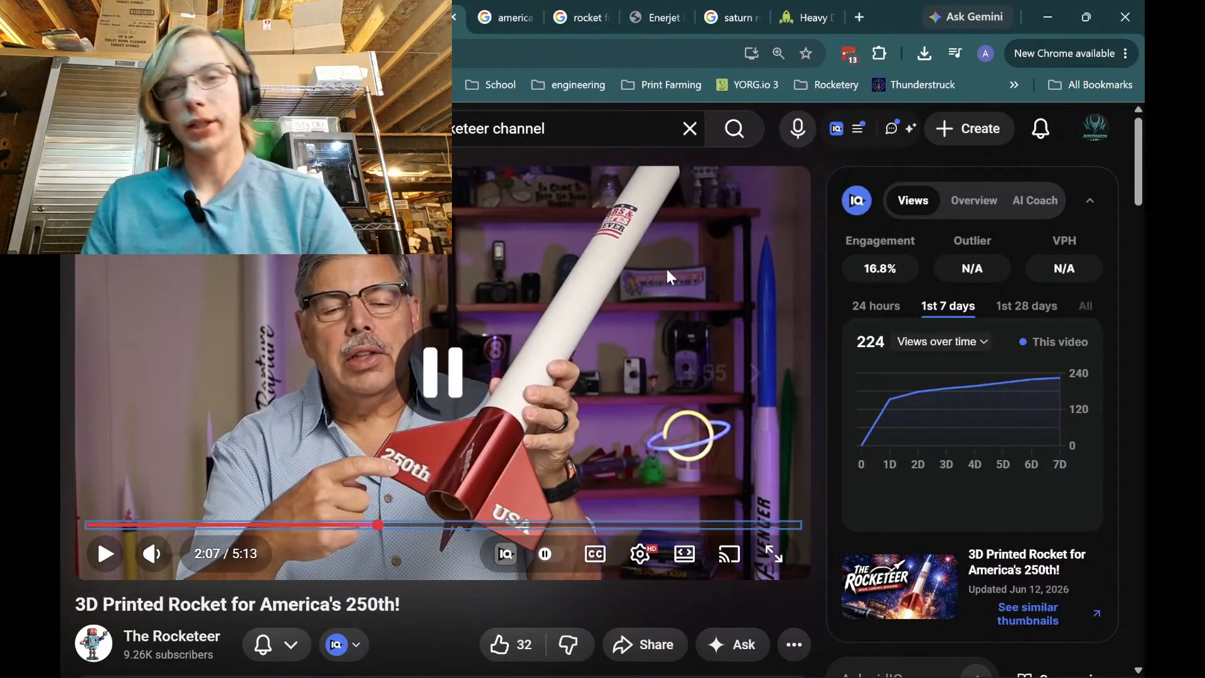
left_click(453, 19)
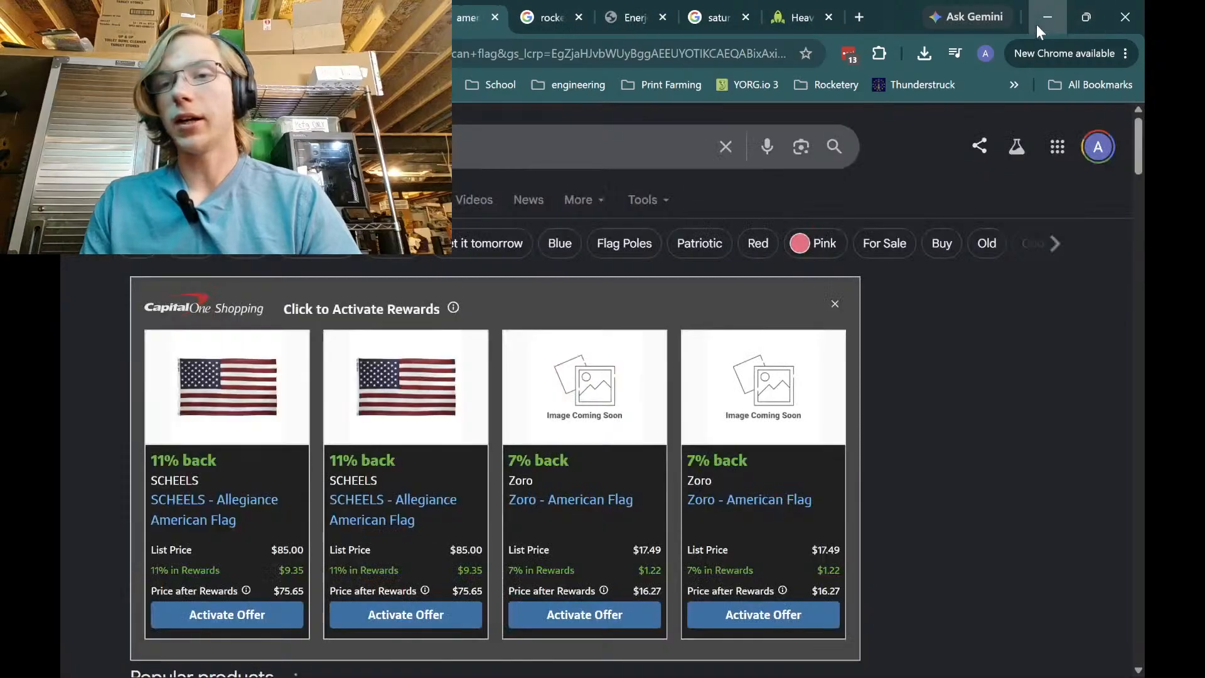
left_click(1042, 23)
mouse_move(713, 321)
middle_mouse_down("shift")
mouse_move(672, 458)
mouse_move(694, 404)
mouse_move(662, 436)
mouse_move(686, 379)
mouse_move(729, 379)
mouse_move(703, 377)
middle_mouse_up("shift")
Apply a vertical constraint at the cone line's top point
scroll(685, 374, "down", 3)
scroll(661, 263, "up", 5)
left_click(500, 82)
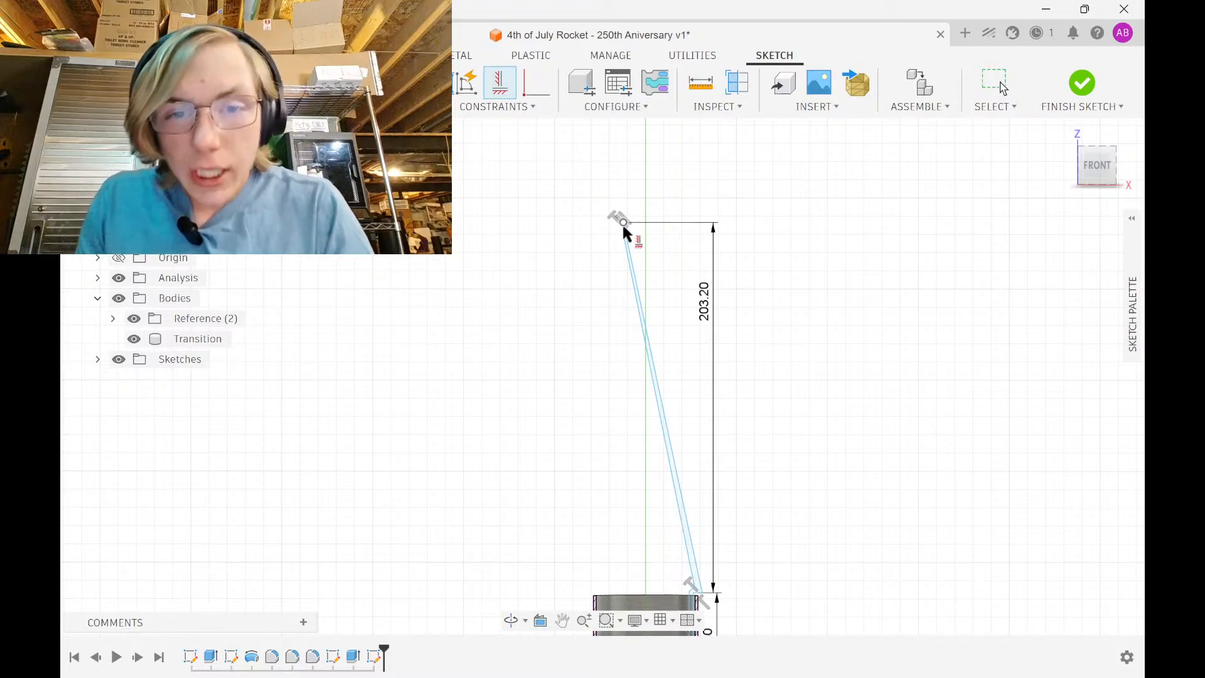
left_click(625, 224)
Dimension the short tip line at 1 in, then change it to 10 mm
scroll(648, 541, "down", 3)
scroll(613, 290, "down", 5)
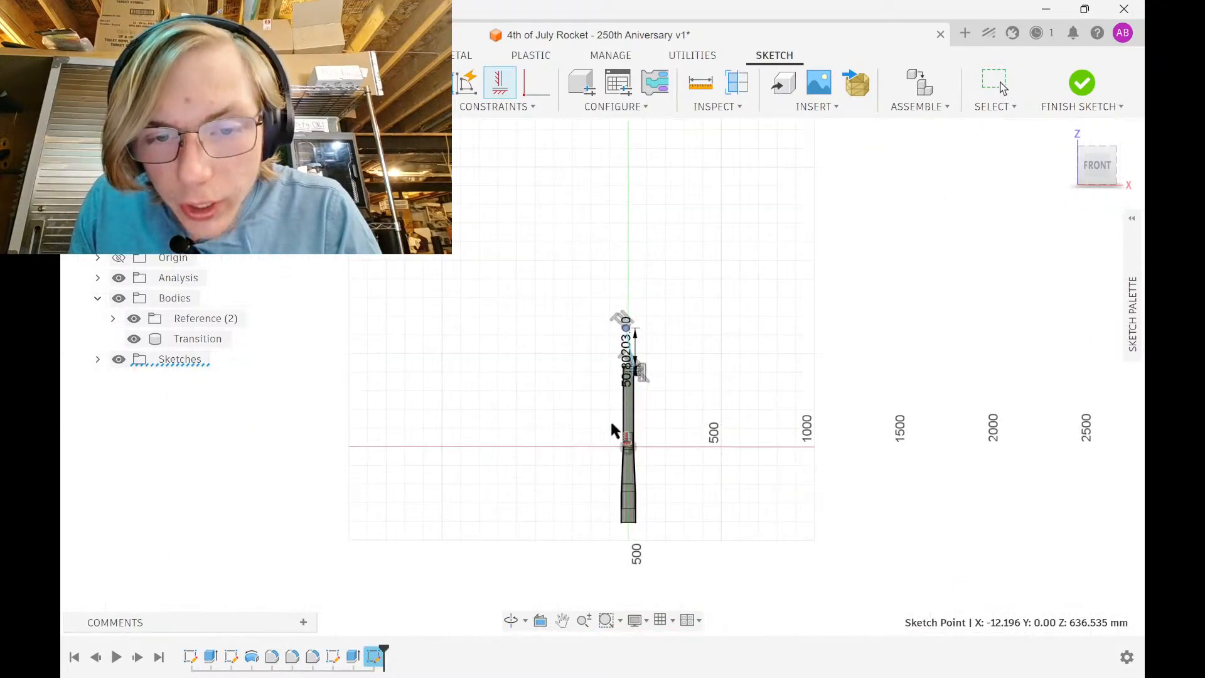
scroll(628, 308, "up", 10)
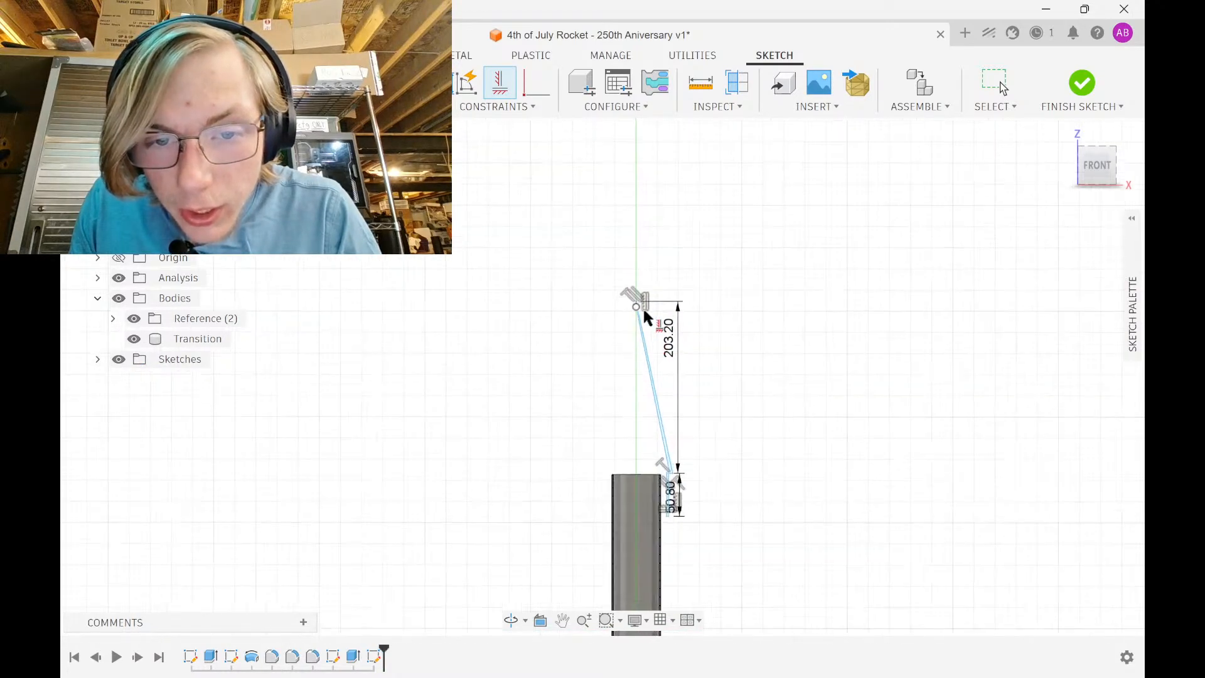
scroll(623, 302, "up", 6)
key("d")
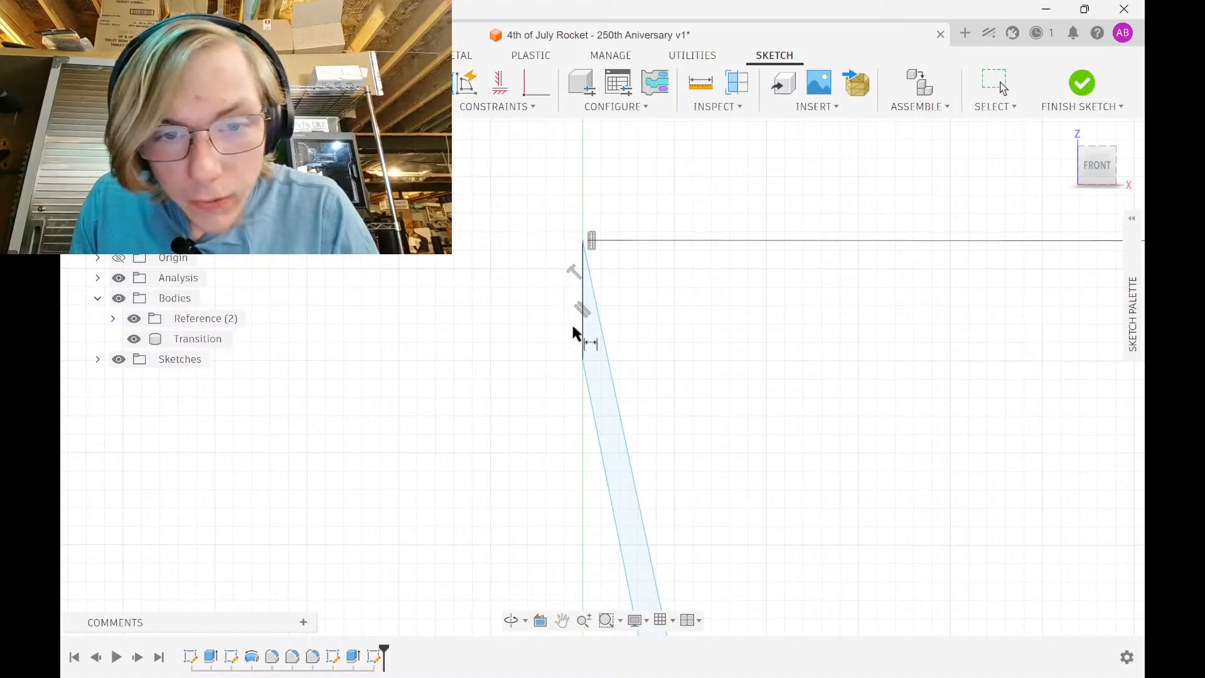
left_click(579, 322)
left_click(525, 329)
type("1in")
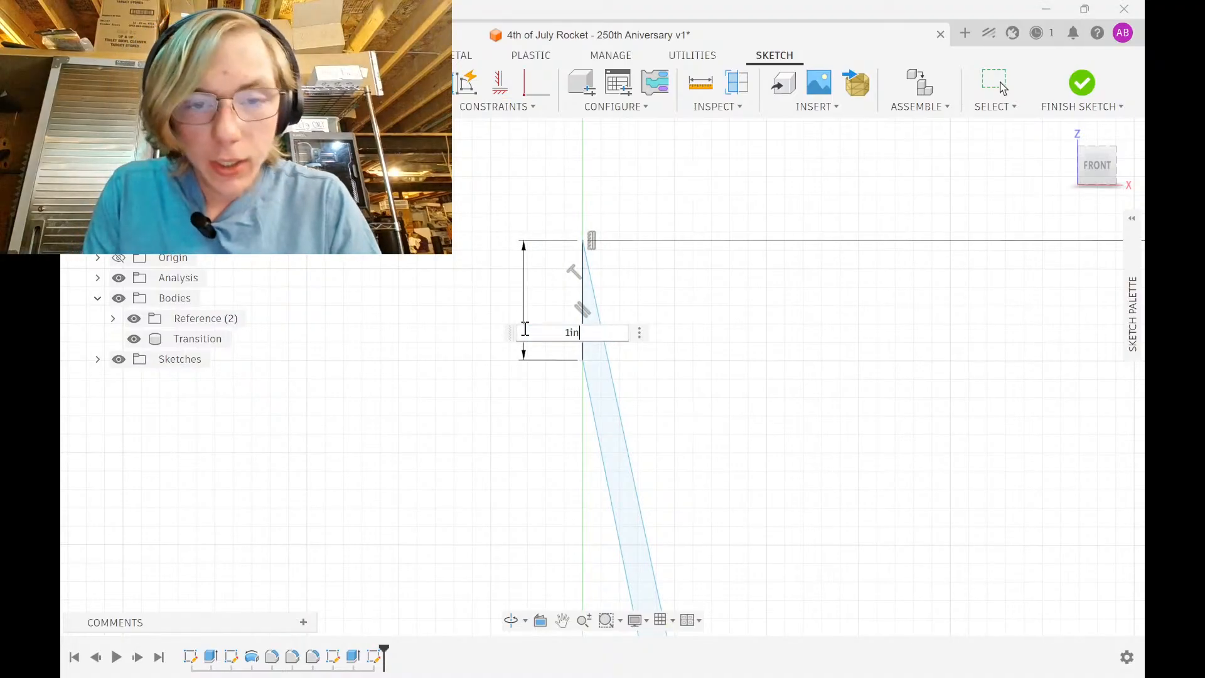
key("Return")
scroll(525, 329, "down", 5)
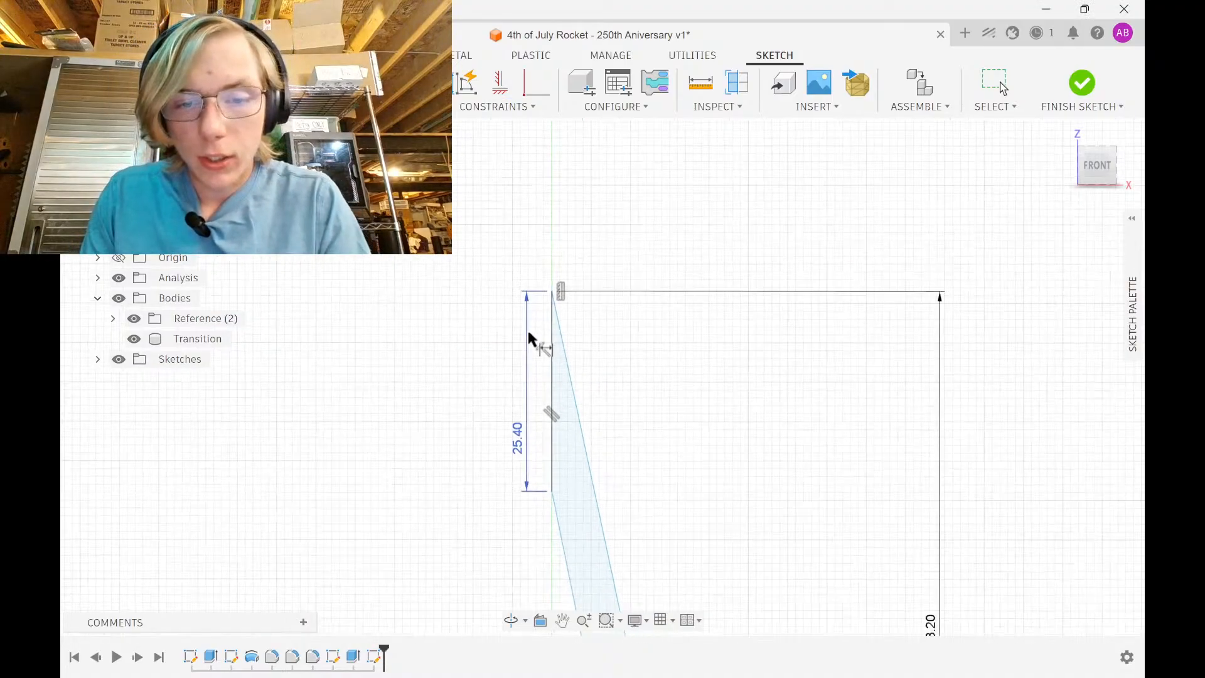
double_click(523, 426)
type("10")
key("Return")
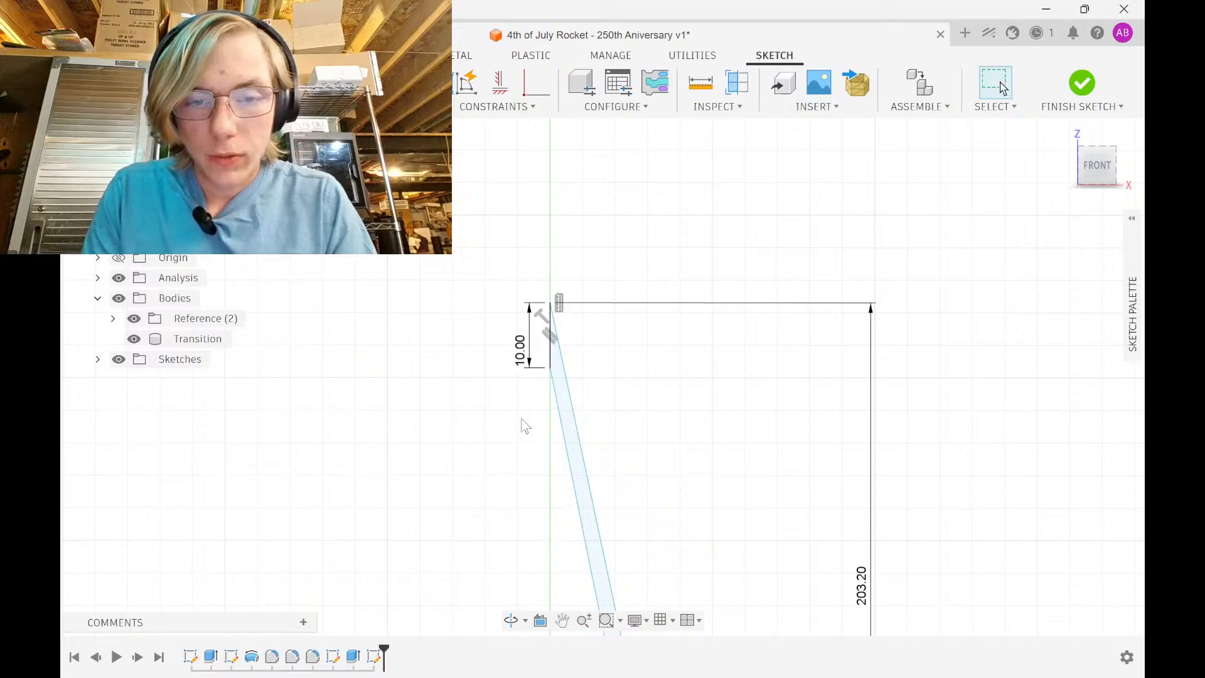
Add a driven (57.404 mm) diameter dimension on the tube's circular top edge
scroll(521, 418, "down", 3)
middle_click_drag(521, 418, 521, 212)
scroll(603, 386, "down", 3)
mouse_move(602, 386)
middle_mouse_down()
mouse_move(556, 182)
mouse_move(605, 207)
middle_mouse_up()
scroll(606, 381, "up", 3)
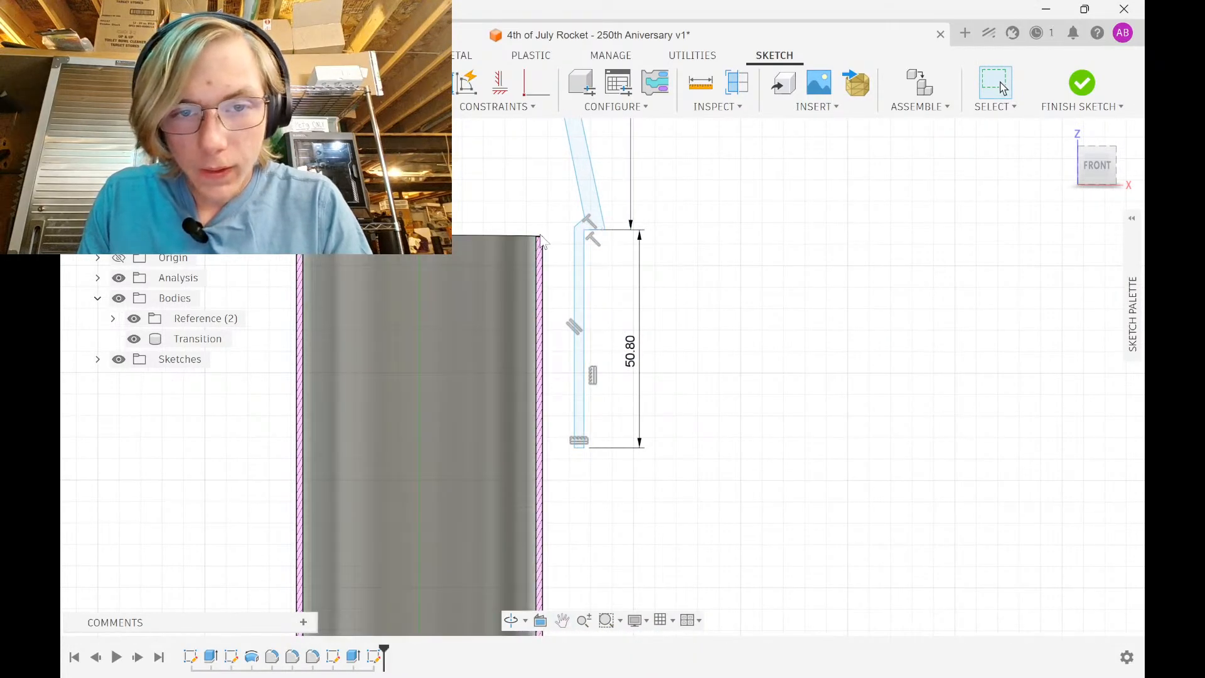
middle_click_drag(554, 246, 544, 256, "shift")
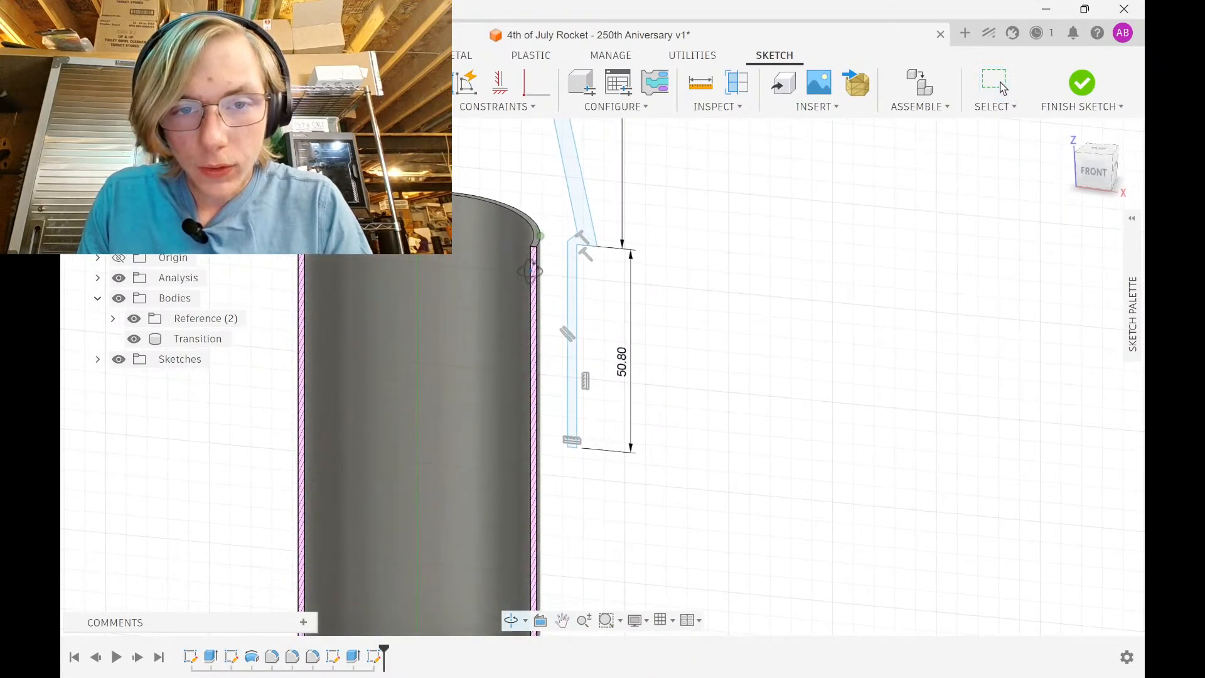
left_click(540, 235)
left_click(548, 208)
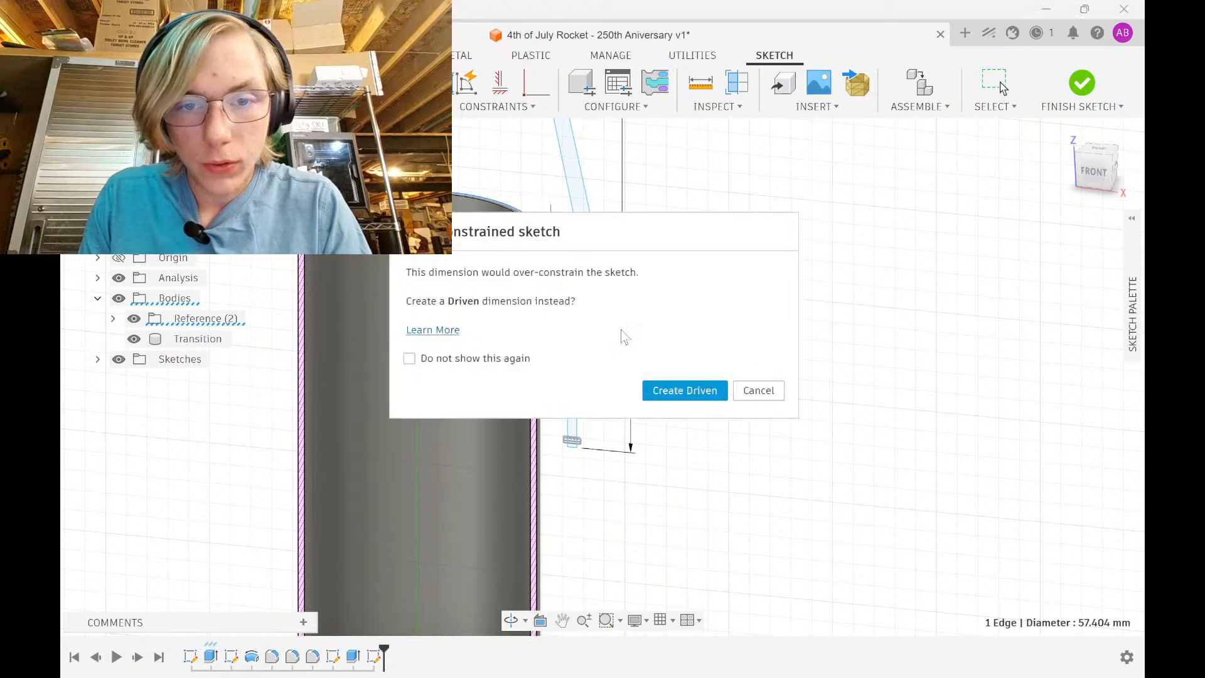
left_click(684, 390)
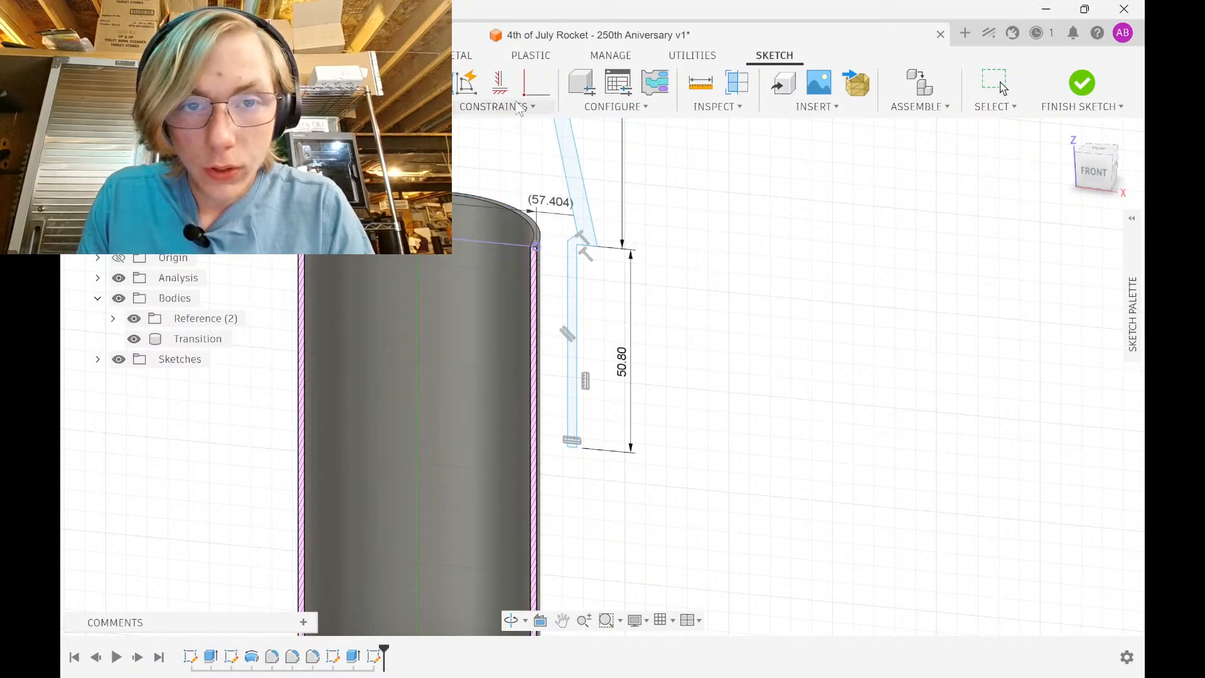
Align the line's top endpoint horizontally with the tube edge and snap the free endpoint to its top corner
left_click(500, 82)
left_click(536, 246)
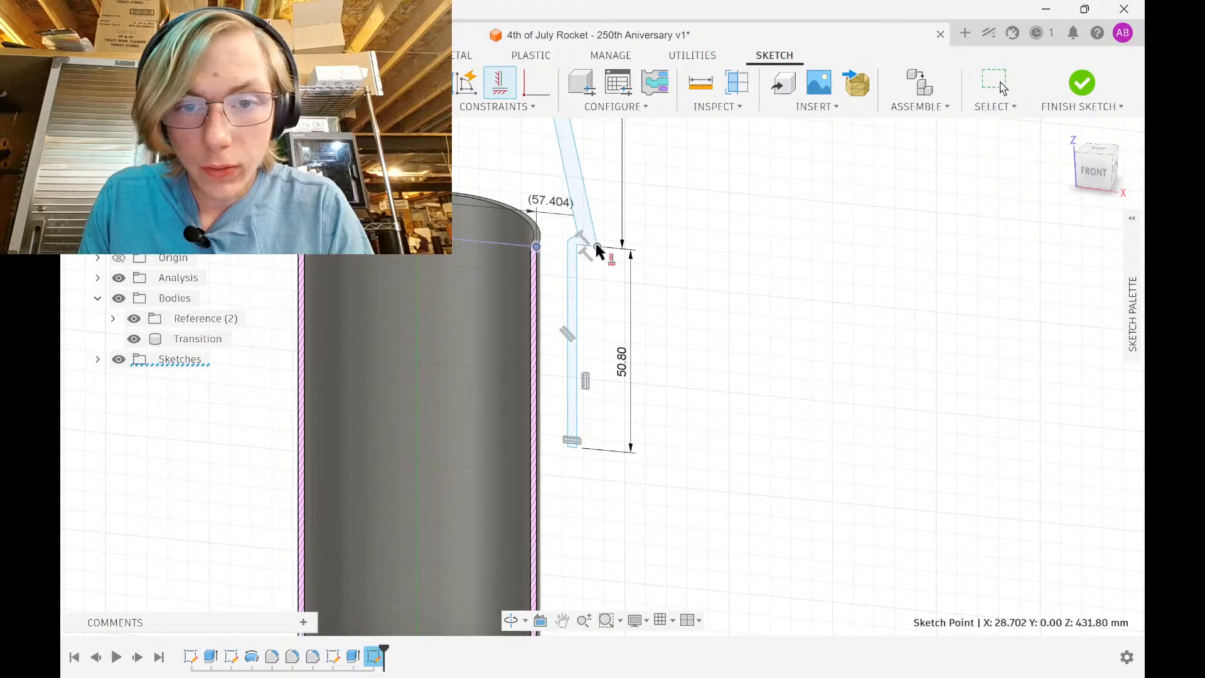
left_click(597, 247)
key("Escape")
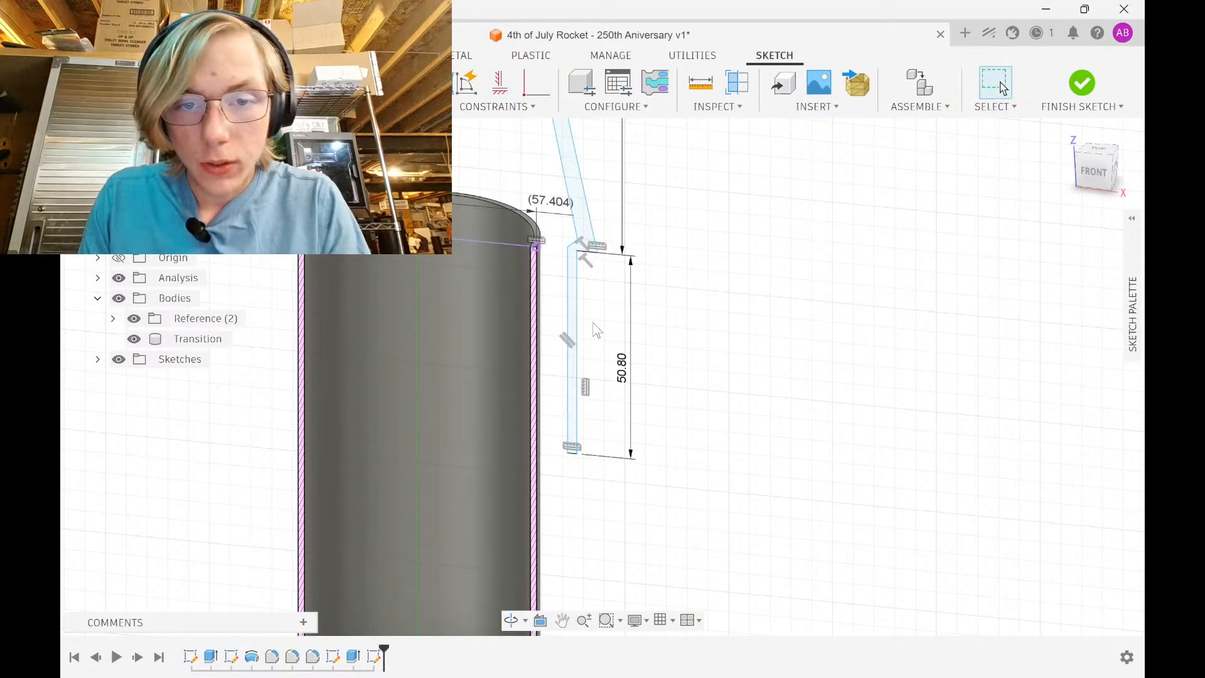
scroll(549, 270, "up", 3)
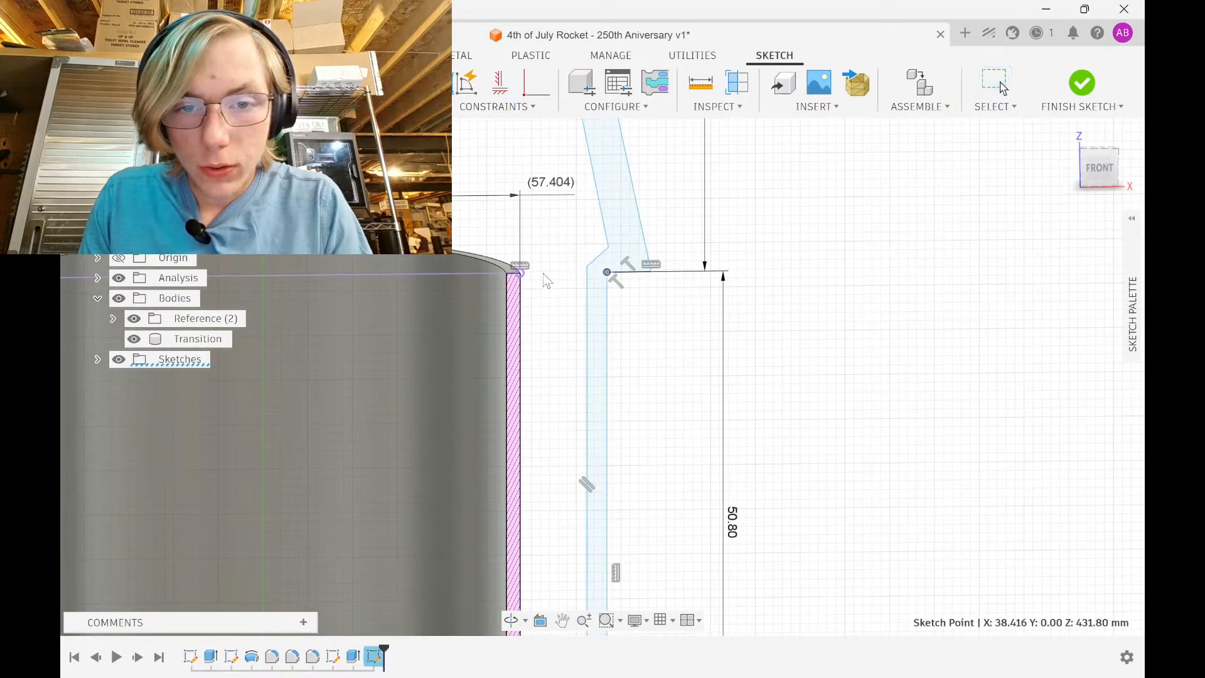
left_click_drag(586, 274, 467, 276)
Move the profile's endpoints onto the tube's outer corner, forming a diagonal step
left_click_drag(651, 274, 504, 277)
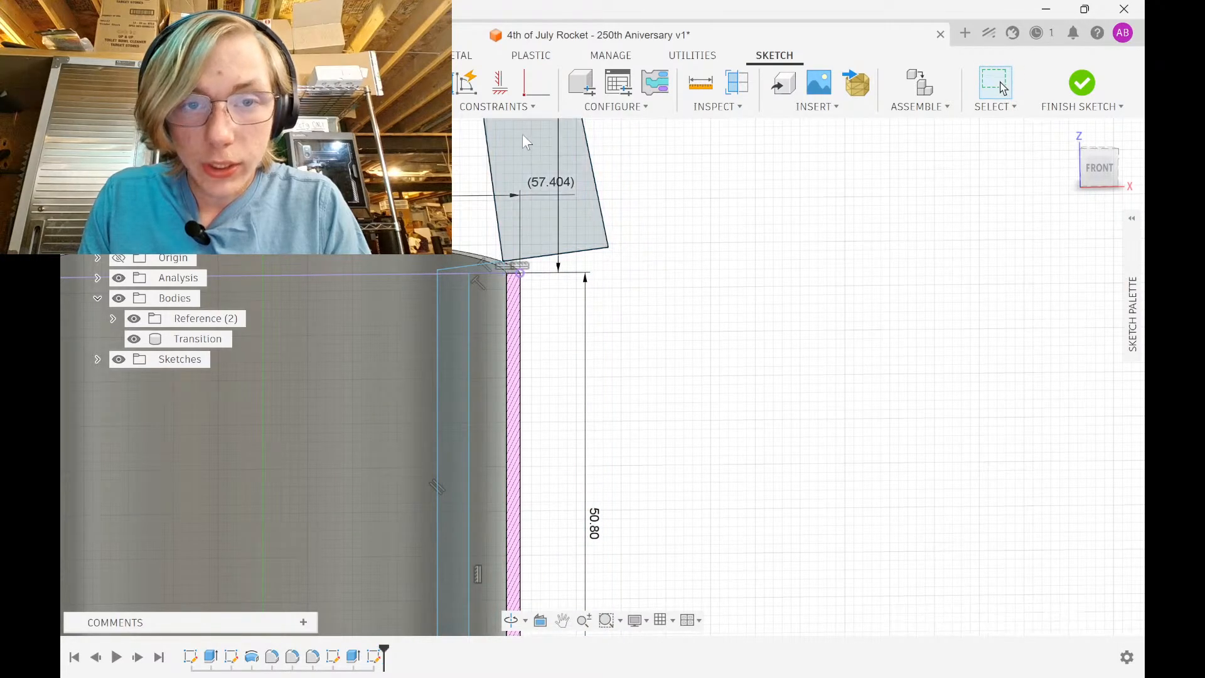
scroll(514, 281, "up", 6)
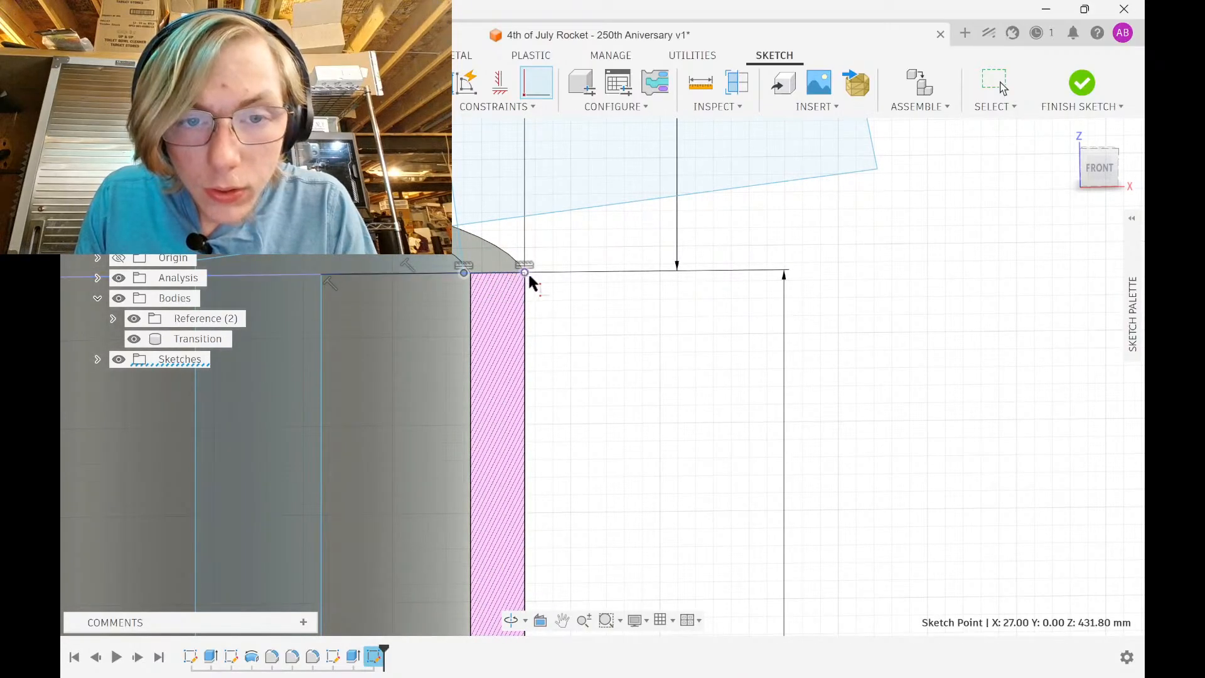
scroll(576, 302, "down", 2)
middle_click_drag(576, 302, 585, 356)
key("Escape")
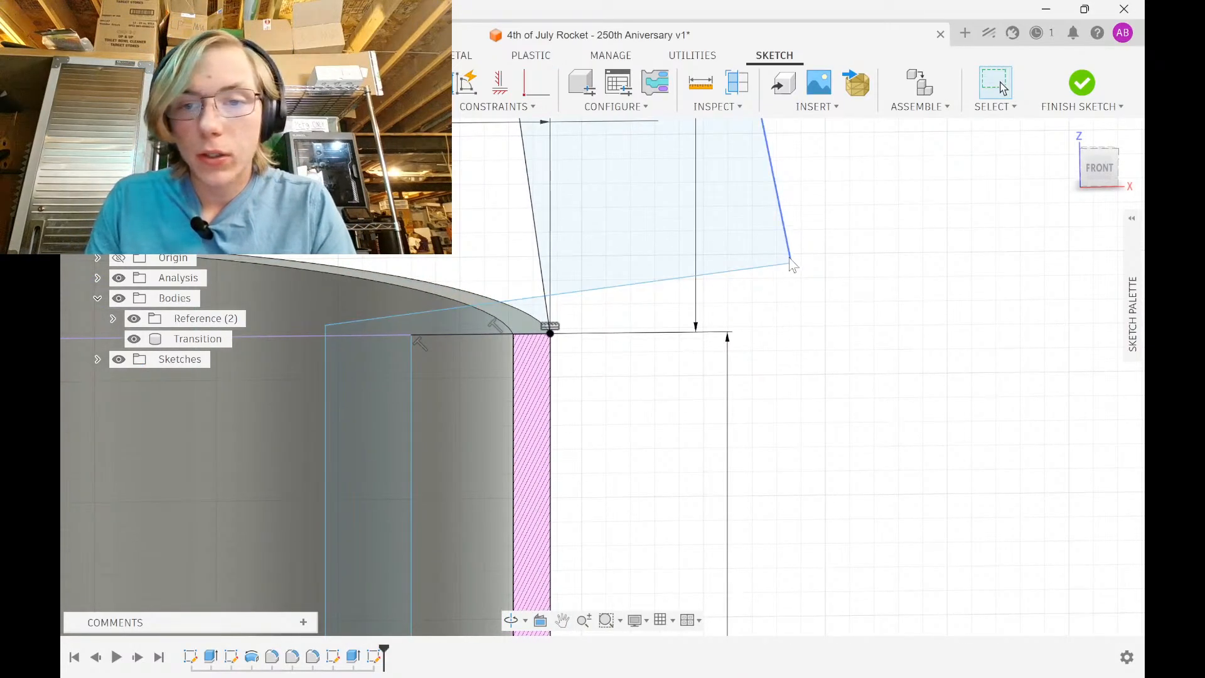
left_click_drag(790, 257, 383, 251)
scroll(647, 319, "down", 4)
middle_click_drag(648, 318, 645, 335)
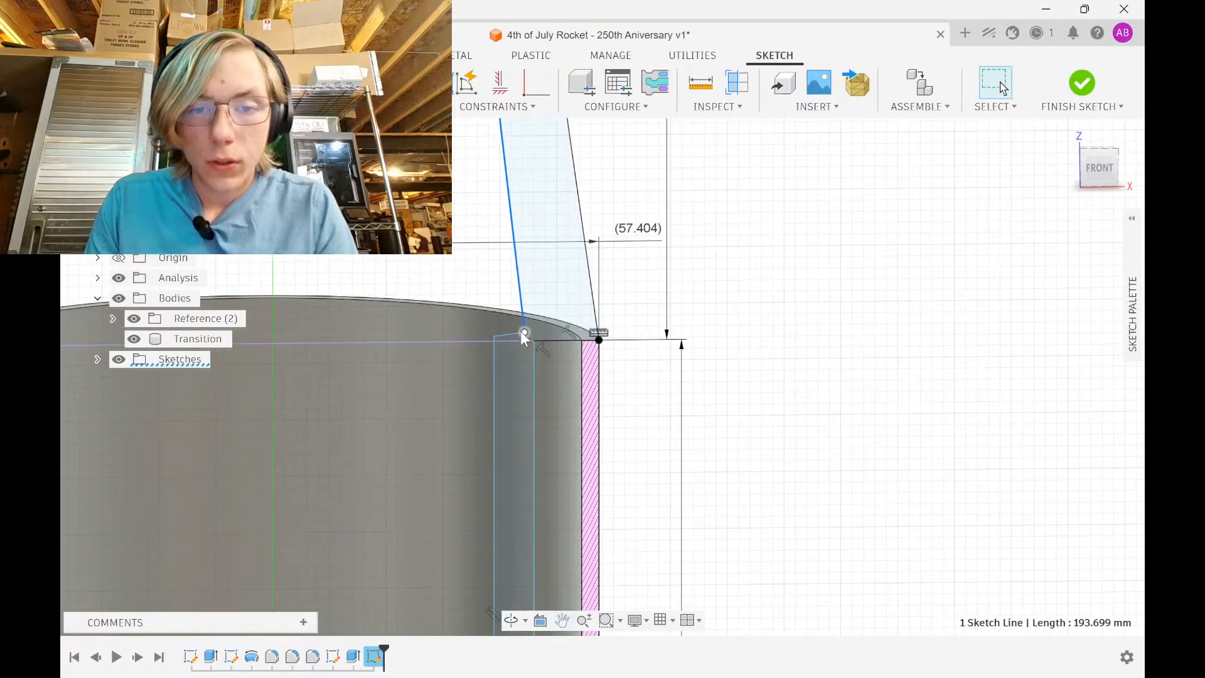
left_click_drag(526, 333, 546, 280)
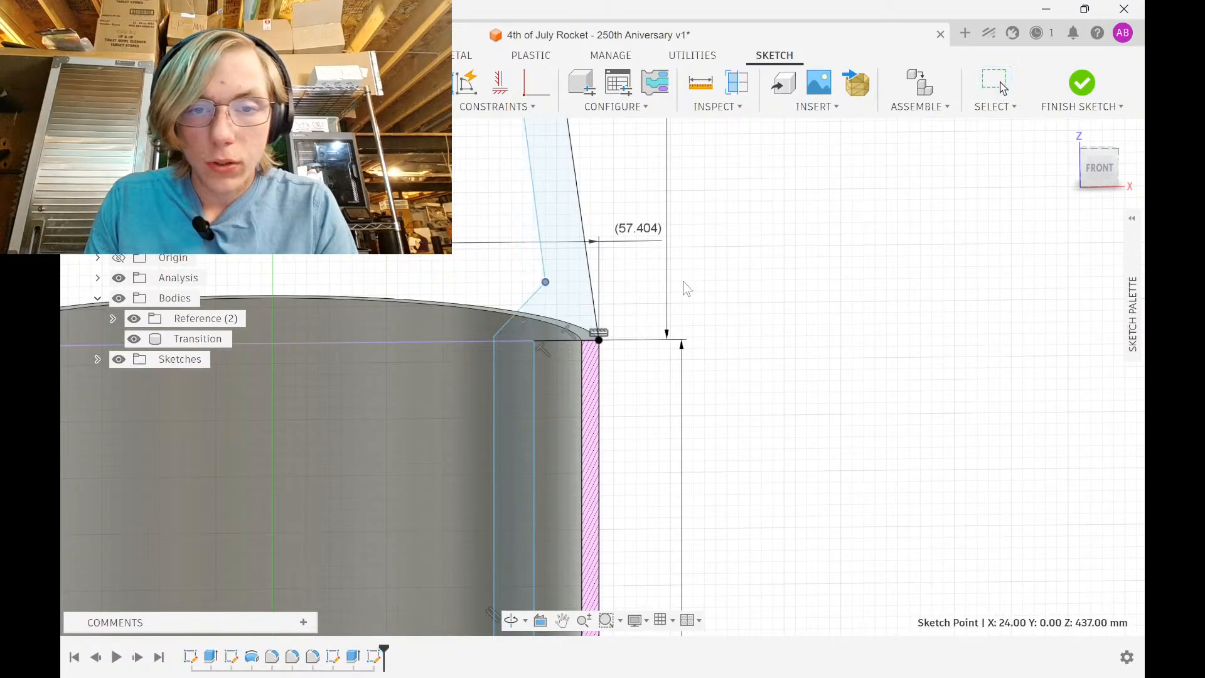
Make the two slanted profile lines parallel
left_click(498, 107)
left_click(537, 225)
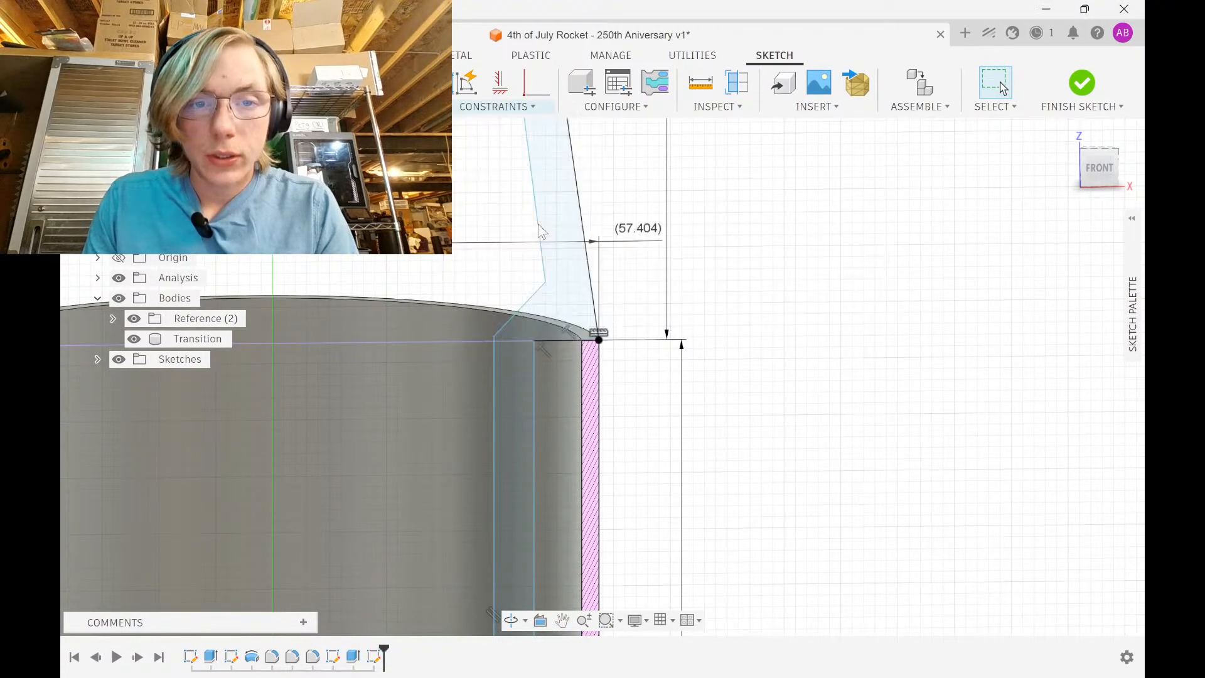
left_click(580, 211)
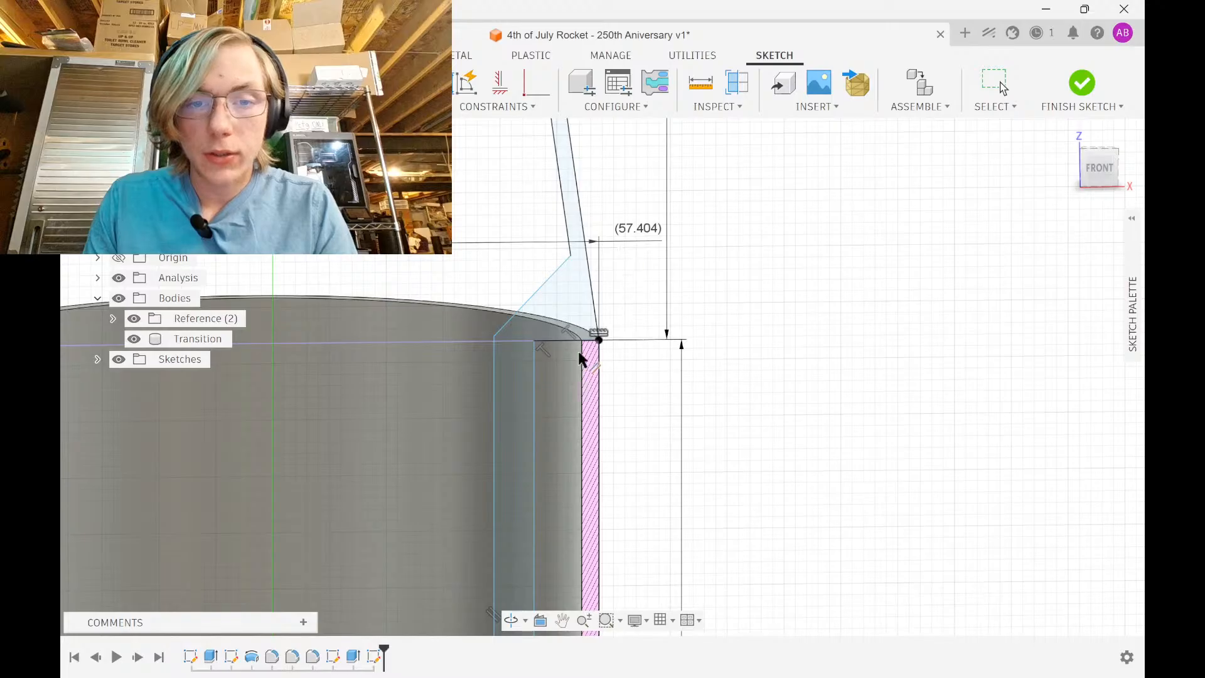
key("Escape")
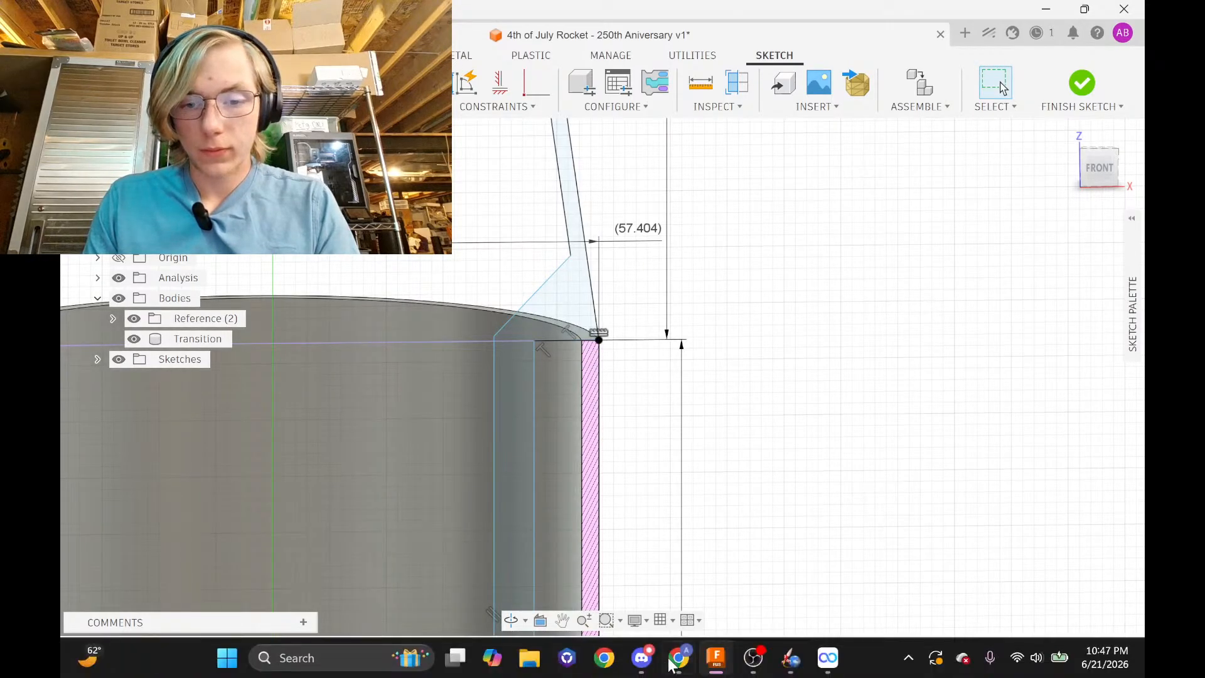
left_click(651, 655)
Open Windows Calculator beside the LOC Precision tubing specs, then return to Fusion 360
left_click(801, 17)
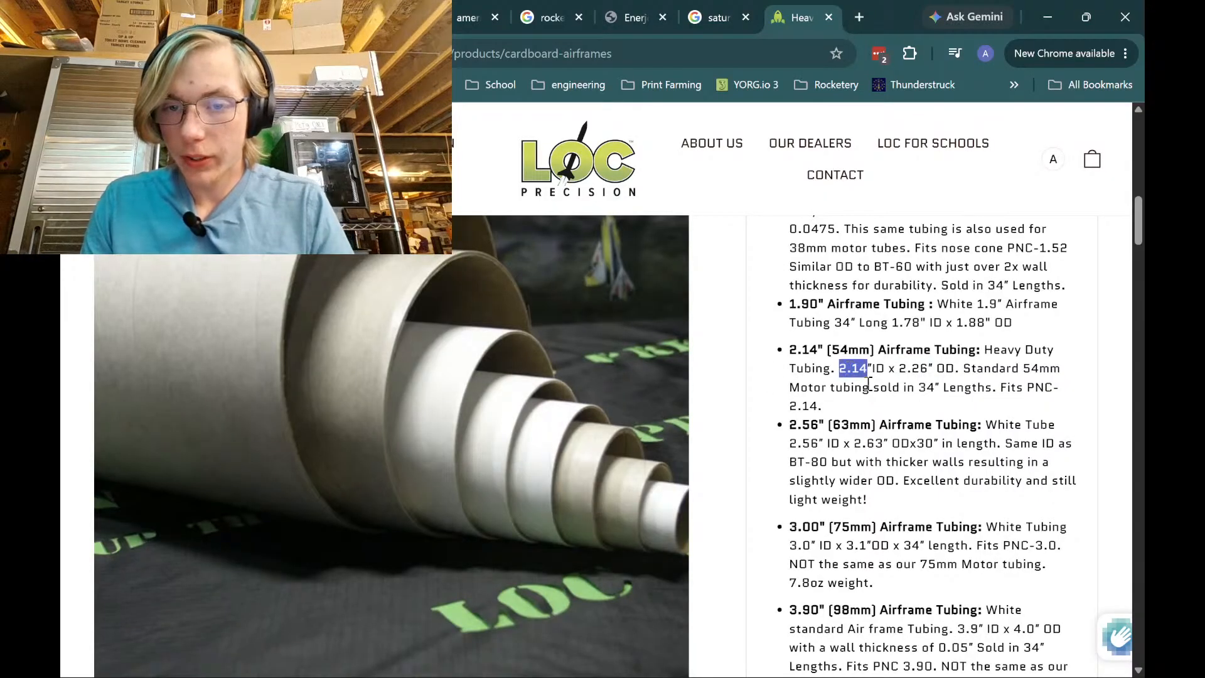
mouse_move(841, 675)
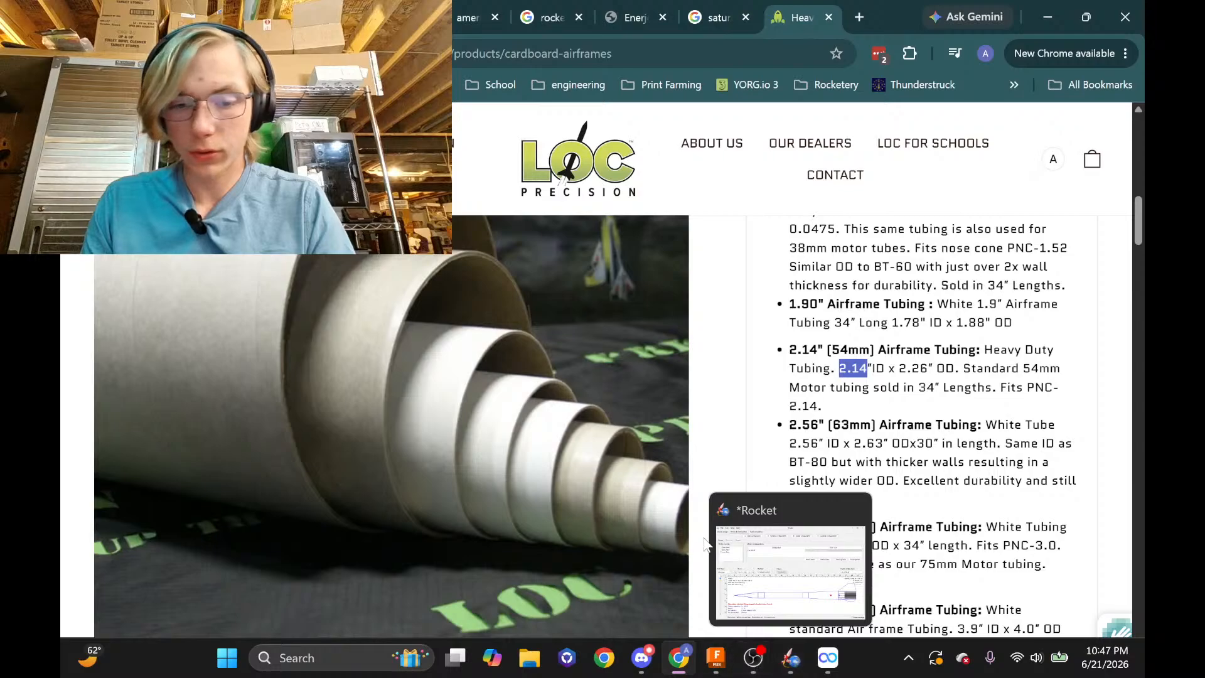
key("super")
type("cal")
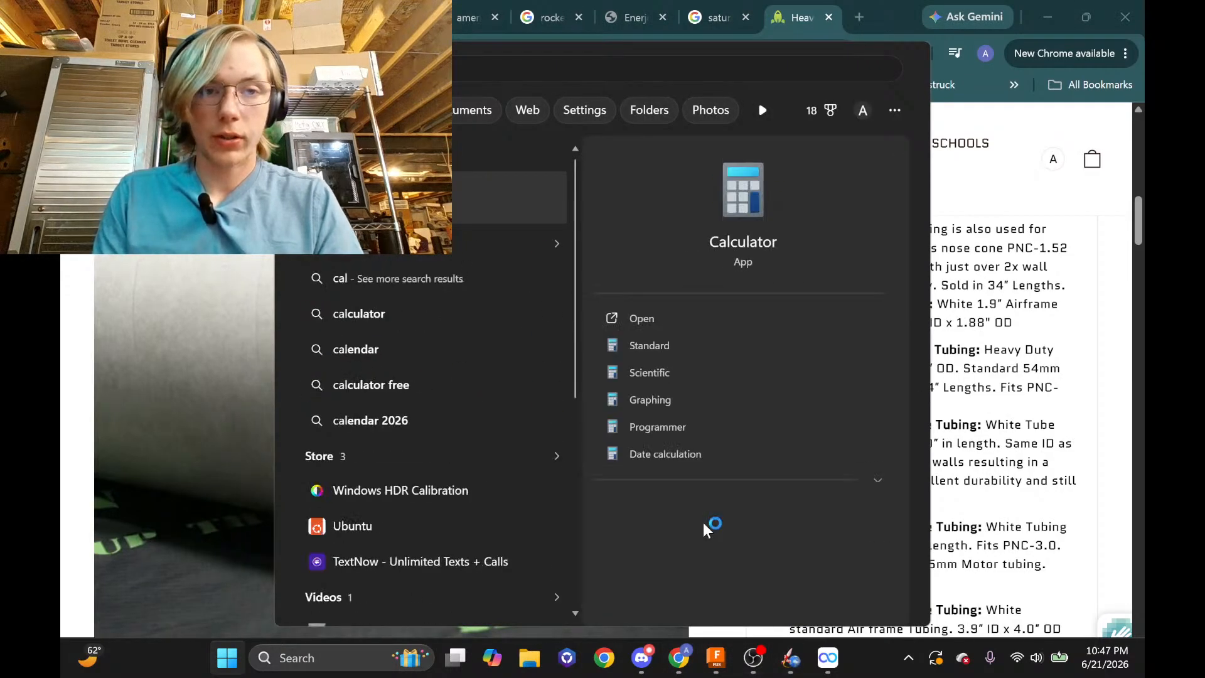
key("Return")
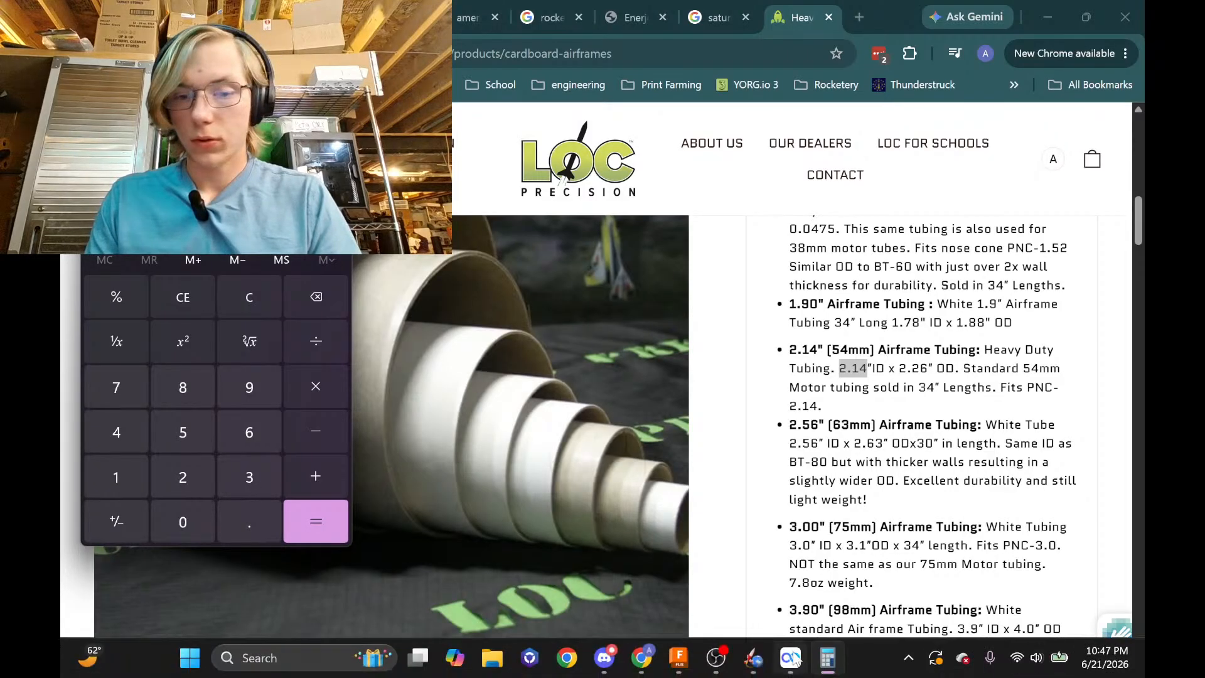
left_click(679, 658)
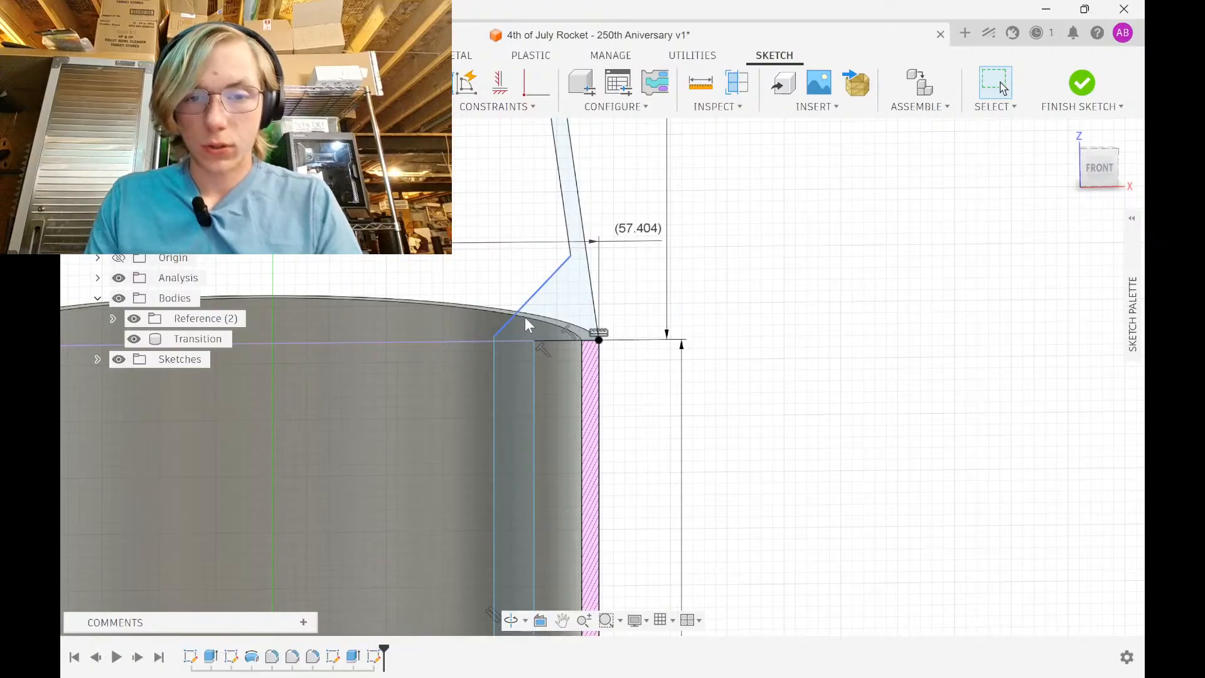
Measure between two sketch points, then set the 23.00 dimension to 1.07in-(.15mm), giving 27.028 mm
scroll(606, 200, "down", 6)
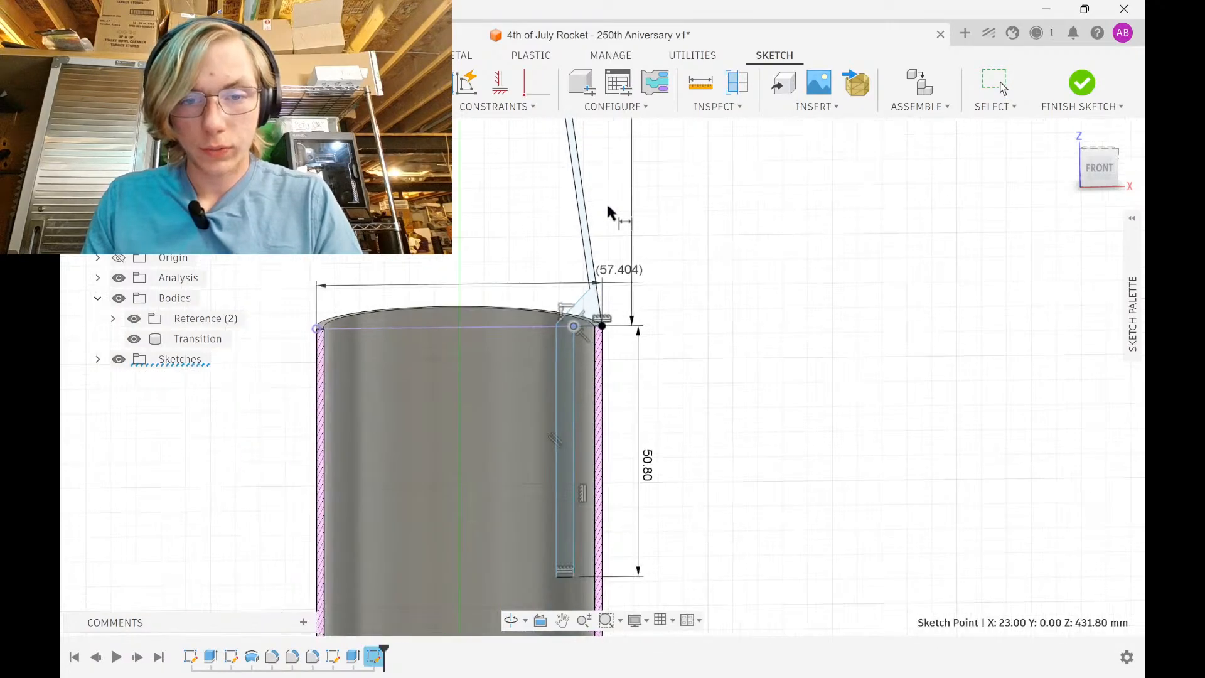
scroll(599, 207, "down", 2)
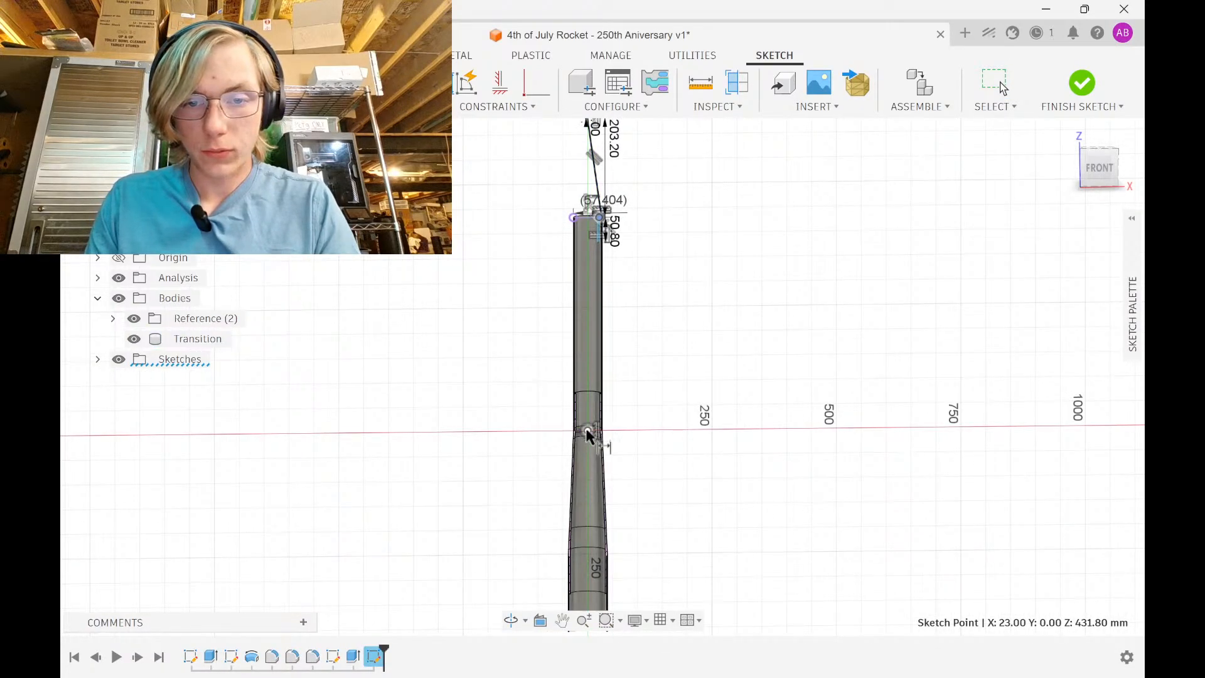
left_click(588, 430)
scroll(618, 439, "down", 2)
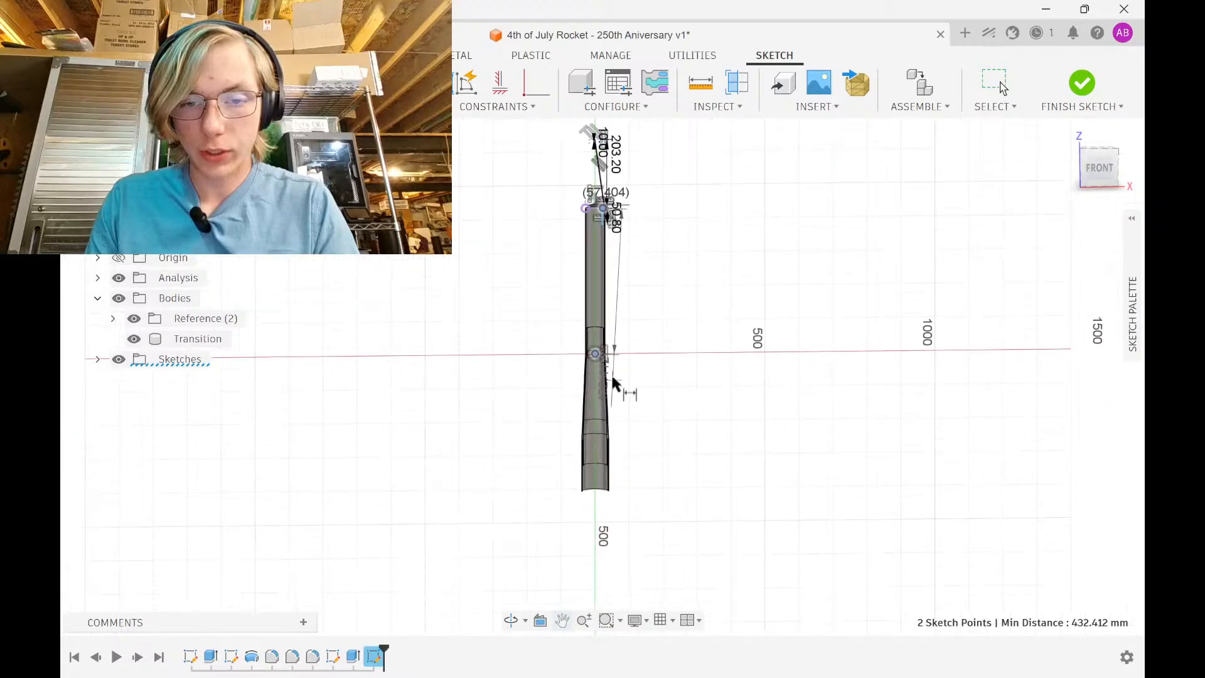
double_click(600, 499)
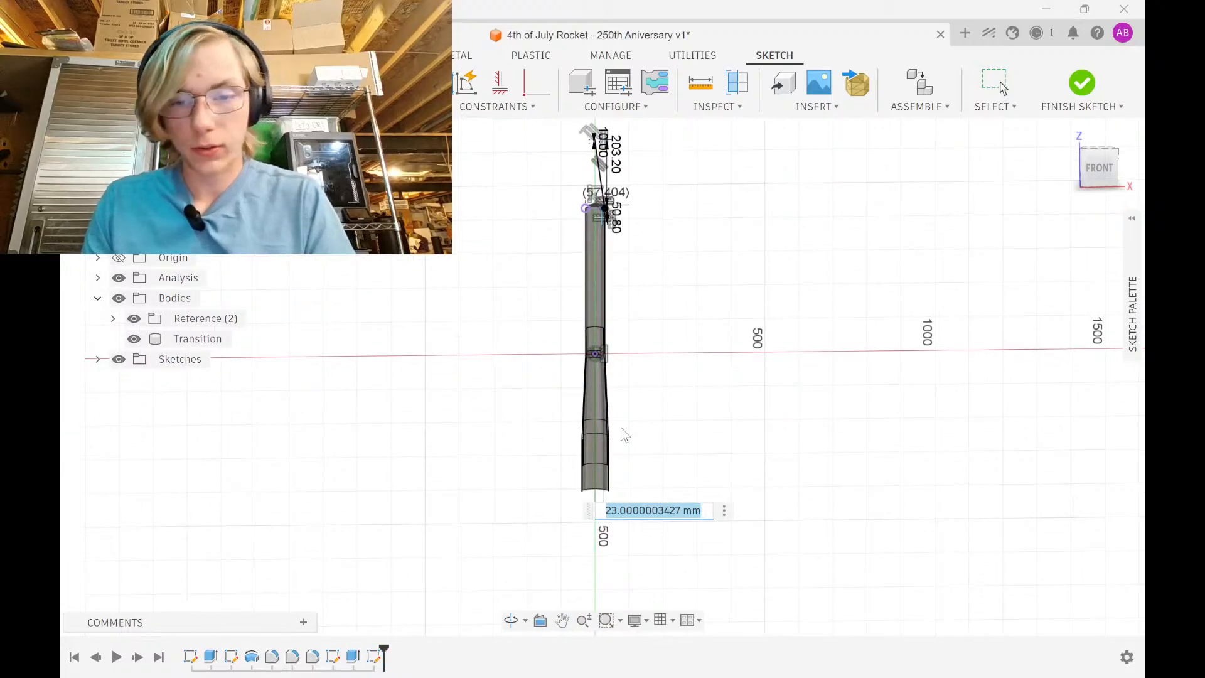
type("1.07in")
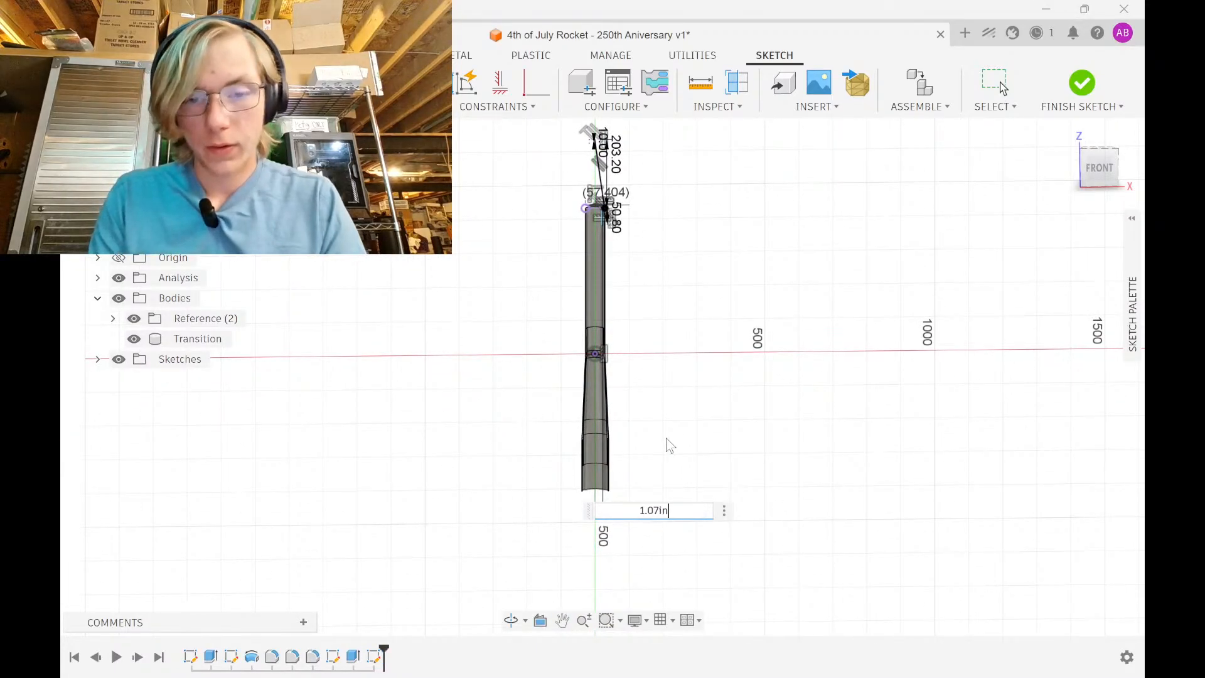
type("-(.)")
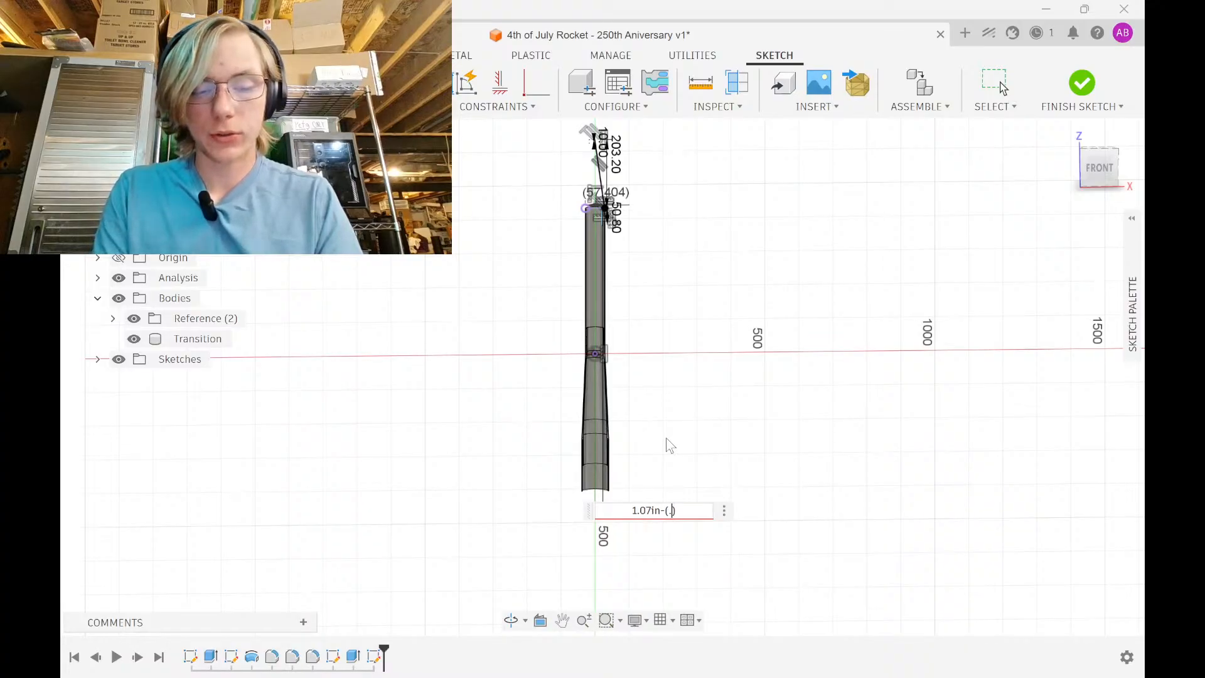
type("15")
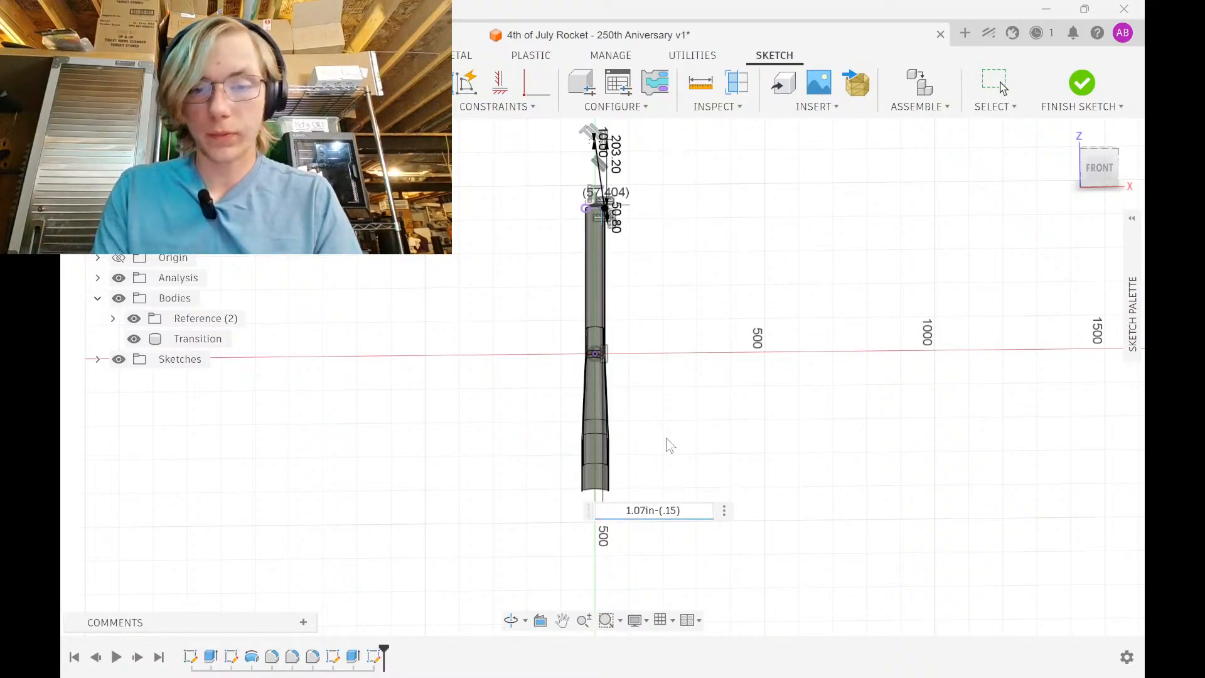
type("mm")
key("Return")
scroll(606, 210, "up", 10)
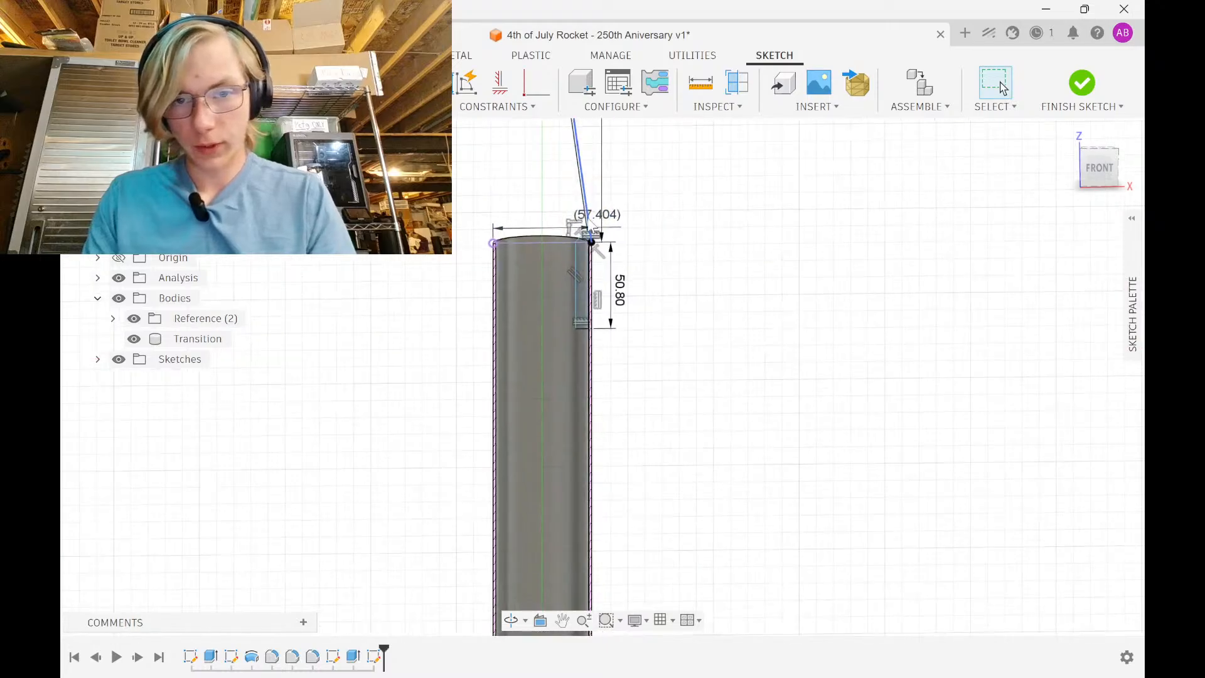
Offset the wall line 3 mm inward and align its endpoint level with the wall's corner
scroll(614, 250, "up", 2)
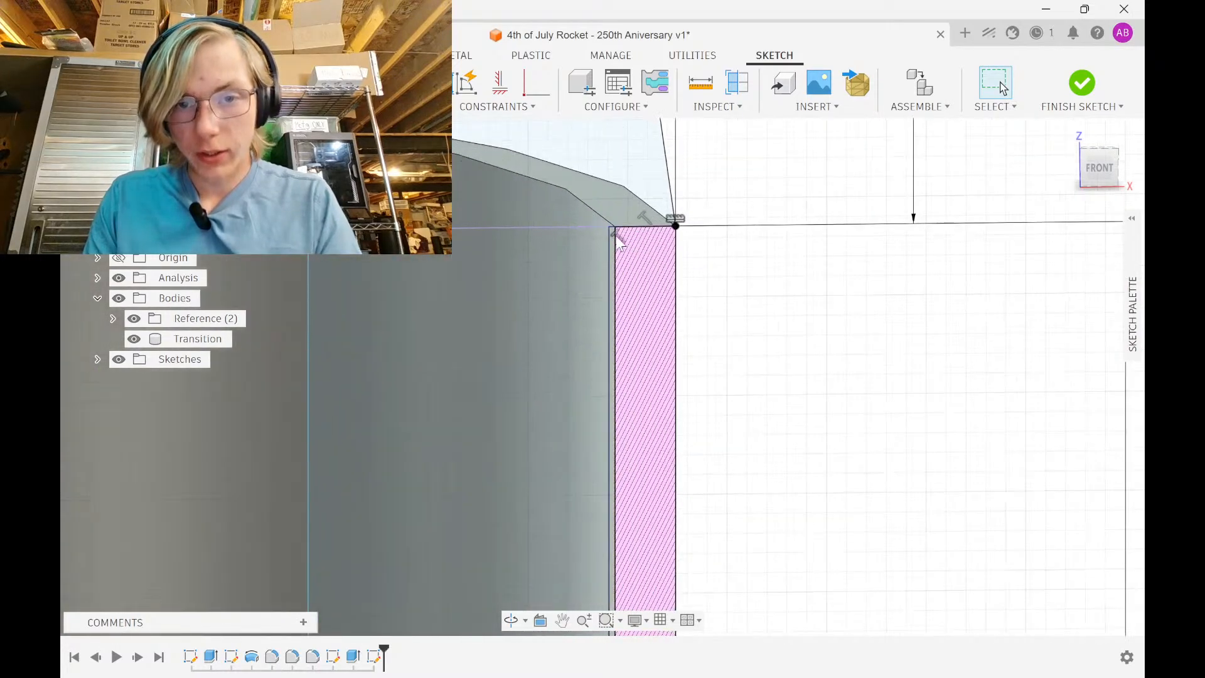
scroll(614, 250, "down", 4)
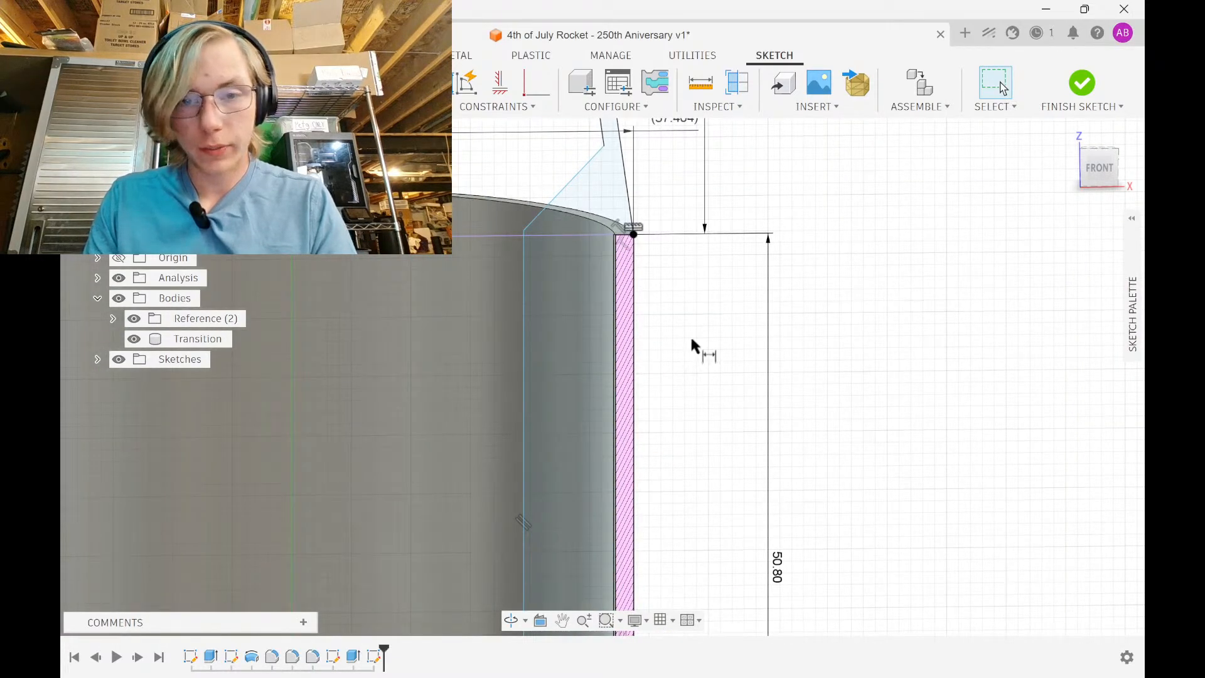
left_click(524, 373)
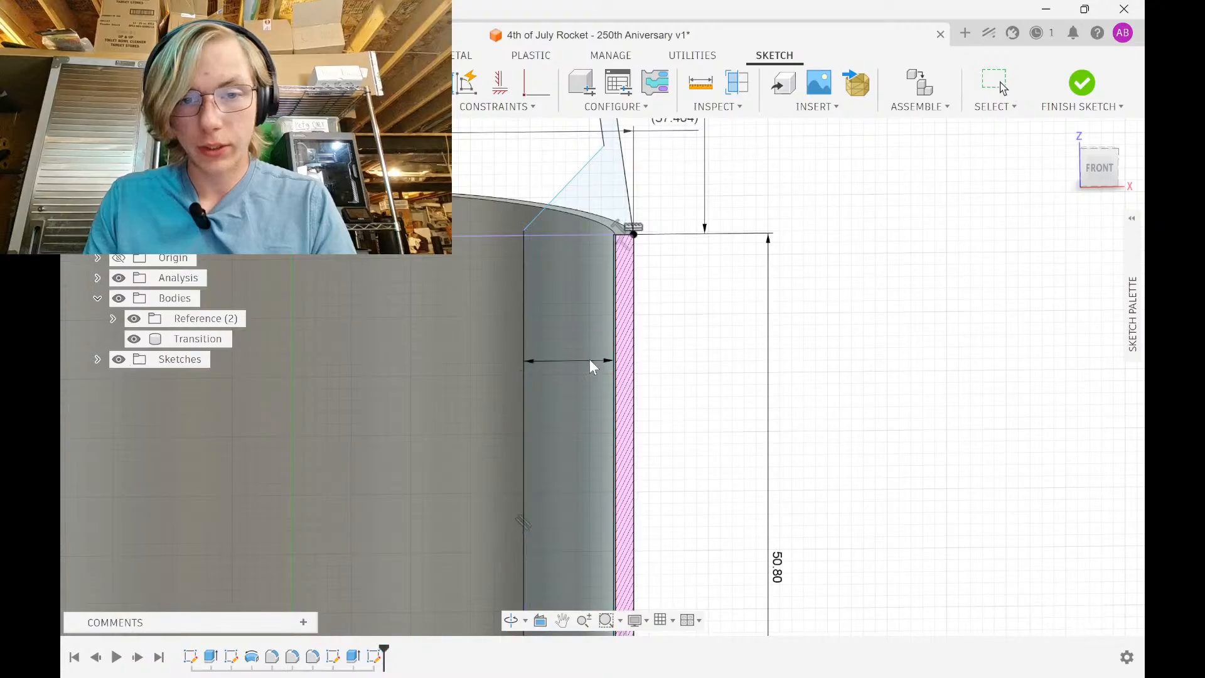
type("3")
key("Return")
middle_click_drag(567, 231, 531, 379)
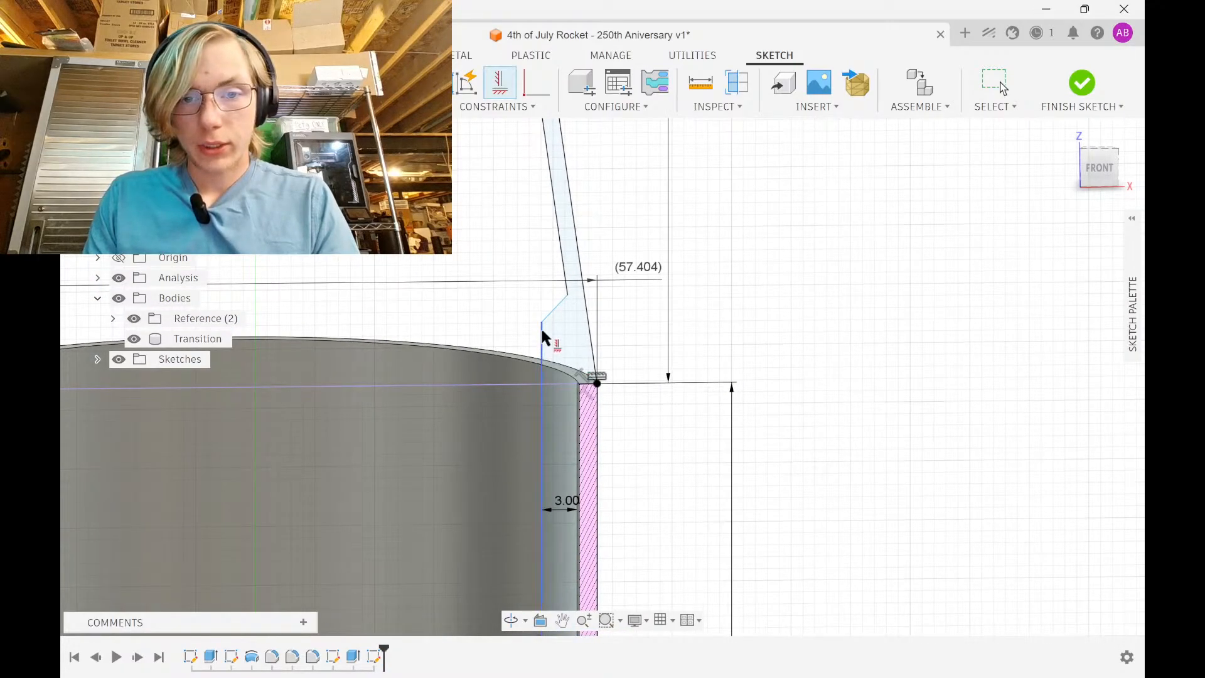
left_click(542, 323)
left_click(577, 384)
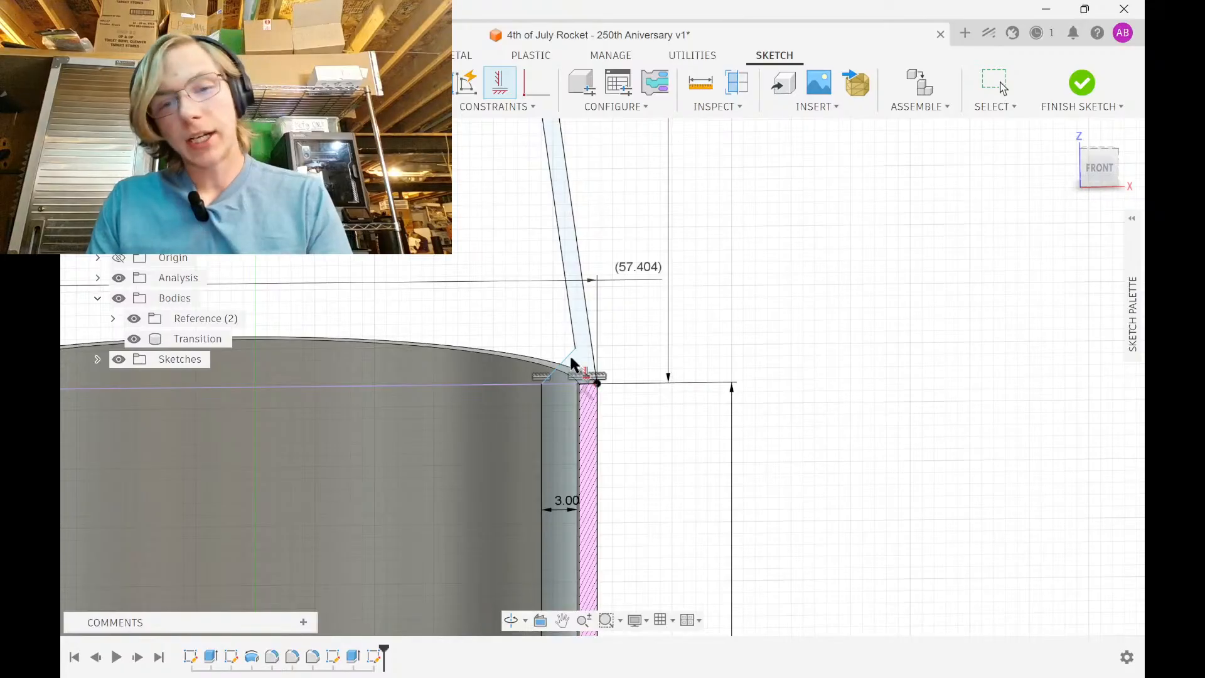
key("Escape")
Adjust the inner line's top endpoint and place a vertical height dimension on the slanted line
left_click_drag(575, 349, 546, 147)
scroll(716, 376, "down", 2)
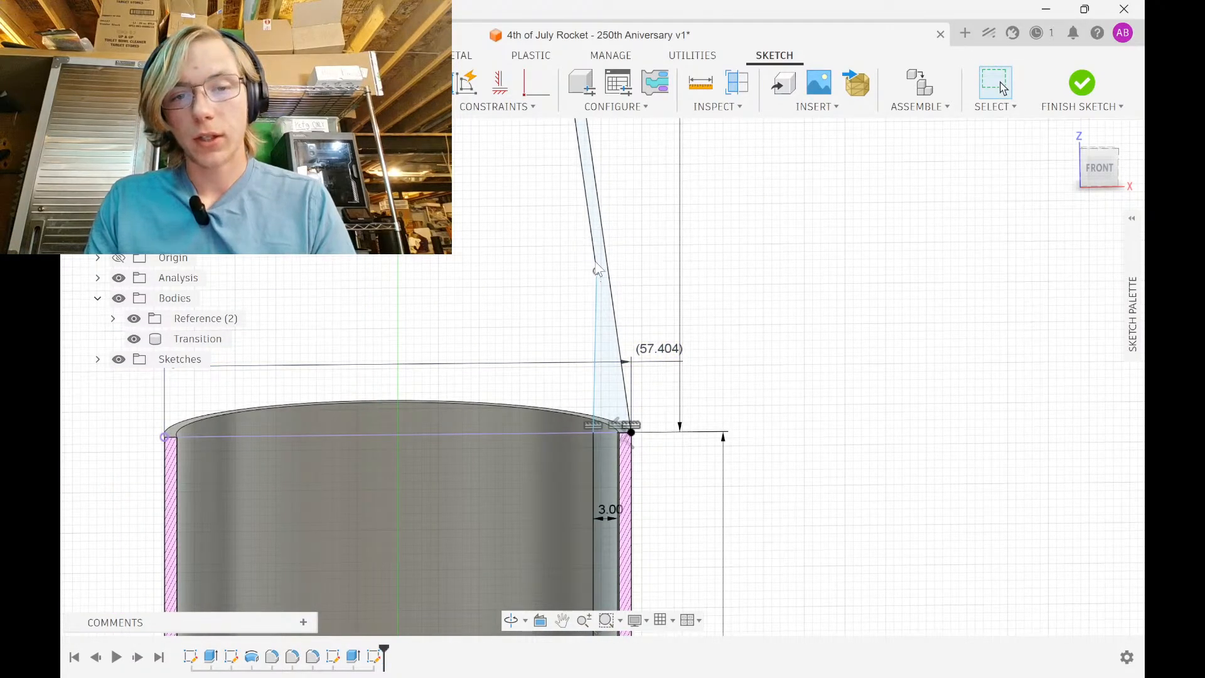
left_click_drag(598, 270, 588, 207)
left_click_drag(596, 264, 613, 377)
scroll(712, 390, "down", 2)
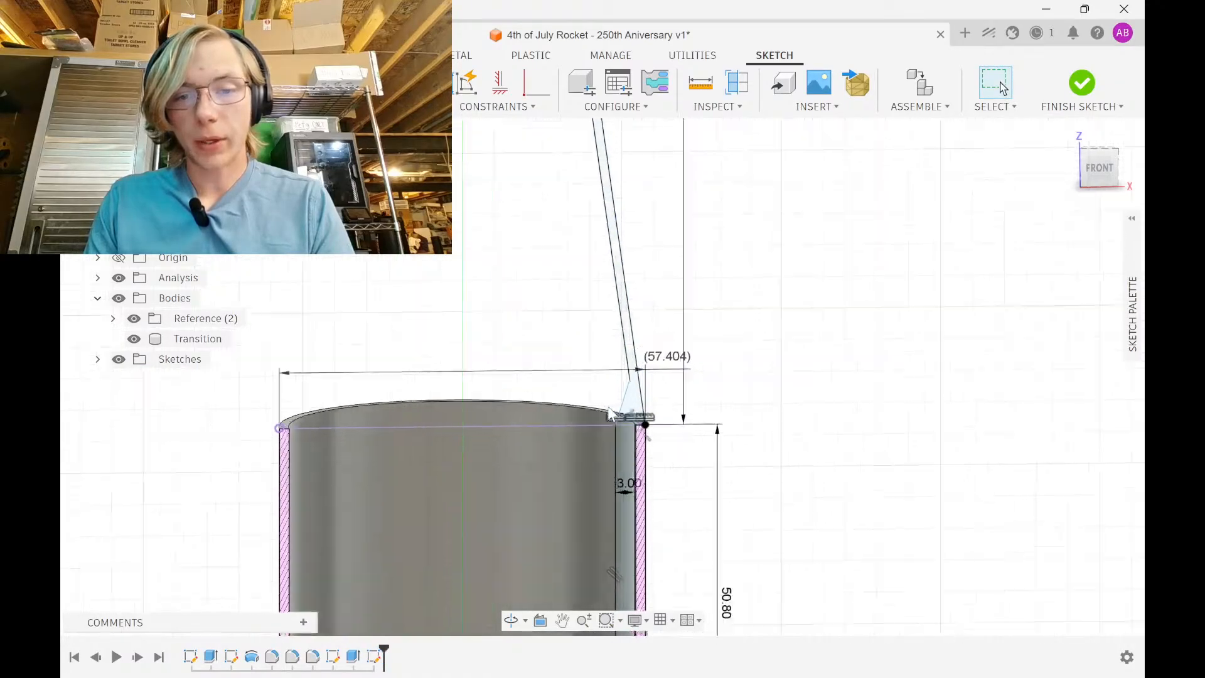
scroll(620, 407, "up", 5)
key("d")
left_click(631, 384)
left_click(923, 358)
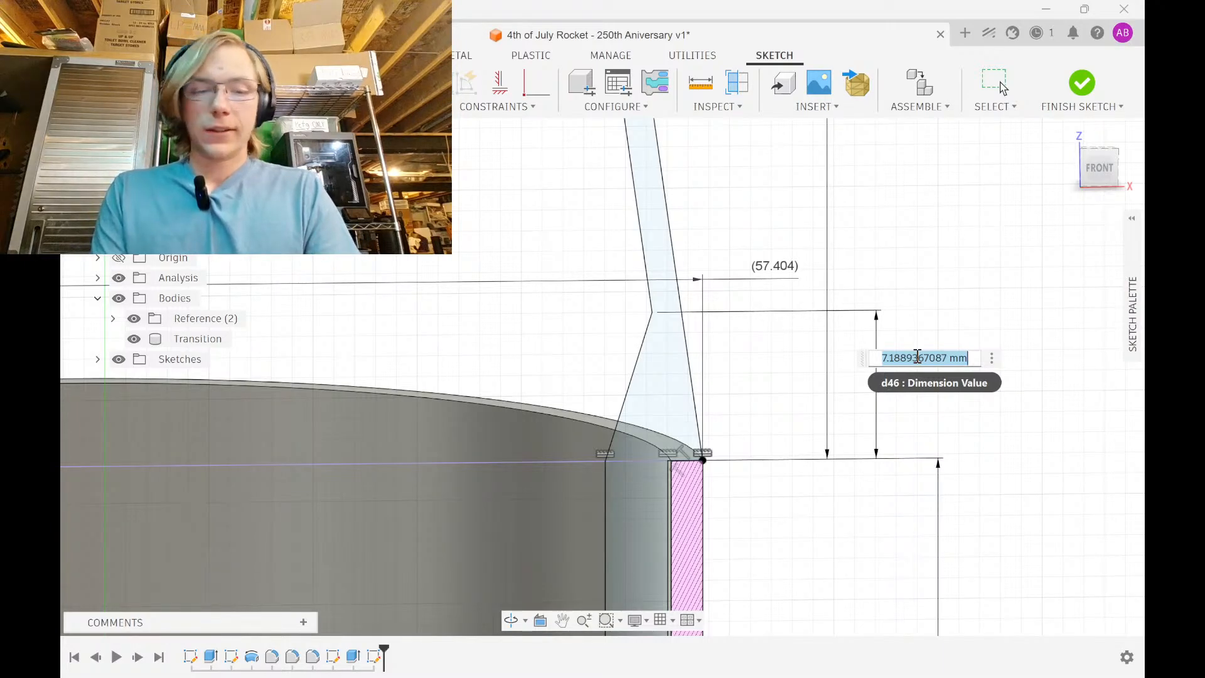
Set the diagonal step's vertical height dimension to 5.00 mm
type("5.06")
key("Return")
key("Escape")
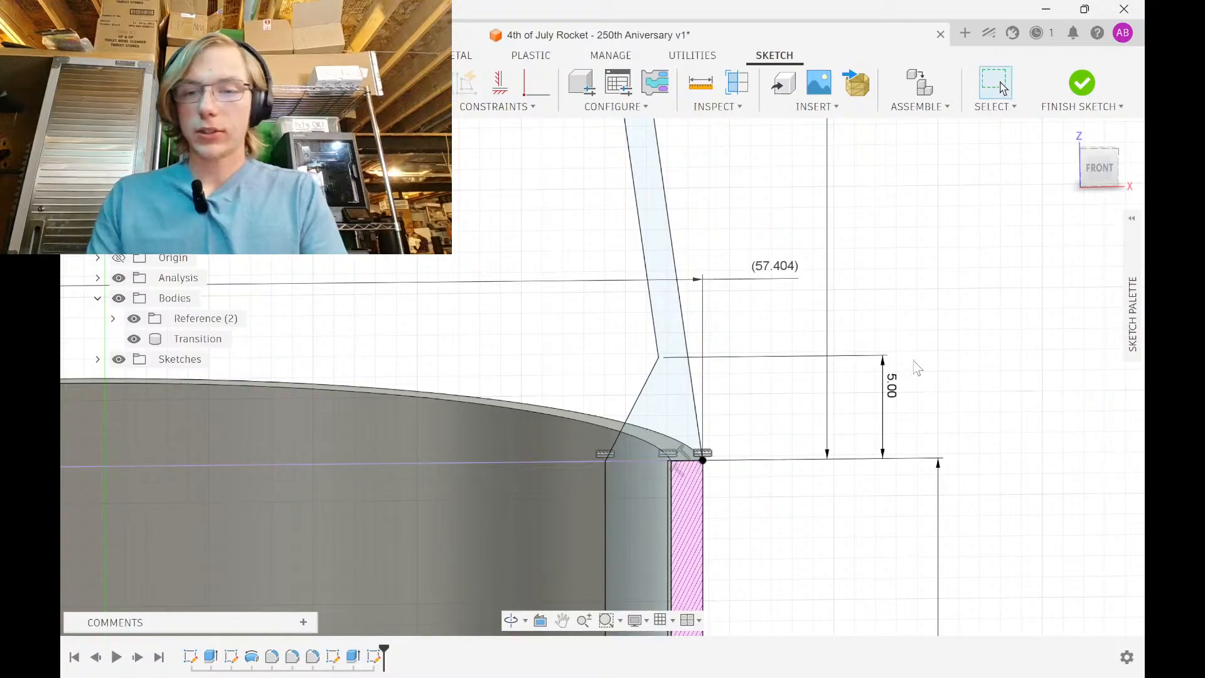
Pan and zoom along the cone wall to inspect the profile up to its tip
scroll(882, 377, "down", 6)
middle_click_drag(864, 282, 838, 386)
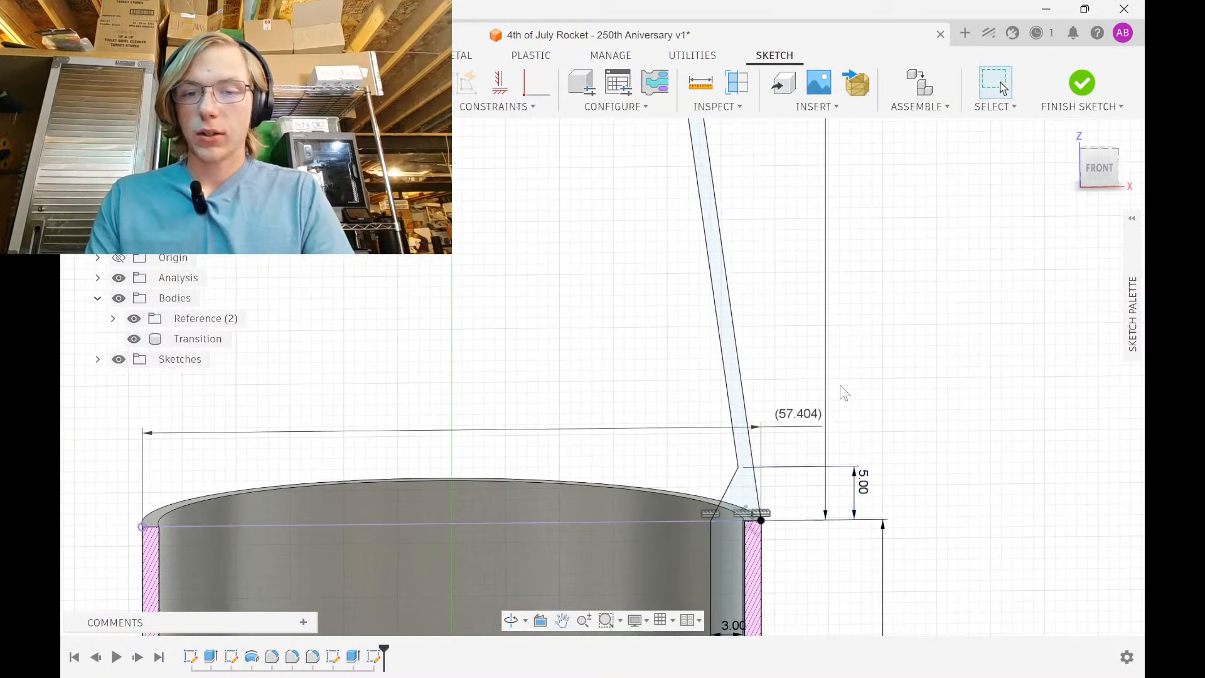
scroll(826, 337, "down", 2)
middle_click_drag(826, 337, 819, 515)
middle_click_drag(742, 278, 750, 440)
middle_click_drag(730, 207, 706, 468)
middle_click_drag(708, 199, 726, 565)
middle_click_drag(707, 132, 728, 458)
mouse_move(692, 157)
middle_mouse_down()
mouse_move(705, 350)
mouse_move(729, 404)
mouse_move(725, 299)
middle_mouse_up()
scroll(713, 216, "down", 8)
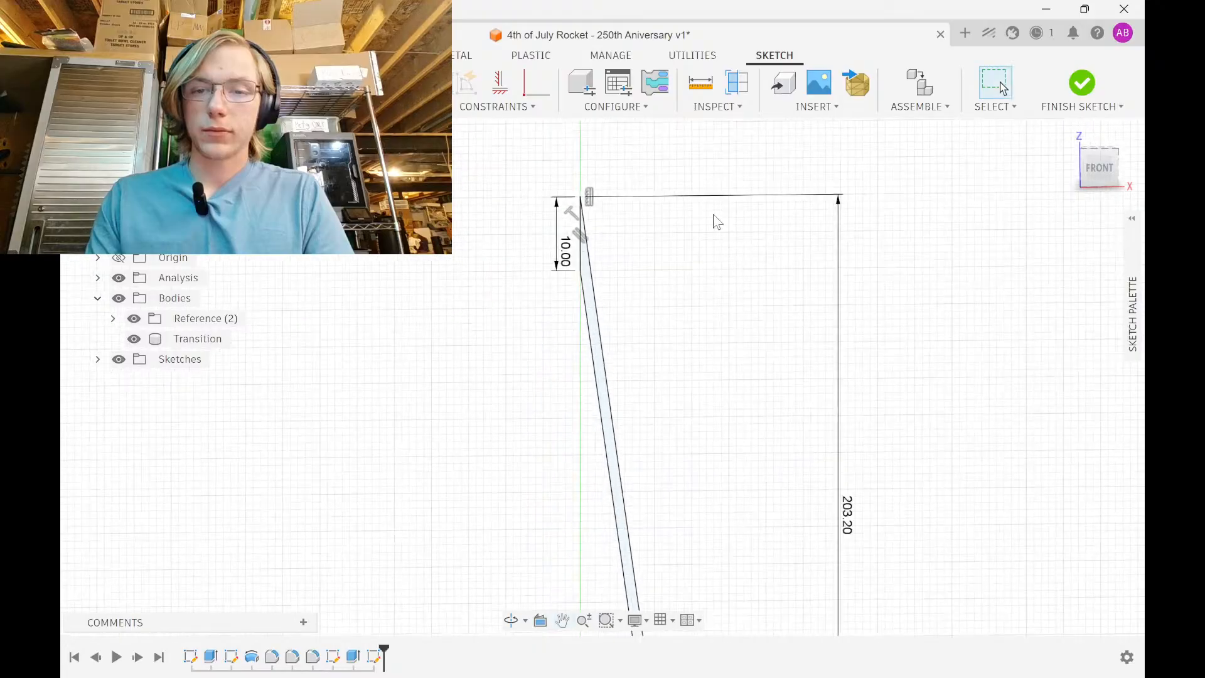
scroll(691, 439, "up", 8)
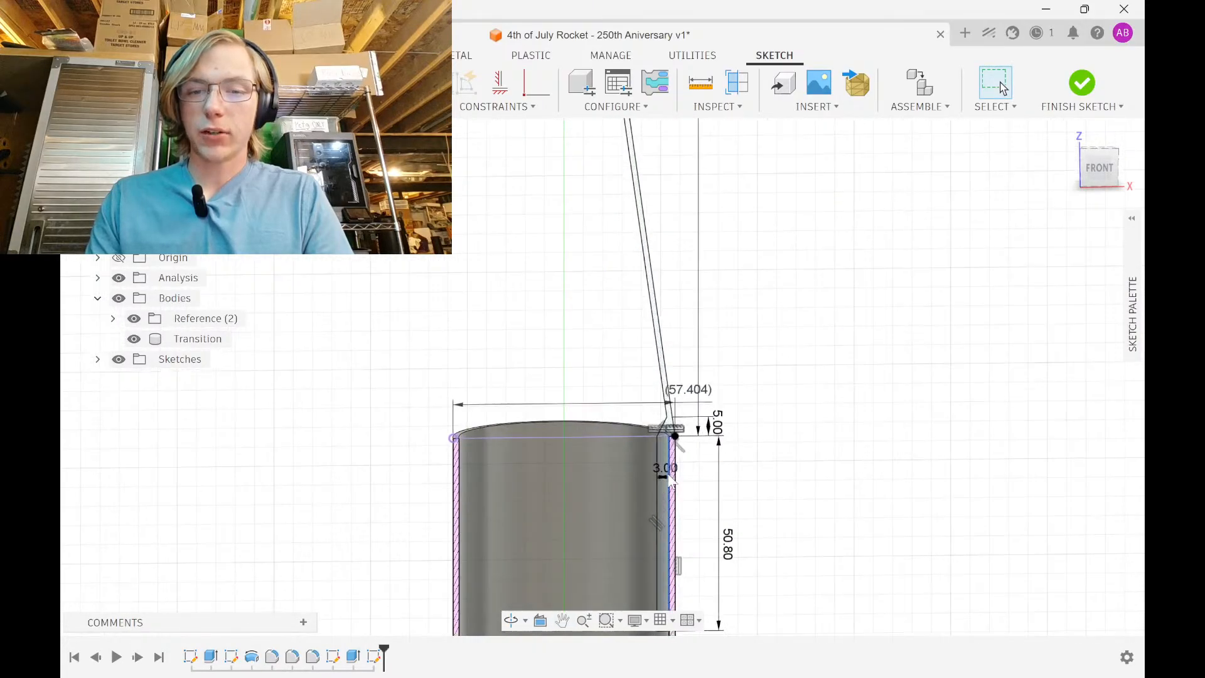
scroll(690, 442, "up", 3)
scroll(684, 444, "down", 4)
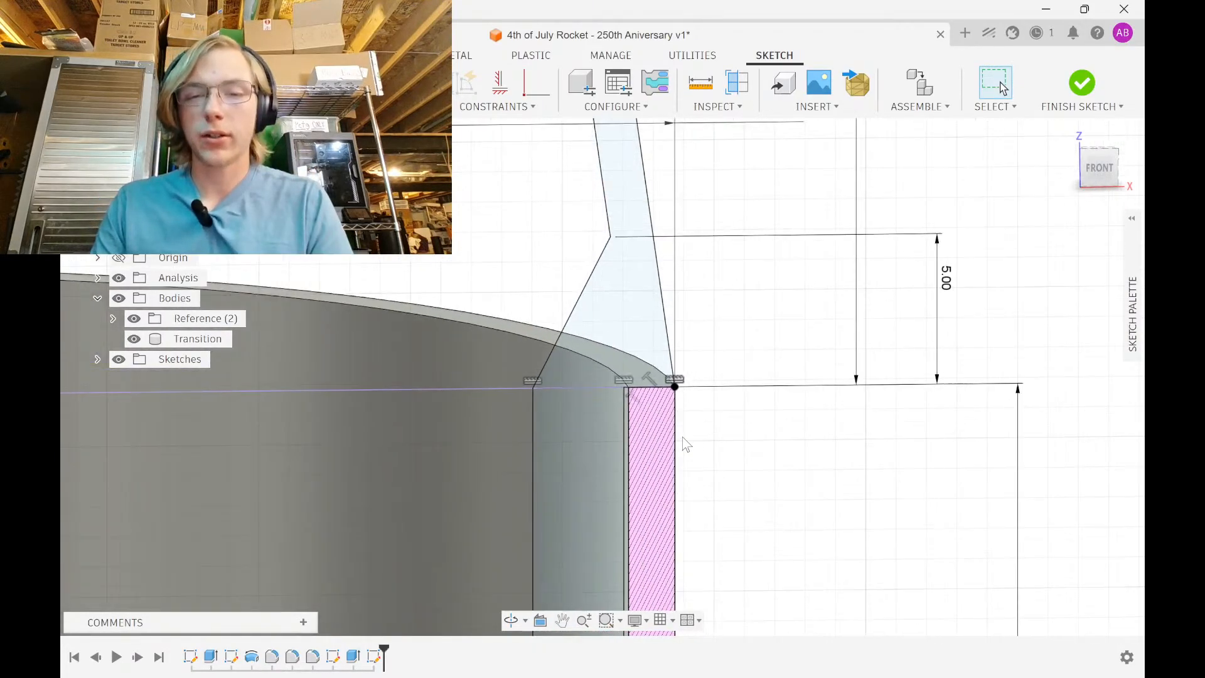
scroll(611, 493, "down", 6)
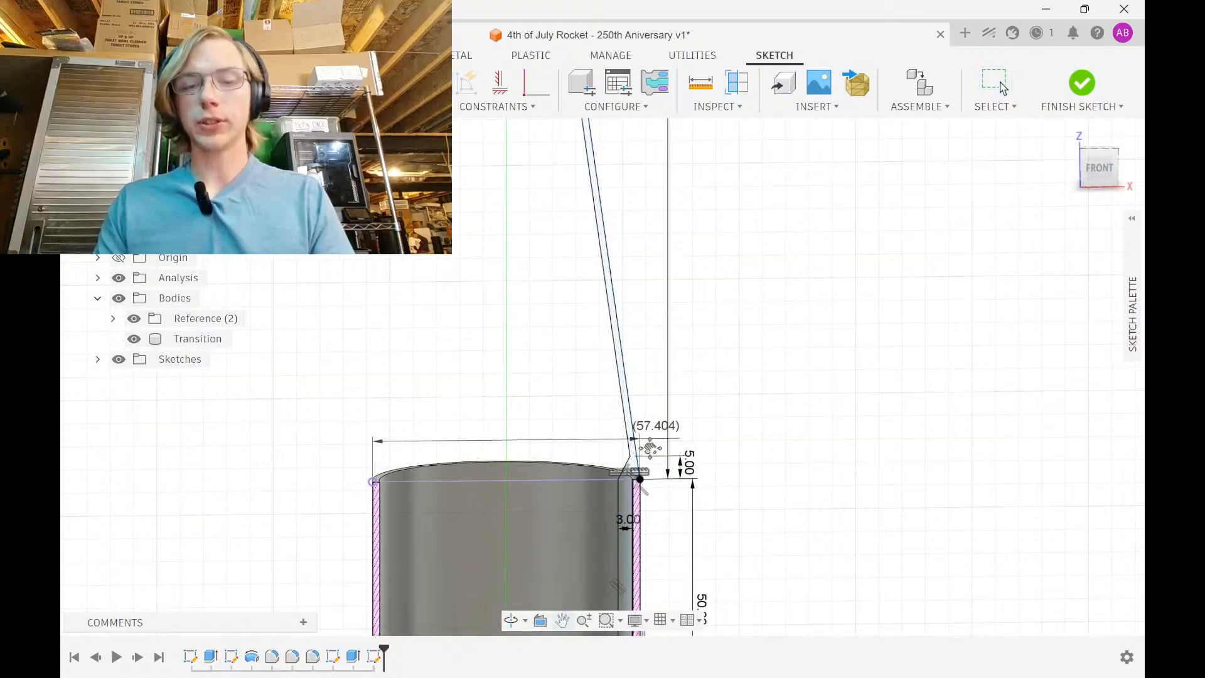
mouse_move(682, 449)
middle_mouse_down()
mouse_move(683, 238)
mouse_move(677, 560)
middle_mouse_up()
mouse_move(656, 201)
middle_mouse_down()
mouse_move(705, 396)
mouse_move(678, 615)
middle_mouse_up()
scroll(716, 393, "down", 2)
scroll(694, 403, "down", 2)
middle_click_drag(693, 403, 670, 266)
scroll(681, 264, "down", 3)
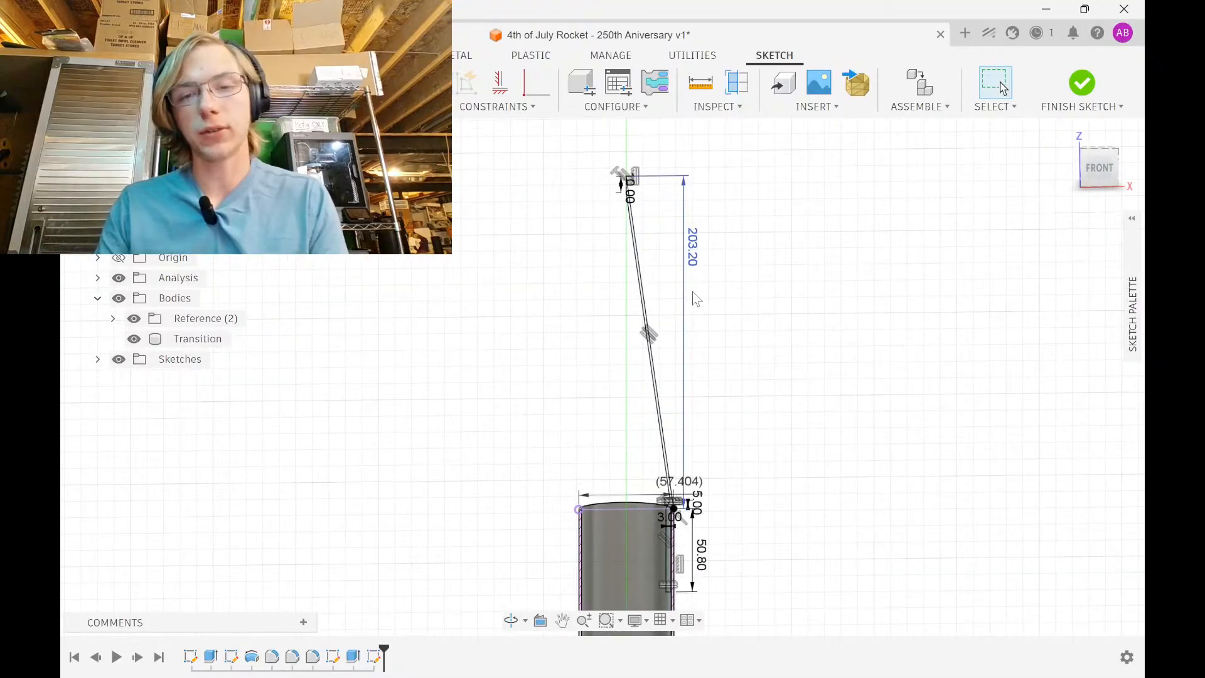
Finish the nose cone sketch and select the thin cone wall and corner profiles
left_click(1071, 100)
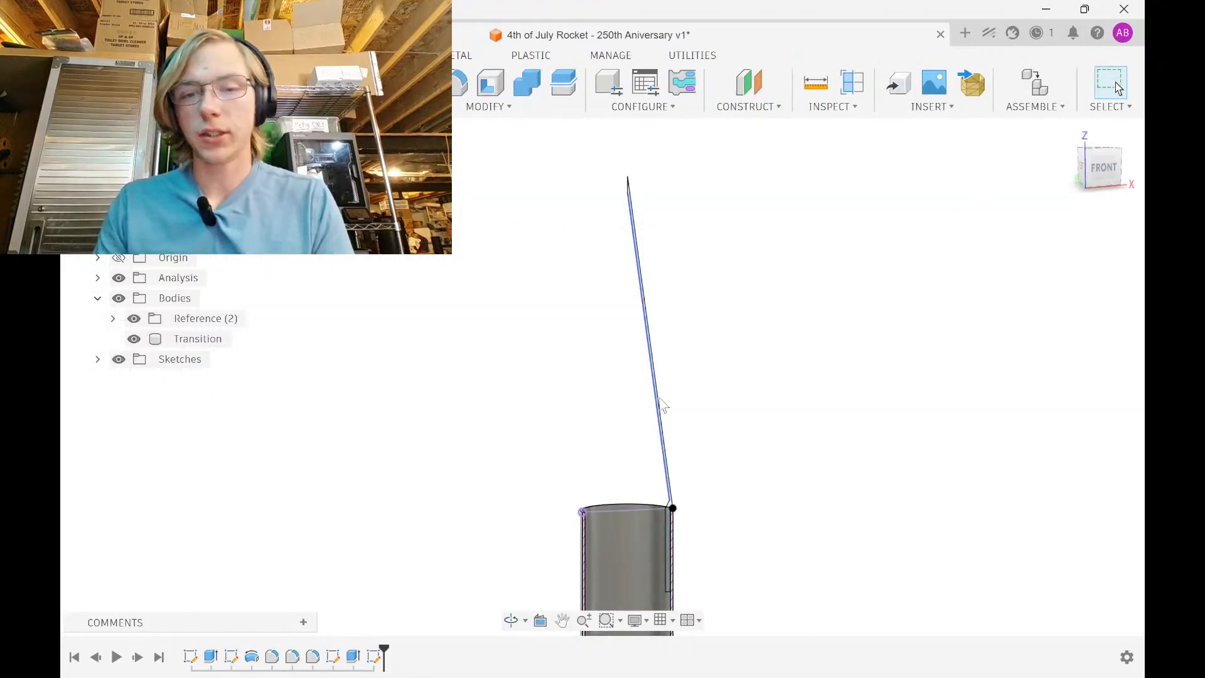
scroll(662, 408, "up", 5)
scroll(660, 402, "up", 4)
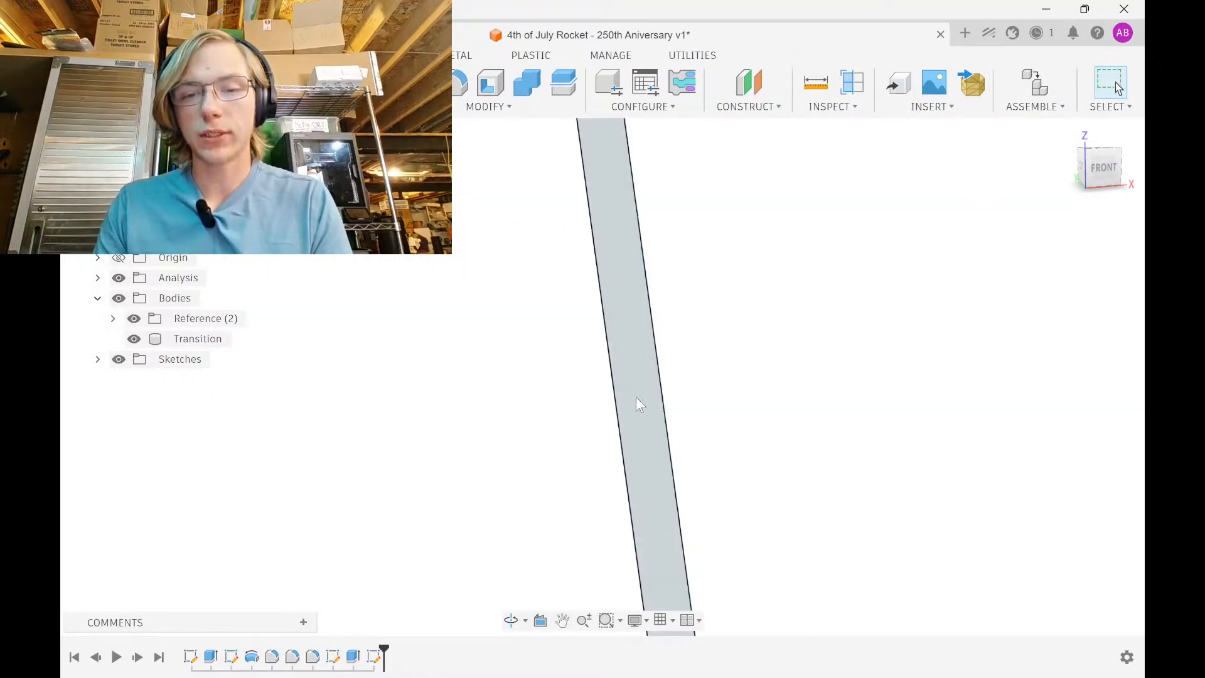
left_click(637, 401)
middle_click_drag(815, 412, 801, 435, "shift")
scroll(801, 430, "down", 2)
scroll(803, 438, "down", 8)
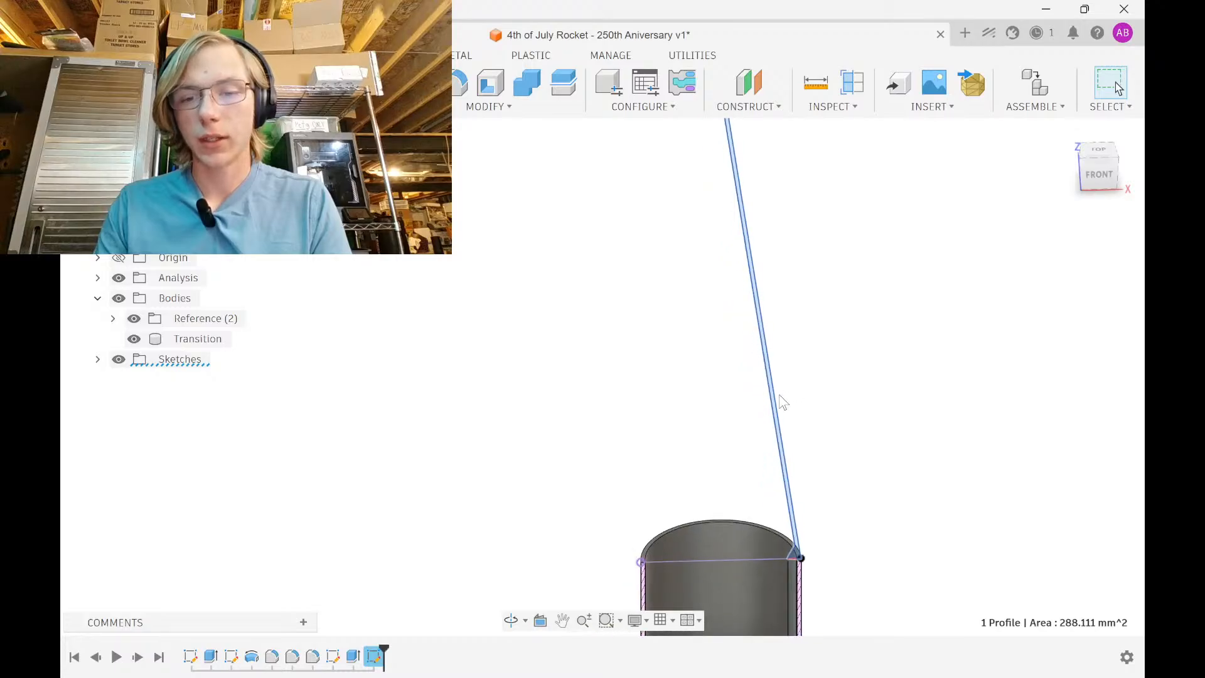
scroll(694, 492, "up", 6)
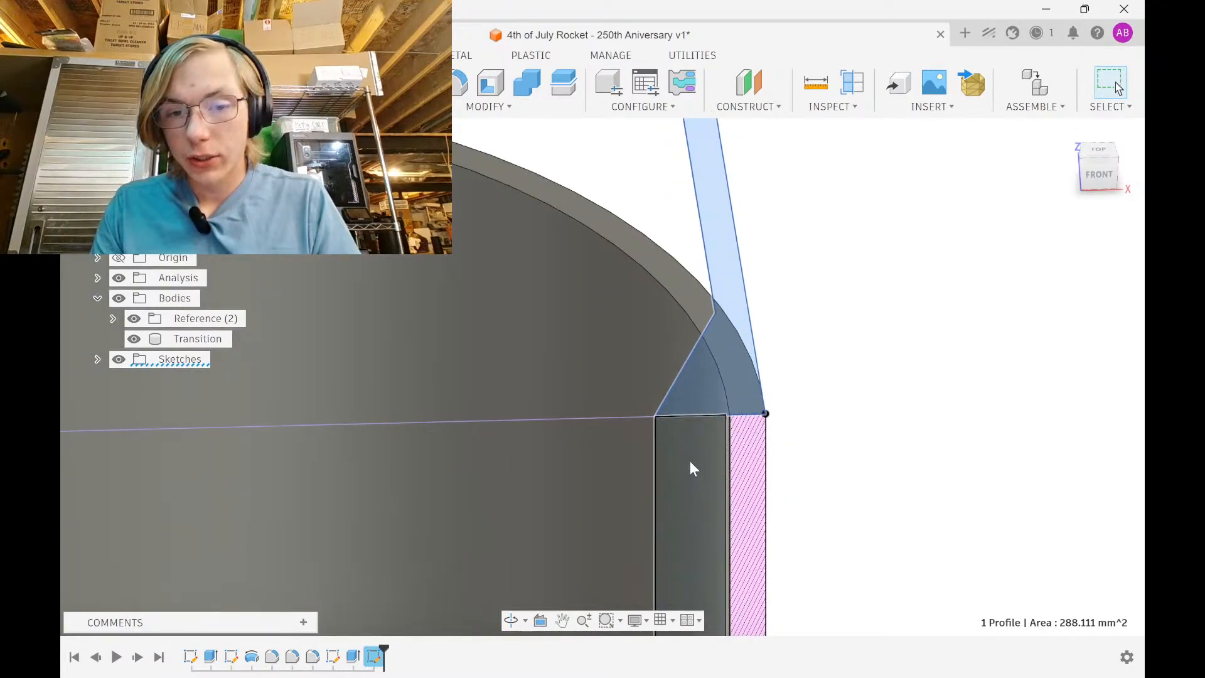
left_click(689, 468)
scroll(737, 303, "down", 4)
middle_click_drag(737, 302, 659, 129)
scroll(722, 263, "down", 5)
middle_click_drag(728, 264, 632, 600)
middle_click_drag(589, 379, 597, 498)
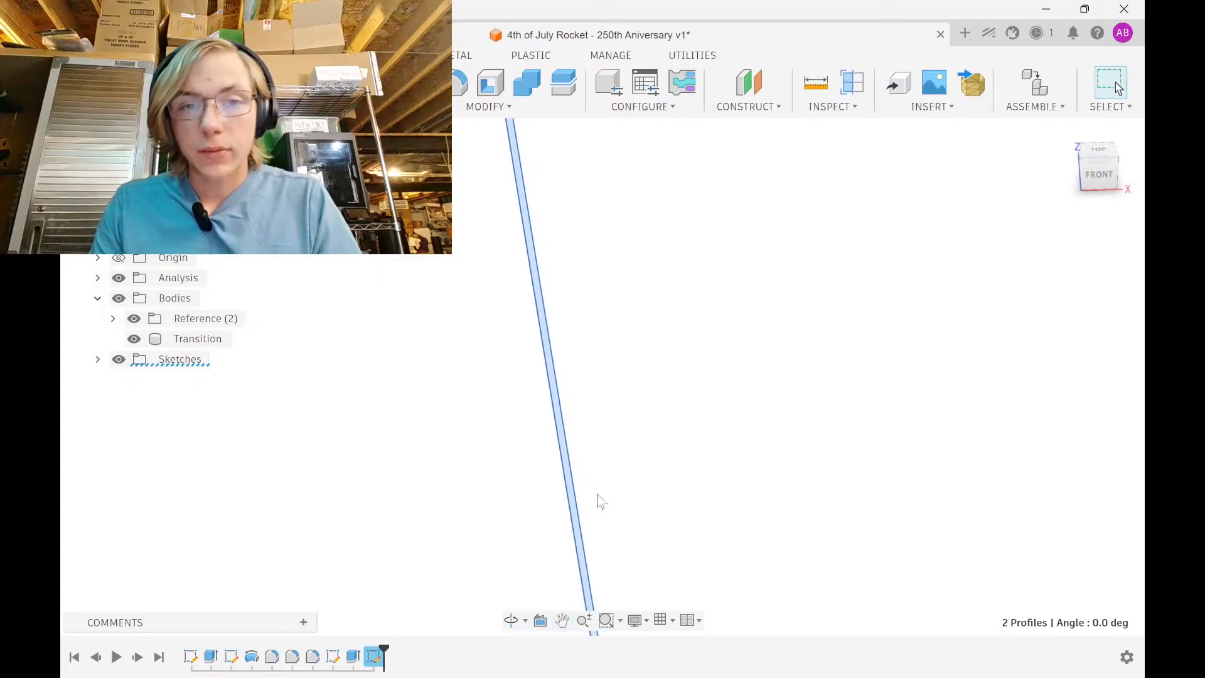
scroll(620, 412, "down", 4)
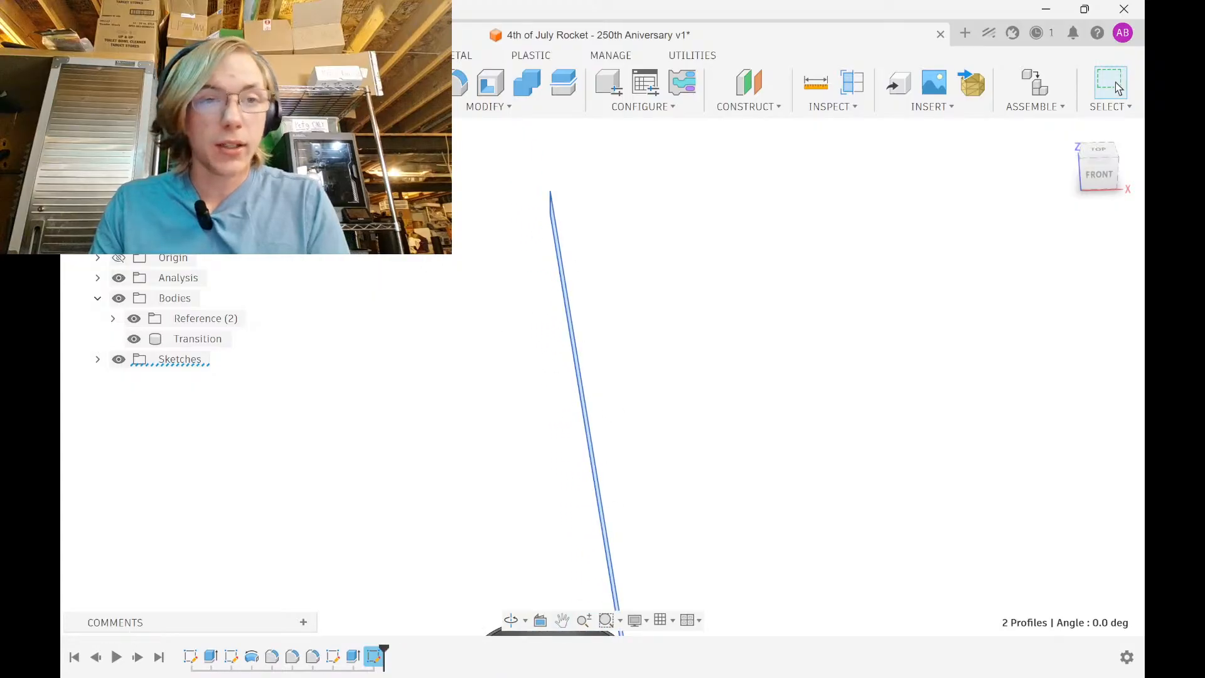
Cancel the accidentally opened Hole tool and reselect the cone wall and shoulder profiles
key("h")
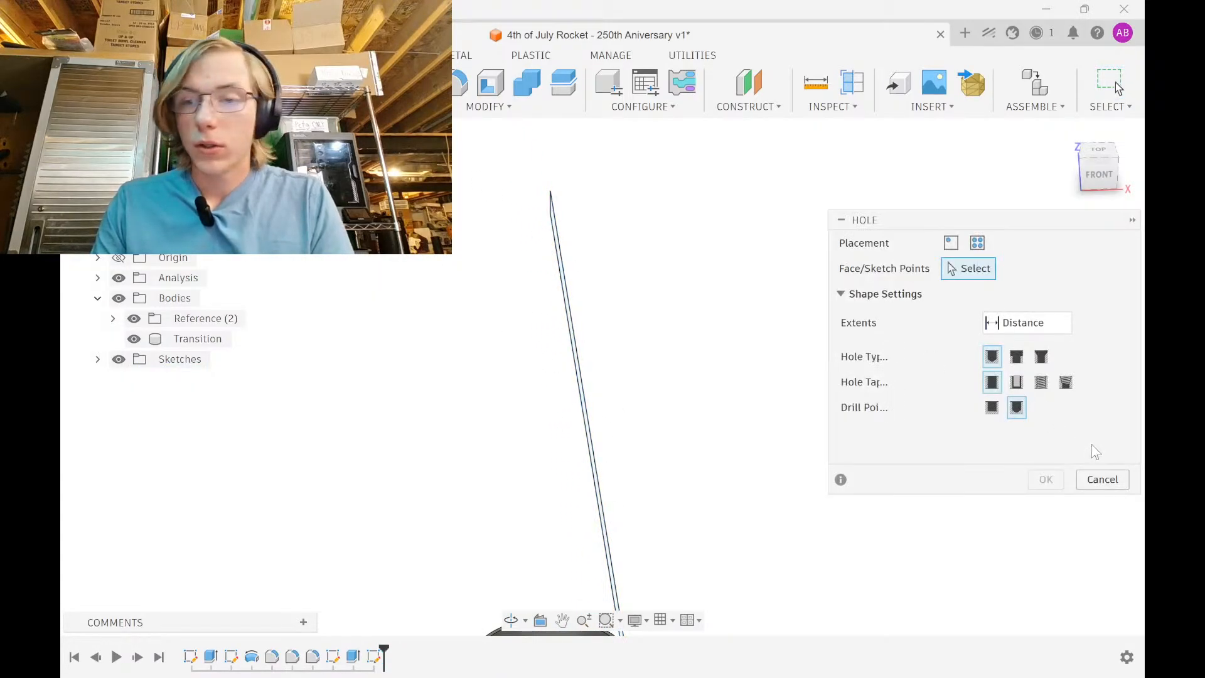
left_click(1103, 479)
scroll(565, 262, "up", 3)
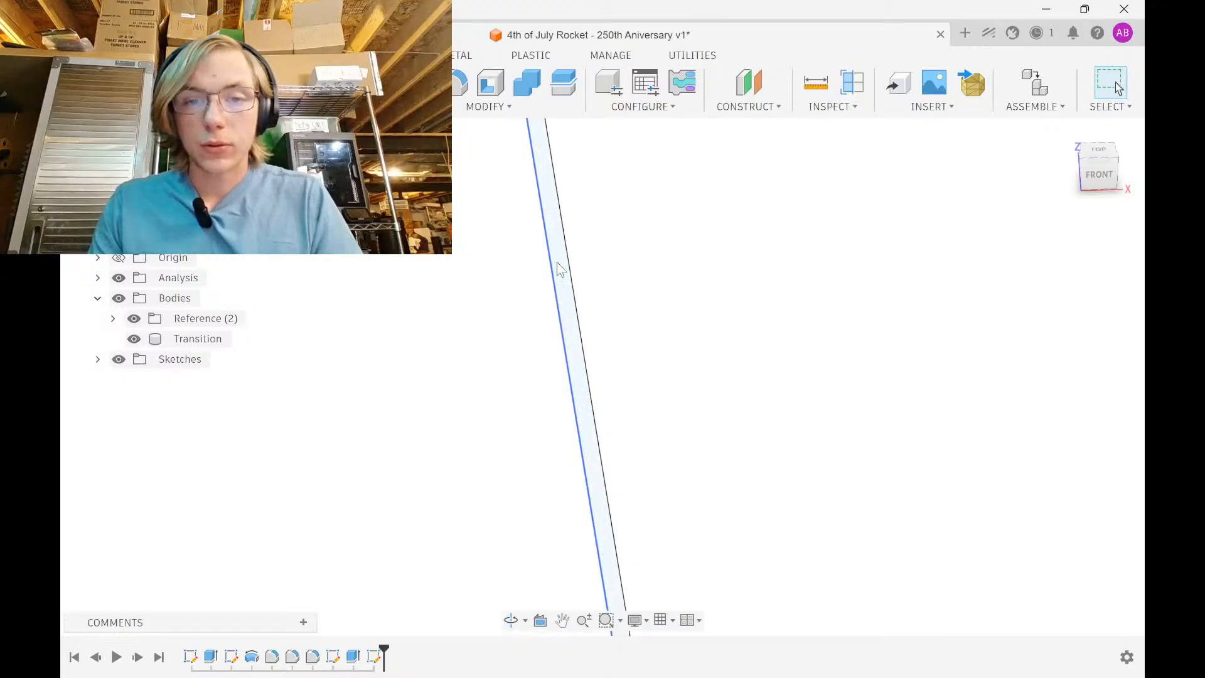
left_click(561, 263)
scroll(499, 143, "down", 4)
scroll(573, 417, "up", 10)
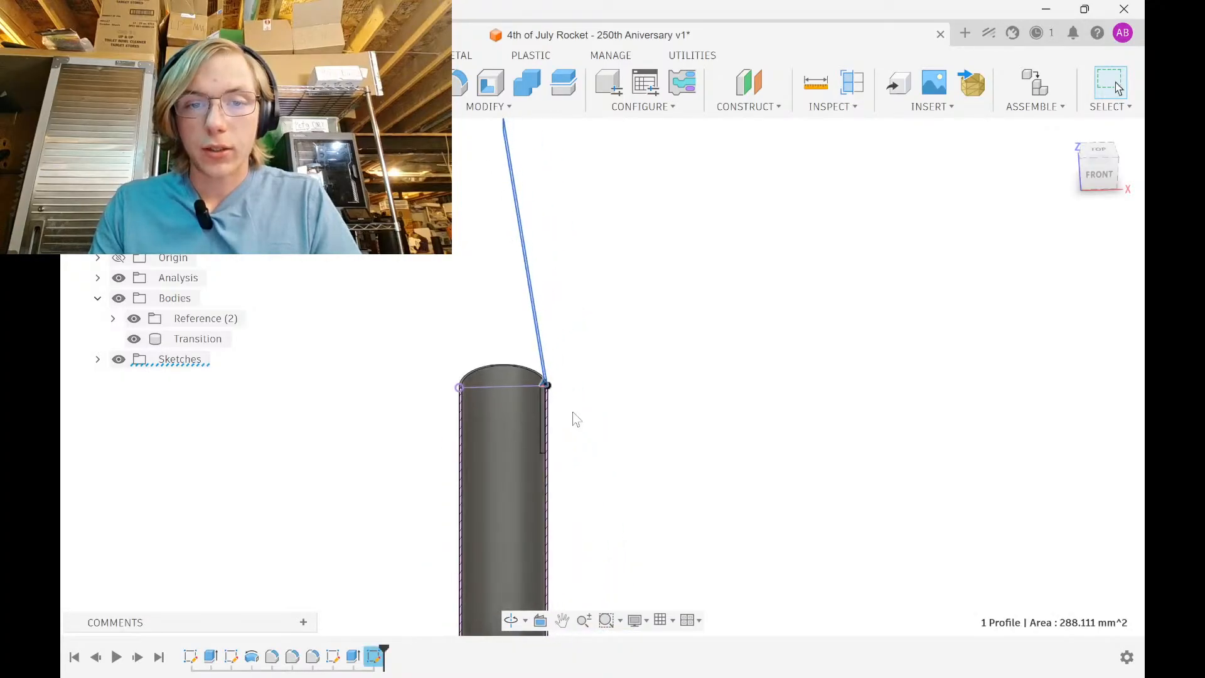
left_click(473, 318, "ctrl")
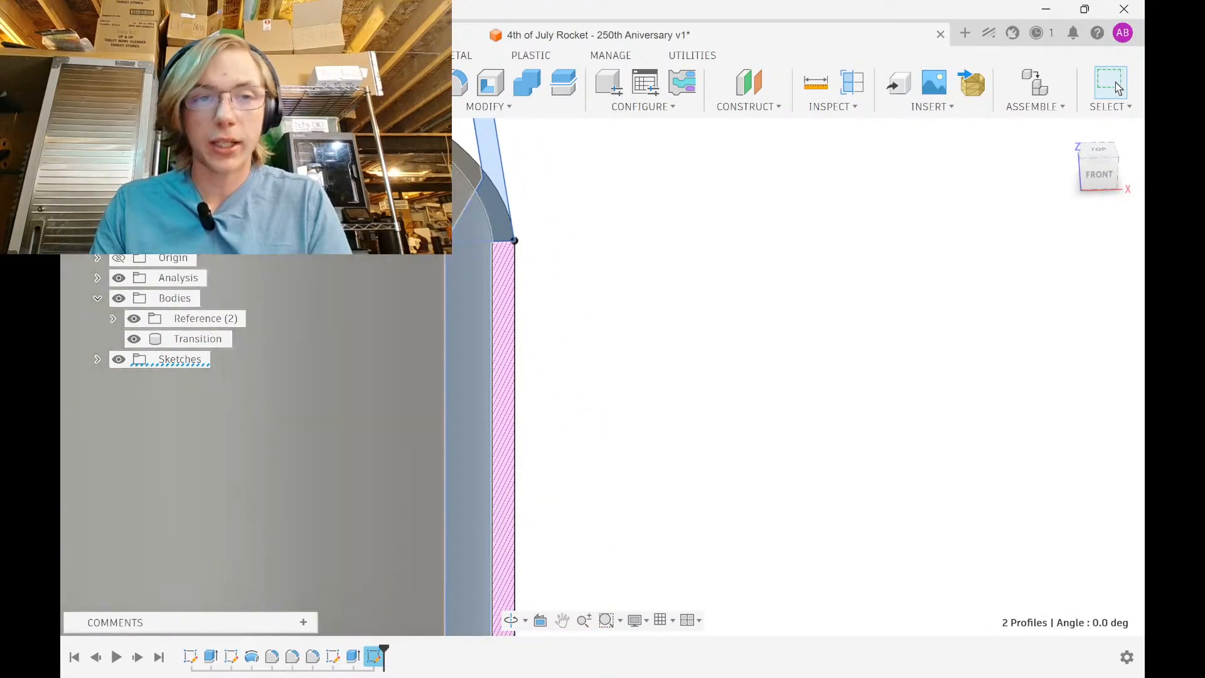
Revolve the selected profiles around the rocket's centre line as a new body
left_click(234, 83)
scroll(649, 234, "down", 8)
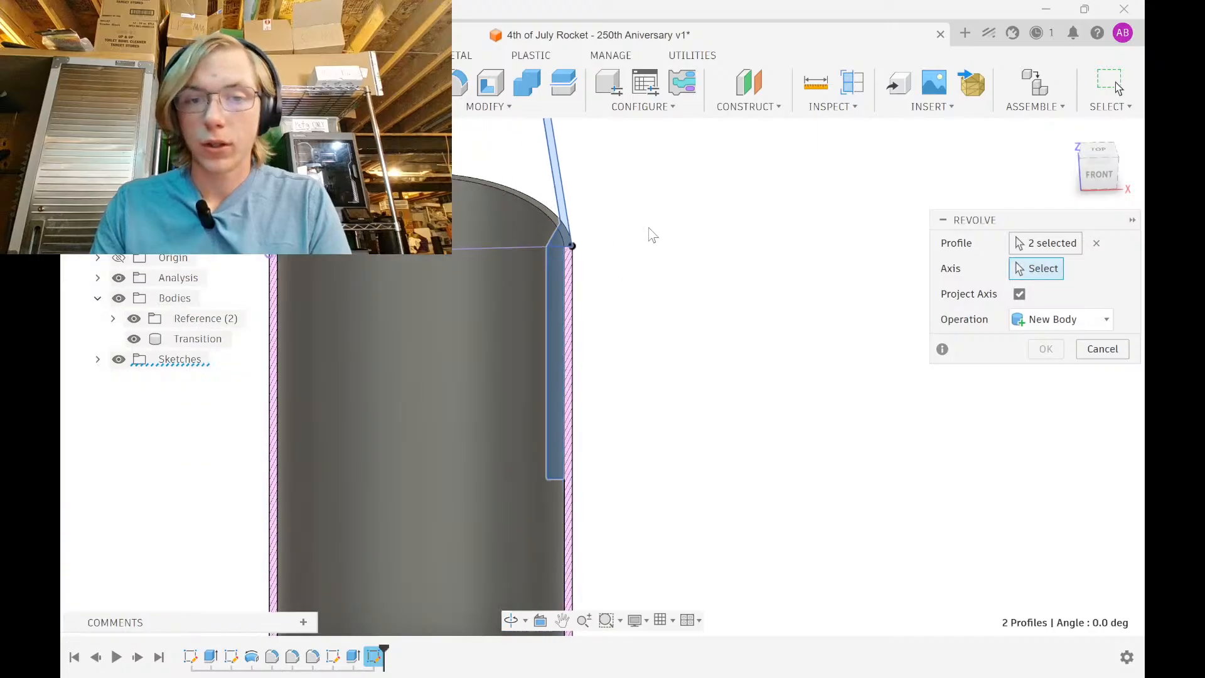
left_click(536, 376)
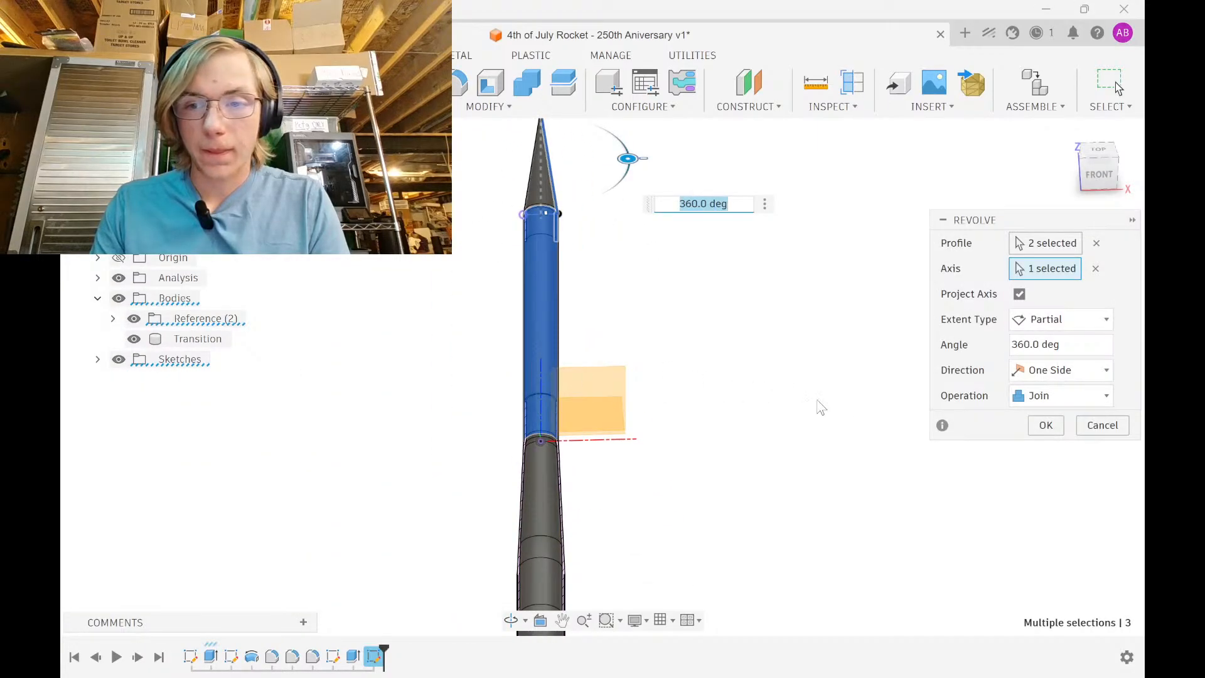
left_click(1095, 269)
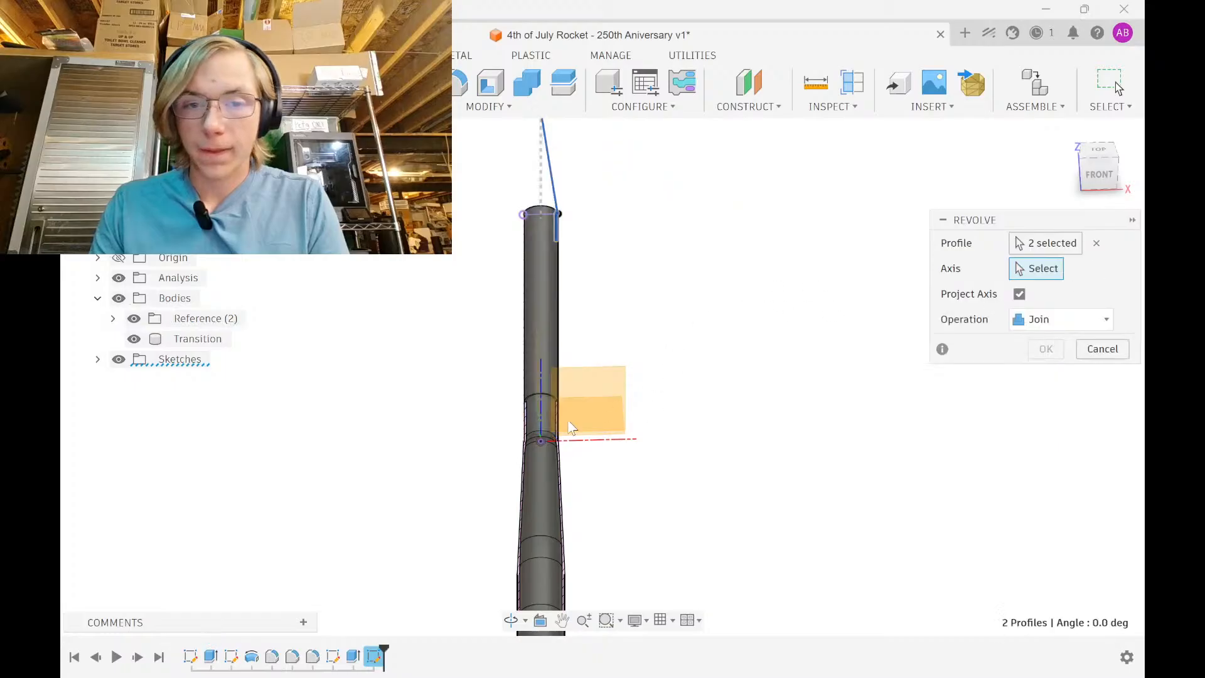
left_click(542, 411)
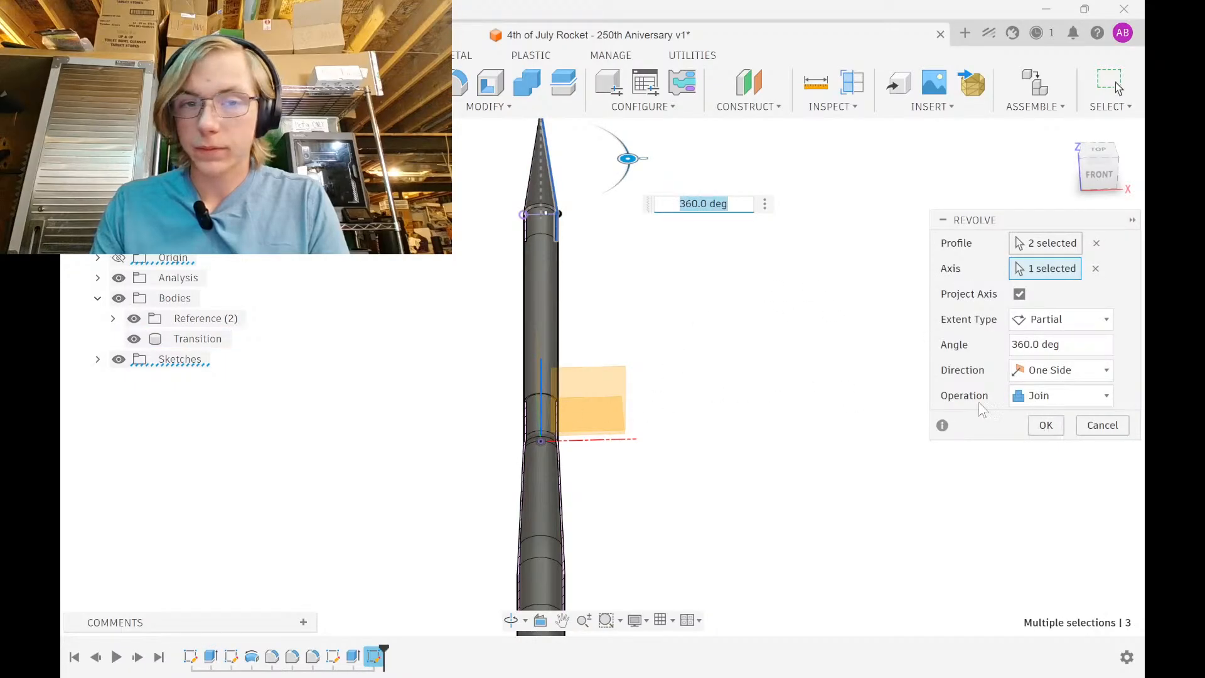
left_click(1039, 405)
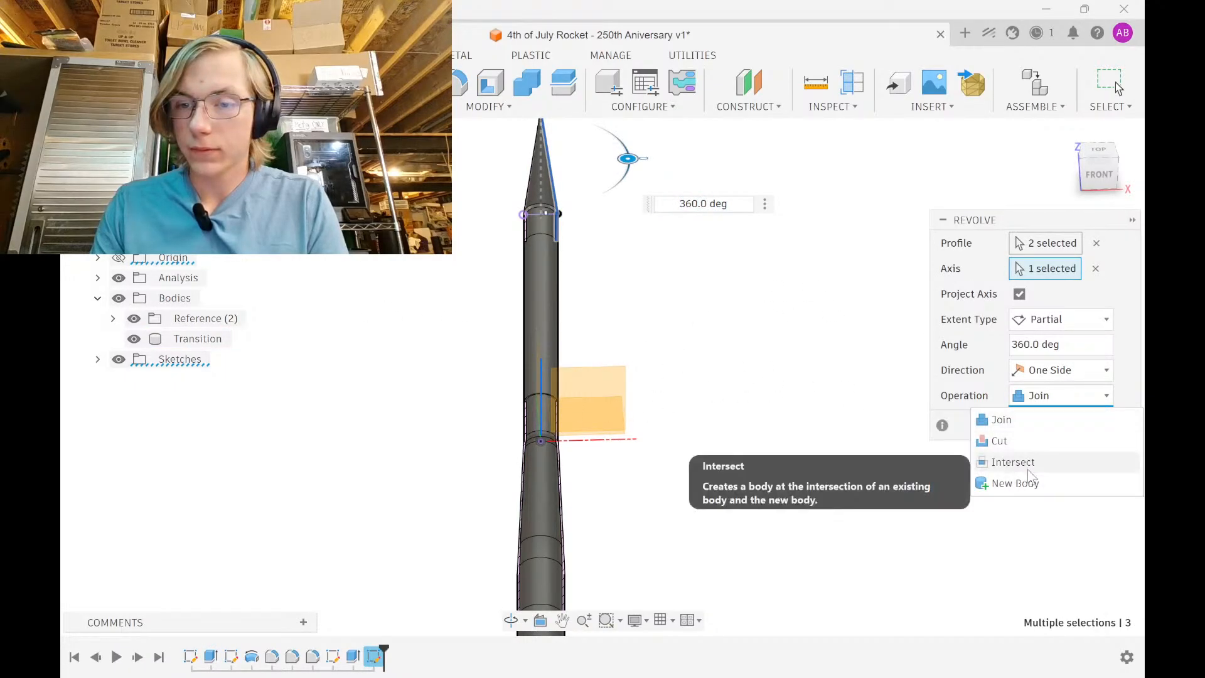
left_click(1030, 481)
left_click(1046, 426)
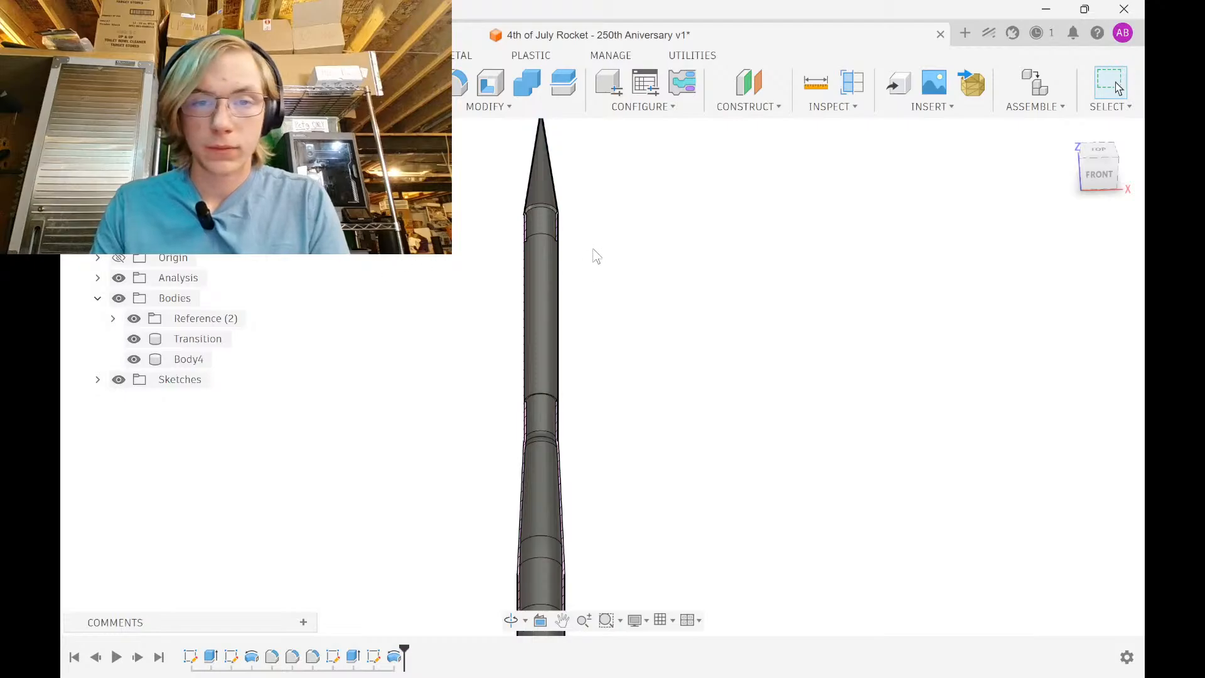
scroll(517, 570, "up", 10)
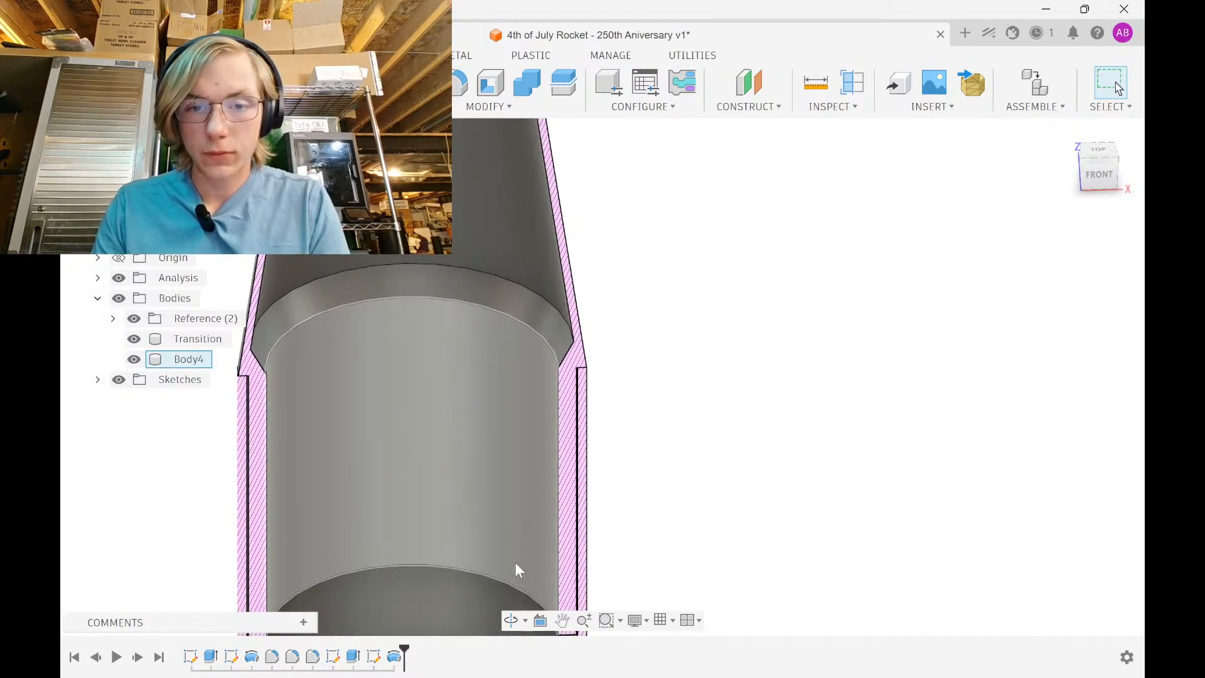
Change the shoulder dimension from 5 mm to 10 mm in the nose cone sketch
double_click(375, 658)
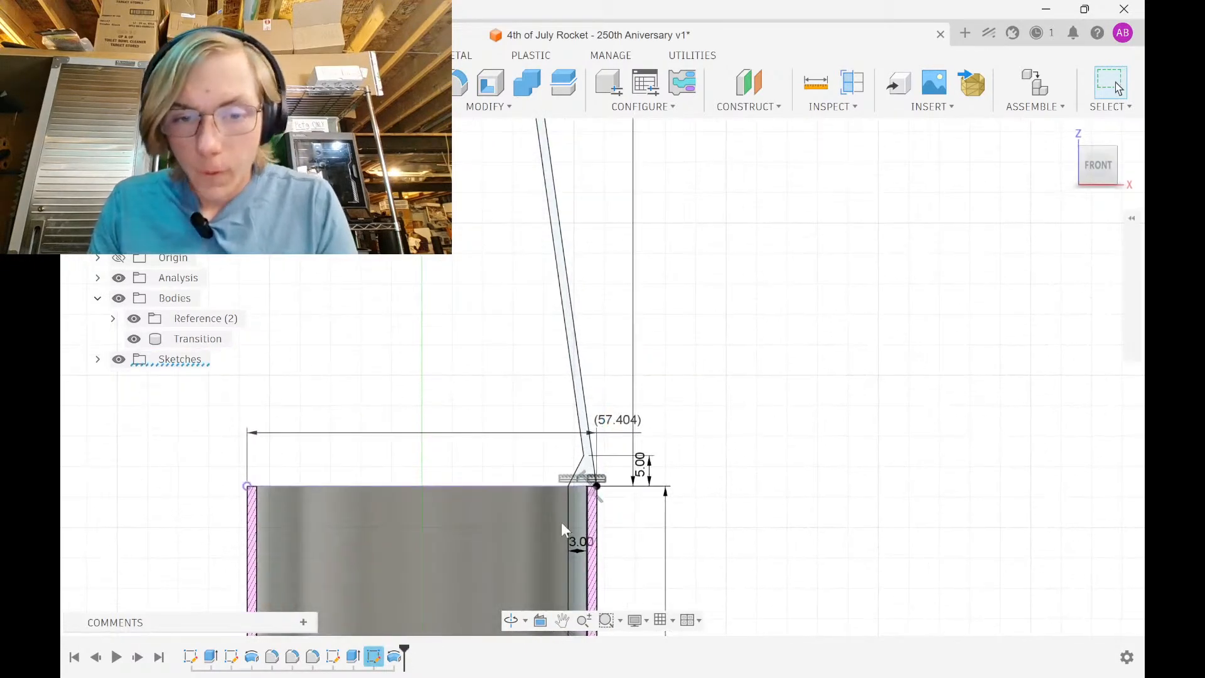
double_click(681, 292)
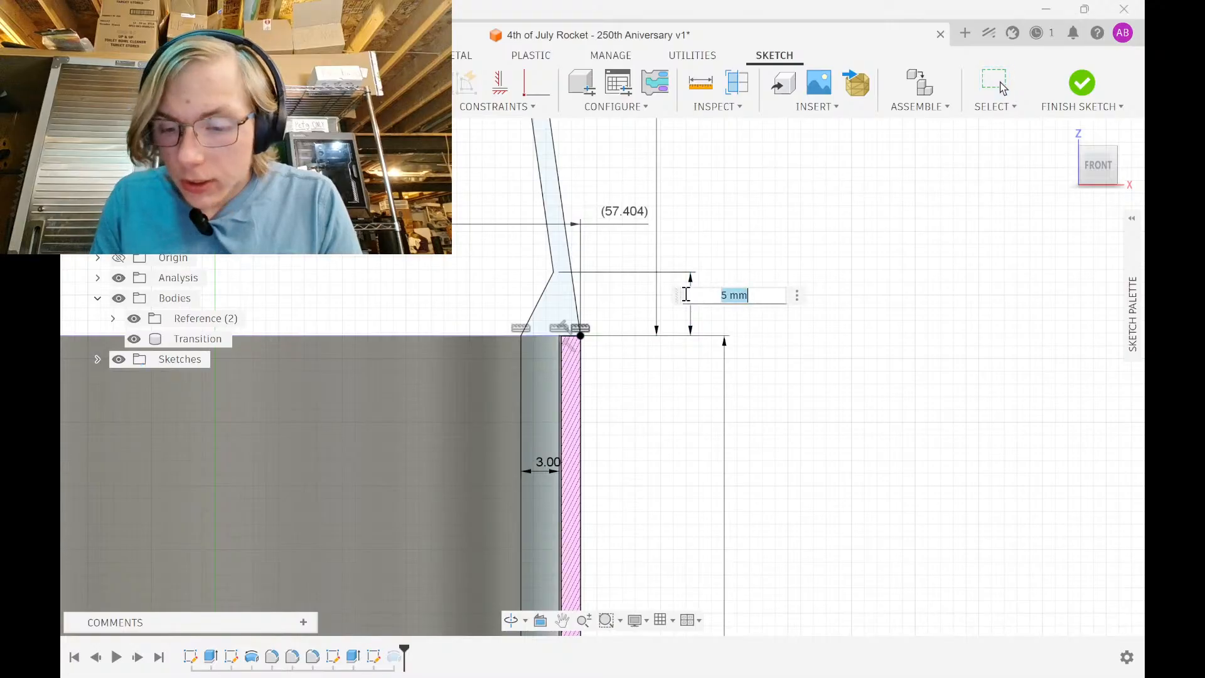
type("10")
key("Return")
left_click(1080, 85)
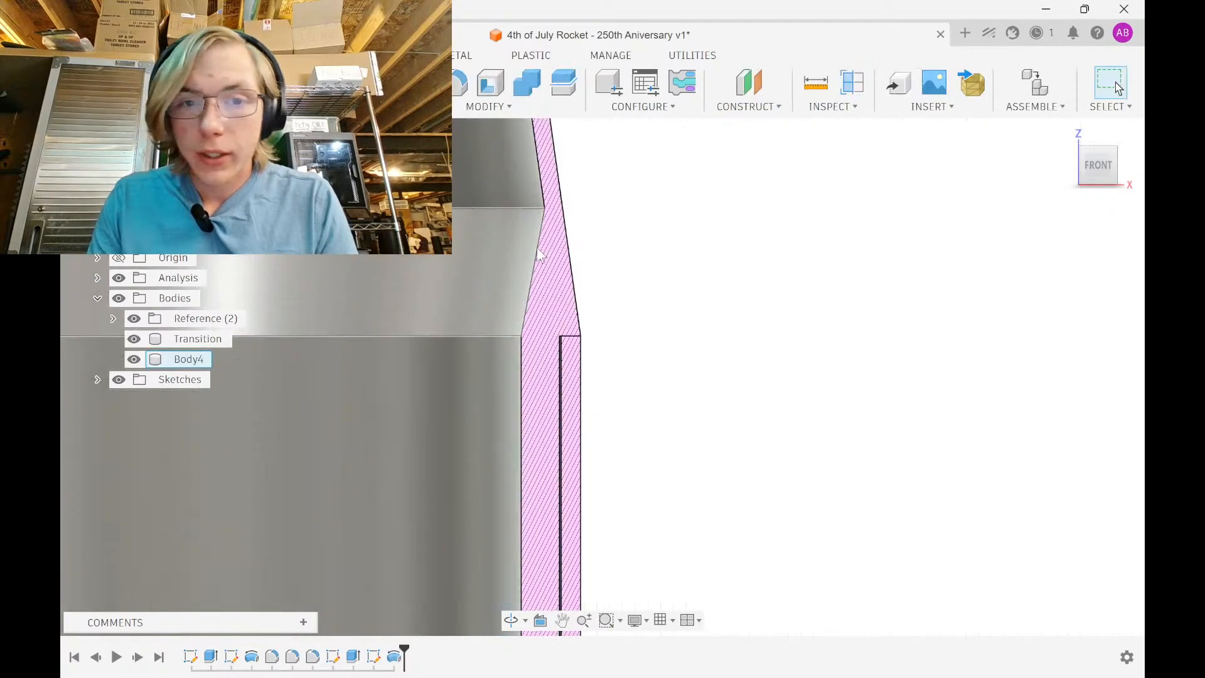
Round the taper-to-wall edge with a 50 mm fillet and orbit to inspect it
type("f")
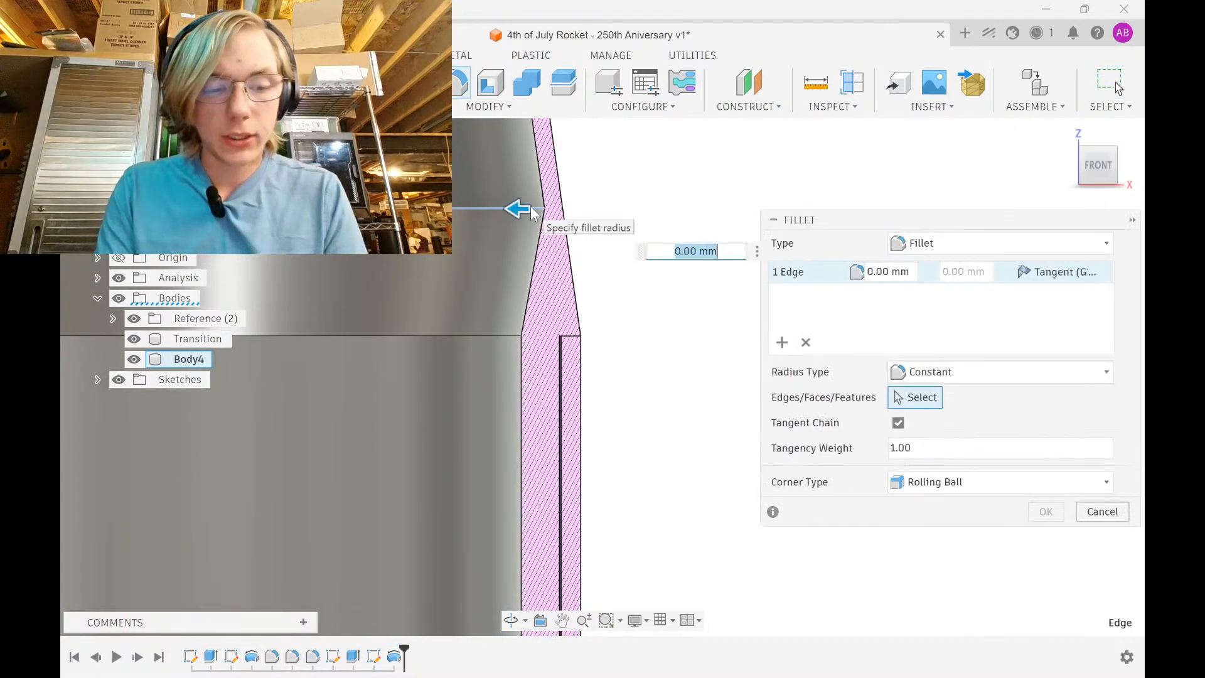
type("50")
key("Return")
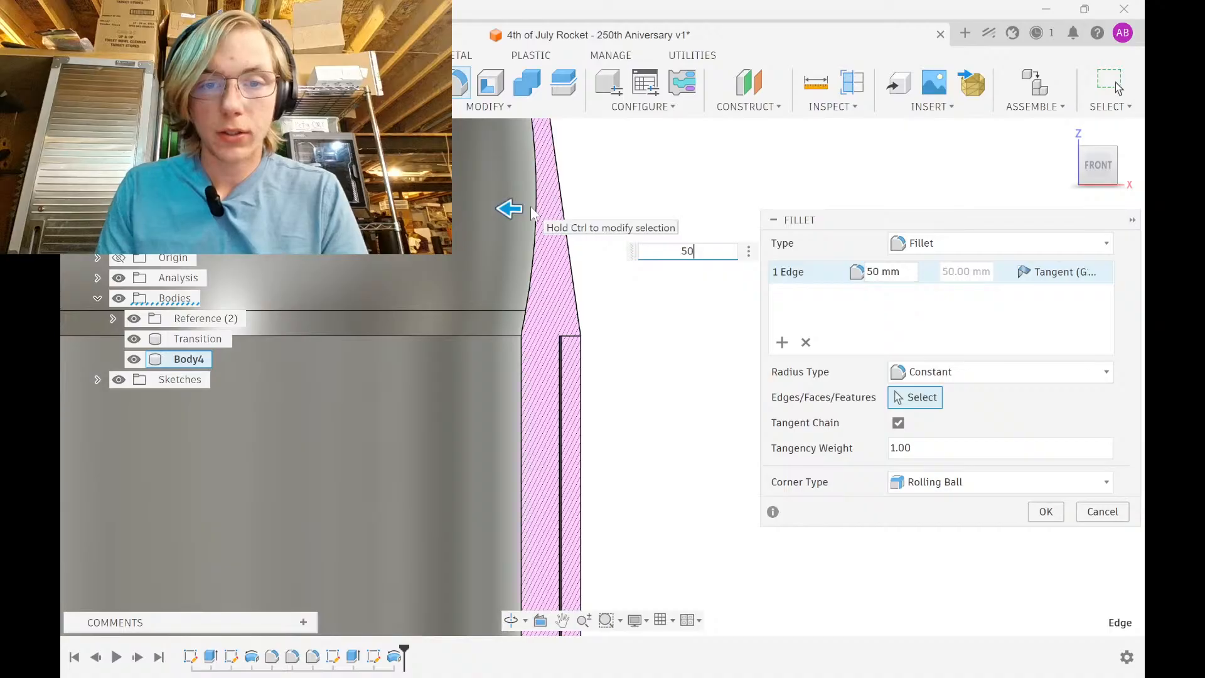
scroll(552, 386, "up", 5)
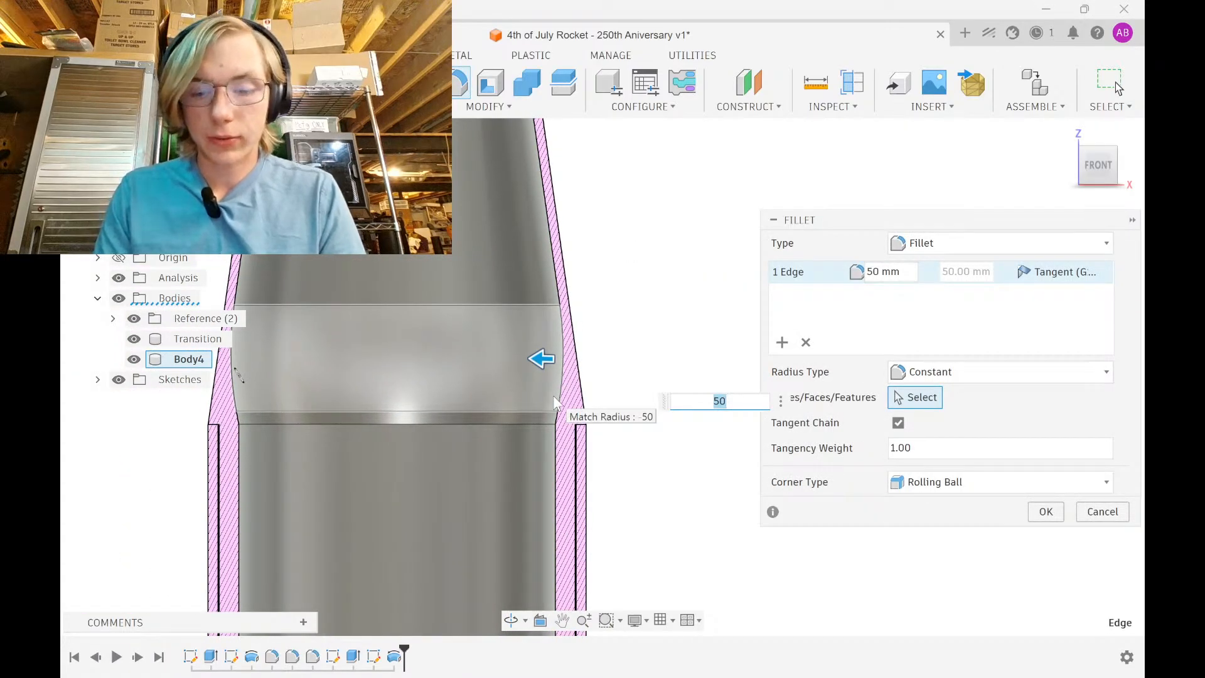
key("Return")
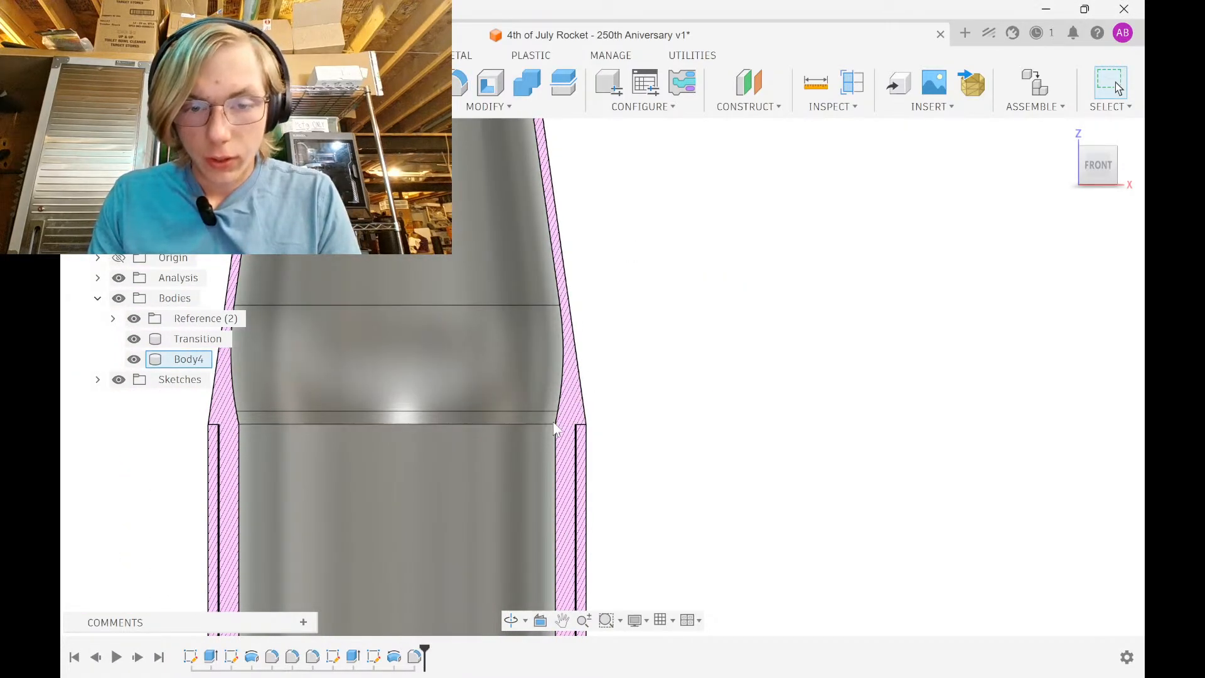
scroll(555, 429, "up", 5)
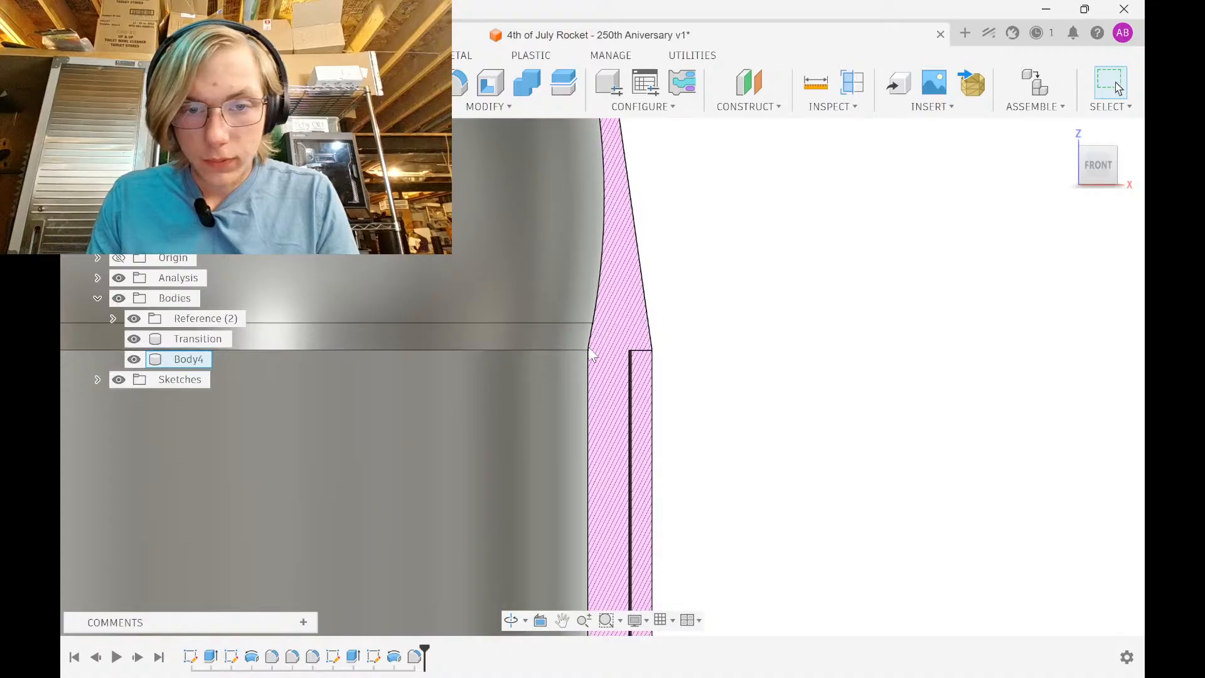
scroll(590, 350, "down", 5)
middle_click_drag(588, 369, 556, 556)
scroll(580, 455, "down", 2)
middle_click_drag(520, 349, 487, 432)
scroll(467, 430, "down", 5)
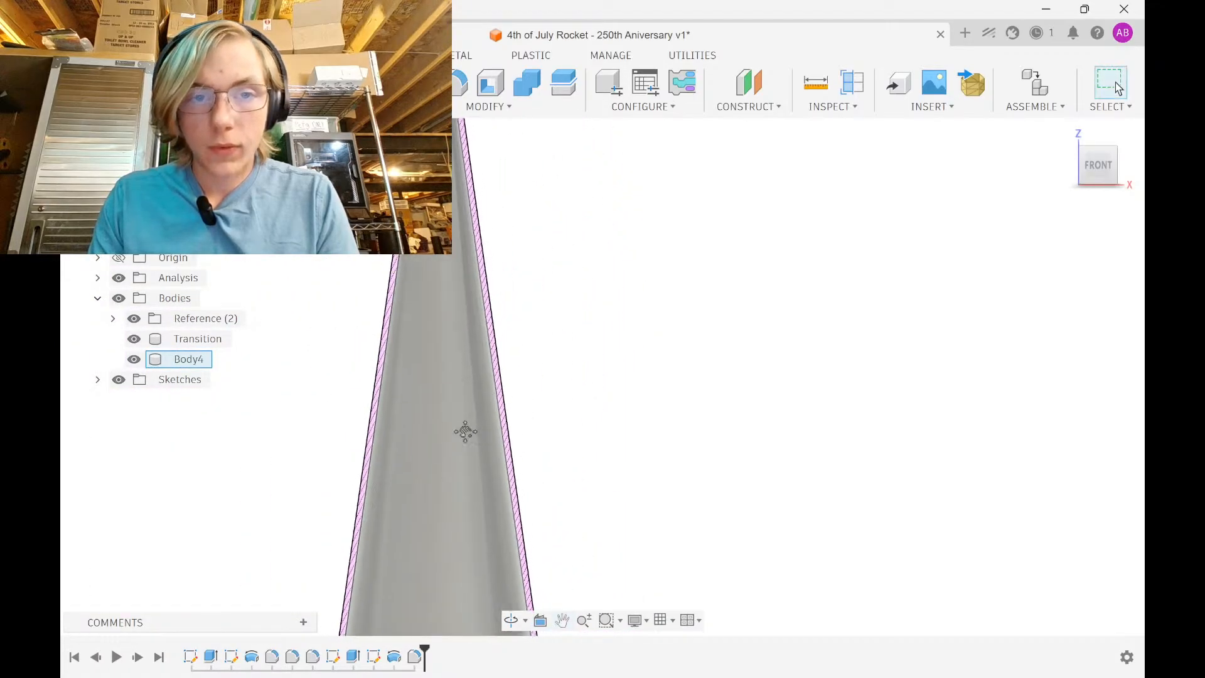
scroll(460, 157, "up", 5)
scroll(469, 358, "up", 4)
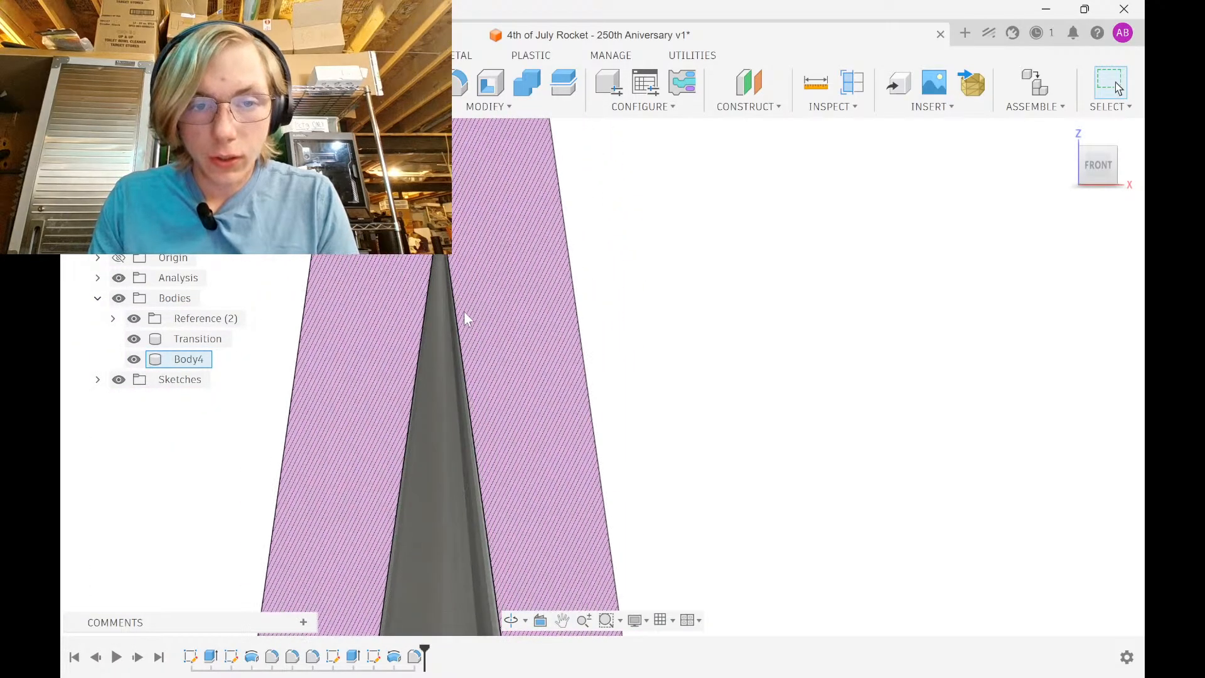
middle_click_drag(465, 318, 481, 271, "shift")
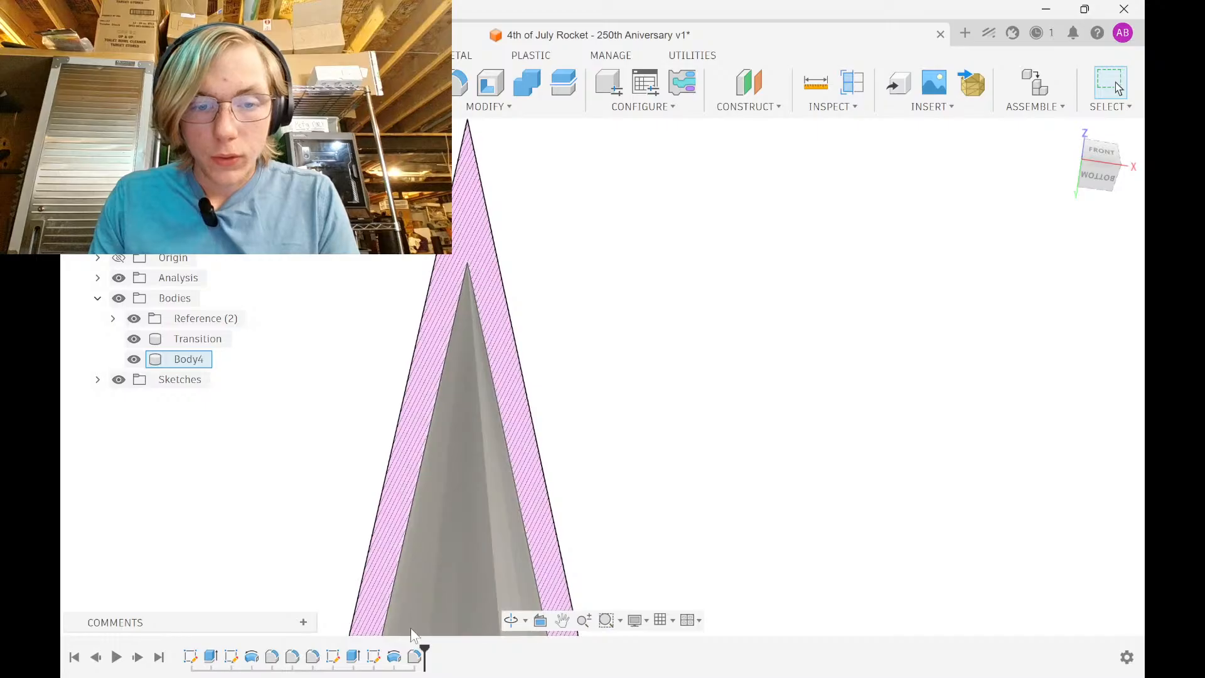
Dimension the short horizontal line near the cone tip to 2 mm in Sketch4
double_click(374, 657)
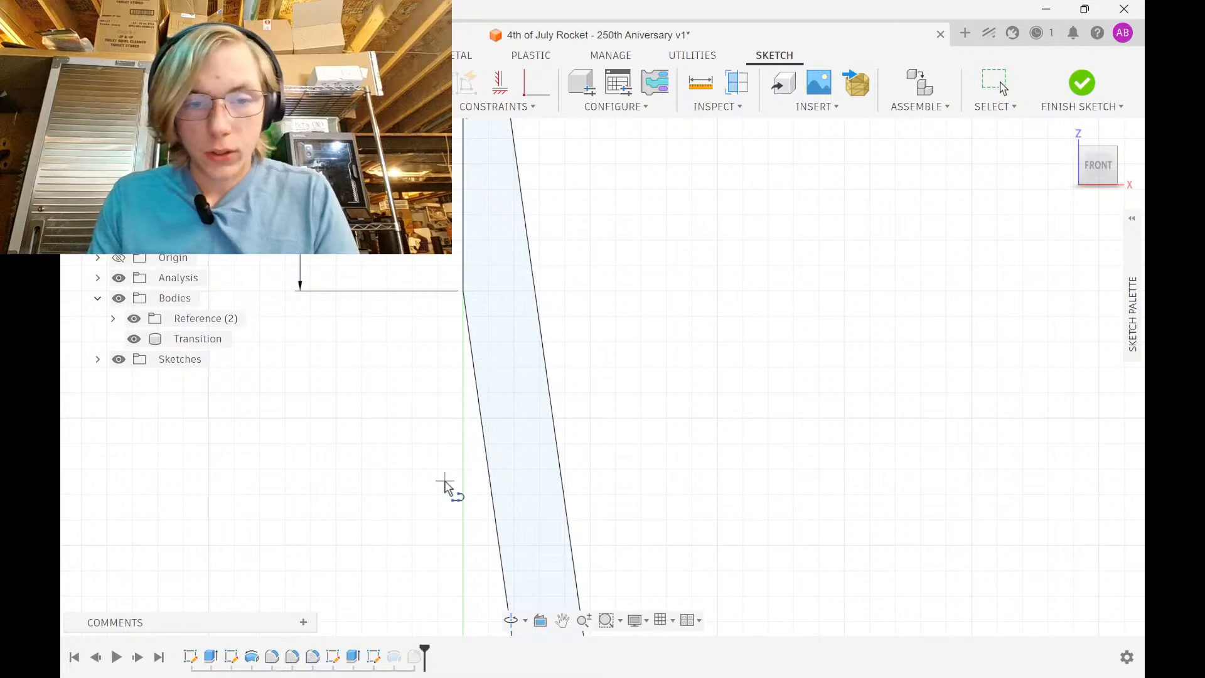
left_click(463, 531)
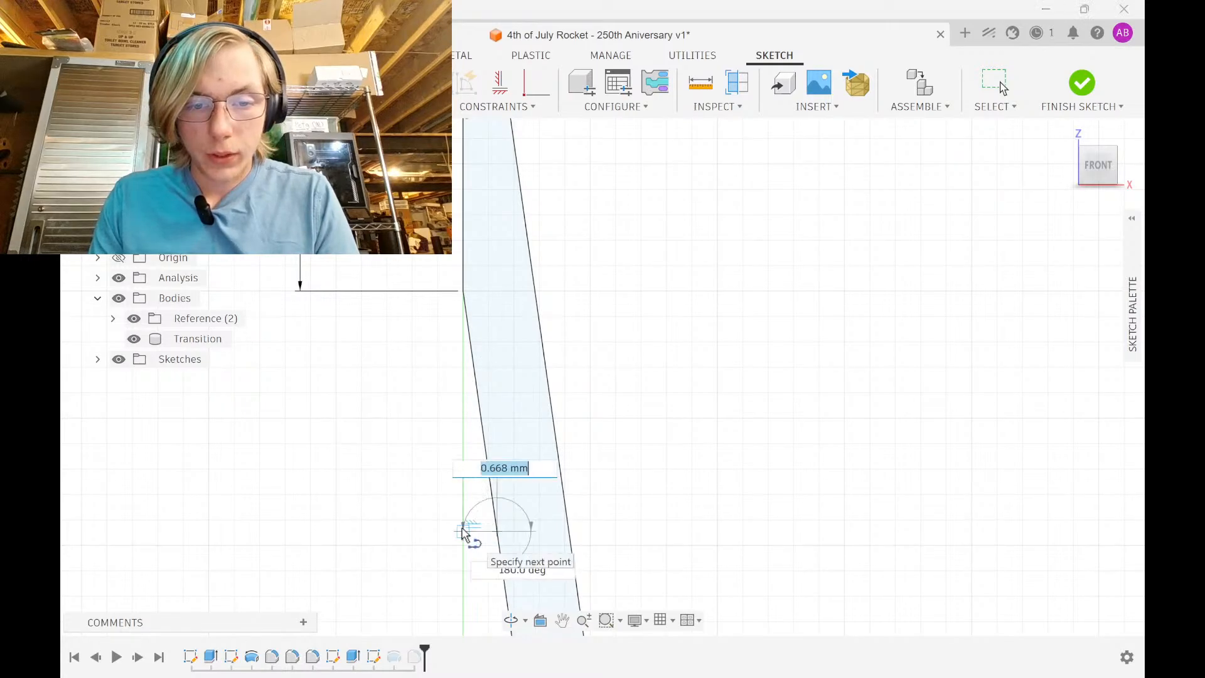
key("Escape")
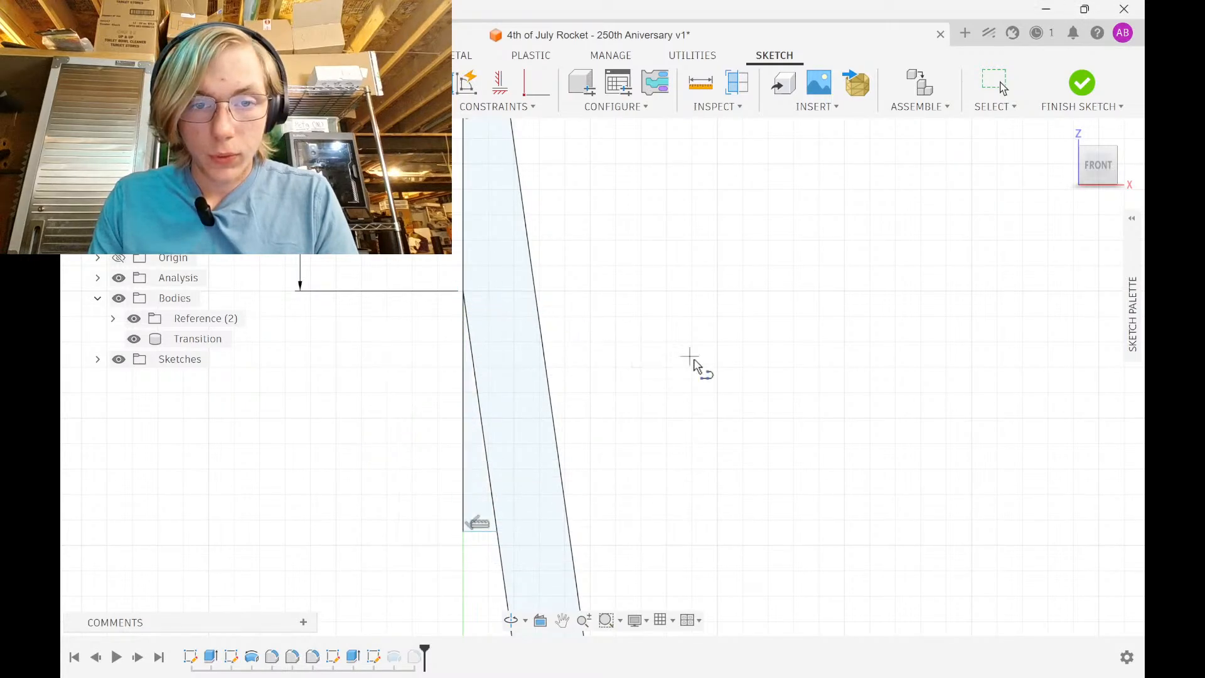
left_click(484, 541)
left_click(482, 555)
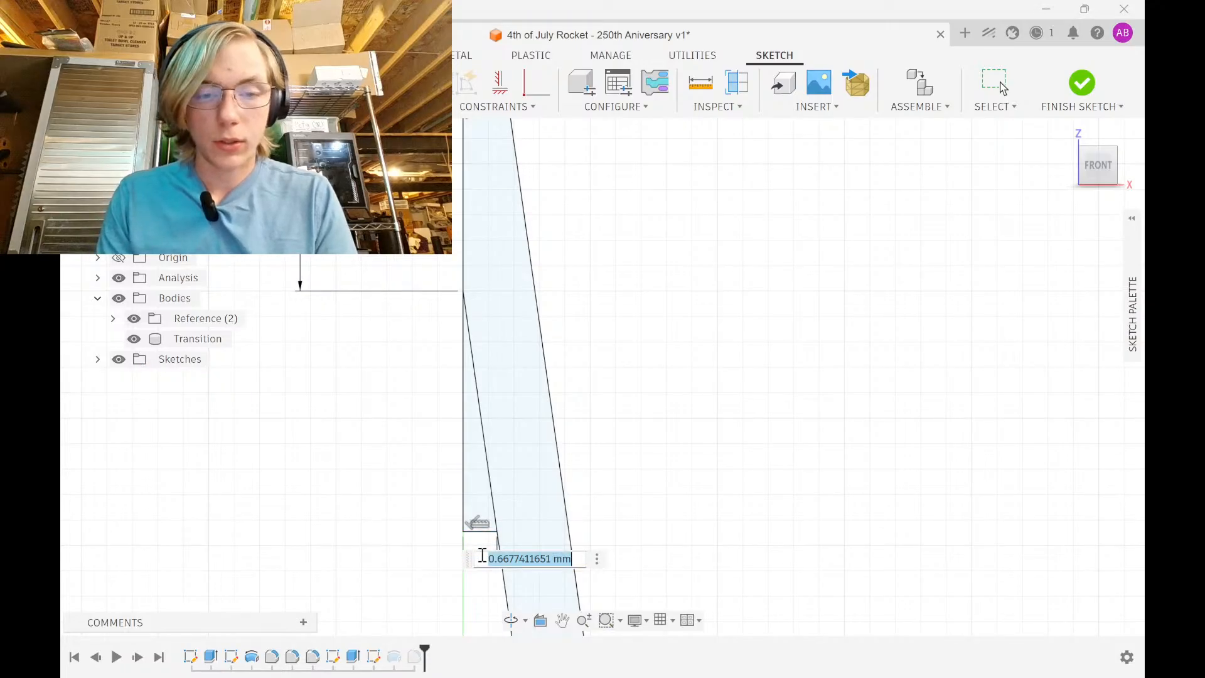
key("Return")
scroll(494, 430, "down", 4)
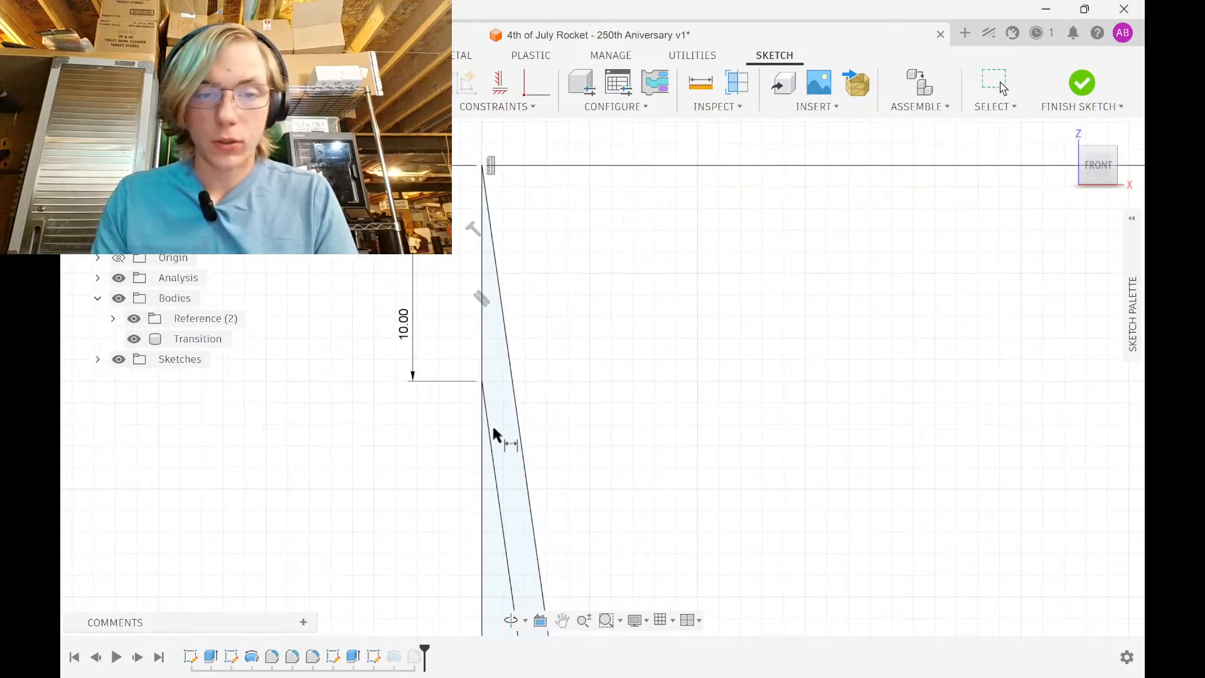
mouse_move(493, 429)
middle_mouse_down()
mouse_move(465, 145)
mouse_move(552, 350)
middle_mouse_up()
scroll(468, 166, "down", 3)
key("Escape")
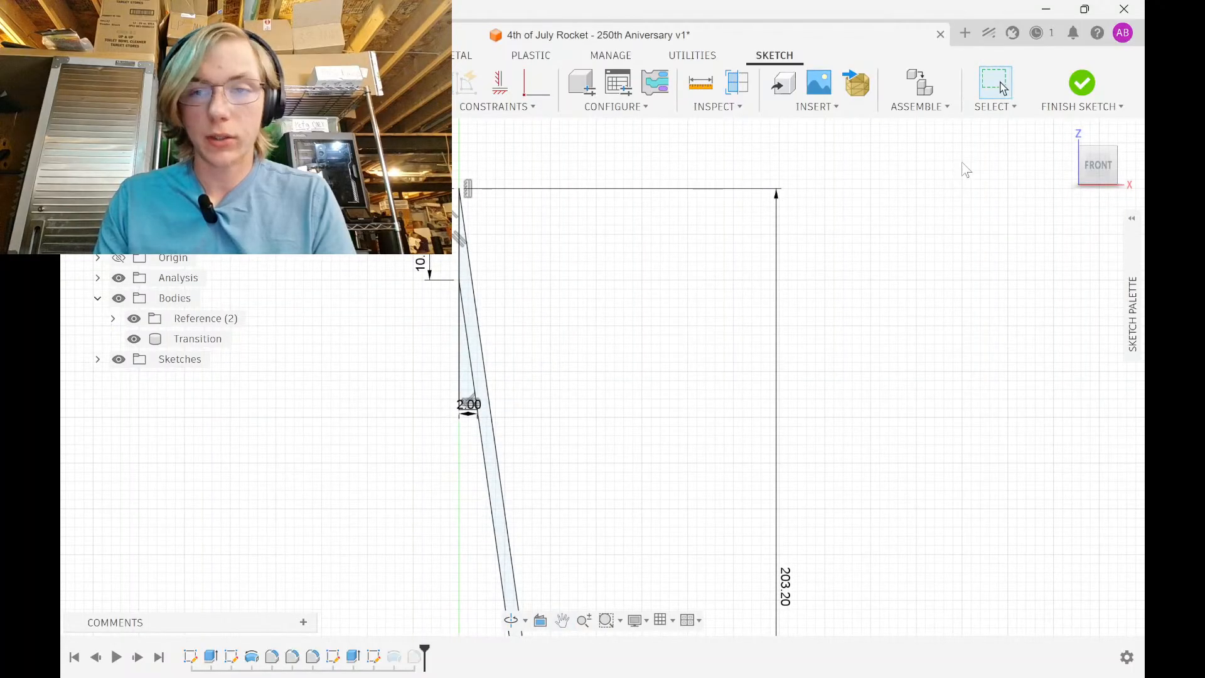
left_click(1081, 86)
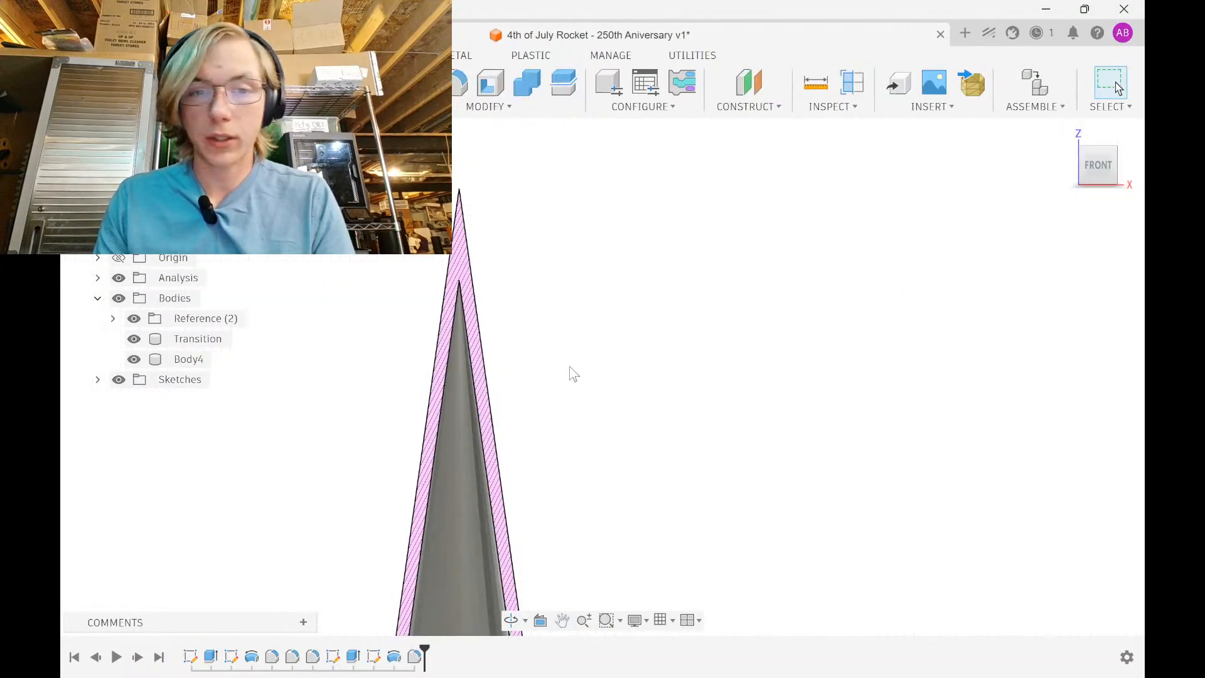
Add the tip triangle profile to the cone's Revolve feature
double_click(395, 659)
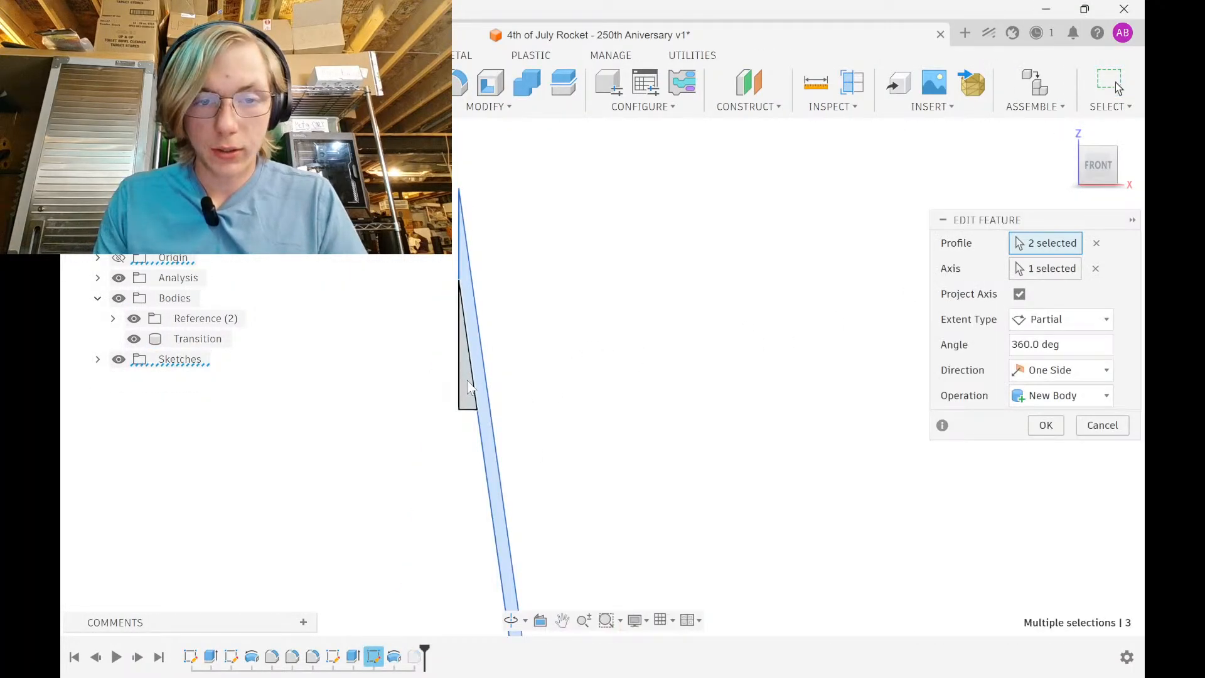
left_click(468, 386)
left_click(1049, 426)
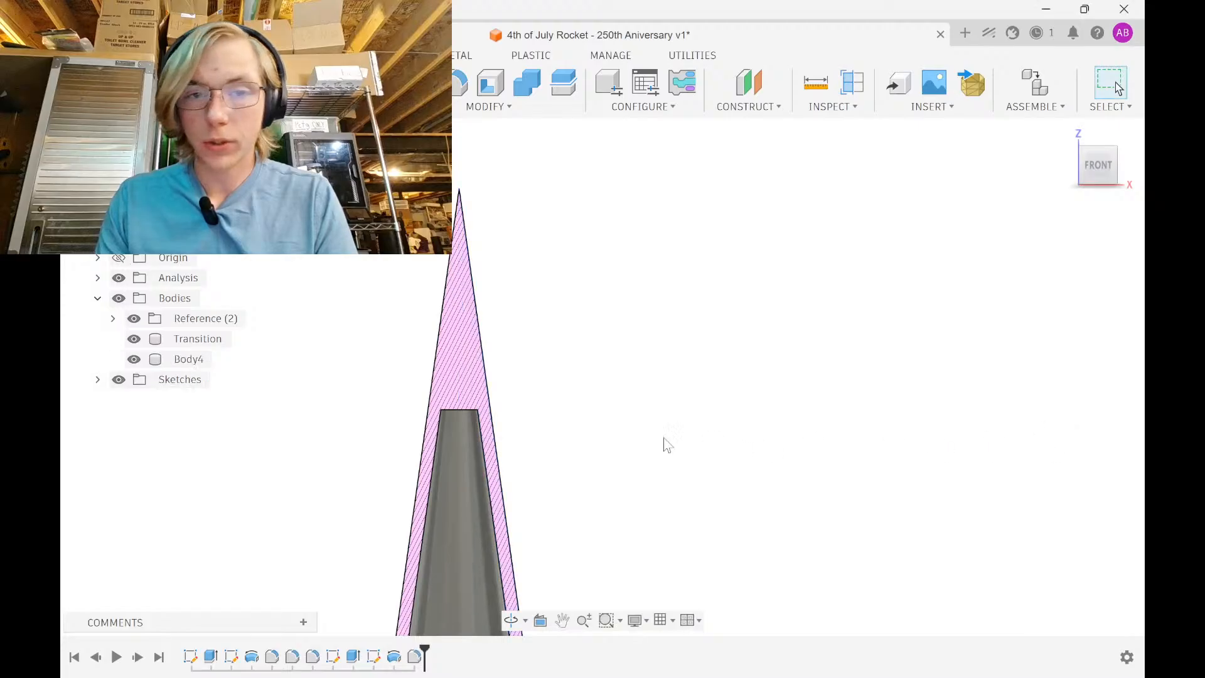
Draw a horizontal line across the cone wall and dimension it 2 mm
double_click(373, 657)
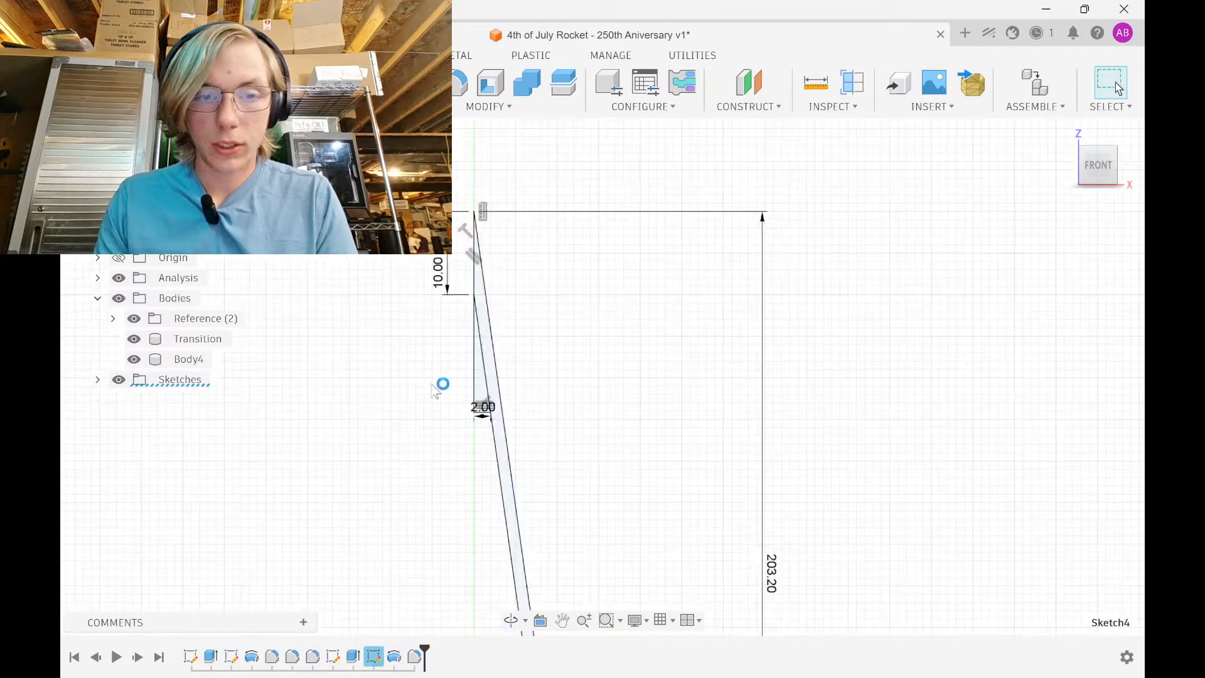
scroll(483, 243, "up", 5)
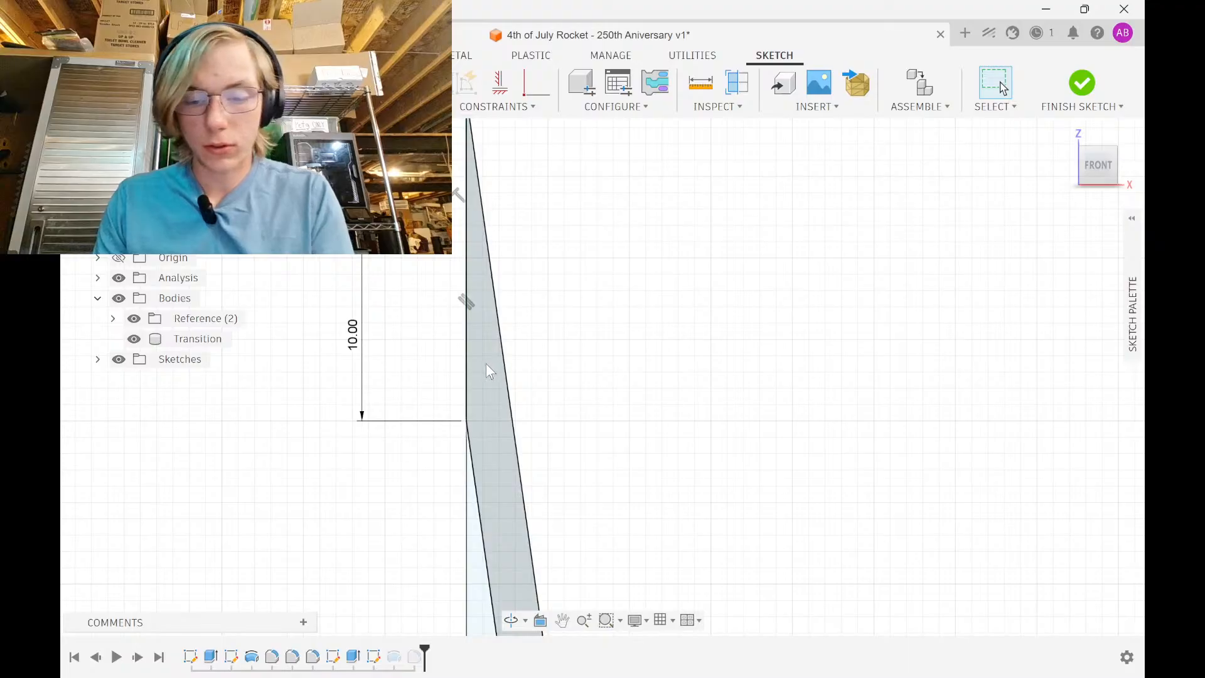
key("l")
left_click(467, 398)
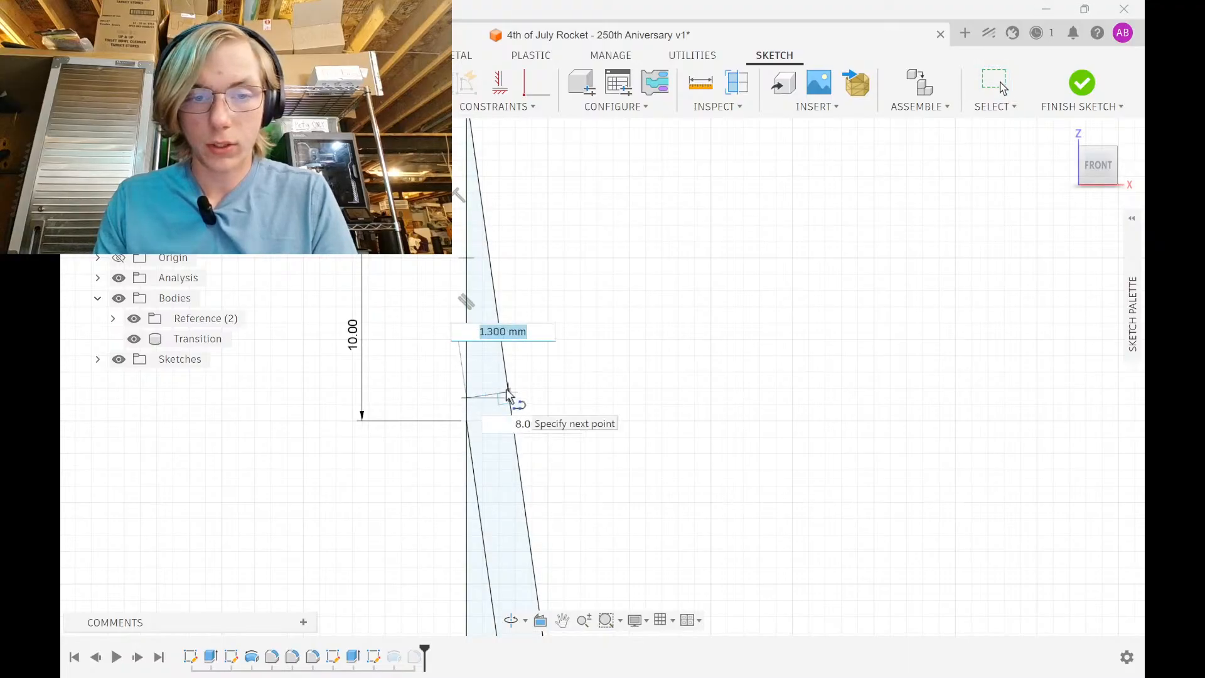
left_click(510, 398)
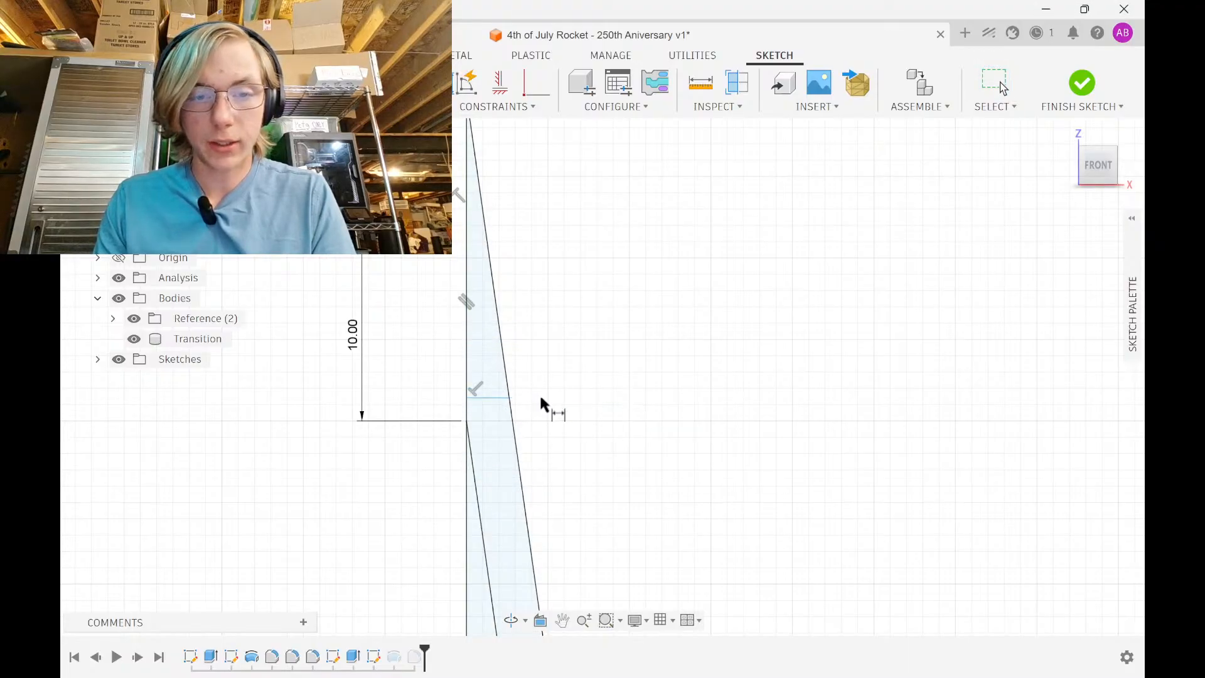
left_click(567, 414)
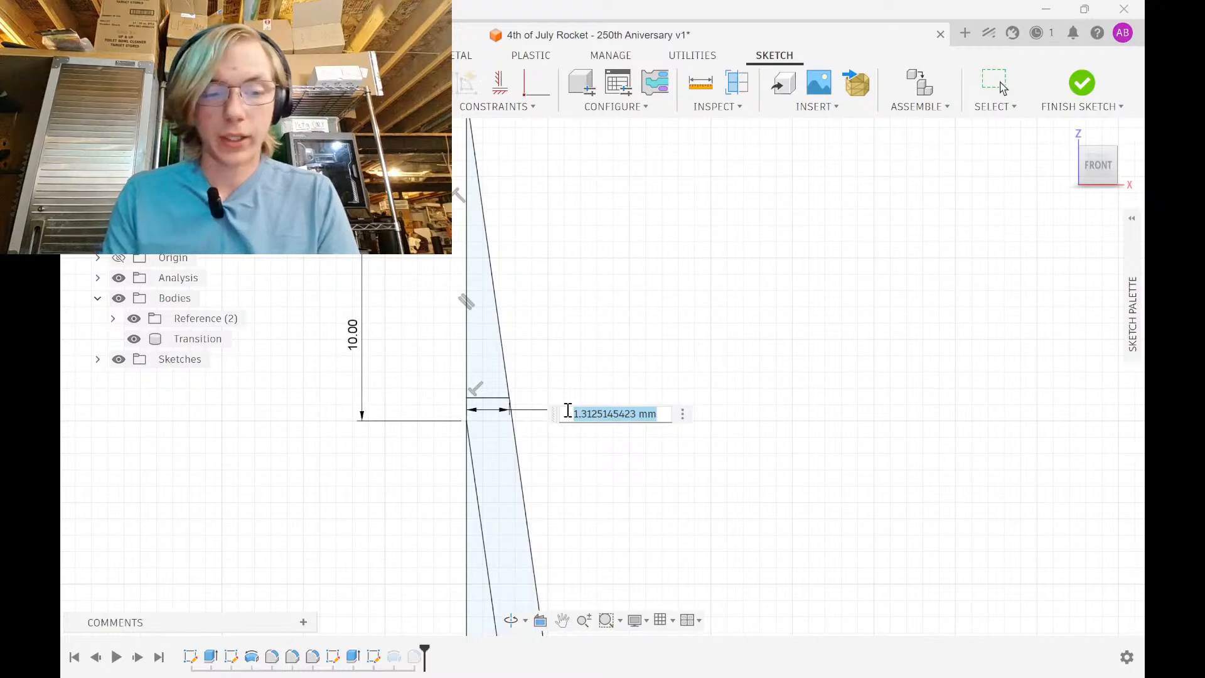
type("2")
key("Return")
key("Escape")
scroll(566, 413, "down", 3)
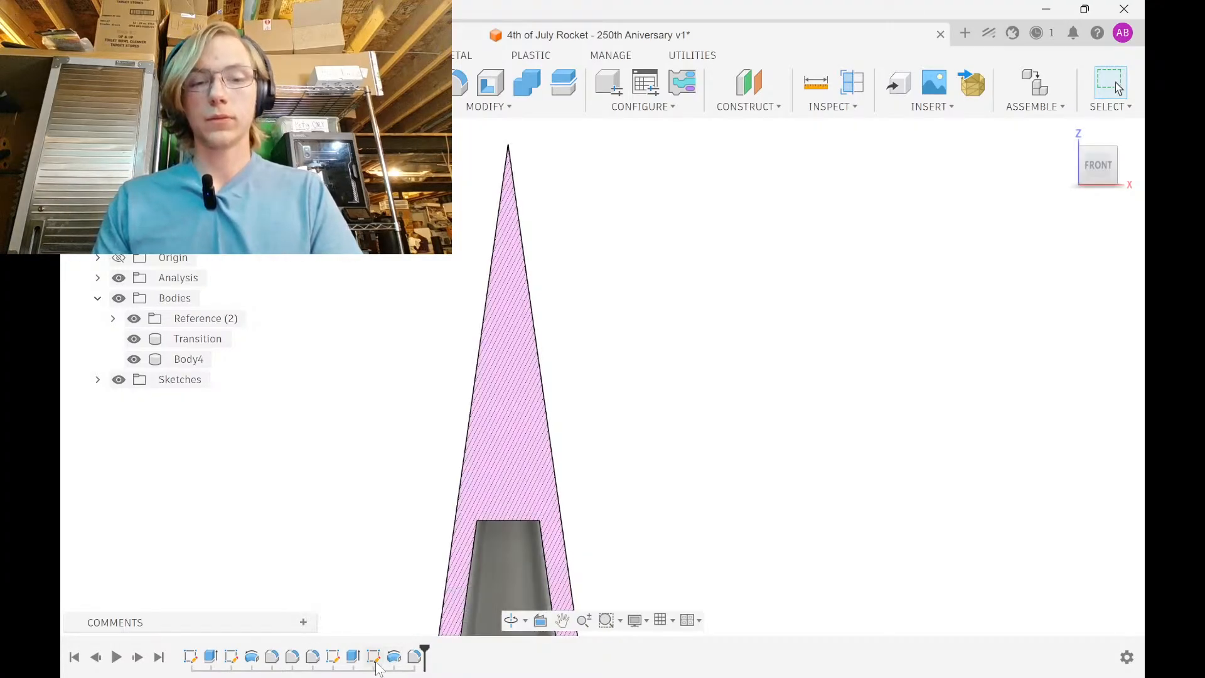
Reopen the sketch and delete the over-constraining 14.159 dimension
double_click(374, 658)
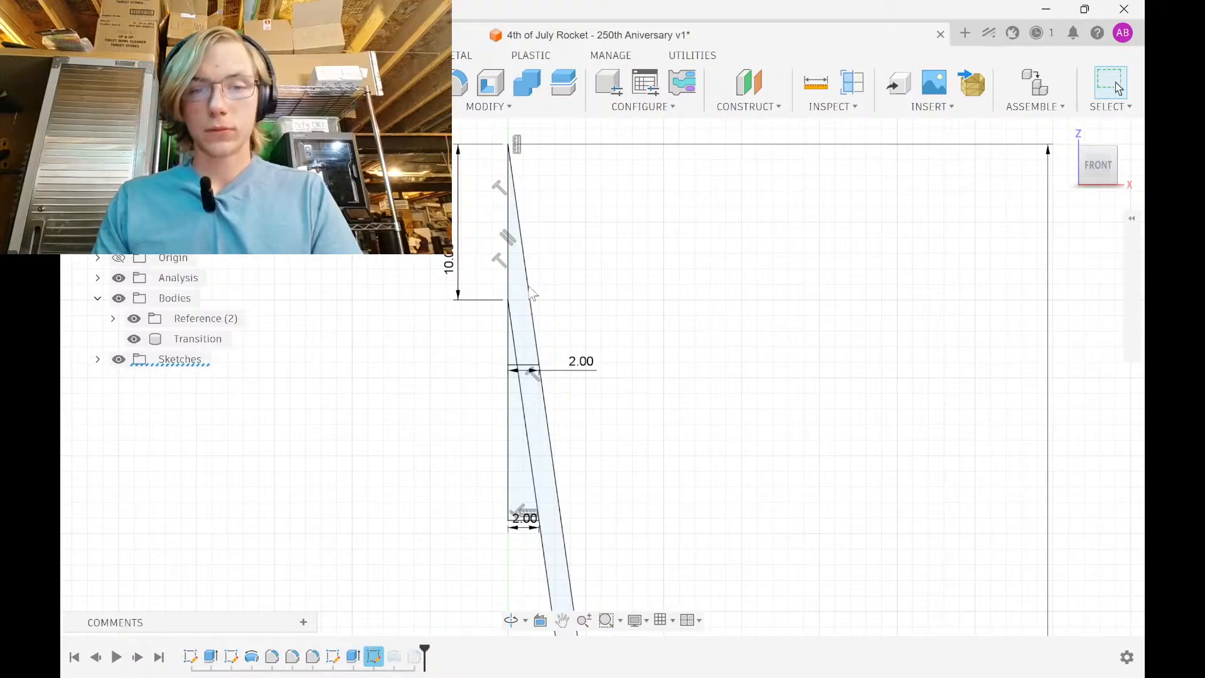
left_click(511, 144)
left_click(374, 269)
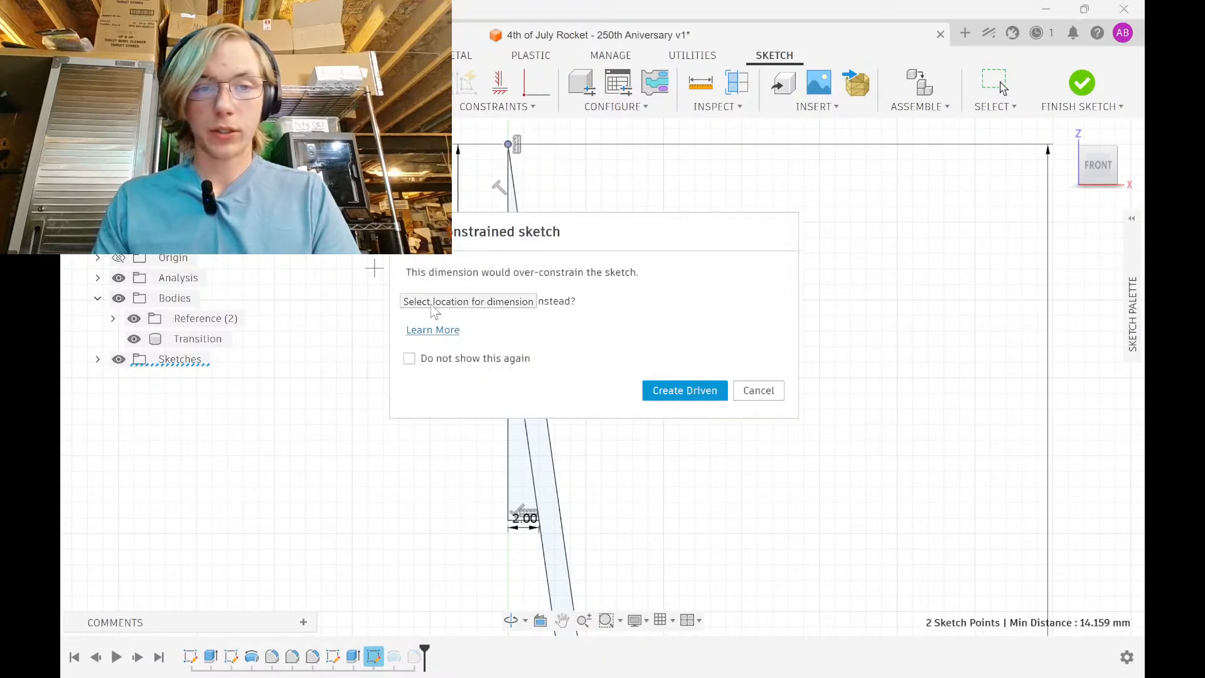
left_click(754, 397)
key("Escape")
left_click(390, 289)
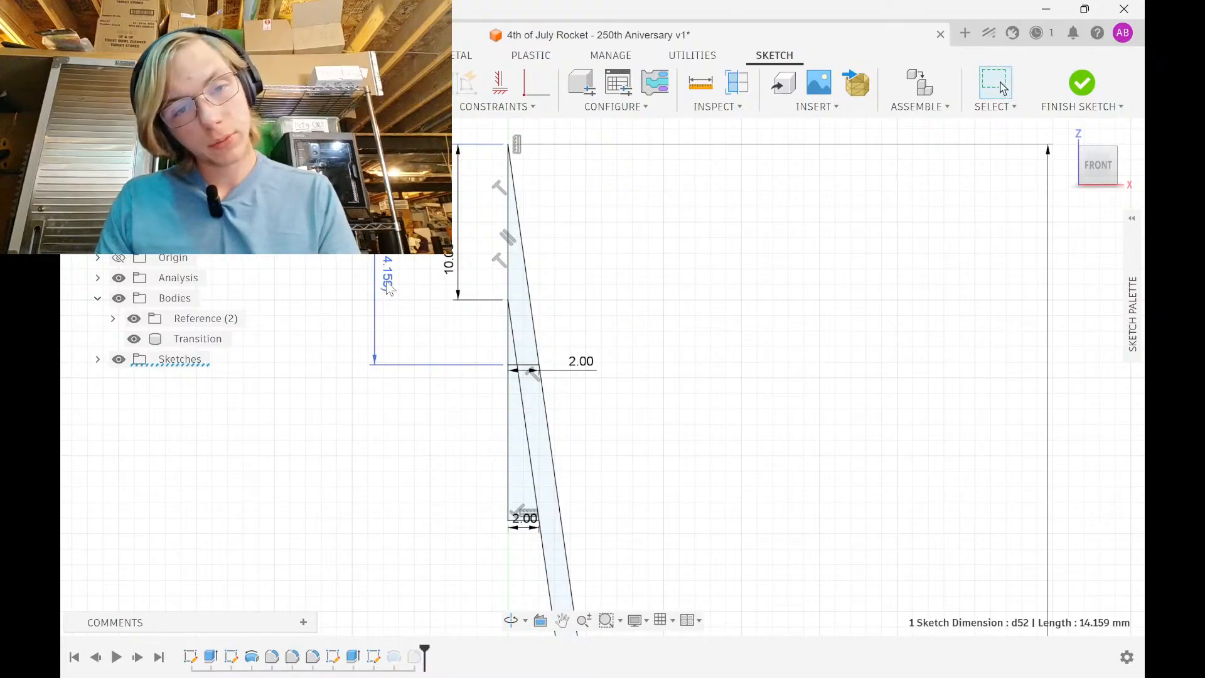
key("Delete")
Bring the Chrome airframe tubing page back to the front
key("super")
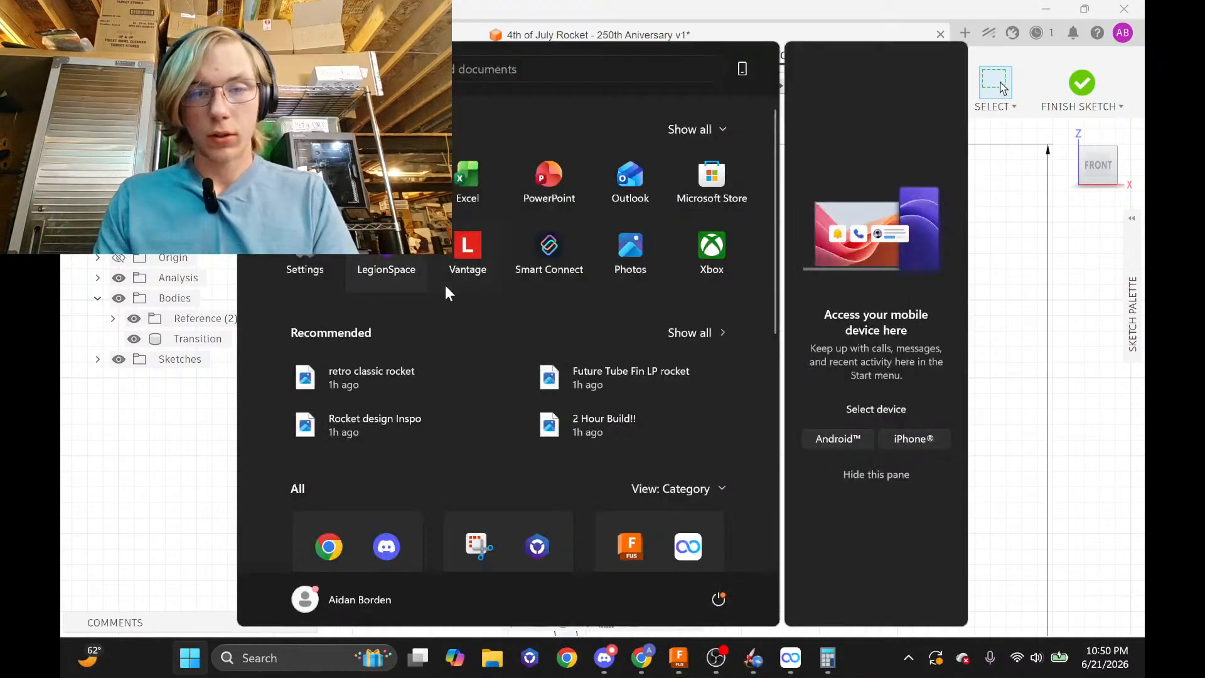
key("super")
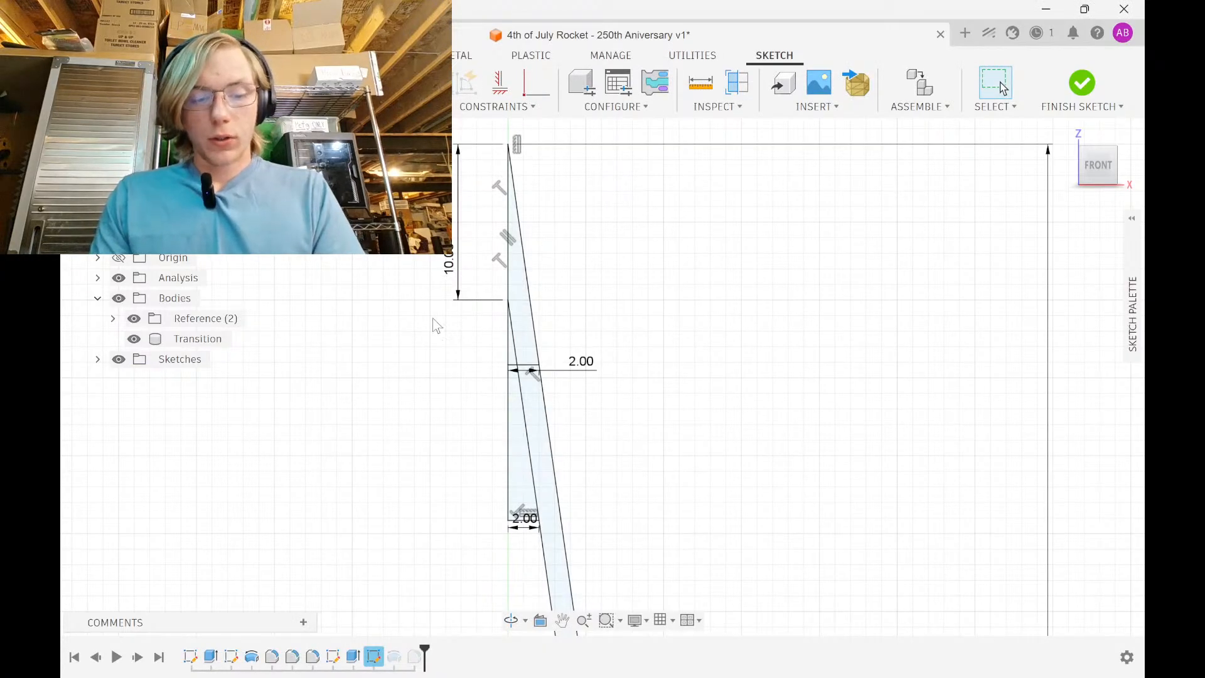
key("super")
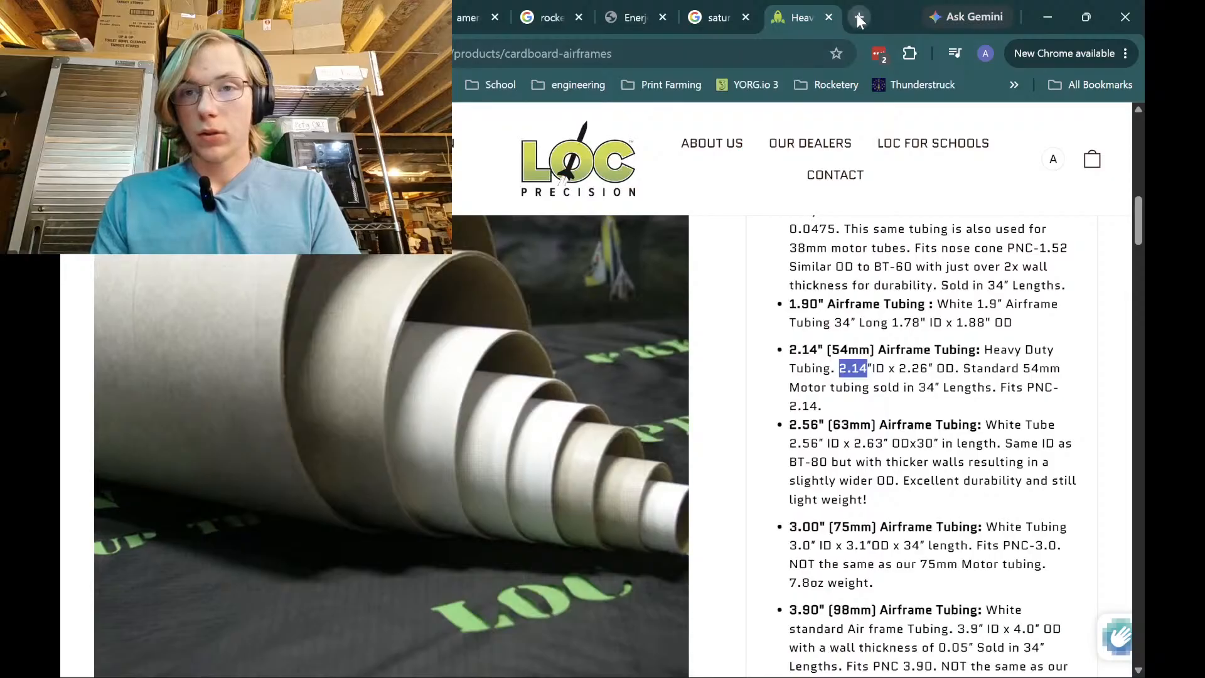
Search '14mm to in' in a new Chrome tab, showing 0.551181 inches
left_click(860, 19)
type("14mm to in")
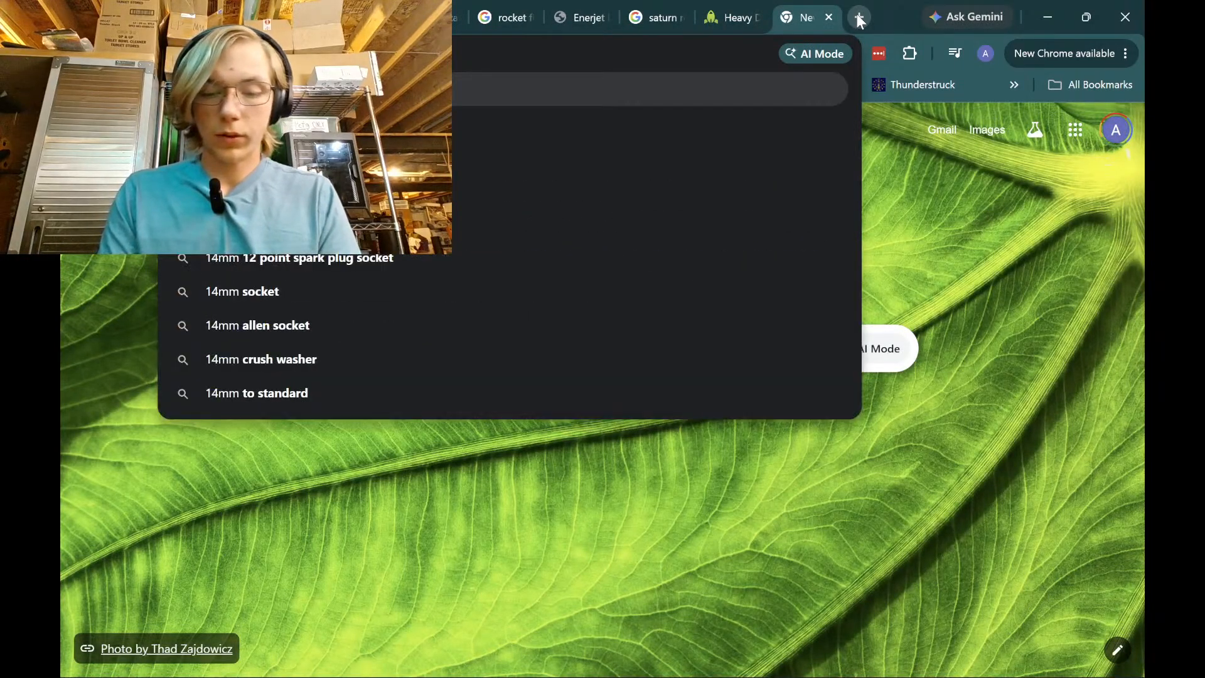
key("Return")
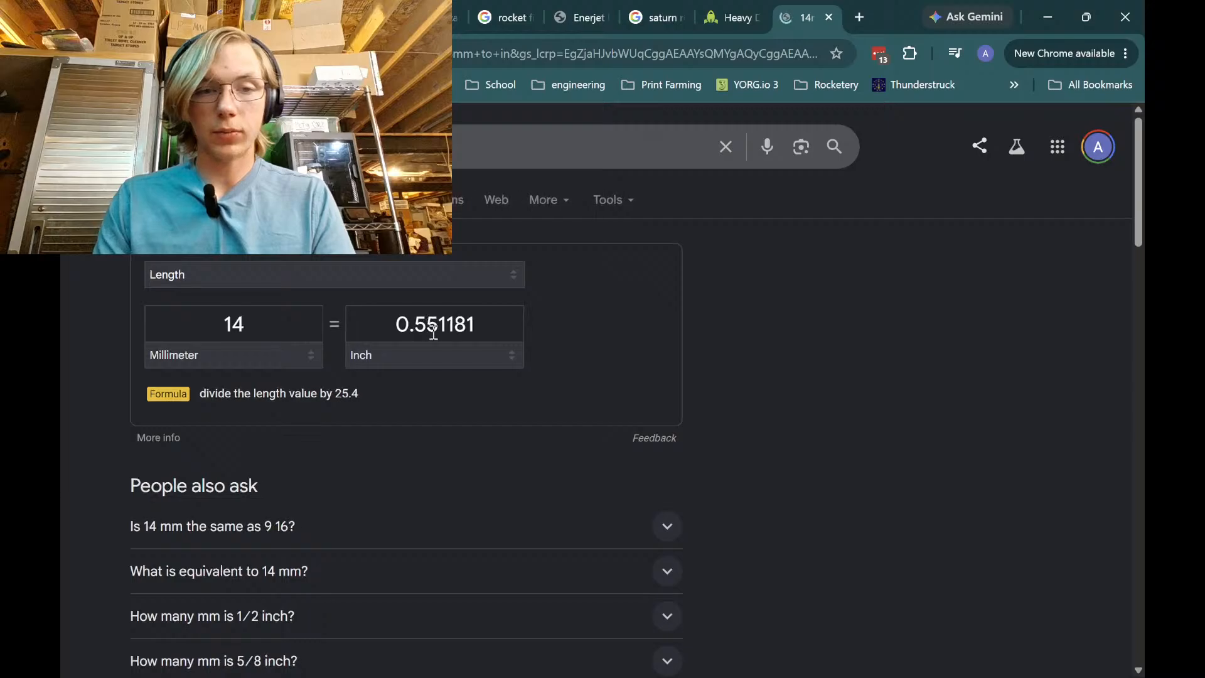
Close the conversion tab and minimize Chrome to return to Fusion 360
left_click(831, 17)
left_click(1047, 17)
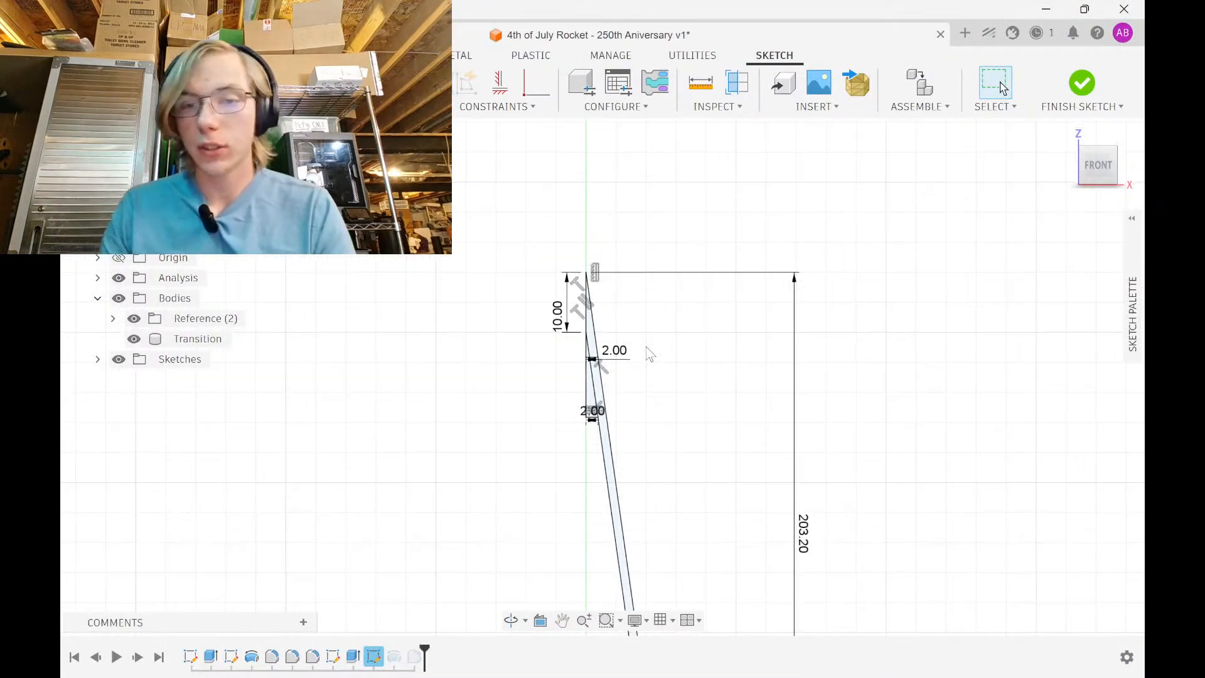
scroll(646, 348, "down", 4)
scroll(794, 463, "up", 3)
Set the overall cone length to 8.5 in and the base wall width to 3 mm
double_click(673, 412)
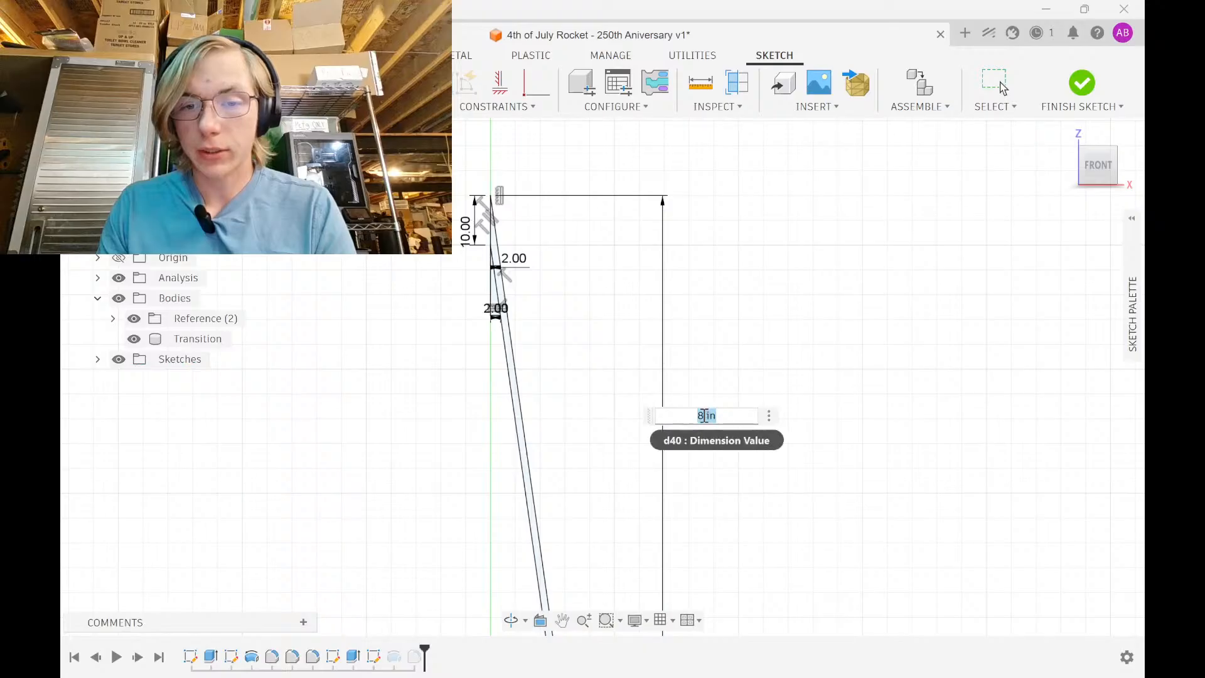
type("8.5")
key("Return")
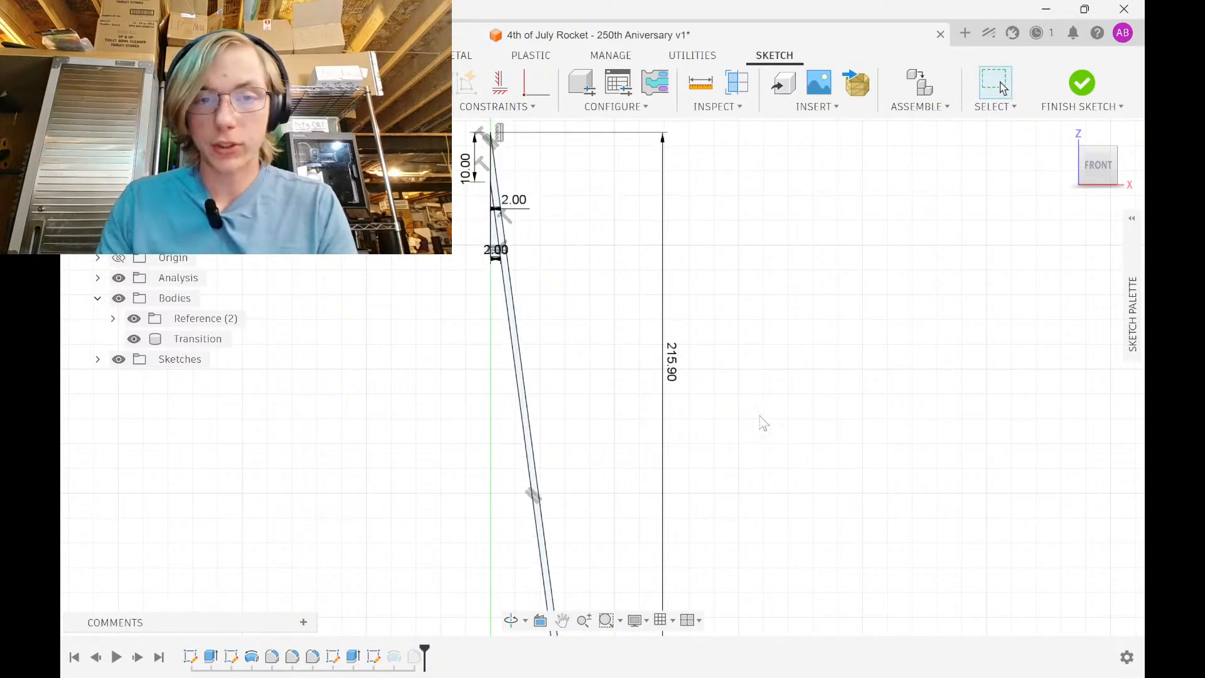
scroll(536, 175, "up", 5)
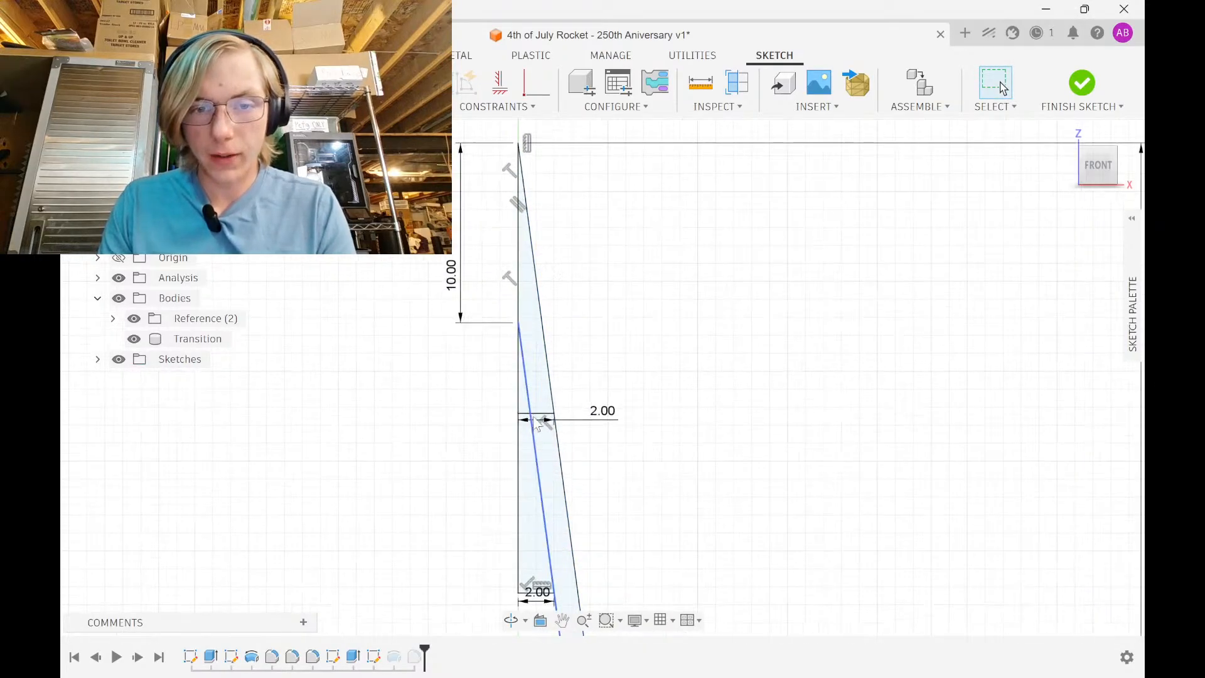
middle_click_drag(599, 425, 587, 302)
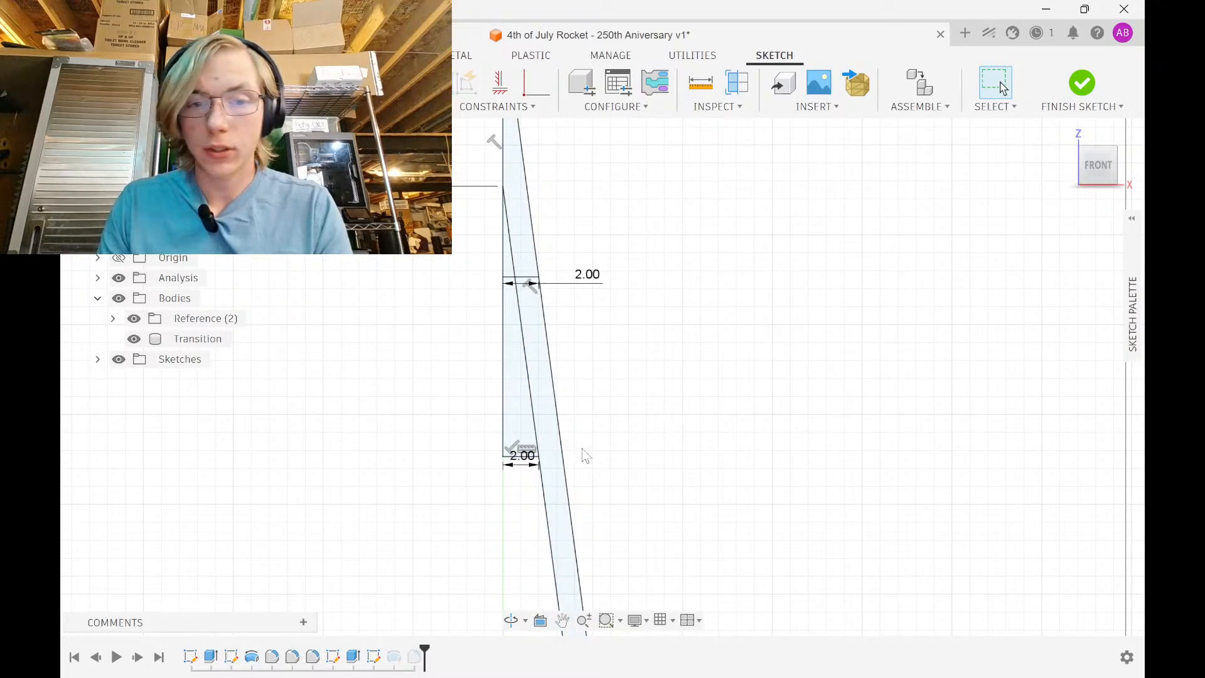
left_click(520, 468)
type("3")
key("Return")
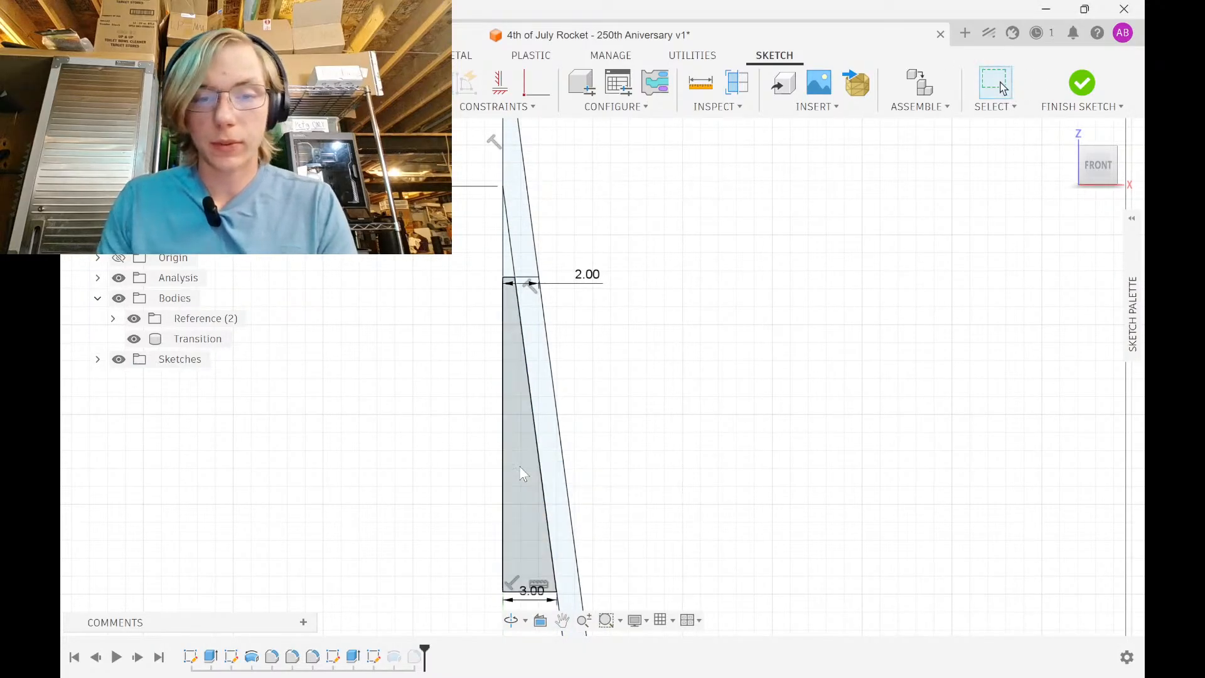
left_click(1095, 98)
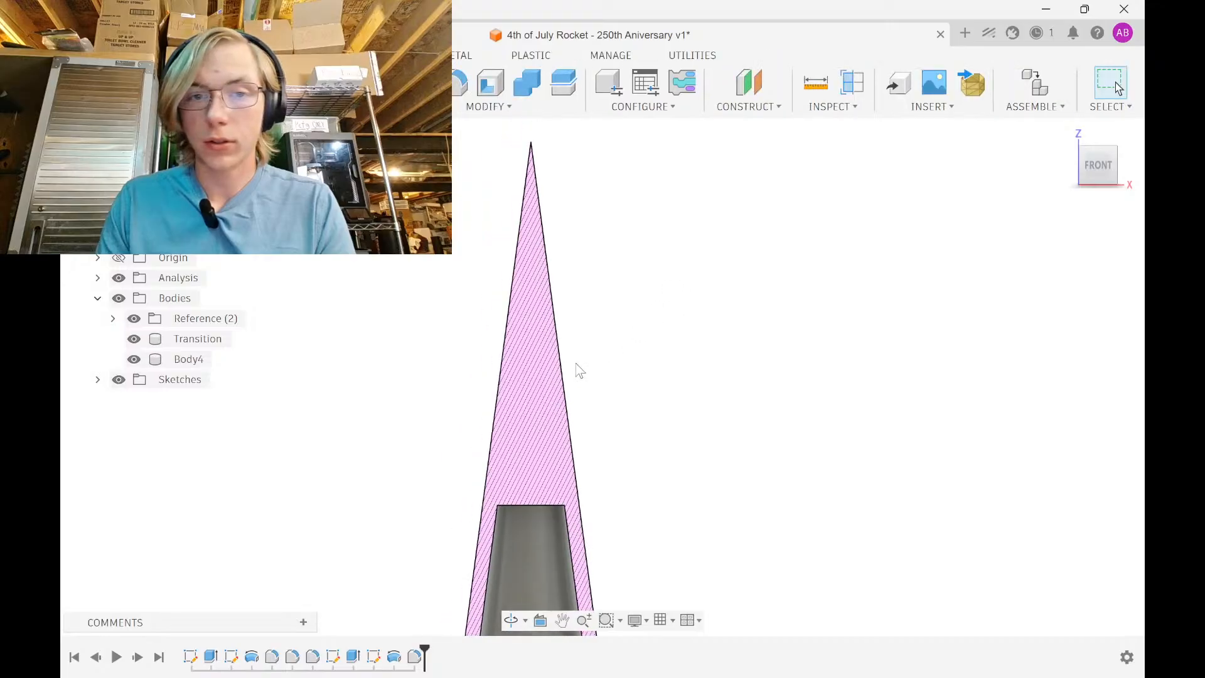
Remove one profile region from the cone's Revolve and rebuild the shell
double_click(394, 657)
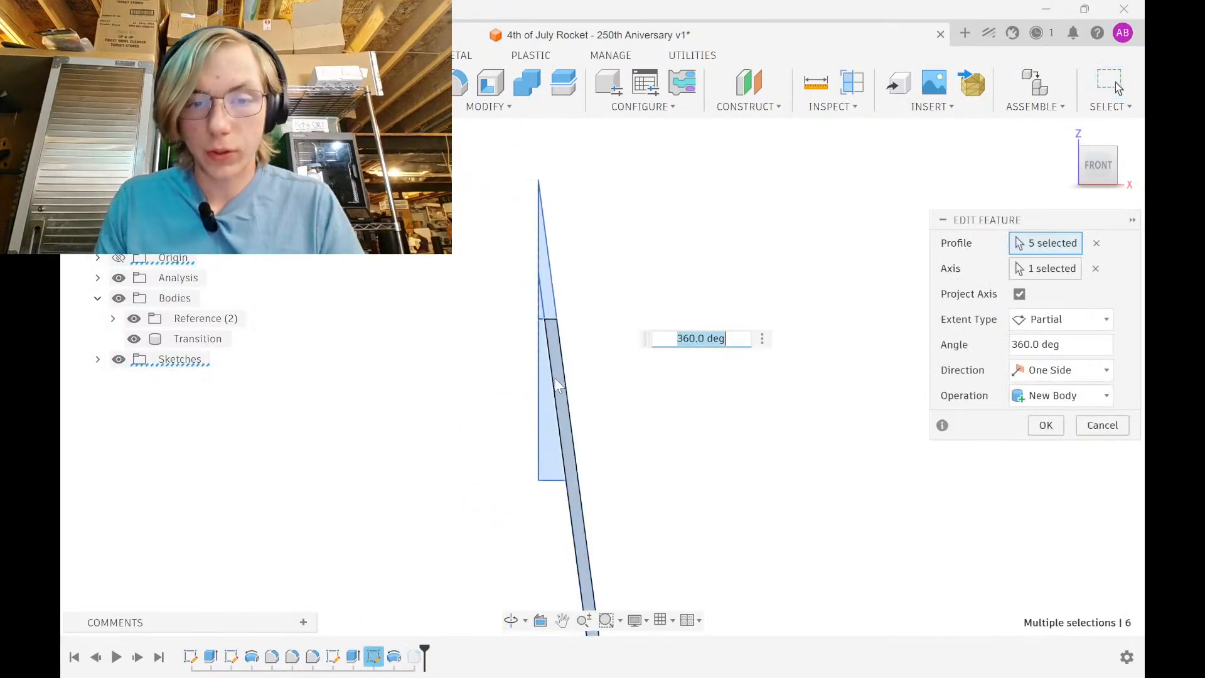
left_click(549, 306)
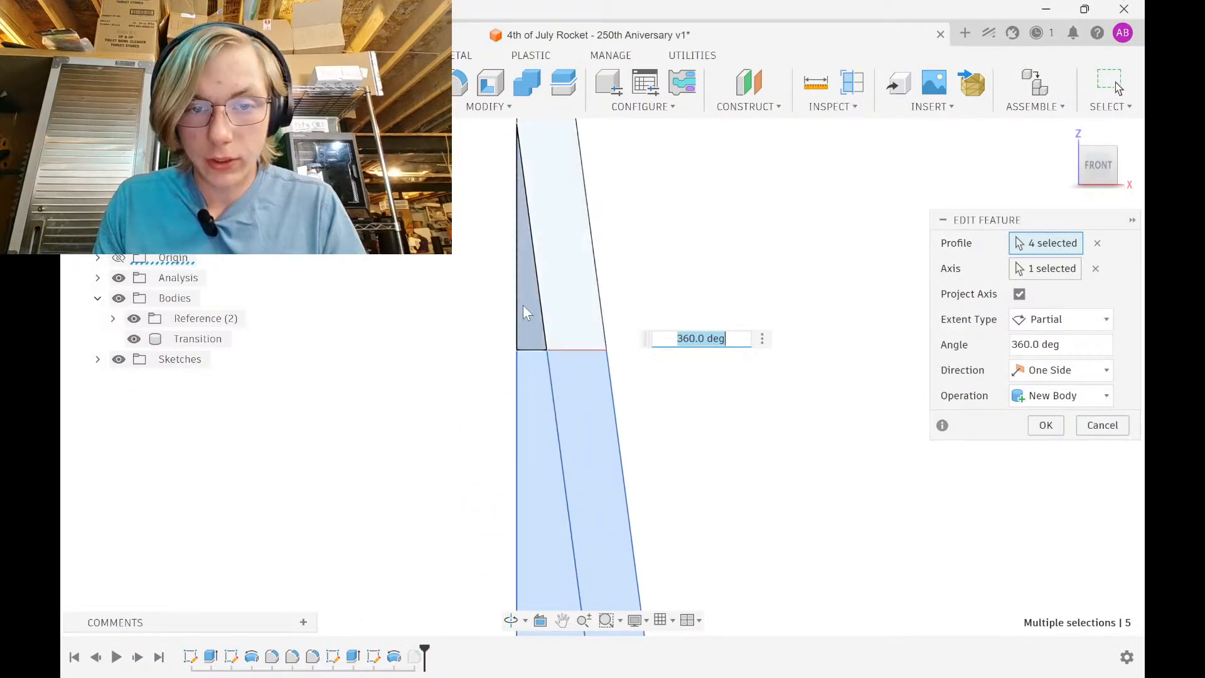
left_click(1044, 427)
scroll(546, 163, "down", 3)
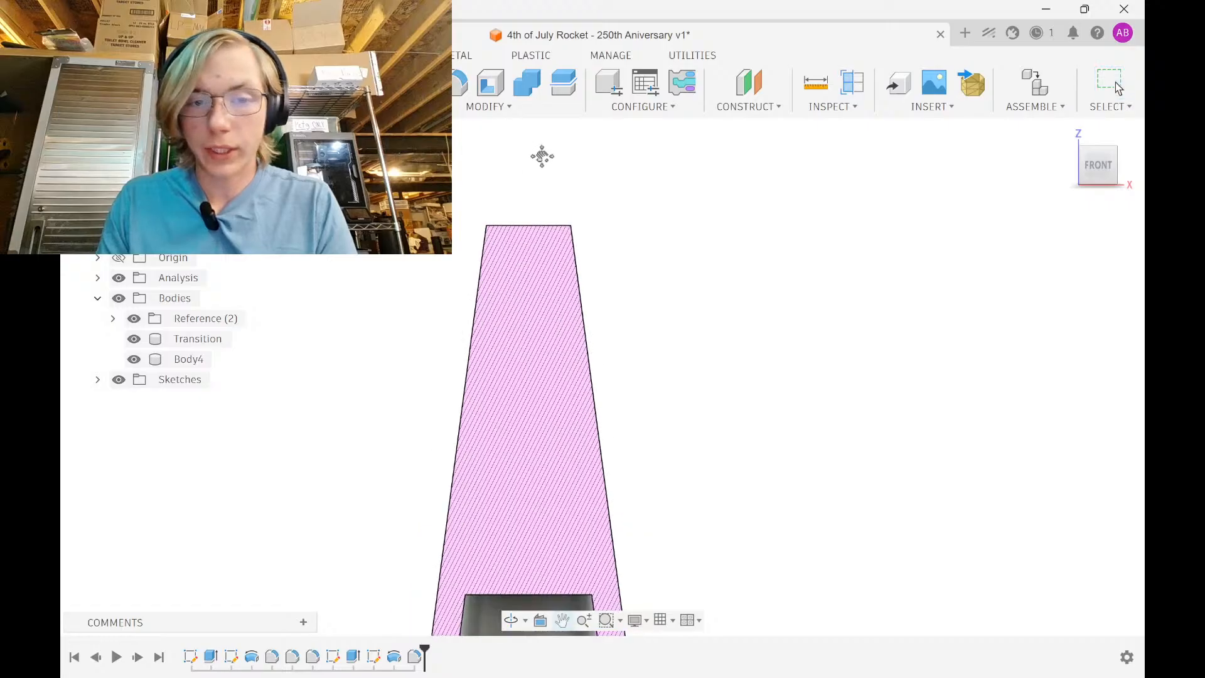
middle_click_drag(578, 270, 563, 302, "shift")
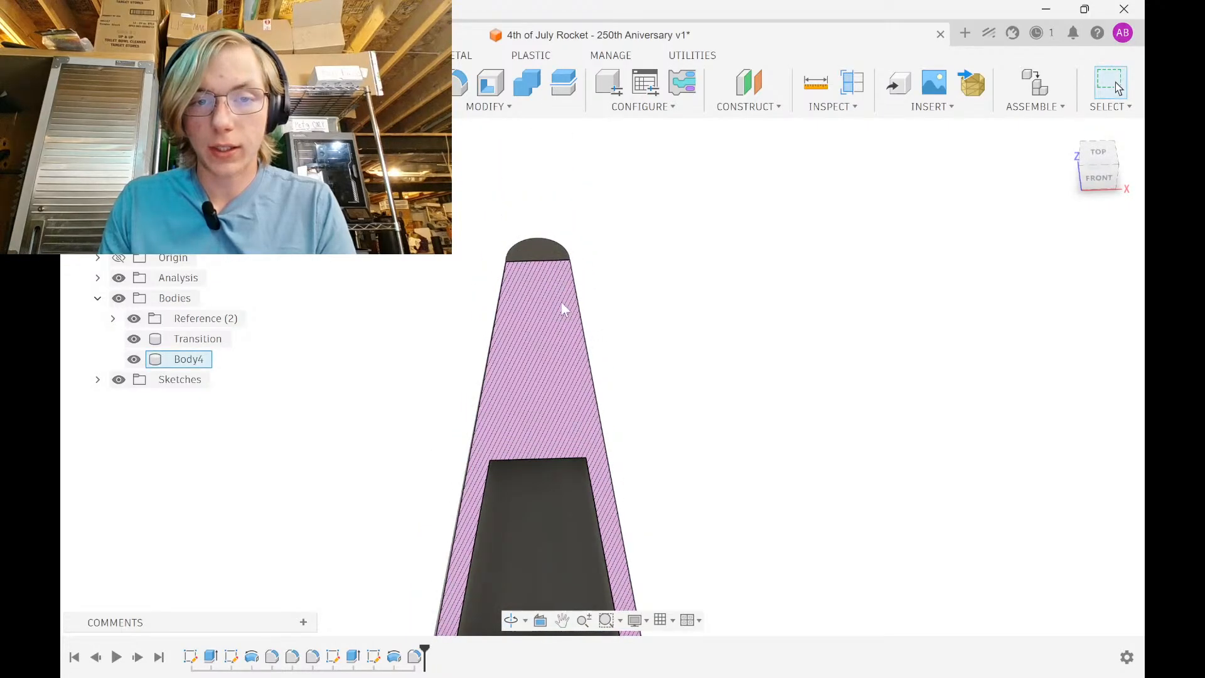
Set both cone wall width dimensions to 2.50 mm in Sketch4
double_click(374, 656)
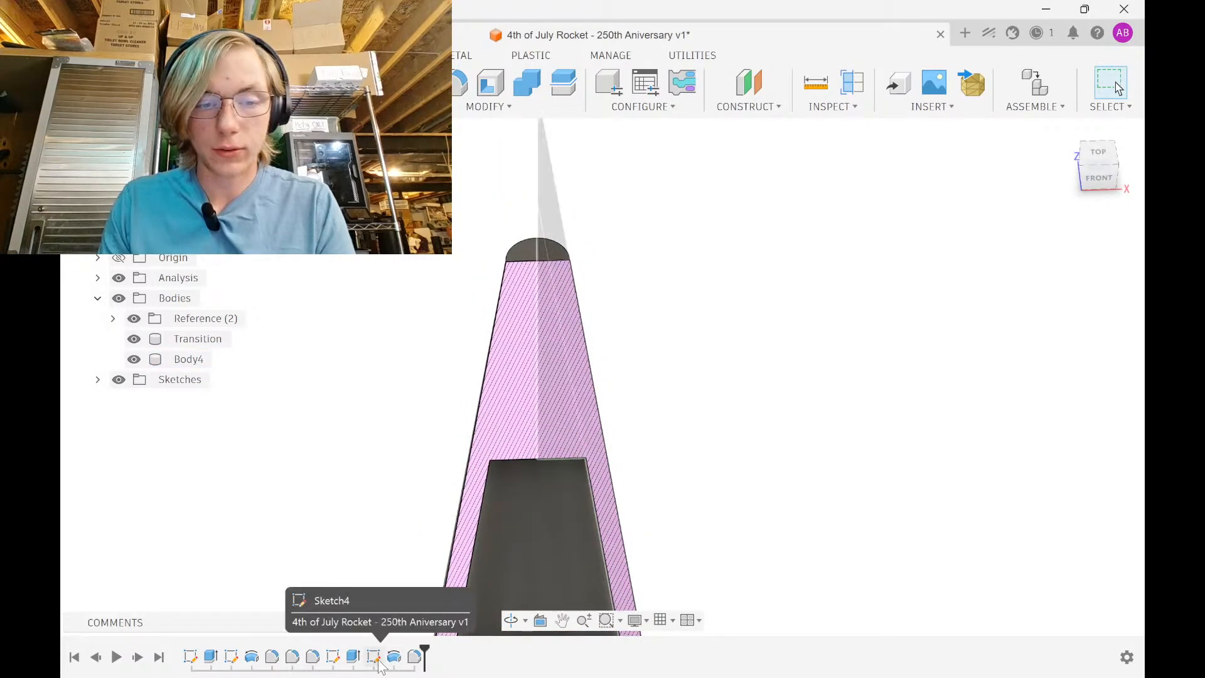
middle_click_drag(556, 593, 565, 319)
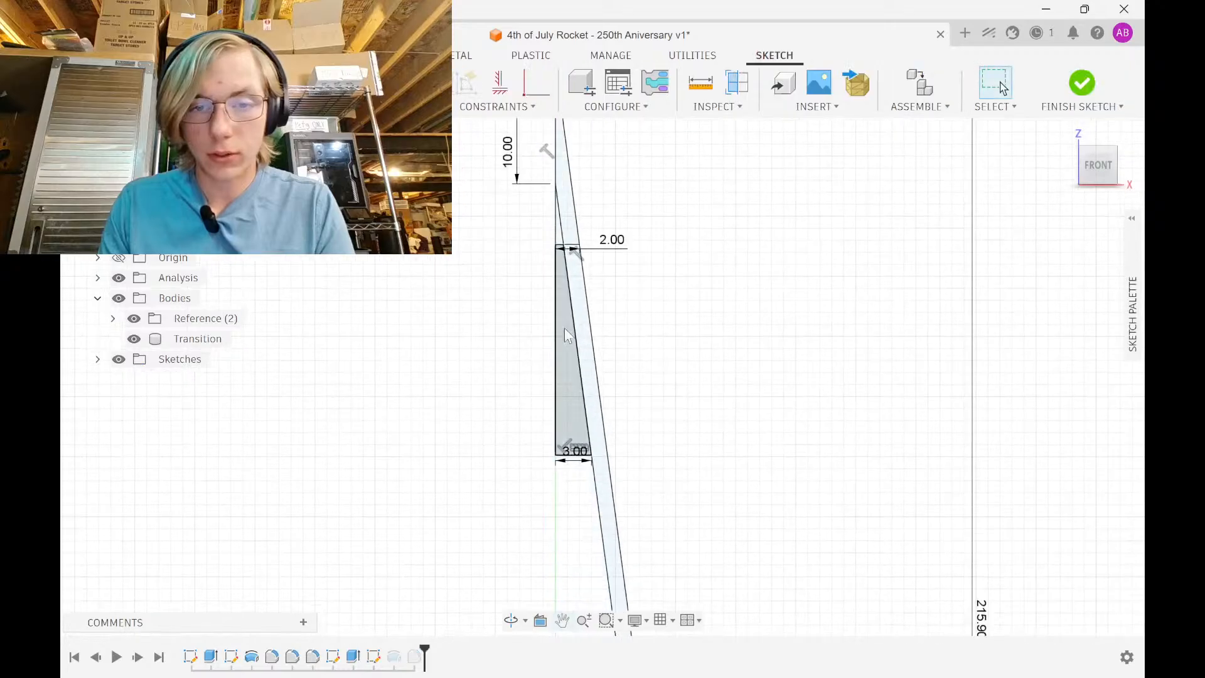
double_click(572, 460)
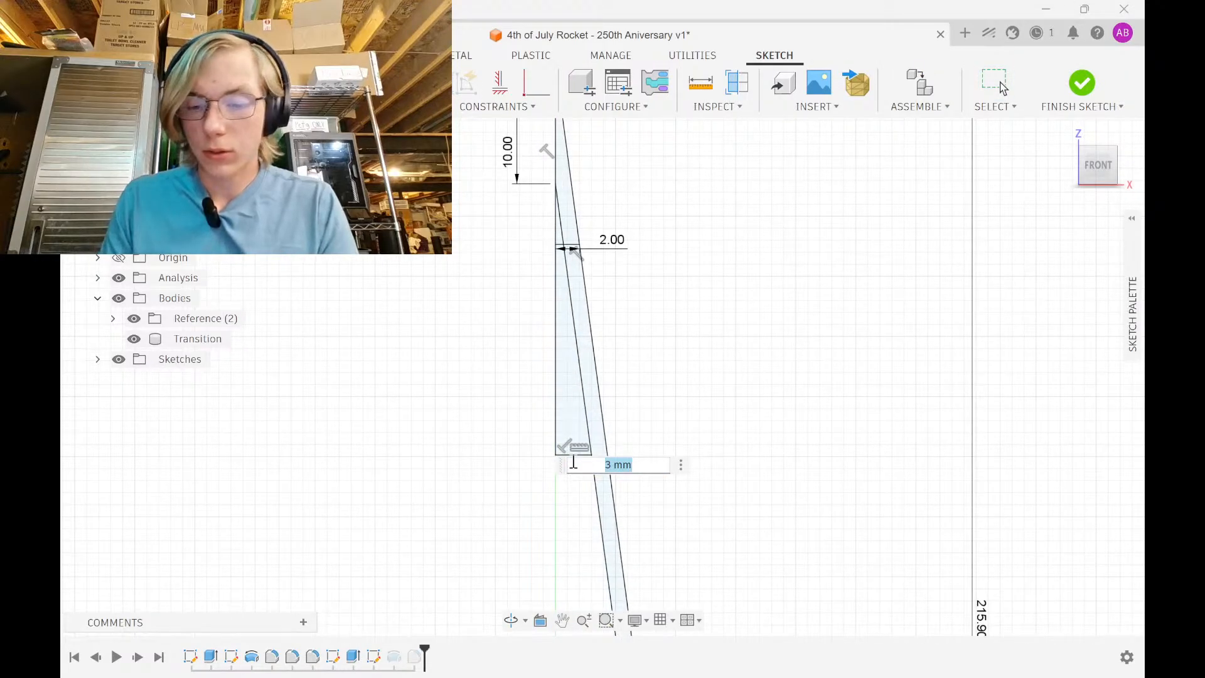
type("2.5")
key("Return")
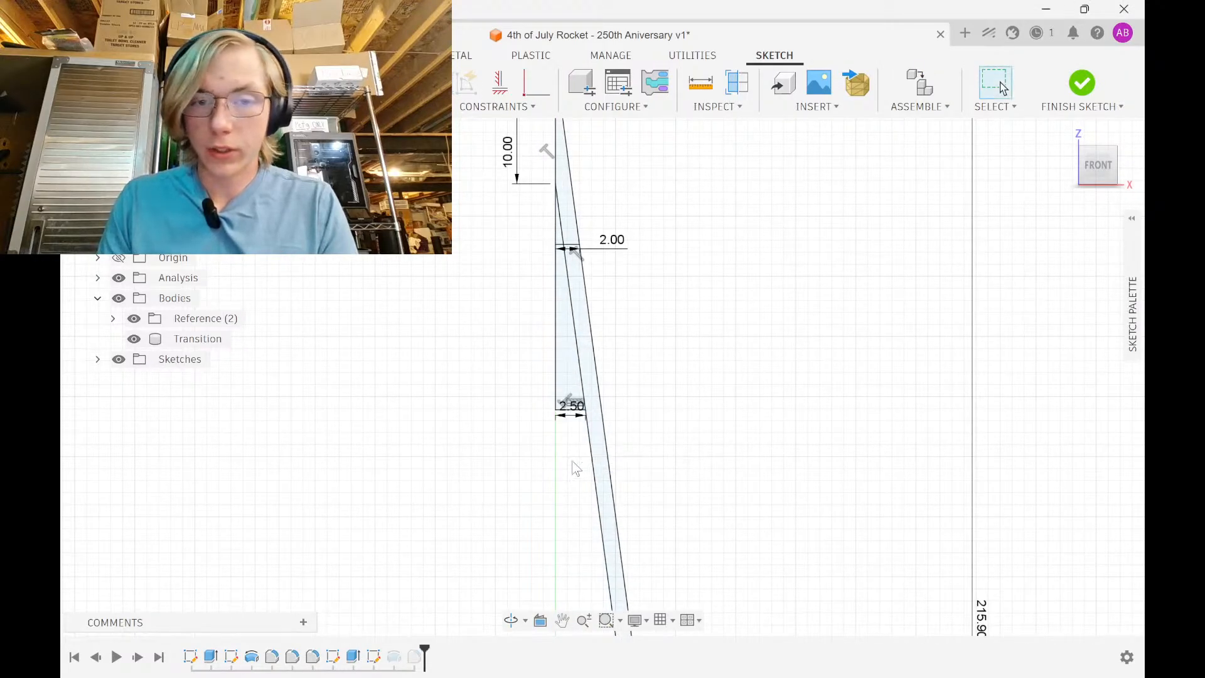
double_click(613, 251)
type("2.5")
key("Return")
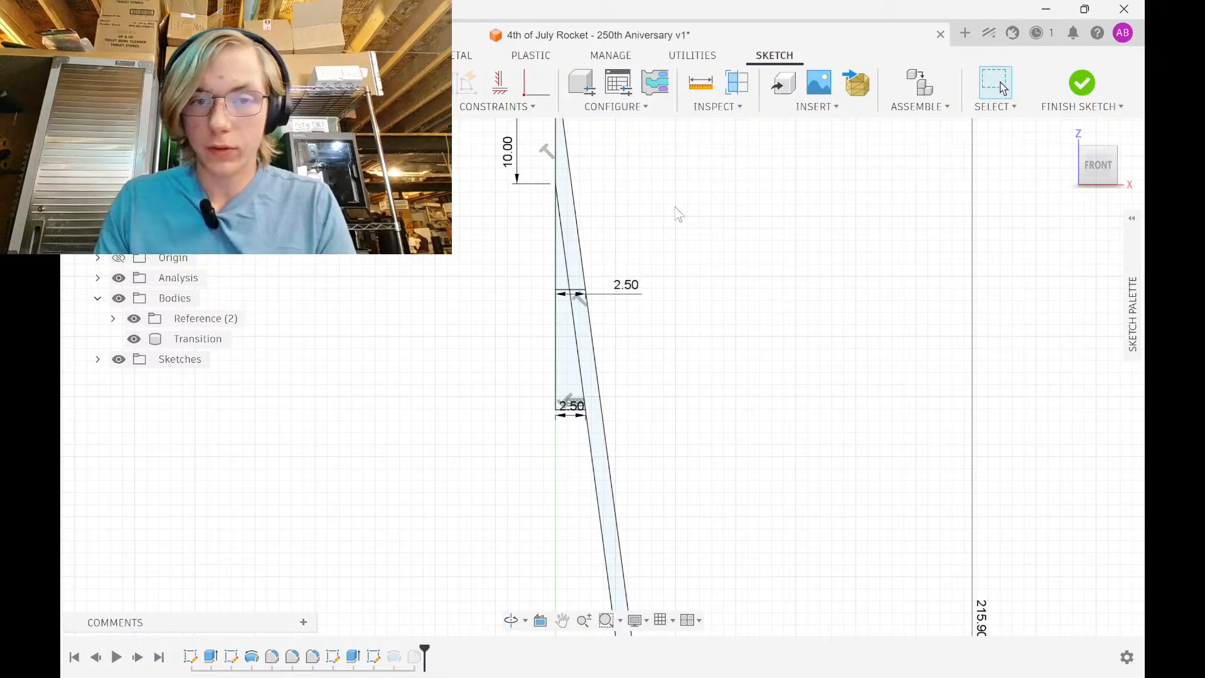
left_click(1093, 88)
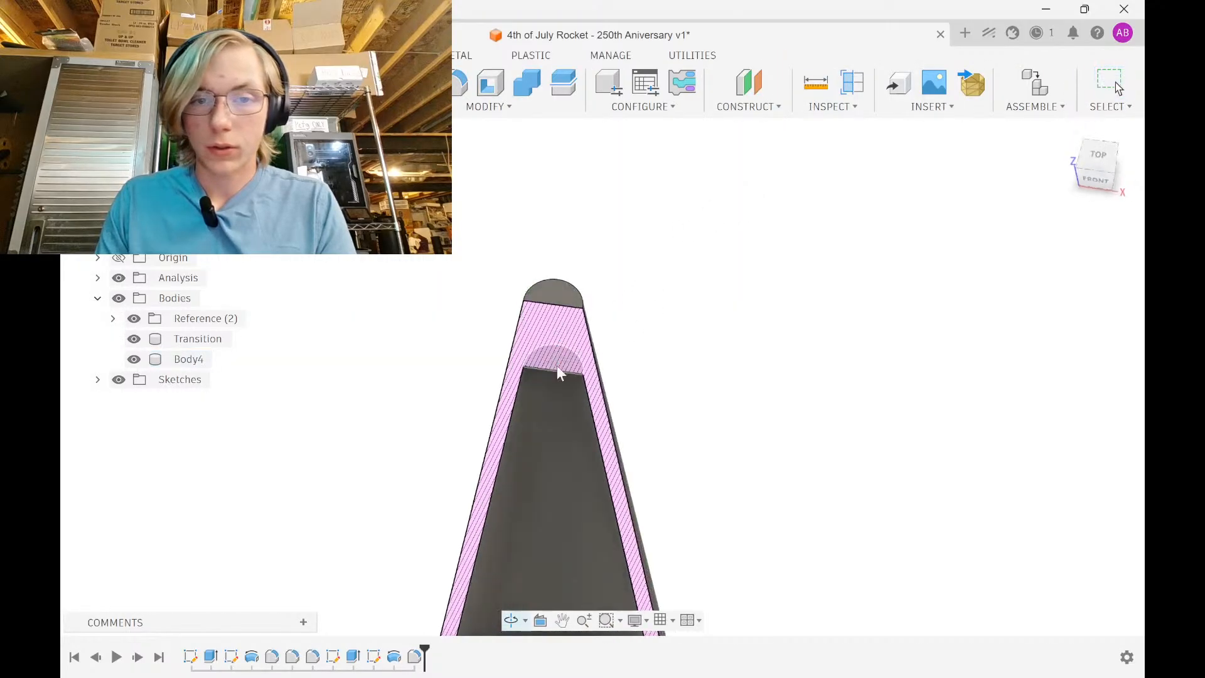
Round the nose cone's outer tip edge with a 2.7 mm fillet
left_click(595, 296)
key("f")
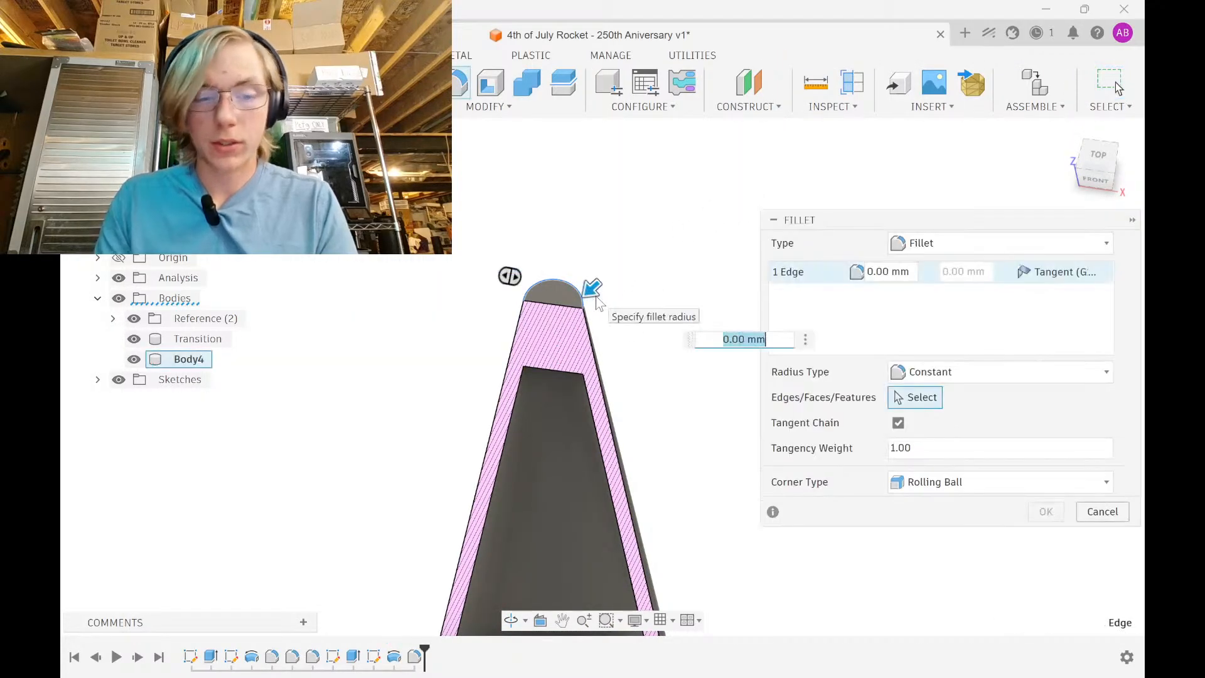
type("4")
key("BackSpace")
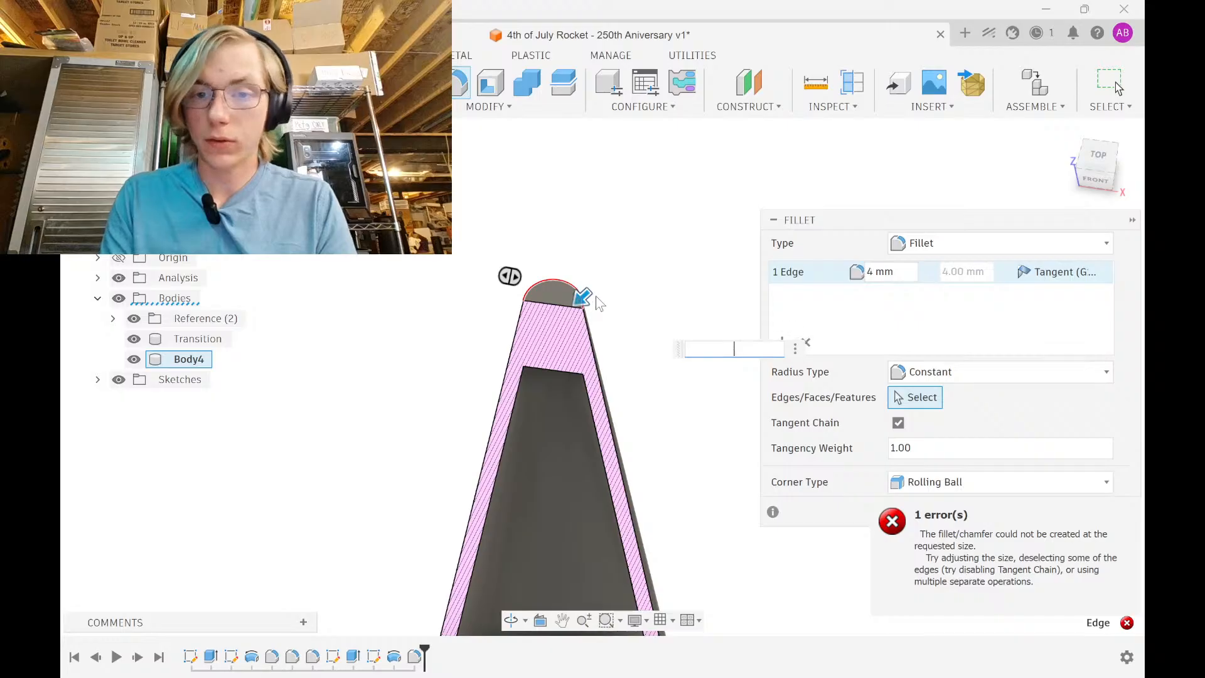
type("2")
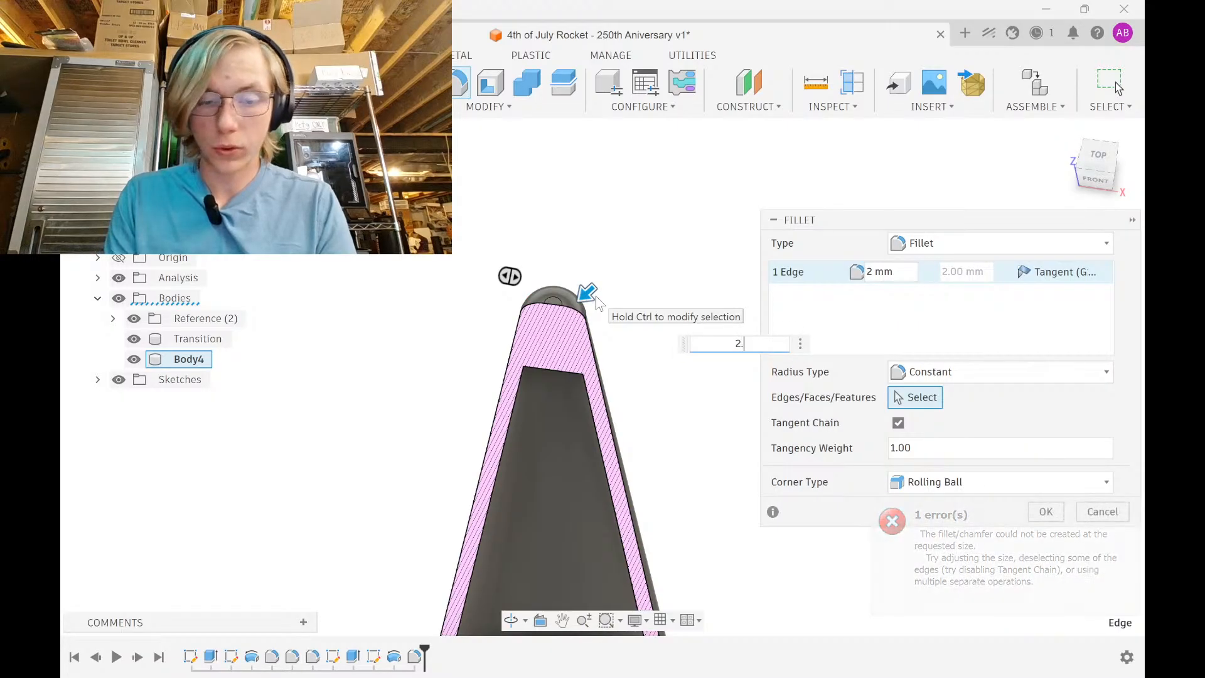
type(".25")
key("BackSpace")
type("6")
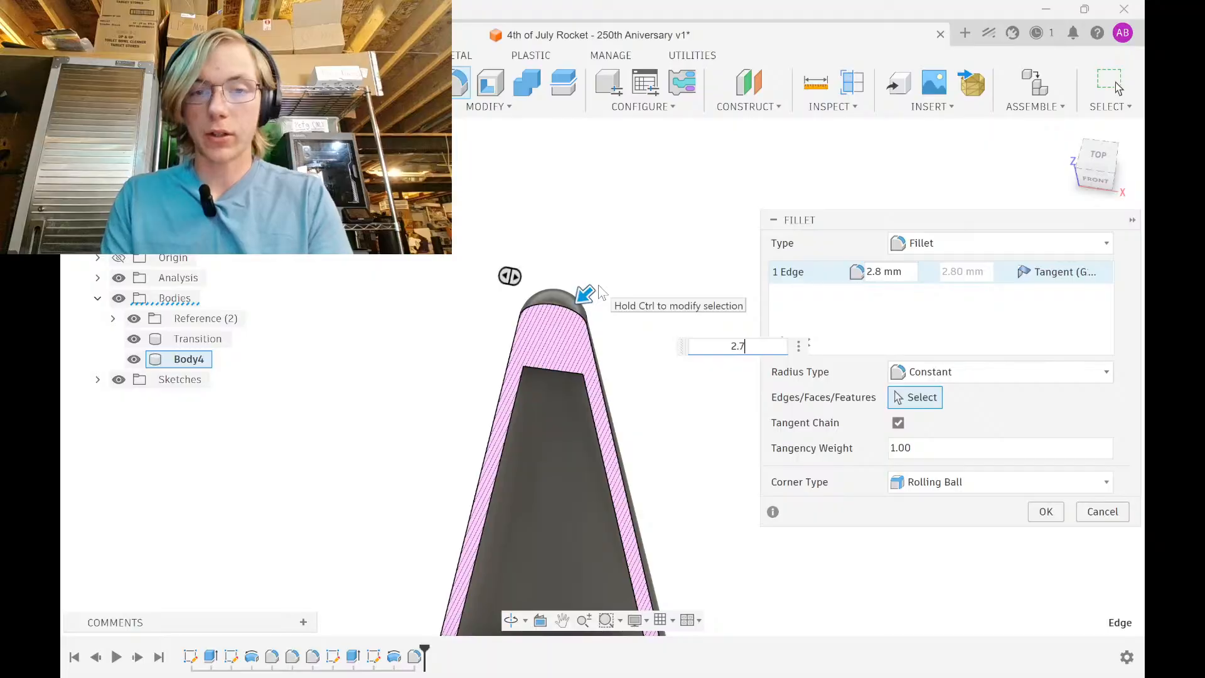
key("Return")
Fillet the top edge of the inner cavity with a 2.5 mm radius
scroll(558, 329, "up", 4)
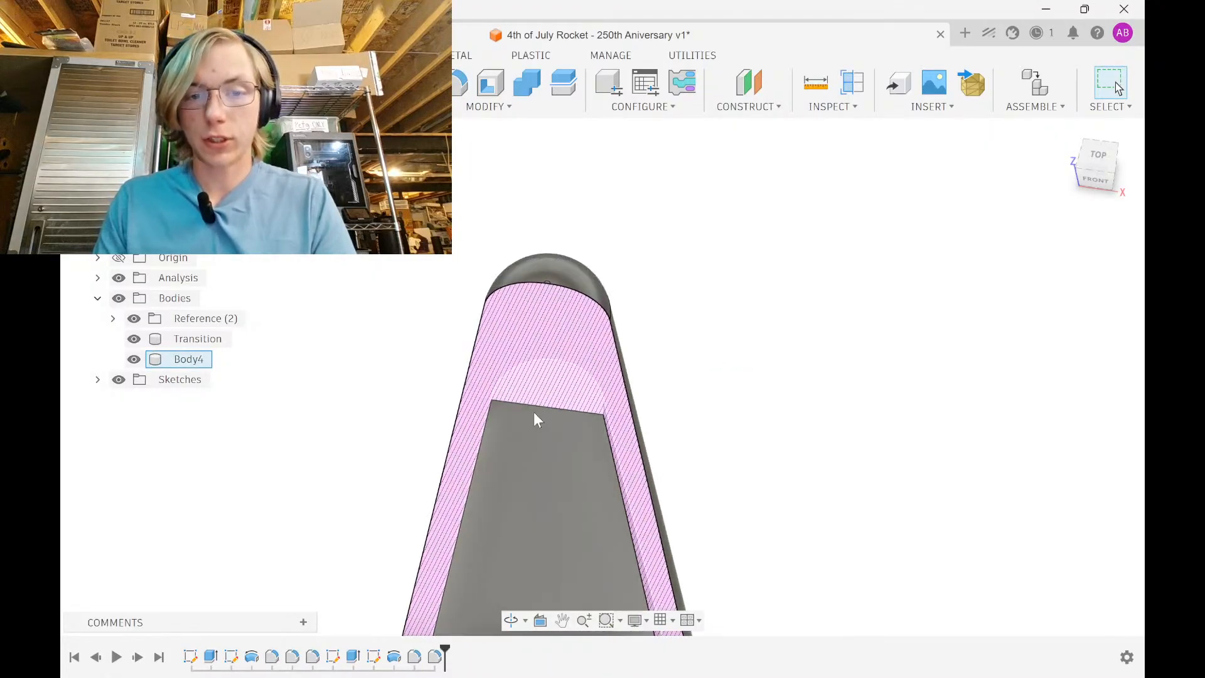
middle_click_drag(533, 412, 553, 297, "shift")
left_click(561, 295)
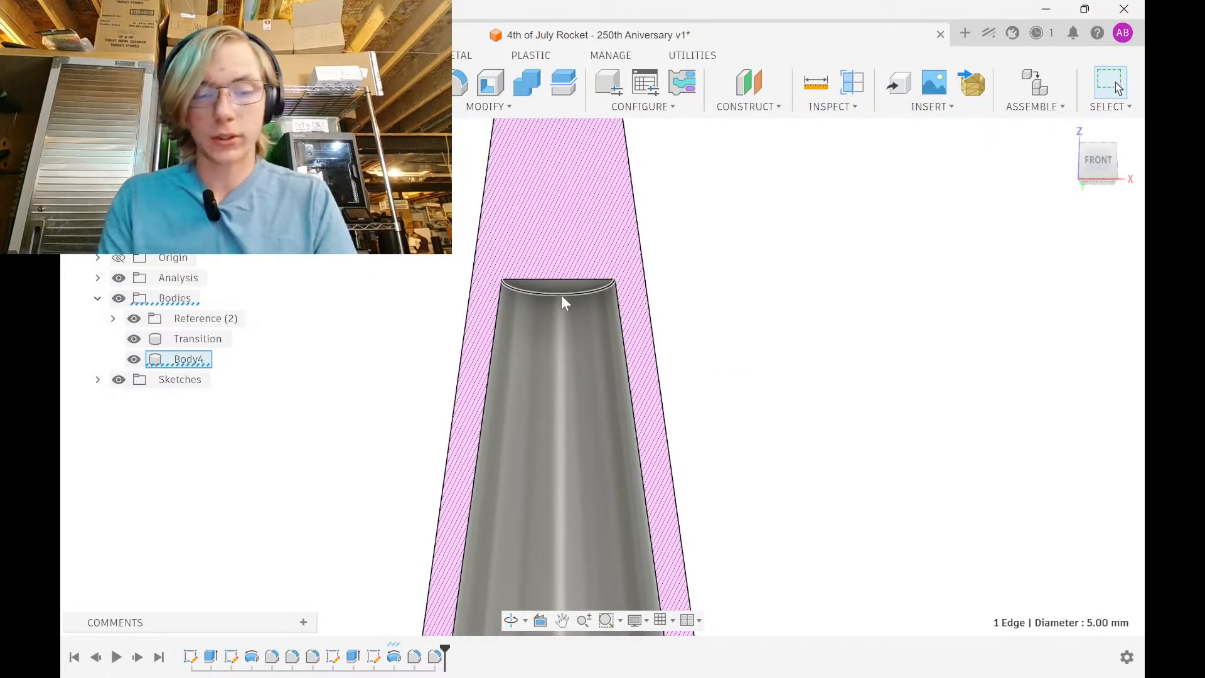
key("f")
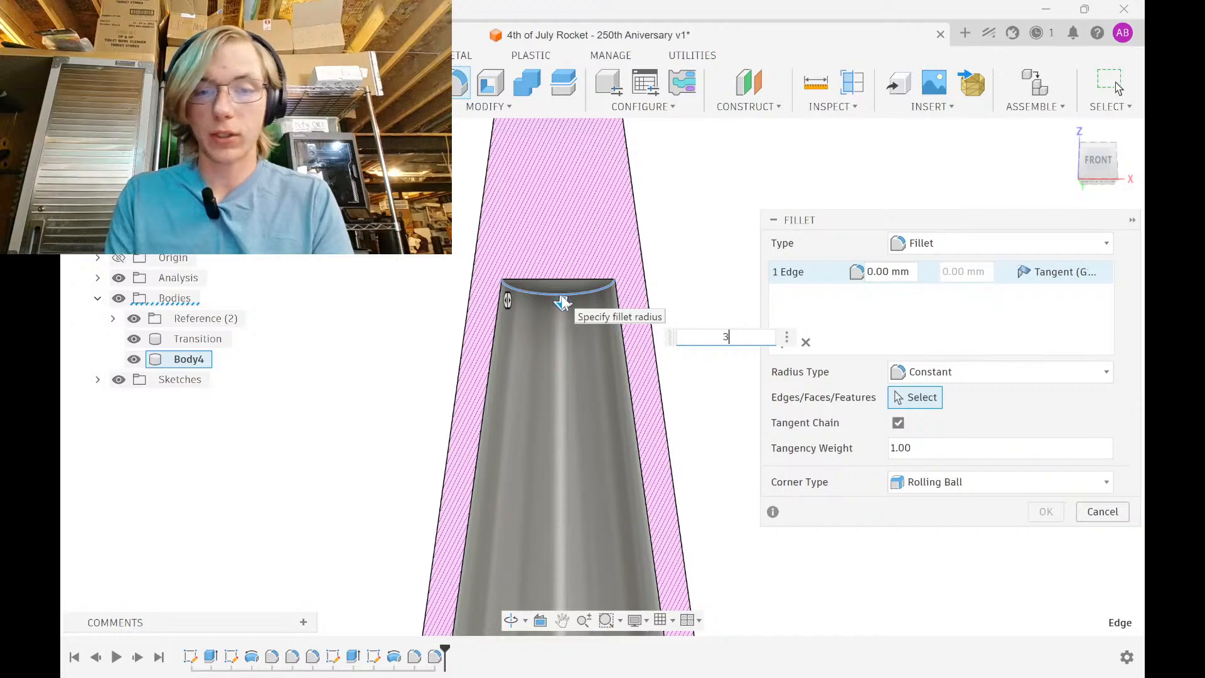
type("2")
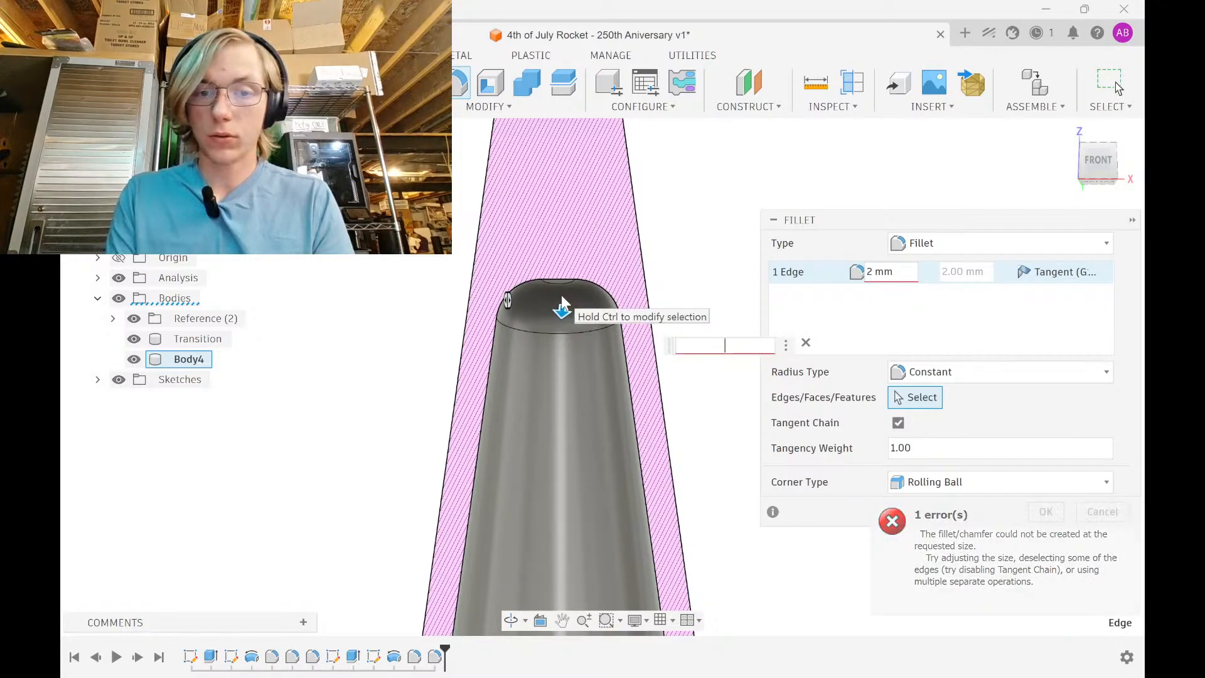
type(".5")
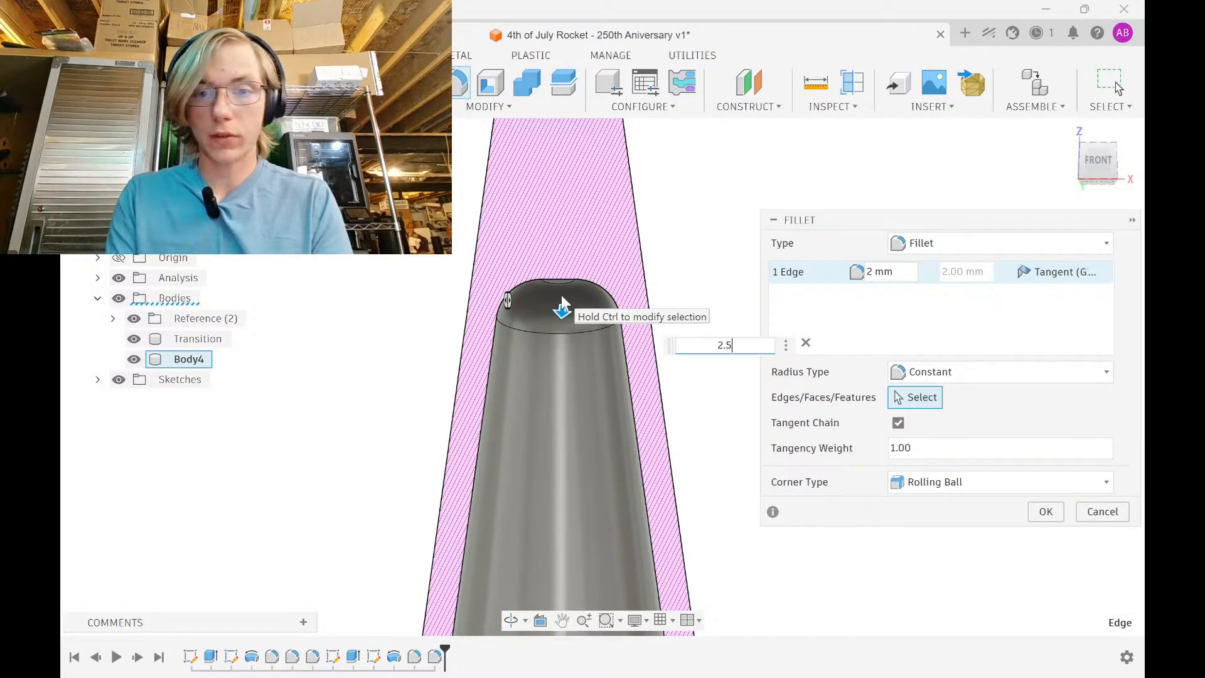
key("Return")
Orbit around the nose cone to inspect the new tip and cavity fillets
scroll(563, 296, "down", 3)
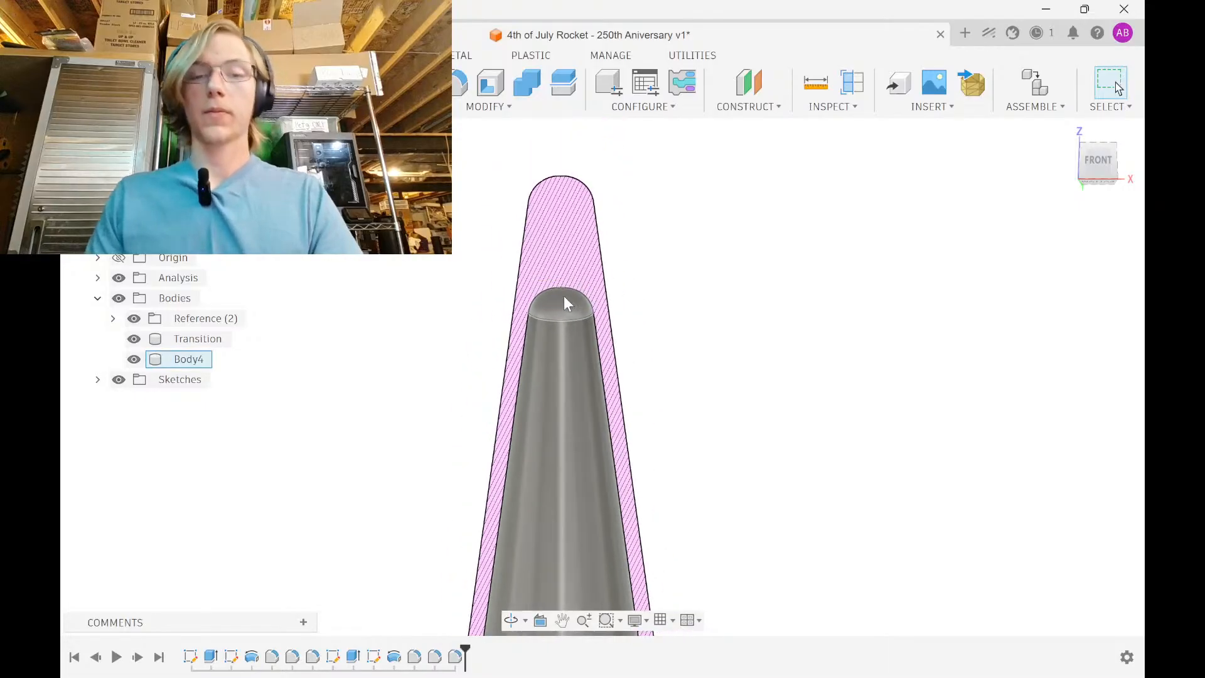
middle_click_drag(724, 240, 596, 215)
scroll(650, 414, "down", 3)
scroll(595, 217, "down", 3)
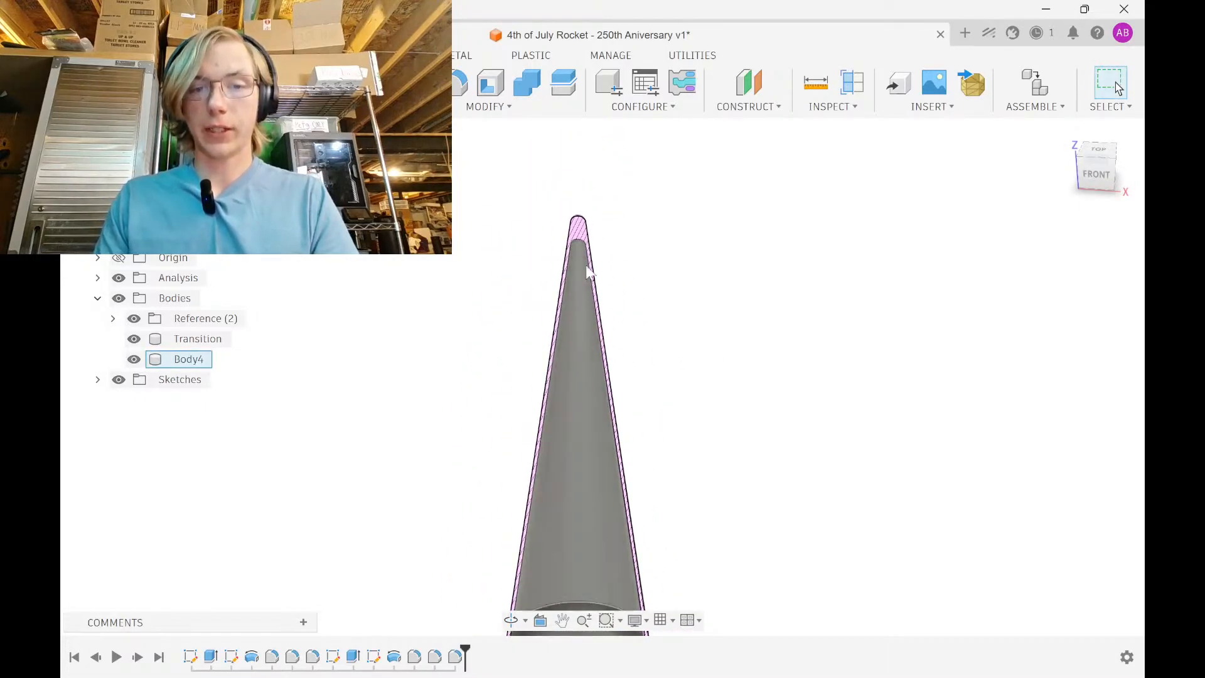
middle_click_drag(607, 370, 580, 176)
scroll(578, 407, "up", 1)
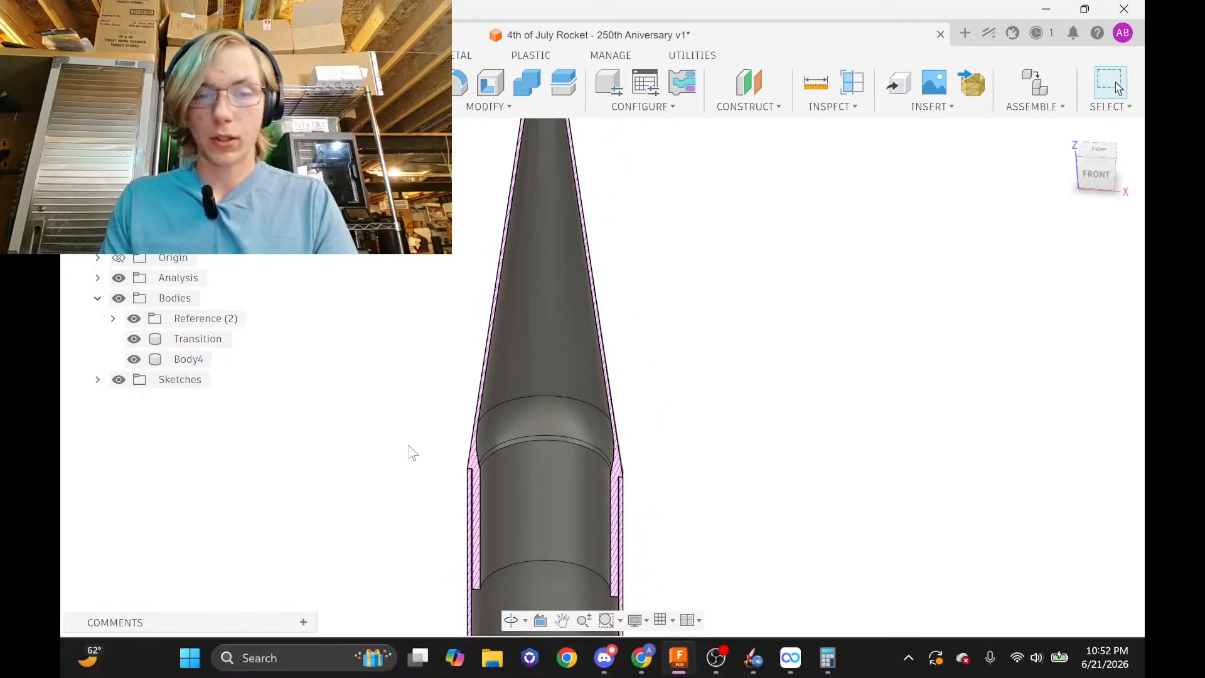
mouse_move(409, 449)
middle_mouse_down("shift")
mouse_move(463, 355)
mouse_move(459, 394)
middle_mouse_up("shift")
middle_click_drag(473, 481, 521, 470, "shift")
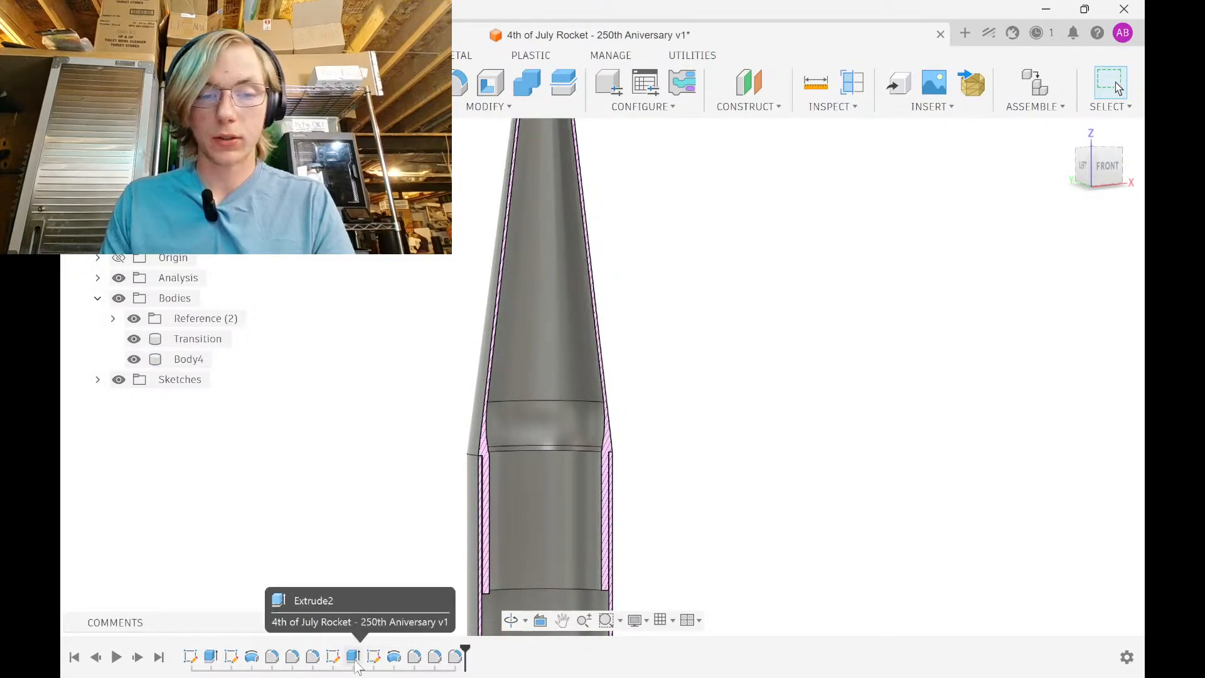
Reopen Sketch4 and delete the old 10.00 height dimension
double_click(374, 657)
mouse_move(659, 351)
middle_mouse_down()
mouse_move(611, 546)
mouse_move(565, 602)
middle_mouse_up()
scroll(669, 296, "up", 3)
middle_click_drag(656, 344, 641, 479)
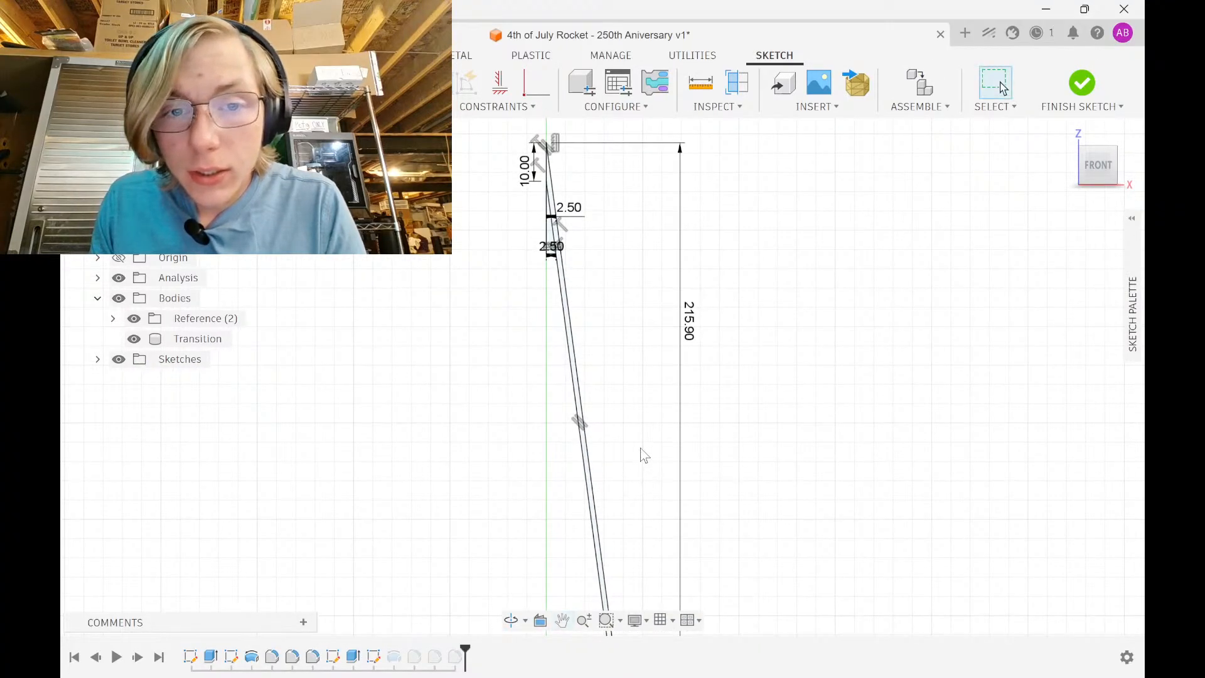
middle_click_drag(643, 426, 622, 244)
middle_click_drag(635, 447, 613, 170)
scroll(612, 471, "up", 5)
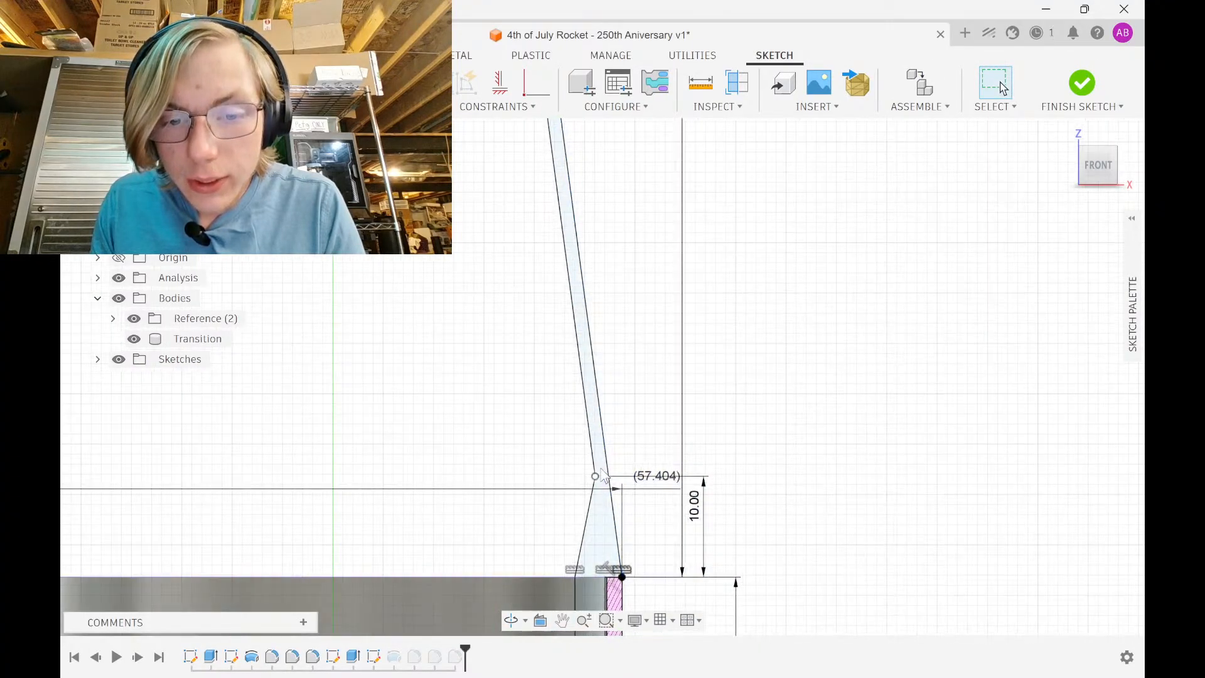
scroll(604, 476, "up", 2)
middle_click_drag(677, 531, 626, 371)
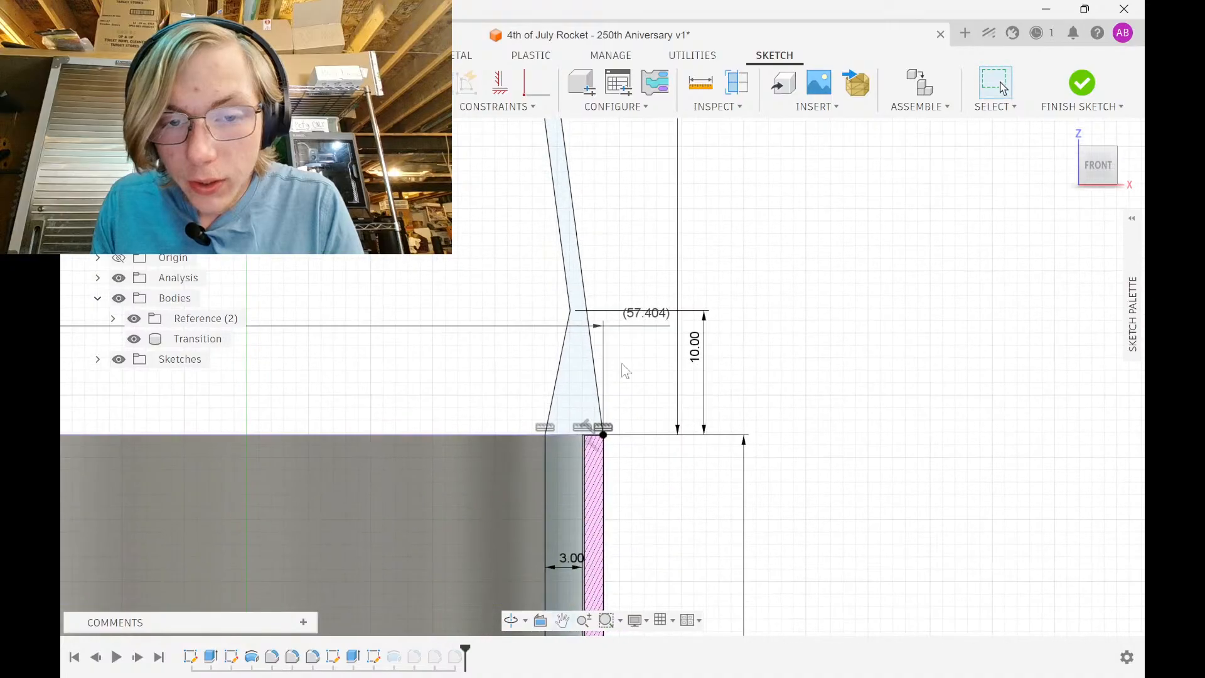
left_click(694, 346)
key("Delete")
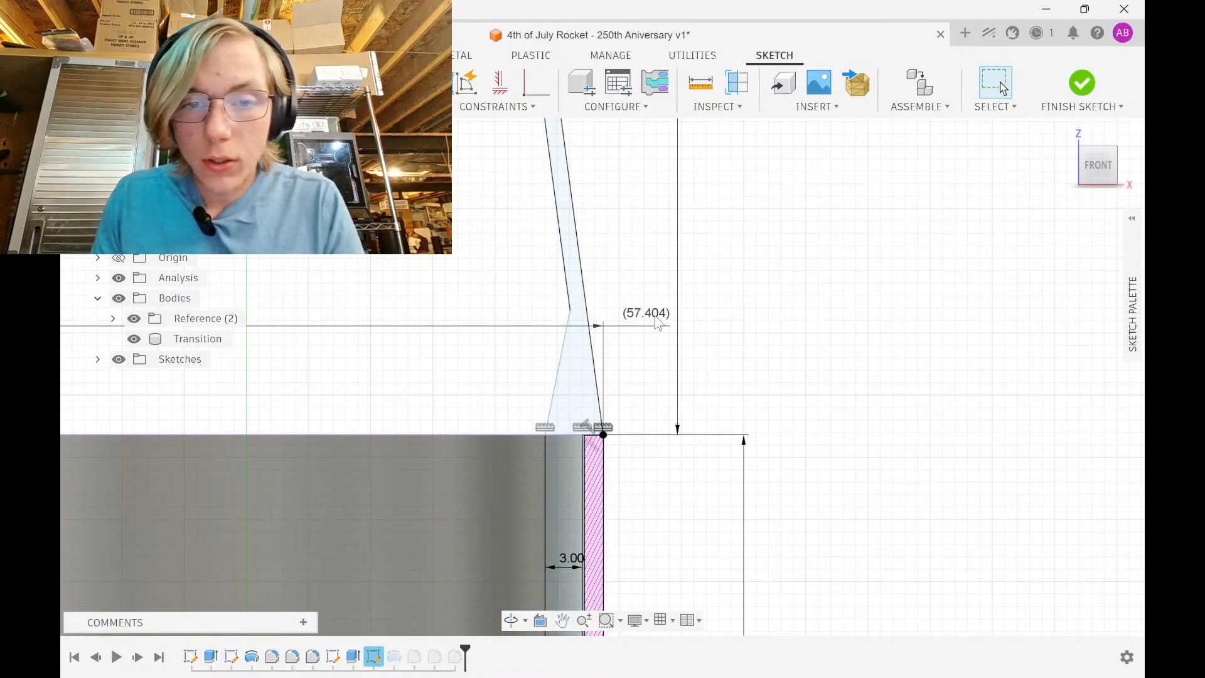
Dimension the gap between the two sloped wall lines as 3 mm
scroll(583, 241, "down", 3)
middle_click_drag(589, 184, 597, 409)
scroll(568, 188, "down", 2)
middle_click_drag(555, 163, 557, 515)
scroll(491, 243, "up", 1)
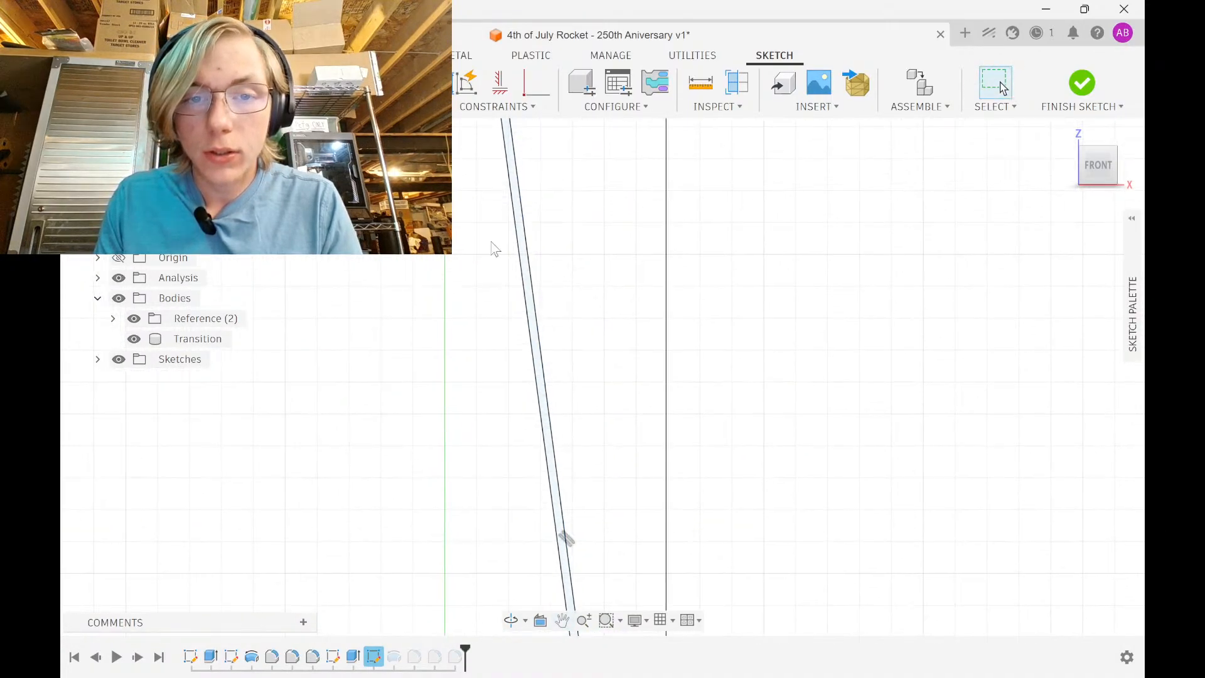
scroll(511, 216, "down", 3)
scroll(504, 277, "up", 4)
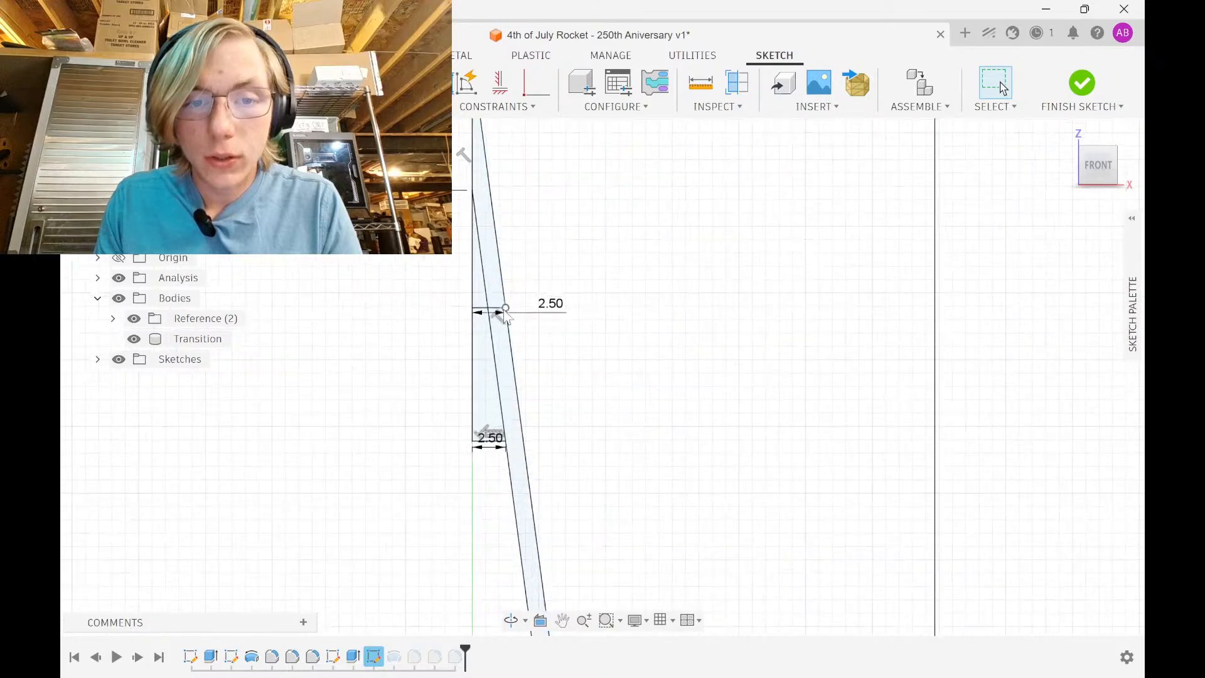
scroll(506, 338, "down", 3)
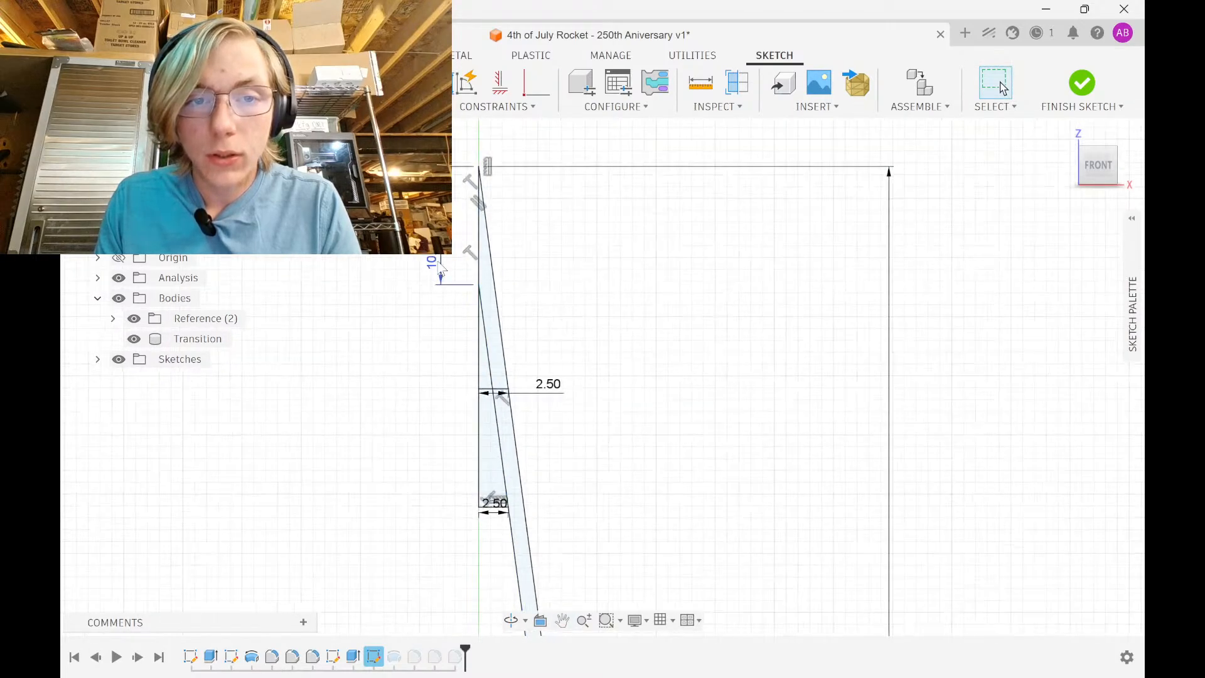
scroll(503, 307, "down", 1)
middle_click_drag(506, 334, 467, 98)
scroll(538, 310, "down", 4)
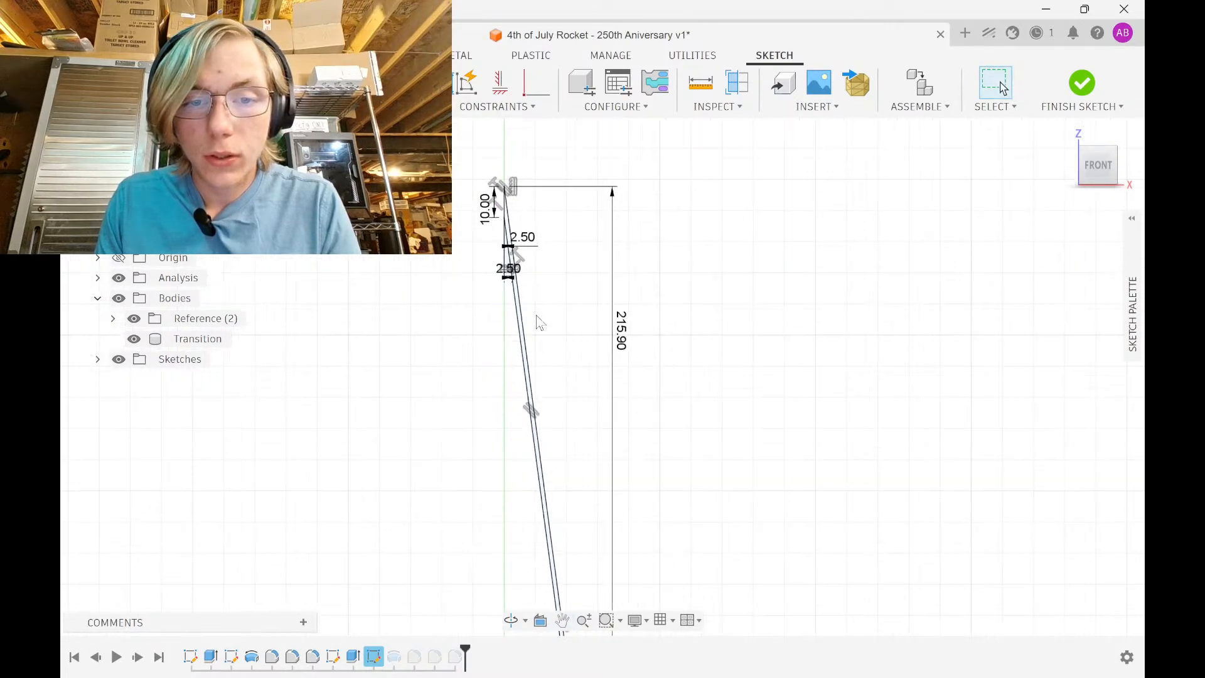
middle_click_drag(538, 320, 509, 153)
scroll(545, 405, "up", 3)
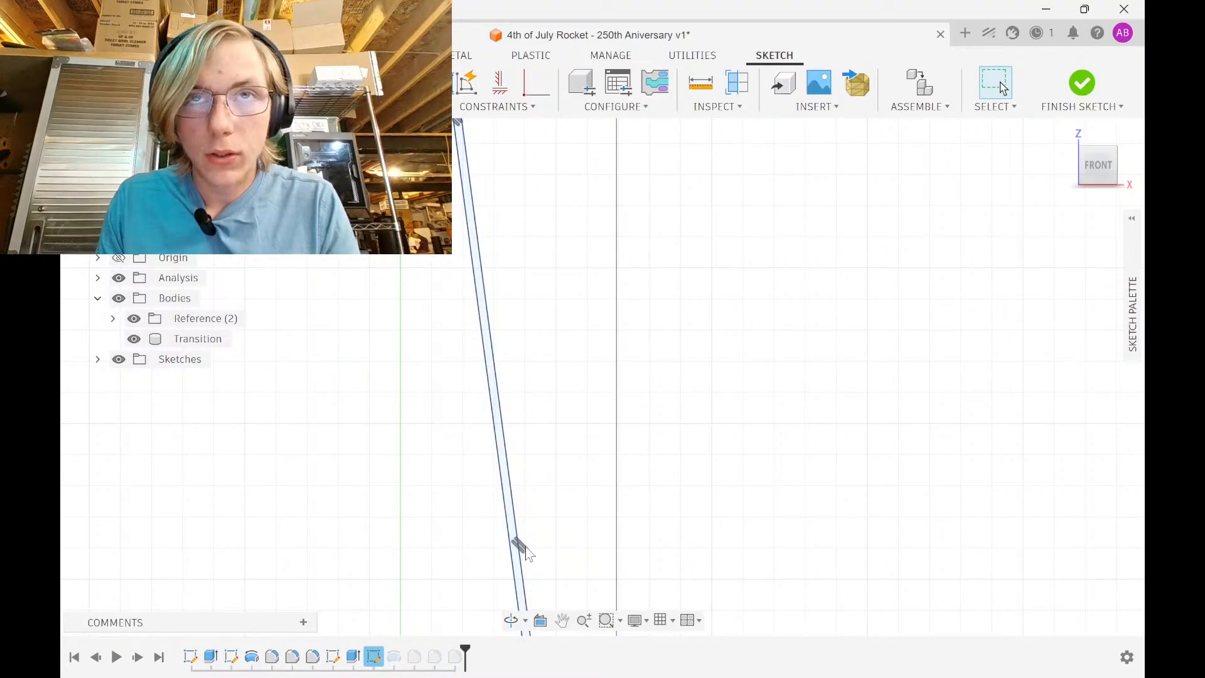
mouse_move(420, 123)
middle_mouse_down()
mouse_move(423, 288)
mouse_move(458, 314)
mouse_move(457, 429)
middle_mouse_up()
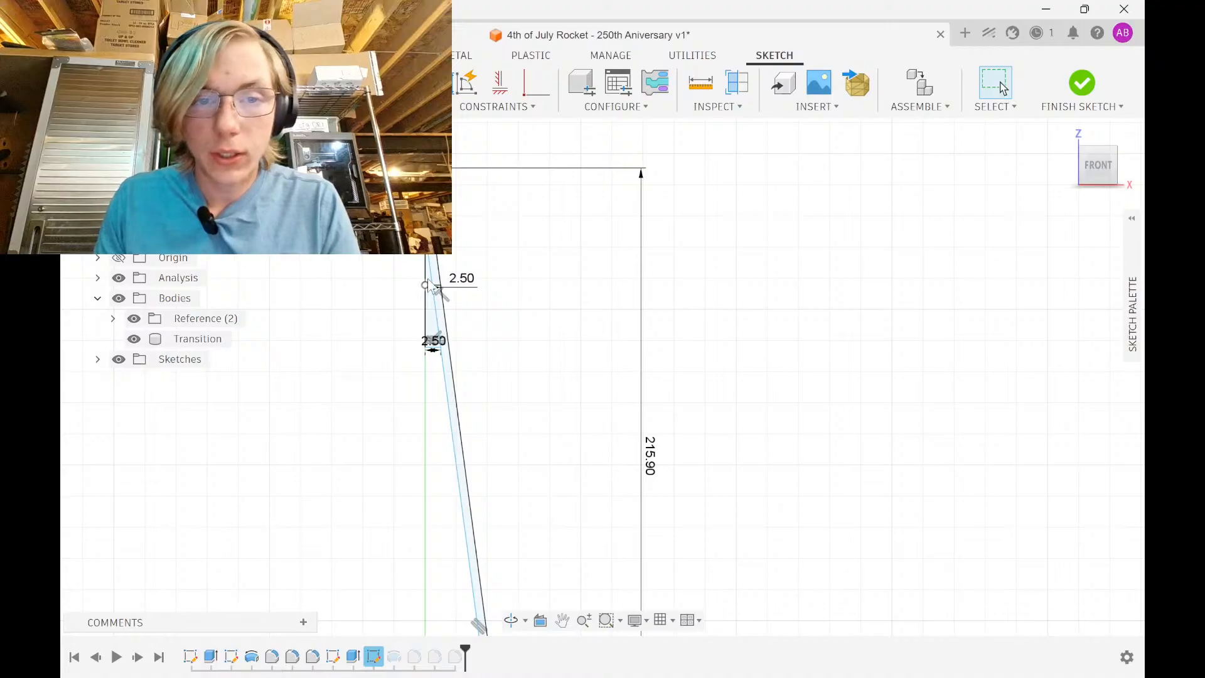
middle_click_drag(458, 357, 469, 221)
left_click(464, 303)
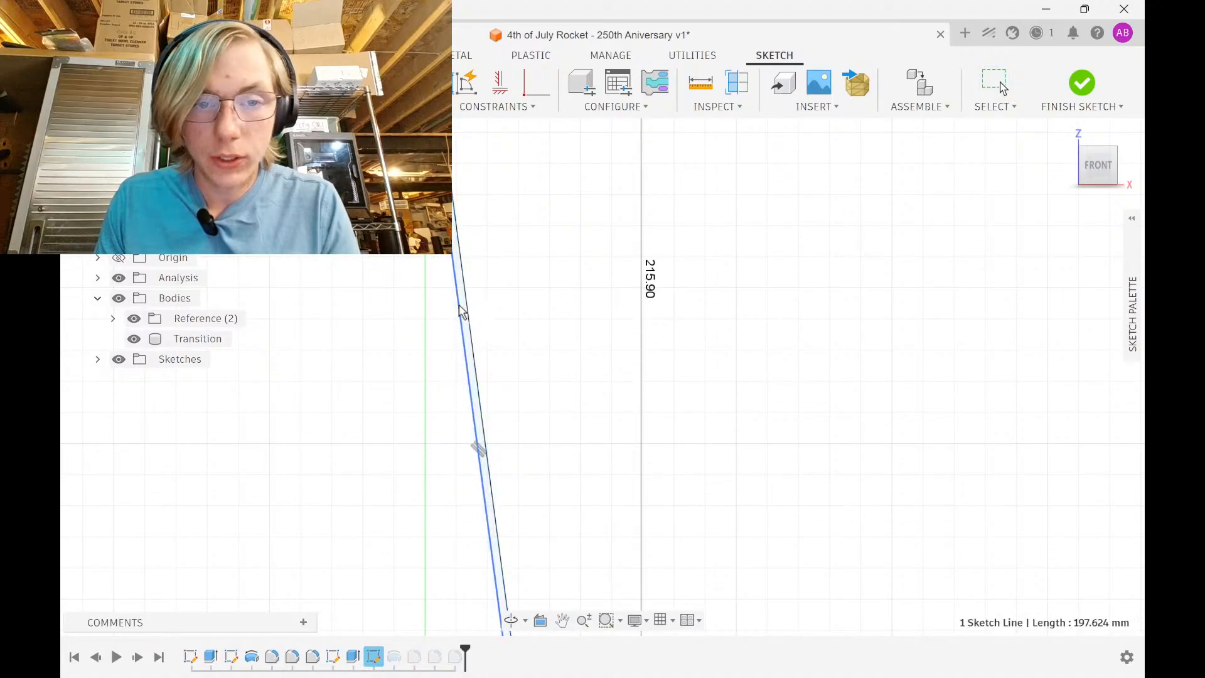
left_click(468, 304)
left_click(499, 293)
type("3")
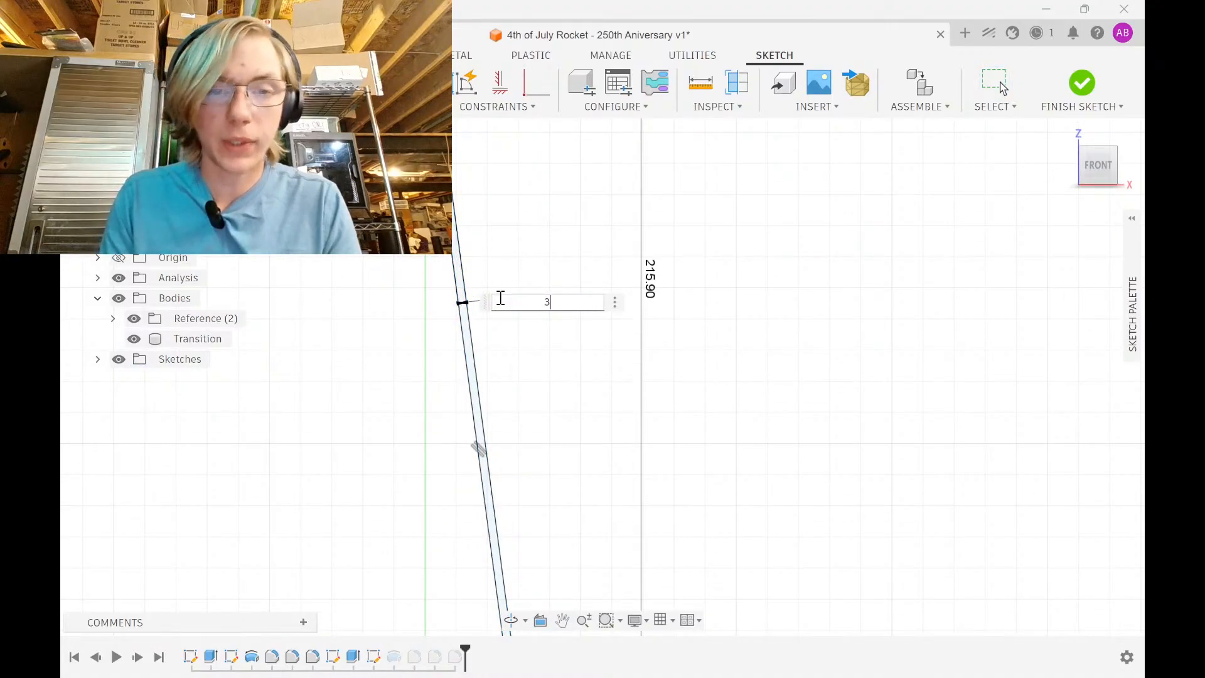
key("Return")
Add a 10 mm vertical height dimension on the lower section
mouse_move(491, 290)
middle_mouse_down()
mouse_move(501, 453)
mouse_move(465, 206)
middle_mouse_up()
scroll(497, 447, "down", 3)
middle_click_drag(527, 481, 491, 267)
scroll(472, 502, "up", 5)
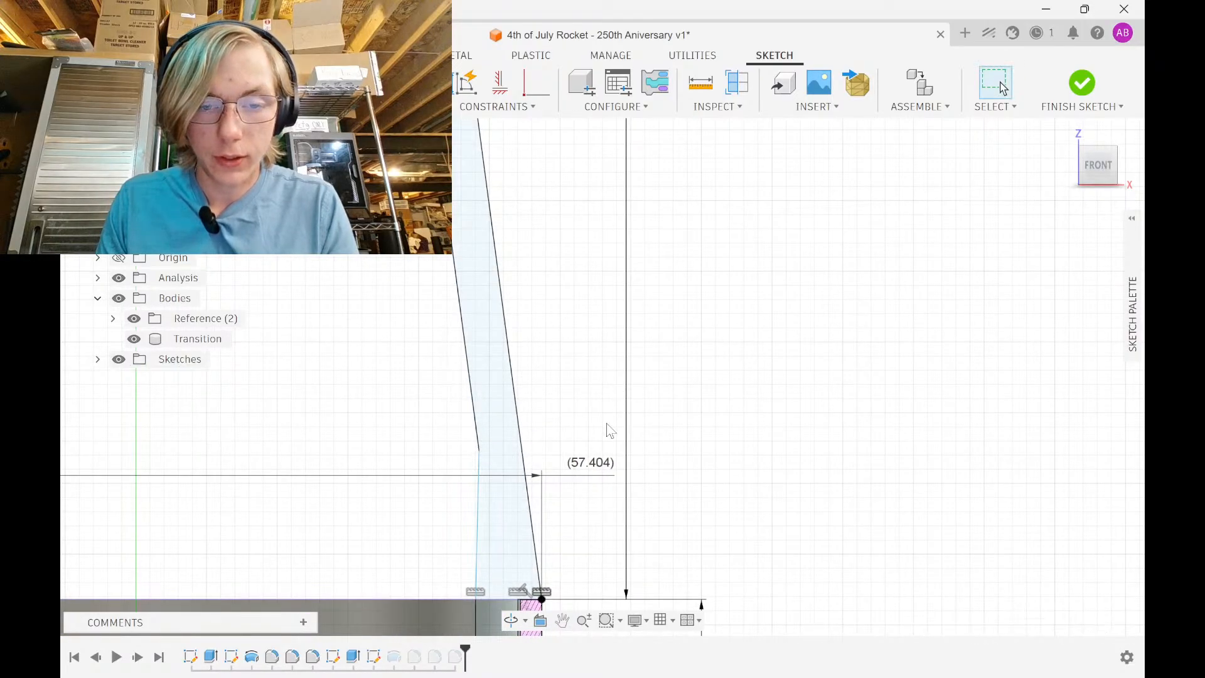
left_click(485, 517)
left_click(736, 519)
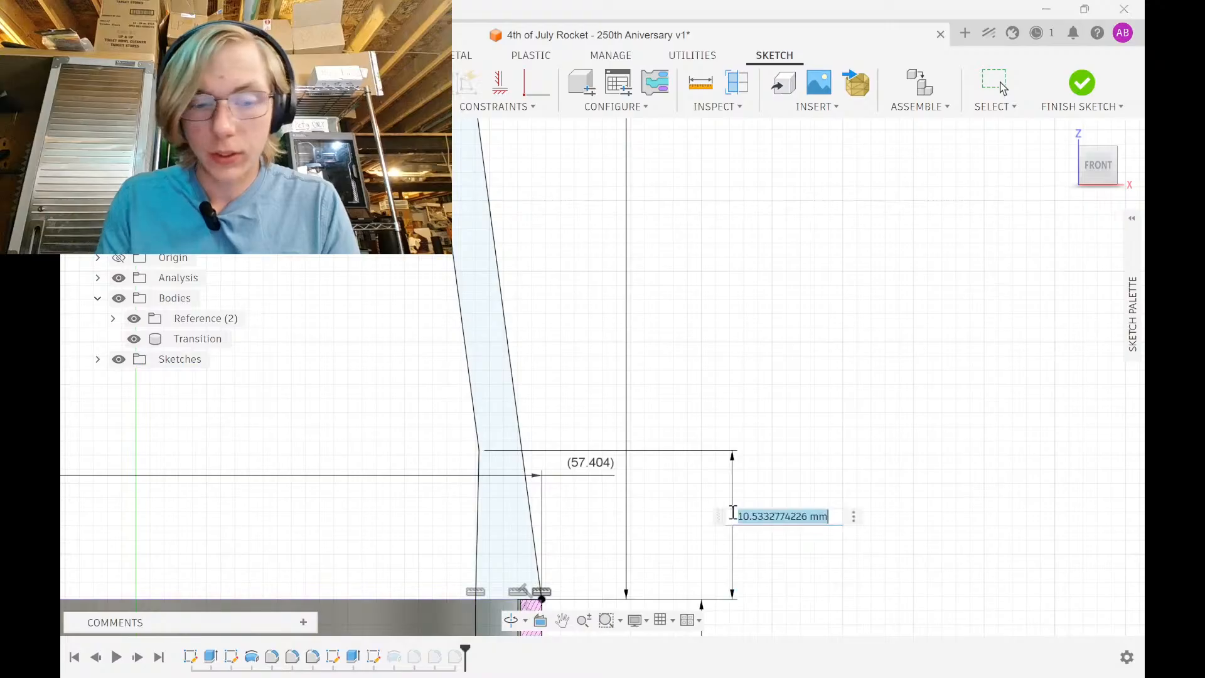
type("10")
key("Return")
Review the lower 2.50 dimension, keeping its value unchanged
scroll(715, 307, "down", 2)
scroll(715, 301, "down", 1)
middle_click_drag(685, 379, 700, 630)
key("Escape")
middle_click_drag(640, 190, 638, 494)
middle_click_drag(554, 261, 616, 630)
middle_click_drag(583, 385, 581, 545)
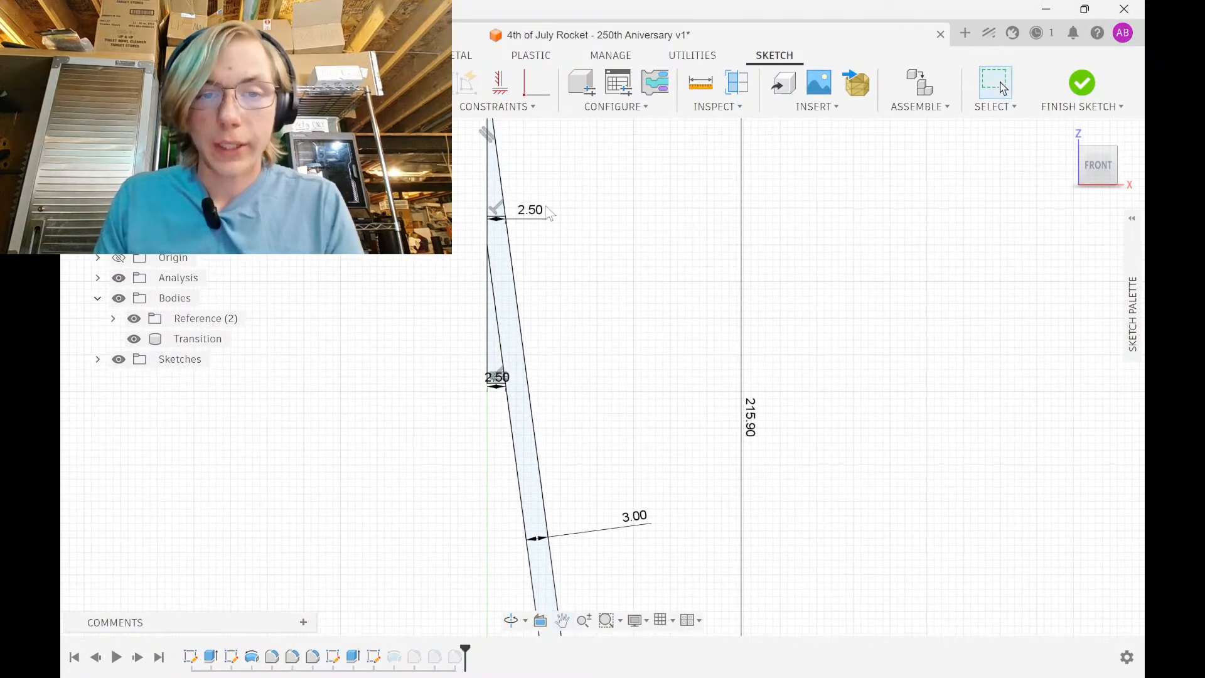
scroll(502, 257, "up", 2)
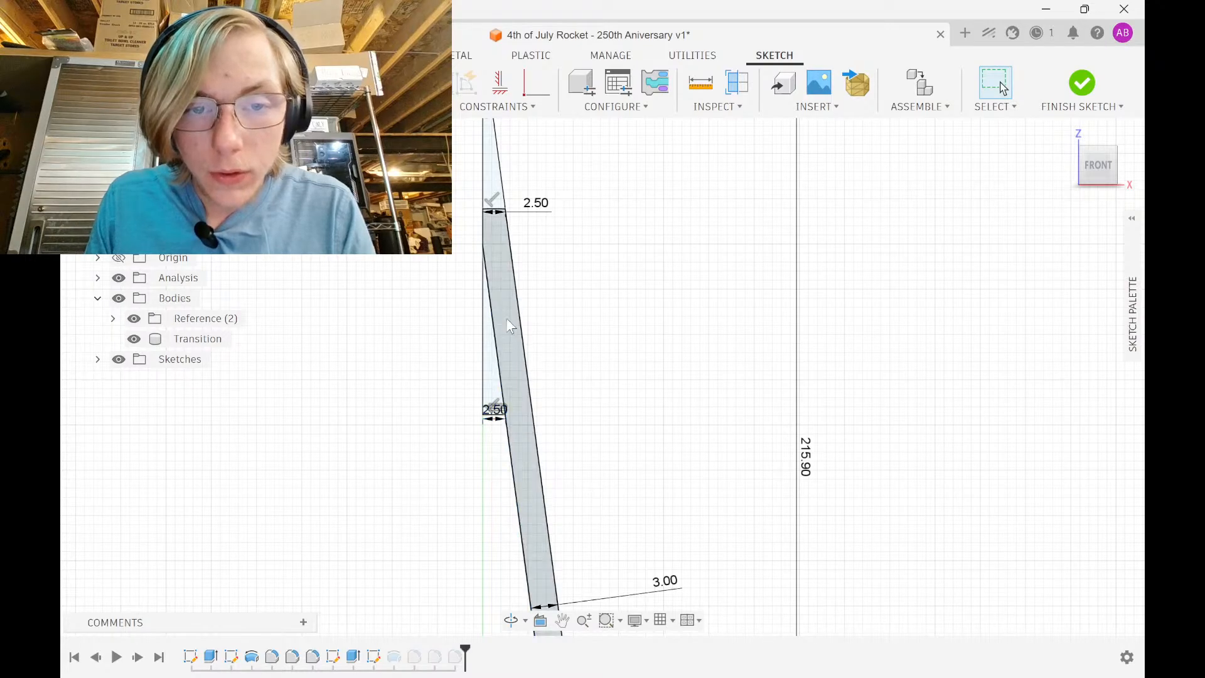
left_click(494, 418)
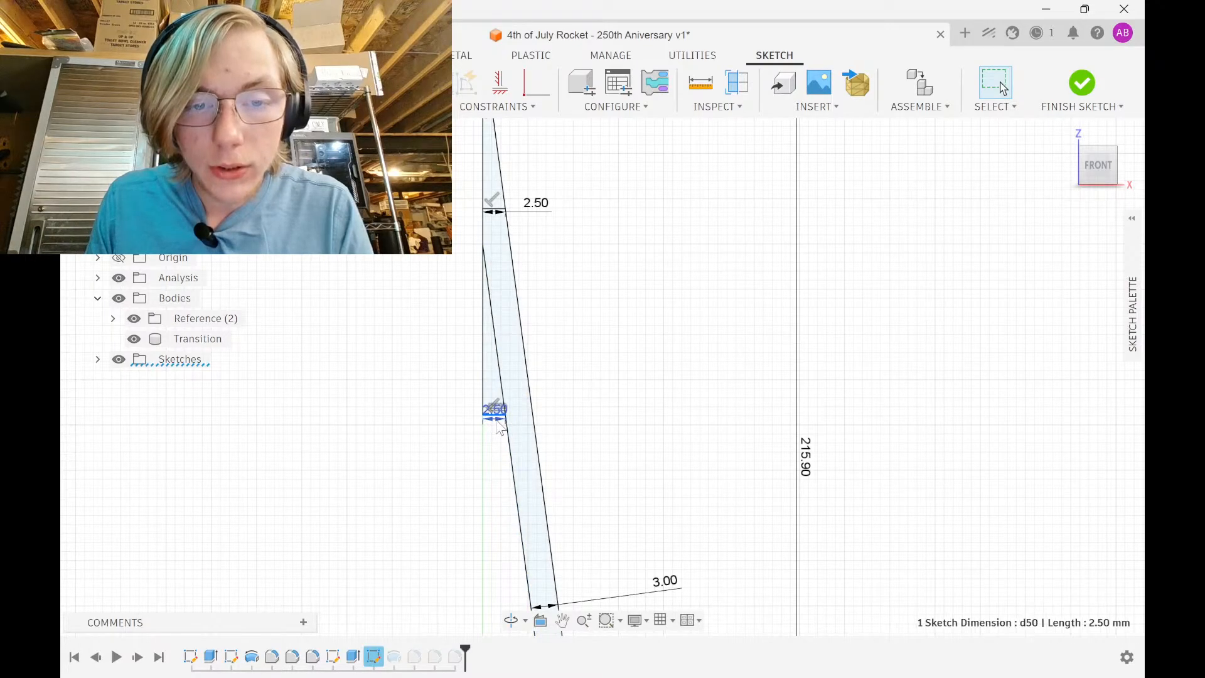
double_click(495, 420)
key("Escape")
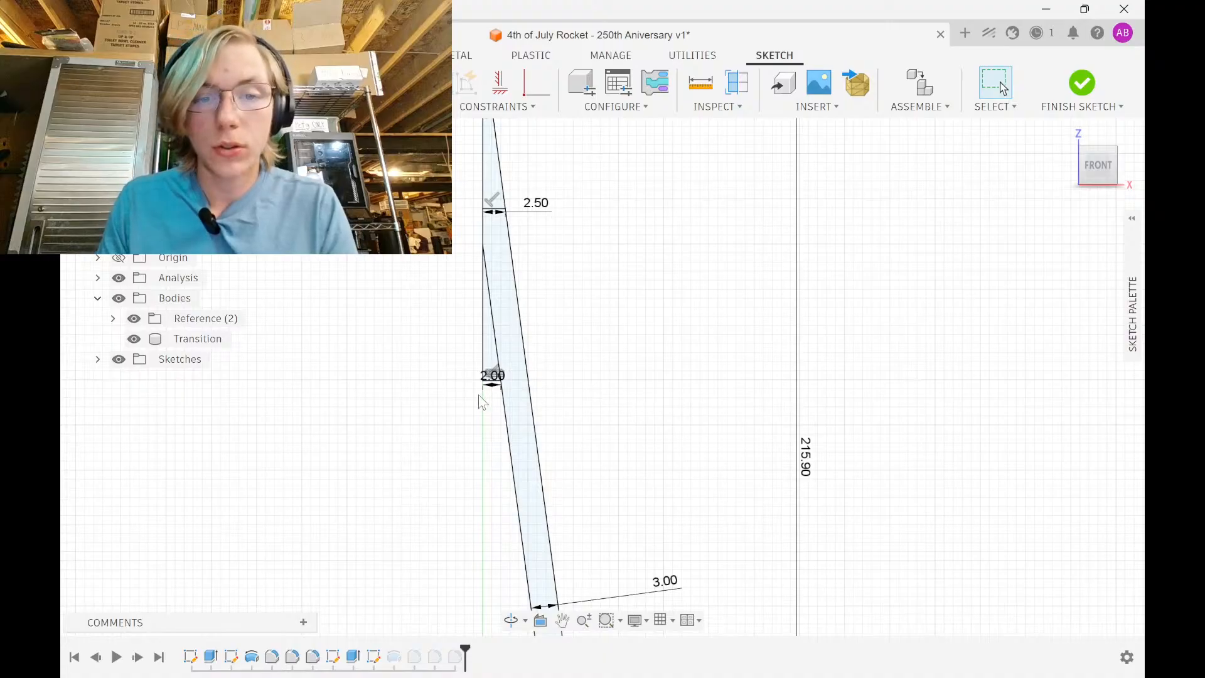
double_click(494, 389)
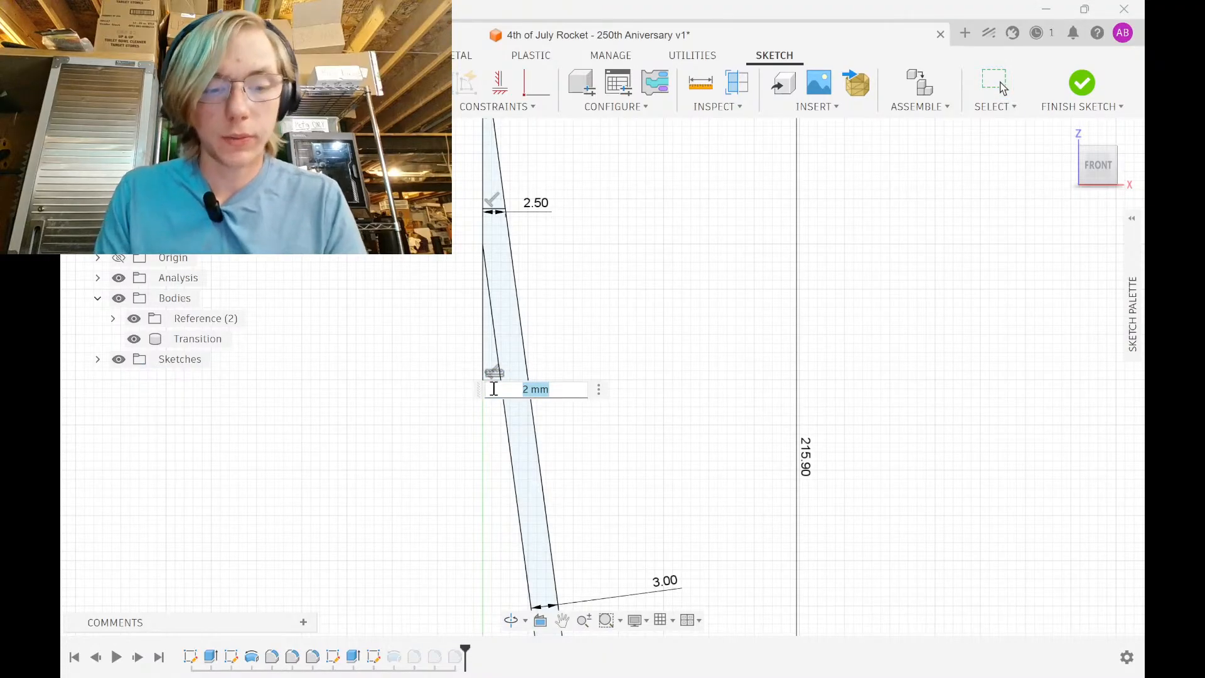
key("Return")
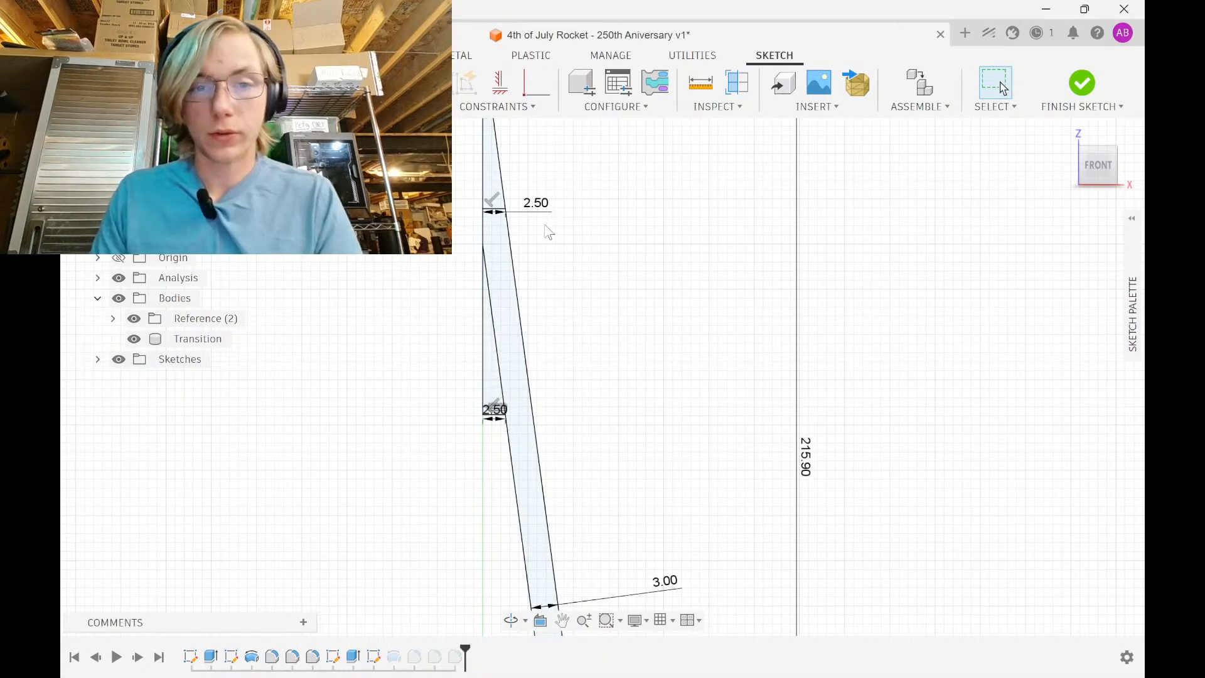
middle_click_drag(544, 224, 537, 364)
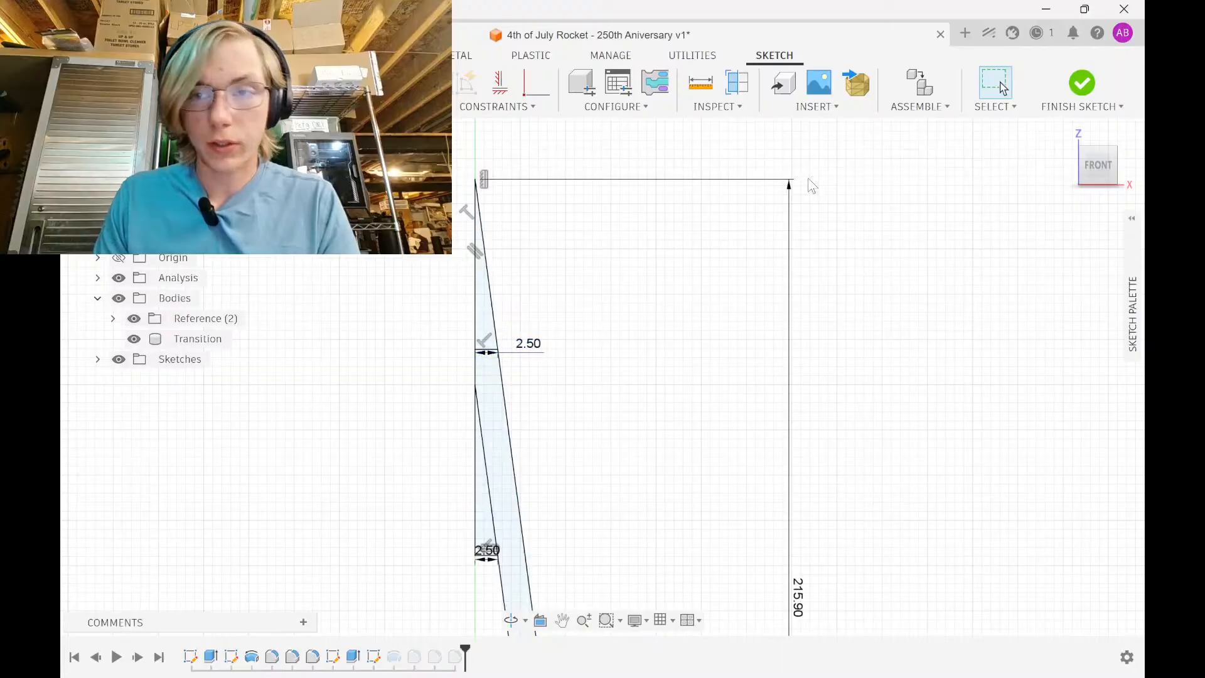
Finish the sketch and orbit the section view from above
left_click(1081, 82)
scroll(609, 172, "up", 3)
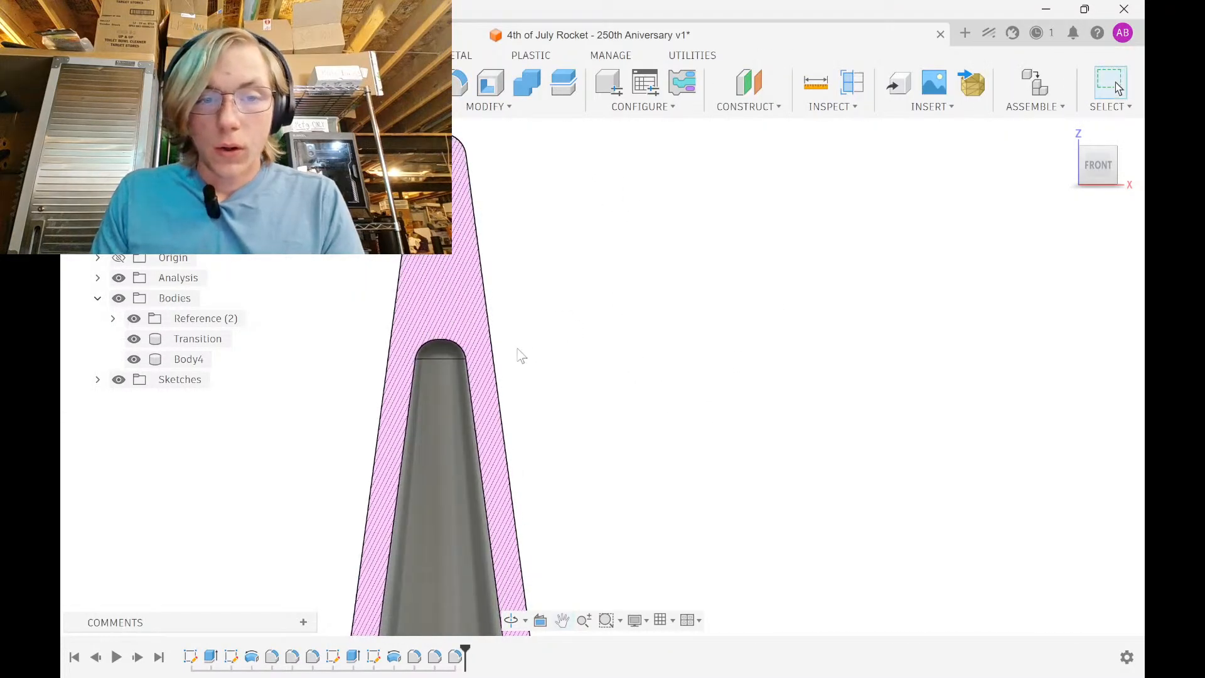
middle_click_drag(524, 353, 488, 341, "shift")
scroll(590, 324, "down", 3)
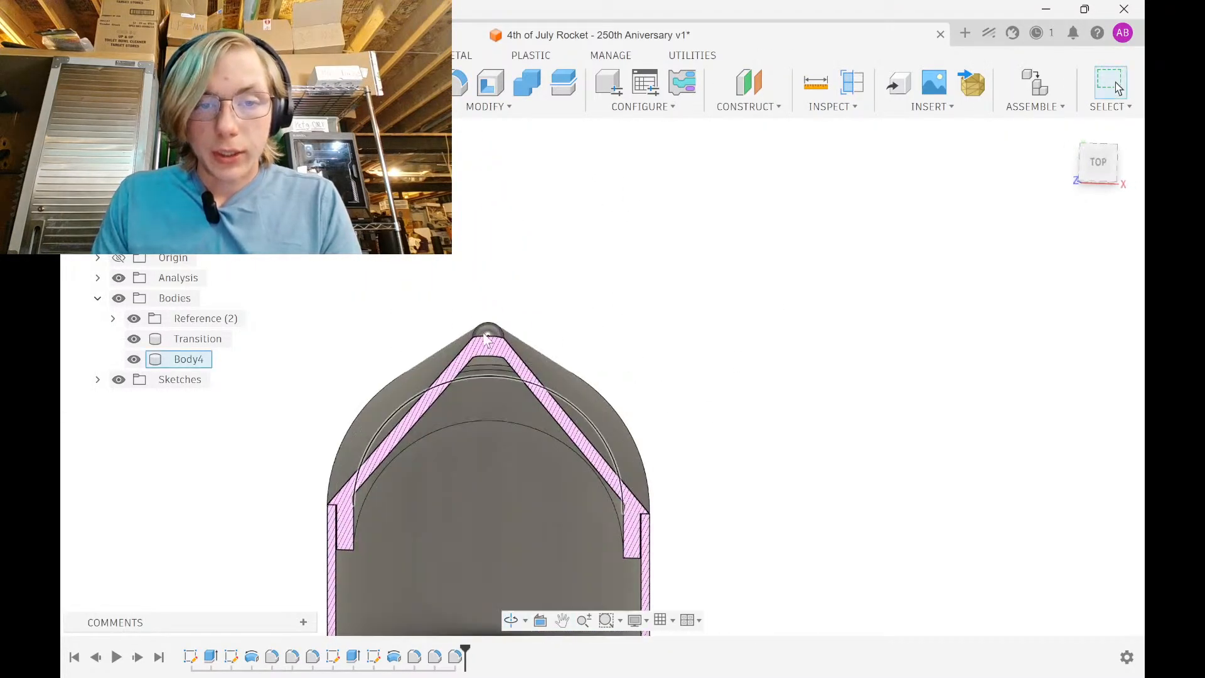
scroll(486, 339, "up", 10)
Measure from the nose-tip face to the tube joint edge, giving 197.095 mm
key("i")
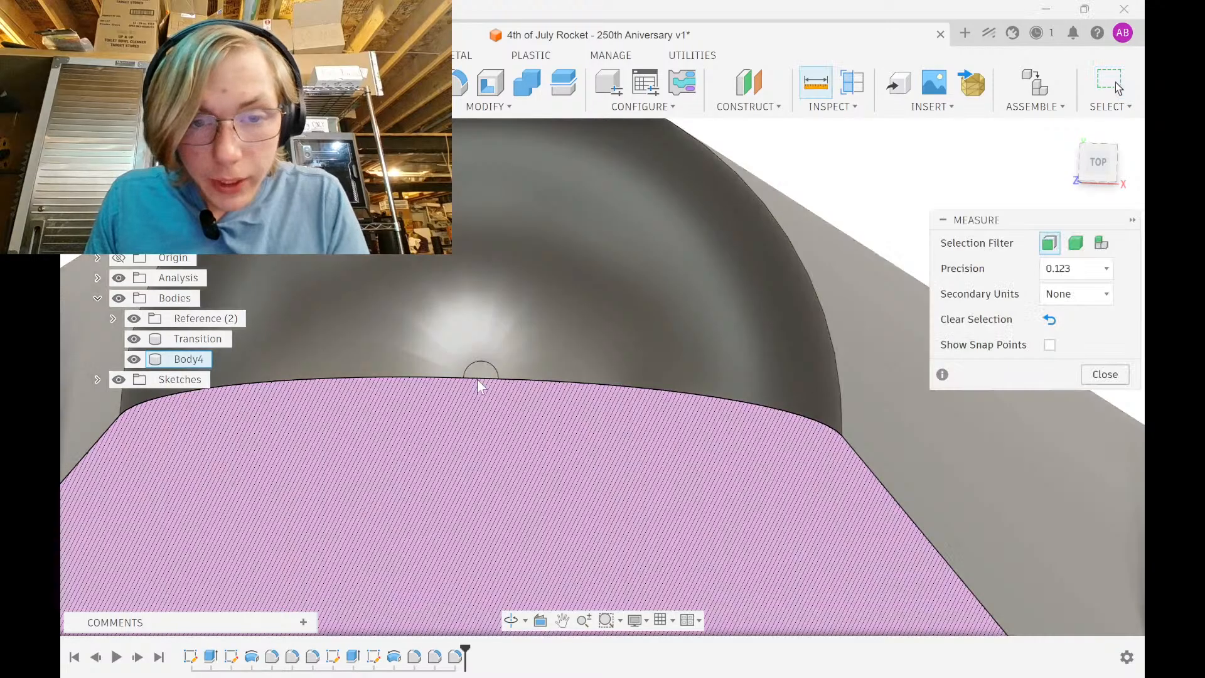
left_click(481, 377)
scroll(496, 364, "down", 8)
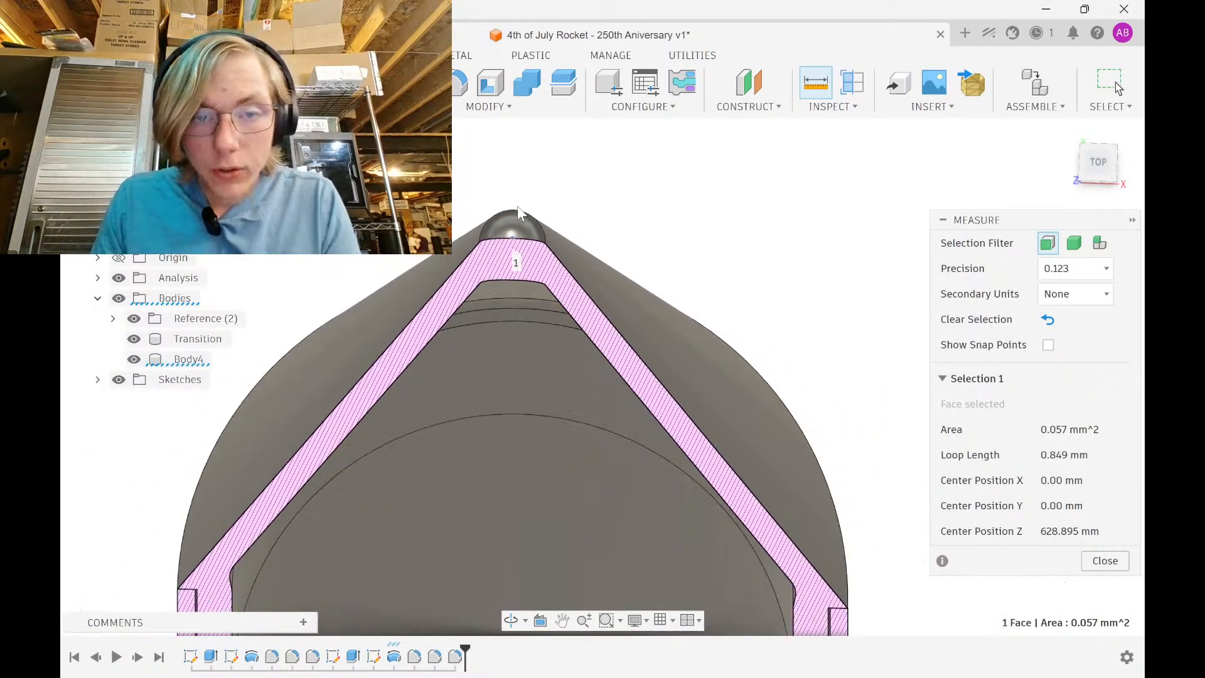
scroll(517, 206, "down", 6)
middle_click_drag(546, 354, 533, 239, "shift")
scroll(570, 352, "down", 2)
middle_click_drag(570, 364, 573, 241)
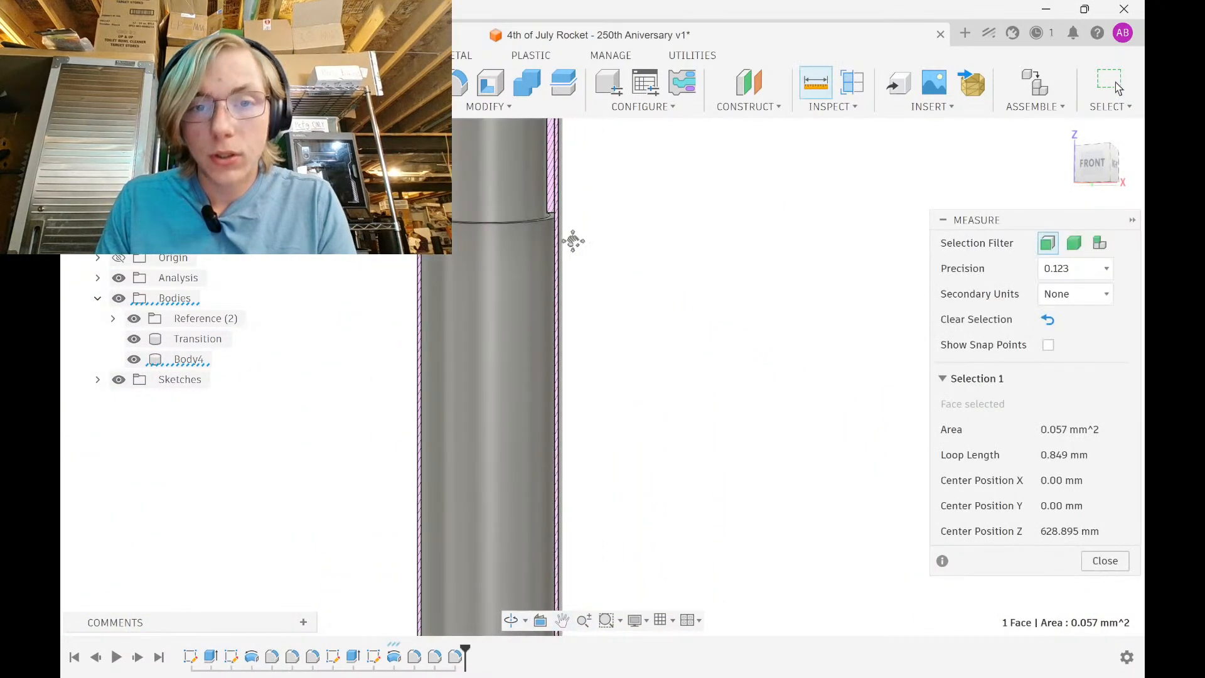
scroll(527, 301, "up", 8)
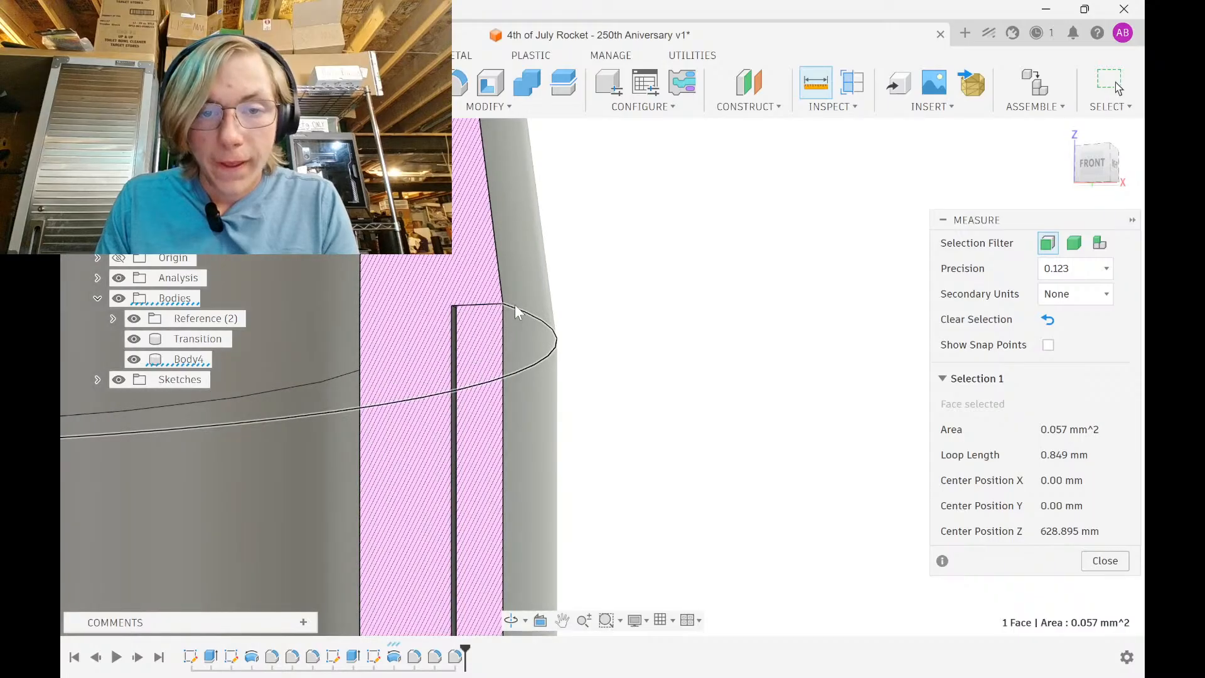
left_click(515, 304)
scroll(665, 330, "down", 6)
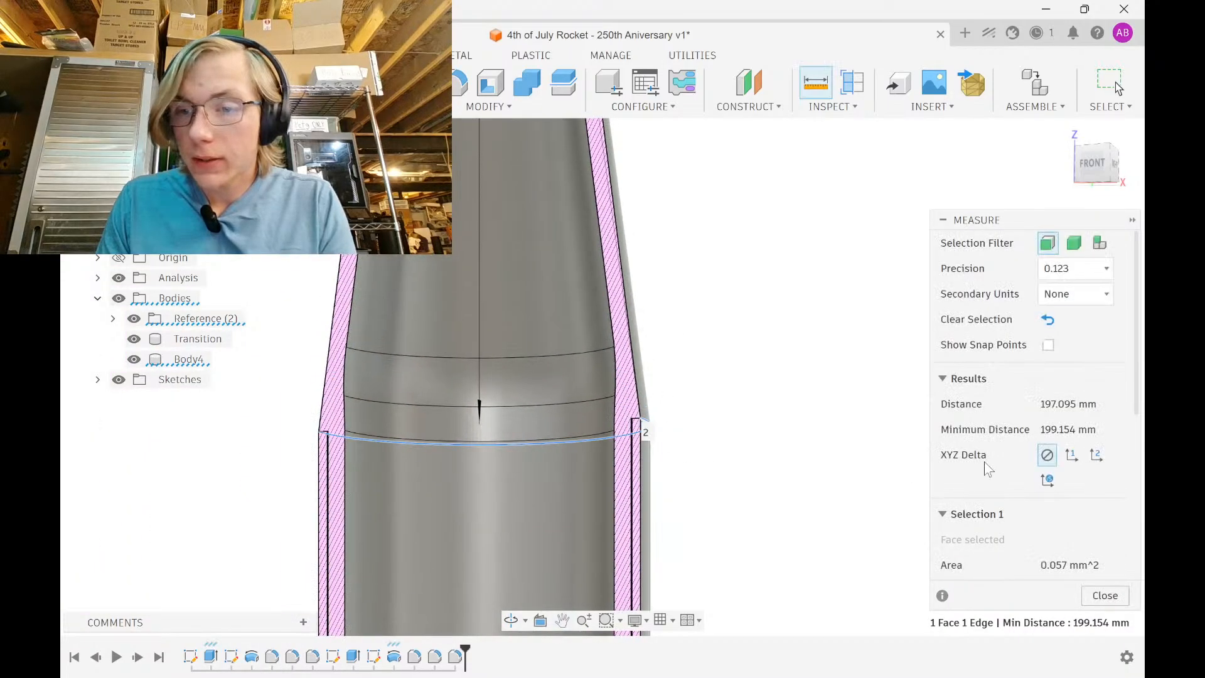
Show the measurement's X, Y, Z delta components
left_click(1076, 458)
middle_click_drag(727, 396, 691, 497, "shift")
scroll(675, 439, "down", 4)
scroll(565, 192, "up", 9)
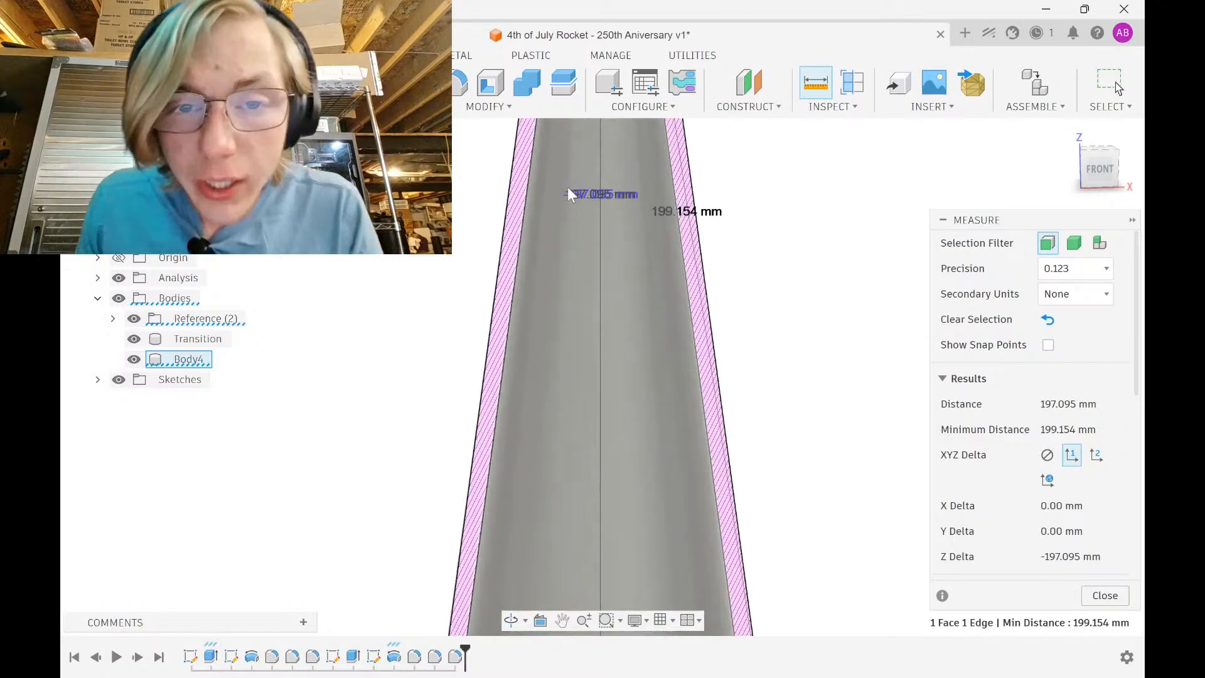
scroll(628, 220, "up", 3)
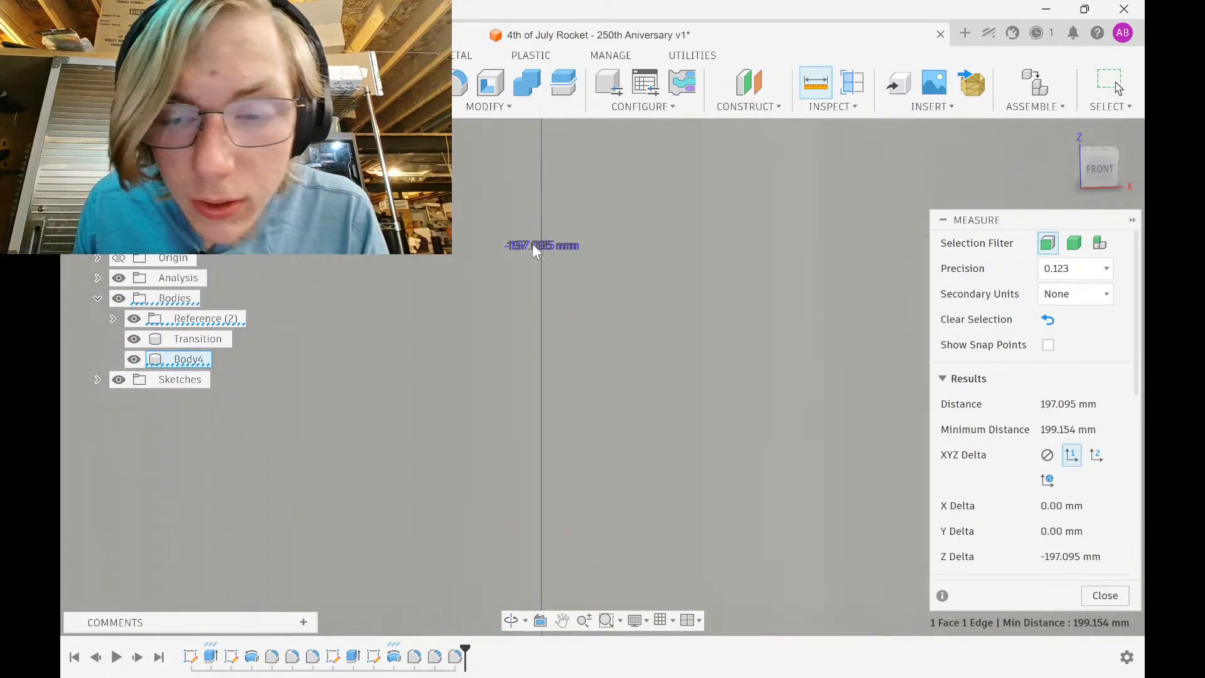
scroll(565, 204, "down", 3)
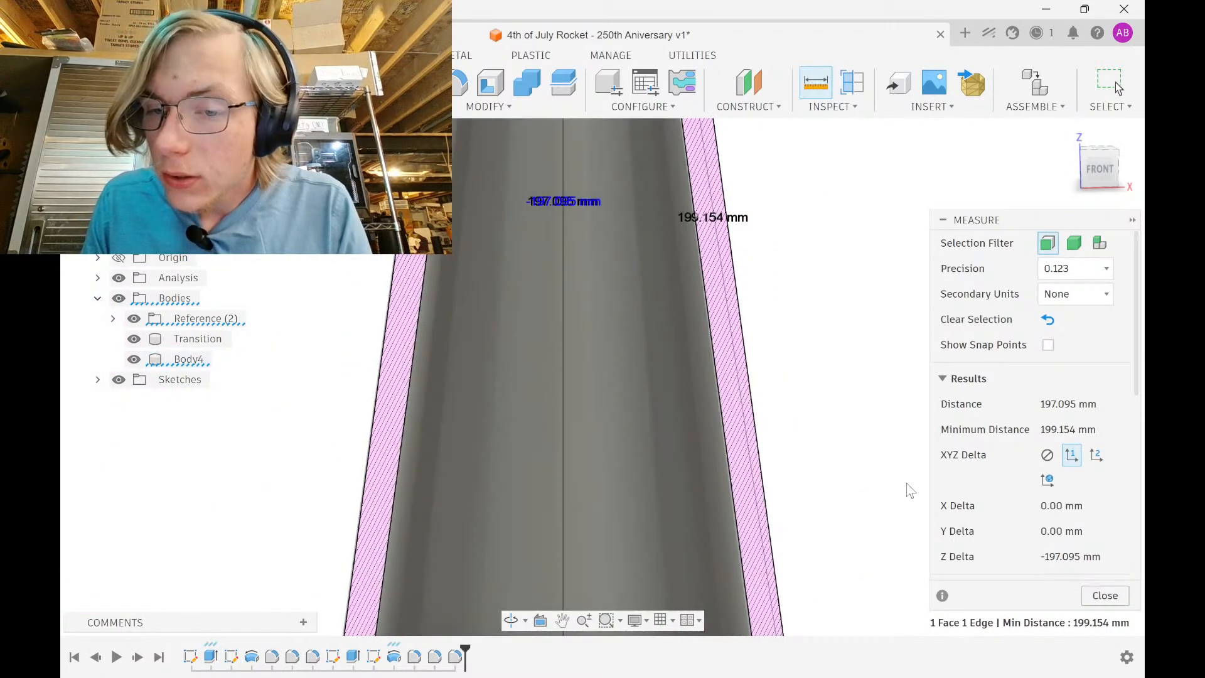
Switch over to the web browser
left_click(1054, 562)
mouse_move(827, 632)
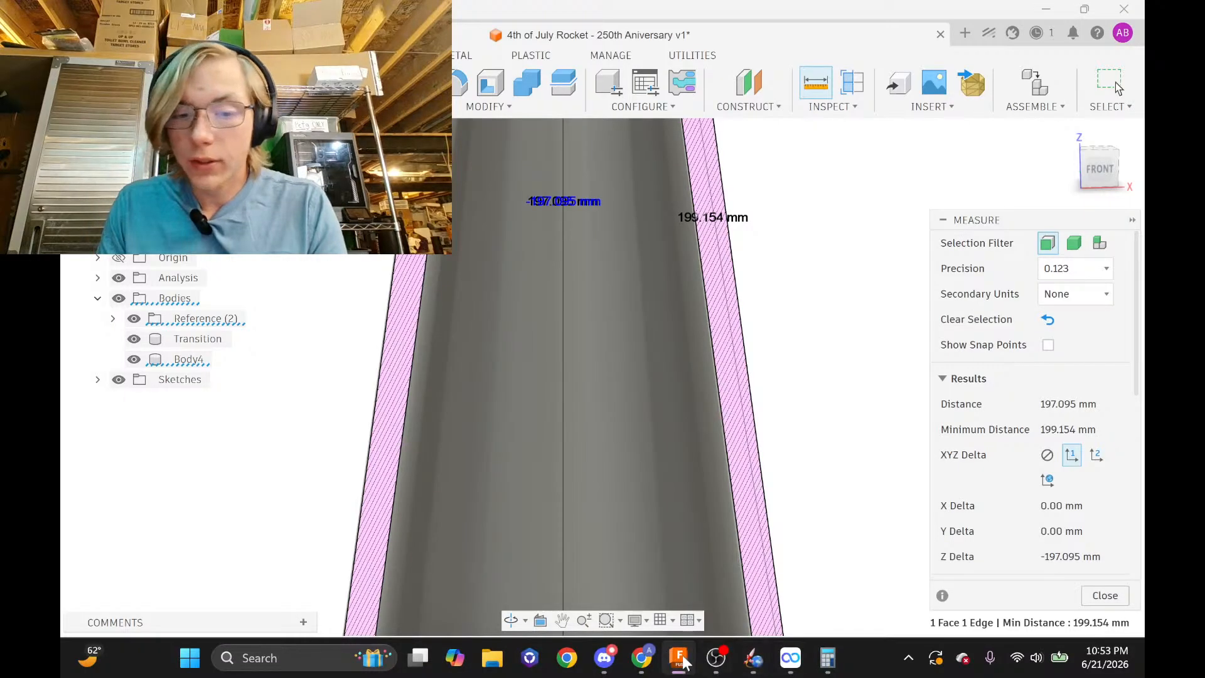
left_click(642, 658)
Convert 197 mm to inches in Google (7.75591 in), close that tab, and return to Fusion 360
left_click(858, 19)
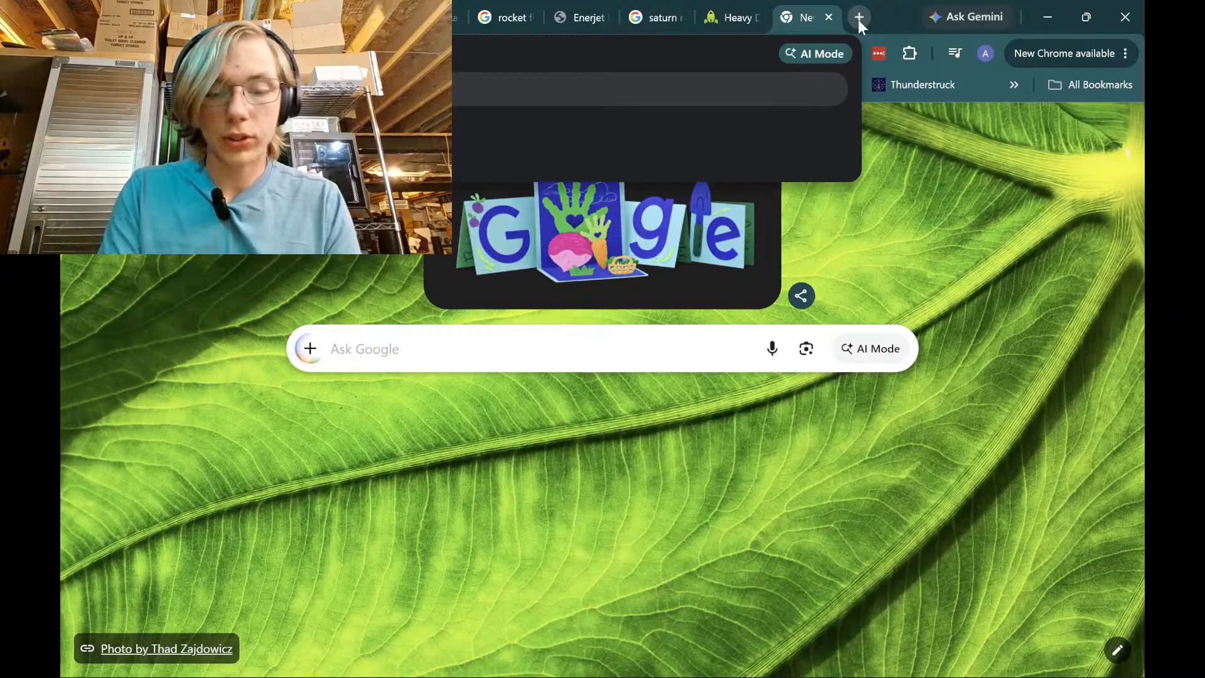
key("Return")
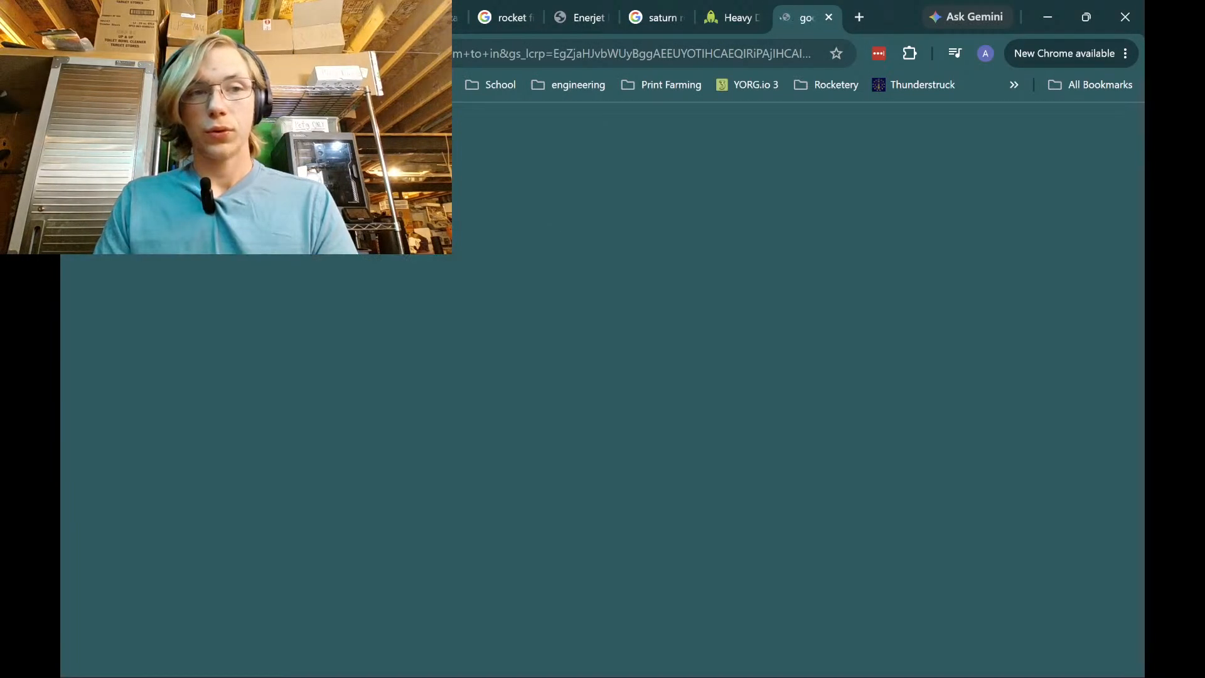
scroll(992, 452, "down", 3)
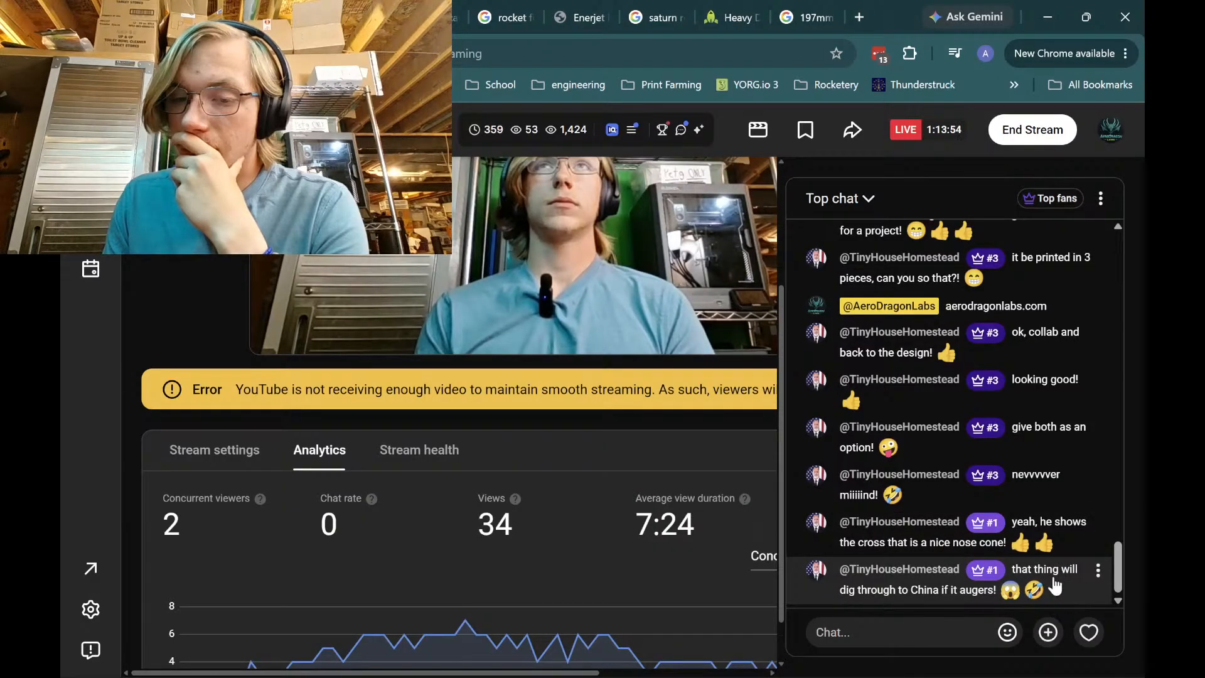
left_click(805, 17)
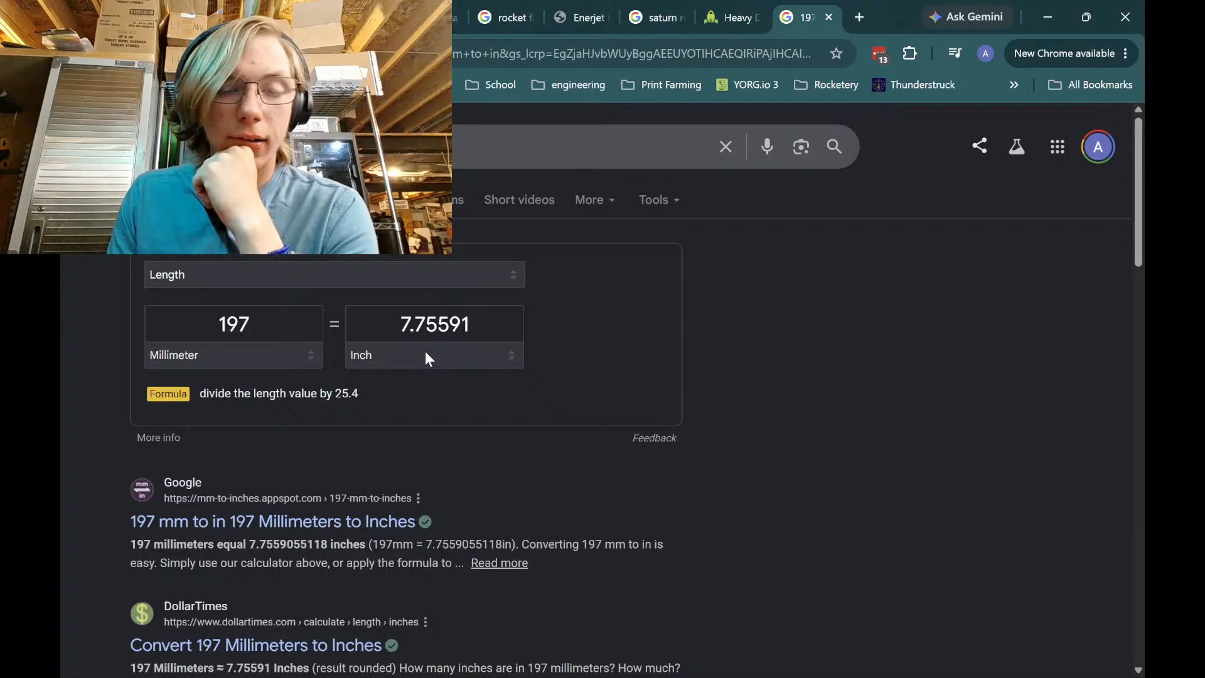
left_click(829, 19)
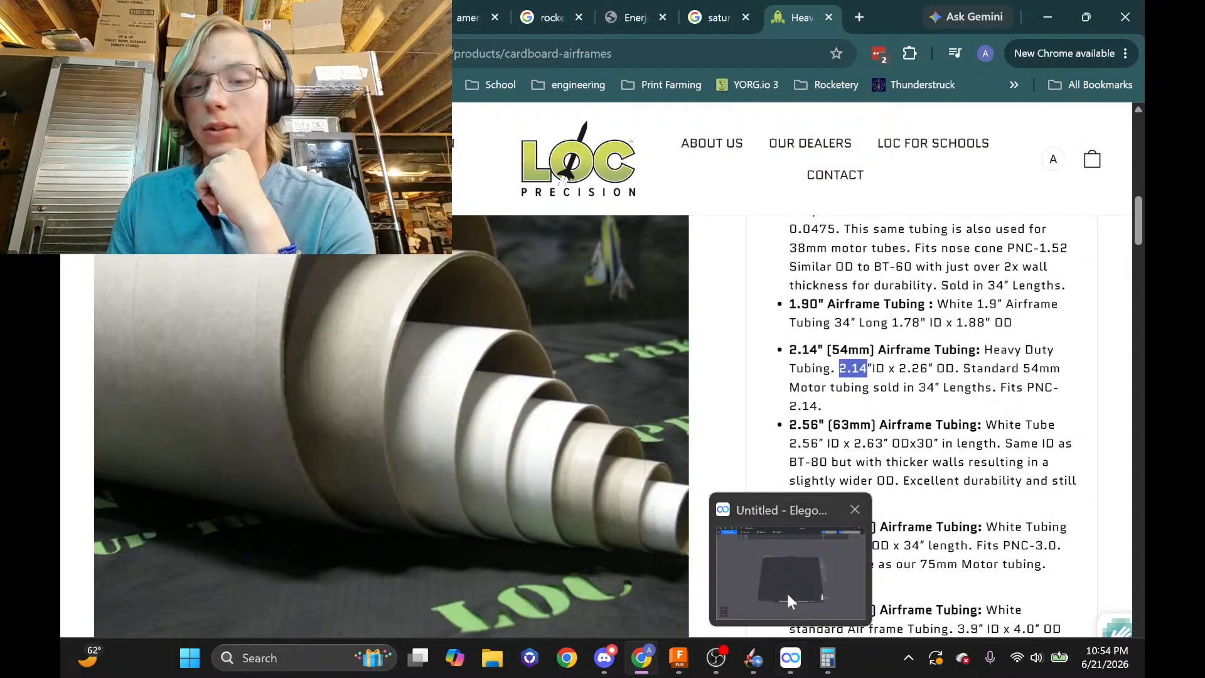
left_click(683, 664)
Change the 215.90 length dimension to 8.8 in and finish the sketch
scroll(706, 353, "down", 3)
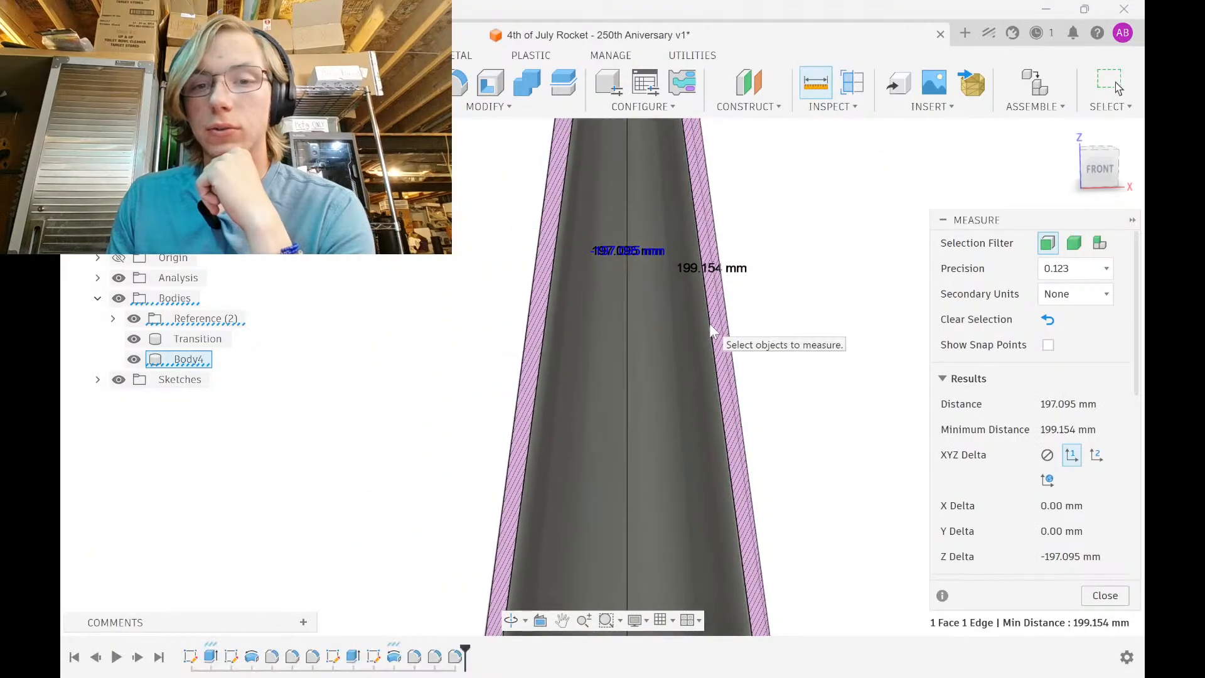
left_click(1100, 599)
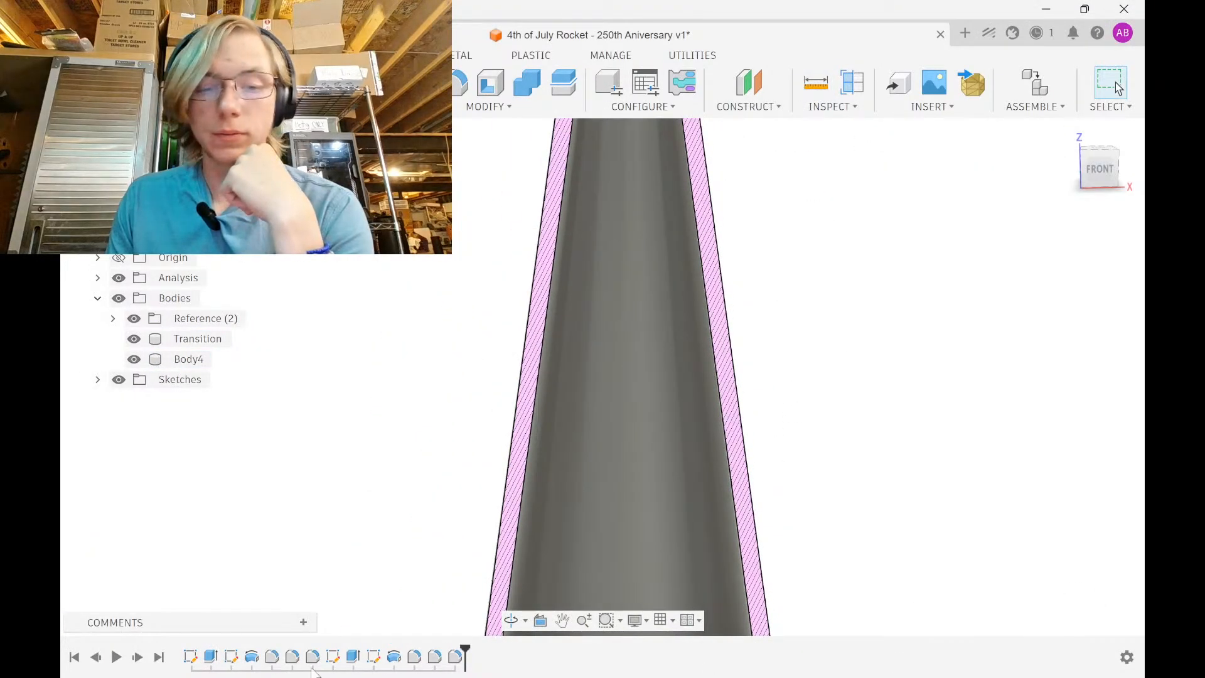
double_click(373, 656)
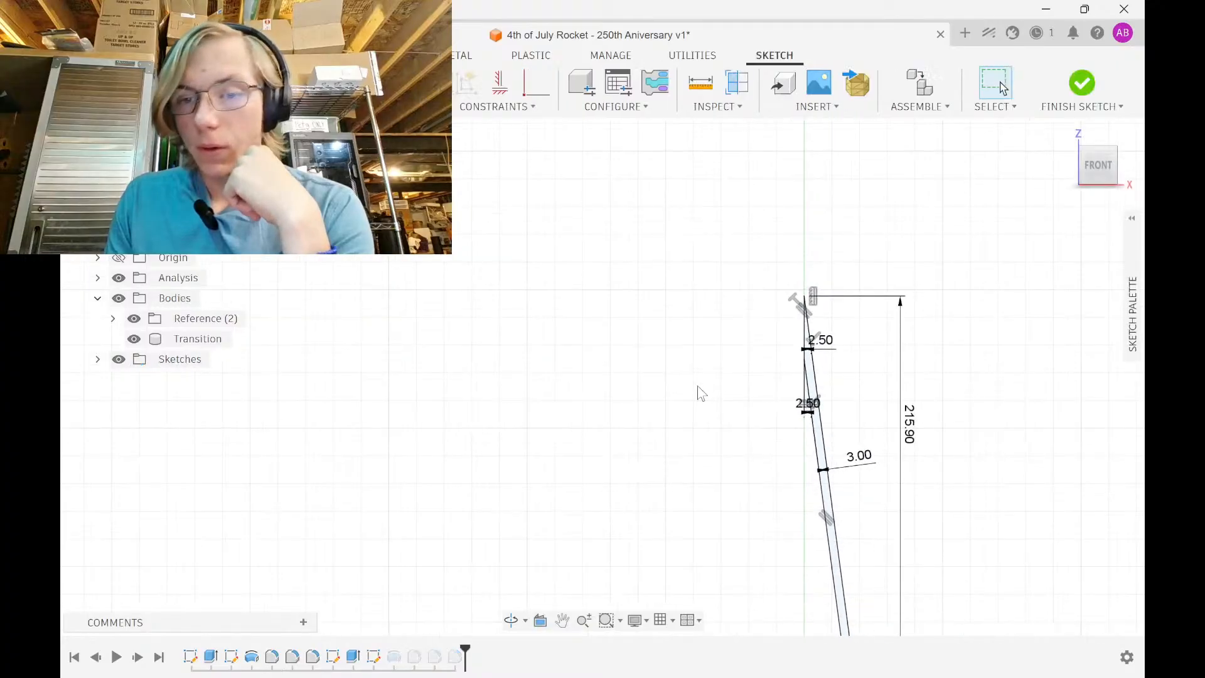
double_click(721, 298)
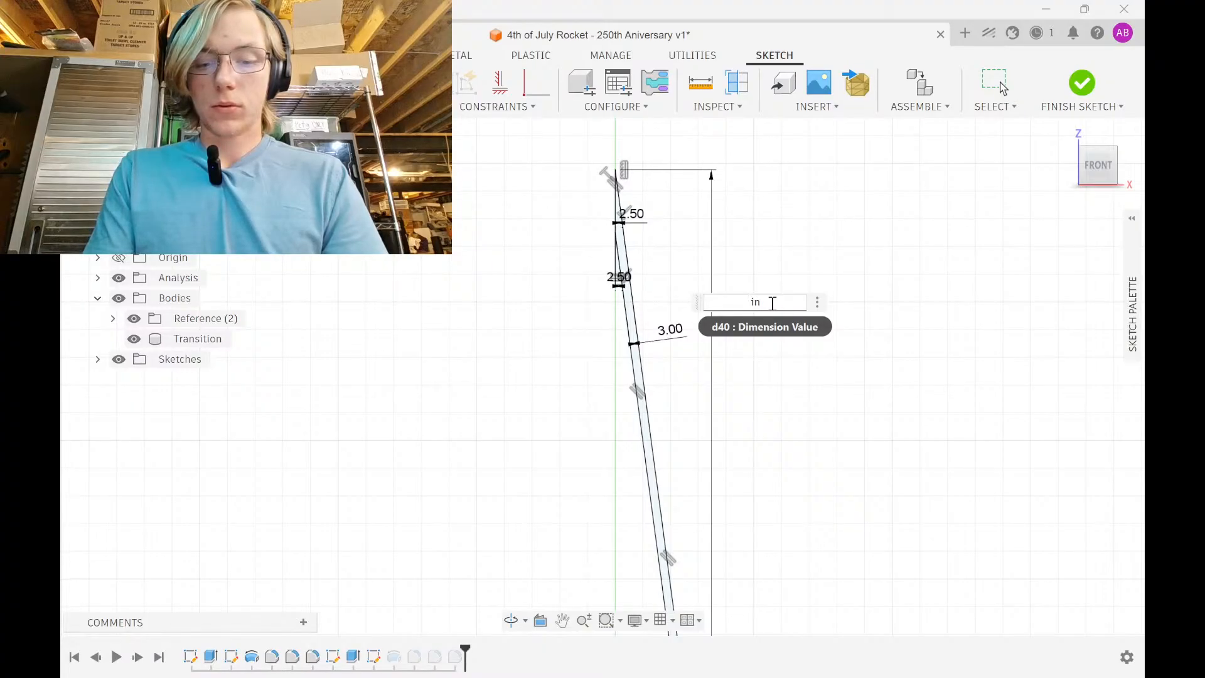
type("8.")
key("Return")
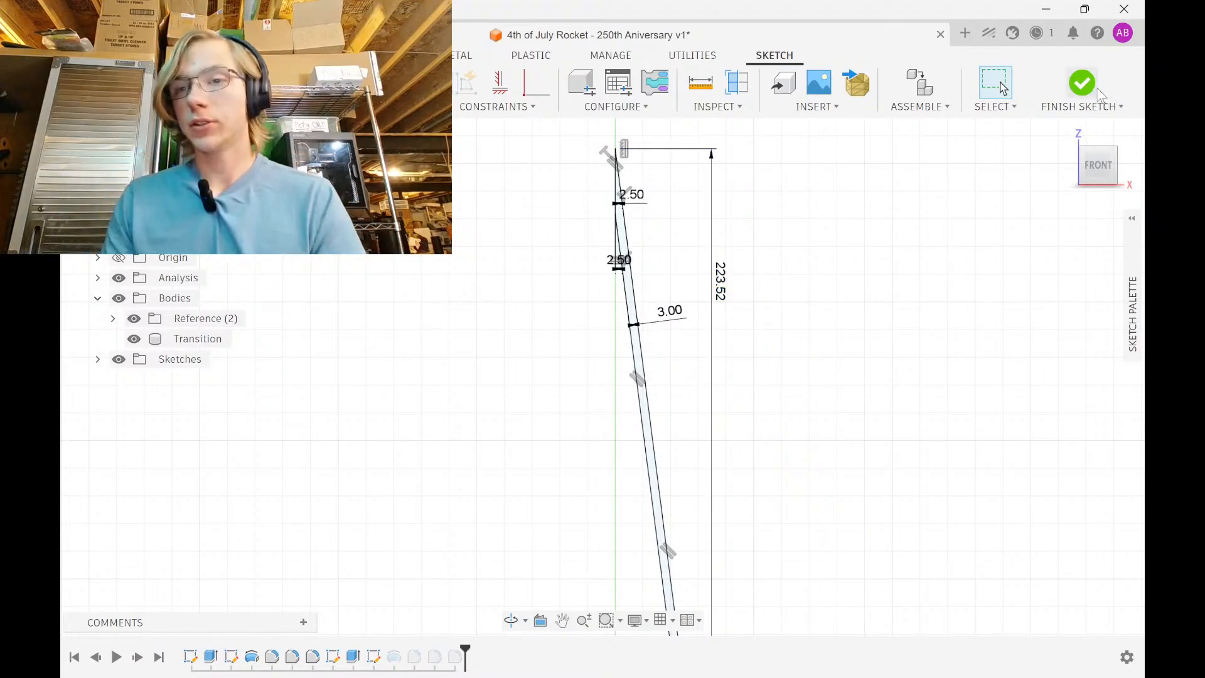
left_click(1098, 92)
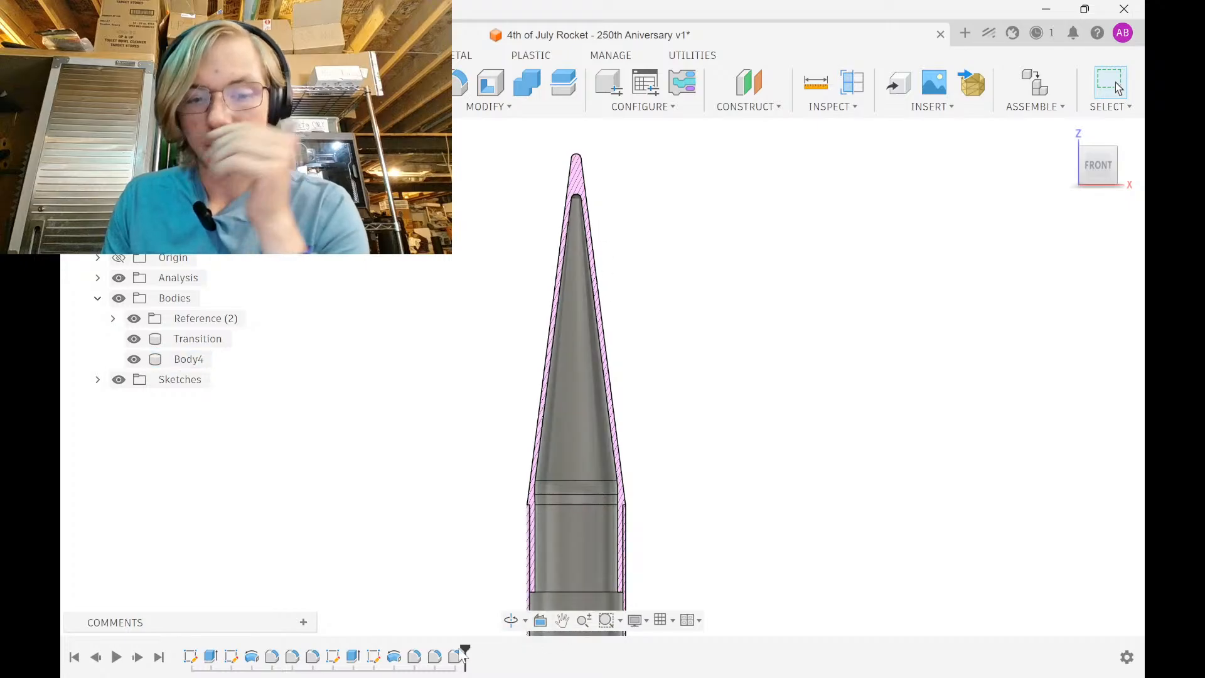
Reset the nose cone length dimension to 8 in (203.20 mm)
double_click(374, 656)
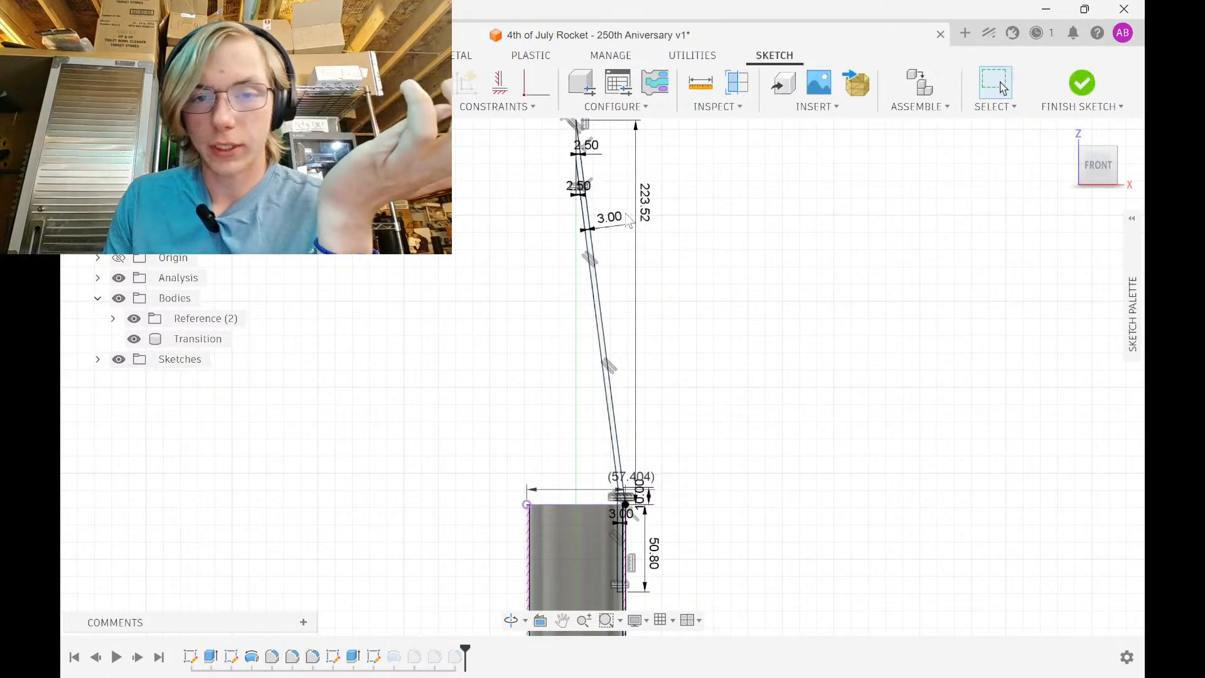
double_click(650, 209)
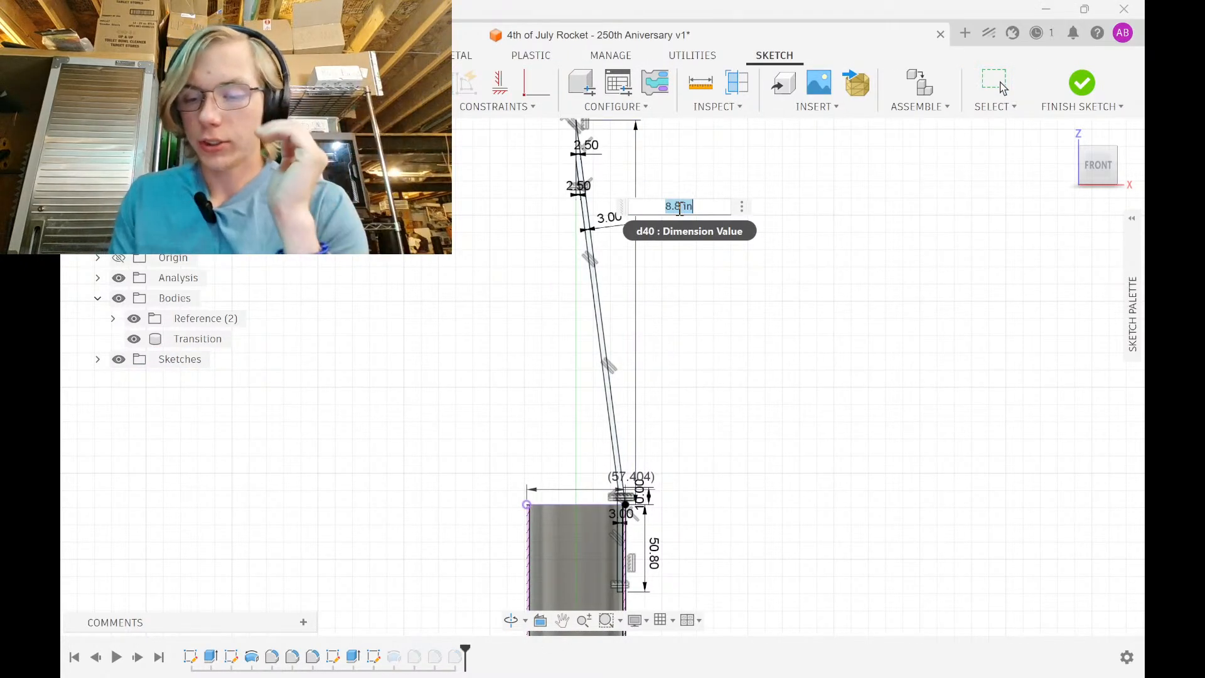
key("Return")
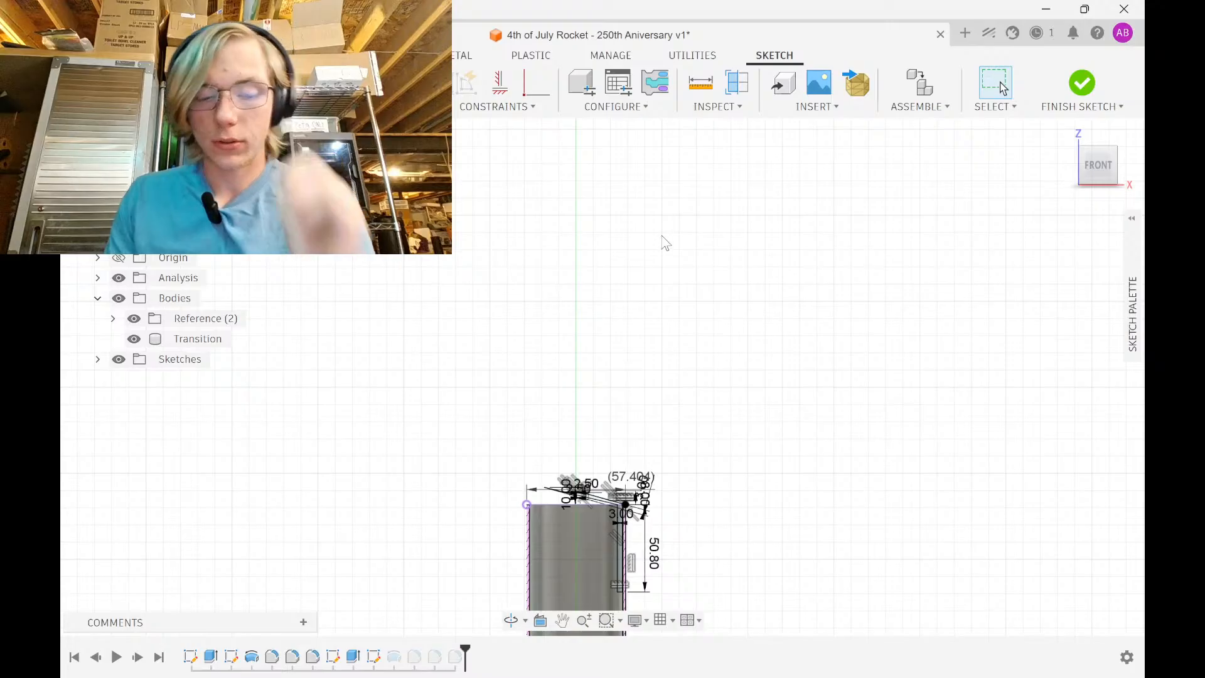
key("ctrl+z")
double_click(640, 200)
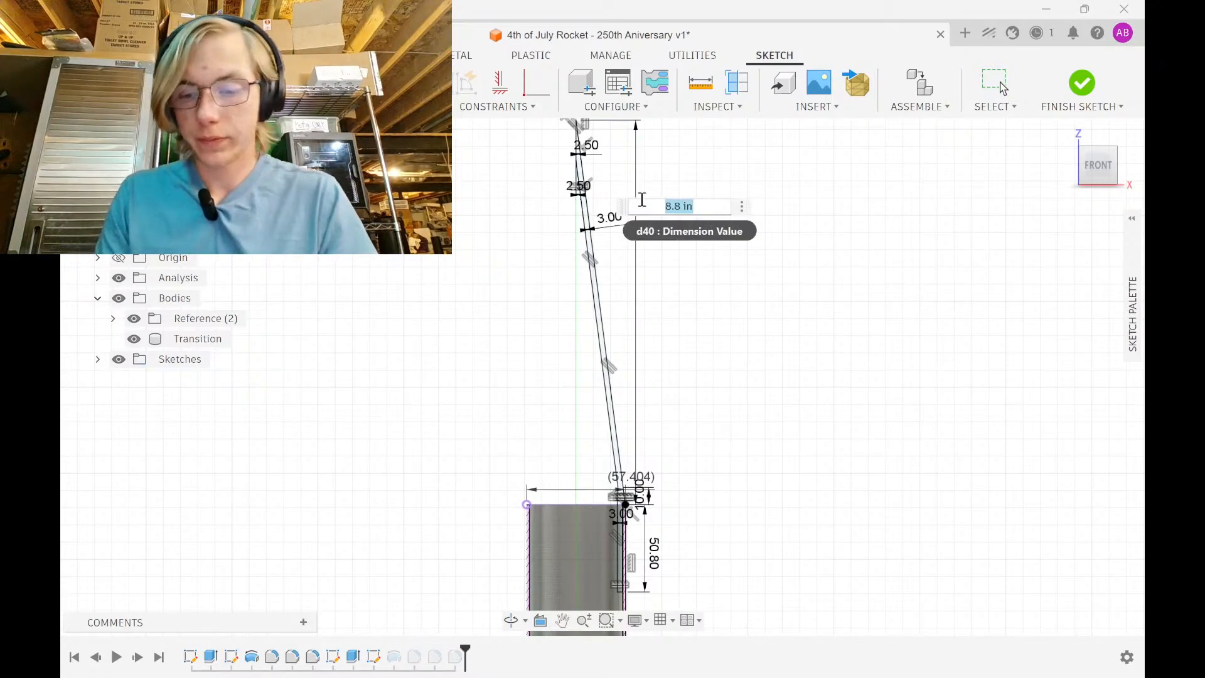
type("8")
key("Return")
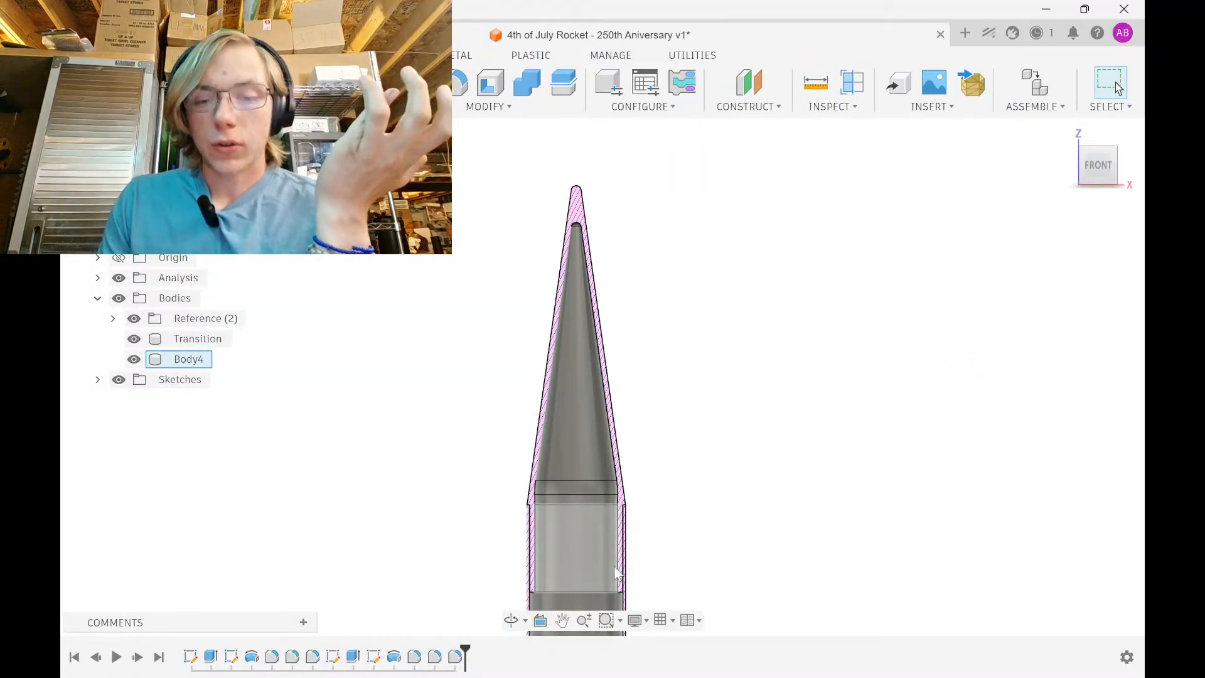
Measure from the inner shoulder ring face to the nose tip: 236.301 mm
middle_click_drag(622, 506, 618, 440)
scroll(607, 516, "up", 3)
scroll(631, 445, "up", 6)
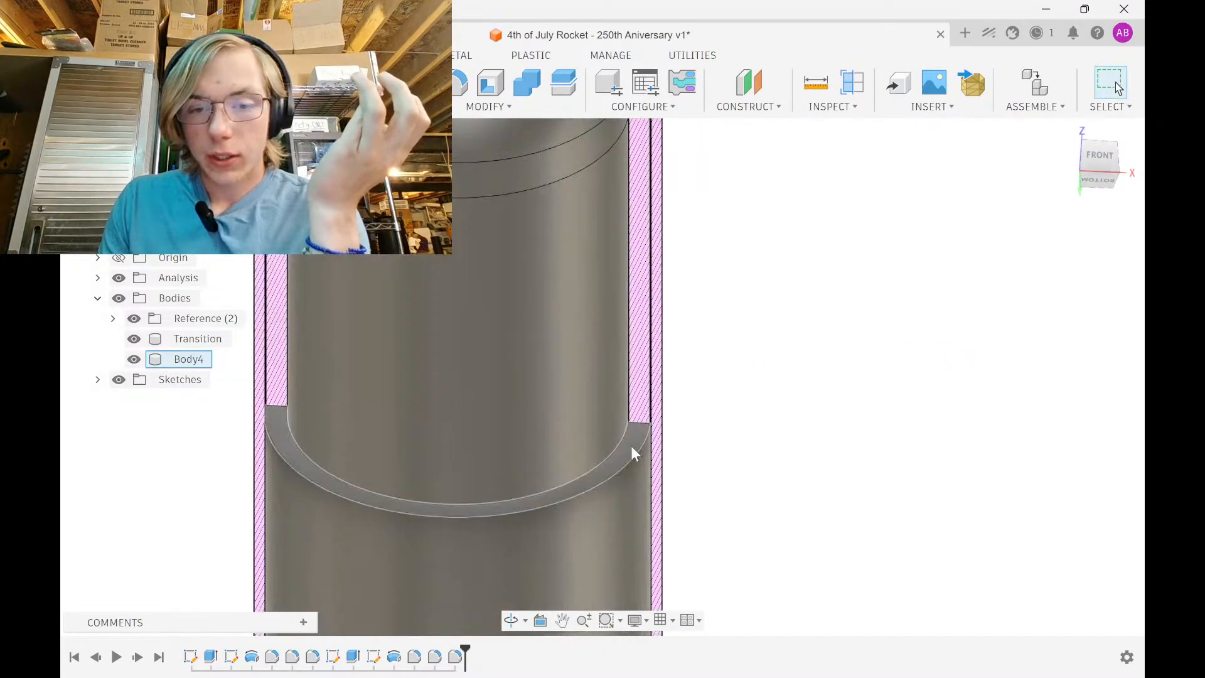
left_click(631, 446)
key("i")
scroll(635, 423, "down", 5)
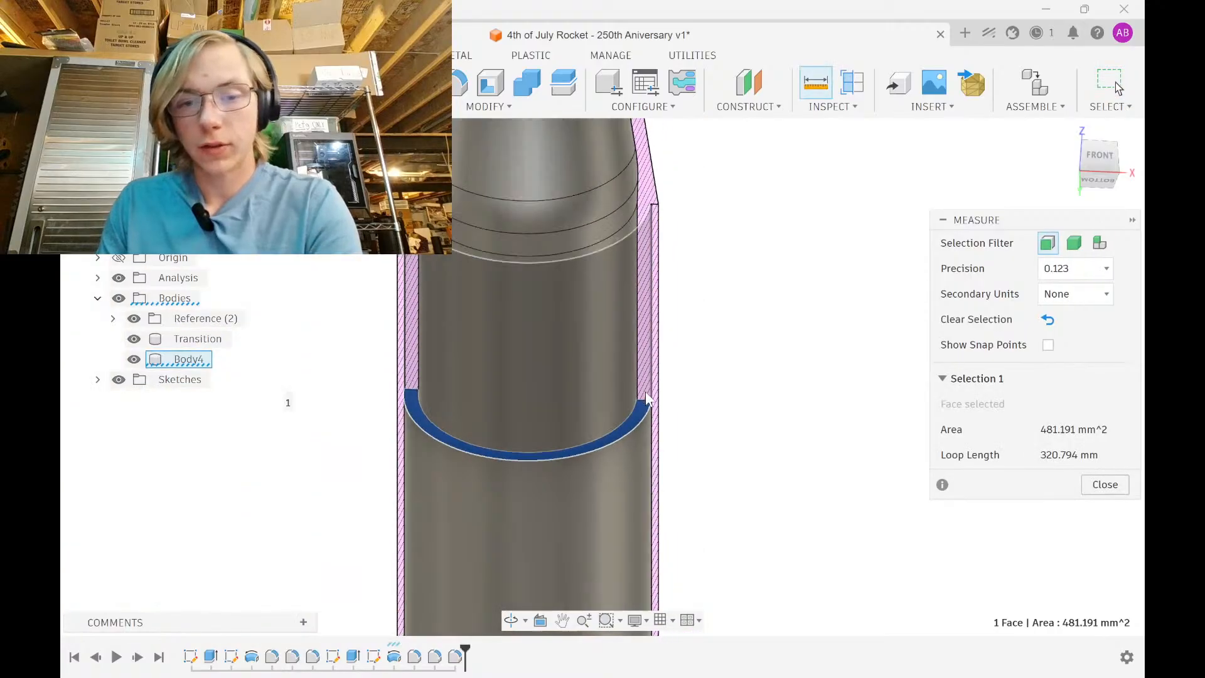
middle_click_drag(676, 382, 667, 482, "shift")
middle_click_drag(575, 272, 590, 290, "shift")
right_click(589, 291)
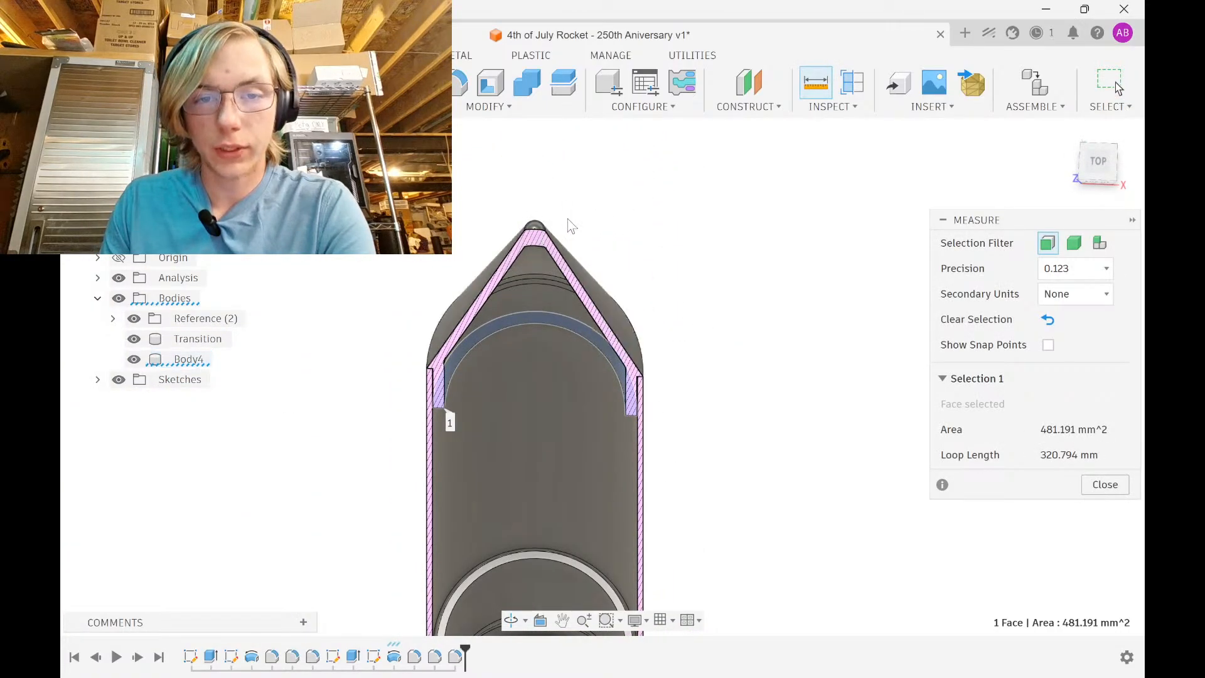
scroll(544, 238, "up", 6)
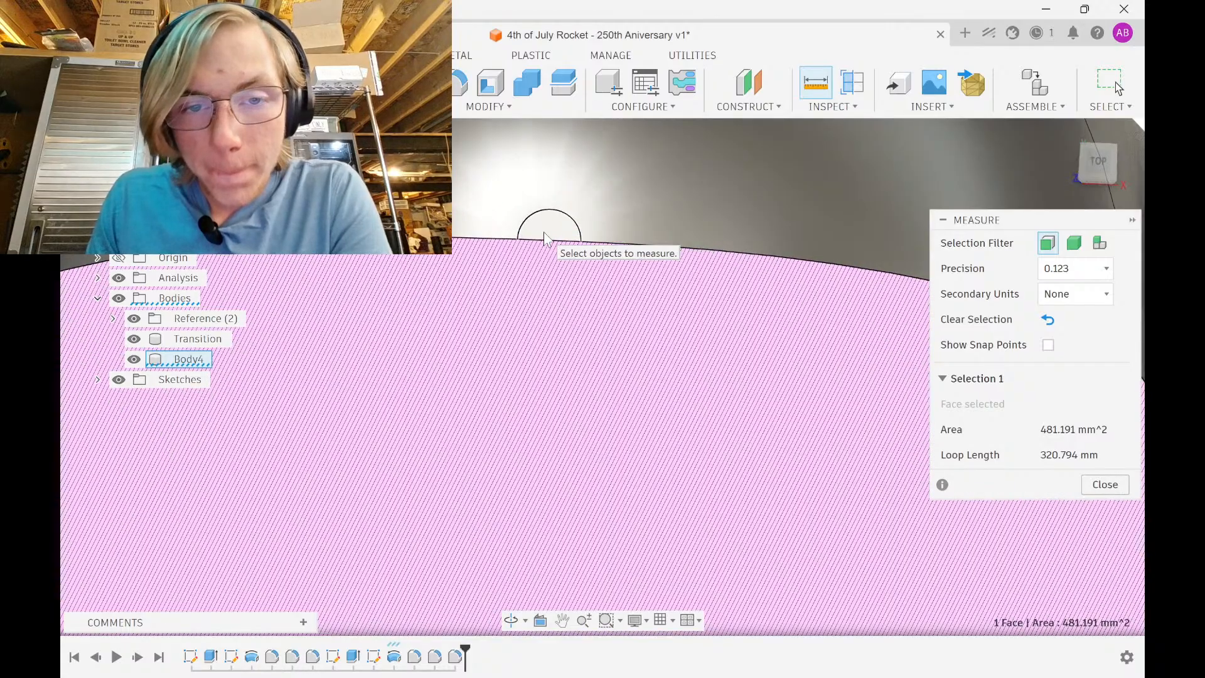
left_click(547, 239)
Show the measurement in inches as secondary units (9.303 in), then close Measure
scroll(551, 234, "down", 5)
scroll(551, 226, "down", 5)
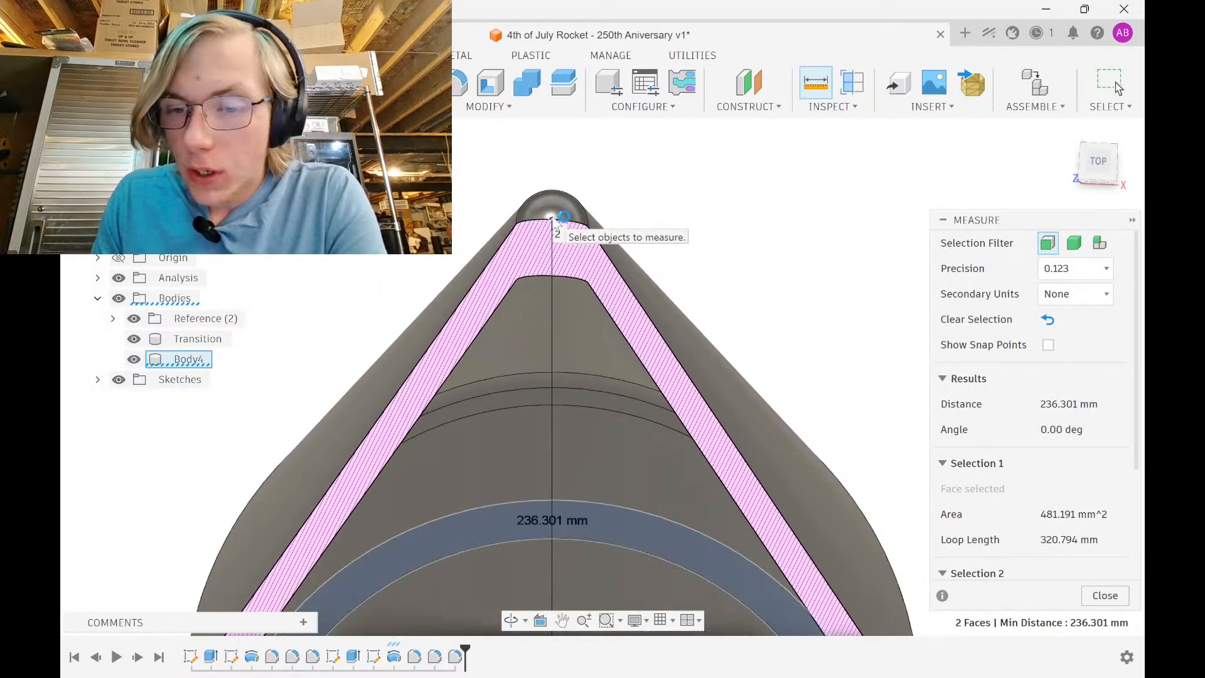
mouse_move(551, 233)
middle_mouse_down("shift")
mouse_move(555, 271)
mouse_move(586, 183)
mouse_move(568, 276)
mouse_move(567, 418)
mouse_move(630, 456)
middle_mouse_up("shift")
right_click(630, 455)
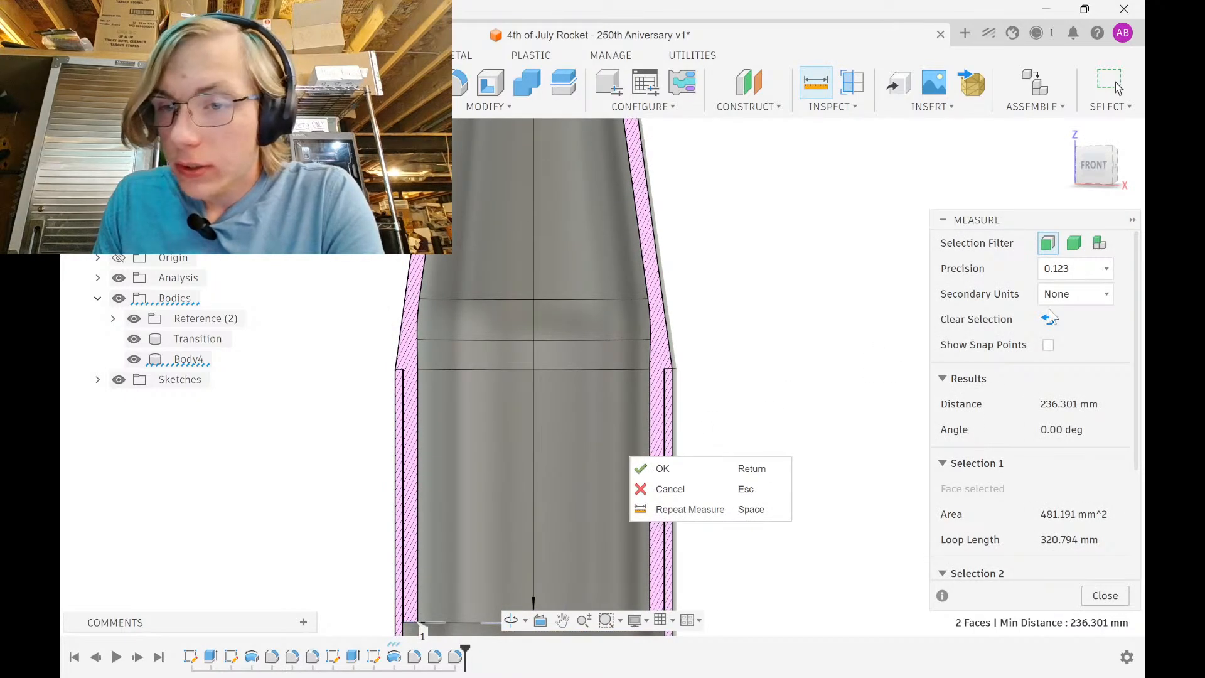
left_click(1071, 297)
left_click(1049, 375)
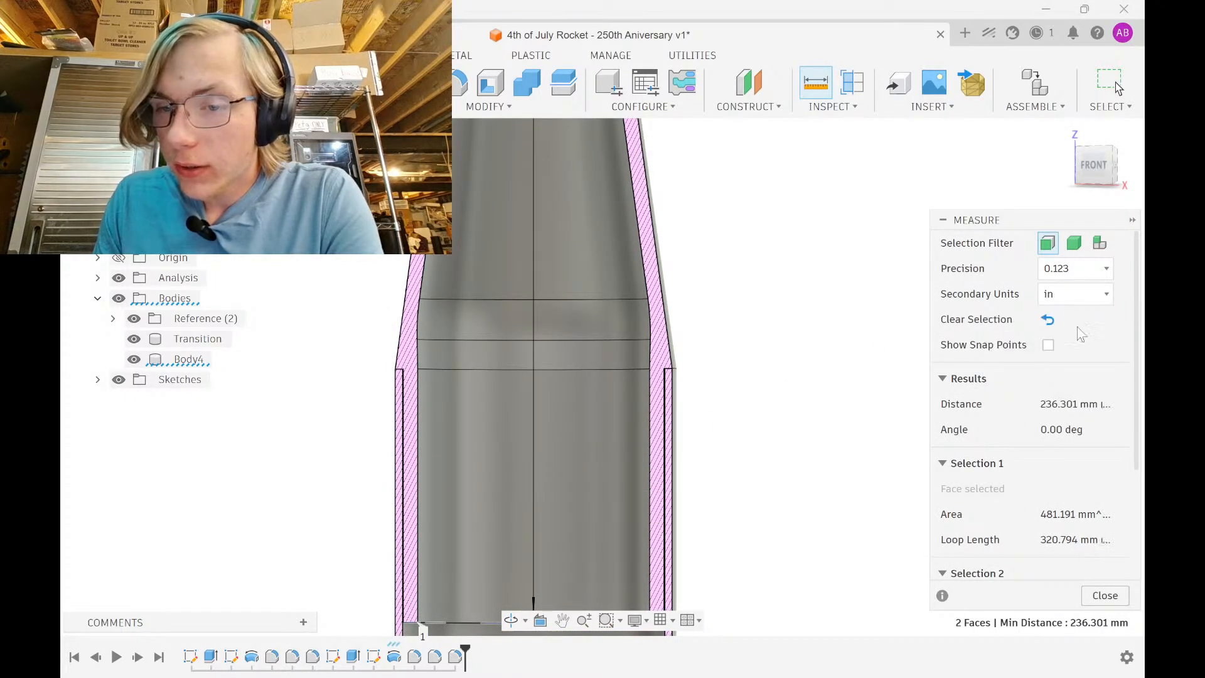
scroll(599, 346, "down", 5)
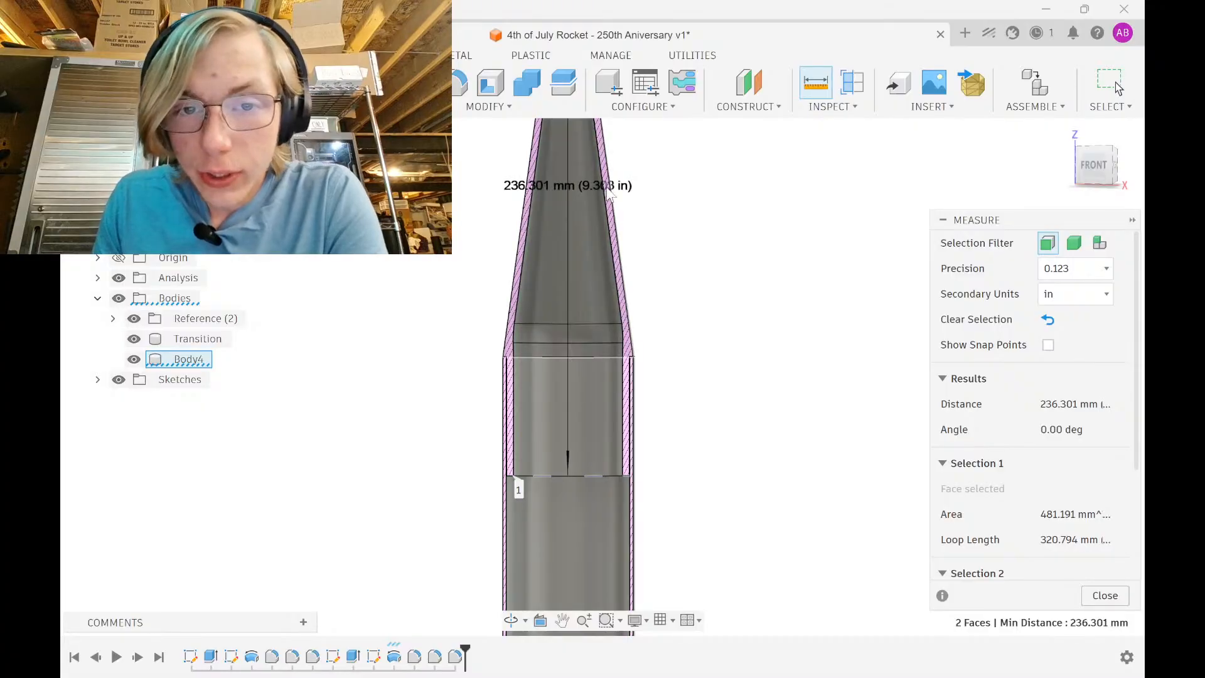
middle_click_drag(607, 196, 608, 254)
scroll(608, 254, "up", 1)
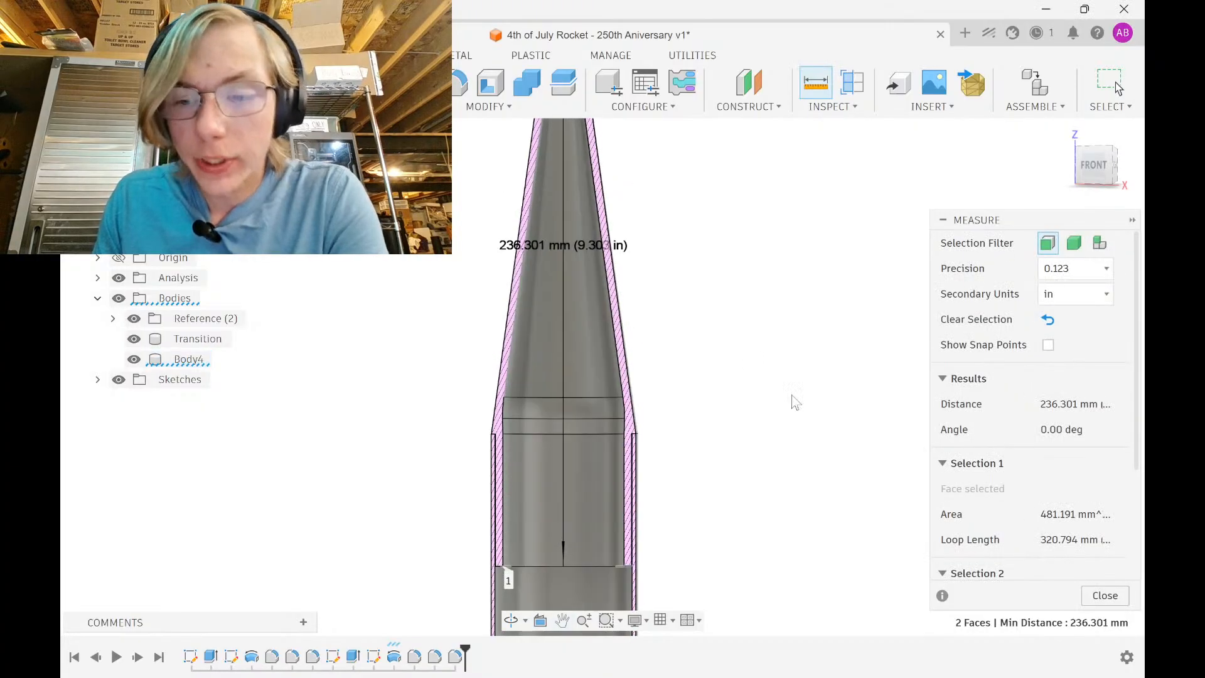
left_click(1099, 600)
Change the nose cone profile's 203.20 length dimension to 8 in and finish the sketch
double_click(393, 657)
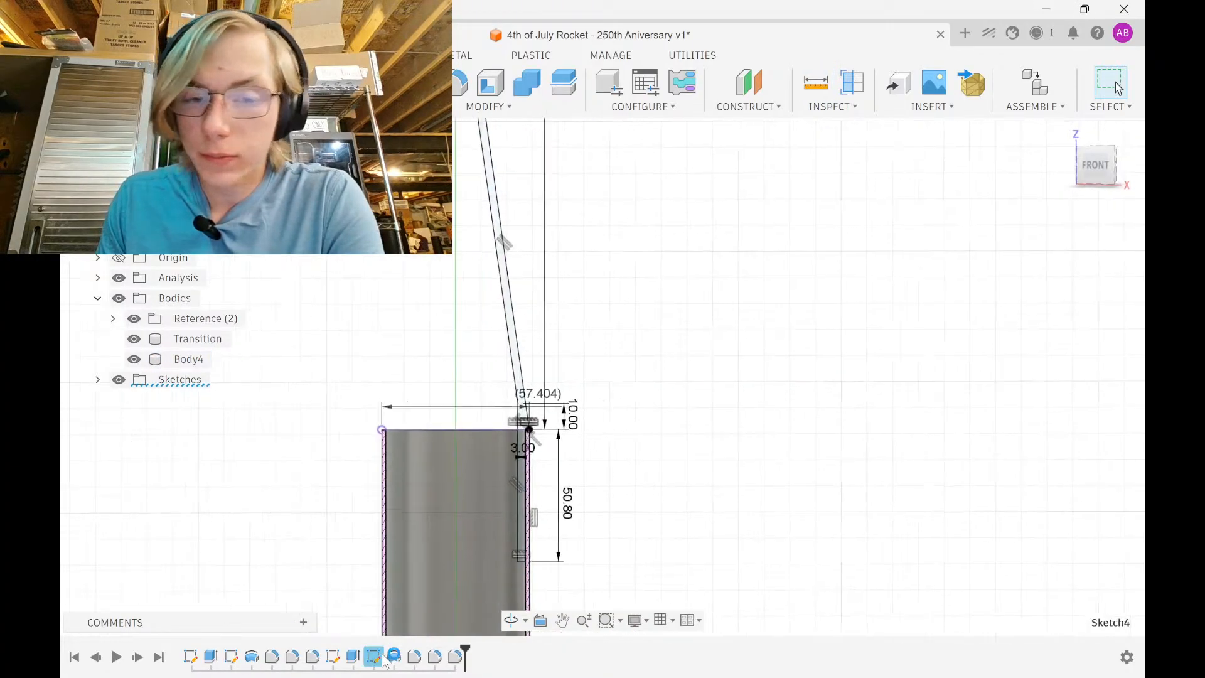
double_click(535, 157)
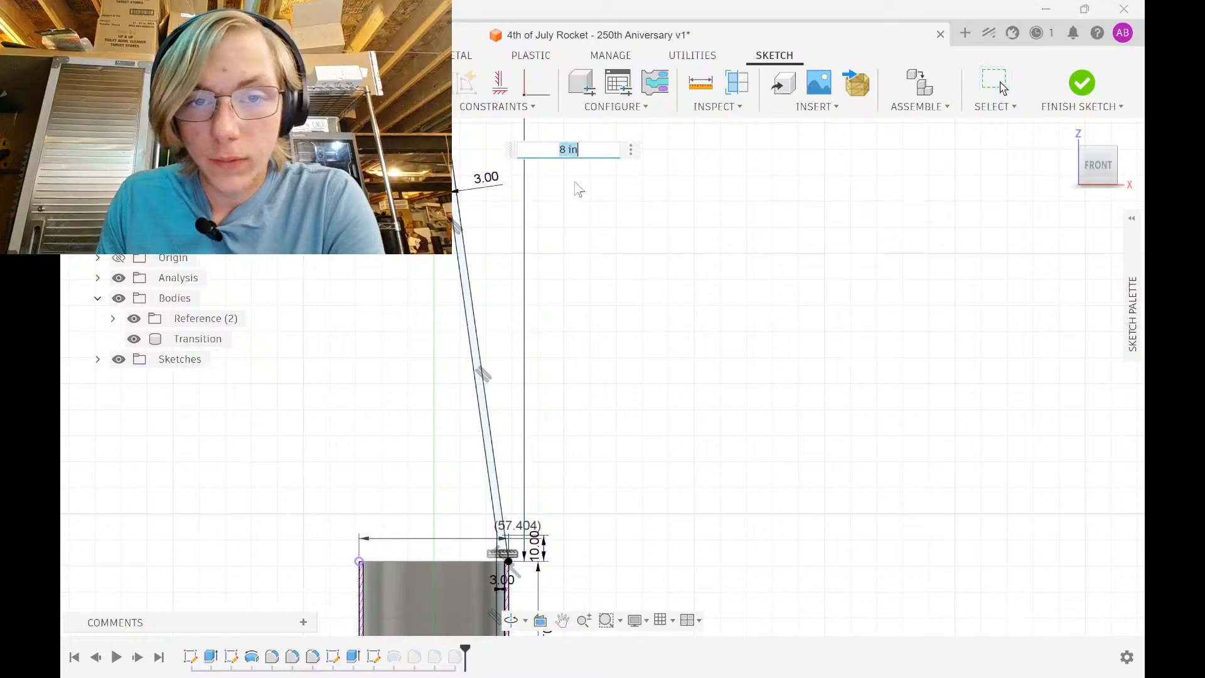
type("8 in")
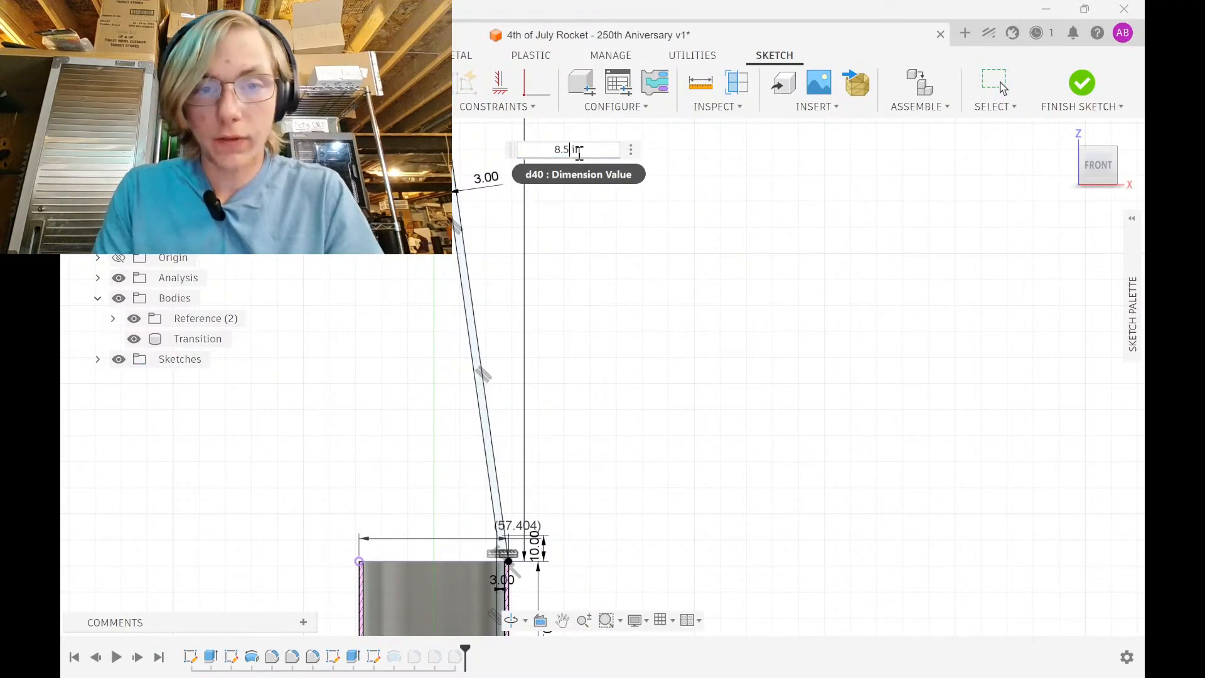
key("Return")
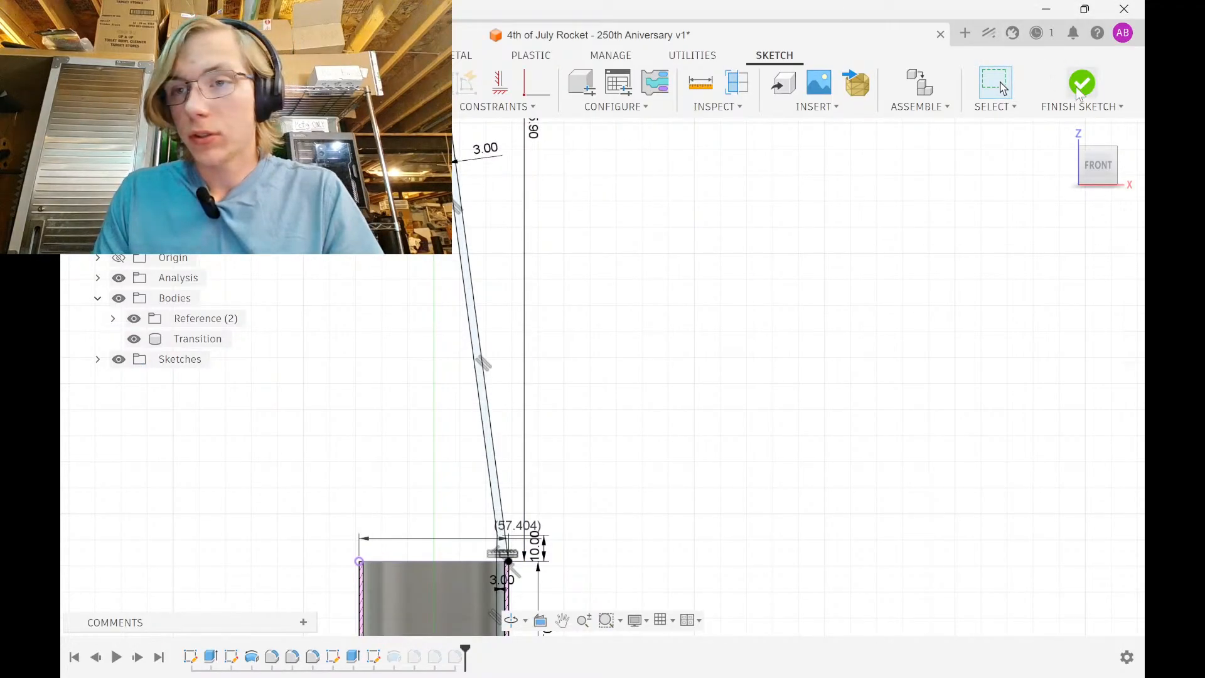
left_click(1081, 88)
Measure from the inner shoulder ring face to the inner tip face, reading 247.895 mm
key("i")
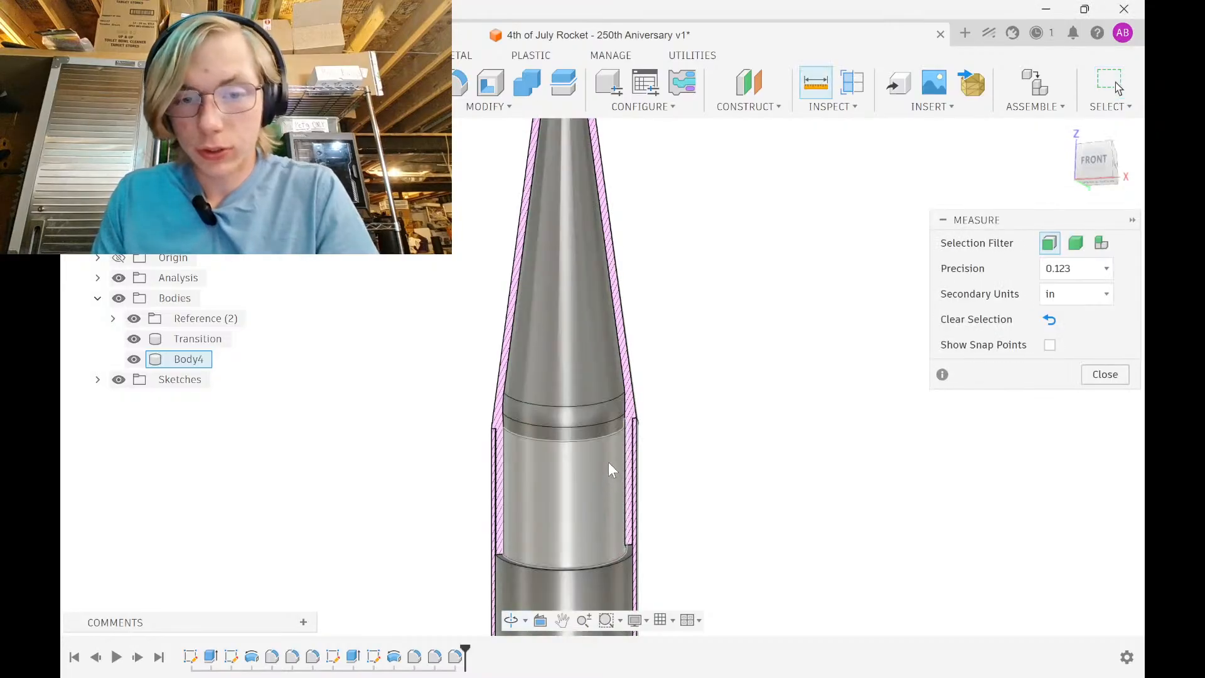
scroll(631, 550, "up", 8)
left_click(633, 518)
scroll(623, 482, "down", 7)
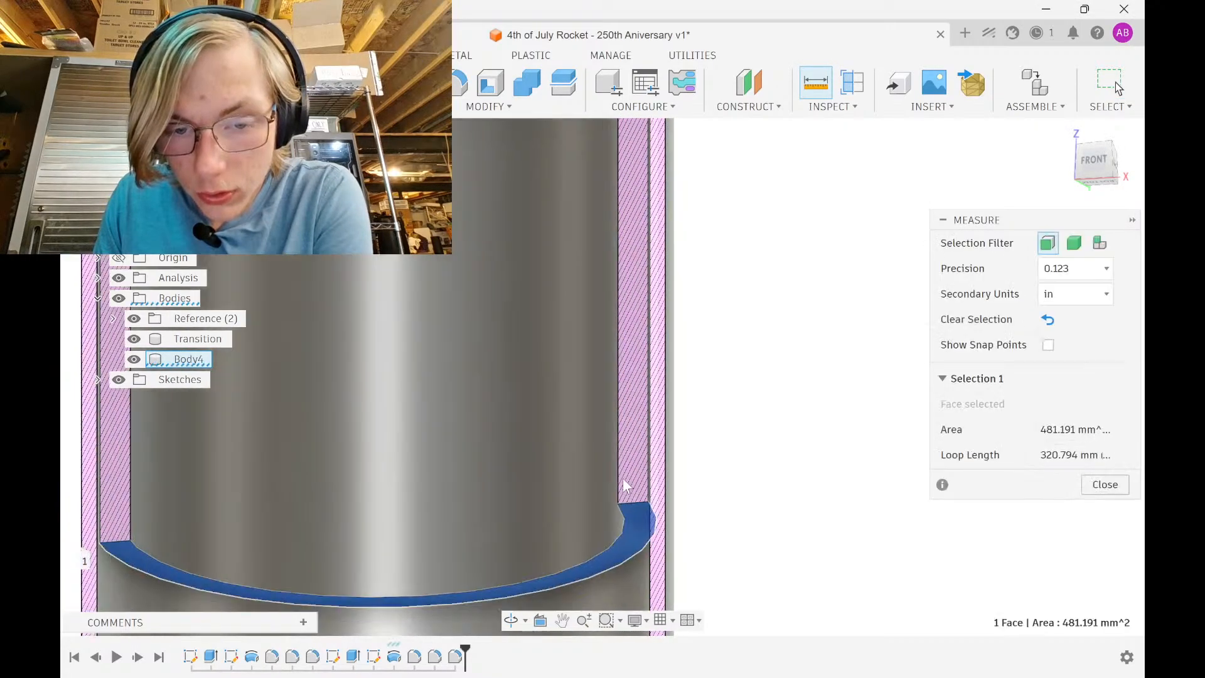
middle_click_drag(613, 377, 600, 520)
middle_click_drag(552, 258, 550, 440)
scroll(550, 433, "down", 3)
middle_click_drag(555, 195, 552, 289, "shift")
scroll(539, 223, "up", 10)
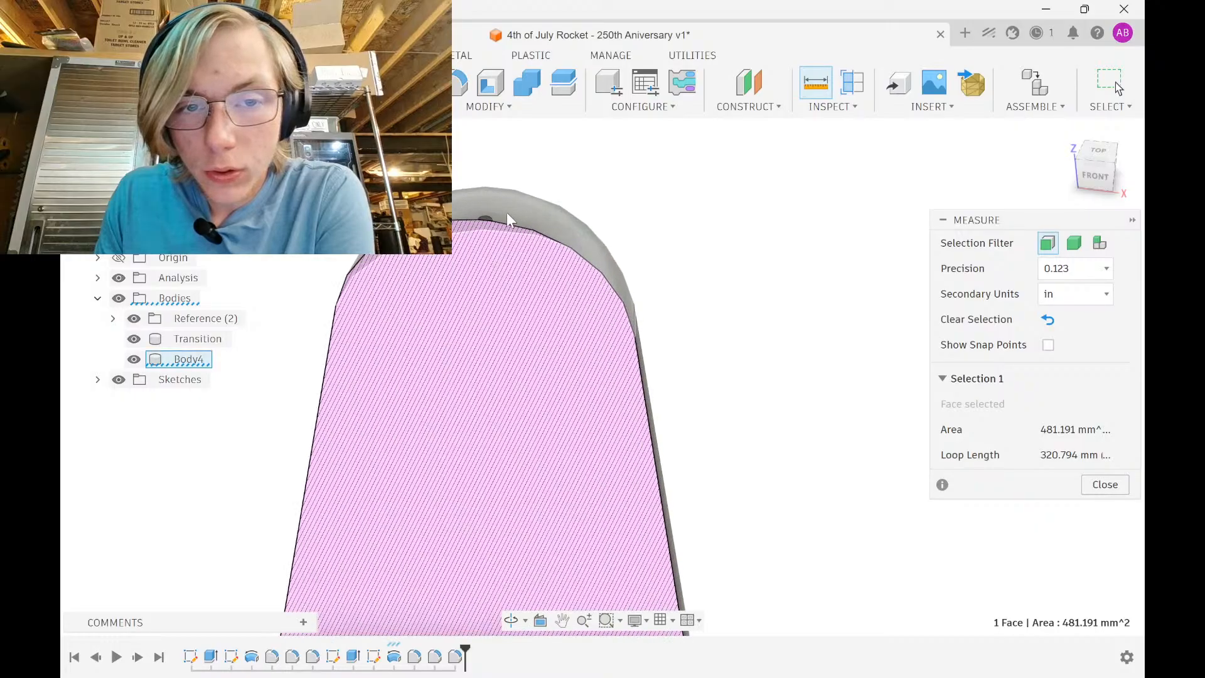
left_click(454, 232)
scroll(464, 202, "down", 8)
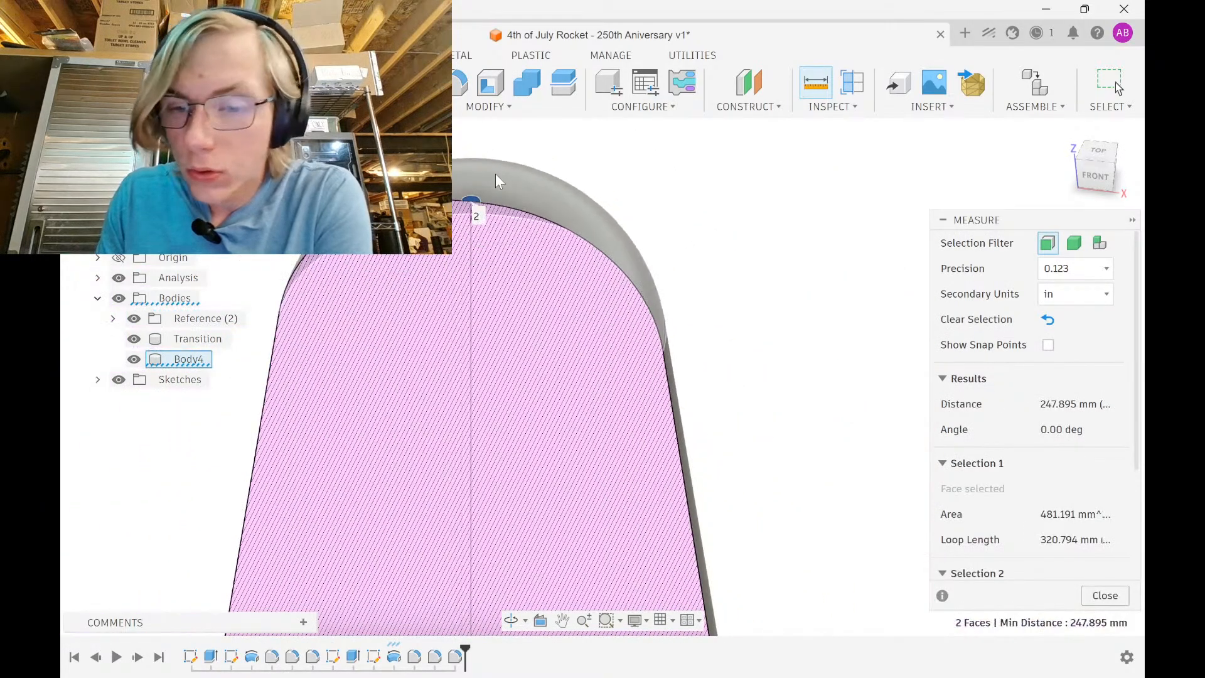
scroll(502, 171, "down", 3)
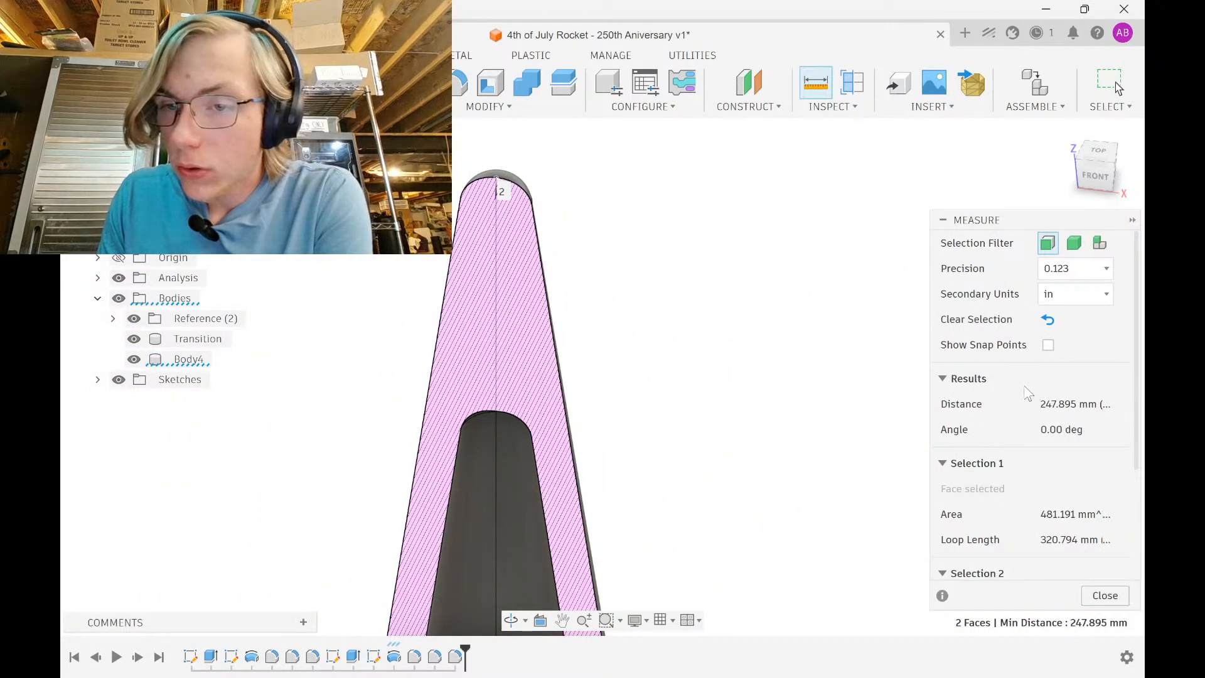
scroll(1028, 392, "down", 2)
scroll(645, 345, "down", 3)
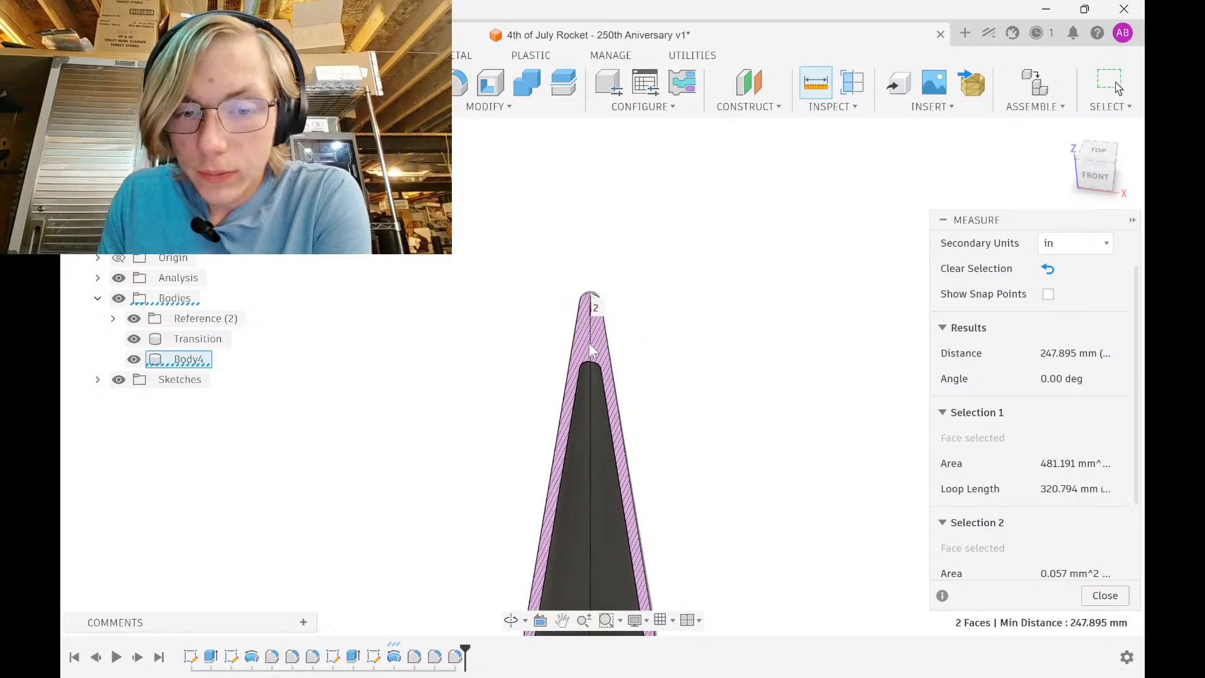
scroll(593, 345, "up", 6)
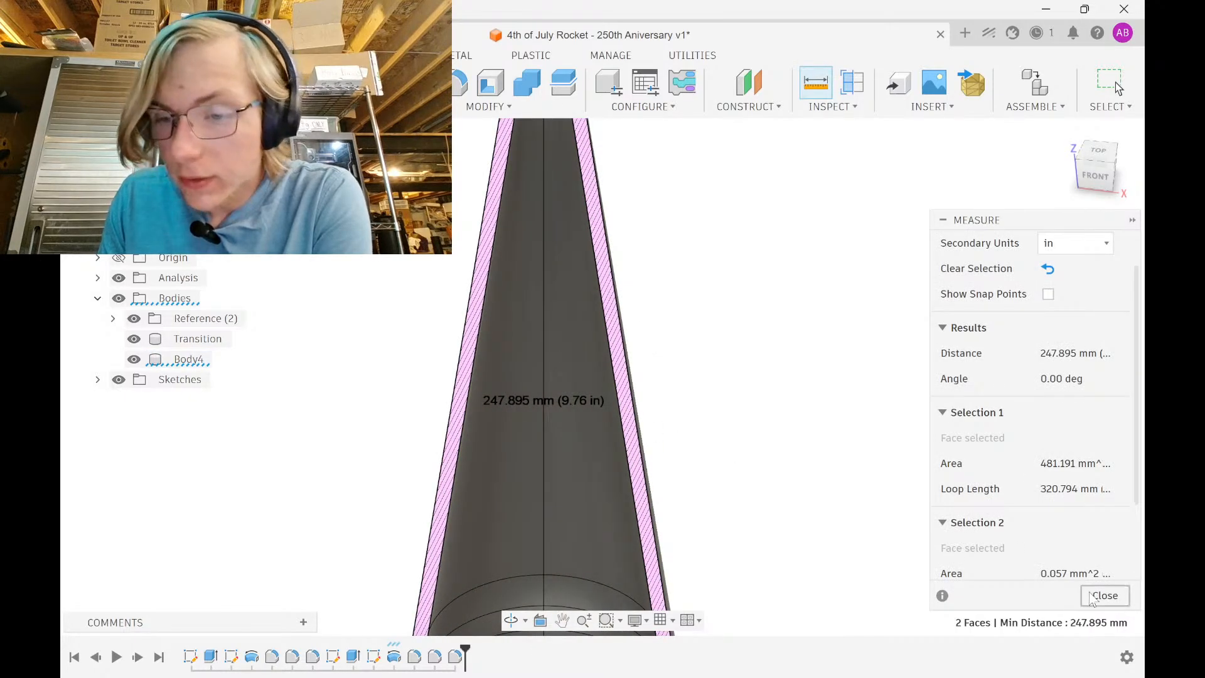
Close the measurement results and orbit to a straight front view of the cone
left_click(1104, 596)
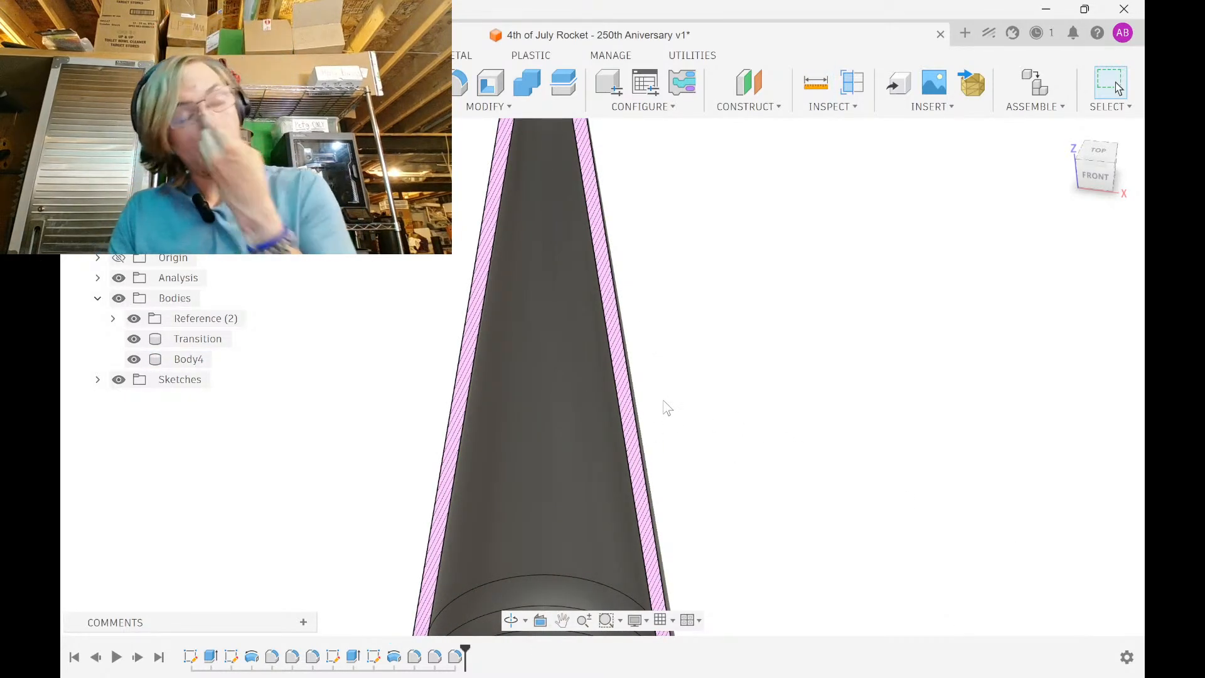
scroll(559, 353, "down", 5)
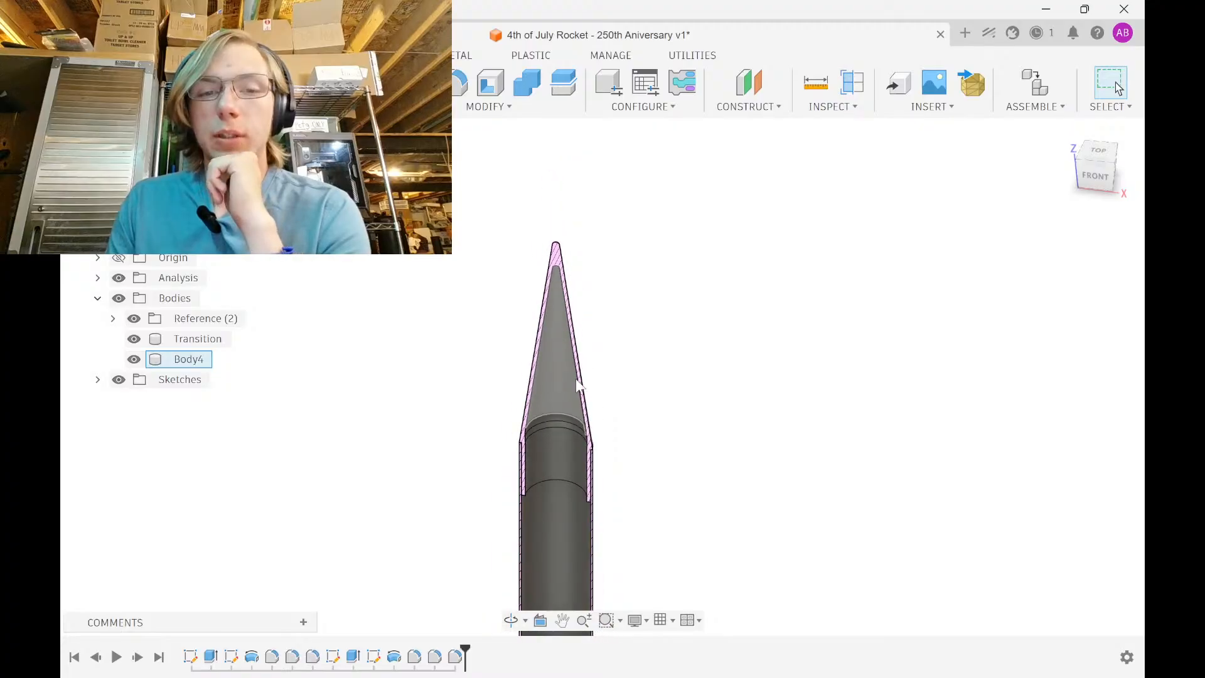
middle_click_drag(560, 352, 634, 333, "shift")
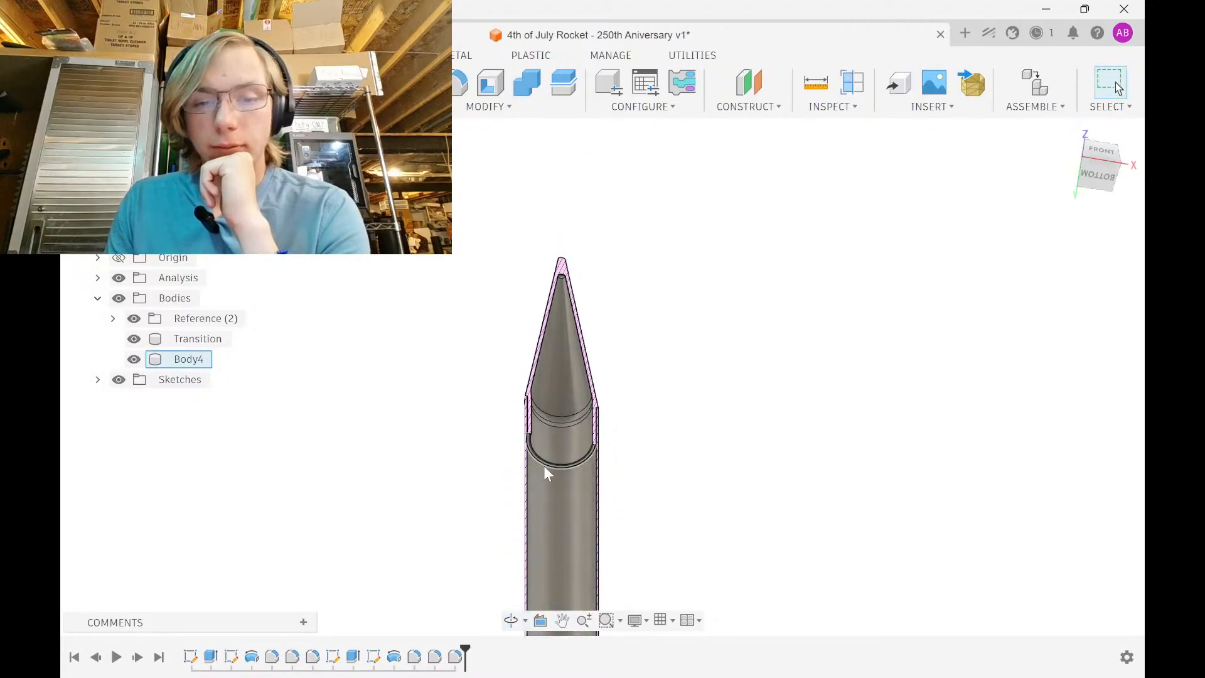
scroll(544, 465, "up", 10)
Start a sketch on the base ring face with the Reference and Transition bodies hidden
left_click(537, 481)
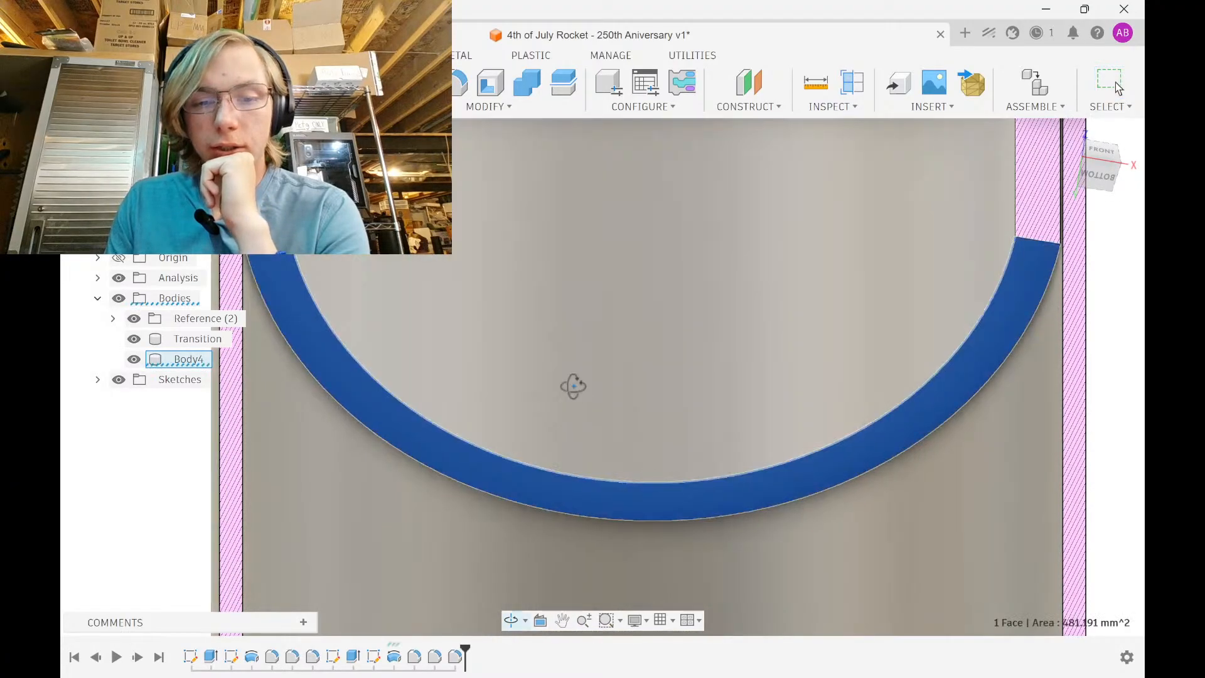
middle_click_drag(570, 385, 581, 427, "shift")
left_click(166, 83)
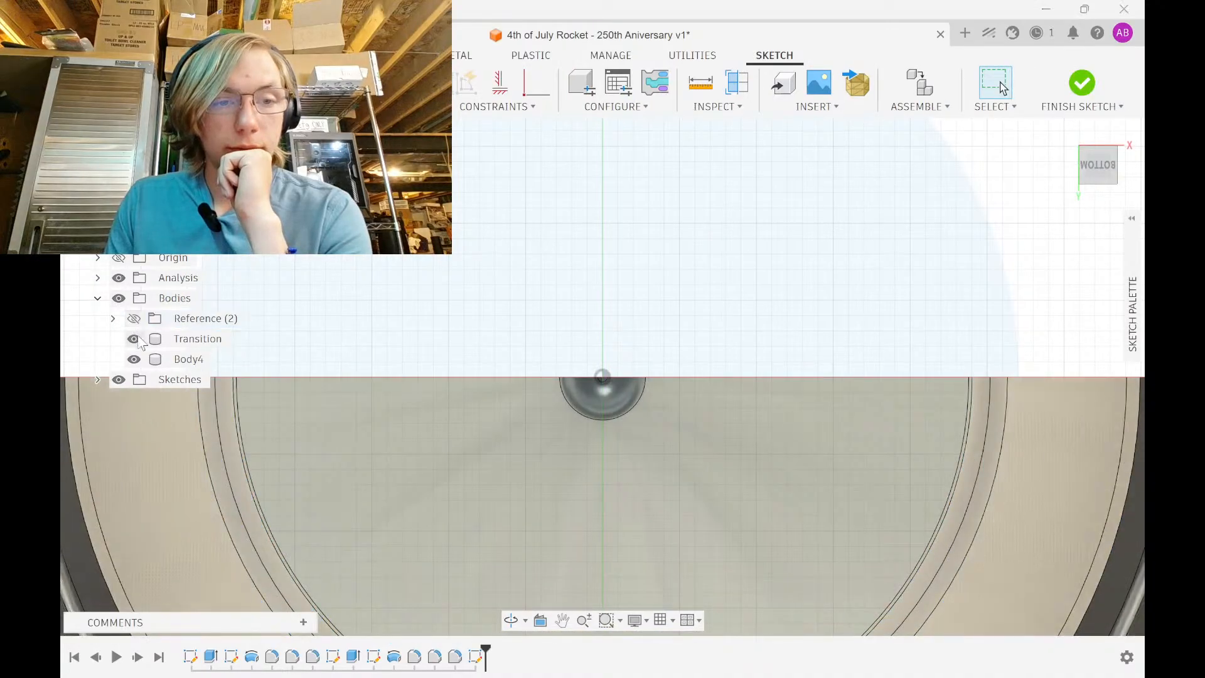
left_click(134, 318)
left_click(134, 339)
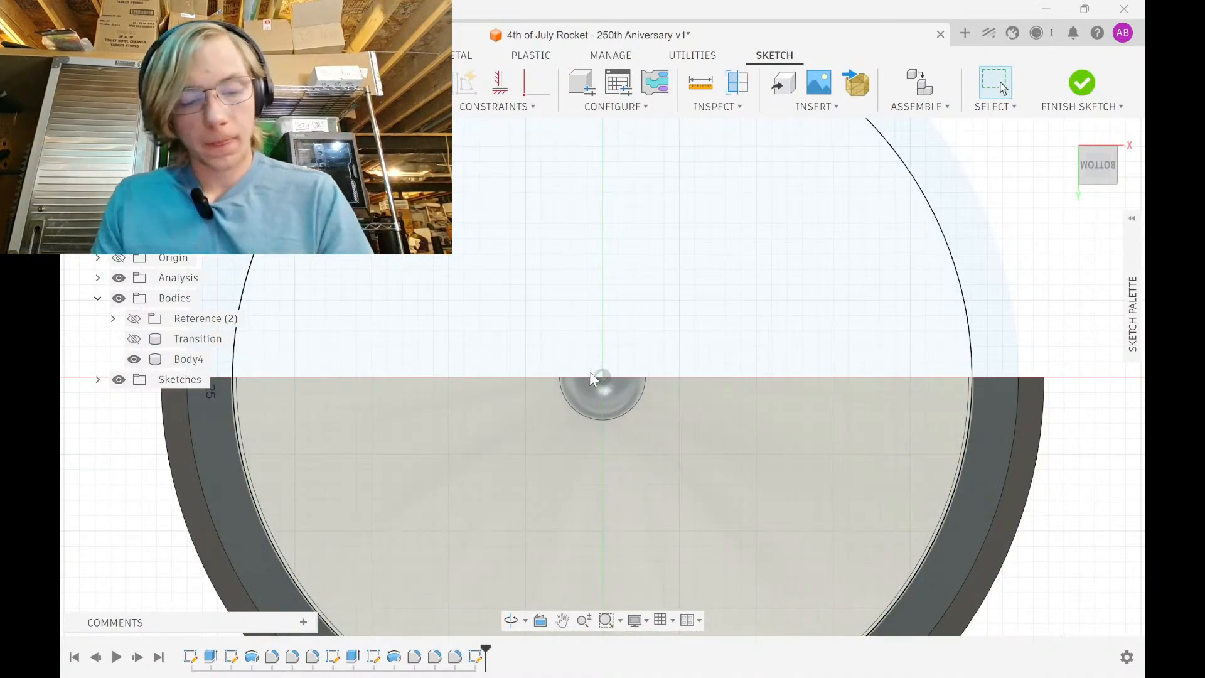
Draw a circle centred on the origin, dimension it 54 mm diameter, and finish the sketch
key("d")
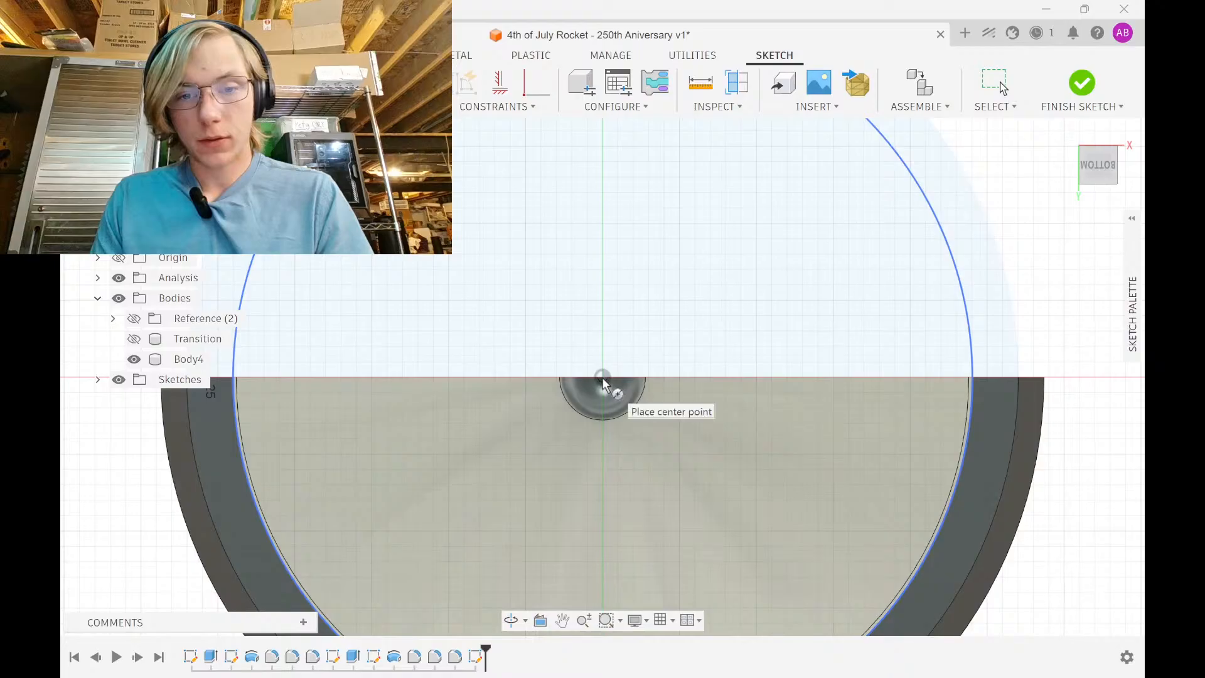
left_click(604, 378)
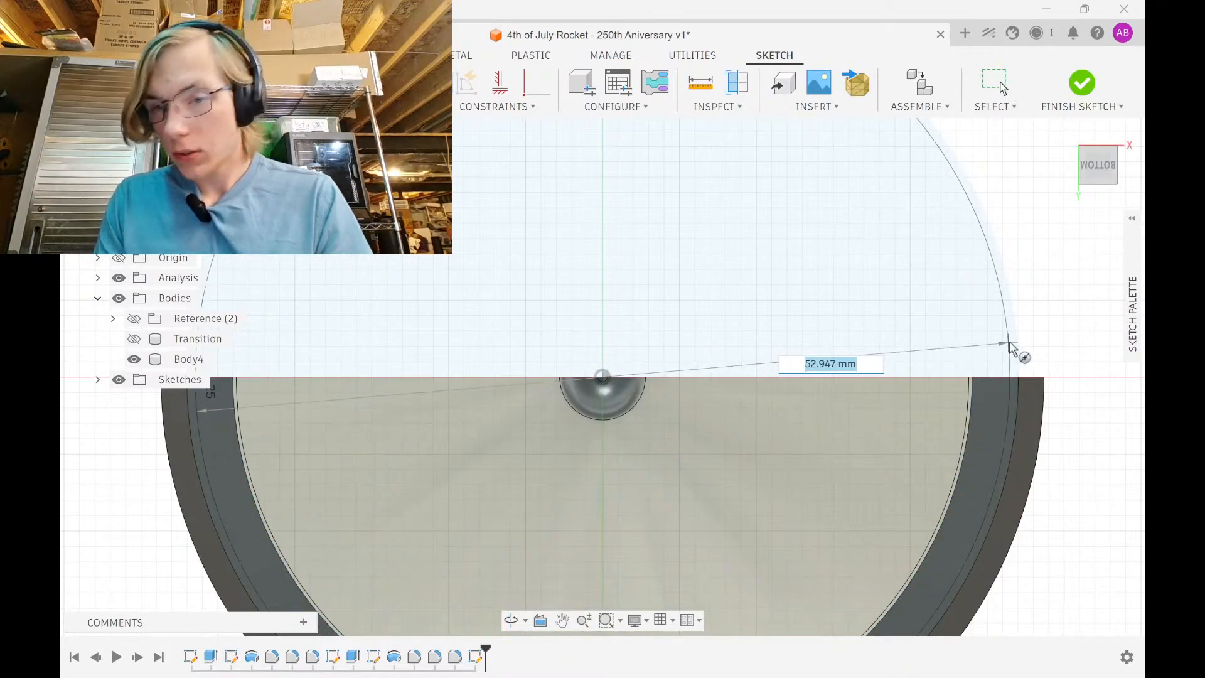
left_click(1018, 342)
mouse_move(1125, 335)
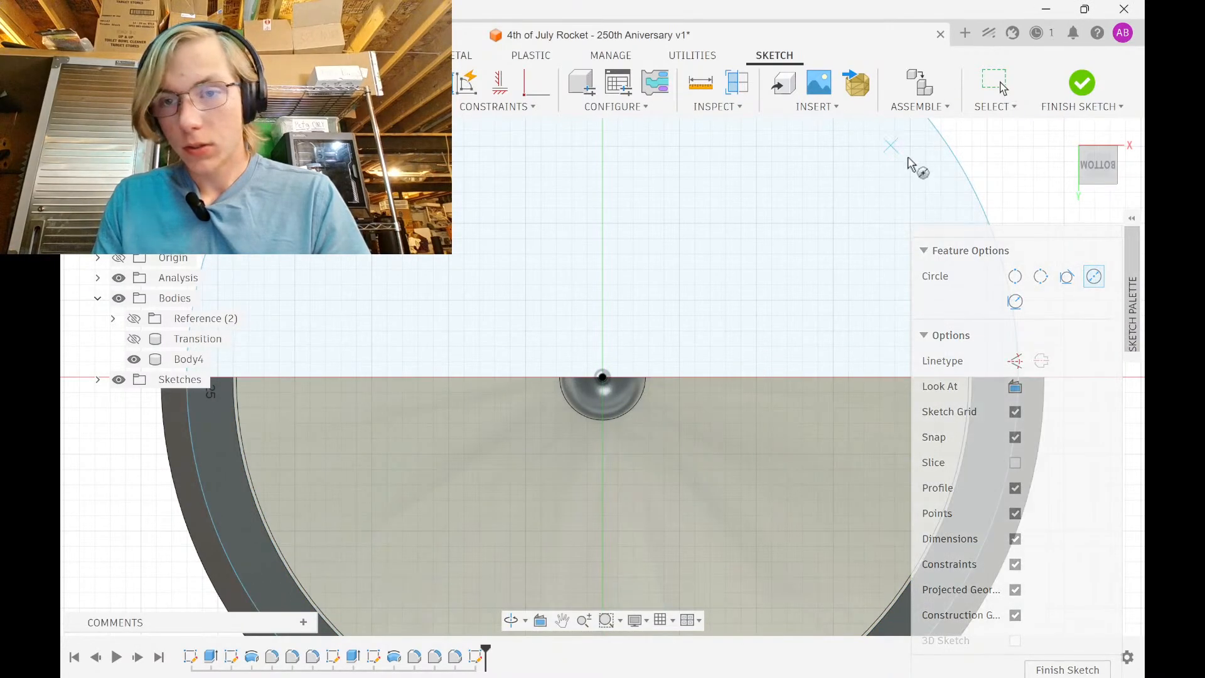
left_click(962, 163)
left_click(1004, 157)
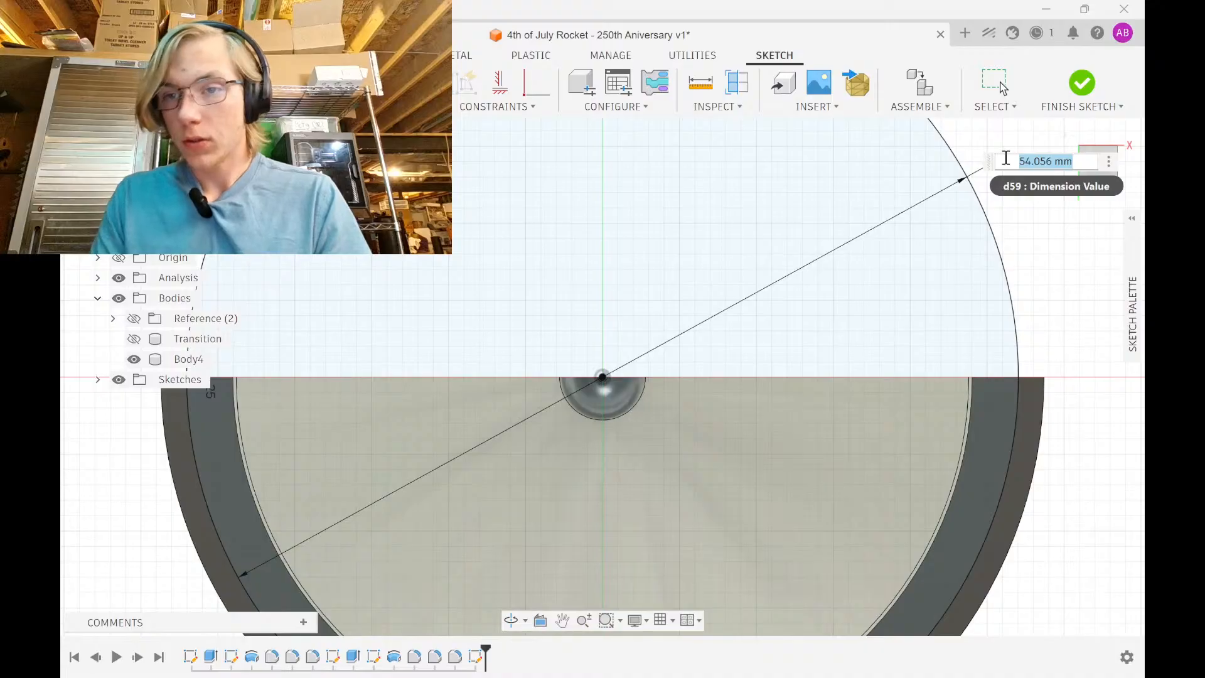
type("54")
key("Return")
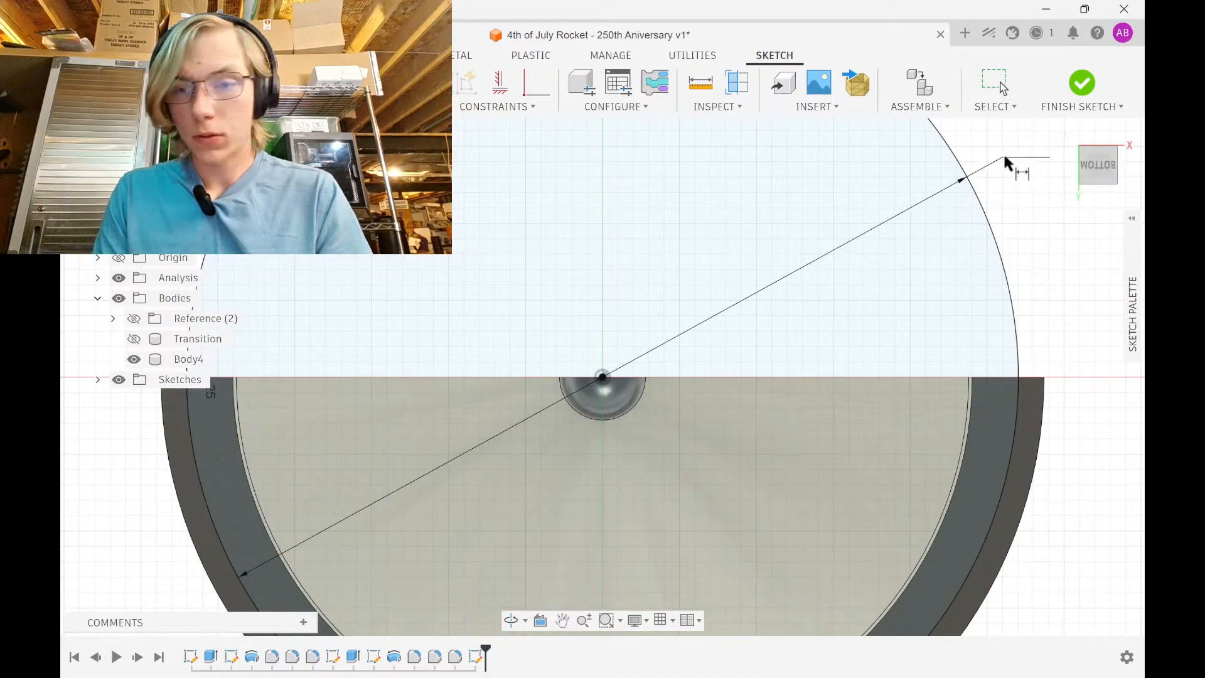
left_click(1082, 84)
left_click(798, 312)
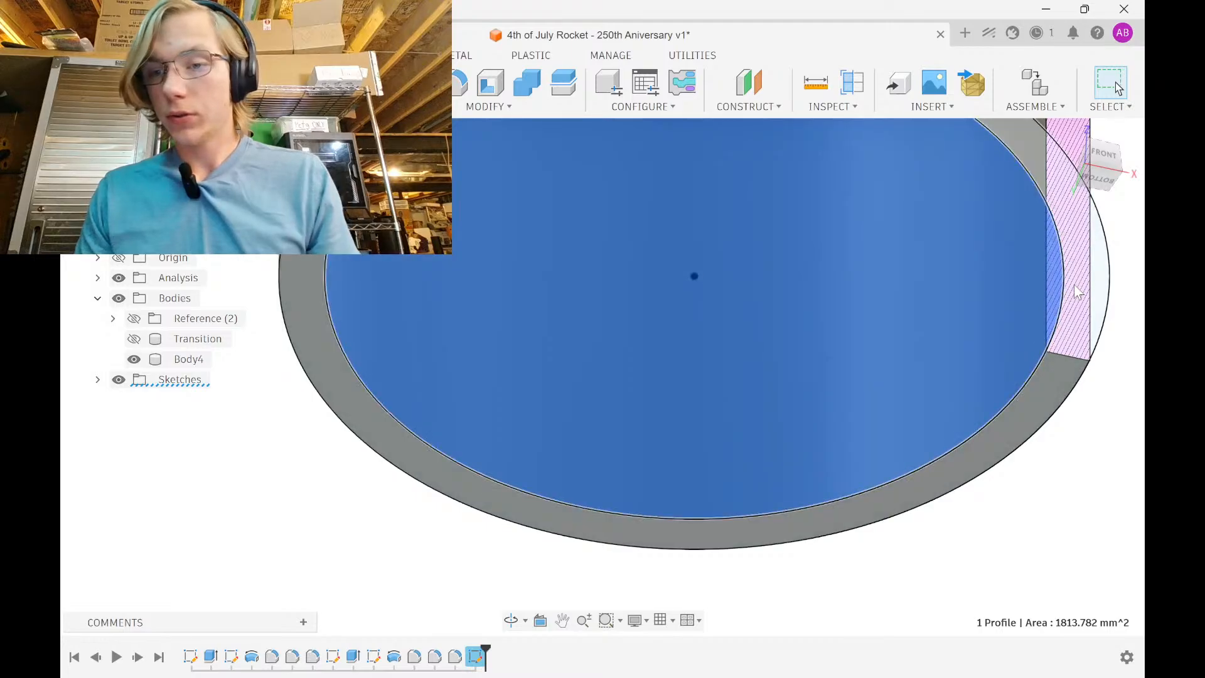
Extrude the 54 mm circle profile -5 mm as a Join to form a solid base disc
key("e")
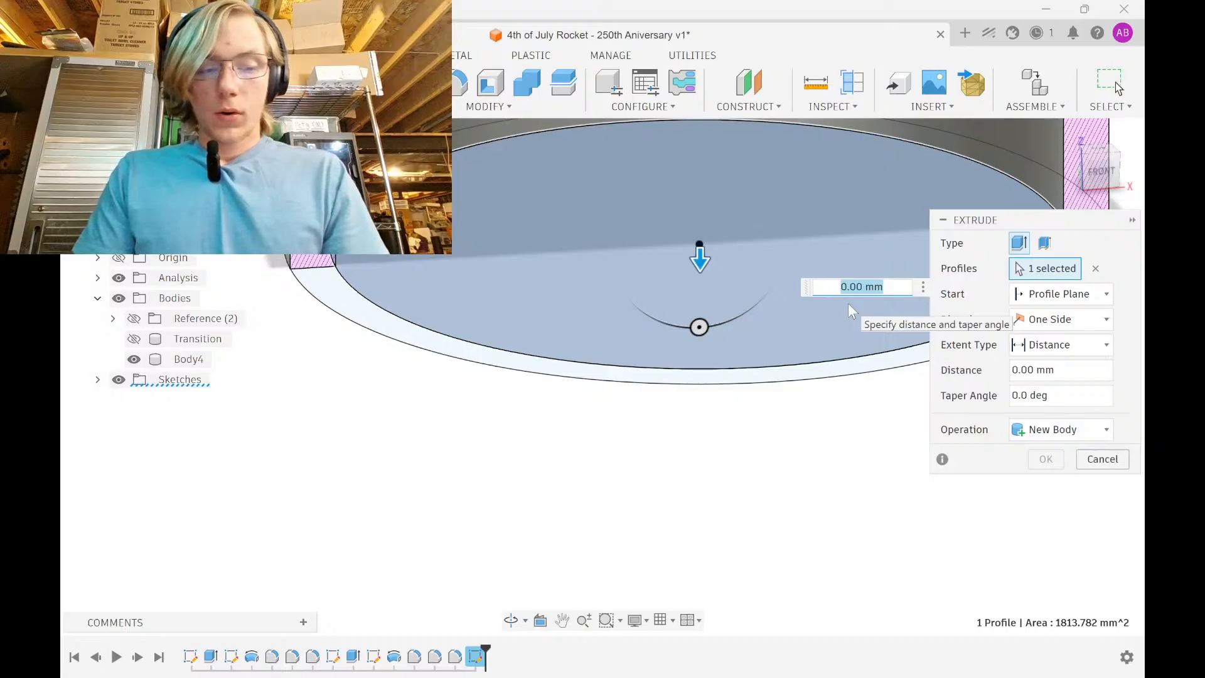
type("-7")
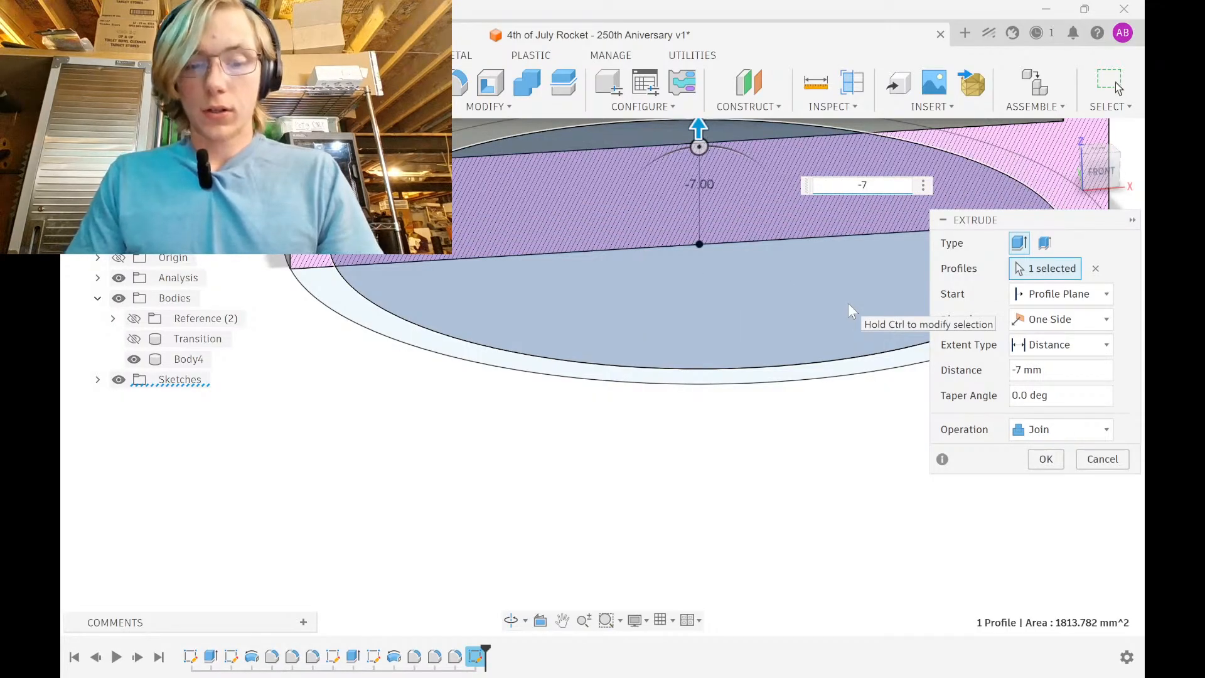
key("BackSpace")
type("5")
key("Return")
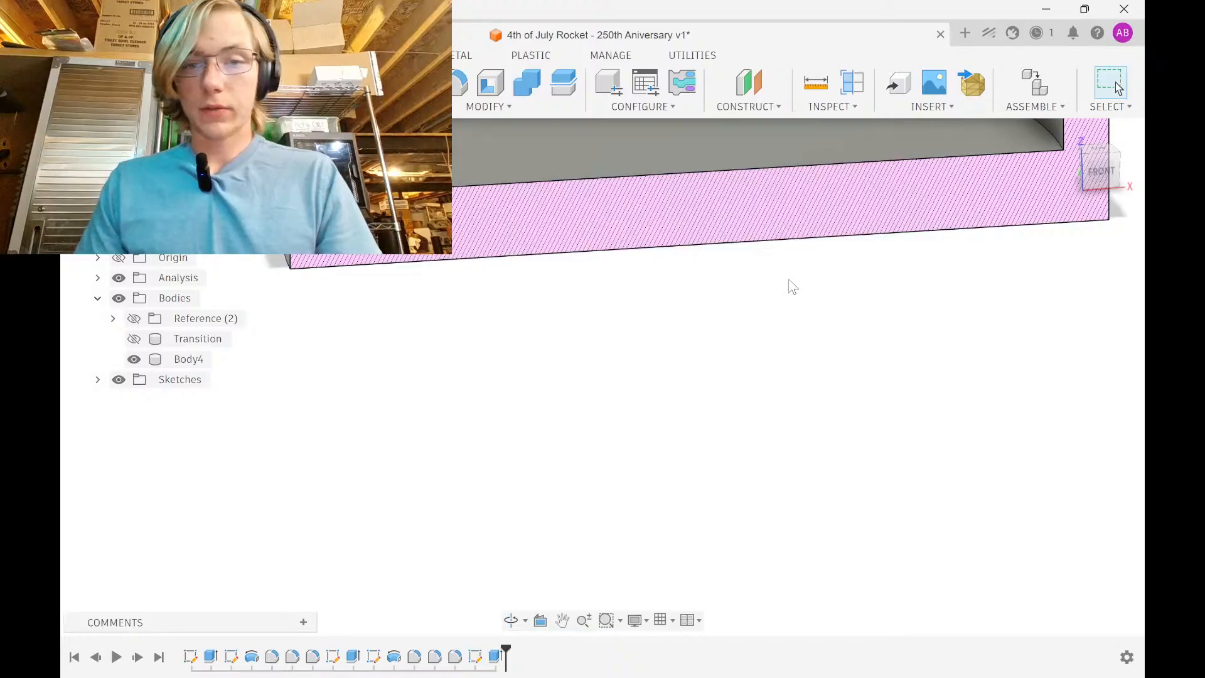
middle_click_drag(525, 512, 525, 340, "shift")
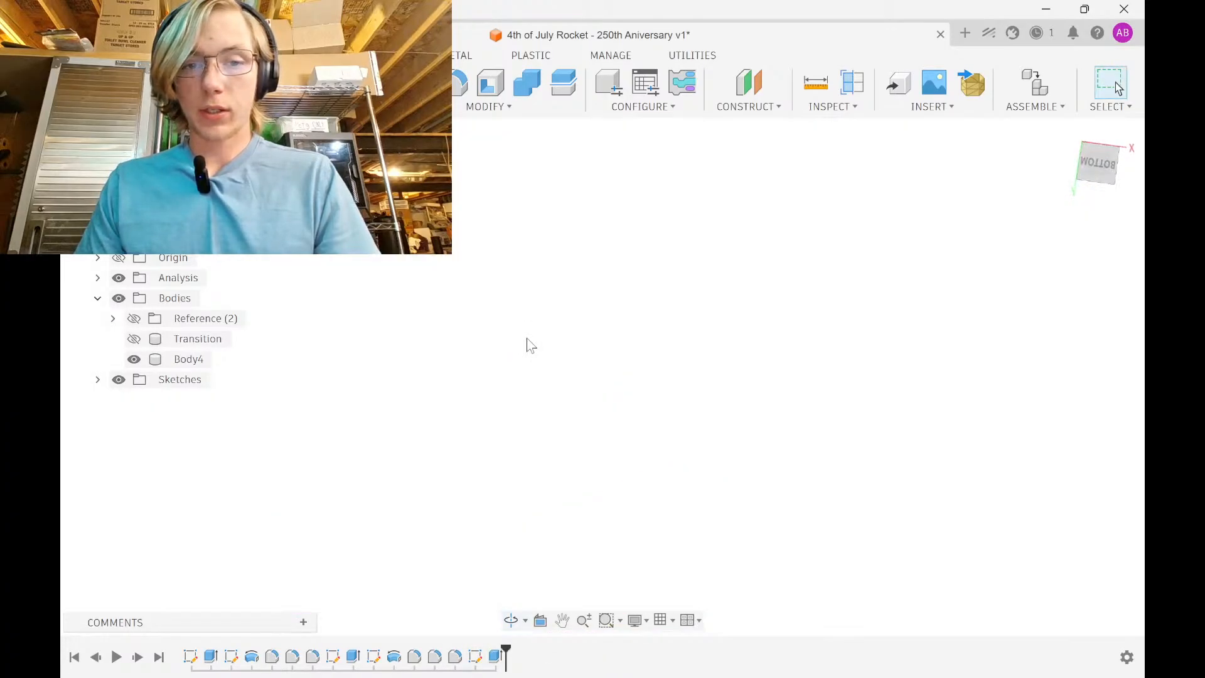
middle_click_drag(535, 449, 550, 208)
Start a sketch on the base disc's bottom face and draw a circle centred on the origin
left_click(523, 459)
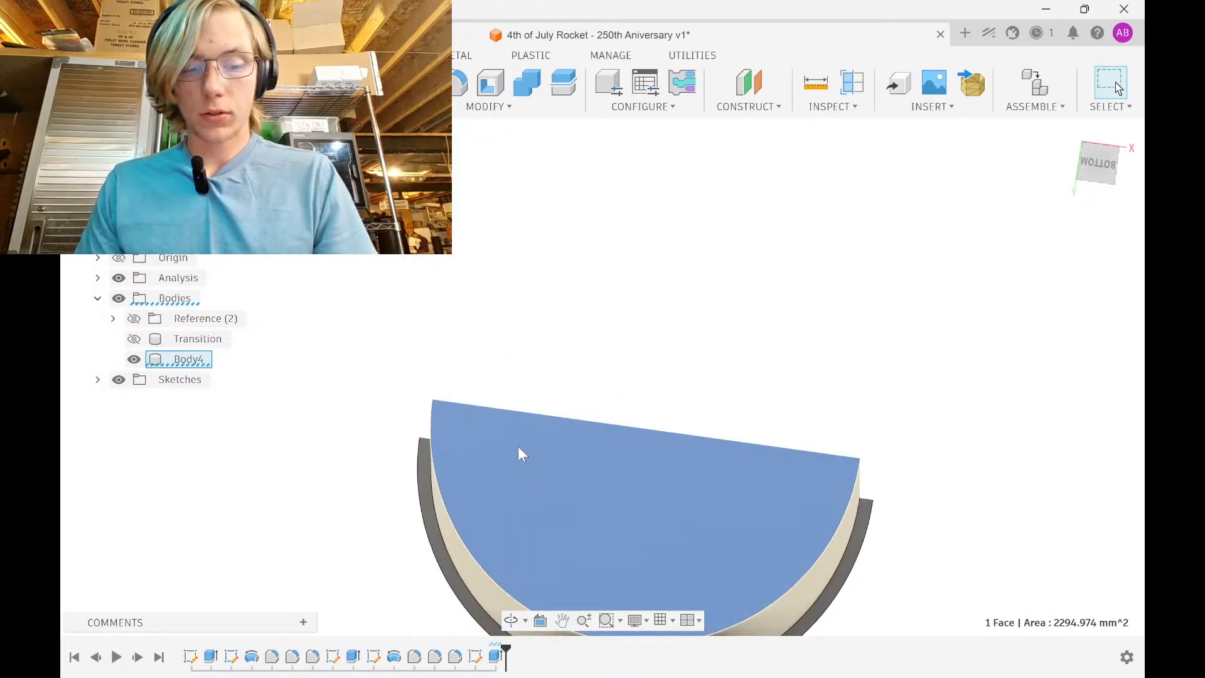
key("c")
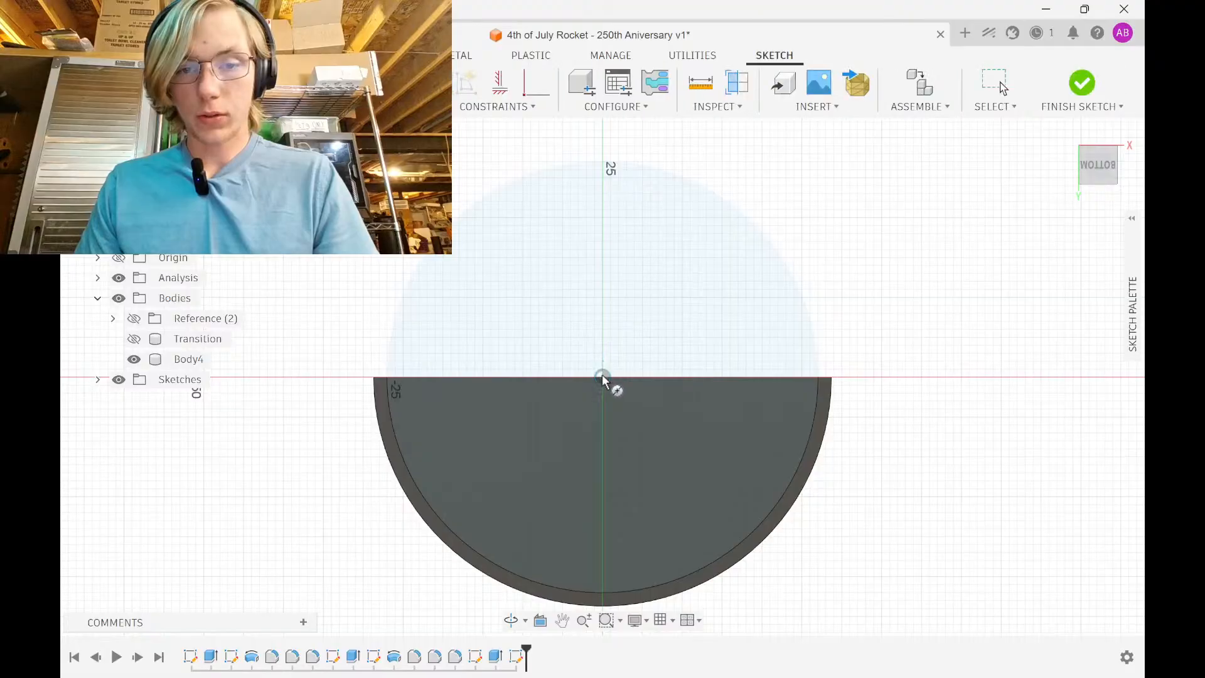
left_click(602, 378)
left_click(788, 364)
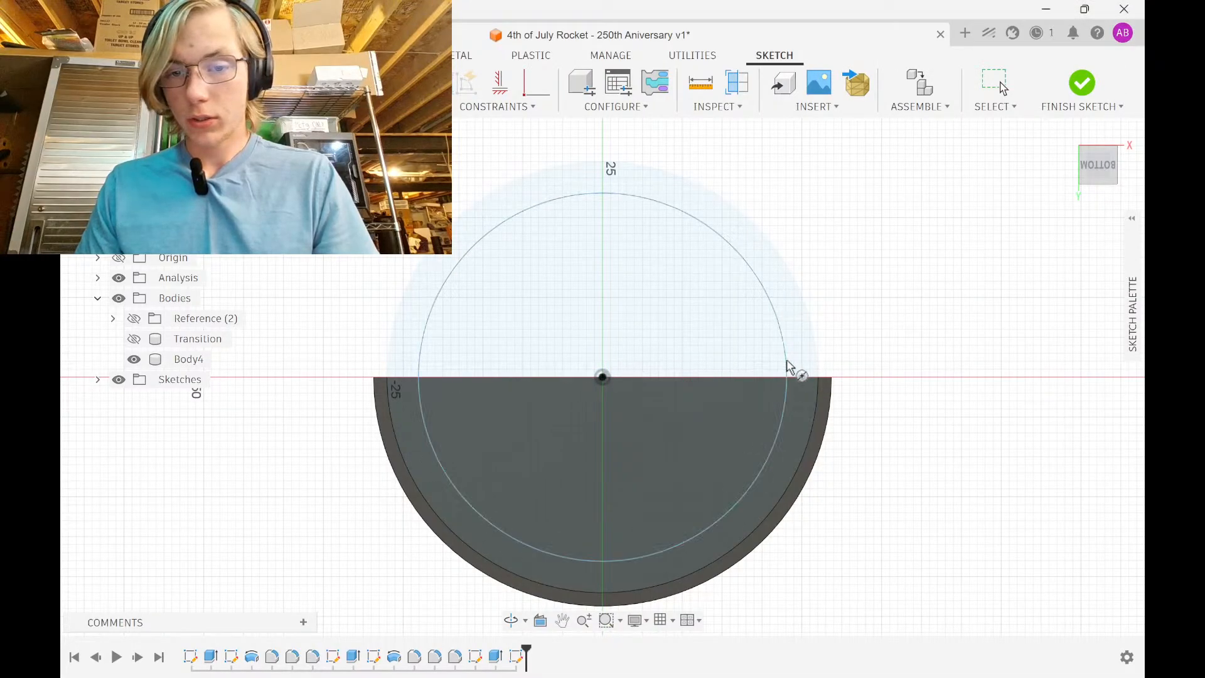
middle_click_drag(788, 364, 846, 340, "shift")
Dimension the new circle to a 45 mm diameter
middle_click_drag(788, 375, 778, 308)
key("d")
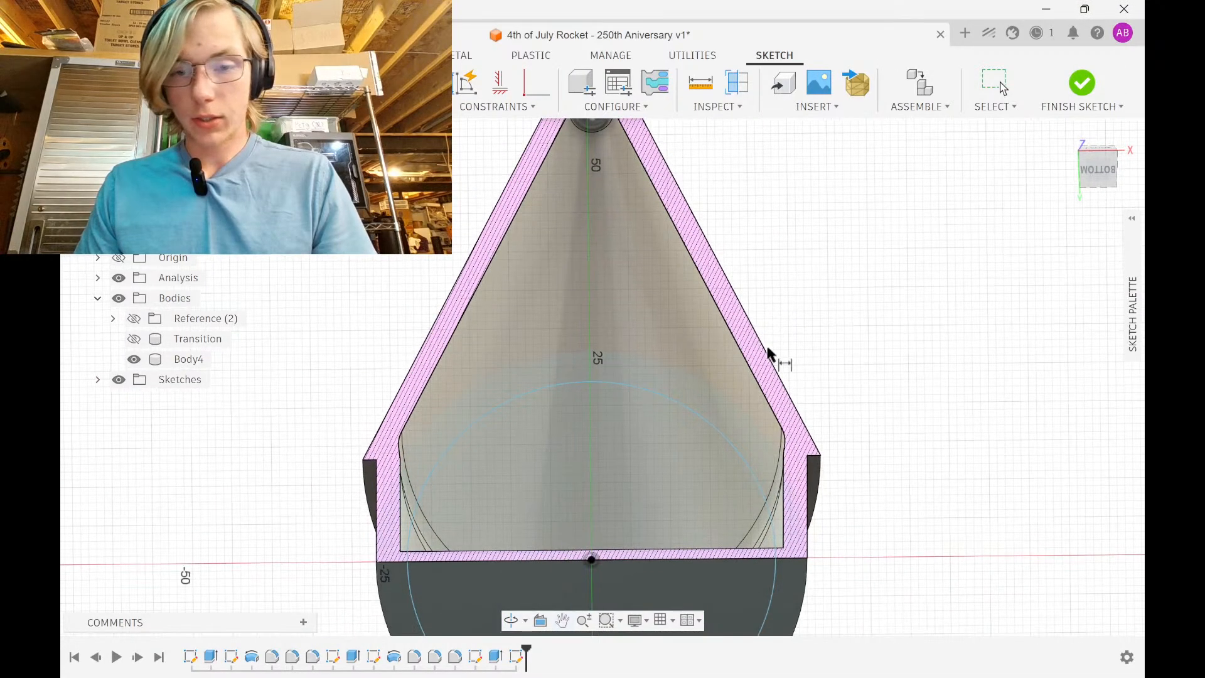
left_click(727, 435)
left_click(846, 369)
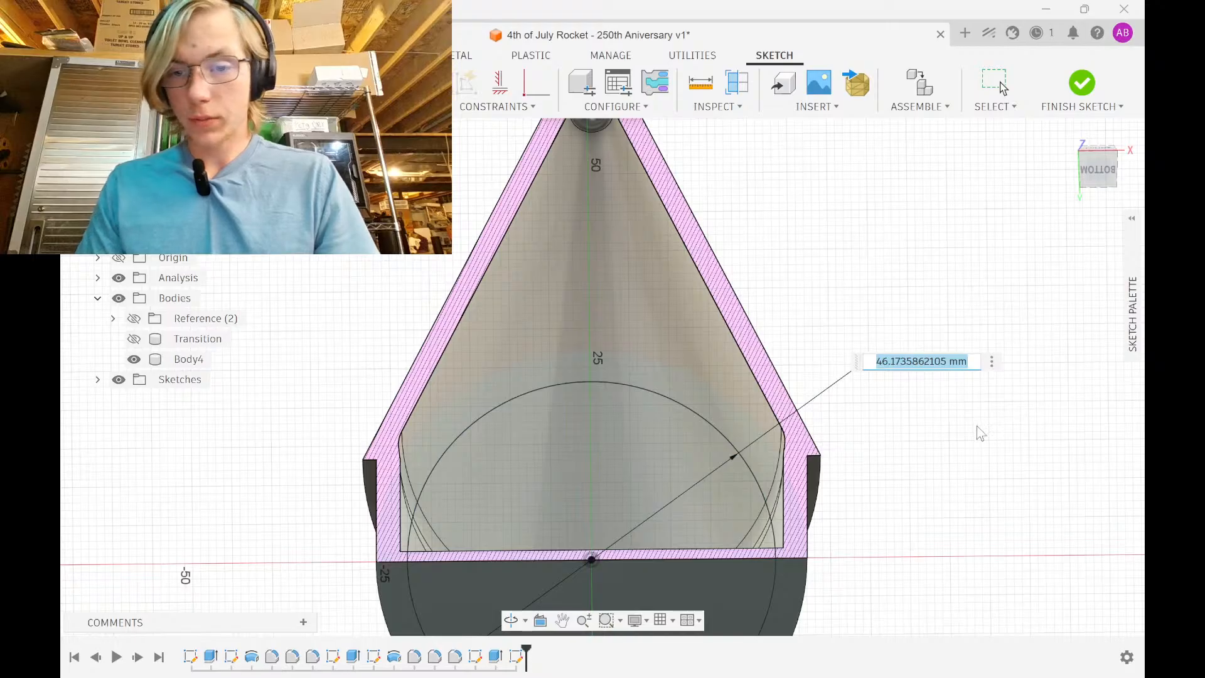
type("45")
key("Return")
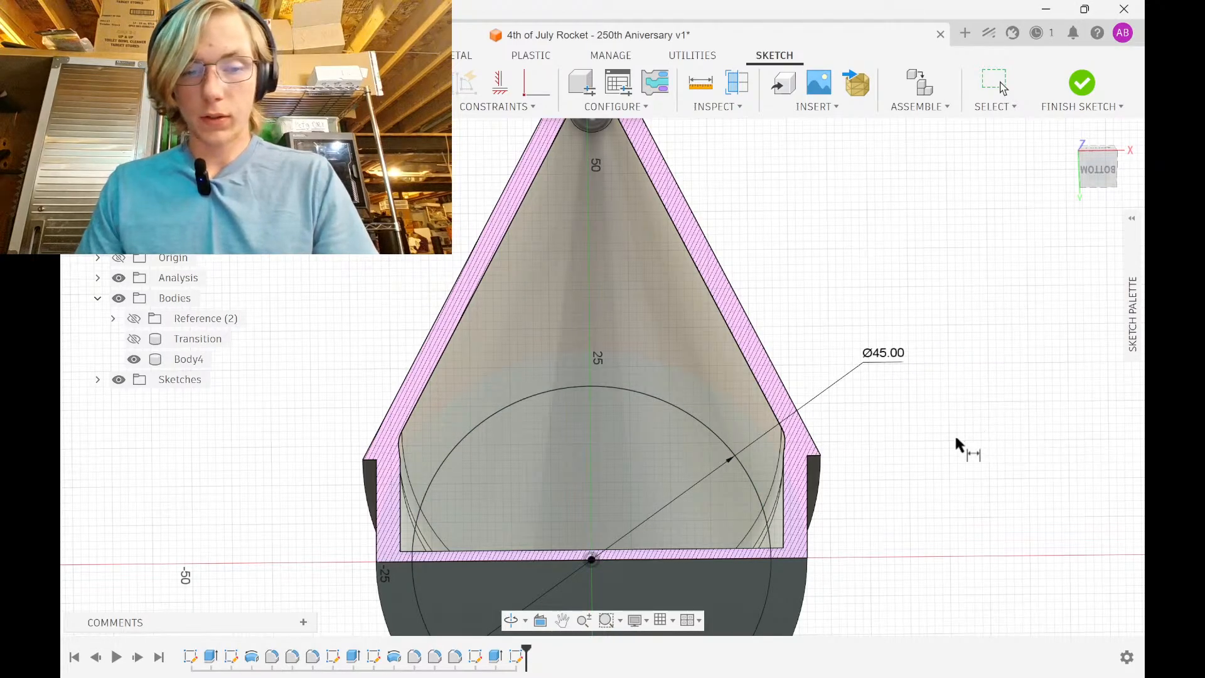
middle_click_drag(805, 464, 811, 312)
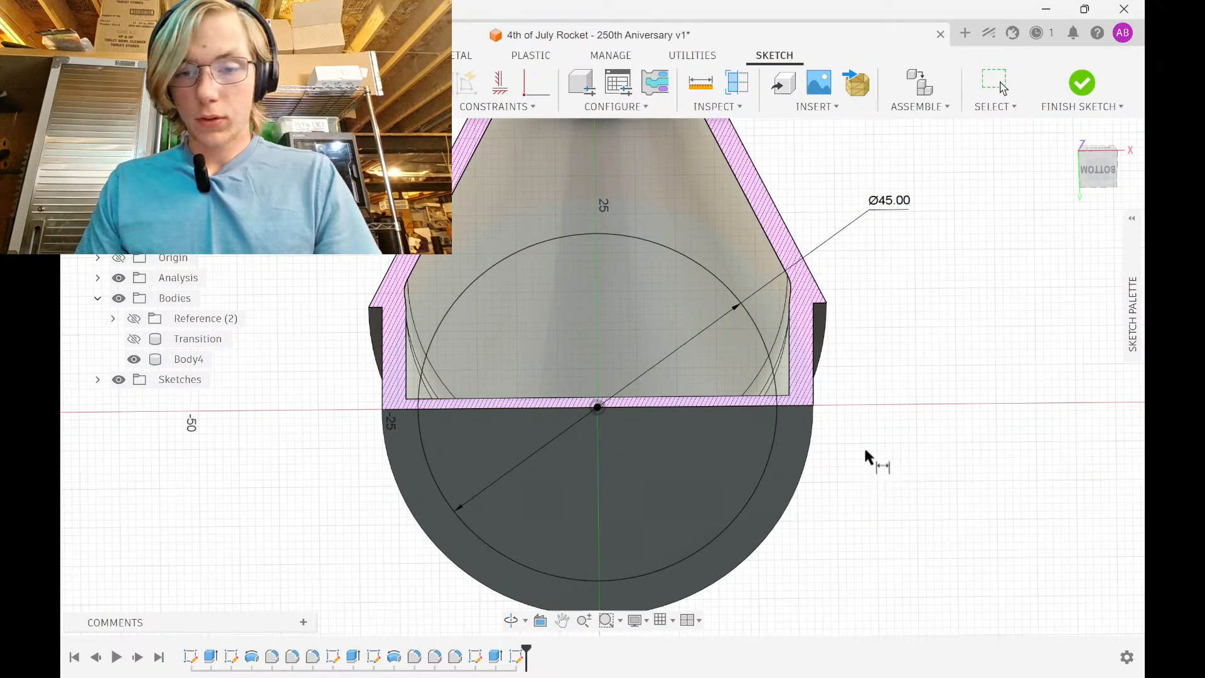
middle_click_drag(873, 436, 880, 413, "shift")
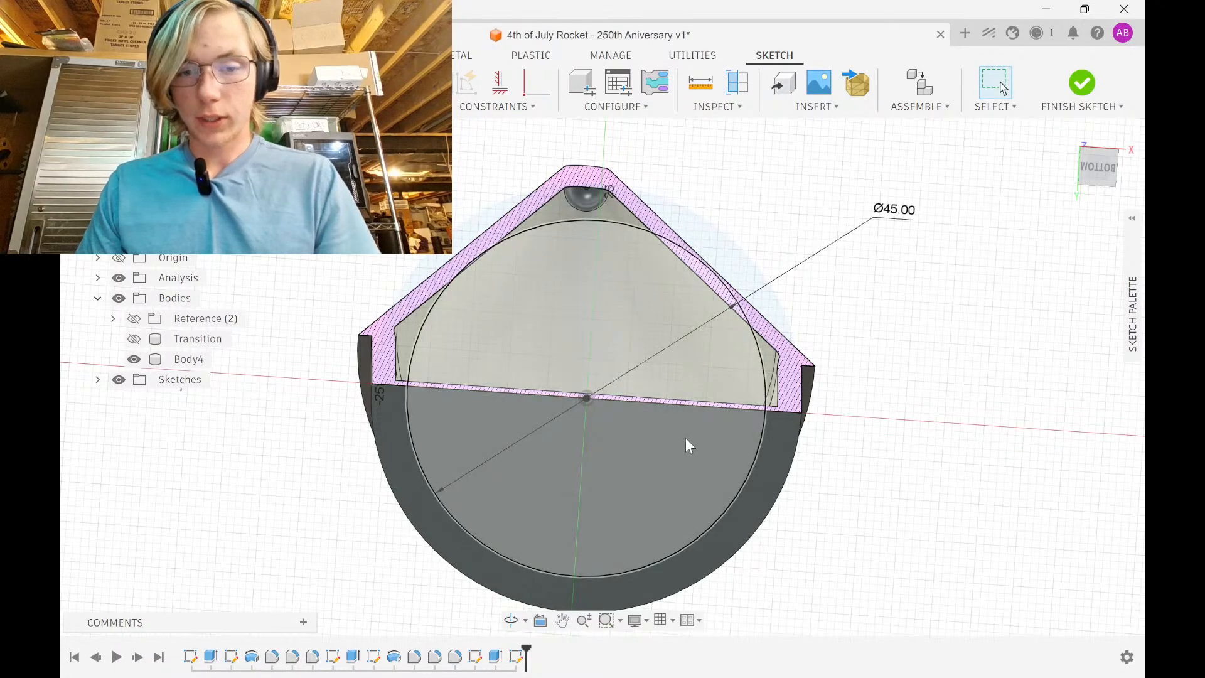
mouse_move(686, 441)
middle_mouse_down("shift")
mouse_move(673, 408)
mouse_move(681, 391)
middle_mouse_up("shift")
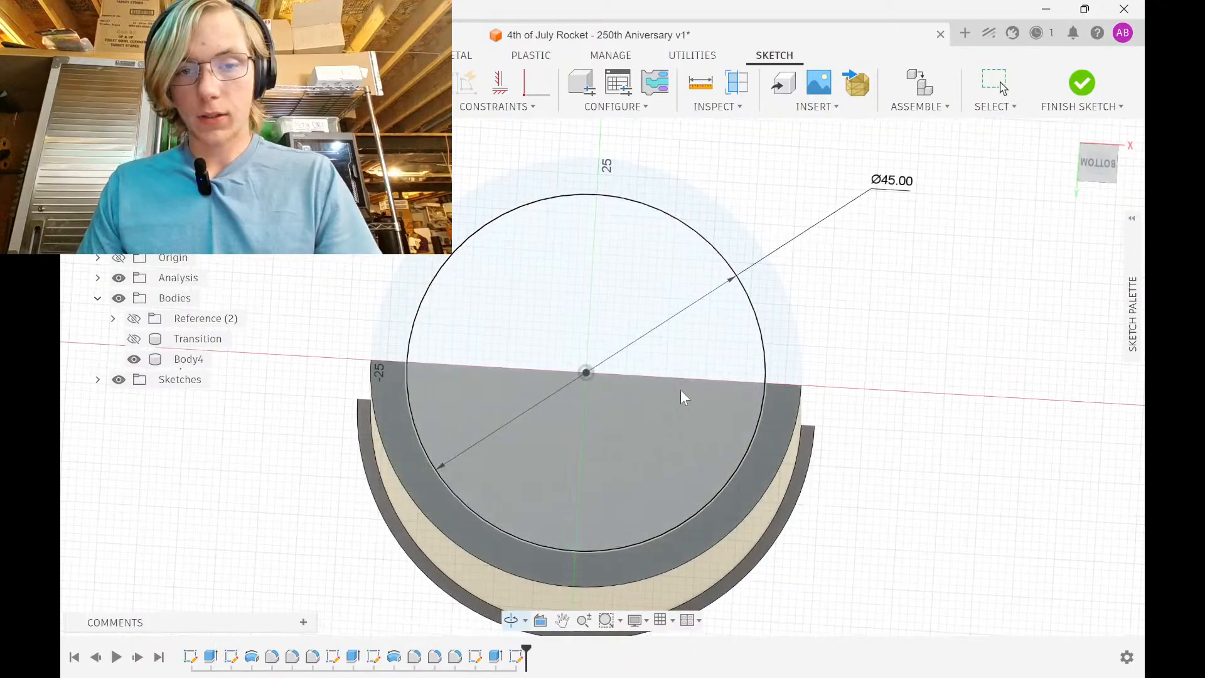
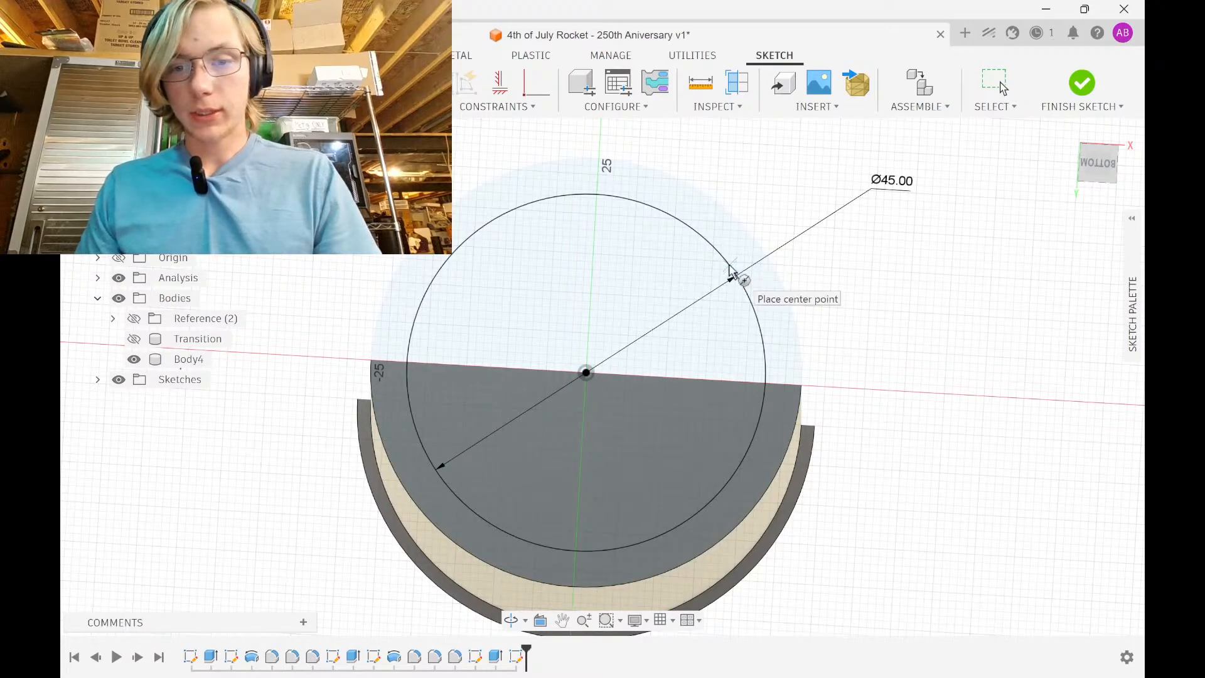
Draw 3-point rectangles reaching in from the 45 mm circle's top and left edges
left_click(571, 192)
left_click(566, 339)
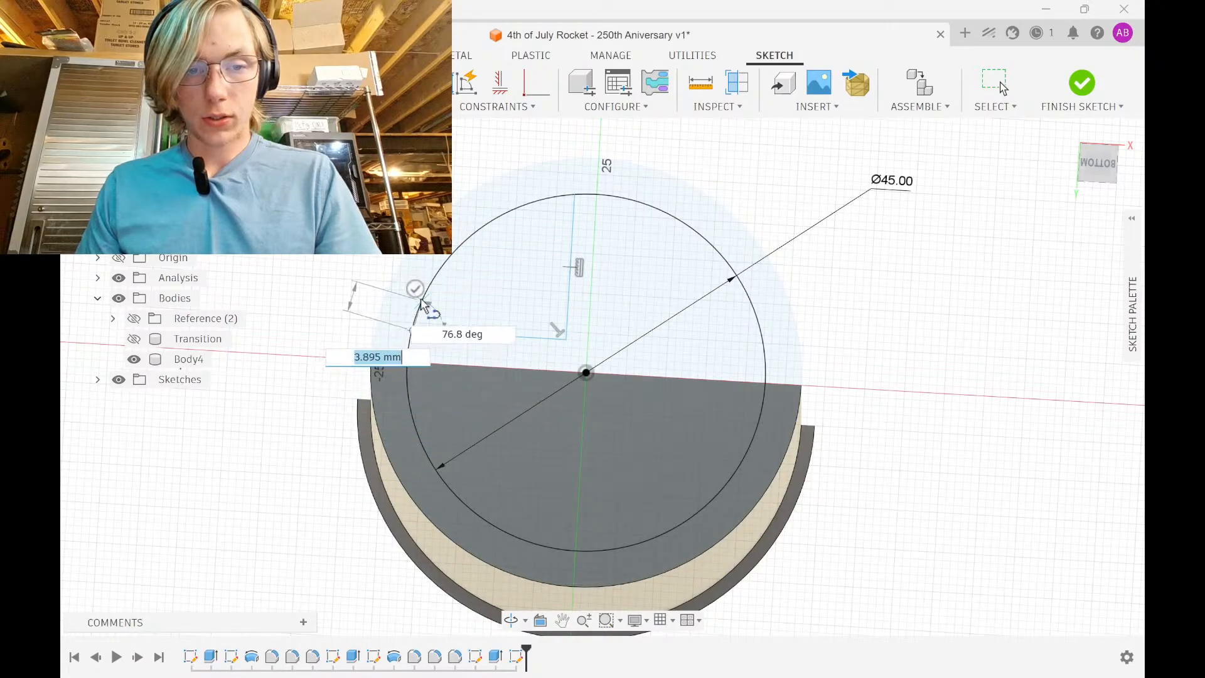
left_click(421, 304)
left_click(410, 389)
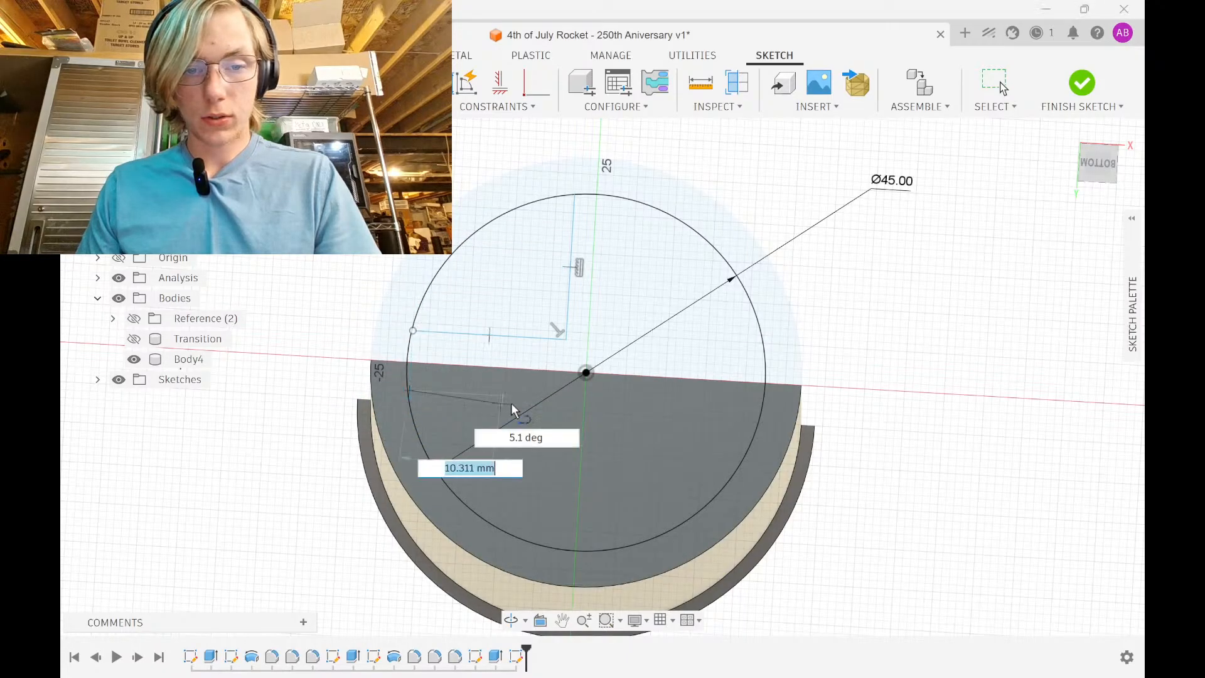
left_click(552, 398)
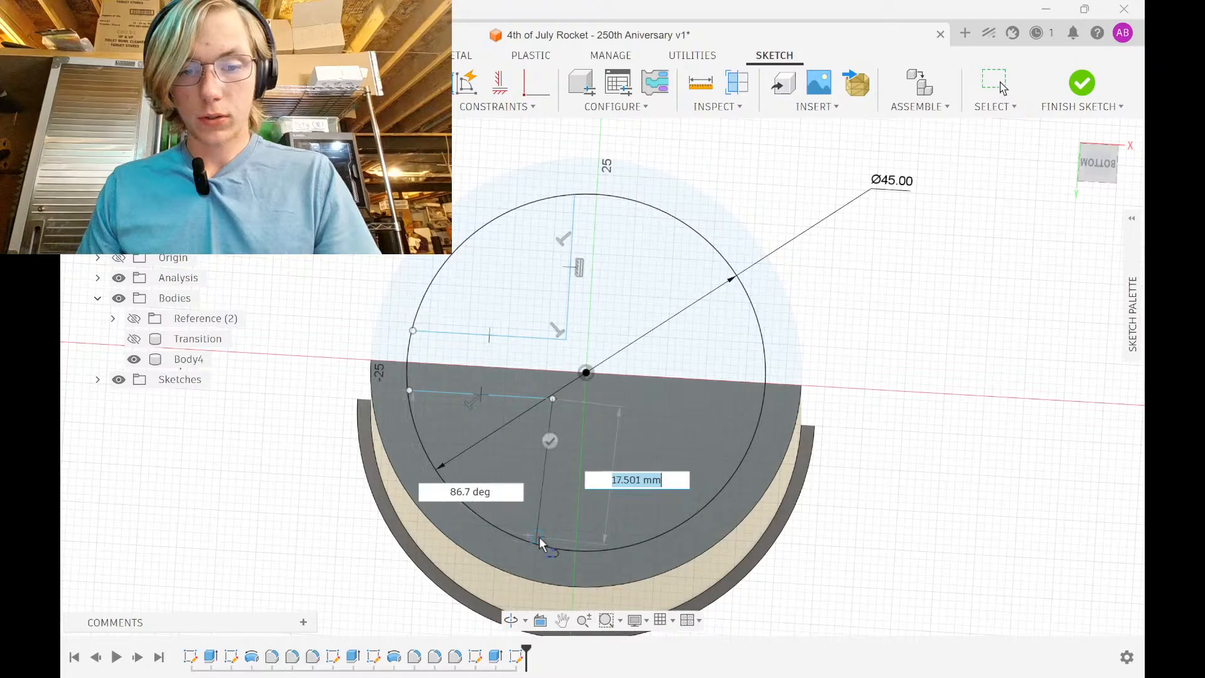
left_click(540, 541)
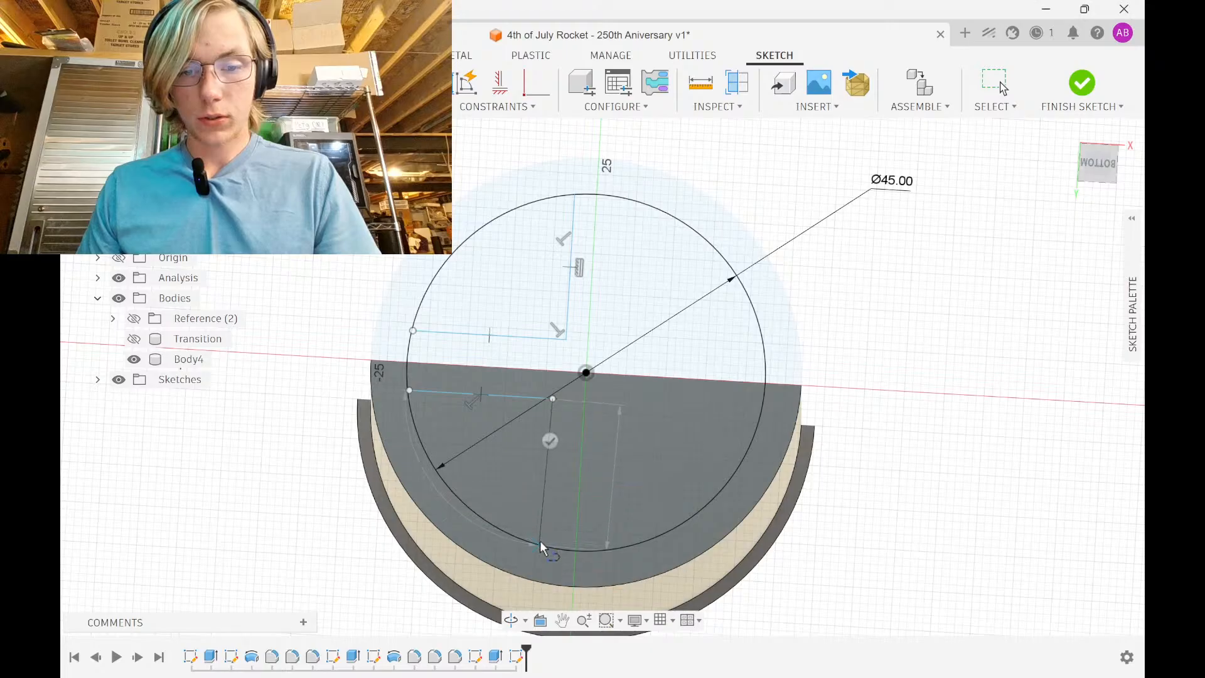
Draw rectangles from the bottom and right edges, then hide the section analysis cut
left_click(610, 548)
left_click(615, 414)
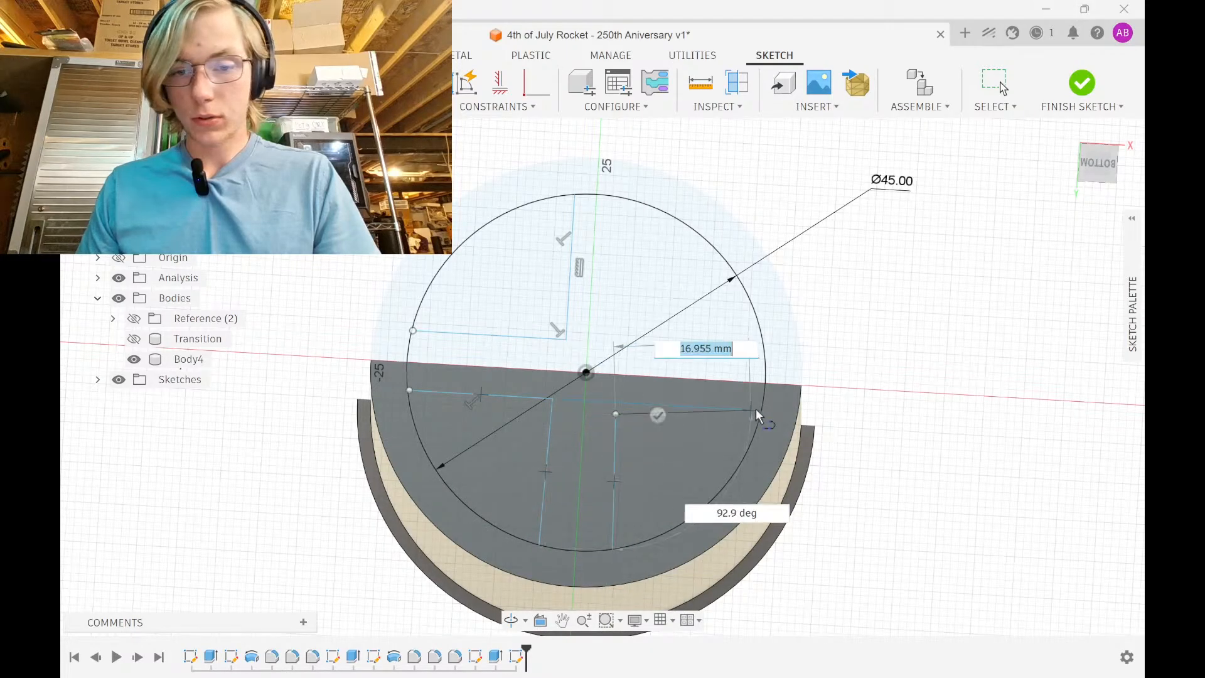
left_click(761, 412)
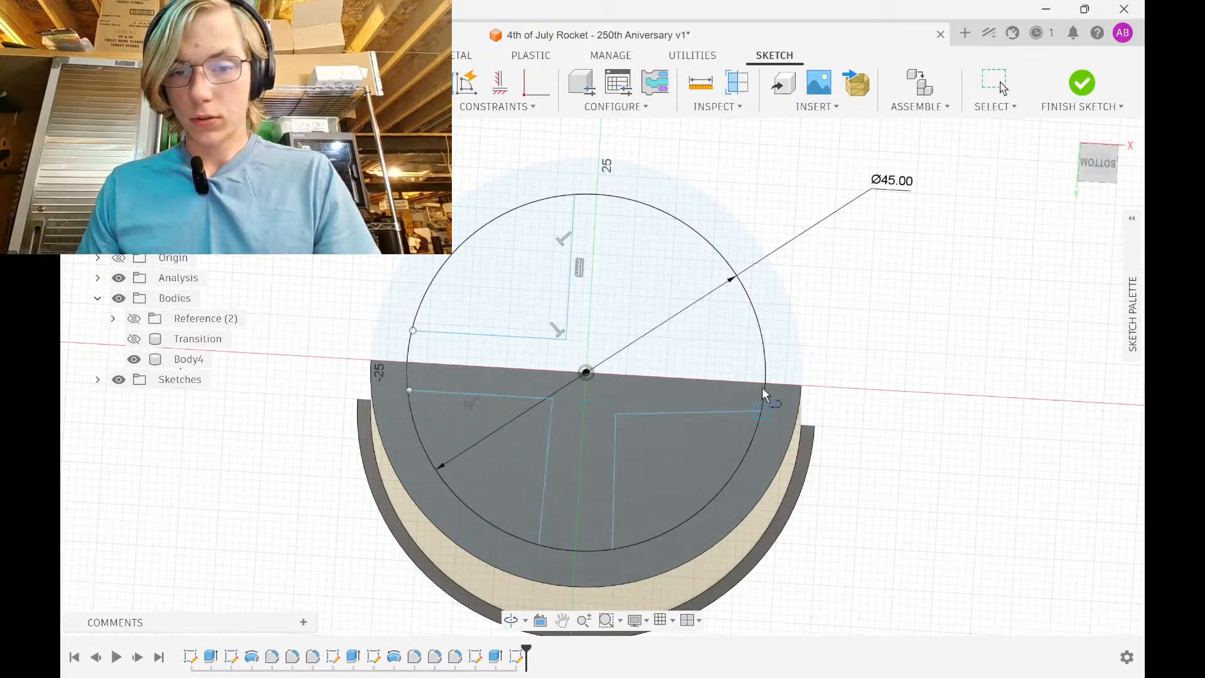
left_click(761, 340)
left_click(619, 337)
left_click(620, 204)
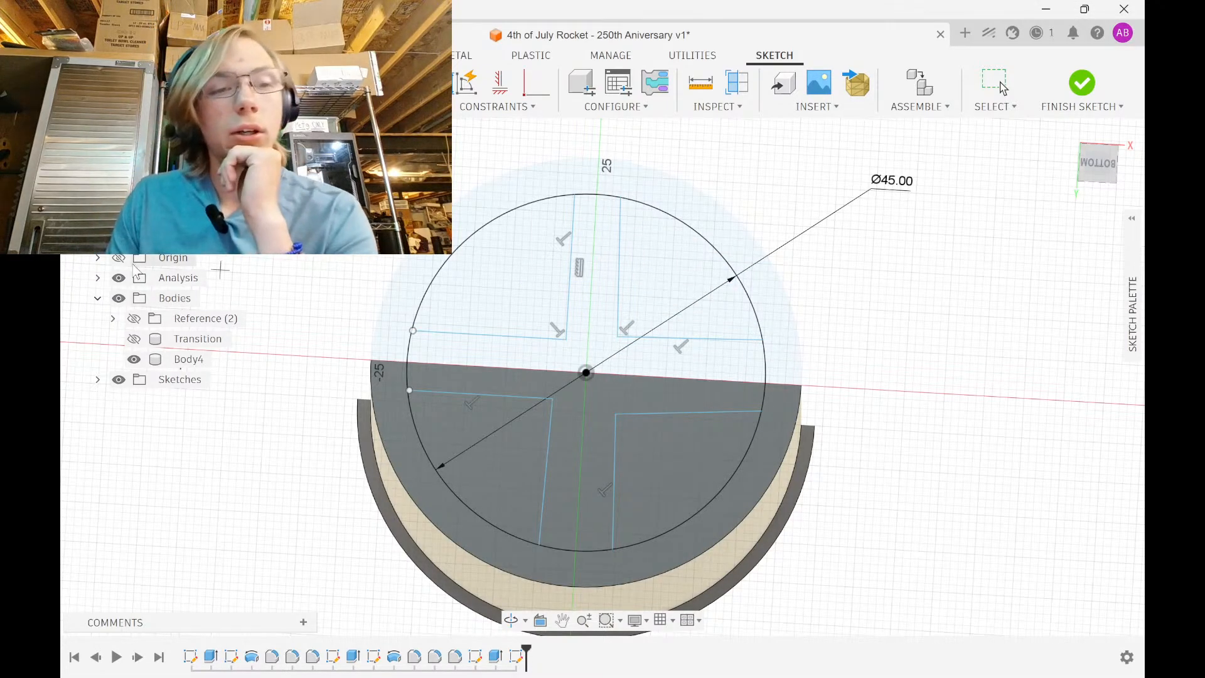
left_click(119, 277)
Make the rectangles' inner side lines vertical and horizontal
left_click(500, 82)
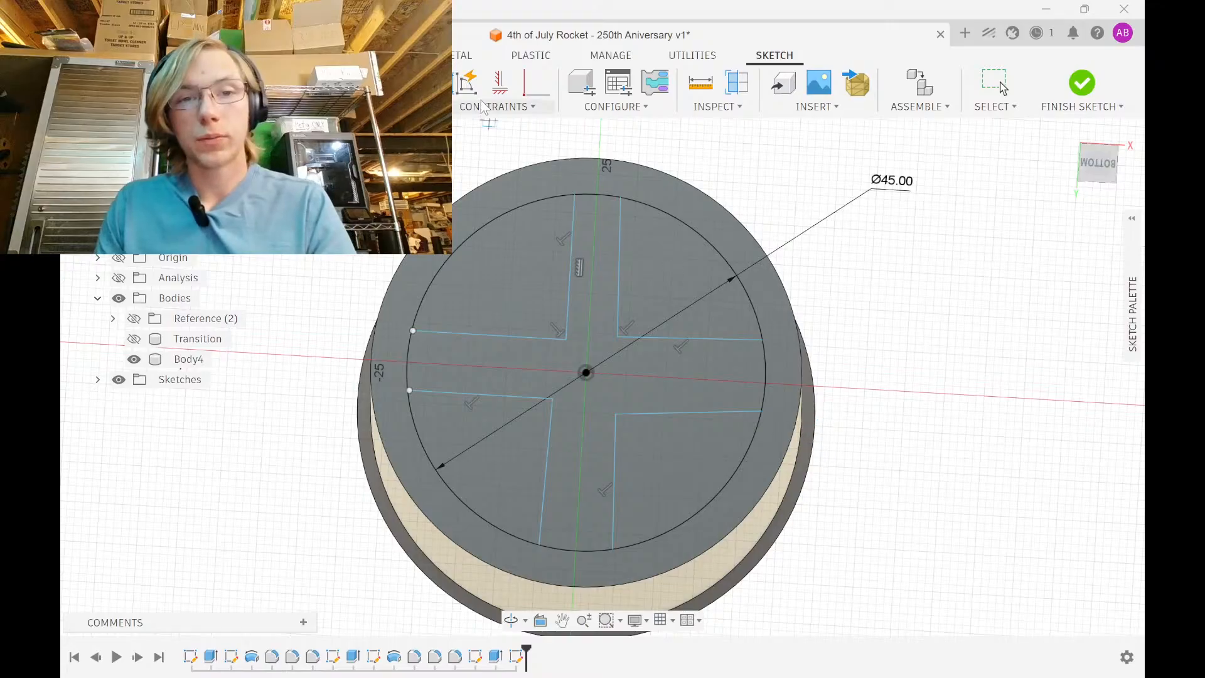
left_click(569, 250)
left_click(619, 250)
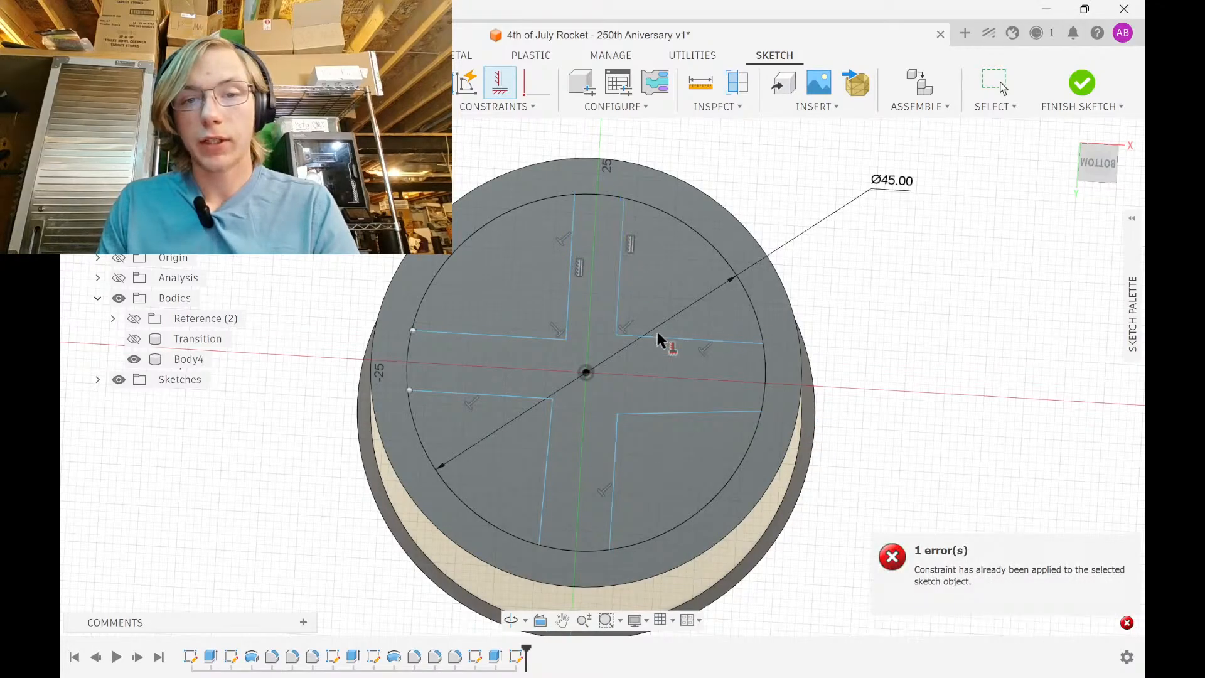
left_click(681, 336)
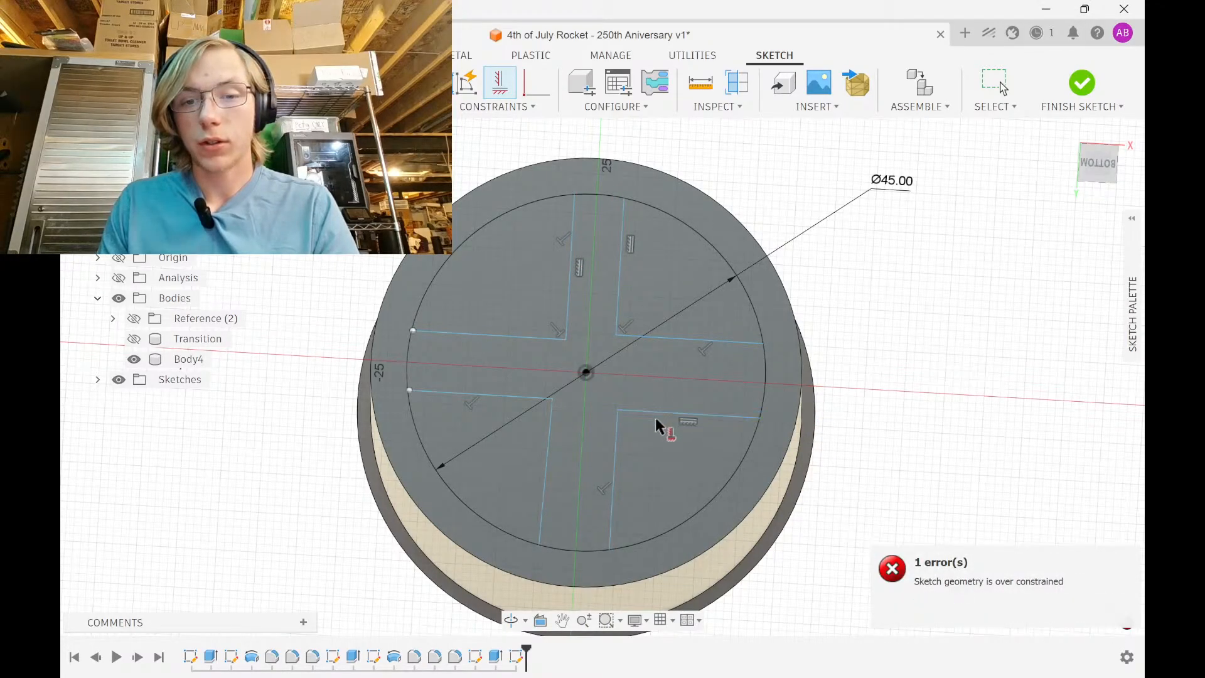
left_click(526, 336)
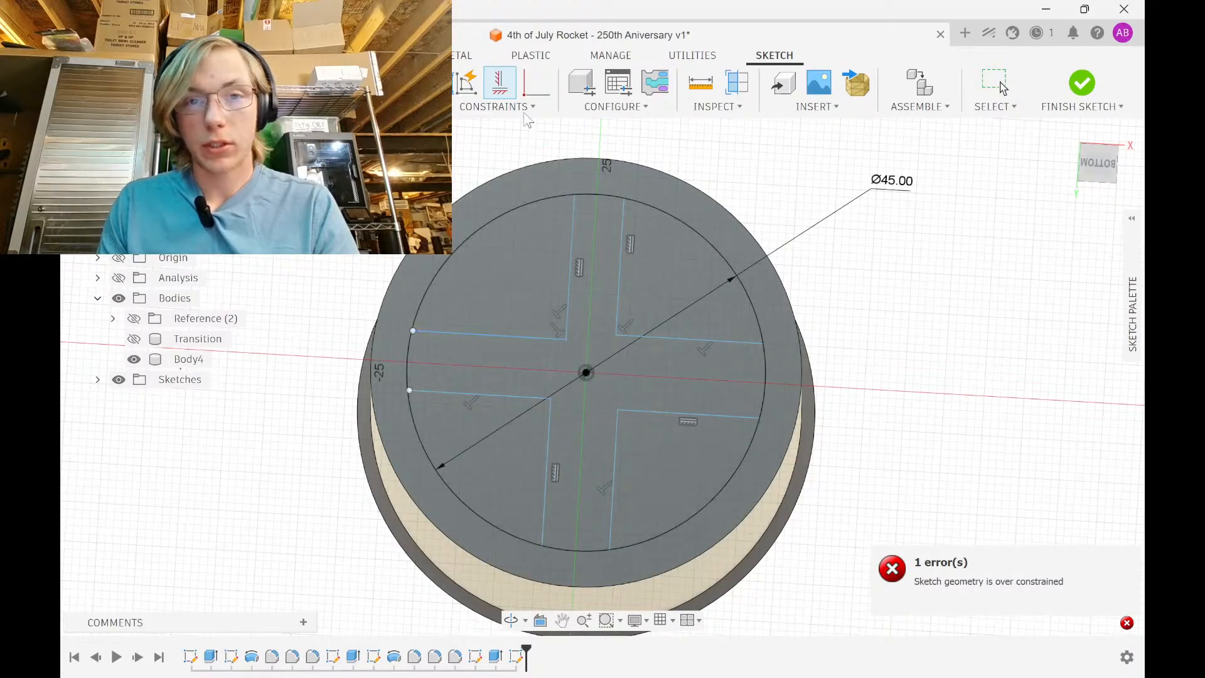
Align the inner corner points in pairs vertically and horizontally
left_click(552, 397)
left_click(566, 339)
left_click(616, 335)
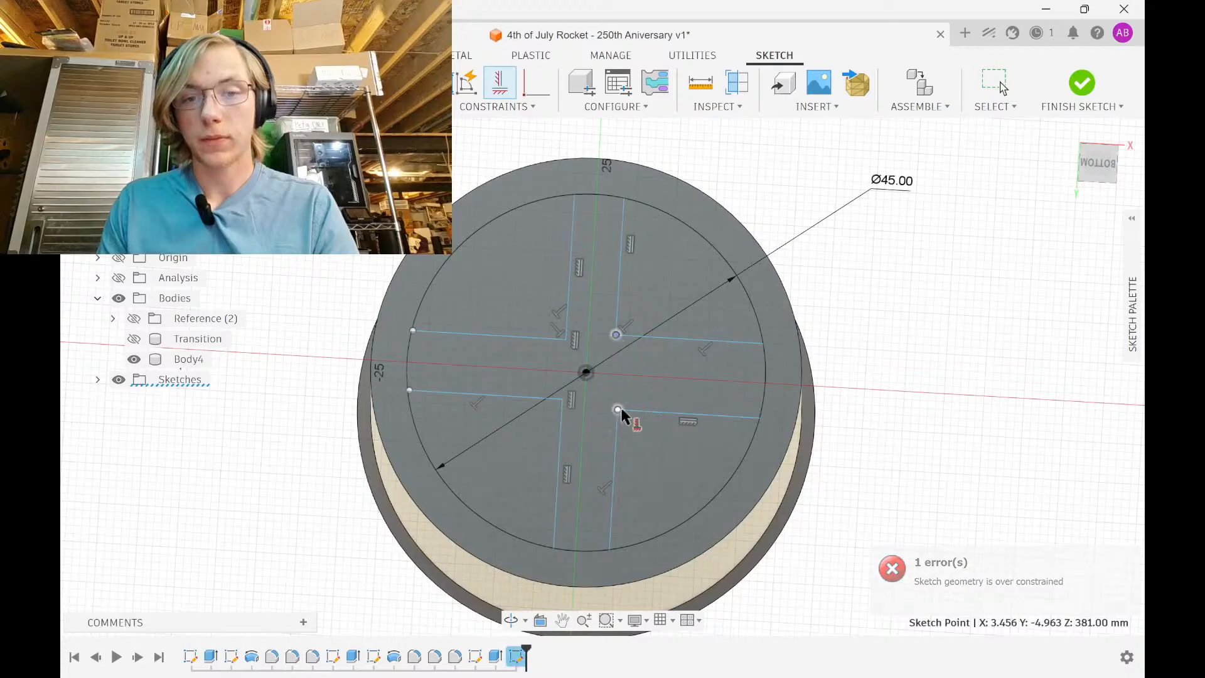
left_click(618, 409)
left_click(564, 399)
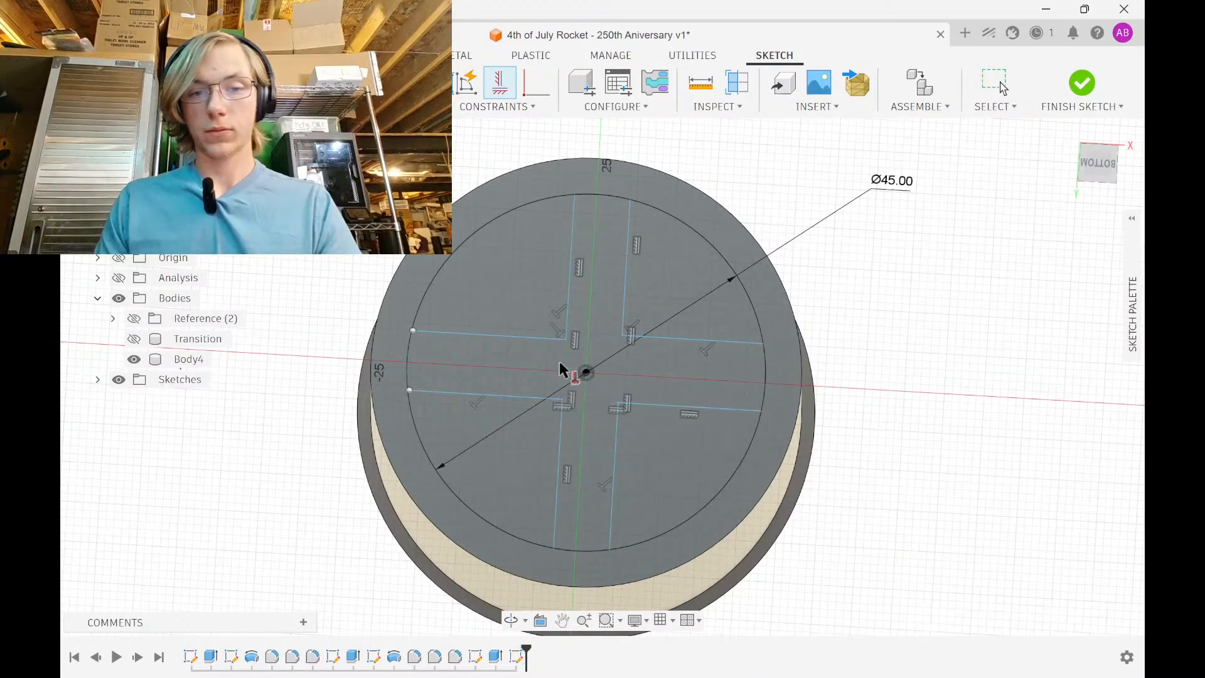
left_click(564, 338)
left_click(625, 334)
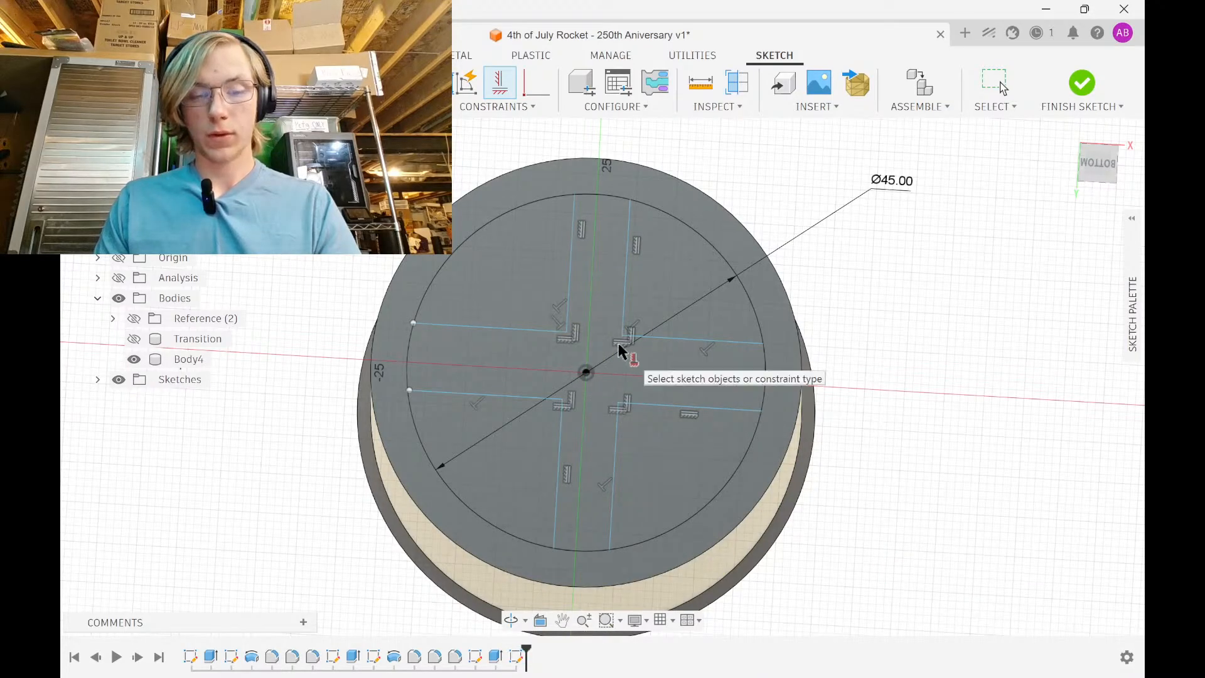
key("Escape")
Dimension the cross gap to 5 mm wide and 5 mm high
left_click(626, 302)
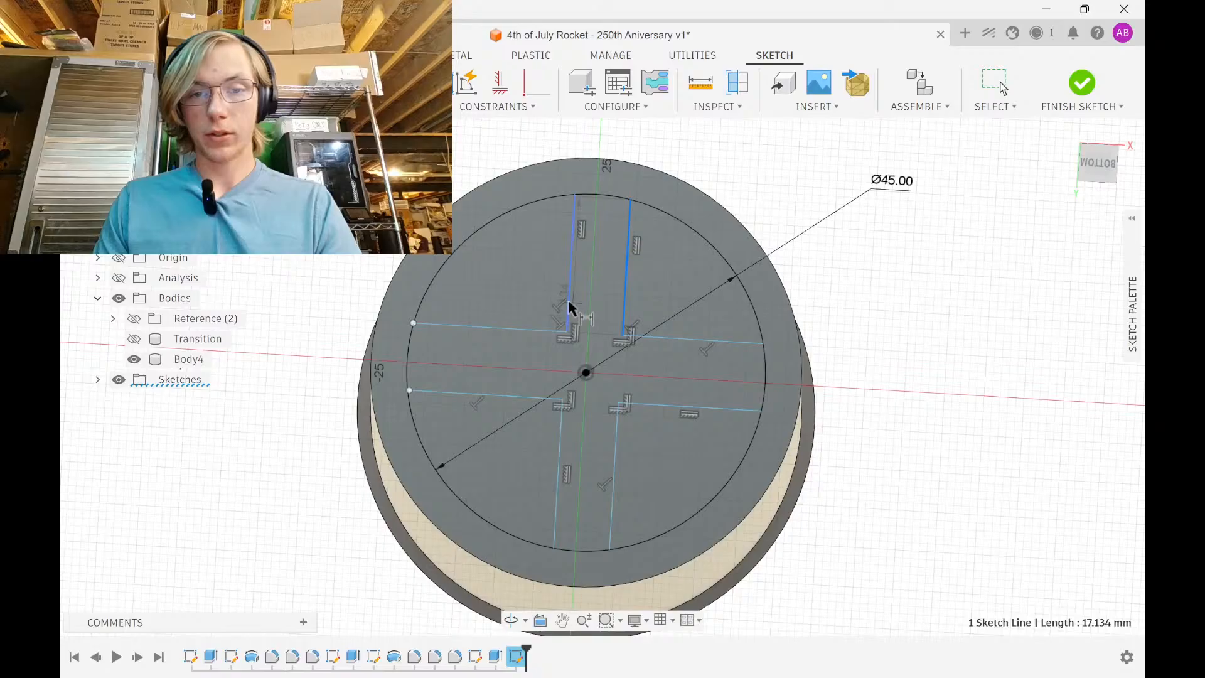
left_click(568, 299)
left_click(596, 295)
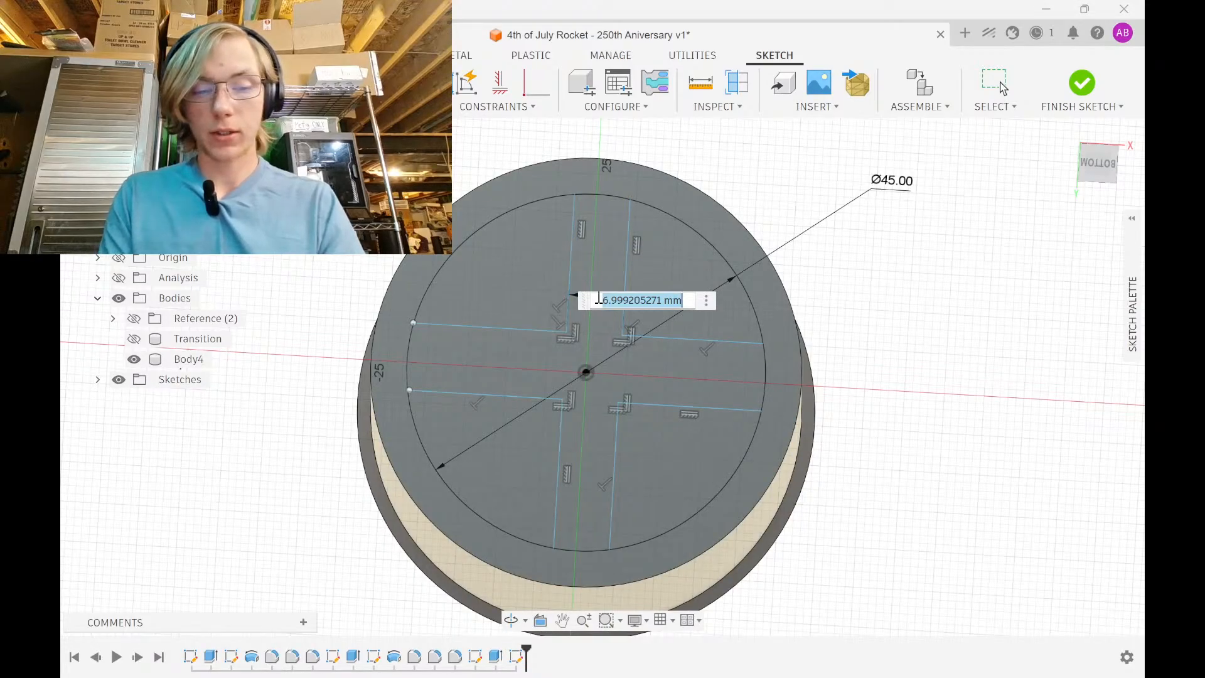
type("5")
key("Return")
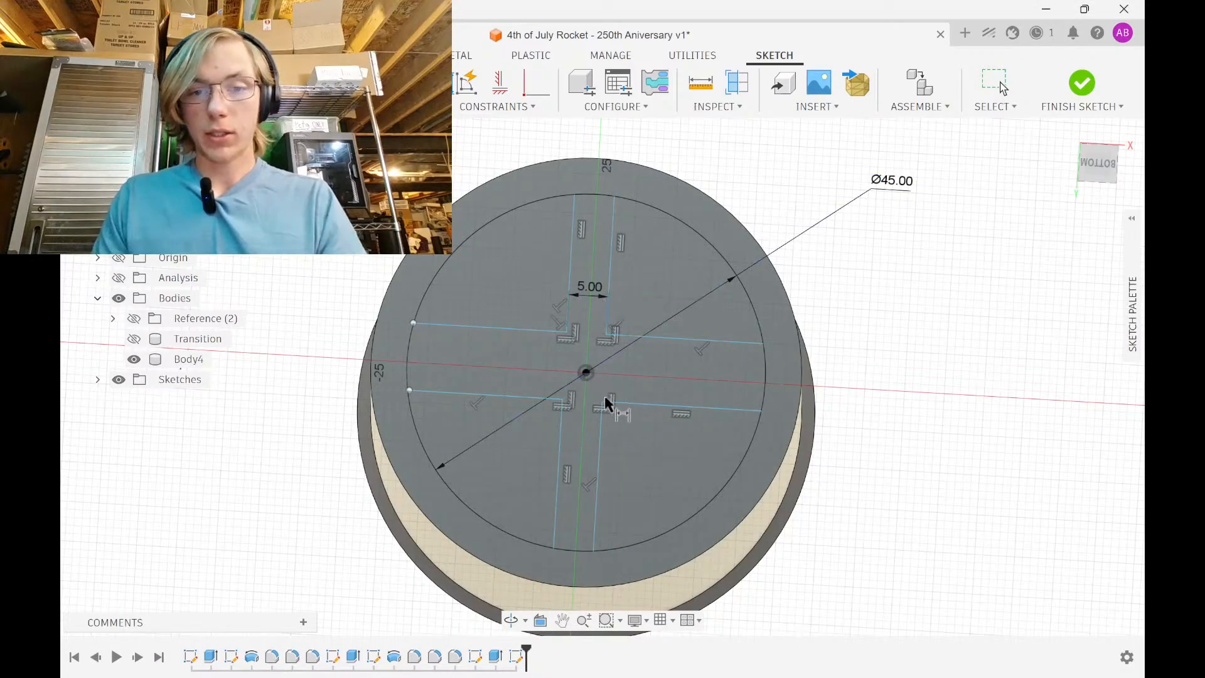
left_click(634, 338)
left_click(650, 380)
type("5")
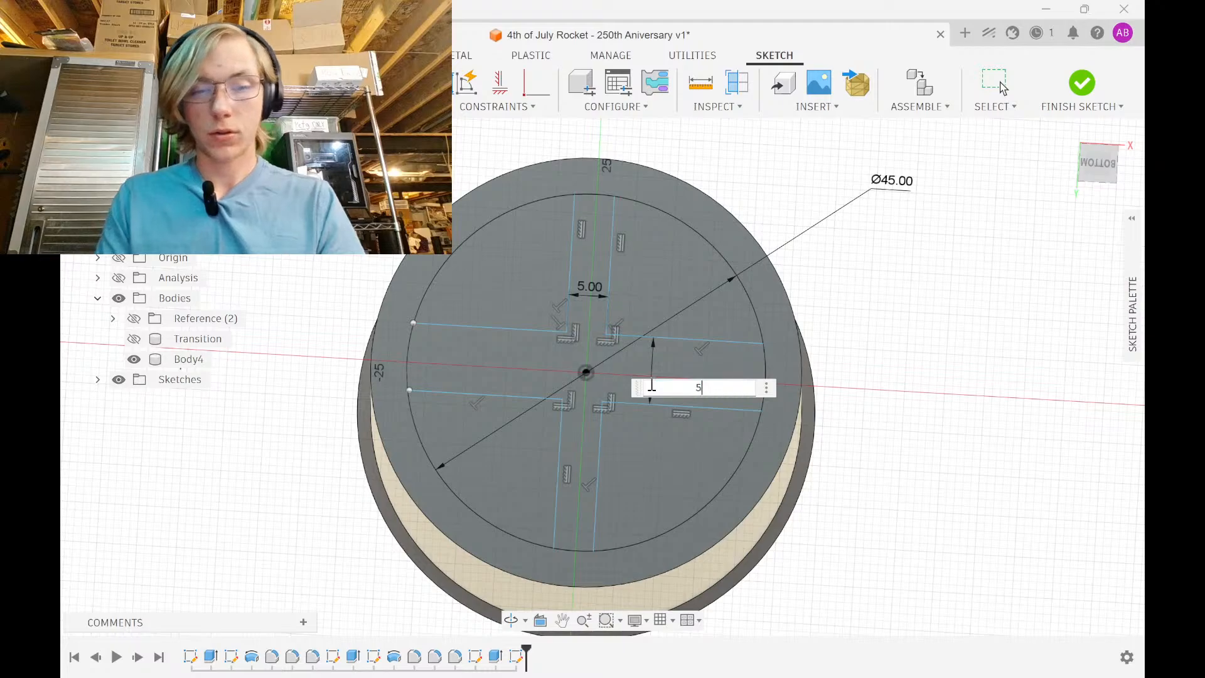
key("Return")
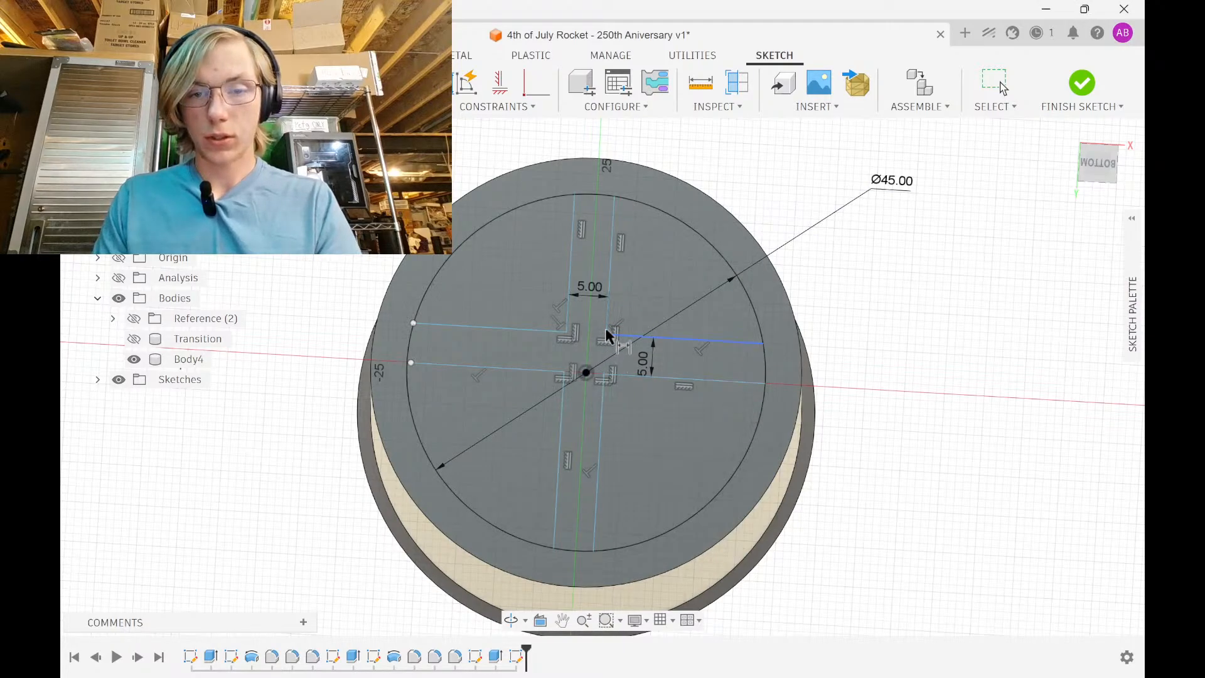
scroll(596, 368, "up", 4)
scroll(597, 367, "up", 2)
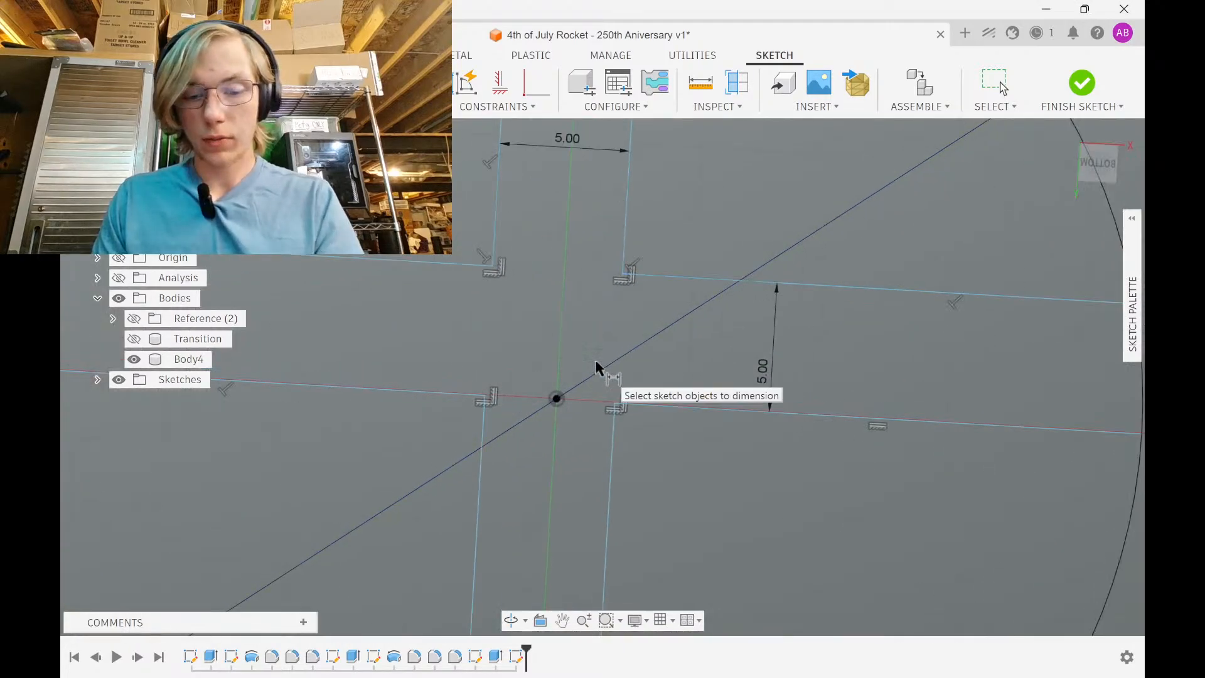
Draw a diagonal between opposite inner corners and constrain its midpoint to the origin
left_click(626, 276)
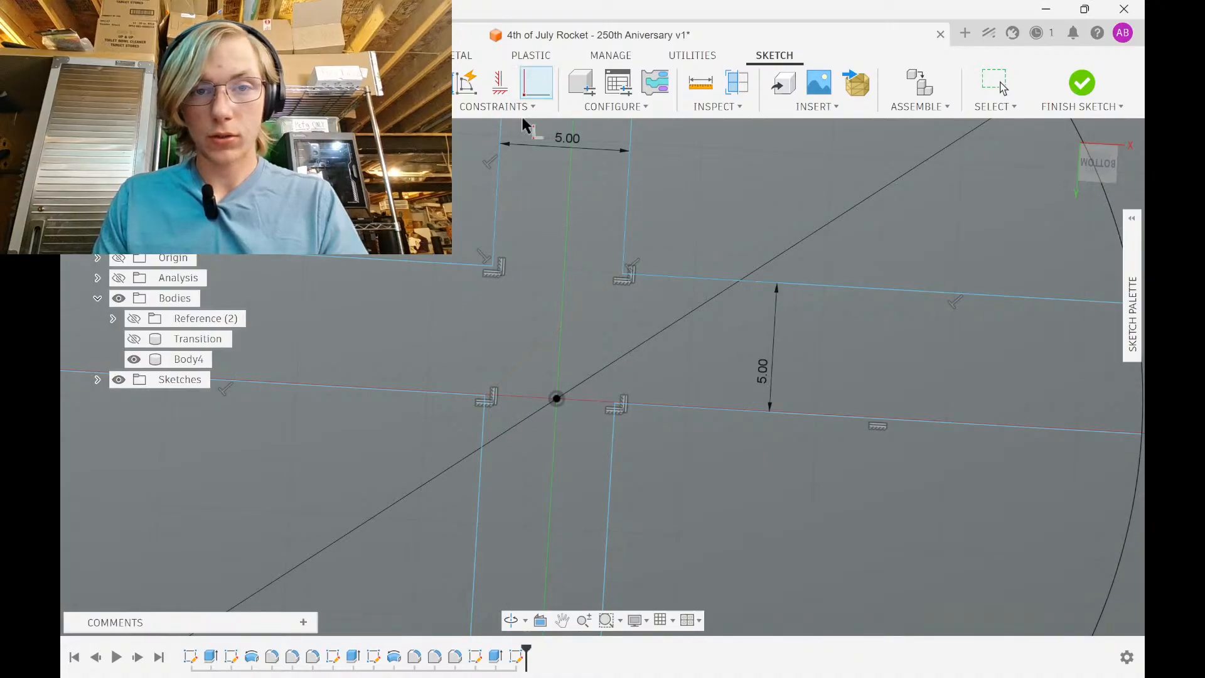
left_click(557, 398)
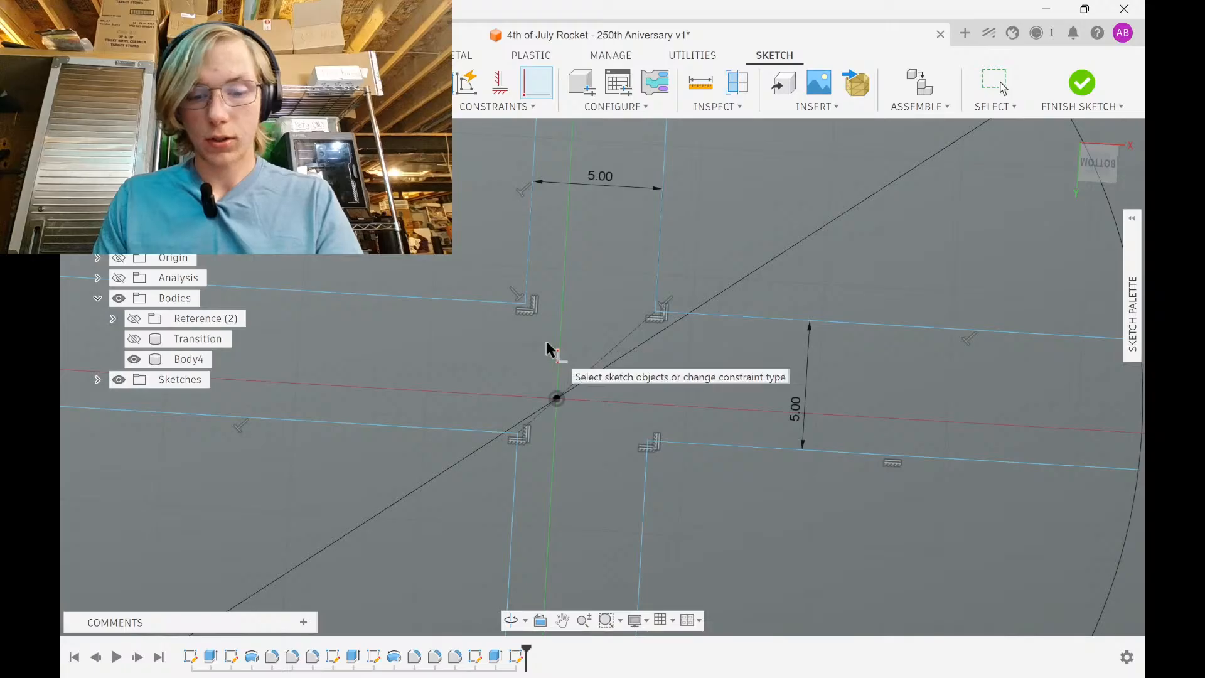
key("Escape")
left_click(647, 442)
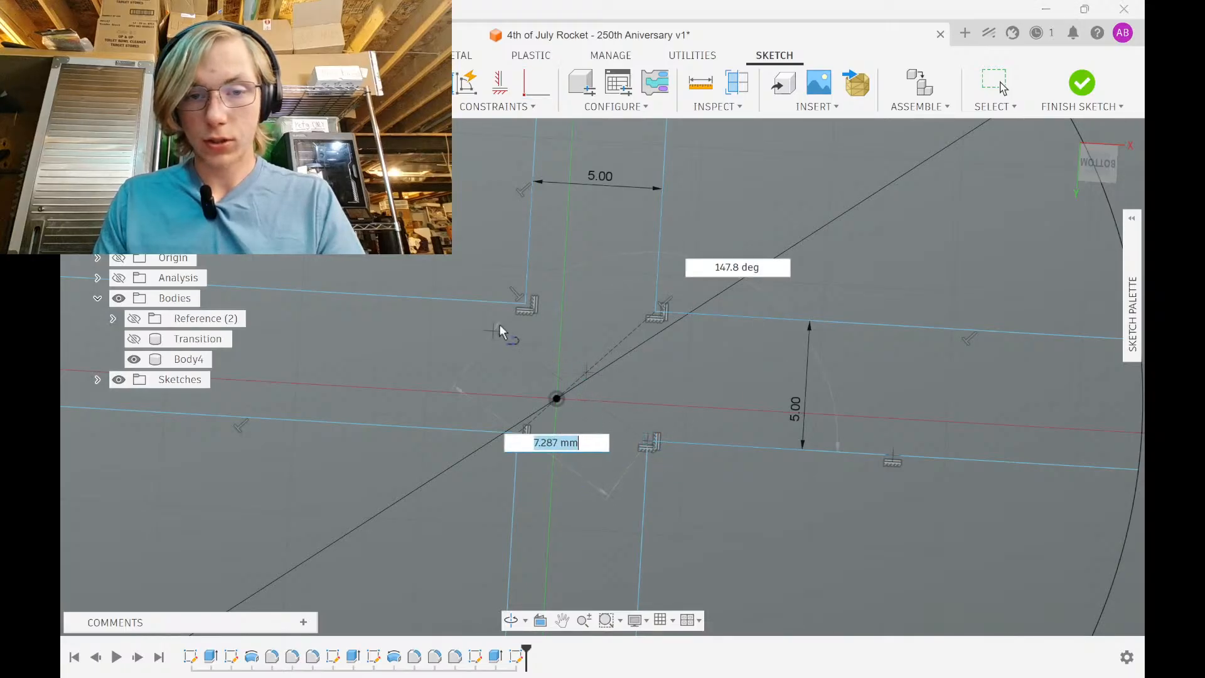
left_click(526, 306)
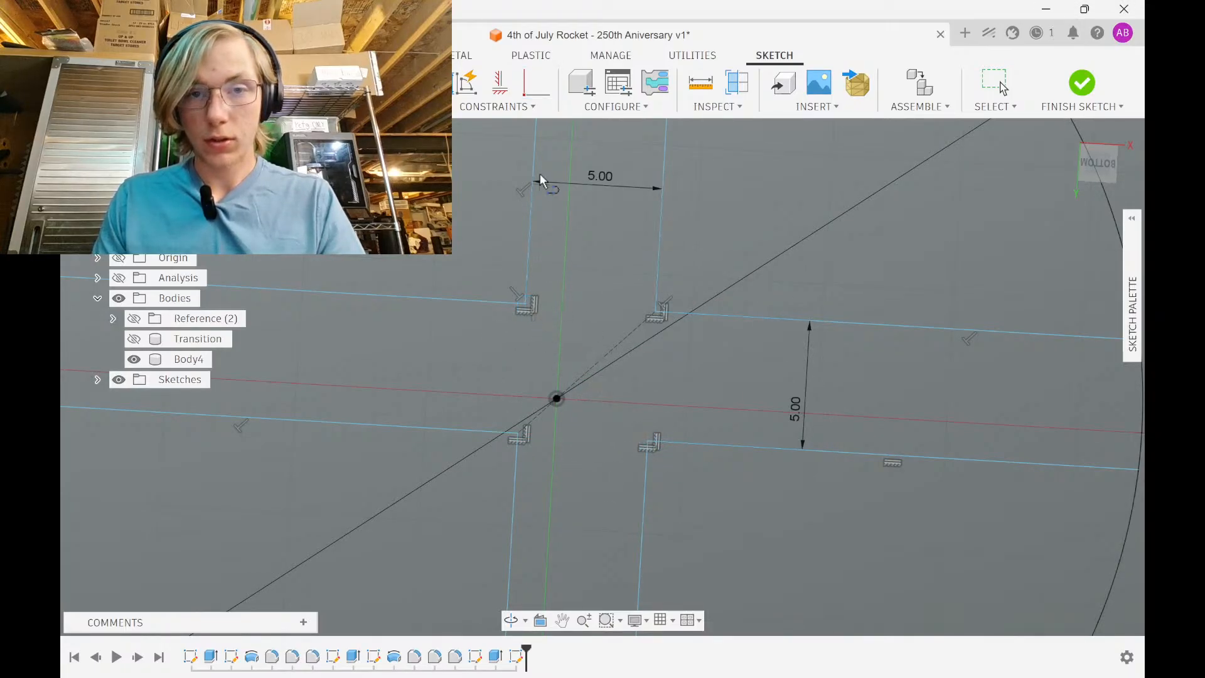
left_click(566, 352)
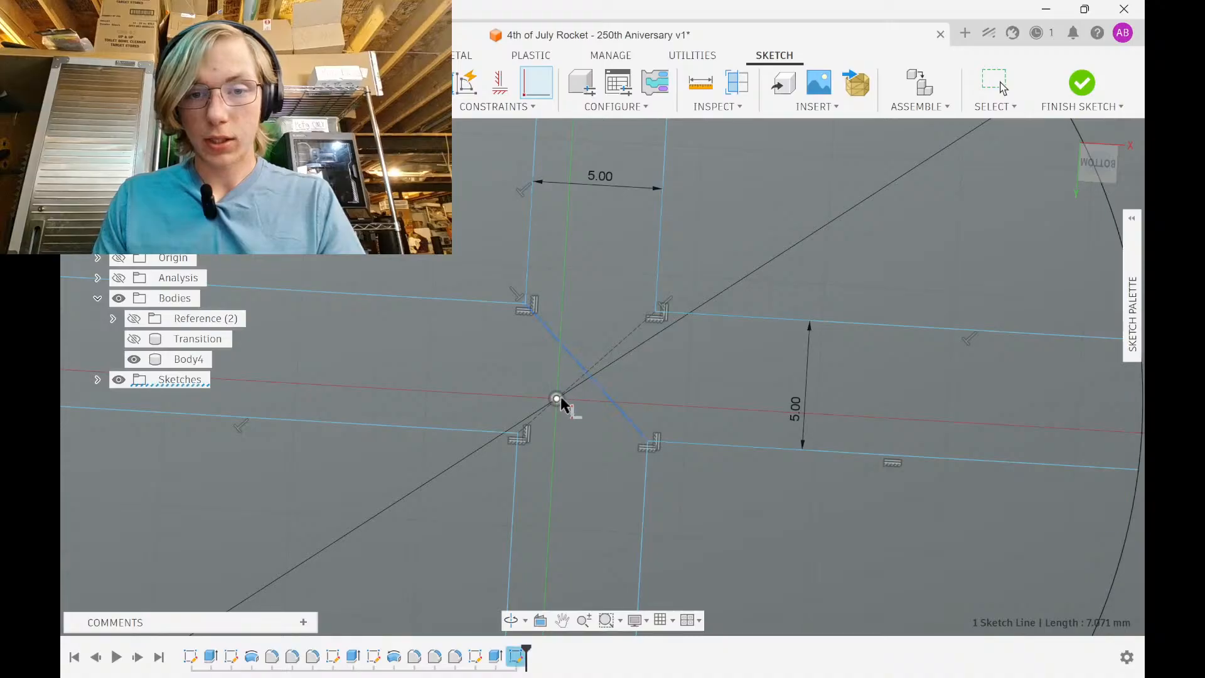
left_click(558, 398)
key("Escape")
Finish the cross sketch, viewing it at an angle
scroll(629, 400, "down", 5)
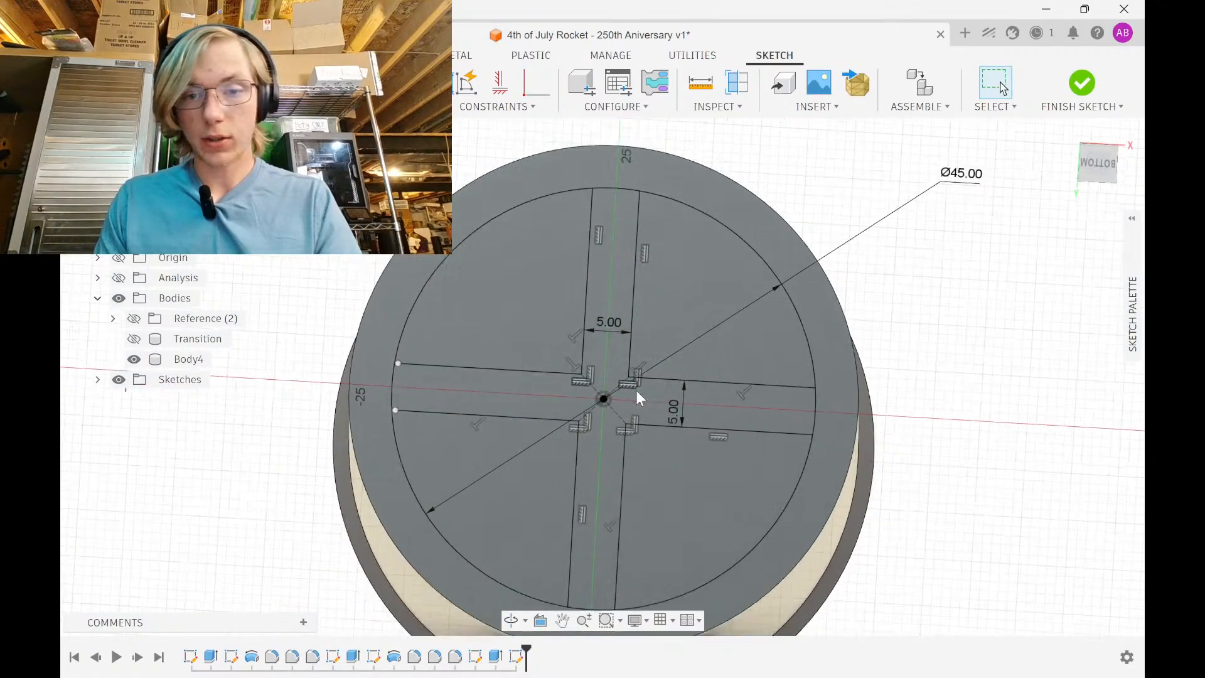
scroll(632, 434, "up", 8)
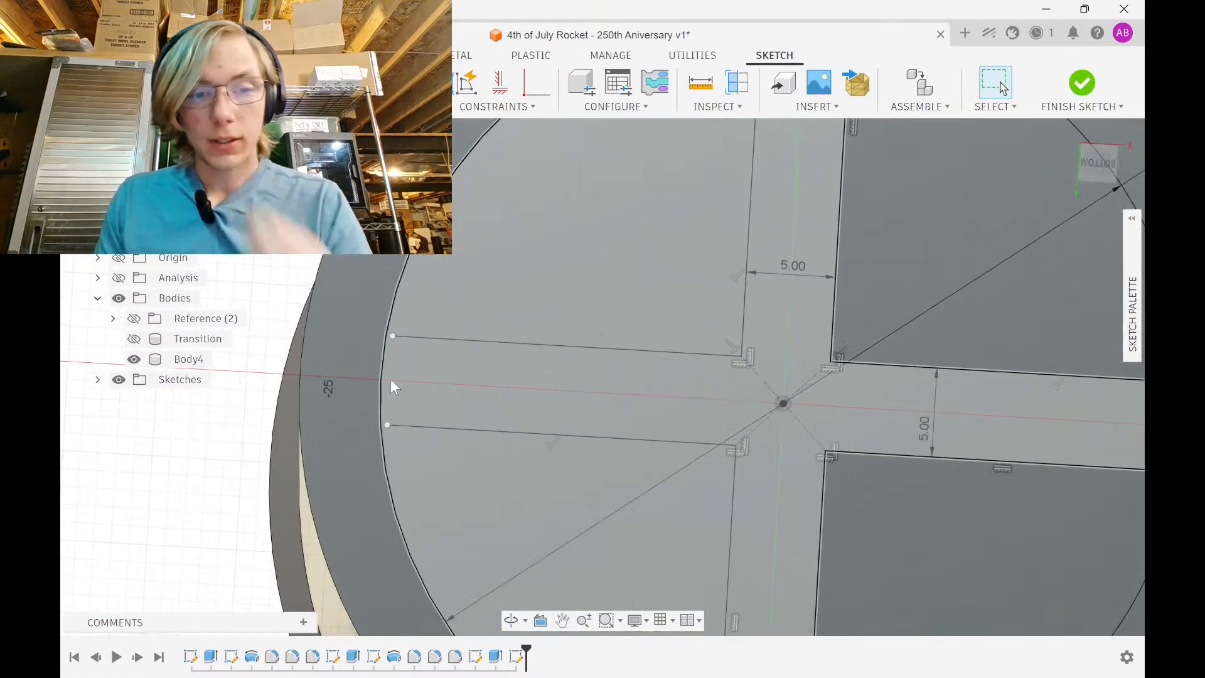
key("l")
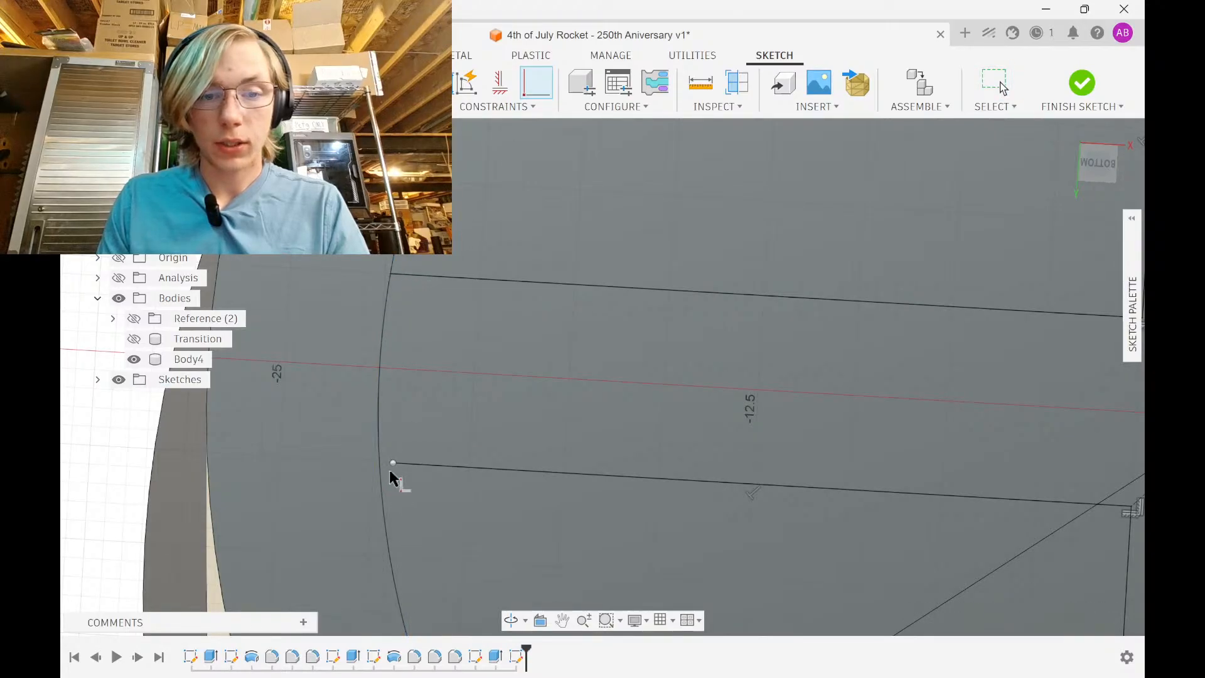
scroll(439, 440, "down", 10)
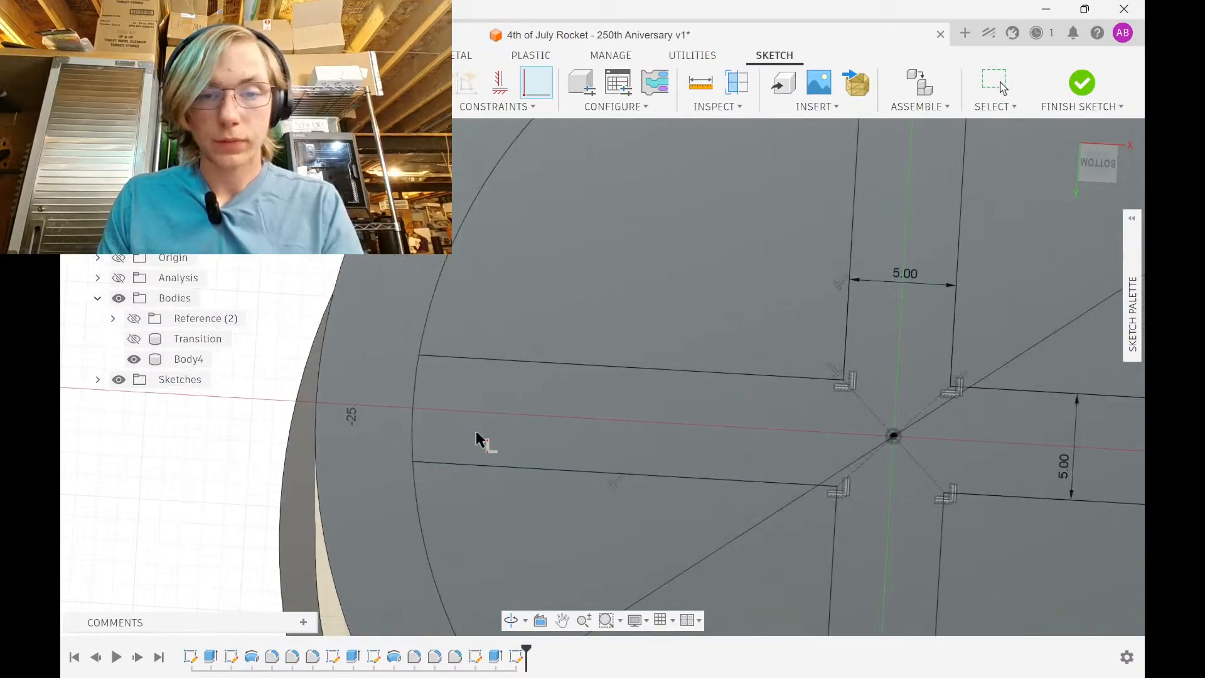
key("Escape")
mouse_move(356, 326)
middle_mouse_down()
mouse_move(340, 290)
mouse_move(351, 370)
mouse_move(382, 301)
middle_mouse_up()
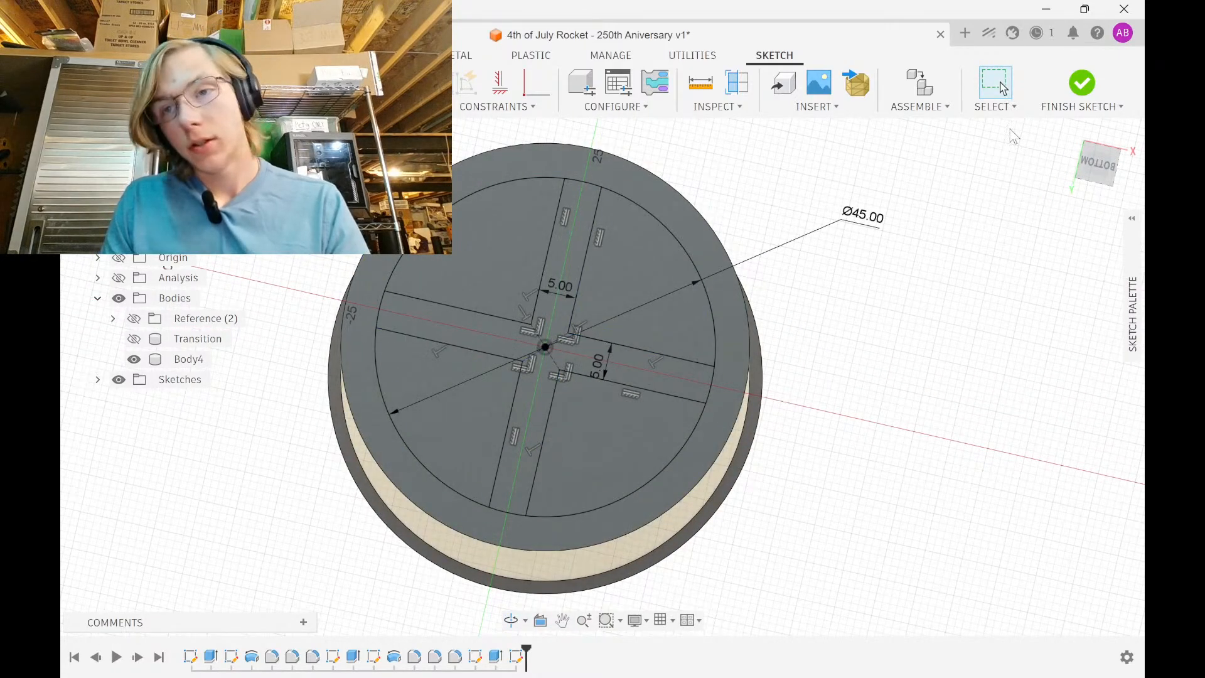
left_click(1082, 83)
Extrude the four quadrant profiles as a 7 mm deep cut
left_click(640, 292)
left_click(478, 274, "shift")
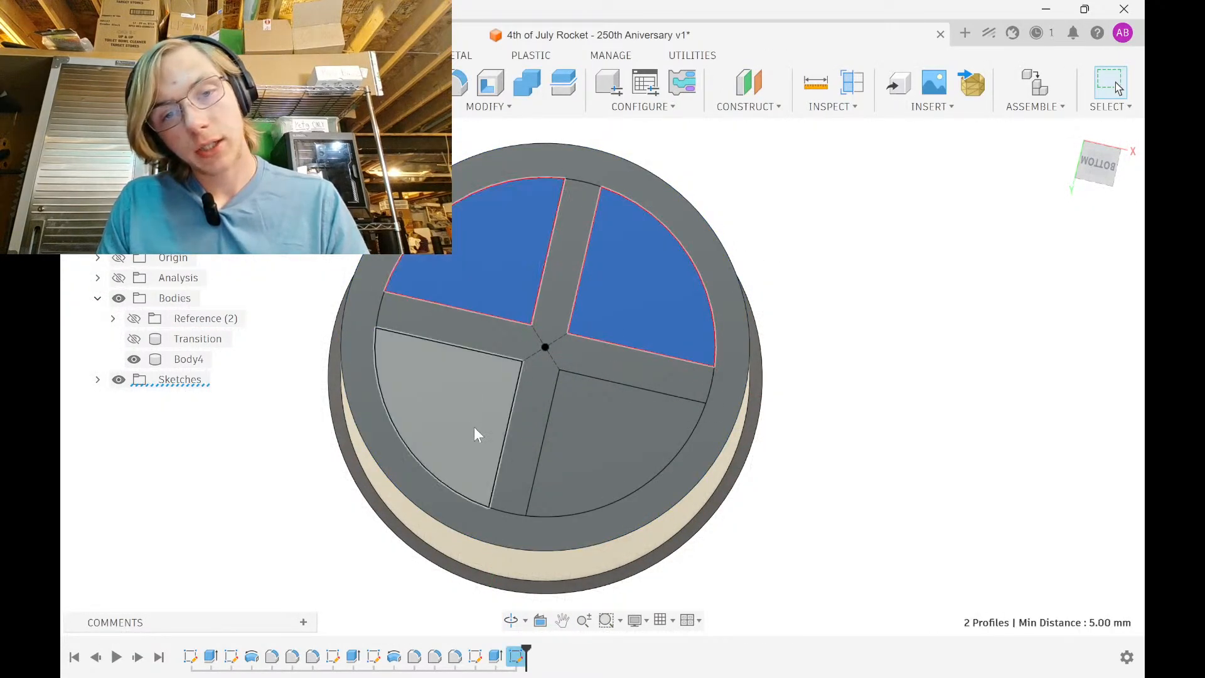
left_click(473, 427, "shift")
left_click(600, 447, "shift")
key("e")
middle_click_drag(611, 347, 579, 493, "shift")
left_click_drag(660, 366, 662, 315)
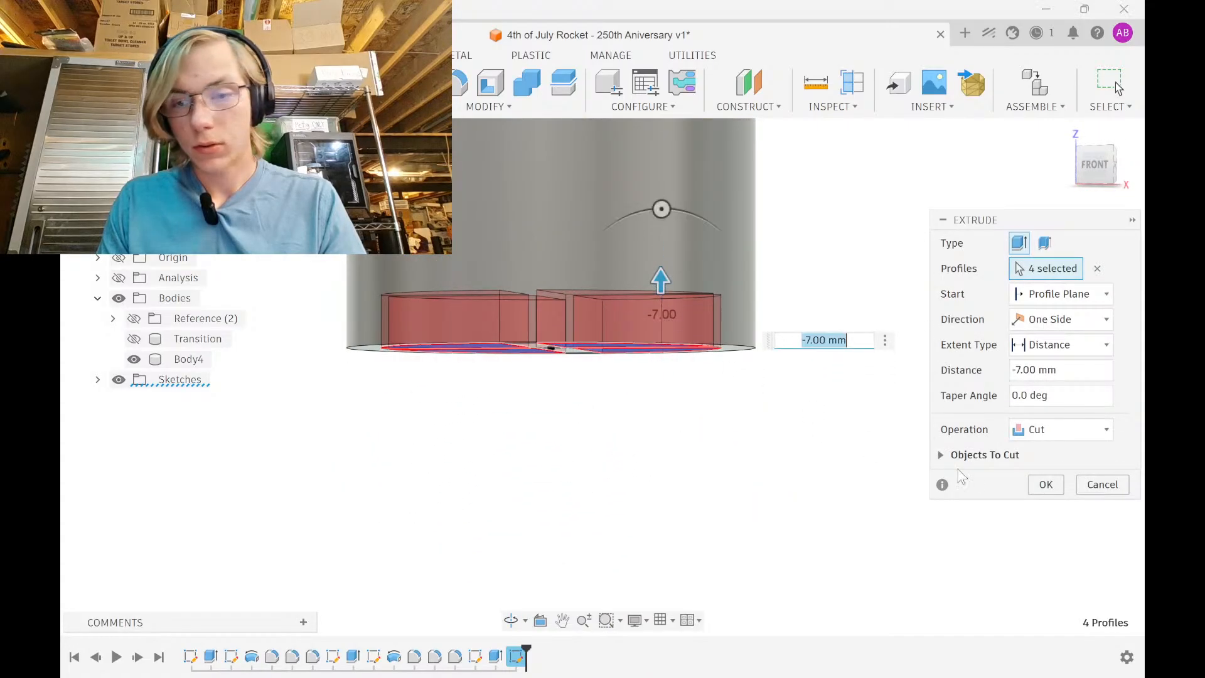
left_click(1042, 493)
Fillet the outer bottom rim edge with a 1 mm radius
middle_click_drag(627, 411, 574, 407, "shift")
right_click(574, 406)
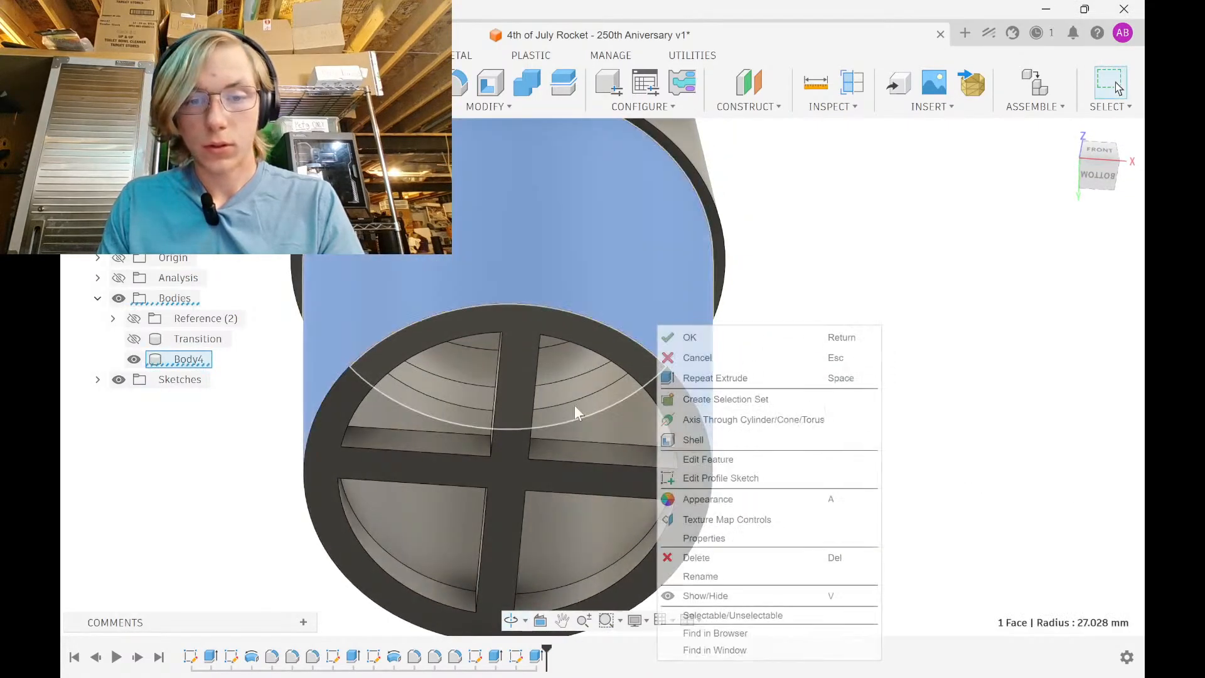
left_click(980, 282)
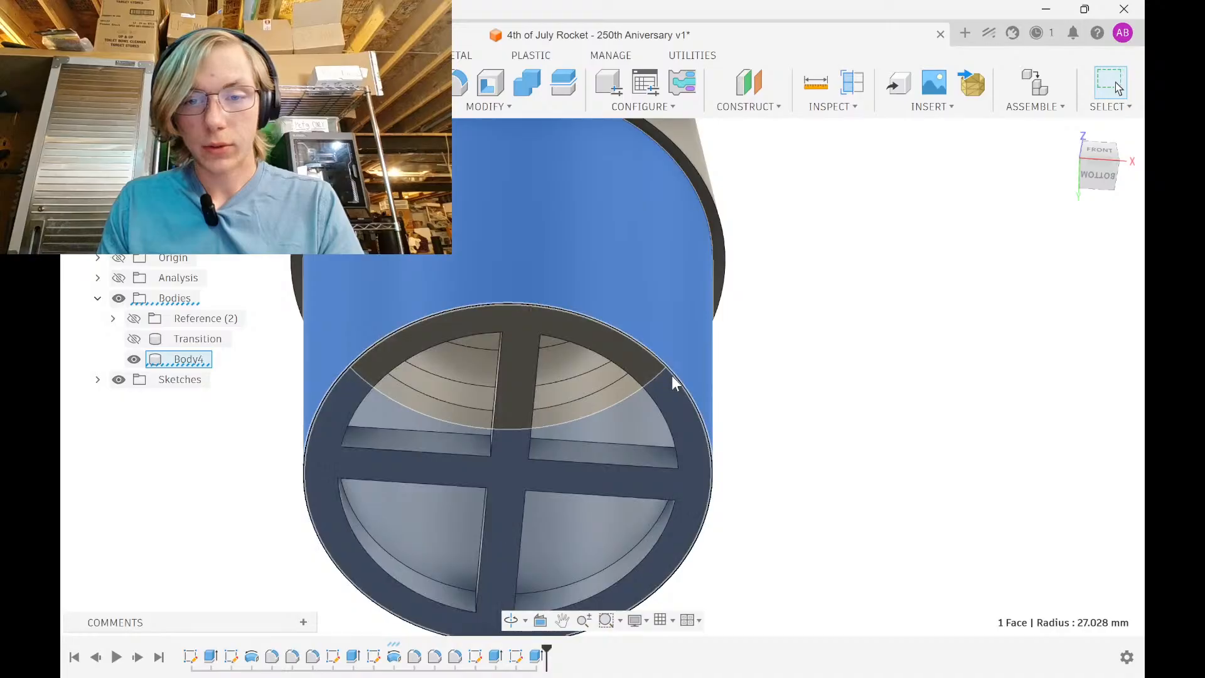
left_click(671, 376)
type("f")
type("1")
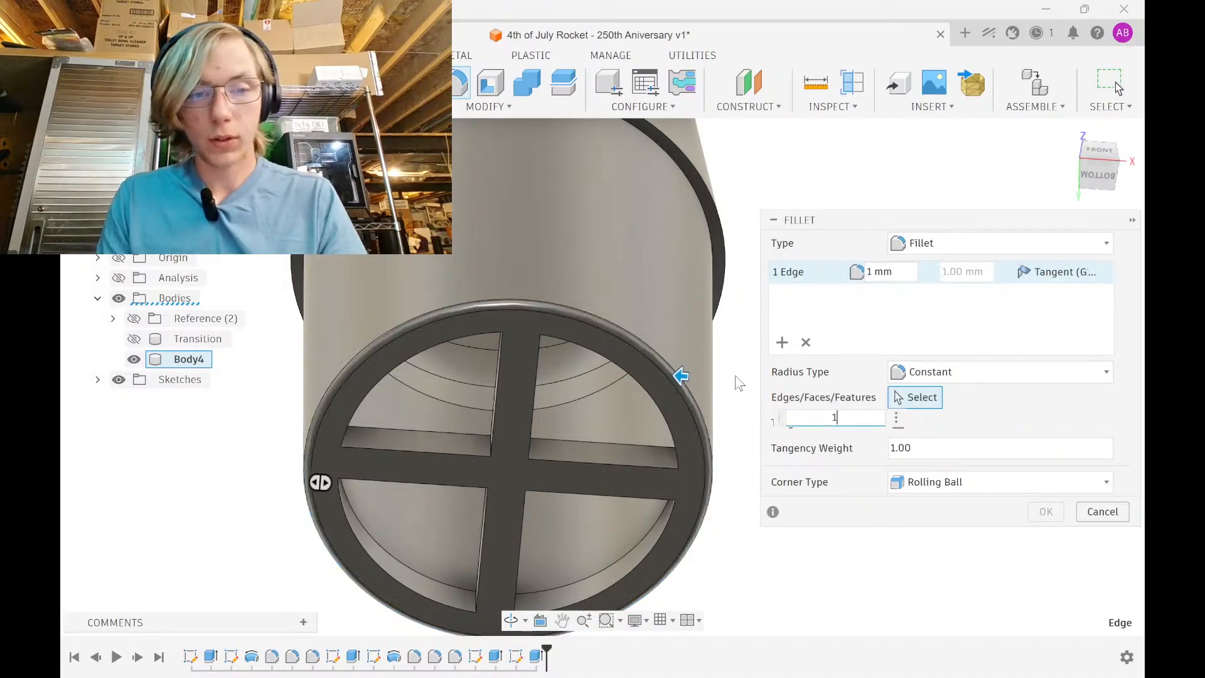
key("Return")
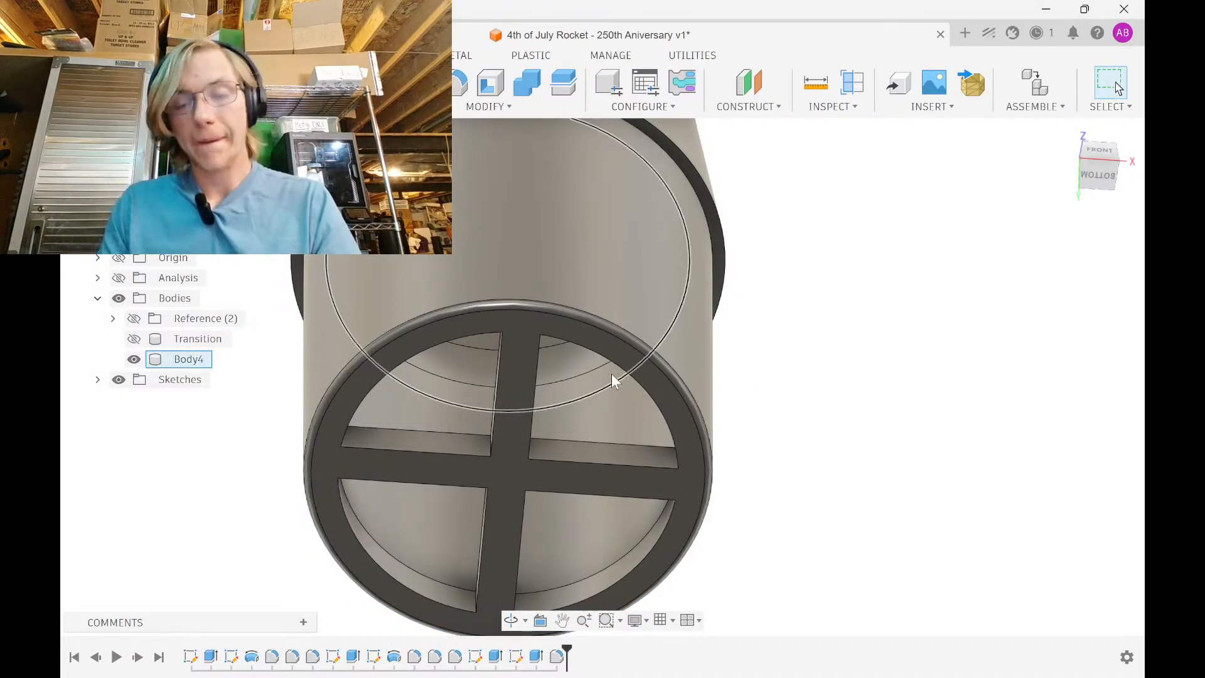
Show the section analysis cut and bring the inner ring into view
scroll(568, 398, "up", 4)
scroll(626, 441, "up", 1)
middle_click_drag(628, 436, 676, 349)
left_click(119, 278)
middle_click_drag(545, 277, 575, 385, "shift")
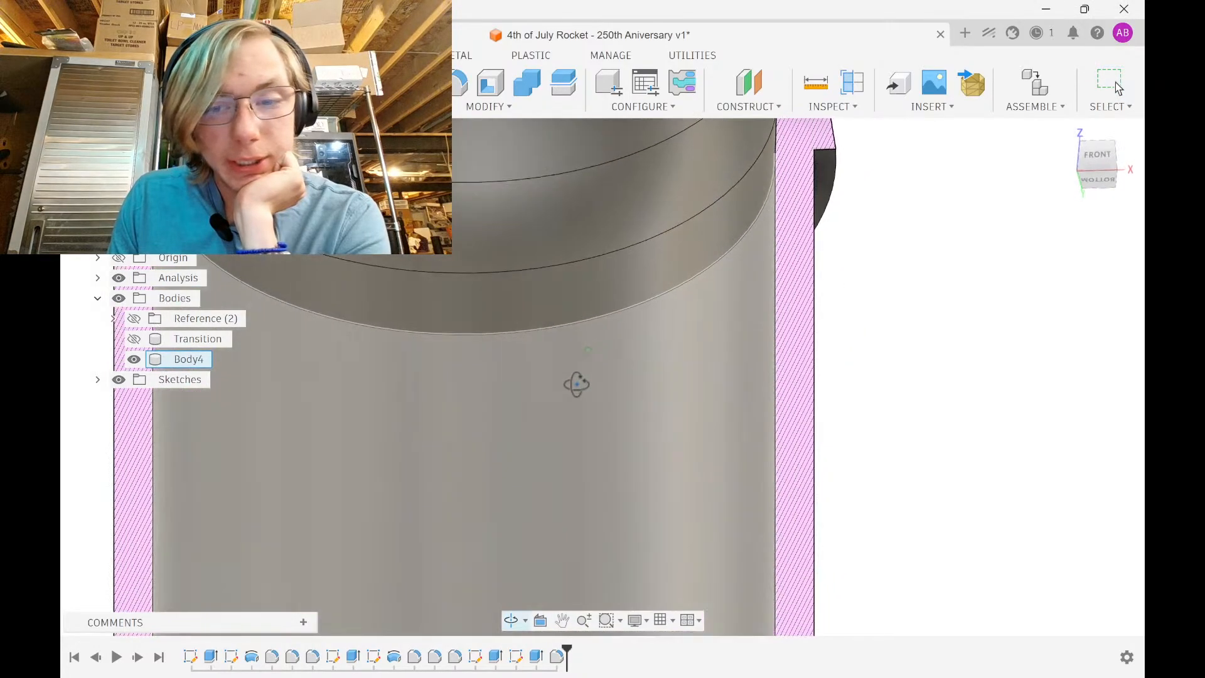
scroll(578, 379, "down", 3)
mouse_move(566, 496)
middle_mouse_down()
mouse_move(616, 324)
mouse_move(556, 424)
middle_mouse_up()
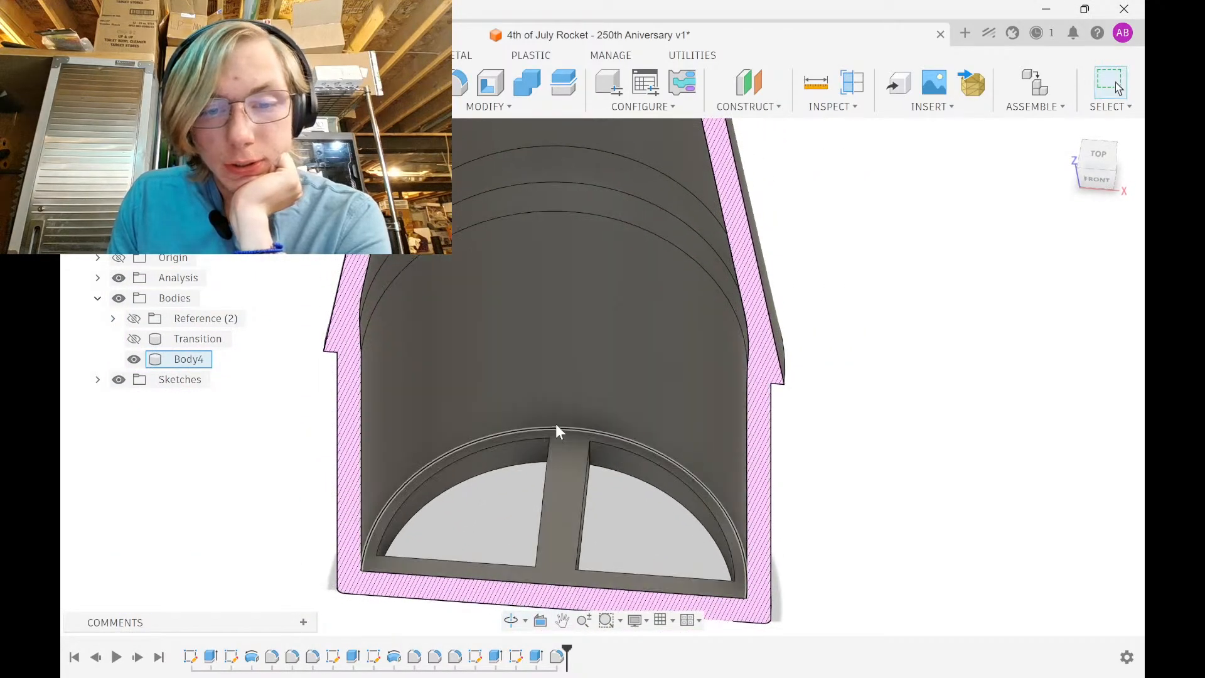
Fillet the inner ring's top arc edge
left_click(560, 425)
left_click(590, 429)
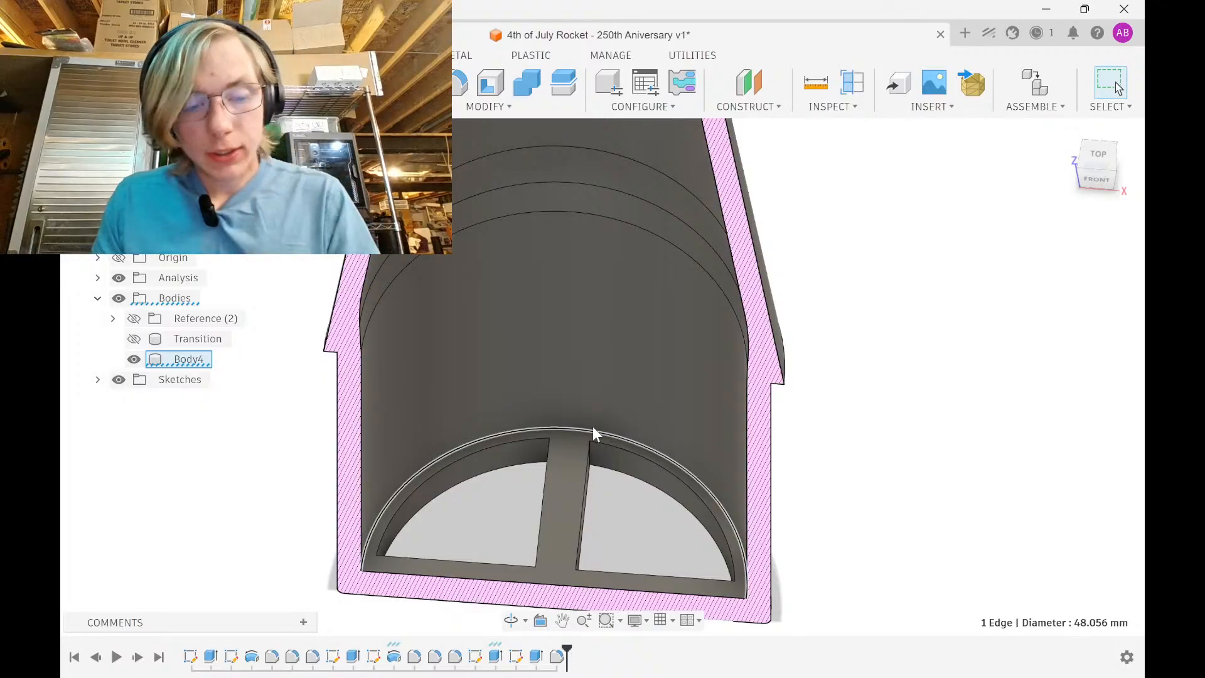
type("f3")
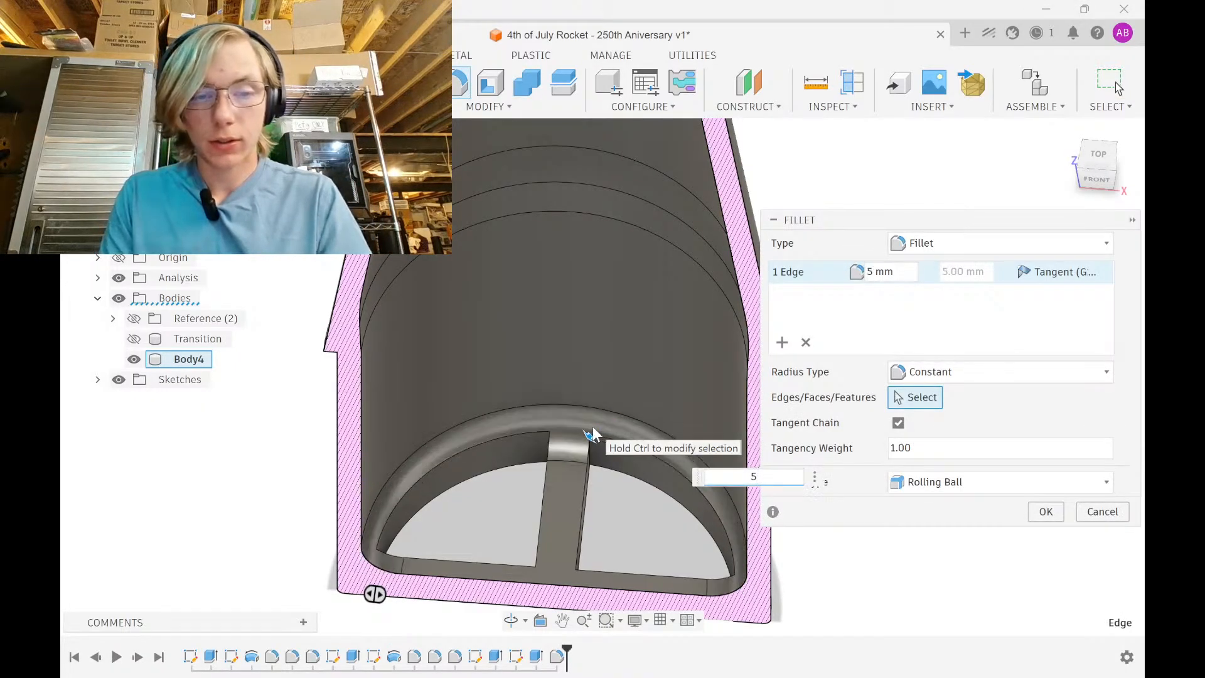
key("Return")
middle_click_drag(582, 426, 614, 329)
middle_click_drag(603, 493, 606, 405)
middle_click_drag(603, 532, 441, 387, "shift")
Hide the section cut and select three vertical corner edges of the cross brace
left_click(119, 277)
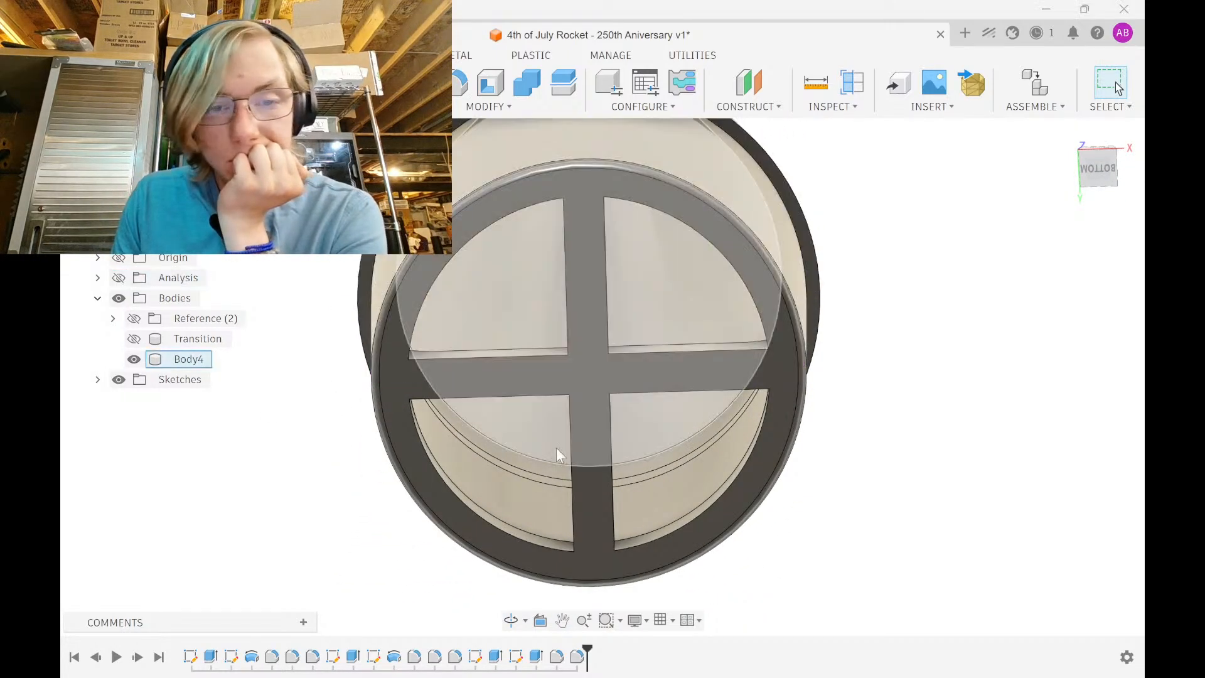
middle_click_drag(560, 452, 484, 303, "shift")
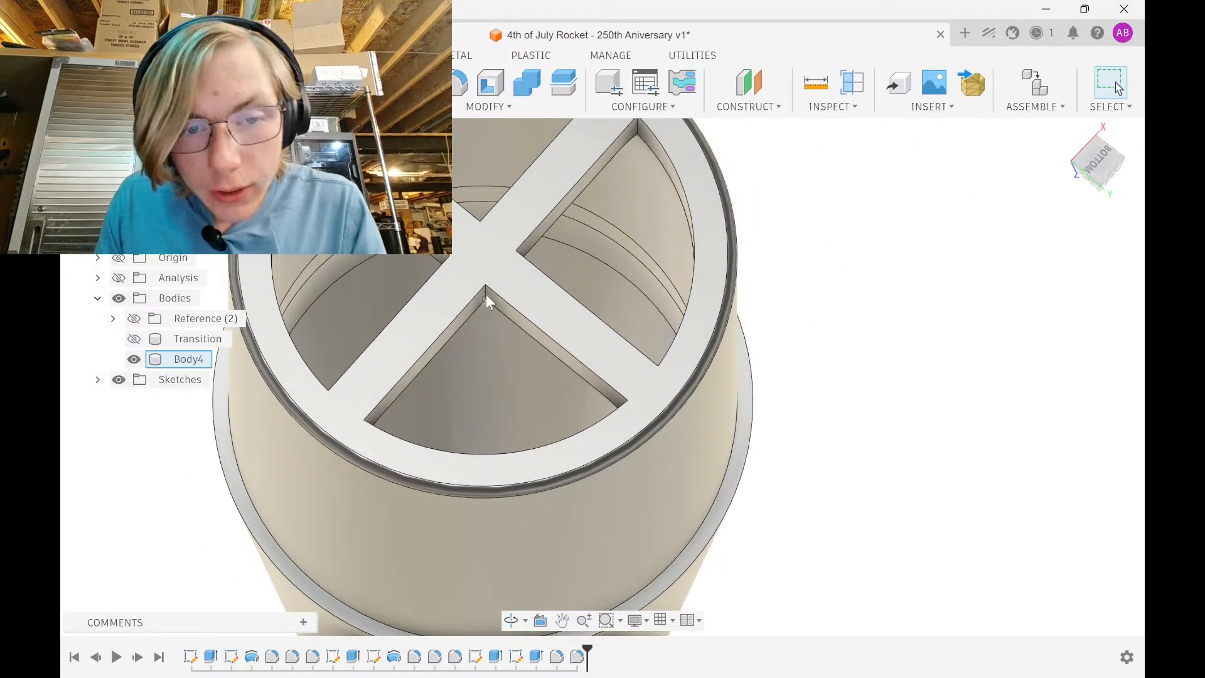
scroll(486, 295, "up", 3)
left_click(487, 290)
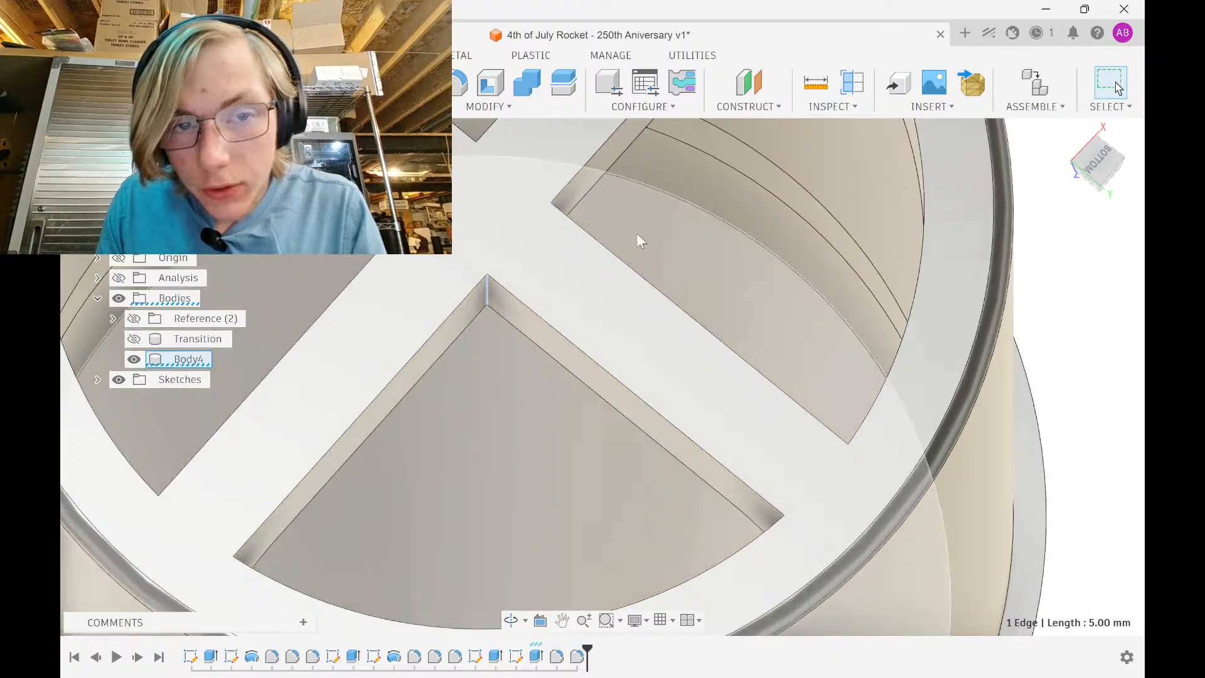
middle_click_drag(364, 216, 512, 462, "shift")
left_click(394, 300, "ctrl")
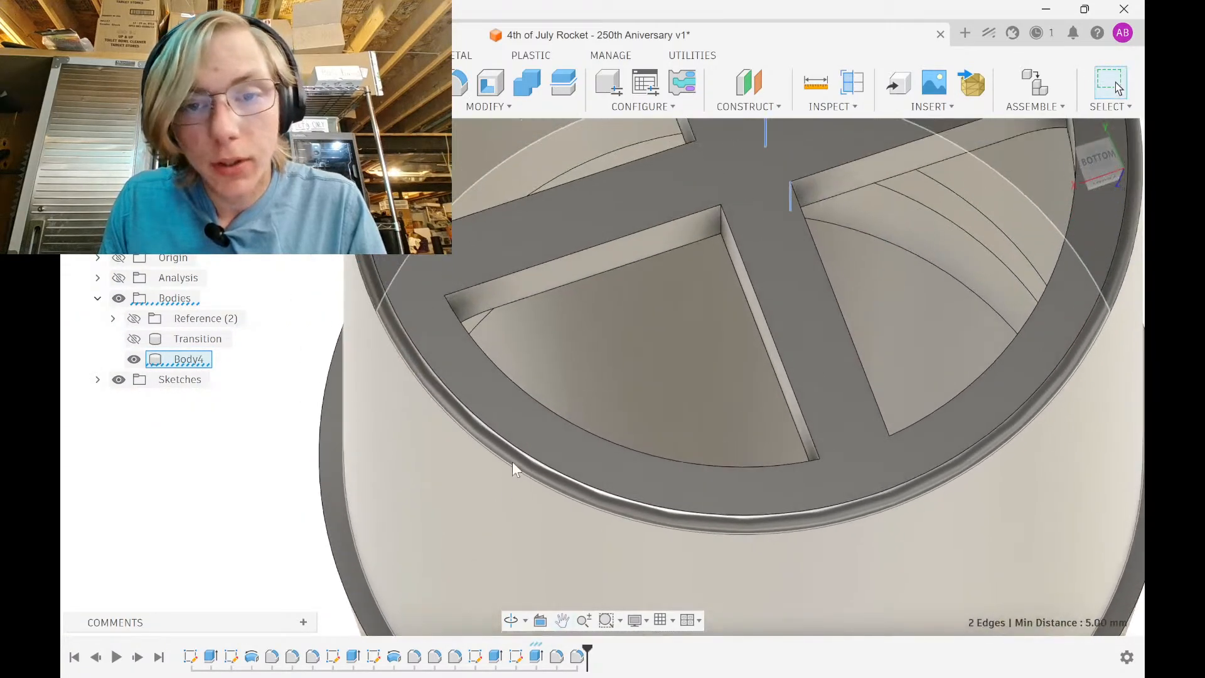
left_click(722, 228, "ctrl")
middle_click_drag(621, 307, 535, 367, "shift")
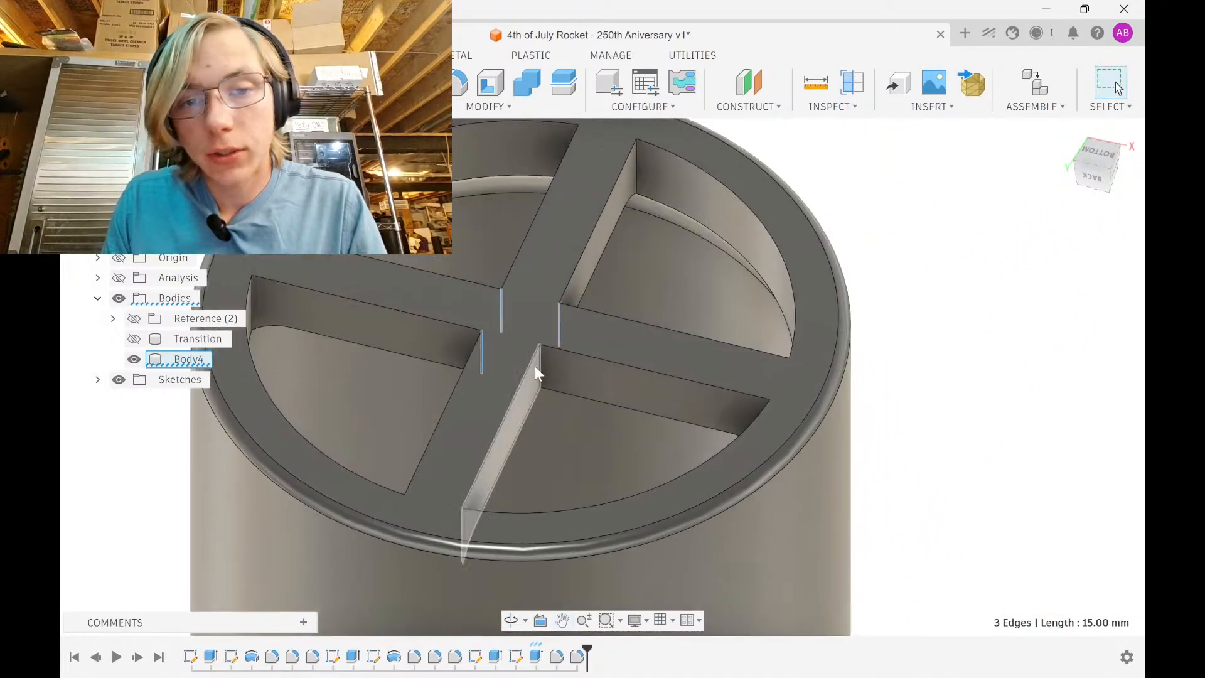
Add five more vertical brace corner edges to the selection, making eight
left_click(540, 367, "ctrl")
left_click(636, 165, "ctrl")
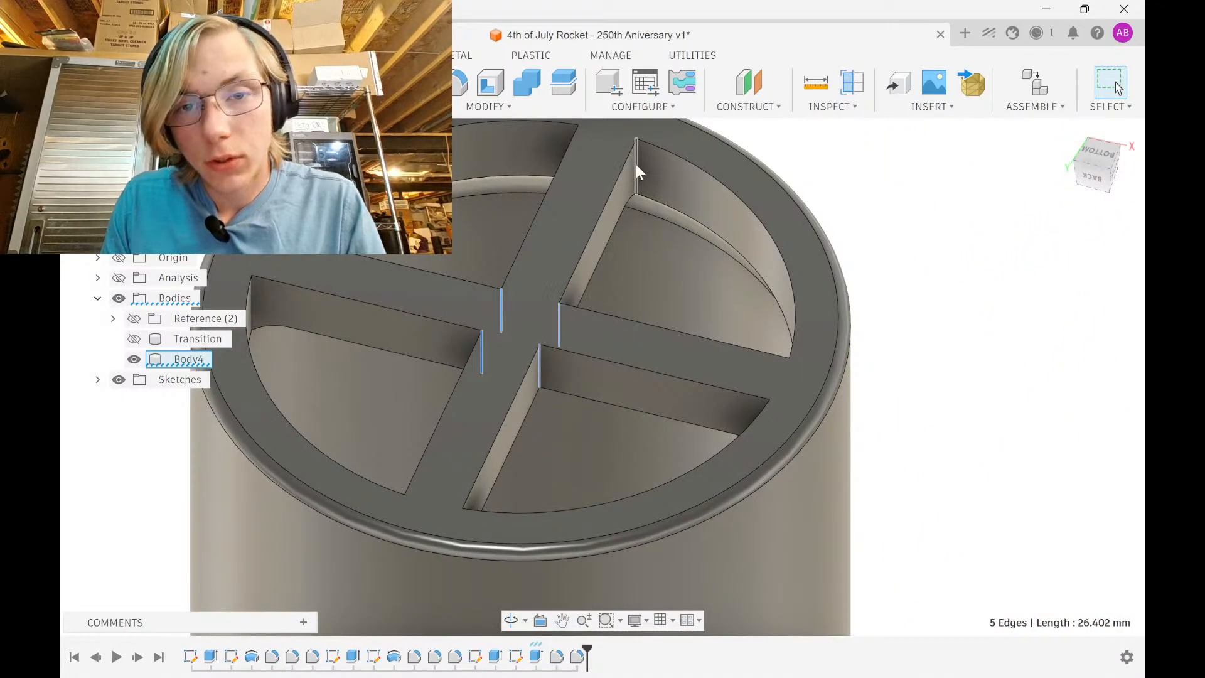
middle_click_drag(635, 165, 293, 267, "shift")
left_click(292, 267, "ctrl")
left_click(720, 280, "ctrl")
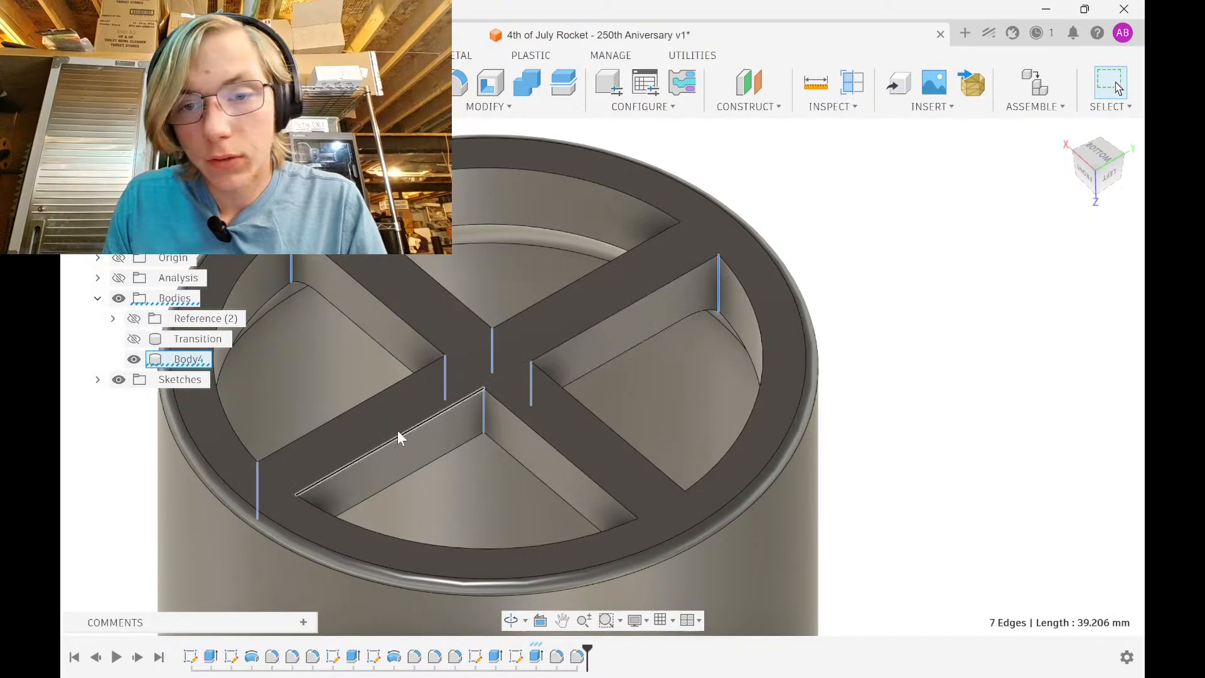
middle_click_drag(397, 431, 240, 424, "shift")
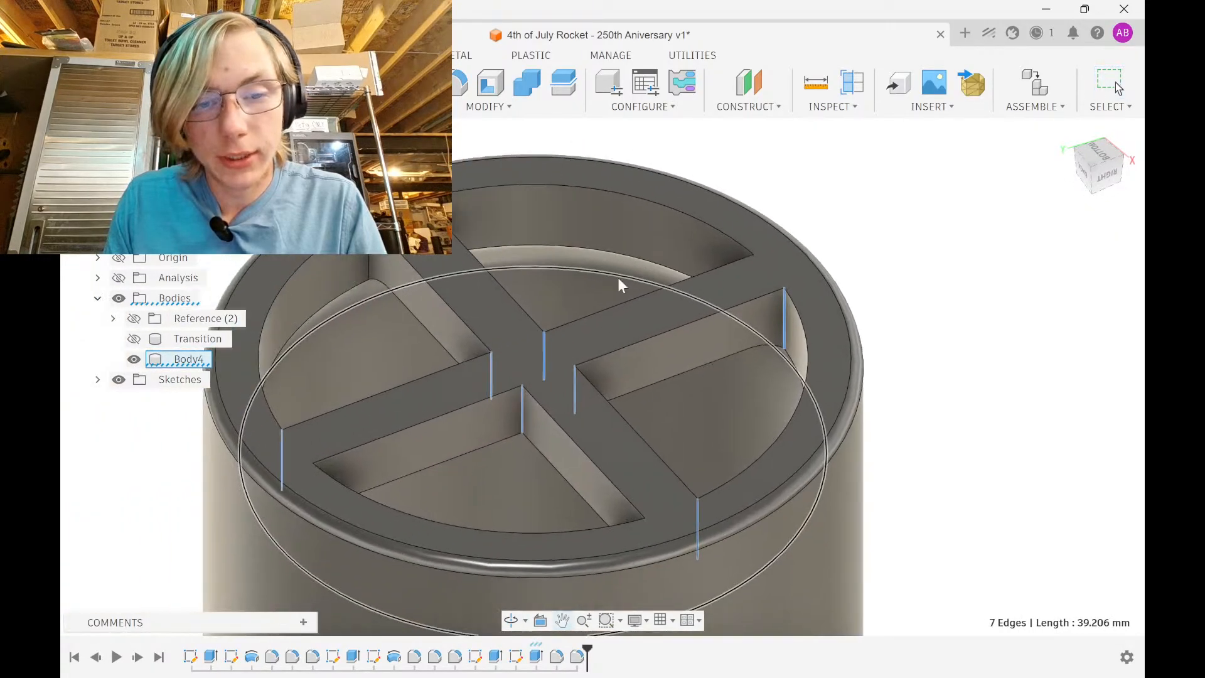
left_click(367, 260, "ctrl")
middle_click_drag(367, 260, 631, 348, "shift")
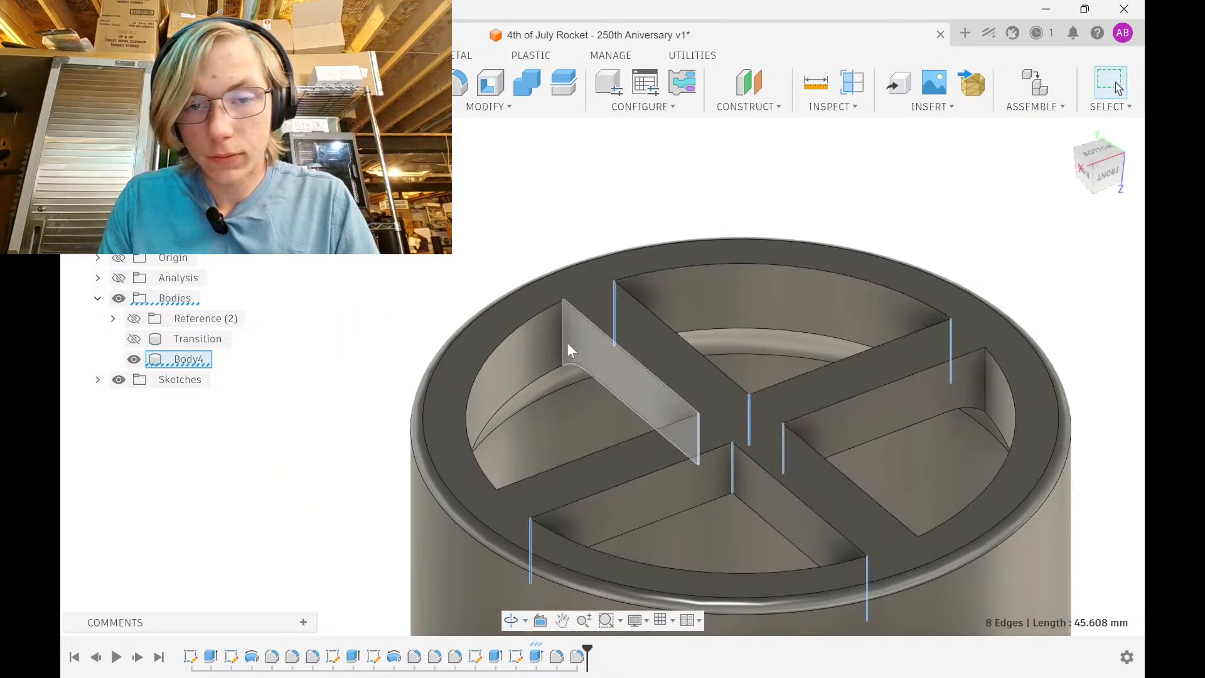
Select the last four corner edges and fillet all twelve with 1 mm
left_click(566, 339, "ctrl")
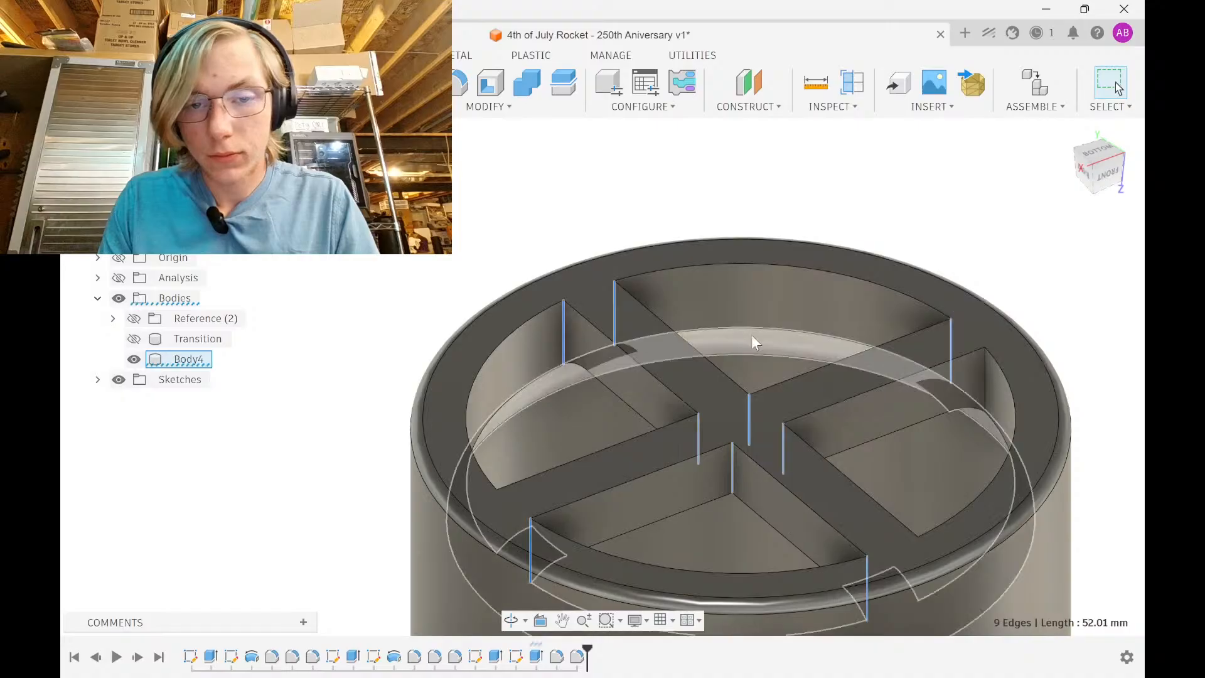
left_click(984, 372, "ctrl")
middle_click_drag(971, 384, 900, 378, "shift")
left_click(525, 301, "ctrl")
left_click(906, 374, "ctrl")
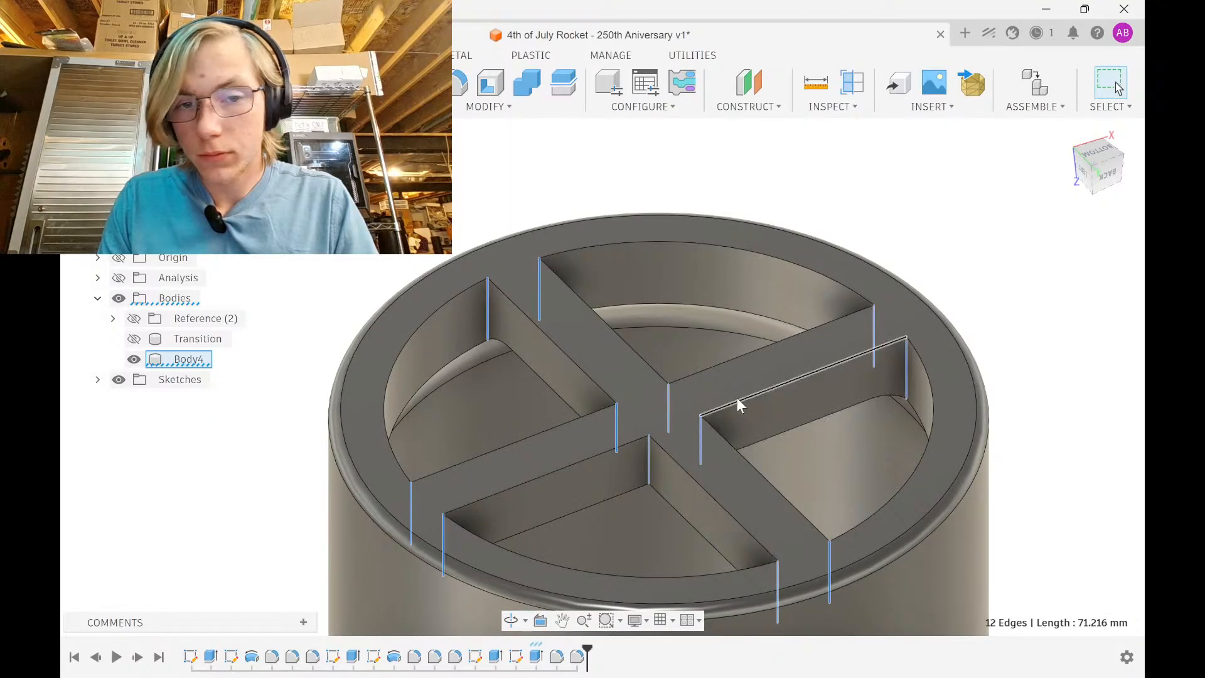
type("f")
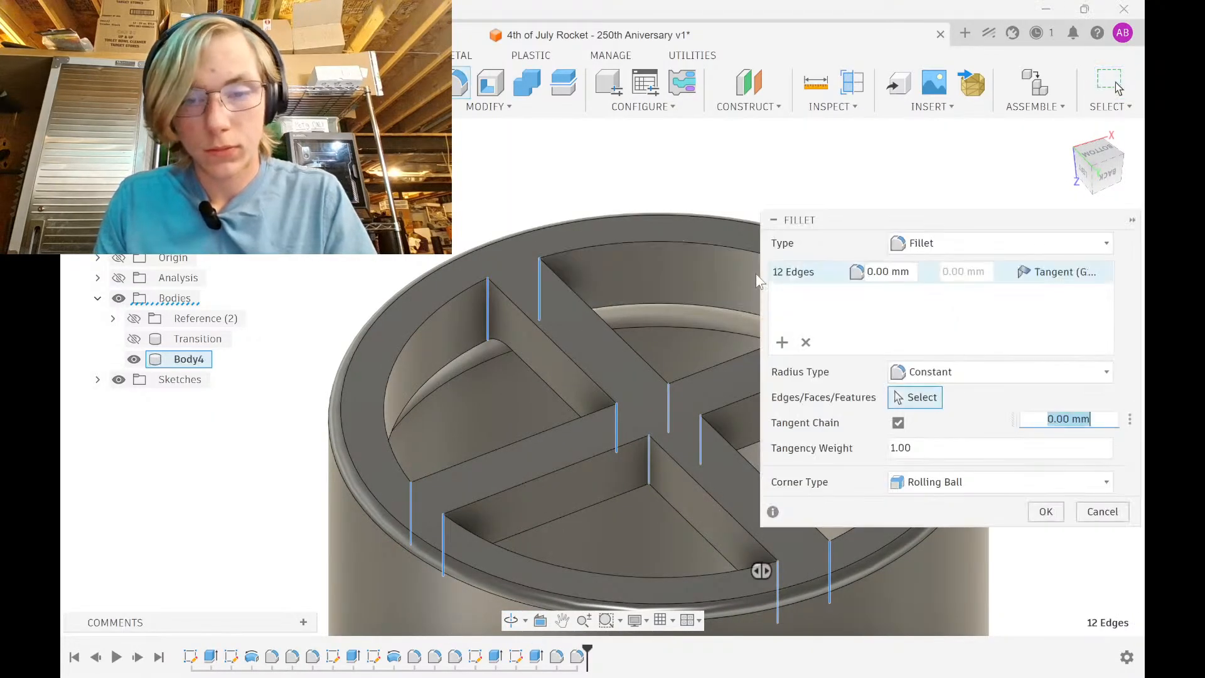
type("1")
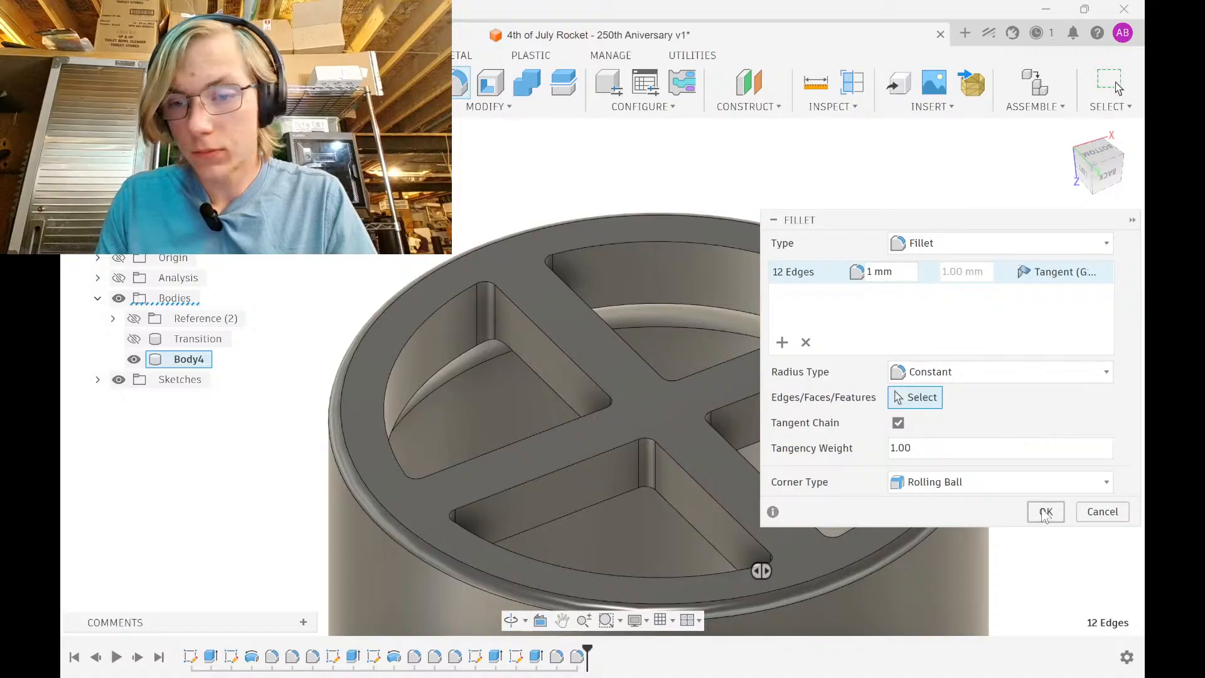
left_click(1045, 511)
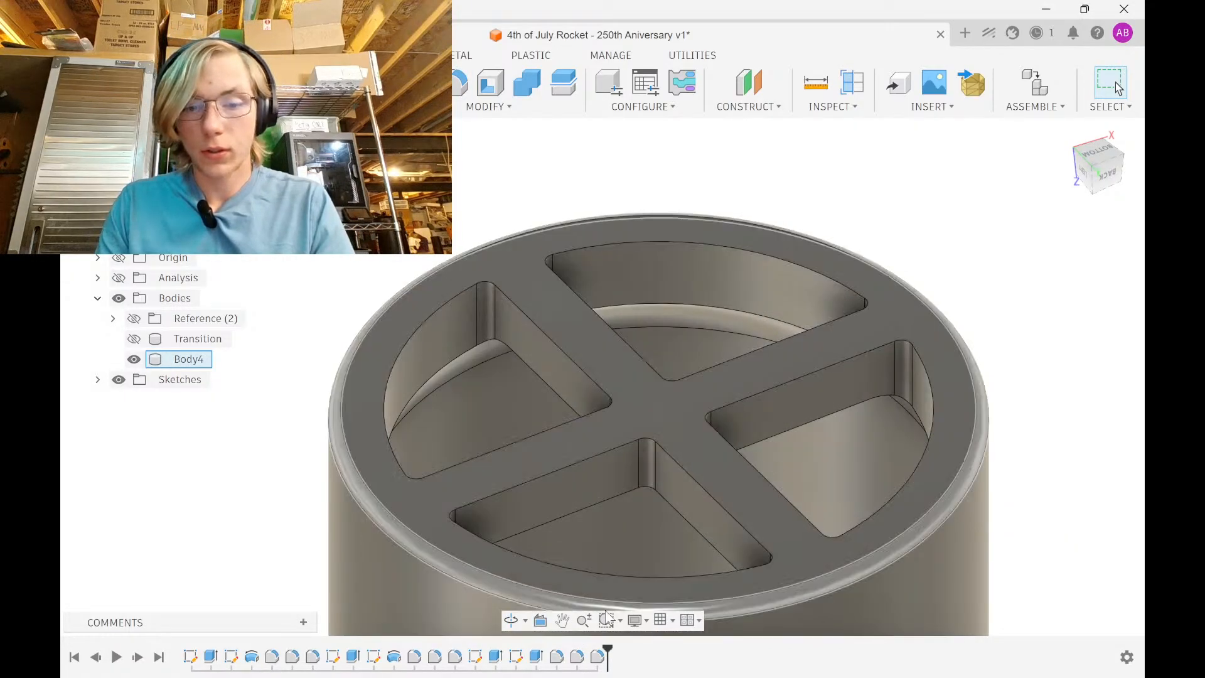
scroll(656, 339, "down", 5)
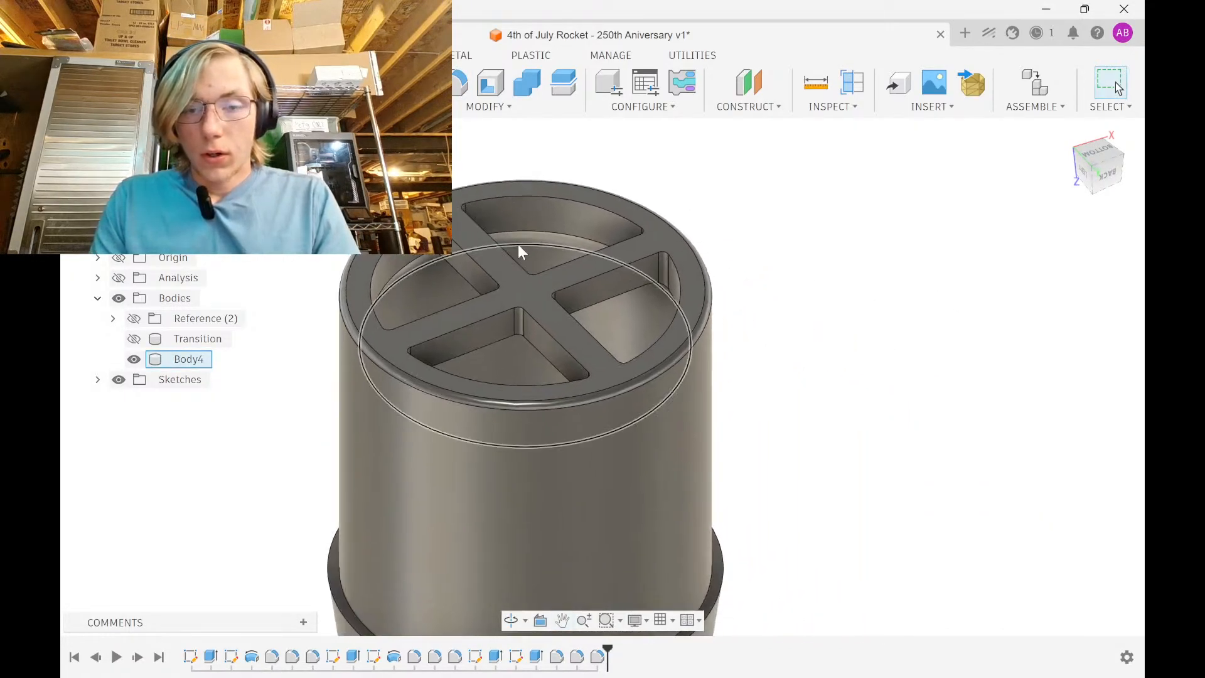
middle_click_drag(658, 293, 689, 309, "shift")
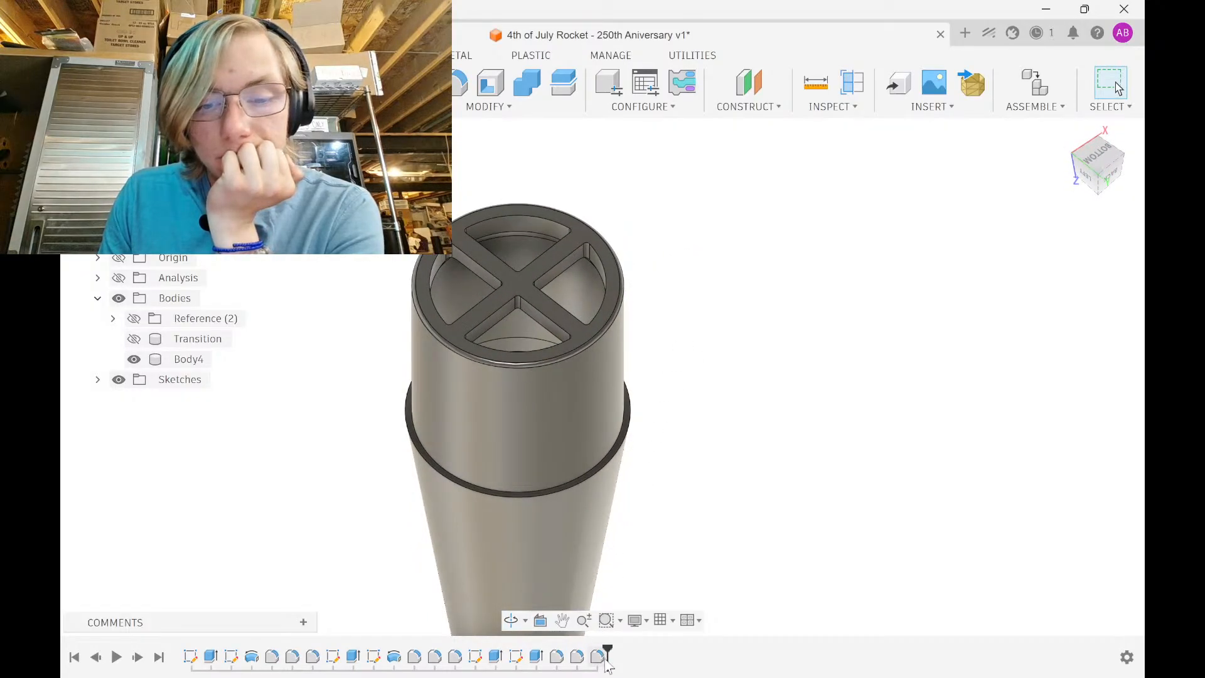
double_click(556, 657)
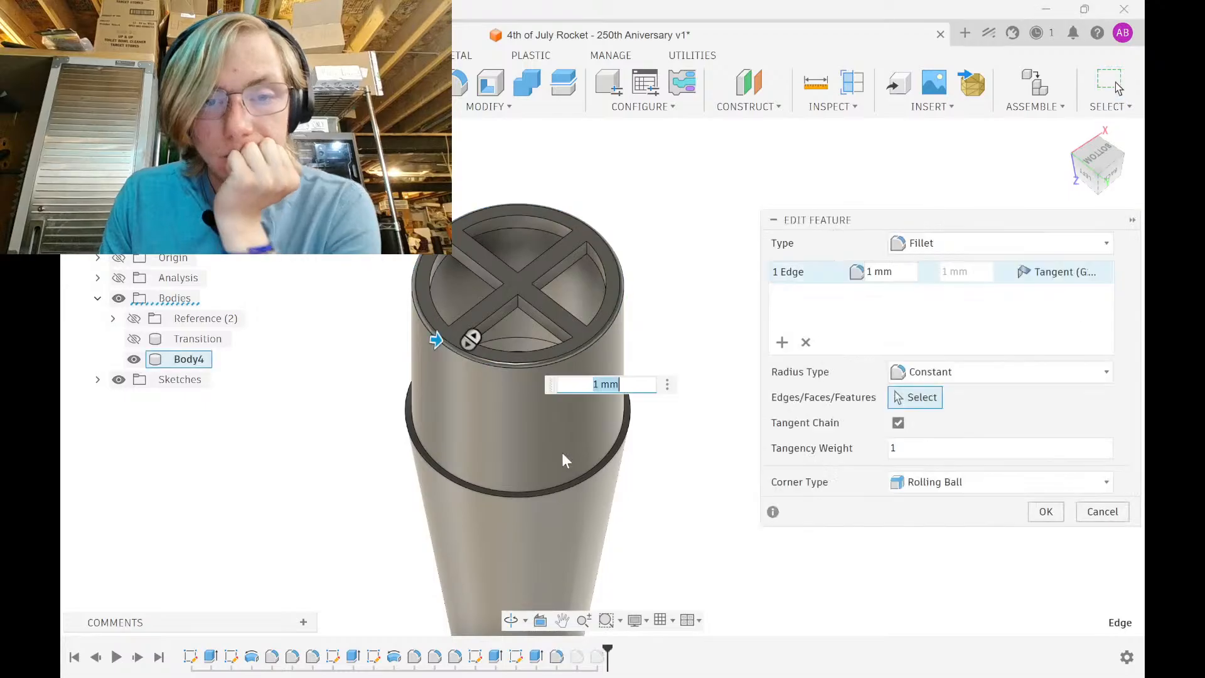
left_click(563, 355)
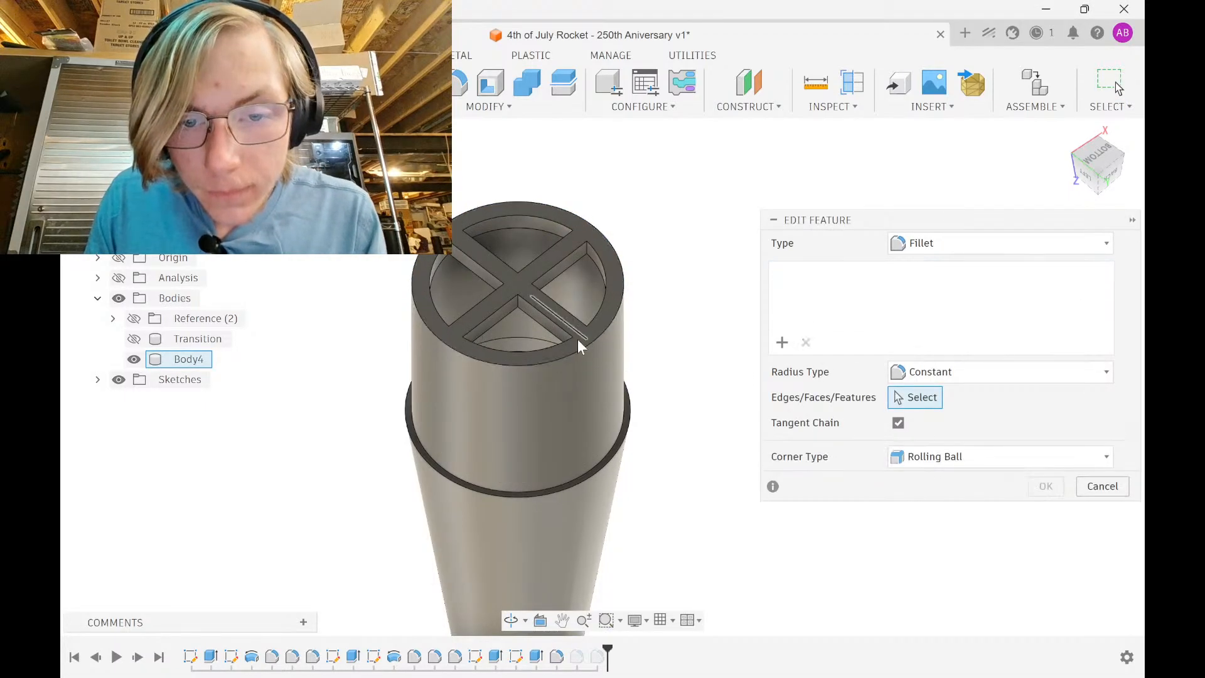
scroll(582, 333, "up", 8)
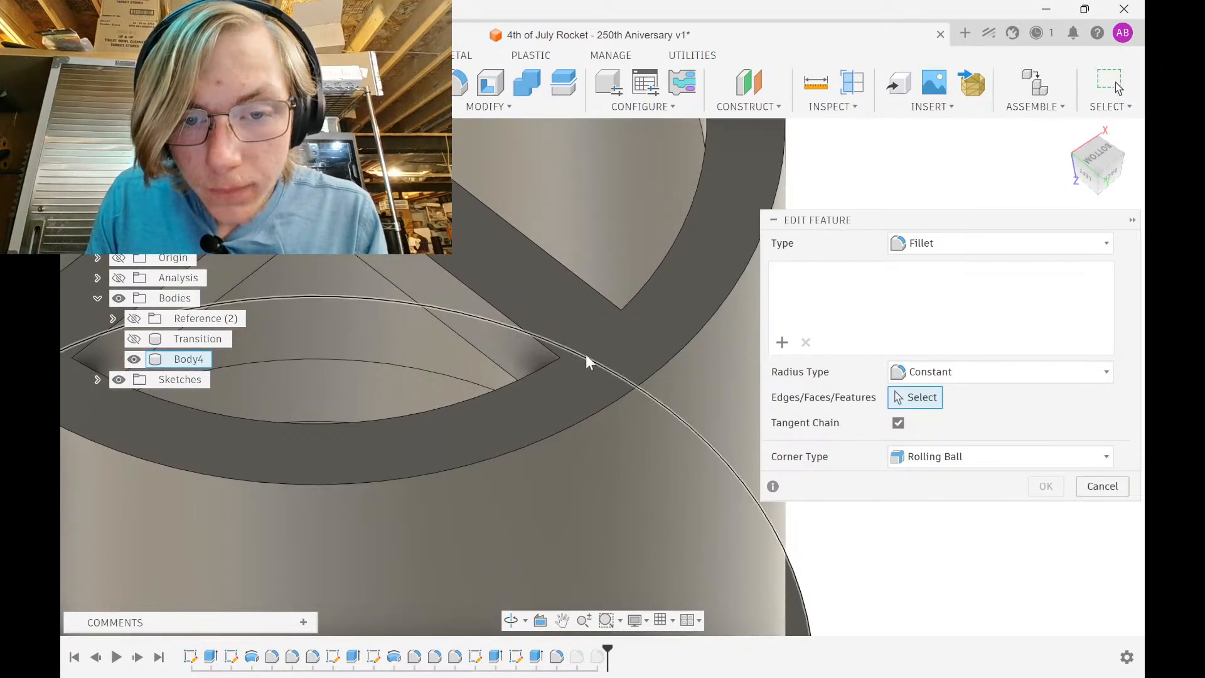
left_click(601, 326)
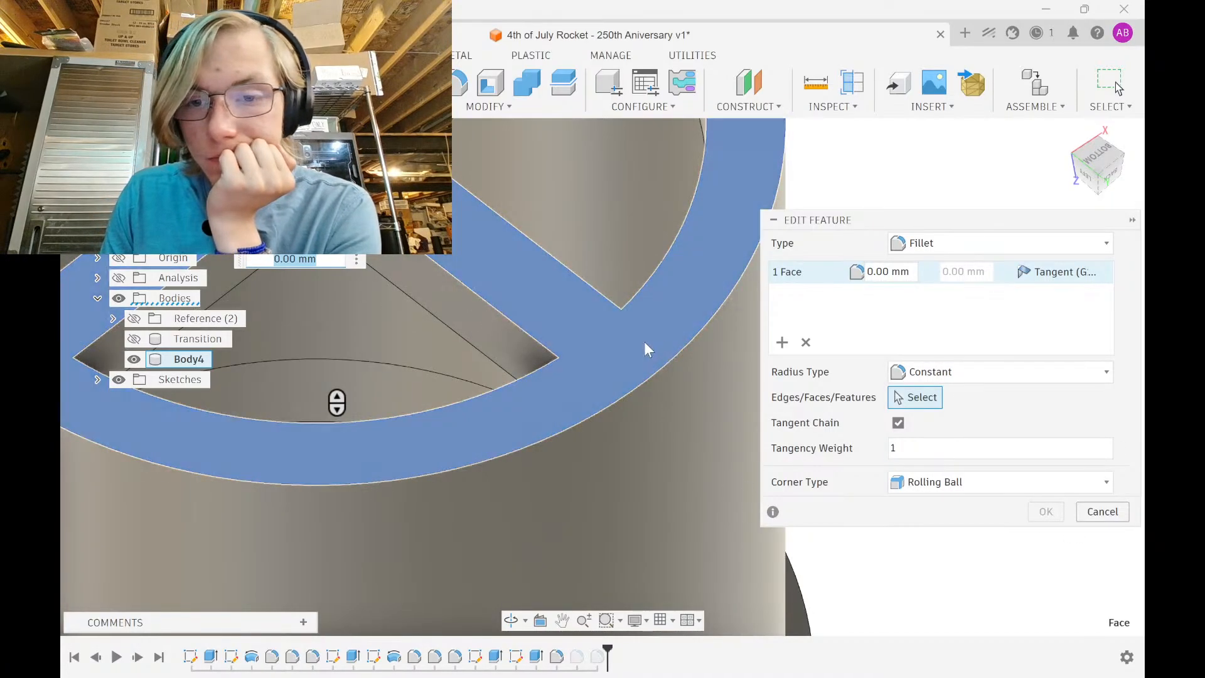
left_click(1103, 512)
scroll(675, 387, "down", 10)
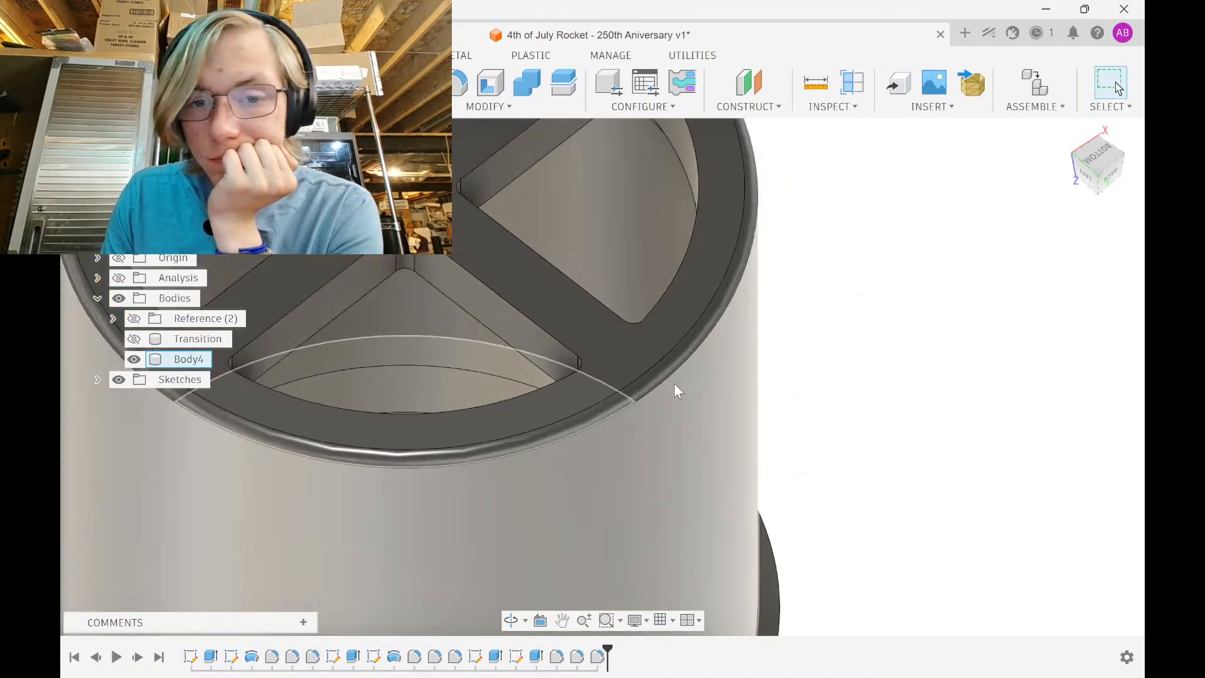
middle_click_drag(679, 379, 705, 562, "shift")
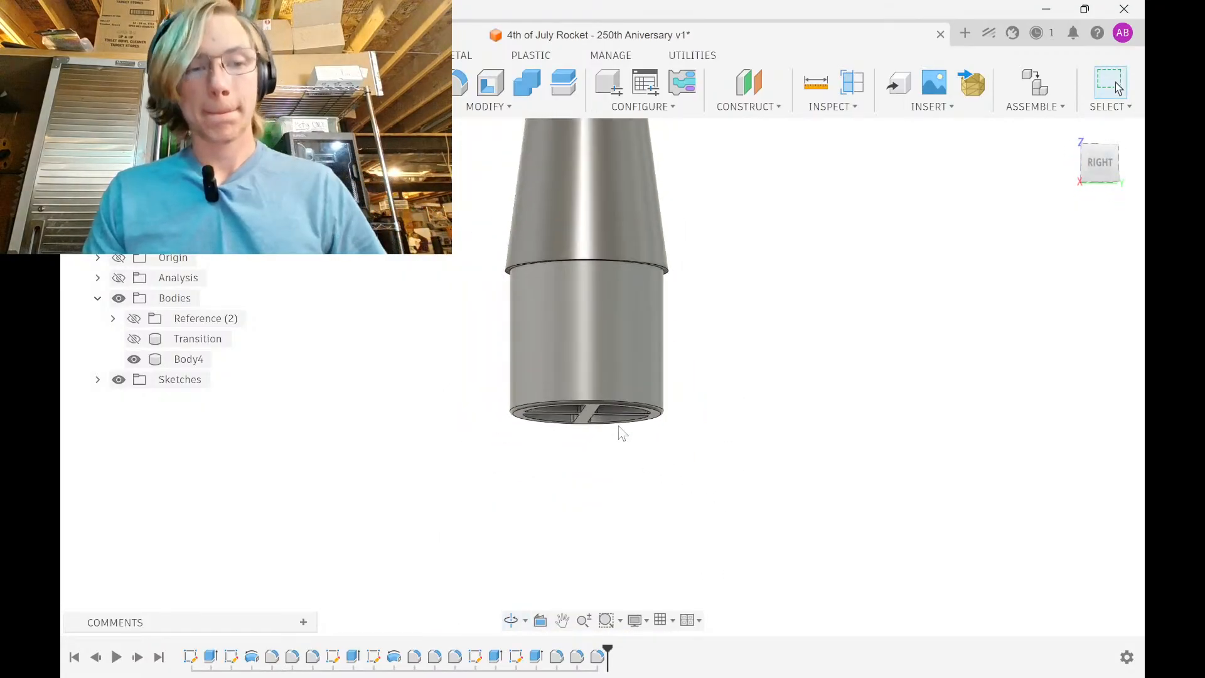
Show the Reference and Transition bodies unsectioned and zoom out to the whole rocket
left_click(120, 279)
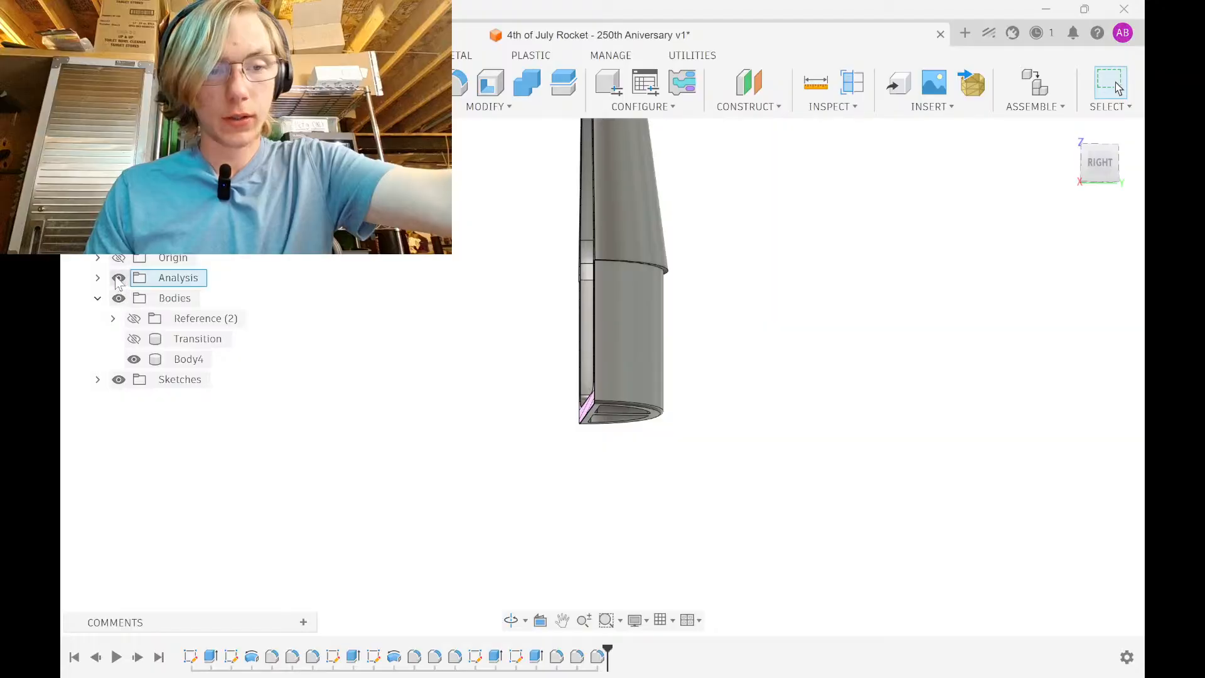
left_click(119, 278)
left_click(134, 318)
left_click(134, 339)
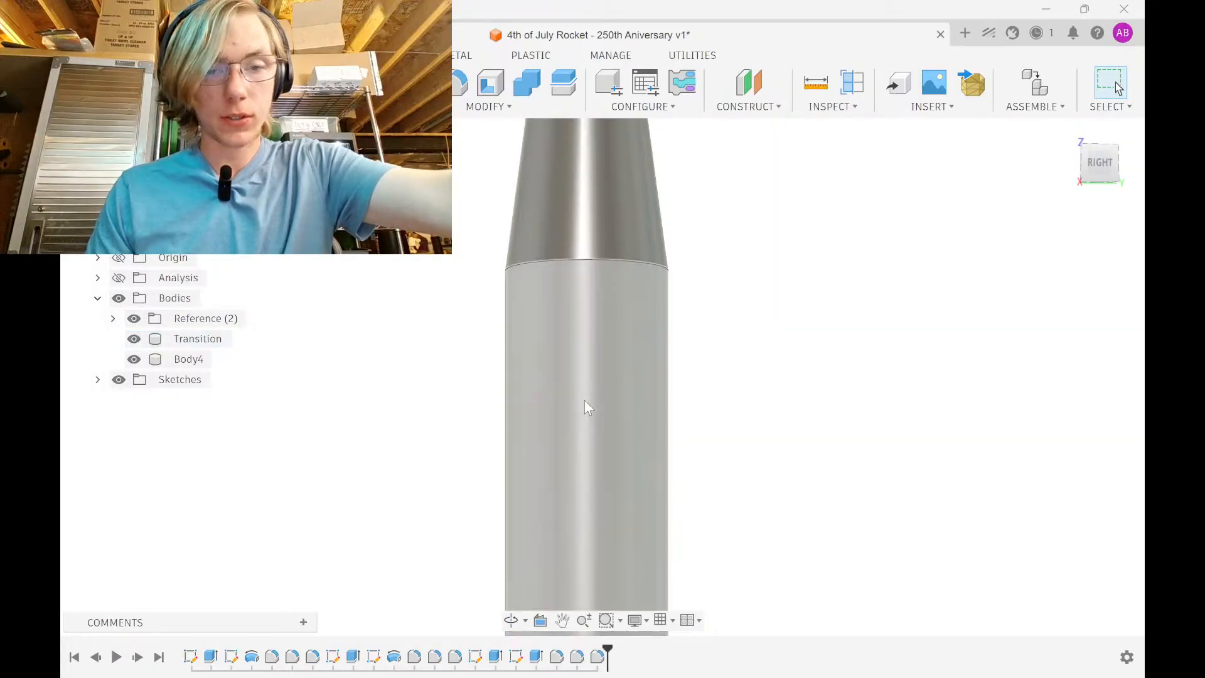
middle_click_drag(585, 400, 650, 413, "shift")
scroll(650, 414, "down", 7)
middle_click_drag(632, 340, 610, 179)
scroll(619, 272, "down", 2)
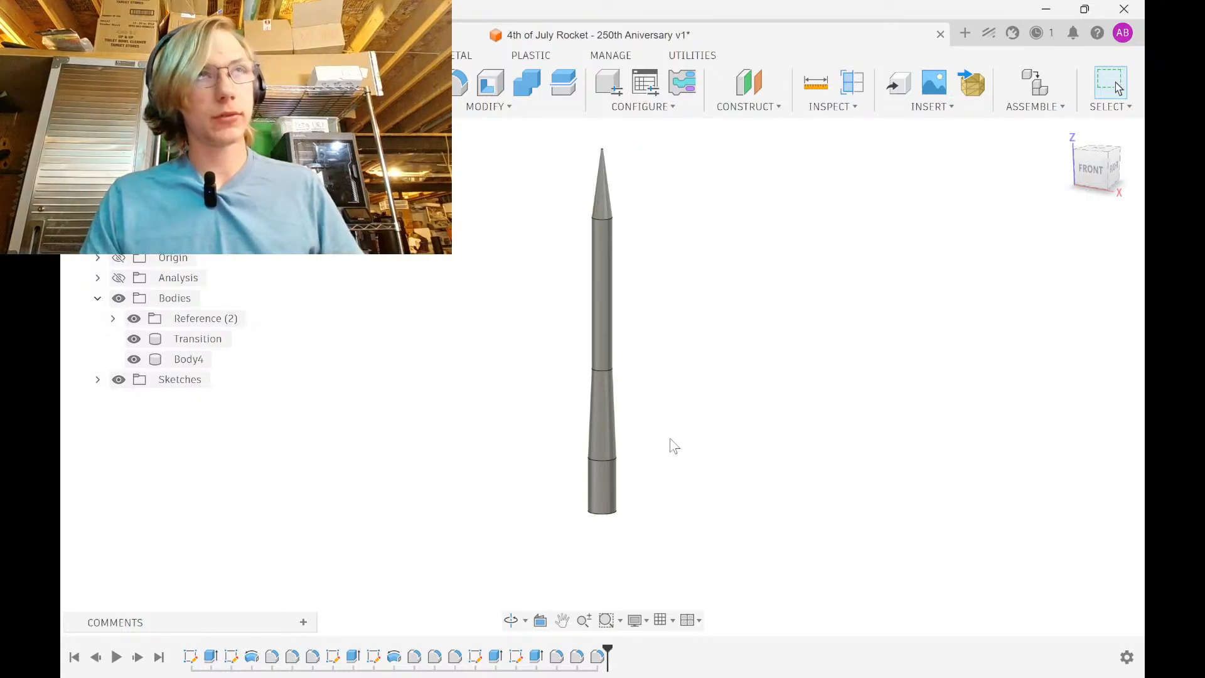
mouse_move(747, 676)
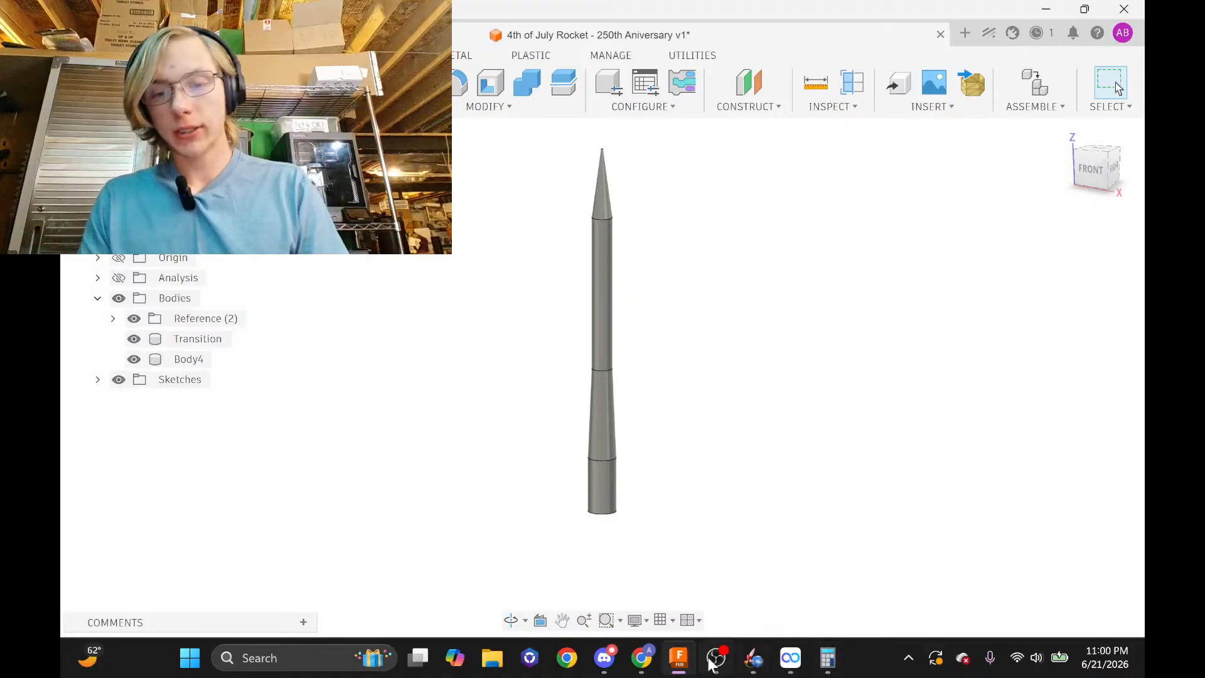
left_click(651, 660)
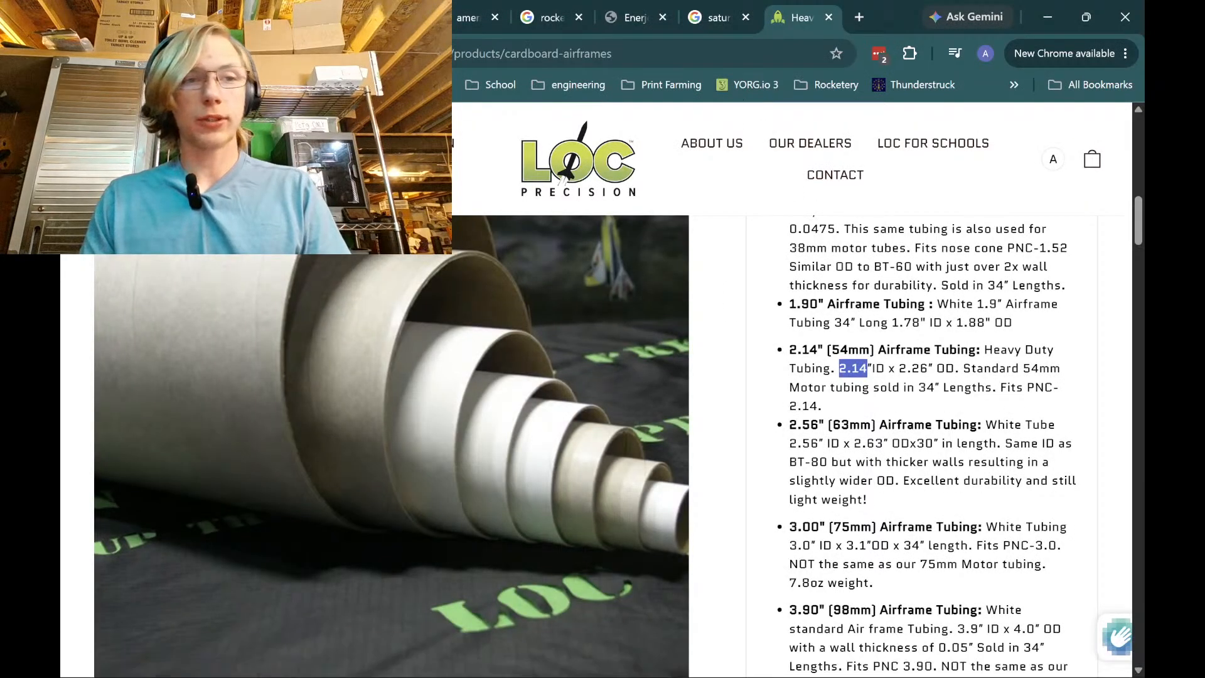
left_click(301, 17)
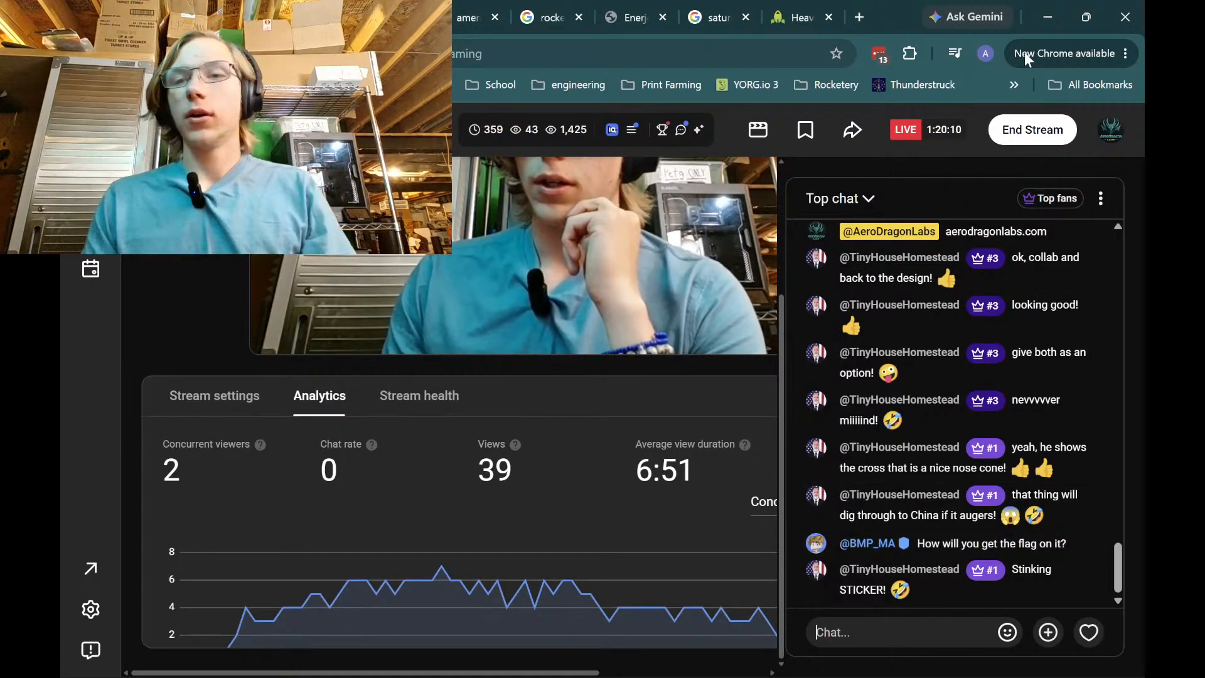
left_click(1047, 18)
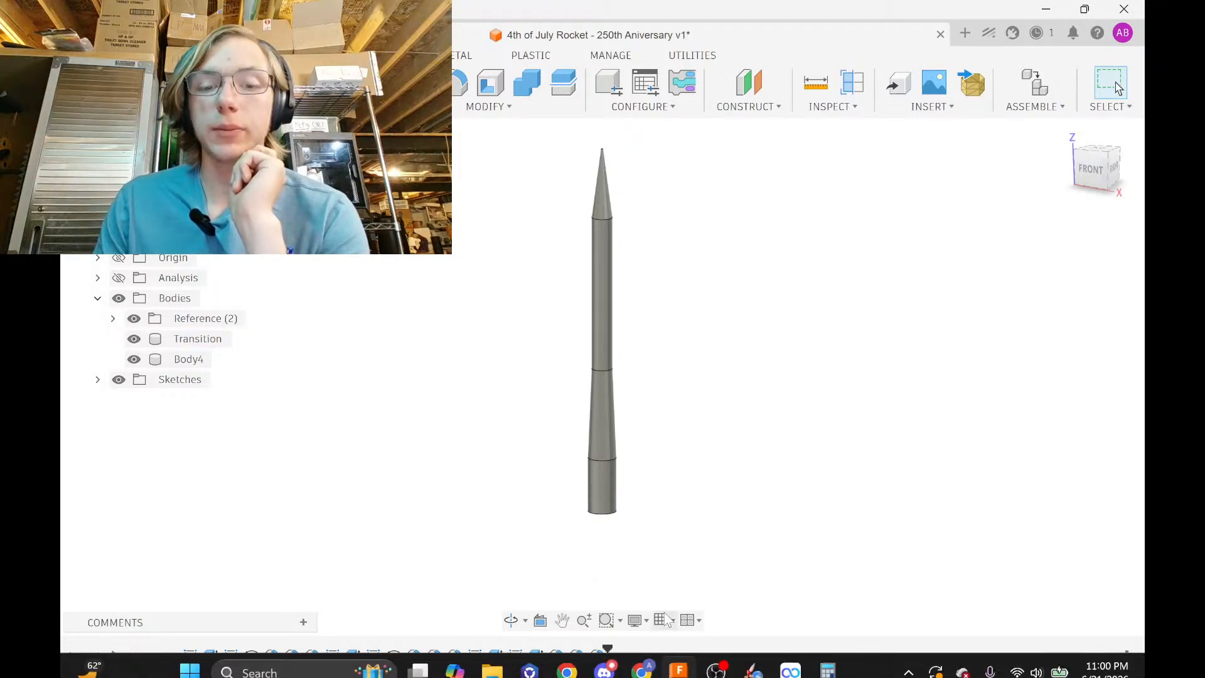
left_click(641, 657)
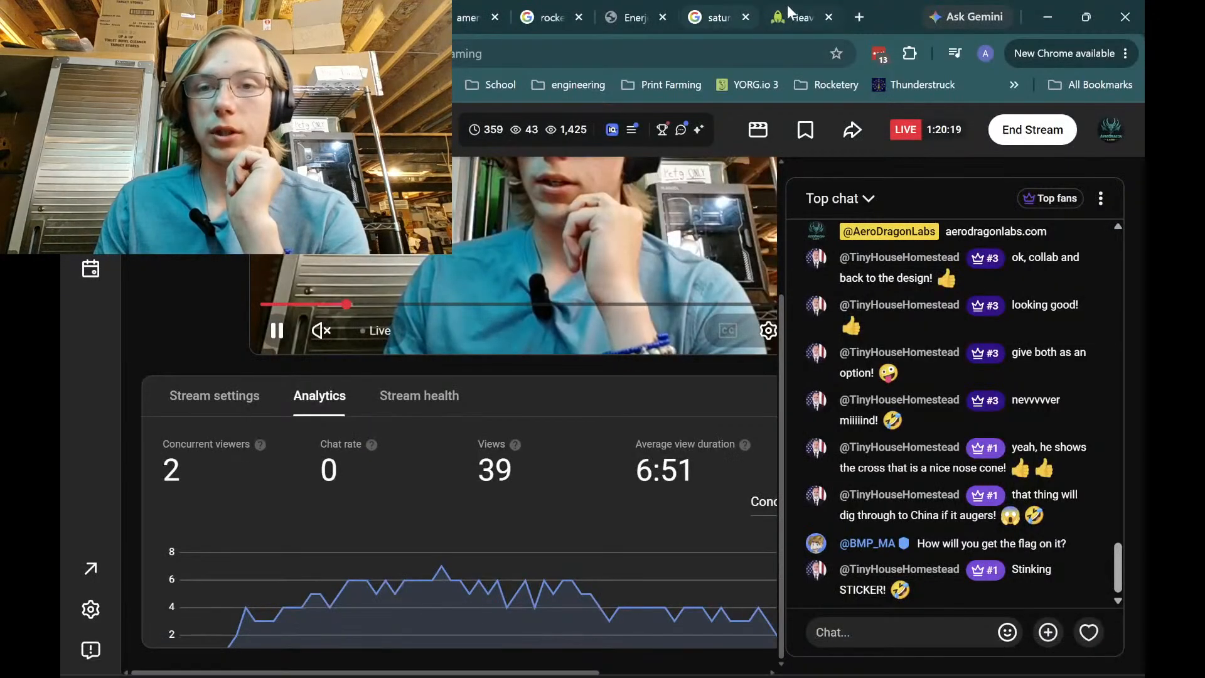
left_click(1034, 11)
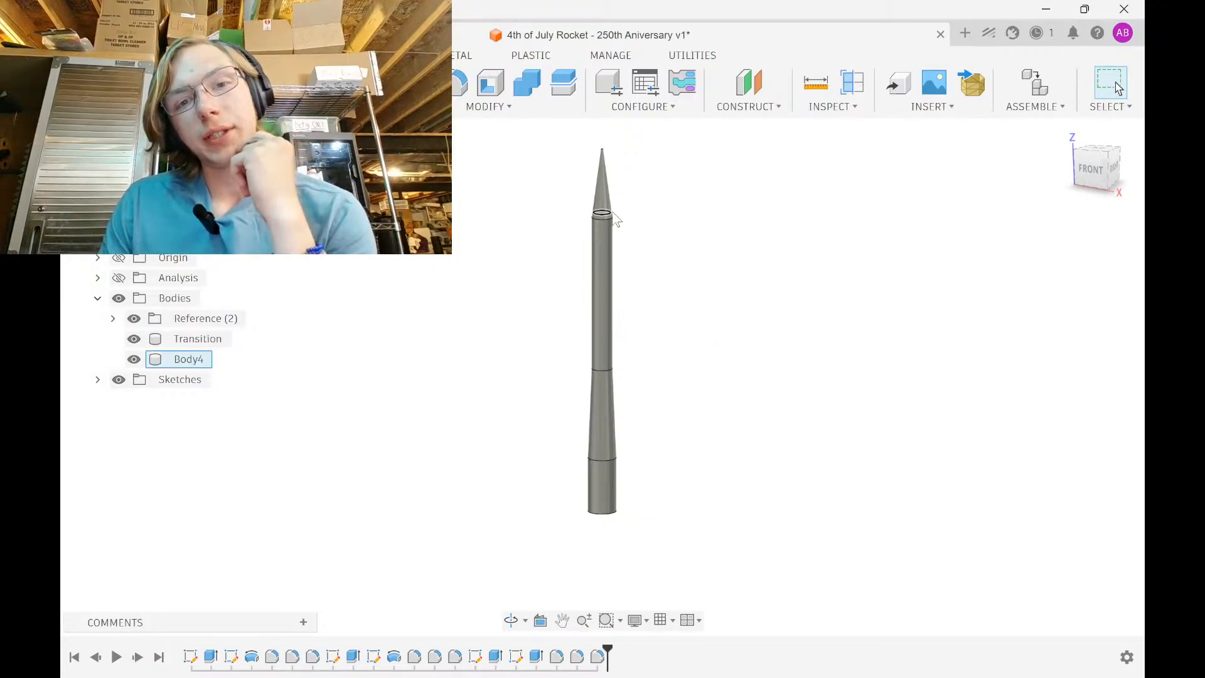
scroll(618, 254, "up", 4)
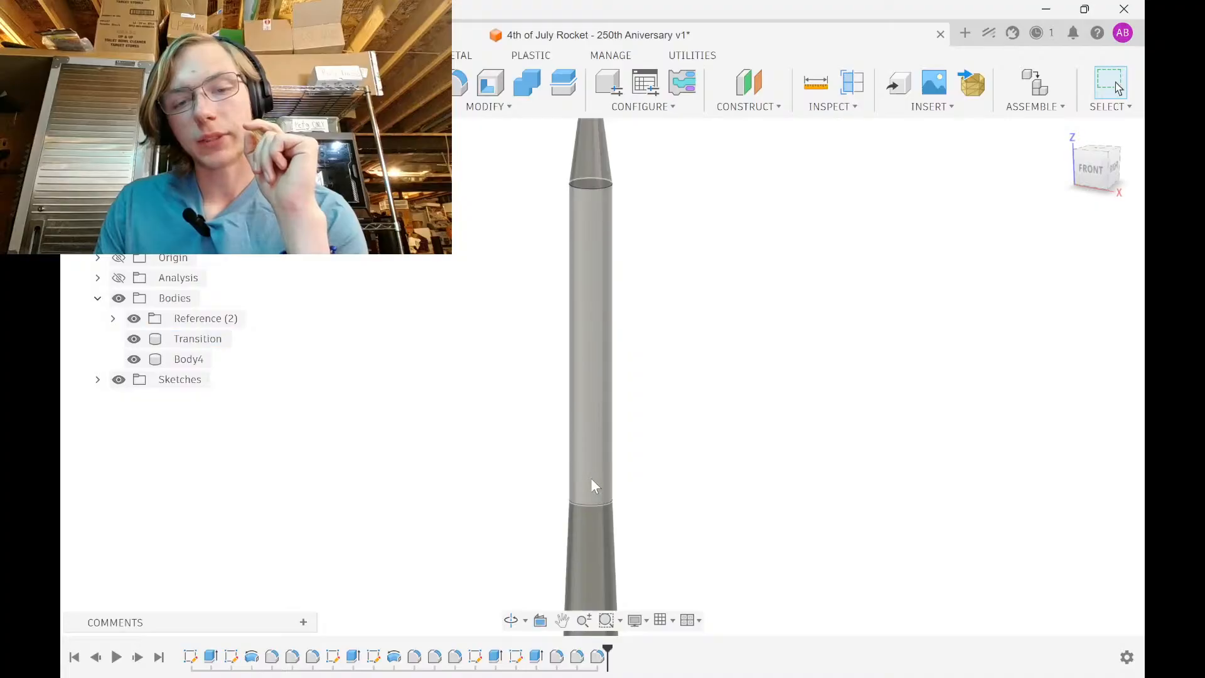
scroll(592, 477, "down", 3)
middle_click_drag(594, 463, 597, 295)
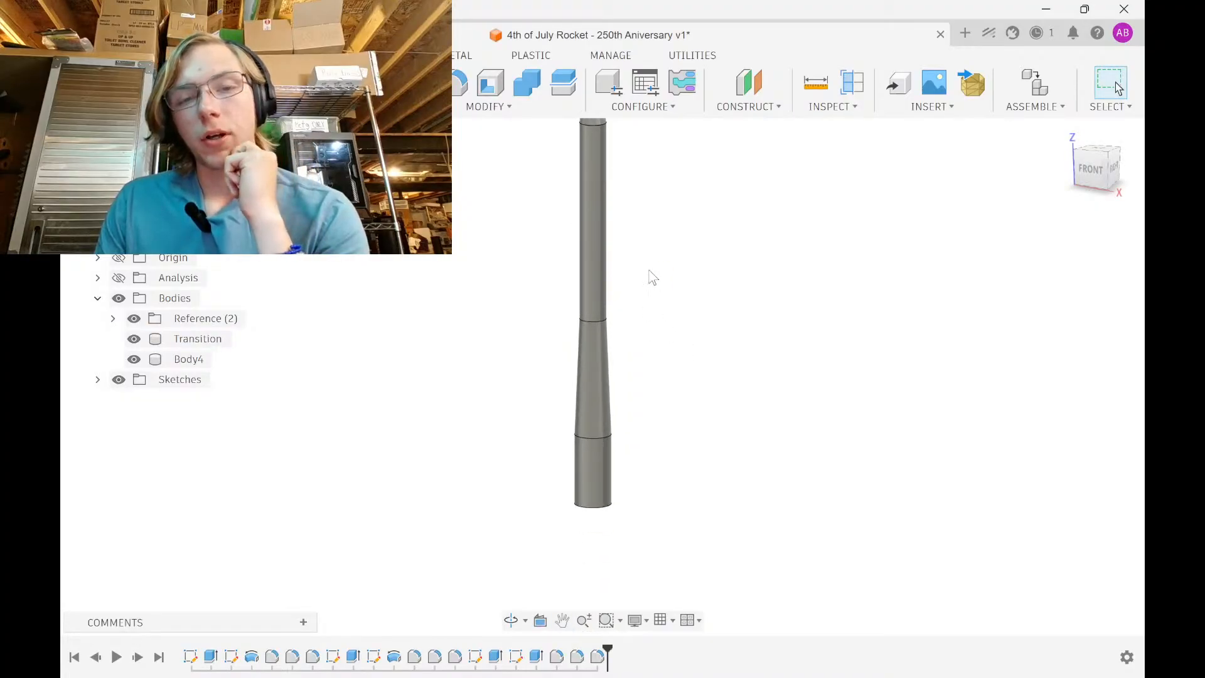
middle_click_drag(630, 196, 615, 172)
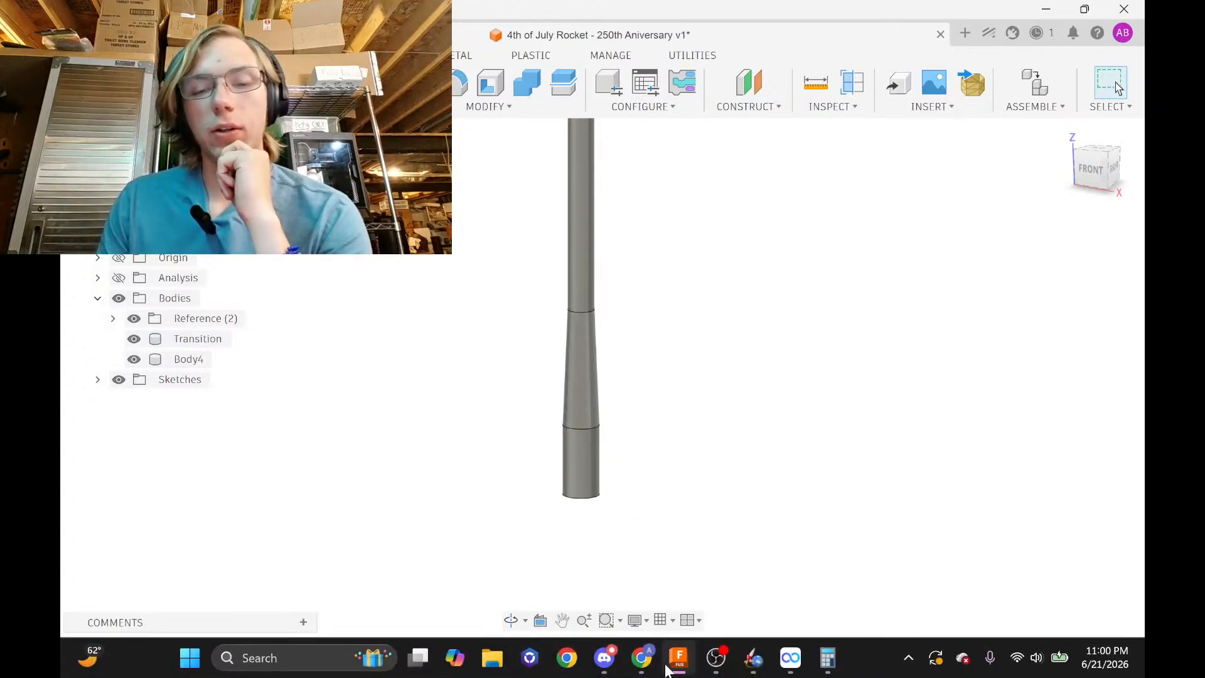
Search Google for 'cat in the hat' in a new Chrome tab, then minimize Chrome
left_click(643, 665)
left_click(860, 17)
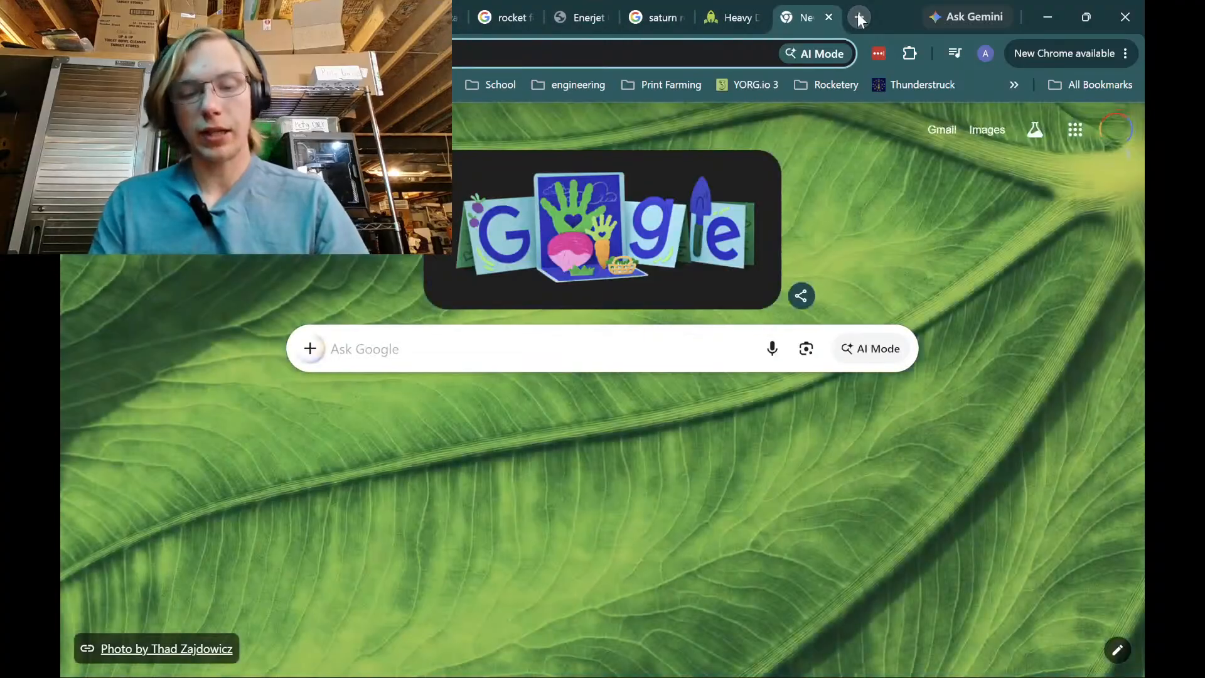
type("cat in the hat")
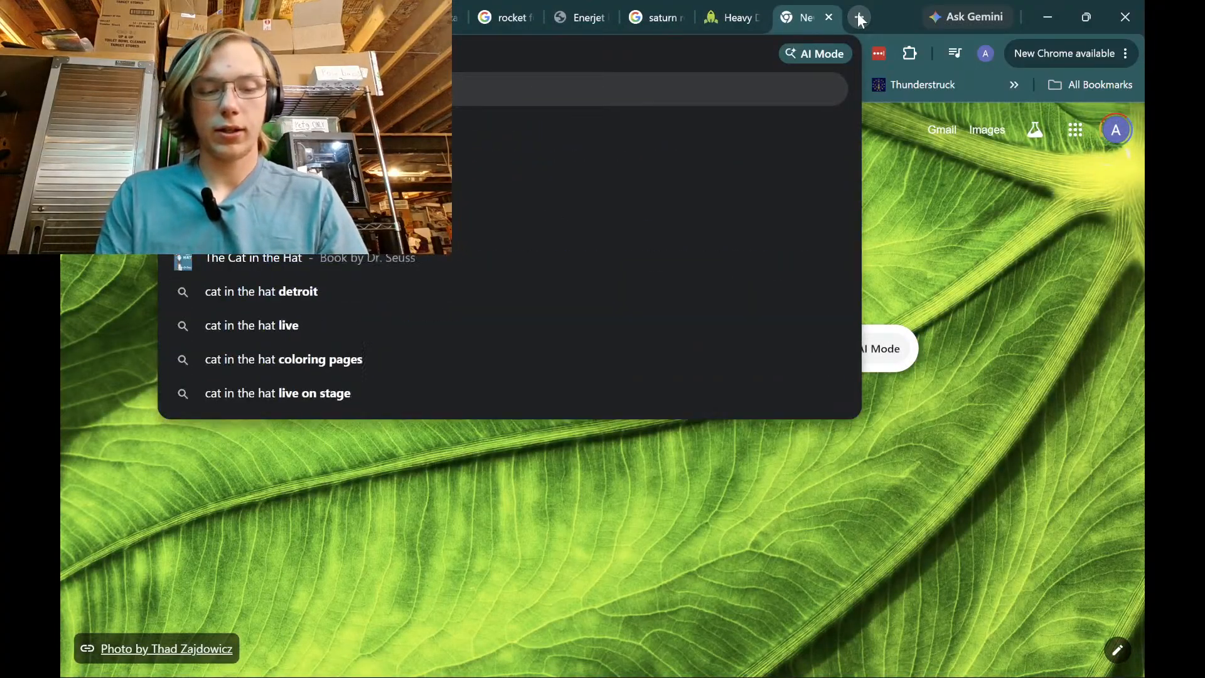
key("Return")
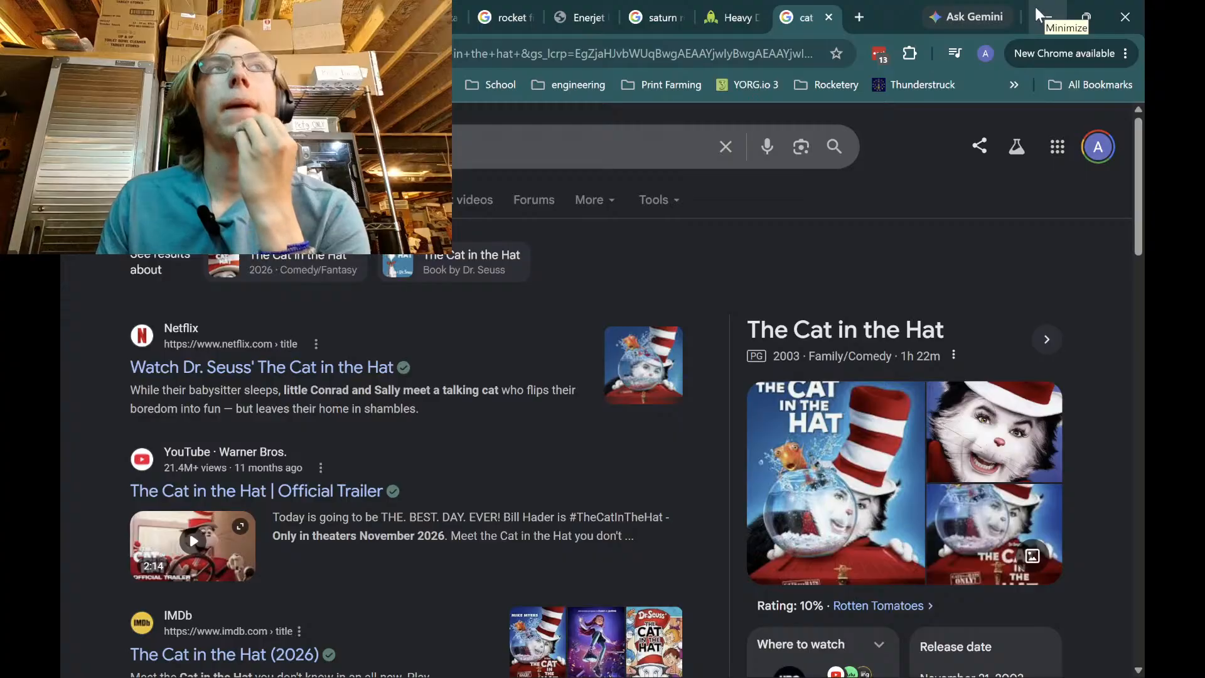
left_click(1055, 15)
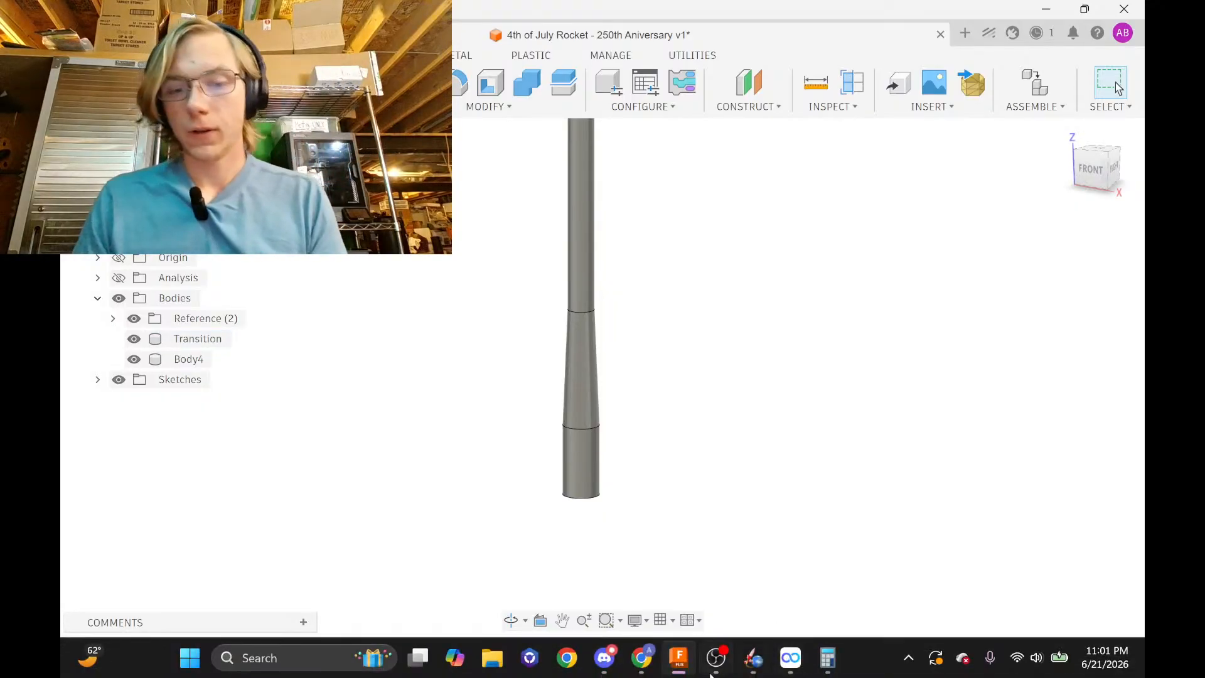
Bring Chrome forward and close the leftover research tabs (LOC Precision, Enerjet, Saturn, fin searches)
left_click(642, 657)
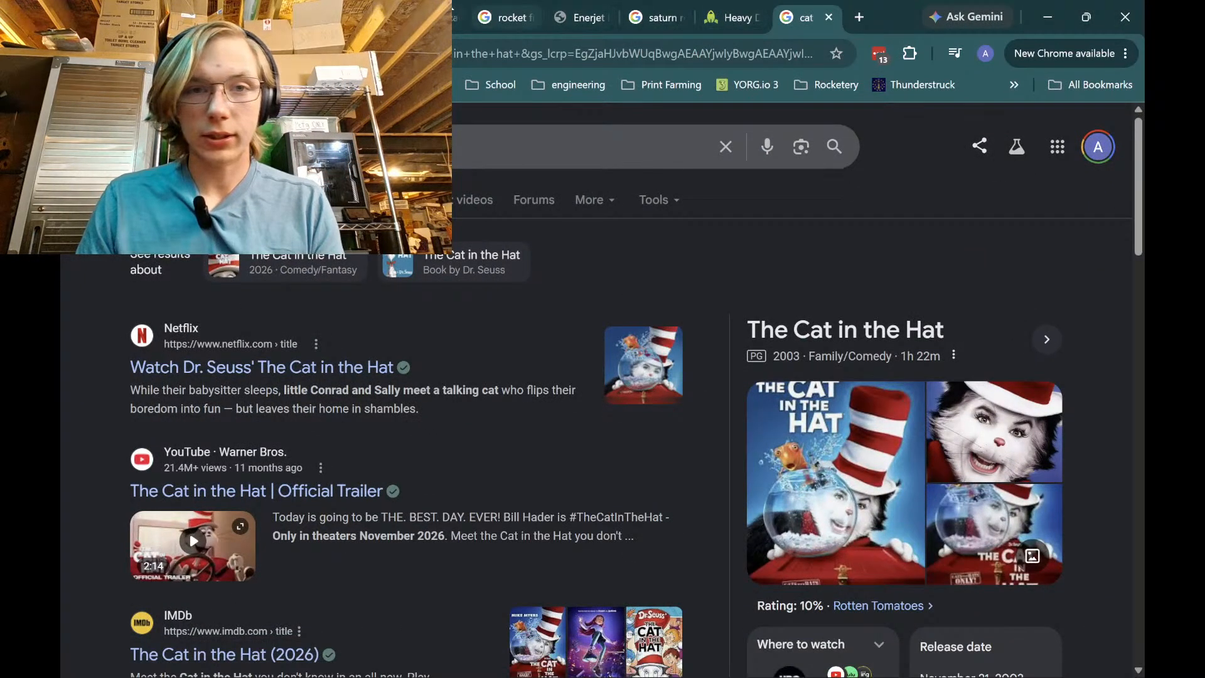
left_click(703, 20)
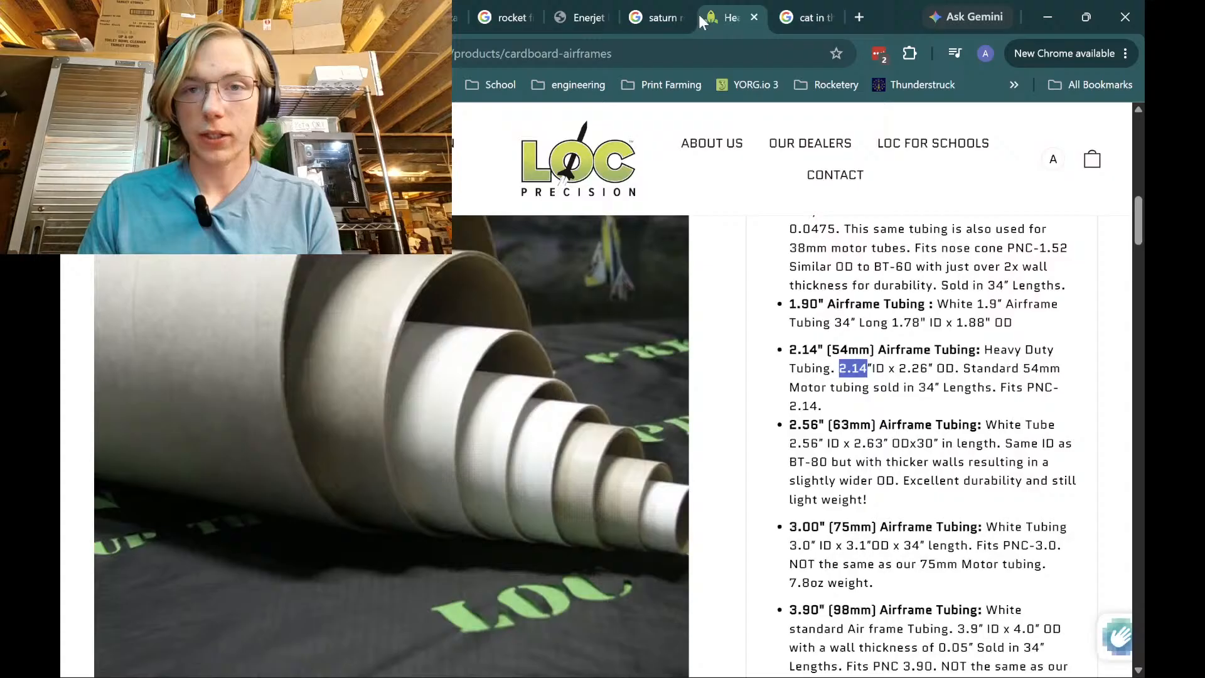
left_click(753, 18)
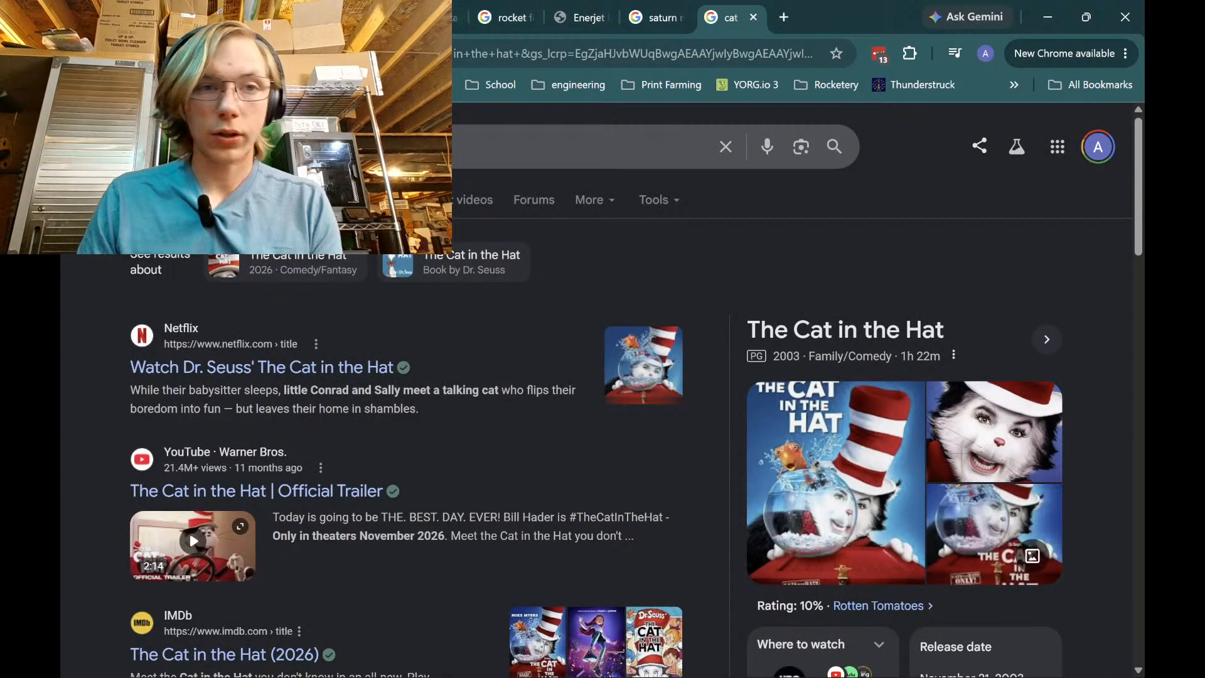
left_click(582, 18)
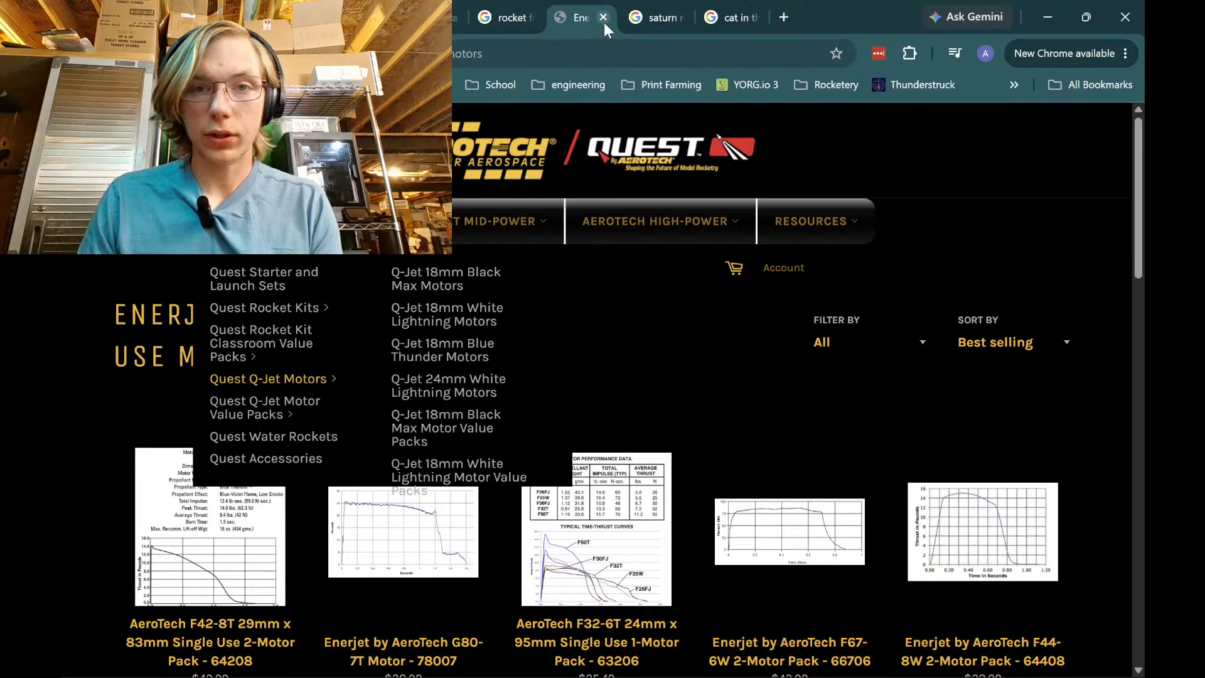
left_click(604, 18)
left_click(606, 18)
left_click(510, 18)
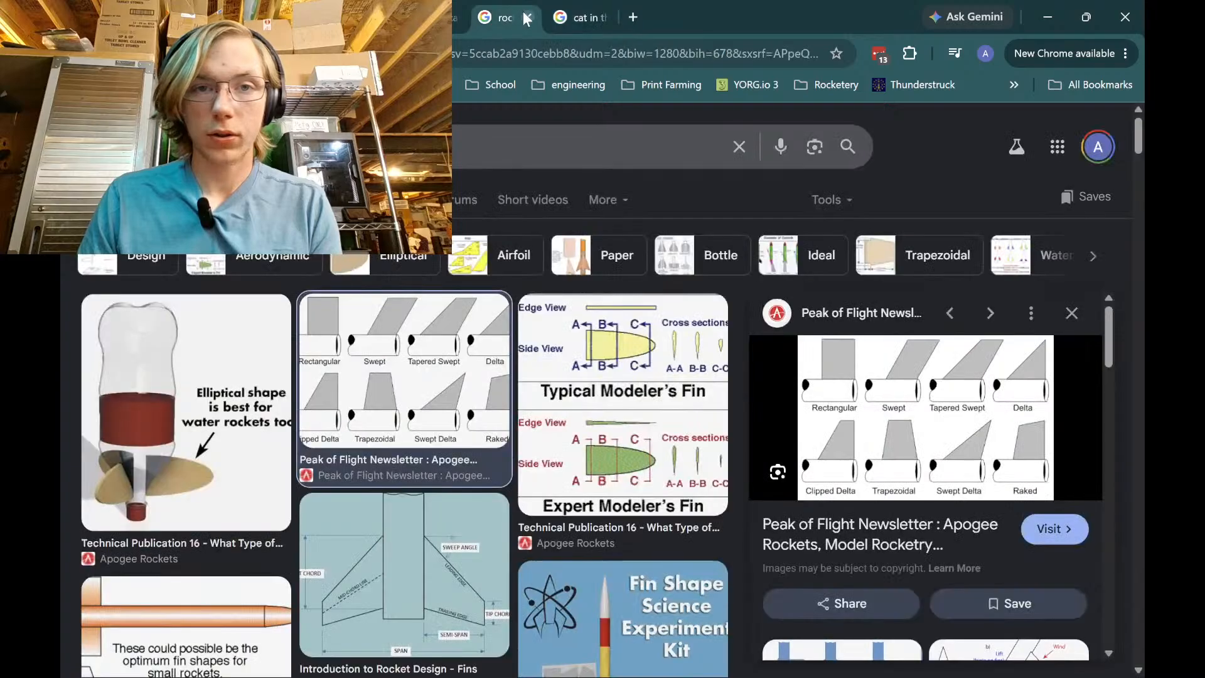
left_click(527, 19)
left_click(456, 17)
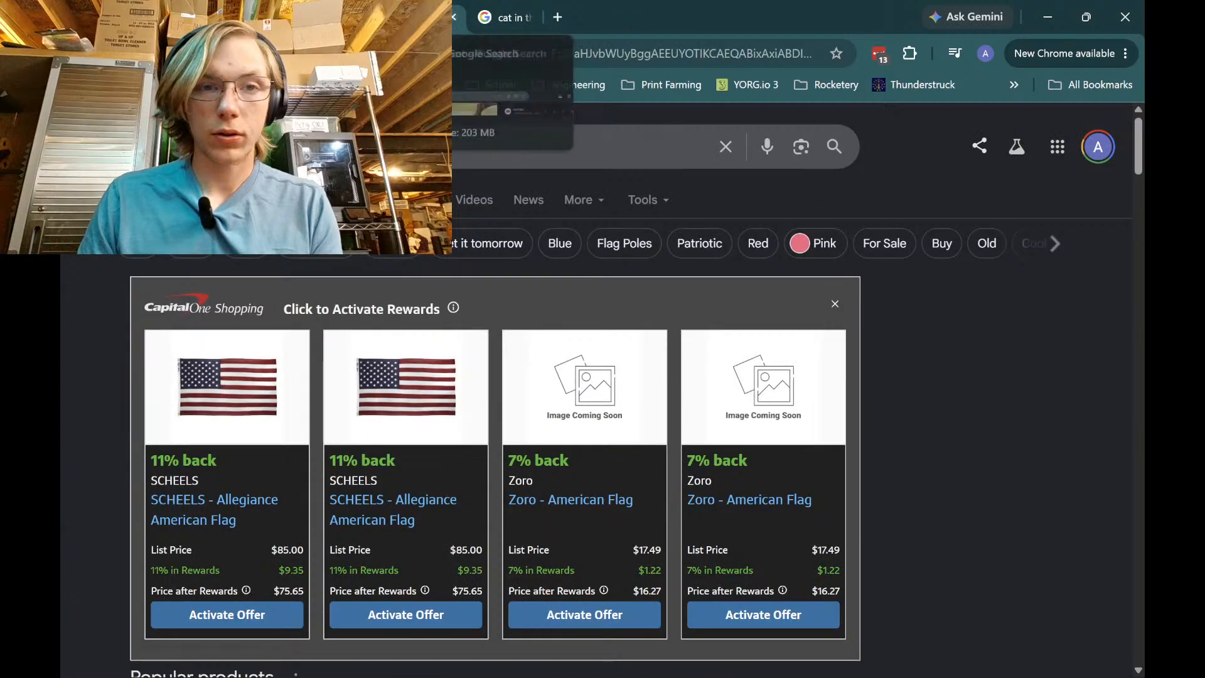
left_click(375, 18)
left_click(461, 23)
left_click(456, 17)
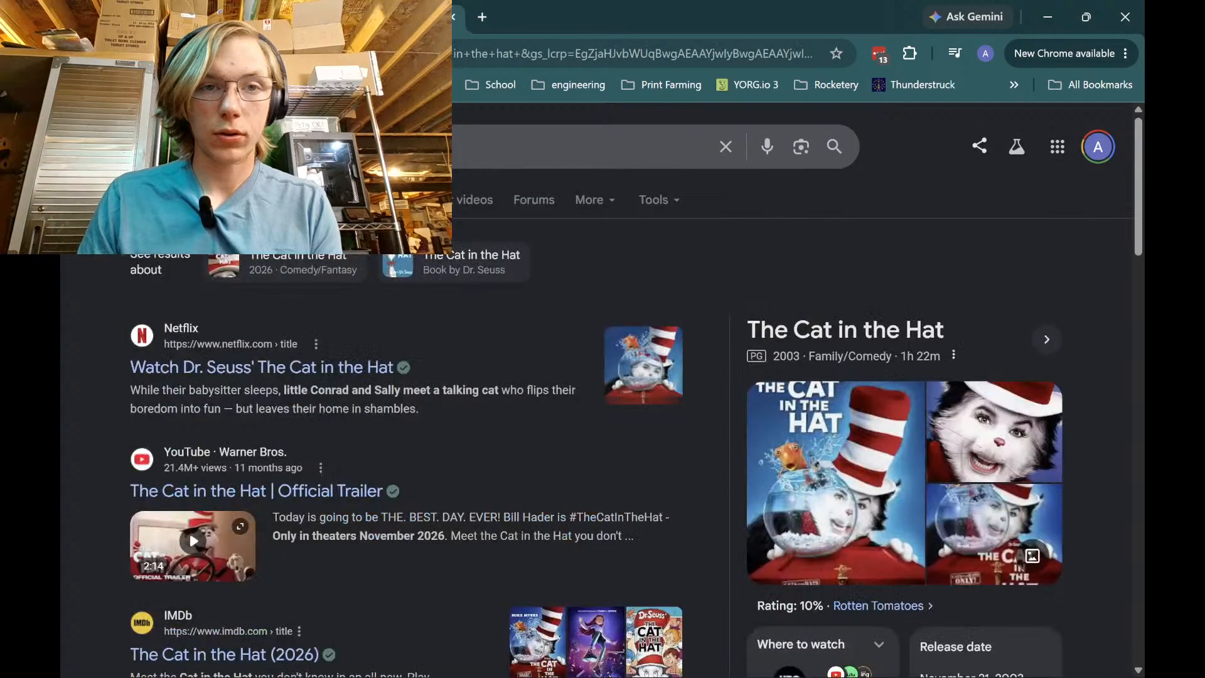
left_click(375, 18)
left_click(381, 18)
key("ctrl+shift+Tab")
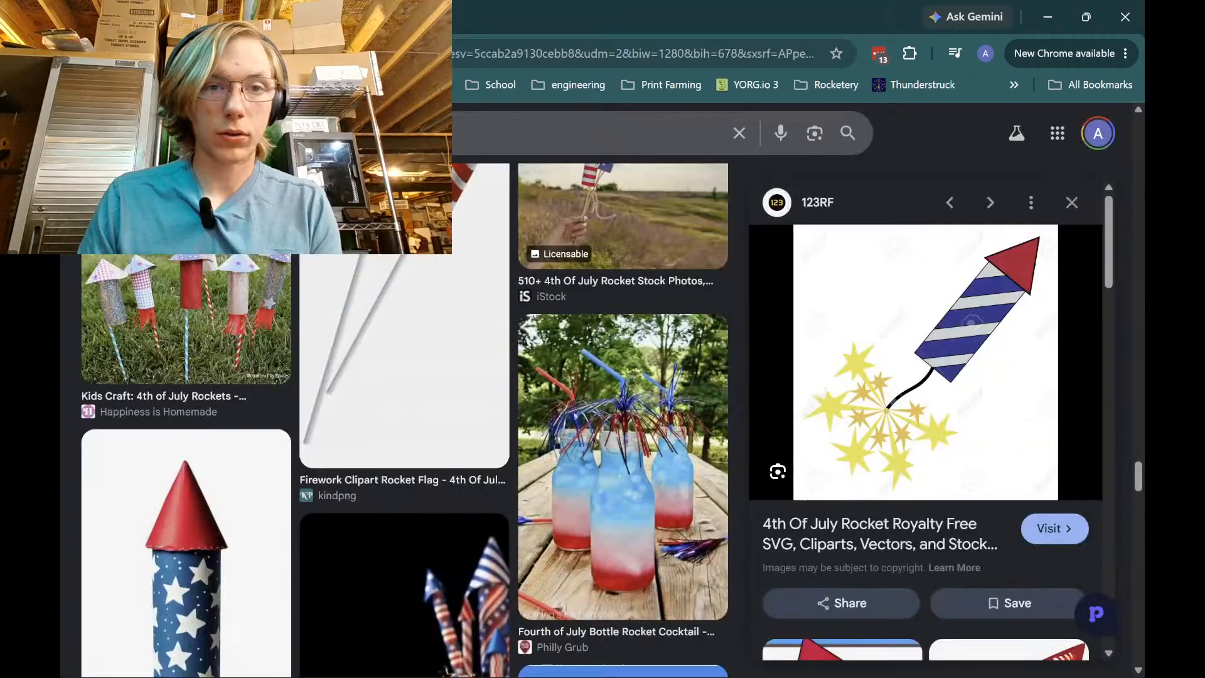
key("ctrl+Tab")
From a blank Google page, search 'apogee rockets' and open the Apogee Rockets website
key("ctrl+t")
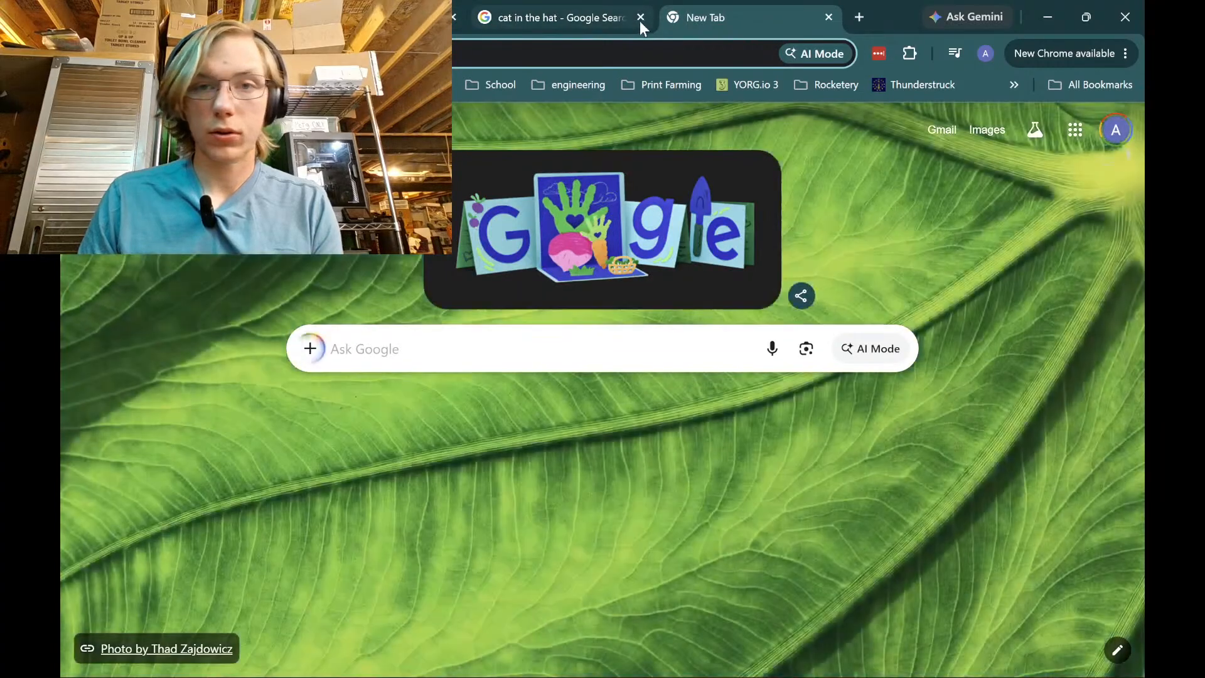
left_click(640, 19)
left_click(480, 52)
left_click(430, 19)
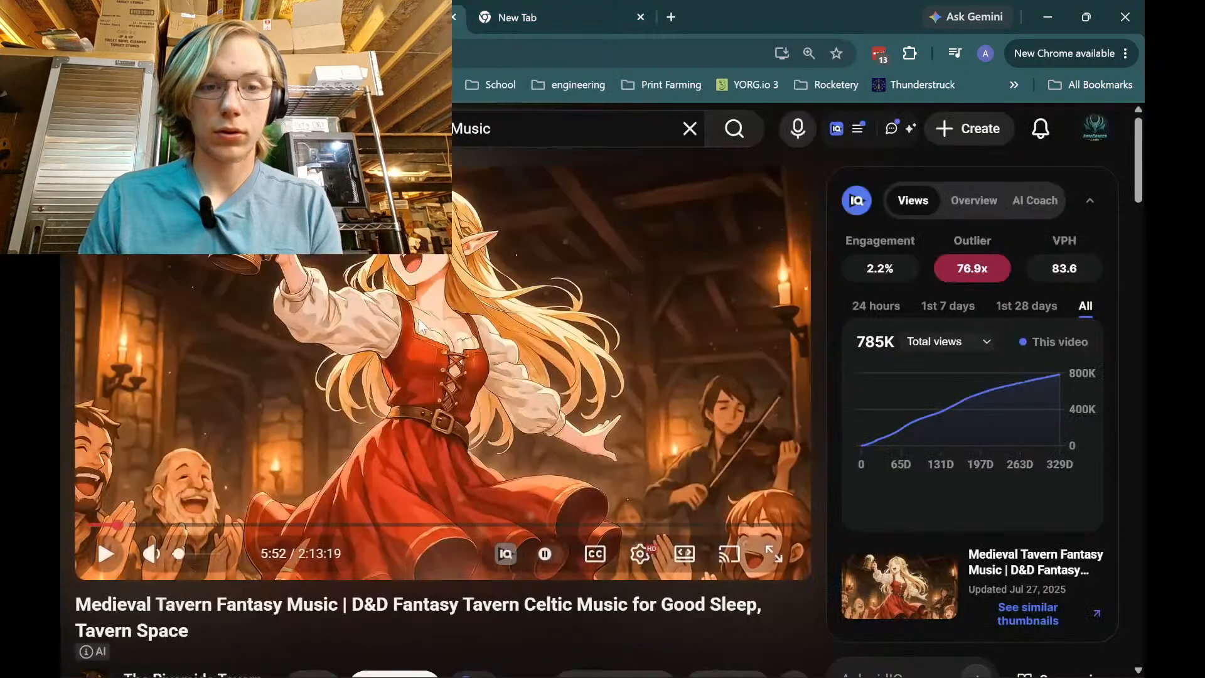
left_click(595, 19)
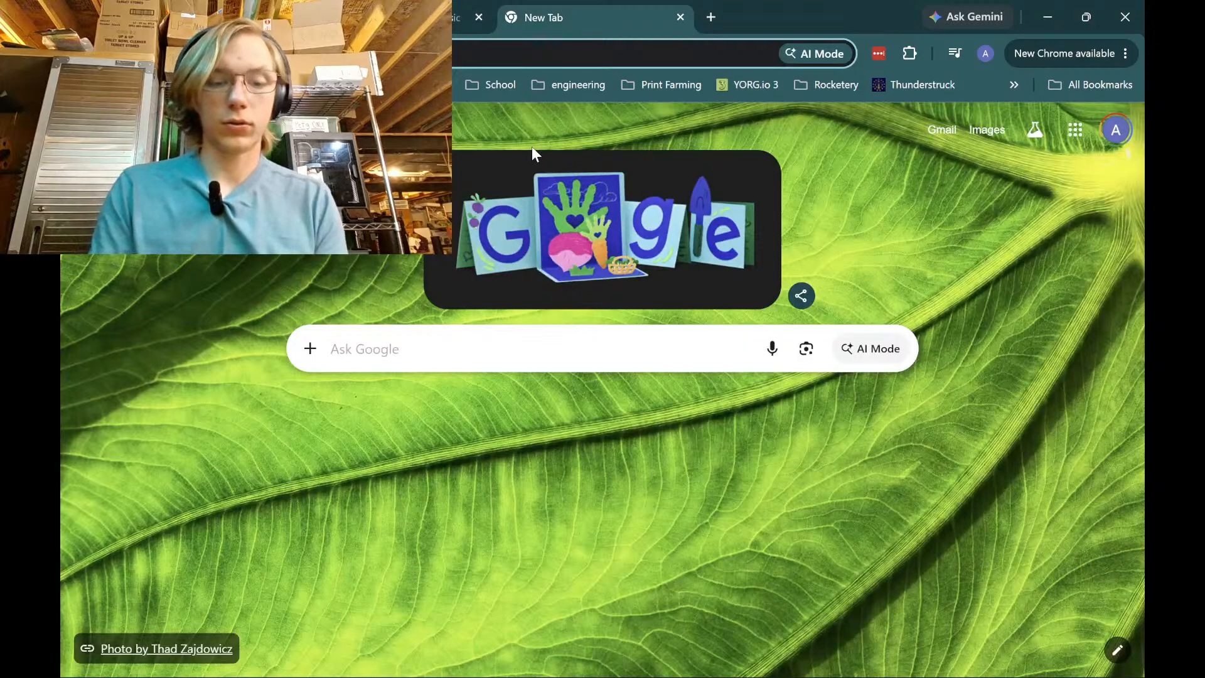
type("apogee ro")
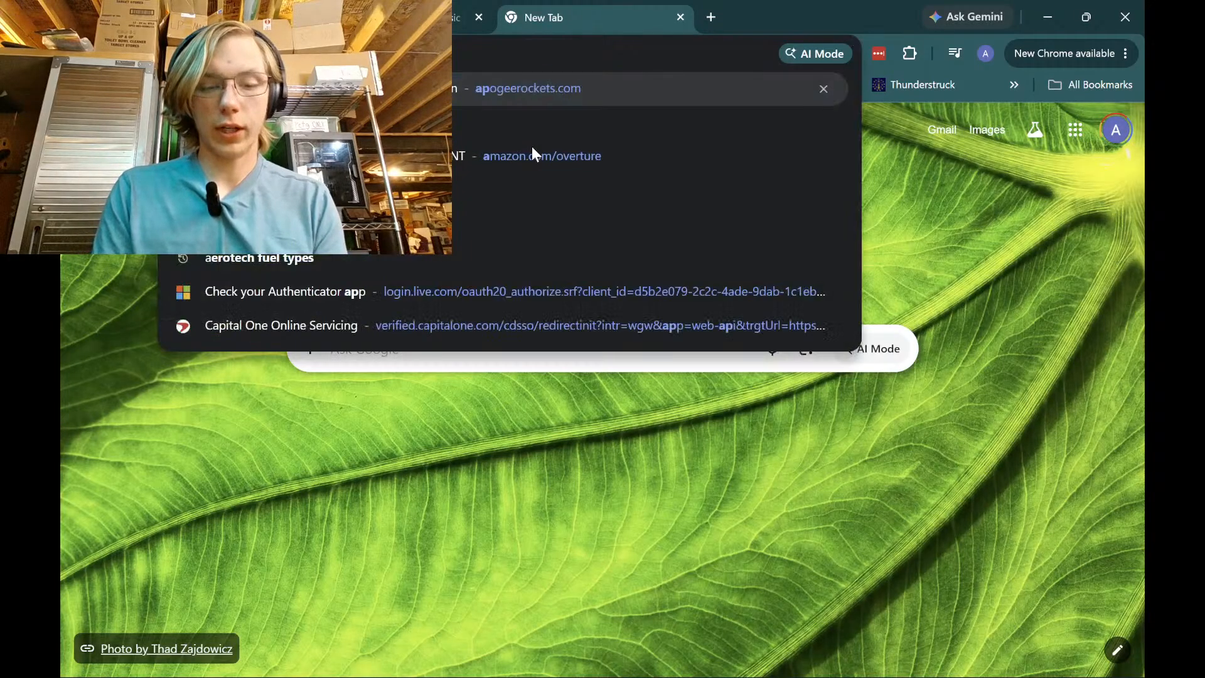
type("ckets")
key("Return")
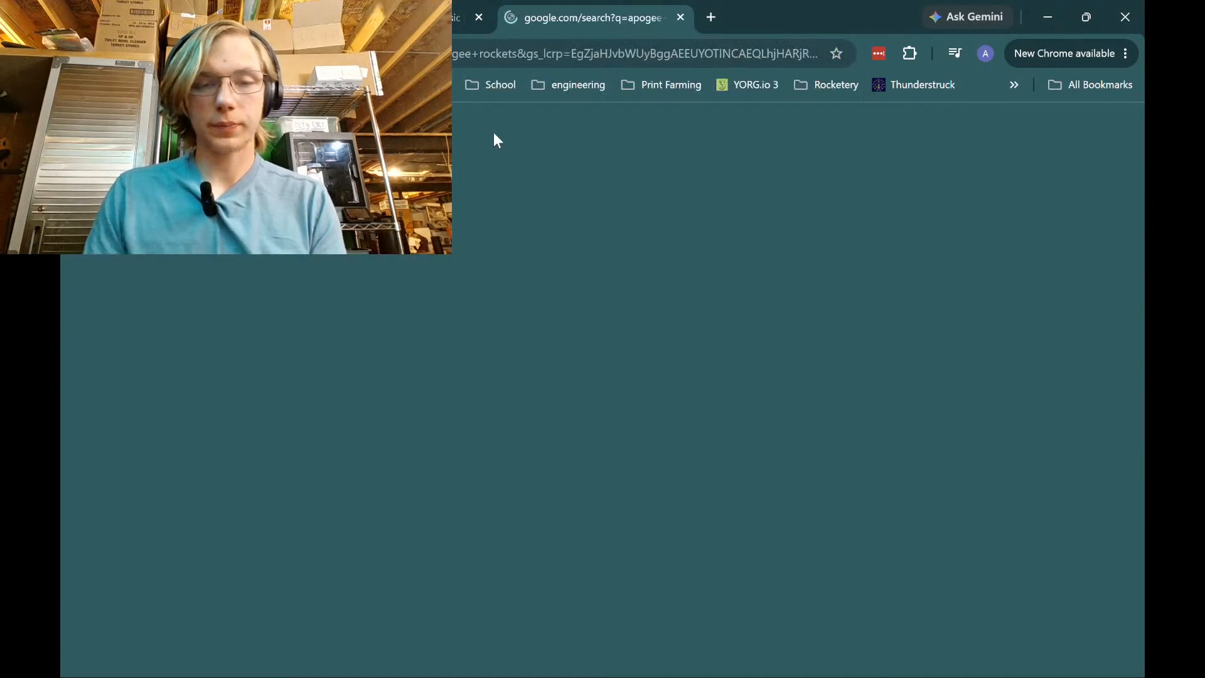
left_click(235, 293)
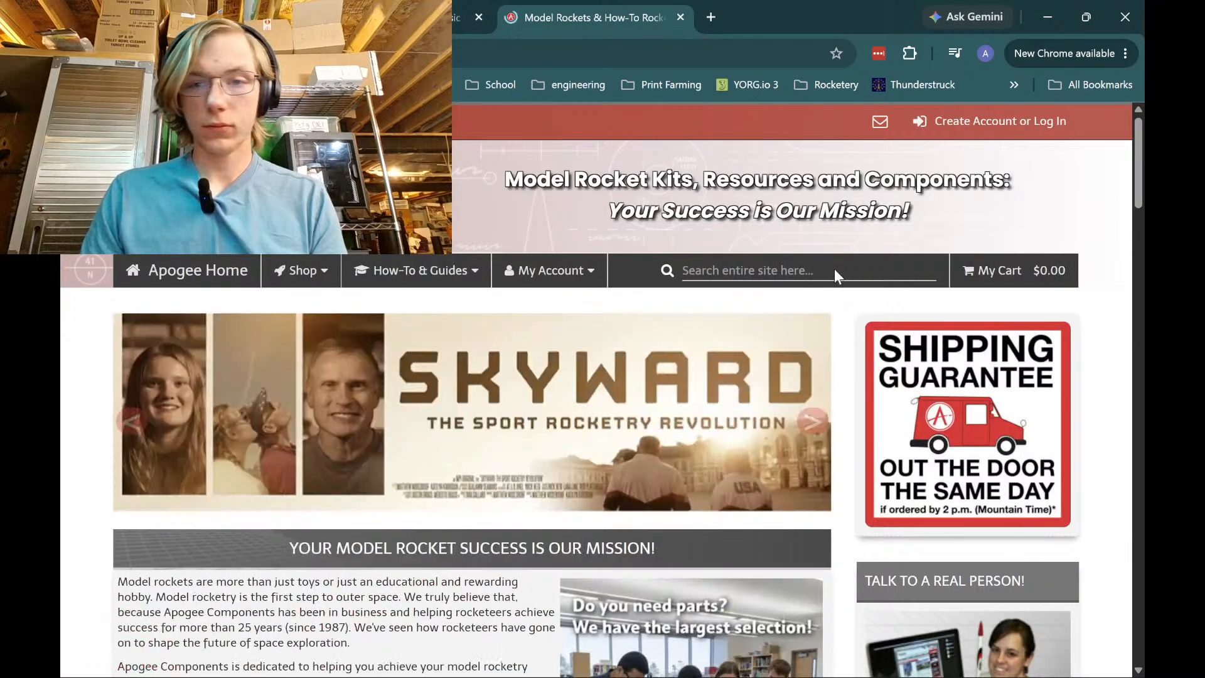
Search the Apogee site for '250th', open the birthday sticker product page, then minimize Chrome
left_click(835, 271)
type("250th")
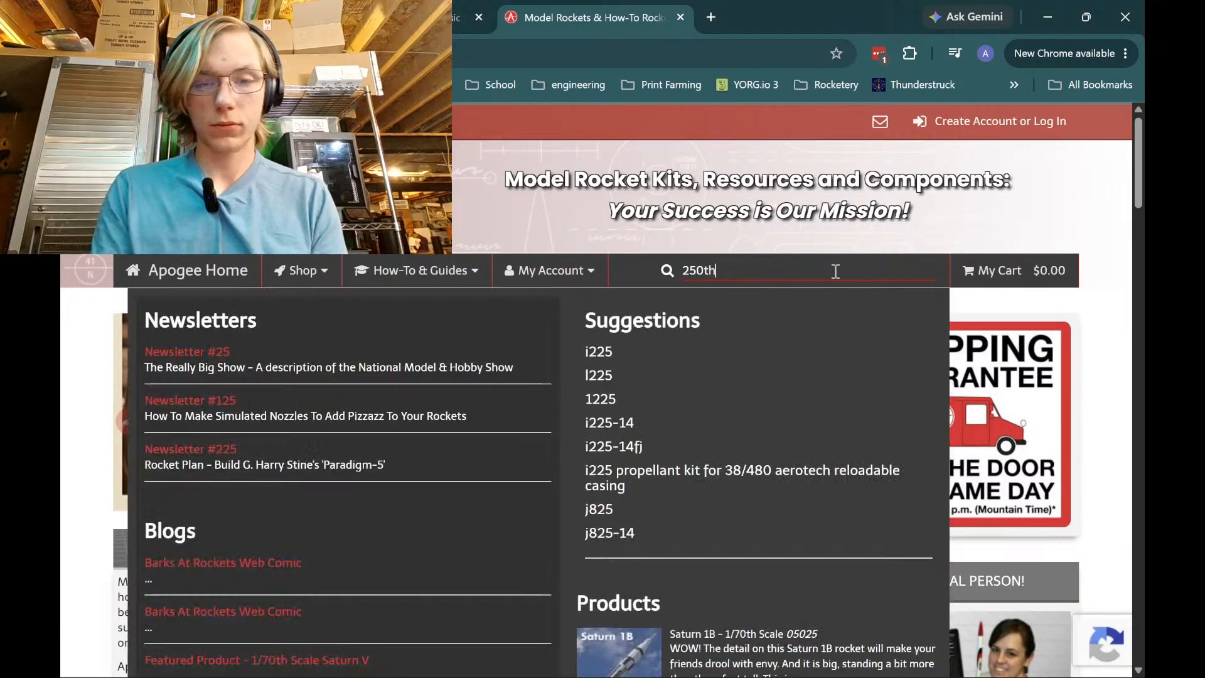
scroll(534, 345, "down", 2)
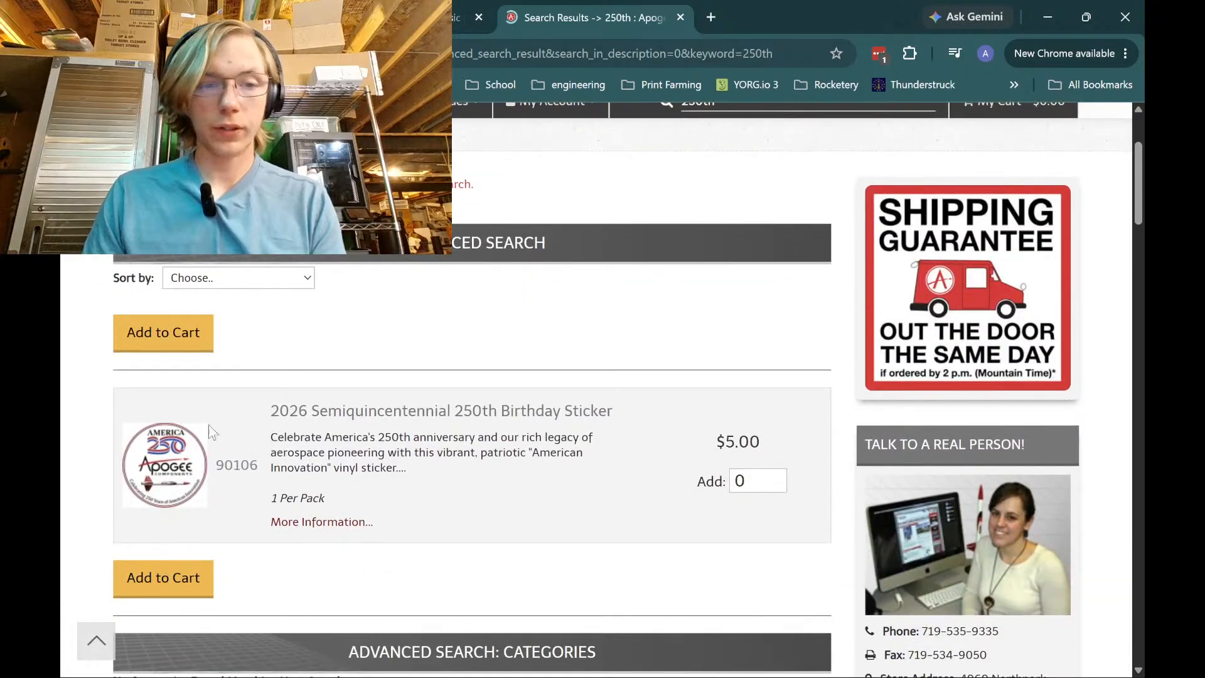
left_click(540, 368)
scroll(289, 499, "down", 5)
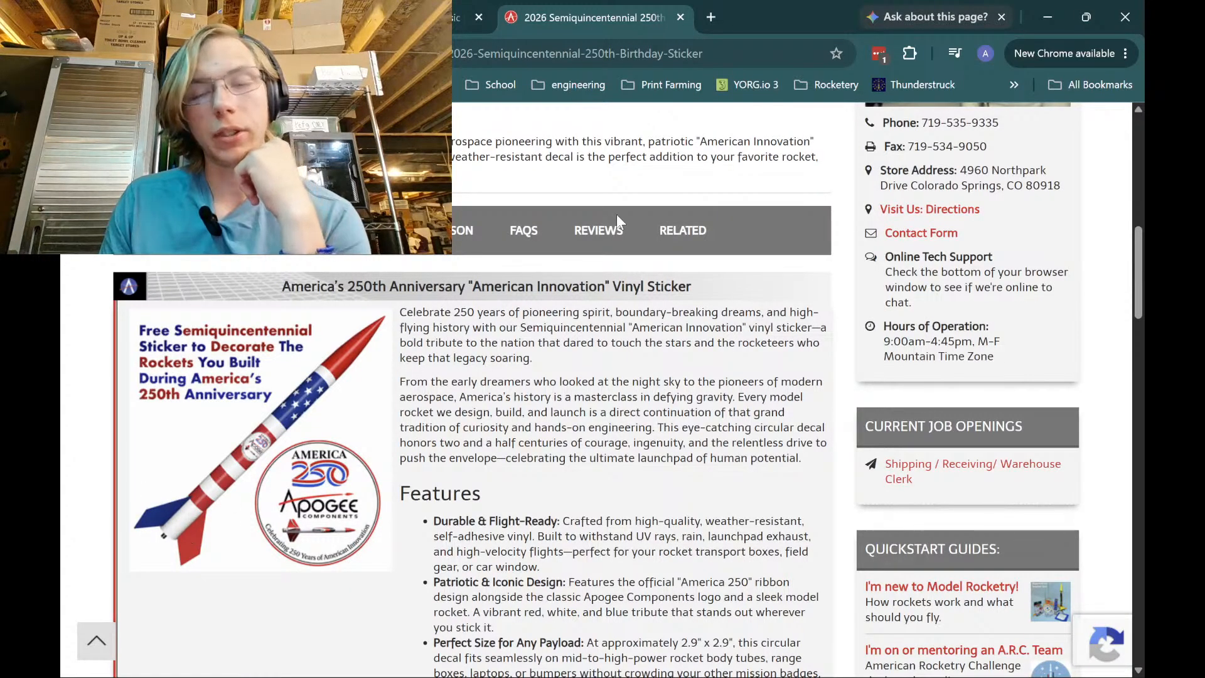
left_click(1047, 14)
scroll(635, 457, "up", 5)
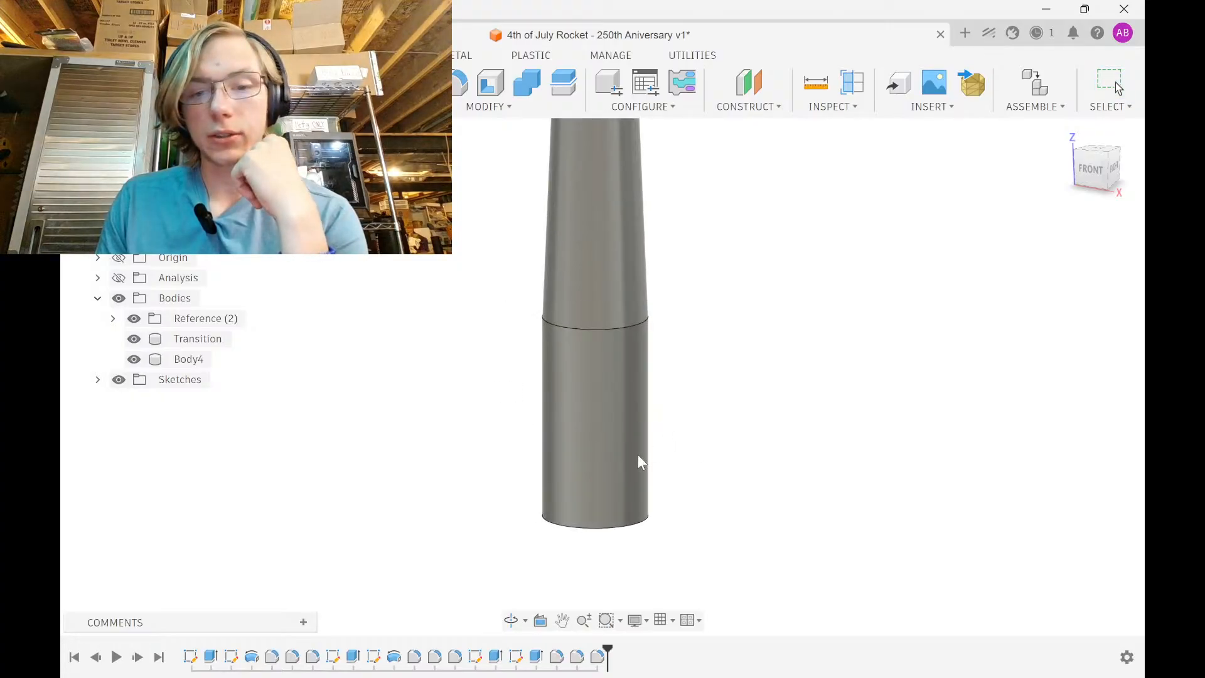
Start a sketch on the front origin plane and frame the empty area beside the lower tube
middle_click_drag(375, 360, 557, 359, "shift")
scroll(554, 353, "down", 2)
middle_click_drag(673, 265, 614, 339, "shift")
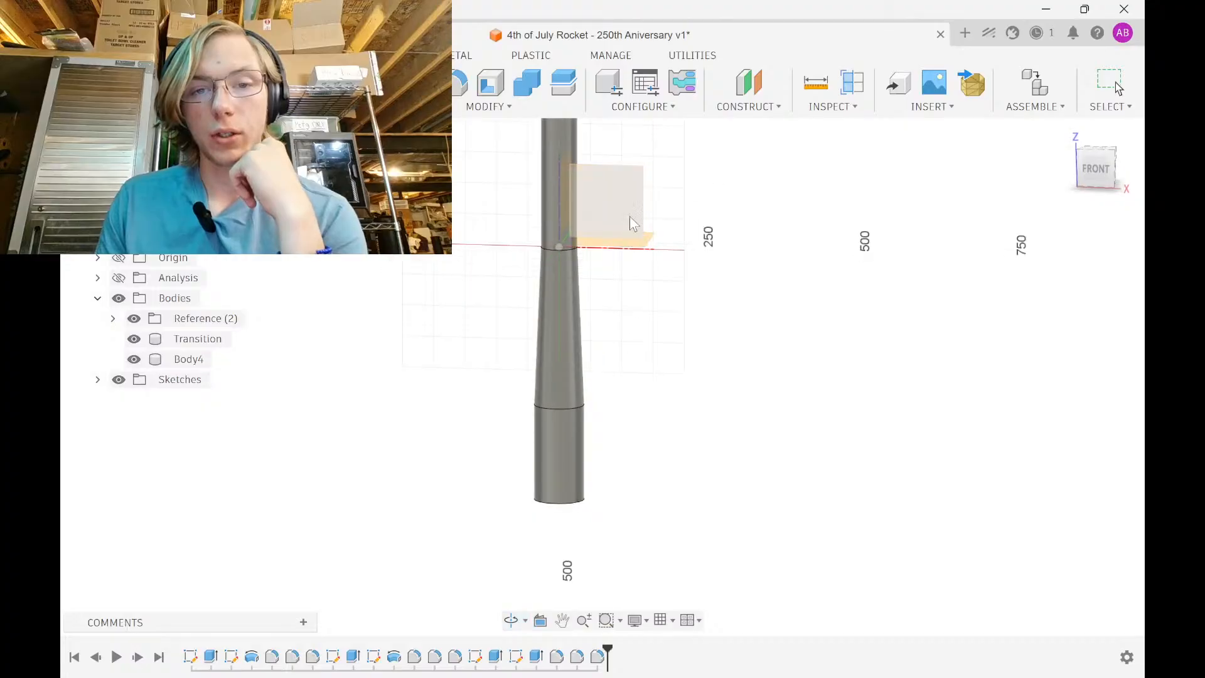
left_click(630, 217)
middle_click_drag(665, 555, 657, 300)
scroll(654, 349, "up", 5)
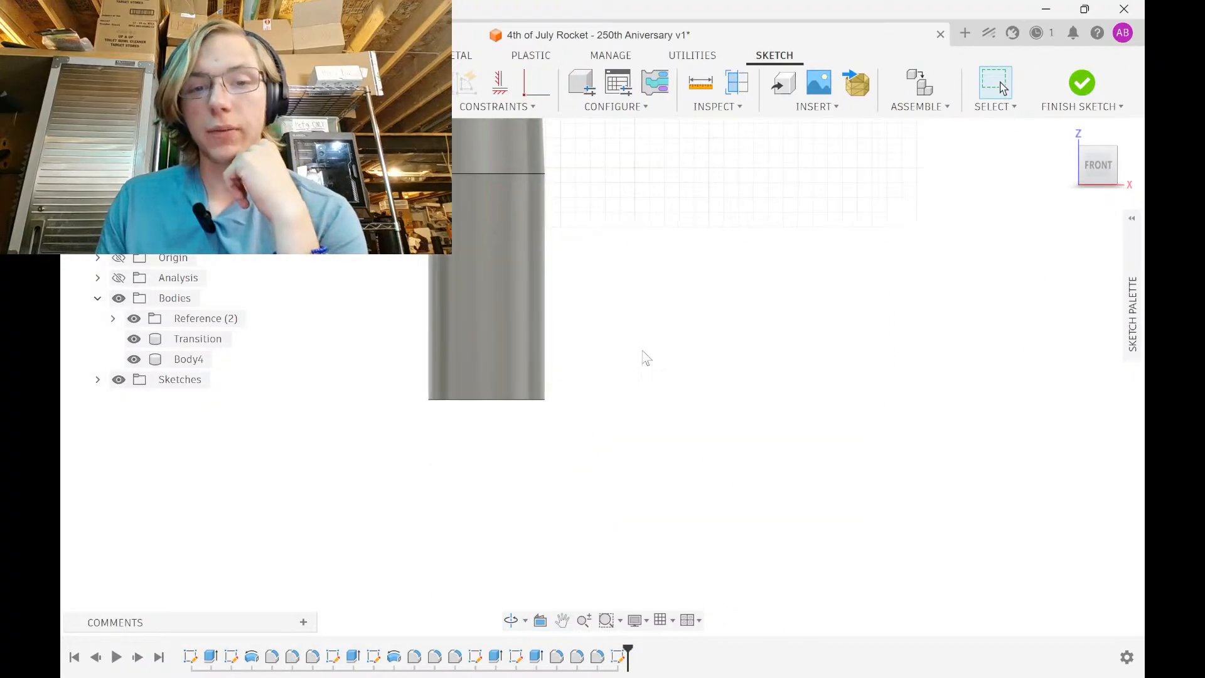
middle_click_drag(615, 356, 610, 433)
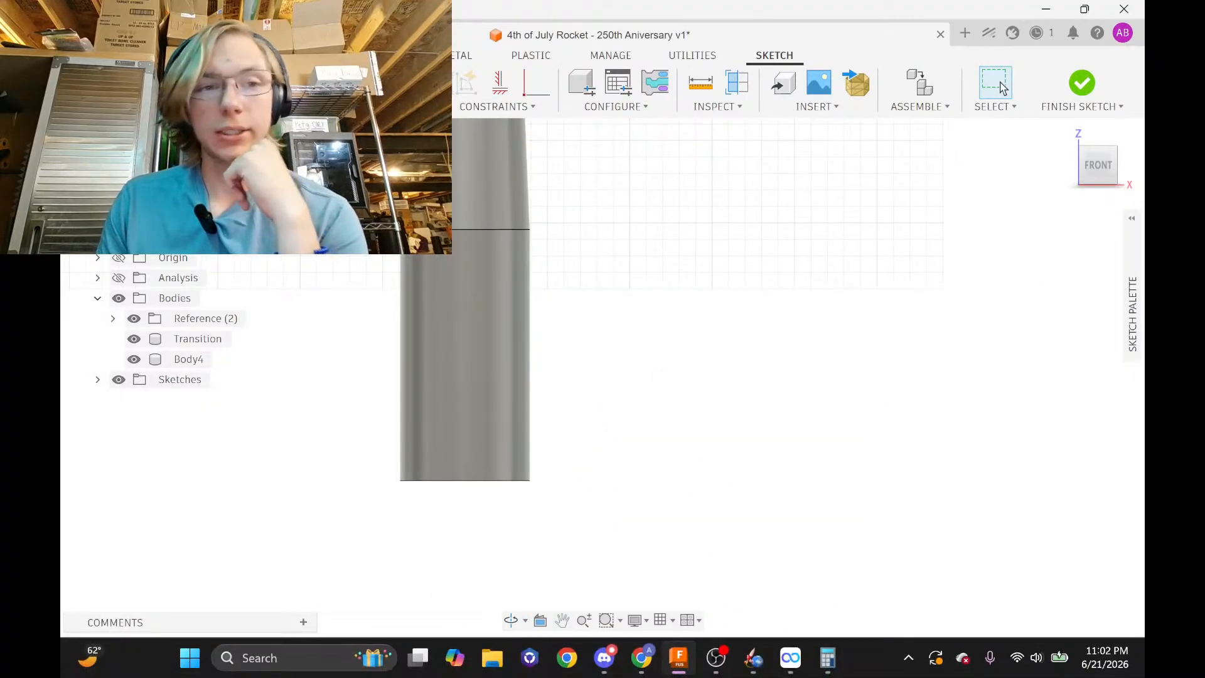
Draw a closed four-line fin outline with the Line tool beside the tube
key("l")
left_click(569, 245)
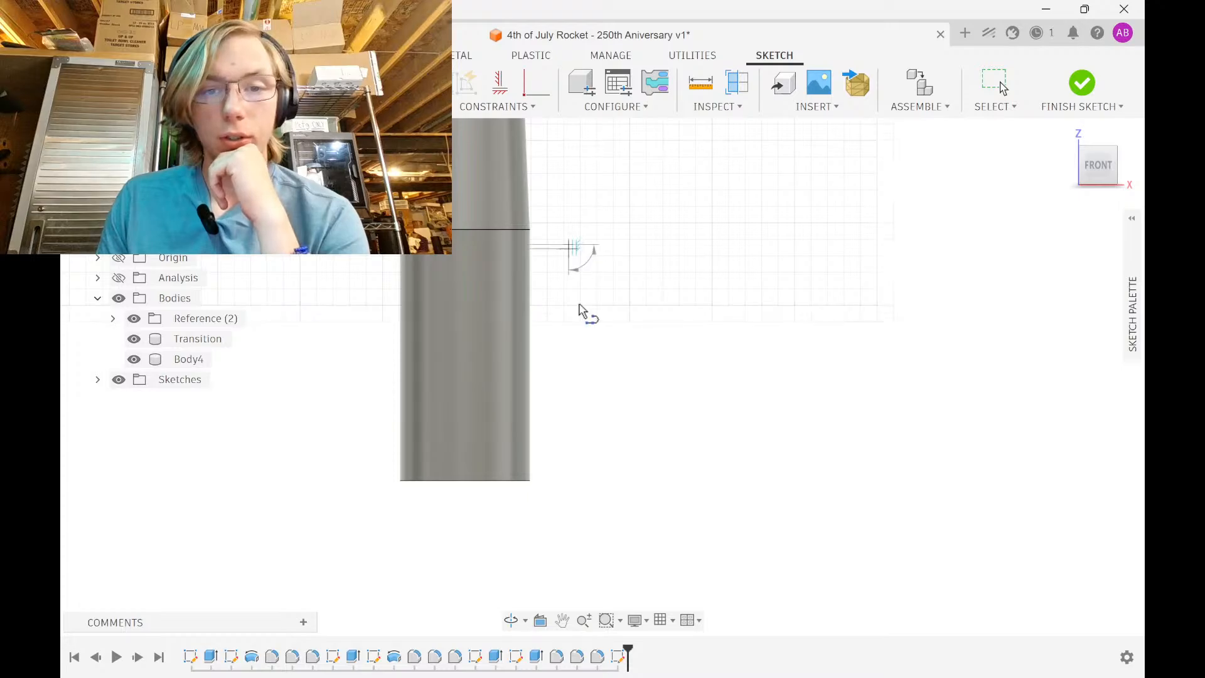
left_click(583, 493)
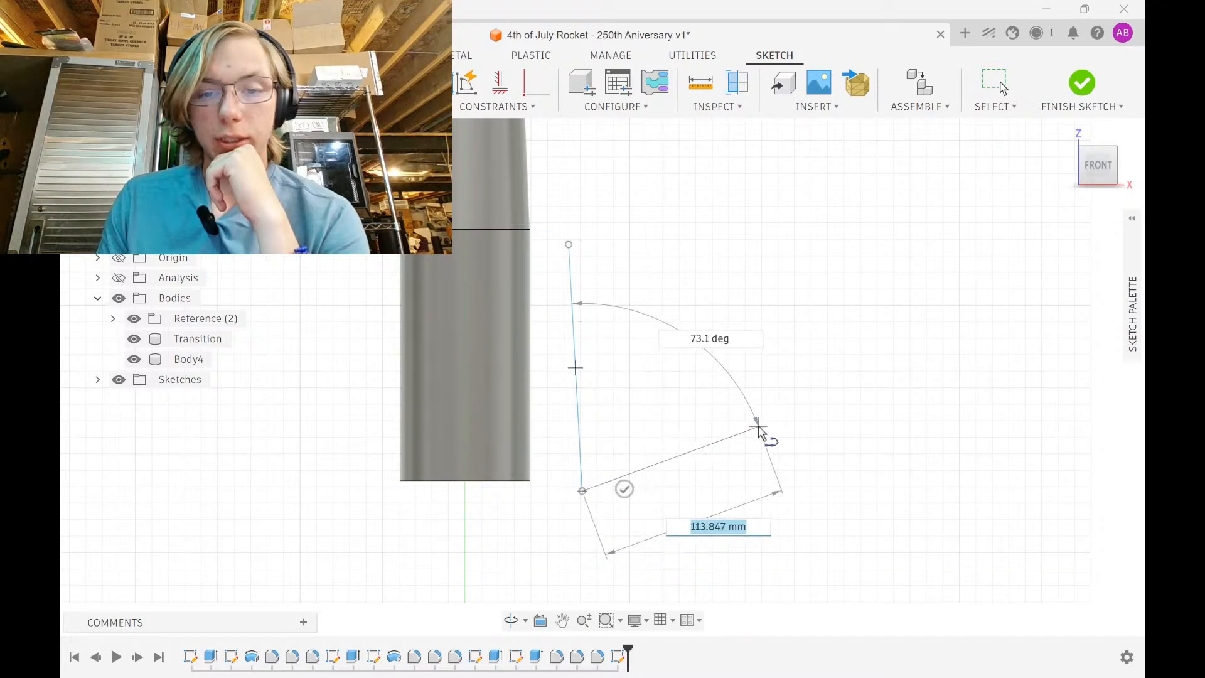
left_click(772, 422)
left_click(776, 326)
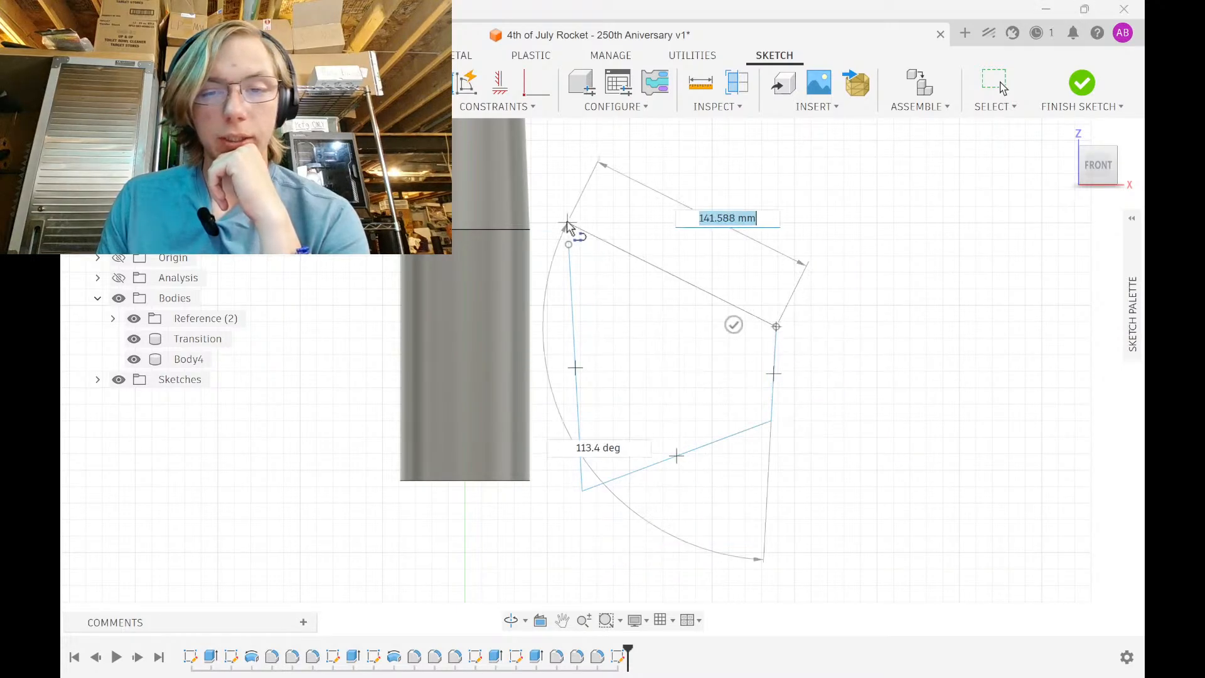
left_click(569, 244)
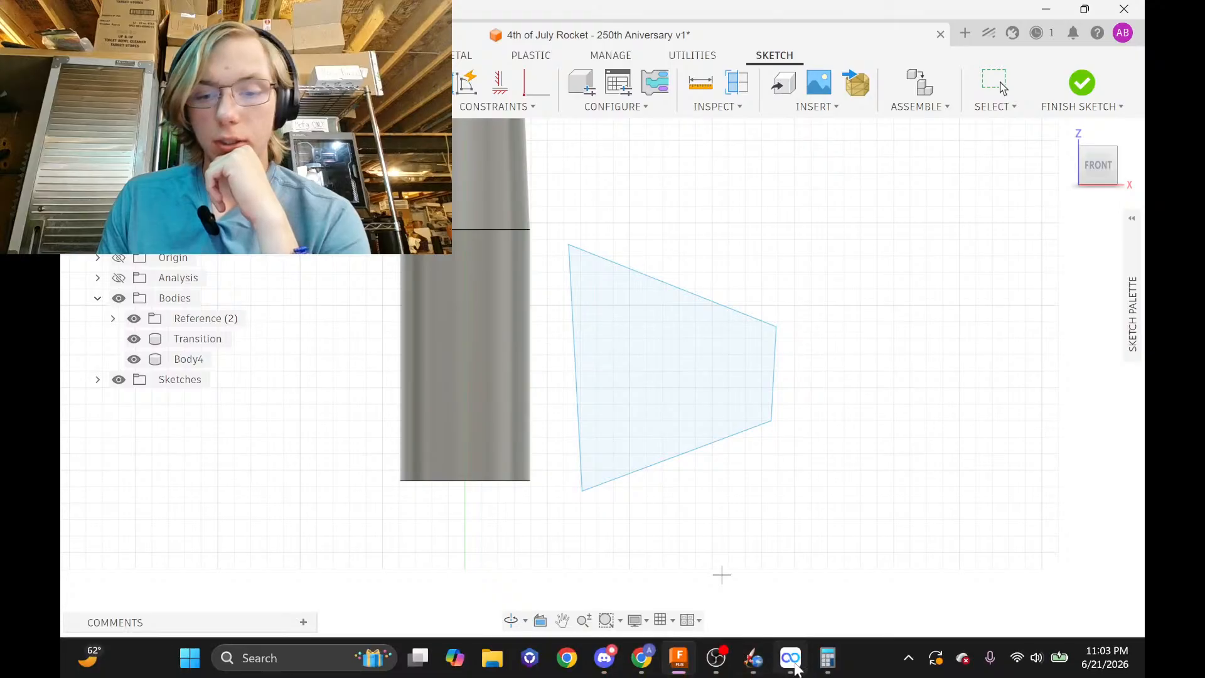
left_click(753, 657)
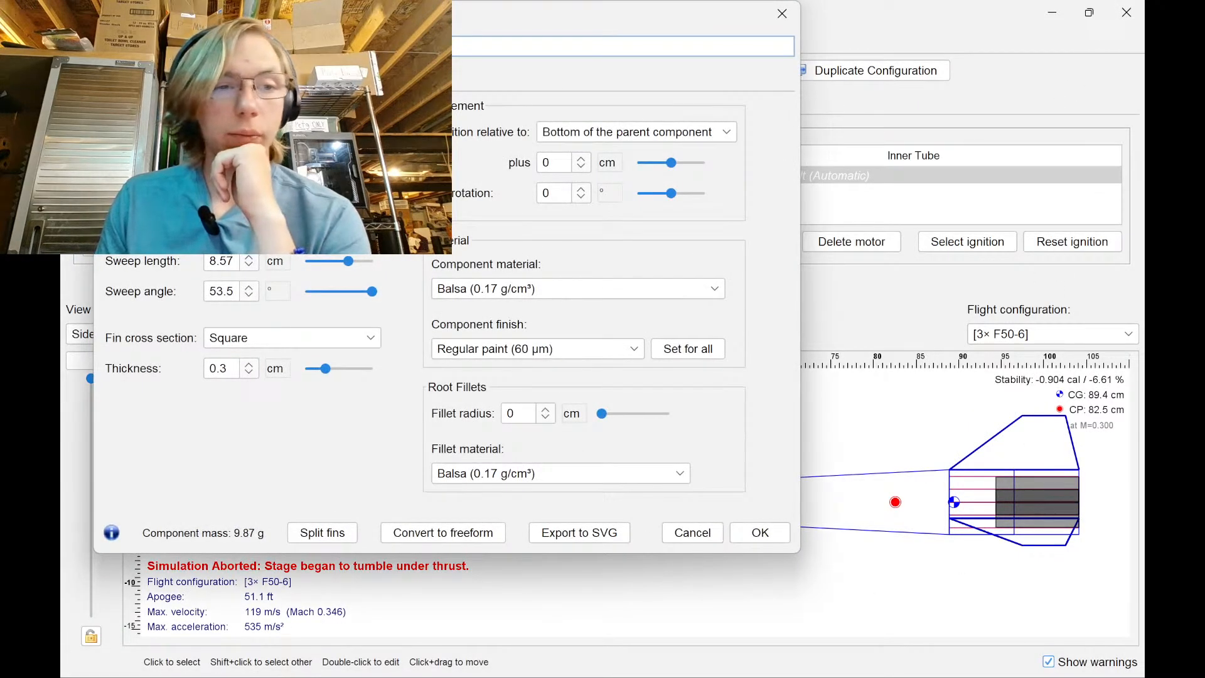
Check OpenRocket's fin length-unit choices without changing them, then return to Fusion 360
left_click(278, 169)
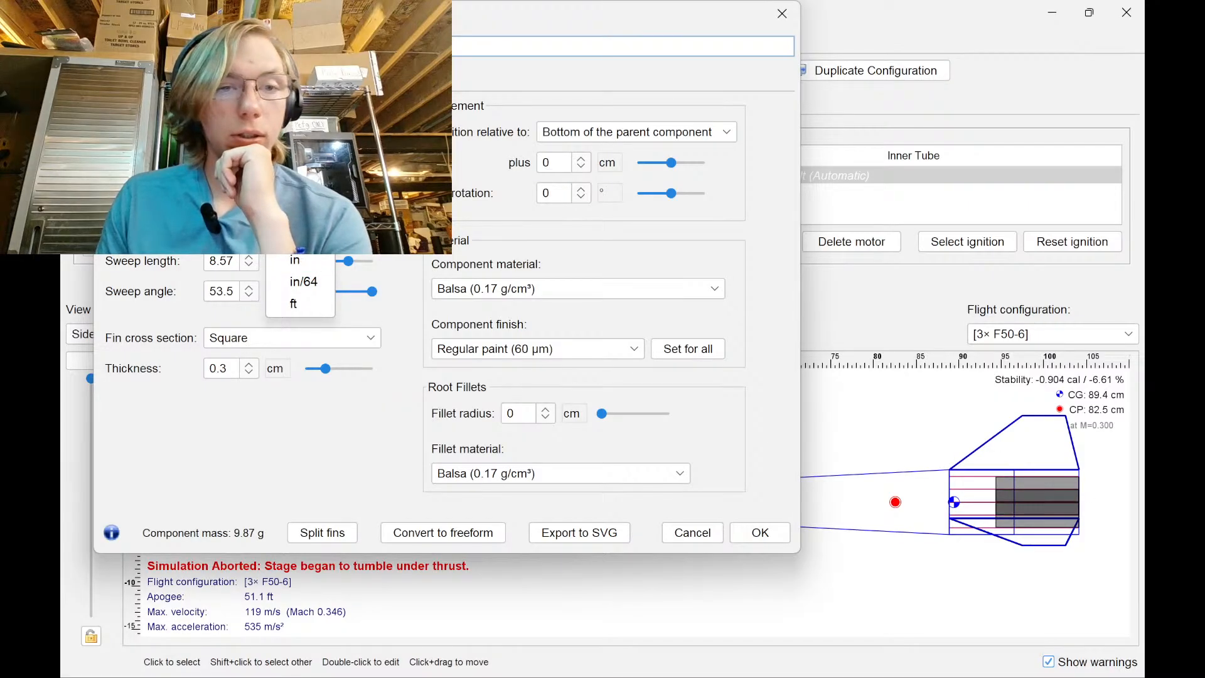
left_click(315, 258)
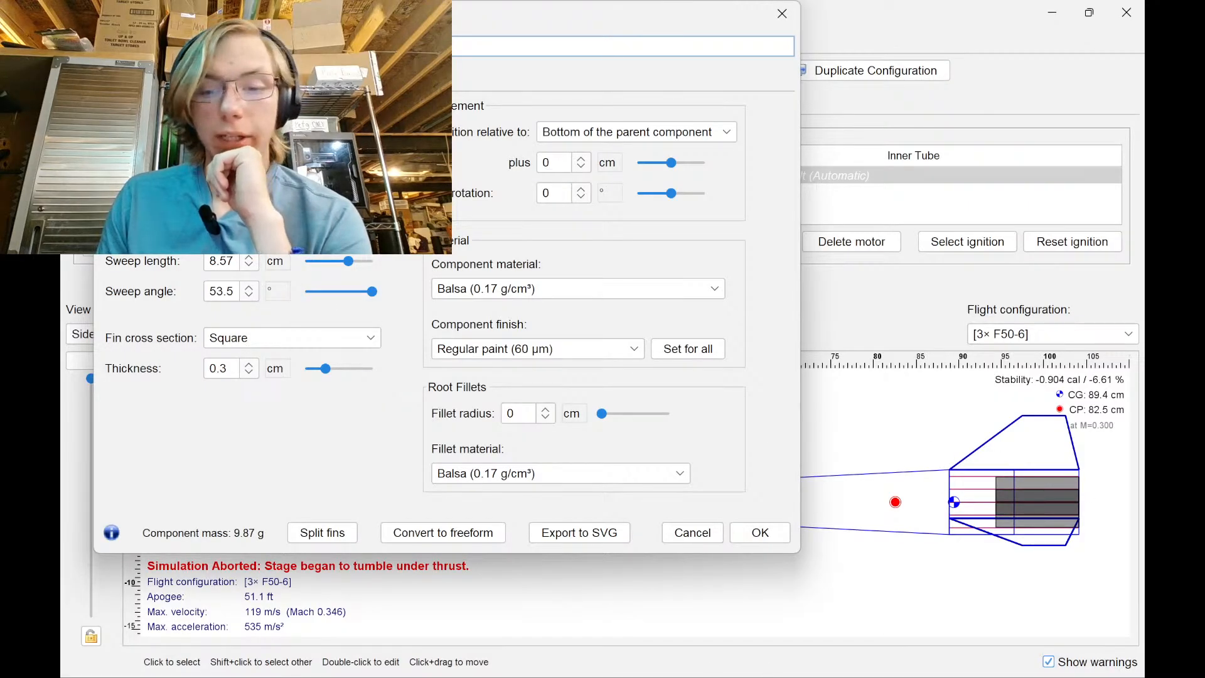
mouse_move(826, 665)
left_click(679, 657)
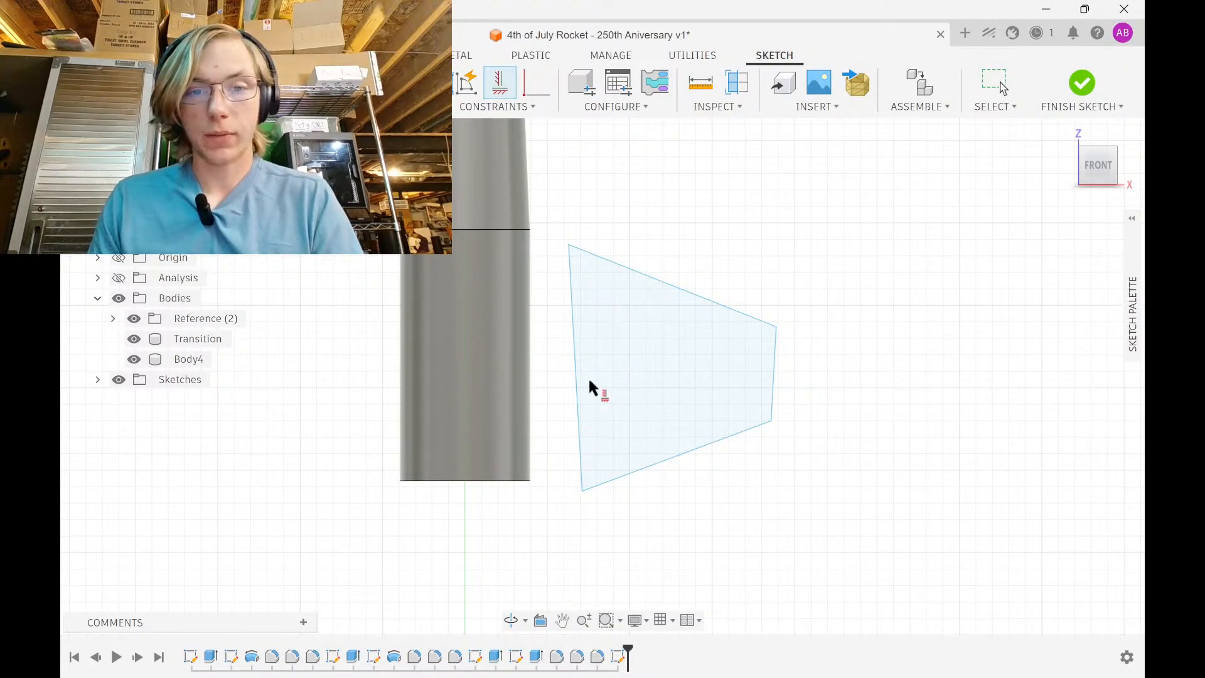
left_click(574, 385)
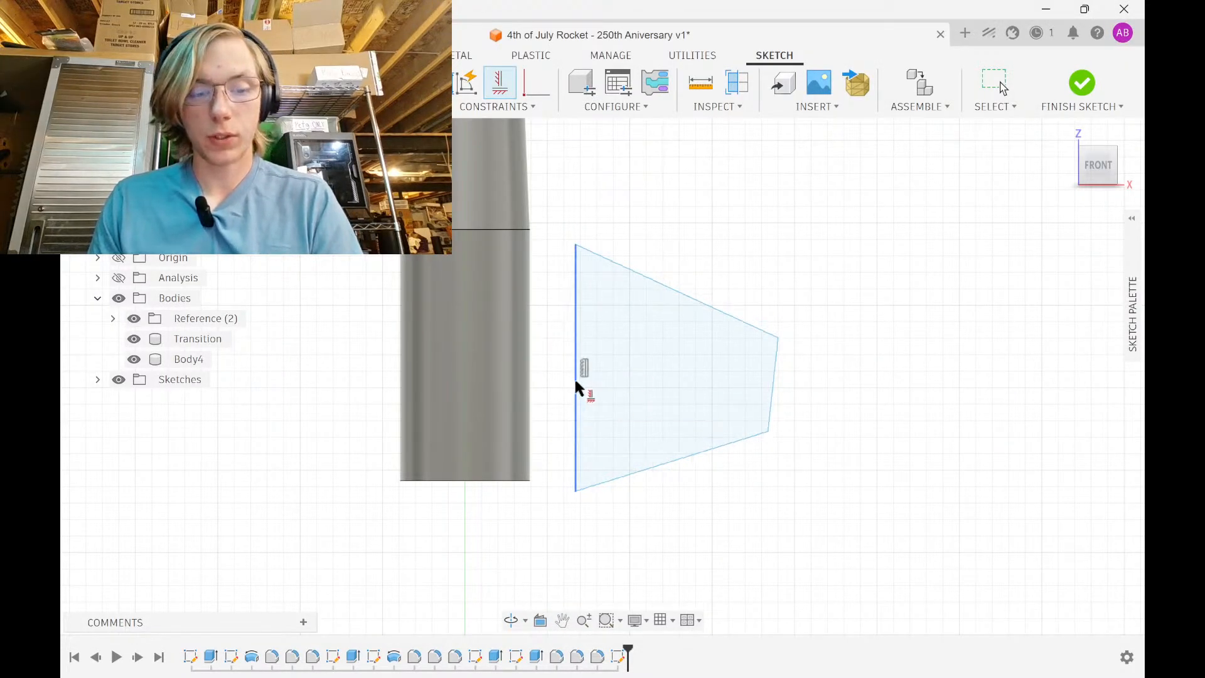
key("d")
left_click(575, 369)
left_click(880, 405)
type("6i")
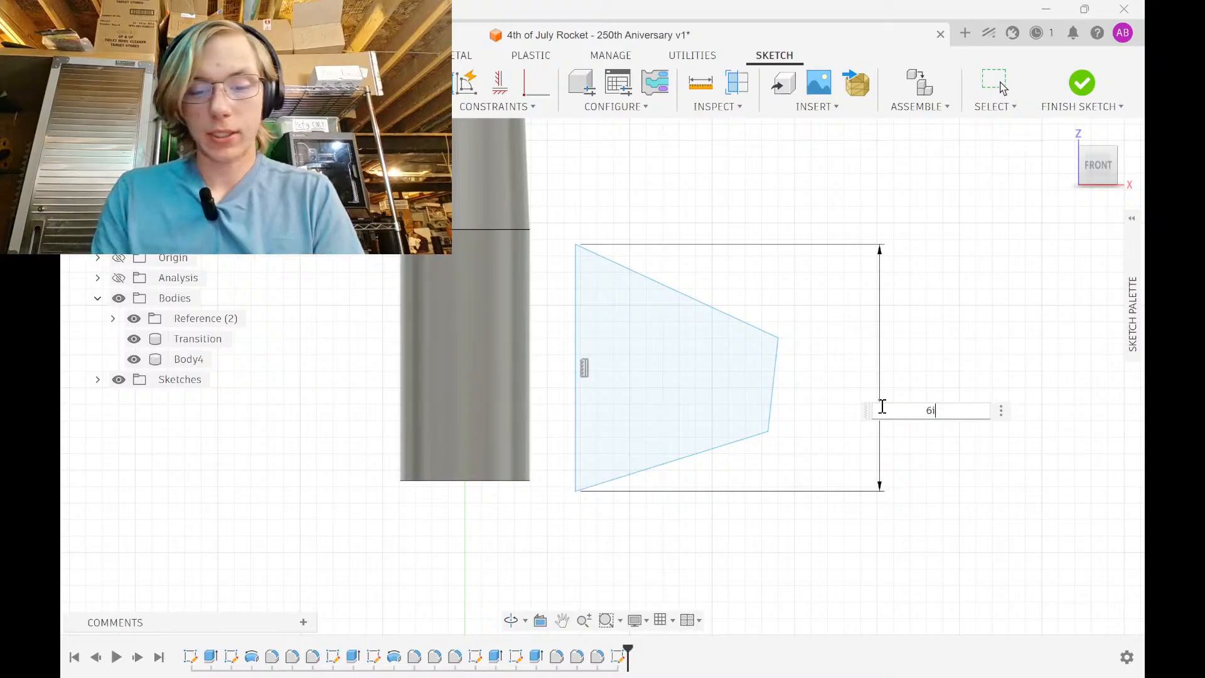
type("n")
key("Return")
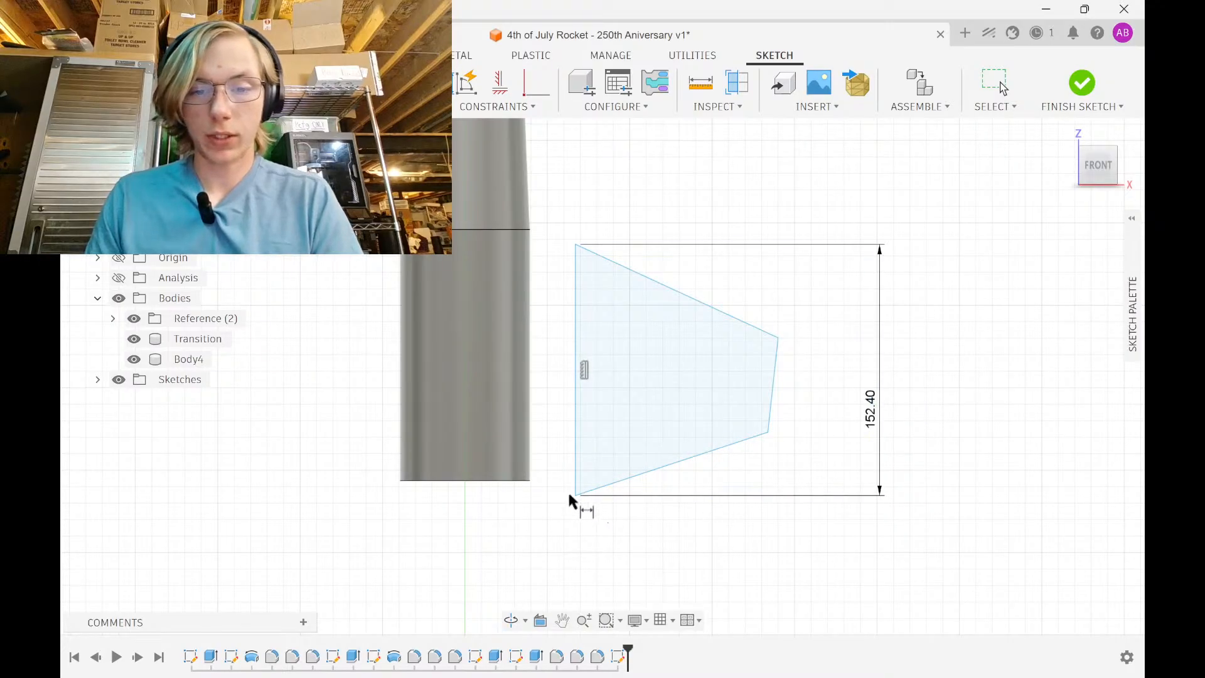
left_click(516, 481)
left_click(562, 532)
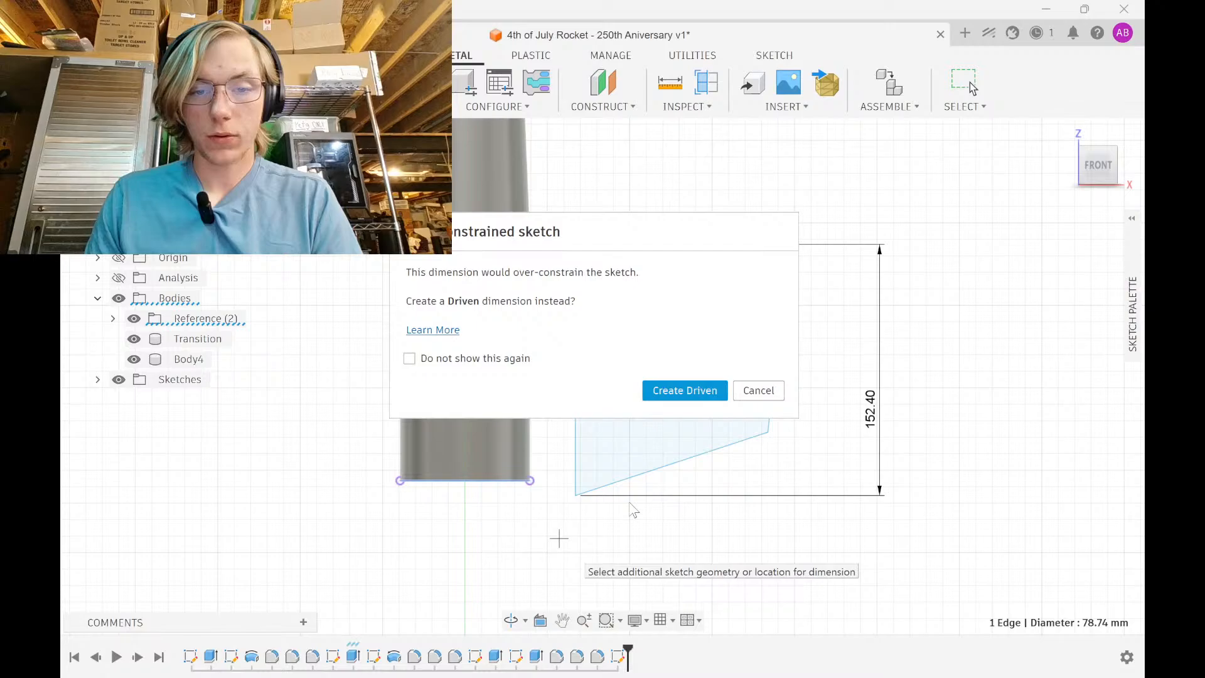
left_click(688, 389)
left_click(190, 55)
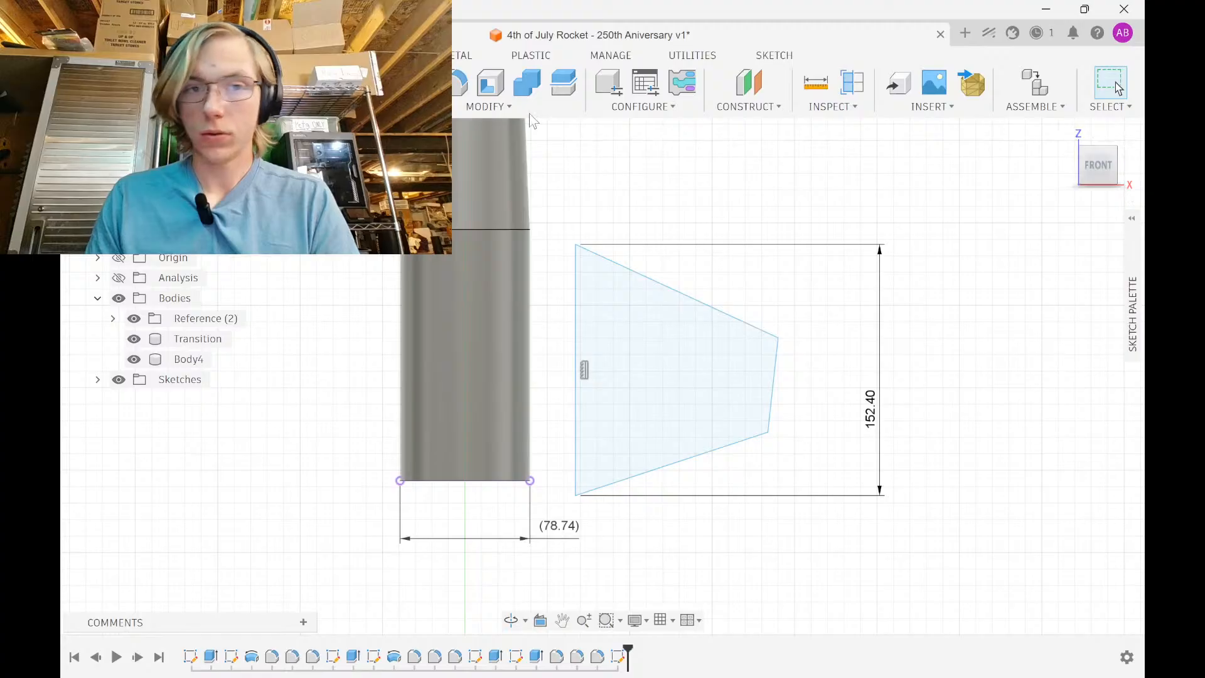
left_click(97, 379)
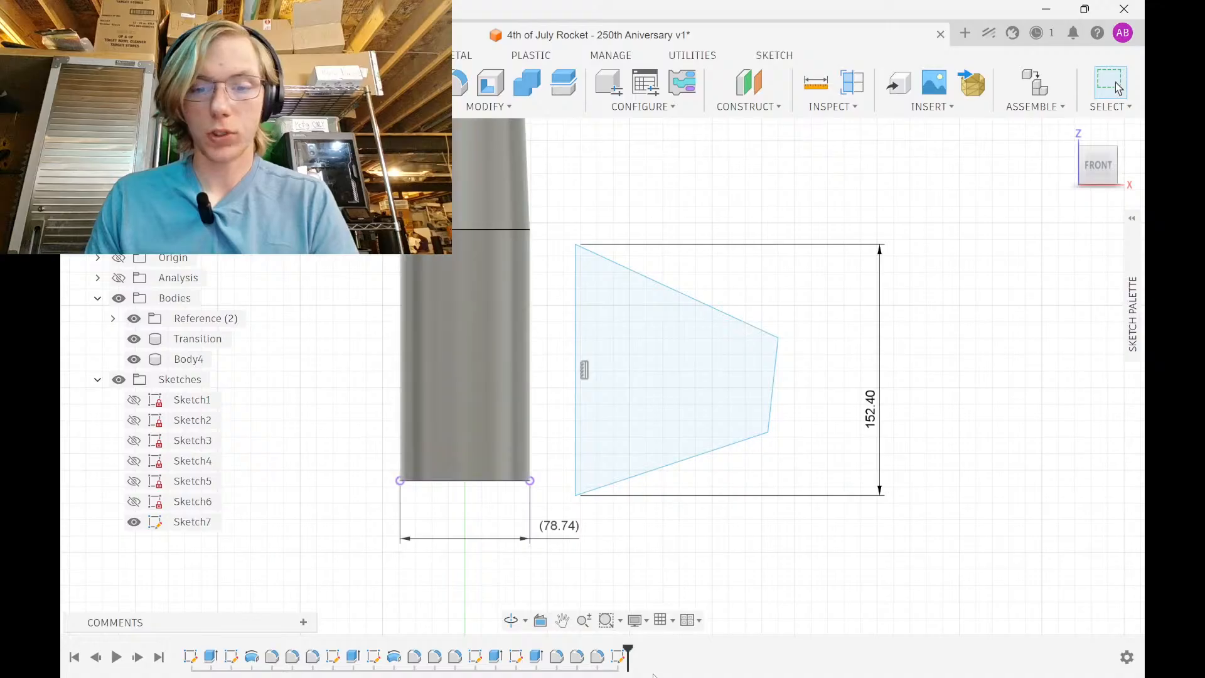
left_click(619, 657)
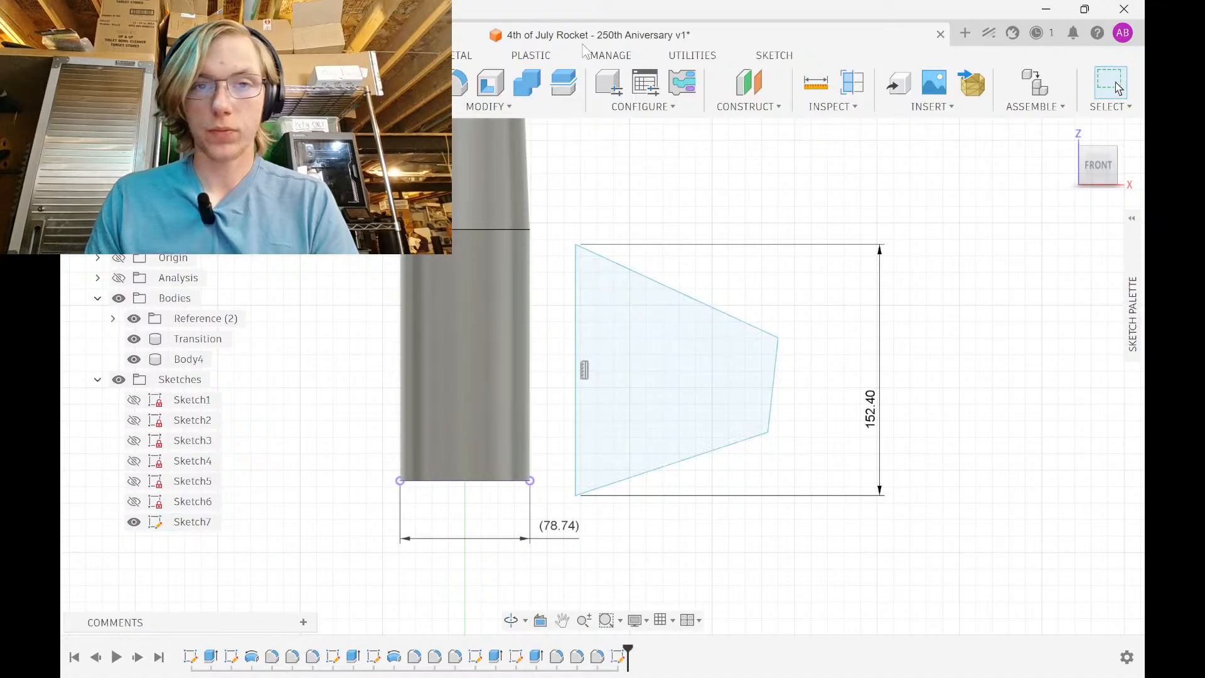
left_click(463, 56)
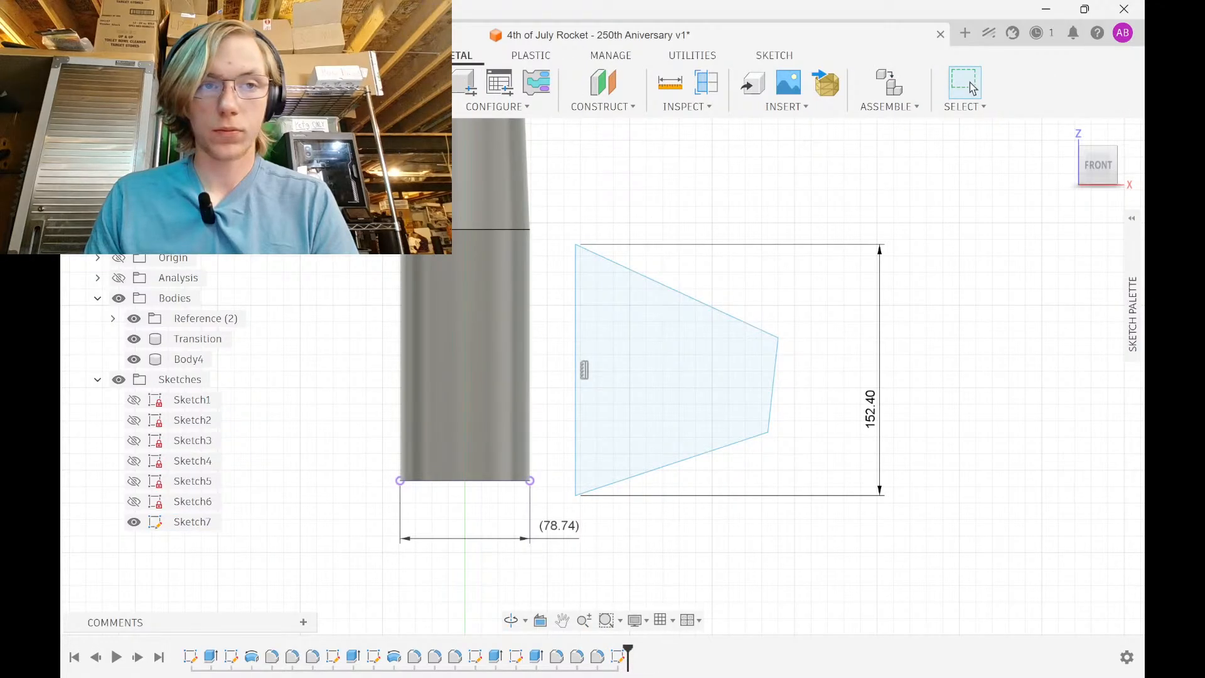
left_click(208, 55)
key("e")
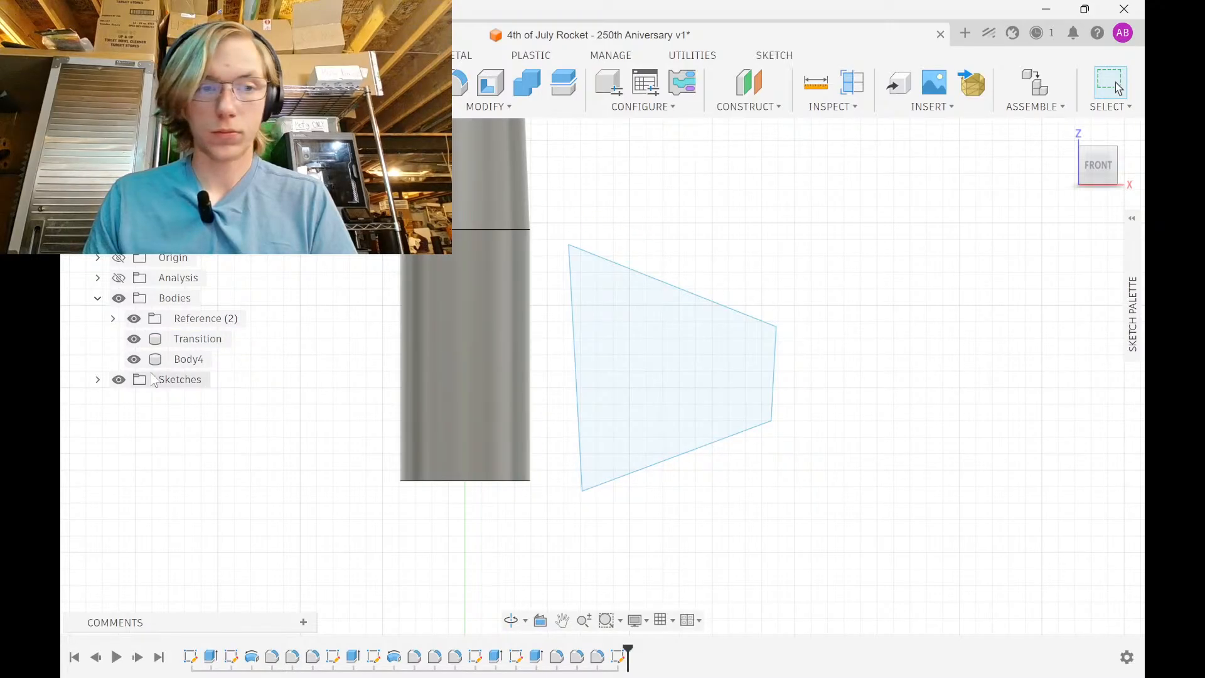
Make the fin's left edge vertical and dimension its height to 6 in
scroll(728, 314, "down", 6)
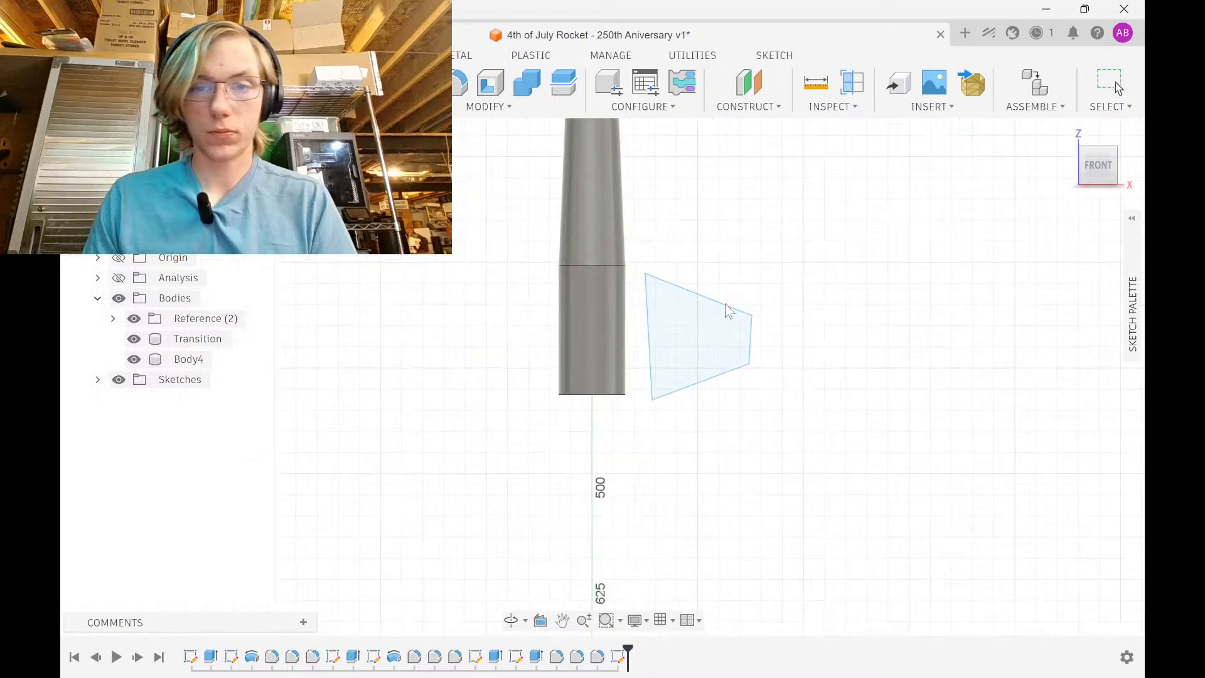
scroll(646, 420, "down", 1)
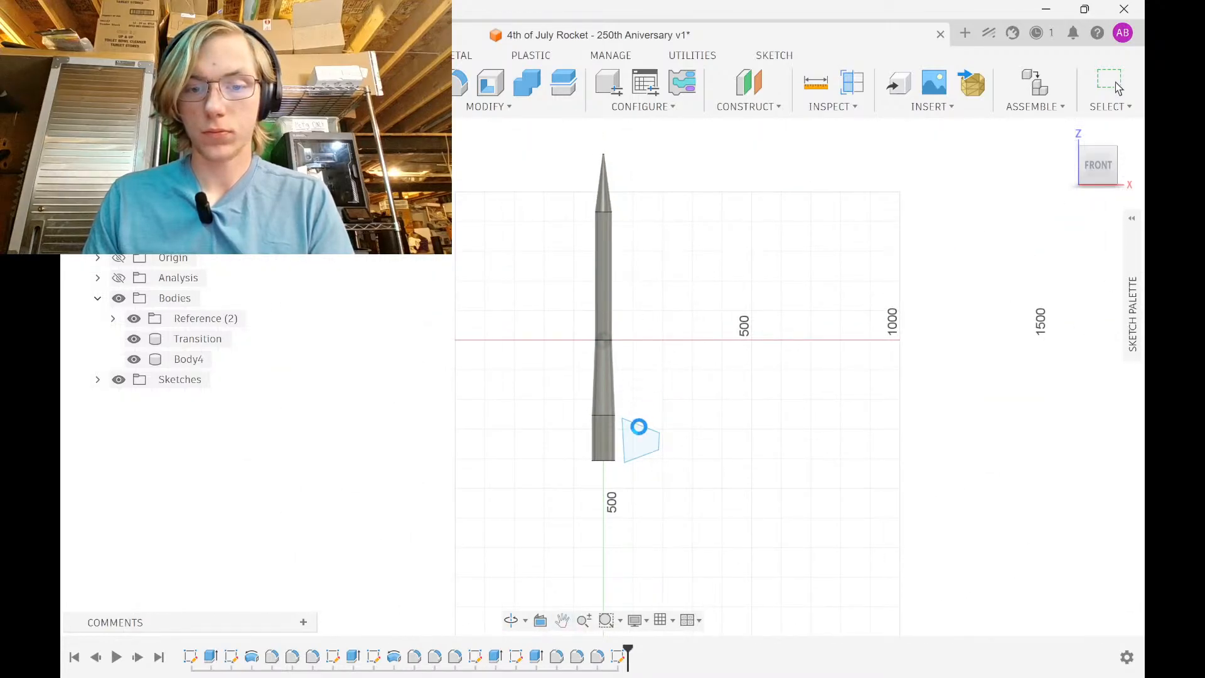
scroll(622, 455, "up", 5)
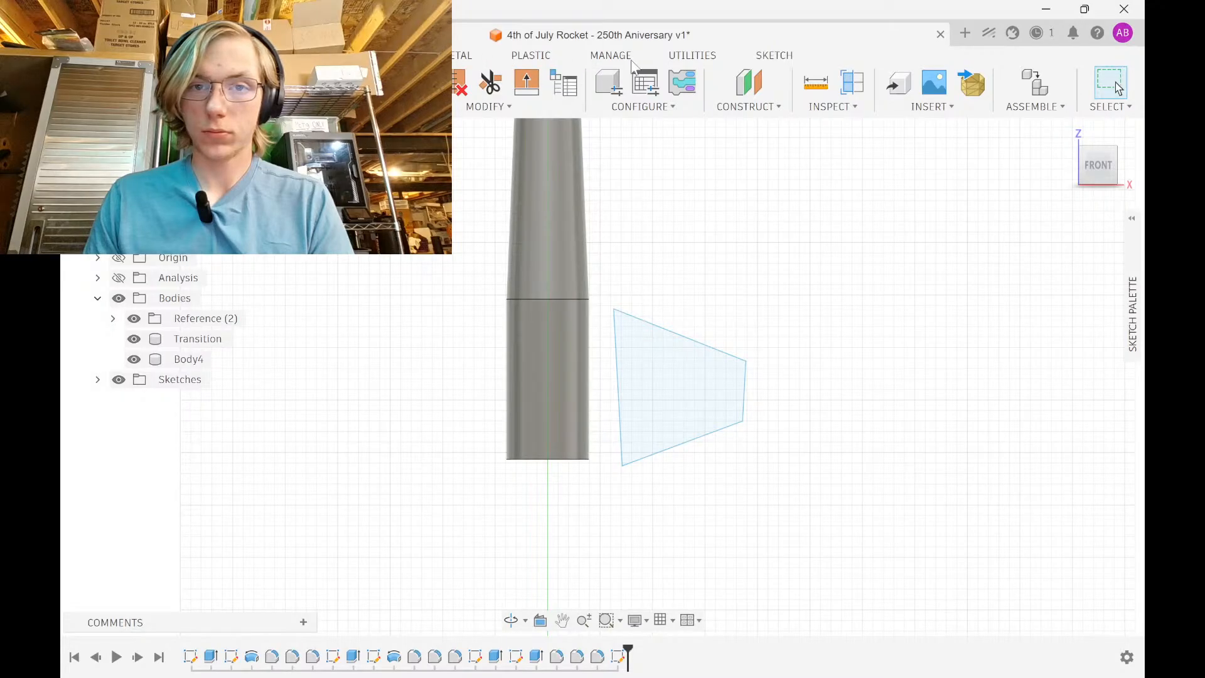
left_click(766, 58)
key("d")
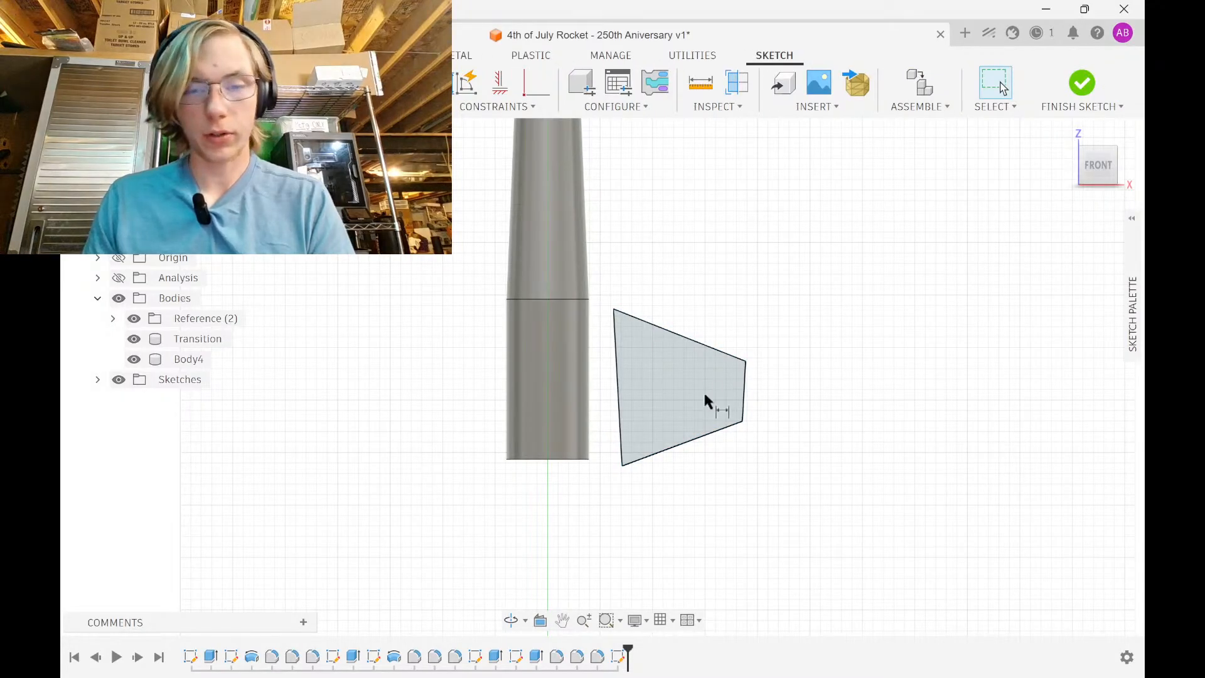
left_click(500, 82)
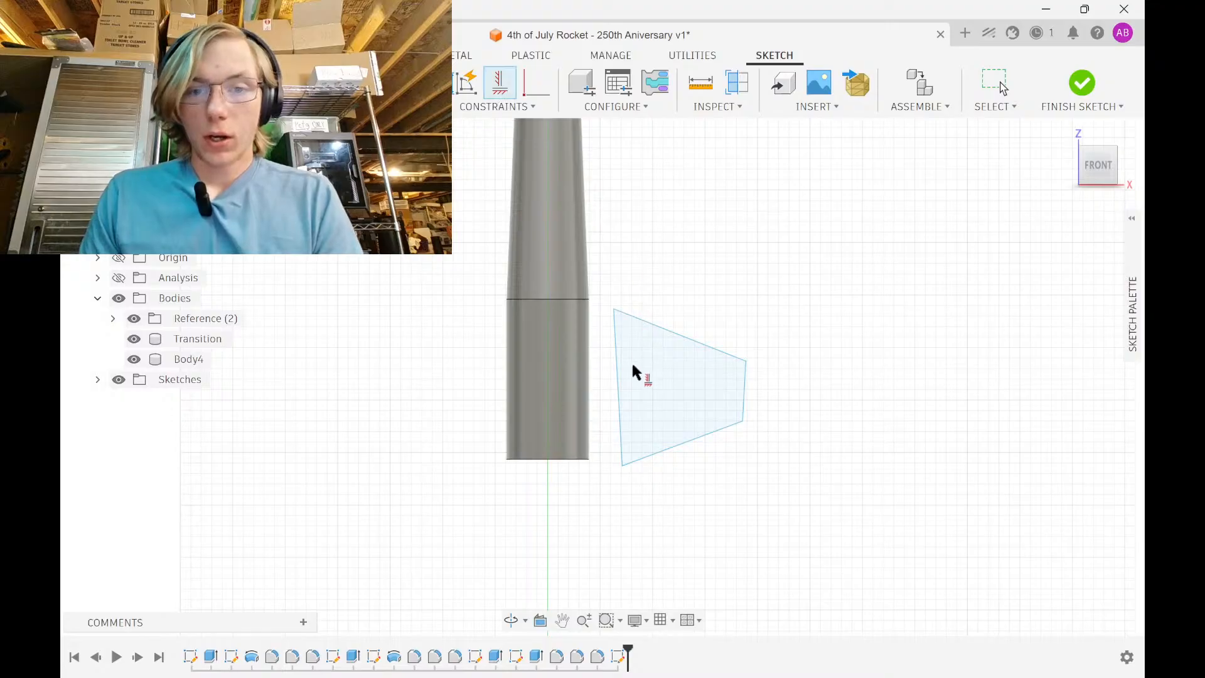
left_click(617, 376)
scroll(653, 409, "up", 3)
key("d")
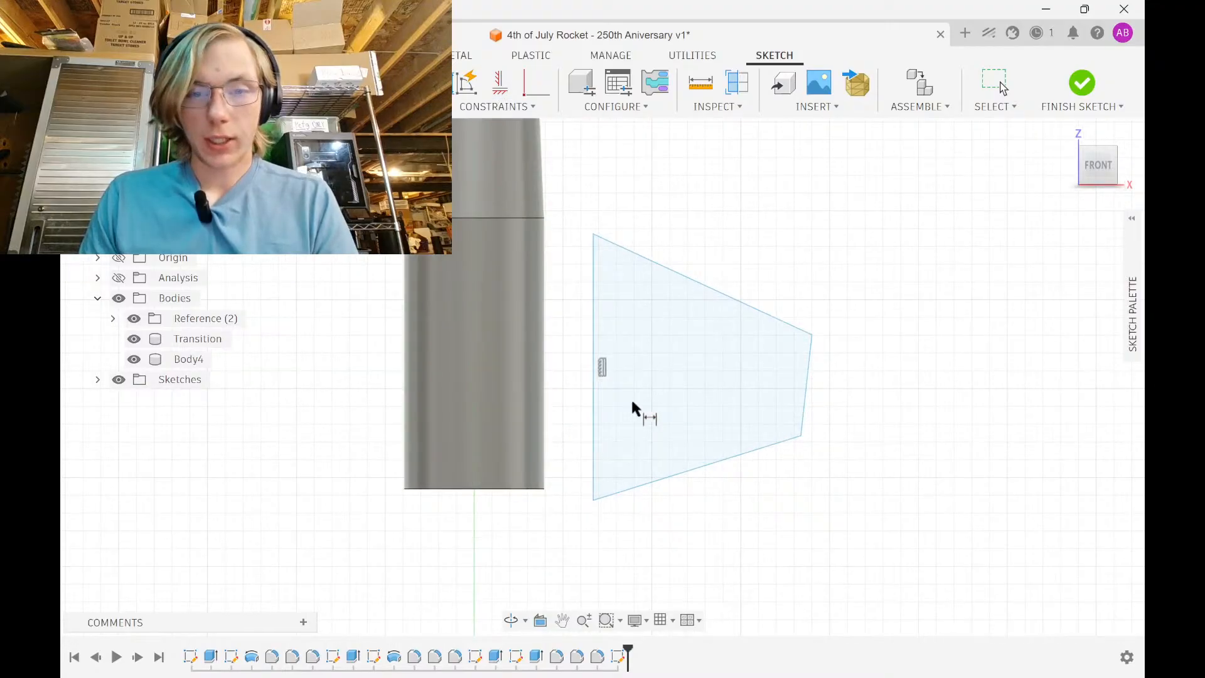
left_click(592, 398)
left_click(900, 385)
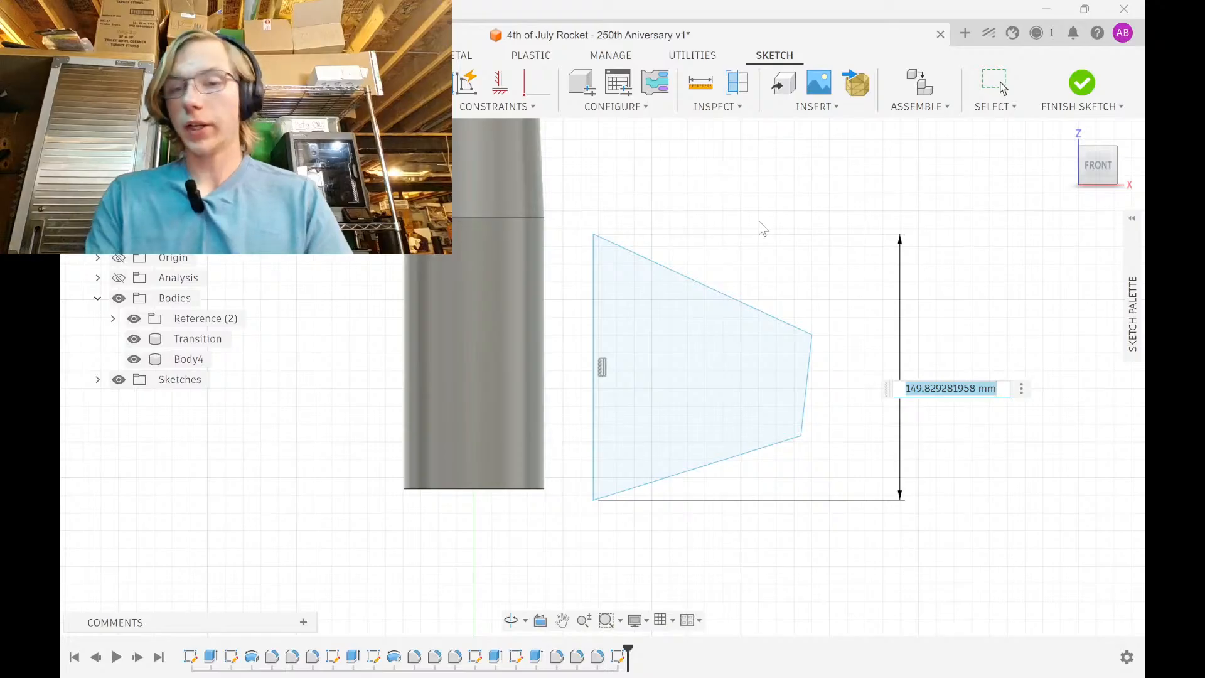
type("6 in")
key("Return")
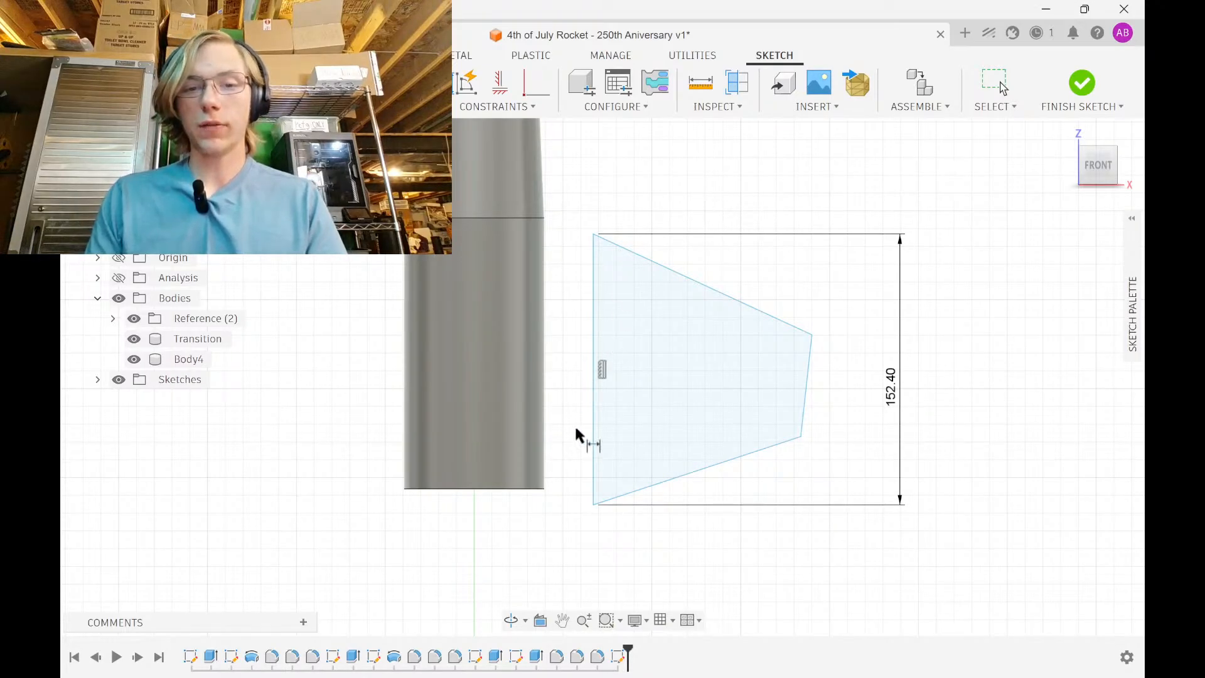
Add a reference width dimension on the tube bottom and level the fin's bottom corner with it
left_click(530, 487)
left_click(537, 540)
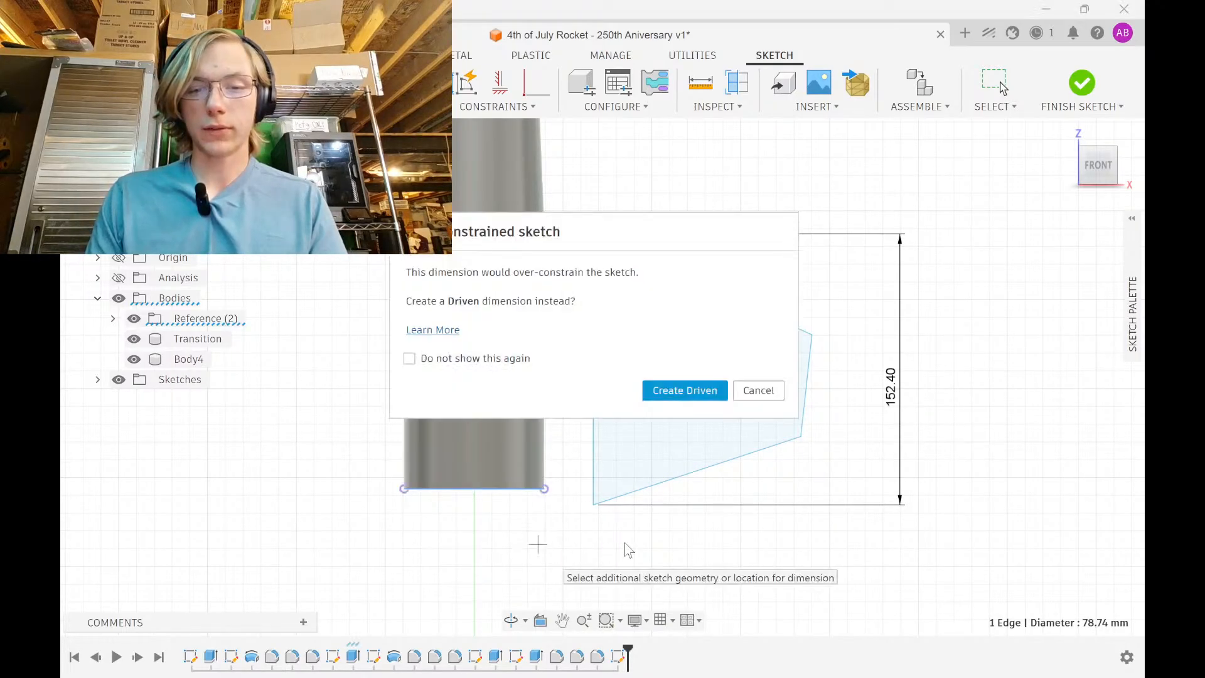
left_click(685, 390)
left_click(500, 83)
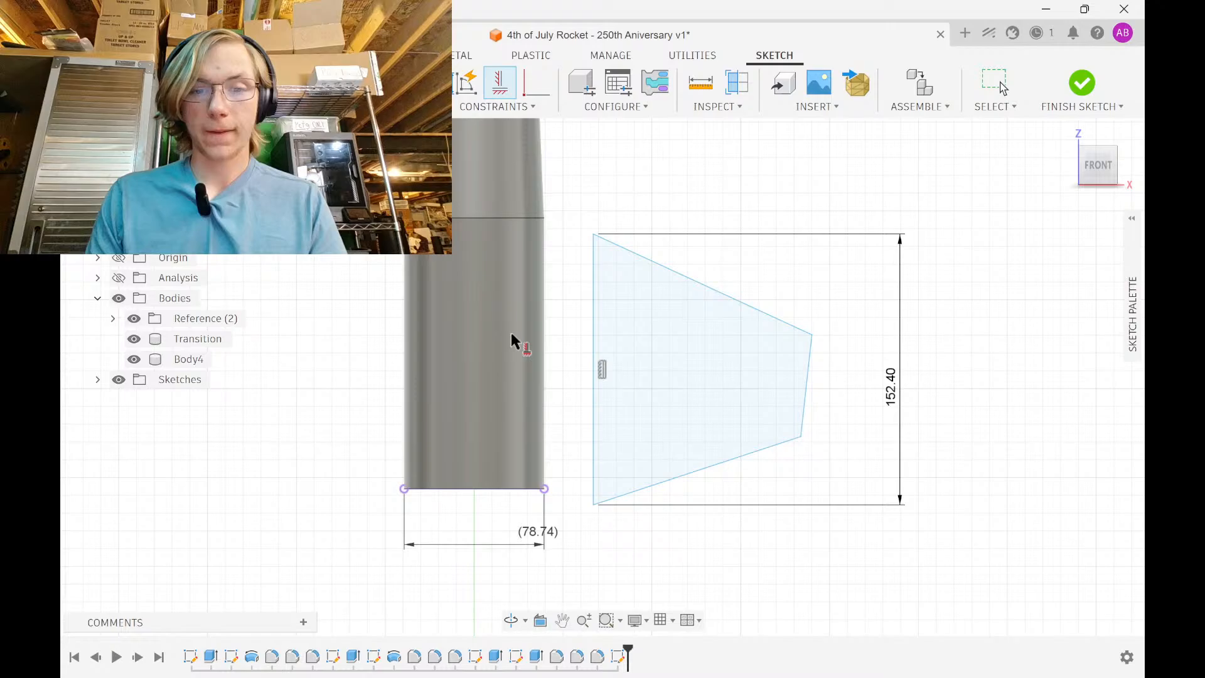
left_click(595, 504)
left_click(545, 492)
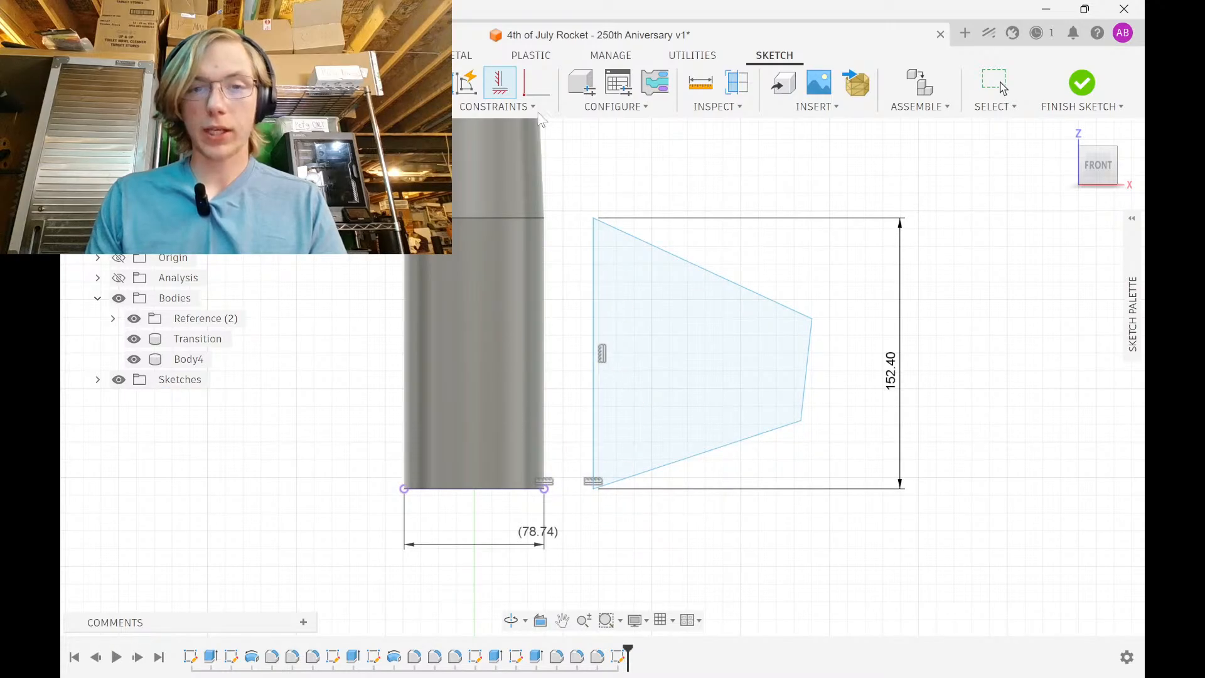
left_click(536, 83)
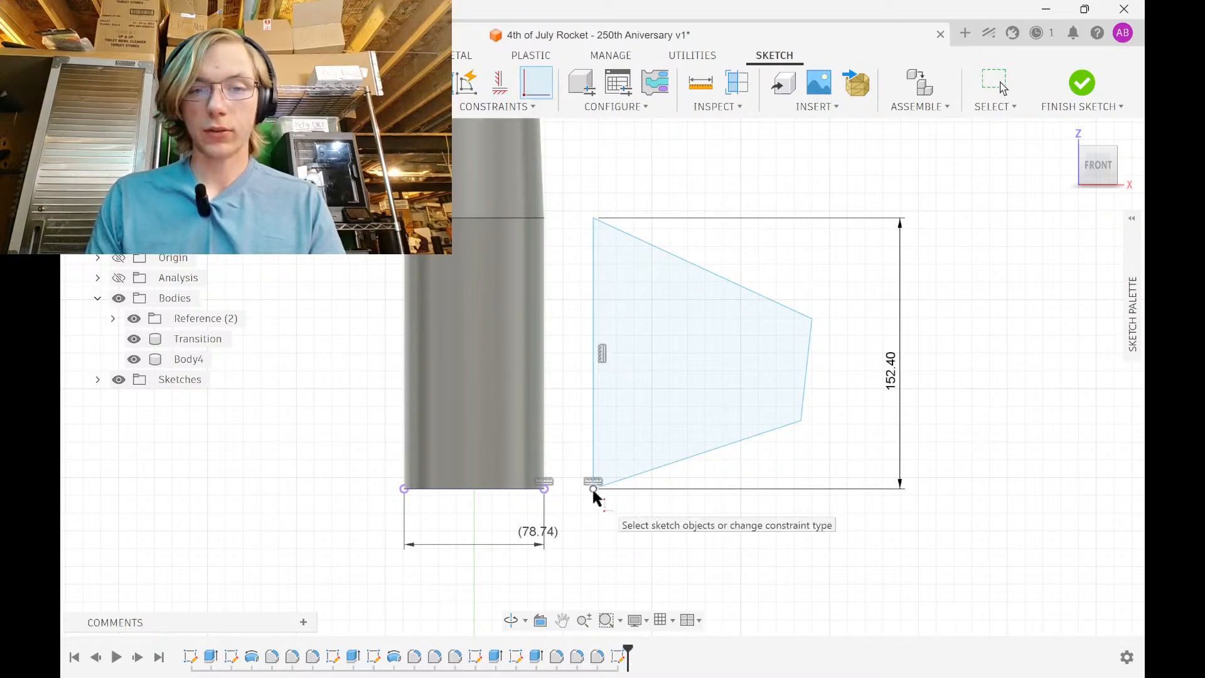
key("Escape")
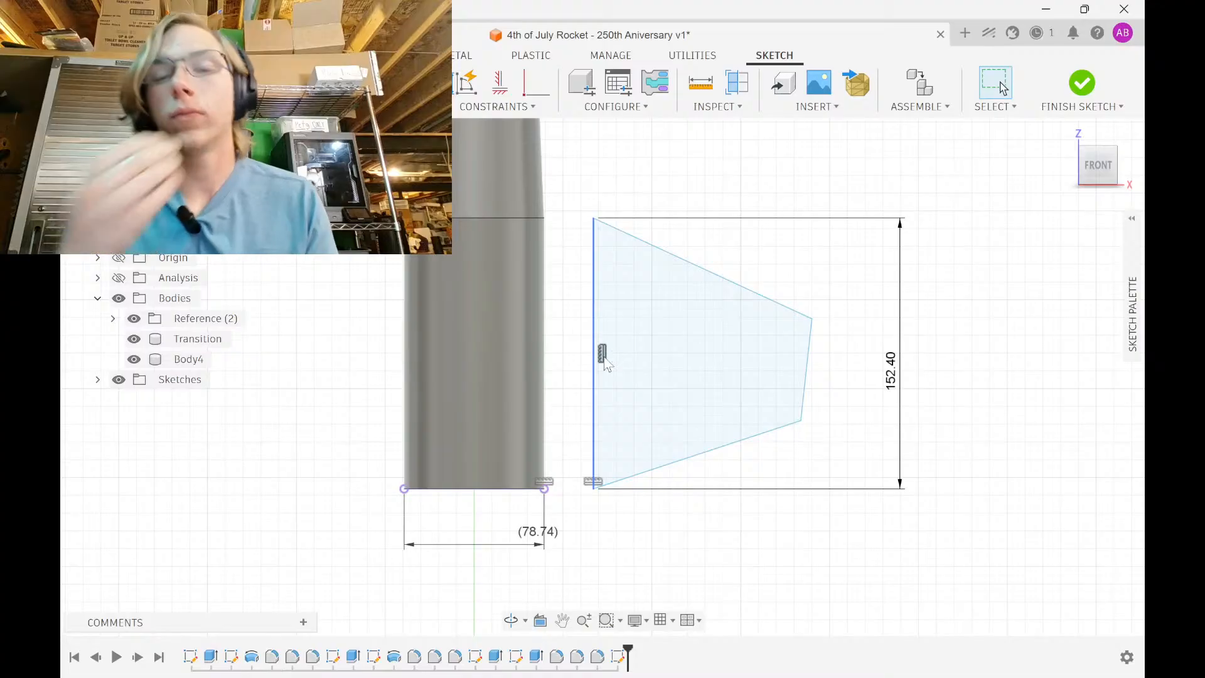
Finish the fin sketch, start a sketch on the tube's bottom ring face, and draw concentric circles
left_click(1069, 75)
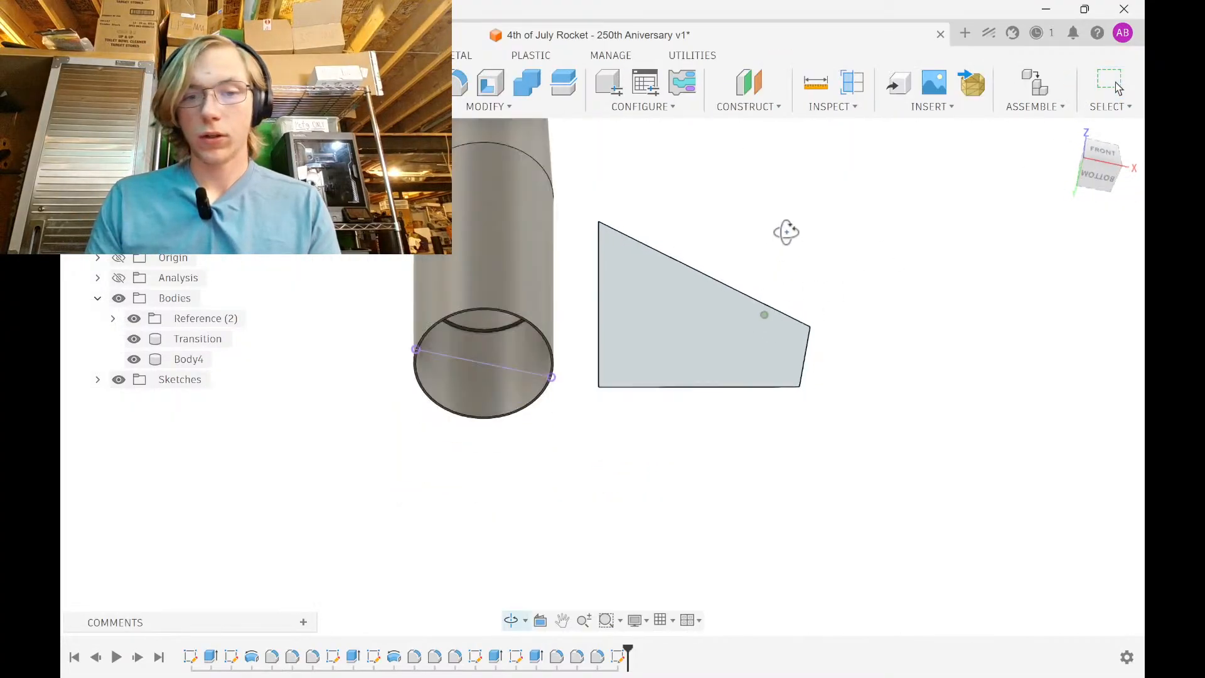
left_click(537, 300)
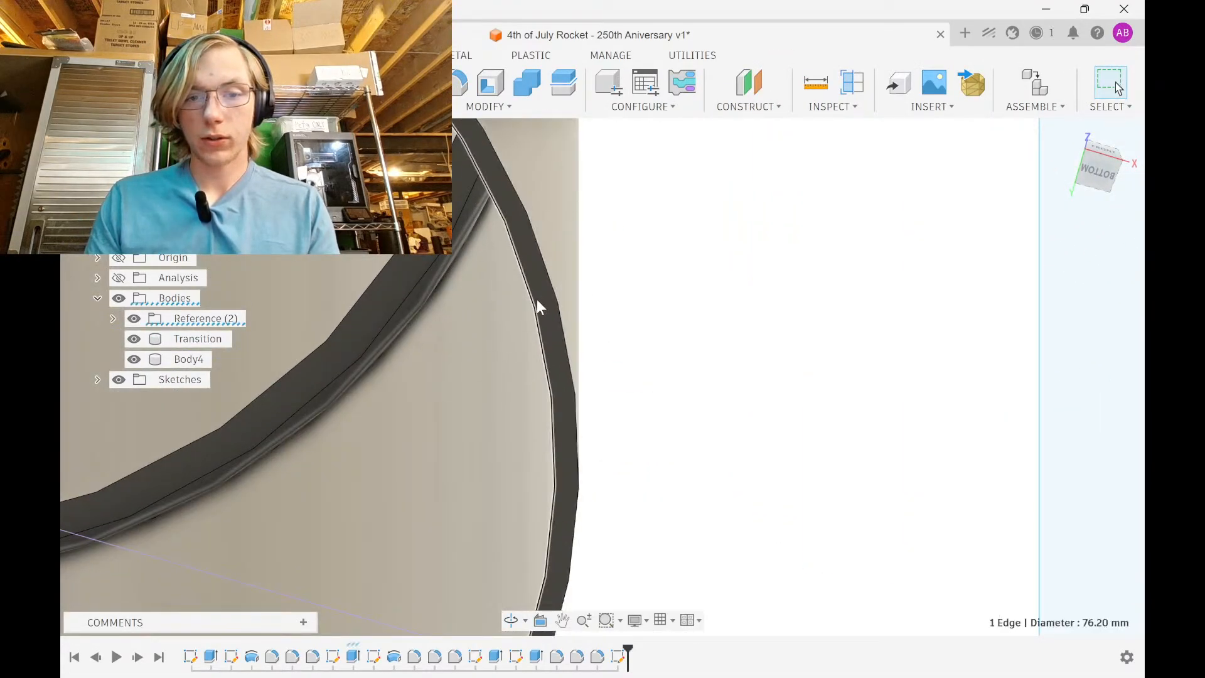
left_click(541, 295)
scroll(574, 283, "down", 6)
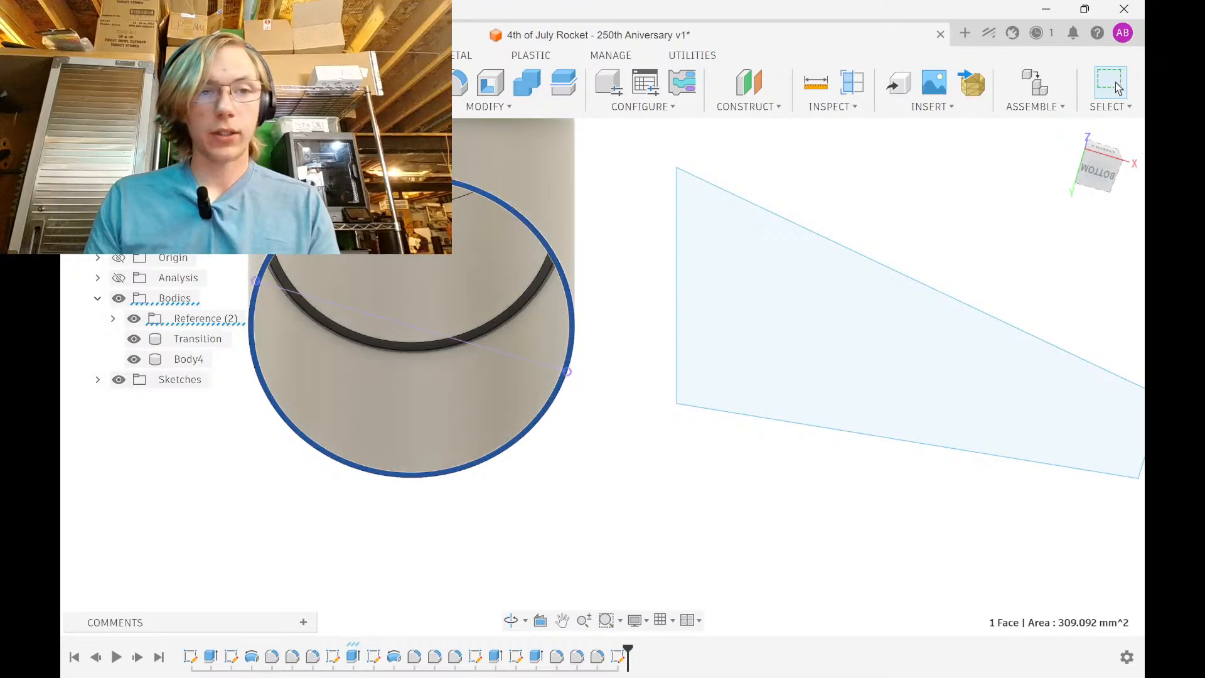
left_click(164, 83)
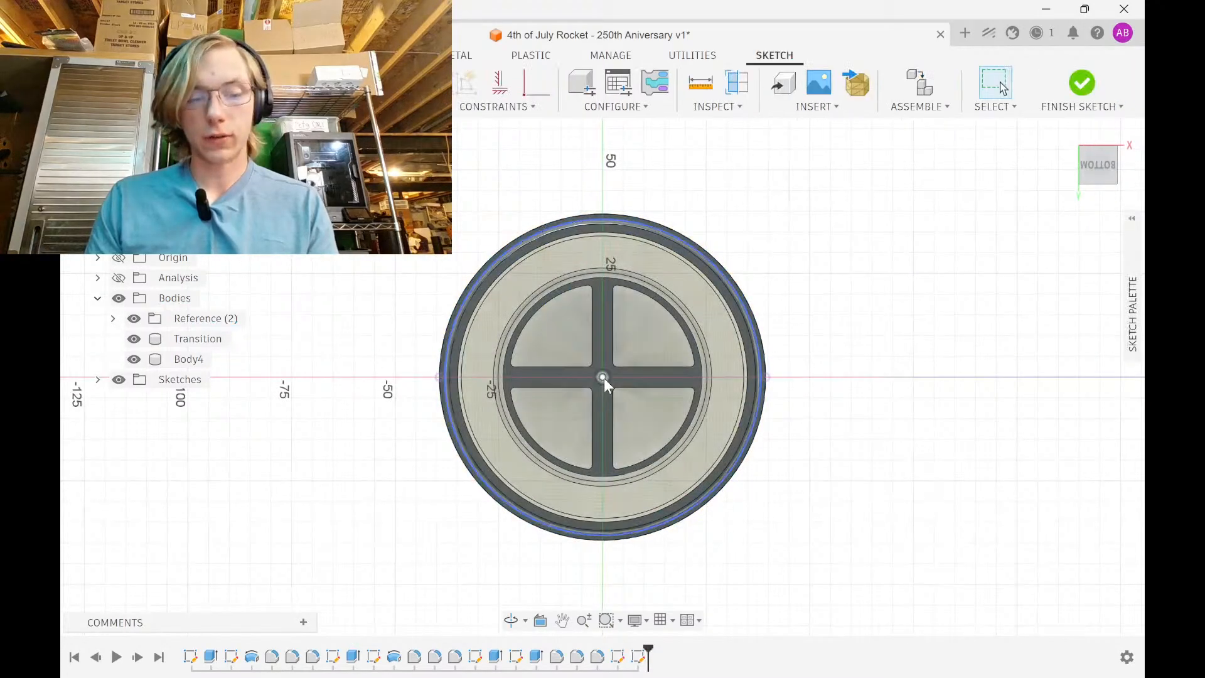
left_click(602, 376)
left_click(841, 378)
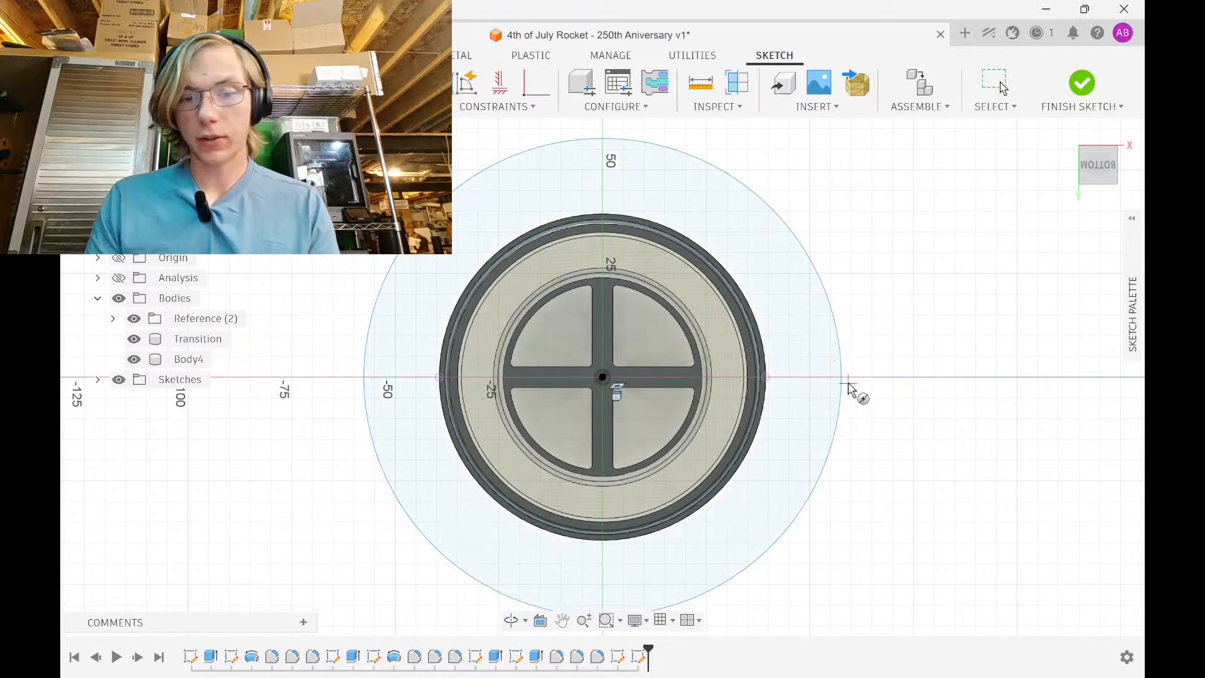
left_click(602, 376)
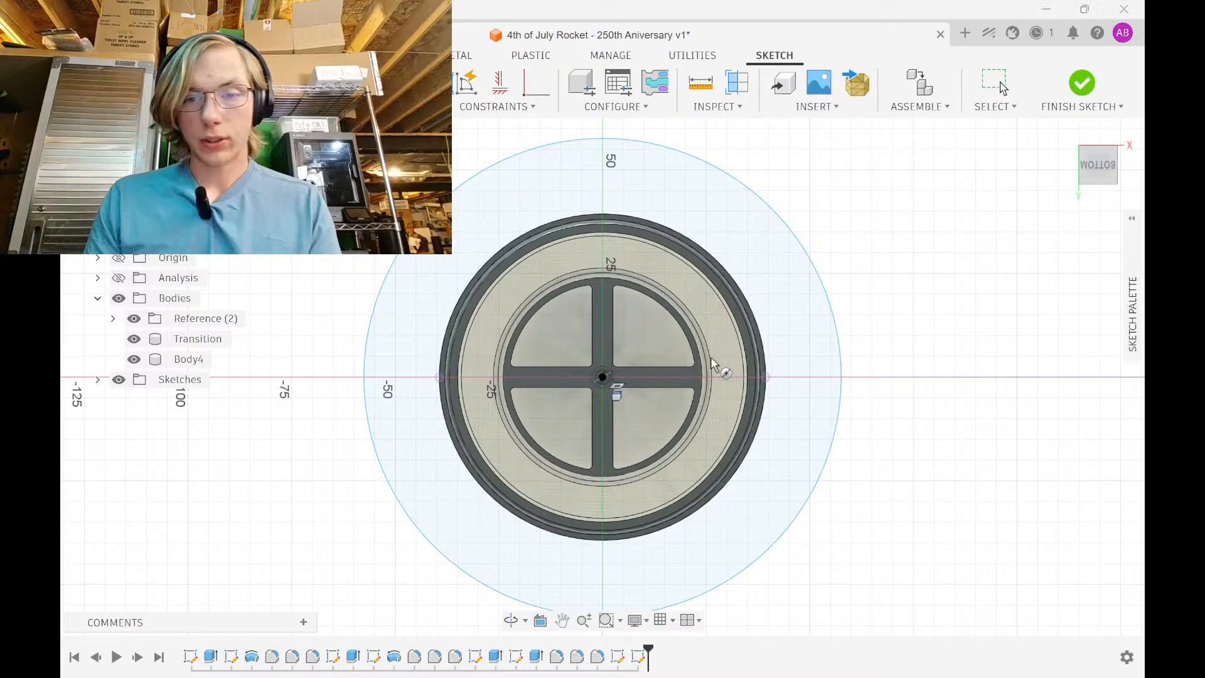
Dimension the gap between the two circles to 3
key("d")
left_click(831, 356)
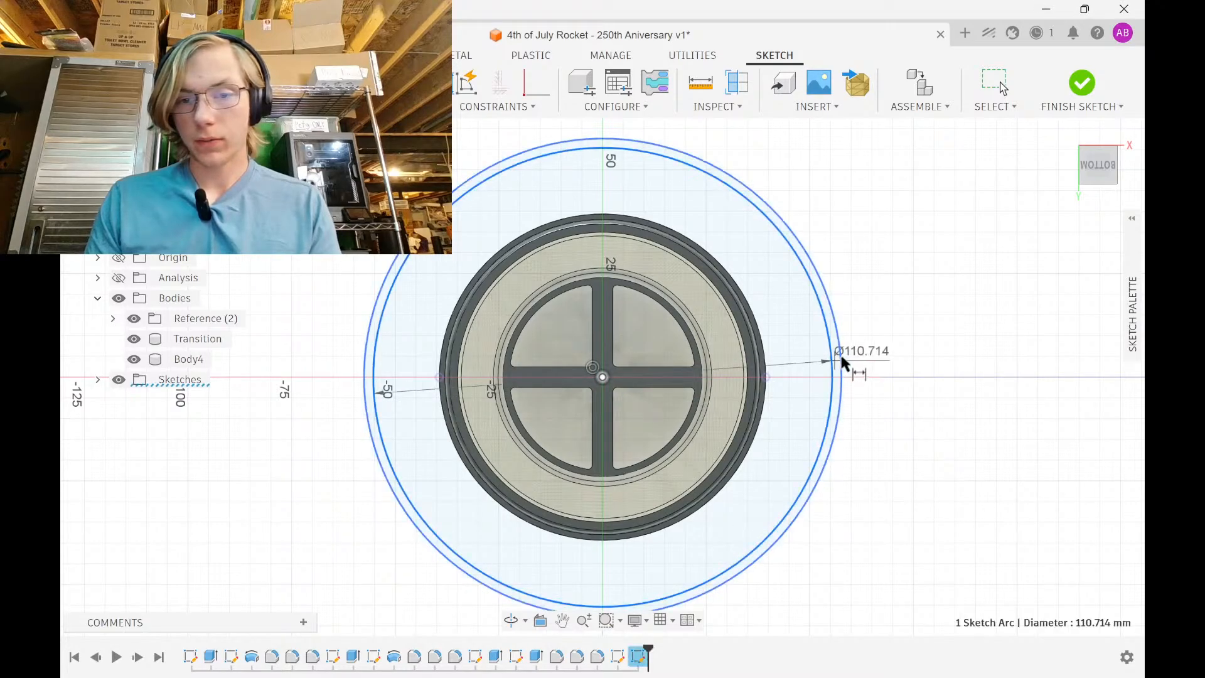
left_click(840, 352)
left_click(867, 327)
type("3in")
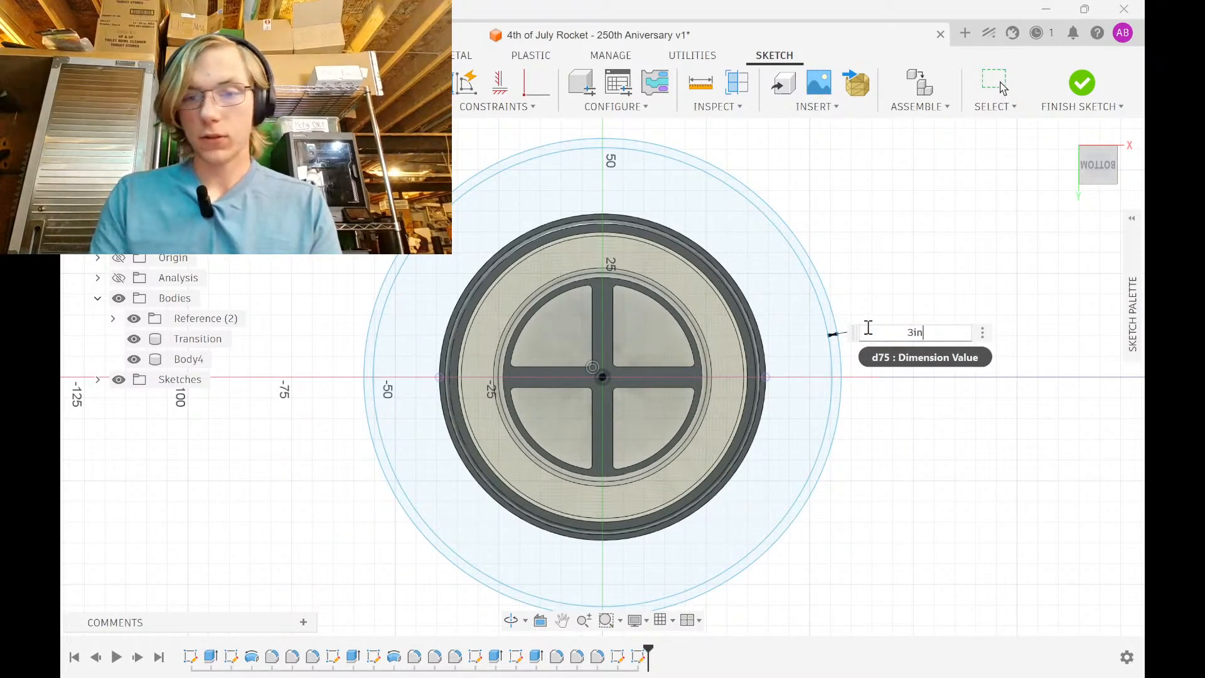
key("Return")
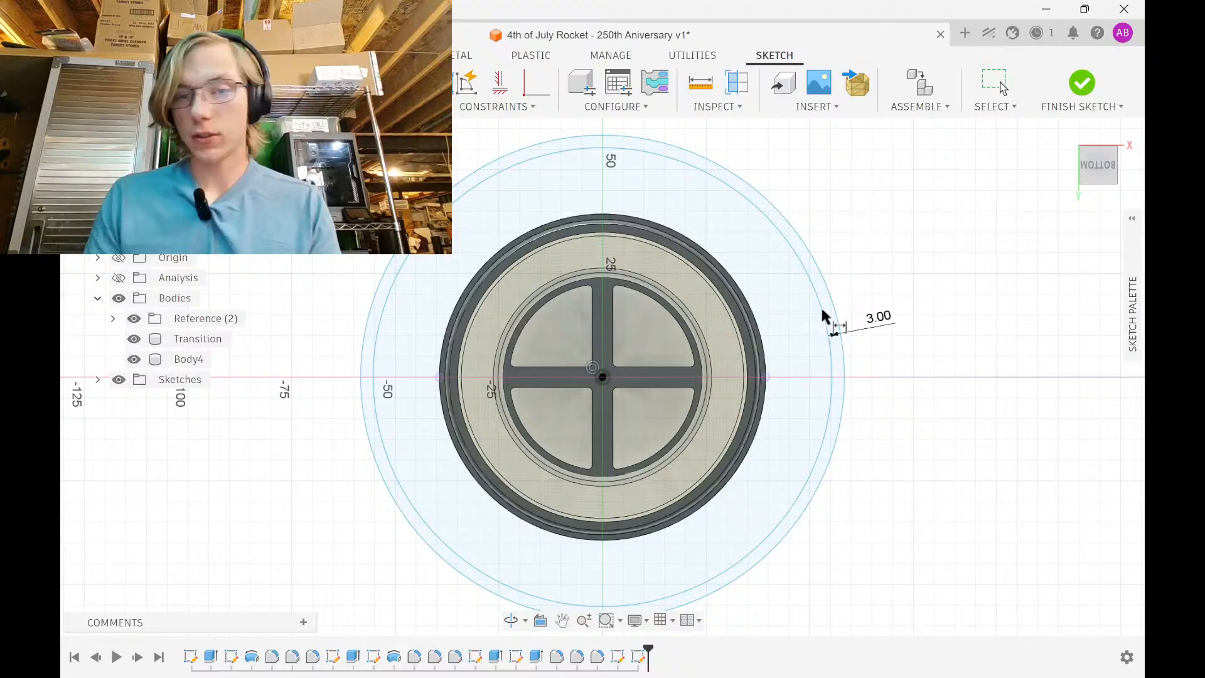
Set the circle diameter to 3.1in+0.3mm (Ø79.04) and finish the ring sketch
left_click(831, 344)
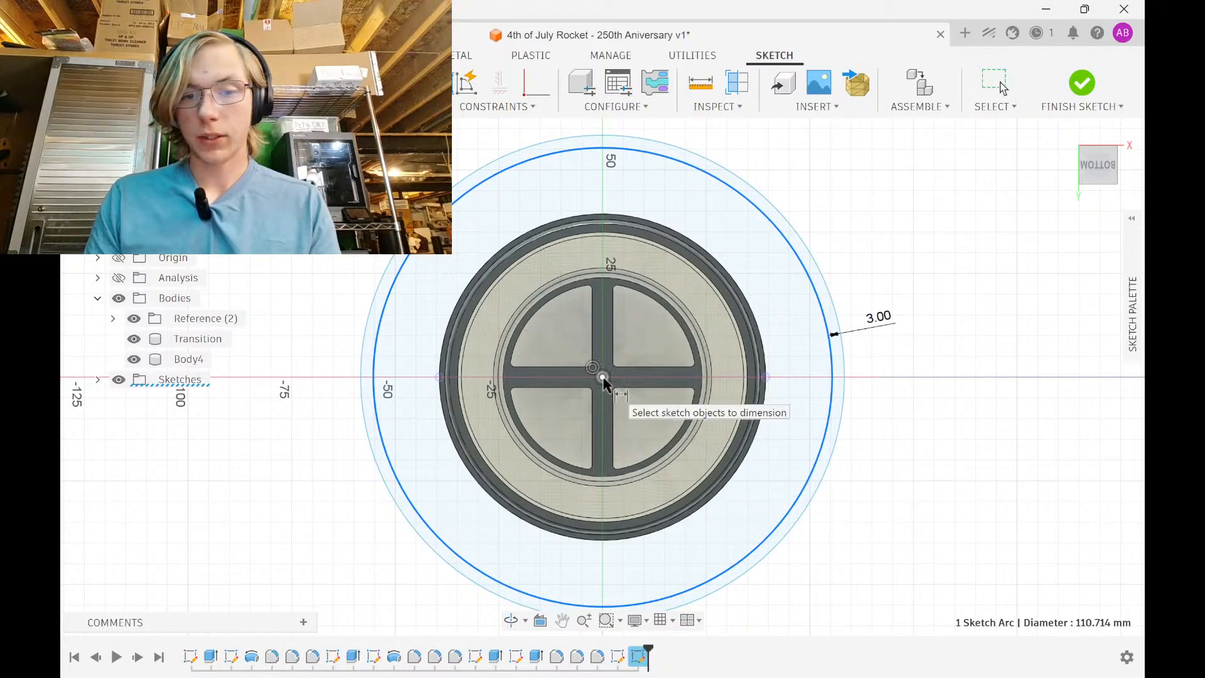
left_click(780, 409)
type("3")
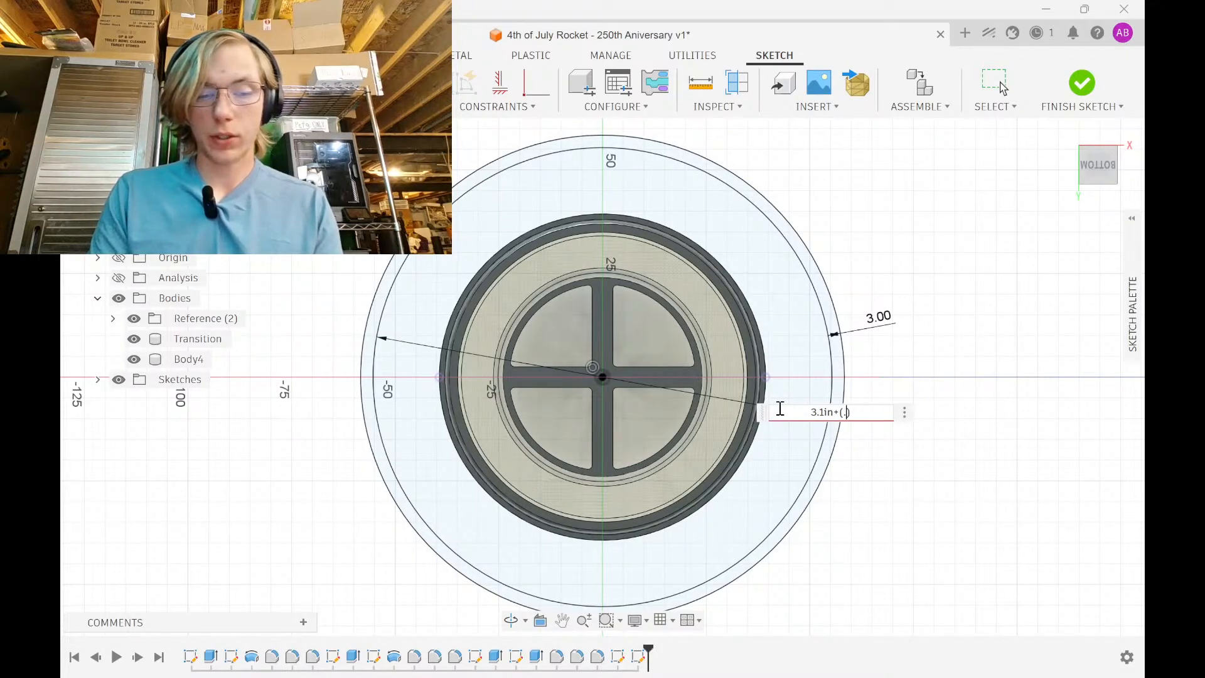
type(".1in+(.3mm")
key("Return")
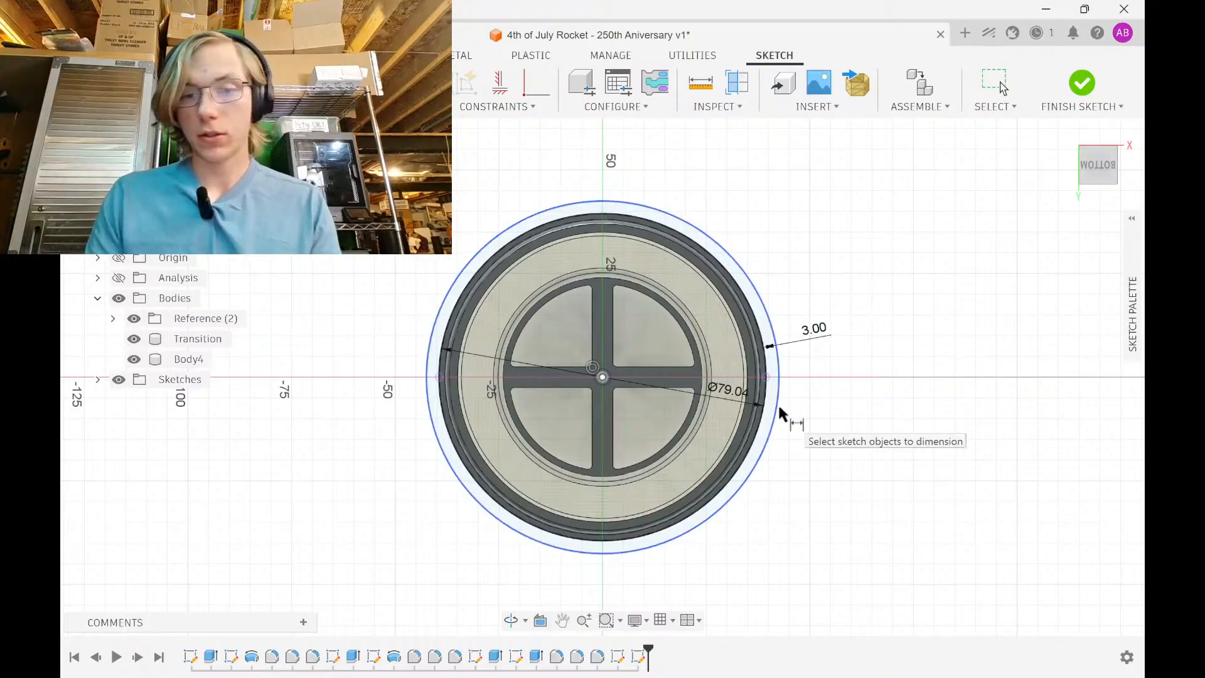
scroll(771, 401, "up", 6)
key("Escape")
scroll(771, 386, "up", 3)
scroll(773, 377, "down", 4)
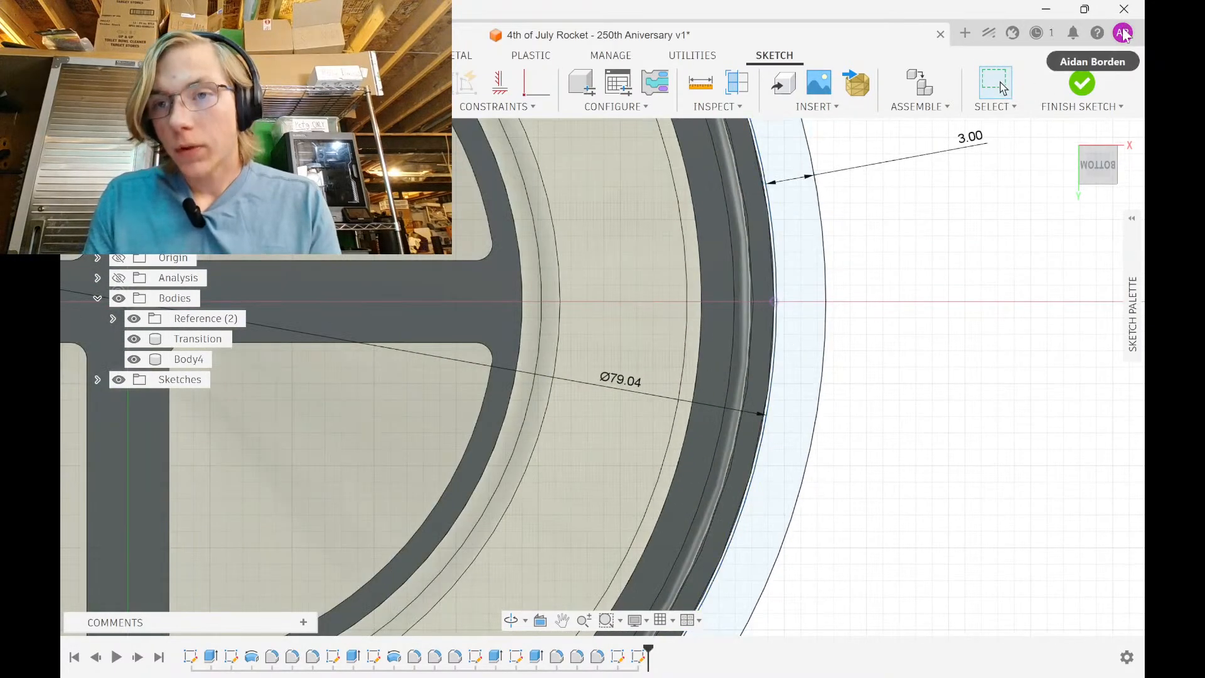
left_click(1082, 84)
middle_click_drag(791, 249, 802, 363, "shift")
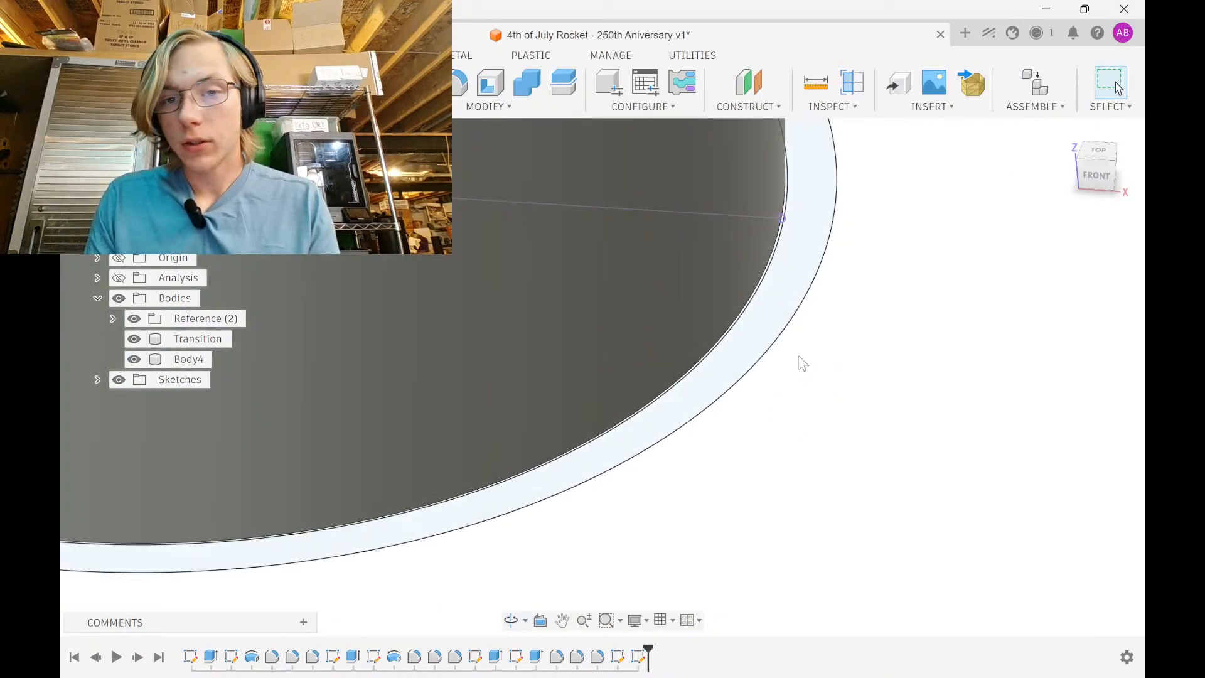
Extrude the ring profile 6 in as a new body, Body5
left_click(805, 255)
scroll(806, 256, "down", 5)
type("e")
type("6")
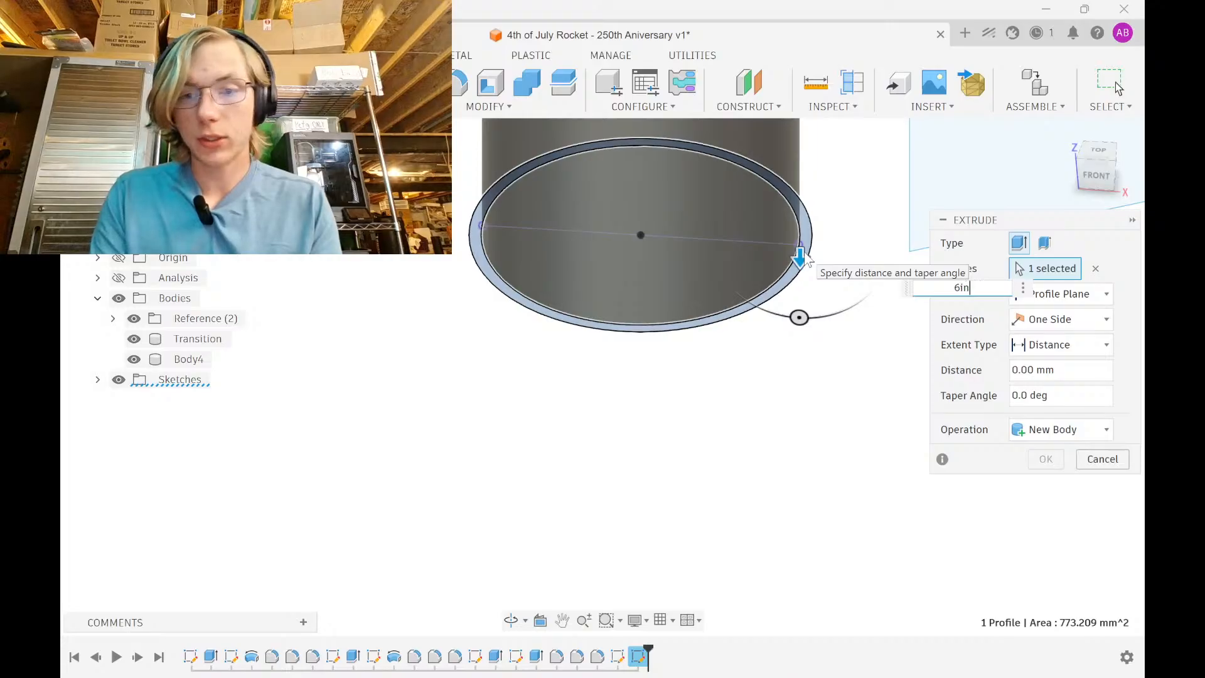
type("in")
key("Return")
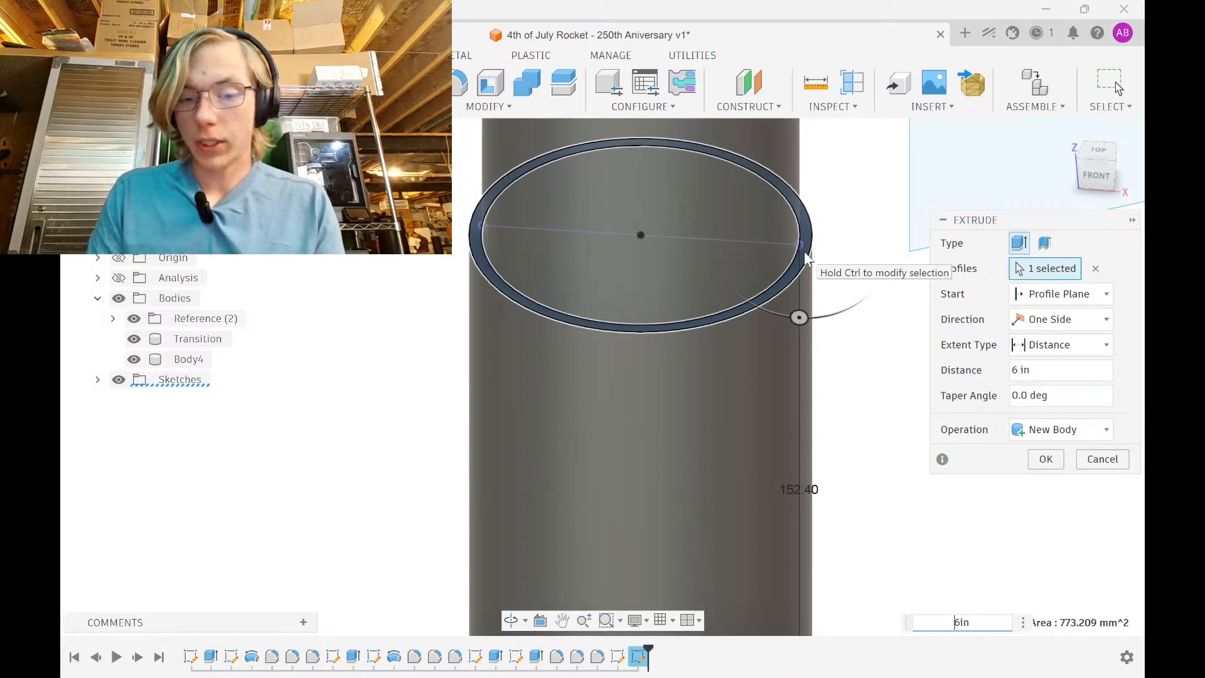
key("Return")
middle_click_drag(861, 256, 720, 503, "shift")
scroll(720, 503, "down", 3)
Edit the fin sketch, delete the (78.74) tube-width dimension, and finish the sketch
double_click(638, 656)
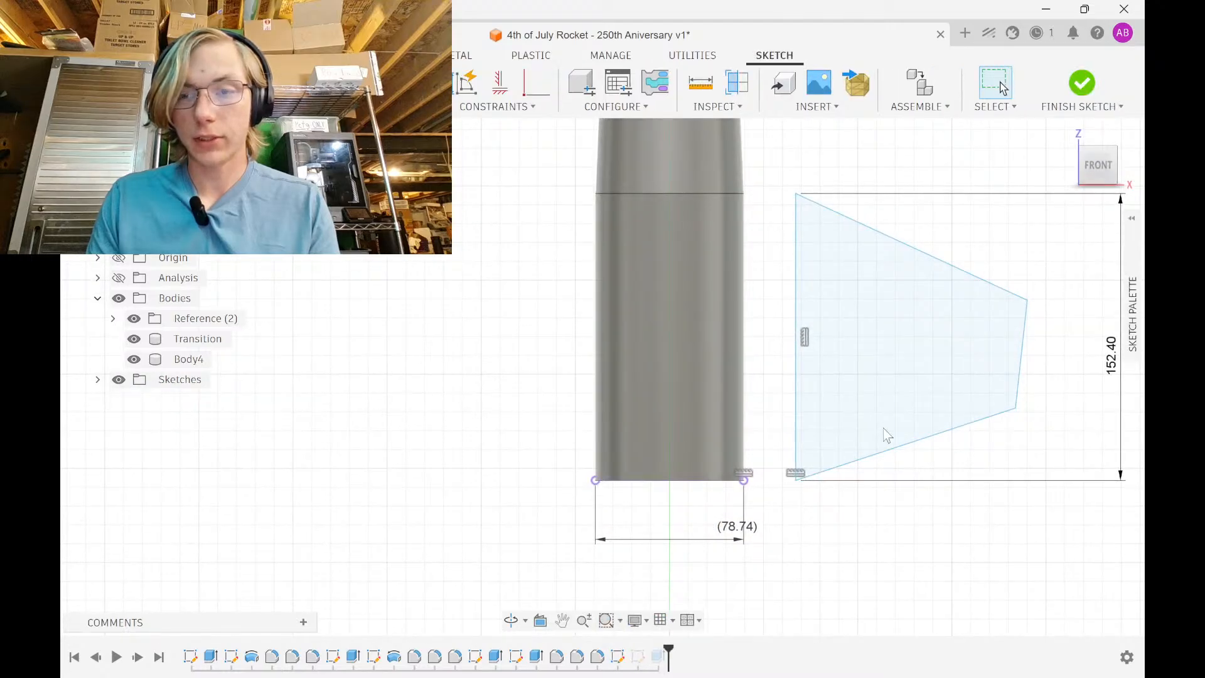
left_click(1082, 82)
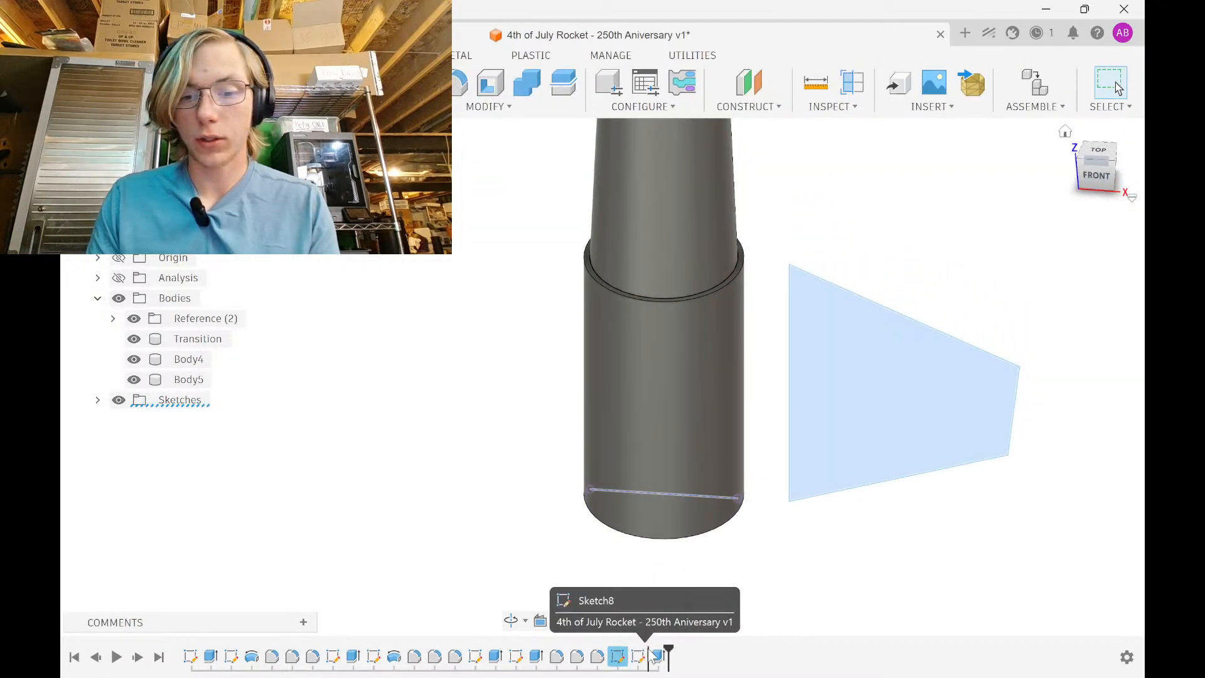
double_click(639, 656)
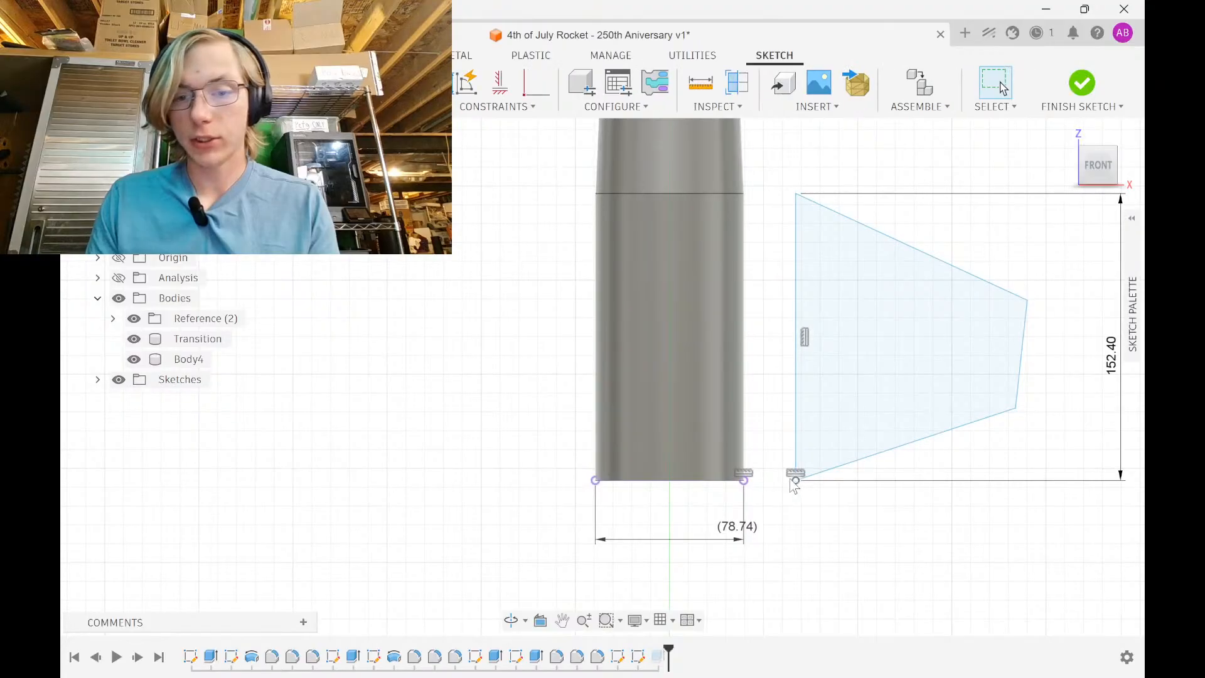
middle_click_drag(794, 486, 592, 437, "shift")
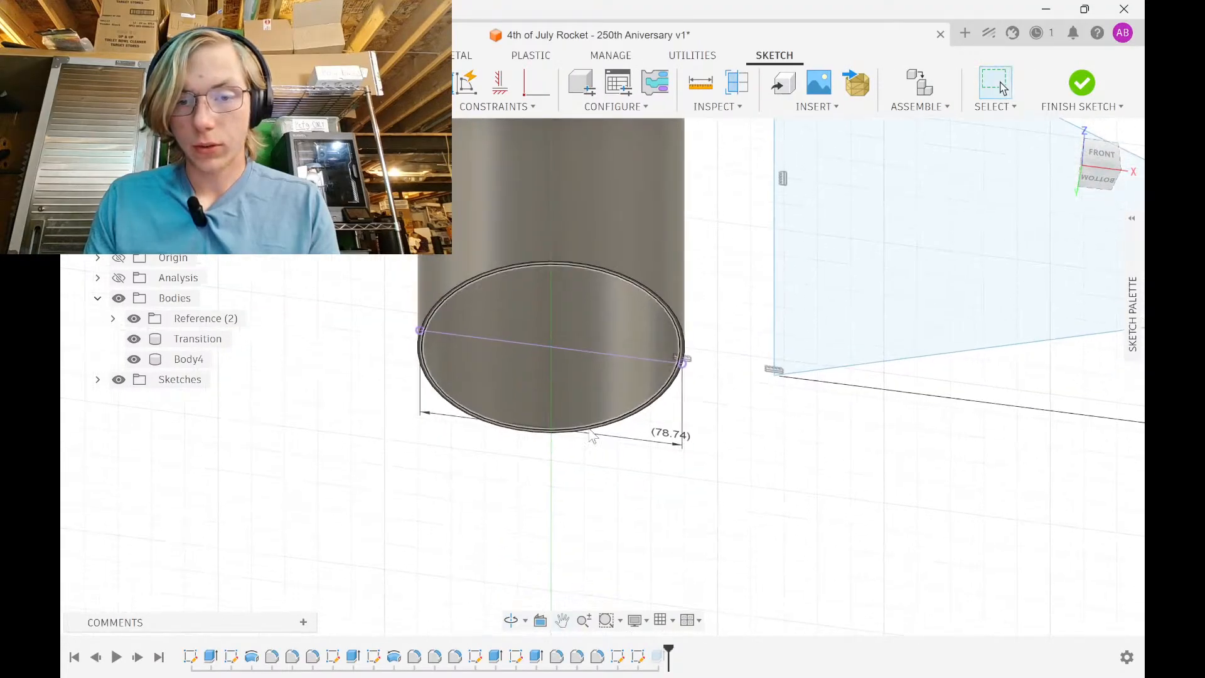
left_click(678, 439)
key("Delete")
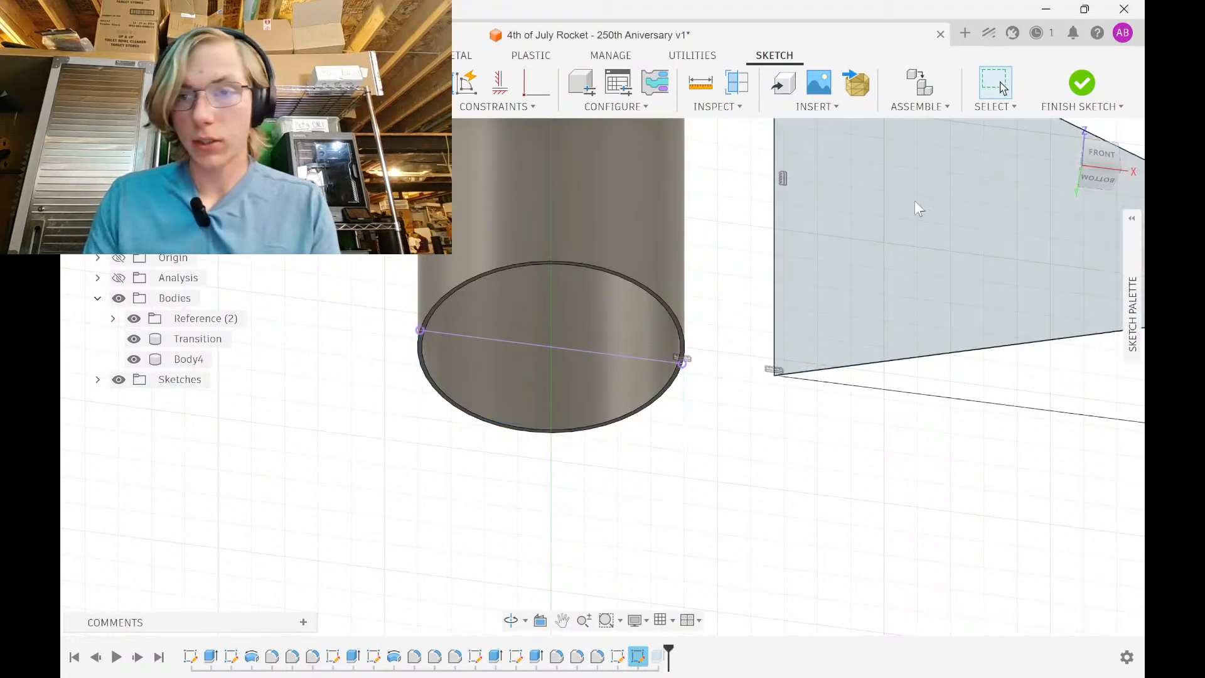
left_click(1081, 83)
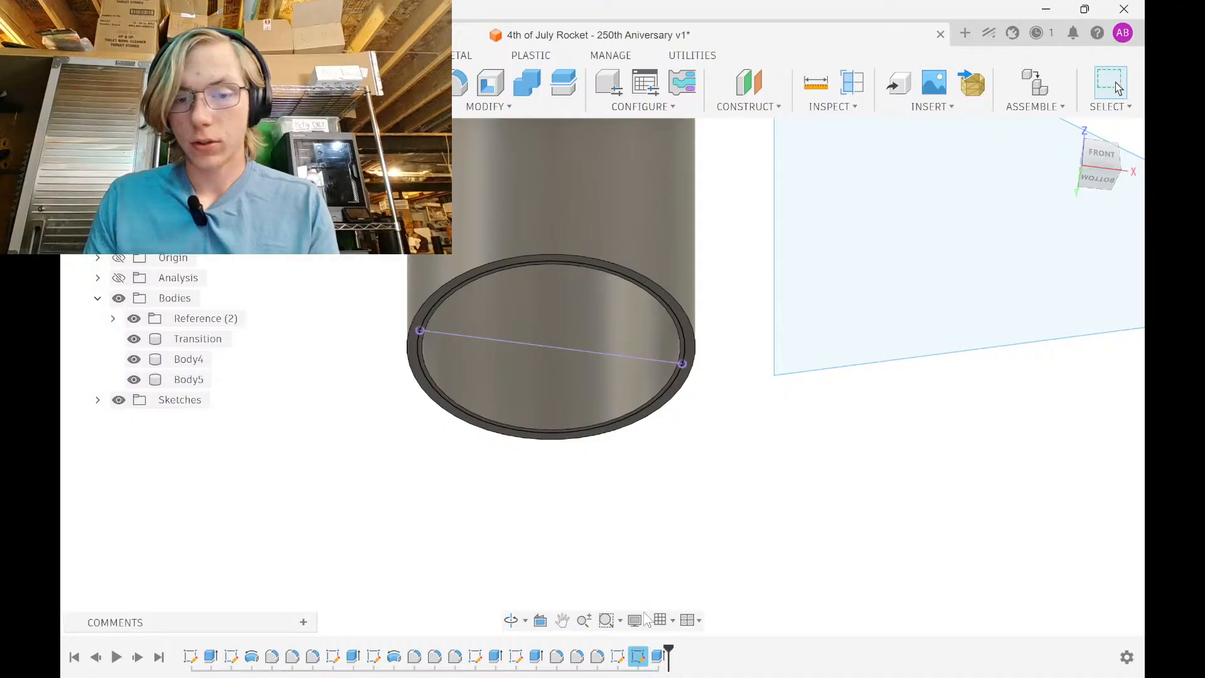
left_click(639, 657)
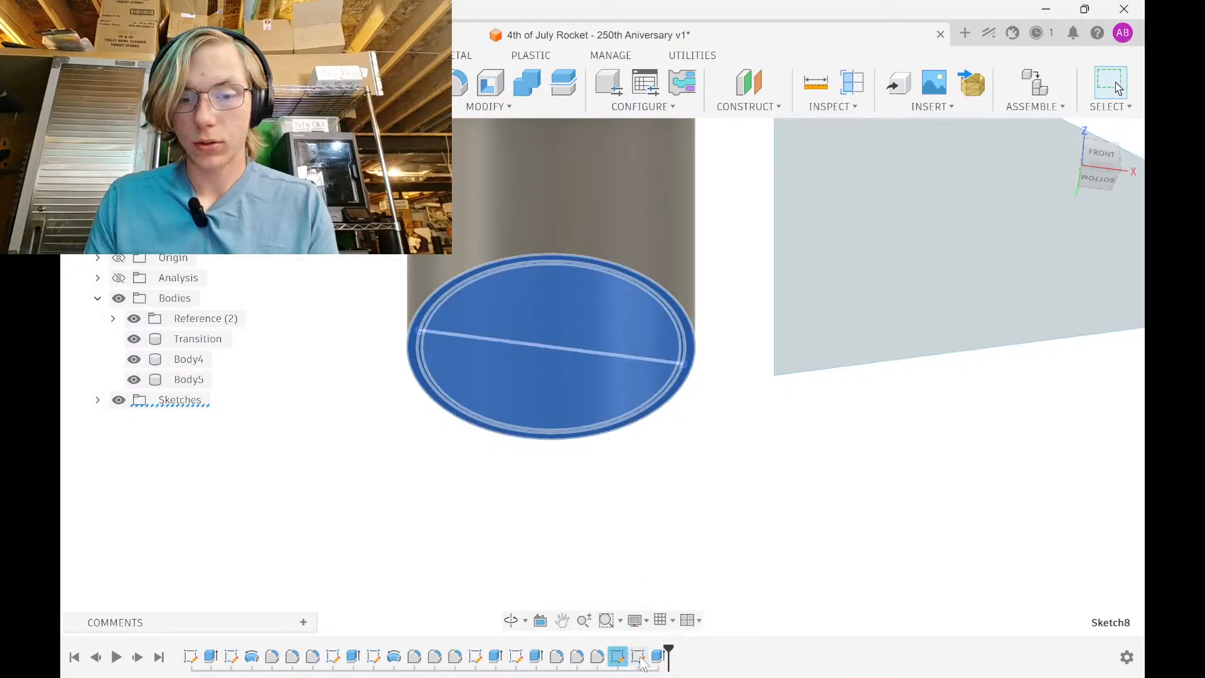
double_click(642, 660)
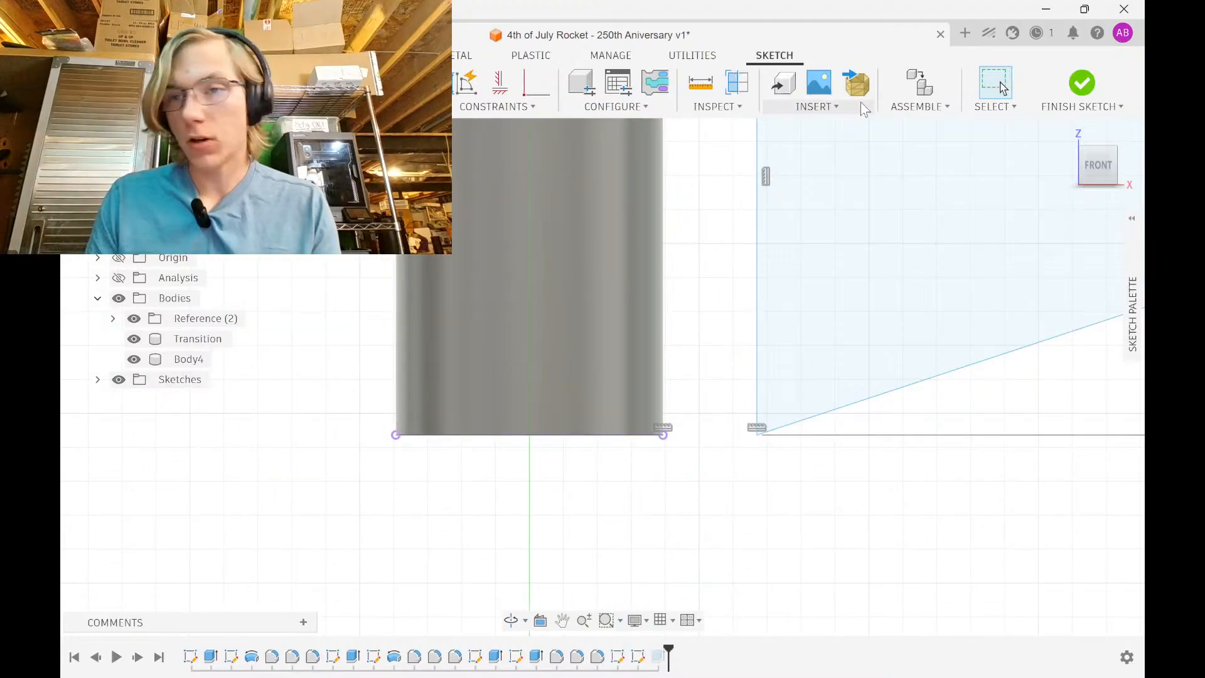
left_click(1082, 82)
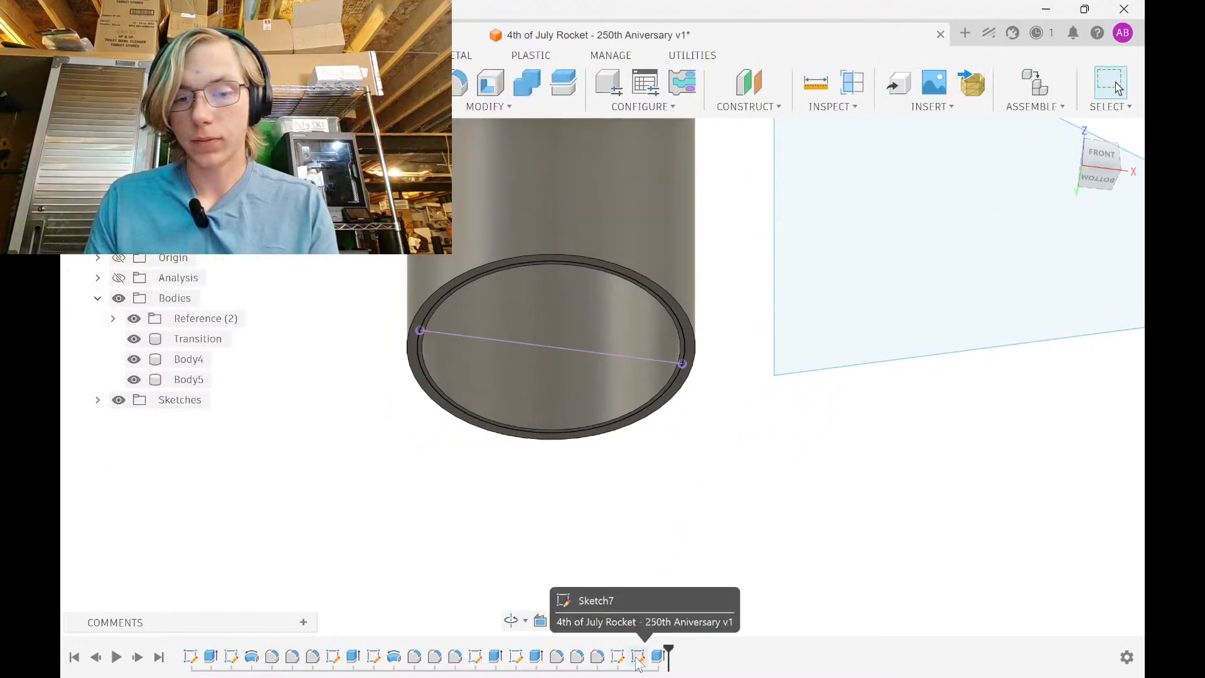
In the fin sketch, add a driven (85.04) diameter dimension on the ring's outer edge
double_click(659, 656)
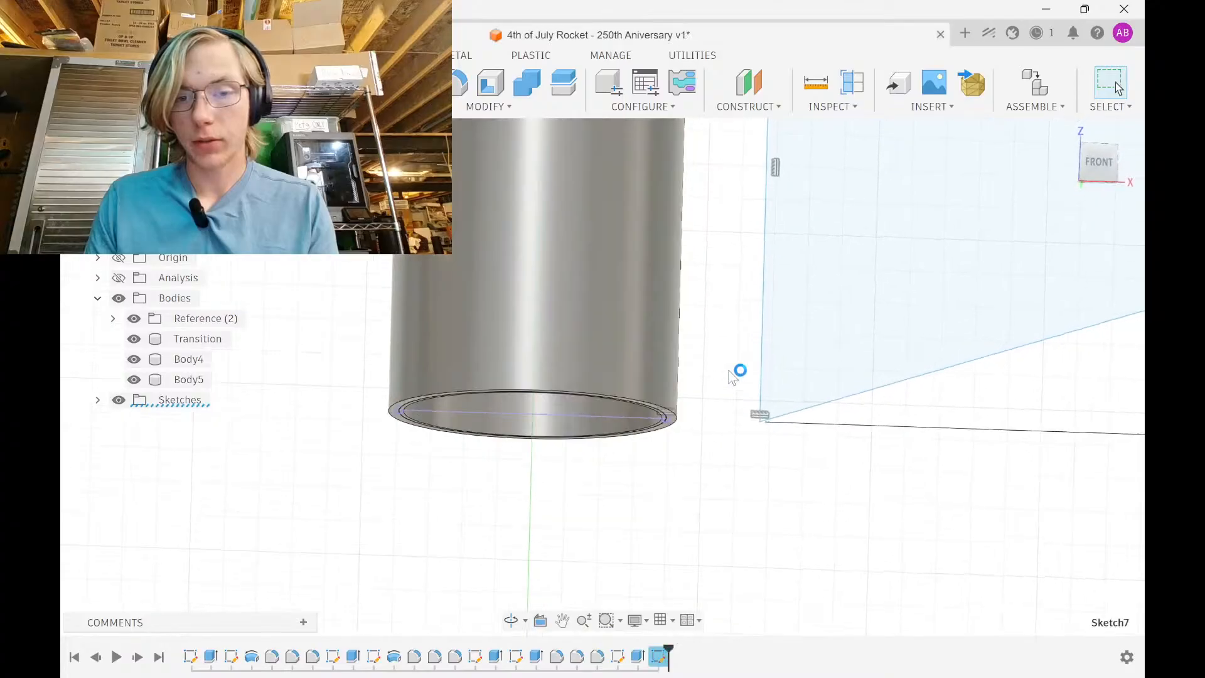
key("d")
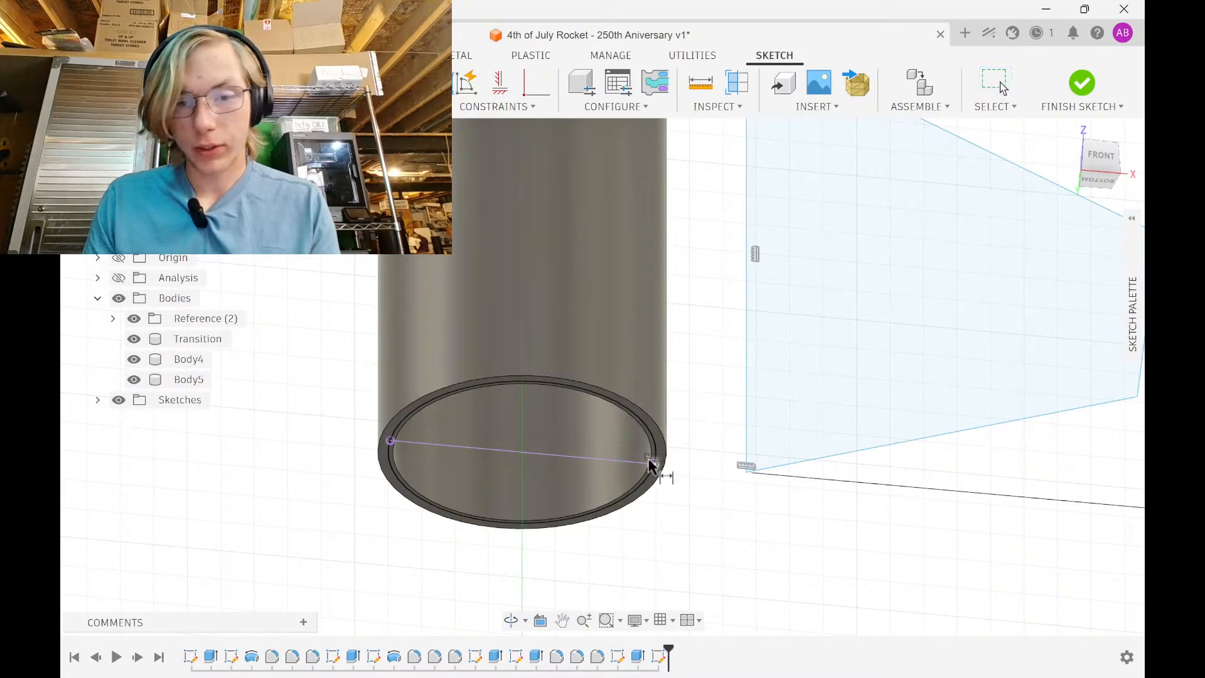
left_click(665, 478)
left_click(663, 504)
key("Return")
scroll(729, 464, "up", 5)
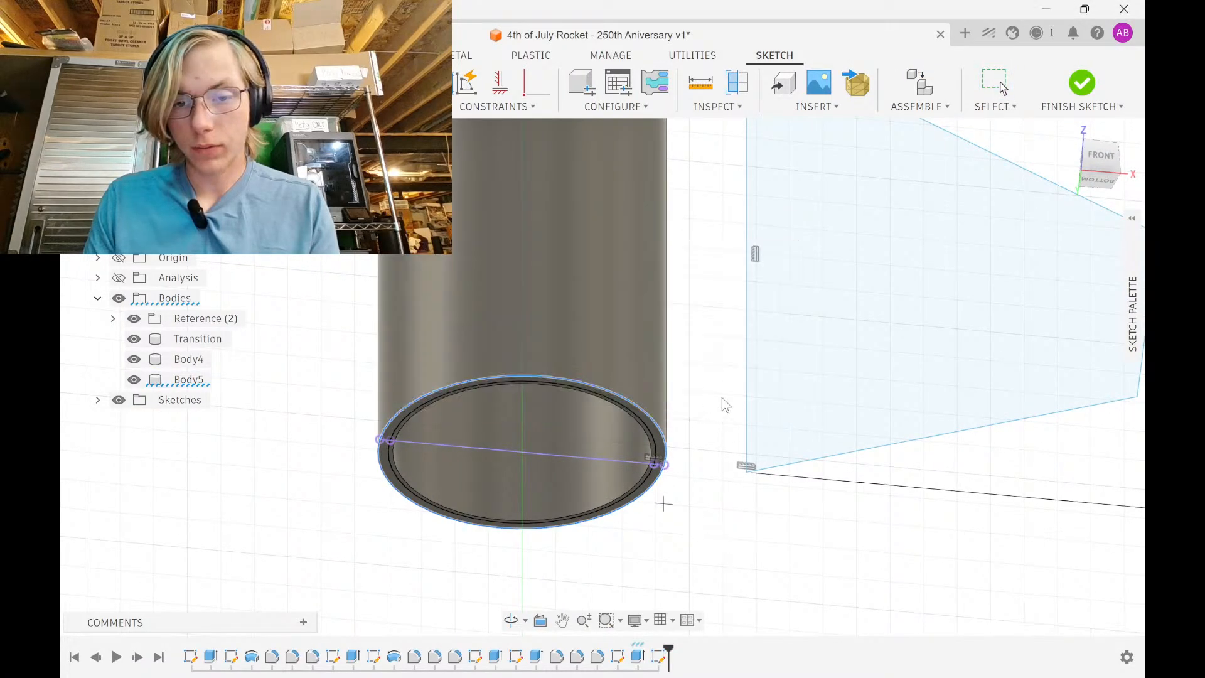
Make the fin's root corner coincident with the tube edge's end point
left_click(537, 82)
left_click(763, 478)
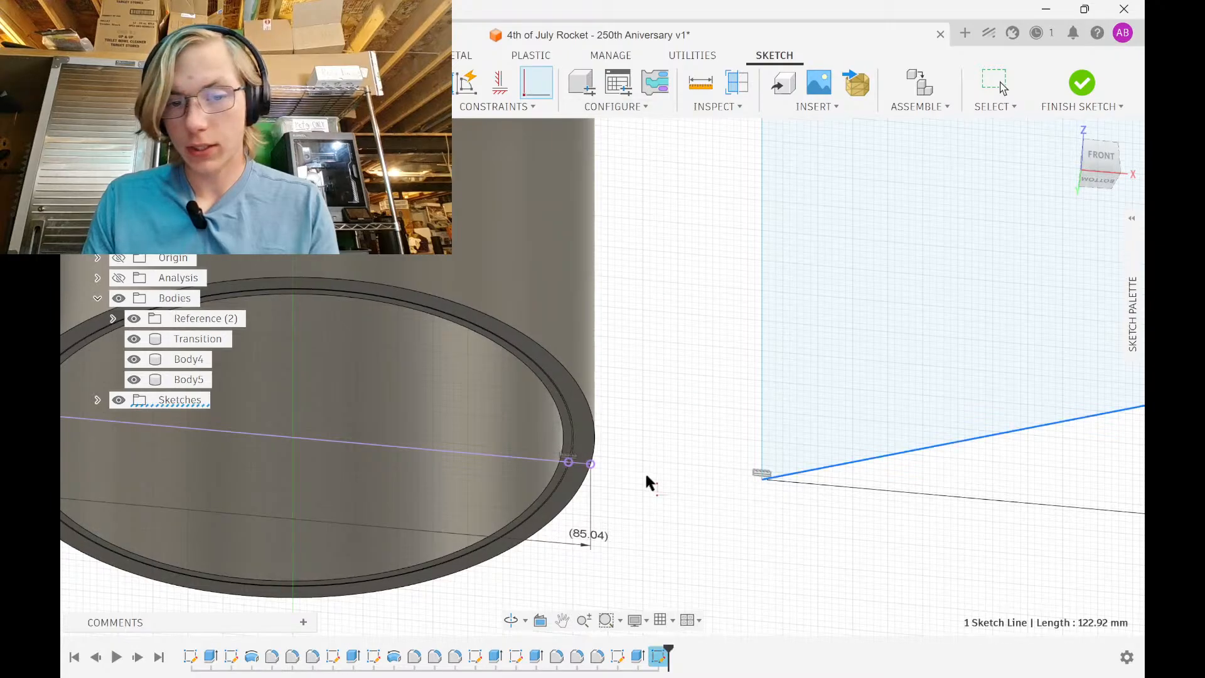
left_click(771, 499)
left_click(496, 107)
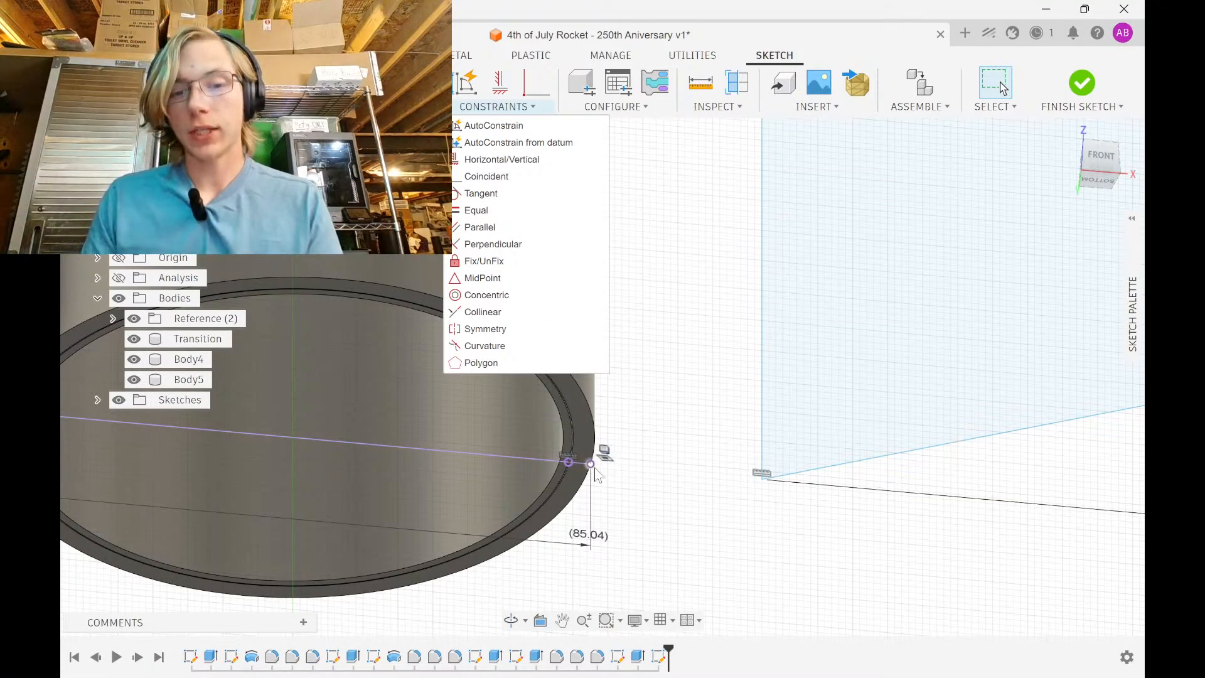
left_click(762, 480)
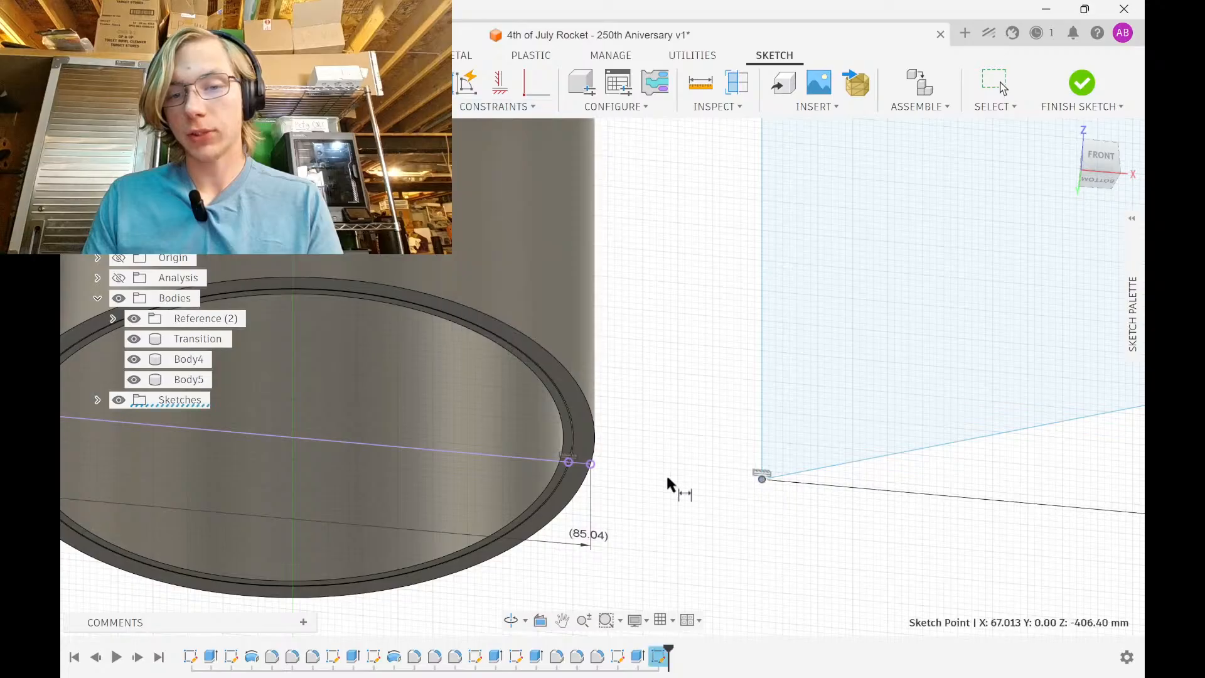
left_click(591, 463)
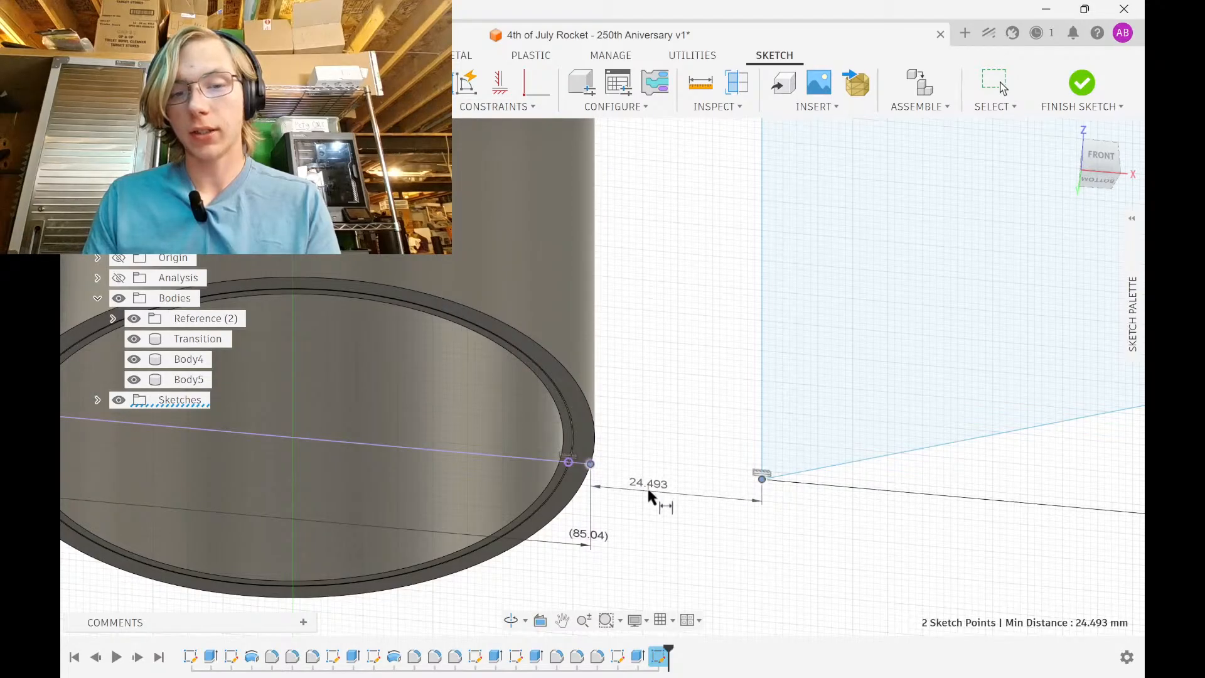
left_click(537, 83)
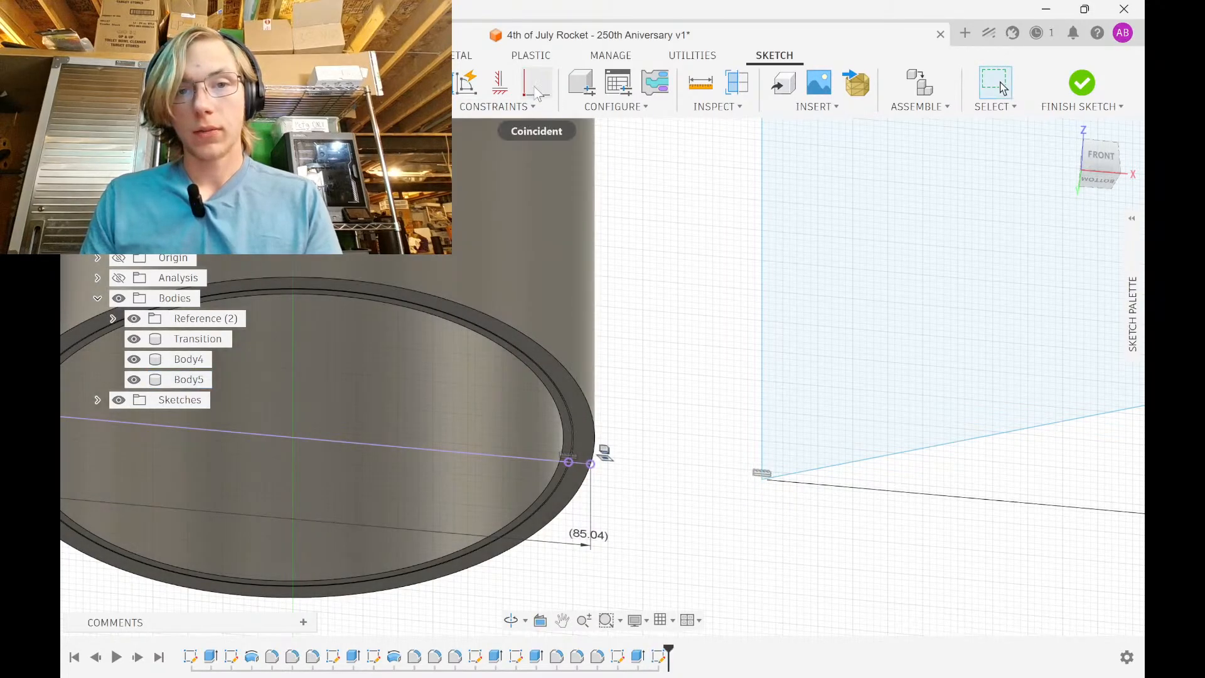
left_click(590, 465)
left_click(760, 480)
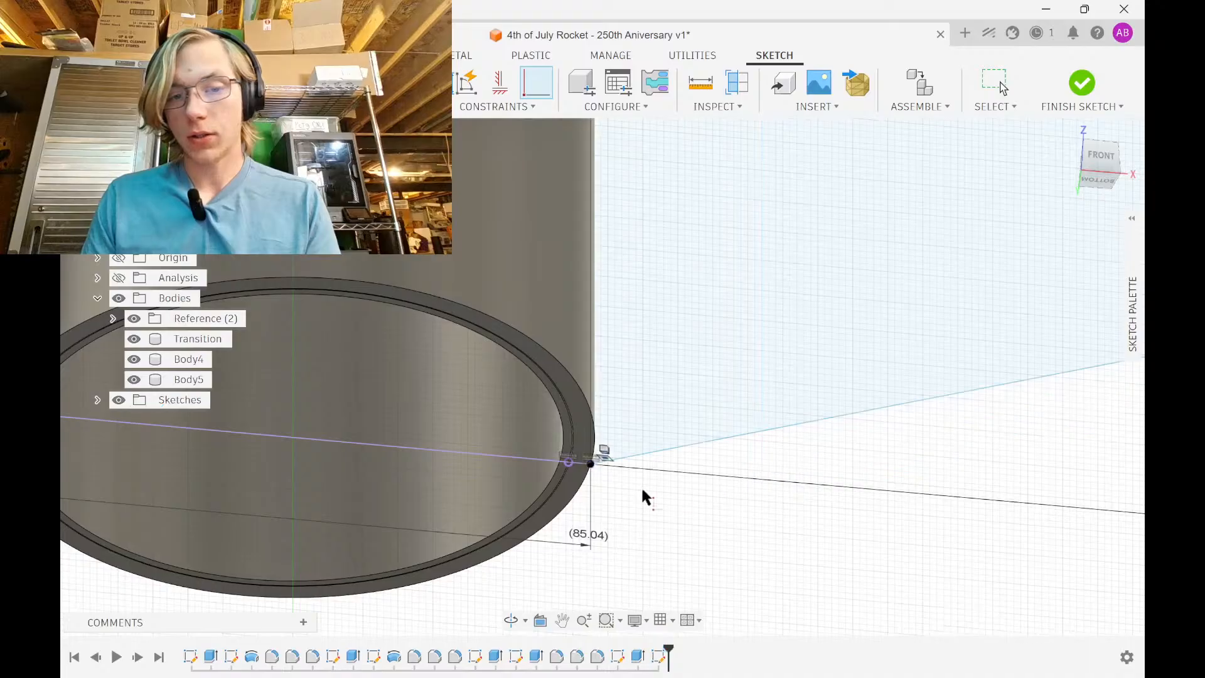
mouse_move(642, 485)
middle_mouse_down("shift")
mouse_move(712, 341)
mouse_move(657, 443)
middle_mouse_up("shift")
key("Escape")
scroll(680, 387, "down", 4)
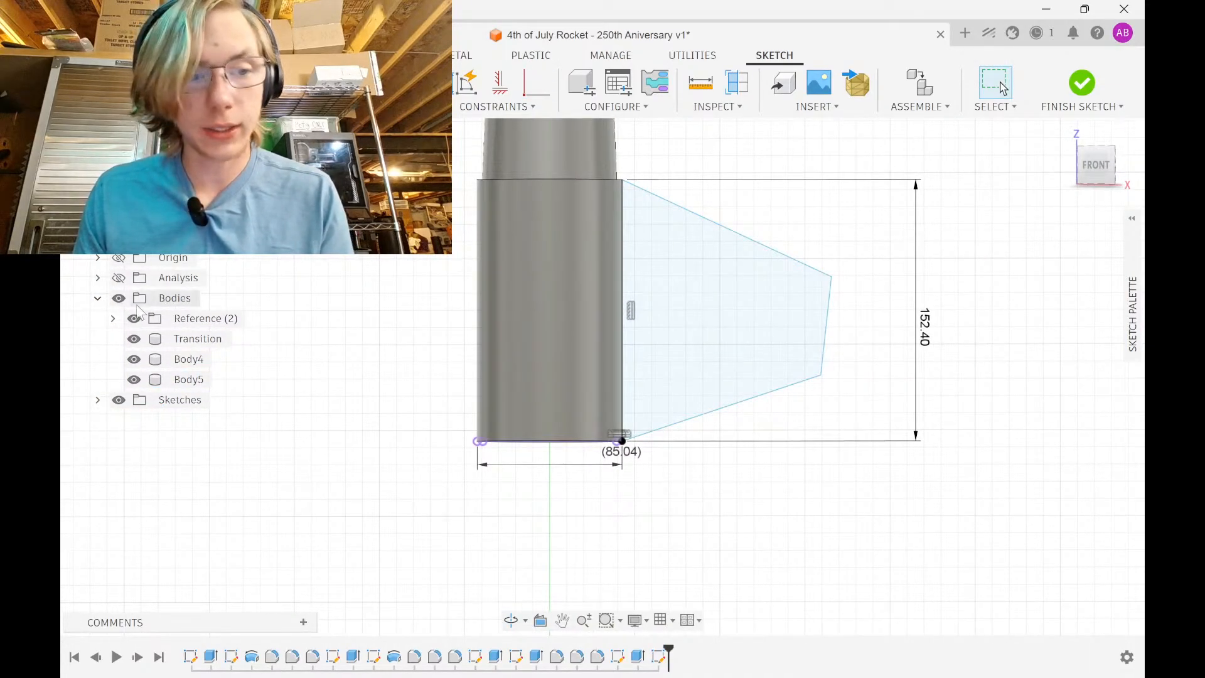
Hide all bodies so only the fin sketch remains visible
left_click(119, 299)
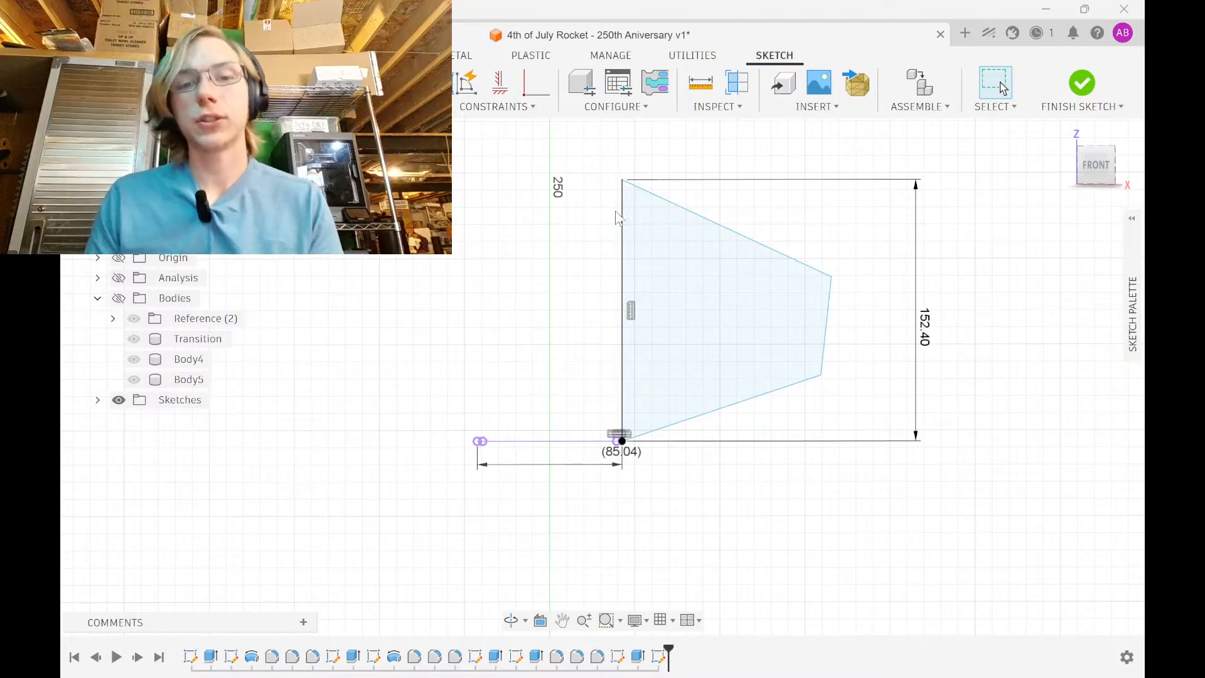
left_click(625, 187)
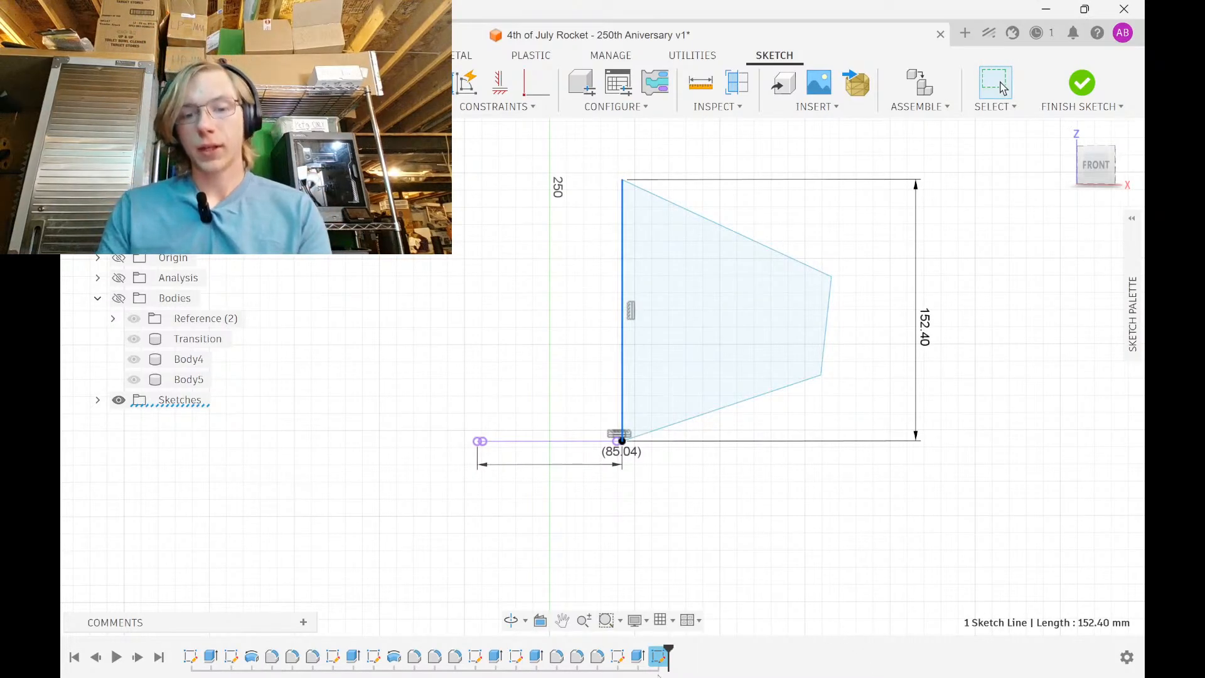
mouse_move(659, 677)
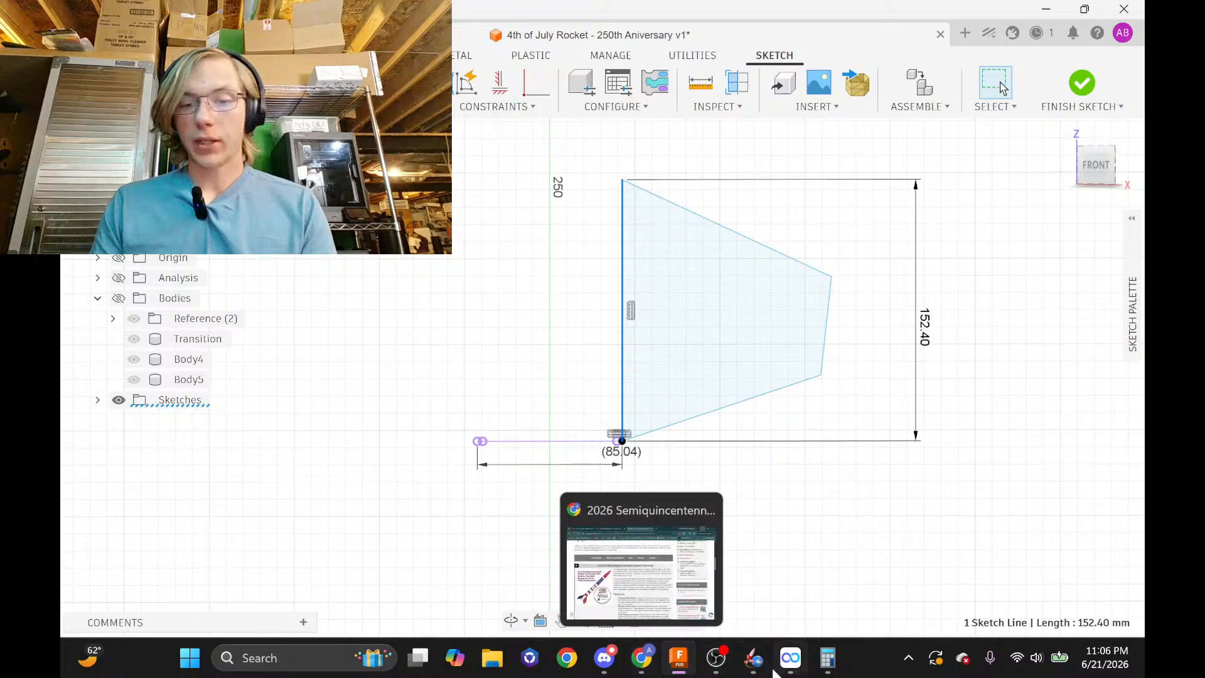
left_click(790, 658)
left_click(753, 658)
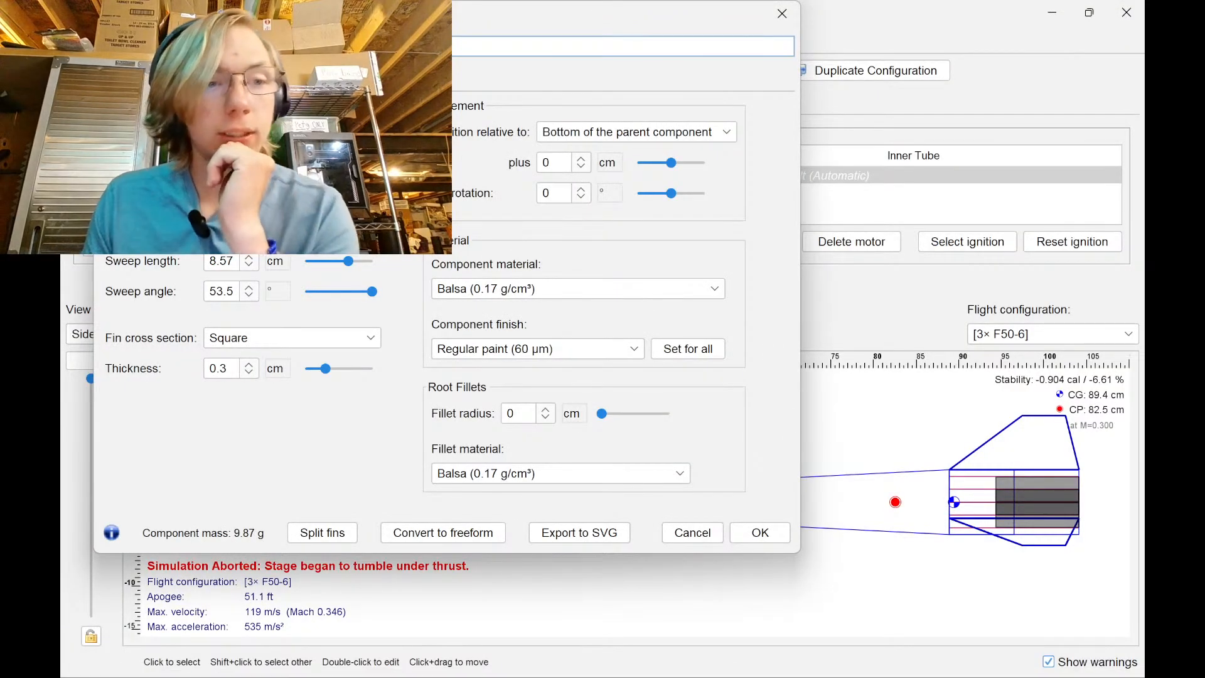
left_click(277, 200)
left_click(292, 291)
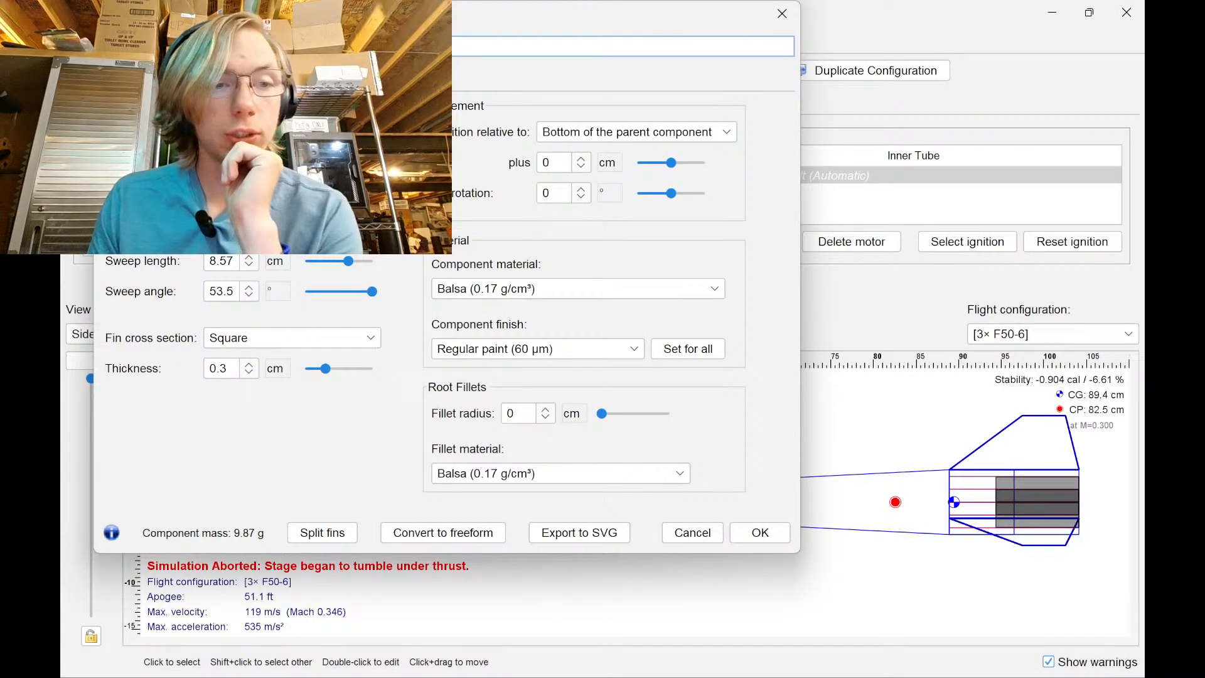
left_click(277, 231)
left_click(293, 325)
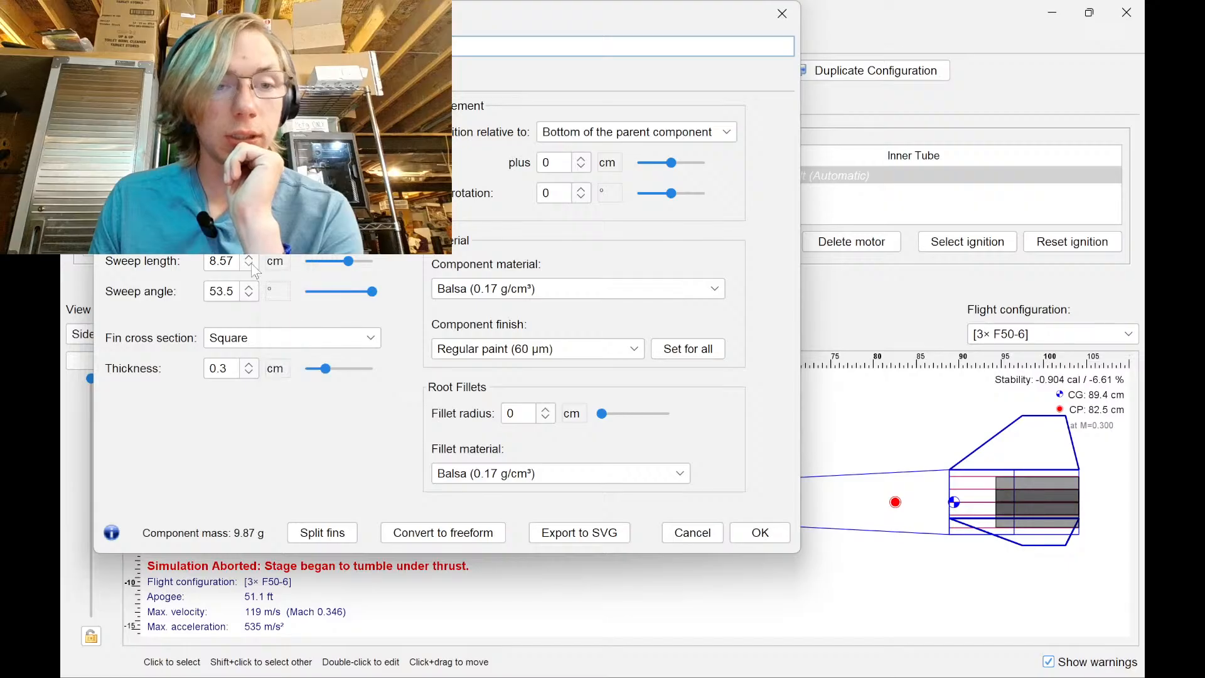
Dimension the fin's bottom edge horizontally to a 2.5 in (63.50 mm) span
left_click(678, 673)
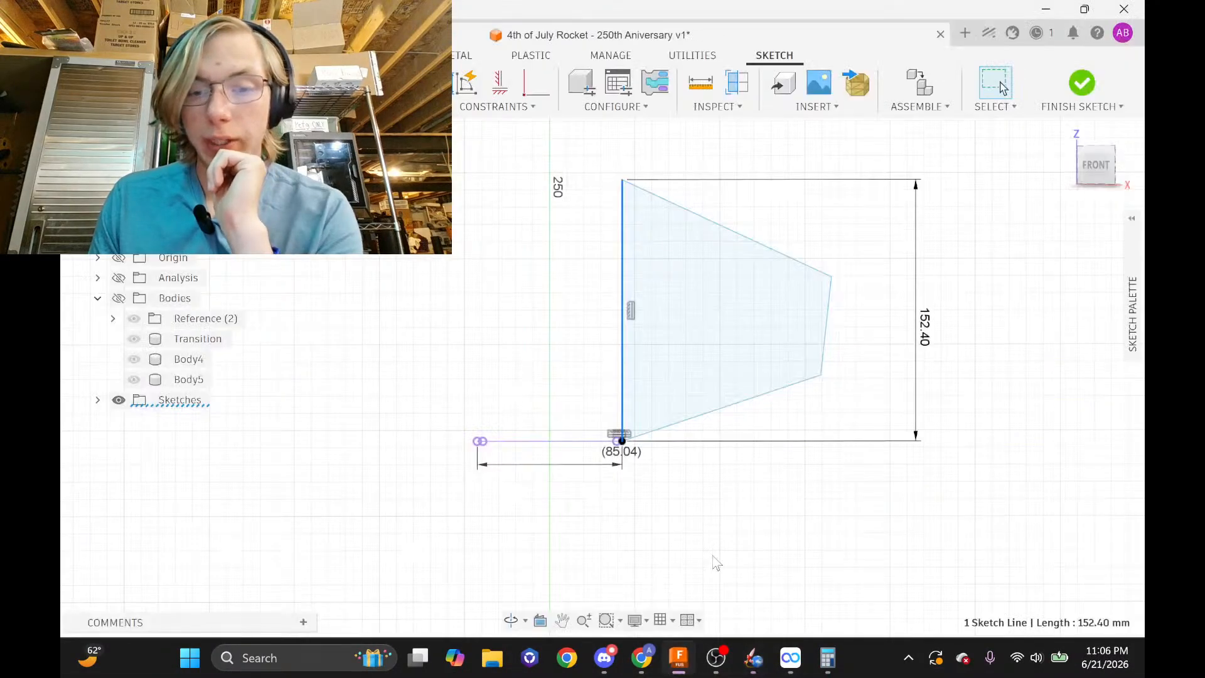
key("ctrl+v")
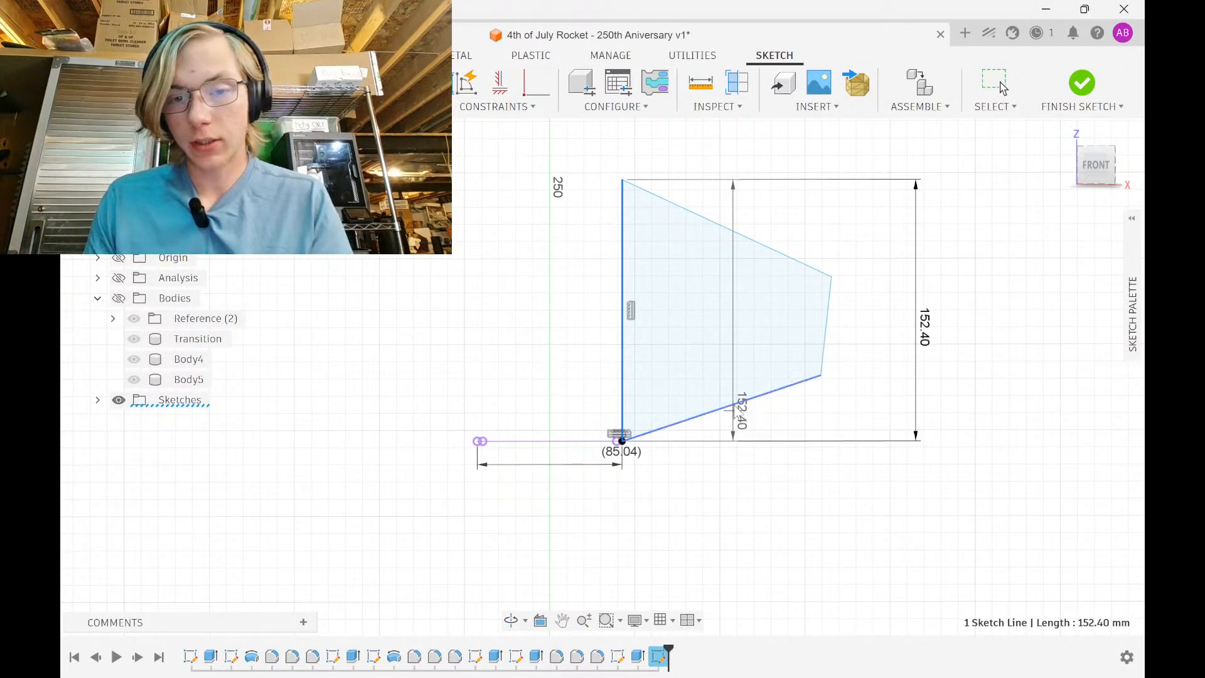
key("Escape")
left_click(736, 402)
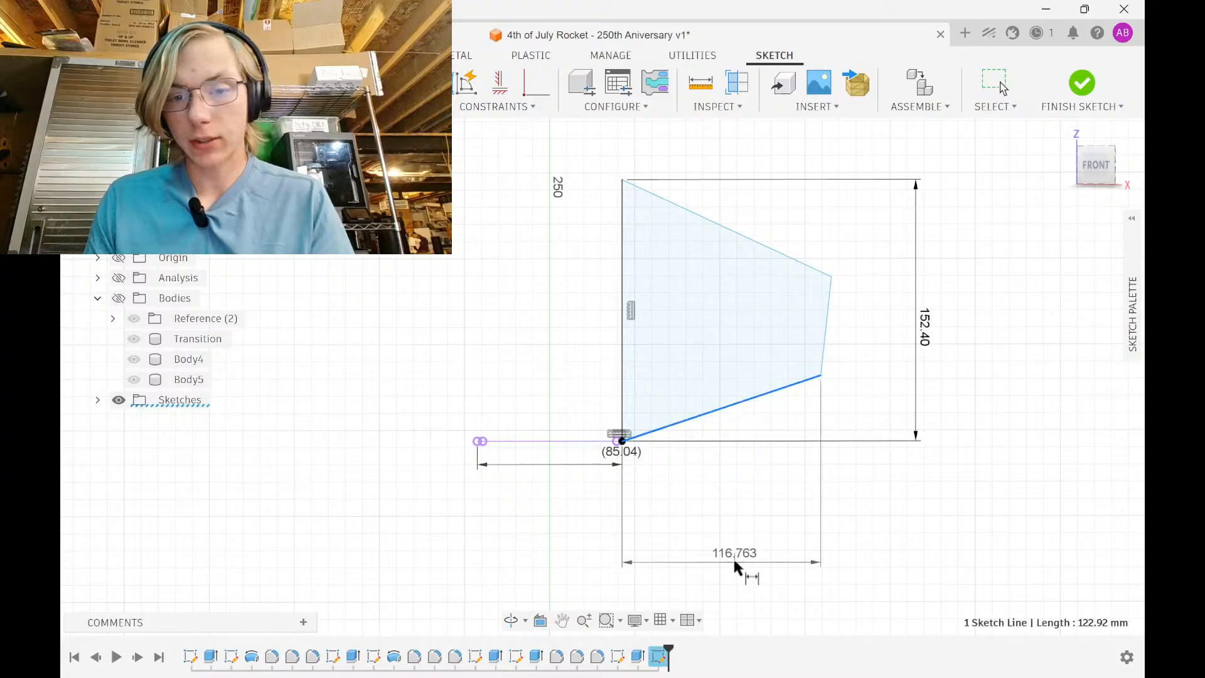
left_click(734, 558)
type("2")
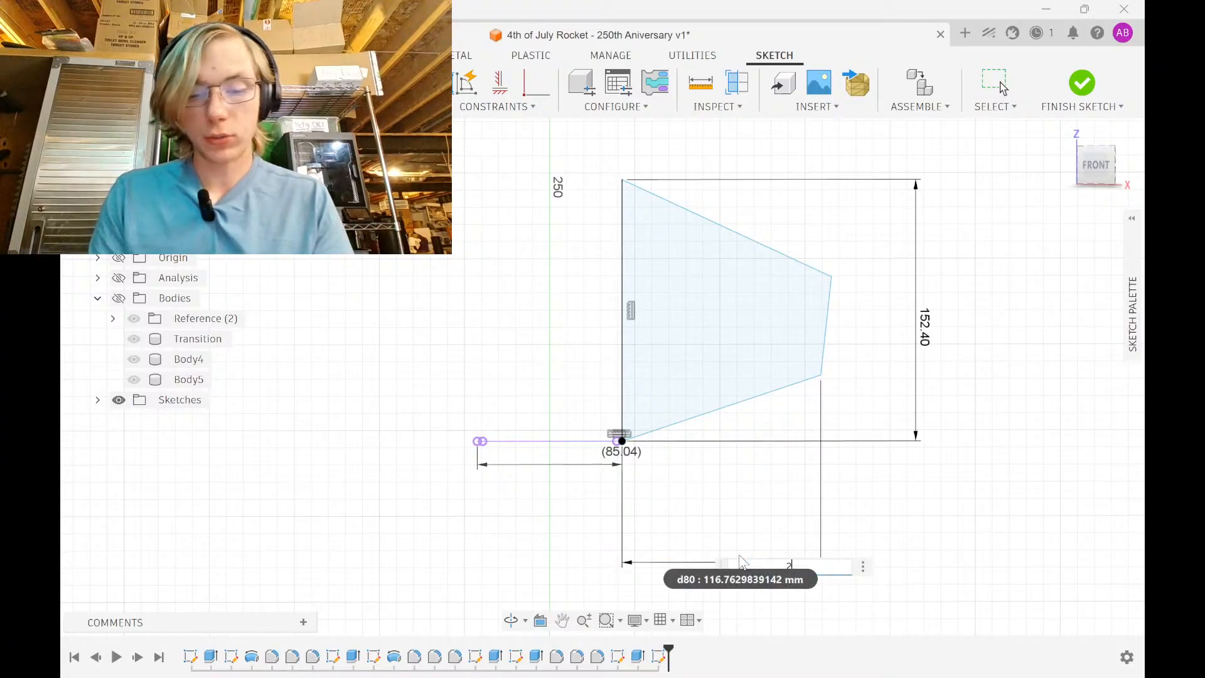
type(".5in")
key("Return")
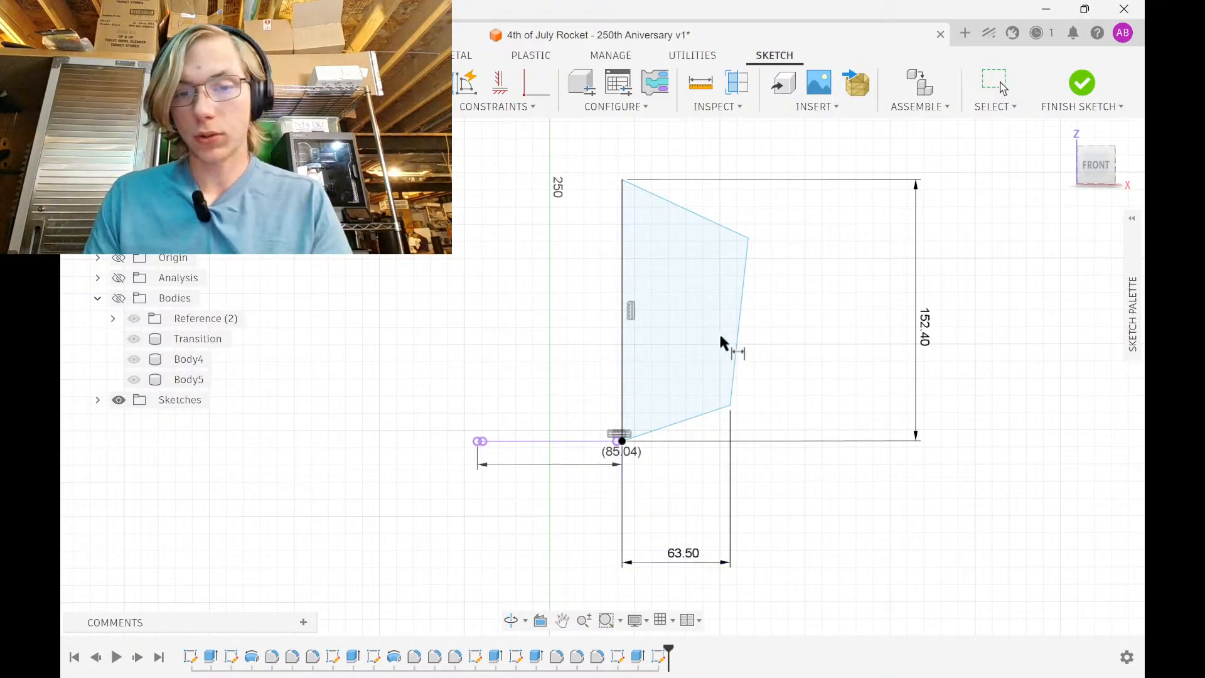
Dimension the fin's right tip edge vertically to 2 in (50.80 mm)
left_click(738, 352)
left_click(983, 342)
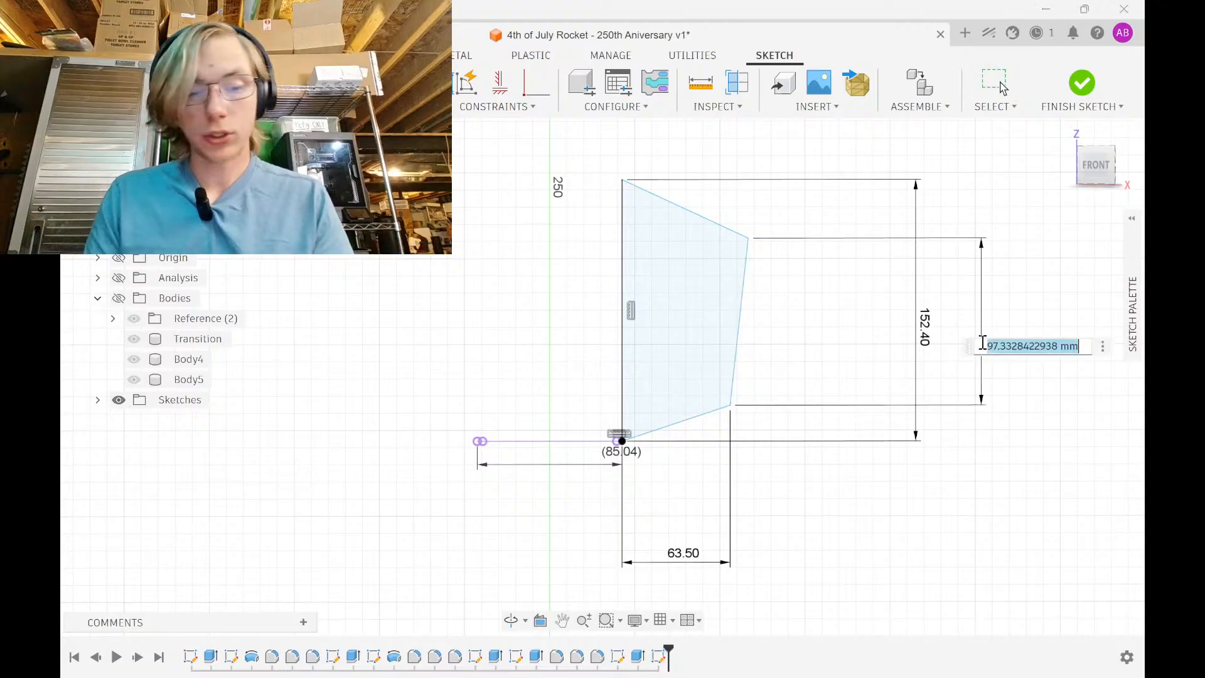
type("2in")
key("Return")
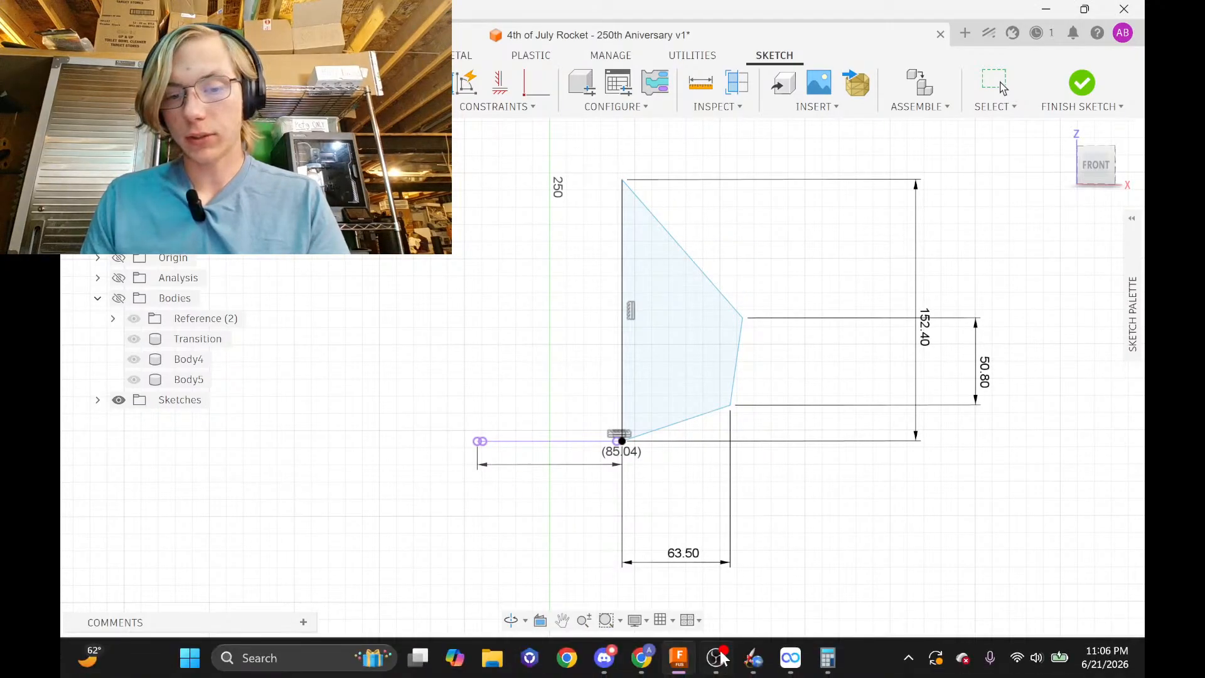
left_click(761, 663)
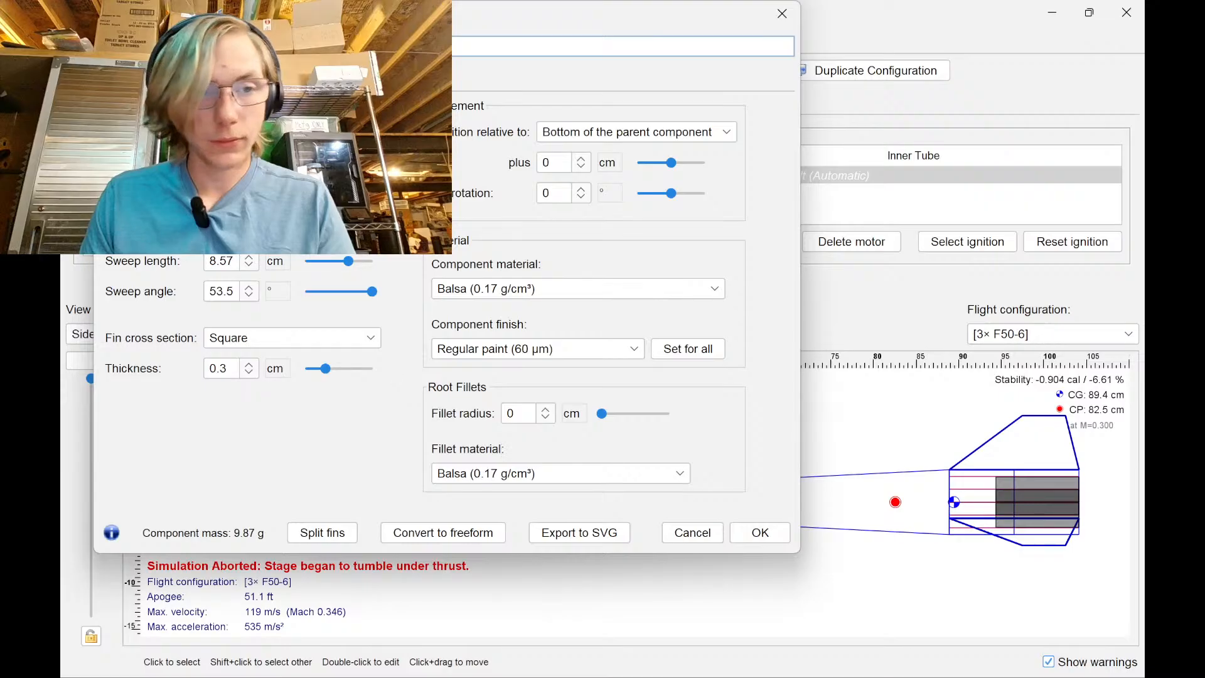
Change OpenRocket's Sweep length unit from cm to in, so it reads 3.373 in
left_click(278, 231)
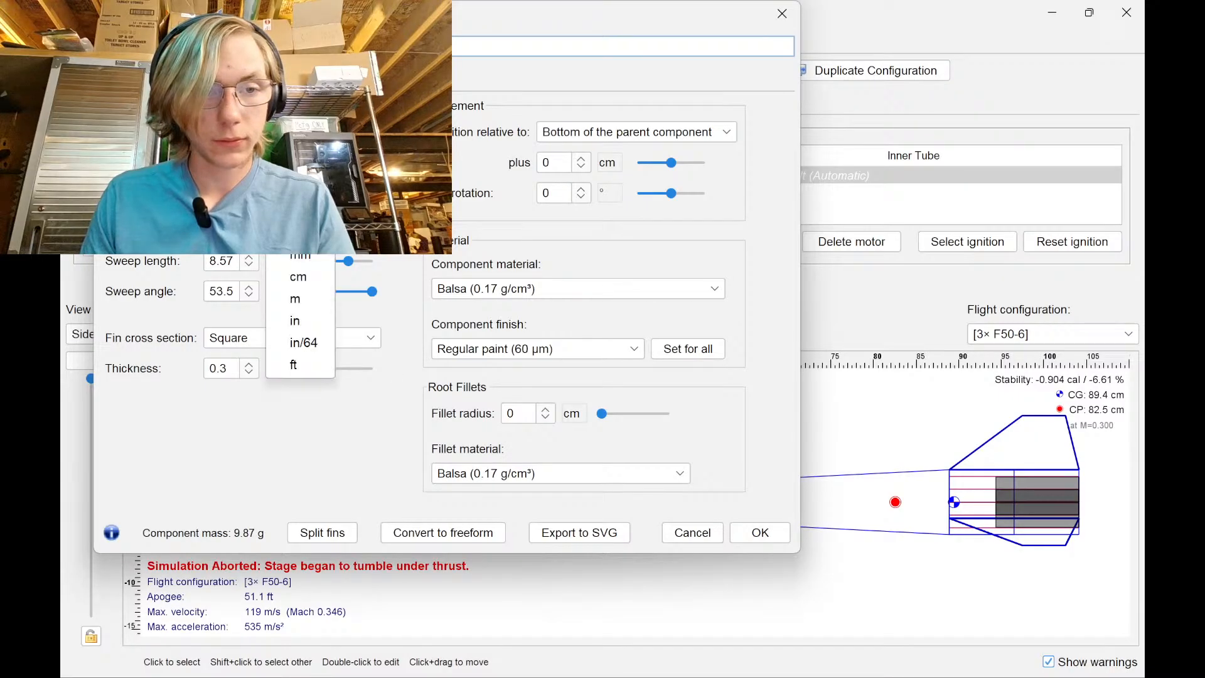
left_click(345, 439)
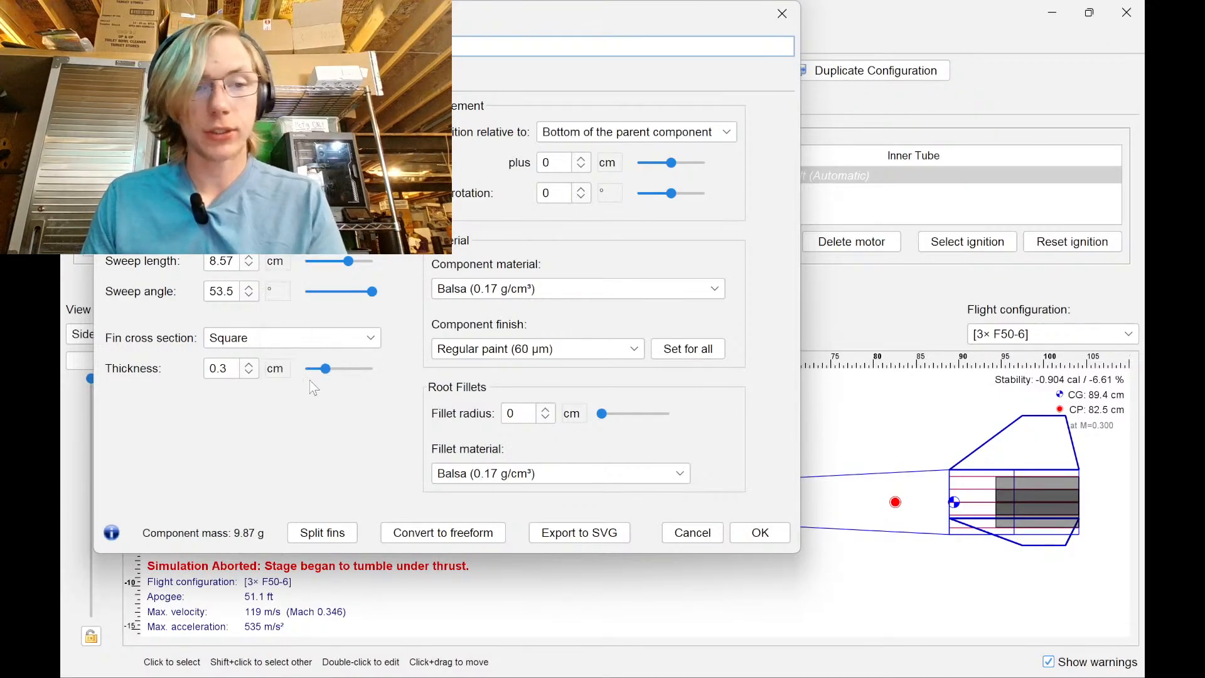
left_click(276, 262)
left_click(300, 349)
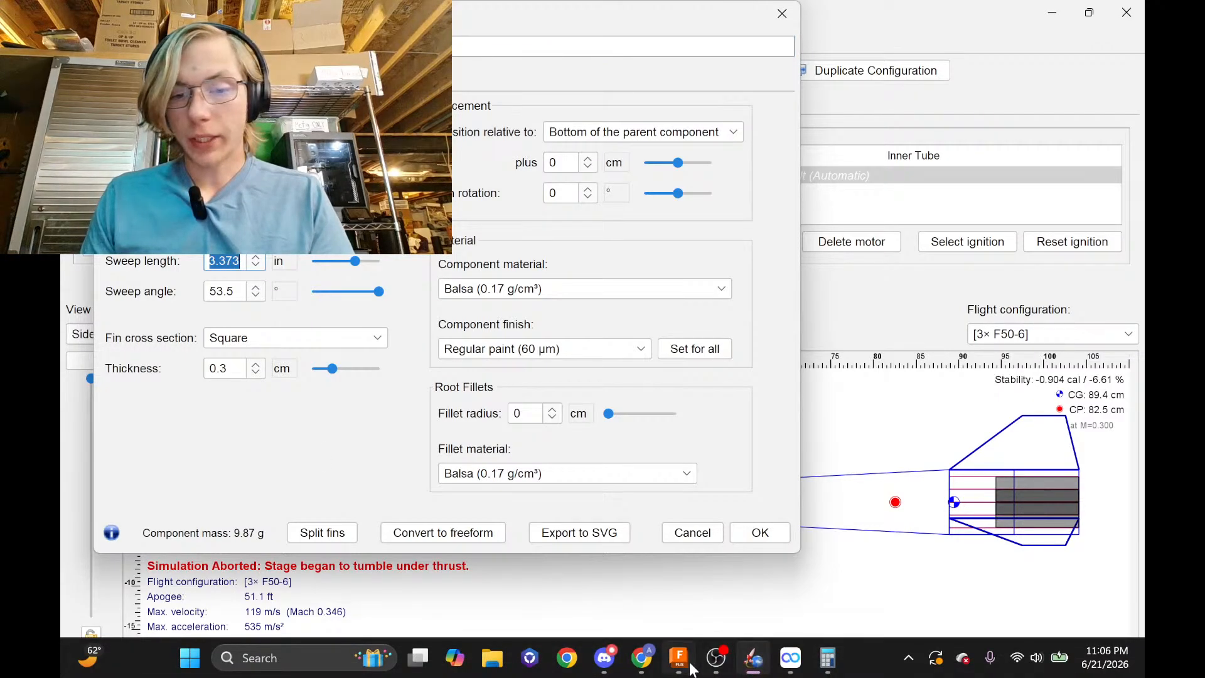
left_click(689, 666)
Set the slanted edge's sweep dimension to 3.373, then correct it to 85.674 mm
left_click(729, 304)
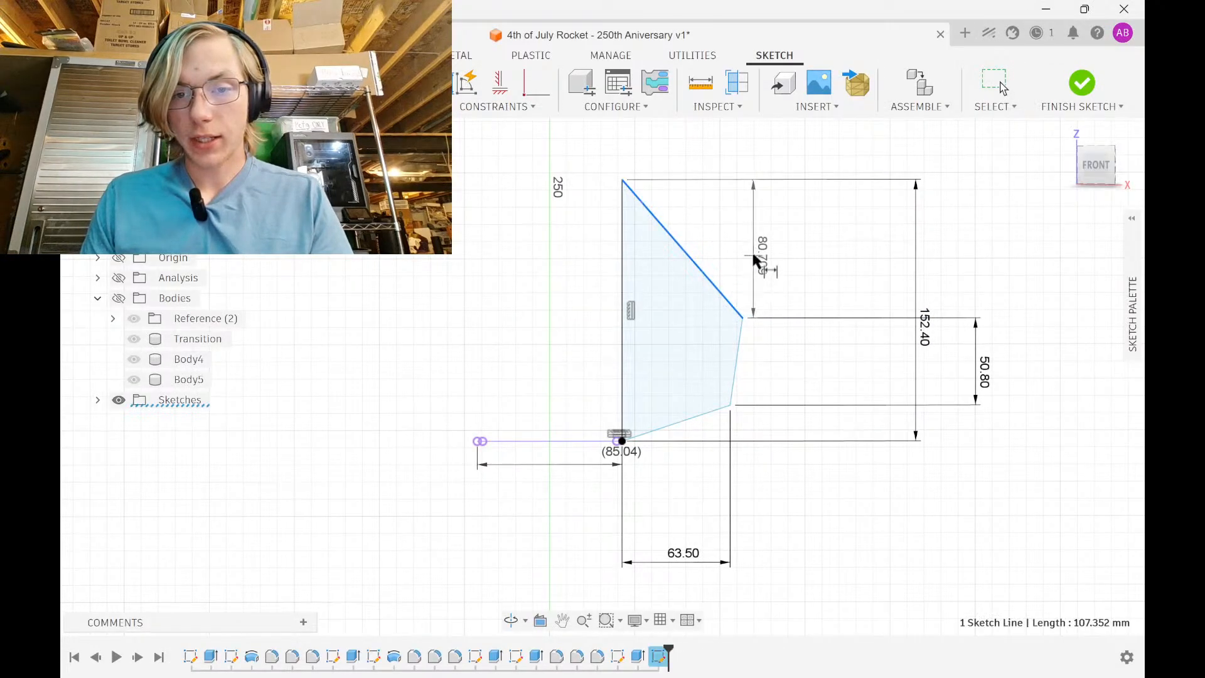
double_click(726, 235)
type("3.373")
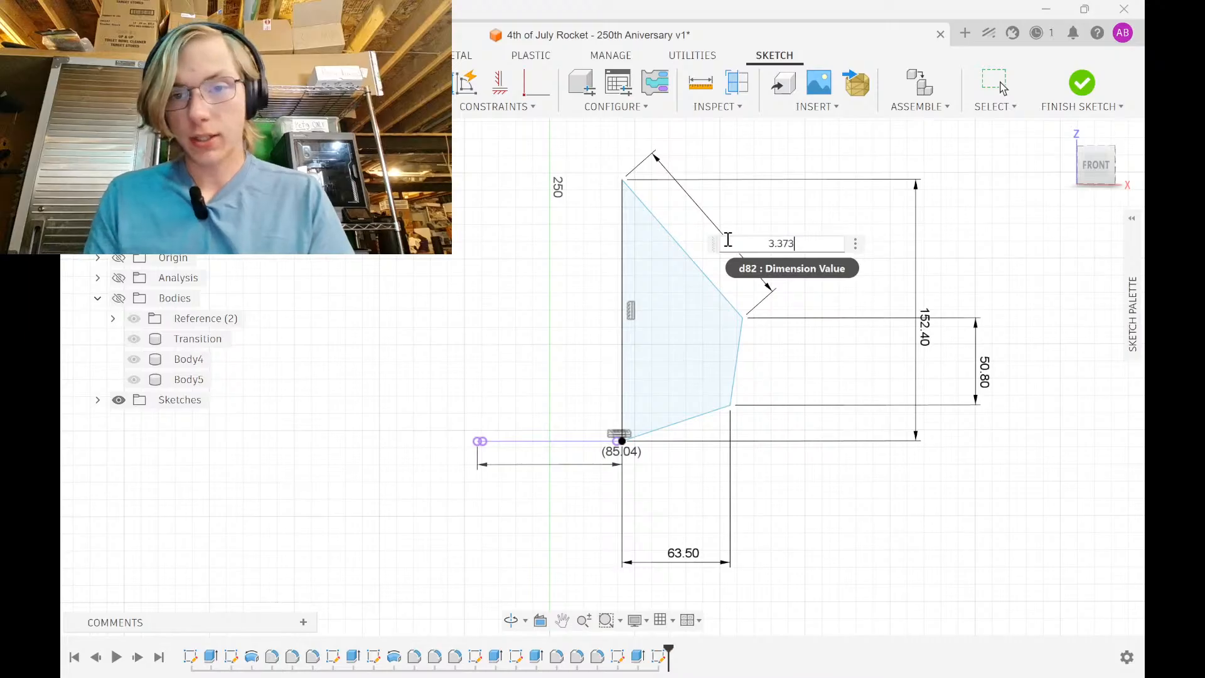
key("Return")
key("Escape")
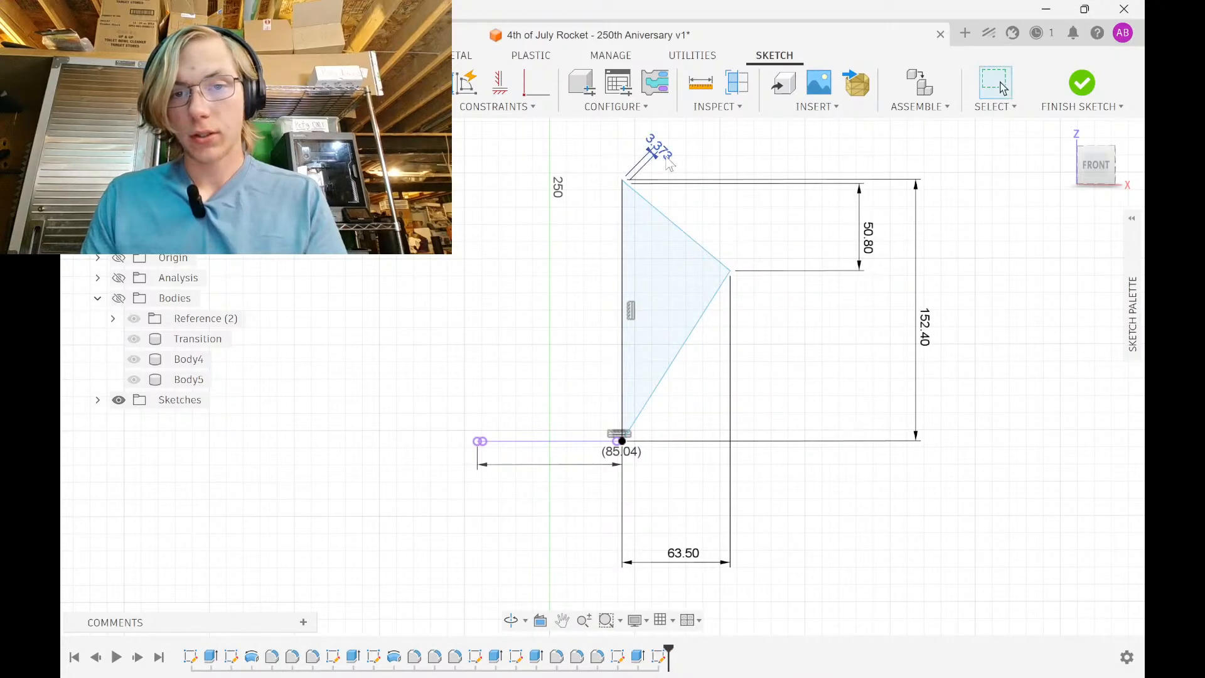
left_click(659, 151)
left_click(714, 157)
type("85.674")
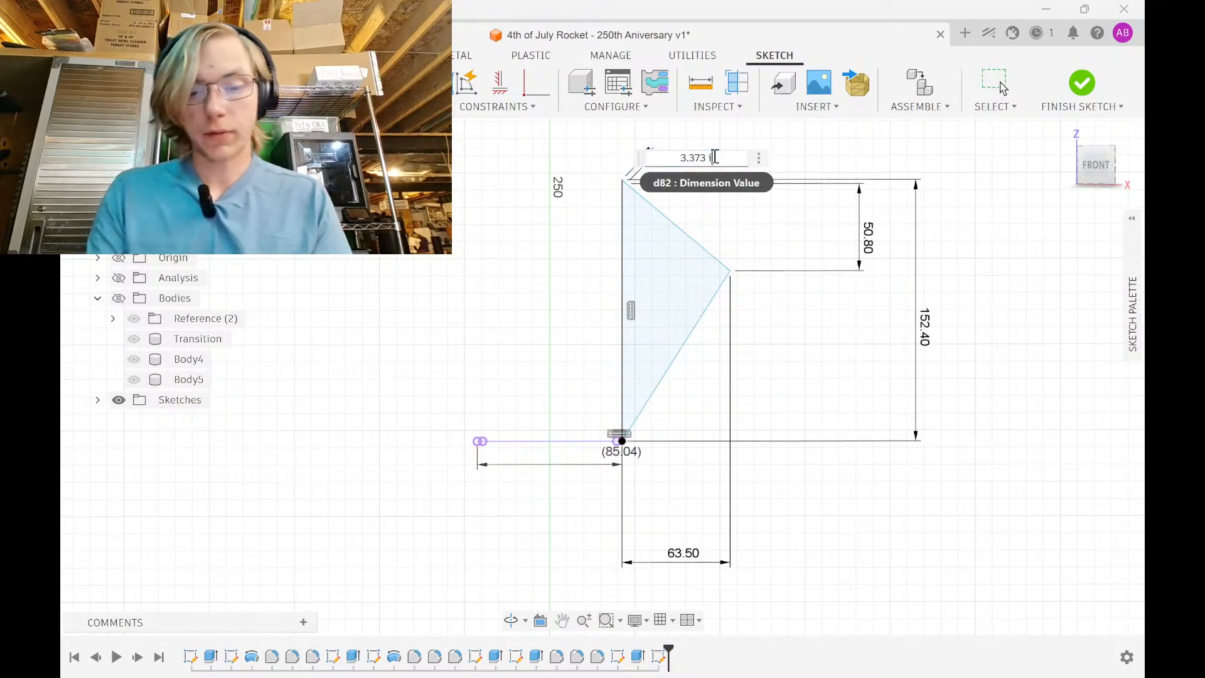
key("Return")
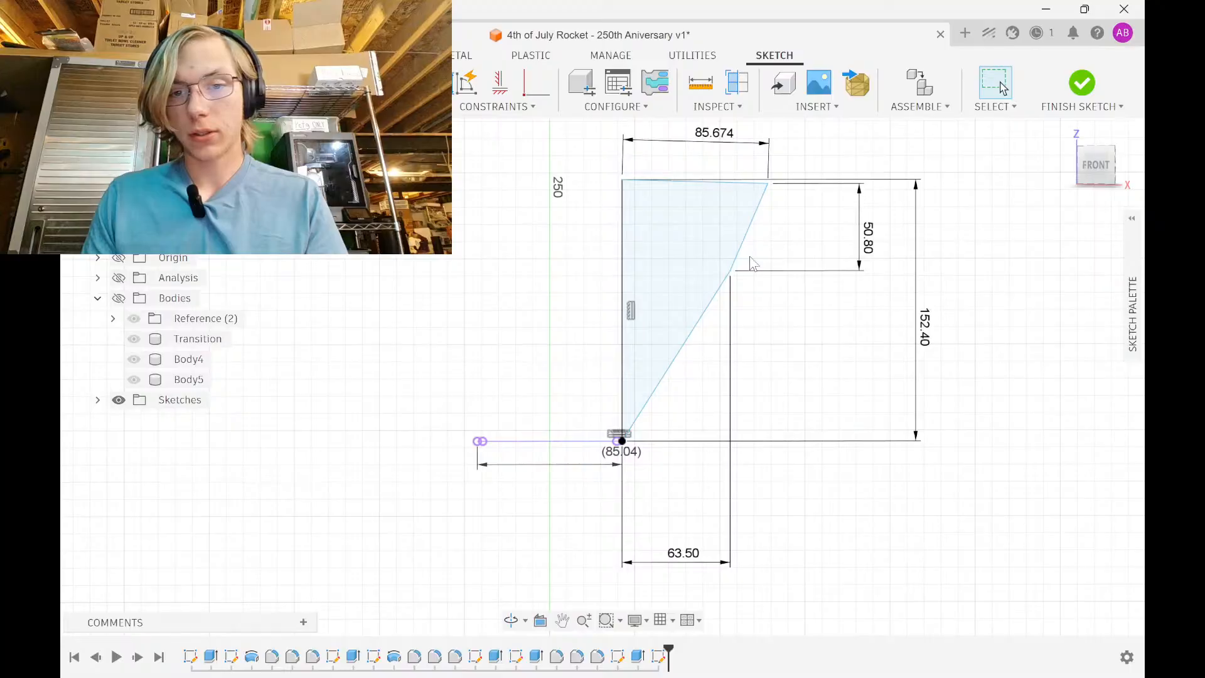
Drag the tip corner down and constrain the fin's tip edge to be vertical
mouse_move(731, 273)
left_mouse_down()
mouse_move(772, 317)
mouse_move(759, 412)
mouse_move(763, 390)
left_mouse_up()
left_click(499, 82)
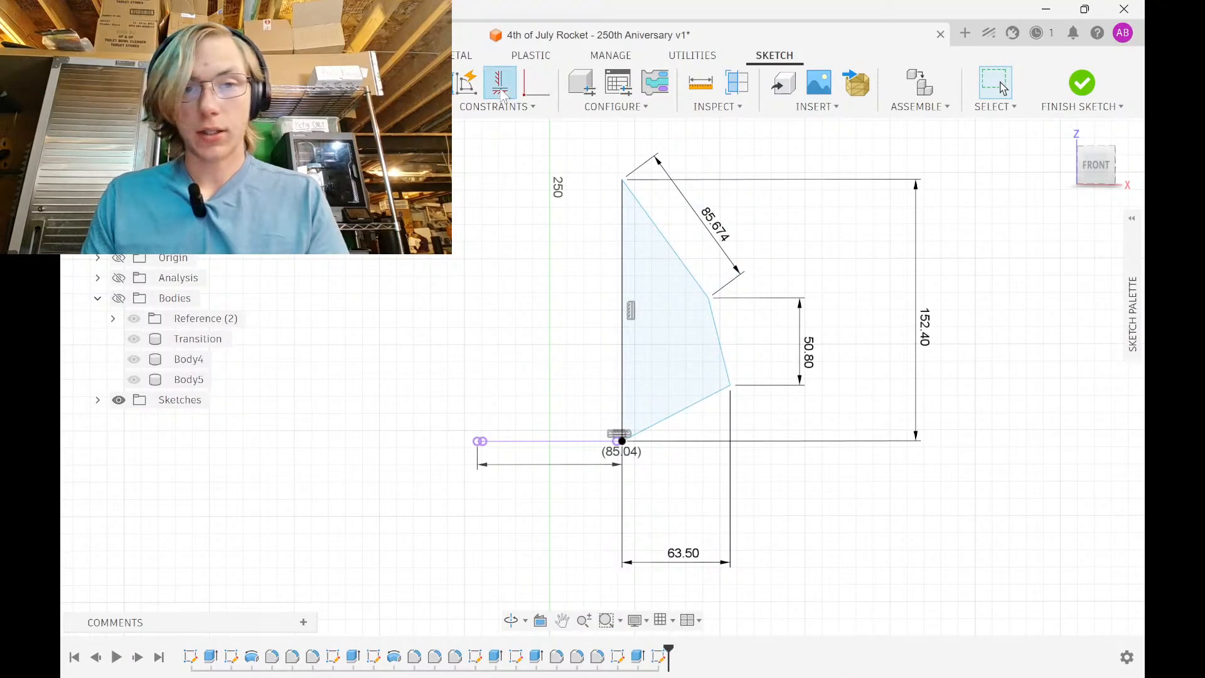
left_click(716, 322)
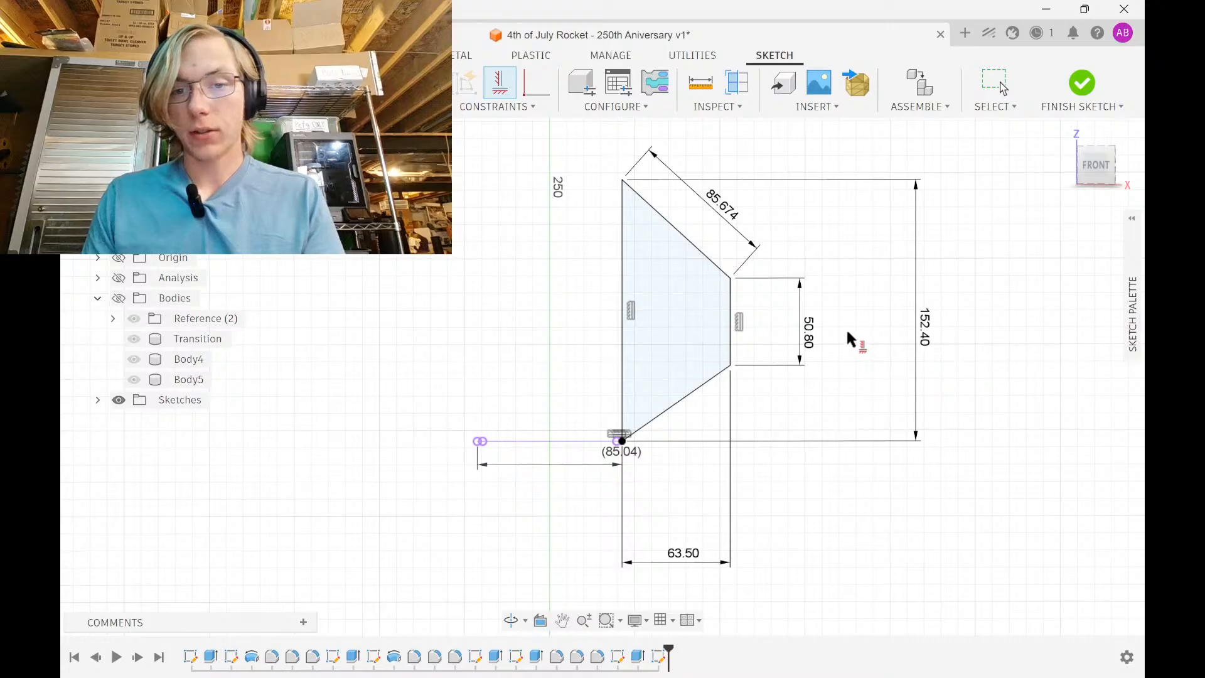
key("Escape")
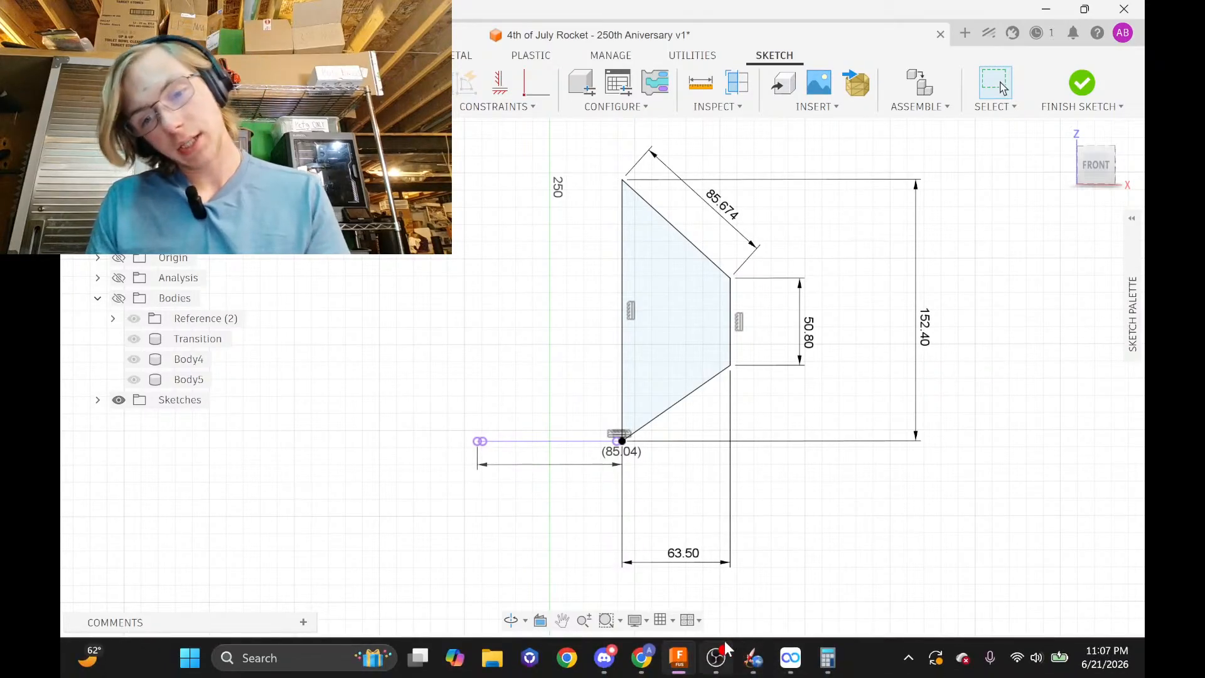
Switch OpenRocket's Sweep length unit back to cm, leaving it at 8.57 cm
left_click(755, 659)
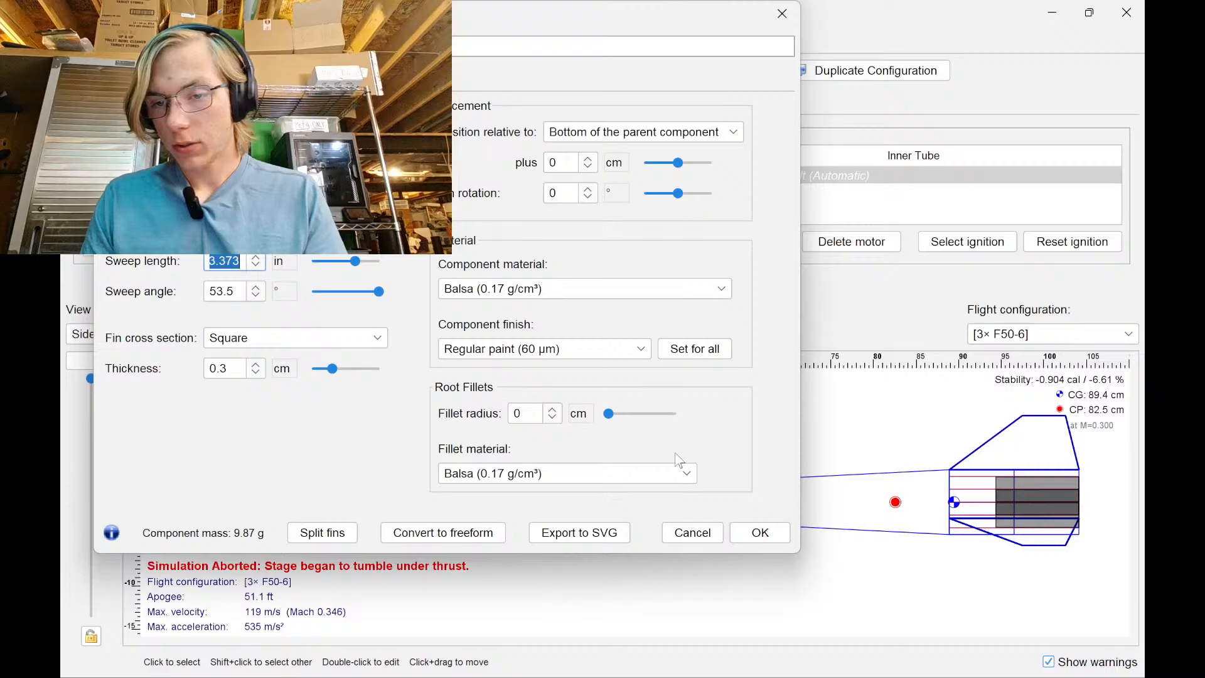
mouse_move(770, 670)
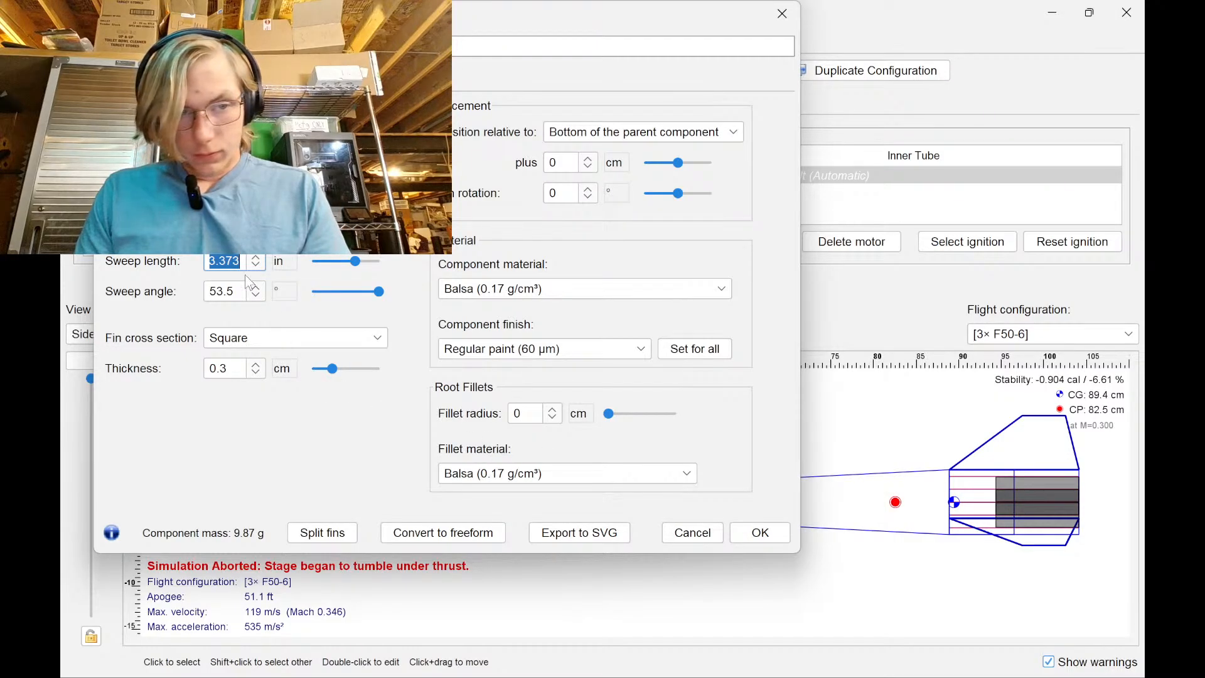
left_click(284, 261)
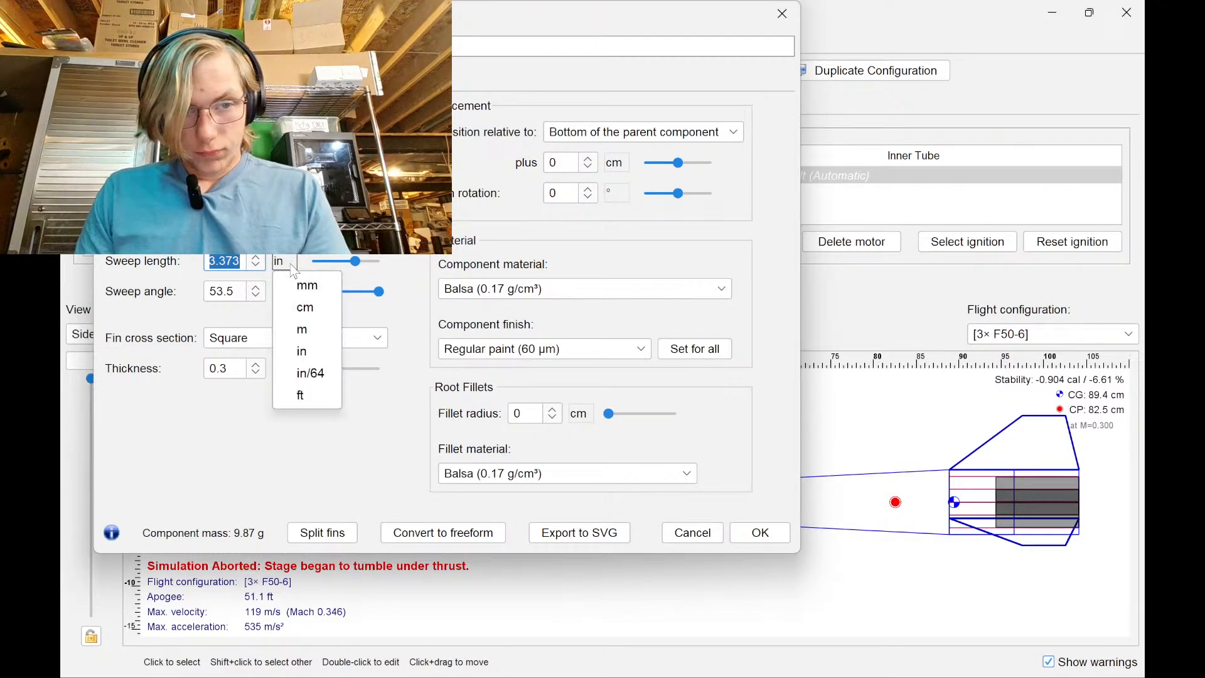
left_click(302, 314)
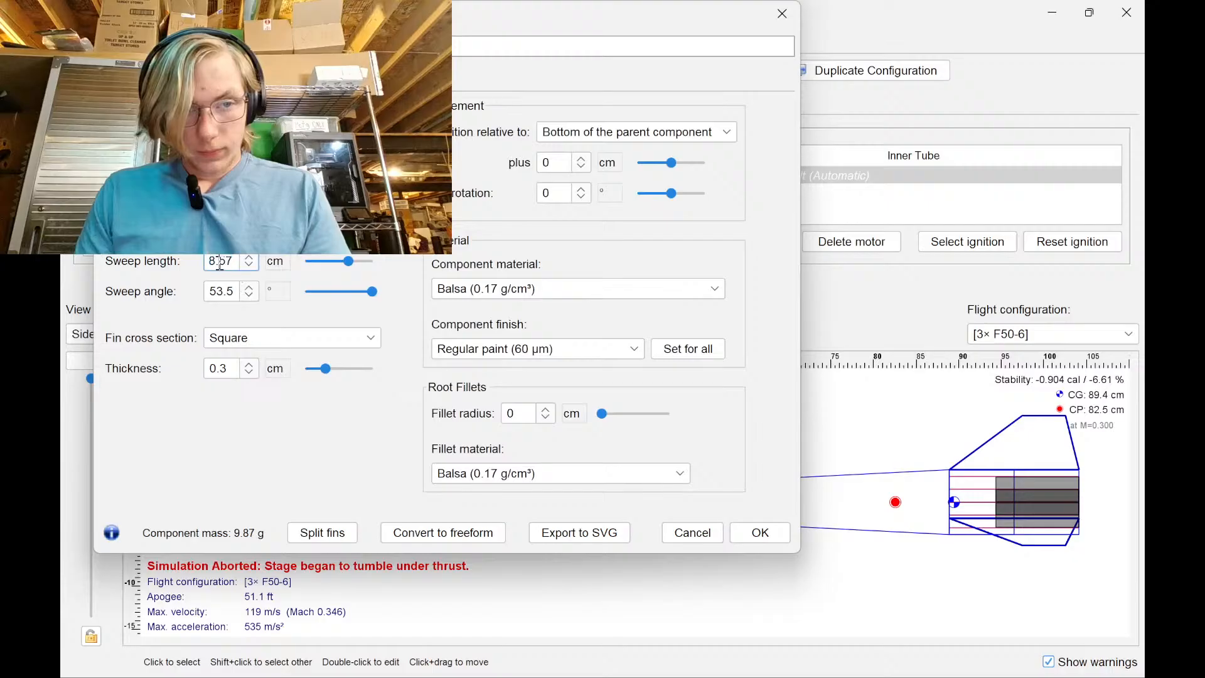
left_click(251, 260)
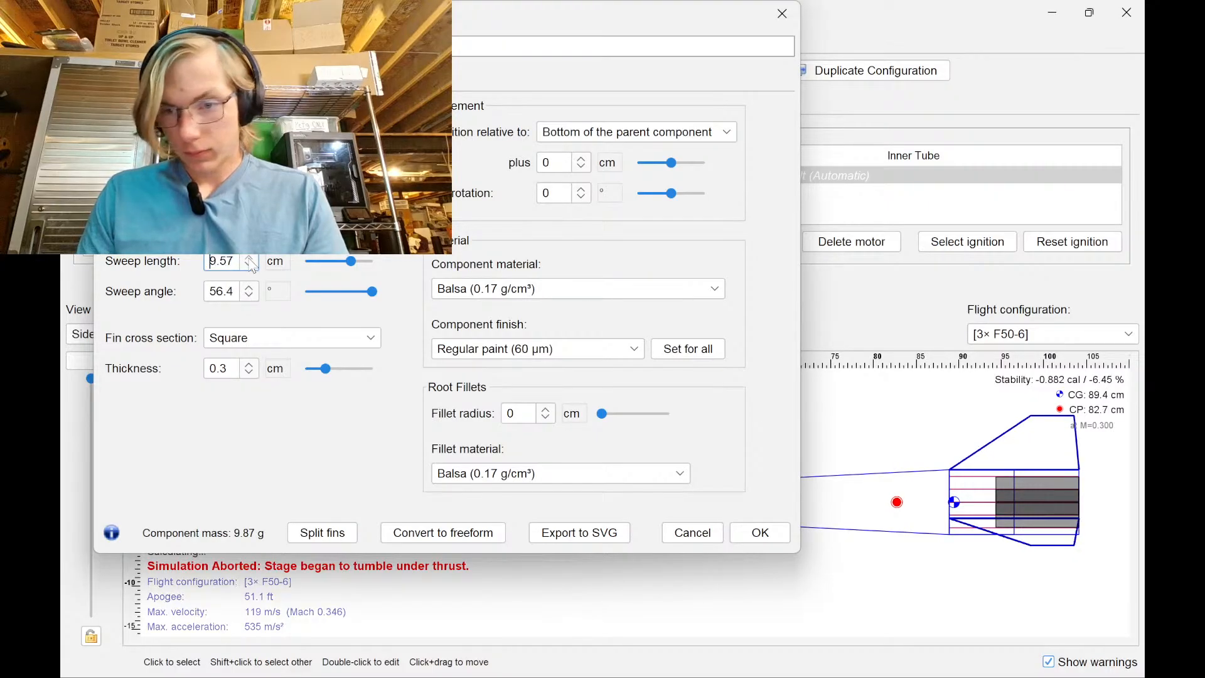
left_click(250, 265)
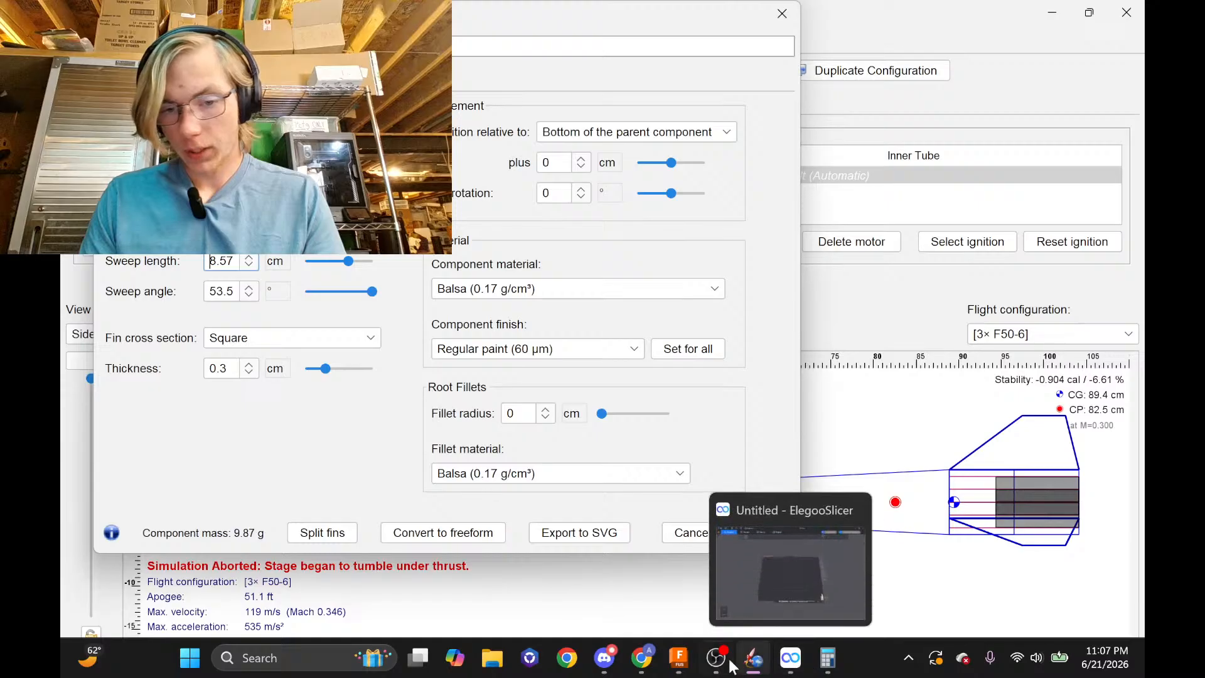
left_click(679, 658)
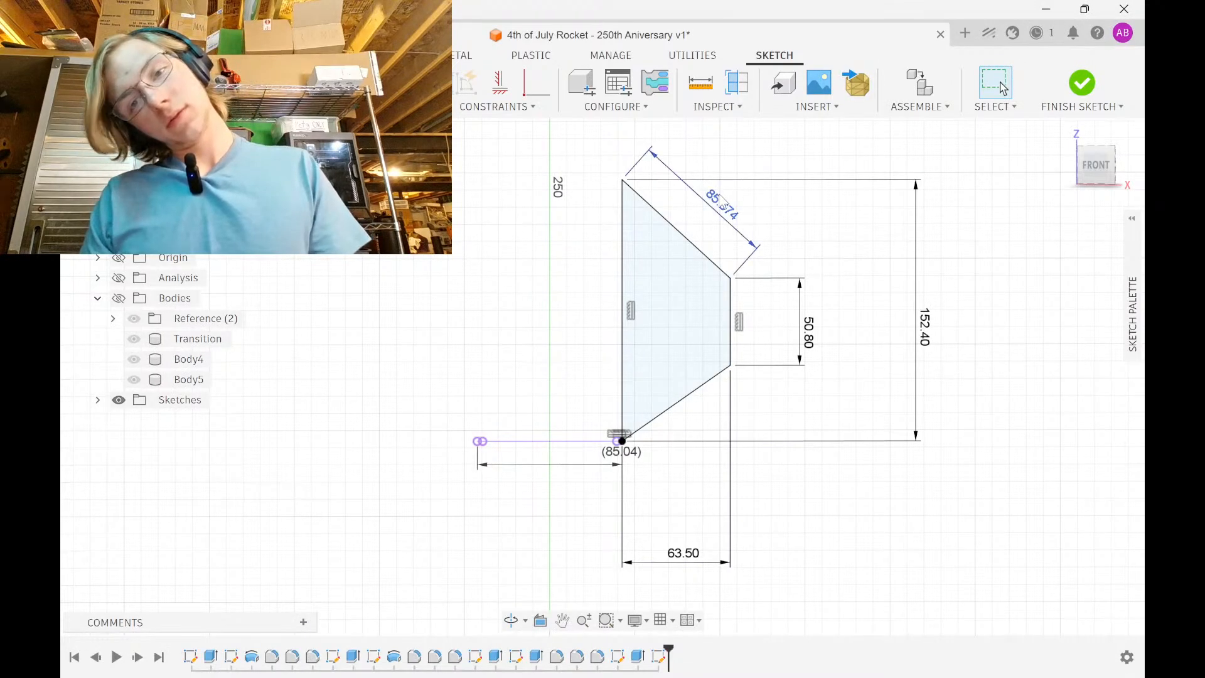
Replace the slanted 85.674 dimension with a vertical 3.373 in dimension on the upper edge
left_click(724, 207)
key("Delete")
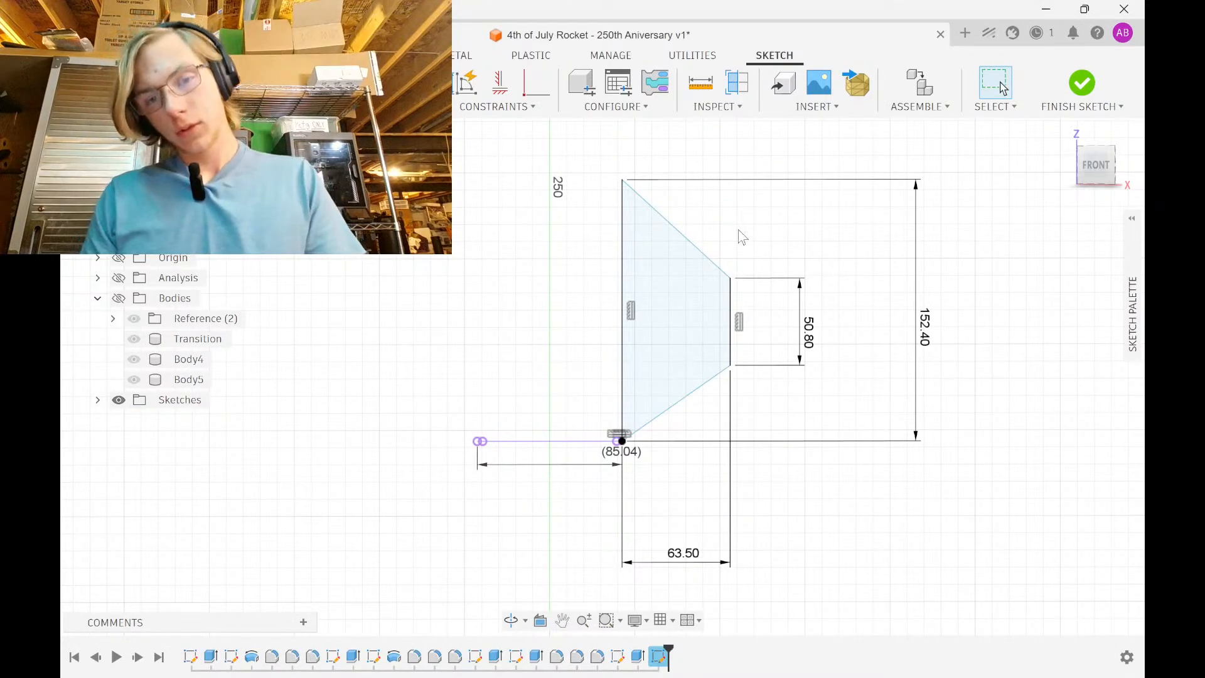
left_click_drag(730, 367, 730, 407)
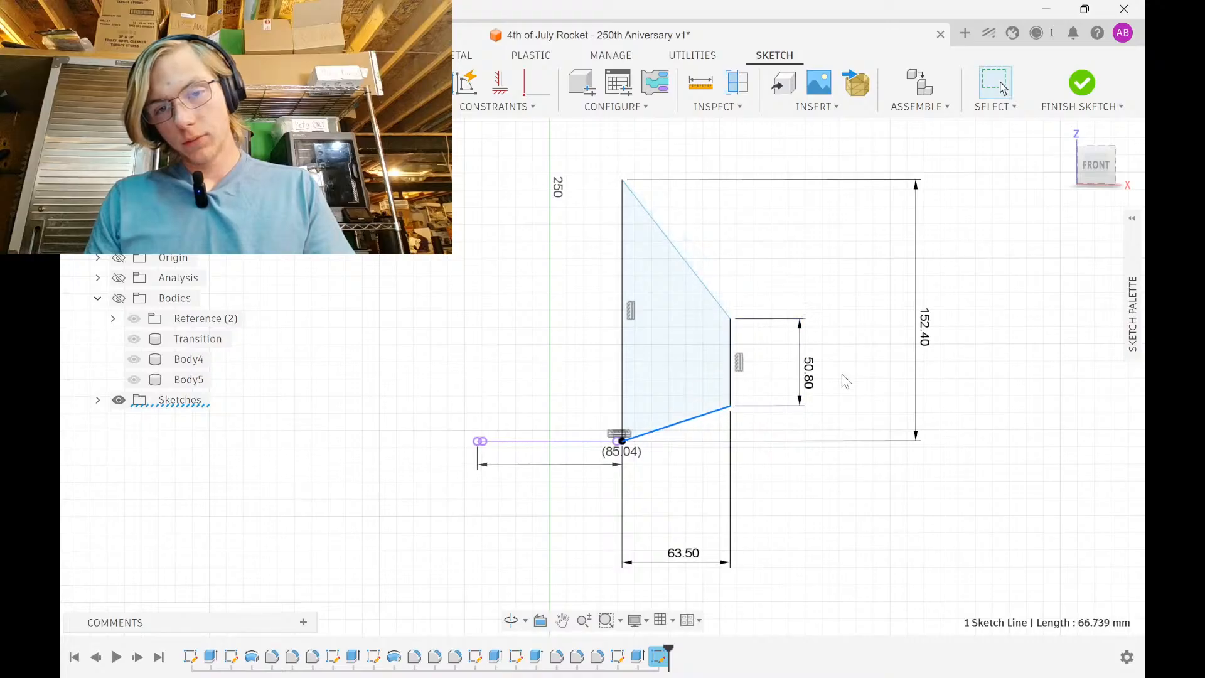
key("d")
left_click(720, 306)
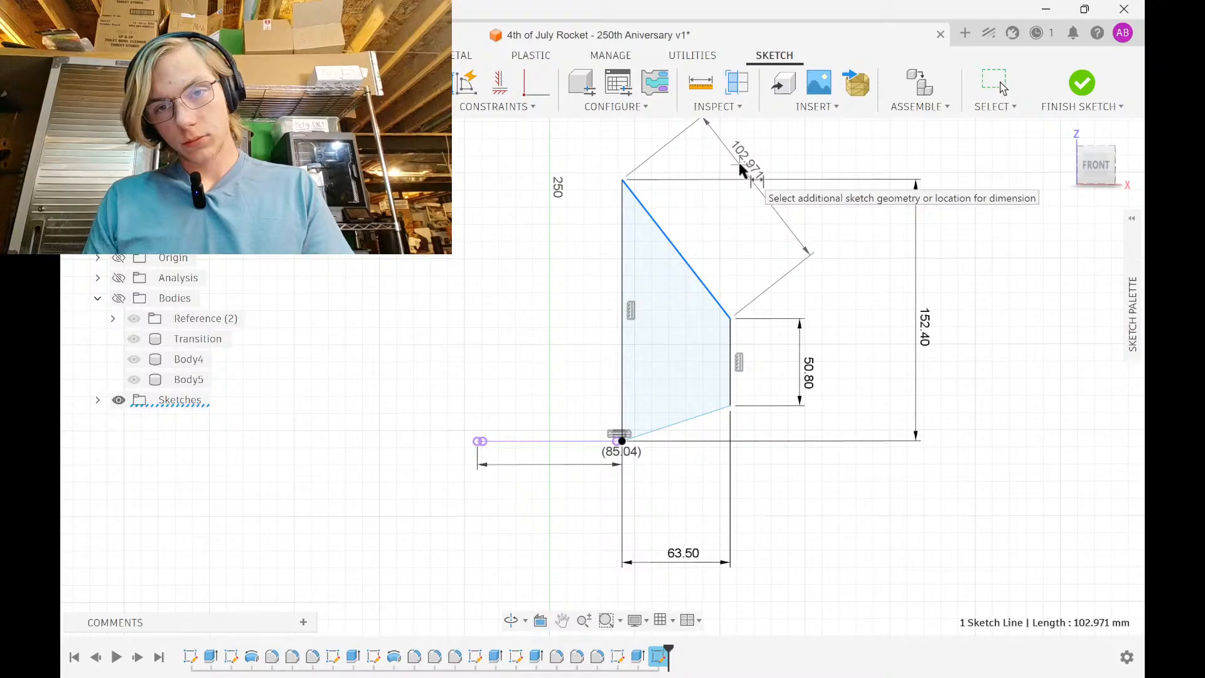
left_click(796, 225)
type("3.373")
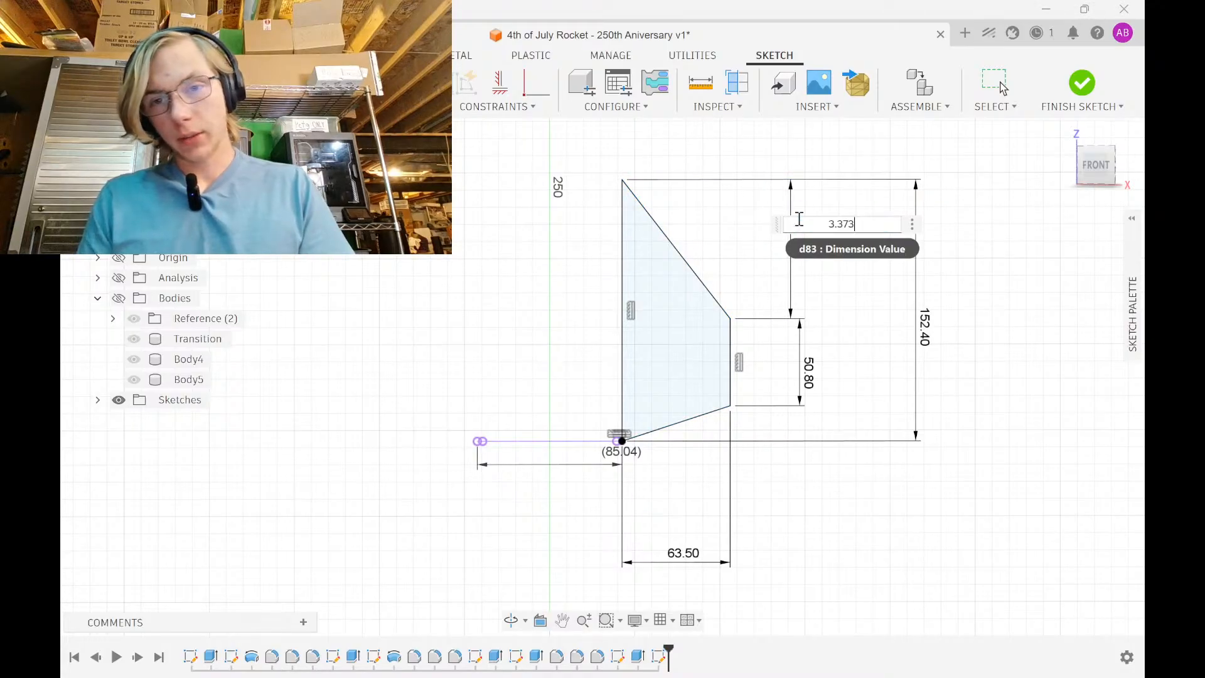
key("Return")
key("Escape")
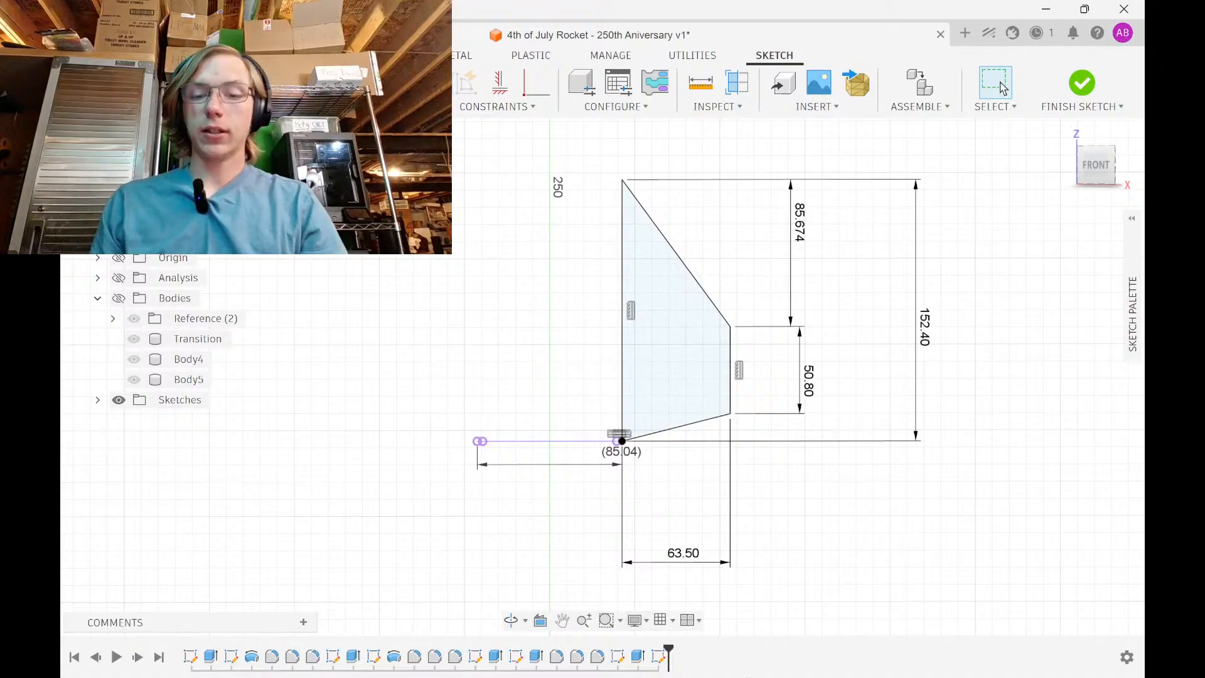
Close OpenRocket's fin set settings with OK and return to the Fusion sketch
left_click(761, 663)
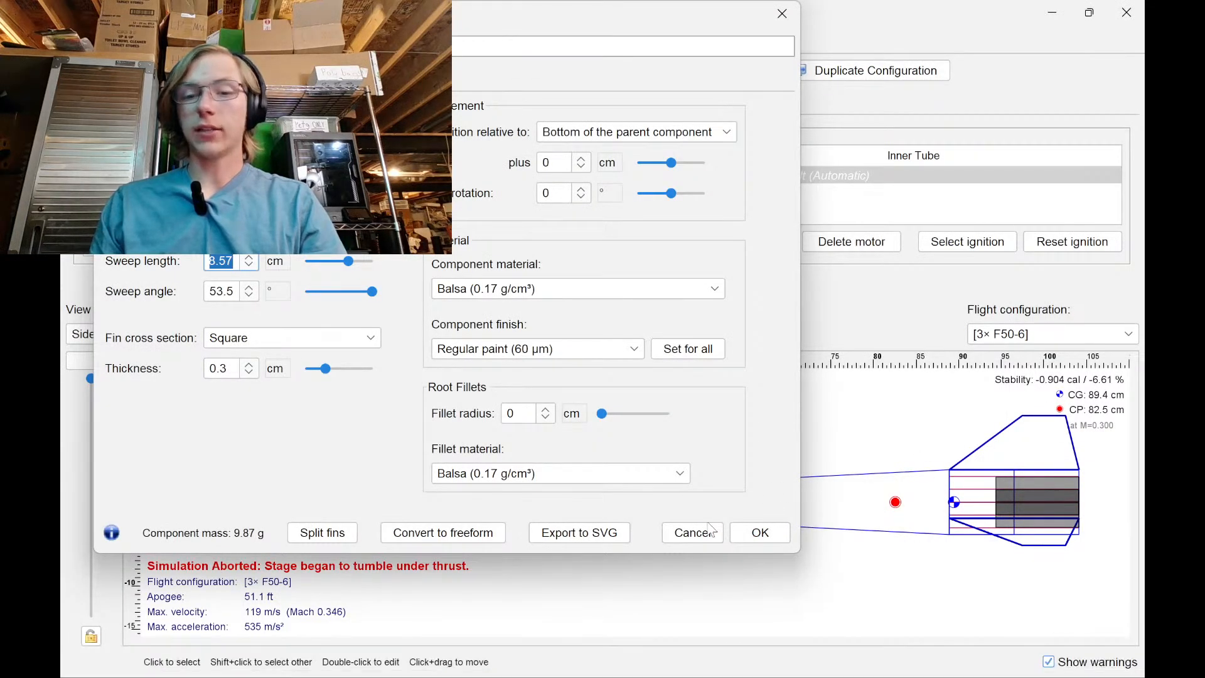
left_click(757, 540)
mouse_move(753, 672)
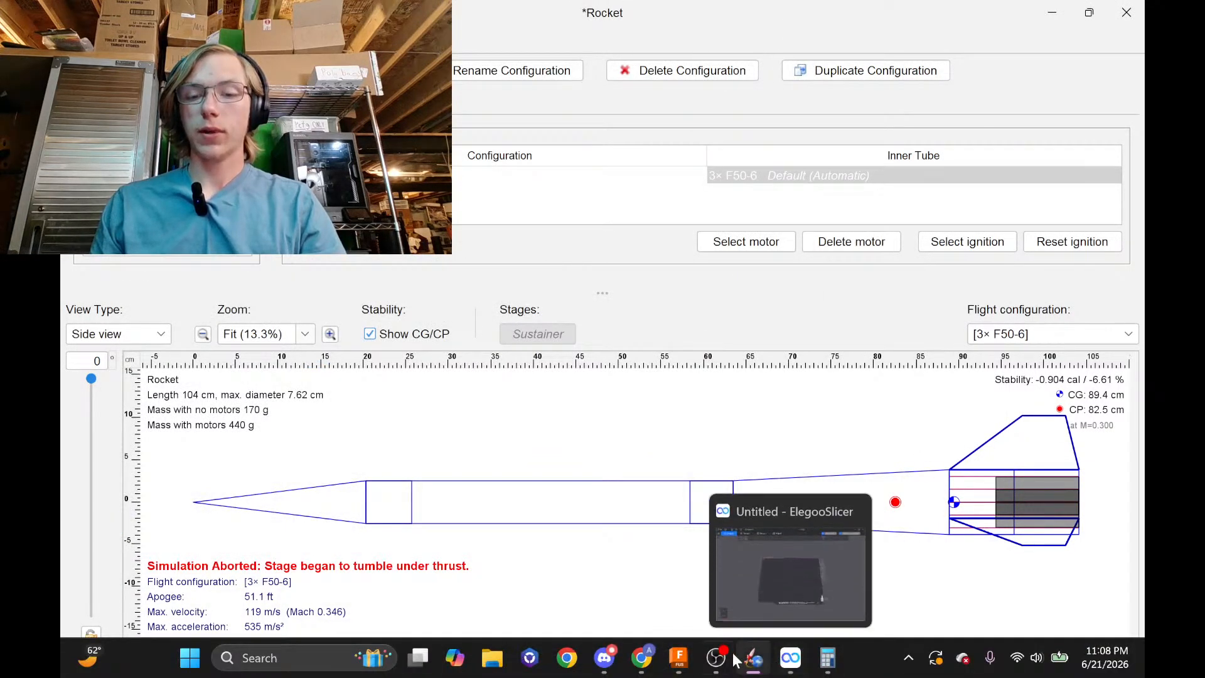
left_click(678, 658)
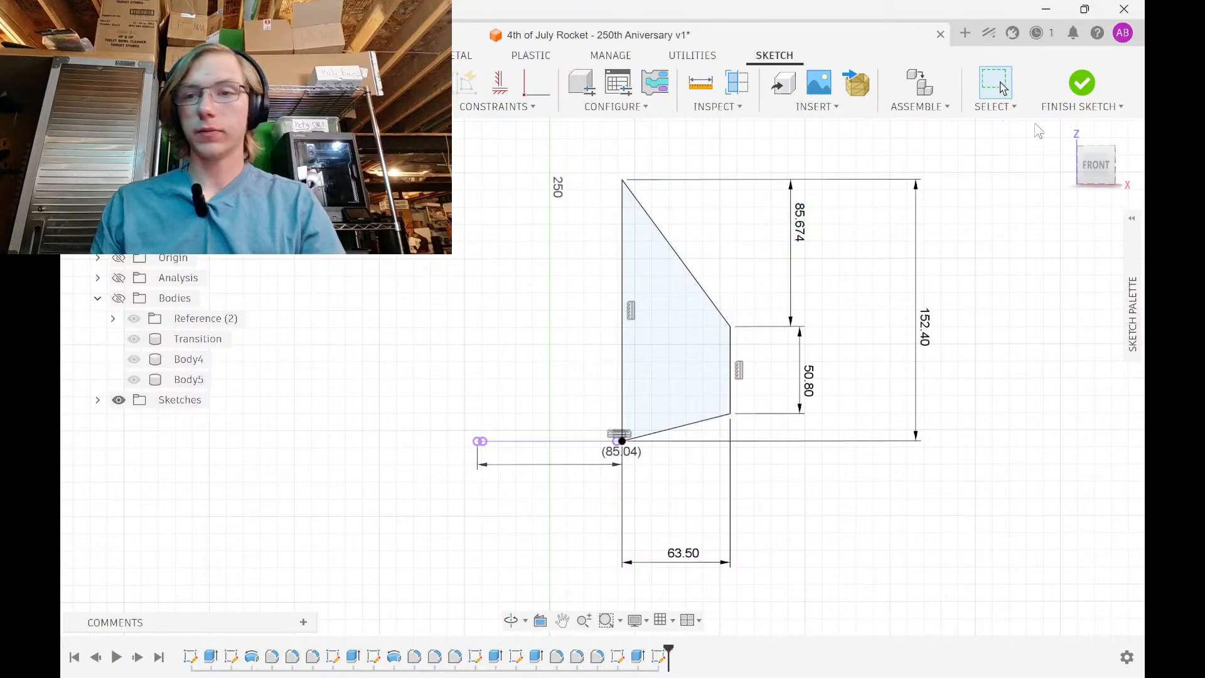
scroll(679, 335, "up", 5)
scroll(675, 338, "down", 5)
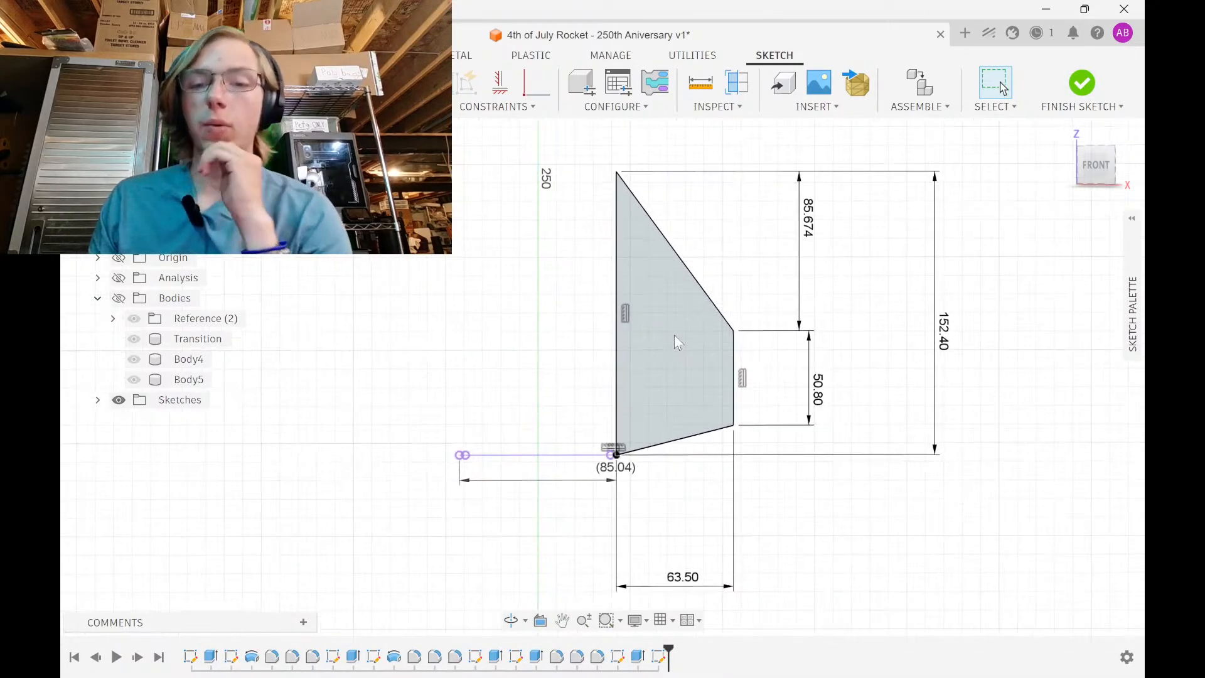
Sketch a closed five-point star from connected lines near the fin's top-left corner
left_click(237, 106)
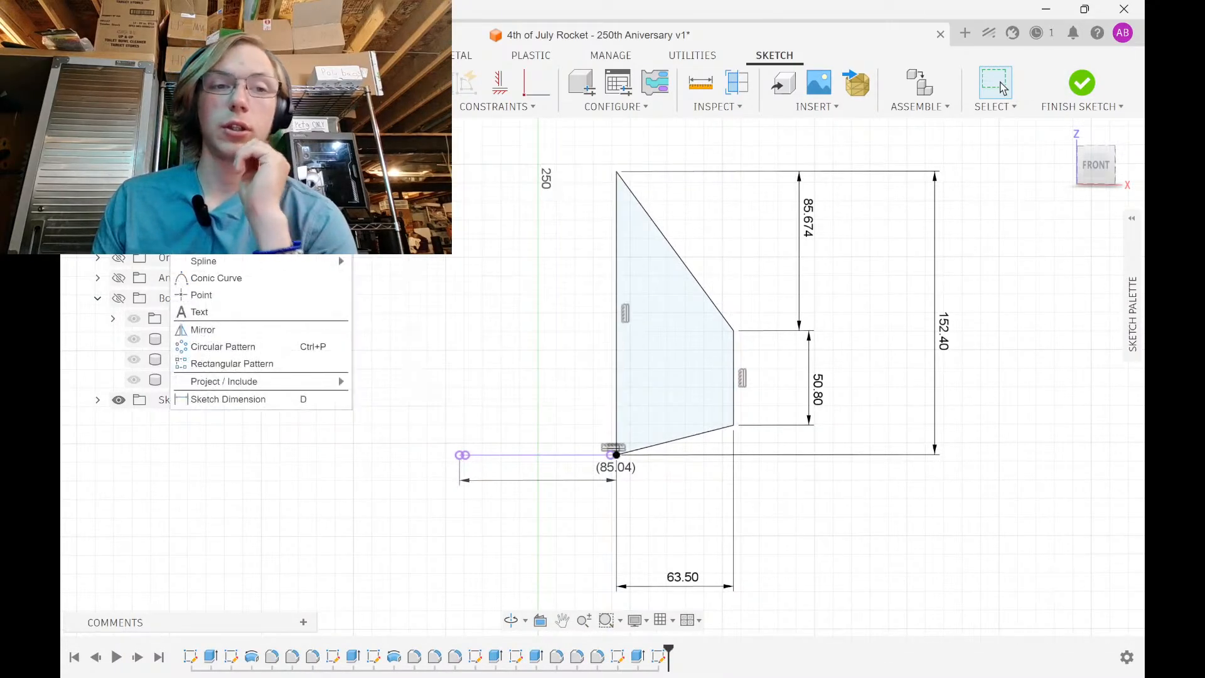
key("Escape")
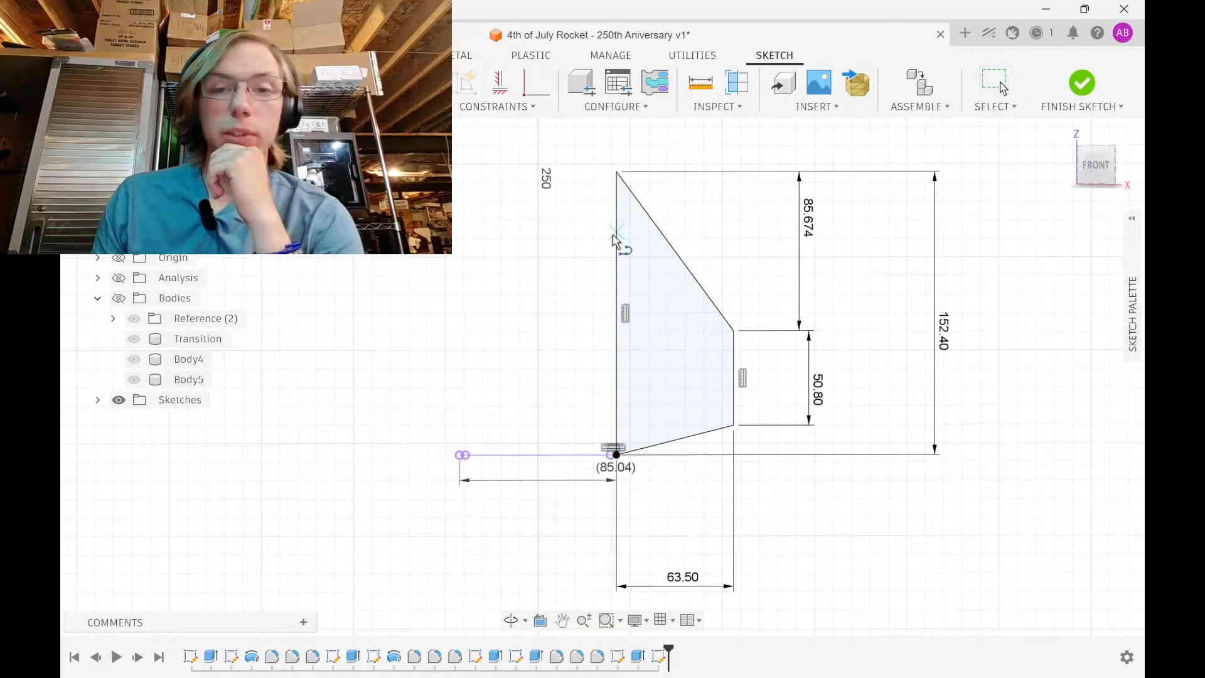
scroll(627, 237, "up", 5)
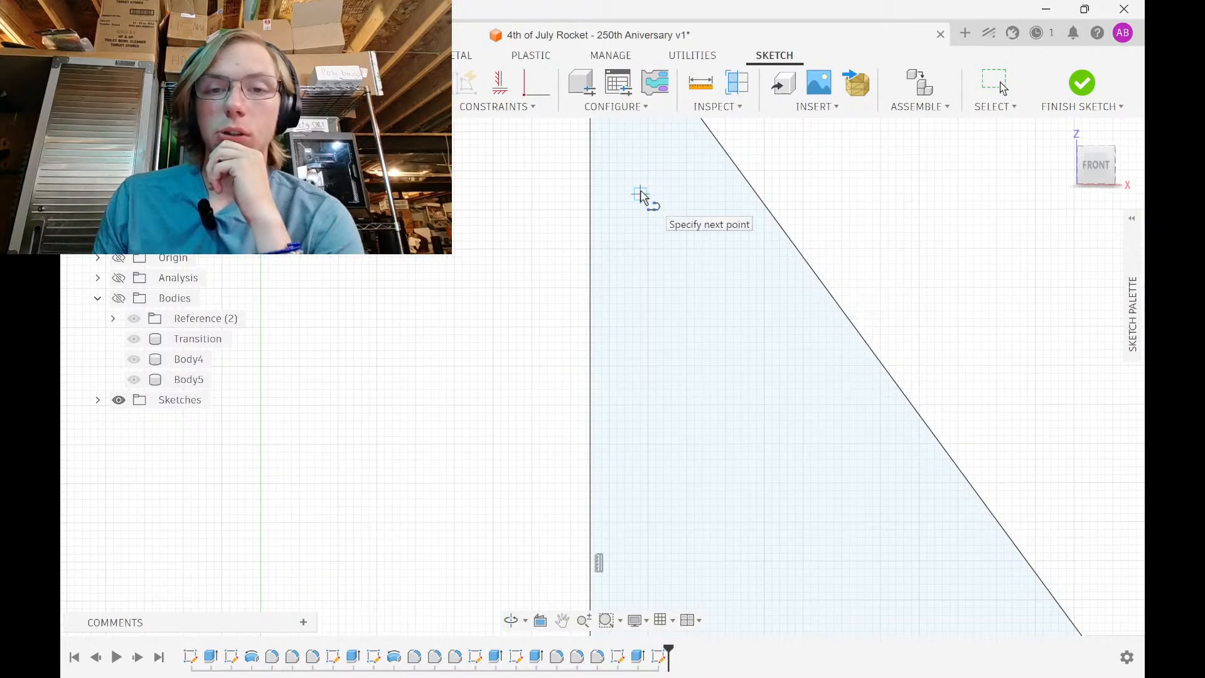
left_click(640, 196)
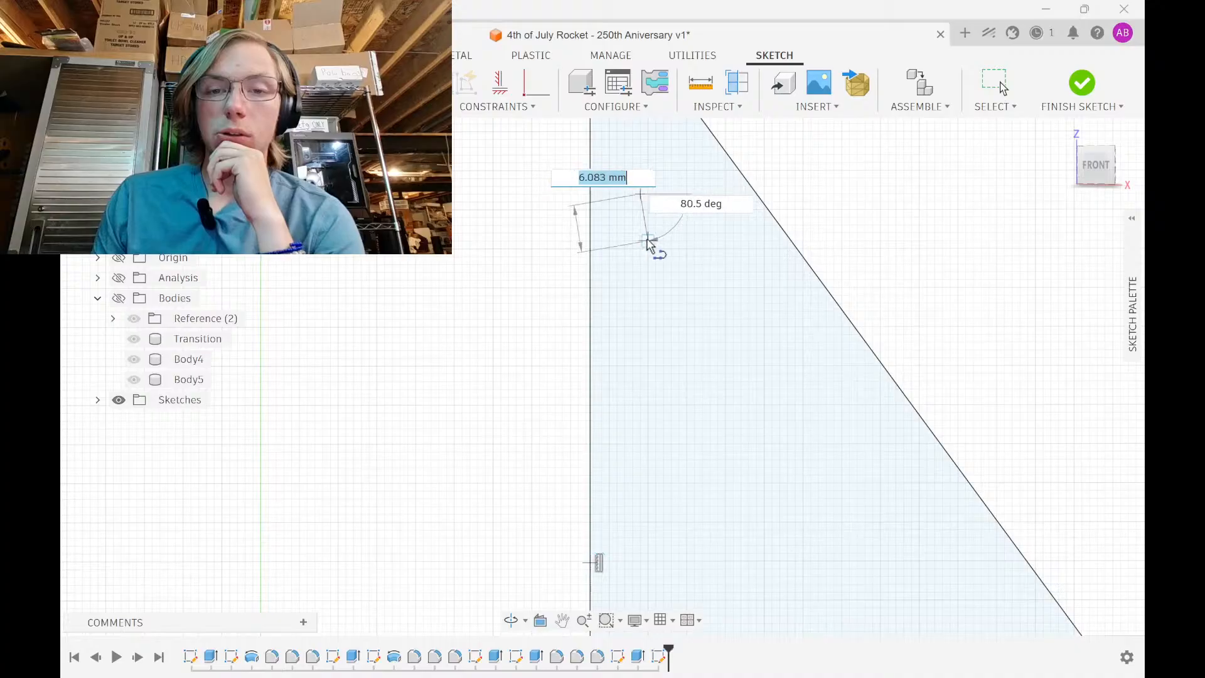
left_click(608, 260)
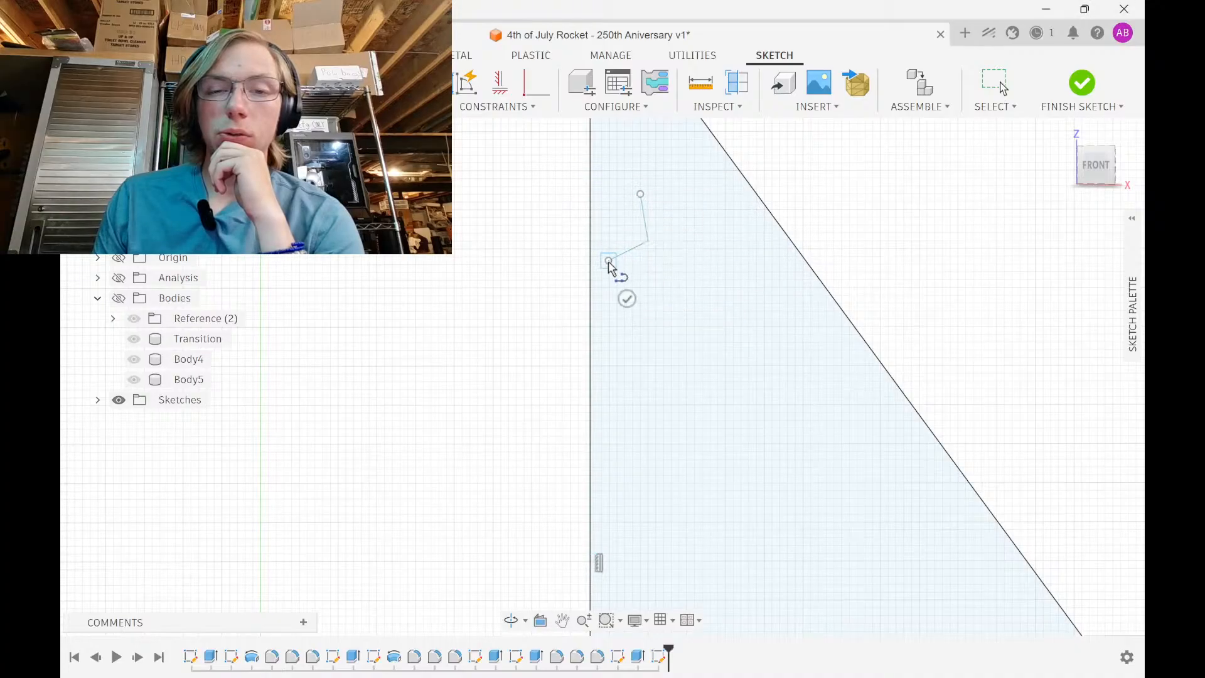
left_click(648, 324)
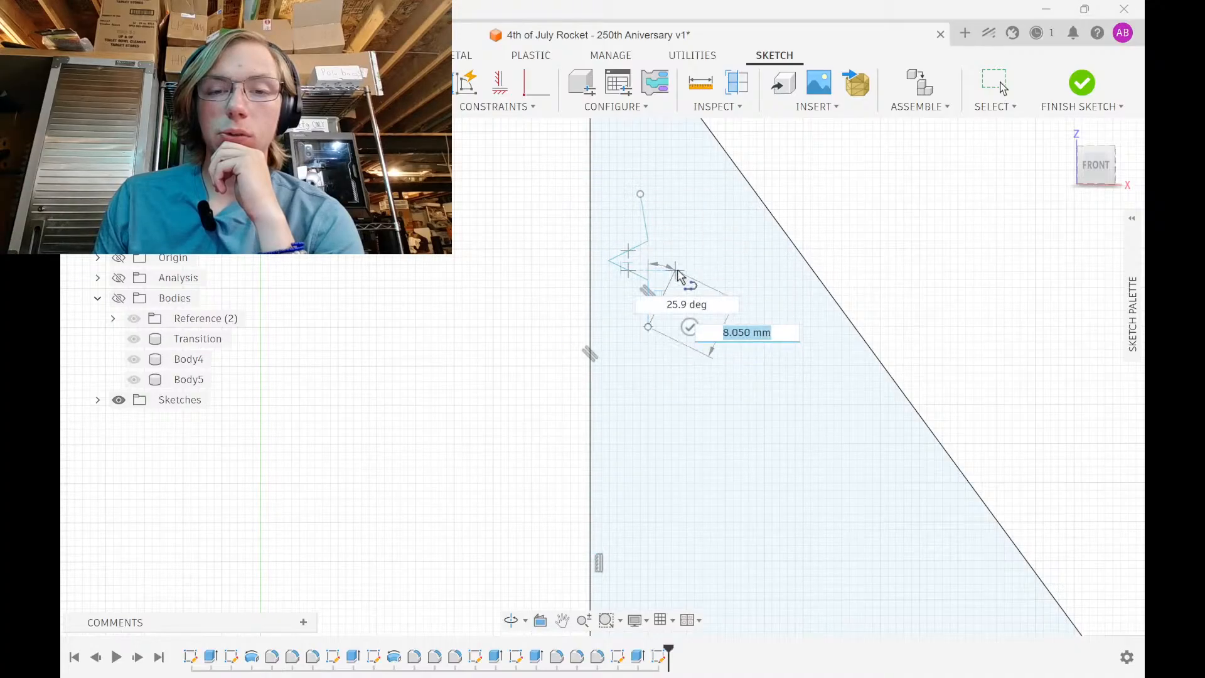
left_click(676, 270)
left_click(726, 289)
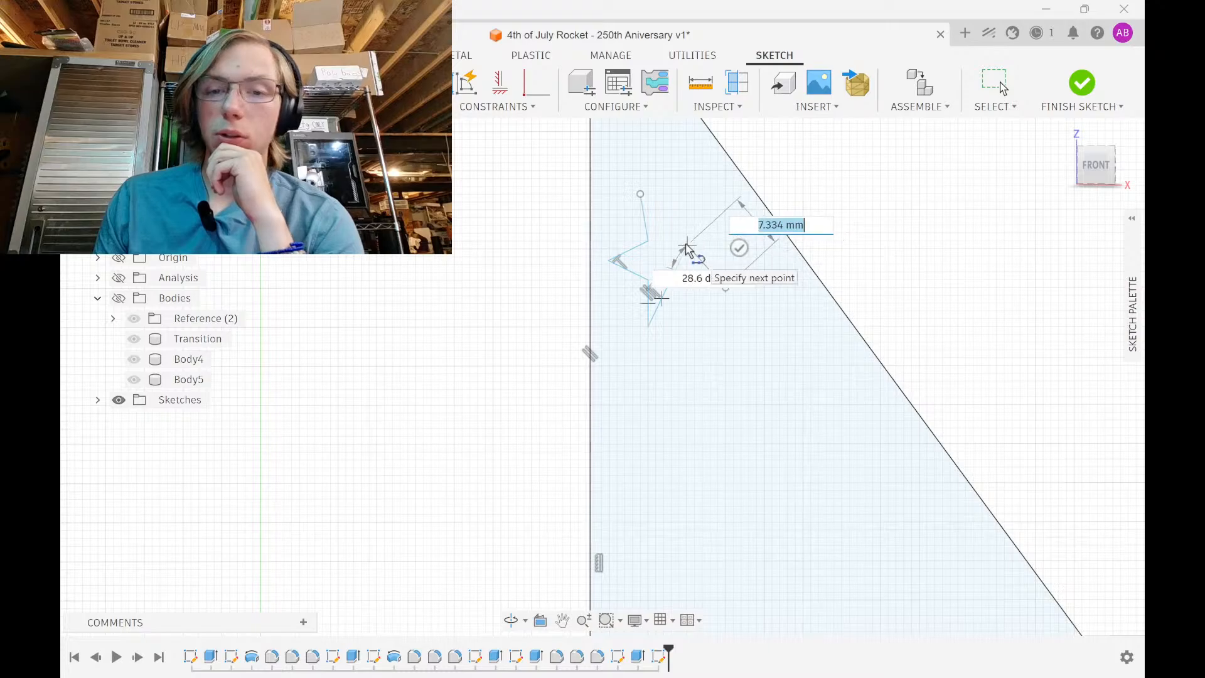
left_click(726, 187)
left_click(671, 215)
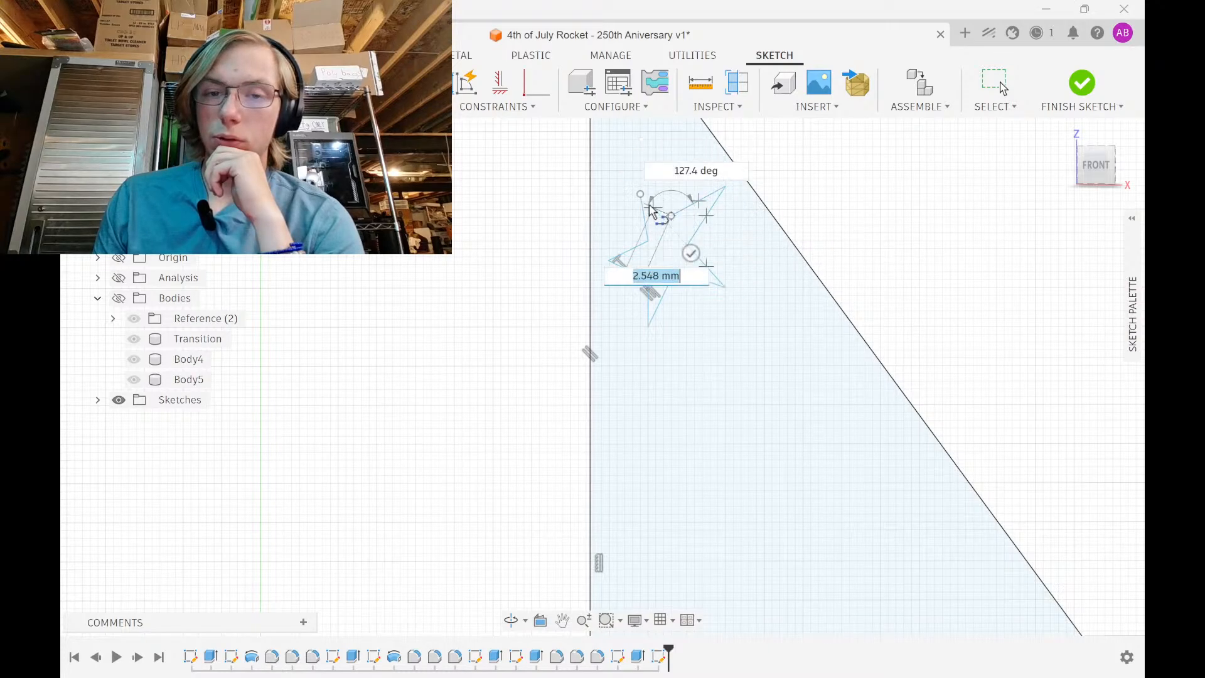
left_click(641, 195)
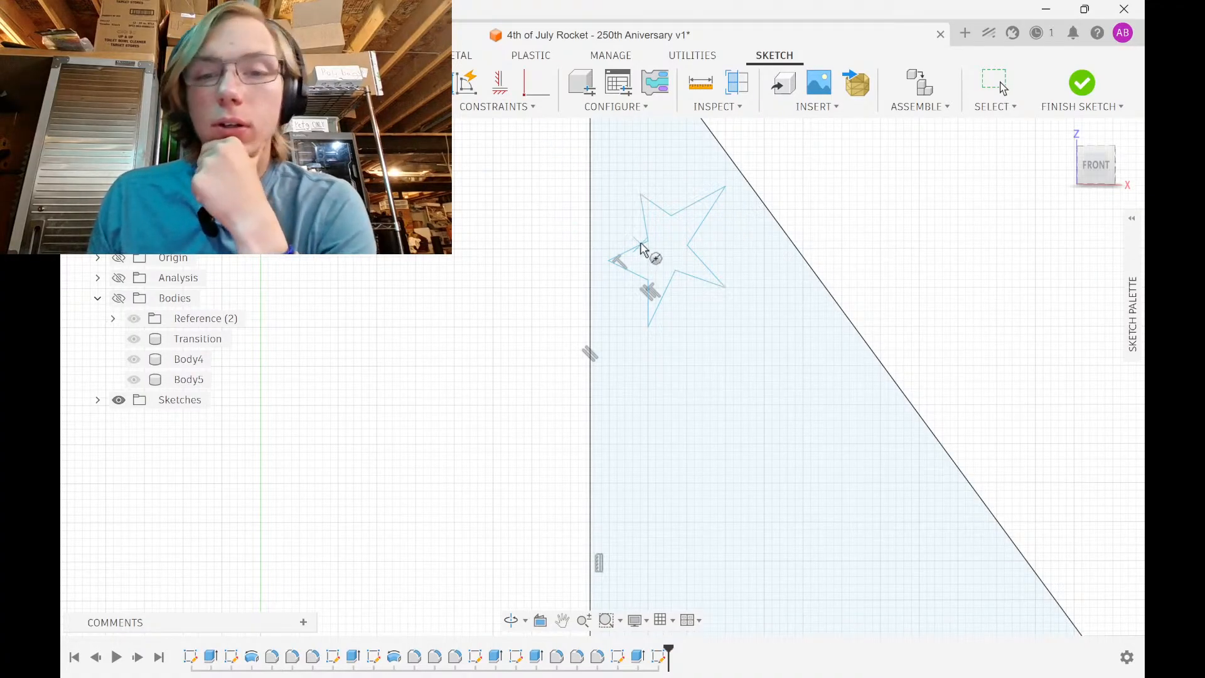
Draw a small circle centred in the middle of the star
left_click(244, 107)
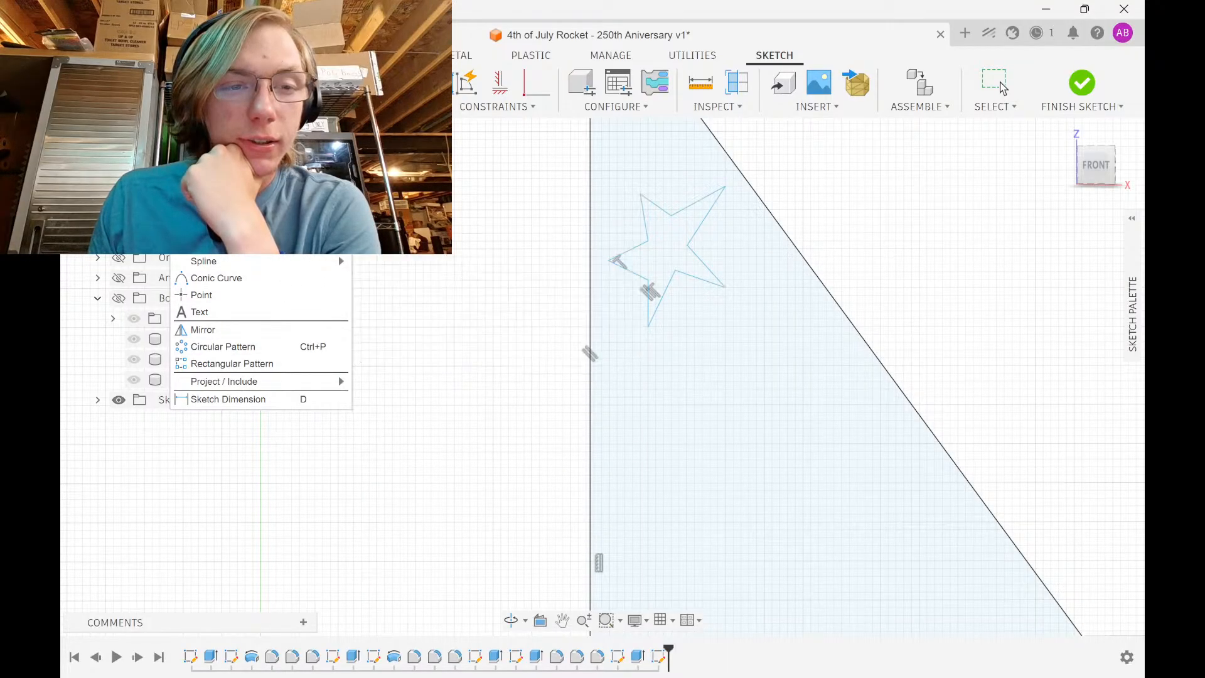
left_click(411, 227)
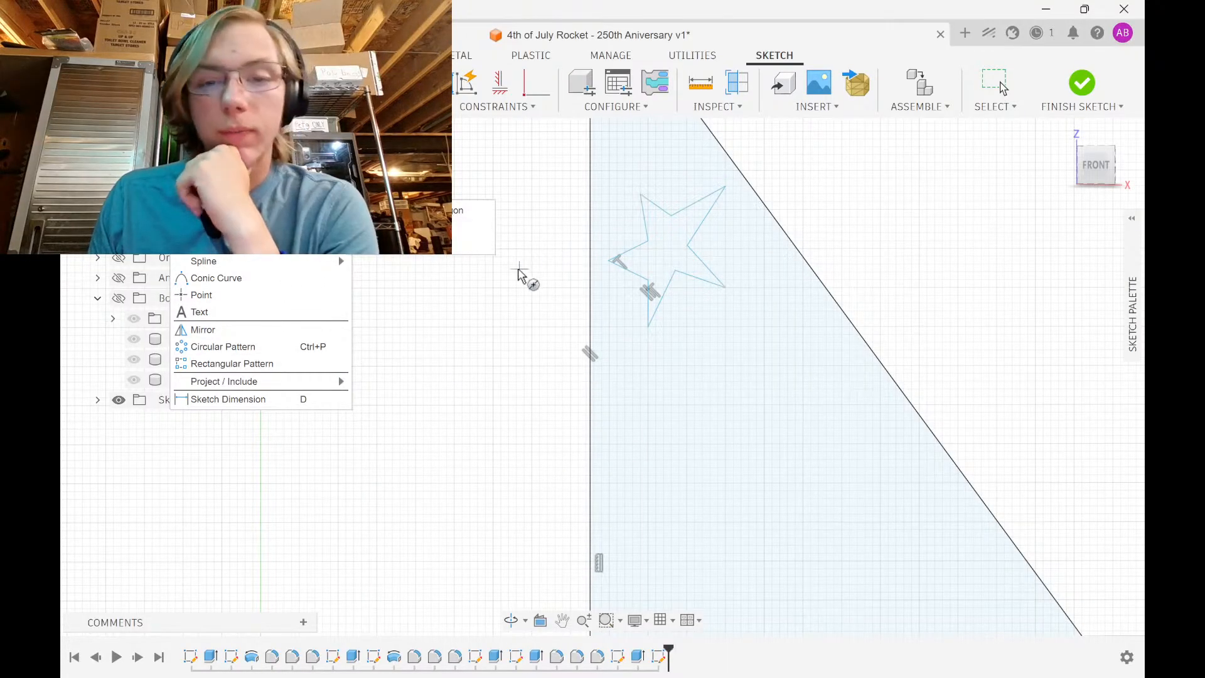
left_click(667, 251)
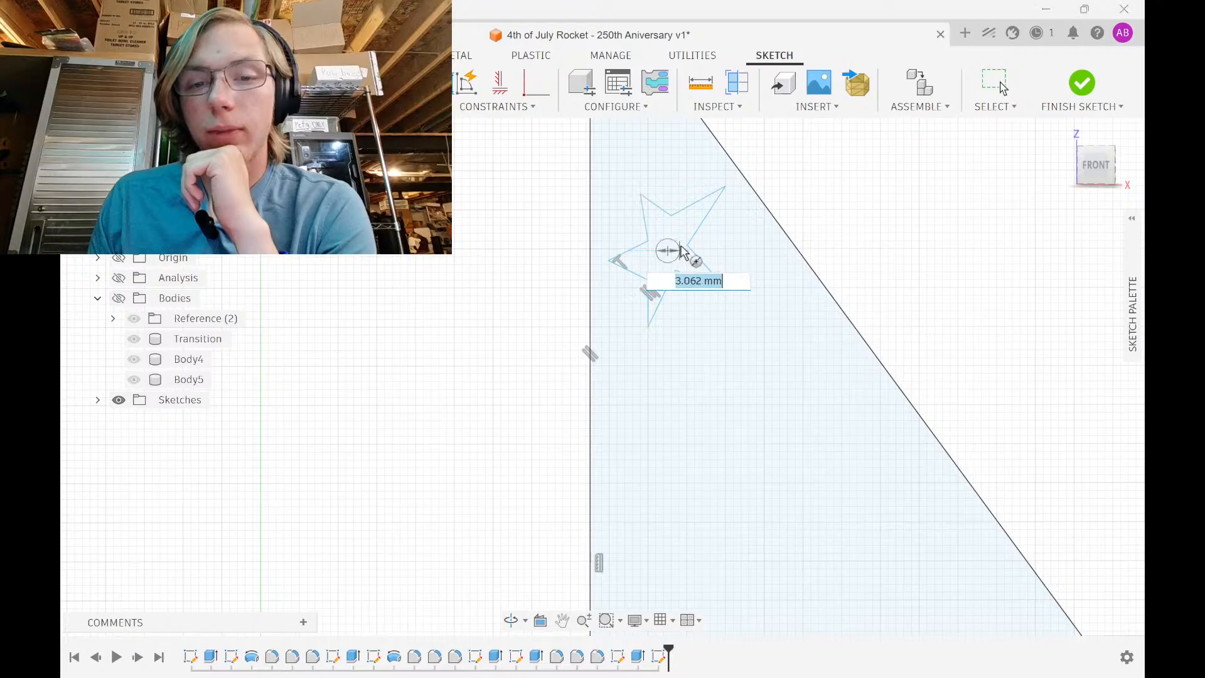
left_click(693, 250)
scroll(694, 223, "up", 3)
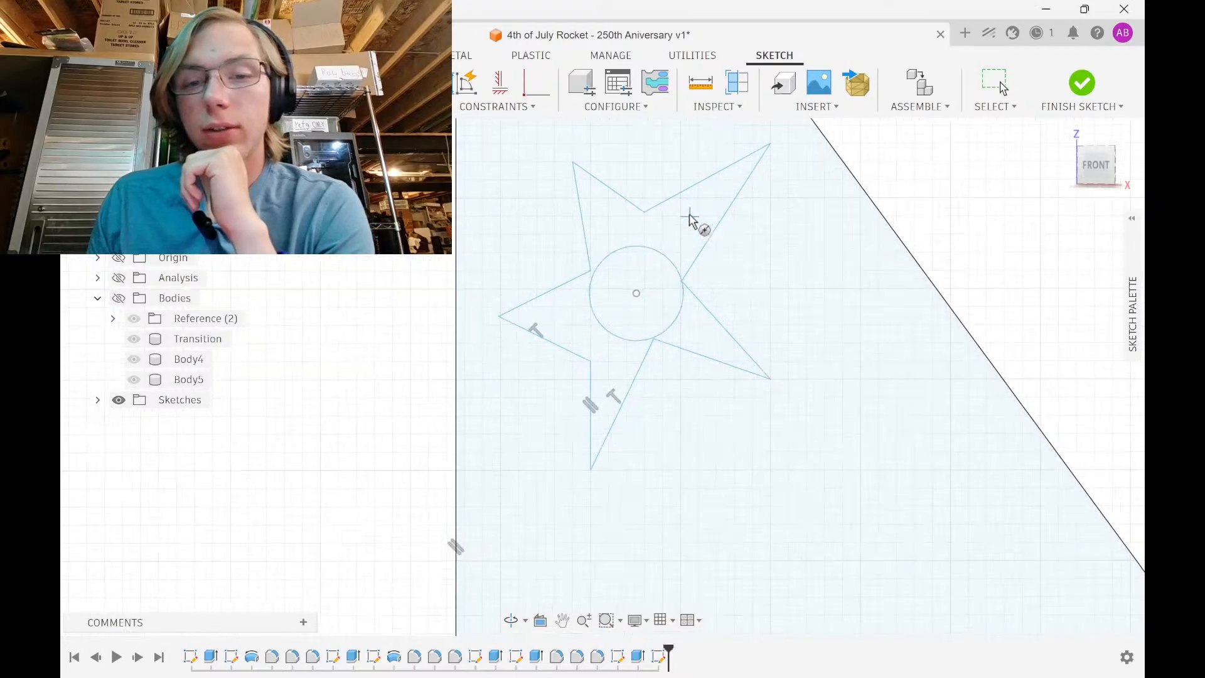
Make the star's inner vertices coincident with the small centre circle
left_click(537, 82)
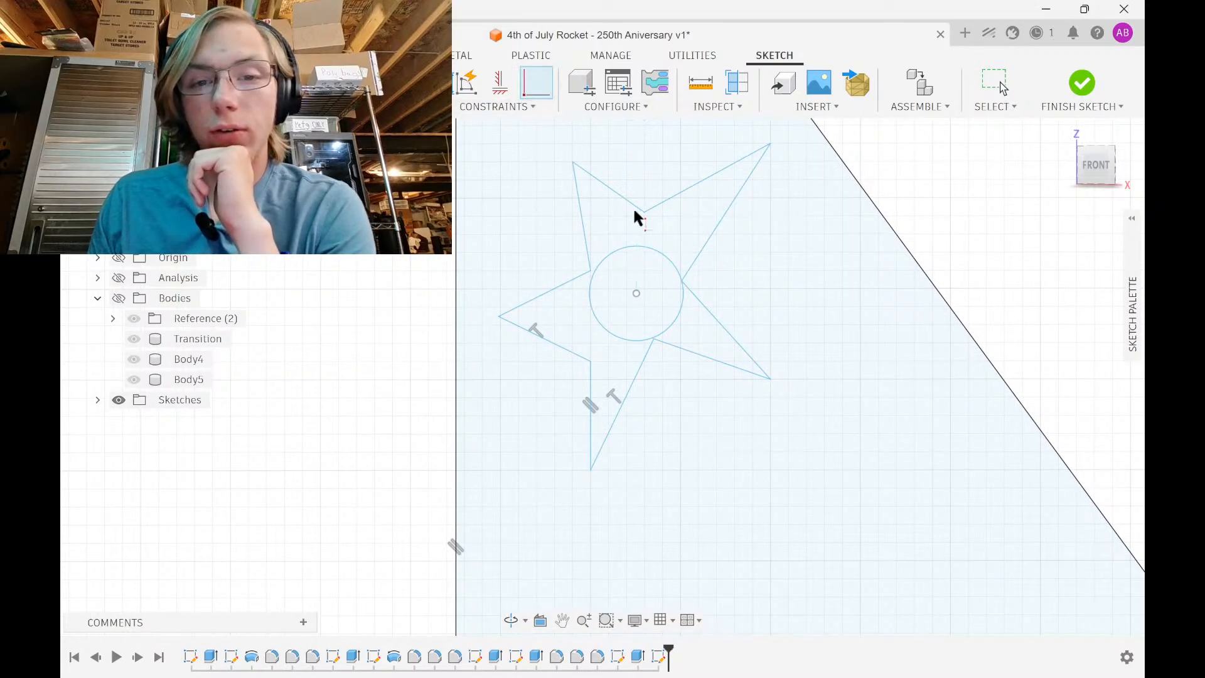
left_click(641, 247)
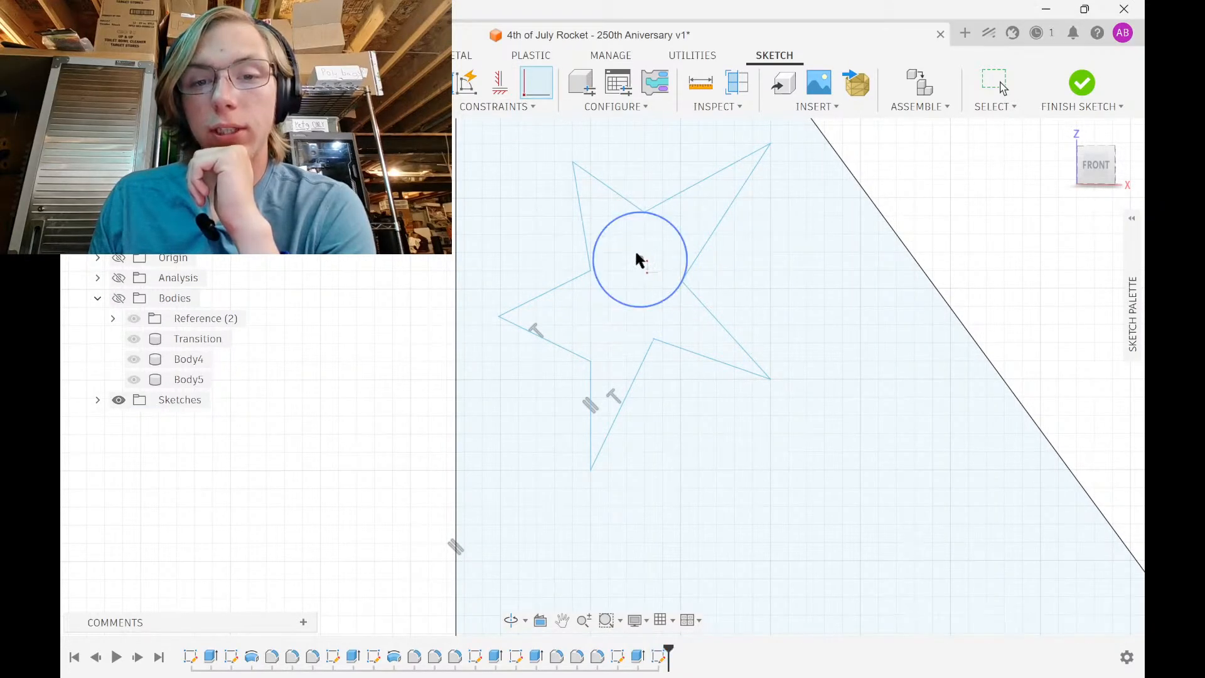
left_click(596, 271)
left_click(598, 266)
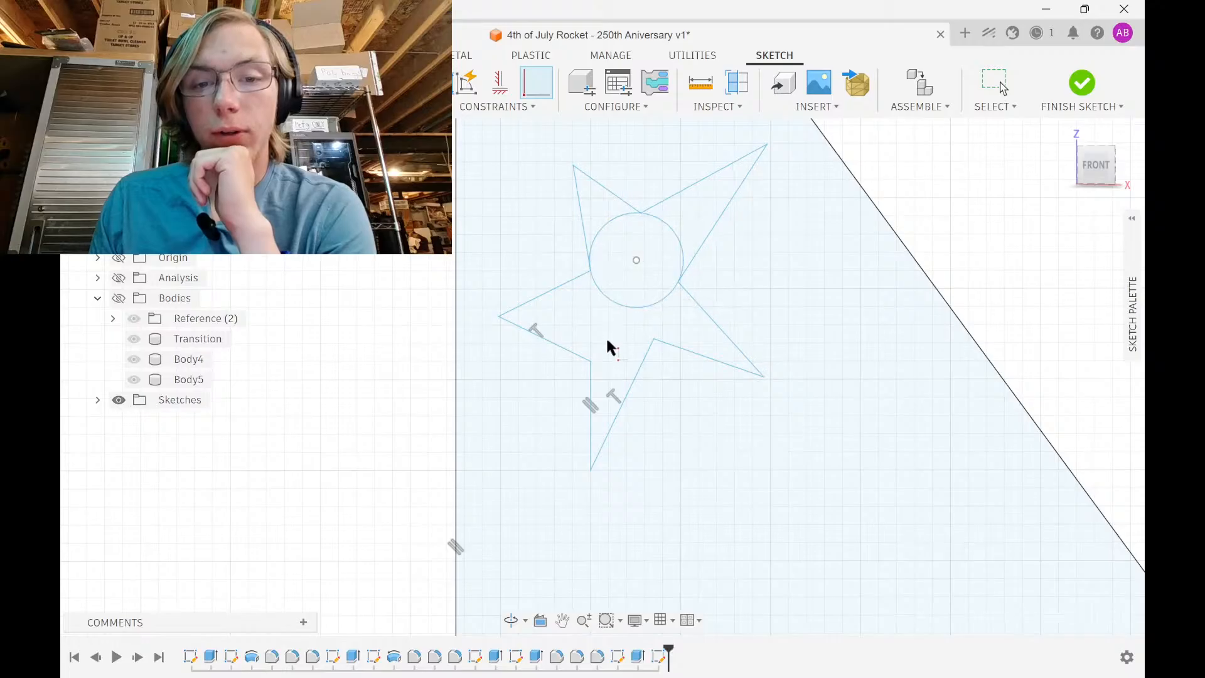
left_click(670, 284)
left_click(670, 286)
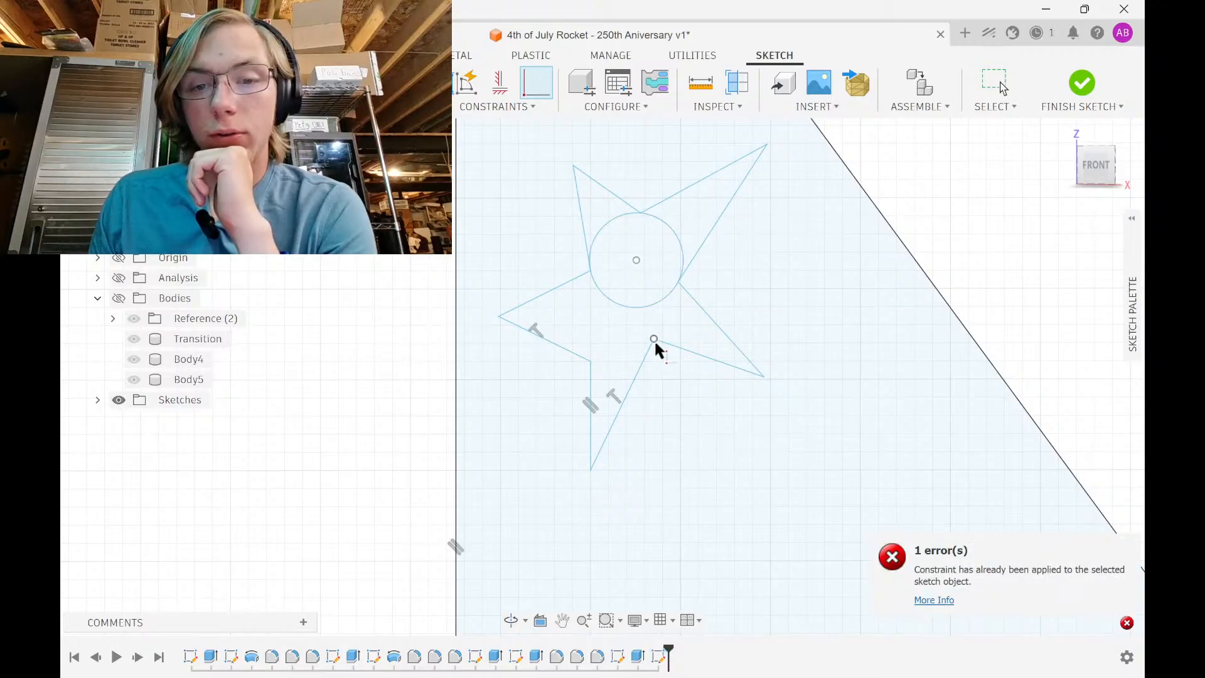
left_click(655, 339)
left_click(646, 308)
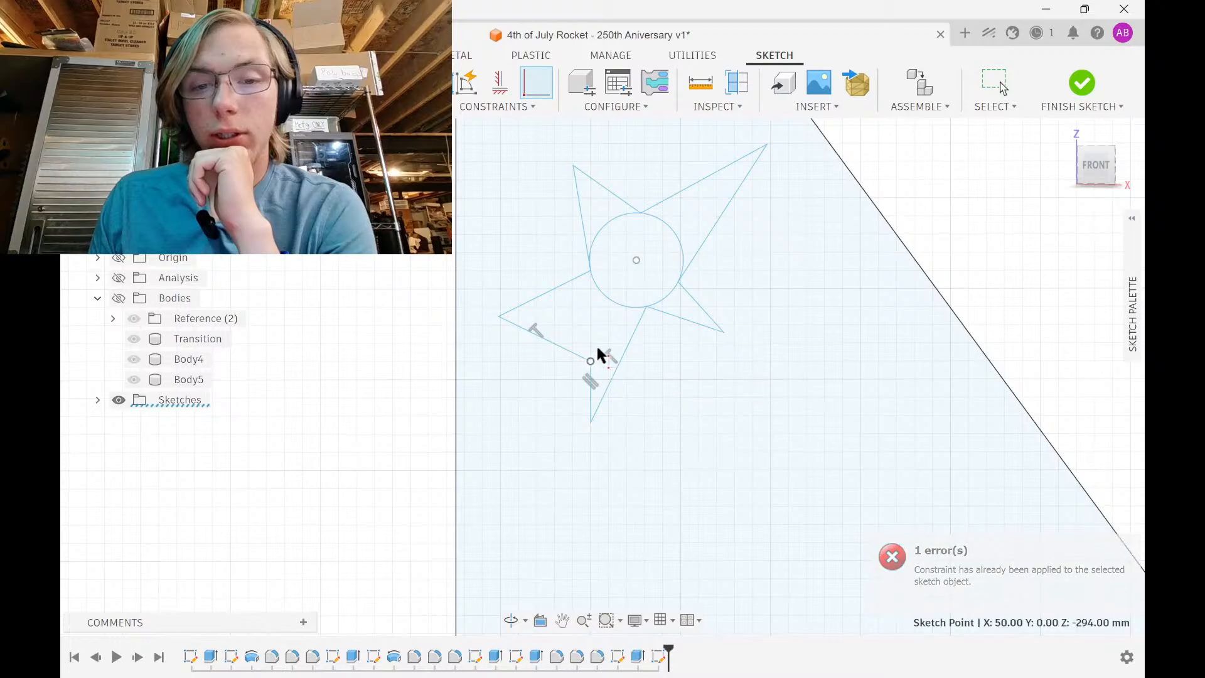
left_click(607, 303)
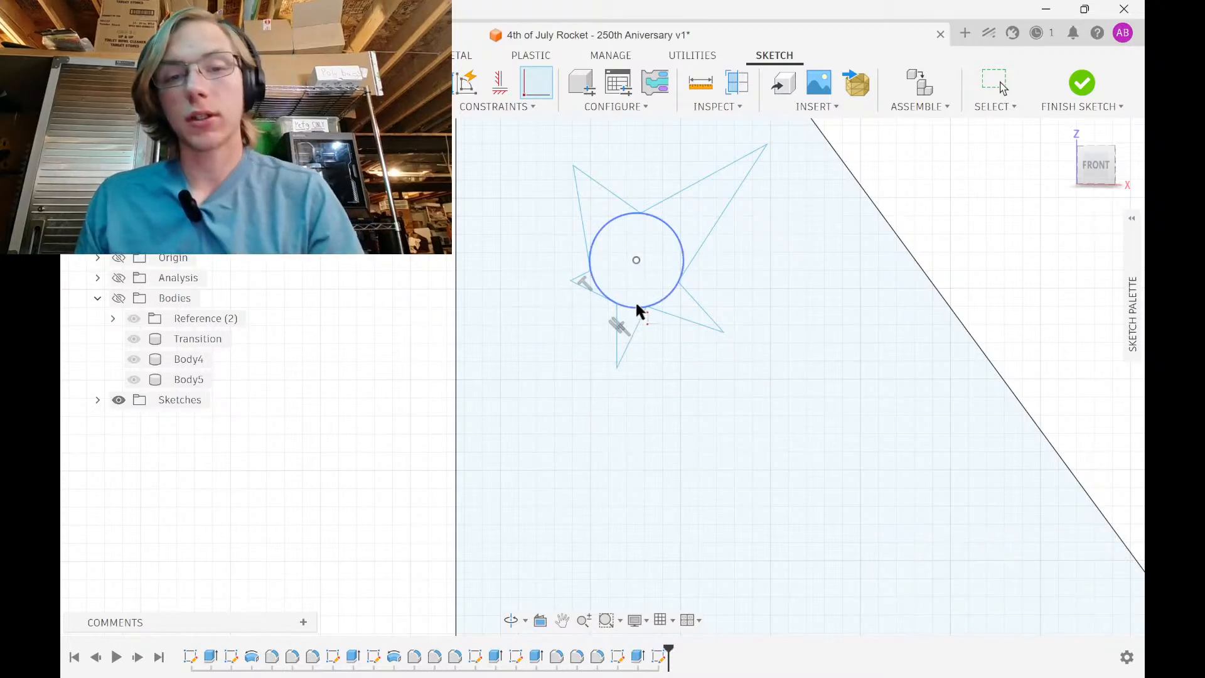
Undo the star lines and centre circle, leaving the plain trapezoid fin outline
key("Escape")
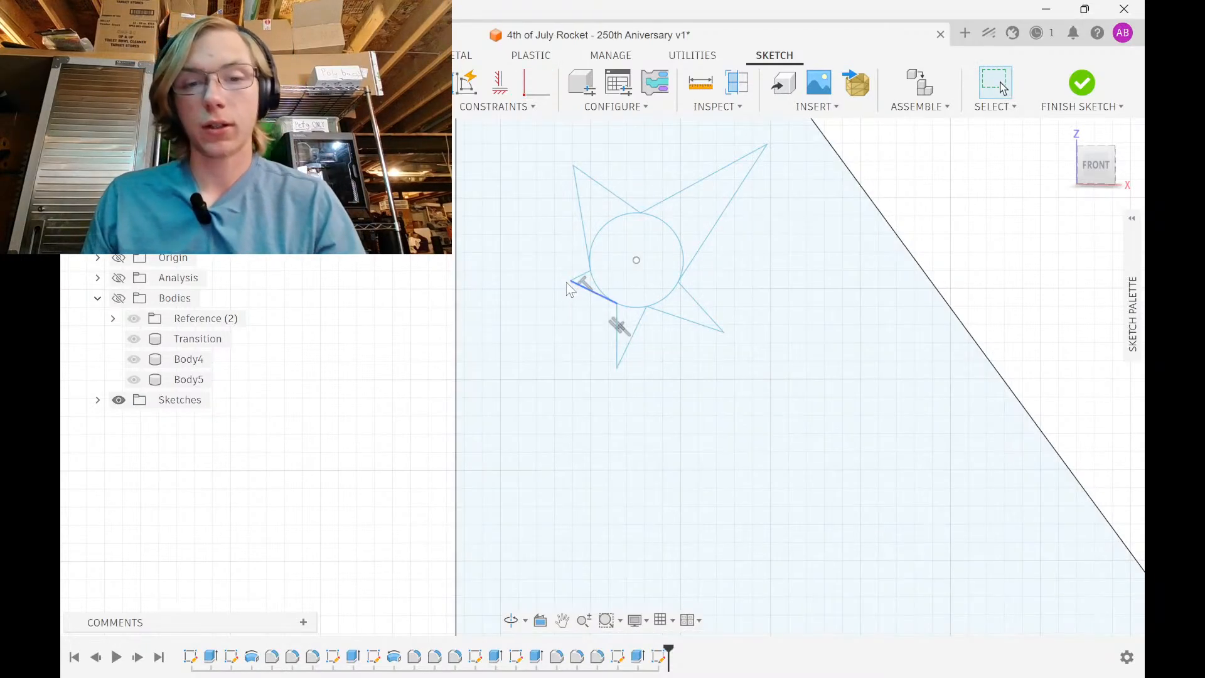
mouse_move(572, 282)
left_mouse_down()
mouse_move(552, 291)
mouse_move(607, 280)
mouse_move(635, 290)
left_mouse_up()
key("ctrl+z")
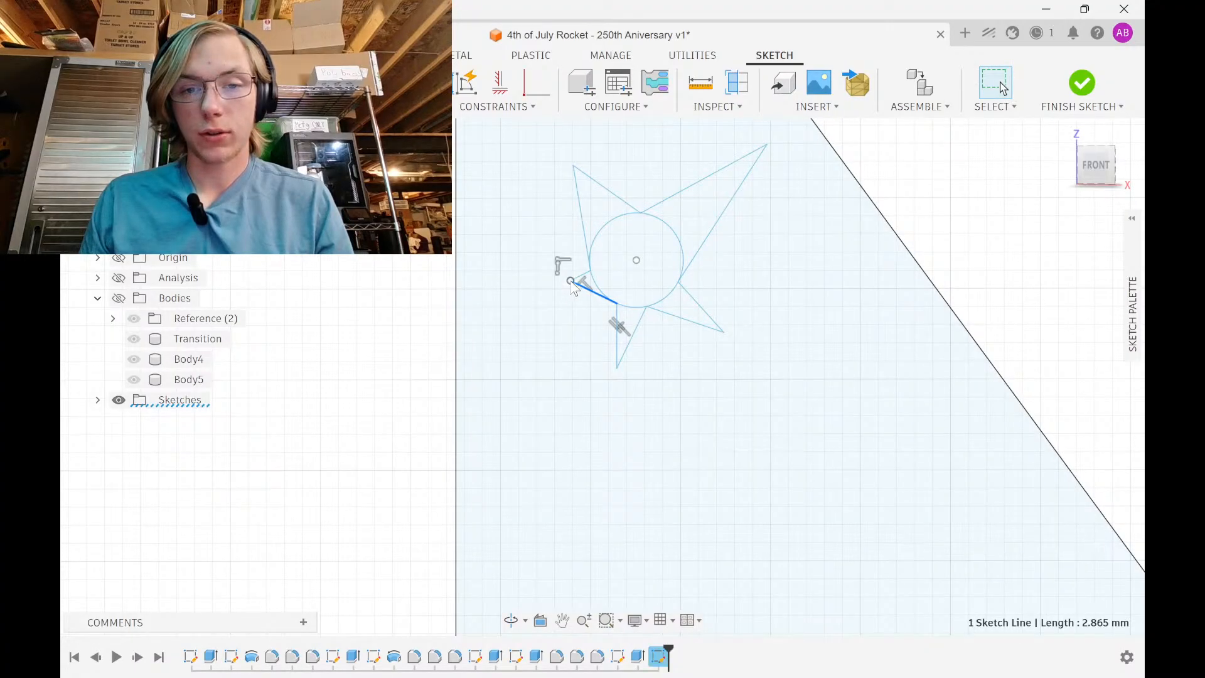
left_click_drag(571, 282, 534, 305)
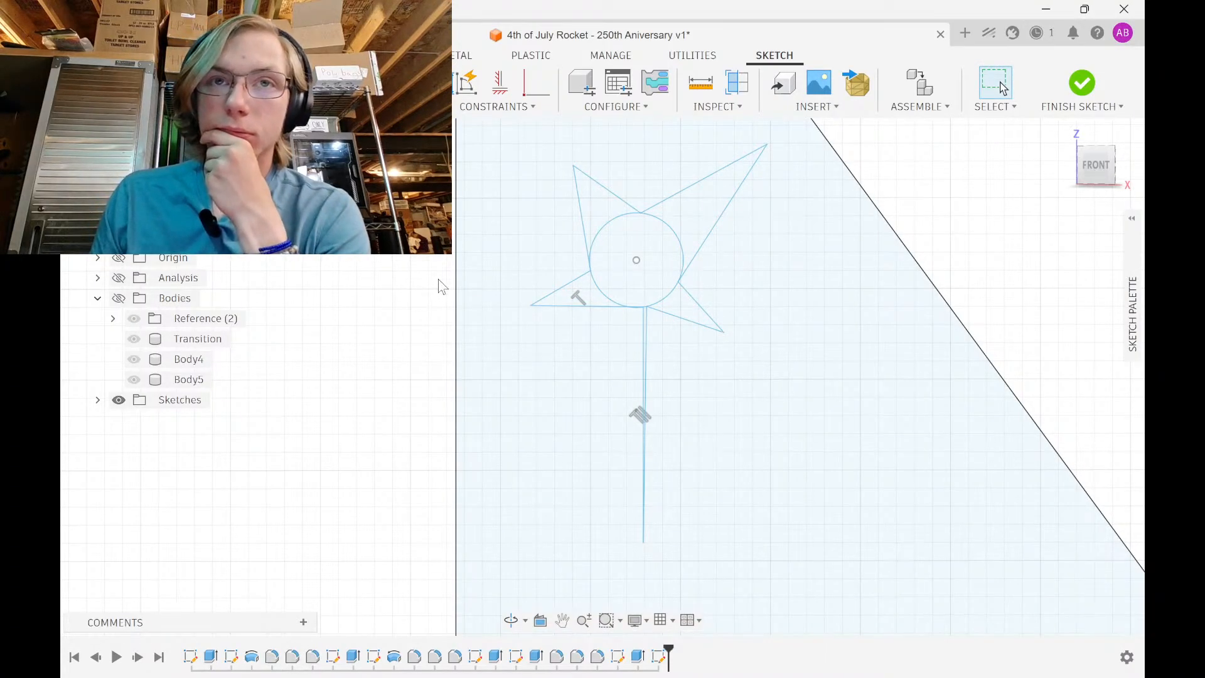
scroll(464, 291, "down", 2)
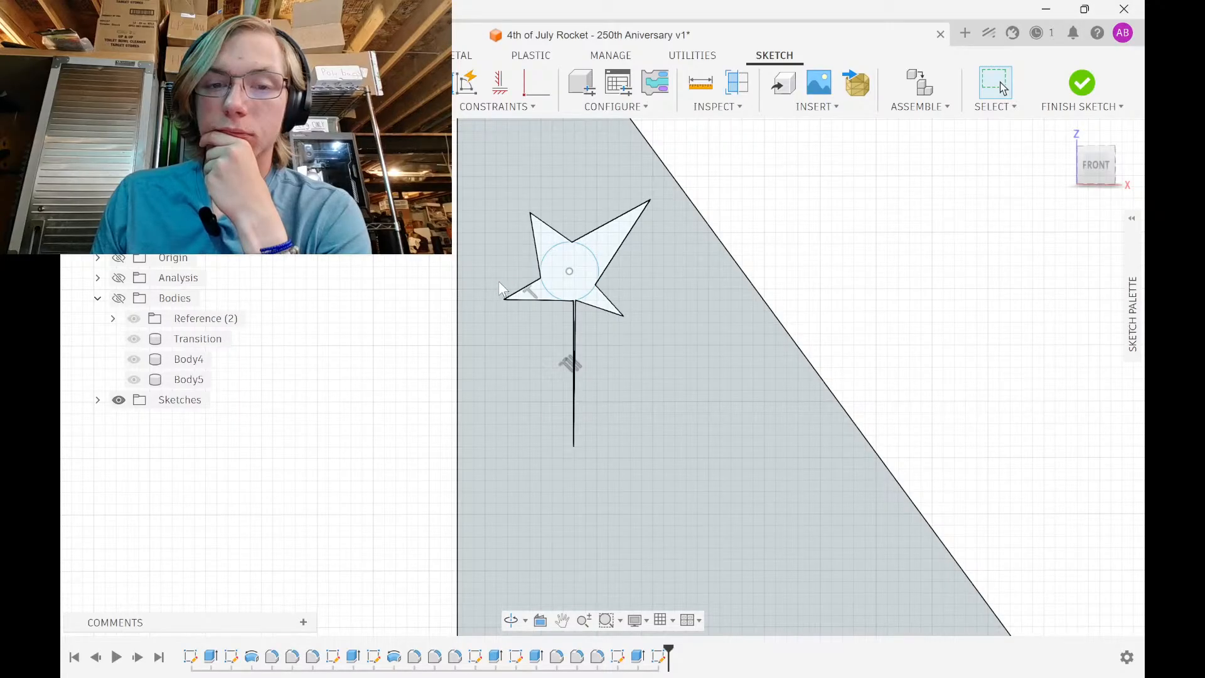
scroll(493, 280, "down", 3)
key("ctrl+z")
key("ctrl+z")
key("ctrl+z")
key("ctrl+z")
key("ctrl+z")
key("ctrl+z")
key("ctrl+z")
key("ctrl+z")
key("ctrl+z")
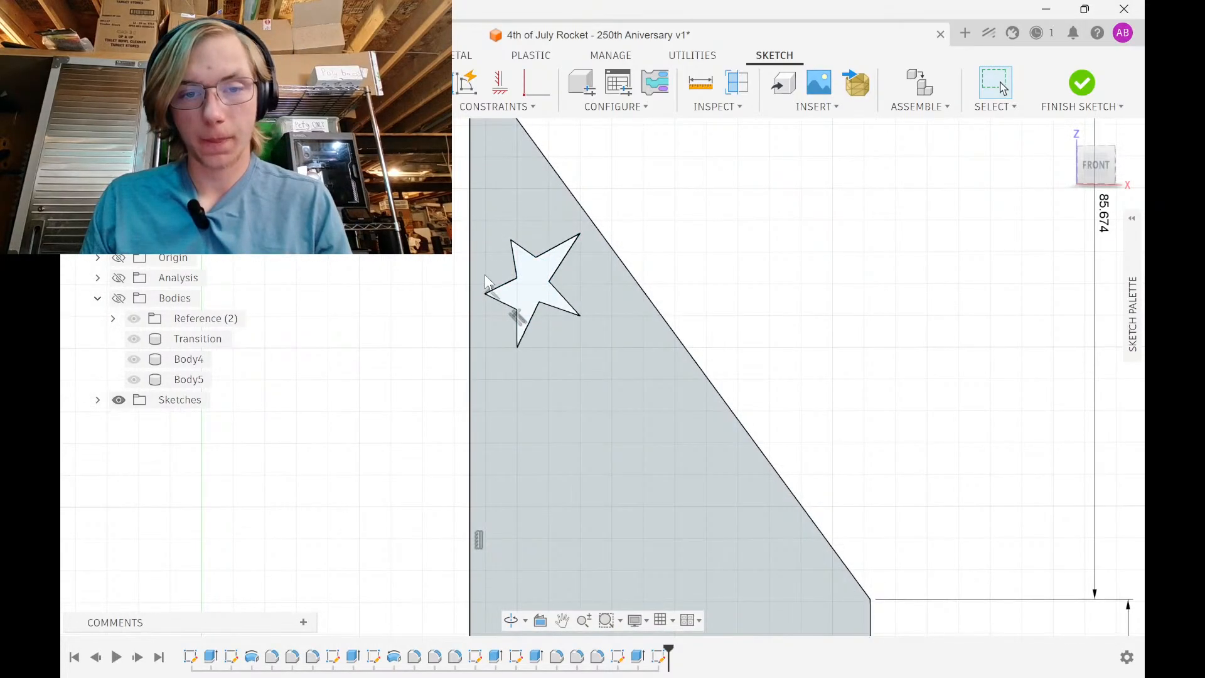
key("ctrl+z")
key("ctrl+z")
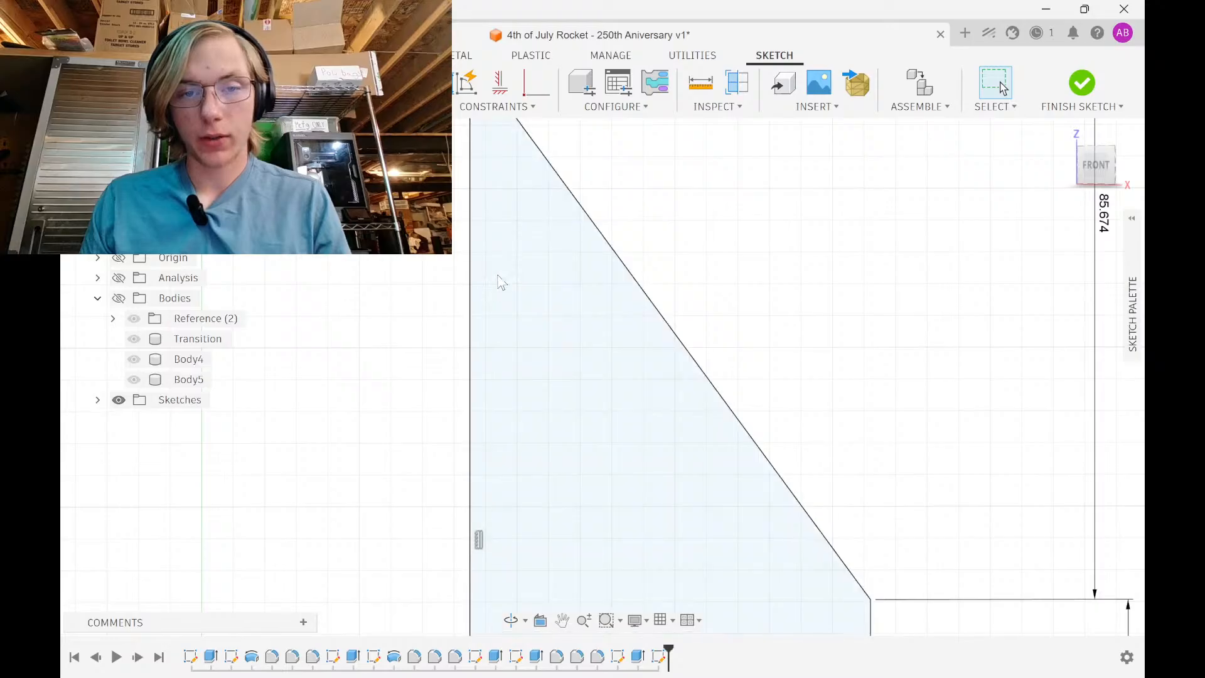
Draw a circle about 12 mm in diameter and one triangular star point rising from it
left_click(525, 287)
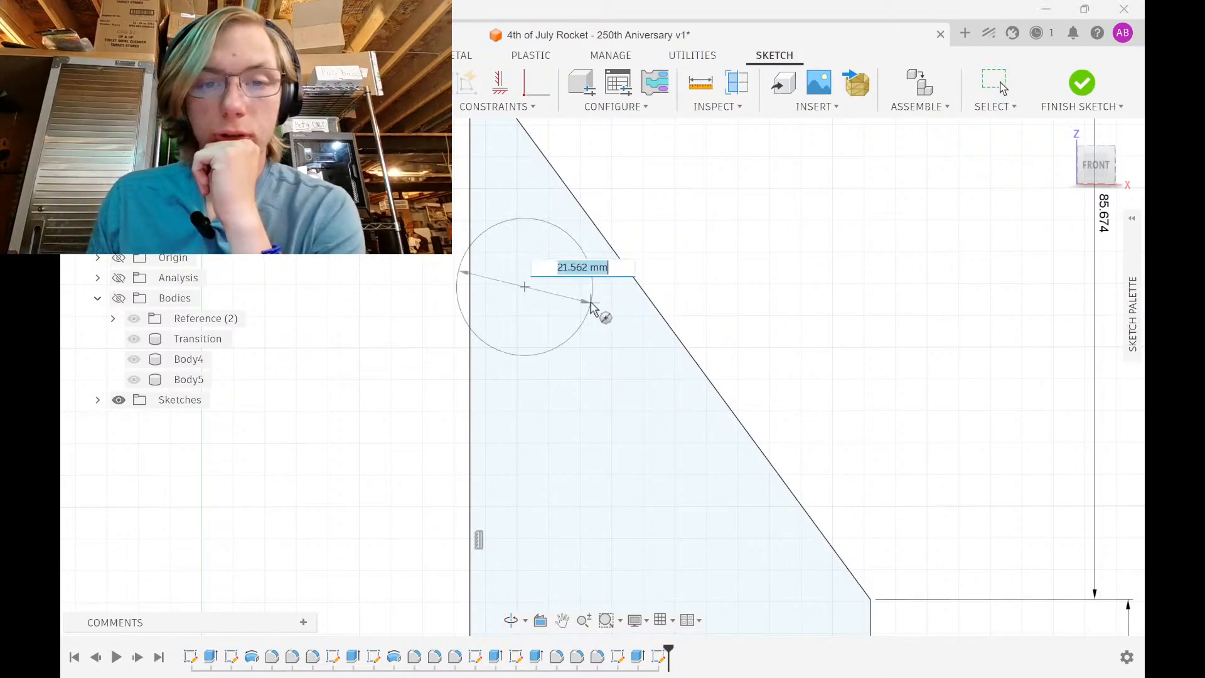
left_click(591, 304)
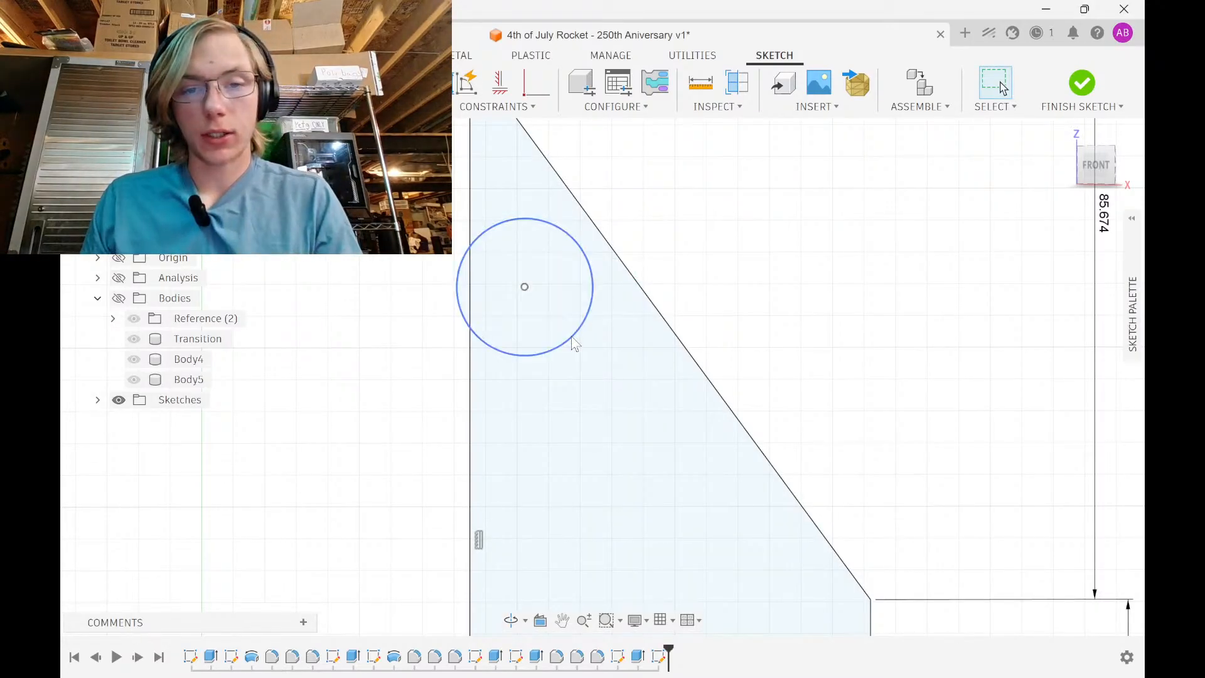
mouse_move(568, 339)
left_mouse_down()
mouse_move(547, 319)
mouse_move(602, 381)
left_mouse_up()
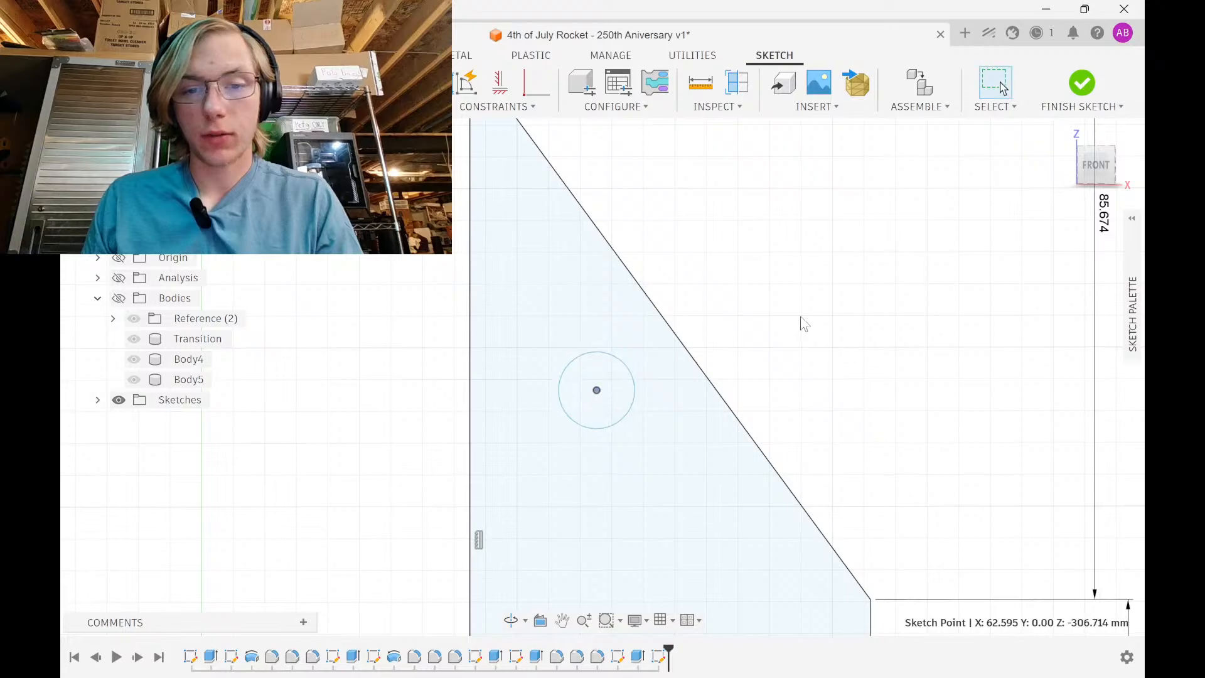
left_click(574, 360)
left_click(575, 293)
left_click(598, 352)
Add a larger concentric circle made coincident with the triangle's tip
scroll(645, 373, "up", 3)
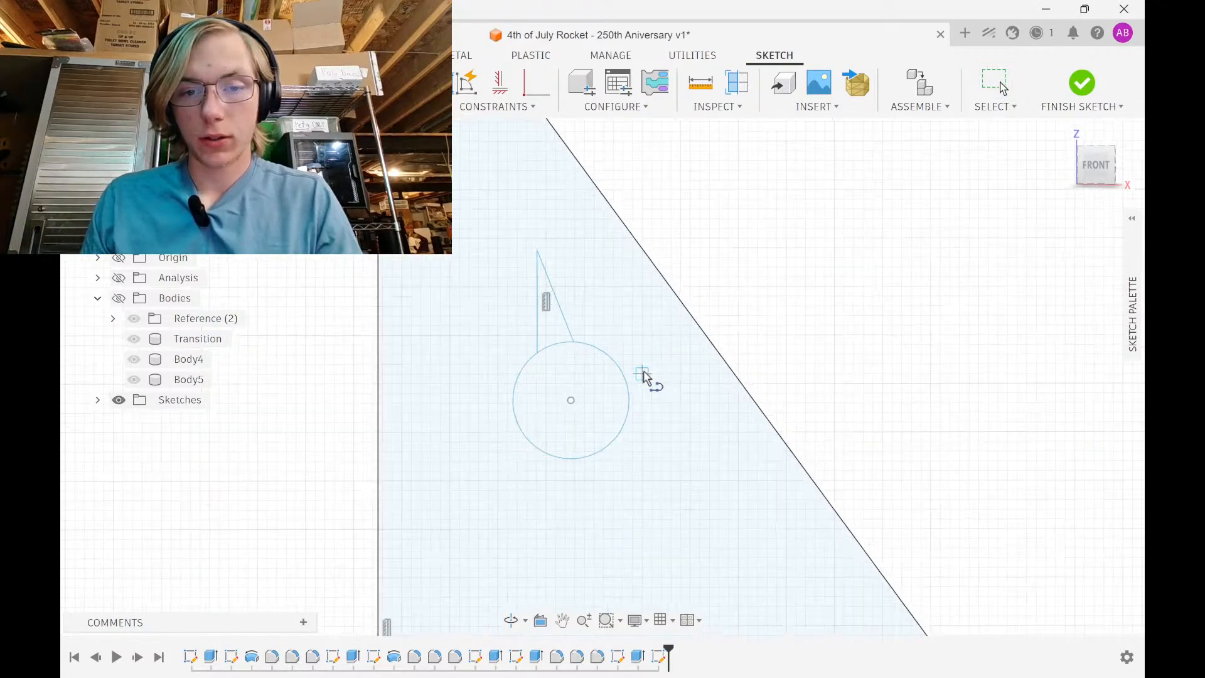
scroll(606, 367, "up", 3)
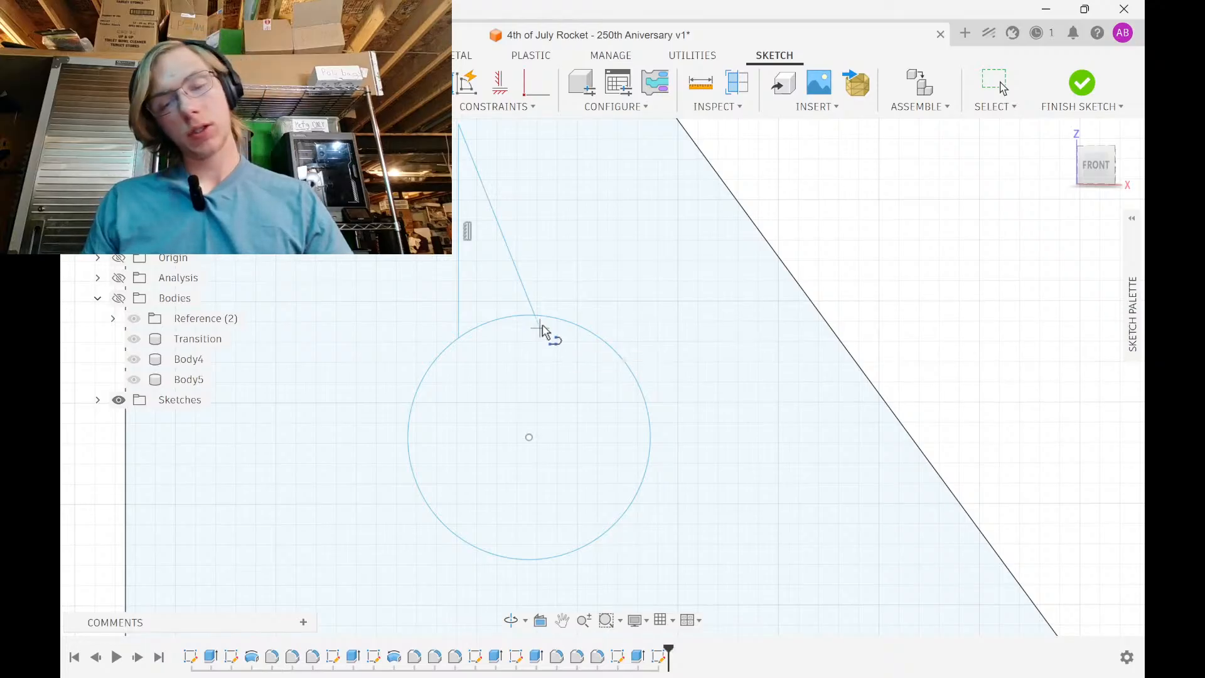
scroll(544, 331, "down", 3)
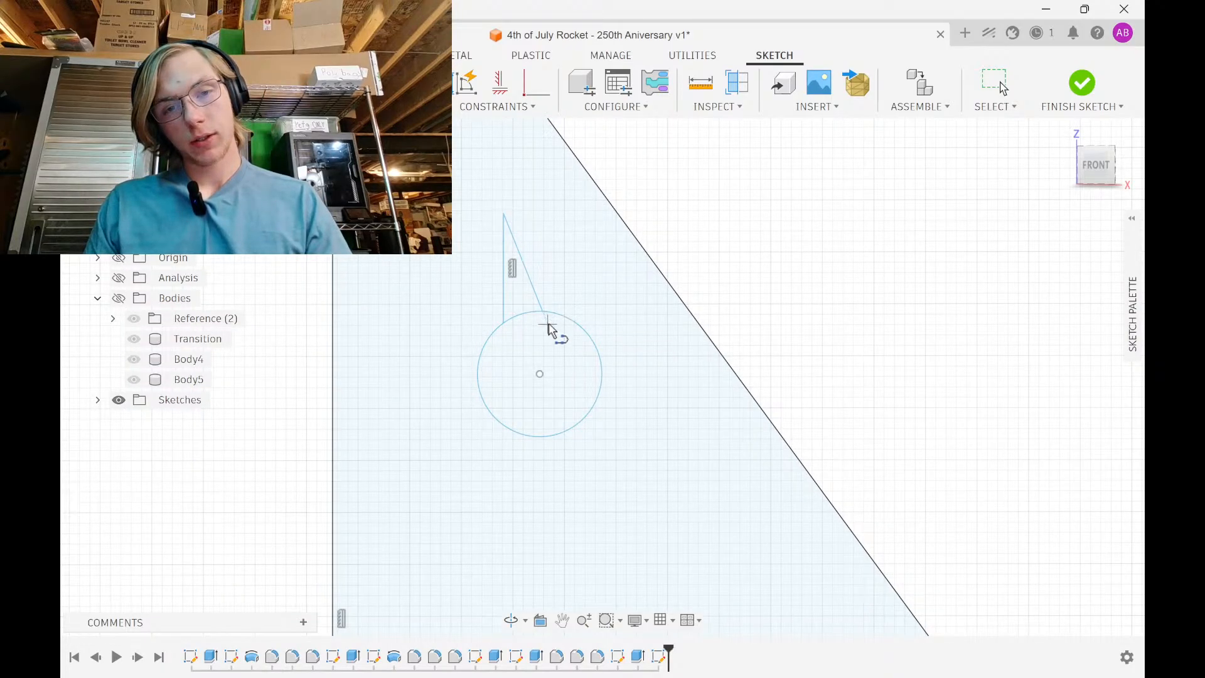
left_click(540, 374)
left_click(714, 345)
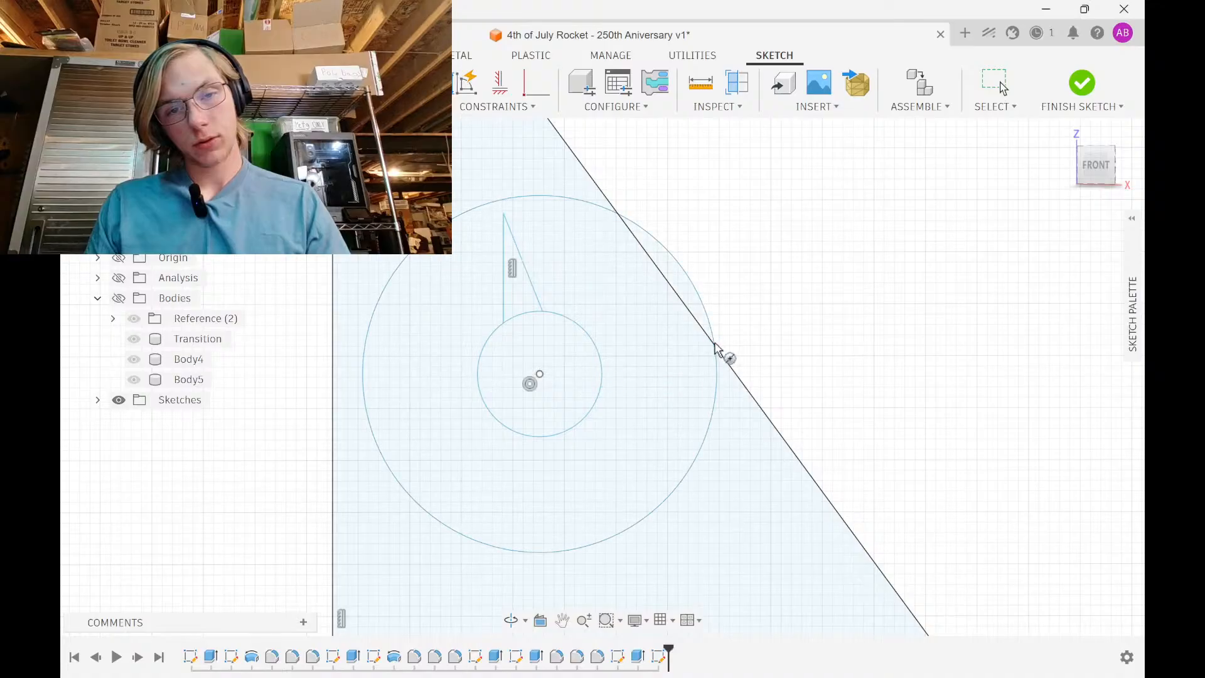
left_click(502, 199)
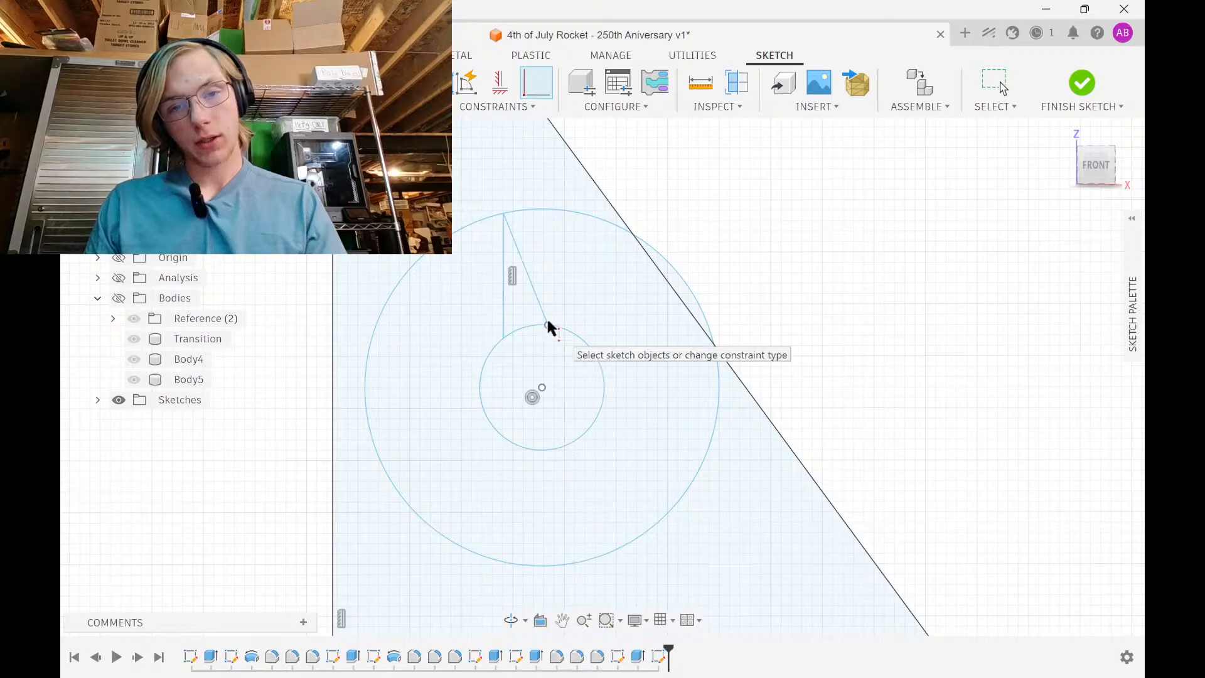
key("Escape")
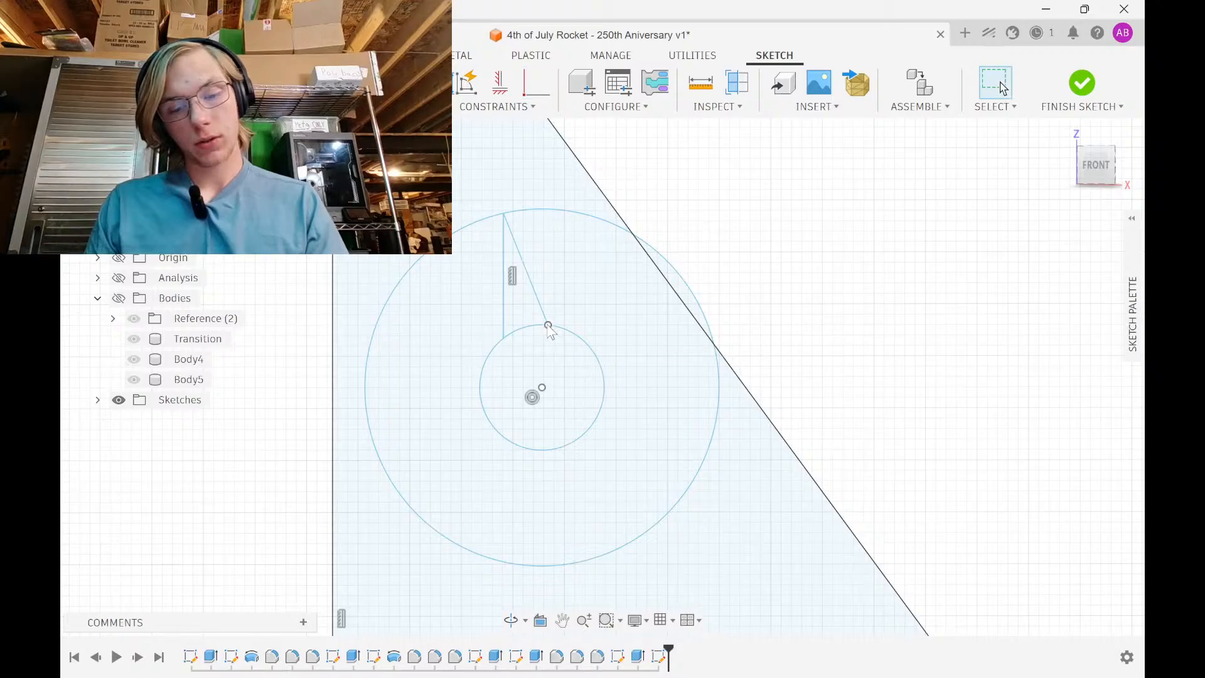
Draw the top, right and bottom star spikes between the inner and outer circles
left_click(565, 329)
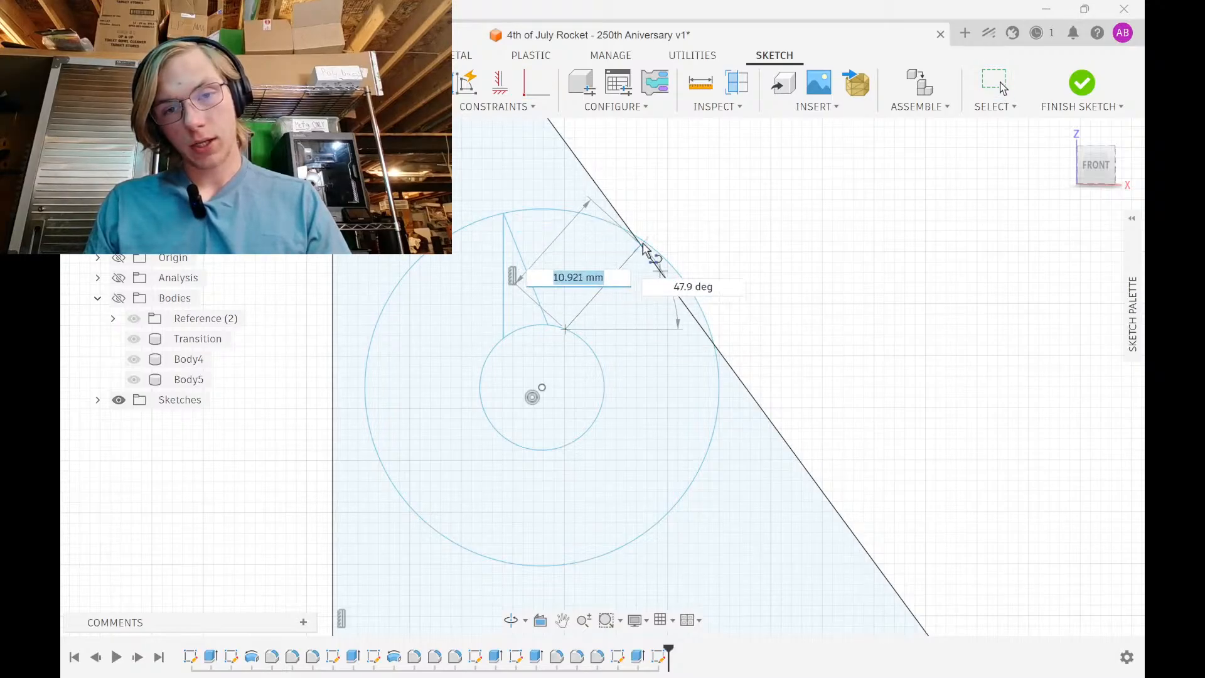
left_click(646, 245)
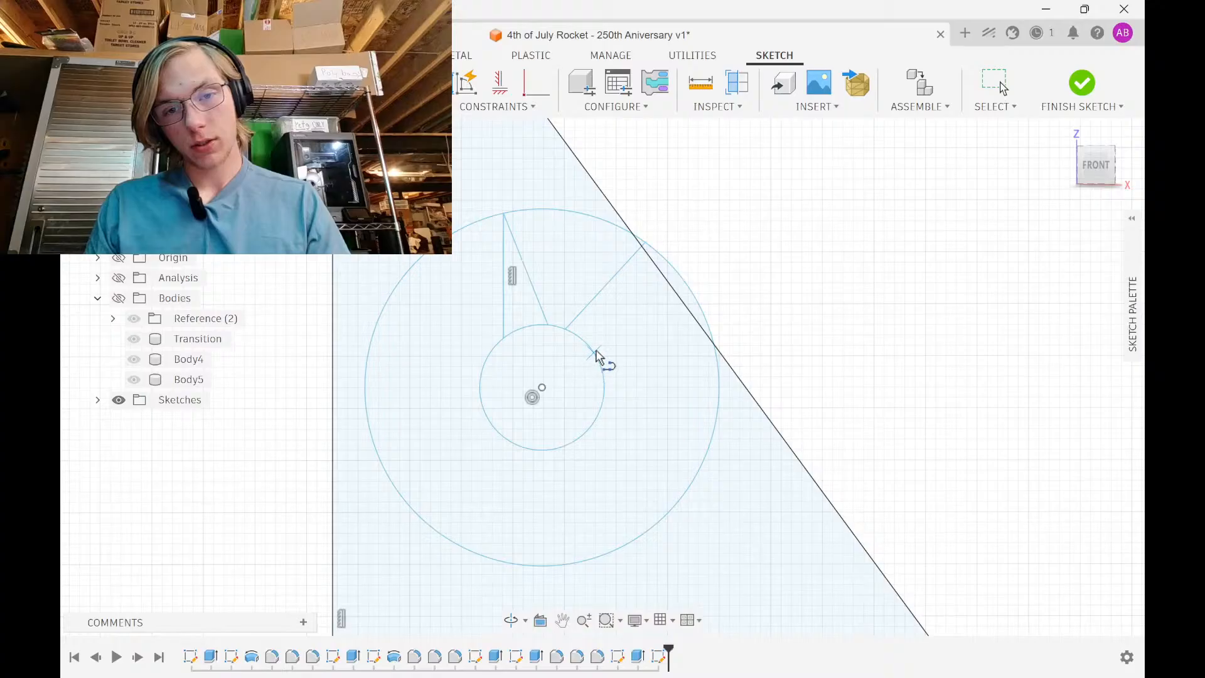
left_click(595, 350)
left_click(644, 245)
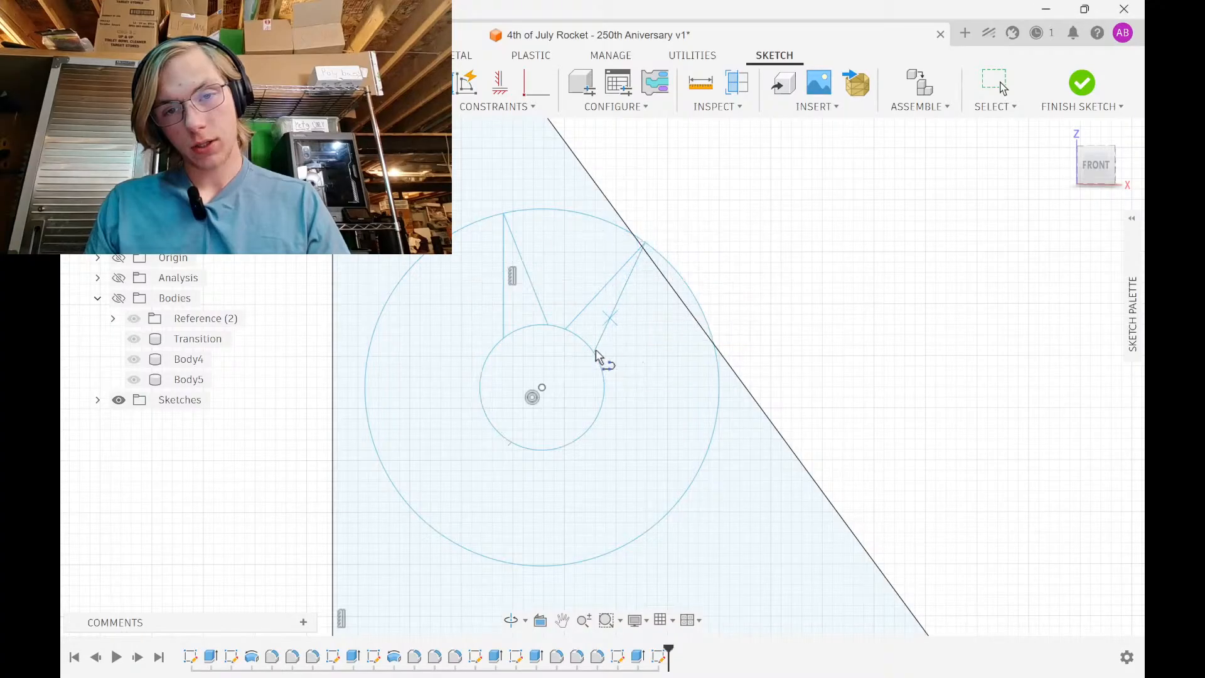
left_click(604, 398)
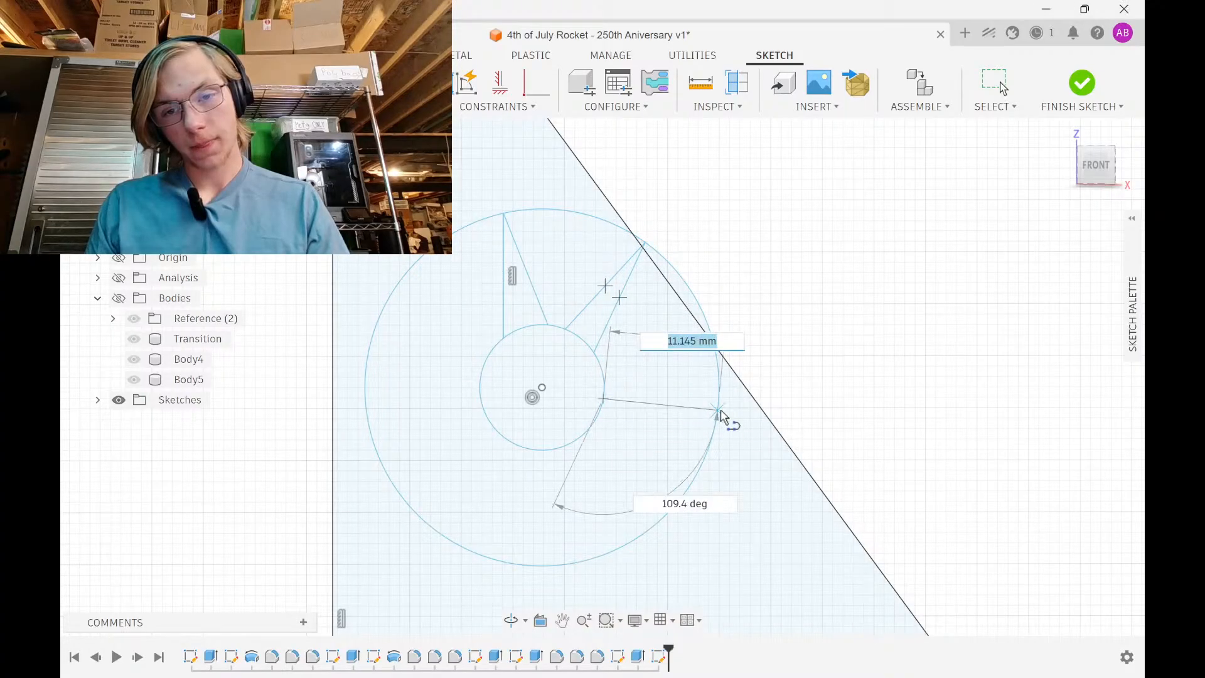
left_click(717, 410)
left_click(587, 432)
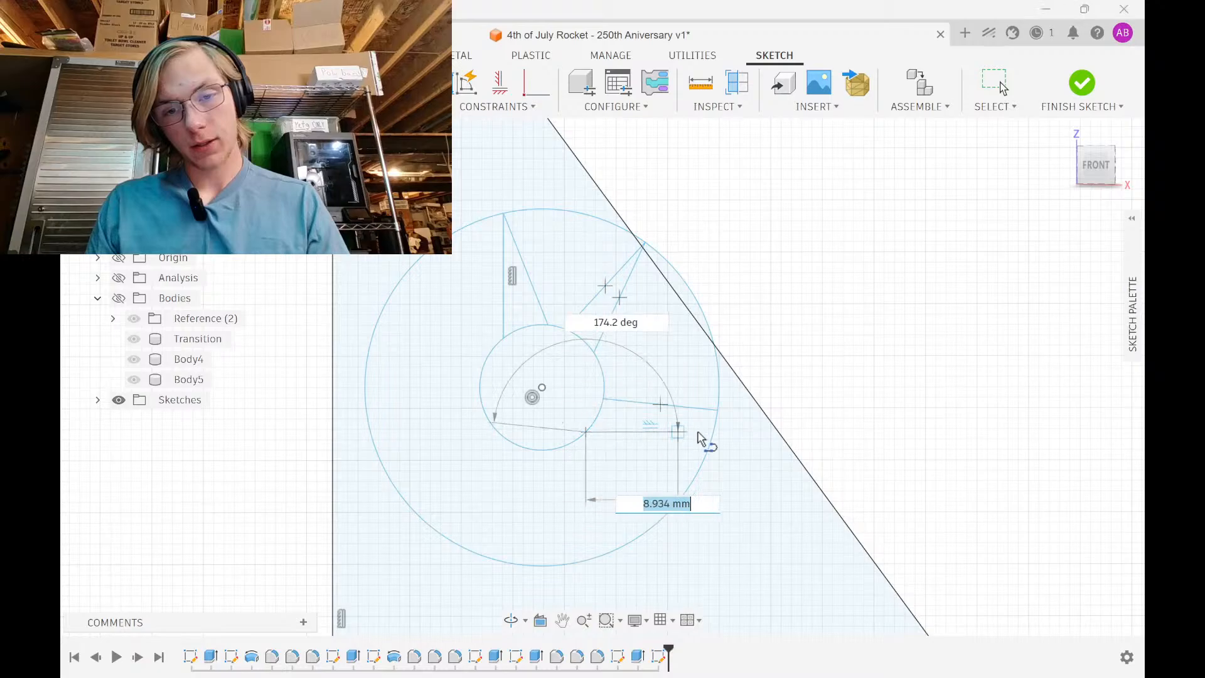
left_click(718, 410)
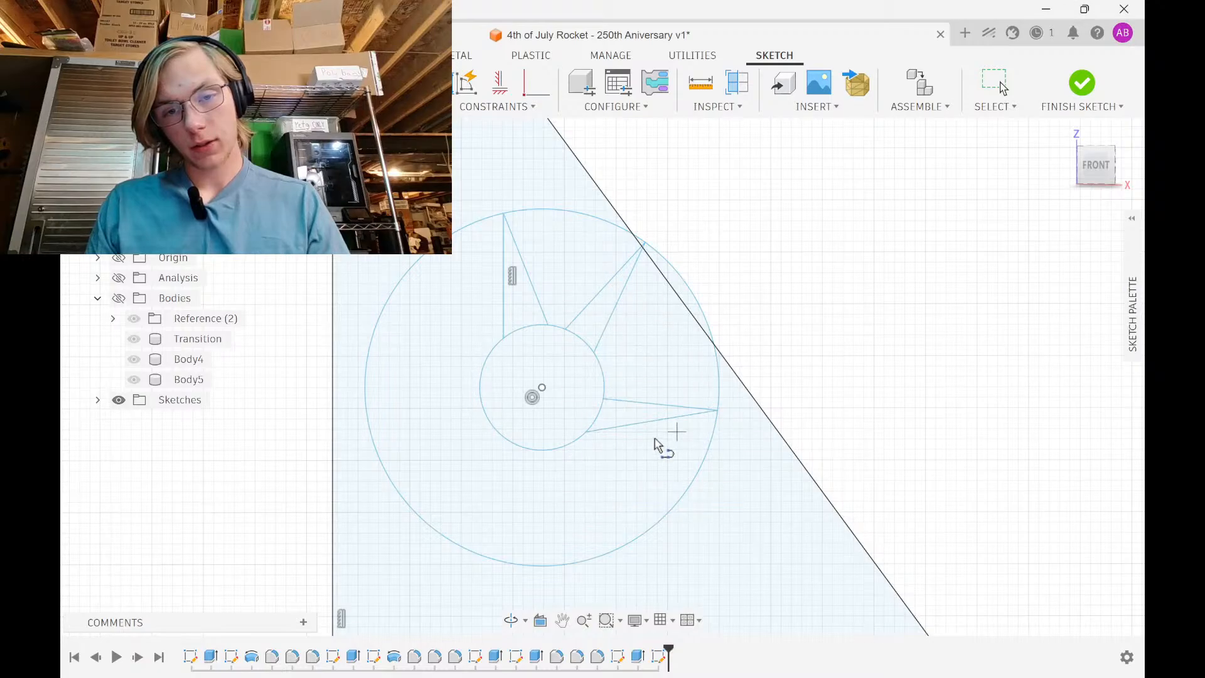
left_click(556, 450)
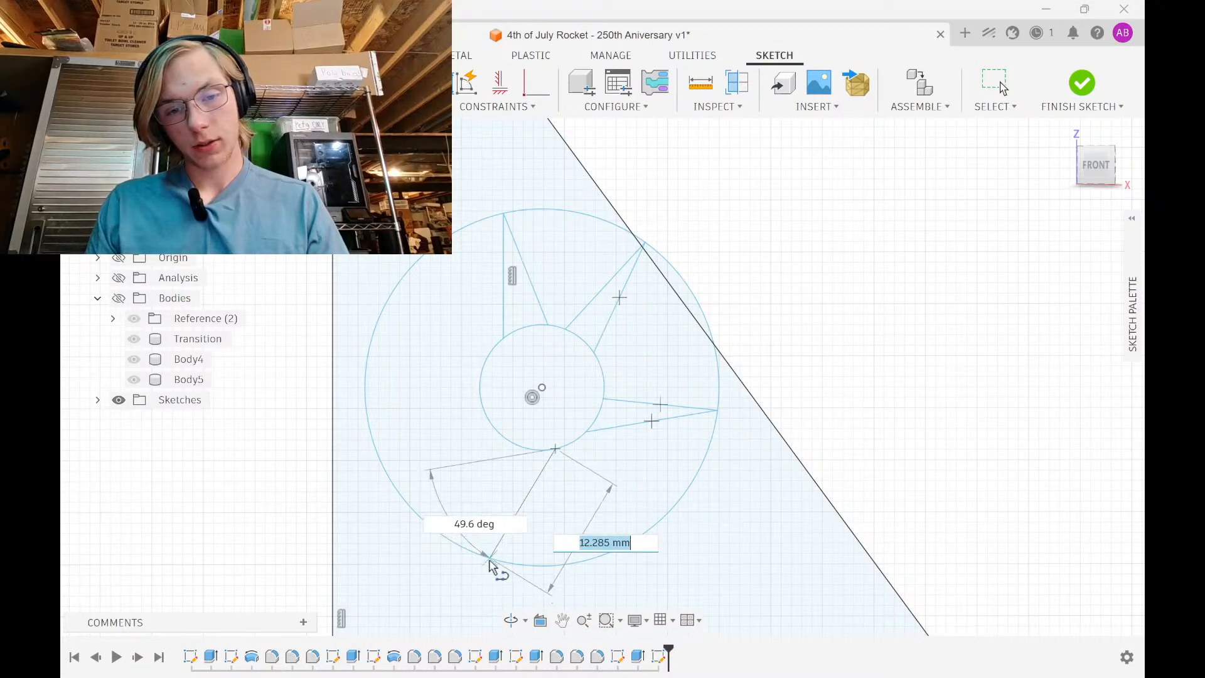
left_click(491, 557)
left_click(490, 558)
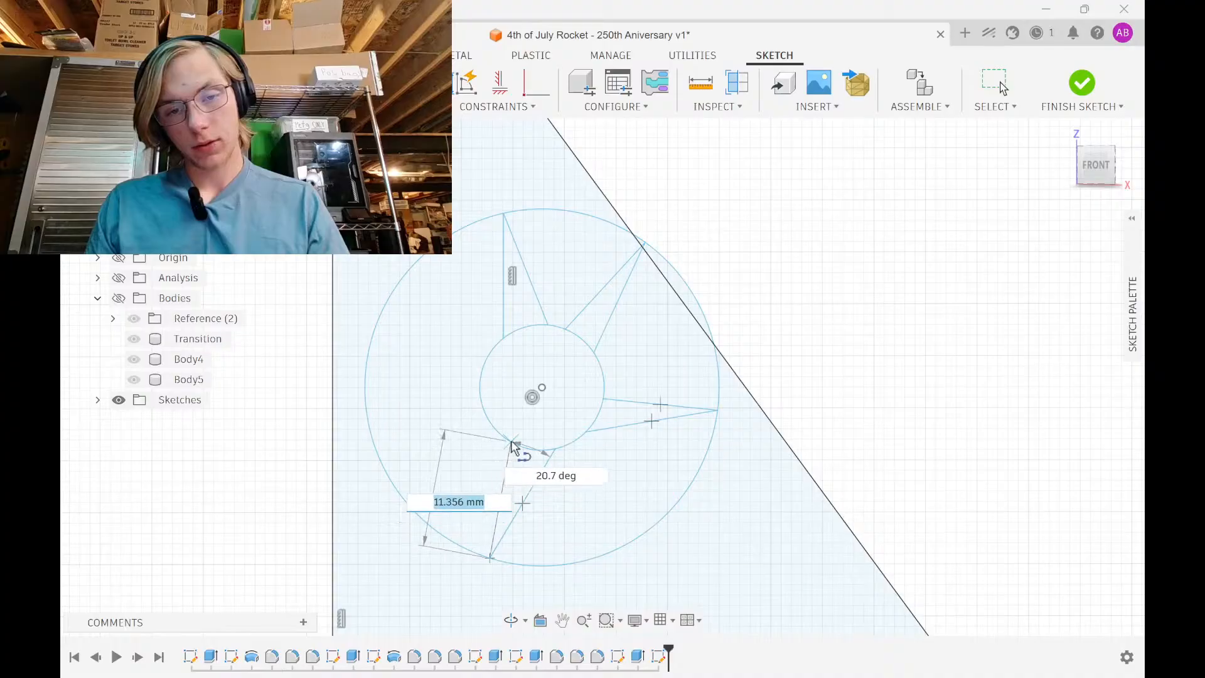
left_click(508, 442)
Draw the two left star spikes to close the star, then select the inner circle
left_click(401, 495)
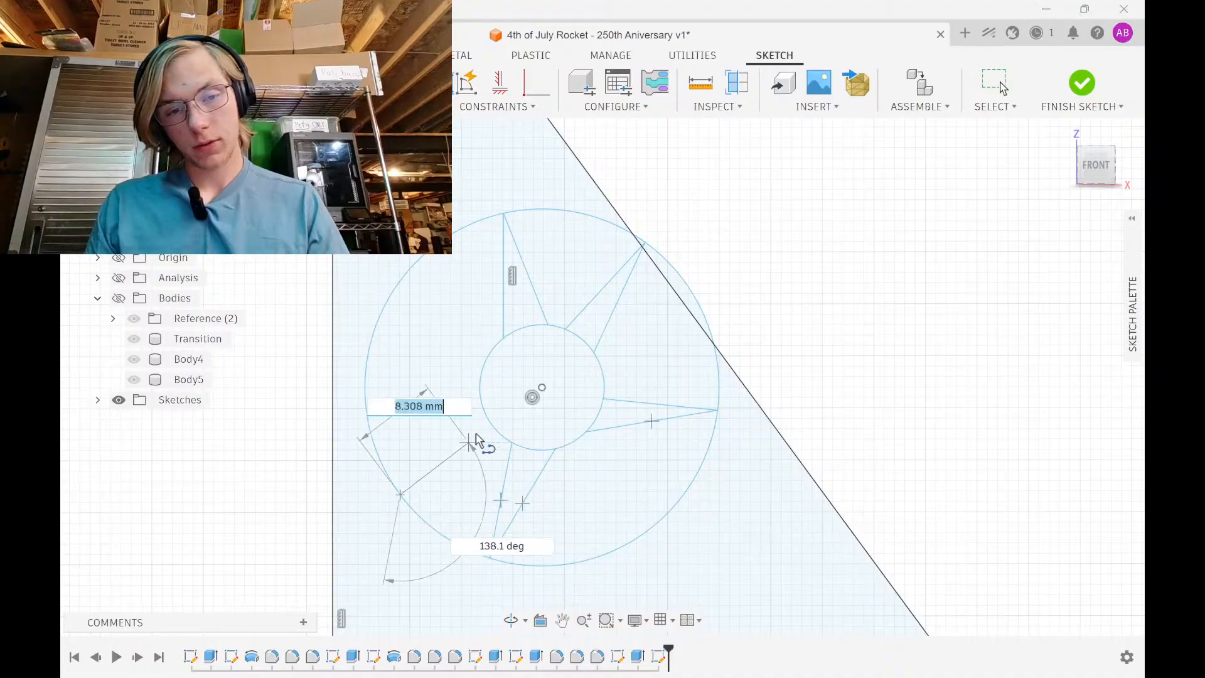
left_click(511, 444)
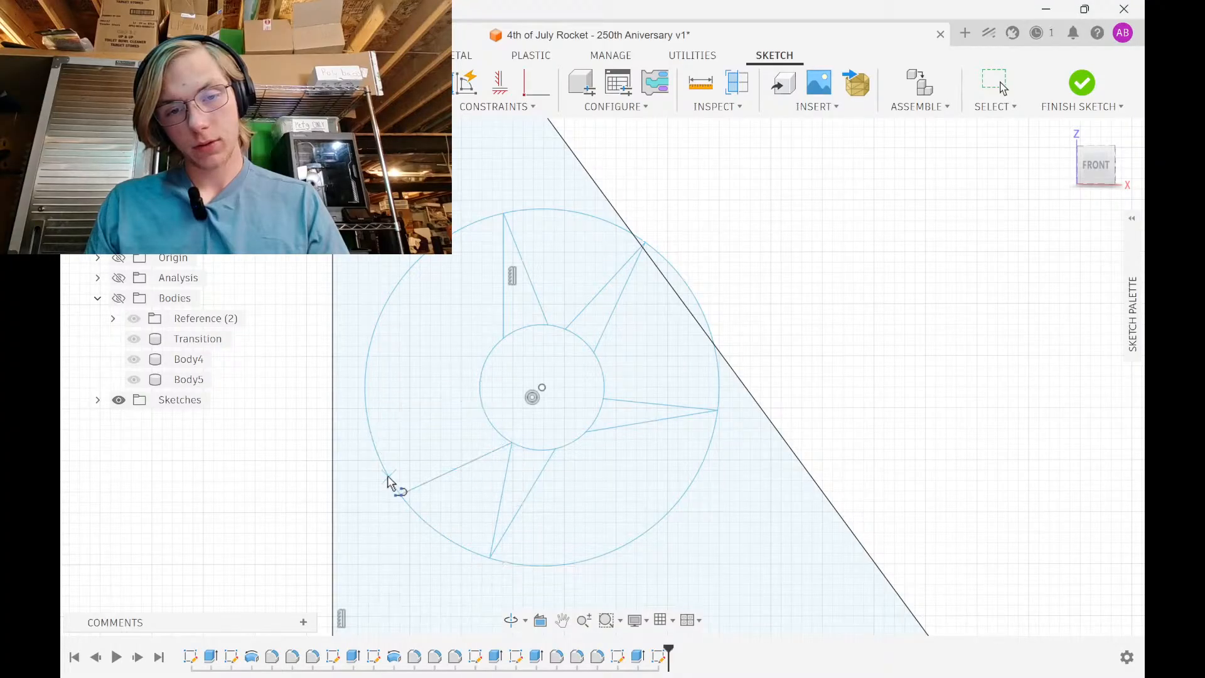
left_click(400, 495)
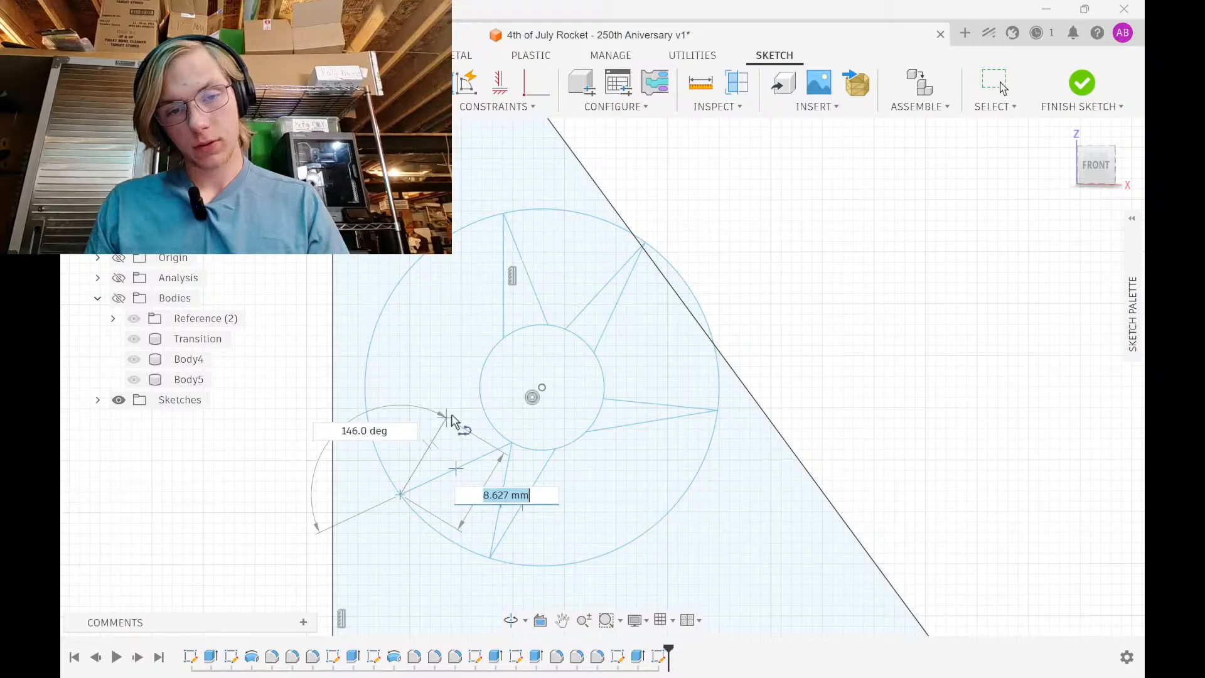
double_click(479, 396)
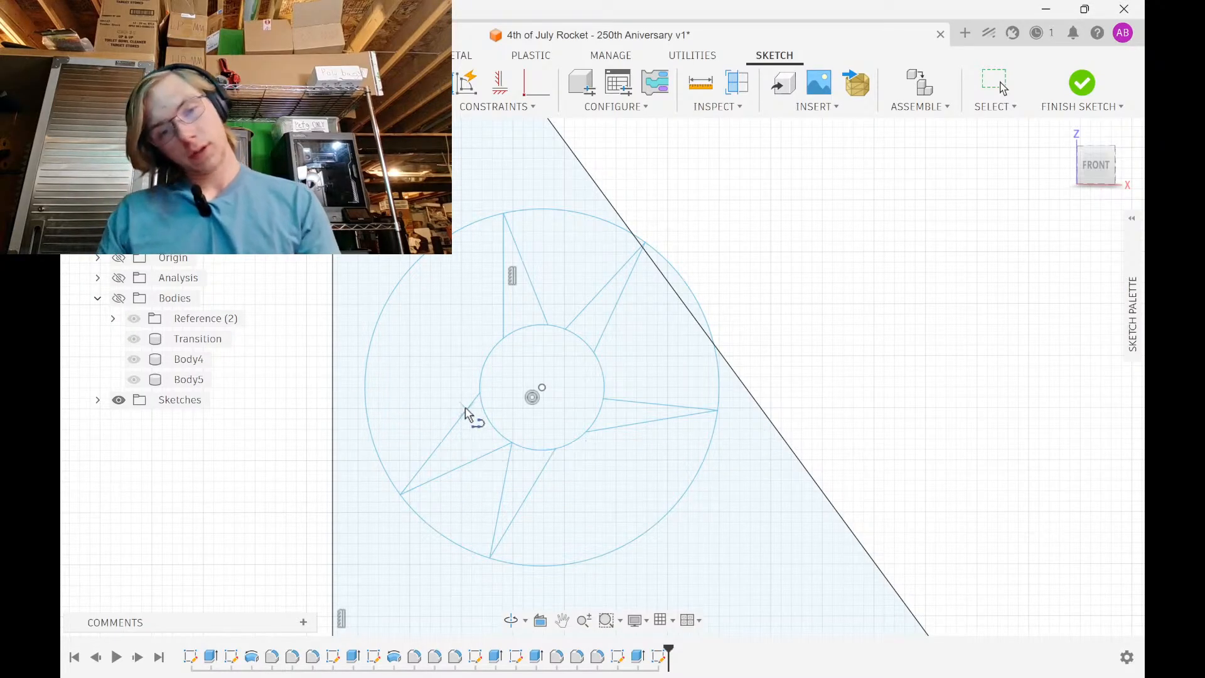
left_click(480, 393)
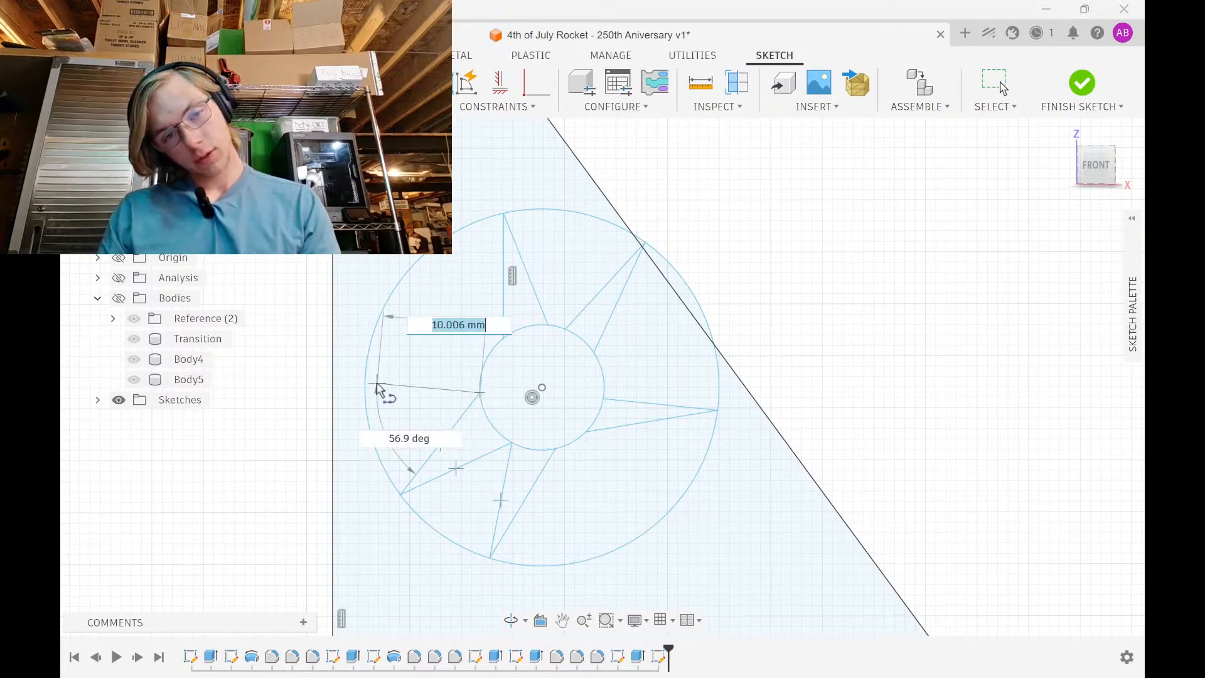
left_click(373, 339)
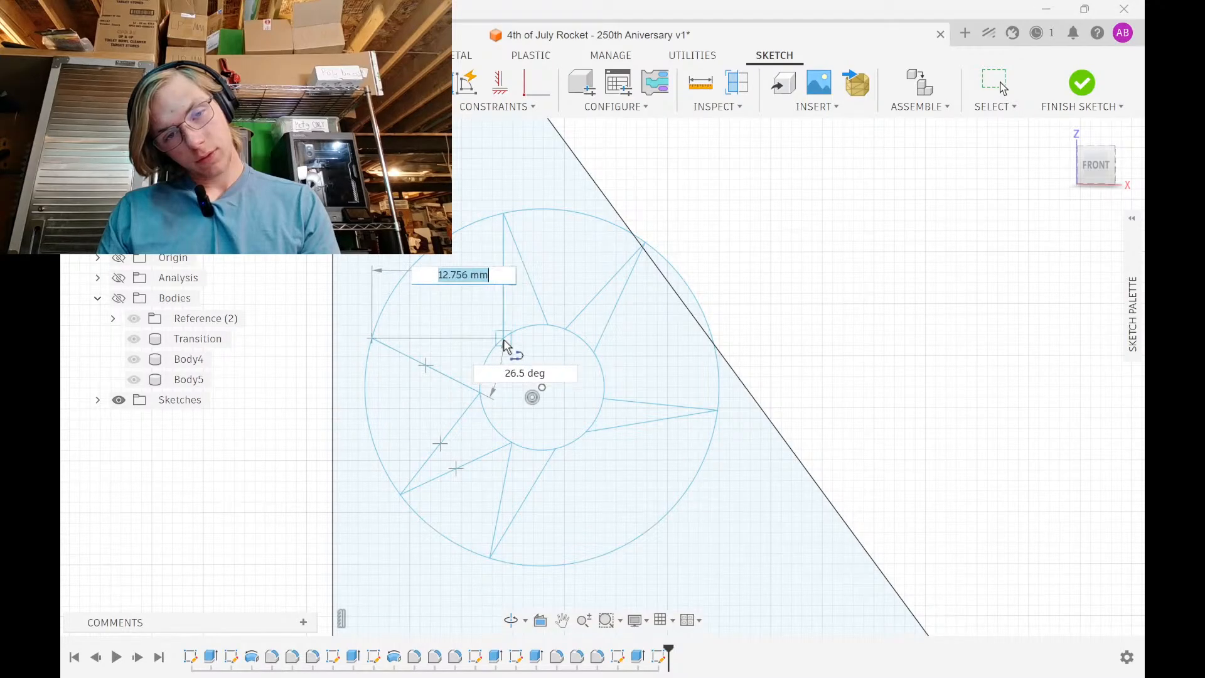
double_click(503, 339)
left_click(536, 83)
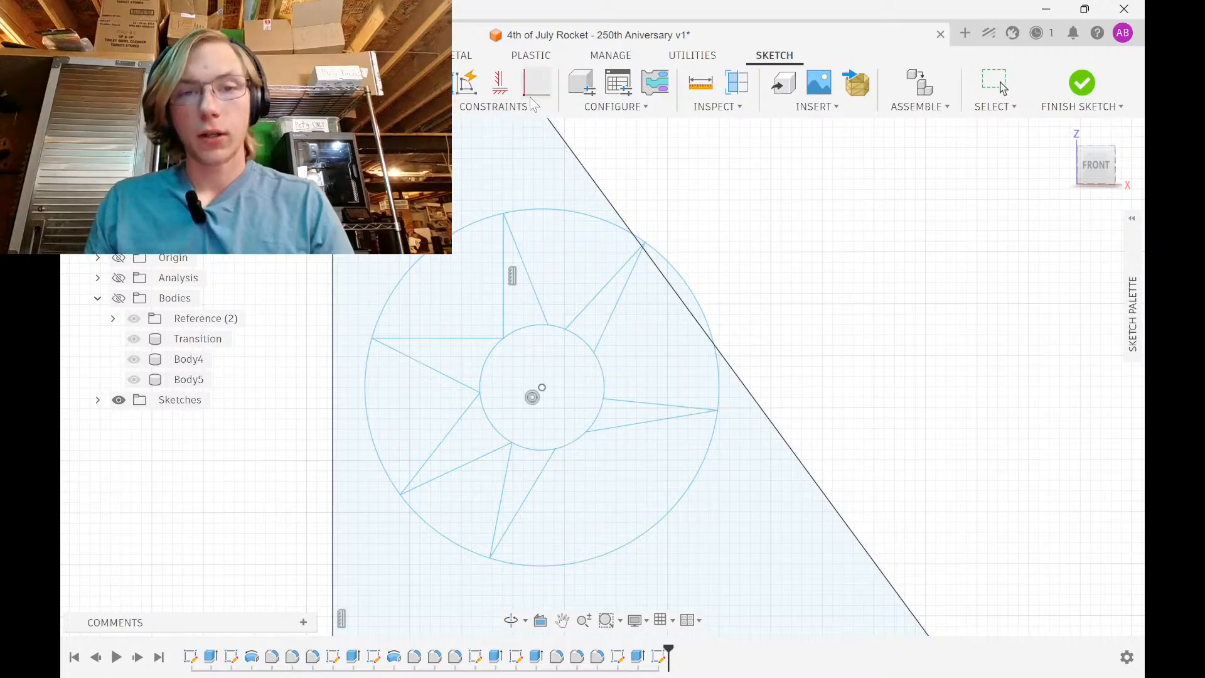
left_click(541, 325)
Drag the star's lower-left and right points onto the outer circle and delete the stray upper-right line
key("Escape")
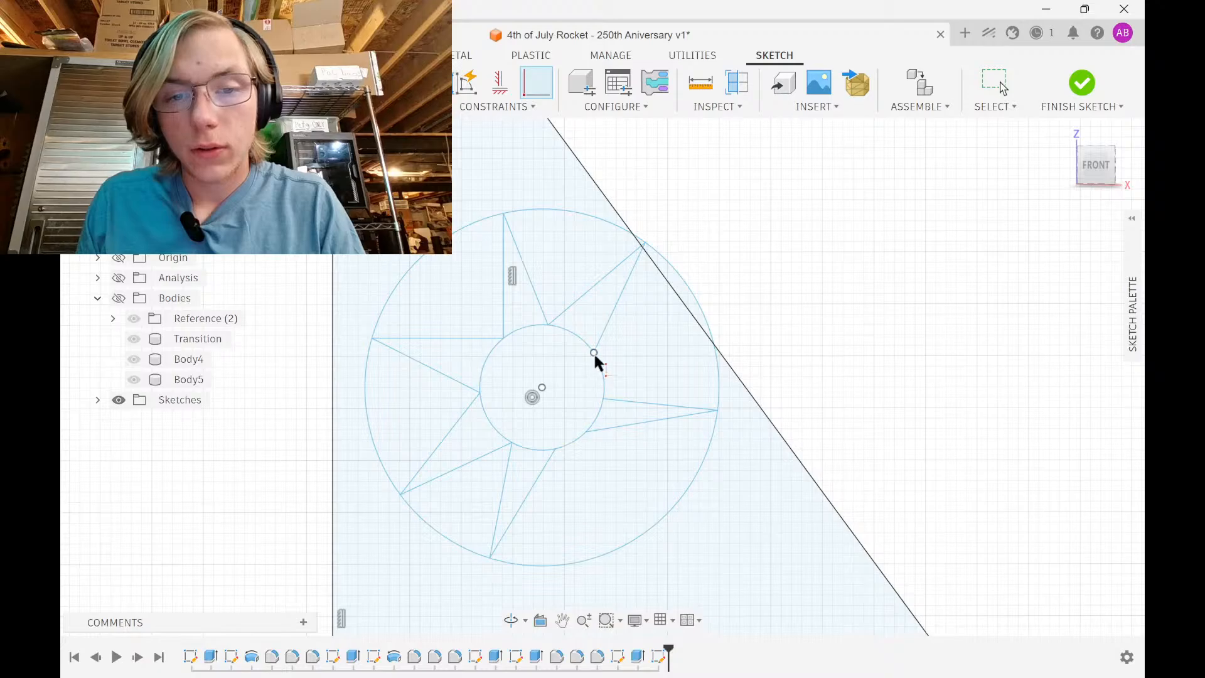
left_click_drag(603, 401, 586, 432)
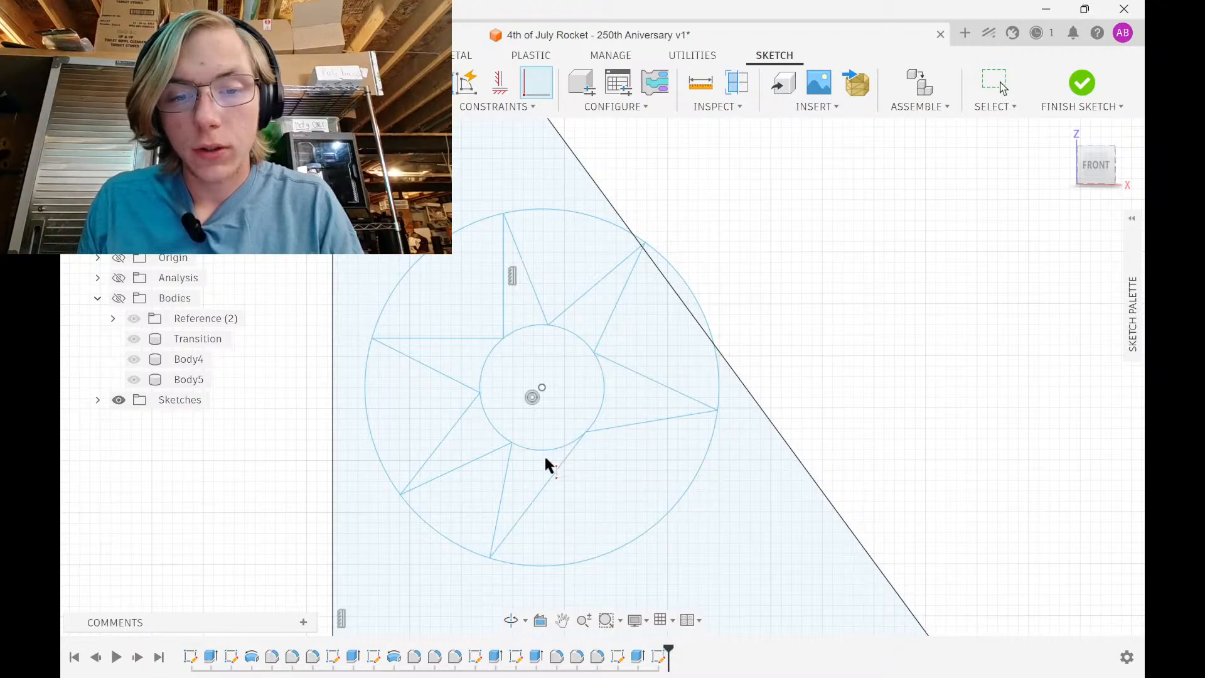
key("Escape")
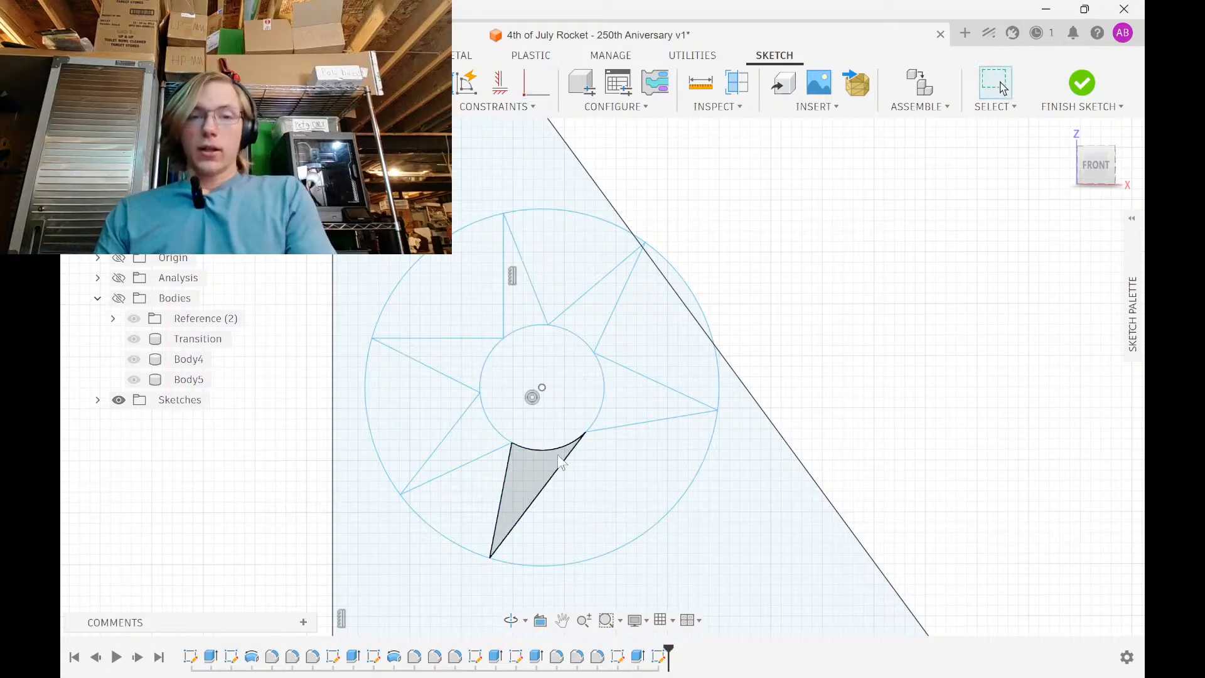
left_click_drag(491, 556, 608, 560)
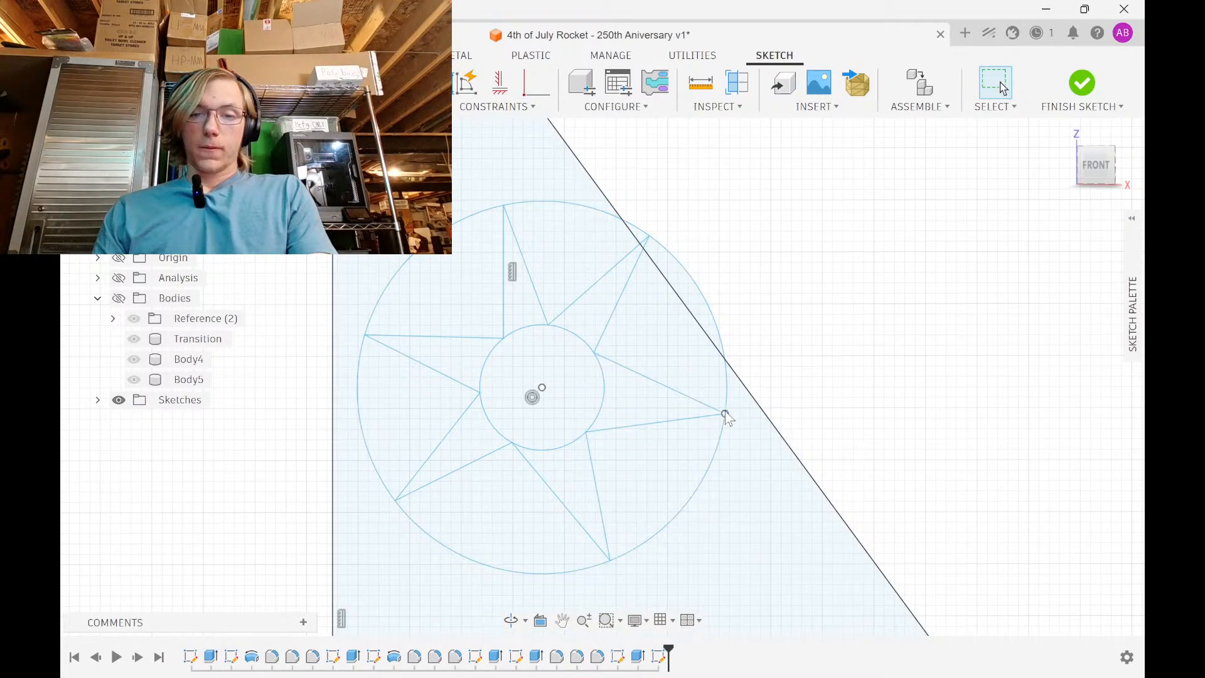
left_click_drag(726, 417, 719, 427)
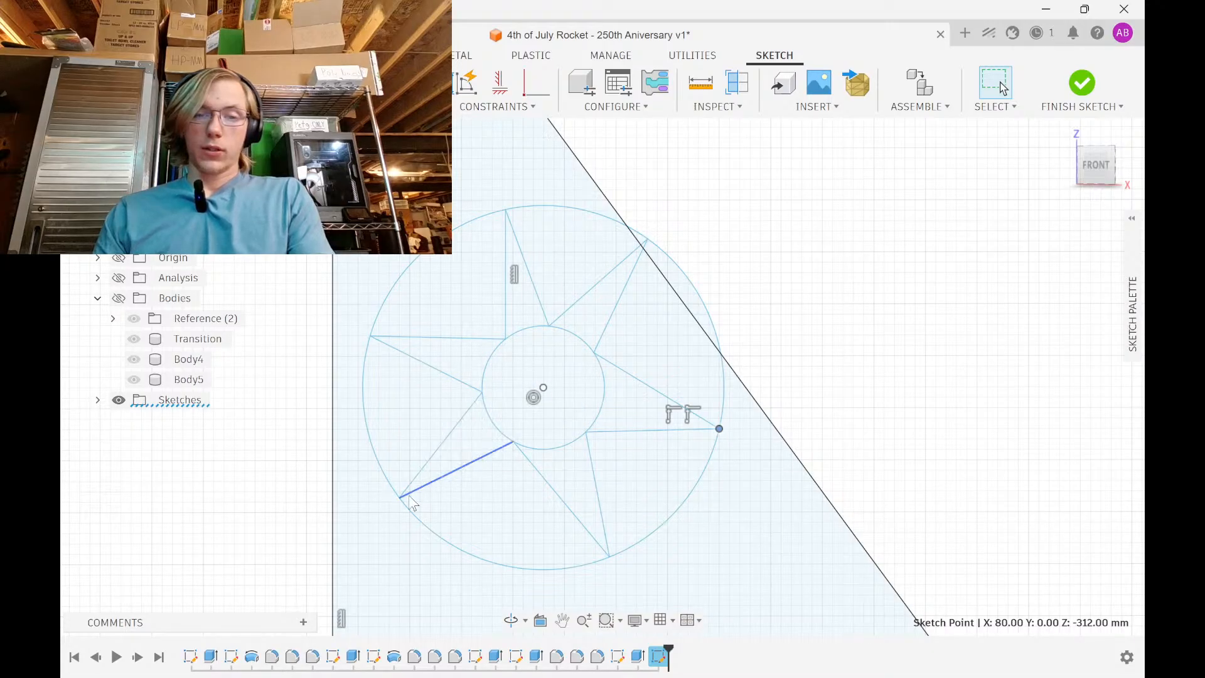
left_click_drag(401, 498, 409, 511)
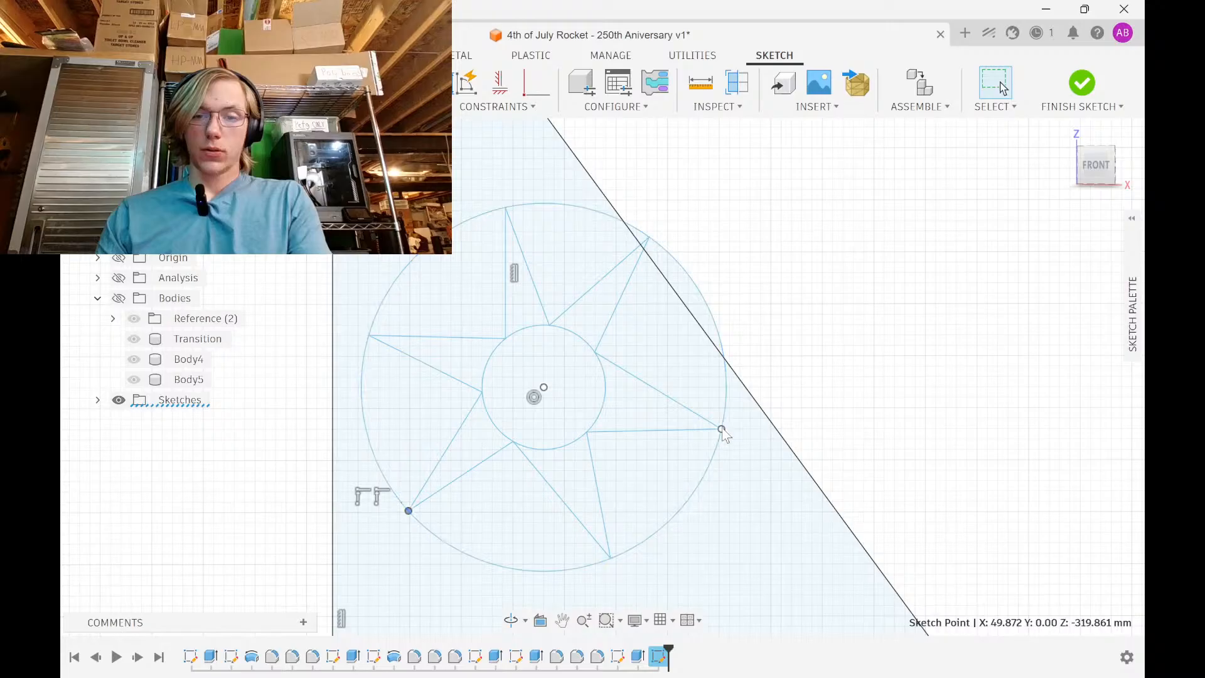
left_click_drag(720, 431, 726, 403)
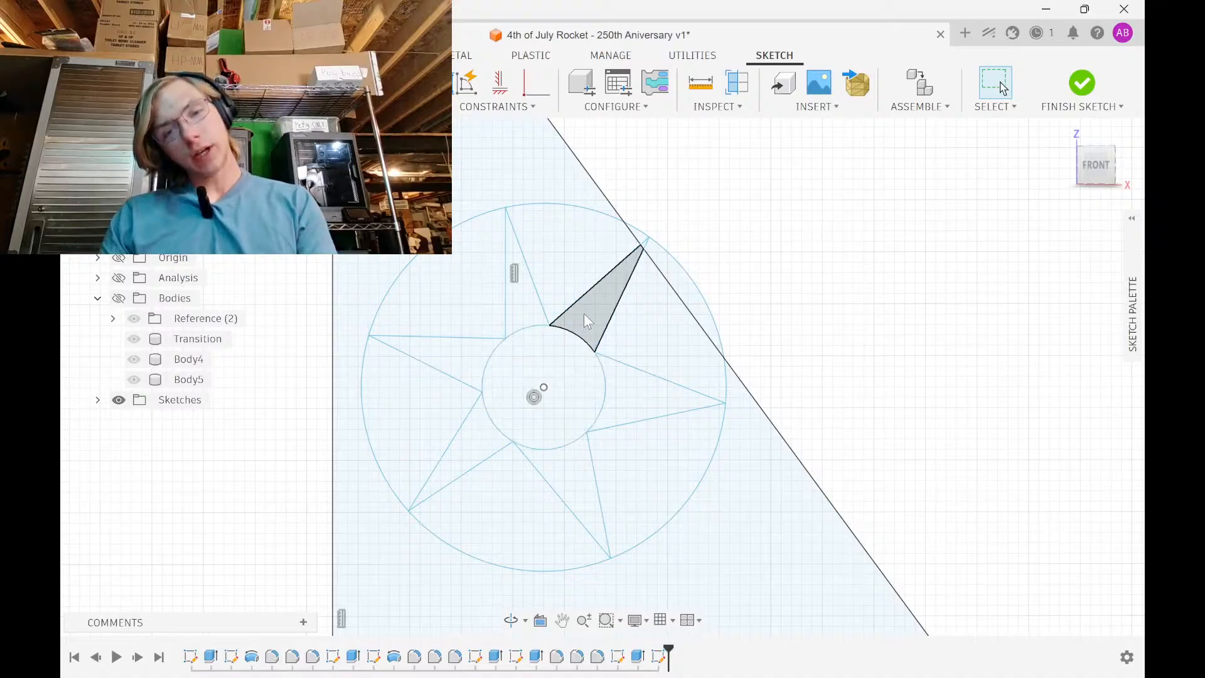
key("Delete")
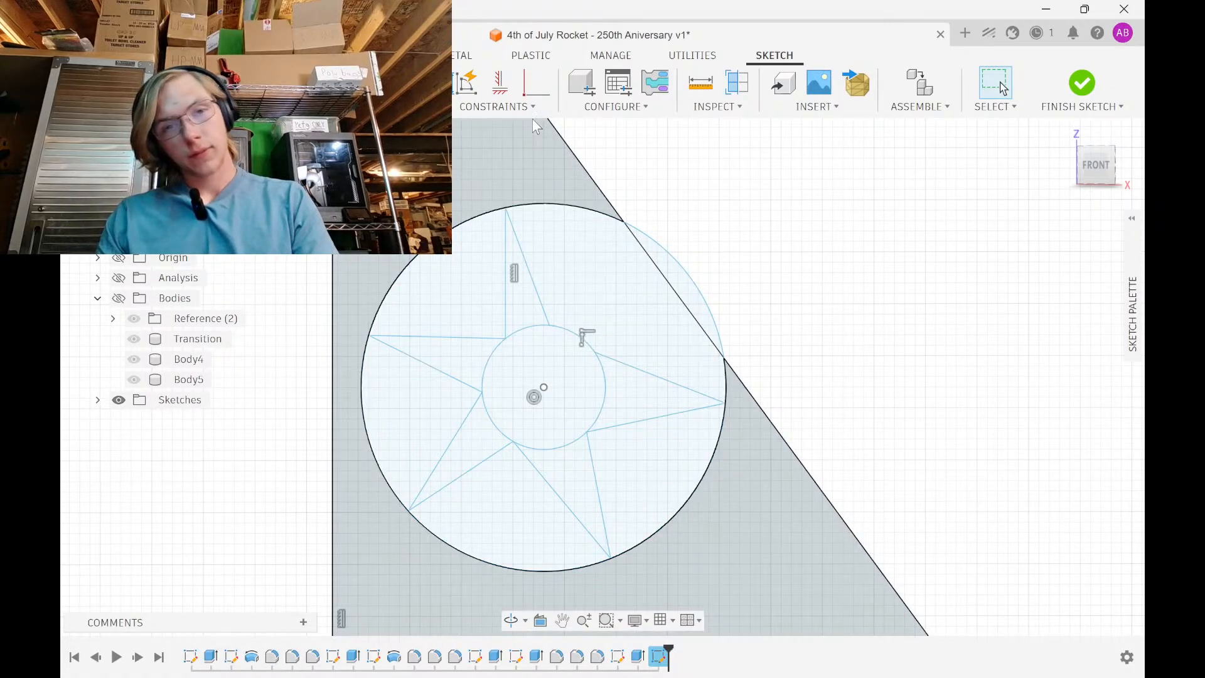
Make a spike endpoint coincident with the adjacent edge and slide the star's top point along the outer circle
left_click(535, 107)
left_click(537, 85)
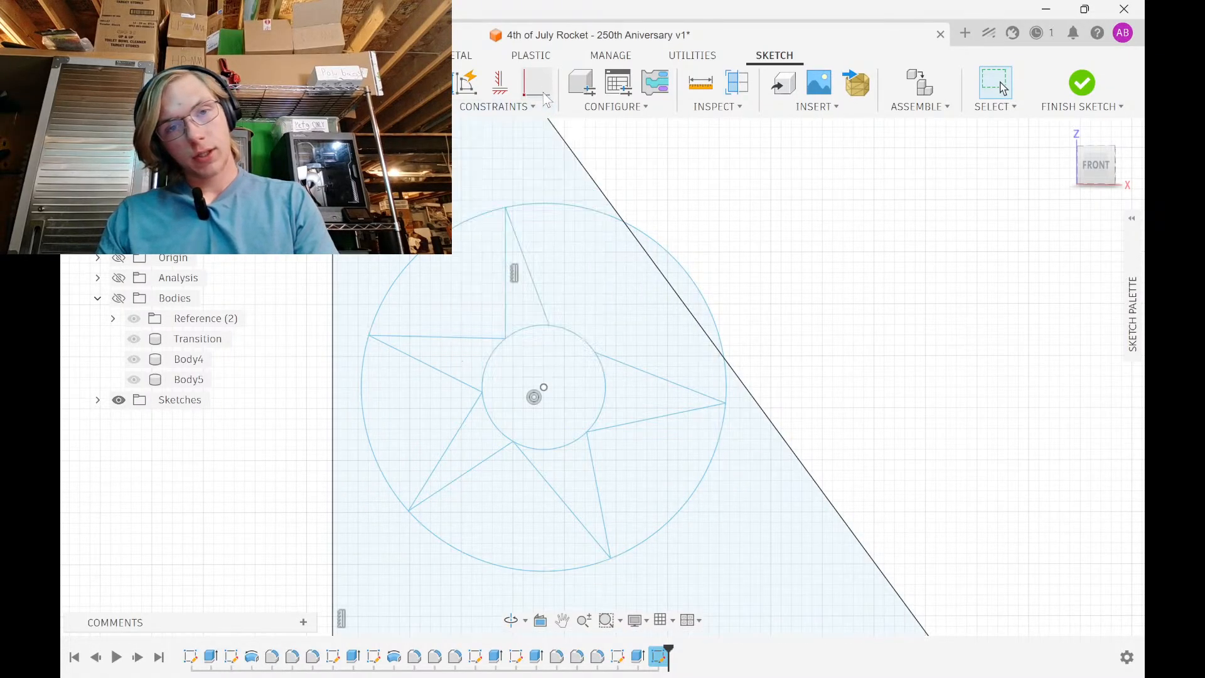
left_click(551, 325)
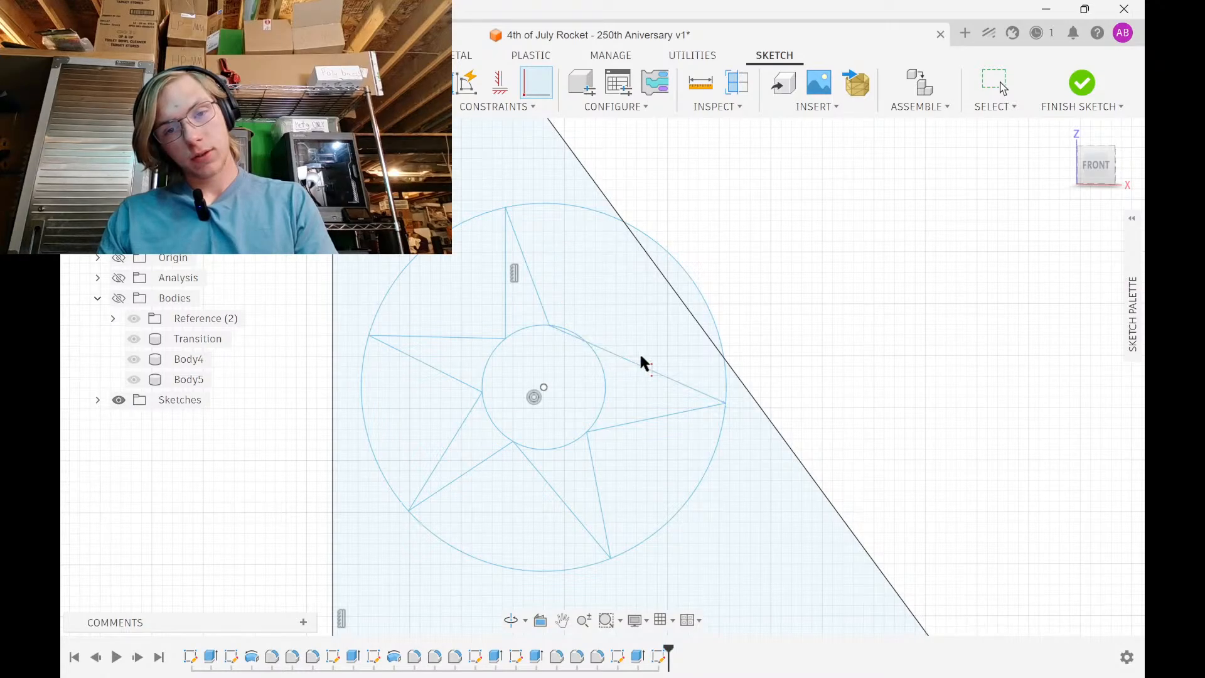
left_click(640, 362)
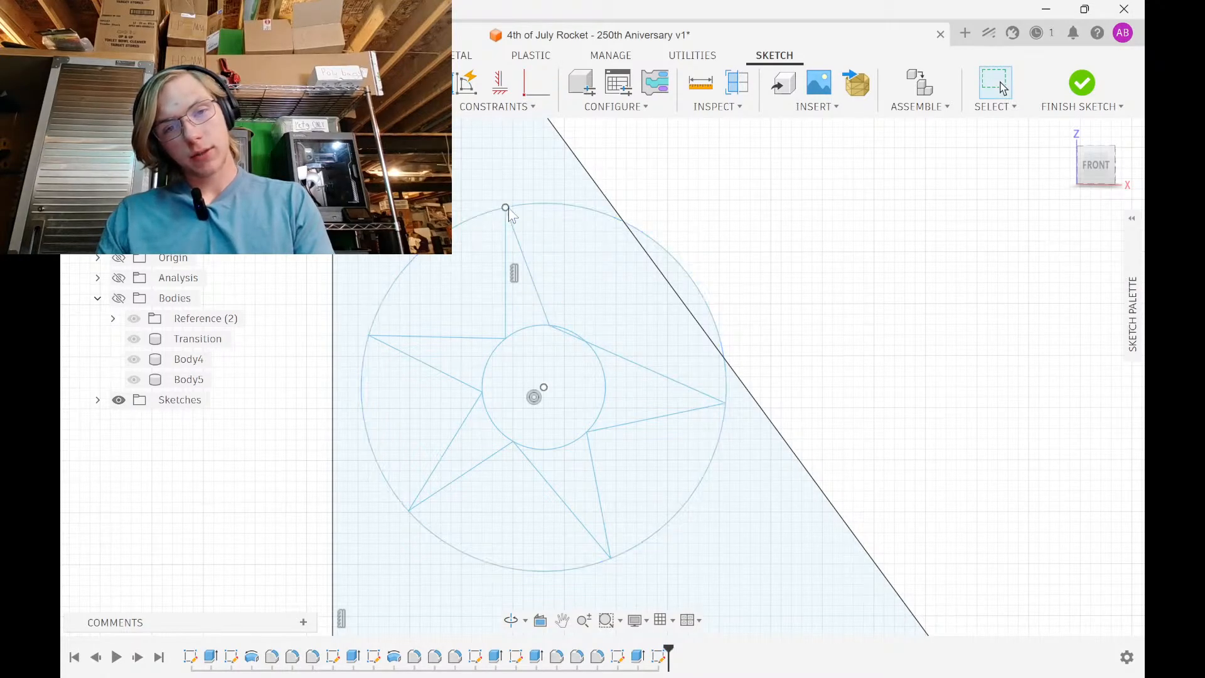
mouse_move(506, 208)
left_mouse_down()
mouse_move(563, 207)
mouse_move(528, 200)
left_mouse_up()
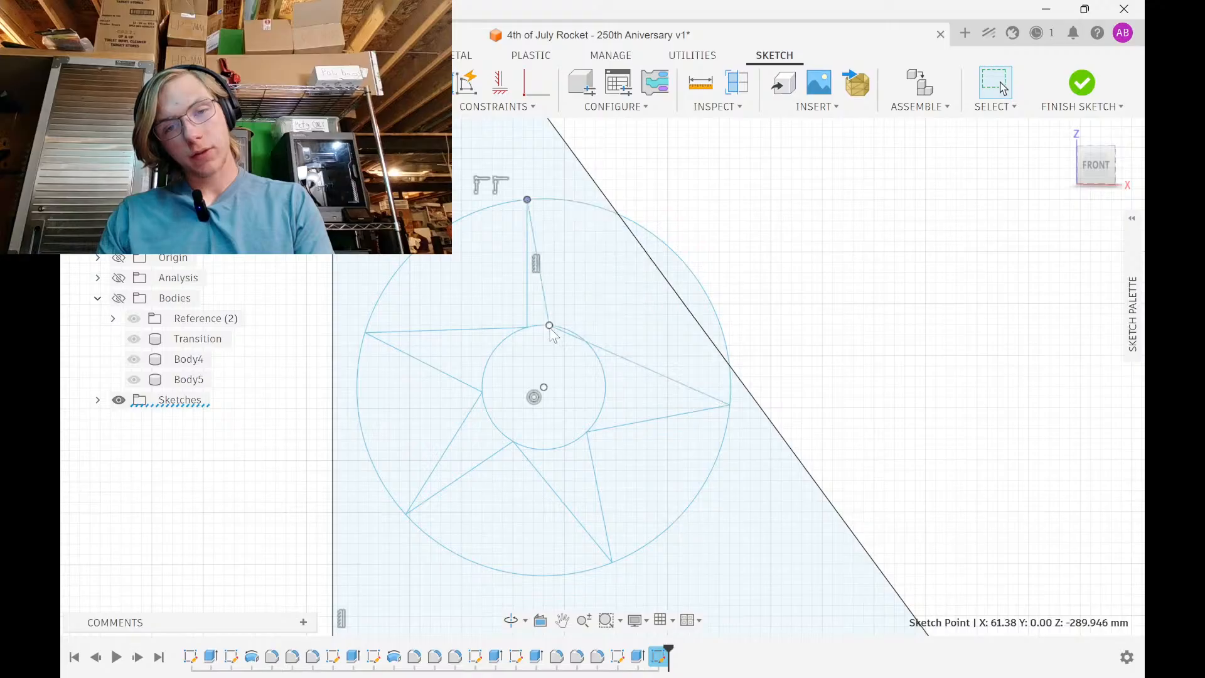
left_click_drag(551, 329, 591, 322)
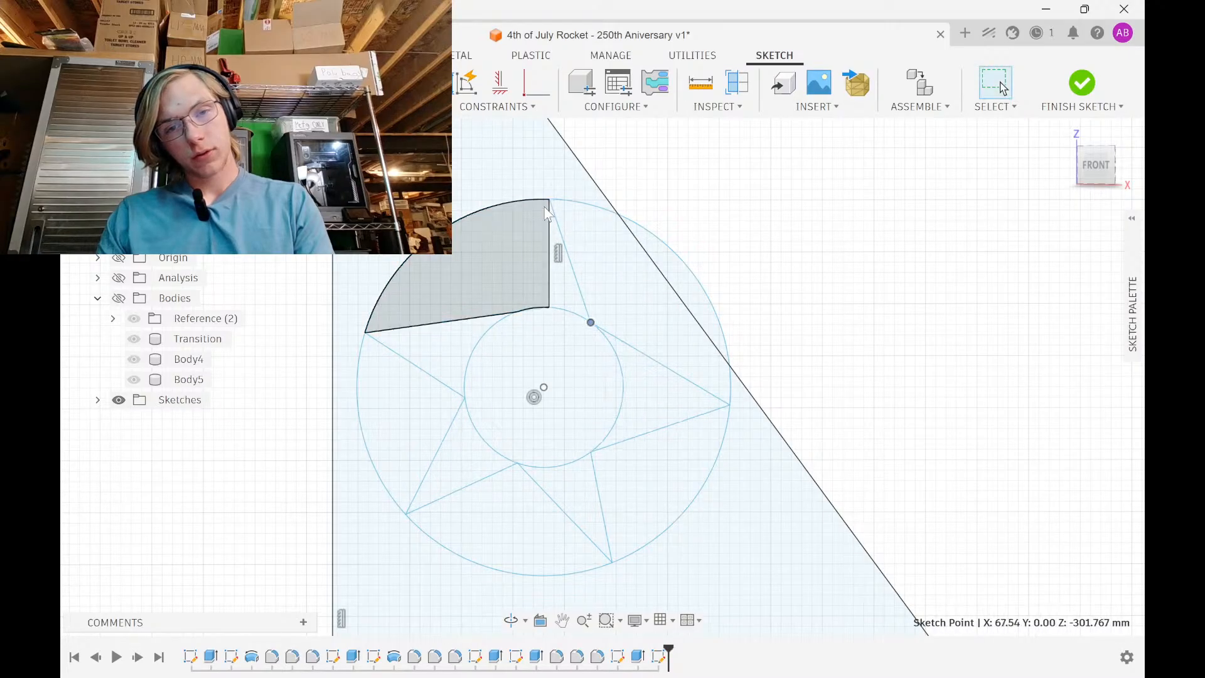
left_click_drag(546, 214, 618, 215)
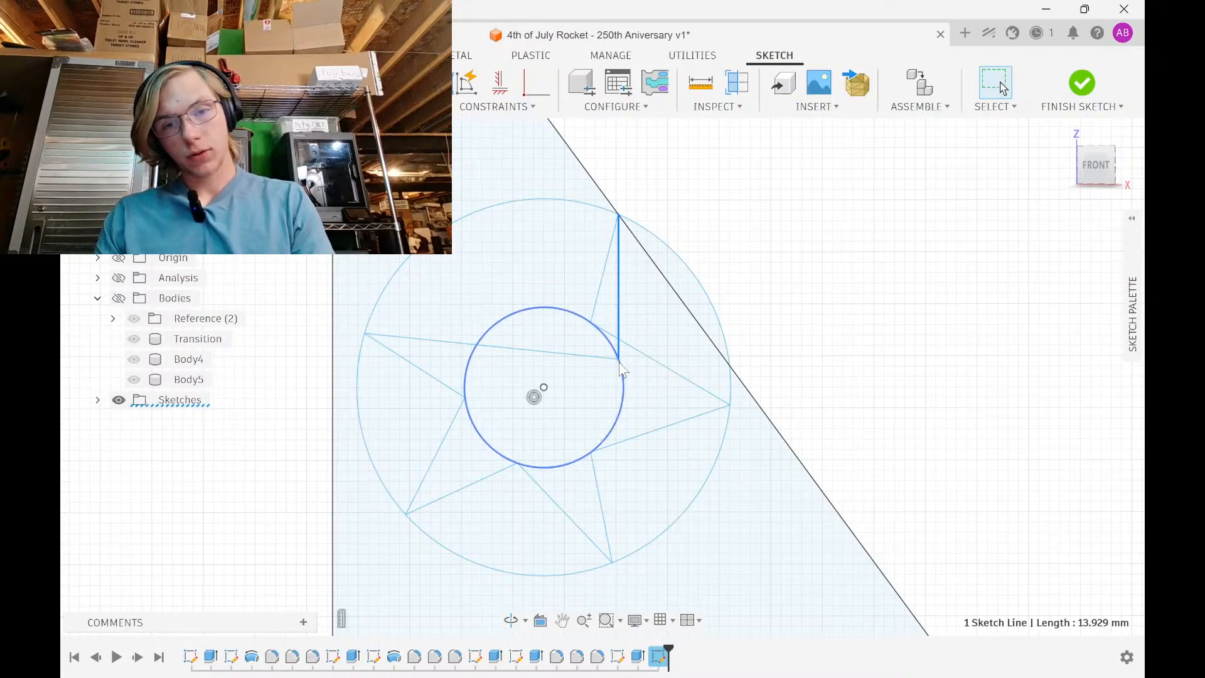
left_click_drag(619, 360, 523, 300)
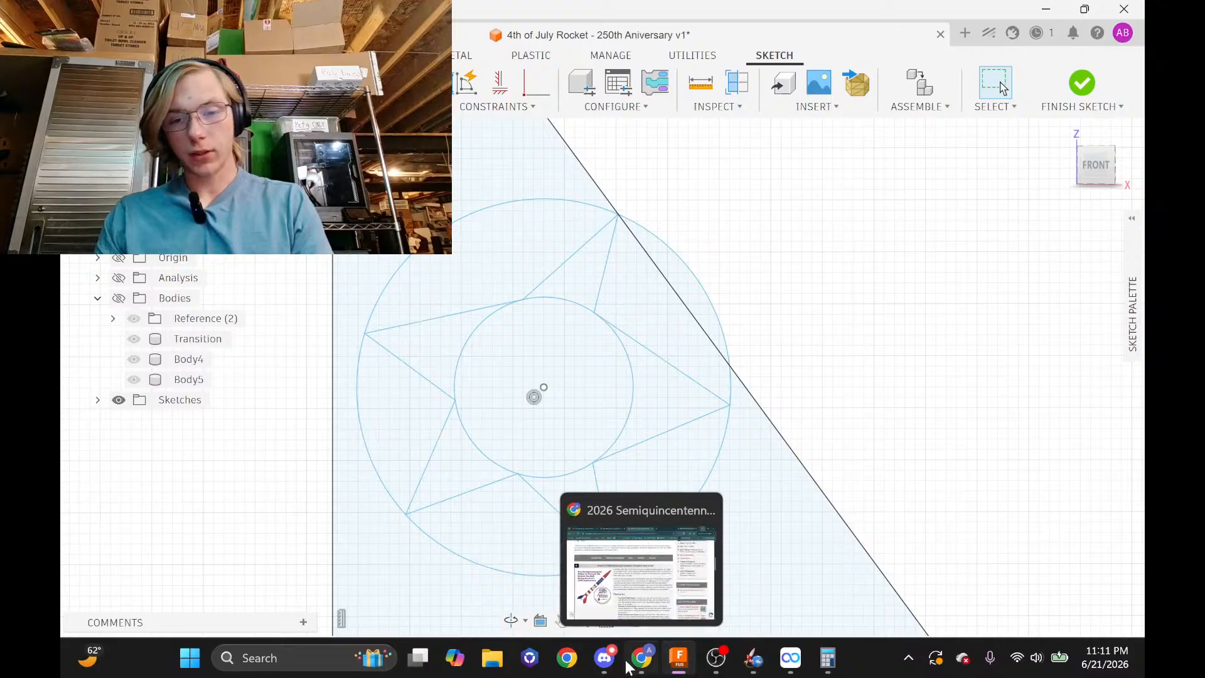
Show the live-stream dashboard tab in Chrome and scroll the Top chat down to the newest messages
left_click(640, 671)
left_click(201, 17)
scroll(929, 533, "down", 3)
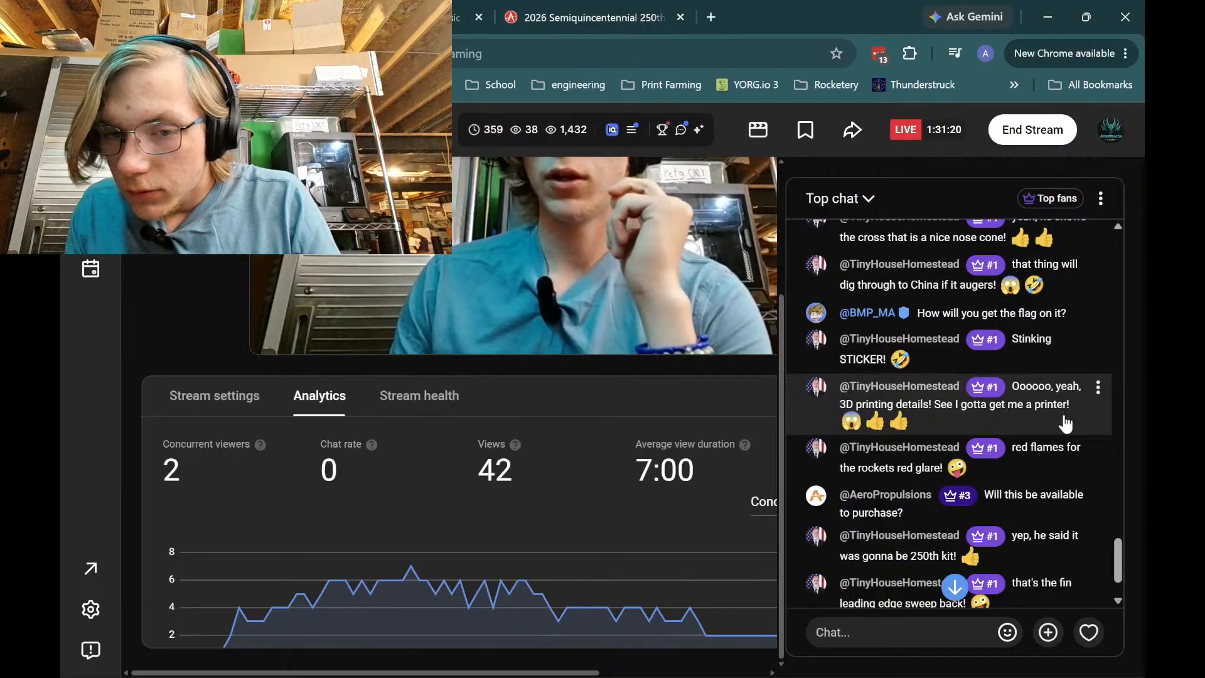
scroll(1064, 423, "down", 1)
scroll(1066, 428, "down", 1)
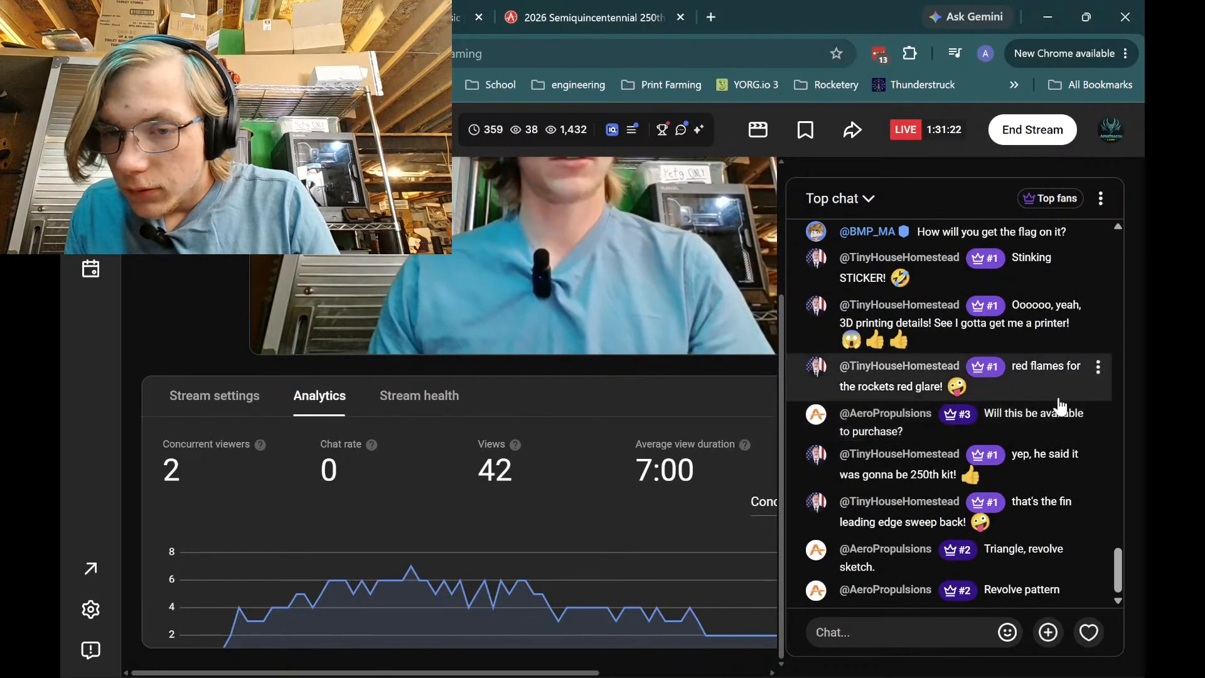
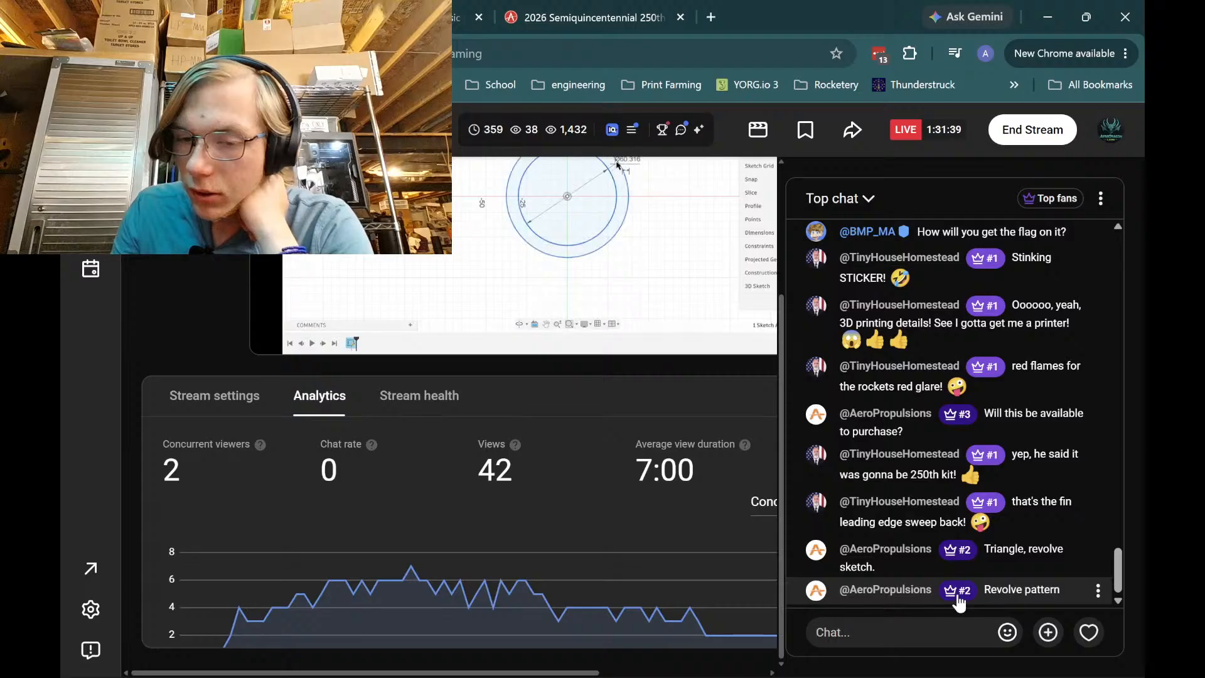
Minimize the Chrome livestream window to return to the Fusion 360 star sketch
left_click(1056, 9)
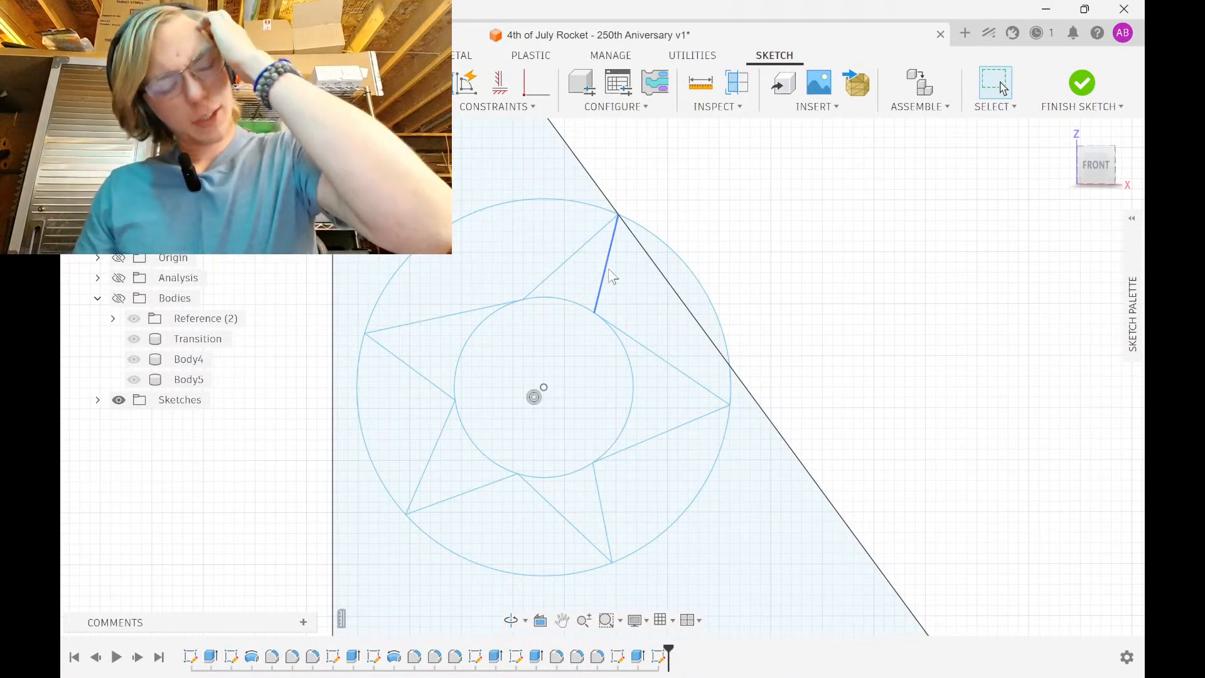
Draw a new circle beside the star with two lines forming a cone above it
scroll(709, 324, "down", 5)
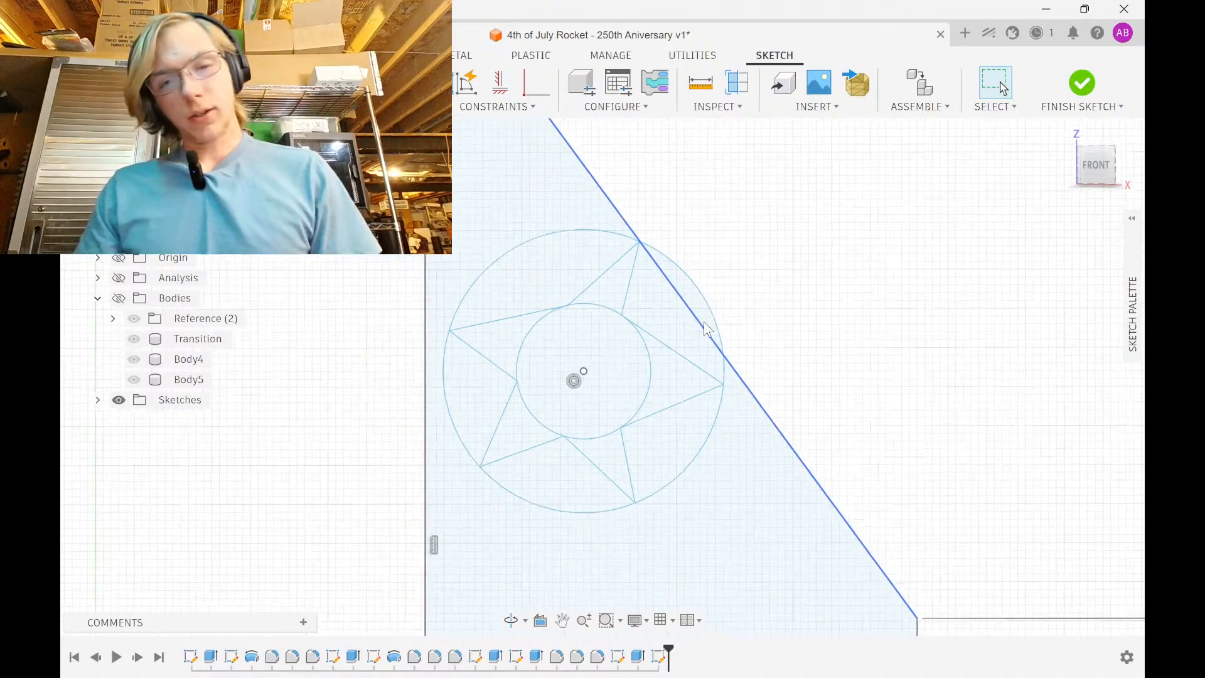
middle_click_drag(709, 323, 462, 309)
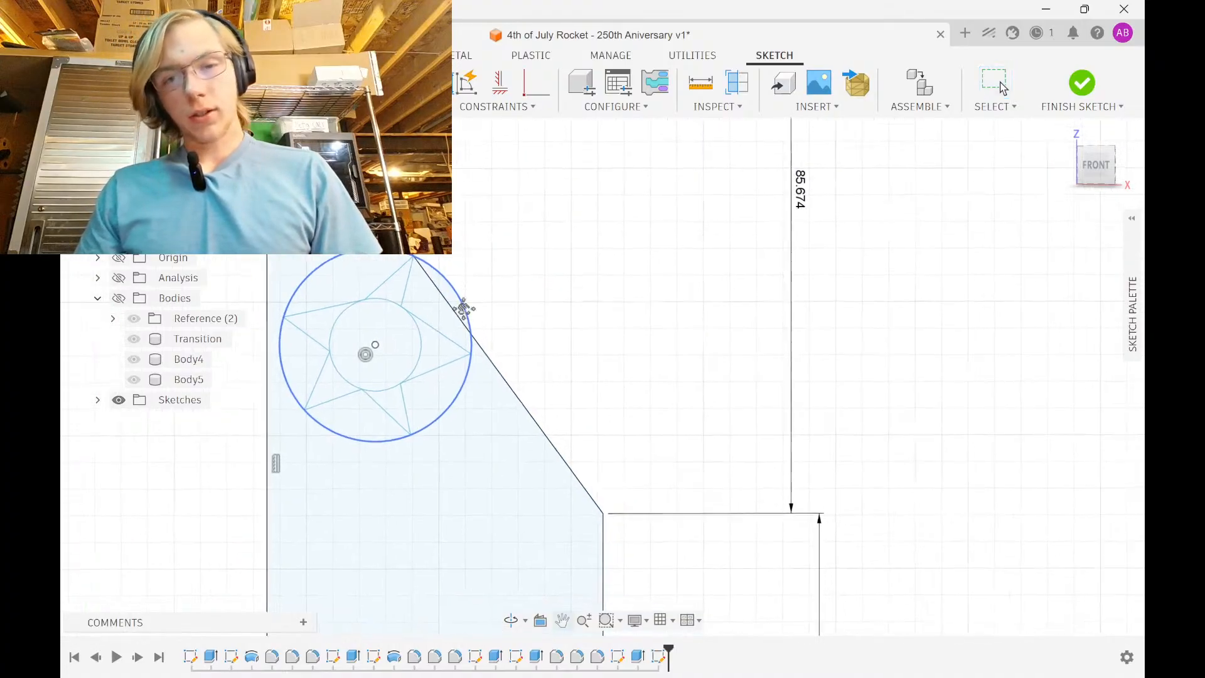
left_click(684, 277)
left_click(683, 208)
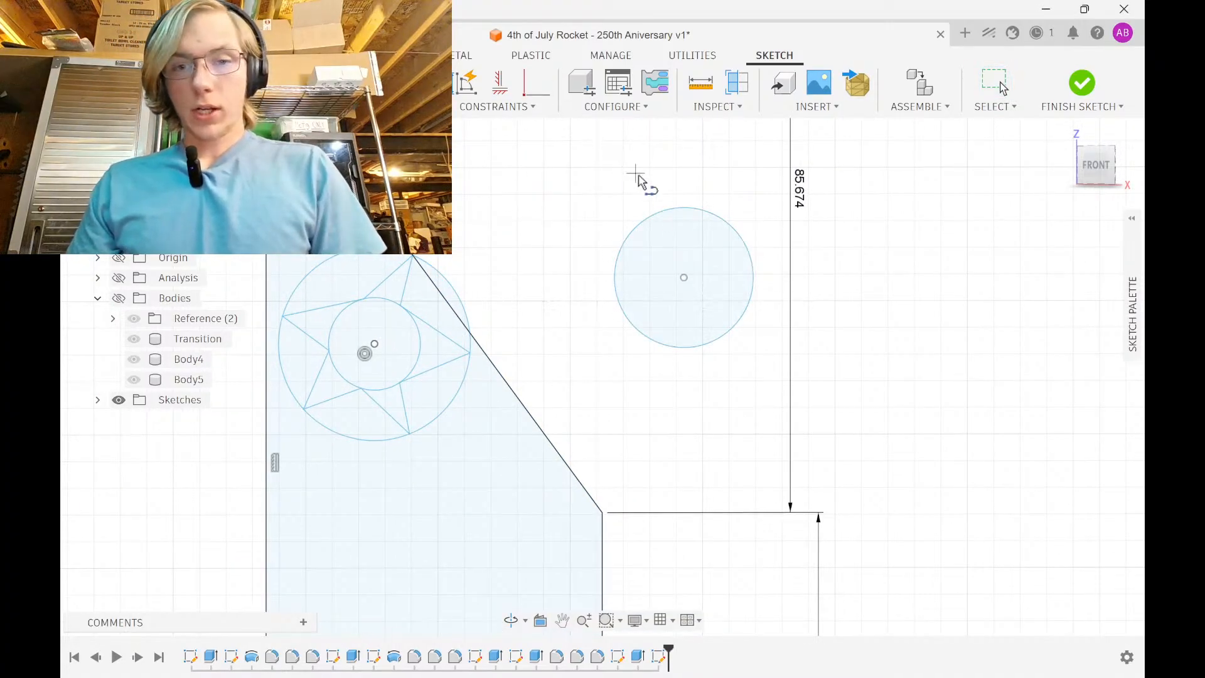
left_click(670, 212)
left_click(699, 122)
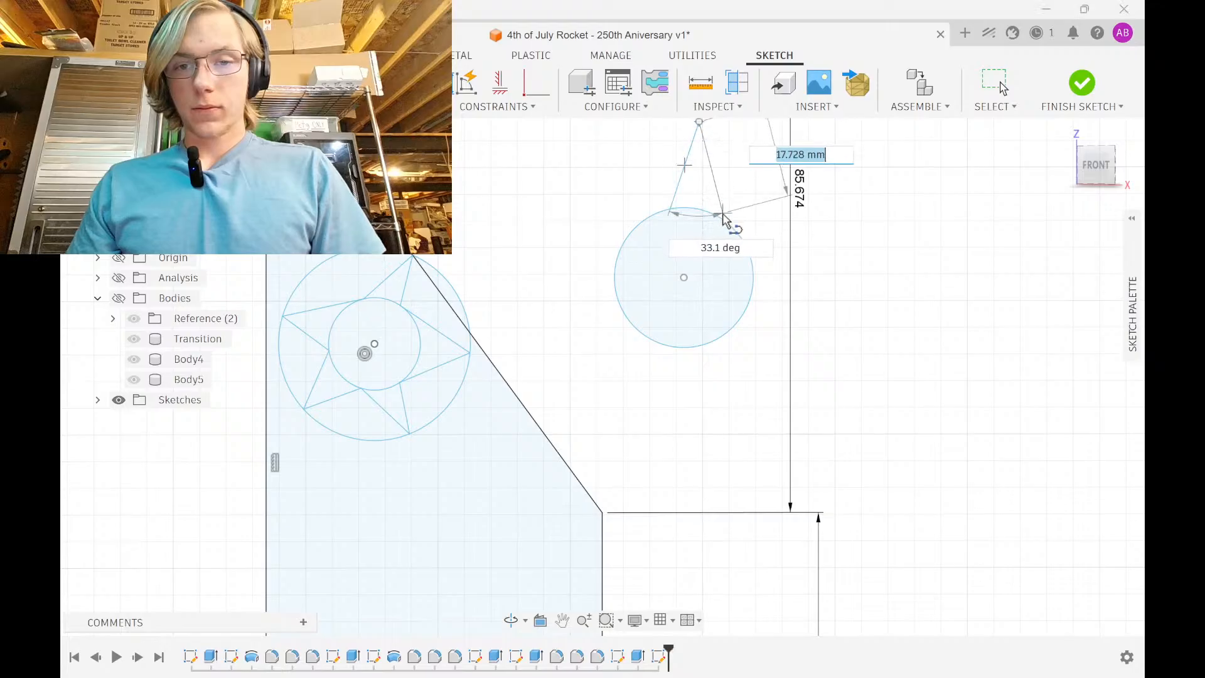
left_click(722, 219)
scroll(844, 227, "down", 1)
middle_click_drag(762, 175, 697, 258)
scroll(693, 257, "up", 4)
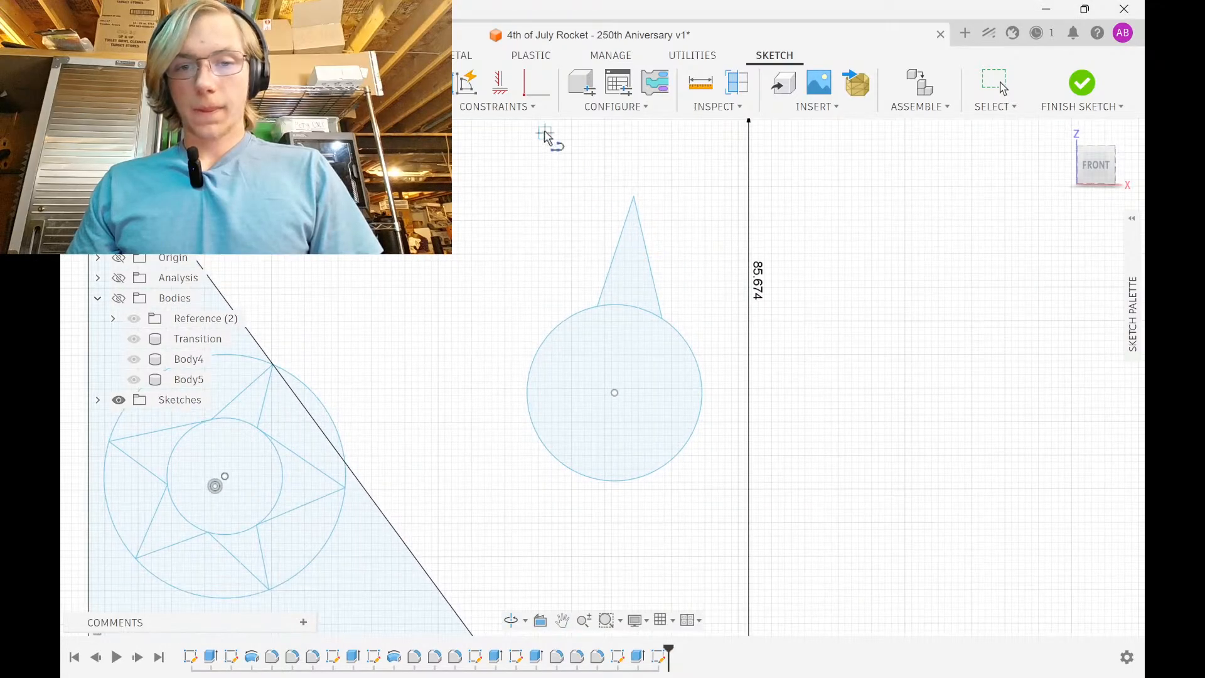
Constrain the cone apex vertically above the circle centre
left_click(513, 90)
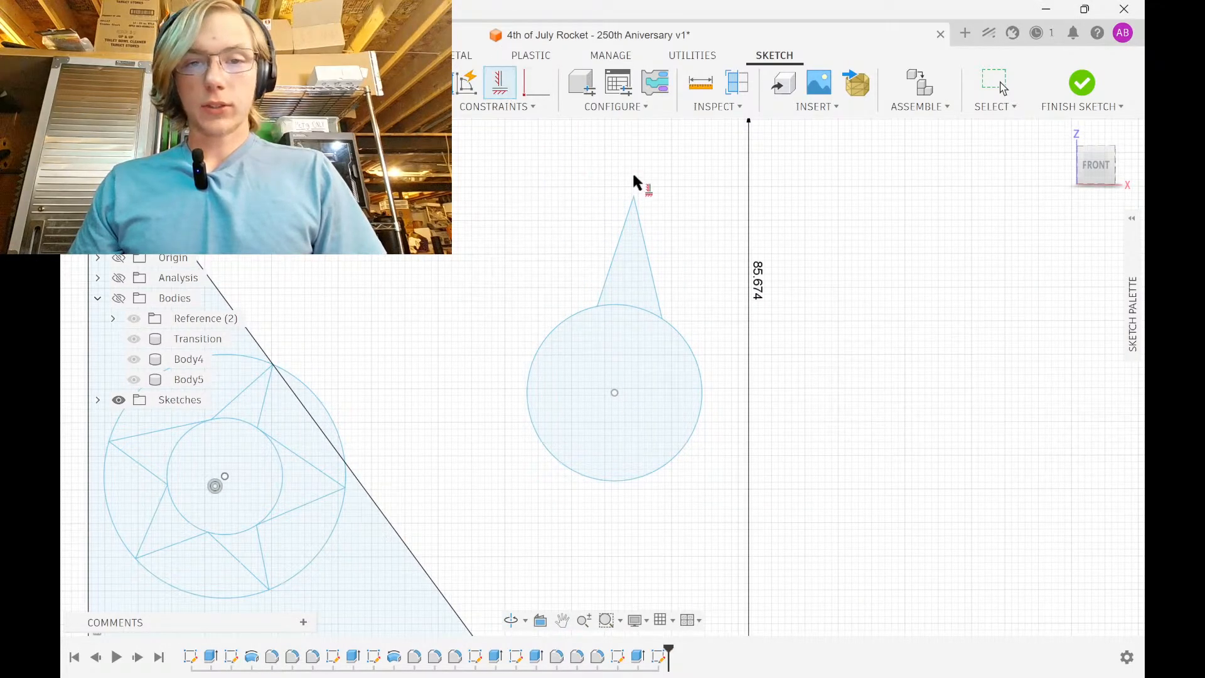
left_click(634, 196)
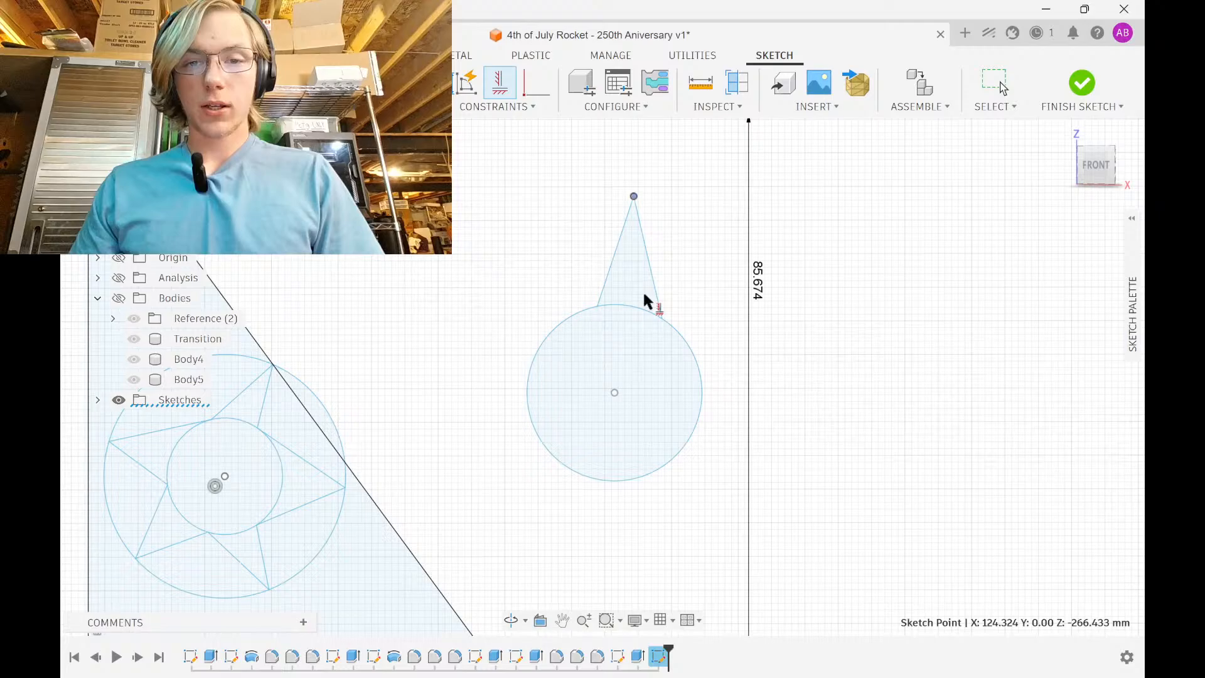
left_click(614, 393)
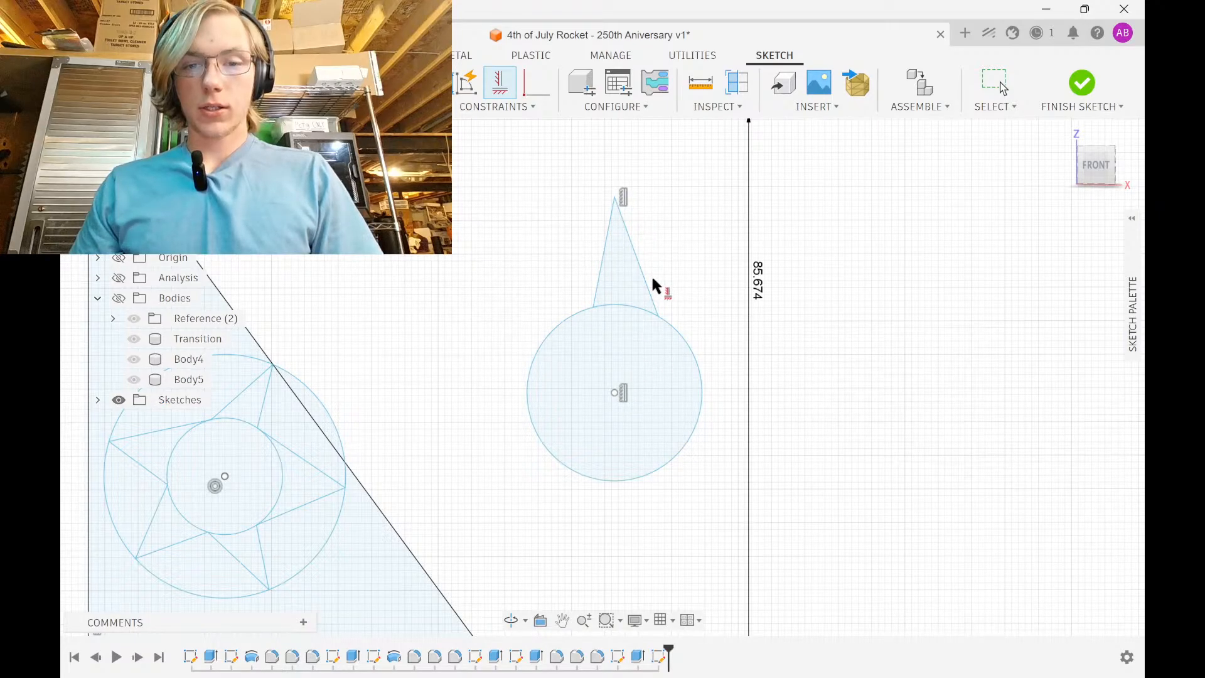
key("Escape")
Dimension the cone base width as 10 mm and its offset from the circle centre as 5 mm
left_click(658, 316)
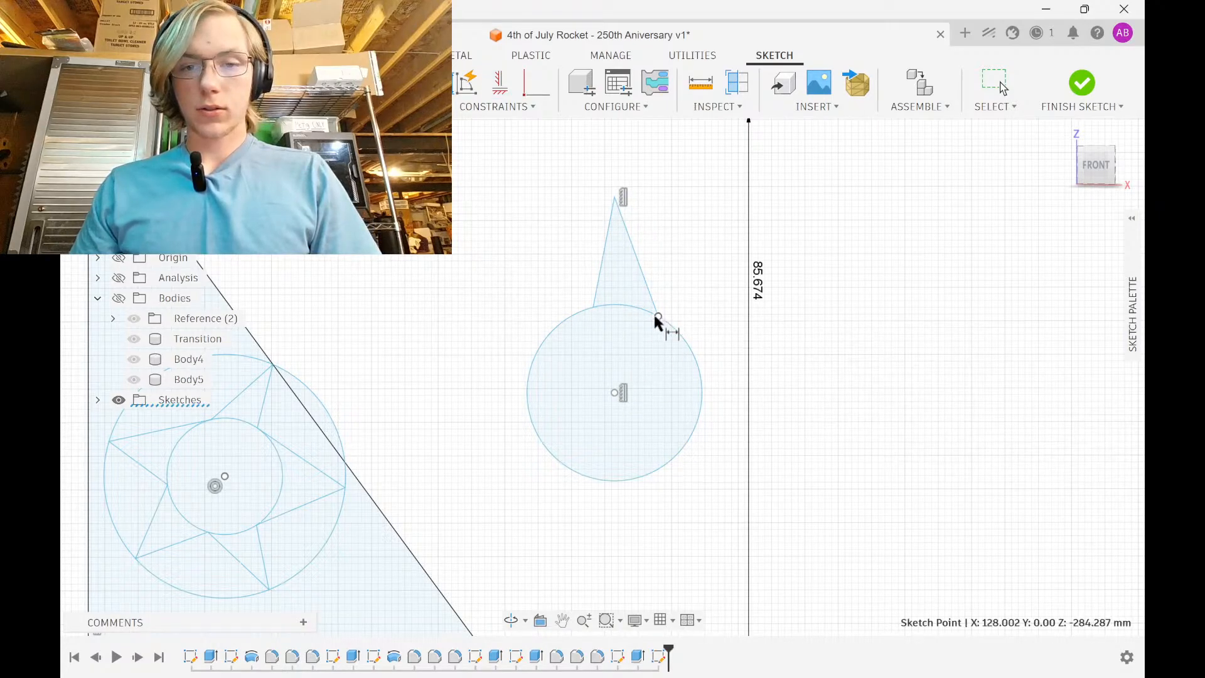
left_click(594, 308, "shift")
key("d")
left_click(623, 335)
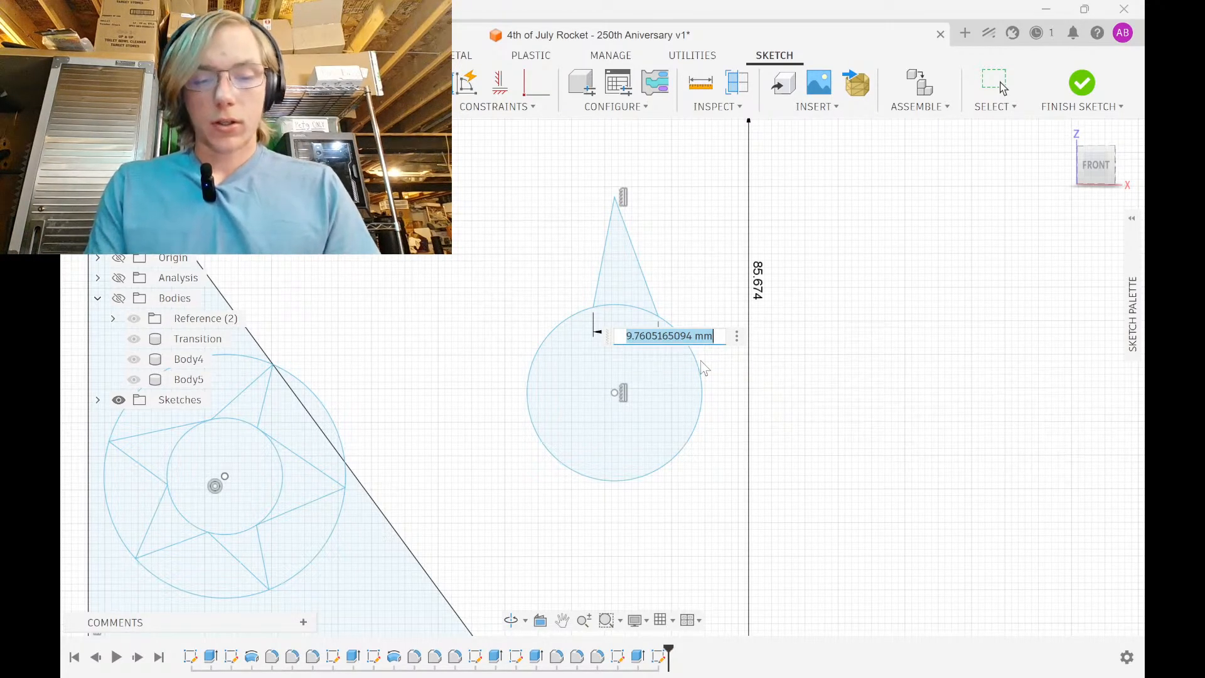
type("10")
key("Return")
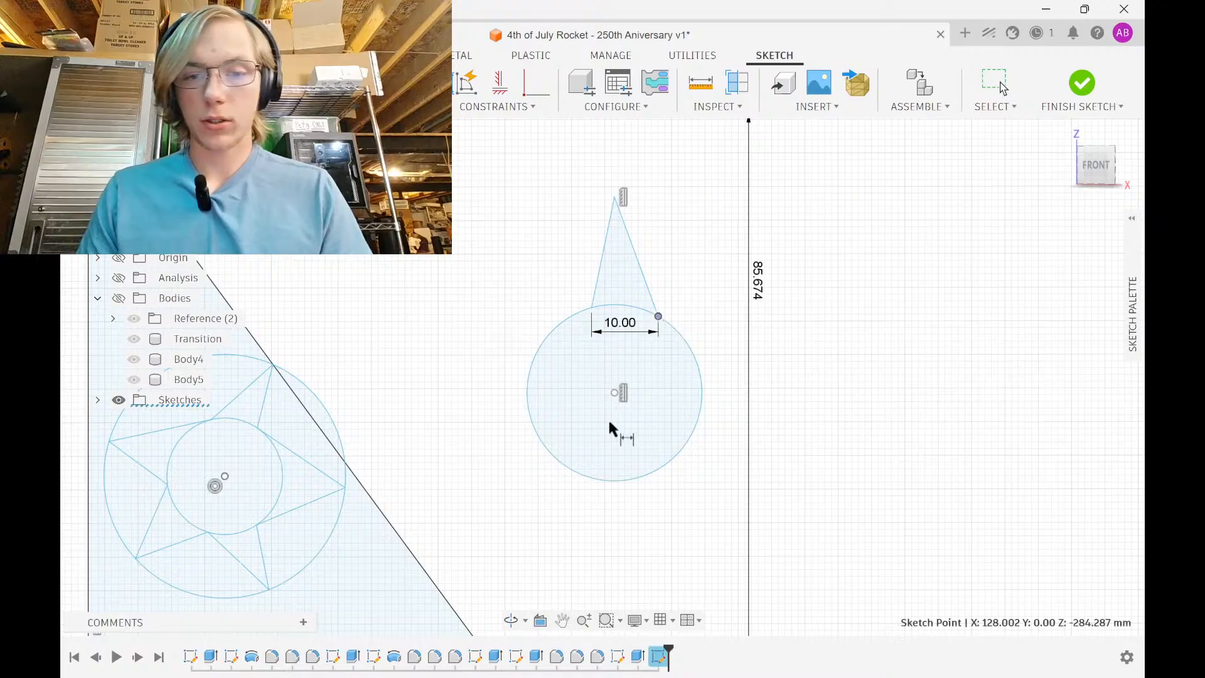
left_click(614, 393)
left_click(658, 317)
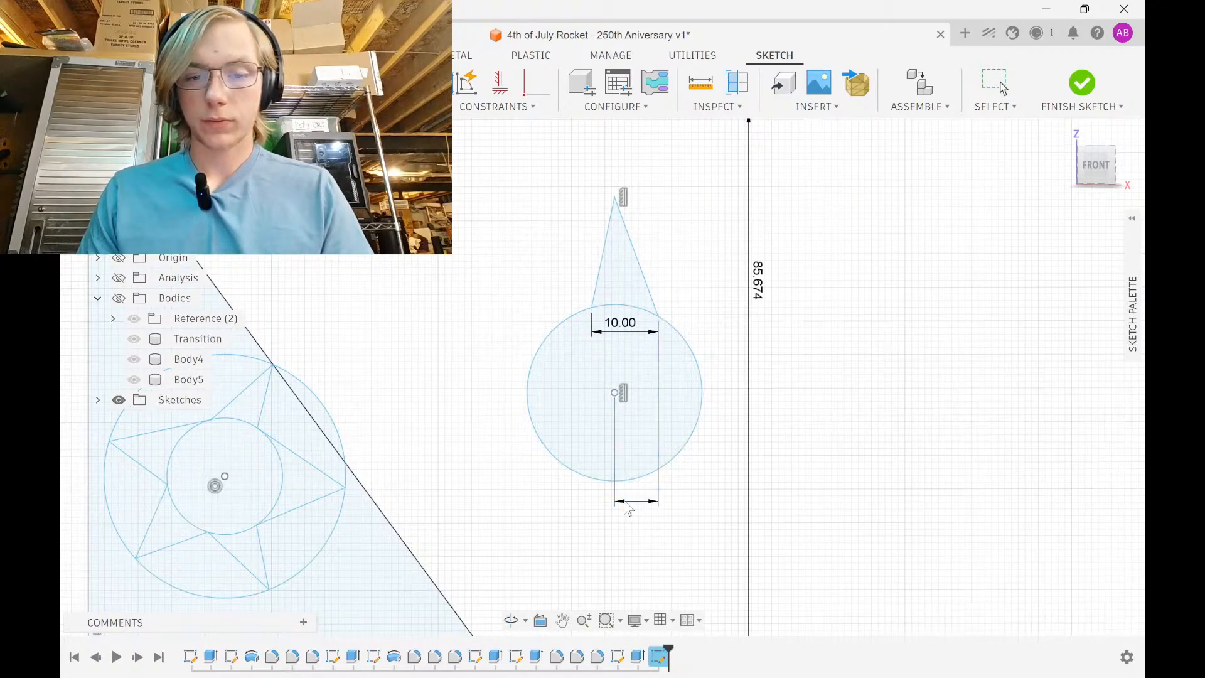
left_click(628, 507)
type("5")
key("Return")
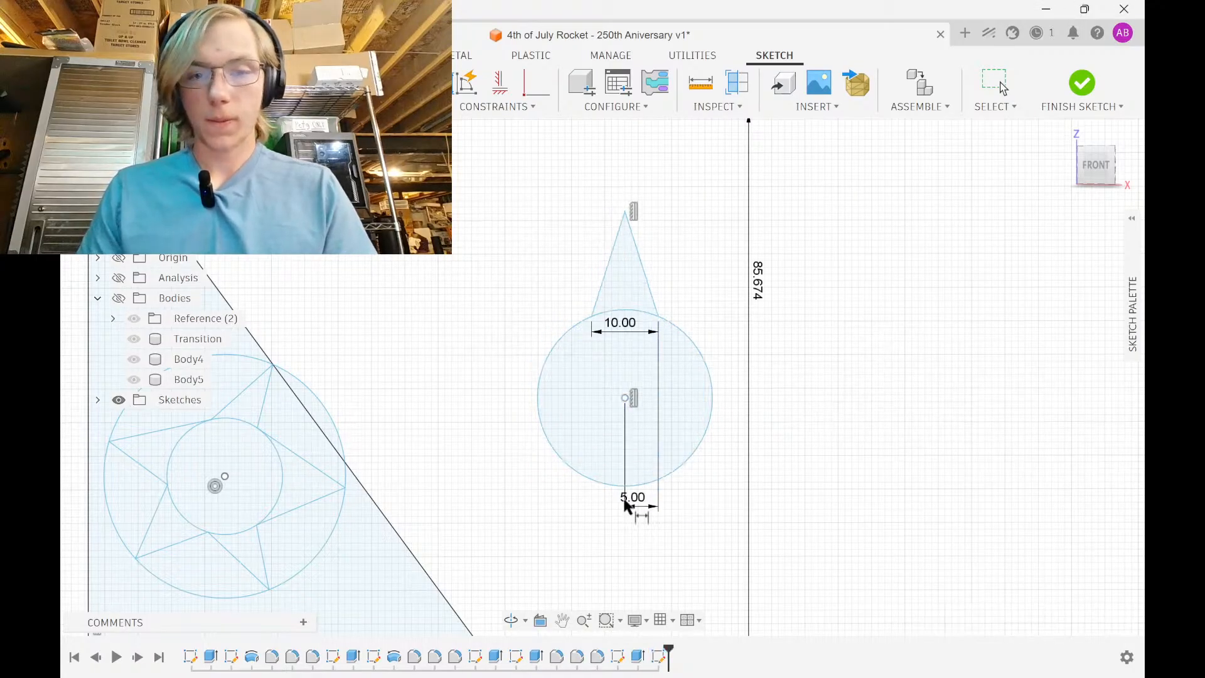
Dimension the apex 25 mm above the circle centre and the circle Ø15, deleting a stray 8.459 dimension
left_click(624, 214)
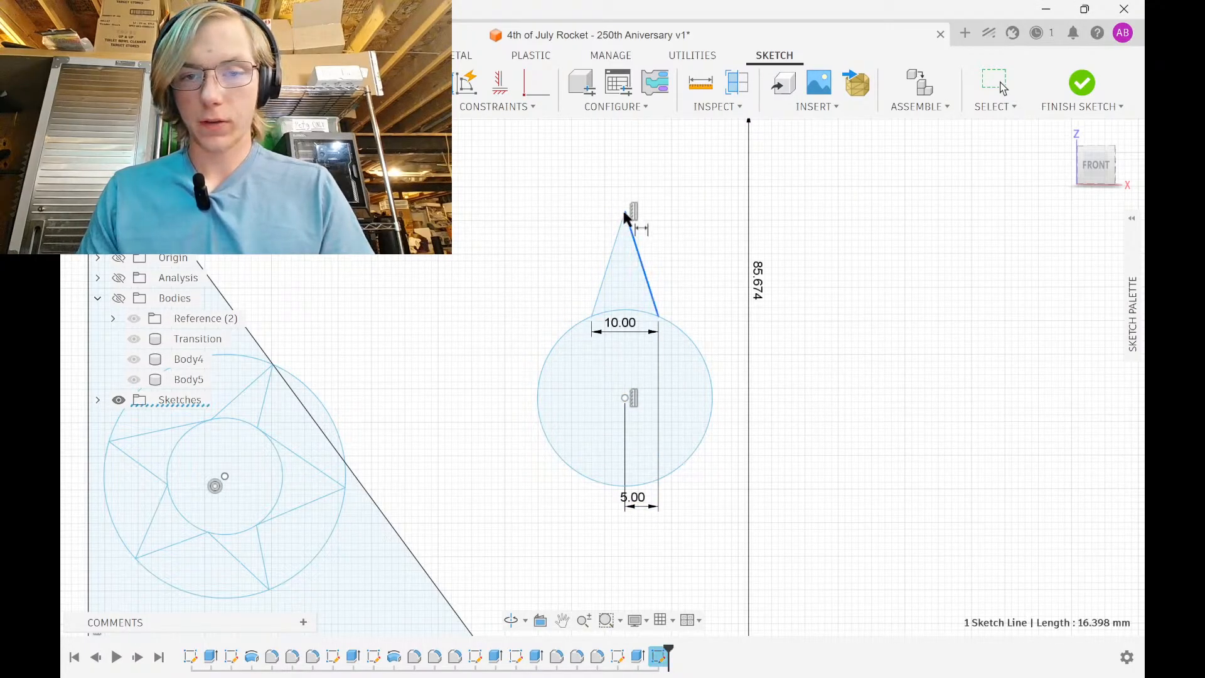
left_click(626, 398)
left_click(844, 370)
key("Return")
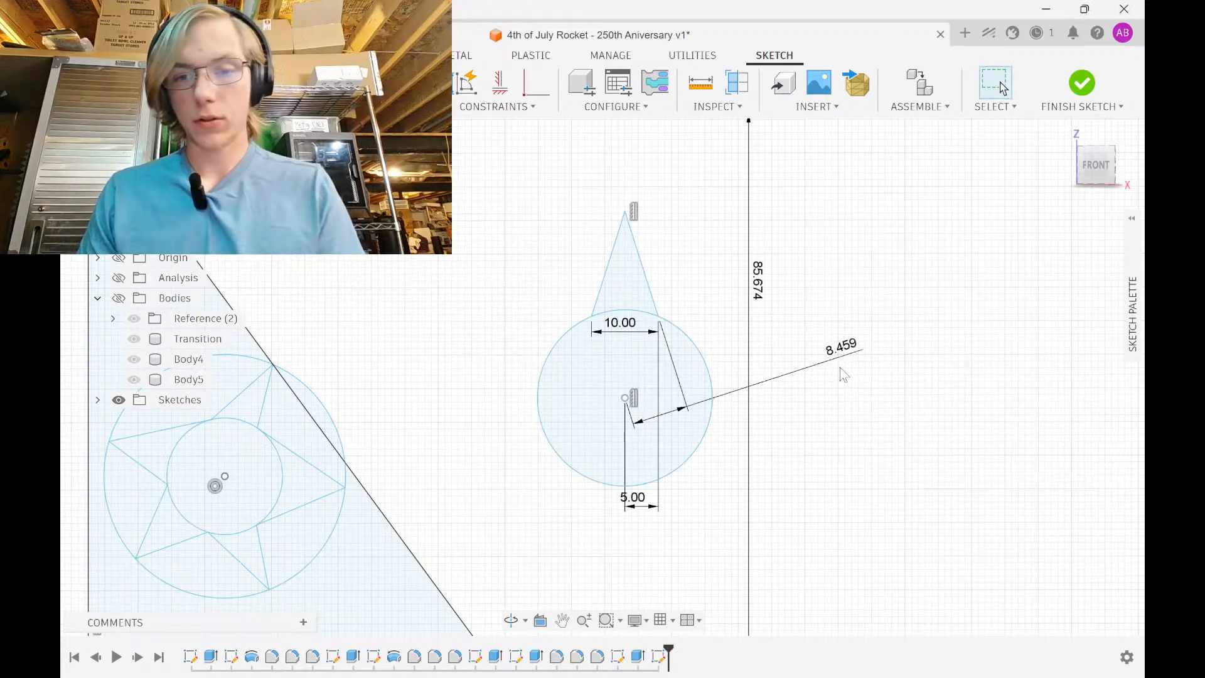
left_click(858, 348)
key("Delete")
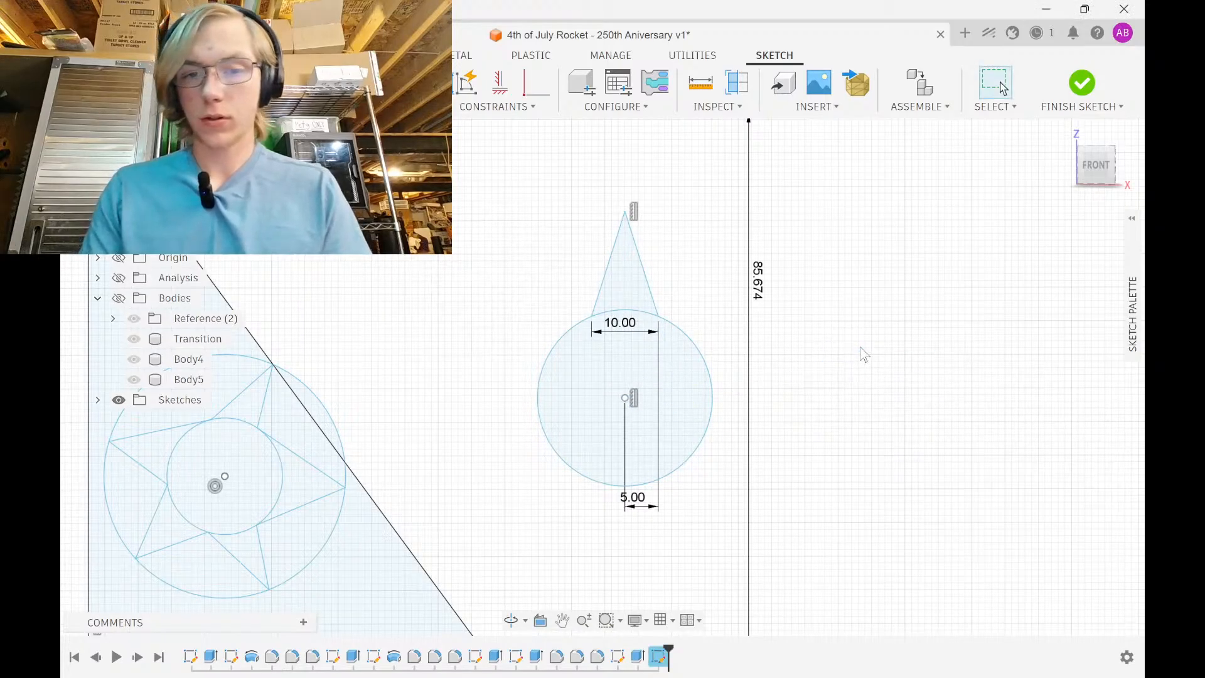
left_click(615, 403)
left_click(625, 213)
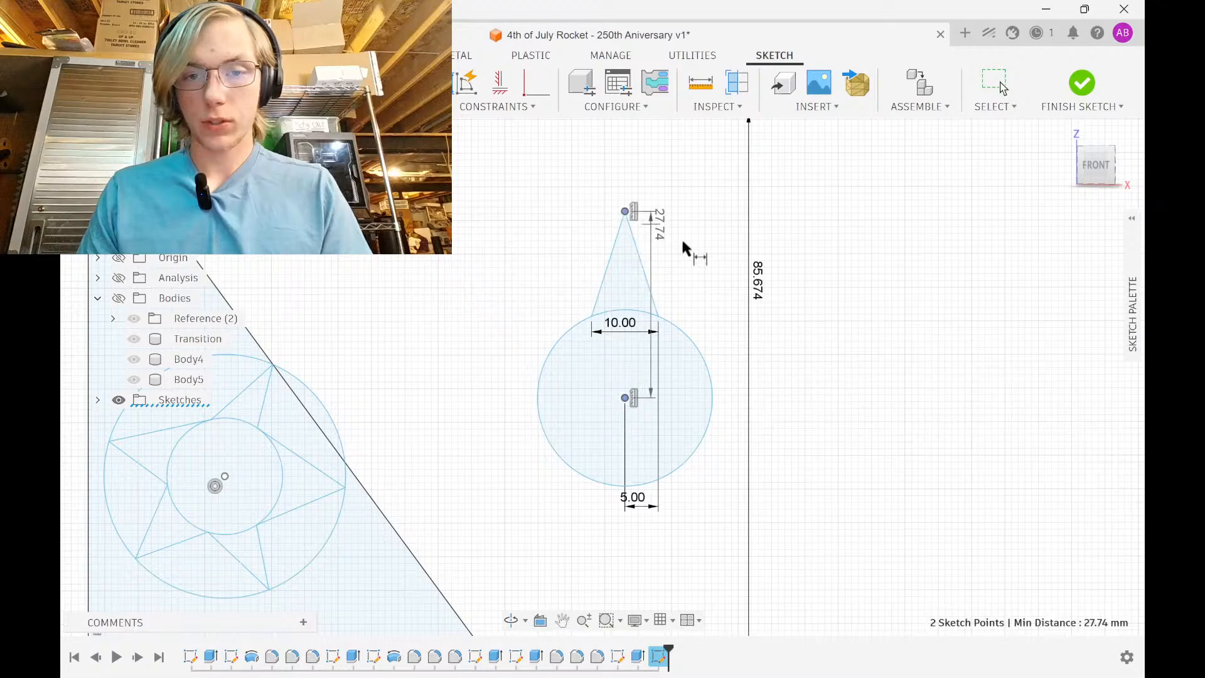
left_click(815, 285)
type("25")
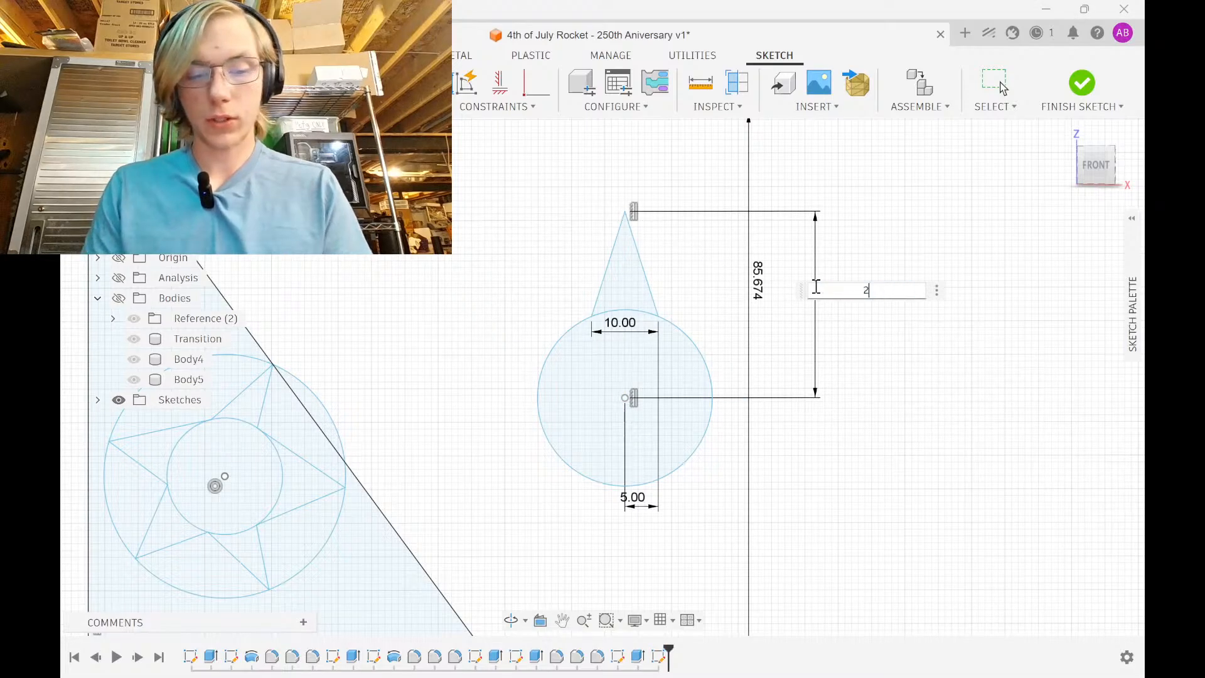
key("Return")
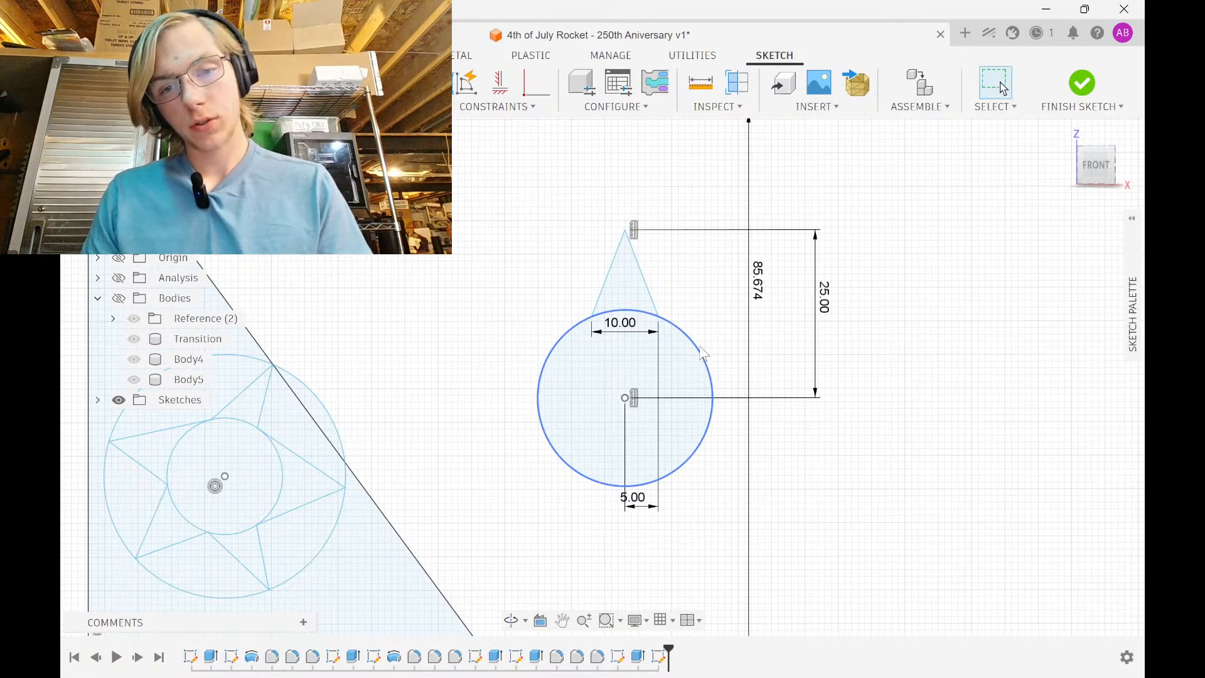
left_click(698, 341)
left_click(906, 389)
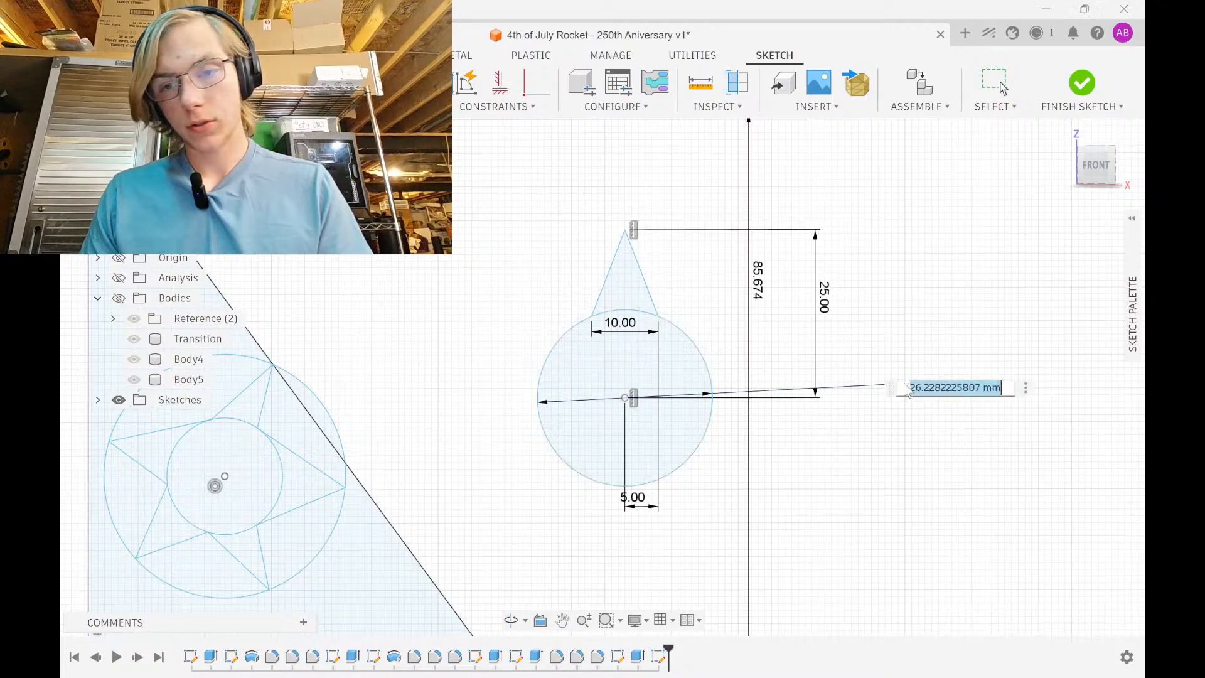
type("15")
key("Return")
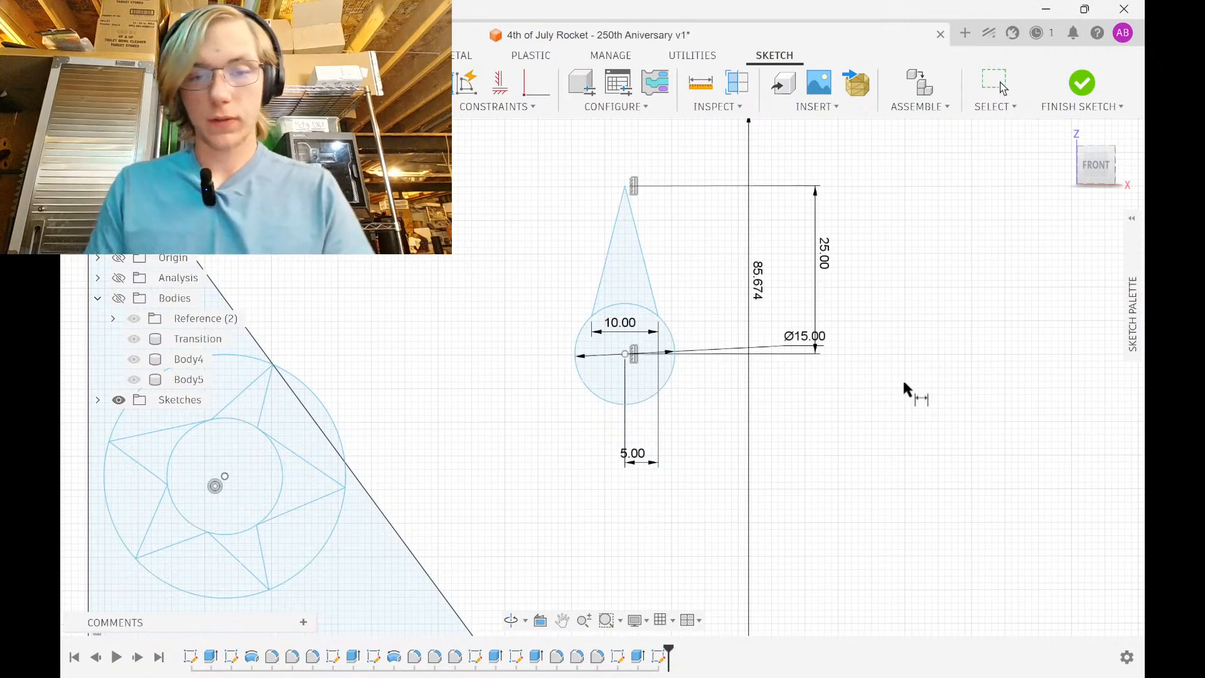
key("Escape")
left_click(646, 260)
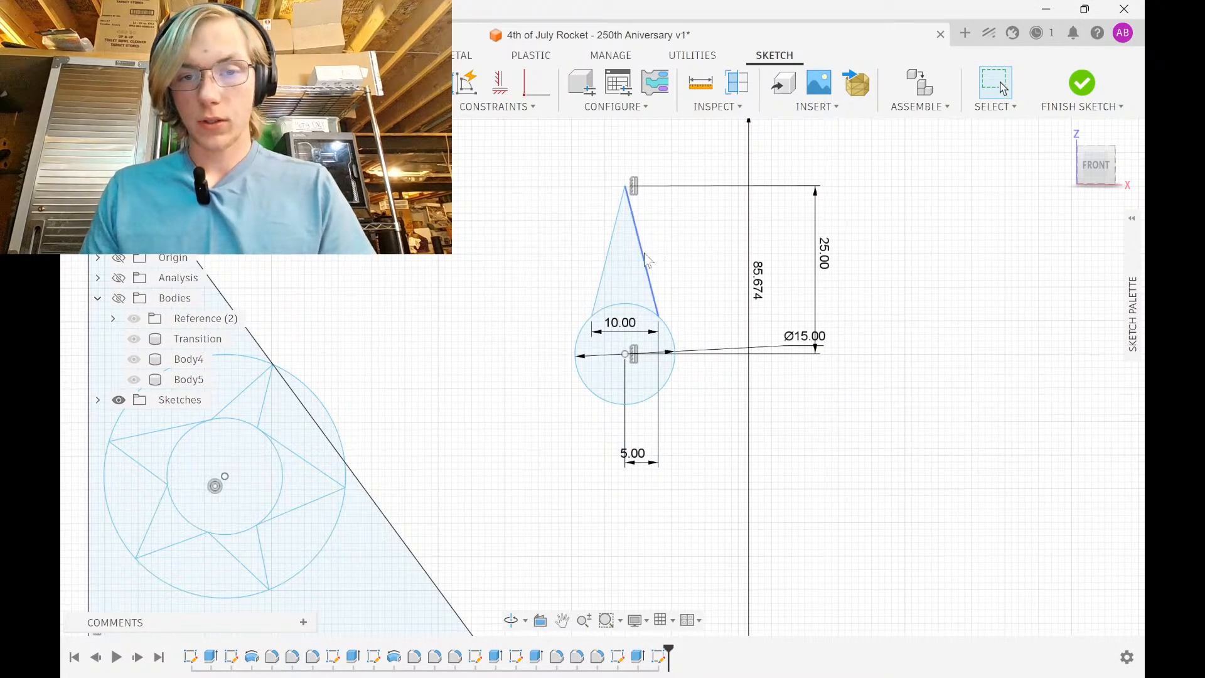
left_click(610, 261, "shift")
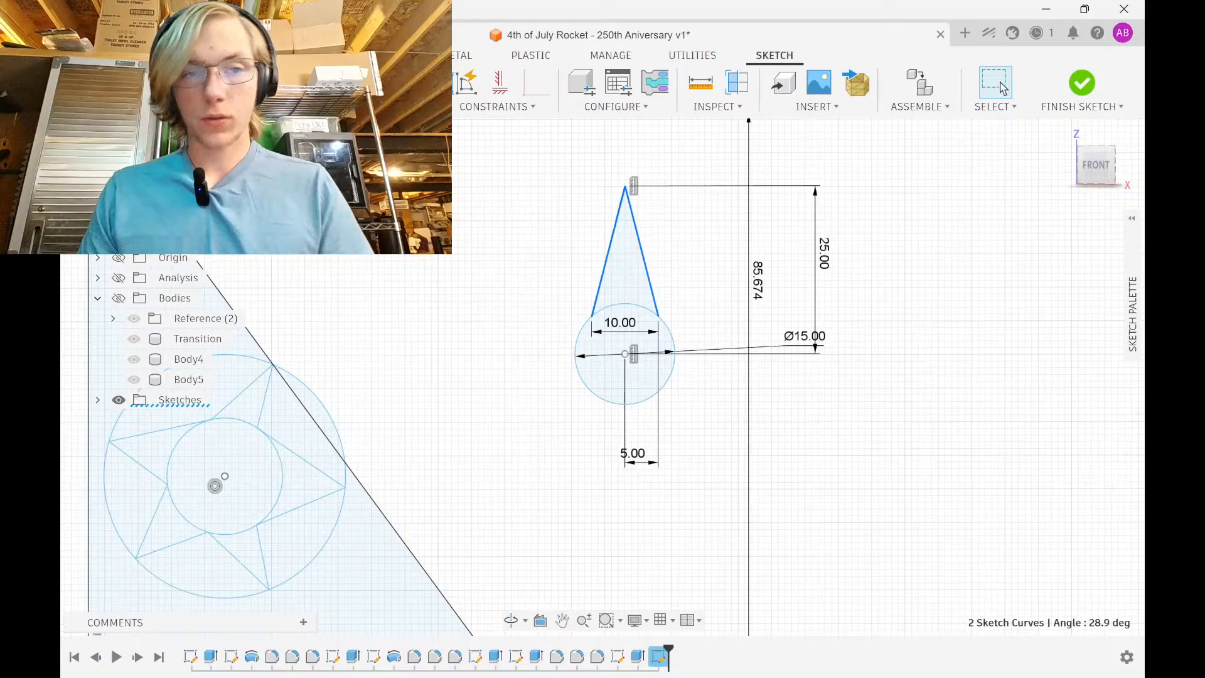
Circular-pattern the cone lines five times around the Ø15 circle to form the star, then zoom out
left_click(242, 106)
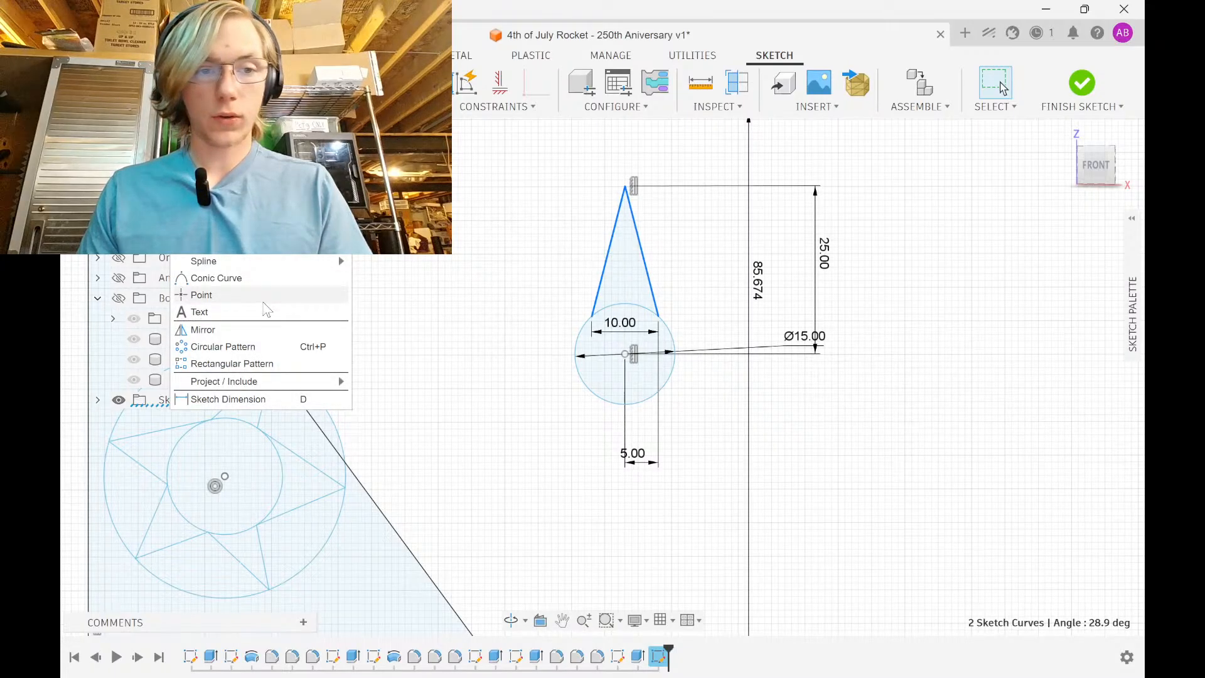
left_click(267, 351)
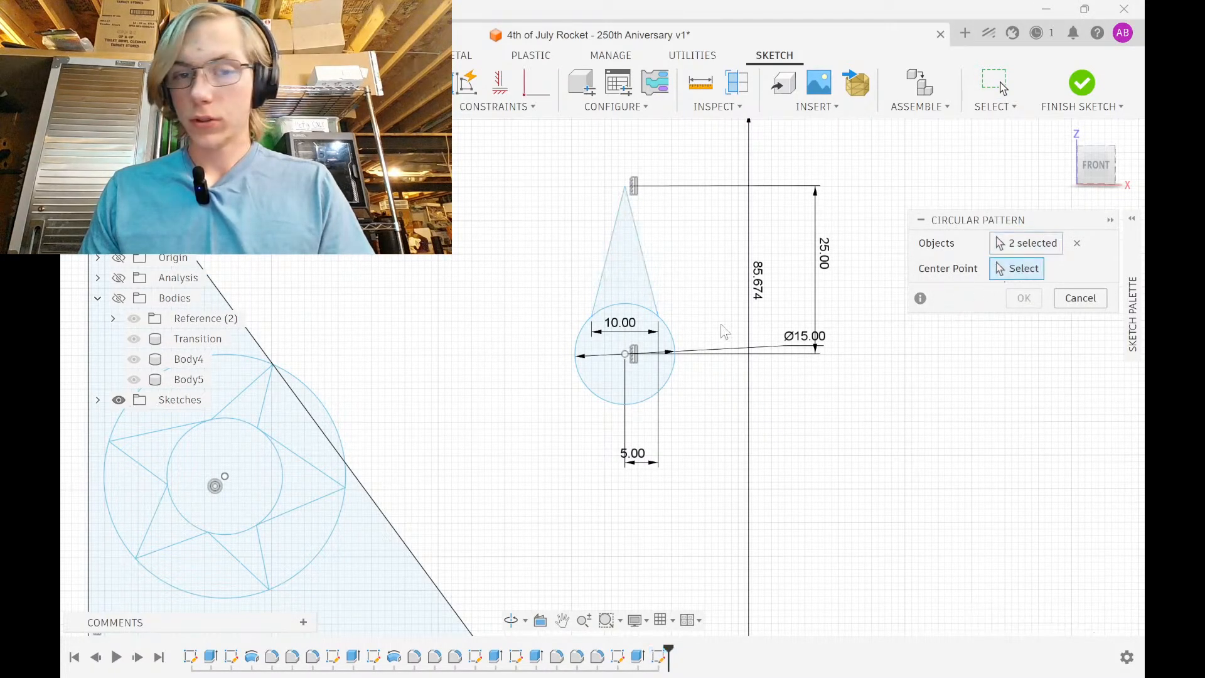
left_click(663, 324)
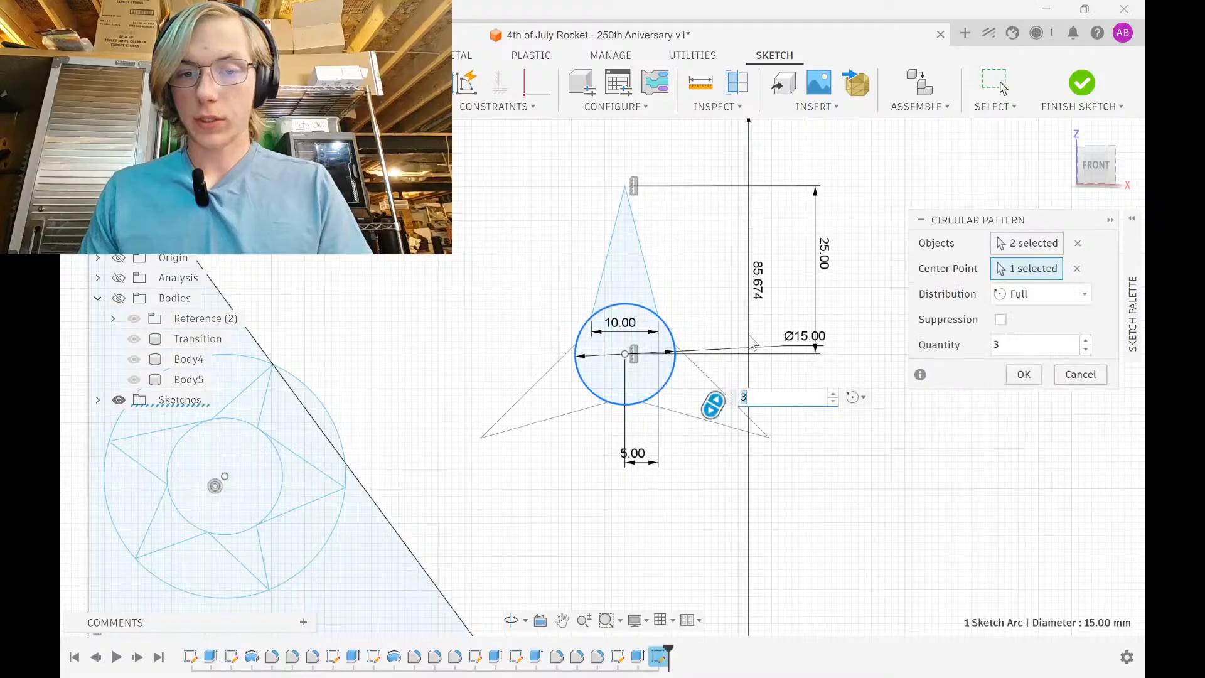
left_click(833, 394)
left_click(1023, 375)
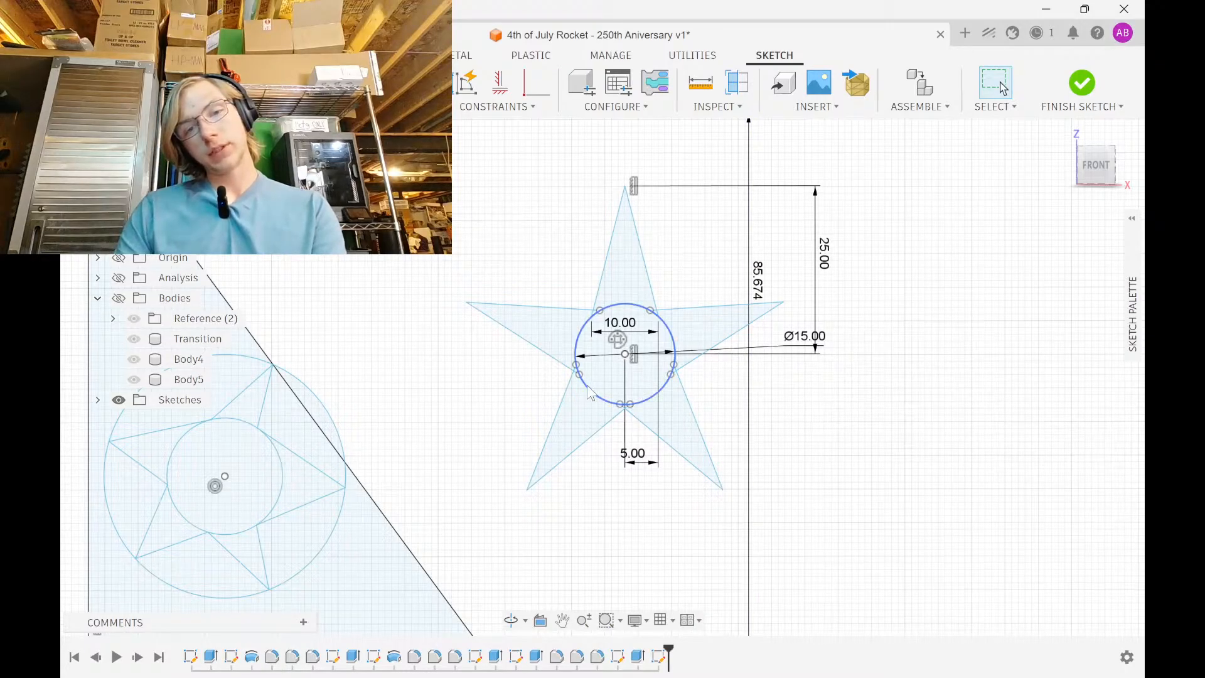
scroll(619, 396, "up", 10)
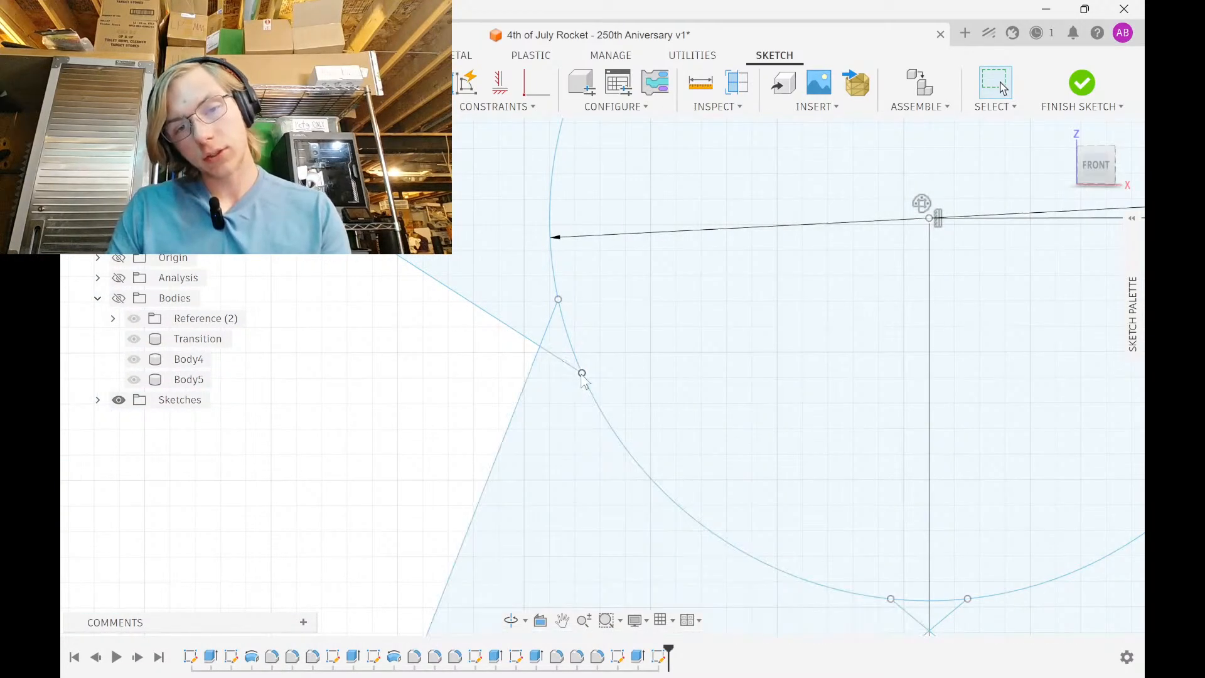
scroll(583, 379, "down", 5)
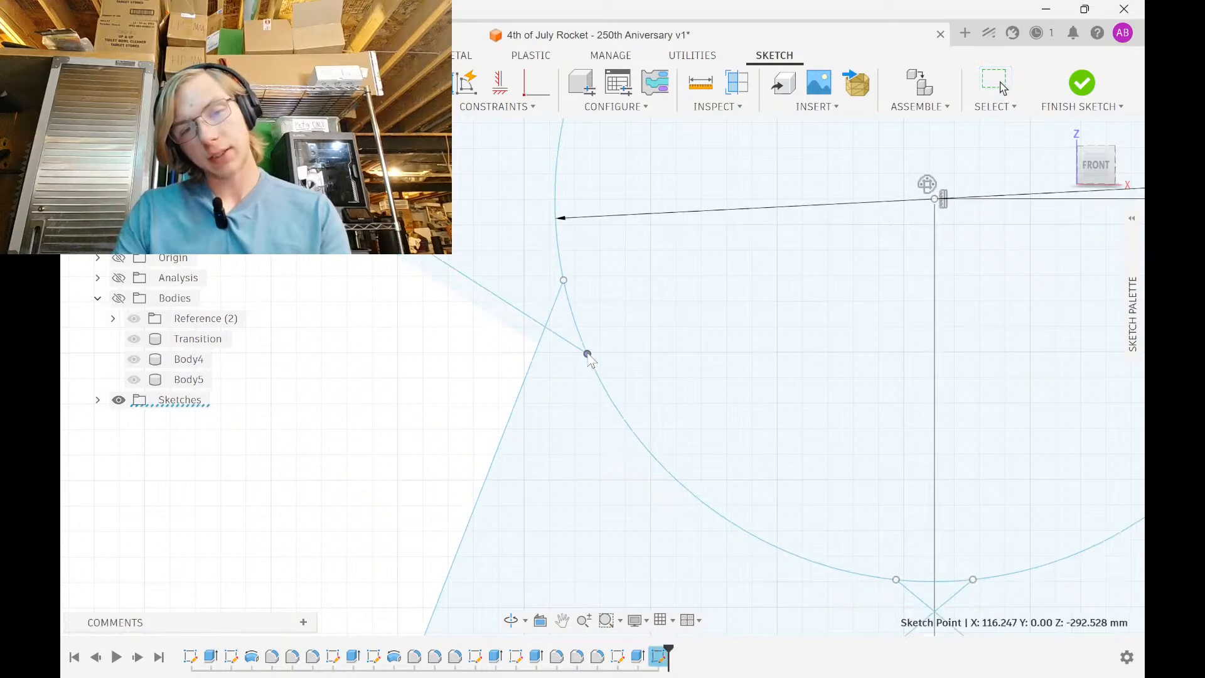
scroll(582, 355, "down", 3)
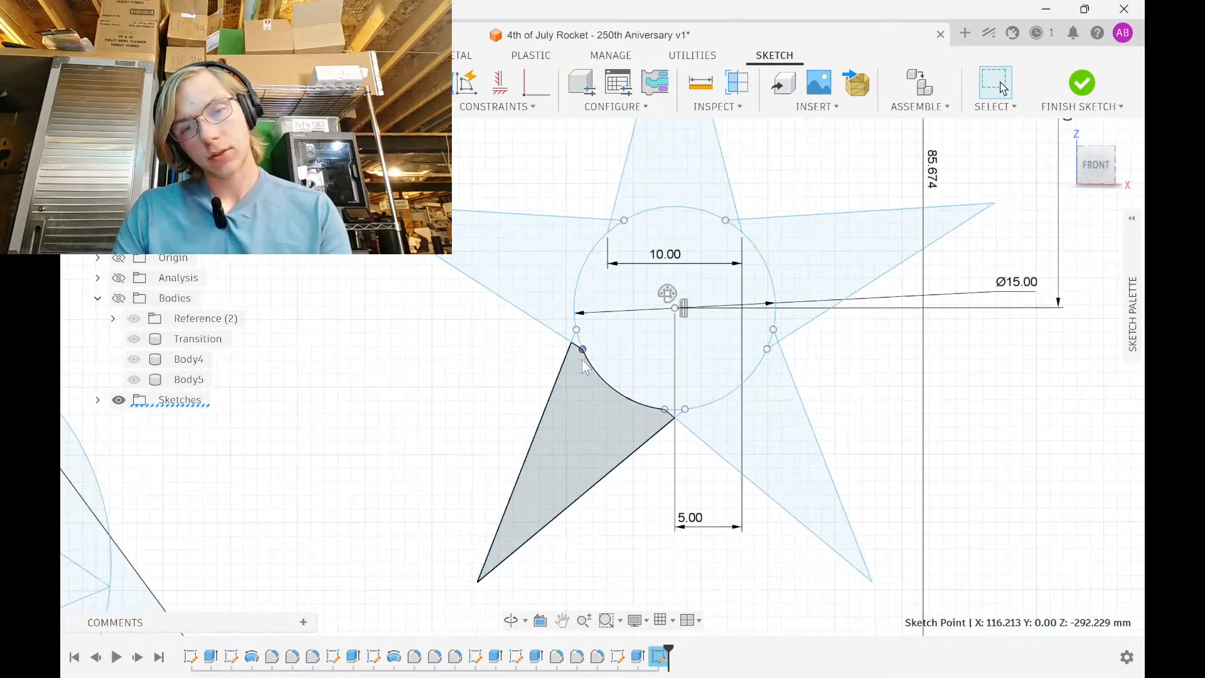
scroll(578, 348, "down", 2)
scroll(577, 350, "down", 5)
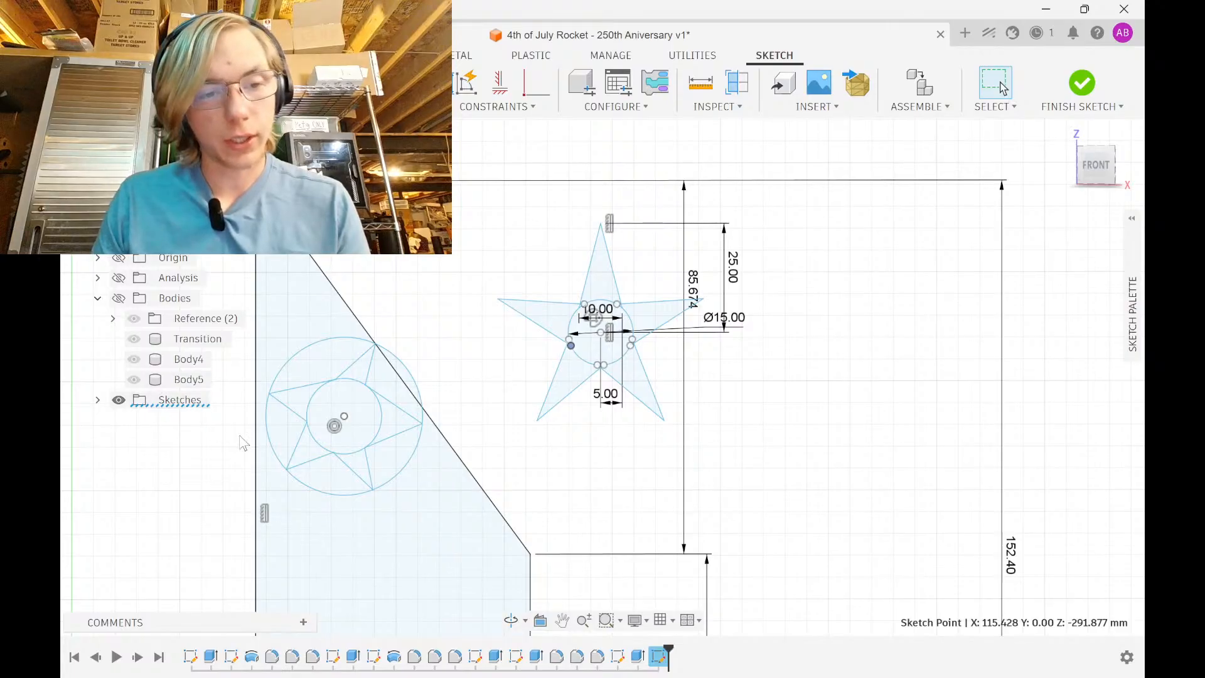
Delete the old star's outer circle, a spike line, a lower-left line and its centre circle
left_click(300, 363)
key("Delete")
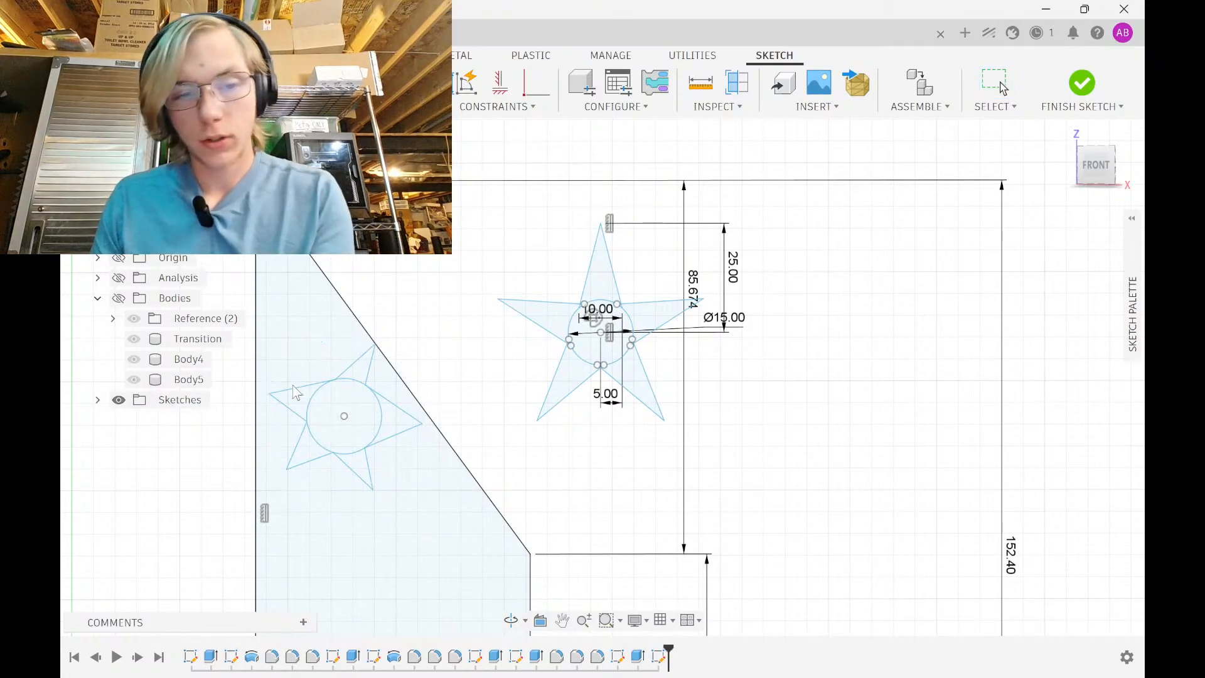
key("l")
left_click(269, 394)
key("Delete")
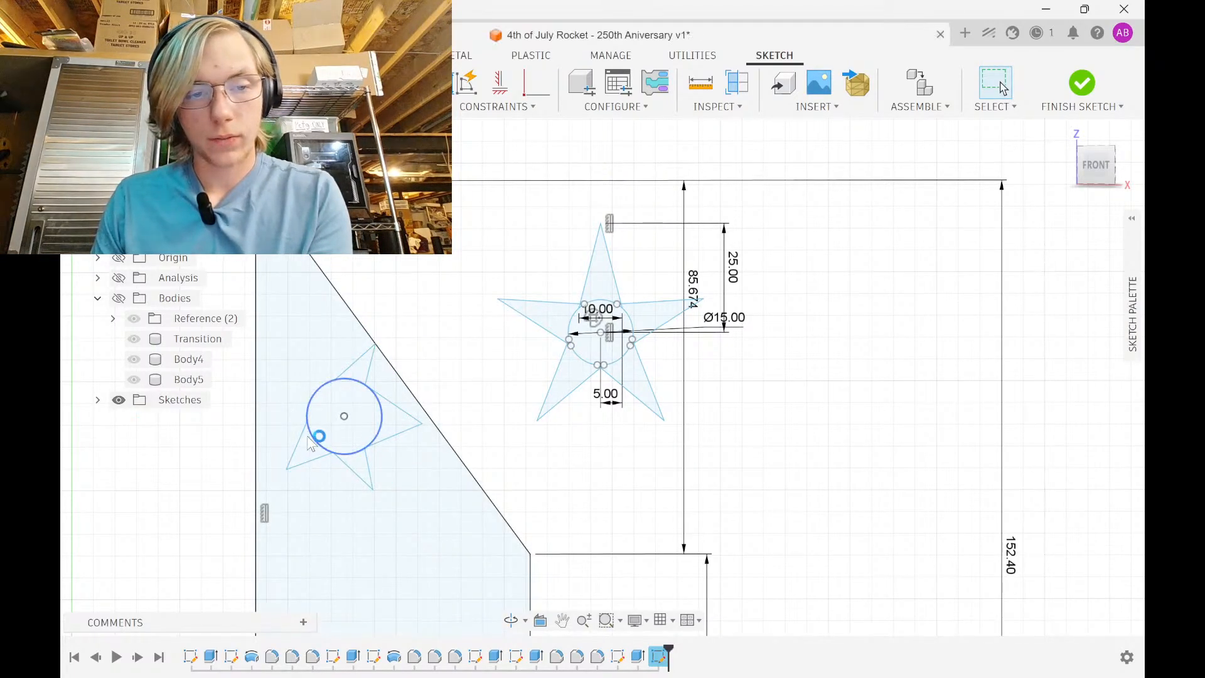
left_click(298, 442)
key("Delete")
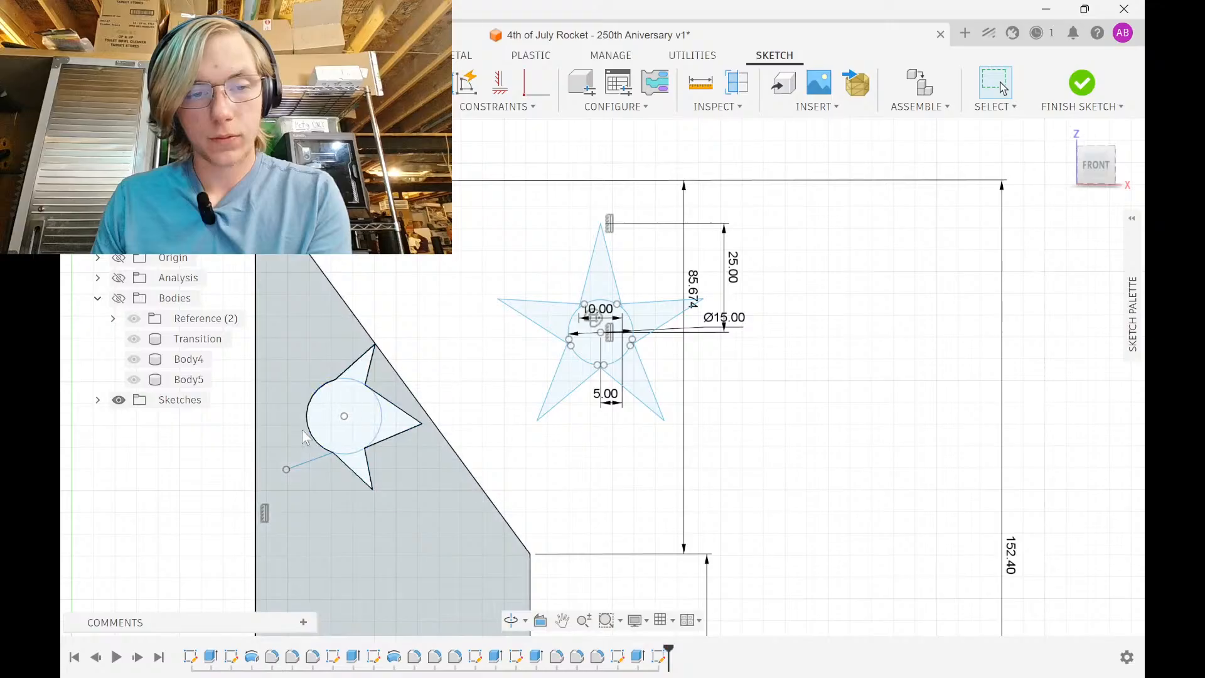
left_click(310, 433)
key("Delete")
Delete the remaining line segments of the old star
left_click(308, 454)
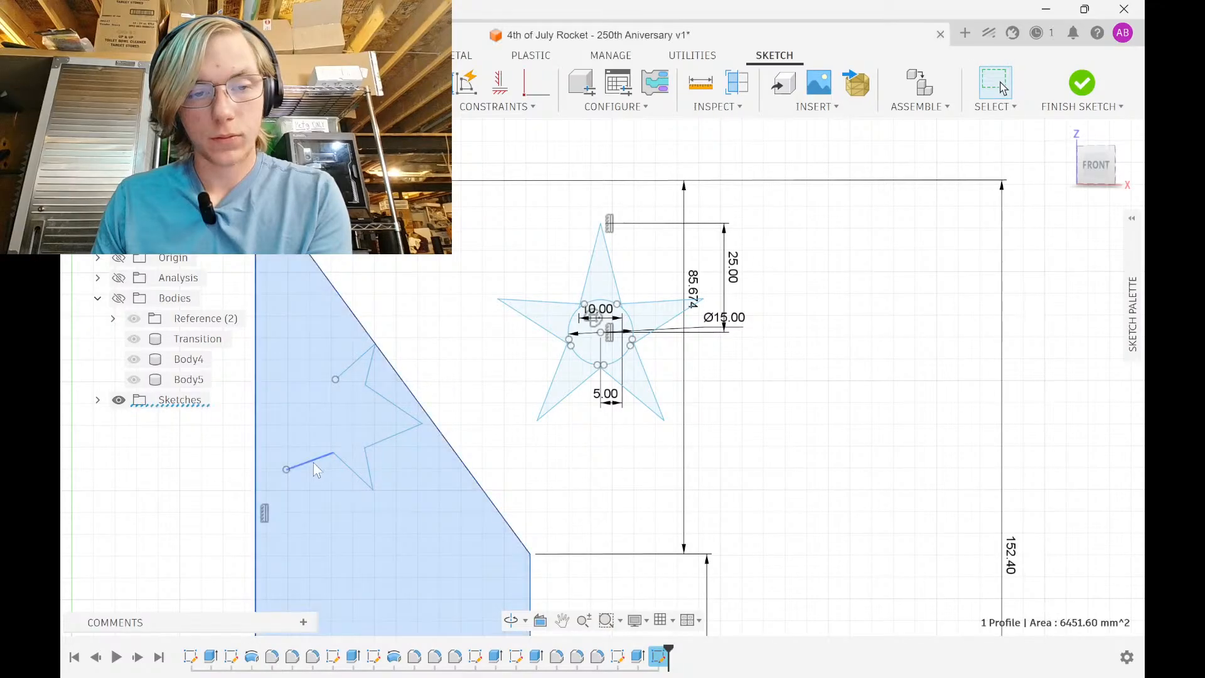
left_click(313, 459)
key("Delete")
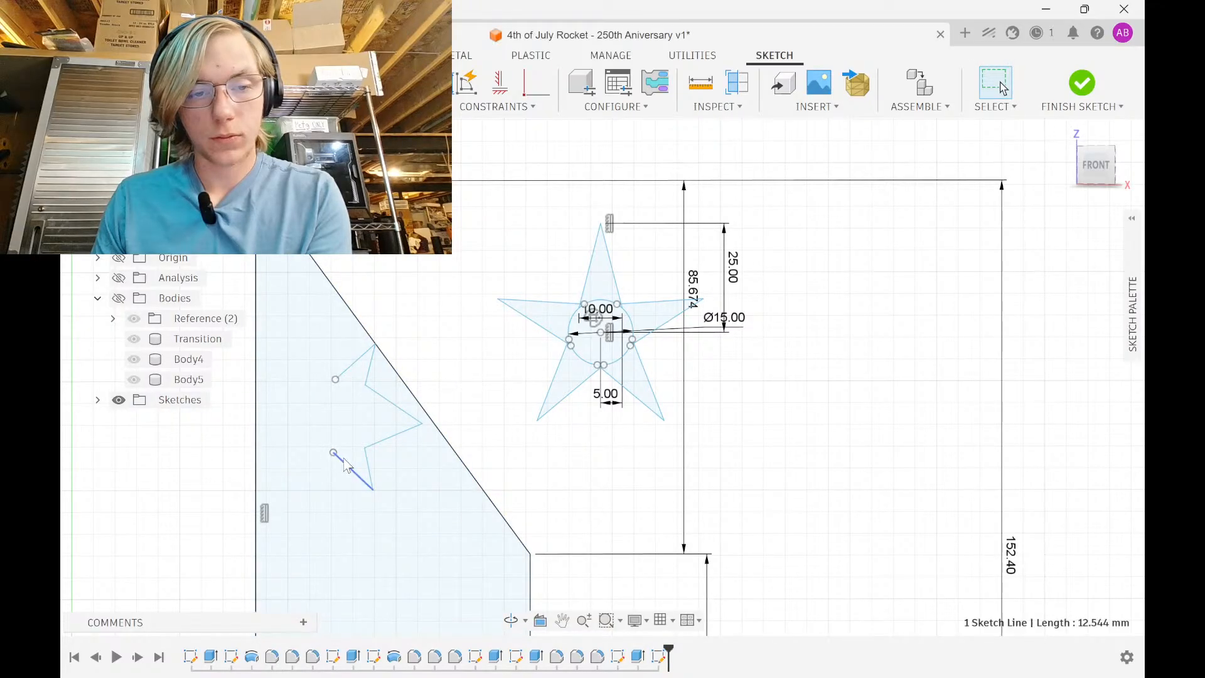
key("Delete")
left_click(386, 442)
key("Delete")
left_click(395, 405)
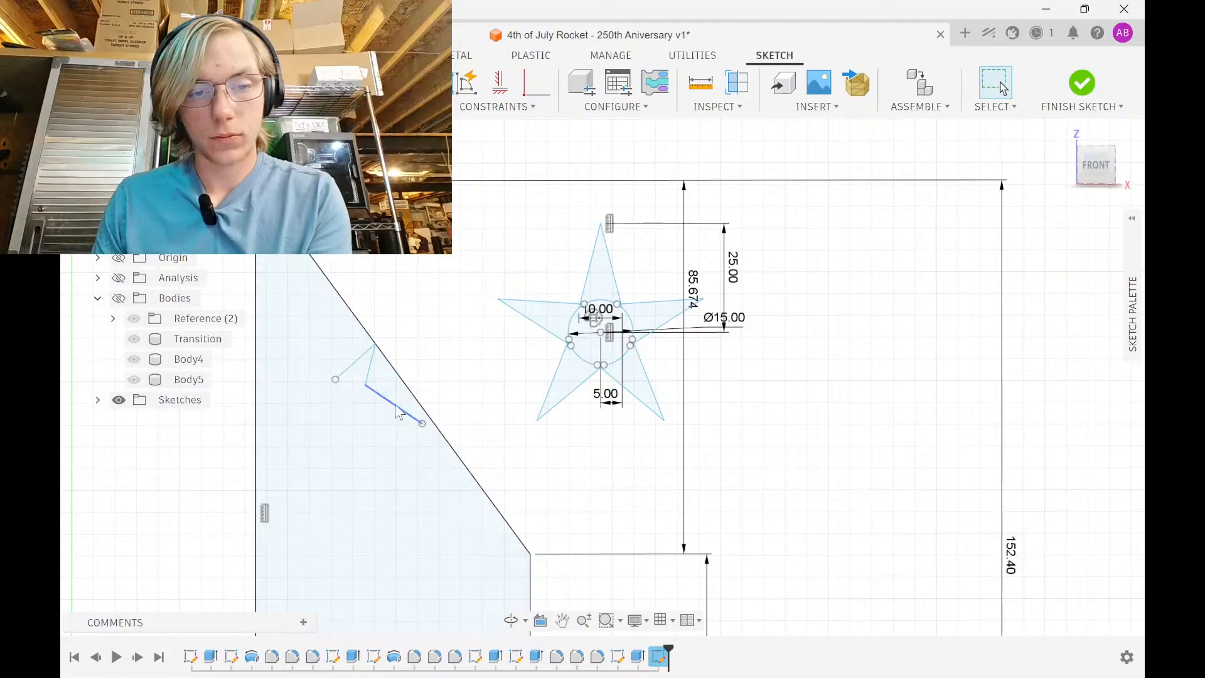
key("Delete")
left_click(365, 371)
key("Delete")
left_click(359, 360)
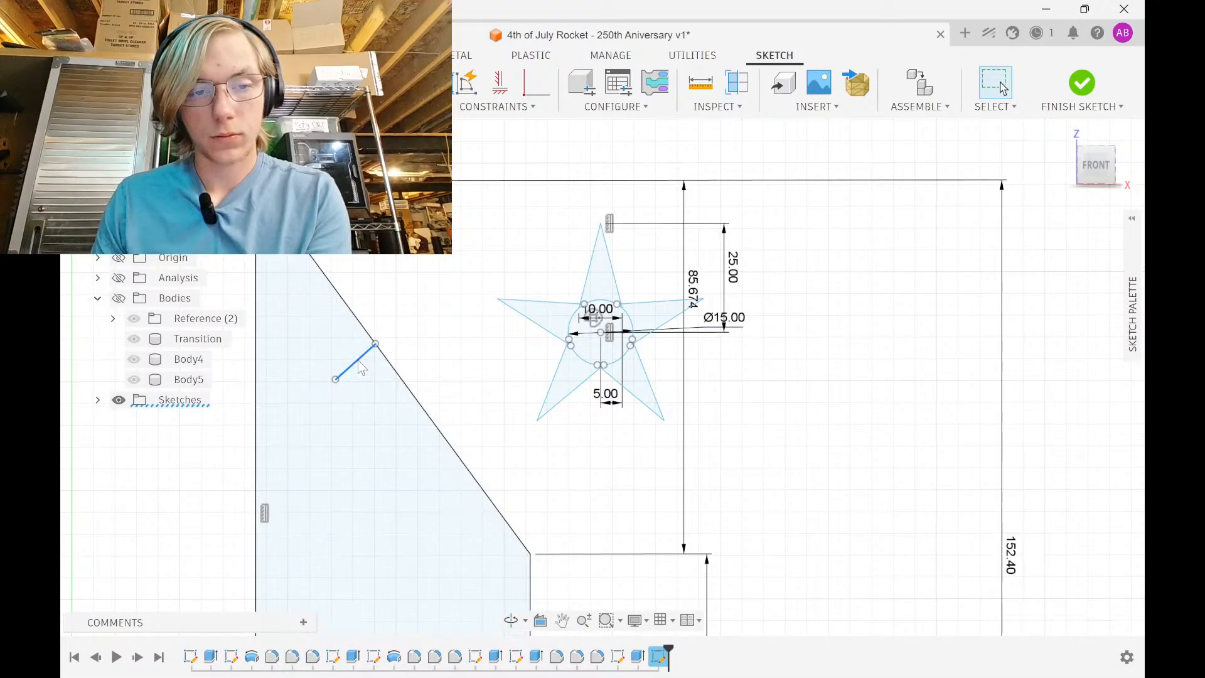
key("Delete")
Drag the dimensioned star down so it sits inside the fin outline
left_click_drag(584, 357, 352, 545)
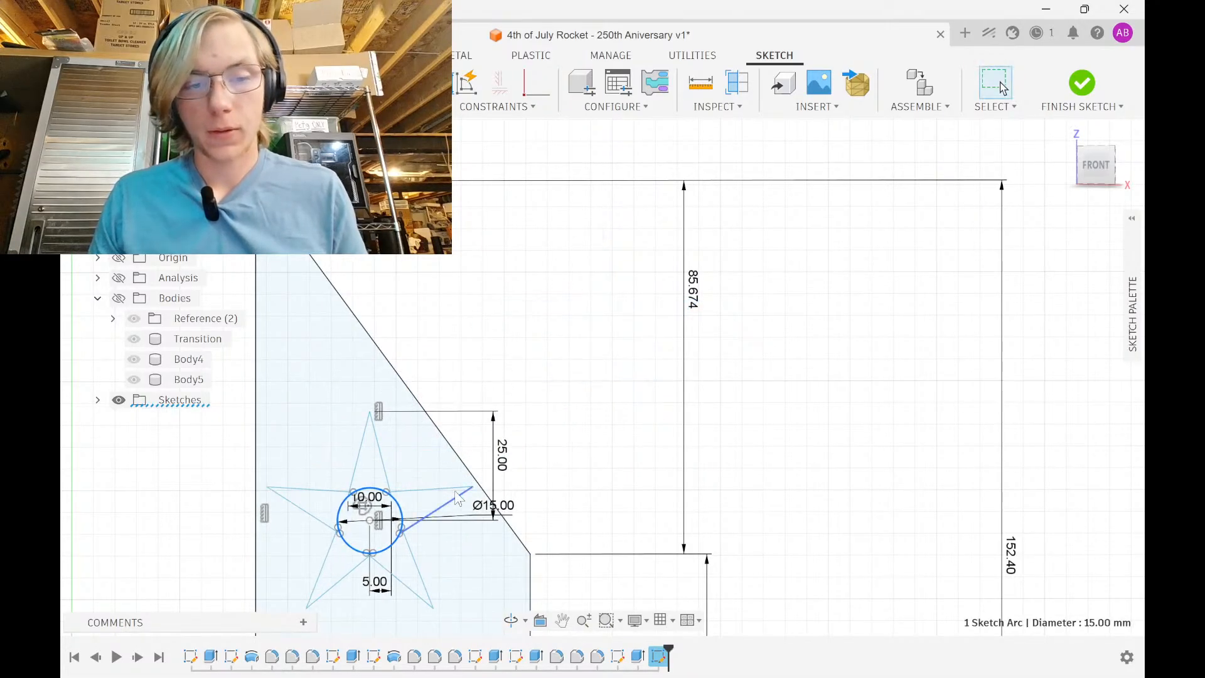
scroll(457, 461, "down", 3)
middle_click_drag(458, 462, 458, 230)
left_click_drag(415, 289, 422, 354)
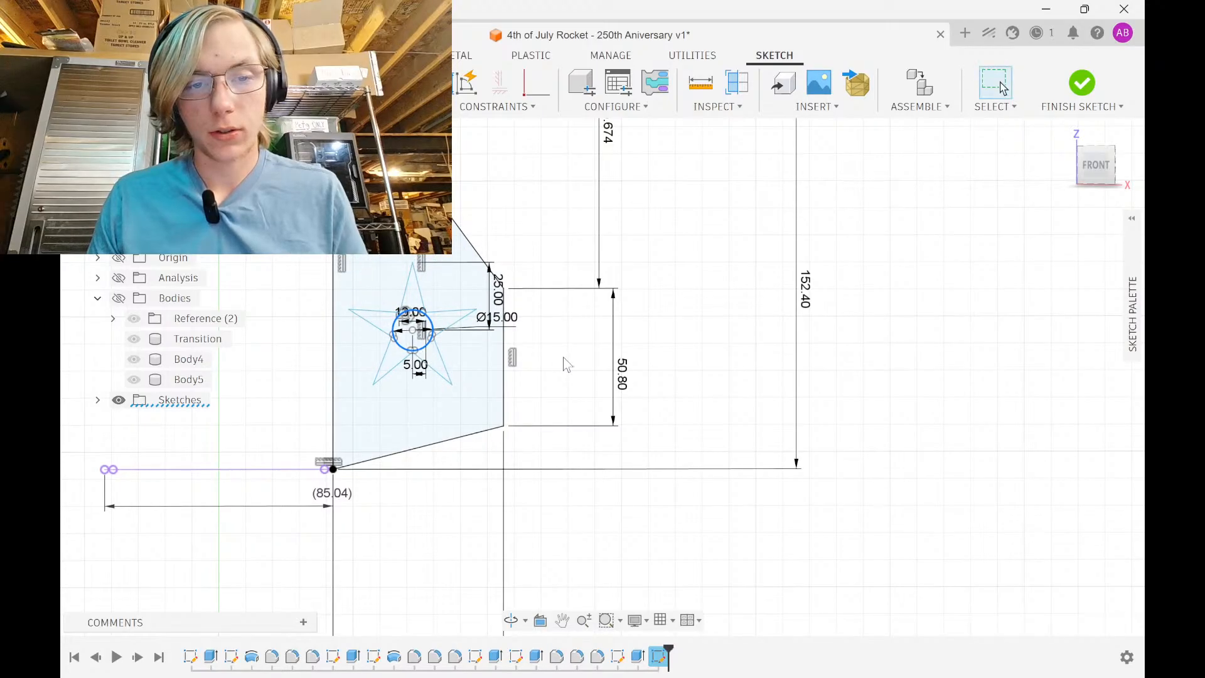
scroll(389, 311, "up", 5)
Change the star's 25 mm top offset to 20 and dimension its centre 50 mm above the fin's bottom corner
double_click(665, 262)
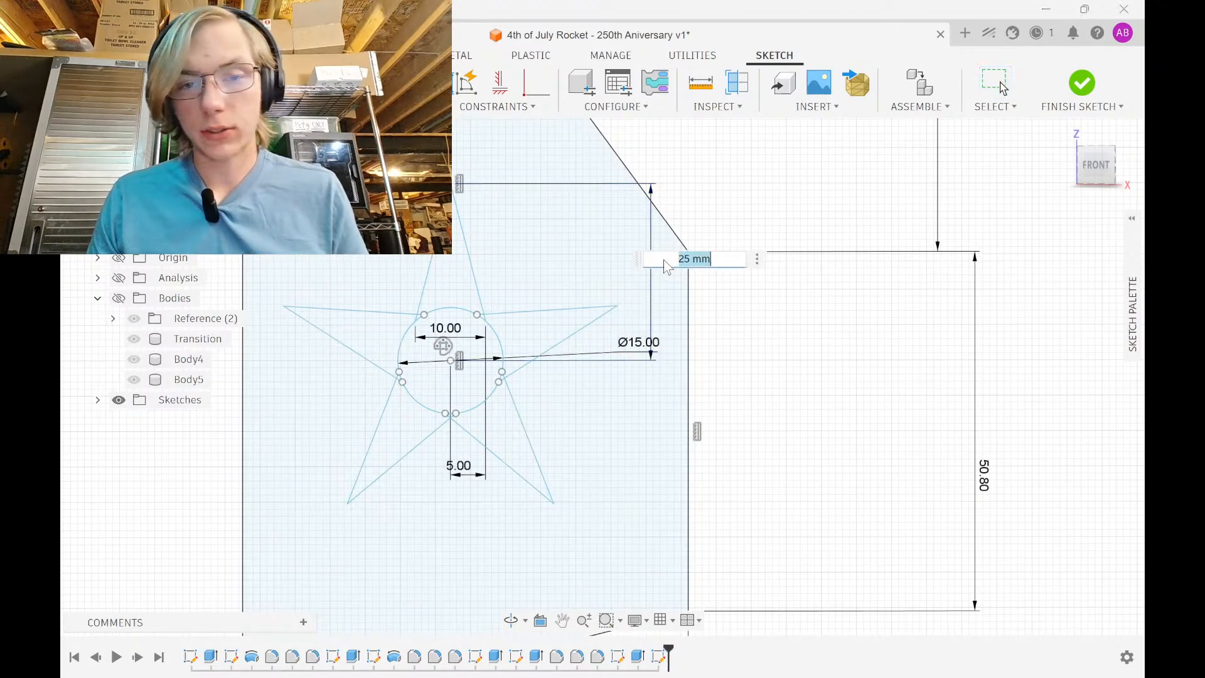
key("Return")
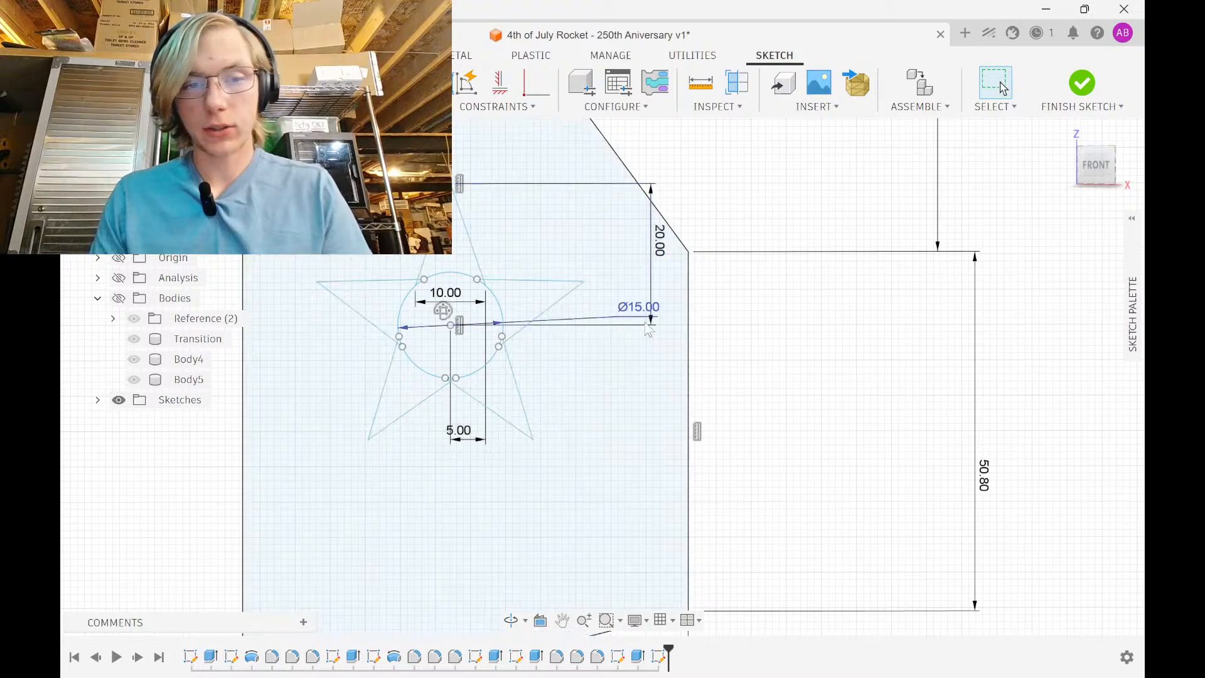
left_click_drag(514, 427, 516, 443)
scroll(854, 445, "down", 3)
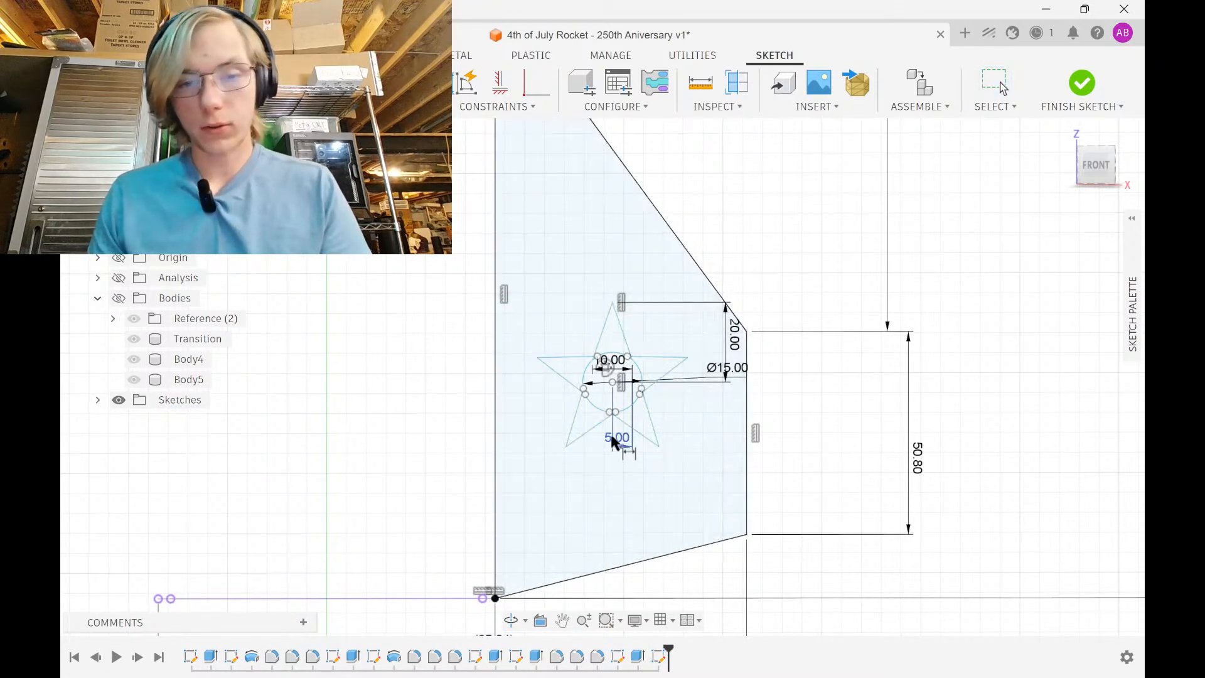
left_click(612, 414)
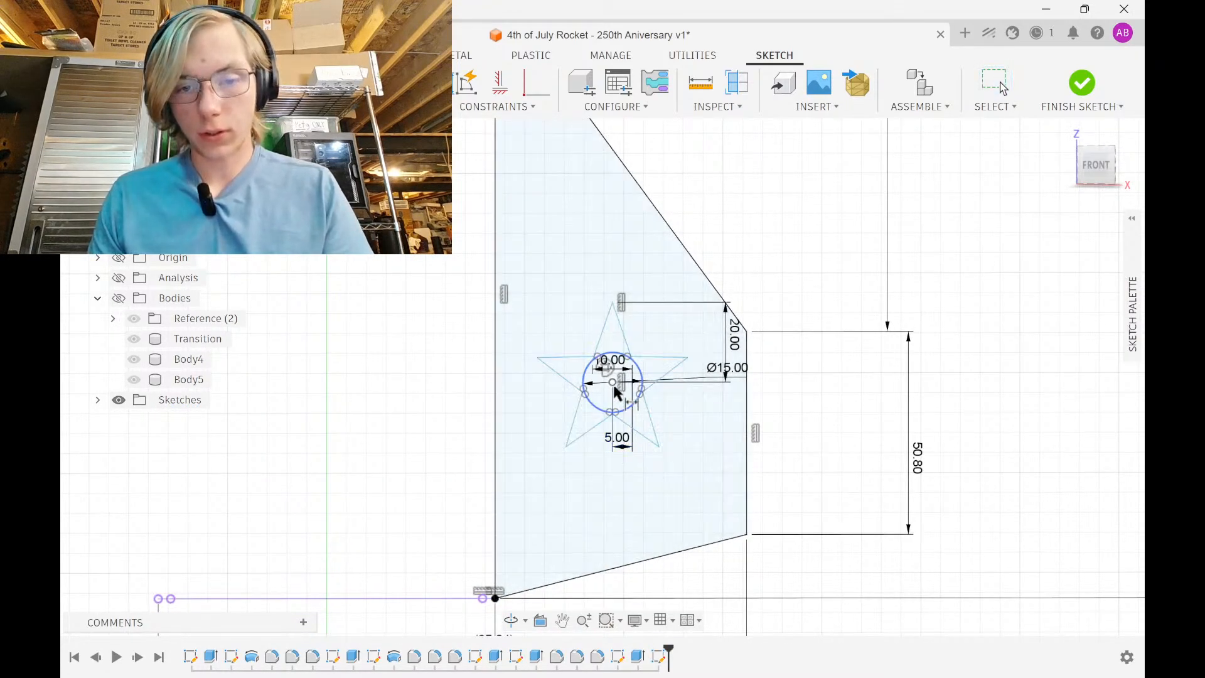
left_click(495, 598)
left_click(890, 567)
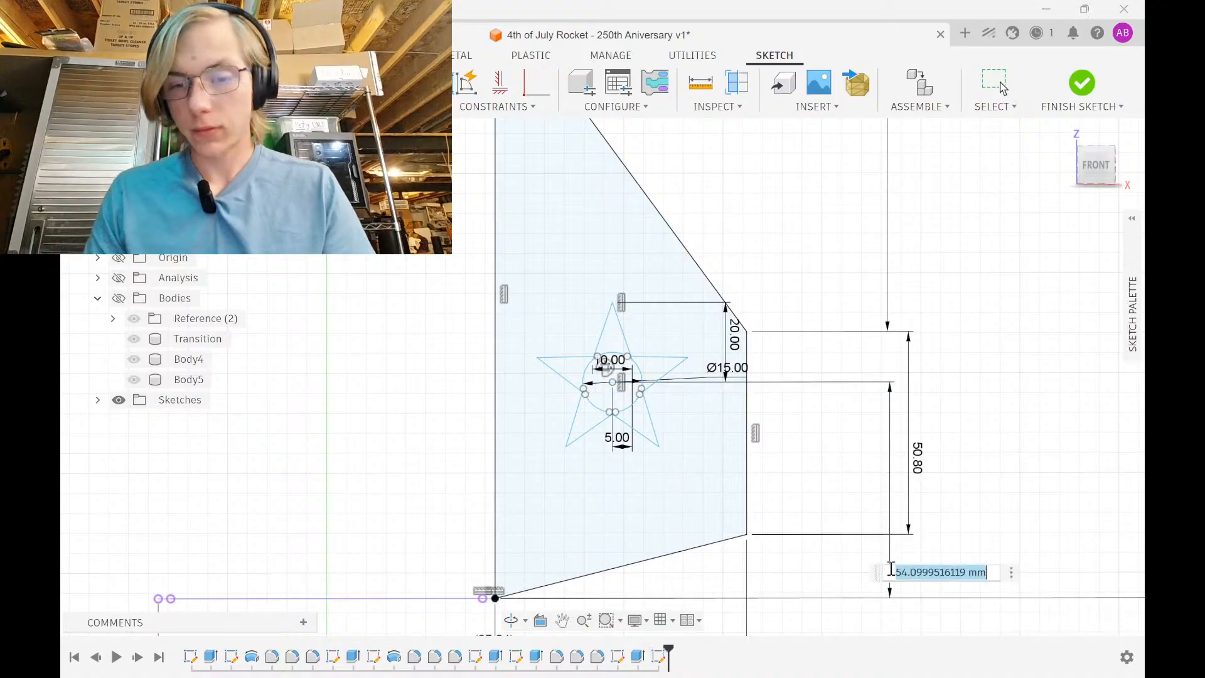
type("50")
key("Return")
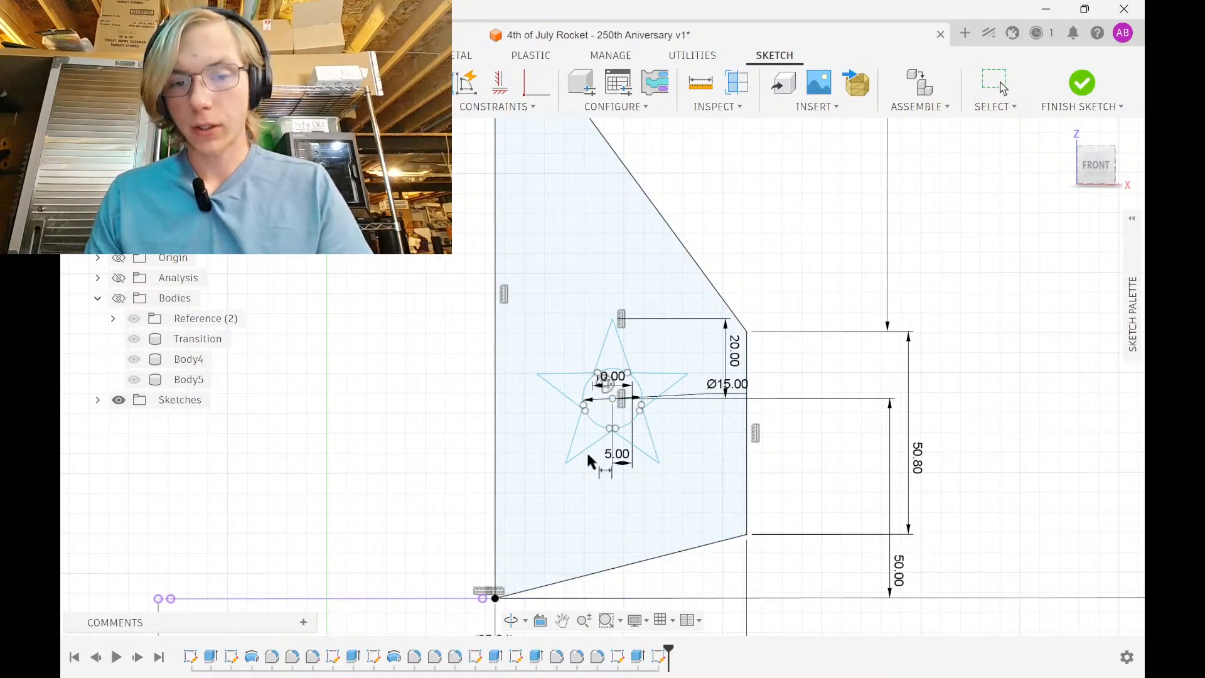
Dimension the star centre 30 mm horizontally from the fin's bottom-left corner
left_click(611, 398)
scroll(588, 532, "down", 1)
middle_click_drag(588, 533, 595, 393)
left_click(509, 453)
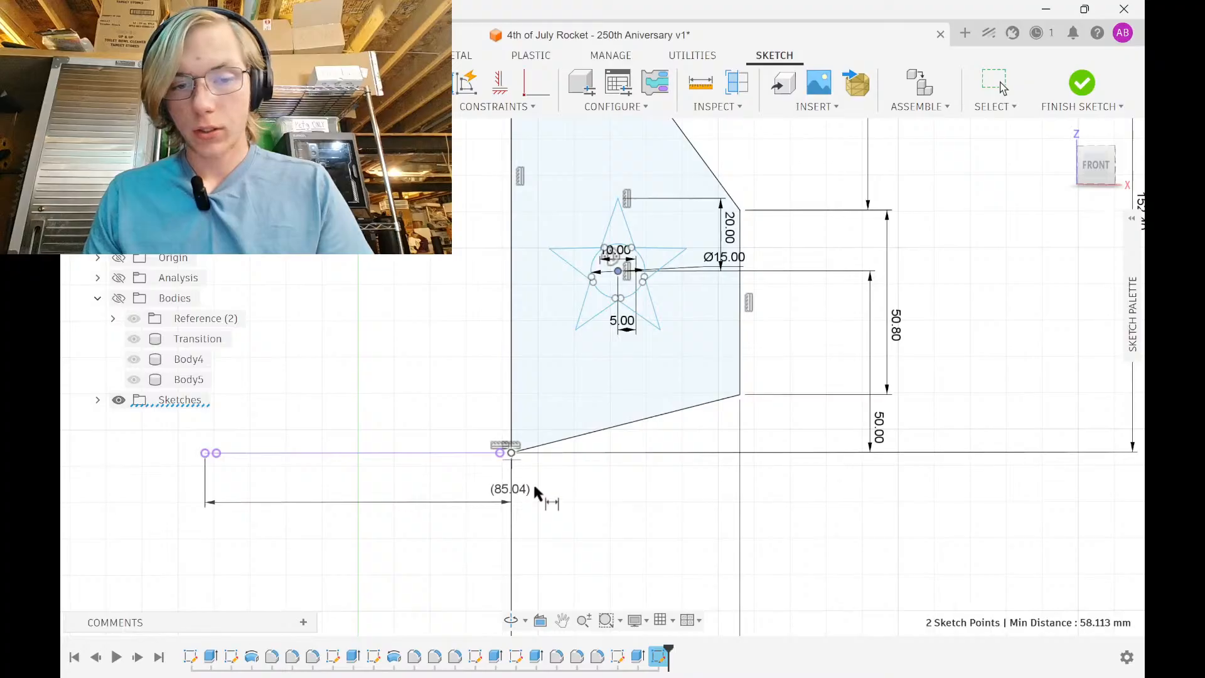
left_click(619, 533)
type("30")
key("Return")
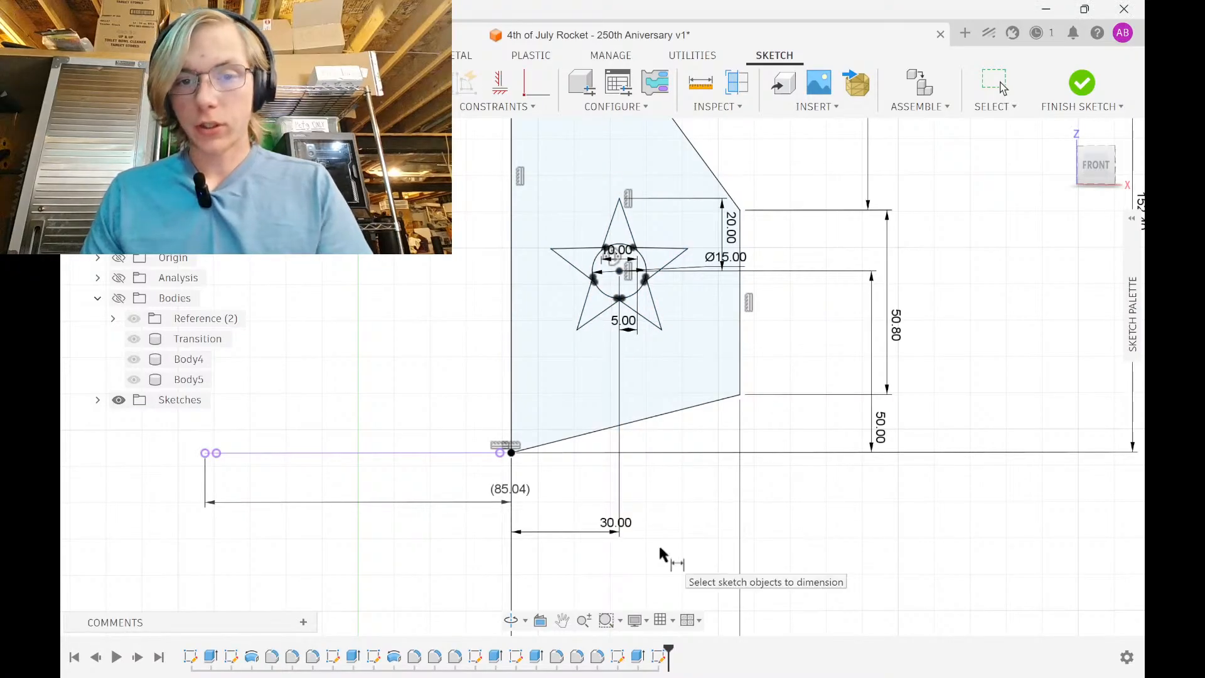
key("Escape")
scroll(664, 337, "up", 2)
middle_click_drag(654, 337, 621, 480)
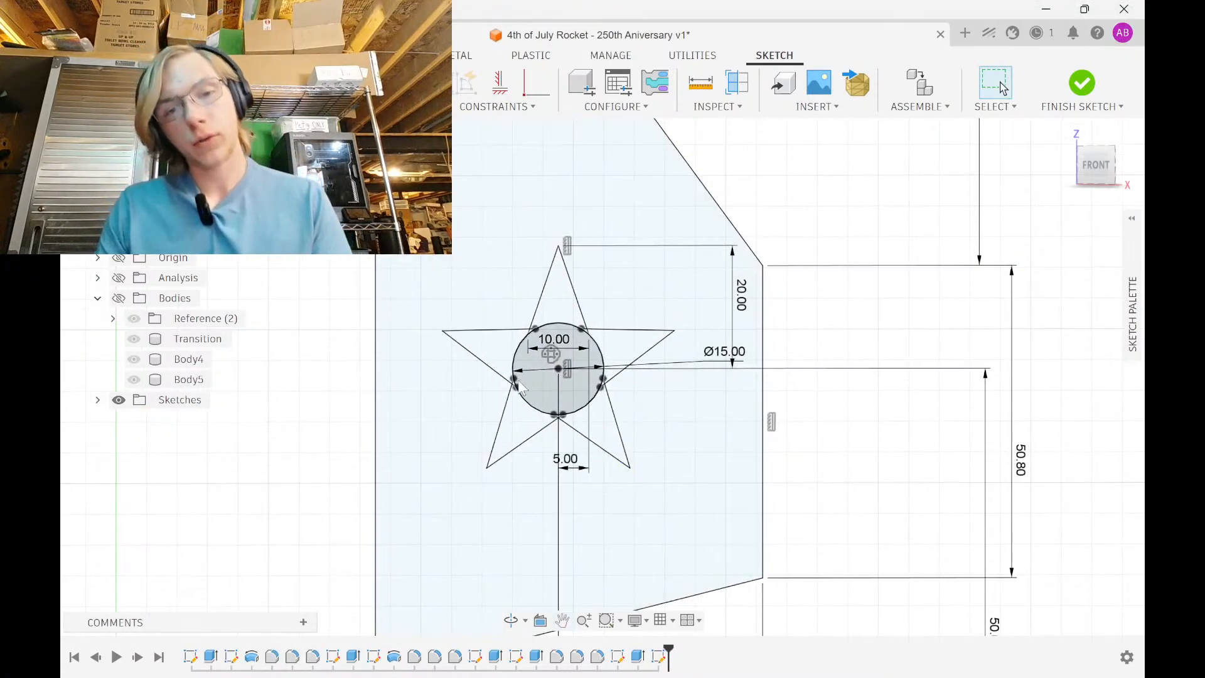
scroll(509, 364, "up", 1)
mouse_move(396, 133)
left_mouse_down()
mouse_move(686, 432)
mouse_move(743, 565)
left_mouse_up()
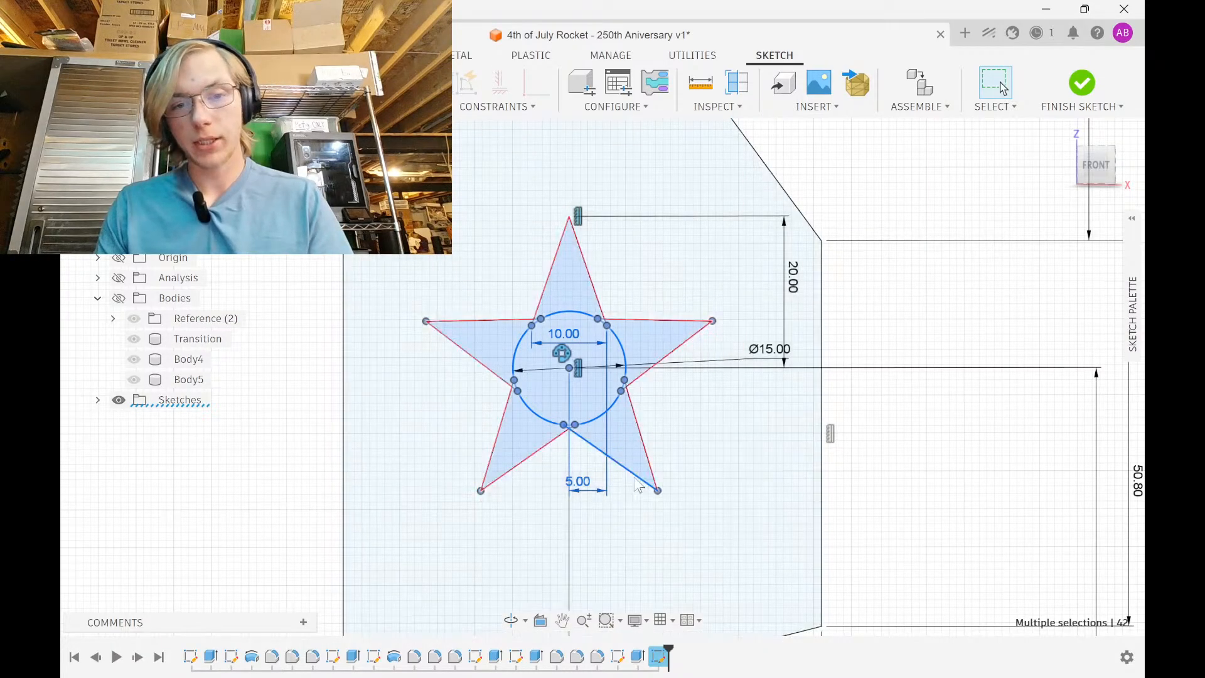
Select all the star's edges together with its centre circle
scroll(625, 462, "down", 3)
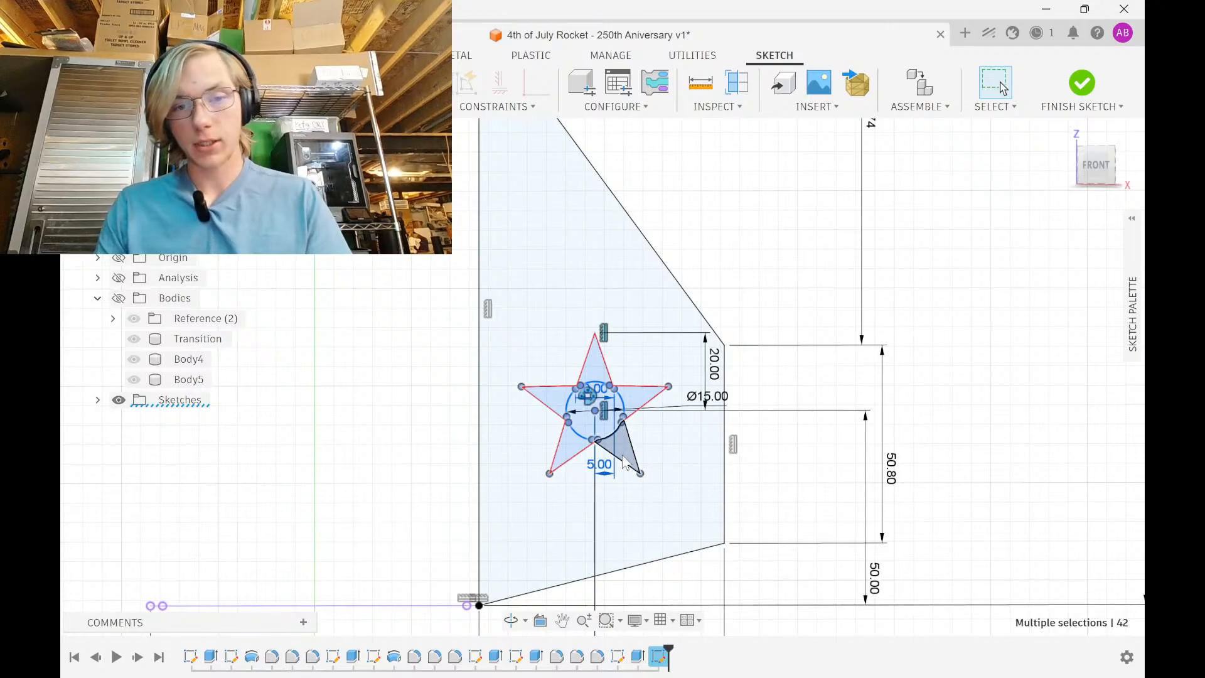
left_click(796, 460)
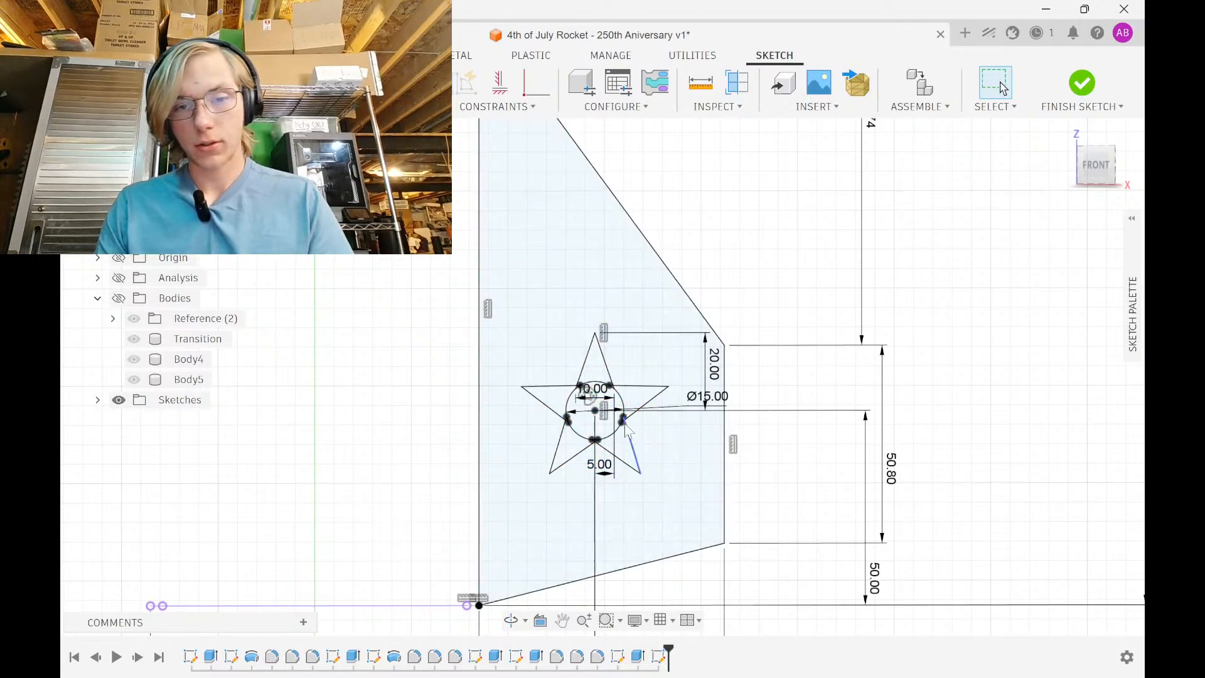
left_click(575, 459)
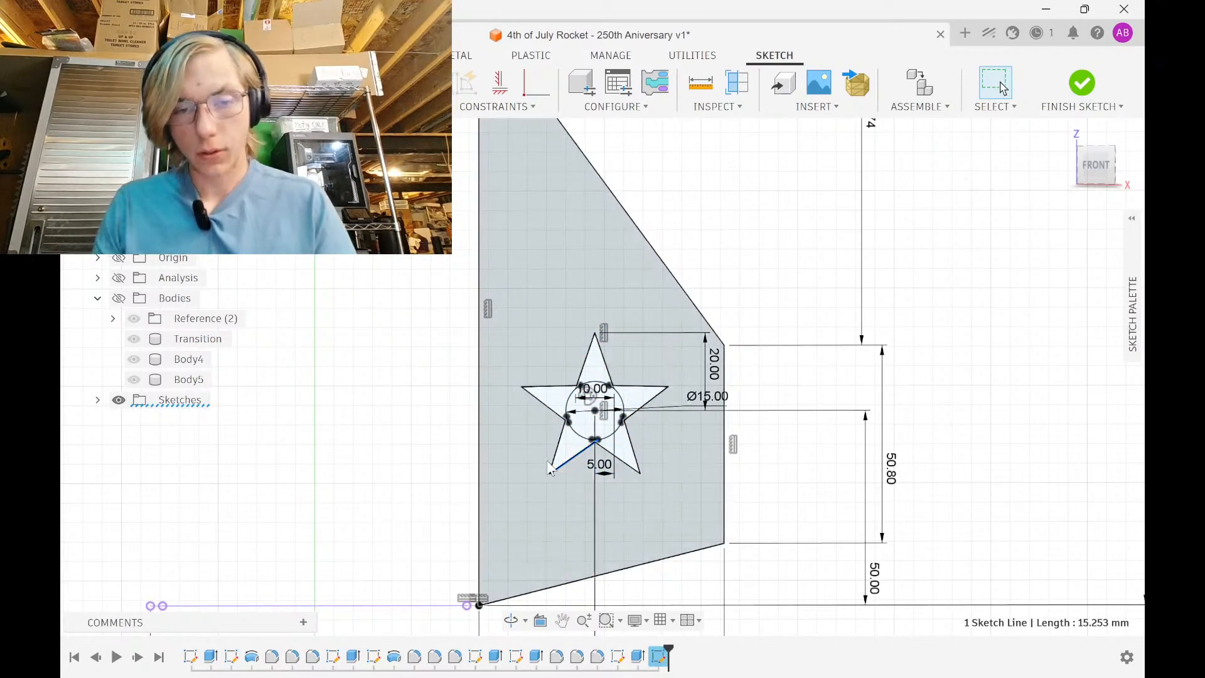
left_click(558, 460, "ctrl")
left_click(552, 407, "ctrl")
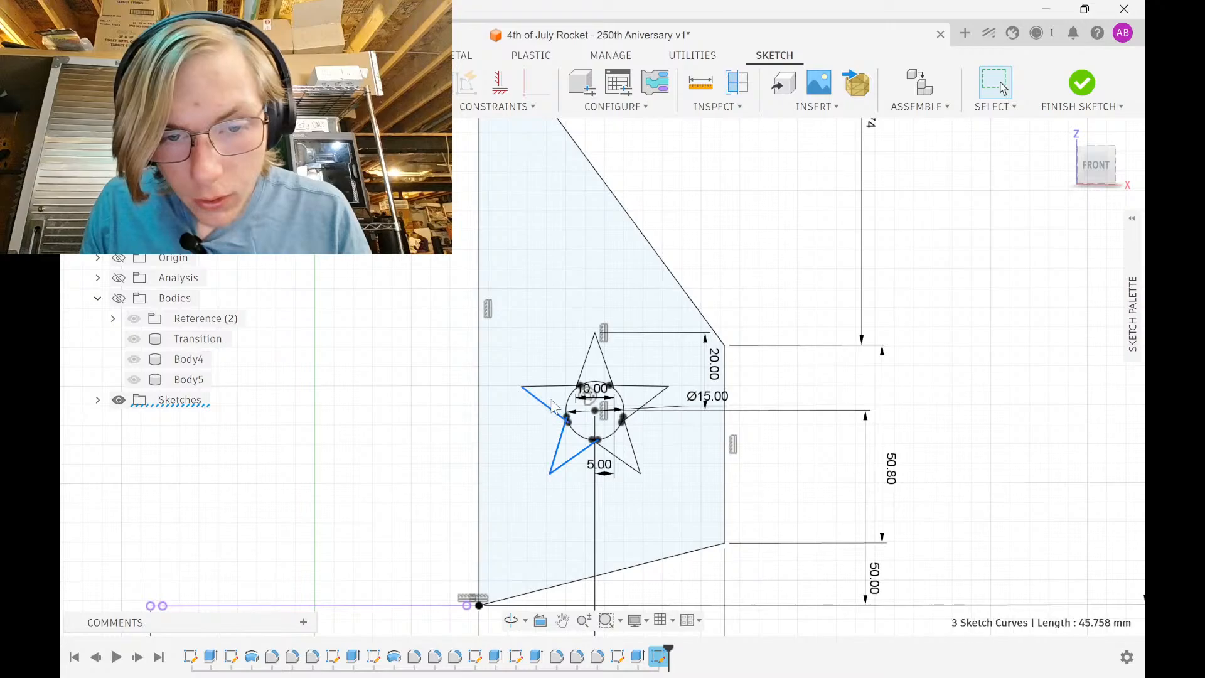
left_click(556, 387, "ctrl")
left_click(583, 370, "ctrl")
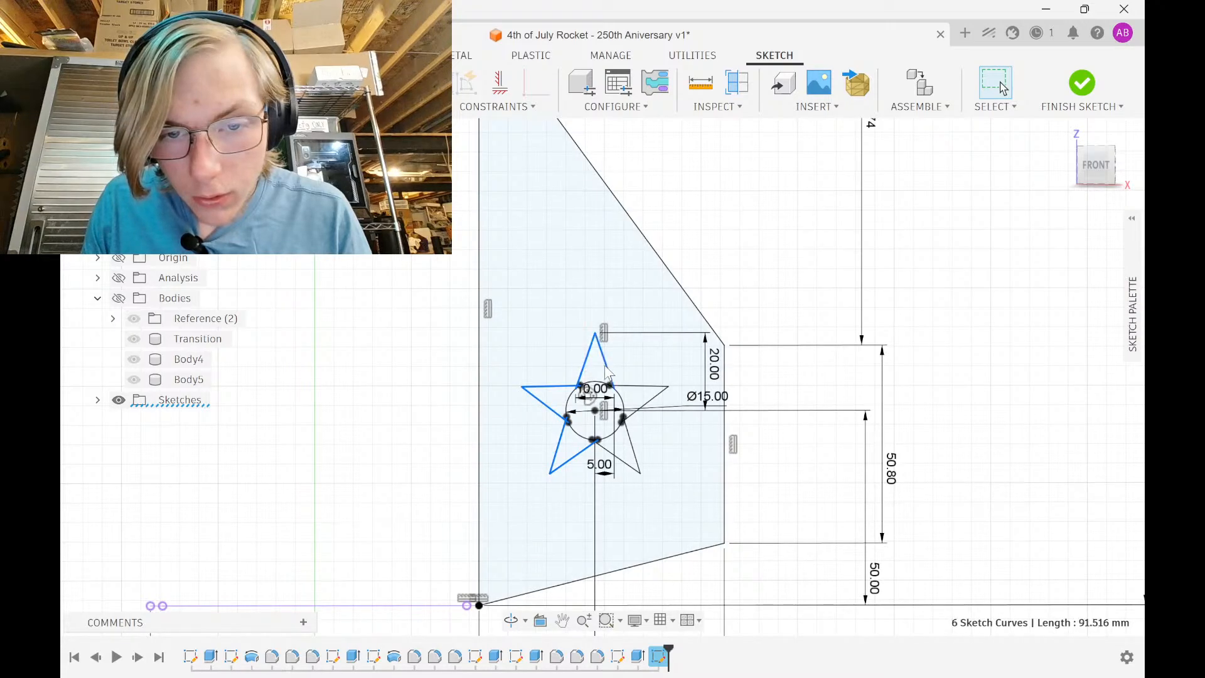
left_click(625, 387, "ctrl")
left_click(638, 413, "ctrl")
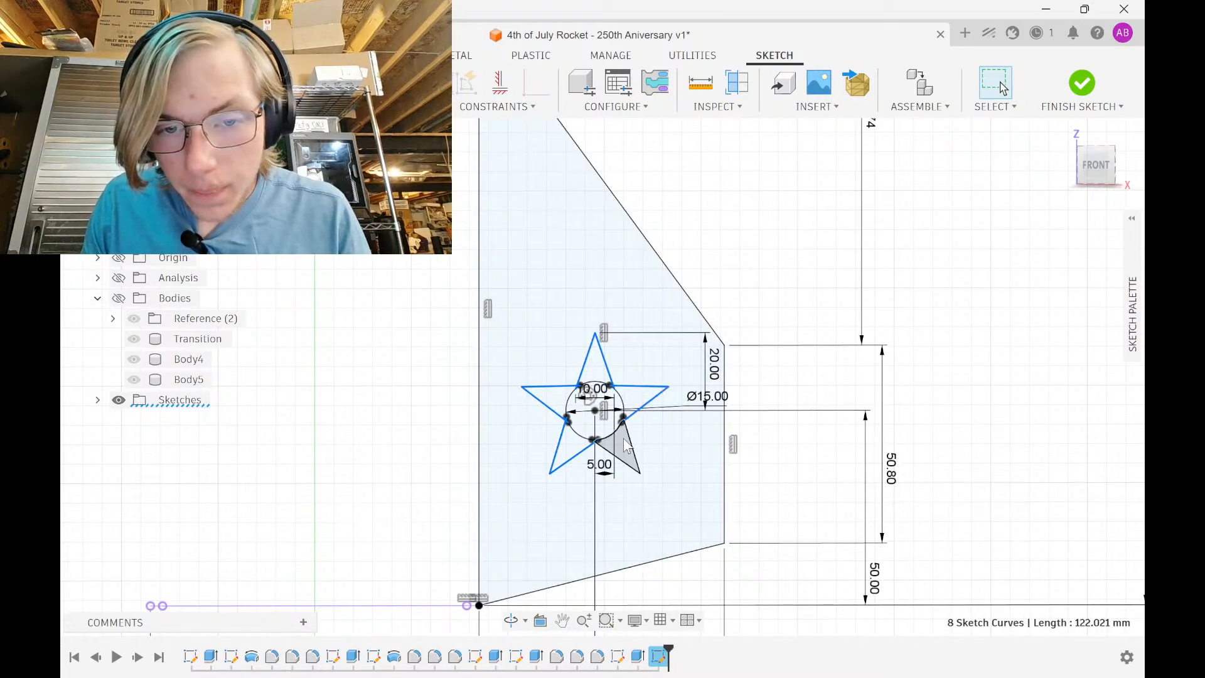
left_click(618, 464, "ctrl")
scroll(610, 438, "up", 5)
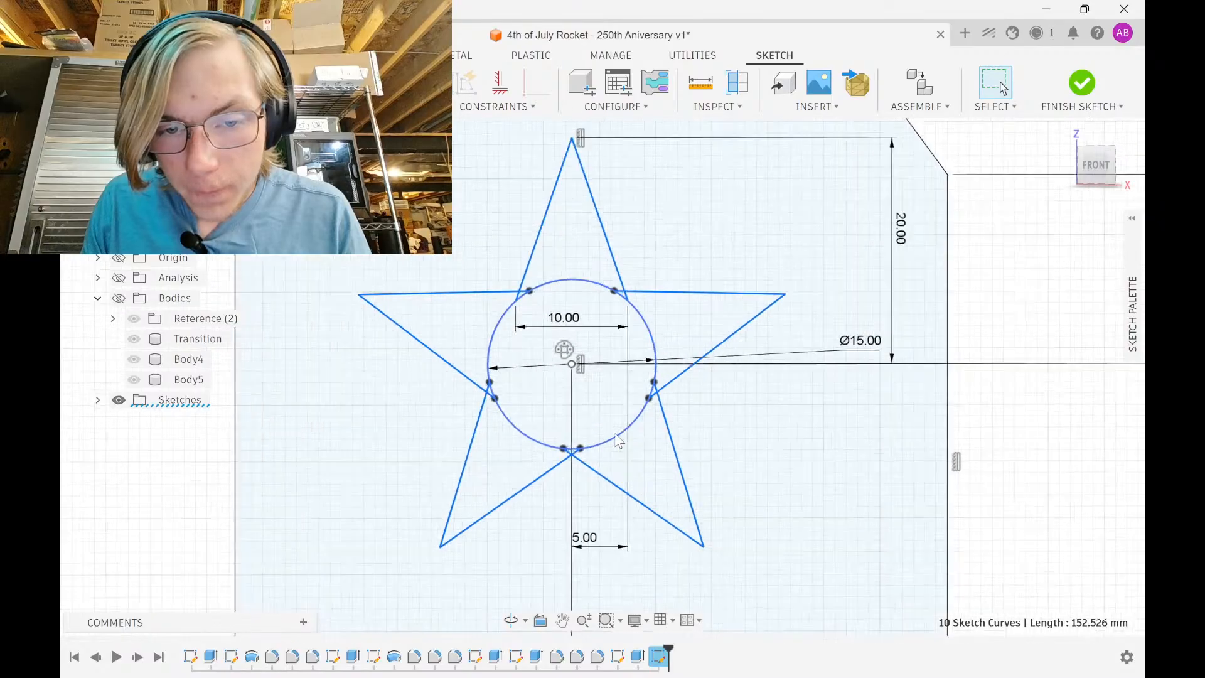
left_click(610, 436, "ctrl")
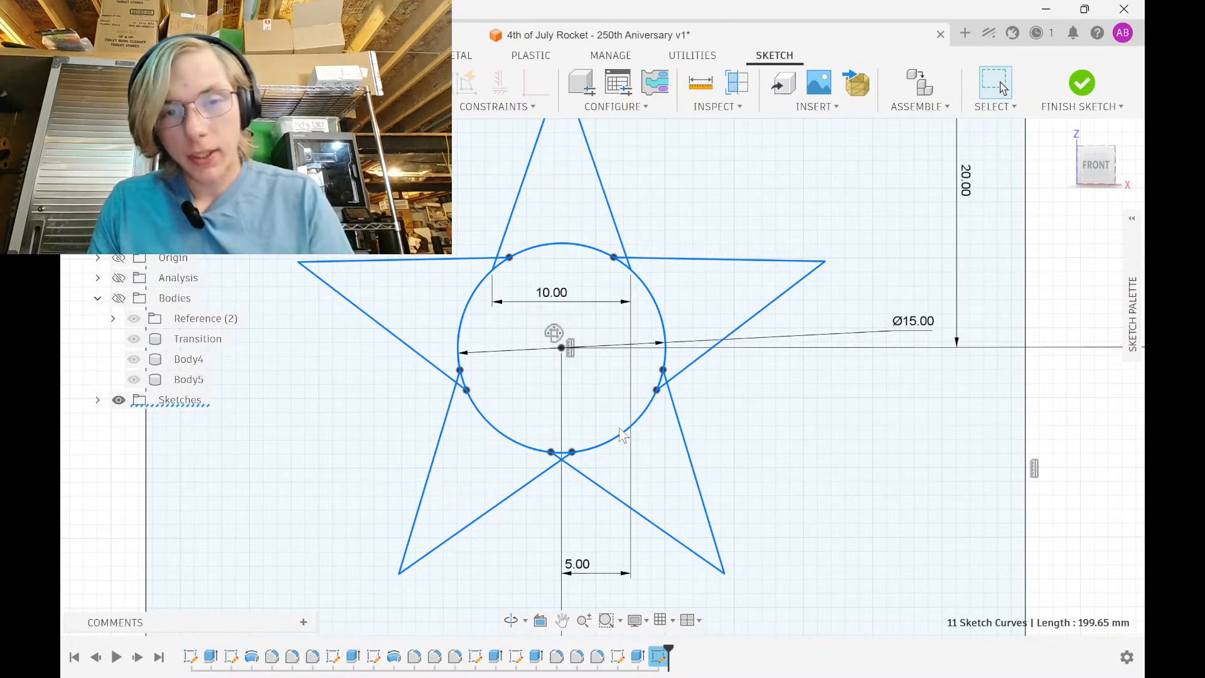
Move the selected star down and to the left and rotate it by -25°
key("m")
scroll(620, 429, "down", 5)
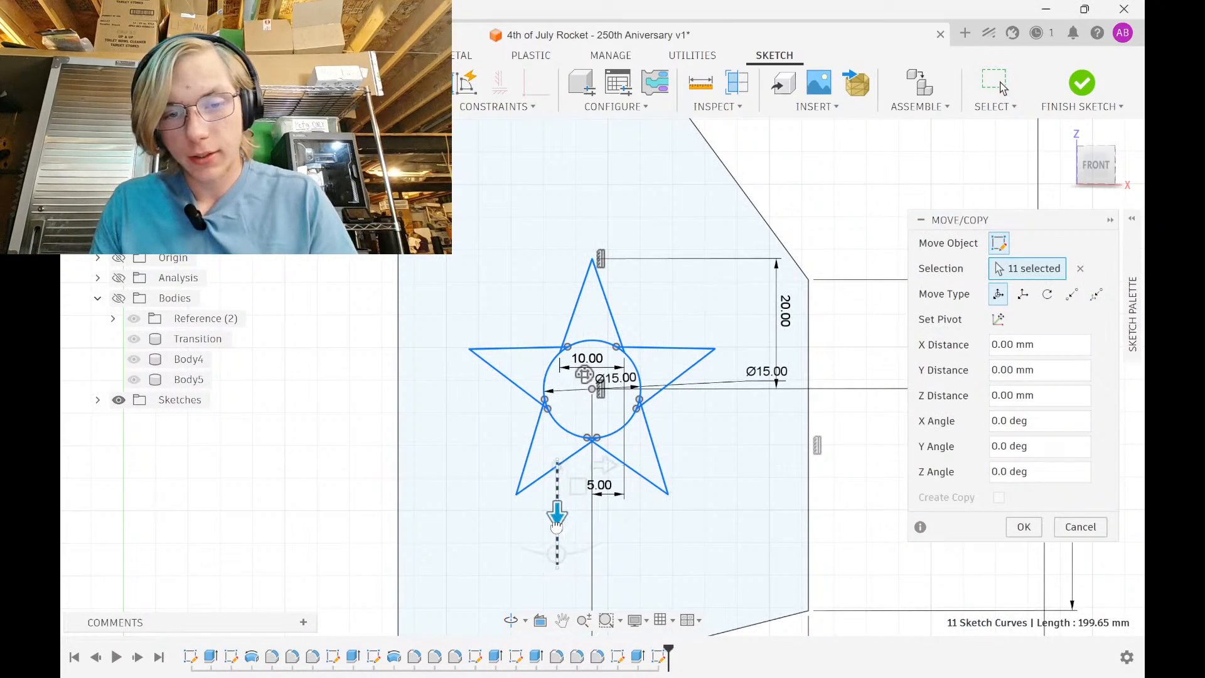
left_click_drag(556, 526, 556, 623)
scroll(602, 433, "down", 4)
middle_click_drag(606, 508, 601, 389)
scroll(603, 396, "up", 4)
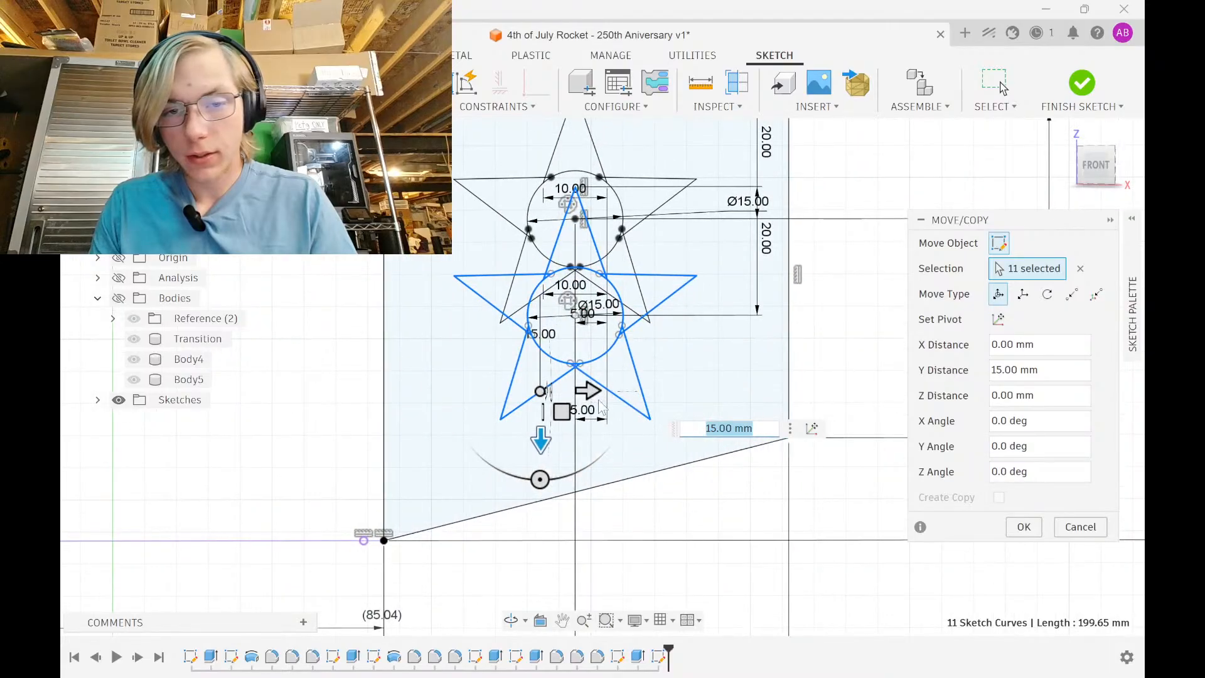
left_click_drag(589, 391, 478, 472)
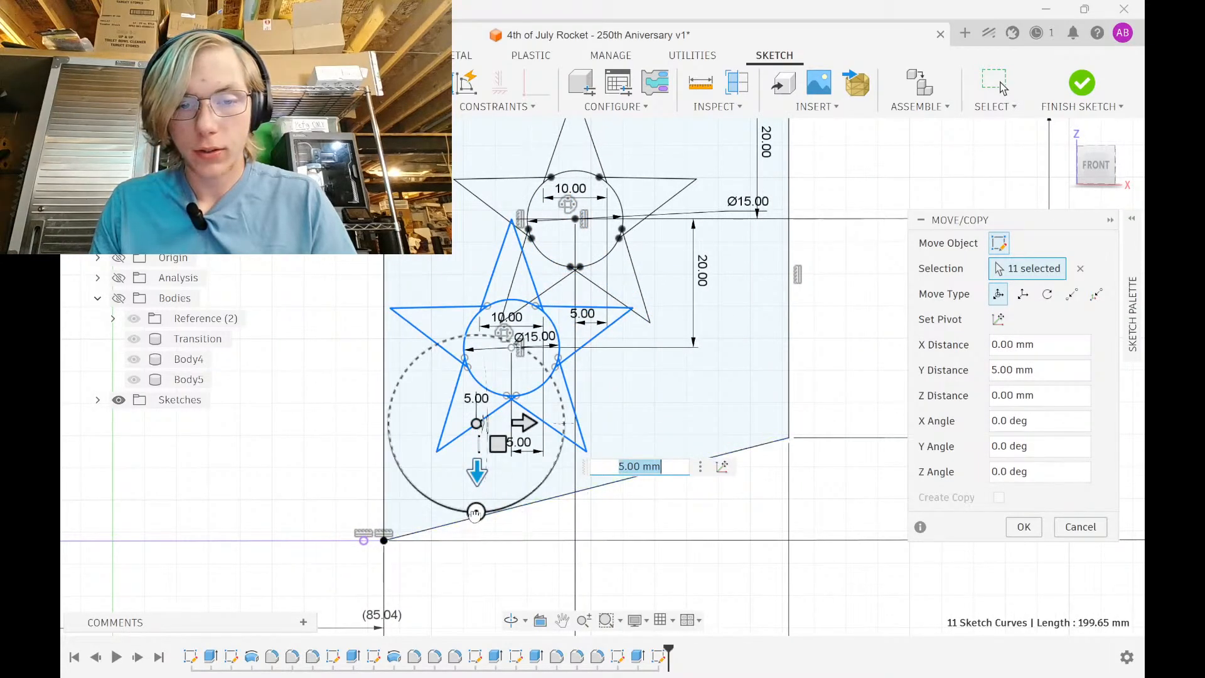
left_click_drag(475, 513, 513, 506)
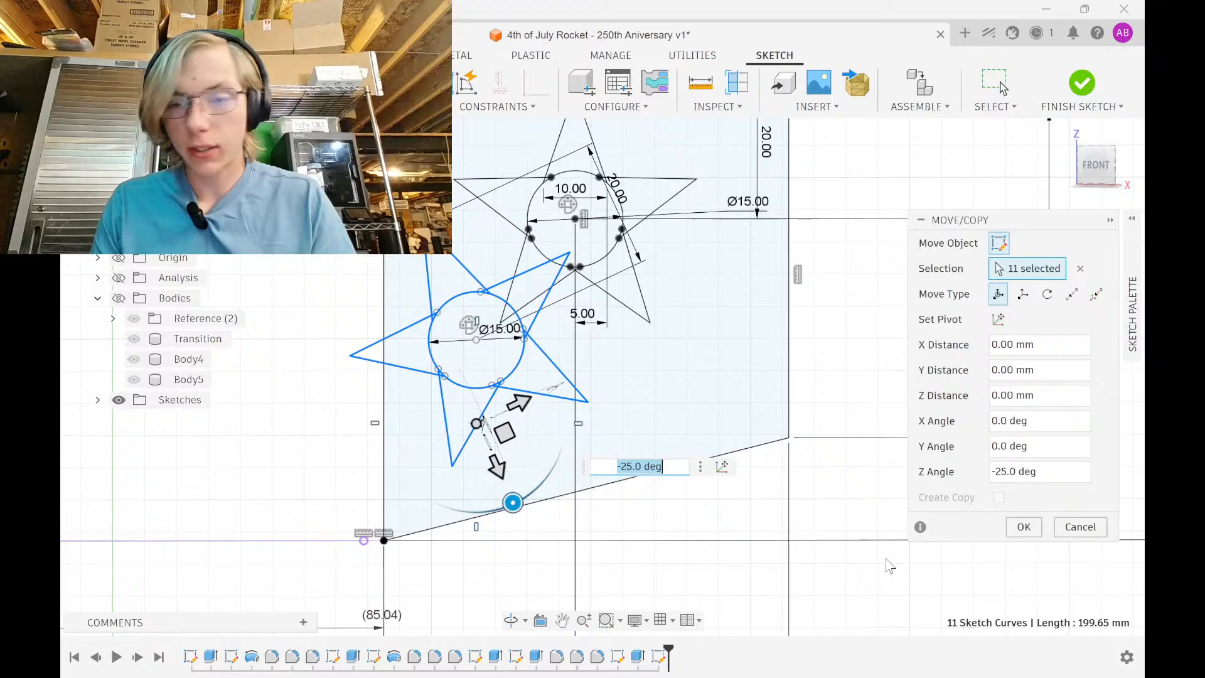
left_click(1023, 531)
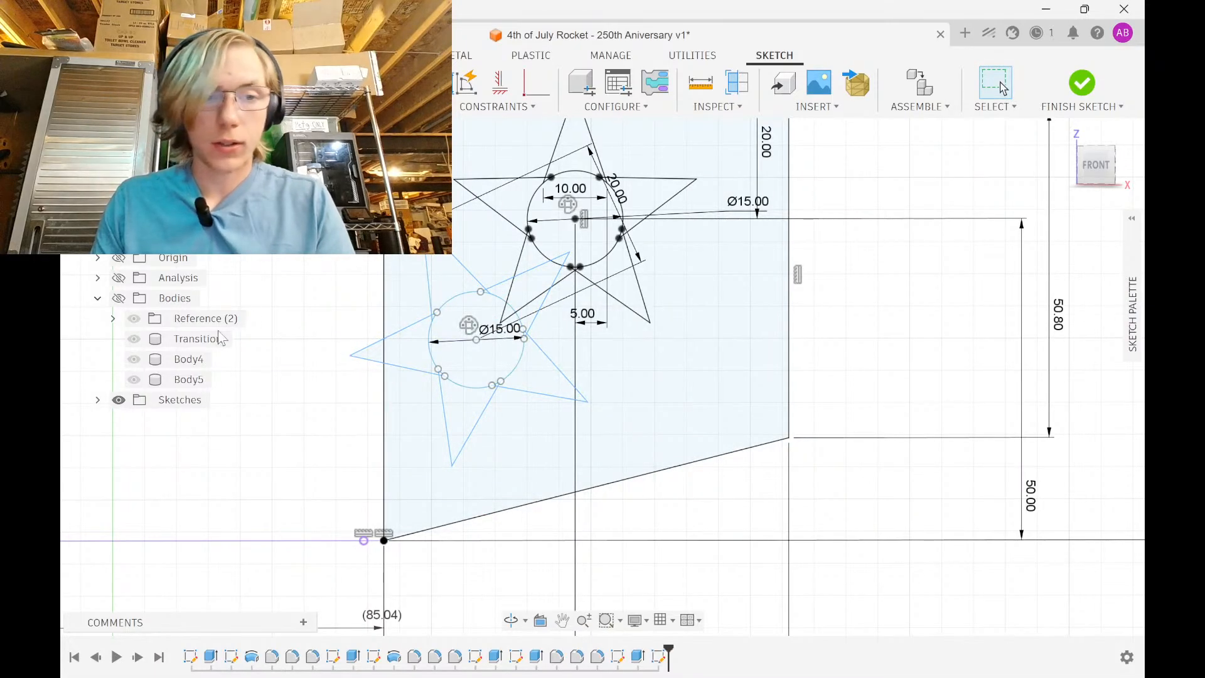
scroll(411, 401, "down", 3)
scroll(412, 401, "up", 2)
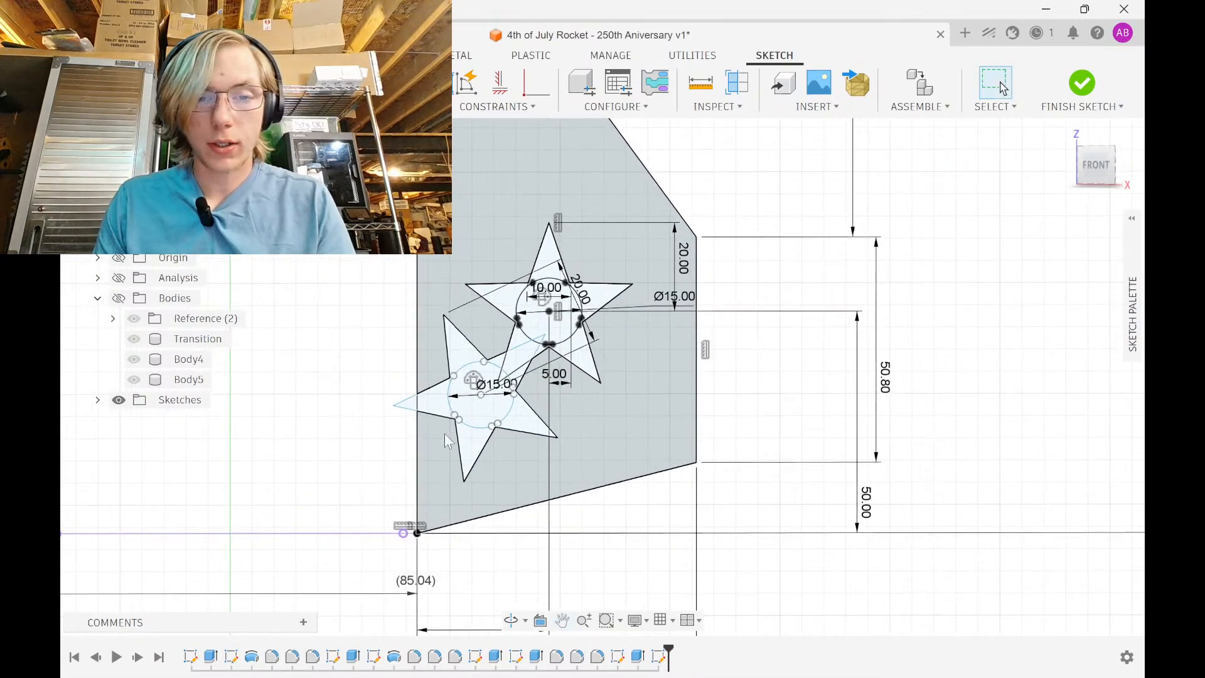
left_click(323, 422)
left_click_drag(321, 422, 242, 410)
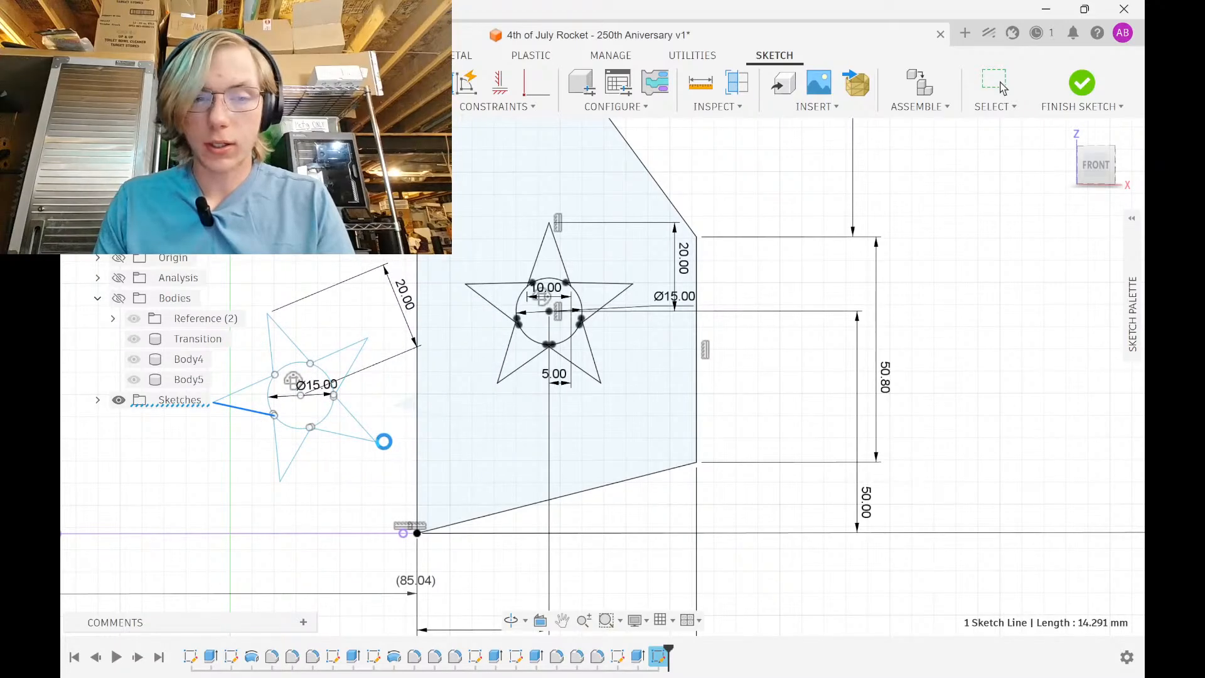
middle_click_drag(196, 423, 411, 444)
left_click_drag(400, 293, 618, 531)
left_click(547, 204)
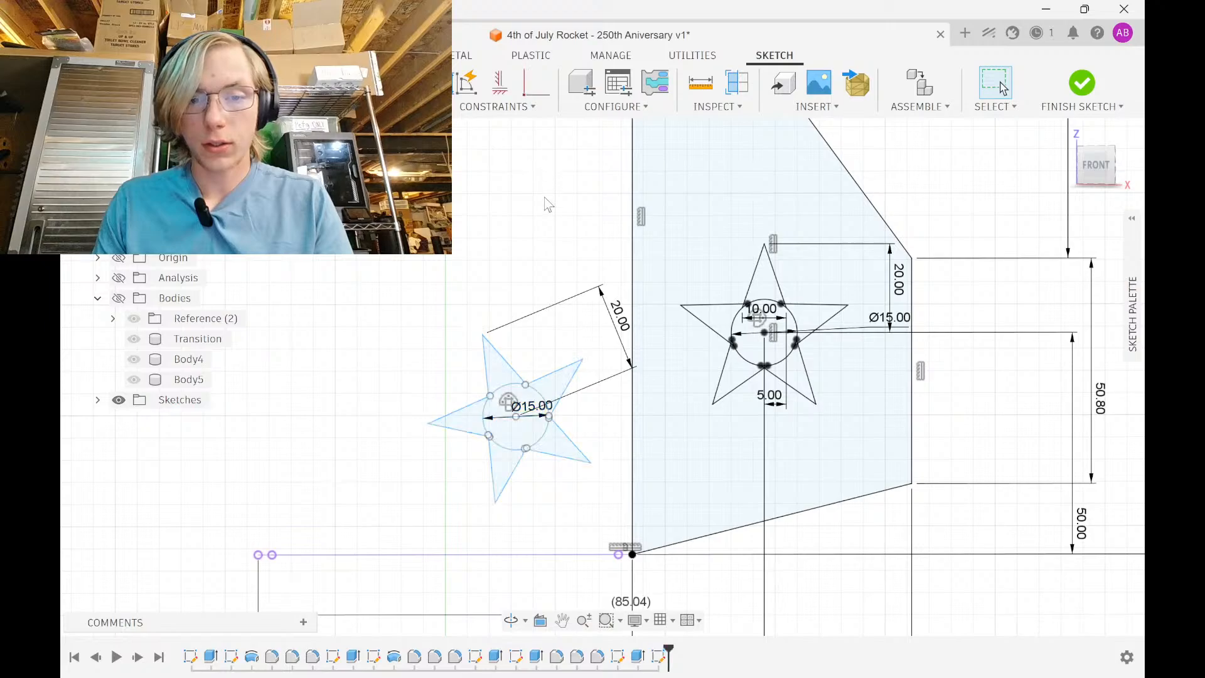
mouse_move(488, 338)
left_mouse_down()
mouse_move(530, 342)
mouse_move(565, 371)
mouse_move(574, 427)
mouse_move(562, 479)
mouse_move(480, 464)
mouse_move(433, 432)
mouse_move(439, 412)
left_mouse_up()
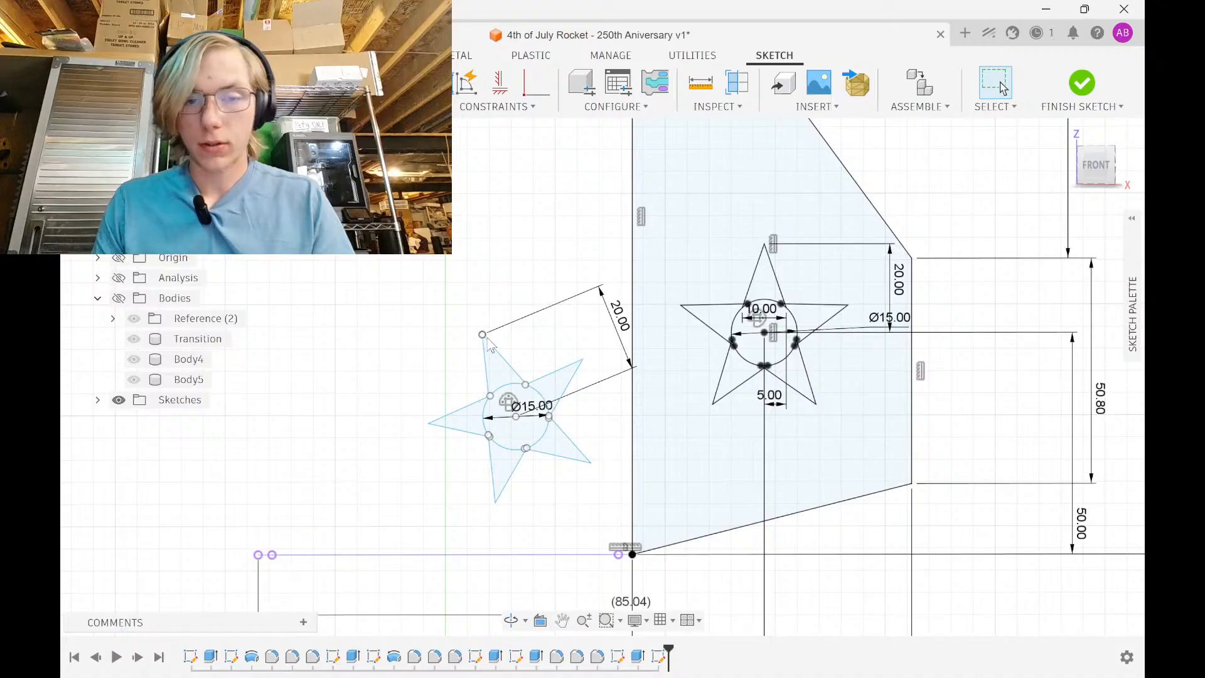
key("ctrl+z")
key("ctrl+z")
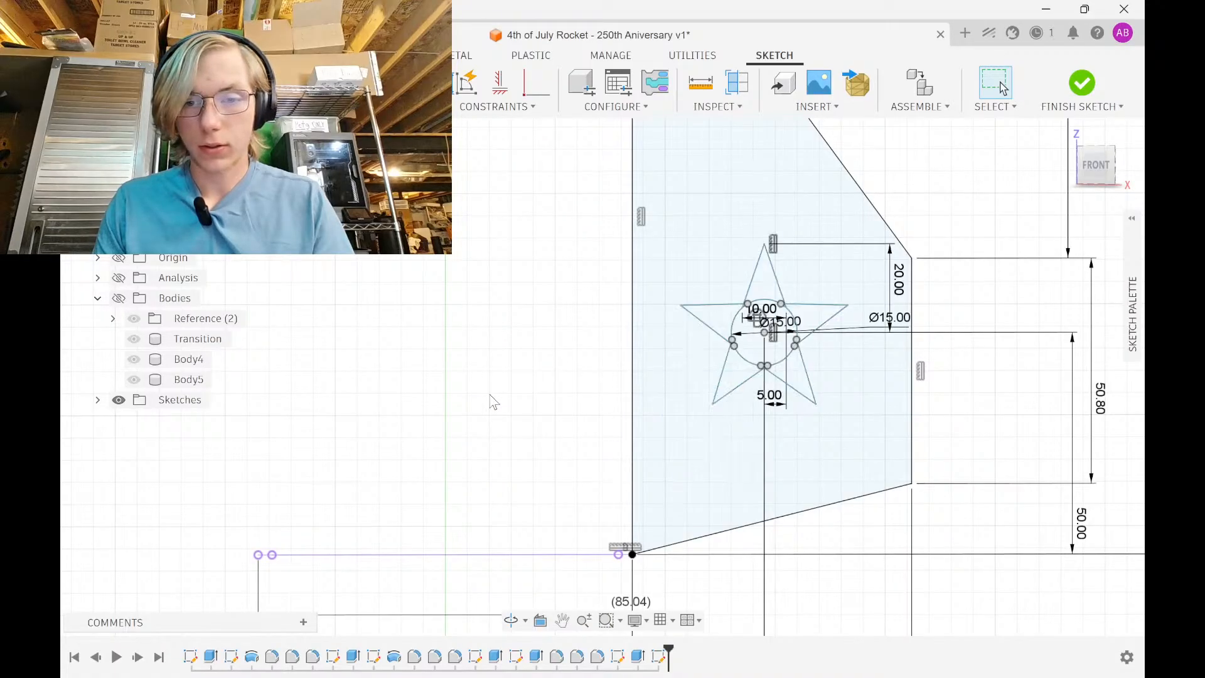
key("ctrl+y")
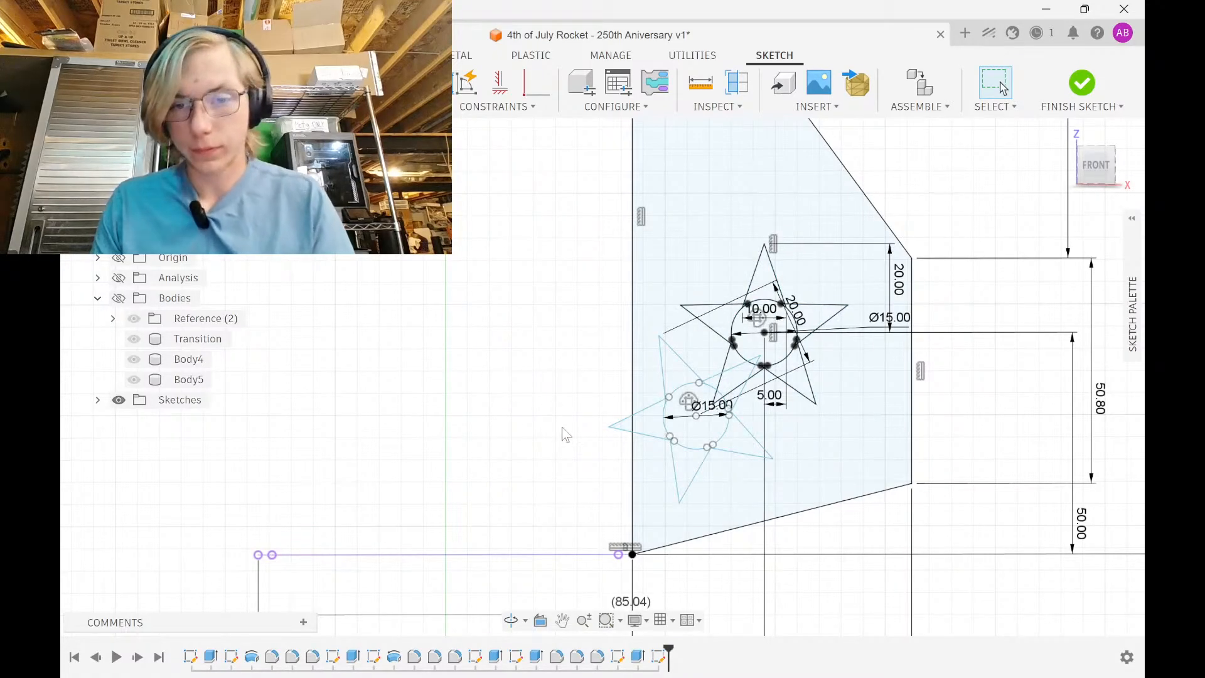
left_click_drag(529, 533, 844, 307)
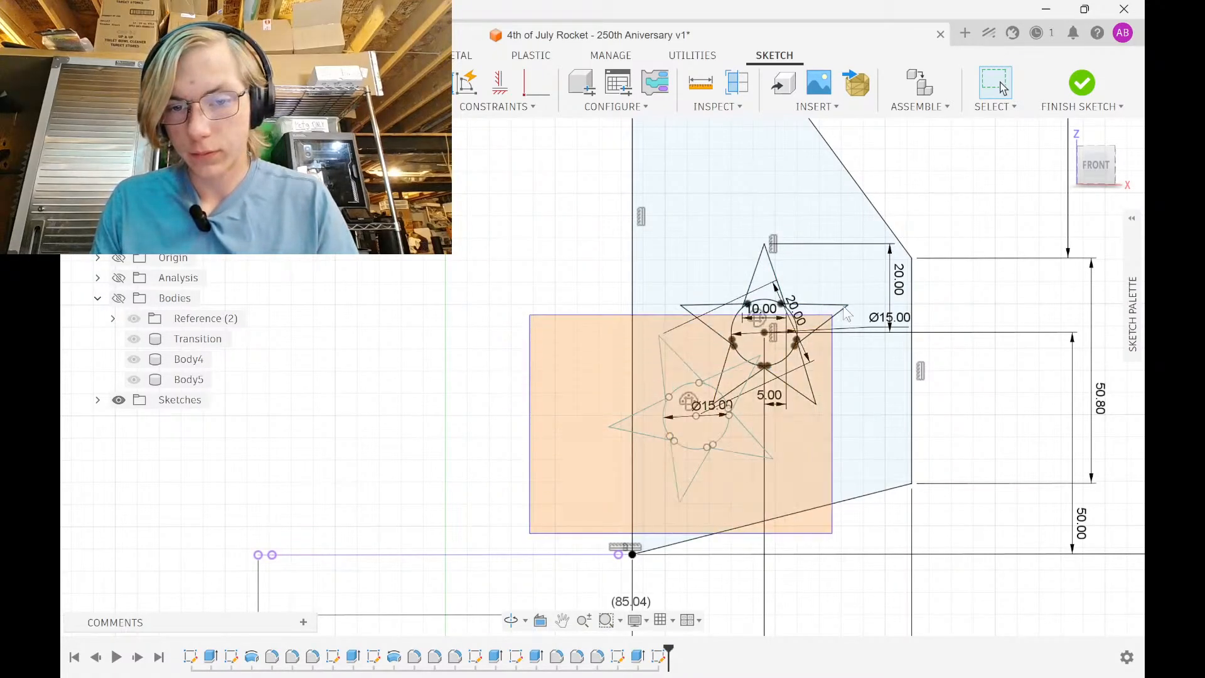
left_click(597, 445)
left_click(626, 431)
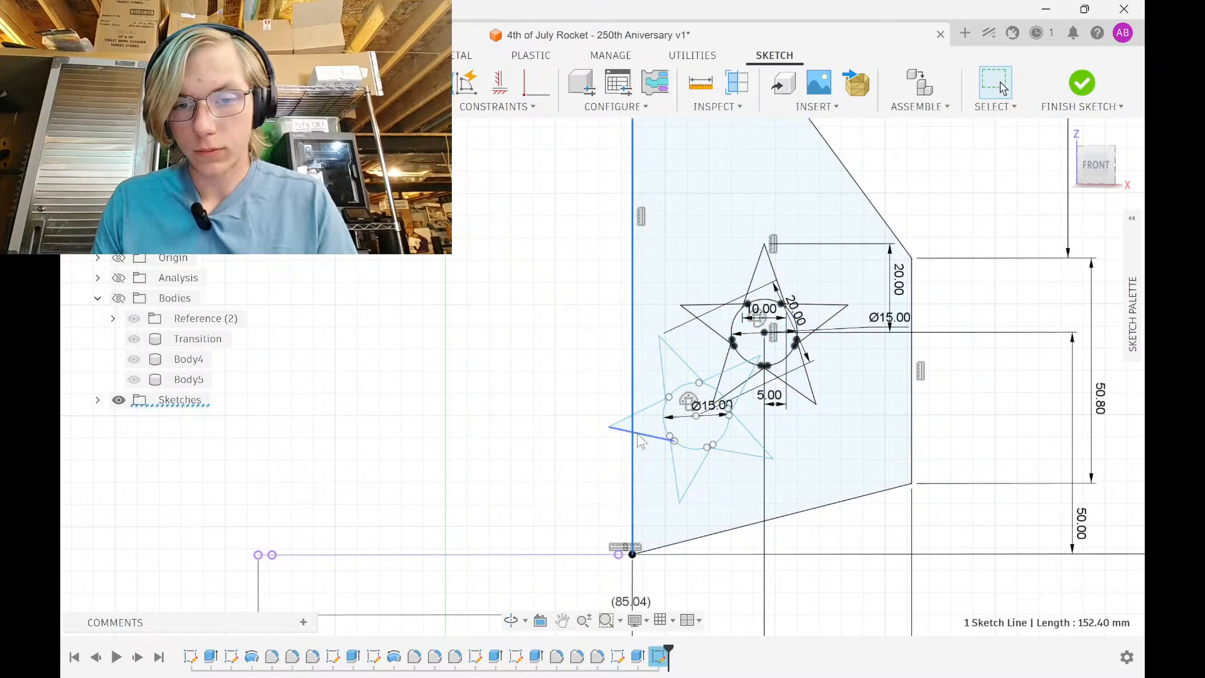
left_click_drag(631, 445, 452, 447)
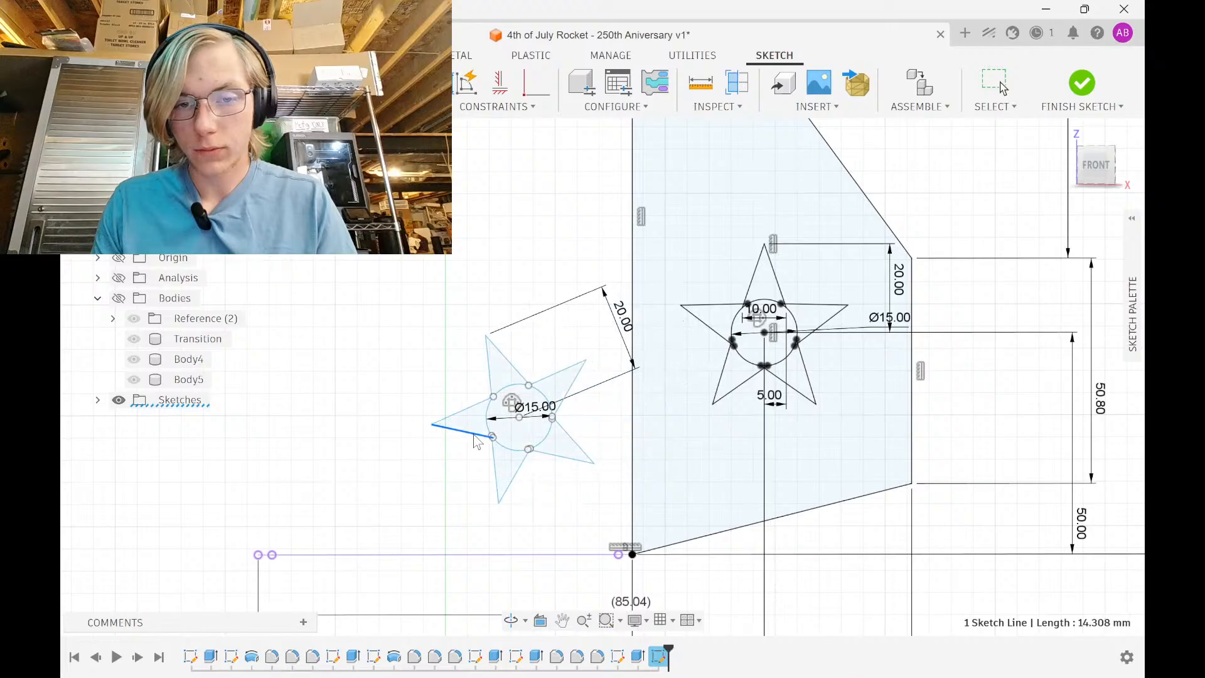
key("ctrl+z")
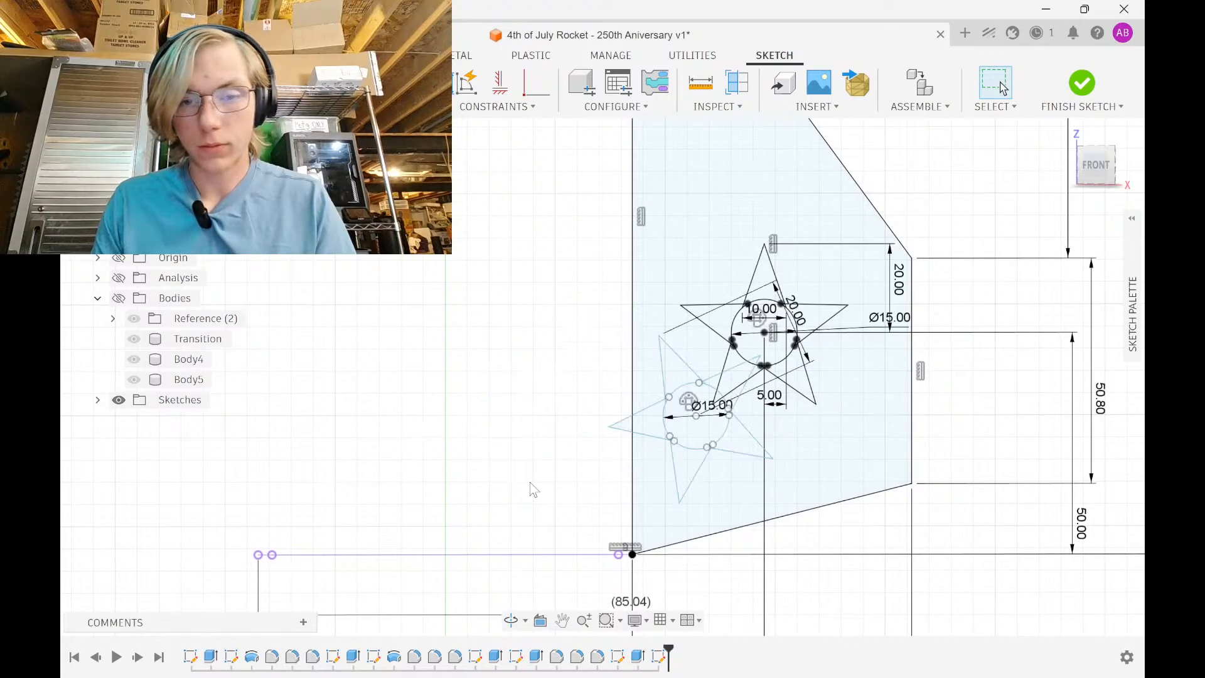
Move the star 70 mm to the left
key("m")
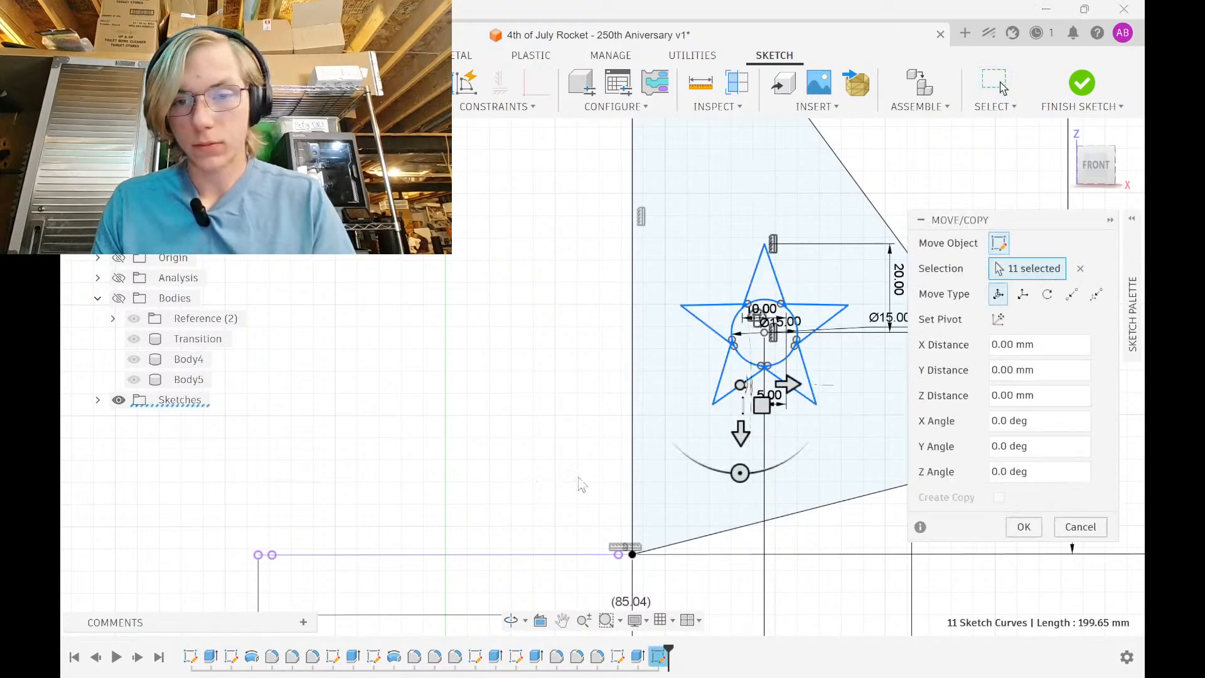
left_click_drag(788, 384, 479, 384)
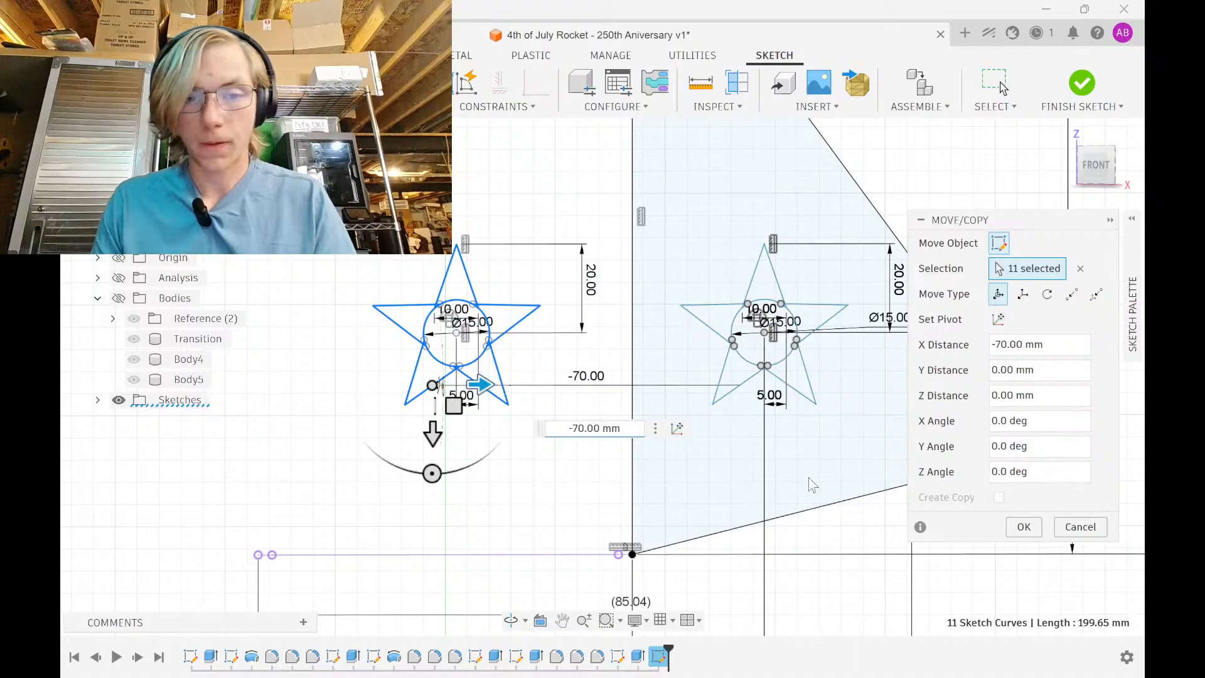
left_click(1022, 529)
Scale the left star to 0.5 about its centre point
left_click_drag(306, 175, 590, 408)
left_click(483, 107)
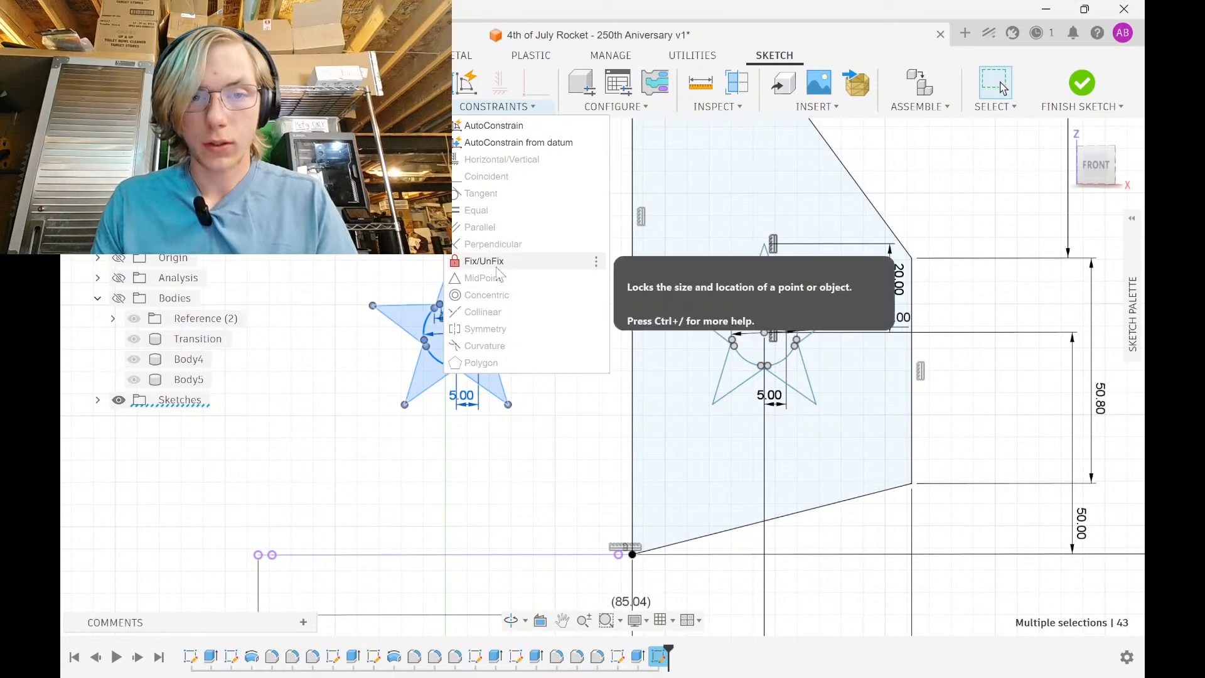
right_click(395, 189)
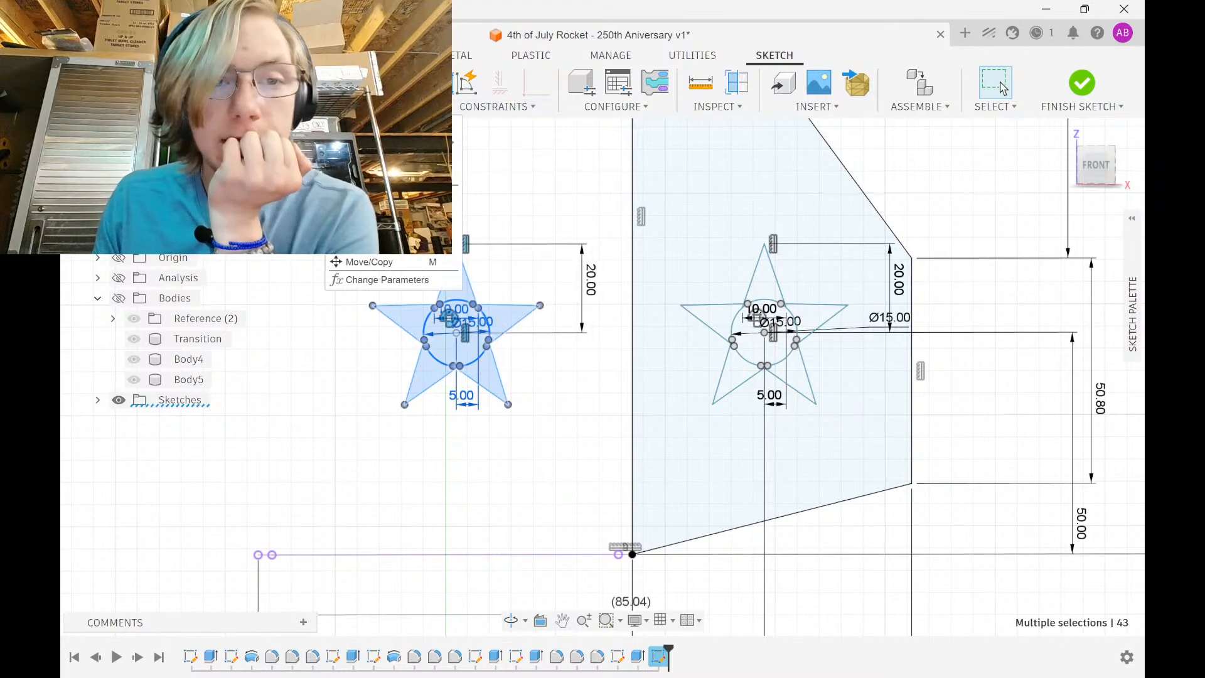
left_click(395, 245)
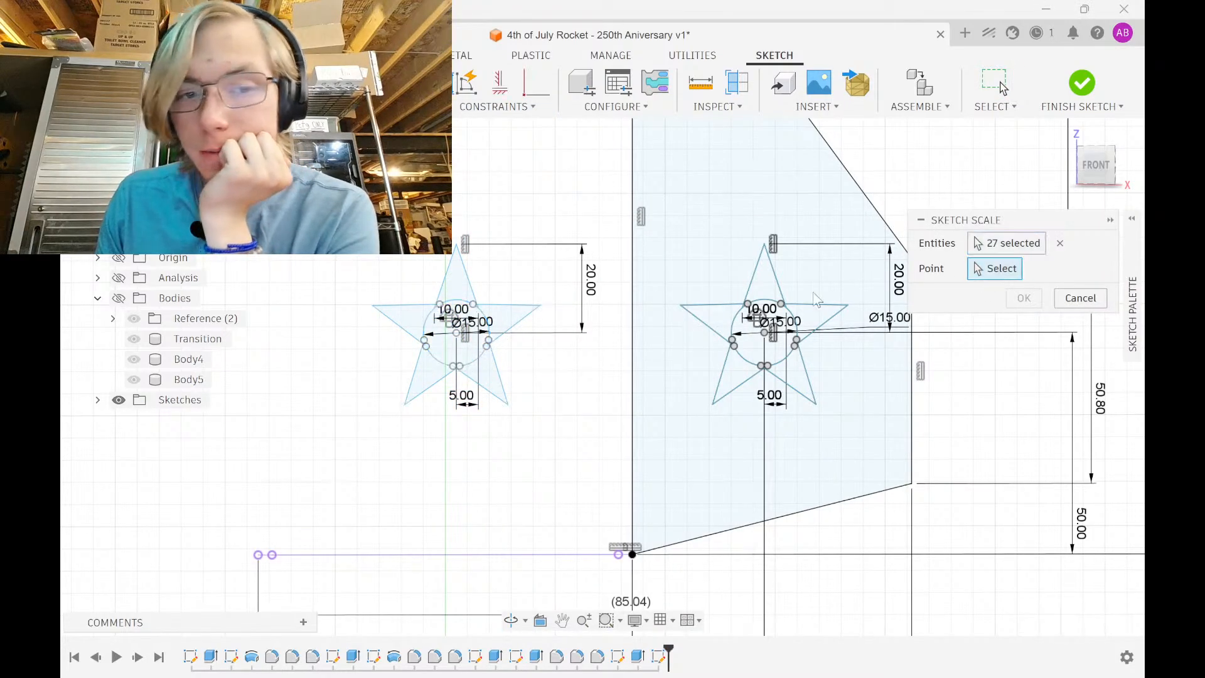
left_click(456, 333)
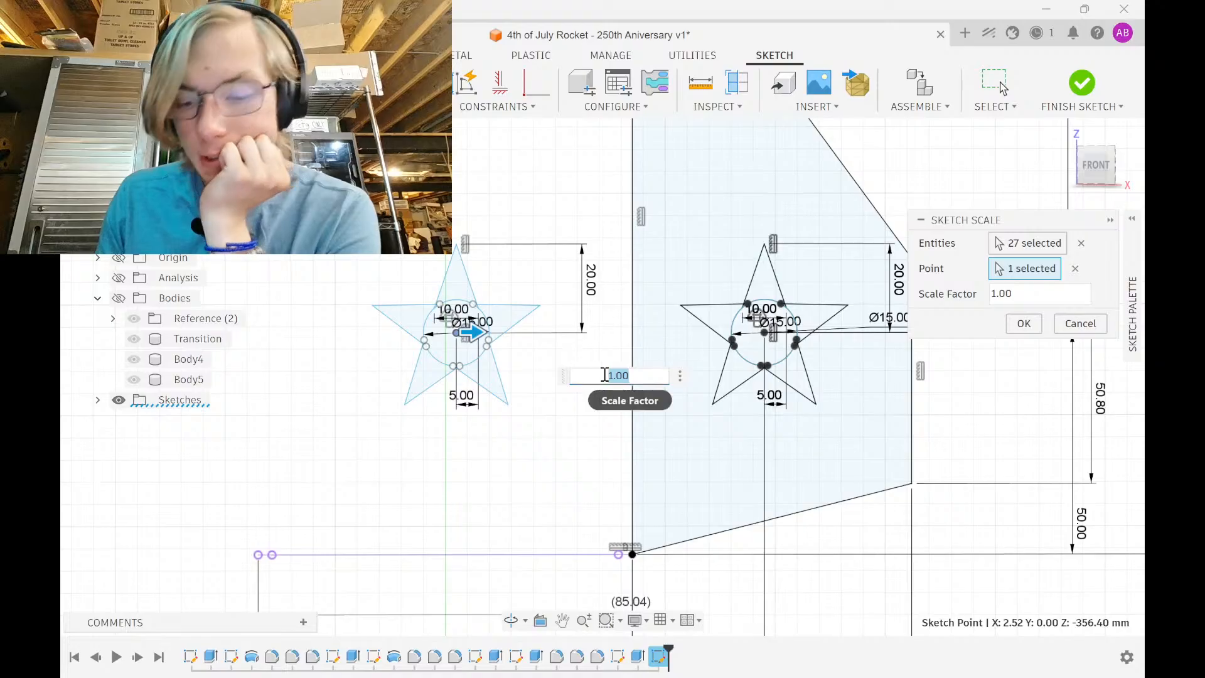
type(".75")
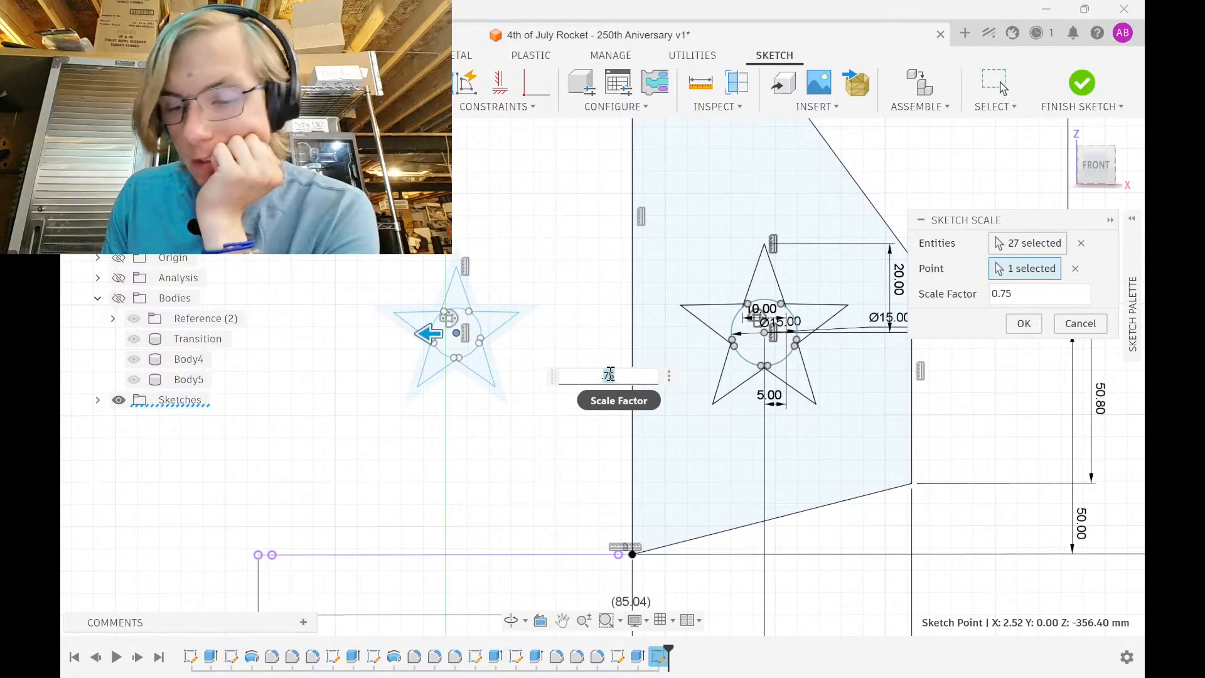
key("BackSpace")
key("BackSpace")
type("5")
left_click(1023, 324)
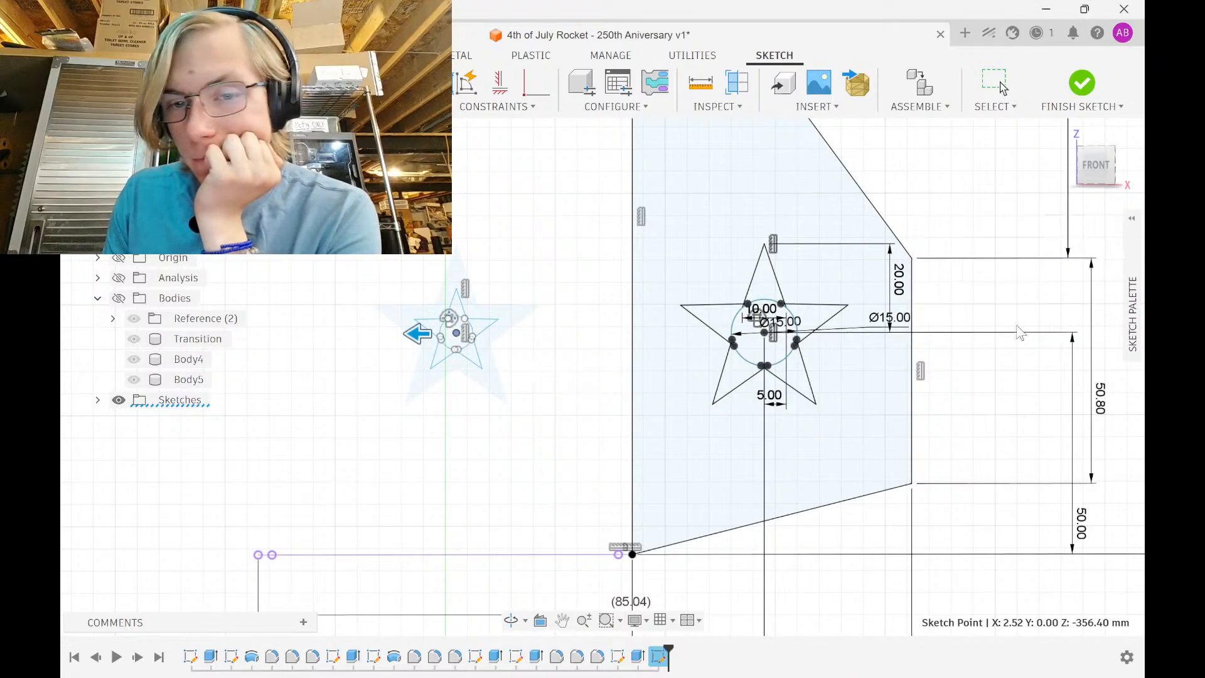
Move the small star 55 mm right and 25 mm down onto the fin, tilt it, and nudge it 3 mm left
left_click_drag(379, 230, 545, 421)
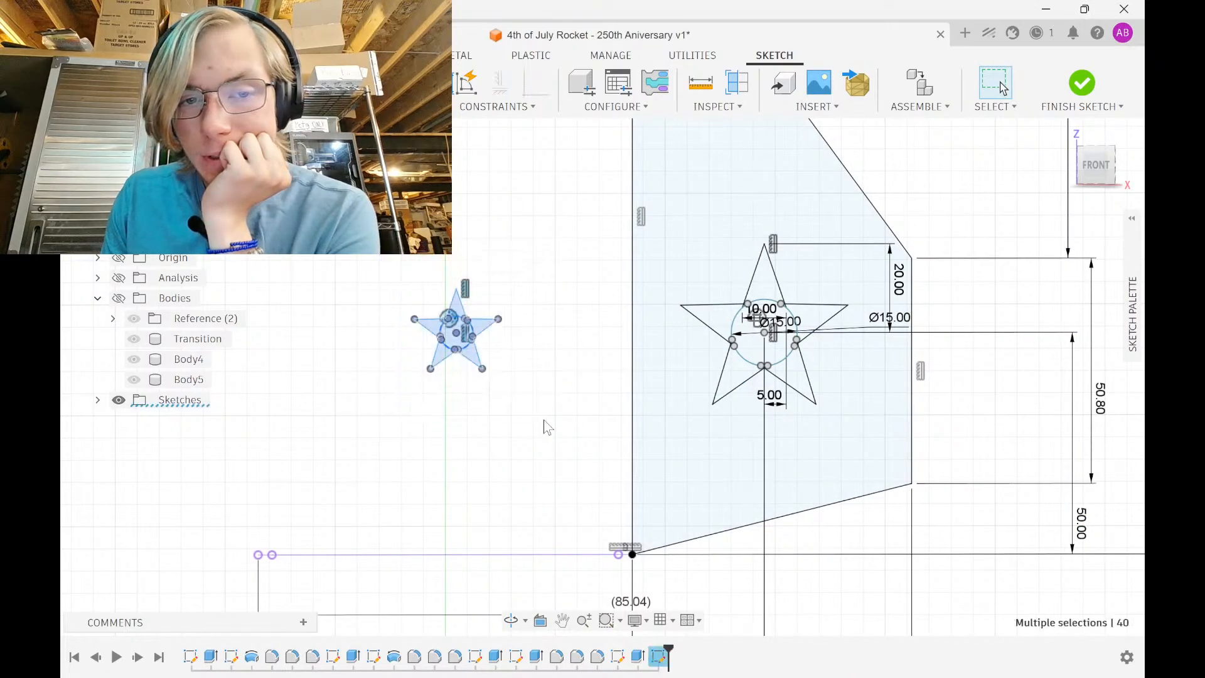
key("m")
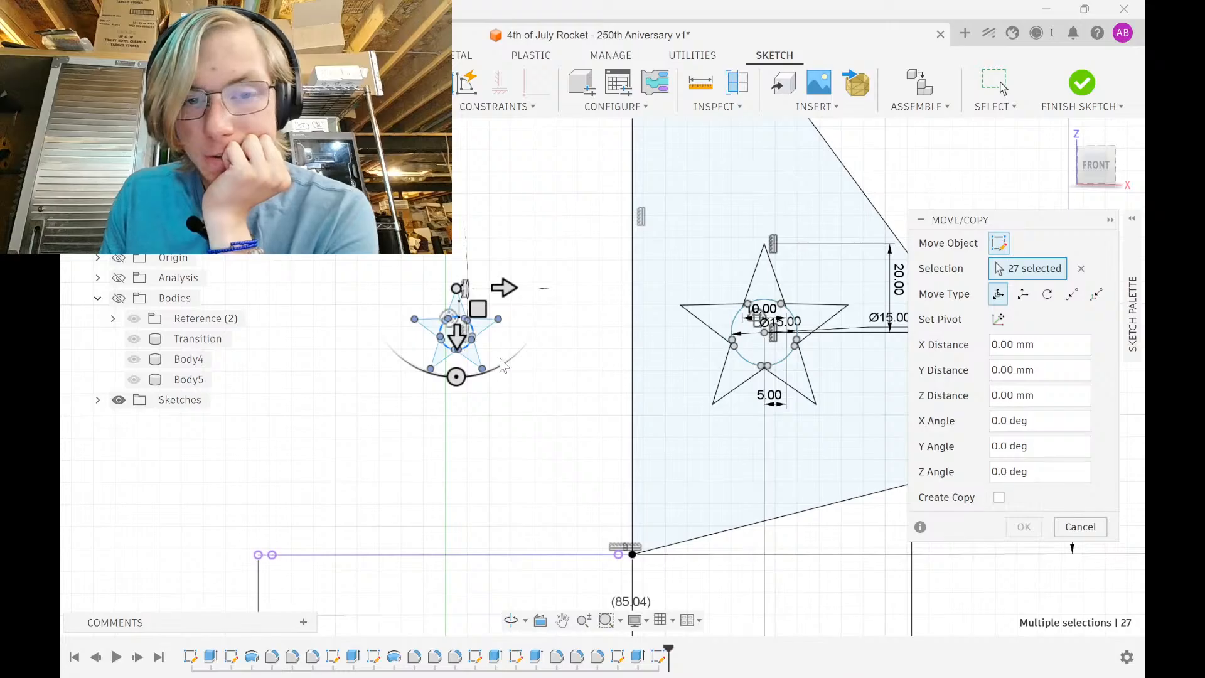
left_click_drag(504, 287, 750, 359)
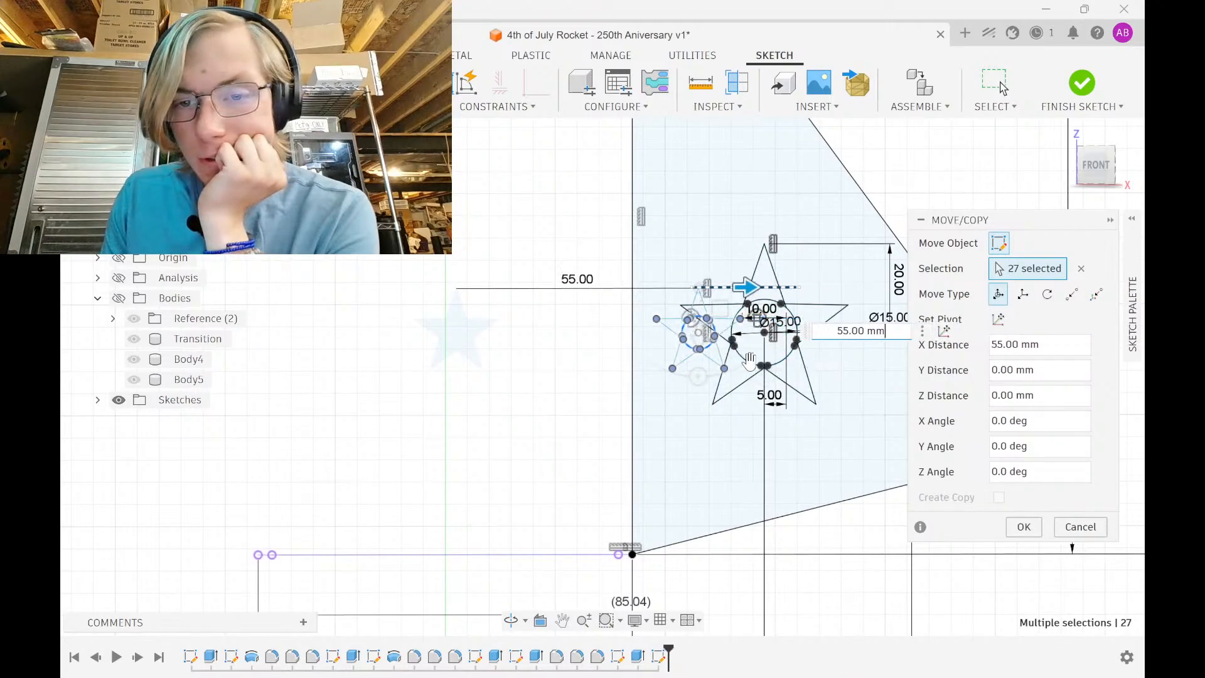
scroll(703, 355, "up", 3)
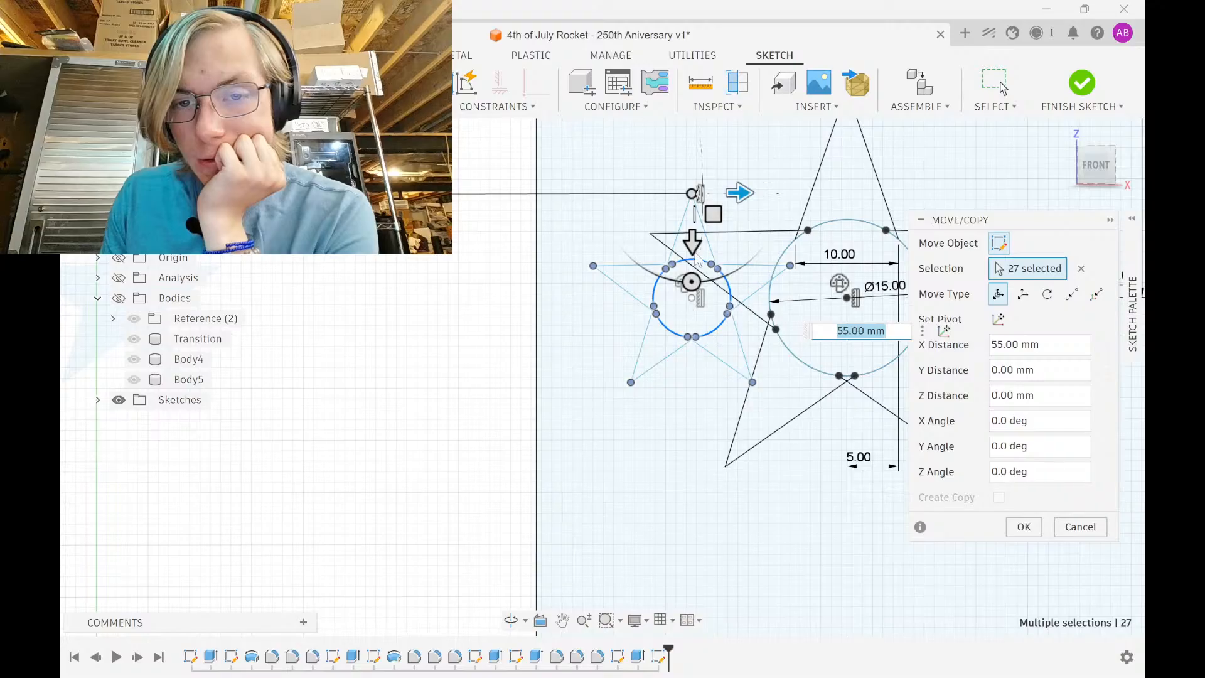
left_click_drag(693, 244, 695, 503)
scroll(753, 552, "down", 1)
middle_click_drag(753, 552, 706, 356)
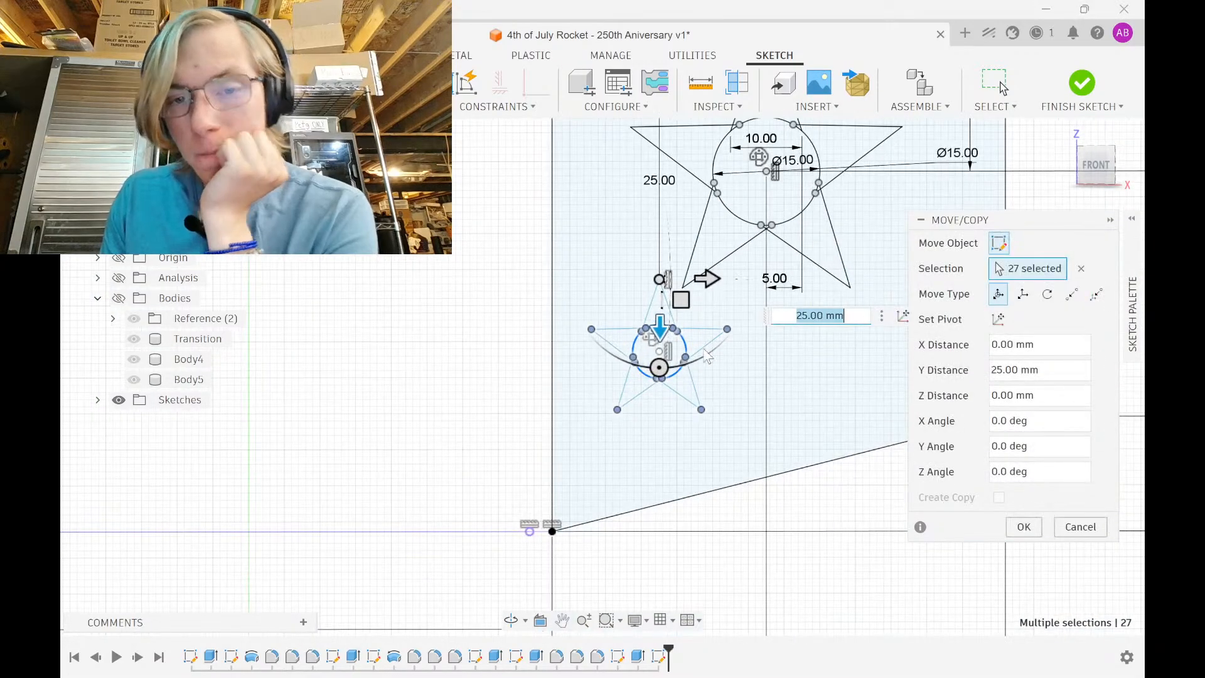
left_click_drag(672, 383, 690, 309)
left_click_drag(703, 262, 683, 270)
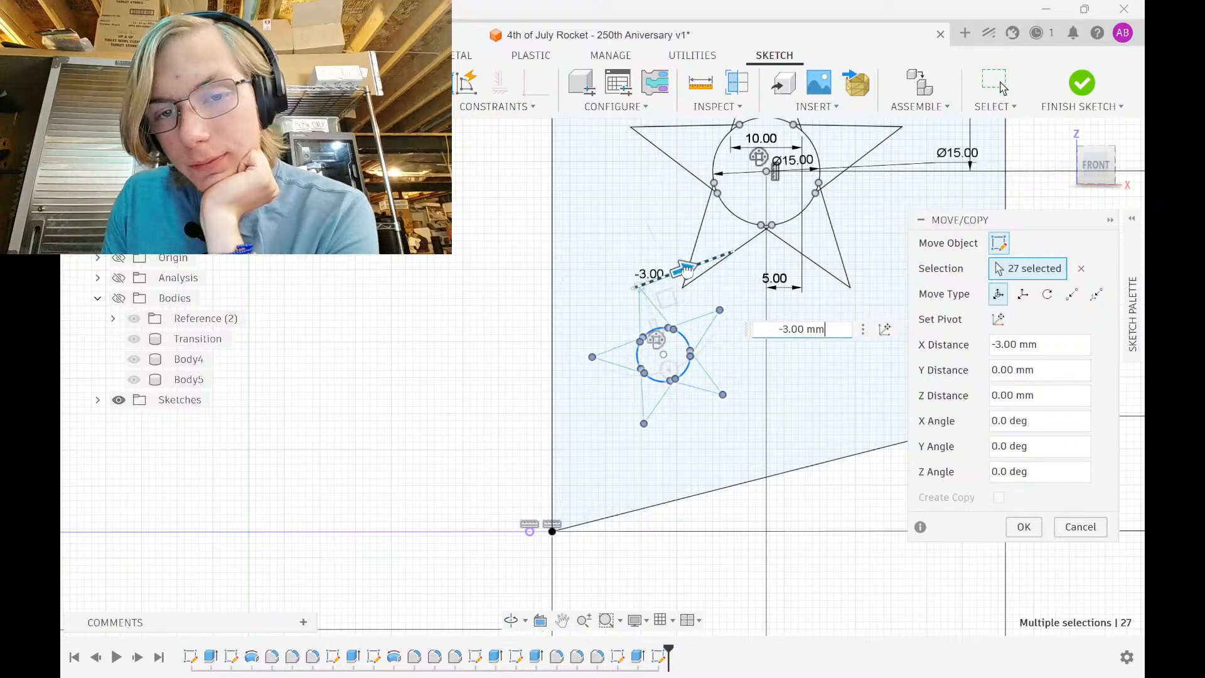
left_click(1024, 527)
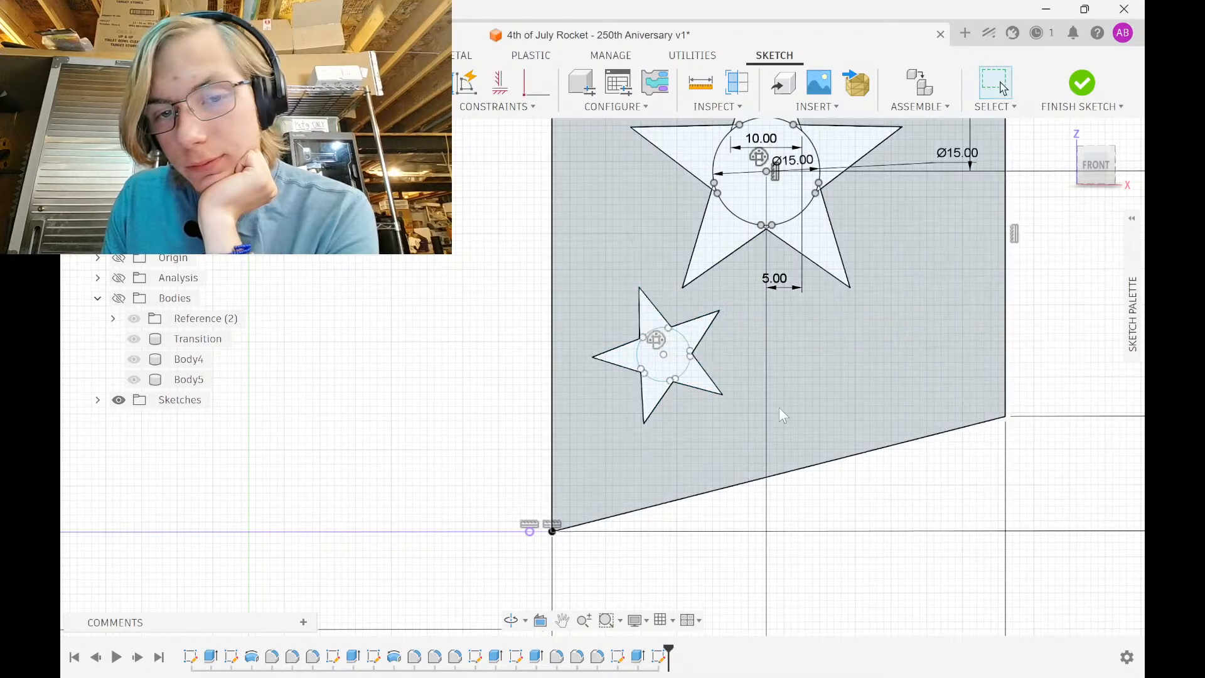
Window-select all of the small star's geometry
scroll(778, 408, "down", 3)
scroll(649, 440, "up", 2)
scroll(646, 437, "down", 1)
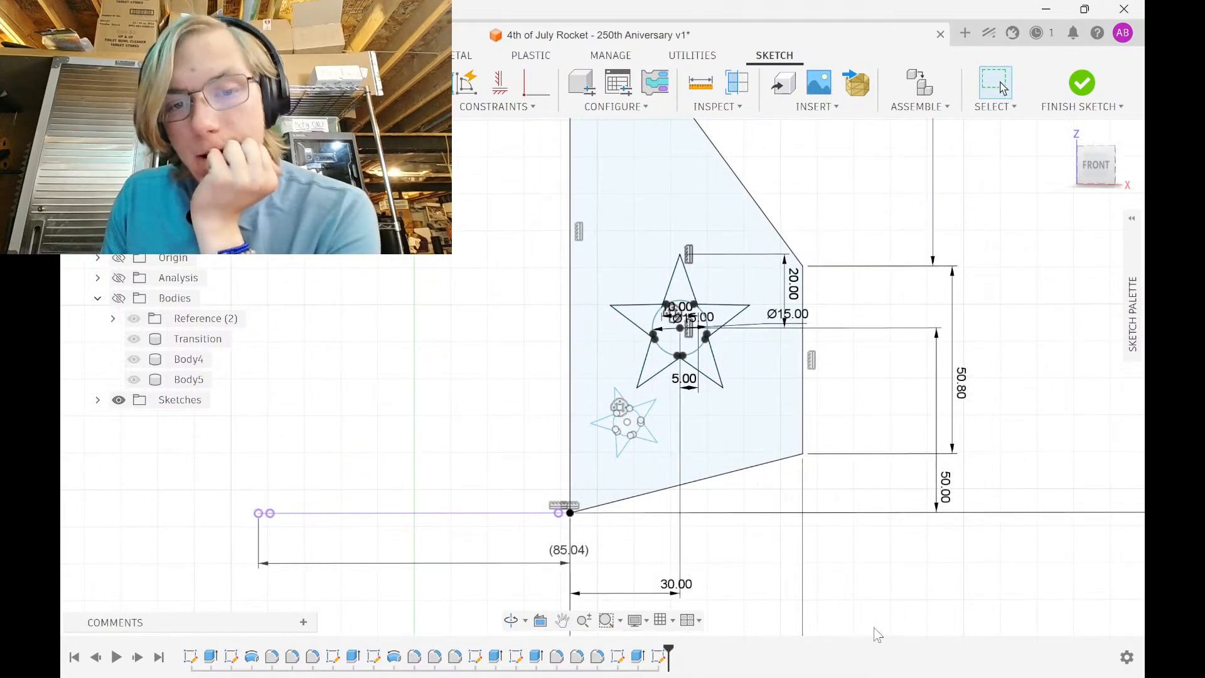
scroll(621, 420, "up", 5)
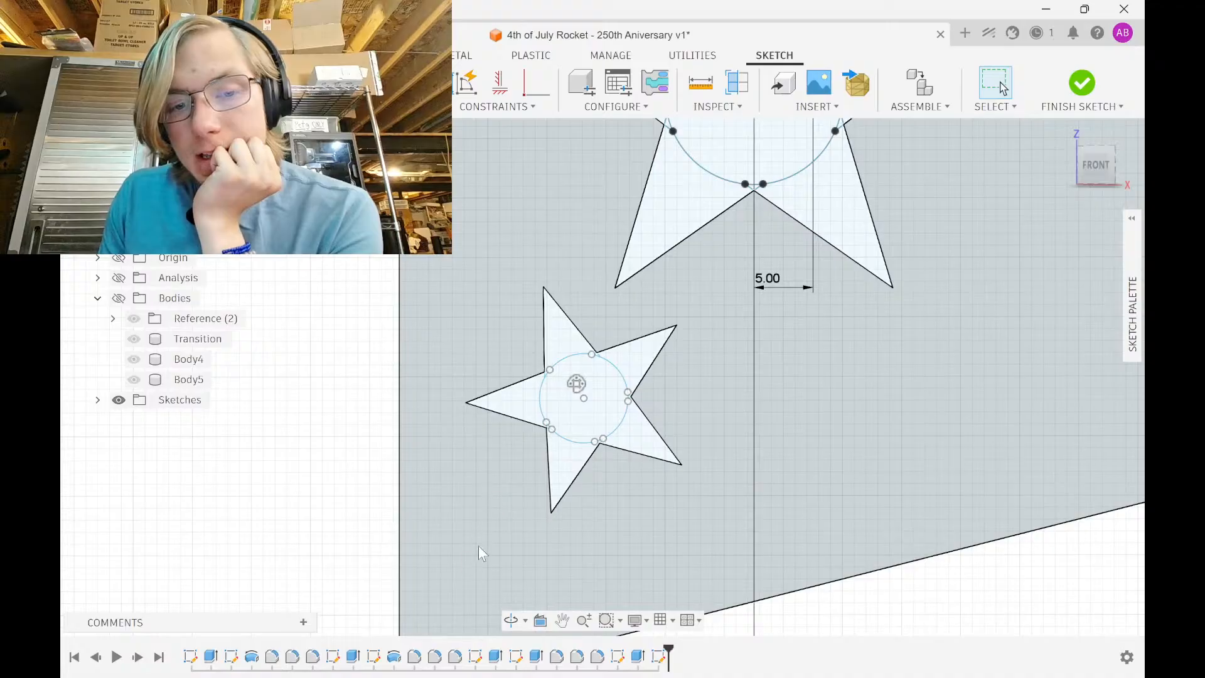
mouse_move(463, 557)
left_mouse_down()
mouse_move(726, 328)
mouse_move(726, 280)
left_mouse_up()
Paste a copy of the small star 70 mm to the right
scroll(716, 395, "down", 3)
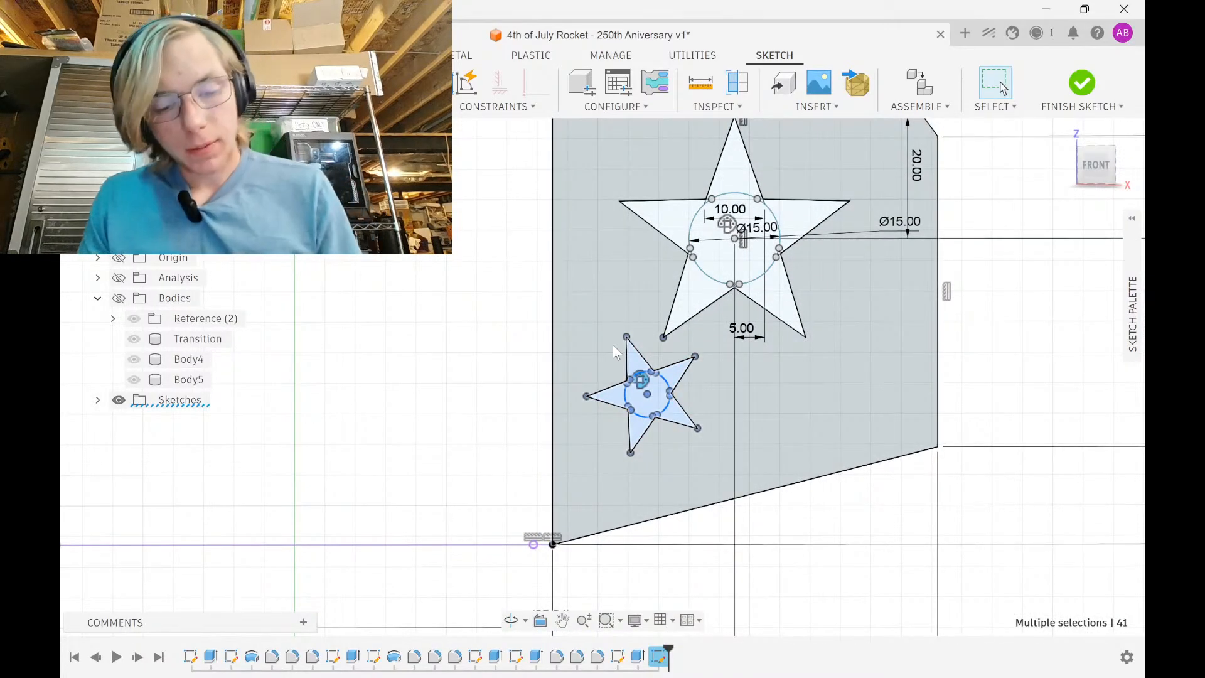
key("m")
left_click_drag(678, 381, 919, 384)
middle_click_drag(882, 420, 688, 398)
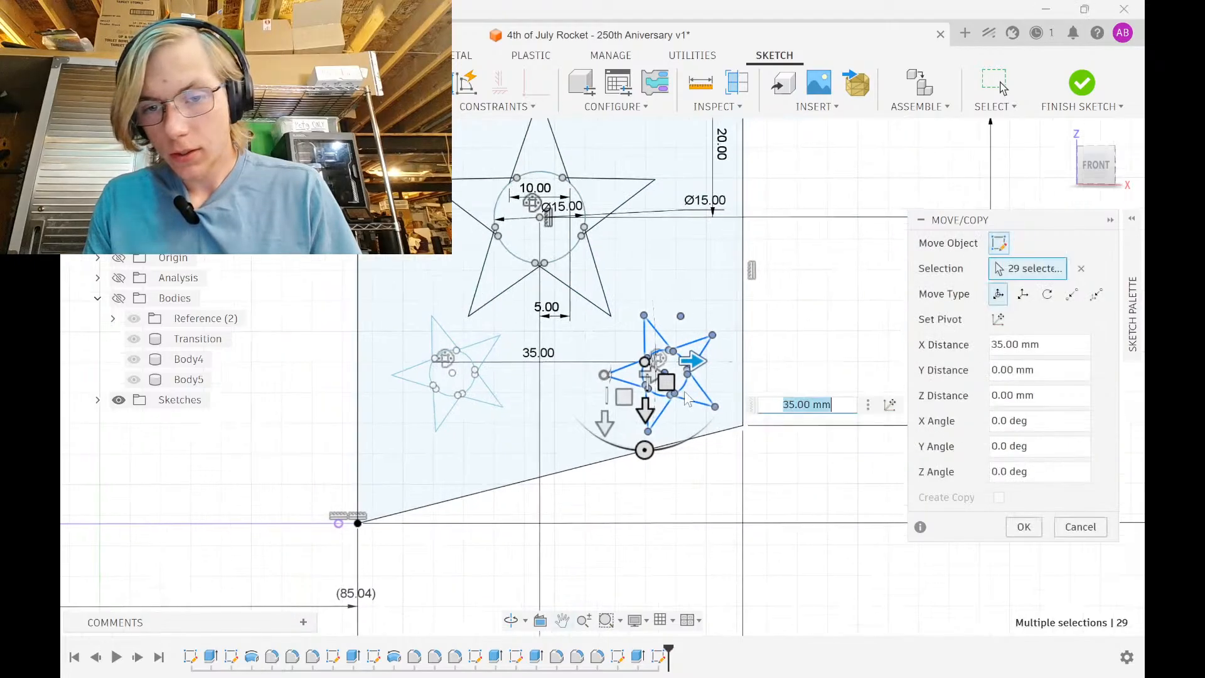
left_click_drag(692, 361, 987, 429)
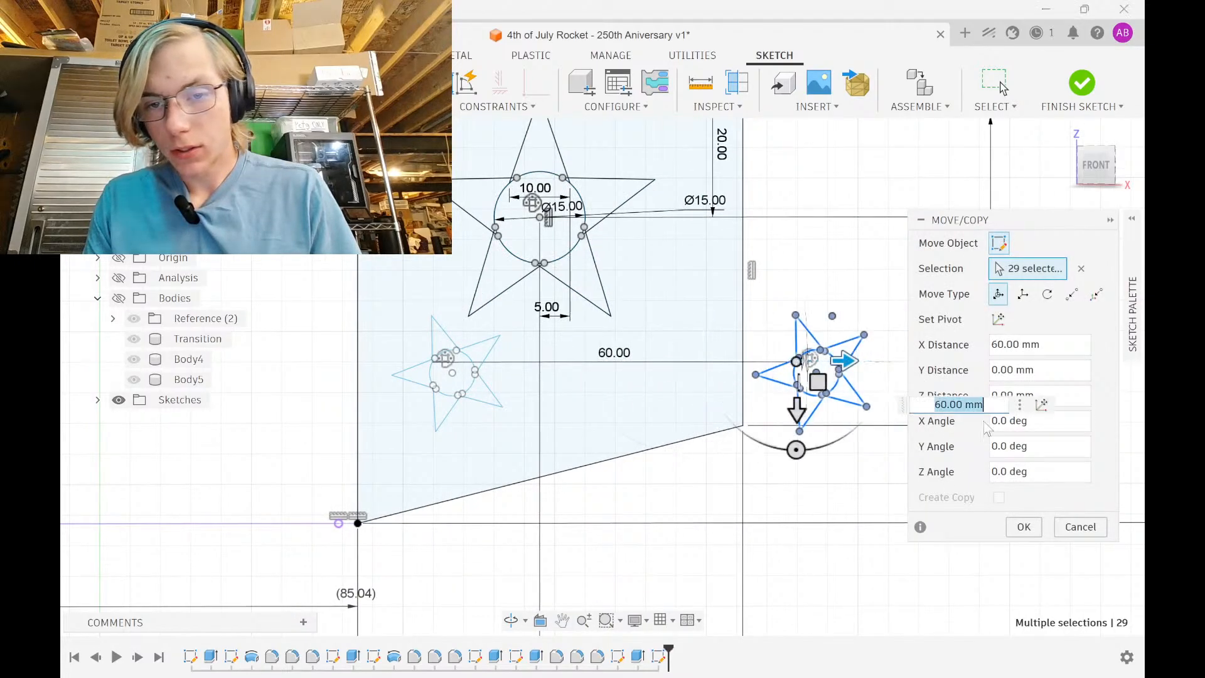
left_click_drag(843, 362, 907, 370)
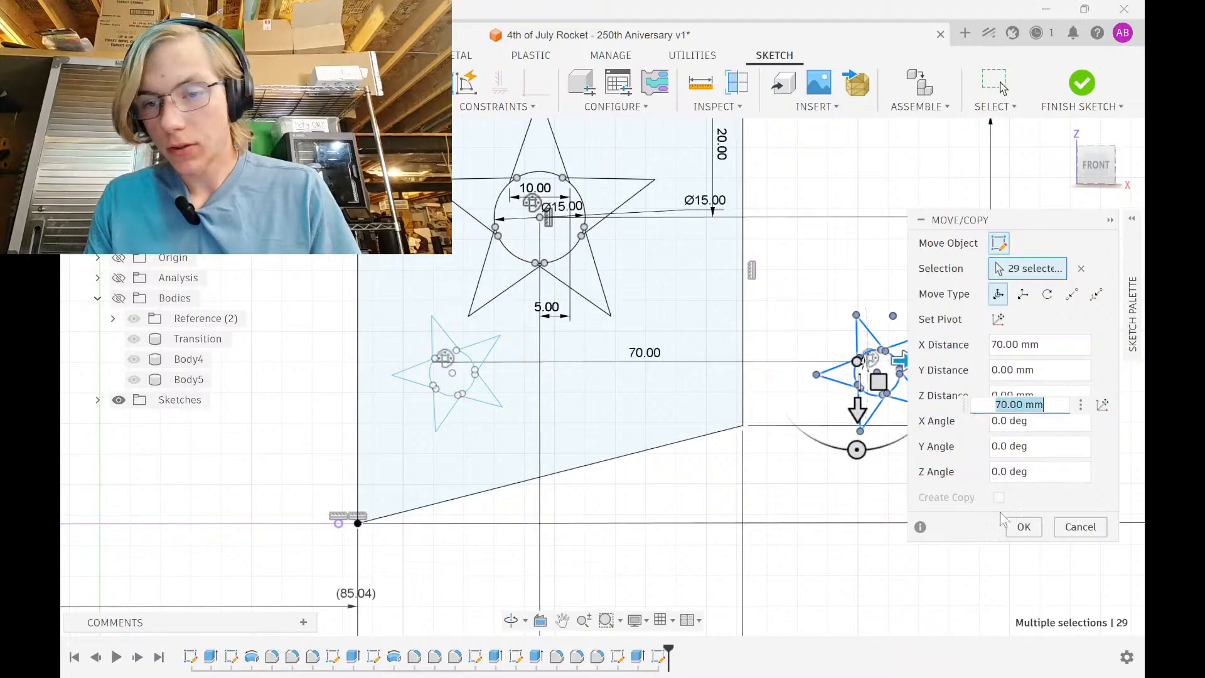
left_click(1017, 526)
Paste another copy of that star 25 mm further right
middle_click_drag(836, 401, 655, 365)
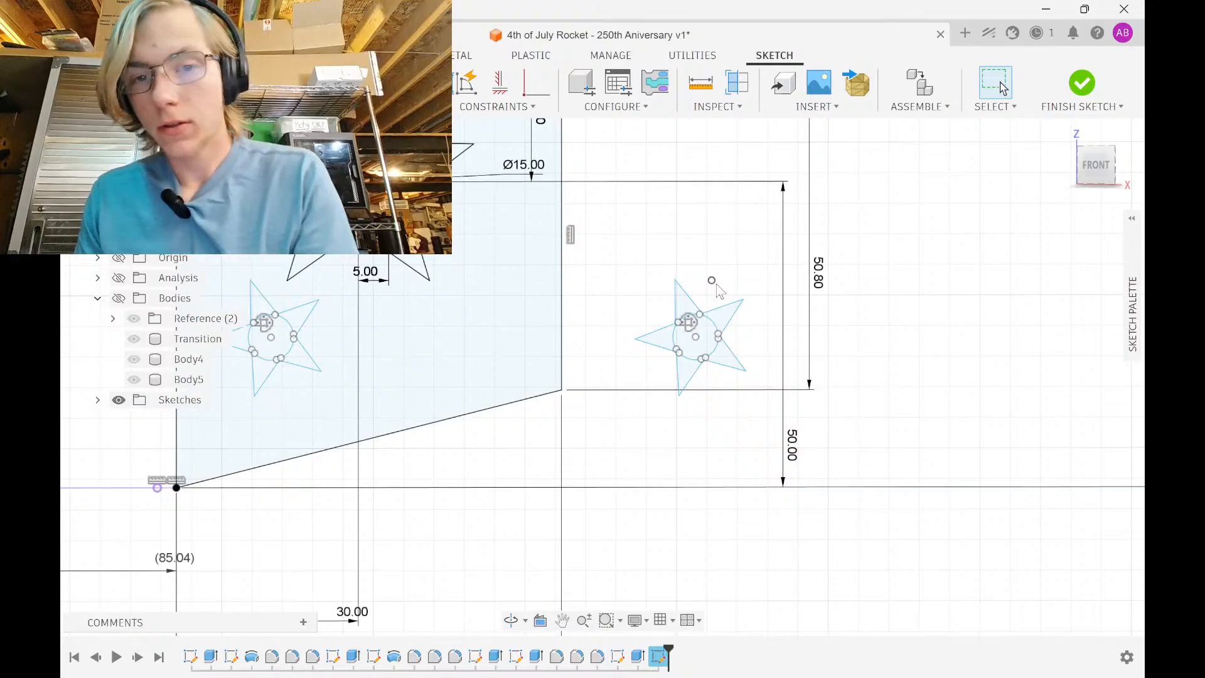
mouse_move(629, 438)
left_mouse_down()
mouse_move(758, 261)
mouse_move(765, 290)
left_mouse_up()
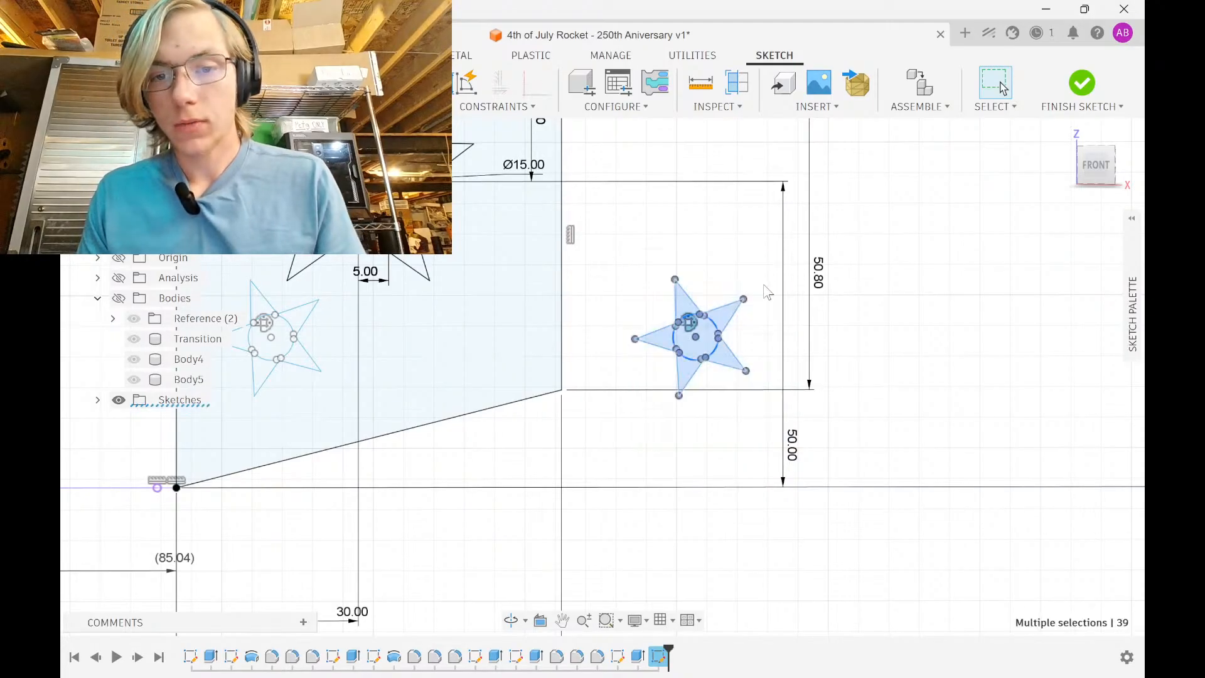
key("m")
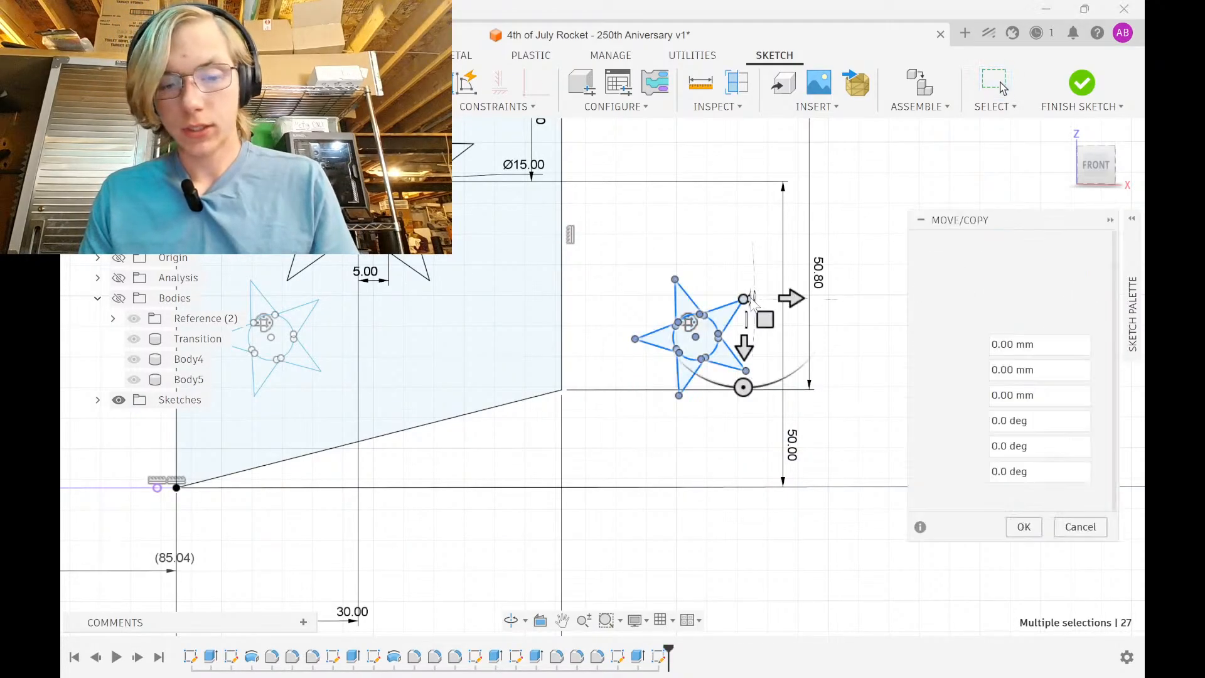
left_click_drag(789, 296, 941, 298)
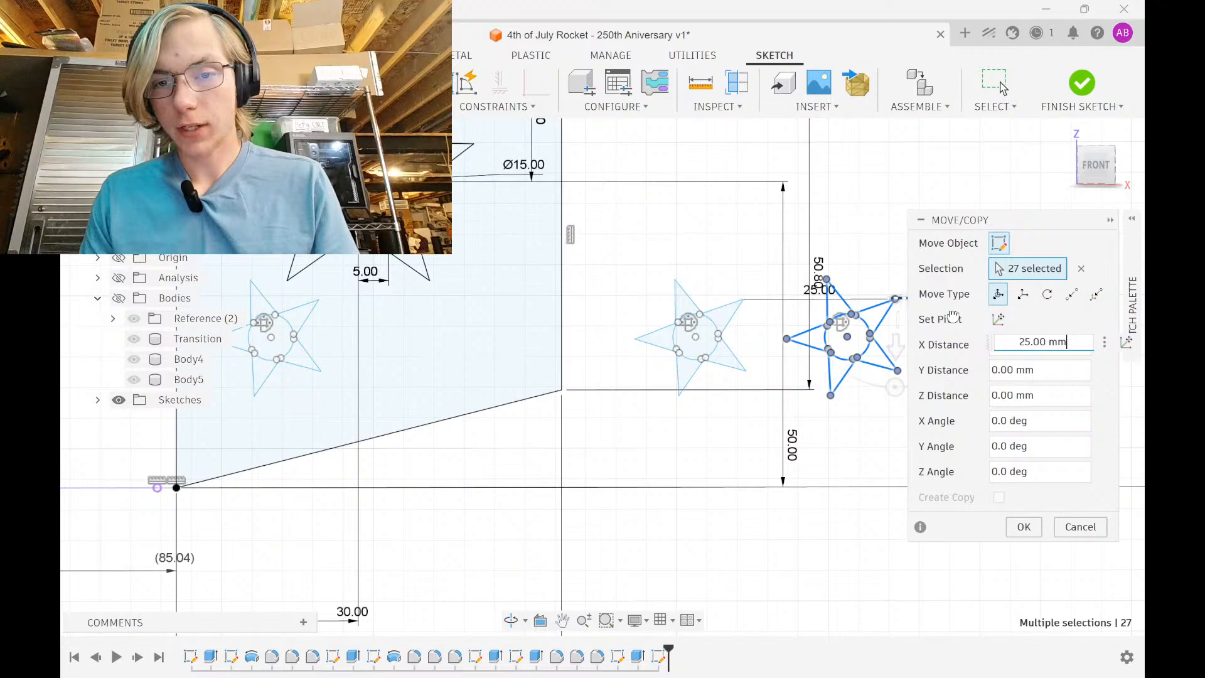
left_click(1024, 527)
Select the left star copy outside the fin
scroll(681, 404, "up", 3)
left_click_drag(579, 424, 814, 176)
left_click(818, 178)
left_click_drag(517, 426, 857, 180)
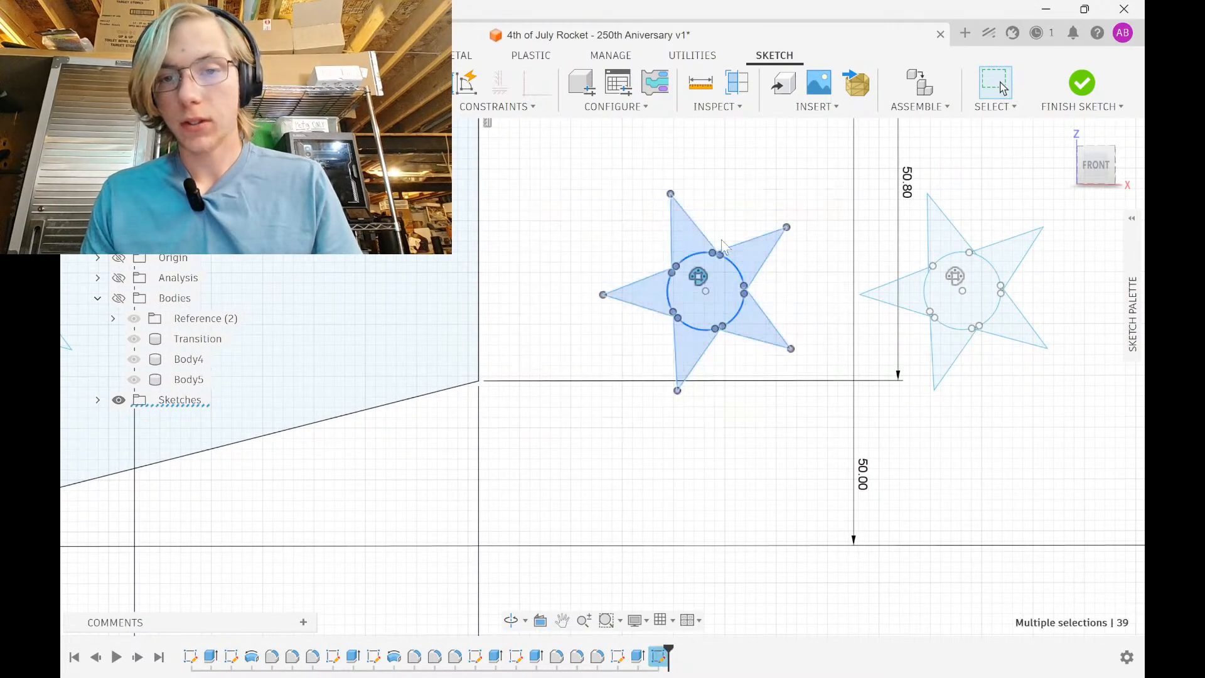
Scale the selected star copy to 0.3 about its centre point
left_click(502, 107)
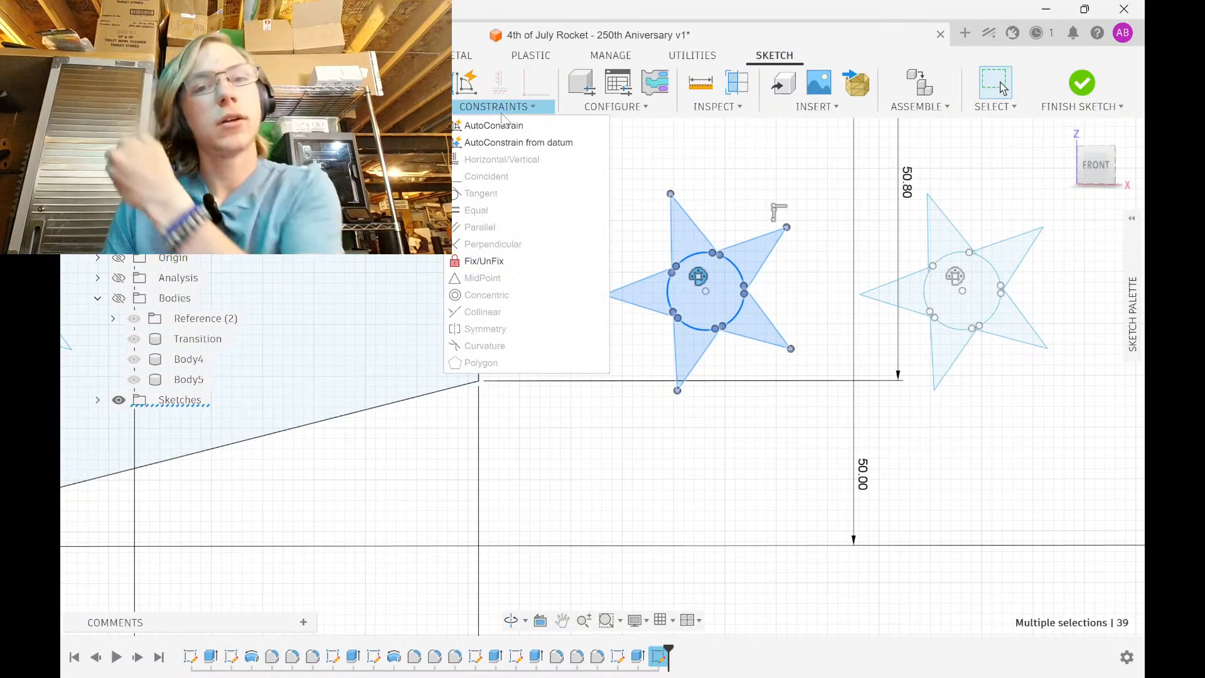
right_click(389, 163)
left_click(383, 244)
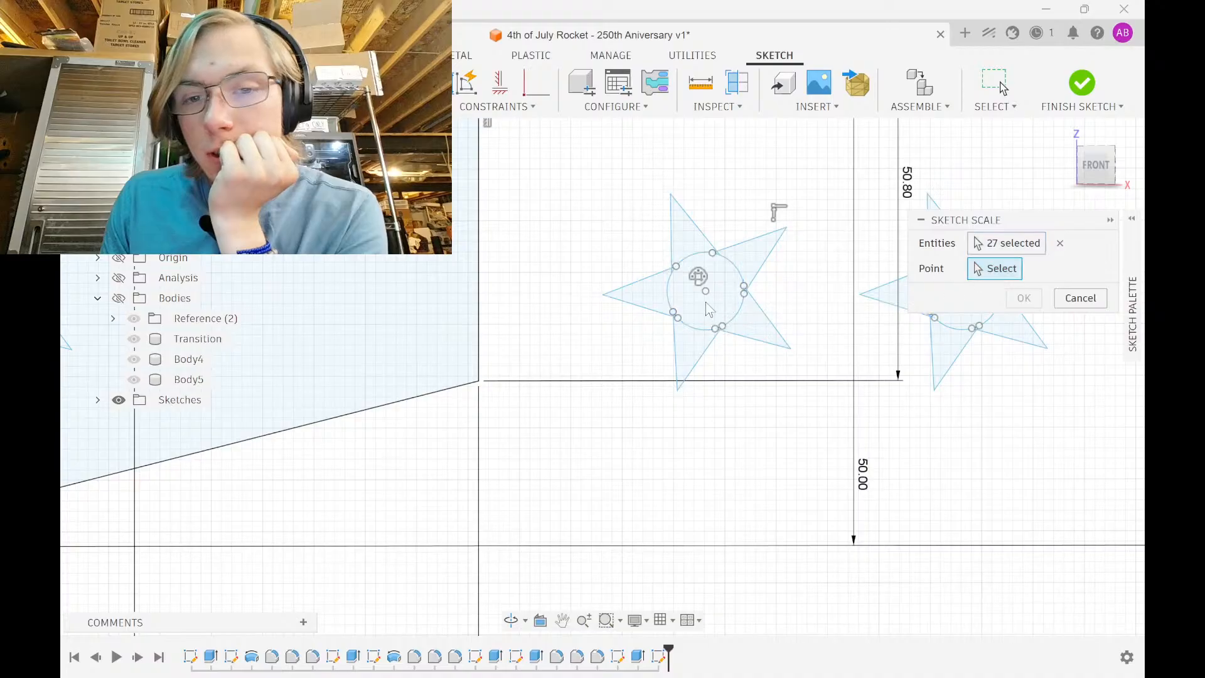
left_click(708, 292)
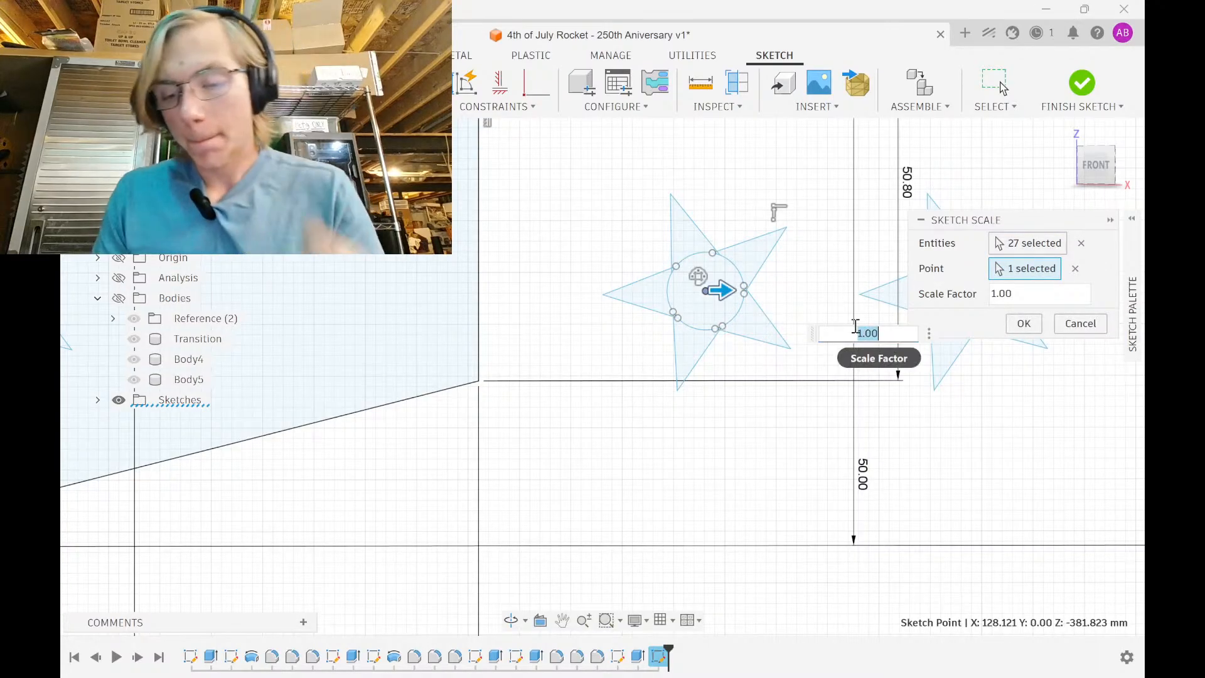
key("Return")
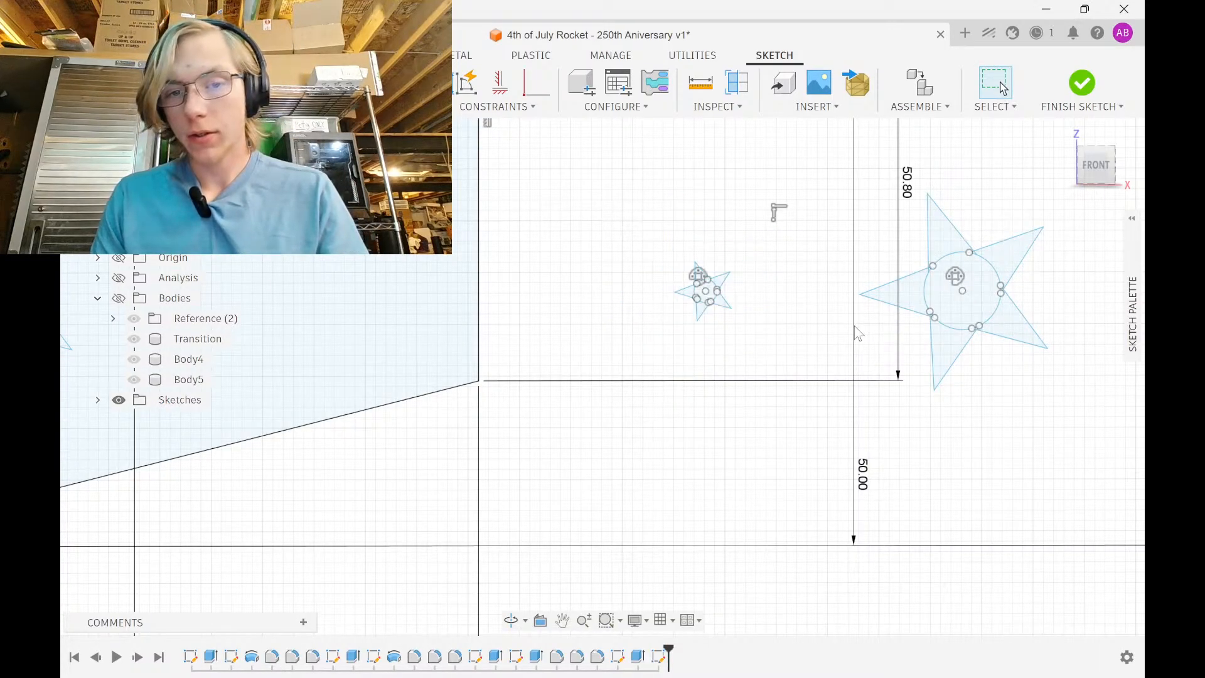
Move the tiny star 30 mm left and 20 mm up into the fin
left_click_drag(659, 206, 780, 381)
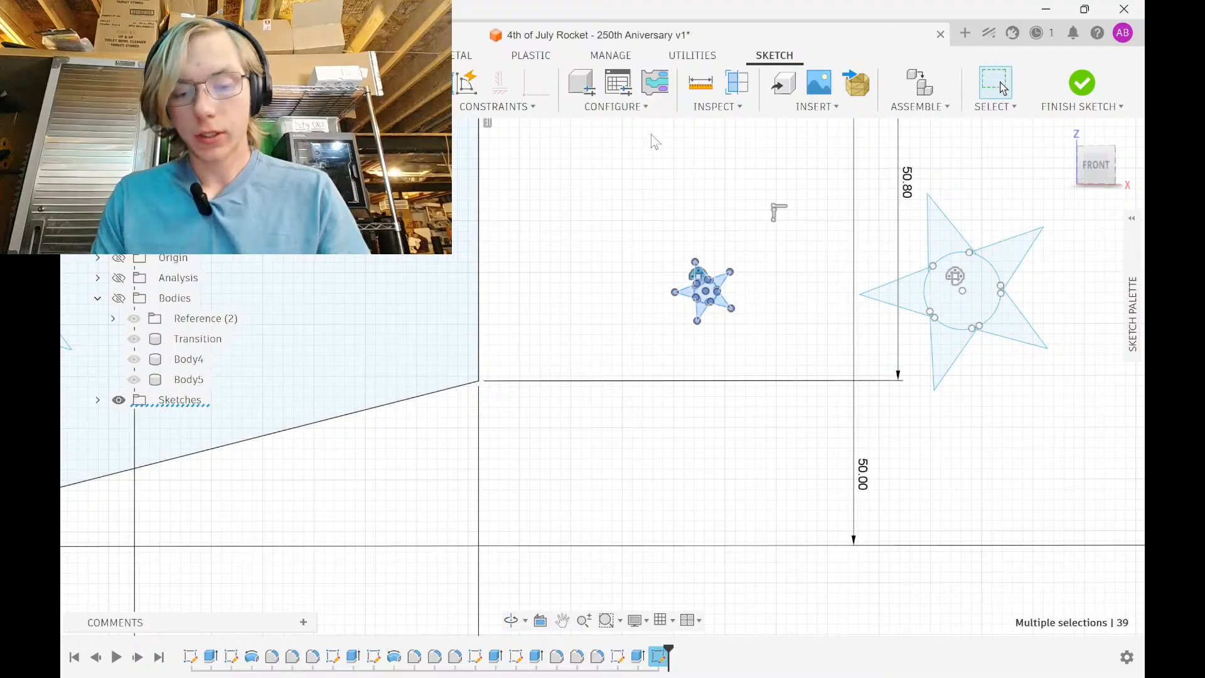
key("m")
scroll(715, 276, "down", 3)
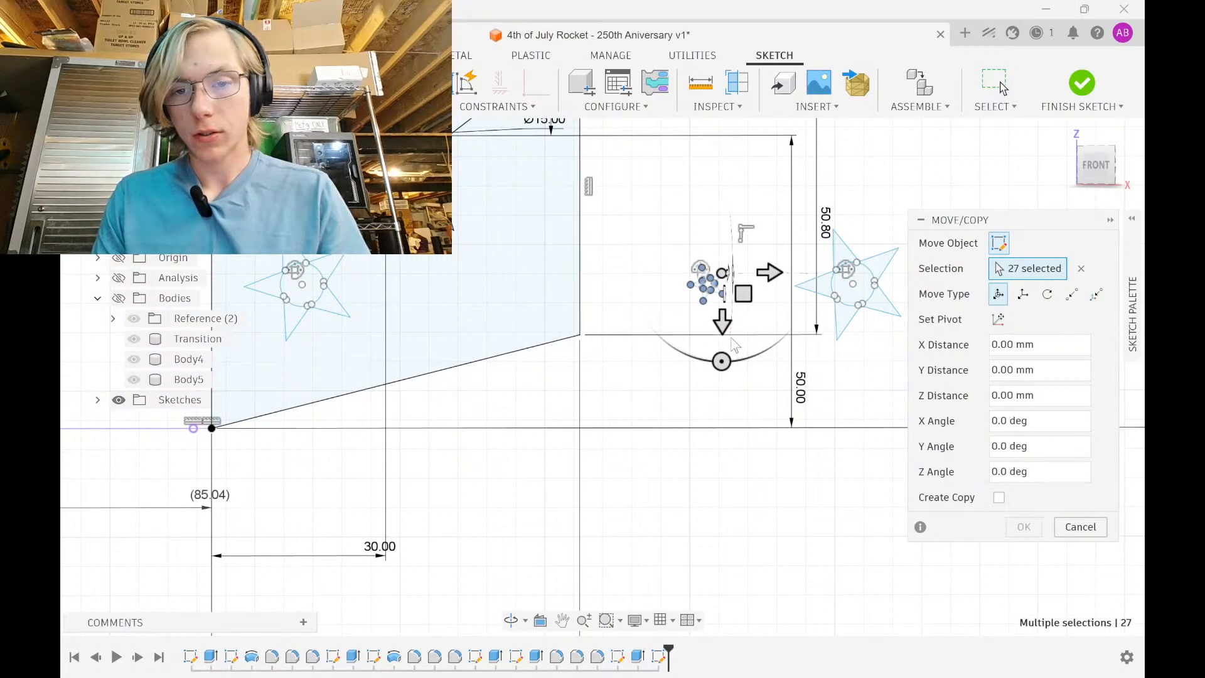
left_click_drag(722, 361, 646, 317)
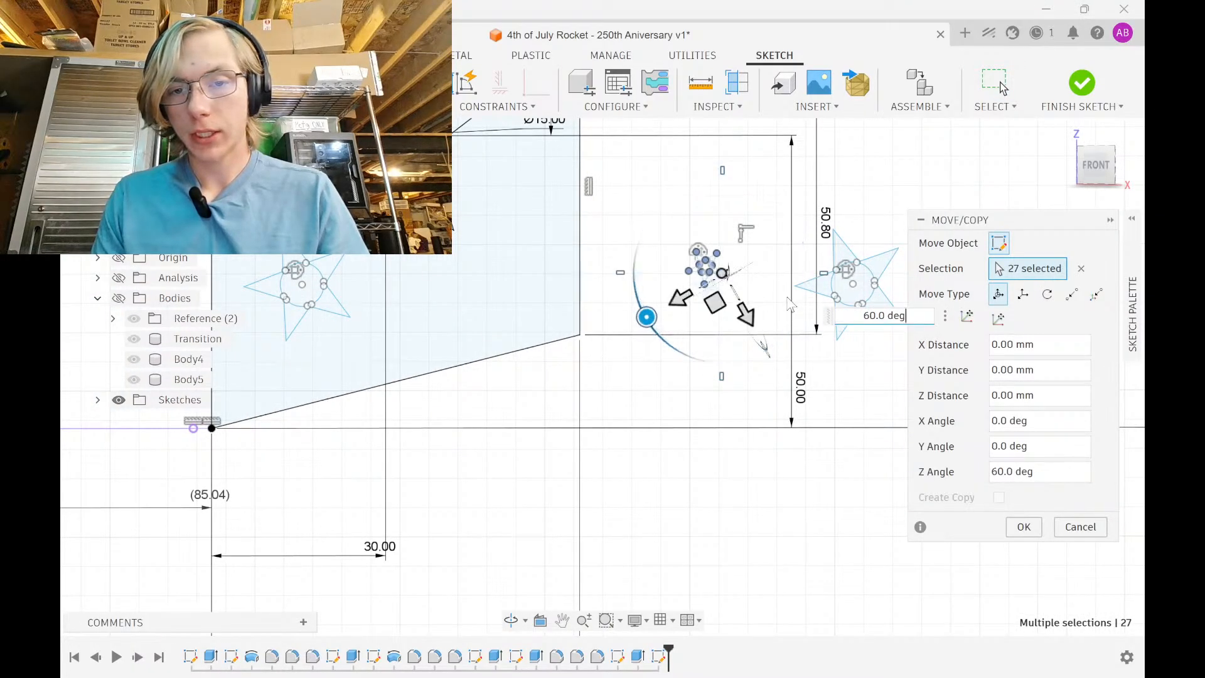
left_click_drag(746, 317, 646, 188)
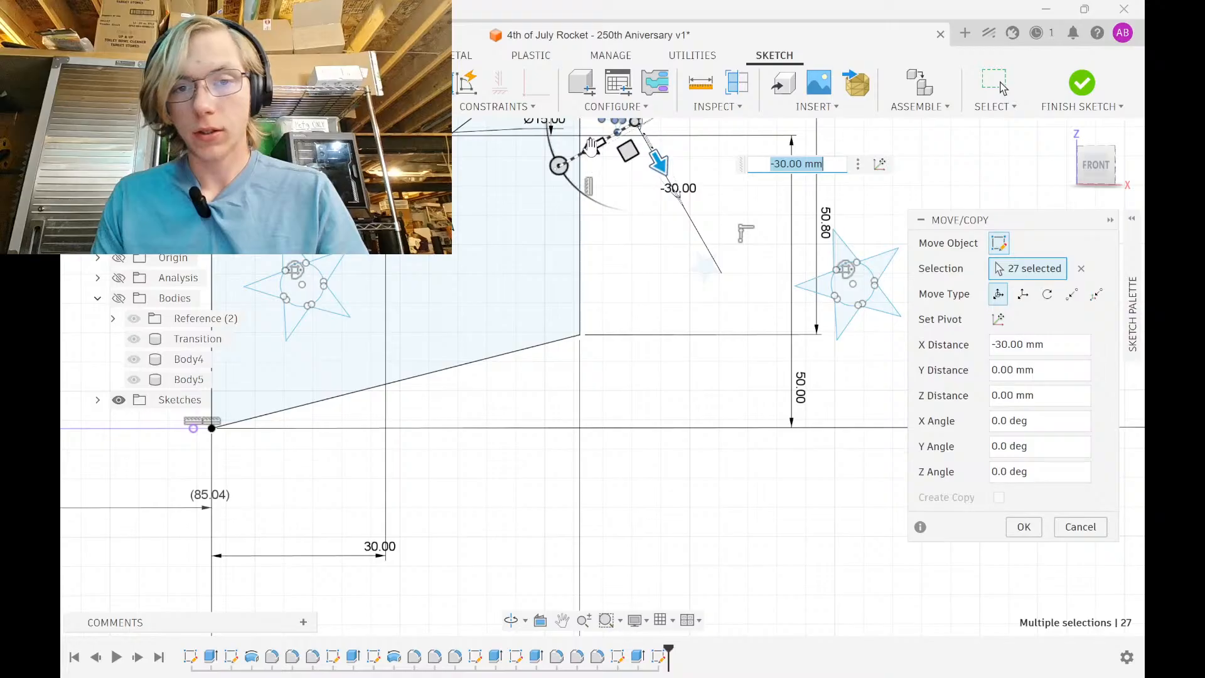
left_click_drag(591, 146, 482, 210)
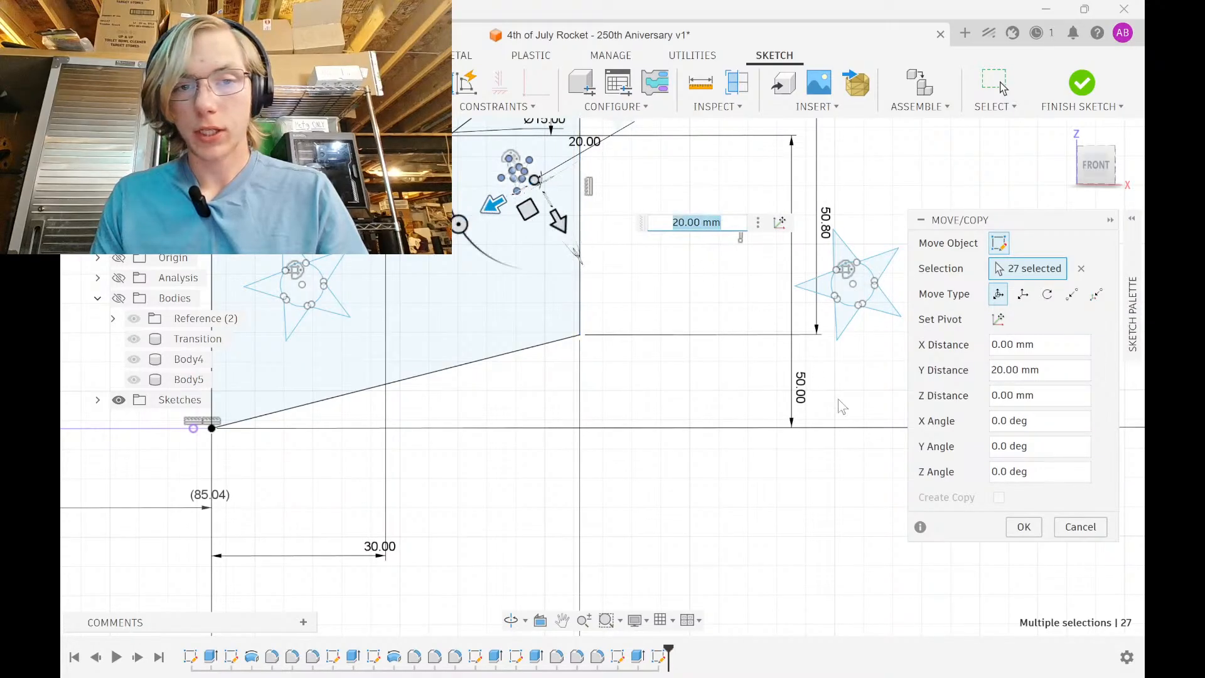
left_click(1023, 526)
Select the star copy to the right of the fin
scroll(646, 312, "down", 3)
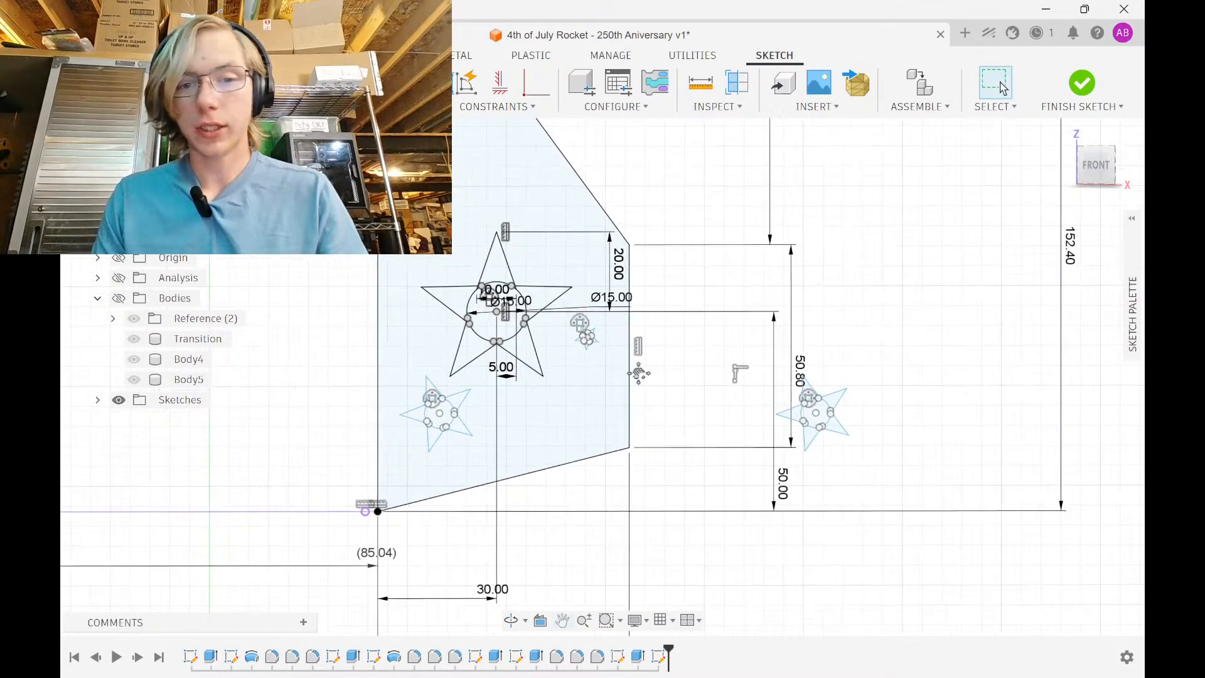
scroll(659, 399, "up", 2)
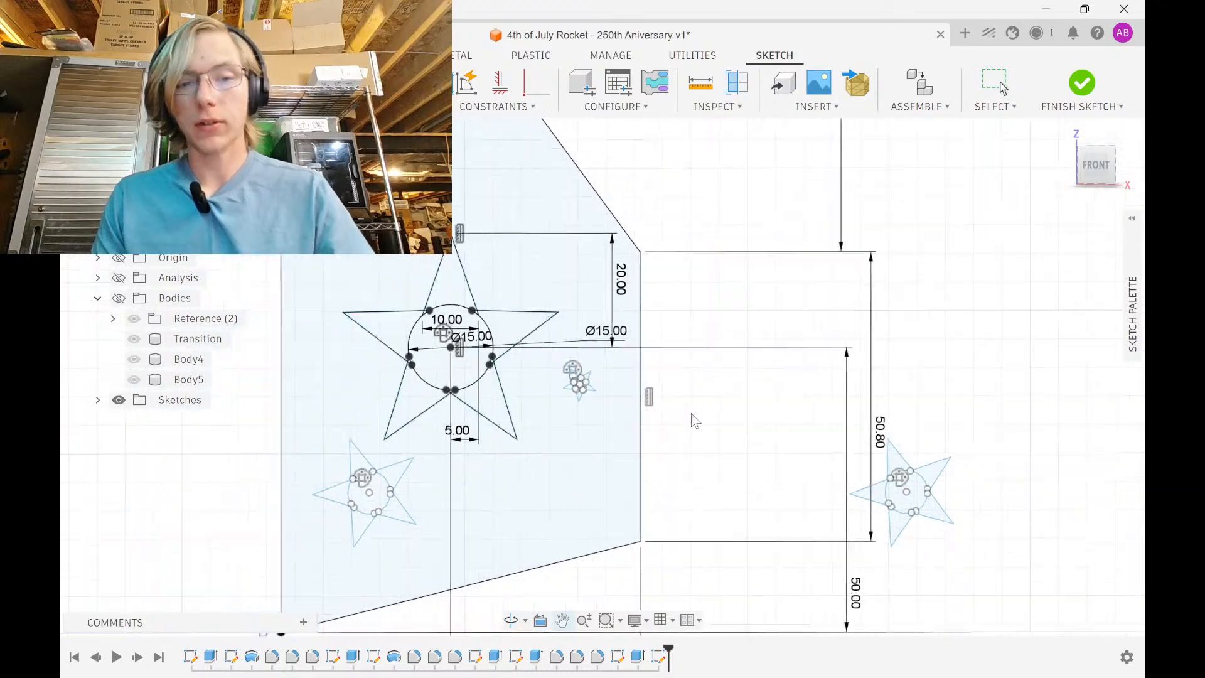
scroll(797, 458, "down", 2)
left_click_drag(799, 393, 975, 574)
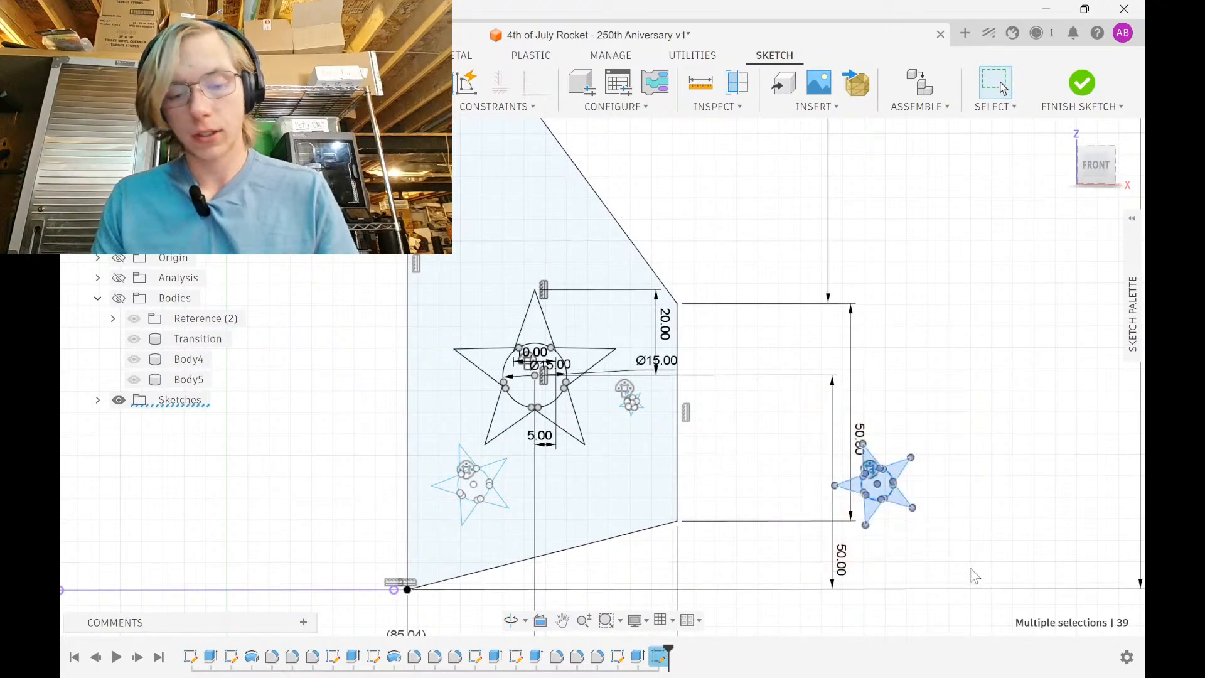
Paste a copy of the right star 30 mm to the left
key("m")
middle_click_drag(904, 508, 763, 447)
left_click_drag(792, 406, 666, 409)
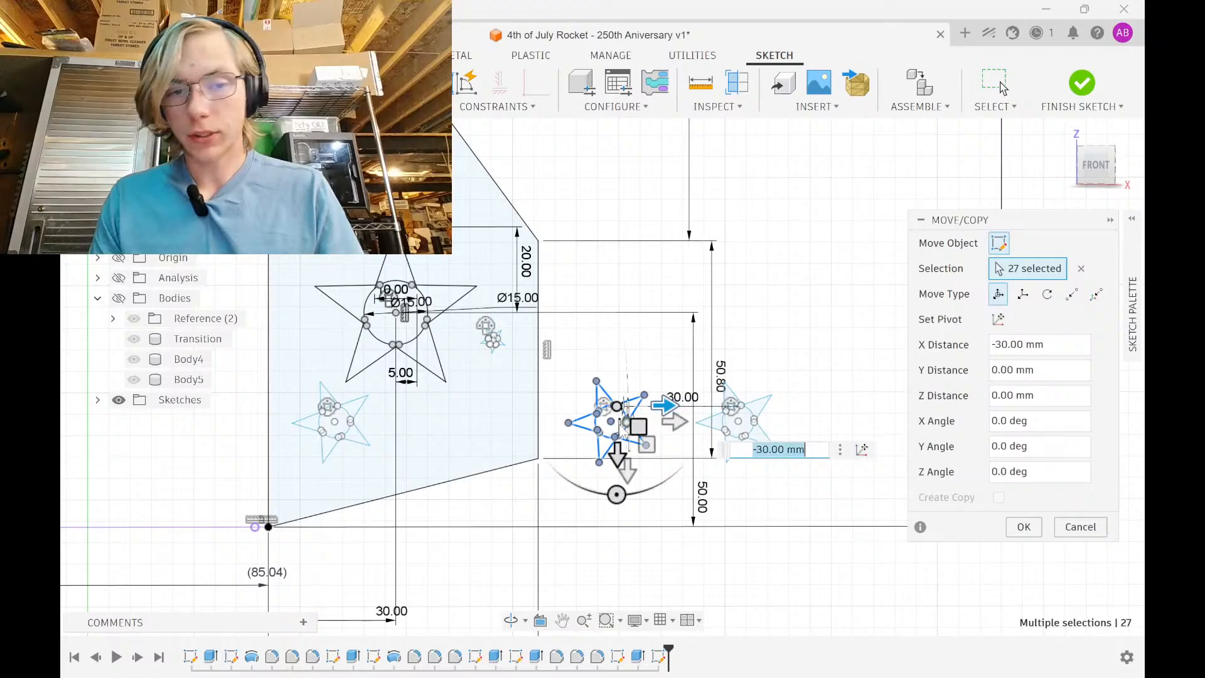
scroll(627, 421, "up", 3)
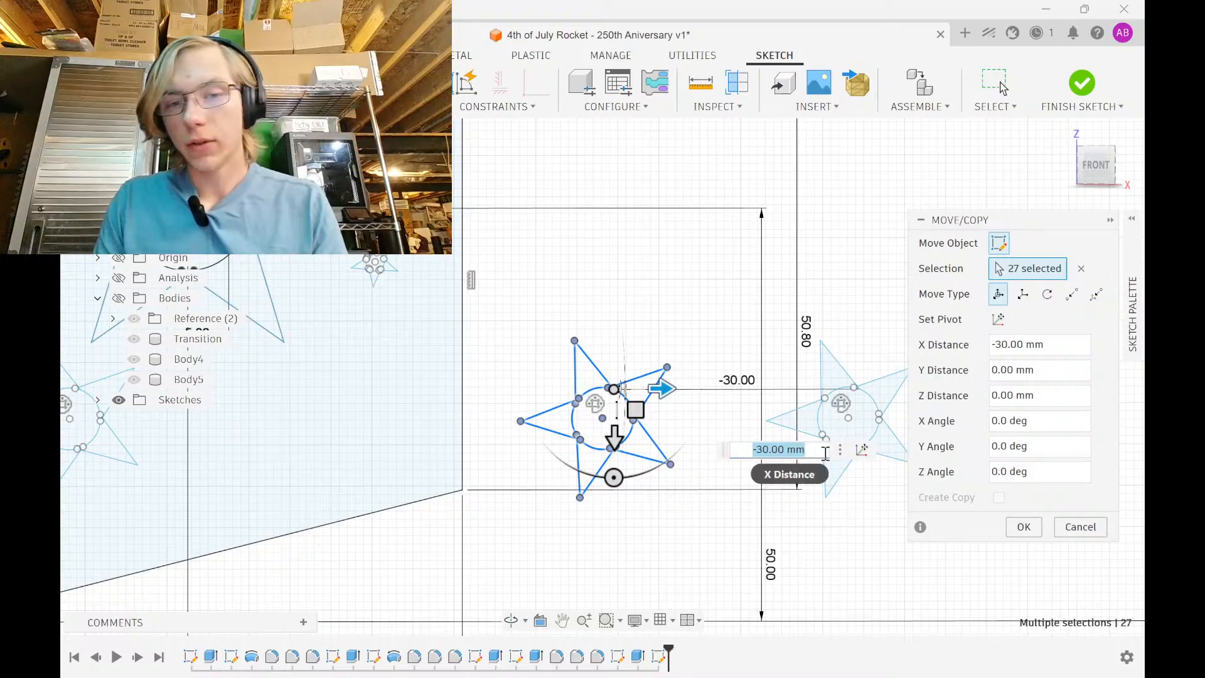
left_click(1012, 531)
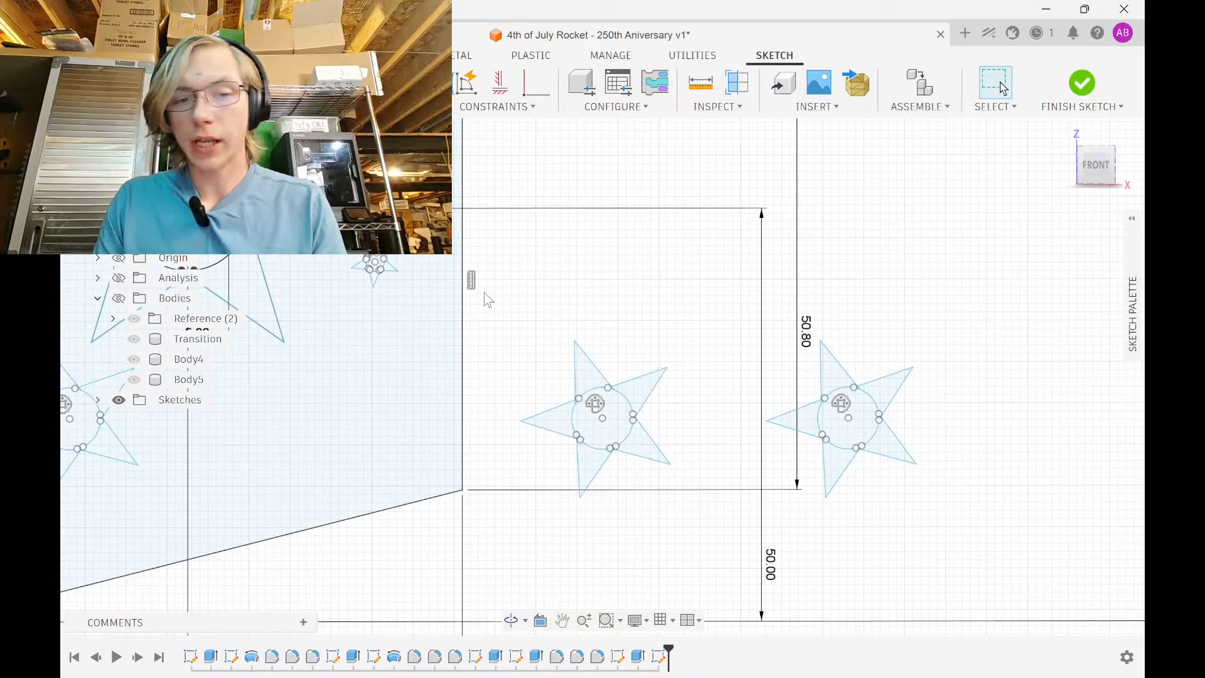
Select the new left star copy and bring up the Modify tools
left_click_drag(484, 293, 727, 550)
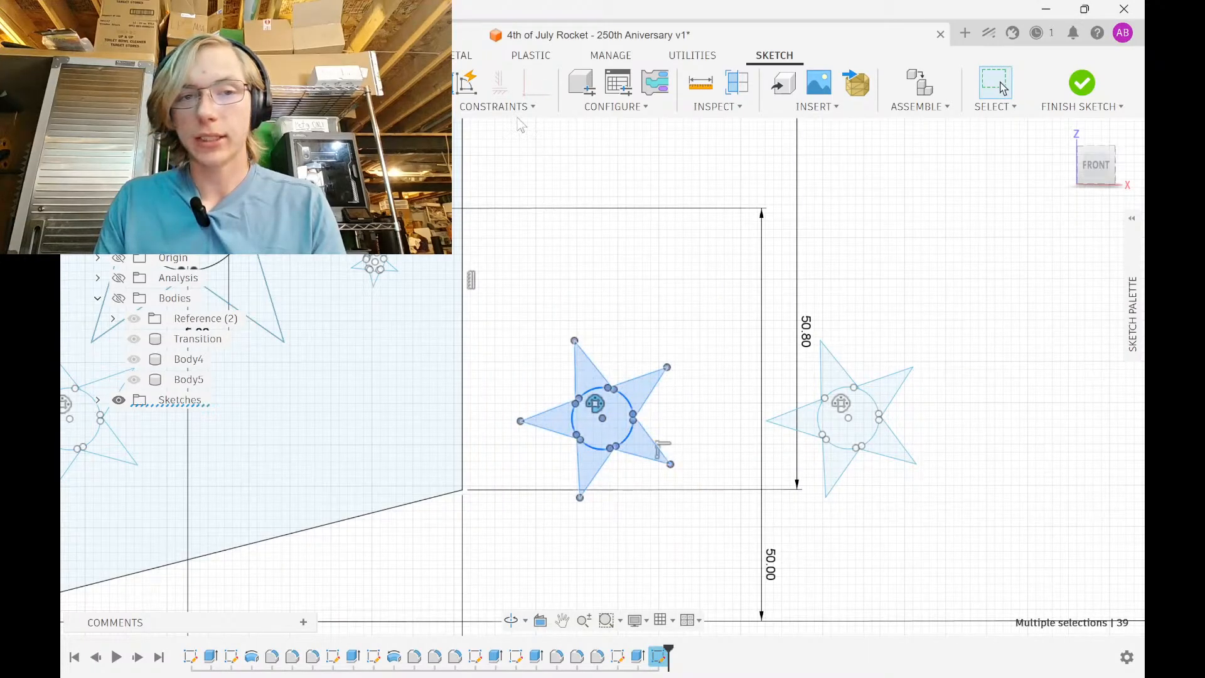
left_click(484, 106)
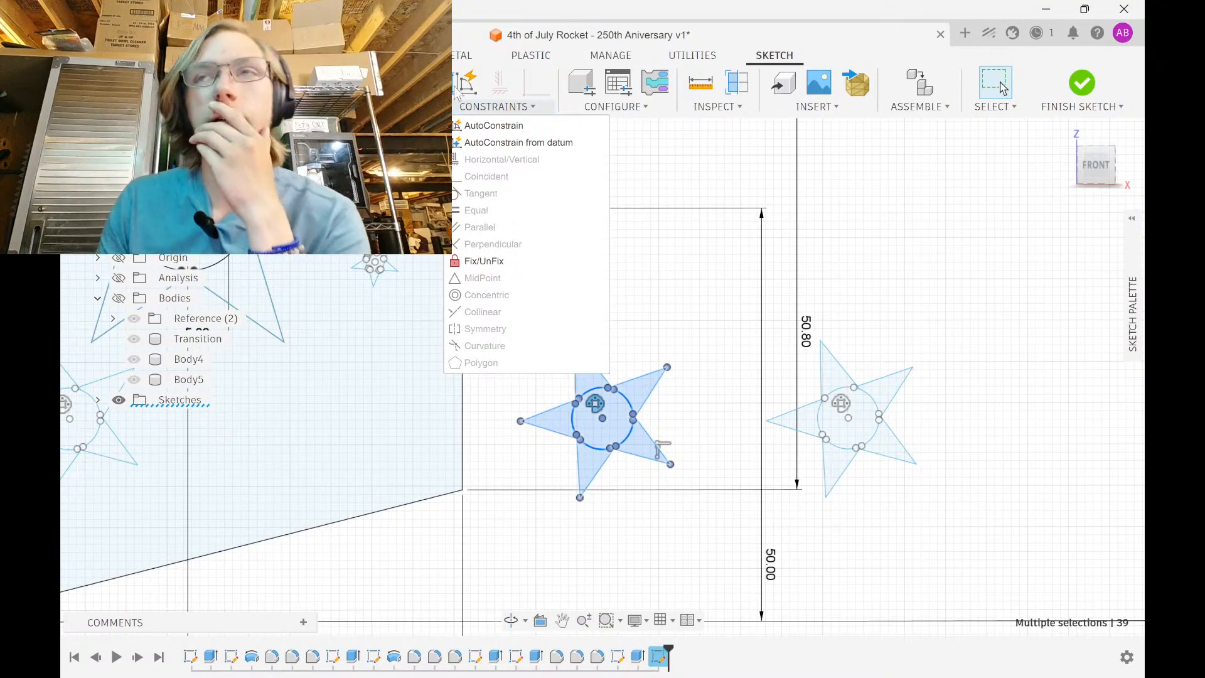
left_click(234, 106)
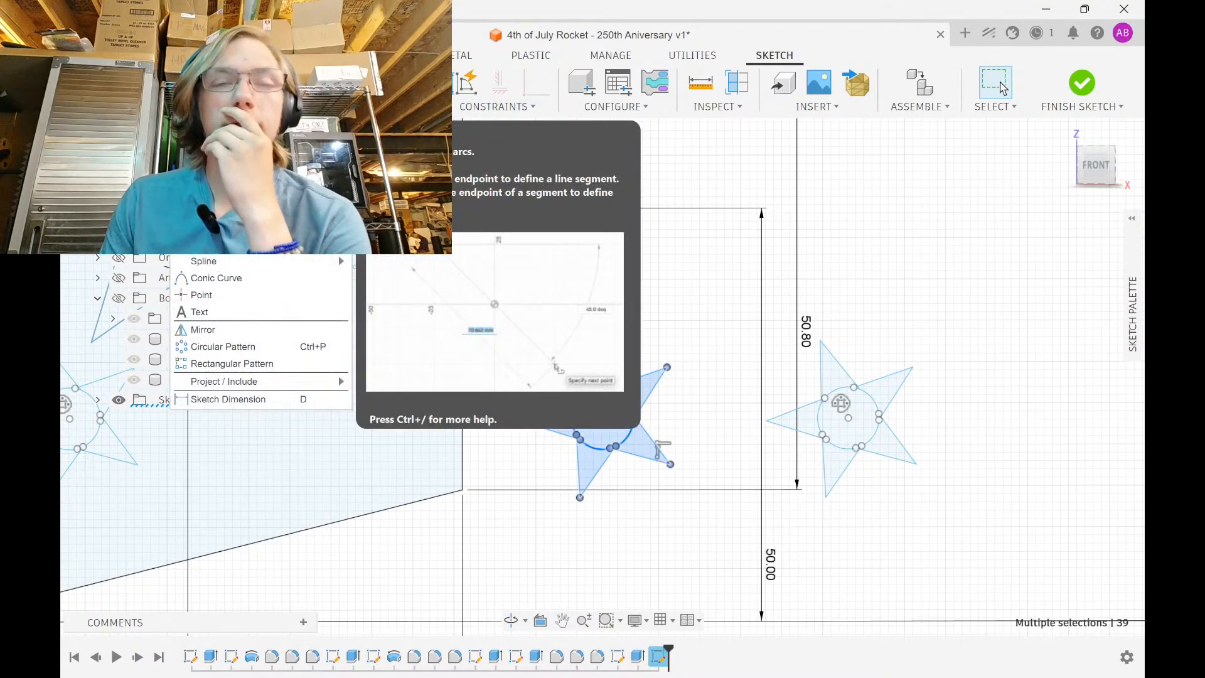
left_click(383, 106)
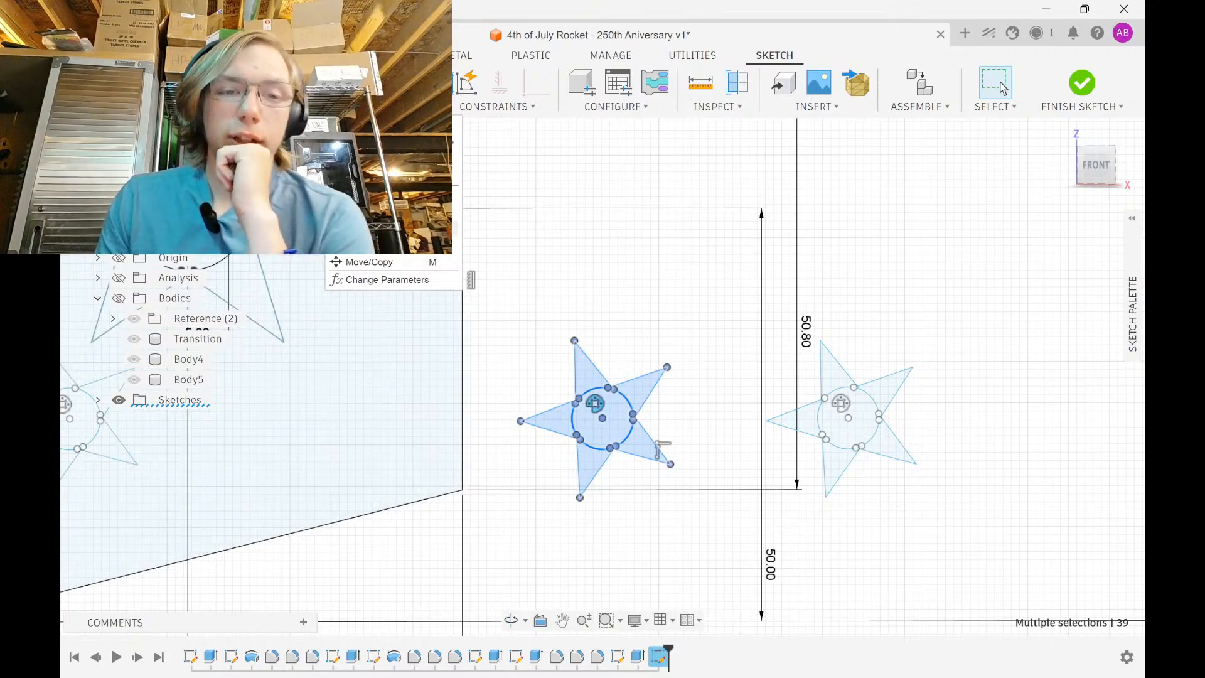
Scale the star copy to 0.8 about its centre point
left_click(370, 244)
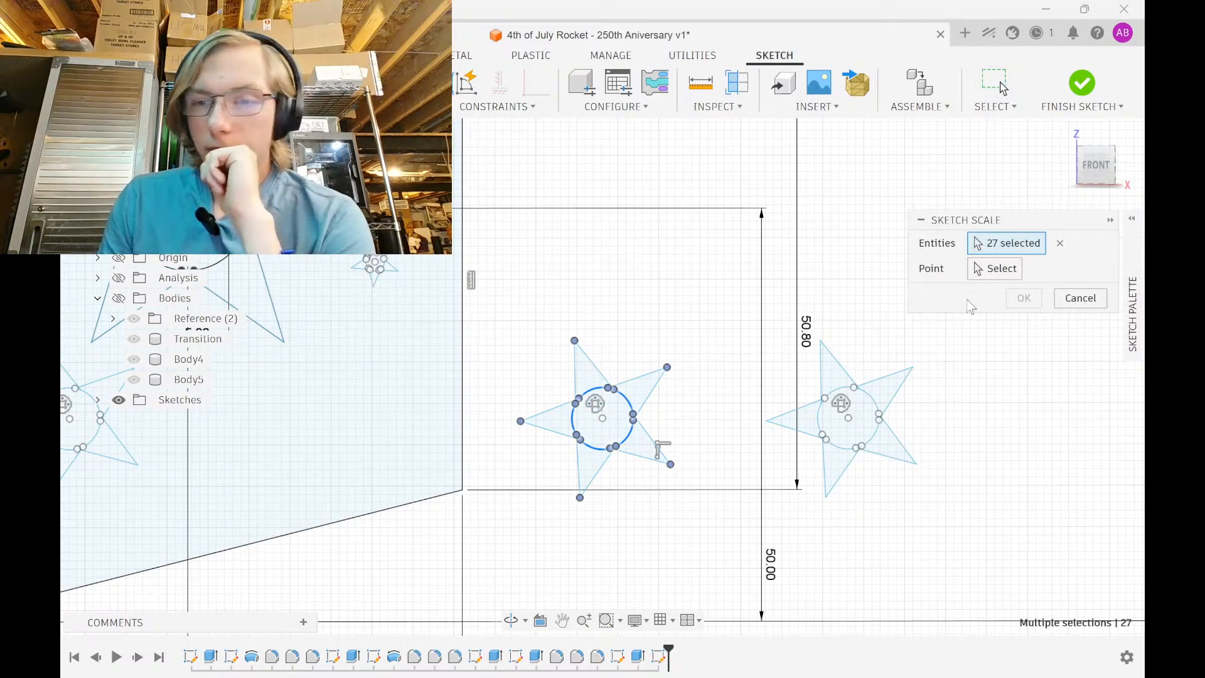
left_click(607, 417)
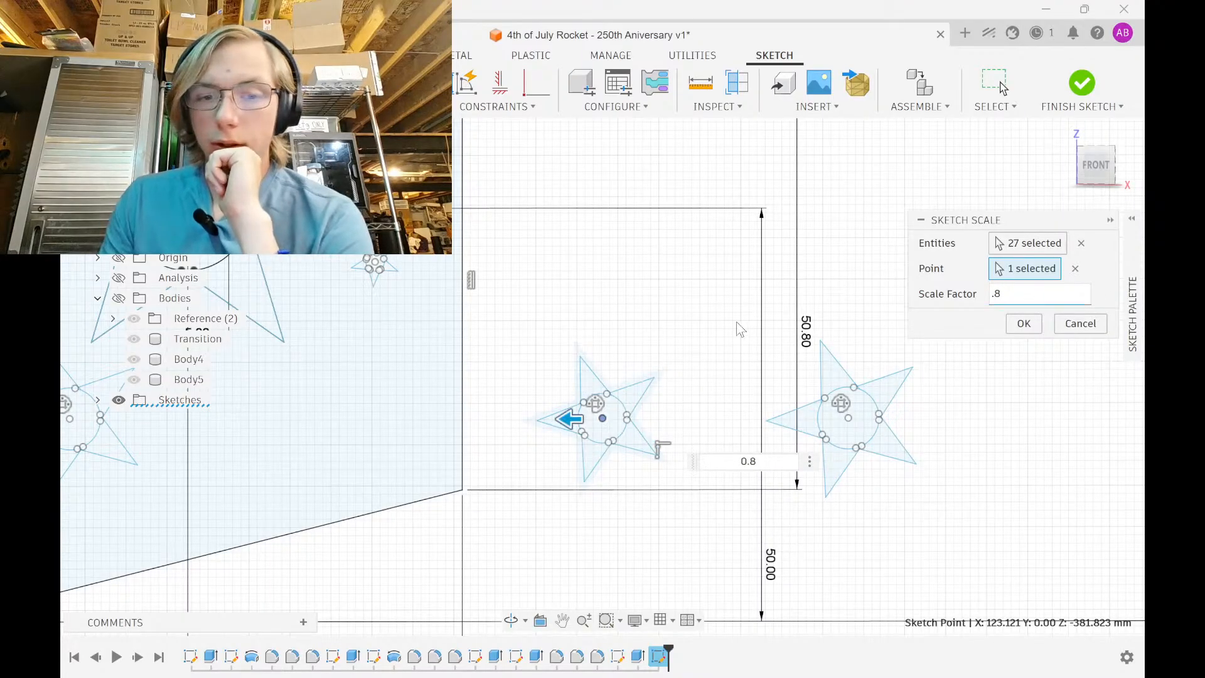
scroll(736, 322, "down", 3)
key("Return")
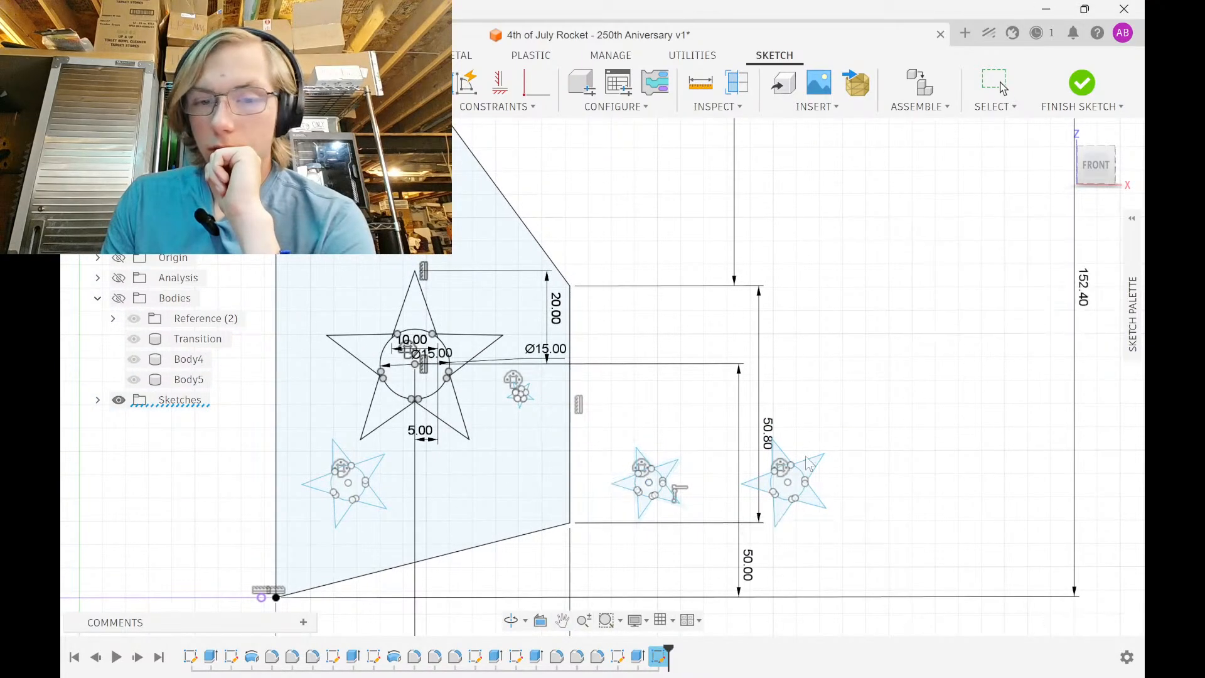
Rotate the scaled star 70° and move it 25 mm left and 5 mm along Y
left_click_drag(605, 538, 683, 436)
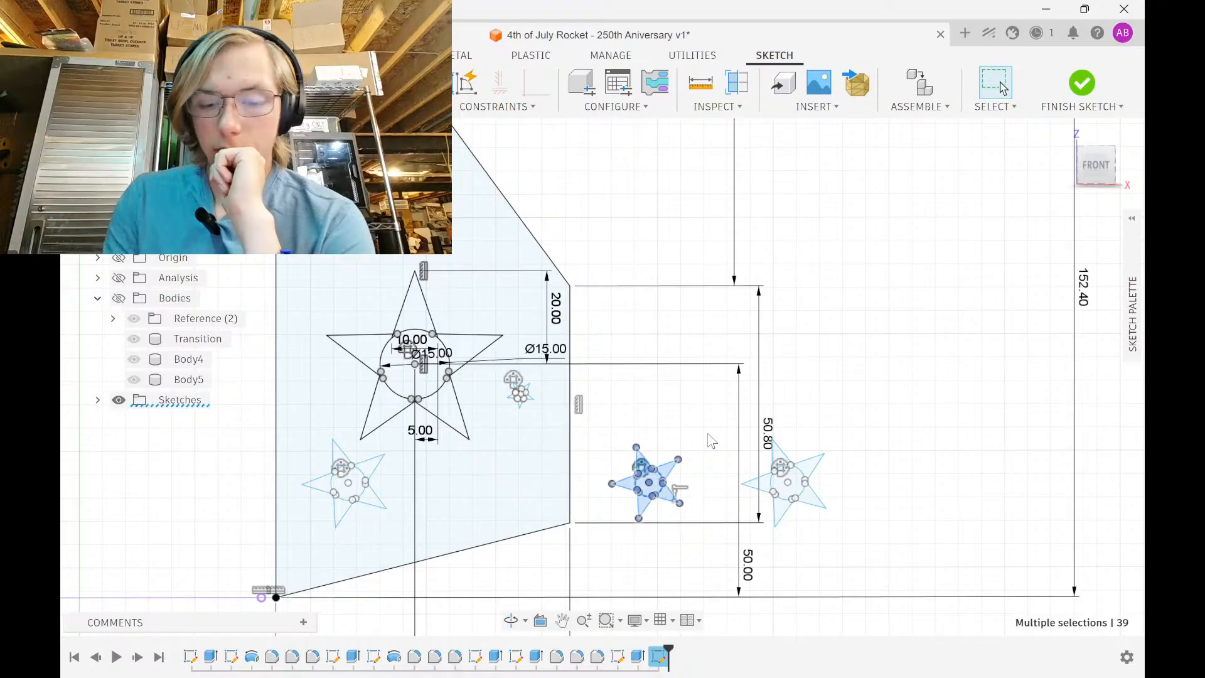
key("m")
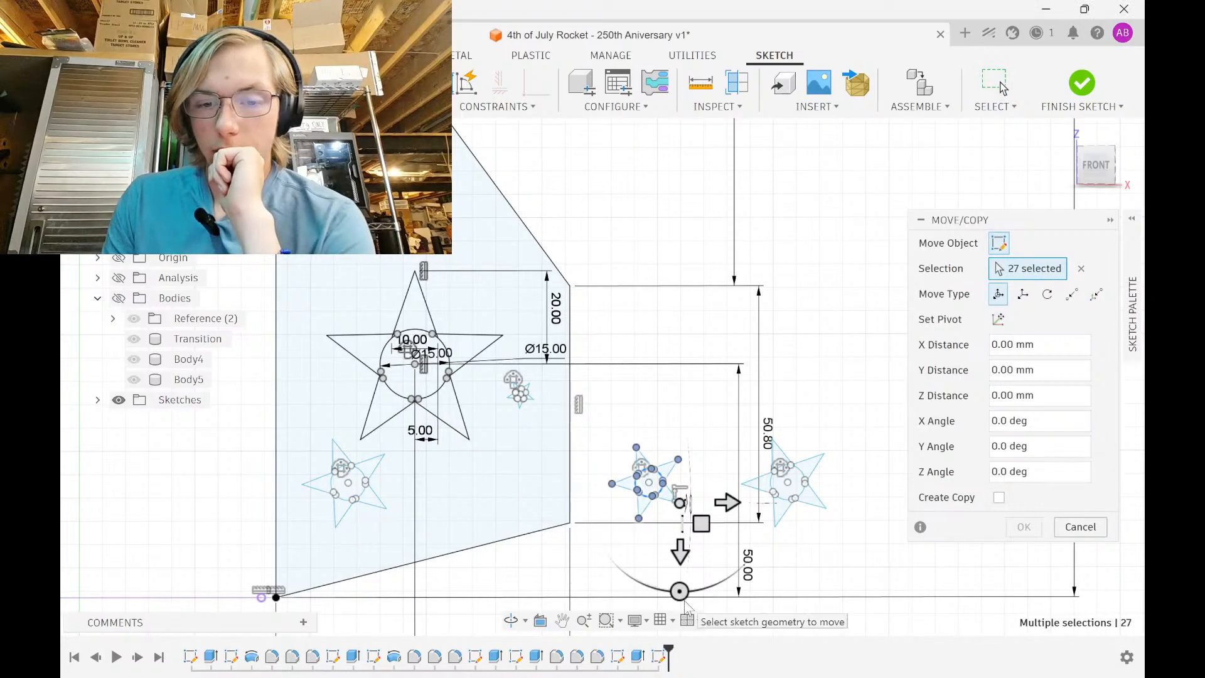
left_click_drag(680, 591, 610, 534)
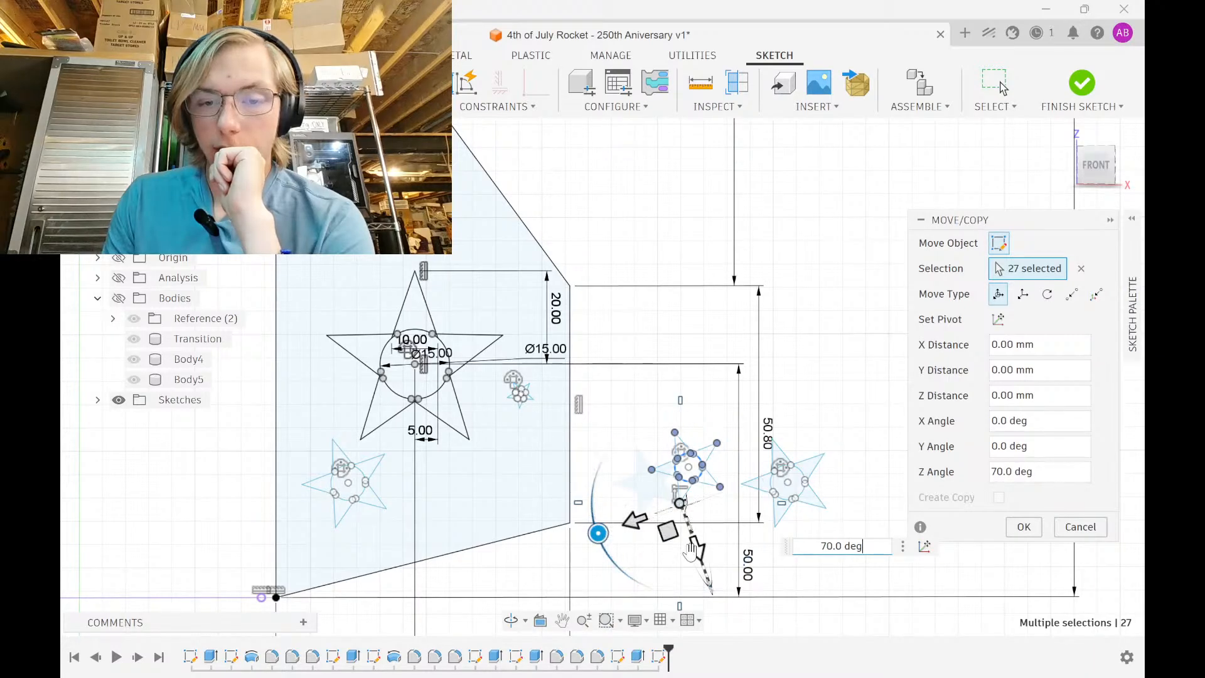
left_click_drag(693, 553, 638, 217)
left_click_drag(527, 211, 341, 257)
left_click_drag(412, 300, 384, 196)
scroll(383, 196, "down", 2)
middle_click_drag(384, 197, 410, 357)
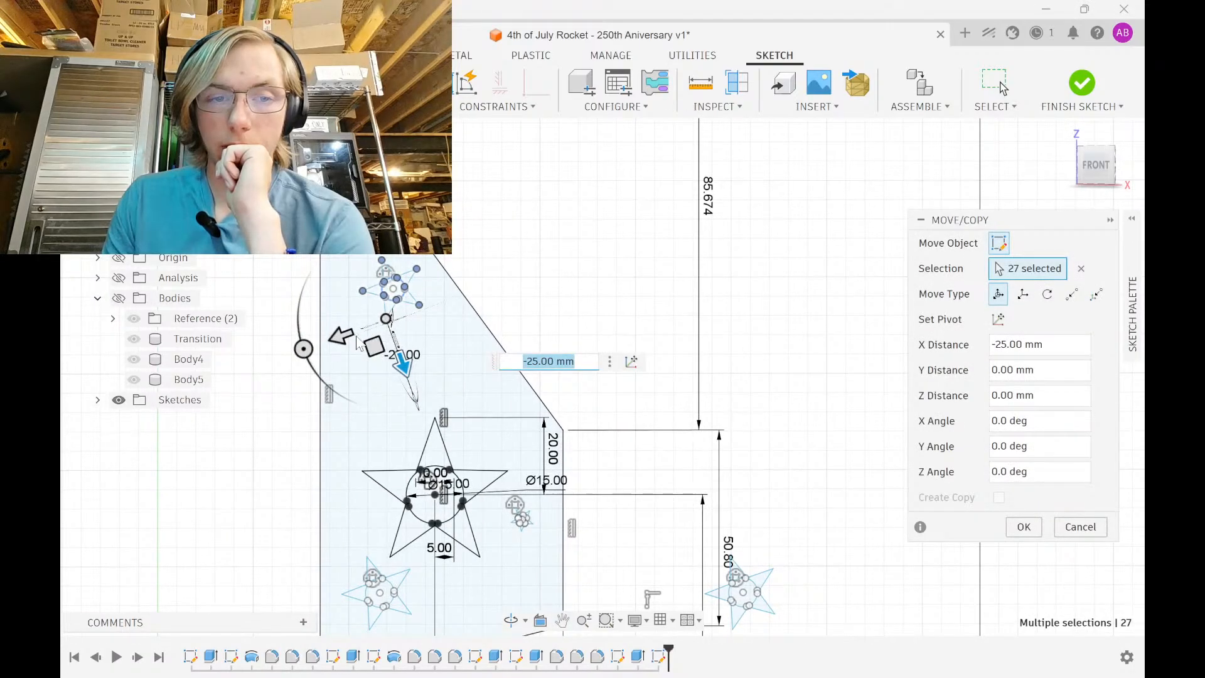
left_click_drag(349, 333, 330, 339)
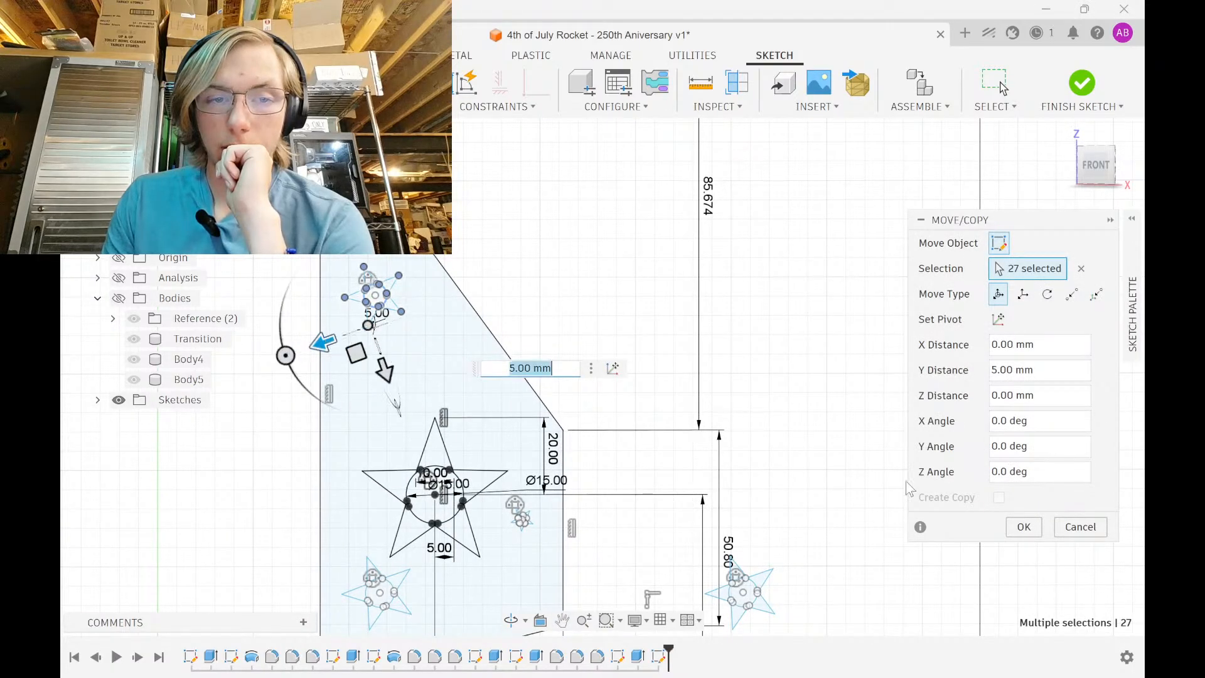
left_click(1026, 529)
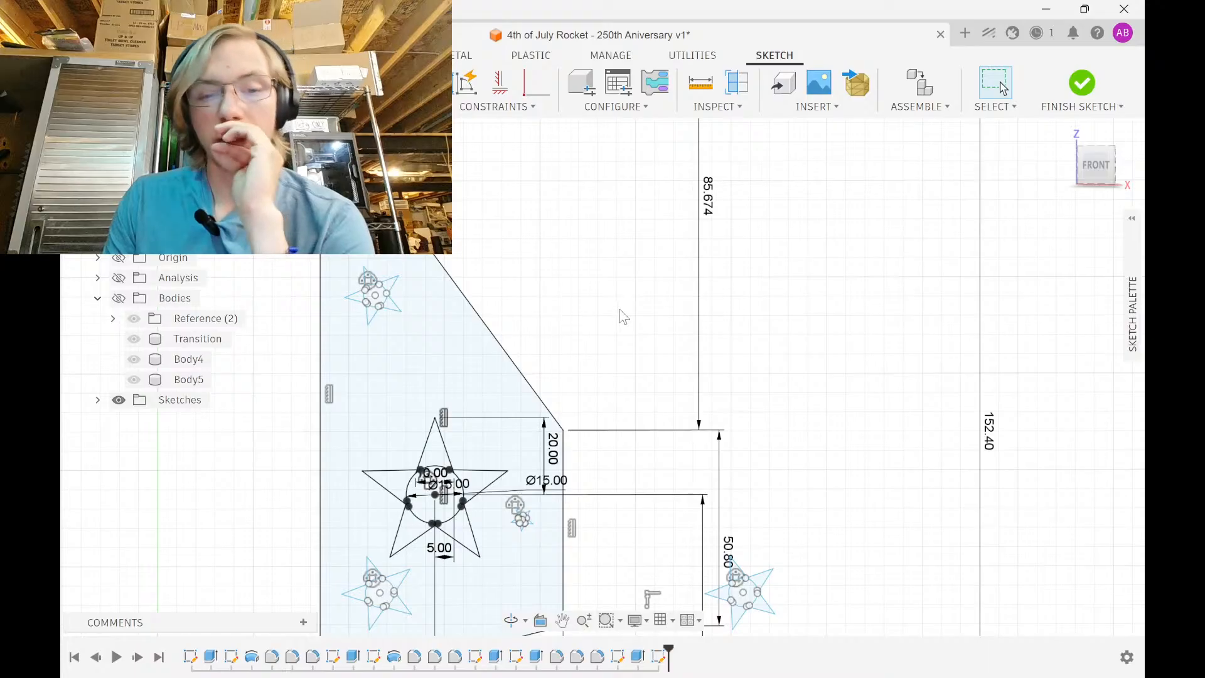
Move the star outside the fin 25 mm to the left
middle_click_drag(619, 309, 640, 262)
scroll(680, 530, "down", 1)
middle_click_drag(674, 514, 630, 358)
scroll(640, 393, "up", 6)
left_click_drag(637, 469, 882, 286)
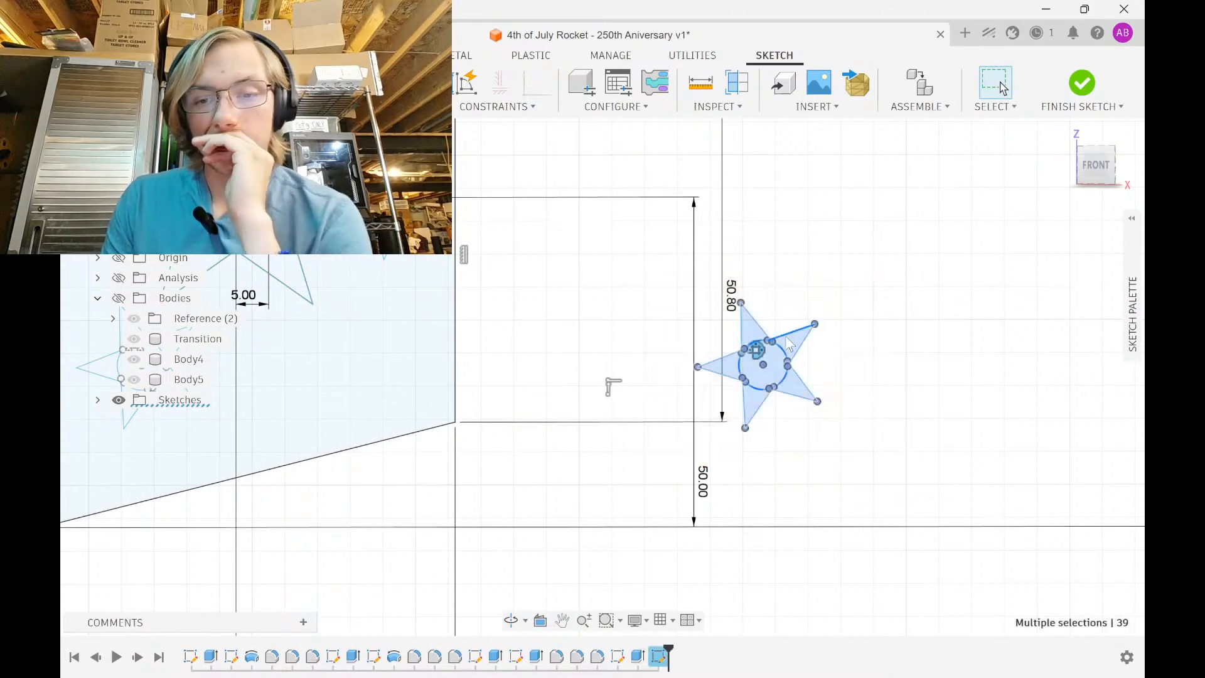
key("m")
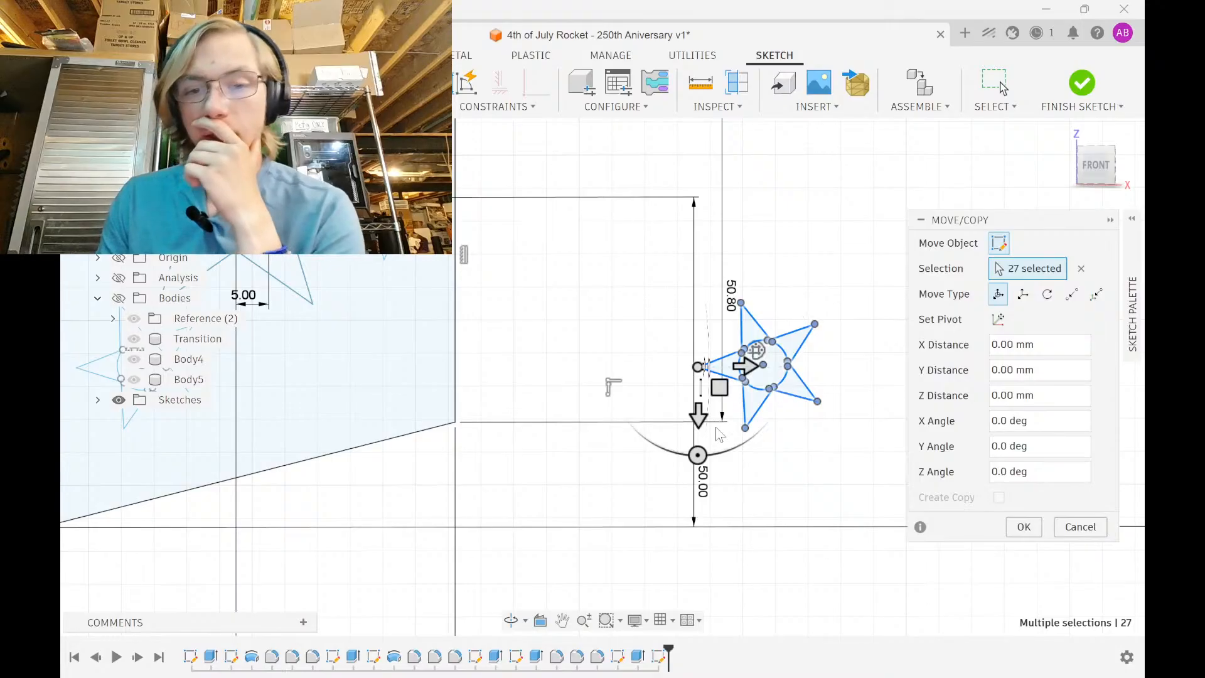
left_click_drag(737, 362, 574, 363)
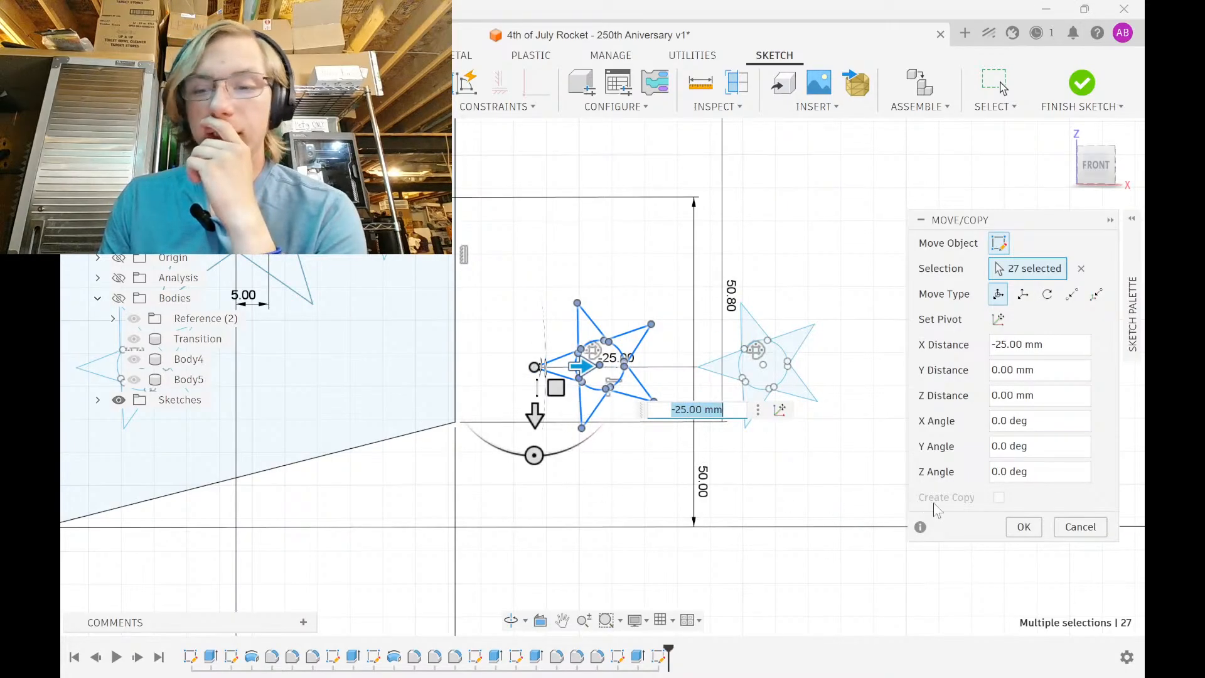
left_click(1022, 527)
Scale the moved star to 0.6 about its centre point and reselect it
mouse_move(514, 448)
left_mouse_down()
mouse_move(588, 315)
mouse_move(679, 278)
left_mouse_up()
left_click(477, 108)
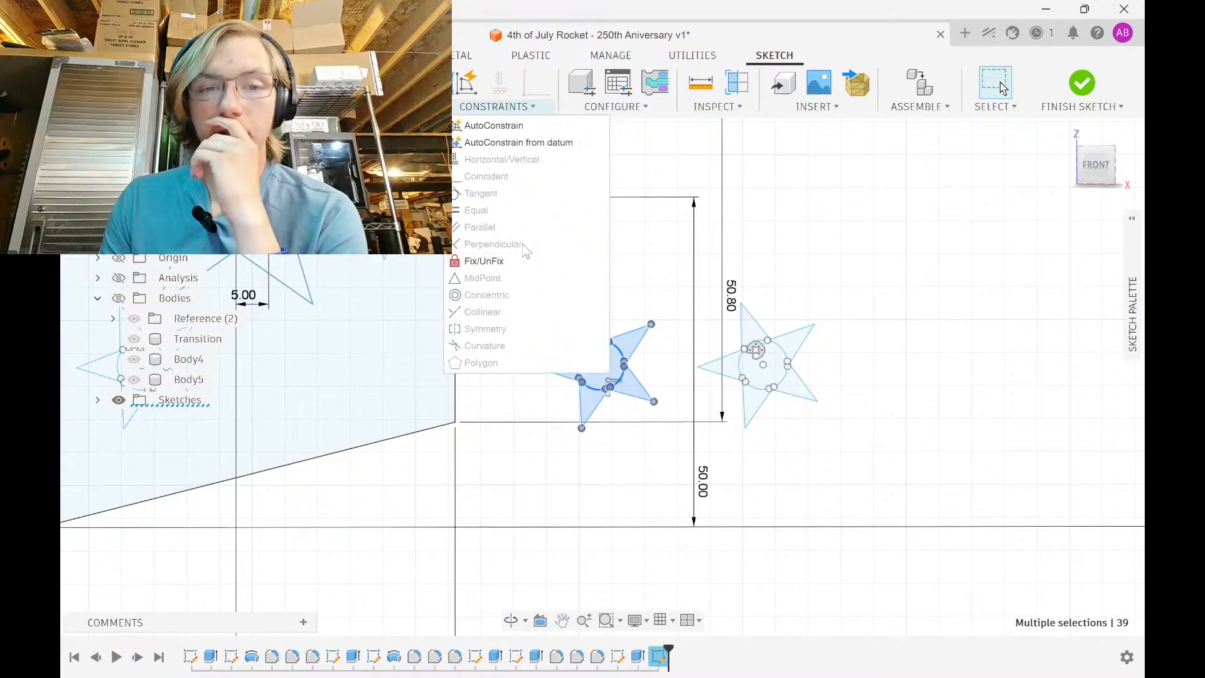
left_click(370, 107)
left_click(518, 280)
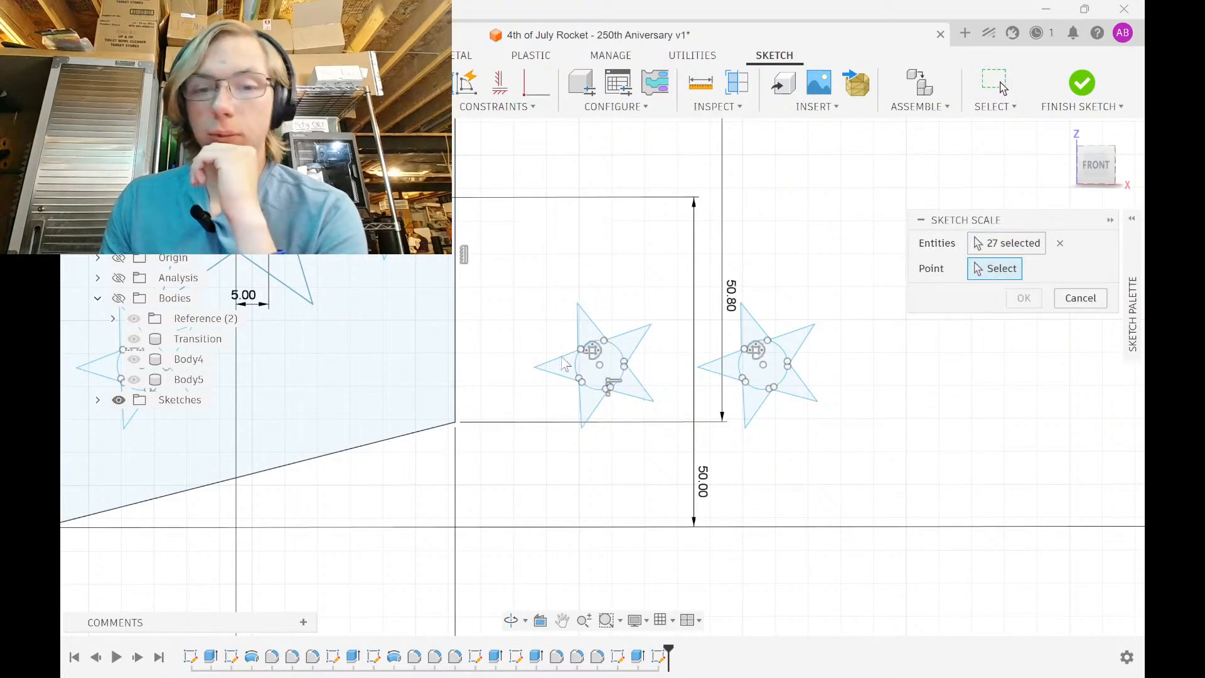
left_click(599, 366)
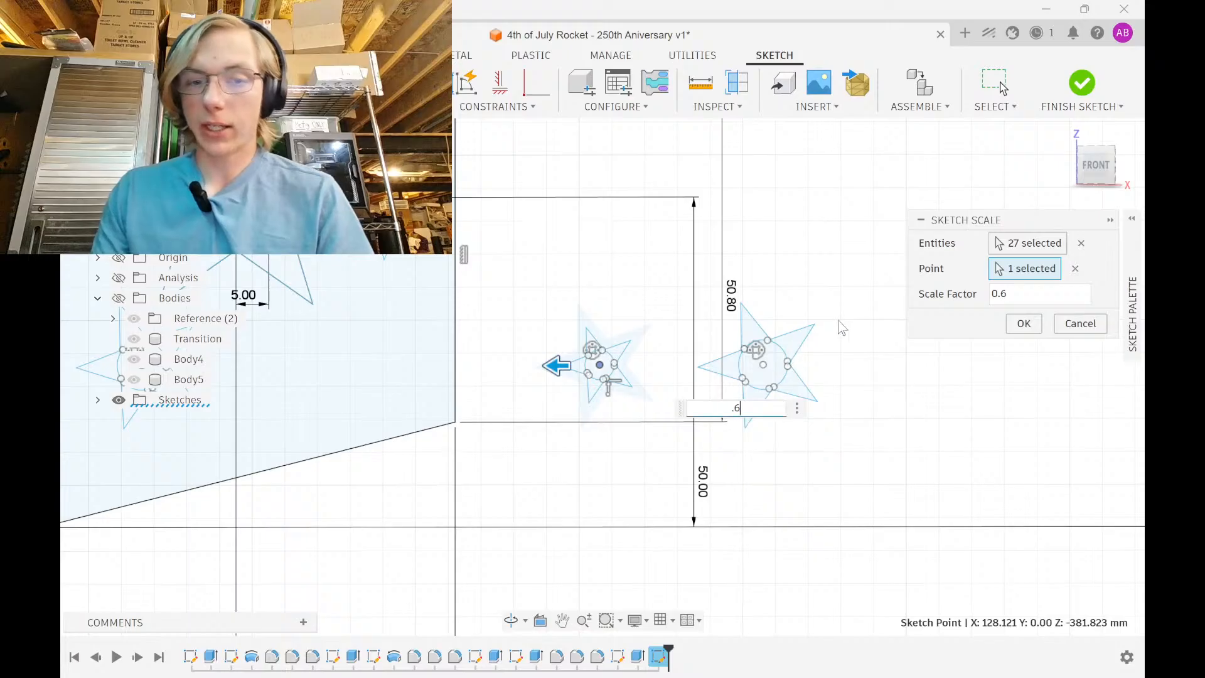
left_click(1024, 324)
left_click_drag(501, 435, 667, 287)
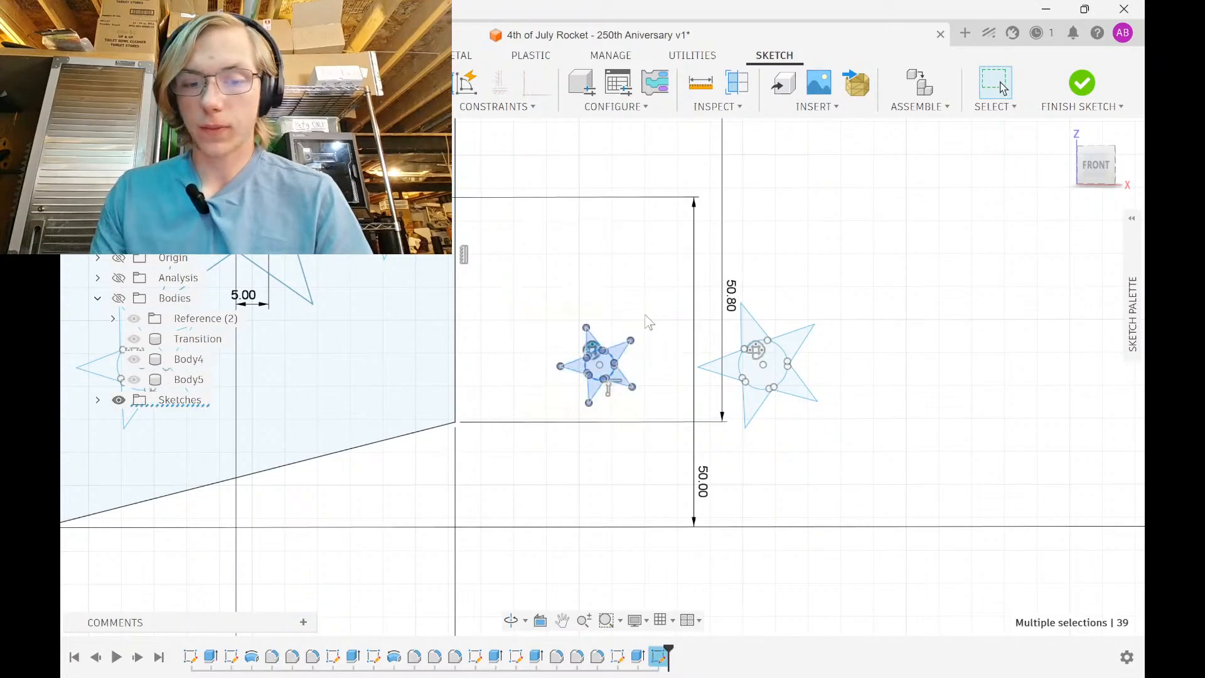
Move the 0.6-scale star 50 mm along Y and 45 mm left, rotated 40° with a 5 mm offset
key("m")
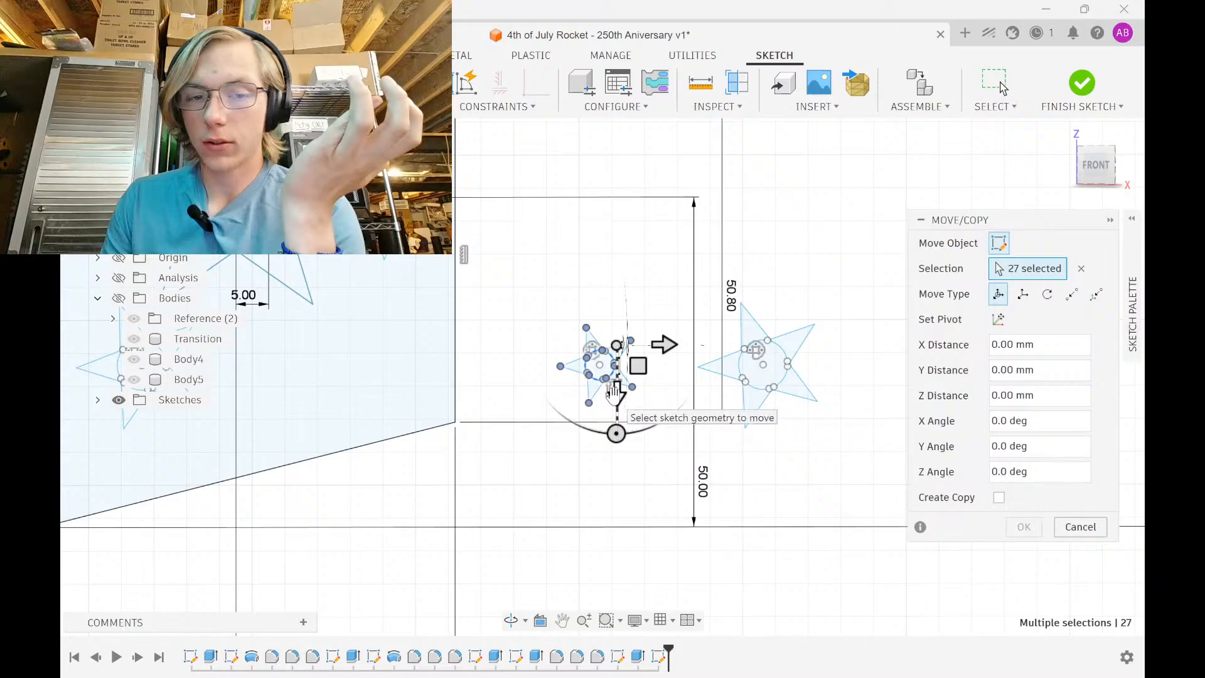
left_click_drag(613, 395, 618, 270)
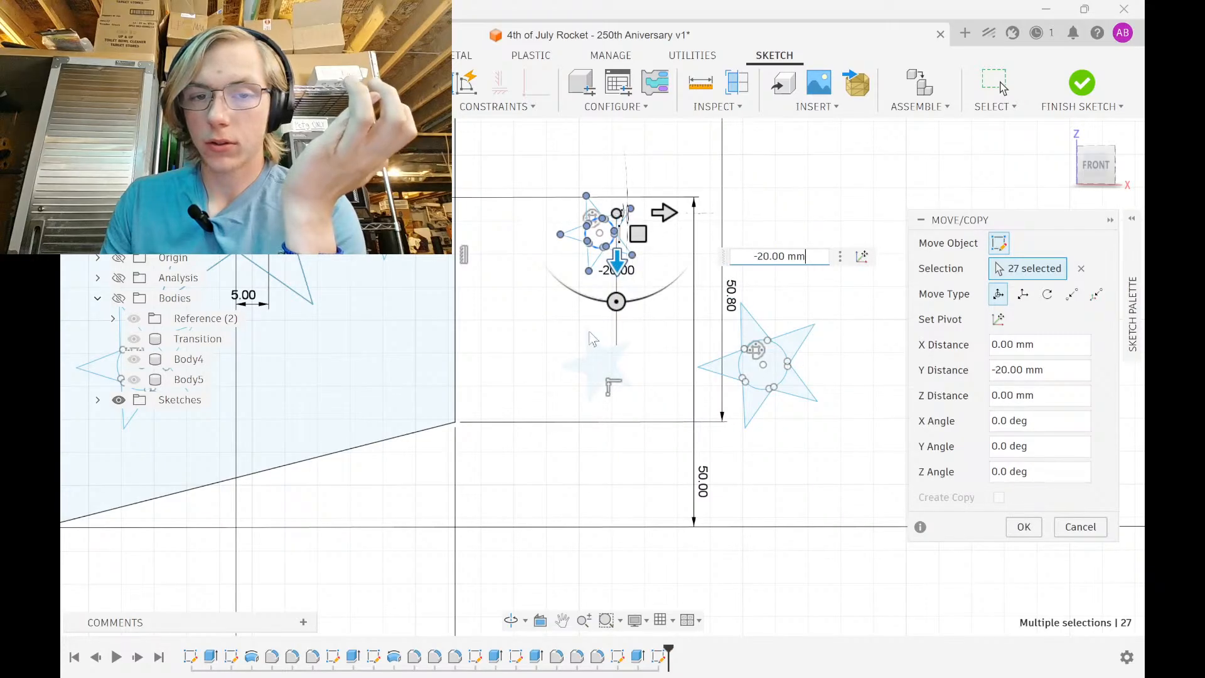
middle_click_drag(546, 333, 560, 509)
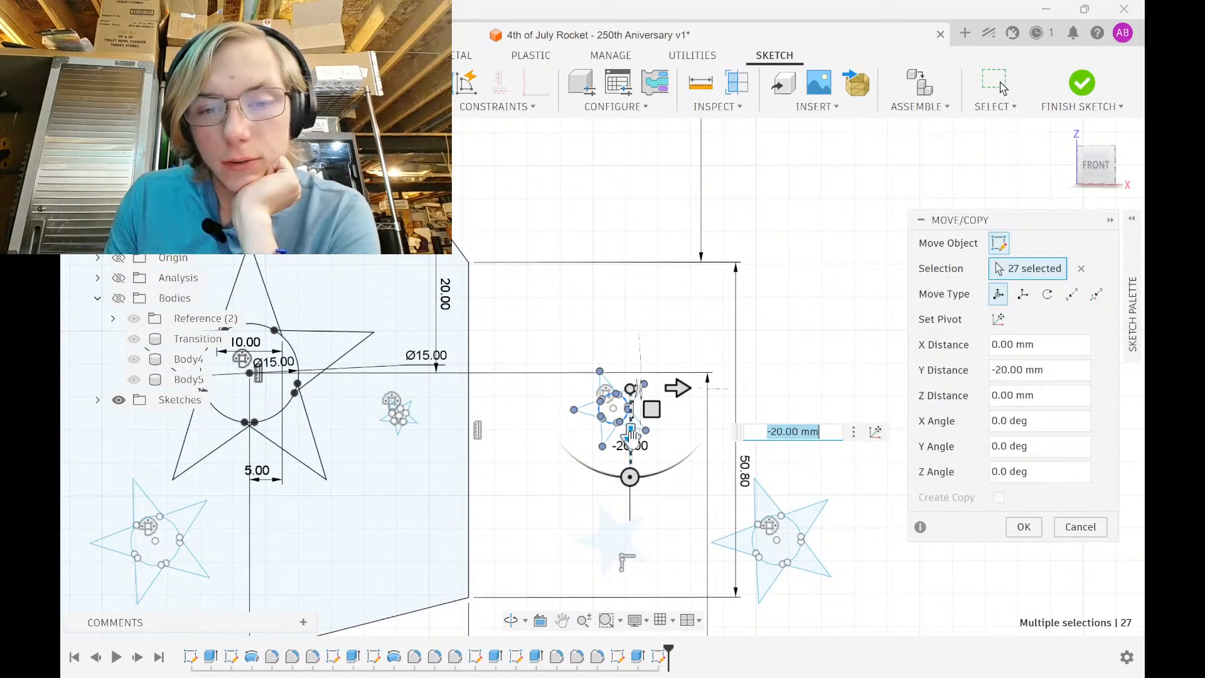
left_click_drag(631, 433, 630, 233)
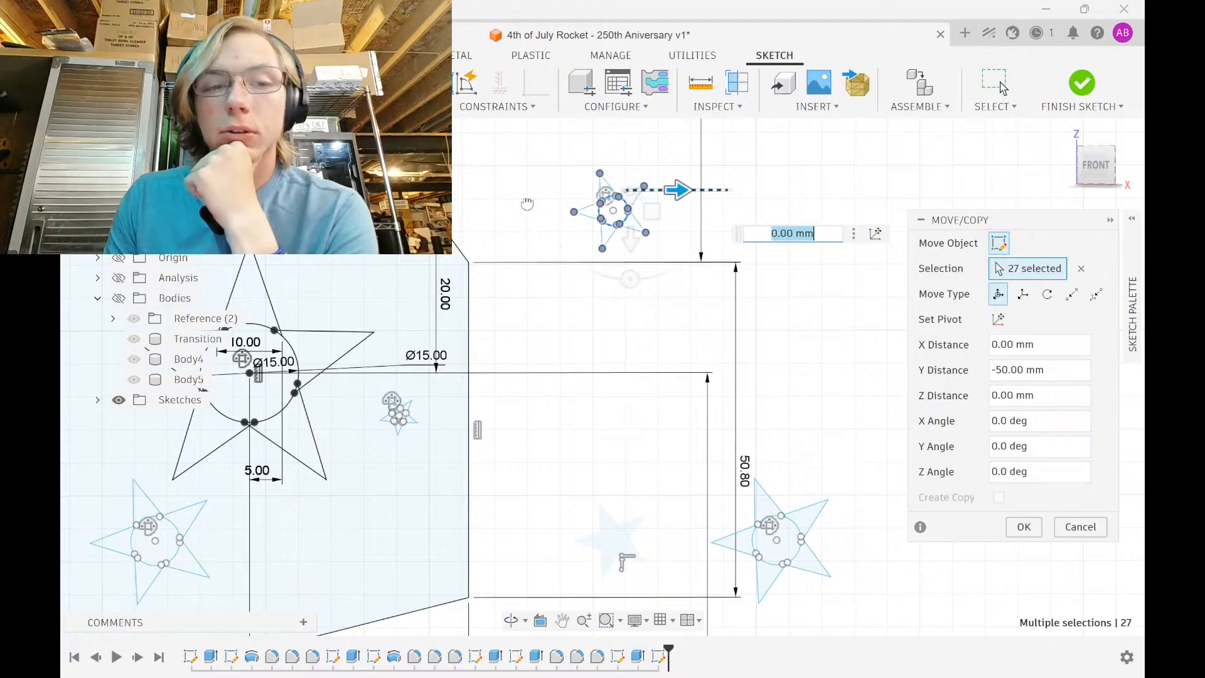
left_click_drag(528, 204, 384, 230)
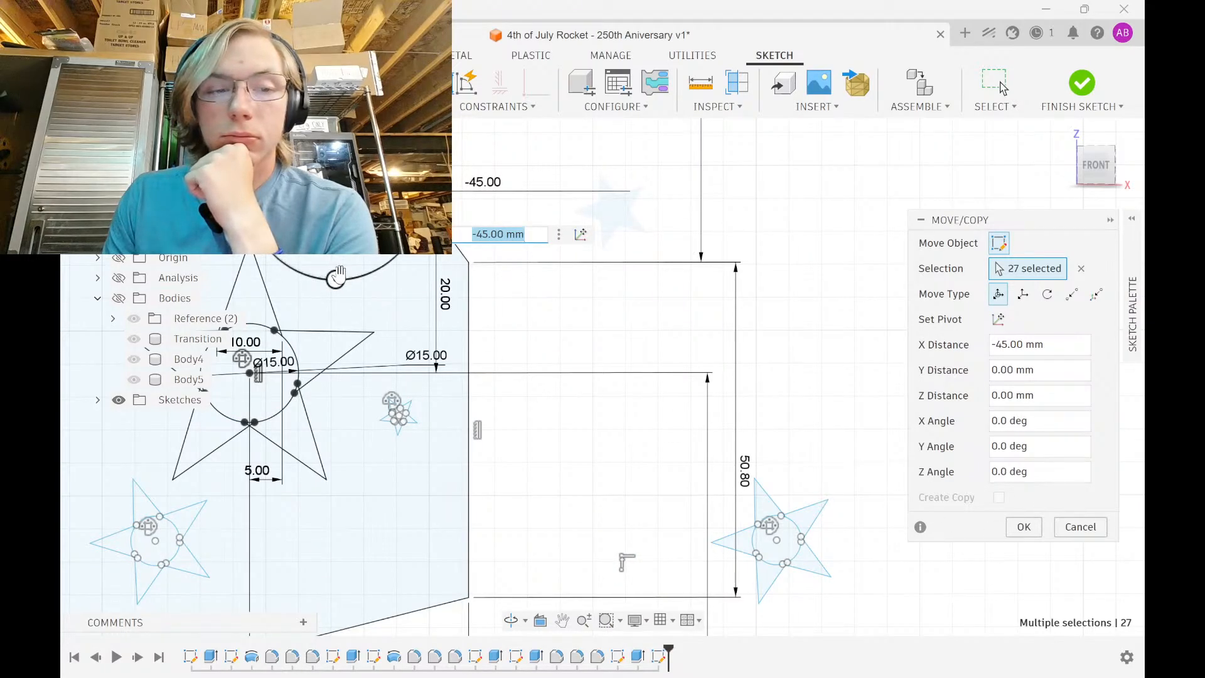
left_click_drag(338, 280, 279, 264)
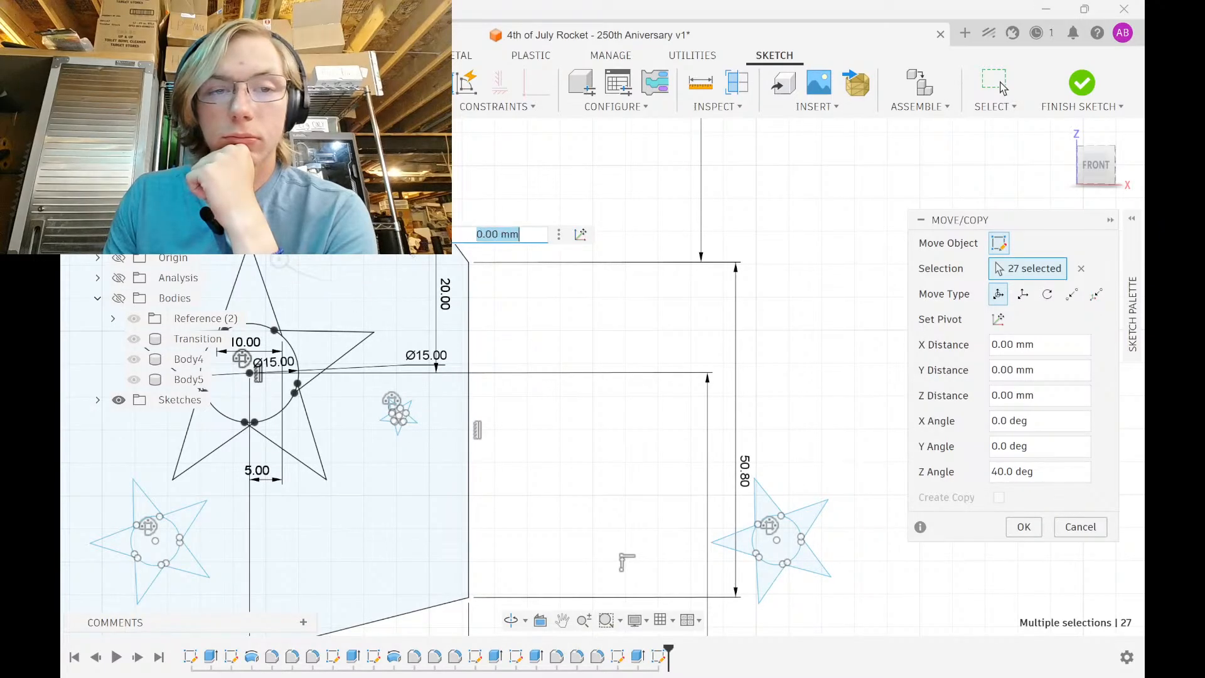
type("5")
key("Return")
left_click(1024, 526)
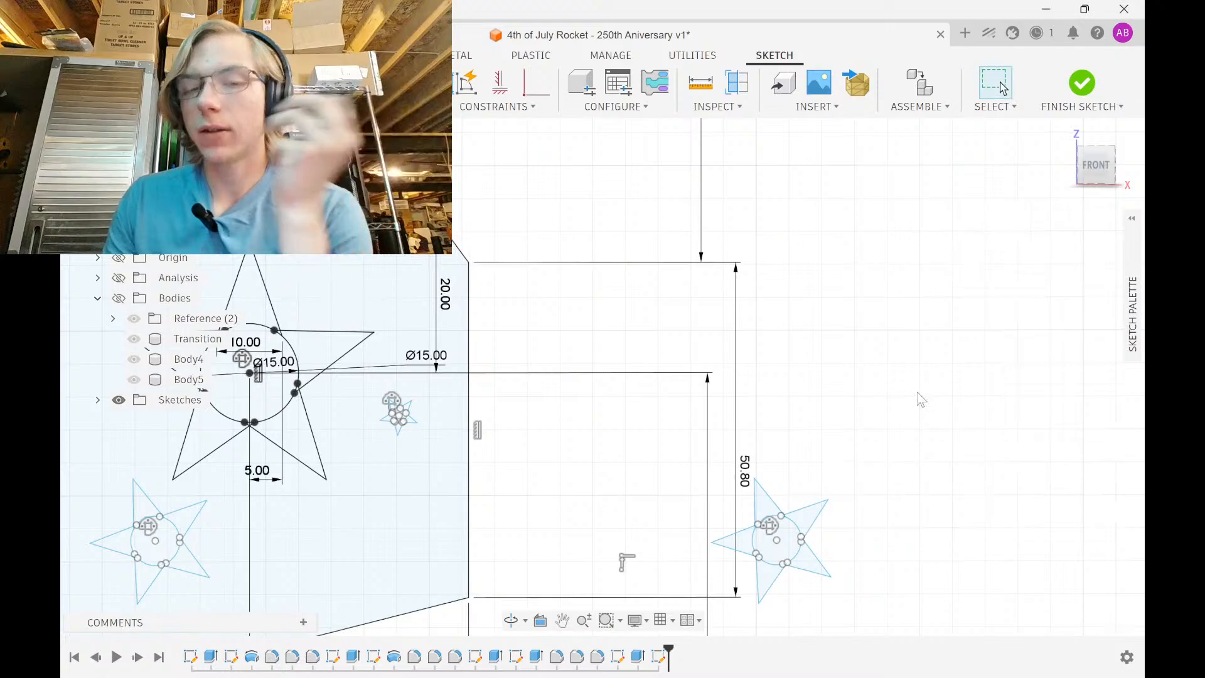
mouse_move(830, 668)
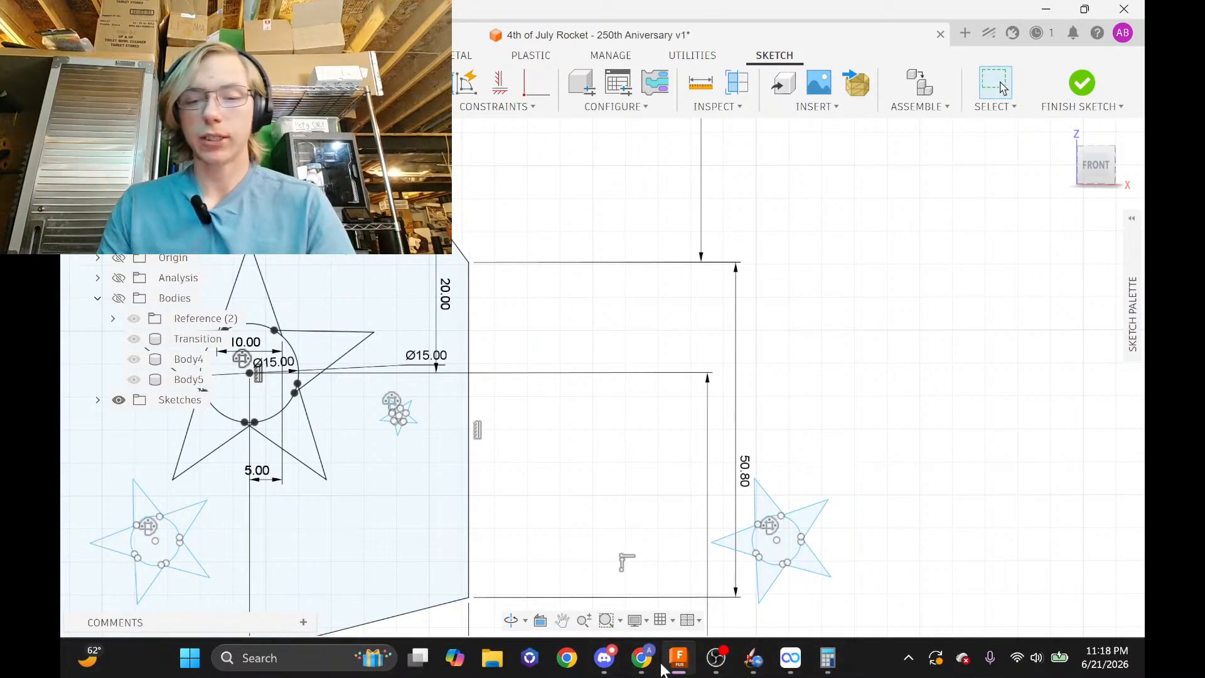
left_click(641, 658)
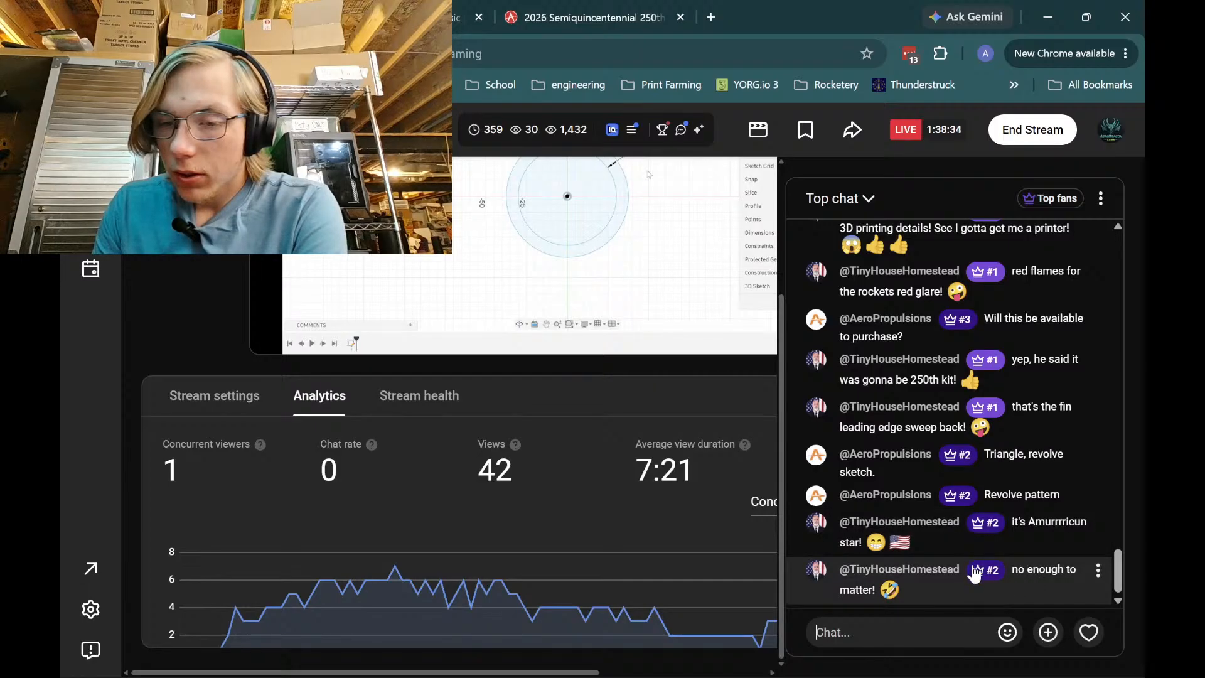
mouse_move(888, 671)
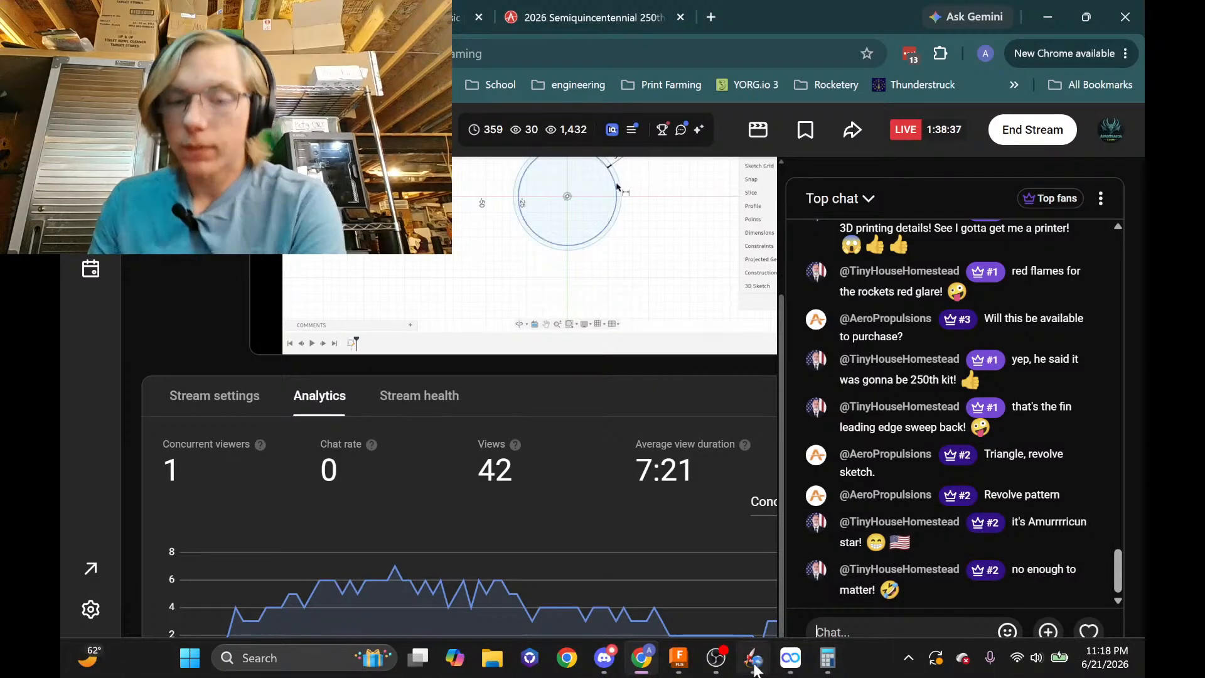
mouse_move(713, 671)
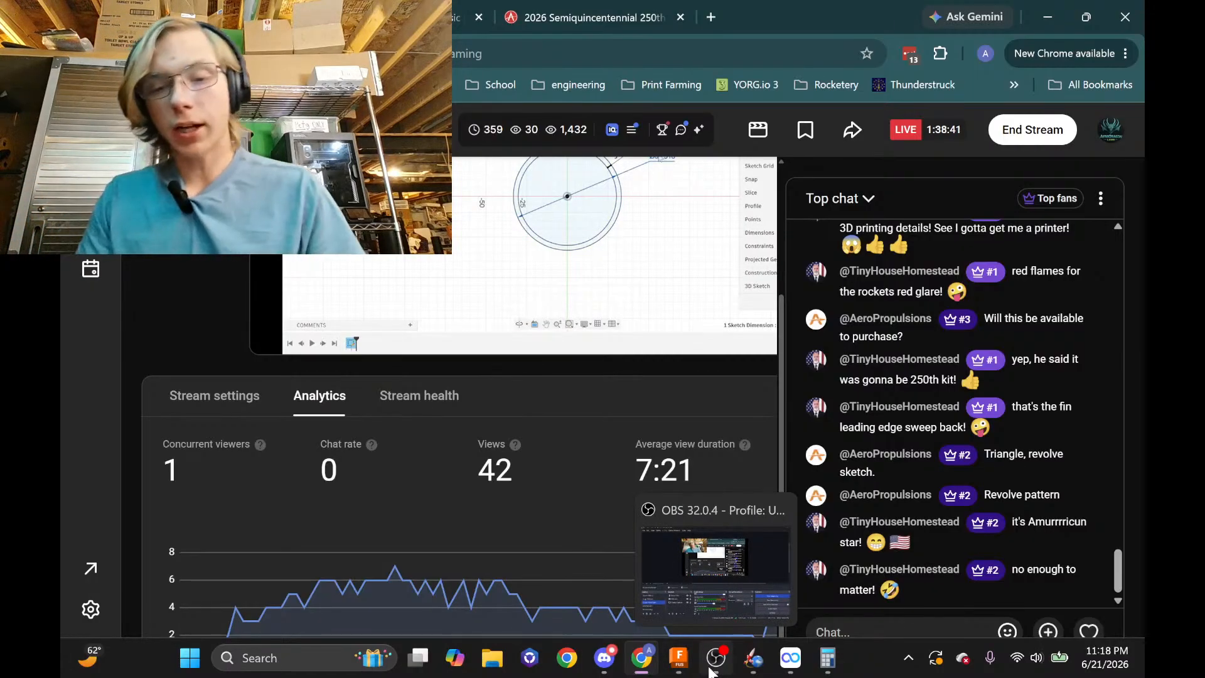
left_click(688, 636)
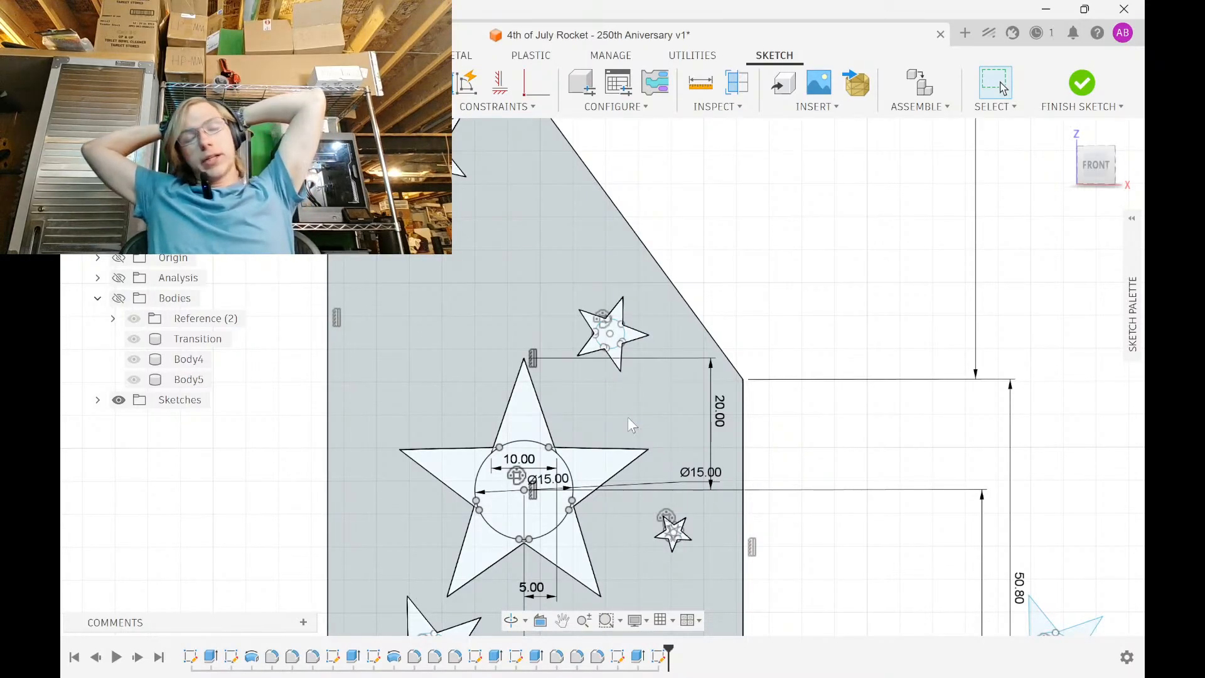
left_click(628, 417)
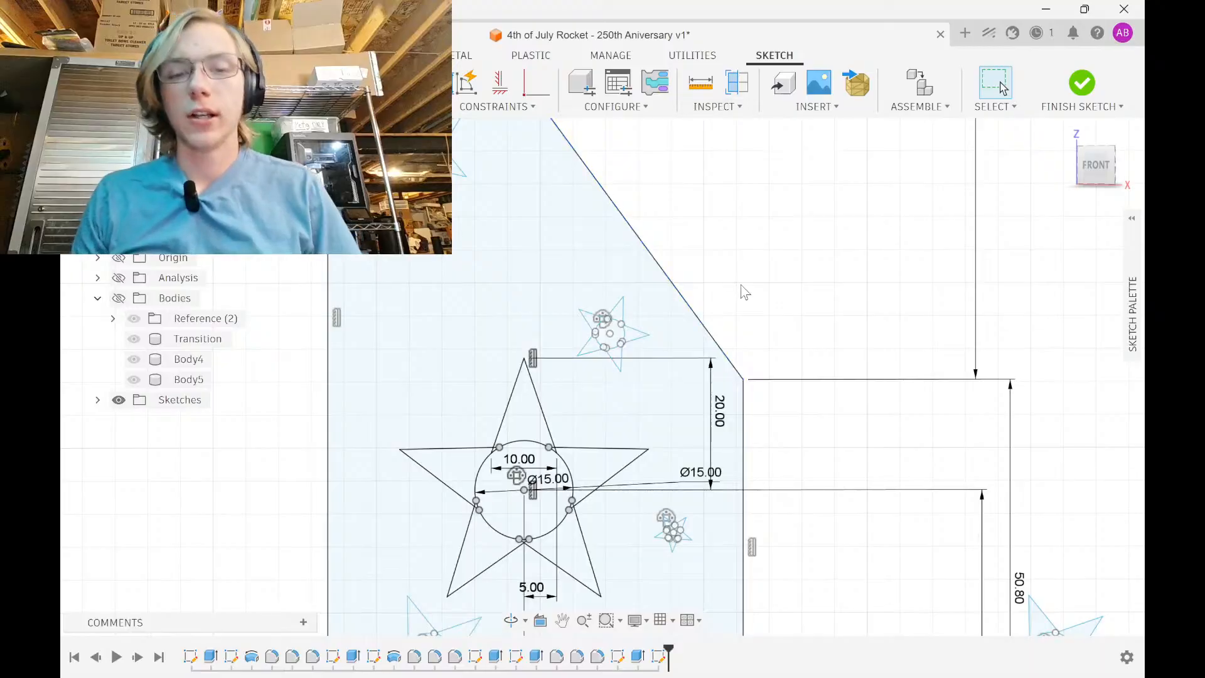
scroll(745, 293, "down", 3)
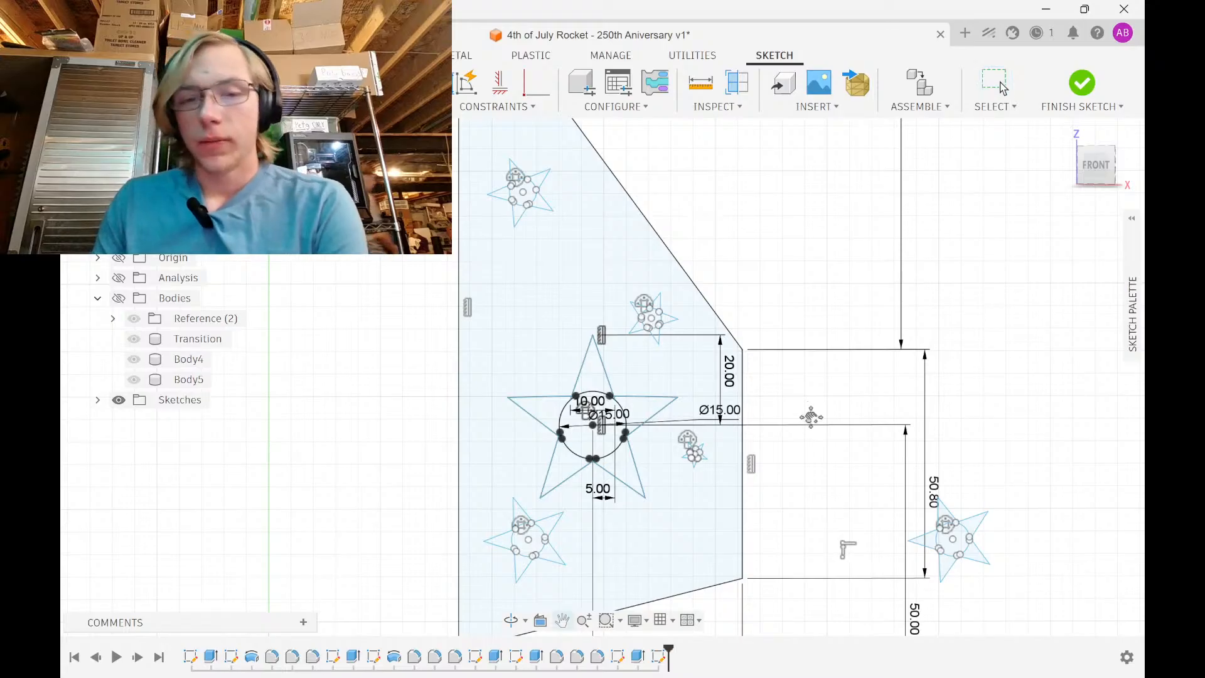
Move the right-hand star copy 25 mm to the left
middle_click_drag(809, 416, 692, 274)
left_click_drag(909, 315, 925, 305)
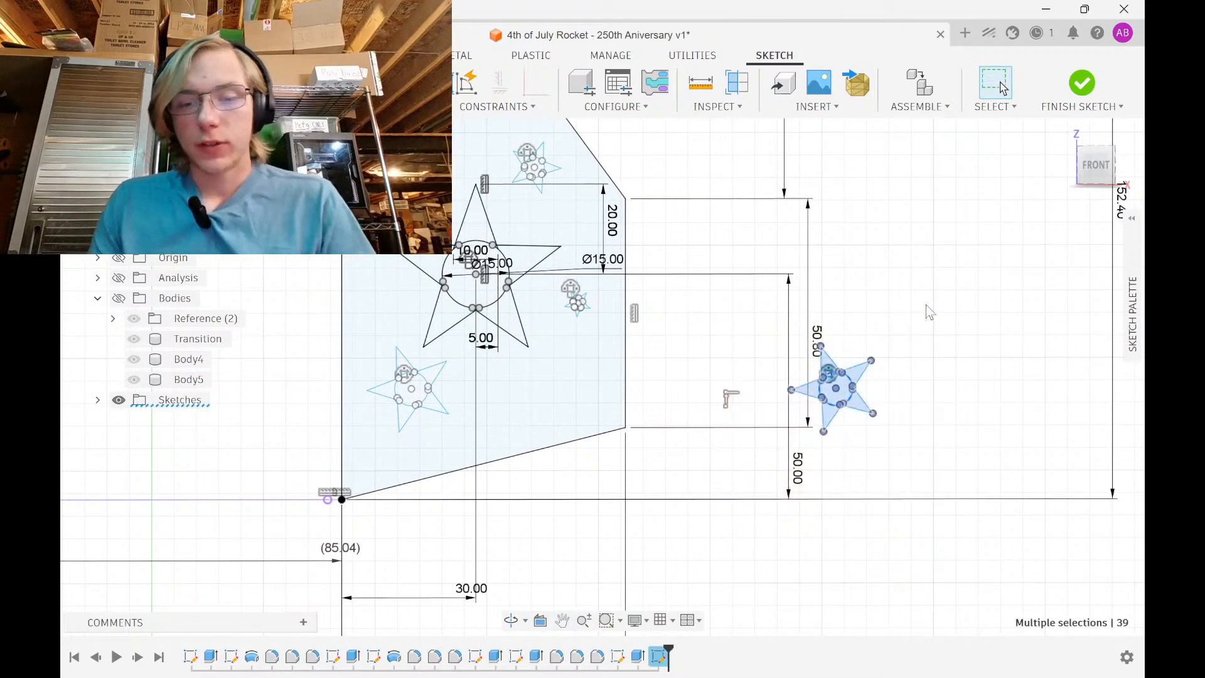
key("m")
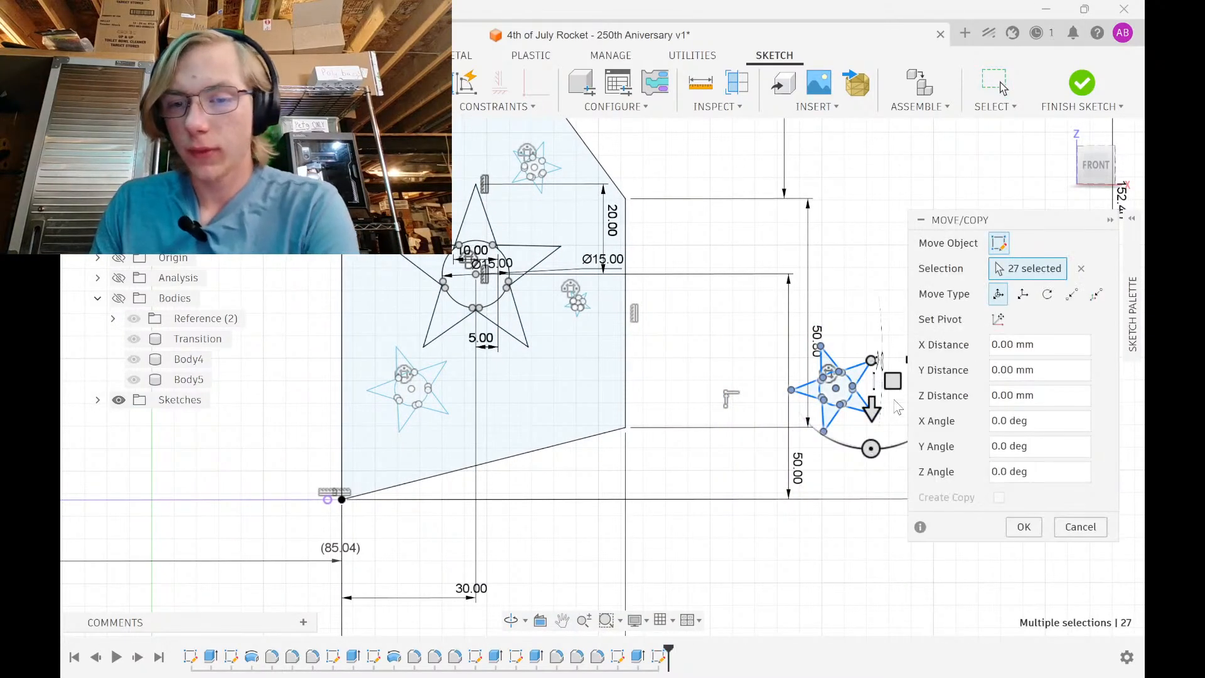
middle_click_drag(928, 372, 810, 375)
left_click_drag(809, 370, 696, 371)
left_click(1024, 527)
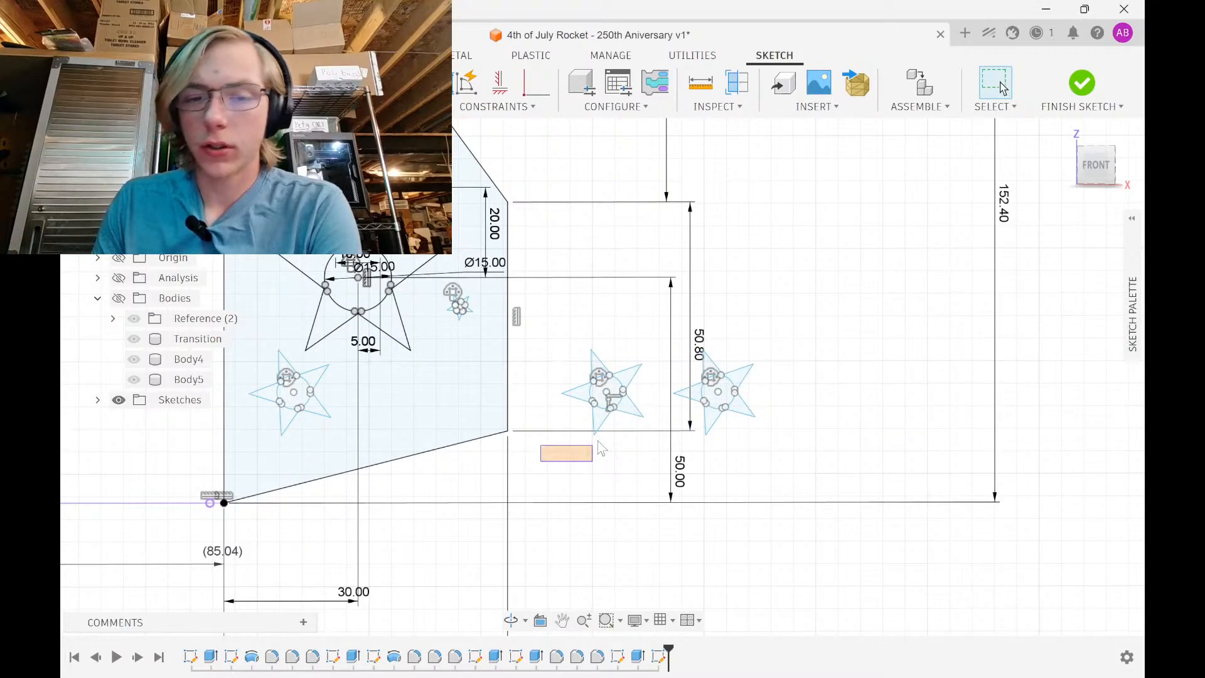
Scale the moved star to 0.4 about its centre point
left_click_drag(600, 447, 669, 329)
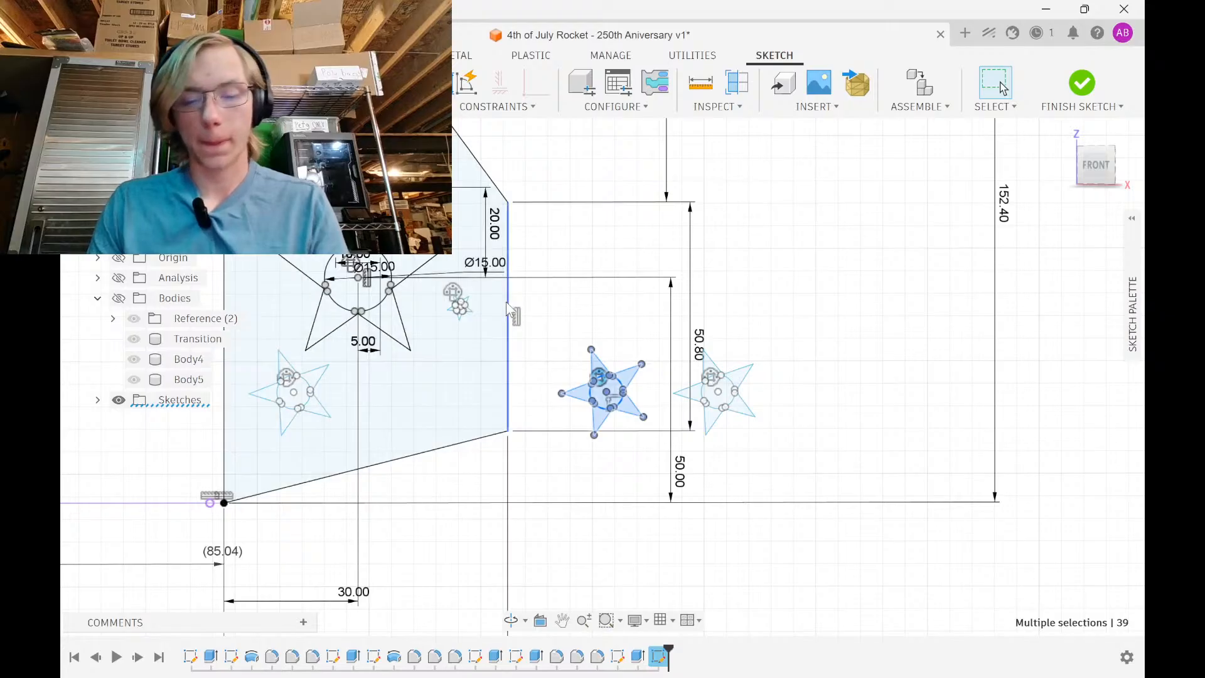
left_click(377, 107)
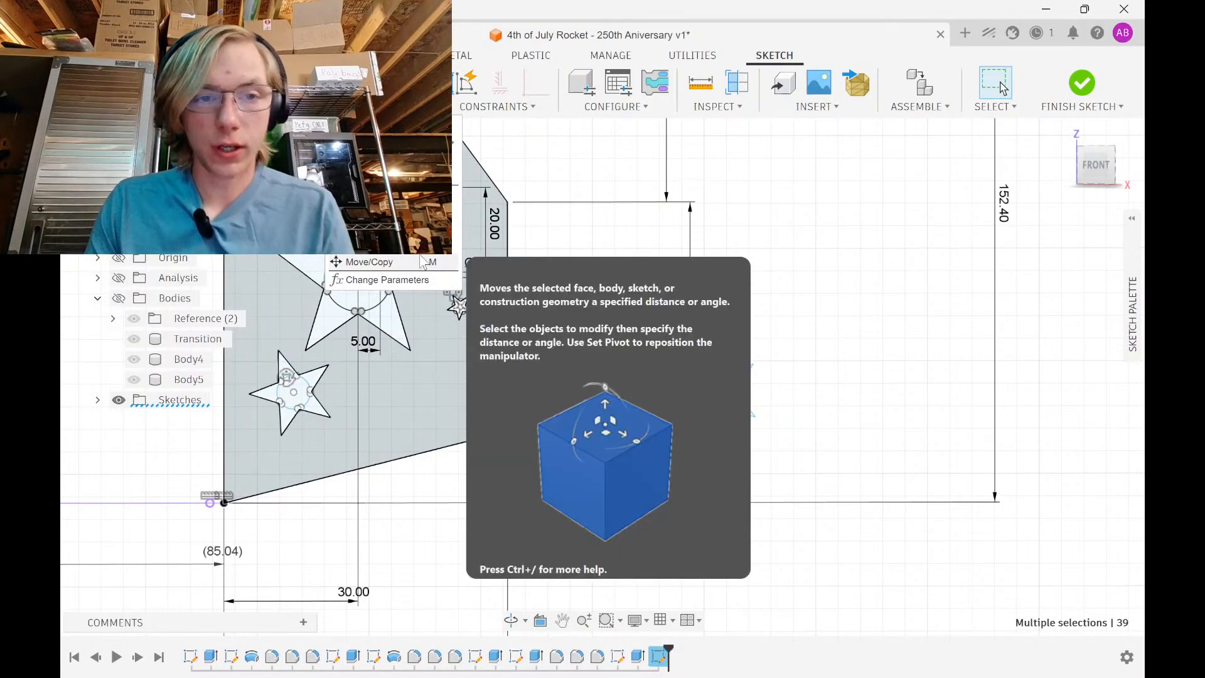
left_click(377, 241)
scroll(610, 405, "up", 3)
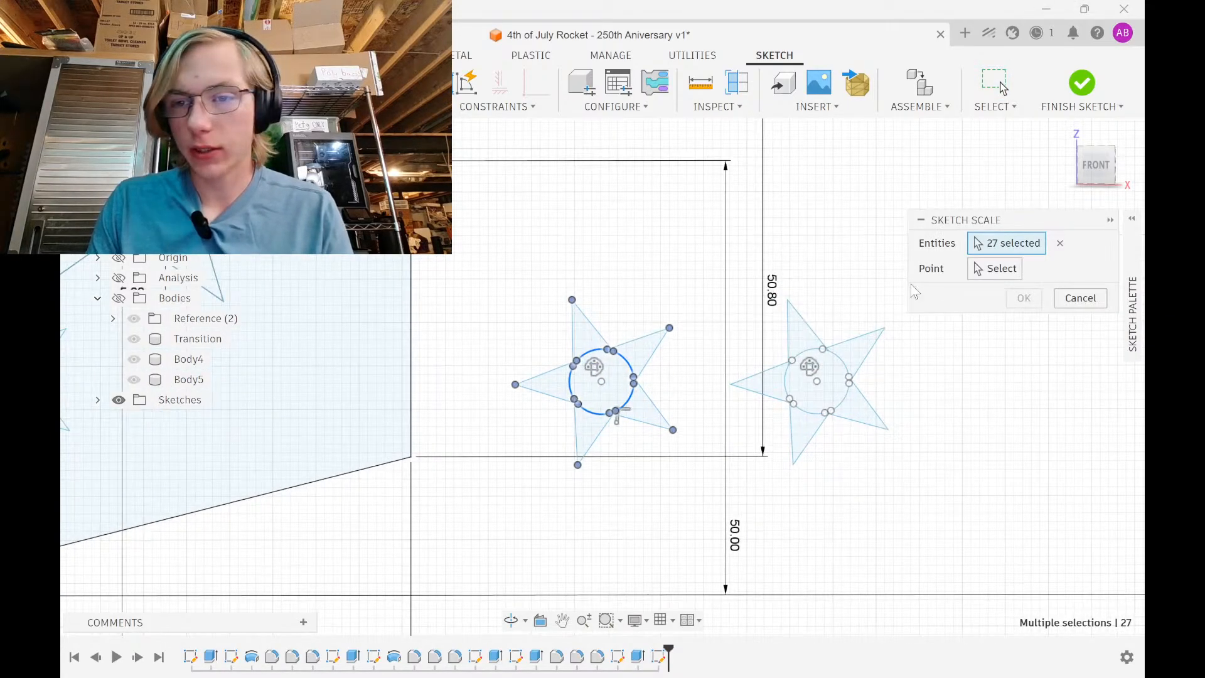
left_click(995, 268)
left_click(601, 381)
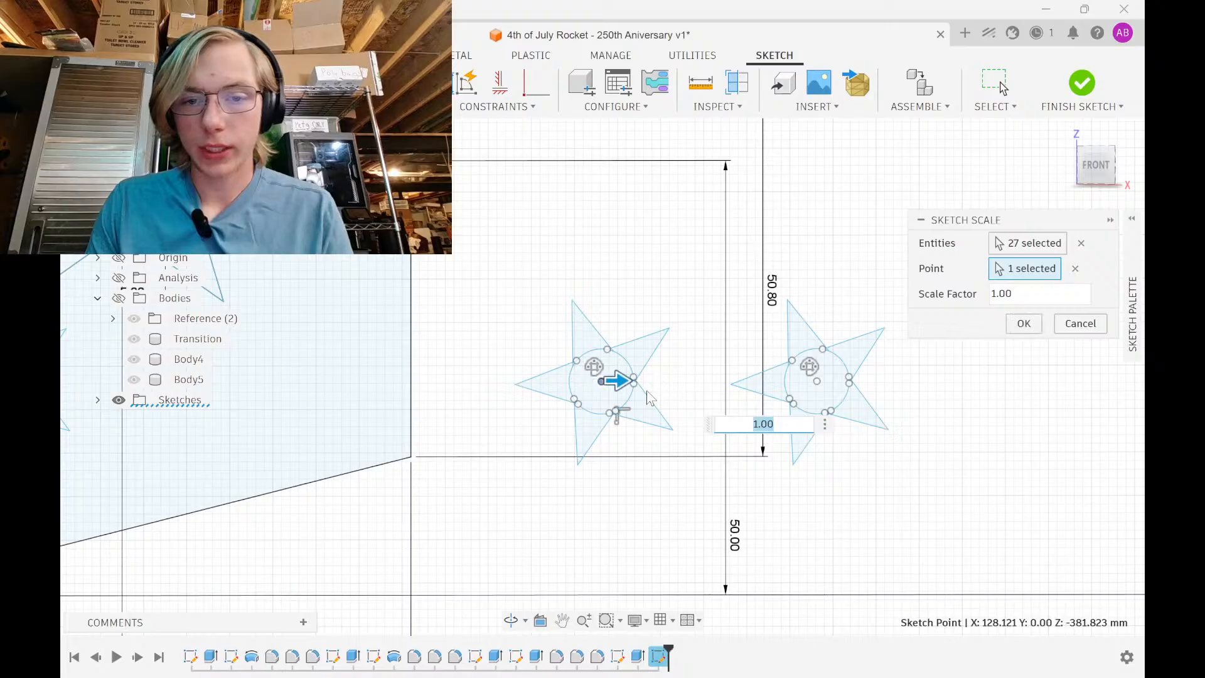
type(".8")
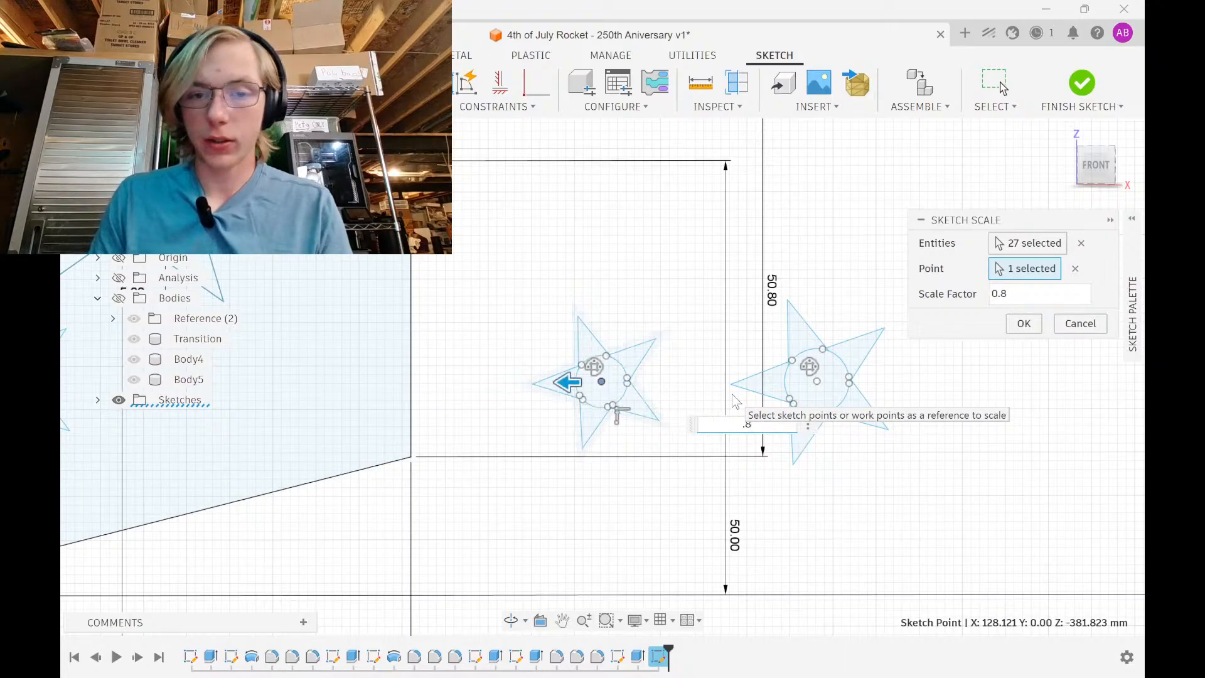
key("BackSpace")
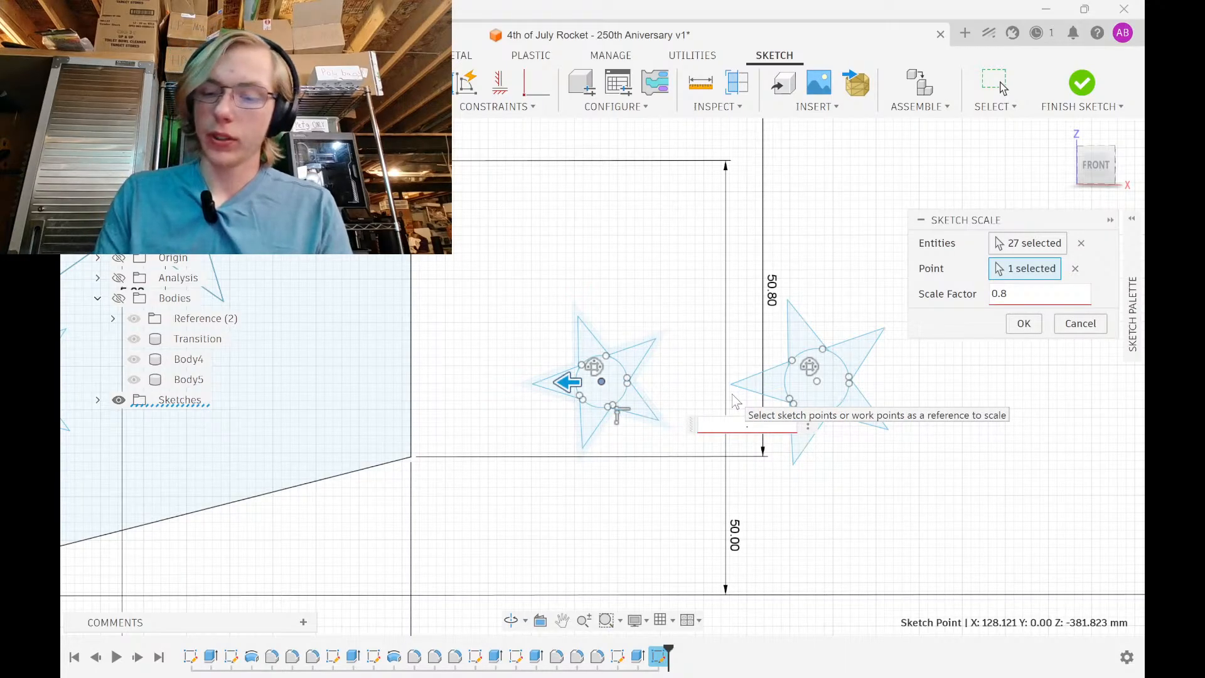
type("4")
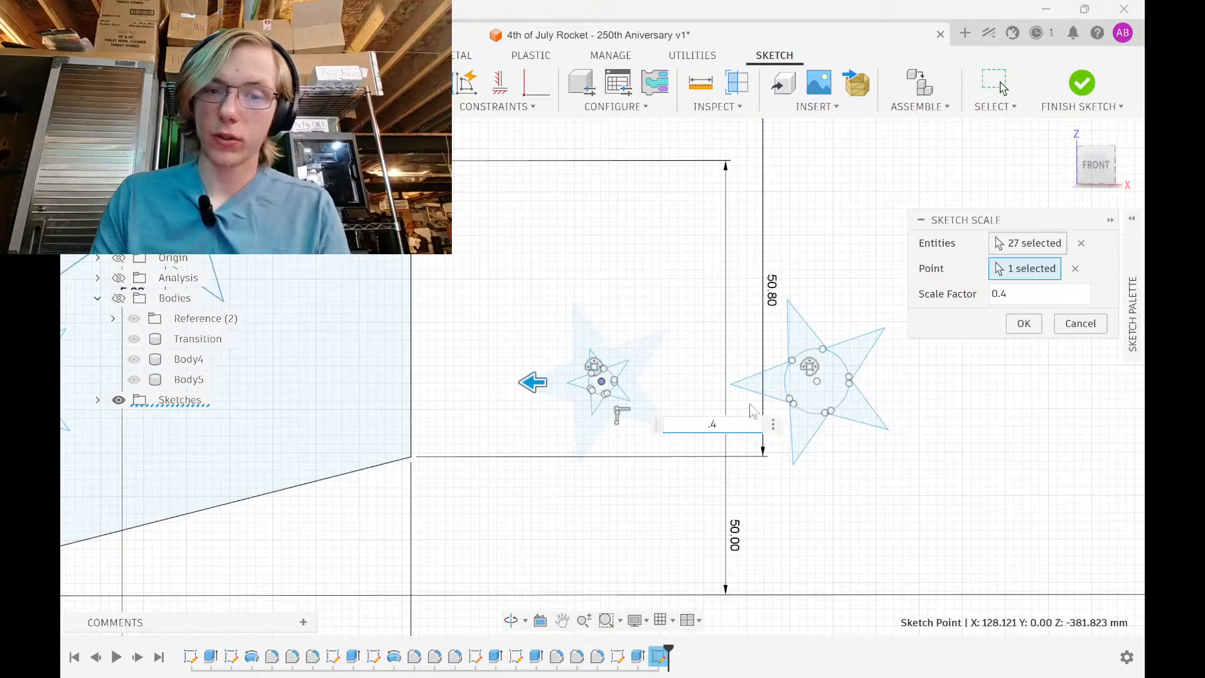
left_click(1023, 323)
Move the 0.4-scale star left and 10 mm down onto the fin, rotated 25°
left_click_drag(537, 455, 651, 345)
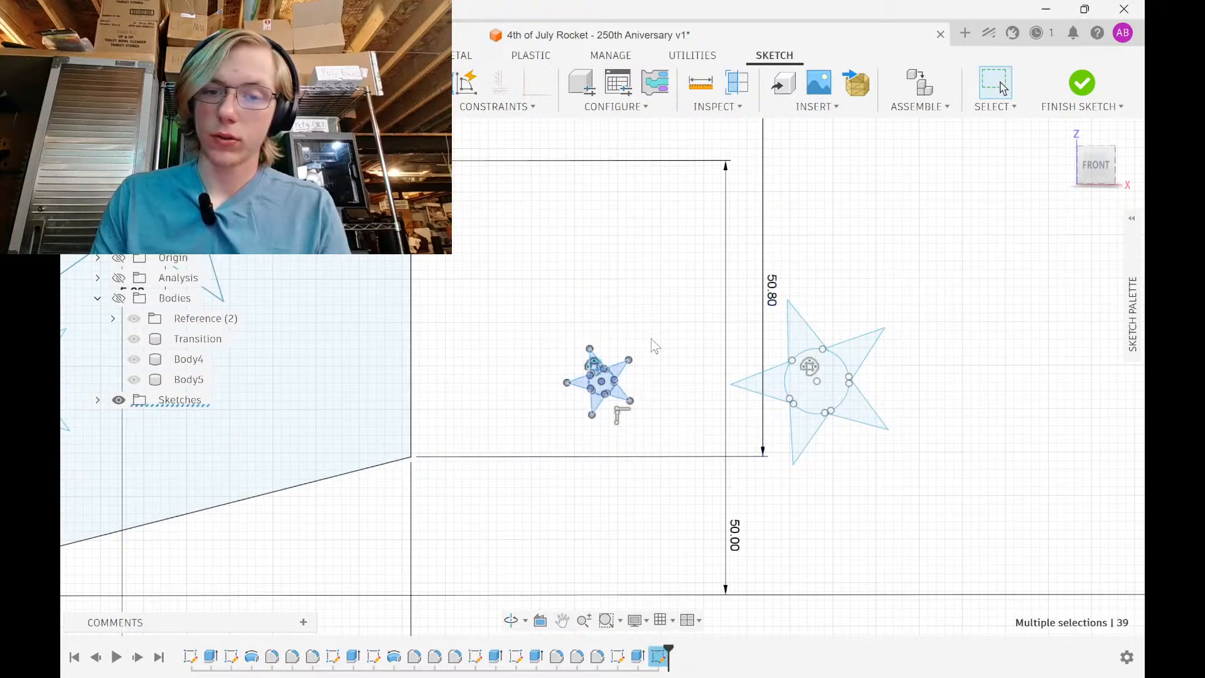
key("m")
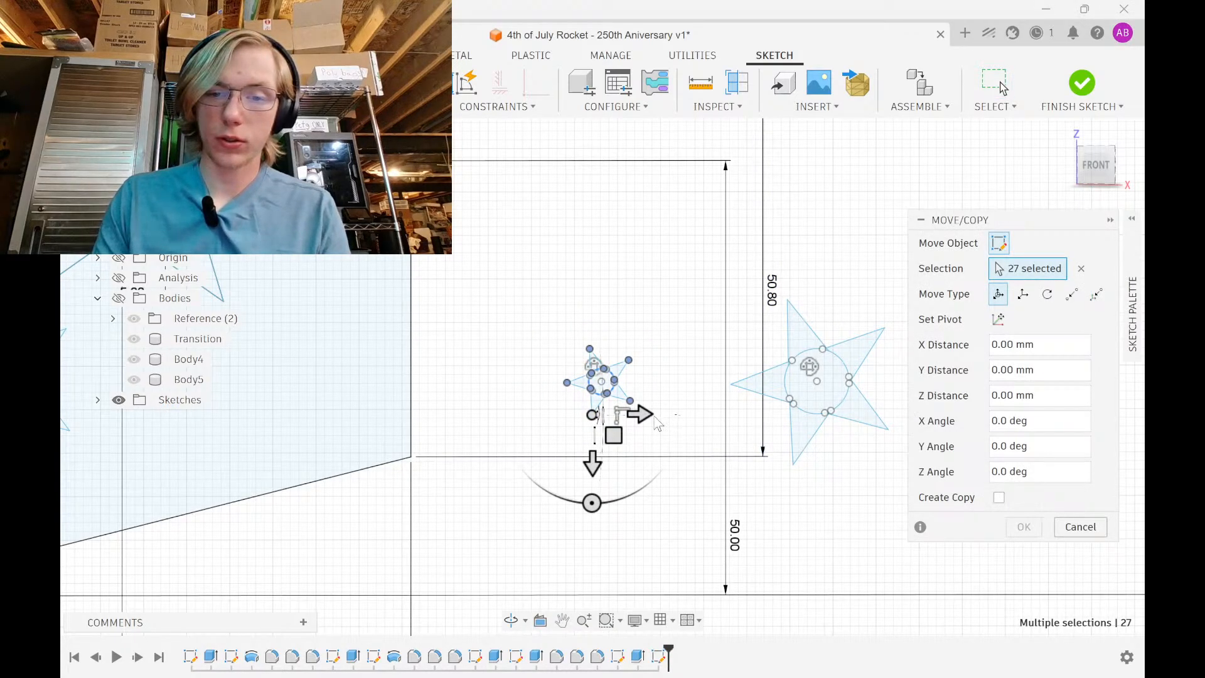
mouse_move(657, 425)
left_mouse_down()
mouse_move(646, 413)
mouse_move(300, 411)
left_mouse_up()
scroll(489, 416, "down", 2)
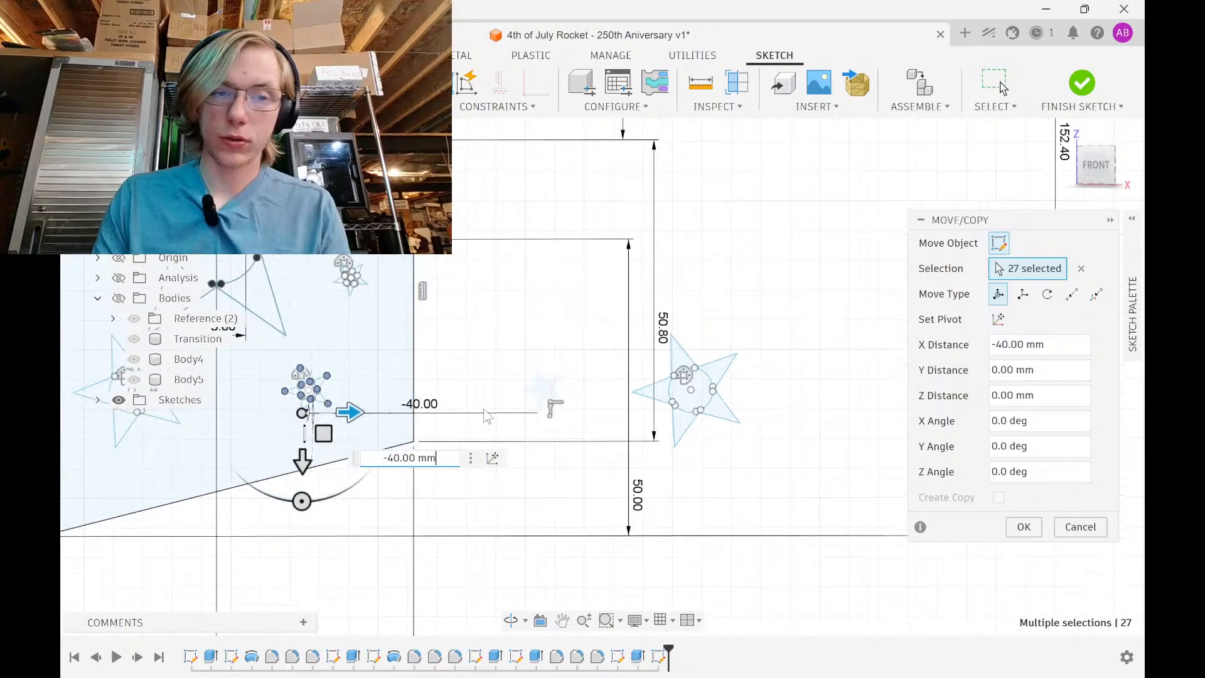
middle_click_drag(488, 415, 726, 415)
left_click_drag(577, 412, 505, 415)
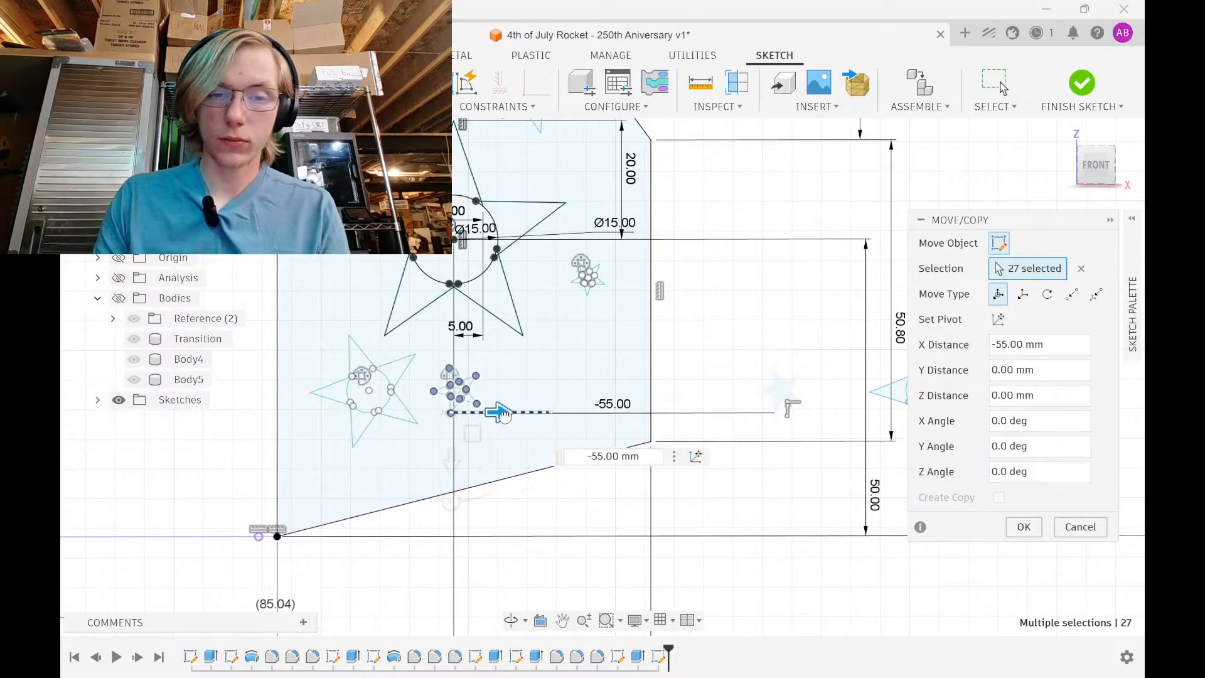
left_click_drag(451, 457, 451, 513)
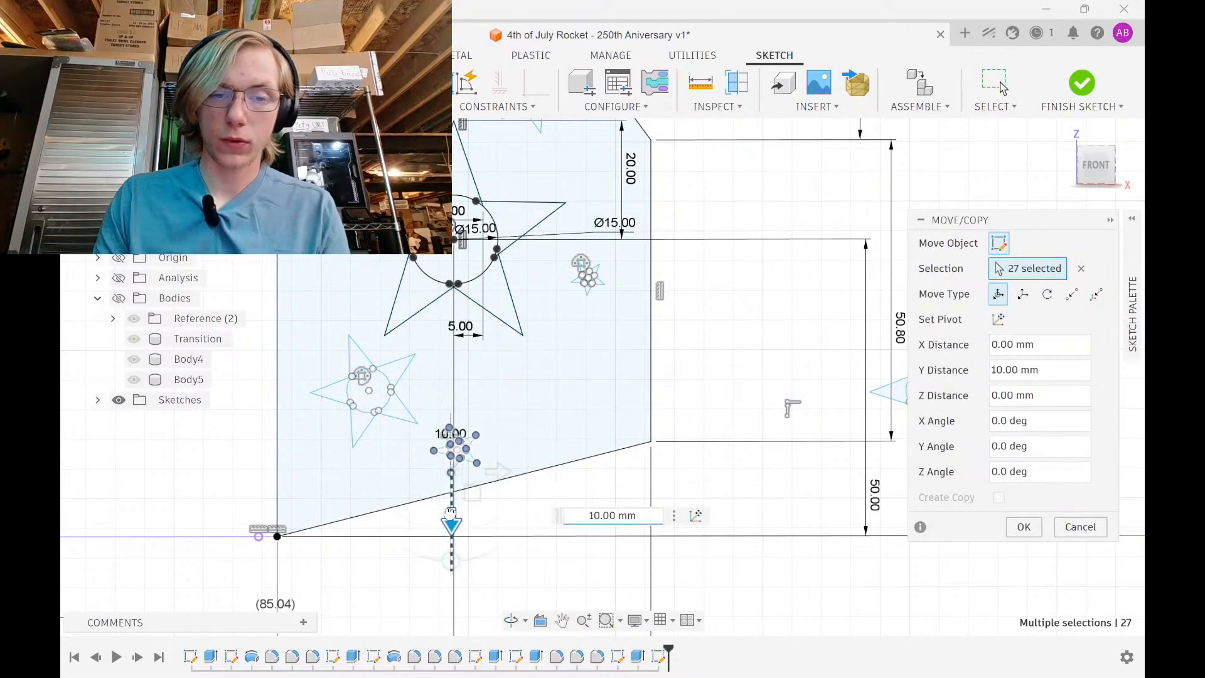
left_click(445, 559)
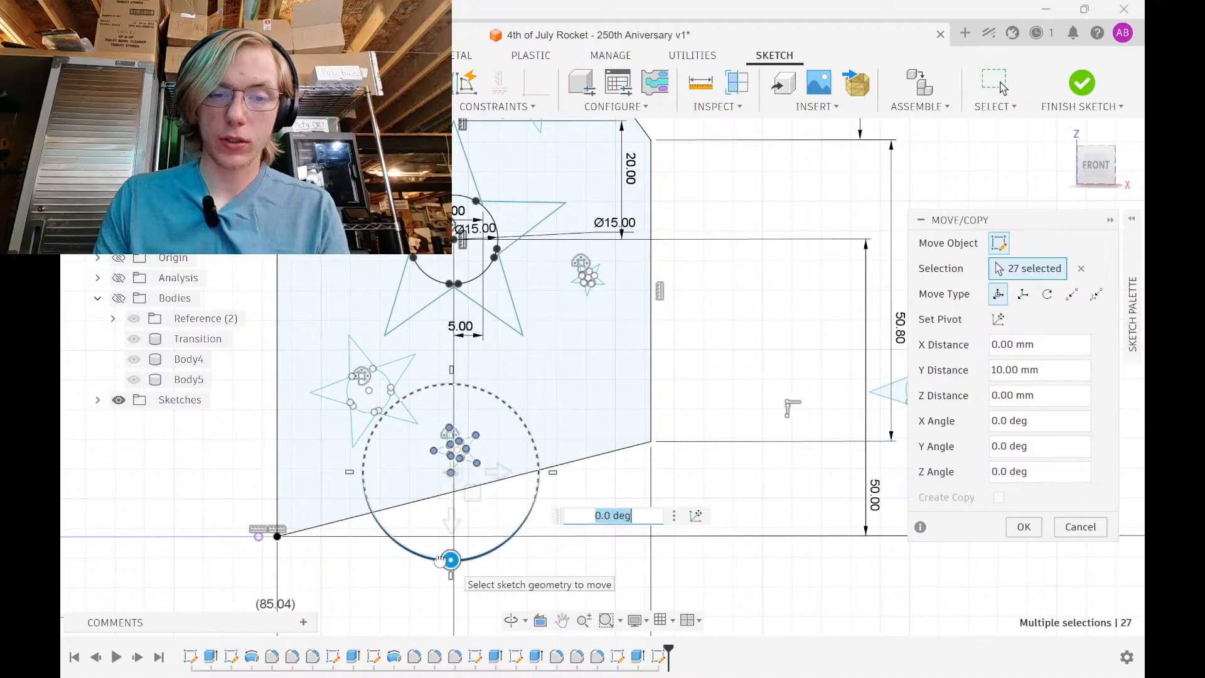
left_click_drag(441, 560, 484, 453)
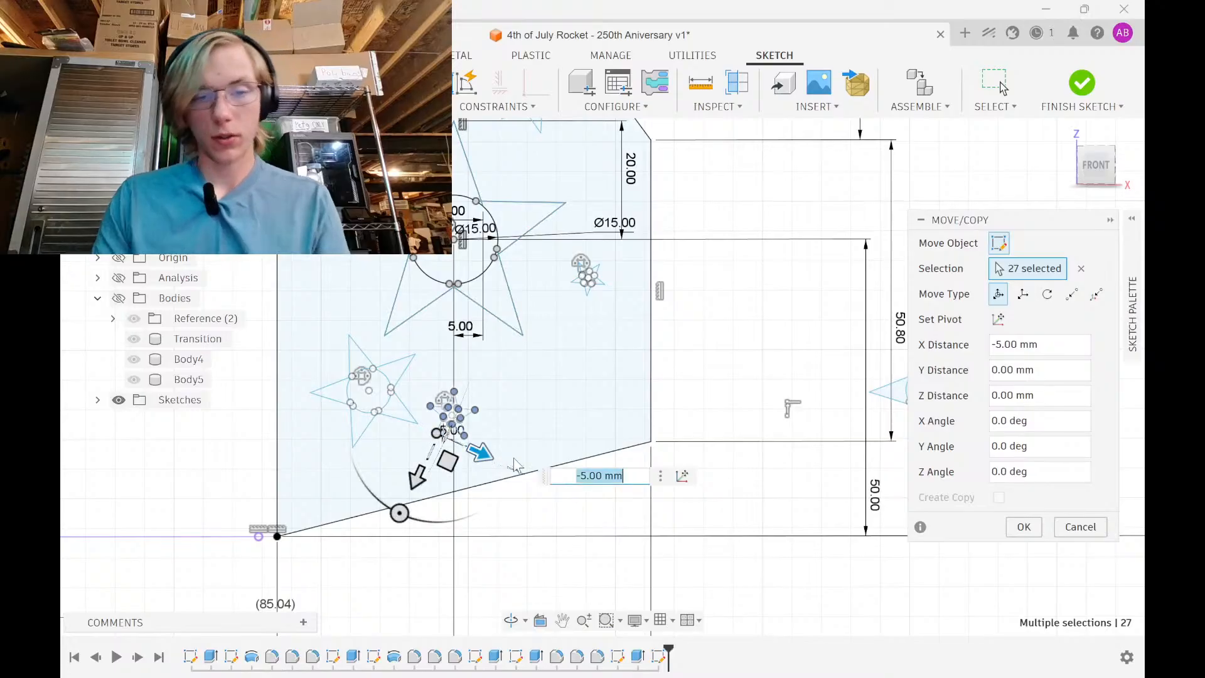
left_click(1025, 528)
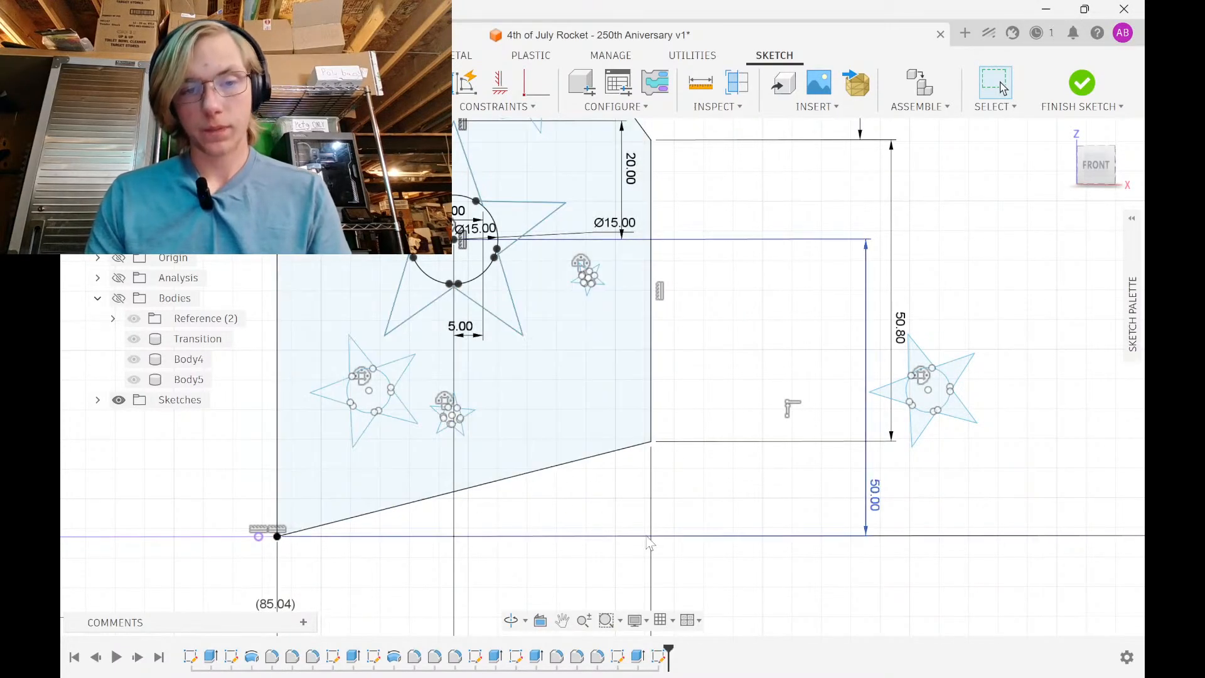
scroll(650, 543, "down", 3)
Move the right-hand star 30 mm to the left
scroll(676, 489, "up", 3)
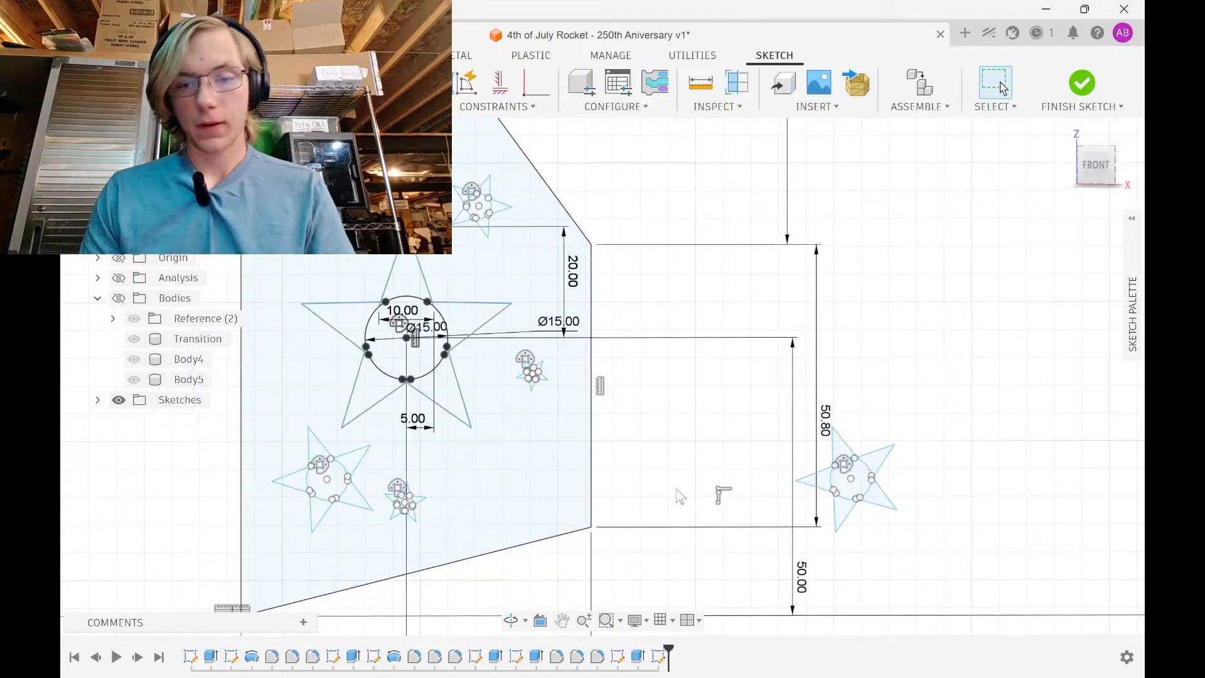
left_click_drag(792, 423, 901, 537)
key("m")
middle_click_drag(934, 443, 784, 429)
left_click_drag(783, 429, 623, 429)
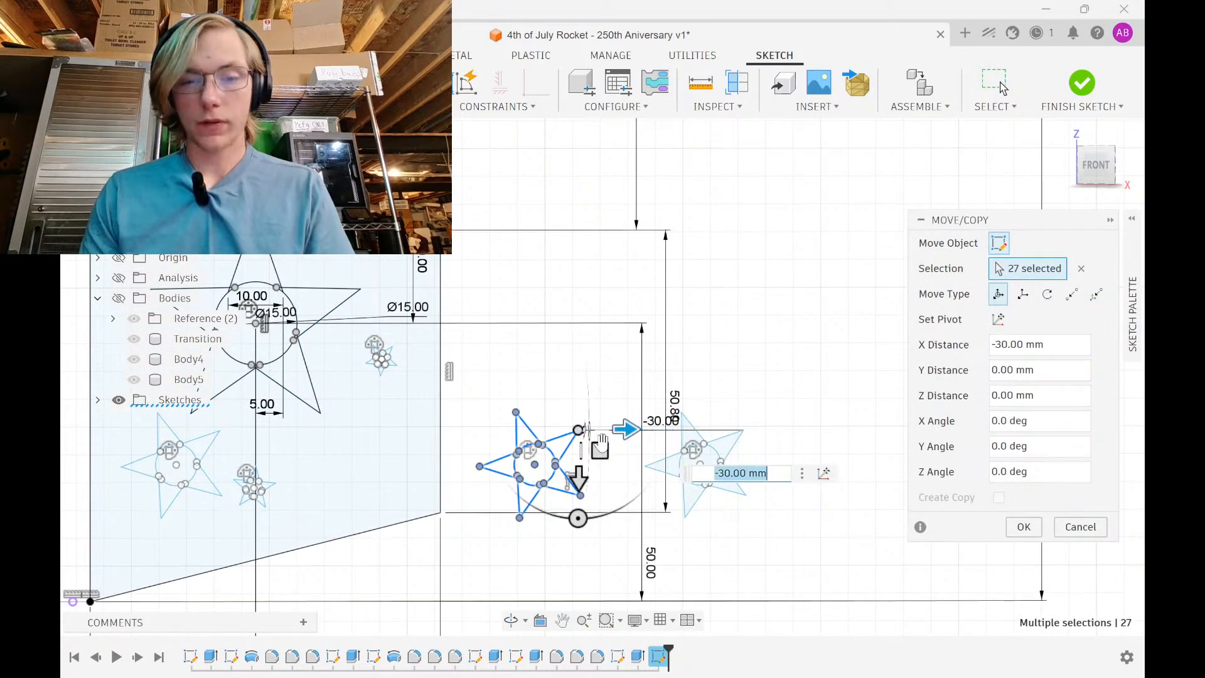
left_click(1024, 533)
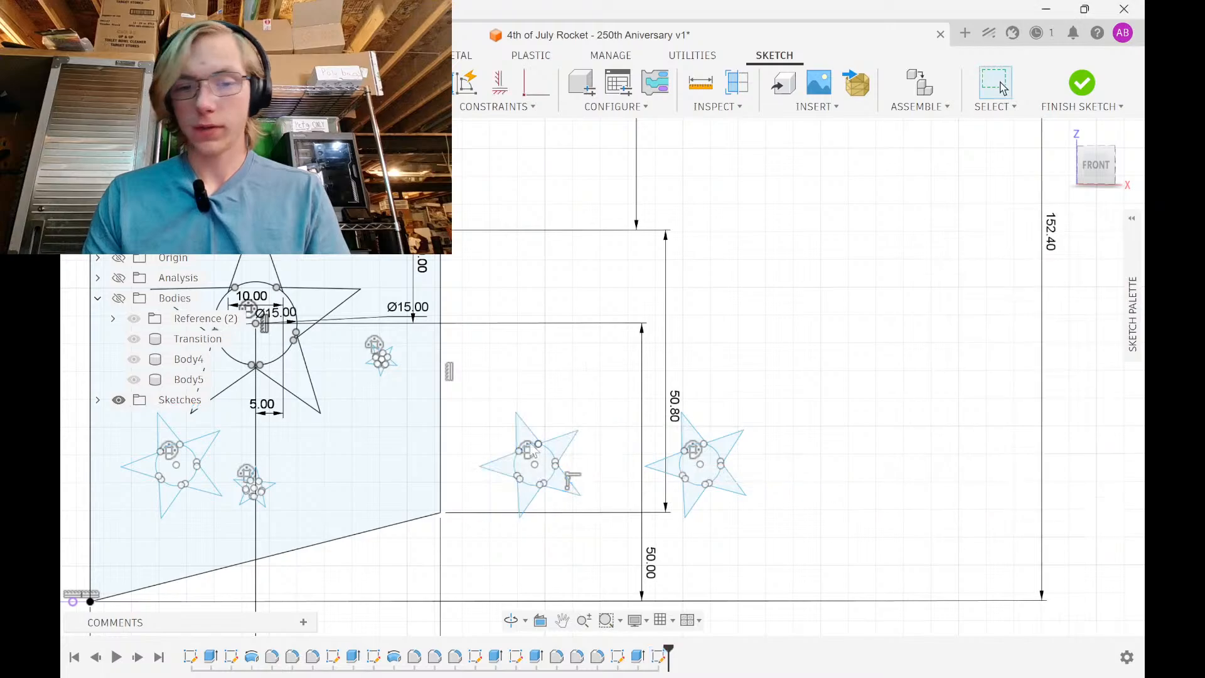
Scale the moved star to 0.75 about its centre point
left_click_drag(472, 370, 642, 554)
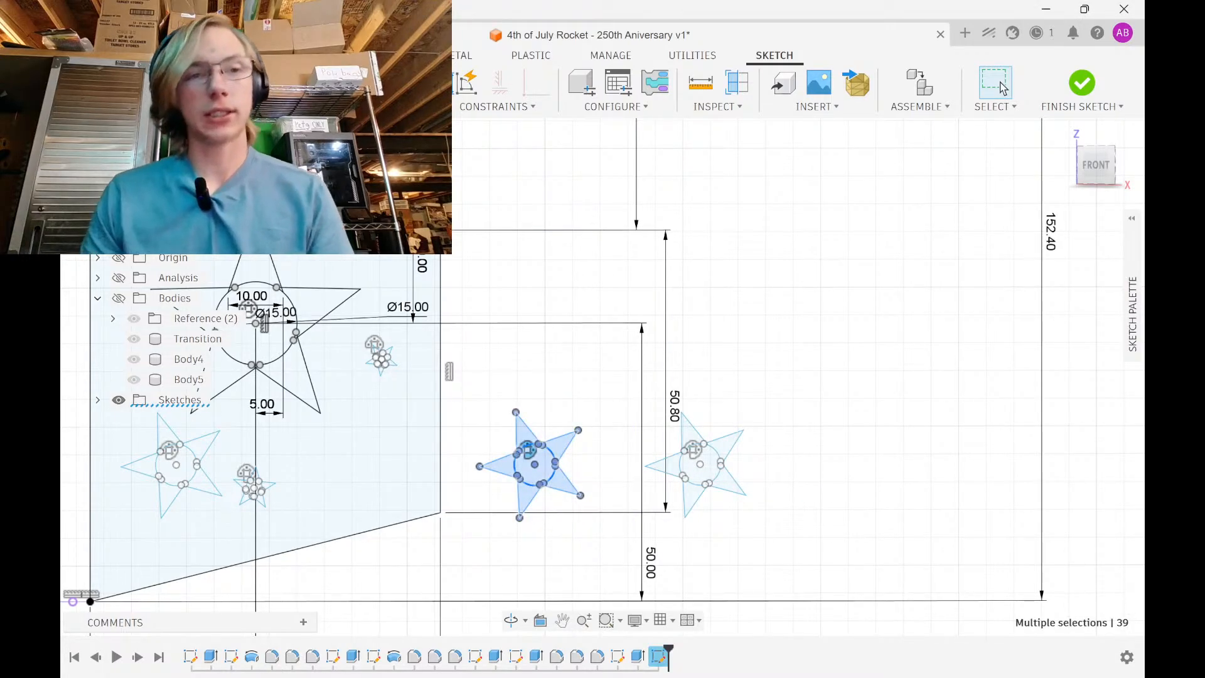
left_click(381, 106)
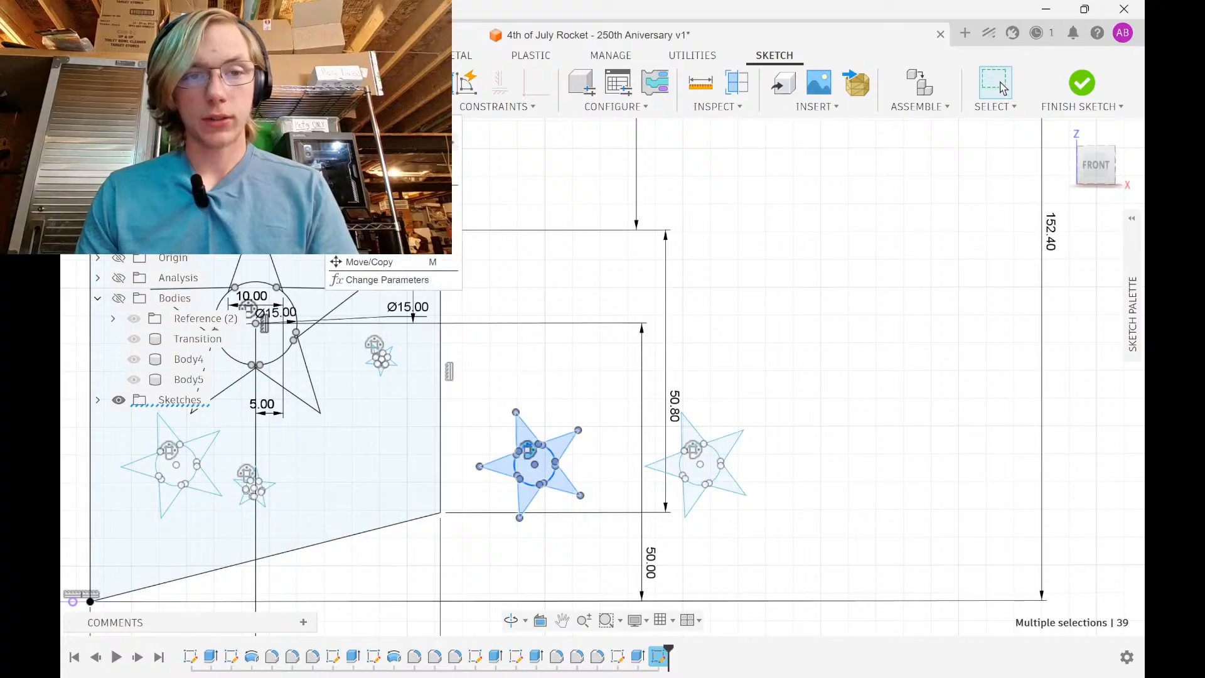
left_click(376, 244)
middle_click_drag(605, 441, 716, 269)
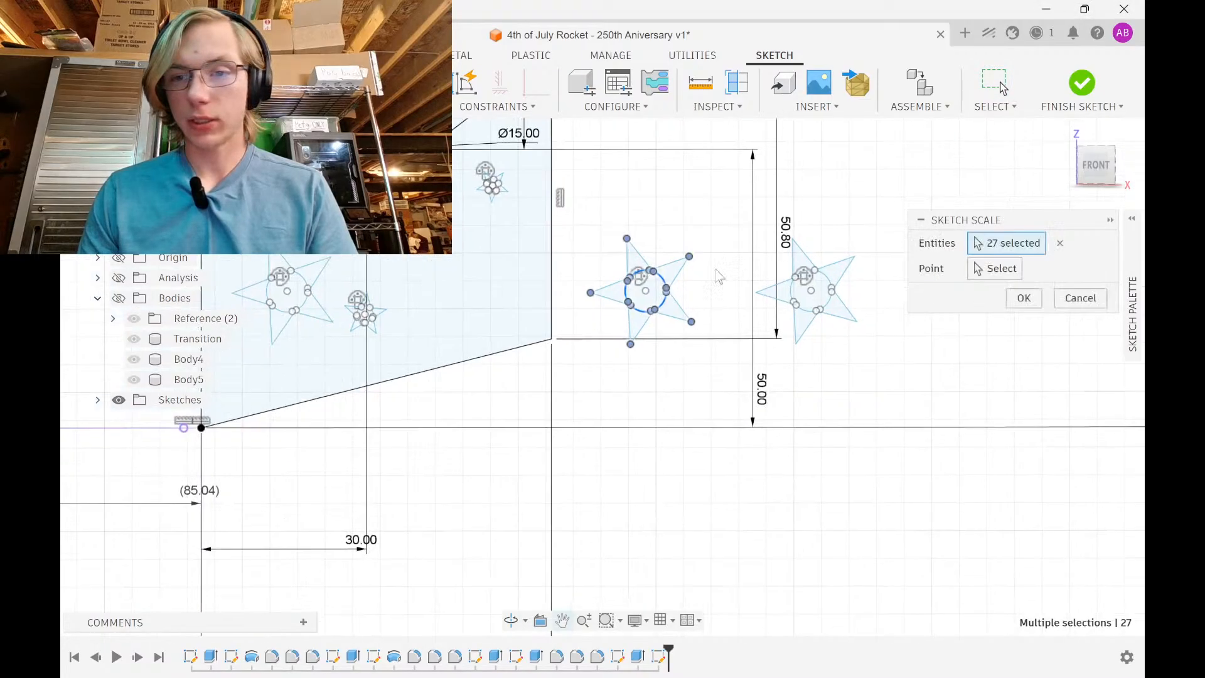
left_click(981, 277)
scroll(690, 273, "up", 4)
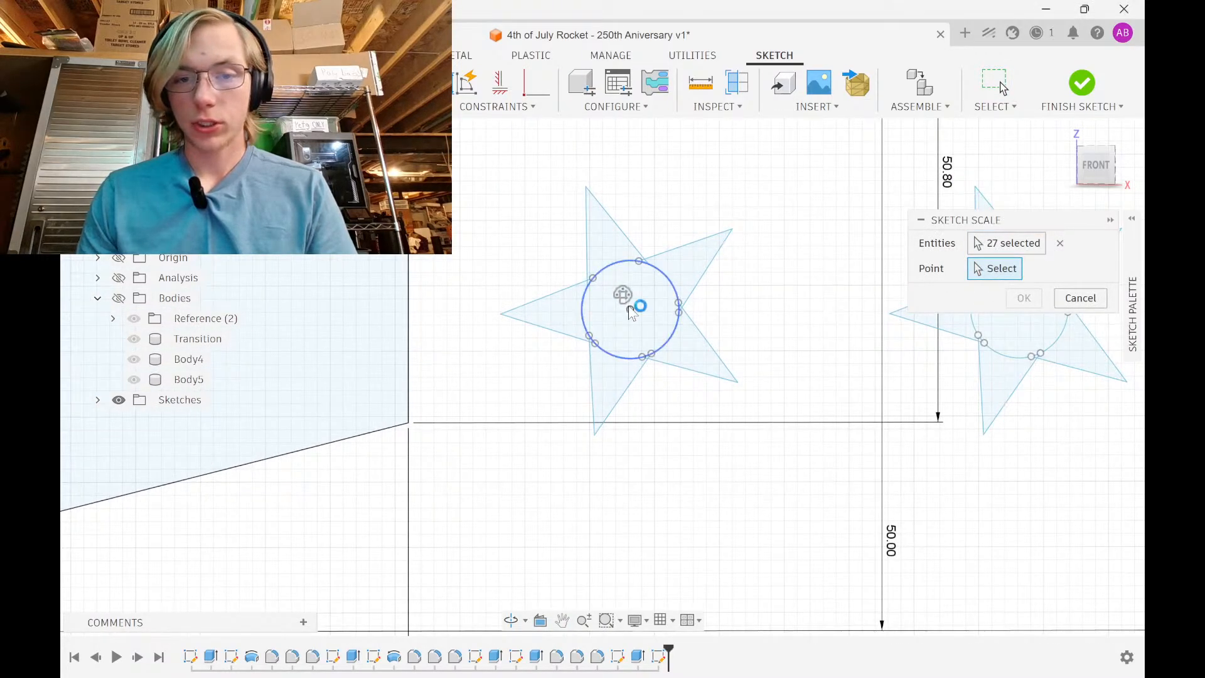
left_click(630, 309)
left_click(1005, 293)
scroll(636, 270, "down", 5)
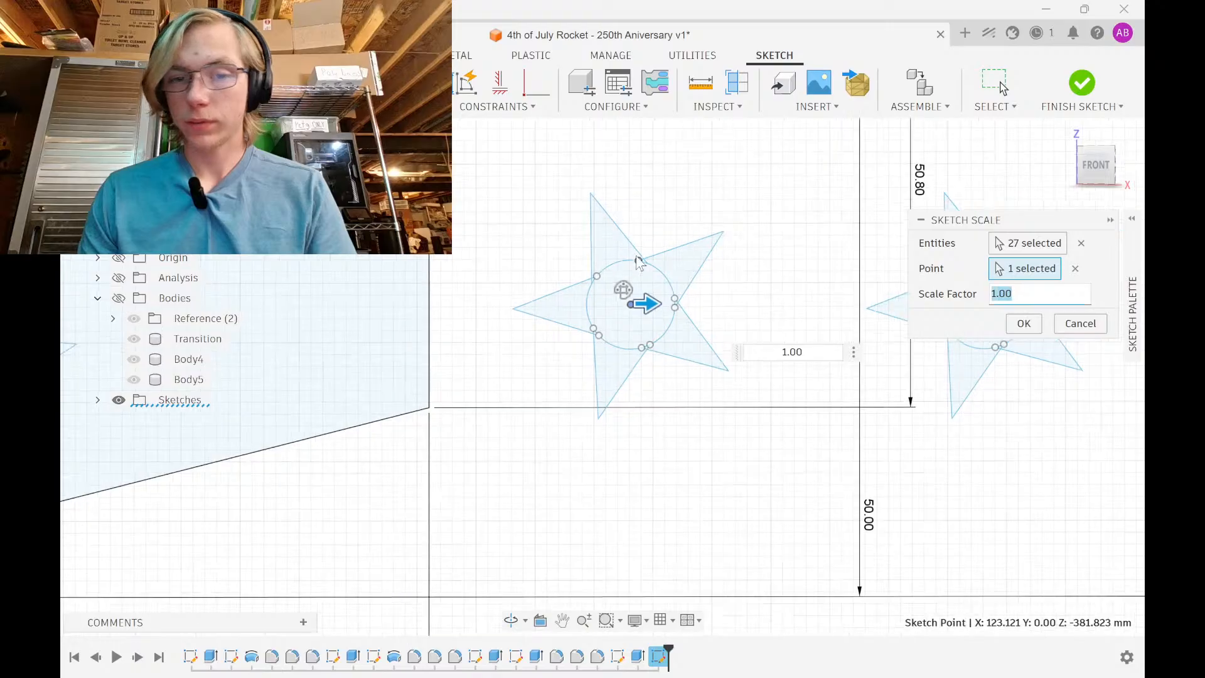
middle_click_drag(633, 258, 644, 360)
scroll(620, 283, "down", 1)
mouse_move(621, 283)
middle_mouse_down()
mouse_move(622, 339)
mouse_move(634, 247)
middle_mouse_up()
scroll(634, 247, "up", 3)
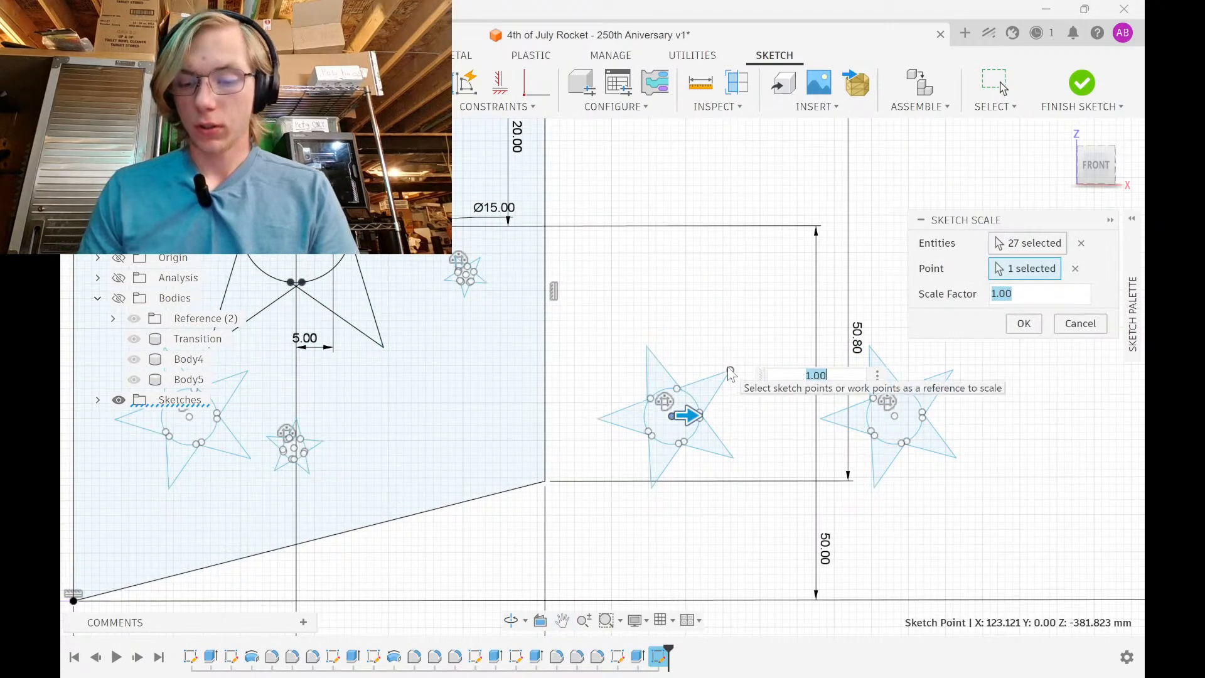
type(".75")
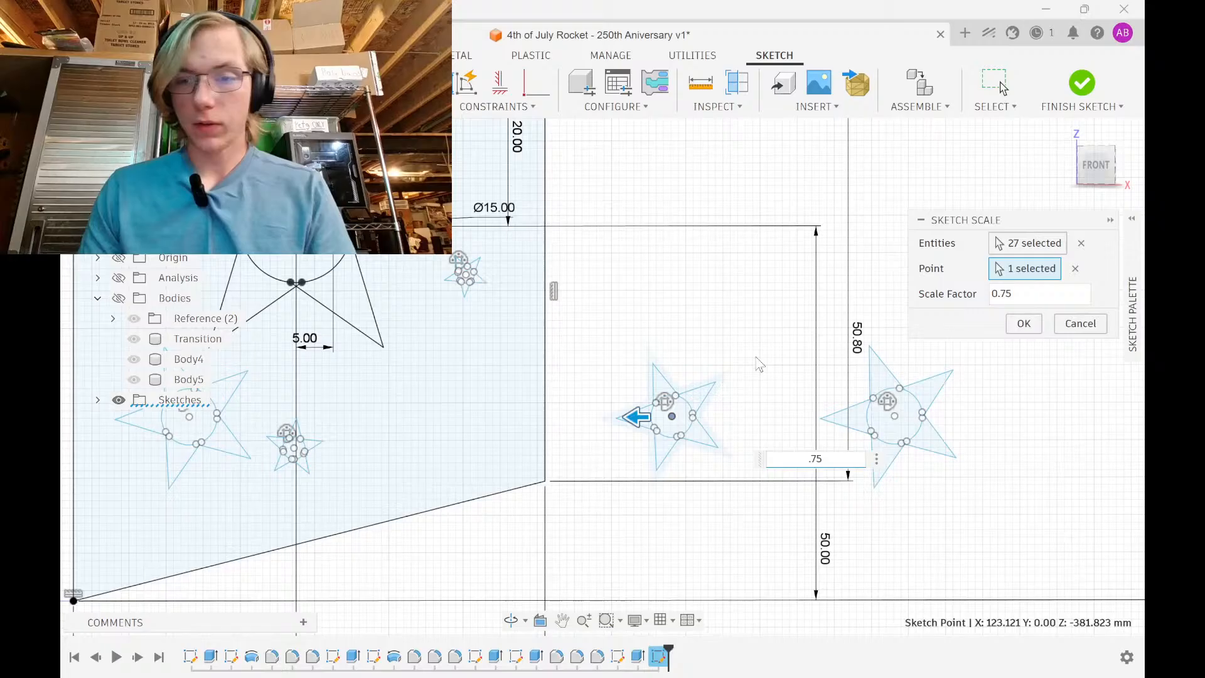
left_click(1037, 328)
left_click_drag(603, 325, 747, 493)
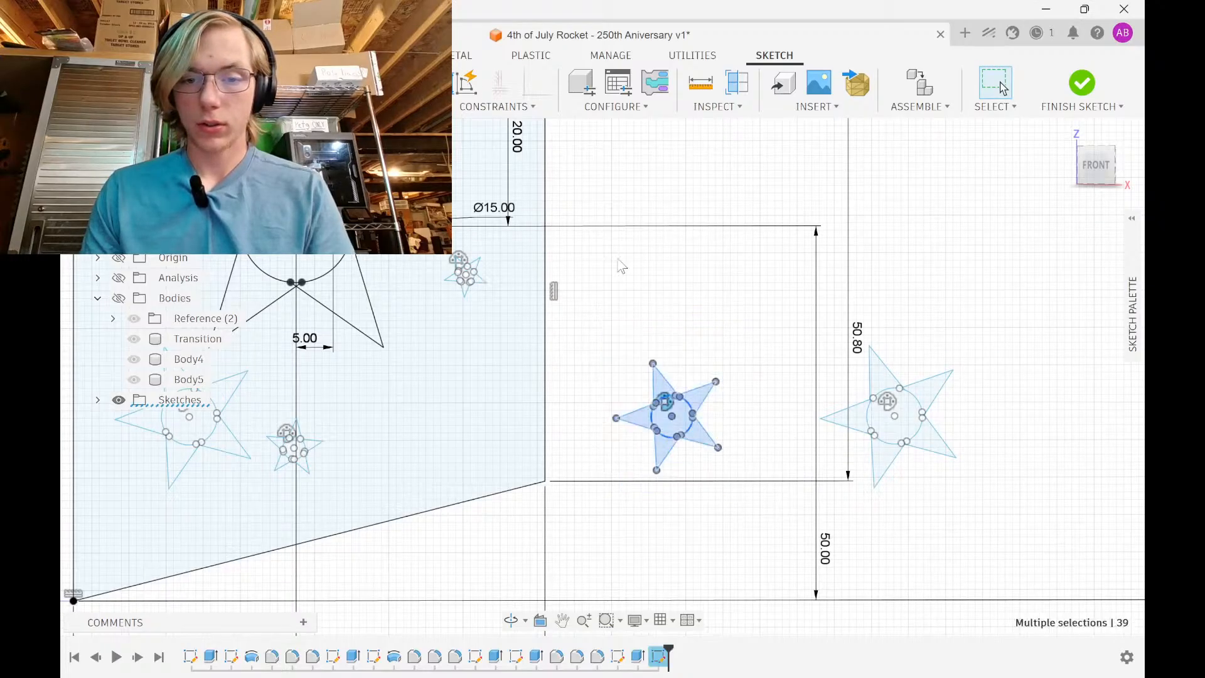
Shift the 0.75 star 30 mm left, rotate it 60 degrees, and nudge it into place by 2–3 mm
key("m")
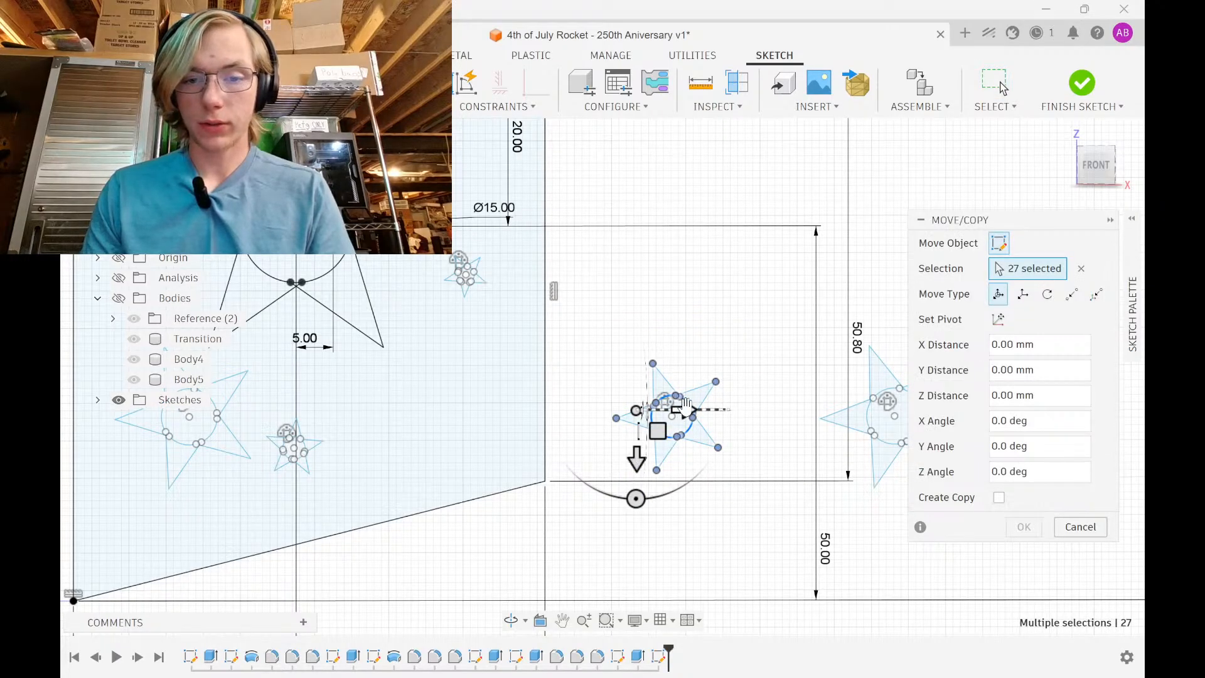
left_click_drag(682, 410, 466, 465)
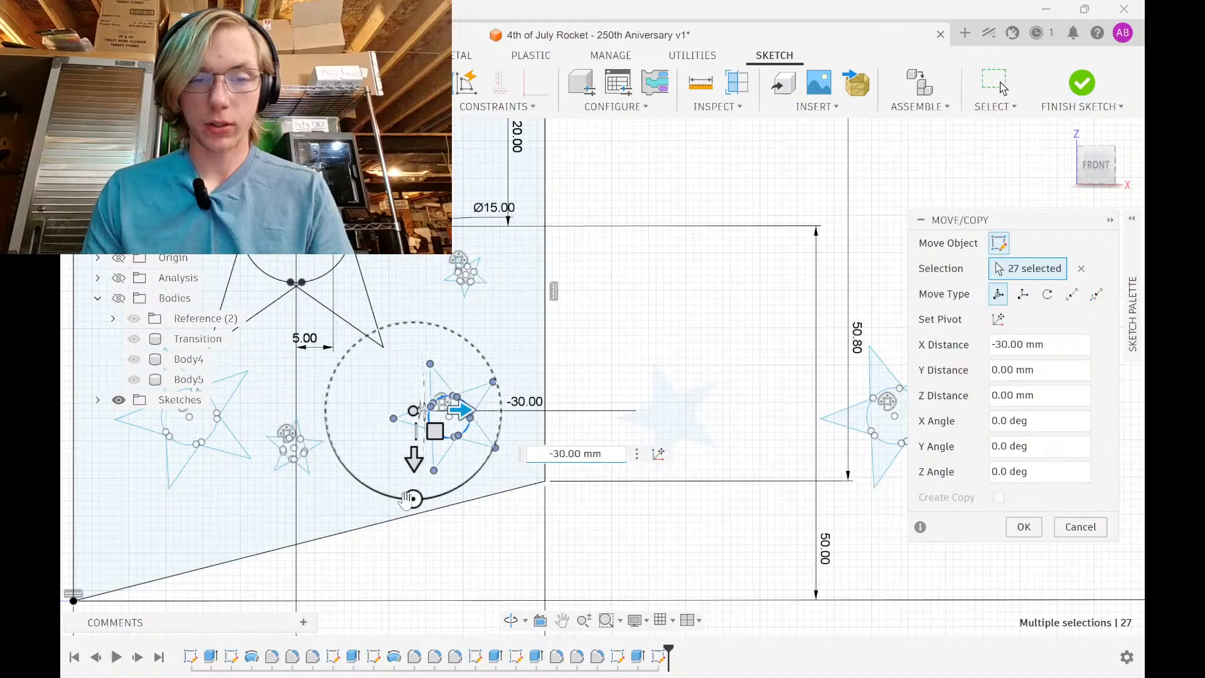
left_click_drag(413, 499, 468, 409)
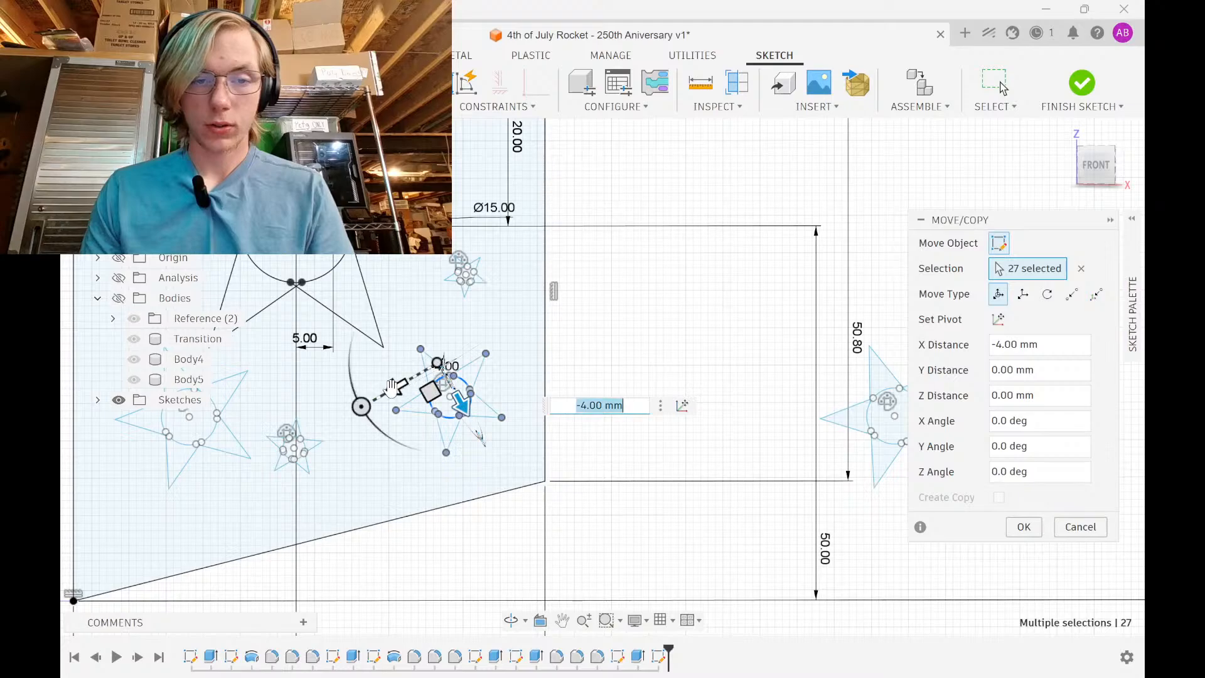
left_click_drag(396, 387, 416, 377)
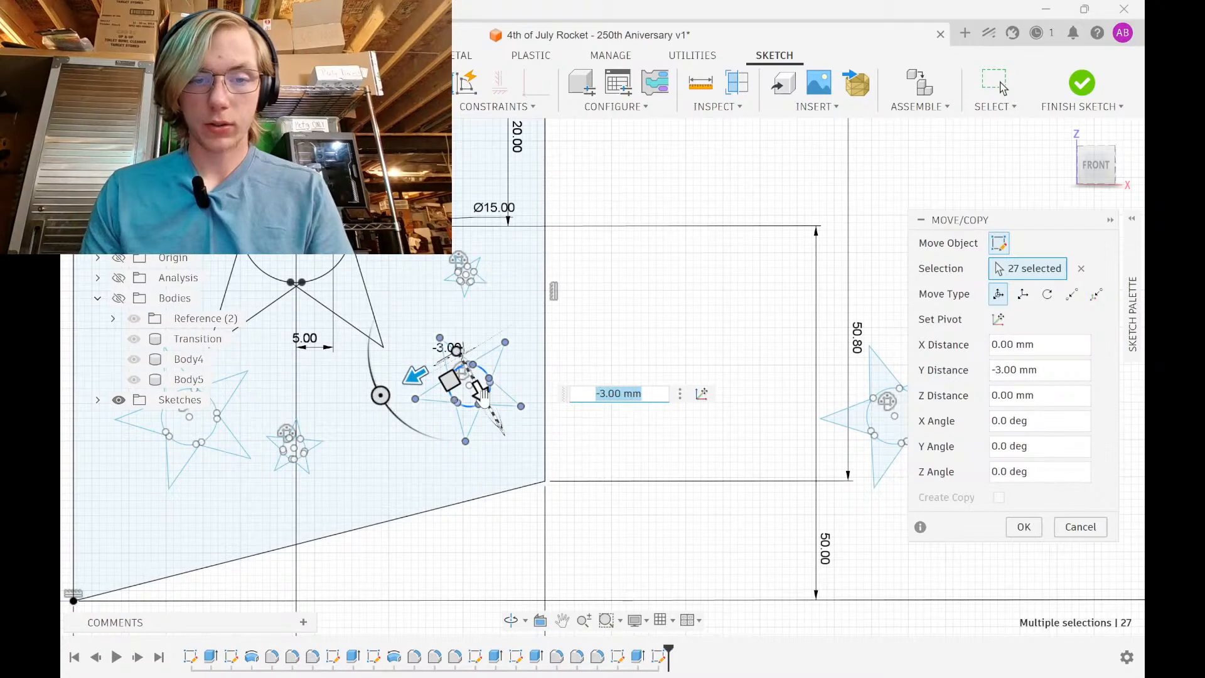
left_click_drag(480, 403, 472, 391)
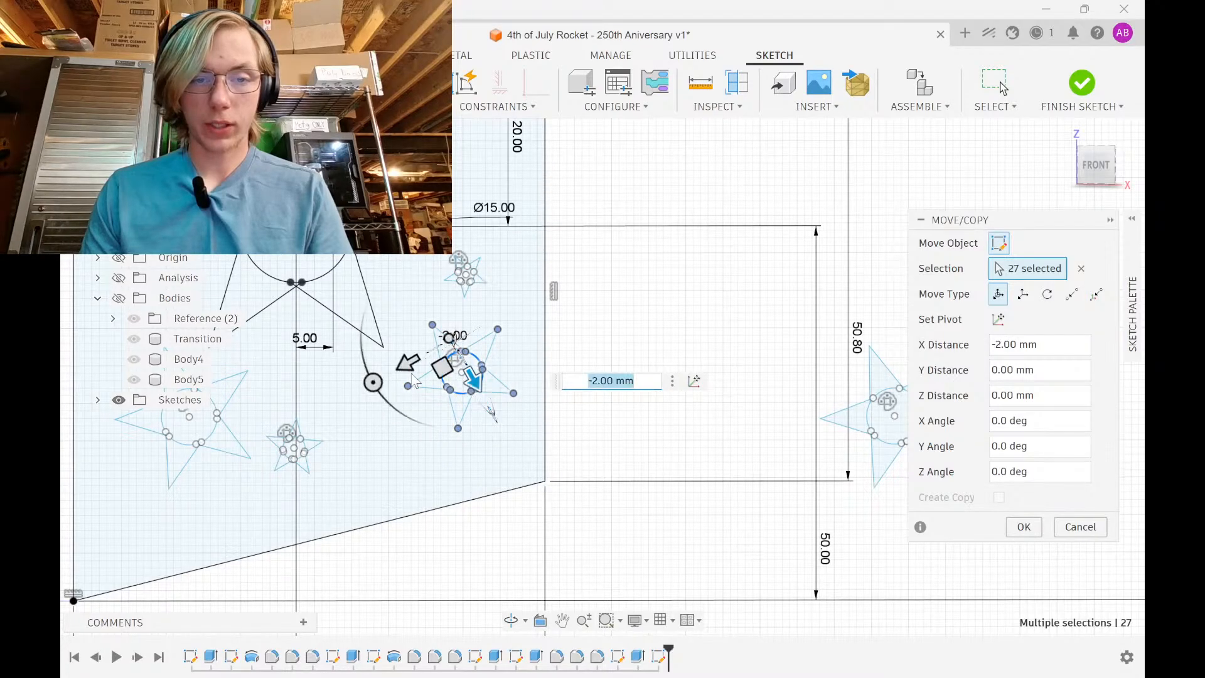
left_click_drag(409, 362, 389, 374)
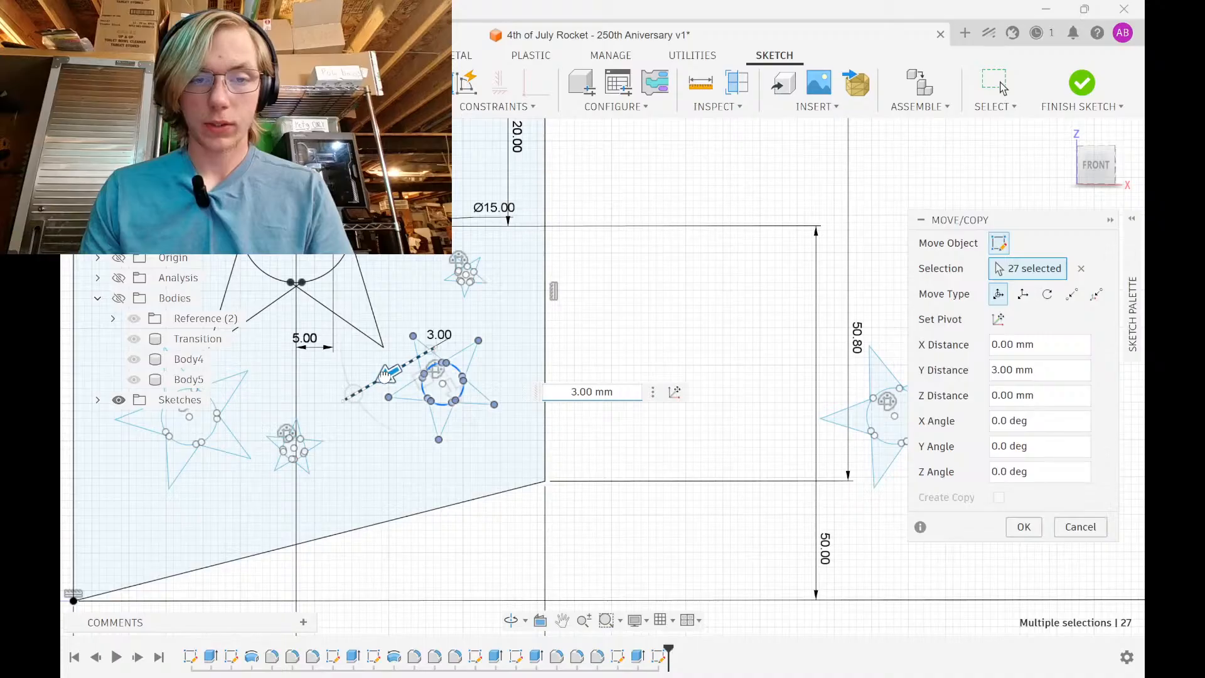
left_click(1024, 527)
scroll(462, 372, "down", 2)
middle_click_drag(623, 400, 732, 506)
mouse_move(596, 381)
middle_mouse_down()
mouse_move(670, 433)
mouse_move(654, 344)
middle_mouse_up()
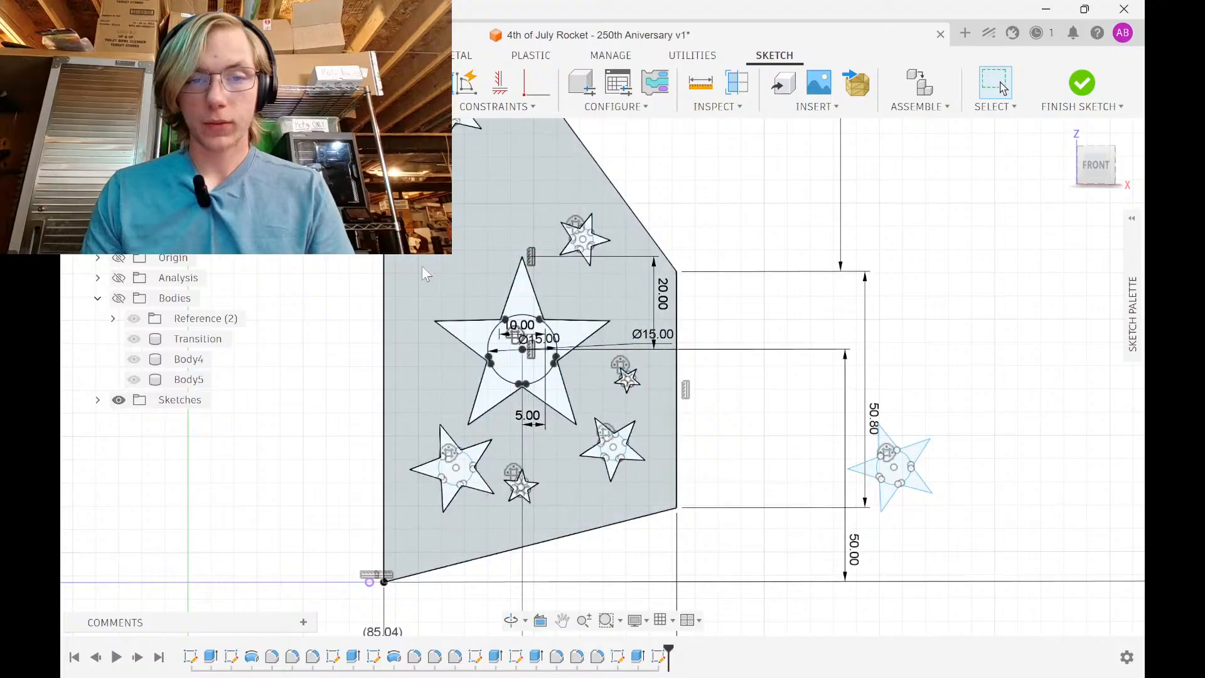
Move the star right of the fin 140 mm to the left, off the fin
left_click_drag(810, 538, 1006, 376)
key("m")
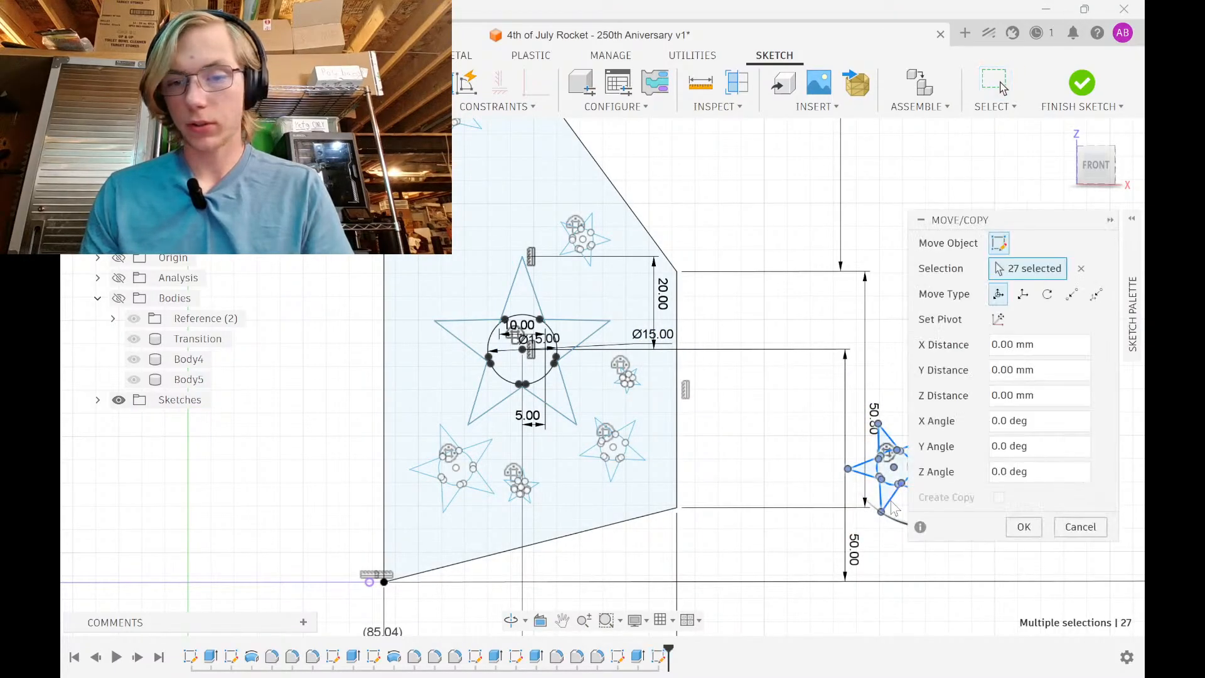
middle_click_drag(735, 494, 621, 464)
left_click_drag(879, 409, 239, 409)
mouse_move(239, 408)
middle_mouse_down()
mouse_move(343, 402)
mouse_move(635, 435)
middle_mouse_up()
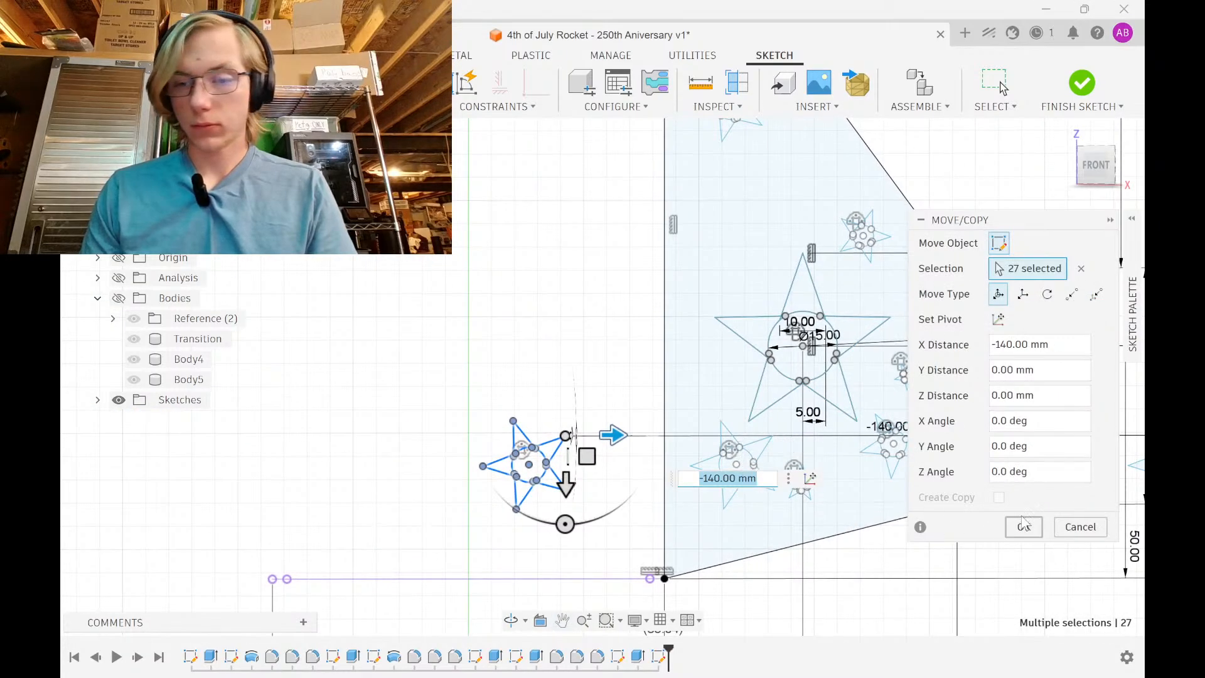
Scale the moved star to 0.4 about its centre
left_click_drag(412, 524, 668, 269)
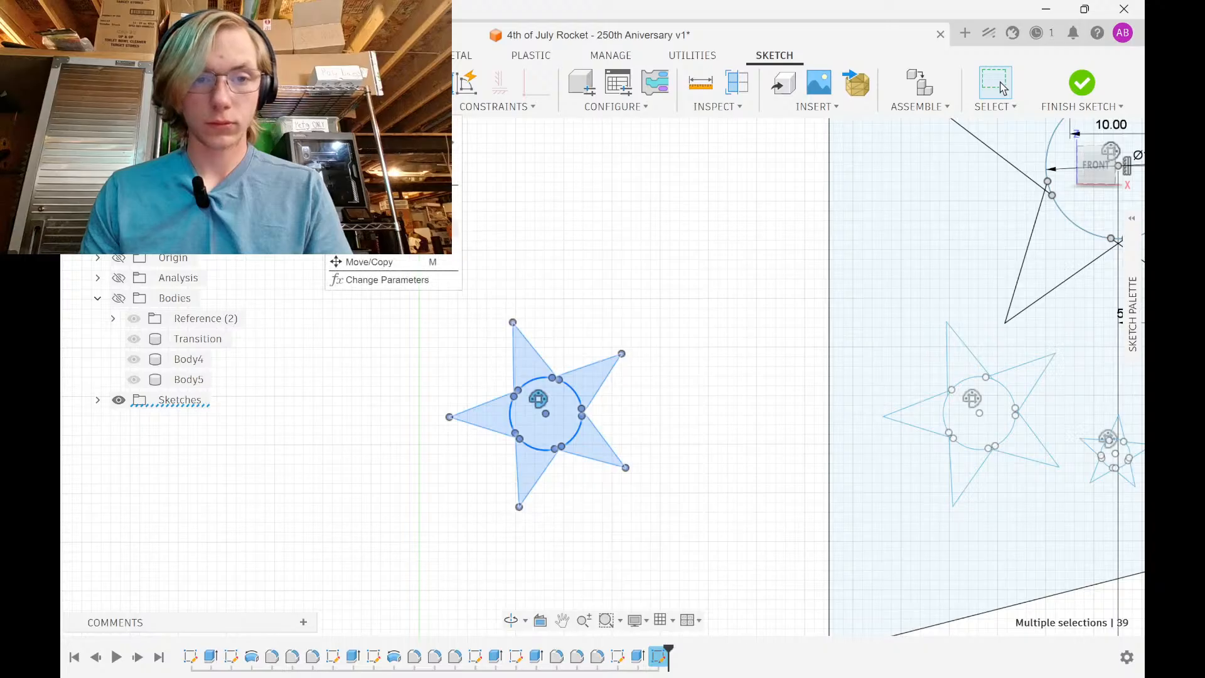
left_click(399, 243)
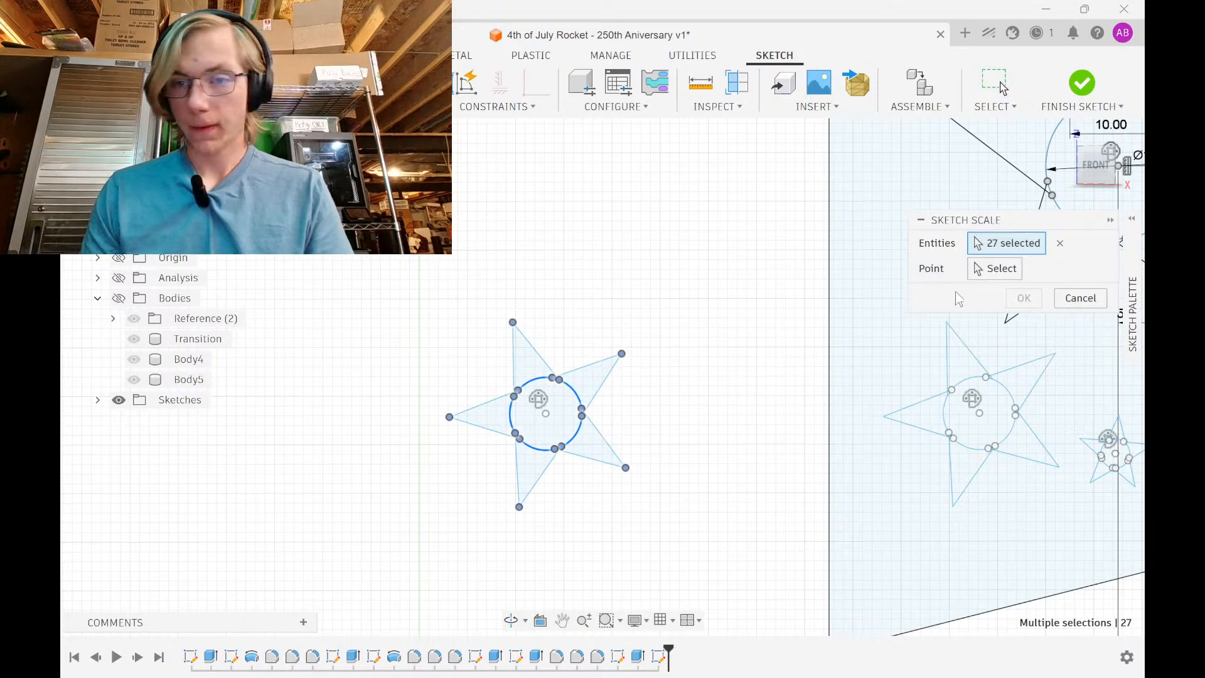
left_click(997, 269)
left_click(546, 413)
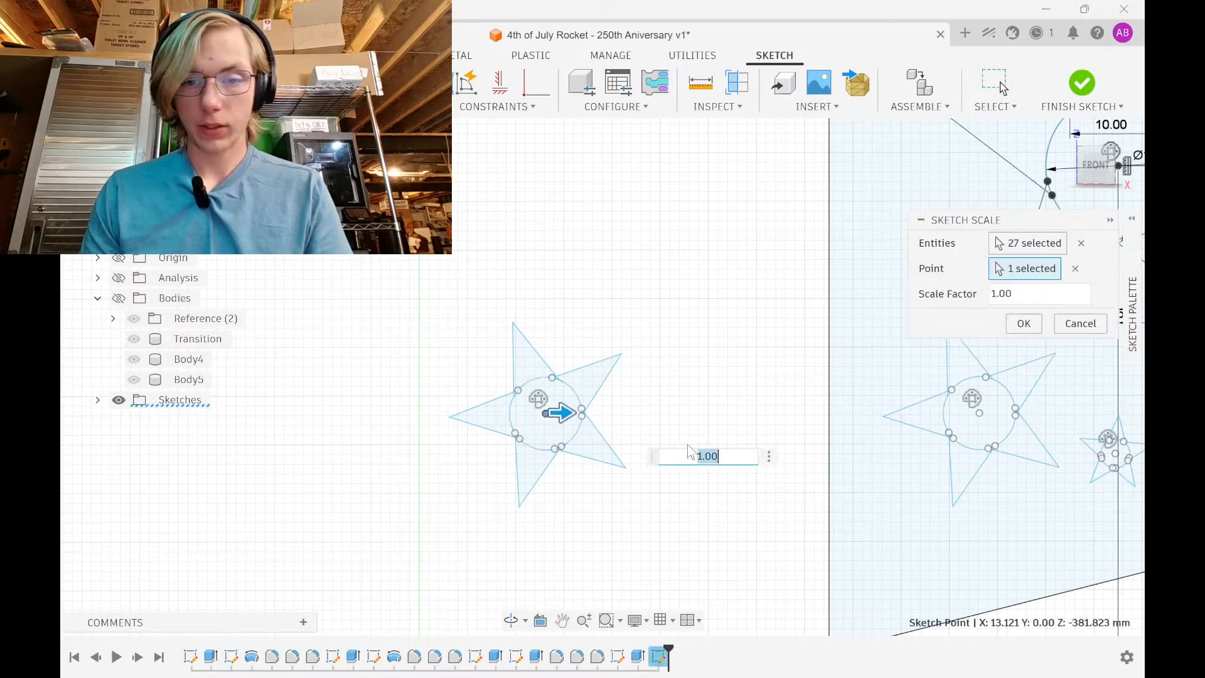
type(".7")
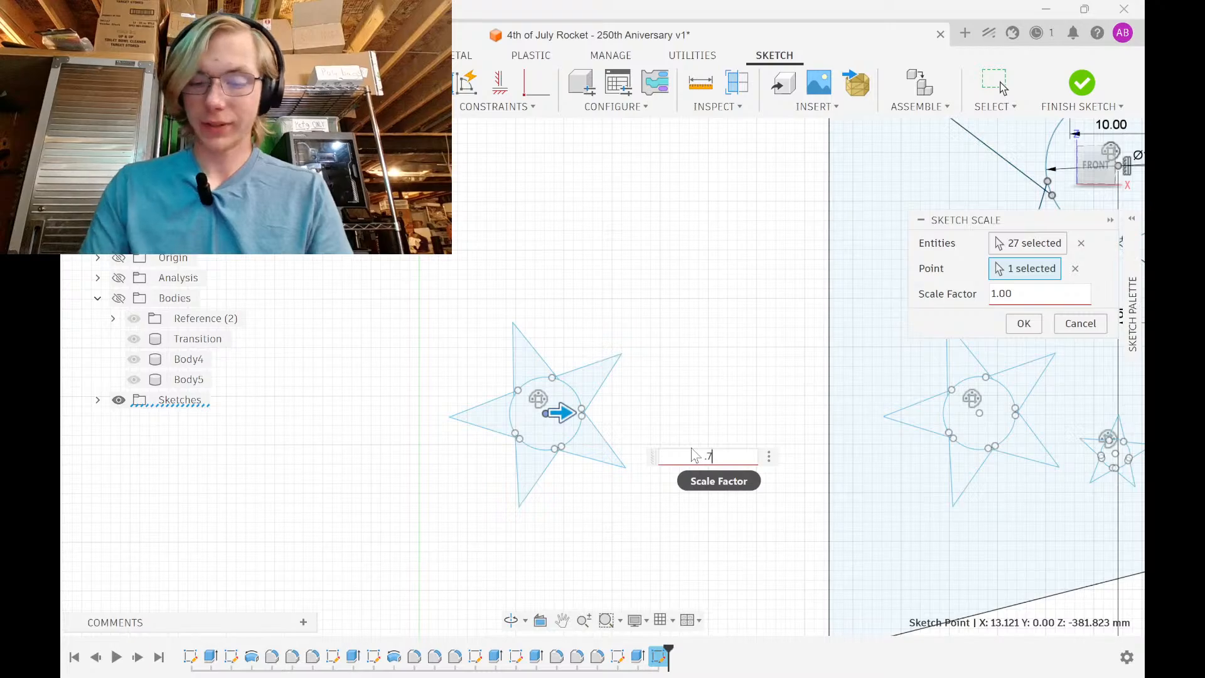
key("BackSpace")
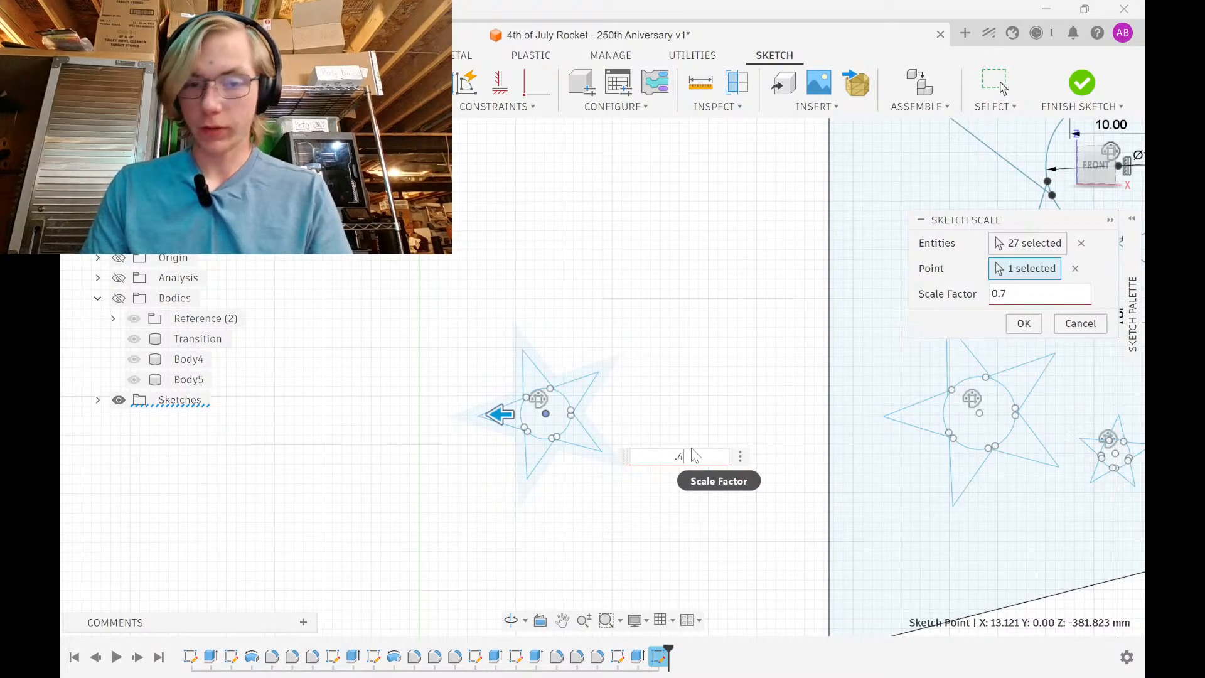
type("4")
key("Return")
left_click_drag(450, 458, 653, 346)
Move the small star 31 mm right and 28 mm up, then 7 mm right and 15 mm up
key("m")
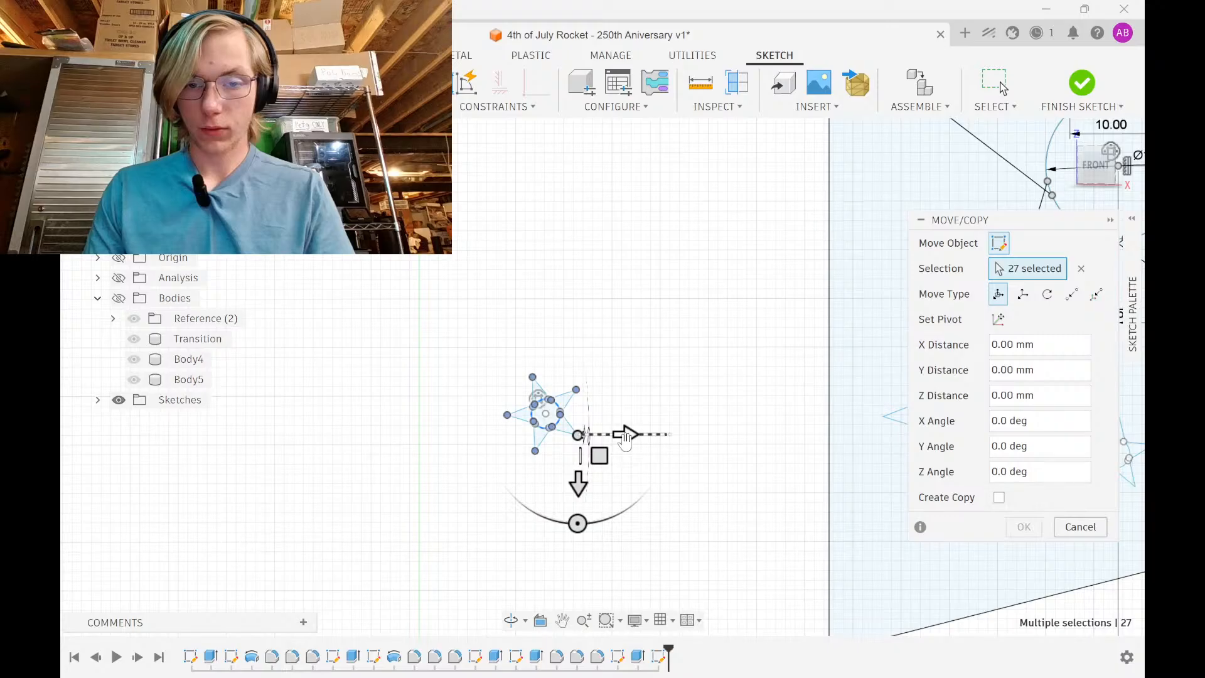
left_click_drag(624, 439, 925, 439)
middle_click_drag(608, 421, 454, 421)
scroll(454, 421, "down", 1)
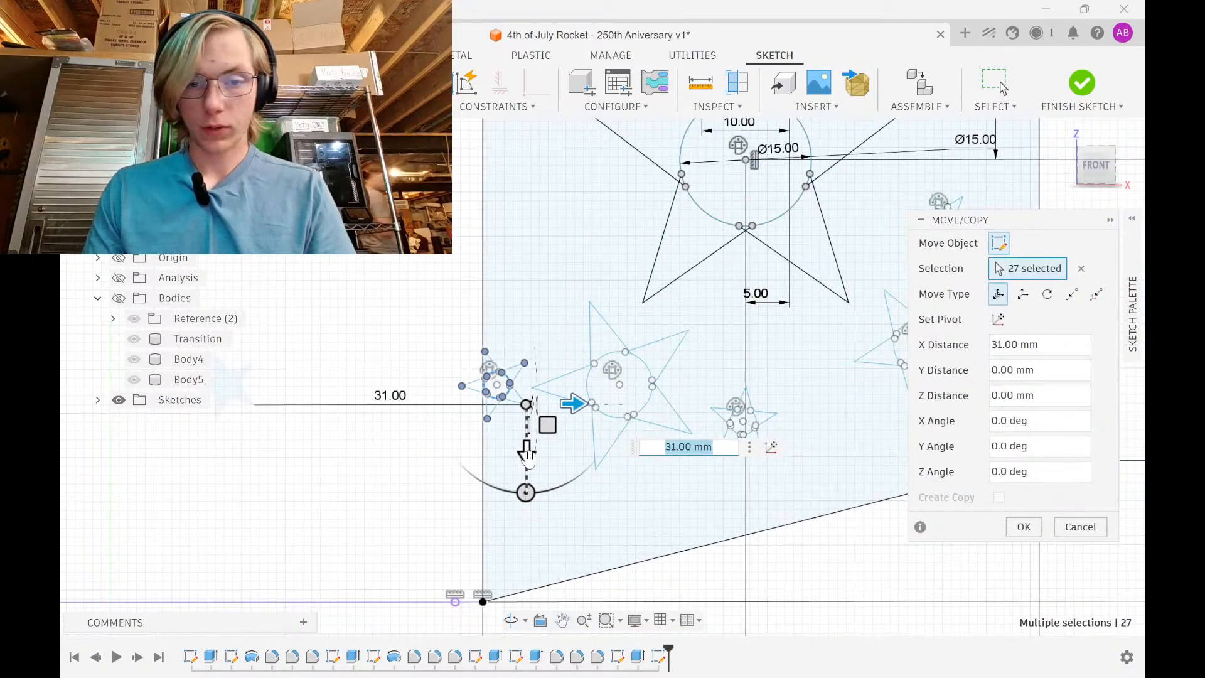
left_click_drag(529, 457, 546, 212)
scroll(552, 217, "down", 1)
middle_click_drag(565, 257, 557, 457)
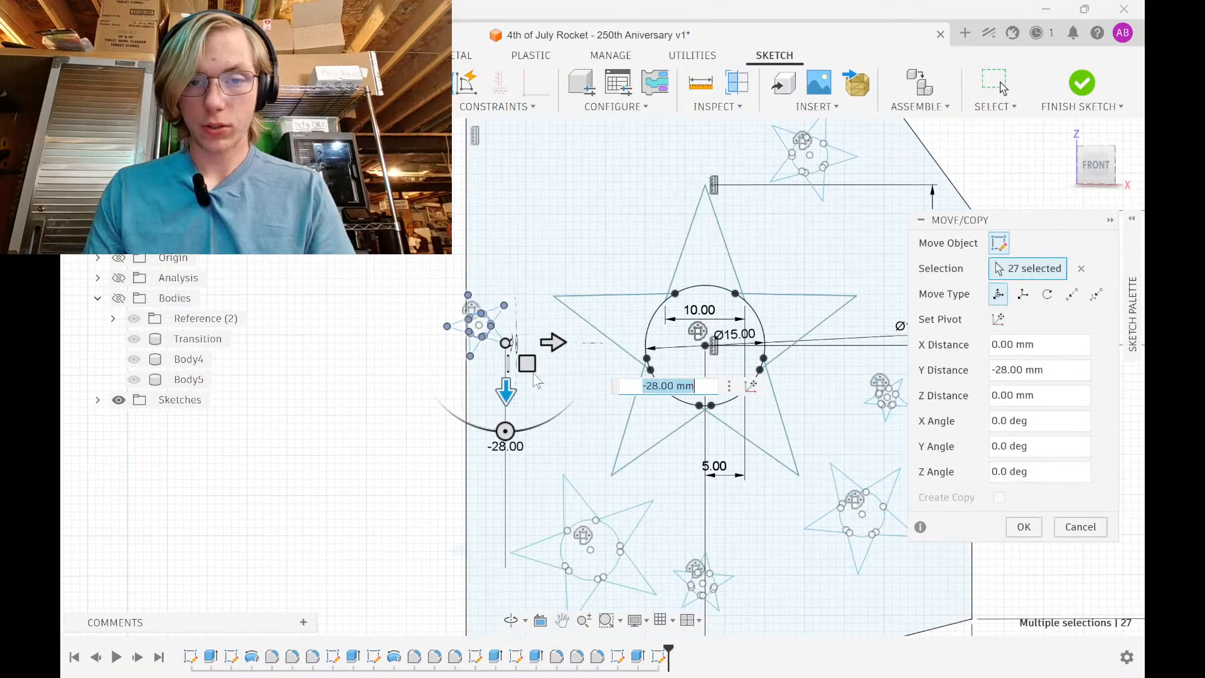
left_click_drag(549, 341, 605, 341)
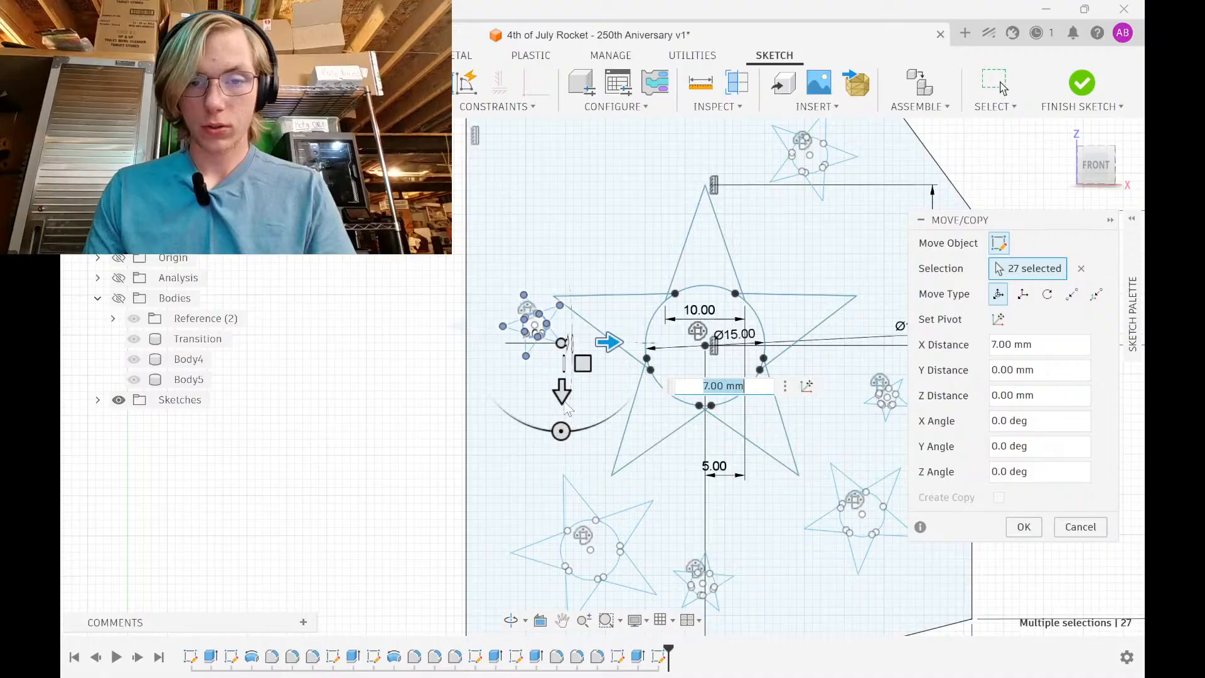
left_click_drag(573, 396, 579, 276)
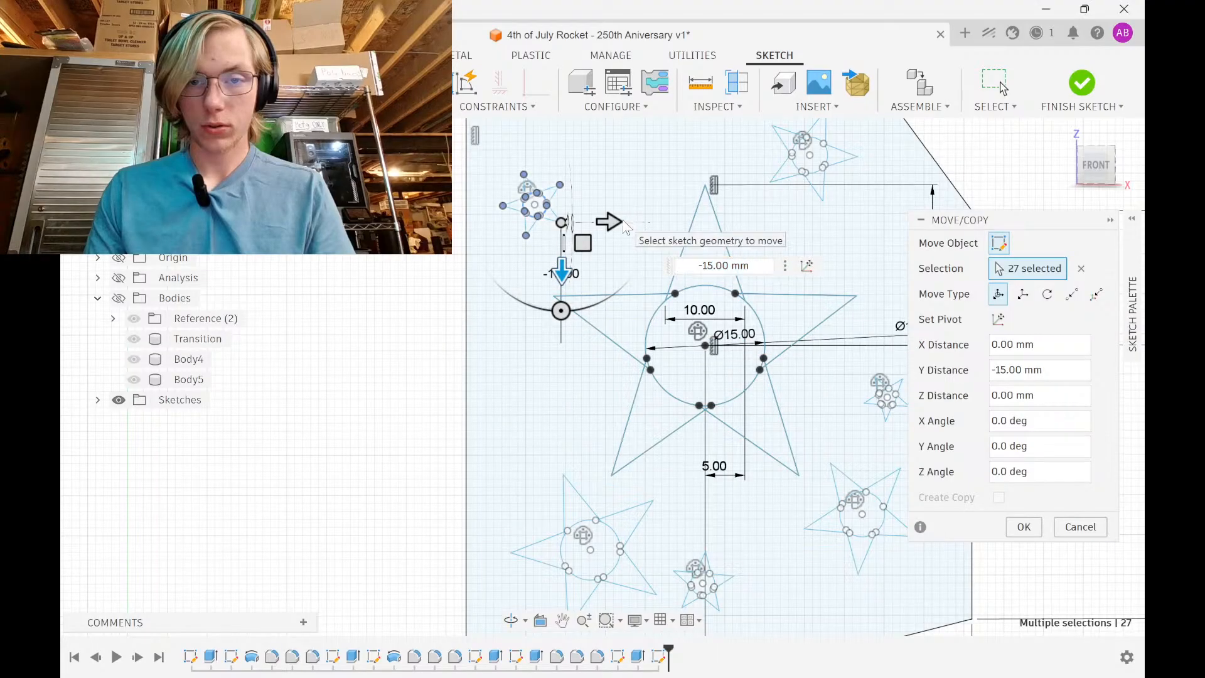
Fine-tune the small star with 2–8 mm nudges, tilt it, and confirm its placement
left_click_drag(609, 221, 673, 221)
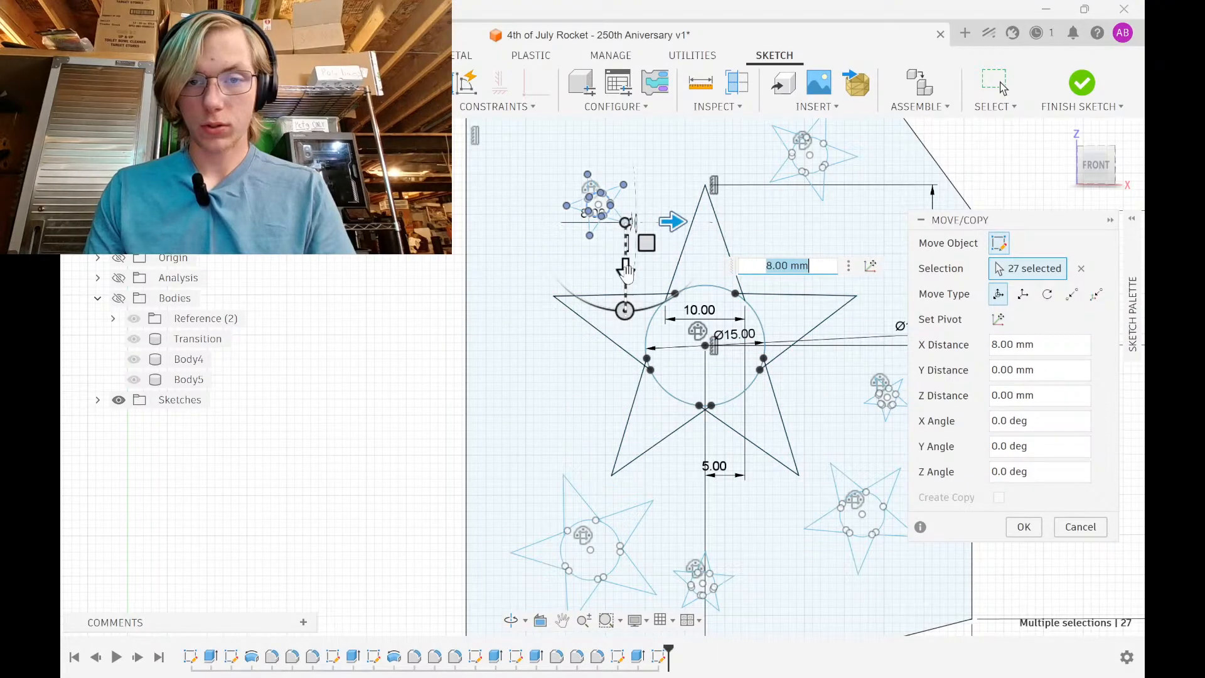
left_click_drag(626, 270, 626, 304)
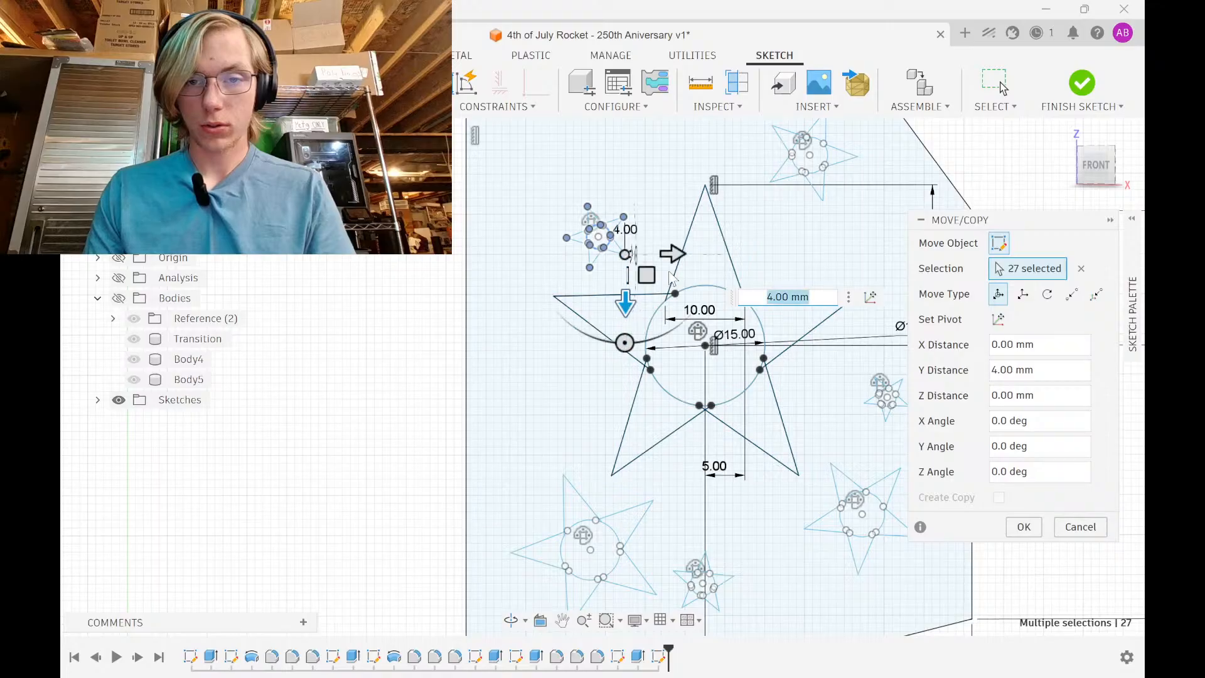
left_click_drag(675, 255, 691, 254)
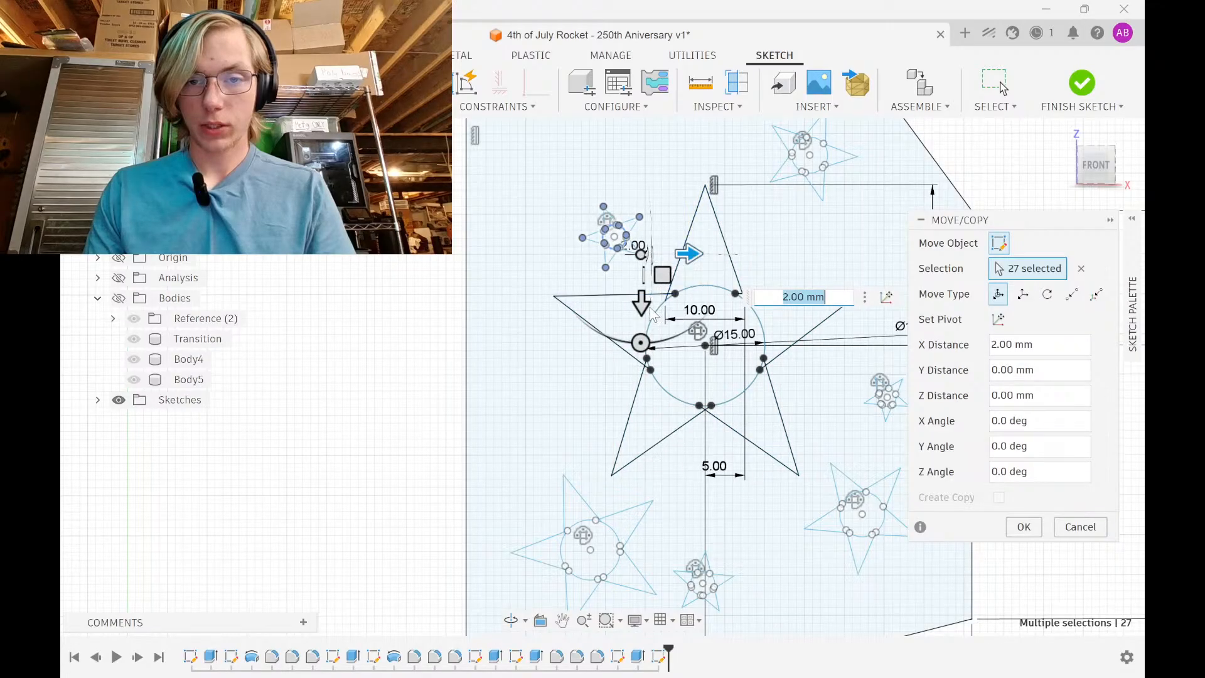
left_click_drag(638, 342, 565, 342)
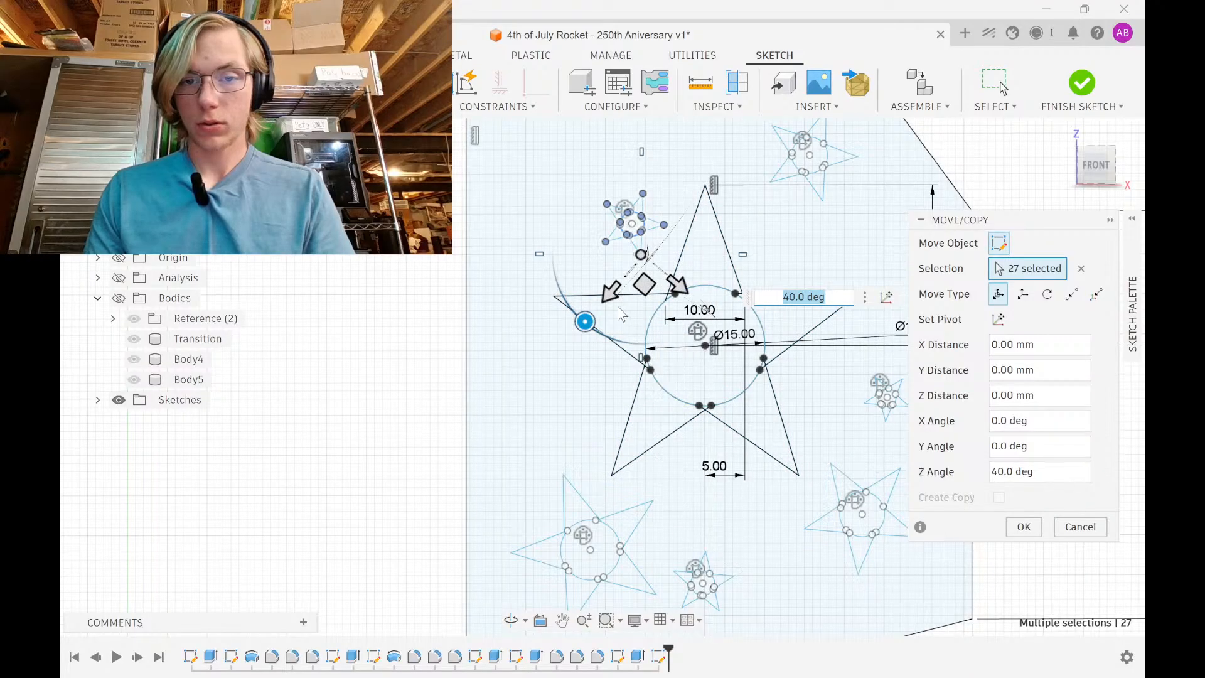
left_click_drag(606, 293, 652, 290)
left_click(1025, 527)
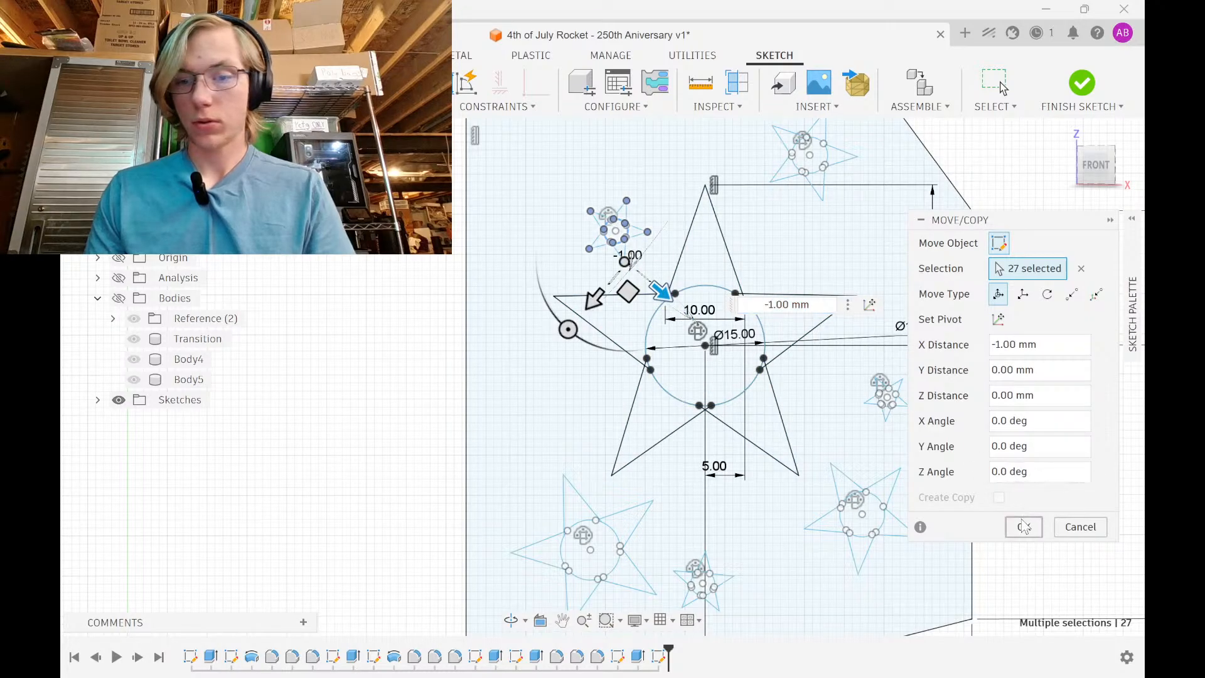
scroll(643, 379, "down", 3)
scroll(643, 383, "down", 4)
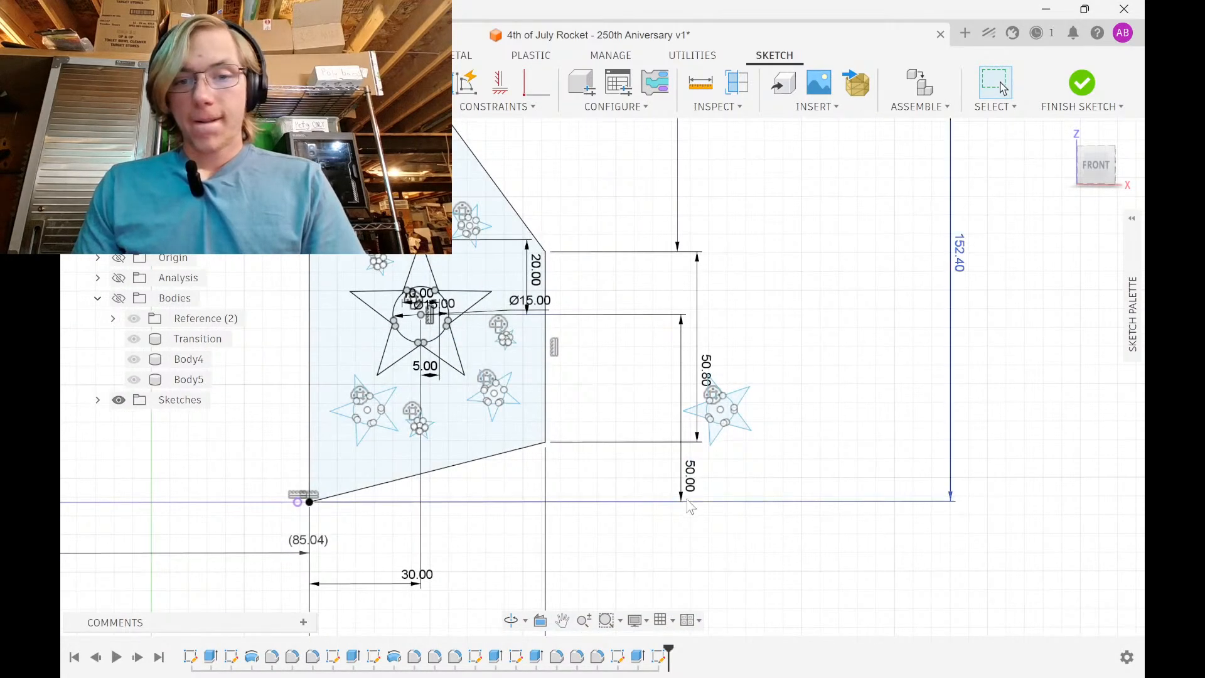
Move the star right of the fin 135 mm left, off the fin
mouse_move(747, 363)
left_mouse_down()
mouse_move(791, 345)
mouse_move(317, 384)
left_mouse_up()
key("m")
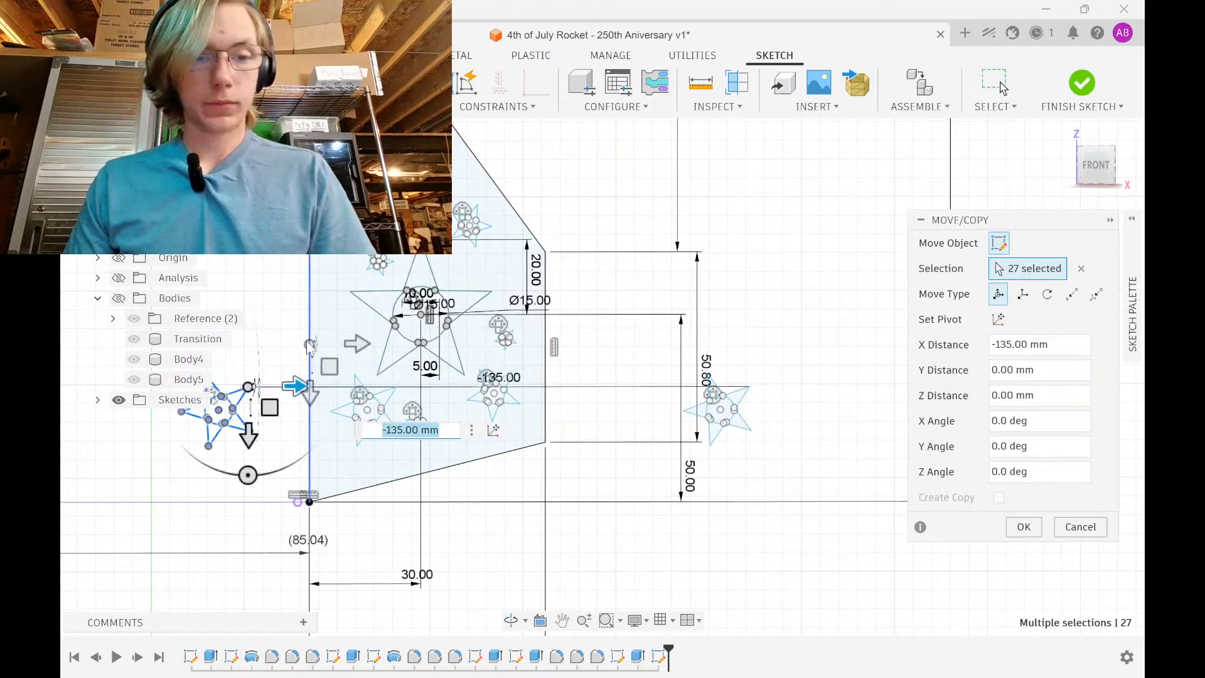
middle_click_drag(317, 385, 596, 368)
scroll(464, 465, "up", 3)
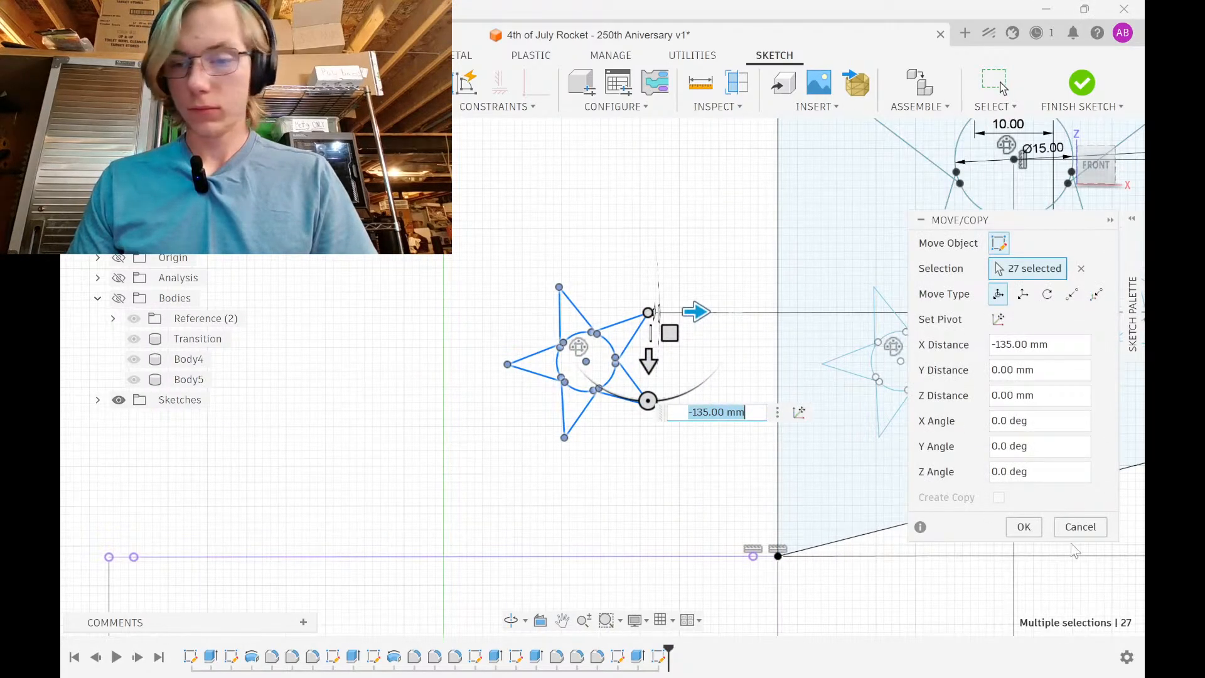
left_click(1021, 529)
Begin scaling the moved star about its centre, clearing the default factor
left_click_drag(417, 432, 737, 280)
left_click_drag(498, 472, 738, 212)
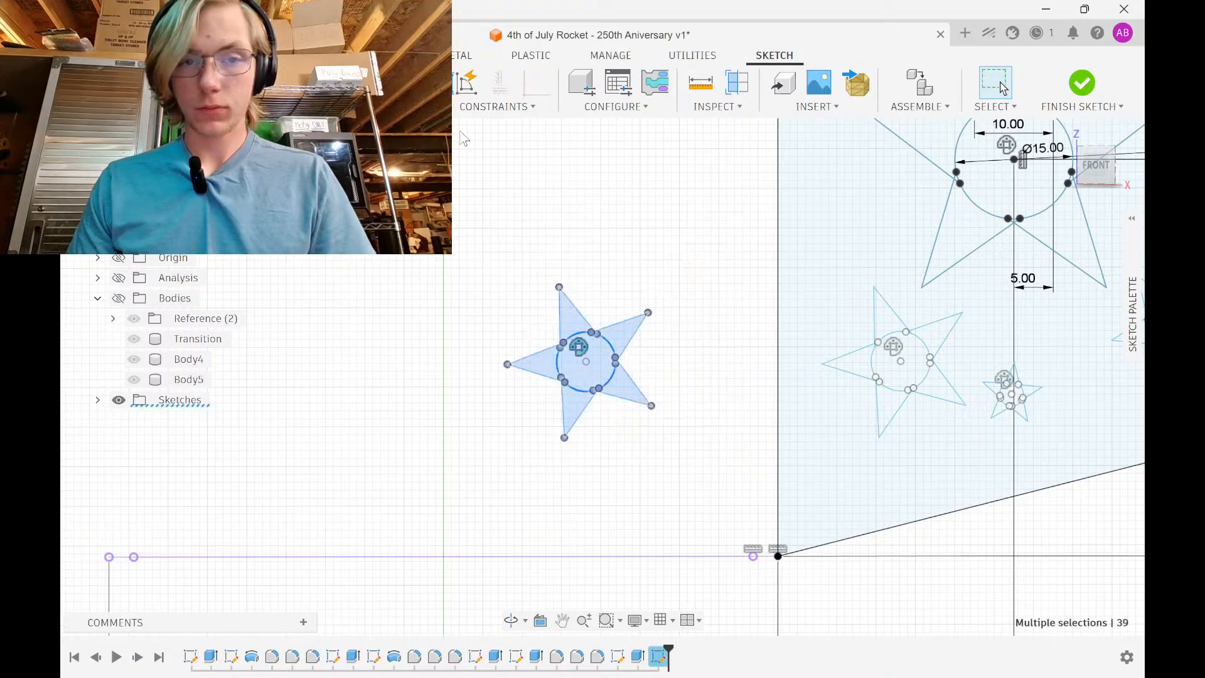
left_click(383, 244)
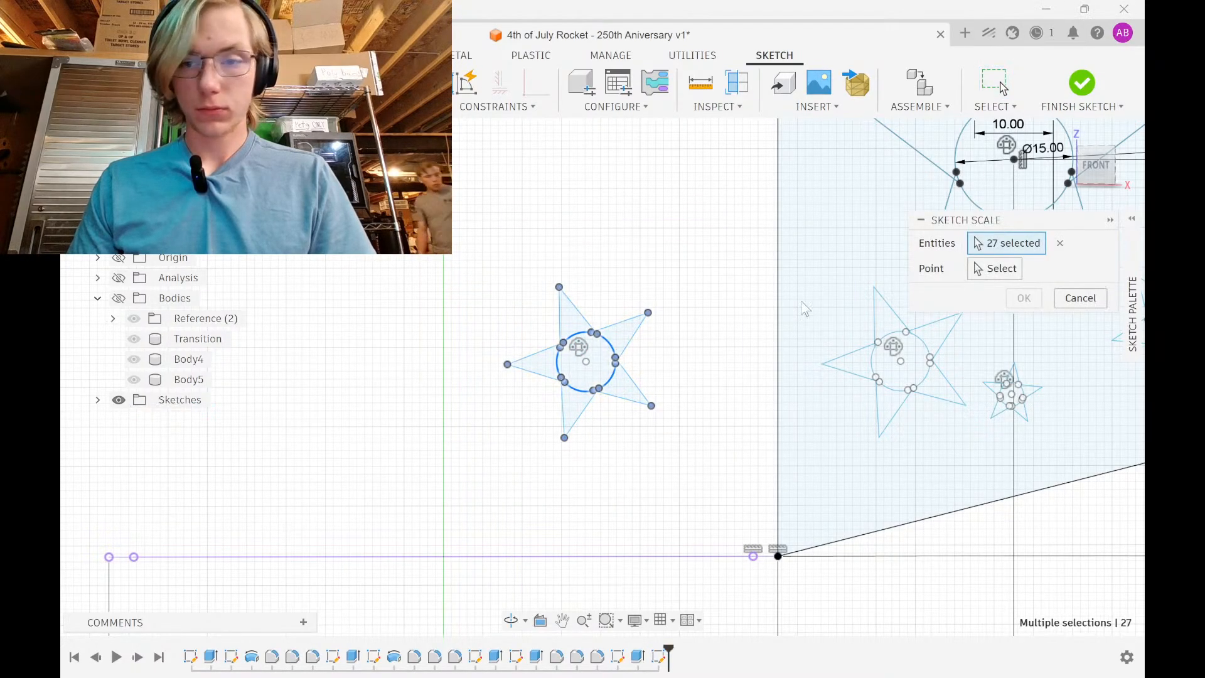
left_click(992, 268)
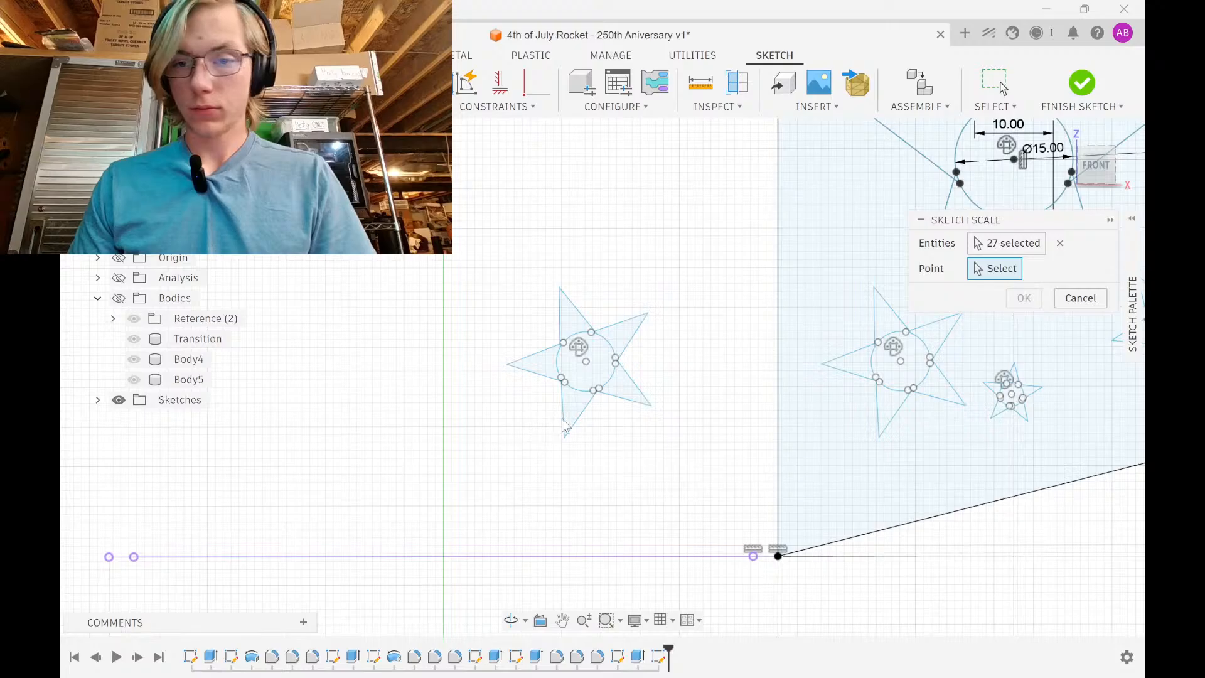
left_click(586, 362)
key("BackSpace")
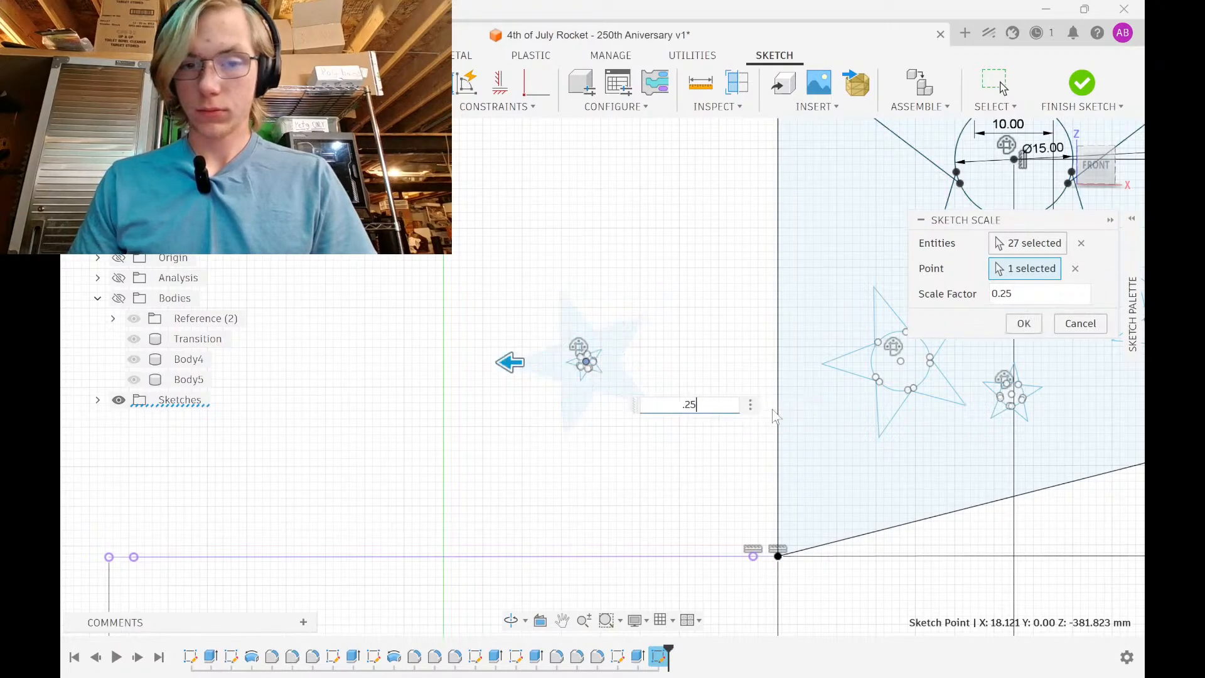
Apply the 0.25 scale, then move the small star up and 30 mm right onto the fin
left_click(1022, 327)
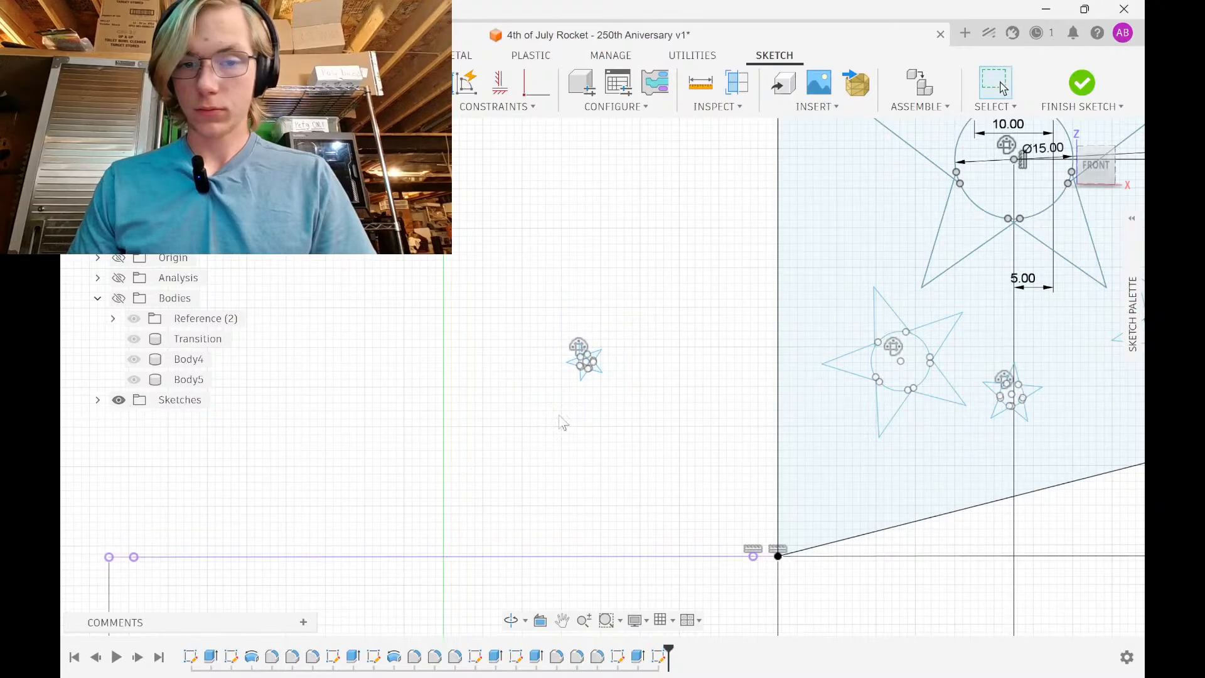
left_click_drag(562, 415, 646, 297)
left_click_drag(518, 425, 649, 282)
key("m")
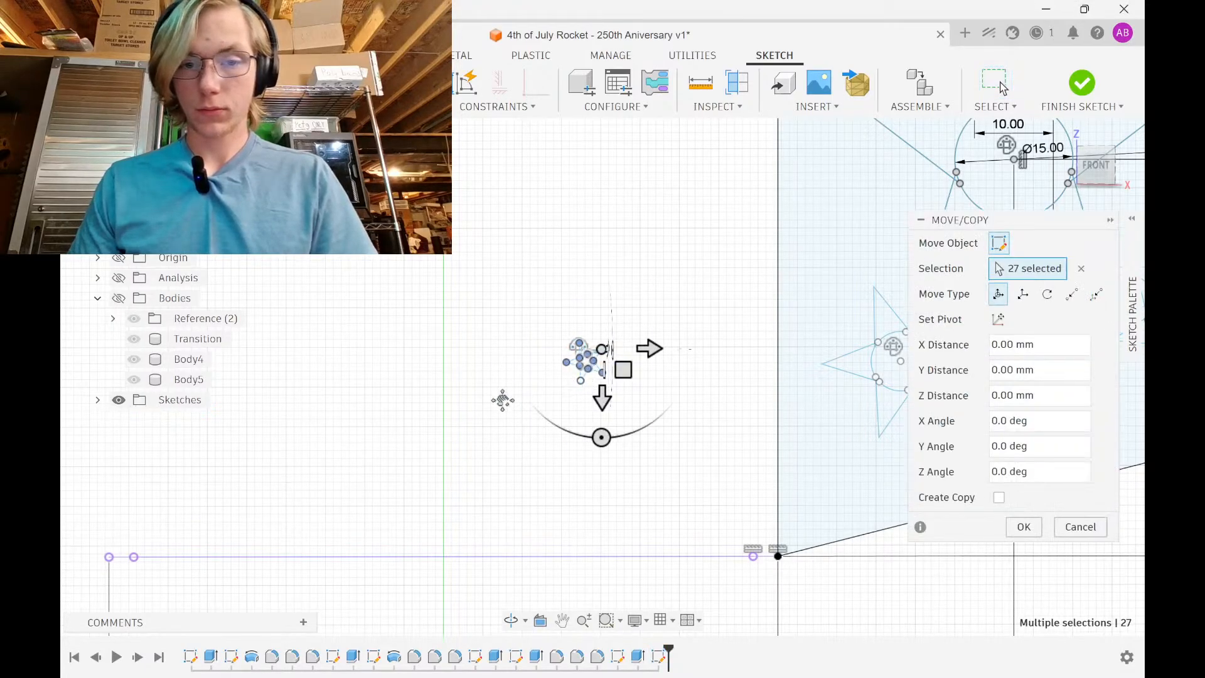
scroll(514, 399, "down", 3)
left_click_drag(492, 431, 534, 157)
scroll(553, 157, "down", 1)
middle_click_drag(553, 157, 461, 408)
left_click_drag(450, 366, 589, 365)
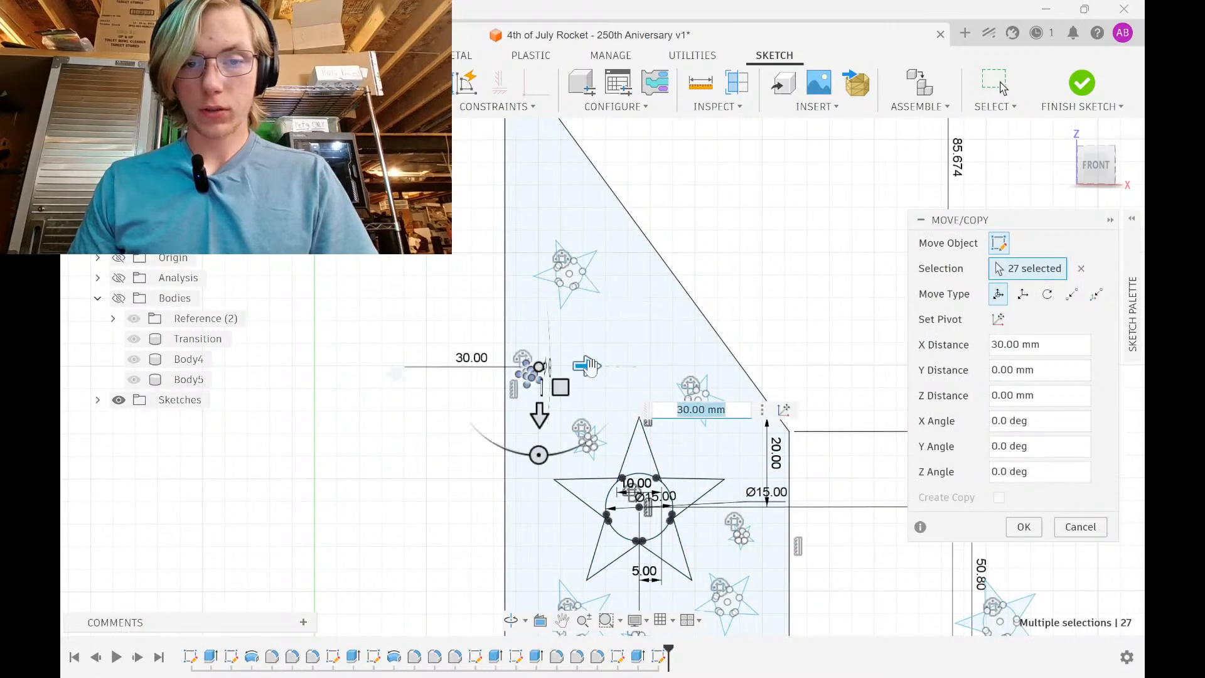
left_click_drag(550, 429, 480, 292)
scroll(550, 244, "up", 5)
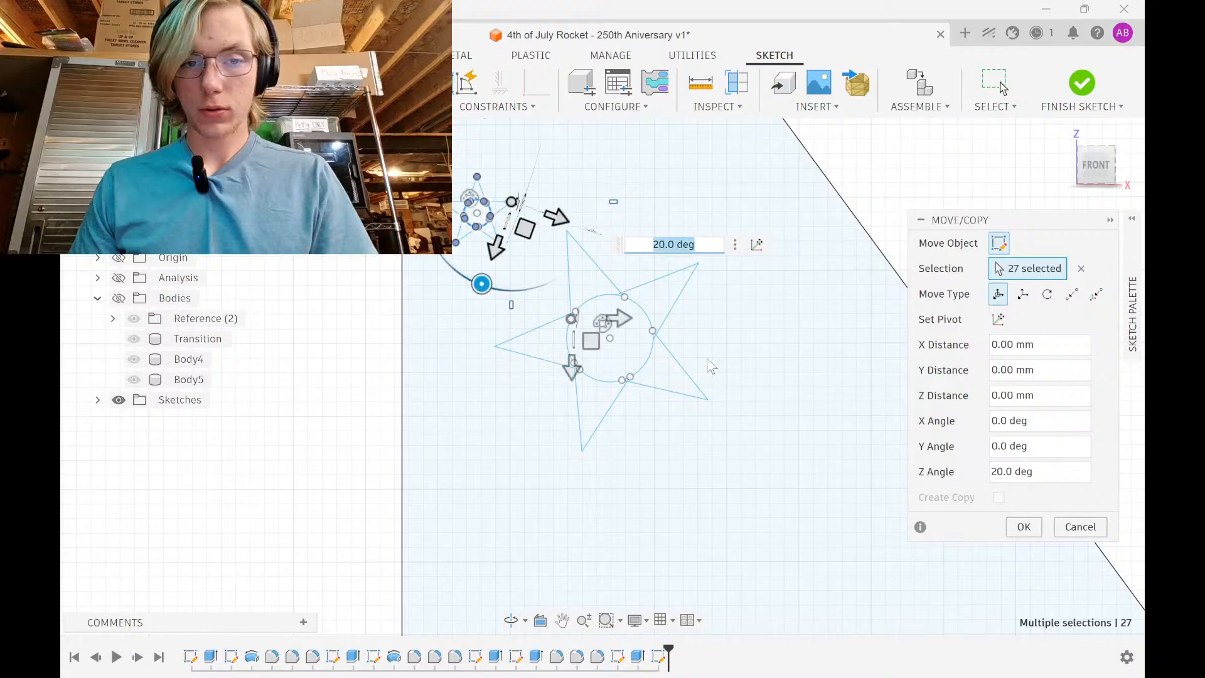
left_click(1018, 528)
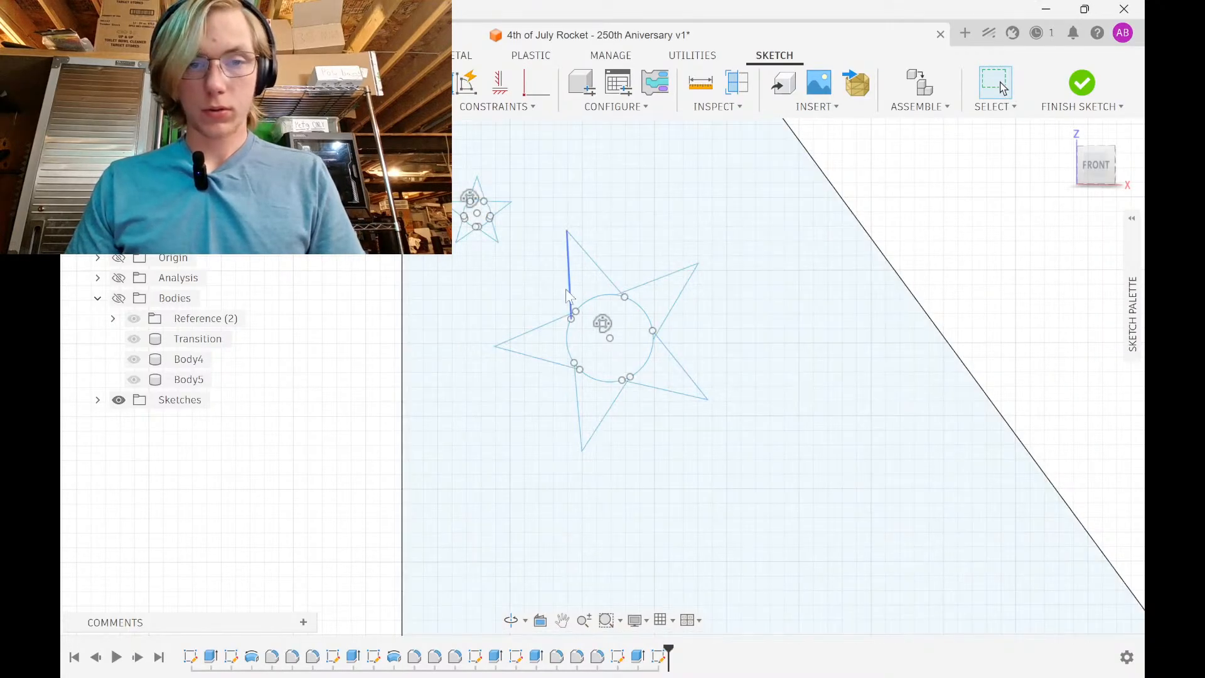
Shift the upper-left small star 19 mm right, lowering it and tilting it slightly
scroll(561, 286, "down", 2)
left_click_drag(472, 185, 544, 288)
key("m")
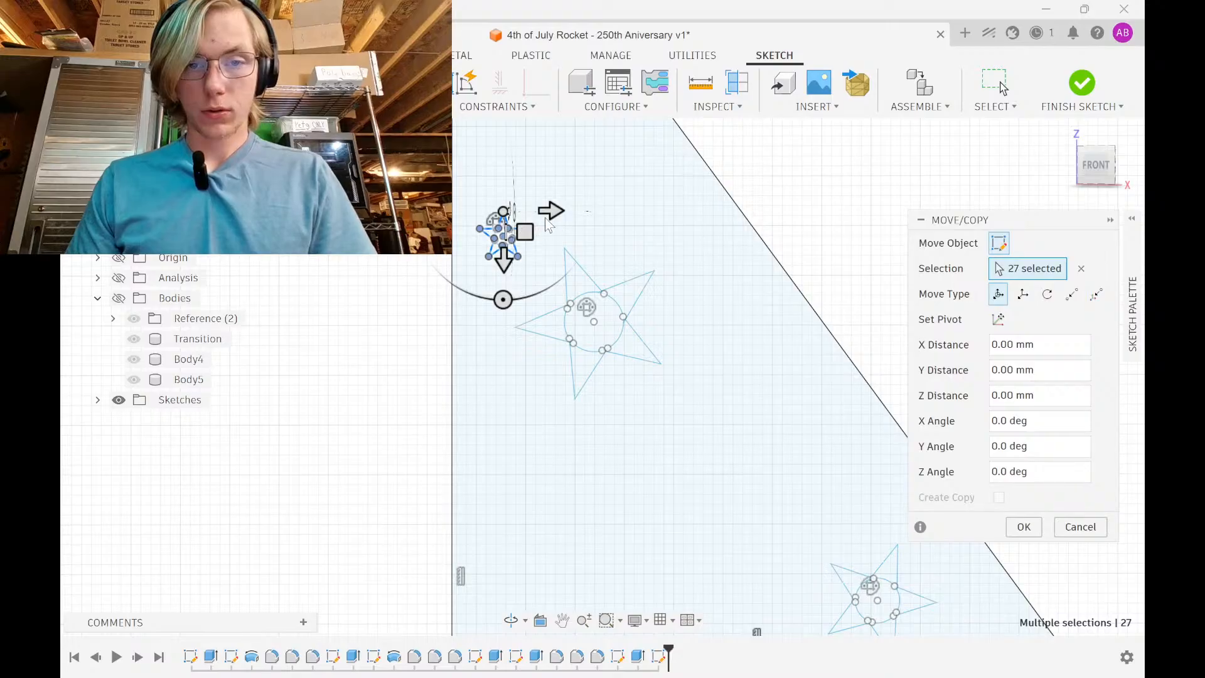
left_click_drag(549, 214, 691, 327)
left_click_drag(690, 368, 667, 367)
left_click(1024, 531)
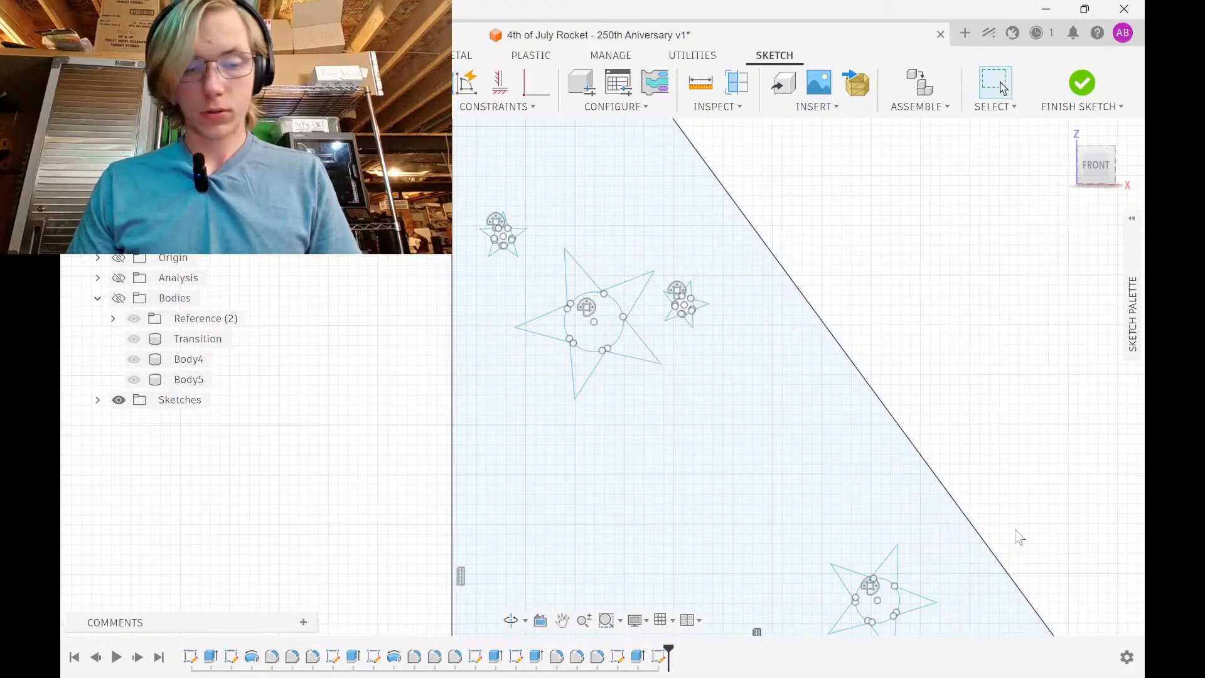
left_click(544, 342)
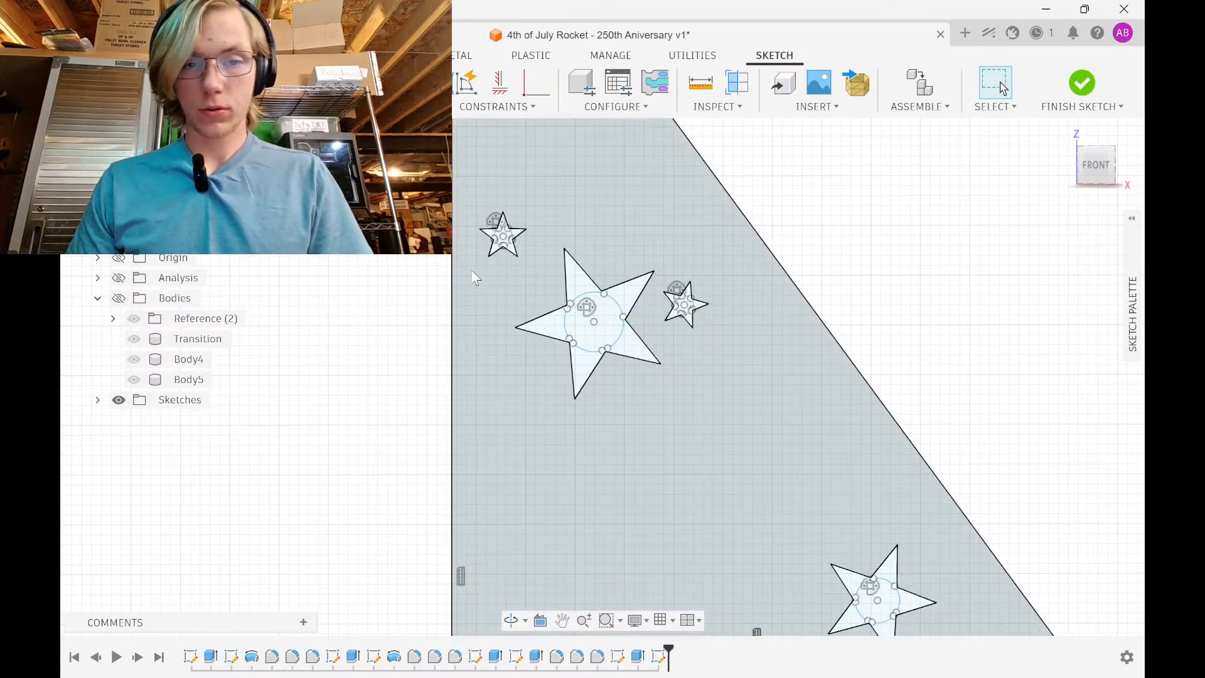
mouse_move(472, 271)
left_mouse_down()
mouse_move(518, 198)
mouse_move(533, 197)
left_mouse_up()
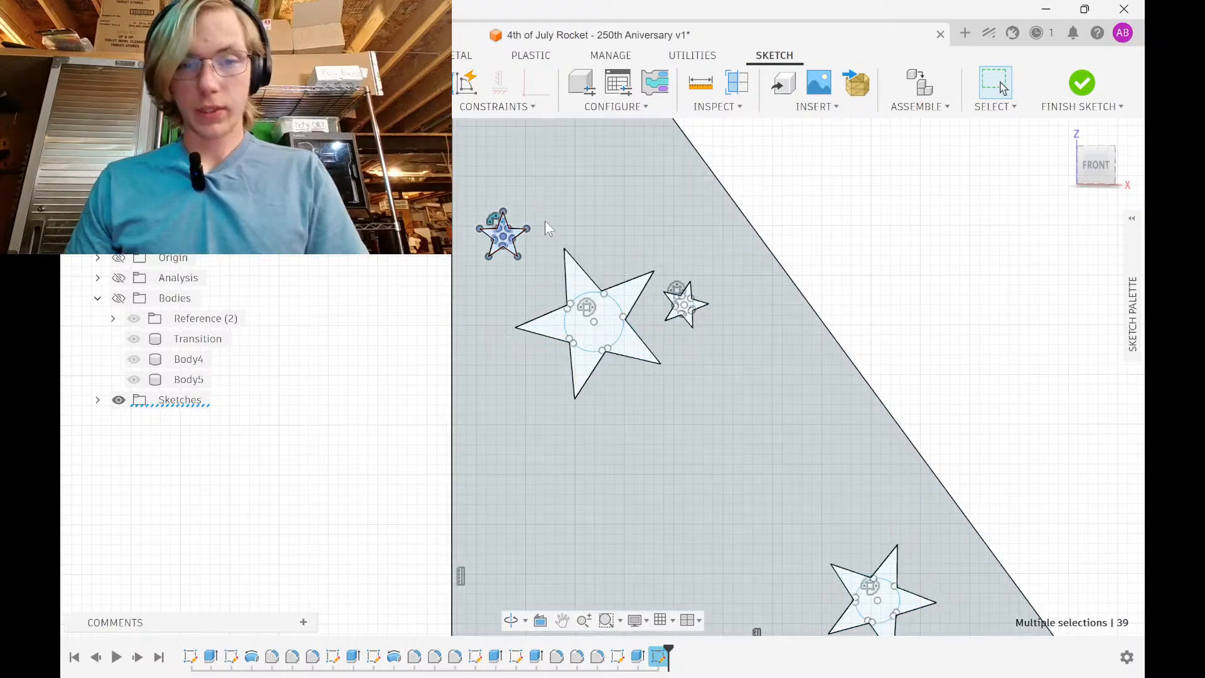
Lower the small star near the top 15 mm, rotate it 25 degrees, and slide it 26 mm right
scroll(519, 297, "down", 5)
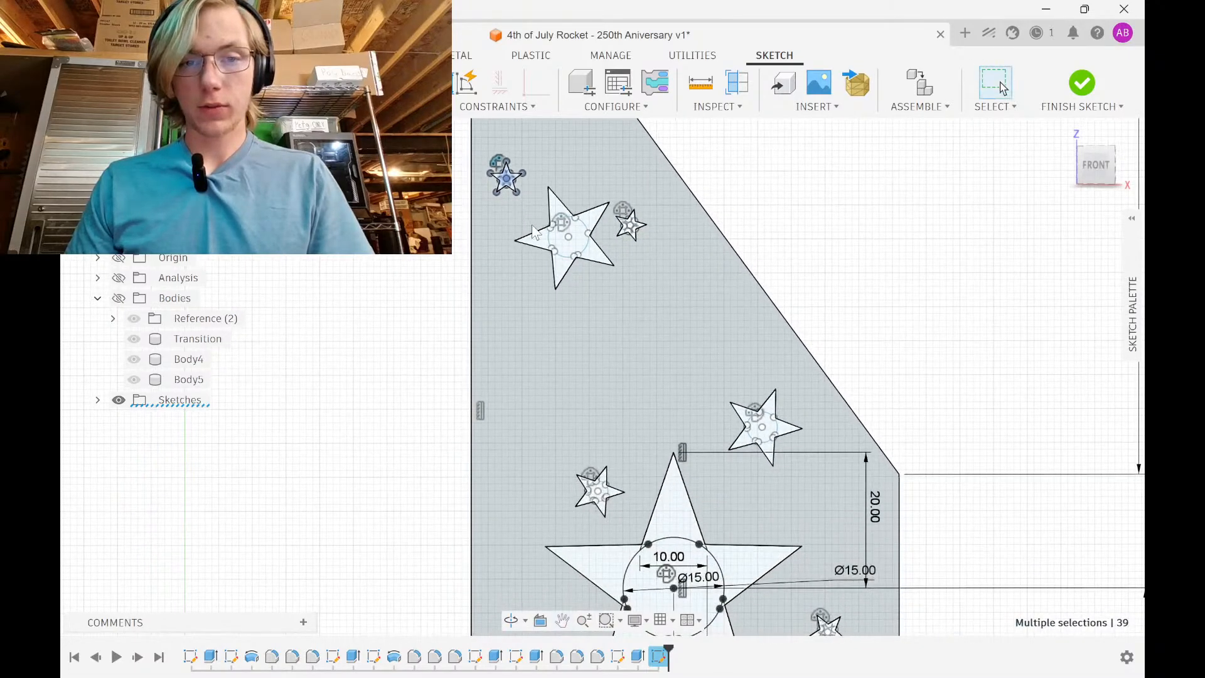
middle_click_drag(522, 314, 520, 316)
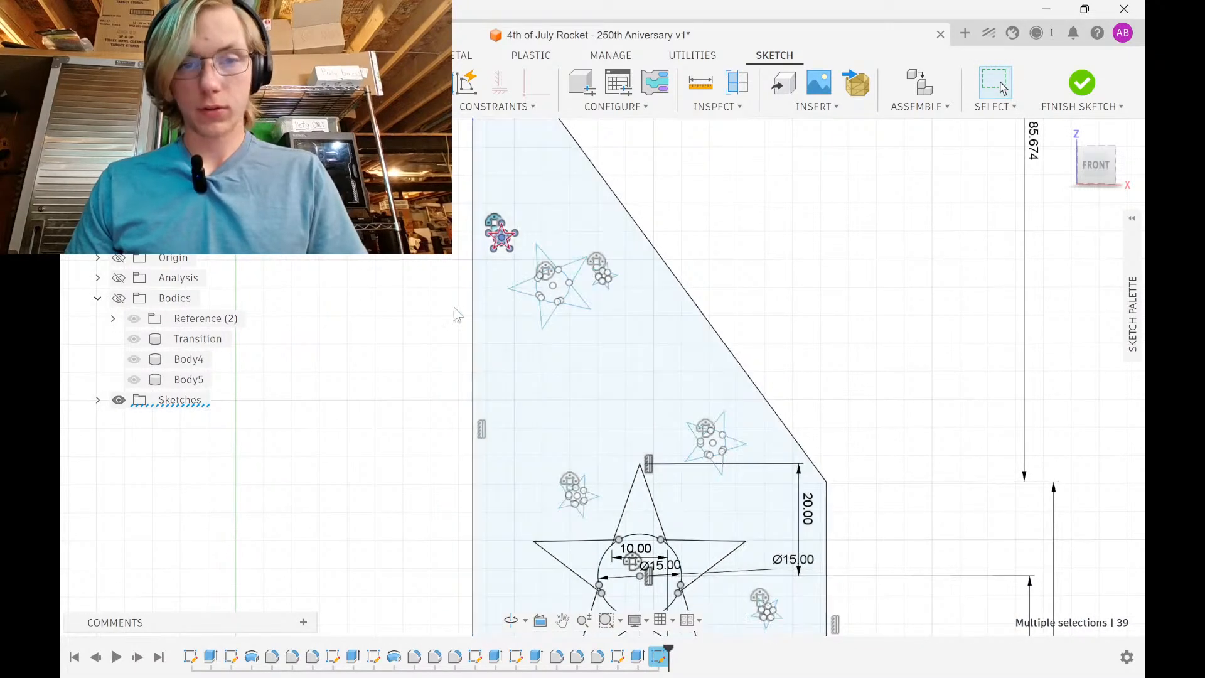
left_click(455, 307)
left_click_drag(480, 258, 527, 210)
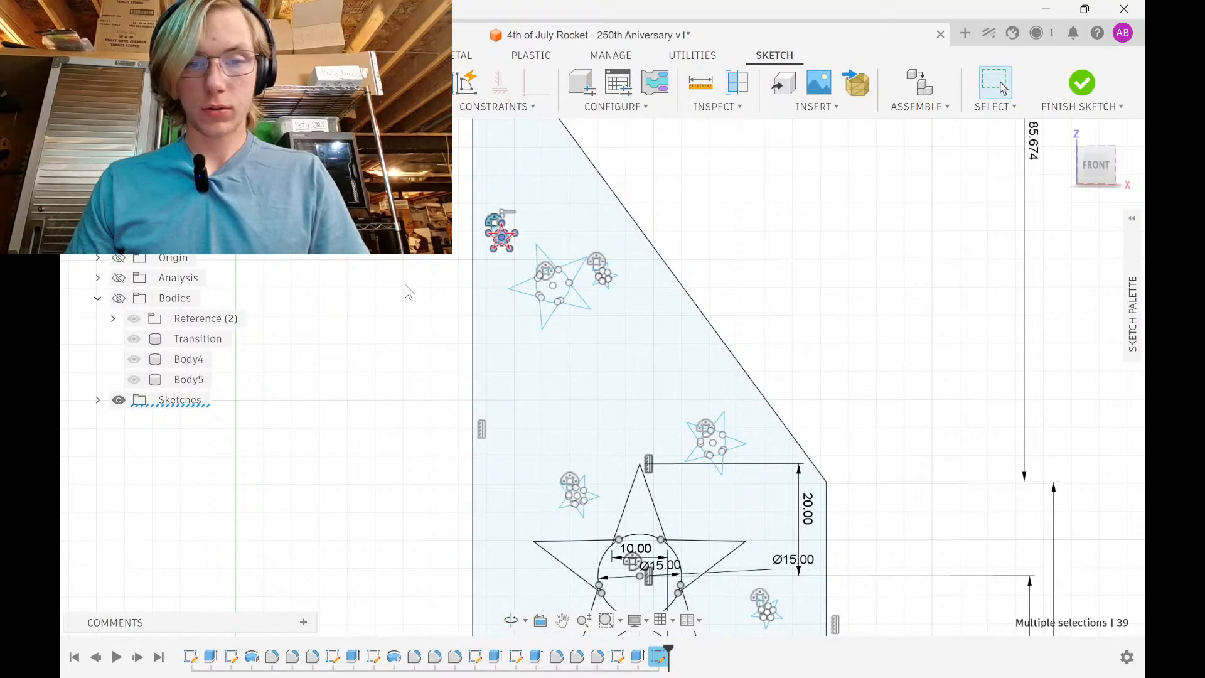
key("m")
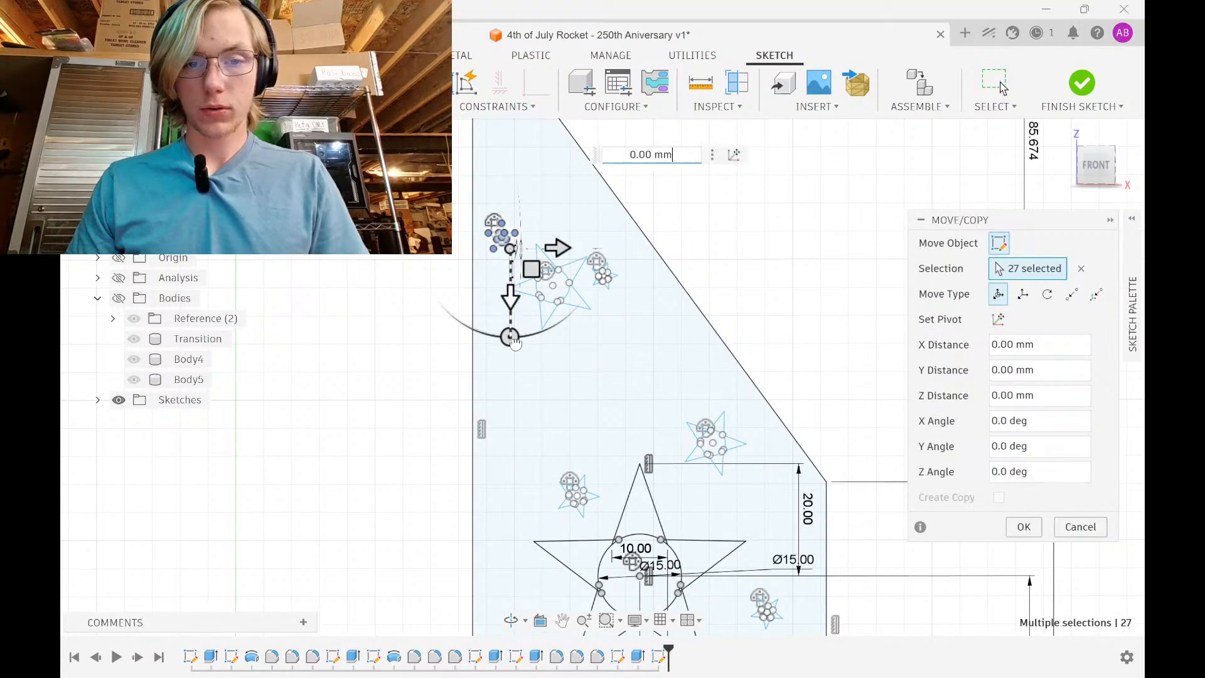
left_click_drag(514, 343, 536, 378)
scroll(512, 429, "up", 3)
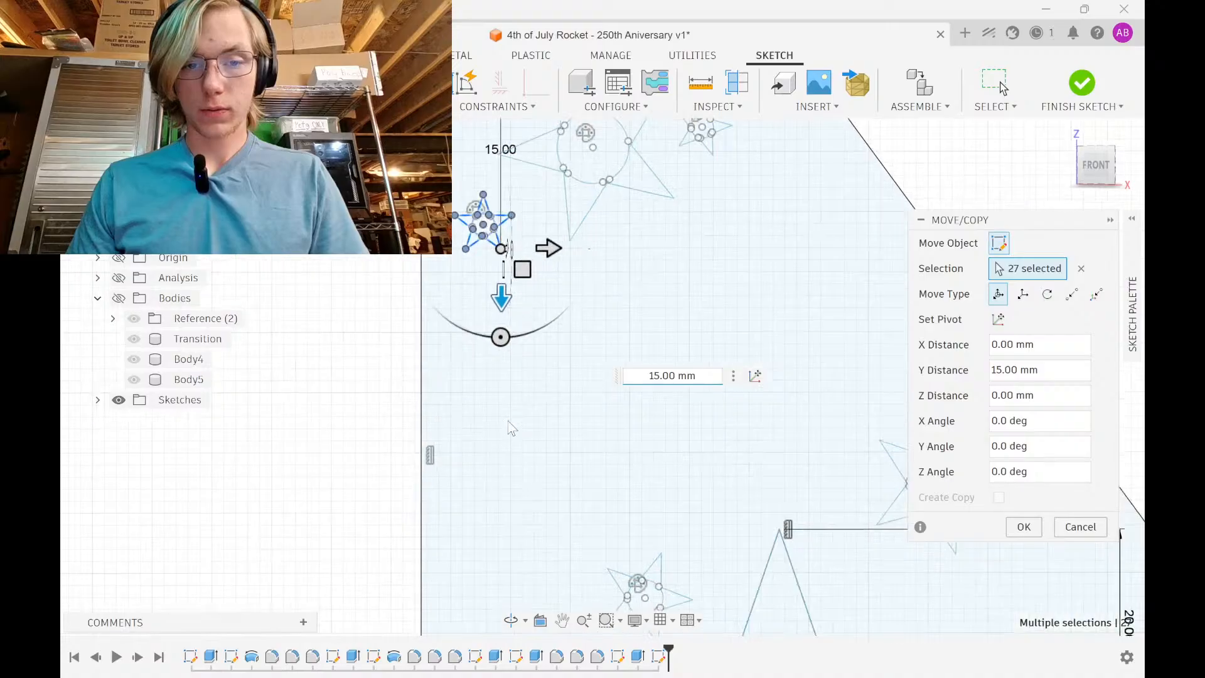
left_click_drag(499, 337, 464, 327)
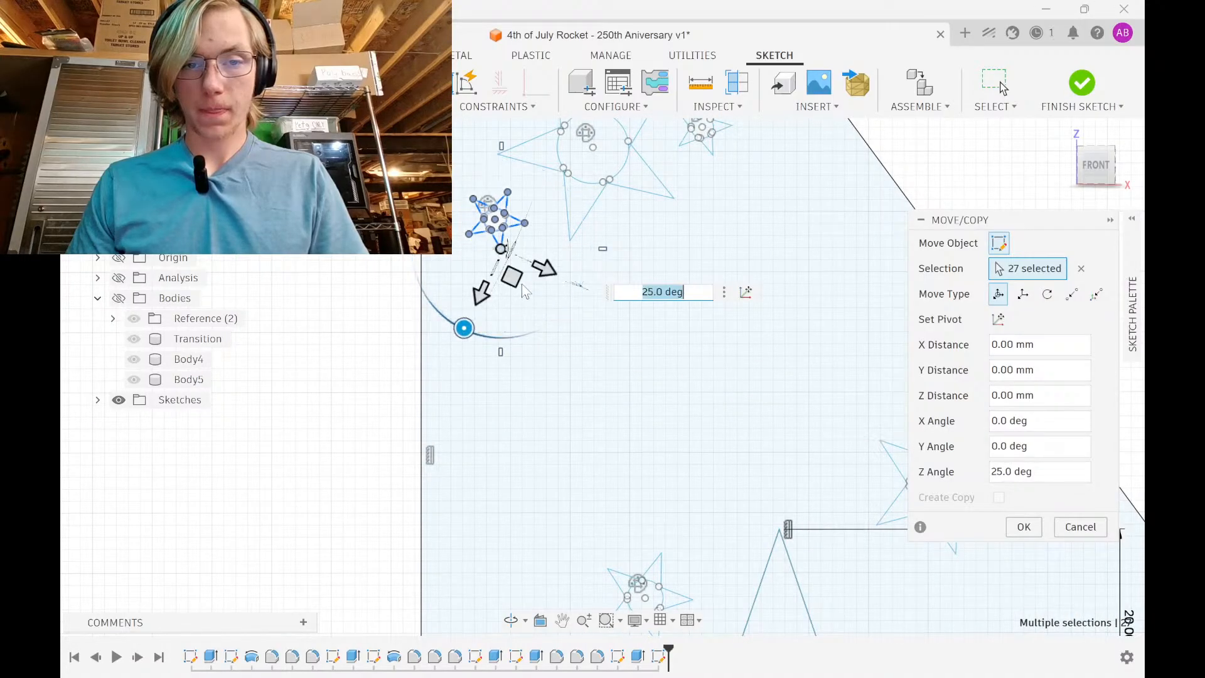
left_click_drag(544, 266, 824, 397)
middle_click_drag(630, 357, 412, 291)
scroll(560, 351, "down", 1)
Shift it 10 mm vertically and 22 mm right, nudge it 2–3 mm, and rotate to -40 degrees
left_click_drag(541, 363, 499, 455)
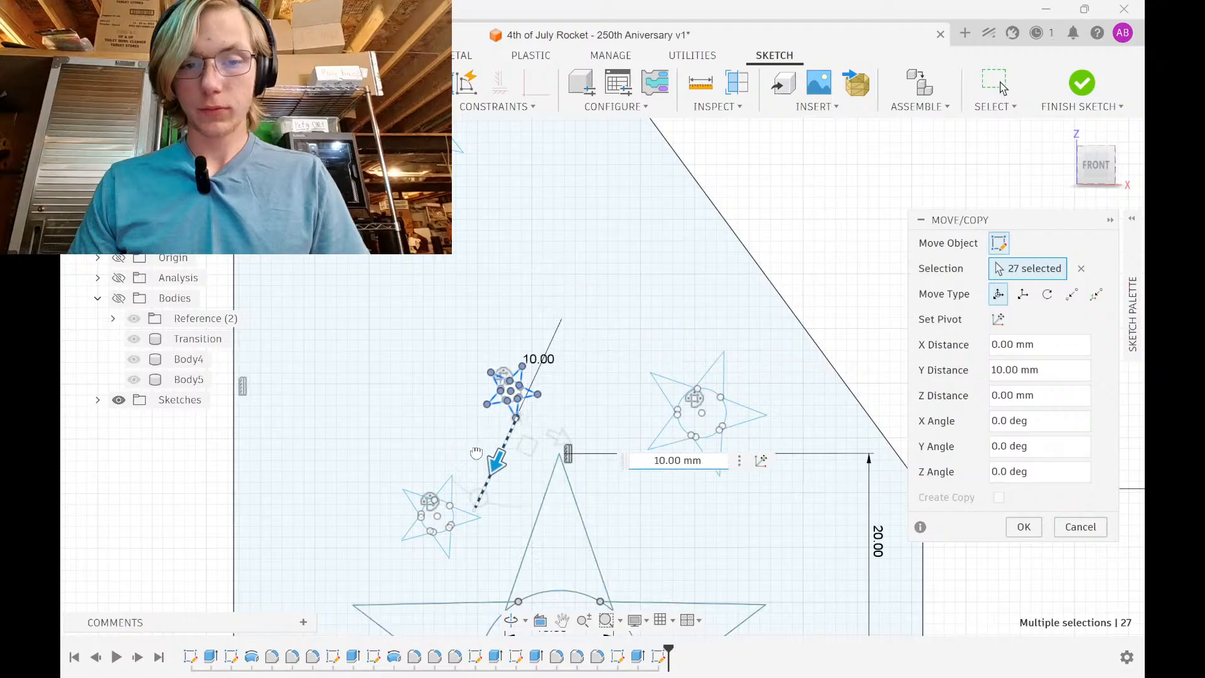
middle_click_drag(498, 452, 538, 314)
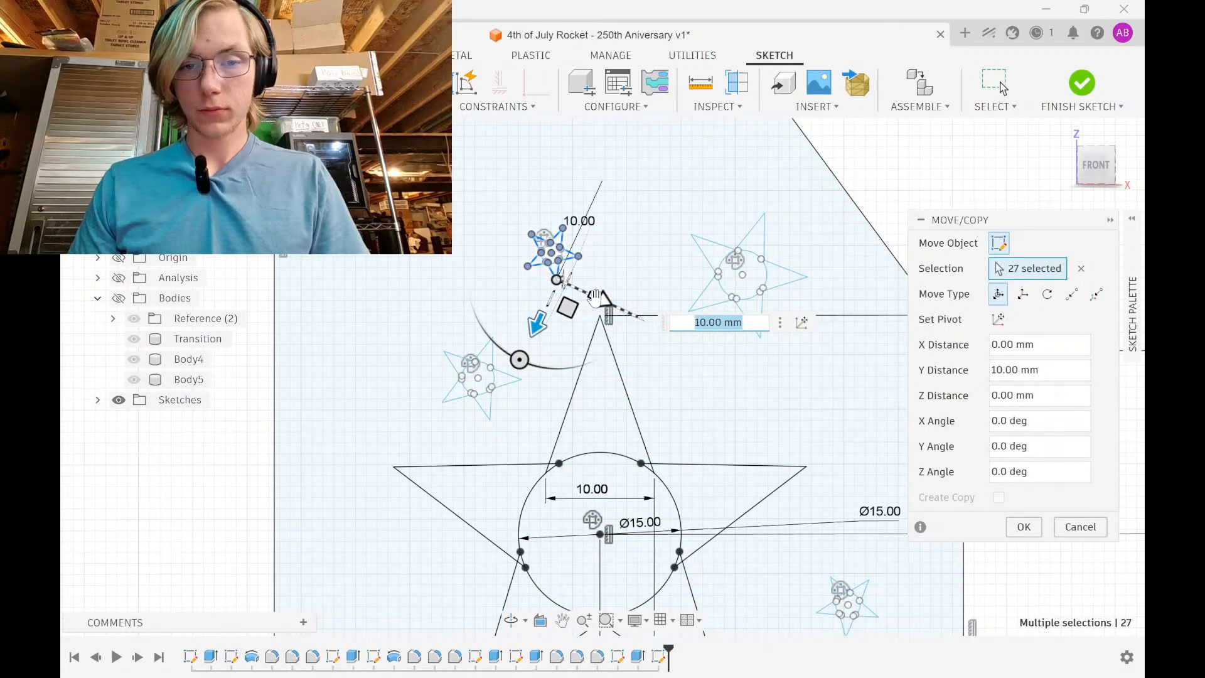
left_click_drag(595, 295, 815, 399)
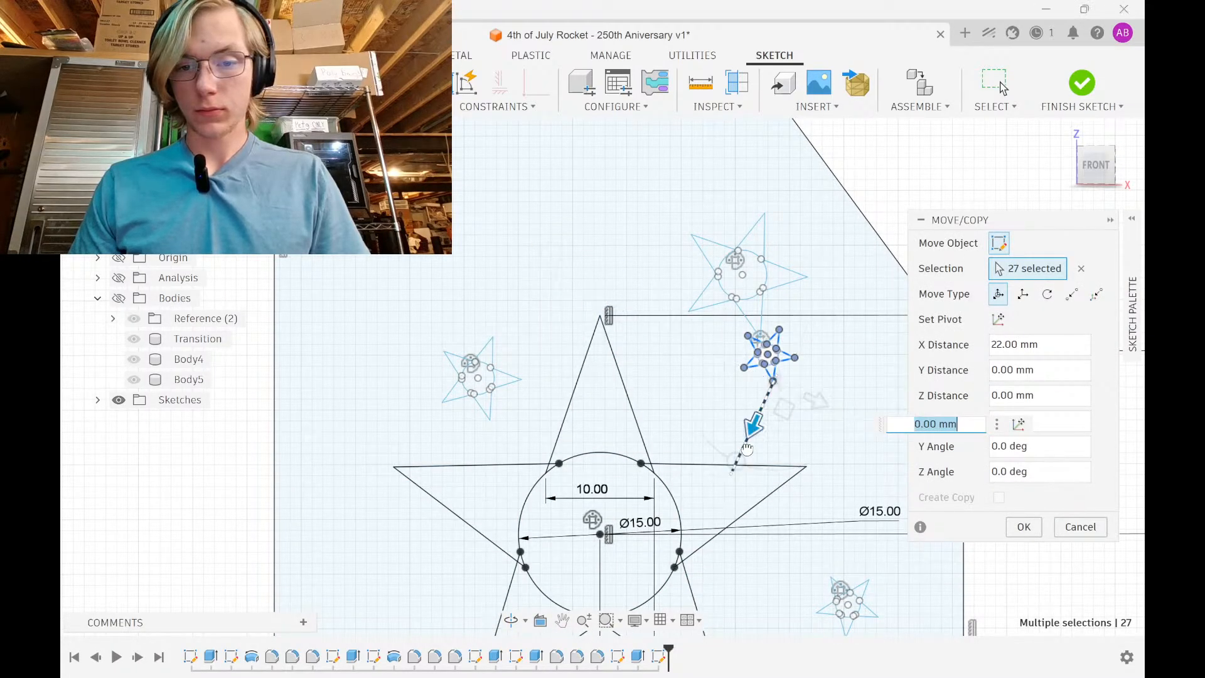
left_click_drag(747, 449, 733, 478)
left_click_drag(805, 431, 773, 418)
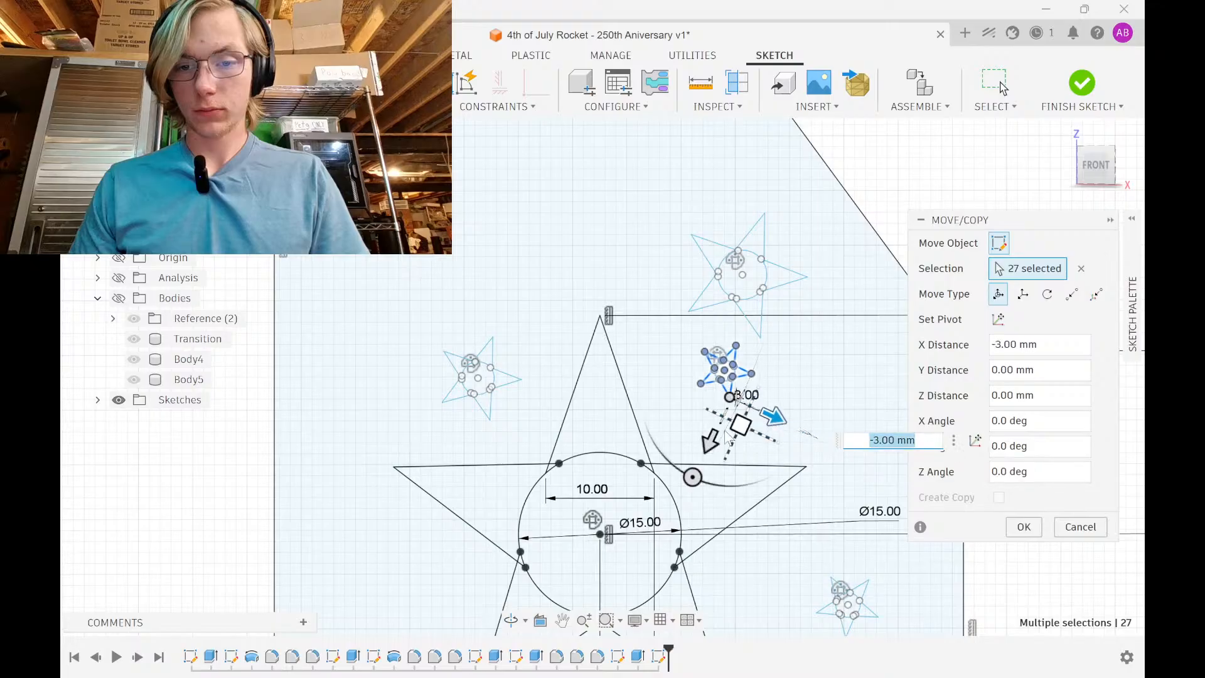
left_click_drag(707, 450, 698, 472)
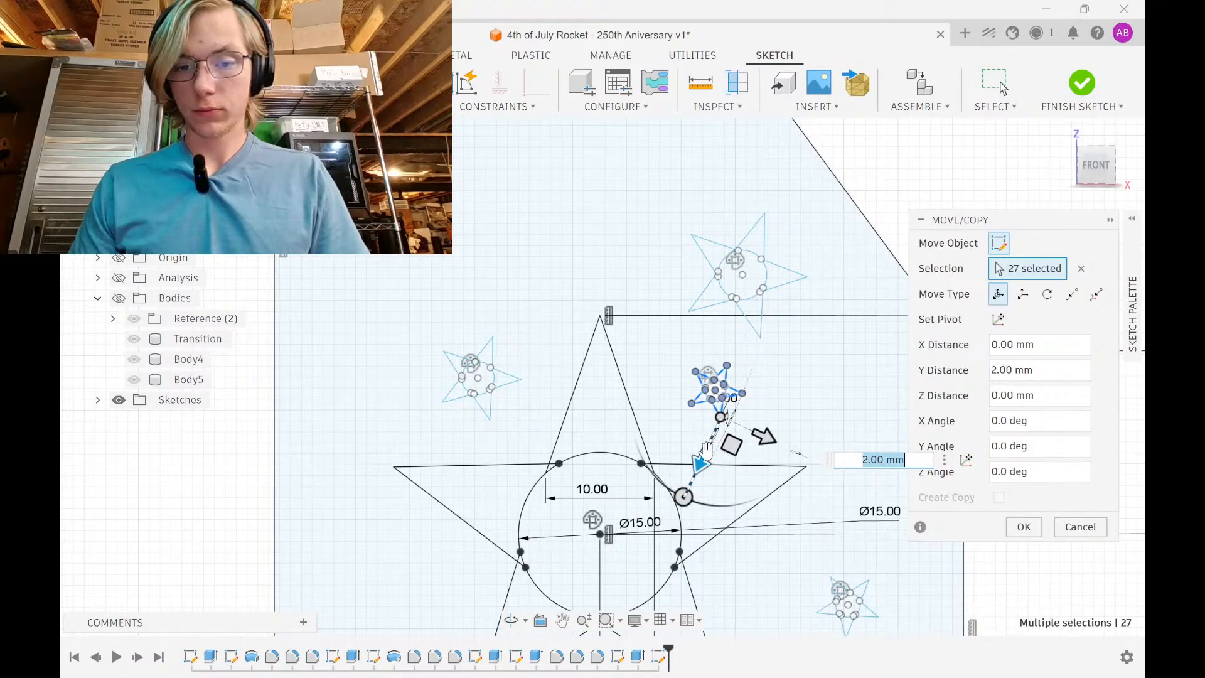
middle_click_drag(759, 400, 684, 364)
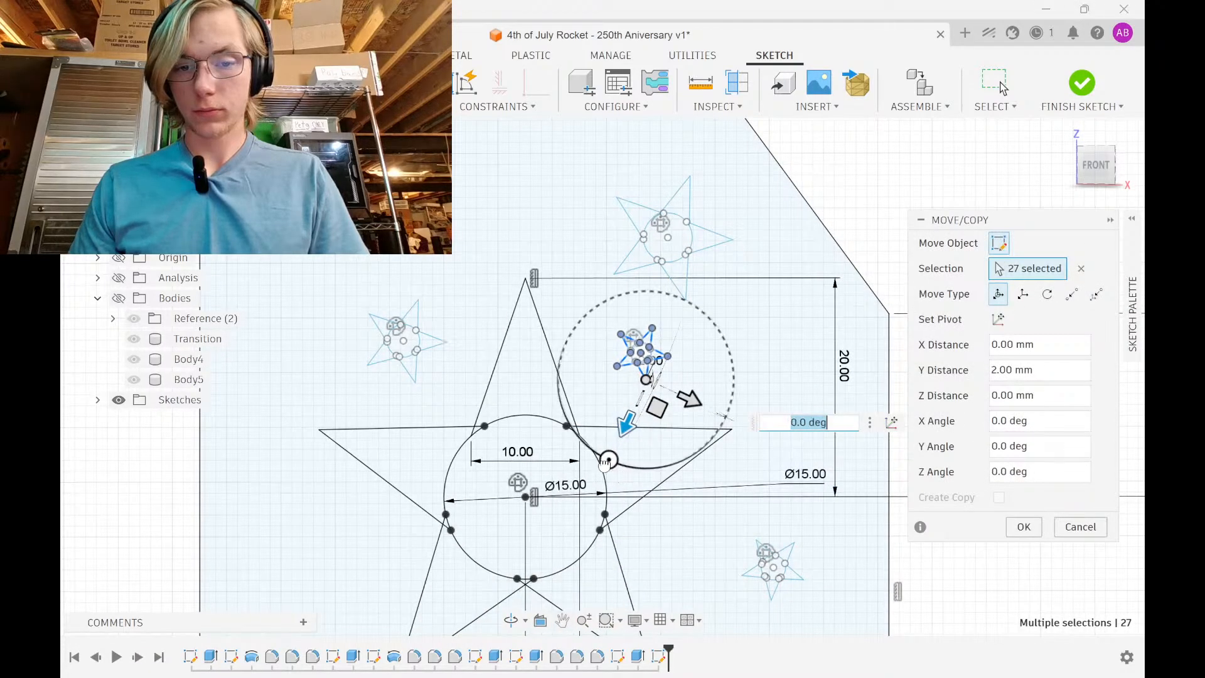
left_click_drag(605, 463, 668, 464)
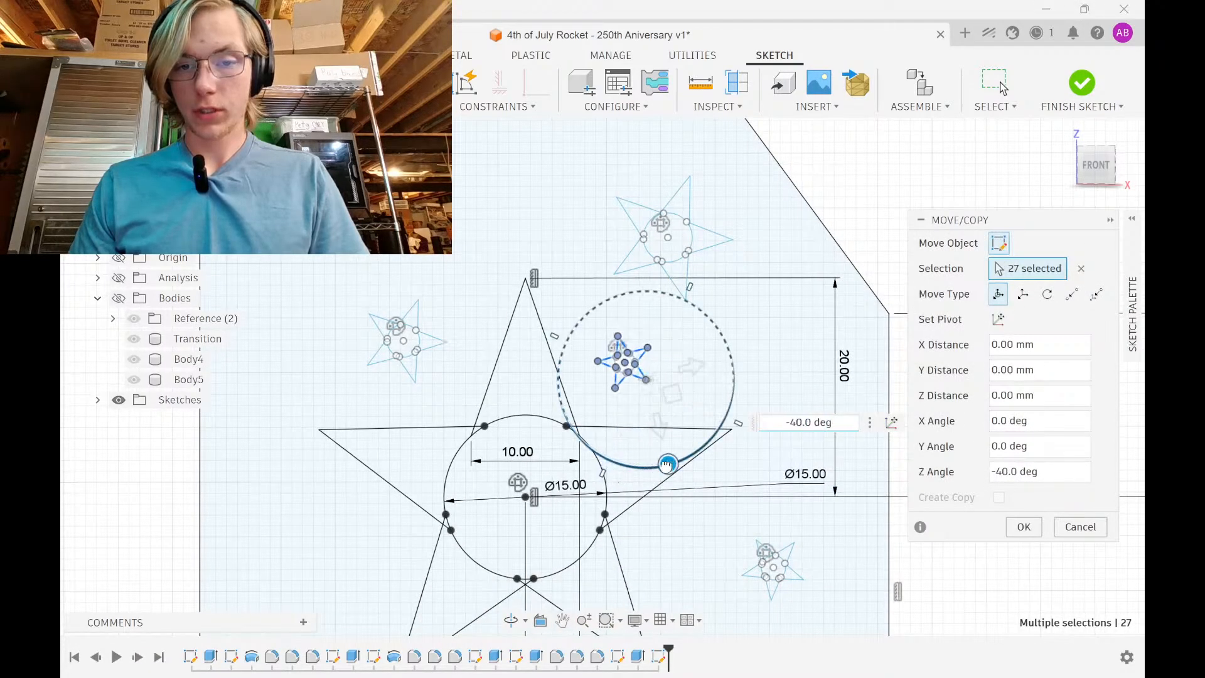
left_click(1022, 528)
scroll(729, 416, "down", 4)
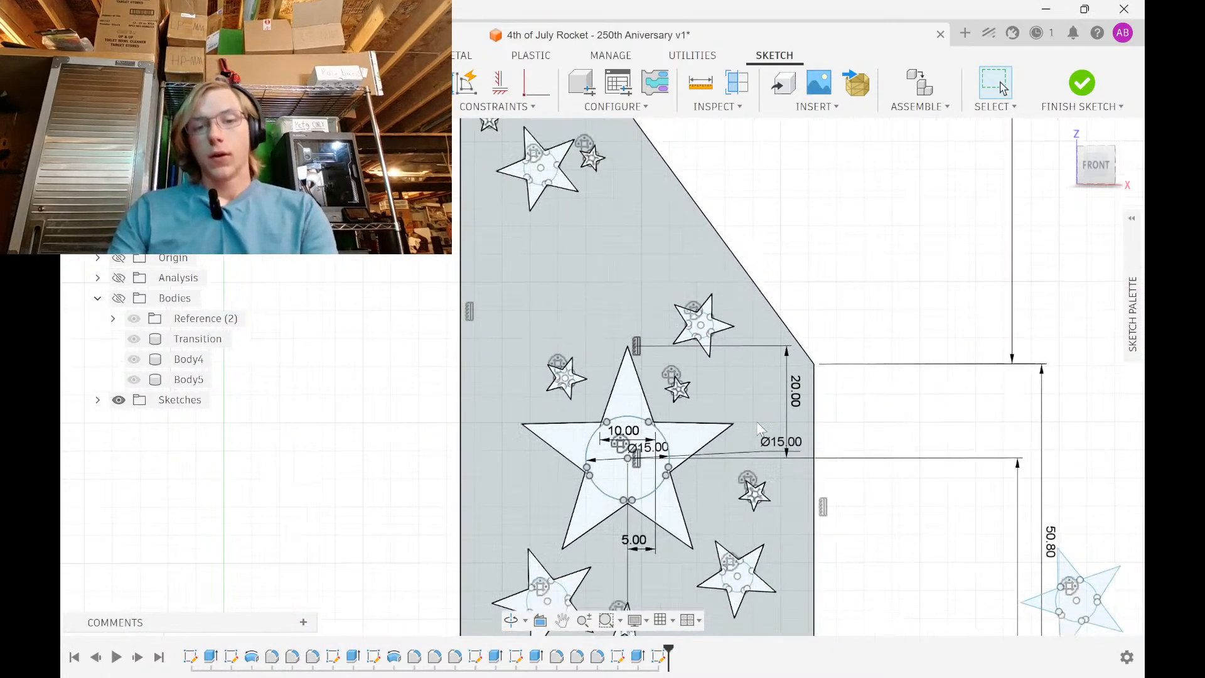
scroll(685, 395, "down", 2)
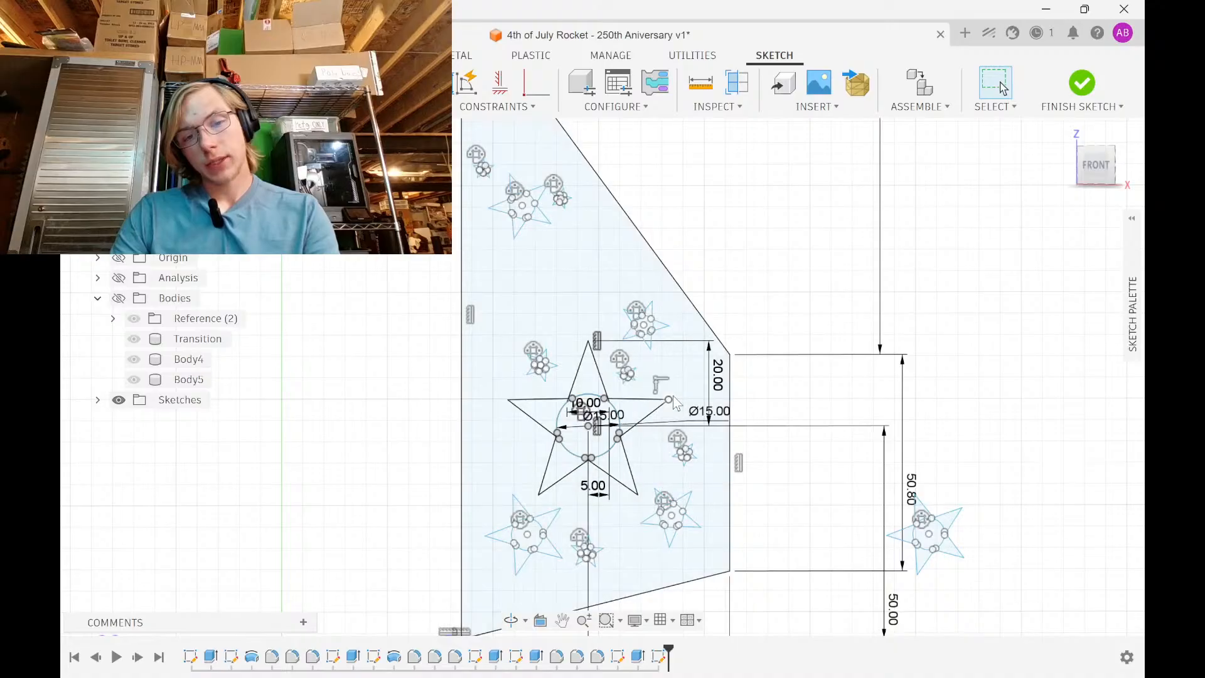
Move the selected small star 100 mm down and 35 mm right, then rotate it 25° and fine-tune a few mm
key("ctrl+a")
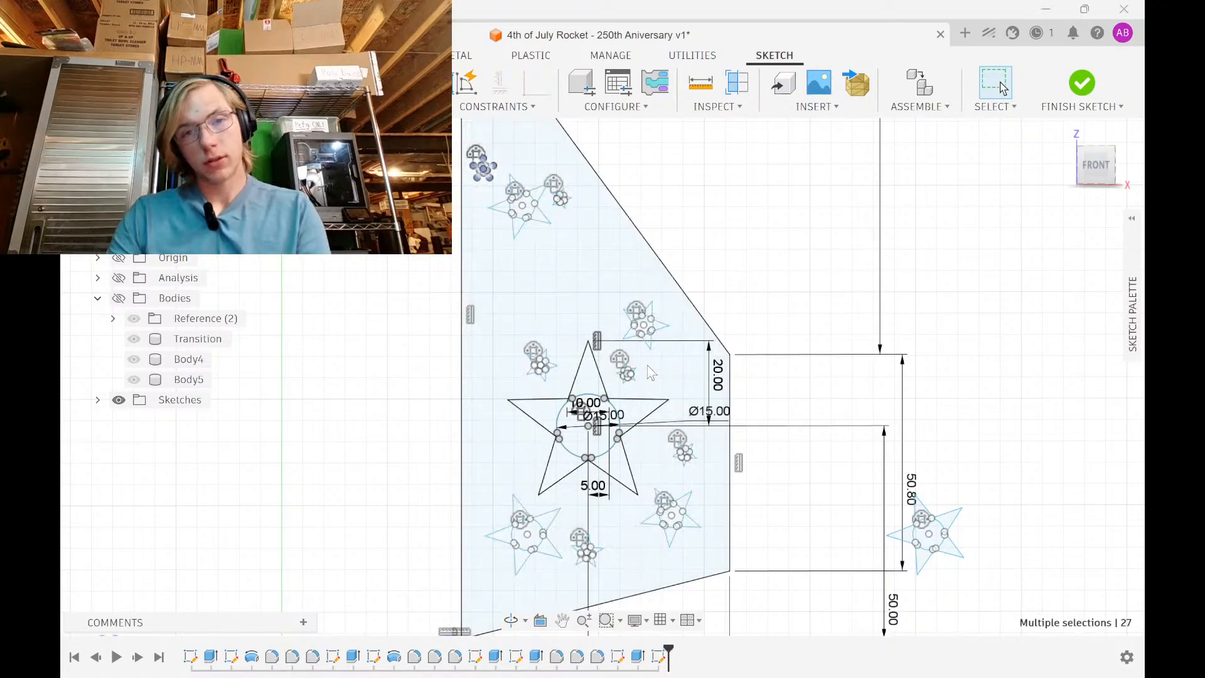
key("m")
left_click_drag(490, 225, 571, 642)
scroll(553, 591, "down", 1)
middle_click_drag(553, 591, 541, 398)
scroll(541, 398, "up", 4)
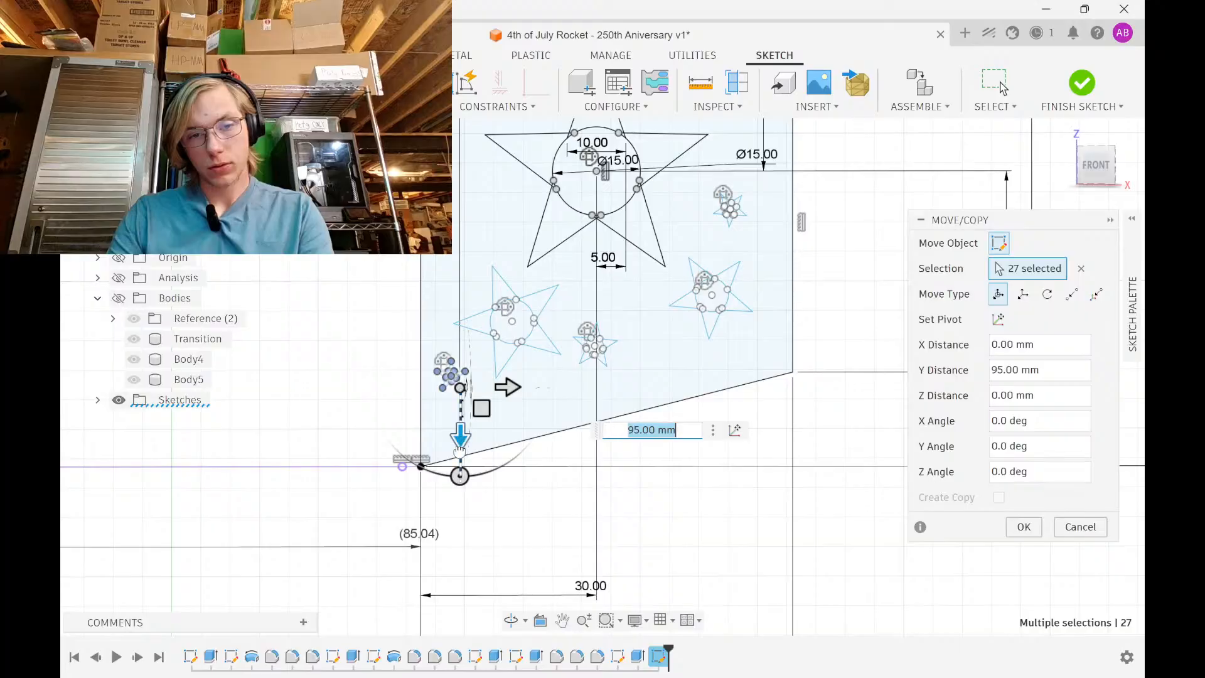
left_click_drag(460, 451, 461, 477)
left_click_drag(509, 417, 715, 387)
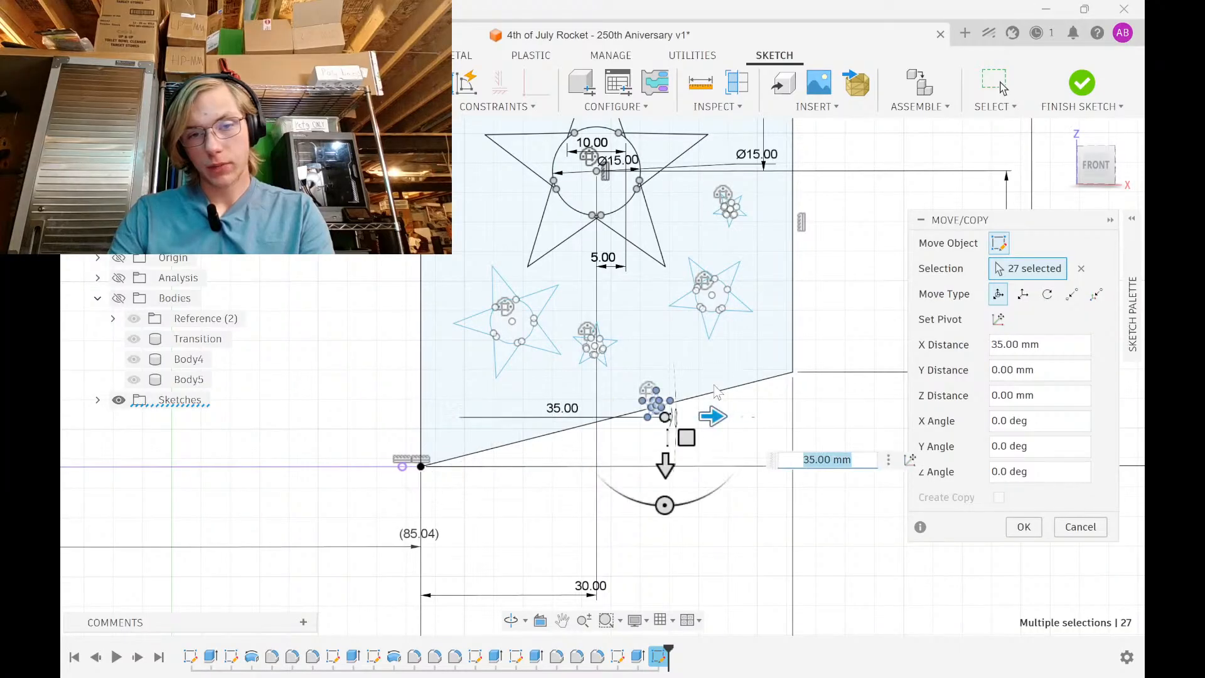
left_click_drag(667, 461, 683, 402)
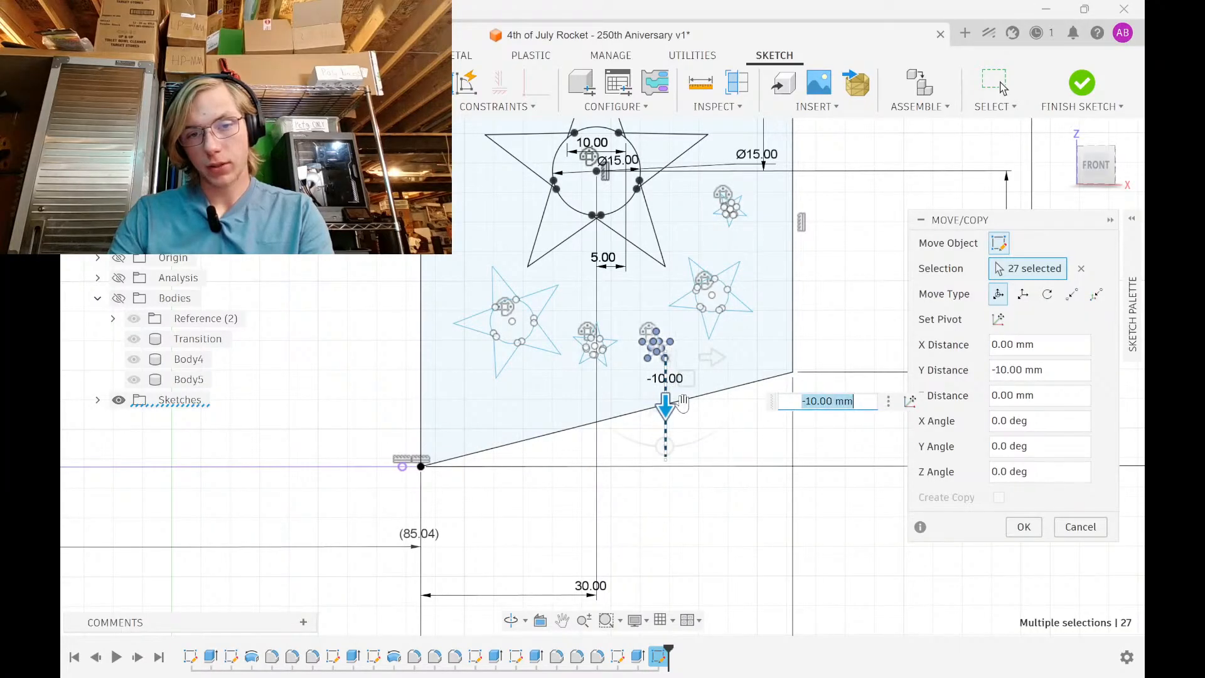
left_click_drag(666, 446, 613, 444)
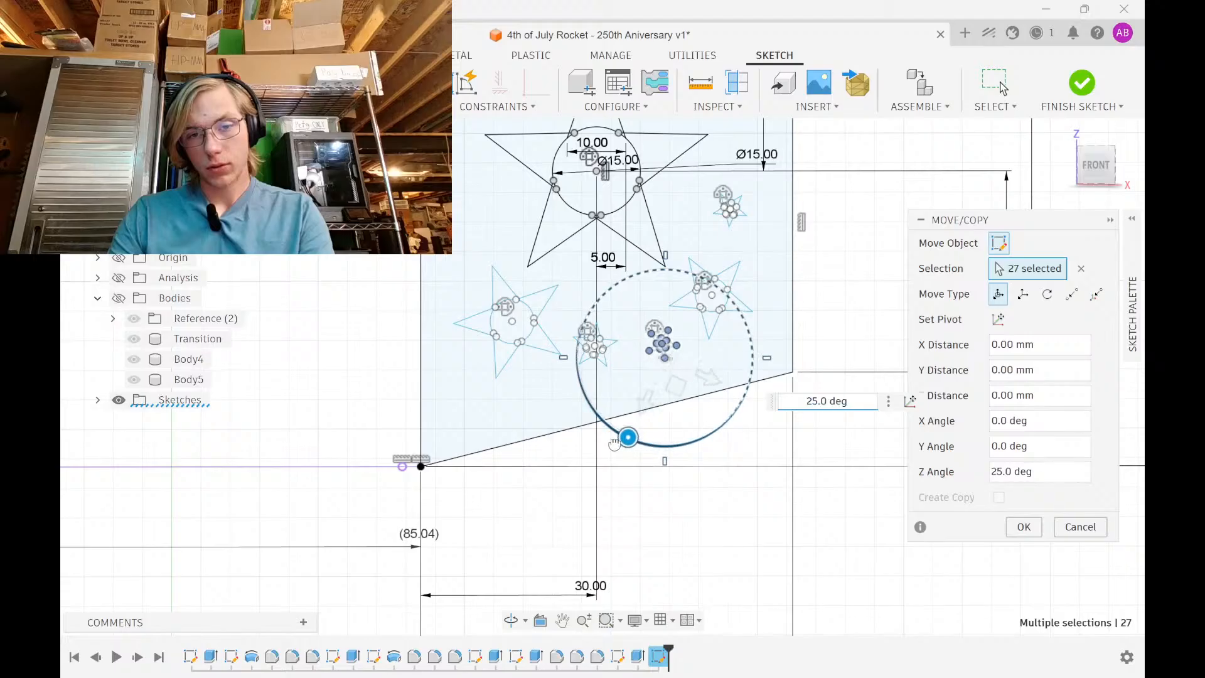
left_click_drag(693, 375, 720, 389)
left_click_drag(663, 413, 692, 411)
scroll(693, 412, "up", 5)
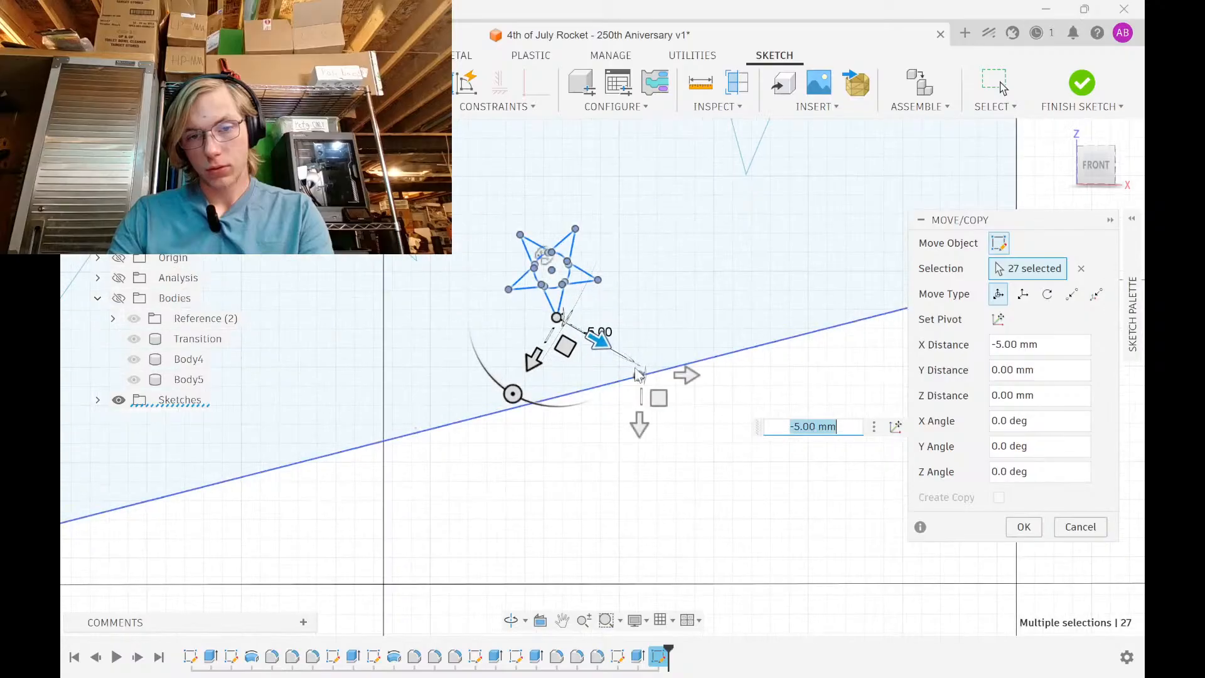
left_click_drag(595, 339, 611, 348)
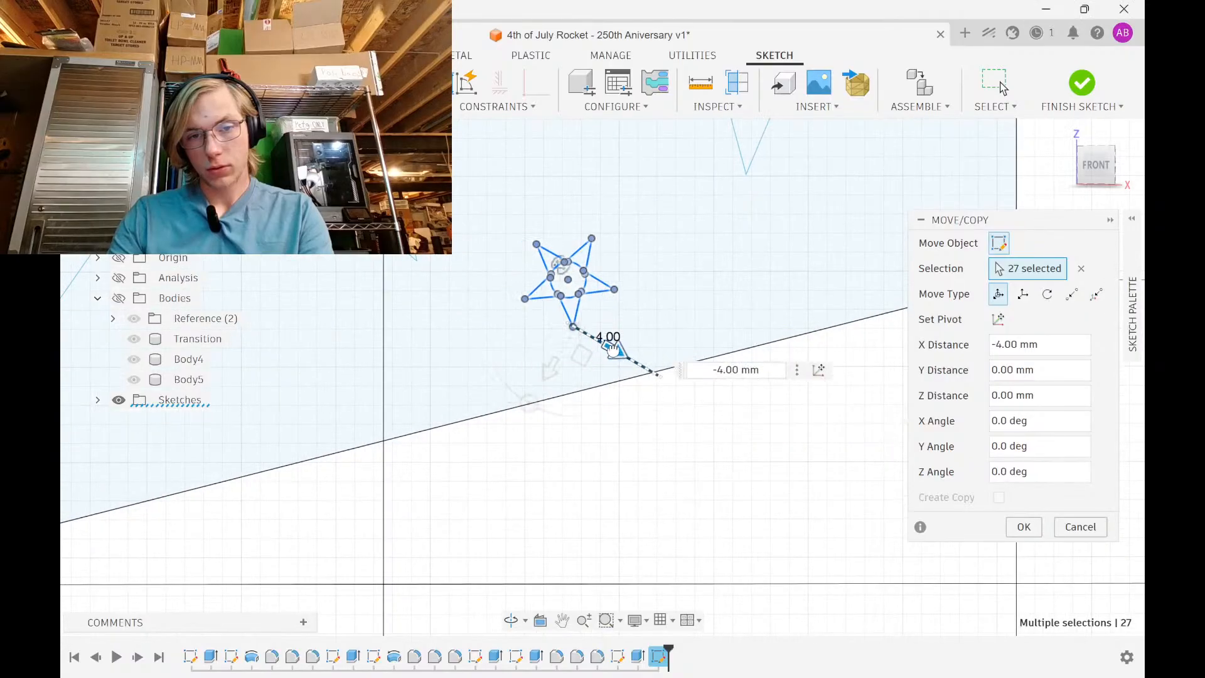
left_click(1011, 522)
Nudge another small star 2 mm vertically
scroll(574, 342, "down", 2)
middle_click_drag(575, 342, 587, 463)
scroll(590, 433, "down", 3)
middle_click_drag(584, 421, 593, 469)
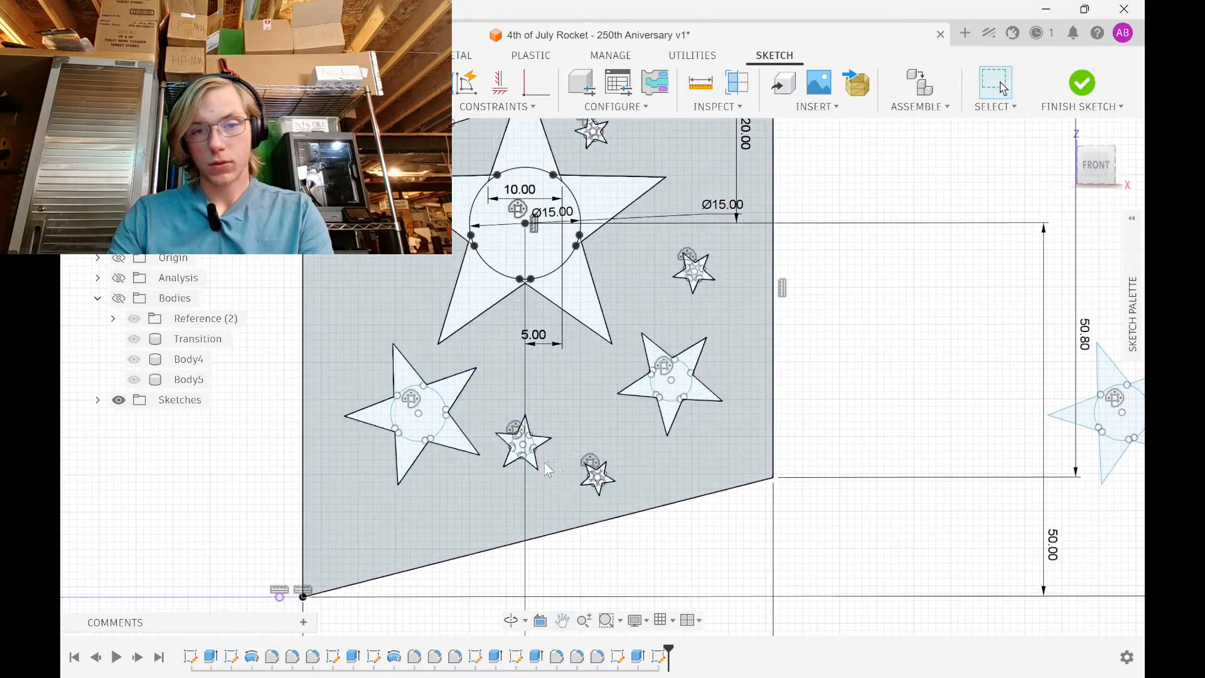
scroll(484, 476, "up", 3)
mouse_move(495, 474)
left_mouse_down()
mouse_move(565, 376)
mouse_move(646, 341)
left_mouse_up()
key("m")
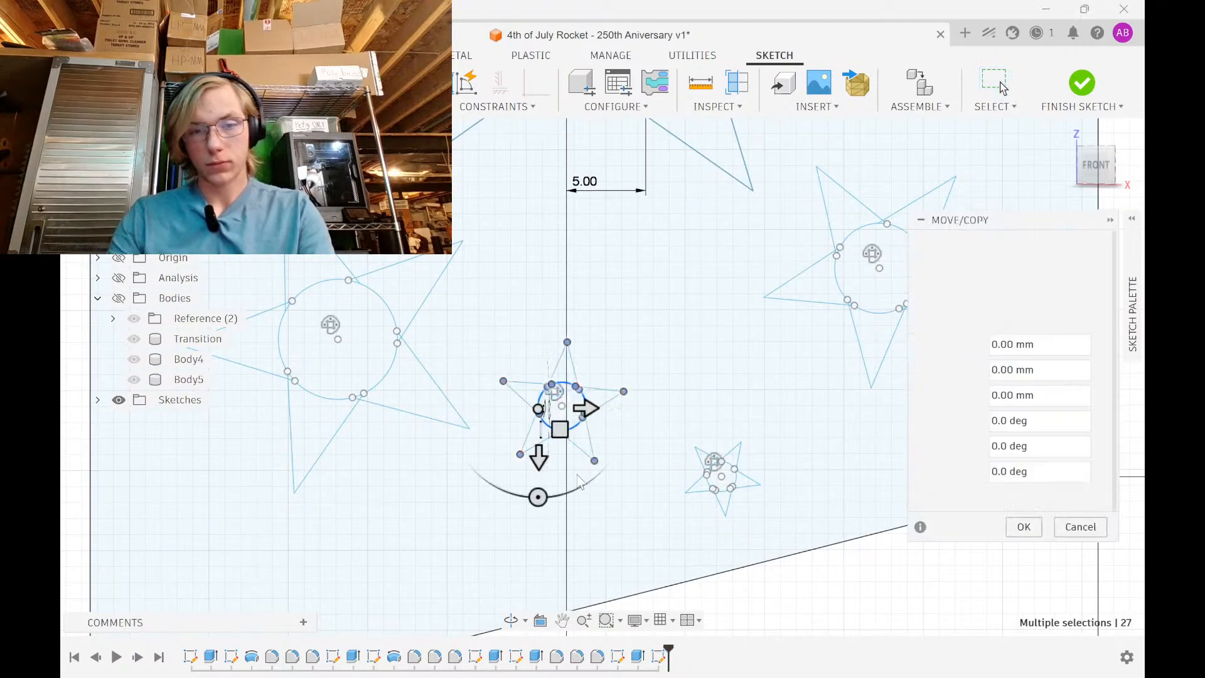
left_click_drag(539, 452, 553, 433)
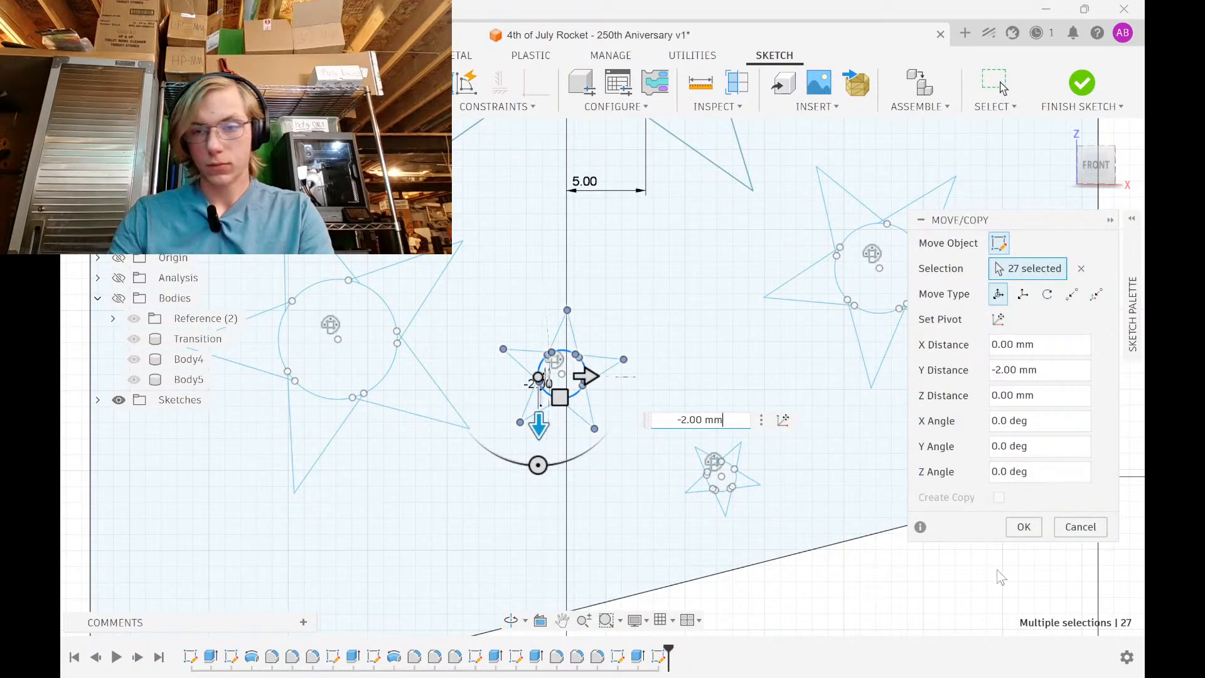
left_click(1023, 527)
Shift the small star near the top 3 mm sideways and 4 mm vertically
scroll(691, 452, "down", 3)
scroll(614, 451, "up", 6)
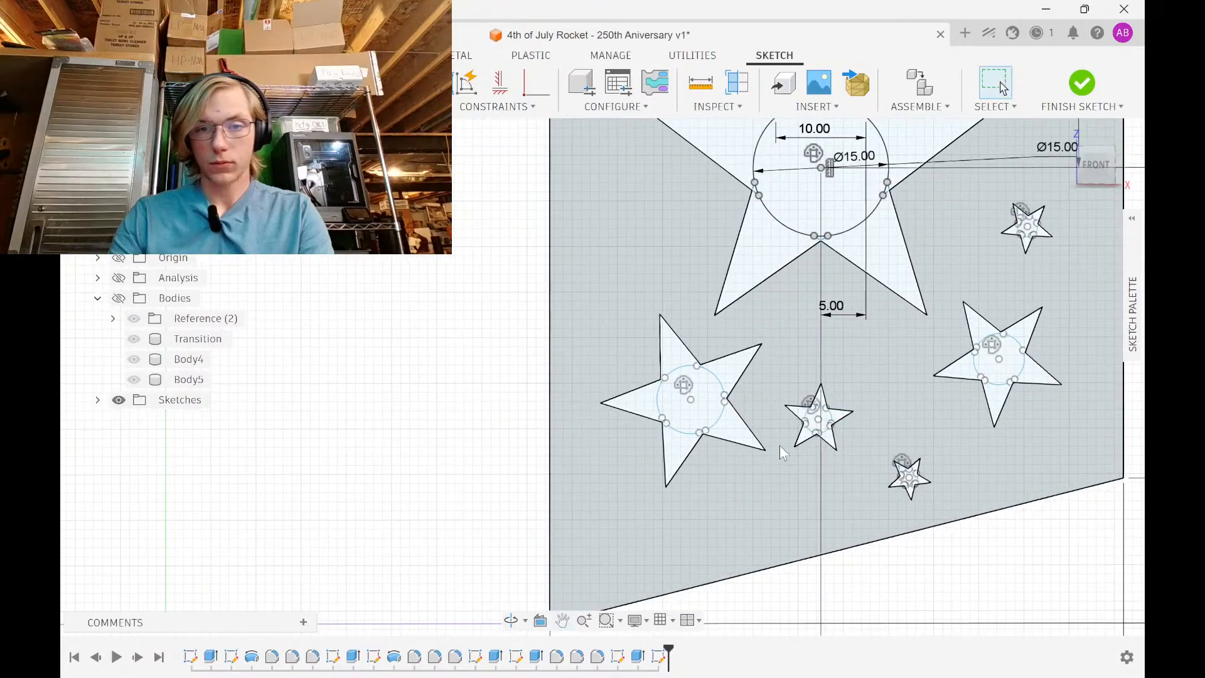
scroll(749, 441, "down", 2)
mouse_move(706, 138)
middle_mouse_down()
mouse_move(679, 201)
mouse_move(637, 398)
middle_mouse_up()
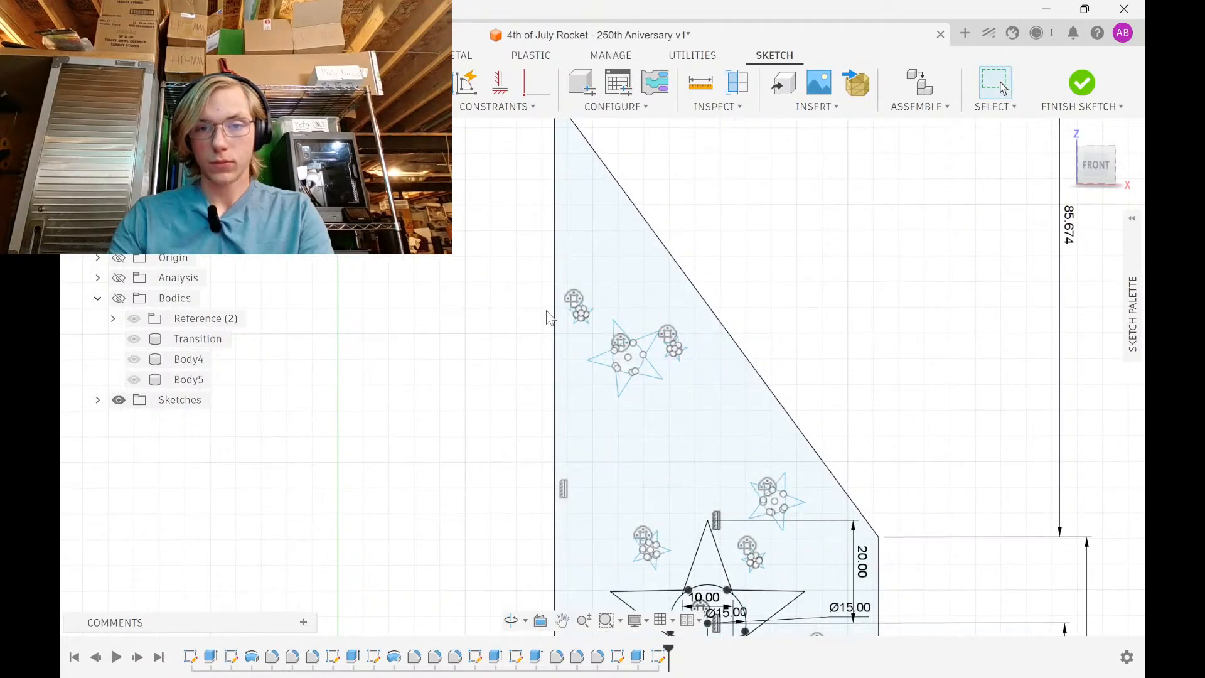
scroll(561, 312, "up", 7)
left_click_drag(578, 350, 729, 205)
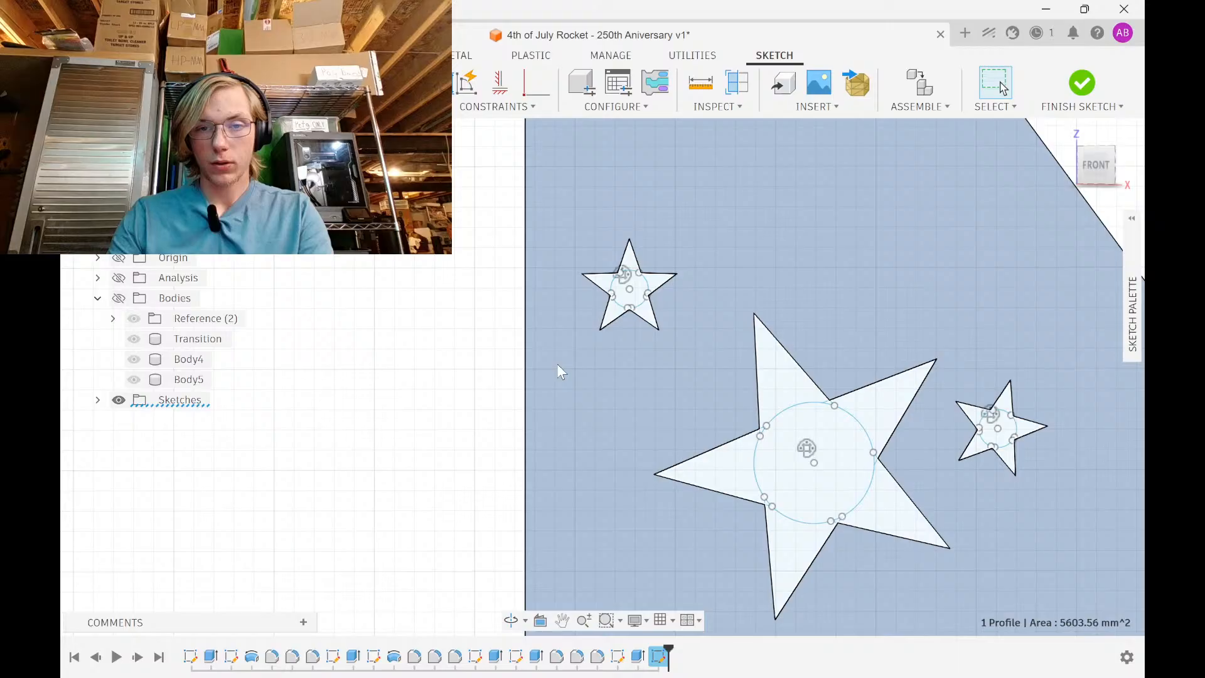
left_click_drag(560, 369, 728, 217)
key("m")
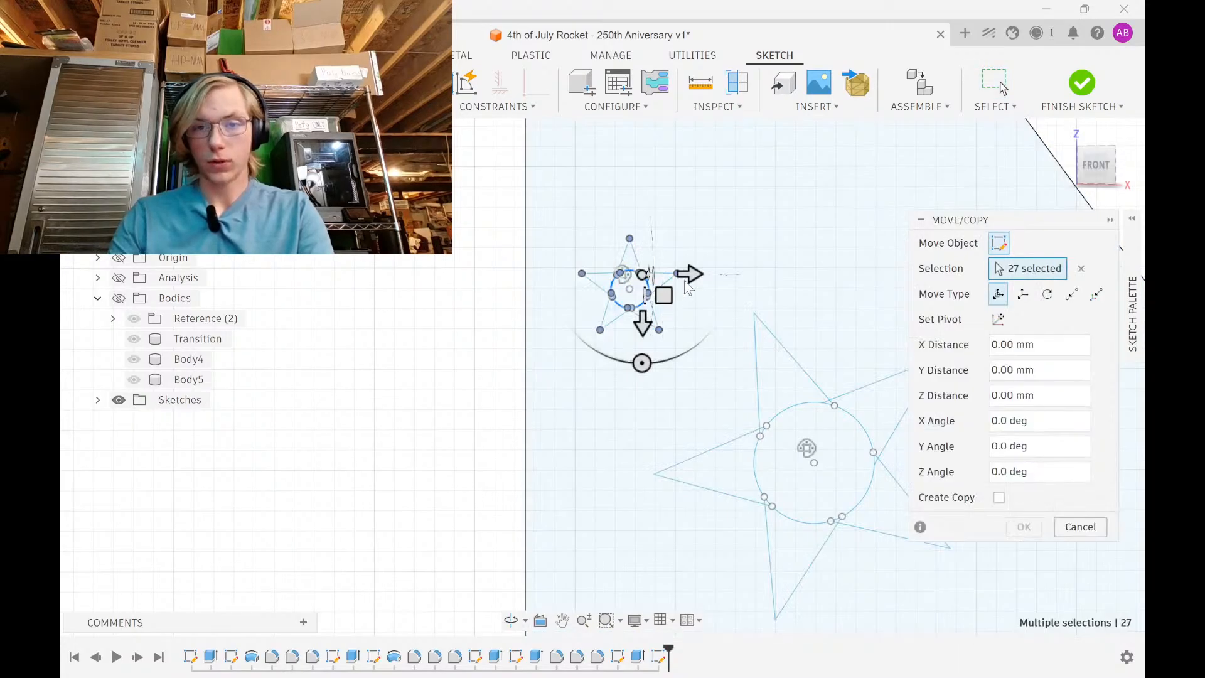
left_click_drag(690, 273, 772, 274)
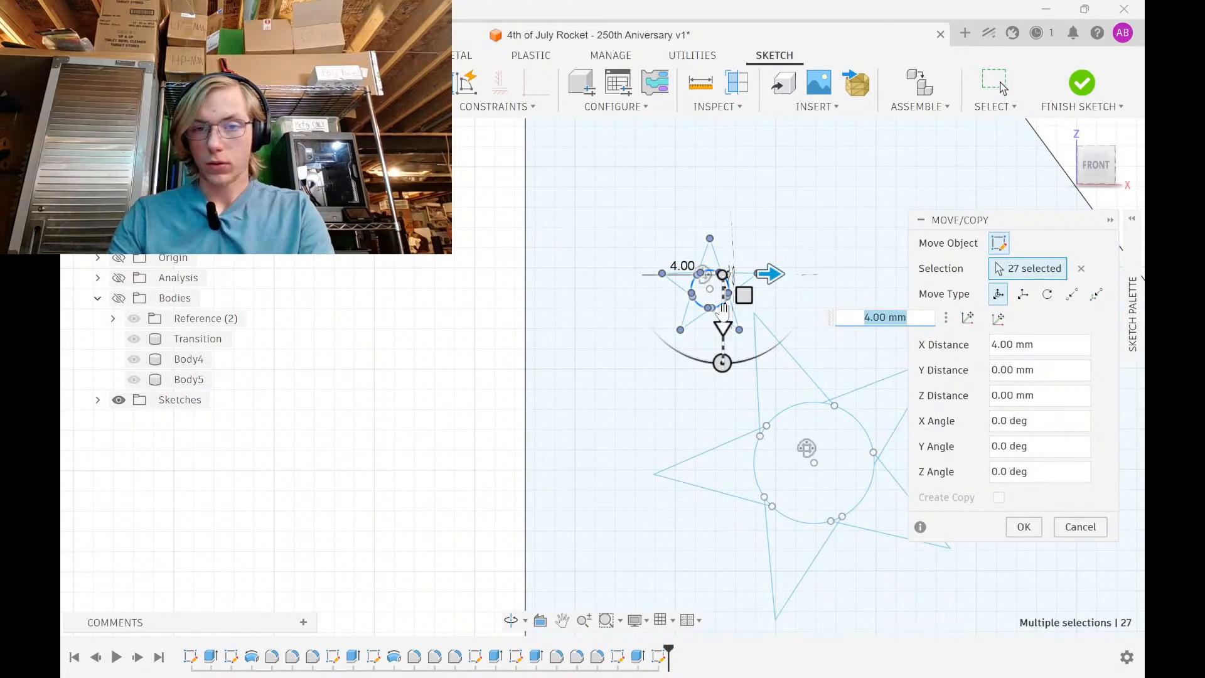
left_click_drag(723, 315, 723, 235)
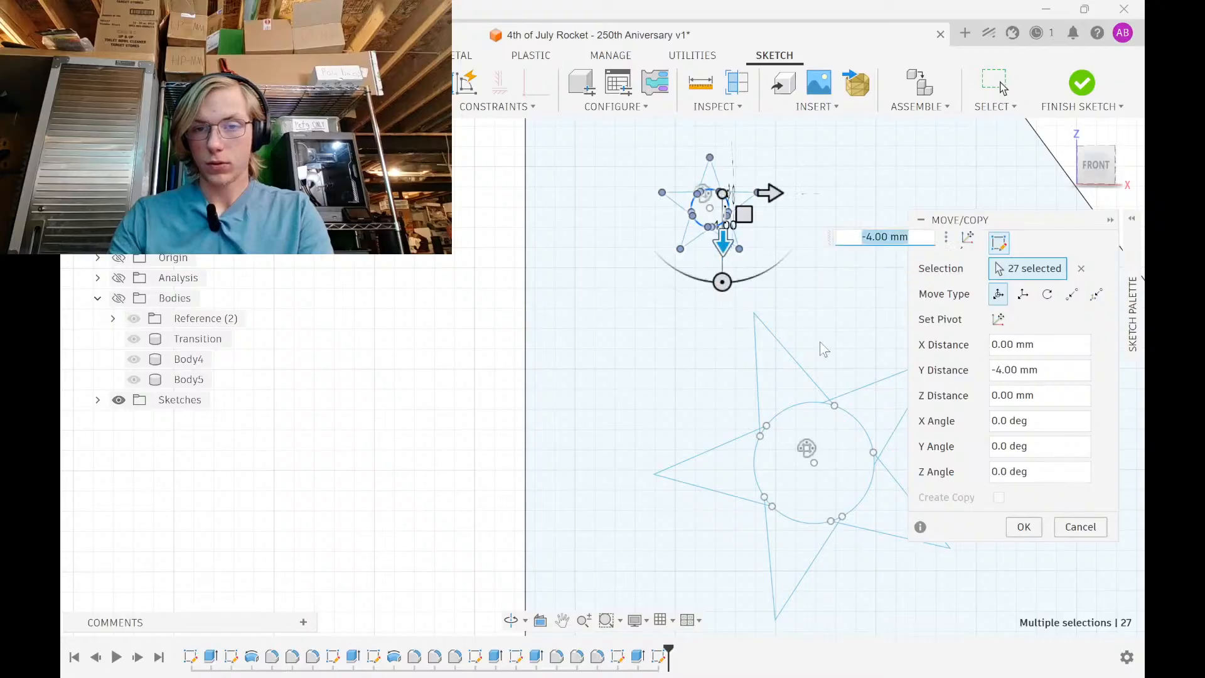
key("Return")
Window-select the small star to the left of the big star
scroll(720, 392, "down", 1)
middle_click_drag(720, 393, 521, 502)
scroll(582, 425, "down", 4)
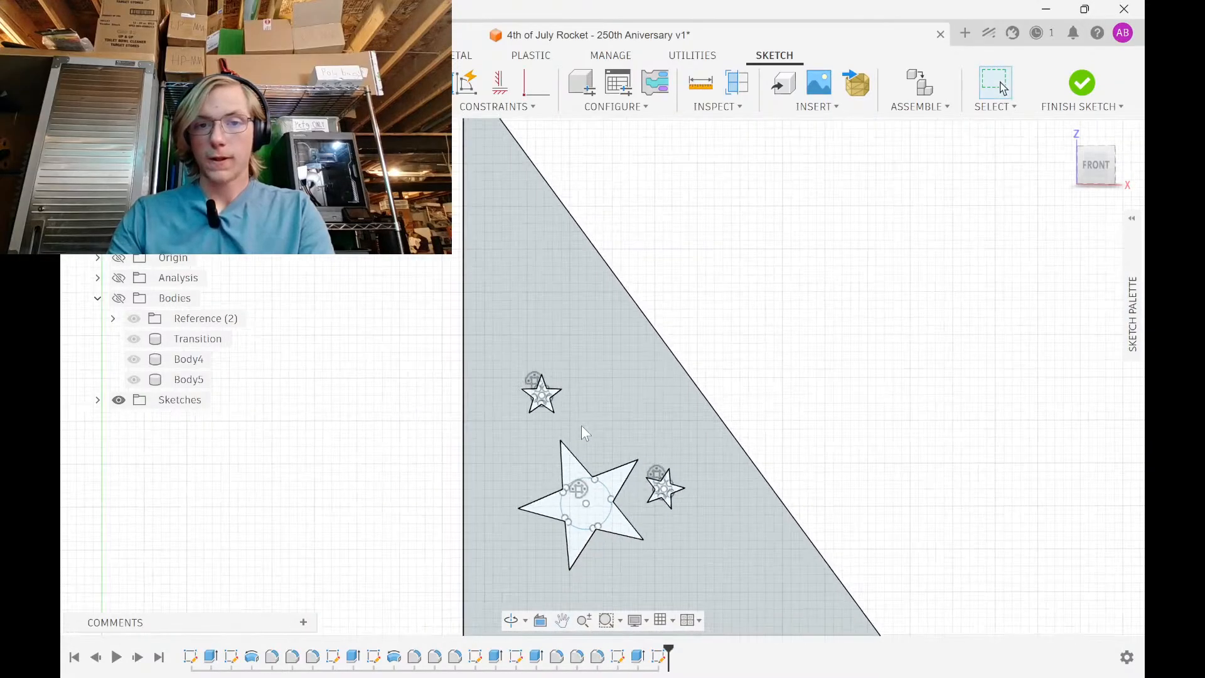
mouse_move(581, 402)
middle_mouse_down()
mouse_move(576, 199)
mouse_move(555, 122)
middle_mouse_up()
scroll(590, 295, "up", 3)
scroll(582, 239, "down", 3)
scroll(555, 122, "down", 4)
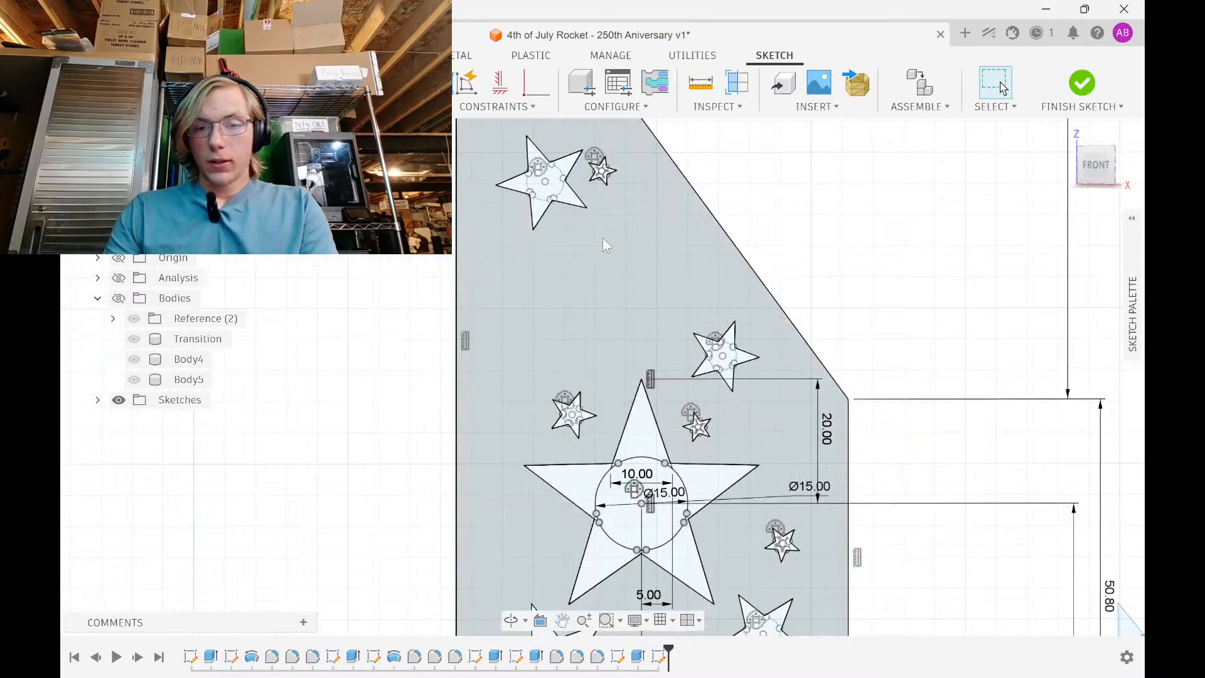
scroll(744, 431, "up", 4)
scroll(433, 440, "up", 3)
left_click_drag(406, 454, 673, 270)
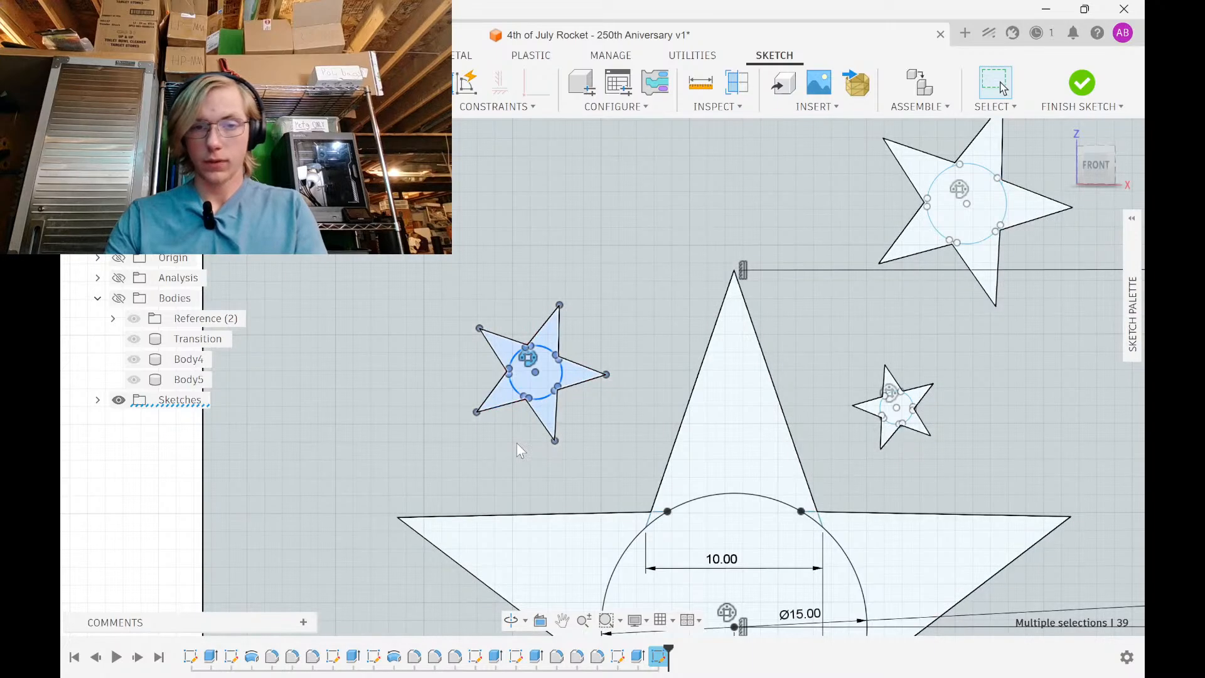
left_click(436, 472)
mouse_move(433, 462)
left_mouse_down()
mouse_move(646, 302)
mouse_move(671, 243)
mouse_move(636, 236)
mouse_move(629, 248)
left_mouse_up()
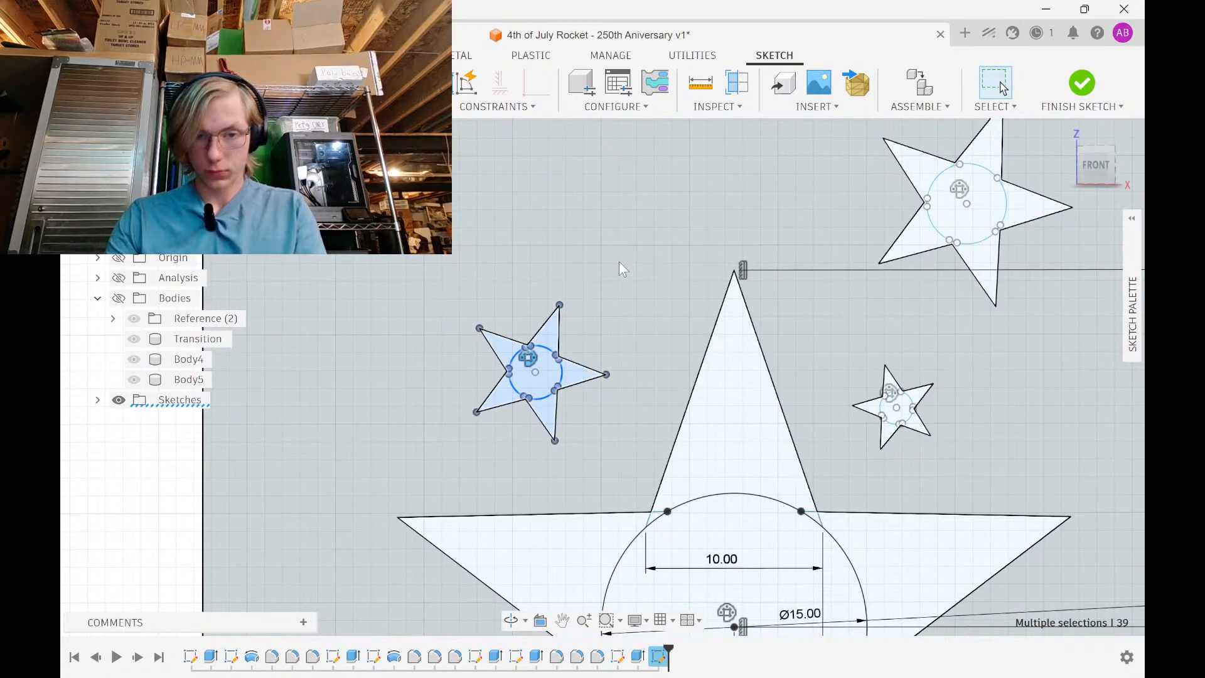
Move that star 29 mm vertically, then a further 4 mm
key("m")
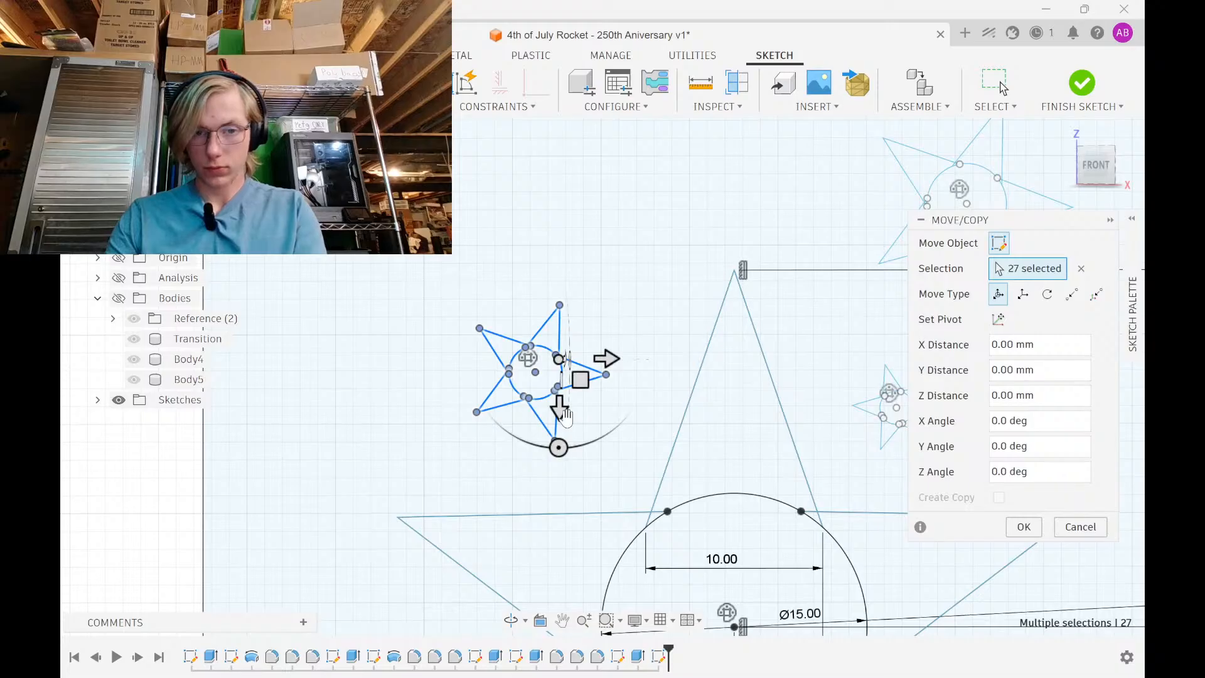
left_click_drag(559, 411, 578, 131)
scroll(582, 134, "down", 3)
middle_click_drag(584, 136, 534, 433)
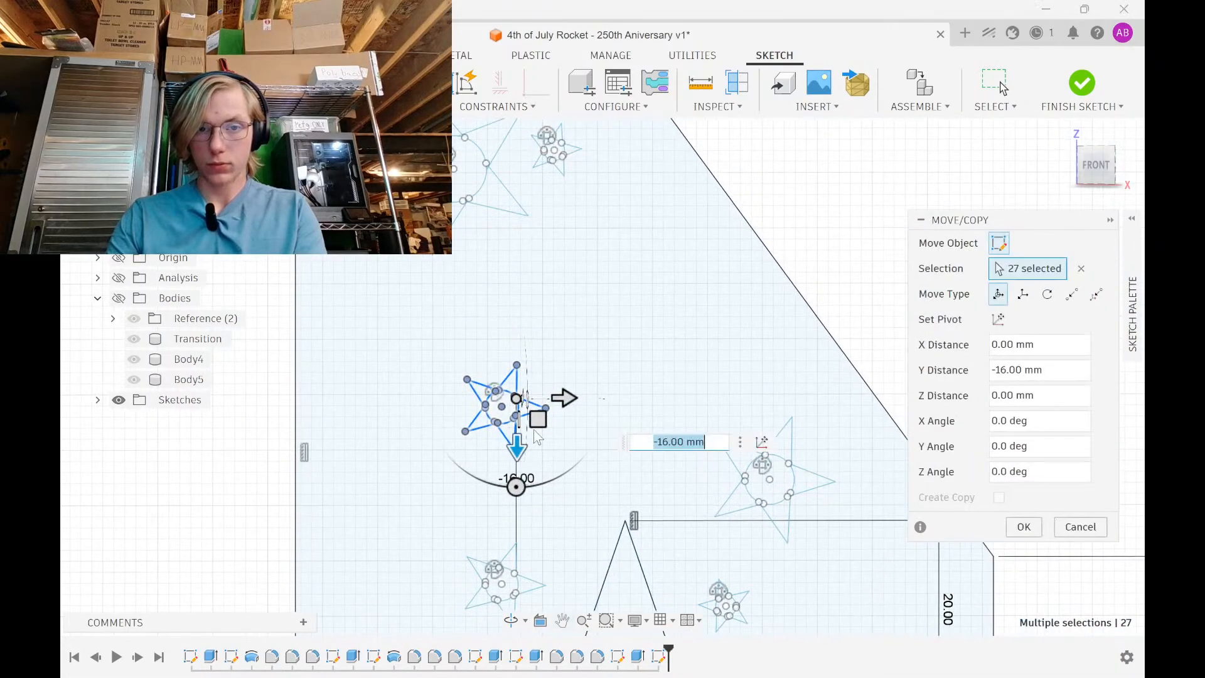
left_click_drag(513, 455, 698, 246)
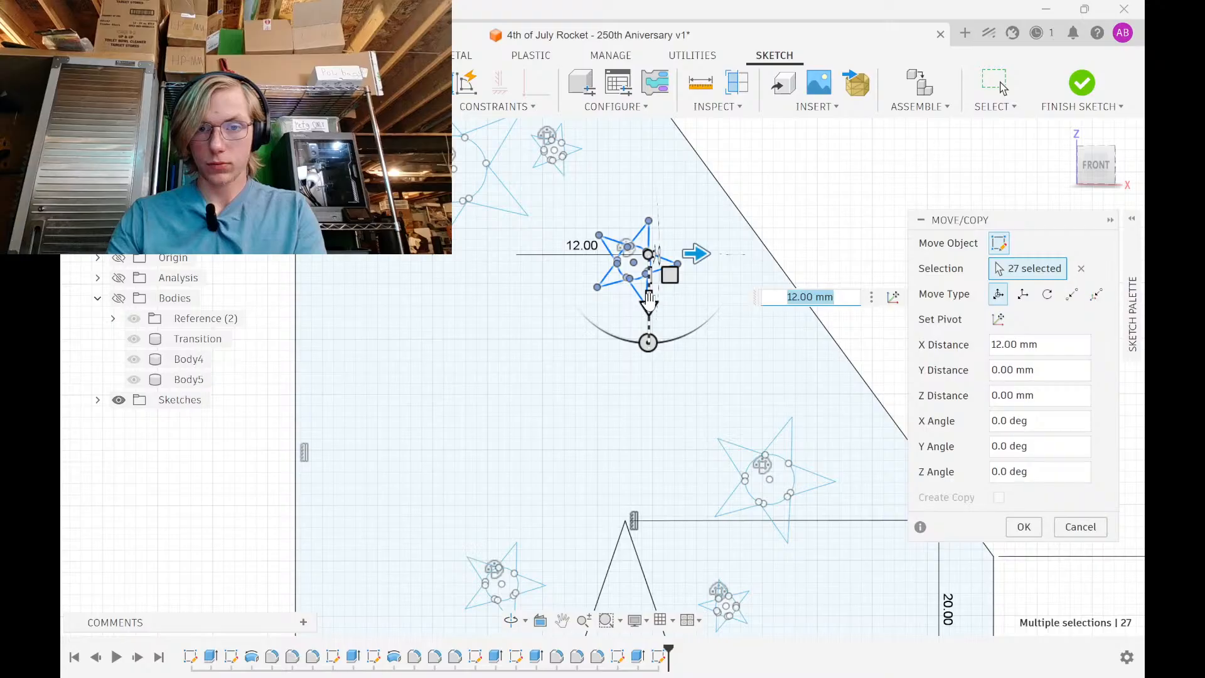
left_click_drag(649, 300, 669, 258)
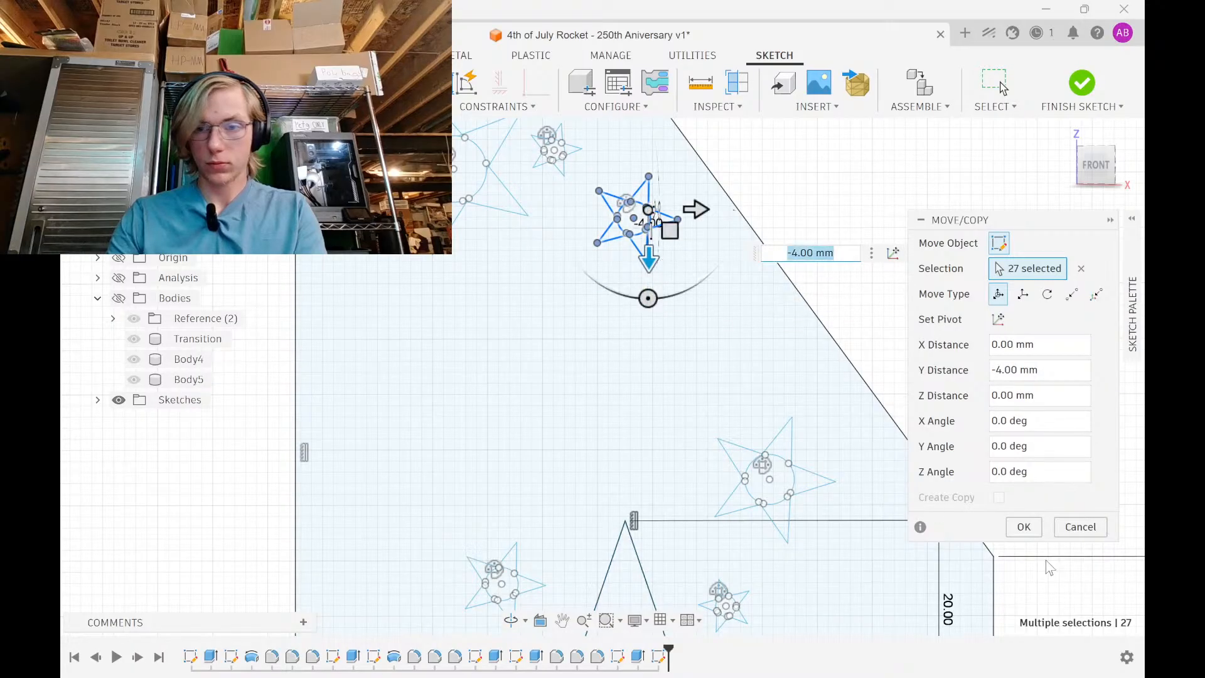
left_click(1024, 528)
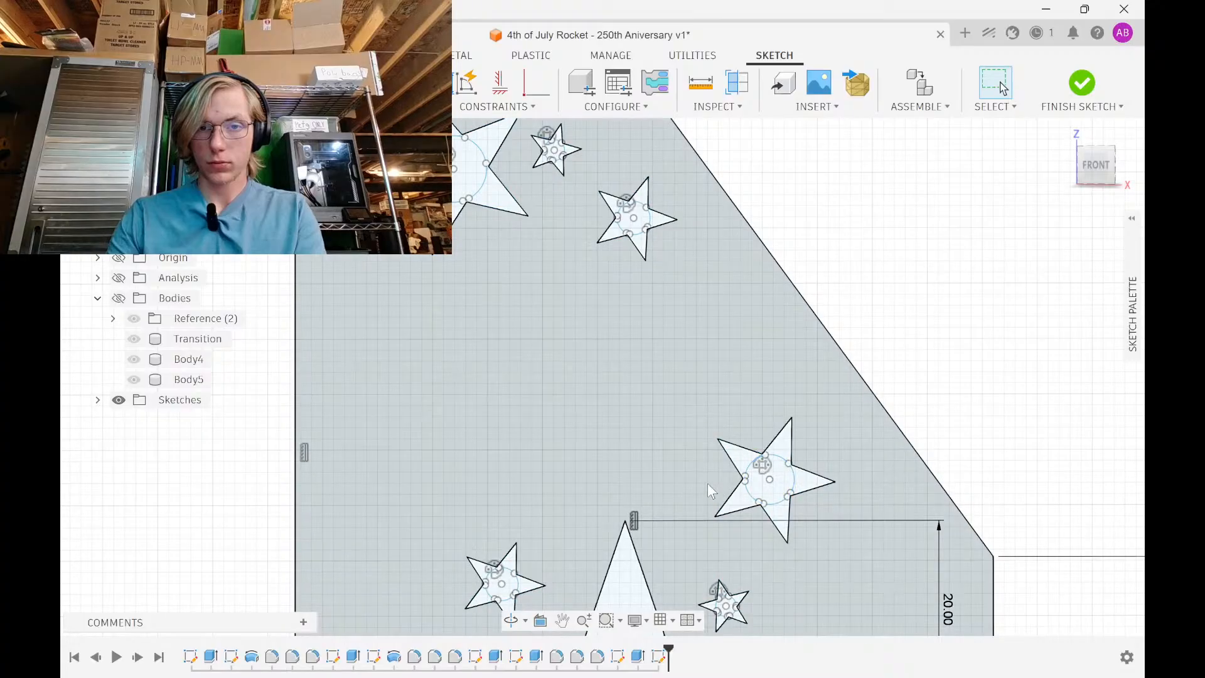
Window-select a small star on the right side of the fin
scroll(664, 460, "down", 2)
middle_click_drag(652, 439, 570, 254)
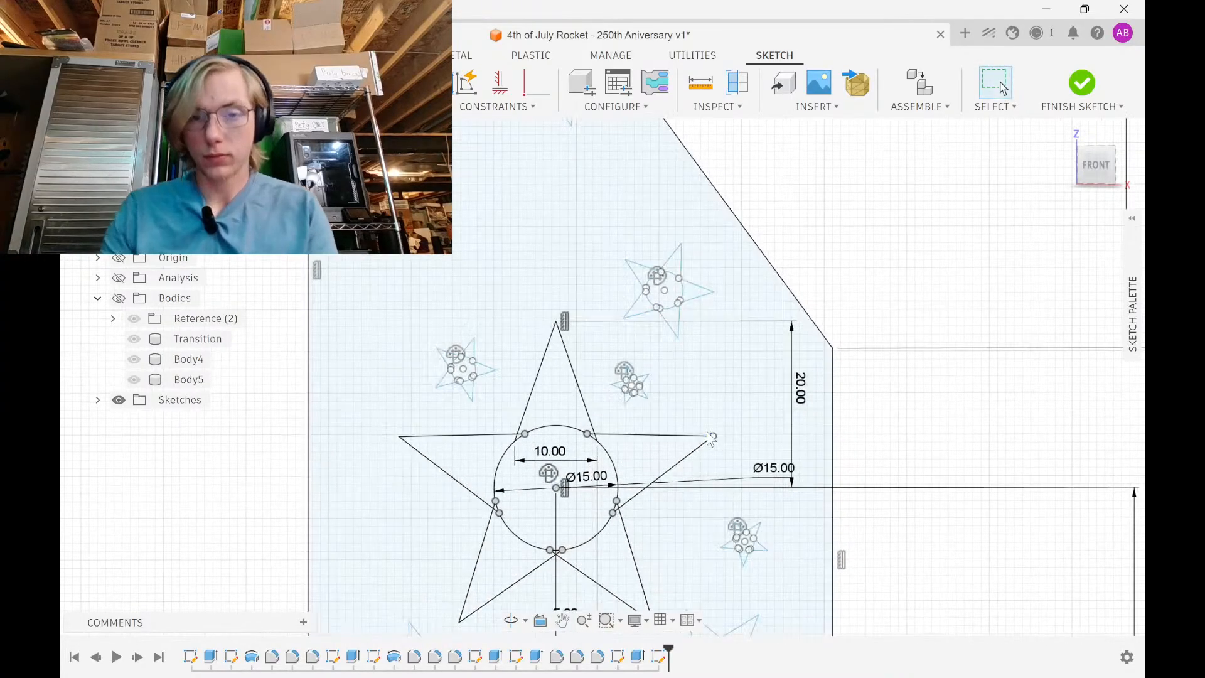
scroll(676, 417, "down", 2)
middle_click_drag(744, 552, 622, 367)
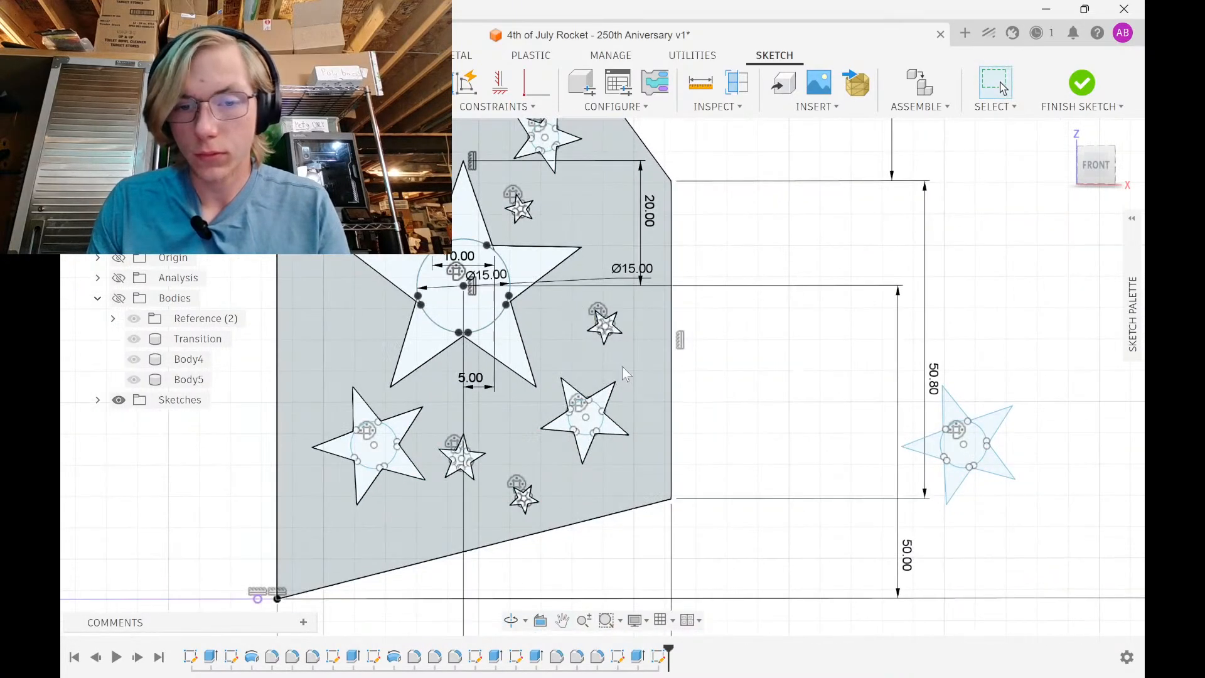
scroll(589, 361, "up", 6)
mouse_move(524, 314)
left_mouse_down()
mouse_move(646, 183)
mouse_move(745, 100)
left_mouse_up()
middle_click_drag(730, 199, 707, 314)
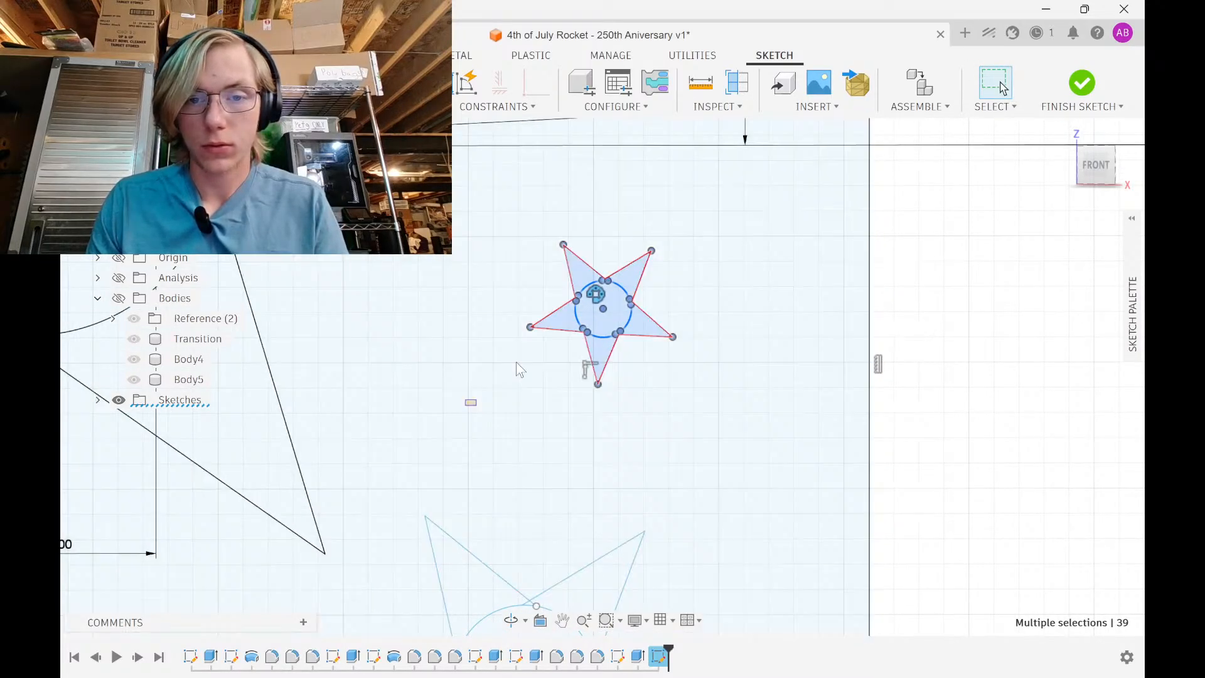
left_click_drag(466, 404, 723, 214)
Move the selected star 34 mm vertically and -34 mm horizontally, then adjust 3 mm and 2 mm
key("m")
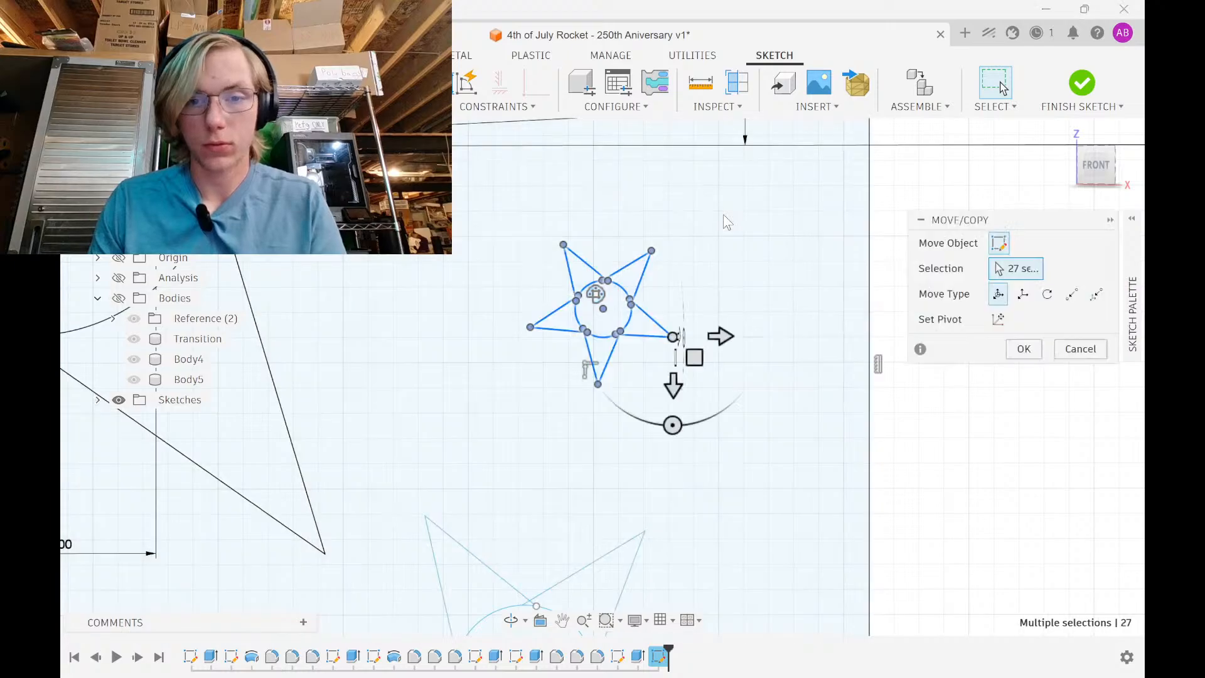
scroll(698, 289, "down", 4)
scroll(684, 401, "down", 4)
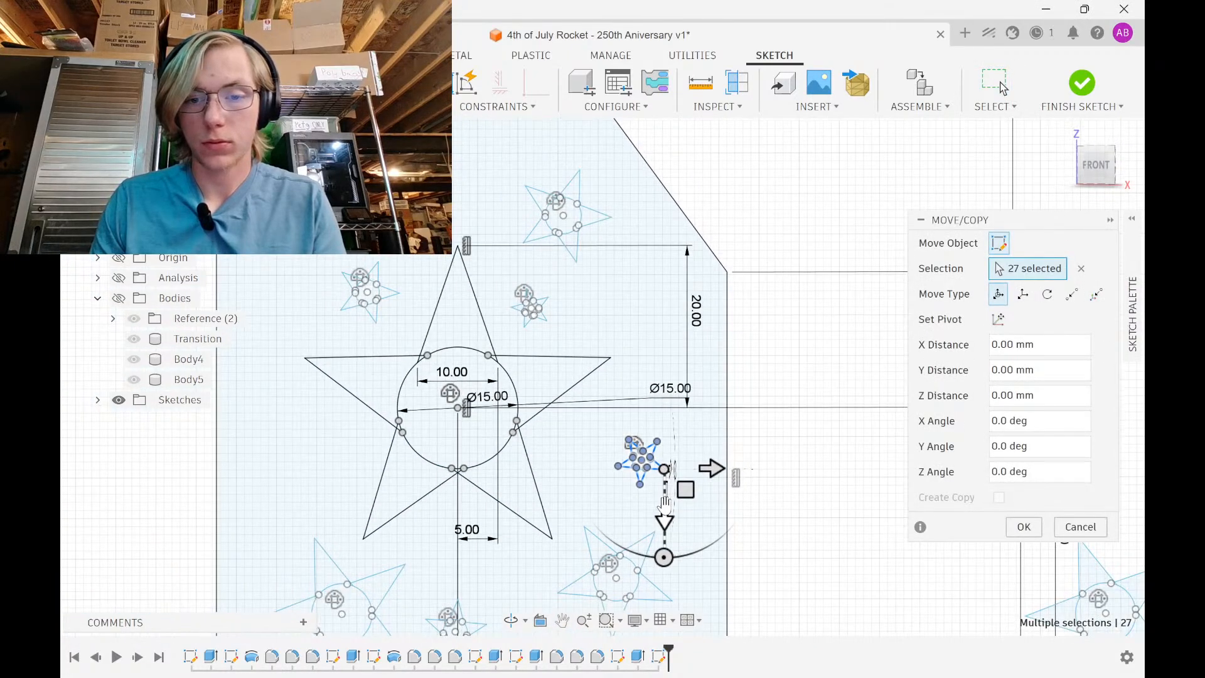
left_click_drag(664, 505, 734, 251)
left_click_drag(715, 190, 567, 193)
scroll(560, 327, "up", 5)
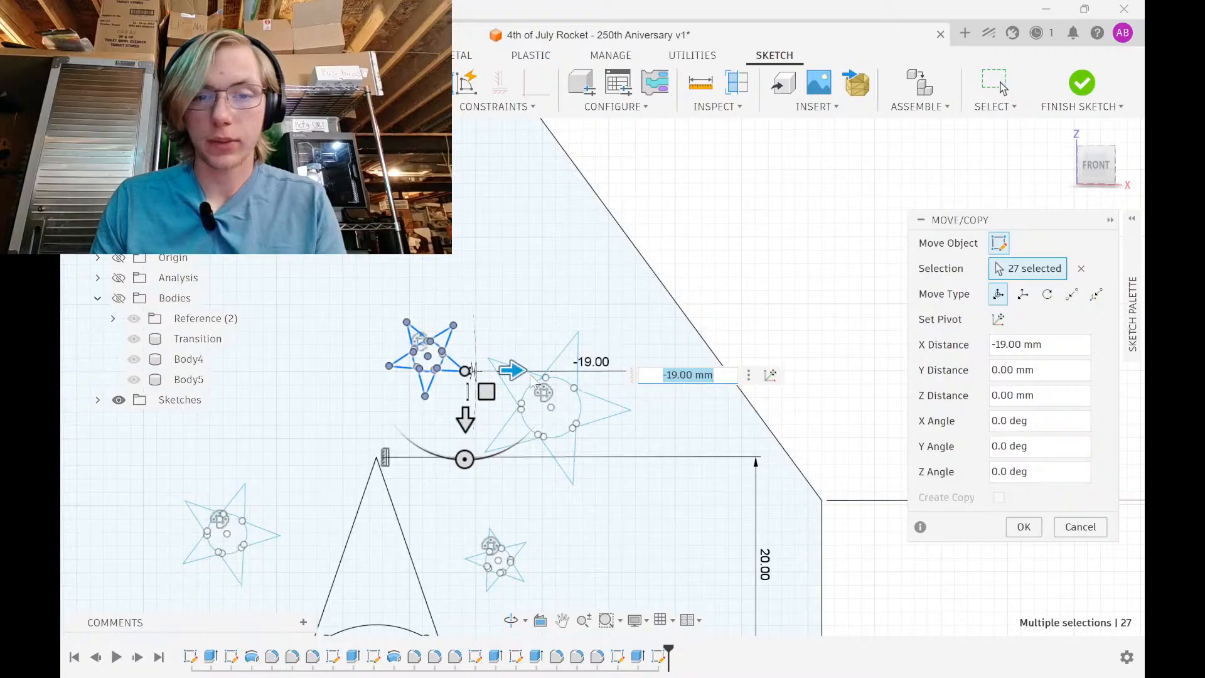
left_click_drag(522, 371, 459, 370)
scroll(459, 371, "down", 4)
middle_click_drag(461, 370, 618, 421)
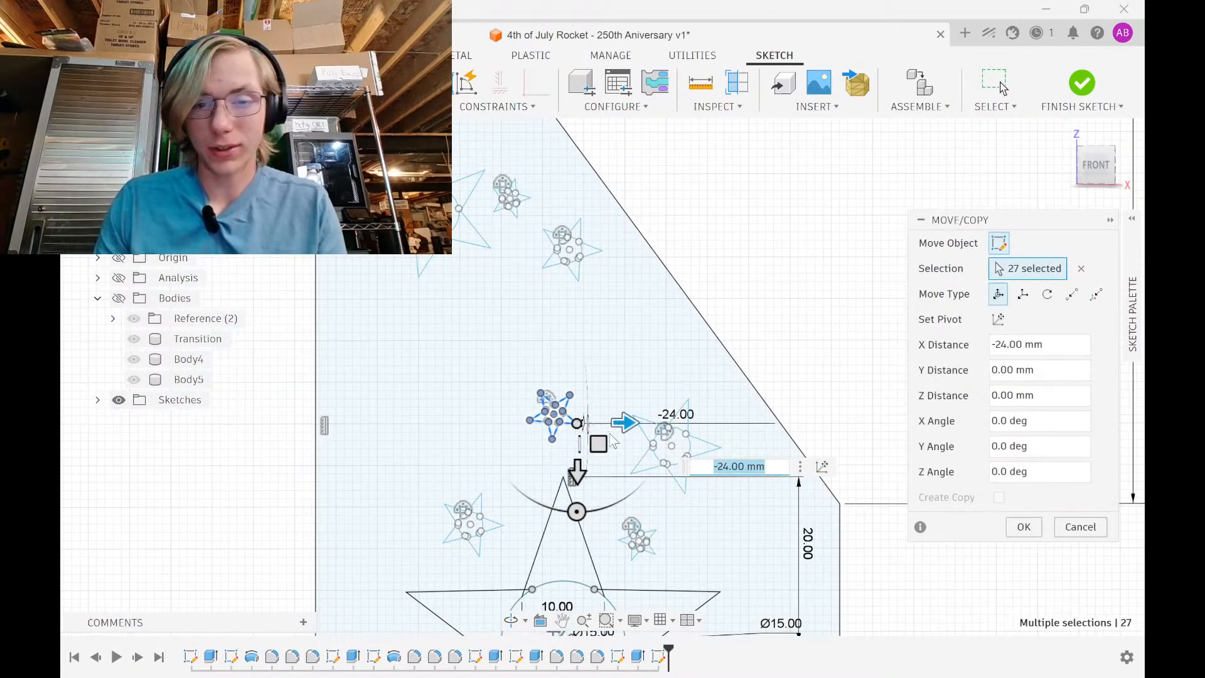
left_click_drag(611, 434, 453, 356)
left_click_drag(546, 301, 572, 301)
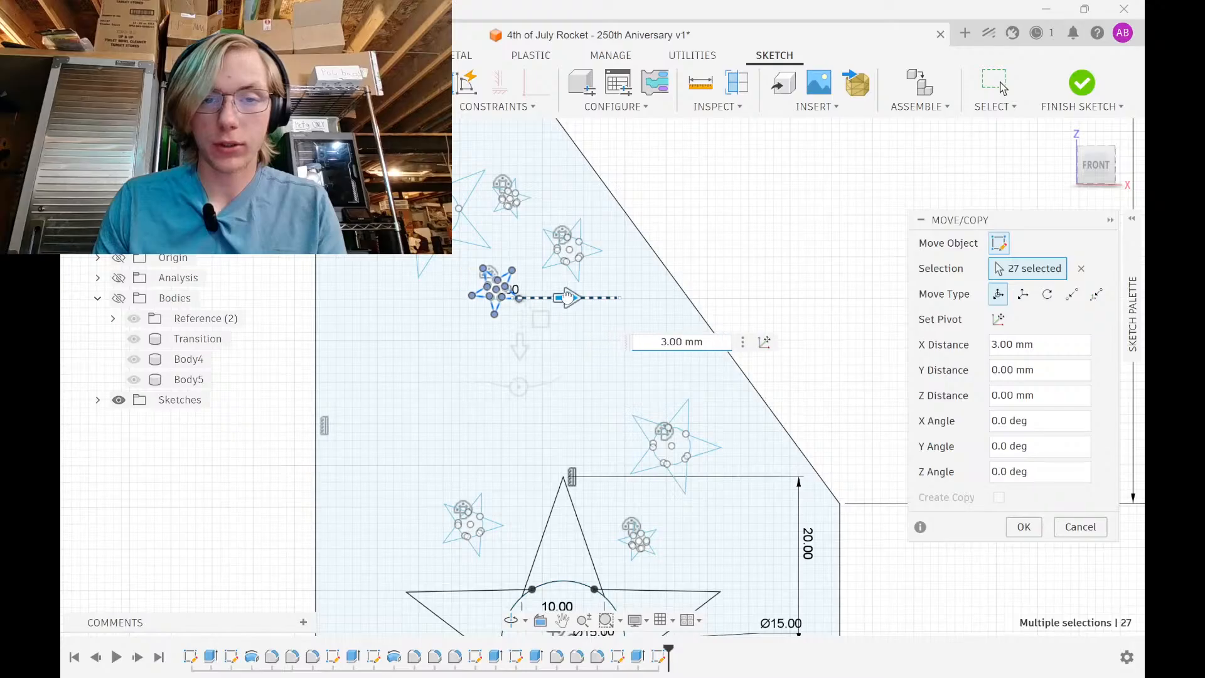
left_click_drag(525, 352, 524, 368)
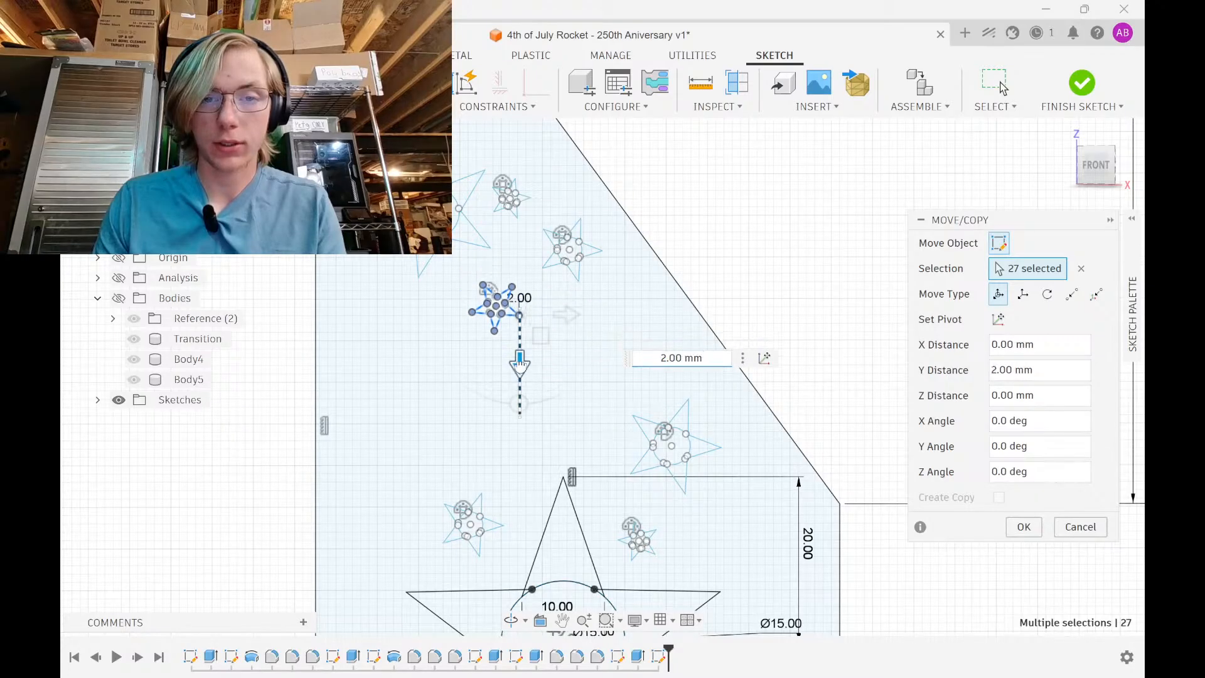
left_click(1024, 527)
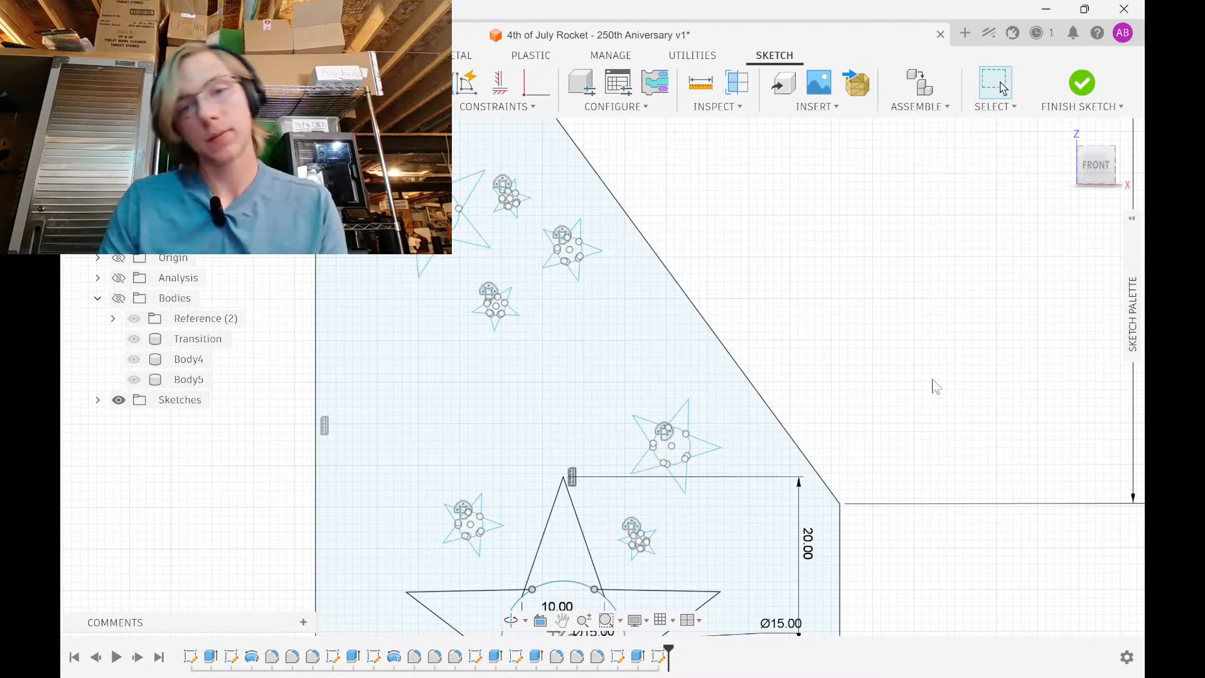
Shift another small star 1 mm in X, 3 mm in Y and 2 mm right
scroll(934, 385, "up", 3)
scroll(563, 356, "up", 4)
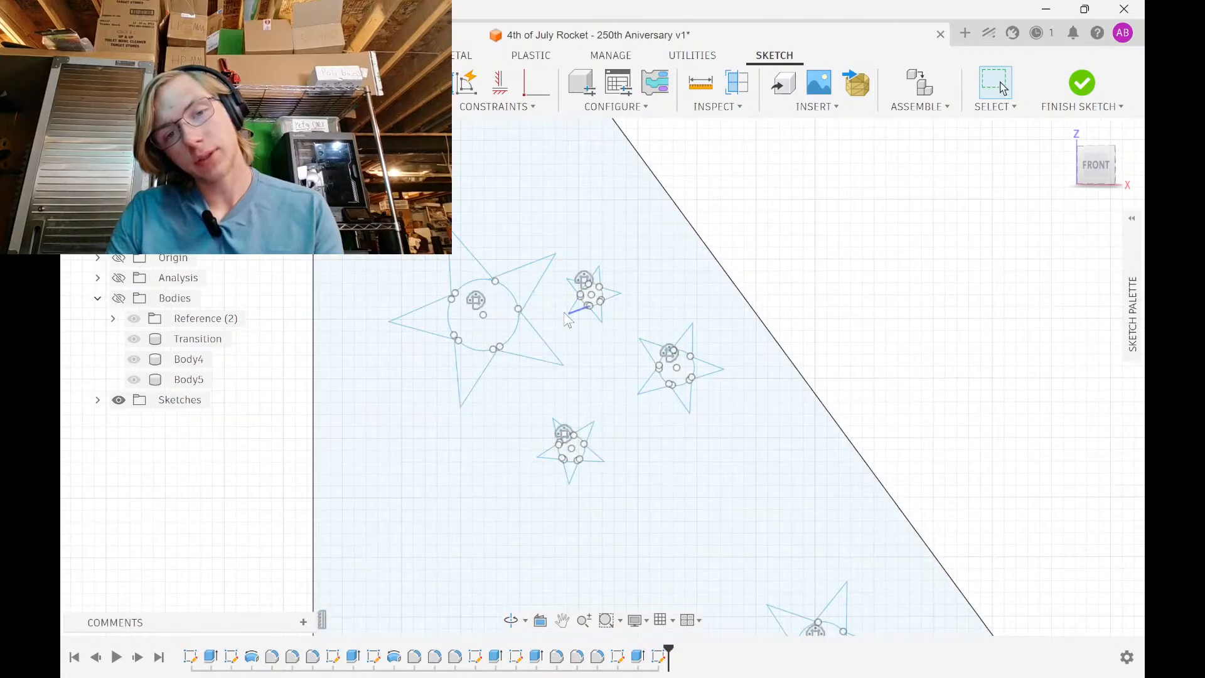
mouse_move(548, 333)
left_mouse_down()
mouse_move(662, 228)
mouse_move(674, 241)
left_mouse_up()
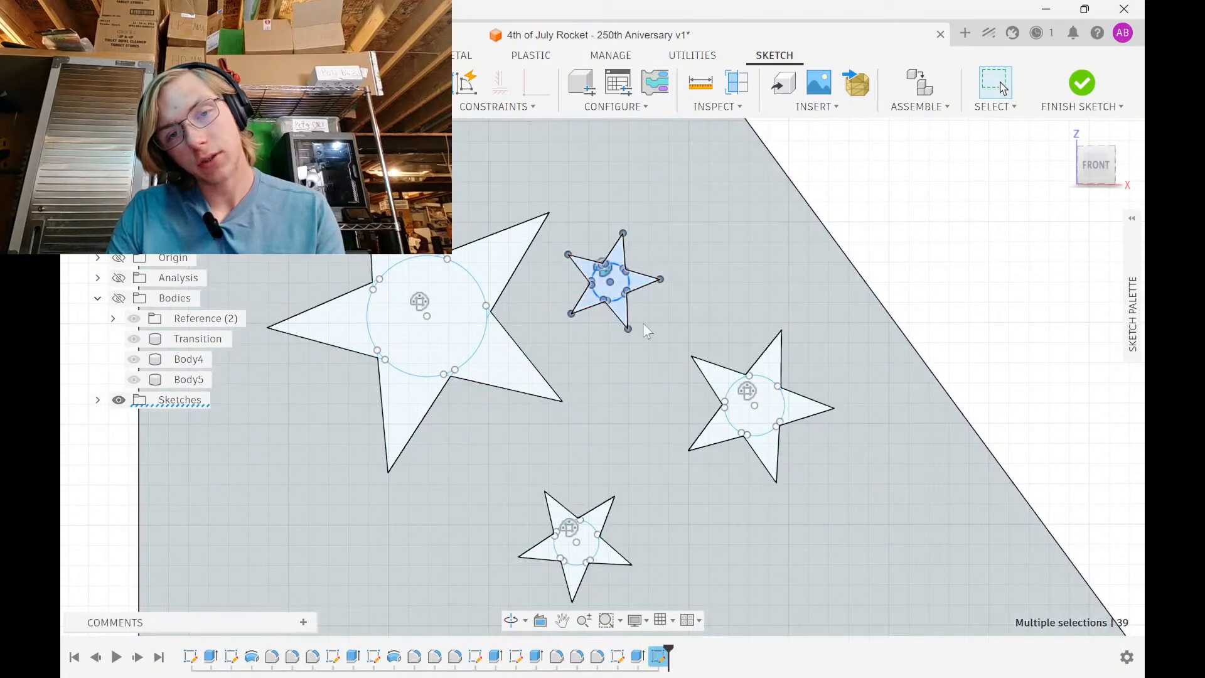
key("m")
left_click_drag(617, 312, 638, 312)
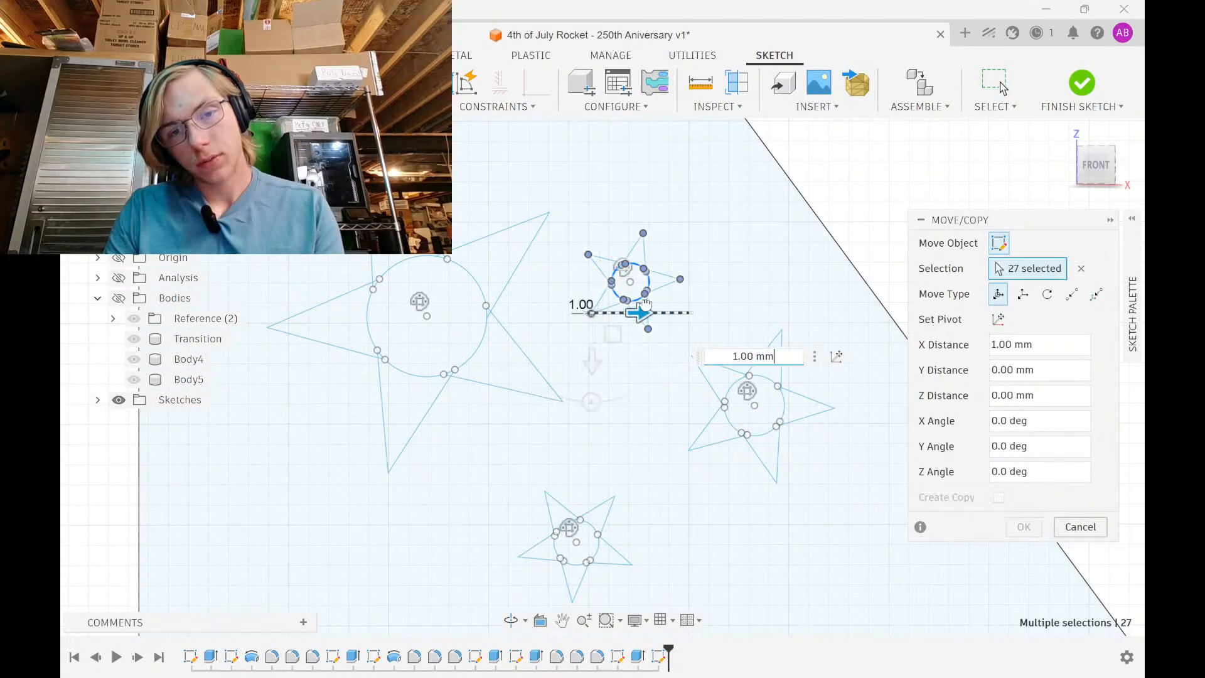
left_click_drag(592, 360, 592, 299)
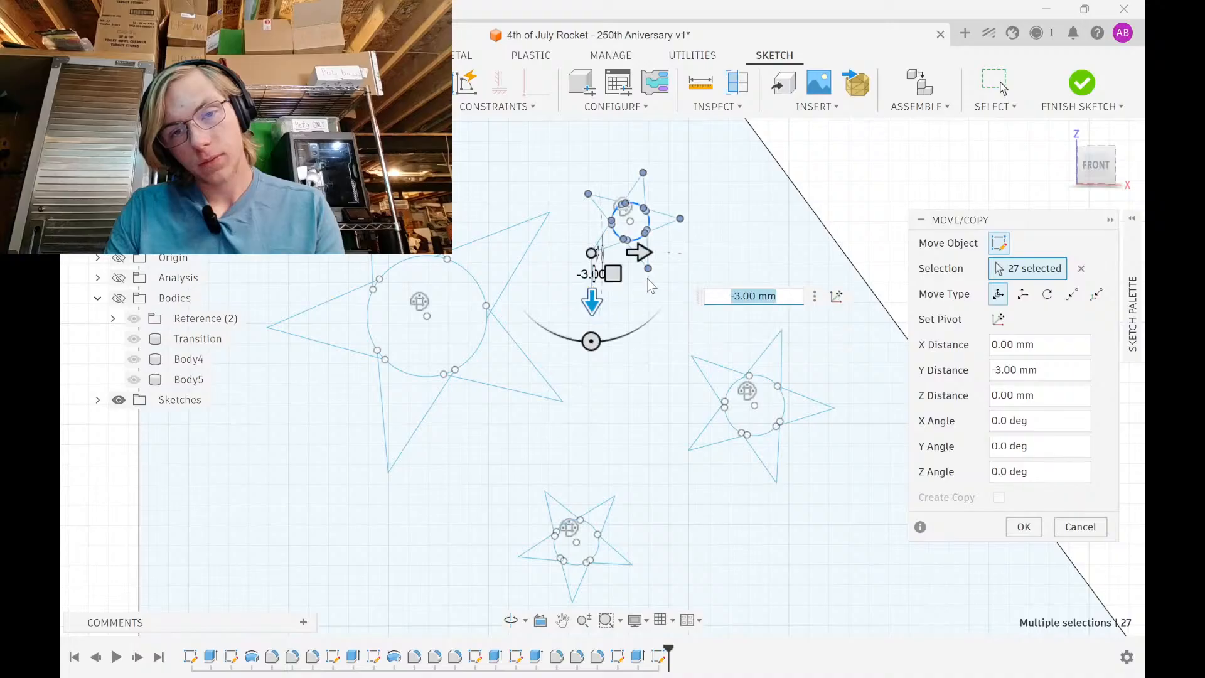
left_click_drag(640, 251, 680, 251)
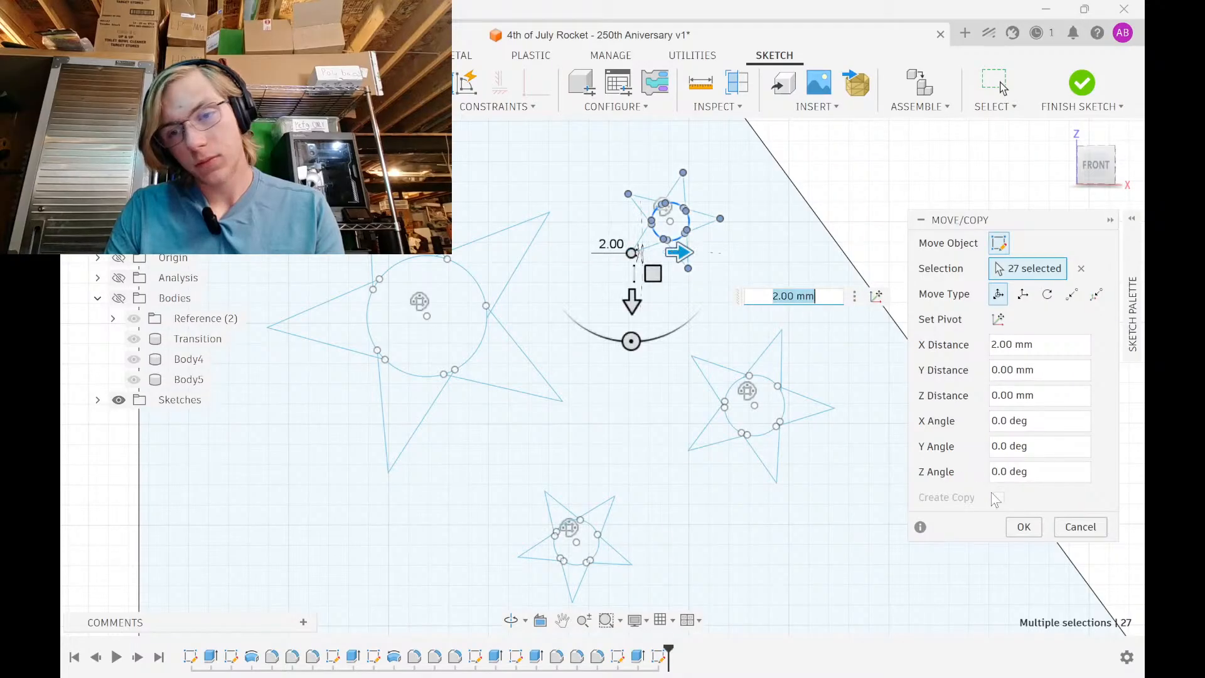
left_click(1023, 526)
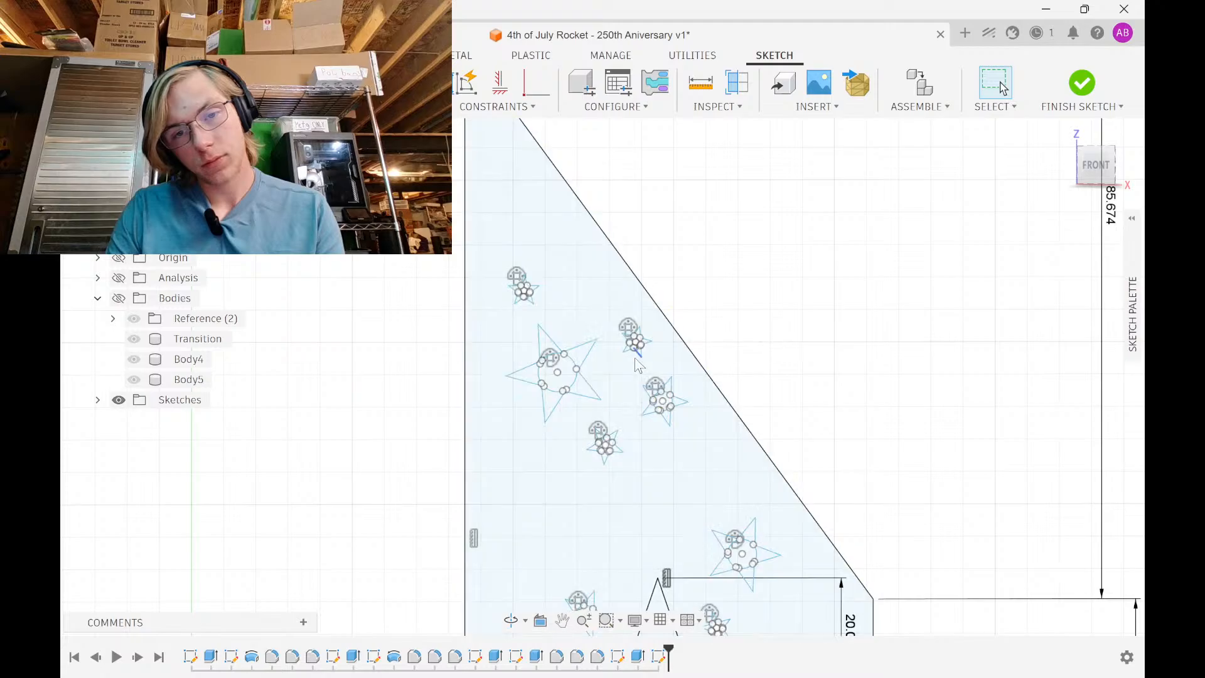
Move the top-left small star 9 mm down along Y
scroll(636, 358, "up", 2)
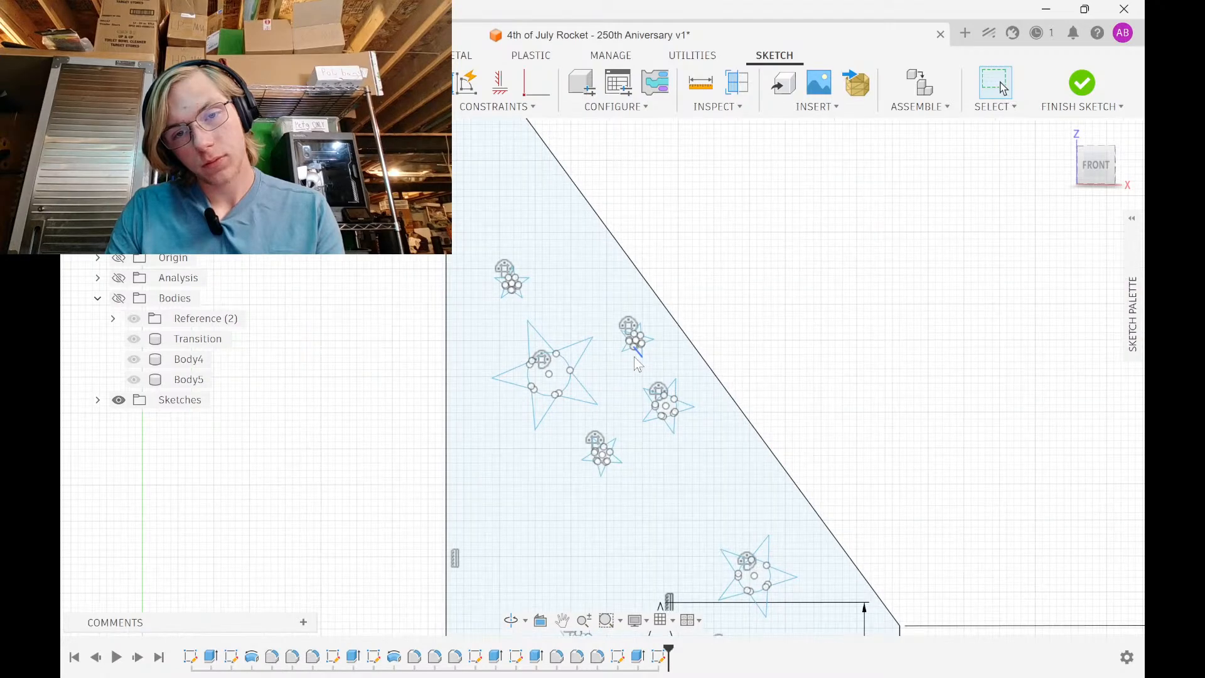
left_click_drag(469, 299, 510, 251)
key("m")
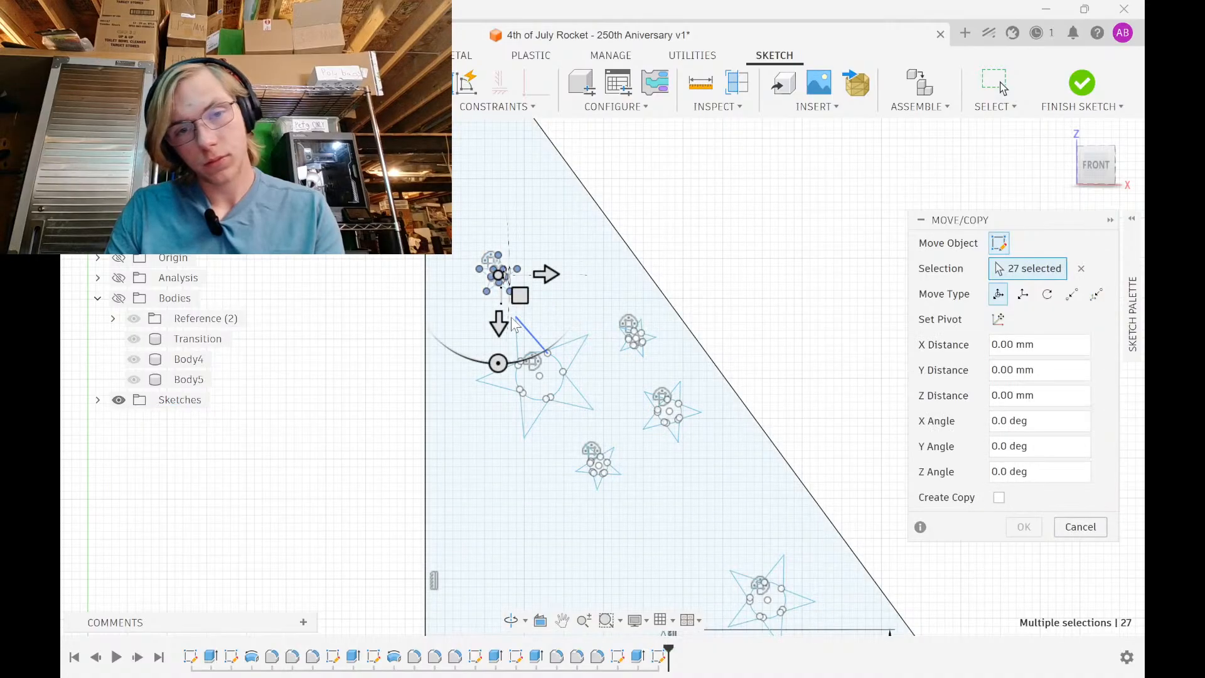
left_click_drag(511, 317, 509, 274)
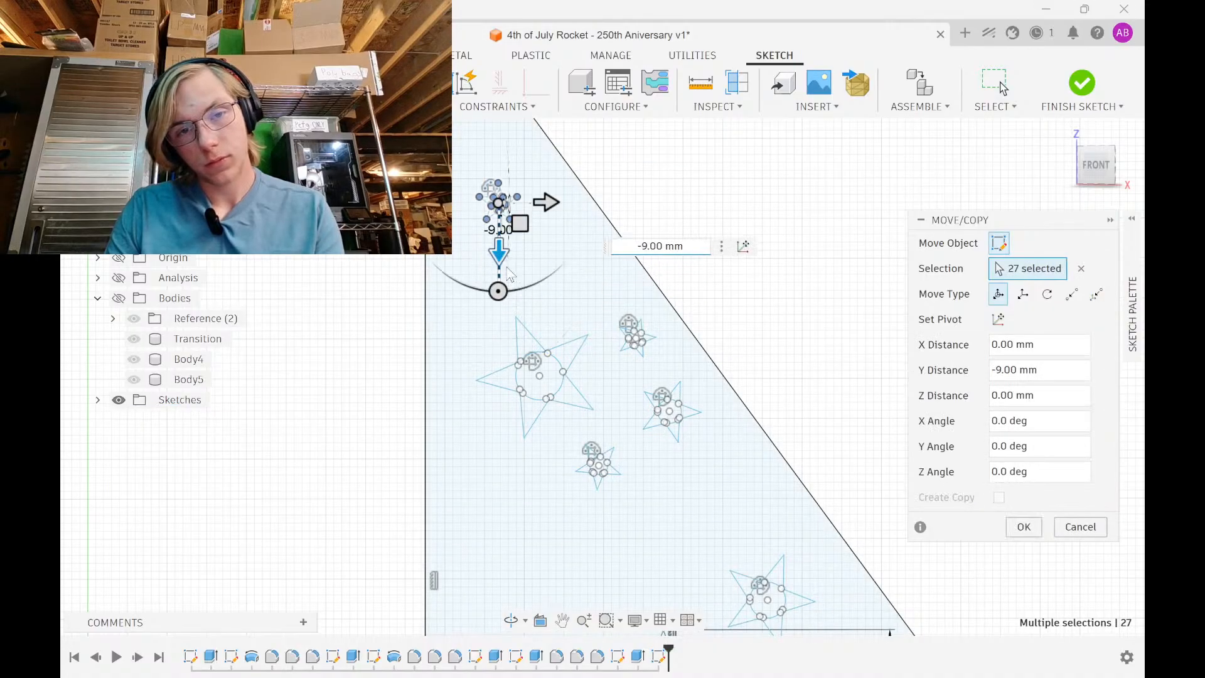
left_click(1036, 530)
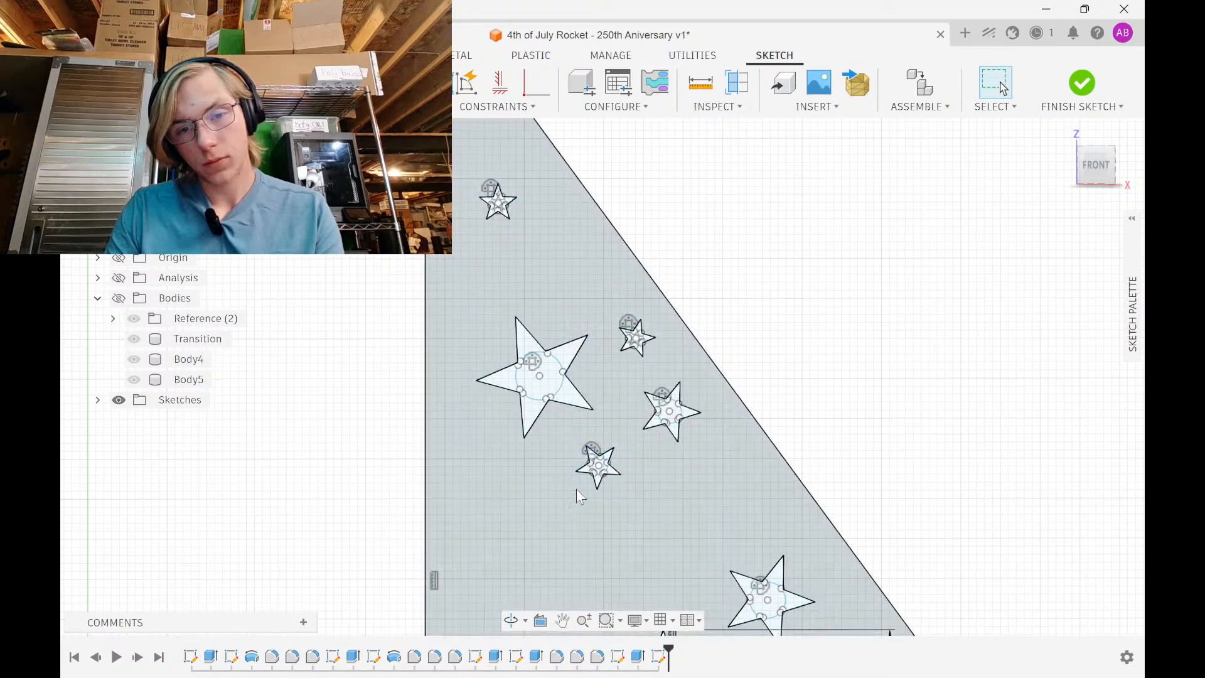
Shift the small lower star 5 mm to the left
mouse_move(574, 509)
left_mouse_down()
mouse_move(608, 453)
mouse_move(644, 437)
left_mouse_up()
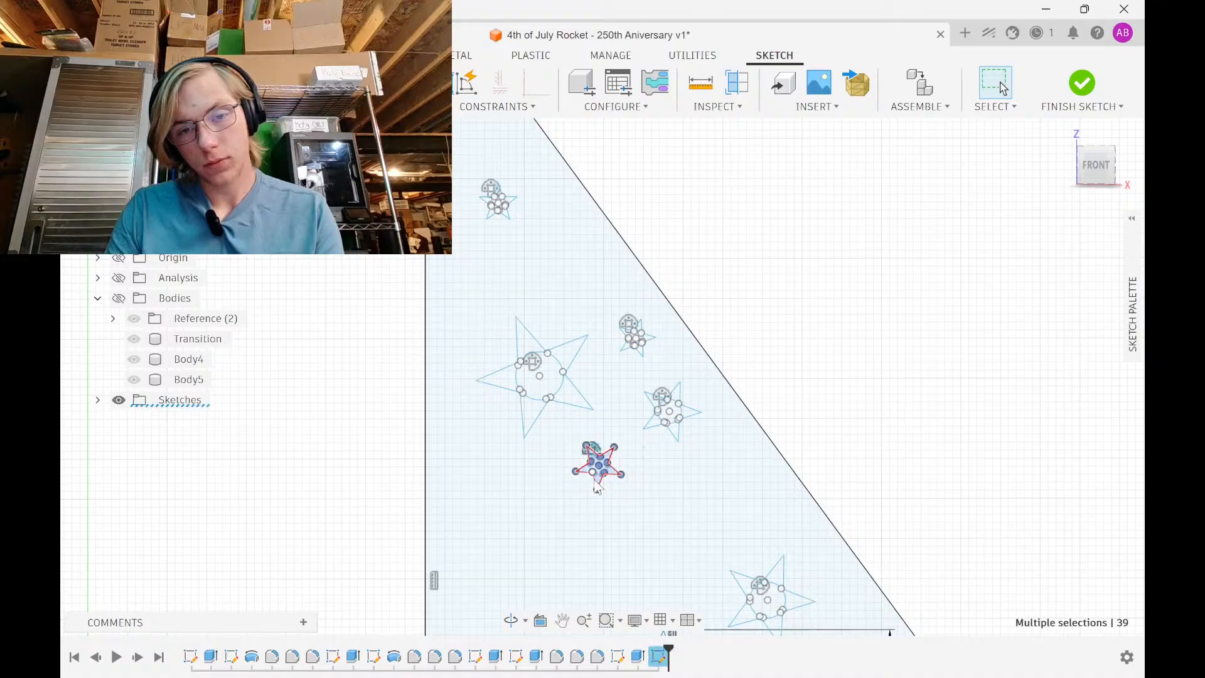
scroll(596, 493, "up", 3)
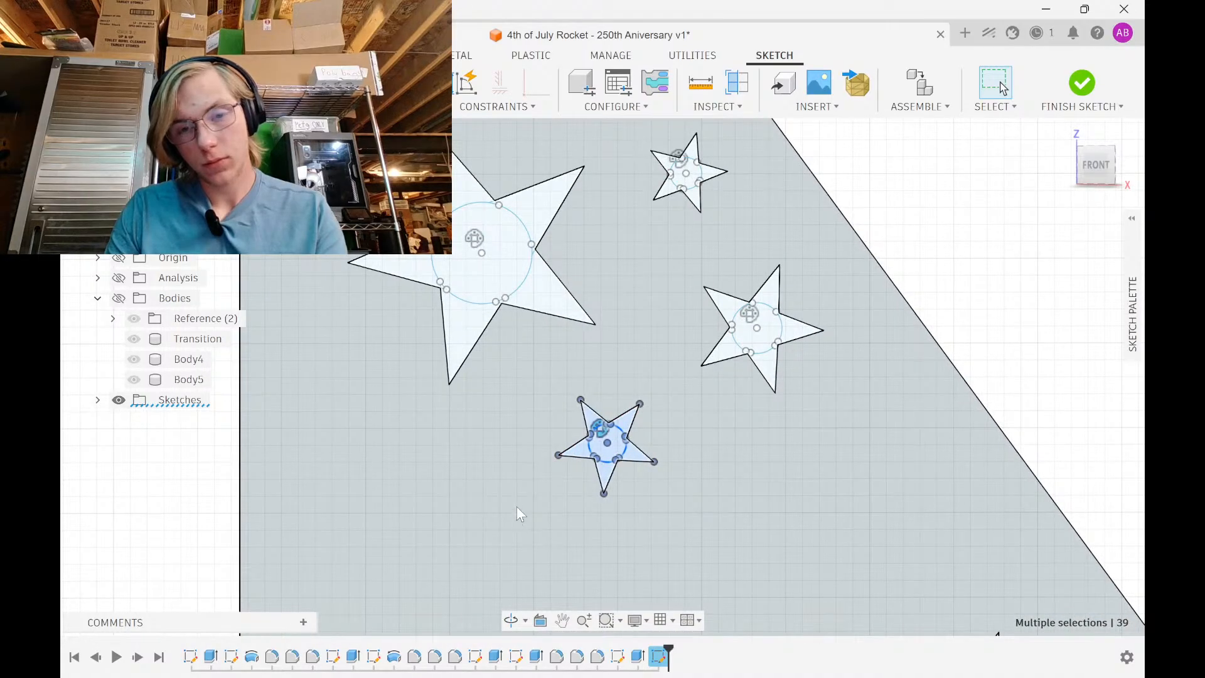
key("m")
left_click_drag(651, 492, 568, 493)
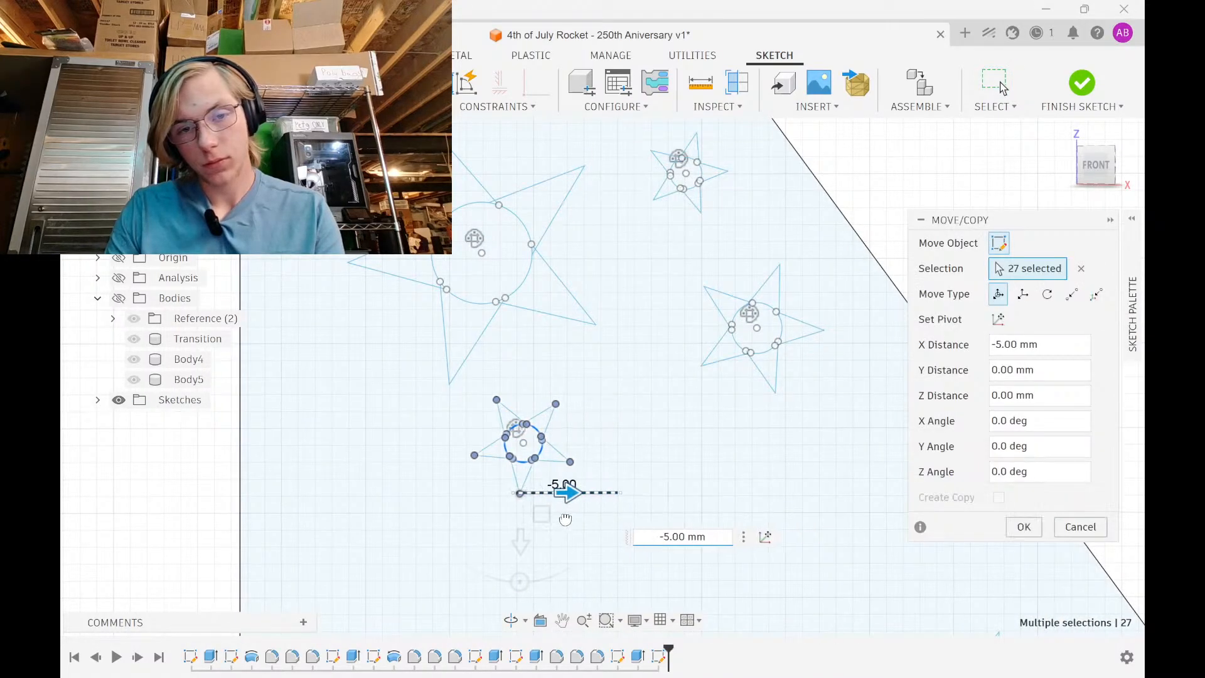
left_click(1023, 527)
scroll(803, 487, "down", 3)
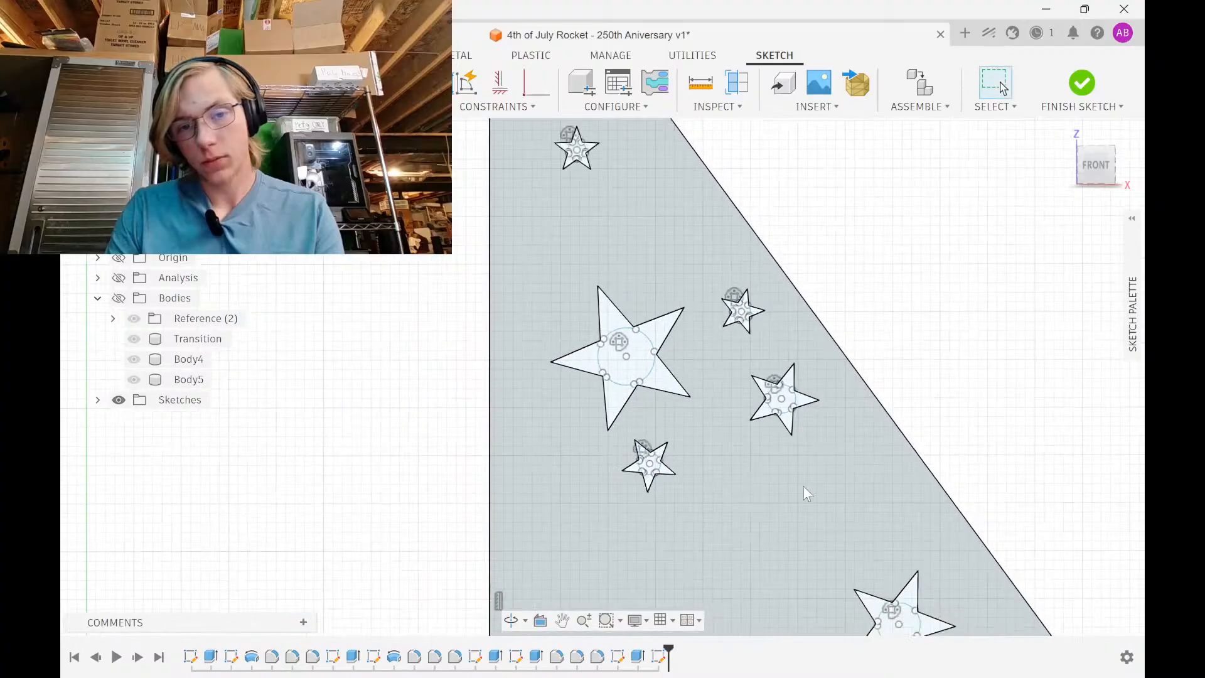
Shift the small upper star 2 mm to the left
left_click_drag(719, 344, 789, 312)
scroll(736, 374, "up", 5)
left_click(700, 339)
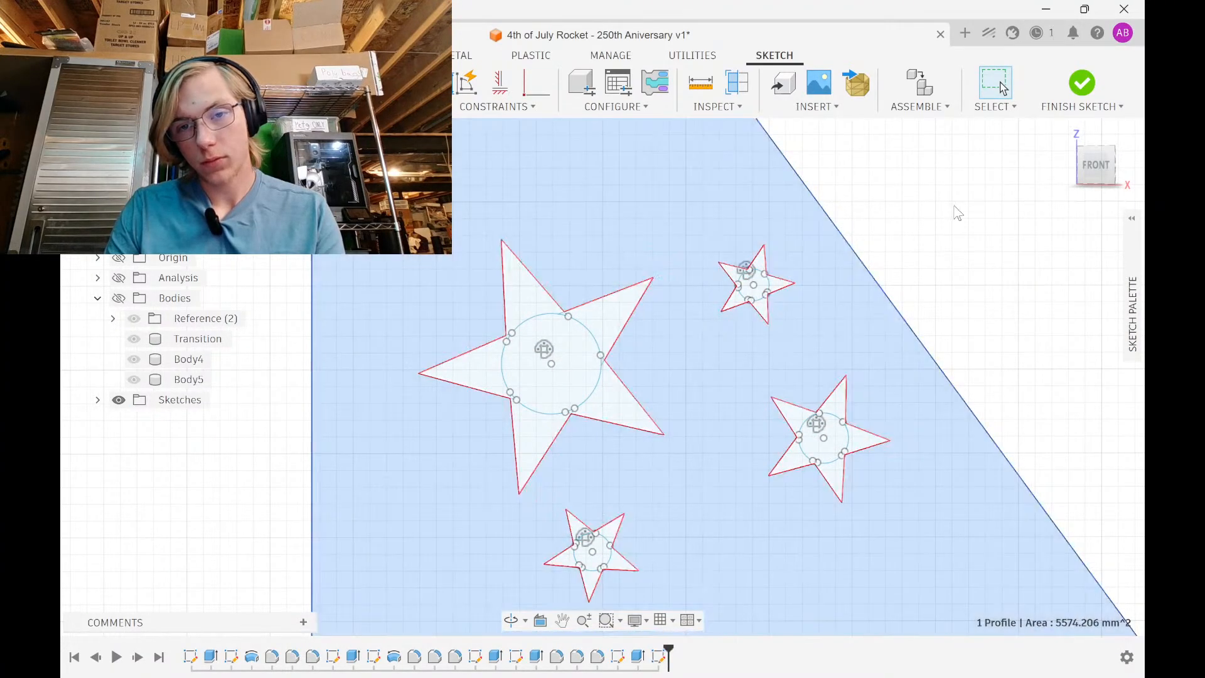
left_click(954, 207)
left_click_drag(709, 188, 805, 352)
key("m")
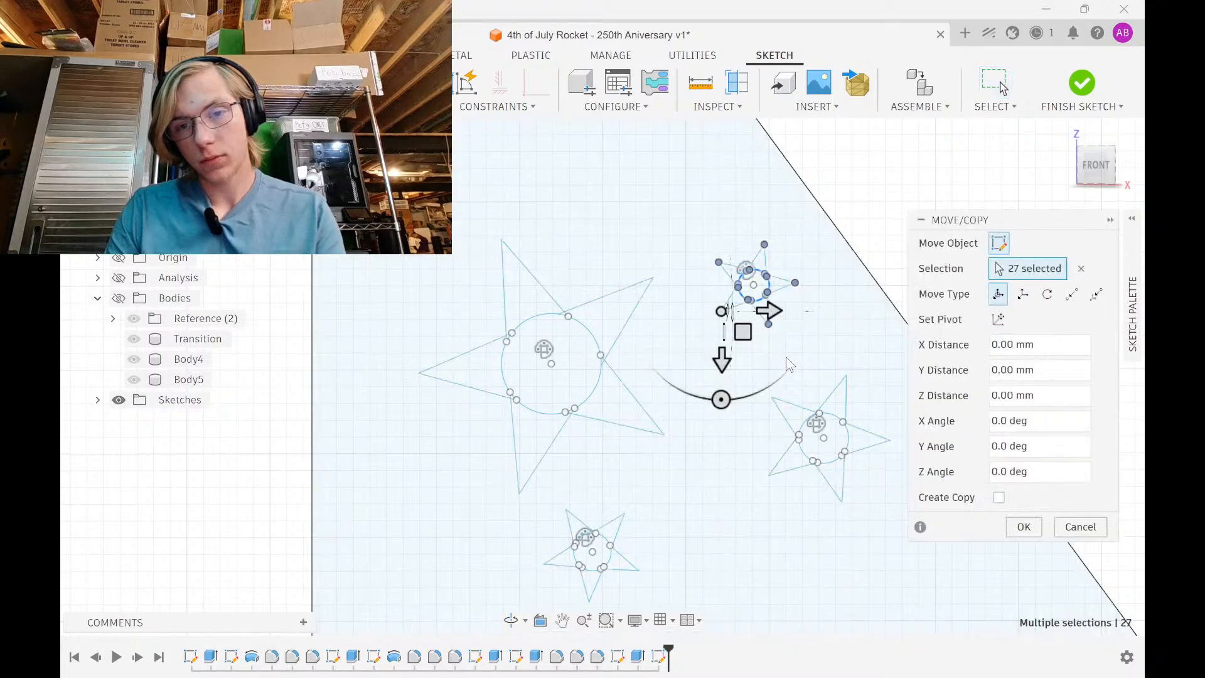
left_click_drag(720, 363, 736, 274)
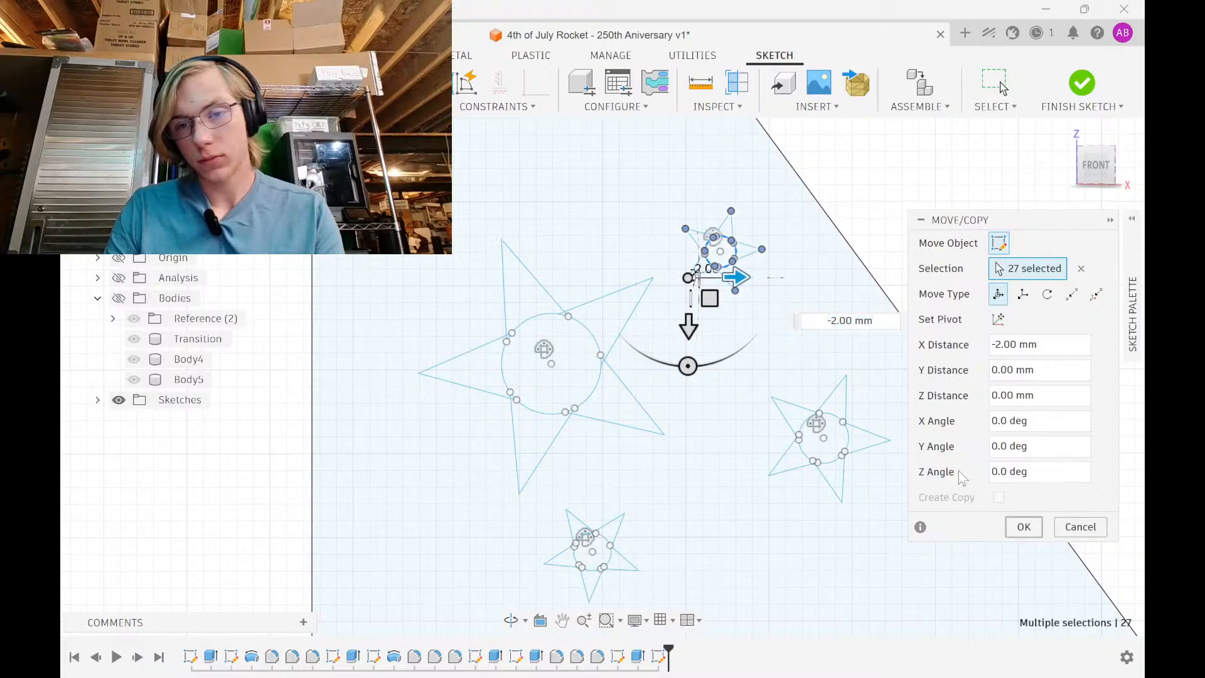
left_click(1024, 526)
Move the top-left star 10 mm in Y and 8 mm right, fine-tune 2 mm, then switch to YouTube Studio
scroll(874, 400, "down", 5)
mouse_move(832, 377)
middle_mouse_down()
mouse_move(775, 339)
mouse_move(775, 424)
middle_mouse_up()
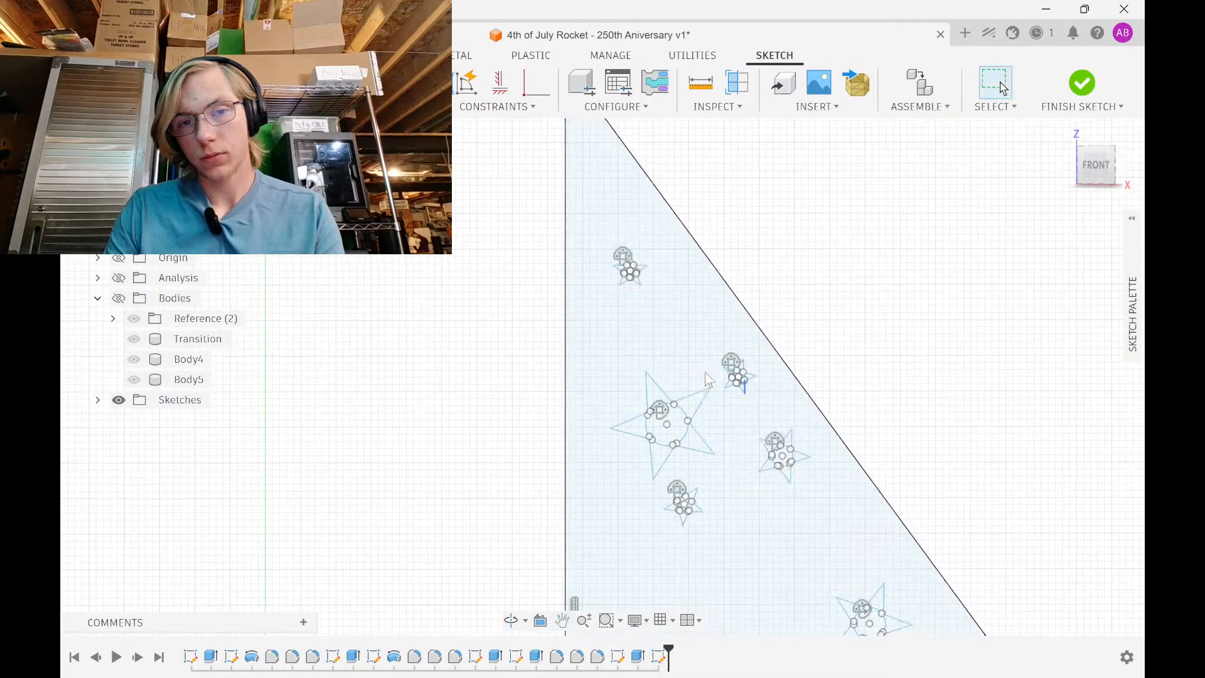
scroll(603, 286, "up", 3)
mouse_move(585, 280)
left_mouse_down()
mouse_move(645, 216)
mouse_move(684, 197)
left_mouse_up()
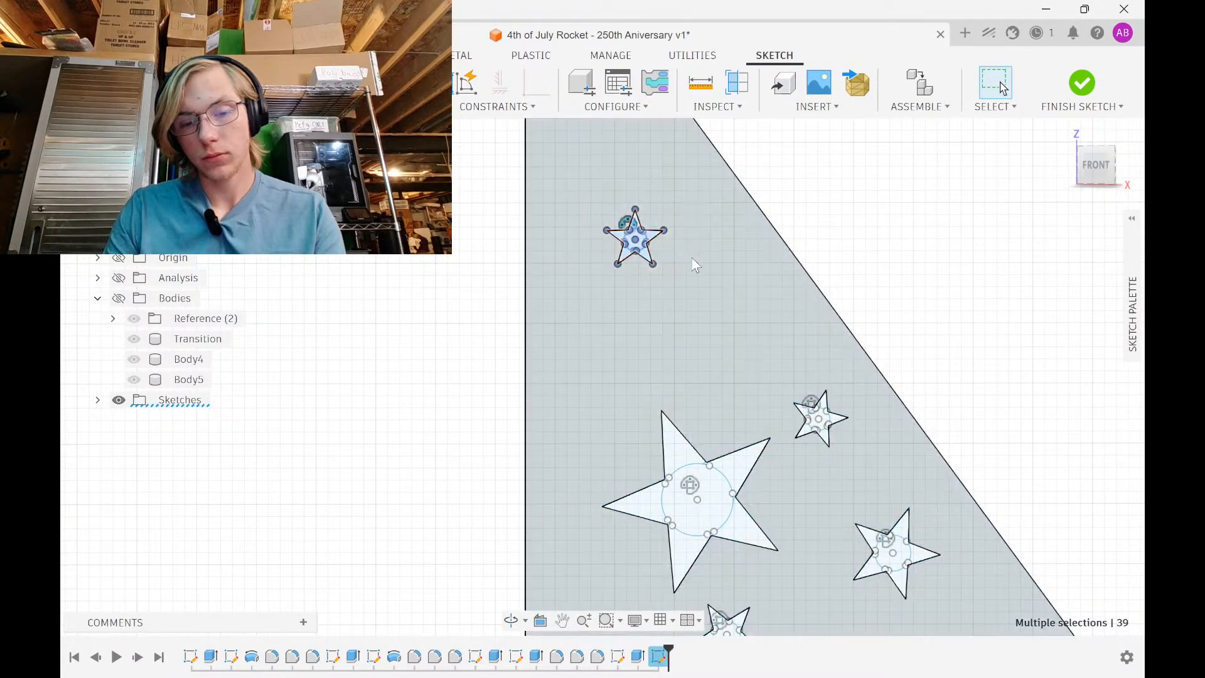
key("m")
left_click_drag(608, 276, 648, 393)
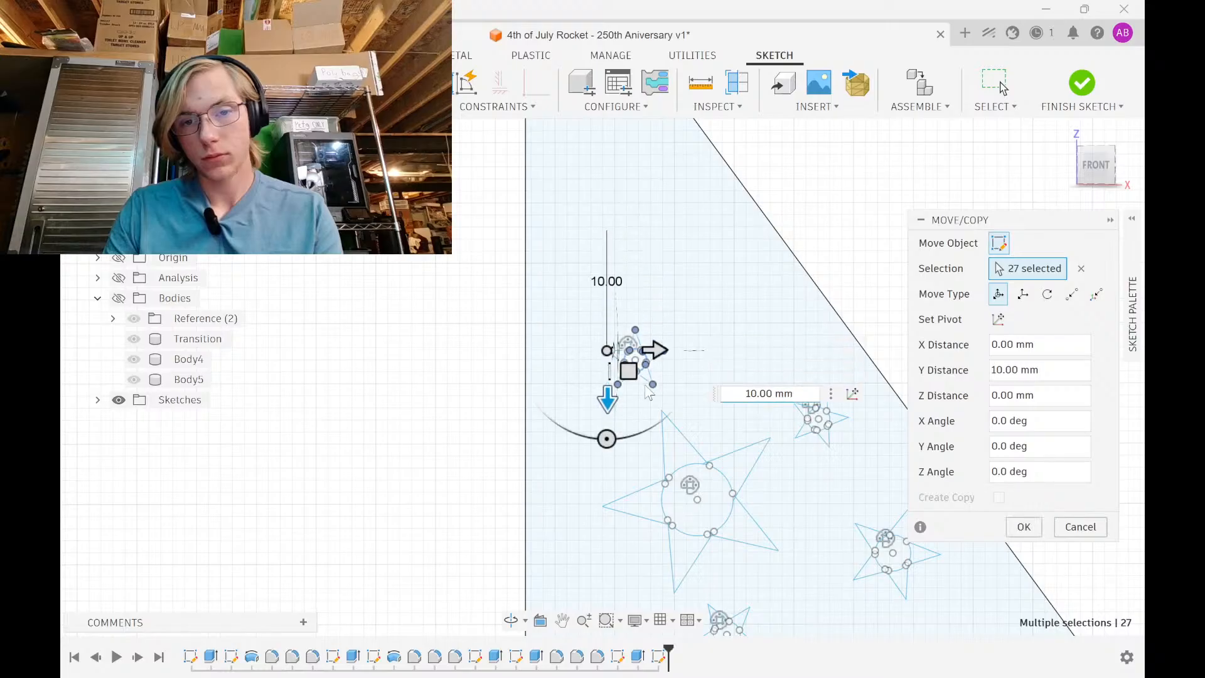
left_click_drag(659, 347, 760, 371)
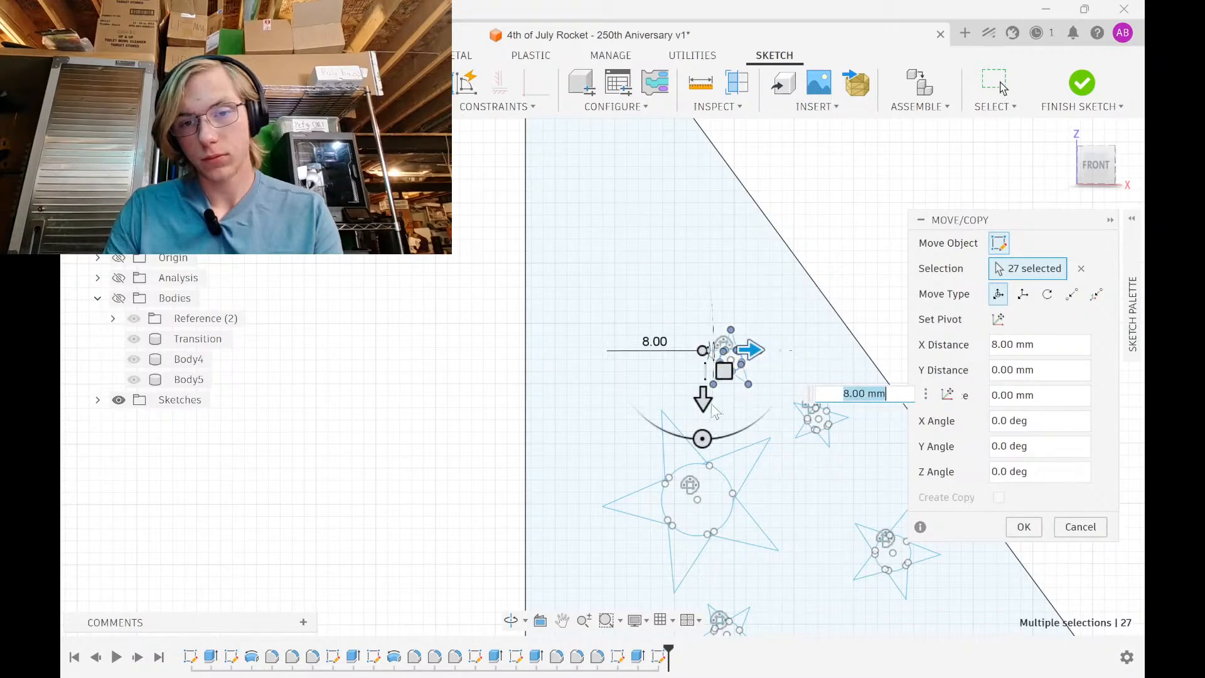
left_click_drag(696, 409, 789, 472)
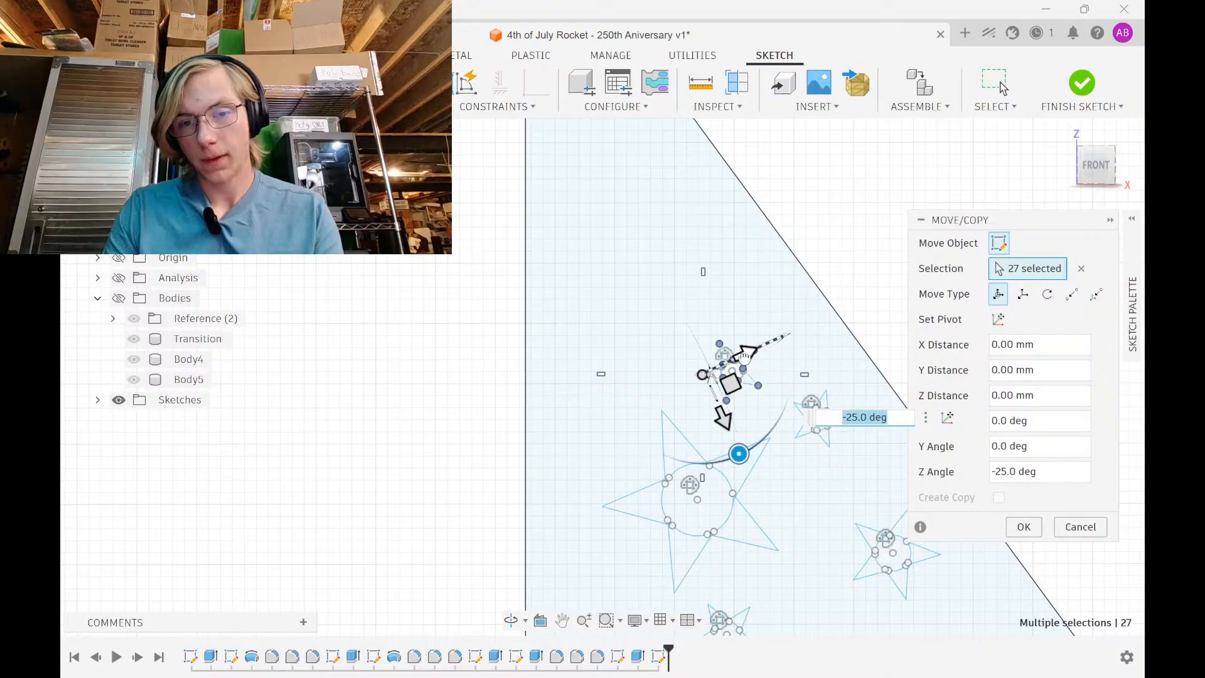
left_click_drag(745, 356, 723, 359)
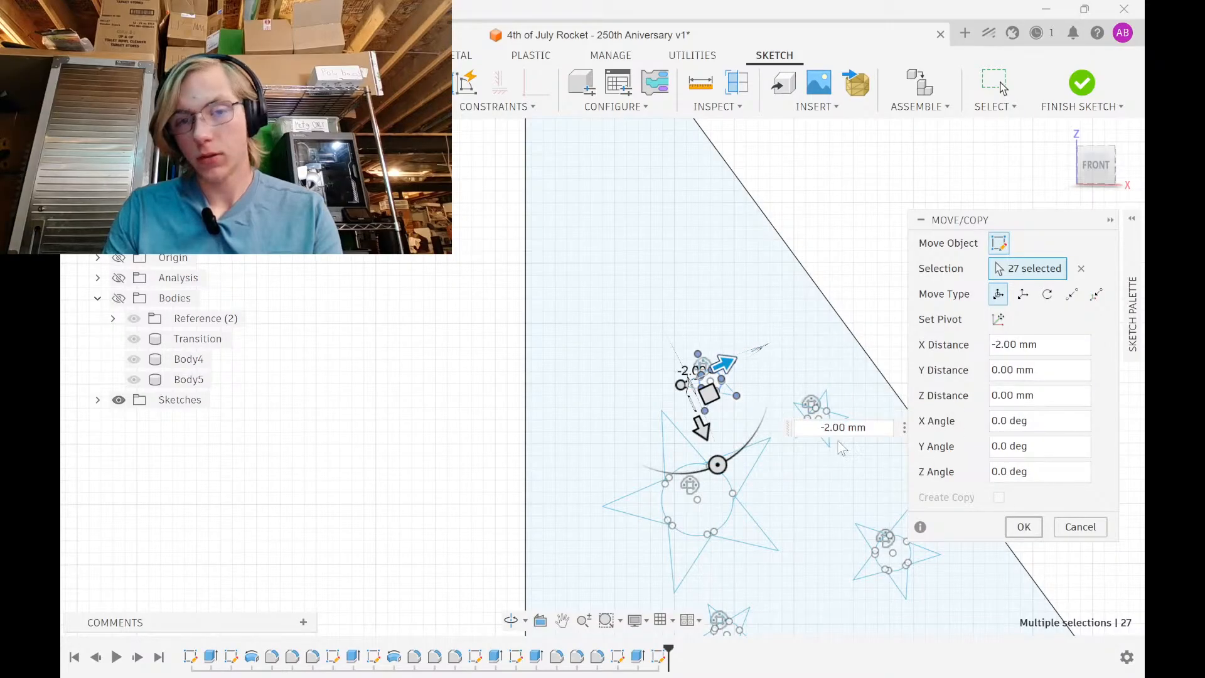
key("Return")
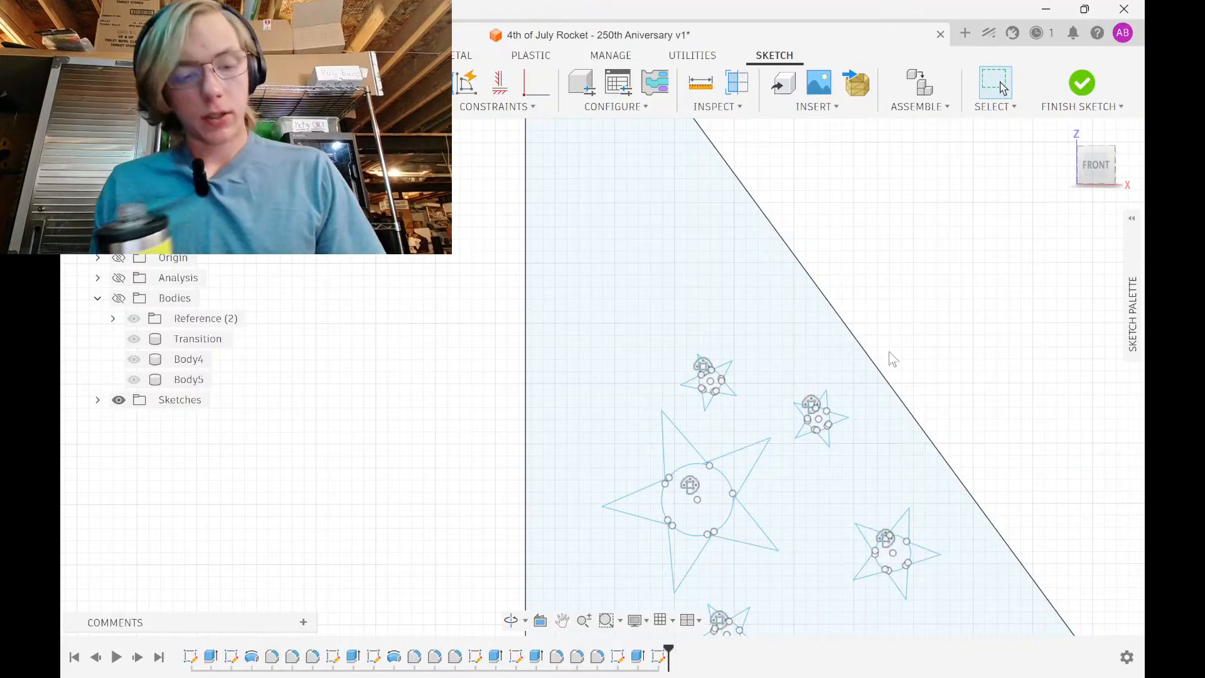
key("alt+Tab")
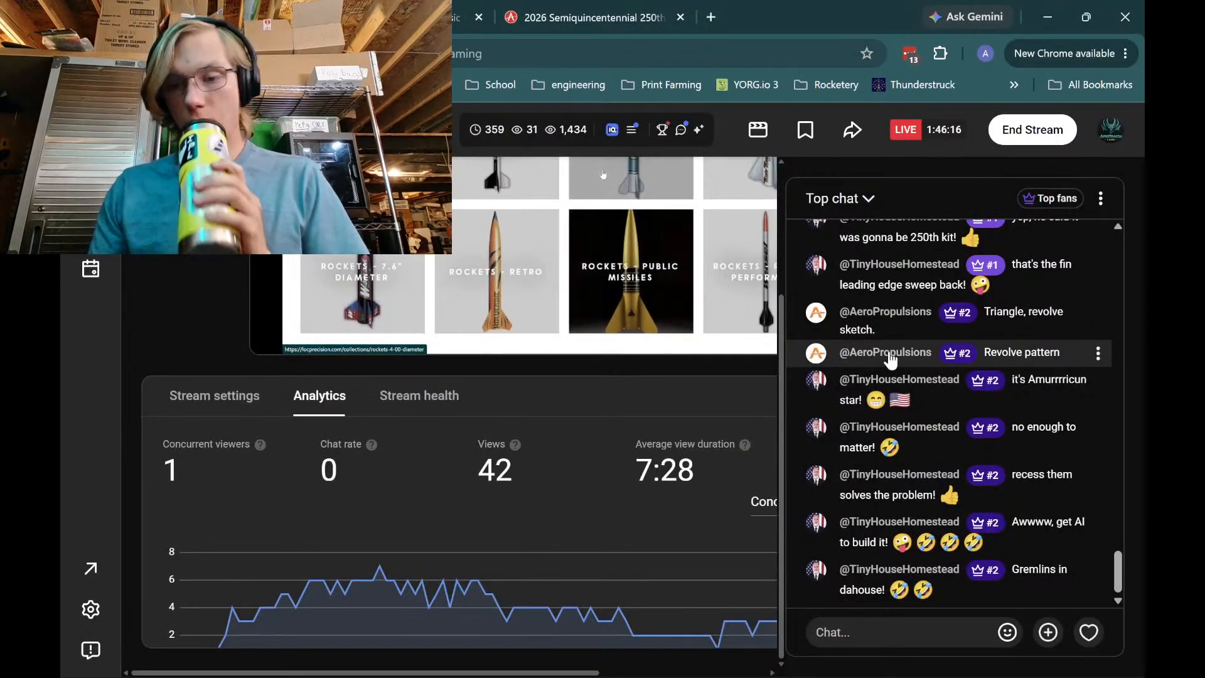
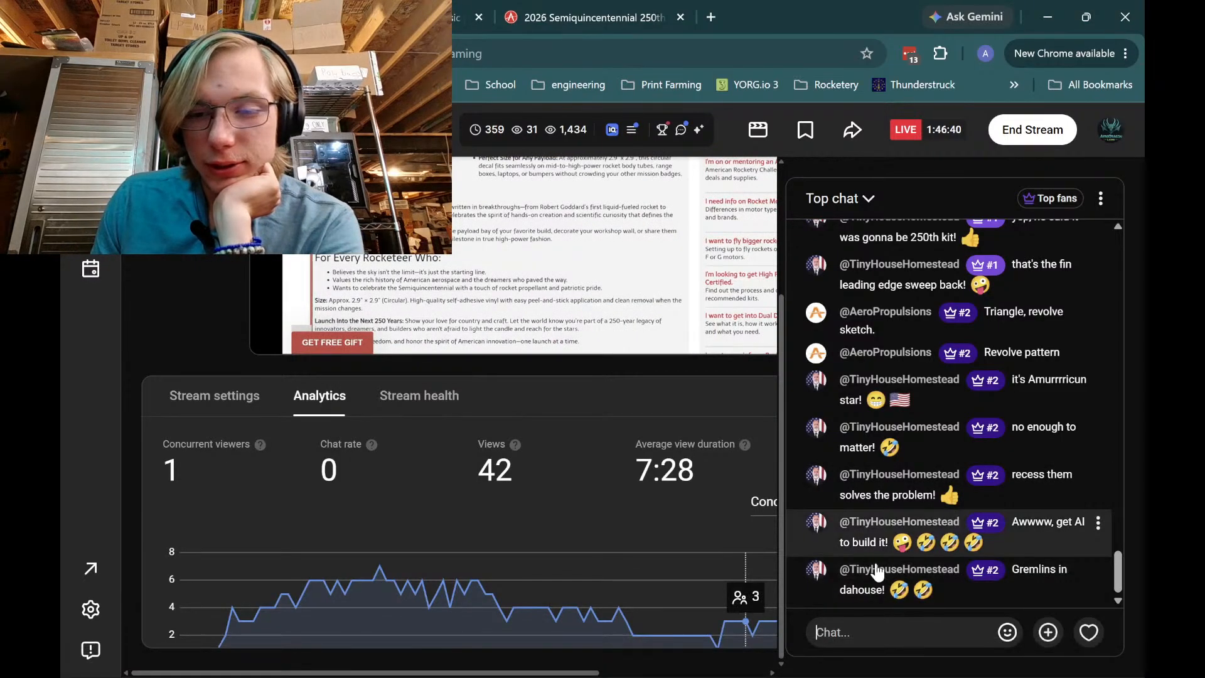
Scroll down the YouTube Studio analytics panel
scroll(678, 524, "down", 1)
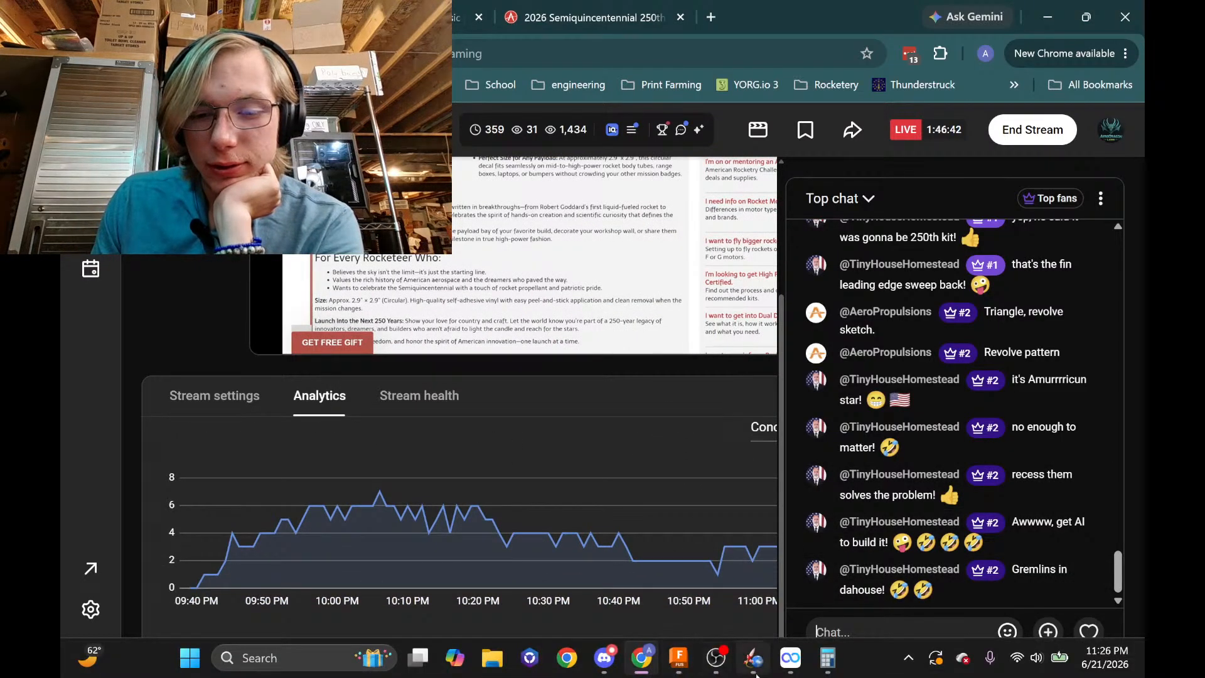
In Fusion 360, move the upper small star 3 mm vertically (Y -3 mm)
left_click(679, 658)
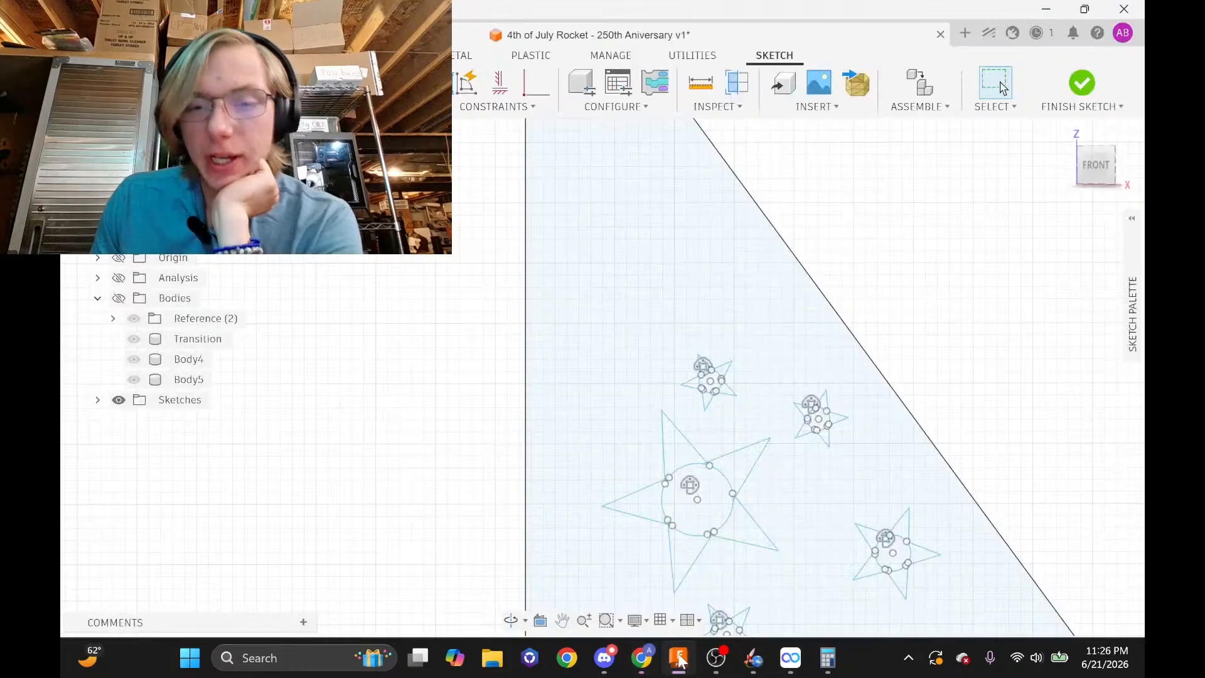
scroll(770, 461, "down", 4)
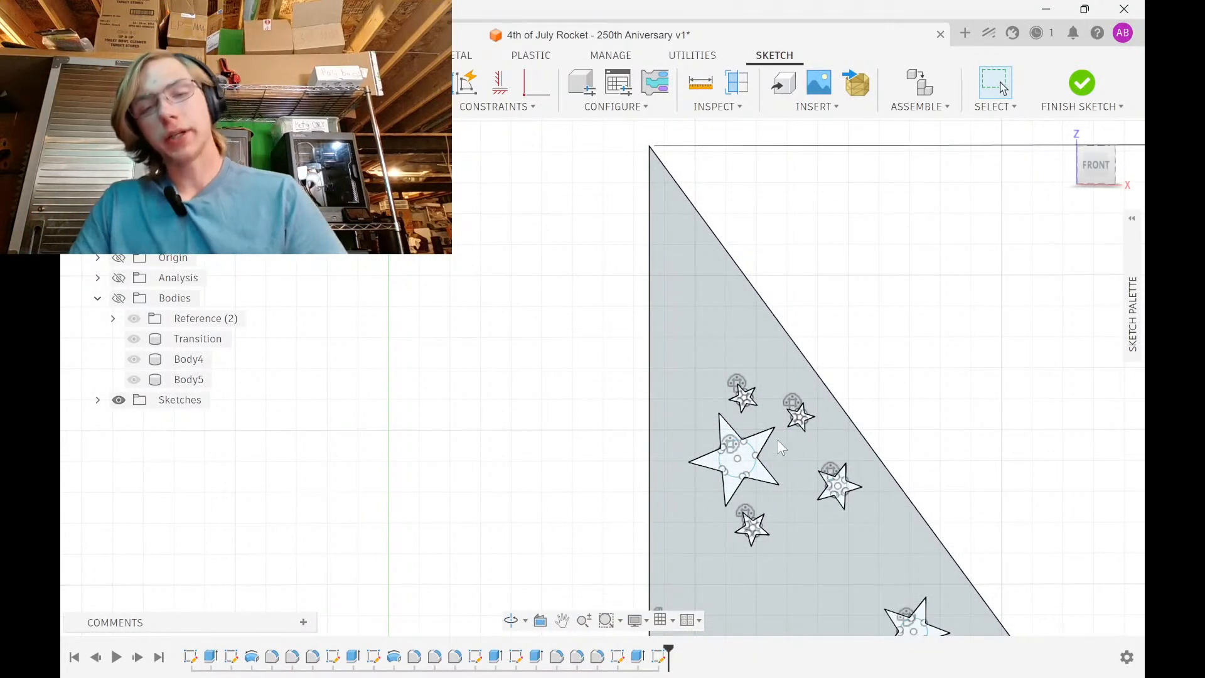
scroll(777, 440, "up", 8)
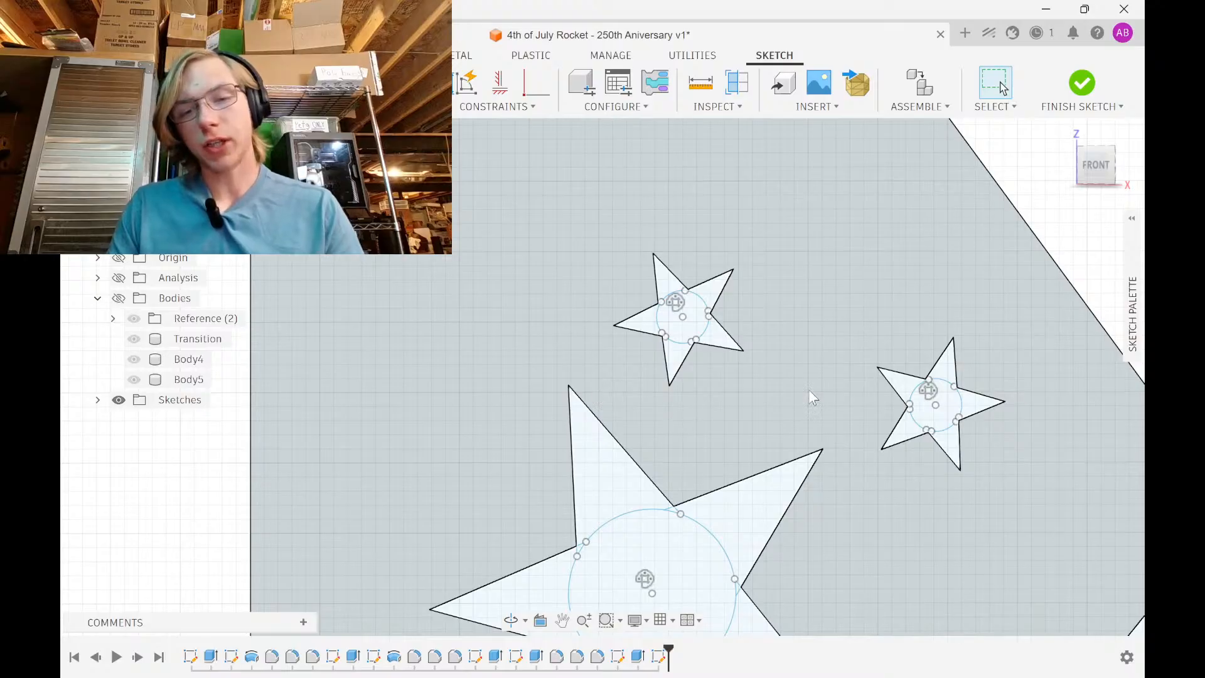
left_click_drag(806, 417, 638, 389)
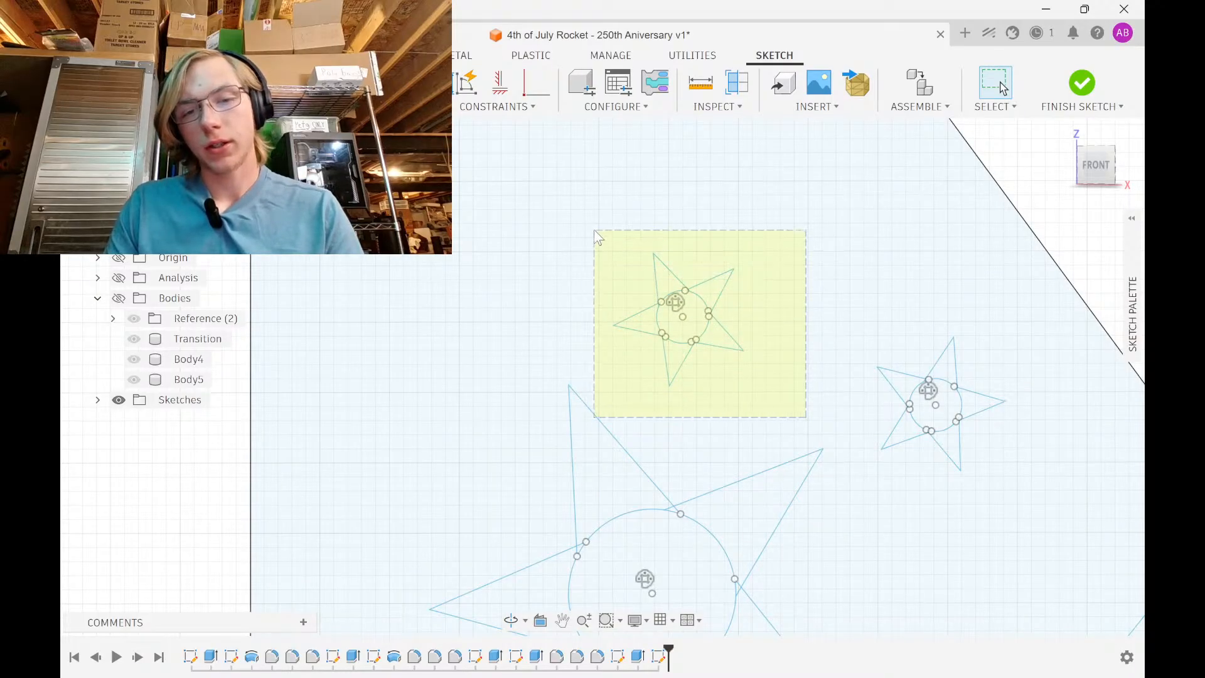
left_click_drag(597, 224, 778, 402)
left_click(646, 224)
key("m")
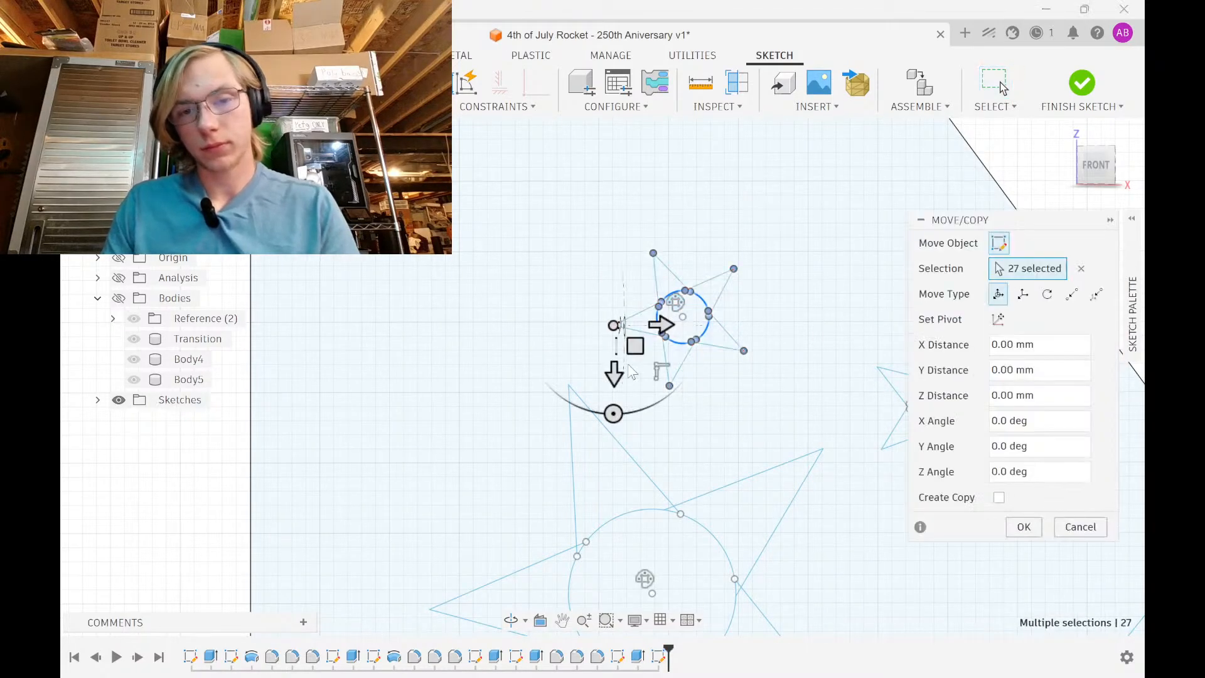
left_click_drag(615, 364, 615, 280)
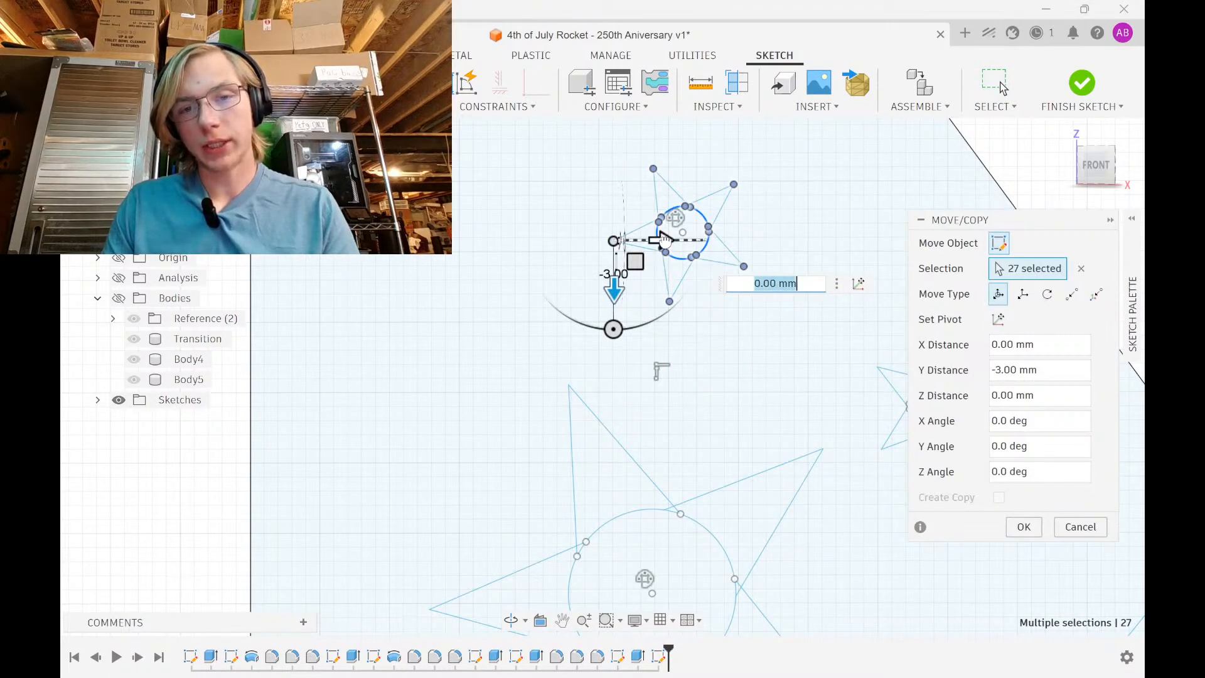
left_click_drag(666, 241, 610, 244)
scroll(773, 333, "down", 3)
middle_click_drag(765, 373, 696, 465)
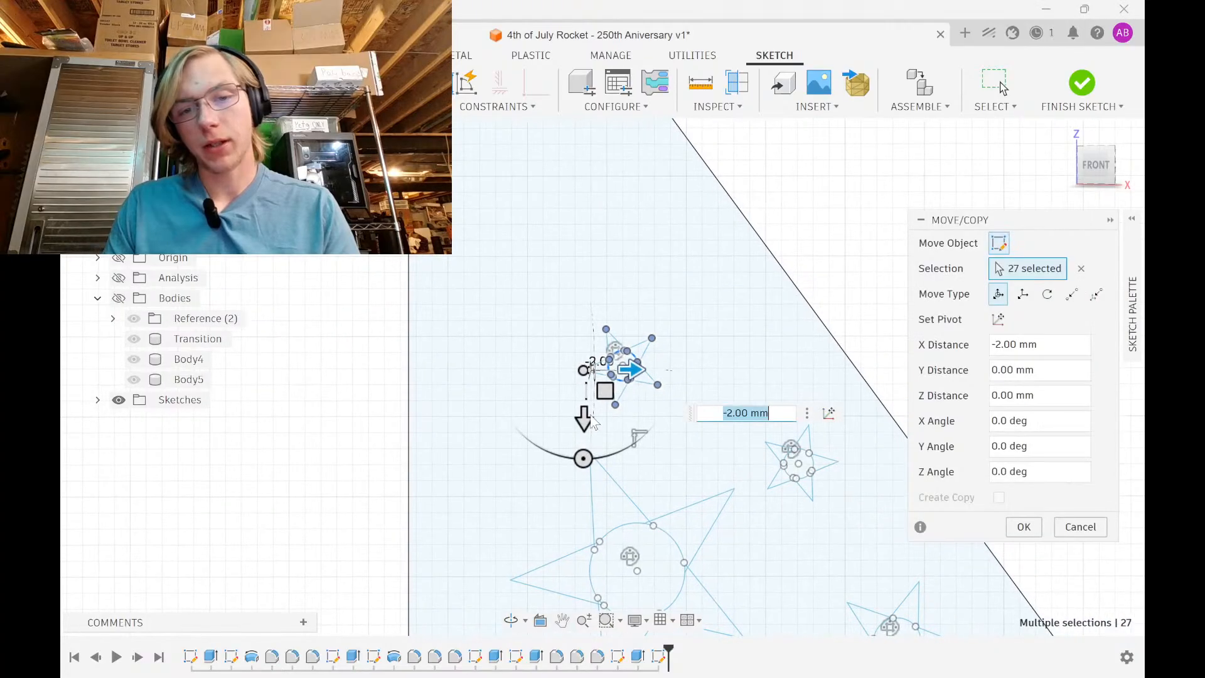
left_click_drag(585, 415, 585, 367)
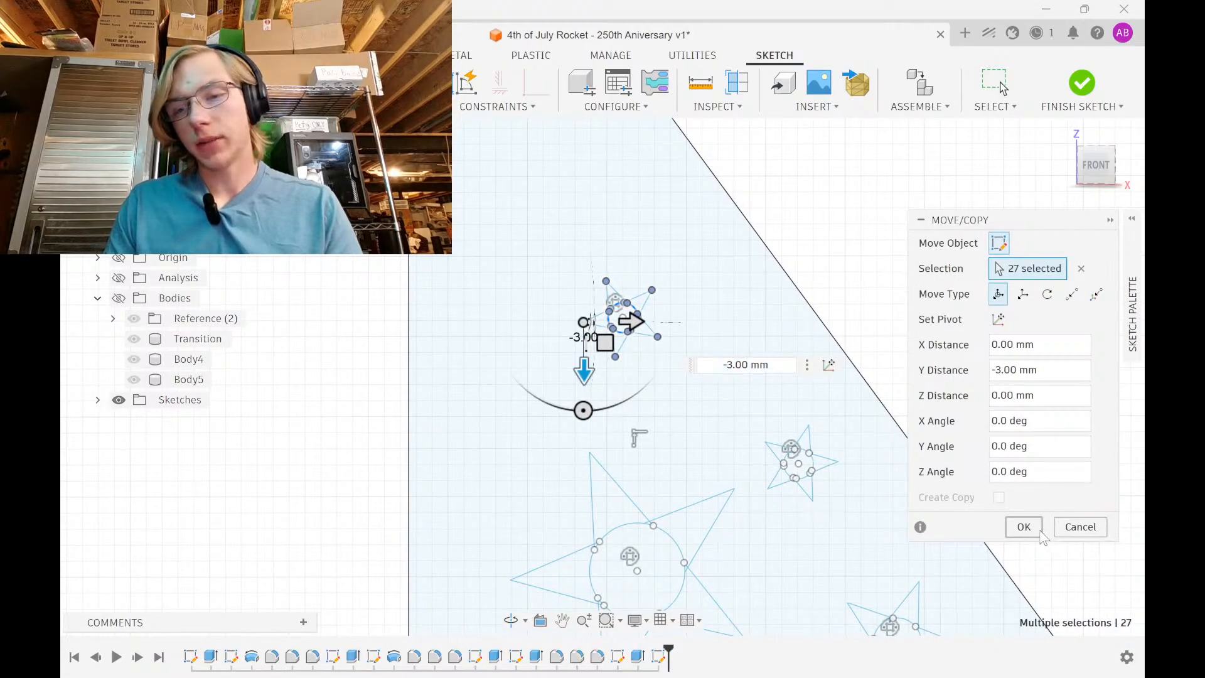
left_click(1023, 527)
Move another small star 3 mm along X
scroll(942, 389, "down", 2)
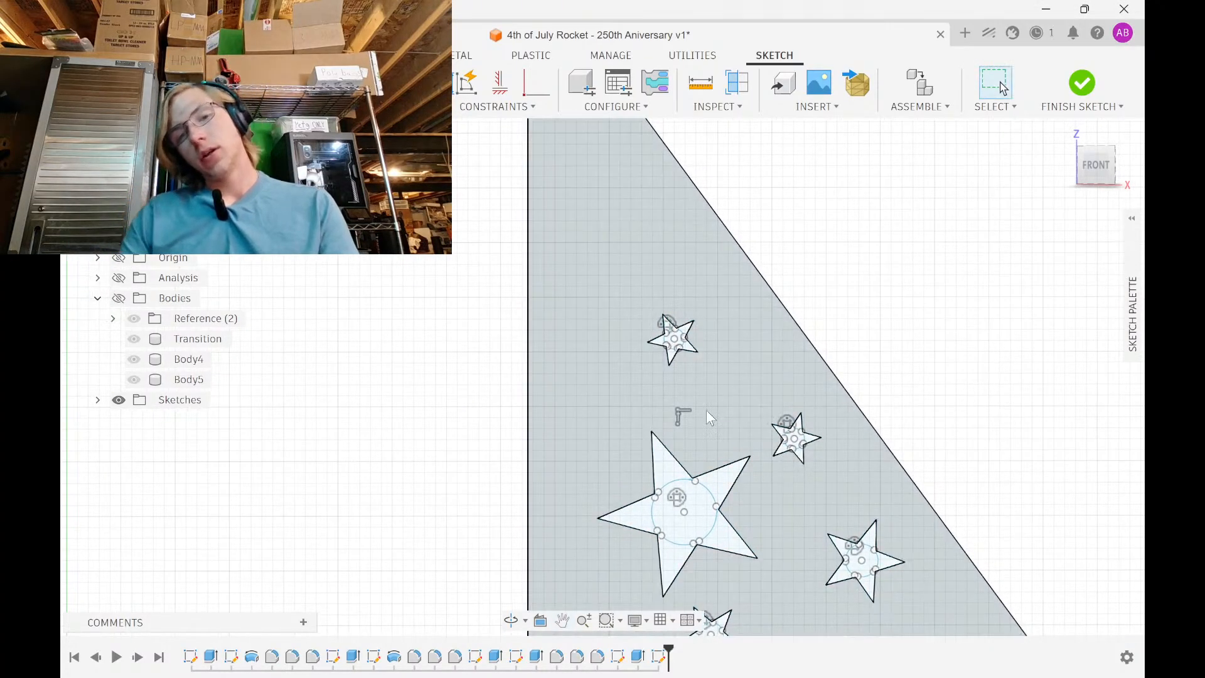
scroll(709, 417, "up", 3)
left_click_drag(581, 364, 720, 259)
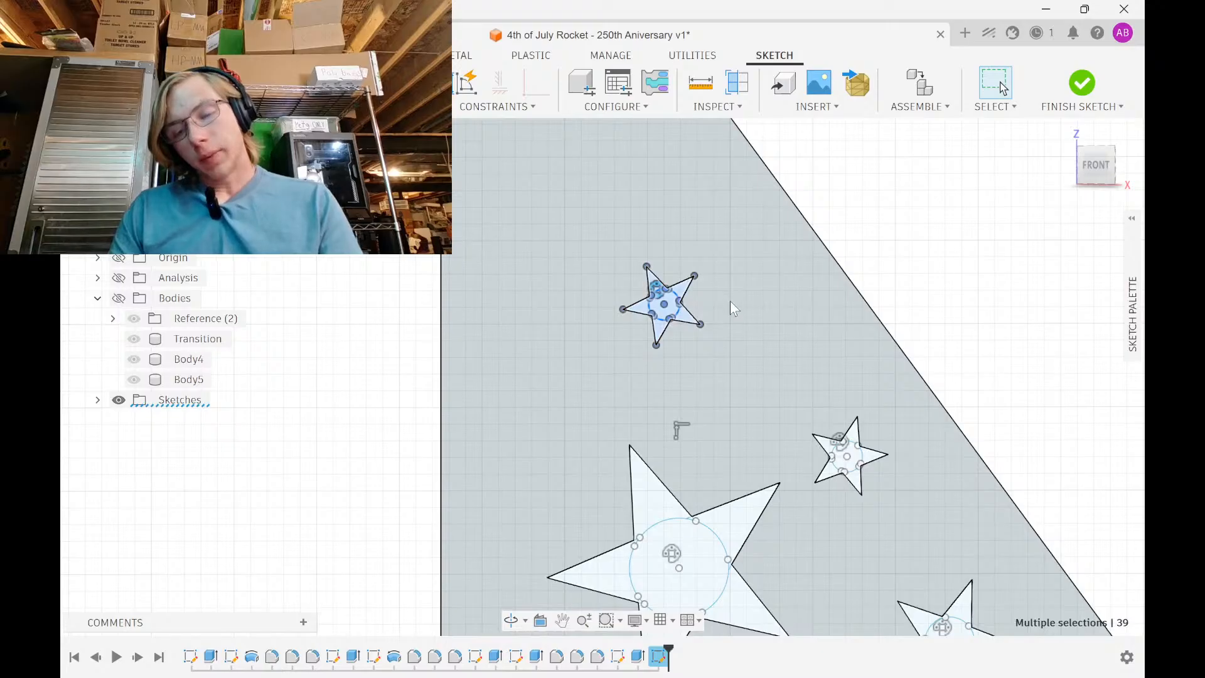
key("m")
left_click_drag(669, 336, 670, 390)
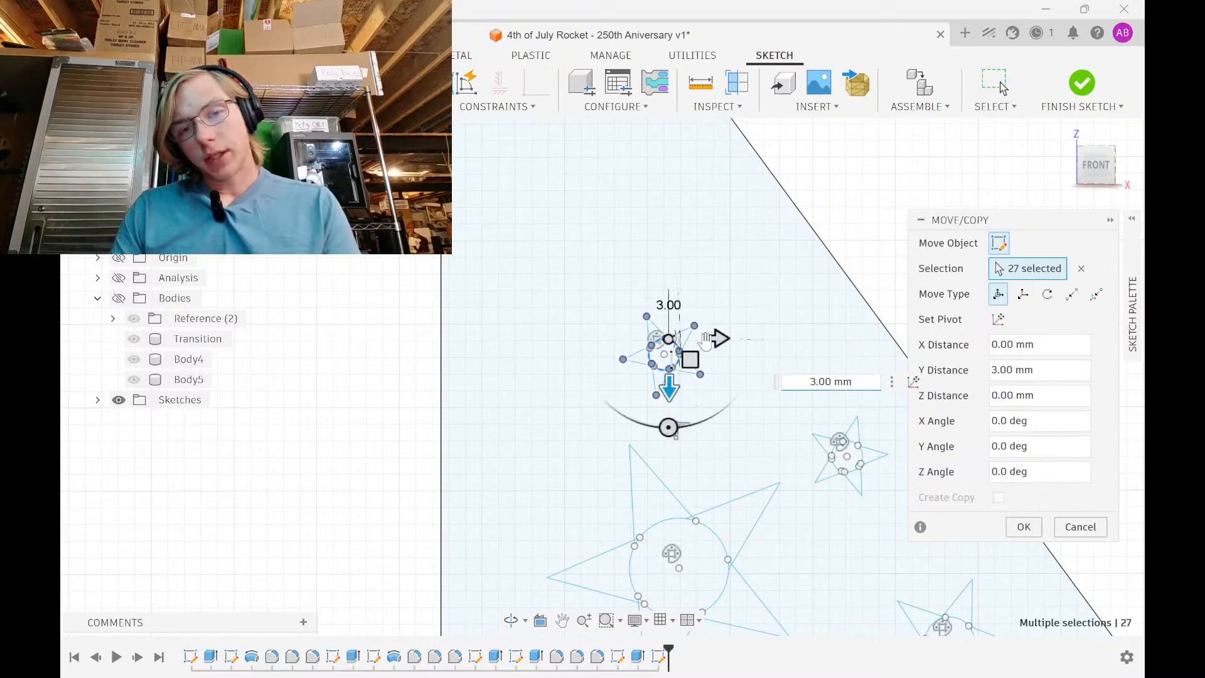
left_click_drag(715, 337, 765, 339)
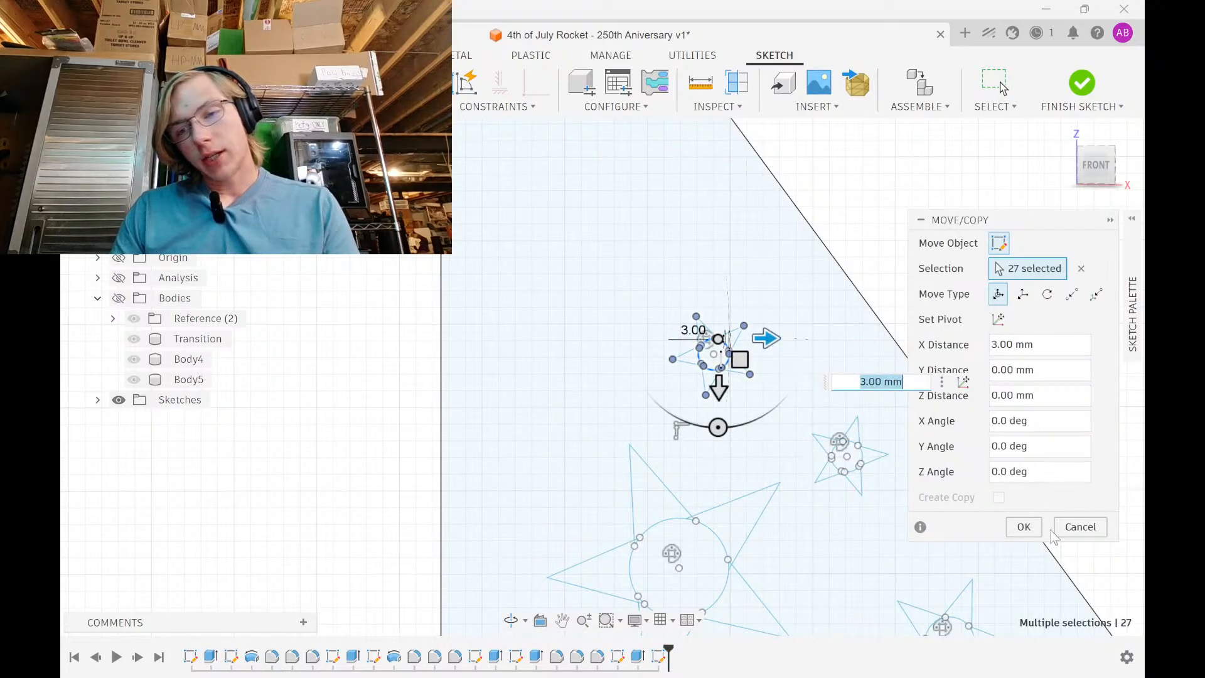
left_click(1024, 526)
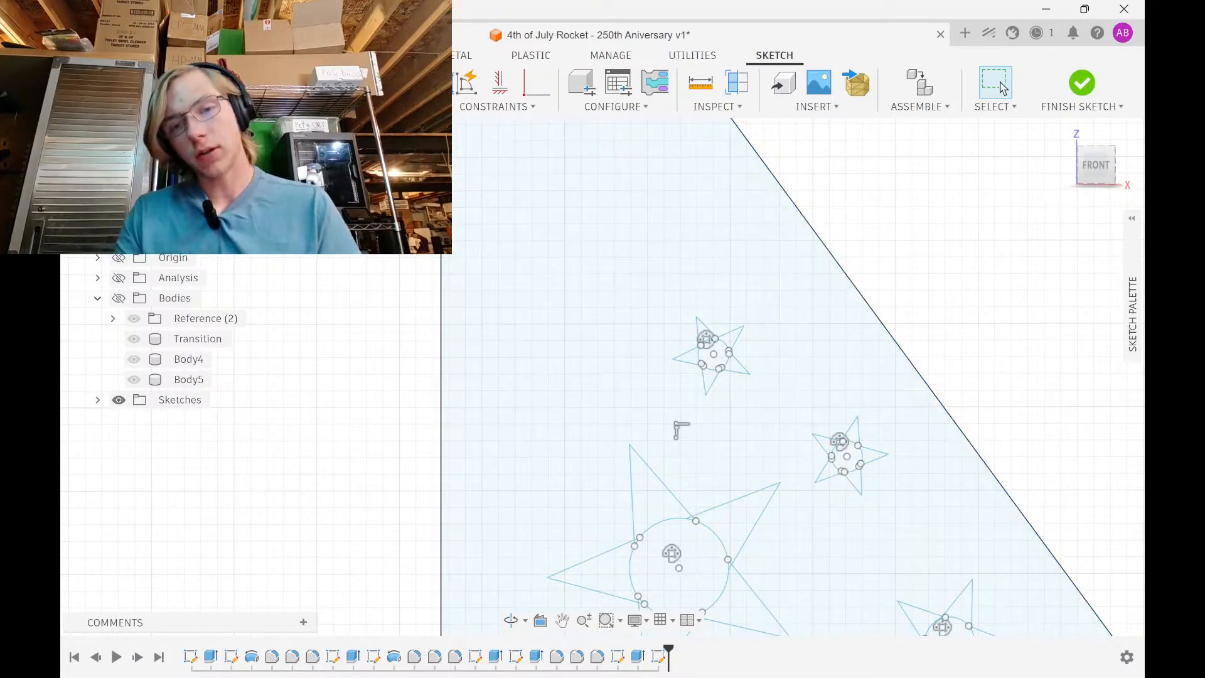
In the browser, open a new tab and load the AeroDragon Labs website
mouse_move(777, 670)
left_click(643, 659)
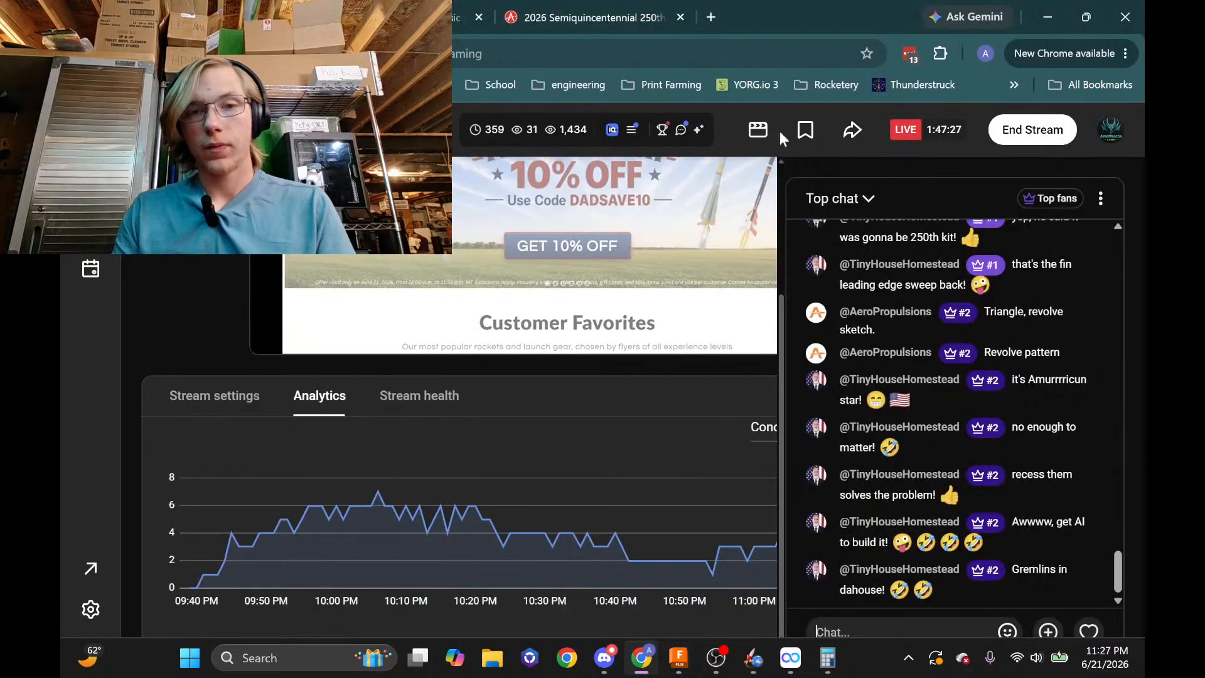
left_click(707, 14)
type("youtube")
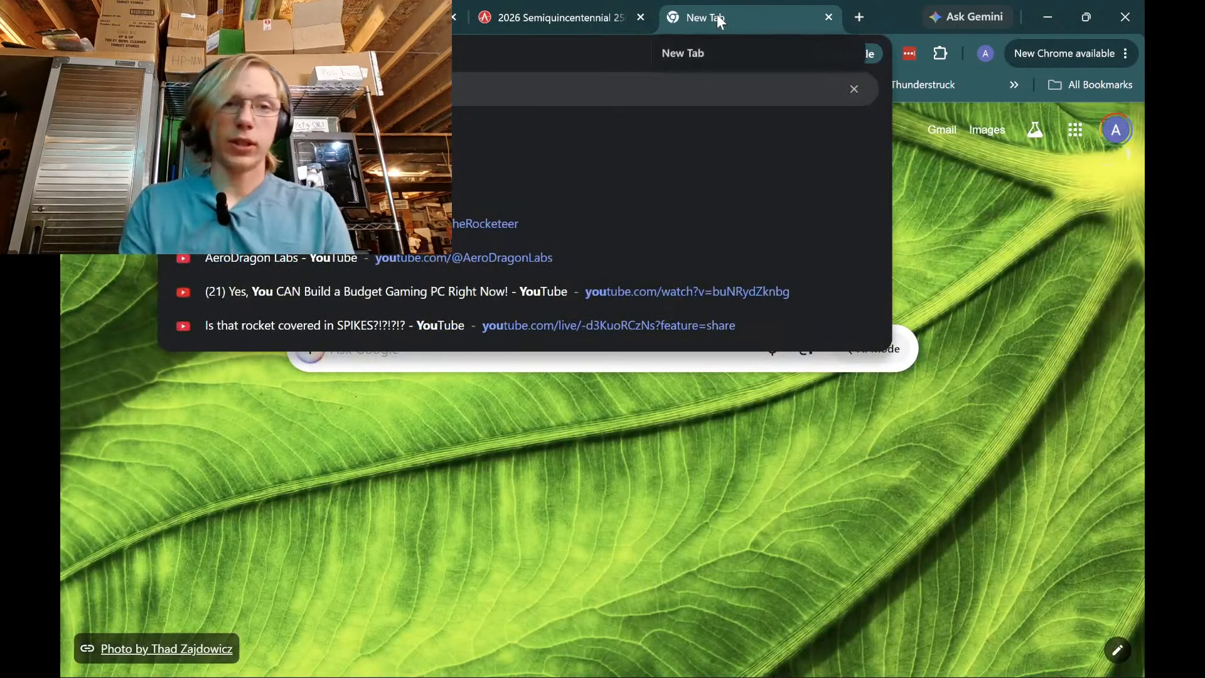
key("Return")
type("aerodragon")
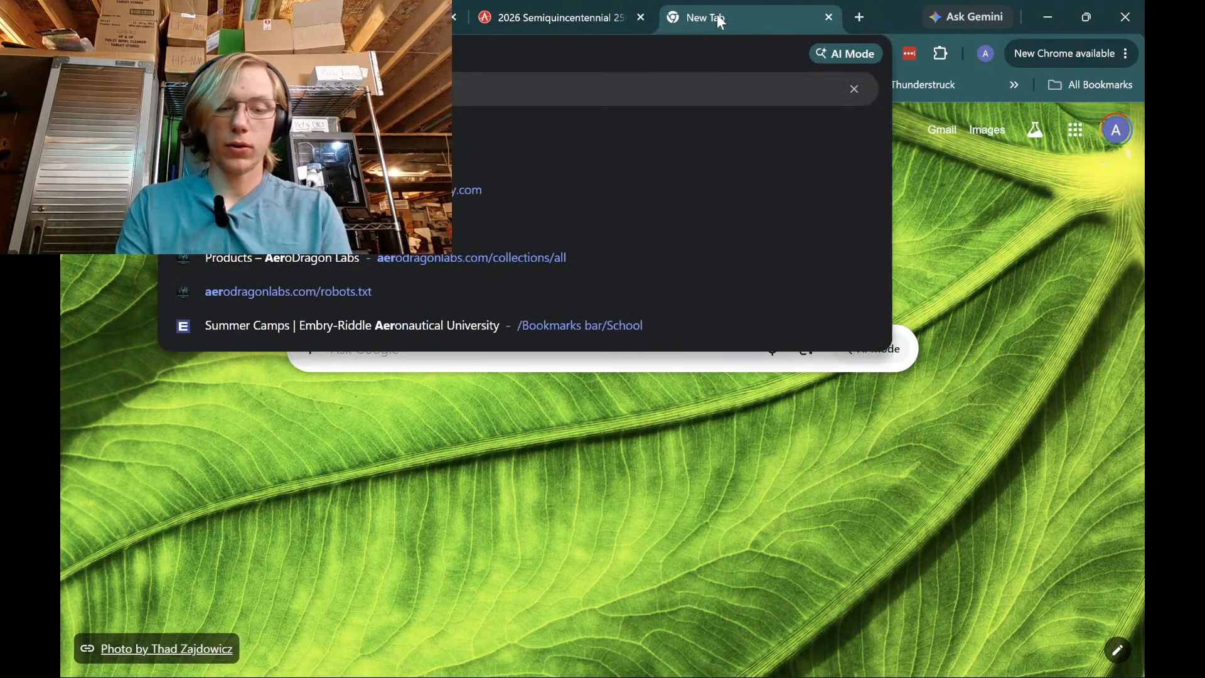
key("Return")
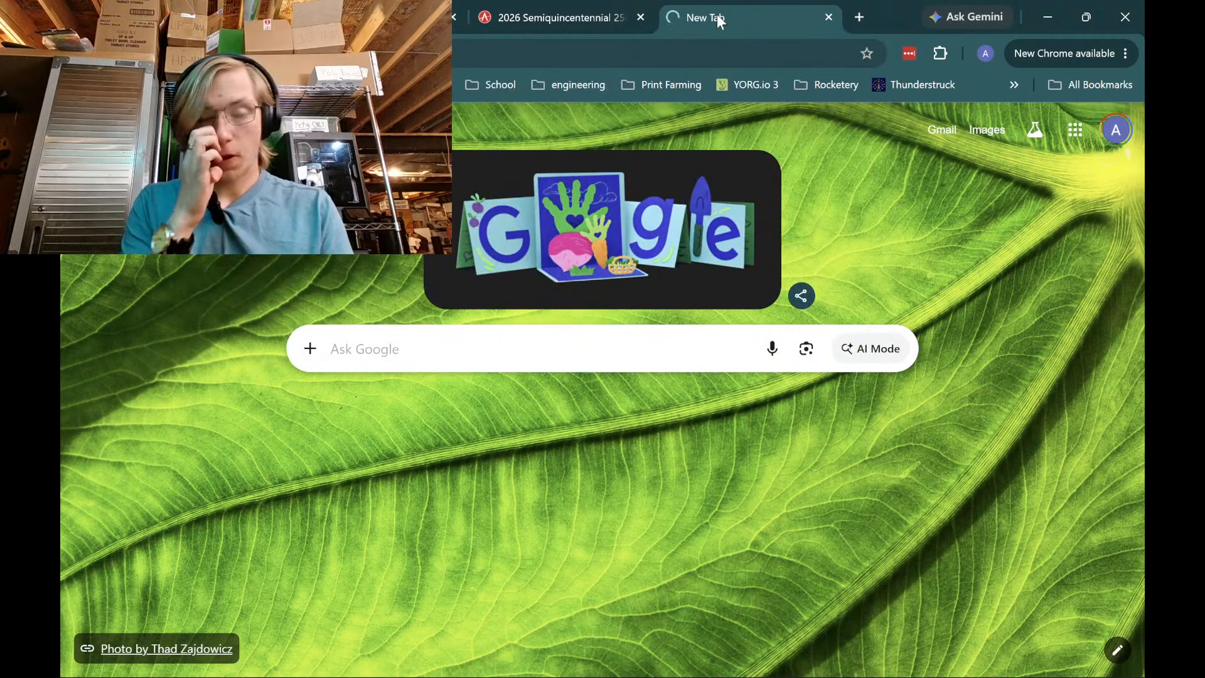
scroll(491, 330, "down", 1)
scroll(488, 330, "down", 8)
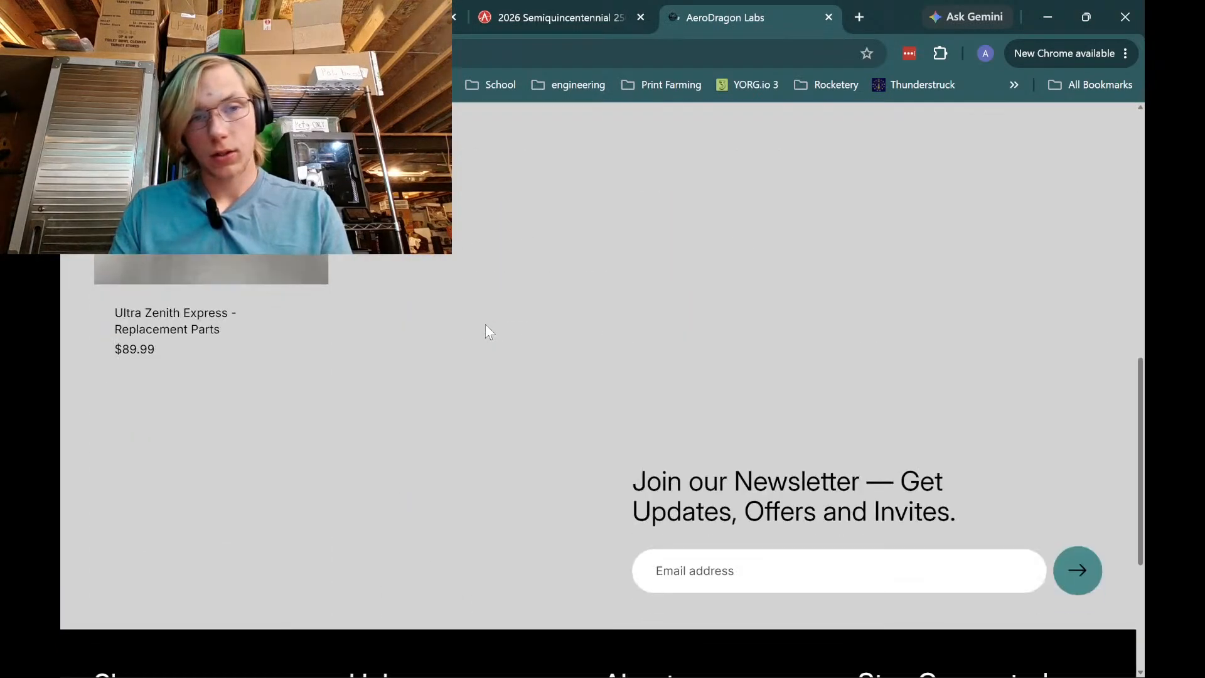
scroll(488, 329, "up", 3)
scroll(552, 397, "down", 1)
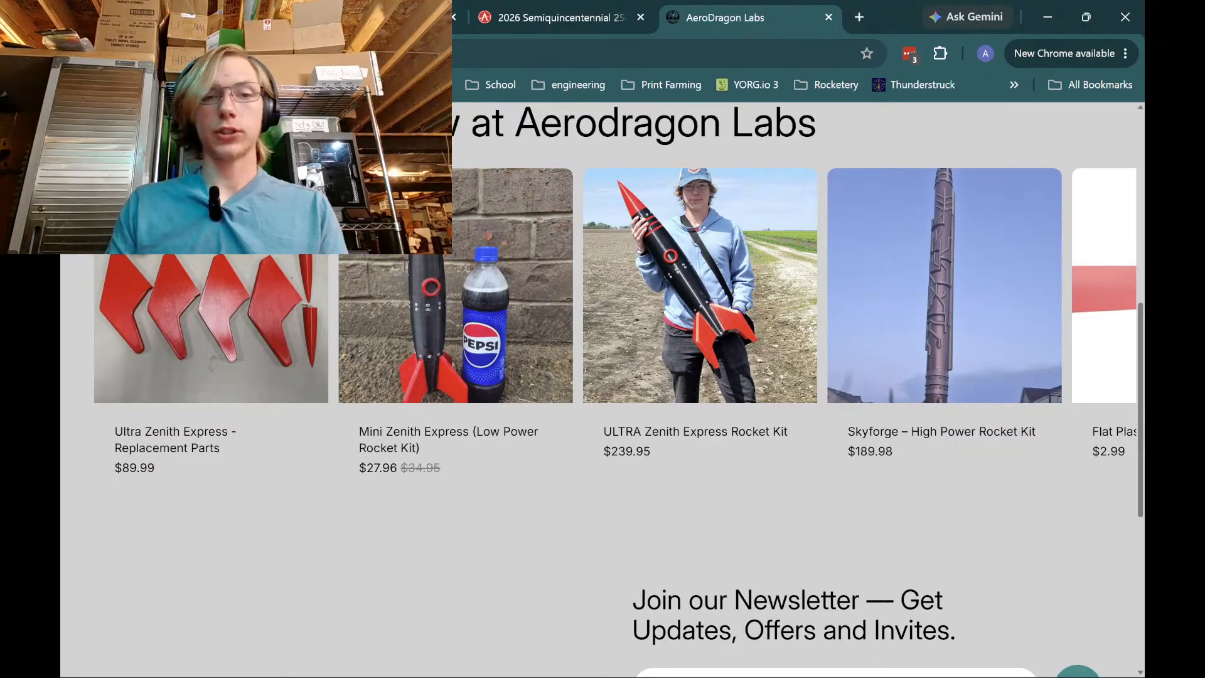
Open the Mini Zenith Express product page and check its 2.0-inch maximum diameter
left_click(463, 291)
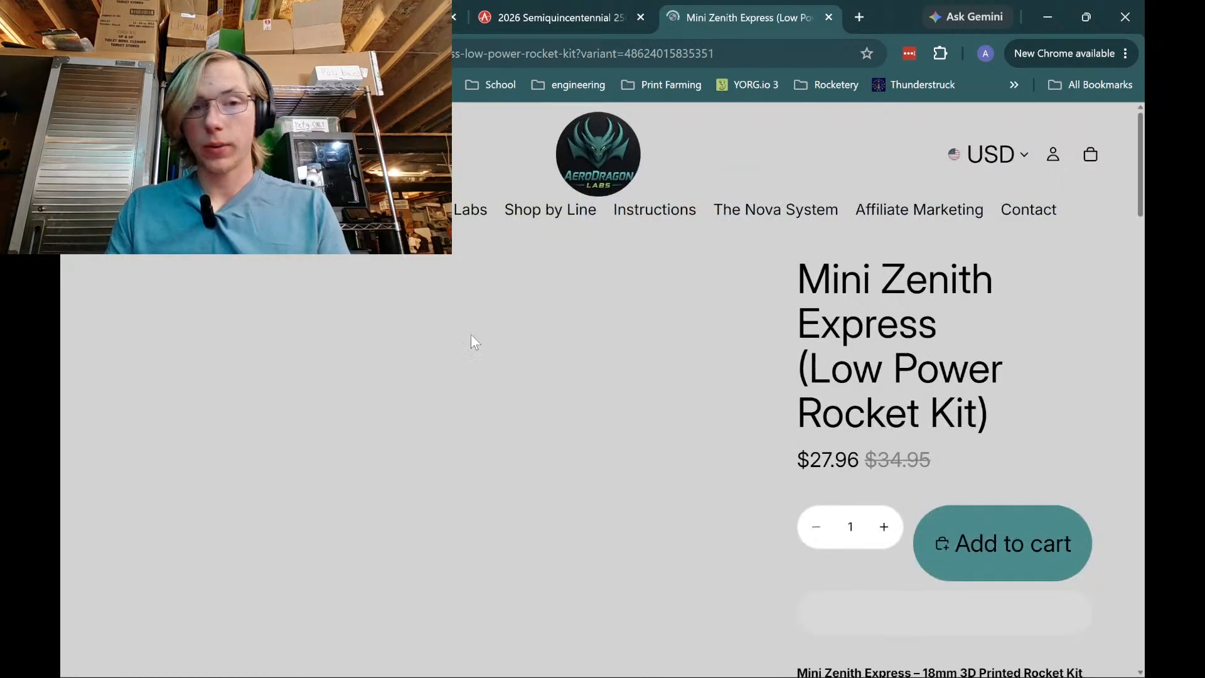
scroll(562, 406, "down", 2)
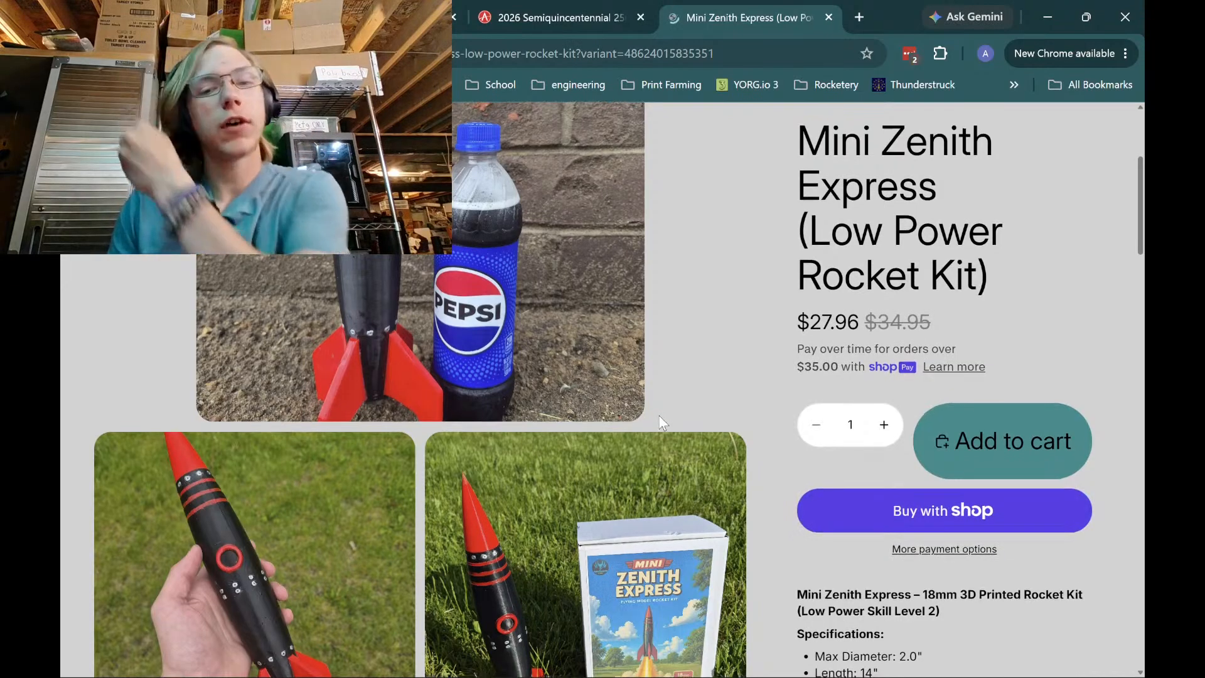
scroll(658, 418, "down", 6)
scroll(658, 425, "up", 1)
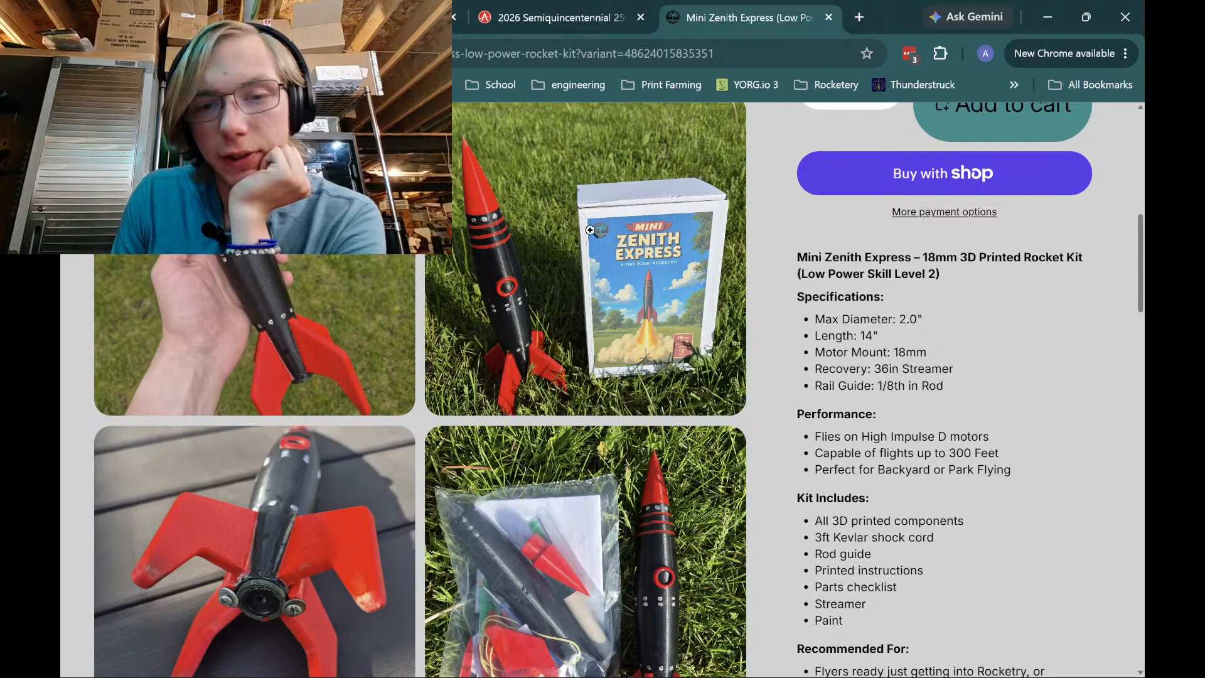
scroll(701, 341, "down", 10)
scroll(589, 328, "up", 9)
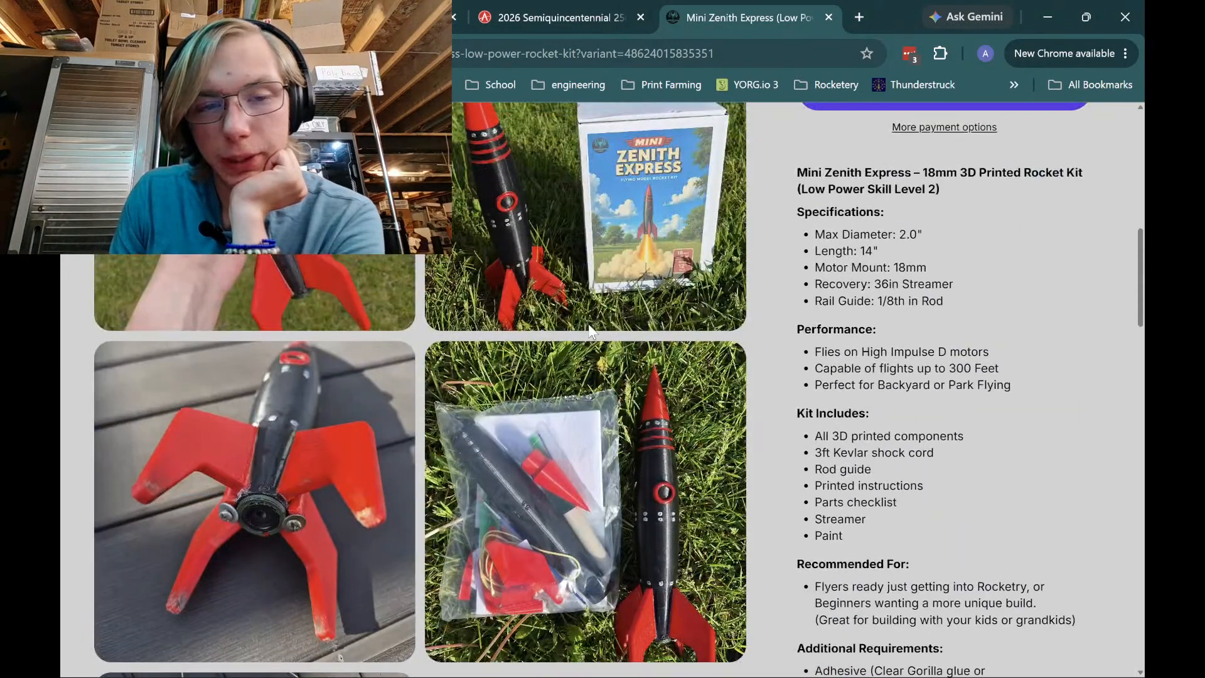
scroll(596, 339, "up", 4)
scroll(670, 470, "up", 3)
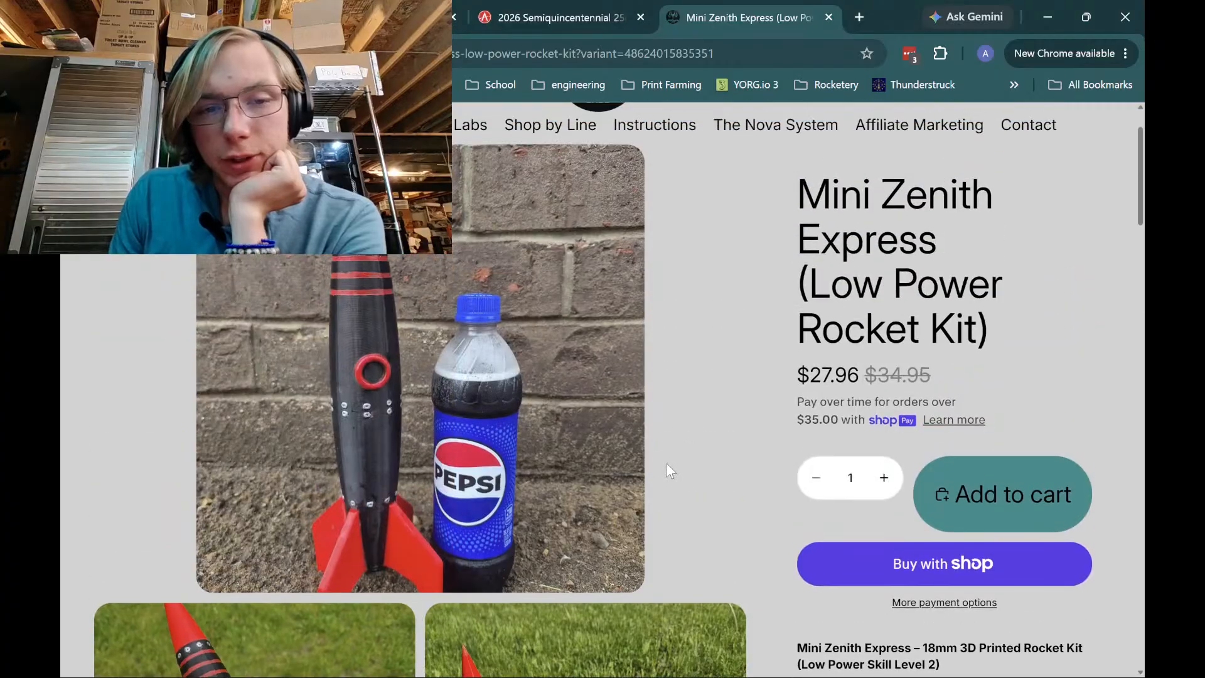
scroll(670, 471, "up", 1)
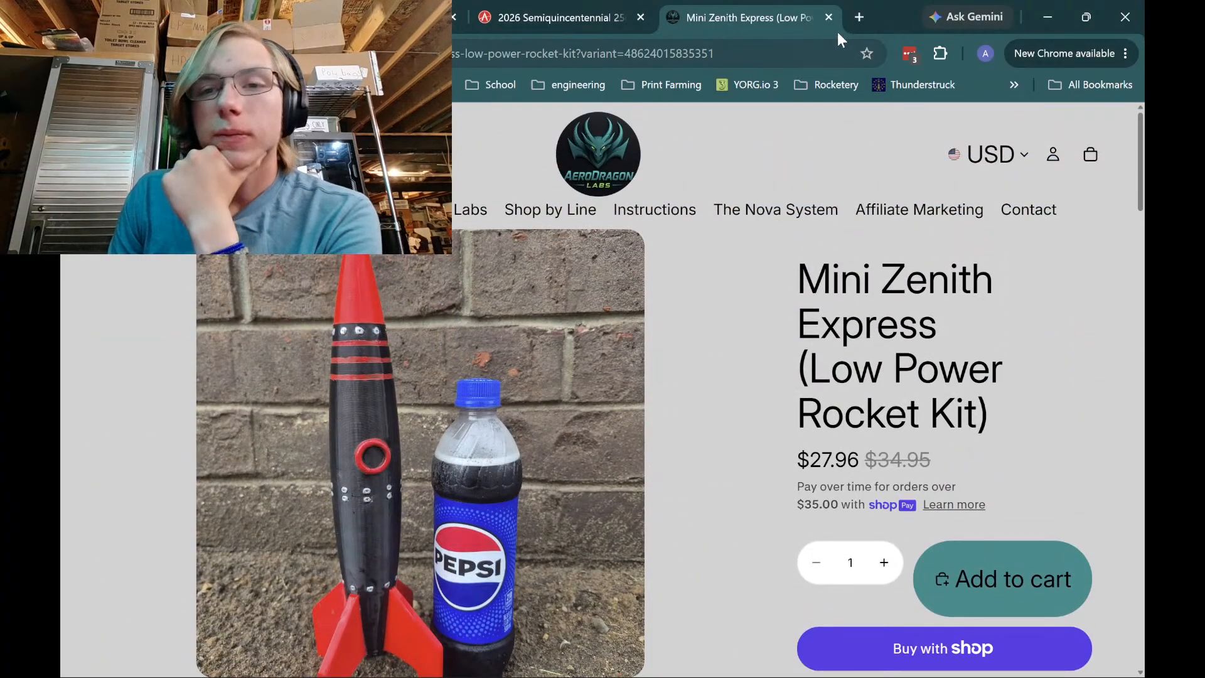
Close the Mini Zenith Express product tab
left_click(831, 19)
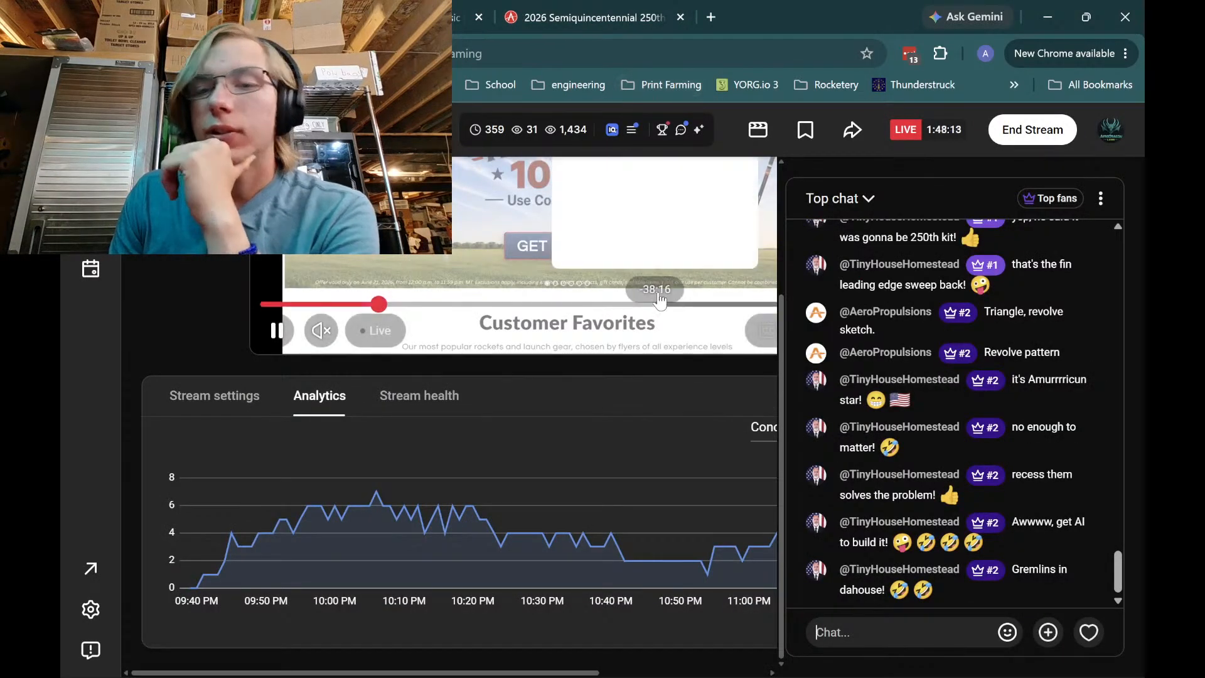
mouse_move(953, 674)
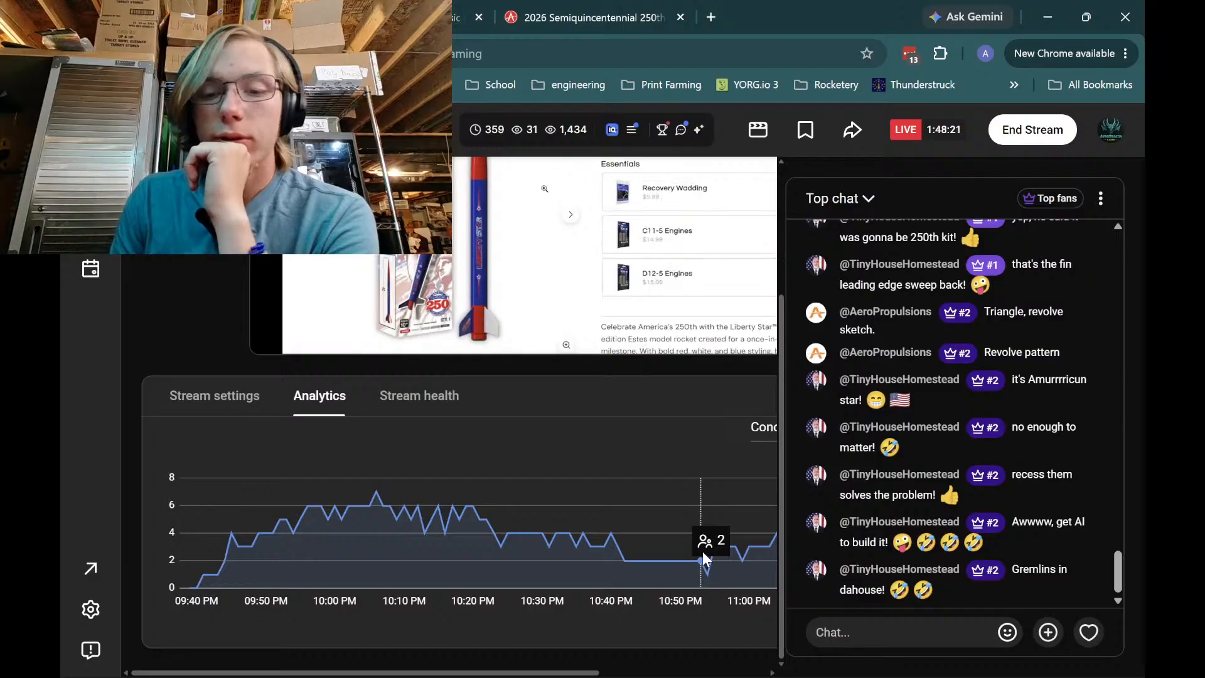
Back in Fusion 360, frame the fin sketch and window-select the small star near the sloped edge
mouse_move(814, 662)
left_click(694, 668)
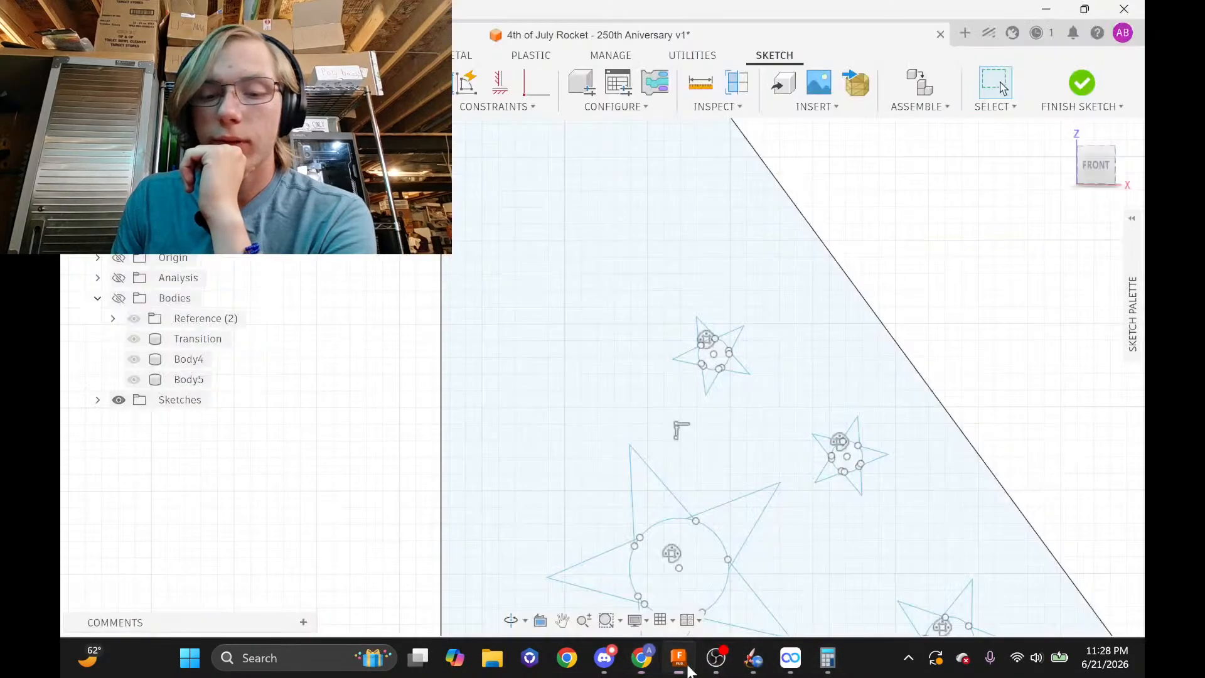
scroll(680, 278, "up", 2)
scroll(679, 266, "down", 2)
scroll(722, 378, "down", 1)
mouse_move(722, 378)
middle_mouse_down()
mouse_move(635, 274)
mouse_move(632, 207)
mouse_move(586, 336)
mouse_move(550, 306)
mouse_move(614, 192)
middle_mouse_up()
scroll(716, 359, "up", 1)
scroll(717, 359, "down", 2)
scroll(576, 298, "down", 3)
scroll(578, 299, "down", 2)
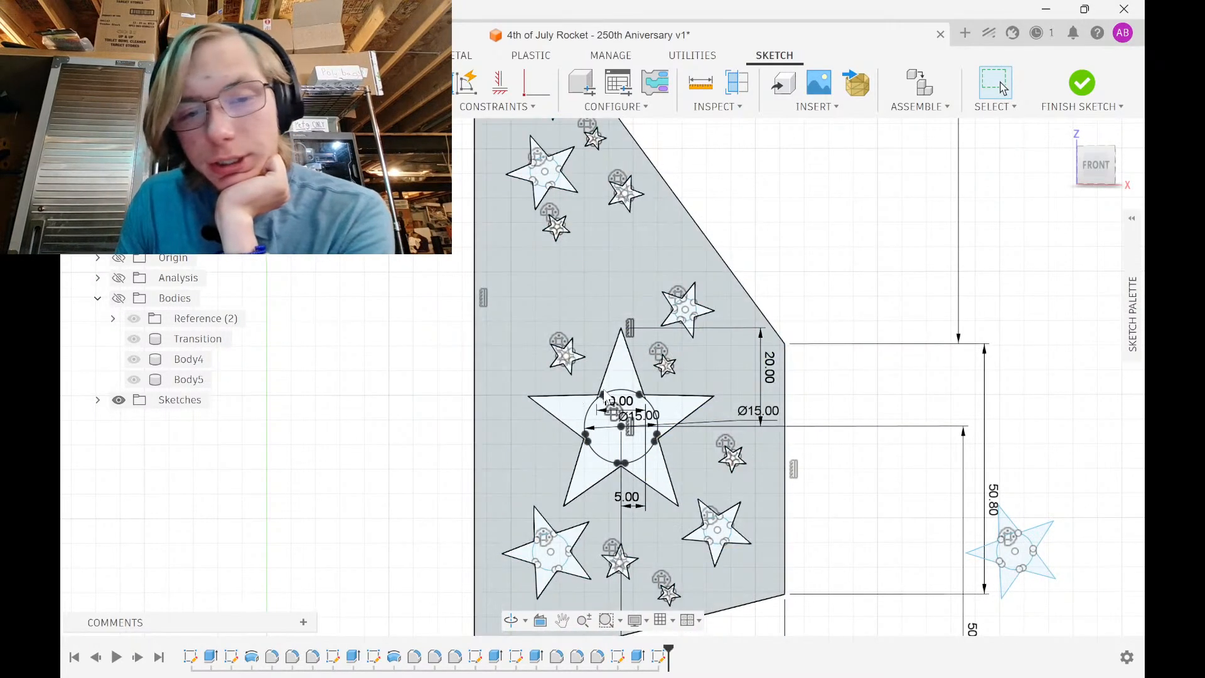
scroll(816, 436, "down", 2)
middle_click_drag(807, 433, 769, 334)
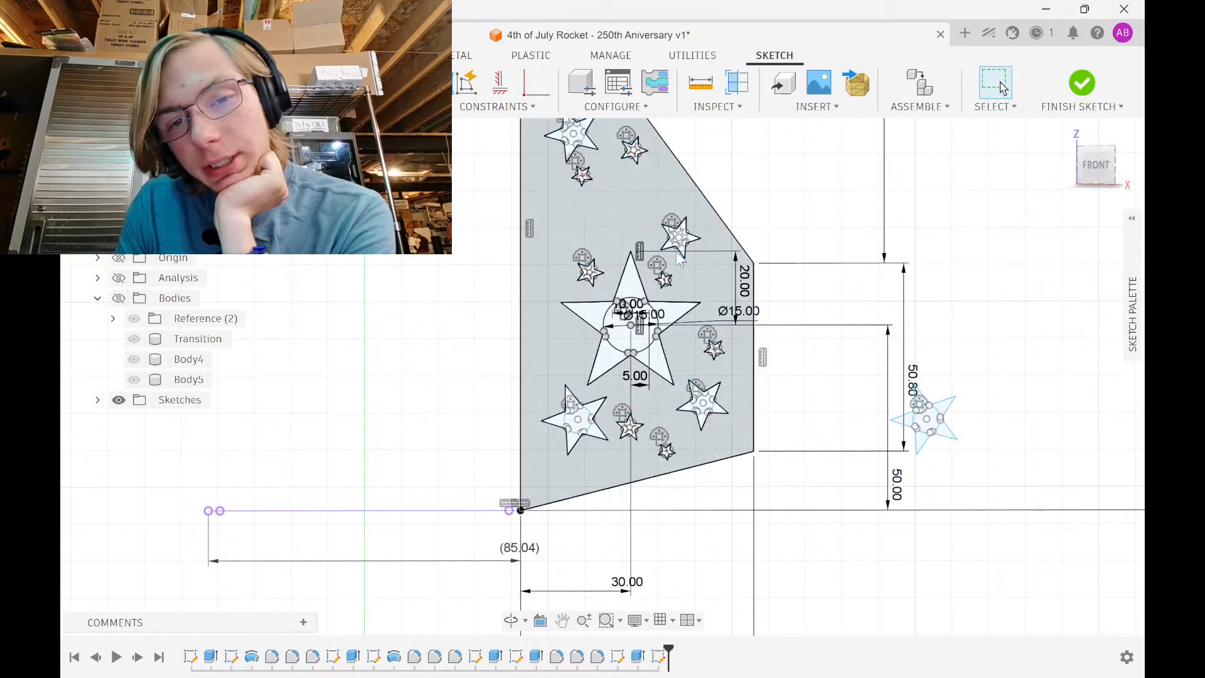
middle_click_drag(573, 172, 562, 284)
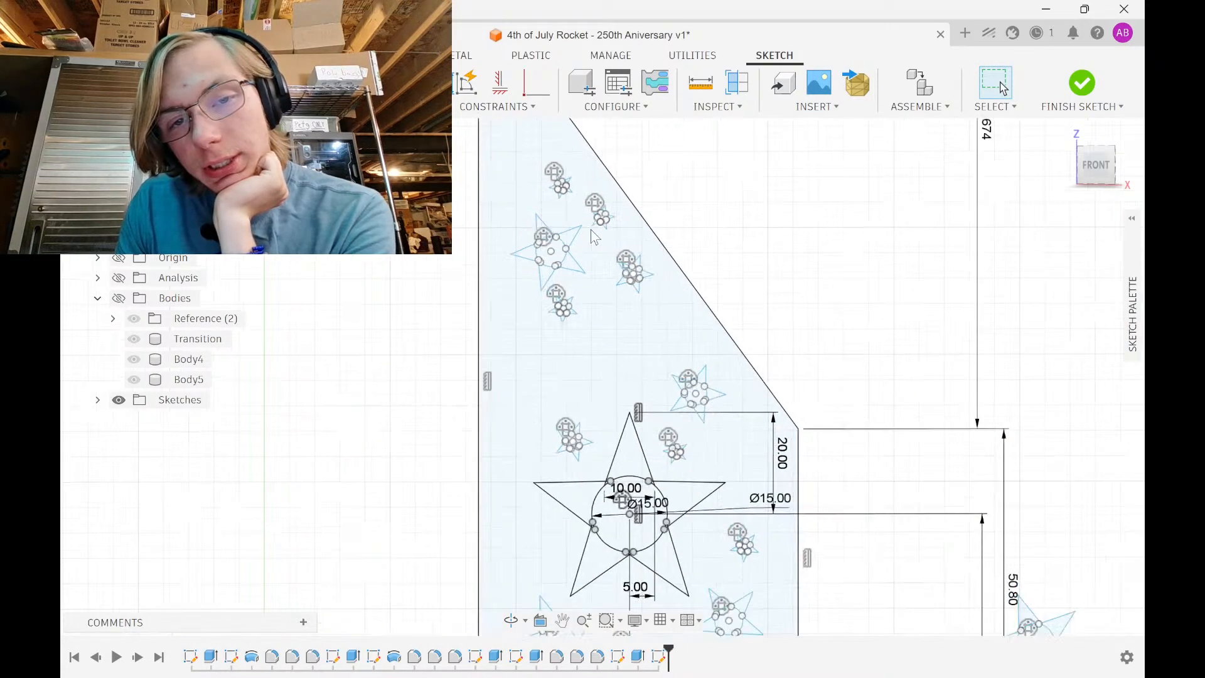
scroll(588, 221, "up", 5)
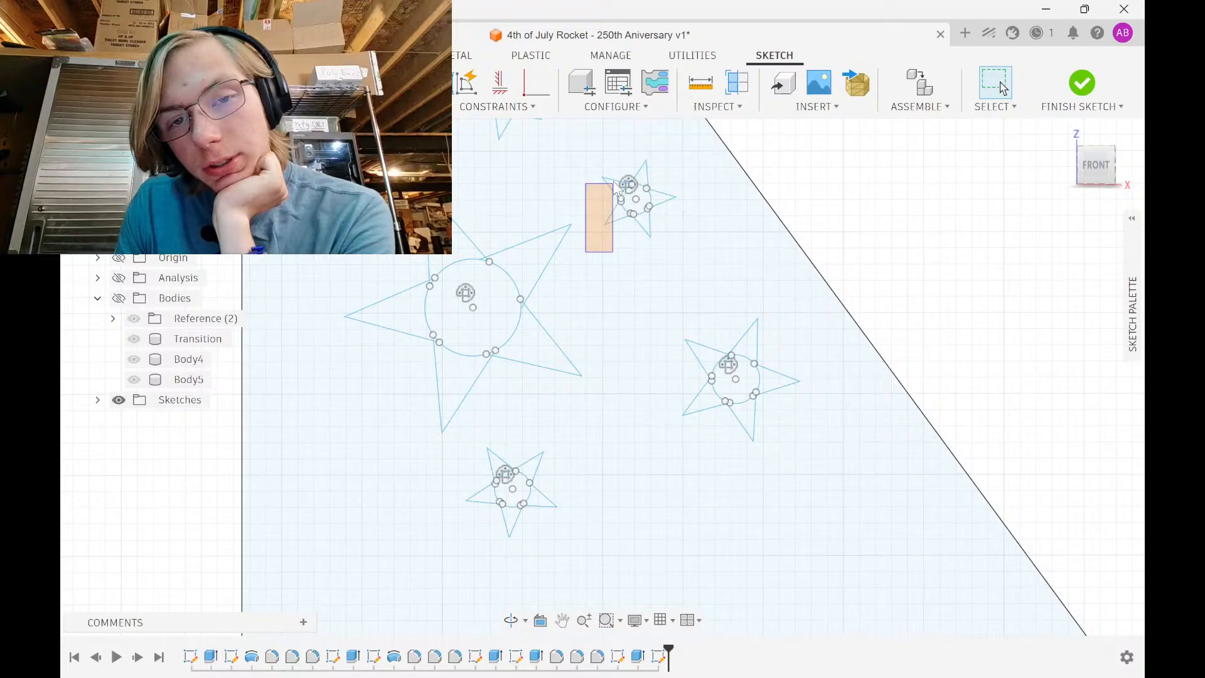
left_click_drag(614, 182, 692, 153)
middle_click_drag(700, 162, 663, 259)
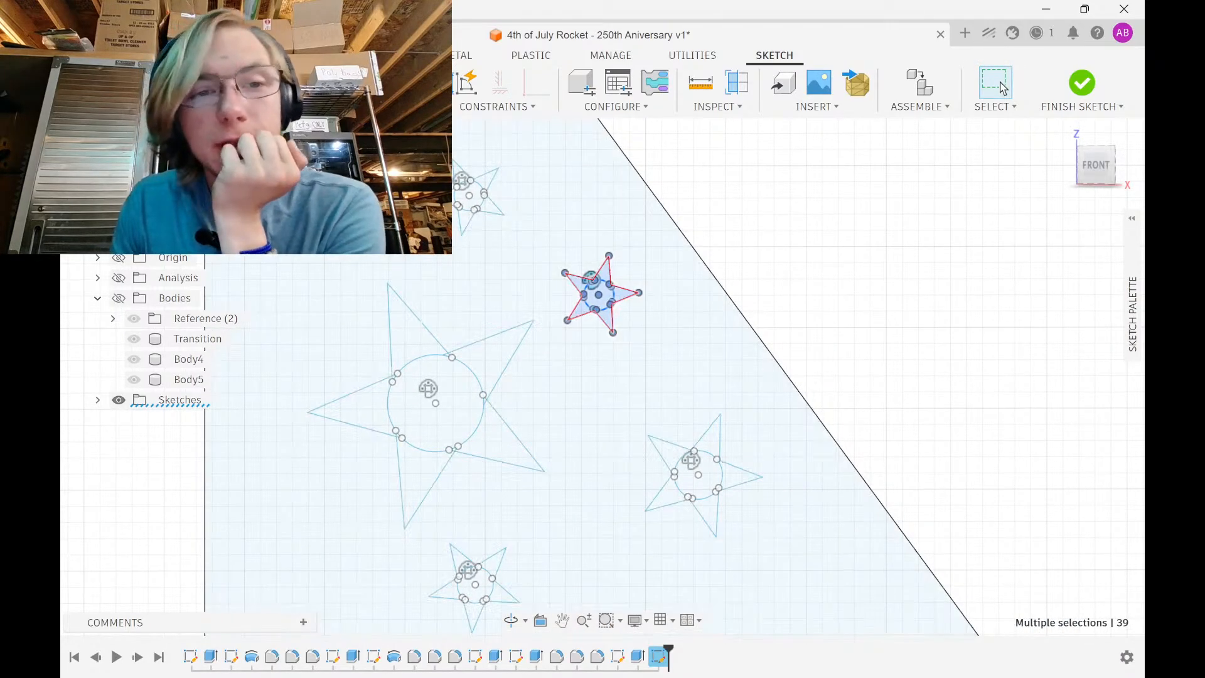
Scale the selected small star by 1.5 about its centre point
left_click(377, 107)
left_click(389, 244)
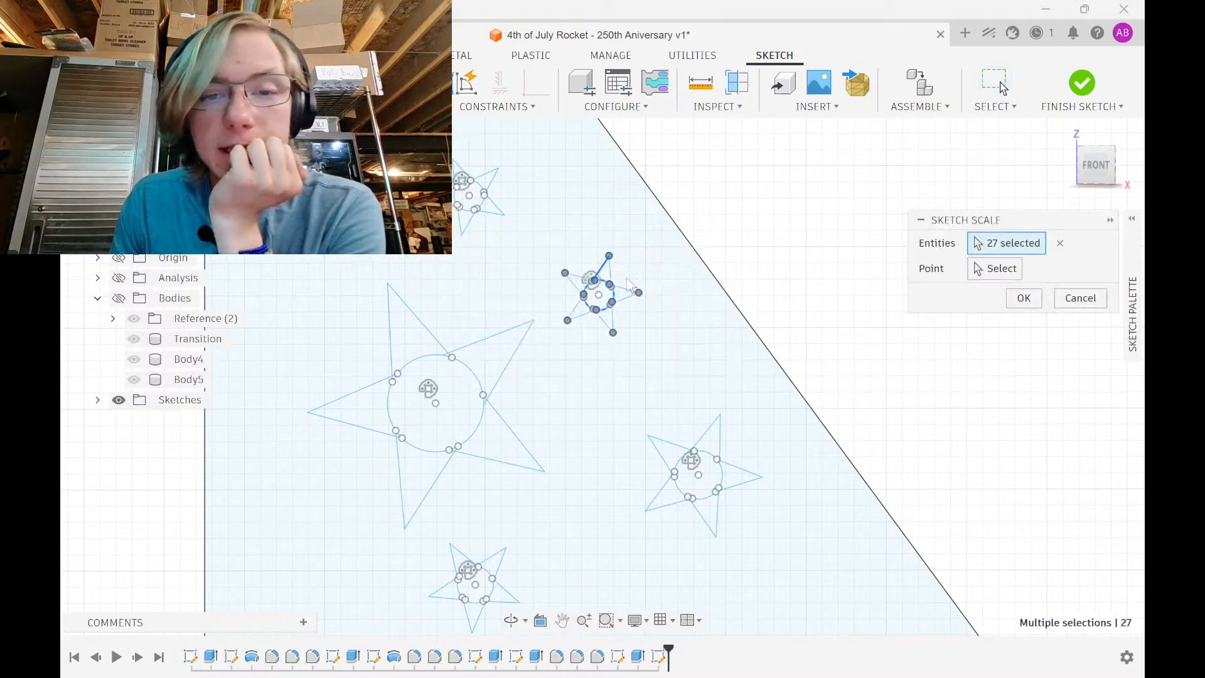
left_click(998, 272)
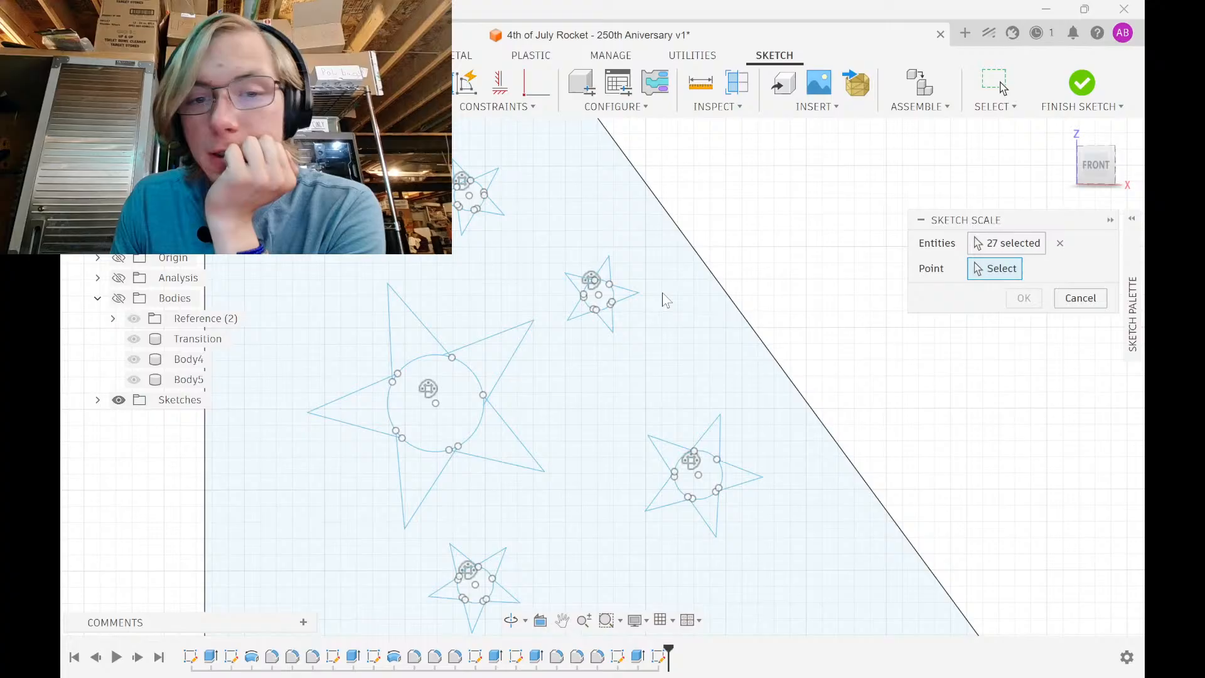
left_click(600, 296)
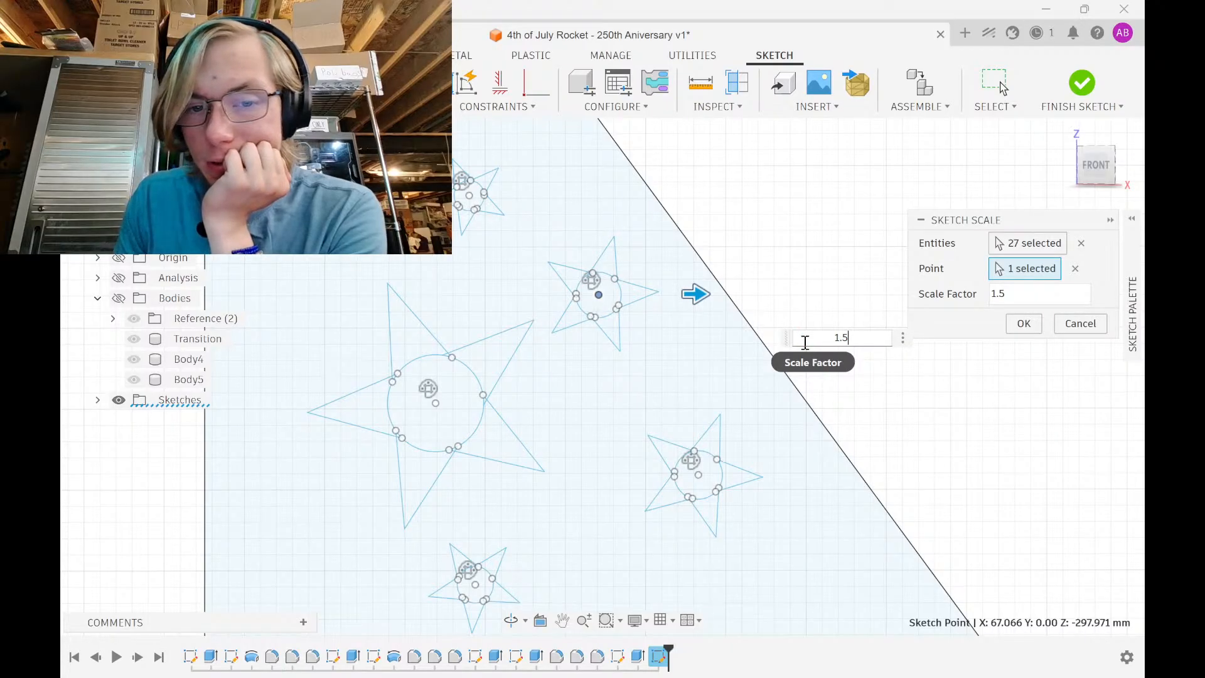
left_click(1027, 321)
Select another small star and shrink it to 0.8× about its centre
scroll(769, 433, "down", 3)
middle_click_drag(767, 434, 777, 143)
mouse_move(556, 266)
left_mouse_down()
mouse_move(608, 227)
mouse_move(671, 217)
left_mouse_up()
left_click(585, 325)
mouse_move(547, 276)
left_mouse_down()
mouse_move(611, 259)
mouse_move(676, 211)
left_mouse_up()
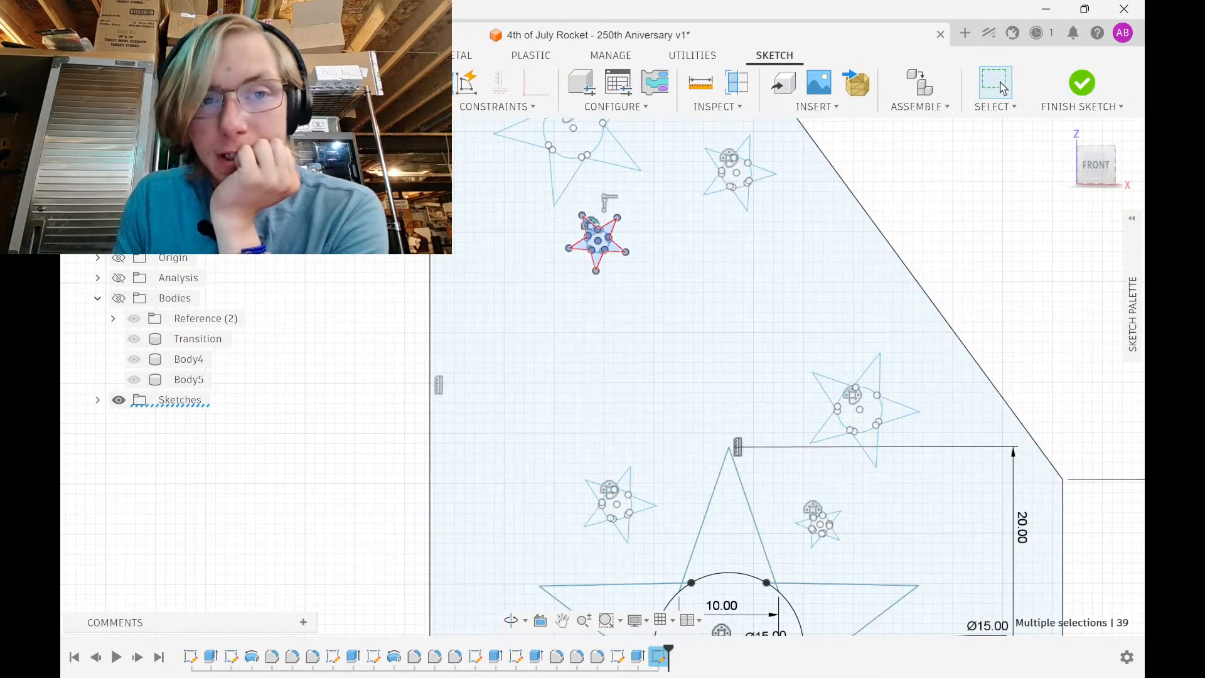
left_click(375, 107)
left_click(383, 244)
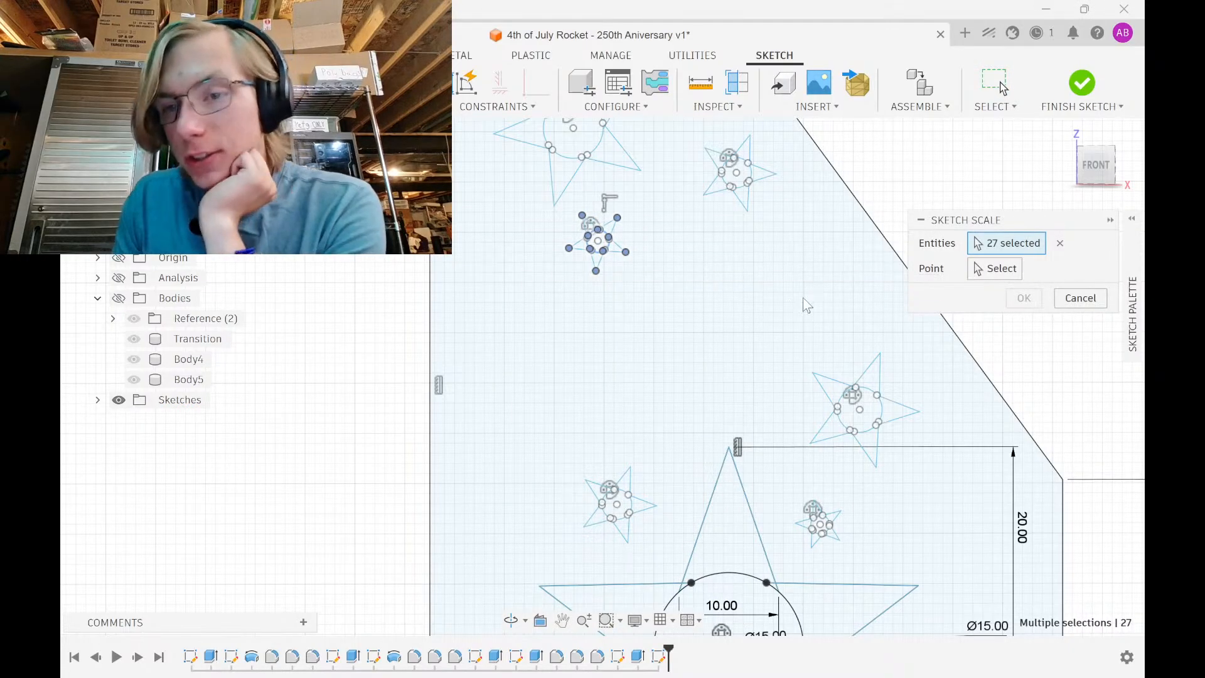
left_click(996, 269)
scroll(583, 259, "up", 3)
left_click(613, 221)
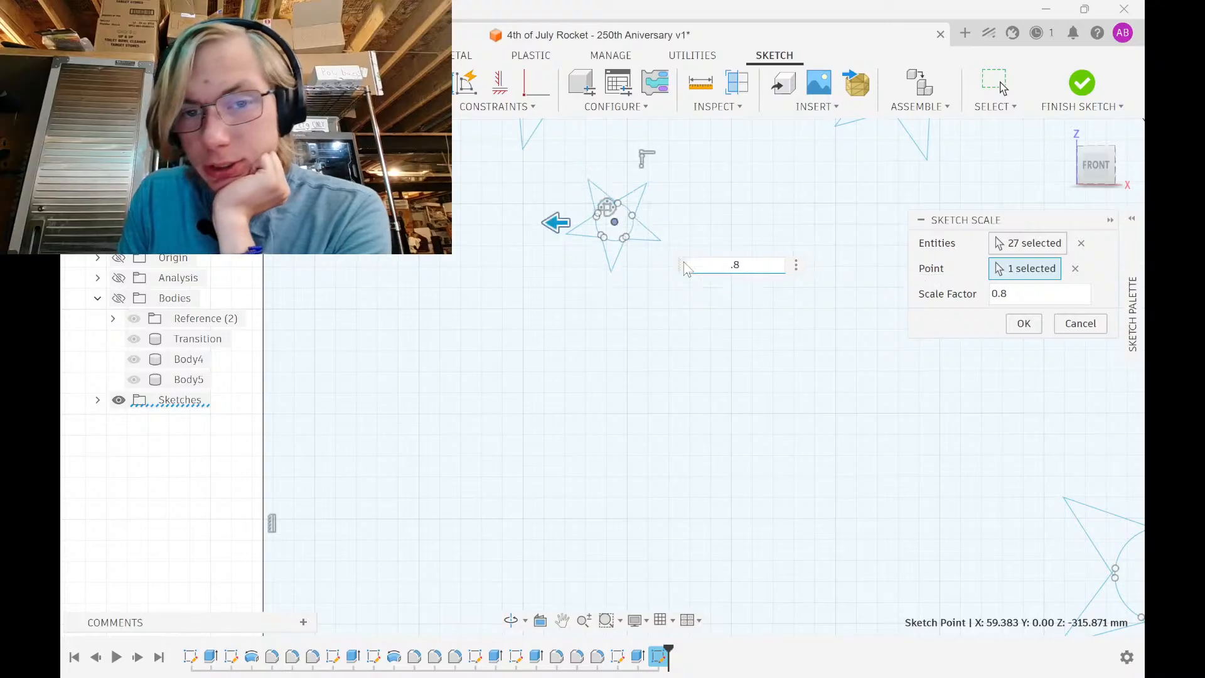
key("Return")
Select the medium star and set up a 1.5× sketch scale about its centre
scroll(481, 224, "down", 3)
middle_click_drag(481, 228, 416, 435)
scroll(432, 419, "down", 2)
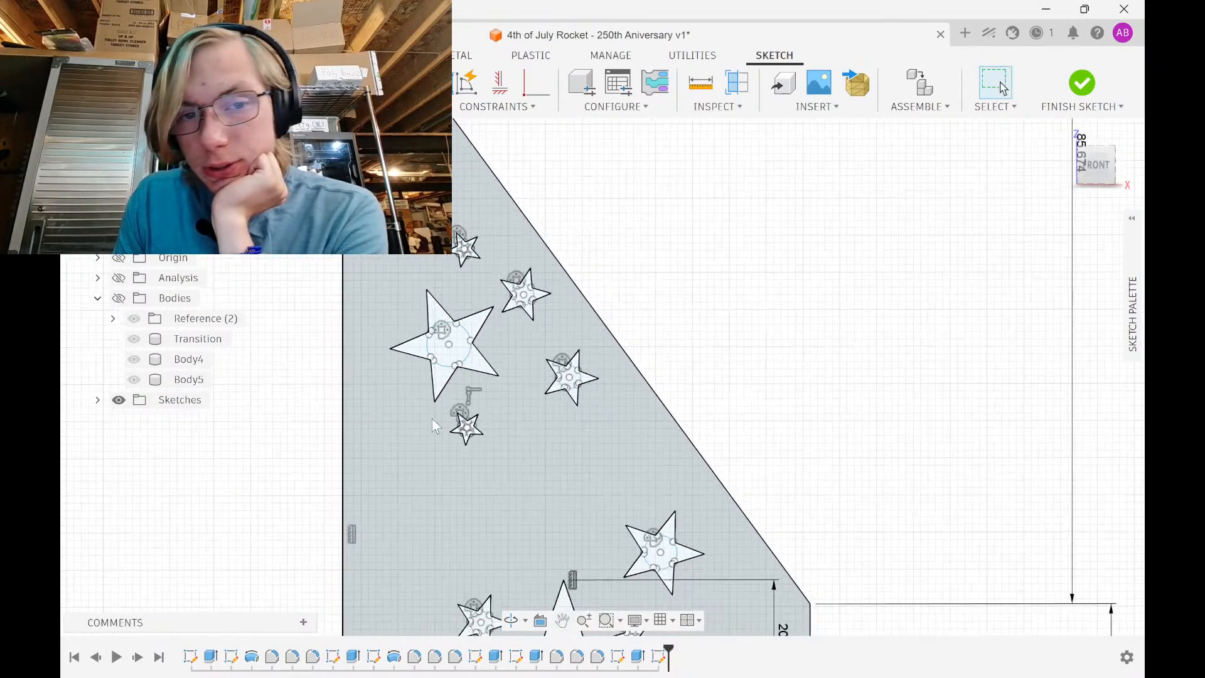
middle_click_drag(591, 452, 615, 350)
mouse_move(561, 309)
left_mouse_down()
mouse_move(597, 244)
mouse_move(630, 247)
left_mouse_up()
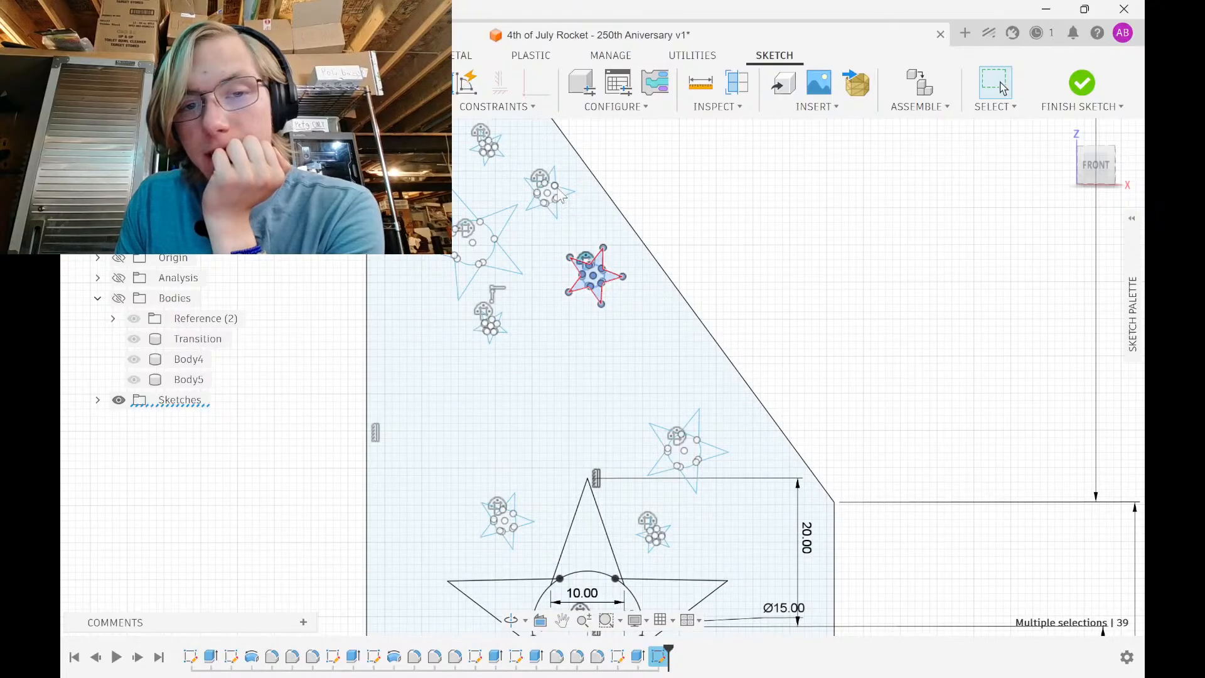
right_click(588, 294)
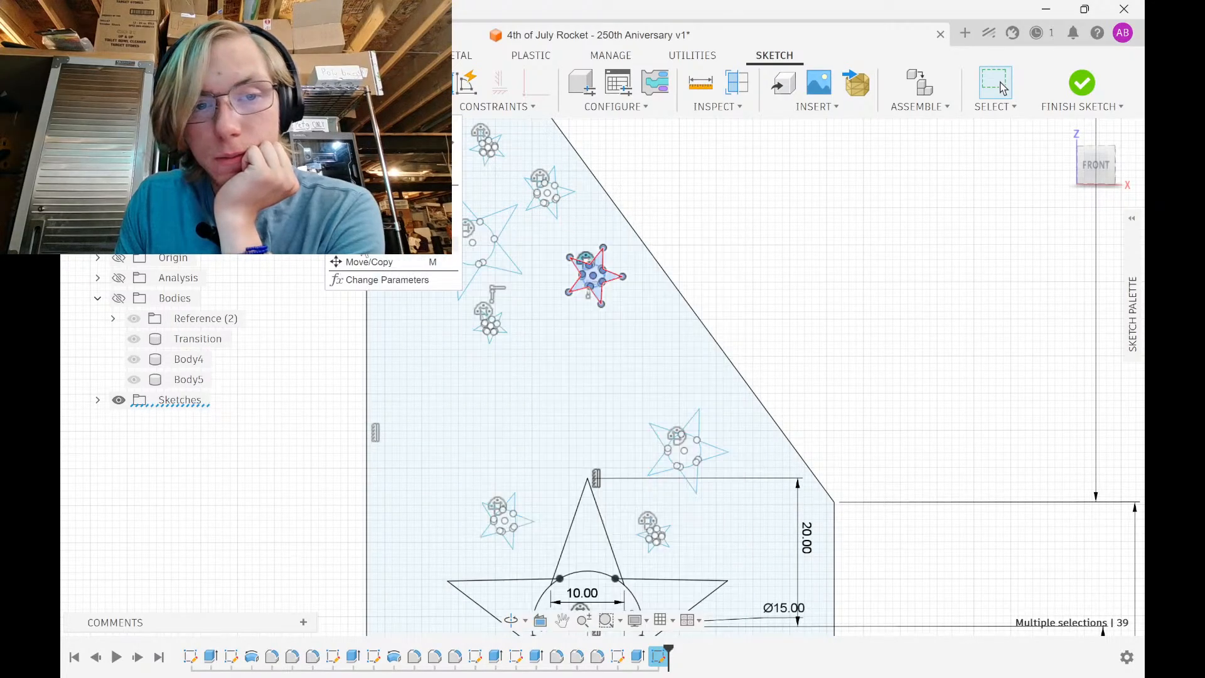
left_click(360, 244)
left_click(996, 268)
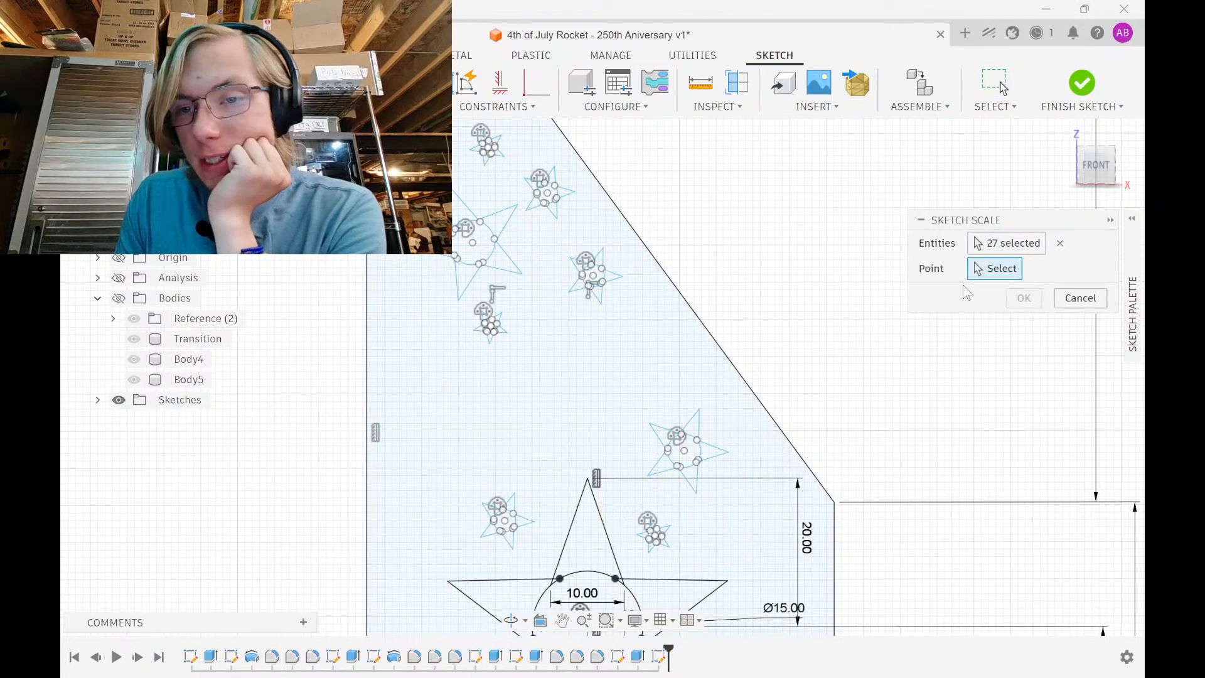
left_click(595, 276)
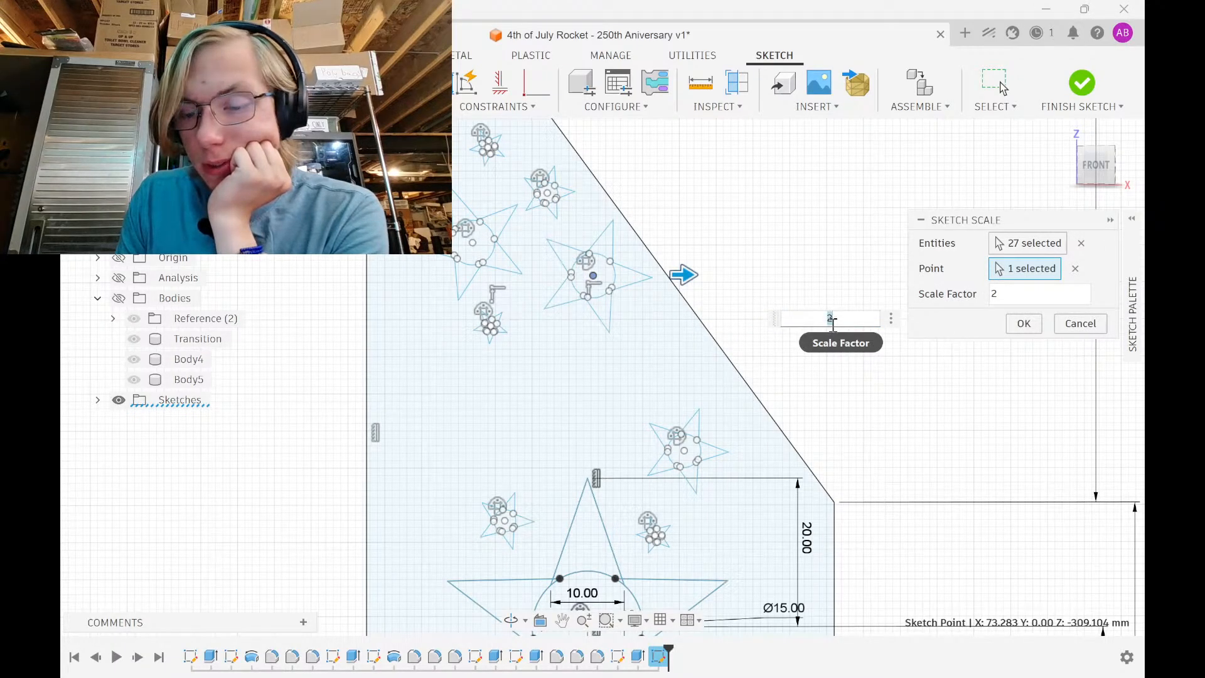
type("1")
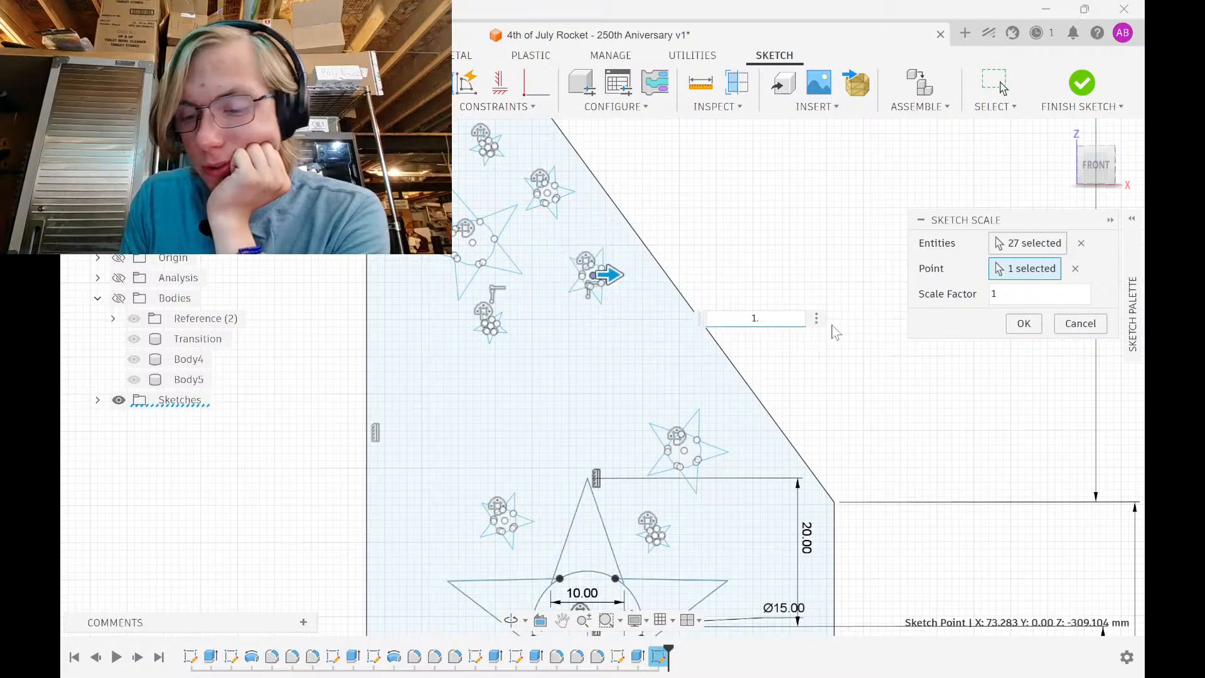
type(".5")
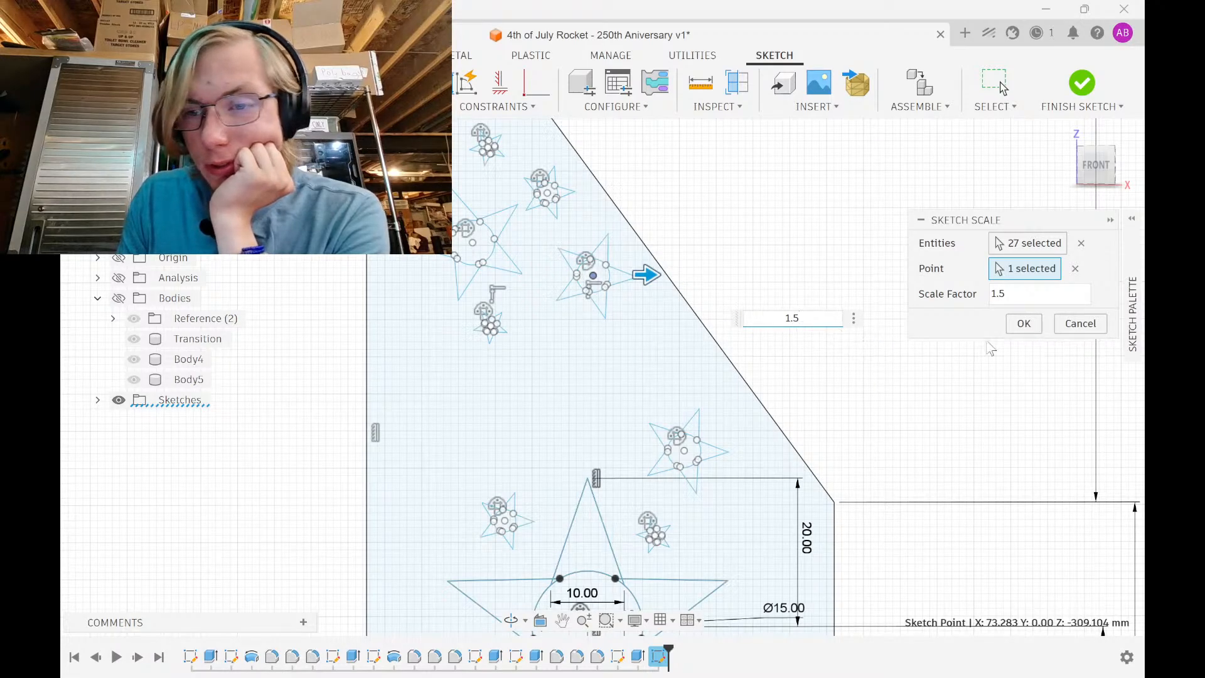
left_click(1030, 295)
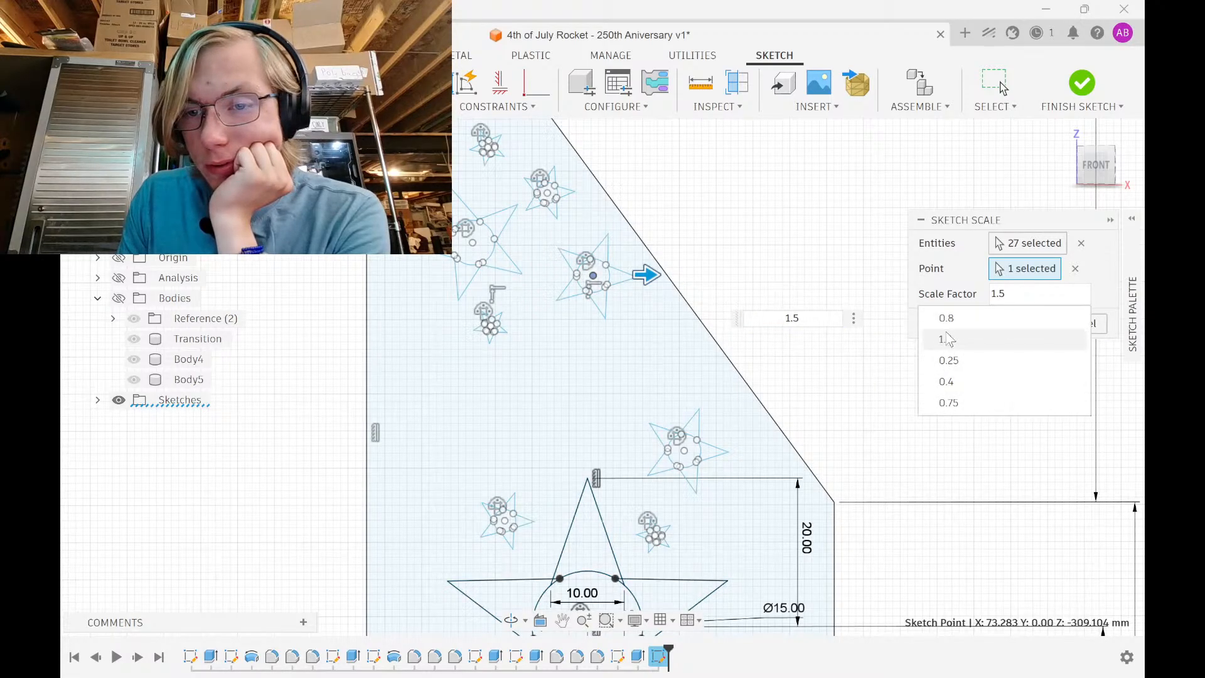
left_click(942, 339)
Apply the 1.5× enlargement, then shift another small star 2 mm left along its axis
left_click(1021, 324)
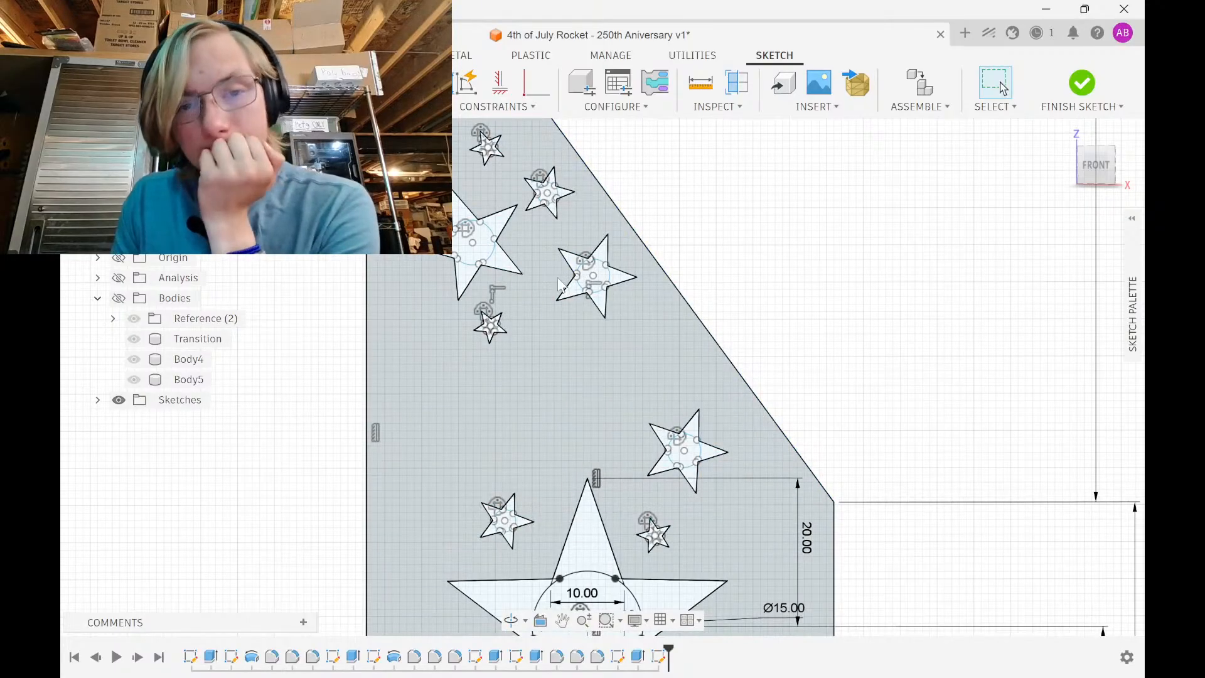
scroll(592, 276, "up", 3)
mouse_move(614, 264)
left_mouse_down()
mouse_move(711, 165)
mouse_move(720, 184)
left_mouse_up()
key("m")
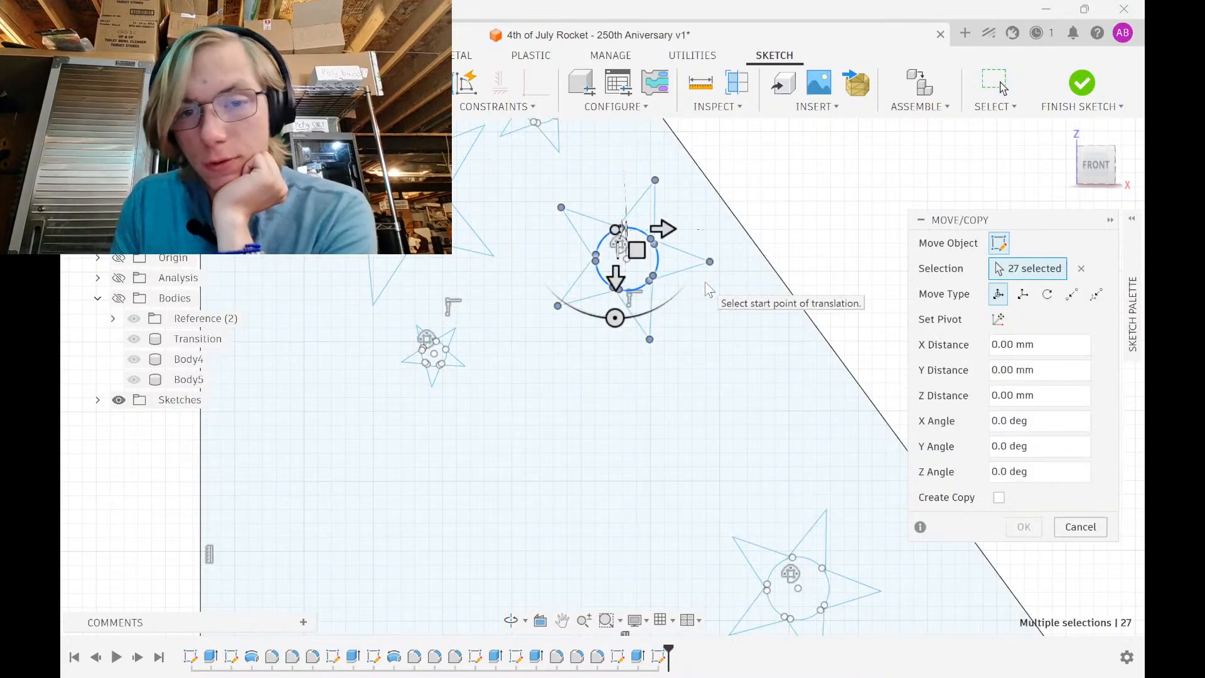
left_click_drag(615, 276, 581, 407)
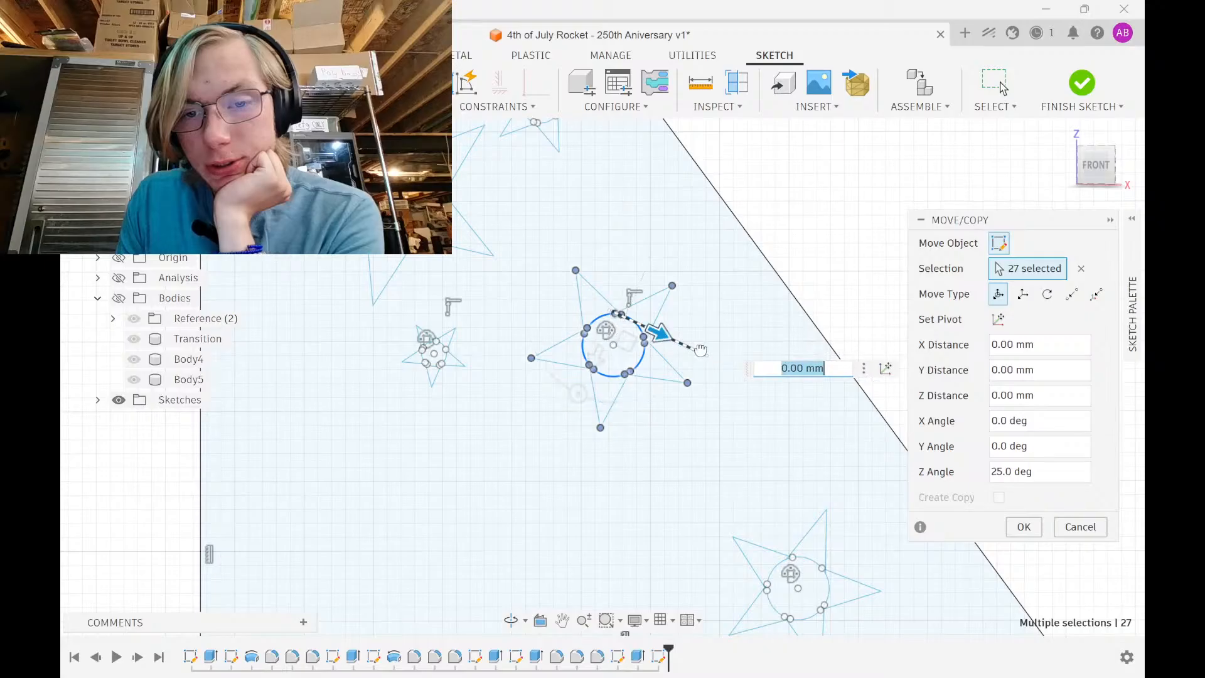
mouse_move(663, 331)
left_mouse_down()
mouse_move(701, 349)
mouse_move(653, 343)
left_mouse_up()
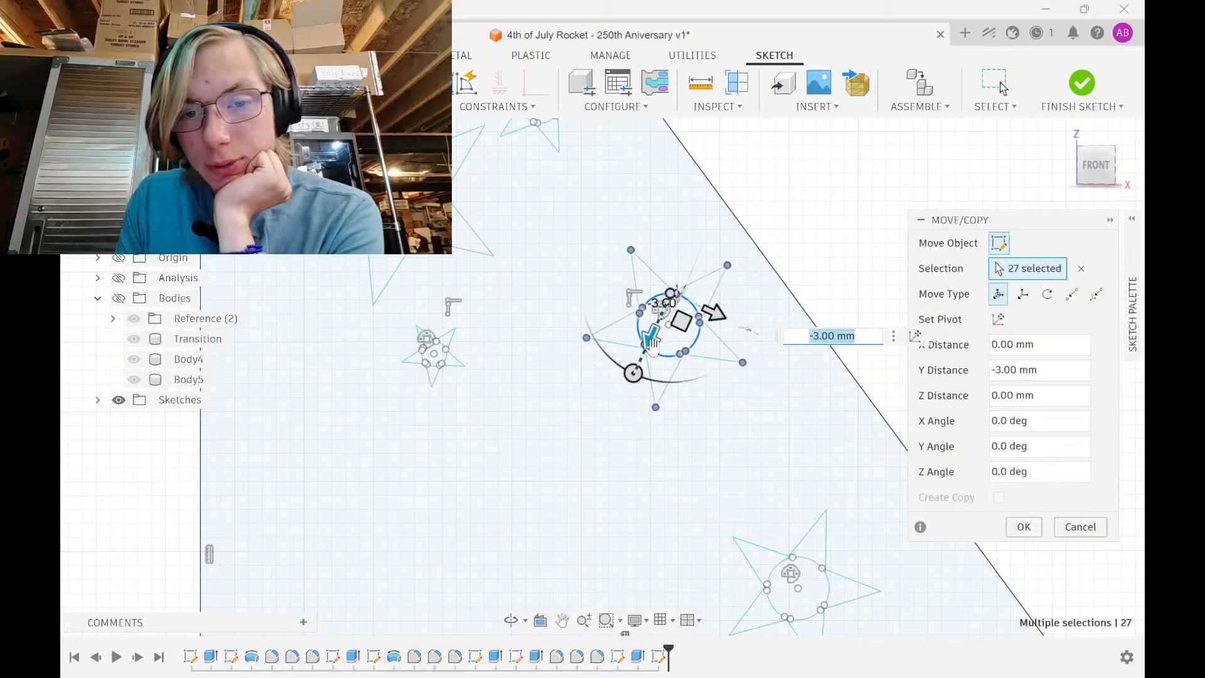
left_click_drag(712, 316, 688, 304)
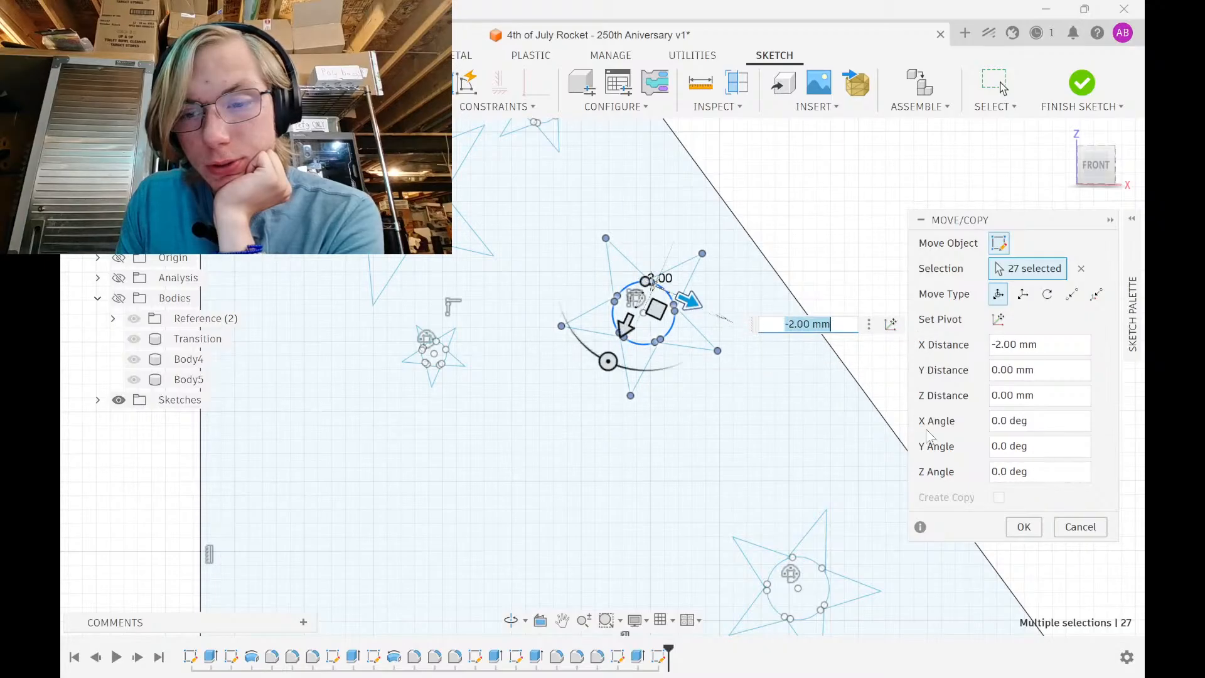
left_click(1026, 527)
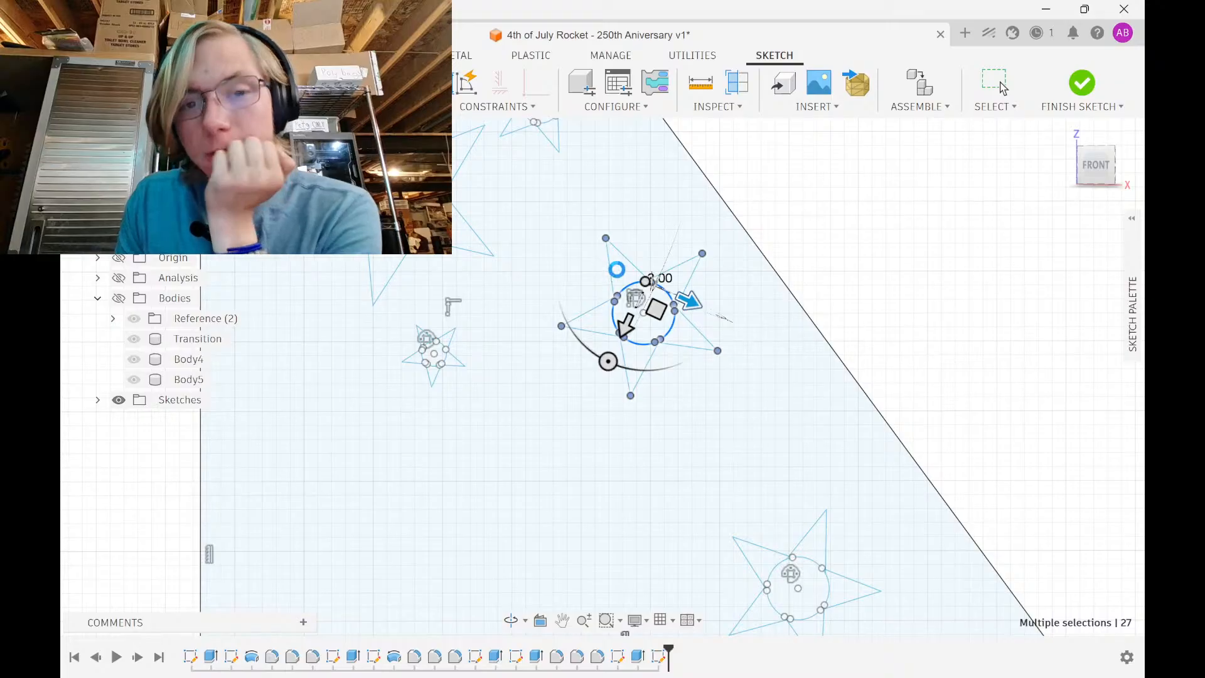
scroll(581, 324, "down", 2)
scroll(565, 295, "down", 3)
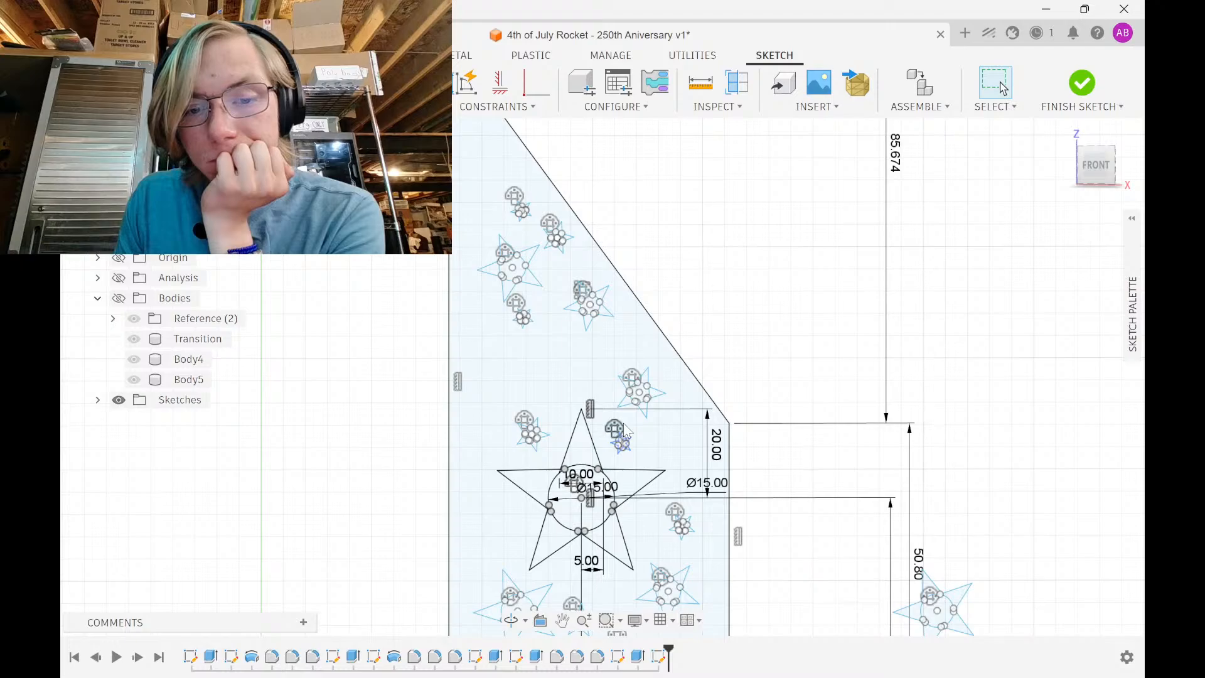
scroll(625, 428, "up", 2)
Select the star near the fin's lower edge, leaving out the upper star's tip point
middle_click_drag(510, 565, 558, 427)
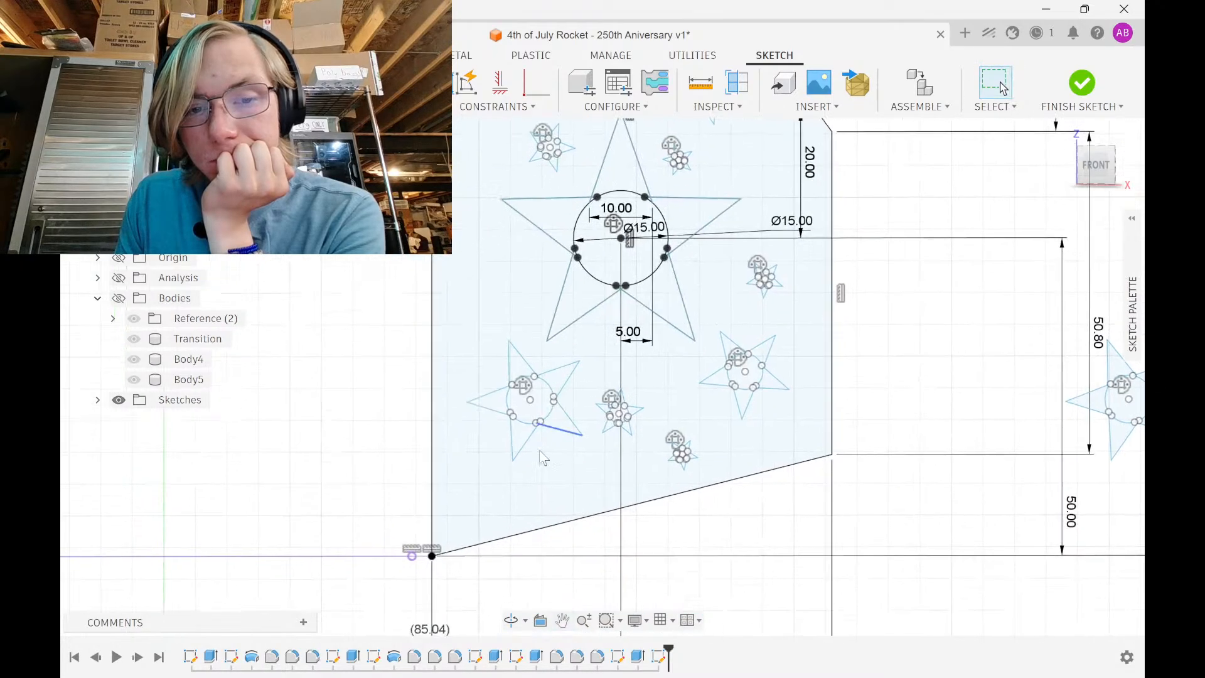
scroll(498, 480, "up", 3)
mouse_move(429, 463)
left_mouse_down()
mouse_move(588, 291)
mouse_move(646, 188)
mouse_move(702, 171)
left_mouse_up()
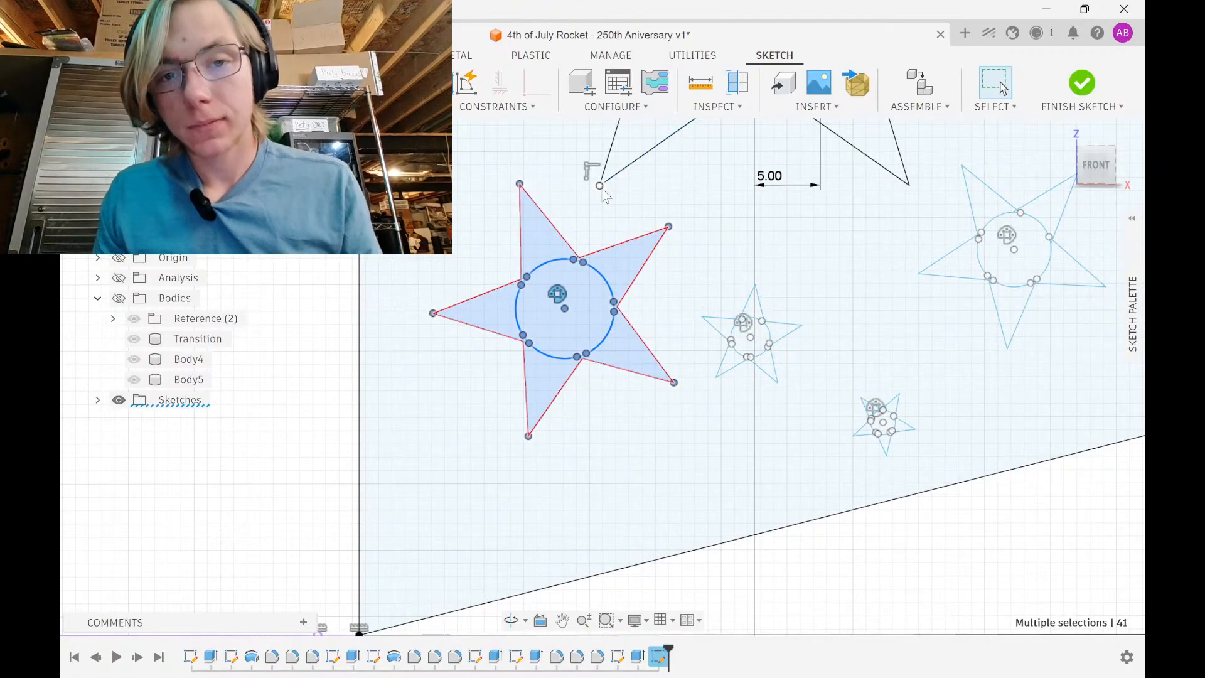
left_click(601, 187, "ctrl")
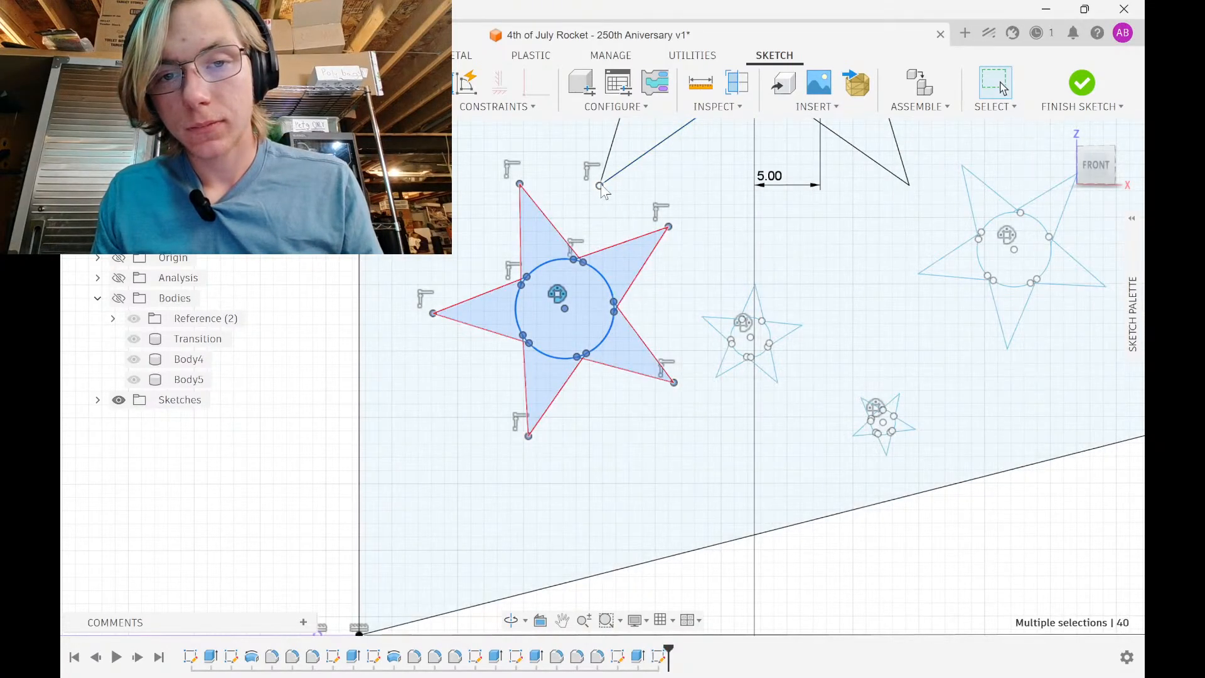
left_click(601, 187, "ctrl")
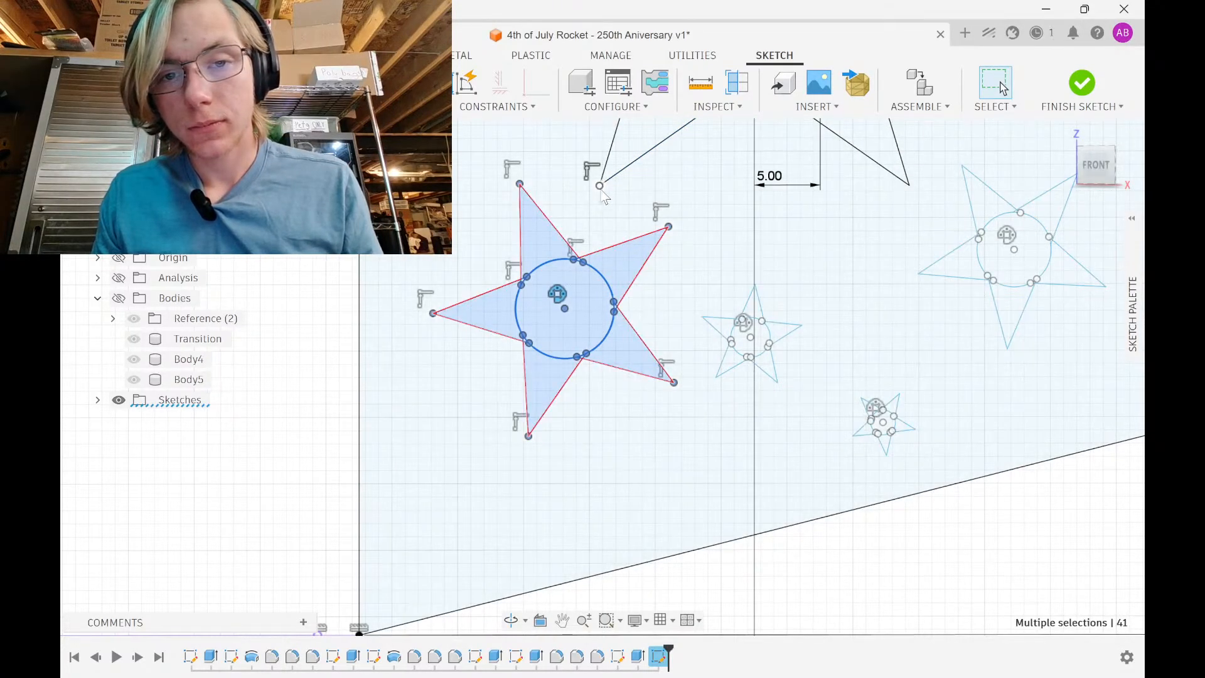
left_click(600, 187, "ctrl")
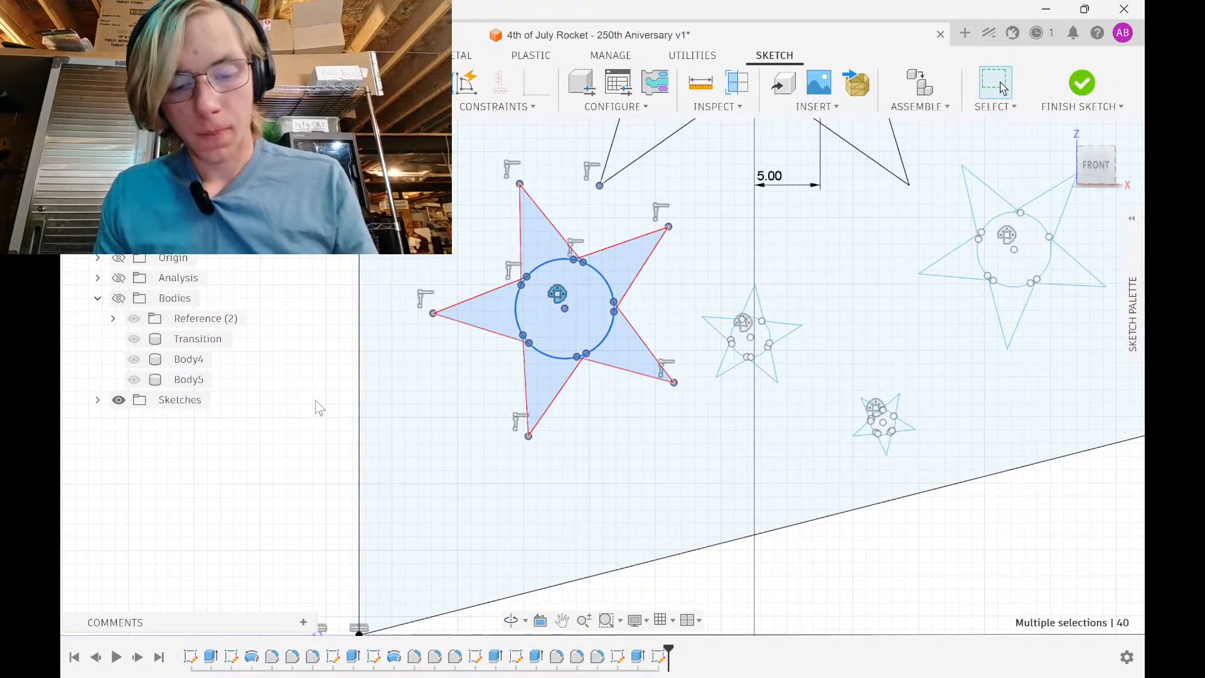
Move the selected star 6 mm along X
key("m")
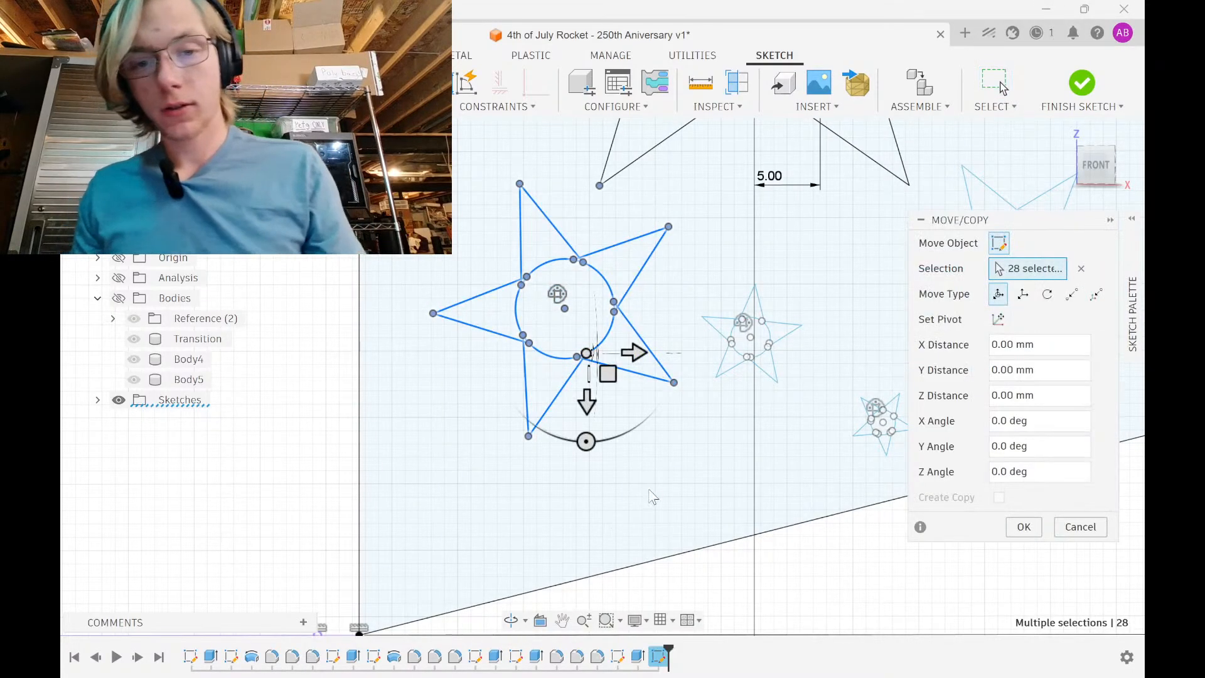
left_click_drag(596, 354, 594, 138)
scroll(567, 217, "down", 2)
middle_click_drag(565, 220, 511, 530)
left_click_drag(534, 499, 528, 201)
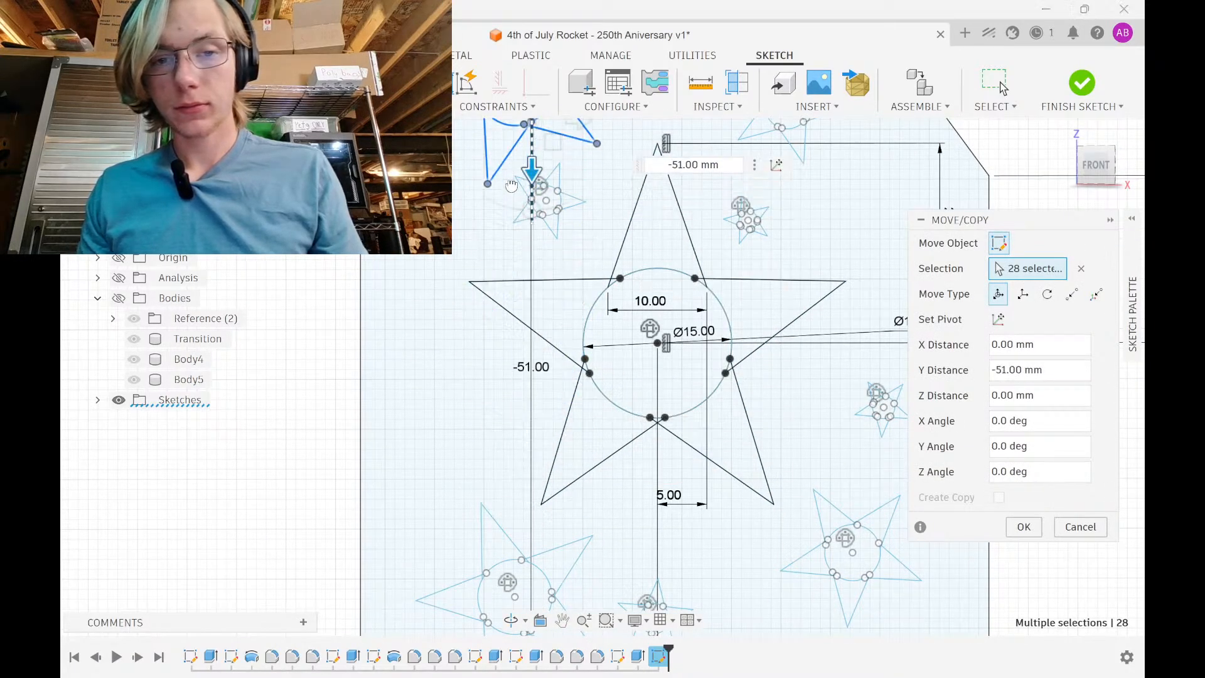
middle_click_drag(529, 201, 519, 414)
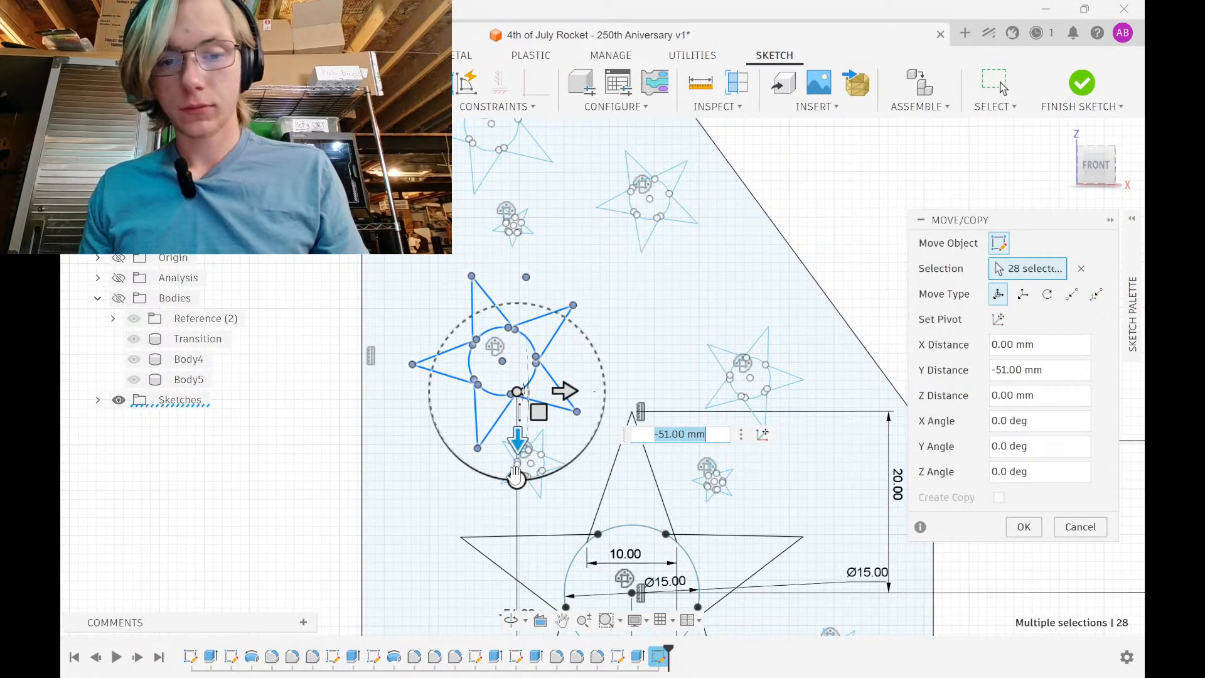
left_click_drag(517, 480, 532, 404)
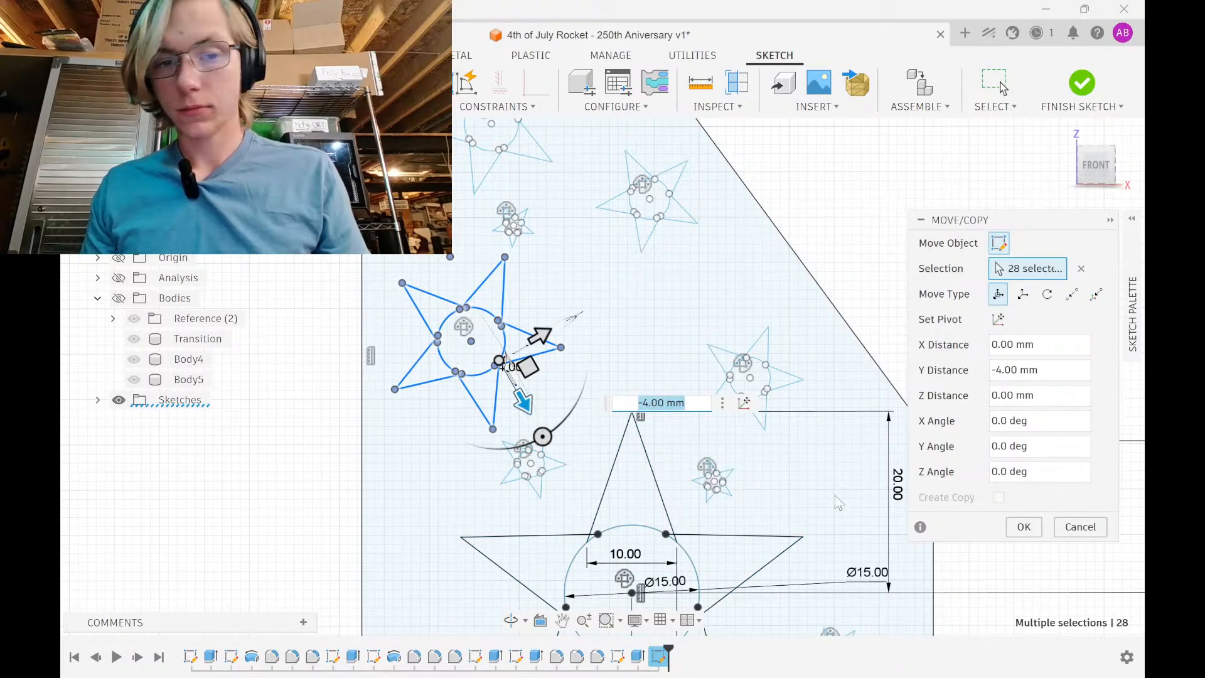
left_click_drag(536, 337, 596, 327)
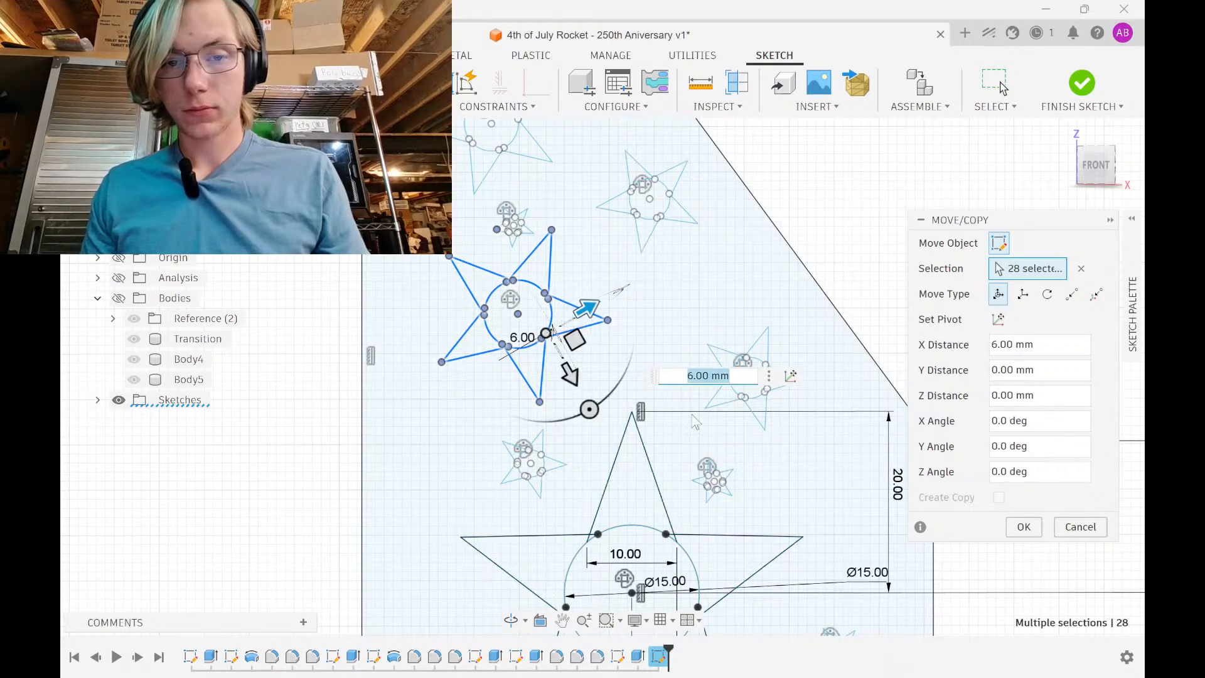
left_click(1029, 526)
middle_click_drag(531, 345, 540, 504)
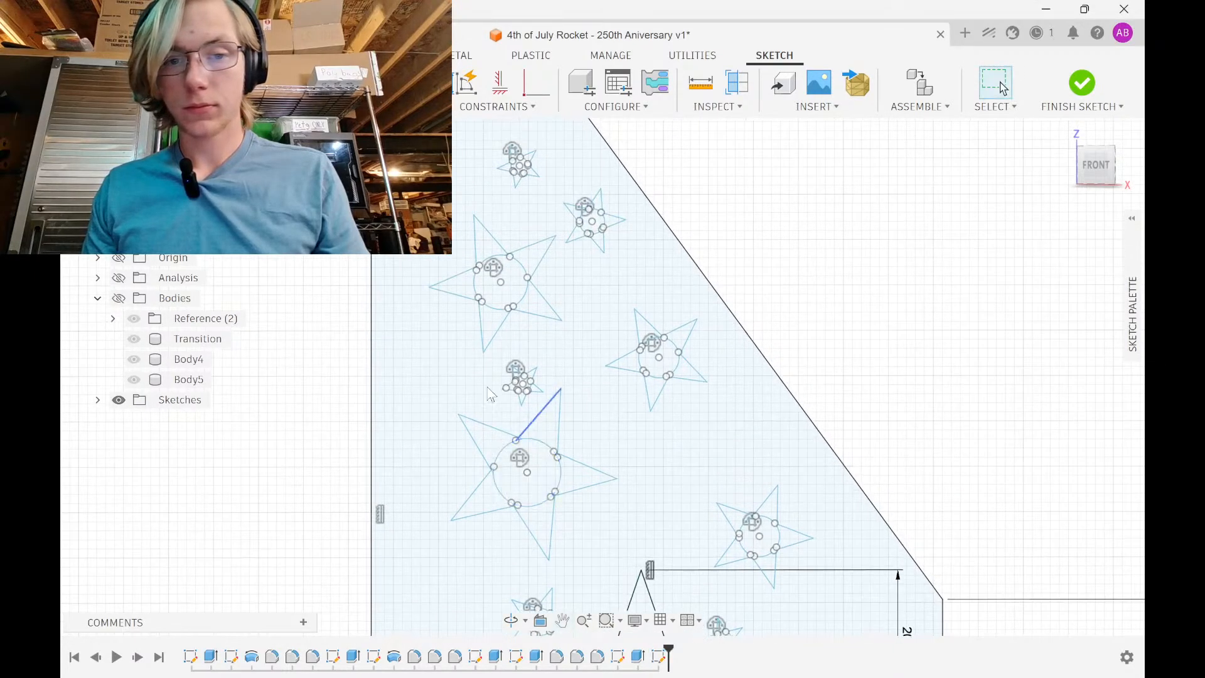
scroll(497, 377, "down", 3)
middle_click_drag(499, 380, 501, 205)
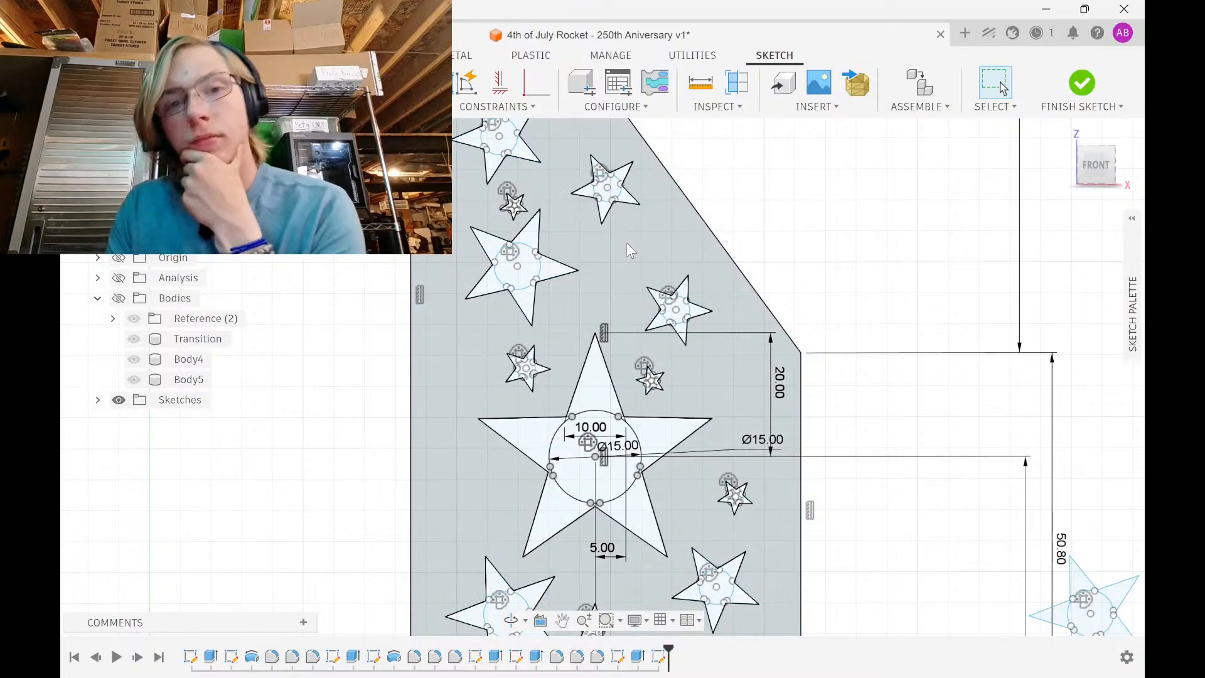
Move the small star left of the large star 13 mm sideways
scroll(618, 364, "down", 2)
mouse_move(620, 367)
middle_mouse_down()
mouse_move(616, 265)
mouse_move(597, 229)
middle_mouse_up()
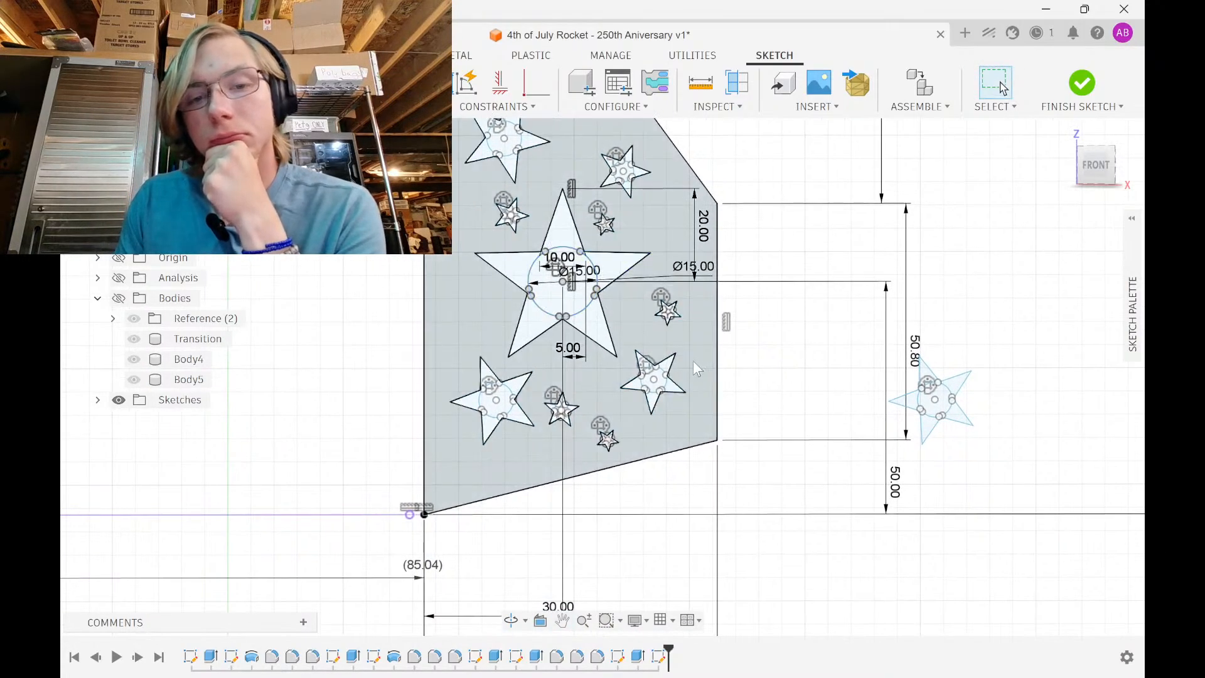
middle_click_drag(691, 364, 664, 448)
scroll(659, 429, "down", 2)
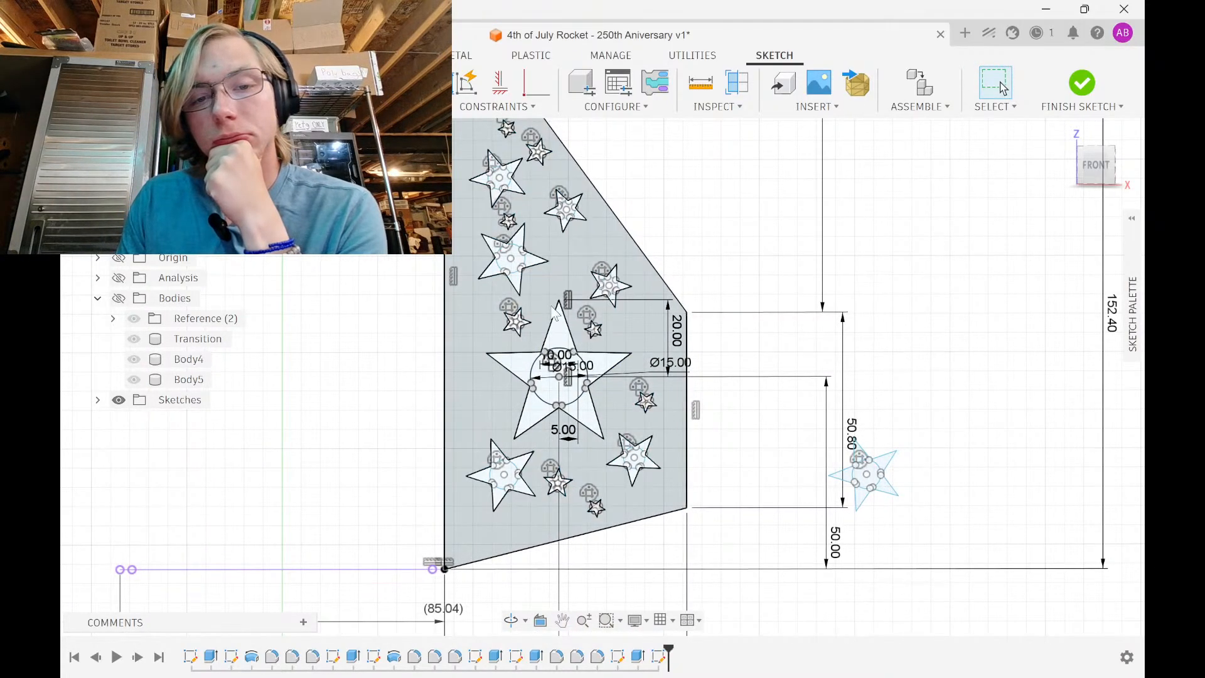
scroll(574, 351, "up", 5)
middle_click_drag(342, 351, 548, 366)
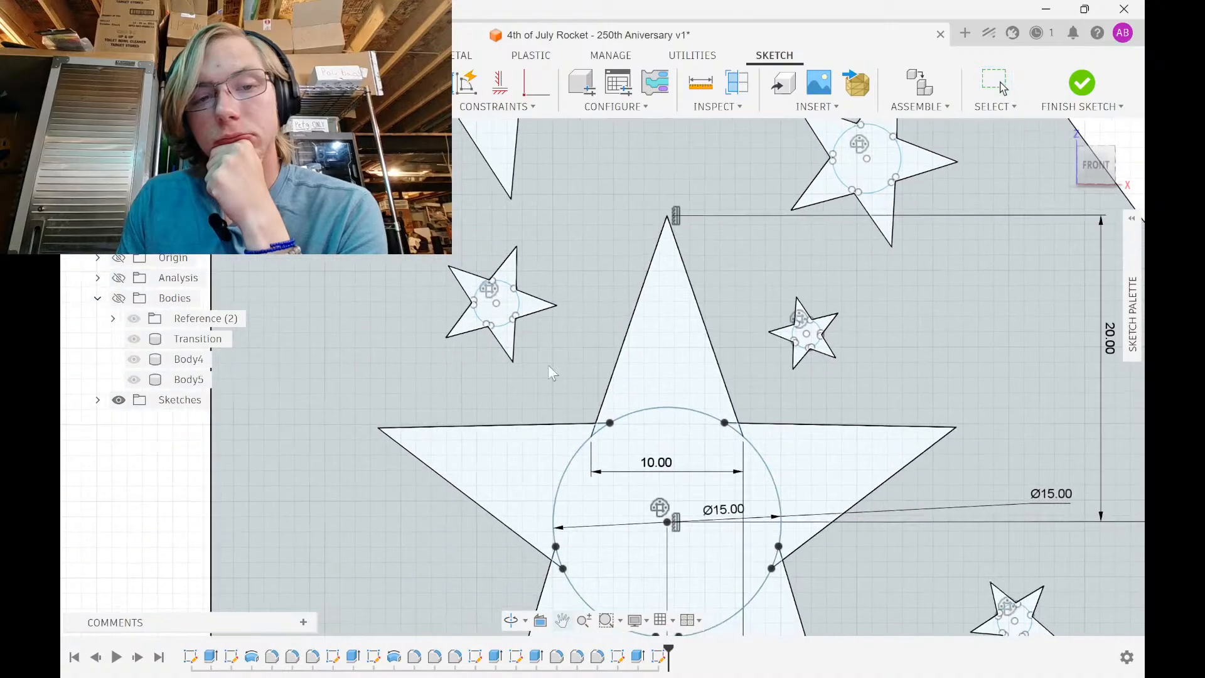
left_click_drag(405, 385, 583, 231)
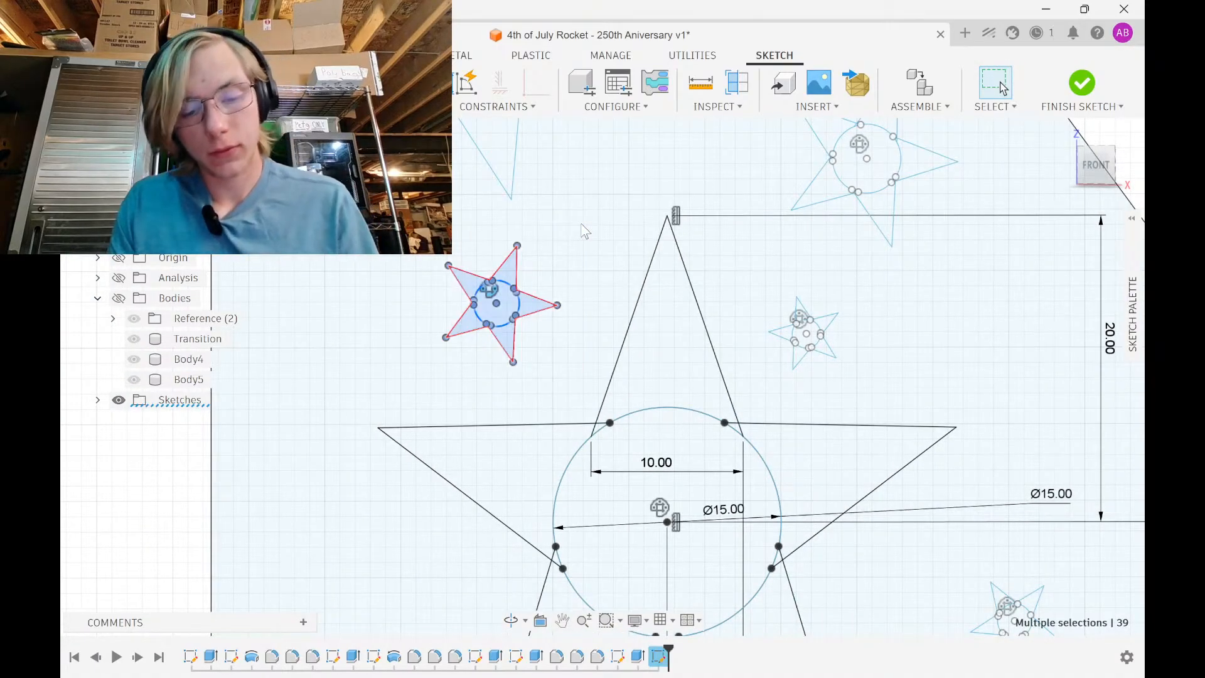
key("m")
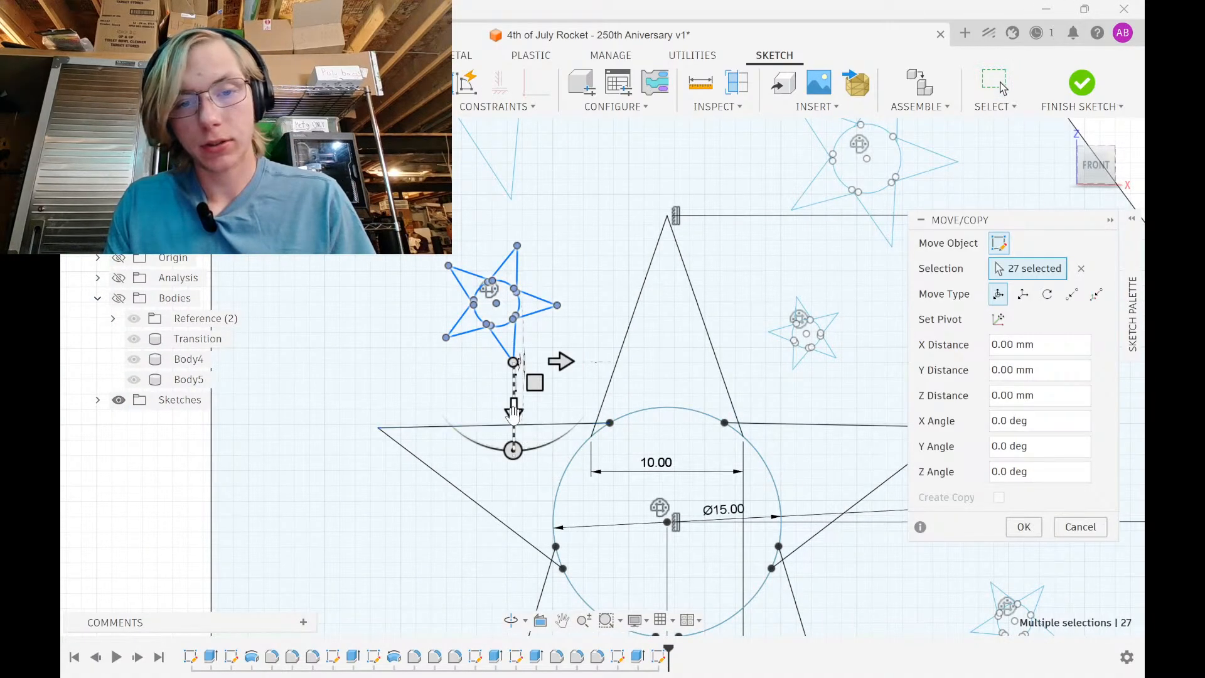
left_click_drag(517, 416, 548, 186)
scroll(548, 186, "down", 2)
mouse_move(534, 199)
middle_mouse_down()
mouse_move(491, 492)
mouse_move(496, 427)
middle_mouse_up()
left_click_drag(533, 369, 750, 371)
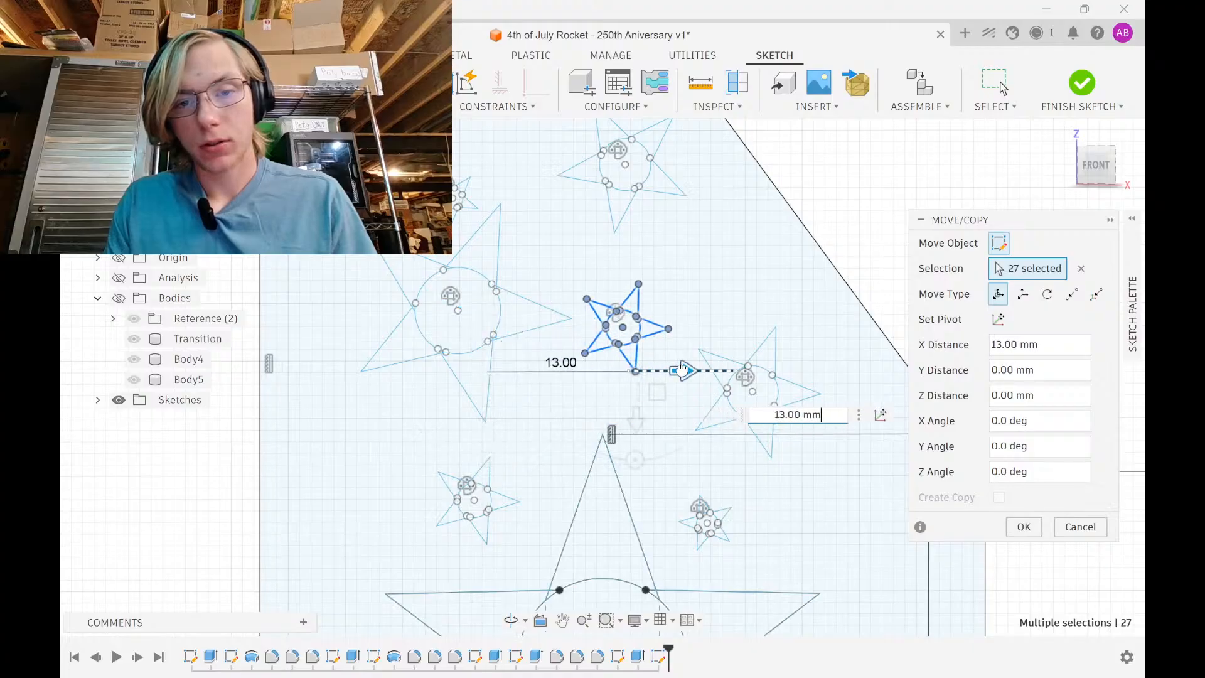
left_click(1022, 528)
After undoing and redoing that move, select the star above the large star and refine its selection
scroll(669, 337, "up", 3)
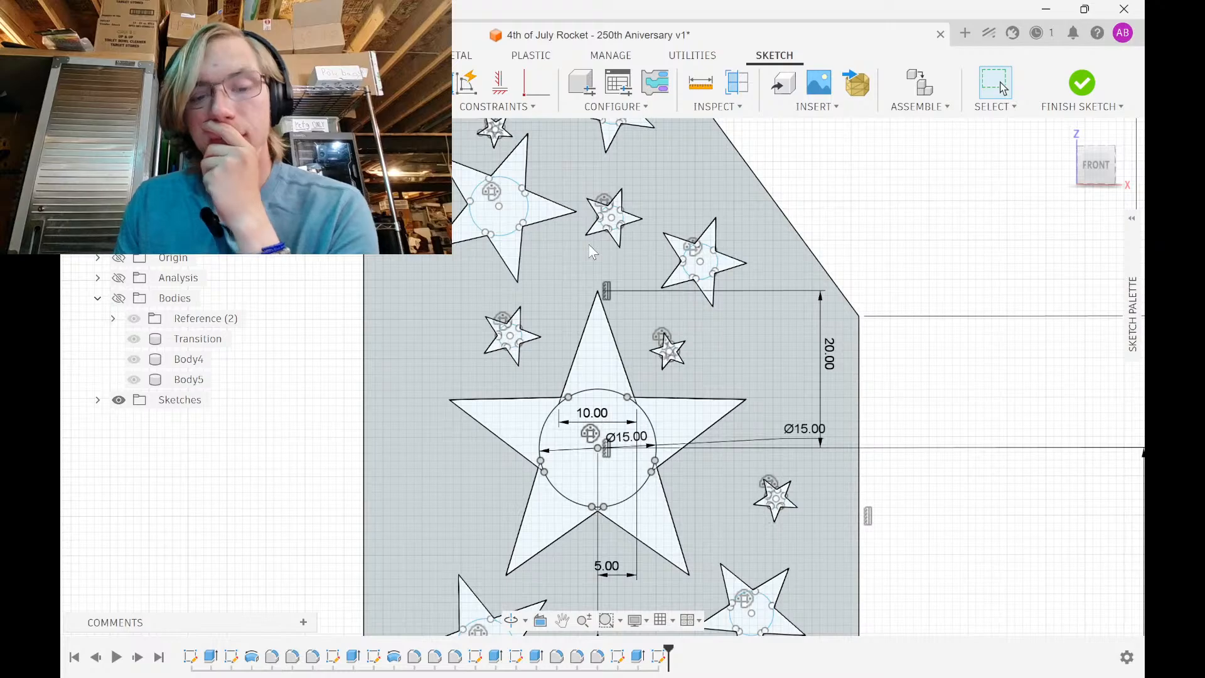
key("ctrl+z")
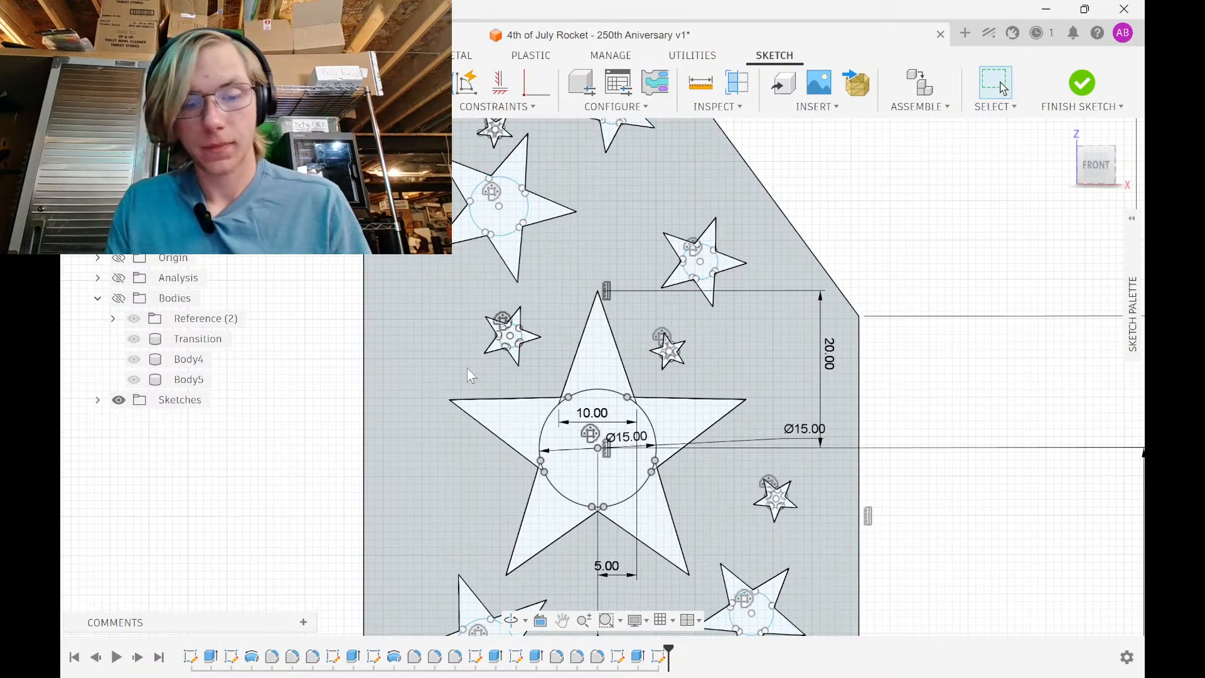
key("ctrl+y")
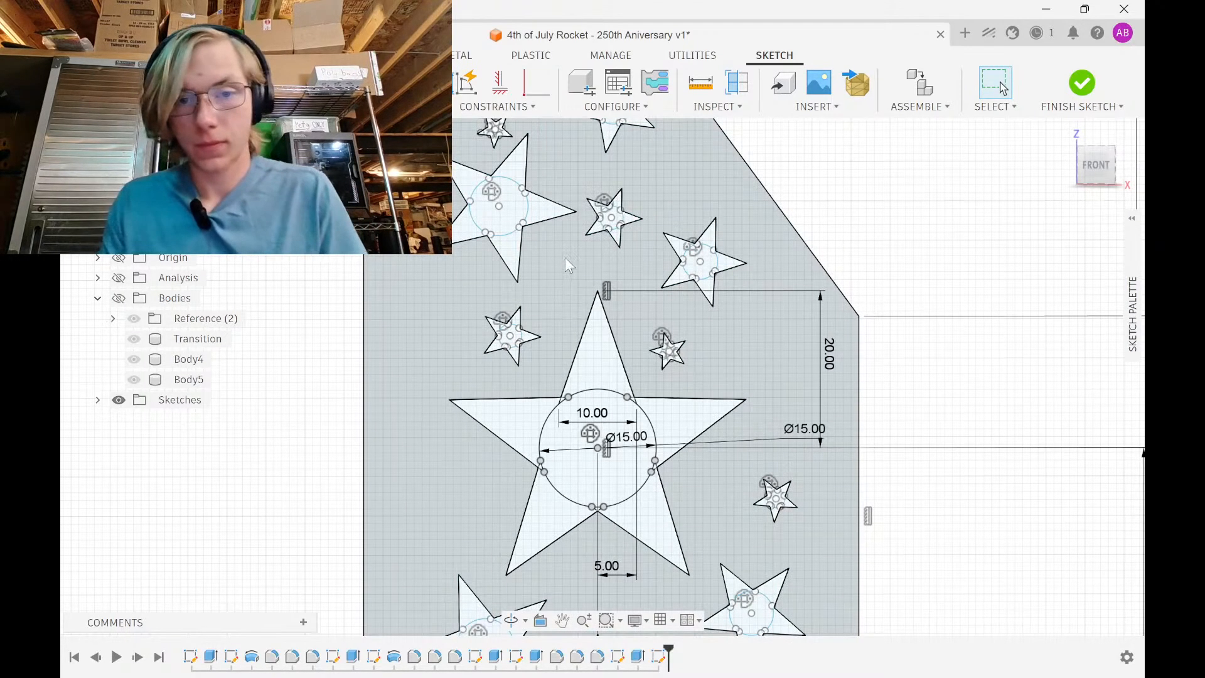
mouse_move(566, 258)
left_mouse_down()
mouse_move(653, 210)
mouse_move(672, 176)
left_mouse_up()
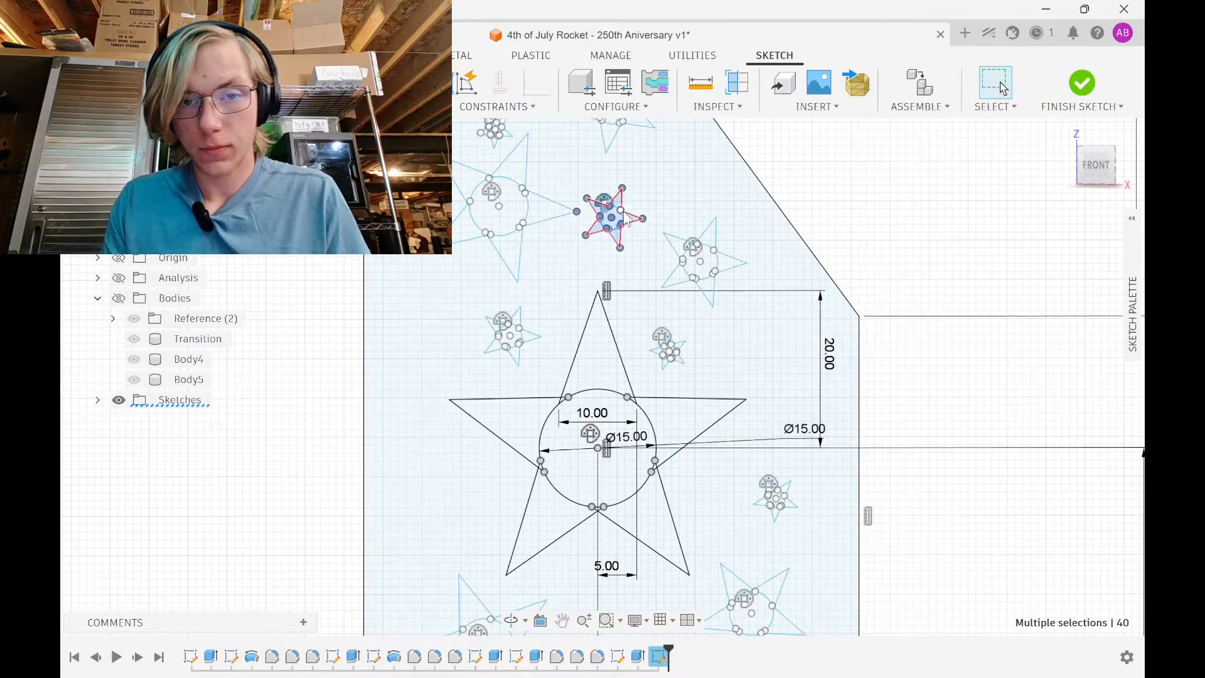
scroll(617, 223, "up", 3)
key("m")
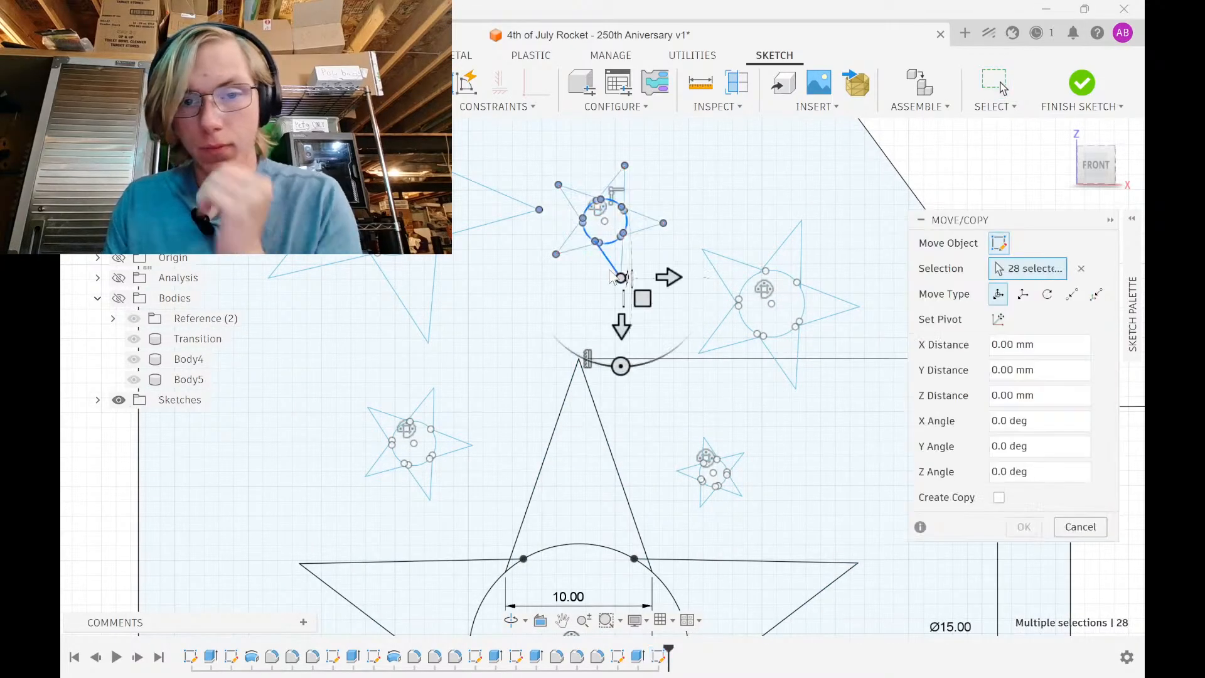
mouse_move(618, 338)
left_mouse_down()
mouse_move(618, 349)
mouse_move(622, 322)
left_mouse_up()
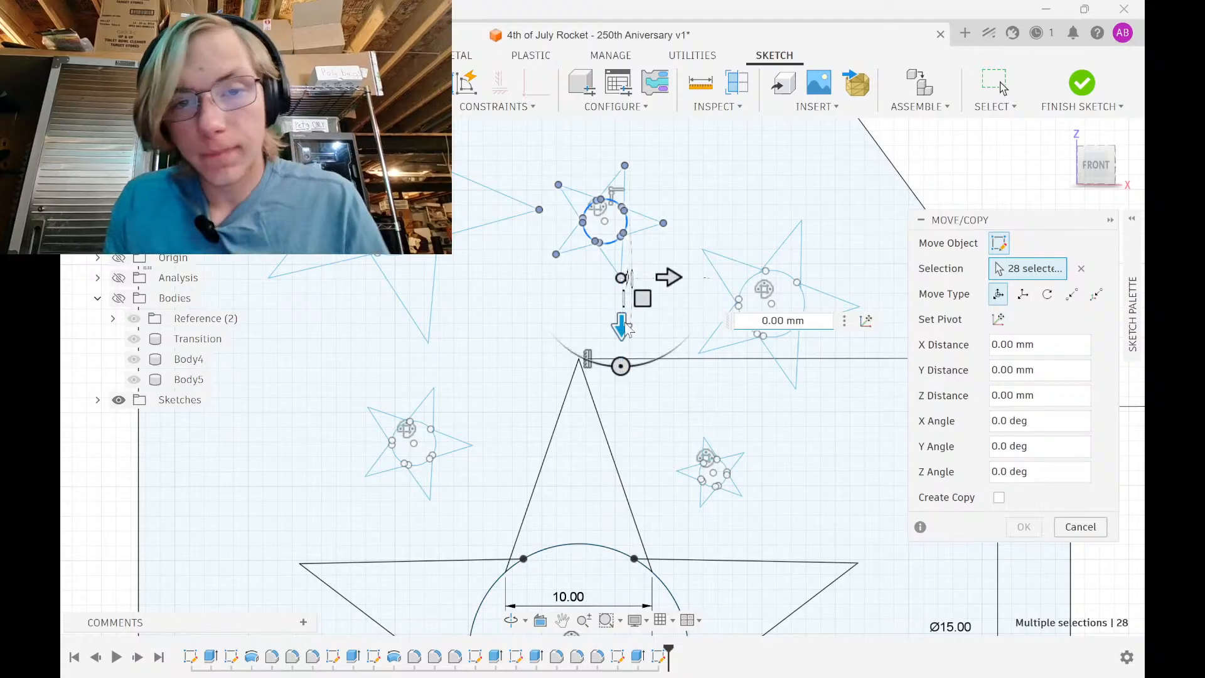
left_click(539, 210)
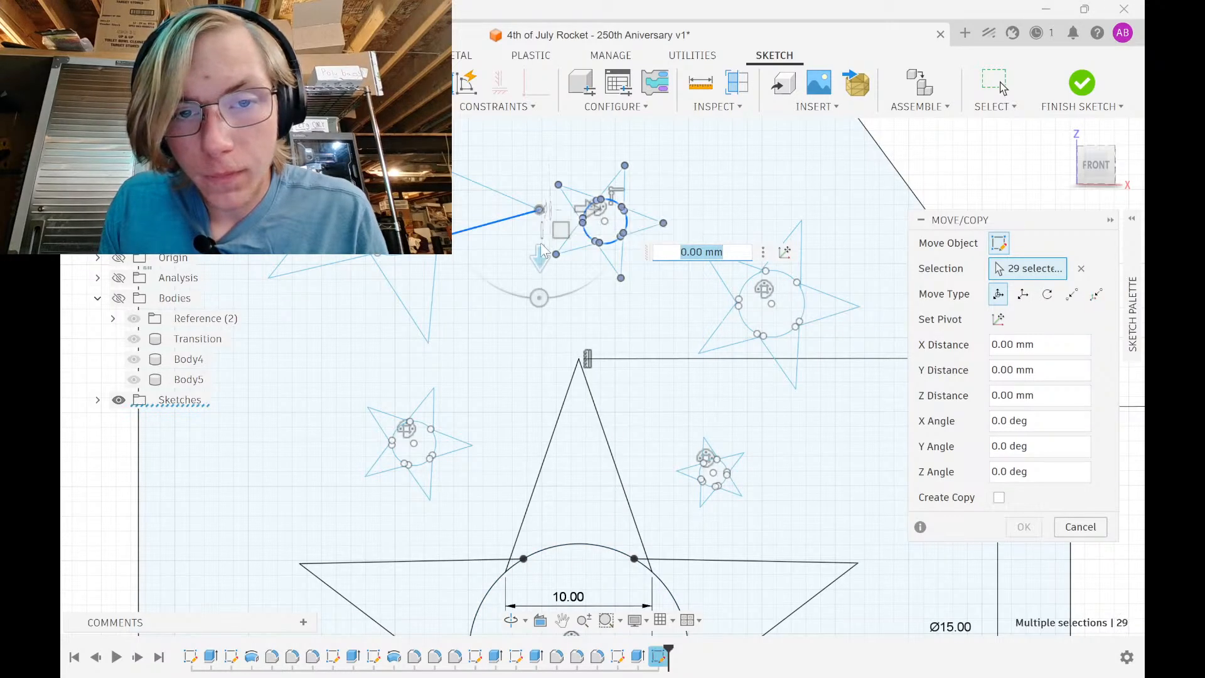
left_click(538, 212)
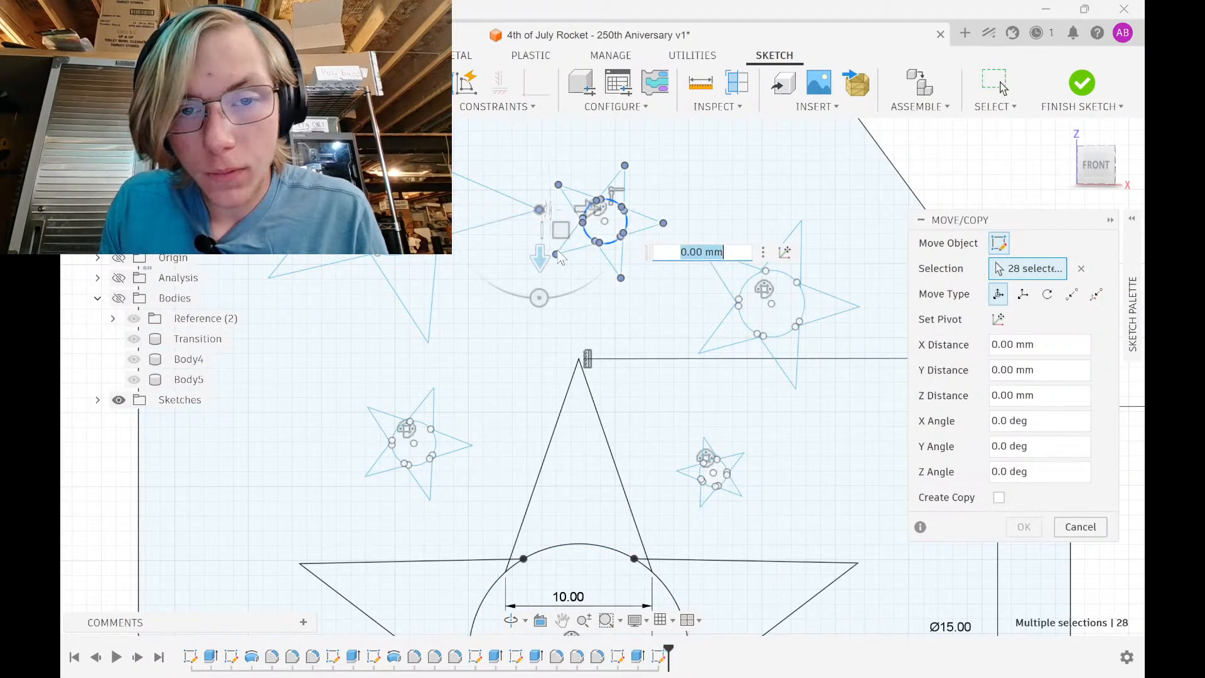
left_click(605, 231)
left_click(607, 230)
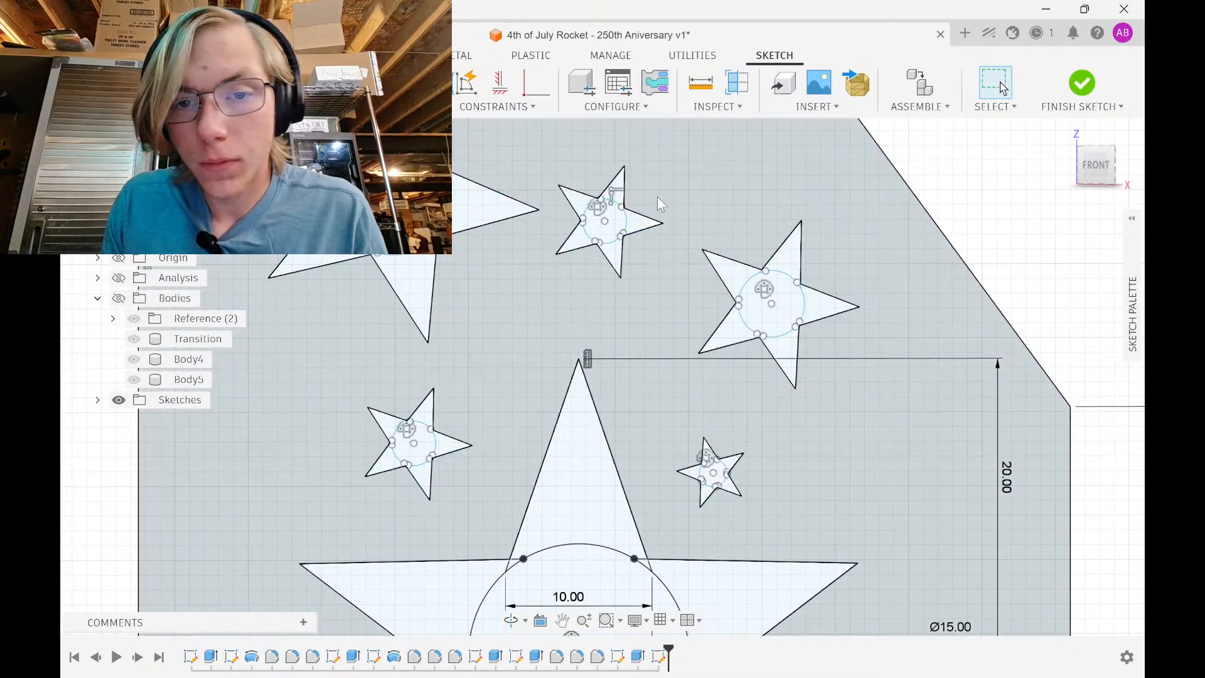
Nudge the small star above the large star by X 1 mm and Y 3 mm
left_click_drag(668, 147, 669, 183)
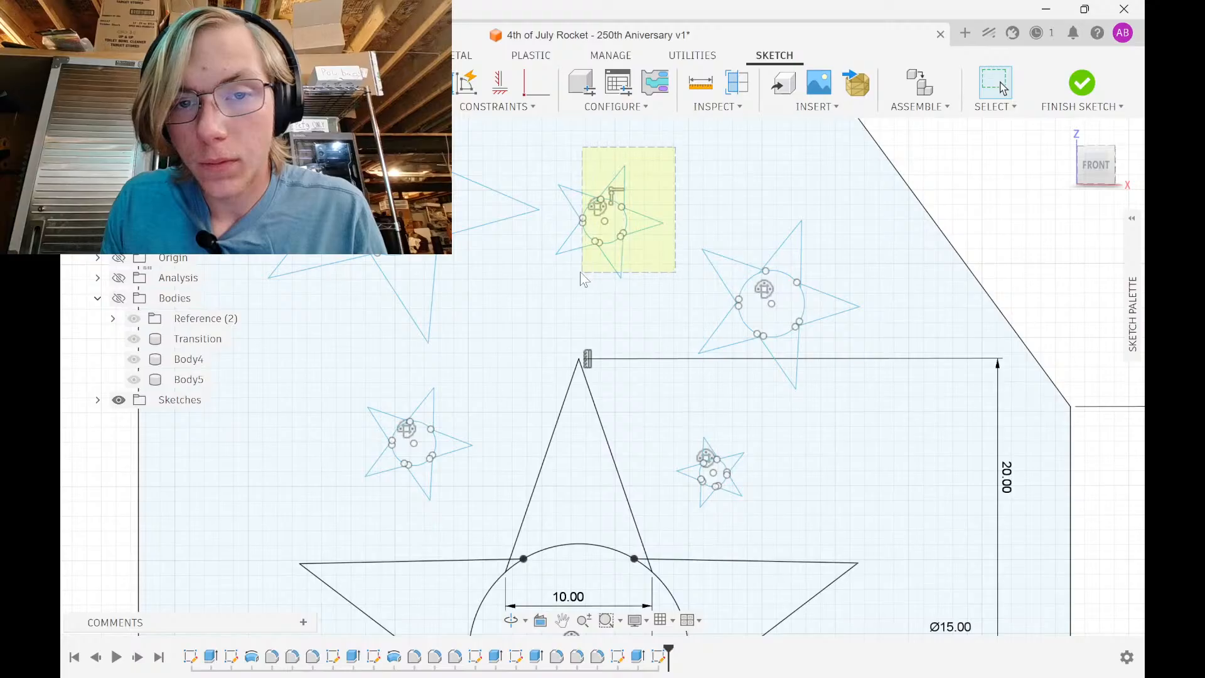
left_click_drag(551, 278, 548, 283)
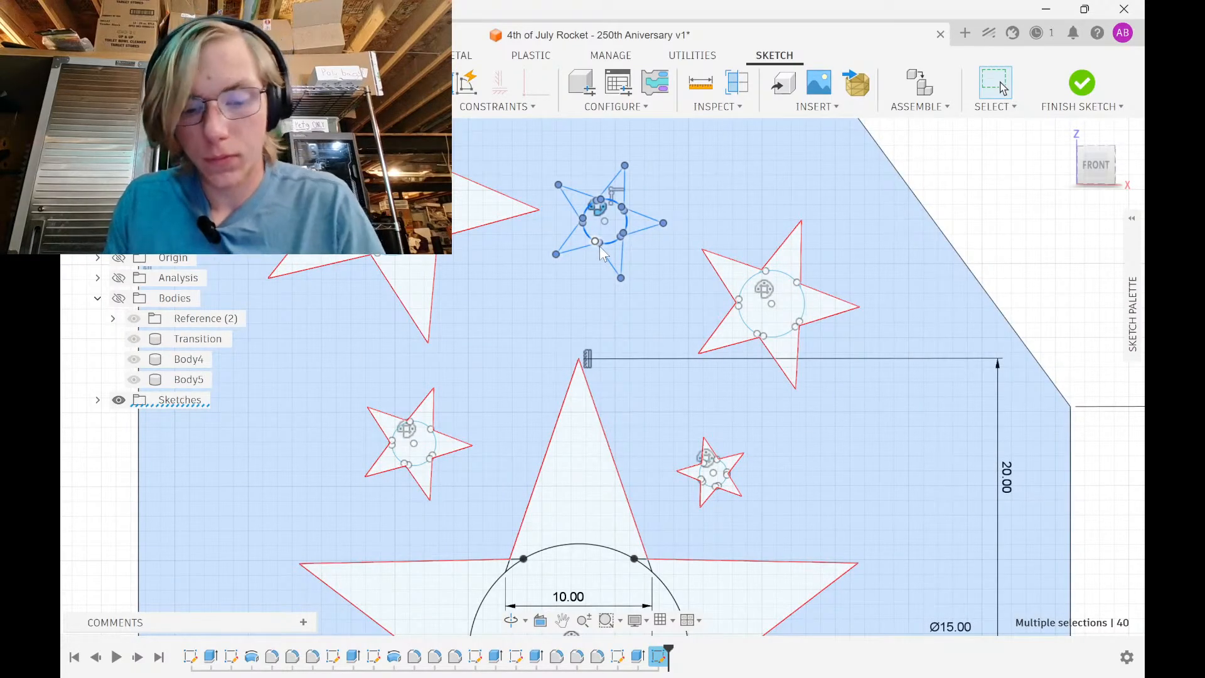
key("m")
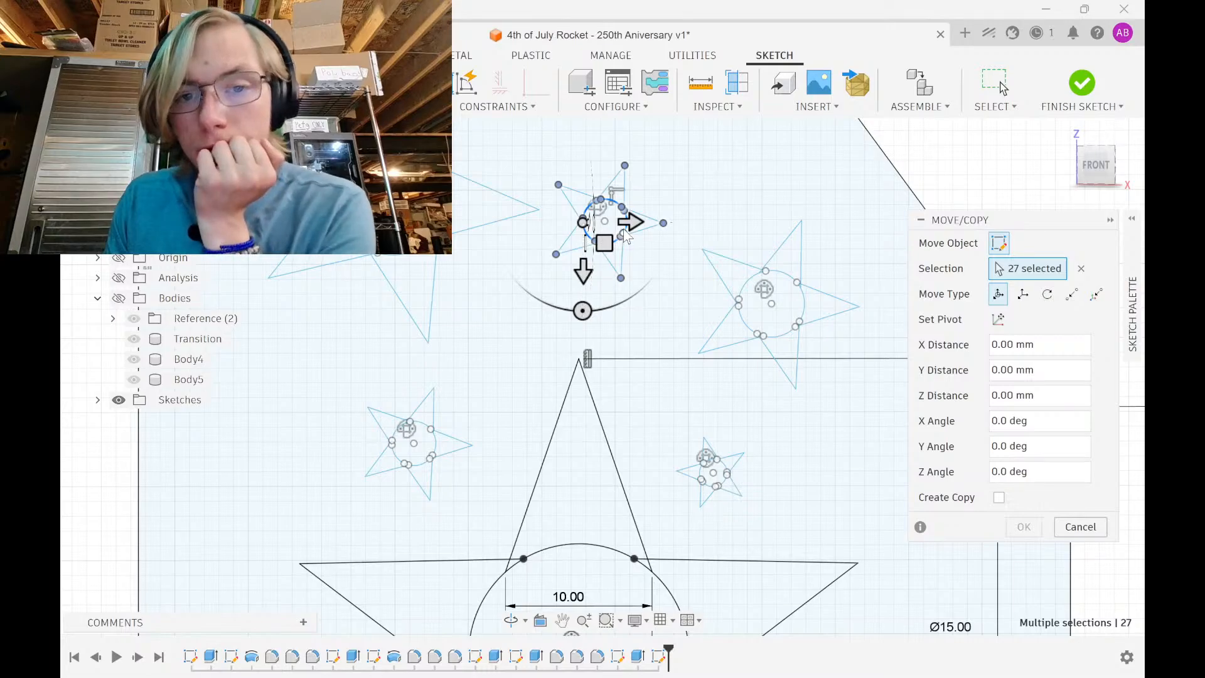
left_click_drag(611, 241, 626, 239)
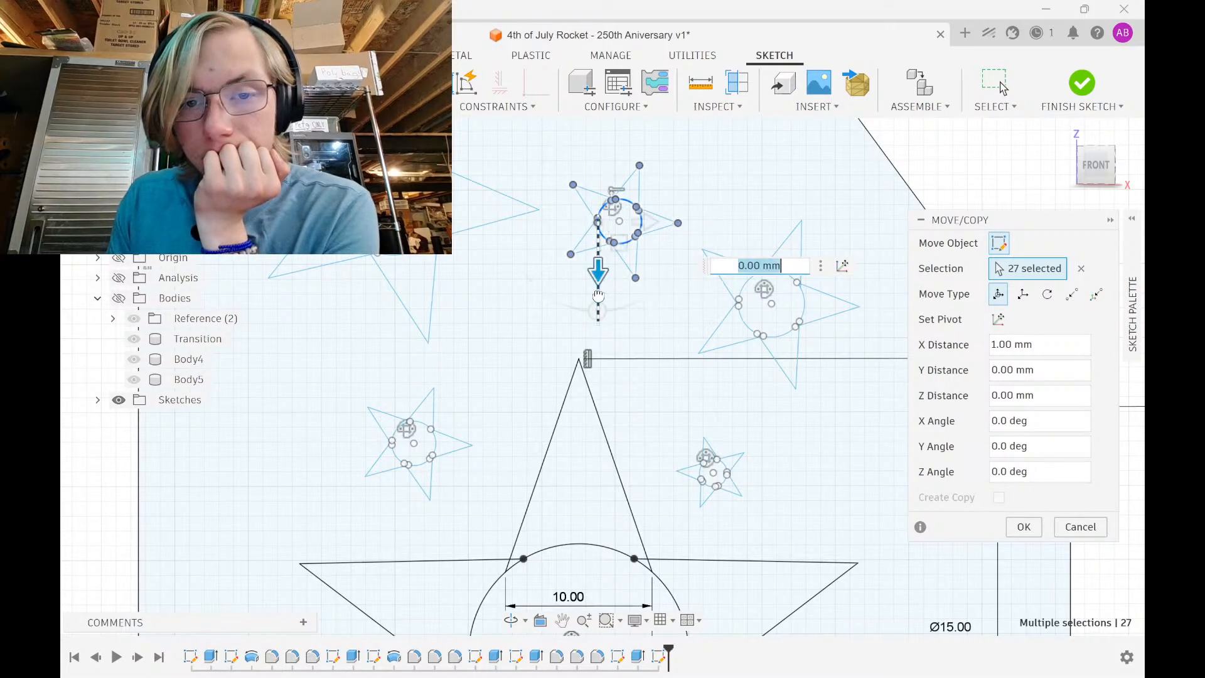
left_click_drag(599, 276, 595, 312)
scroll(590, 271, "down", 1)
middle_click_drag(585, 269, 569, 380)
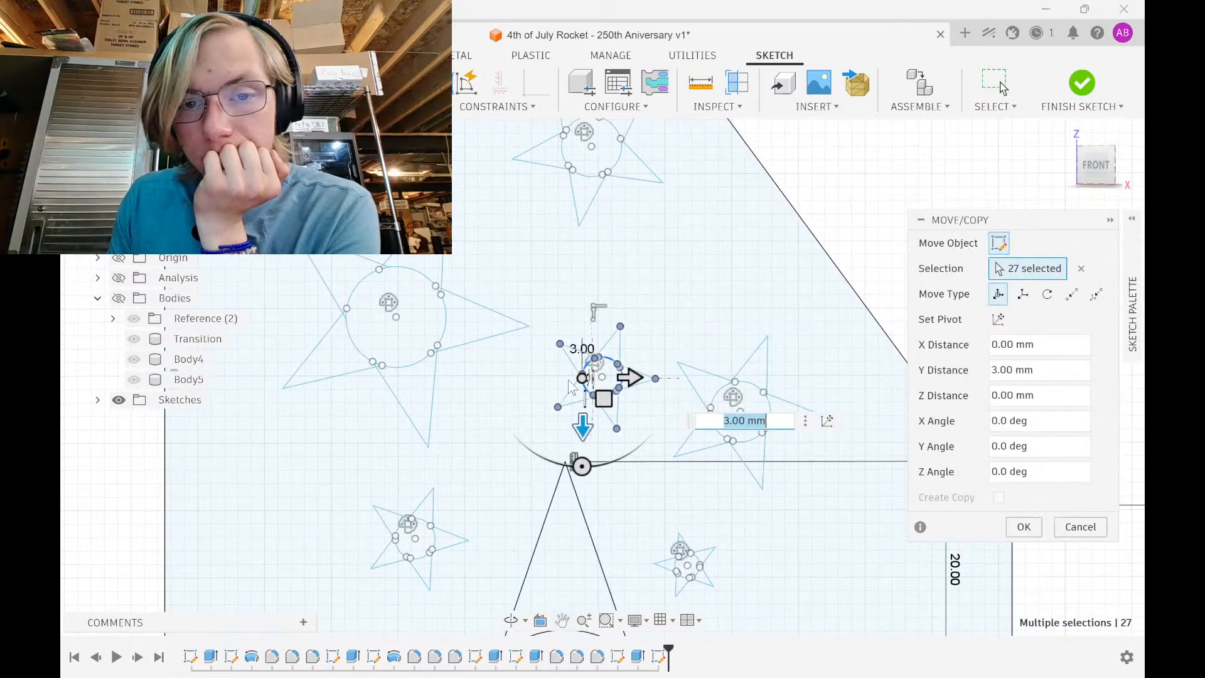
left_click(1023, 527)
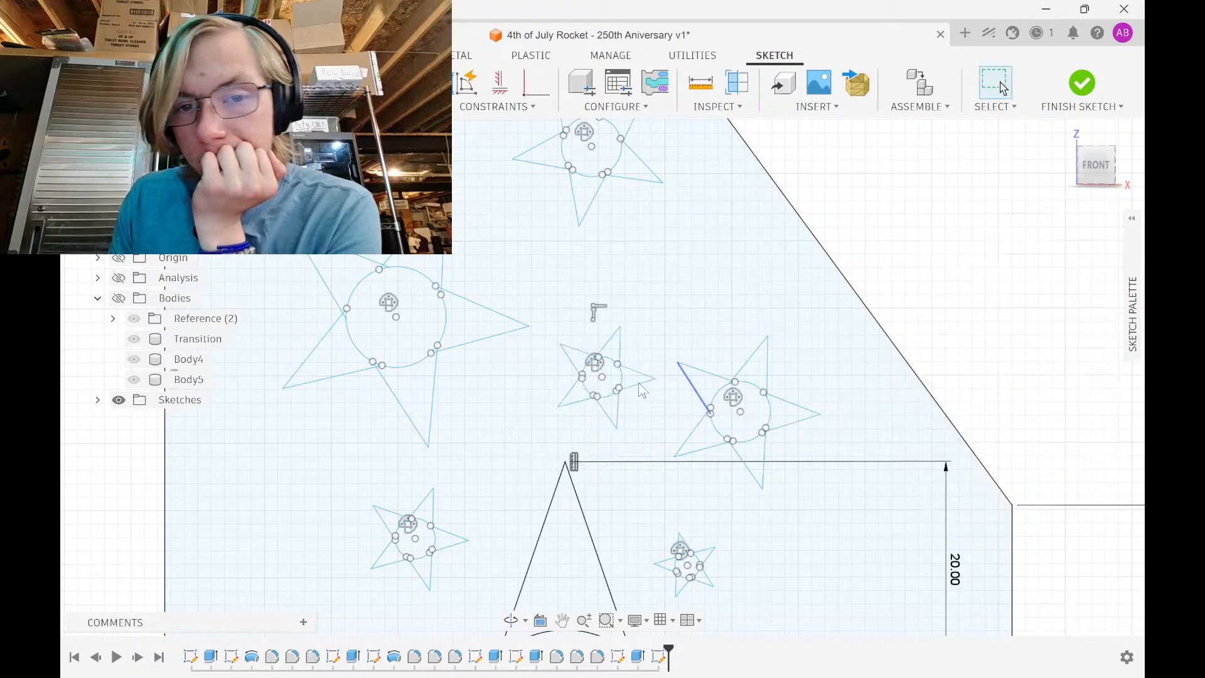
Move the small star right of the big star's tip Y -21 mm and rotate it -20°
scroll(633, 377, "up", 3)
mouse_move(627, 428)
left_mouse_down()
mouse_move(684, 384)
mouse_move(706, 343)
left_mouse_up()
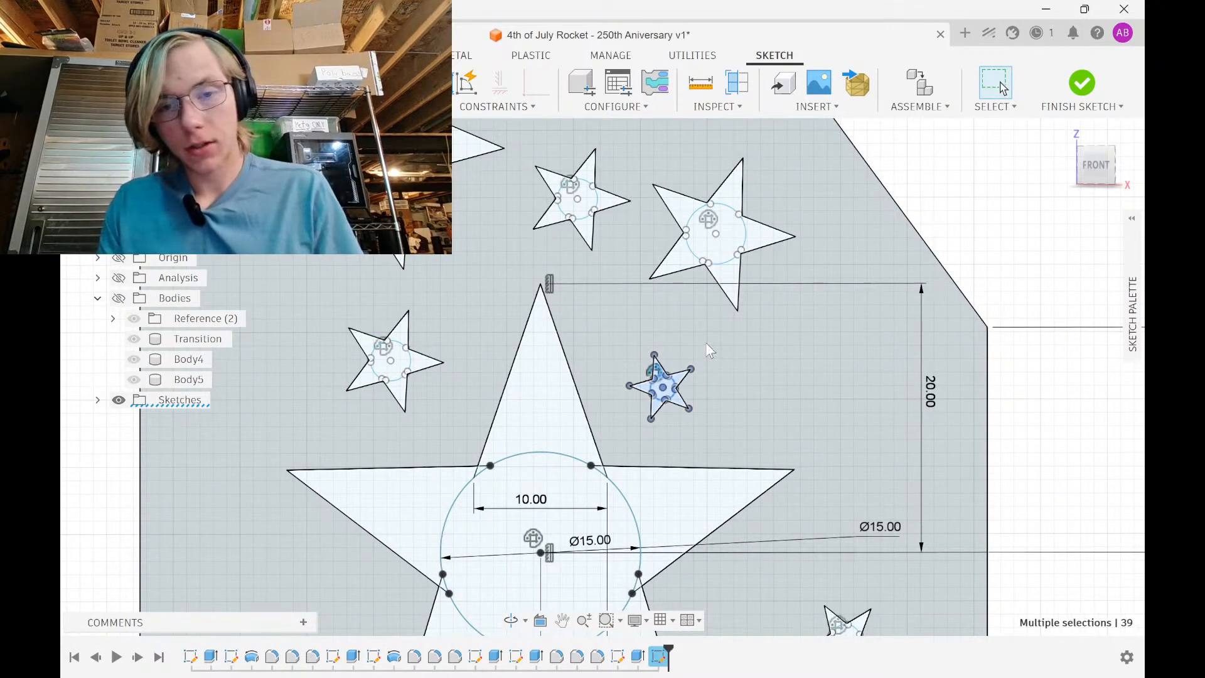
key("m")
left_click_drag(651, 344, 655, 123)
middle_click_drag(659, 142, 642, 300)
scroll(650, 307, "down", 1)
scroll(650, 308, "up", 1)
scroll(694, 232, "up", 2)
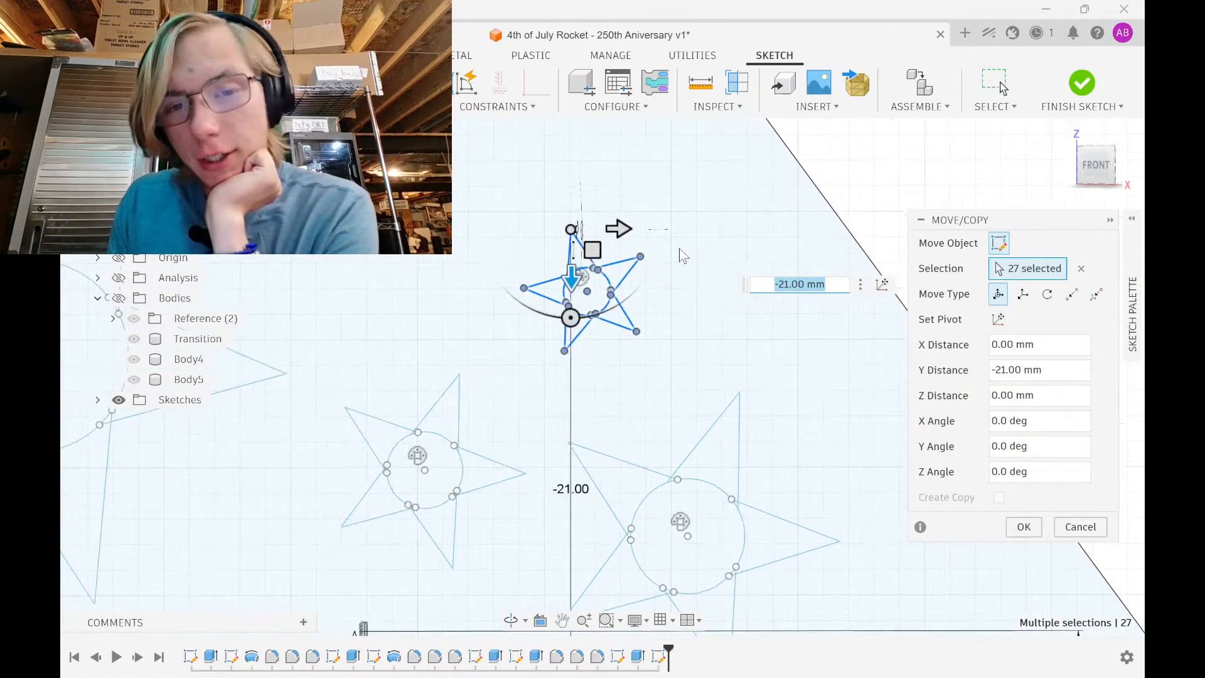
left_click(594, 318)
left_click_drag(595, 318, 622, 305)
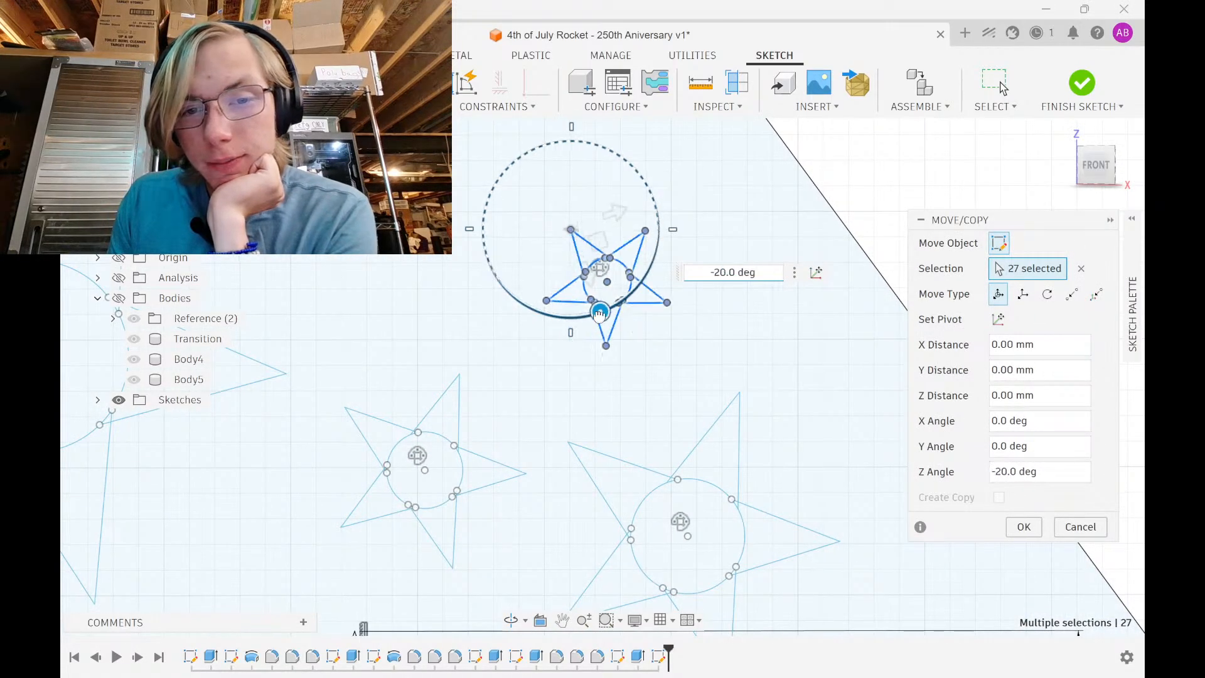
left_click(1037, 529)
Zoom out to the whole fin, finish the sketch, and select the 5401.812 mm² star-cut fin profile
scroll(613, 313, "down", 5)
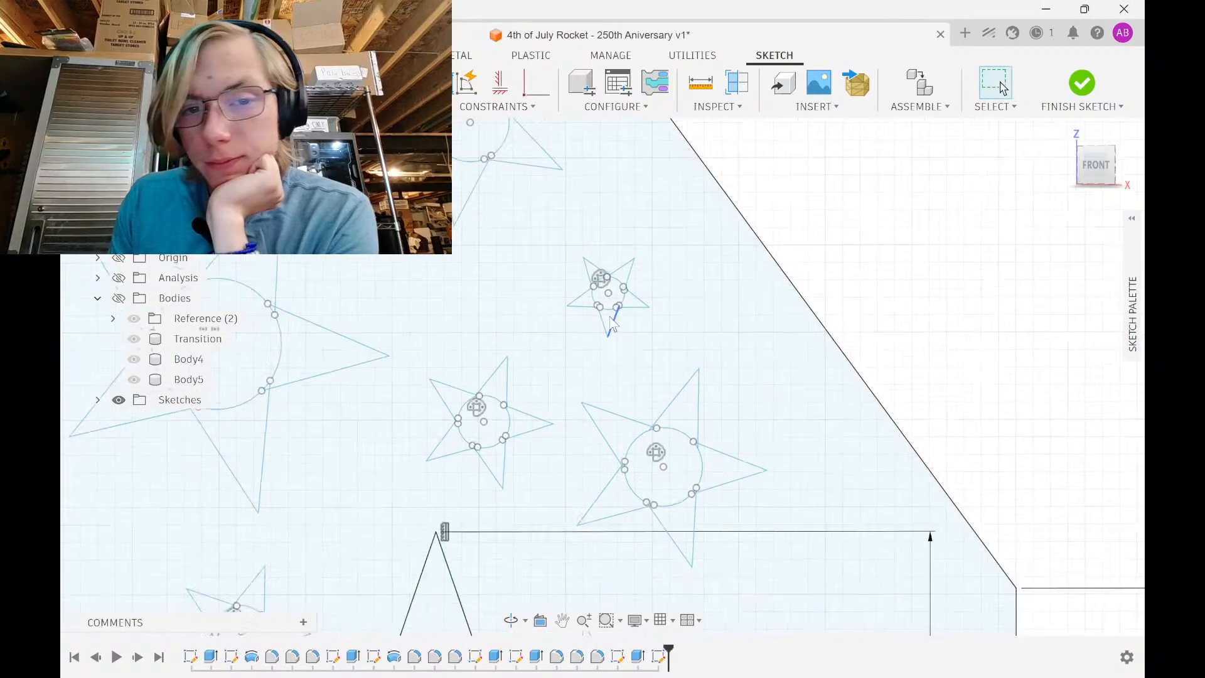
middle_click_drag(613, 309, 549, 149)
scroll(550, 148, "down", 2)
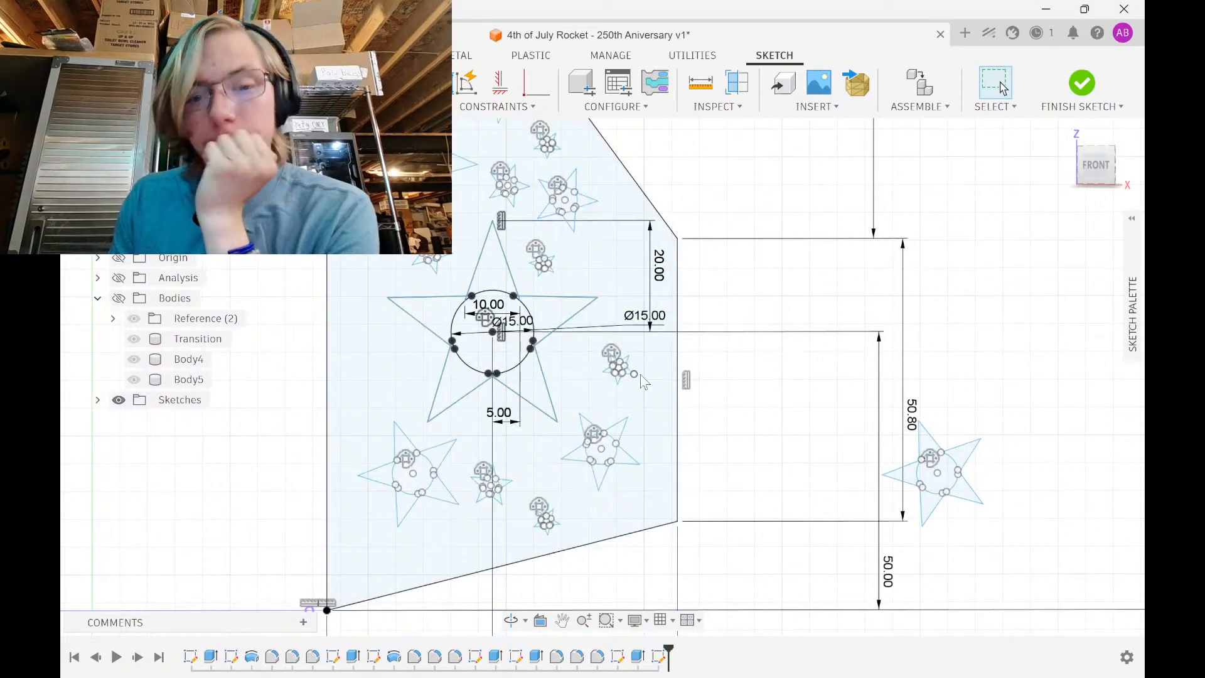
scroll(571, 384, "down", 3)
middle_click_drag(558, 346, 564, 415)
scroll(520, 356, "down", 1)
middle_click_drag(521, 356, 542, 421)
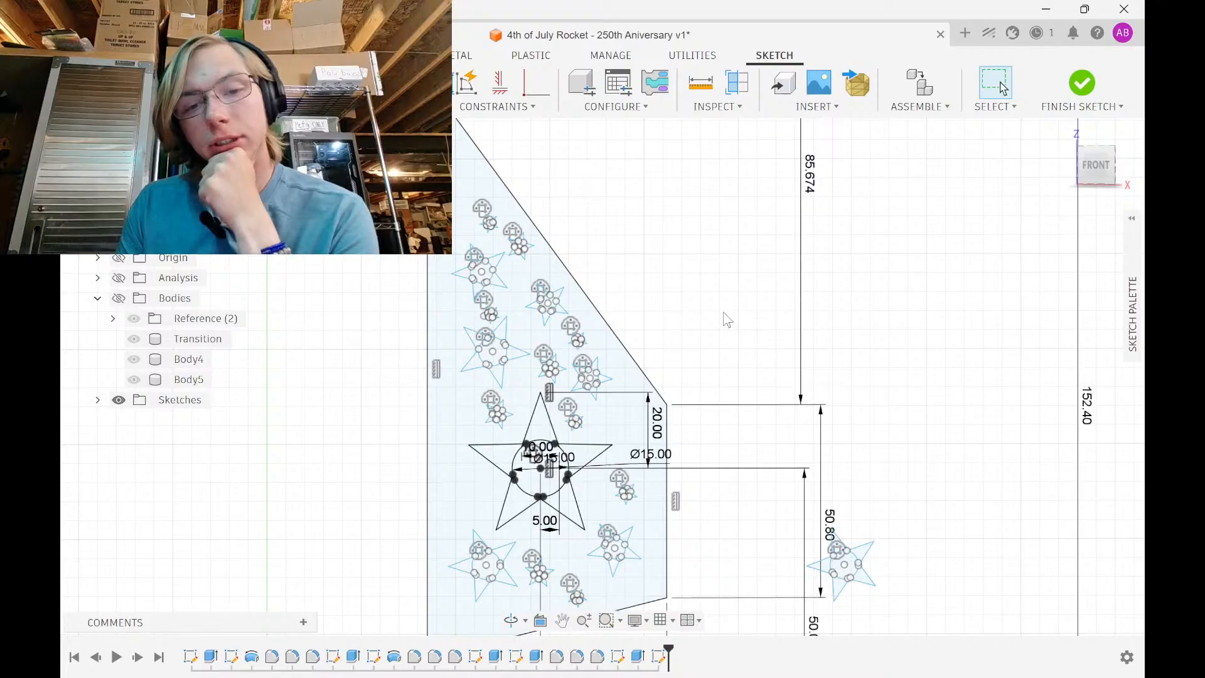
middle_click_drag(727, 319, 723, 209)
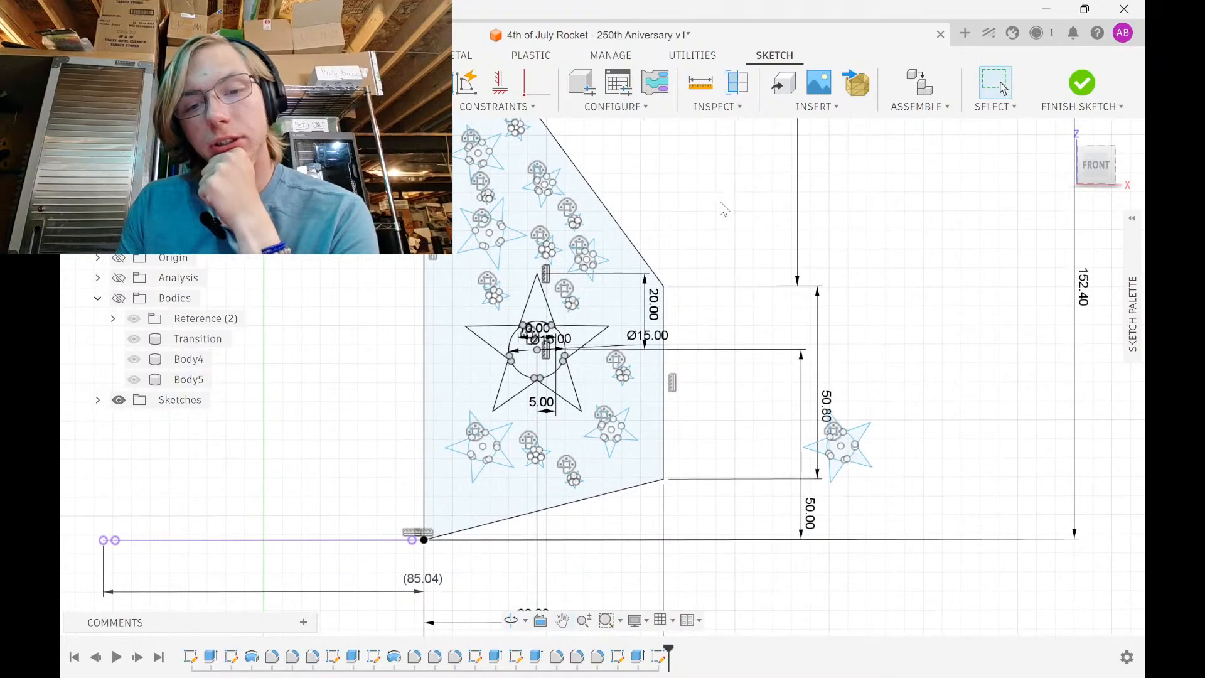
left_click(1081, 83)
left_click(632, 322)
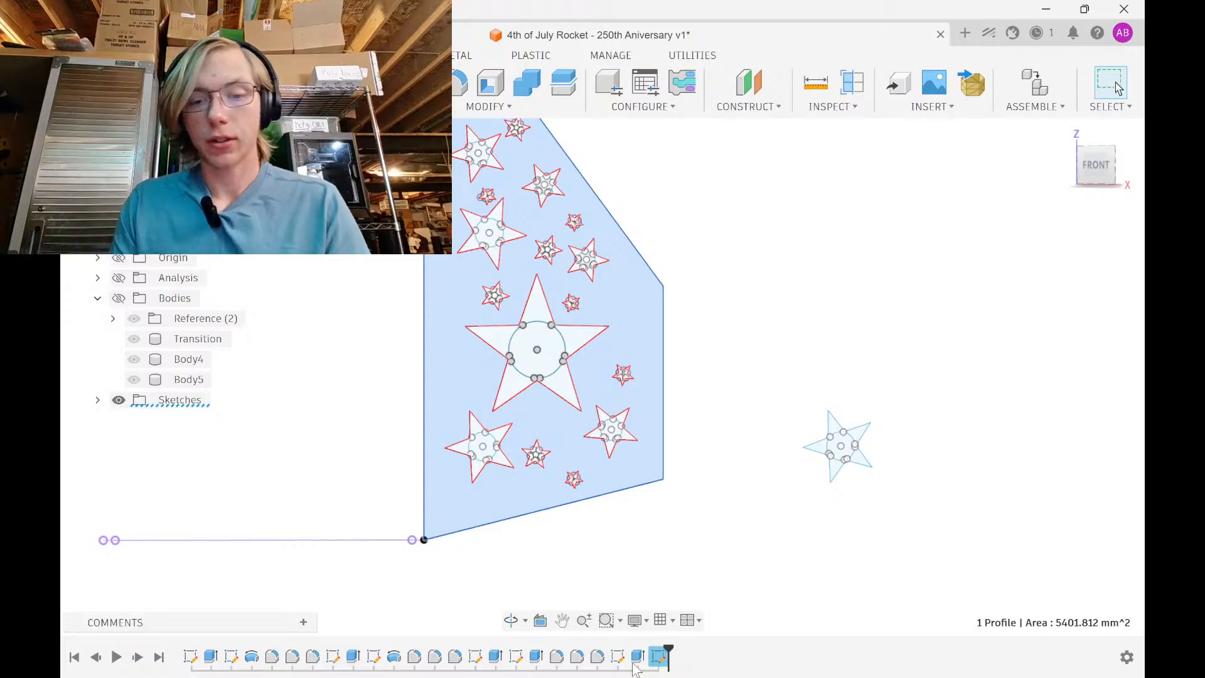
Reopen the fin sketch, delete the stray star lying outside the fin, and finish the sketch
double_click(658, 656)
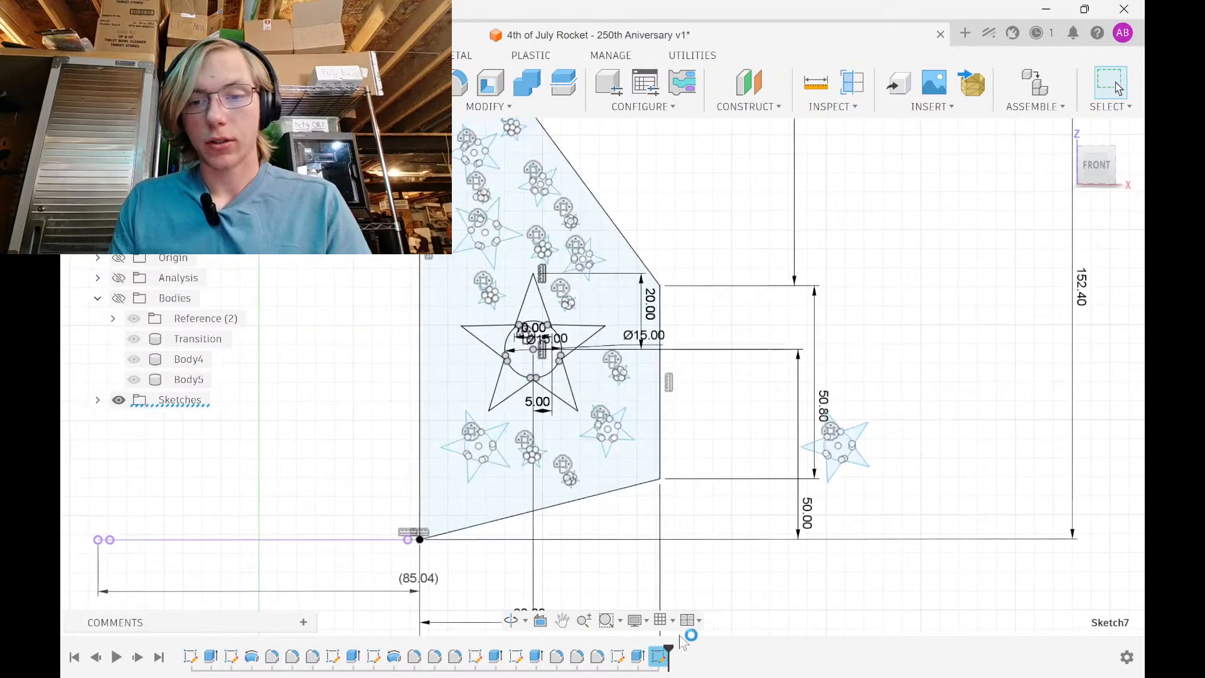
left_click_drag(732, 496, 905, 371)
key("Delete")
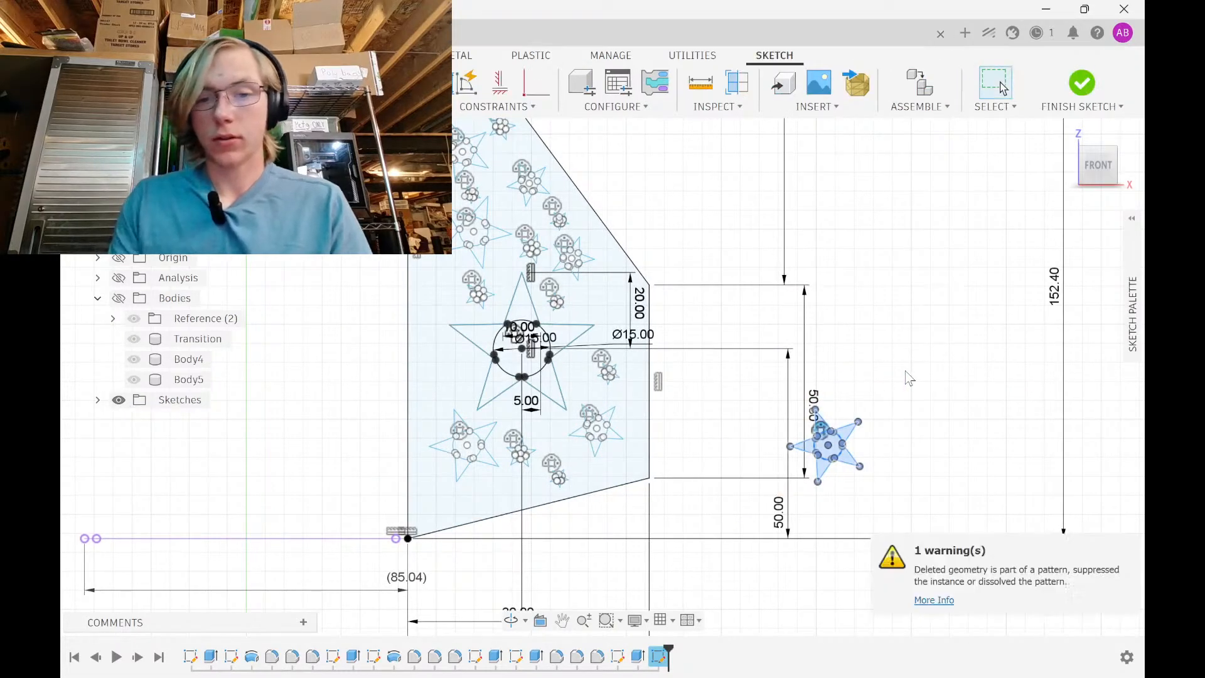
scroll(879, 327, "down", 2)
scroll(841, 364, "down", 2)
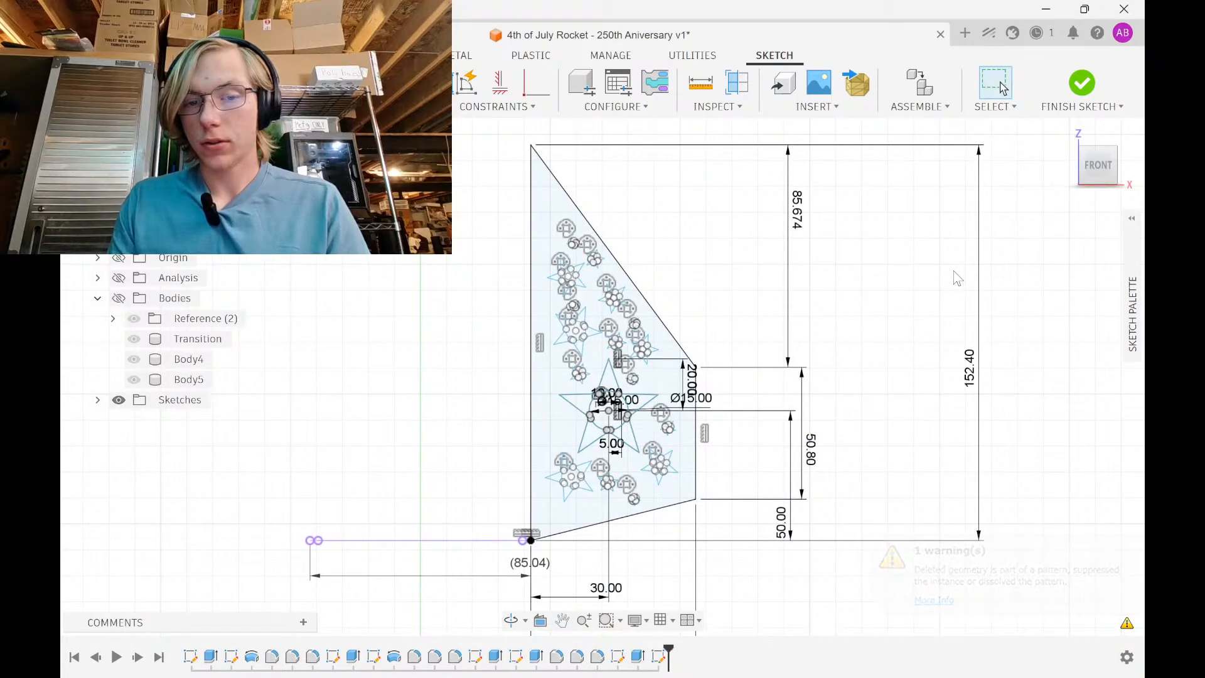
left_click(1077, 91)
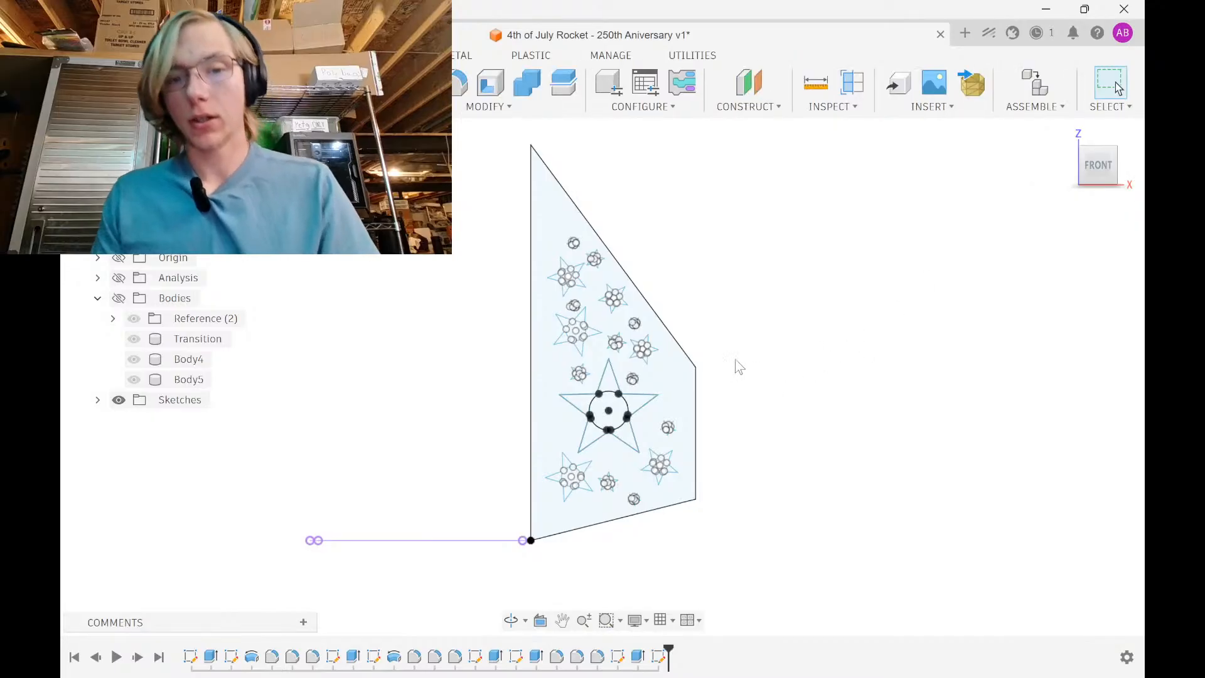
scroll(735, 359, "down", 2)
left_click_drag(544, 182, 721, 553)
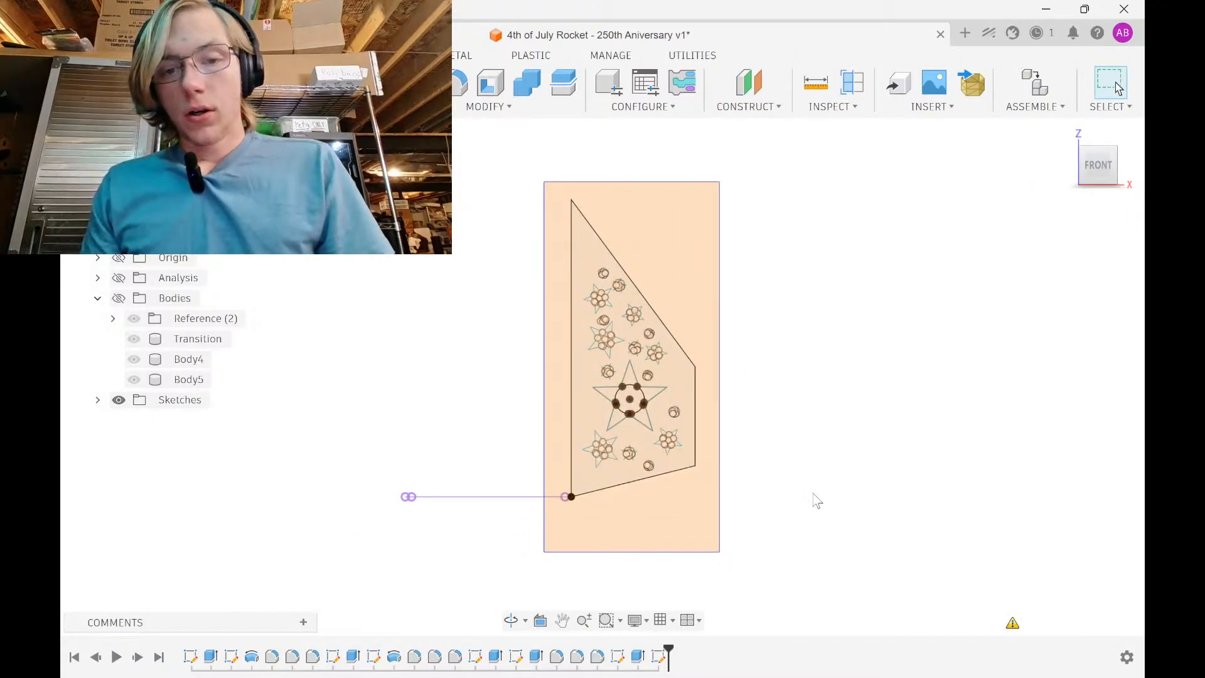
Start extruding the fin profile, first trying a 0.5 in distance
left_click(678, 385)
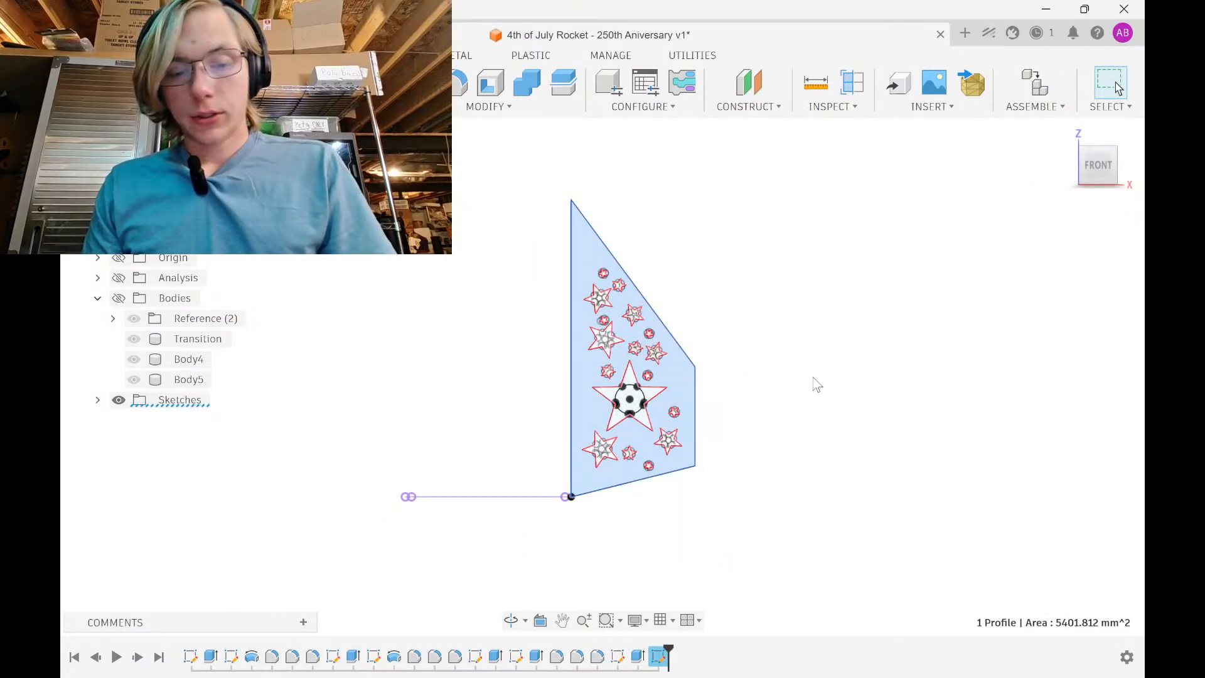
key("e")
scroll(659, 406, "up", 5)
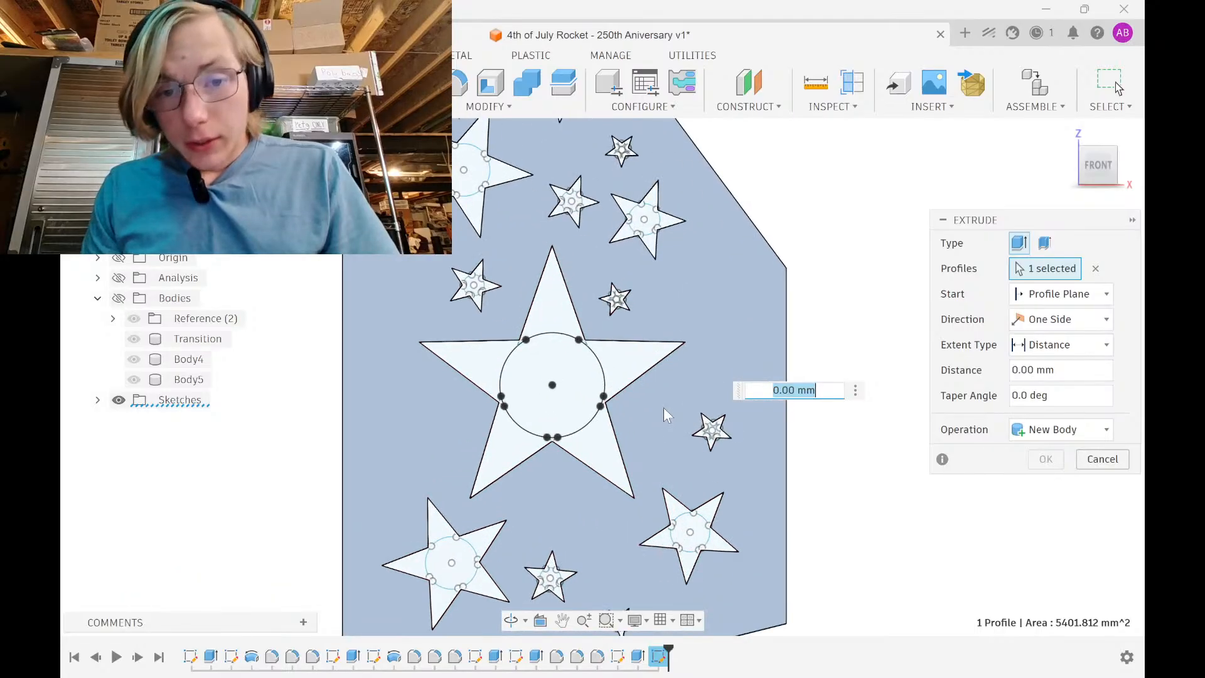
scroll(664, 409, "up", 3)
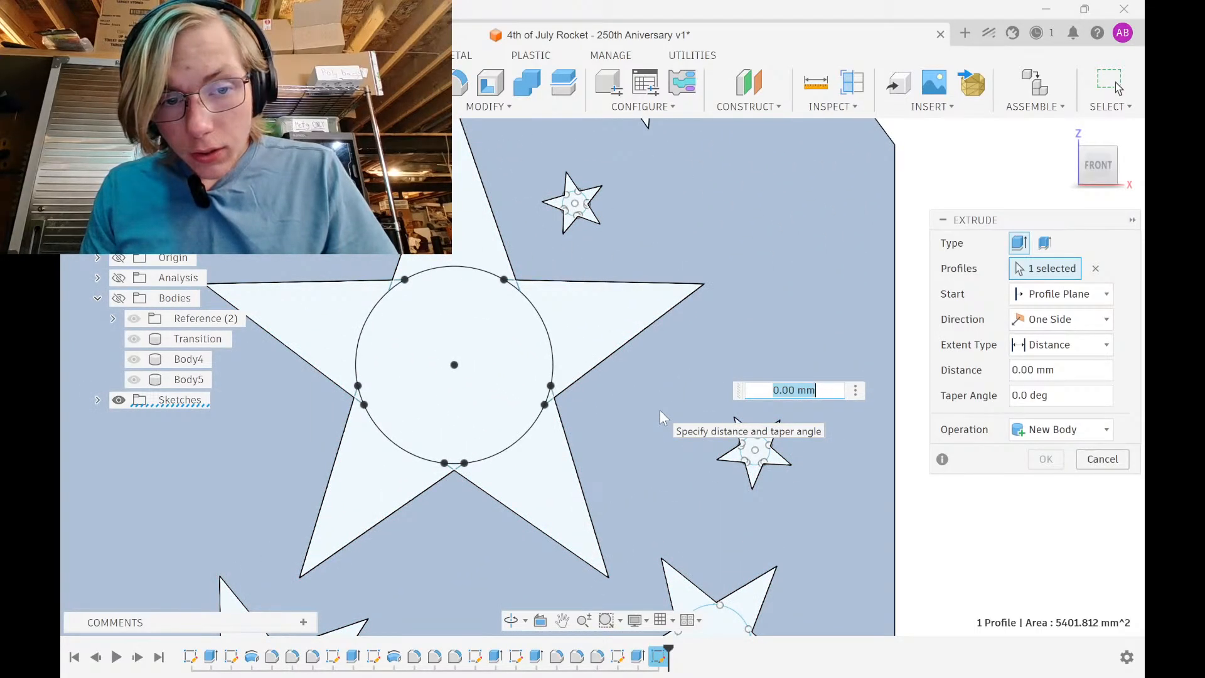
scroll(661, 411, "down", 3)
scroll(661, 413, "down", 3)
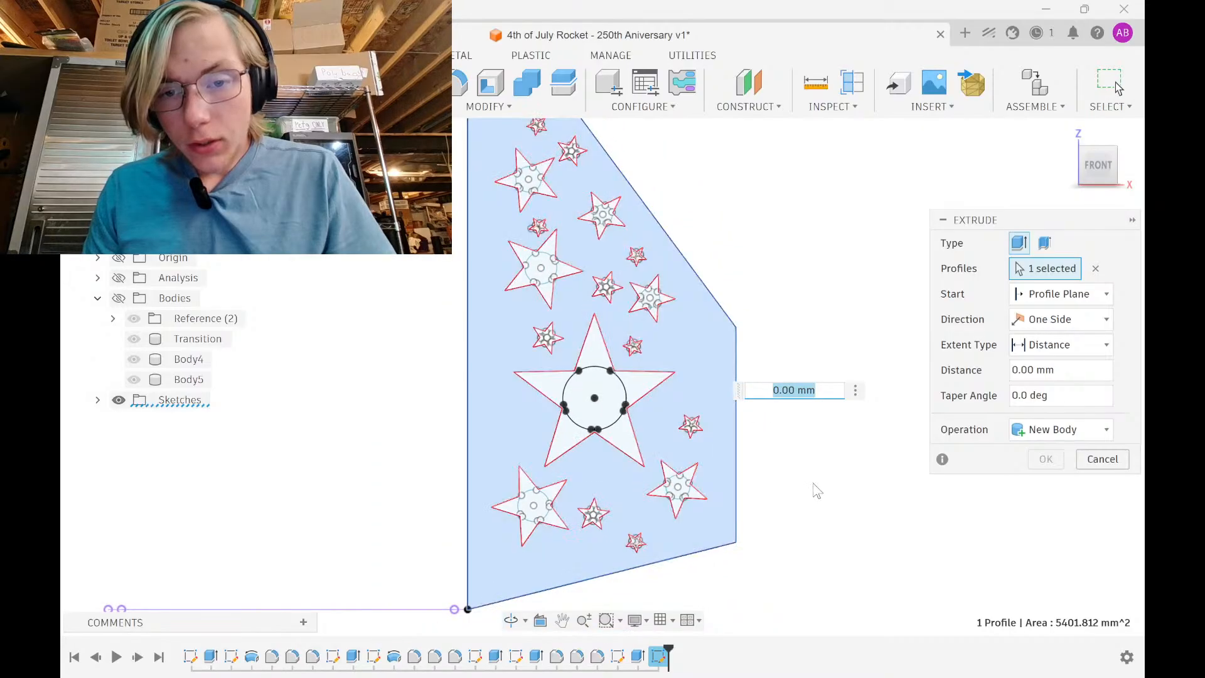
middle_click_drag(816, 490, 729, 516, "shift")
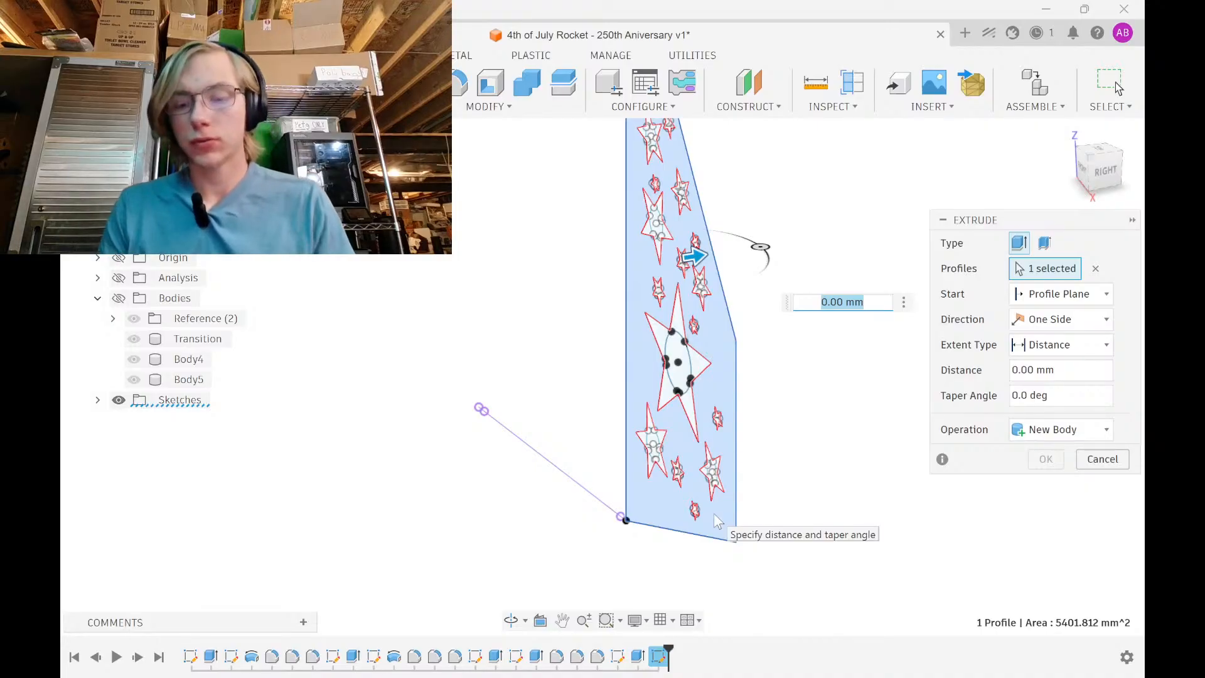
type(".5in")
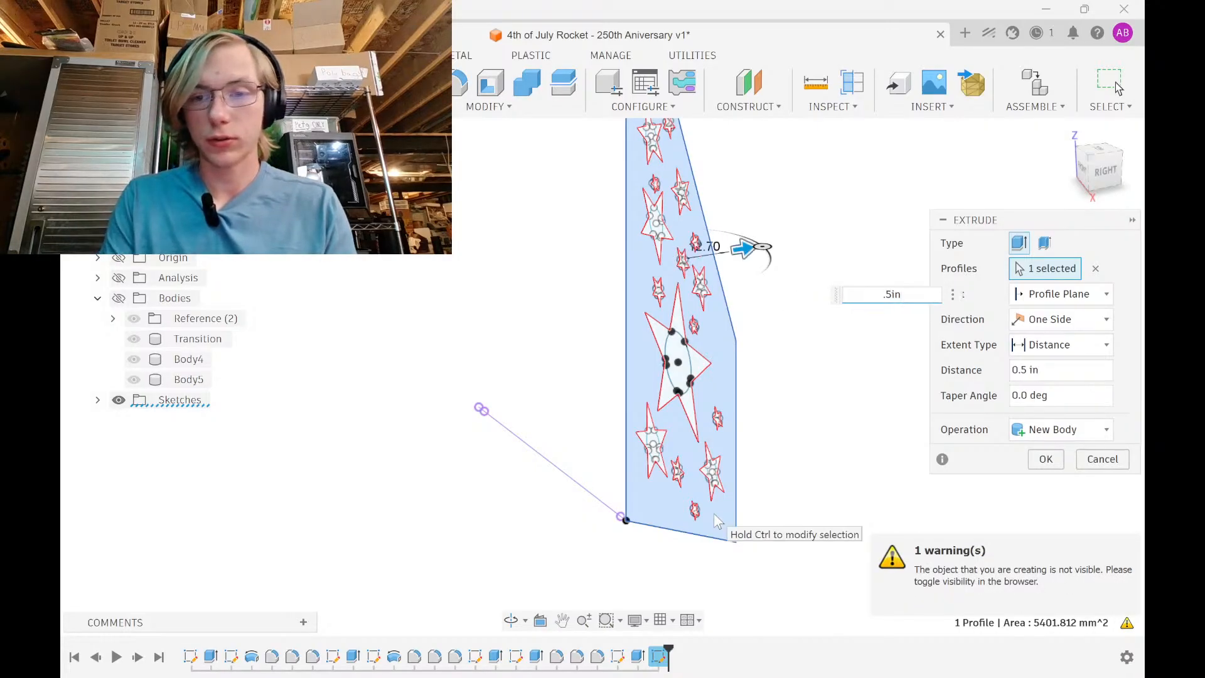
Show the hidden bodies and extrude the fin symmetrically 0.125 in as new body Body6
left_click(118, 298)
mouse_move(422, 358)
middle_mouse_down("shift")
mouse_move(401, 385)
mouse_move(425, 373)
middle_mouse_up("shift")
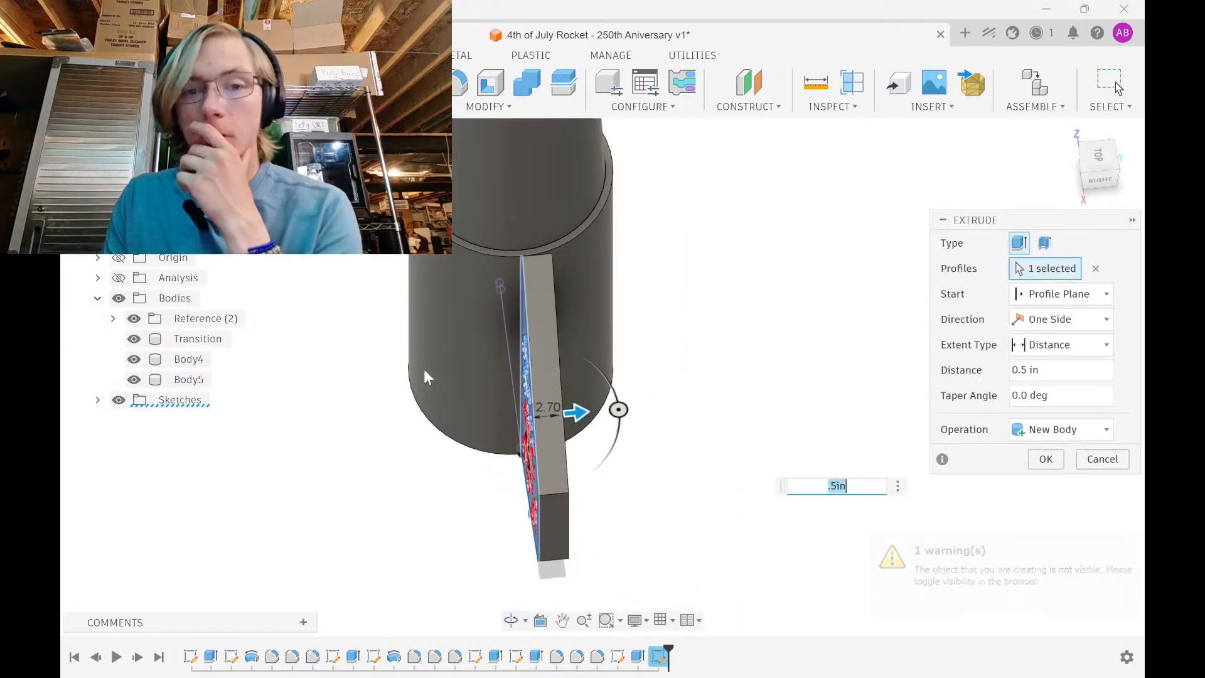
scroll(424, 369, "down", 1)
left_click(1067, 319)
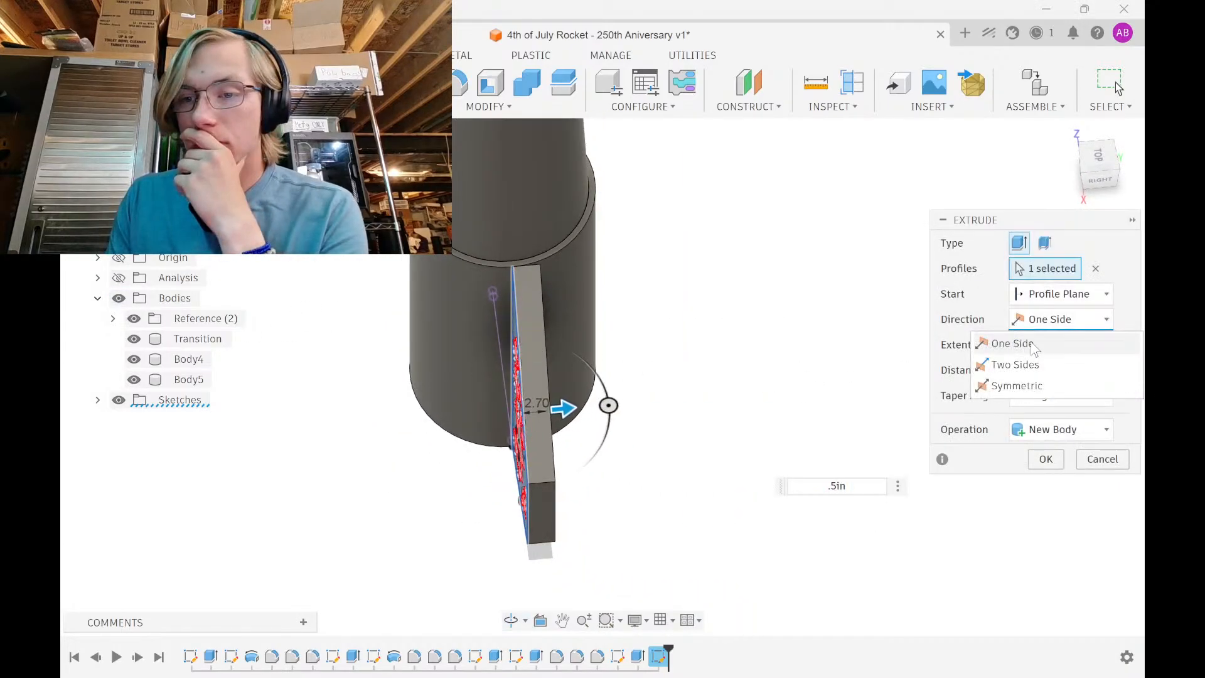
left_click(1042, 384)
type("0.25")
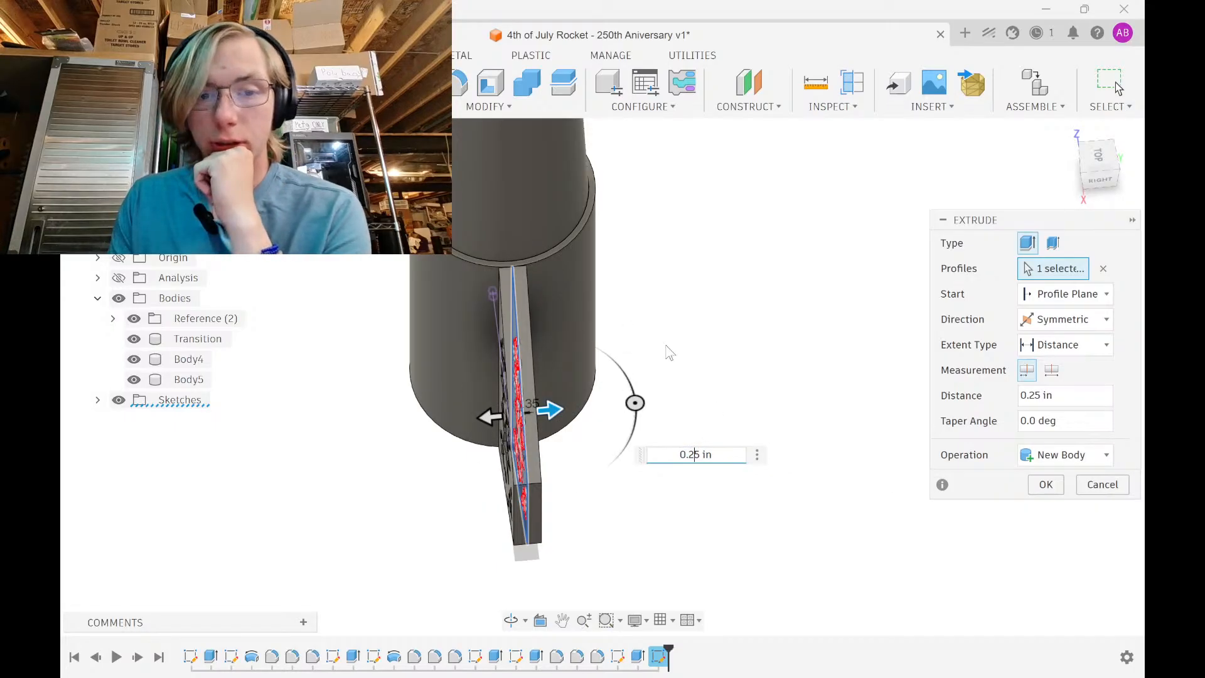
middle_click_drag(669, 351, 700, 290, "shift")
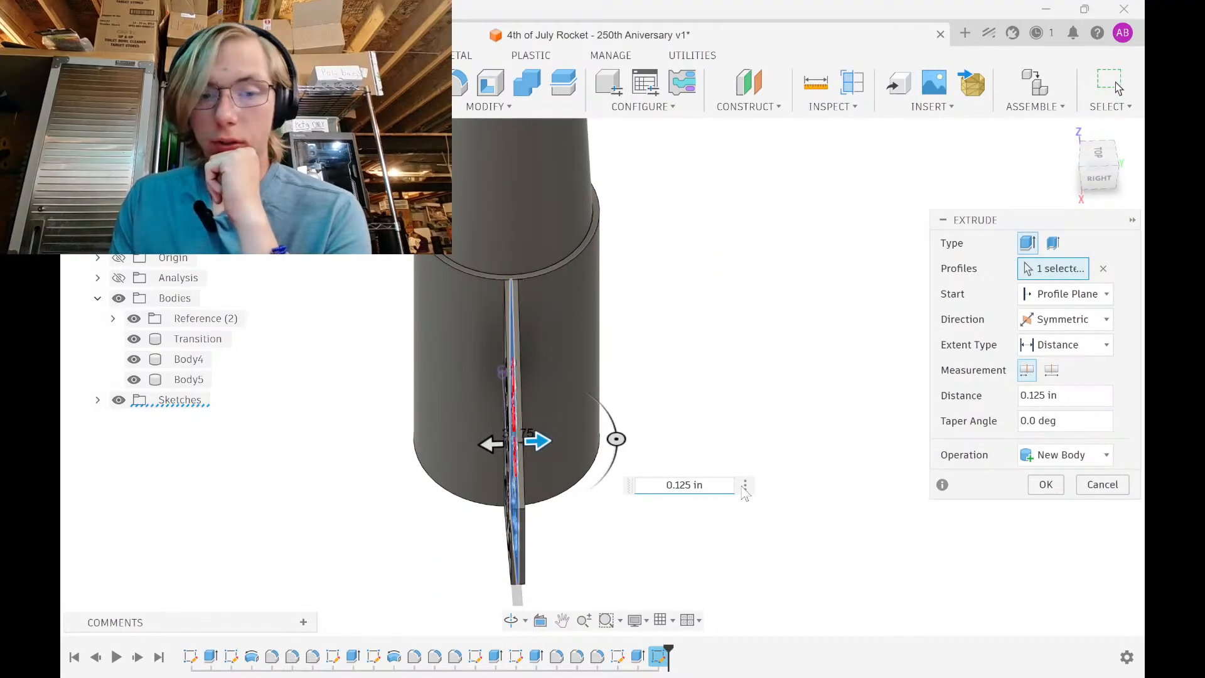
middle_click_drag(755, 374, 774, 408, "shift")
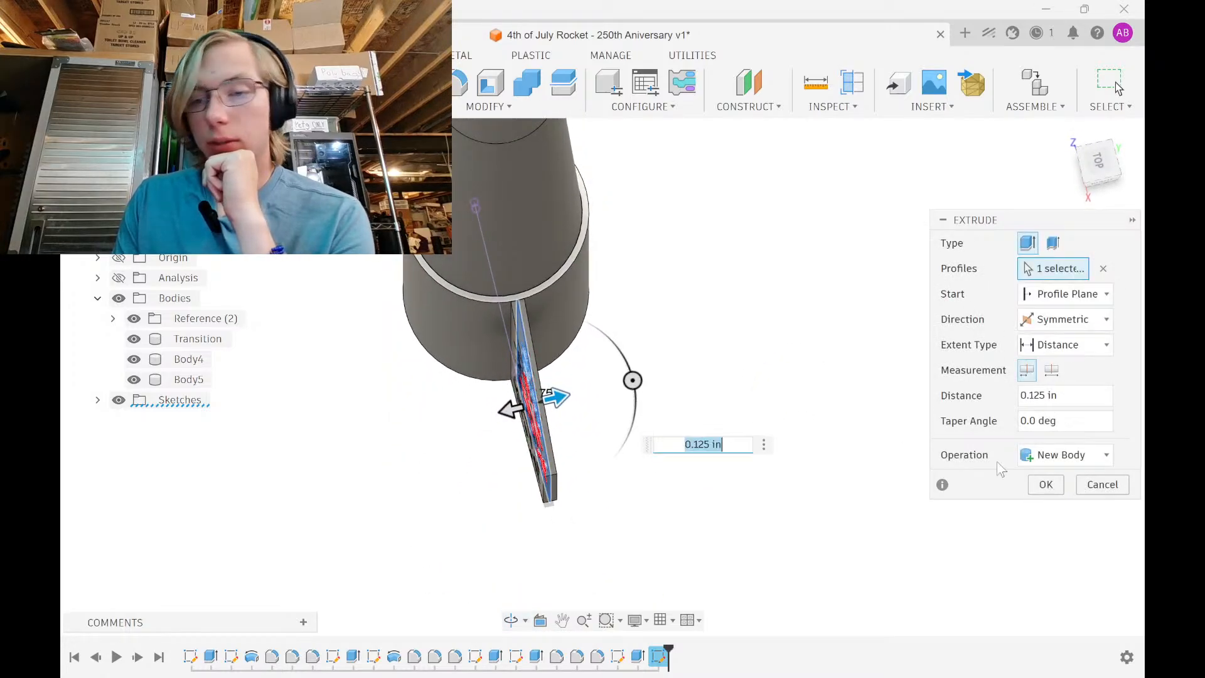
left_click(1046, 484)
middle_click_drag(690, 493, 691, 414, "shift")
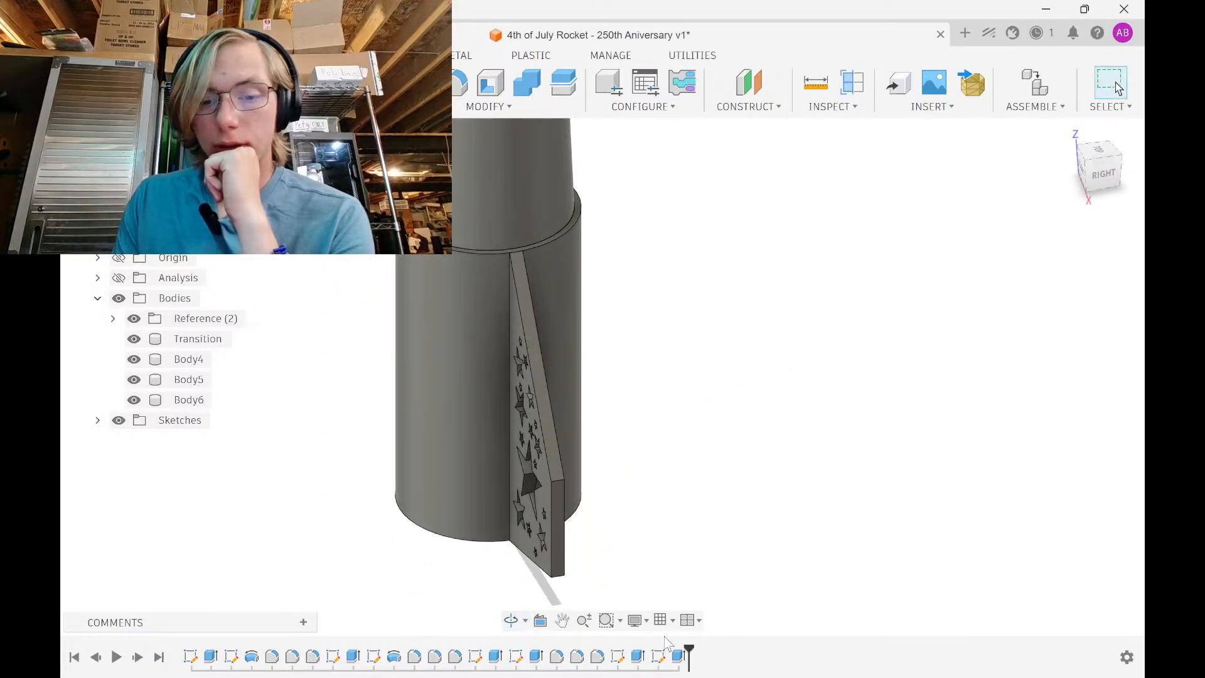
Edit the fin extrusion to a 2.5 mm symmetric thickness and view it from the front
double_click(679, 656)
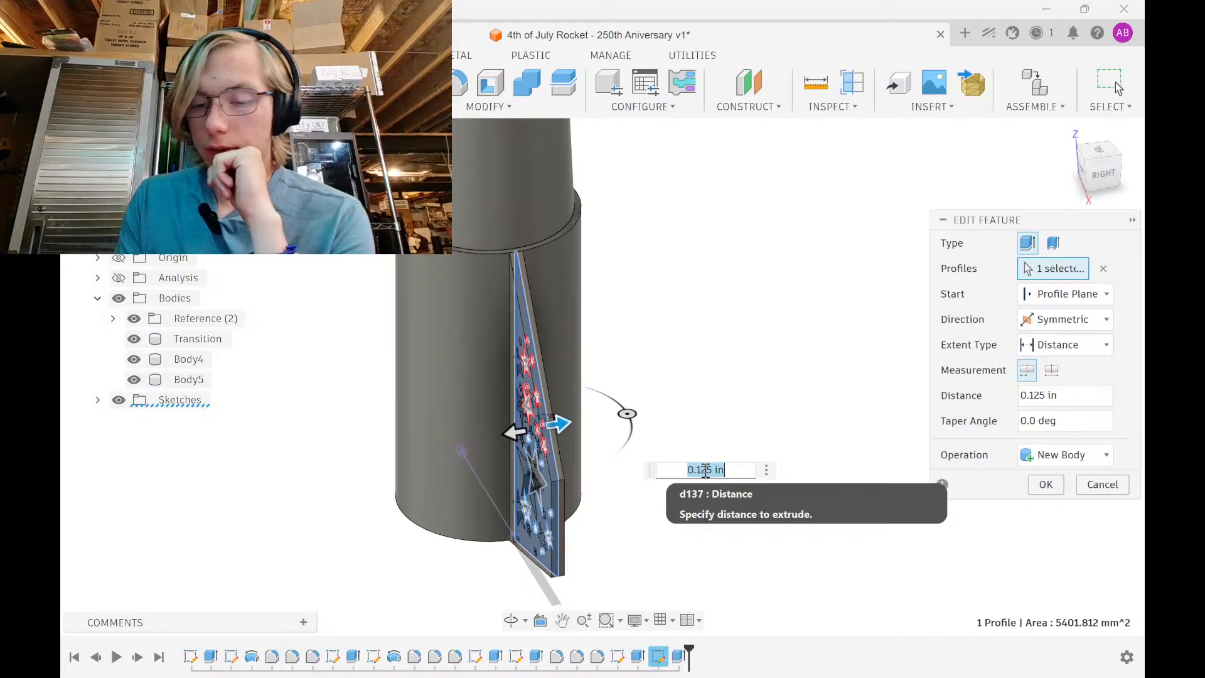
type("5mm")
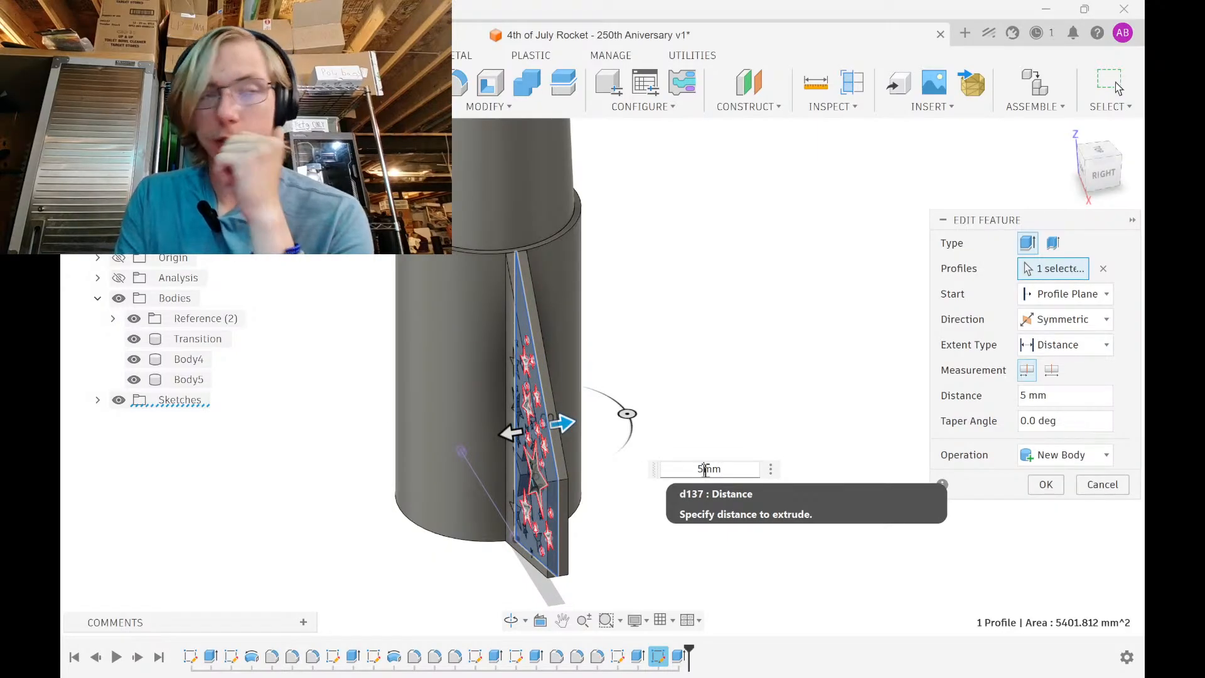
key("BackSpace")
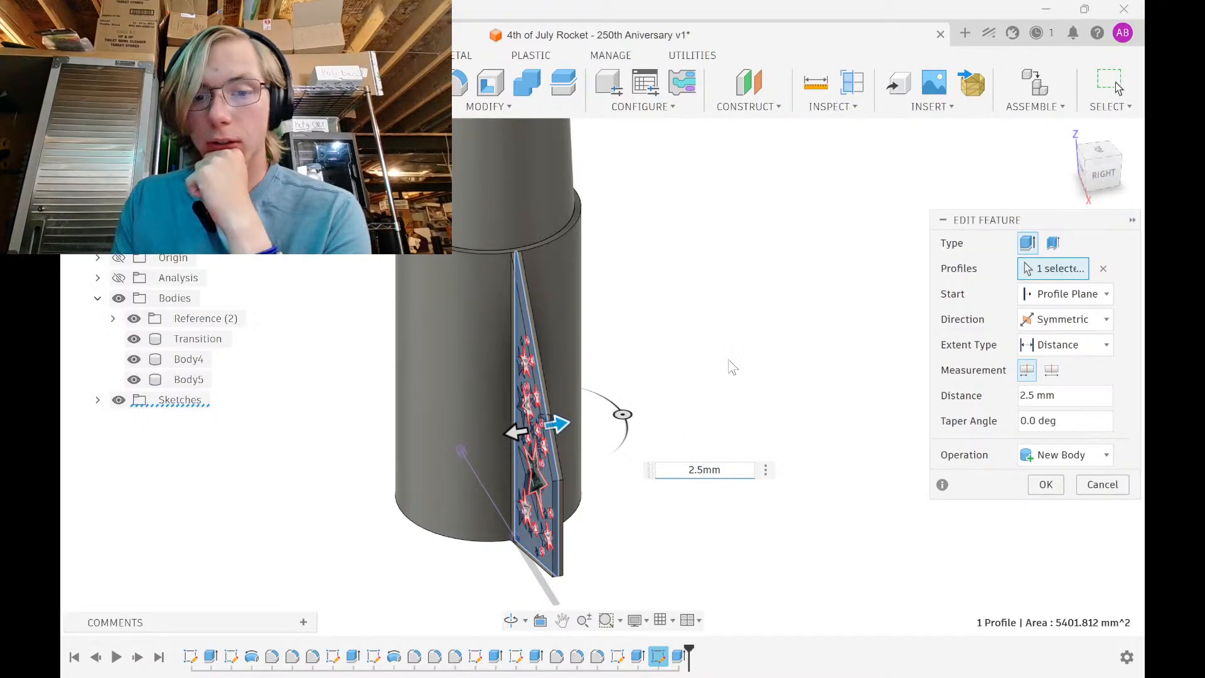
middle_click_drag(732, 375, 762, 358, "shift")
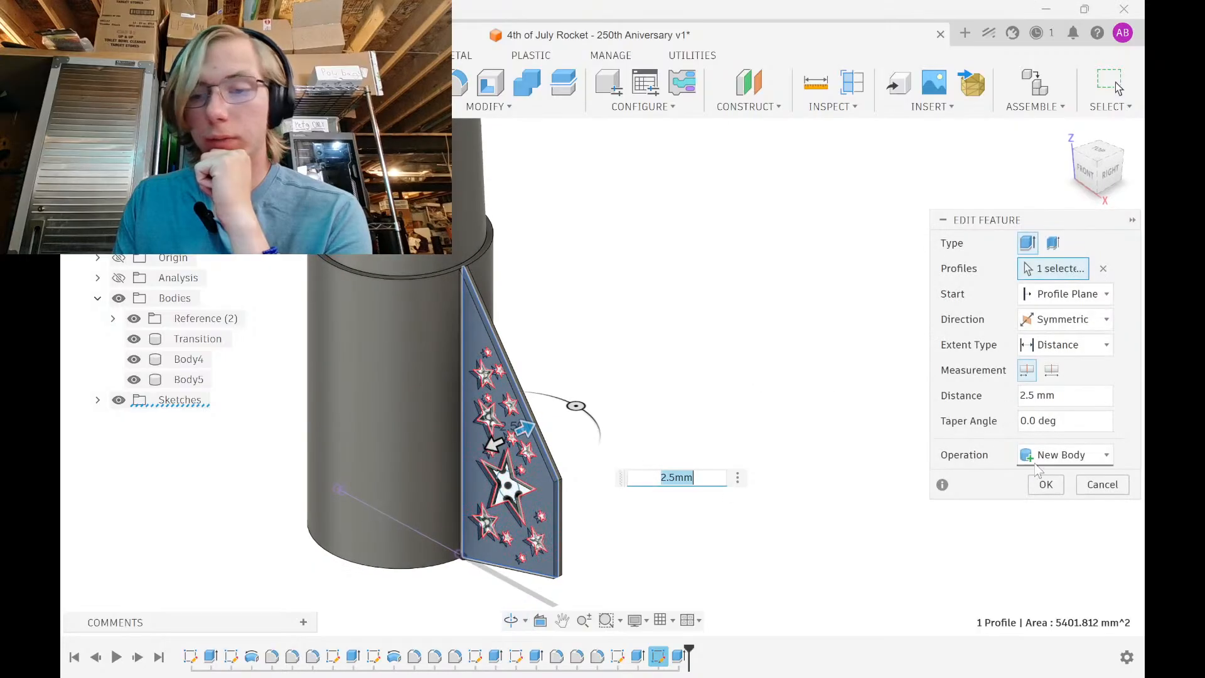
left_click(1047, 486)
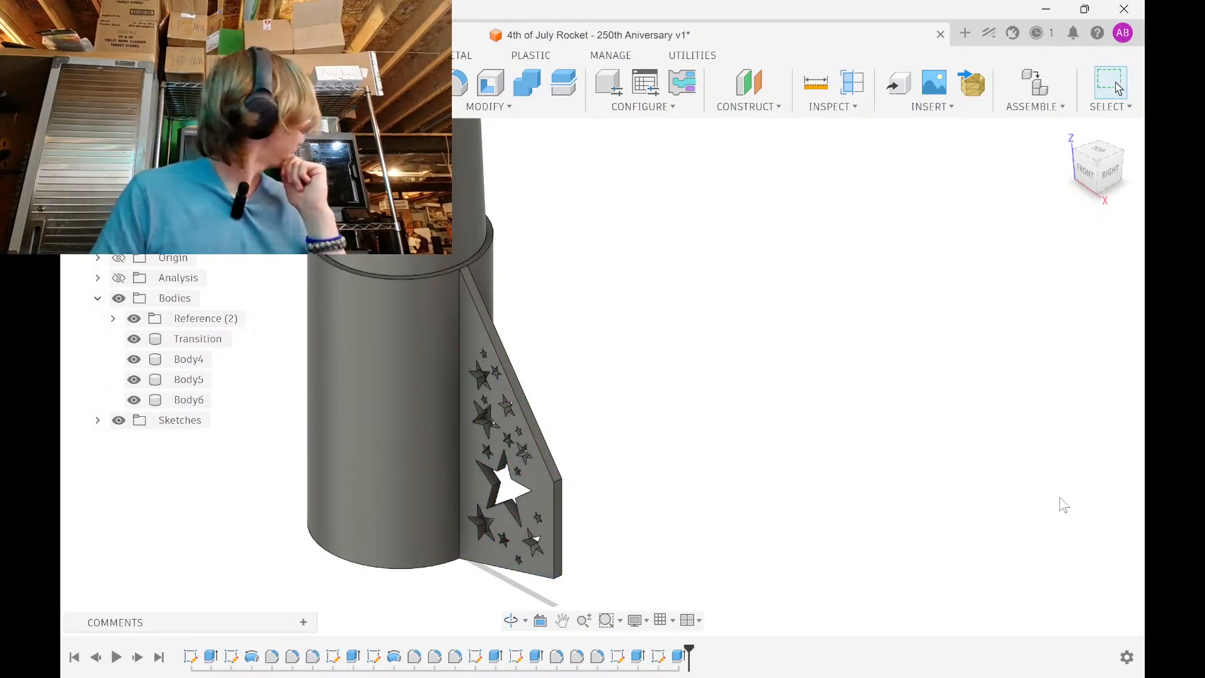
middle_click_drag(842, 382, 801, 362, "shift")
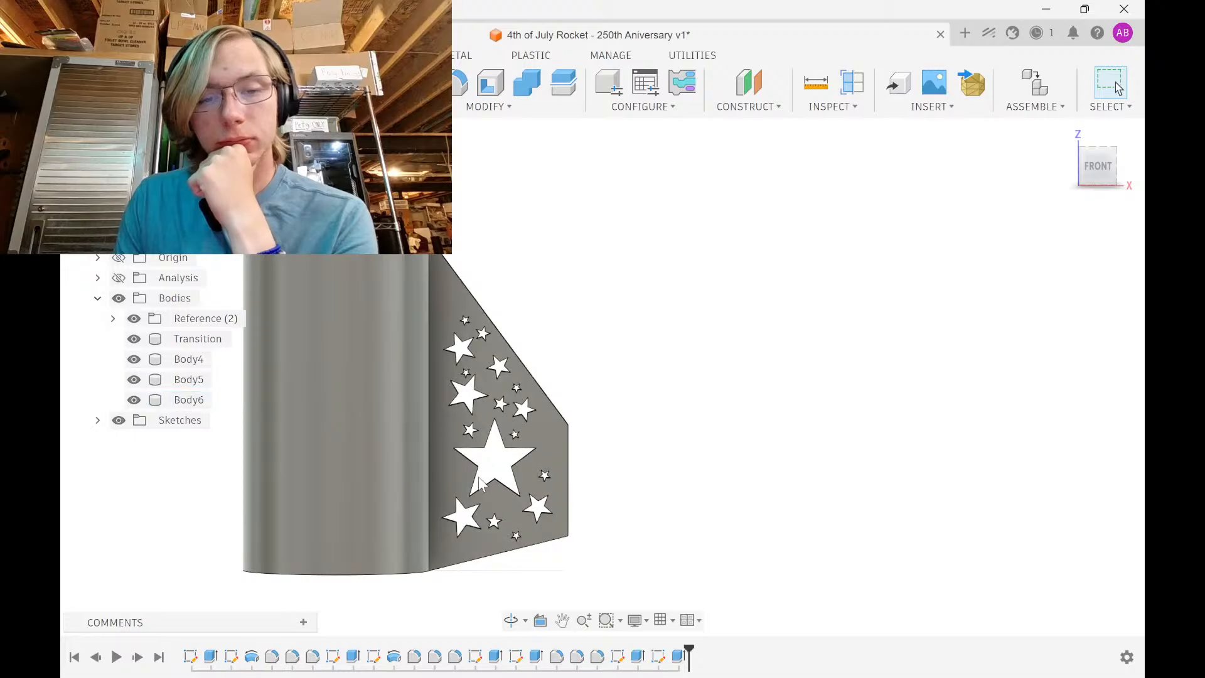
scroll(462, 471, "up", 3)
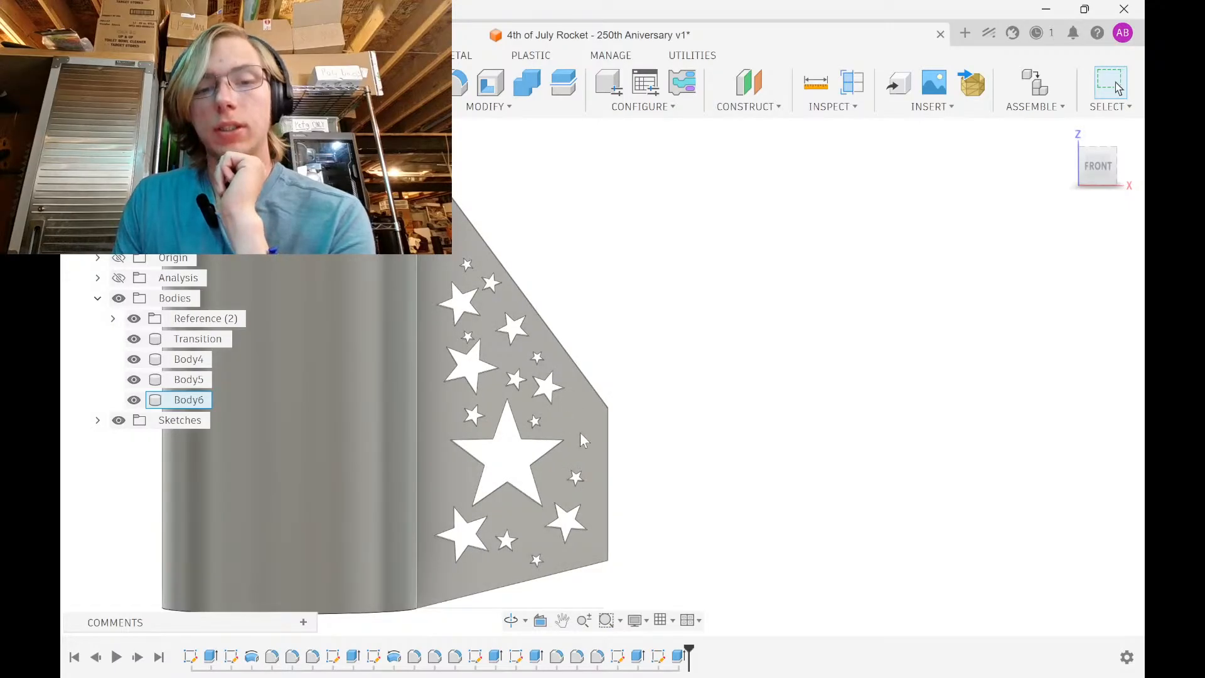
Reopen the fin sketch and select the upper star's lines and points
double_click(658, 657)
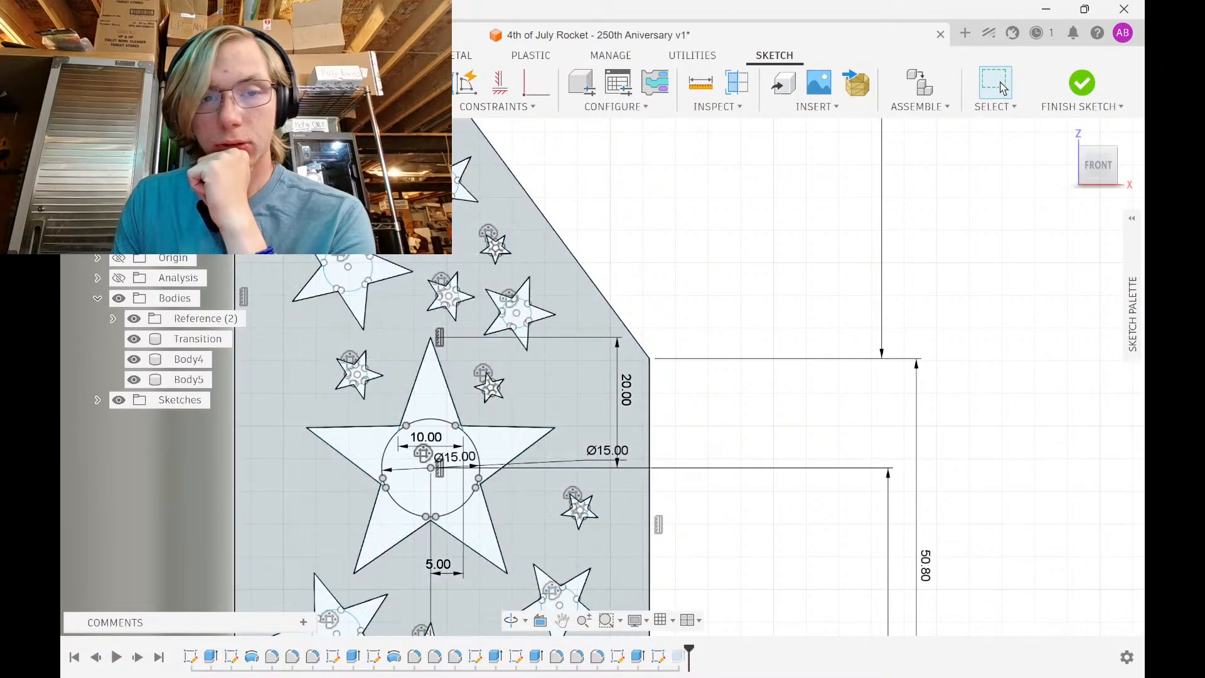
mouse_move(402, 127)
left_mouse_down()
mouse_move(473, 236)
mouse_move(487, 230)
mouse_move(440, 223)
left_mouse_up()
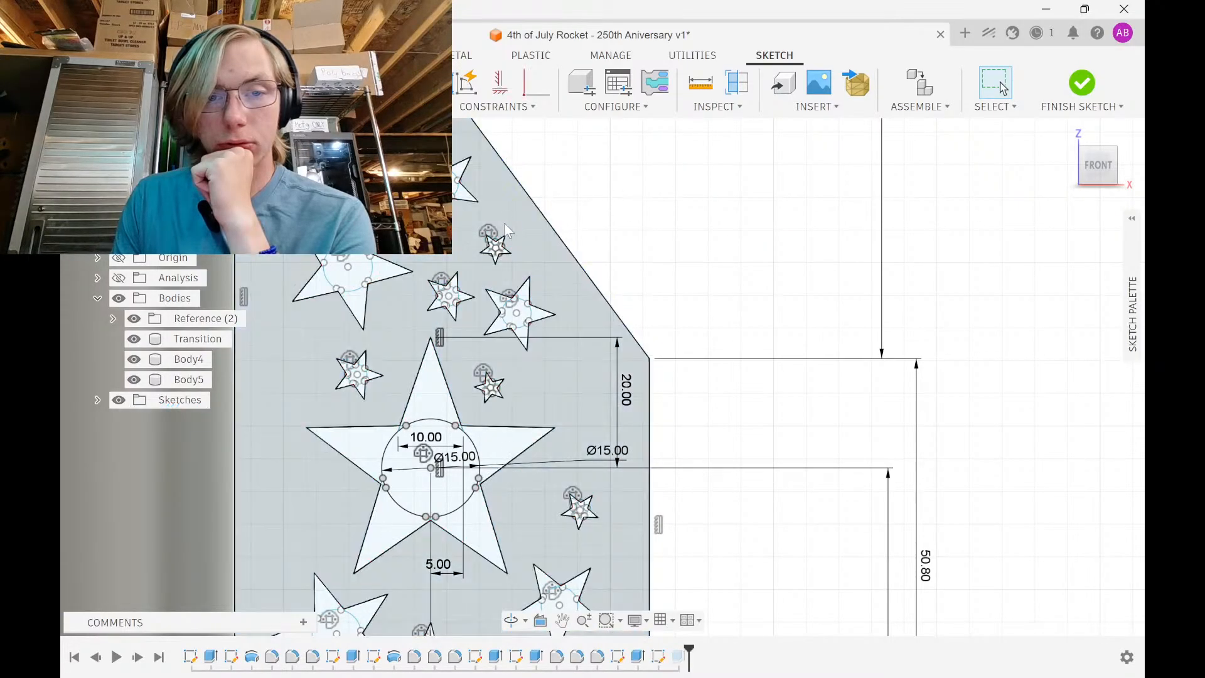
scroll(504, 223, "up", 3)
scroll(544, 352, "up", 2)
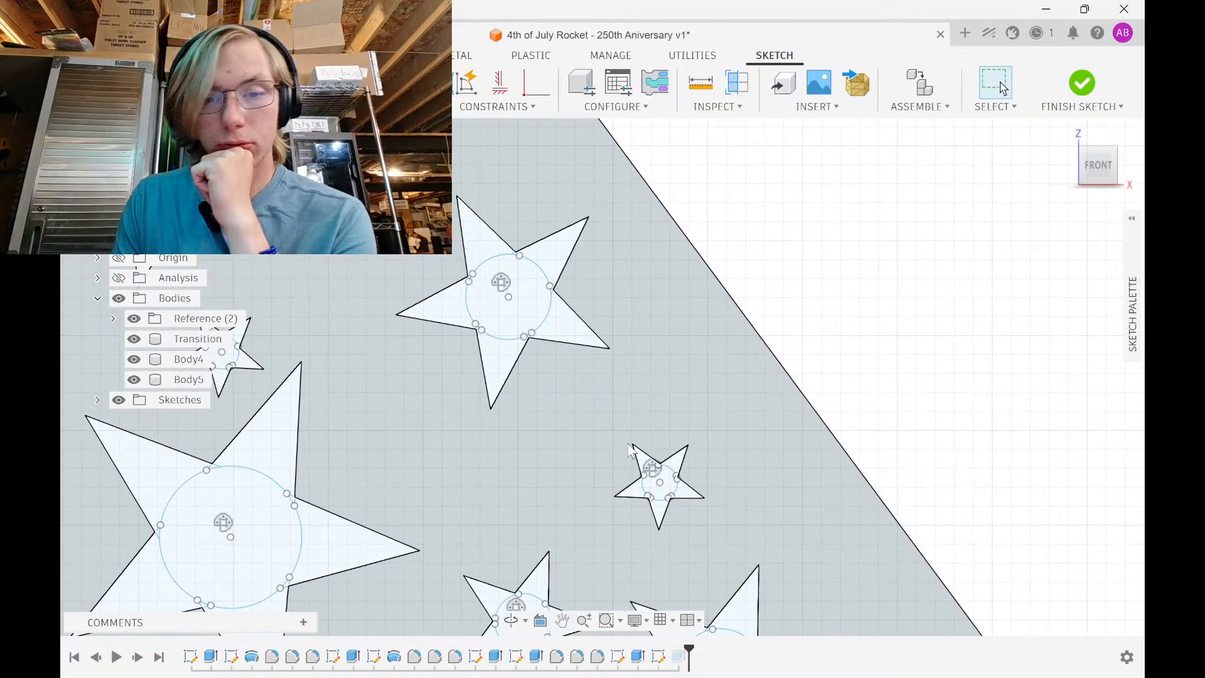
left_click_drag(649, 431, 507, 433)
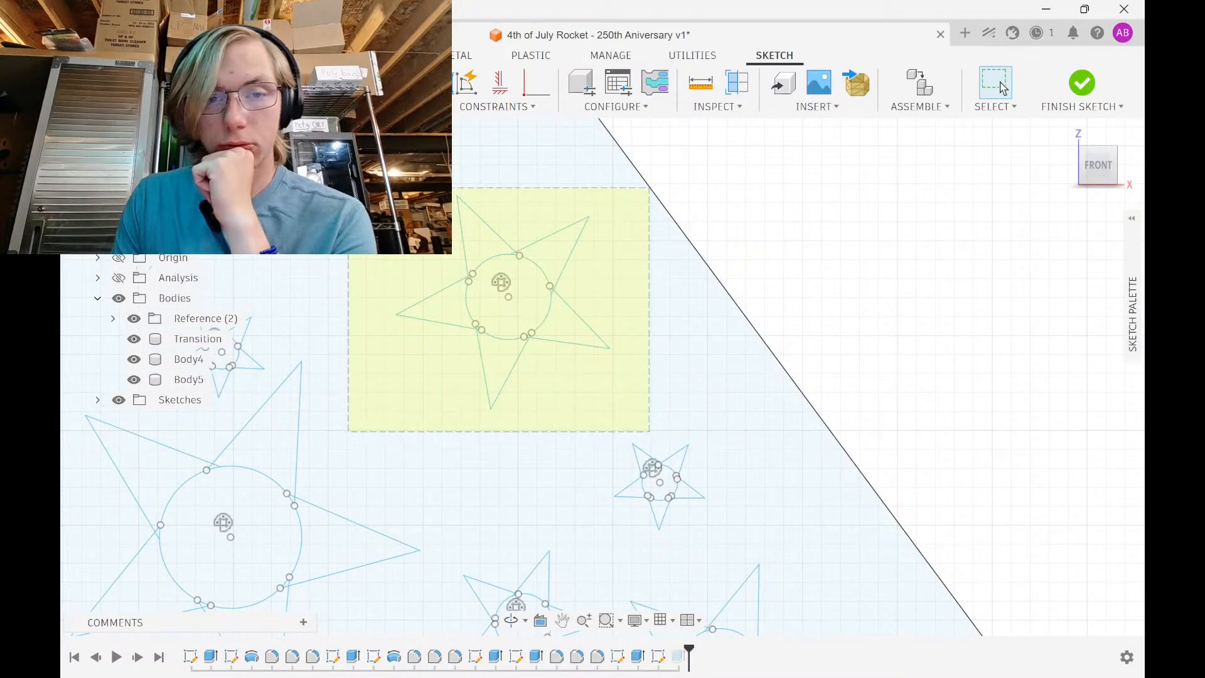
left_click_drag(349, 189, 349, 189)
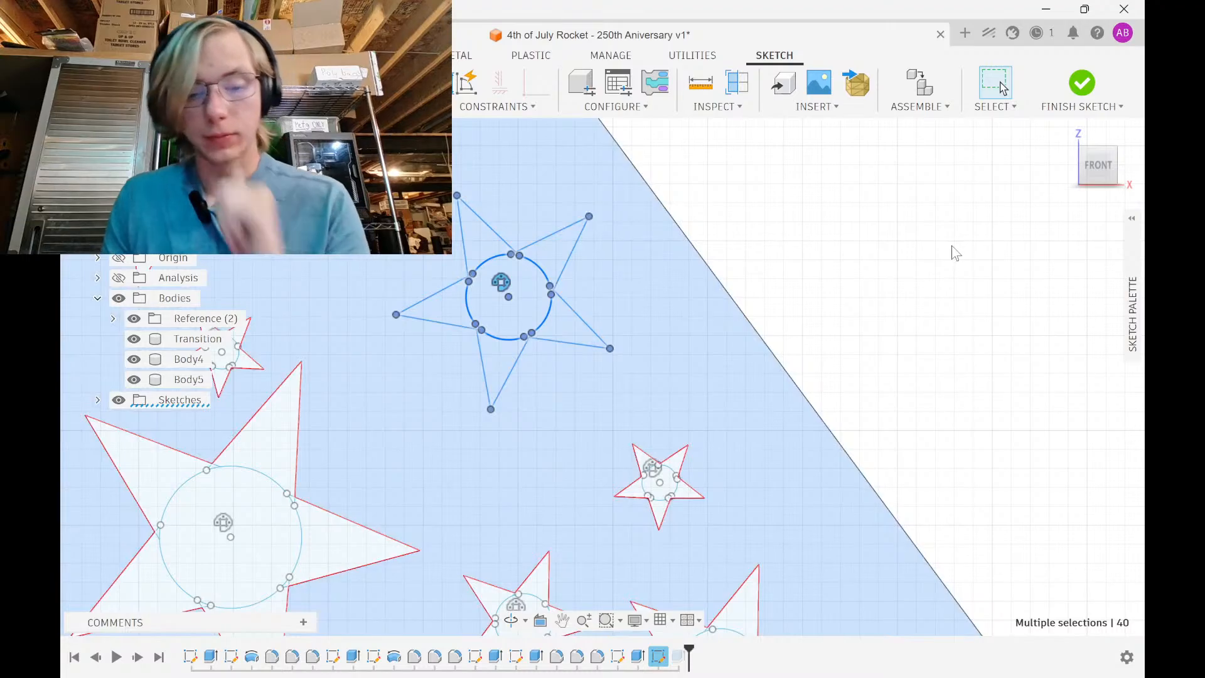
Reposition the star, turn it 5°, finish the sketch to check the cutouts, then undo
key("m")
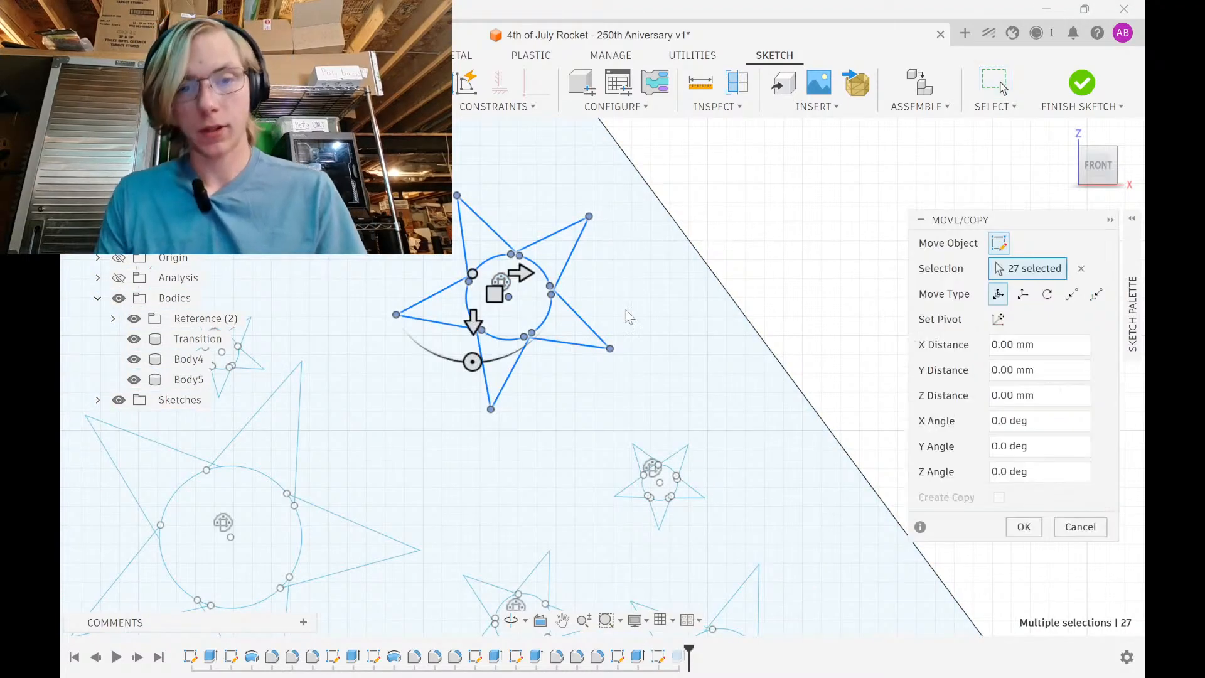
left_click_drag(473, 325, 482, 476)
scroll(506, 437, "down", 3)
middle_click_drag(510, 433, 424, 269)
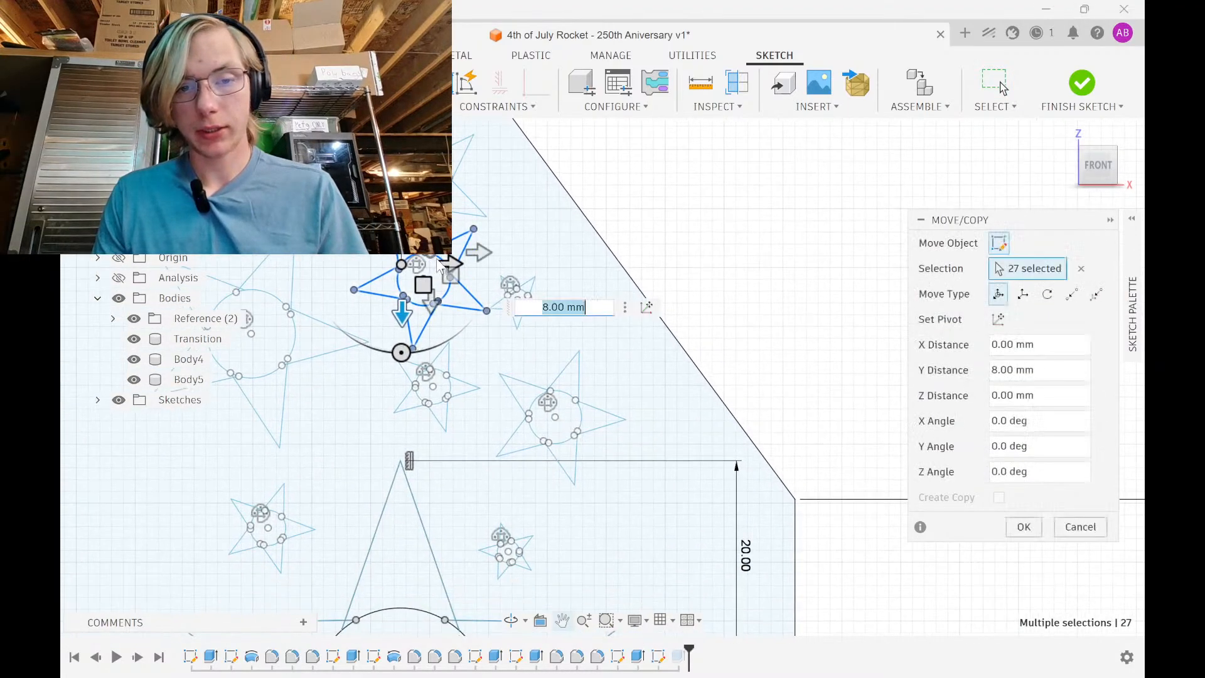
left_click_drag(448, 260, 695, 261)
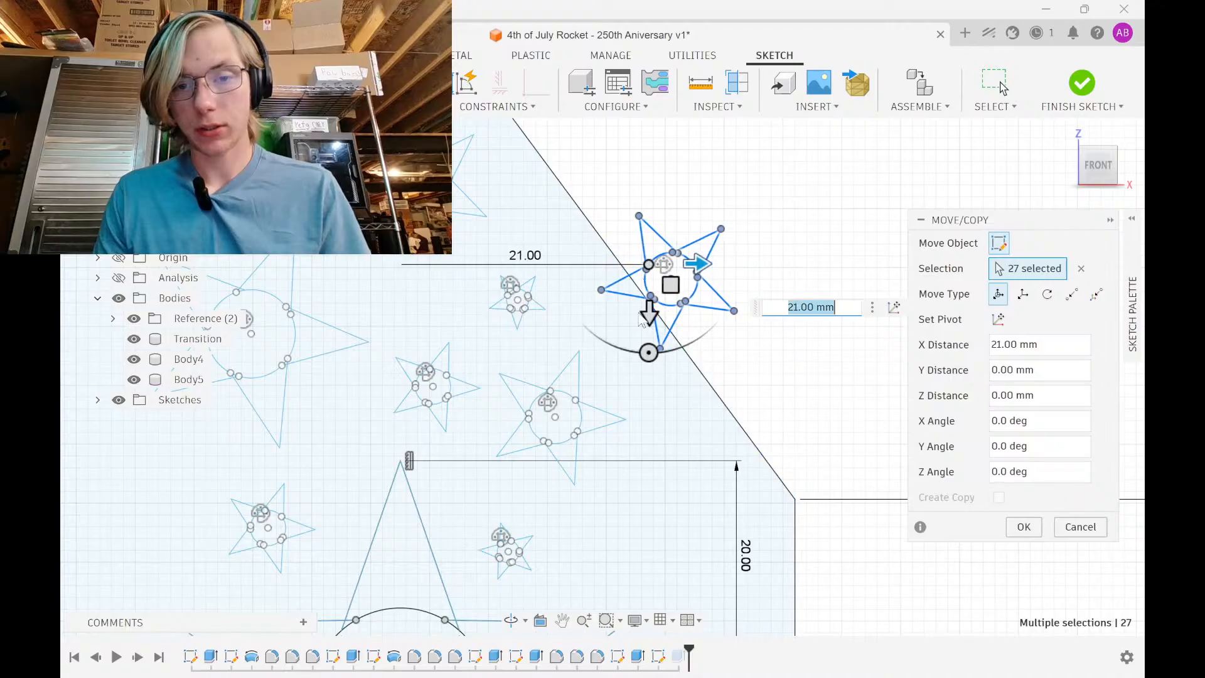
left_click_drag(649, 311, 650, 559)
scroll(709, 364, "down", 3)
middle_click_drag(708, 364, 701, 186)
mouse_move(657, 373)
left_mouse_down()
mouse_move(664, 380)
mouse_move(599, 349)
mouse_move(654, 374)
left_mouse_up()
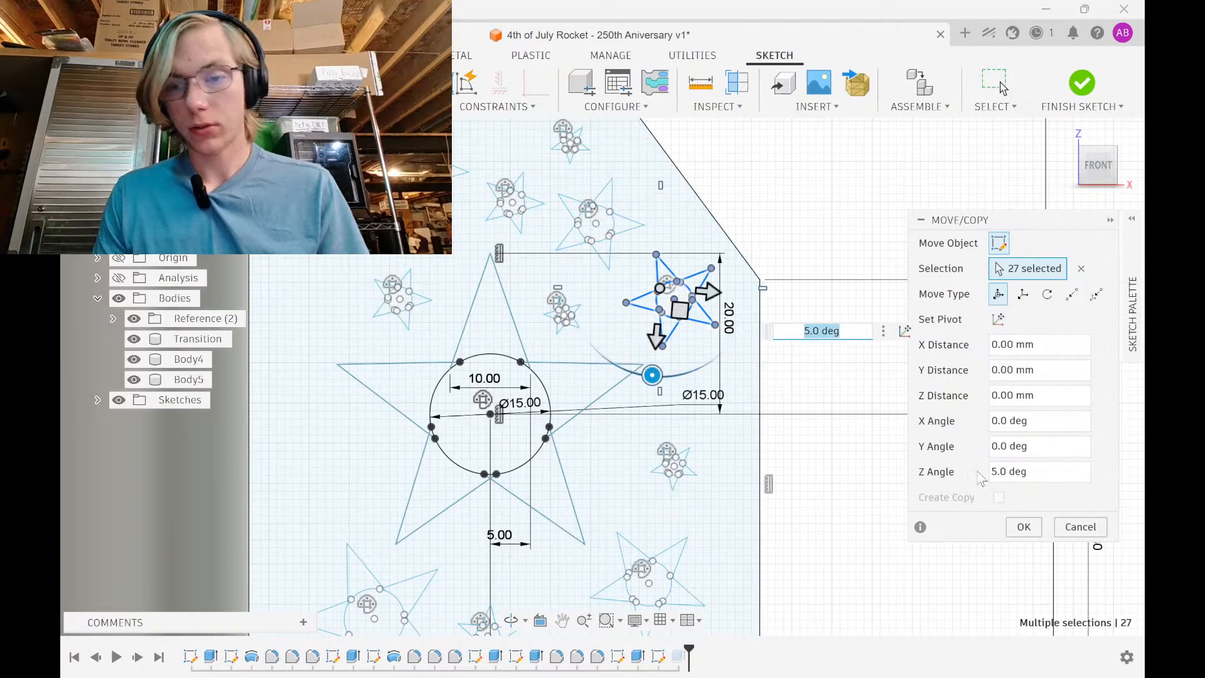
key("Return")
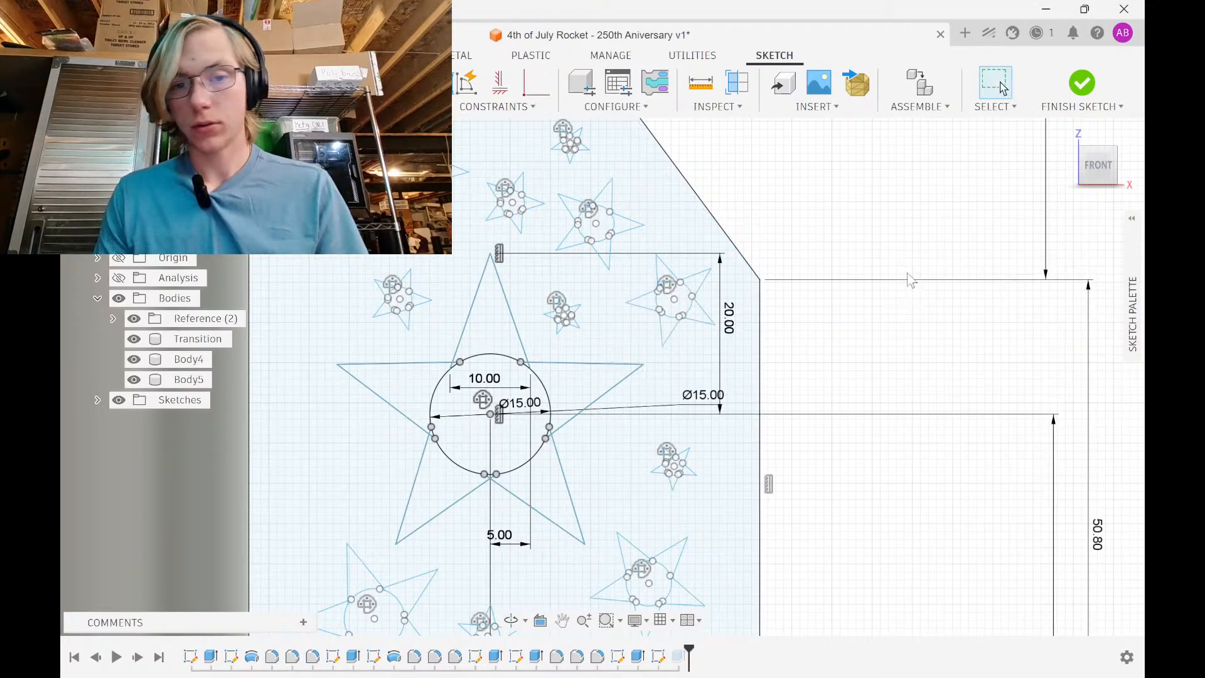
left_click(1084, 84)
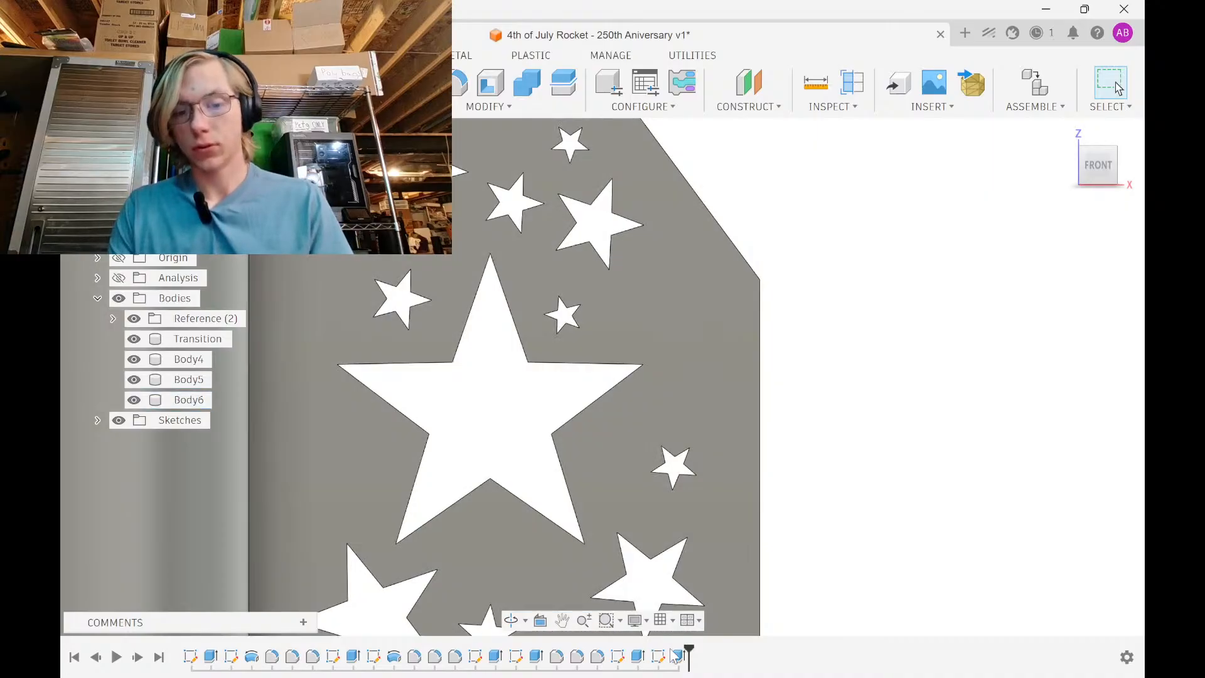
key("ctrl+z")
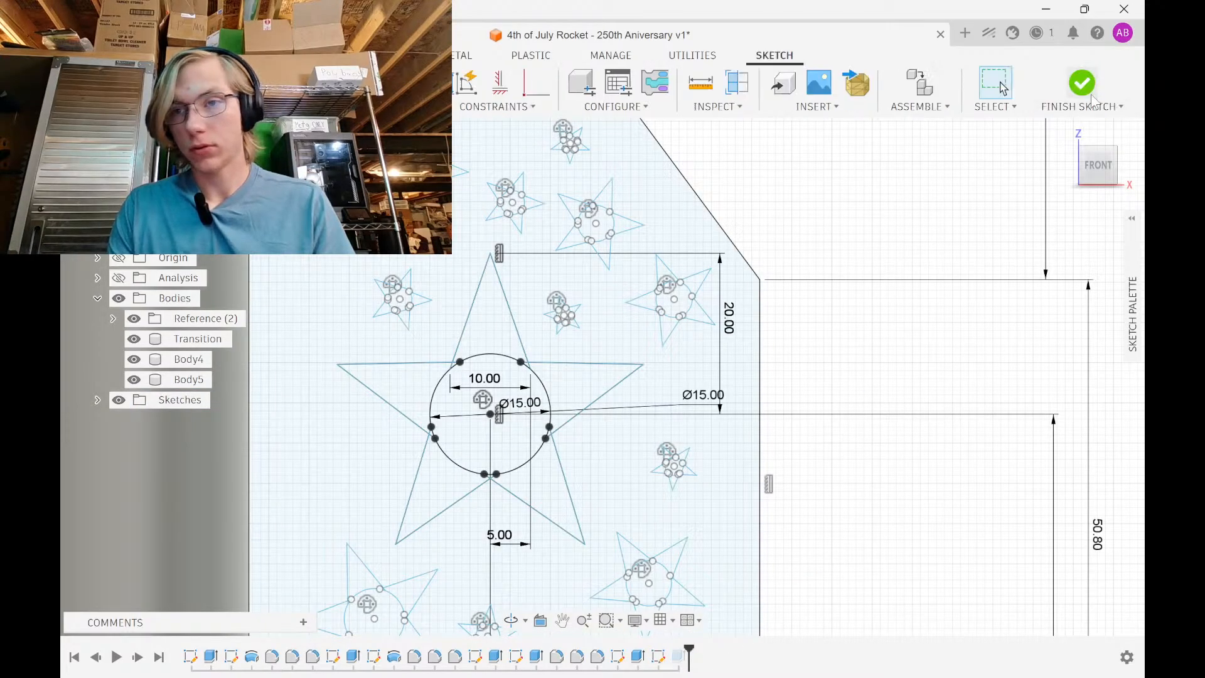
Return to the fin extrusion and deselect the star's five arm and centre-circle profiles
left_click(1092, 97)
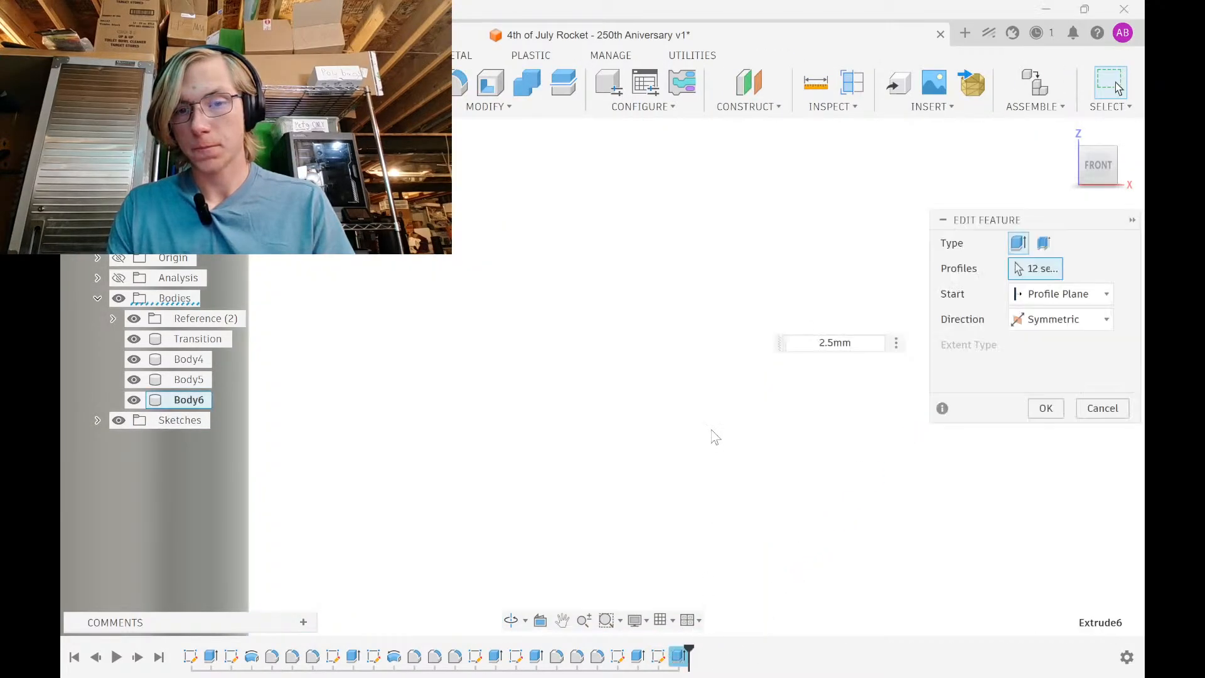
scroll(669, 314, "up", 5)
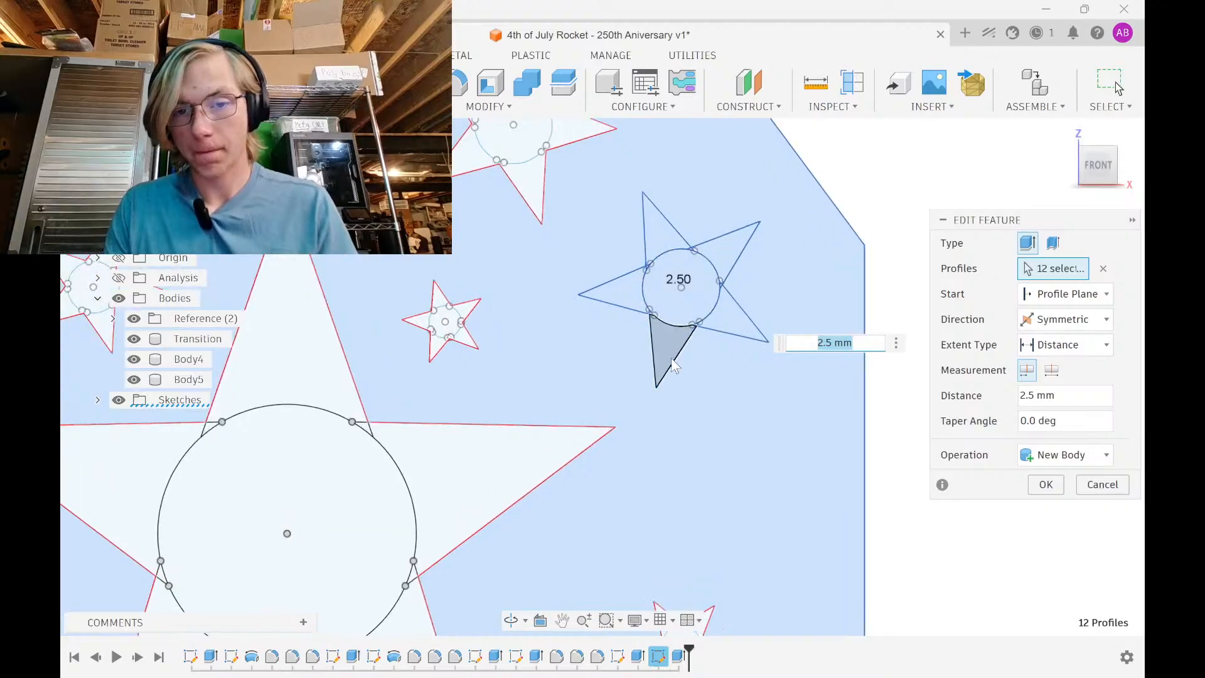
left_click(670, 361)
left_click(673, 296)
left_click(625, 295)
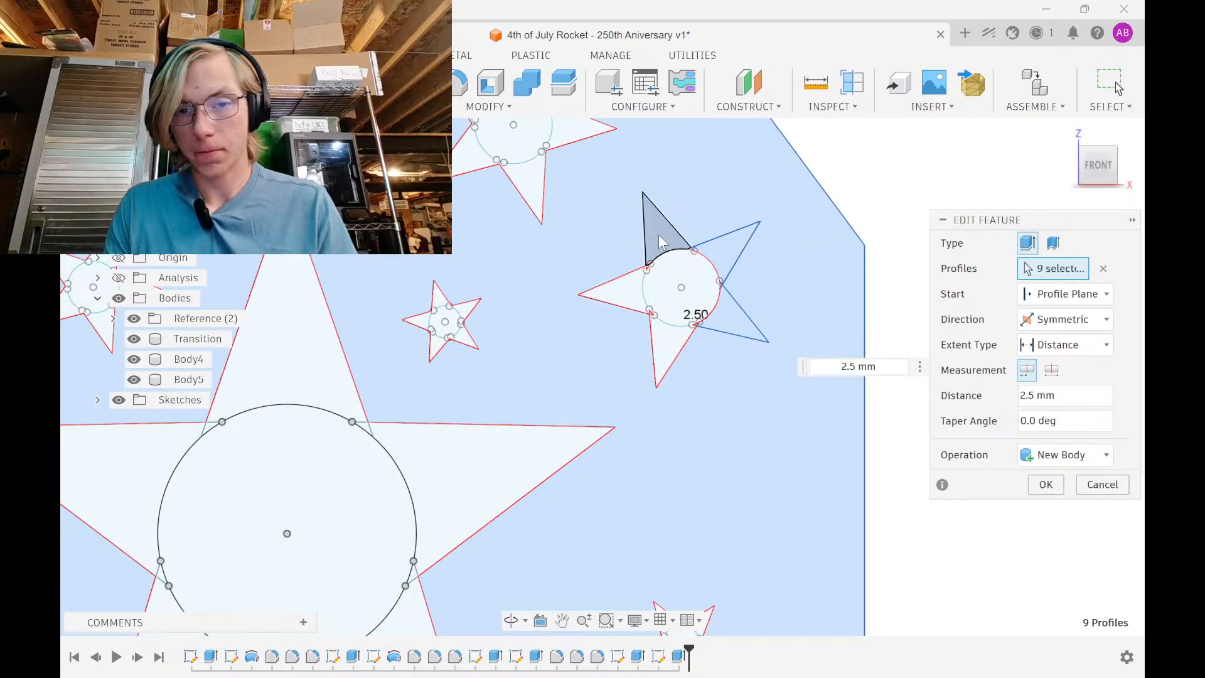
left_click(661, 242)
left_click(724, 247)
left_click(721, 308)
scroll(723, 295, "up", 4)
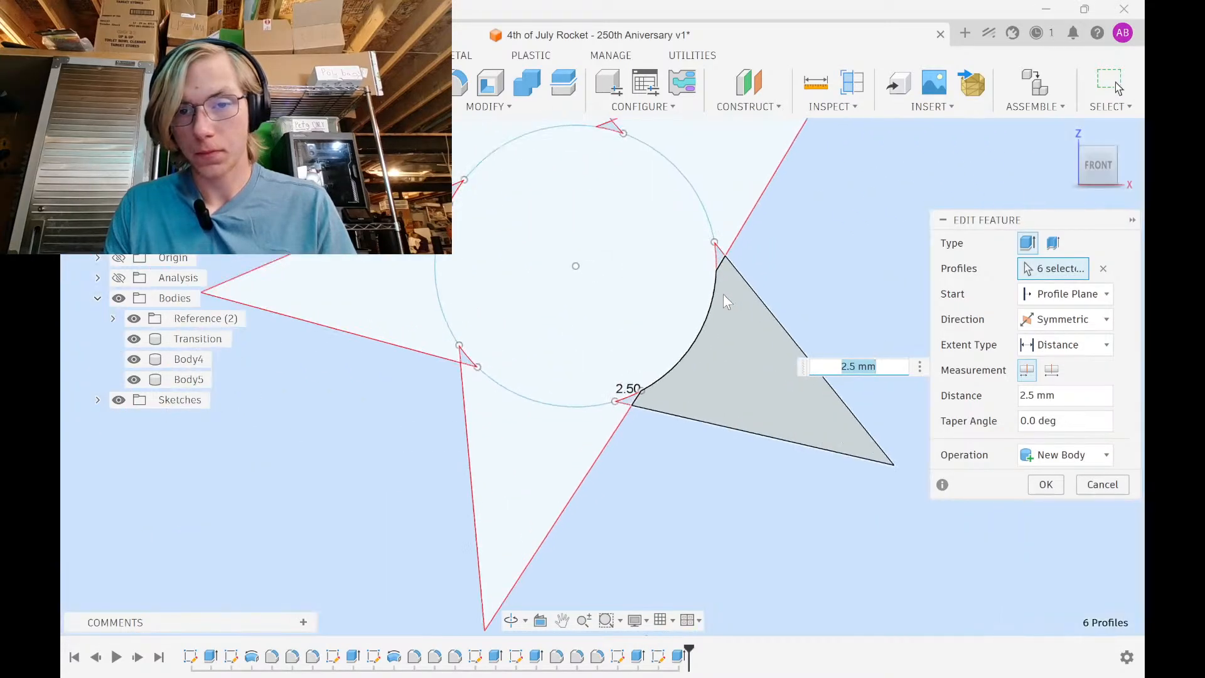
scroll(720, 249, "up", 3)
Deselect the large circle and leftover sliver profiles, rebuilding the extrusion from one profile
left_click(721, 248)
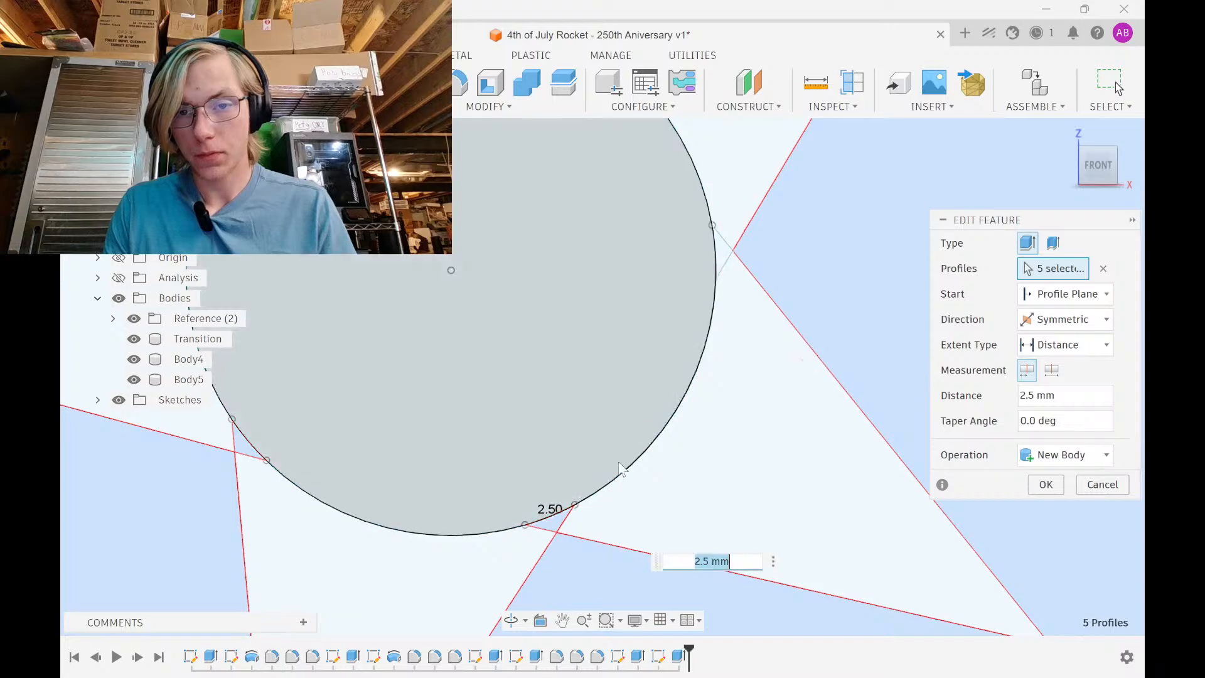
left_click(553, 526)
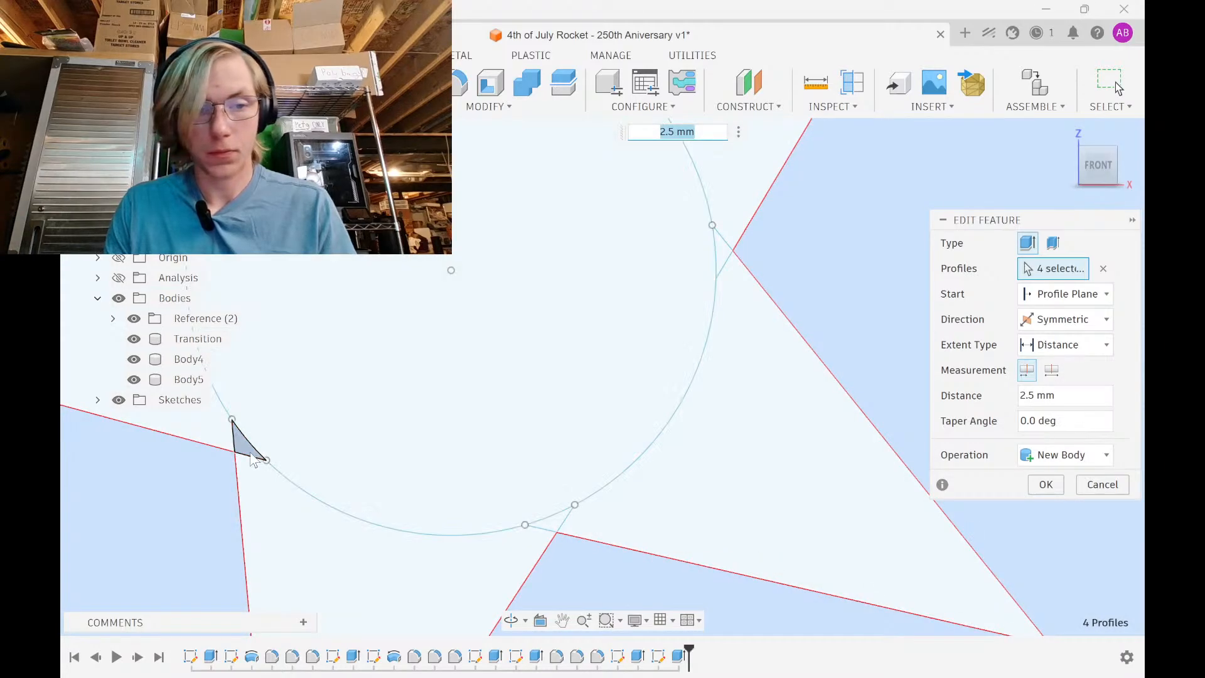
left_click(253, 459)
middle_click_drag(355, 248, 500, 496)
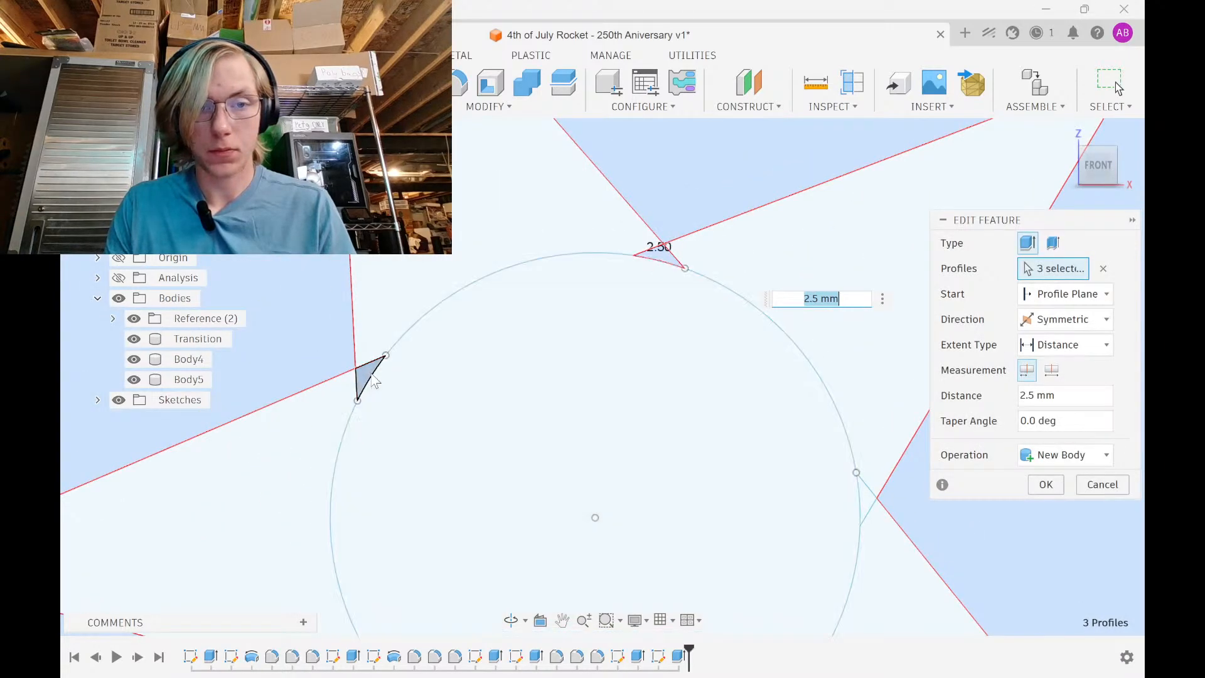
left_click(366, 375)
left_click(661, 253)
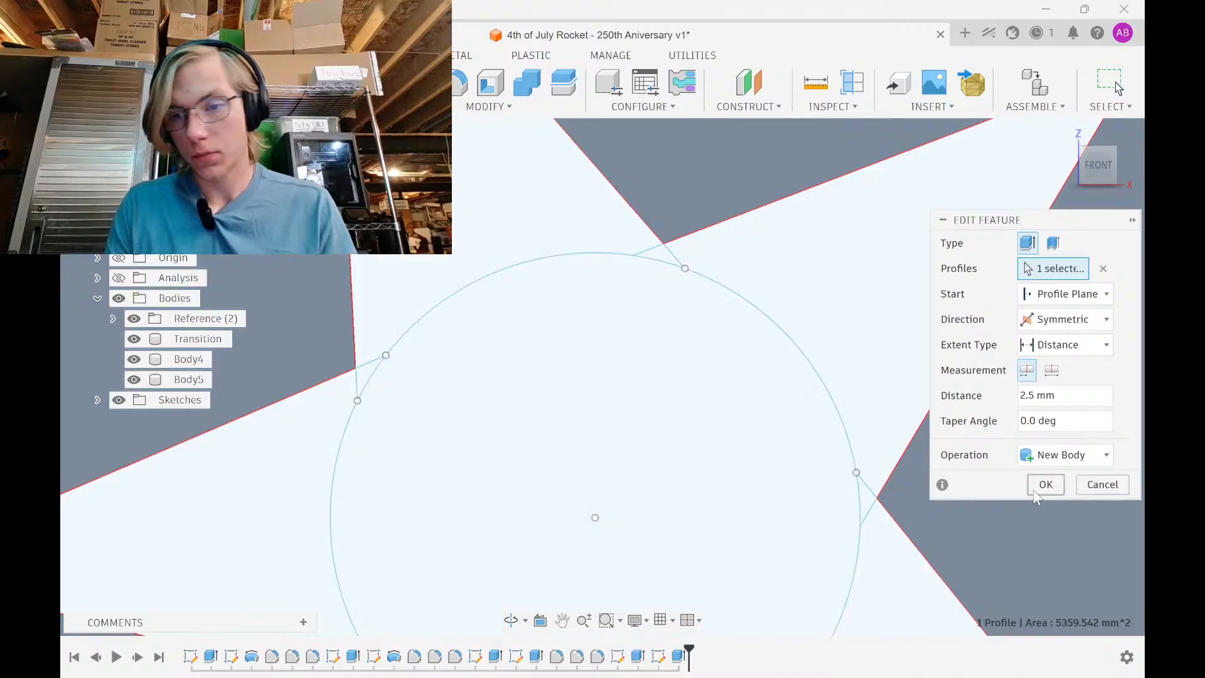
left_click(1044, 484)
scroll(688, 364, "down", 5)
scroll(691, 355, "down", 10)
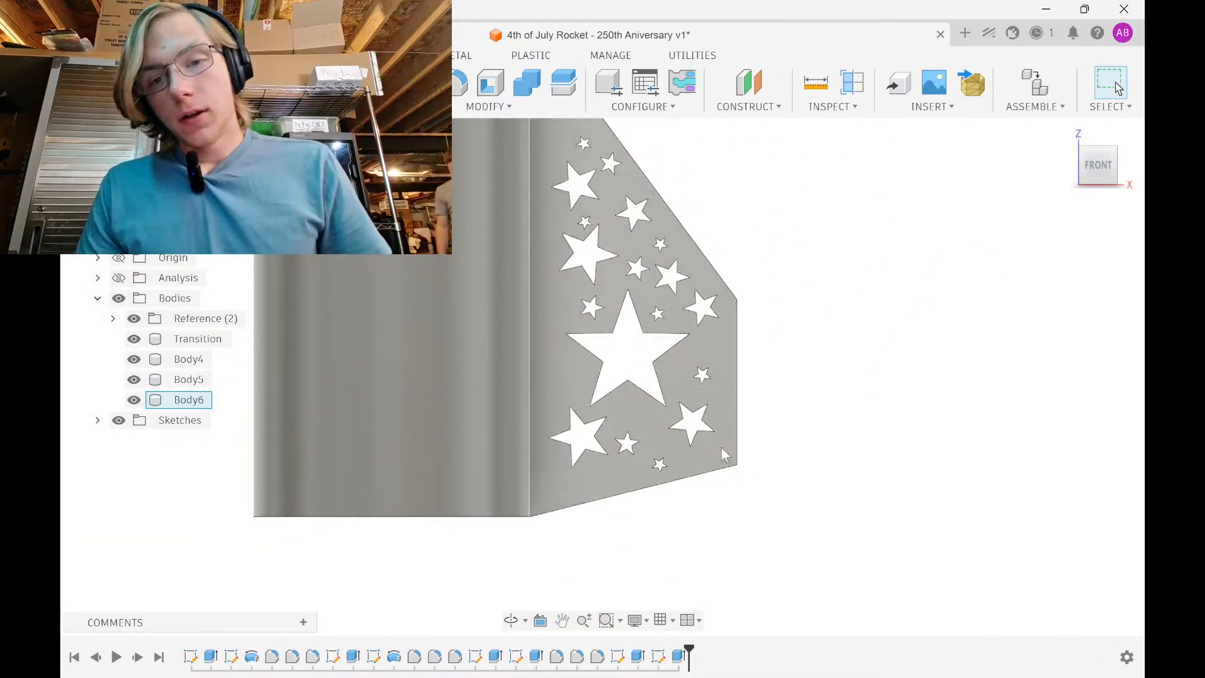
Turn the upper star with its centre circle about 15° and shift it along X and 2 mm along Y
double_click(658, 656)
scroll(707, 317, "up", 5)
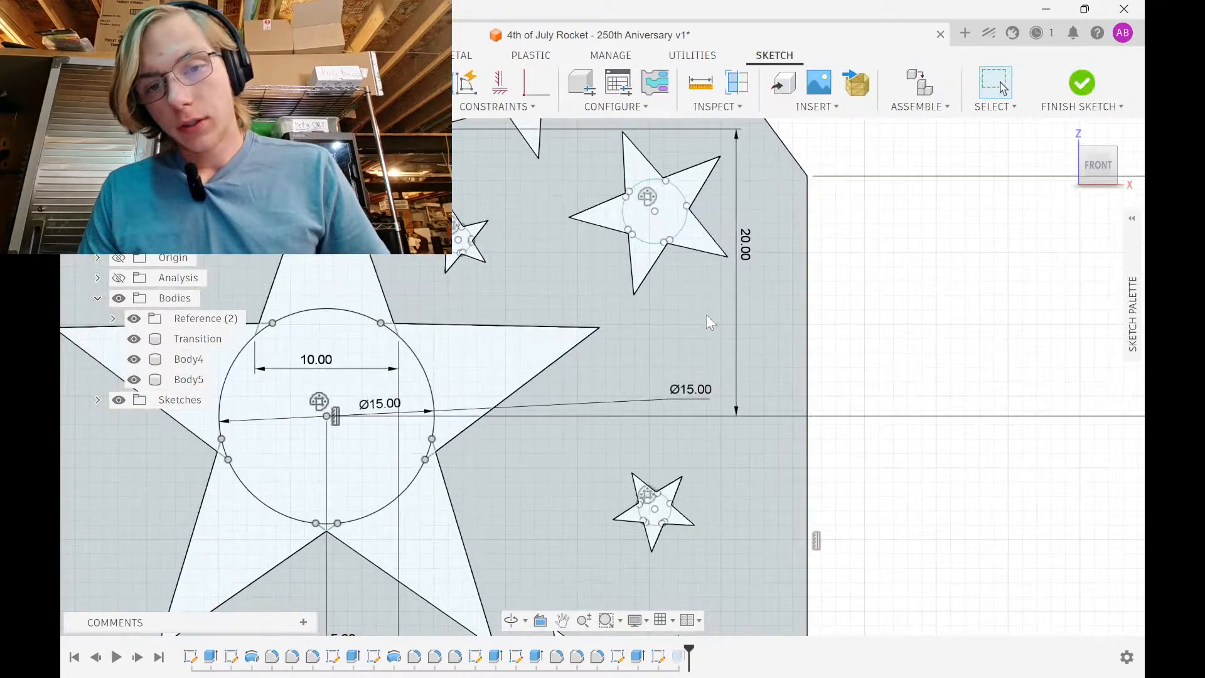
middle_click_drag(676, 299, 705, 446)
scroll(729, 455, "up", 3)
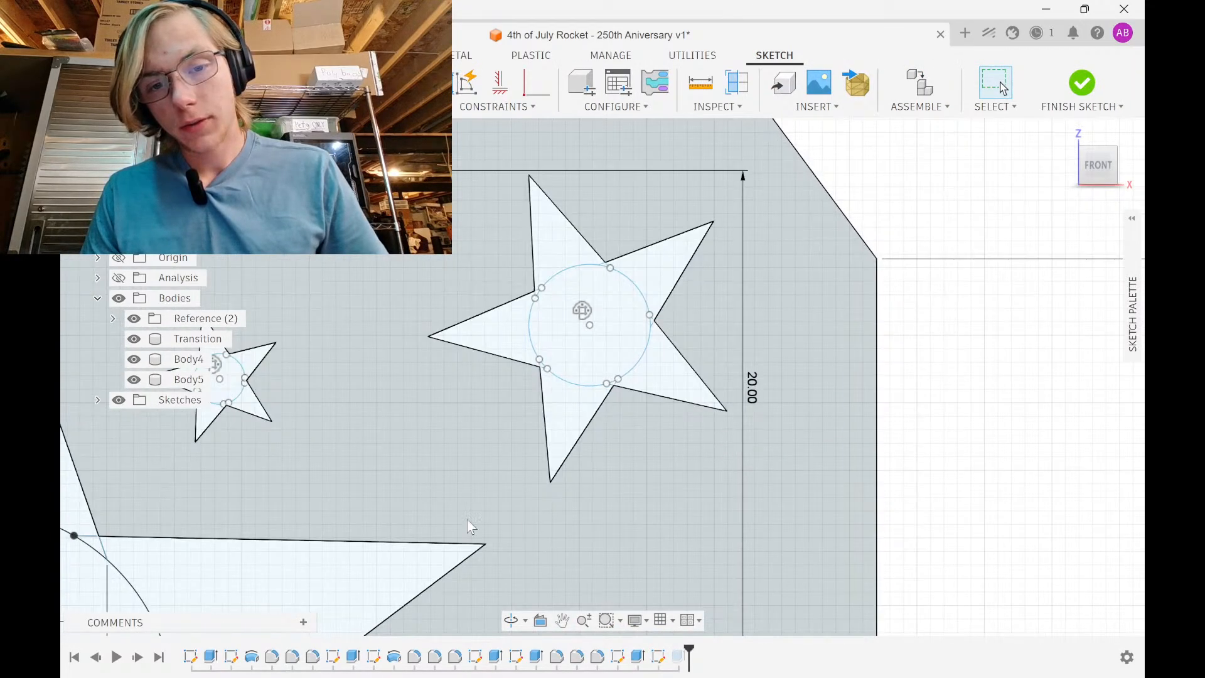
mouse_move(371, 508)
left_mouse_down()
mouse_move(458, 508)
mouse_move(732, 395)
mouse_move(832, 192)
mouse_move(772, 317)
mouse_move(414, 487)
mouse_move(721, 299)
mouse_move(779, 162)
left_mouse_up()
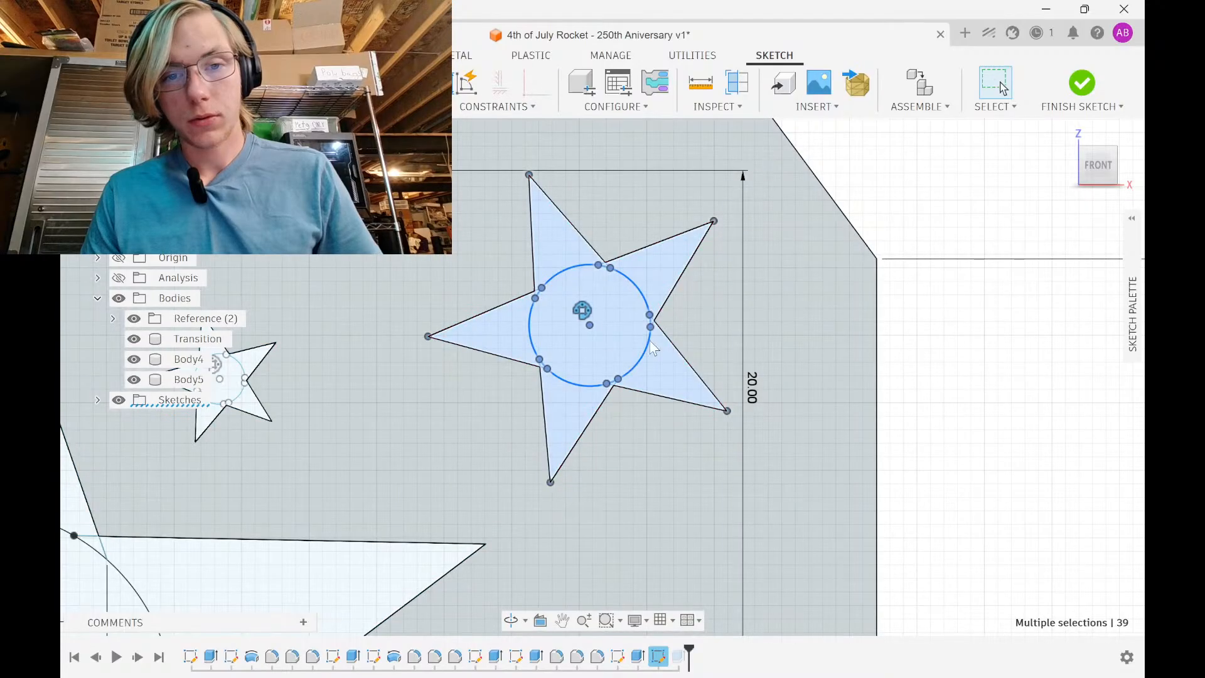
scroll(622, 396, "down", 3)
key("m")
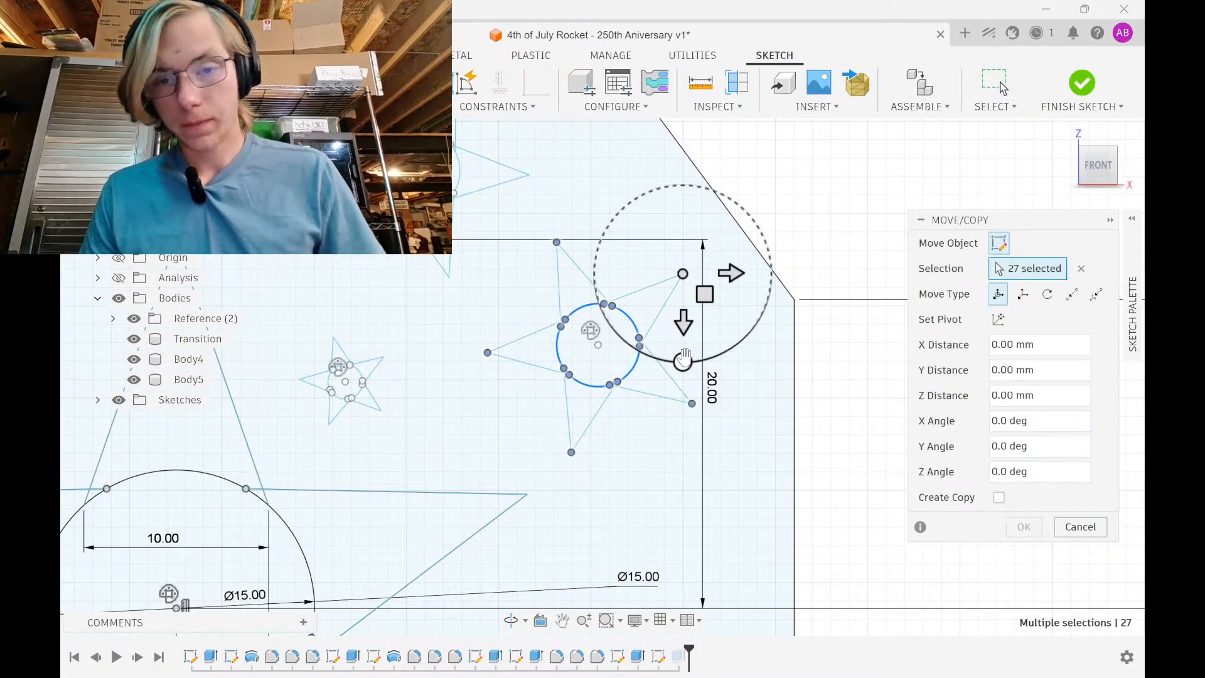
mouse_move(683, 363)
left_mouse_down()
mouse_move(660, 356)
mouse_move(663, 371)
left_mouse_up()
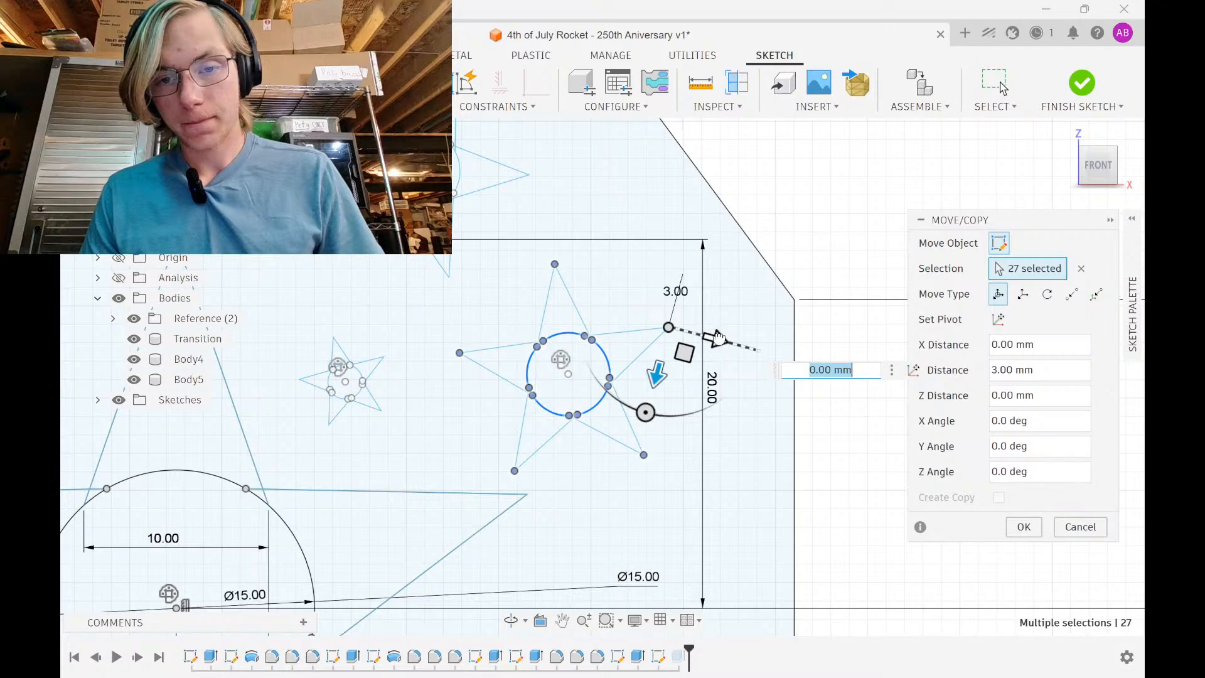
mouse_move(717, 337)
left_mouse_down()
mouse_move(772, 353)
mouse_move(781, 369)
left_mouse_up()
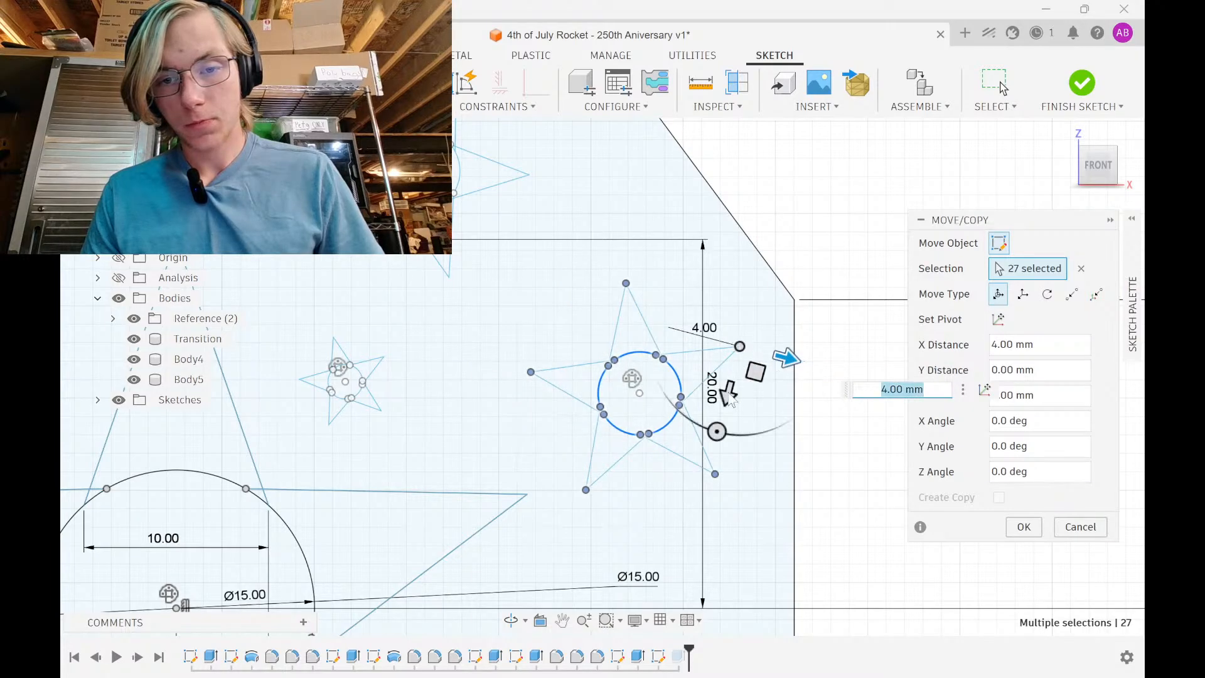
left_click_drag(718, 430, 715, 439)
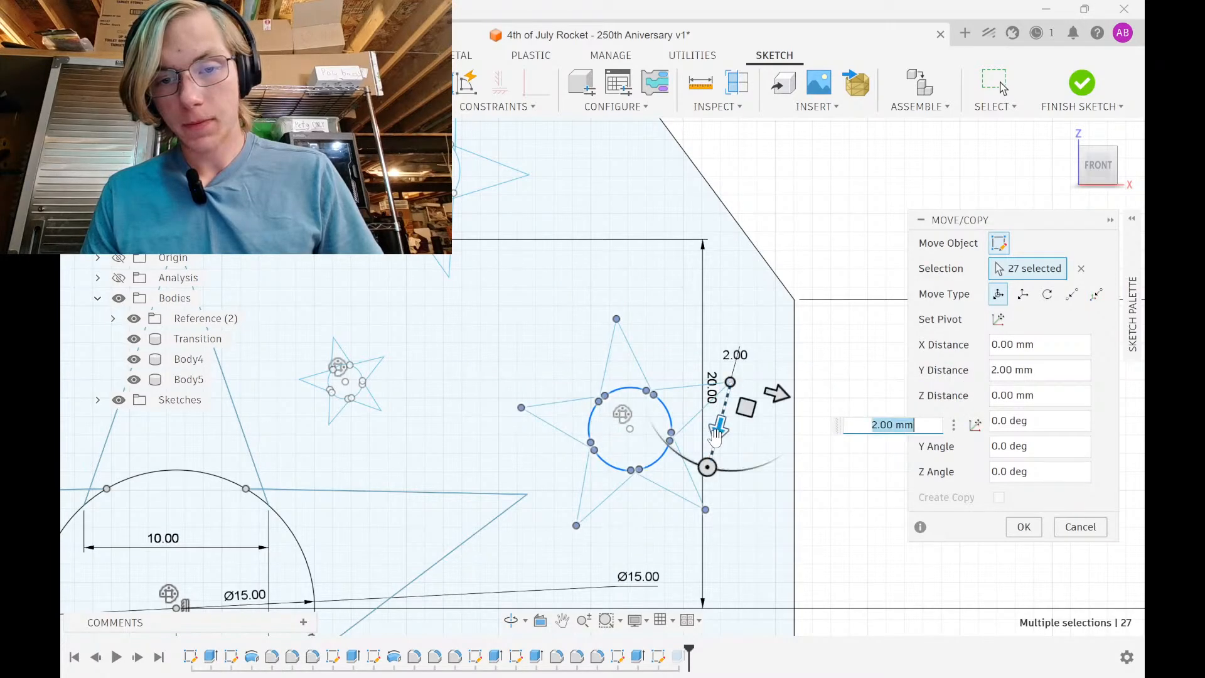
left_click(1024, 527)
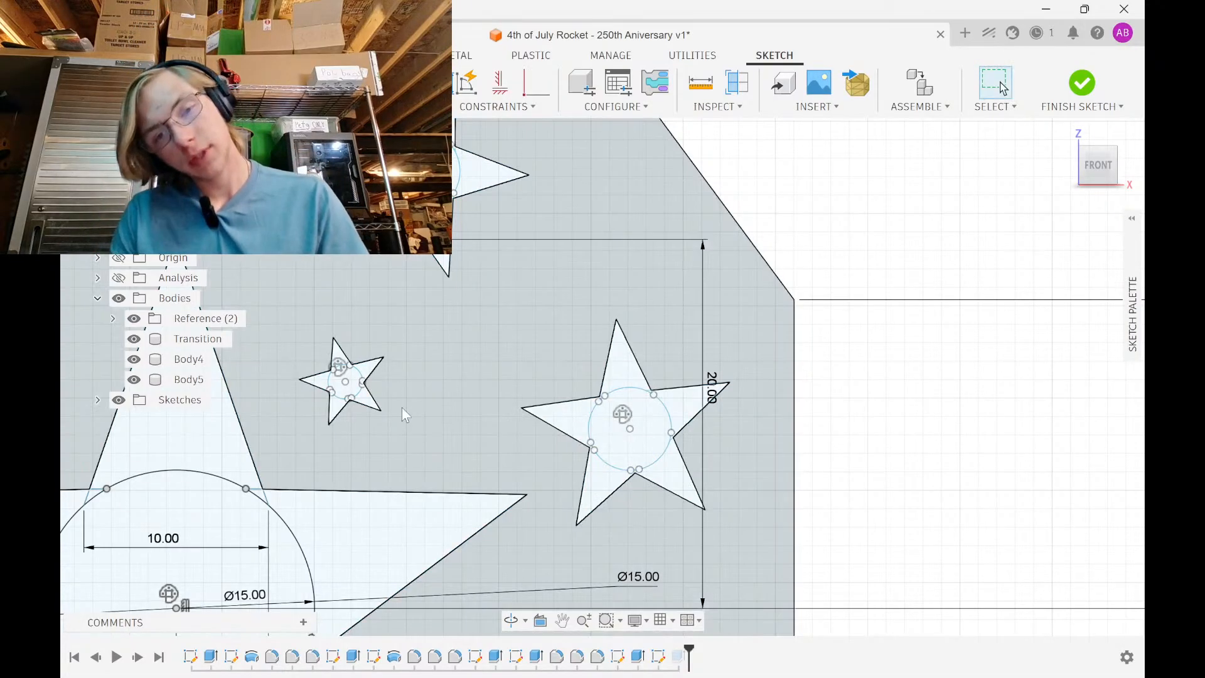
Move the small star 15 mm along X, 8 mm down, then 1 mm more along X
scroll(437, 397, "down", 6)
middle_click_drag(493, 396, 657, 384)
scroll(660, 388, "down", 3)
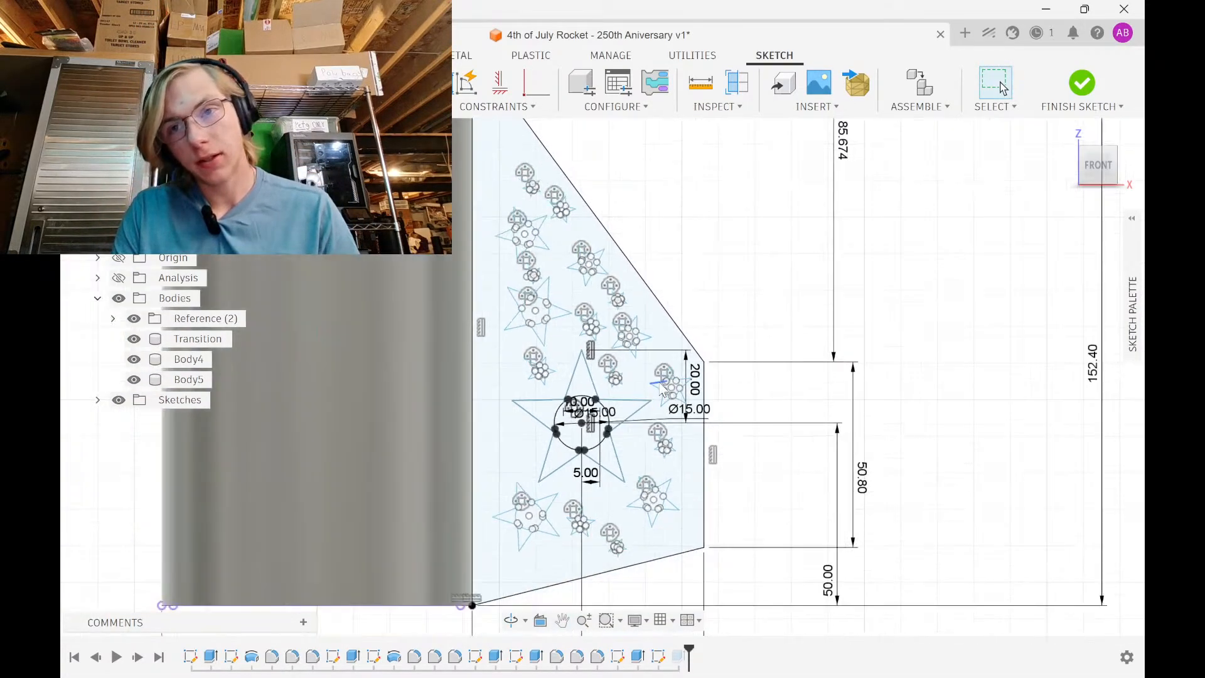
scroll(565, 395, "up", 10)
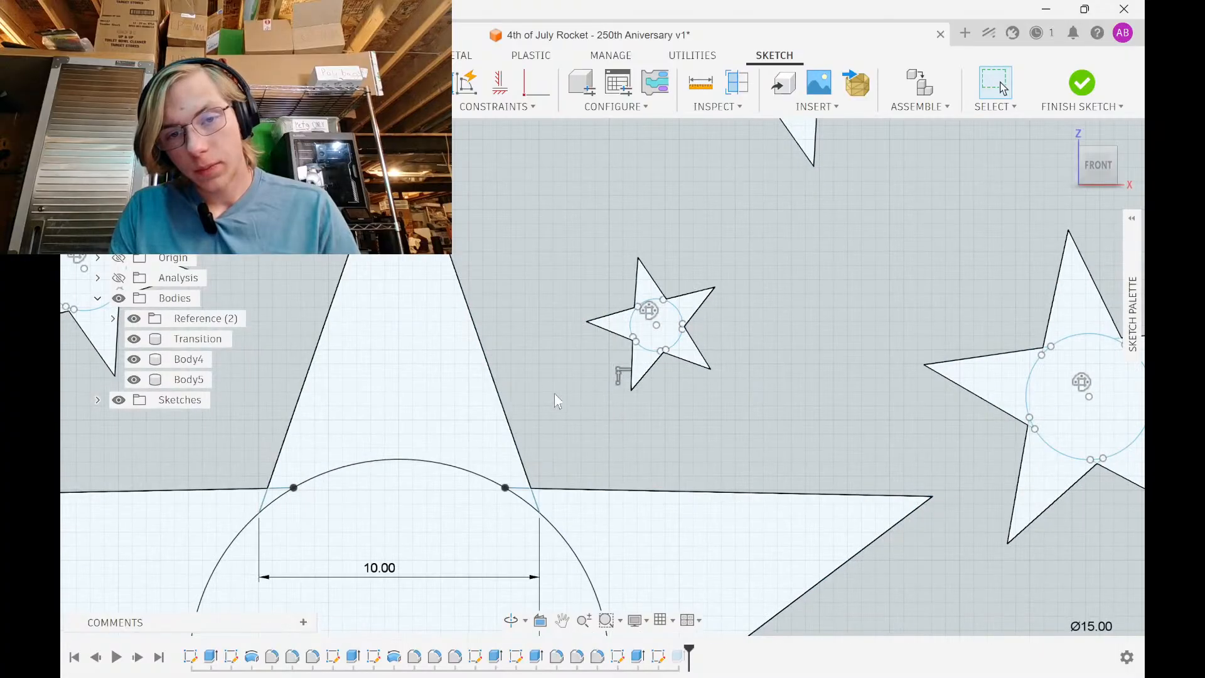
mouse_move(548, 389)
left_mouse_down()
mouse_move(697, 322)
mouse_move(782, 241)
left_mouse_up()
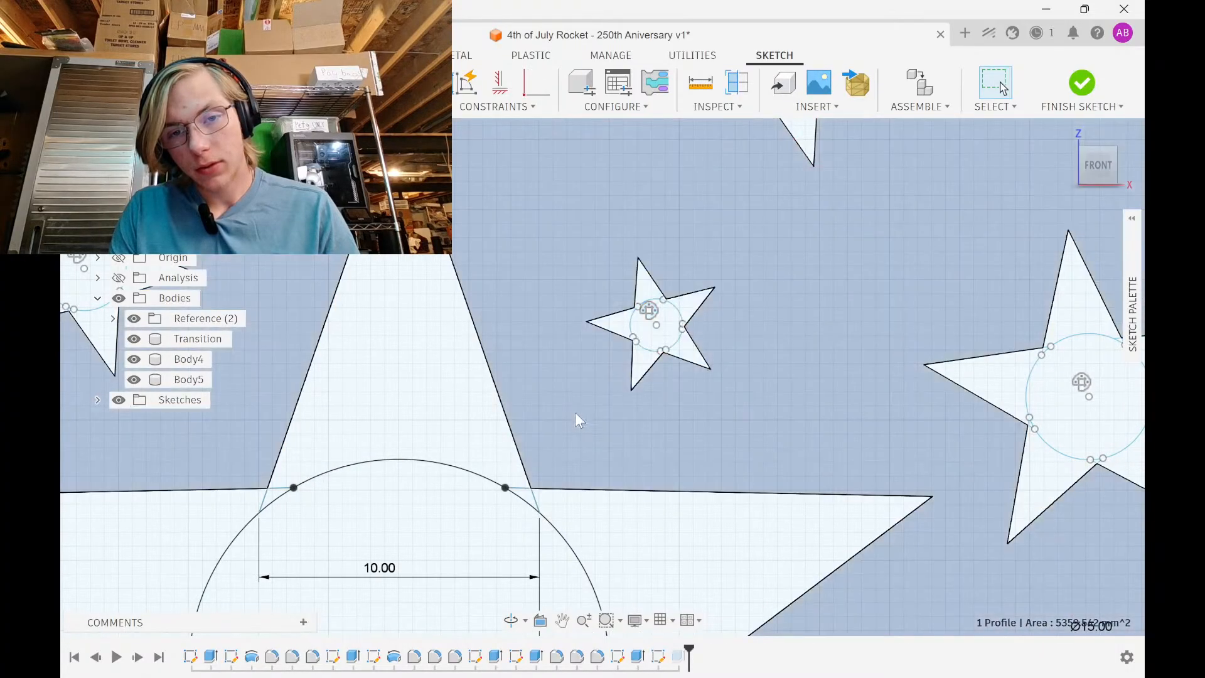
left_click_drag(575, 418, 753, 242)
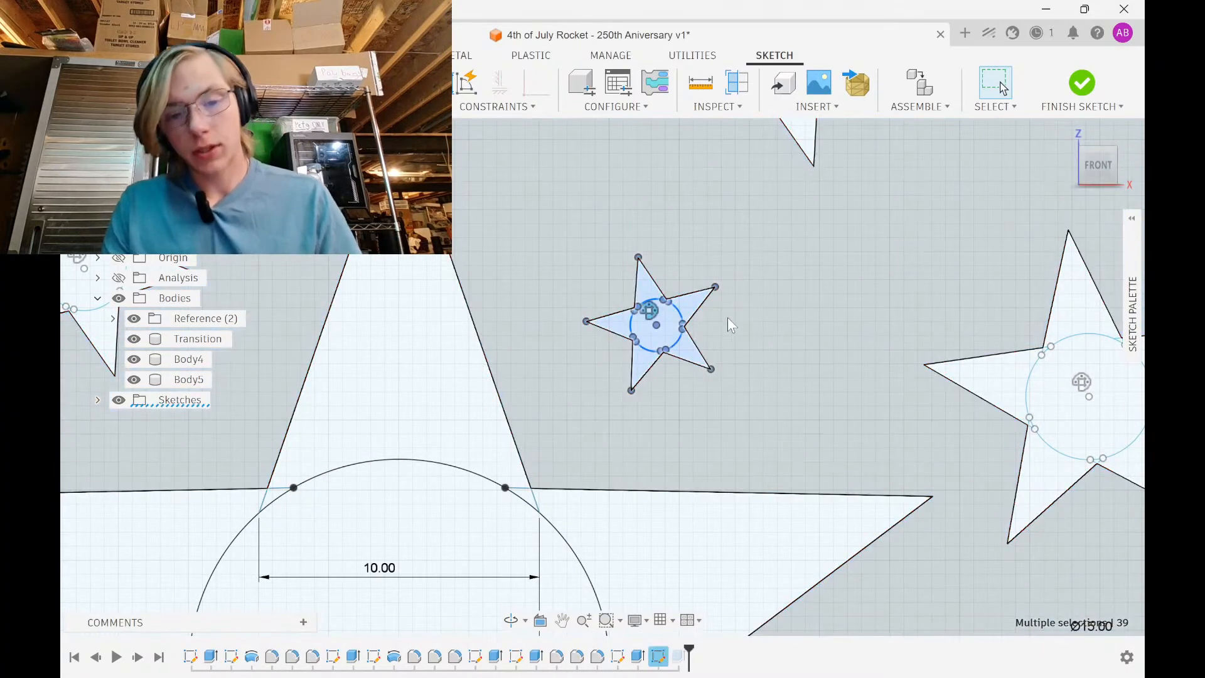
scroll(725, 318, "down", 1)
key("m")
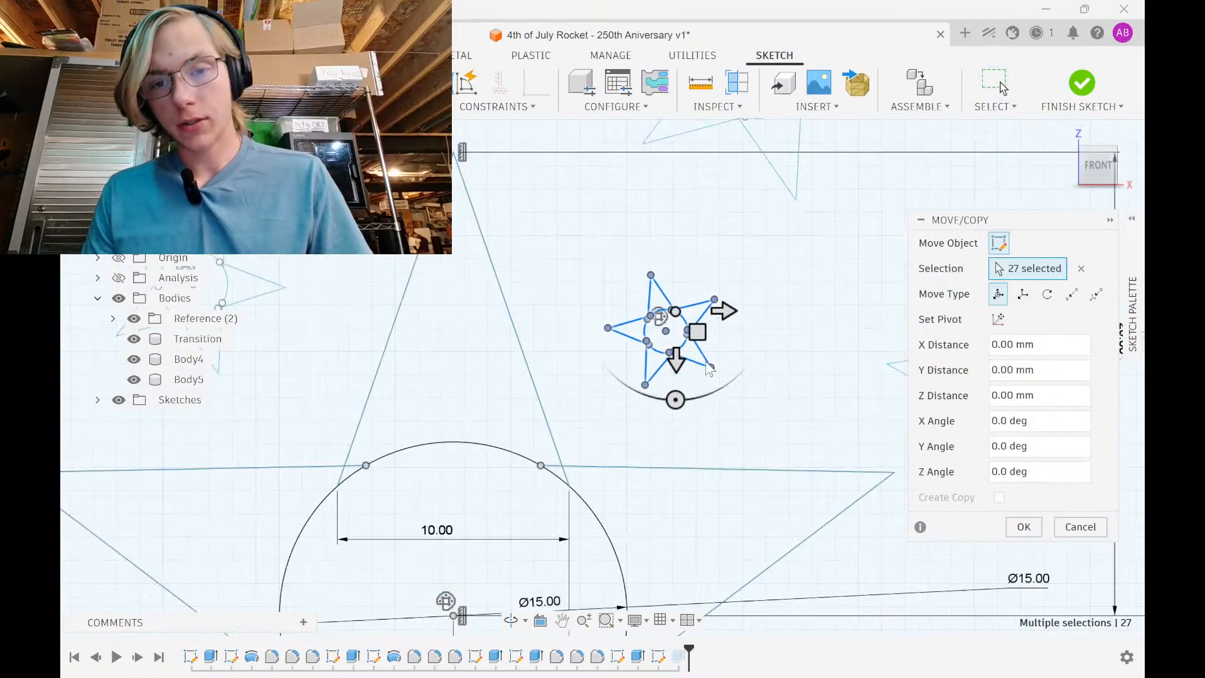
scroll(709, 367, "down", 3)
left_click_drag(621, 383, 801, 378)
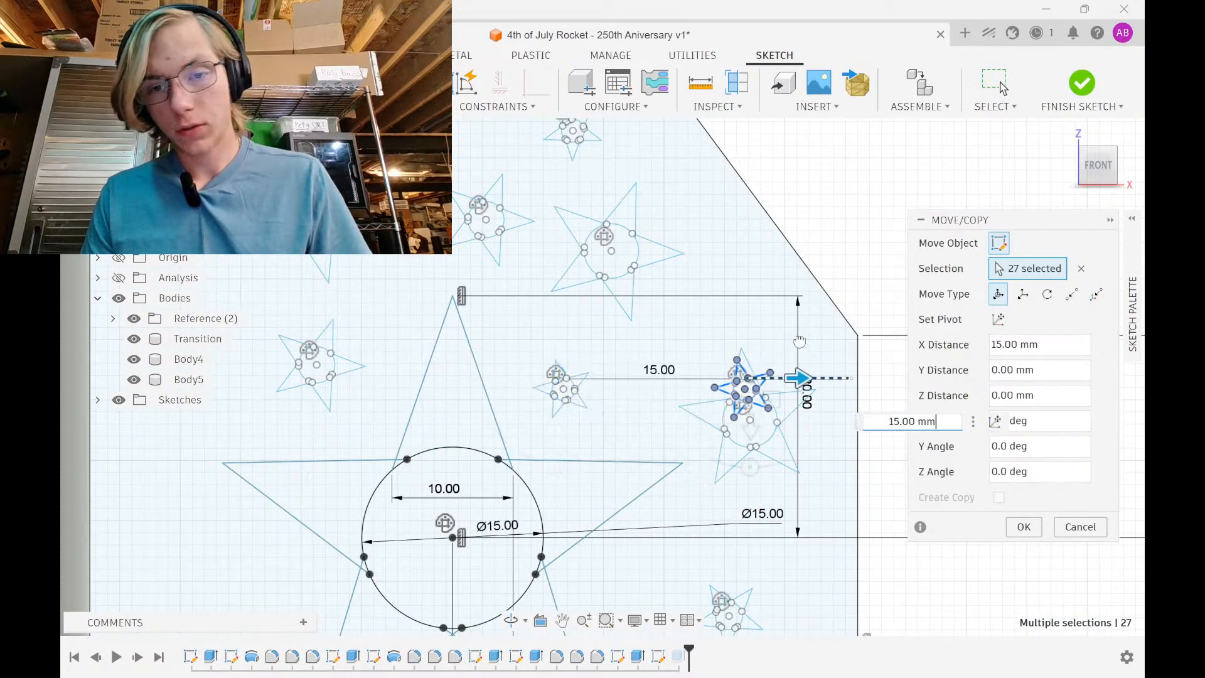
left_click_drag(753, 421, 678, 359)
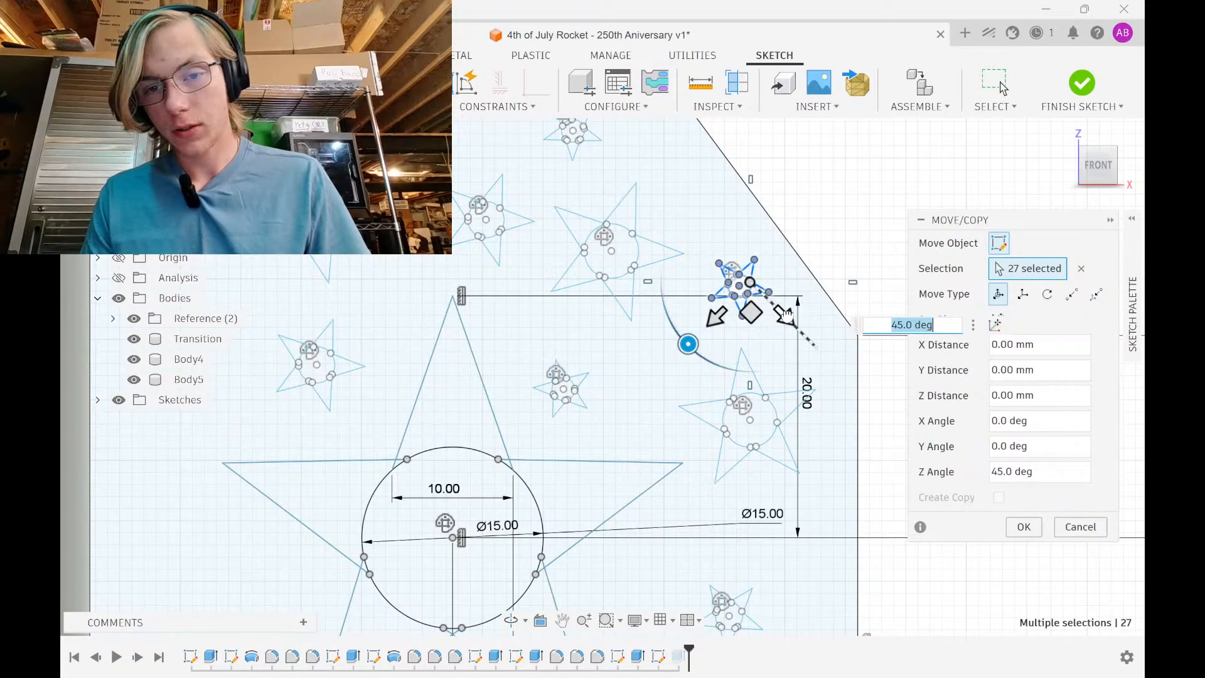
left_click_drag(802, 333, 794, 315)
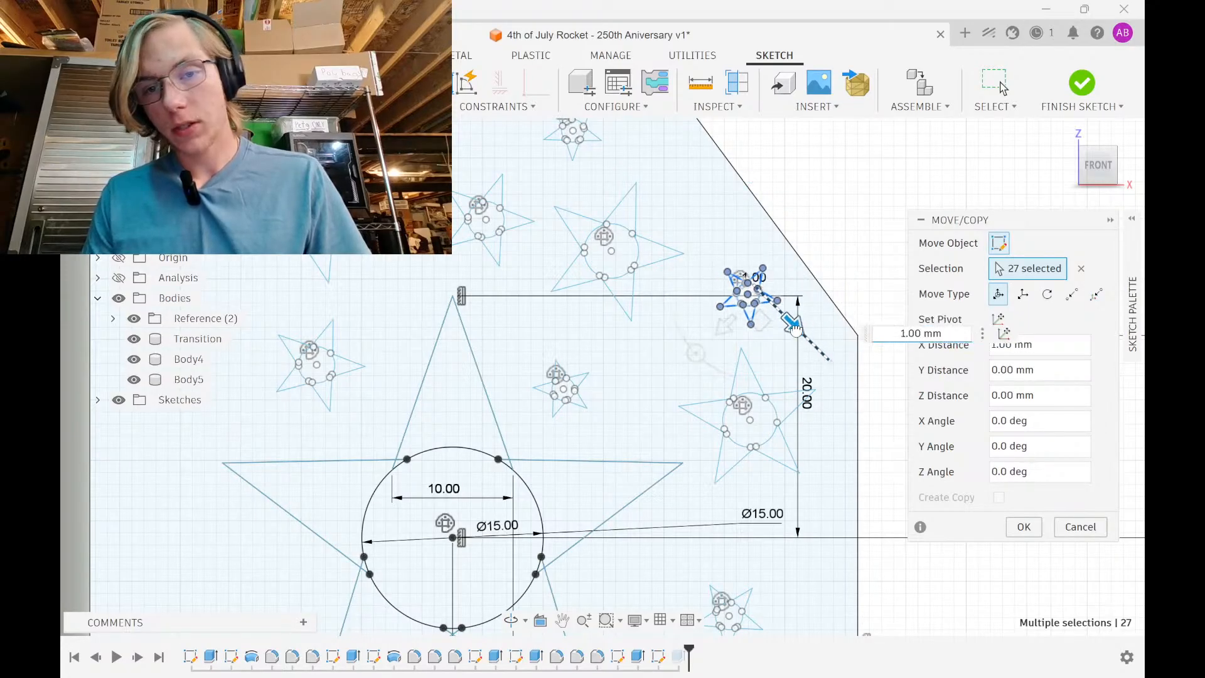
left_click(1023, 527)
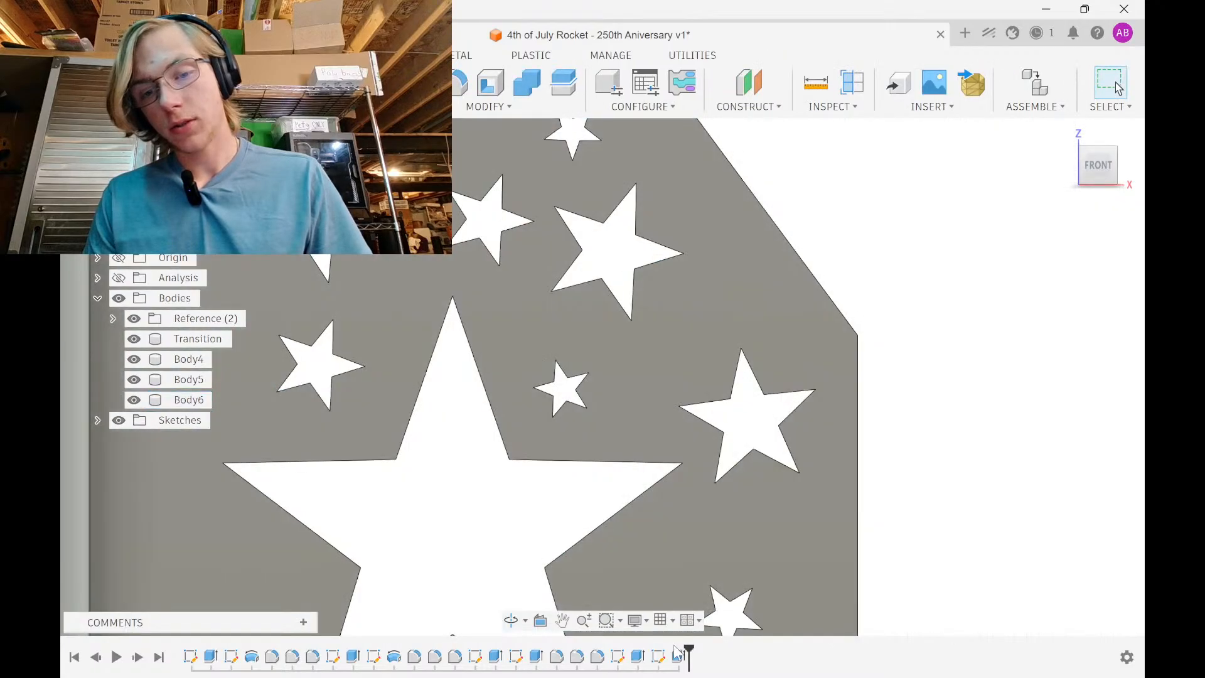
Reopen the fin extrusion and deselect the star-point triangle profiles around the star cutout
double_click(678, 657)
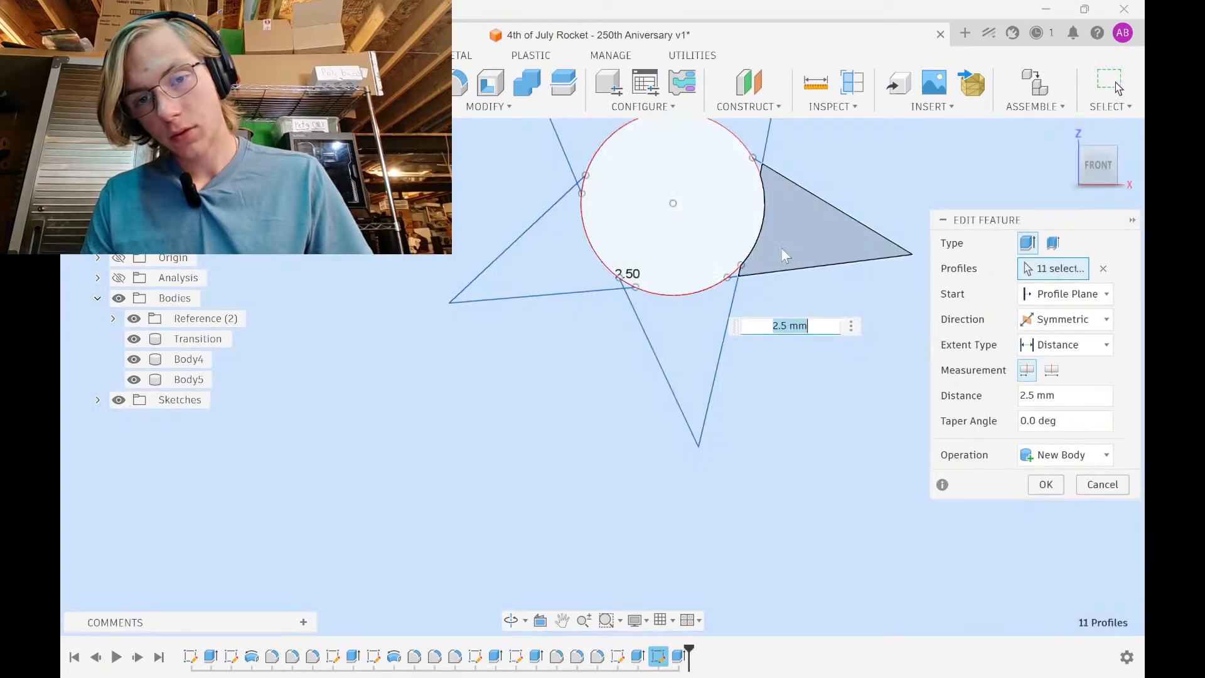
left_click(784, 254)
left_click(654, 317)
left_click(560, 257)
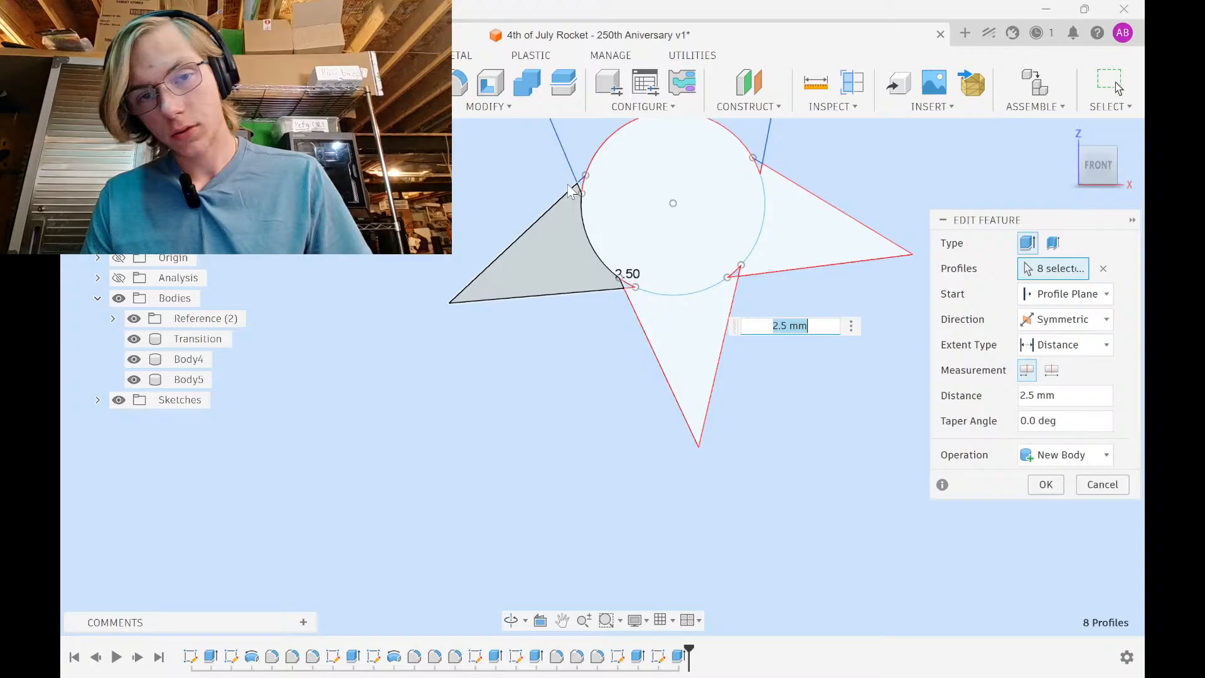
left_click(576, 143)
middle_click_drag(660, 170, 634, 315)
left_click(717, 247)
scroll(645, 253, "up", 5)
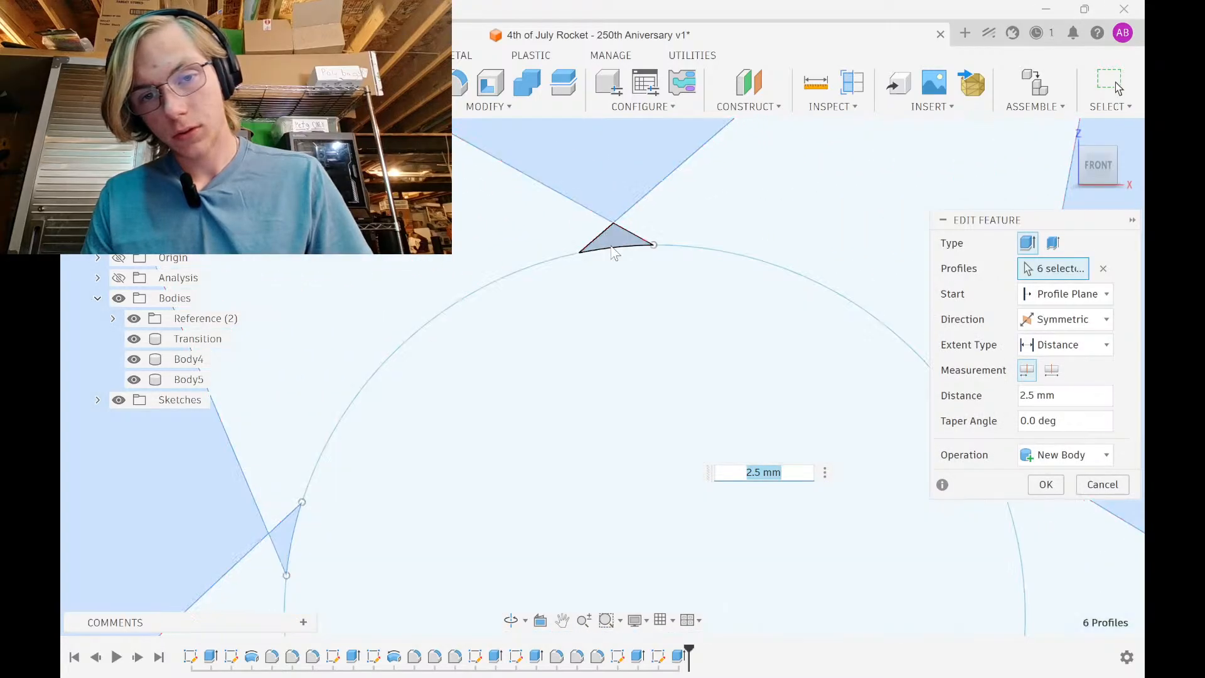
left_click(617, 242)
left_click(294, 527)
Deselect the remaining stray triangles so the single 5352.204 mm² profile extrudes 2.5 mm as New Body
middle_click_drag(518, 475, 252, 323)
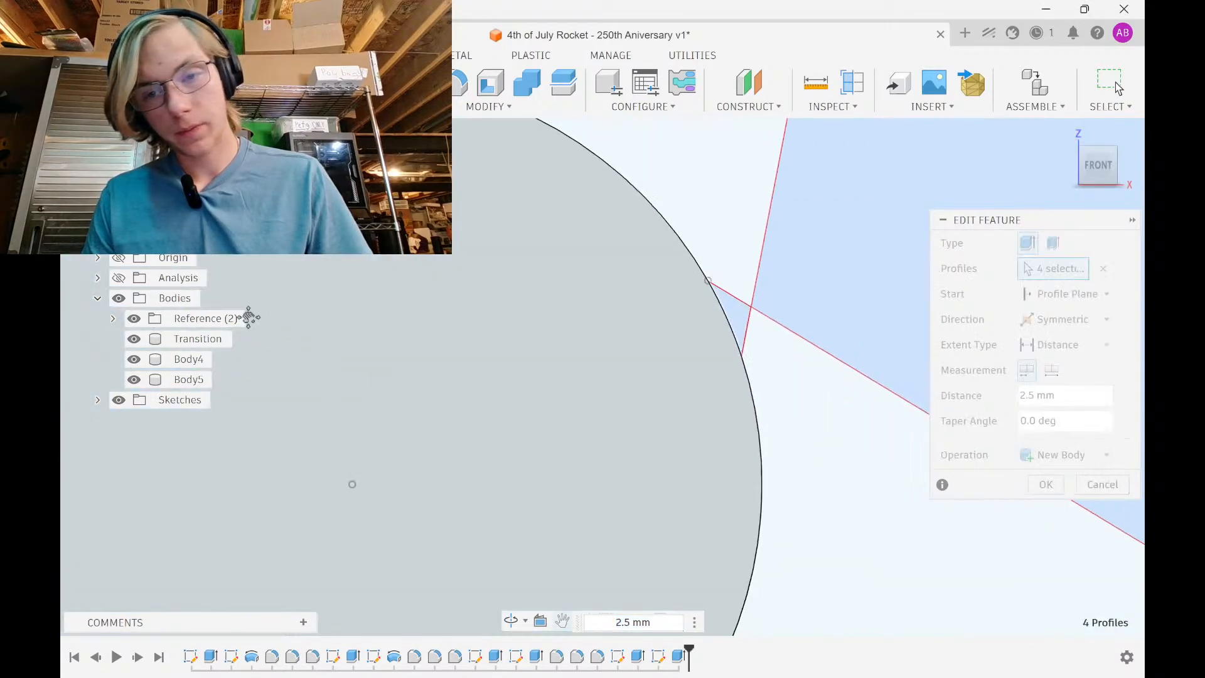
left_click(737, 324)
scroll(667, 339, "down", 3)
middle_click_drag(667, 333, 697, 124)
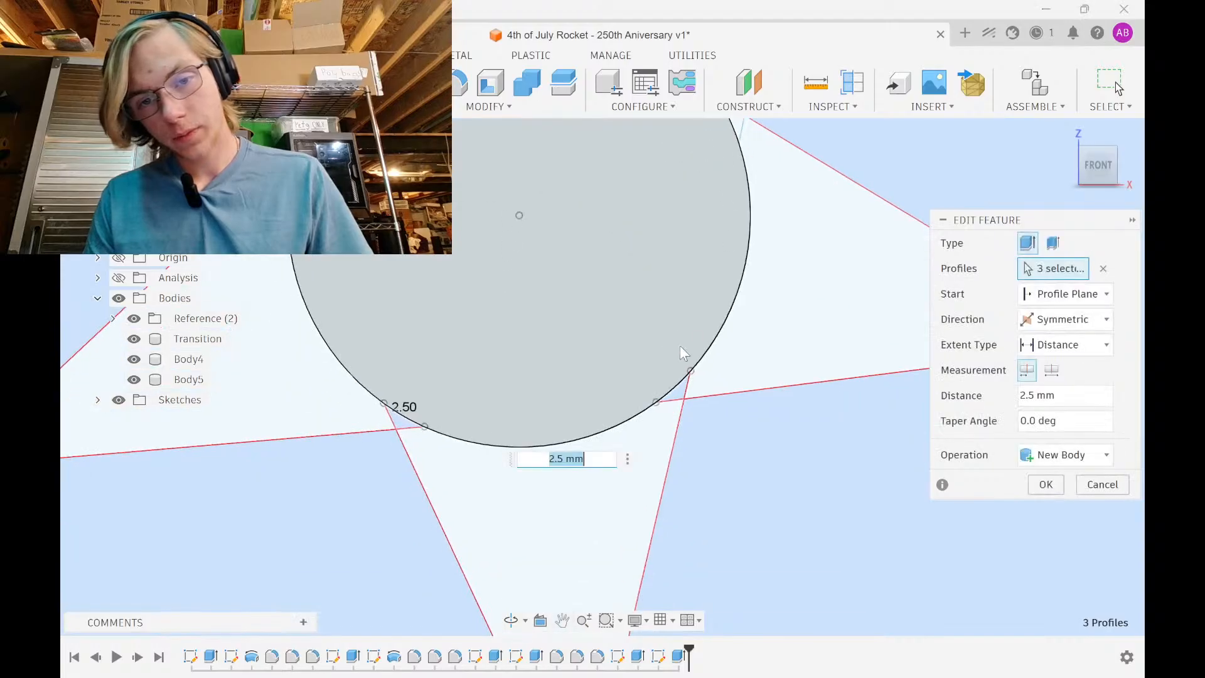
scroll(684, 471, "up", 3)
left_click(664, 334)
middle_click_drag(589, 325, 879, 320)
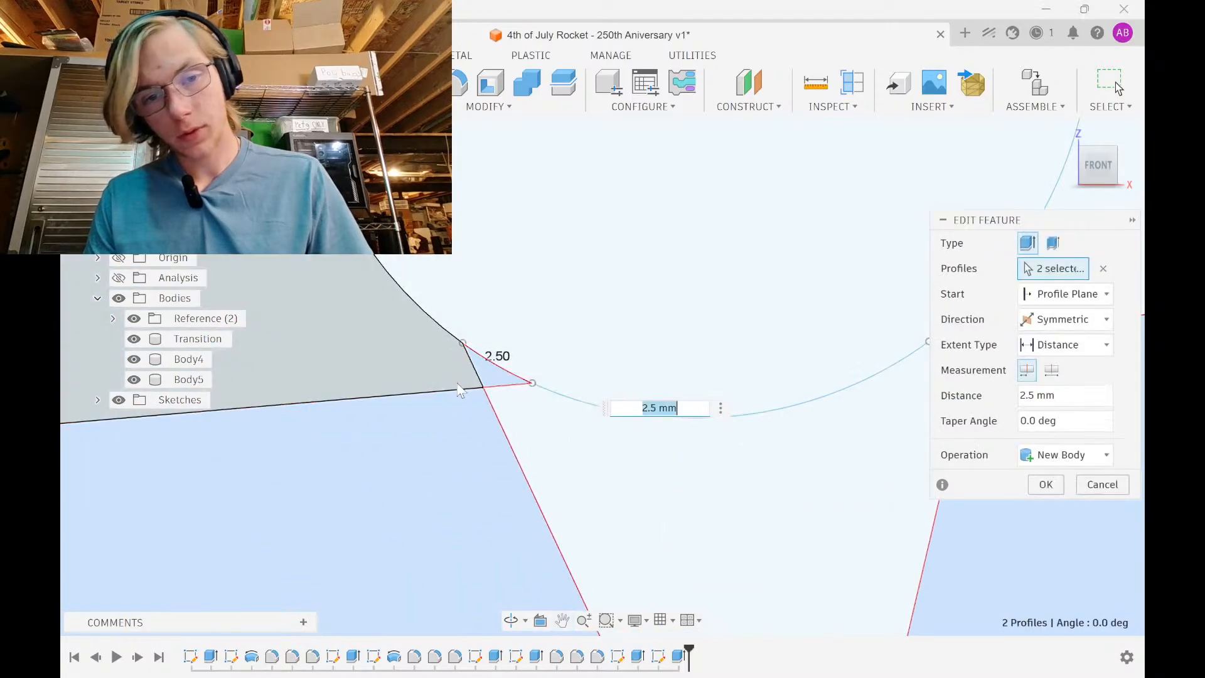
left_click(494, 380)
left_click(1057, 492)
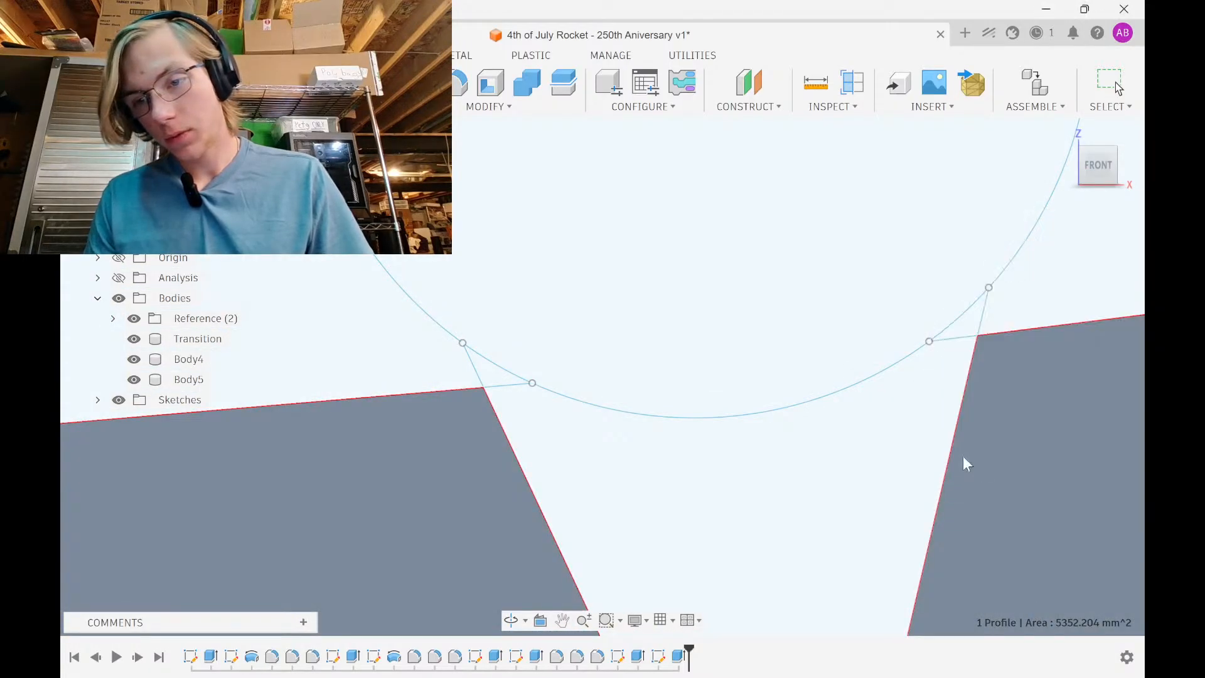
scroll(851, 405, "down", 10)
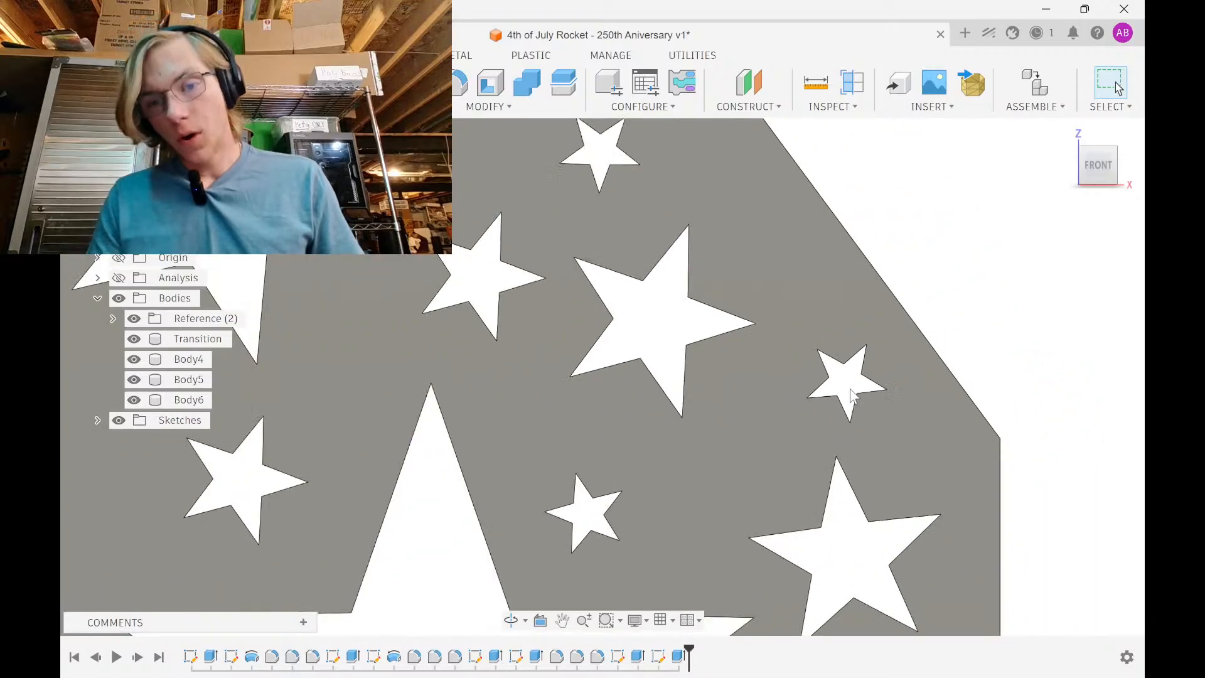
middle_click_drag(852, 405, 758, 298)
scroll(757, 298, "down", 4)
middle_click_drag(850, 373, 801, 475, "shift")
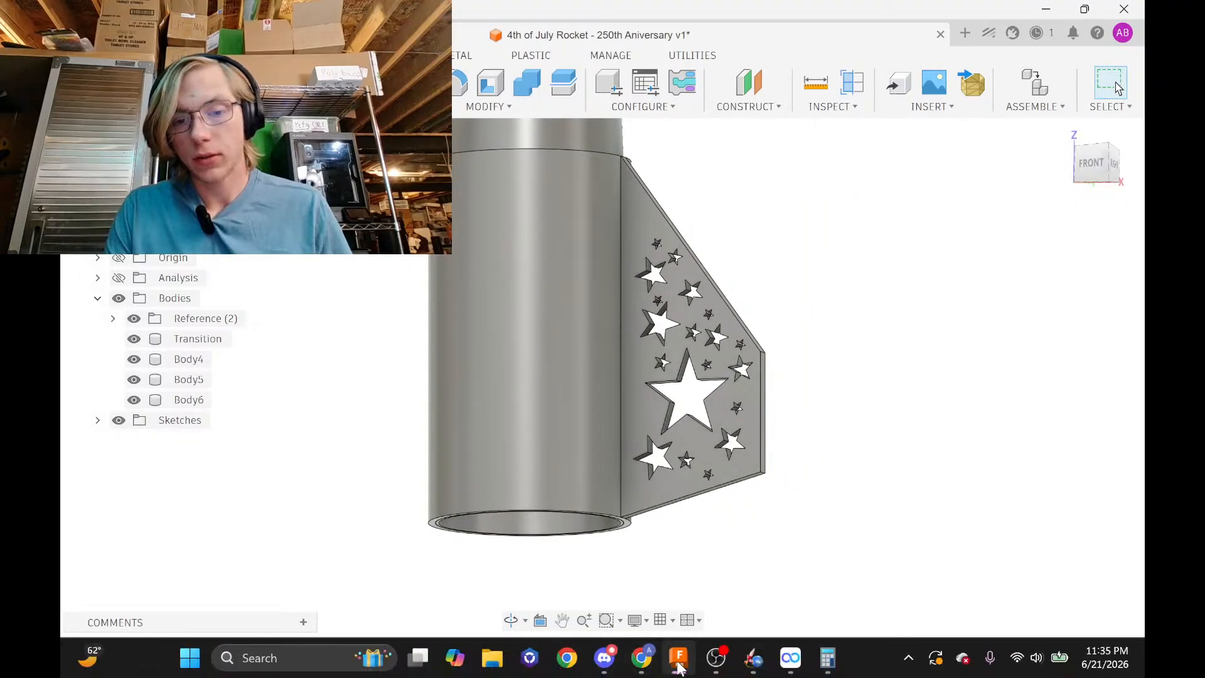
left_click(641, 657)
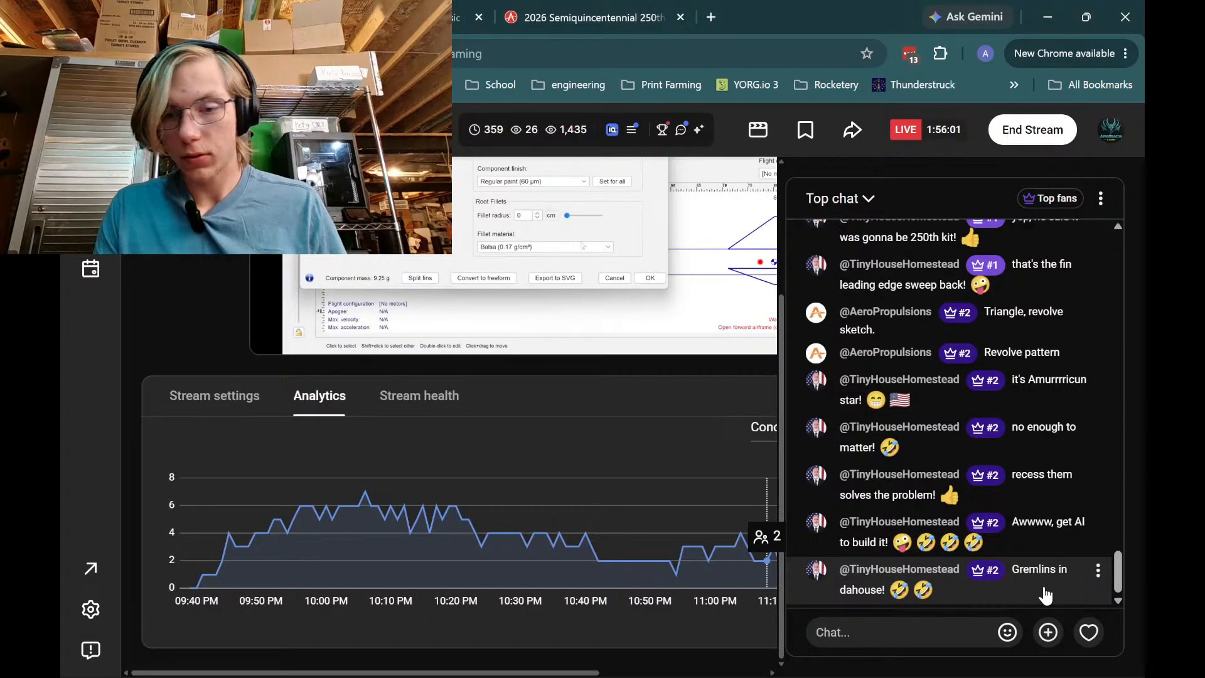
scroll(1045, 595, "up", 5)
scroll(1004, 502, "down", 5)
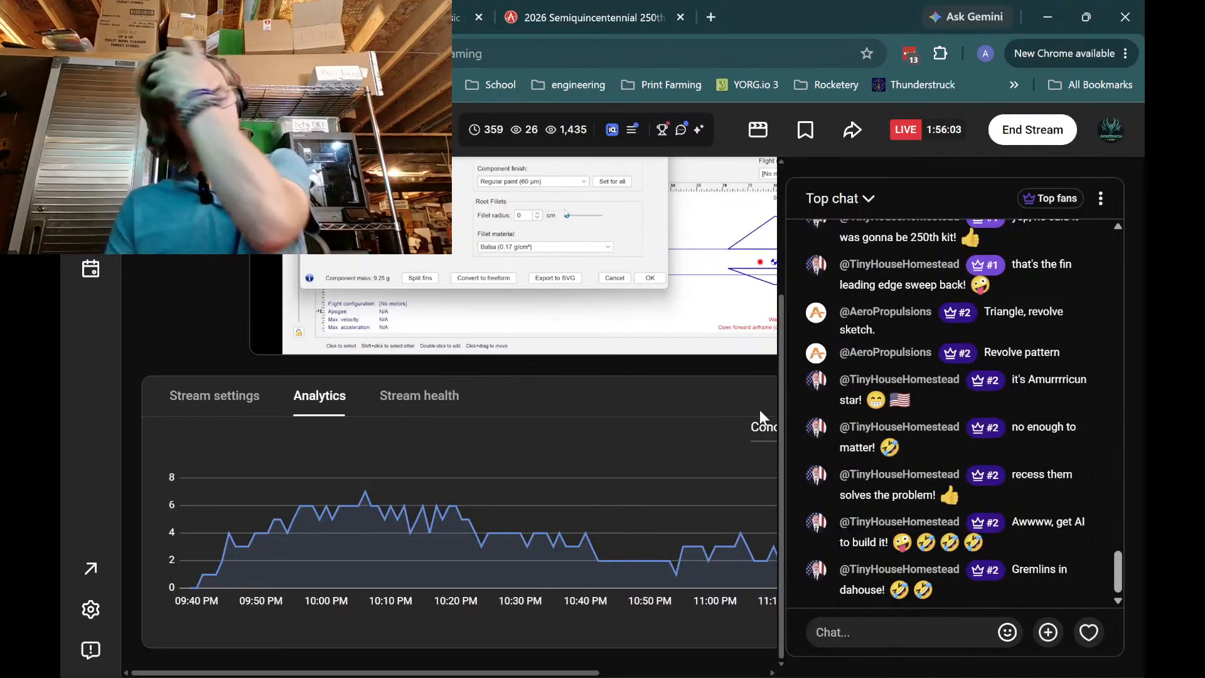
left_click(1044, 10)
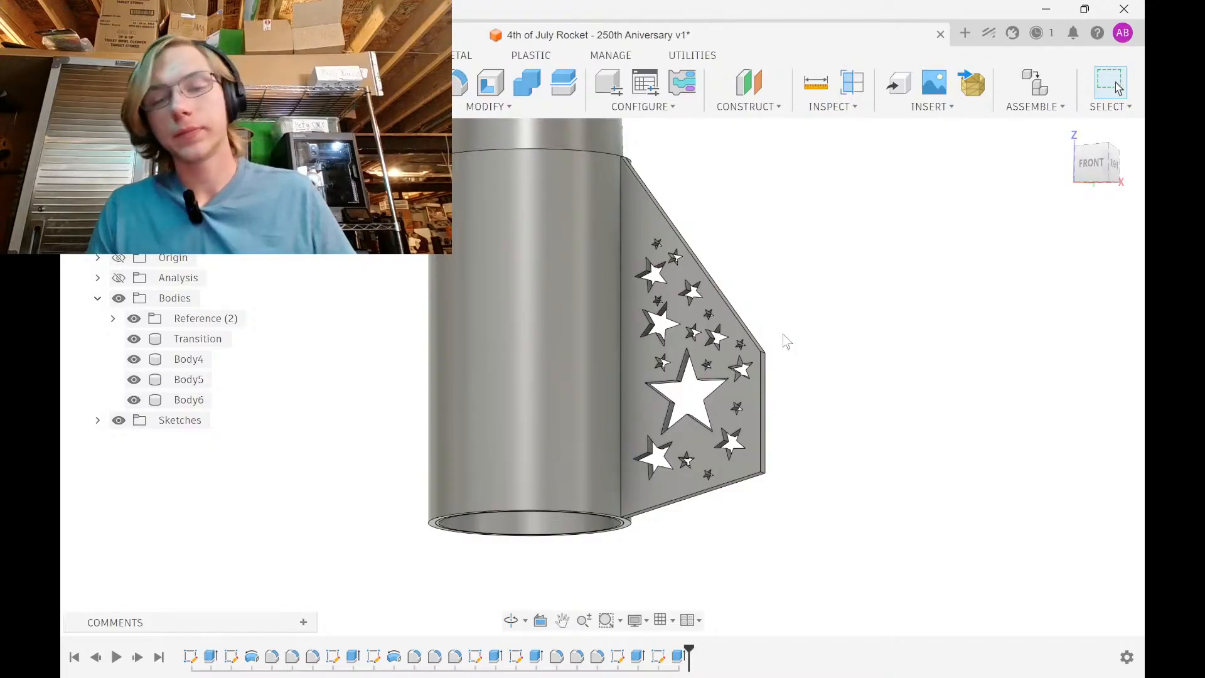
Switch the fin extrude from New Body to Join so the fin merges into Body5
mouse_move(765, 472)
middle_mouse_down("shift")
mouse_move(839, 487)
mouse_move(727, 568)
mouse_move(726, 498)
mouse_move(772, 482)
mouse_move(764, 516)
middle_mouse_up("shift")
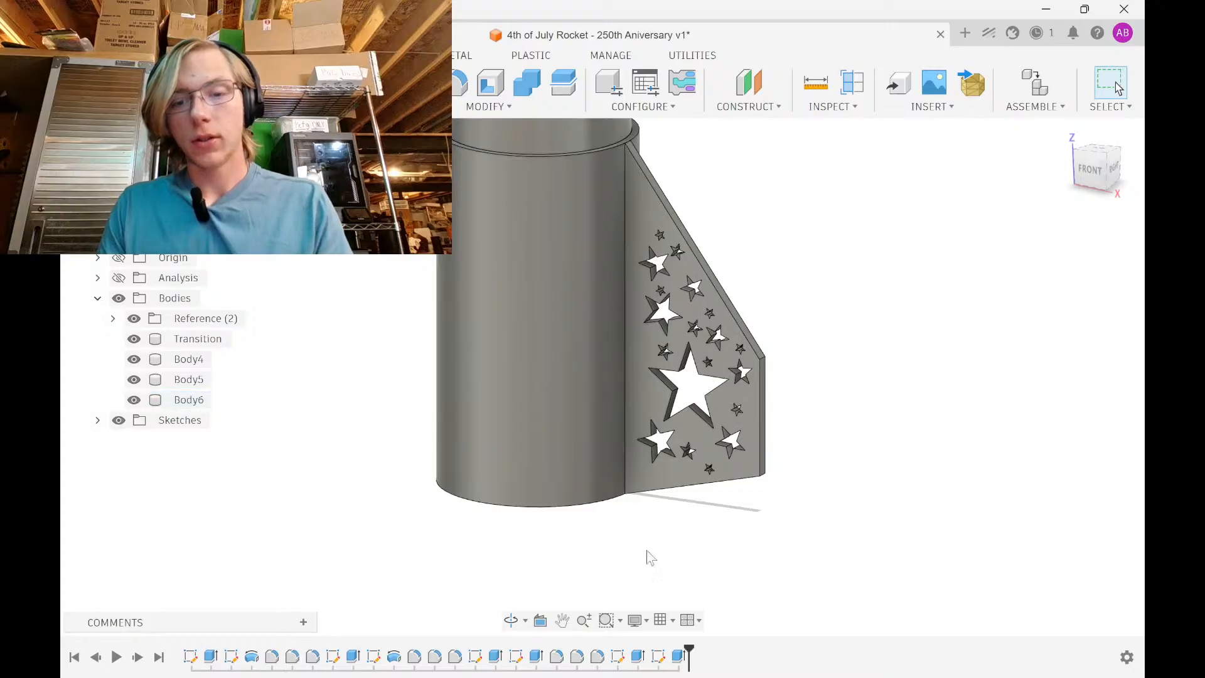
double_click(678, 657)
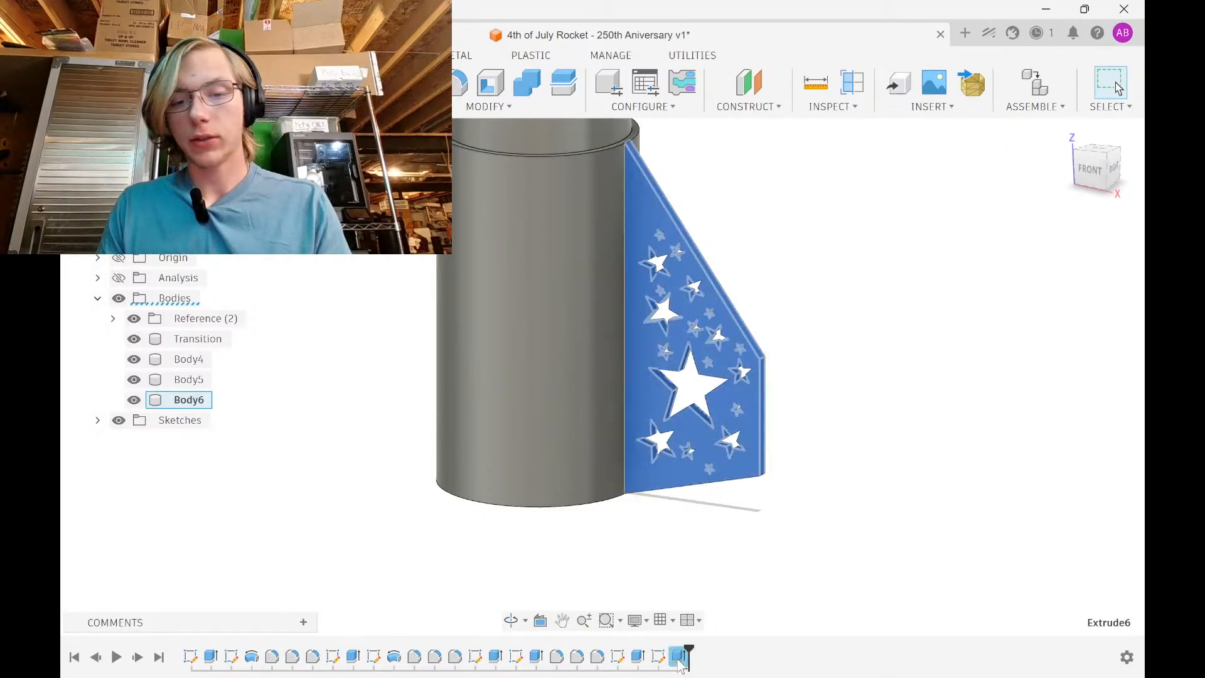
left_click(1042, 458)
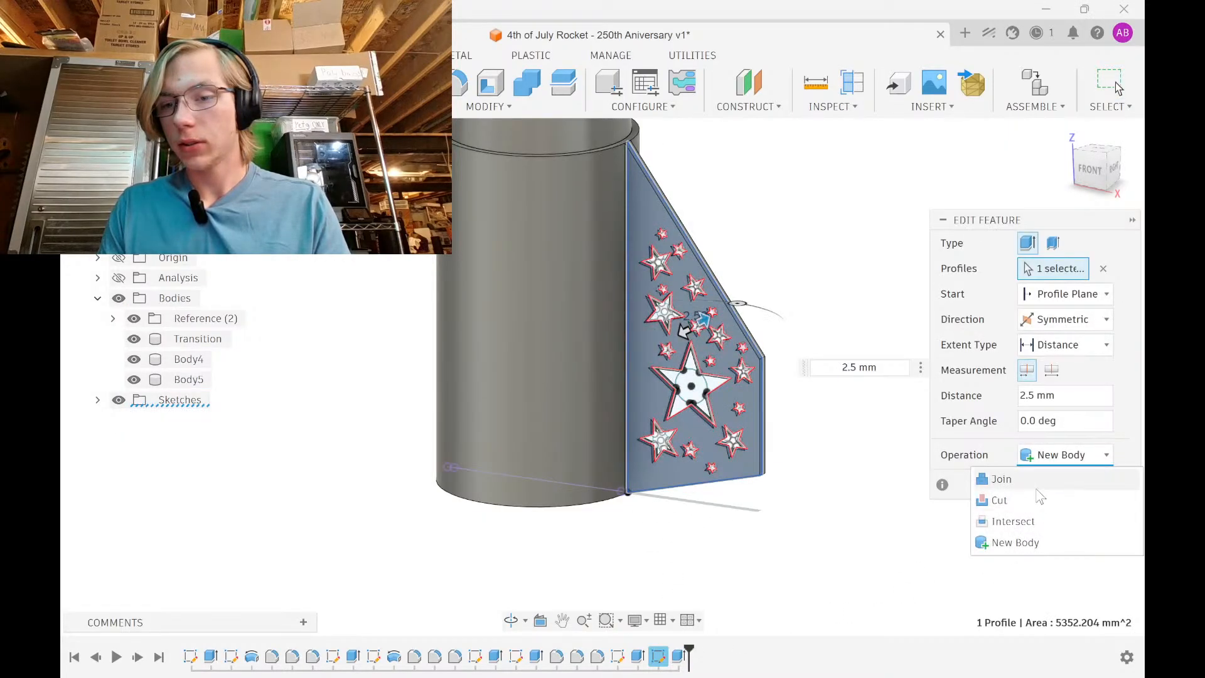
left_click(1042, 479)
left_click(1047, 490)
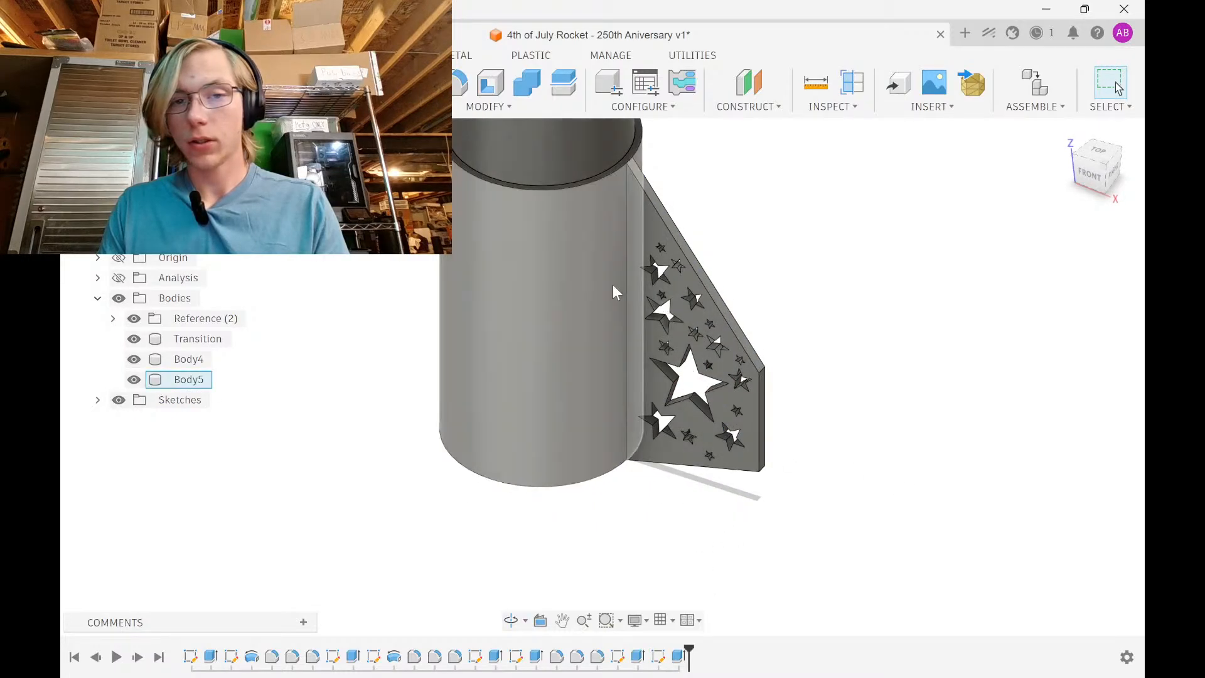
left_click(206, 380)
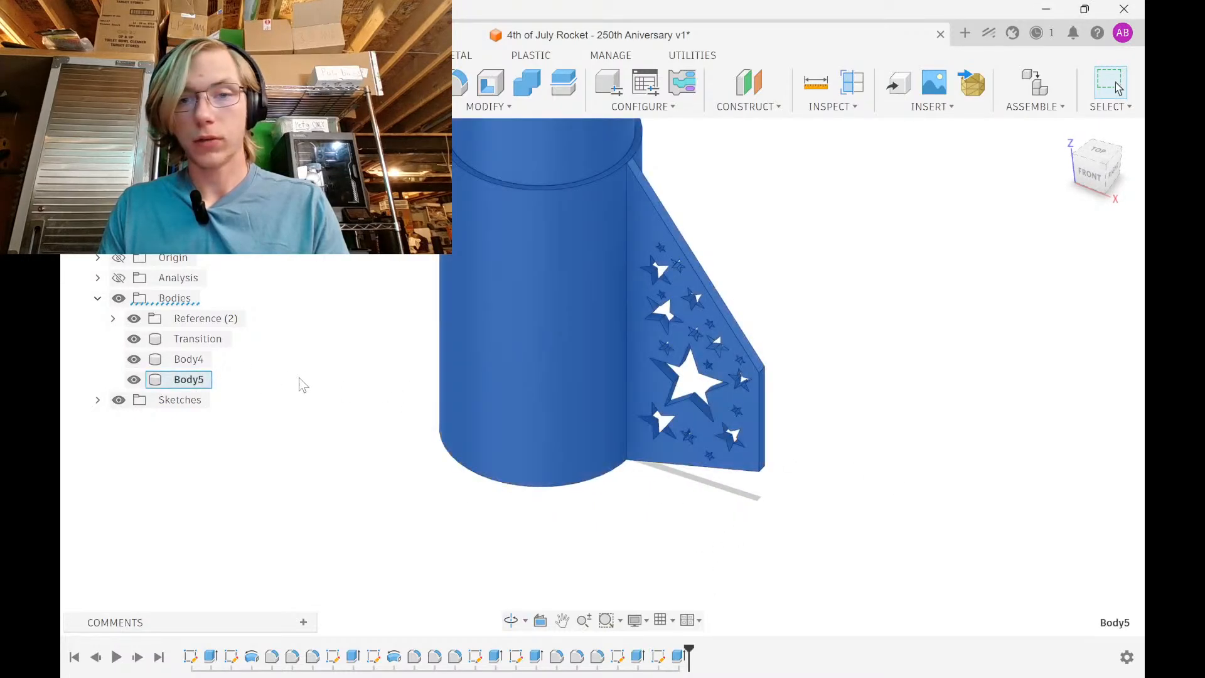
left_click(303, 379)
middle_click_drag(639, 416, 717, 521, "shift")
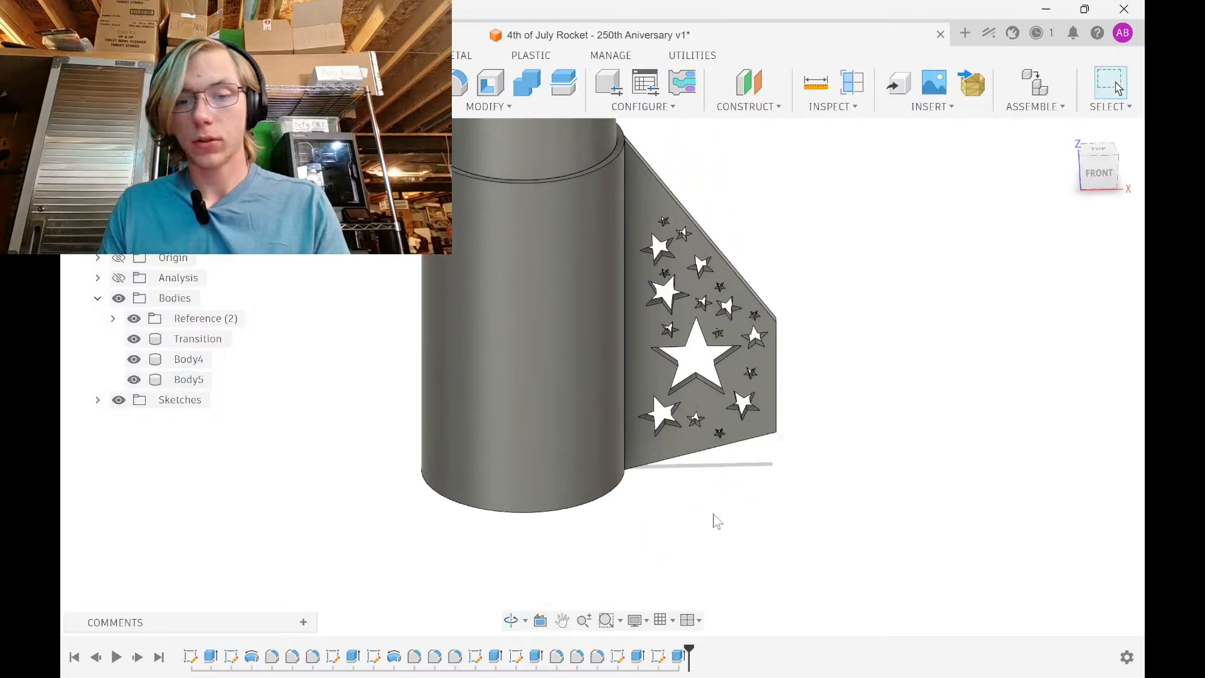
In Sketch7, draw a line from the fin's bottom corner up to its top corner
double_click(658, 656)
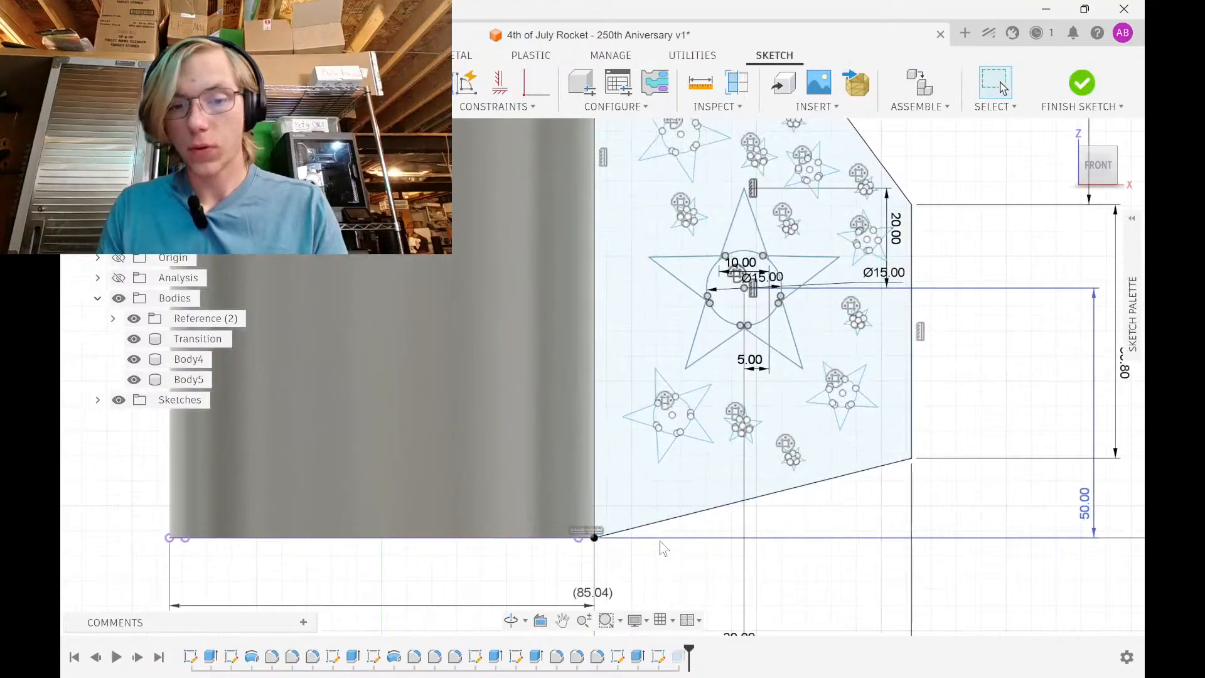
scroll(597, 543, "up", 5)
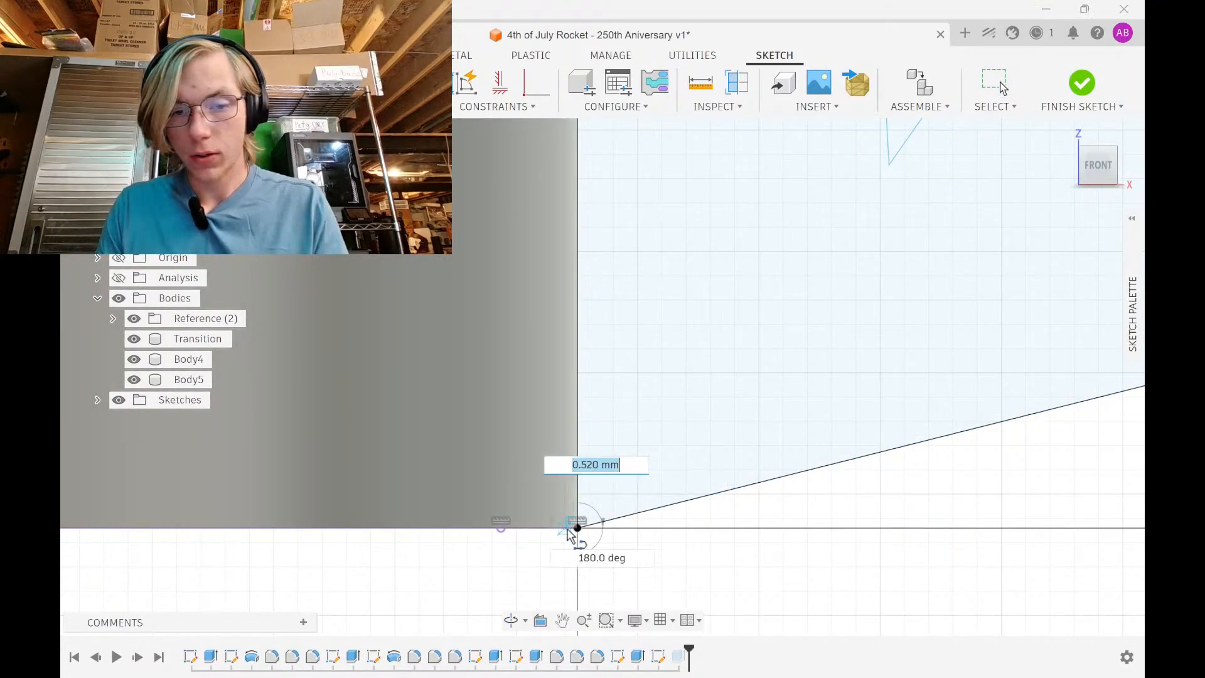
scroll(517, 510, "down", 5)
scroll(534, 490, "up", 5)
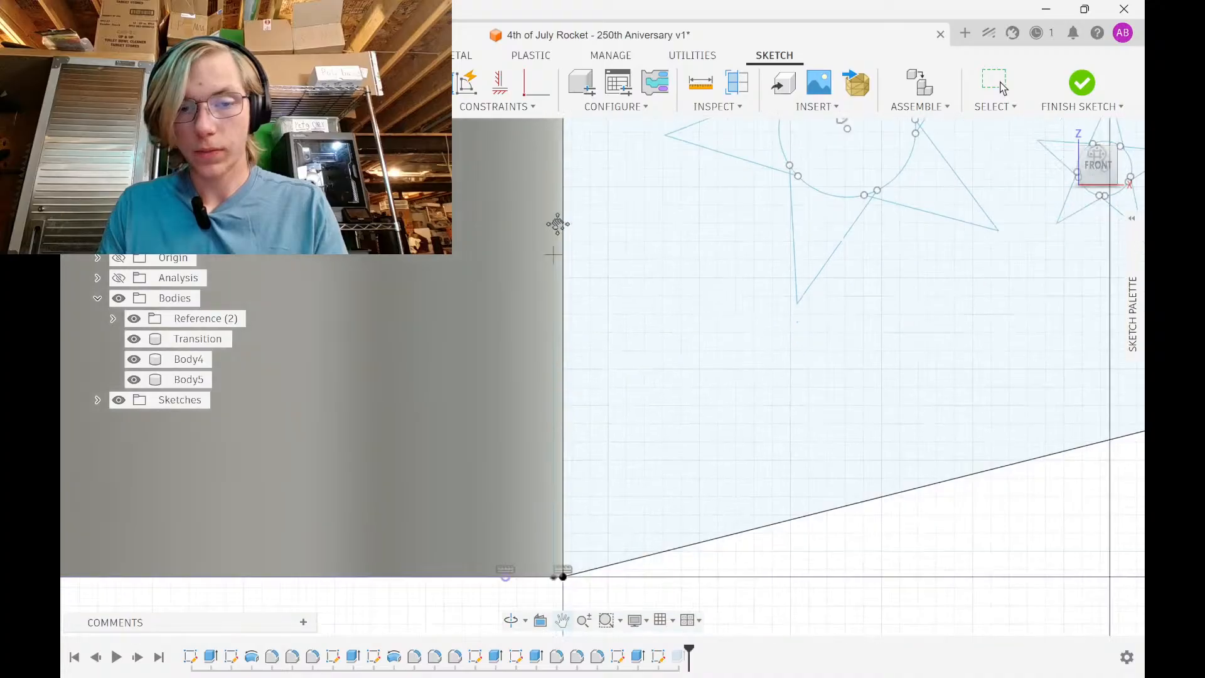
left_click(565, 466)
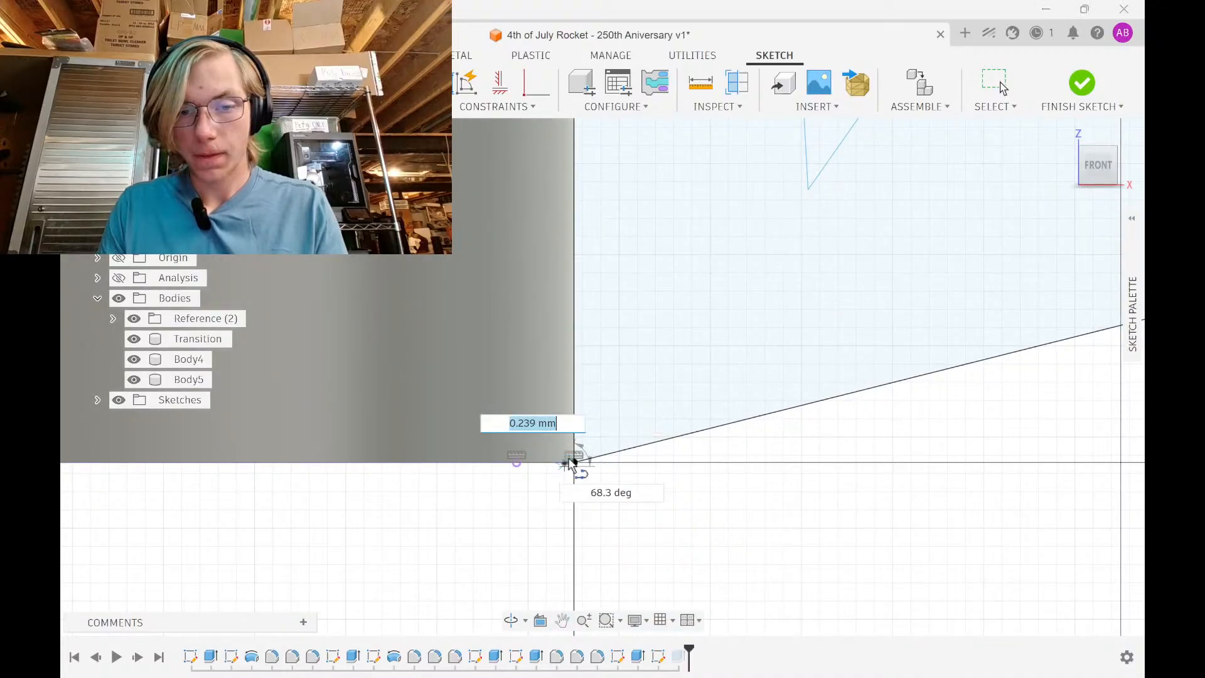
scroll(573, 306, "down", 4)
middle_click_drag(574, 298, 534, 558)
scroll(564, 270, "down", 1)
middle_click_drag(564, 269, 520, 587)
scroll(540, 179, "down", 2)
middle_click_drag(540, 179, 546, 442)
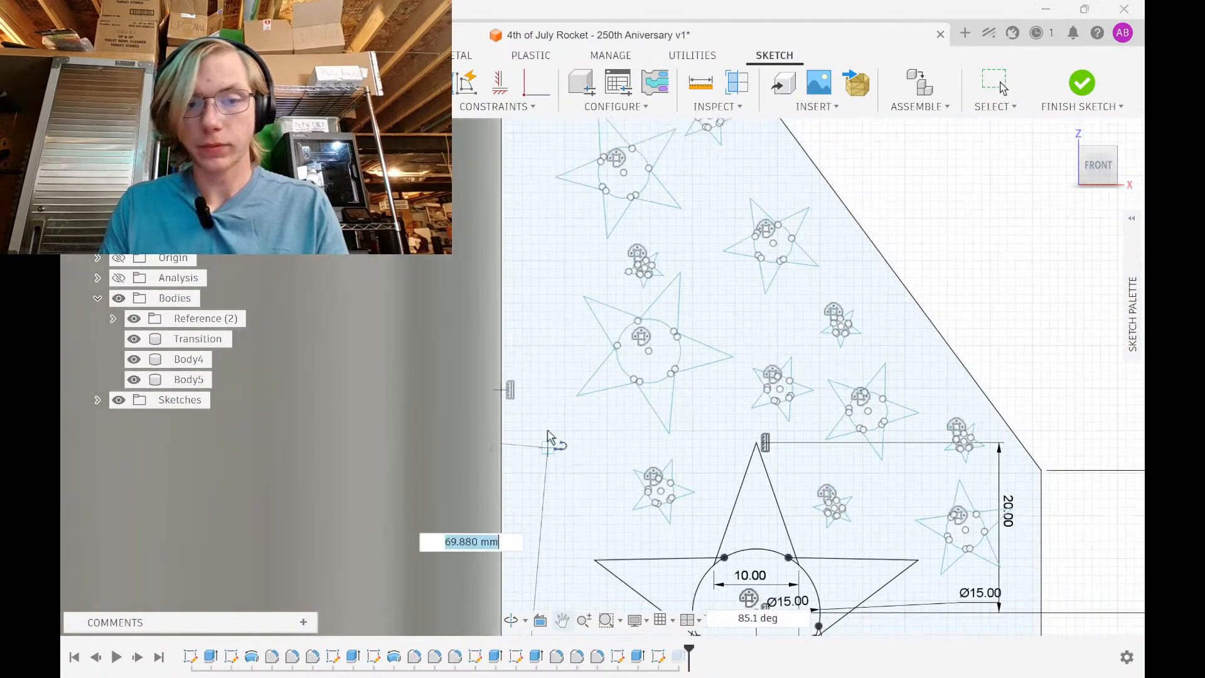
scroll(558, 227, "down", 5)
middle_click_drag(560, 228, 567, 460)
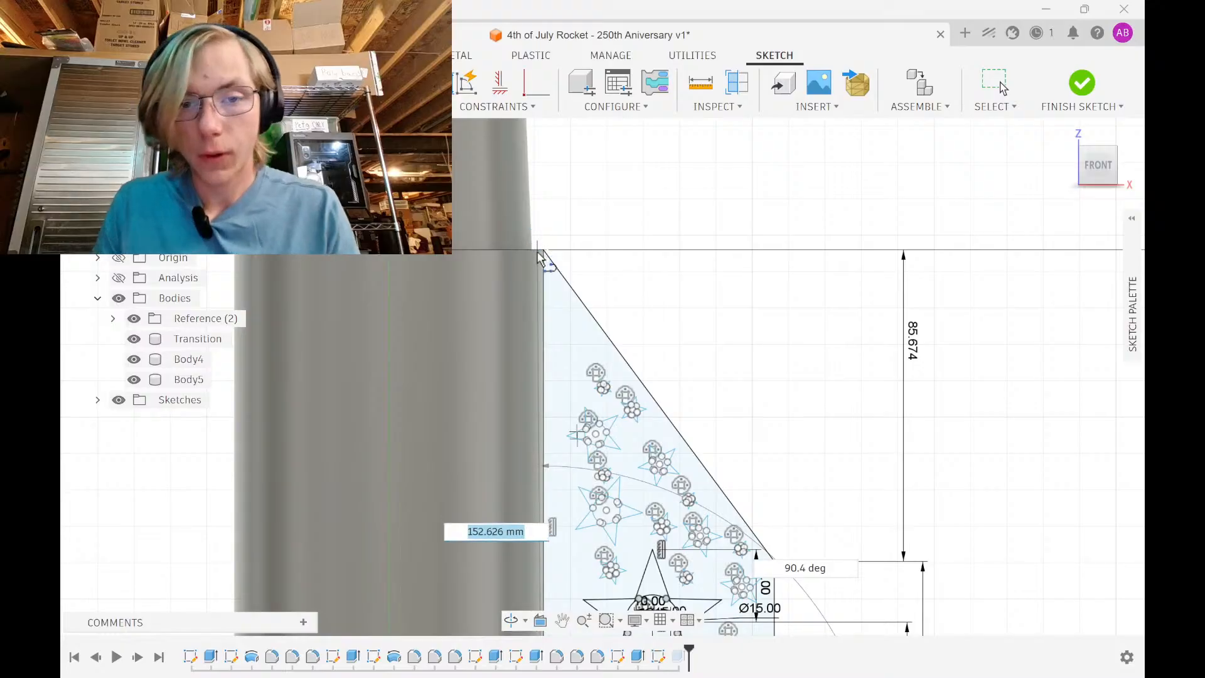
scroll(538, 258, "up", 3)
left_click(562, 201)
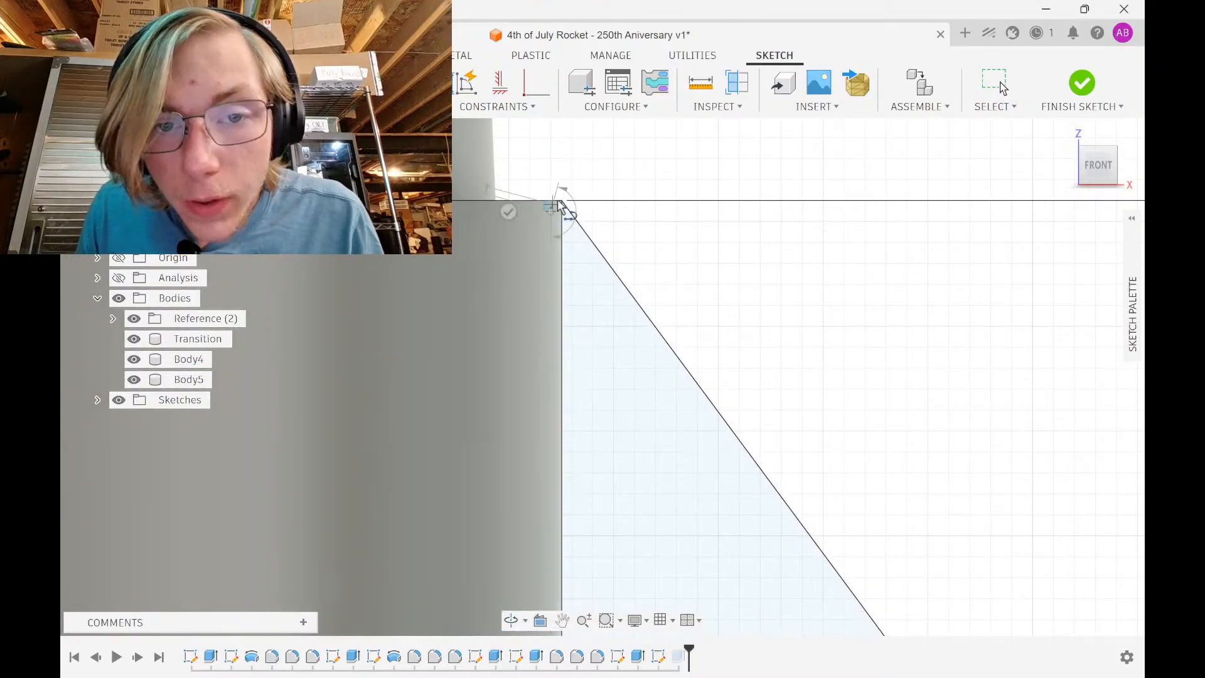
left_click(563, 201)
Make the short corner segments vertical and horizontal and add a dimension to the short line
scroll(570, 191, "up", 3)
scroll(543, 192, "up", 3)
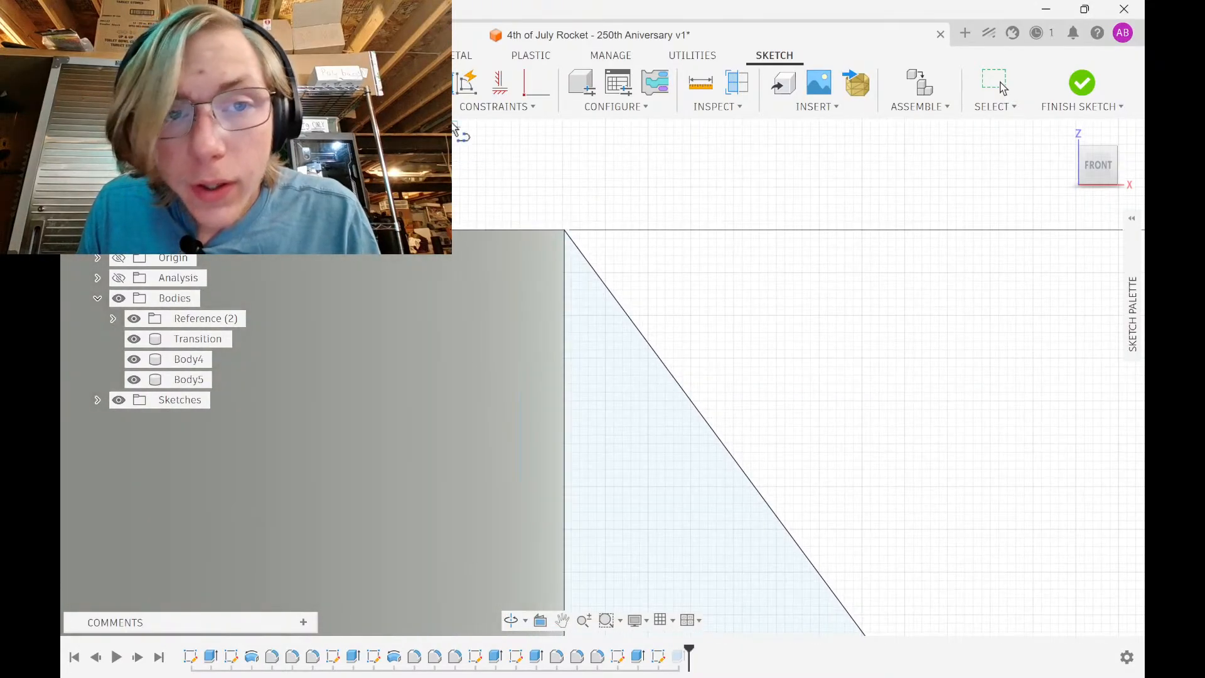
left_click(538, 248)
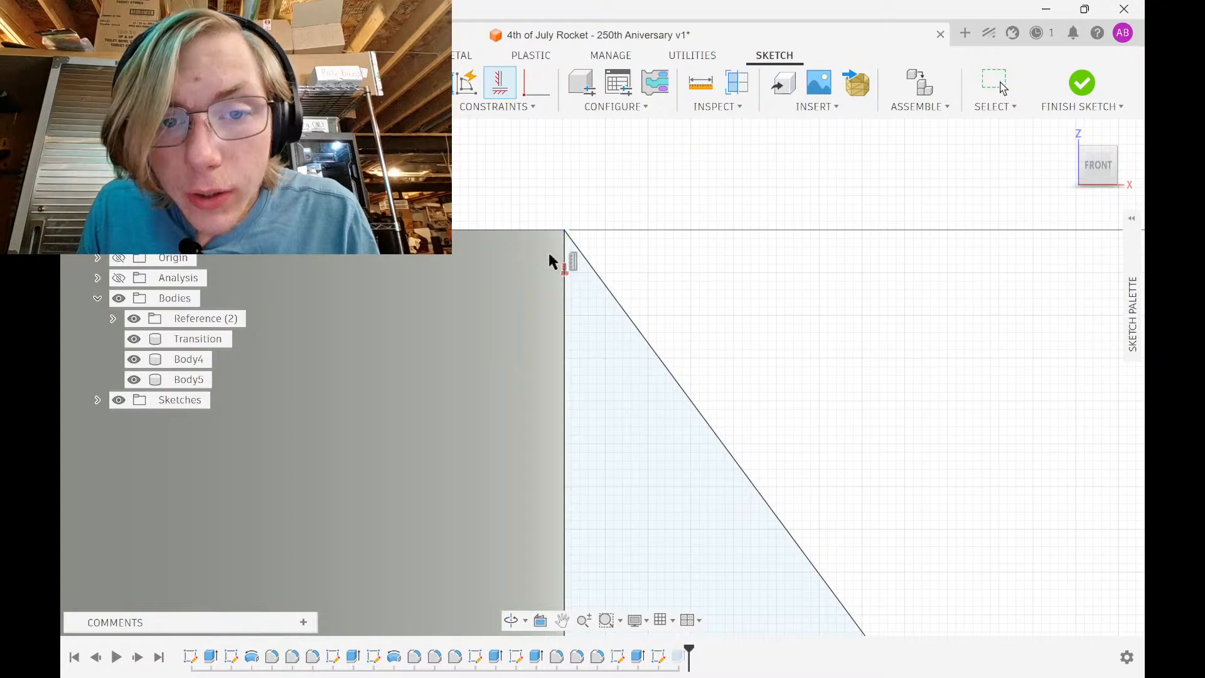
key("Escape")
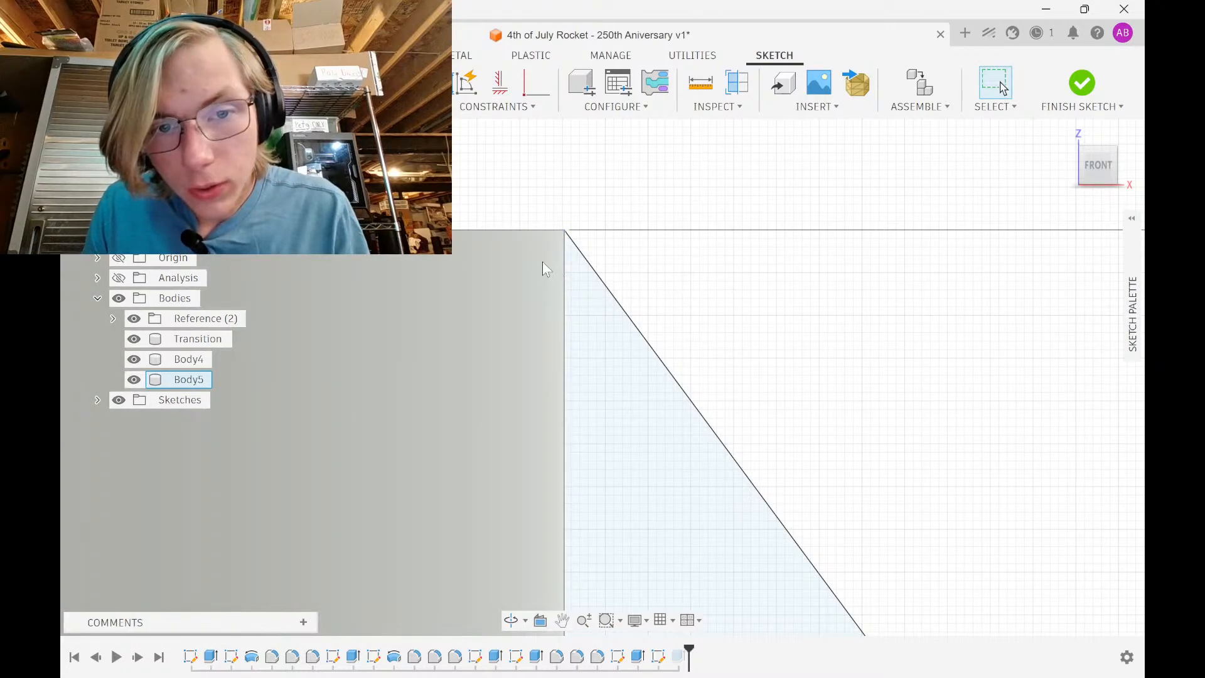
left_click(500, 83)
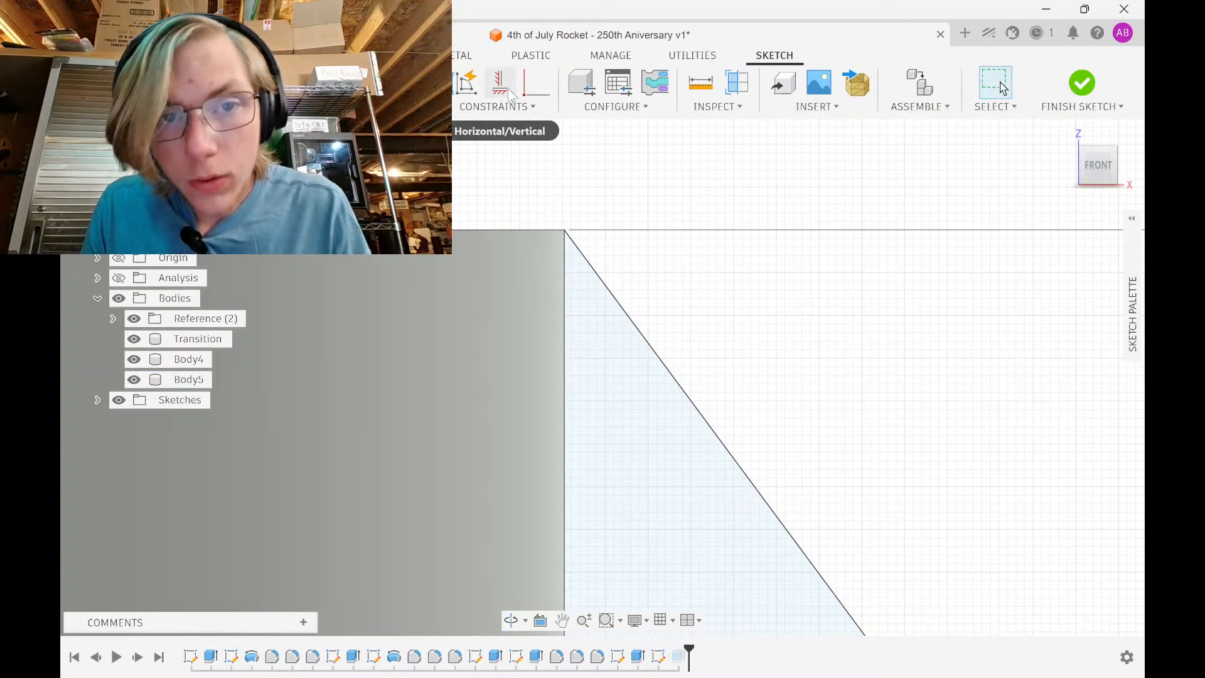
left_click(525, 237)
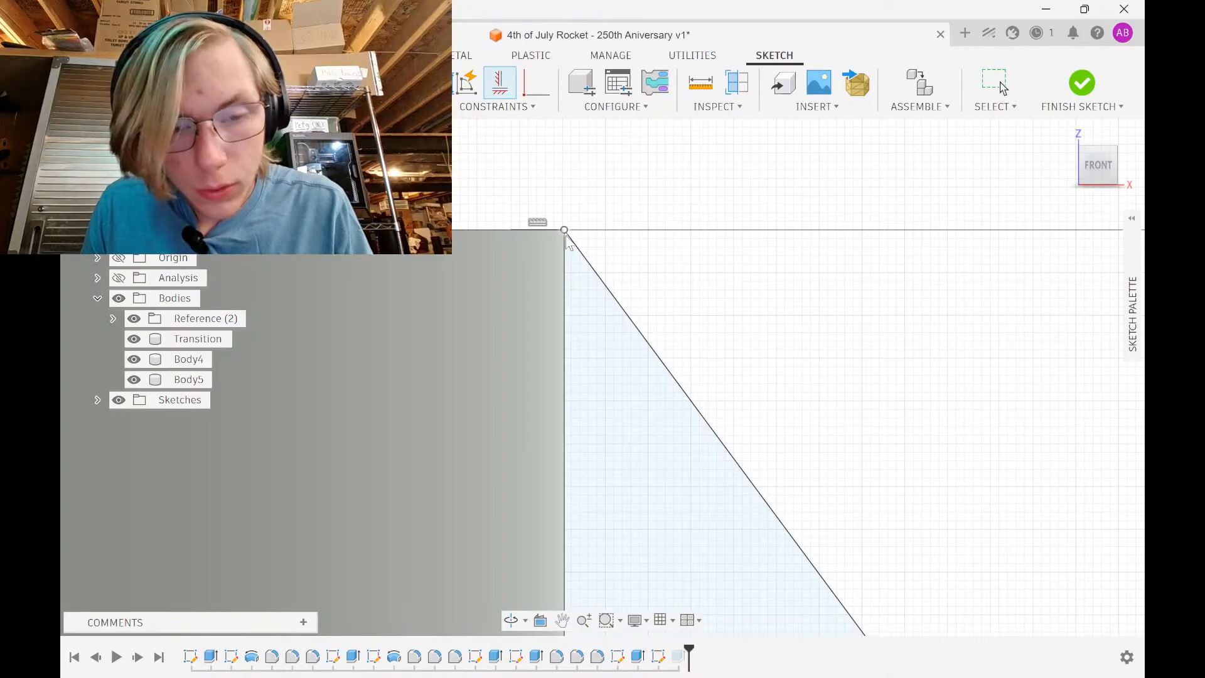
key("d")
left_click(545, 231)
left_click(564, 206)
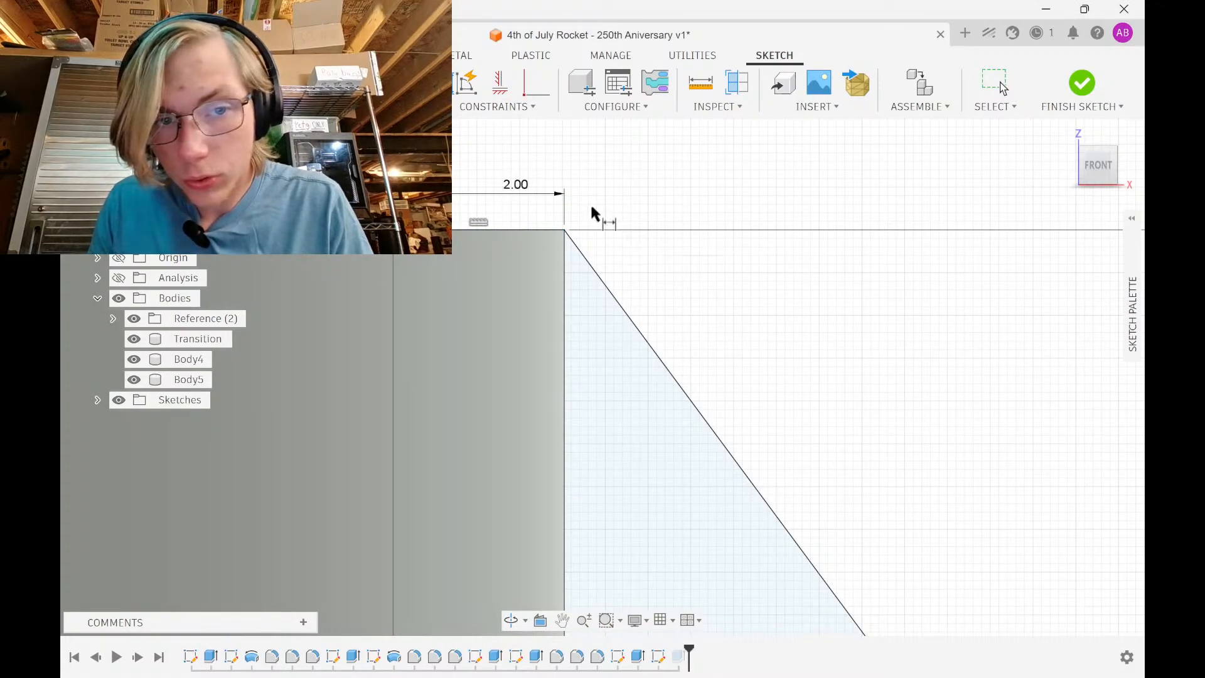
scroll(600, 223, "up", 3)
scroll(593, 213, "down", 3)
right_click(590, 204)
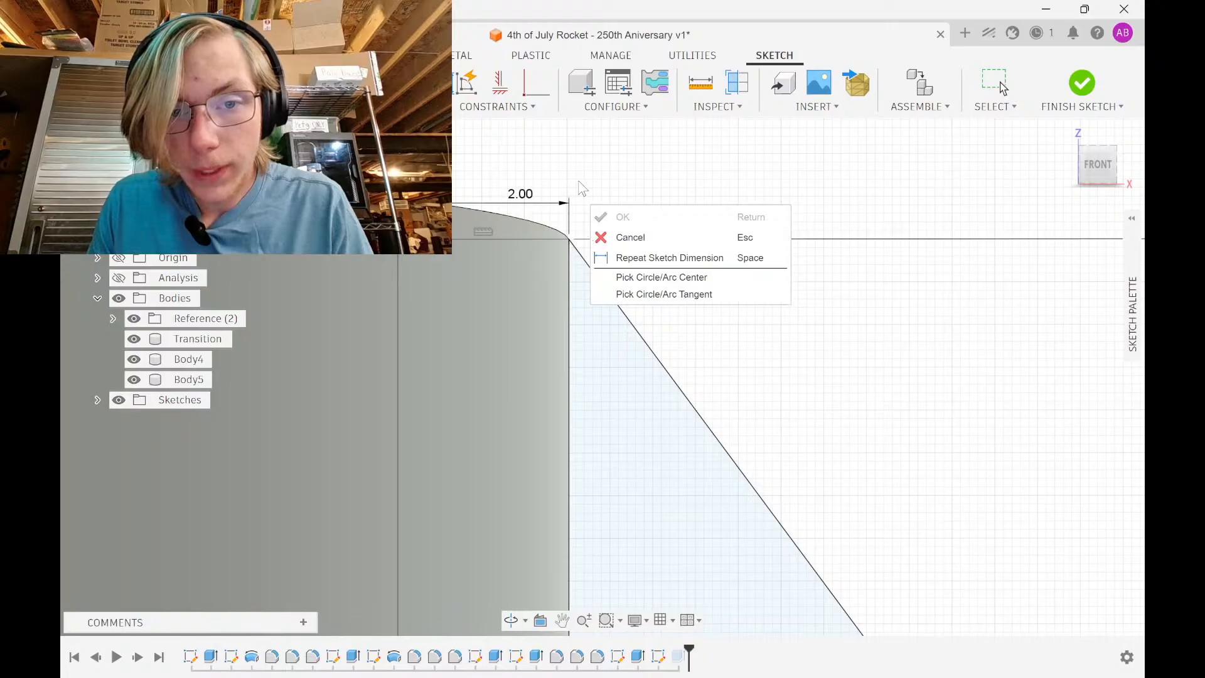
scroll(571, 191, "down", 1)
scroll(526, 133, "down", 4)
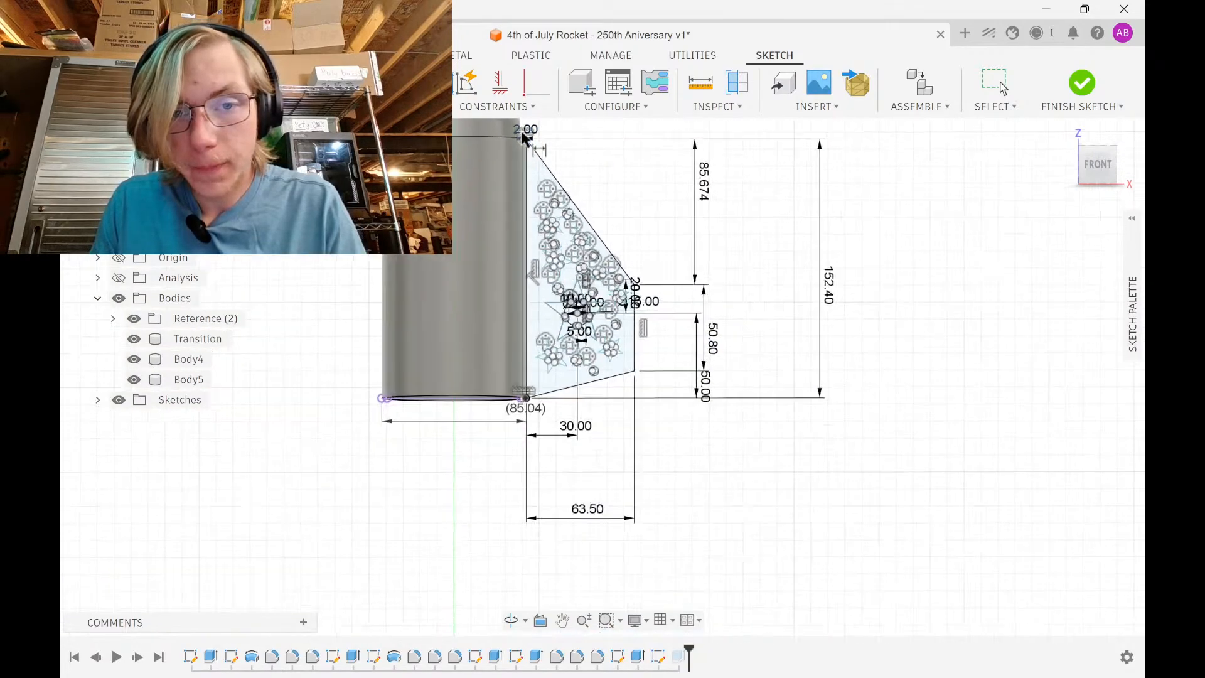
scroll(527, 339, "up", 8)
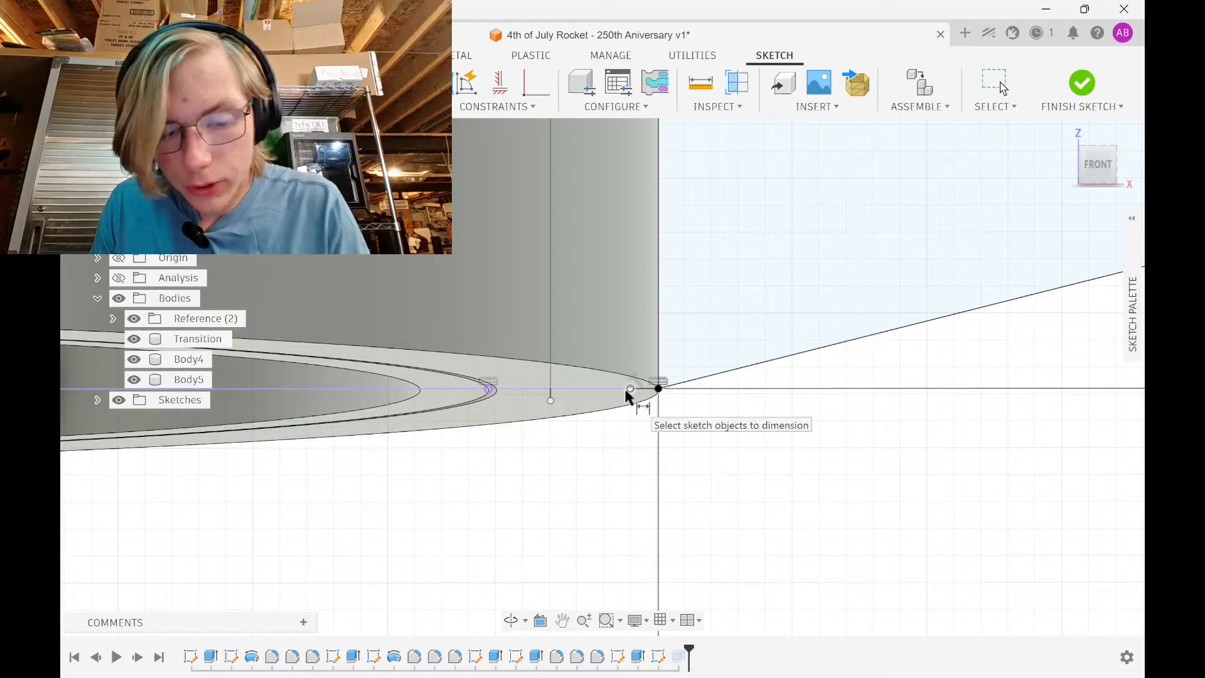
Make the fin's corner point coincident with the horizontal line
left_click(628, 390)
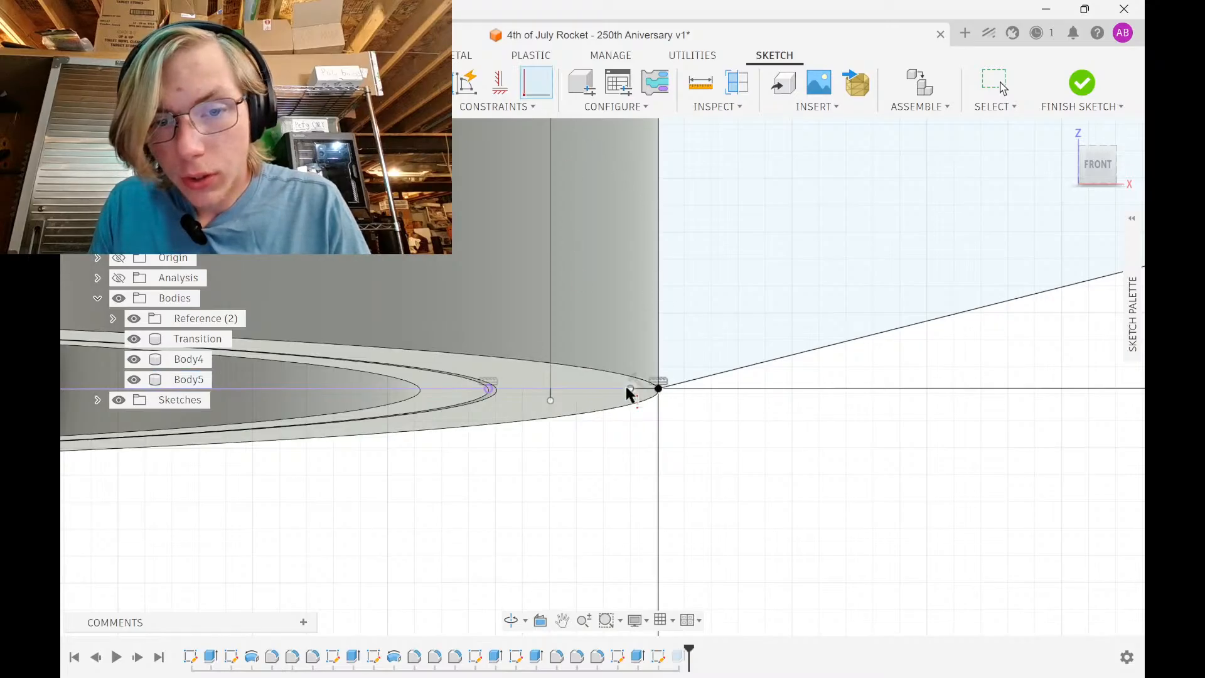
left_click(551, 400)
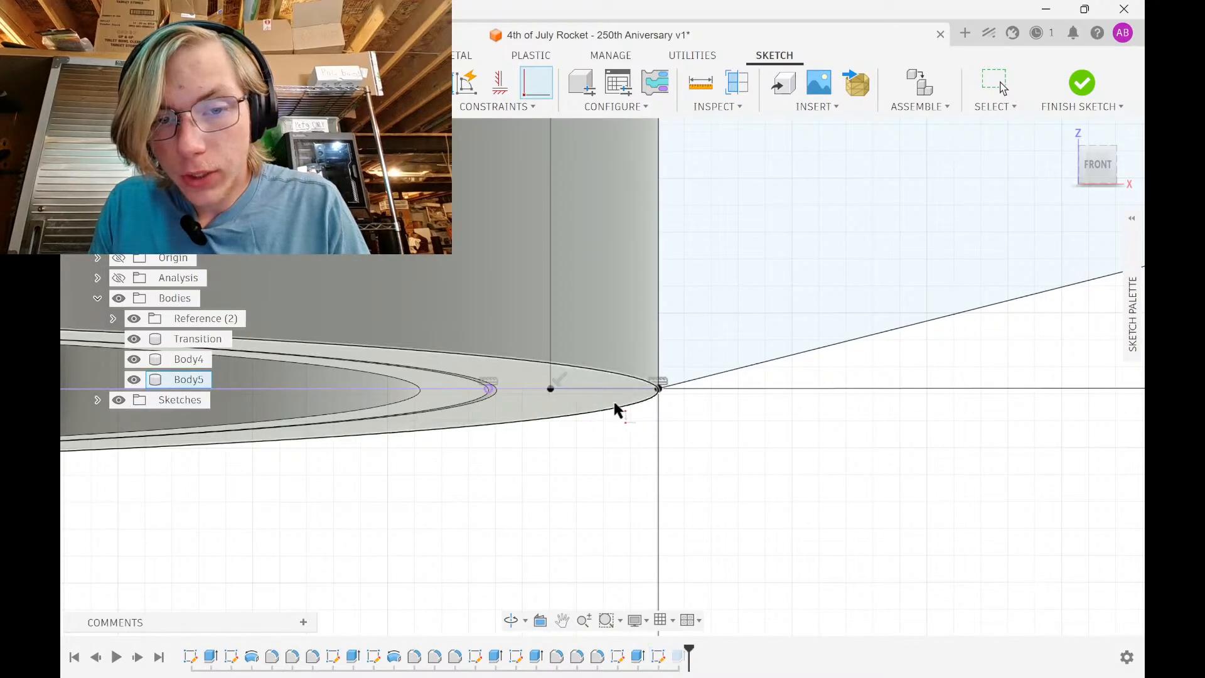
key("Escape")
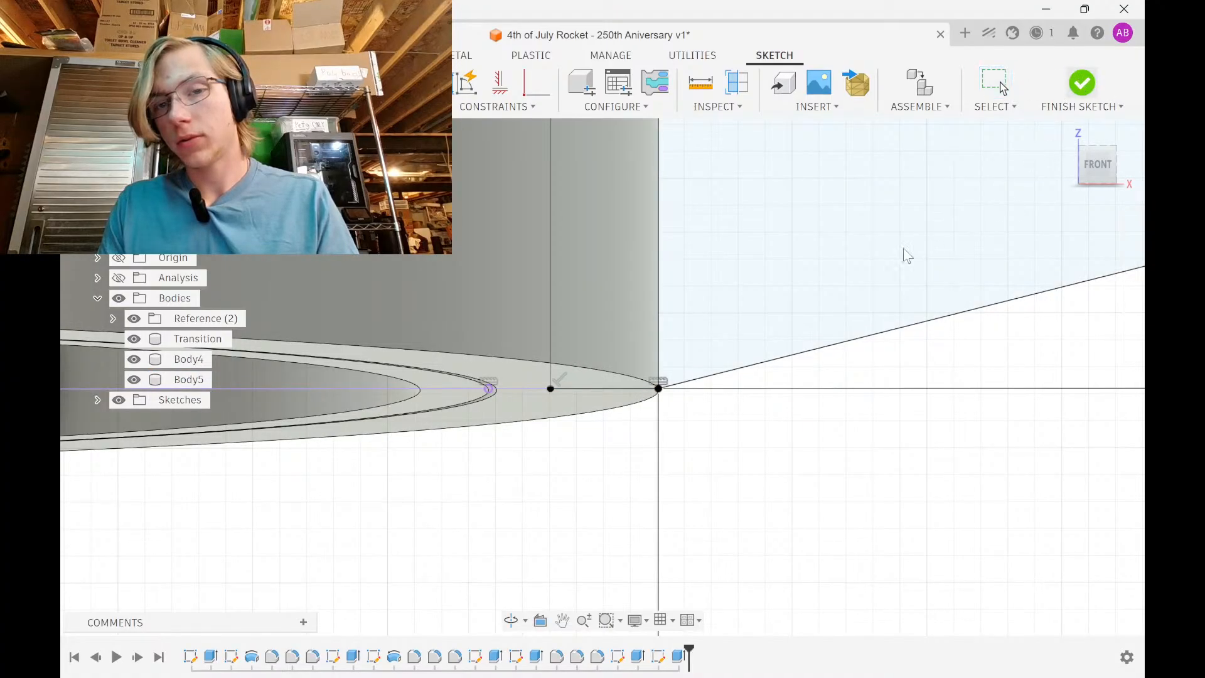
mouse_move(759, 264)
middle_mouse_down("shift")
mouse_move(721, 326)
mouse_move(768, 273)
mouse_move(757, 123)
middle_mouse_up("shift")
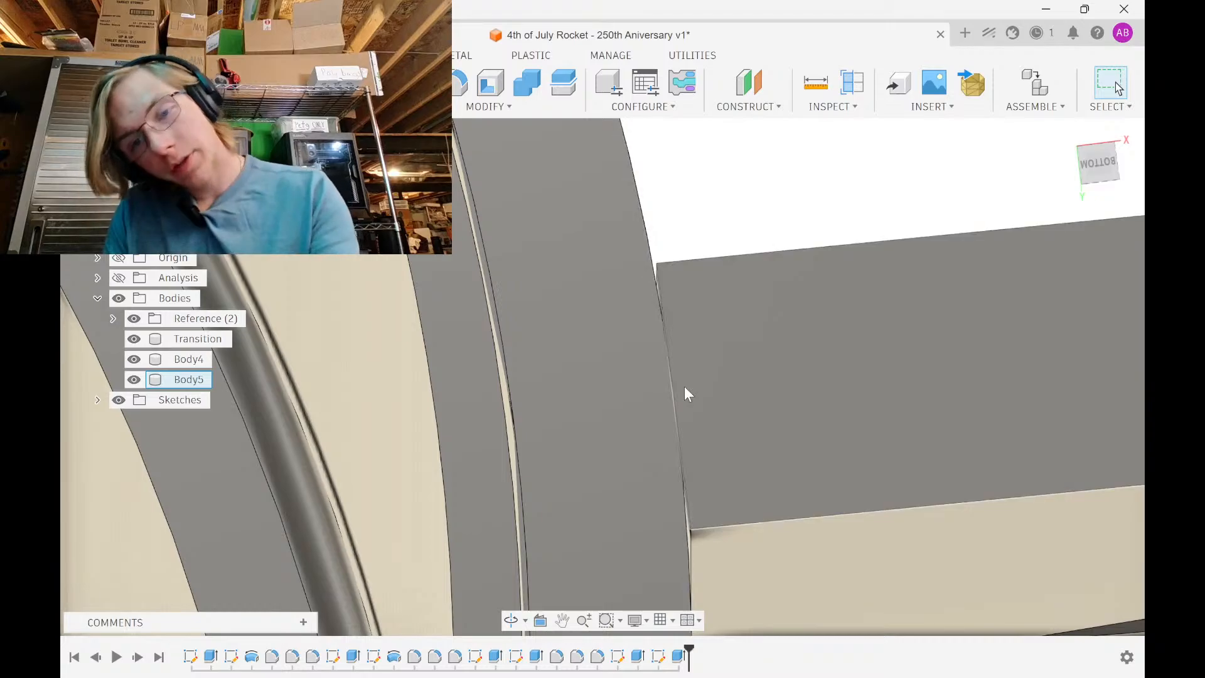
Add the strip between the vertical lines as a second profile to the fin's extrude
mouse_move(685, 387)
middle_mouse_down("shift")
mouse_move(648, 342)
mouse_move(640, 255)
mouse_move(671, 315)
middle_mouse_up("shift")
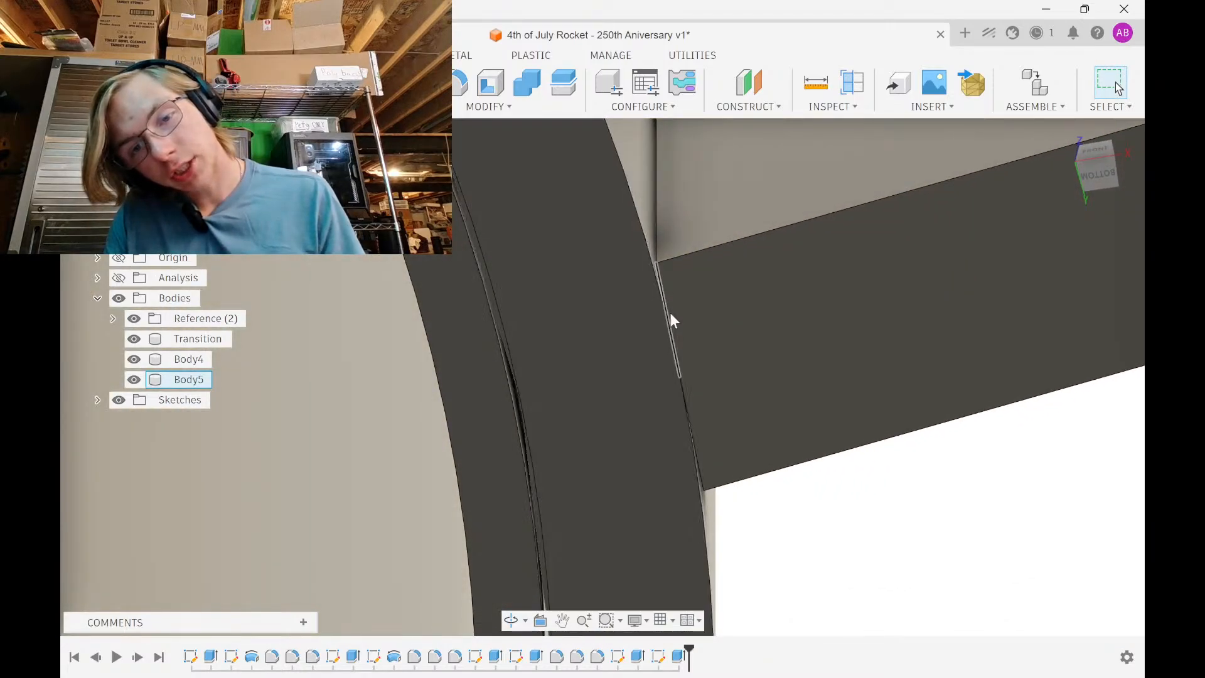
mouse_move(691, 466)
middle_mouse_down("shift")
mouse_move(649, 398)
mouse_move(653, 376)
mouse_move(654, 480)
middle_mouse_up("shift")
double_click(679, 657)
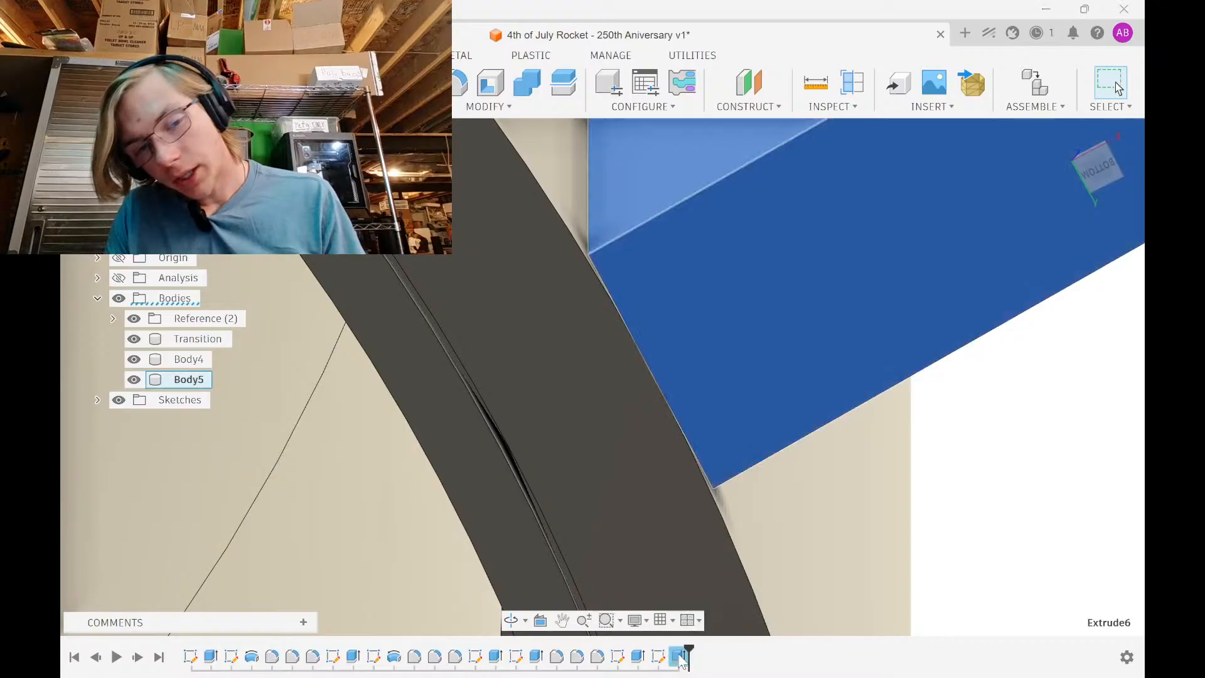
left_click(605, 357)
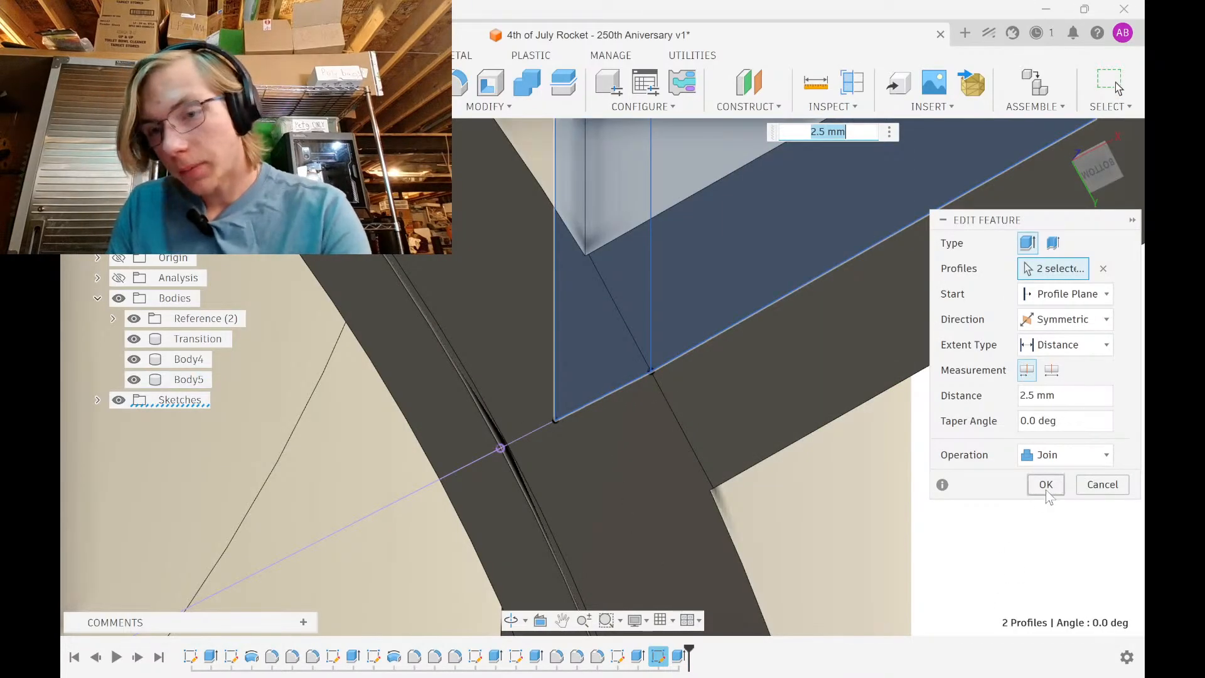
left_click(1047, 493)
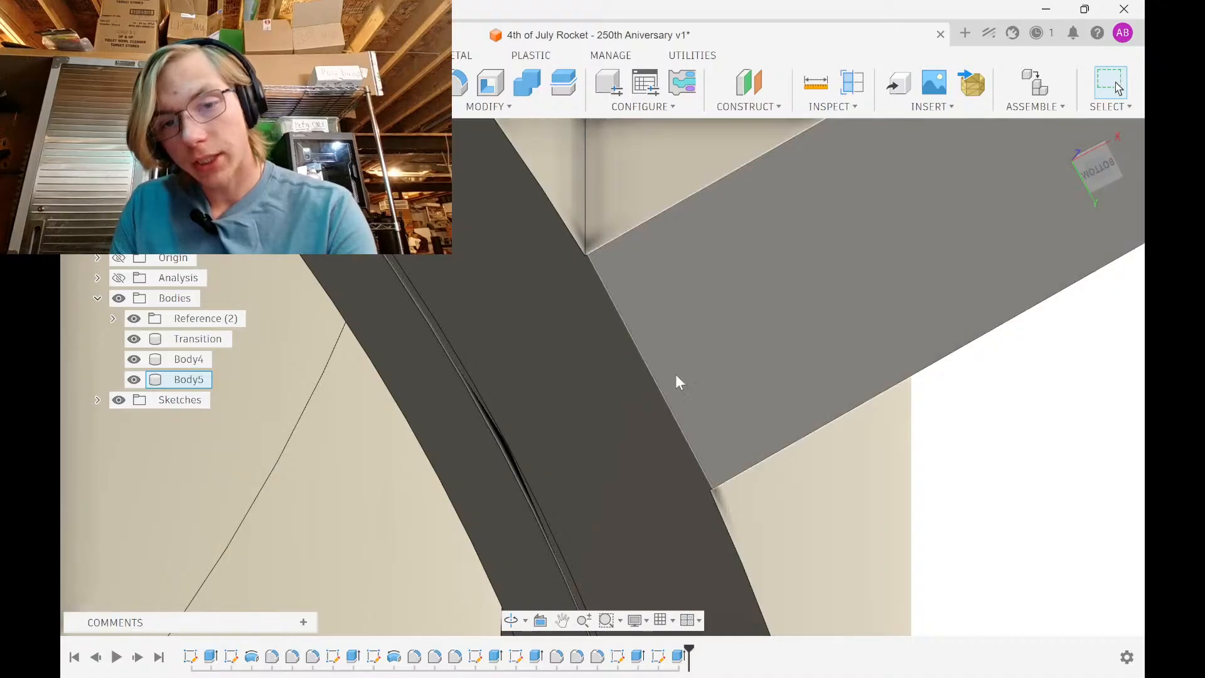
Check the body tube's radius by selecting its face, then clear the selection
middle_click_drag(675, 374, 568, 326, "shift")
scroll(568, 323, "down", 5)
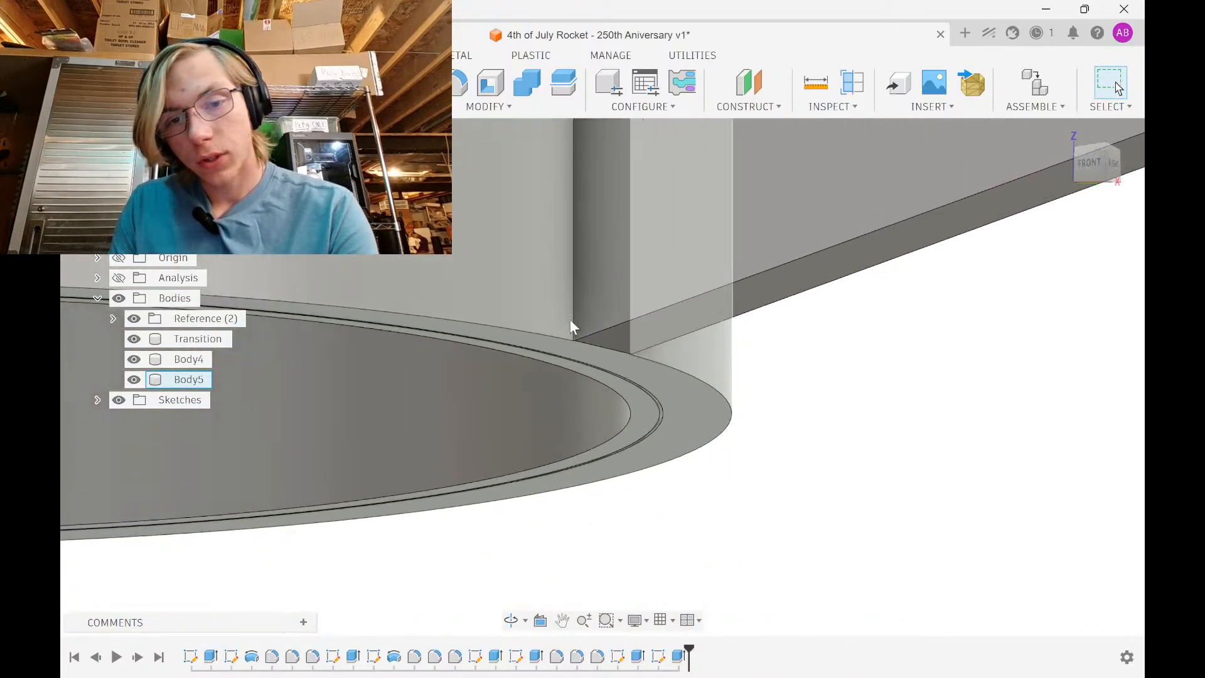
left_click(635, 281)
scroll(638, 470, "up", 4)
scroll(593, 316, "down", 3)
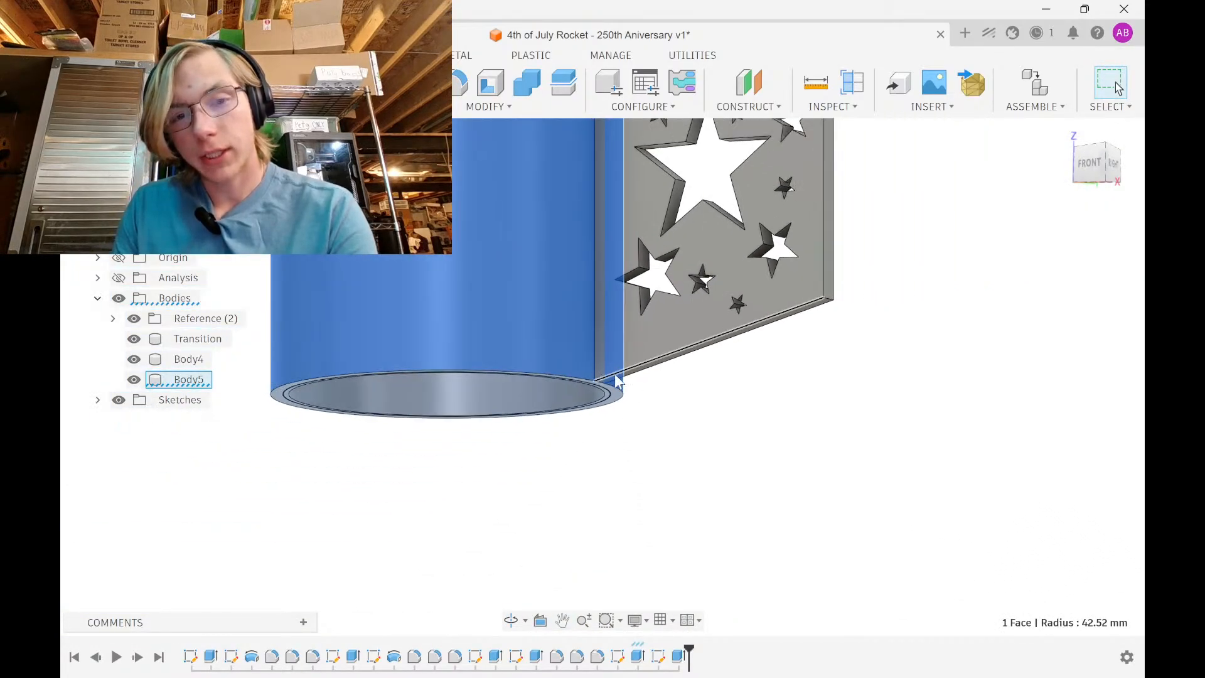
left_click(642, 378)
Select both fin-to-tube seam edges on either side of the fin
middle_click_drag(643, 378, 648, 405, "shift")
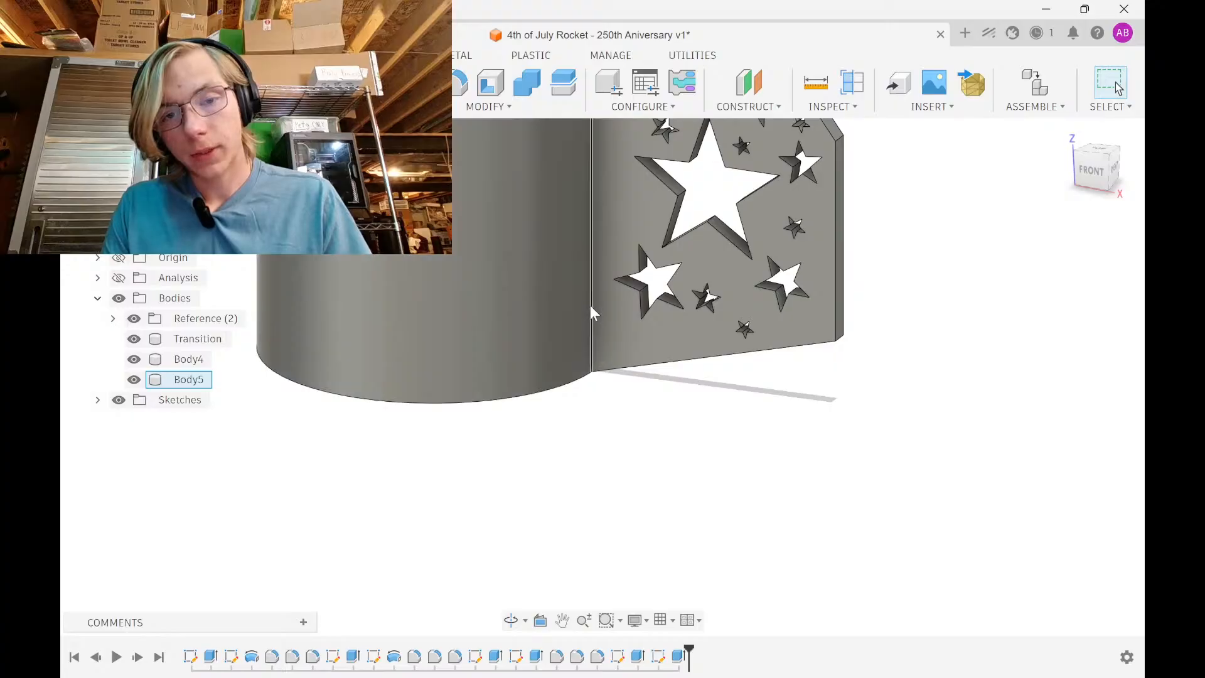
scroll(590, 306, "up", 4)
left_click(590, 305)
middle_click_drag(590, 305, 529, 337, "shift")
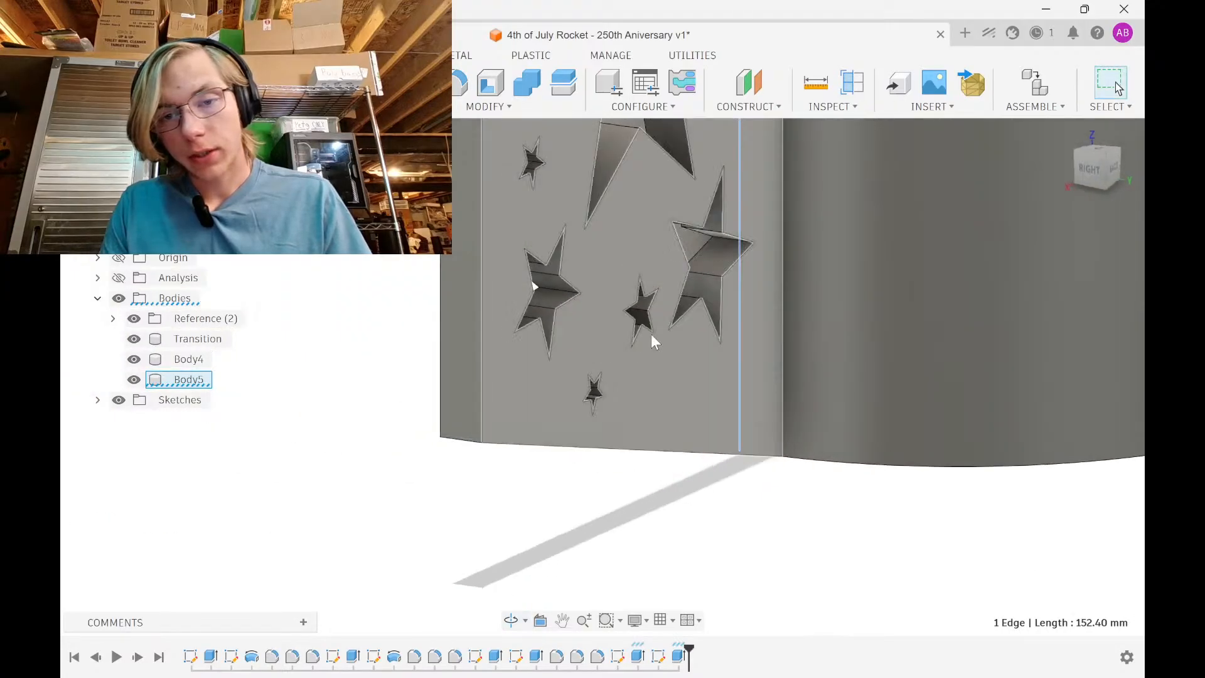
left_click(784, 343, "ctrl")
left_click(782, 343, "ctrl")
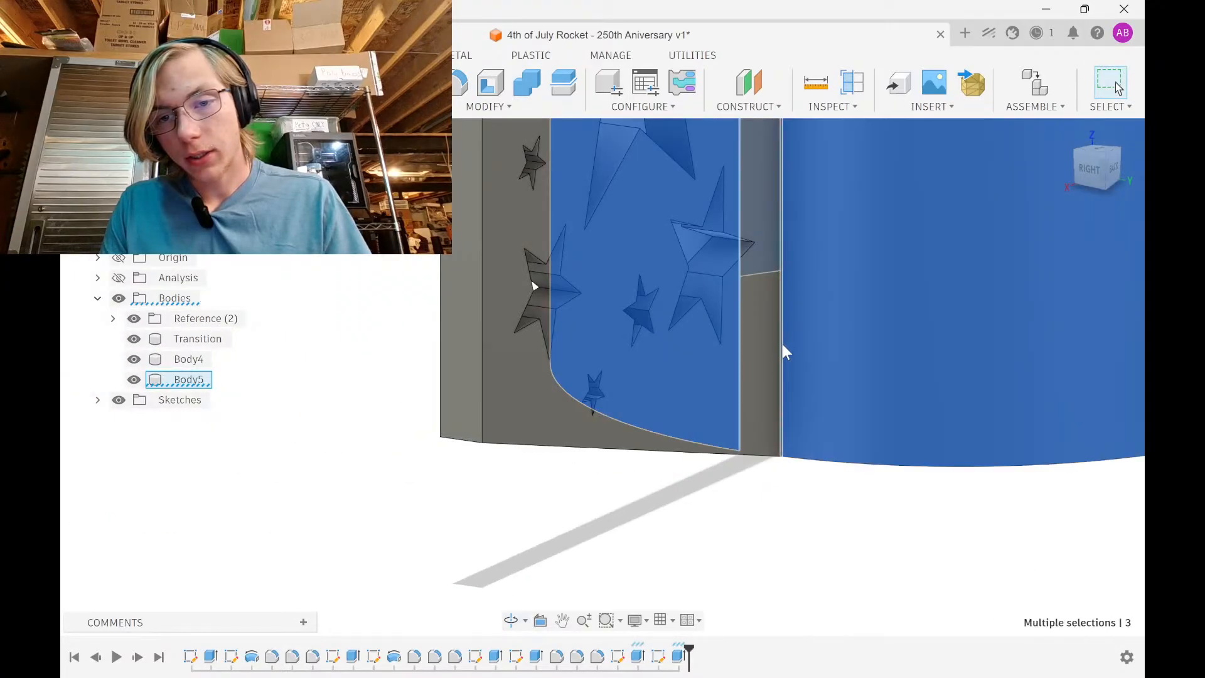
left_click(785, 403, "ctrl")
middle_click_drag(658, 485, 768, 494, "shift")
Fillet both fin-to-tube seams with a 15 mm radius, creating Fillet10
key("f")
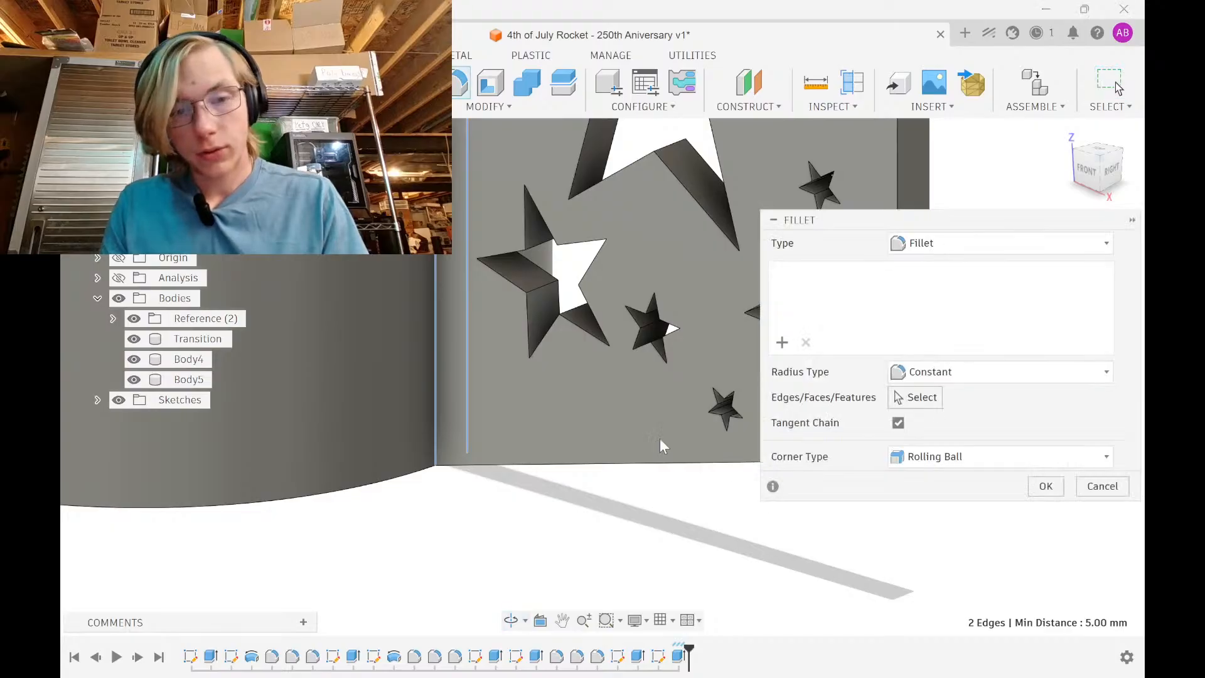
scroll(612, 413, "down", 5)
middle_click_drag(543, 370, 509, 452)
type("10")
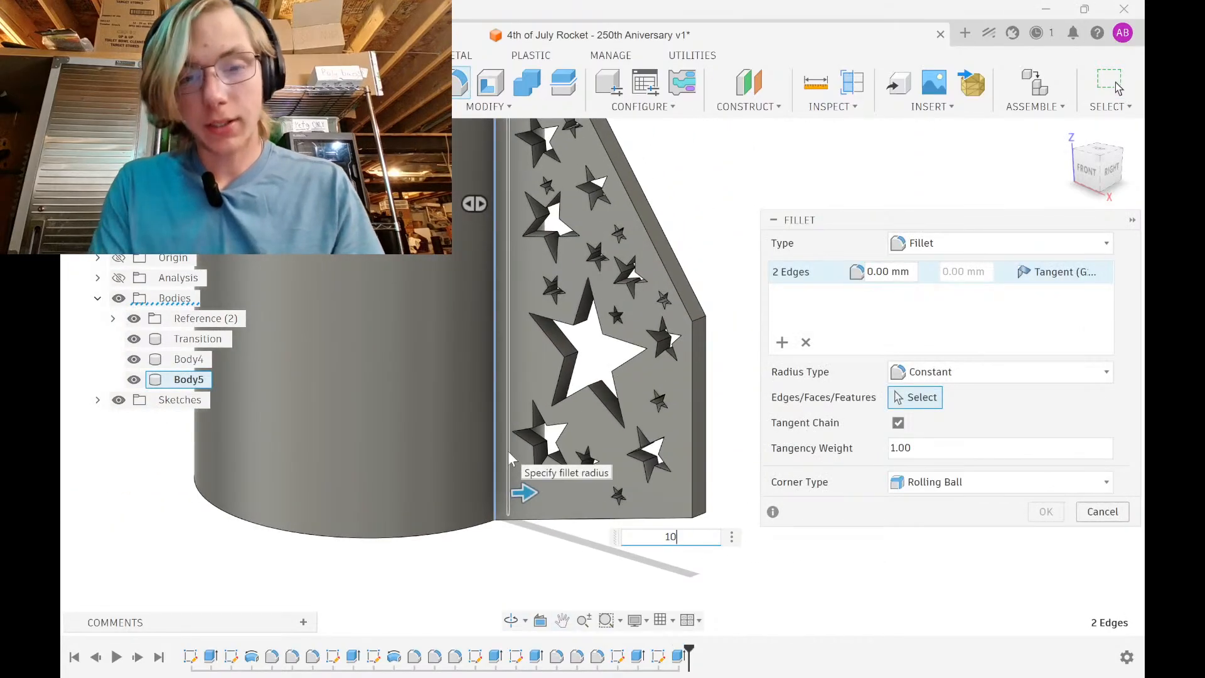
middle_click_drag(533, 284, 565, 326, "shift")
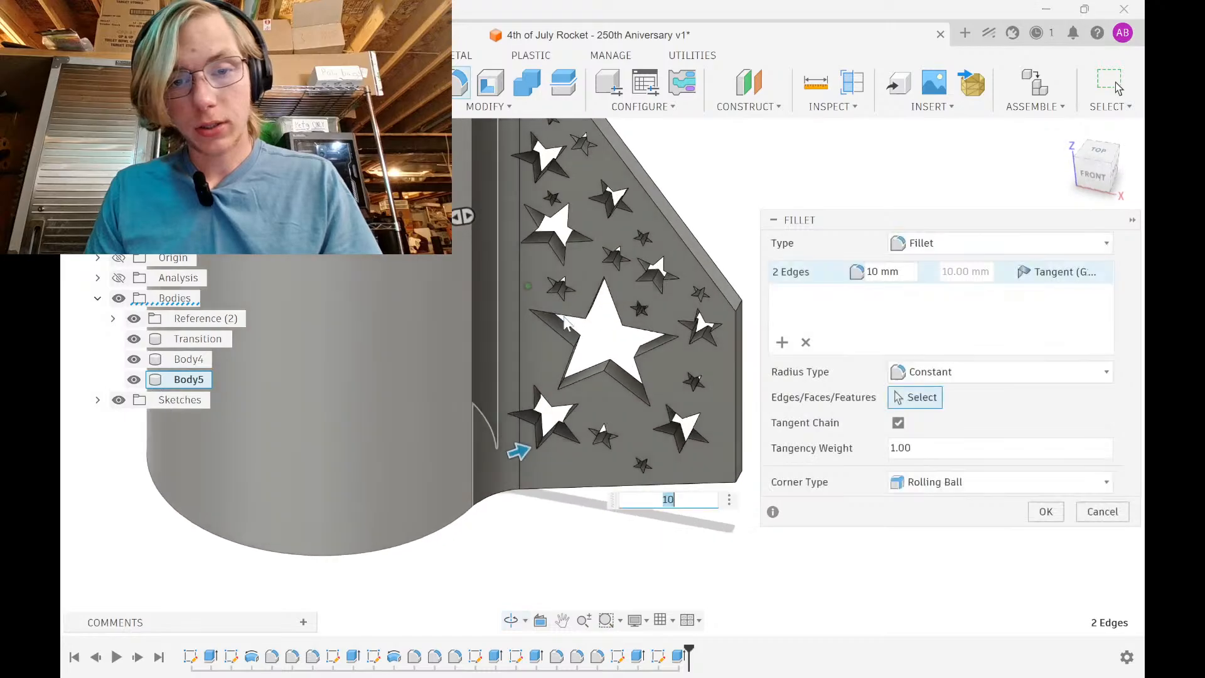
right_click(567, 323)
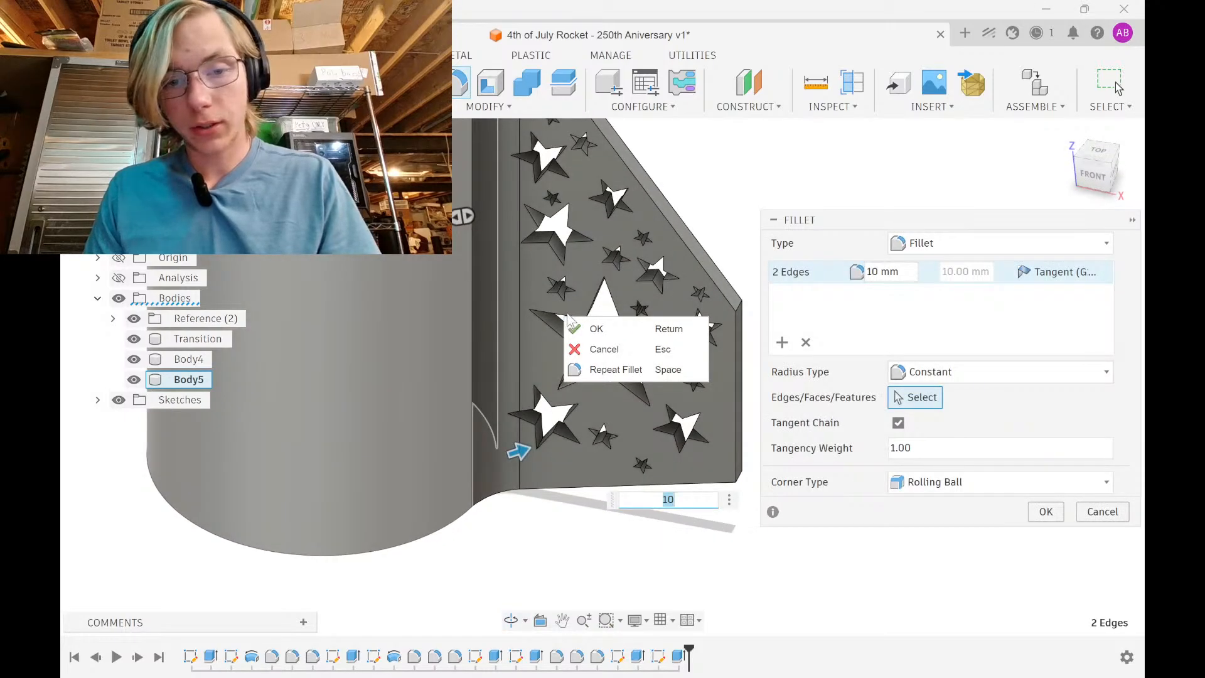
left_click(669, 500)
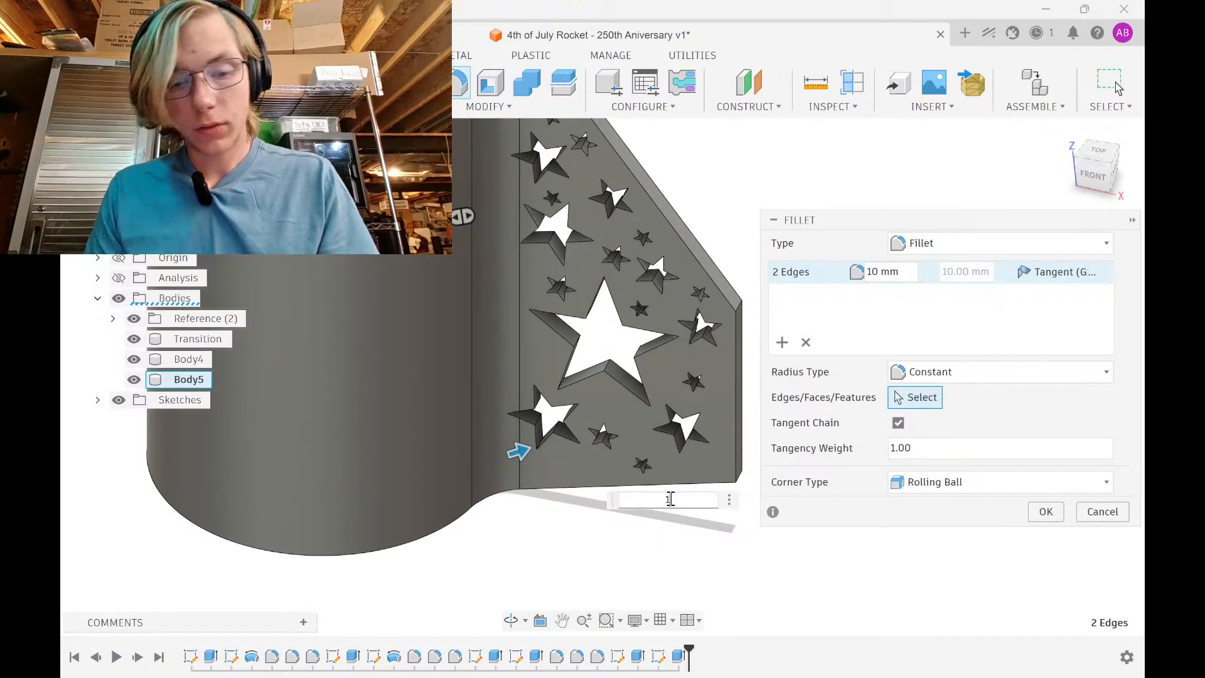
middle_click_drag(545, 318, 526, 496)
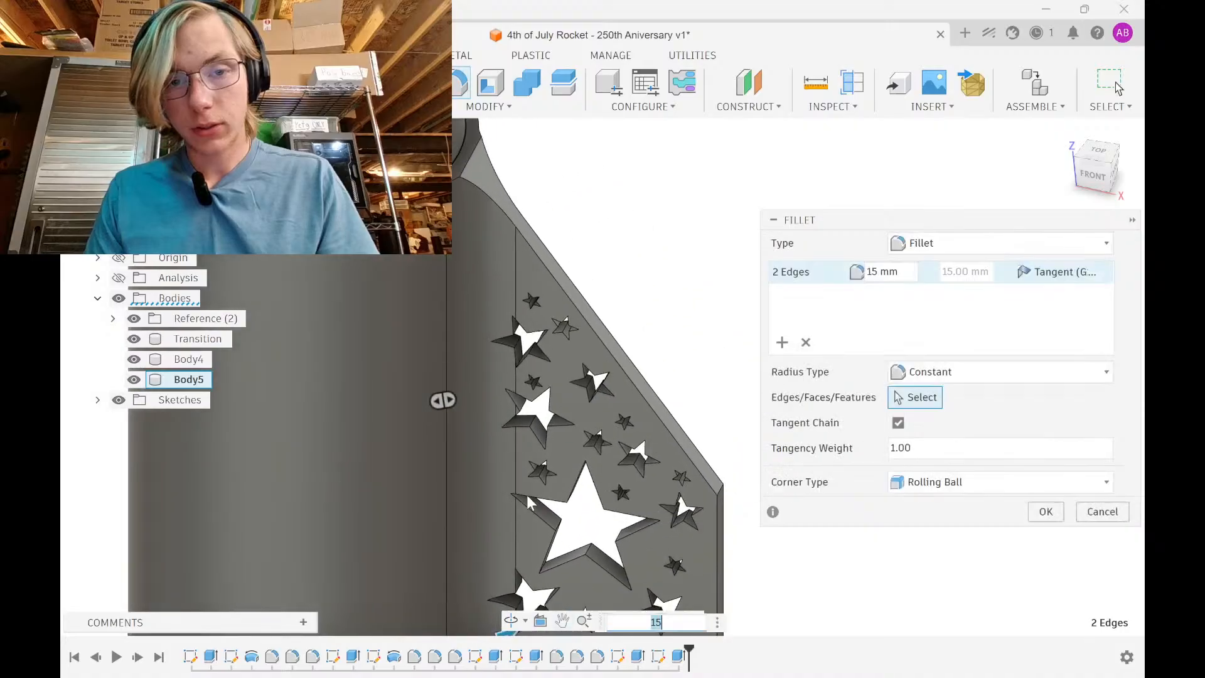
scroll(522, 457, "down", 2)
middle_click_drag(550, 312, 549, 137, "shift")
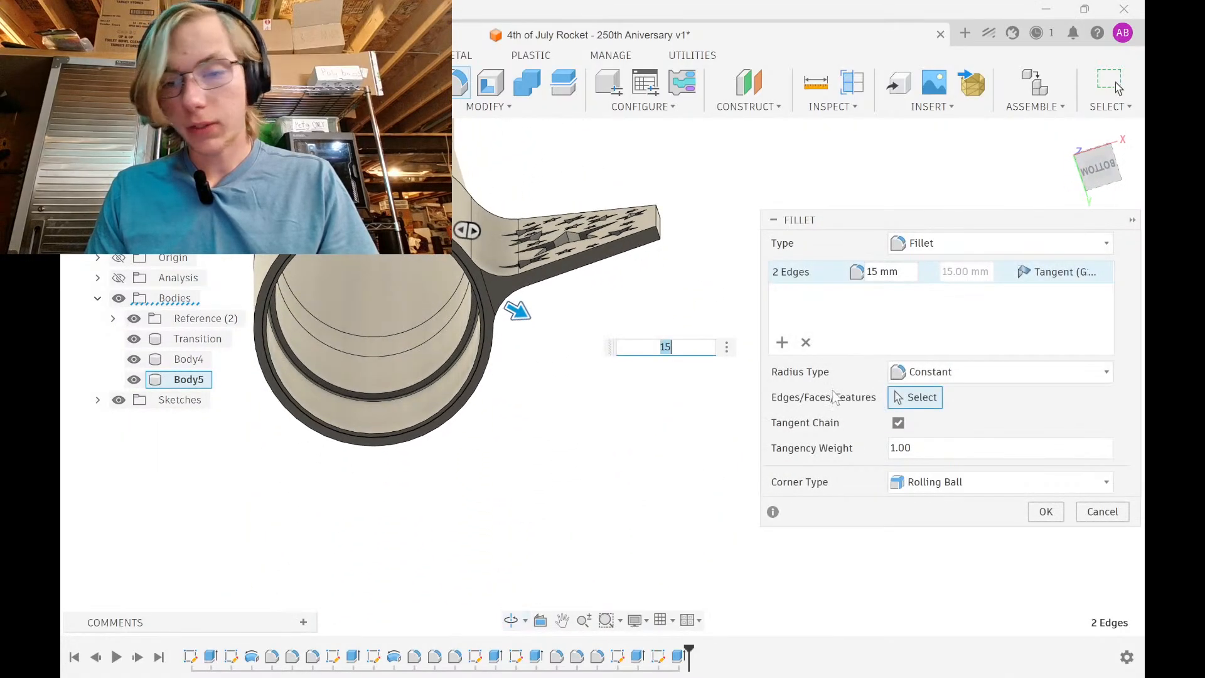
left_click(1044, 511)
middle_click_drag(634, 465, 689, 470, "shift")
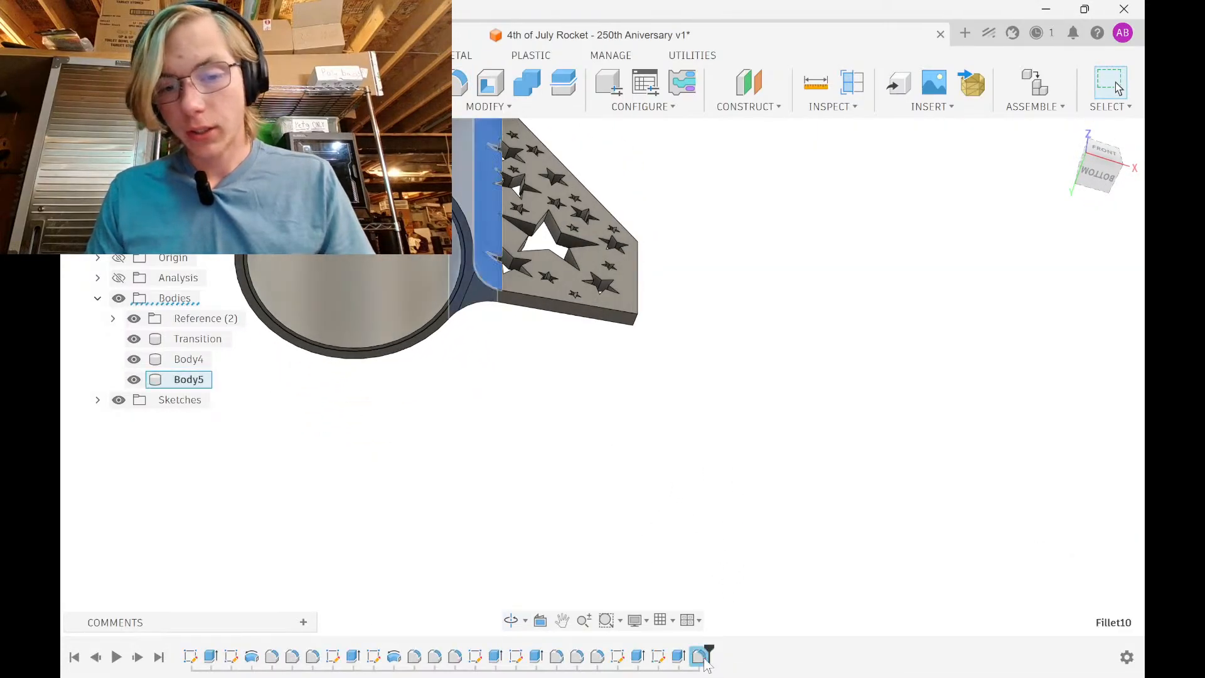
middle_click_drag(633, 379, 632, 521)
middle_click_drag(767, 406, 817, 501, "shift")
scroll(757, 454, "down", 3)
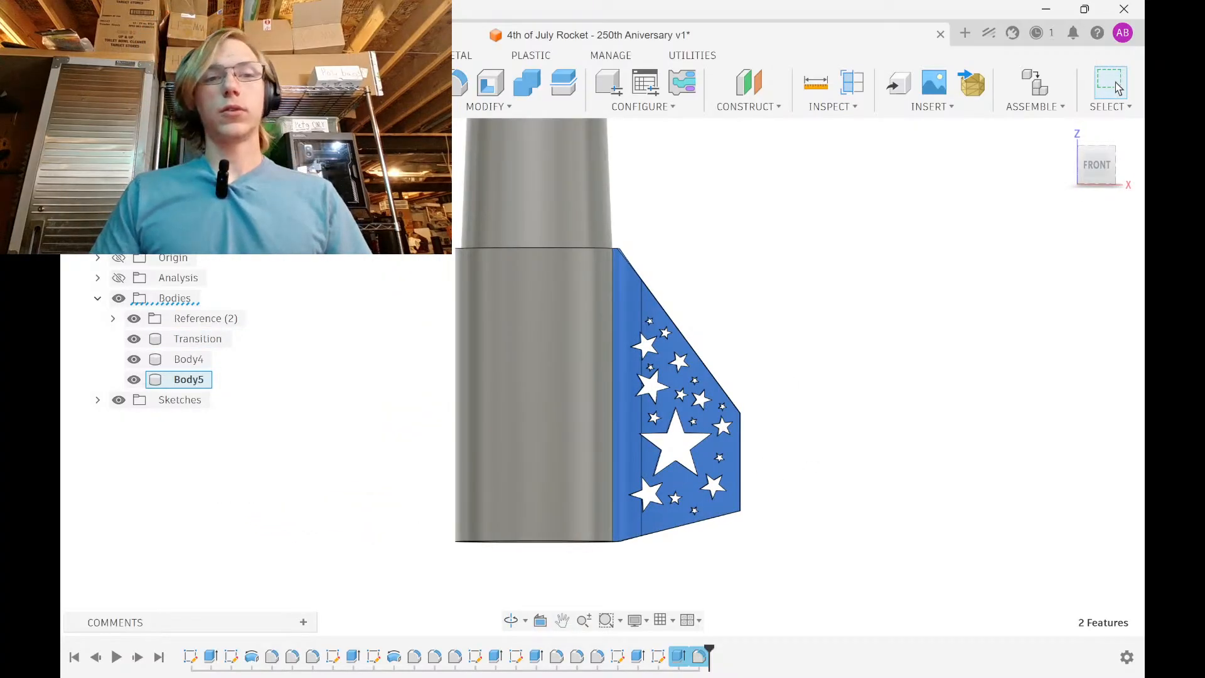
left_click(258, 83)
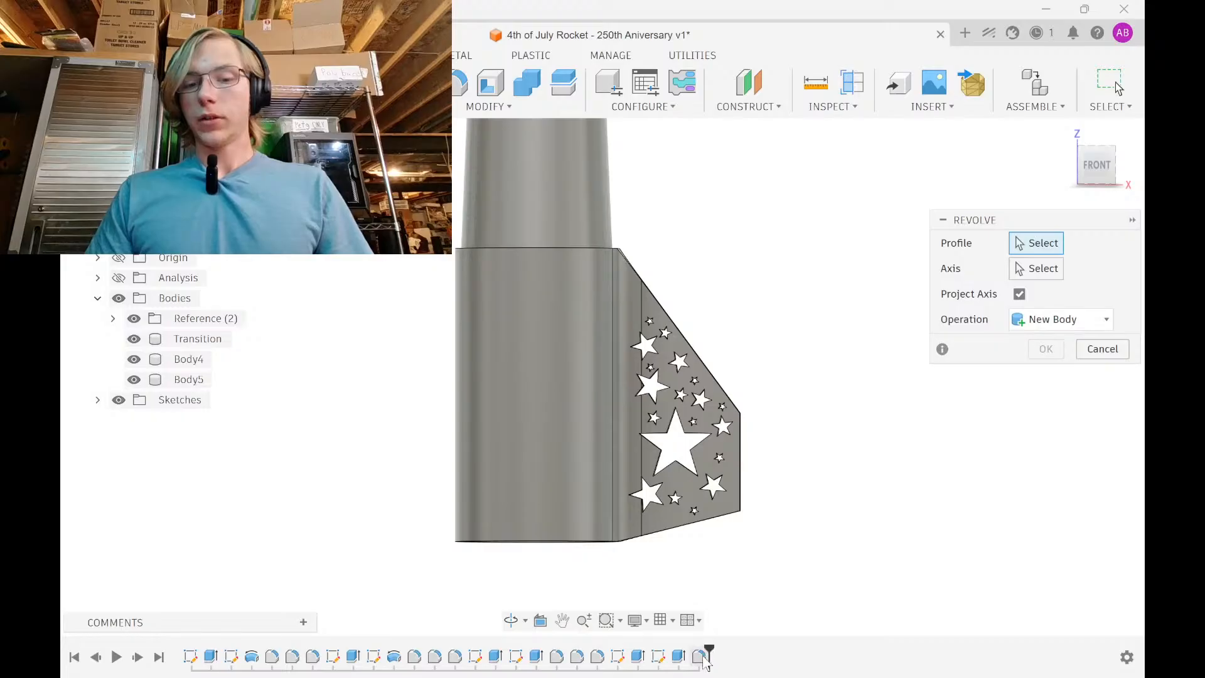
left_click(1104, 355)
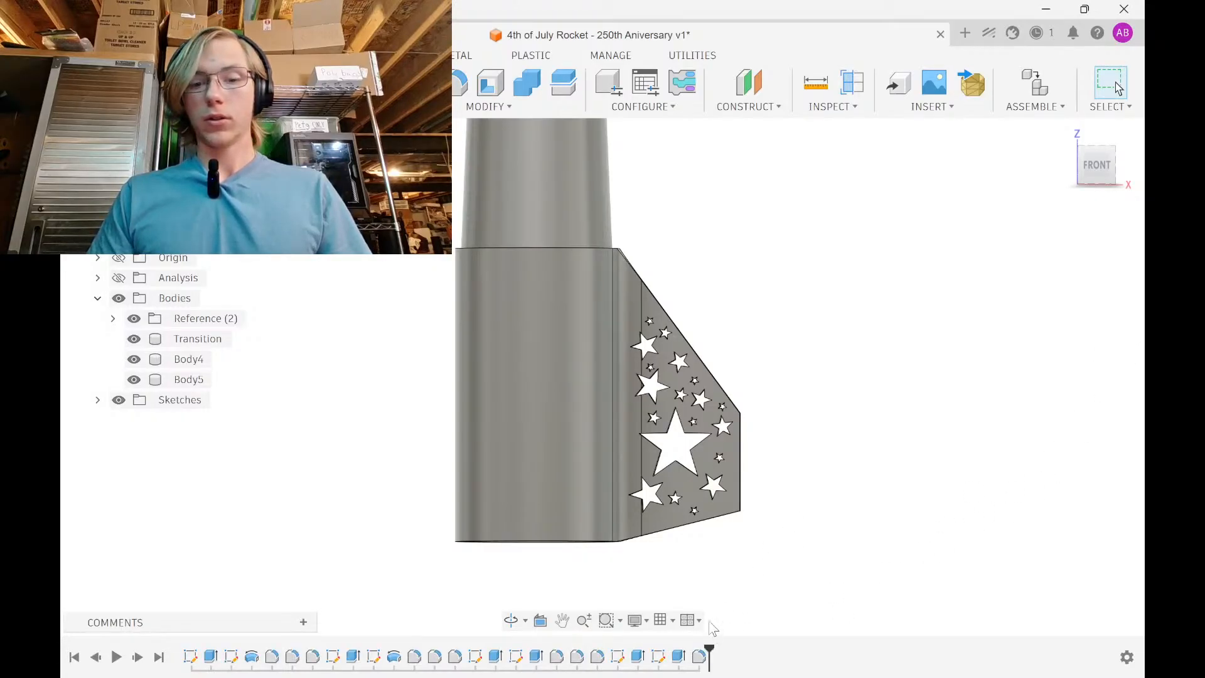
left_click(704, 661)
left_click(679, 658, "ctrl")
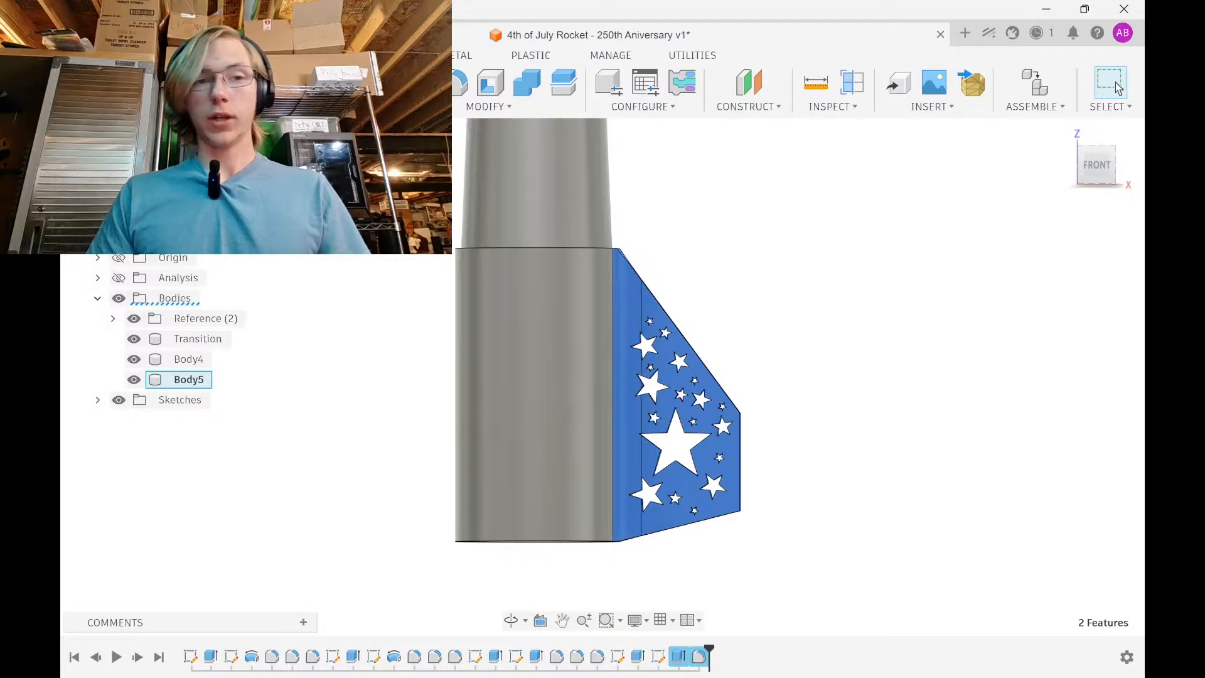
left_click(277, 106)
left_click(302, 83)
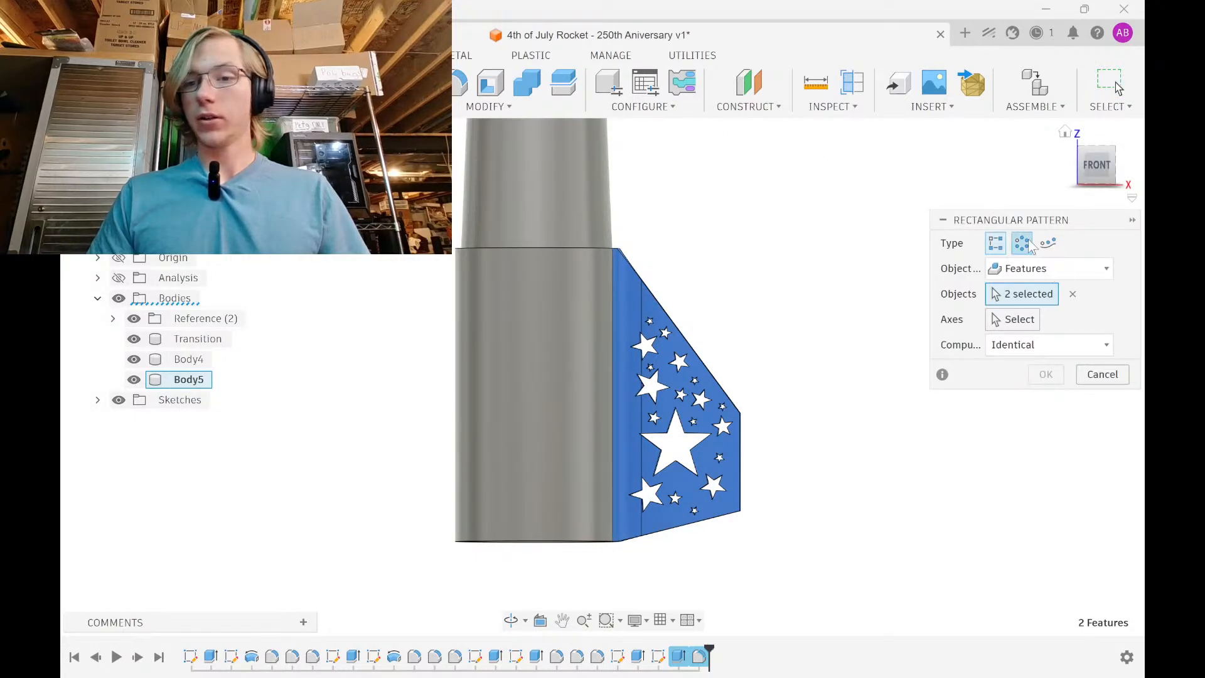
left_click(1028, 244)
left_click(1023, 319)
middle_click_drag(831, 376, 684, 421, "shift")
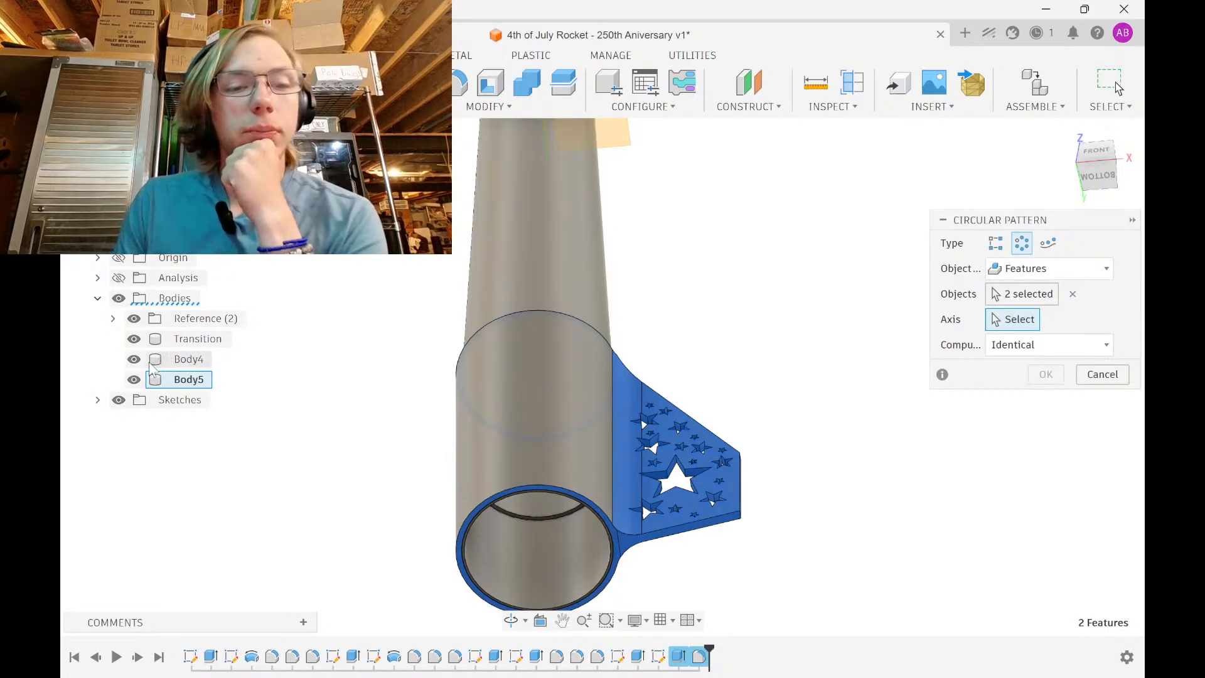
middle_click_drag(501, 297, 480, 503)
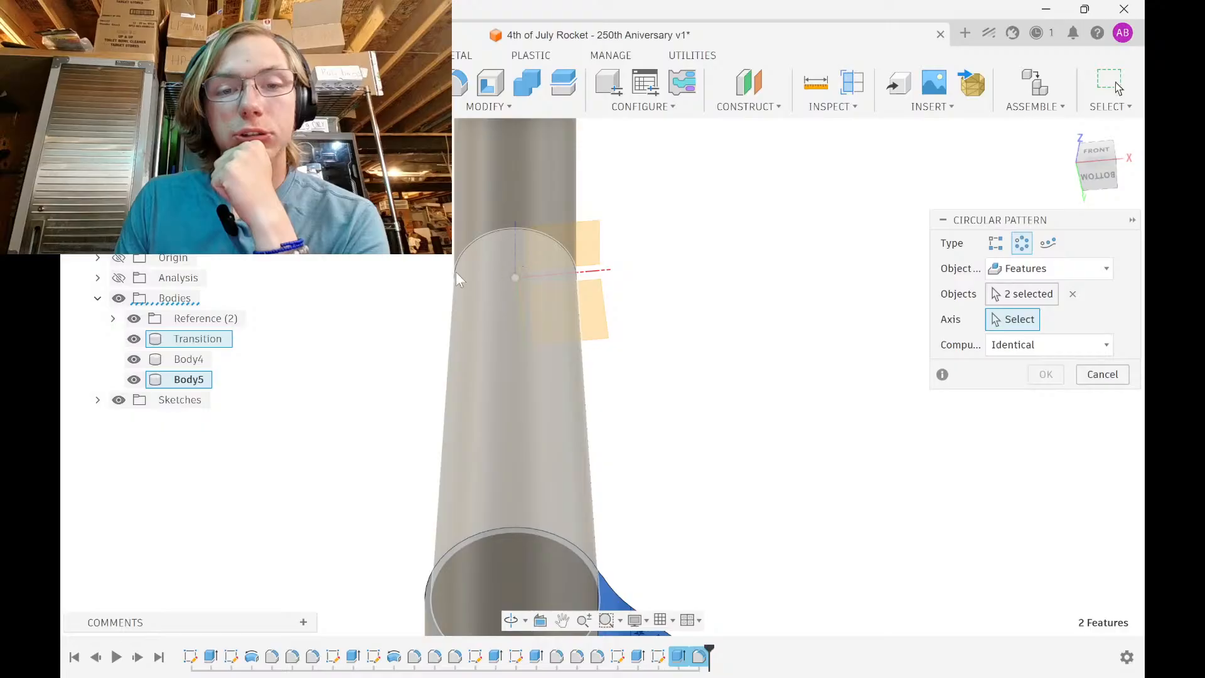
left_click(118, 298)
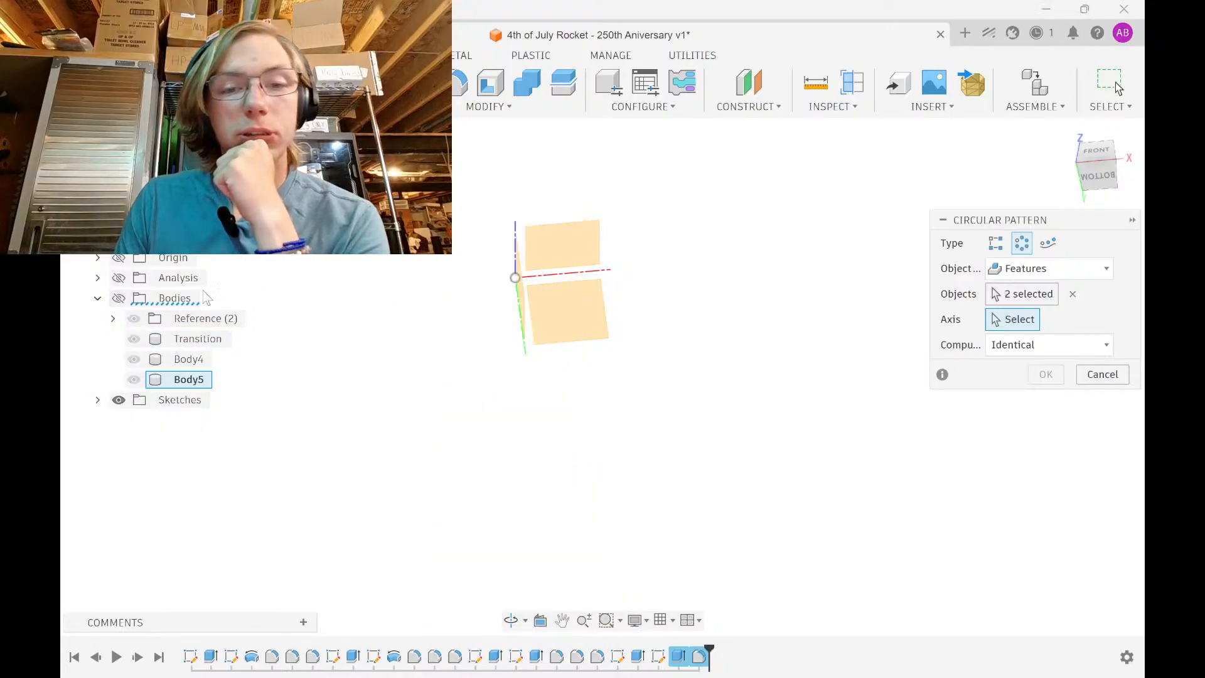
left_click(517, 241)
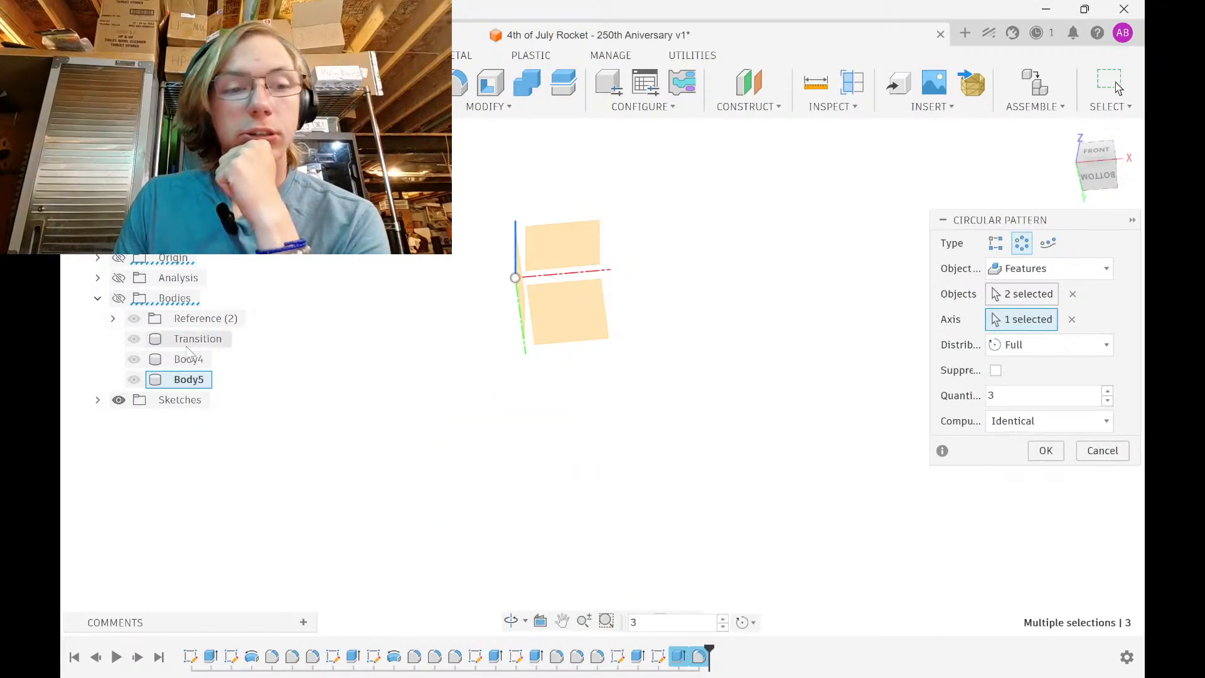
left_click(119, 298)
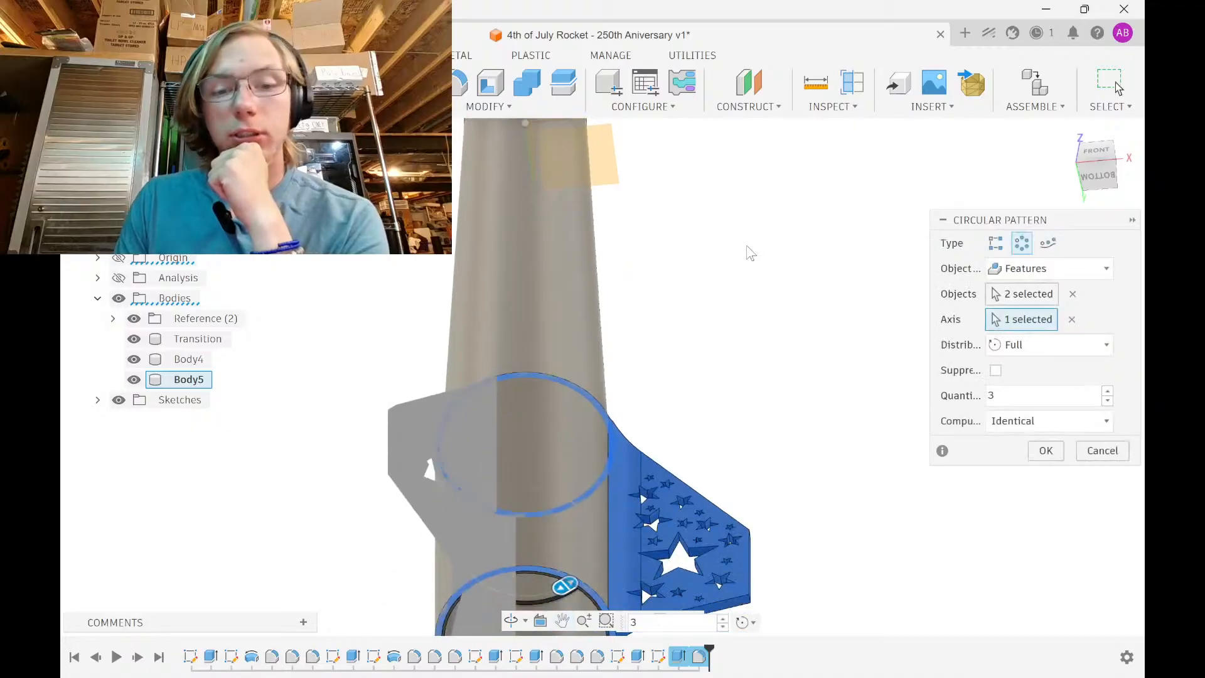
middle_click_drag(752, 243, 917, 396, "shift")
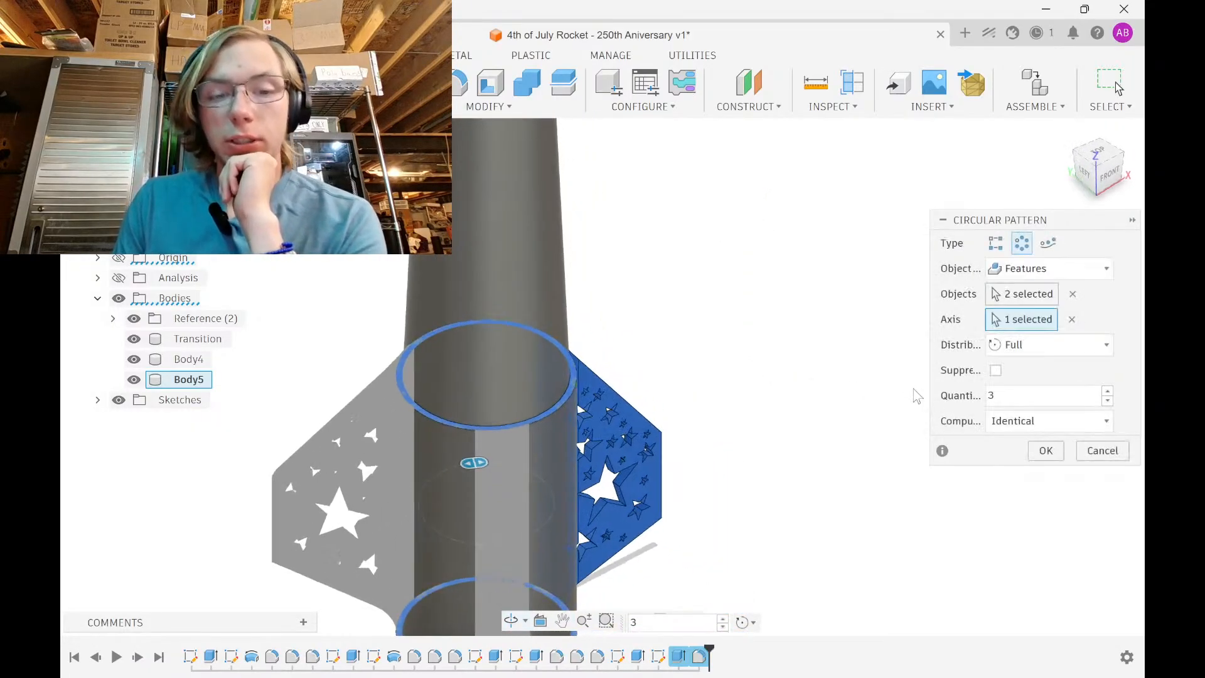
left_click(1043, 455)
middle_click_drag(596, 474, 667, 245)
middle_click_drag(647, 436, 672, 474, "shift")
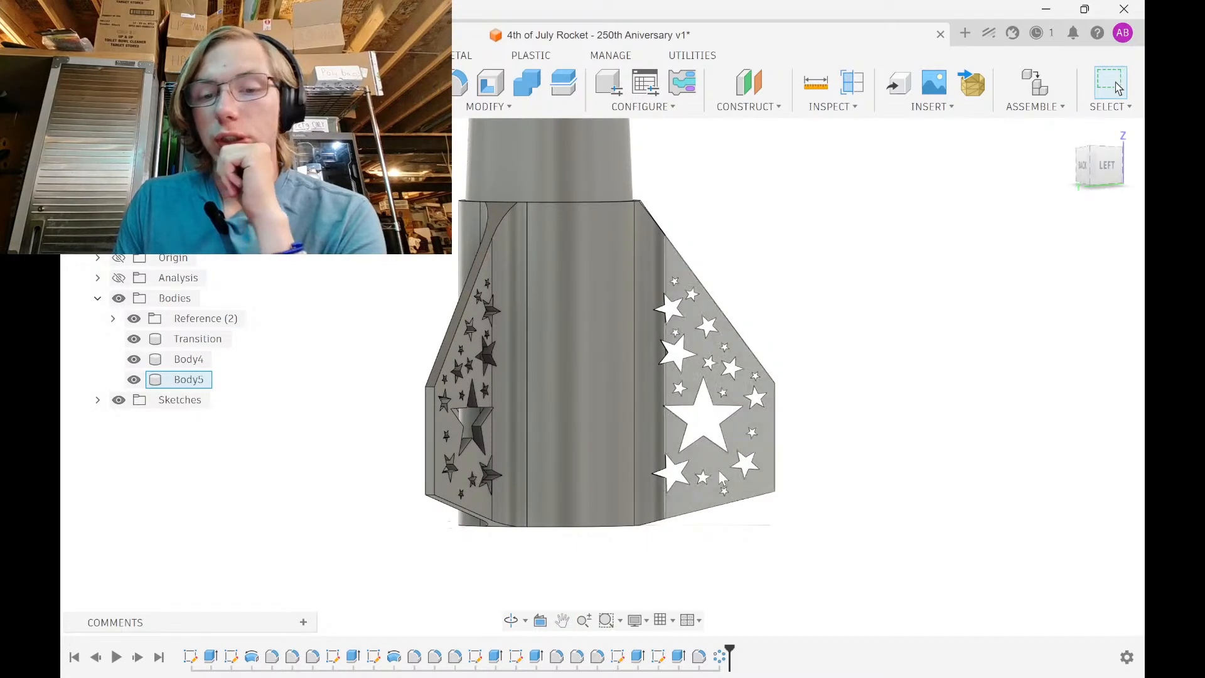
With bodies hidden, apply Fix to every fin sketch entity, then show the bodies again
double_click(658, 660)
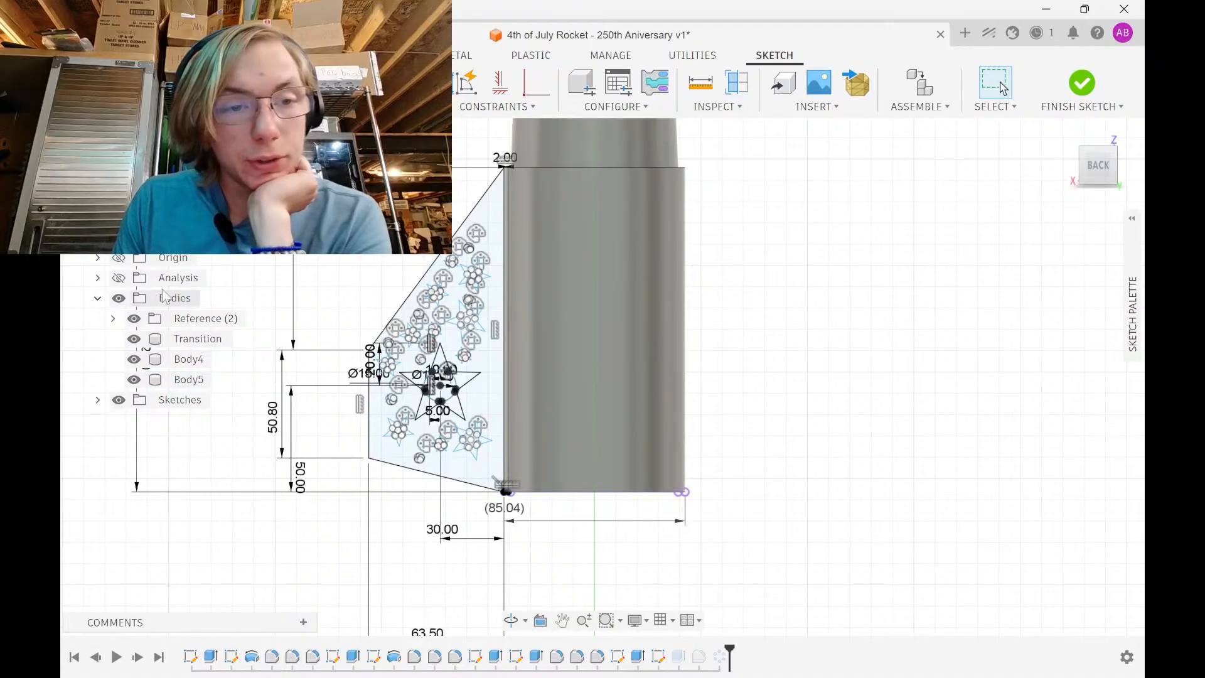
left_click(119, 298)
scroll(468, 358, "down", 2)
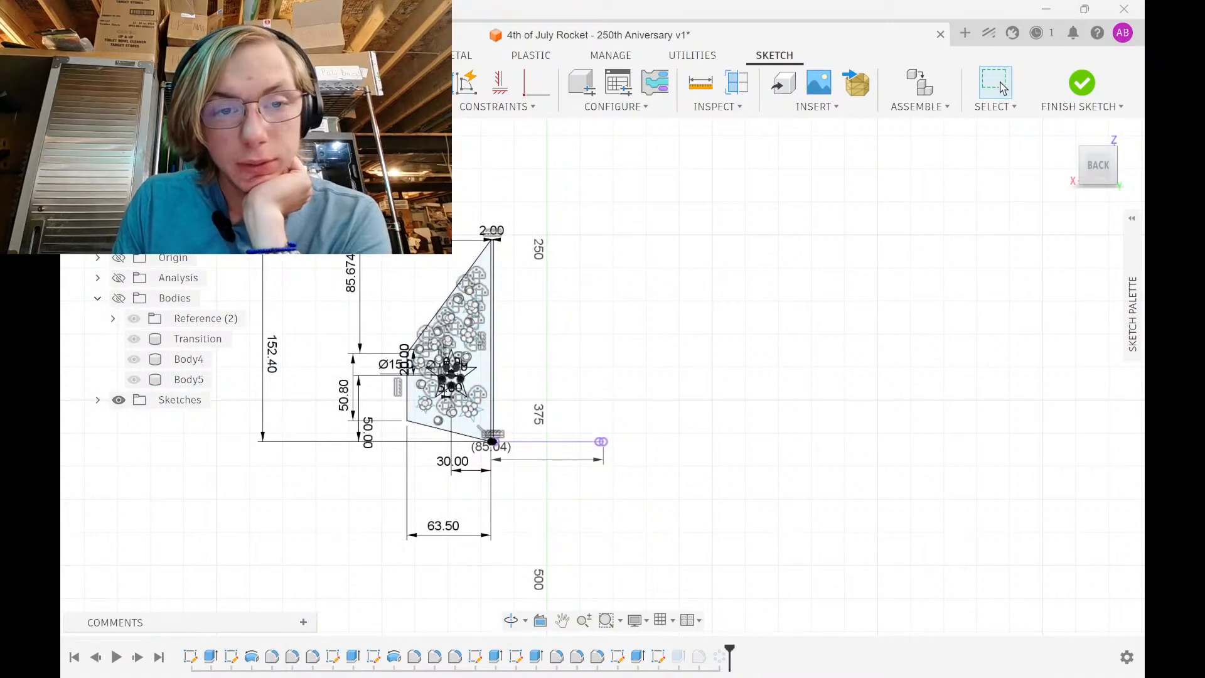
mouse_move(343, 177)
left_mouse_down()
mouse_move(565, 561)
mouse_move(620, 550)
left_mouse_up()
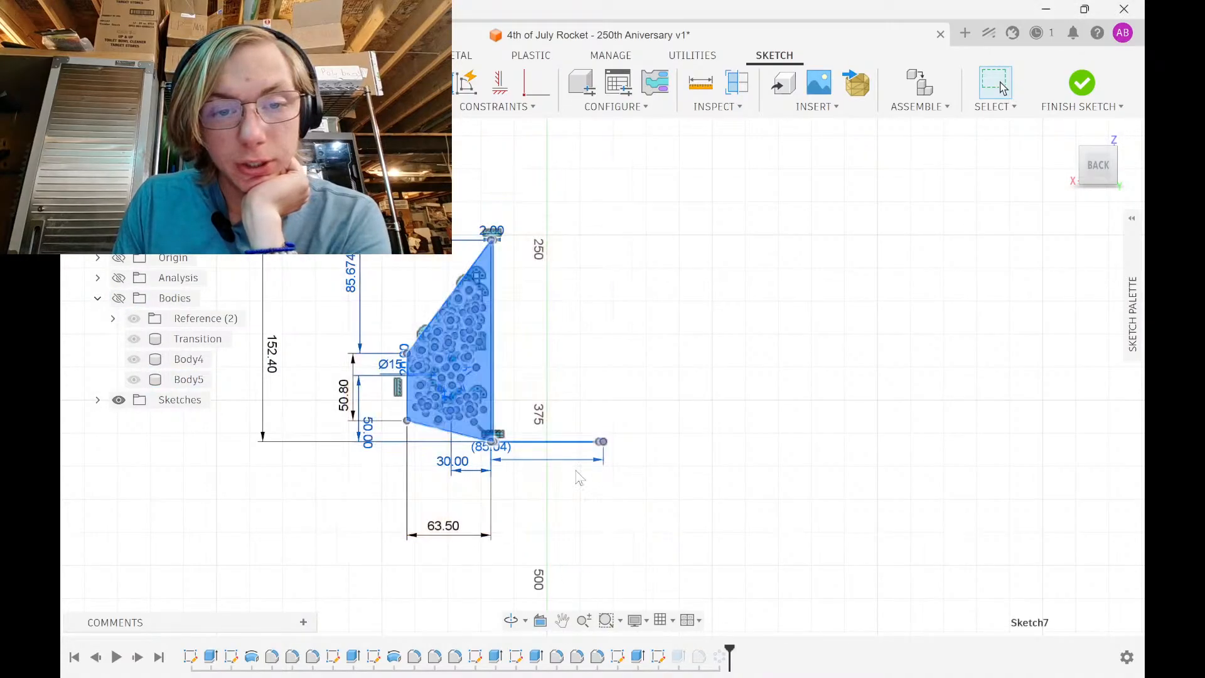
left_click(495, 107)
left_click(511, 259)
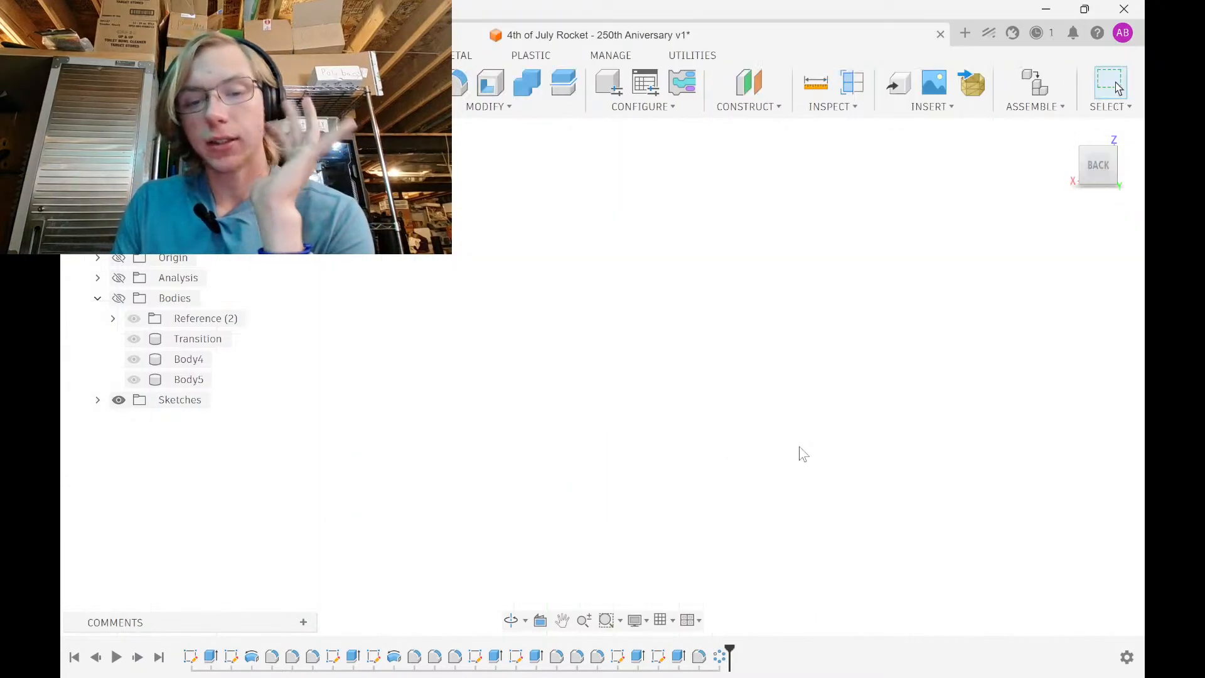
left_click(115, 295)
middle_click_drag(525, 407, 639, 409, "shift")
mouse_move(702, 654)
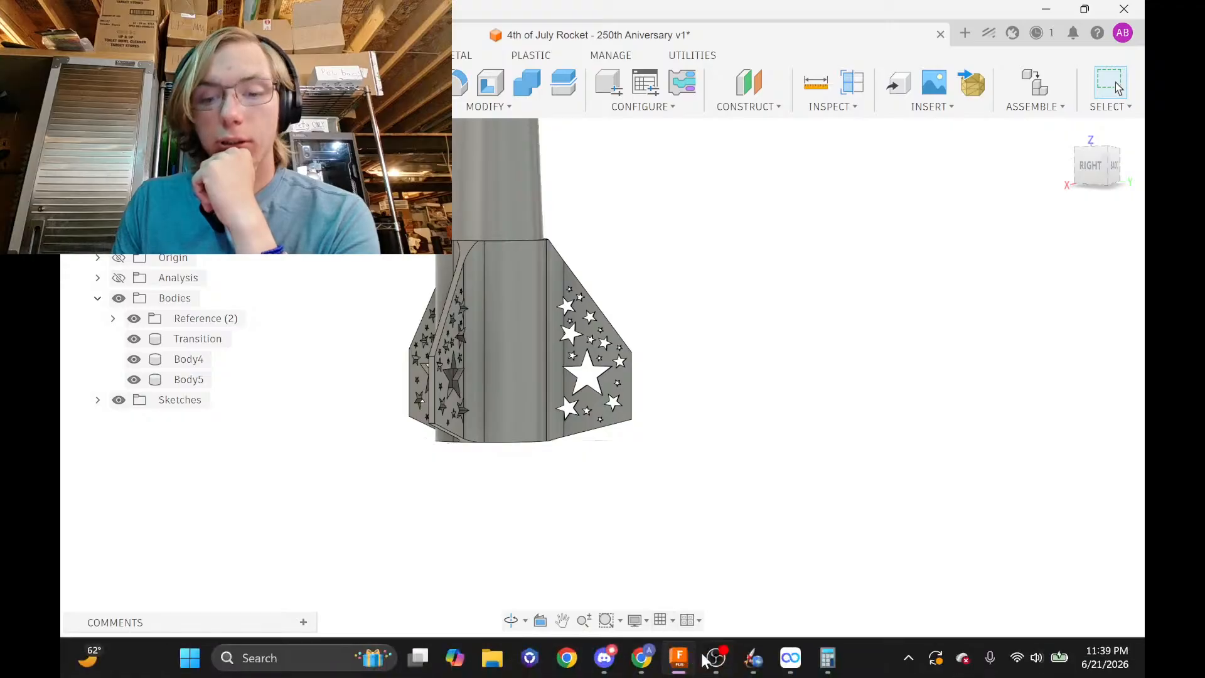
left_click(632, 667)
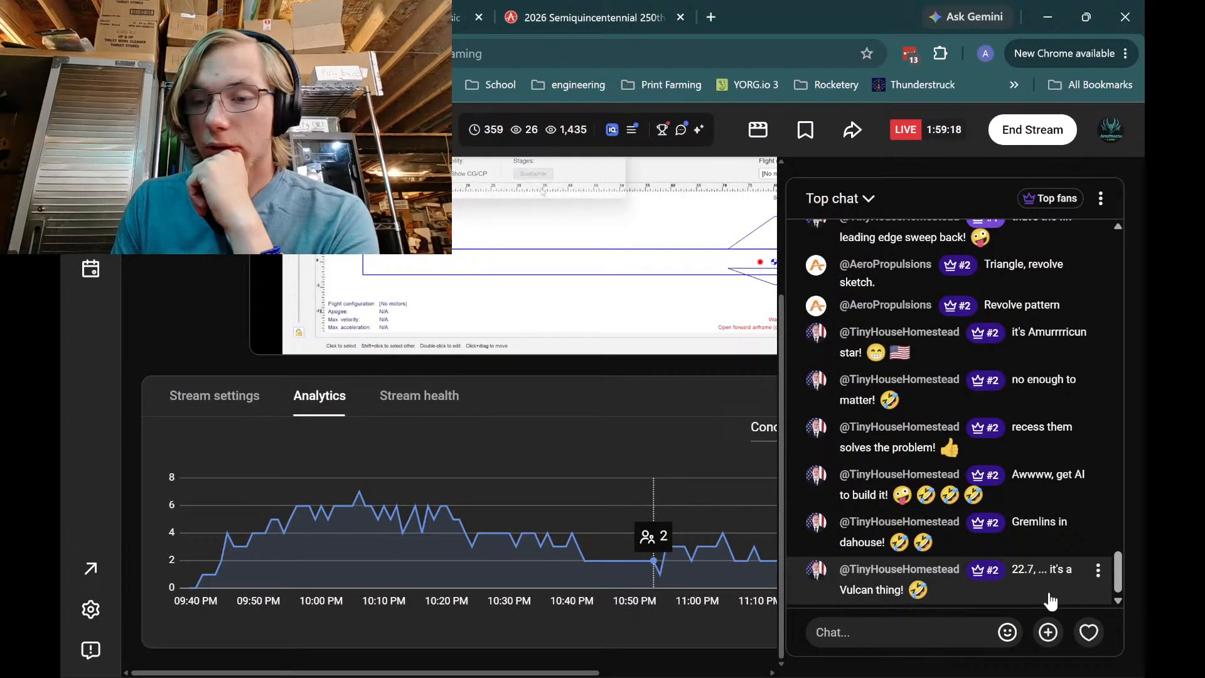
left_click(1098, 570)
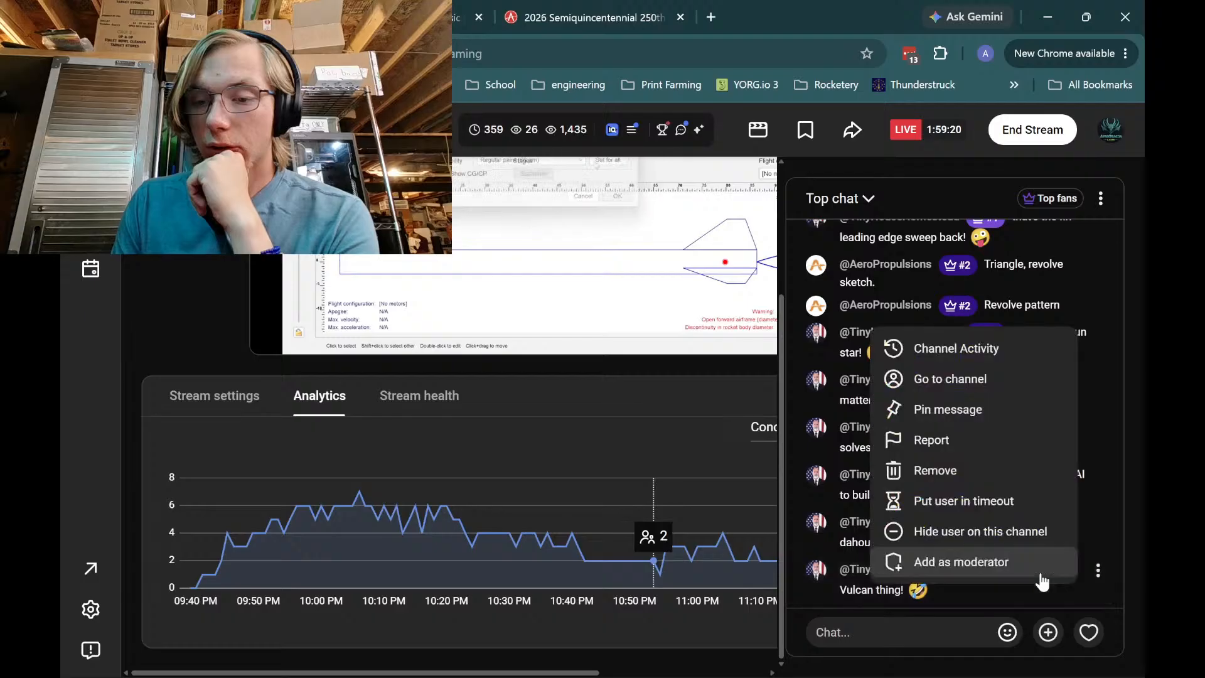
left_click(1067, 609)
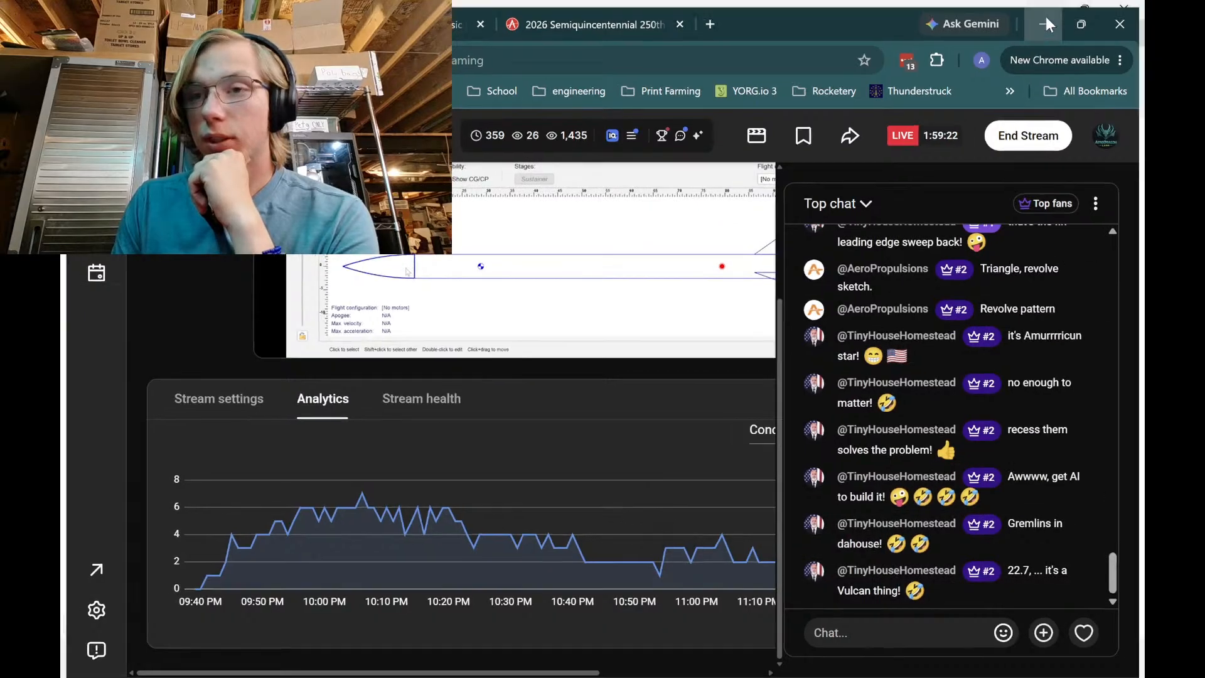
left_click(1046, 17)
middle_click_drag(904, 423, 868, 454, "shift")
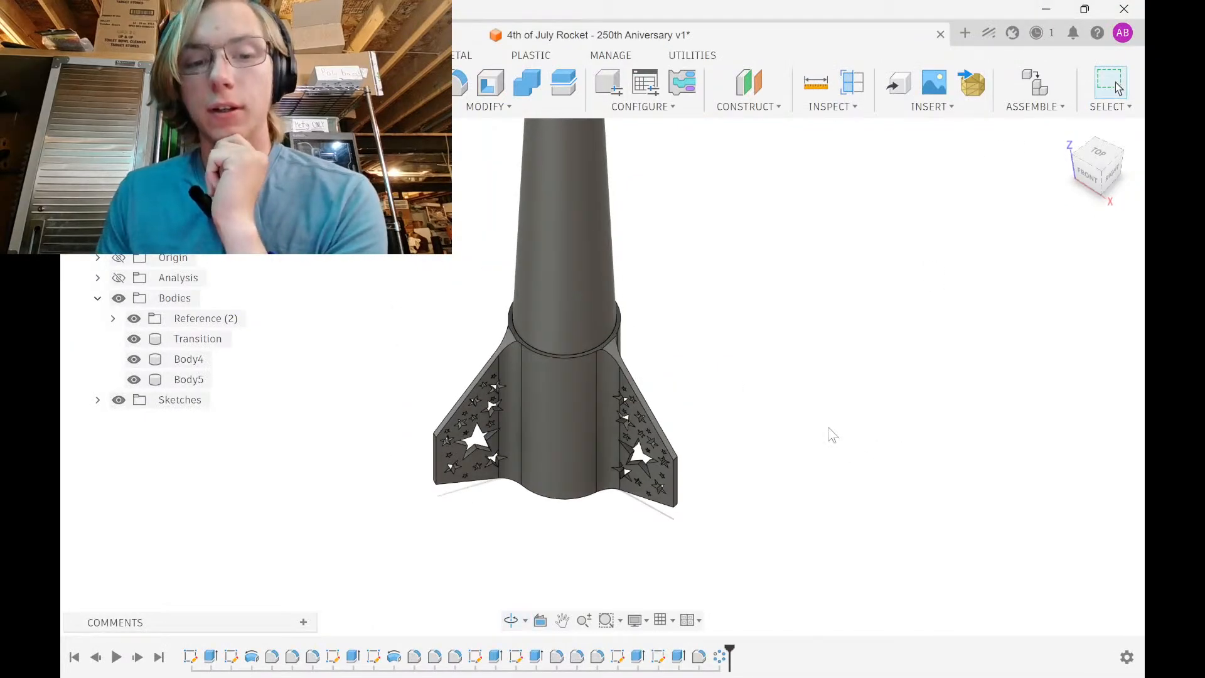
Measure the tube face at the fin root: diameter 85.04 mm, radius 42.52 mm
scroll(586, 363, "up", 5)
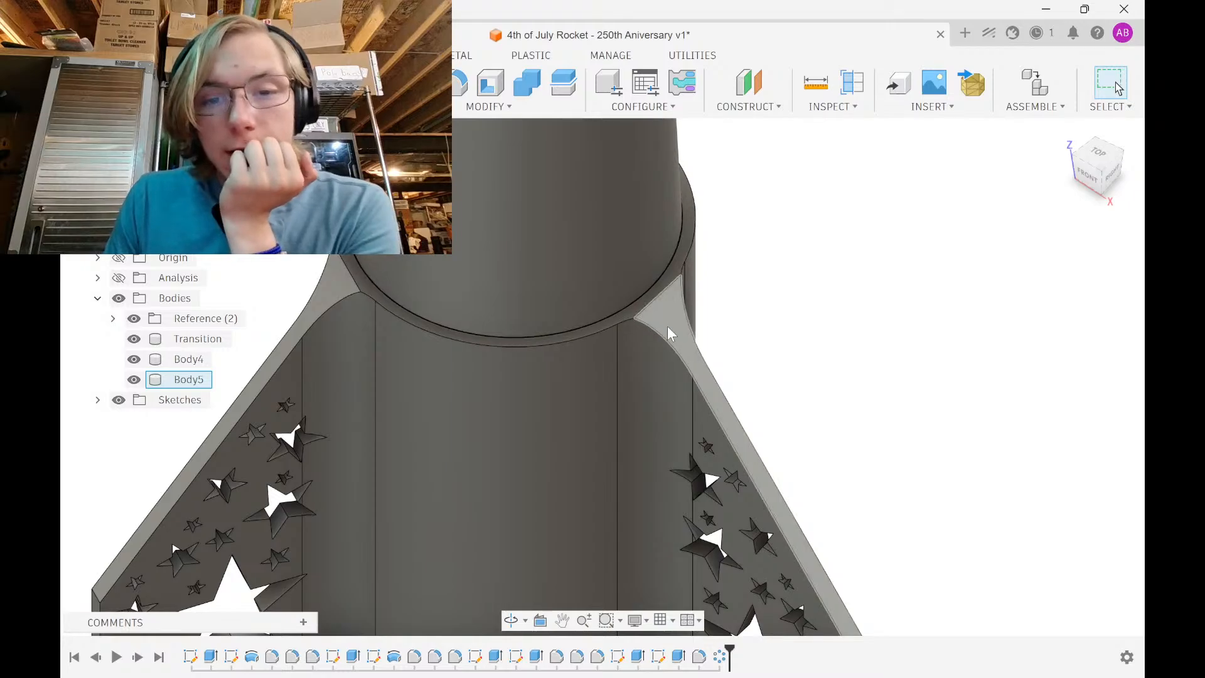
middle_click_drag(646, 376, 622, 371, "shift")
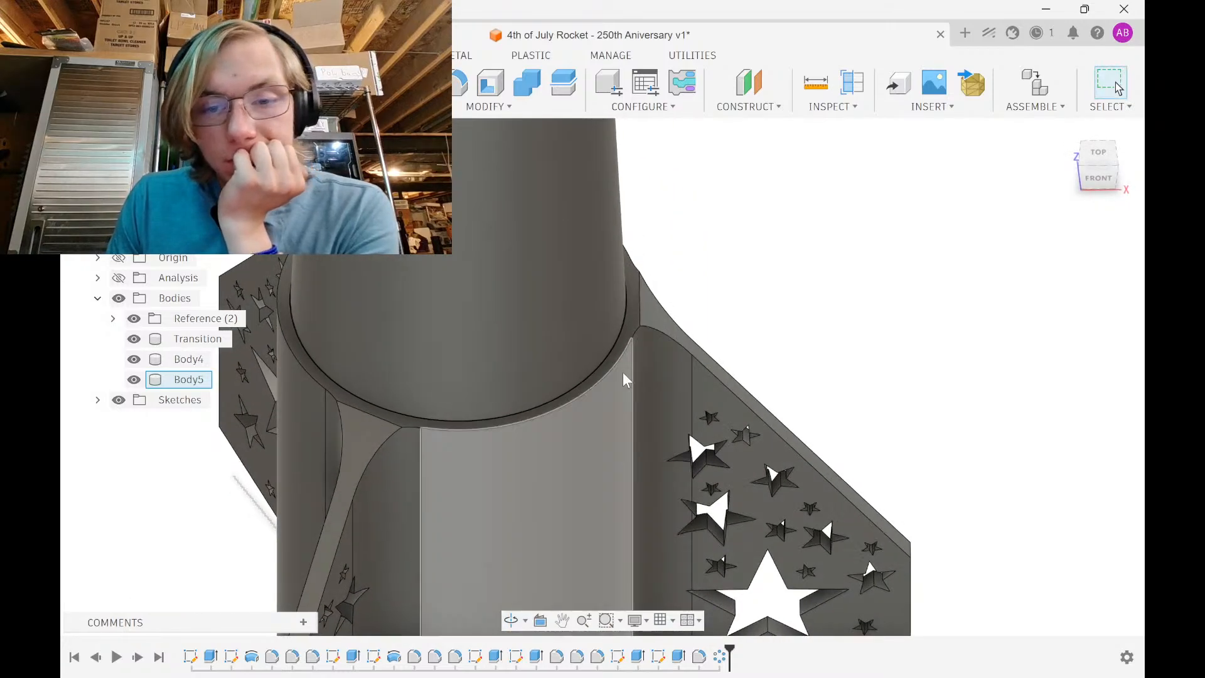
key("i")
left_click(623, 367)
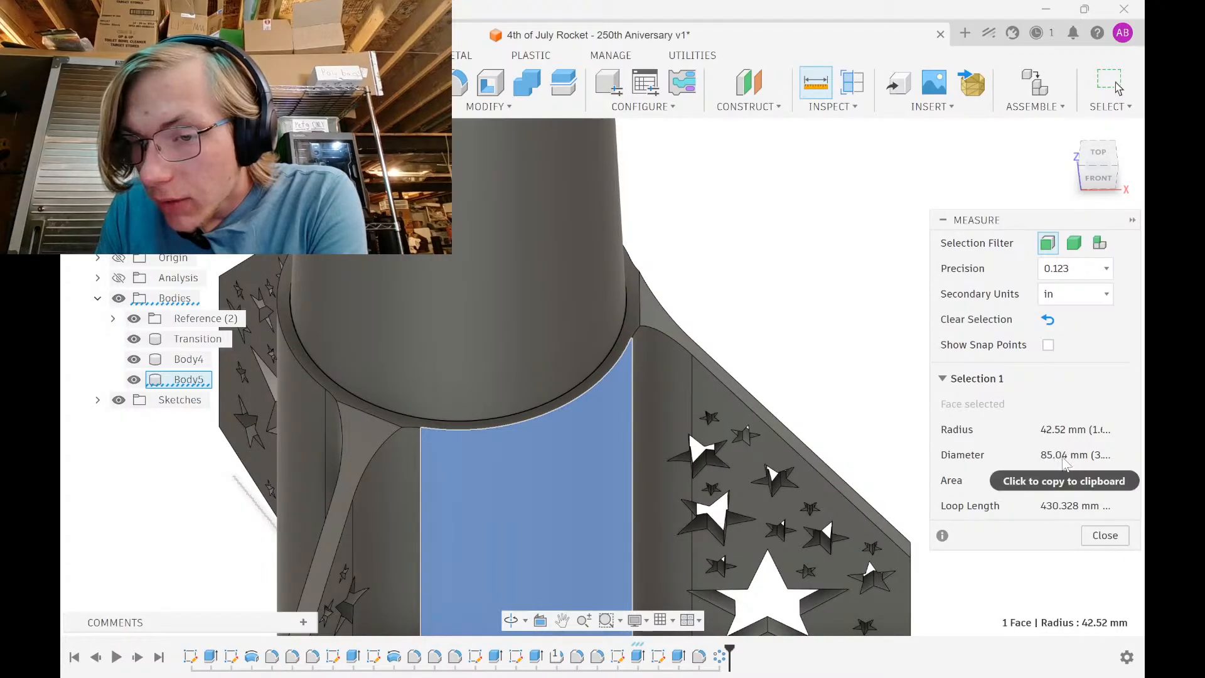
left_click(1104, 536)
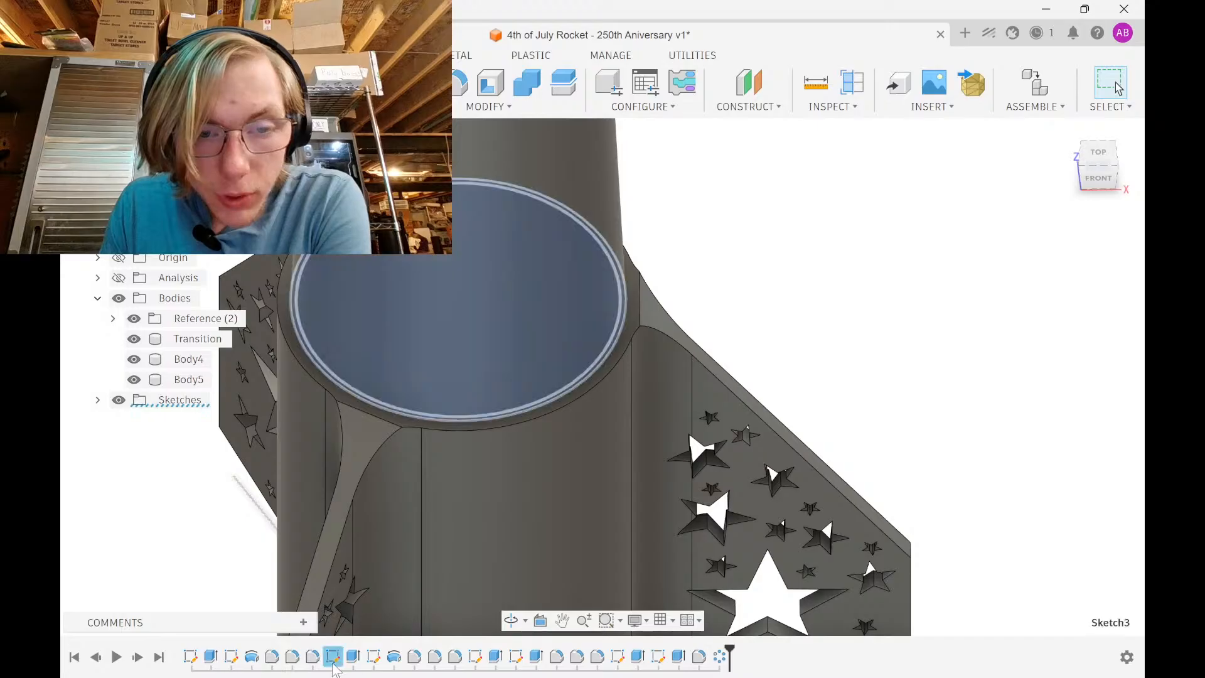
Change Sketch2's 39.37 mm radius dimension to 85.04/2 (42.52 mm) and finish the sketch
double_click(231, 656)
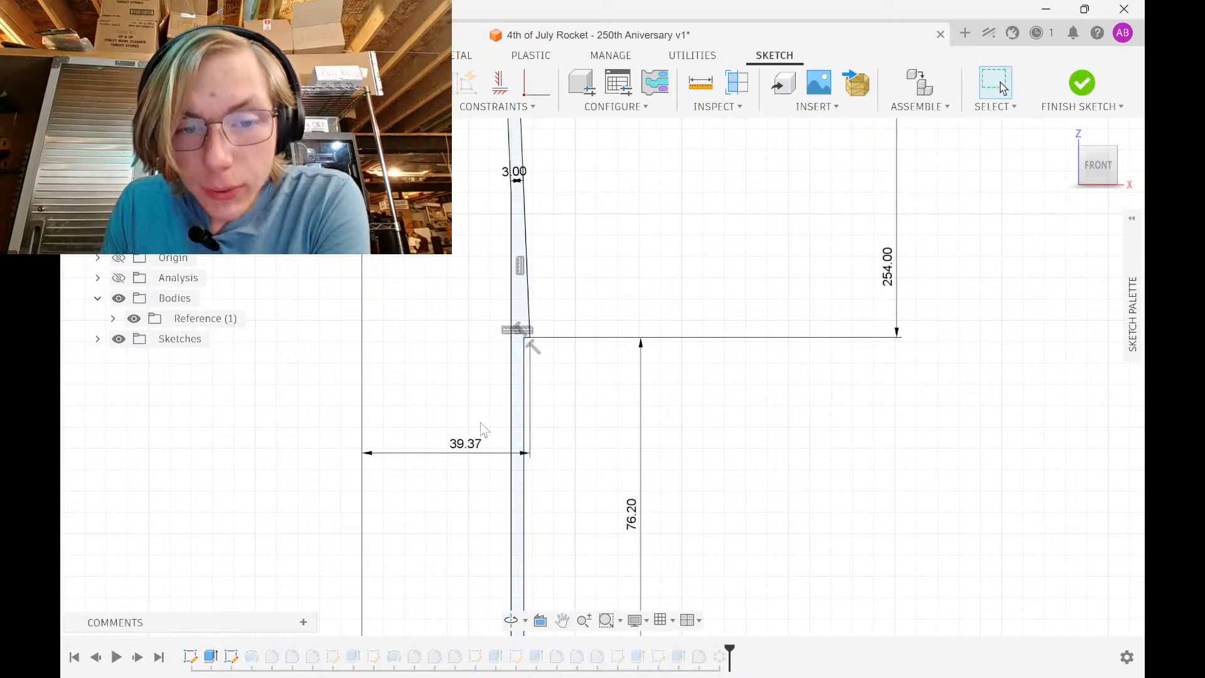
double_click(468, 445)
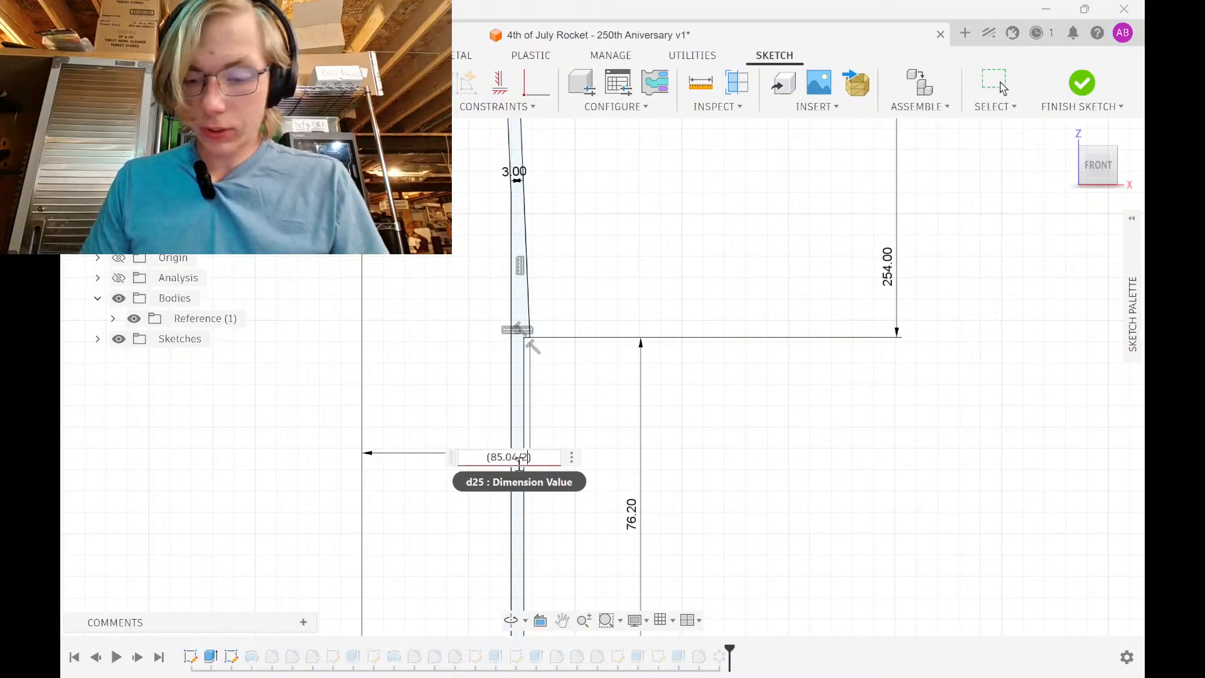
key("Return")
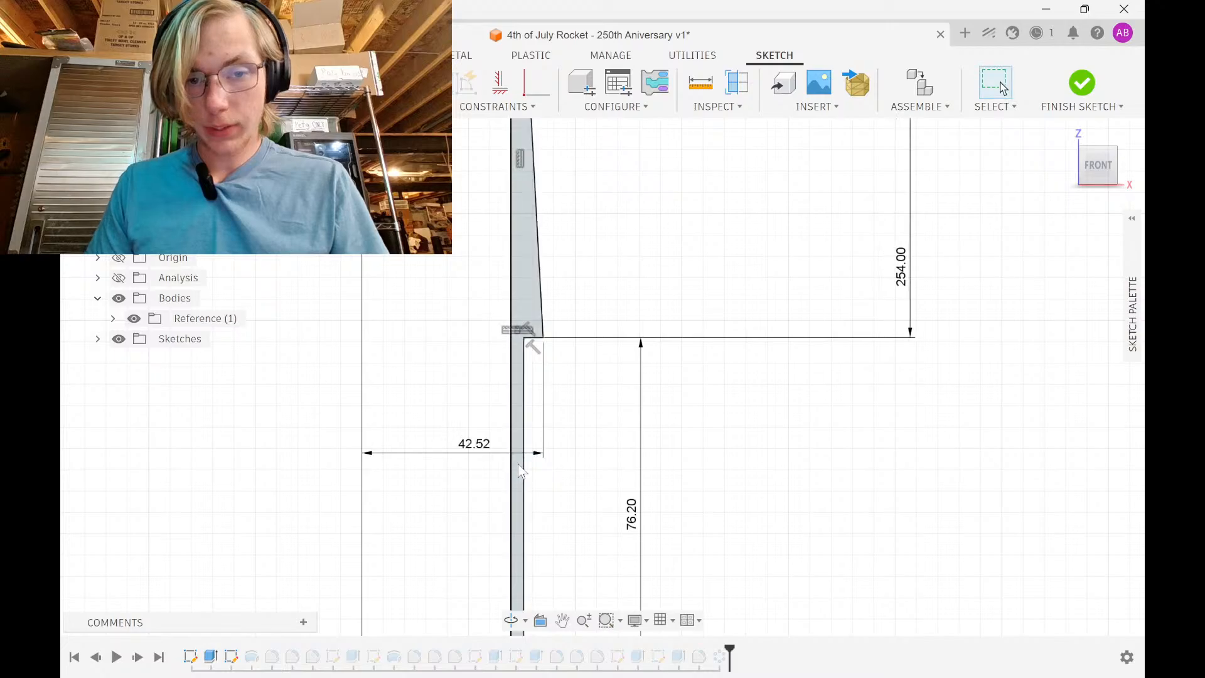
left_click(1081, 95)
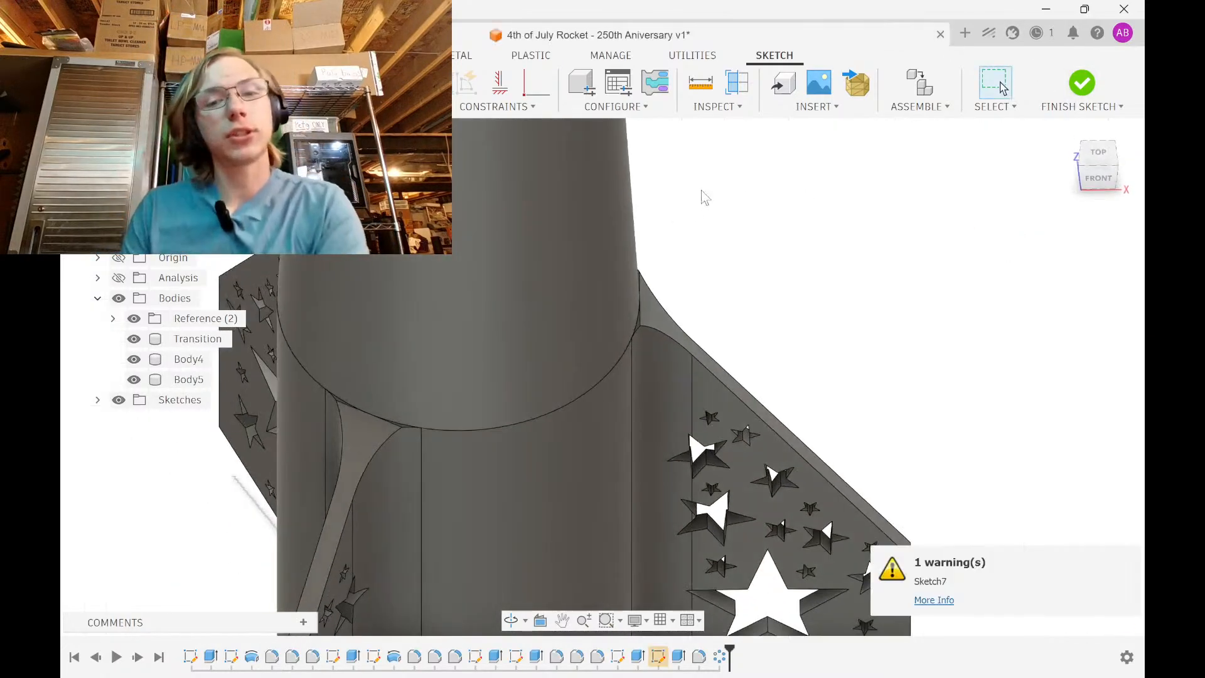
mouse_move(667, 339)
middle_mouse_down("shift")
mouse_move(734, 301)
mouse_move(716, 322)
mouse_move(716, 309)
middle_mouse_up("shift")
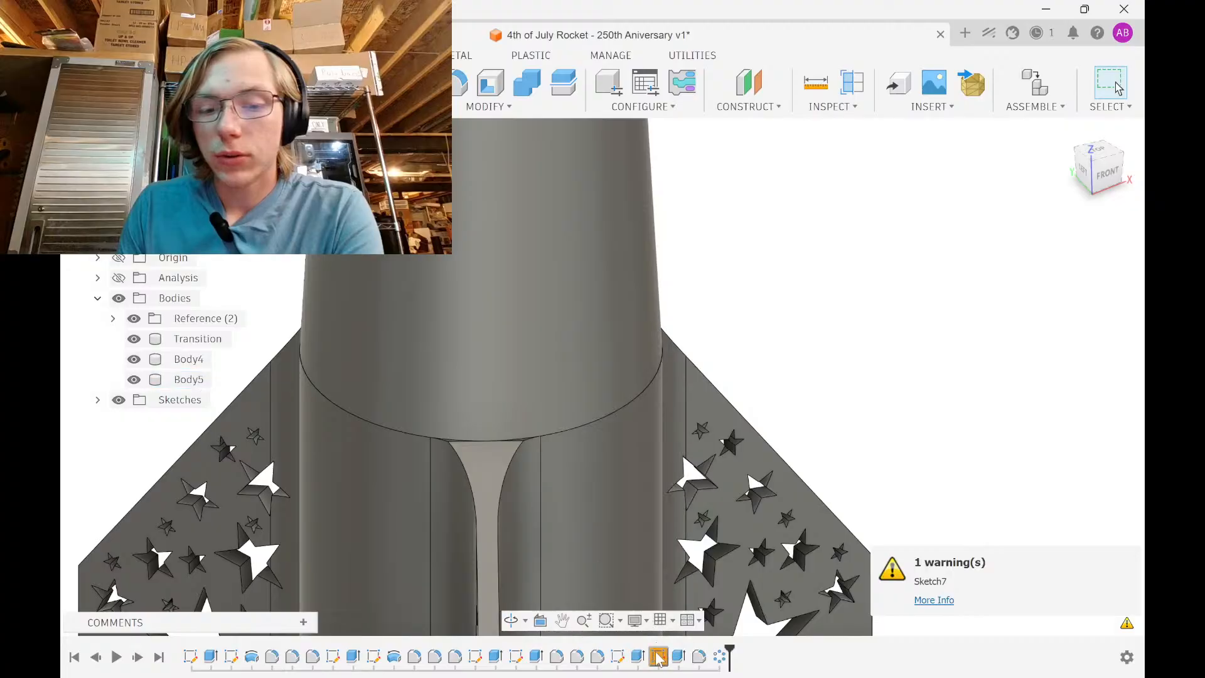
In Sketch7, constrain the fin's bottom corner to the origin and finish the sketch
double_click(652, 564)
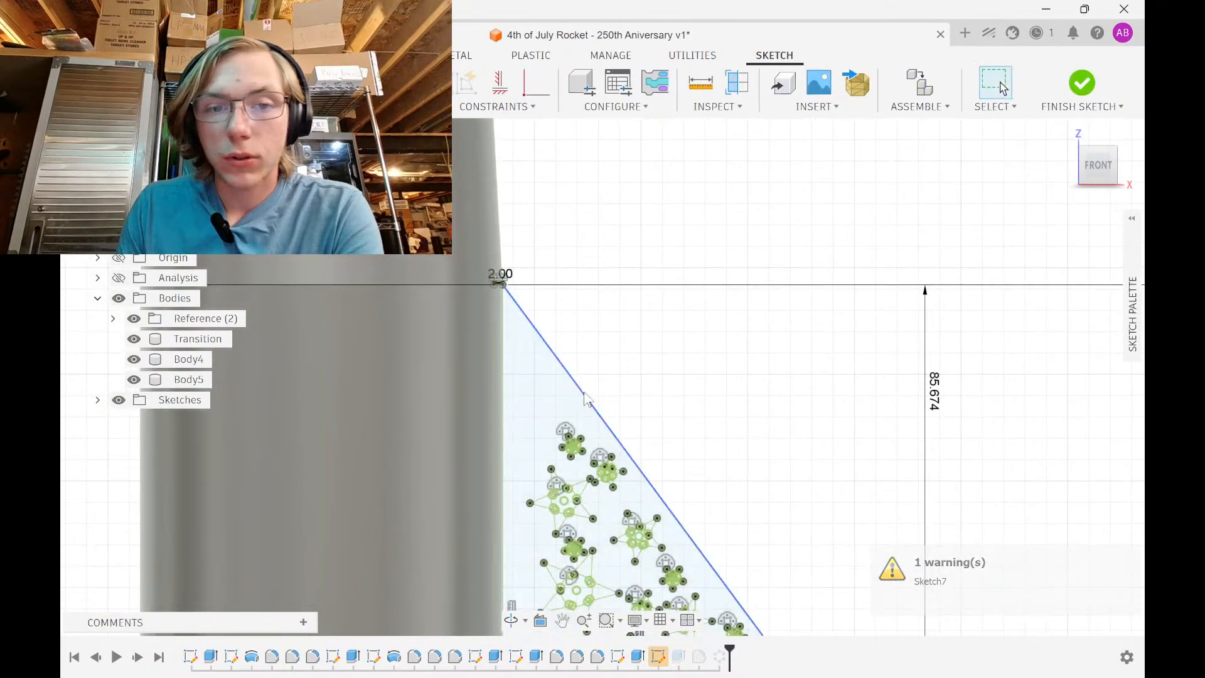
scroll(552, 289, "down", 4)
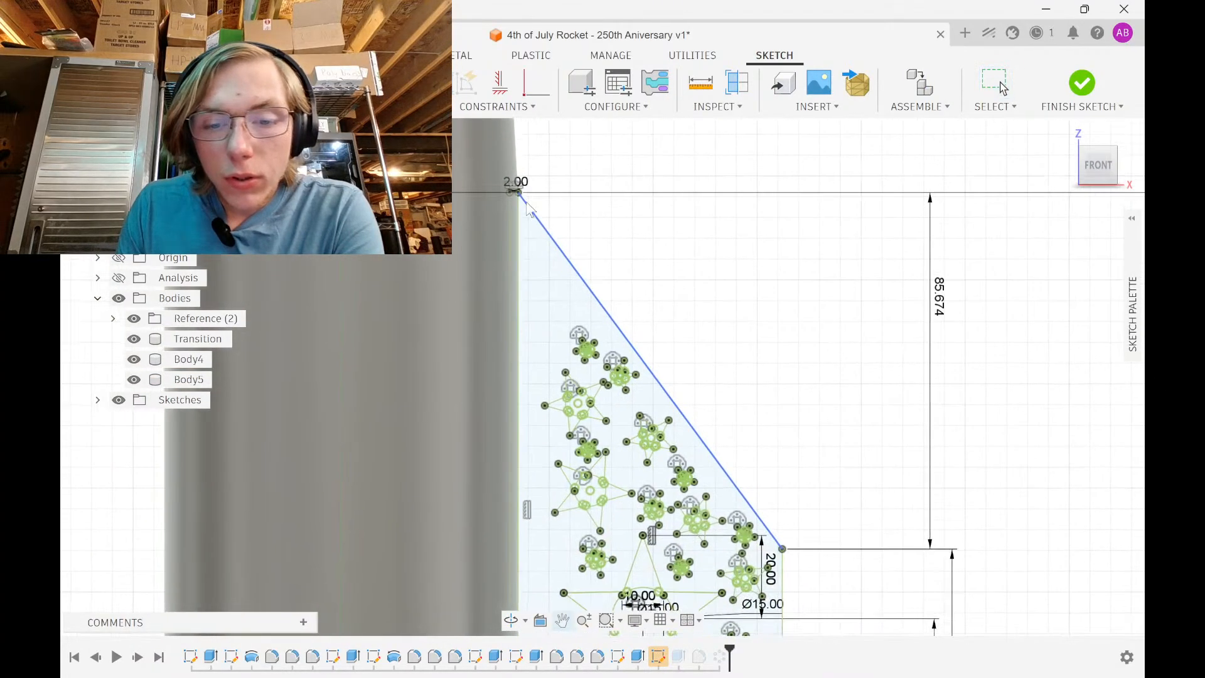
scroll(567, 378, "up", 6)
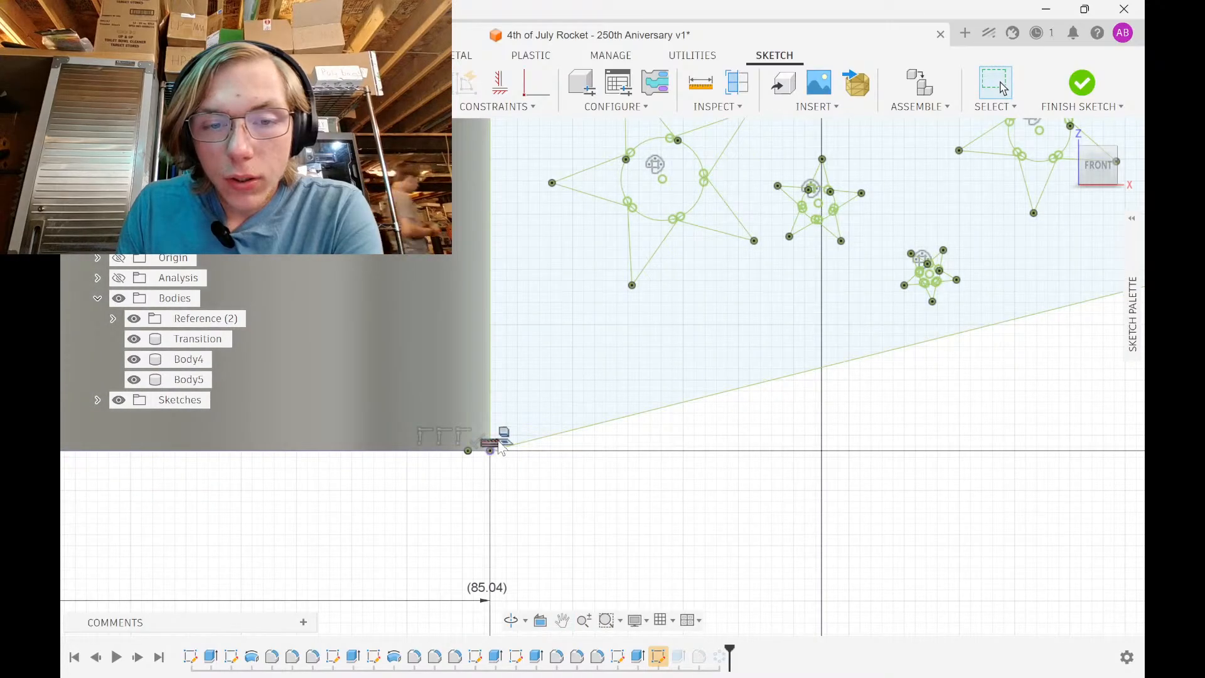
left_click(500, 447)
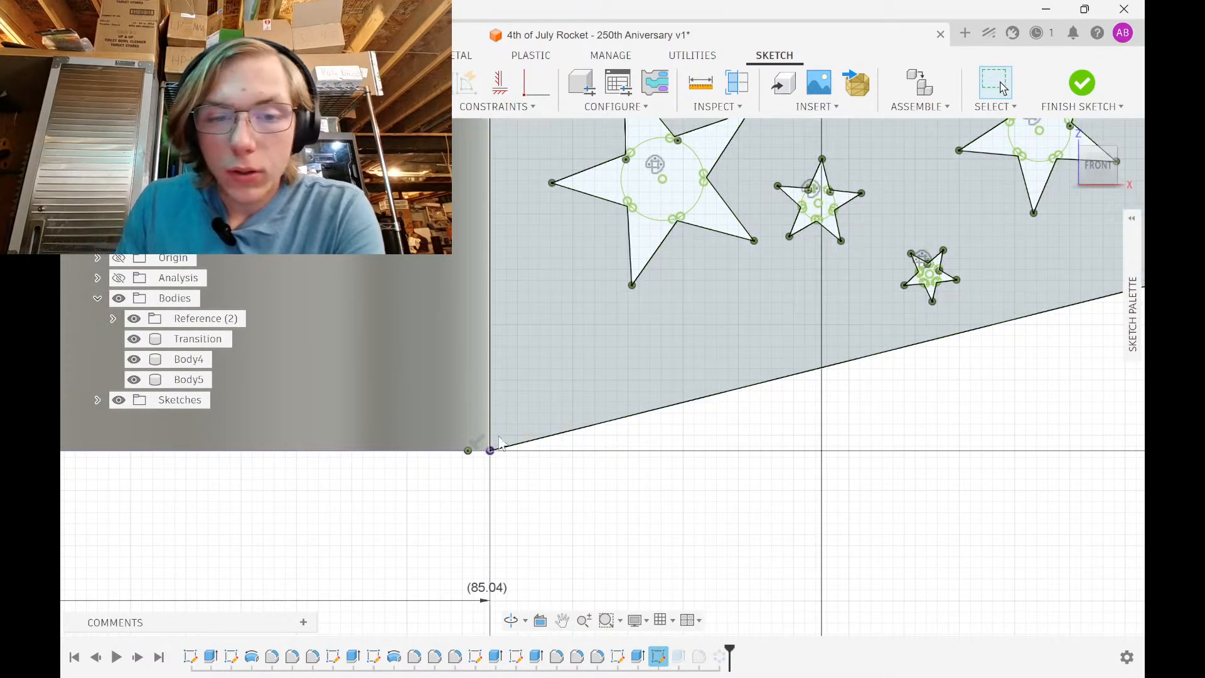
left_click(1082, 82)
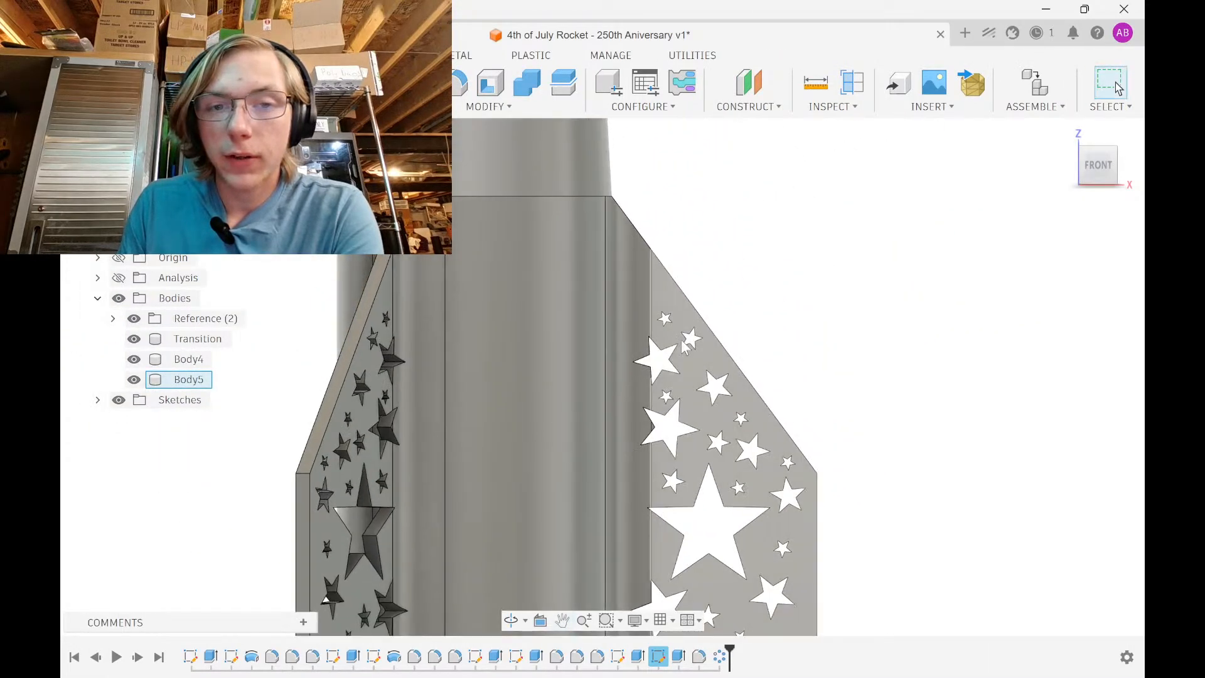
Hide the finned Body5 and expand the Reference bodies list
middle_click_drag(685, 345, 886, 284, "shift")
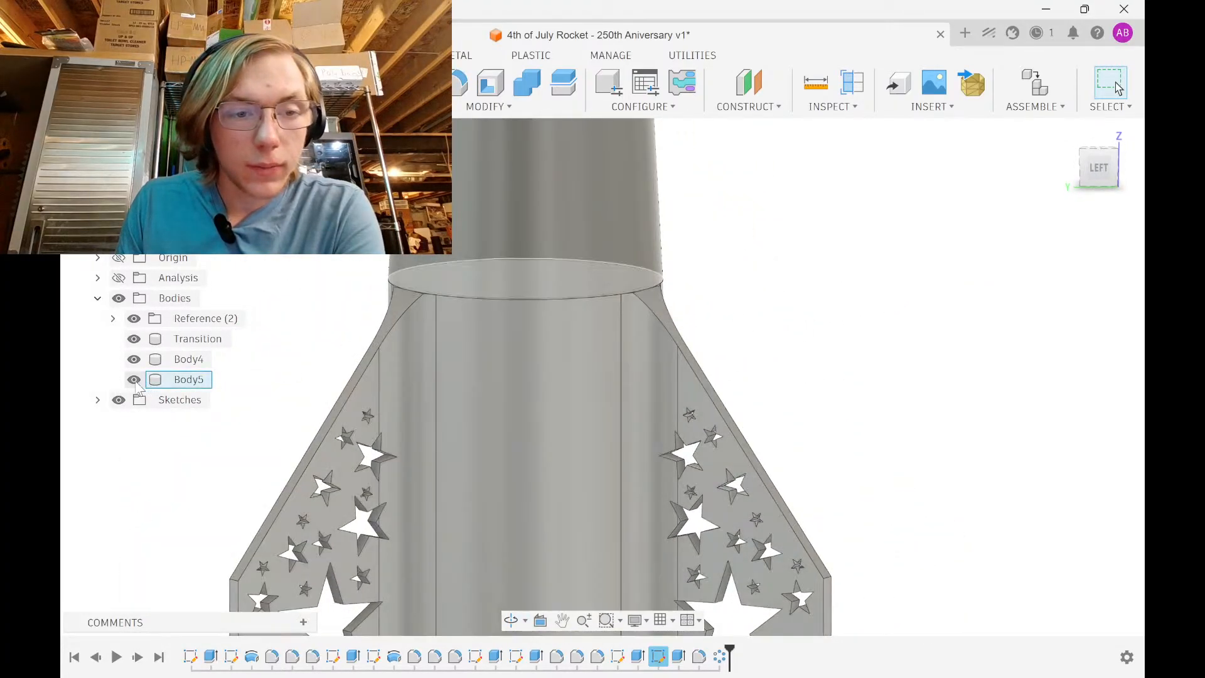
left_click(134, 380)
middle_click_drag(417, 418, 357, 419, "shift")
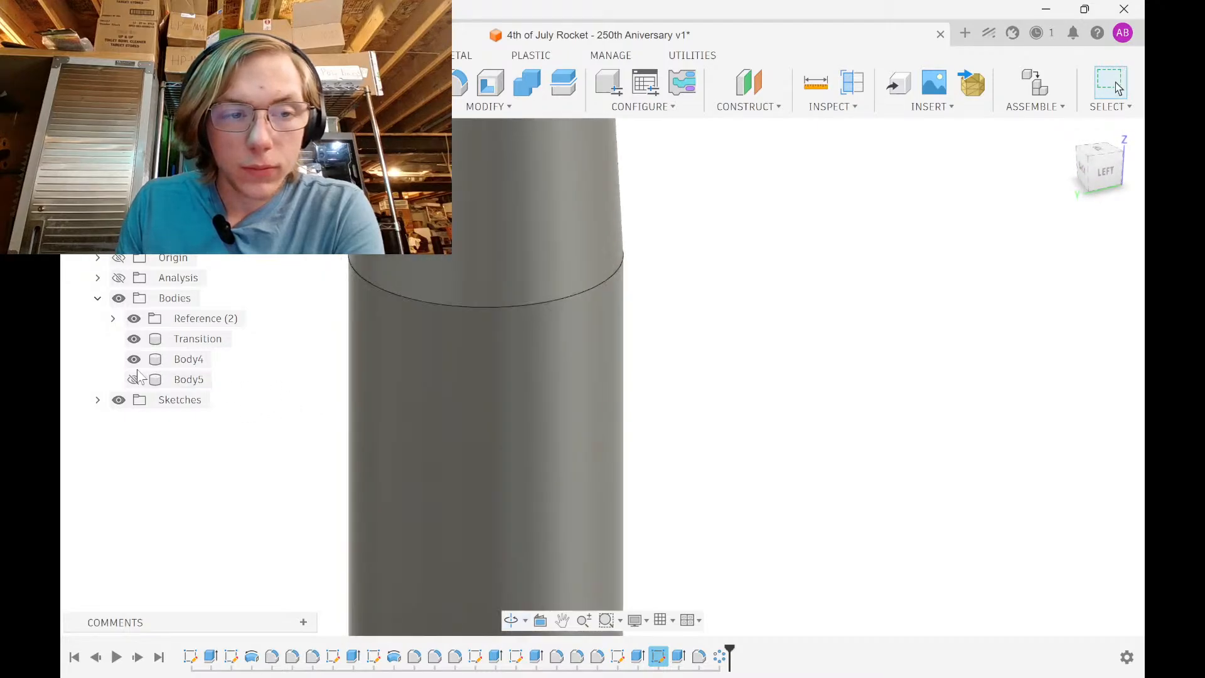
left_click(134, 379)
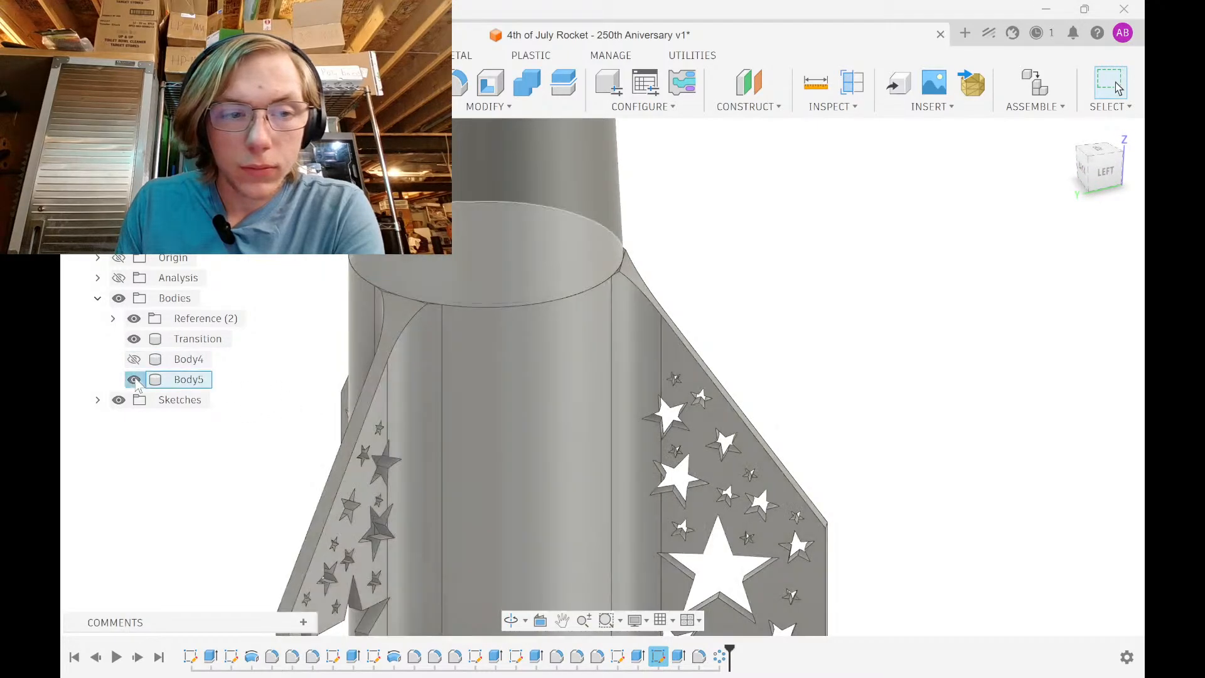
left_click(134, 379)
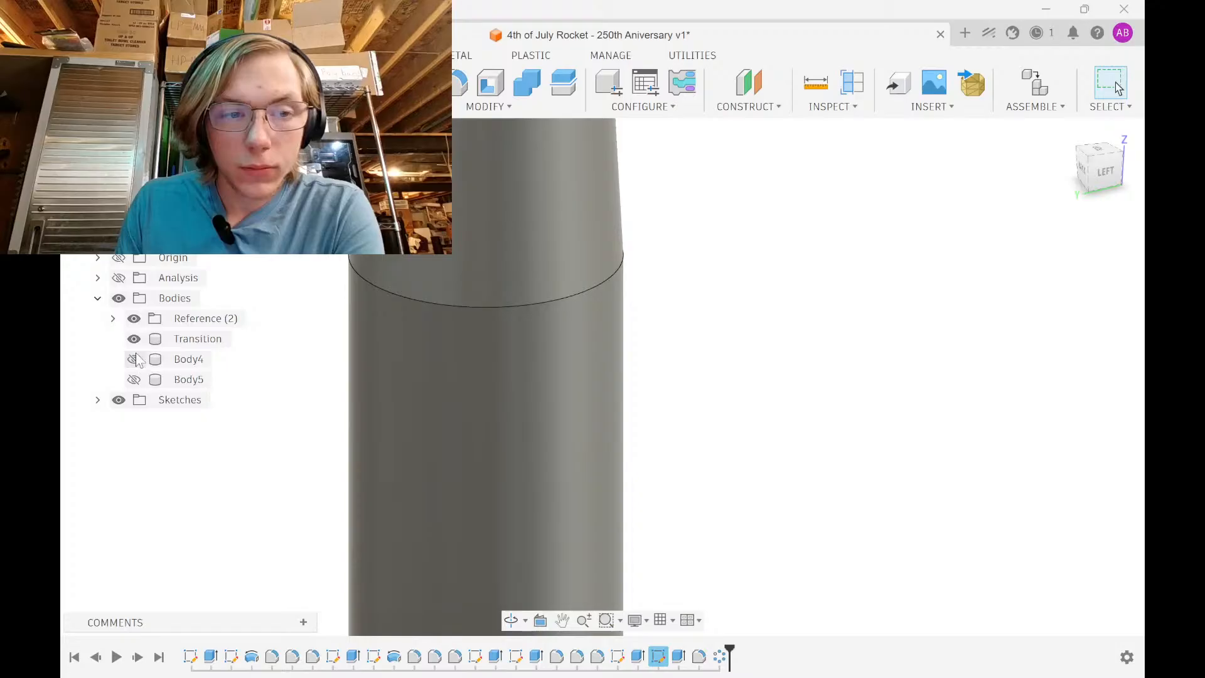
left_click(113, 318)
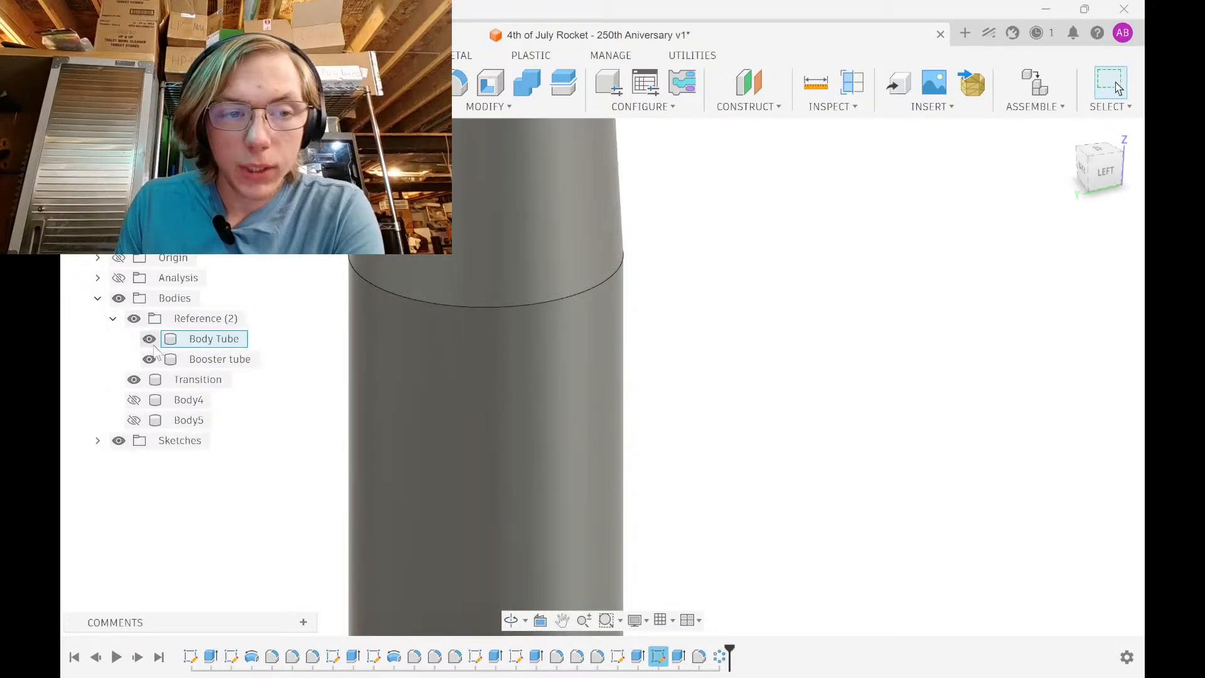
View the open booster end from below and select Revolve1 and Sketch3 in the timeline
middle_click_drag(351, 401, 378, 252, "shift")
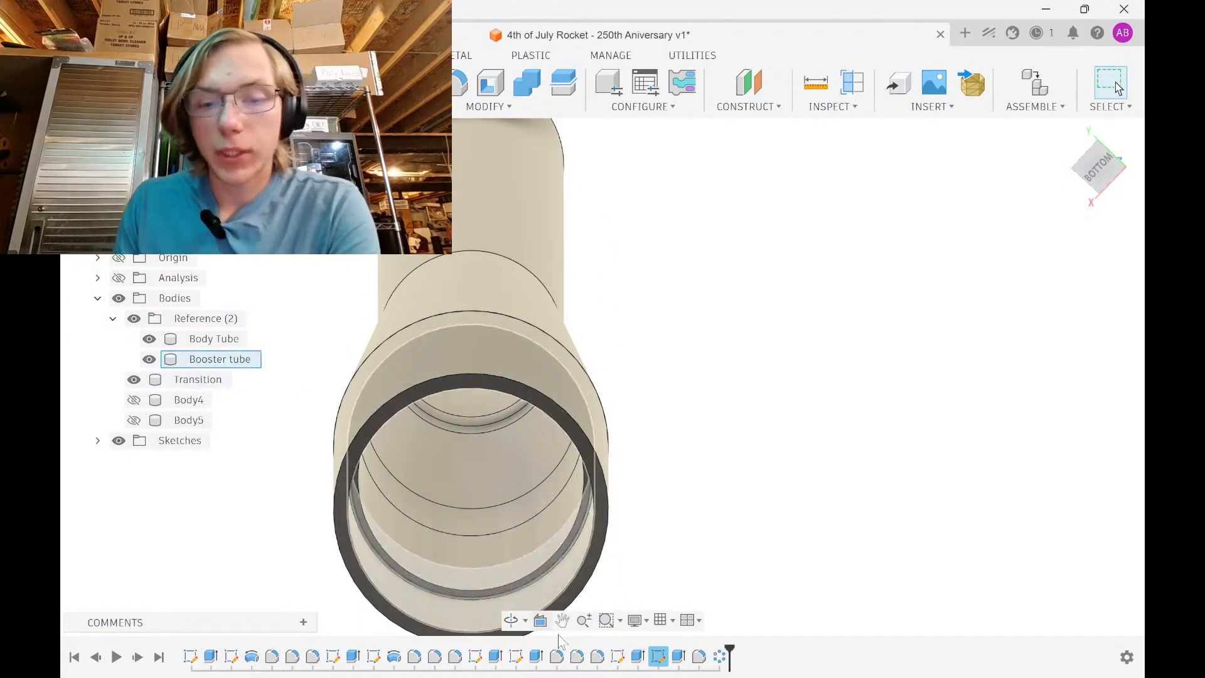
left_click(251, 660)
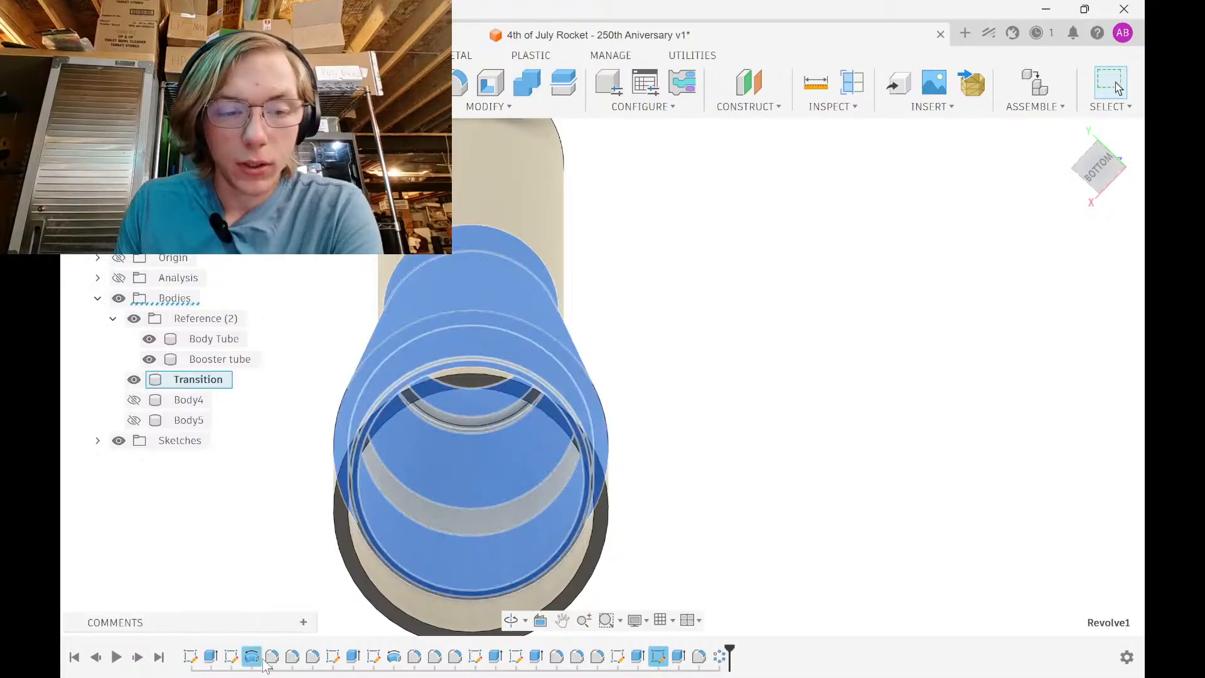
left_click(337, 657)
left_click(317, 604)
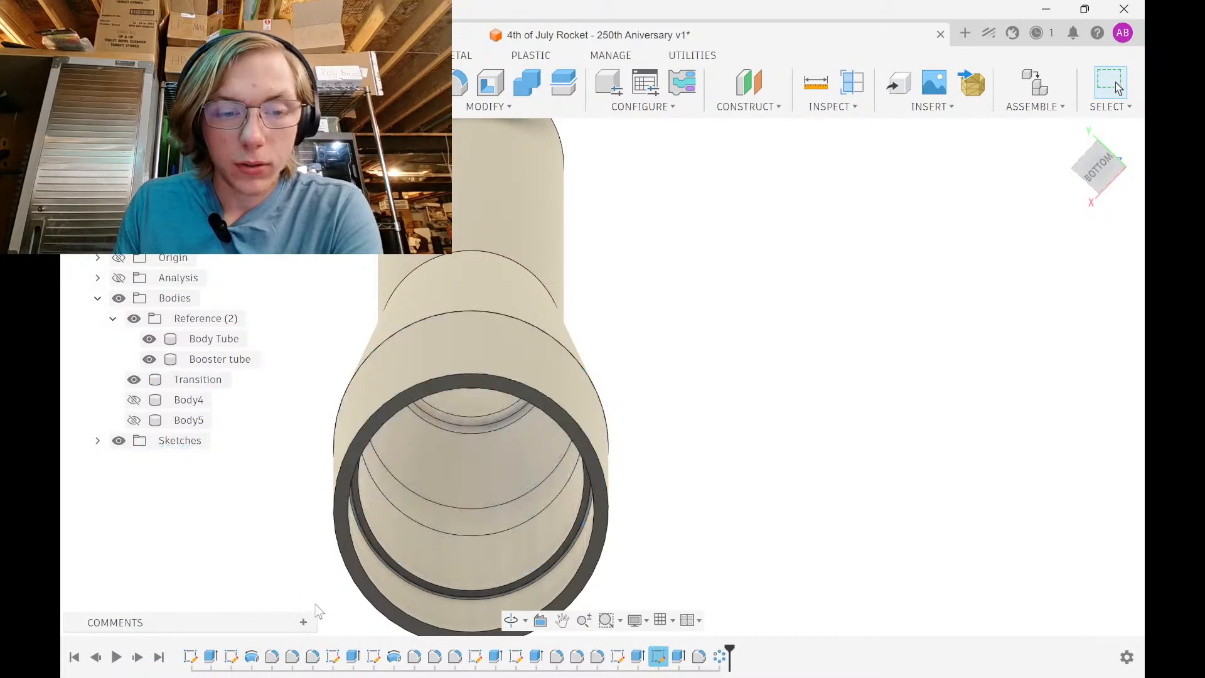
Open Sketch3 to review the tube's 76.20 mm and 78.74 mm diameters, then finish the sketch
double_click(332, 658)
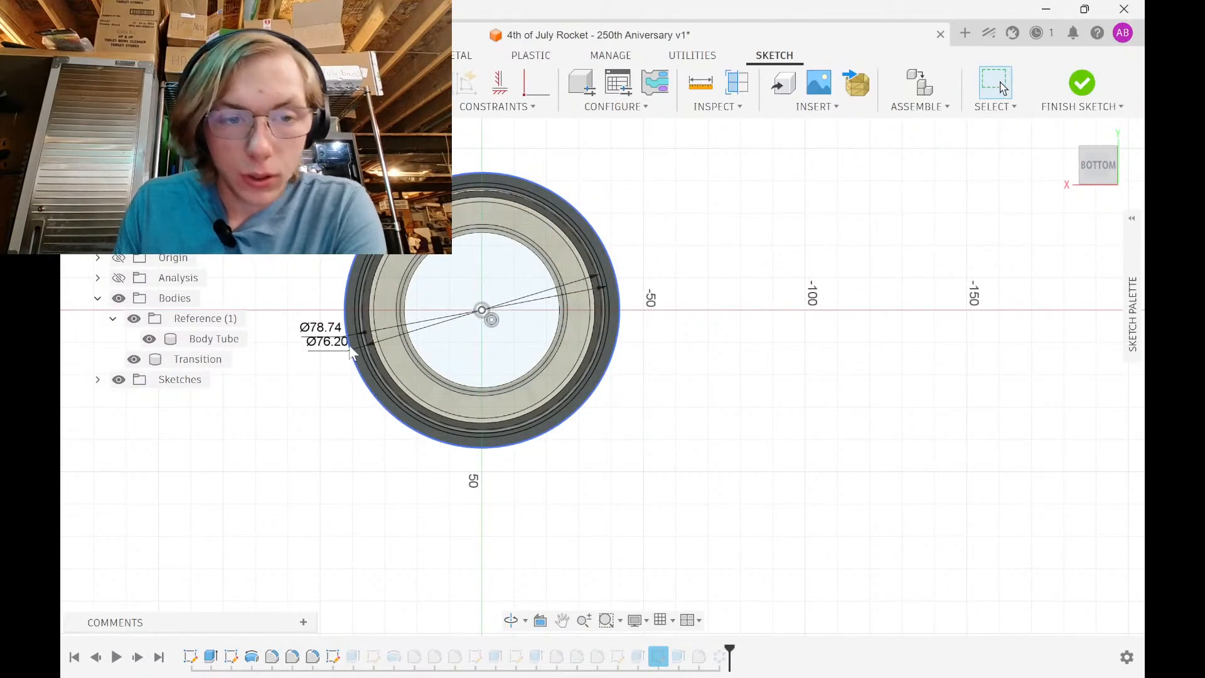
scroll(358, 352, "up", 3)
middle_click_drag(363, 344, 373, 477, "shift")
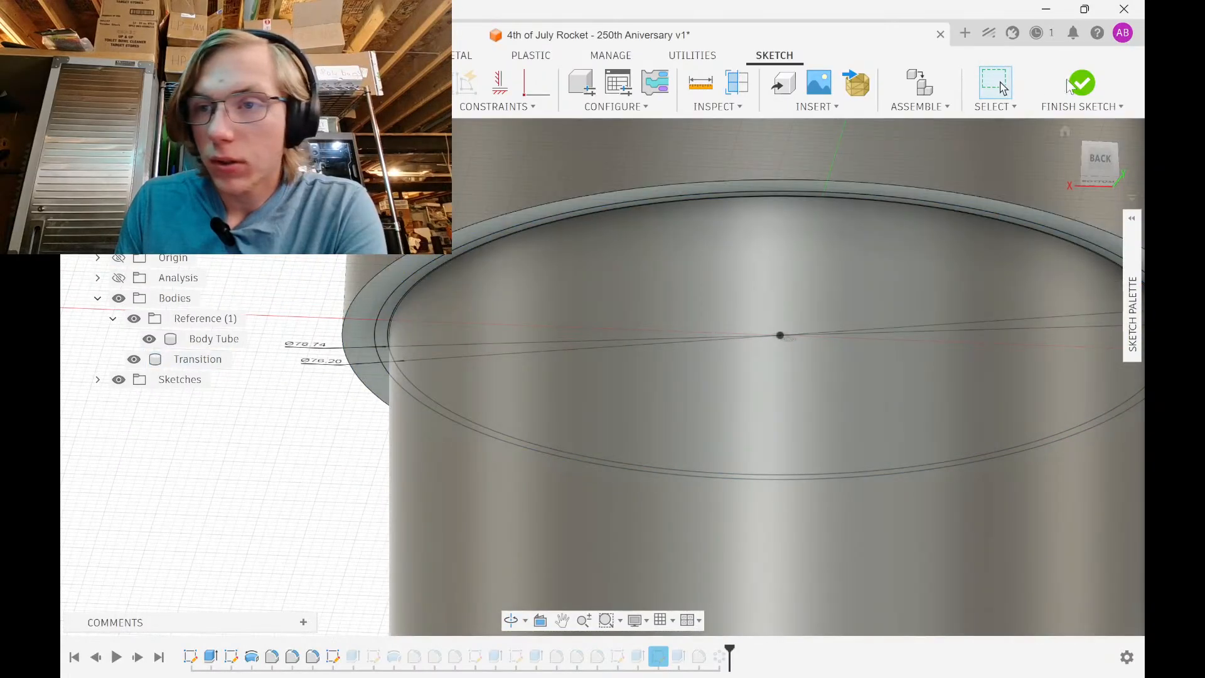
left_click(1081, 83)
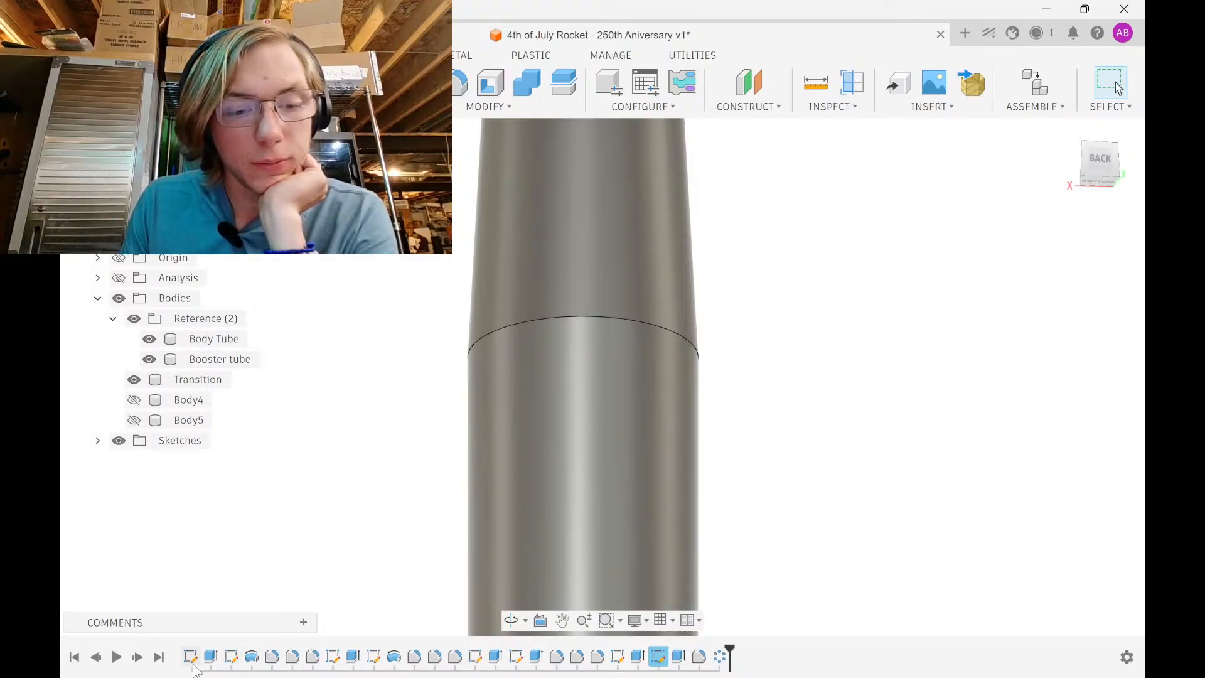
Hide the Transition body so only the Body Tube and Booster tube show
left_click(336, 668)
middle_click_drag(356, 436, 376, 374, "shift")
scroll(492, 472, "down", 2)
middle_click_drag(492, 467, 498, 295)
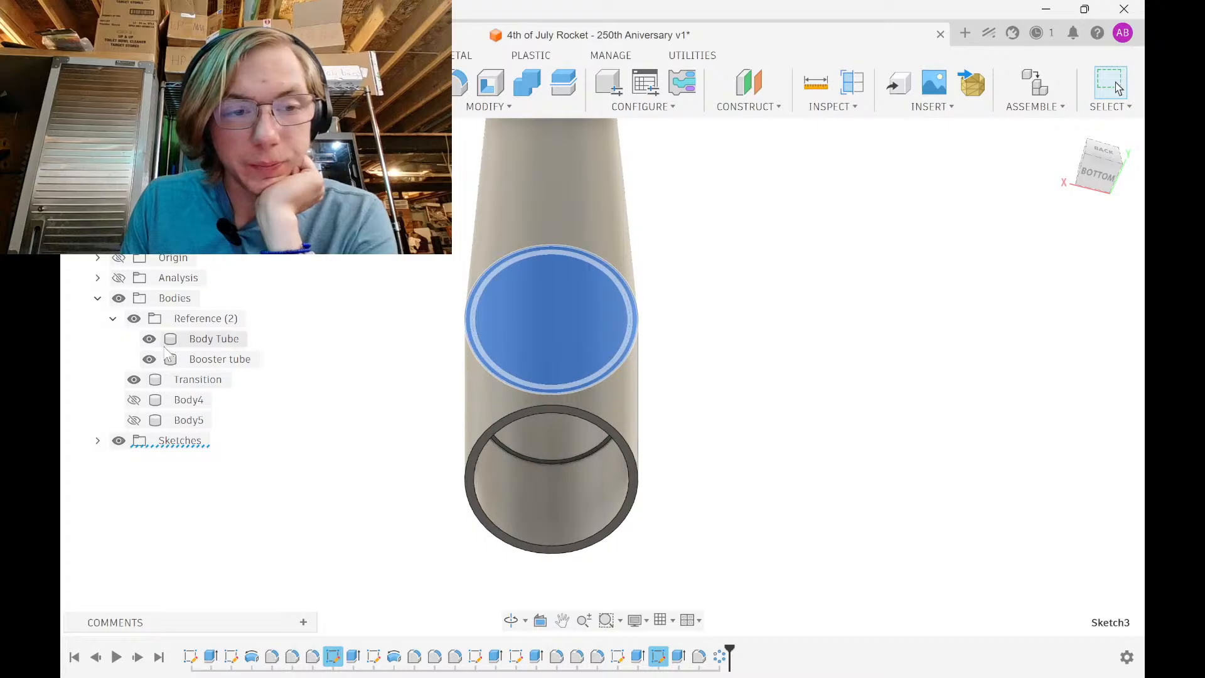
left_click(134, 379)
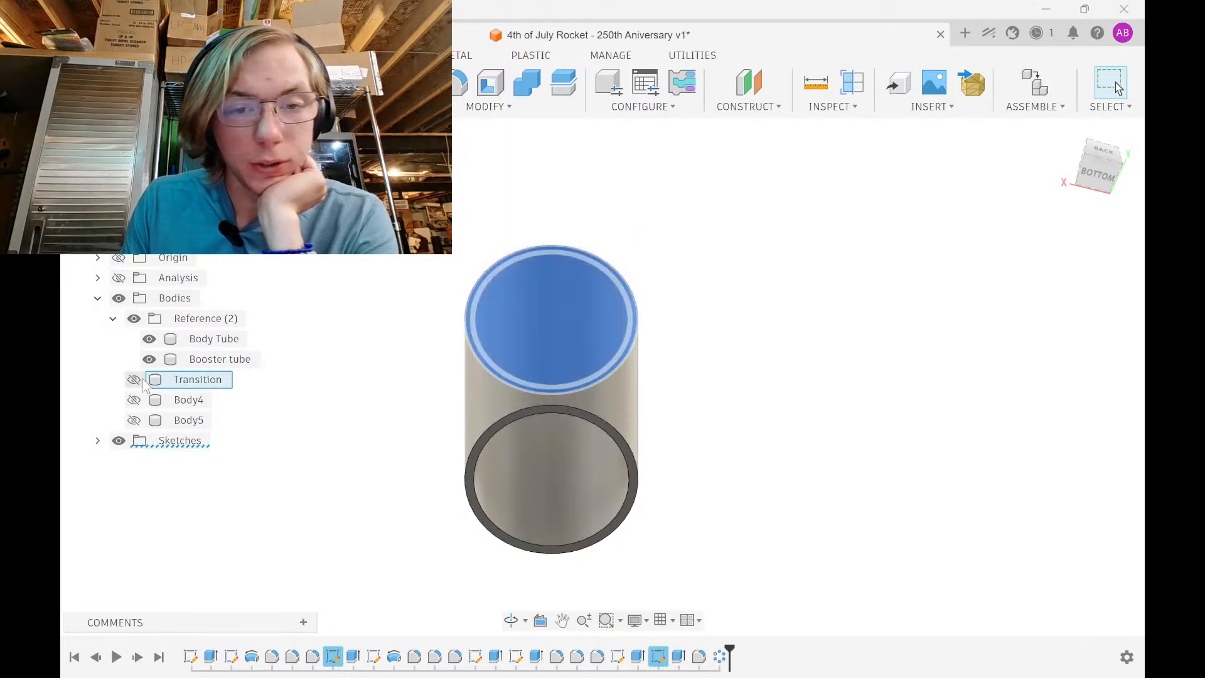
middle_click_drag(352, 393, 420, 333, "shift")
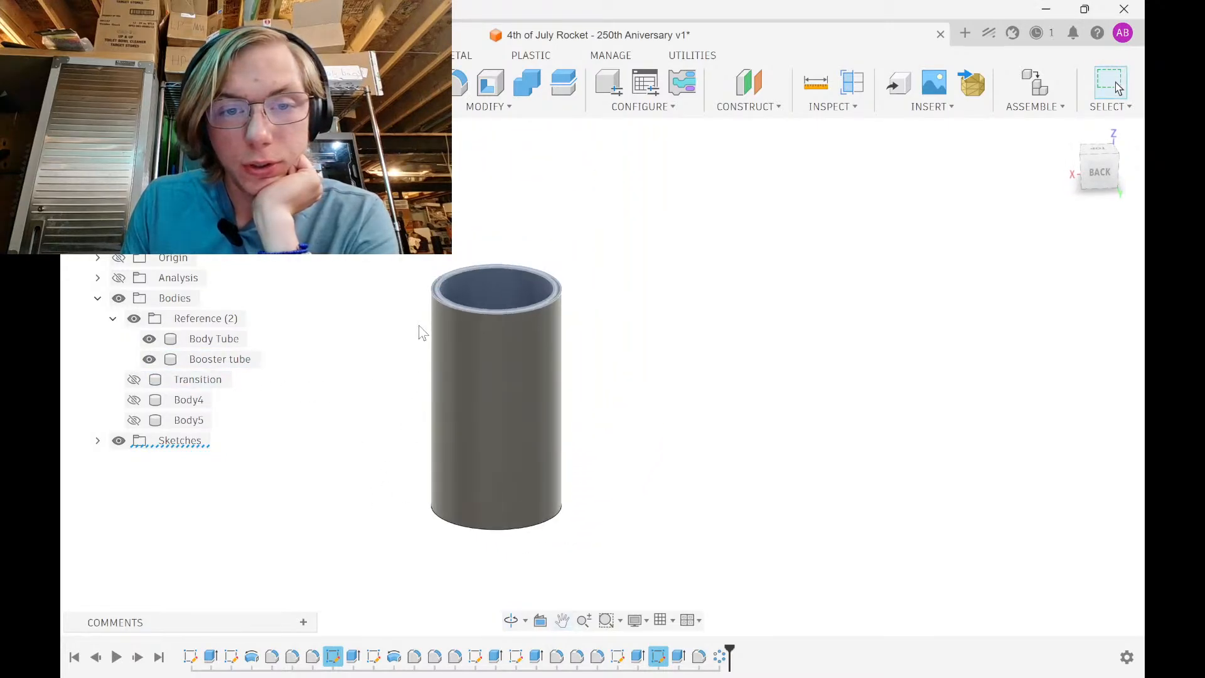
Reopen Sketch3 to recheck the diameter circles, then finish the sketch
double_click(333, 656)
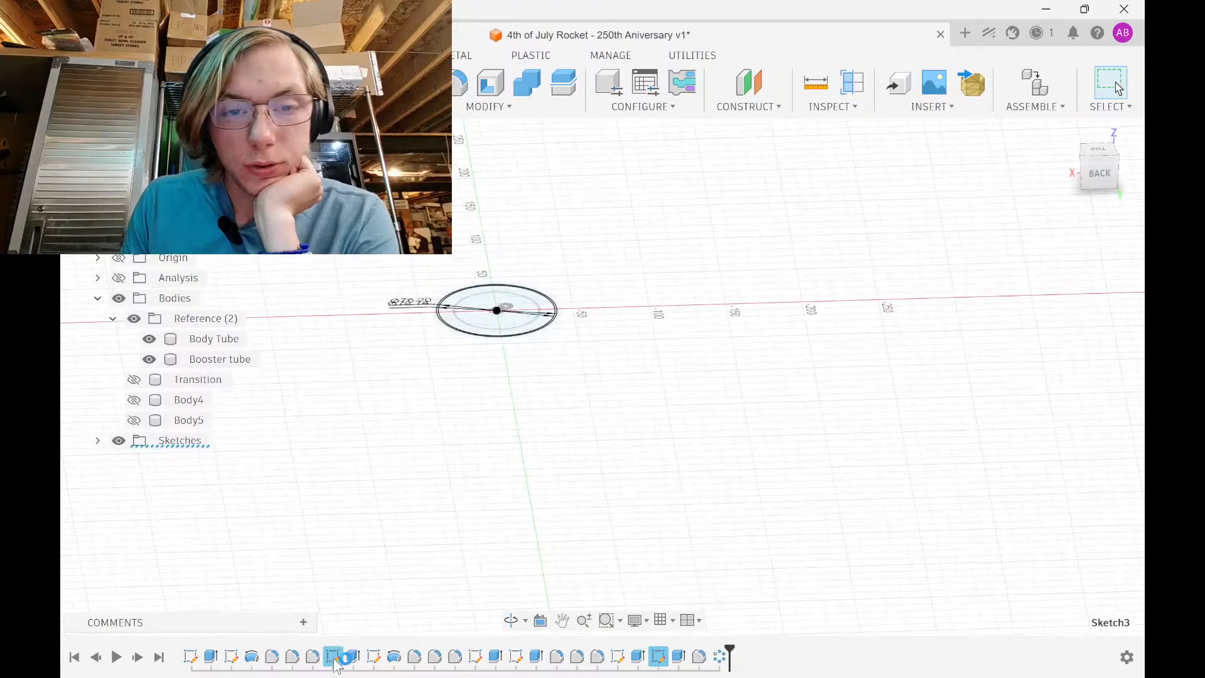
middle_click_drag(521, 344, 537, 197)
scroll(472, 310, "up", 7)
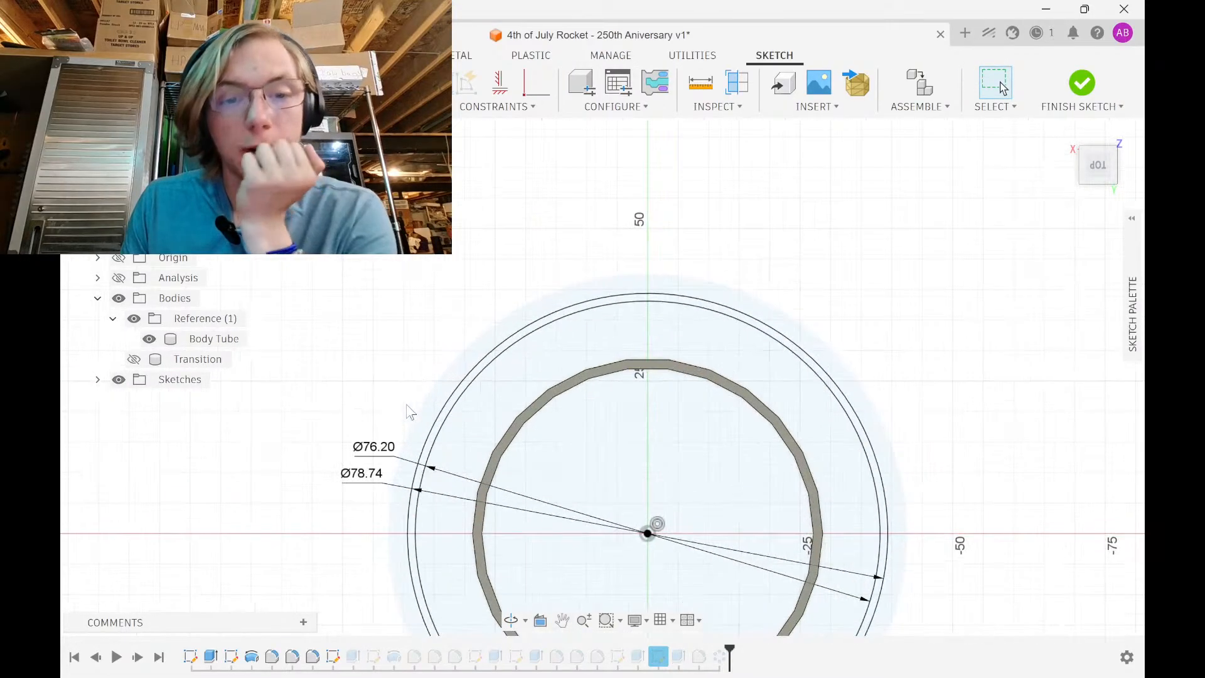
middle_click_drag(416, 442, 426, 354)
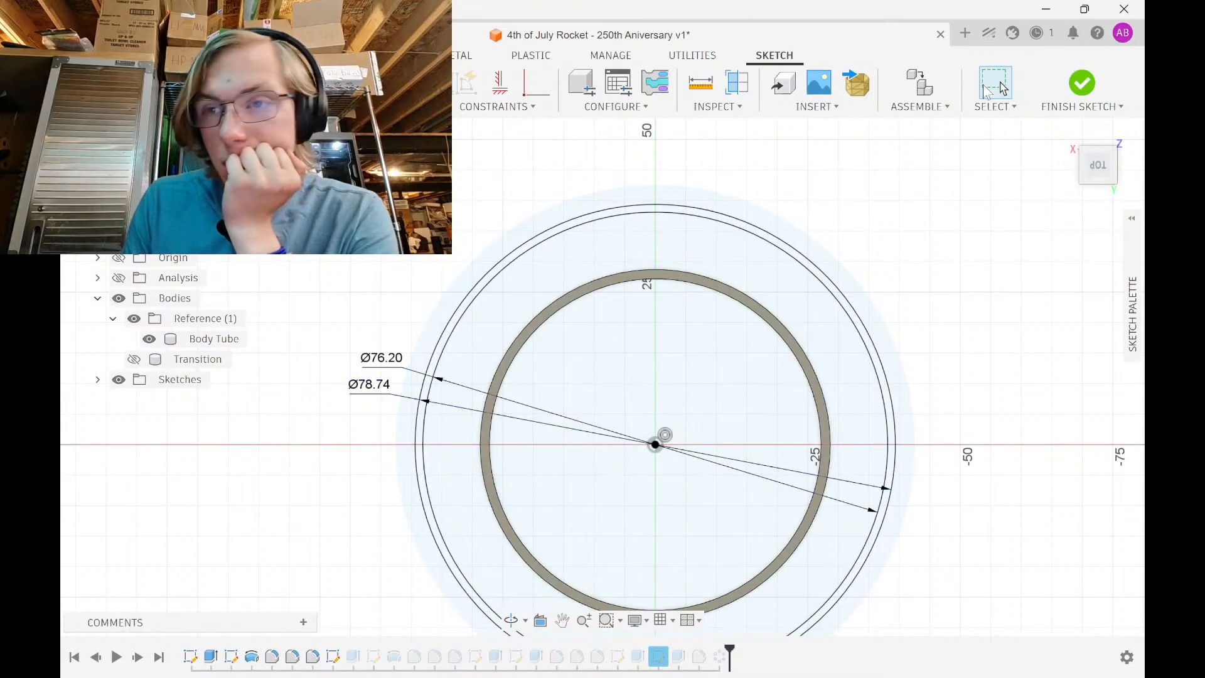
left_click(1080, 81)
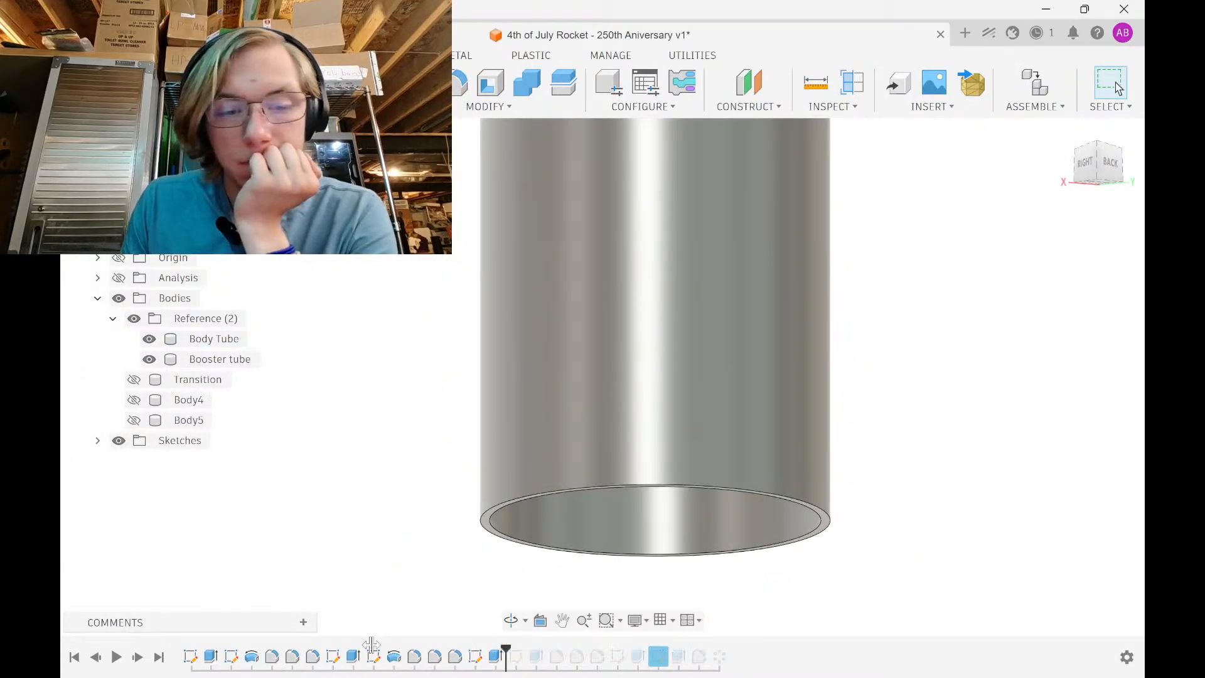
Roll the history back before the booster tube, then forward again to restore it
left_click_drag(256, 650, 261, 653)
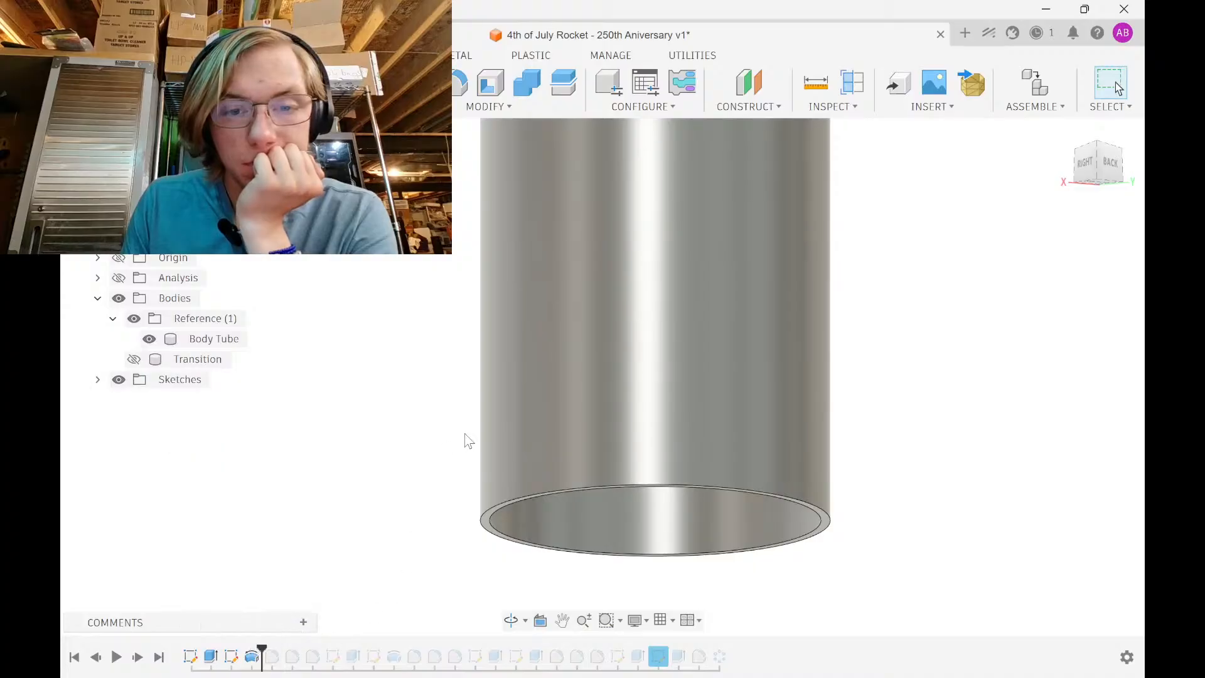
scroll(477, 465, "down", 5)
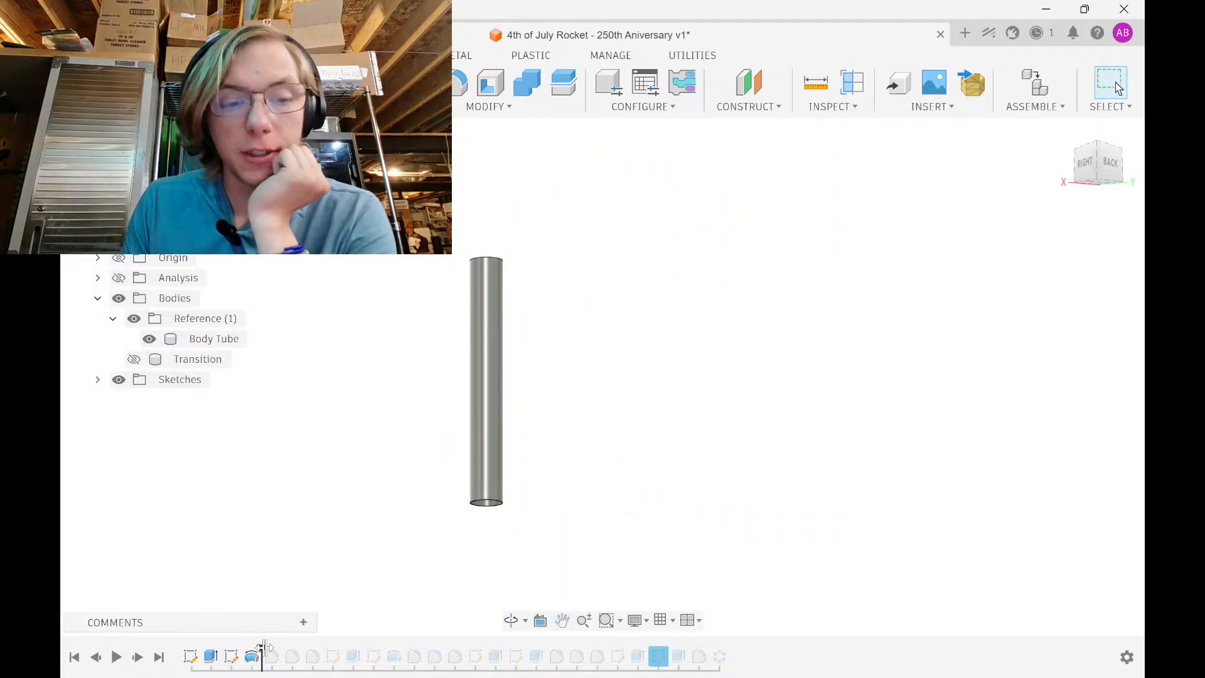
left_click_drag(264, 646, 363, 650)
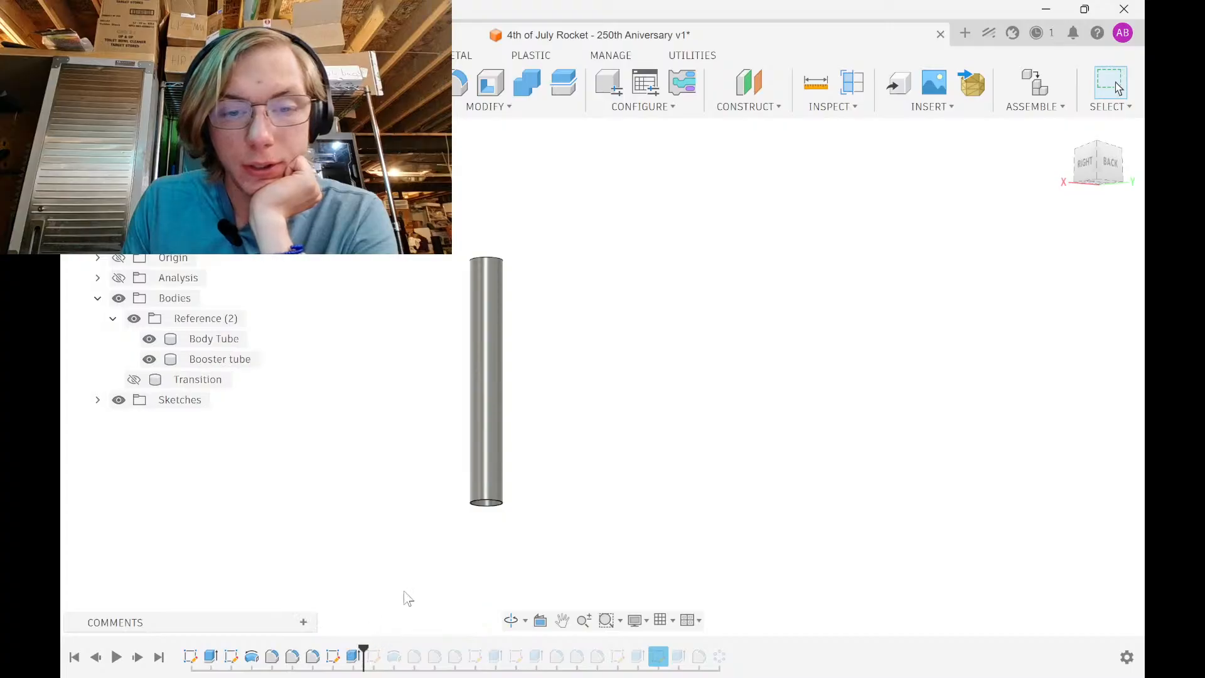
Show the Transition body between the tubes and roll the history back to Extrude2
middle_click_drag(419, 449, 431, 367)
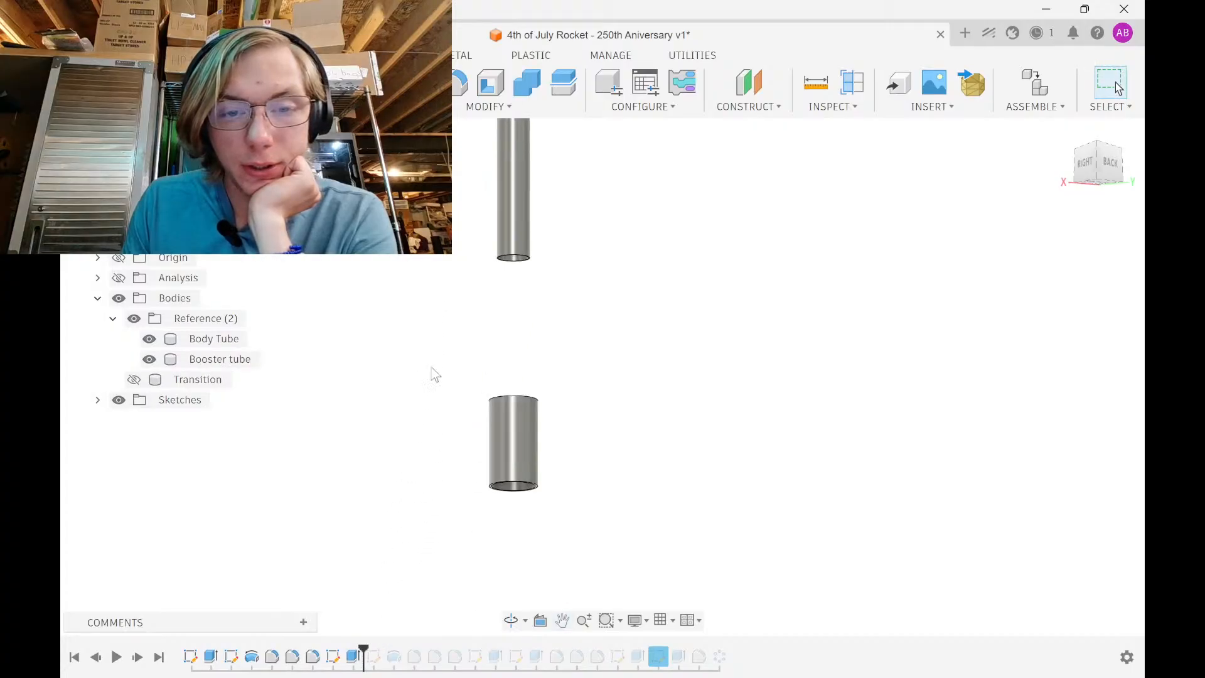
left_click(134, 380)
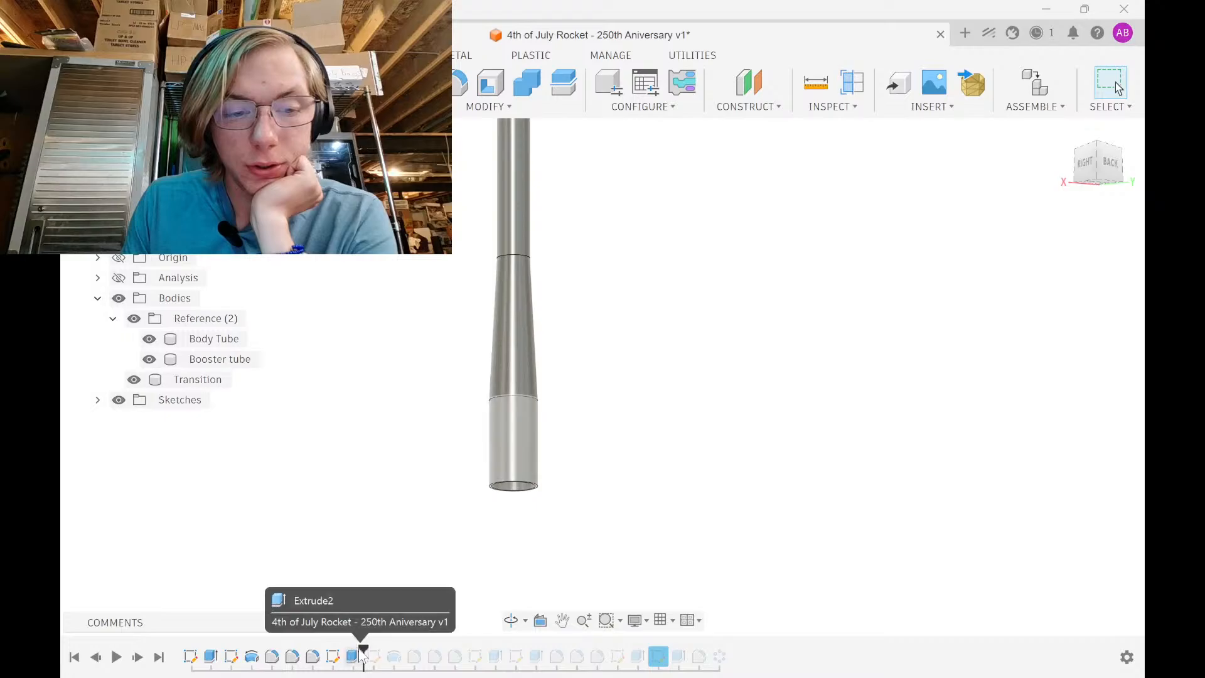
mouse_move(227, 645)
left_mouse_down()
mouse_move(230, 656)
mouse_move(331, 667)
mouse_move(361, 656)
left_mouse_up()
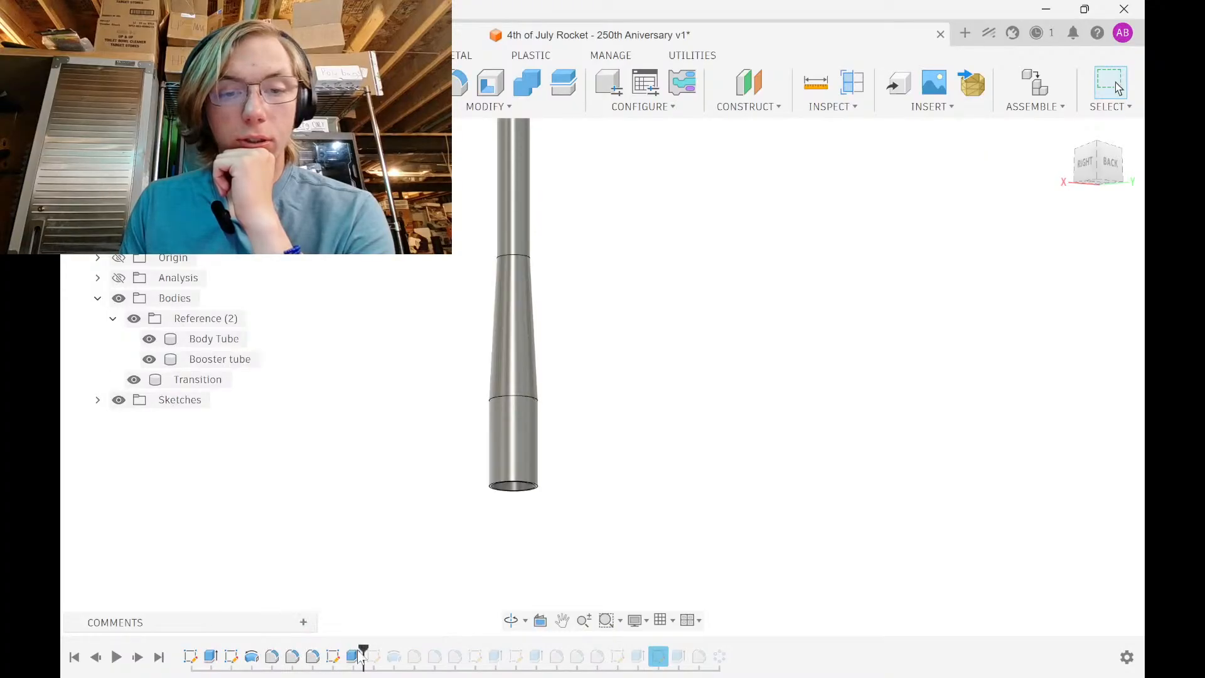
double_click(333, 657)
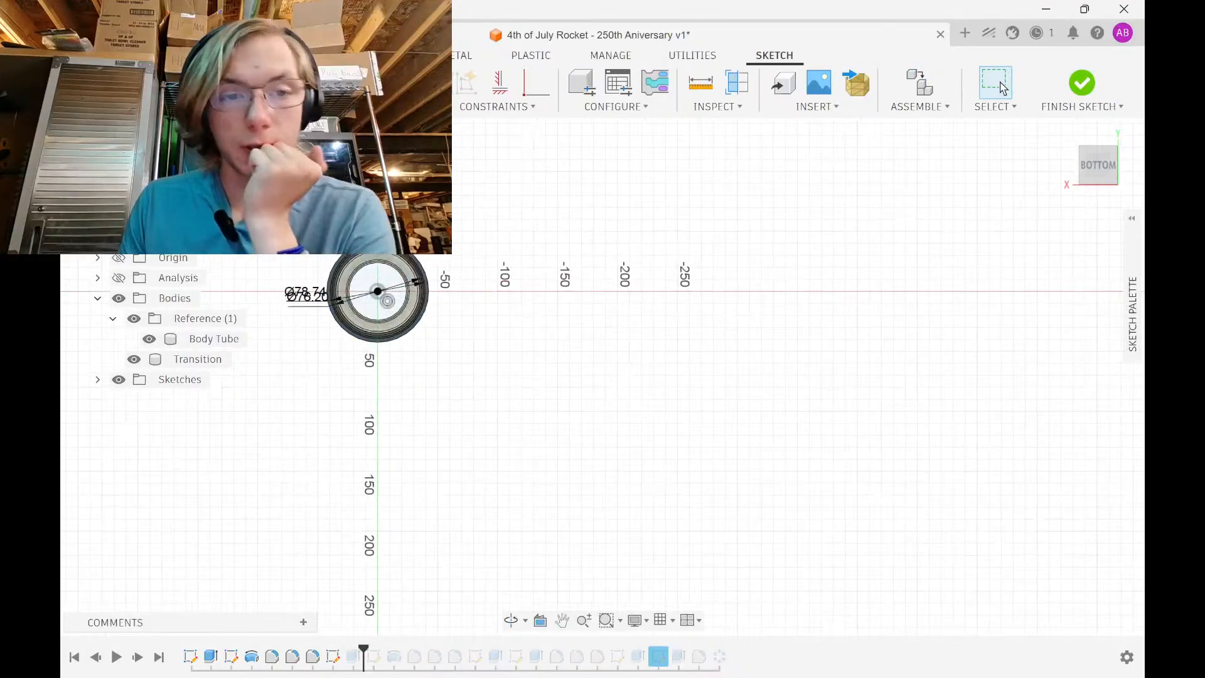
scroll(326, 330, "up", 5)
double_click(377, 392)
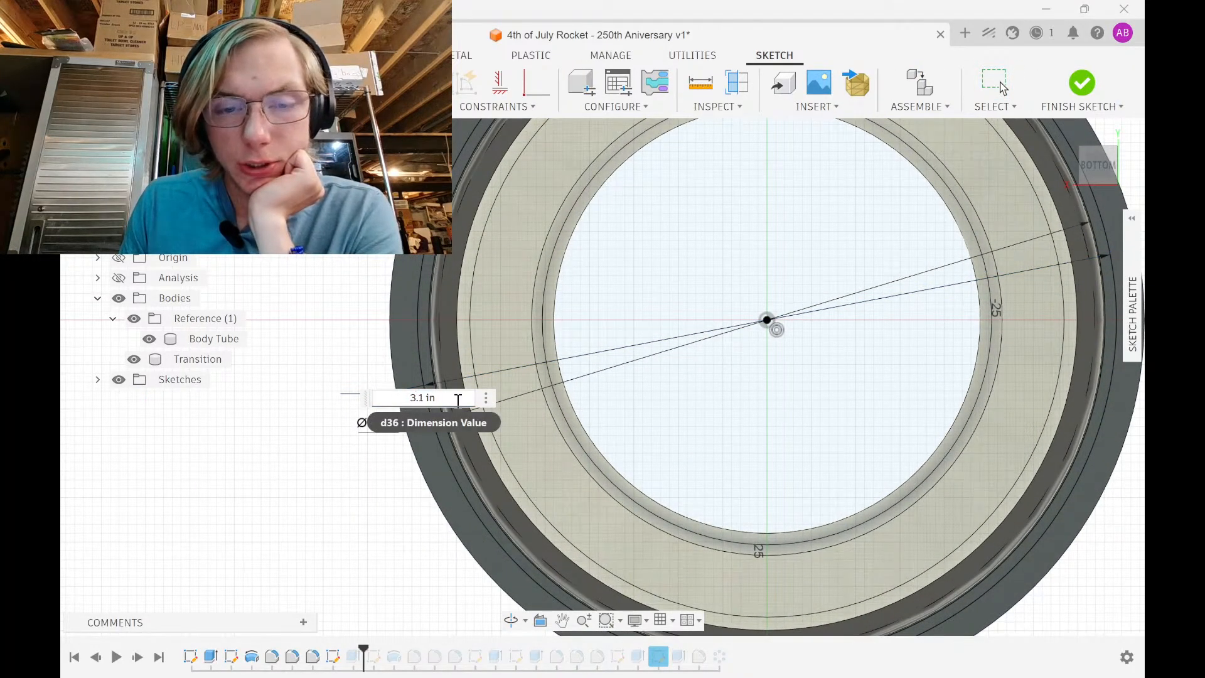
key("Return")
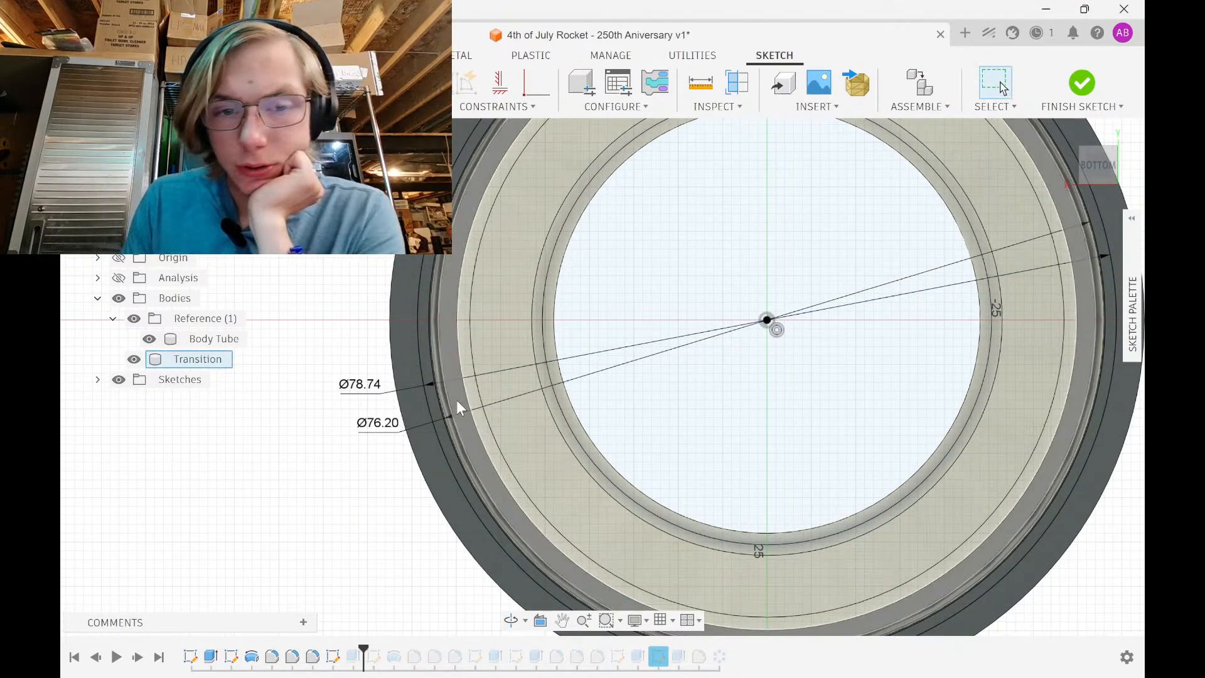
double_click(376, 422)
key("Return")
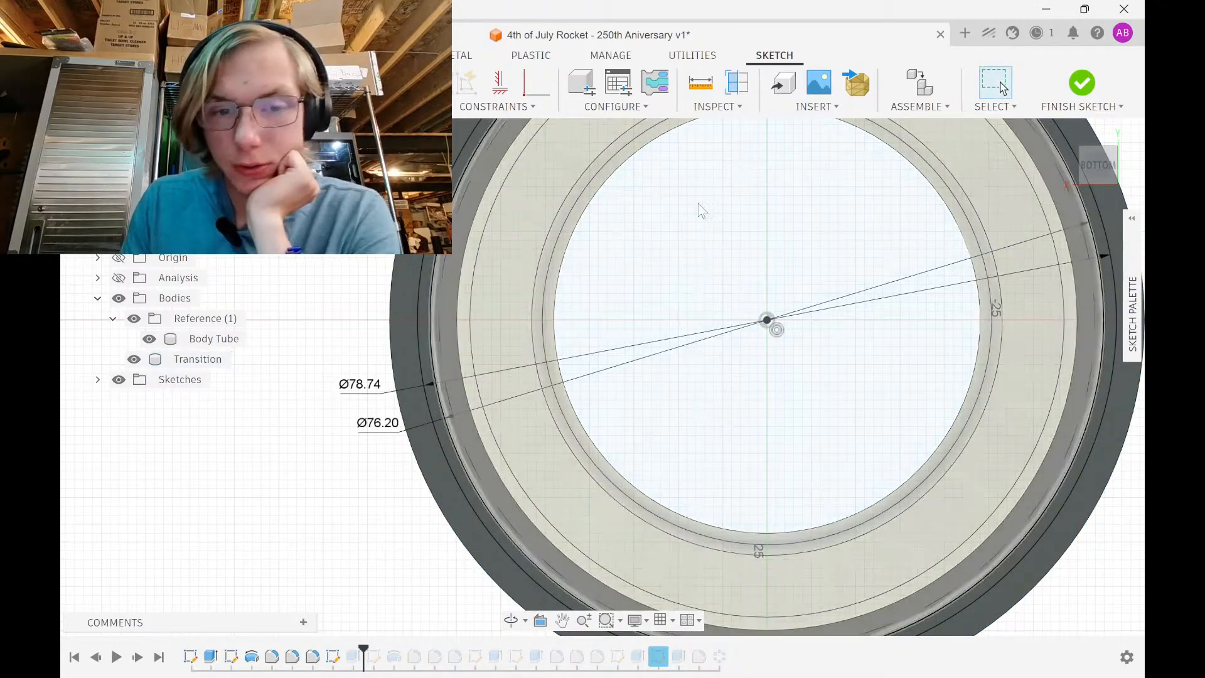
left_click(1080, 83)
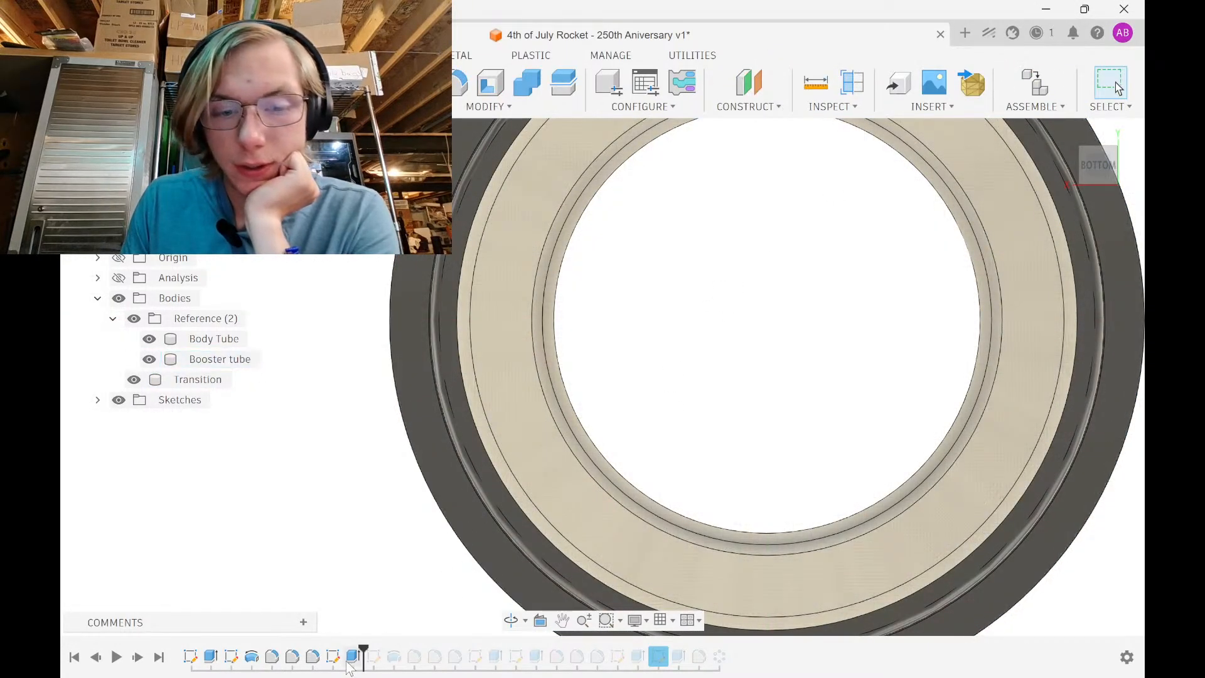
Hide the Transition body and clear the selection, leaving the Booster tube viewed from the side
middle_click_drag(345, 511, 357, 537, "shift")
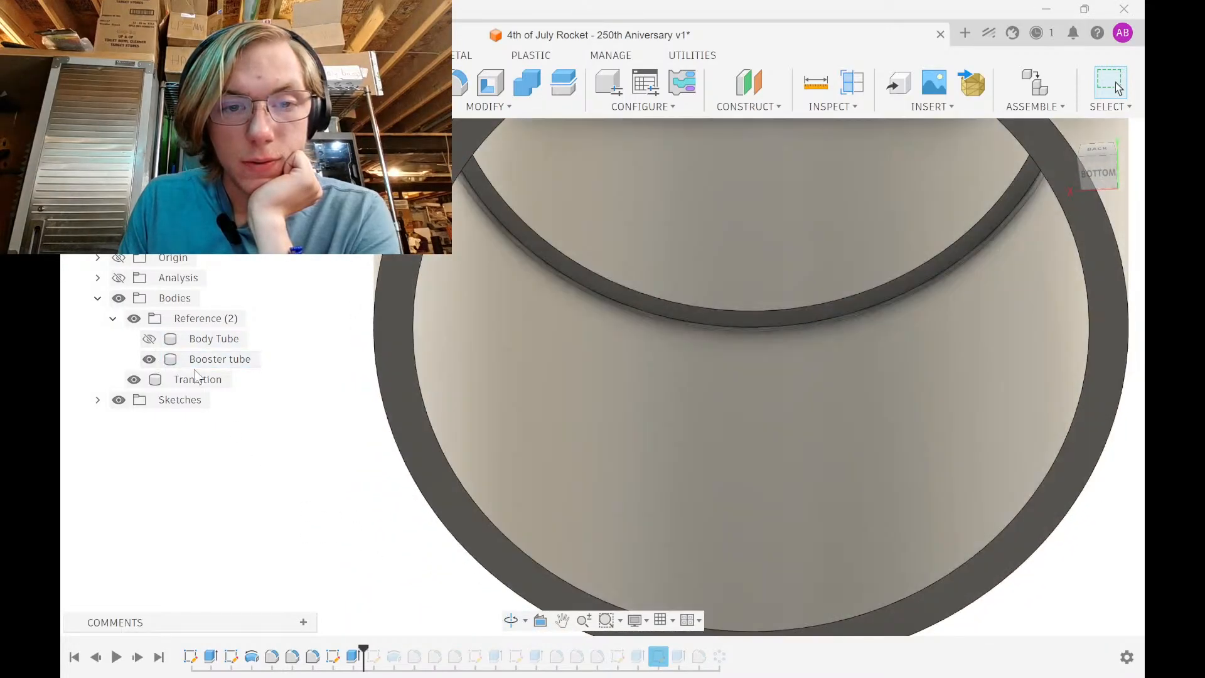
left_click(189, 359)
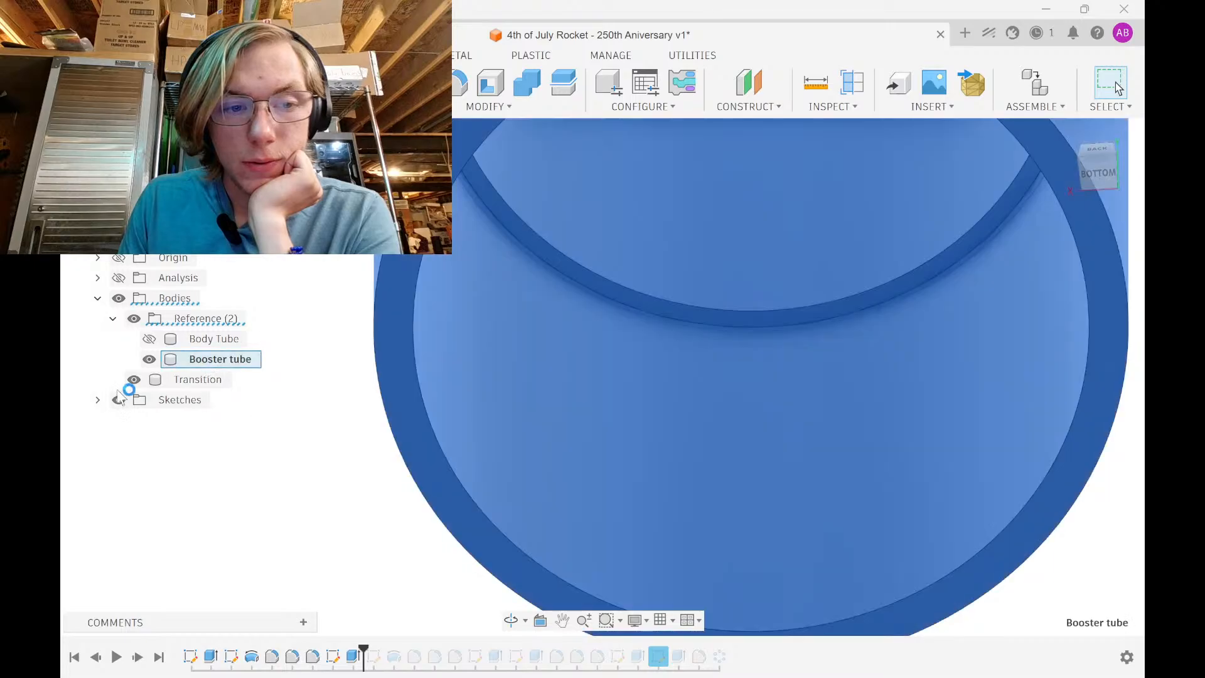
left_click(134, 380)
left_click(318, 445)
scroll(325, 443, "down", 6)
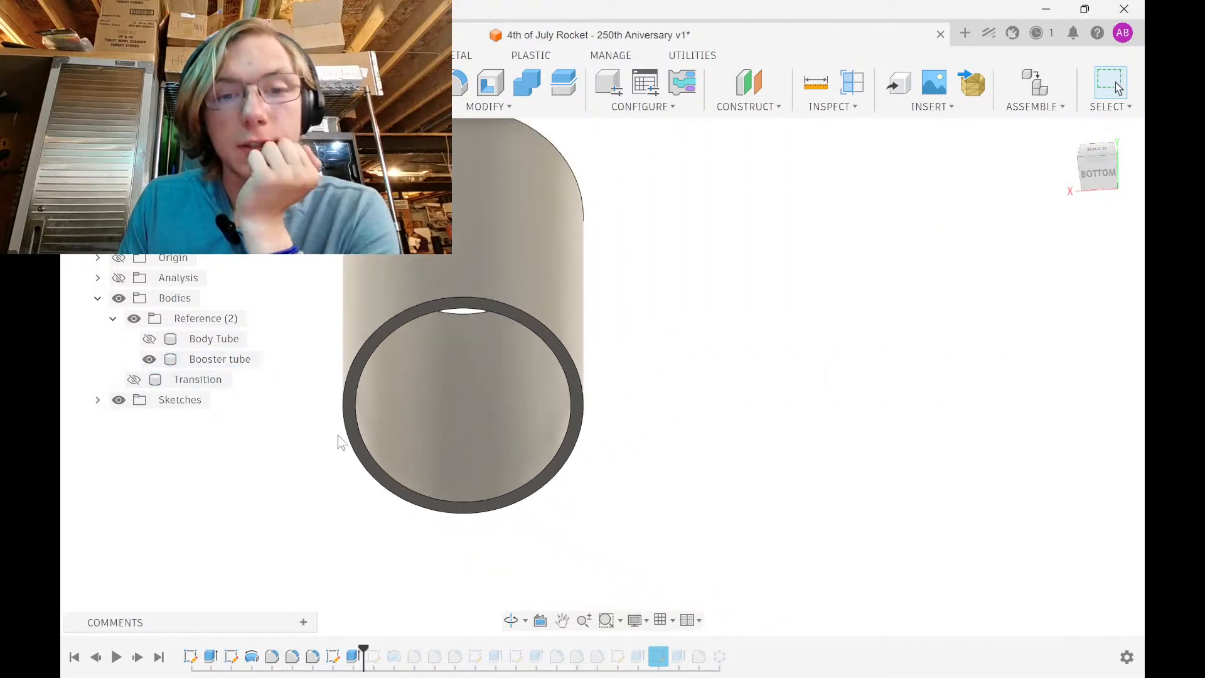
middle_click_drag(339, 442, 555, 478, "shift")
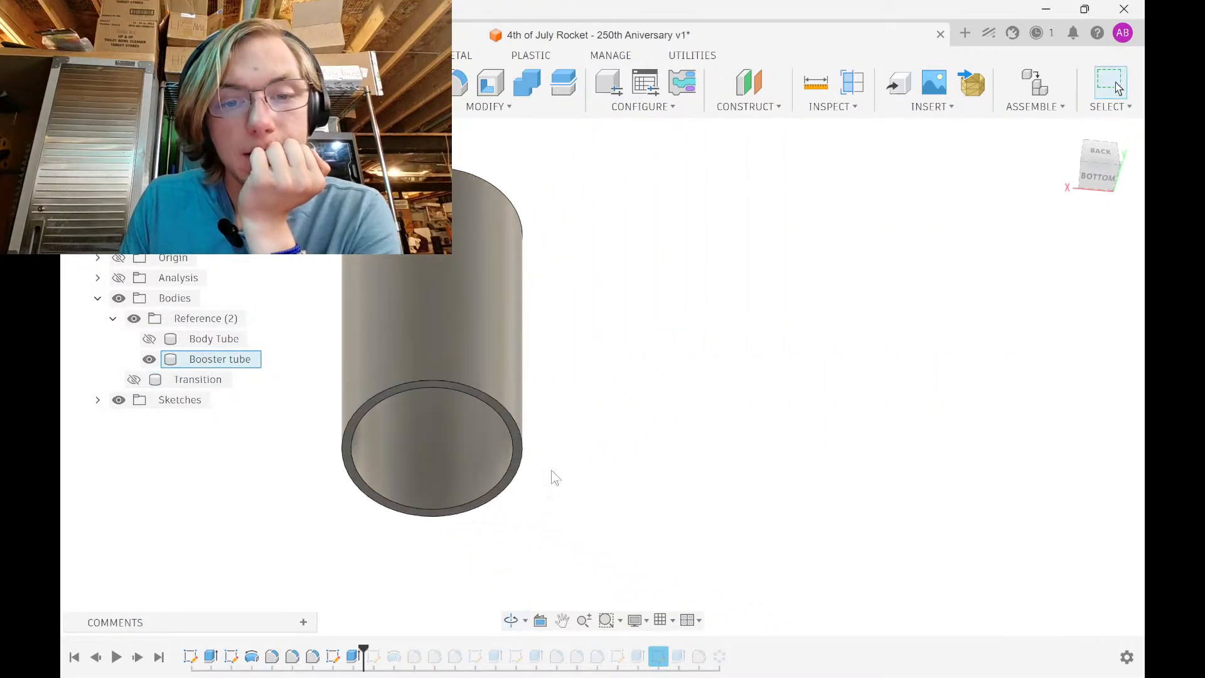
scroll(414, 514, "up", 4)
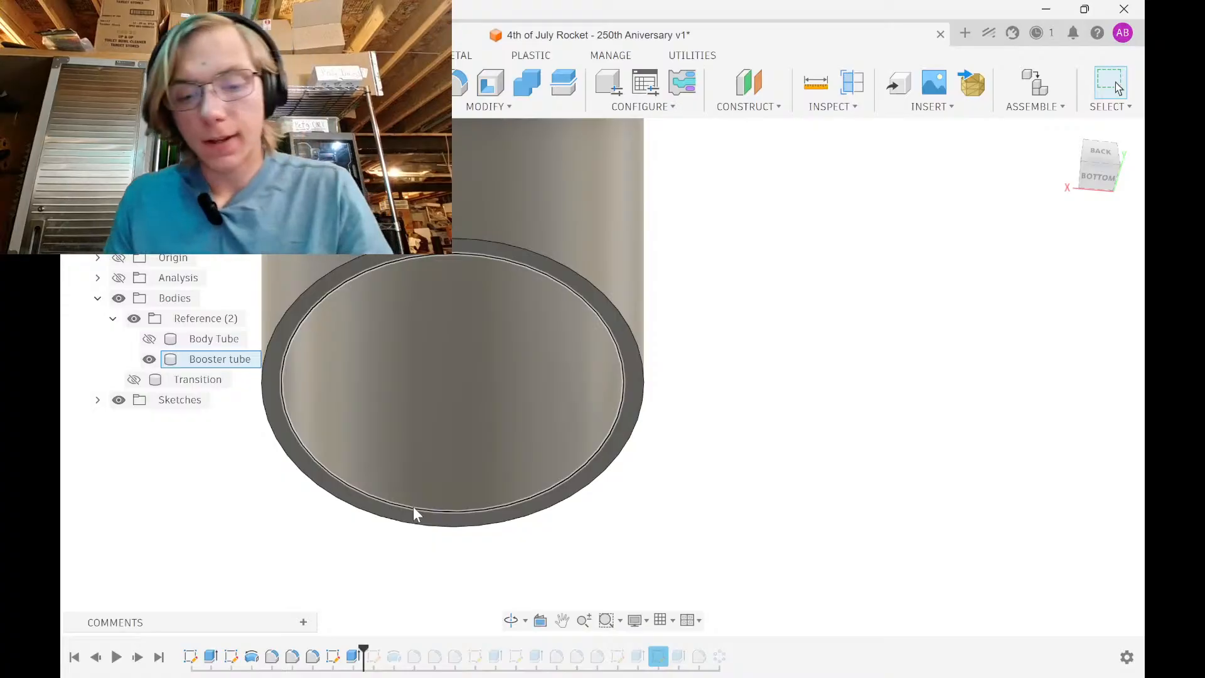
Measure the booster tube's end face with Inspect > Measure, reading 76.20 mm across
key("i")
left_click(433, 461)
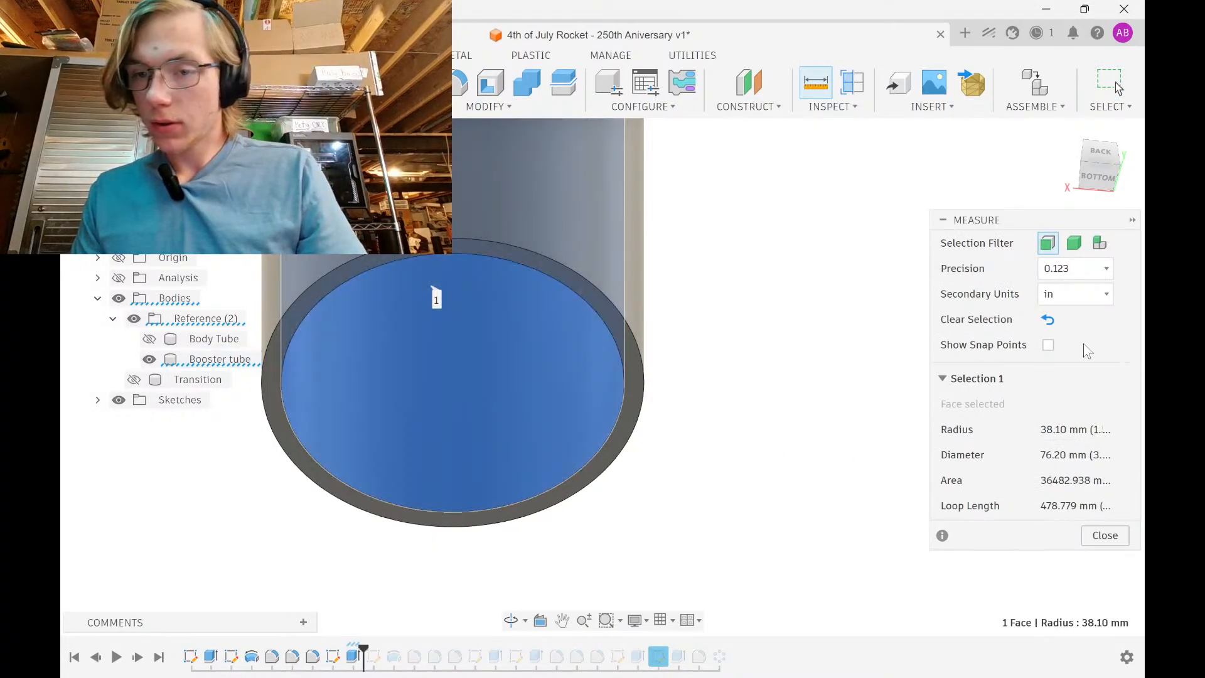
scroll(622, 336, "down", 2)
middle_click_drag(625, 317, 667, 527)
middle_click_drag(704, 367, 723, 399, "shift")
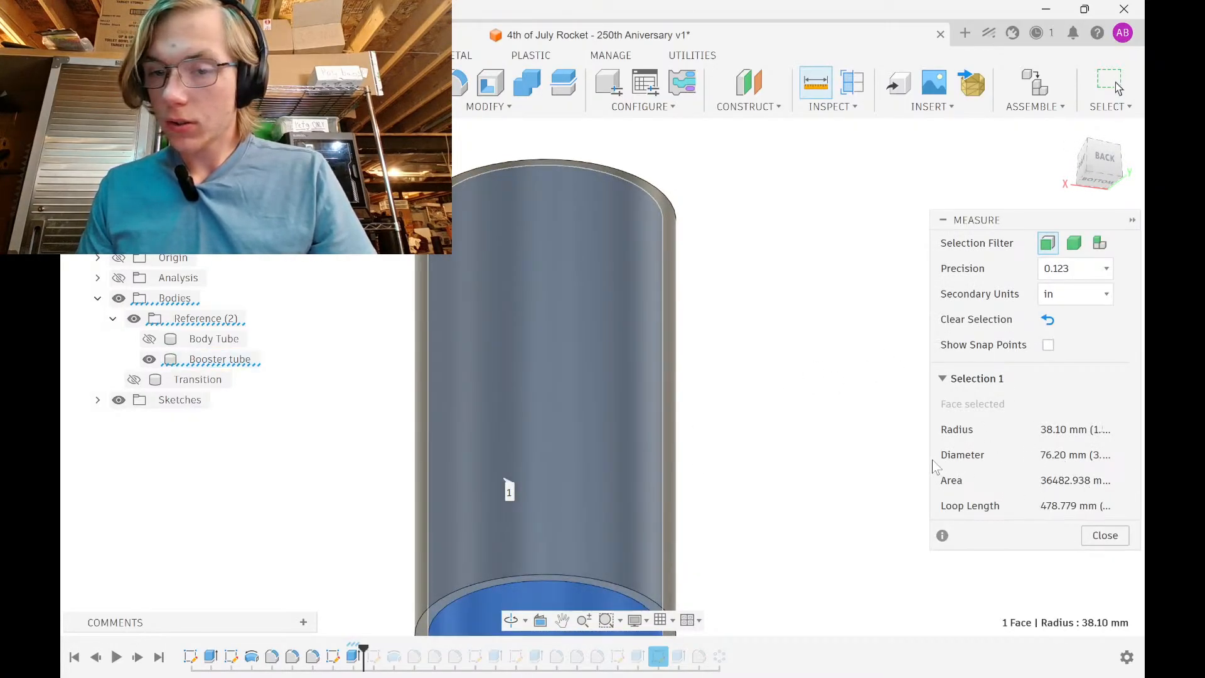
left_click_drag(932, 466, 904, 462)
Measure the booster tube's outer wall: 85.04 mm diameter, 42.52 mm radius
left_click(649, 472)
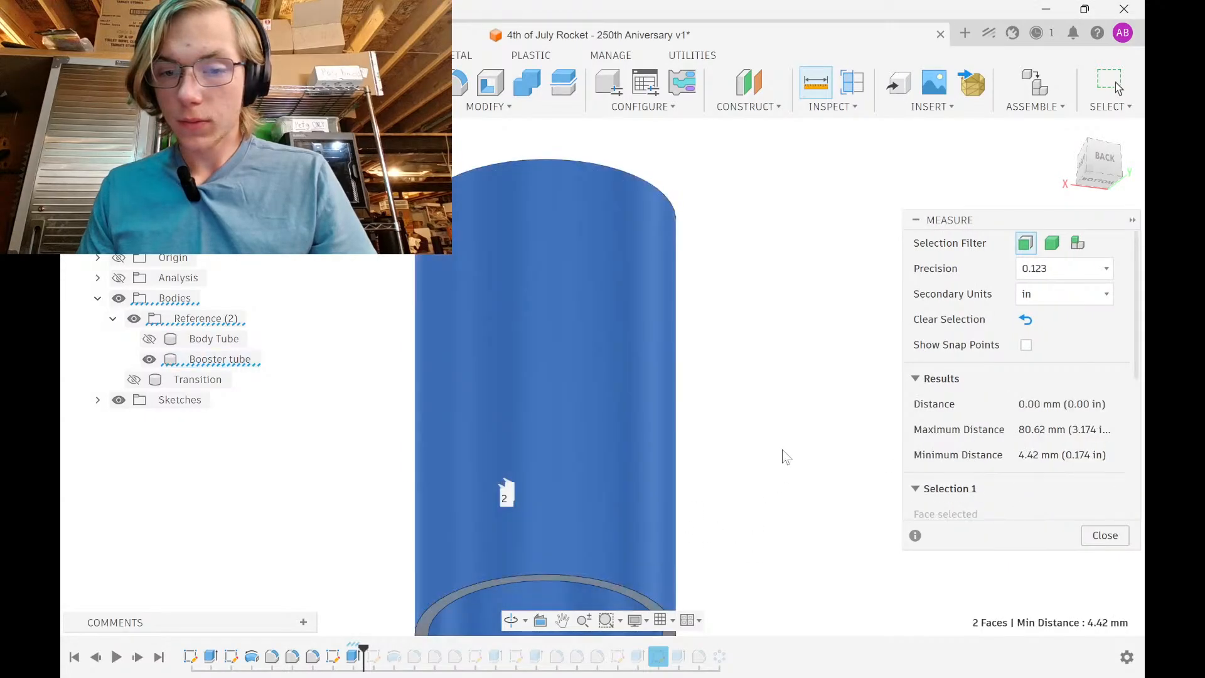
middle_click_drag(782, 452, 792, 569, "shift")
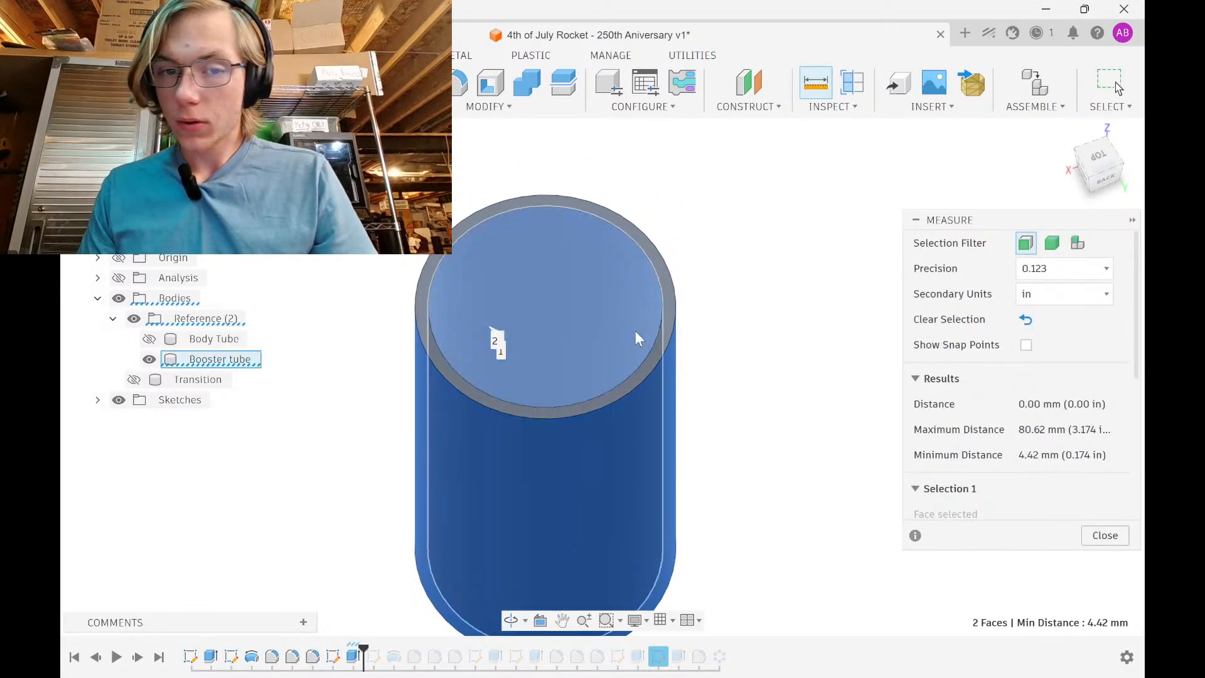
left_click(637, 337)
left_click(867, 381)
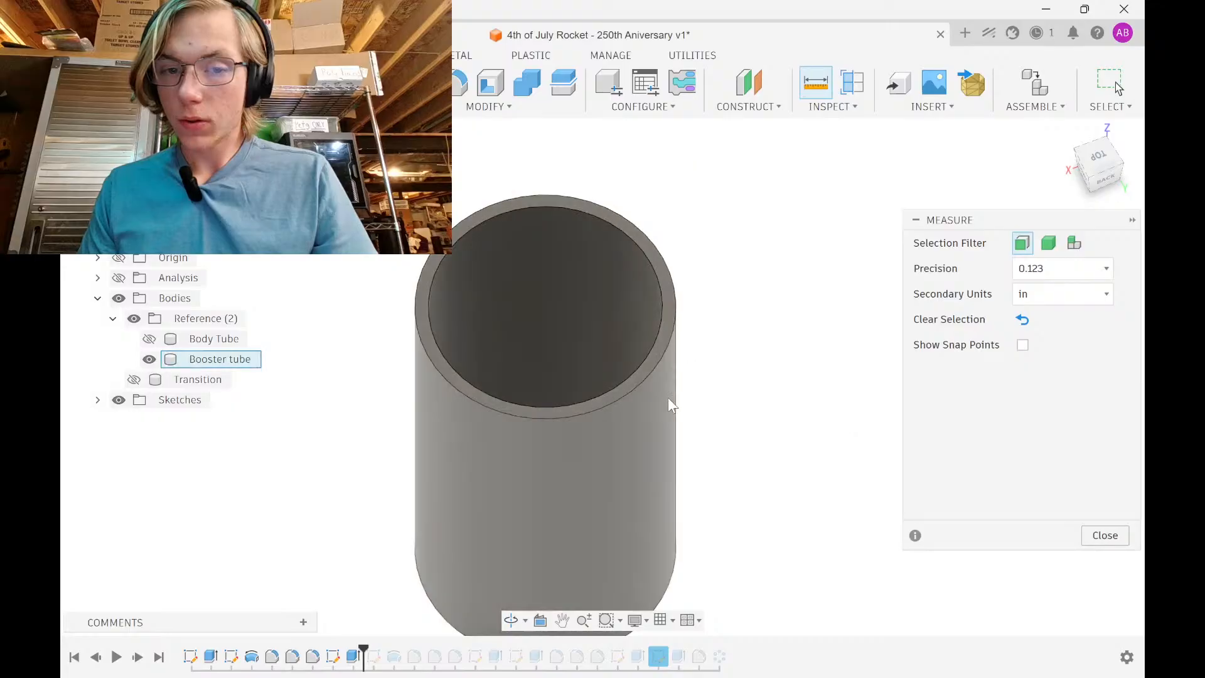
left_click(670, 404)
middle_click_drag(785, 420, 797, 401, "shift")
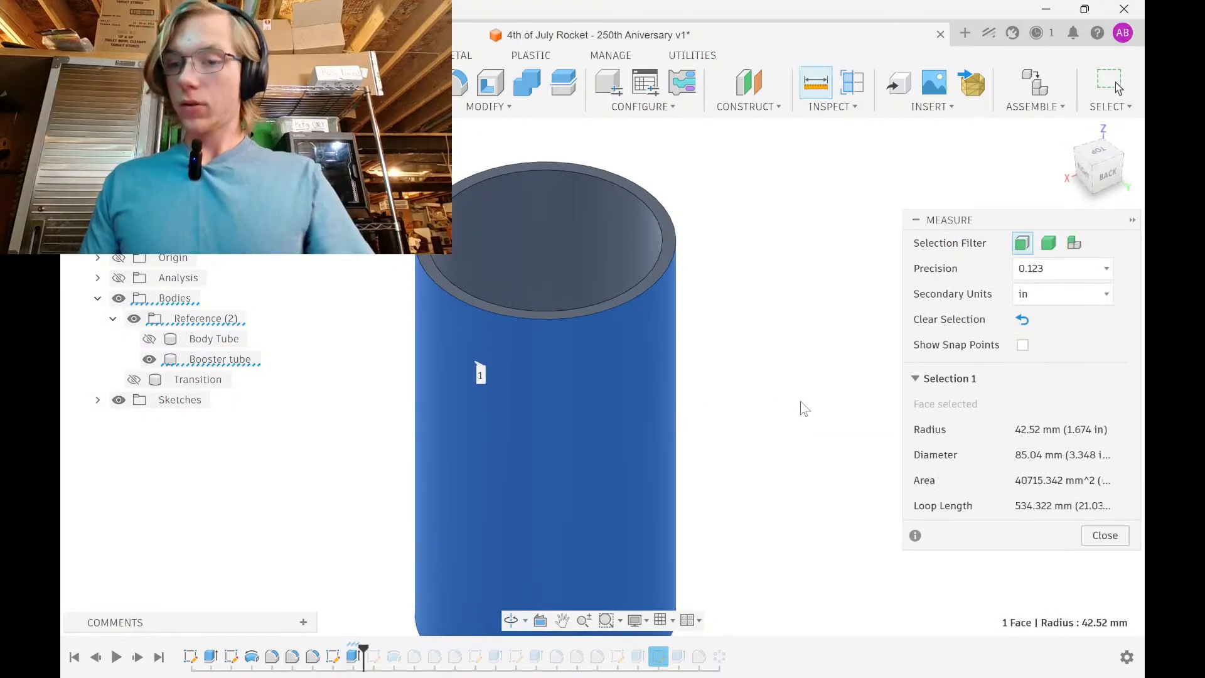
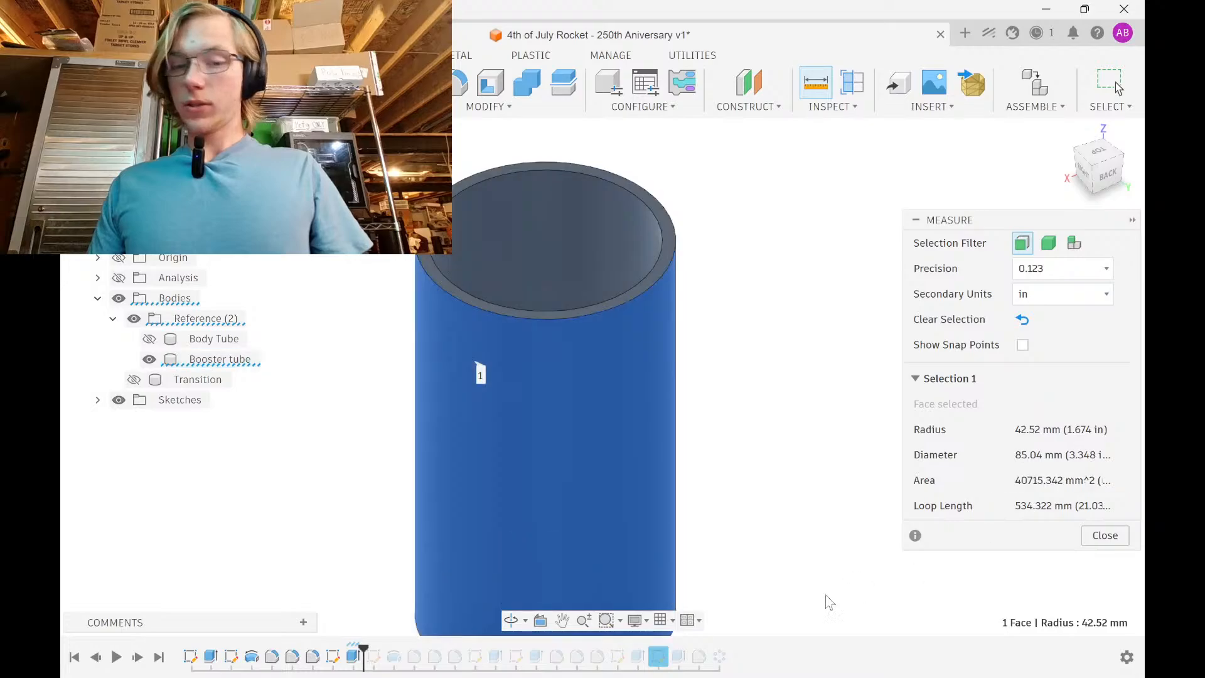
Close Measure and edit the Booster tube extrusion down to a single profile
left_click(1105, 535)
double_click(354, 656)
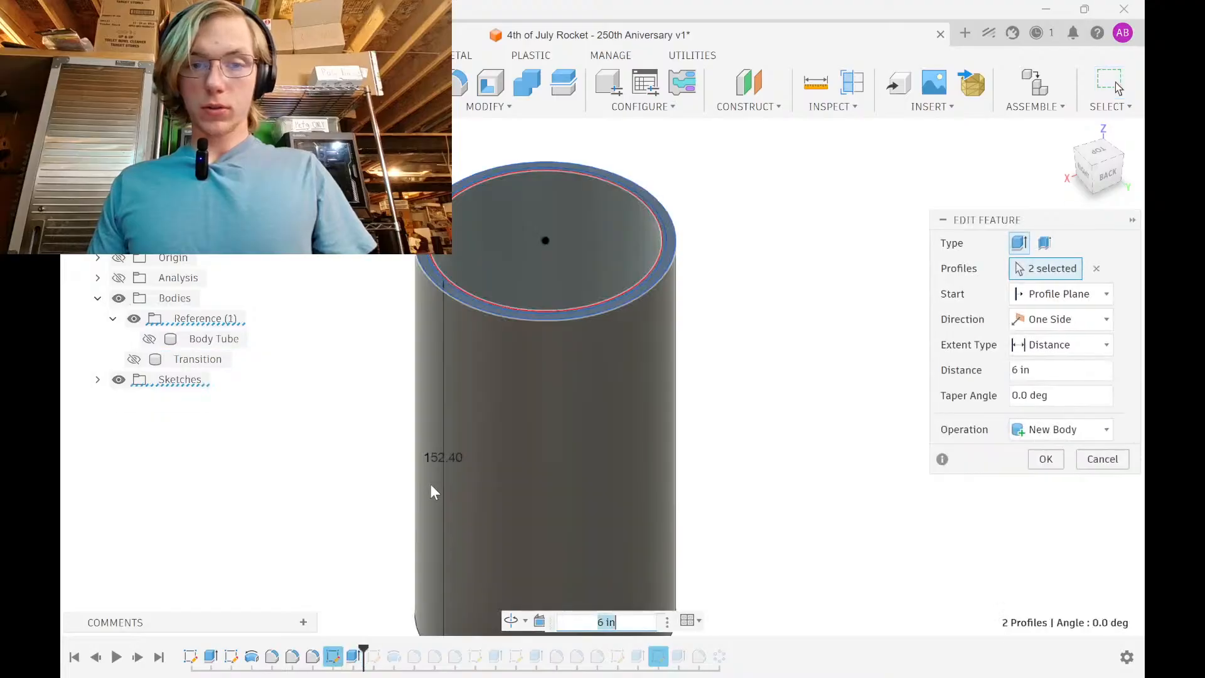
middle_click_drag(491, 303, 472, 373, "shift")
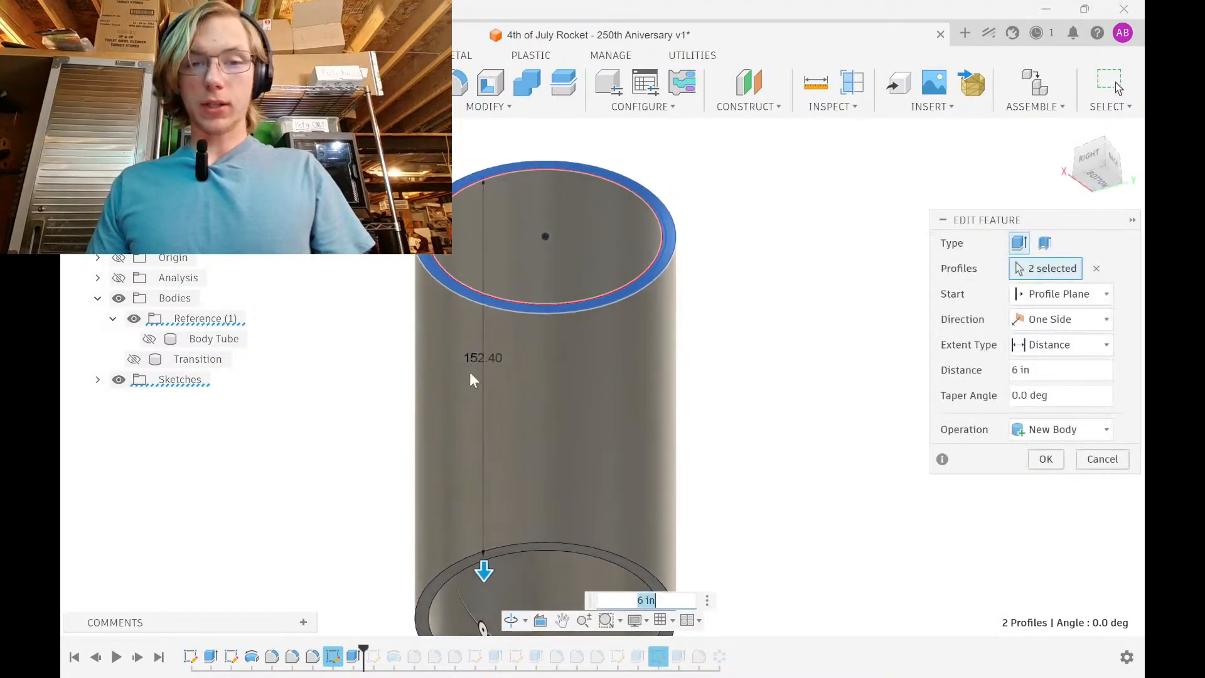
scroll(462, 218, "up", 6)
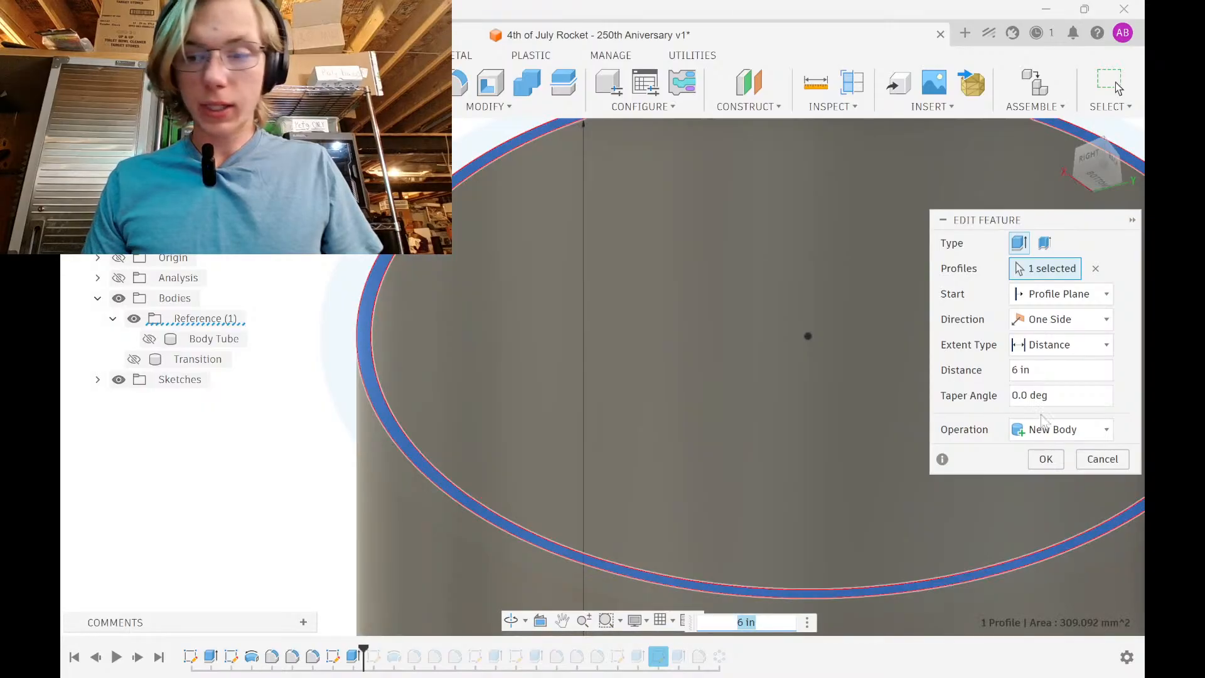
key("Return")
Re-measure the booster tube's outer face, then make Body Tube visible again
scroll(496, 250, "down", 5)
middle_click_drag(500, 250, 580, 207, "shift")
key("i")
left_click(591, 289)
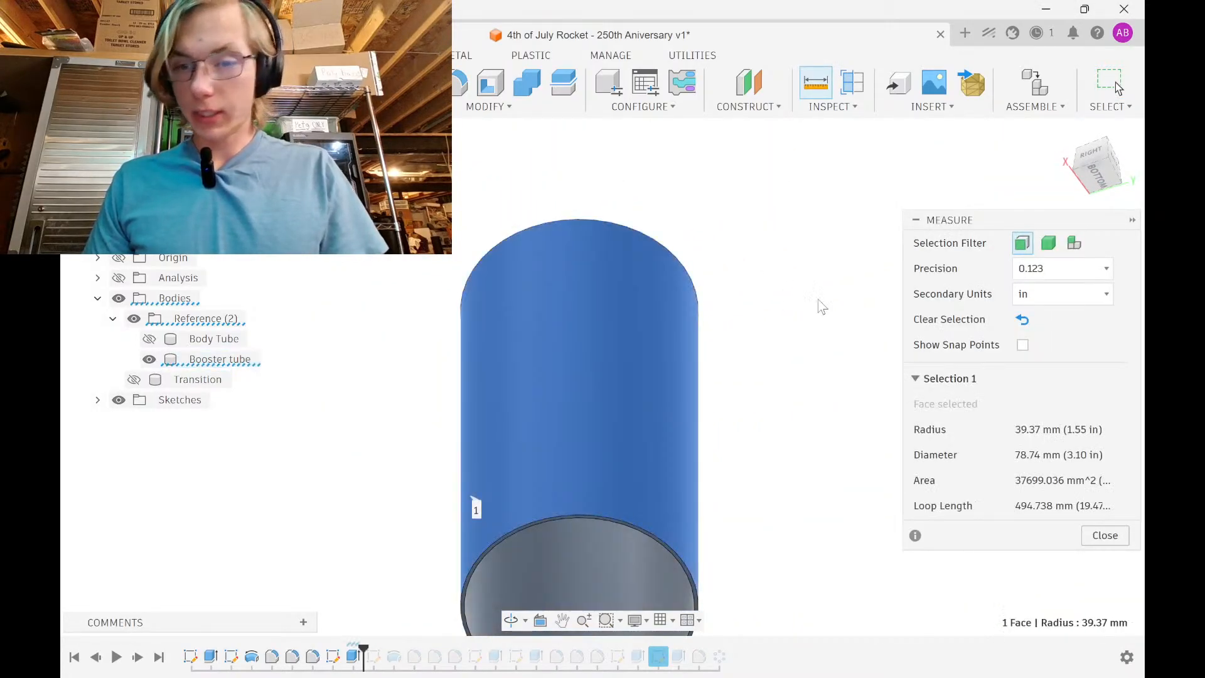
left_click(1105, 534)
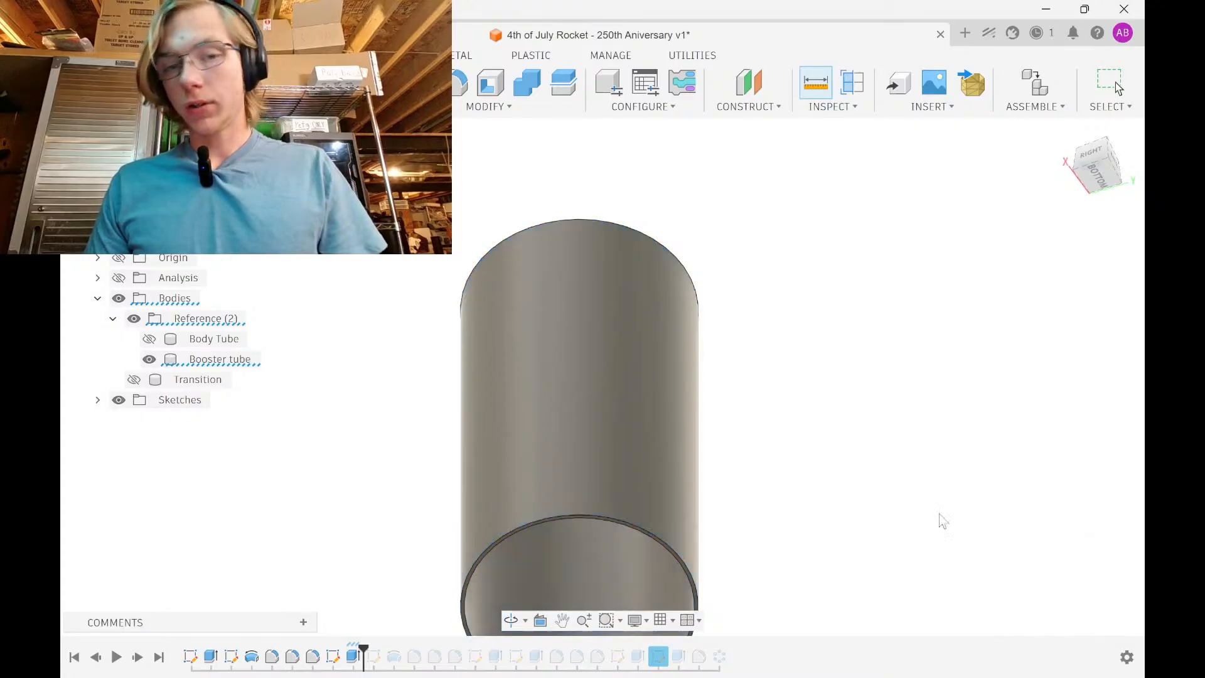
left_click(149, 339)
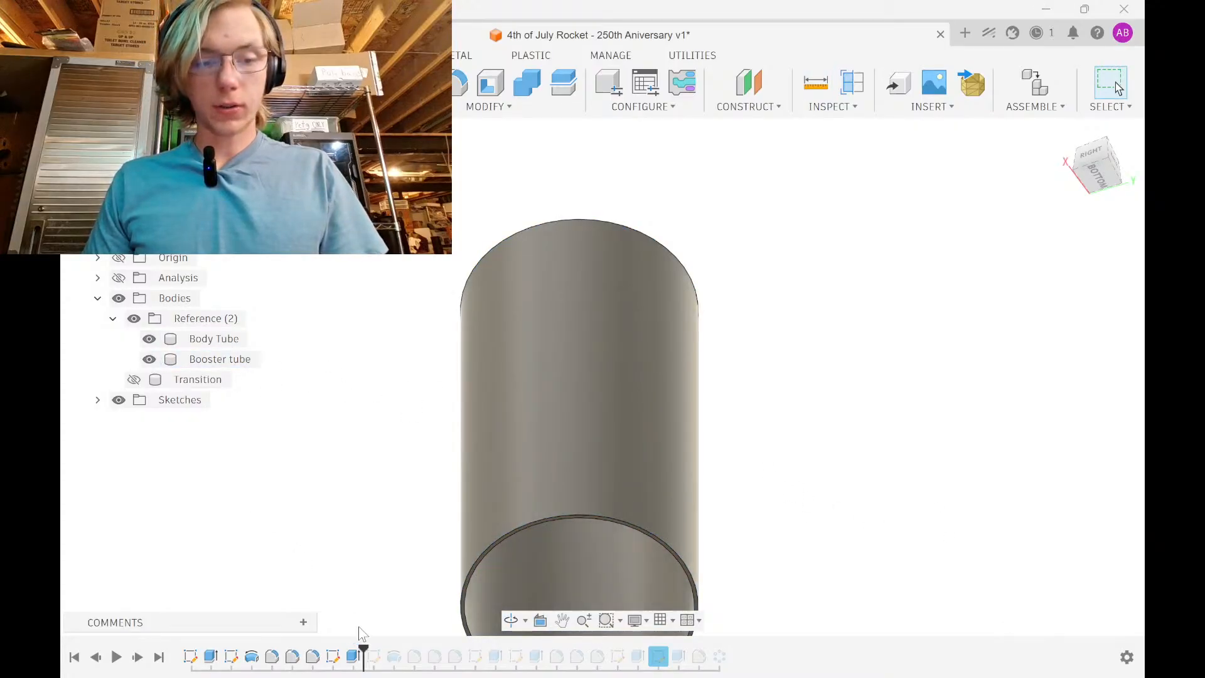
Roll the timeline to the end and show the Transition, Body4 and Body5 bodies
left_click_drag(364, 649, 786, 650)
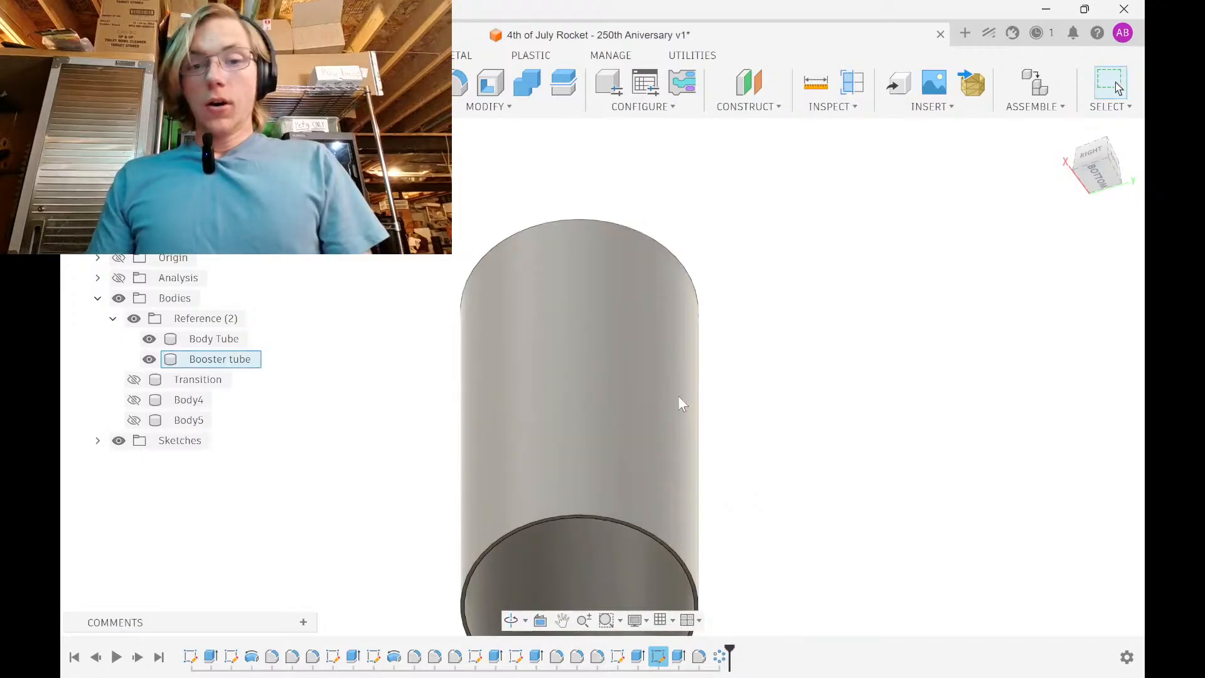
mouse_move(673, 462)
middle_mouse_down("shift")
mouse_move(692, 383)
mouse_move(674, 498)
middle_mouse_up("shift")
scroll(272, 381, "down", 2)
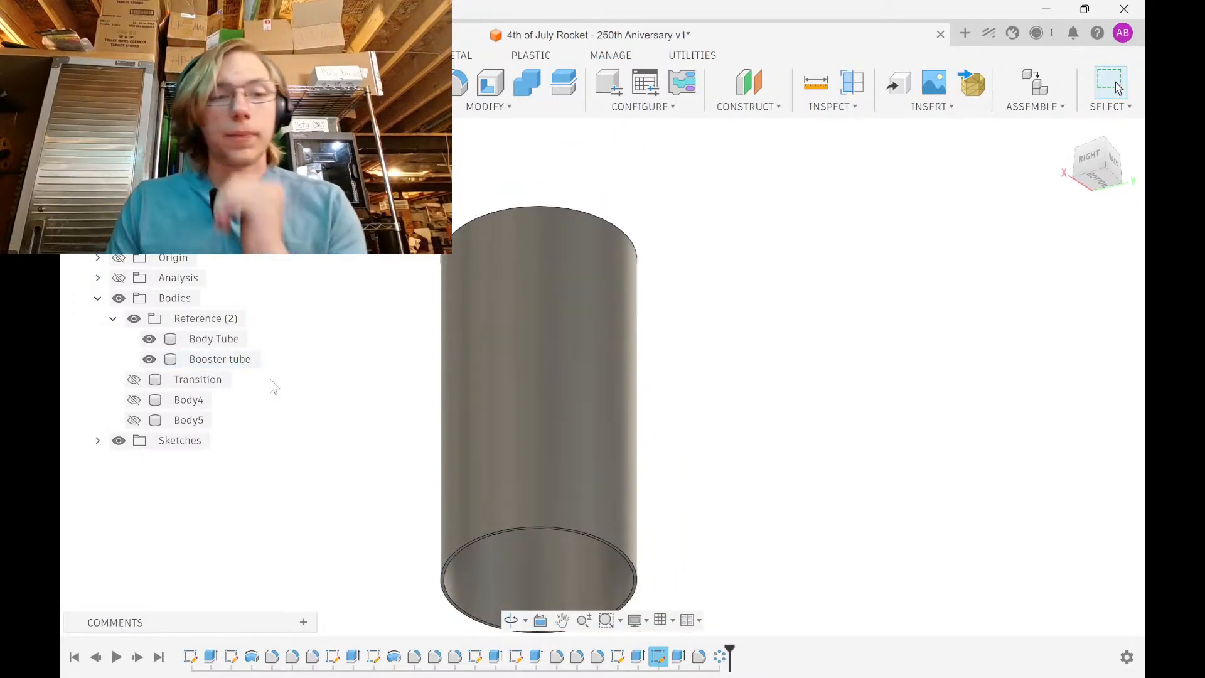
left_click(134, 379)
left_click(134, 399)
left_click(134, 420)
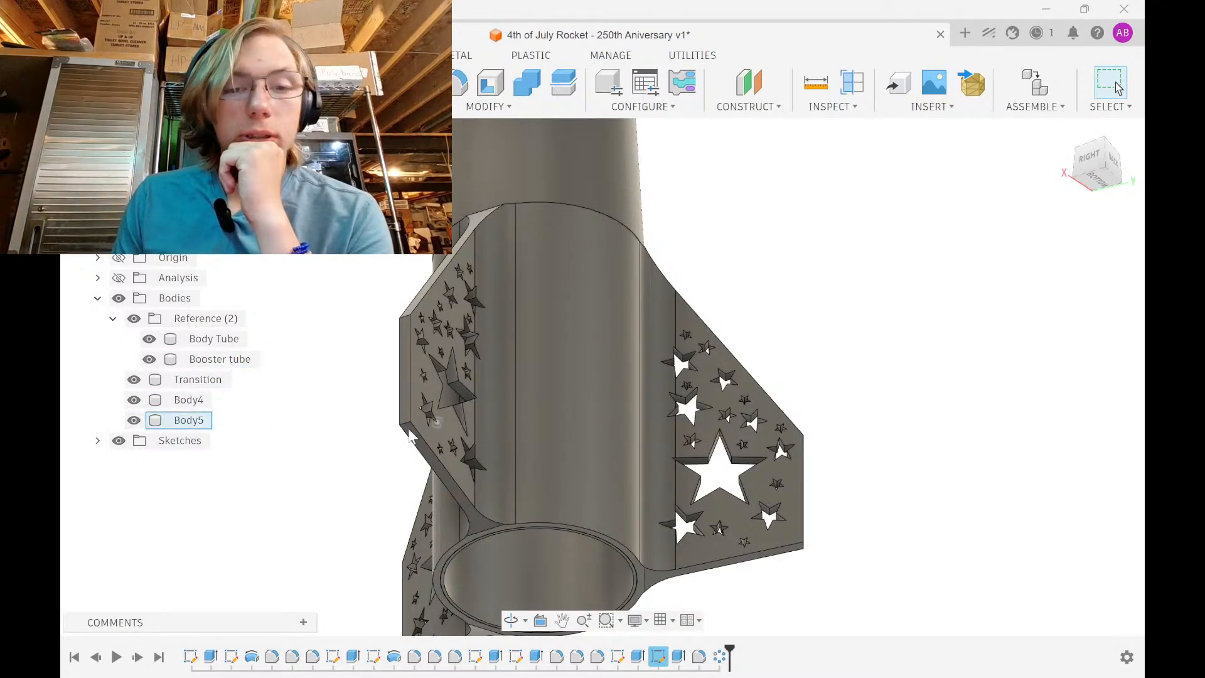
Rename Body5 to FinCan and Body4 to Nosecone, viewing the rocket from the side
left_click(186, 420)
double_click(186, 420)
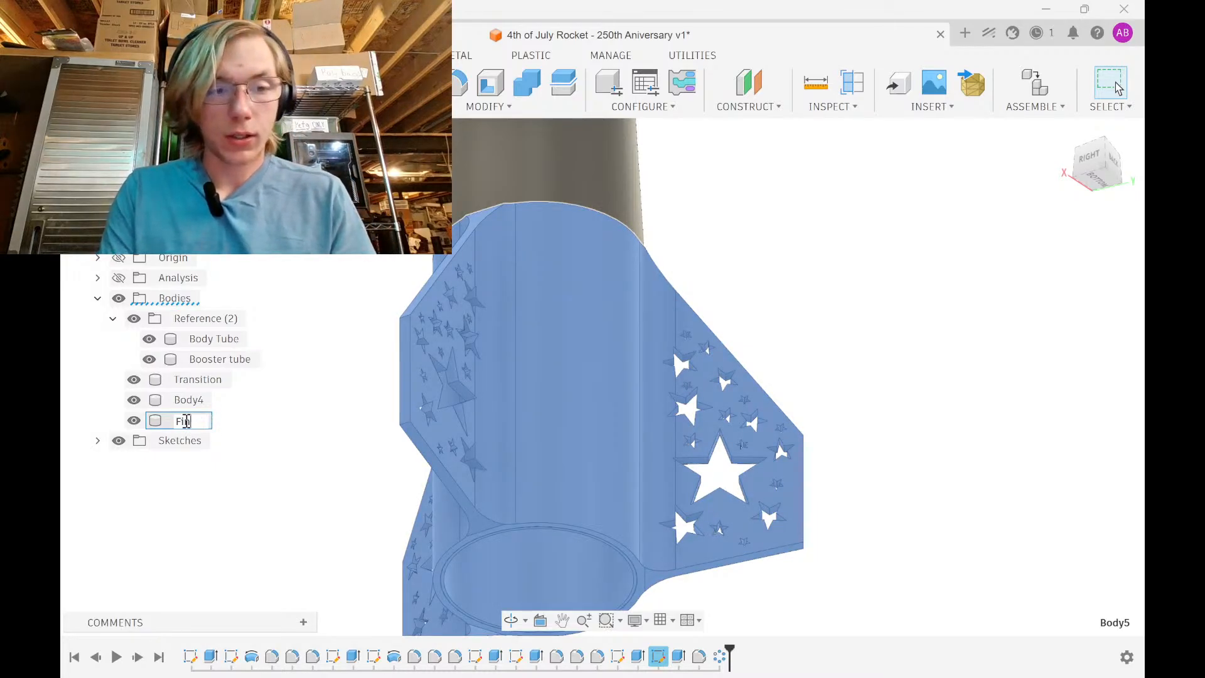
type("FinCan")
key("Return")
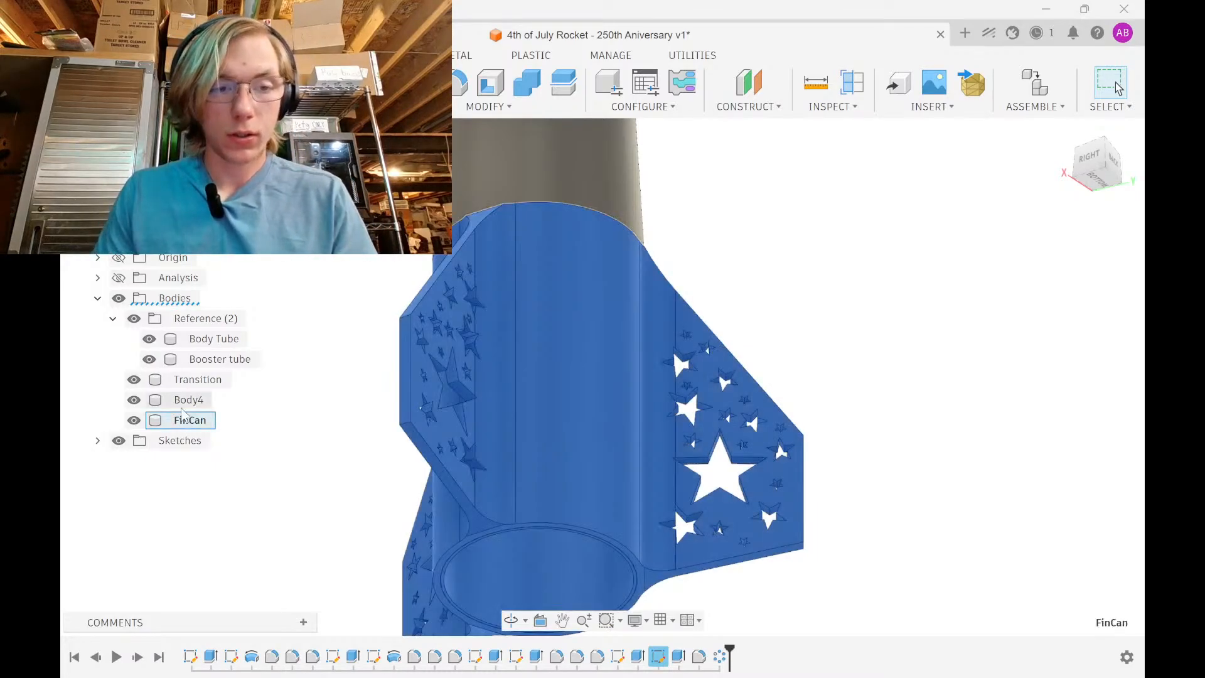
left_click(197, 404)
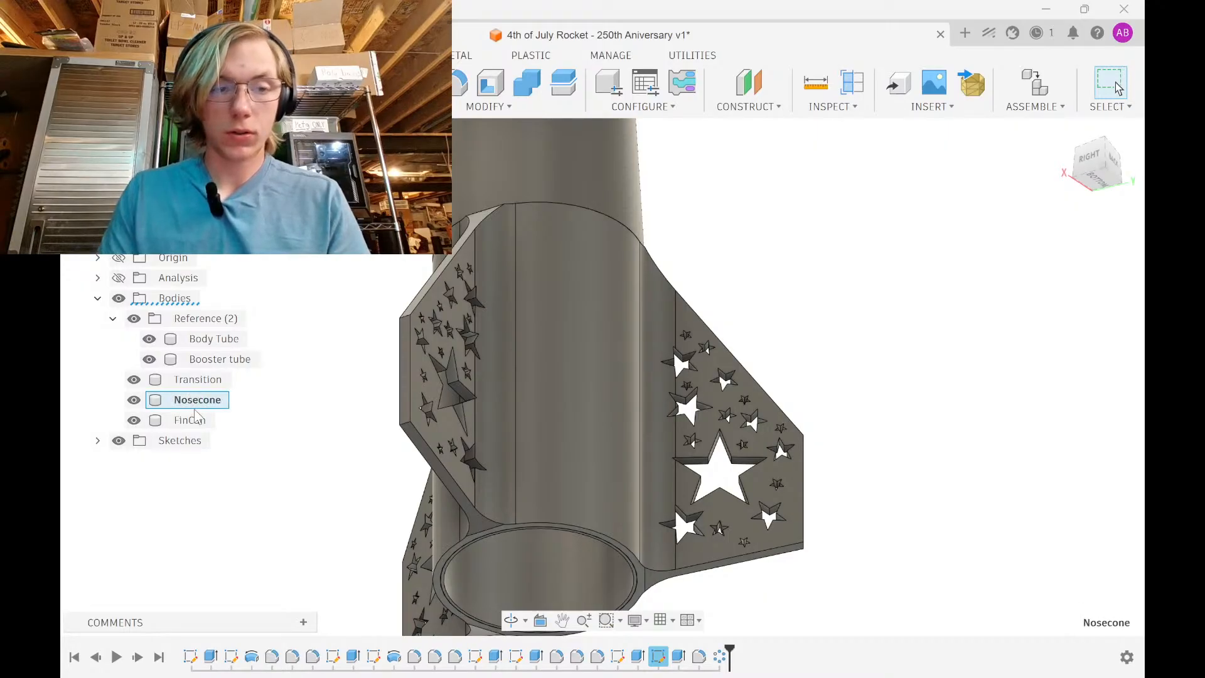
scroll(455, 302, "down", 5)
middle_click_drag(482, 164, 610, 463)
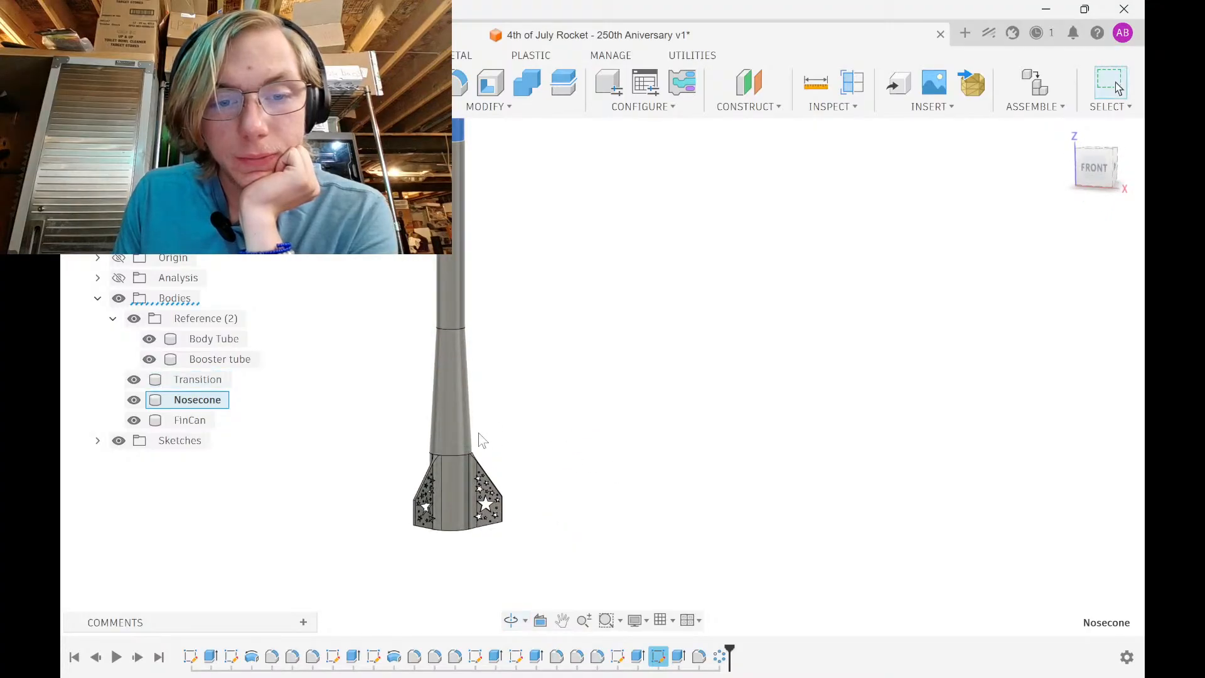
scroll(479, 438, "down", 5)
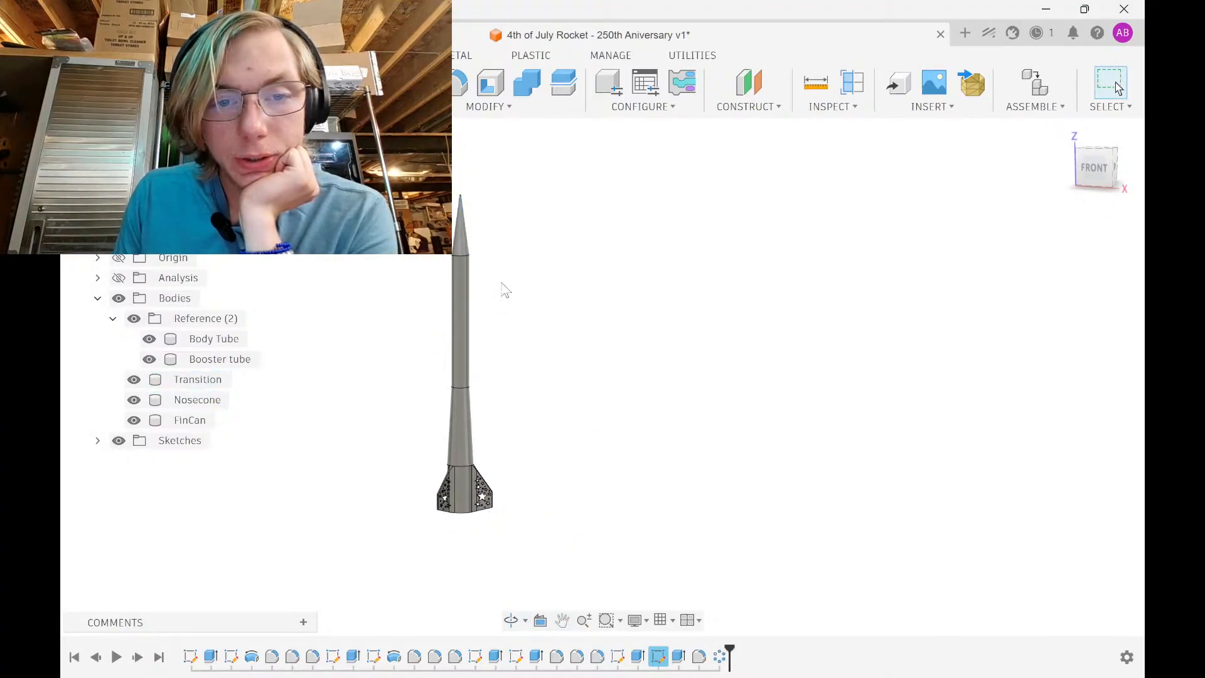
Start a 3D Print 3MF export of FinCan and browse to the Product Files folder
left_click(675, 55)
left_click(188, 82)
left_click(458, 490)
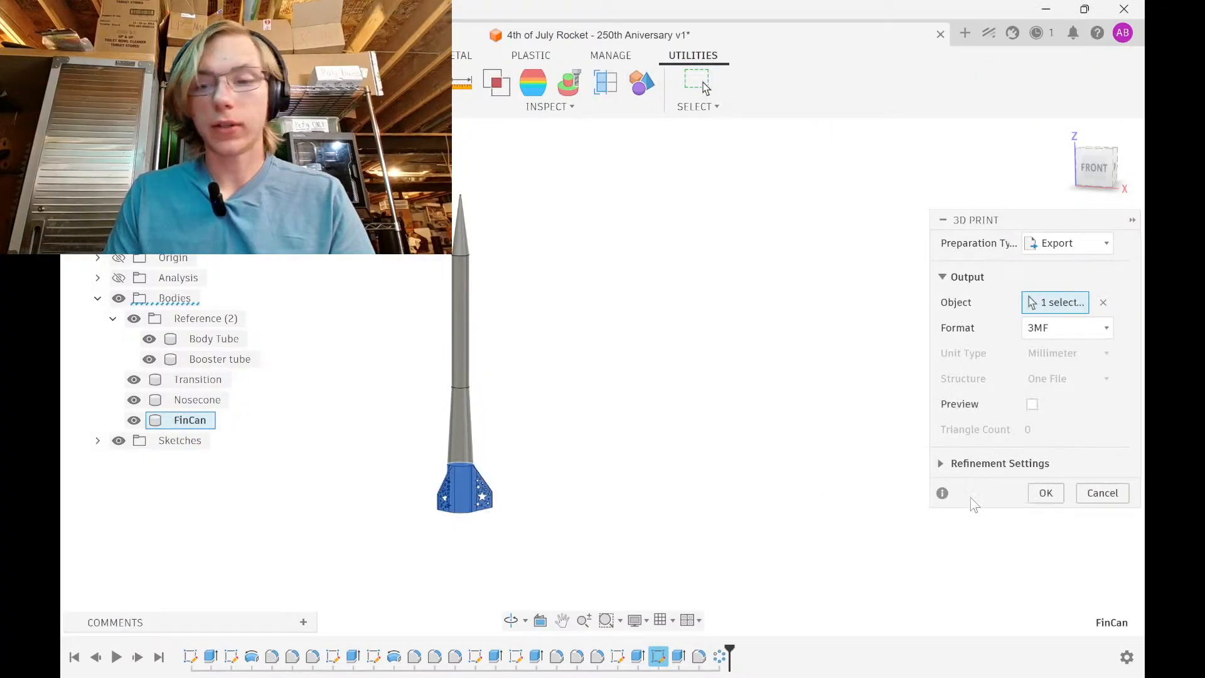
key("Return")
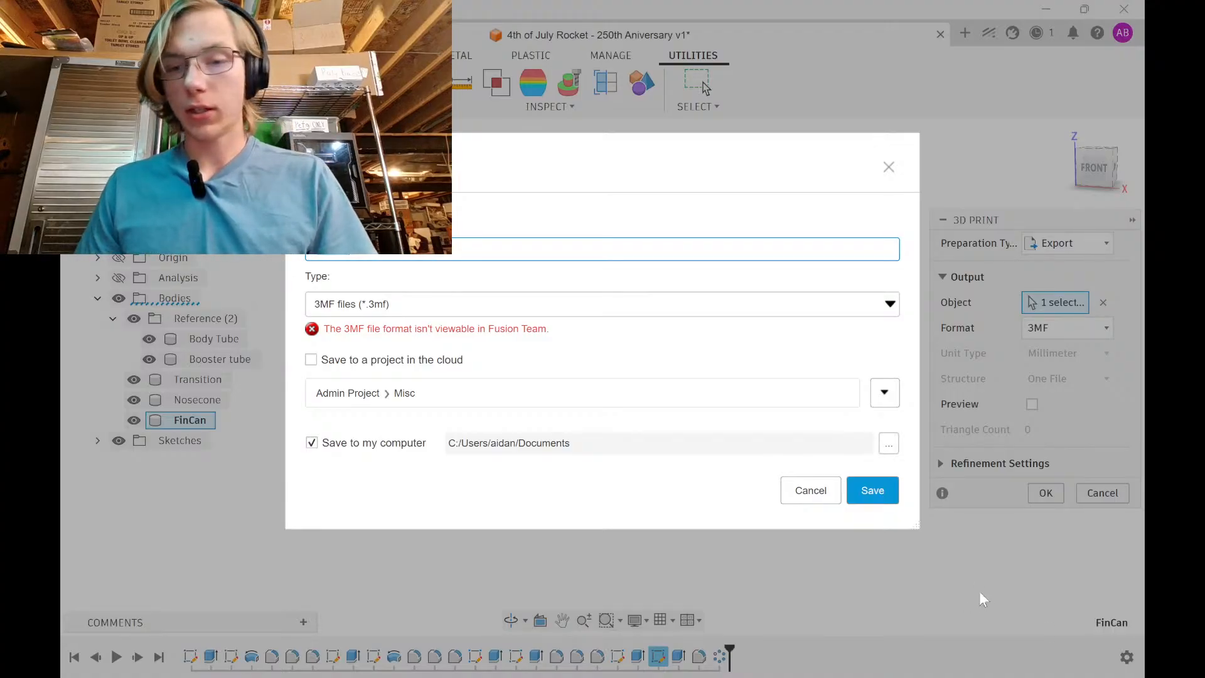
left_click(889, 444)
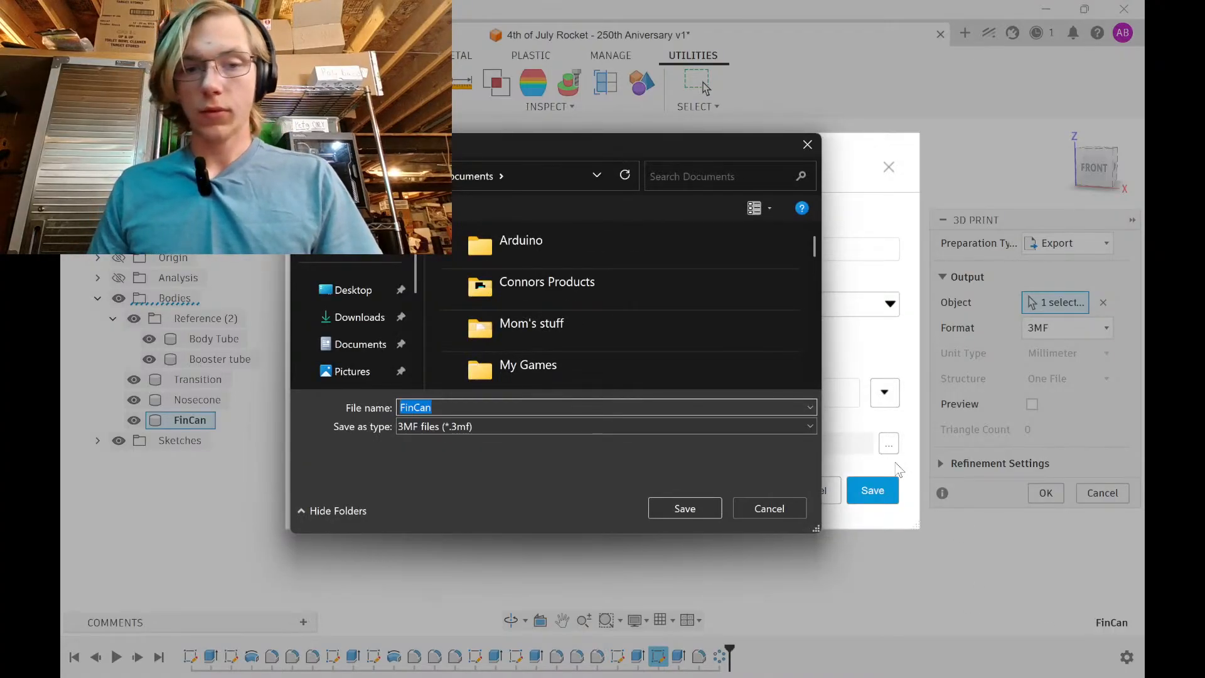
scroll(669, 310, "down", 2)
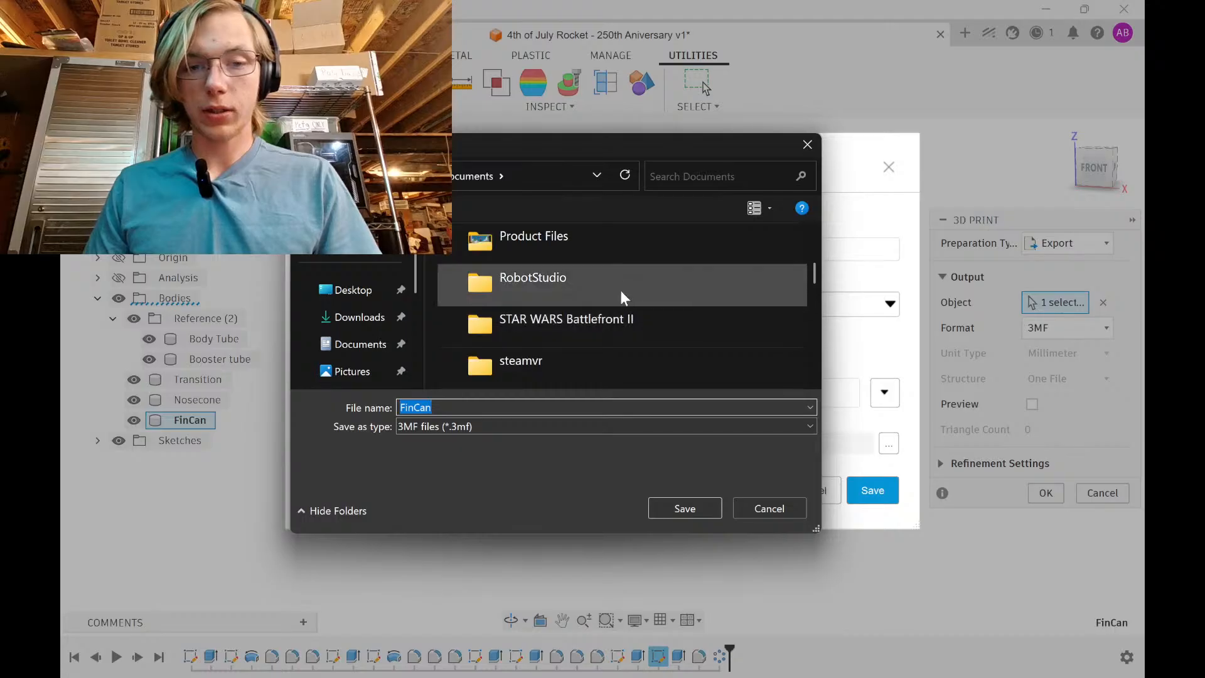
scroll(619, 274, "up", 1)
double_click(588, 355)
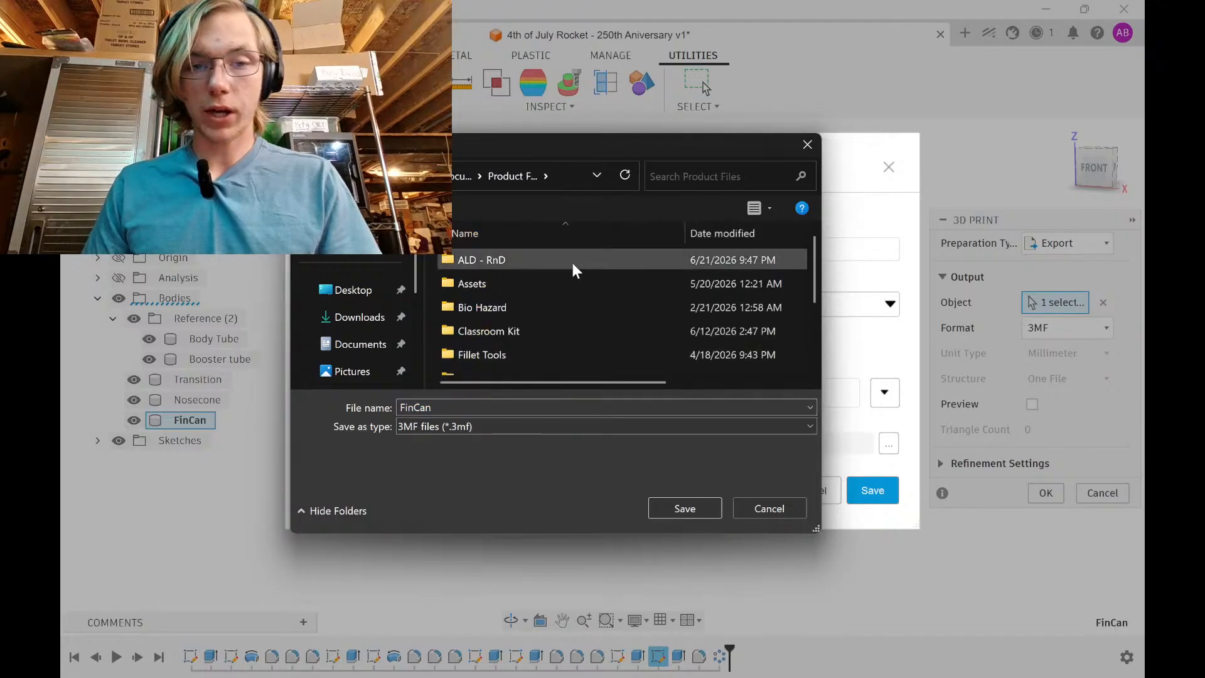
scroll(556, 323, "down", 2)
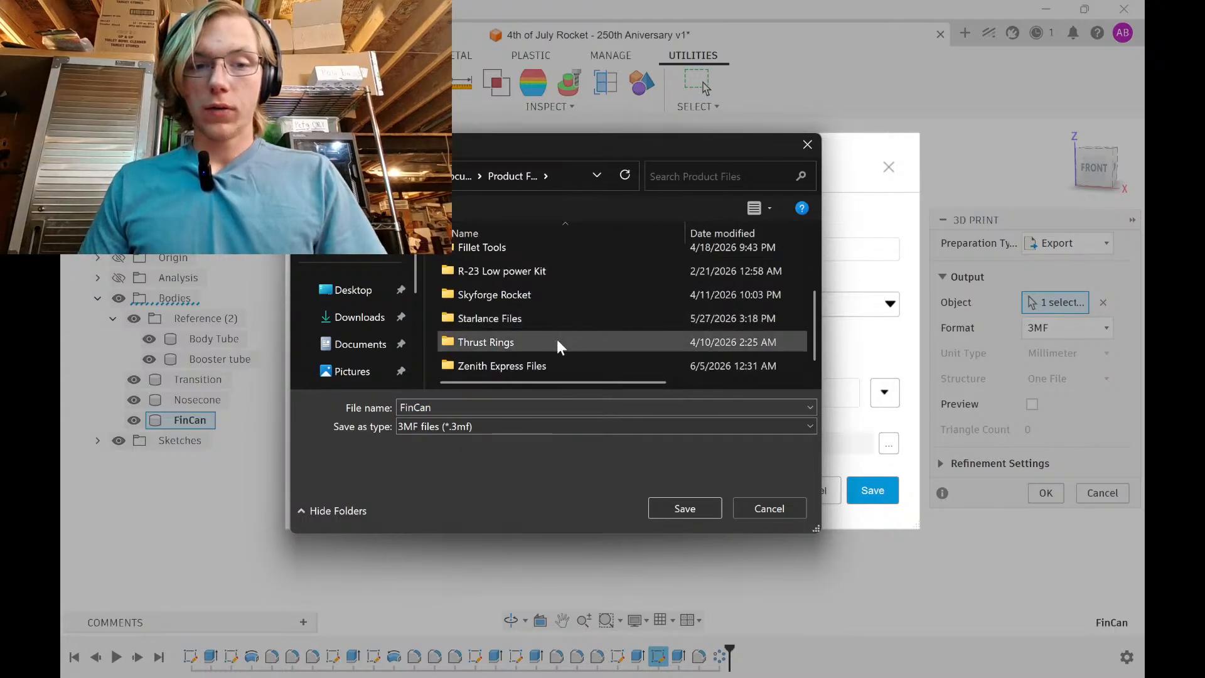
Create and open a new folder named 'Star and Stripe' in Product Files
right_click(437, 343)
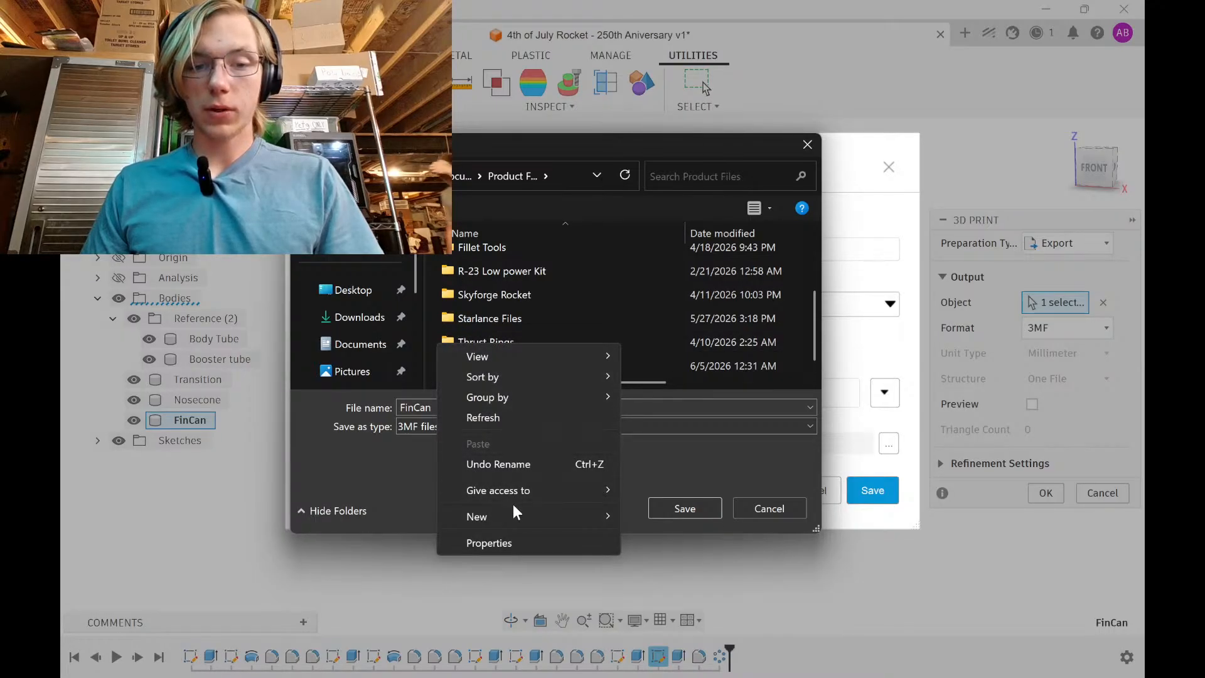
mouse_move(618, 517)
left_click(652, 311)
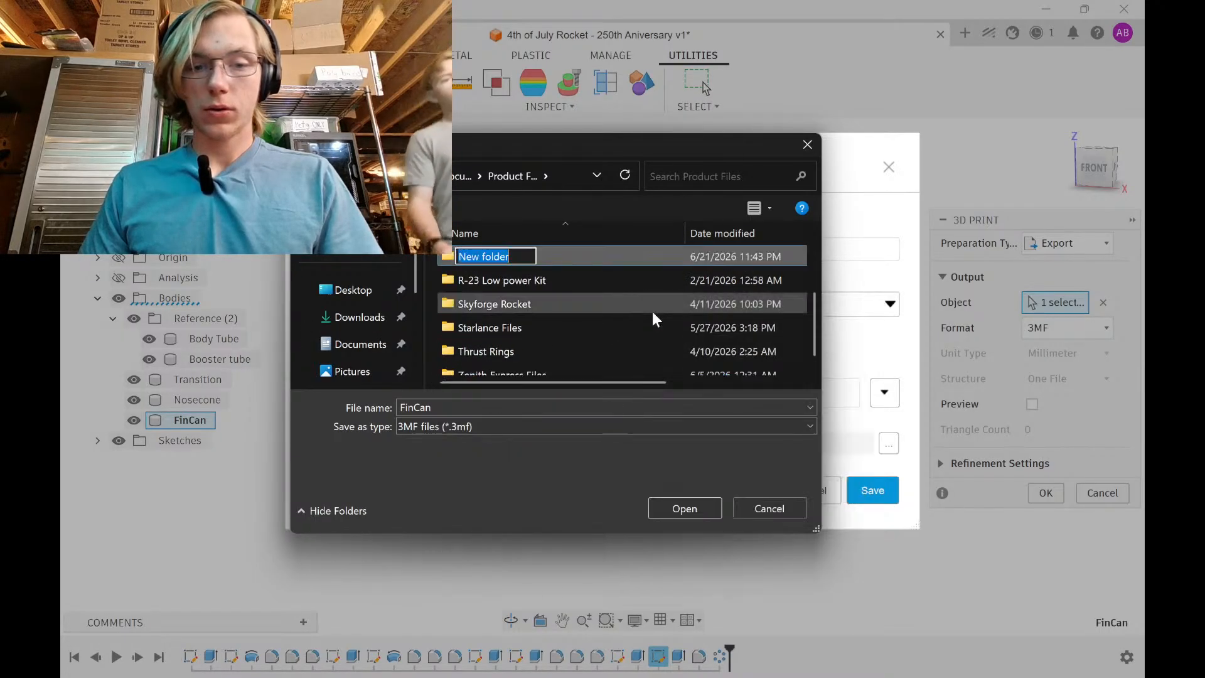
type("Star a")
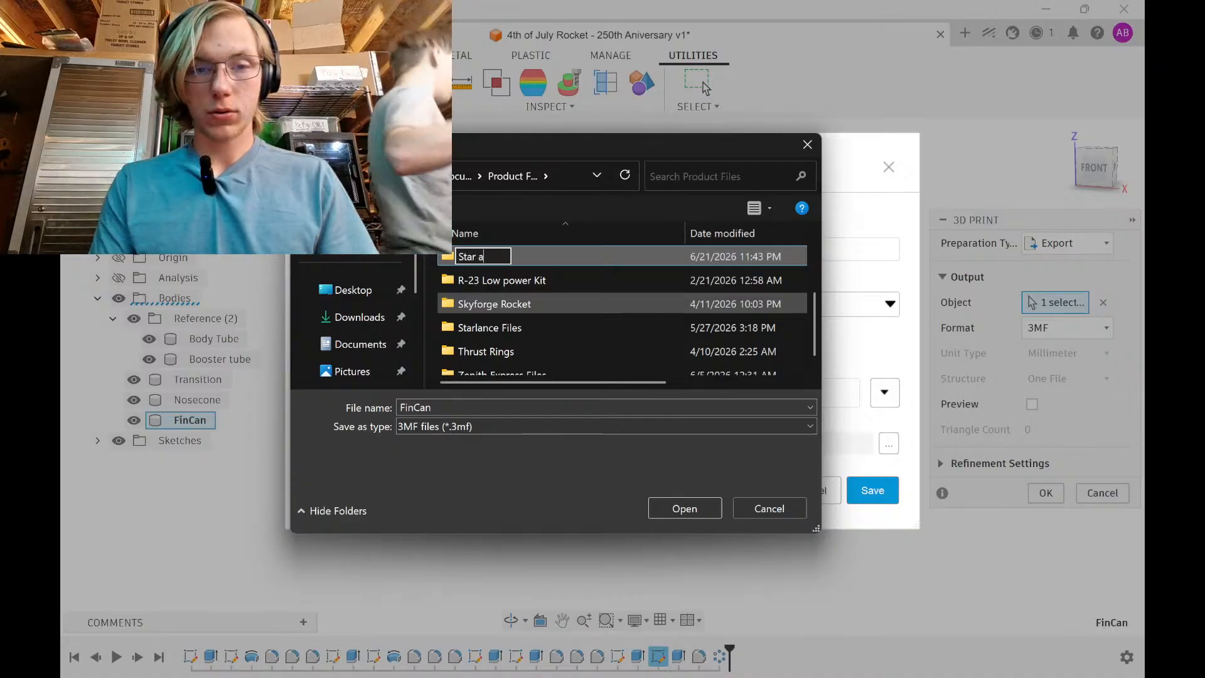
type("nd Stripe")
key("Return")
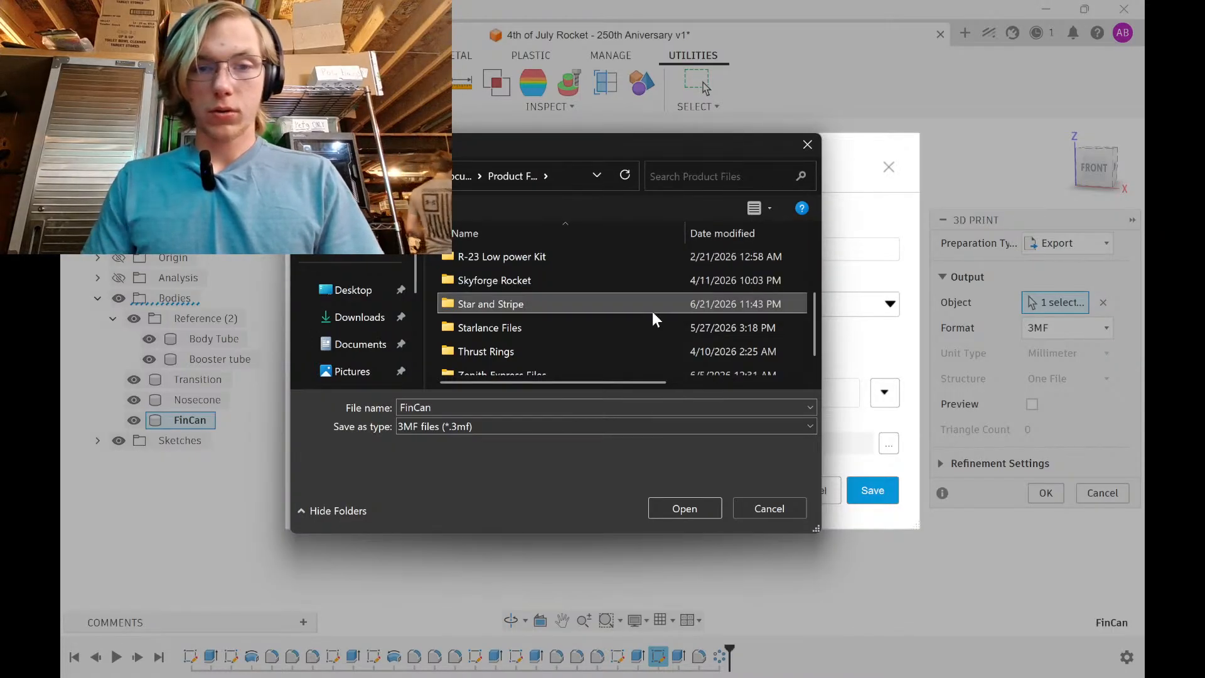
double_click(564, 306)
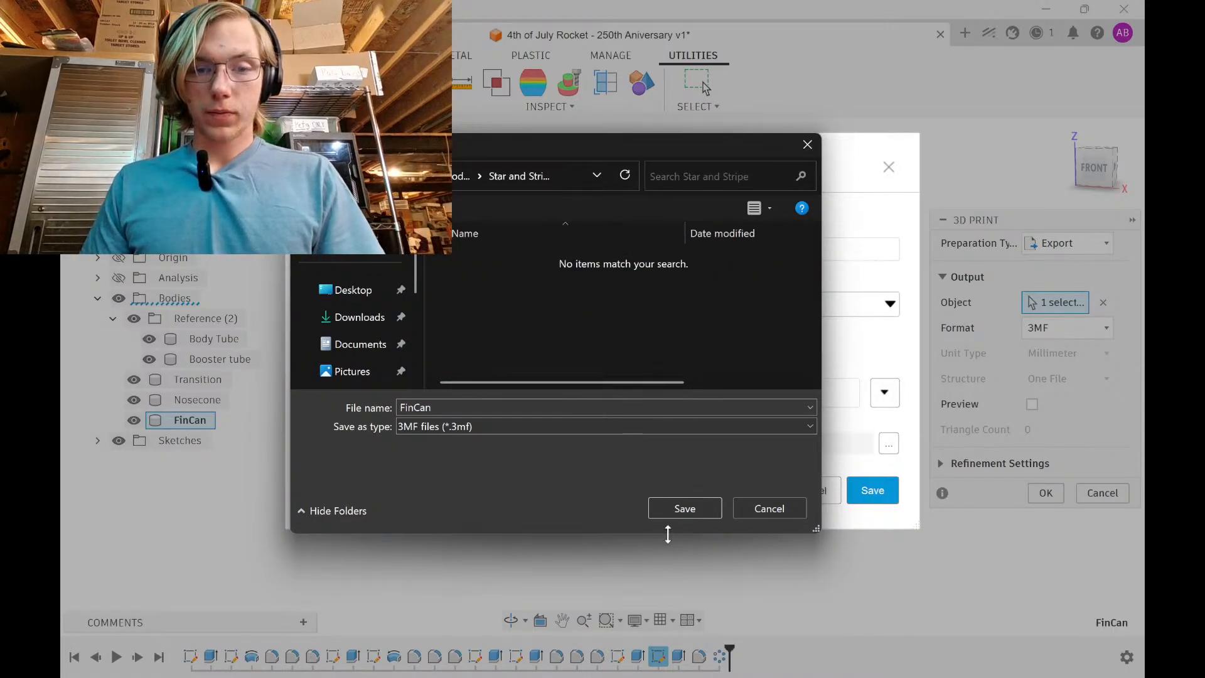
Create a 'Models' subfolder and save the FinCan 3MF file there
right_click(605, 336)
mouse_move(766, 534)
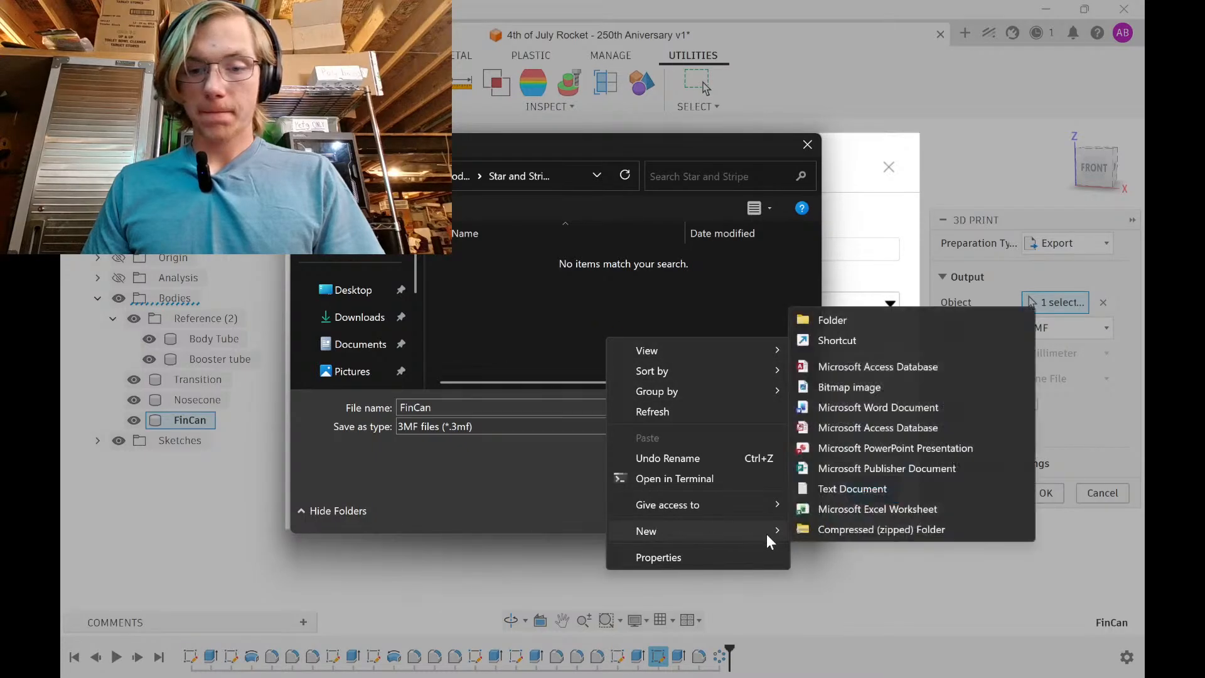
left_click(835, 324)
type("M")
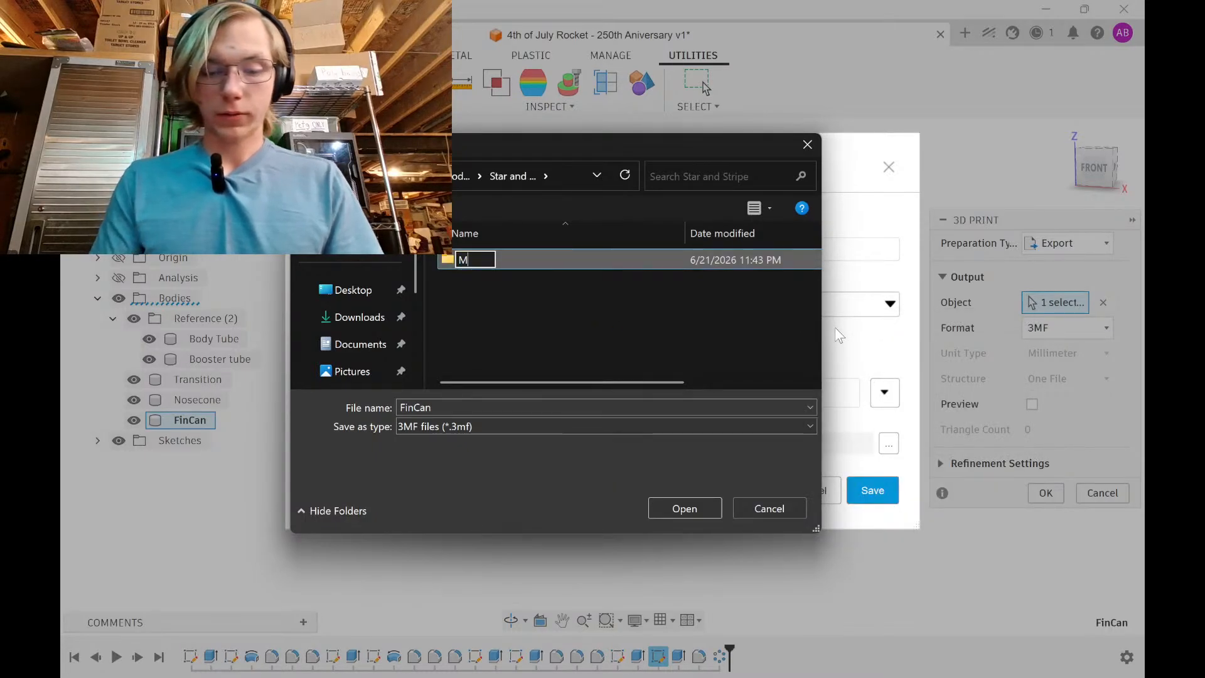
type("odels")
key("Return")
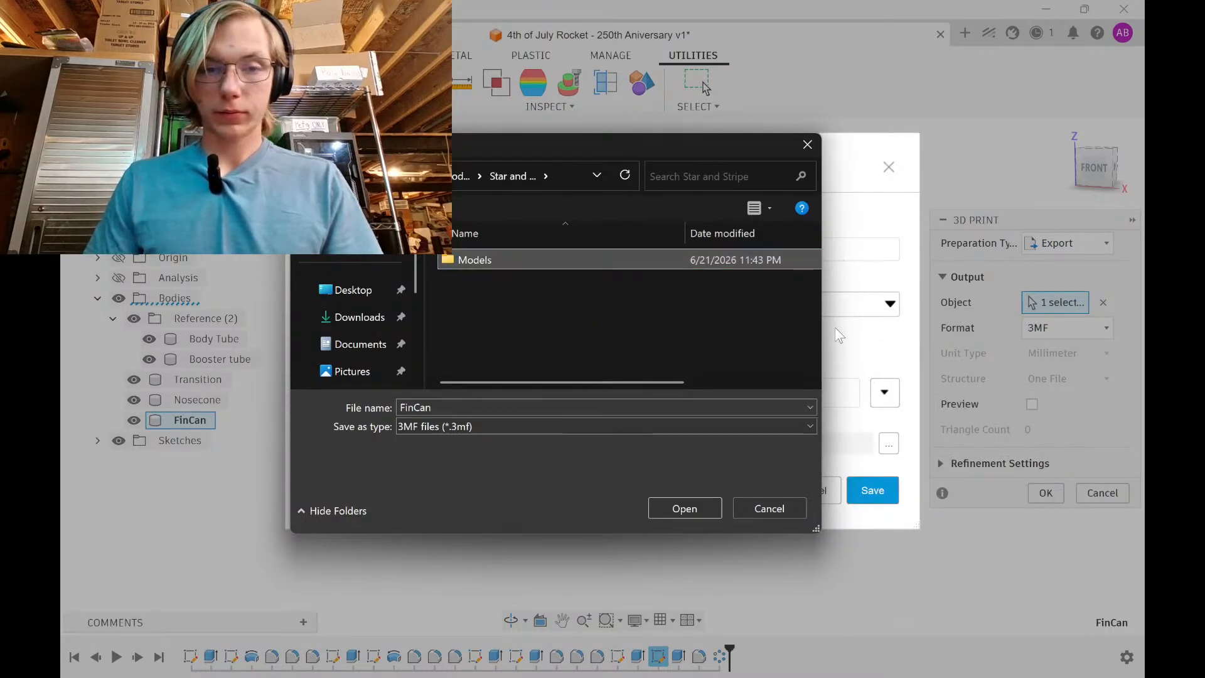
double_click(612, 259)
left_click(695, 511)
left_click(857, 489)
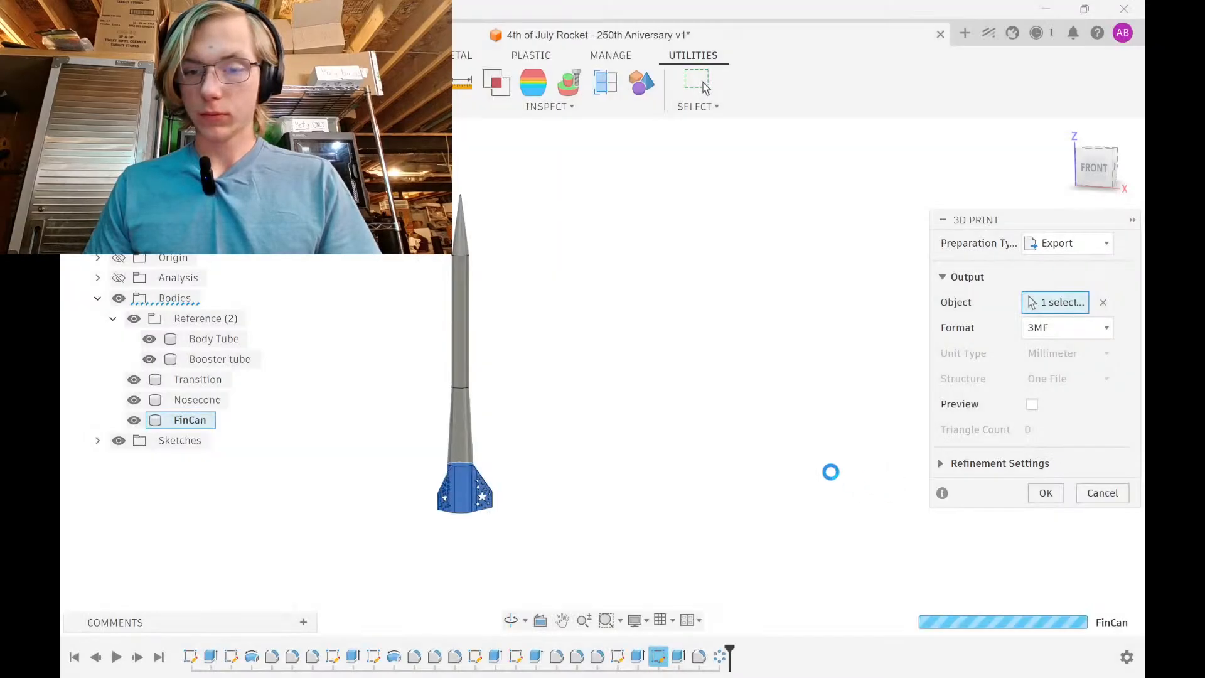
Export the Transition body as a 3MF file
left_click(197, 379)
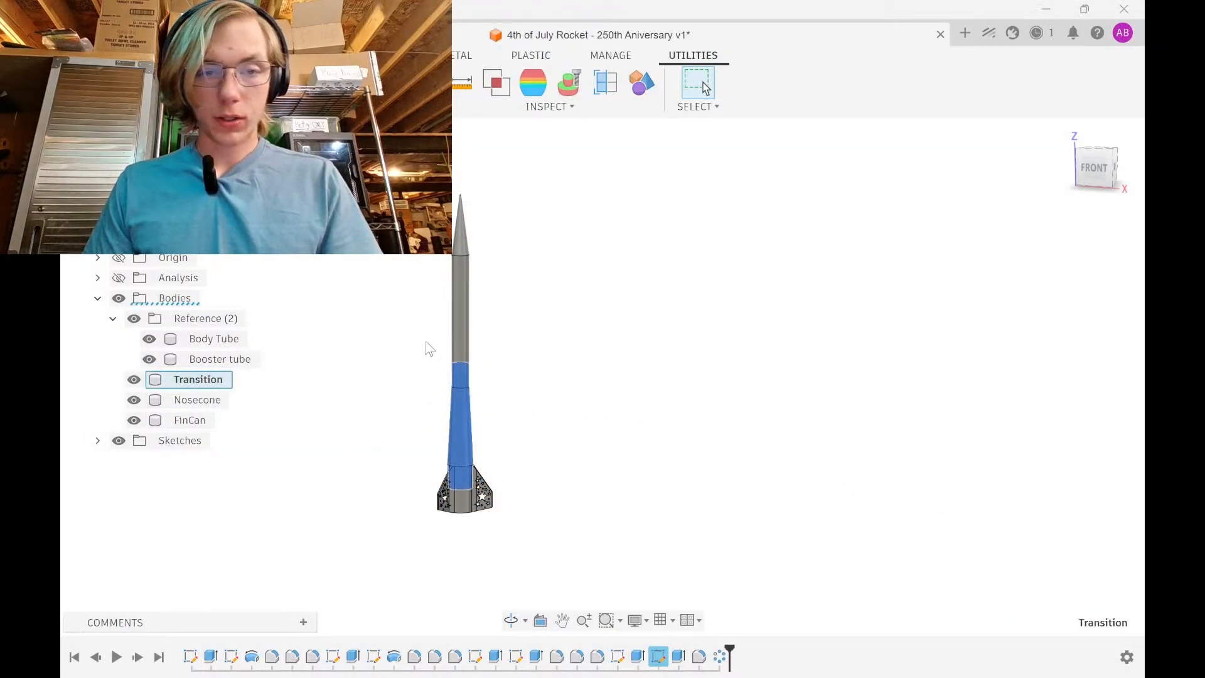
left_click(182, 82)
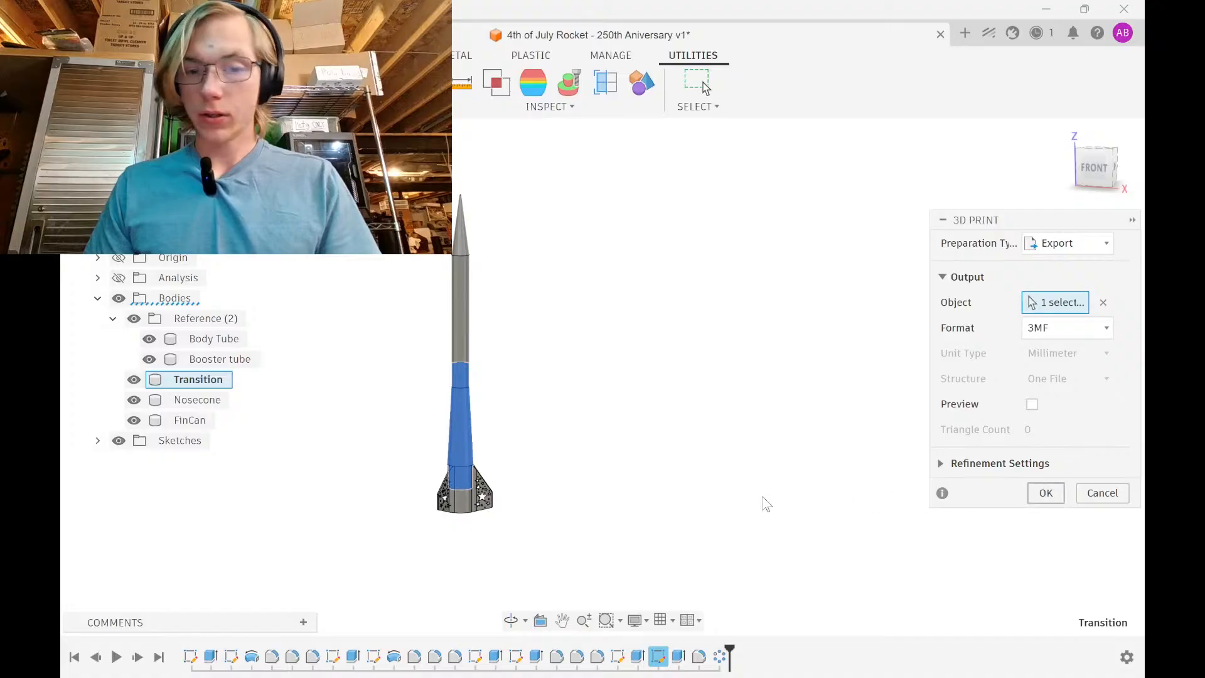
key("Return")
left_click(870, 489)
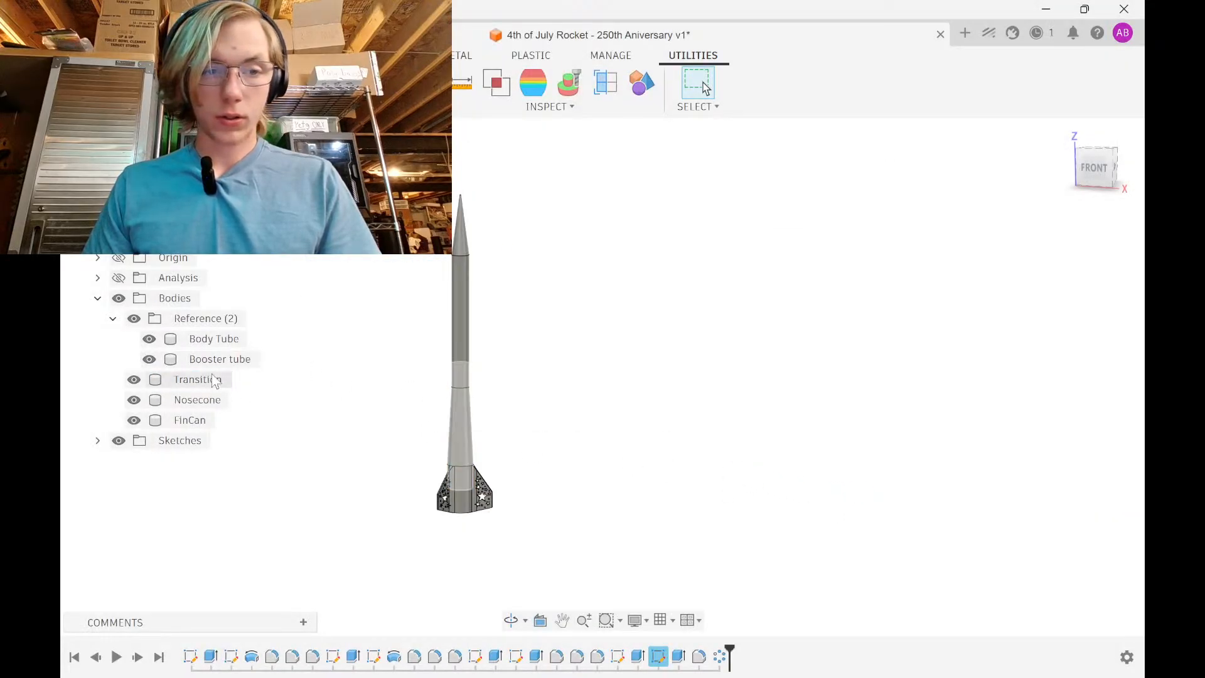
Export the Nosecone body as a 3MF file, then switch to the slicer
left_click(199, 401)
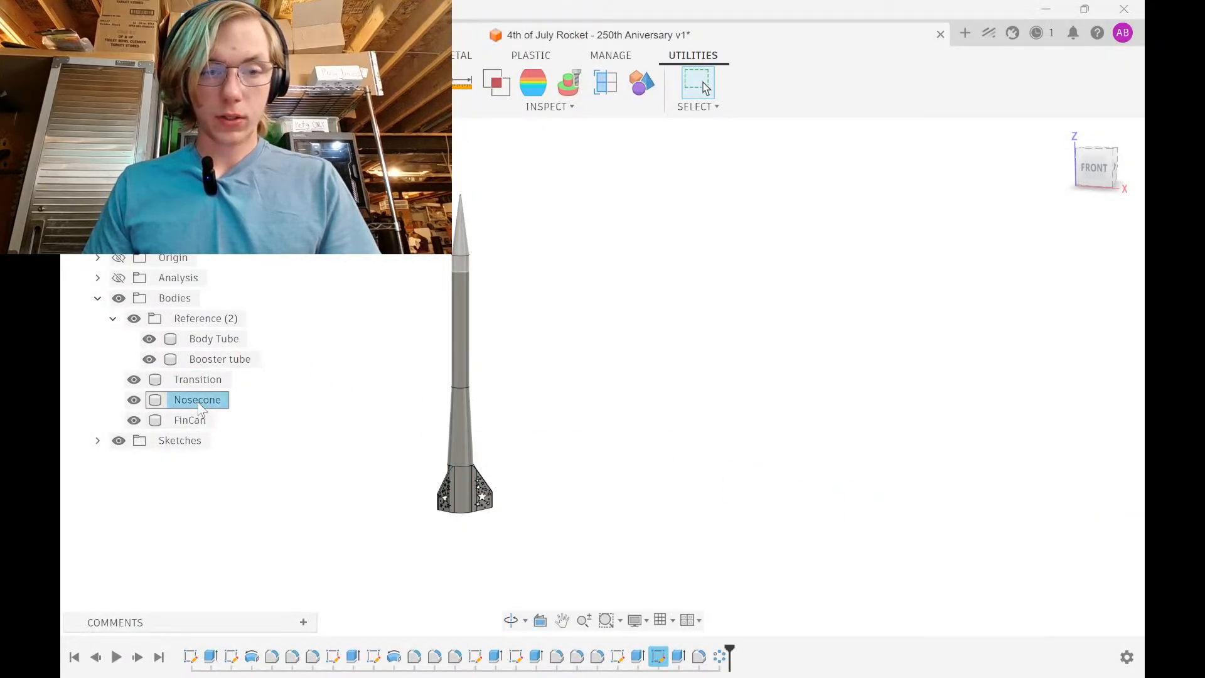
left_click(173, 83)
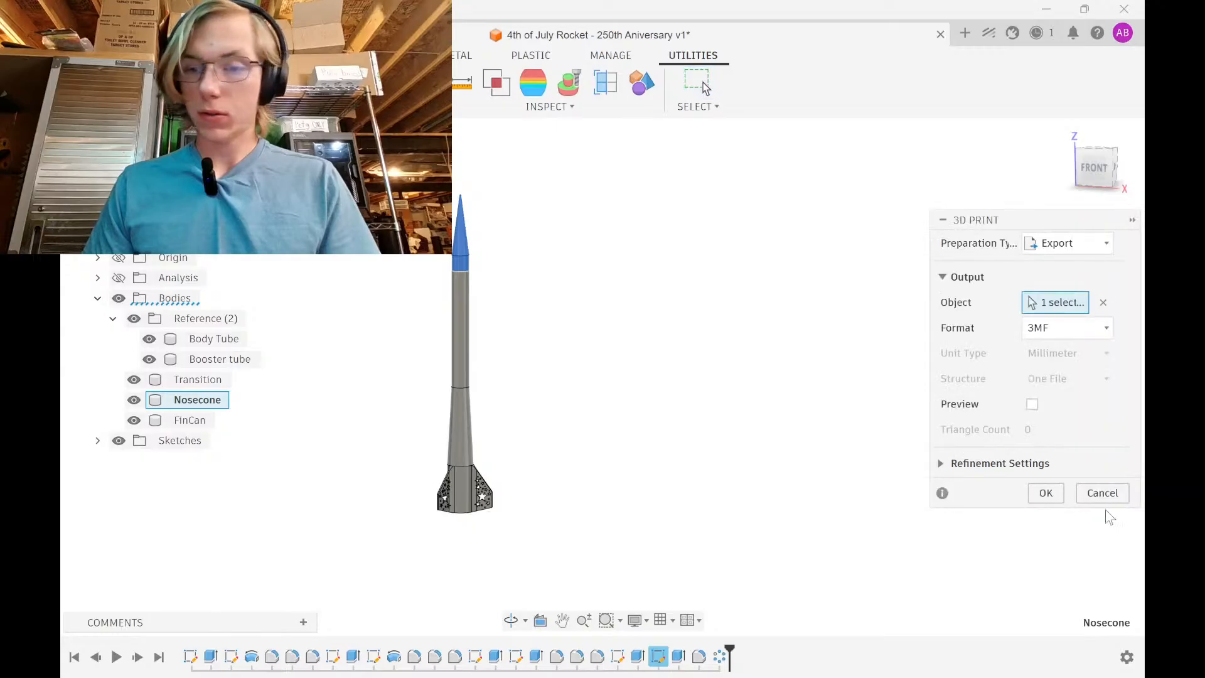
key("Return")
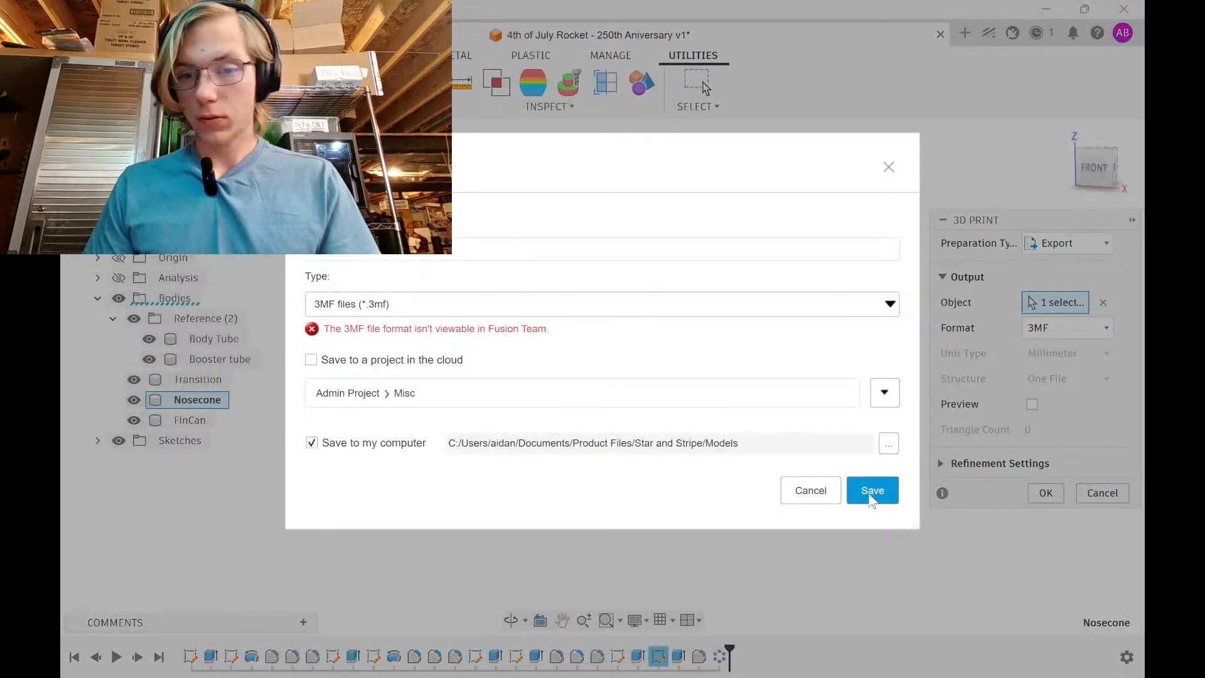
left_click(869, 490)
left_click(828, 657)
left_click(829, 658)
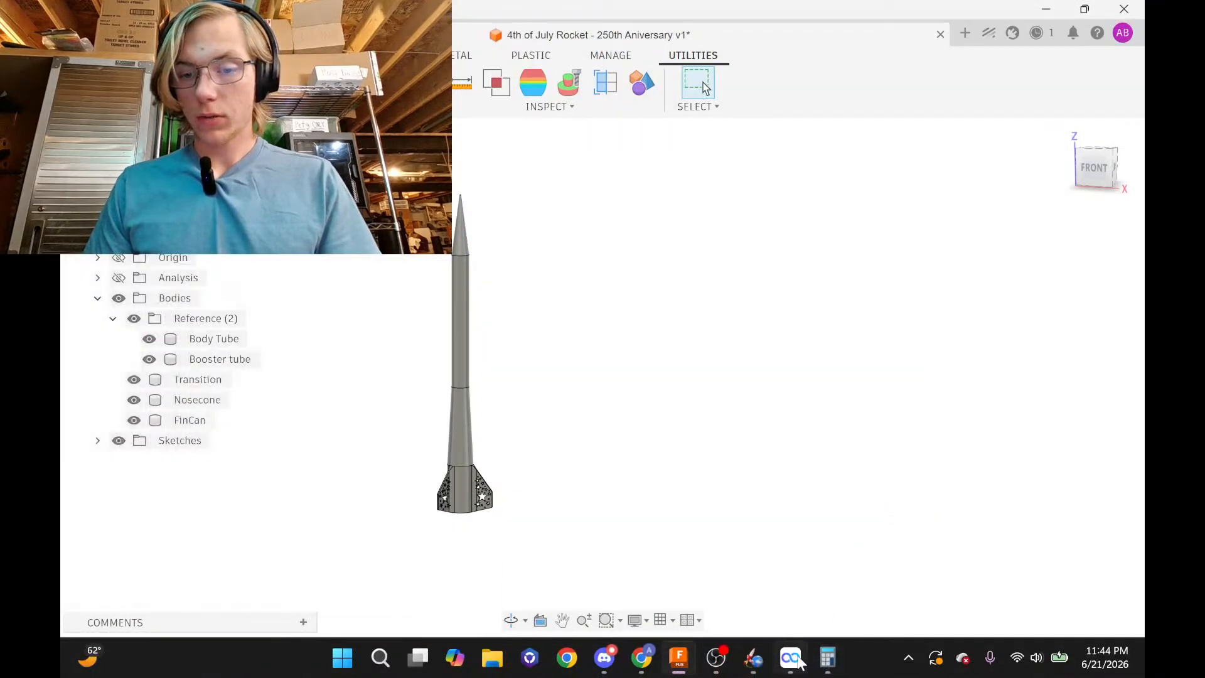
left_click(791, 658)
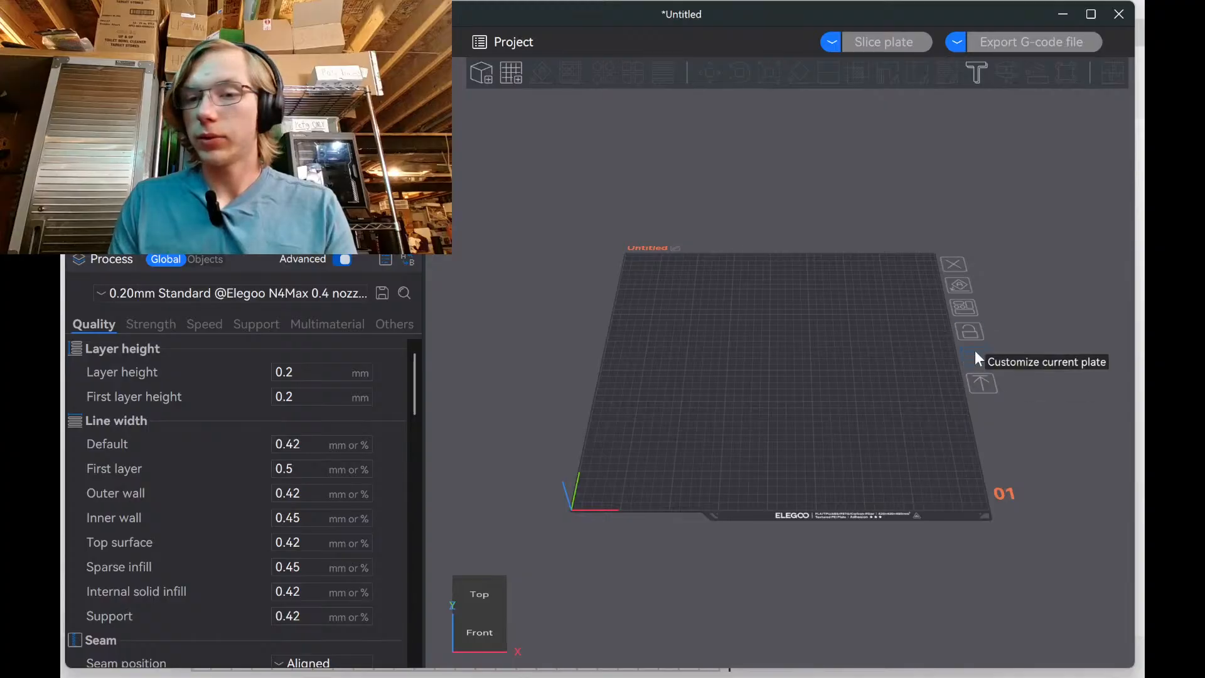
Add two plates and import the three 3MF files from Product Files > Star and Stripe > Models
left_click(511, 71)
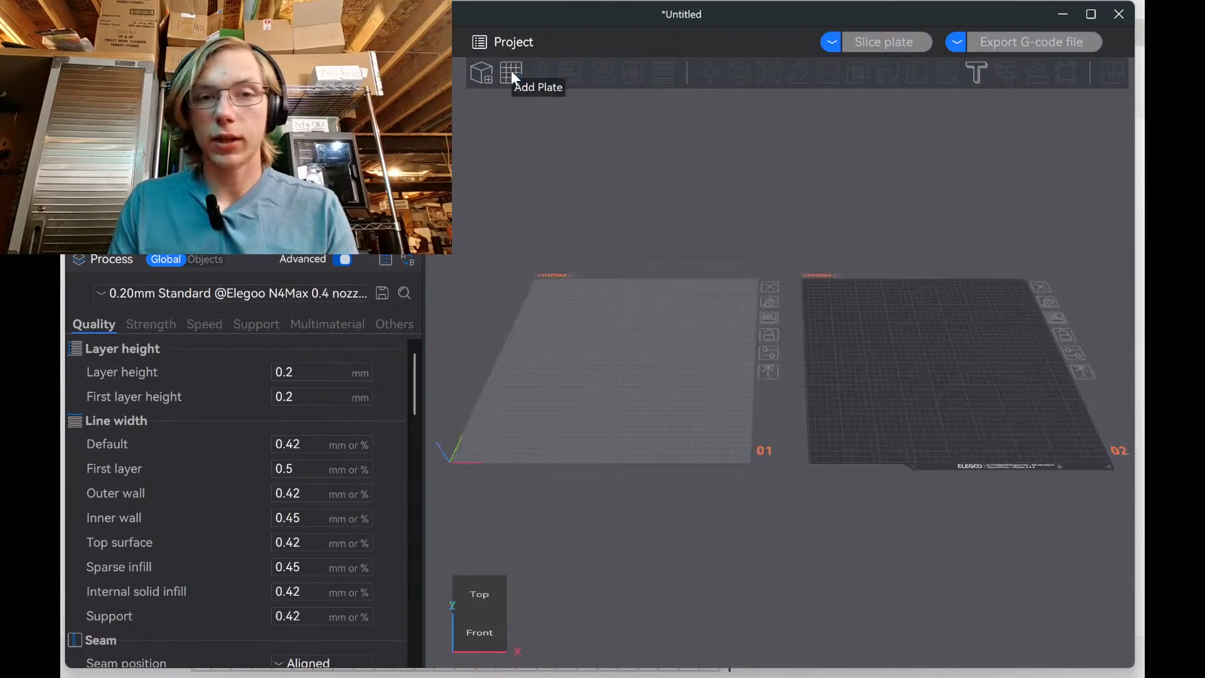
left_click(511, 71)
key("ctrl+i")
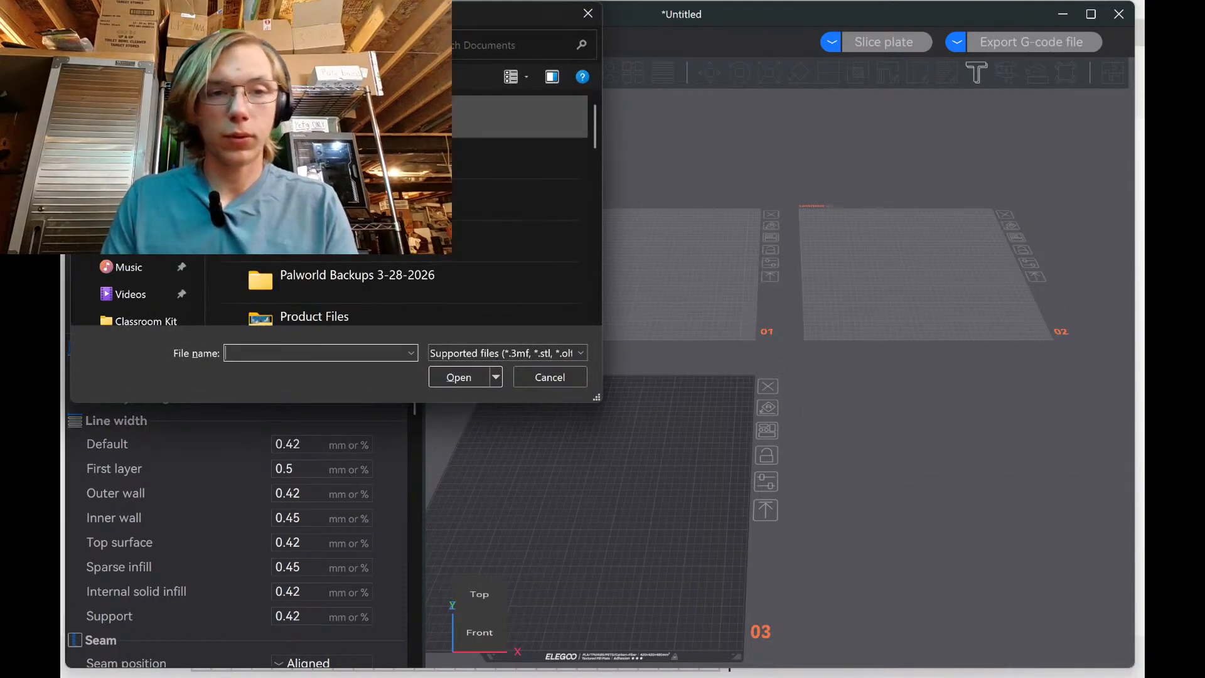
scroll(402, 207, "down", 3)
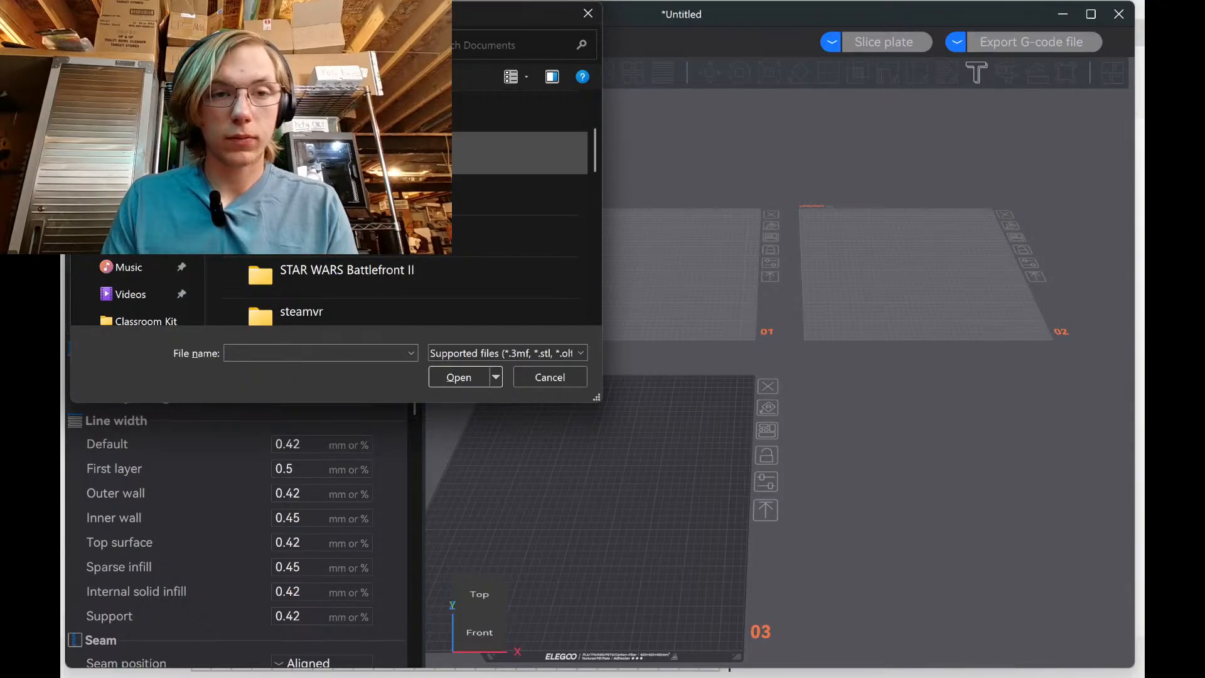
double_click(352, 195)
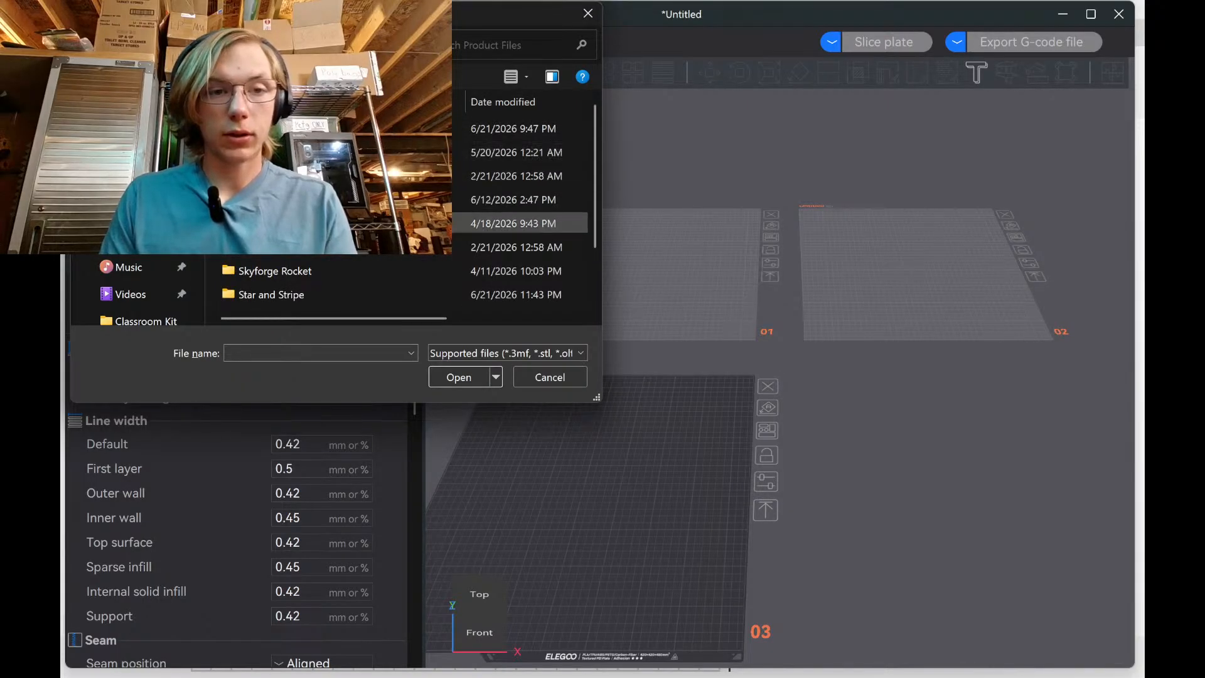
double_click(378, 293)
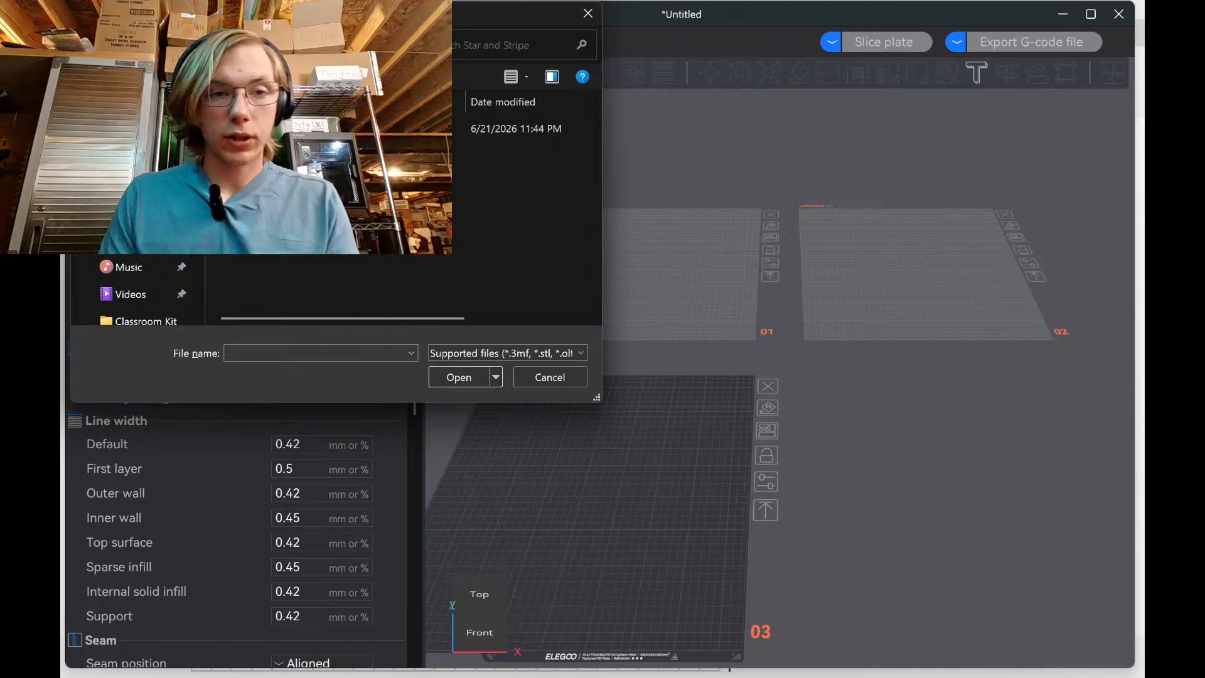
double_click(351, 129)
left_click_drag(377, 213, 320, 129)
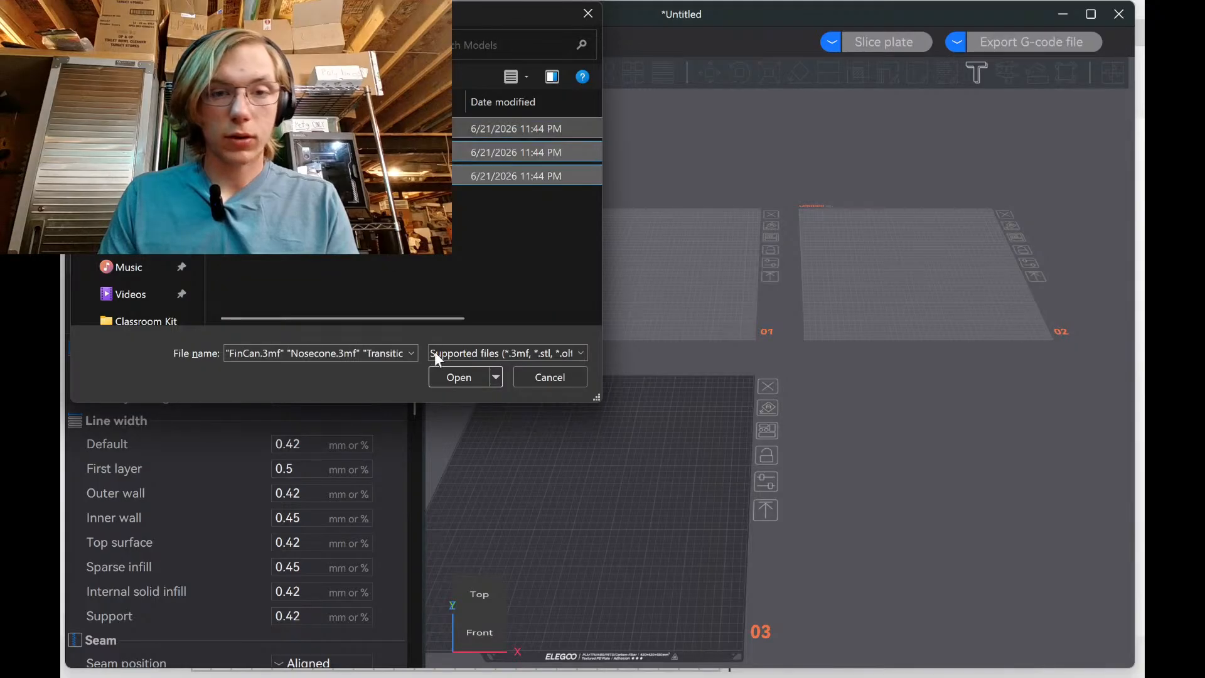
left_click(462, 377)
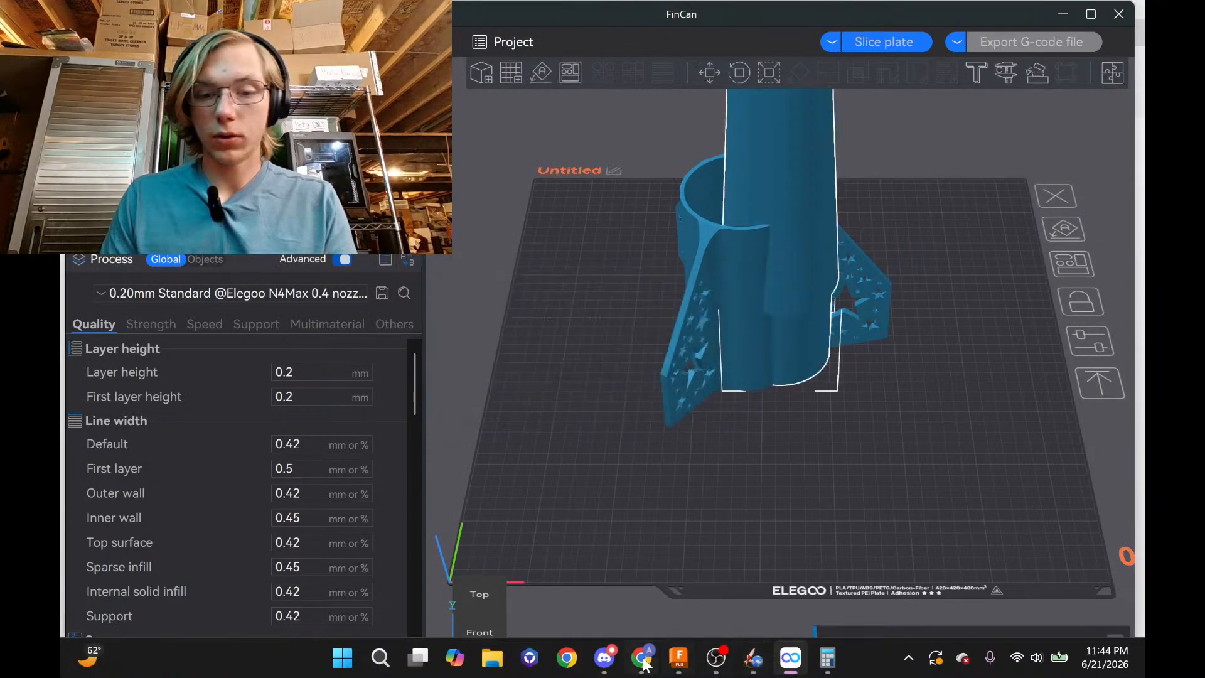
left_click(645, 659)
scroll(930, 539, "down", 1)
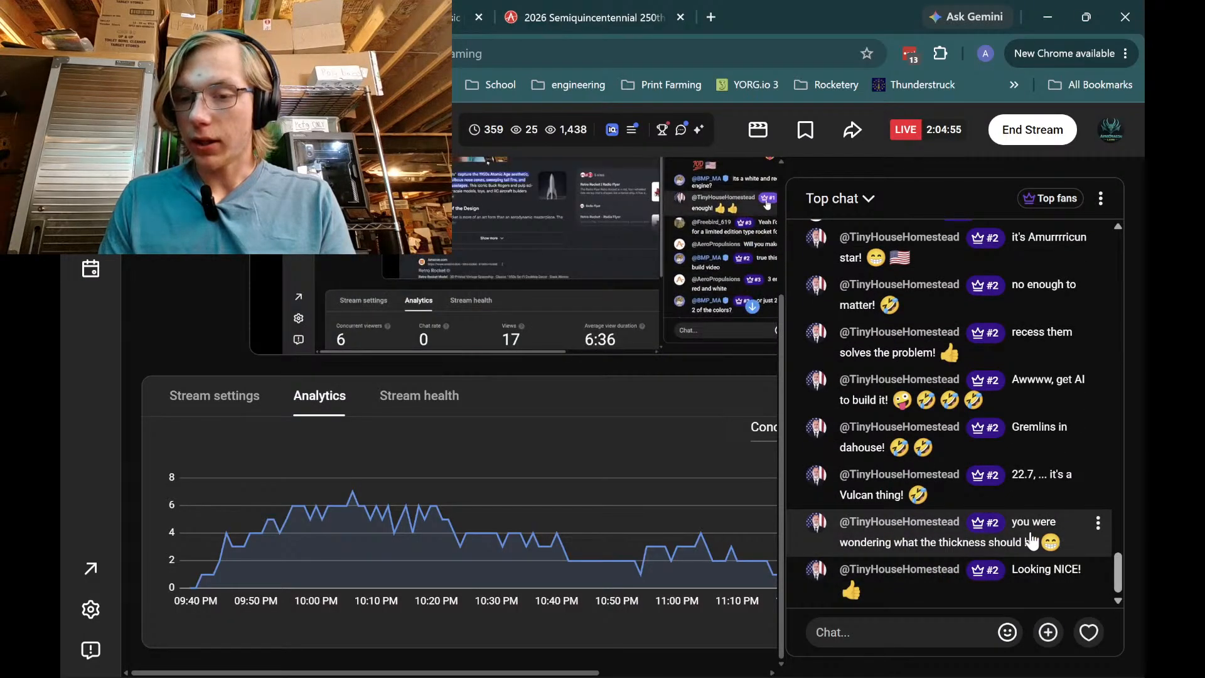
key("alt+Tab")
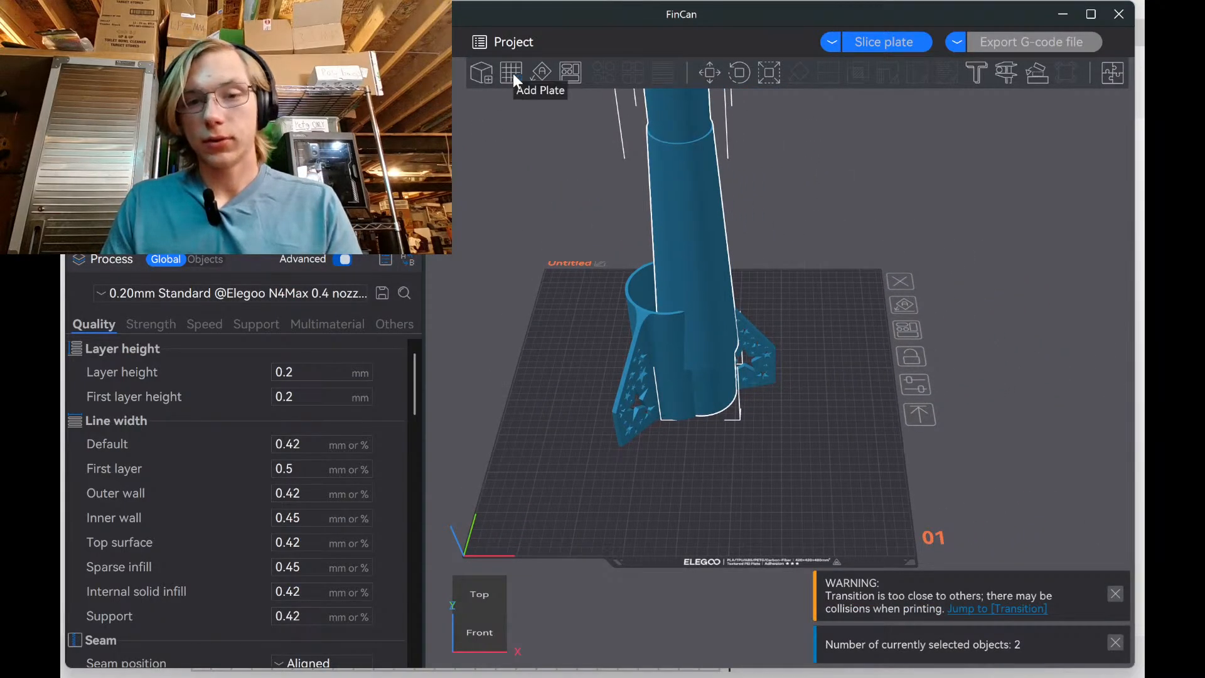
Add plates and move the Nosecone to plate 02 and FinCan to plate 03
left_click(512, 74)
left_click_drag(635, 191, 849, 209)
left_click_drag(626, 242, 574, 454)
scroll(574, 455, "down", 5)
left_click_drag(830, 239, 728, 215)
left_click(922, 290)
left_click(928, 292)
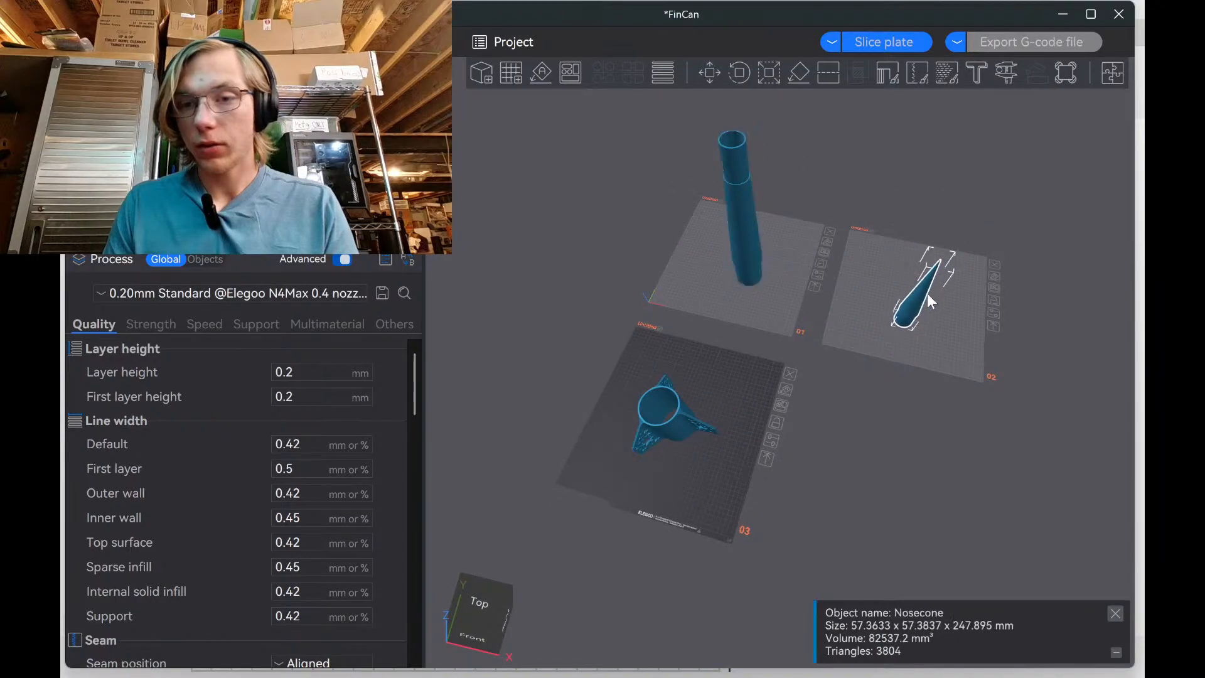
left_click(912, 339)
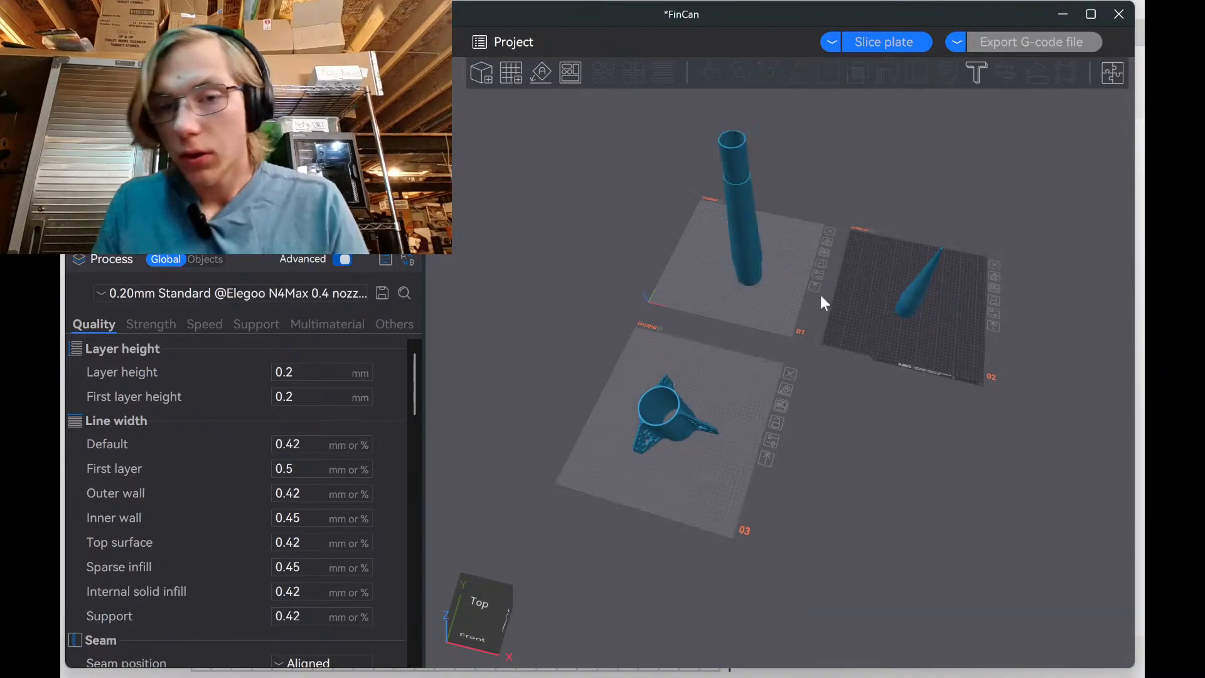
Lock all three plates, then auto-arrange plates 01 and 02 one at a time
left_click(822, 263)
left_click(994, 301)
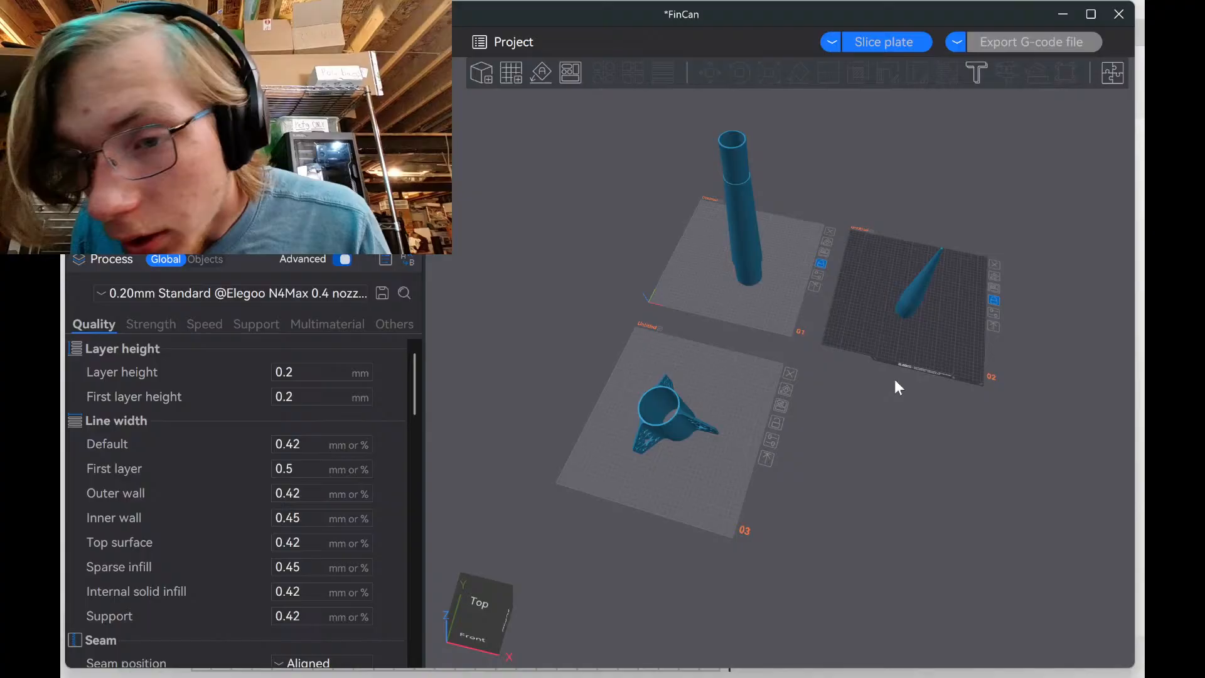
left_click(776, 424)
left_click(822, 263)
key("a")
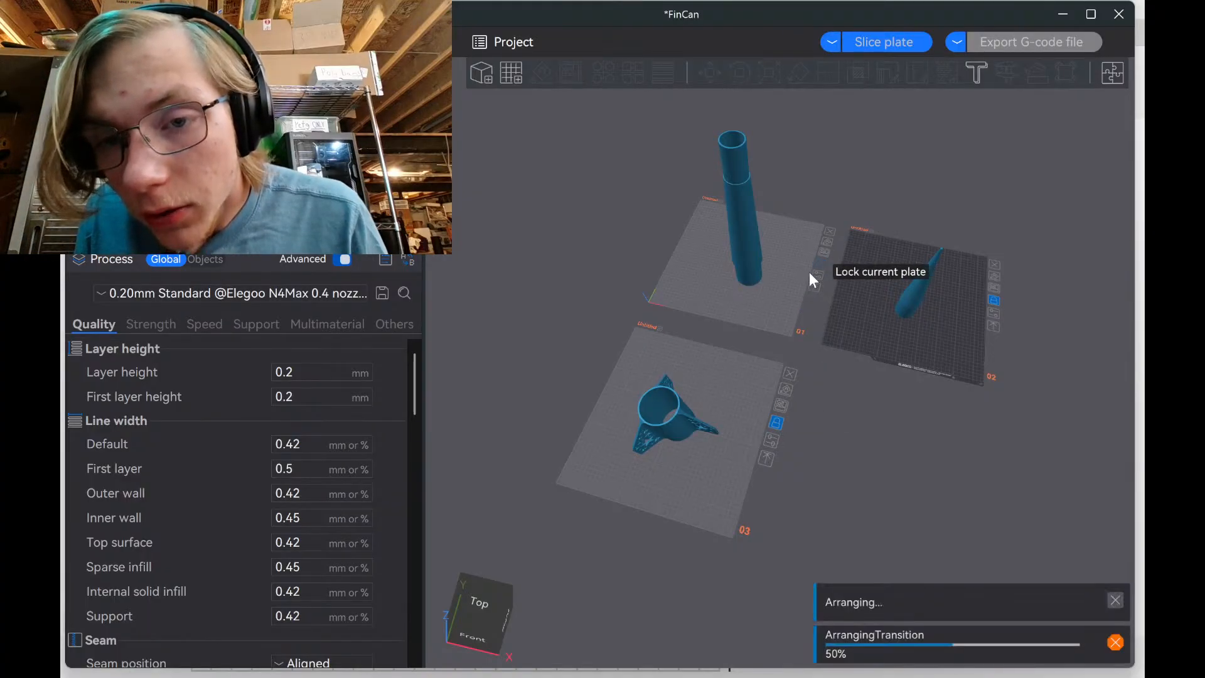
left_click(821, 266)
left_click(996, 301)
key("a")
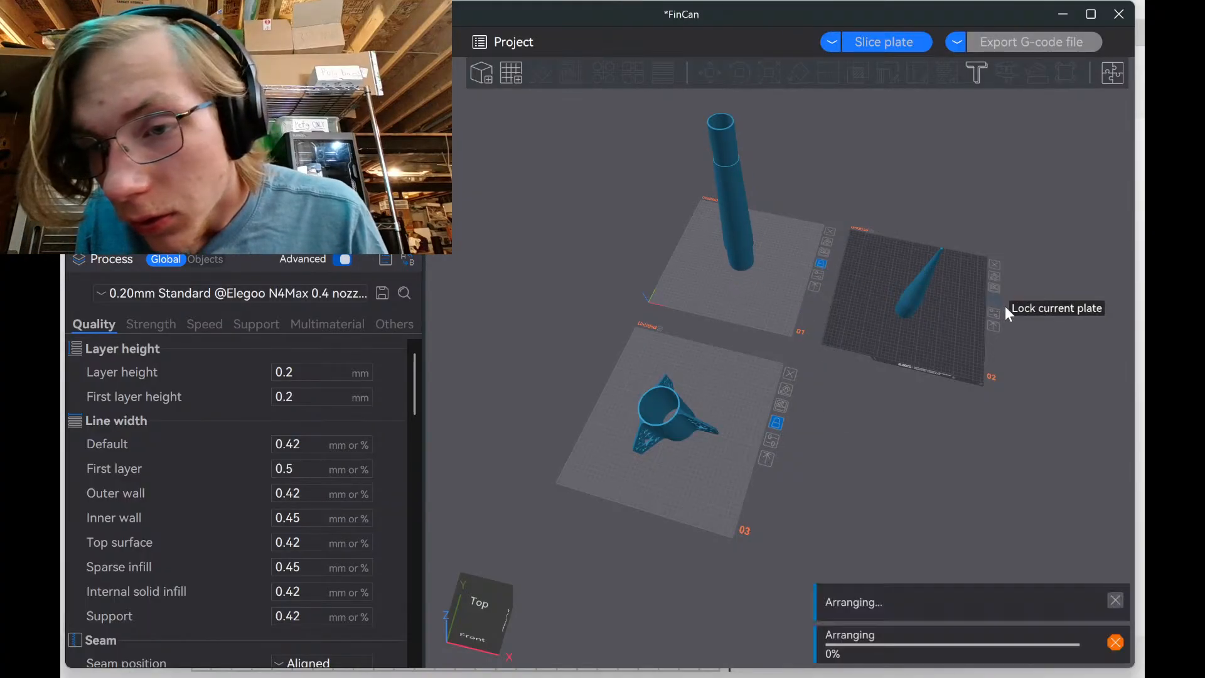
left_click(997, 302)
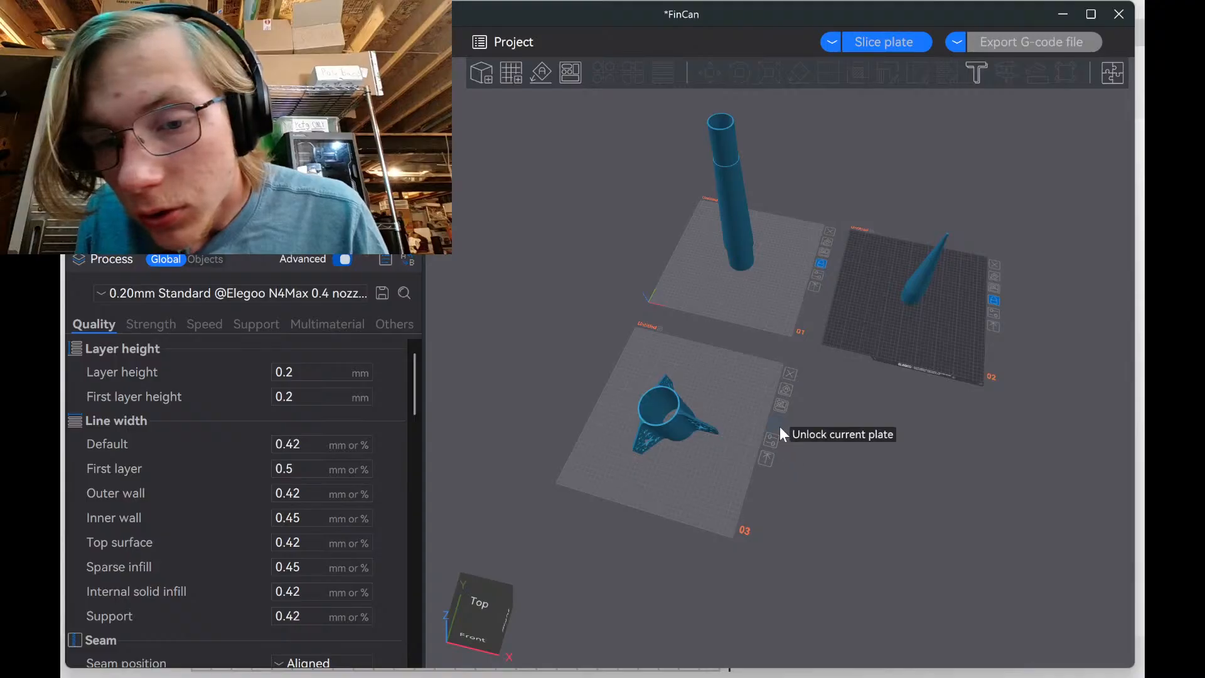
Auto-arrange plate 03 and set the slicing mode to Slice all
left_click(780, 428)
key("a")
left_click(780, 427)
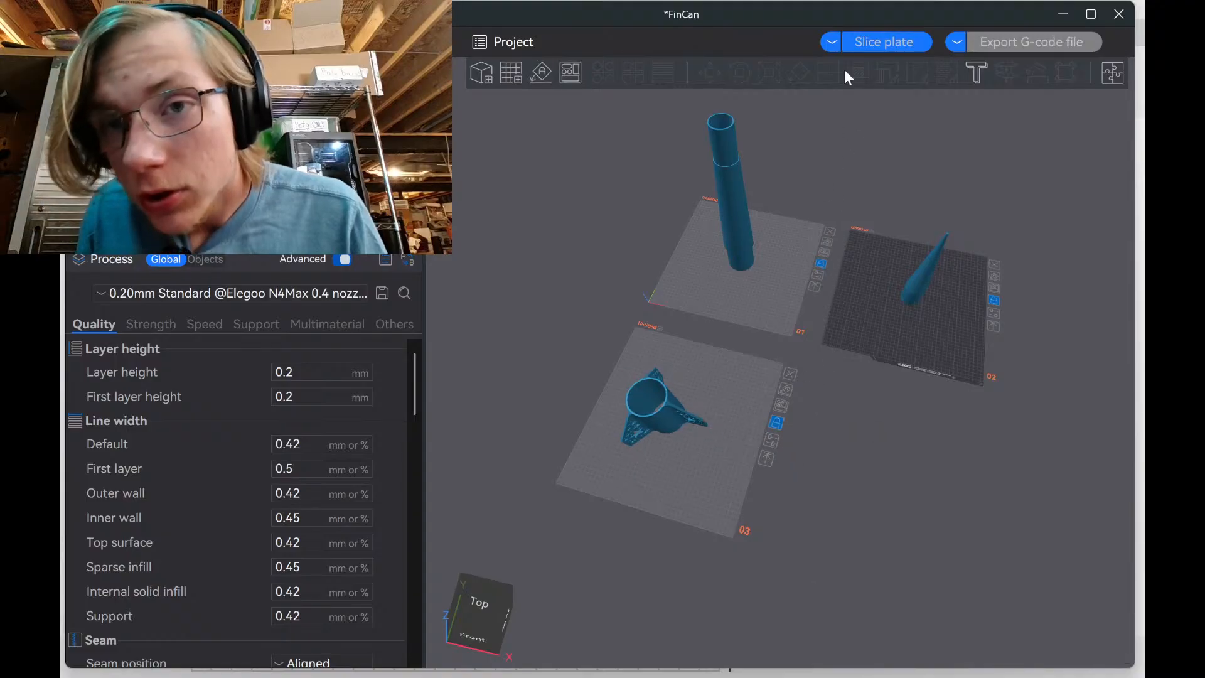
left_click(832, 42)
left_click(864, 65)
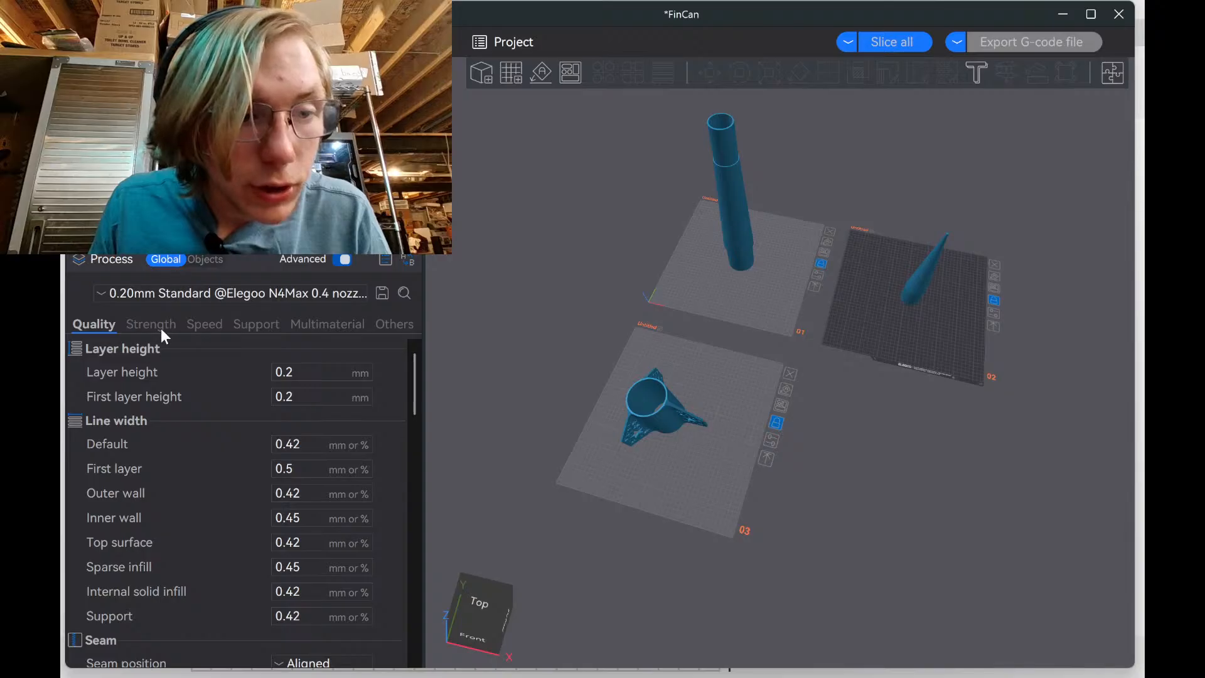
Apply the Standard - Tree Support preset, slice all plates, then bring up OpenRocket
left_click(167, 294)
left_click(183, 331)
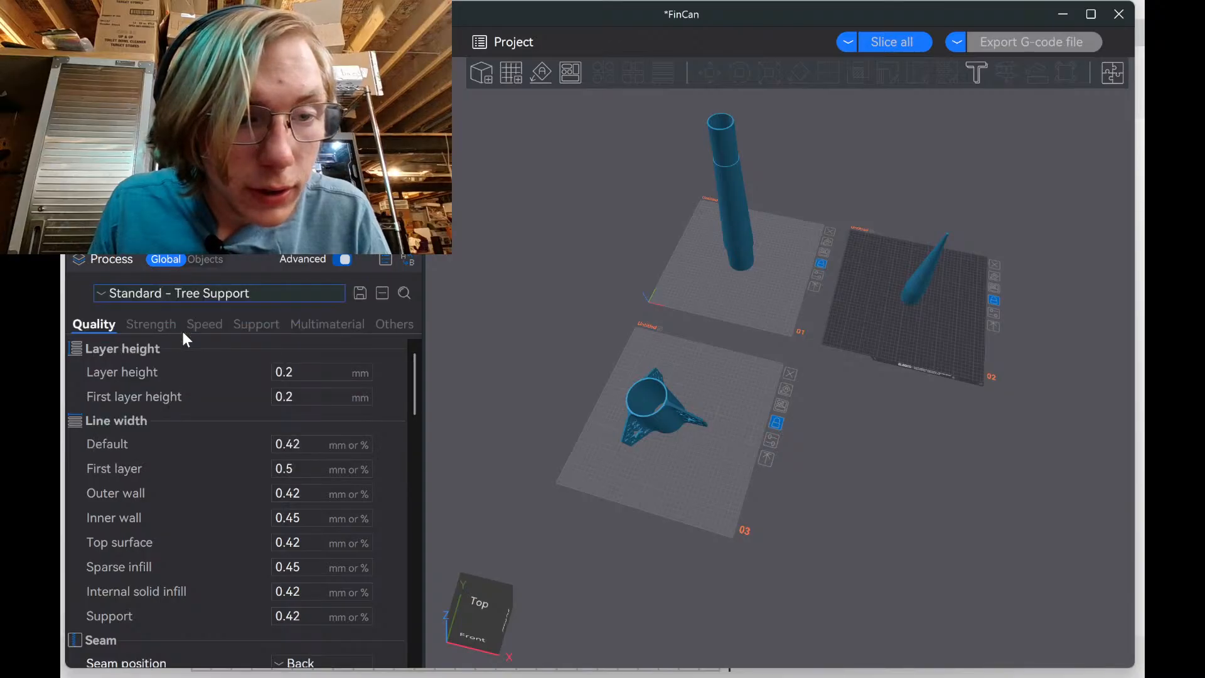
left_click(138, 331)
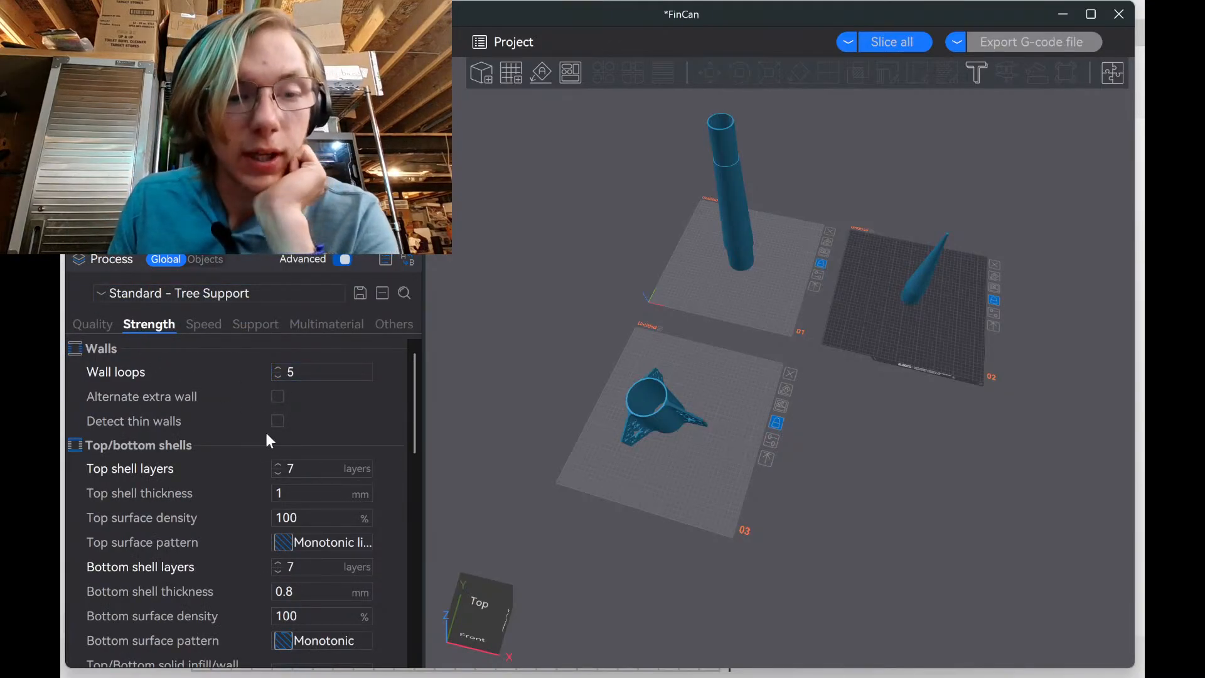
scroll(243, 464, "down", 1)
scroll(289, 489, "down", 2)
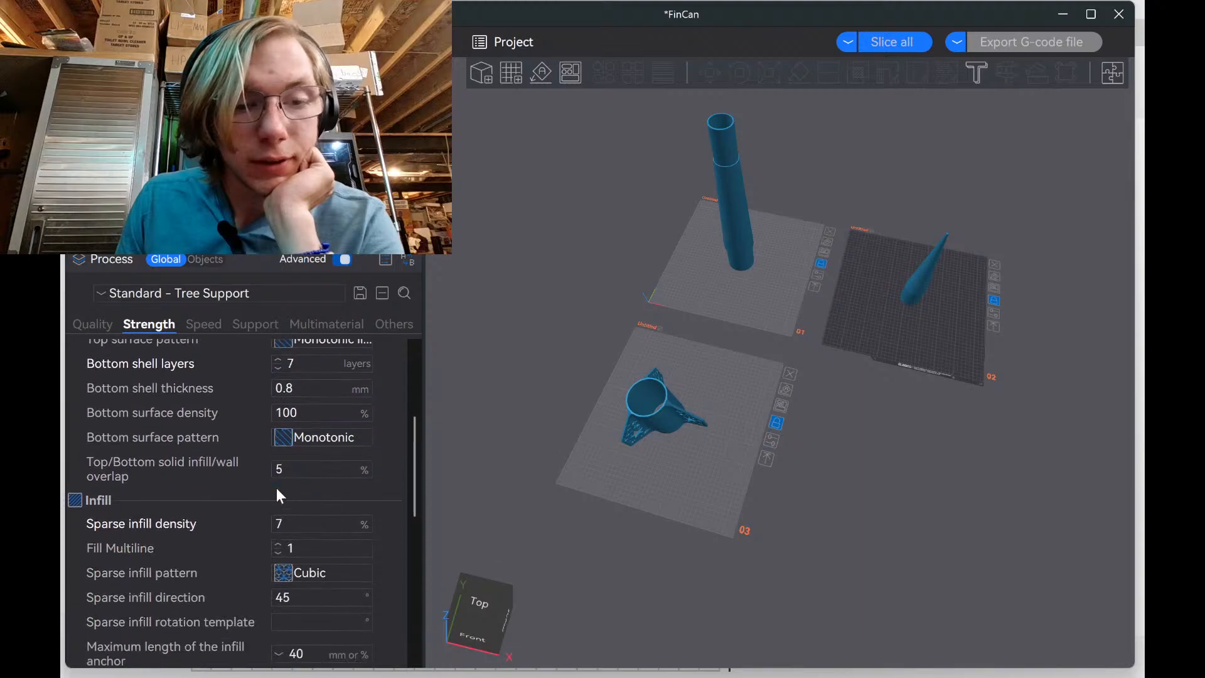
scroll(276, 488, "down", 1)
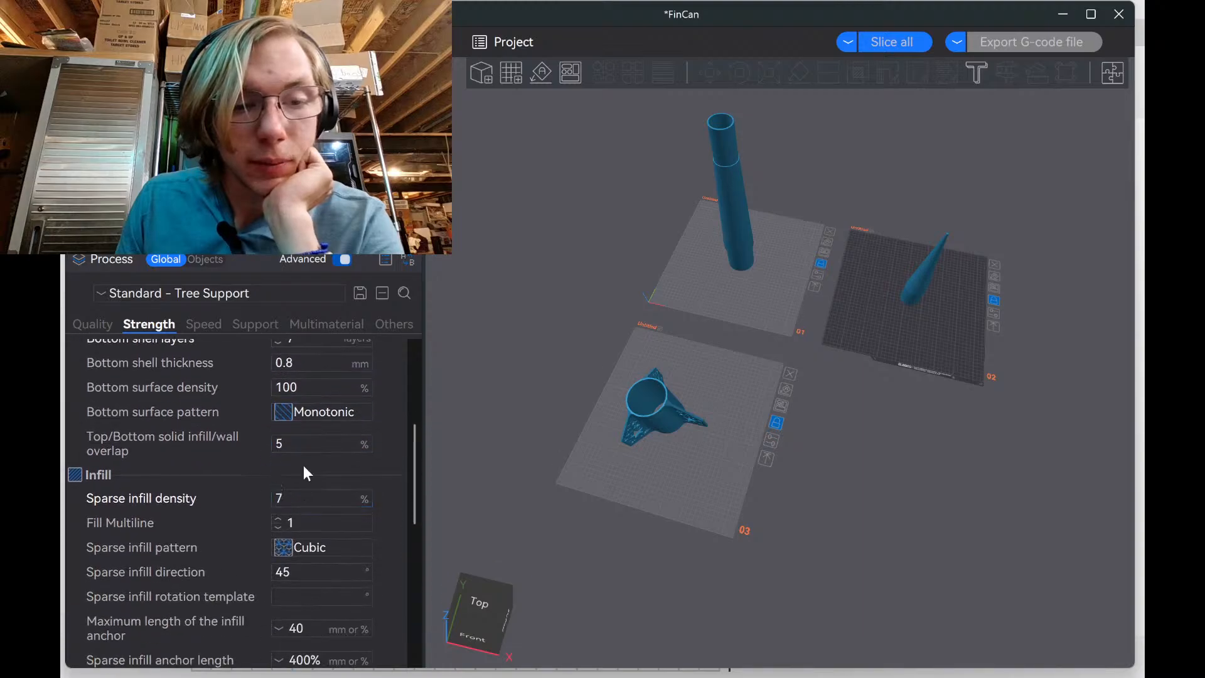
left_click(903, 51)
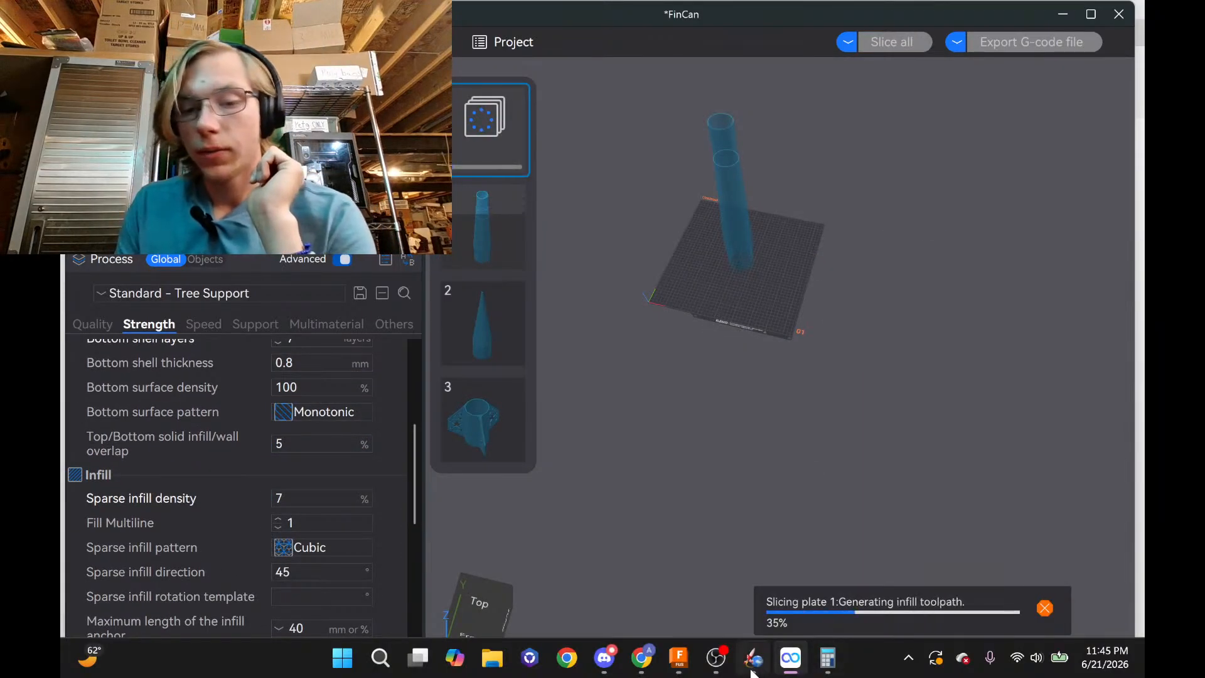
left_click(752, 669)
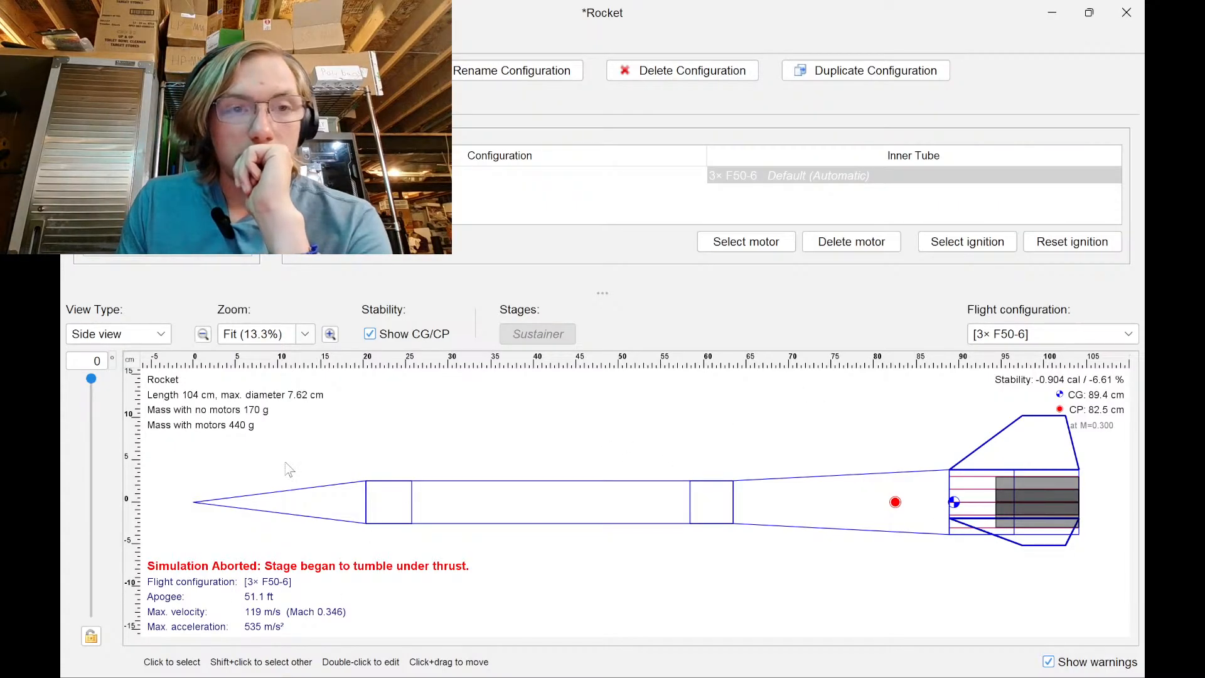
Rerun the 3× F50-6 flight simulation, then minimize OpenRocket to reveal the slicer
left_click(342, 41)
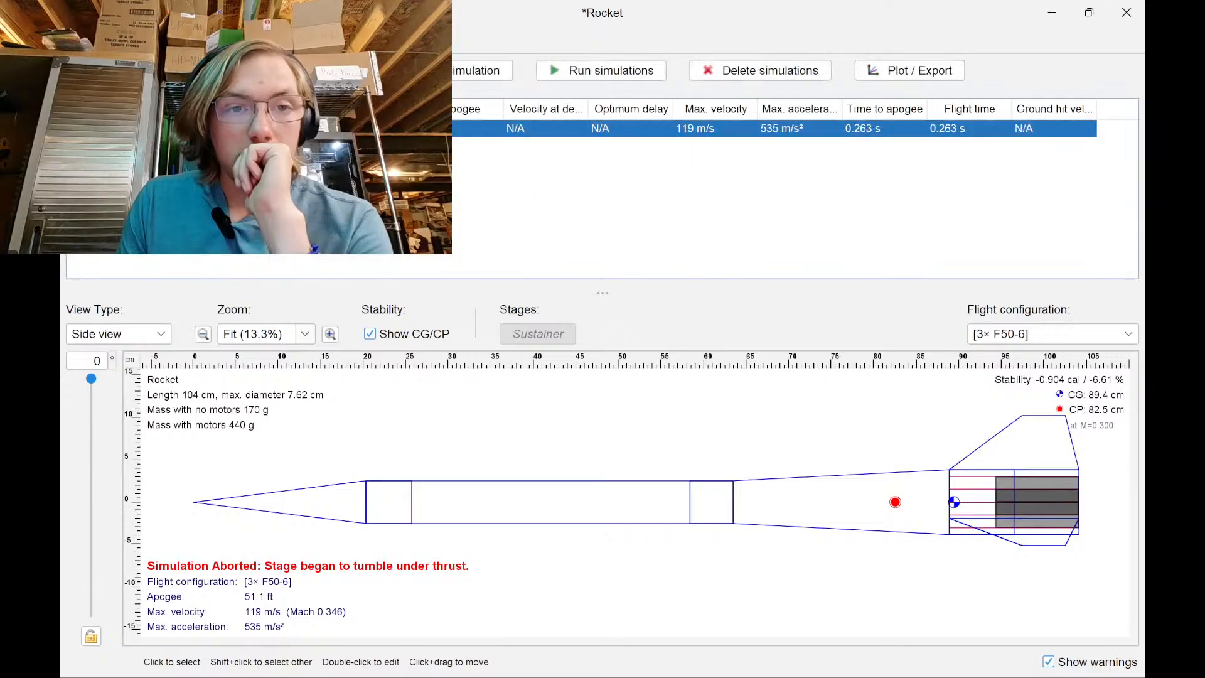
left_click(552, 70)
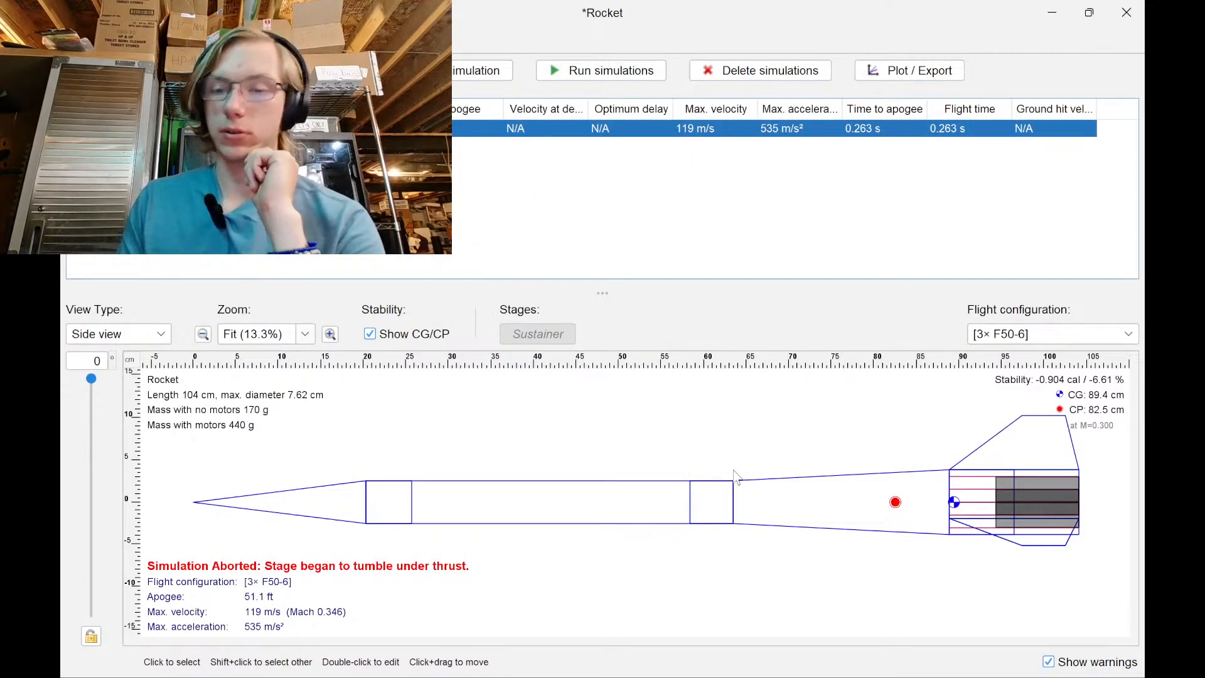
left_click(1063, 16)
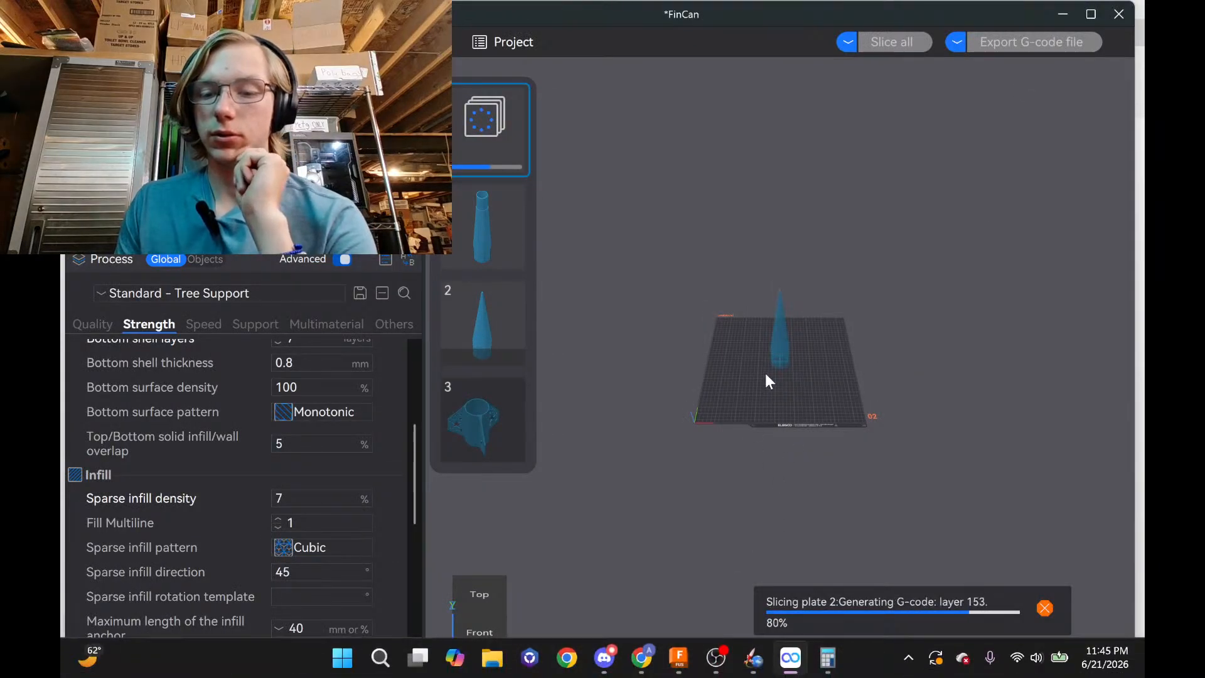
left_click(642, 666)
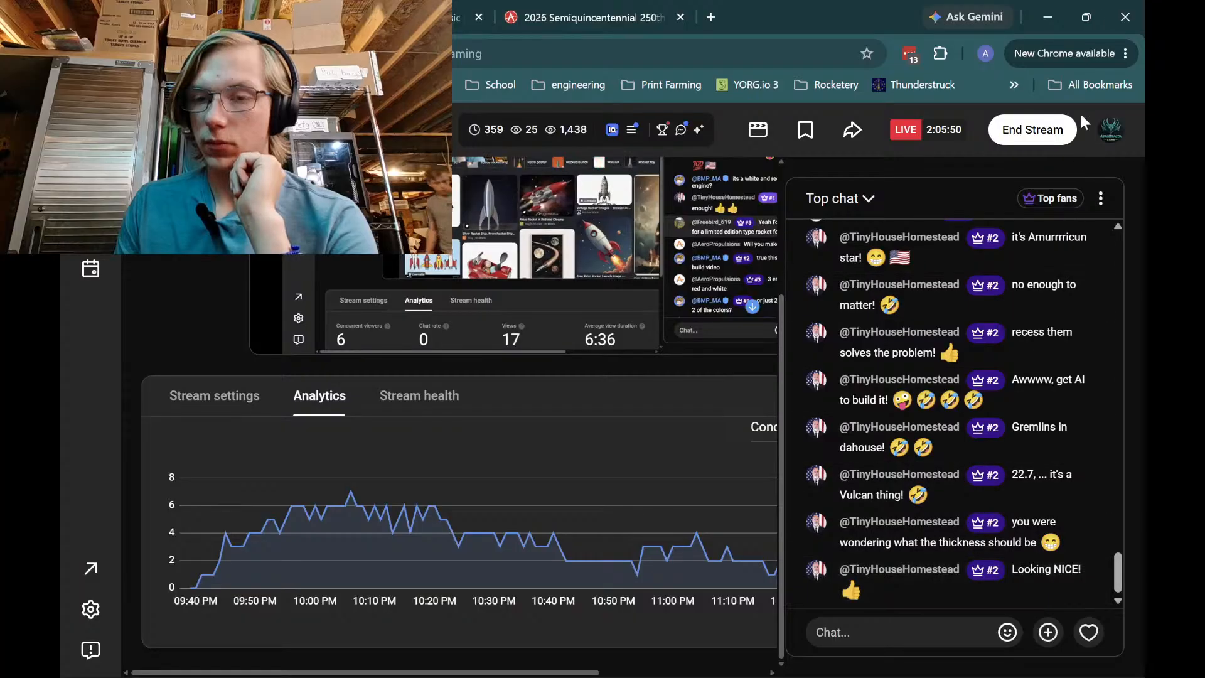
left_click(1047, 10)
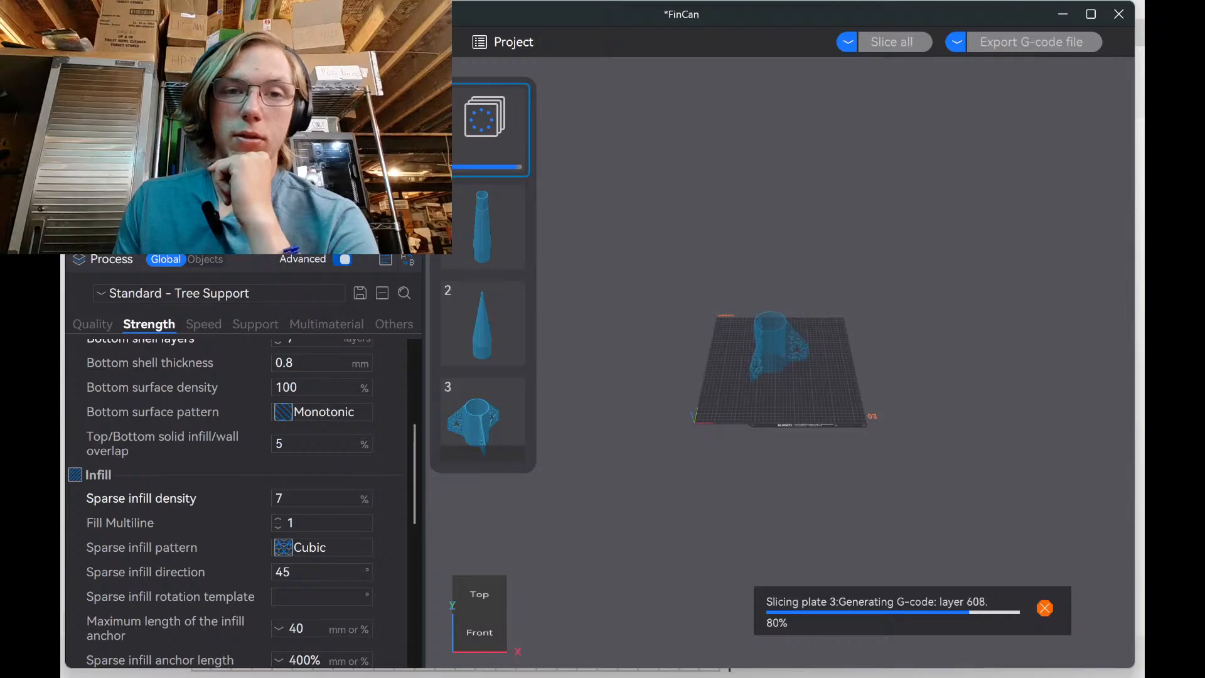
Collapse the Process sidebar, note plate 1's 326.72 g / 15h17m estimate, then bring up OpenRocket
left_click(438, 67)
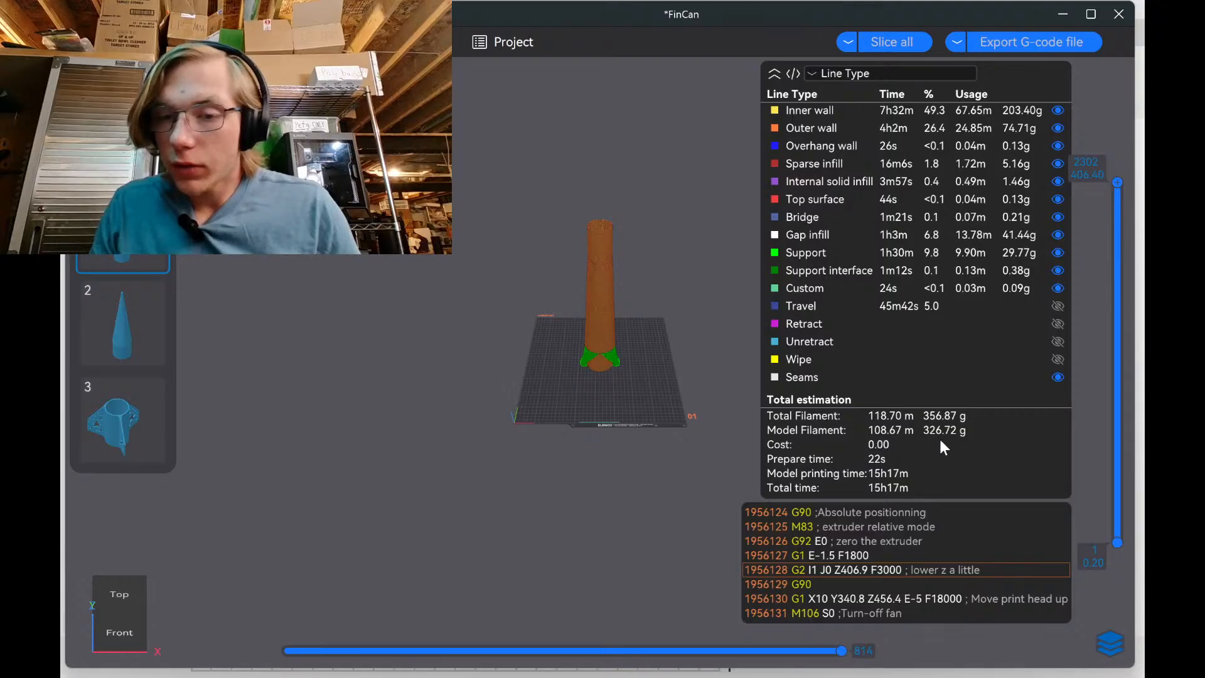
mouse_move(857, 635)
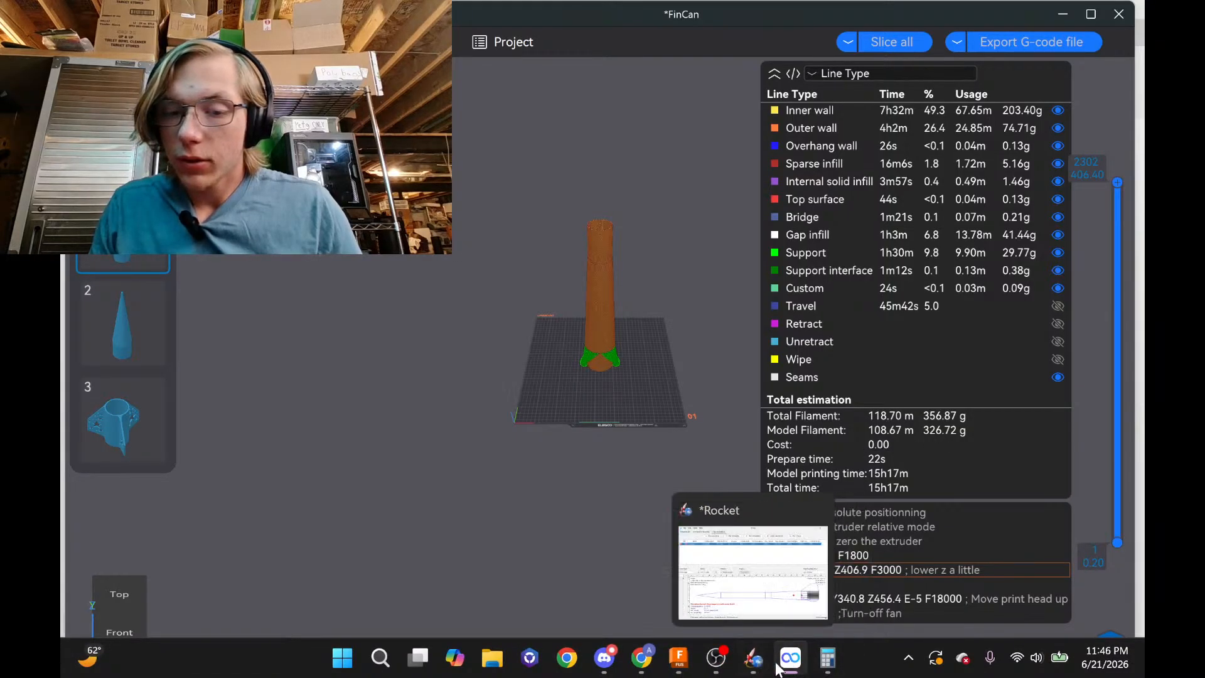
left_click(753, 652)
Override the transition's mass to 326 g, then return to ElegooSlicer
double_click(780, 511)
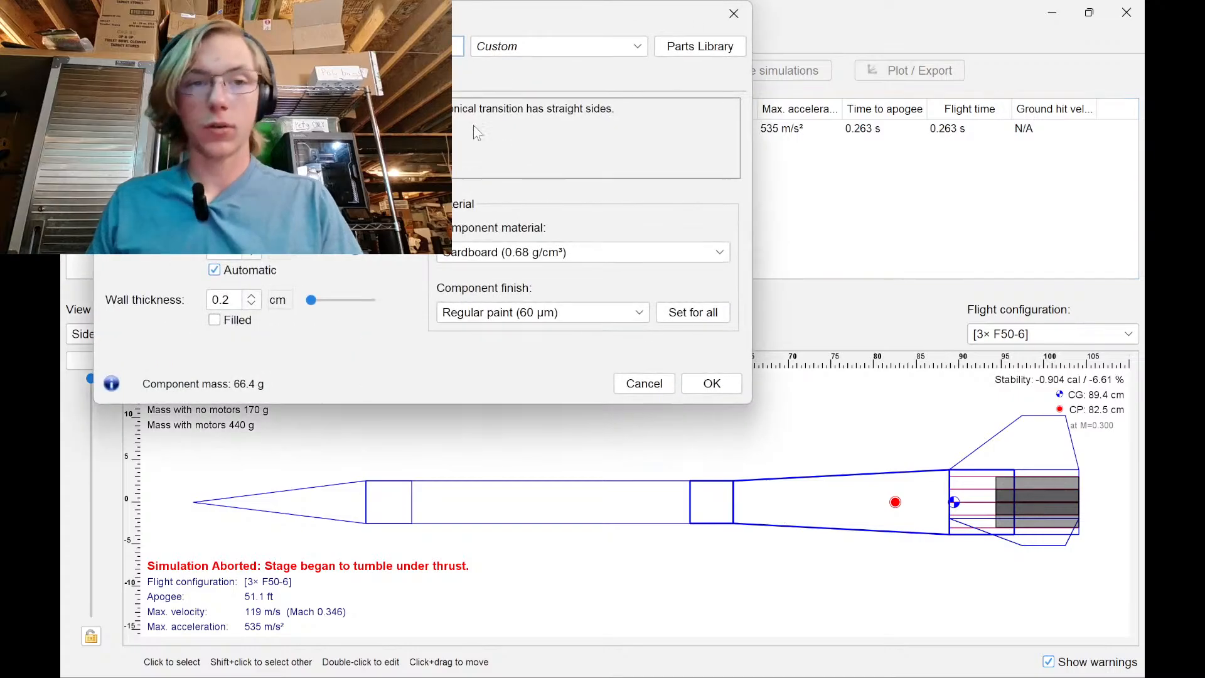
left_click(263, 78)
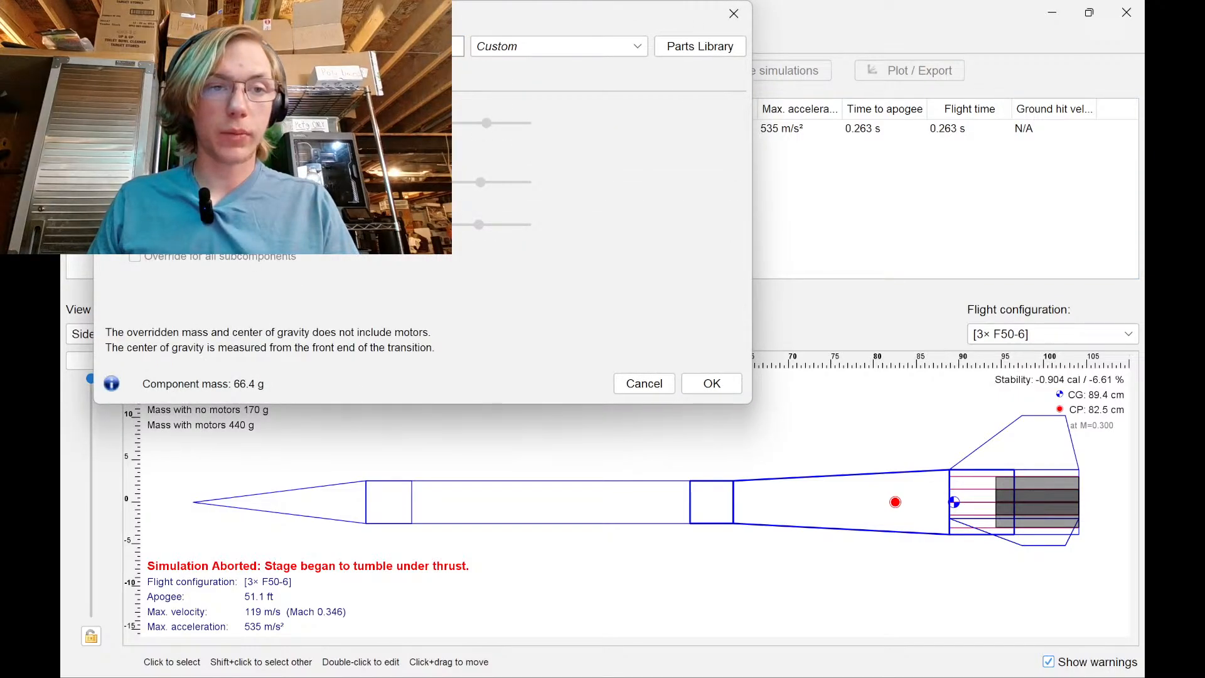
left_click(113, 123)
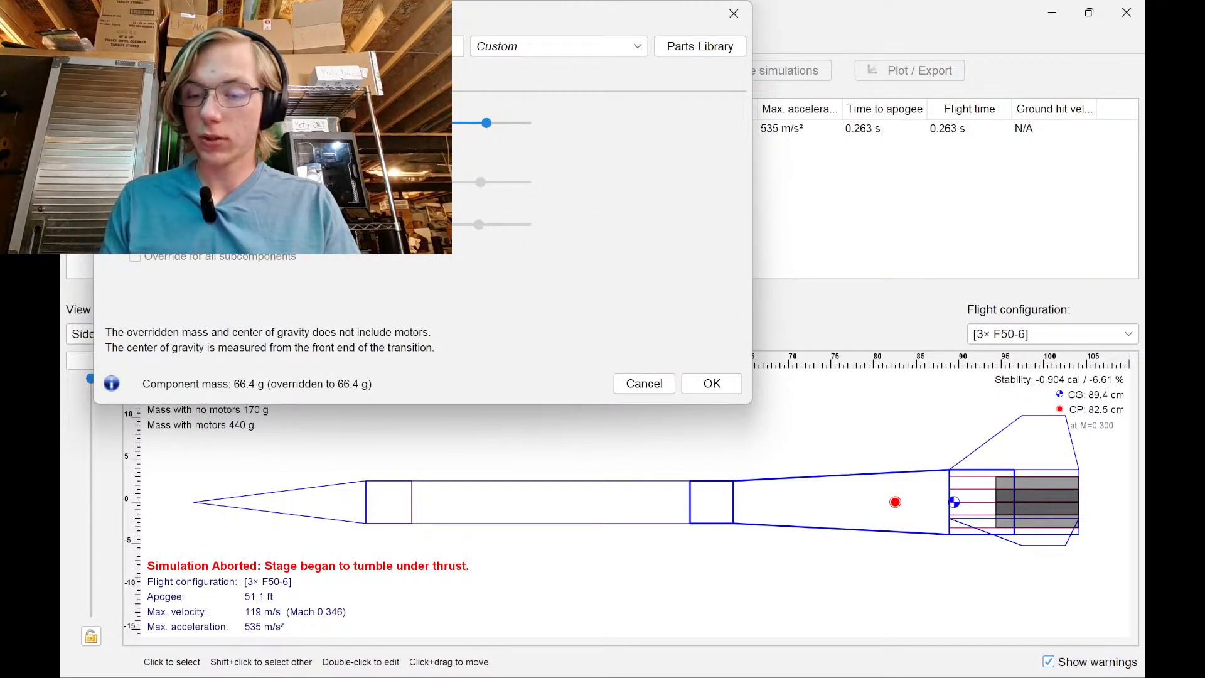
key("Return")
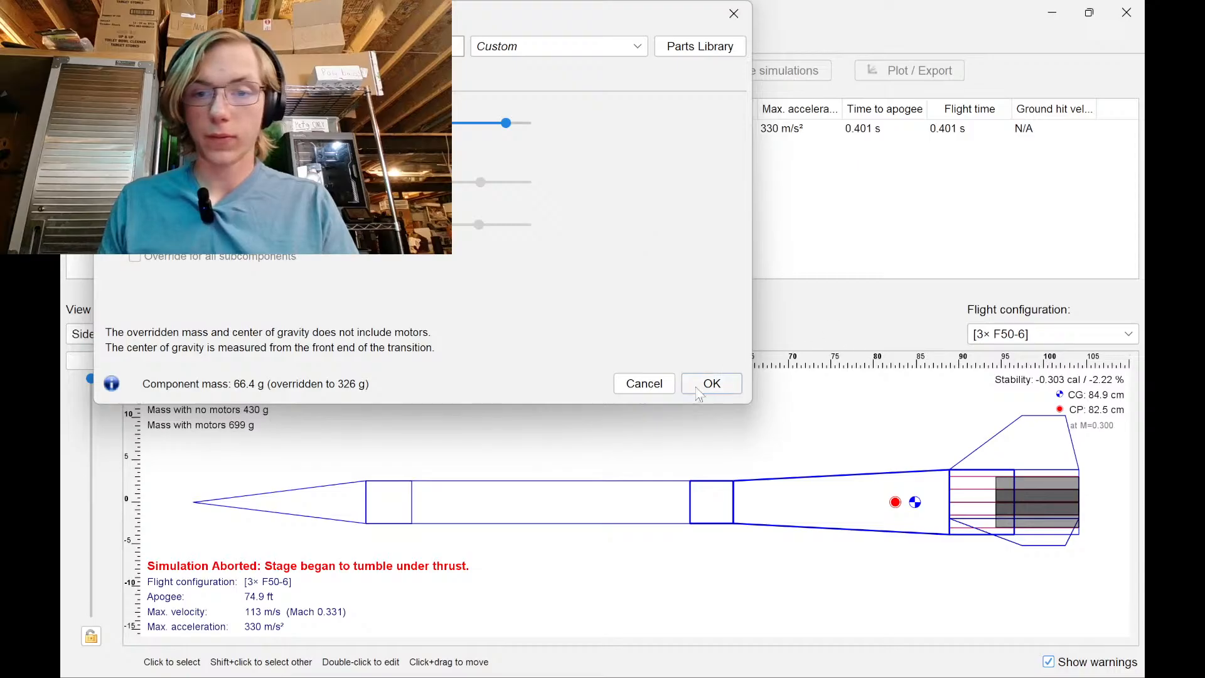
left_click(712, 383)
mouse_move(823, 673)
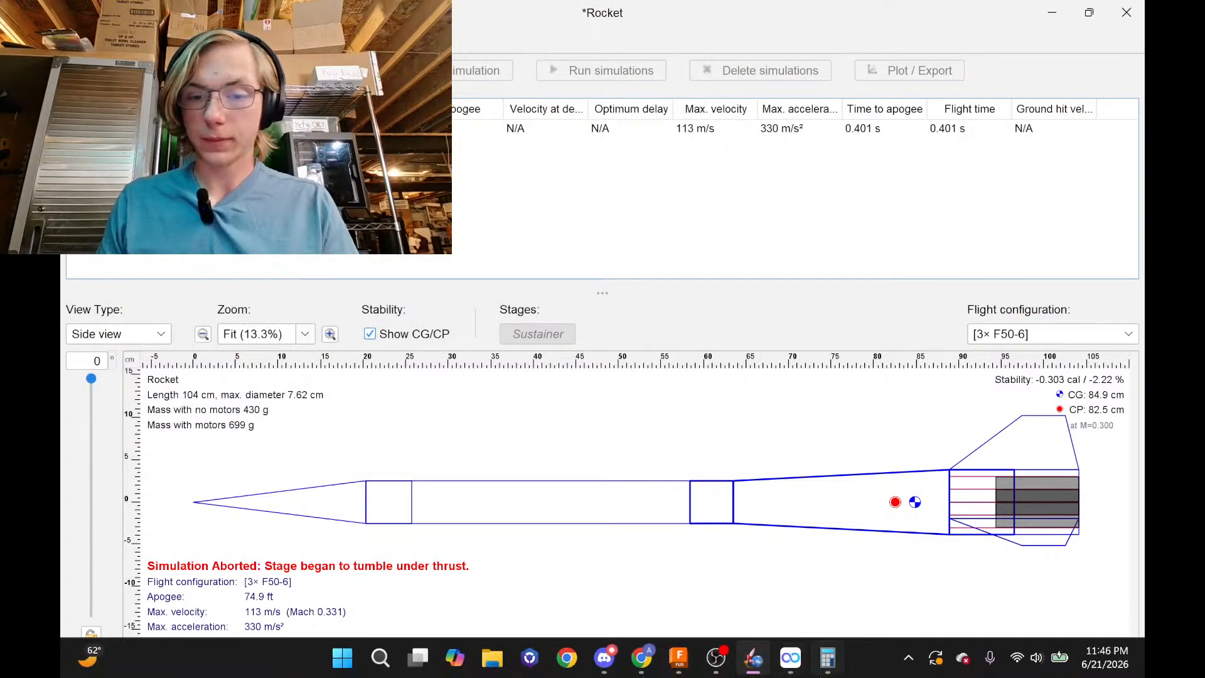
left_click(786, 624)
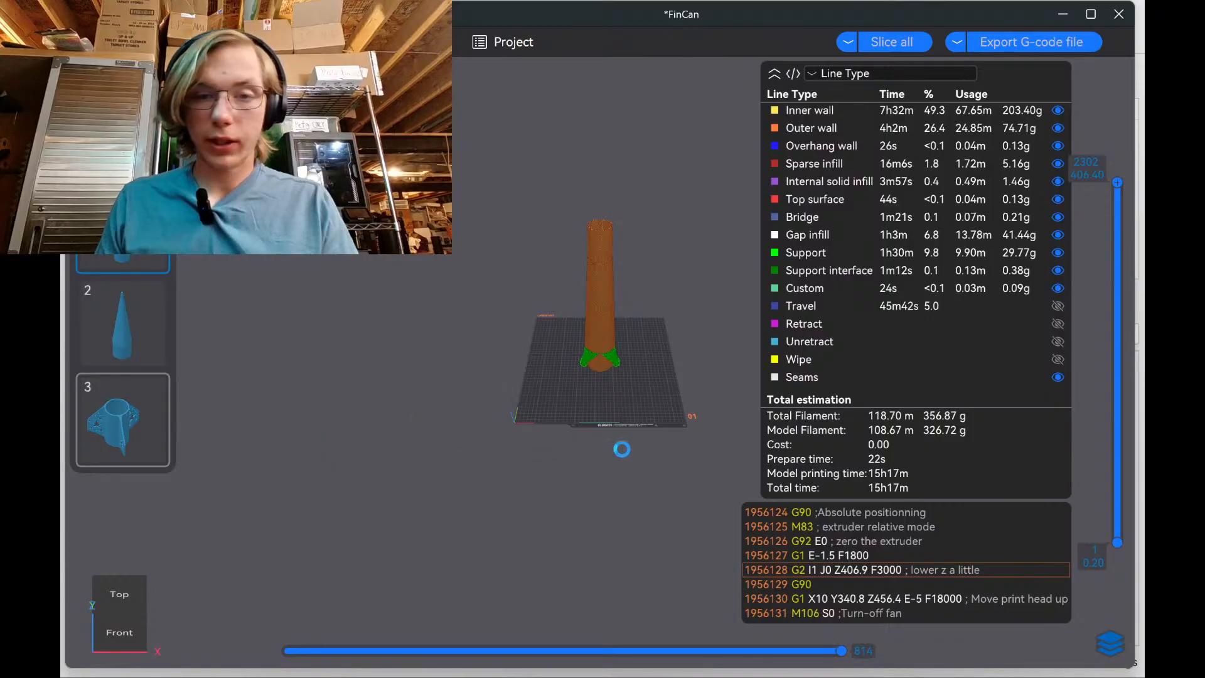
View plate 3's fin can estimate (230.61 g, about 15h45m), then return to OpenRocket
left_click(167, 427)
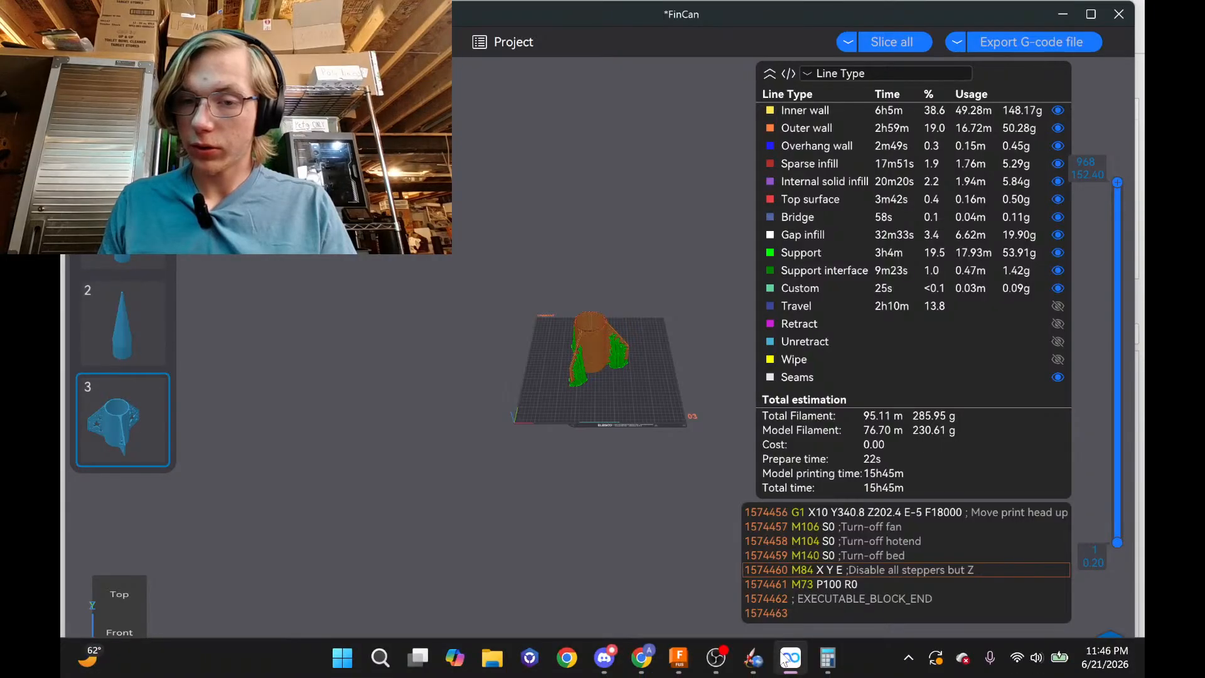
mouse_move(785, 661)
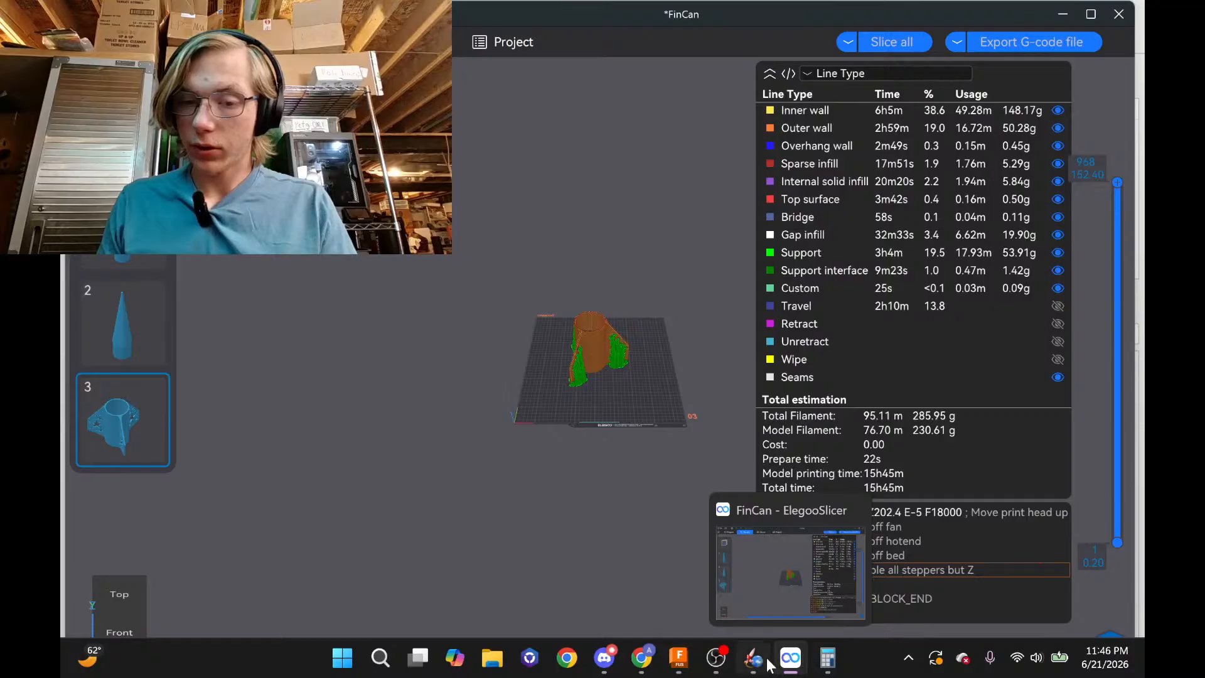
left_click(760, 661)
Override the fin set's mass to 230 g and apply it
double_click(1007, 439)
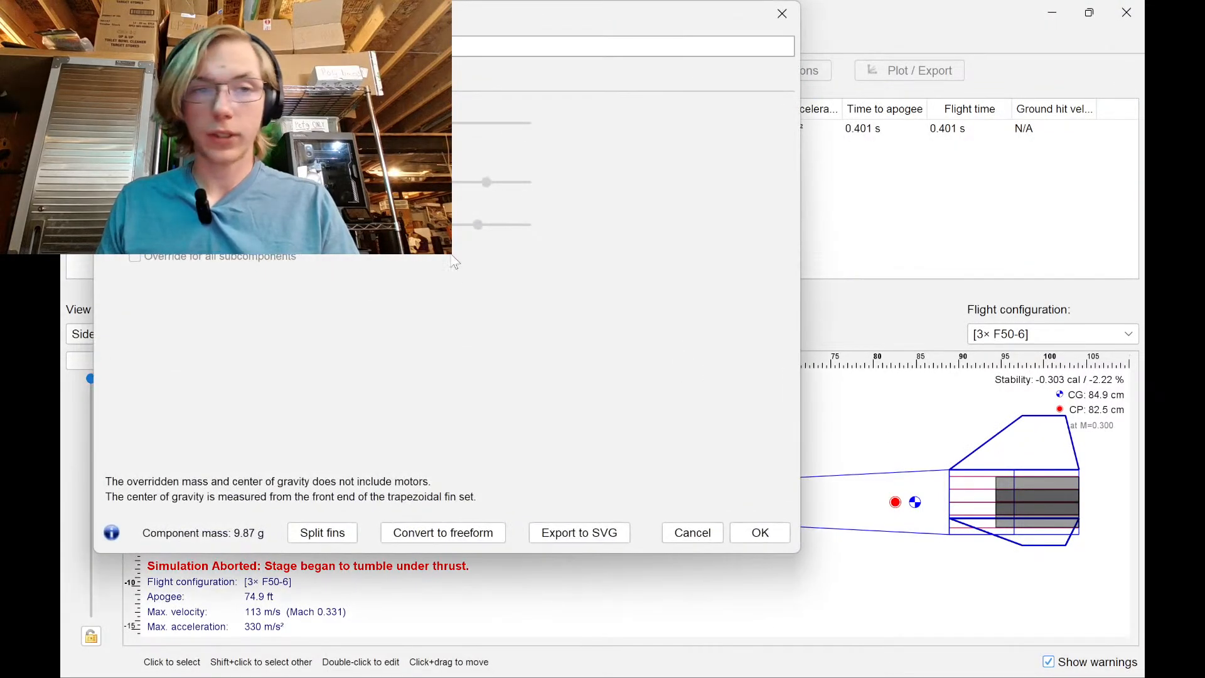
left_click(113, 123)
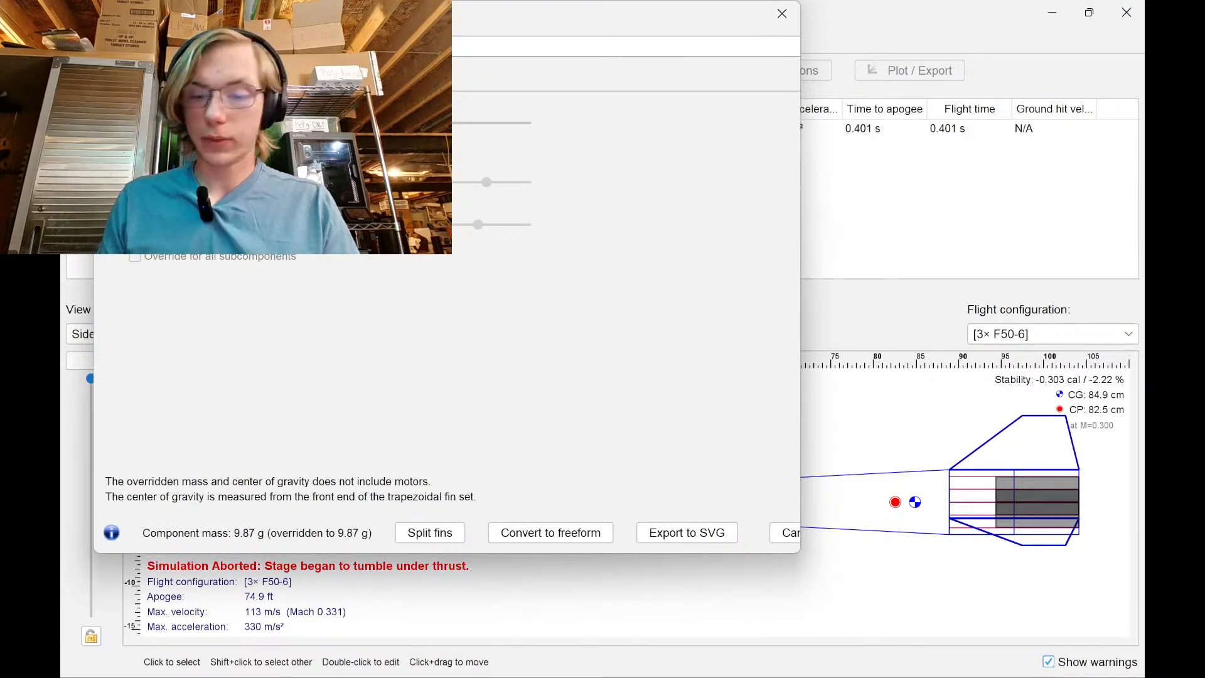
type("230")
key("Return")
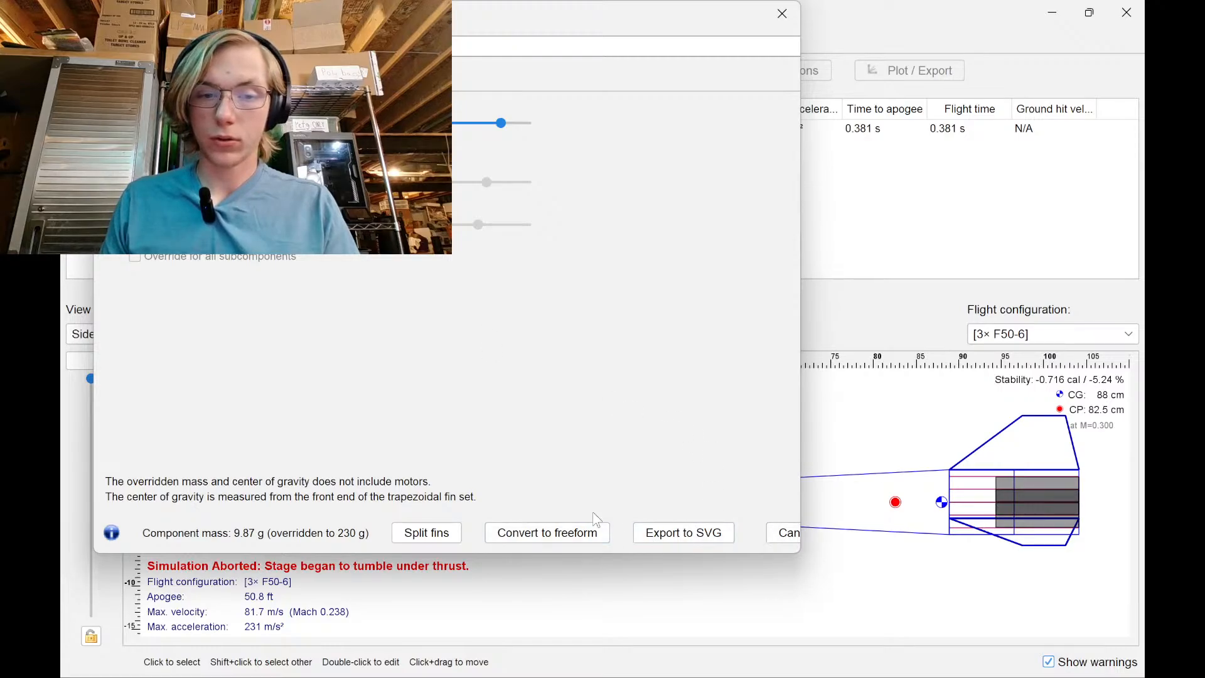
left_click_drag(800, 329, 901, 340)
left_click(857, 533)
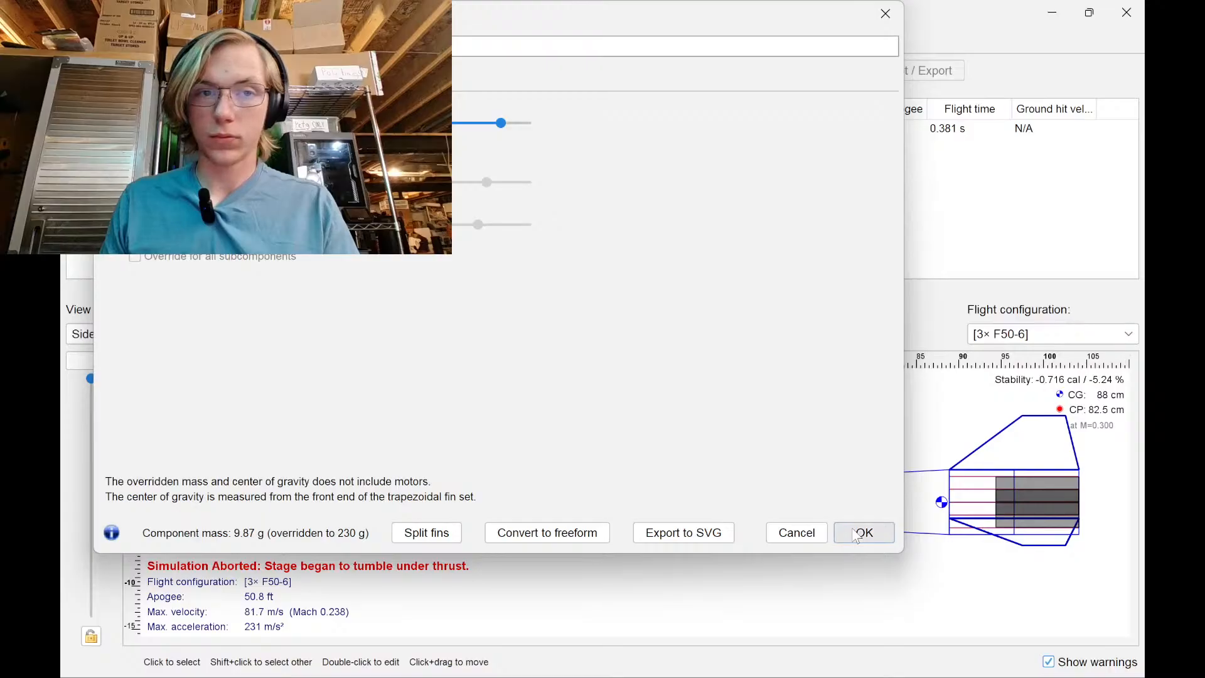
Check the nose cone's 96.36 g printed weight on plate 2 of the FinCan slicer project
left_click(338, 504)
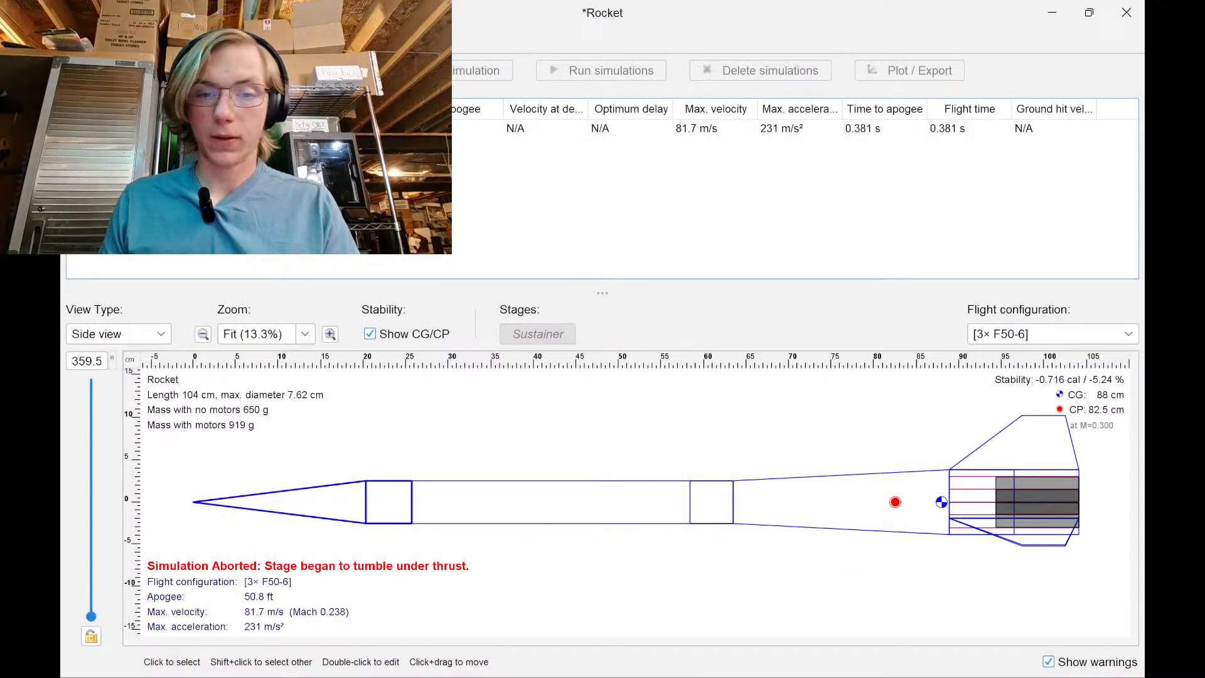
left_click(791, 659)
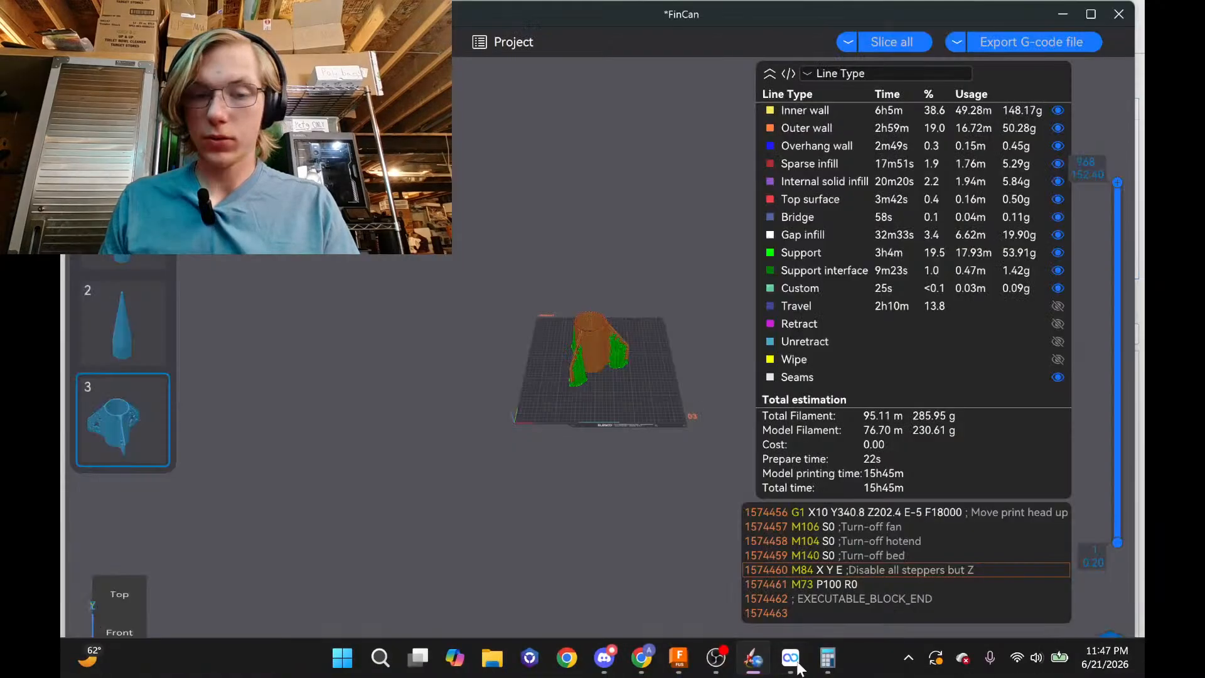
left_click(141, 320)
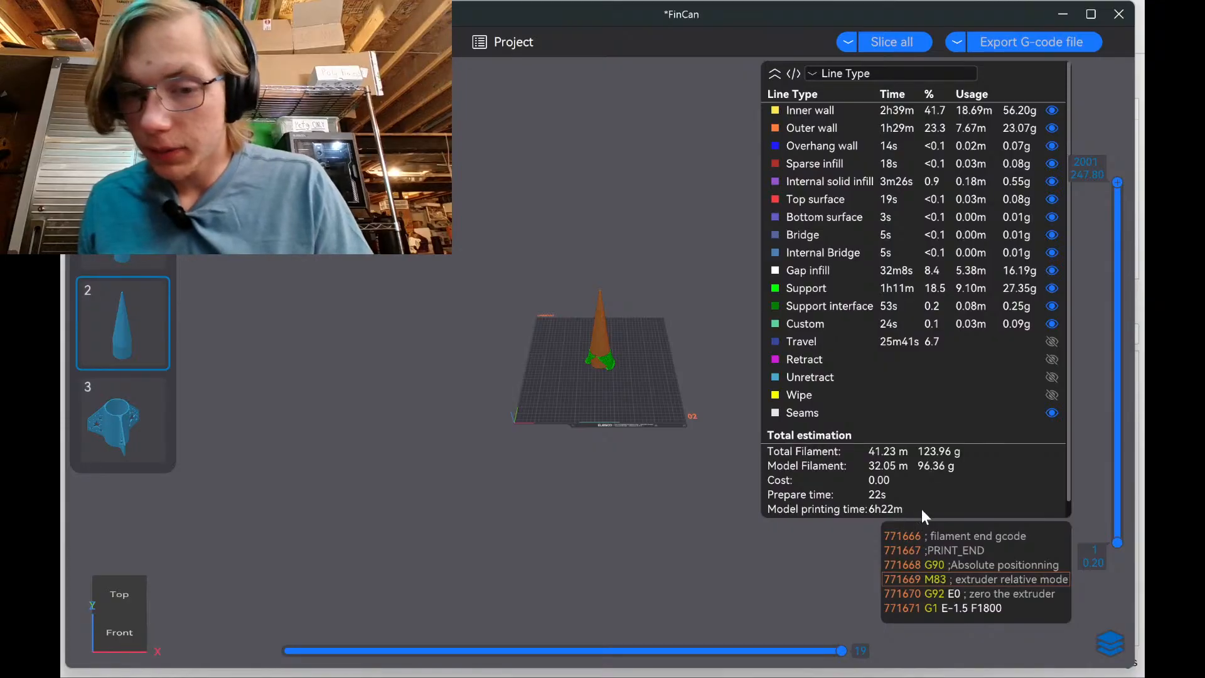
mouse_move(902, 656)
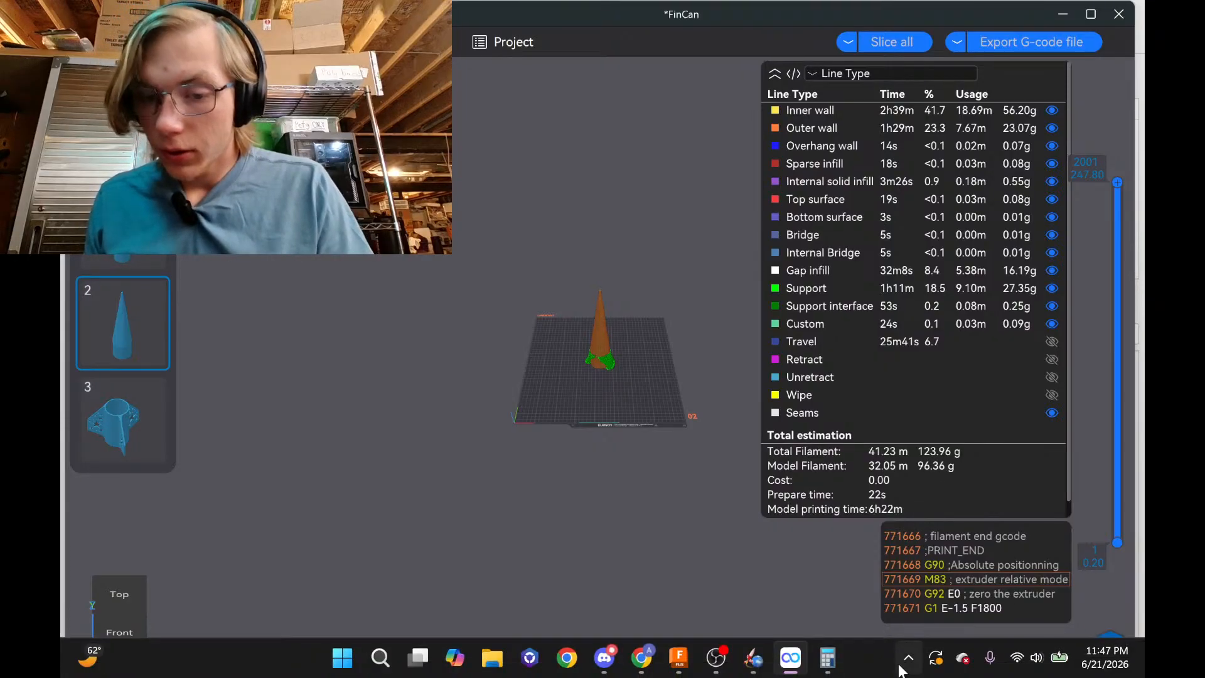
left_click(825, 658)
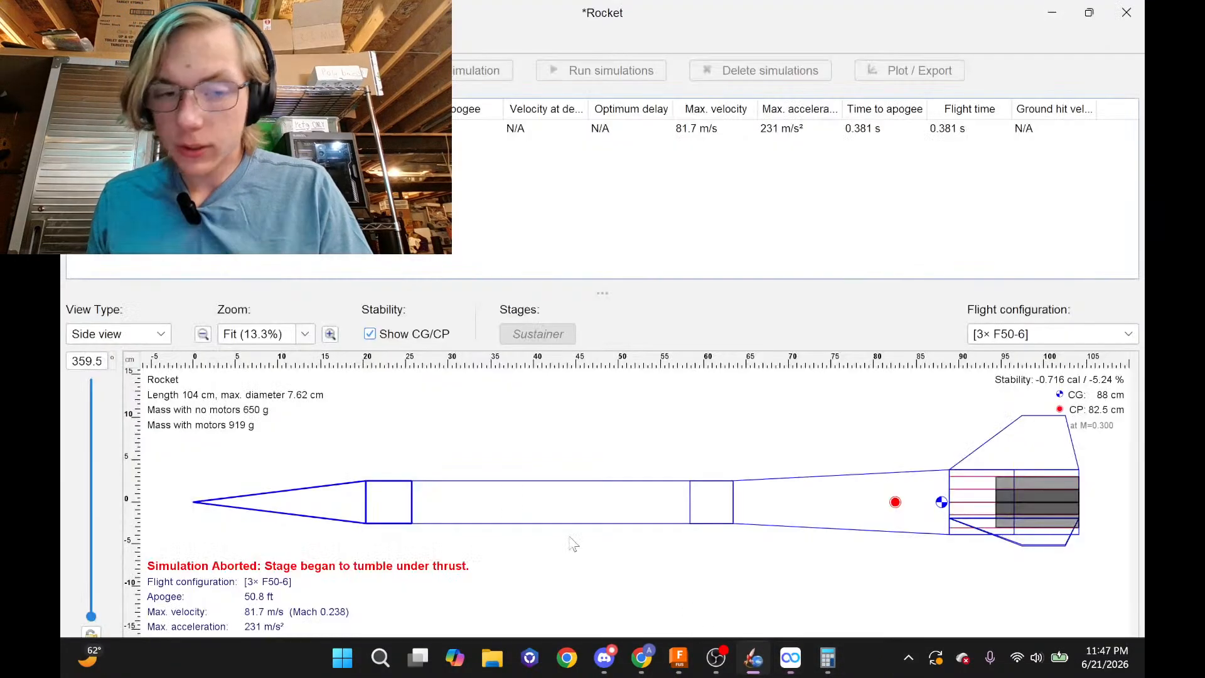
Give the nose cone an overridden mass of 96 g
double_click(342, 499)
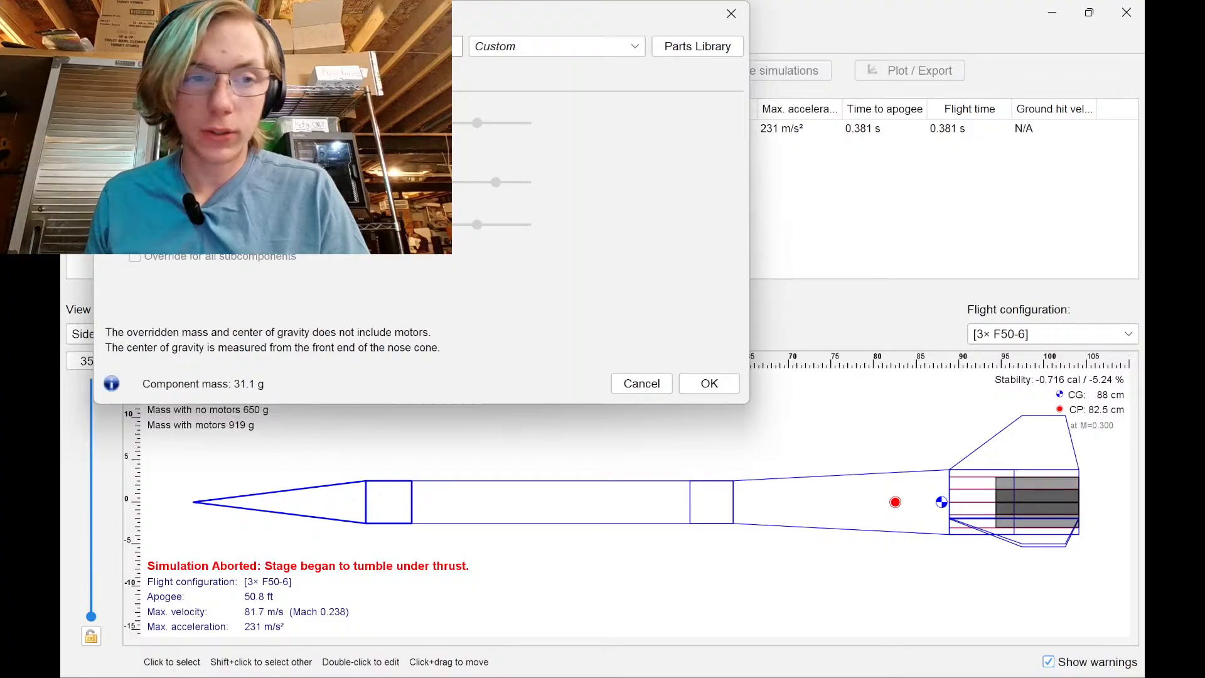
left_click(113, 123)
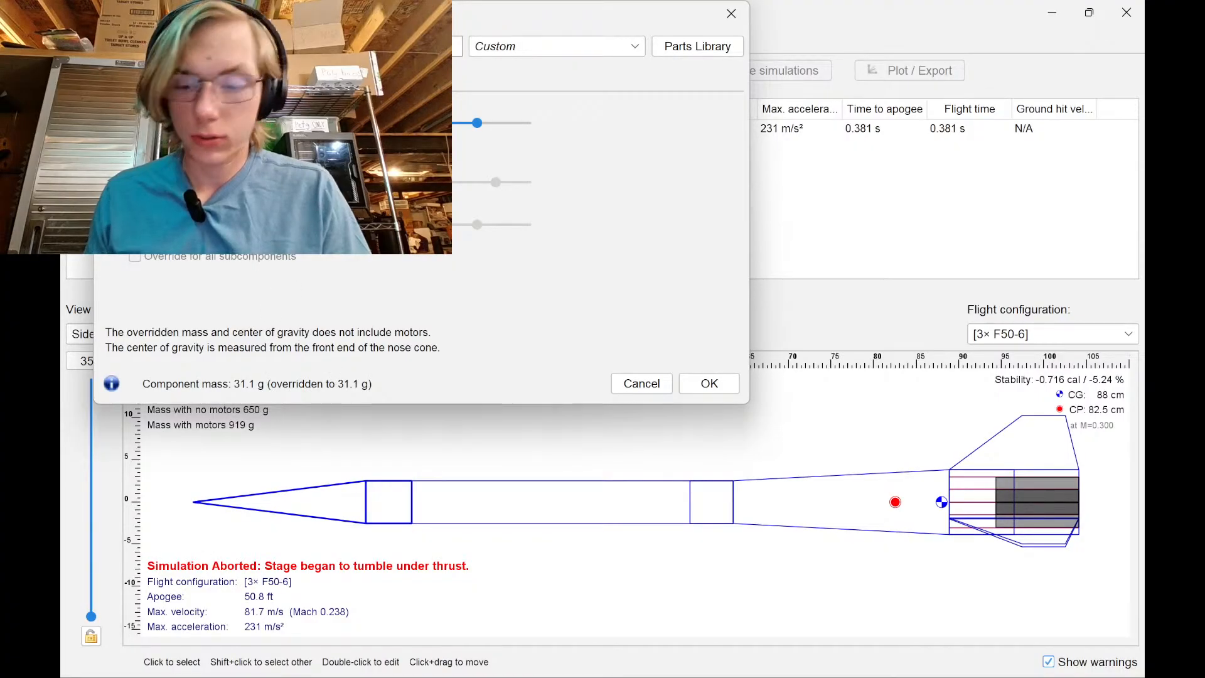
key("Return")
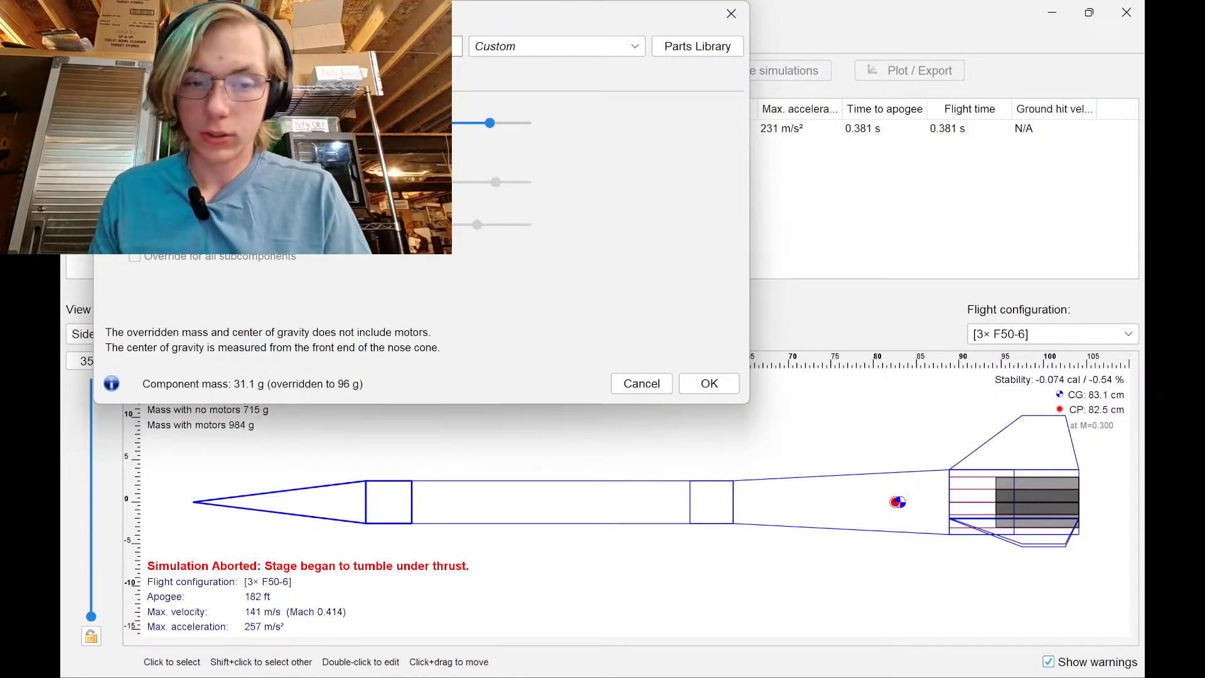
left_click(707, 381)
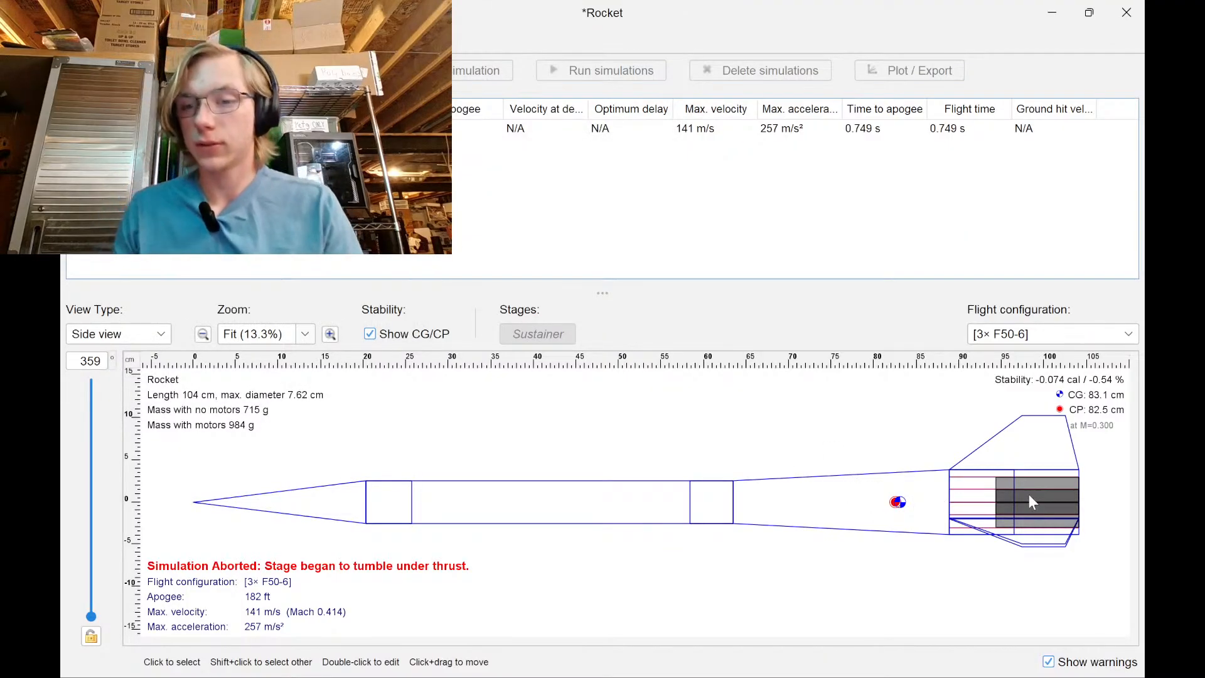
Shorten the transition from 10 in to 6 in
double_click(819, 527)
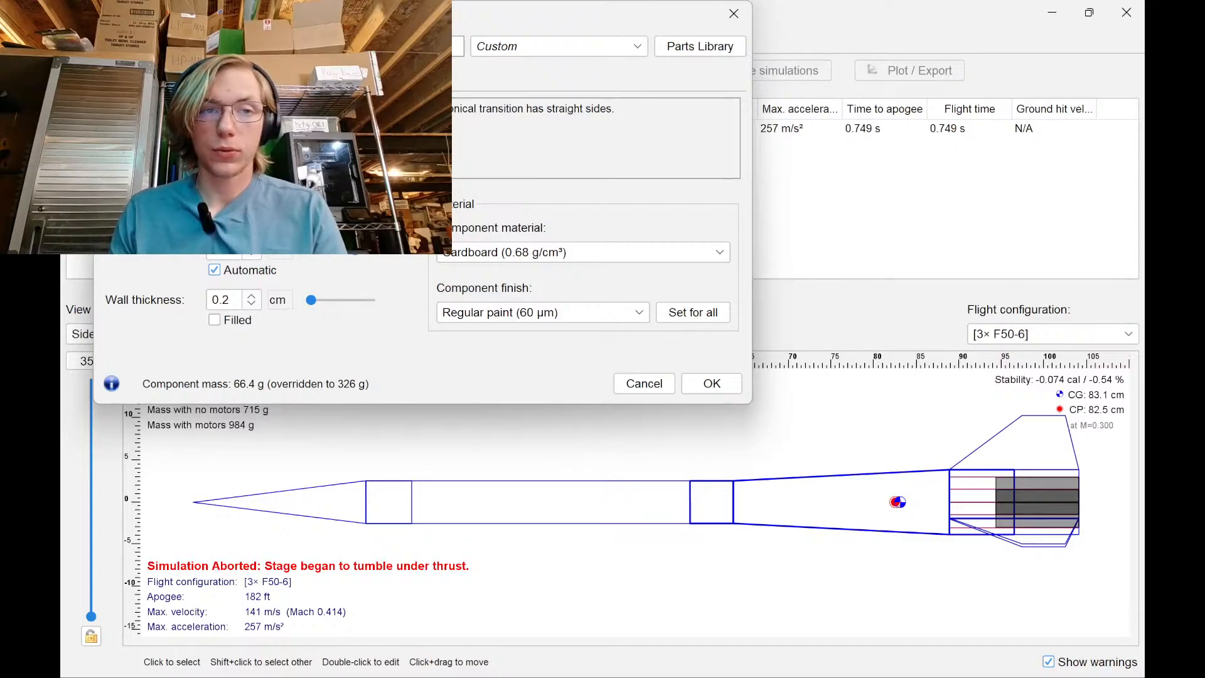
key("Down")
key("Down")
key("Down")
key("Down")
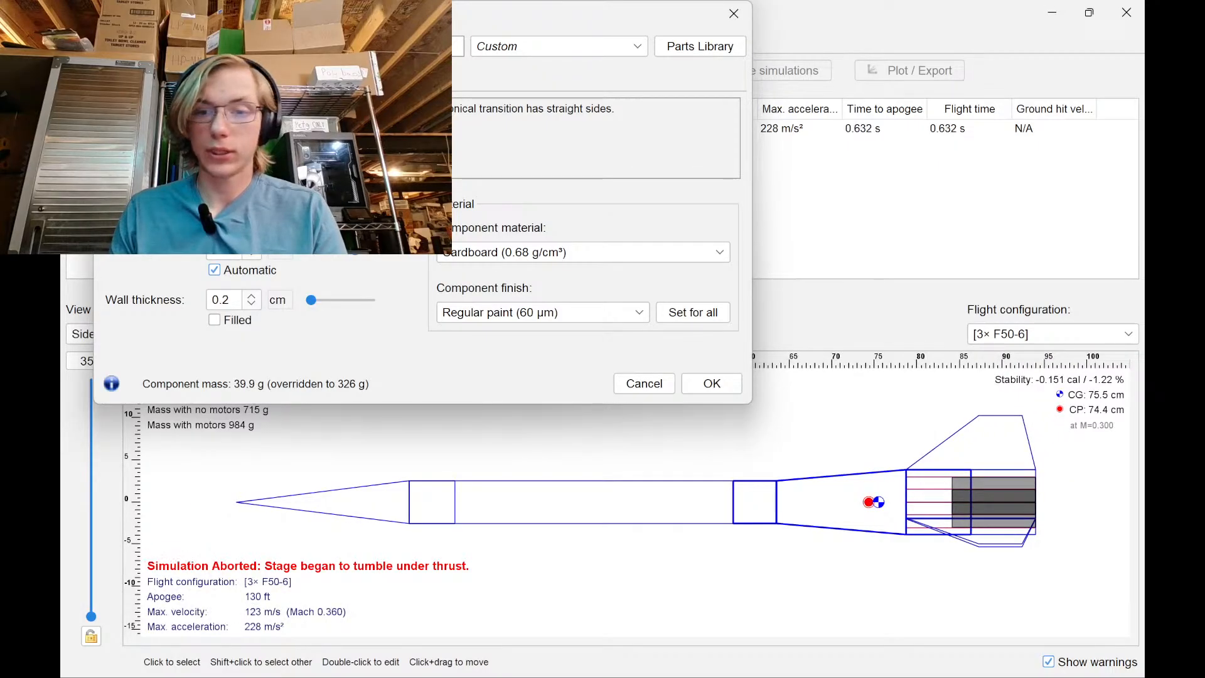
left_click(706, 385)
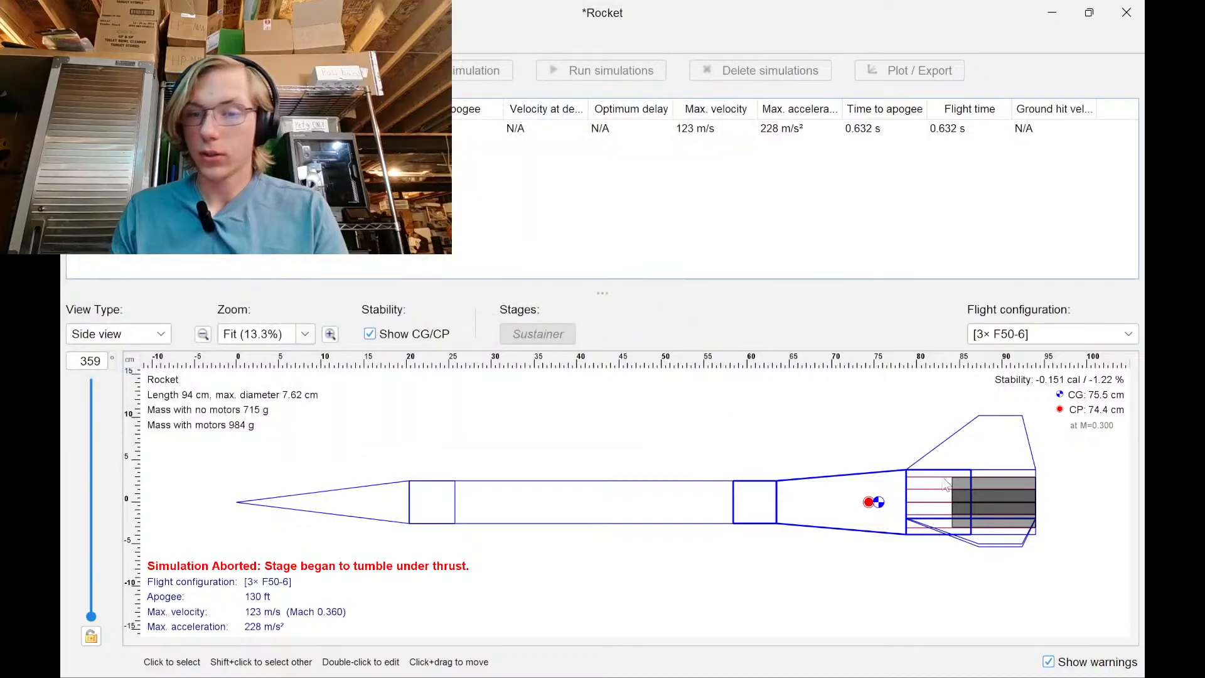
Readjust the transition length, nudging it back up a few inches
left_click(991, 475)
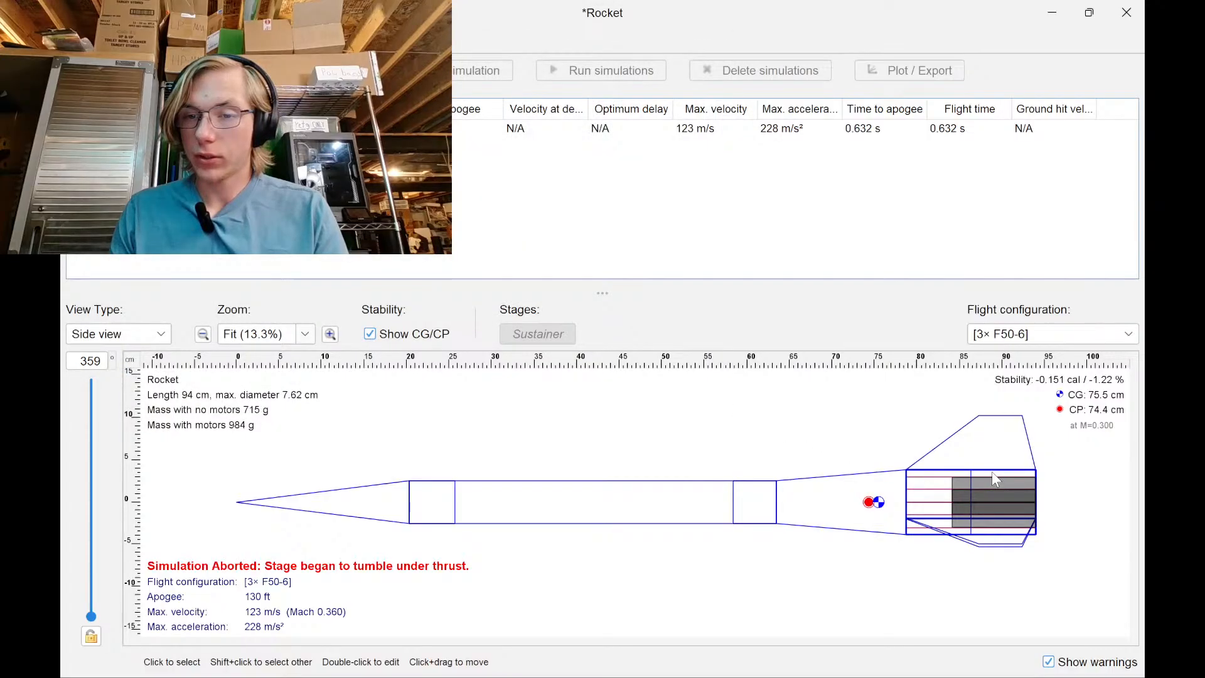
double_click(859, 479)
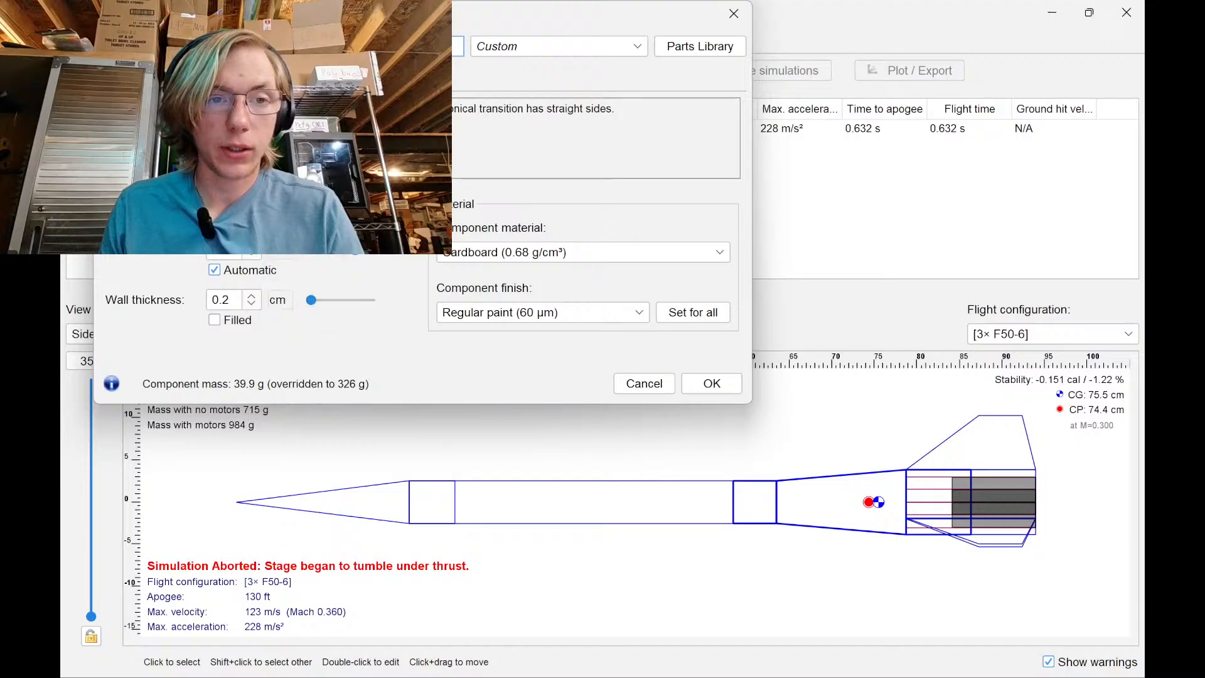
left_click(251, 165)
left_click(251, 165)
left_click(251, 165)
left_click(251, 165)
left_click(251, 174)
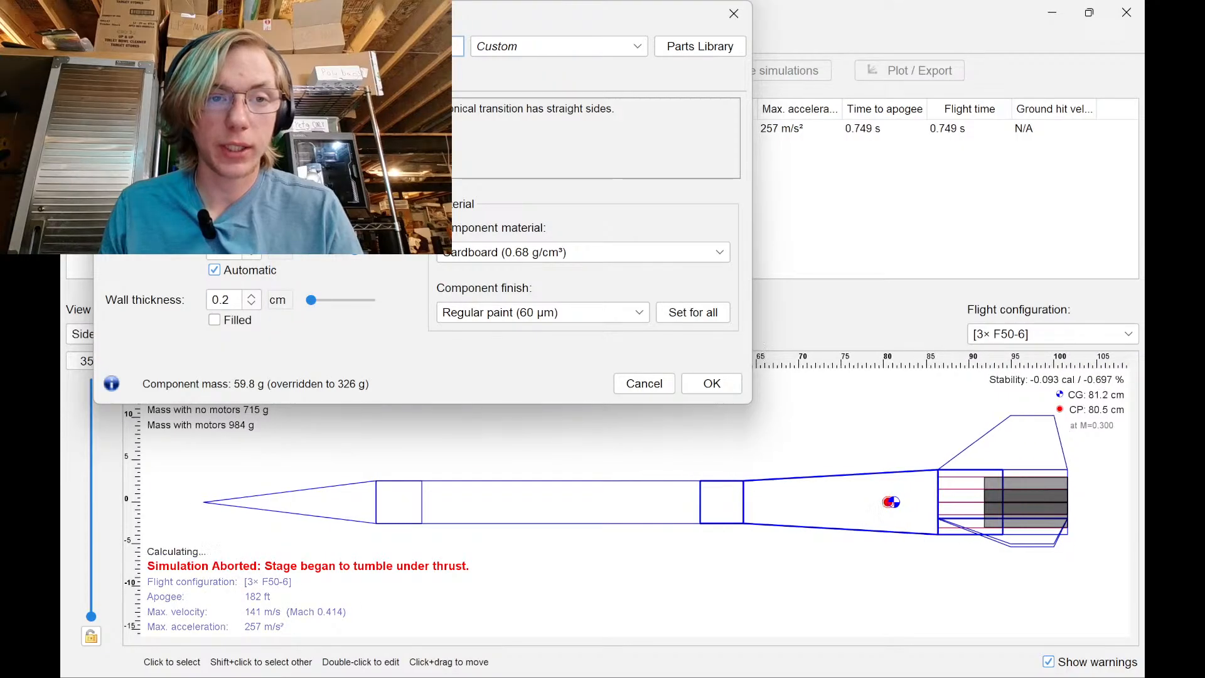
left_click(251, 174)
left_click(706, 381)
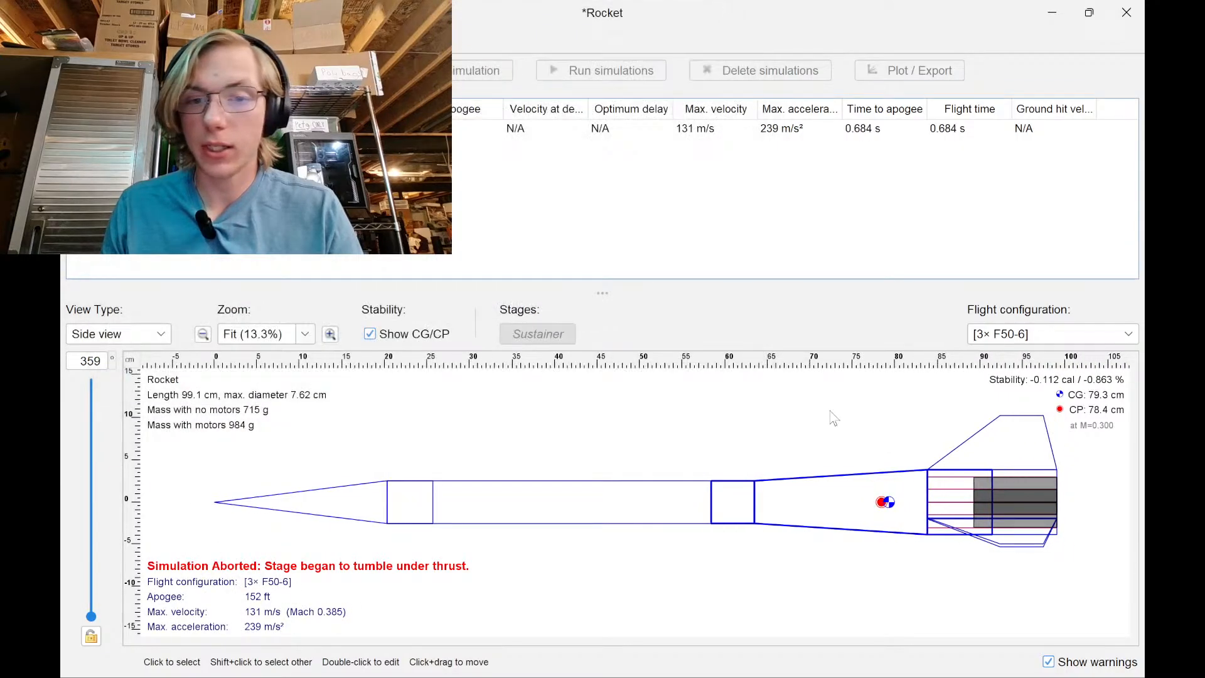
Lengthen the aft body tube, stretching the rocket to 107 cm and 2584 ft apogee
left_click(1008, 475)
double_click(1004, 472)
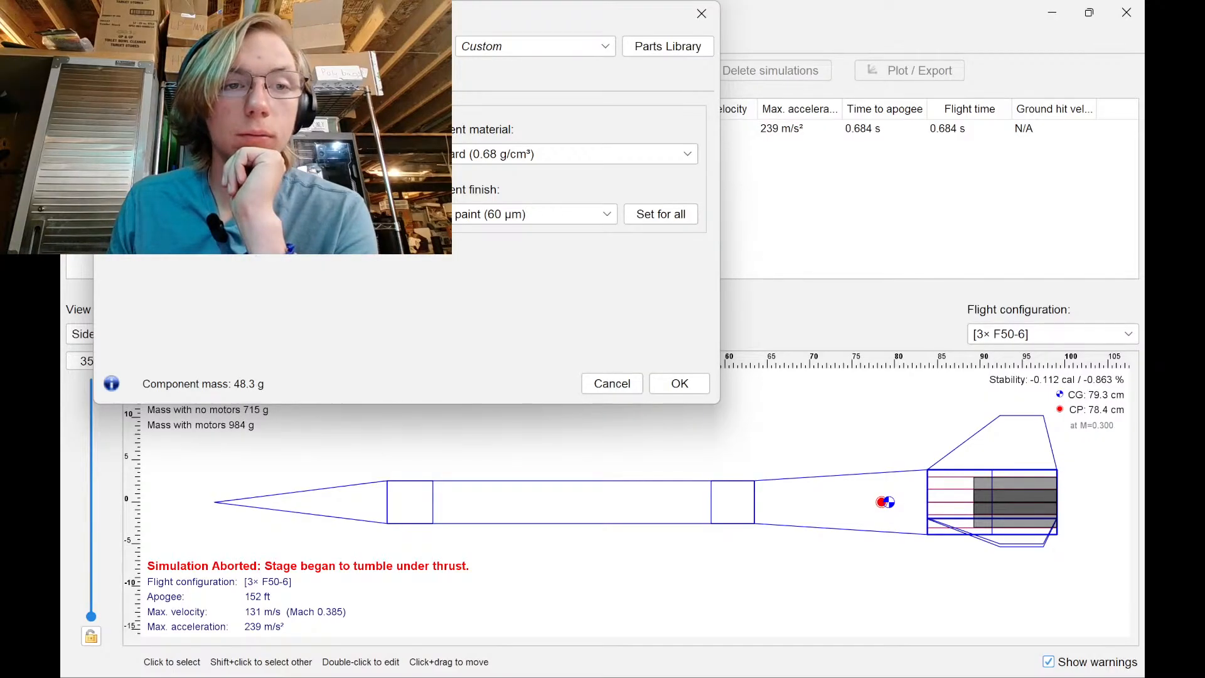
key("Up")
key("Up")
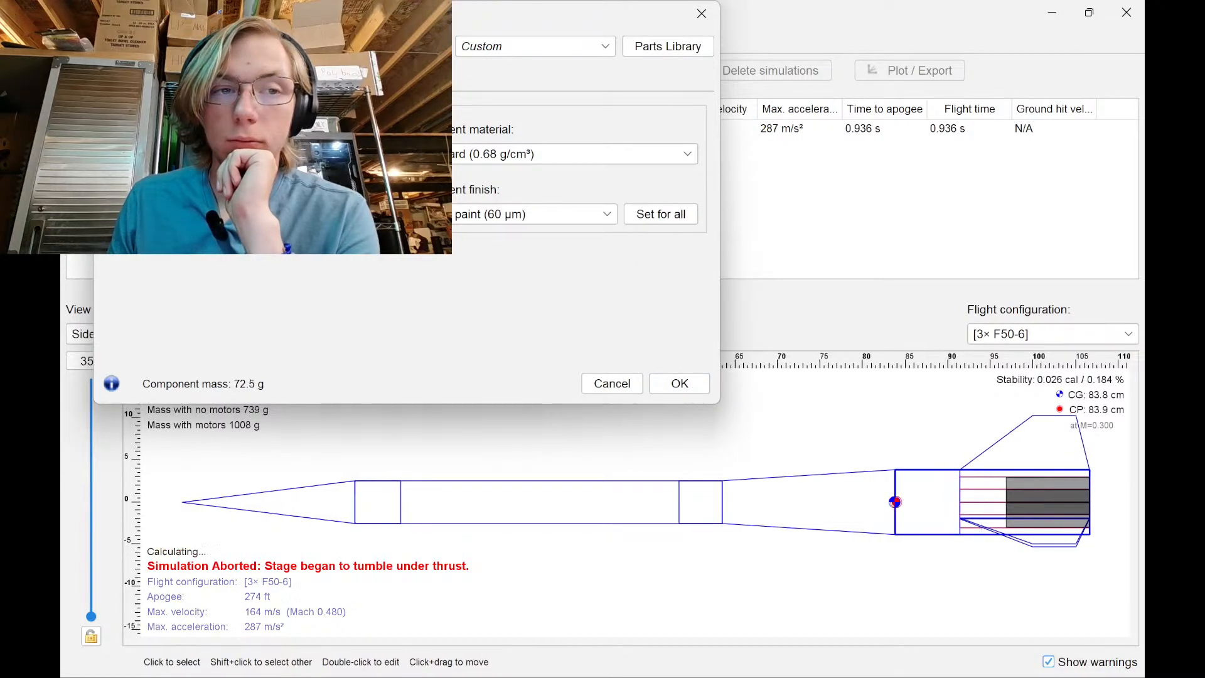
left_click(680, 383)
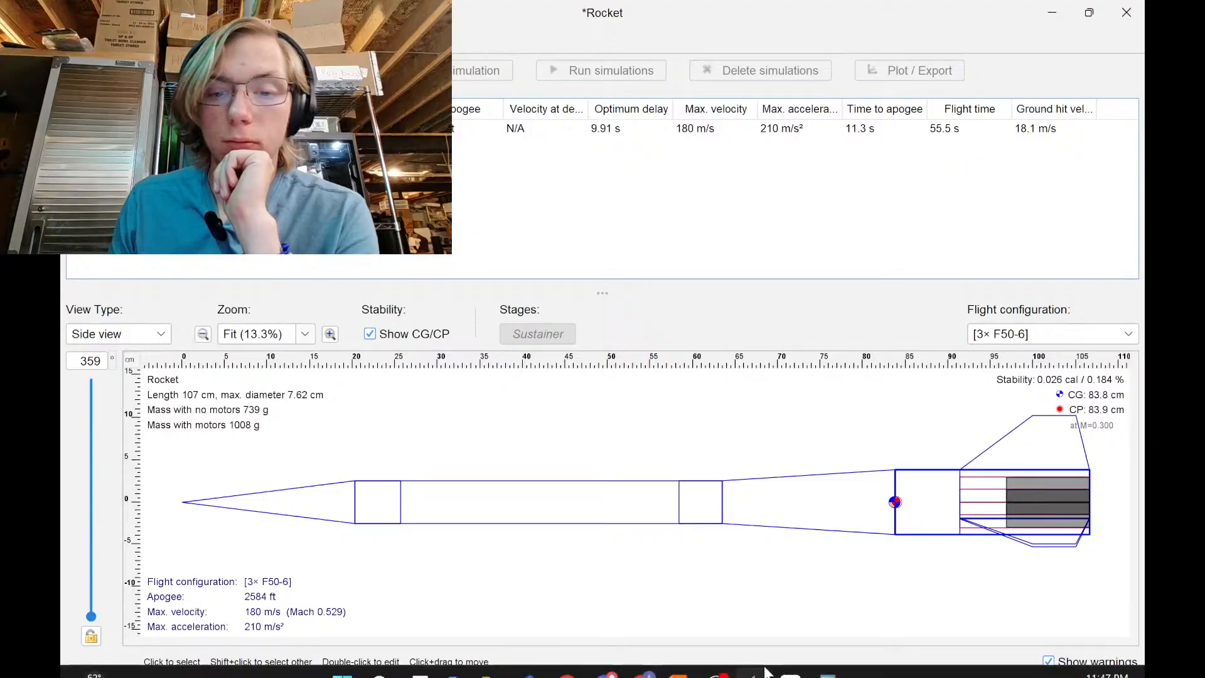
left_click(828, 658)
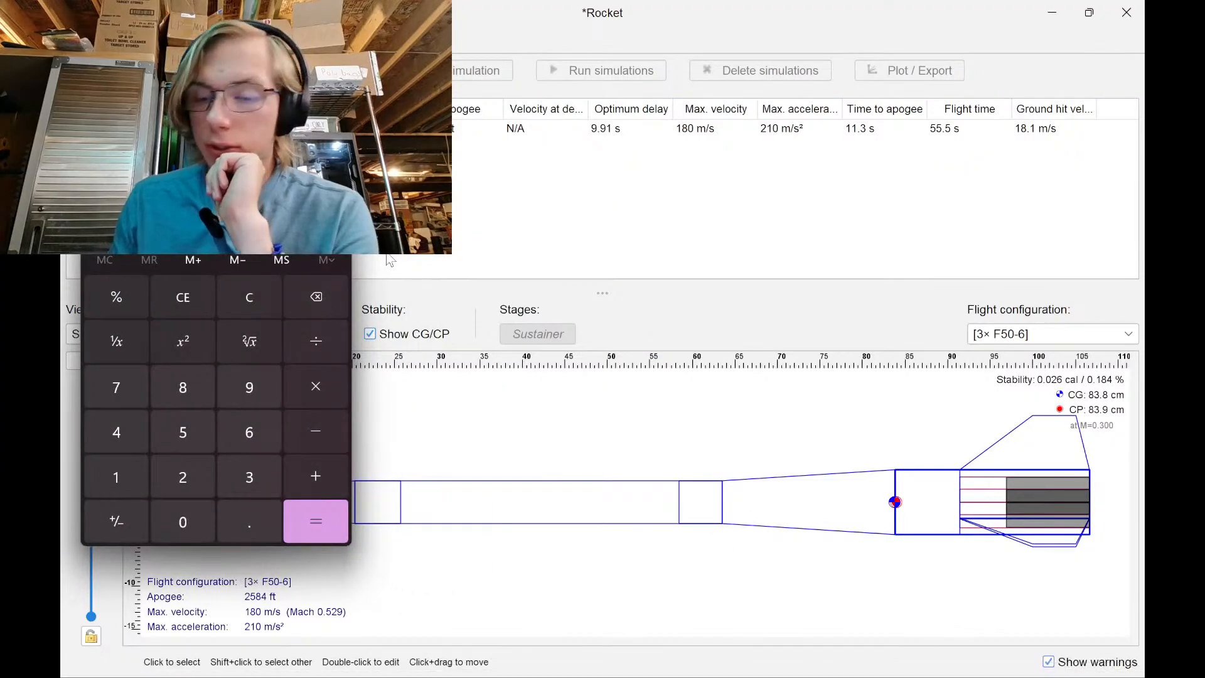
type("4")
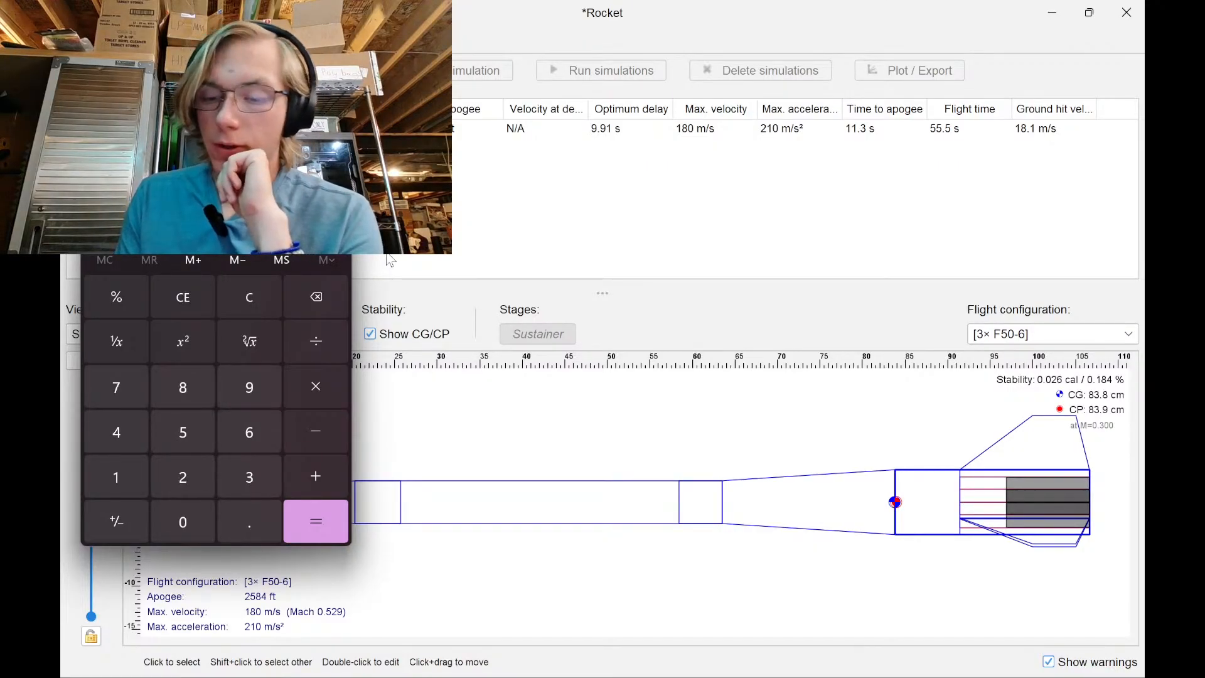
type("34")
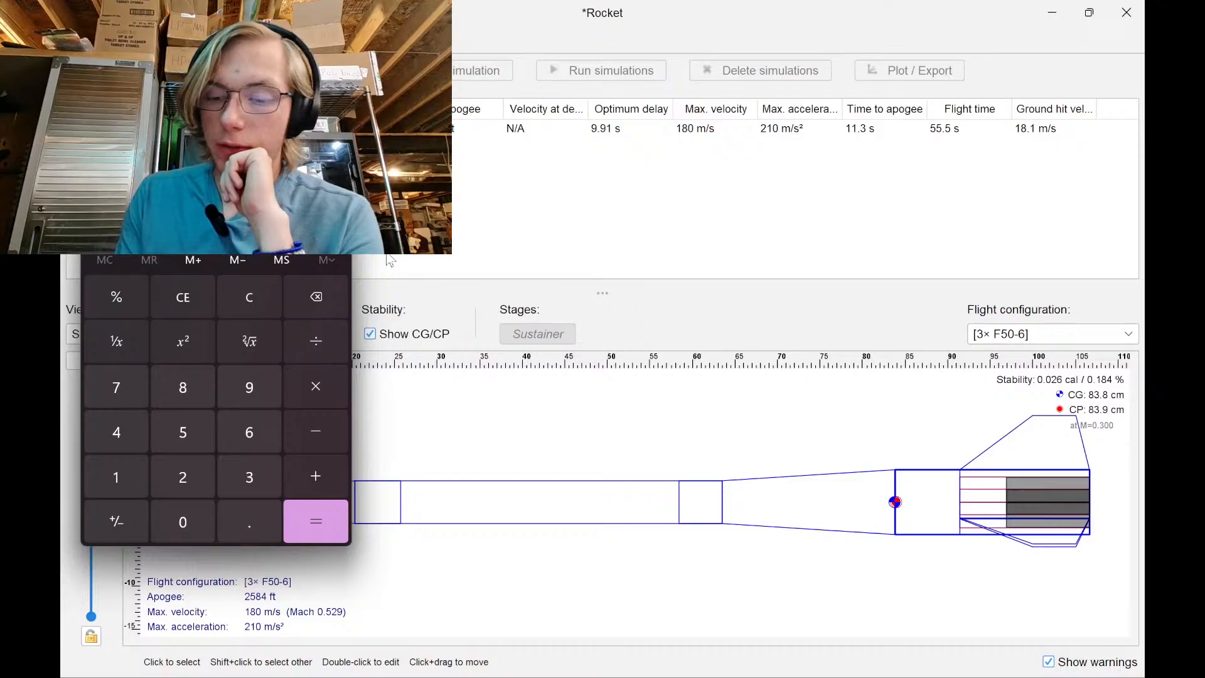
type("4")
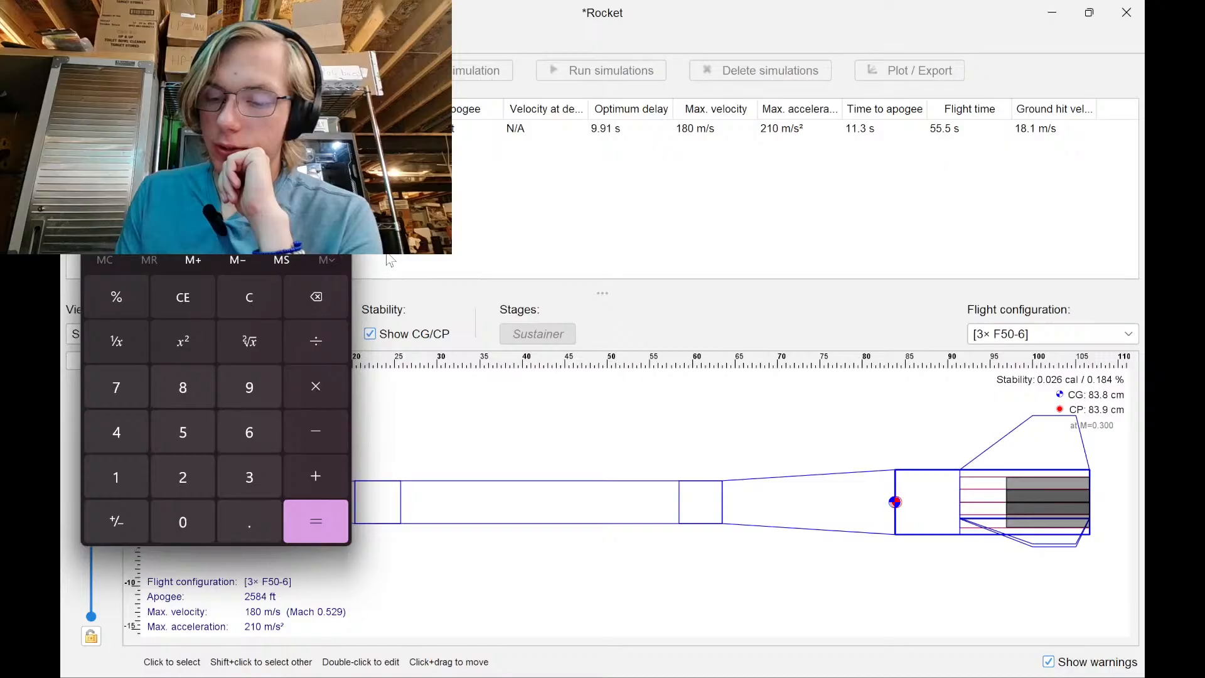
type("8")
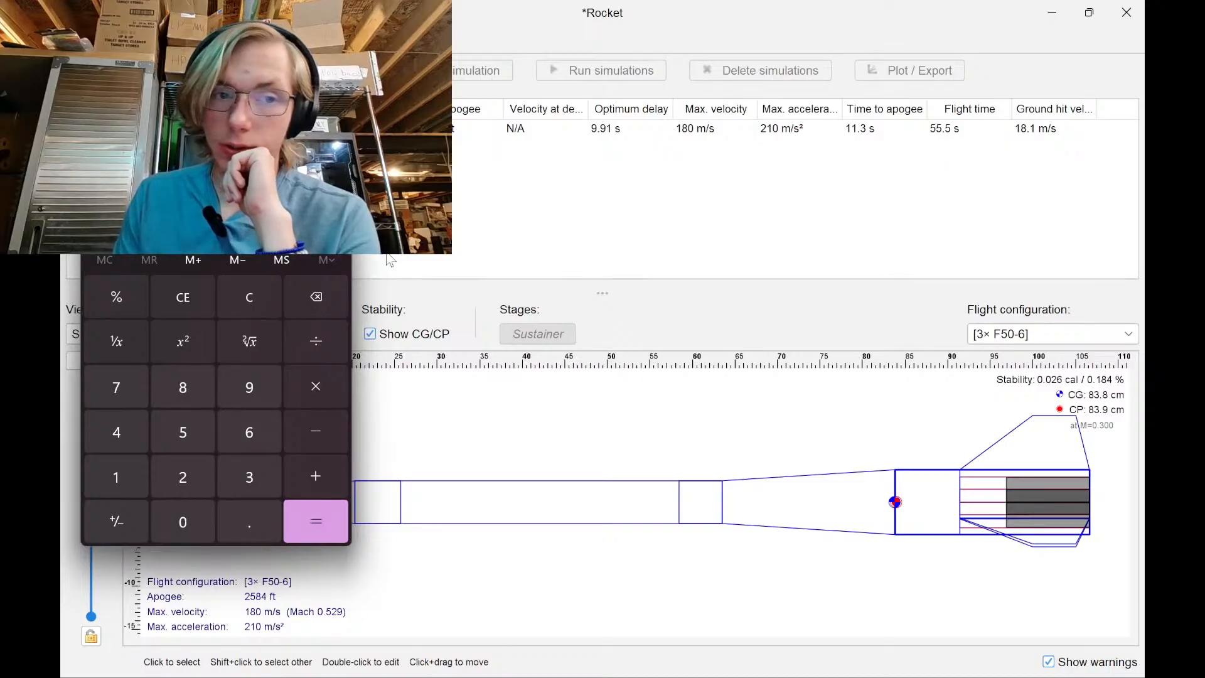
Inspect the transition, fin set and main body tube settings without changing anything
left_click(616, 307)
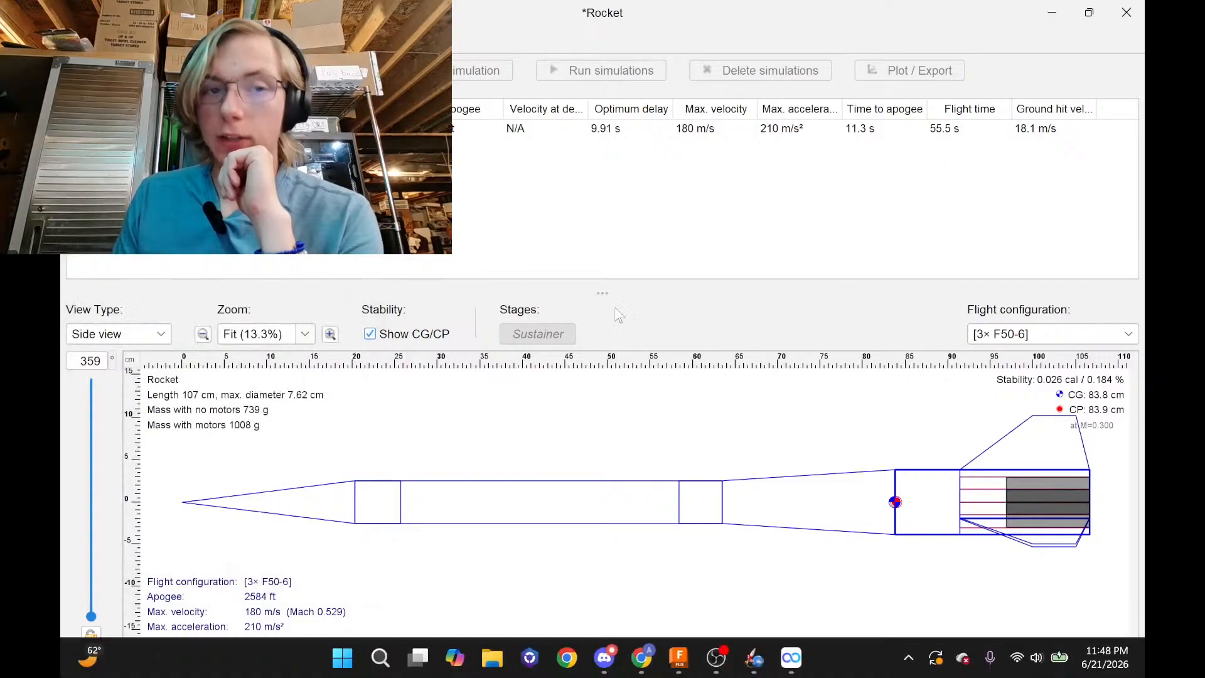
double_click(932, 482)
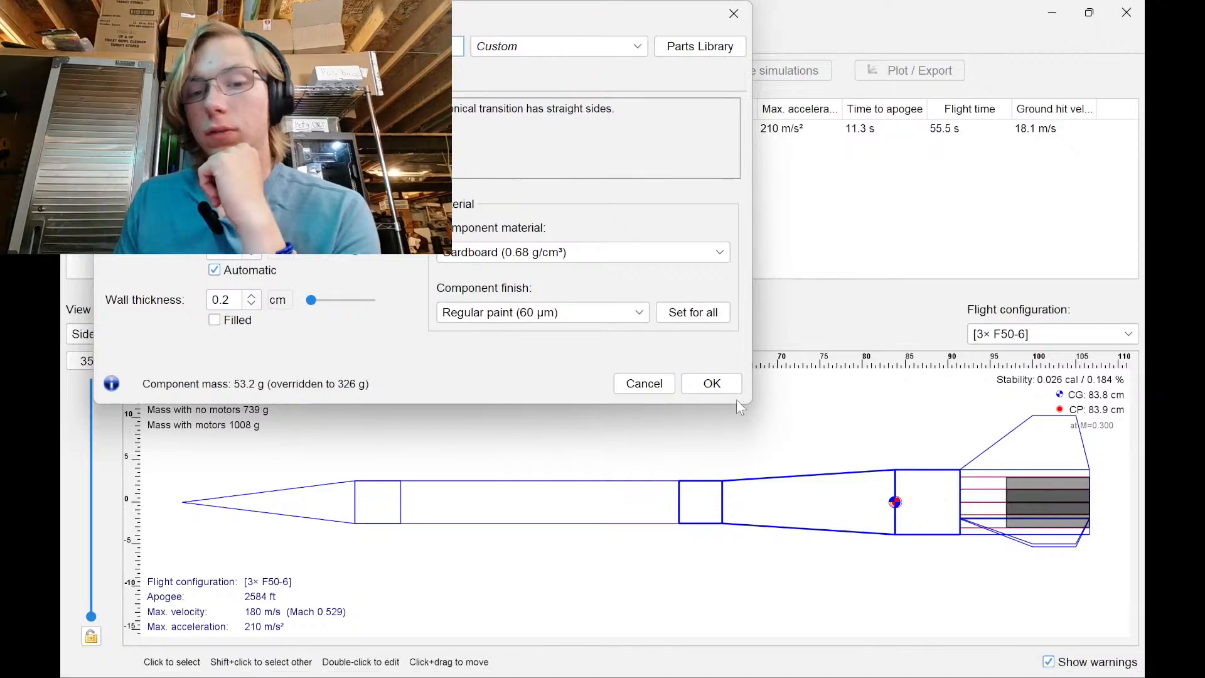
left_click(644, 384)
left_click(998, 475)
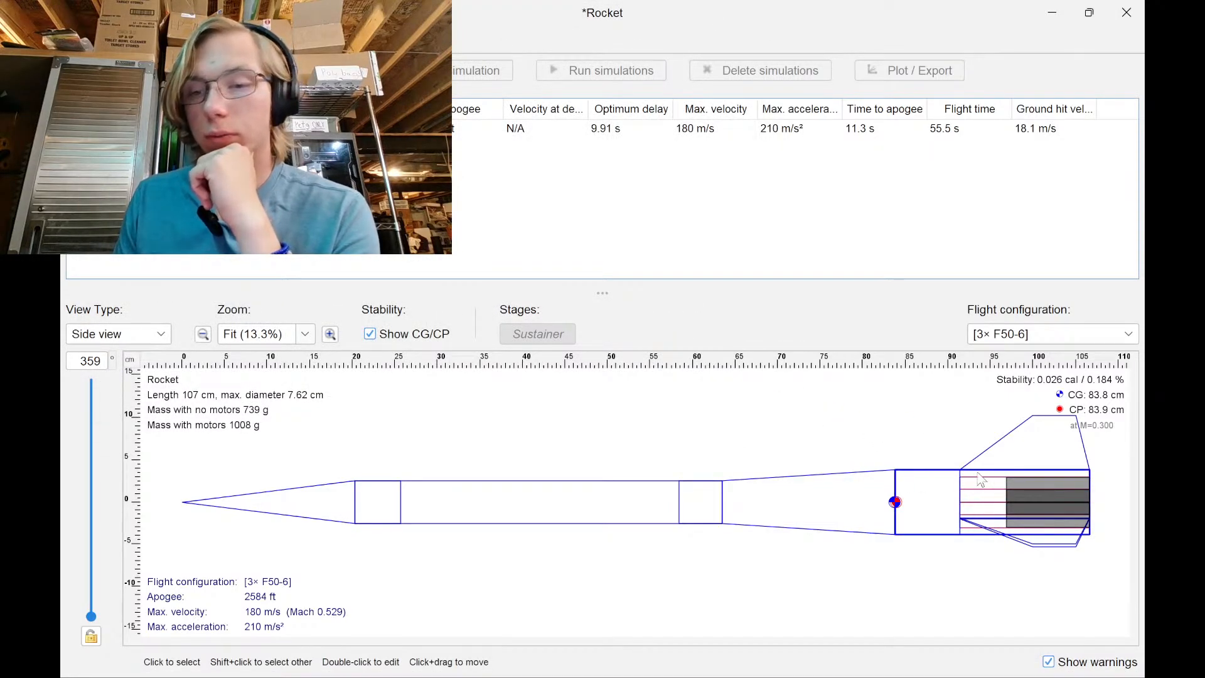
left_click(982, 472)
double_click(984, 477)
left_click(793, 530)
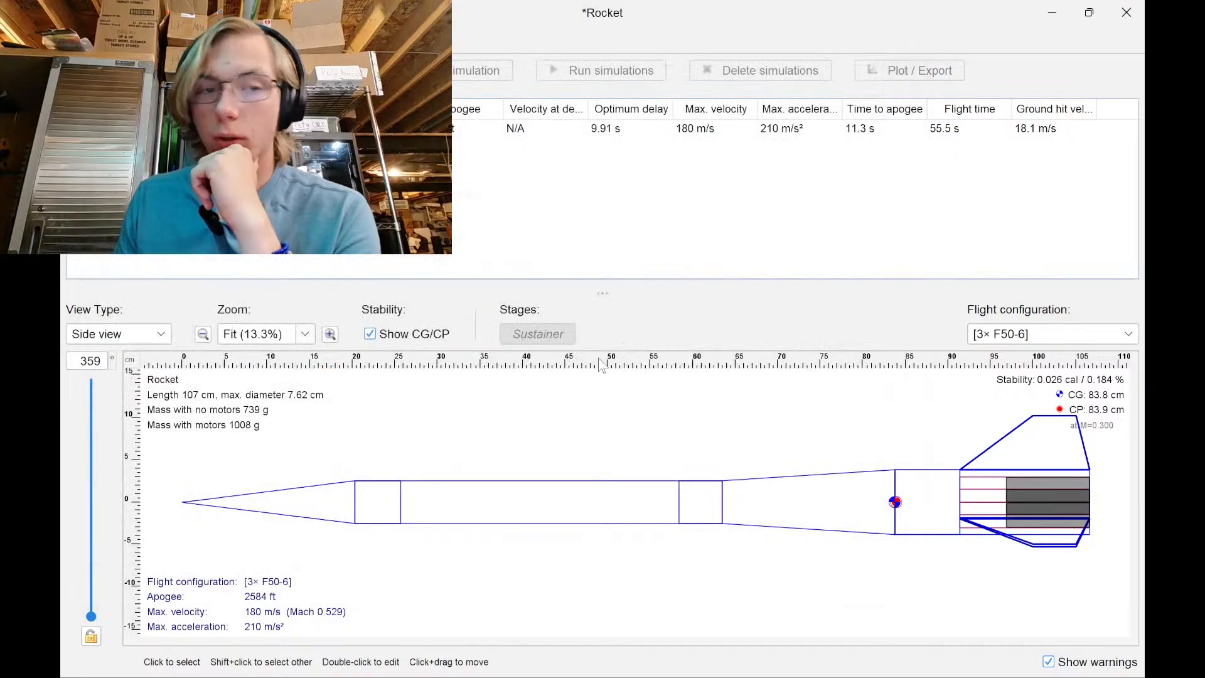
double_click(540, 502)
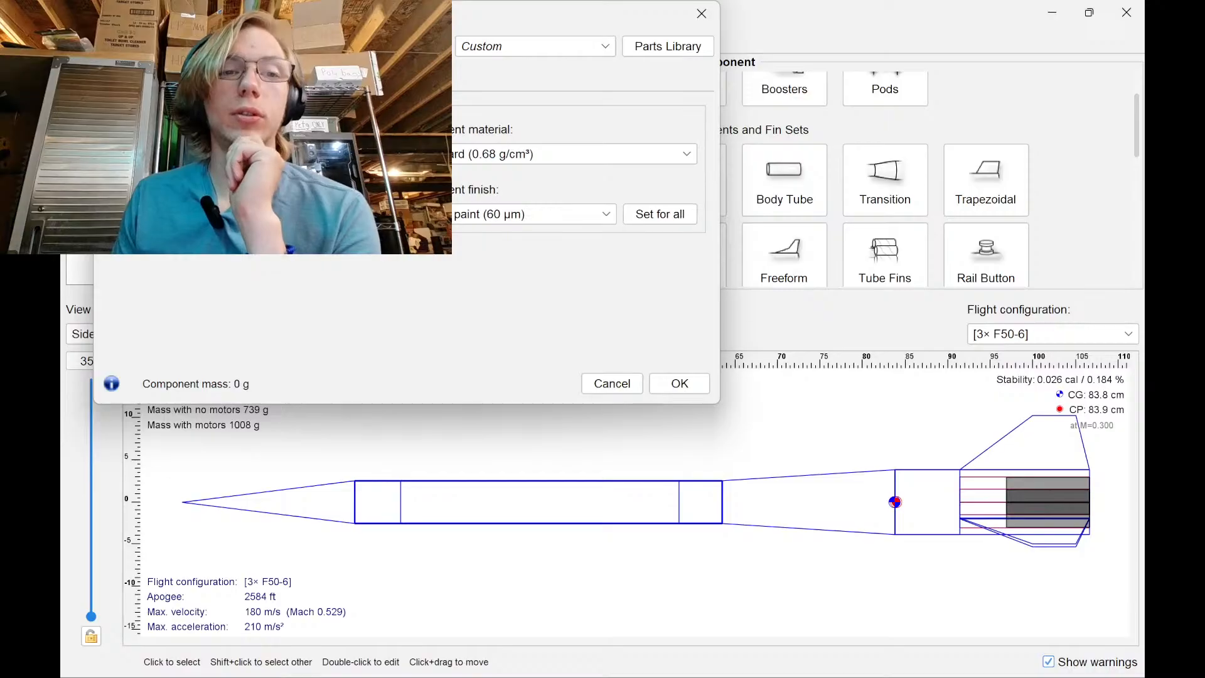
double_click(931, 480)
double_click(971, 470)
double_click(974, 477)
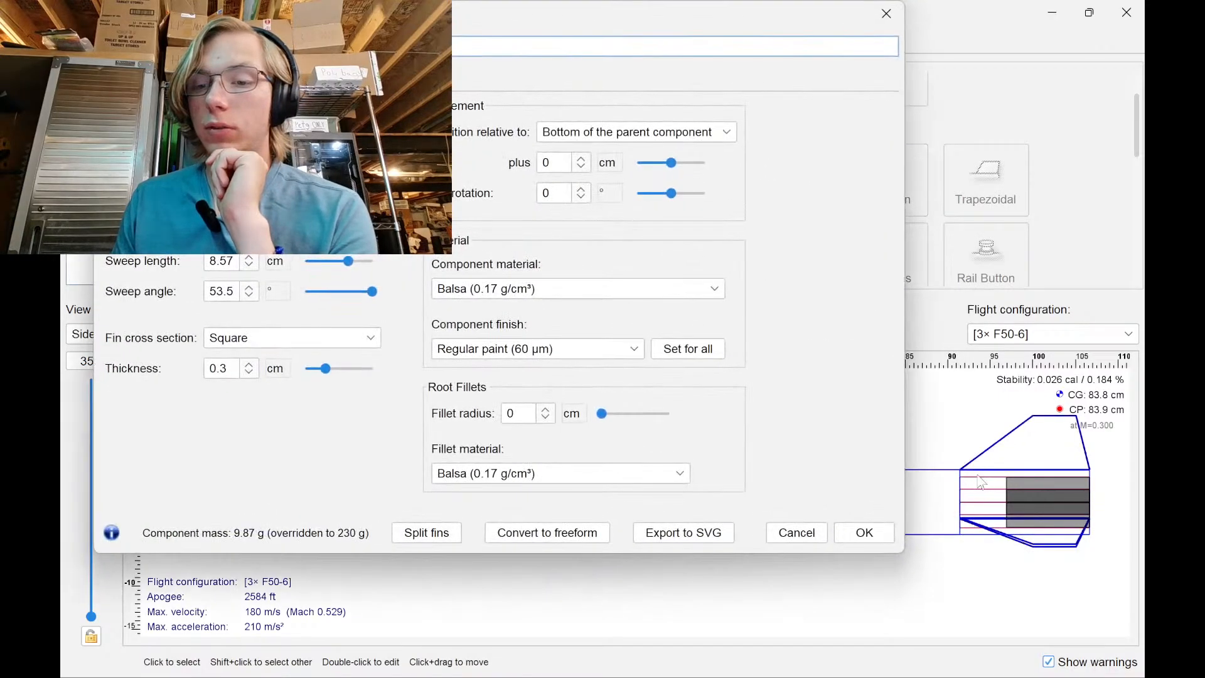
Open the aft body tube's settings and nudge its length down and back up
double_click(977, 480)
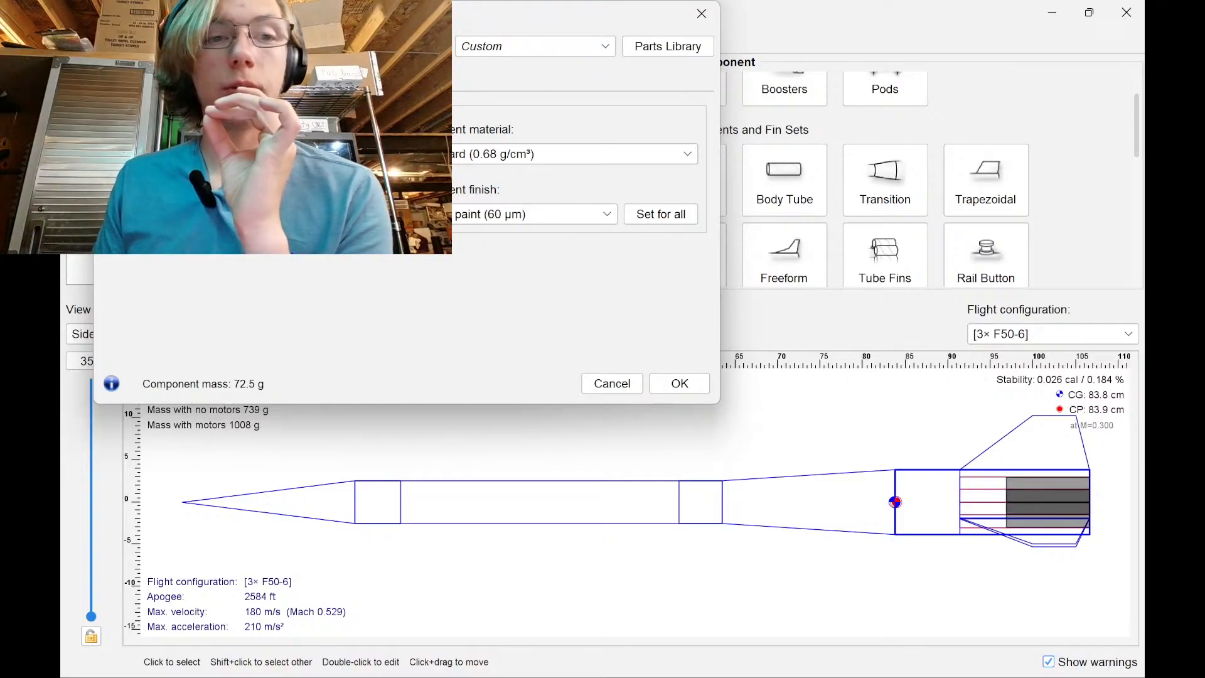
key("Down")
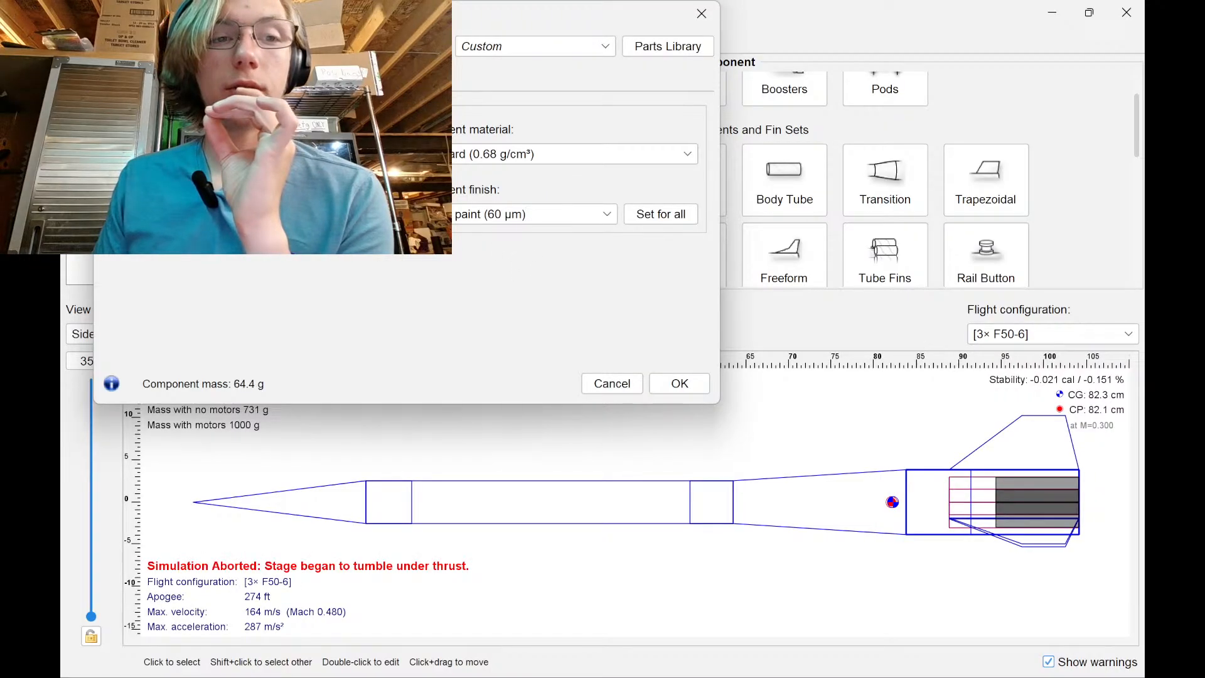
key("Up")
mouse_move(828, 674)
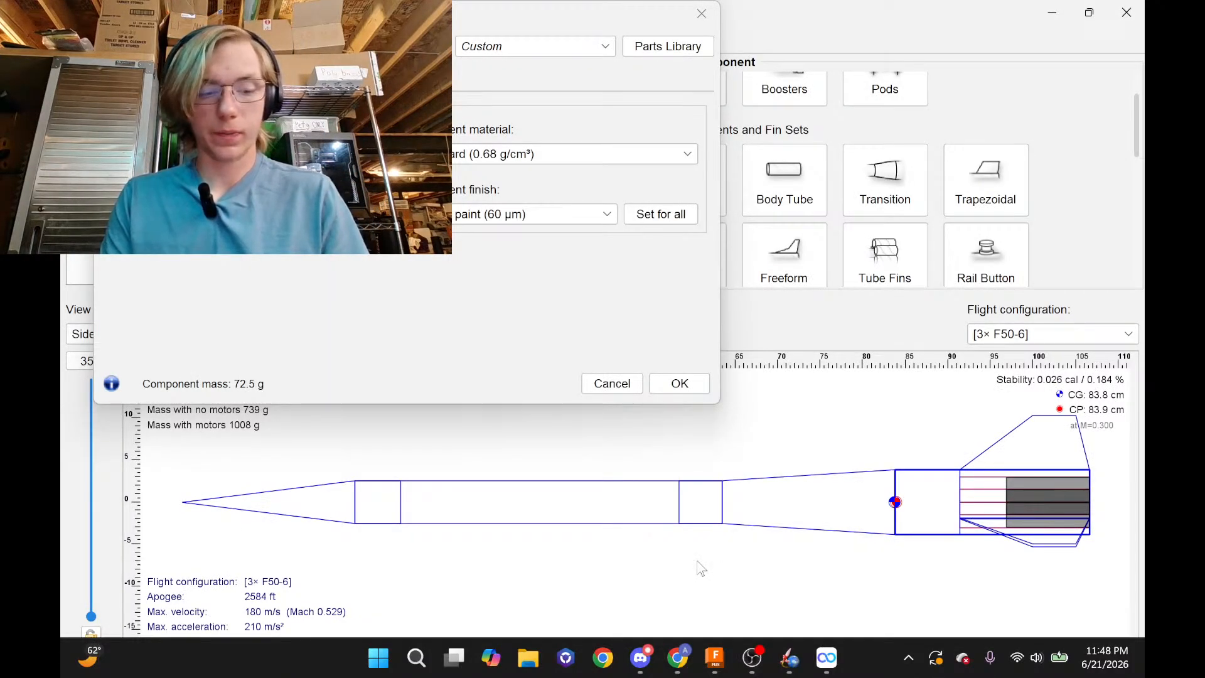
Work out the new aft tube length in the Windows Calculator
key("super")
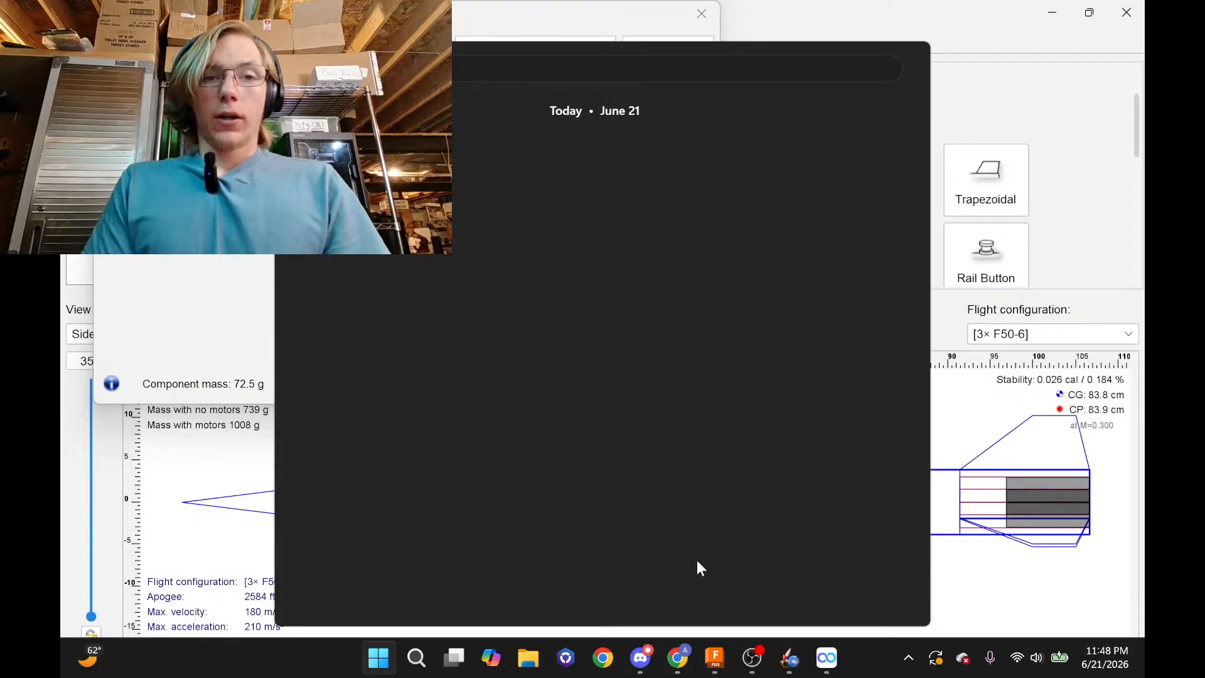
type("calc")
key("Return")
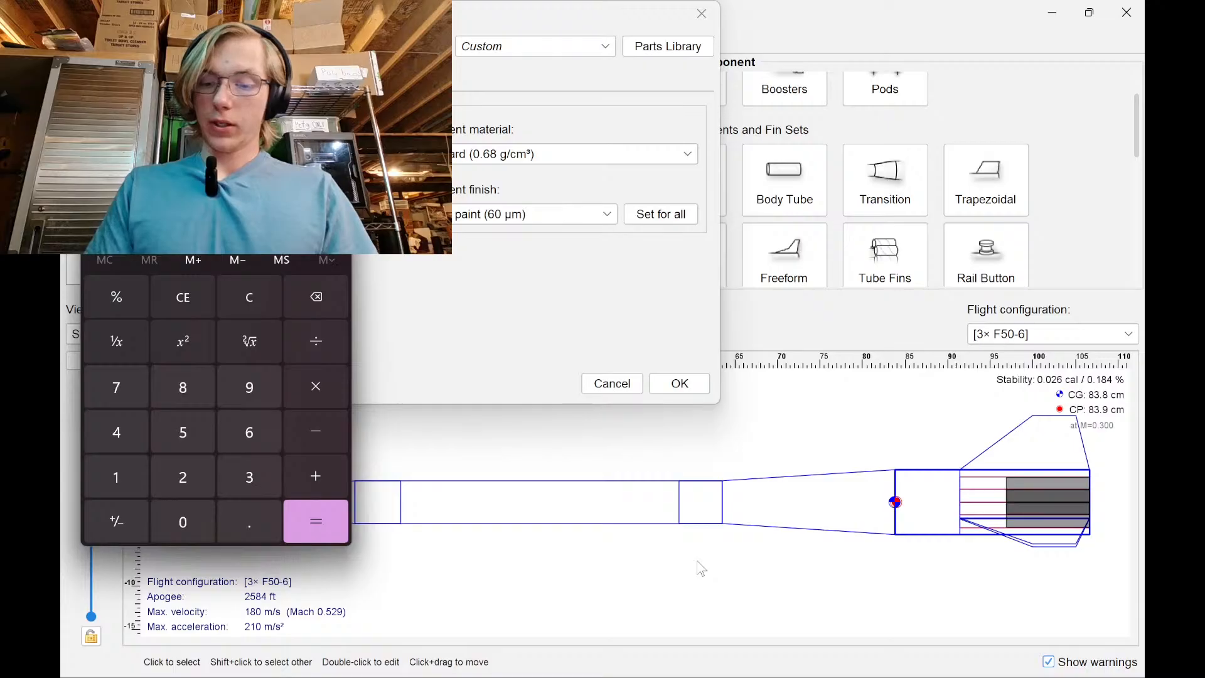
type("9")
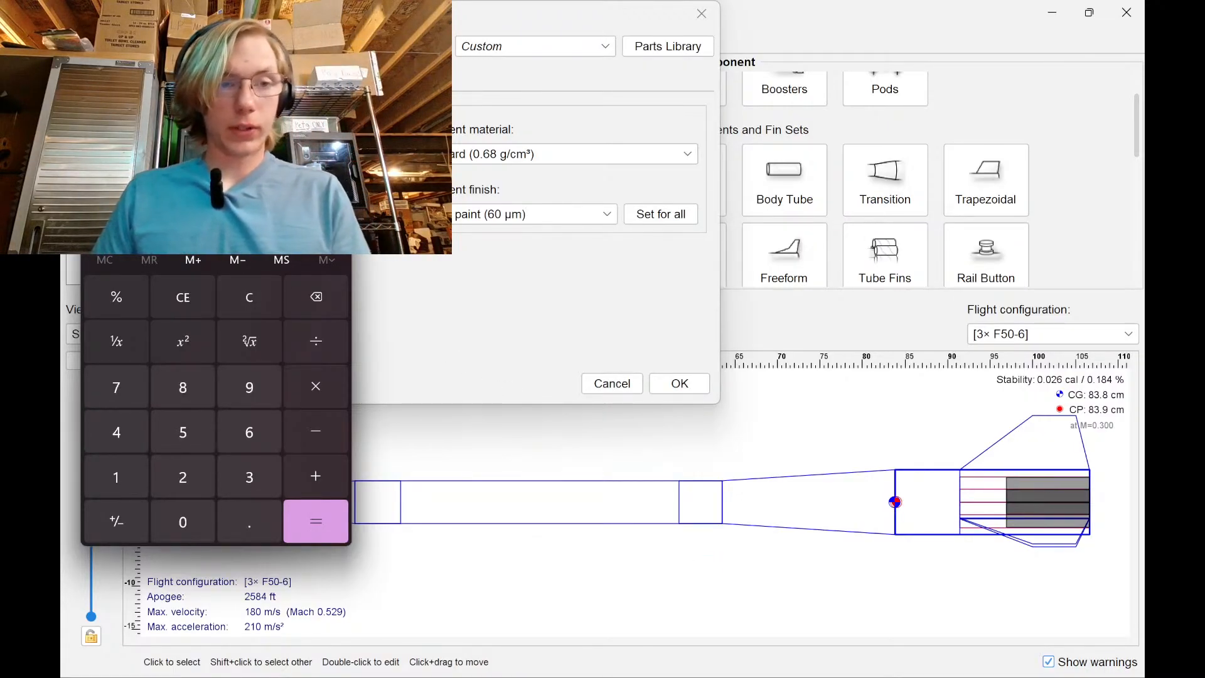
left_click(336, 119)
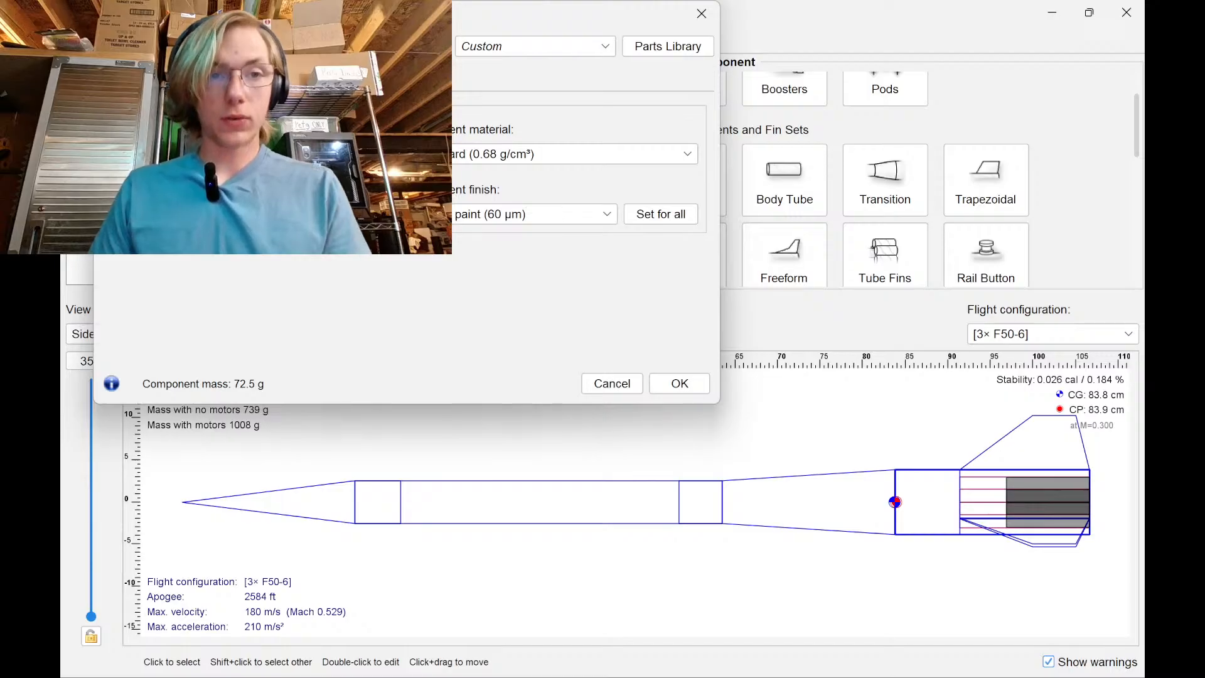
Apply the shorter aft tube length, making the rocket 104 cm long, and deselect
left_click(678, 384)
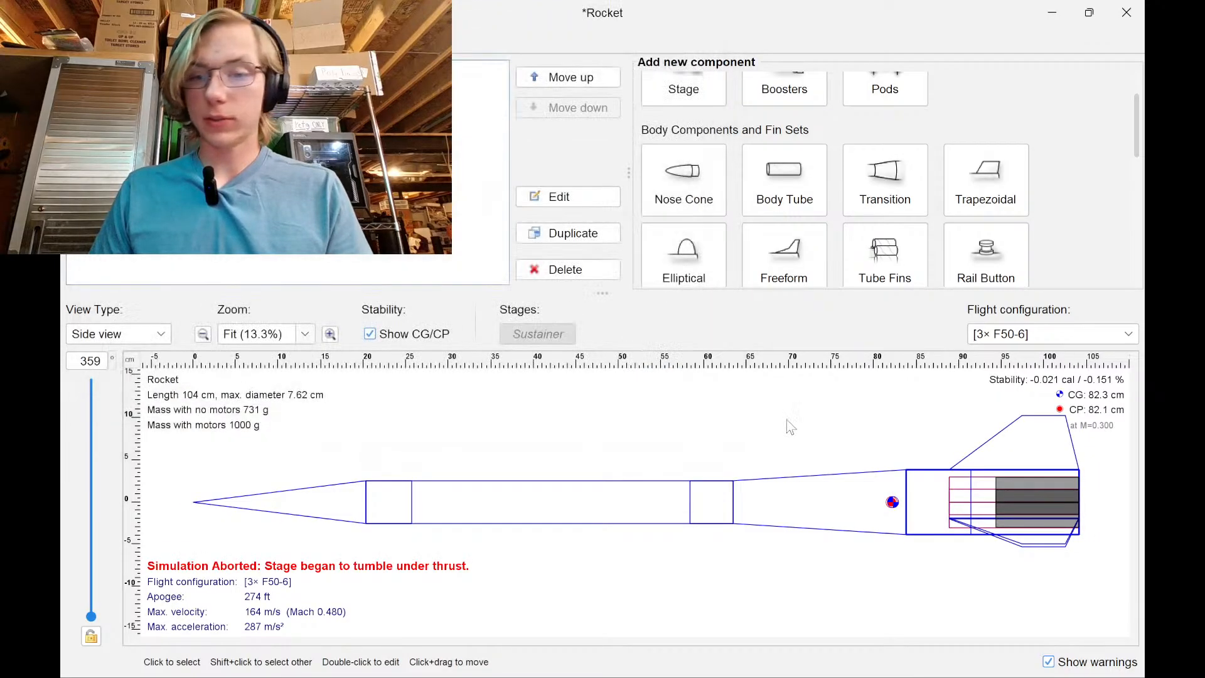
left_click(940, 499)
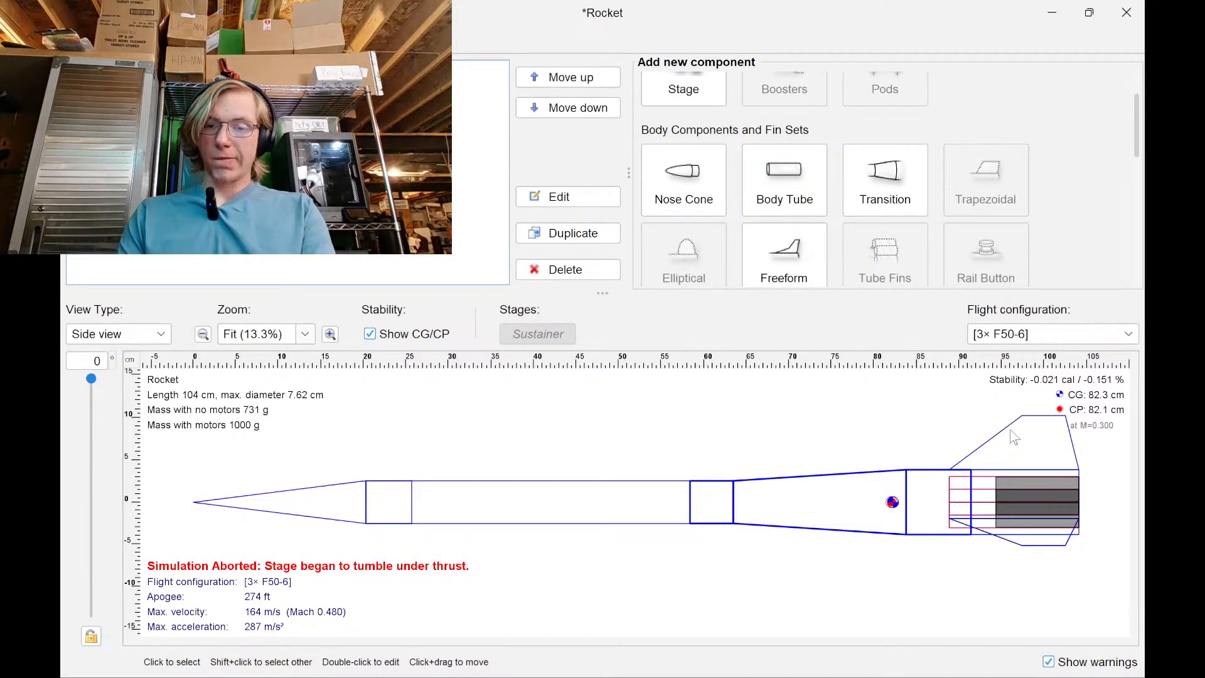
left_click(961, 444)
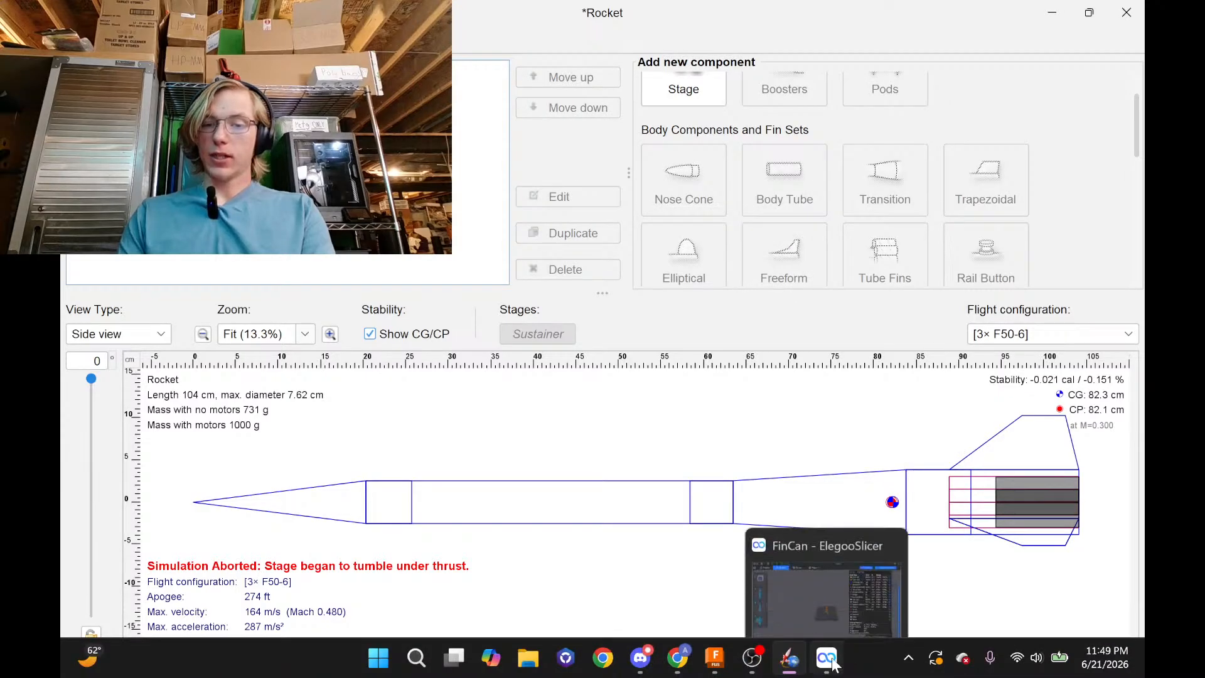
Minimize the FinCan slicer project to bring the OpenRocket design back
left_click(828, 671)
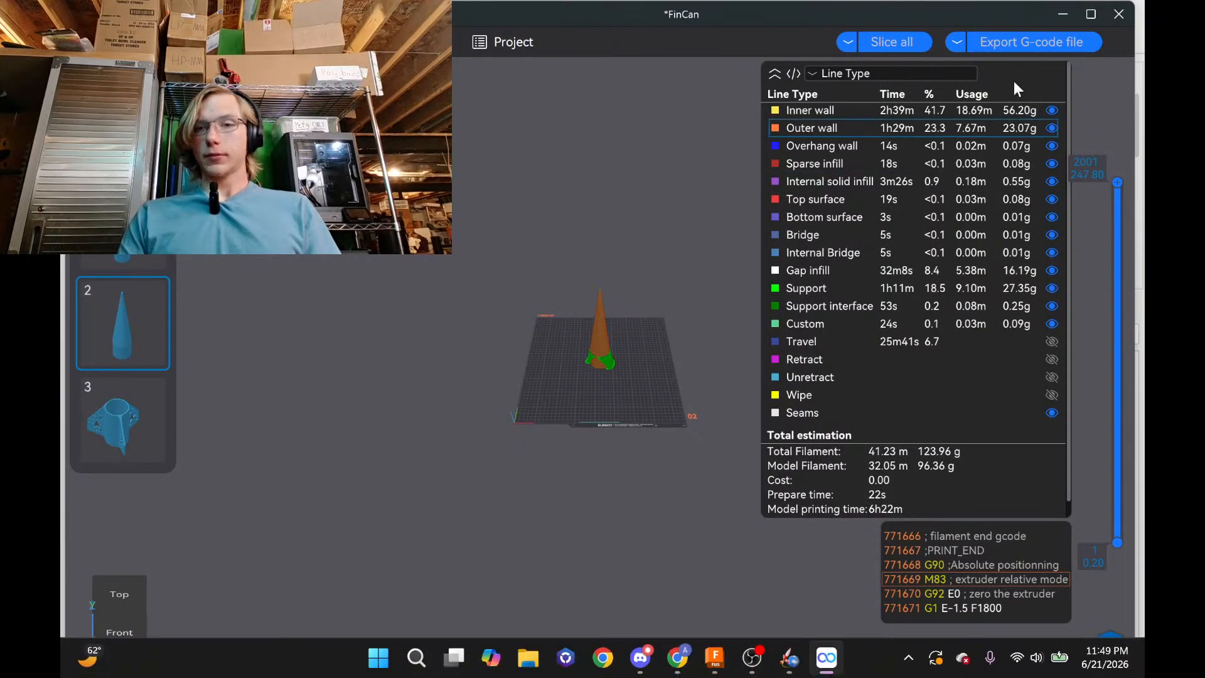
left_click(1062, 14)
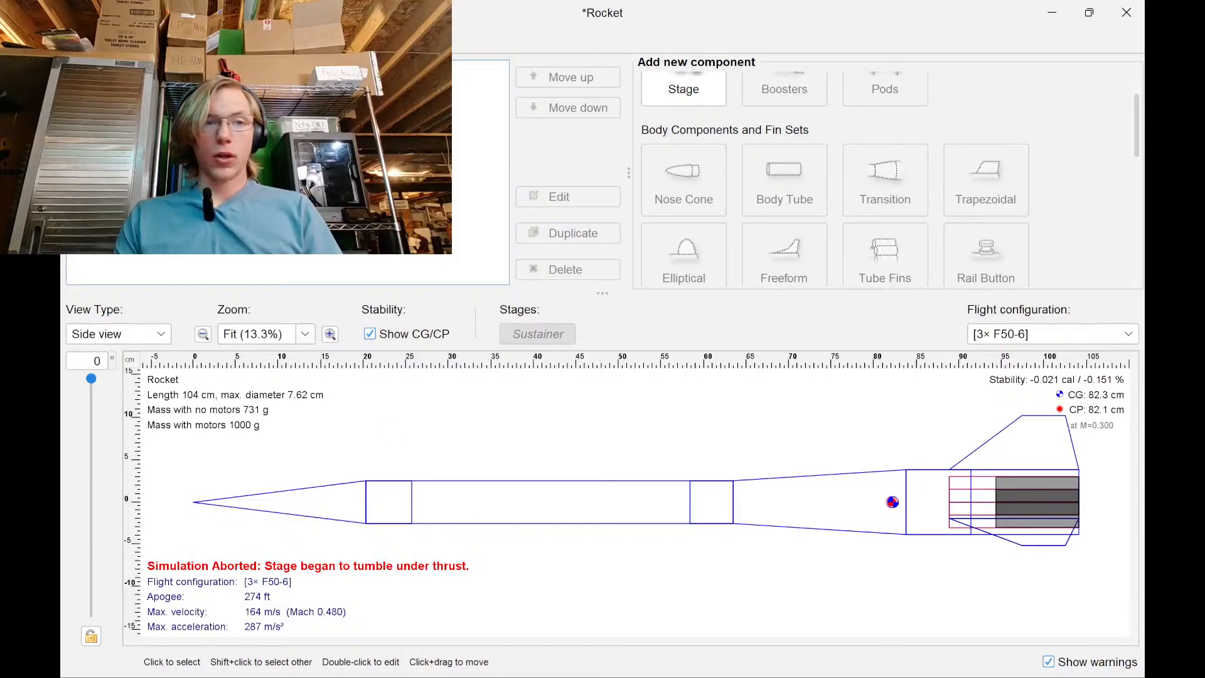
Add a parachute to the body tube and raise its mass to 22.8 g
left_click(579, 503)
scroll(785, 182, "up", 1)
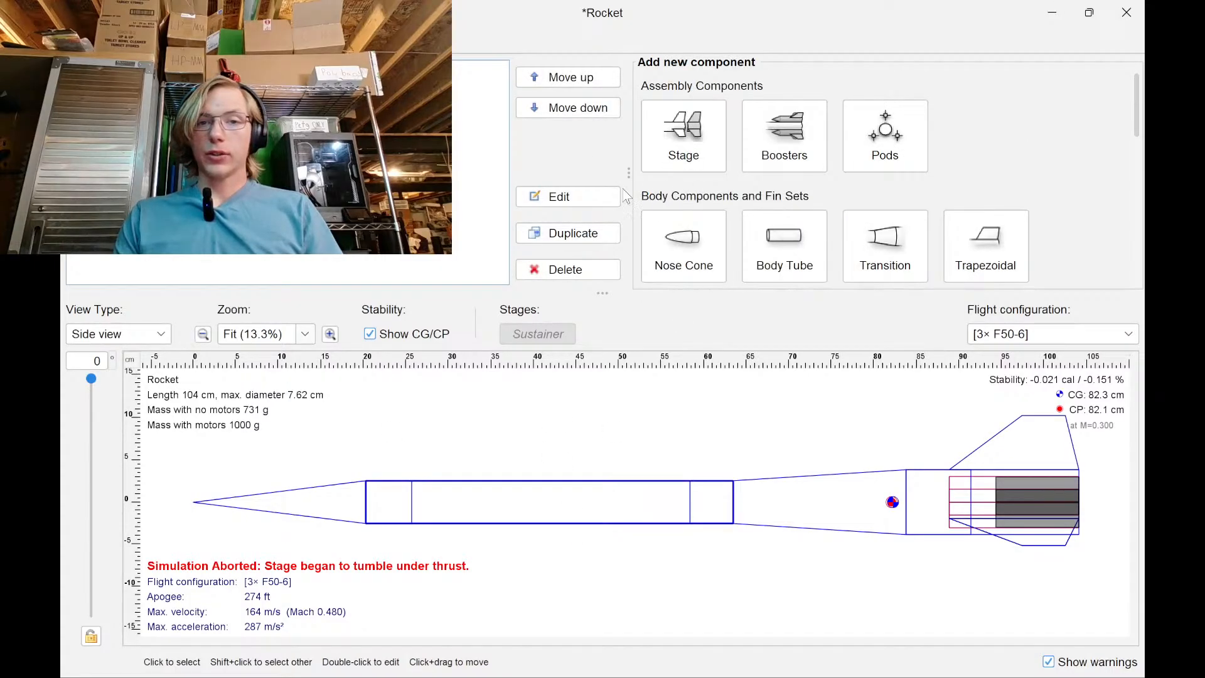
scroll(779, 207, "down", 3)
scroll(775, 234, "down", 5)
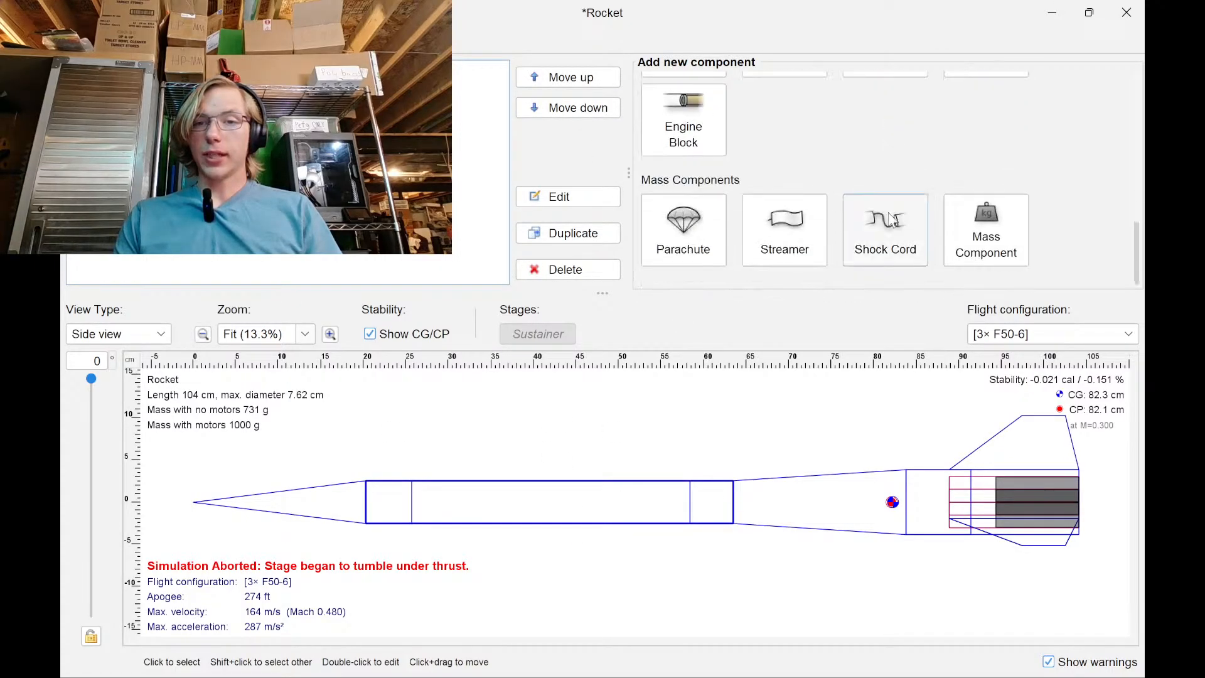
left_click(687, 229)
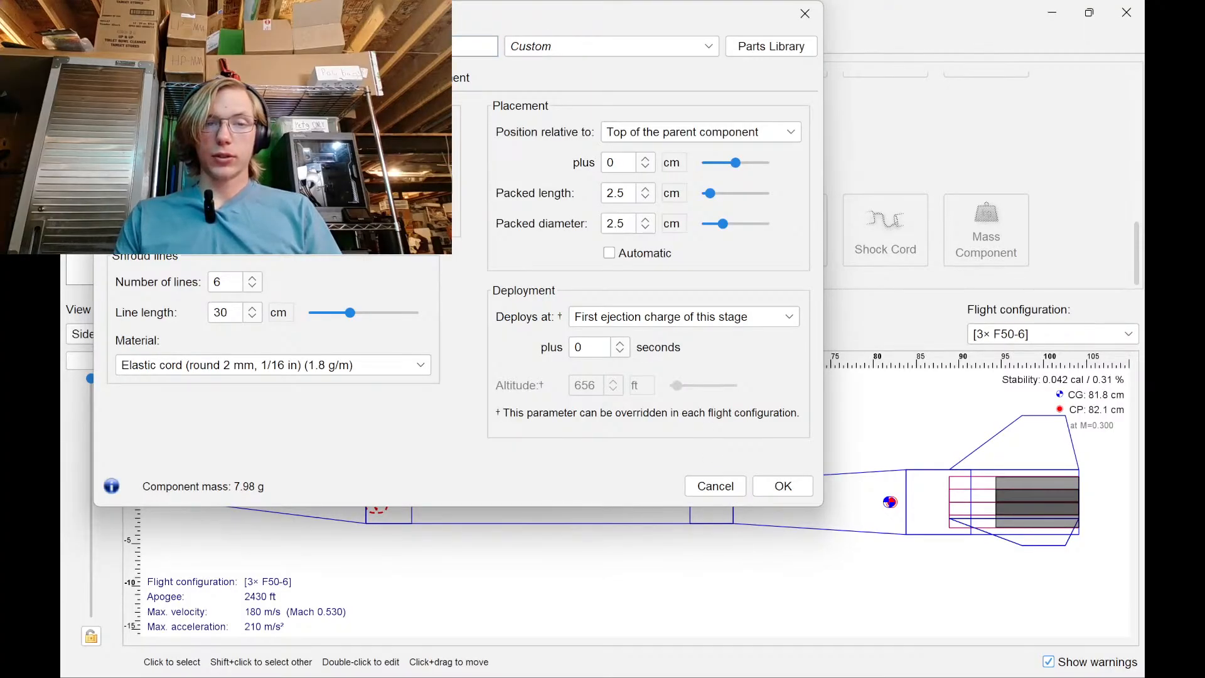
key("Return")
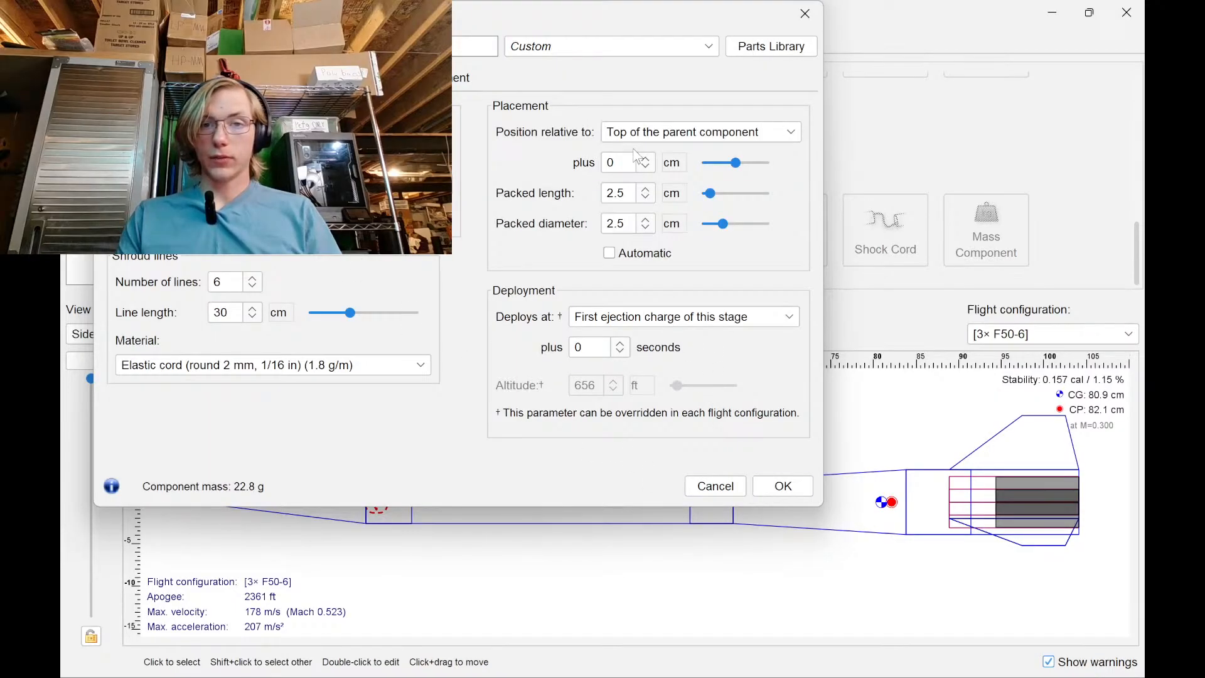
Set the parachute's packed length 8.5 cm, diameter 4.5 cm, and position 19 cm down
left_click(645, 191)
left_click(646, 190)
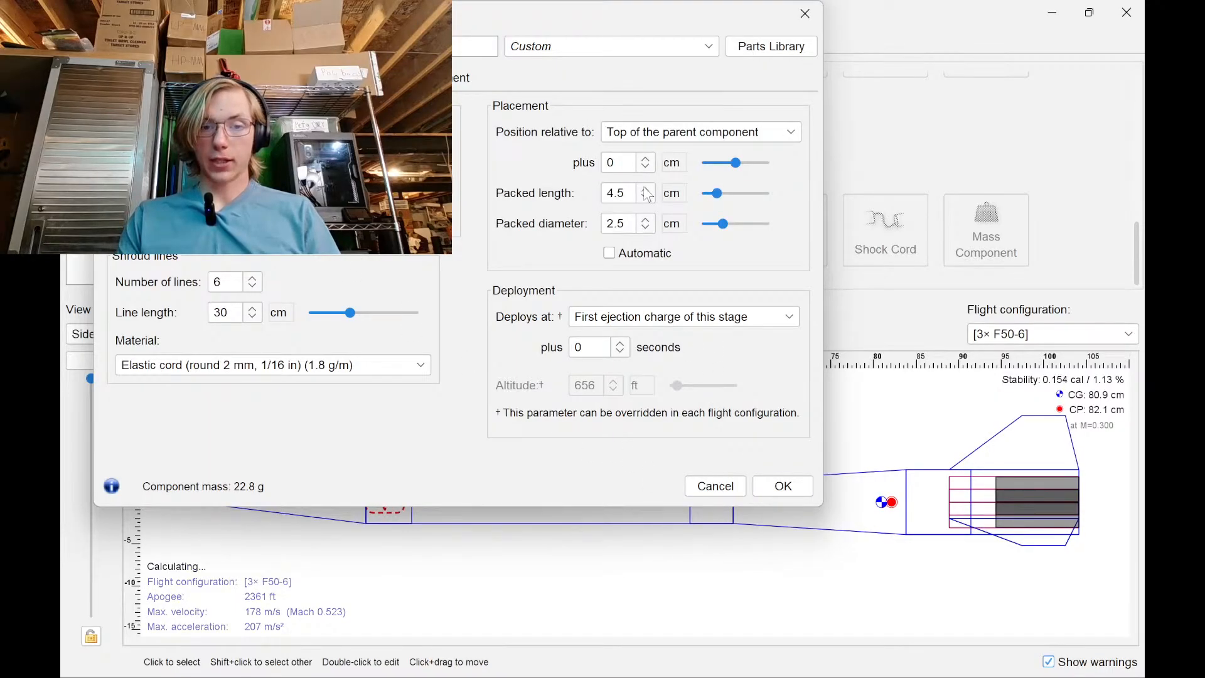
left_click(646, 191)
left_click(647, 219)
left_click(647, 219)
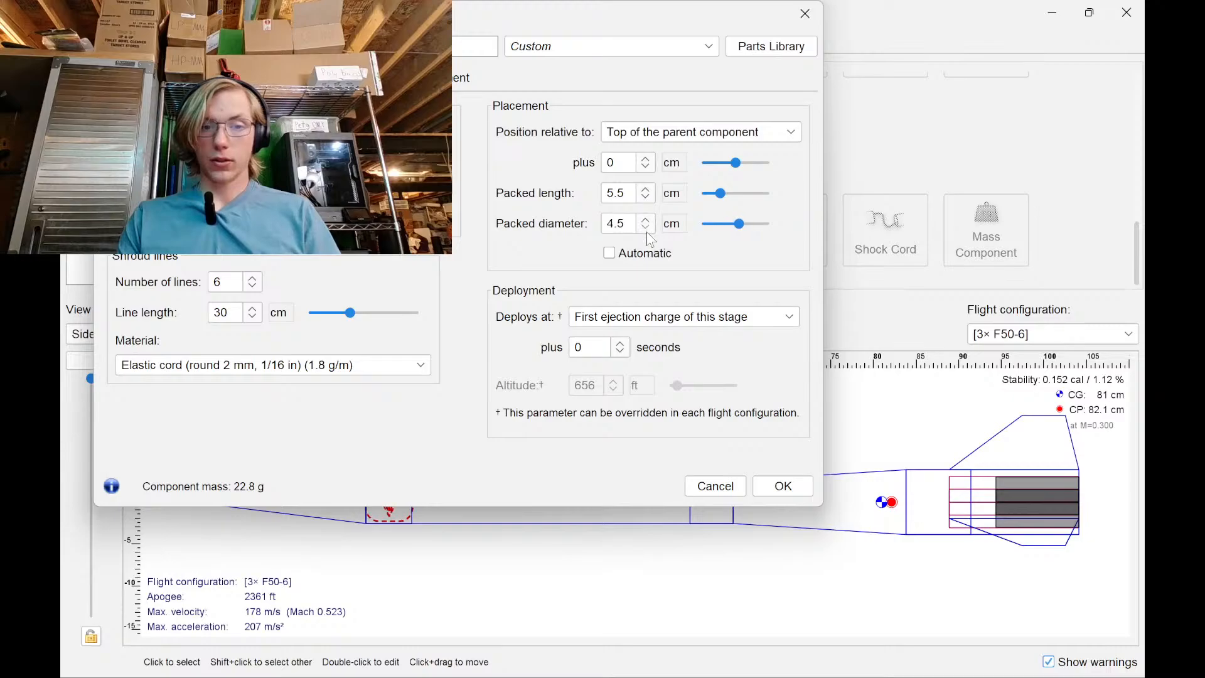
left_click(645, 189)
left_click(646, 189)
left_click(646, 188)
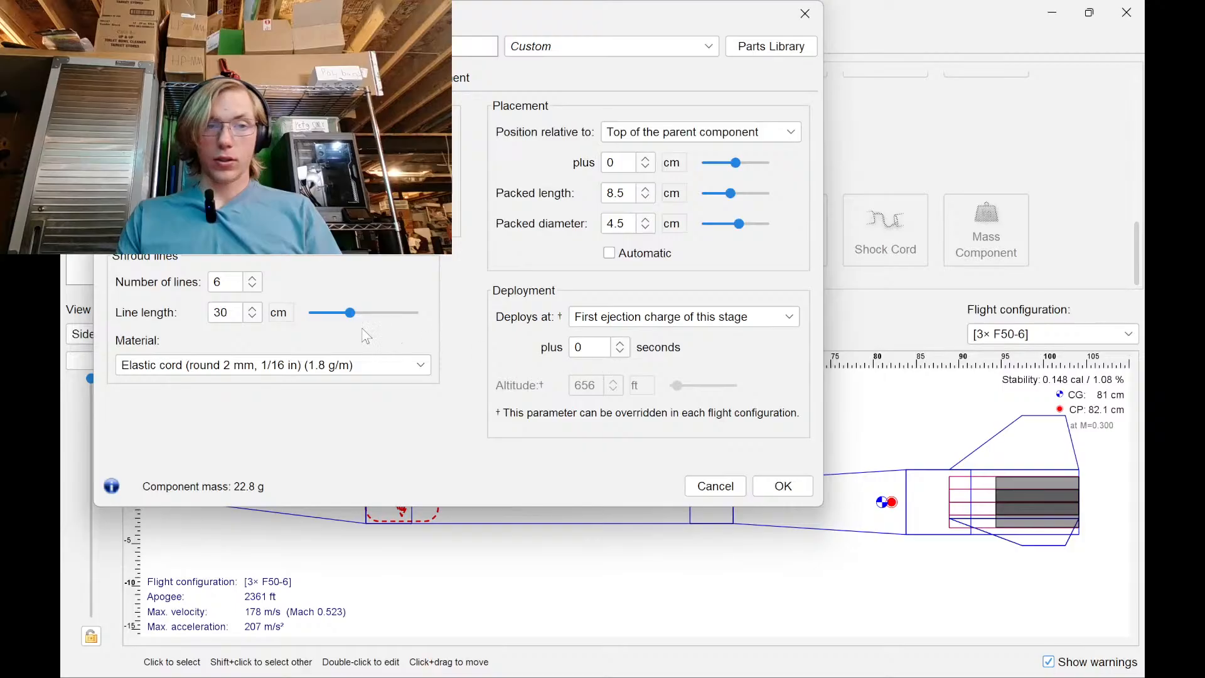
left_click(649, 158)
left_click_drag(649, 158, 649, 159)
left_click(780, 487)
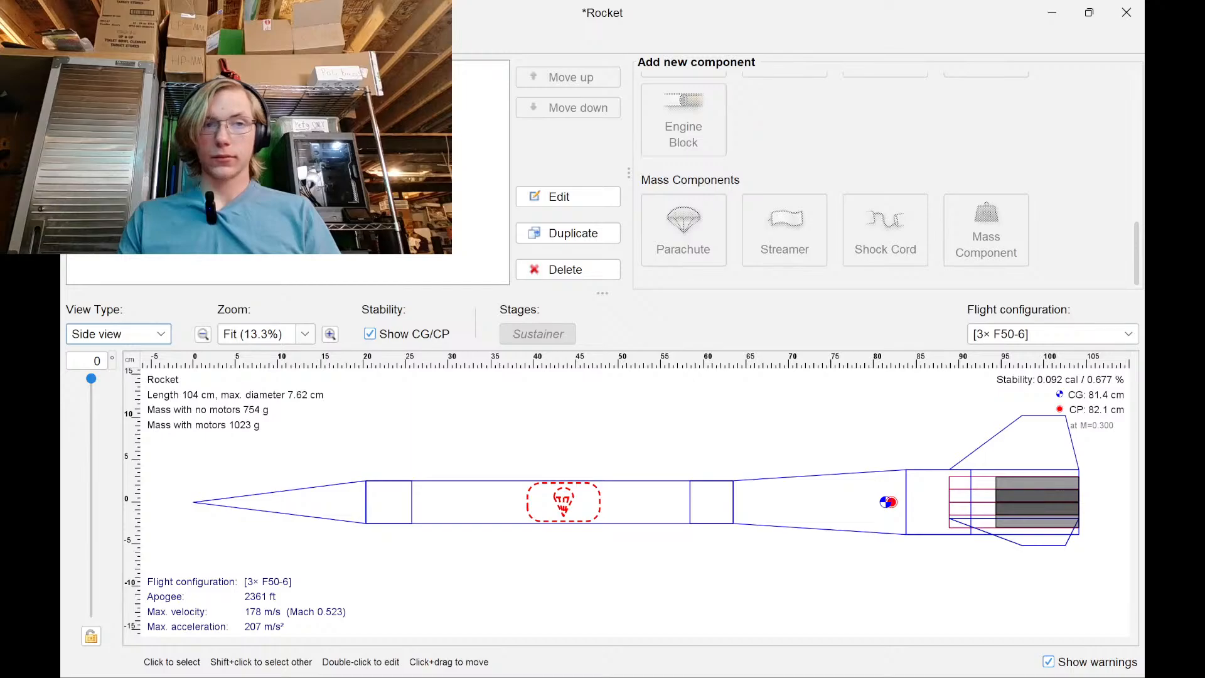
Add a shock cord to the body tube with an 11 g mass
left_click(506, 509)
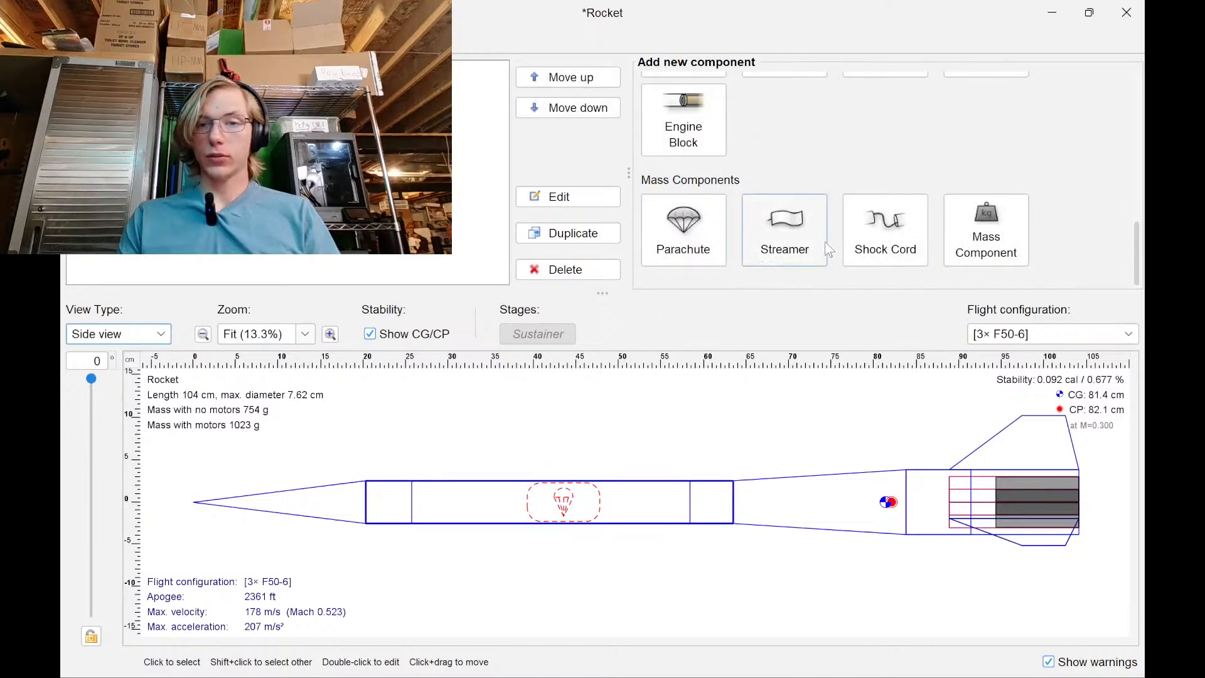
left_click(914, 249)
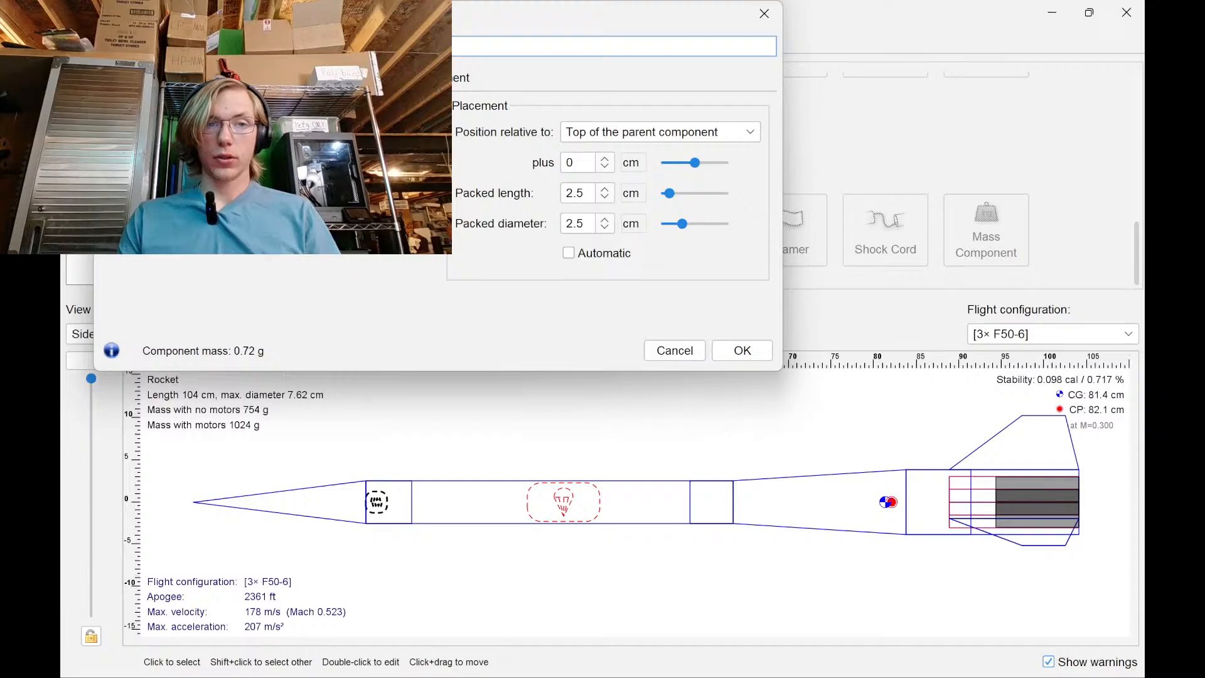
left_click(275, 117)
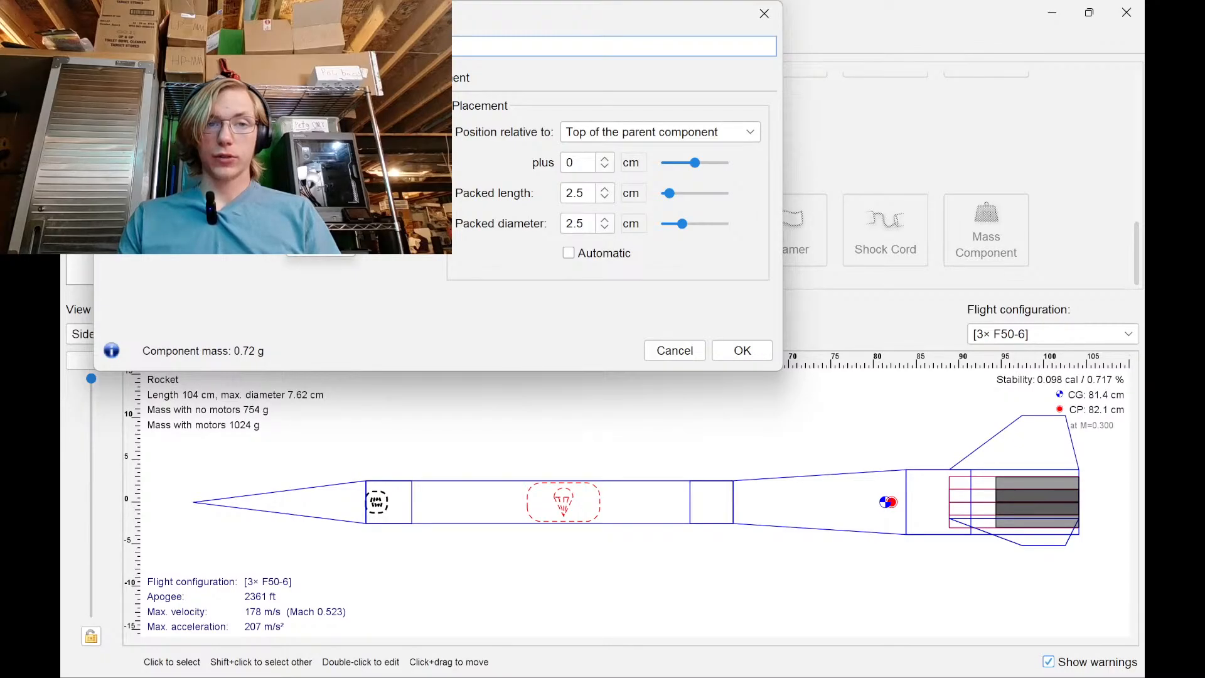
left_click(308, 242)
left_click(235, 117)
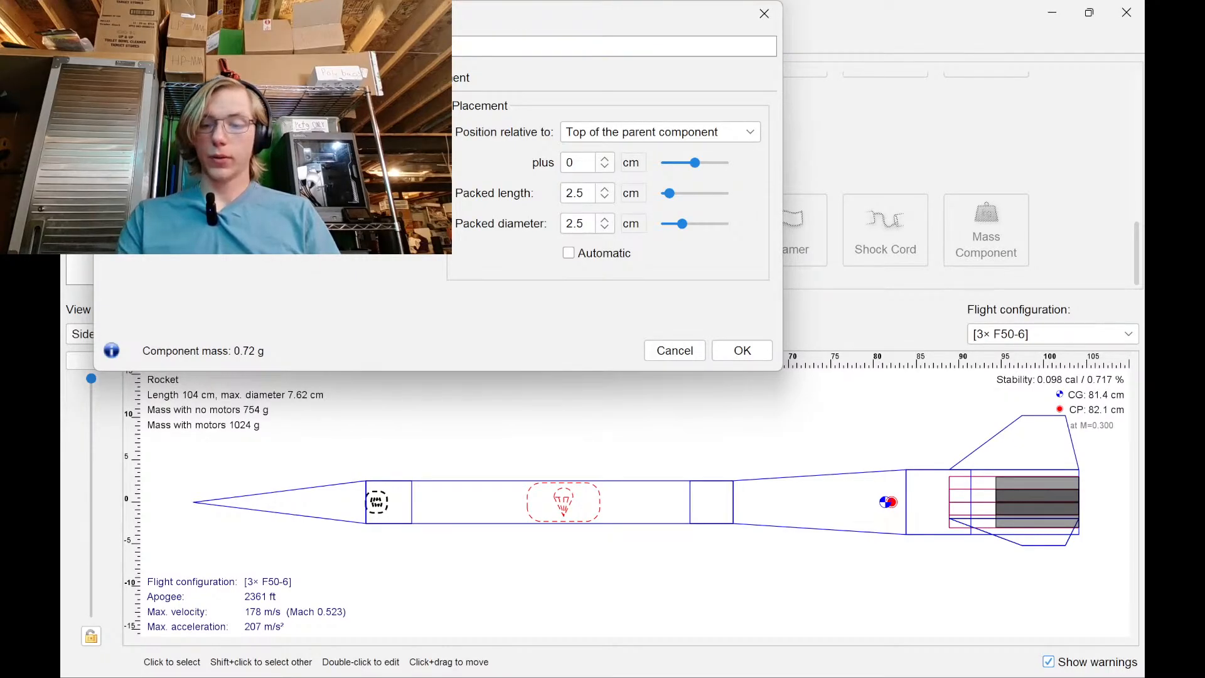
key("Return")
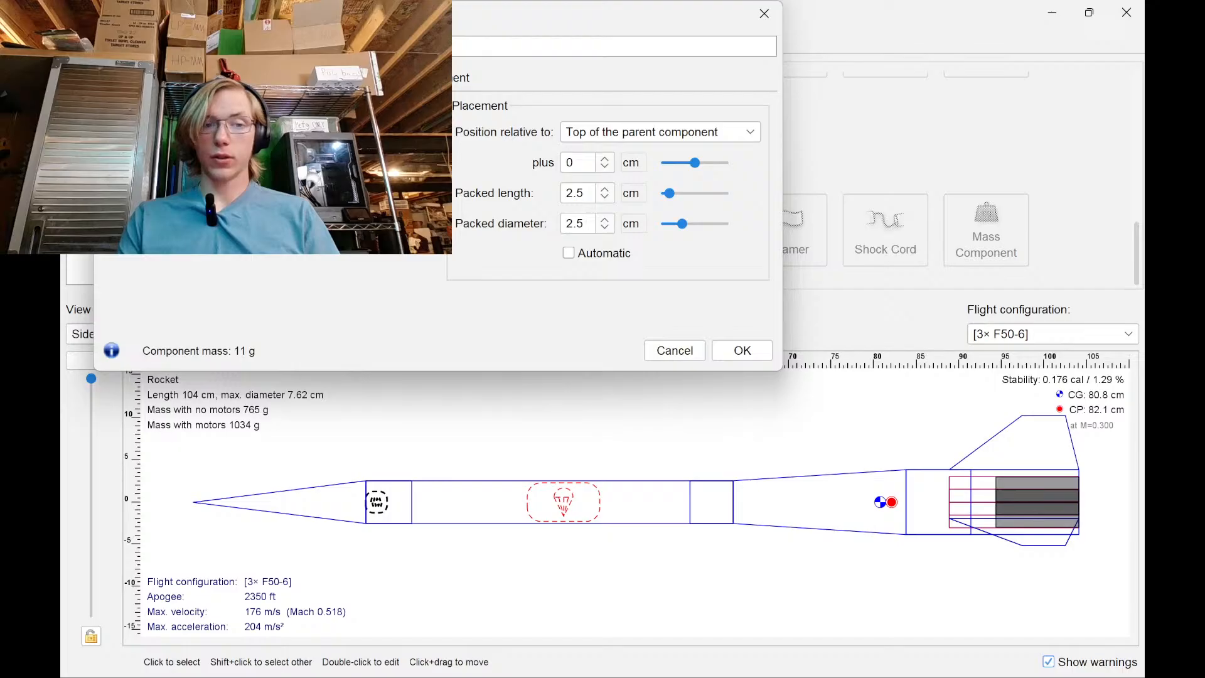
left_click(742, 350)
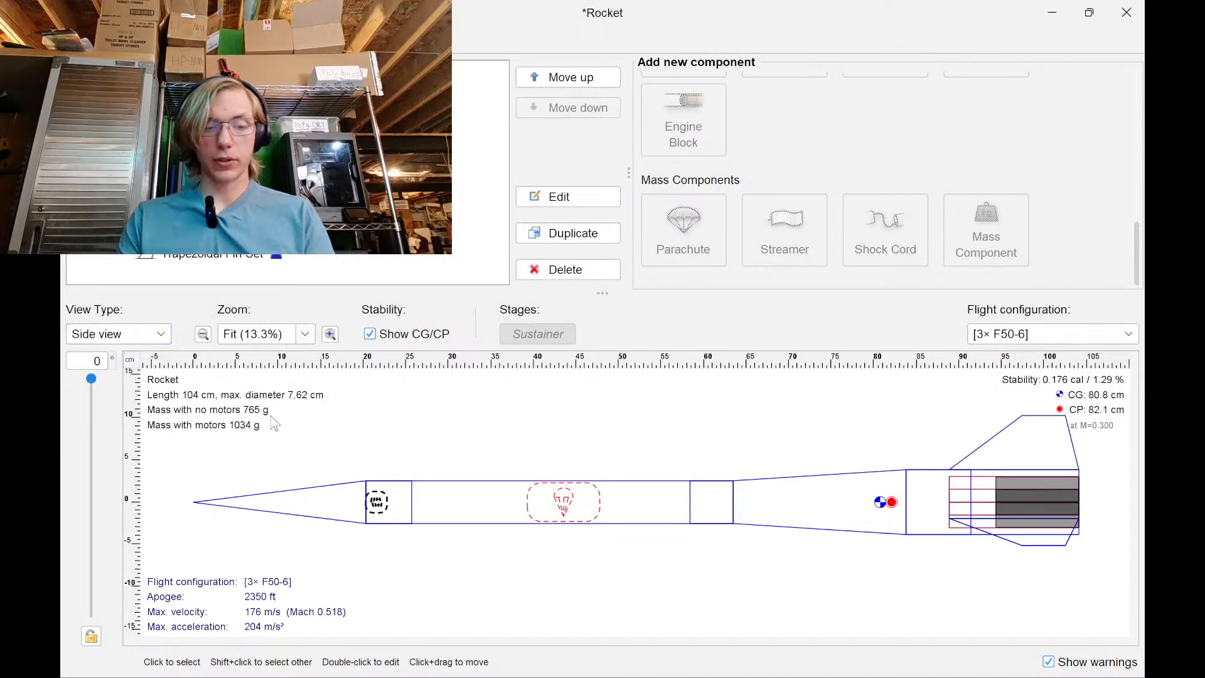
key("super")
Search '104cm to feet' in a new Chrome tab, getting 3.41207 ft
left_click(674, 663)
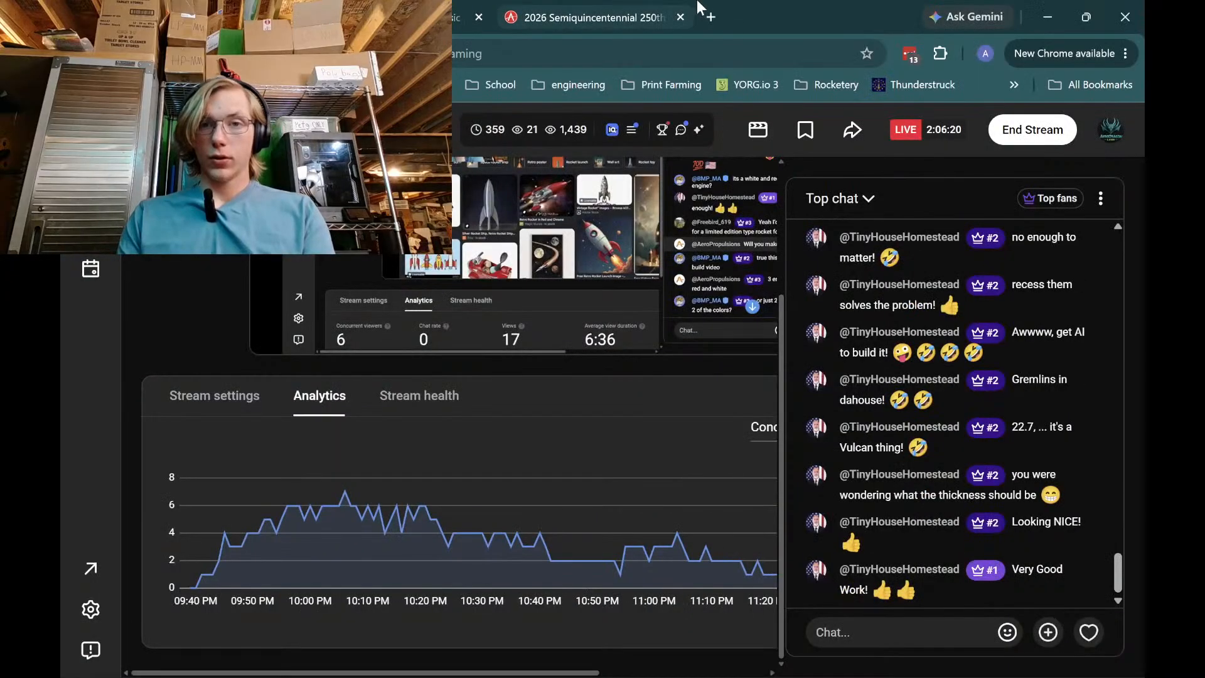
left_click(717, 16)
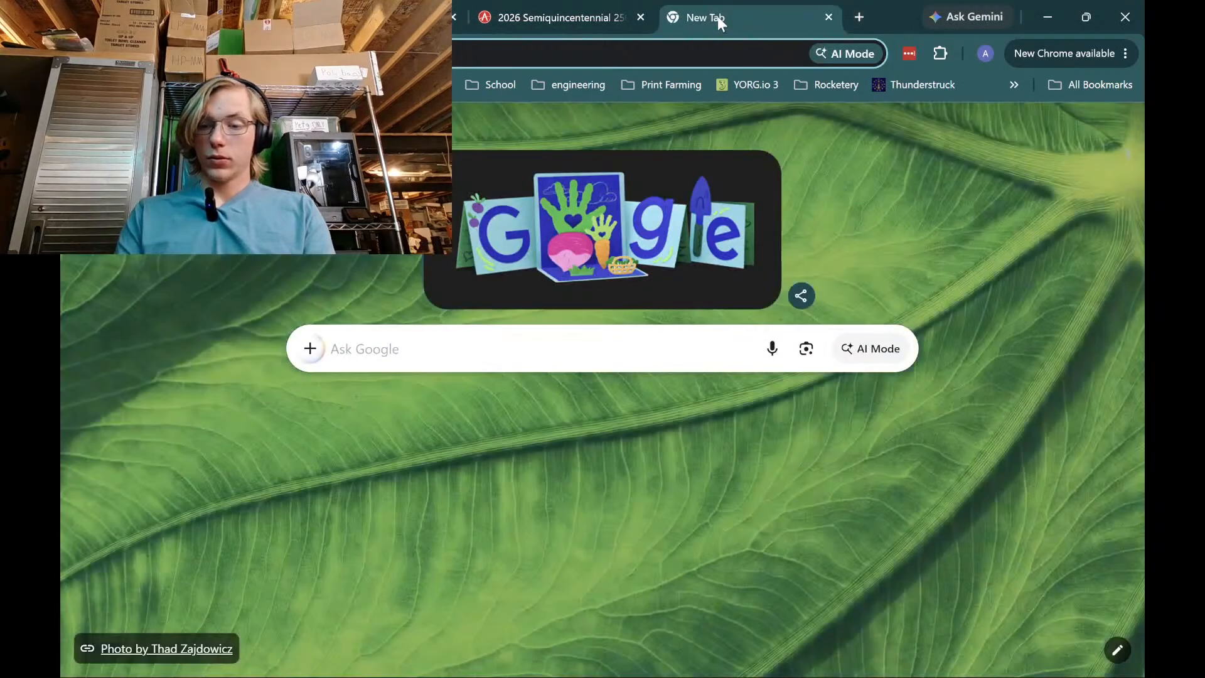
type("104cm")
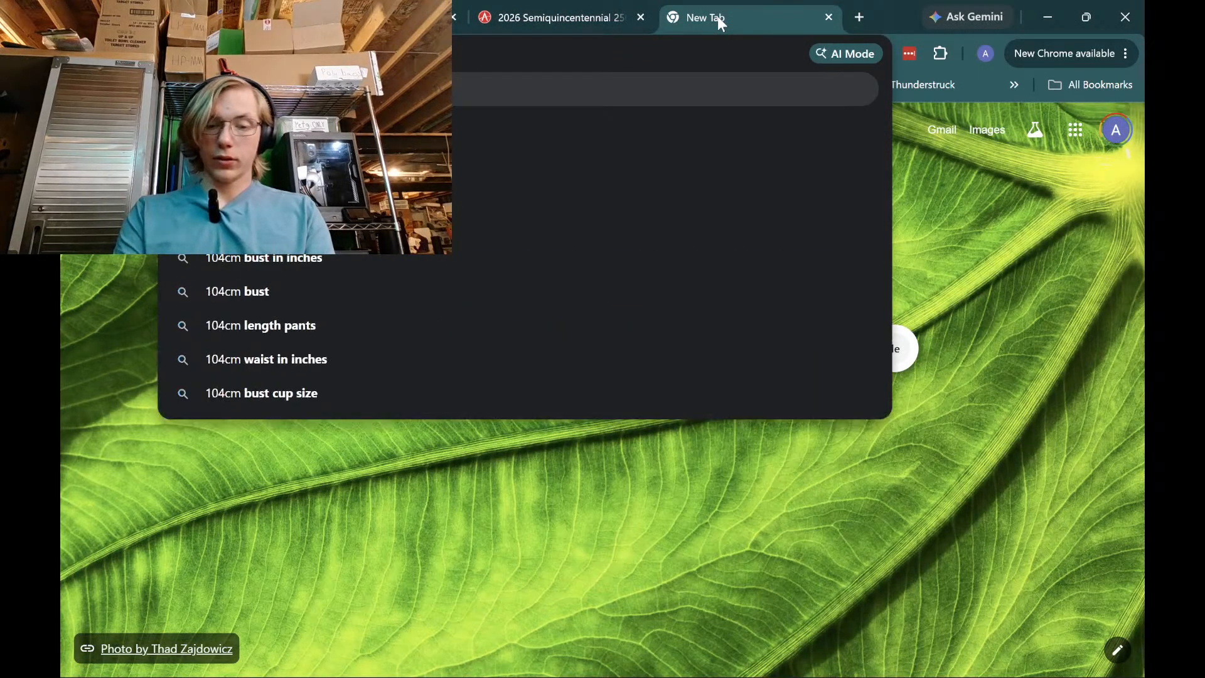
type(" to in")
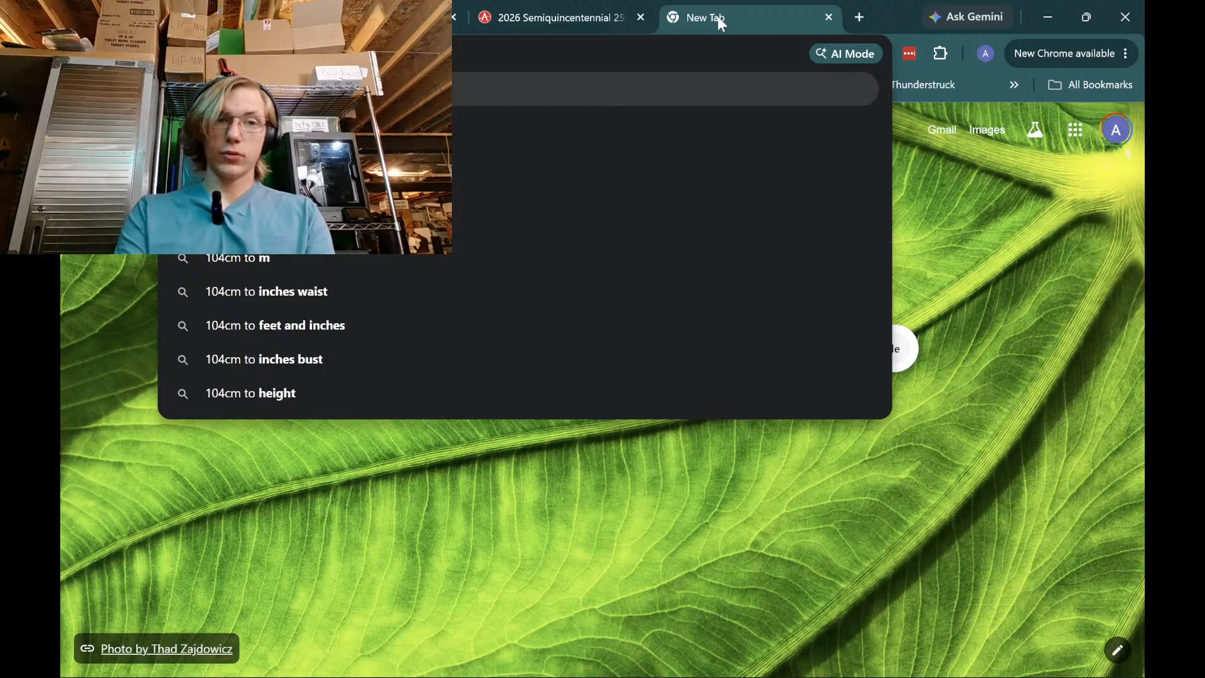
type("f")
key("BackSpace")
key("BackSpace")
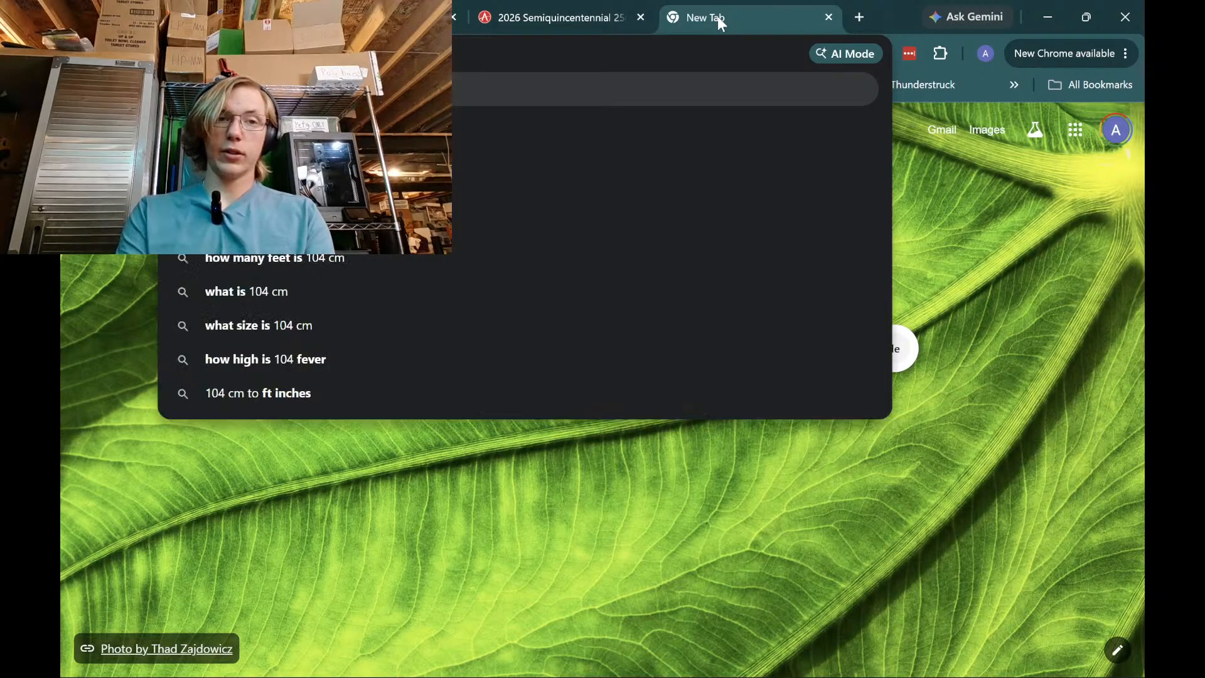
type("if")
key("BackSpace")
key("BackSpace")
type("feet")
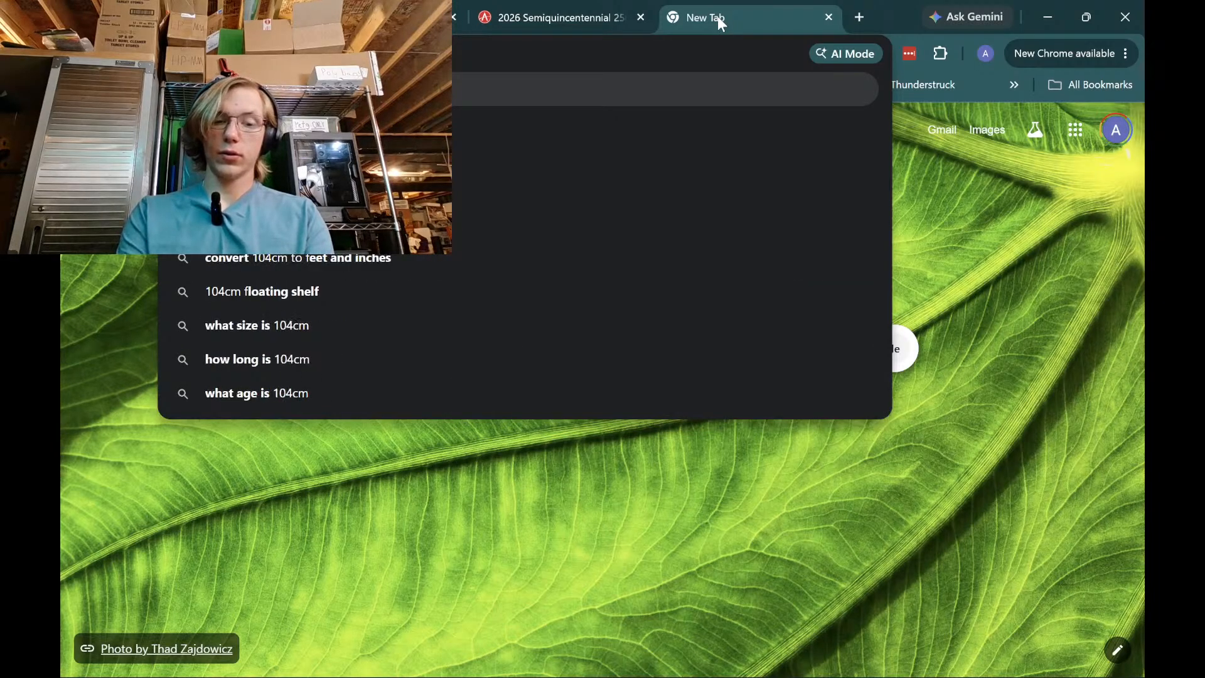
key("Return")
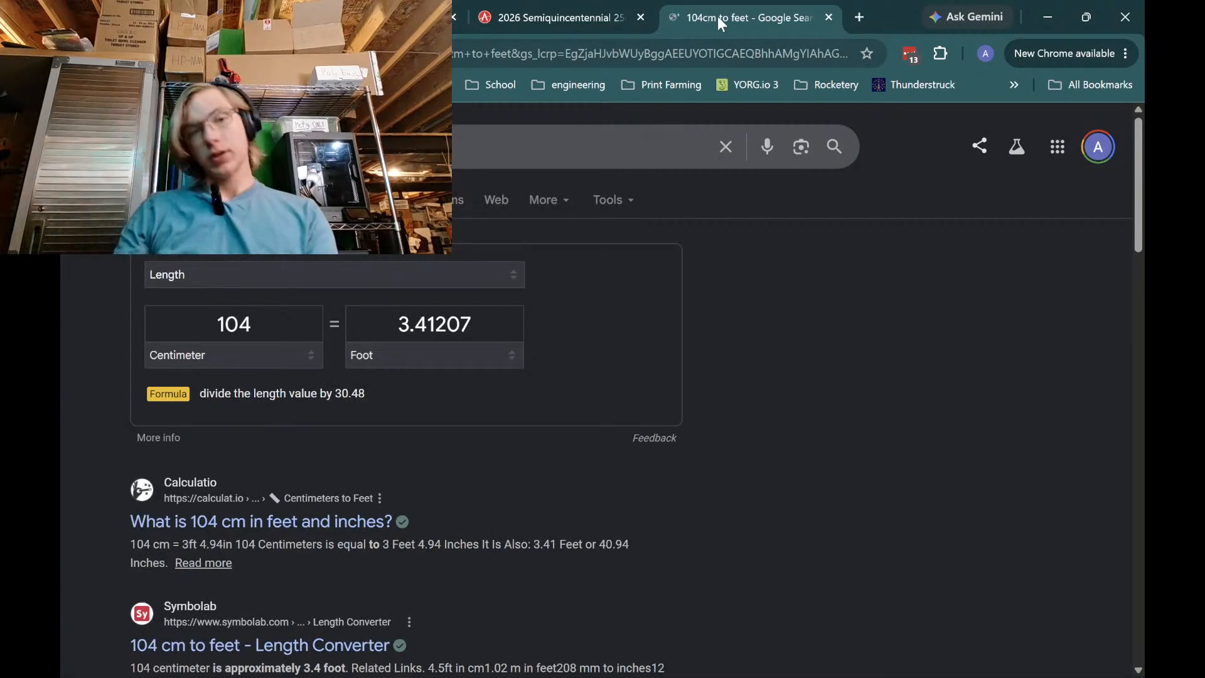
Compute 3.4*4 = 13.6 in another tab, then close it and minimize Chrome
left_click(859, 18)
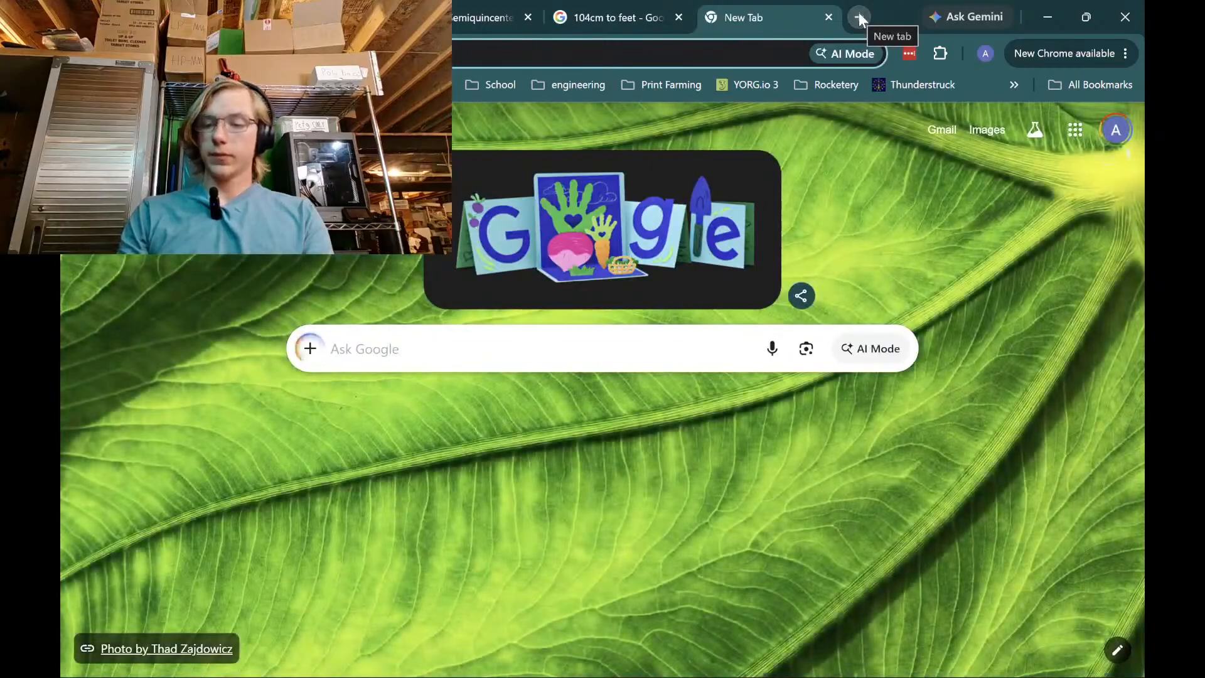
type("3.4")
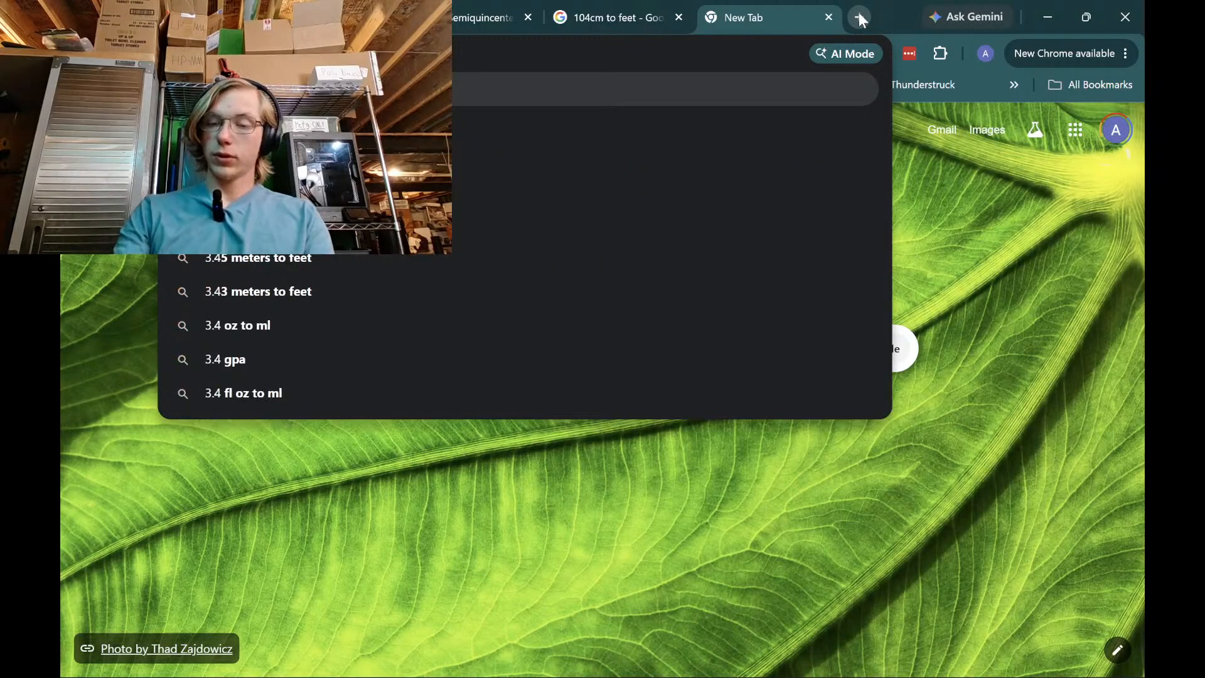
type("*4")
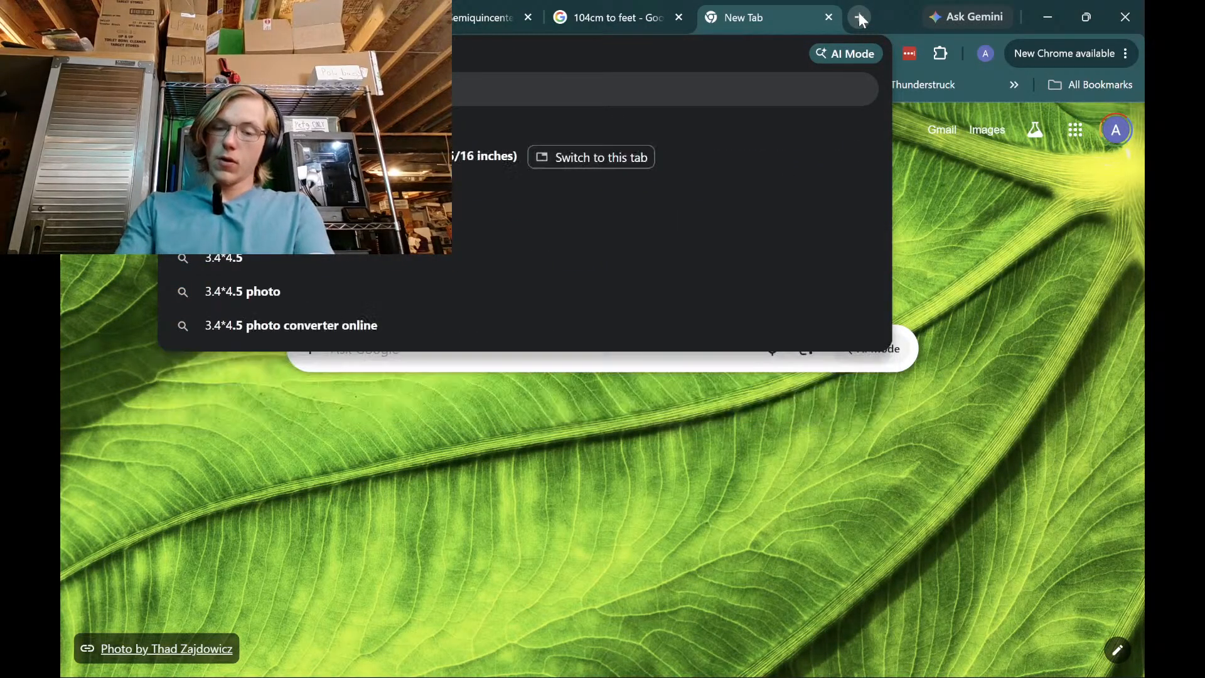
key("Return")
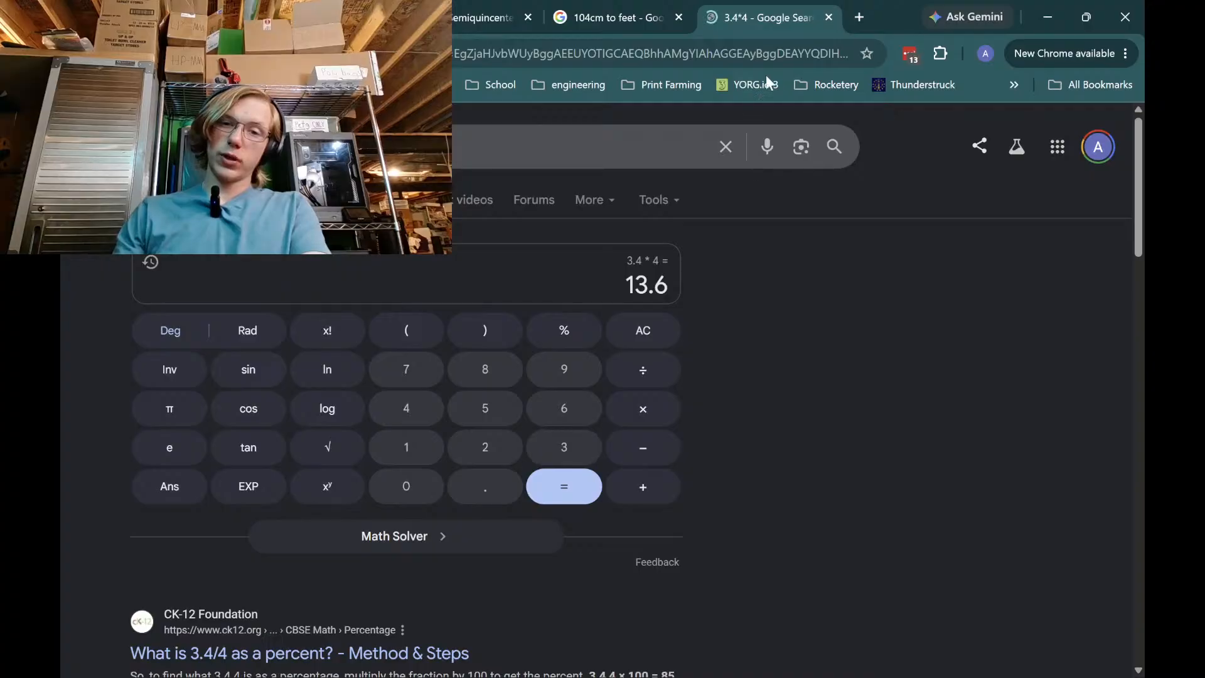
left_click(828, 17)
left_click(1036, 11)
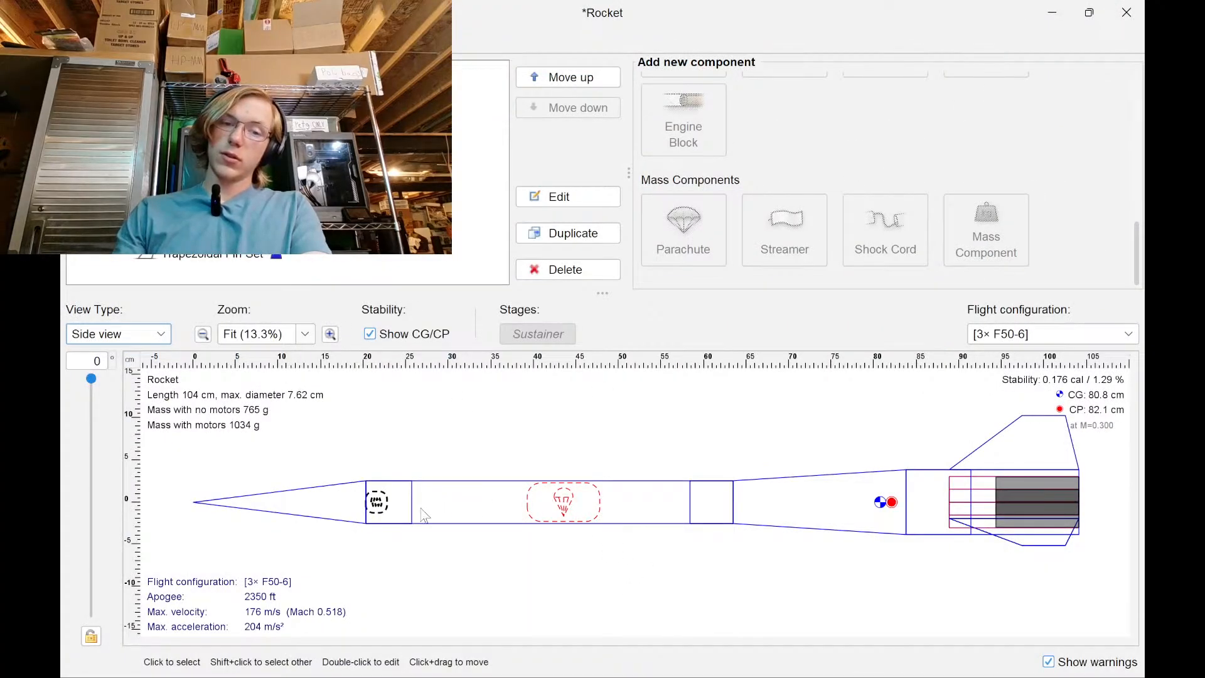
Set the shock cord's component mass to 8.23 g
double_click(384, 506)
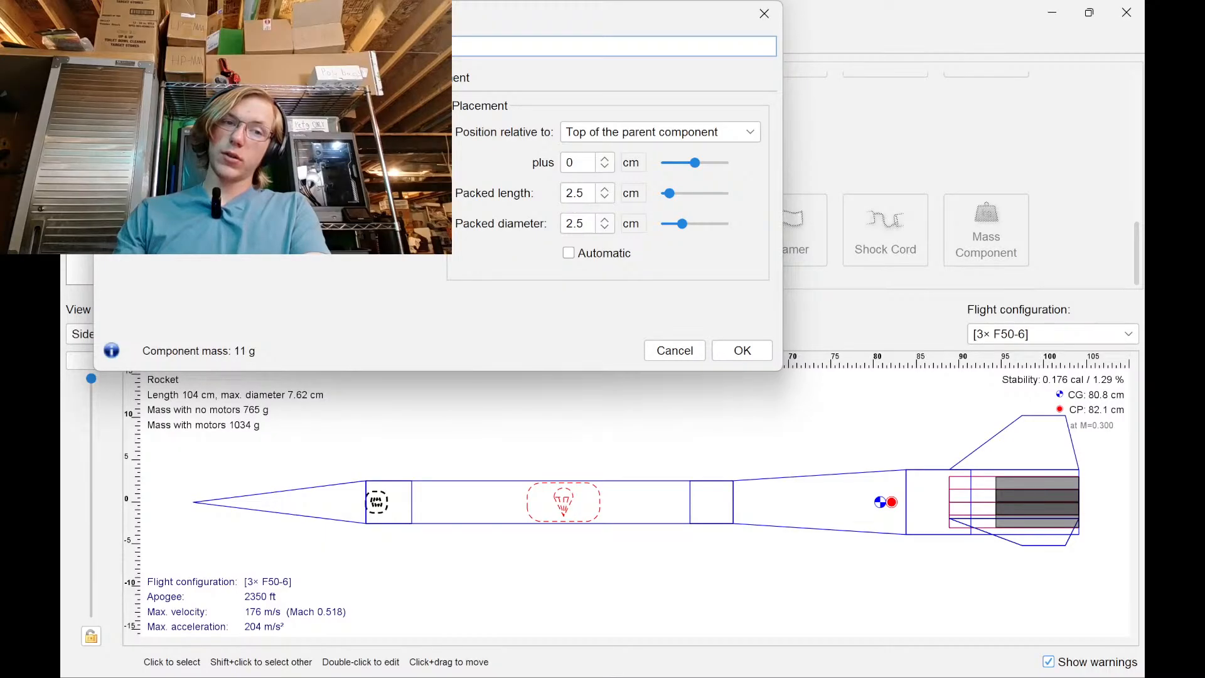
left_click(243, 140)
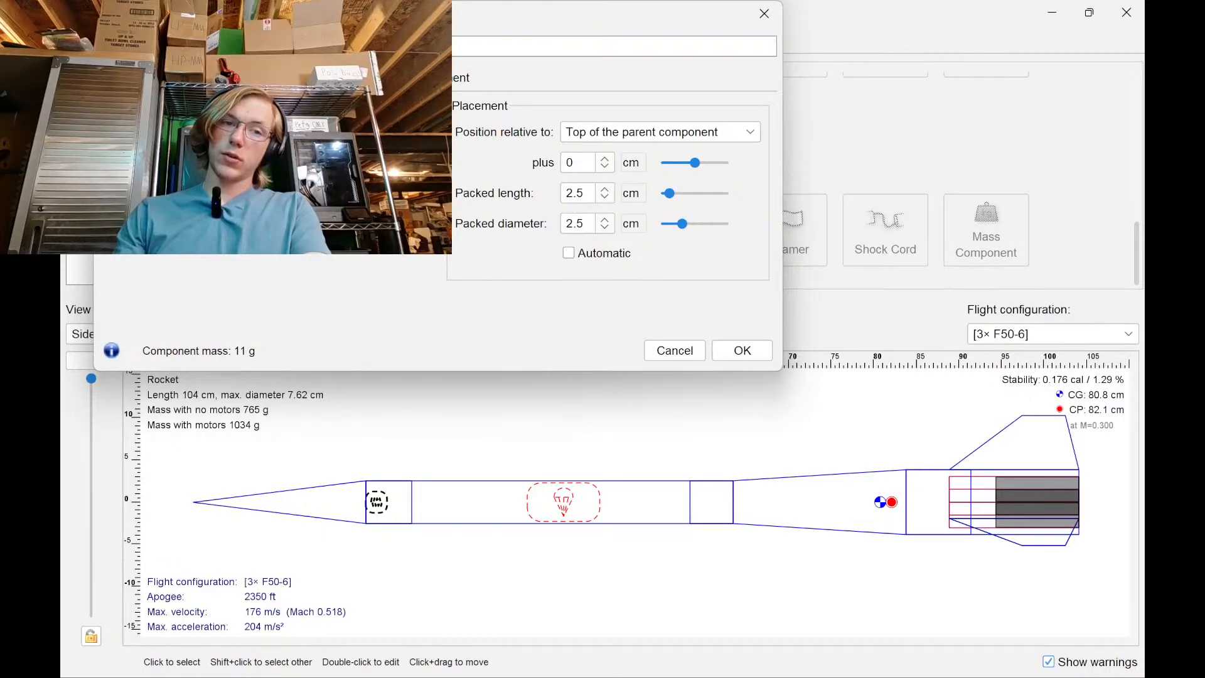
type("8.23")
key("Return")
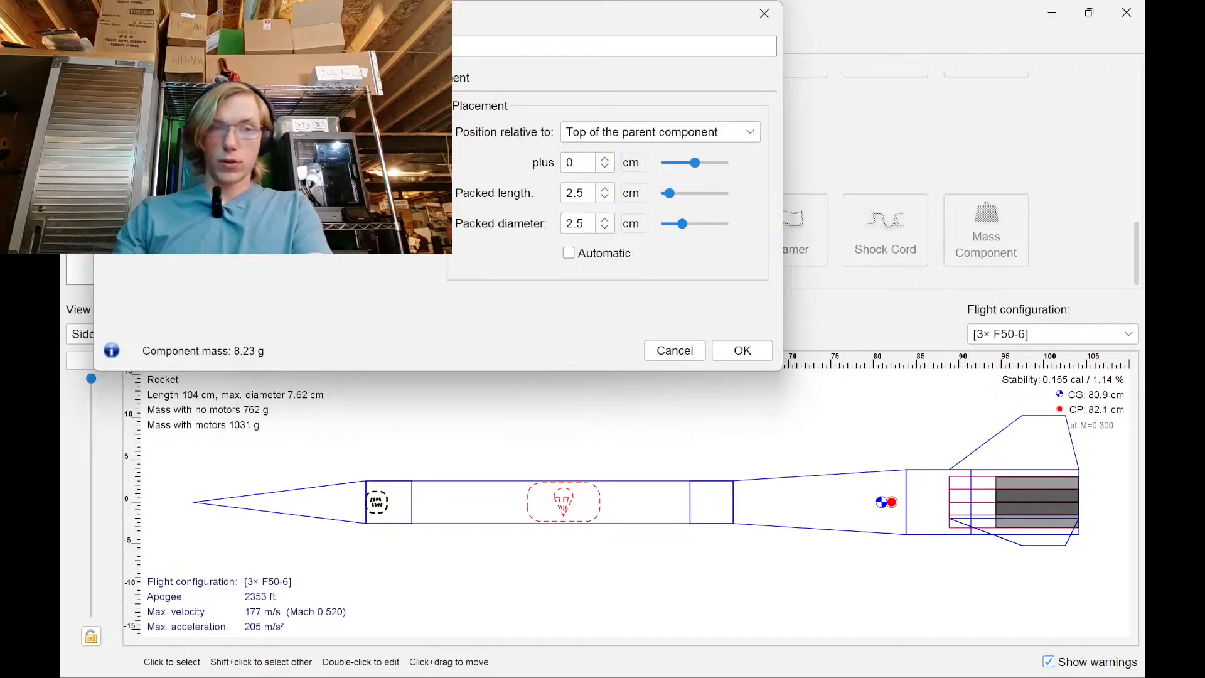
Browse the shock cord material list, then bring Chrome forward
left_click(243, 142)
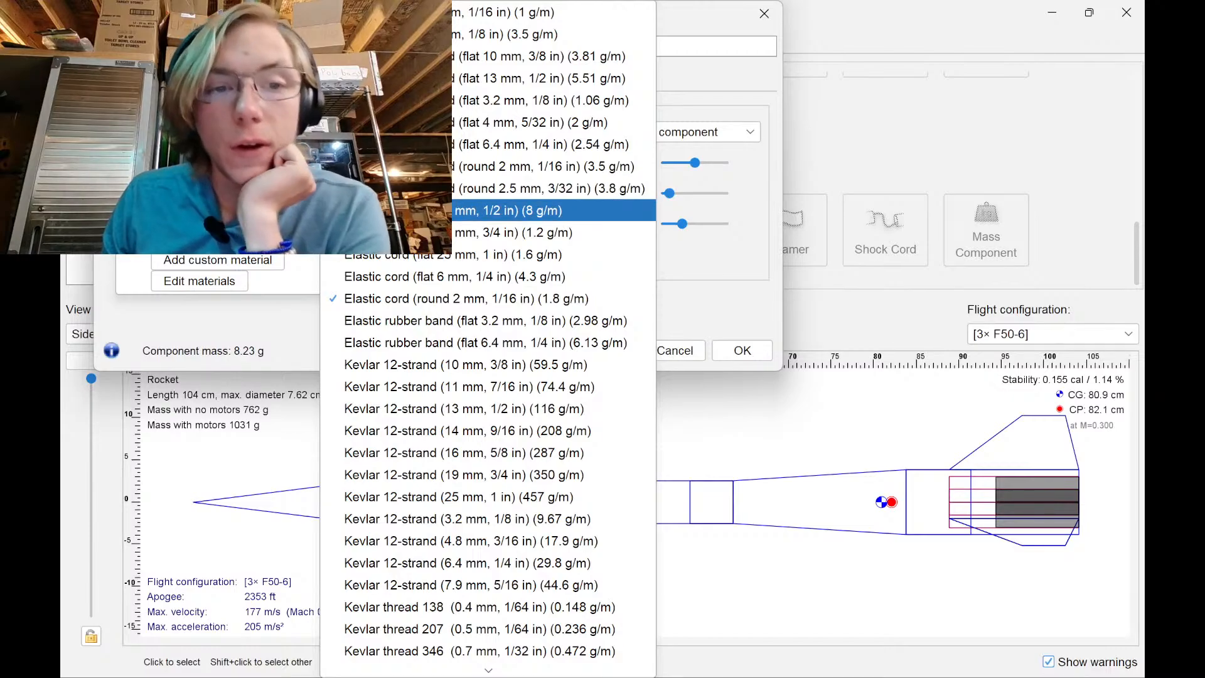
scroll(486, 232, "down", 4)
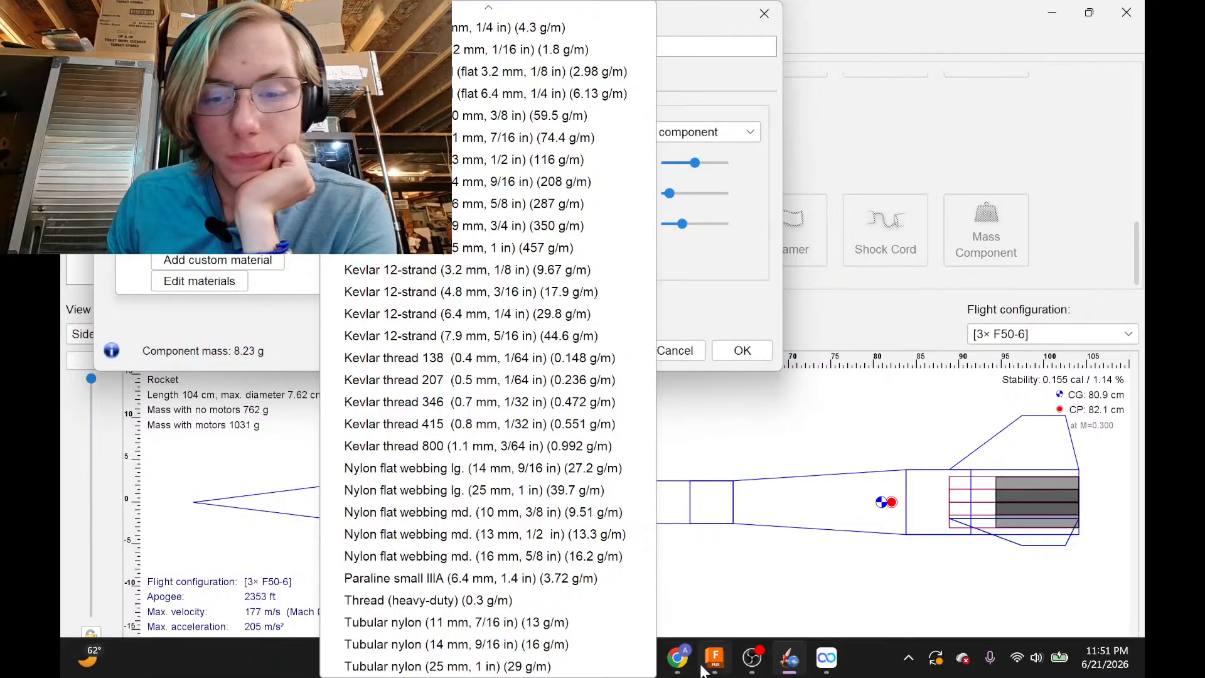
left_click(677, 668)
Search 'loc presision' in a new browser tab and open the LOC Precision website
left_click(862, 18)
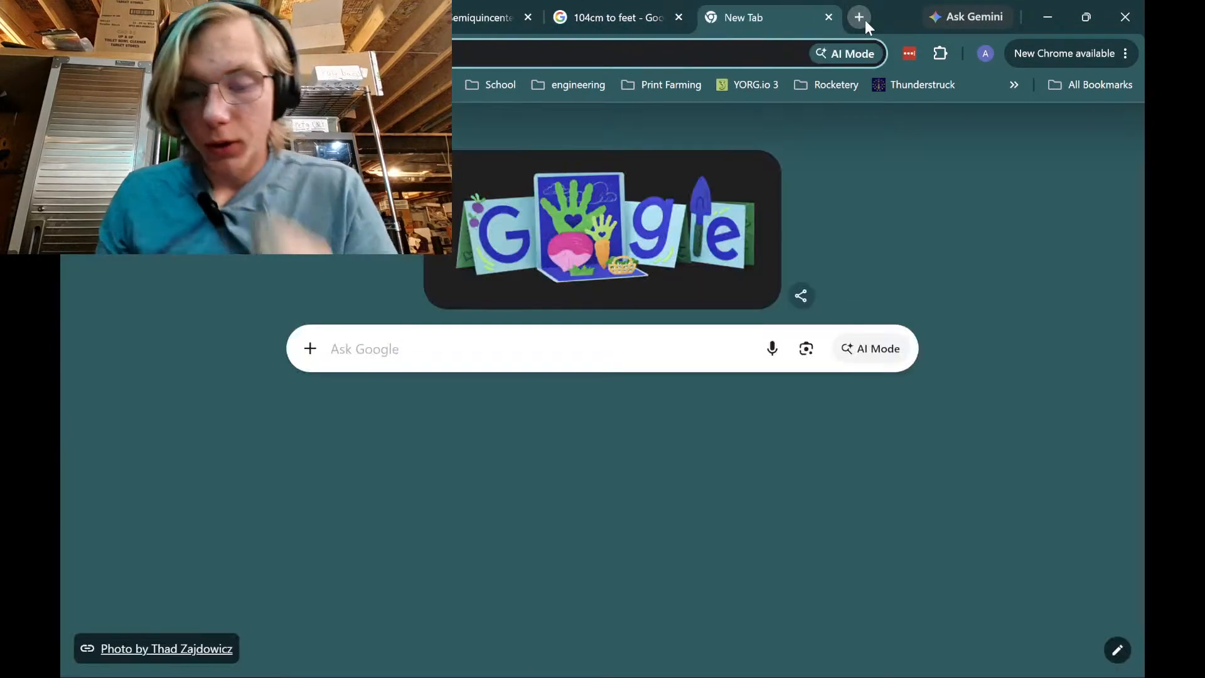
type("l")
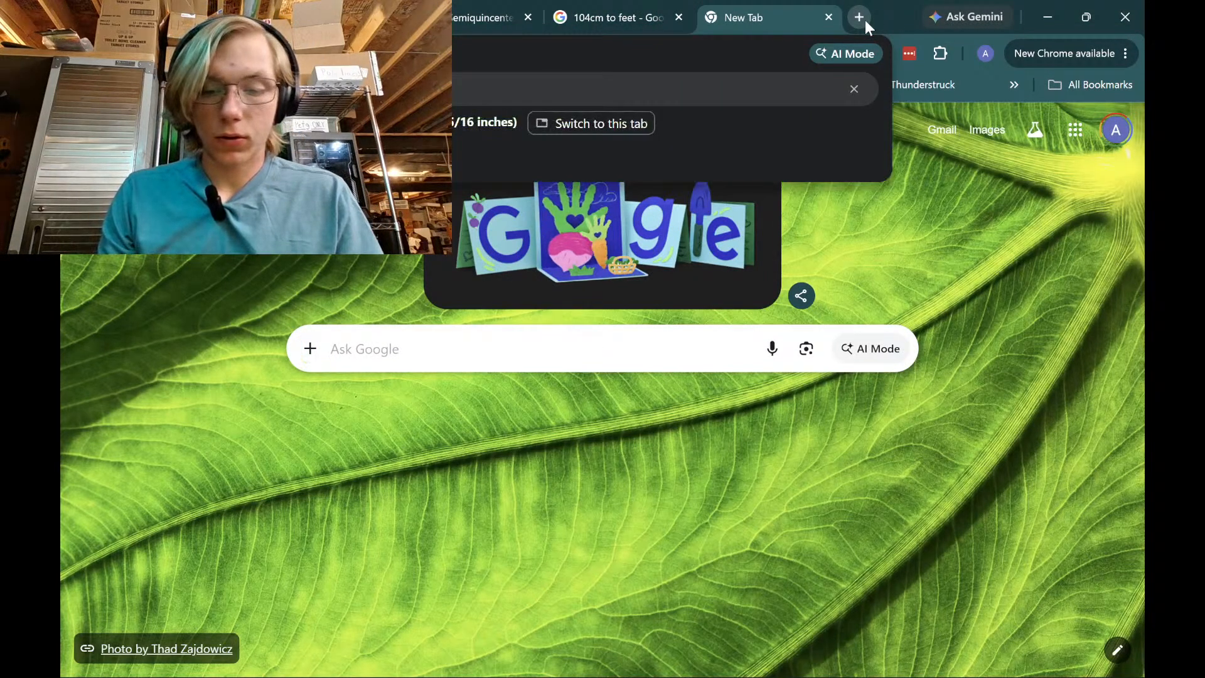
type("oc presision")
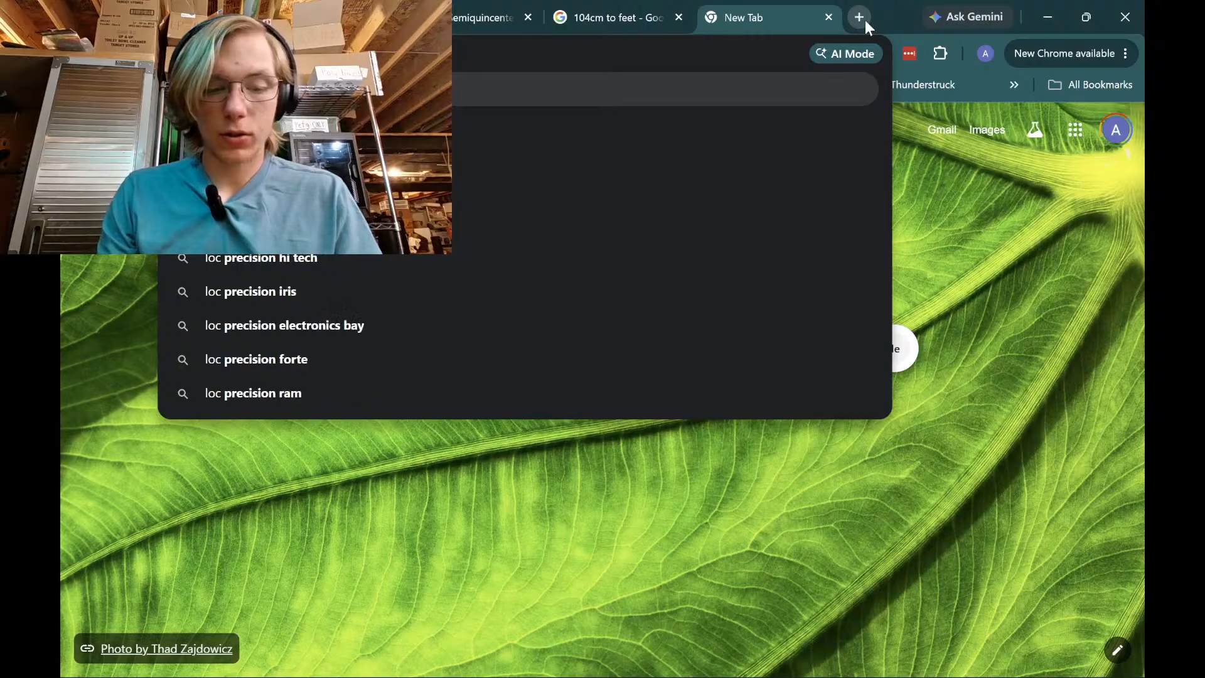
key("Return")
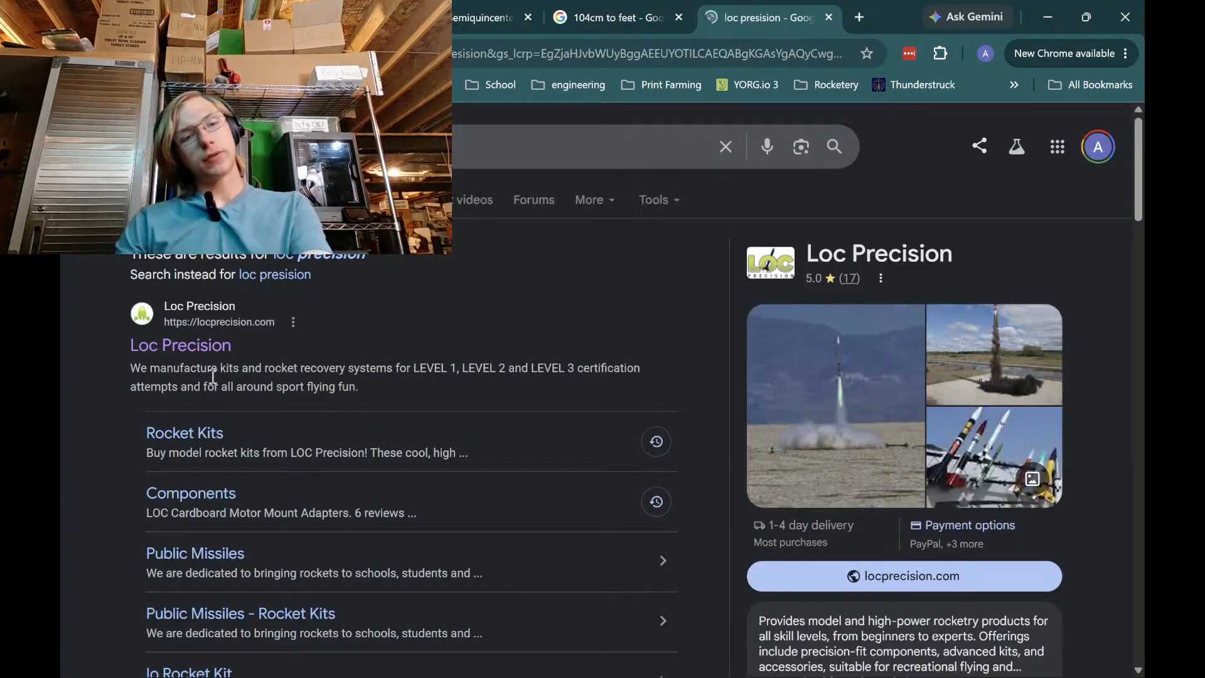
left_click(220, 354)
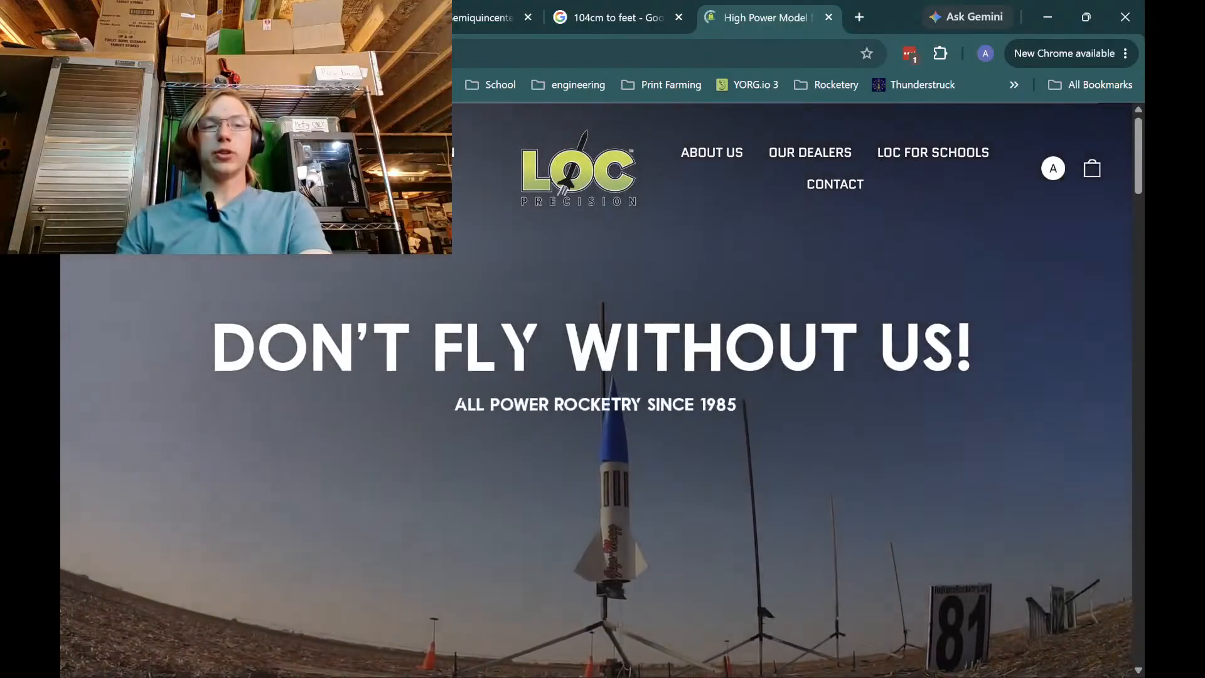
Browse Rocket Components to the Shock Cords page and choose the 3/8" Tubular Nylon 15' cord
mouse_move(246, 153)
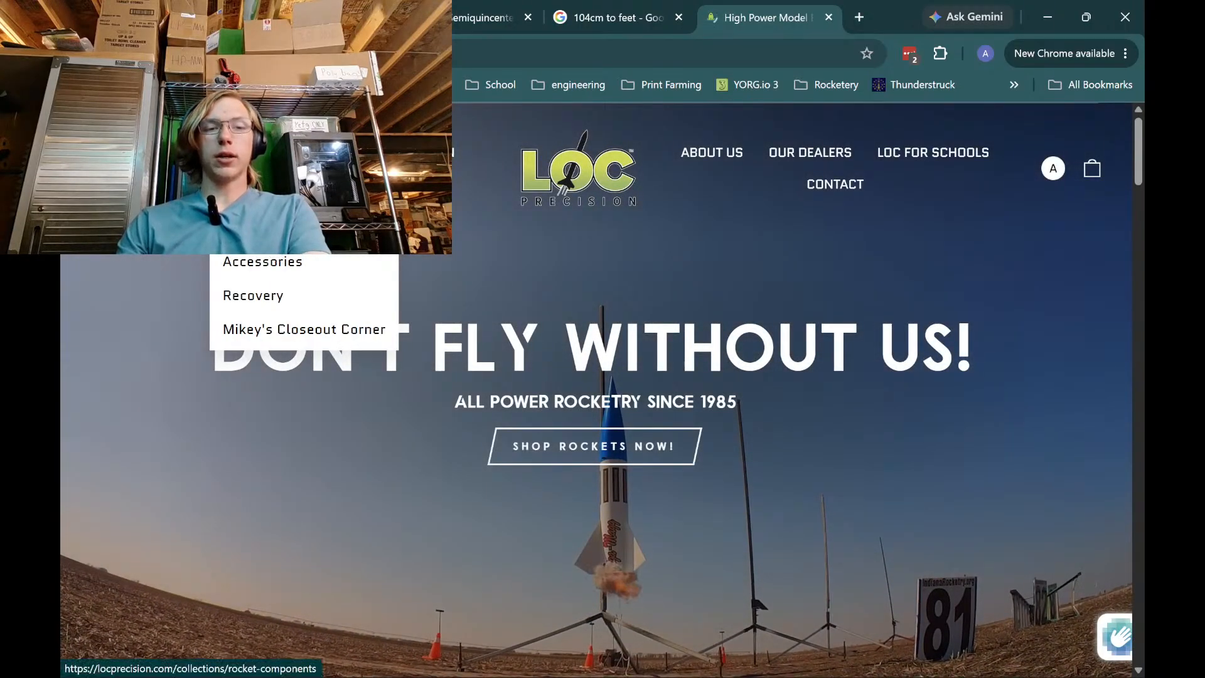
left_click(259, 228)
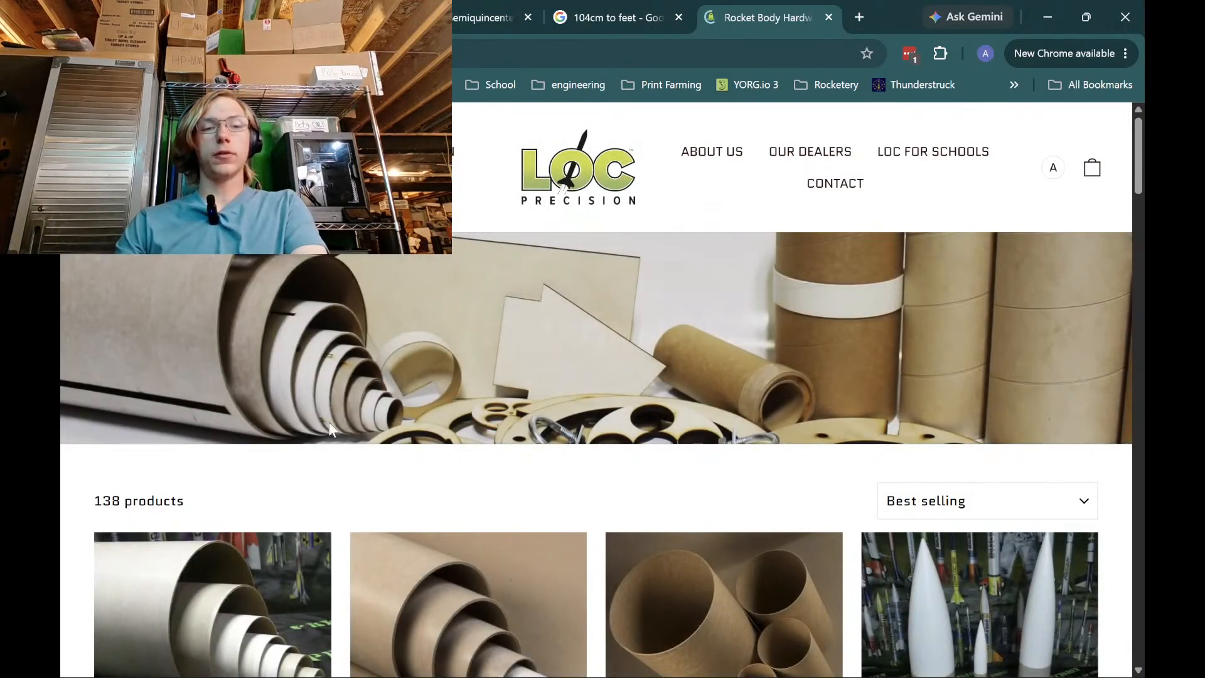
scroll(332, 430, "down", 8)
left_click(182, 320)
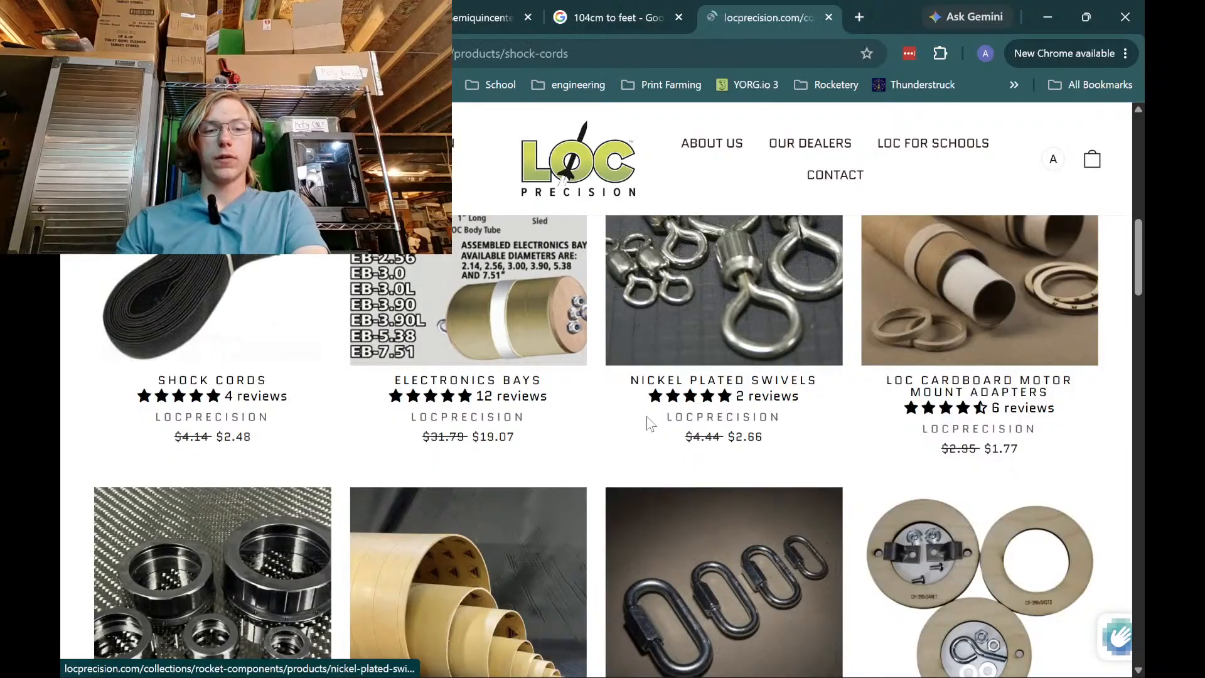
scroll(699, 452, "down", 6)
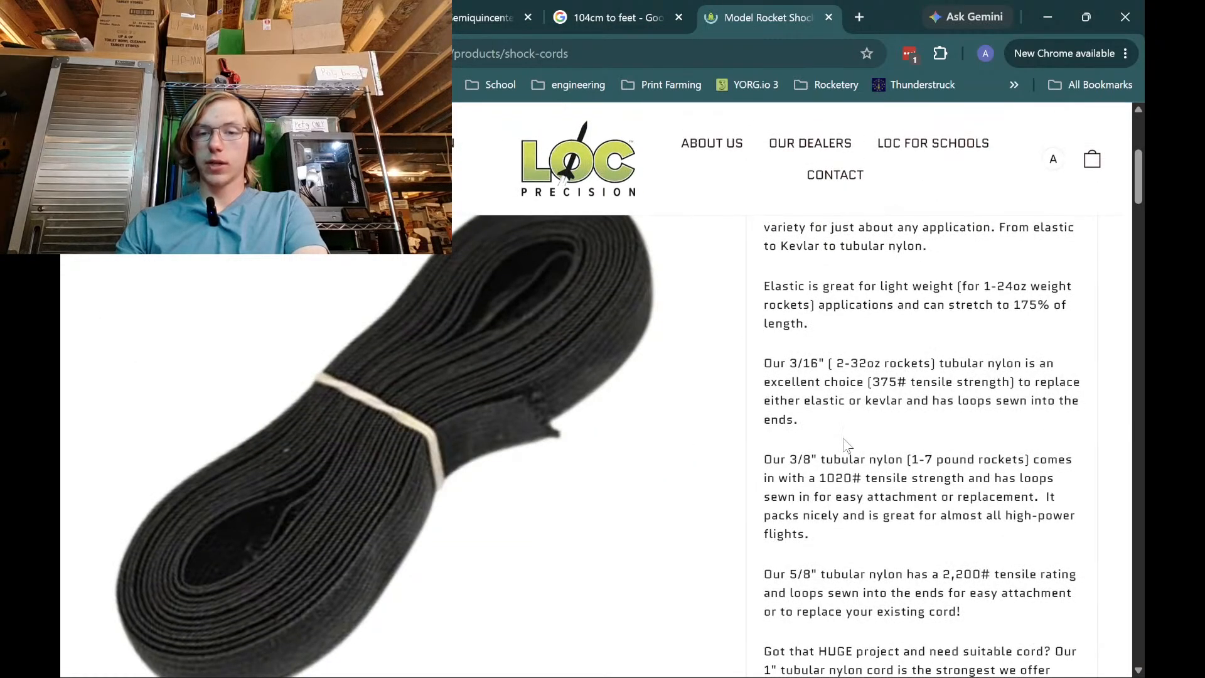
scroll(844, 445, "down", 12)
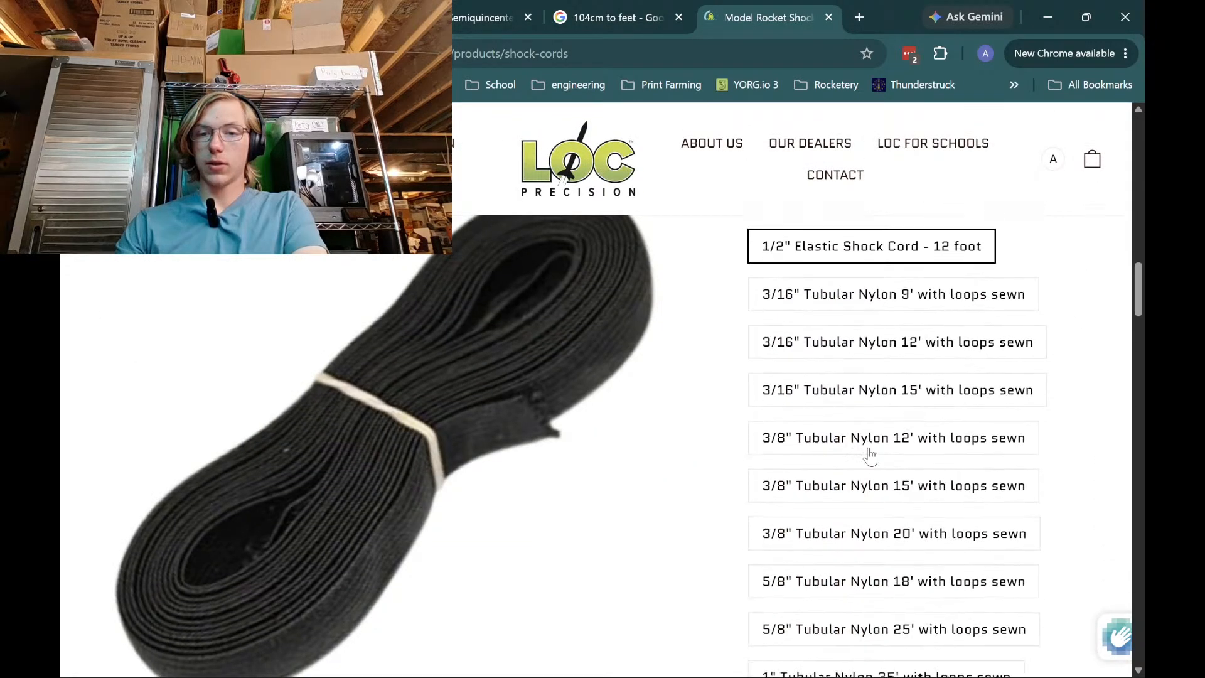
scroll(843, 338, "down", 1)
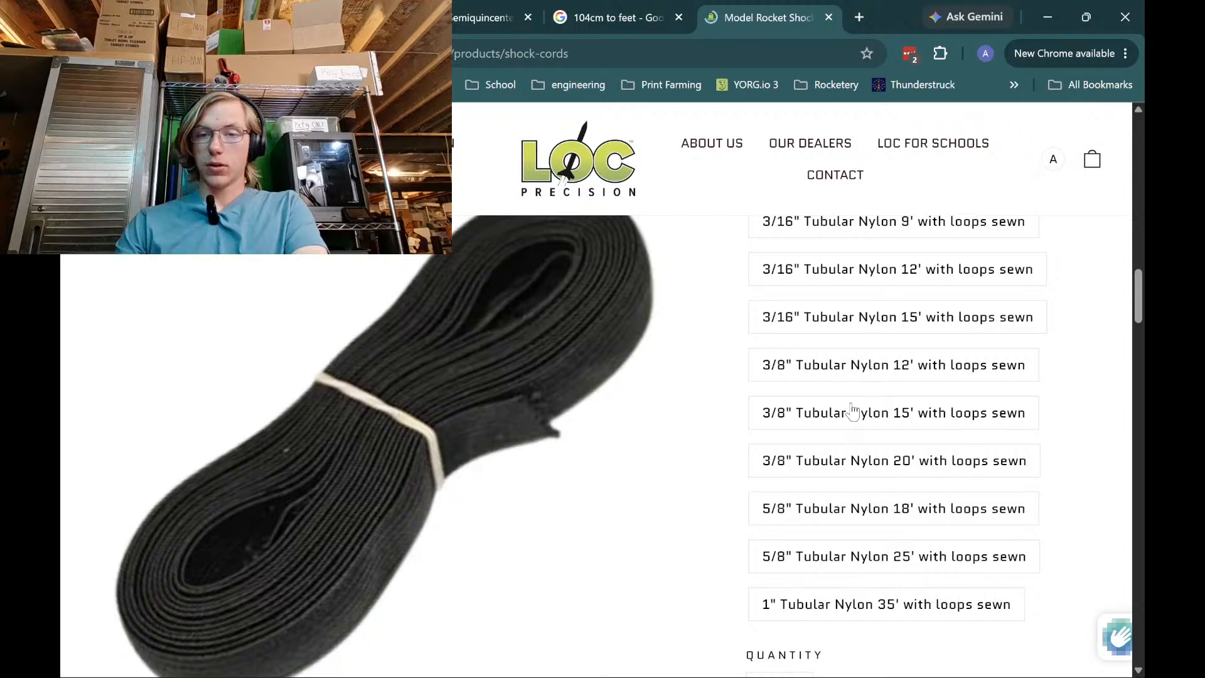
left_click(852, 420)
Review the cord's product listing, then go back to OpenRocket's shock cord settings
scroll(427, 341, "up", 2)
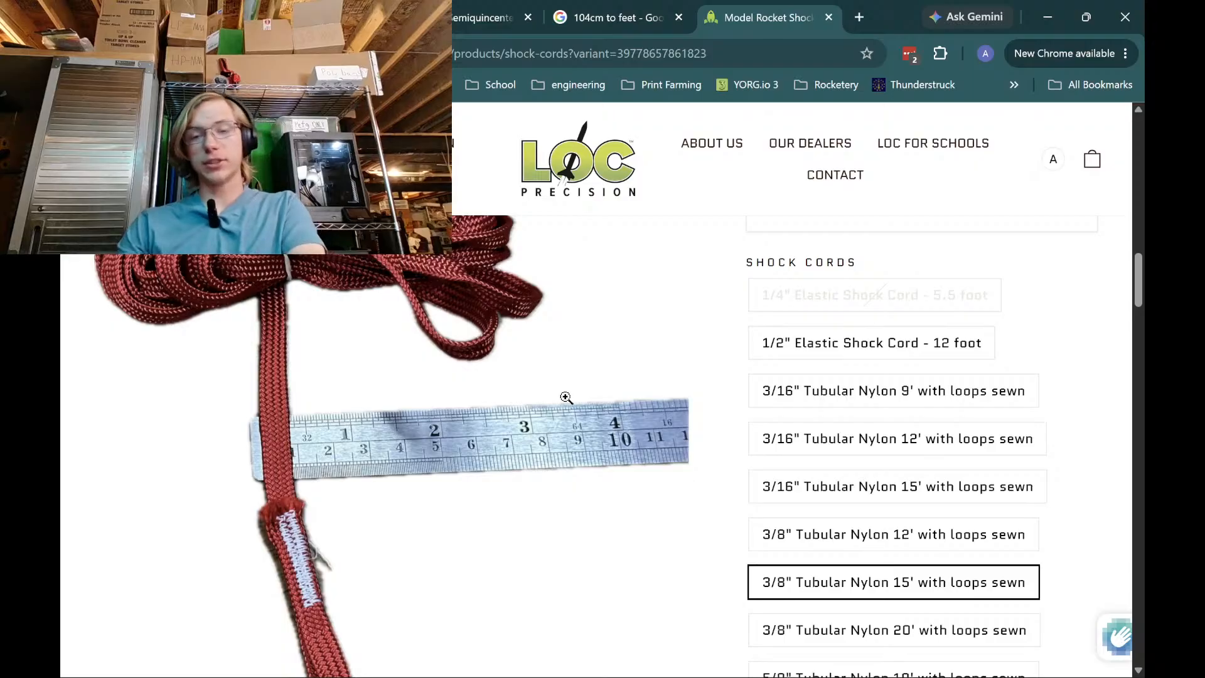
scroll(869, 513, "down", 1)
scroll(870, 513, "down", 1)
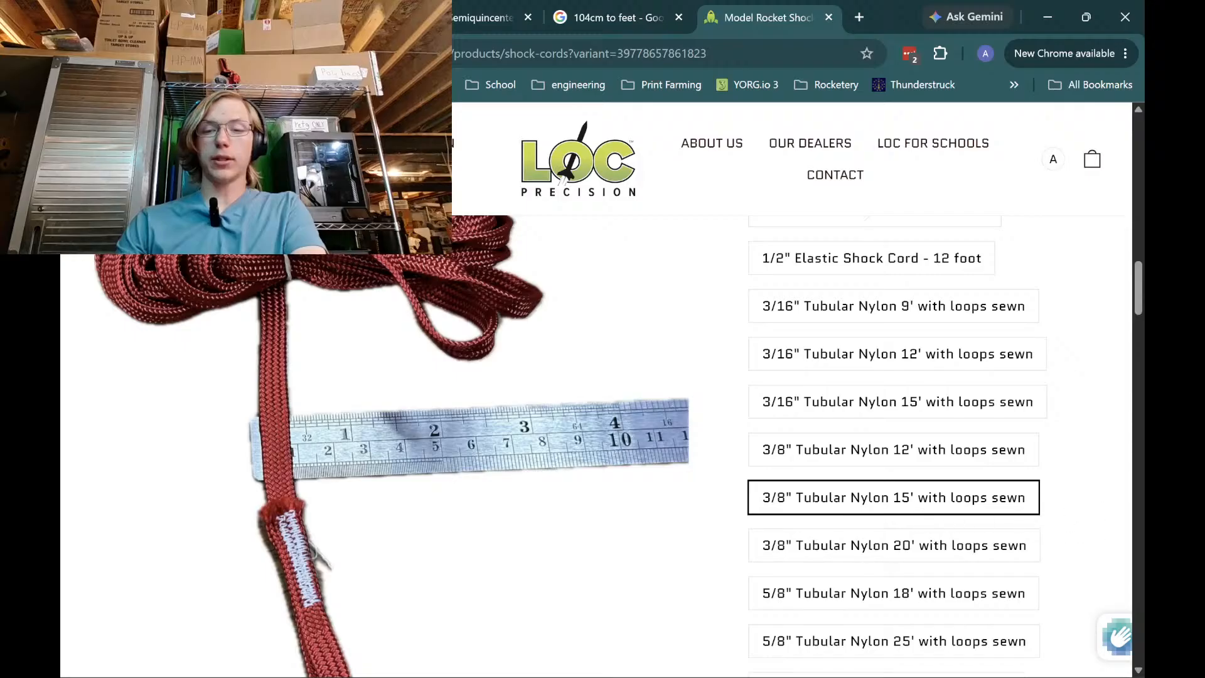
mouse_move(829, 666)
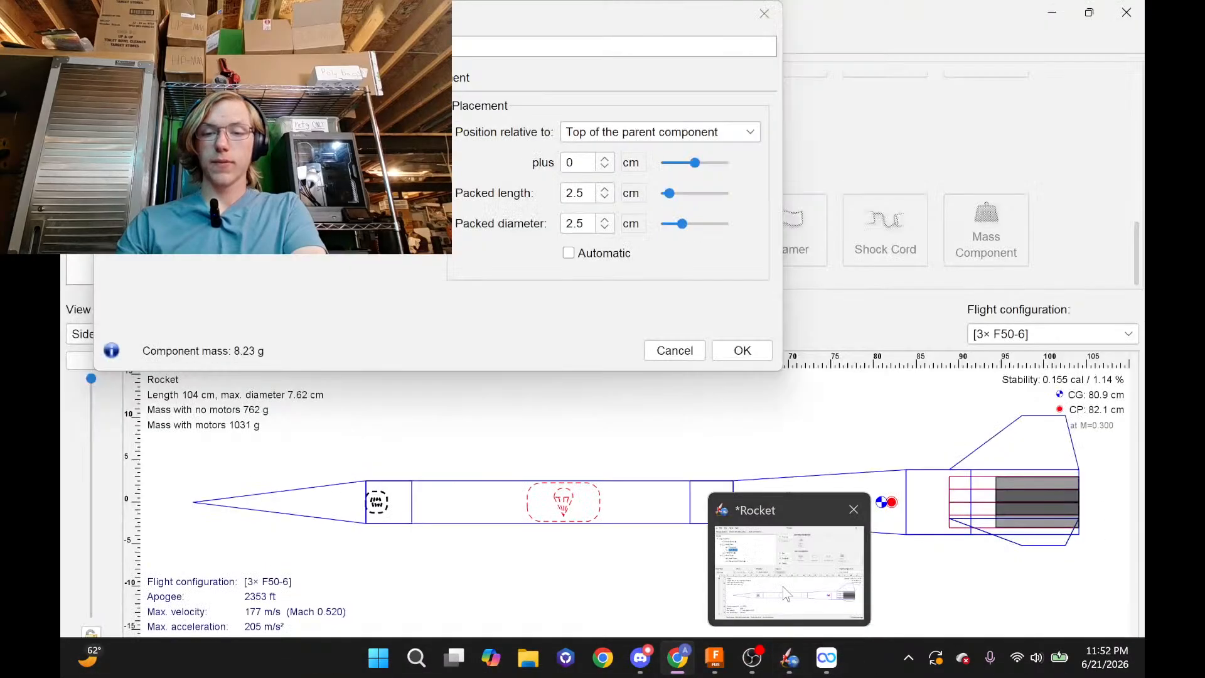
left_click(784, 593)
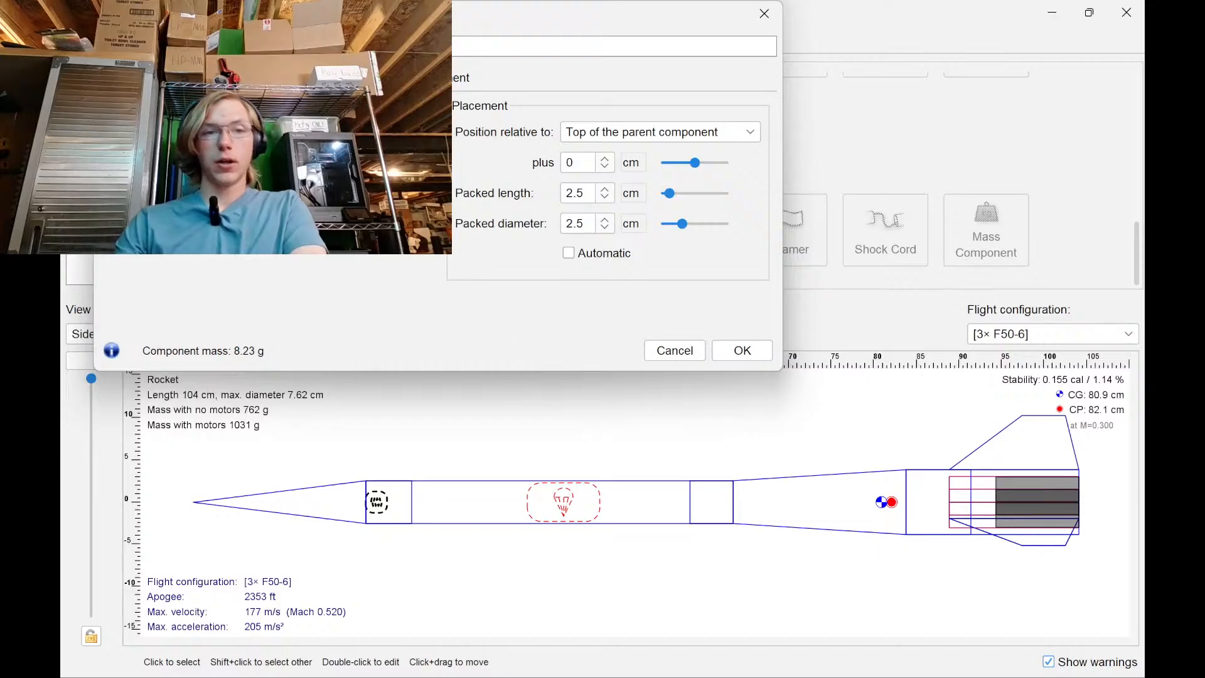
Set the shock cord material to Nylon flat webbing md
left_click(219, 141)
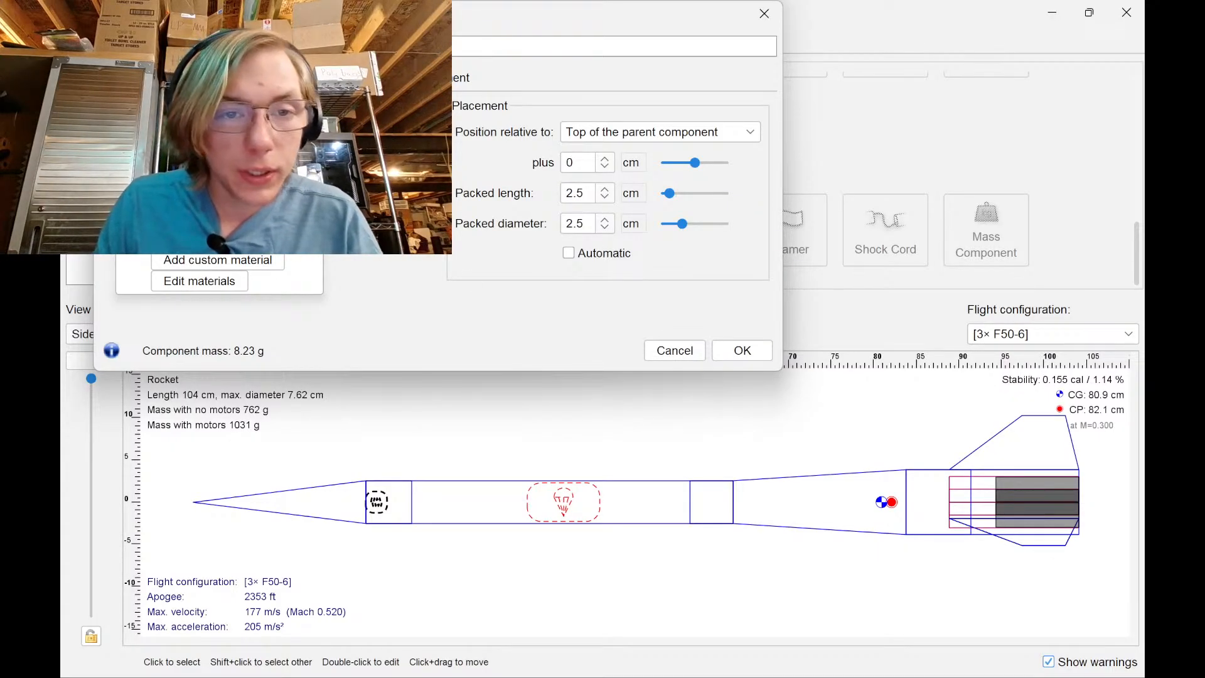
mouse_move(251, 219)
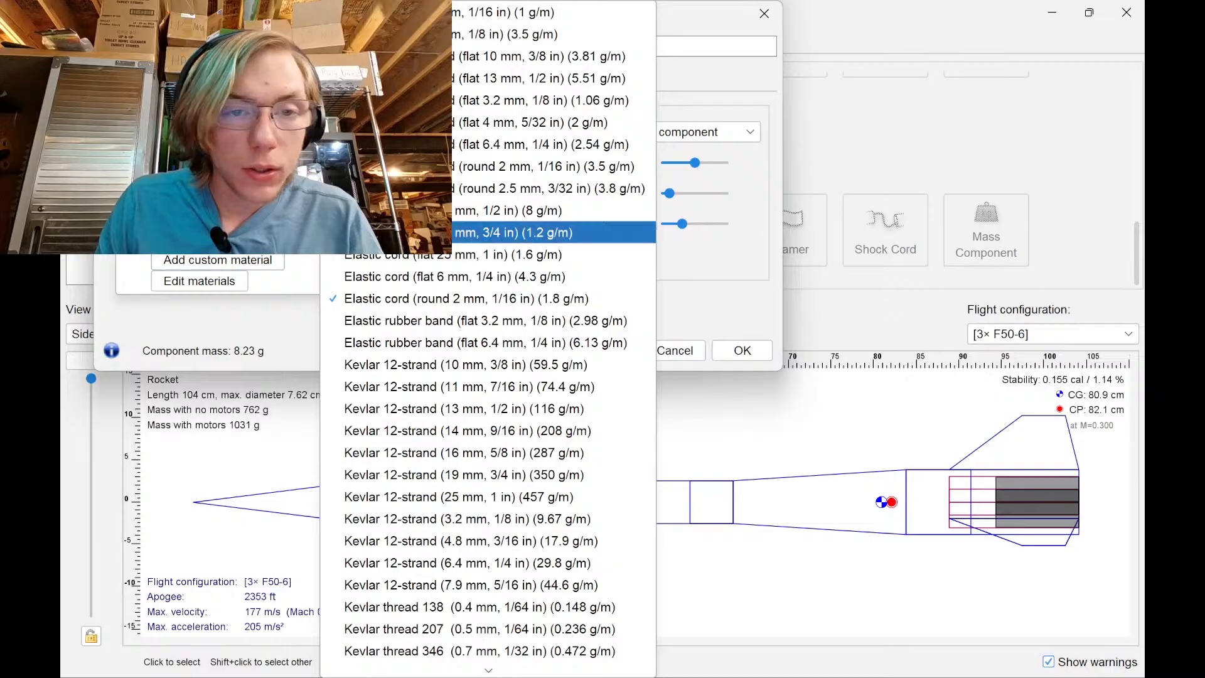
scroll(457, 370, "down", 2)
scroll(457, 370, "down", 2)
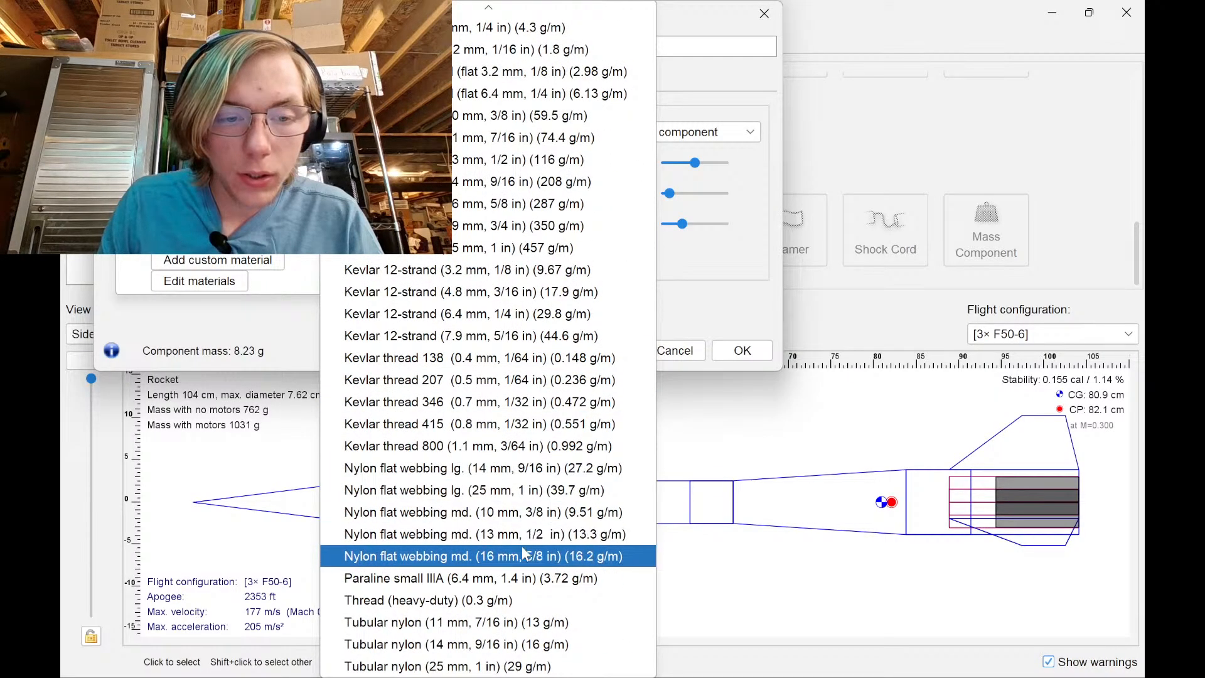
left_click(565, 519)
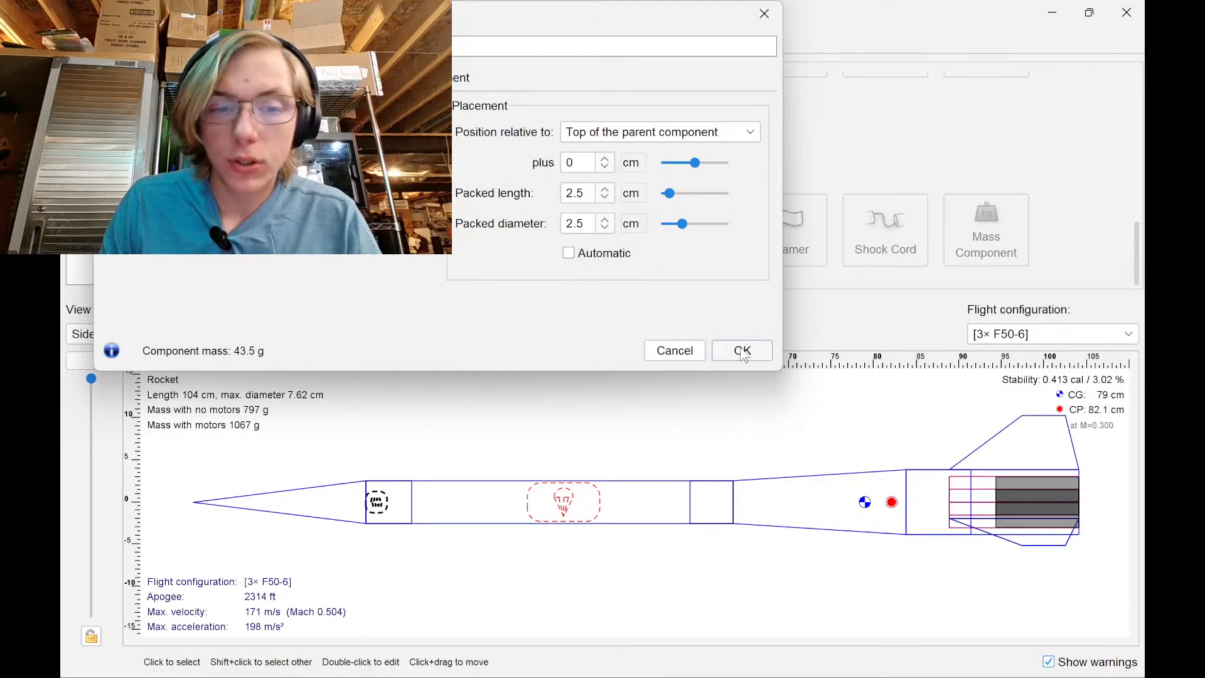
Make the packed length 5.5 cm and diameter 4.5 cm, and move the cord aft to plus 13
left_click(605, 189)
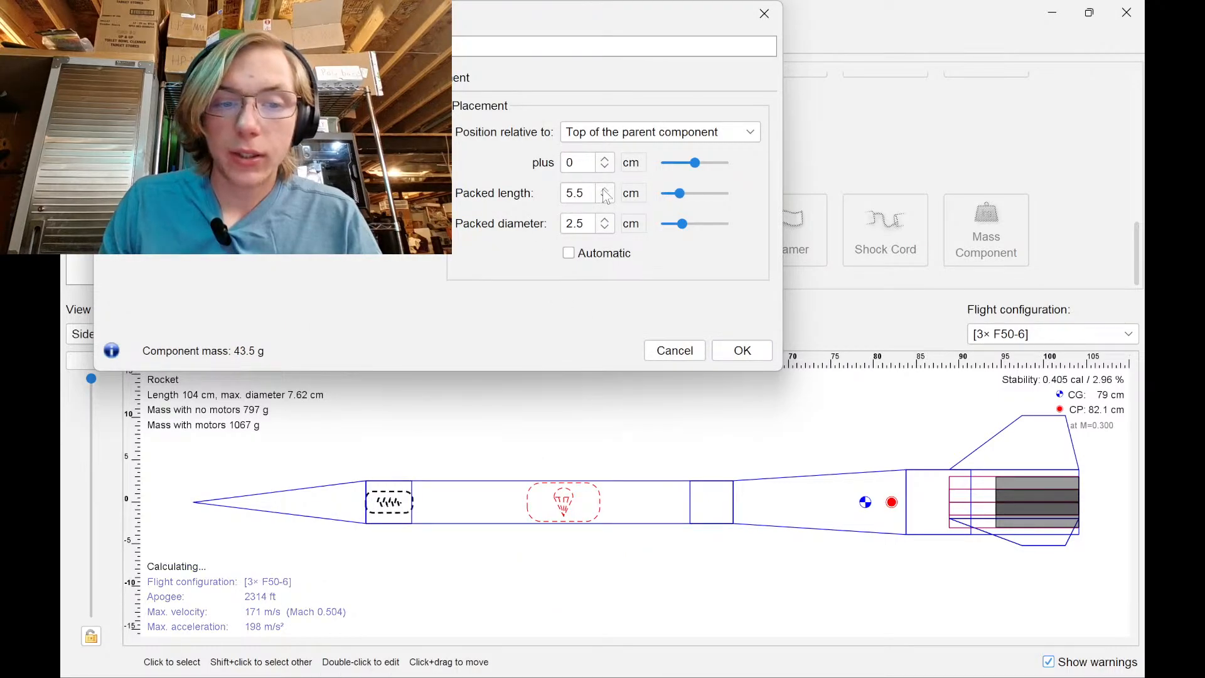
left_click(606, 219)
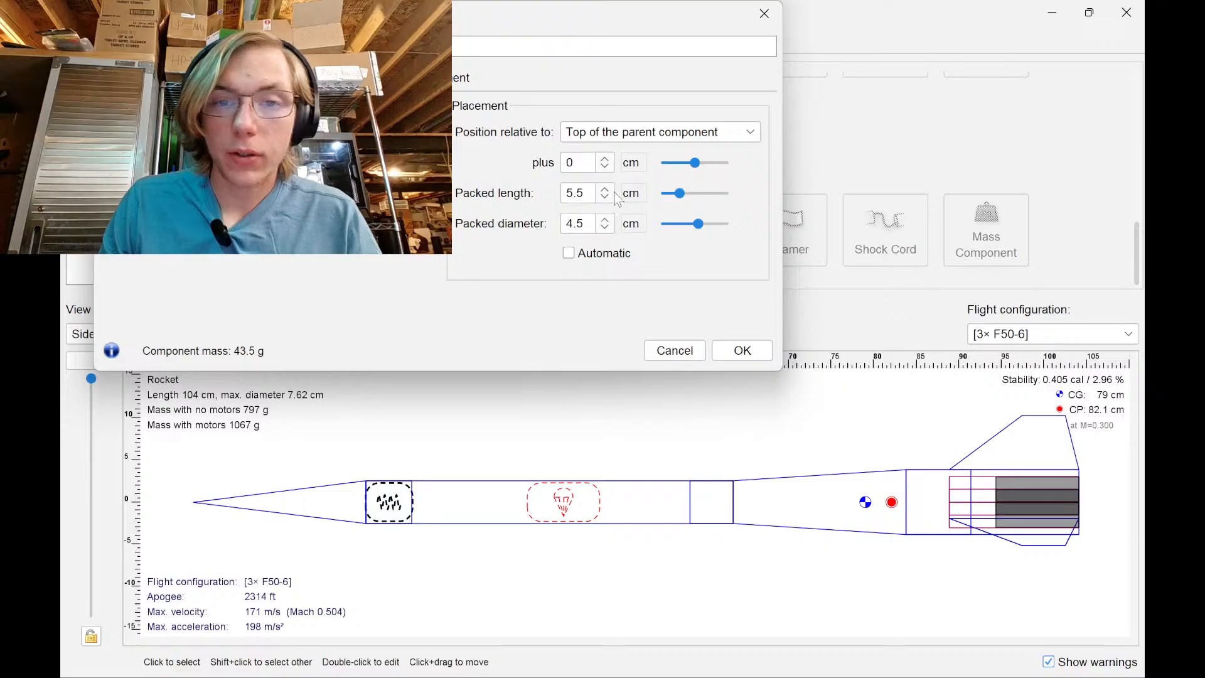
left_click(605, 159)
left_click(605, 158)
left_click(605, 158)
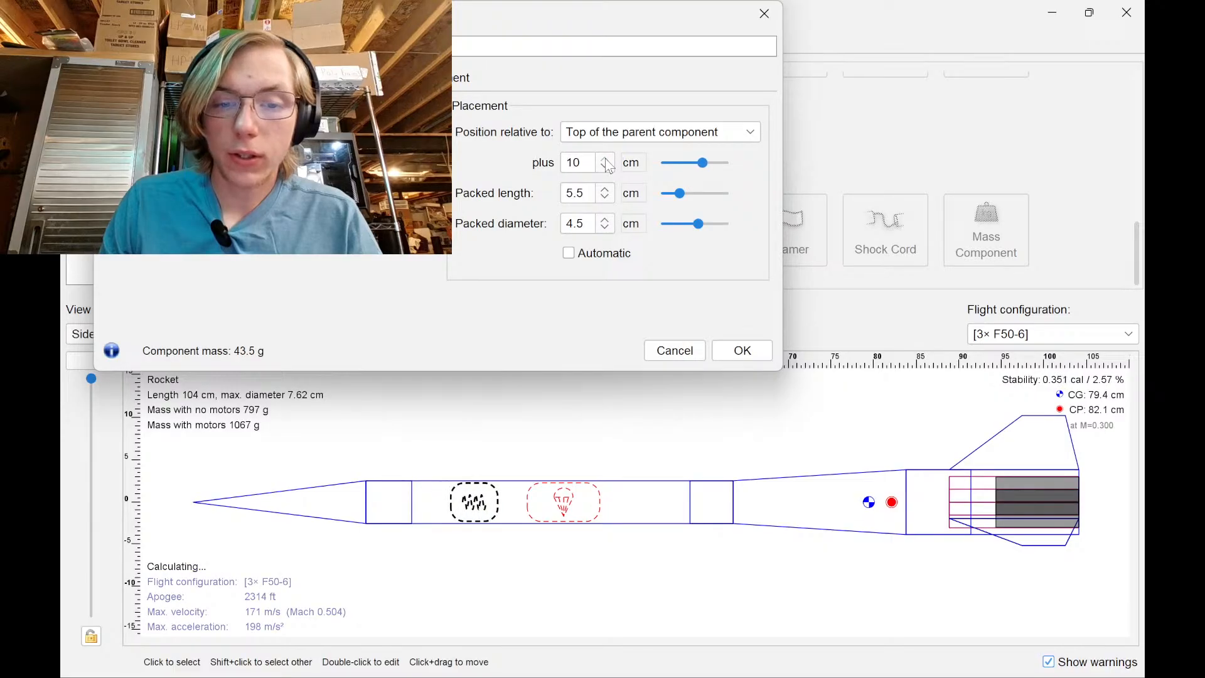
left_click(605, 159)
left_click(606, 159)
left_click(728, 351)
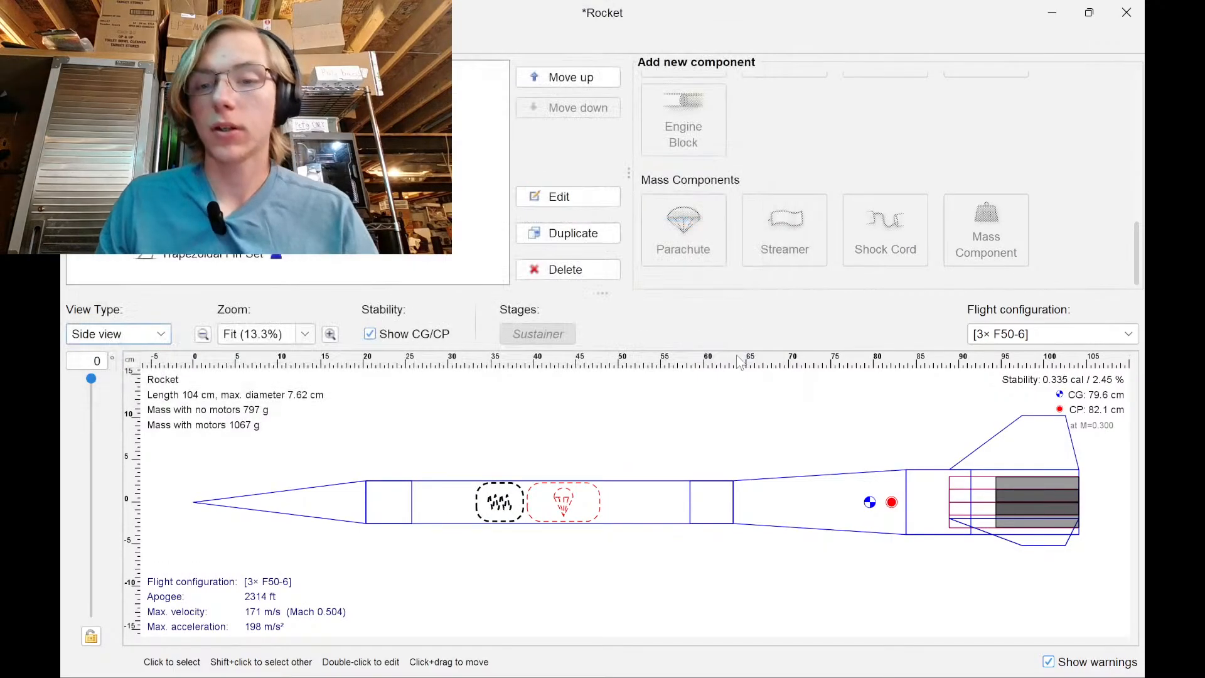
left_click(728, 429)
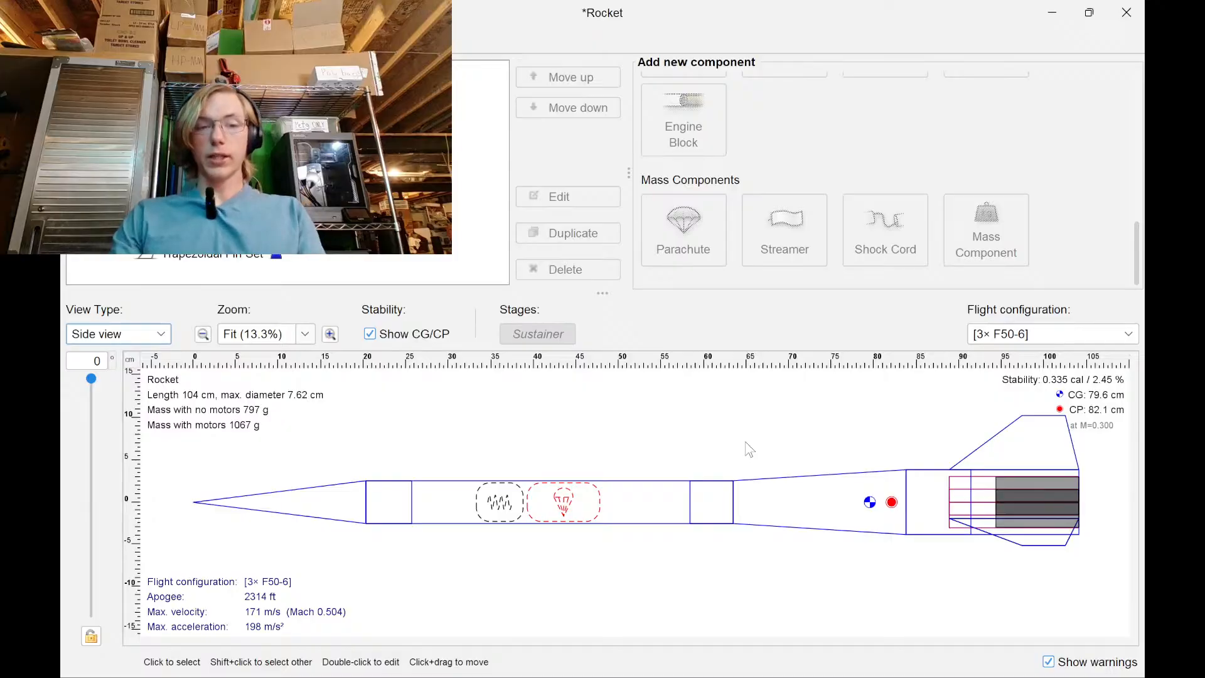
Check the inner tube's motor in the flight configurations, keeping the F50
left_click(227, 41)
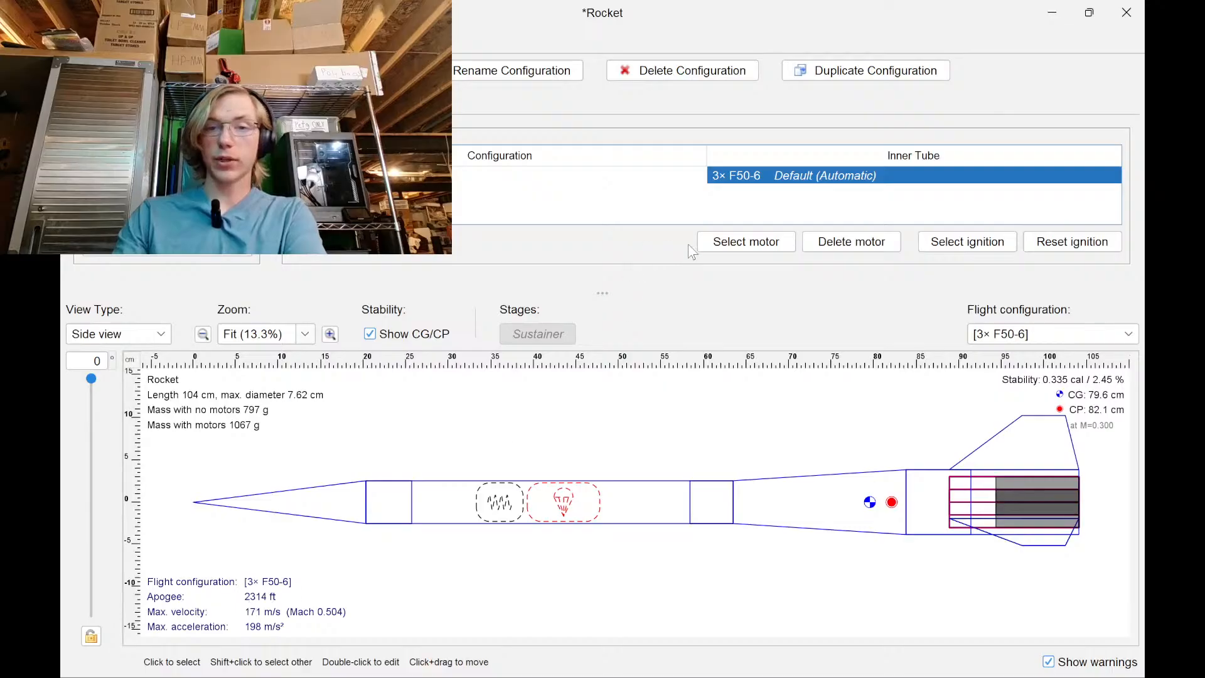
double_click(750, 178)
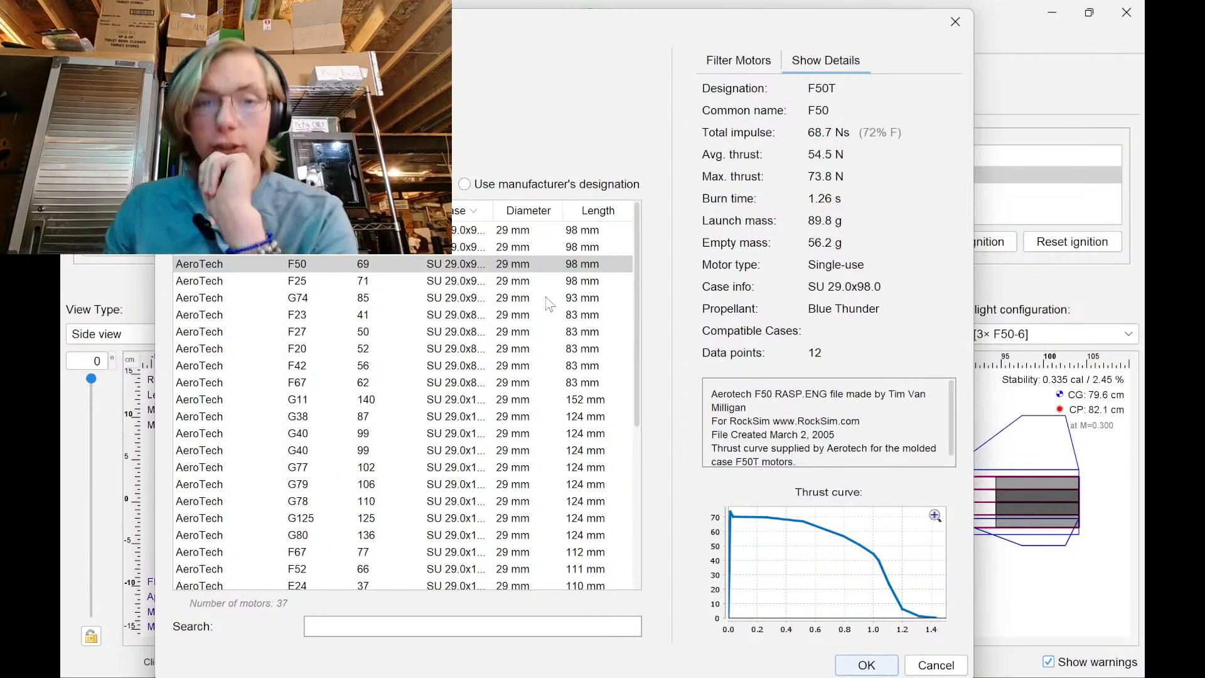
mouse_move(922, 665)
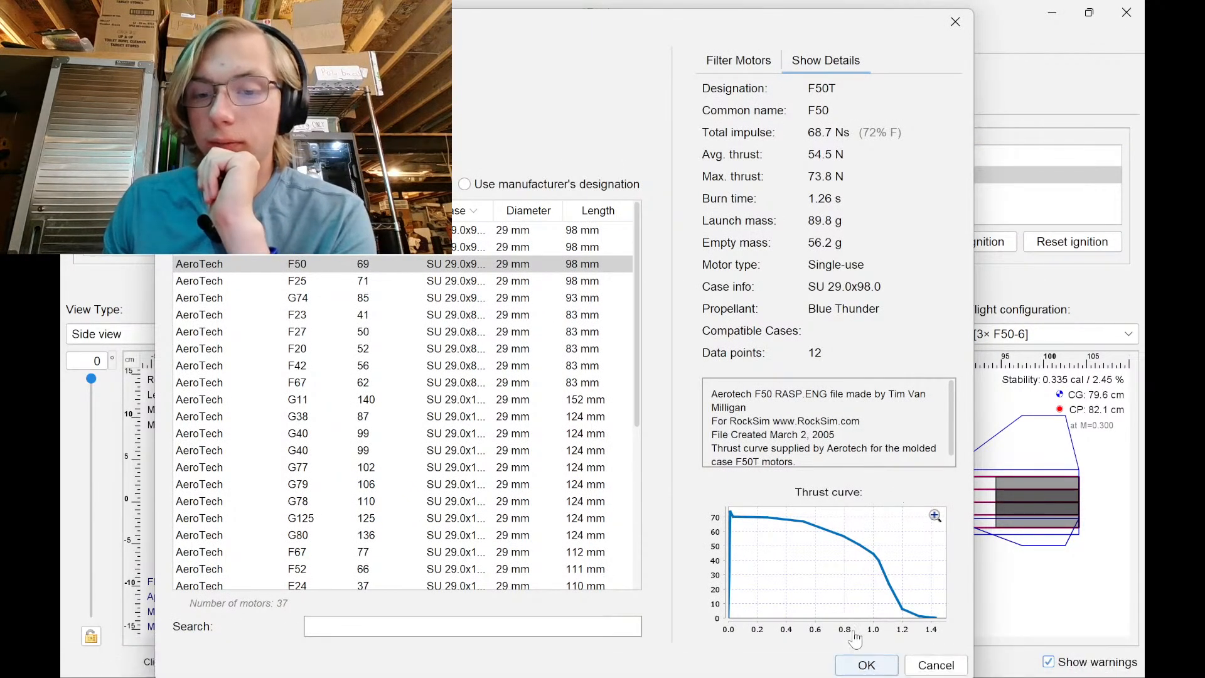
left_click(867, 665)
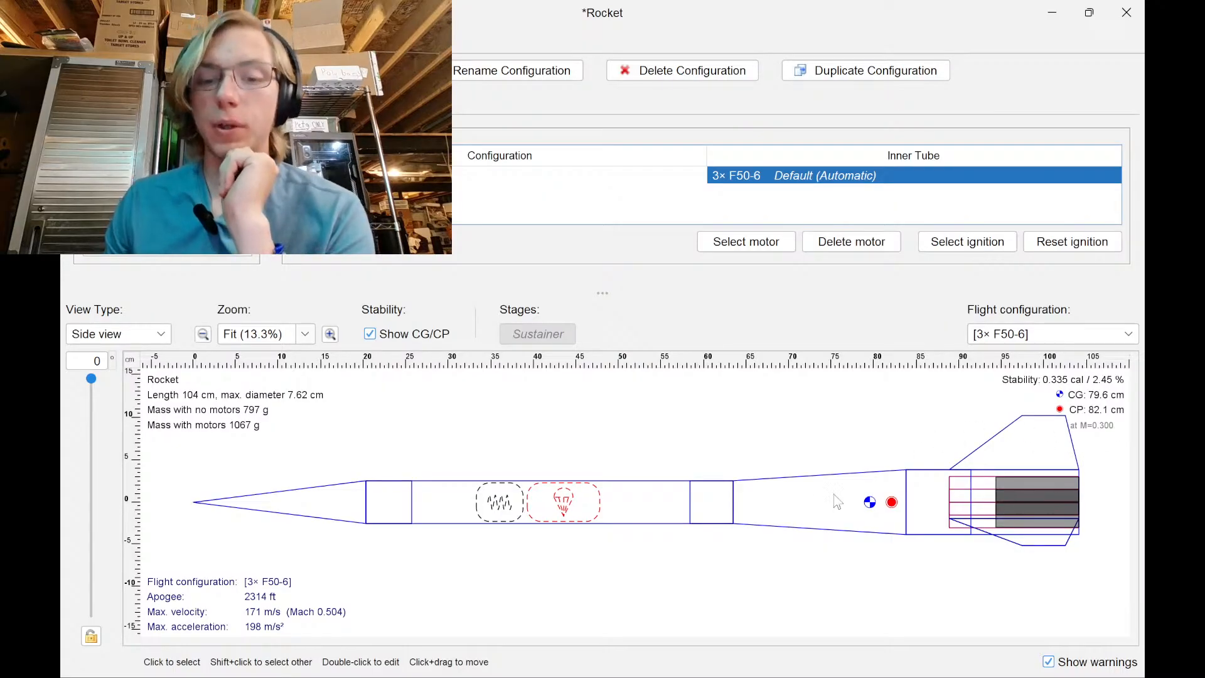
Glance at the transition's settings, then open the 64.4 g cardboard aft body tube's settings
double_click(856, 502)
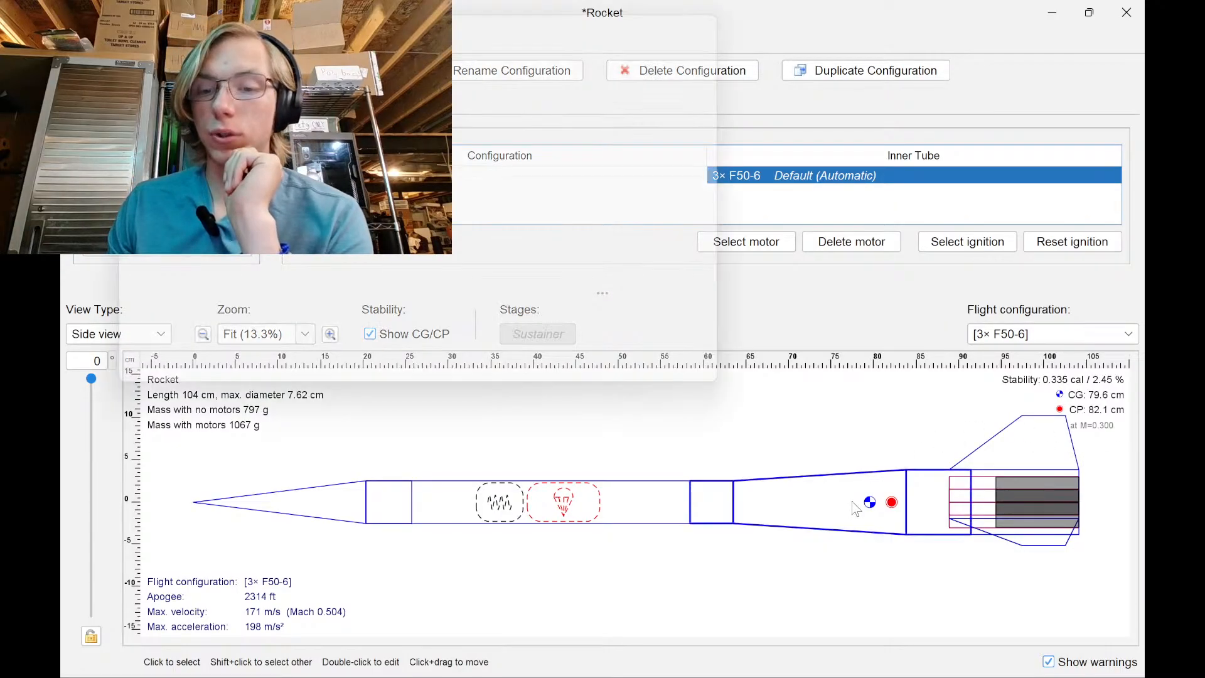
left_click(909, 438)
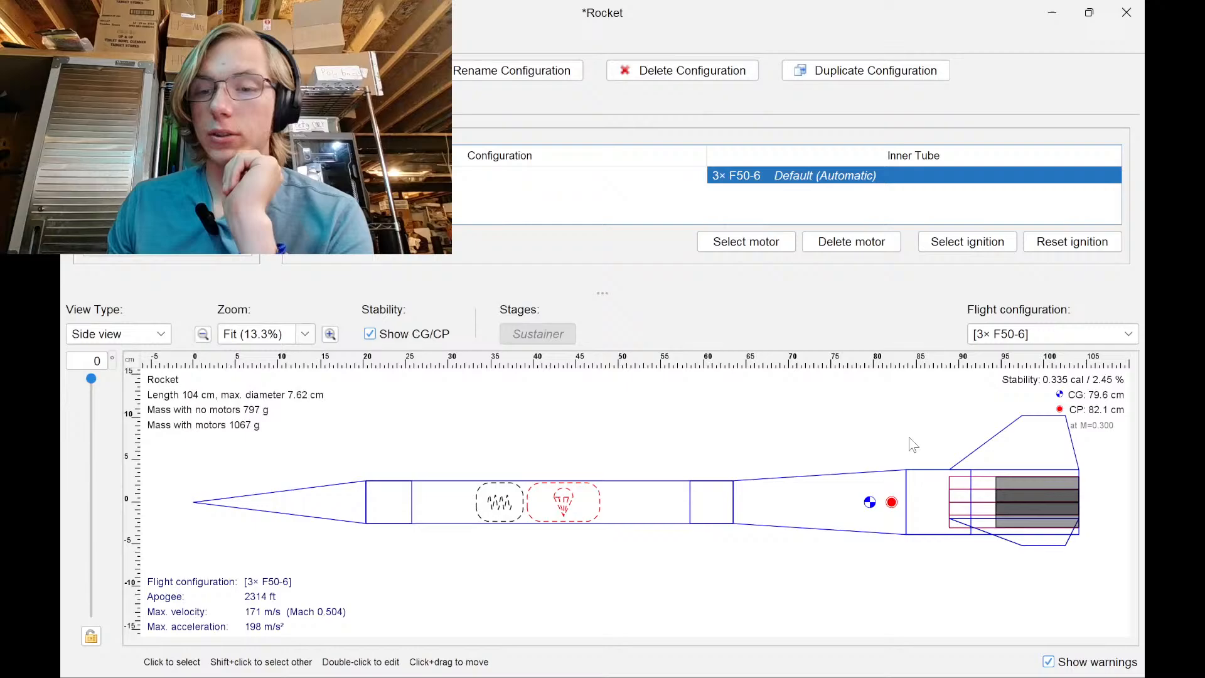
left_click(929, 490)
left_click(958, 546)
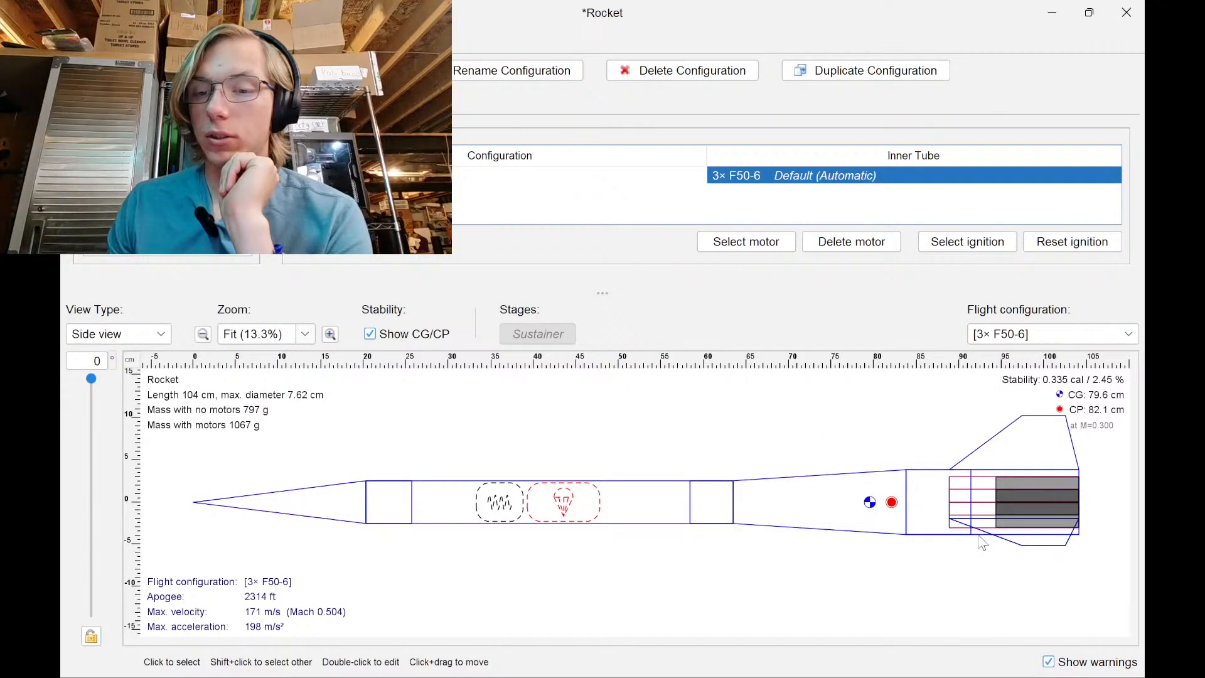
double_click(983, 543)
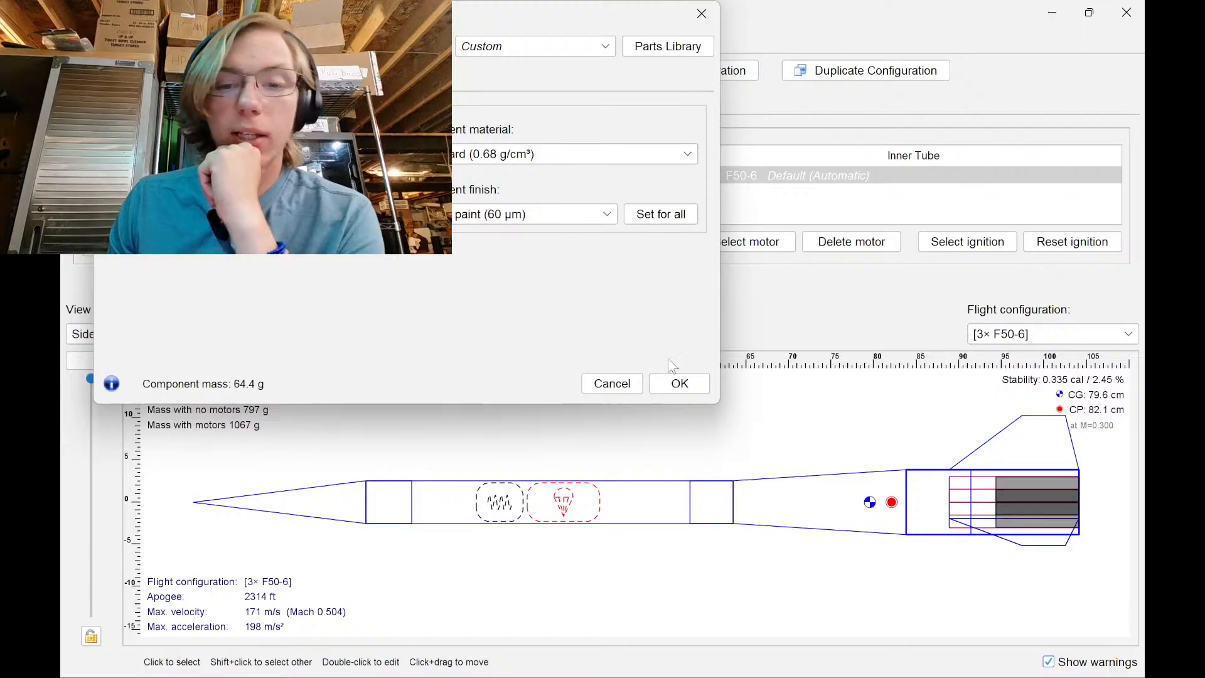
left_click(675, 382)
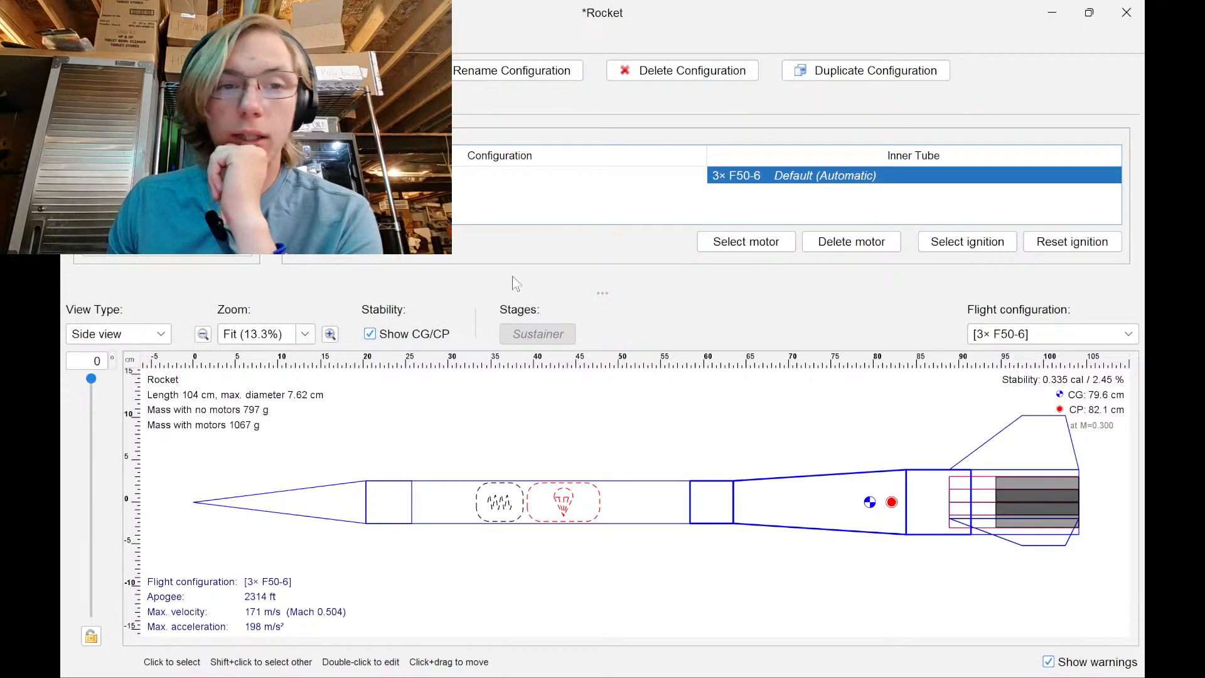
double_click(845, 526)
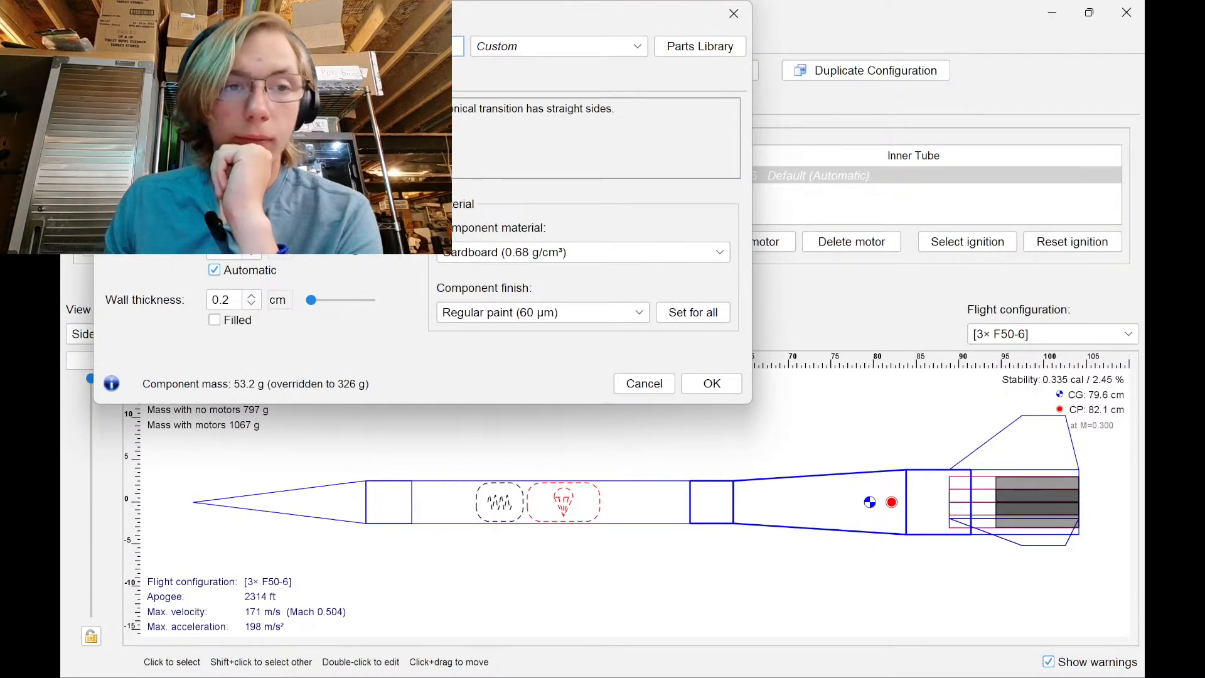
left_click(280, 170)
left_click(323, 260)
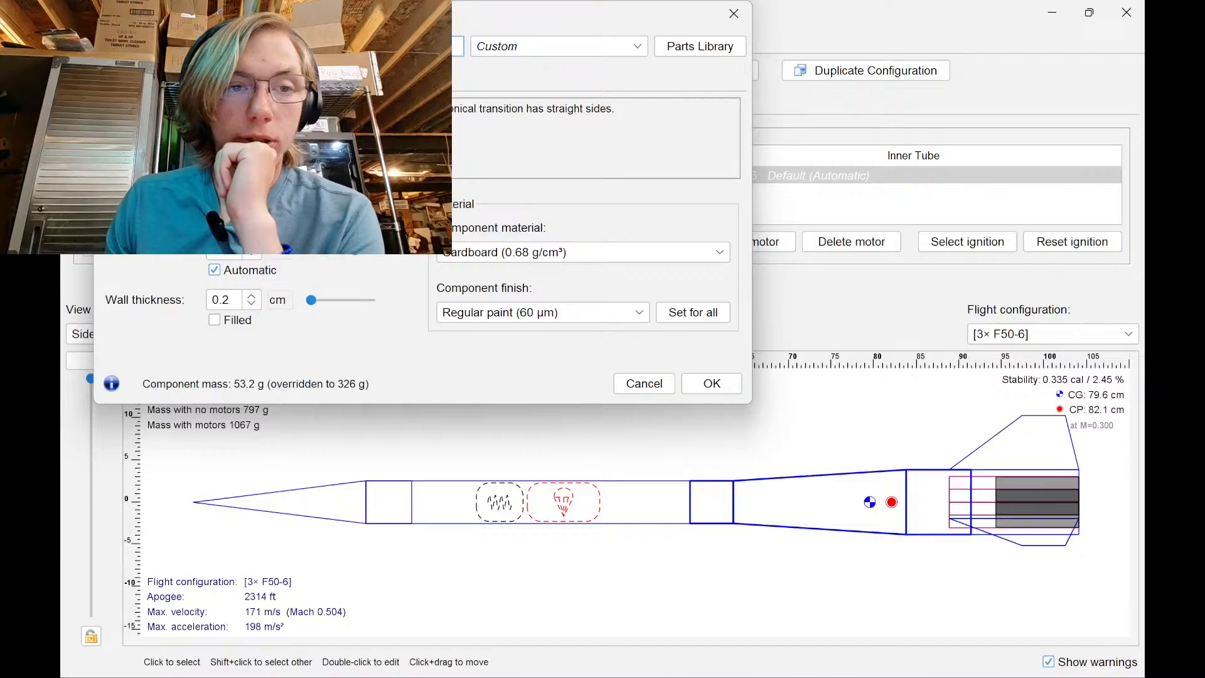
left_click(644, 383)
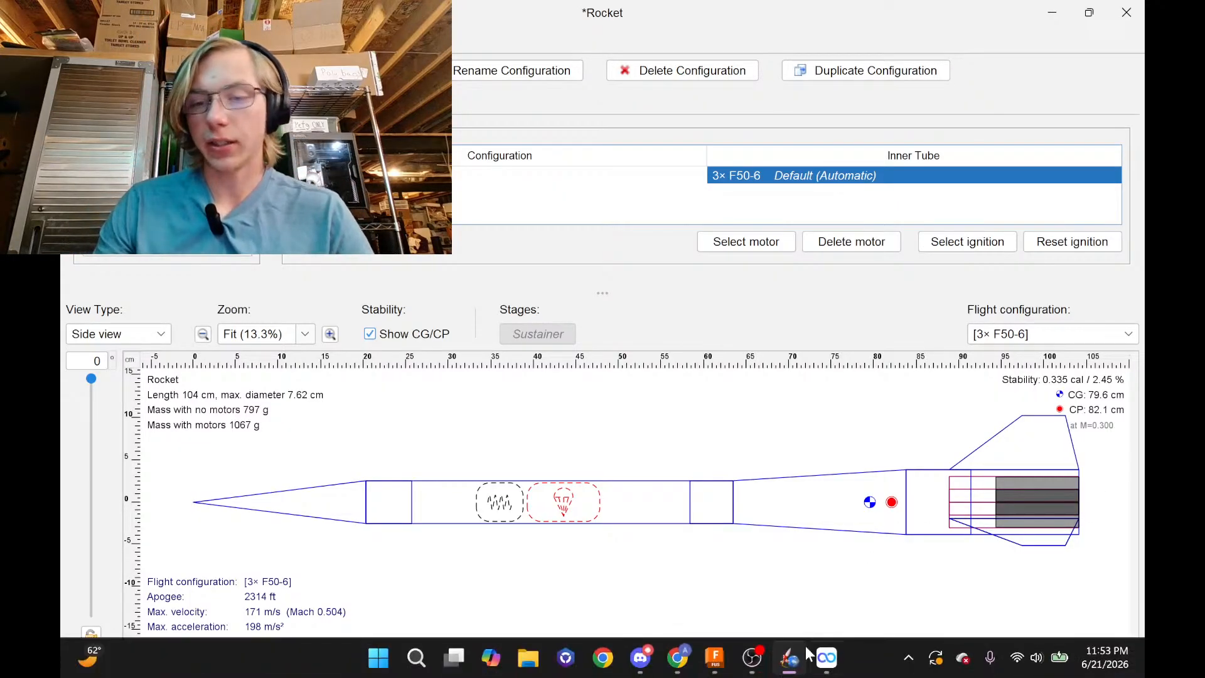
Change the first tube extrusion (Extrude2) distance to 8 in
left_click(714, 664)
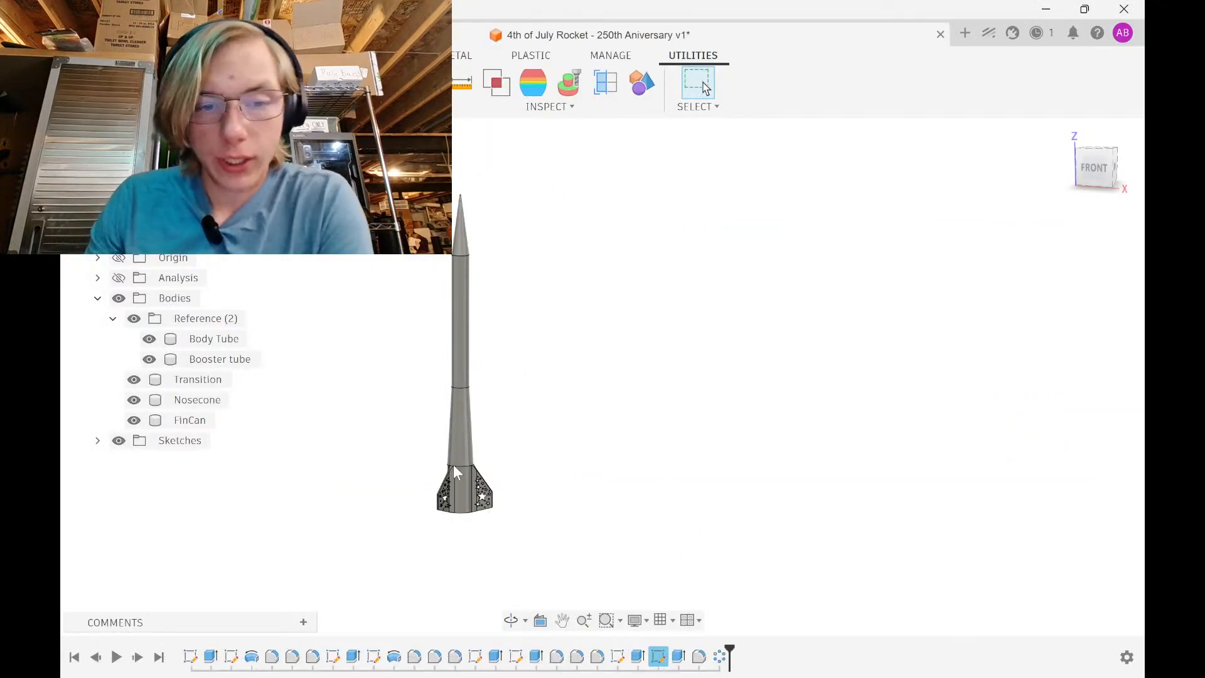
scroll(457, 470, "up", 10)
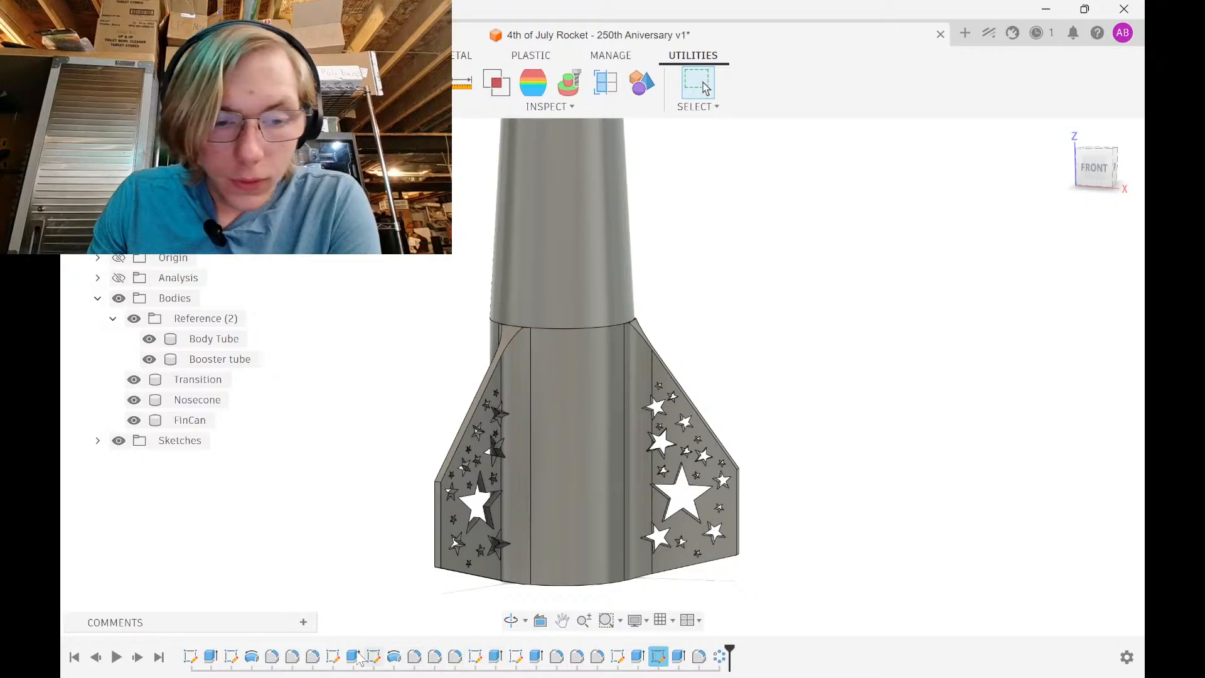
double_click(596, 541)
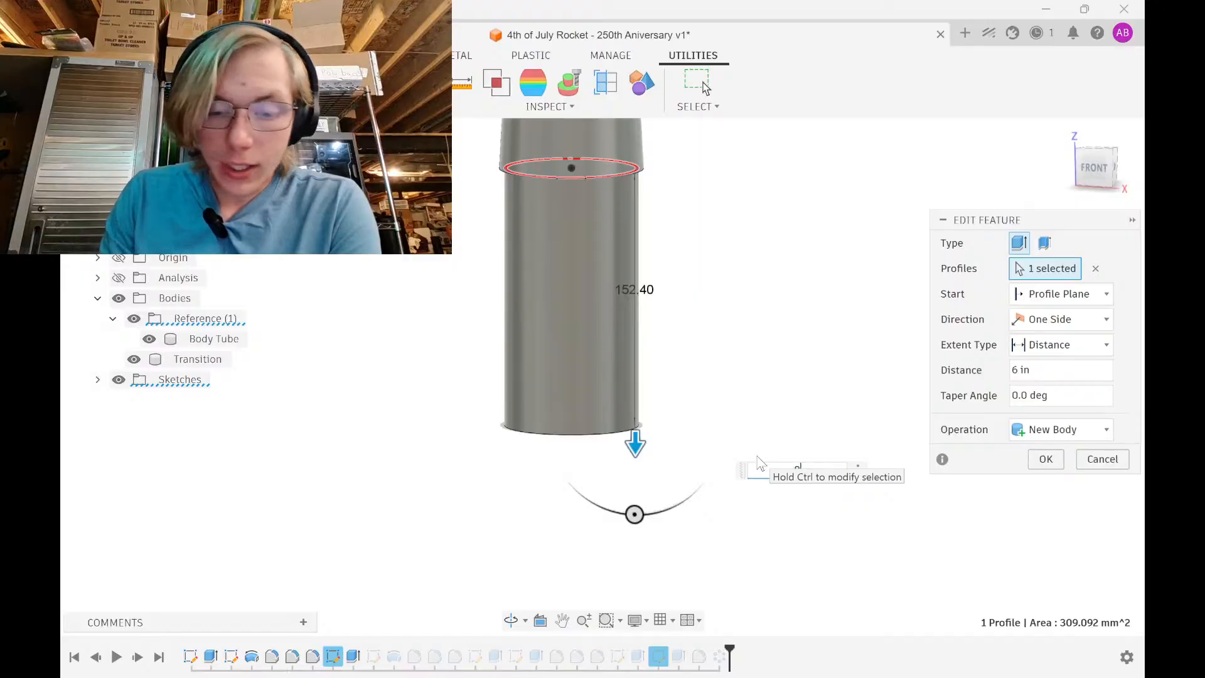
type("8in")
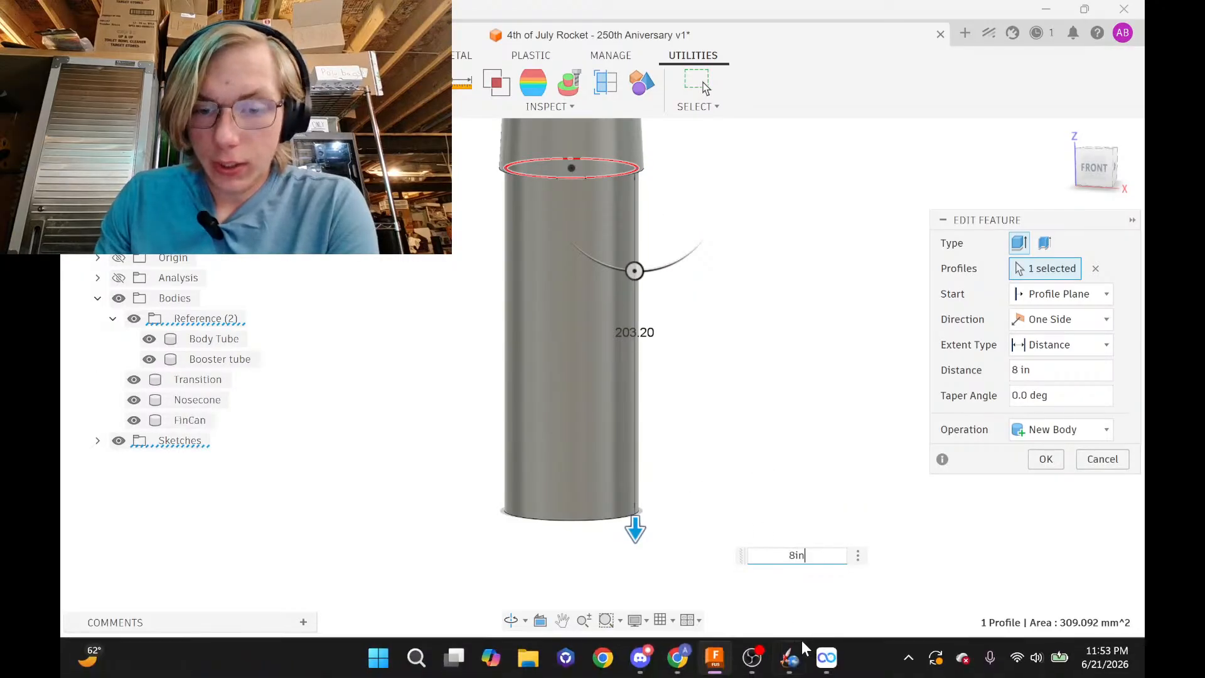
Compare with the tail section in OpenRocket, then orbit the Fusion rocket to view it from below
left_click(796, 654)
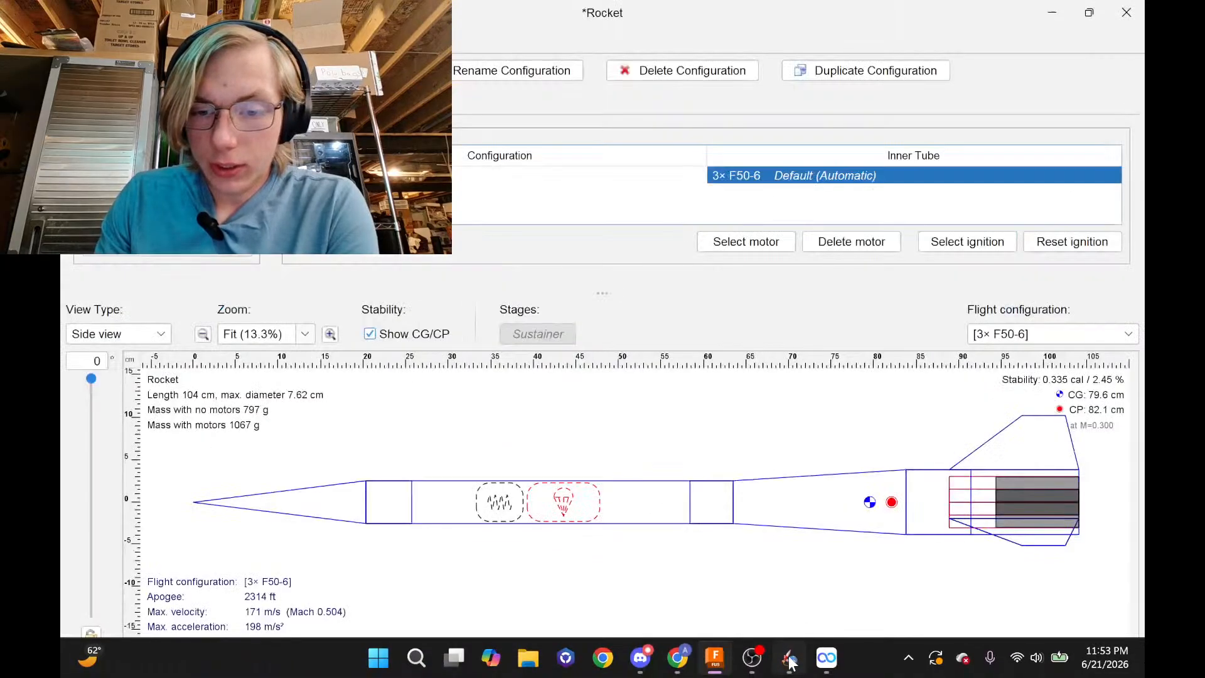
double_click(983, 481)
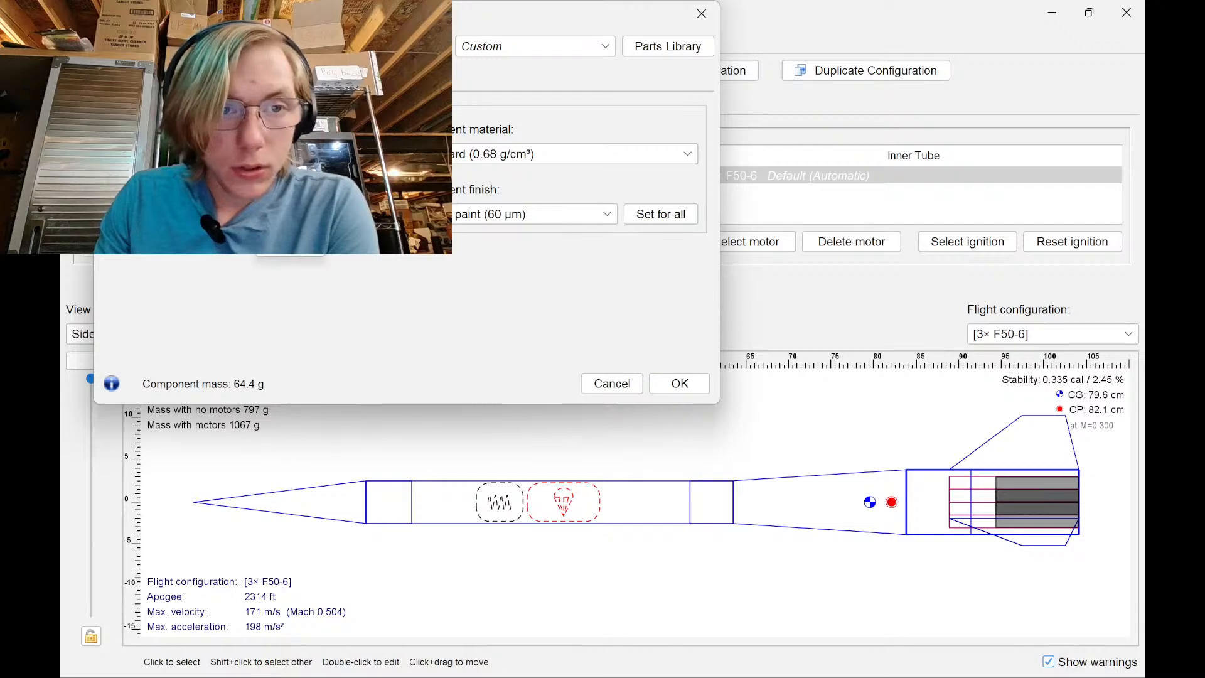
left_click(680, 383)
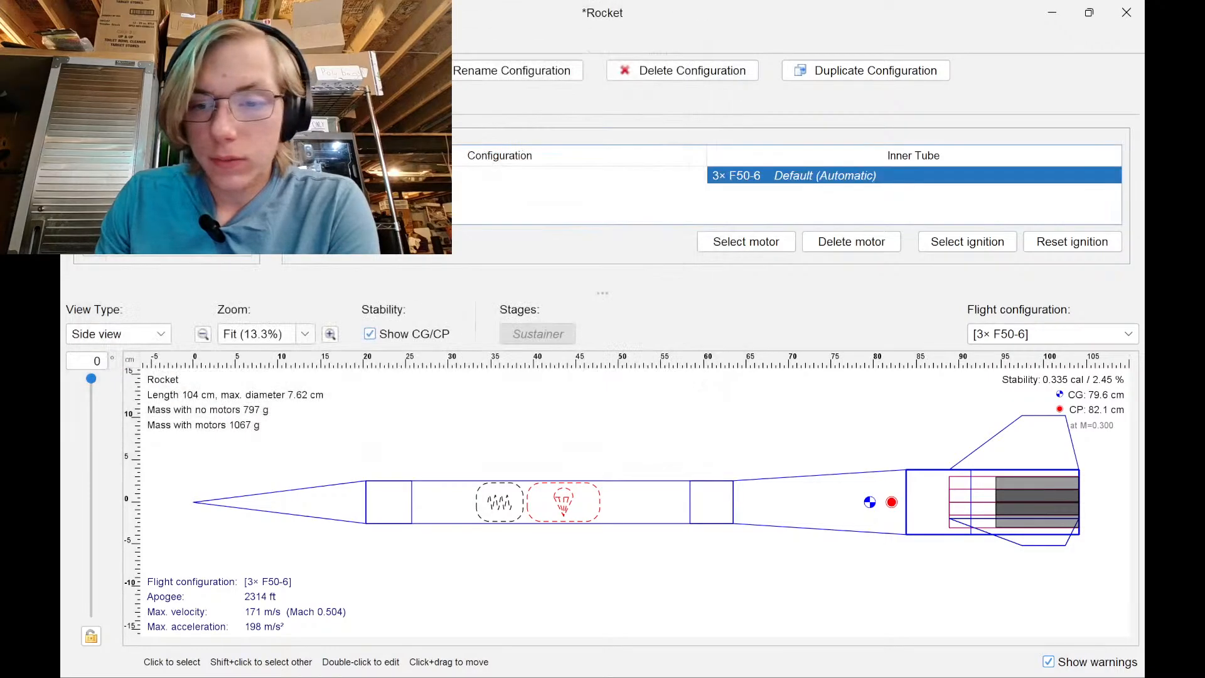
left_click(716, 658)
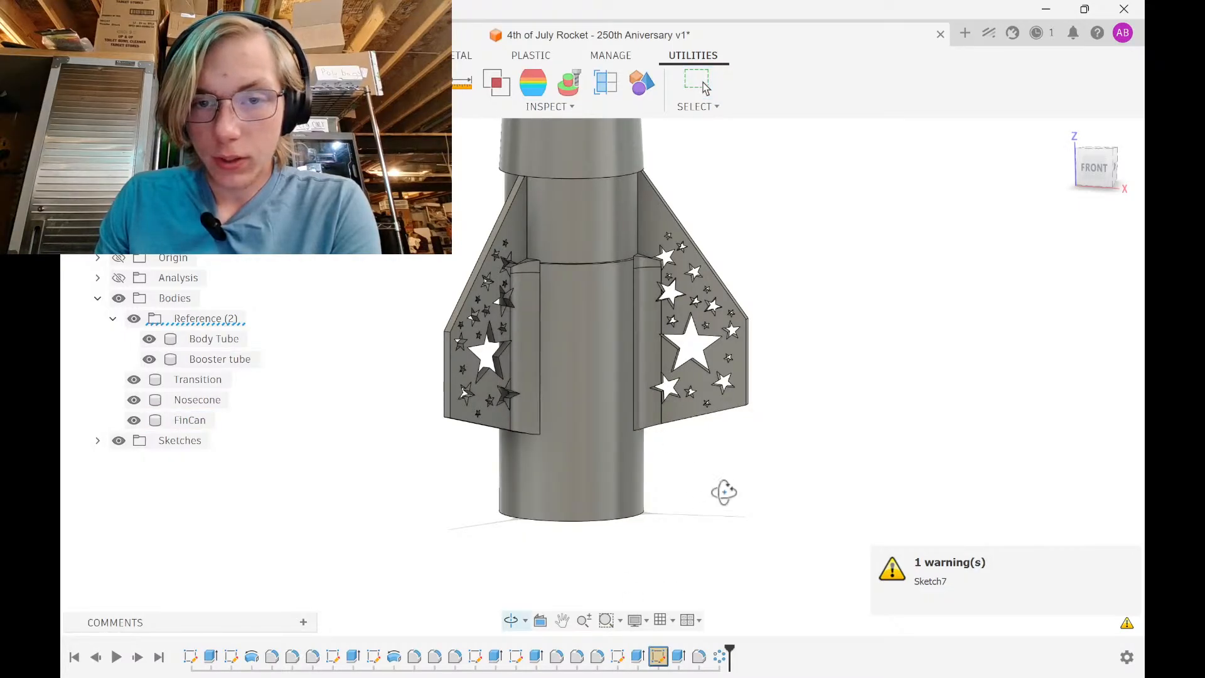
middle_click_drag(721, 490, 696, 519, "shift")
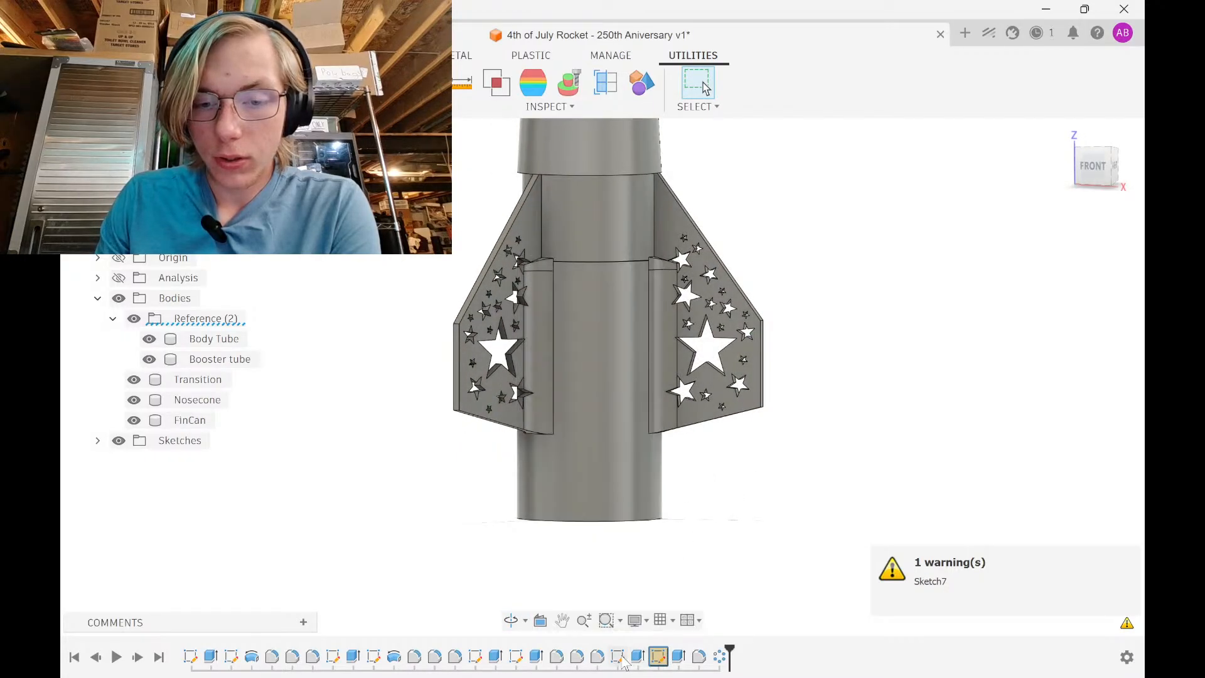
Set the Extrude5 tube extrusion distance to -8 in and confirm it
double_click(645, 656)
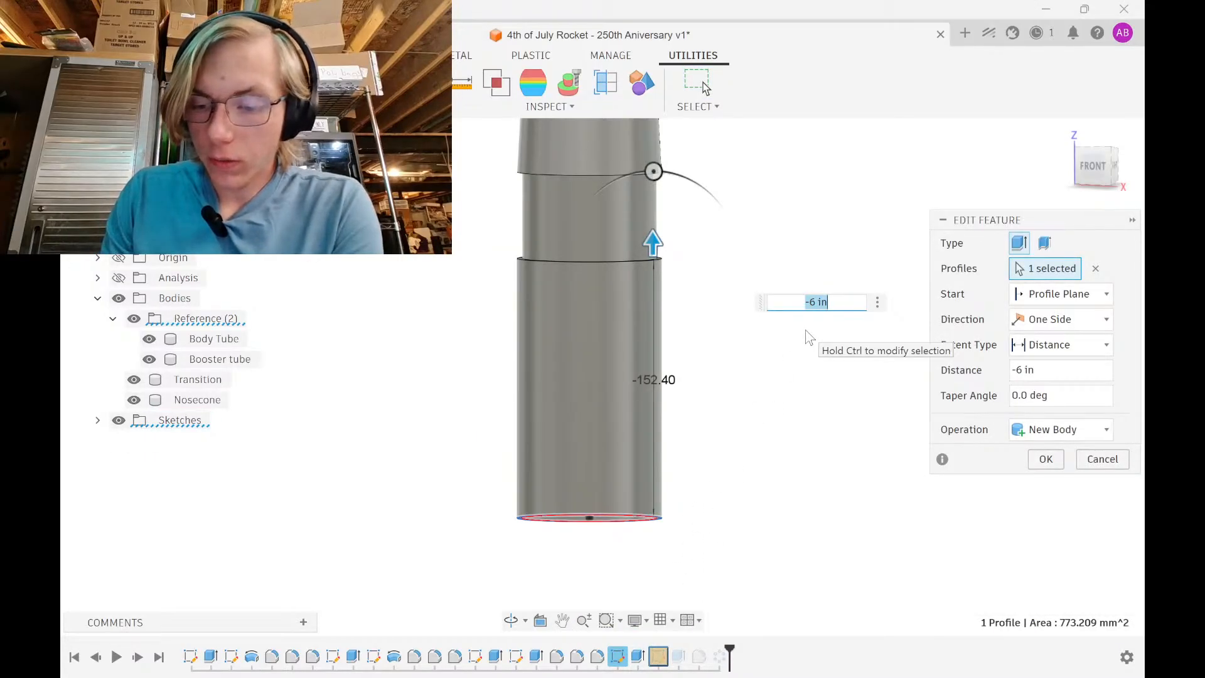
type("-8in")
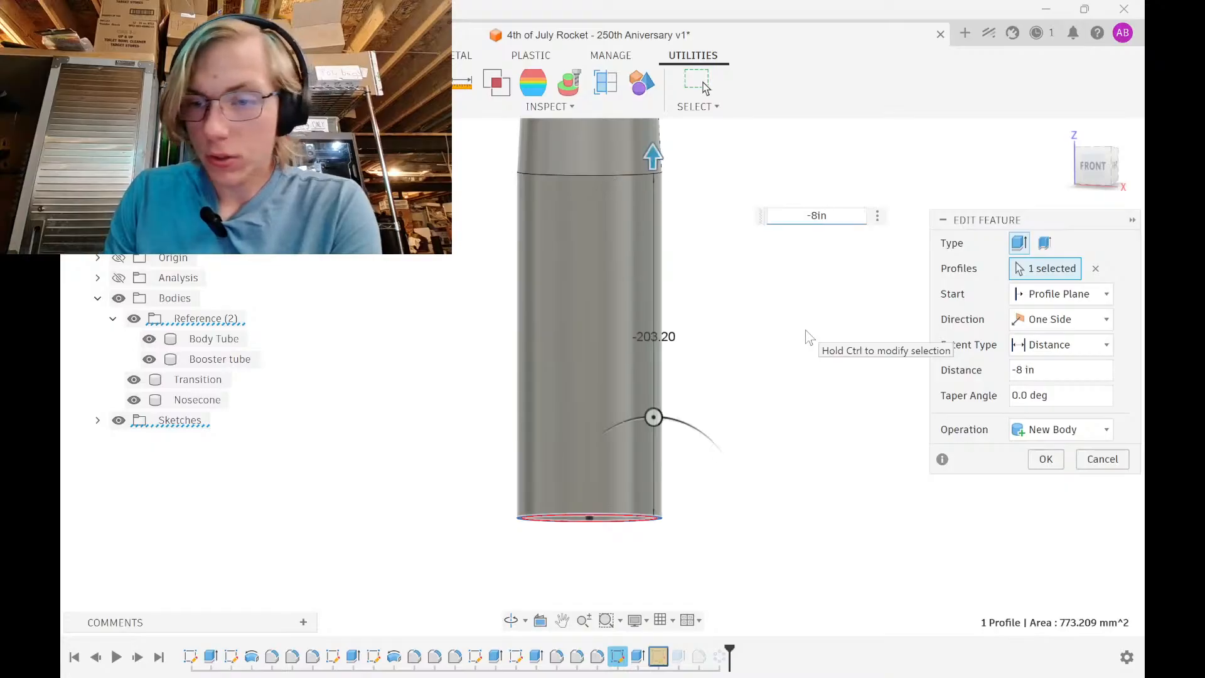
key("Return")
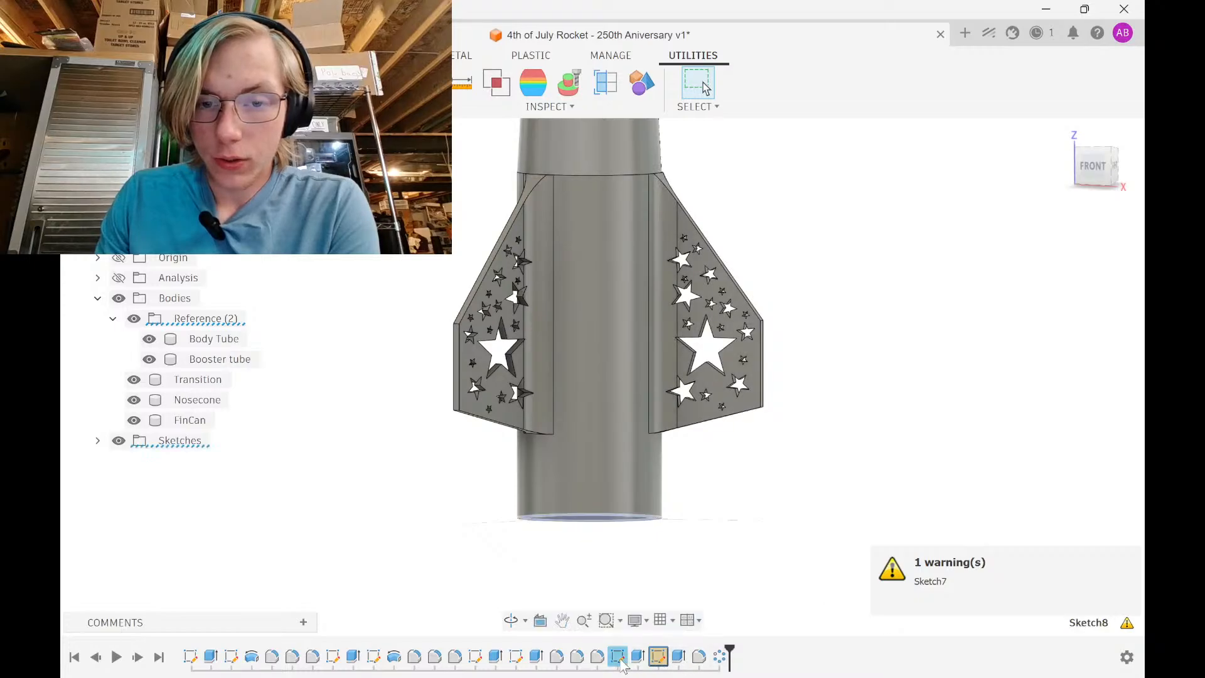
Open Sketch8, exit it, and orbit and pan to a front view of the fin can
double_click(658, 660)
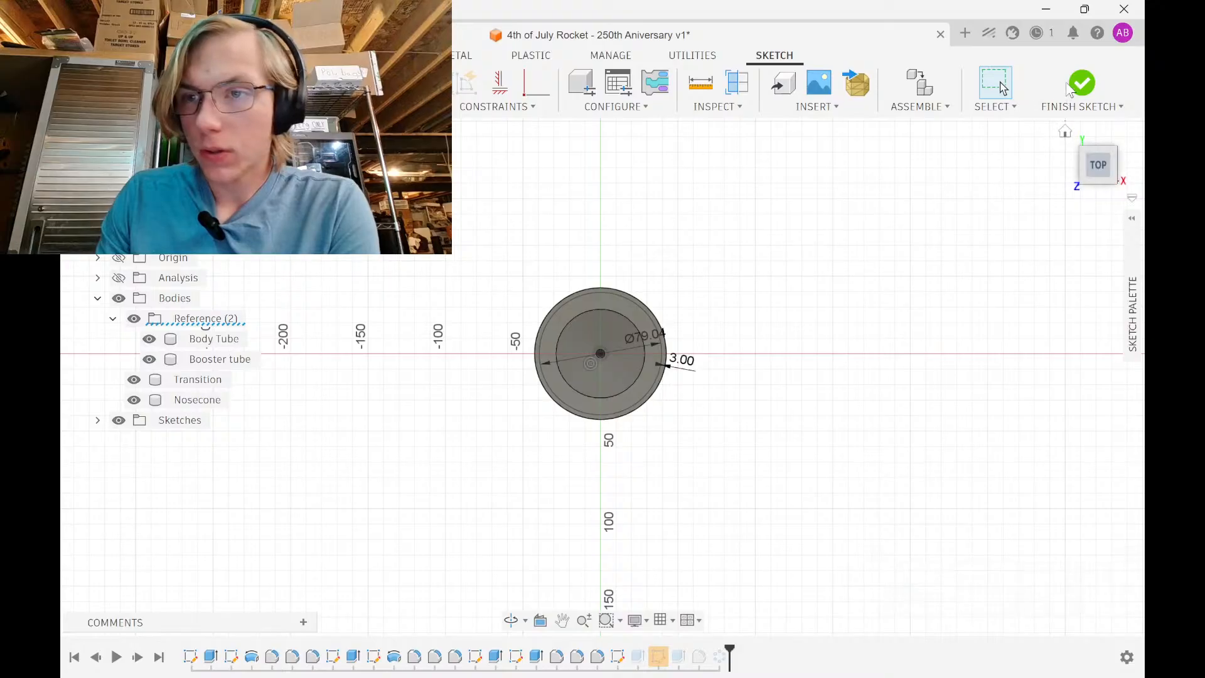
left_click(1081, 83)
mouse_move(659, 524)
middle_mouse_down("shift")
mouse_move(651, 422)
mouse_move(599, 344)
mouse_move(608, 281)
middle_mouse_up("shift")
scroll(657, 414, "up", 5)
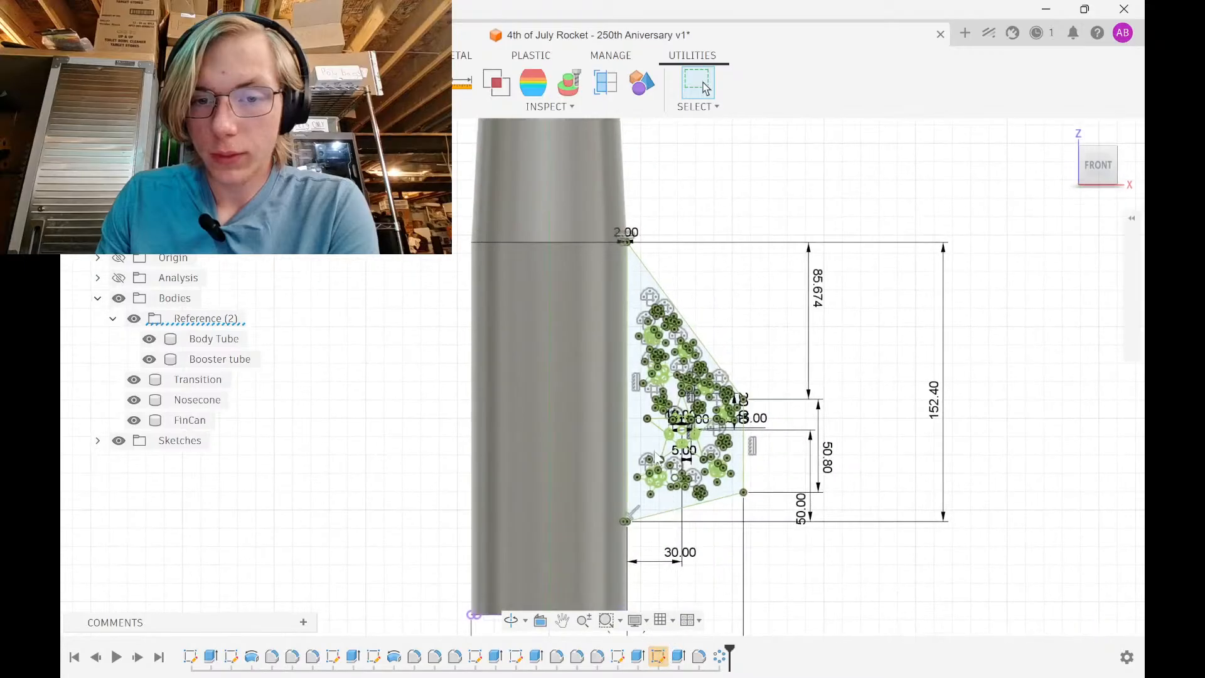
middle_click_drag(681, 403, 629, 478)
Window-select all the fin geometry, start Move/Copy, cancel it, and reselect the geometry
mouse_move(784, 475)
left_mouse_down()
mouse_move(566, 179)
mouse_move(558, 113)
left_mouse_up()
key("m")
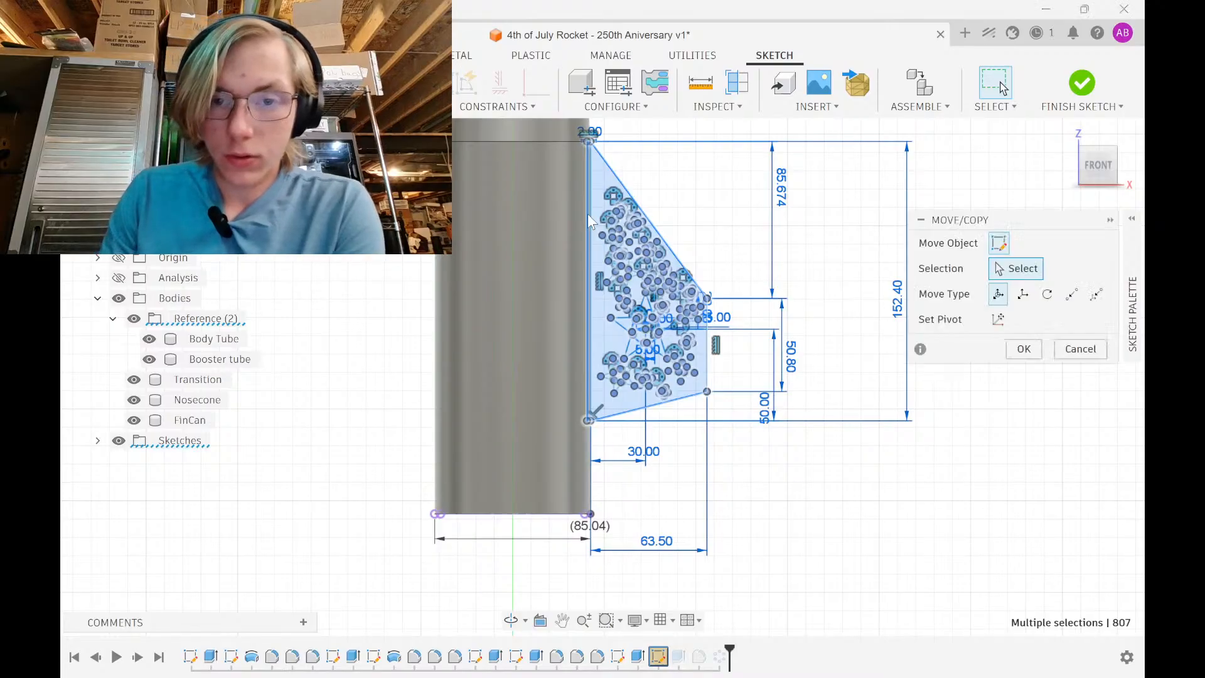
scroll(643, 409, "up", 3)
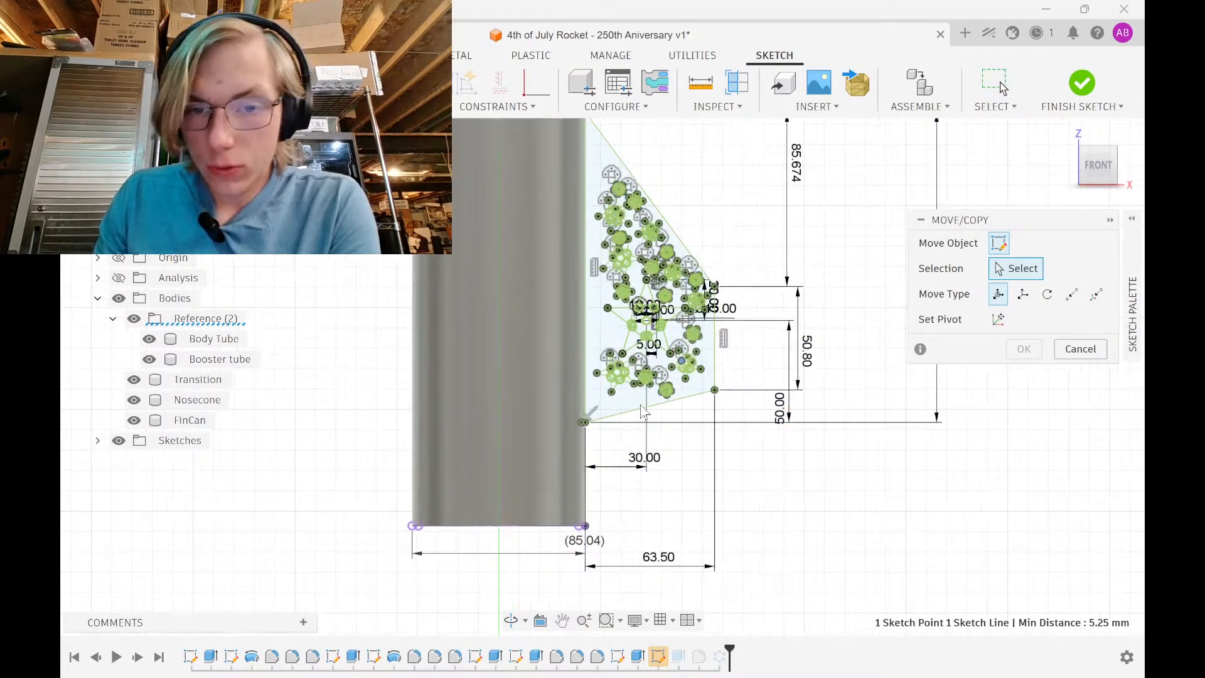
middle_click_drag(655, 415, 634, 508)
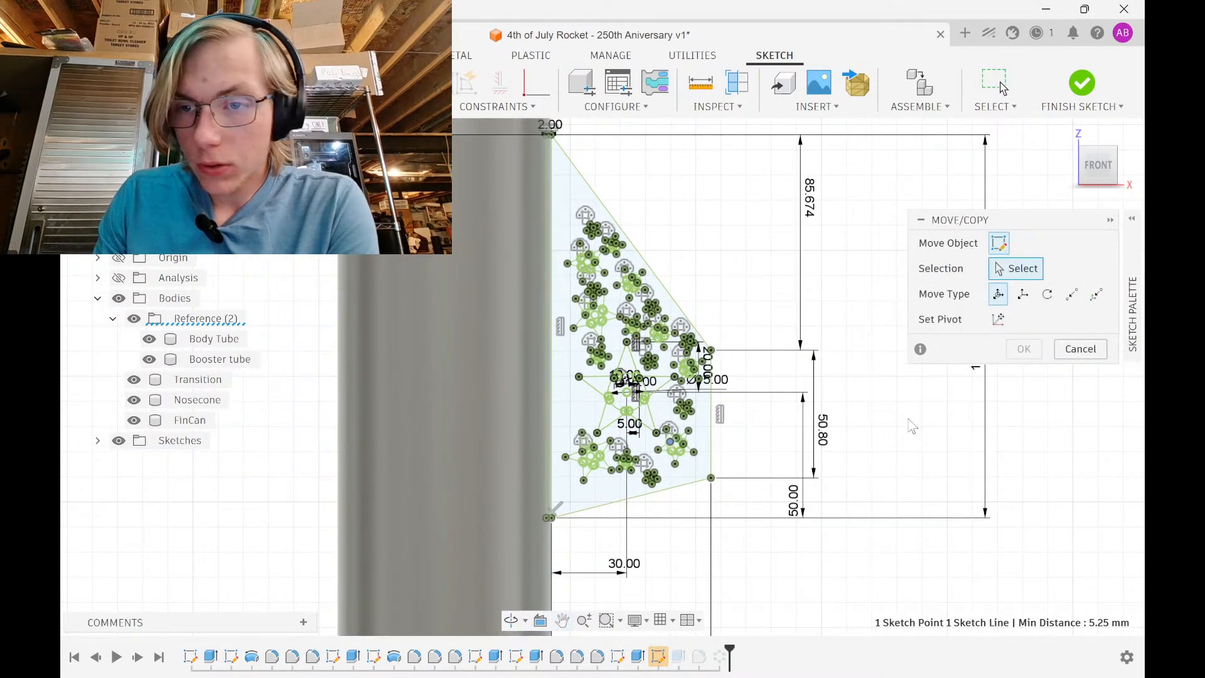
left_click(1079, 349)
scroll(706, 557, "down", 2)
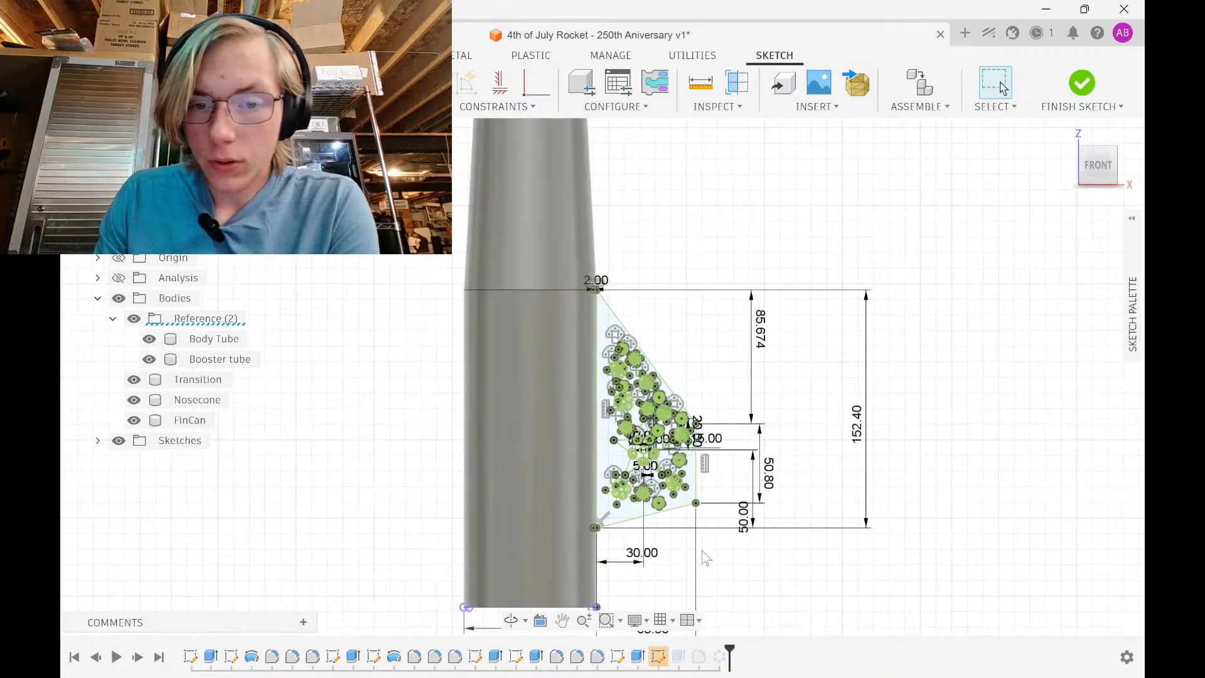
mouse_move(728, 585)
left_mouse_down()
mouse_move(567, 374)
mouse_move(570, 239)
left_mouse_up()
Back out of a Fix/UnFix attempt with undo and reopen the fin sketch
left_click(532, 106)
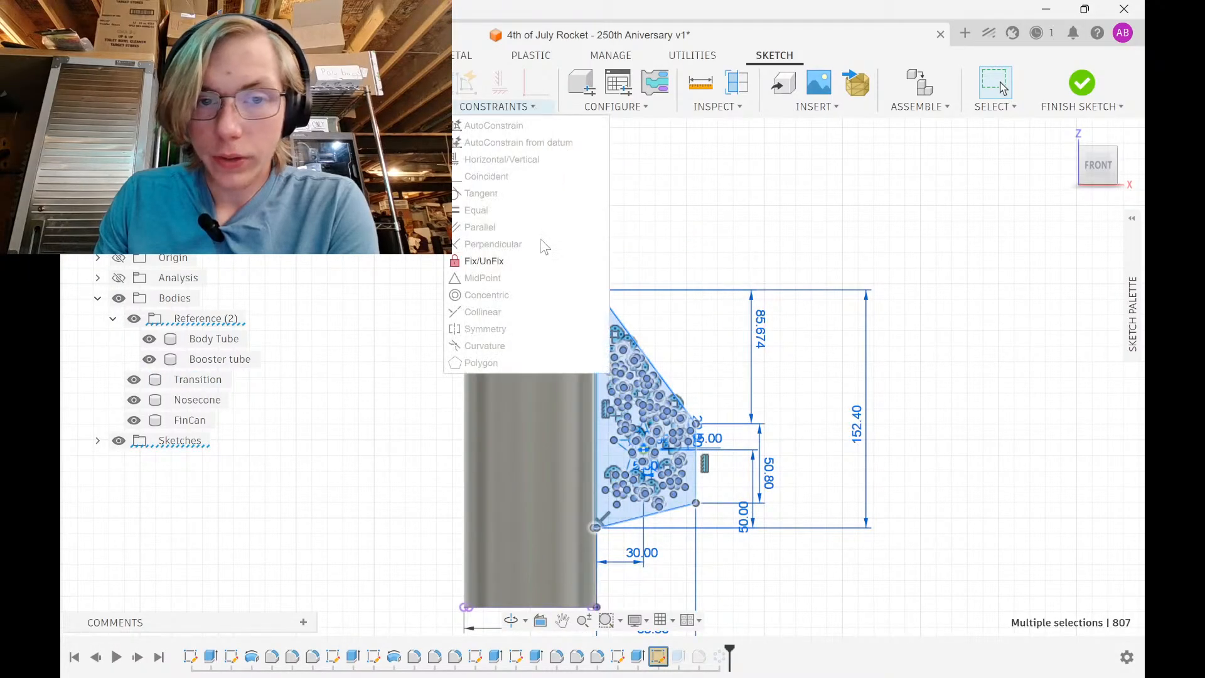
left_click(538, 262)
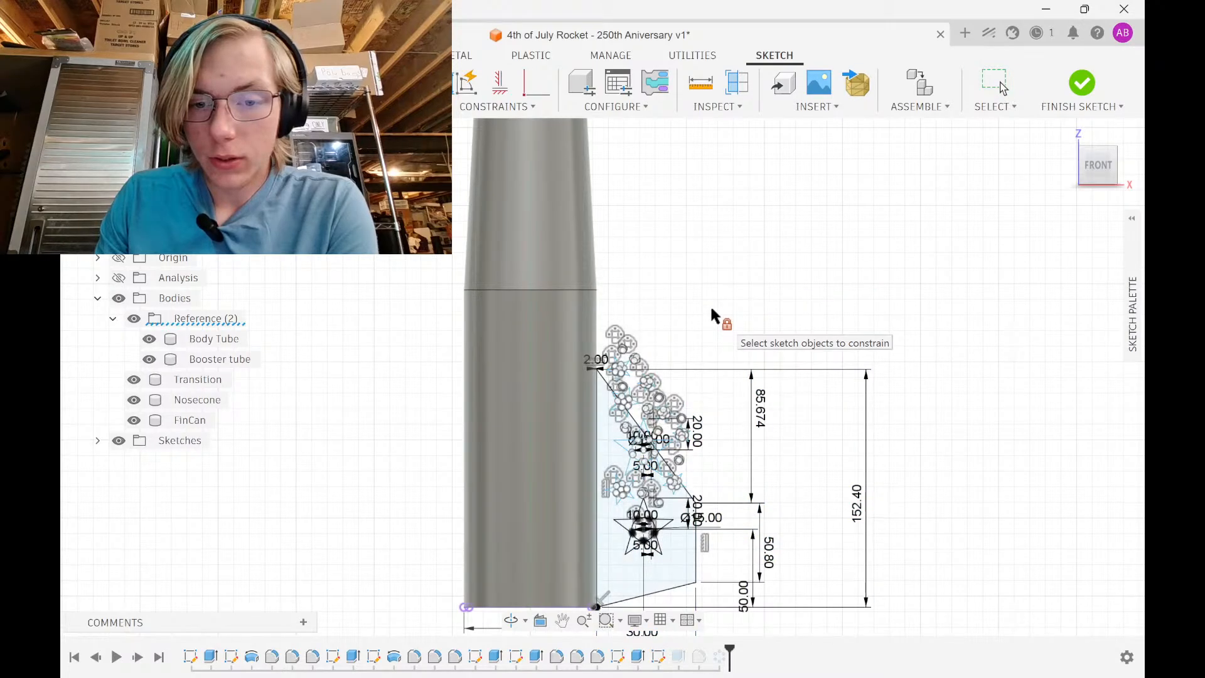
key("Escape")
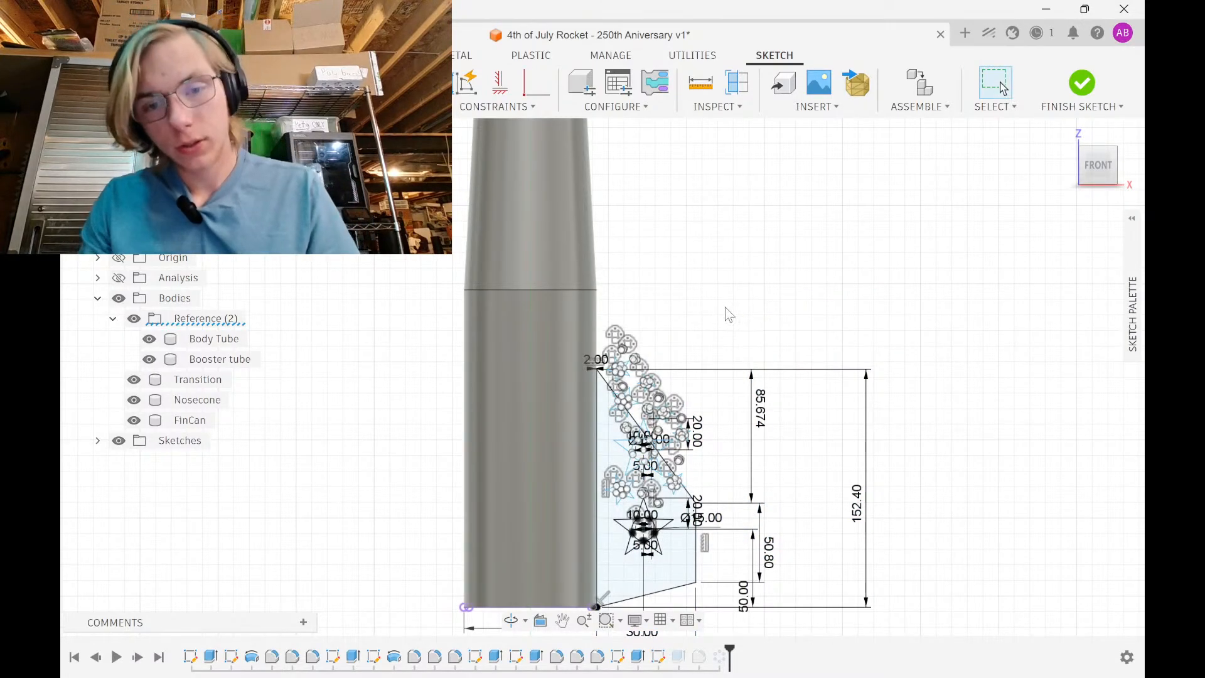
key("ctrl+z")
key("ctrl+z")
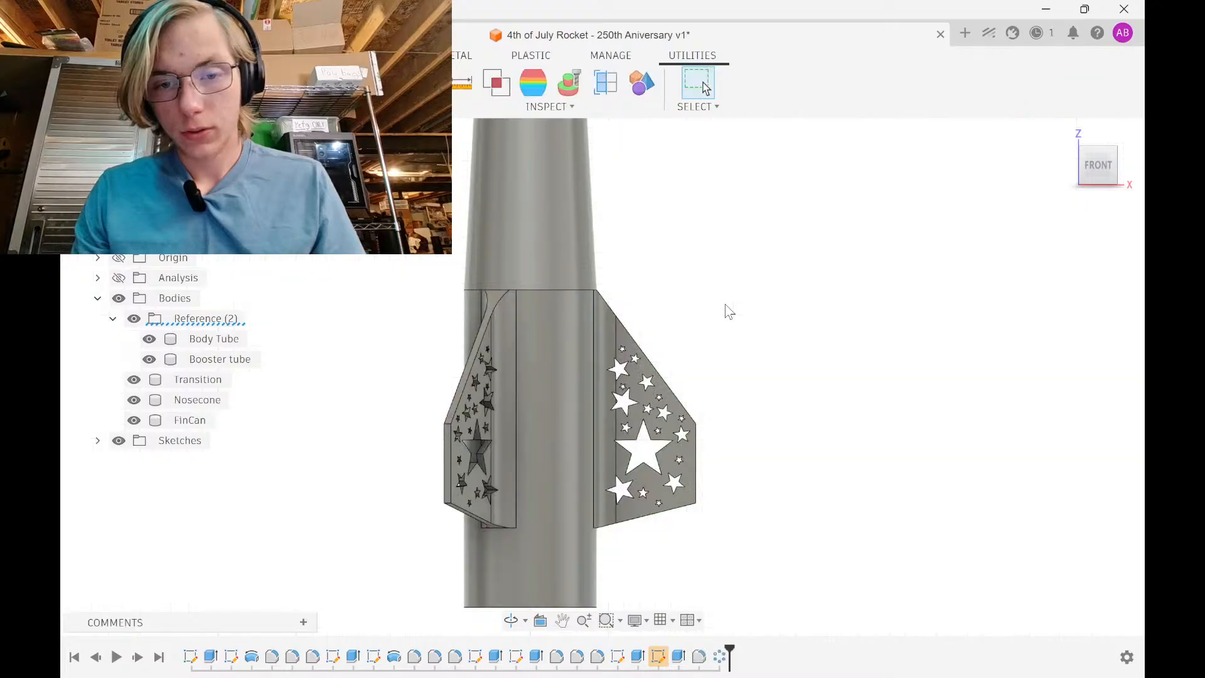
double_click(659, 656)
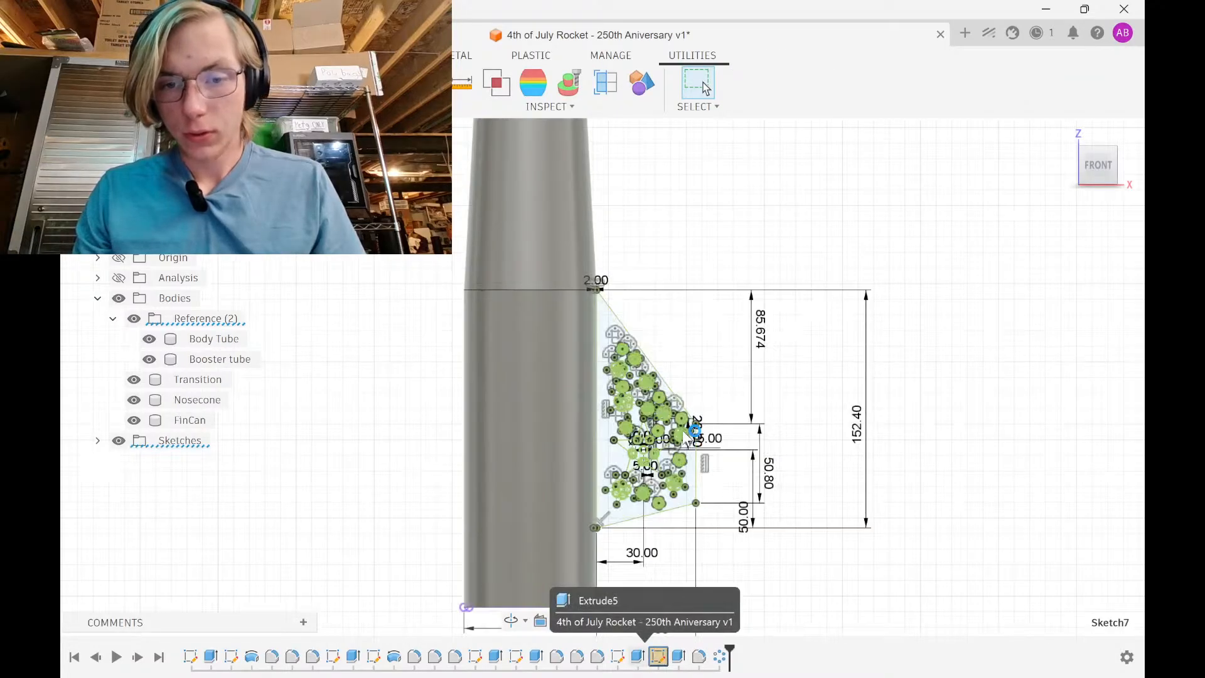
Delete the 85.674, 152, 27.80, 50.00 and 30.00 dimensions from the fin sketch
left_click(763, 353)
key("Delete")
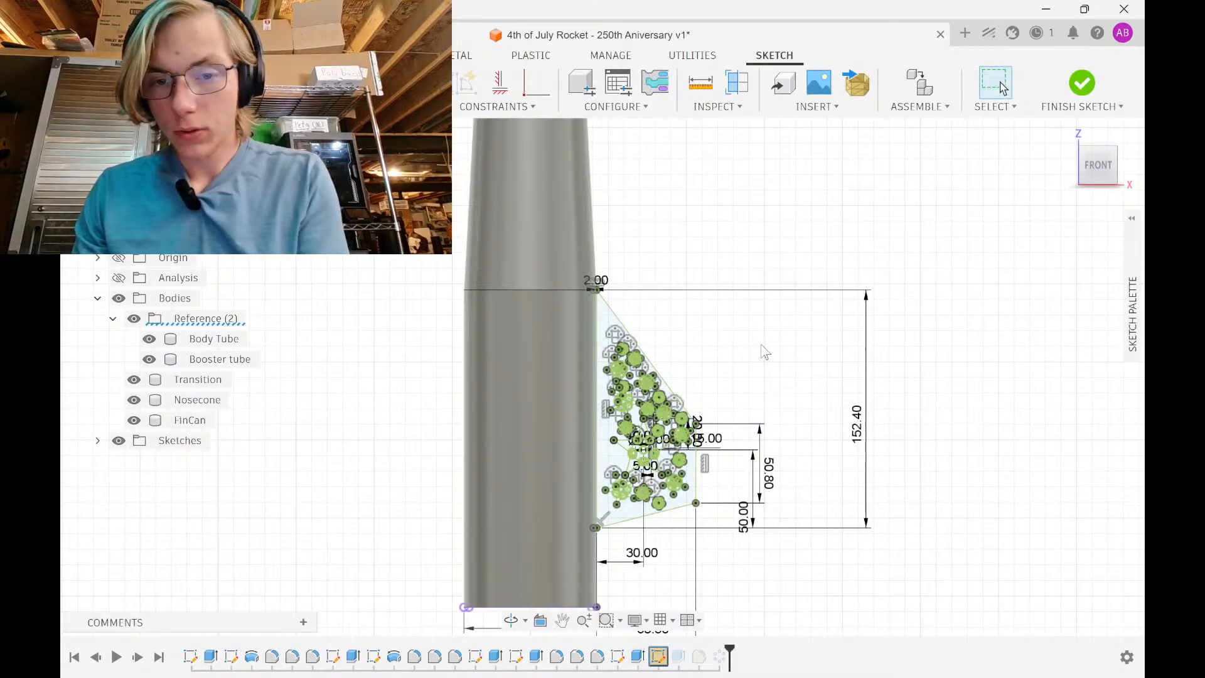
left_click(857, 417)
key("Delete")
left_click(767, 466)
key("Delete")
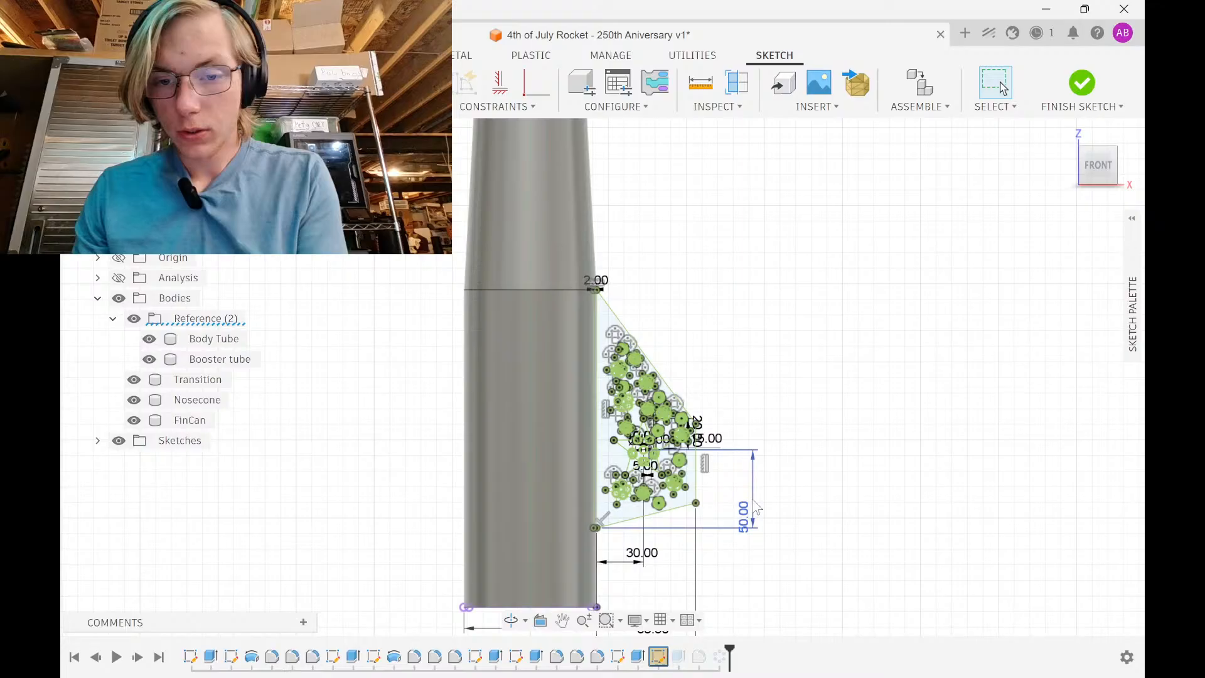
left_click(747, 532)
key("Delete")
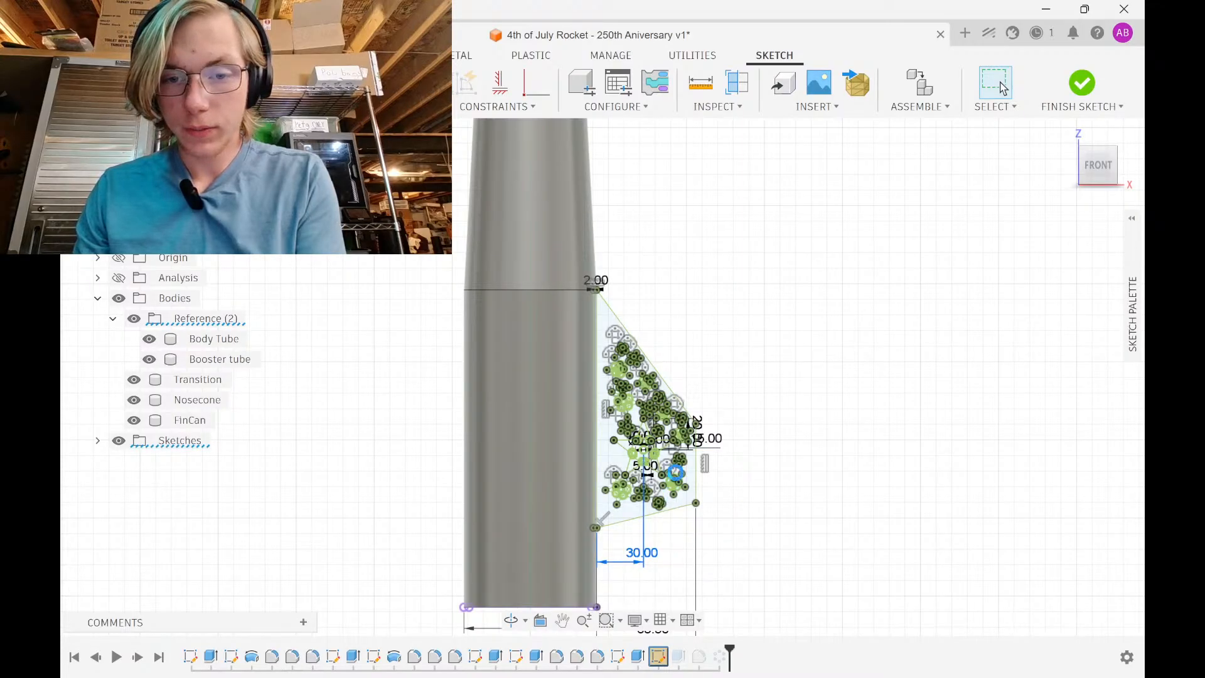
key("Delete")
Delete the 63.50, 20.00, 10.00 and Ø15.00 dimensions as well
scroll(655, 552, "down", 2)
middle_click_drag(654, 606, 663, 483)
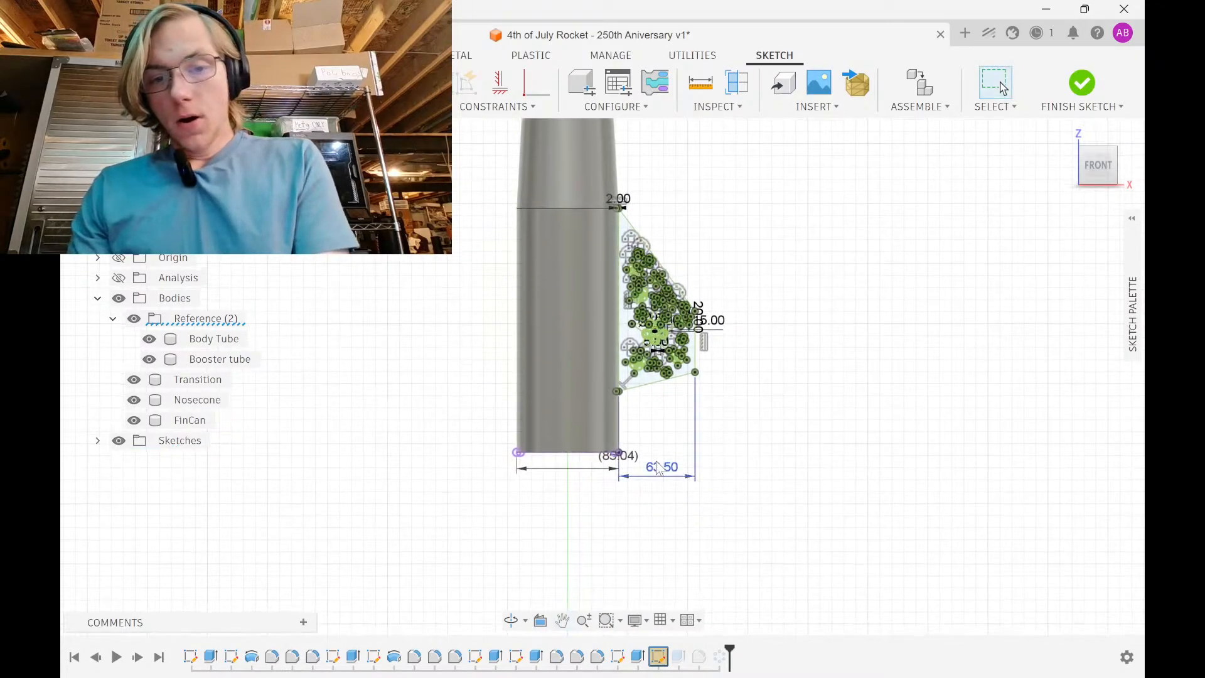
left_click(666, 473)
key("Delete")
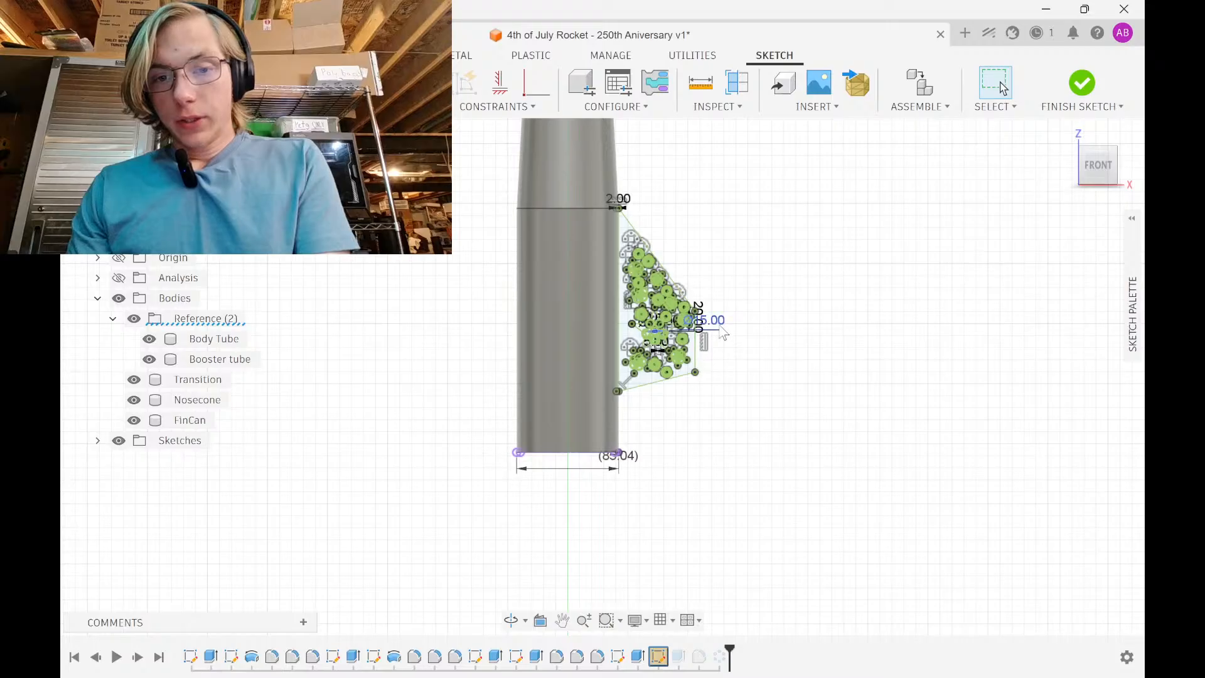
scroll(713, 339, "up", 5)
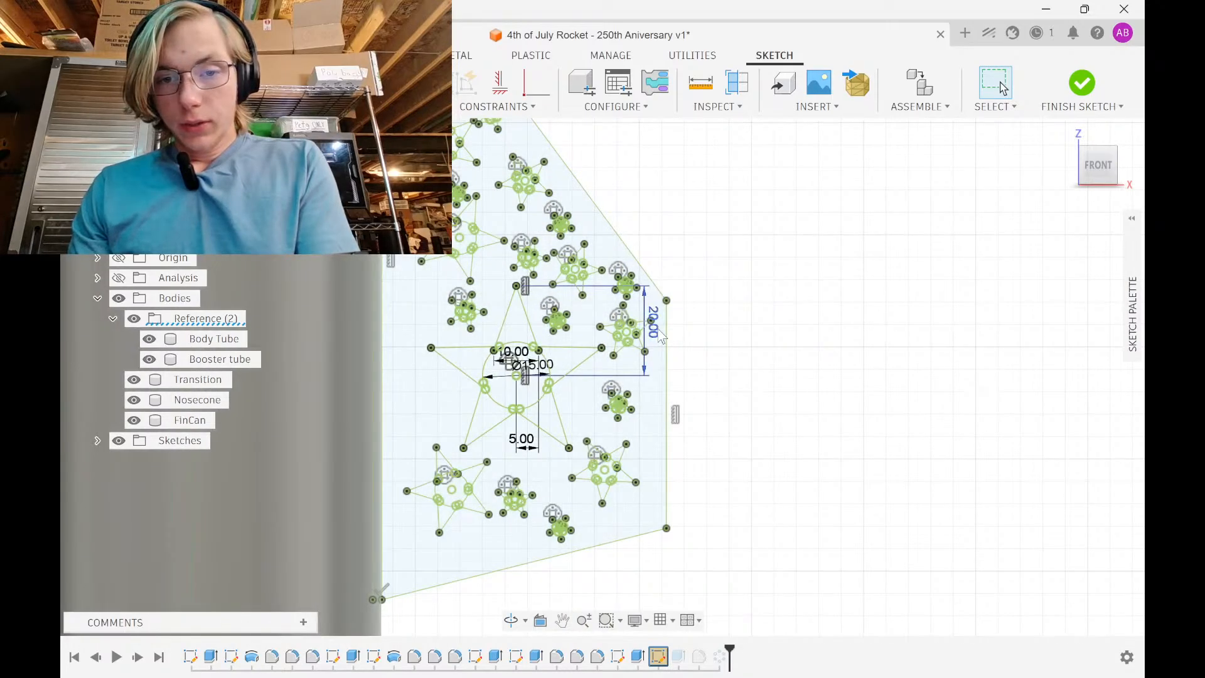
left_click(656, 336)
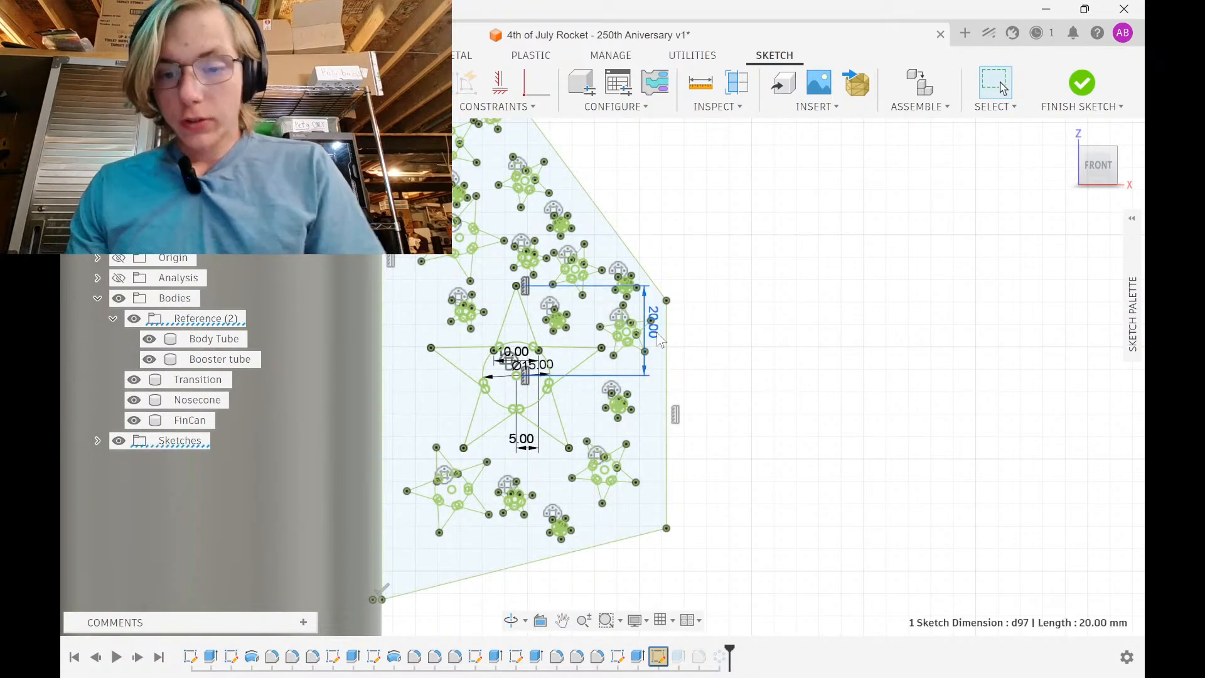
key("Delete")
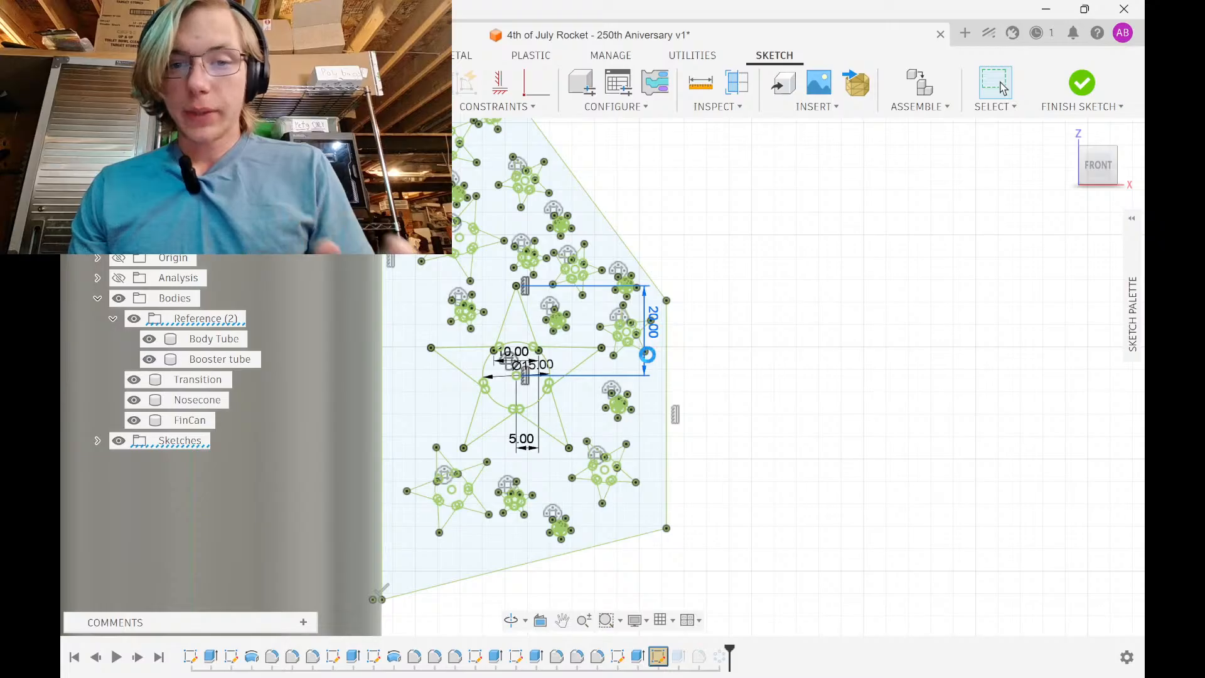
scroll(502, 366, "up", 5)
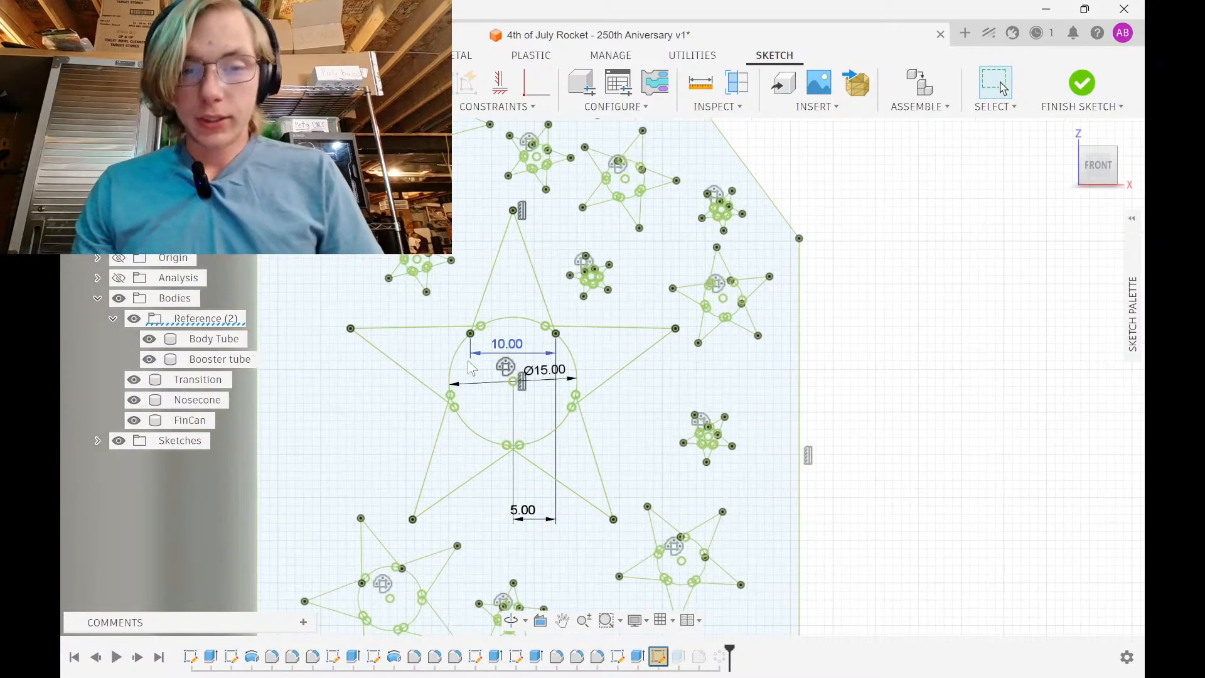
left_click(539, 338)
key("Delete")
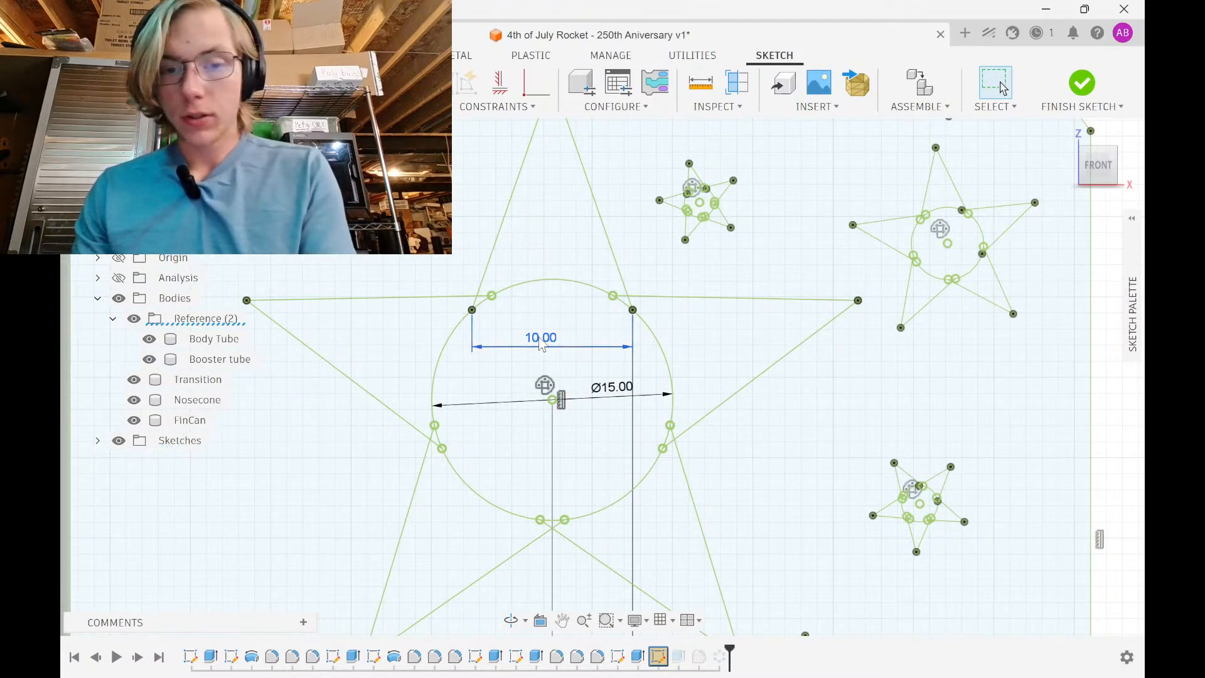
left_click(628, 400)
key("Delete")
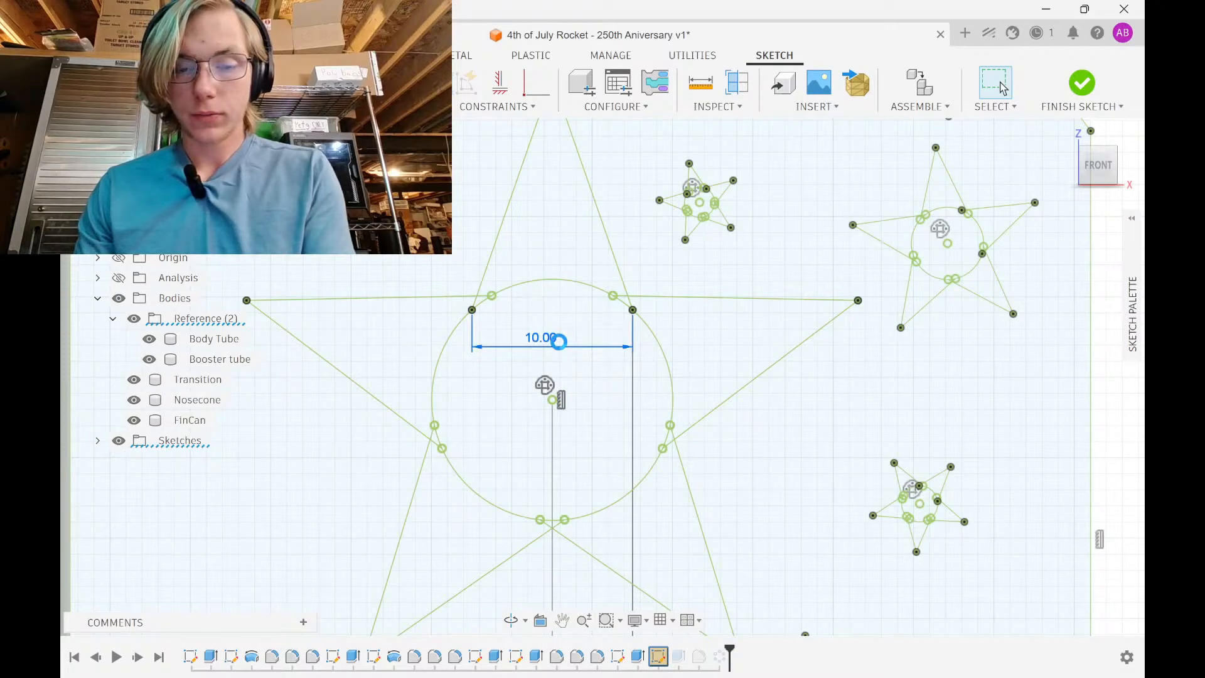
scroll(561, 347, "down", 10)
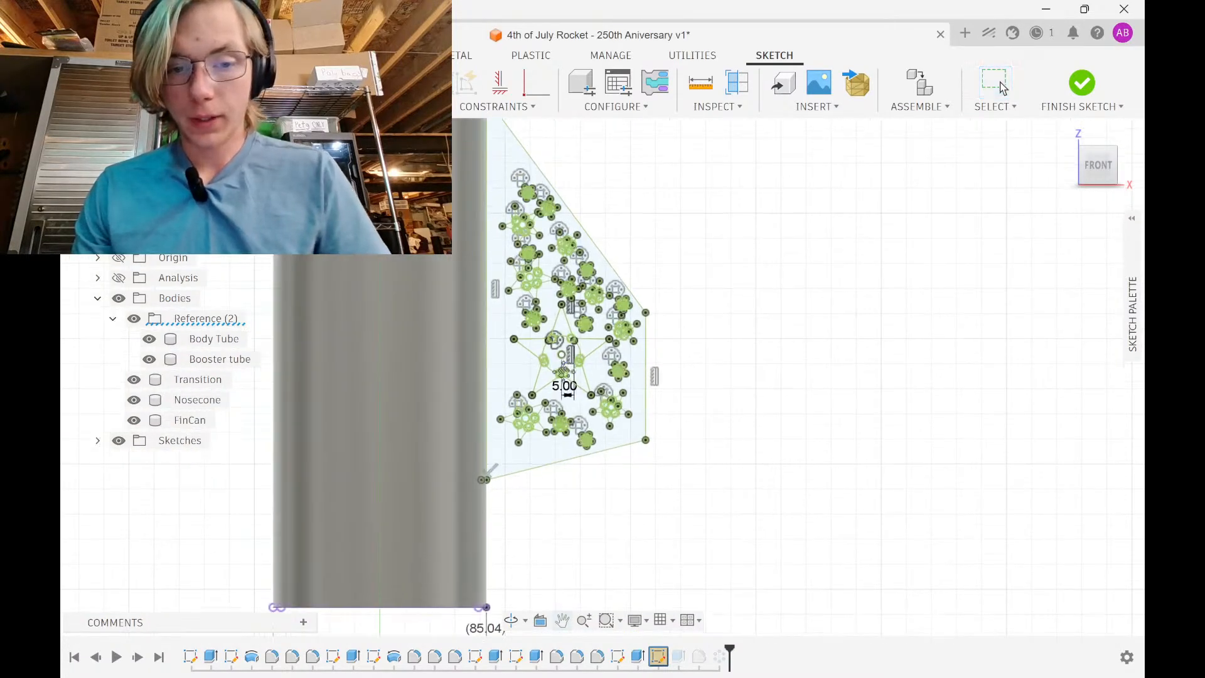
Hide the rocket bodies, window-select all fin sketch geometry, and apply Fix/UnFix
scroll(544, 448, "down", 2)
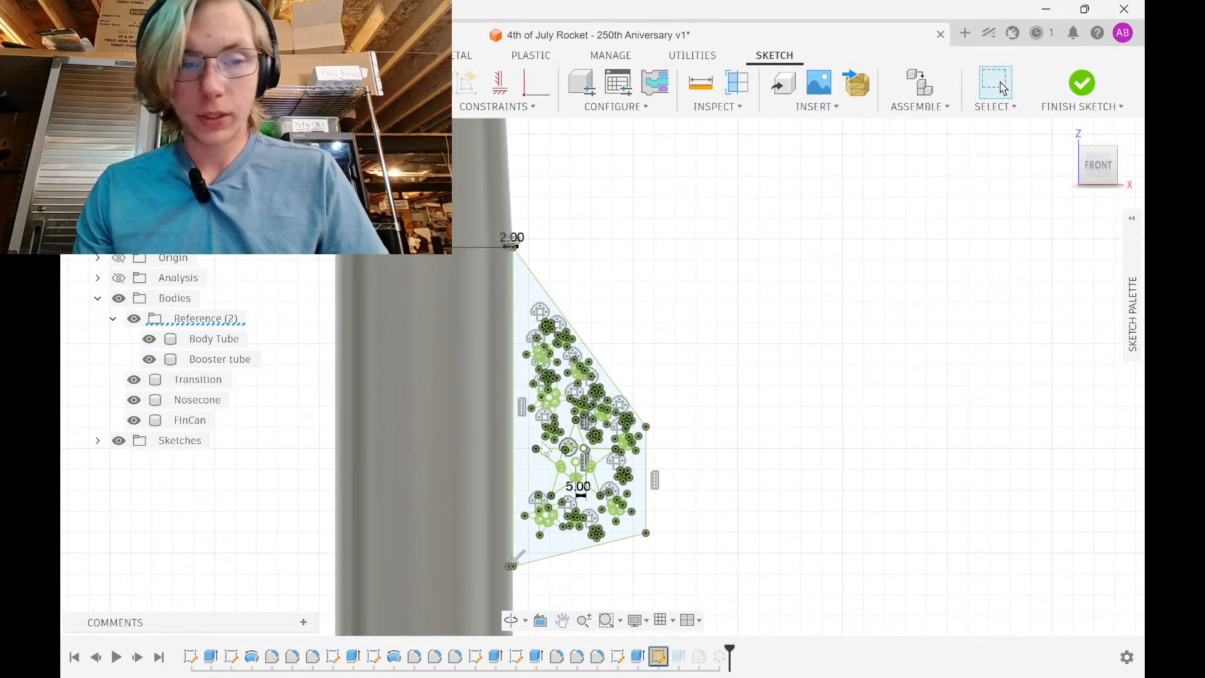
left_click(119, 299)
scroll(656, 444, "down", 2)
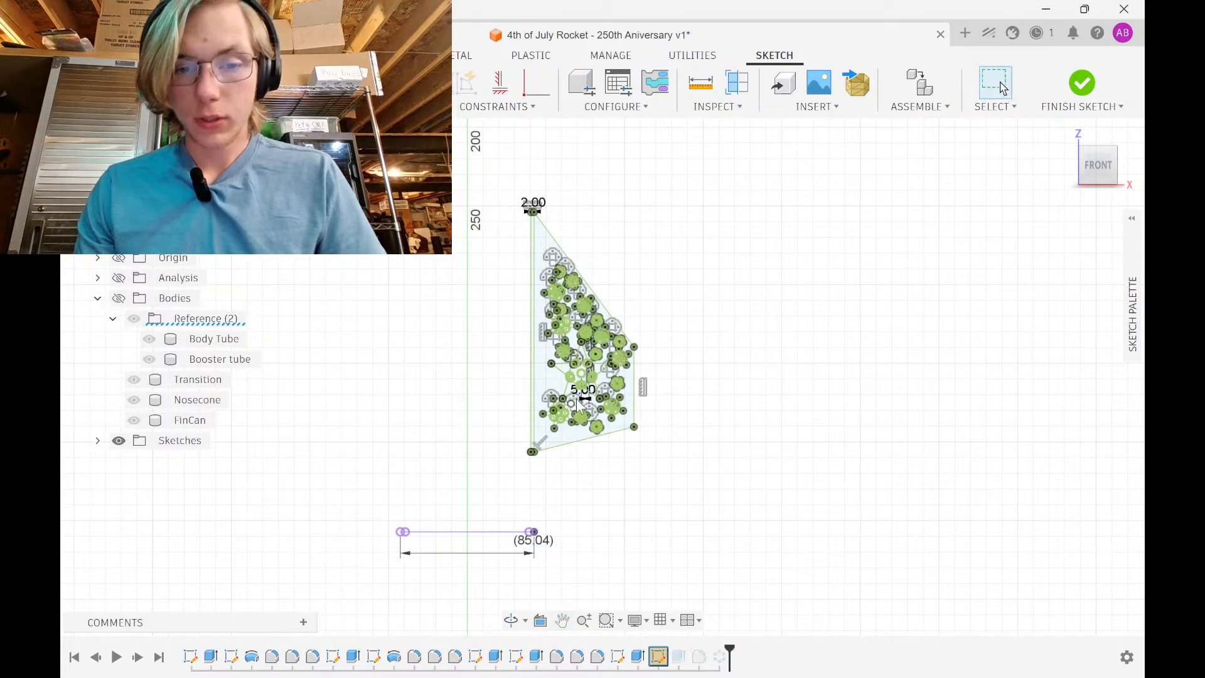
scroll(577, 397, "up", 8)
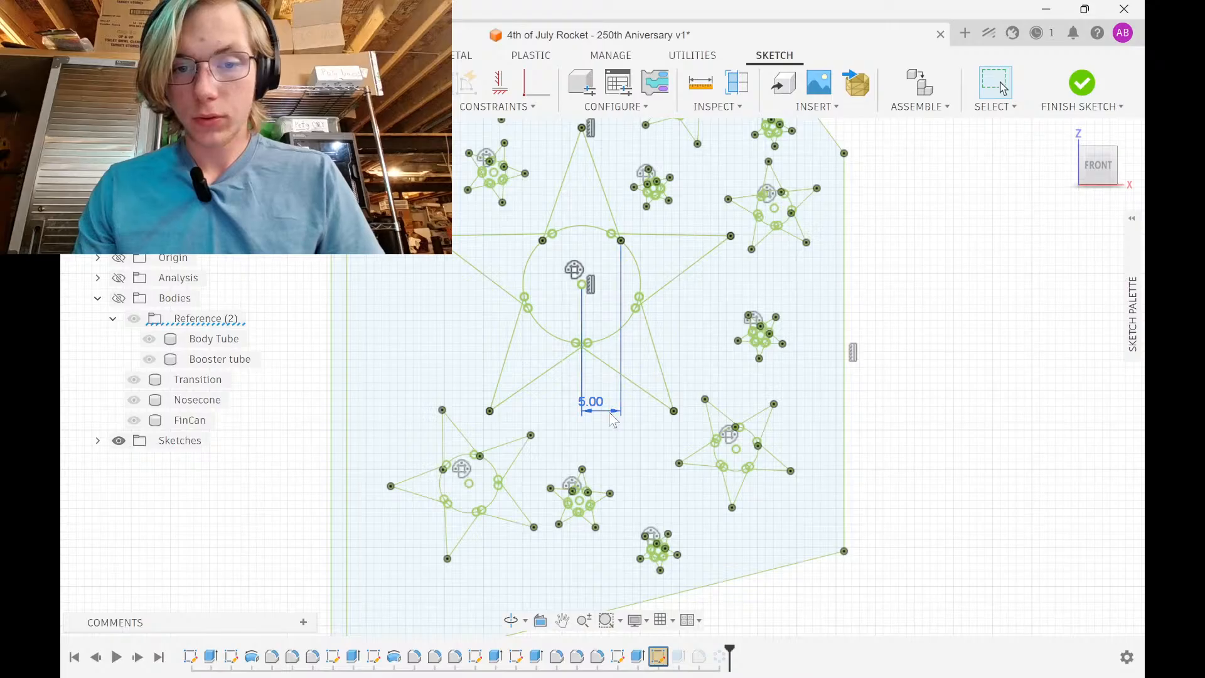
scroll(613, 419, "down", 4)
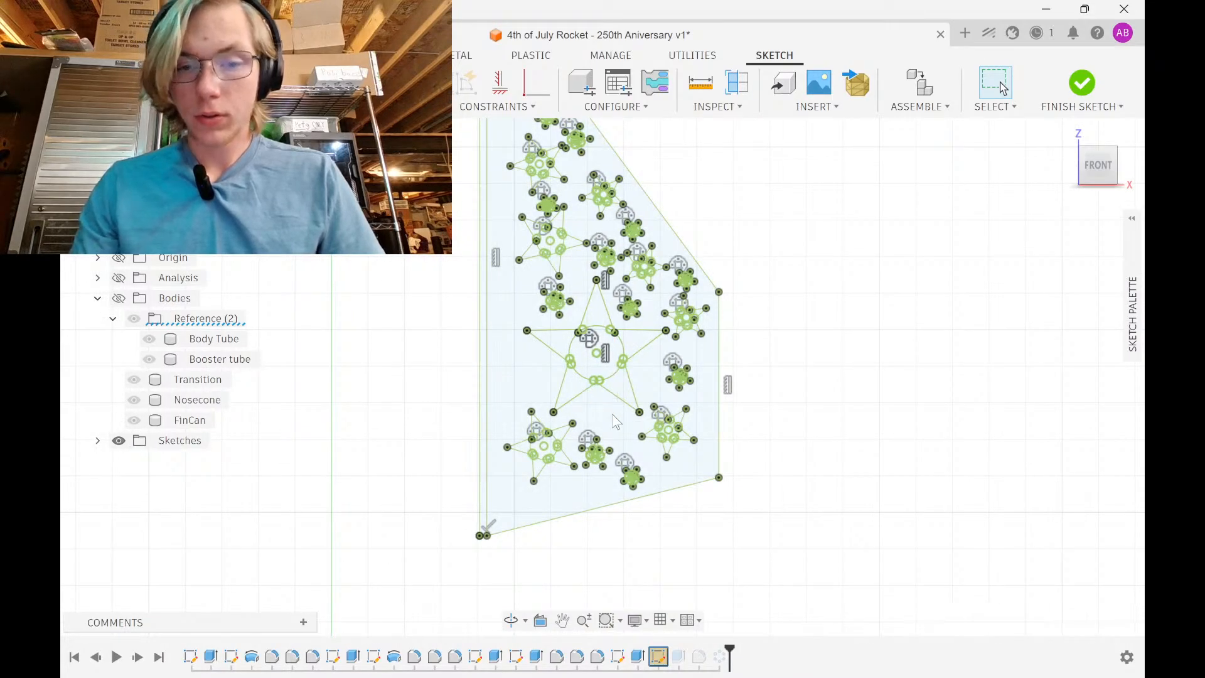
scroll(612, 414, "down", 2)
mouse_move(501, 530)
left_mouse_down()
mouse_move(681, 136)
mouse_move(722, 120)
left_mouse_up()
middle_click_drag(700, 257, 686, 325)
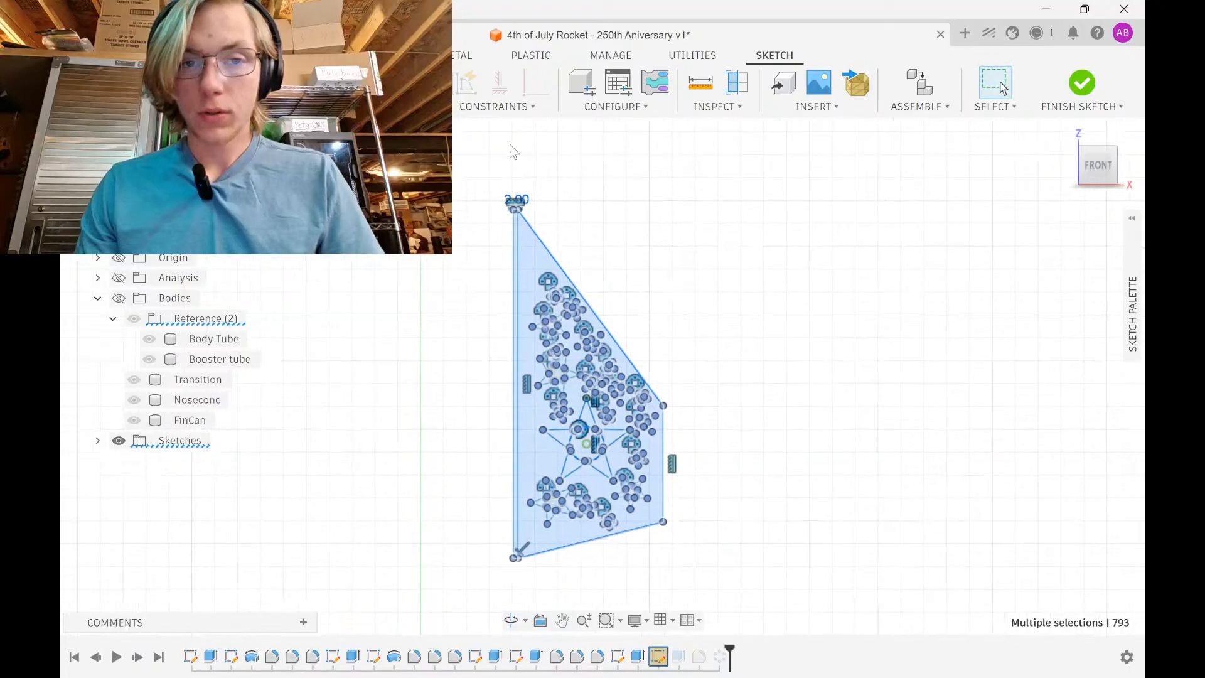
left_click(515, 108)
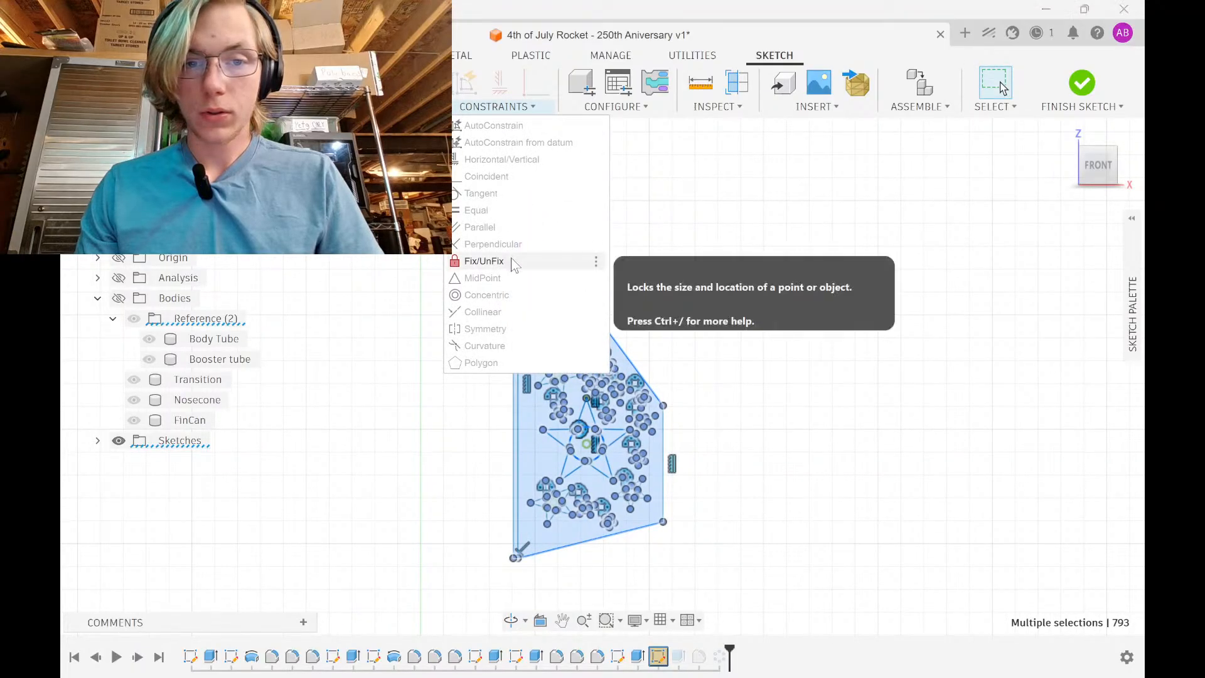
left_click(553, 259)
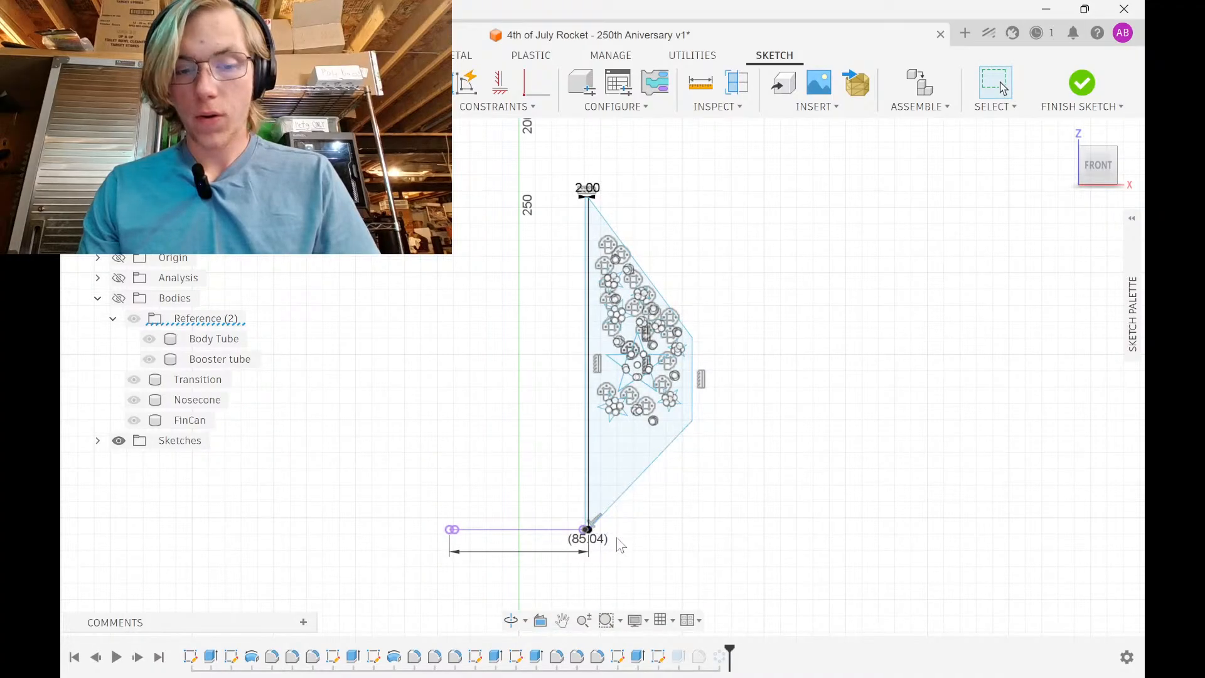
Reselect the entire fin sketch and apply Fix/UnFix again to unfix it
scroll(616, 541, "up", 3)
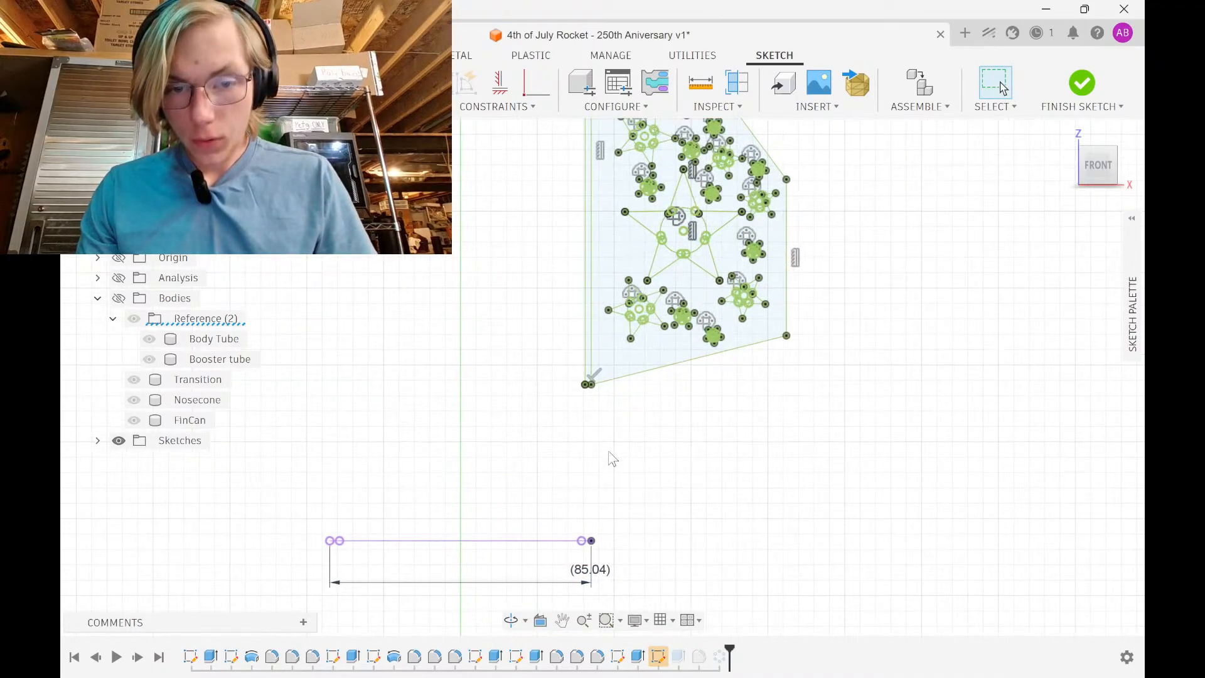
scroll(605, 414, "up", 4)
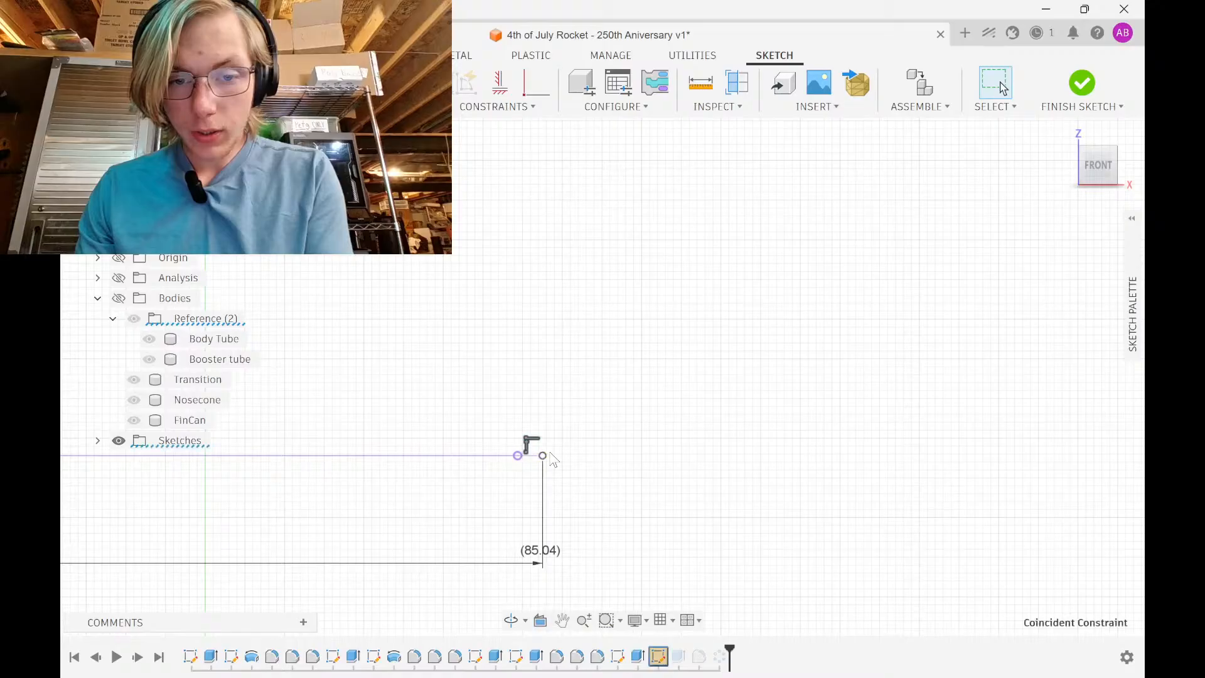
scroll(564, 531, "down", 3)
scroll(596, 433, "down", 1)
middle_click_drag(597, 445, 595, 632)
scroll(595, 468, "down", 2)
middle_click_drag(597, 467, 584, 516)
scroll(584, 514, "up", 4)
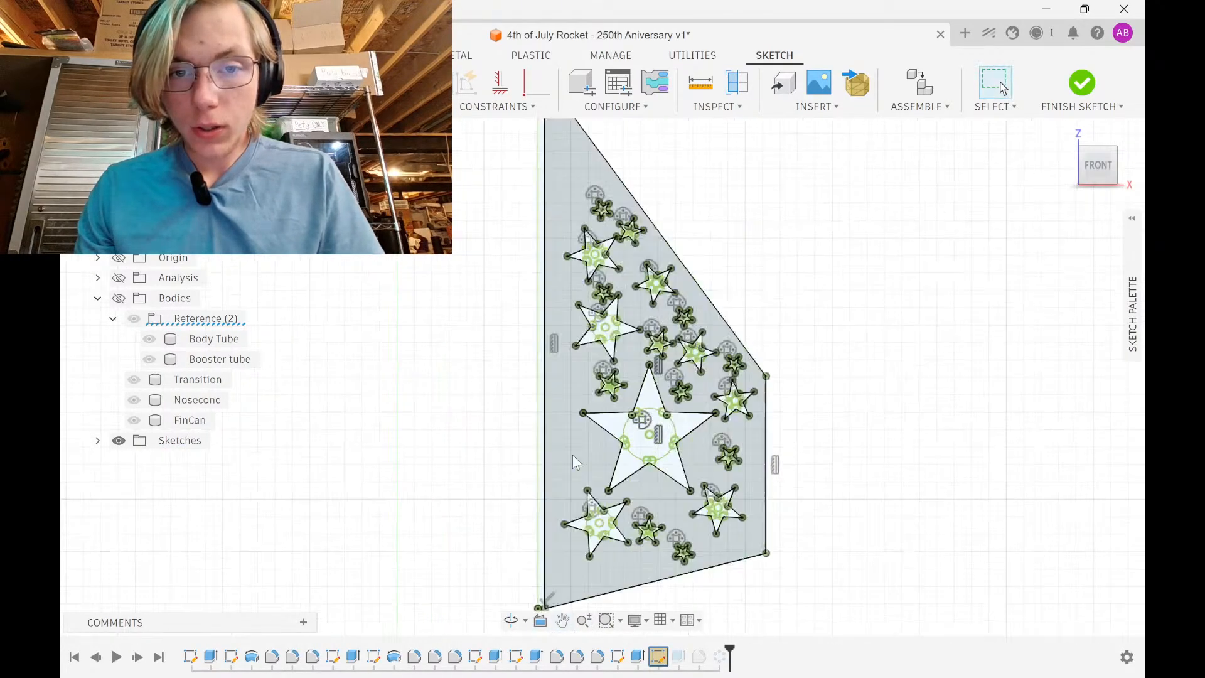
scroll(584, 407, "down", 4)
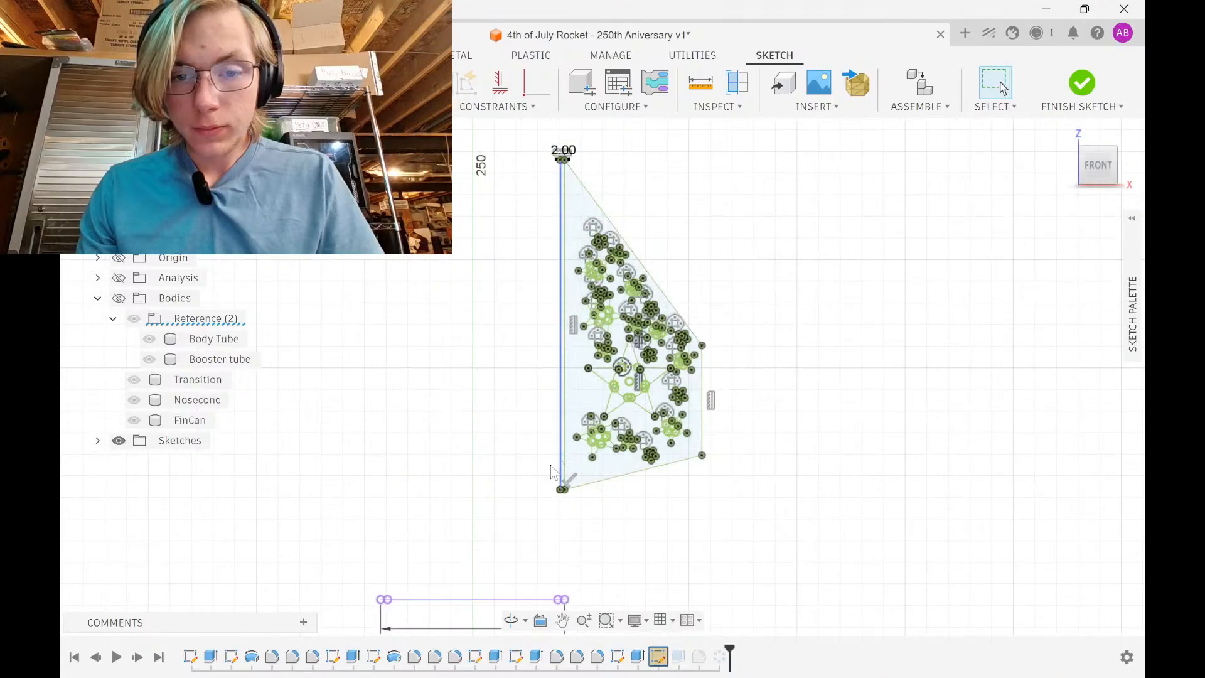
left_click_drag(530, 519, 731, 110)
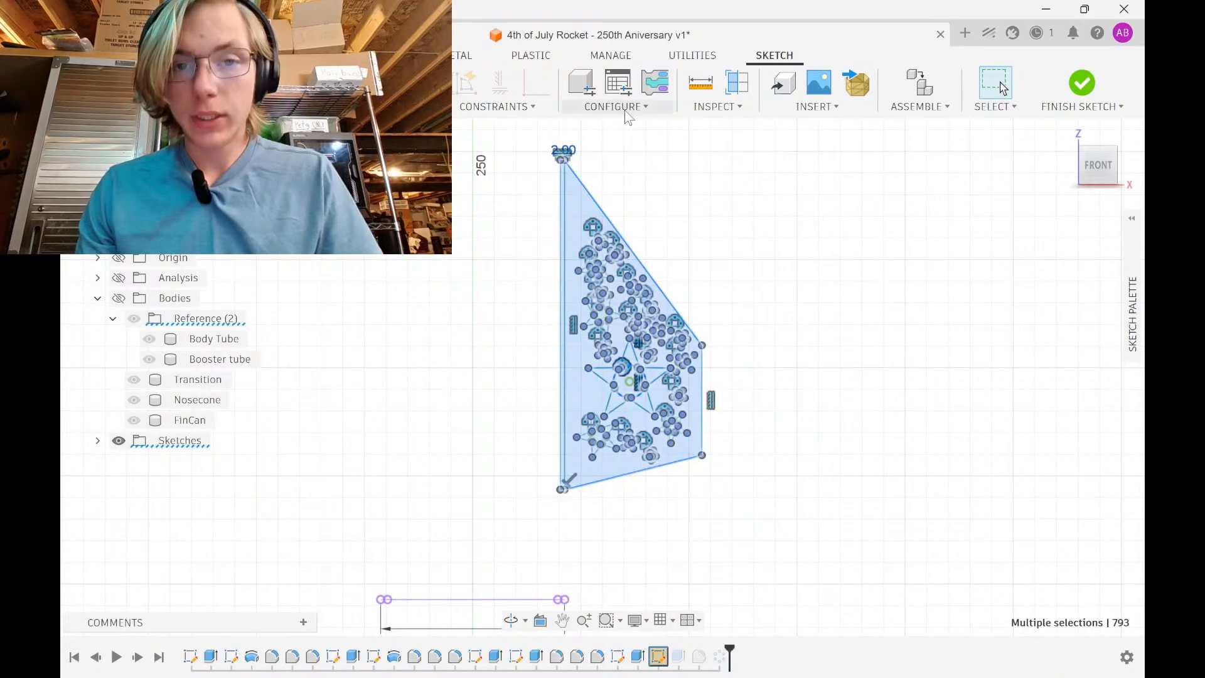
left_click(550, 111)
left_click(533, 259)
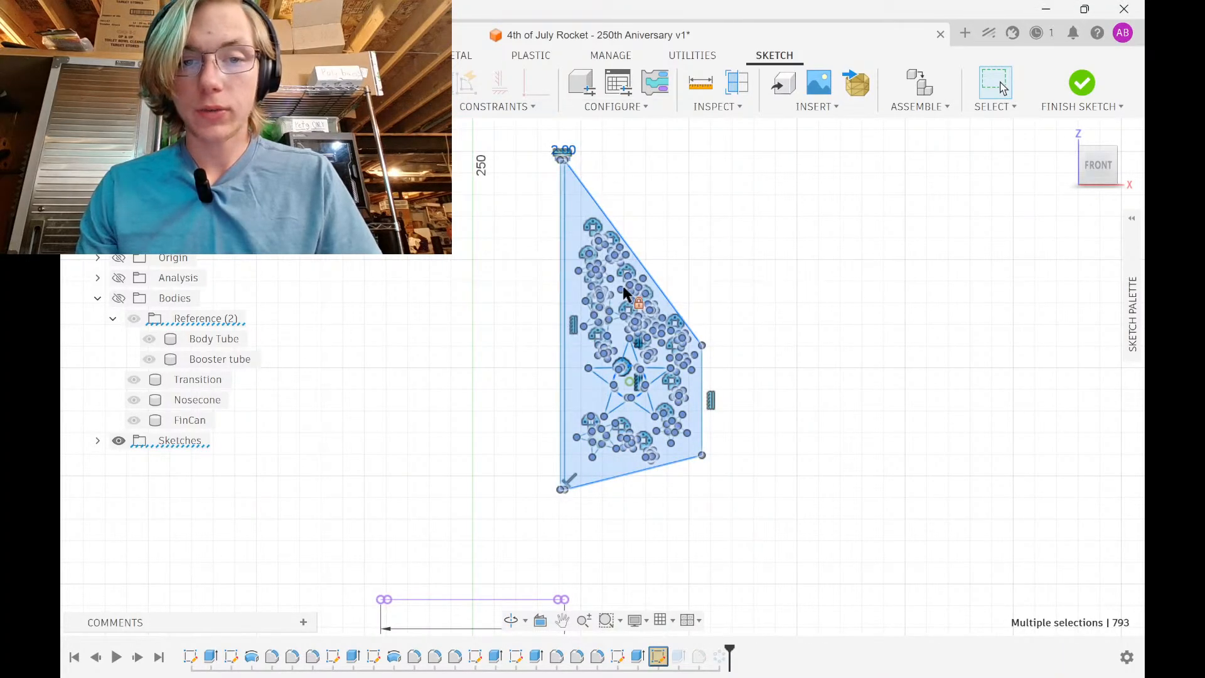
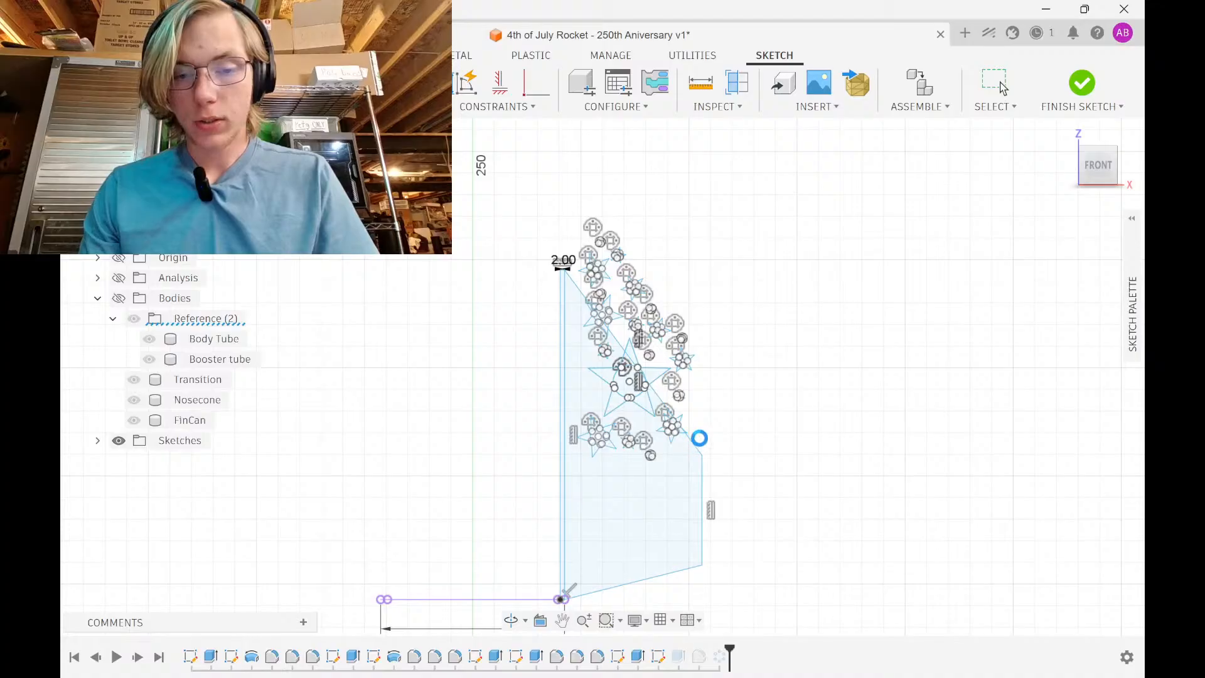
Undo the last fin change, then delete the fin's sloped bottom edge and right vertical edge
middle_click_drag(715, 329, 721, 319)
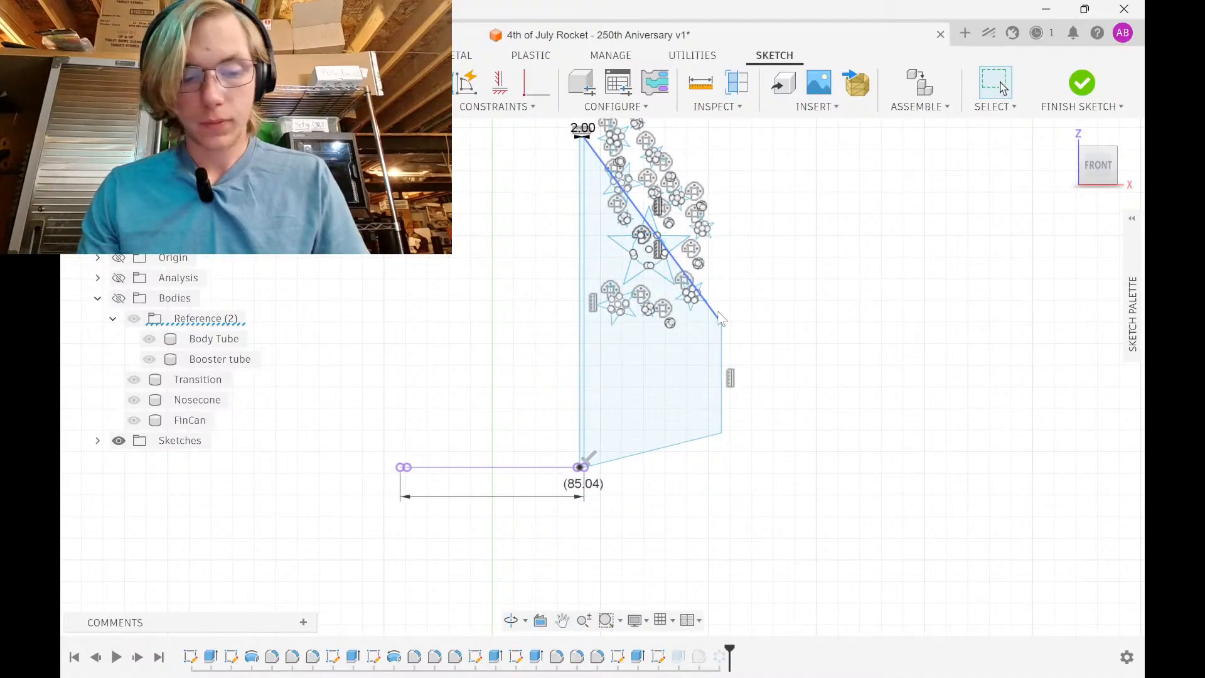
key("ctrl+z")
scroll(655, 365, "up", 5)
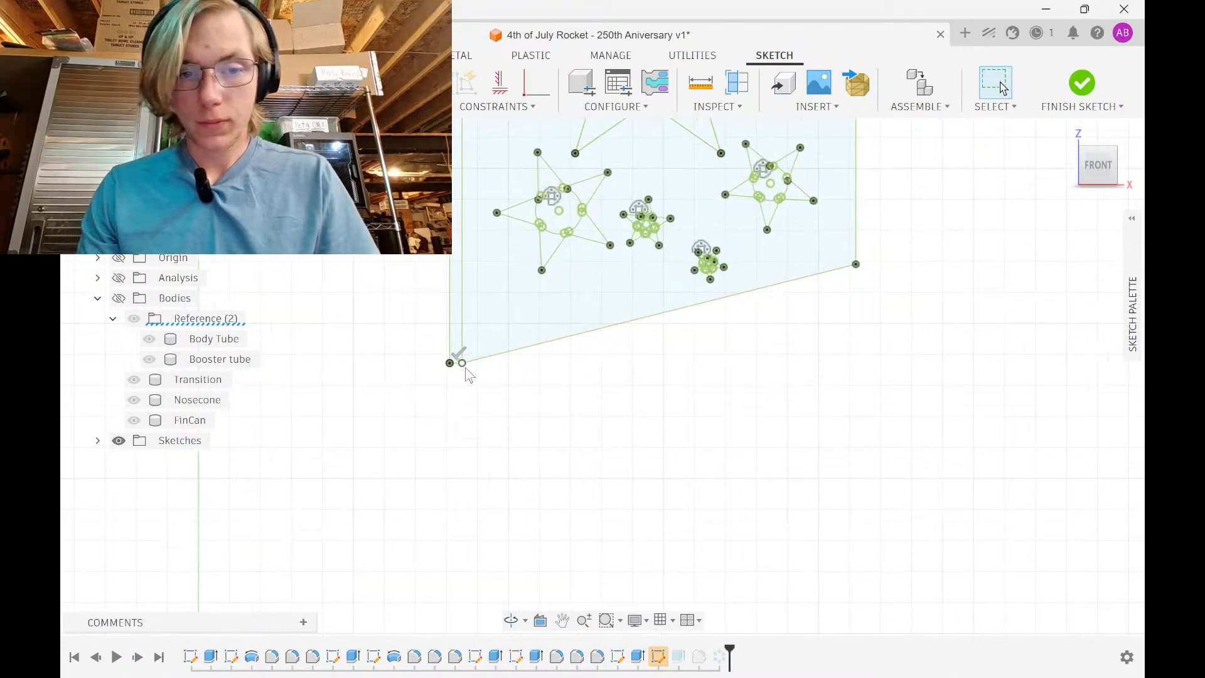
left_click(484, 358)
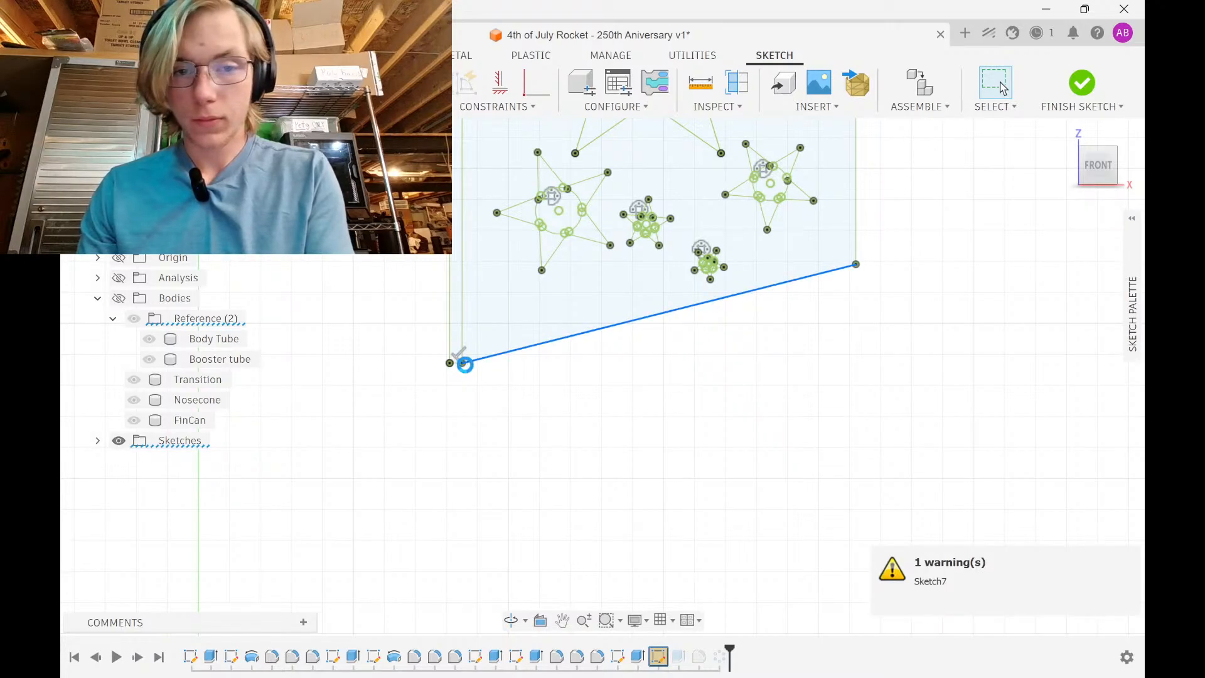
key("Delete")
left_click(464, 345)
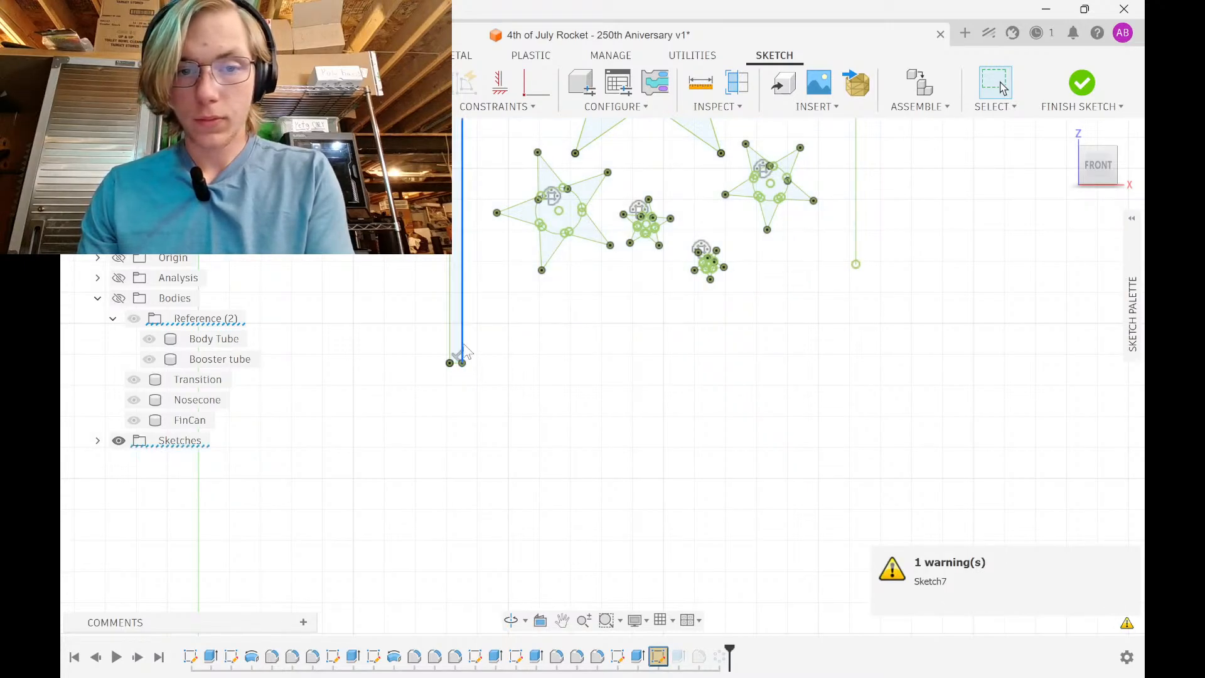
key("Delete")
scroll(460, 372, "up", 4)
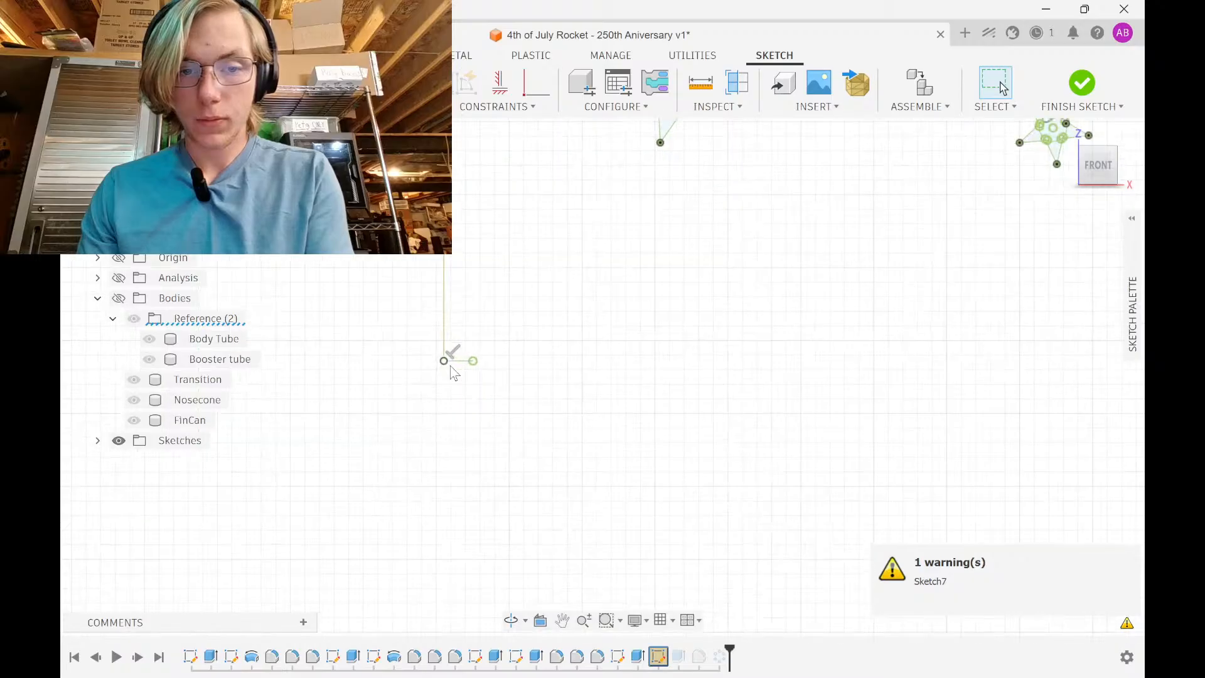
Draw a line from the fin's bottom corner to the right edge, closing the profile
key("d")
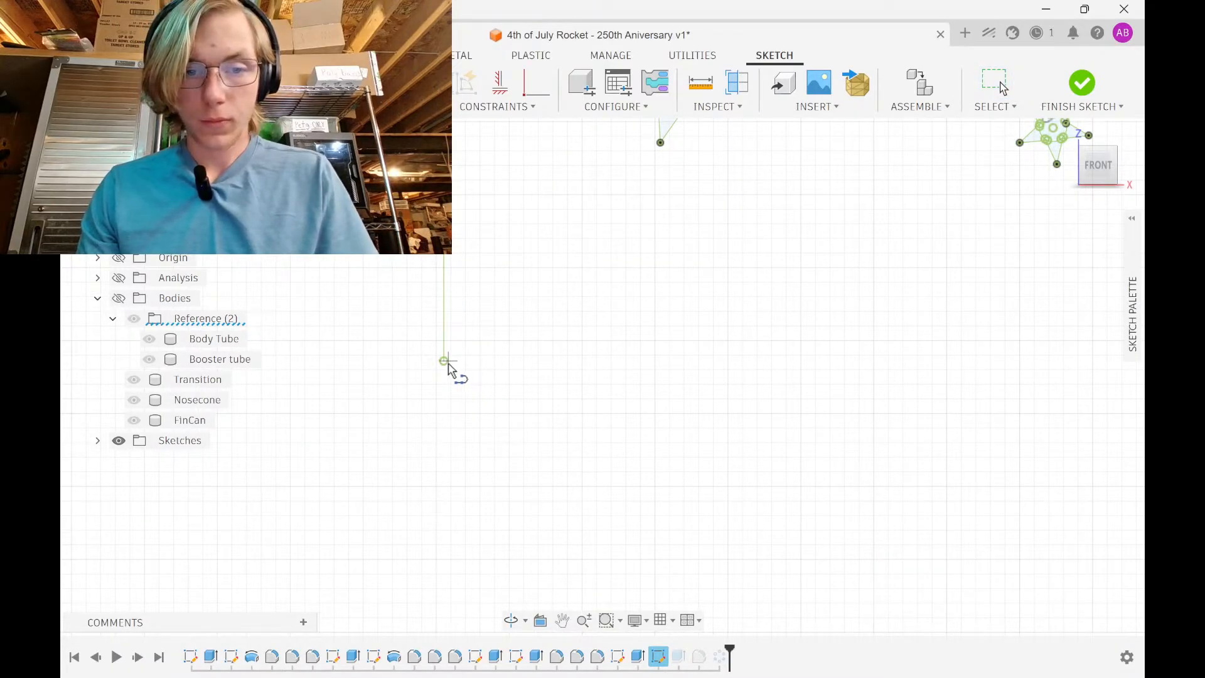
left_click(445, 363)
left_click(495, 362)
middle_click_drag(848, 273, 560, 400)
scroll(561, 406, "down", 3)
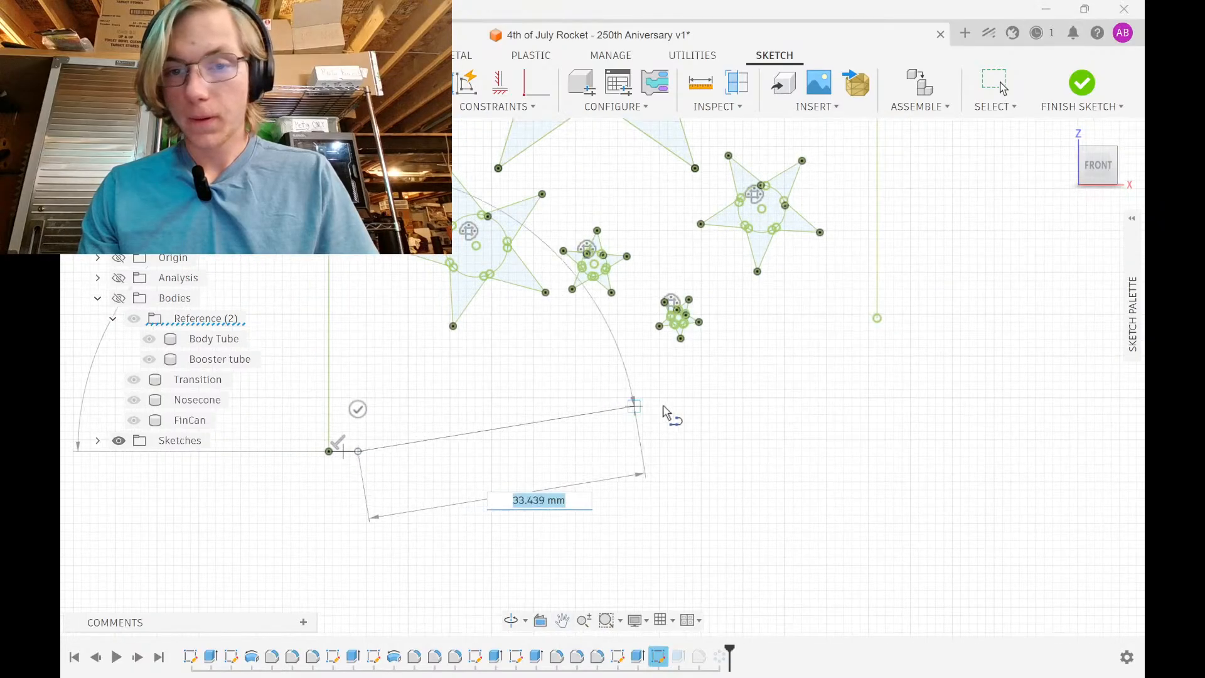
left_click(877, 318)
scroll(619, 409, "down", 2)
middle_click_drag(619, 408, 722, 527)
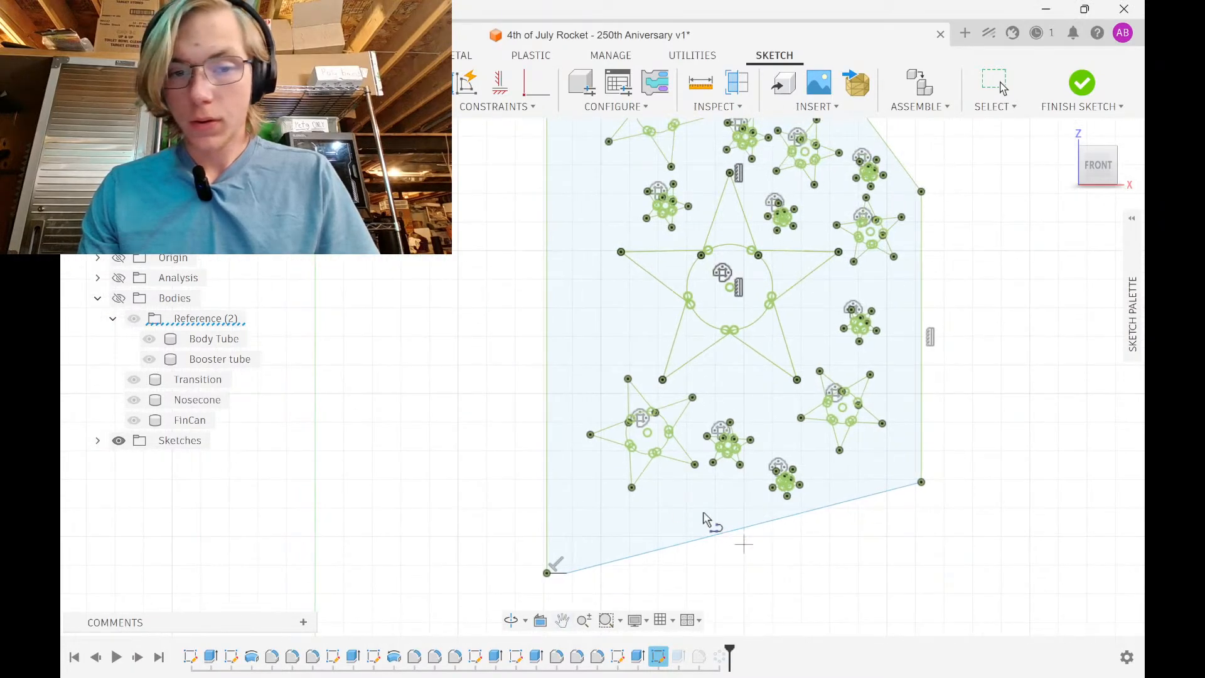
Draw the front edge line up to the top 2.00 endpoint and constrain it vertical
left_click(567, 574)
scroll(549, 283, "down", 1)
middle_click_drag(549, 281, 541, 543)
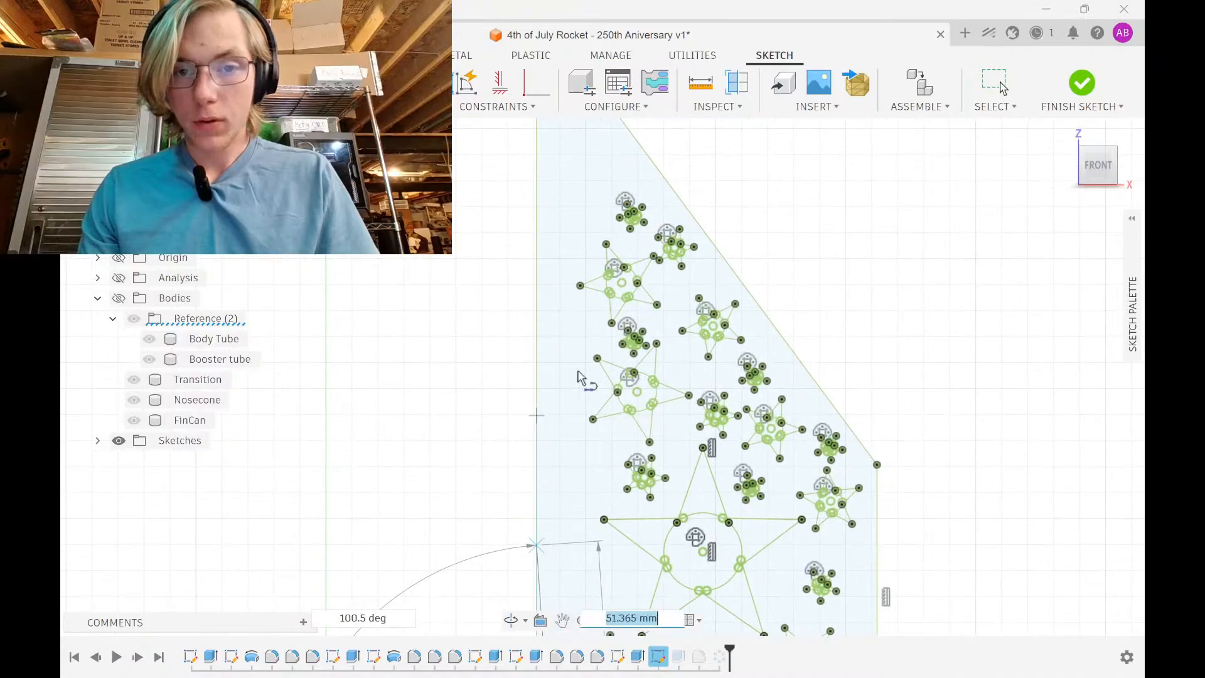
middle_click_drag(584, 212, 563, 464)
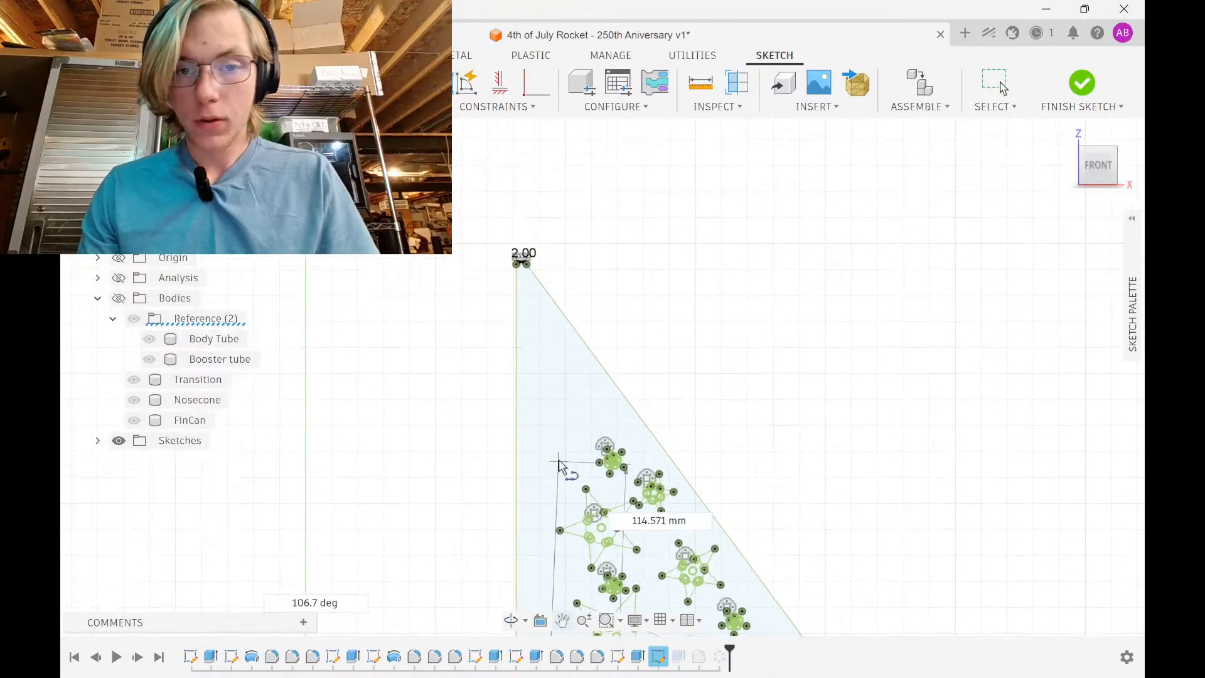
left_click(522, 263)
scroll(535, 317, "up", 1)
scroll(530, 295, "up", 4)
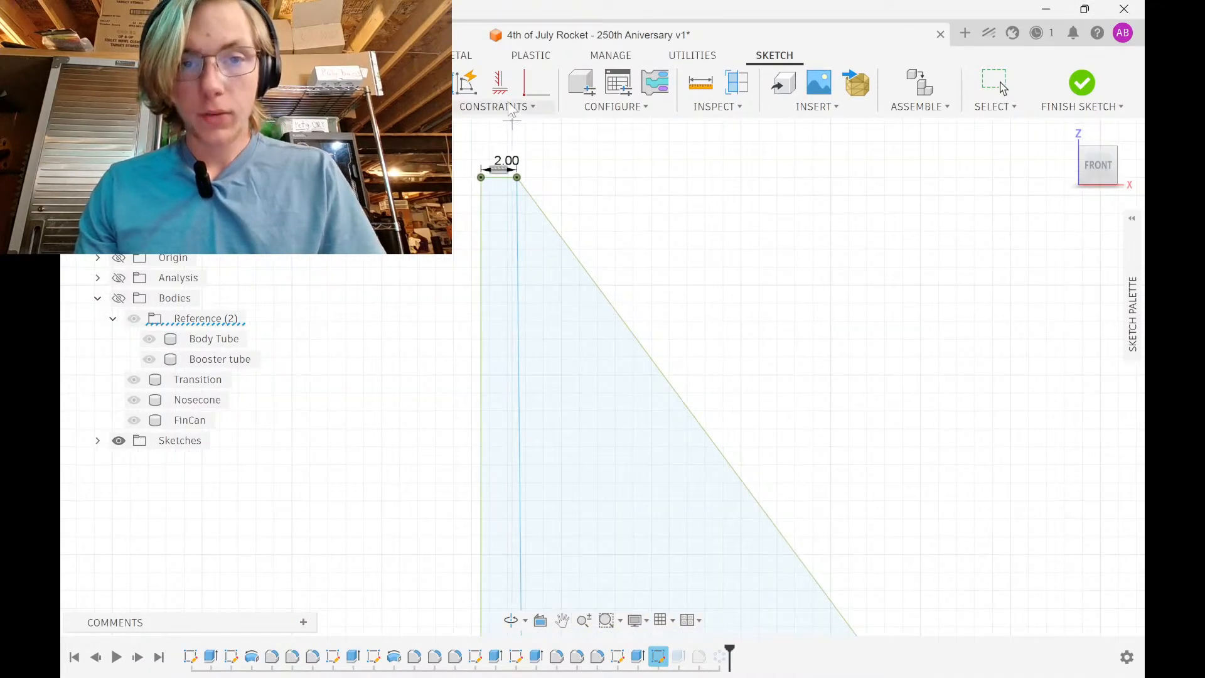
left_click(500, 82)
left_click(519, 257)
Window-select all fin sketch geometry and apply Fix/UnFix to lock it
scroll(581, 344, "down", 4)
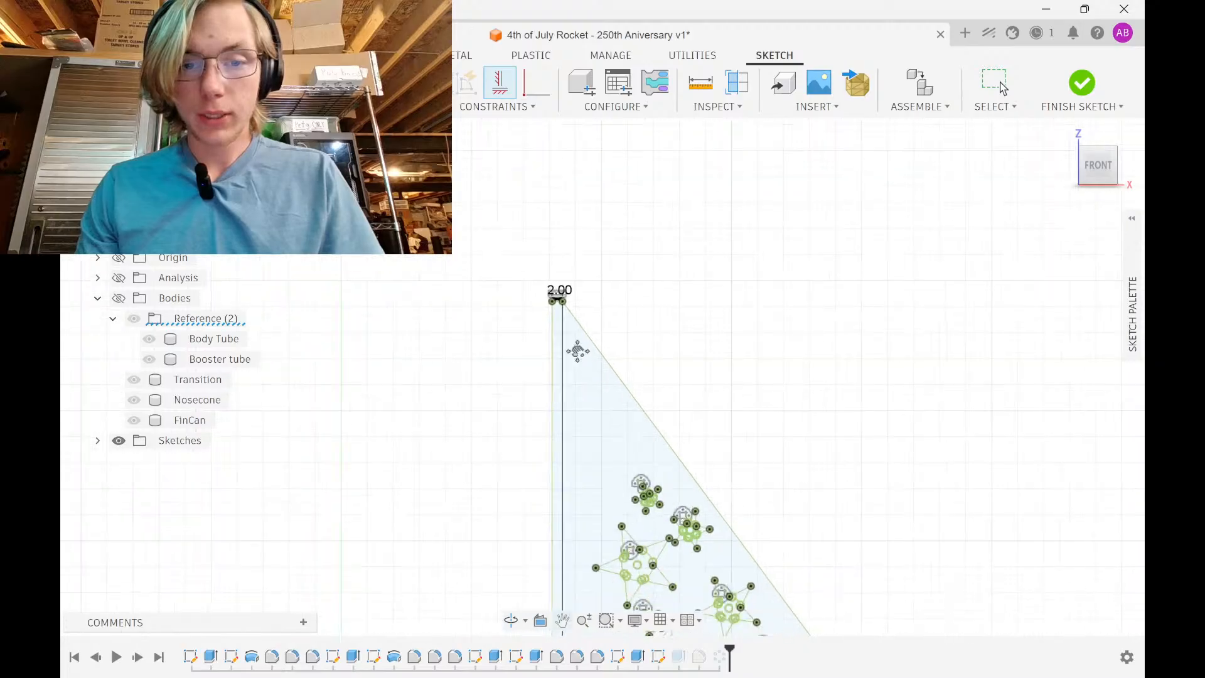
middle_click_drag(578, 351, 516, 78)
scroll(568, 398, "down", 1)
middle_click_drag(567, 398, 558, 114)
scroll(659, 454, "up", 3)
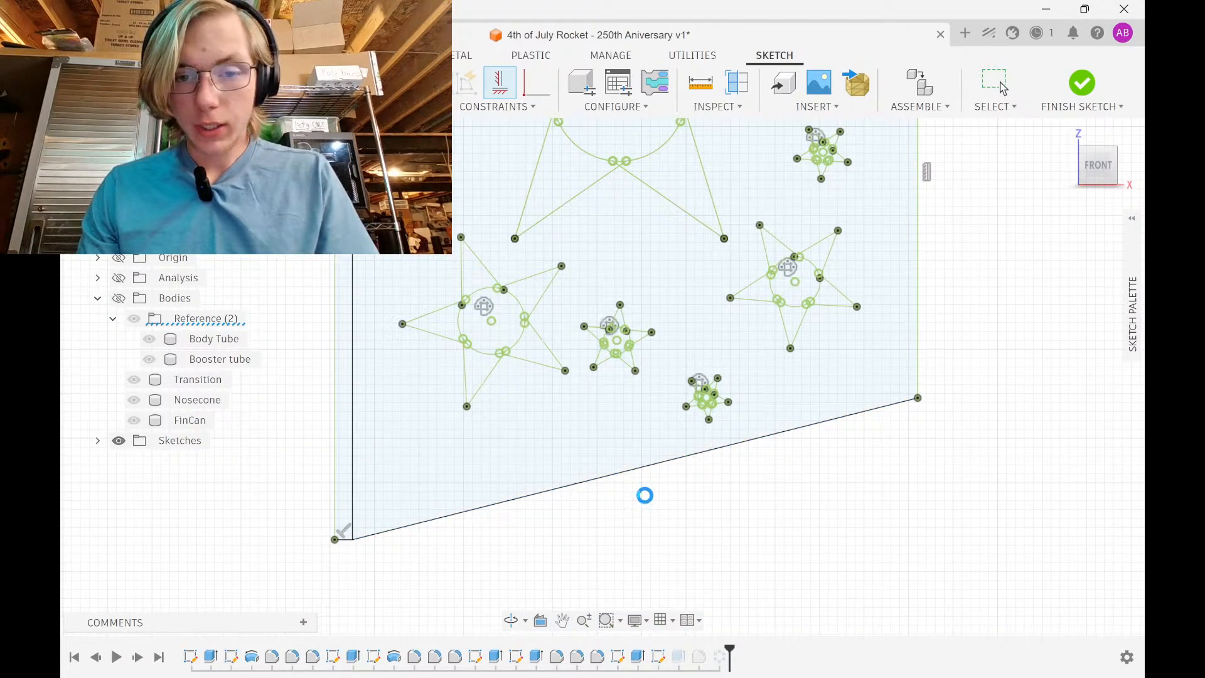
scroll(645, 495, "down", 7)
left_click_drag(570, 525, 761, 234)
left_click(495, 107)
left_click(518, 264)
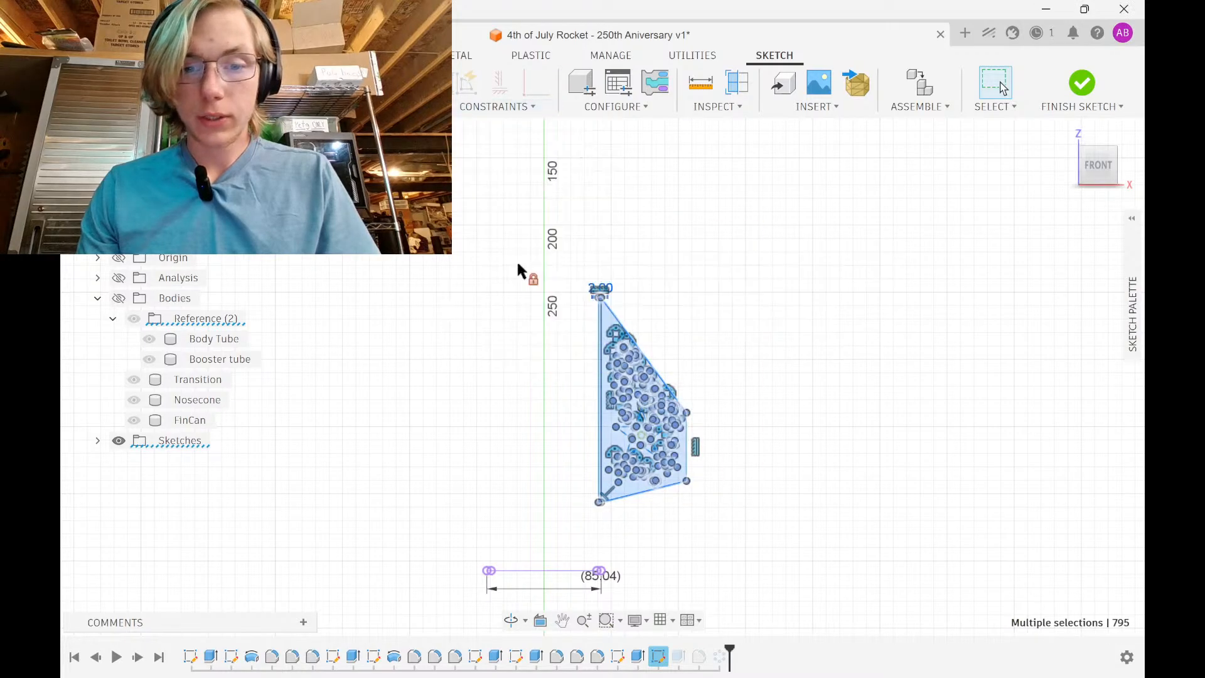
Window-select the whole fin sketch again
middle_click_drag(622, 405, 601, 261)
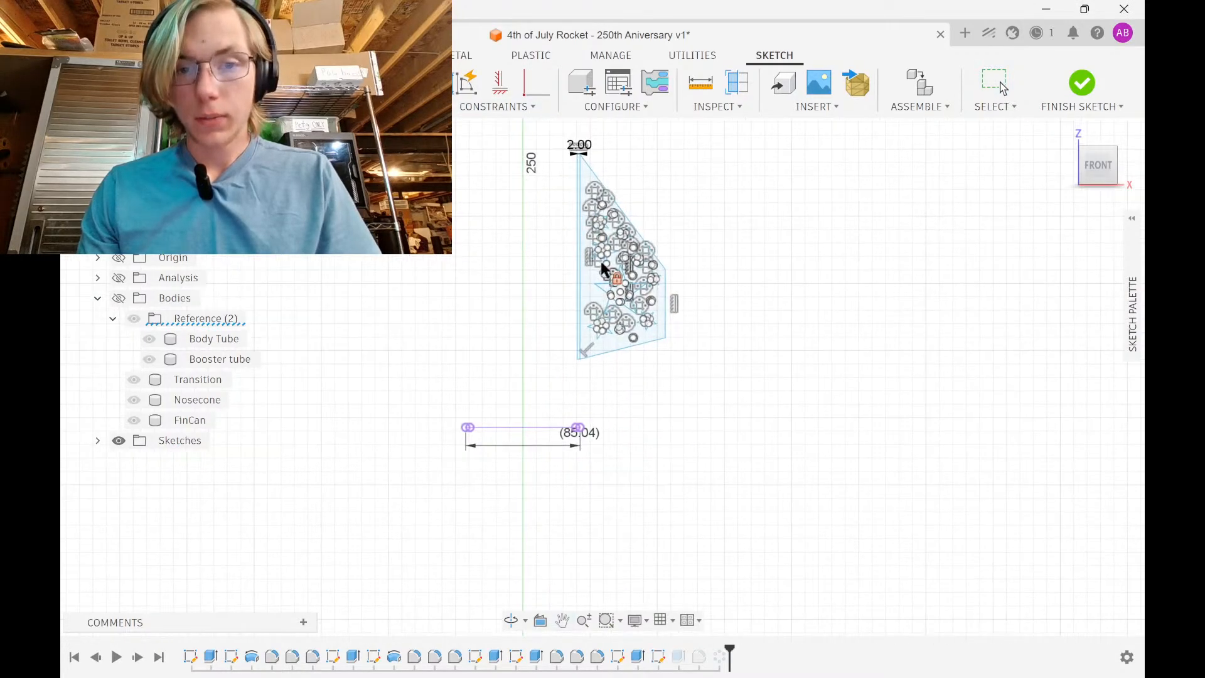
scroll(545, 251, "up", 3)
scroll(518, 349, "down", 2)
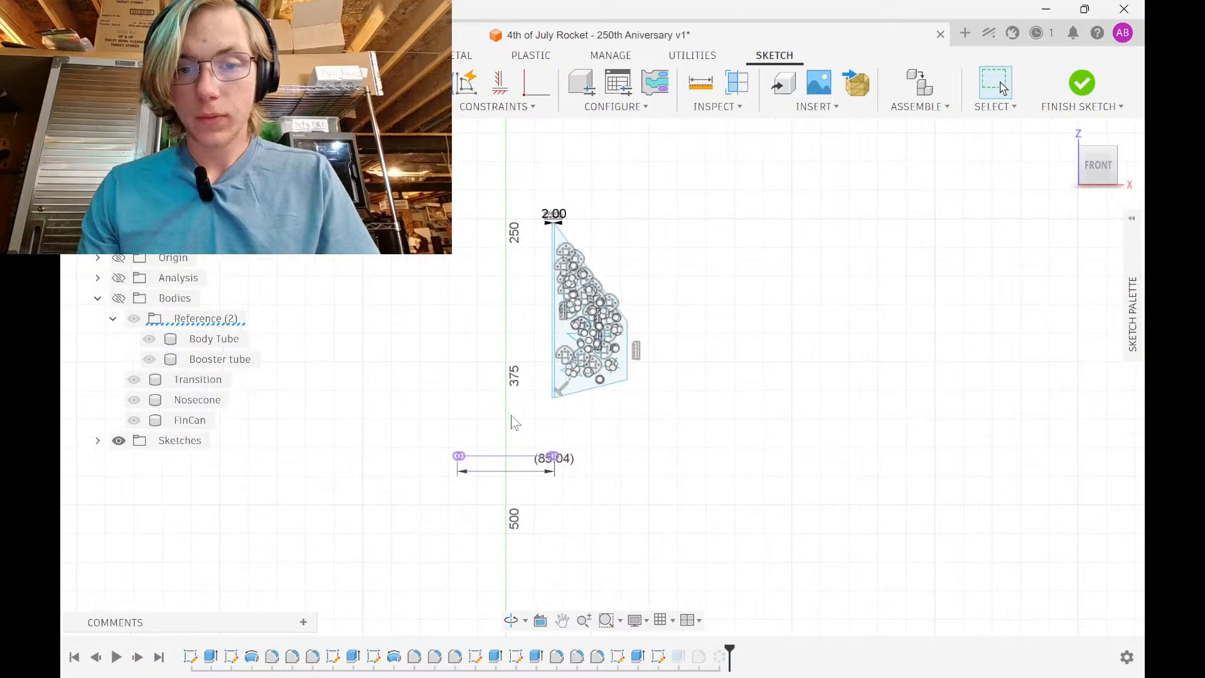
mouse_move(512, 416)
left_mouse_down()
mouse_move(684, 203)
mouse_move(674, 167)
left_mouse_up()
Move the selected fin sketch 2 in downward along Y with Move/Copy
key("m")
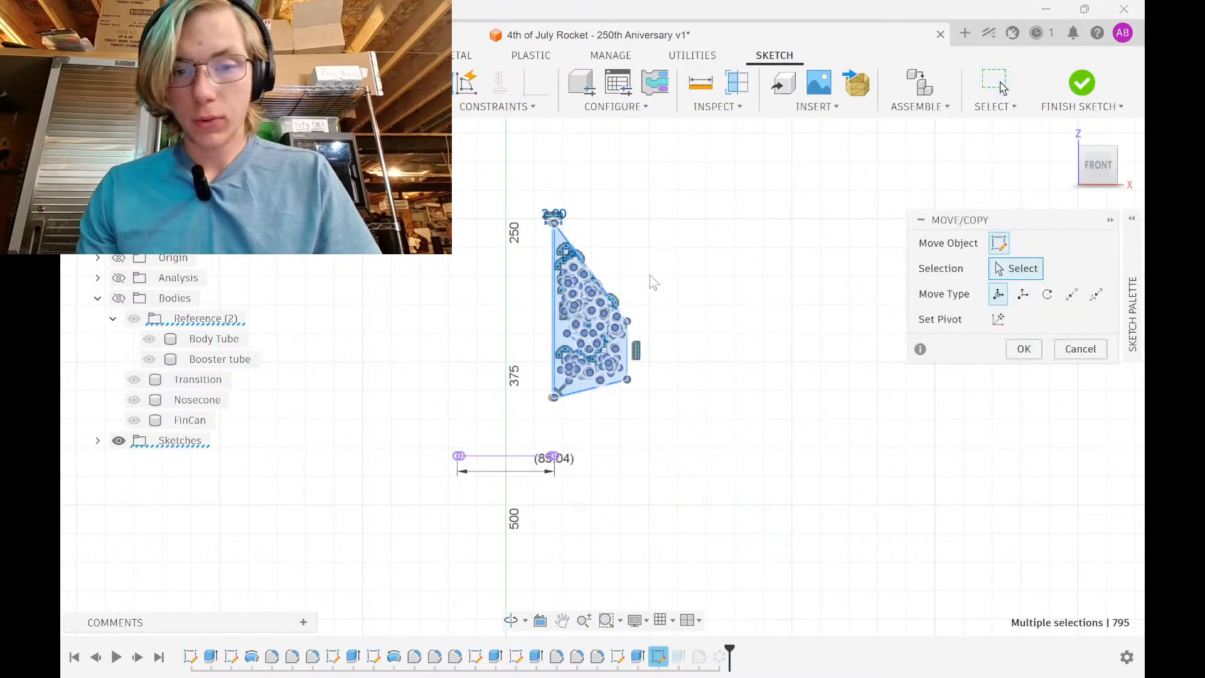
left_click_drag(576, 410, 576, 438)
double_click(742, 429)
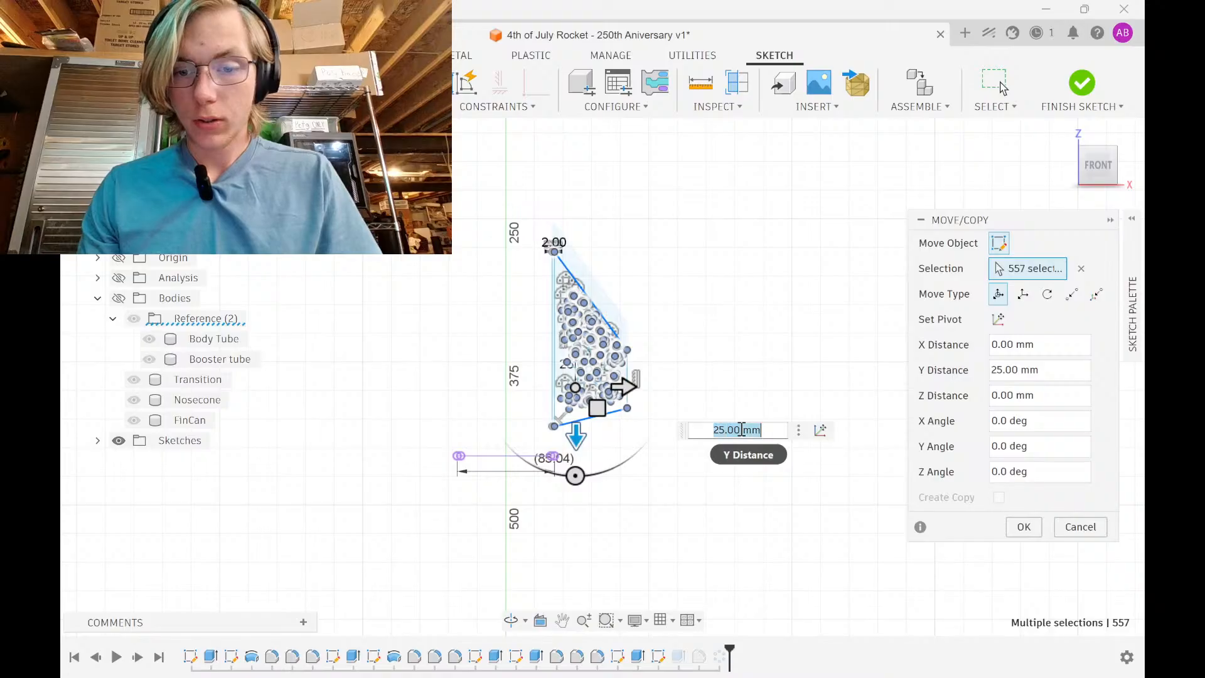
type("2in")
key("Return")
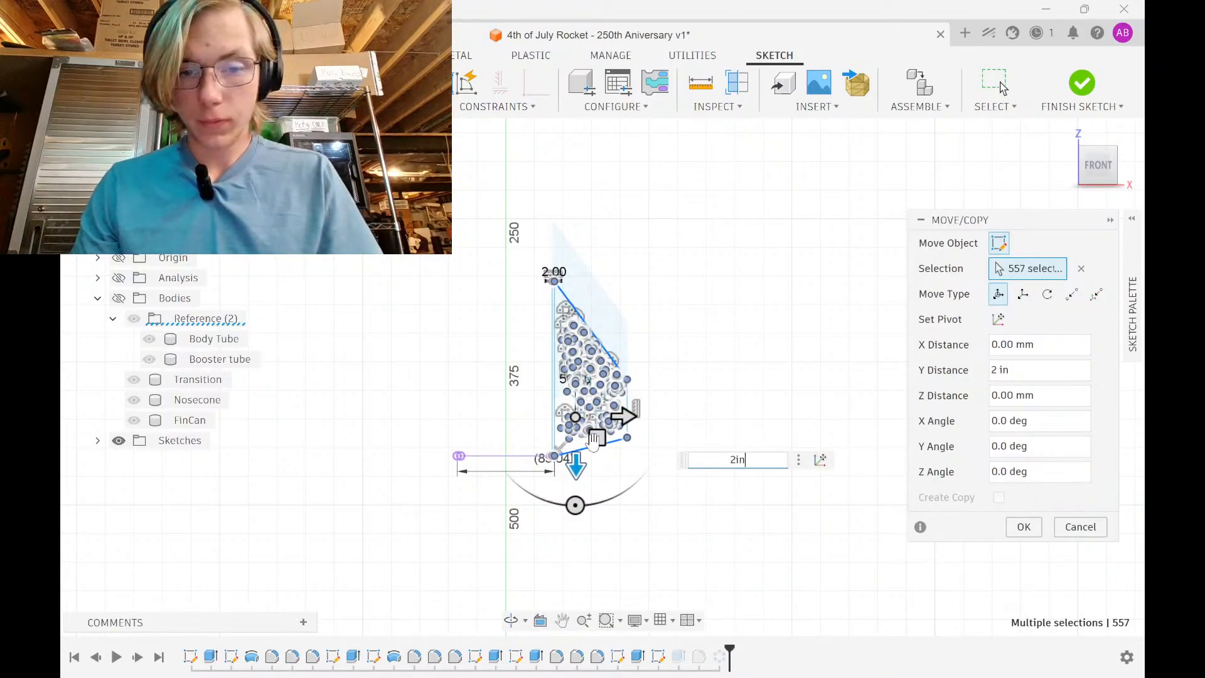
scroll(578, 458, "up", 5)
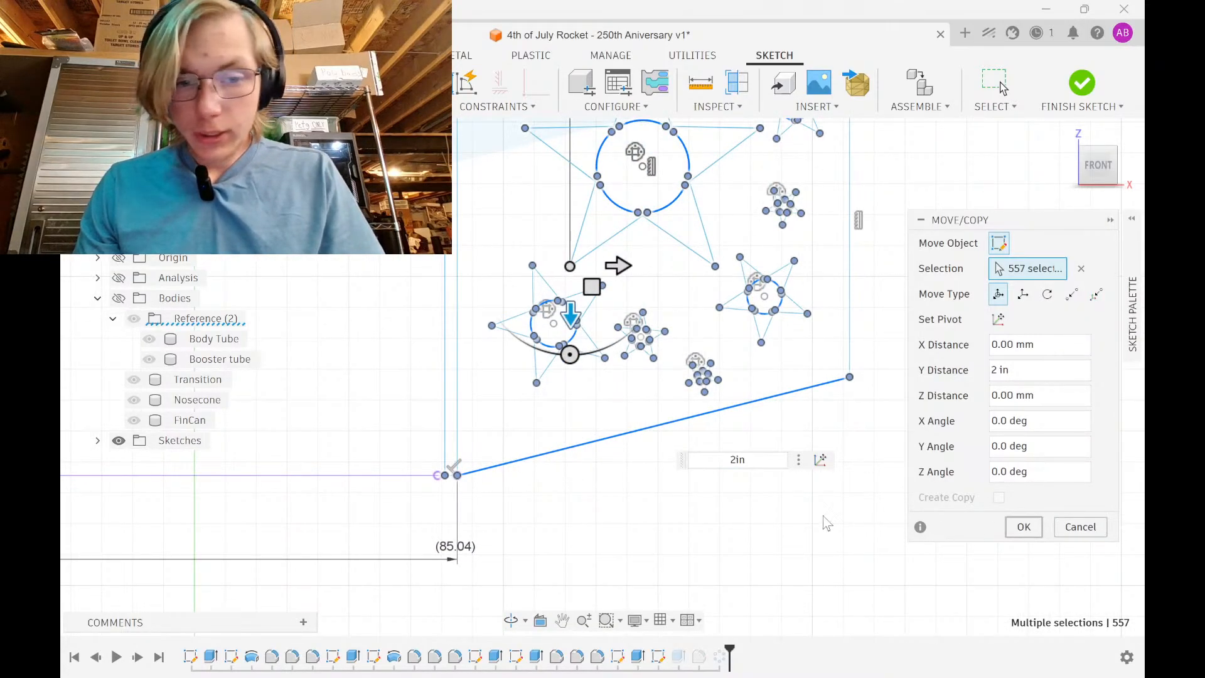
key("Return")
scroll(585, 519, "down", 3)
scroll(537, 563, "down", 3)
Reselect the moved fin geometry and fix it in place with Fix/UnFix
left_click_drag(525, 570, 709, 208)
left_click(532, 108)
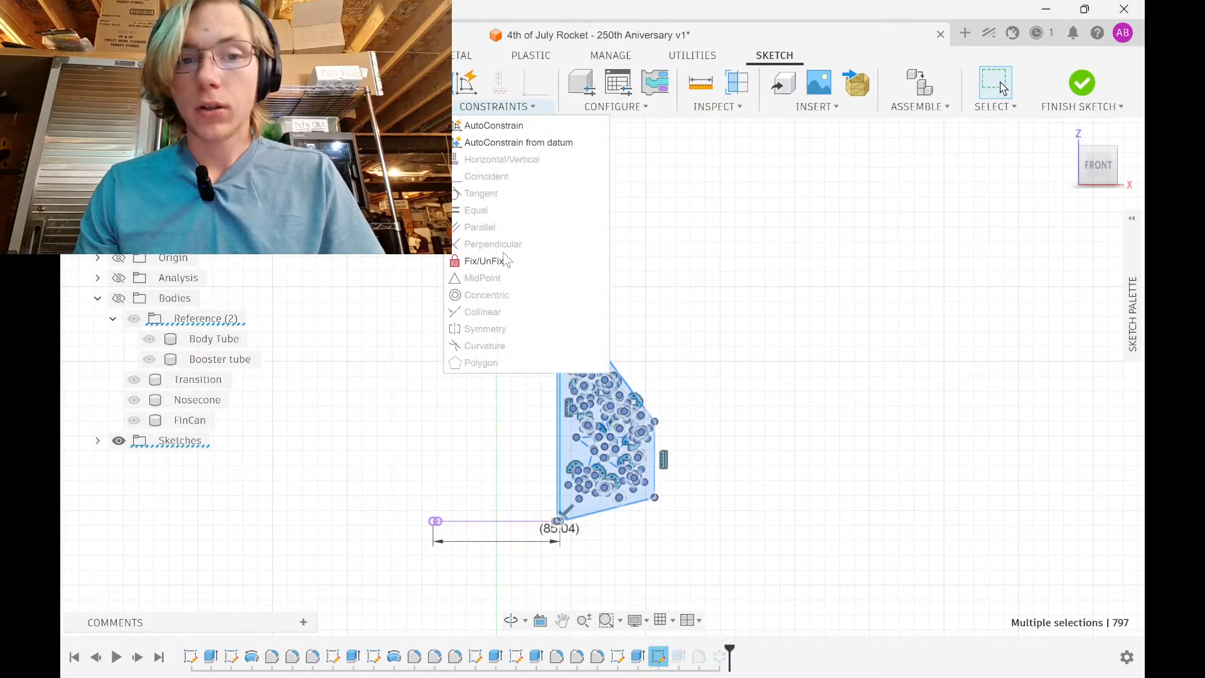
left_click(549, 252)
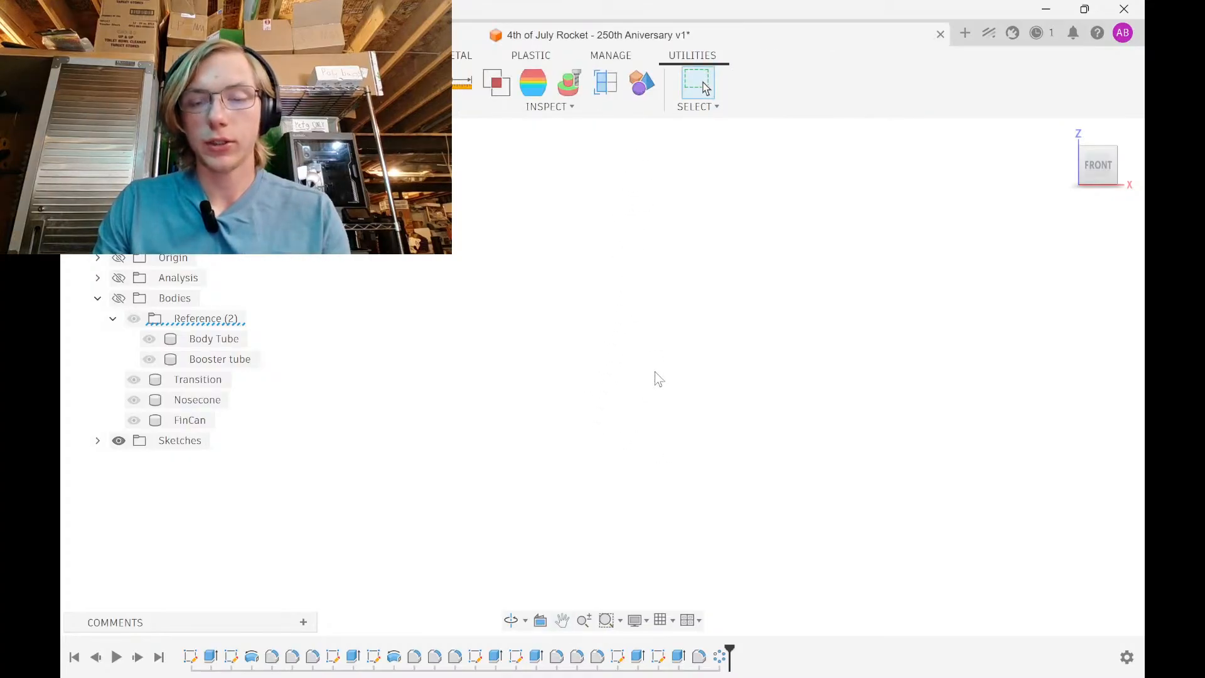
Show all bodies and change the fin extrusion's profile to the new star-cut fin
left_click(119, 298)
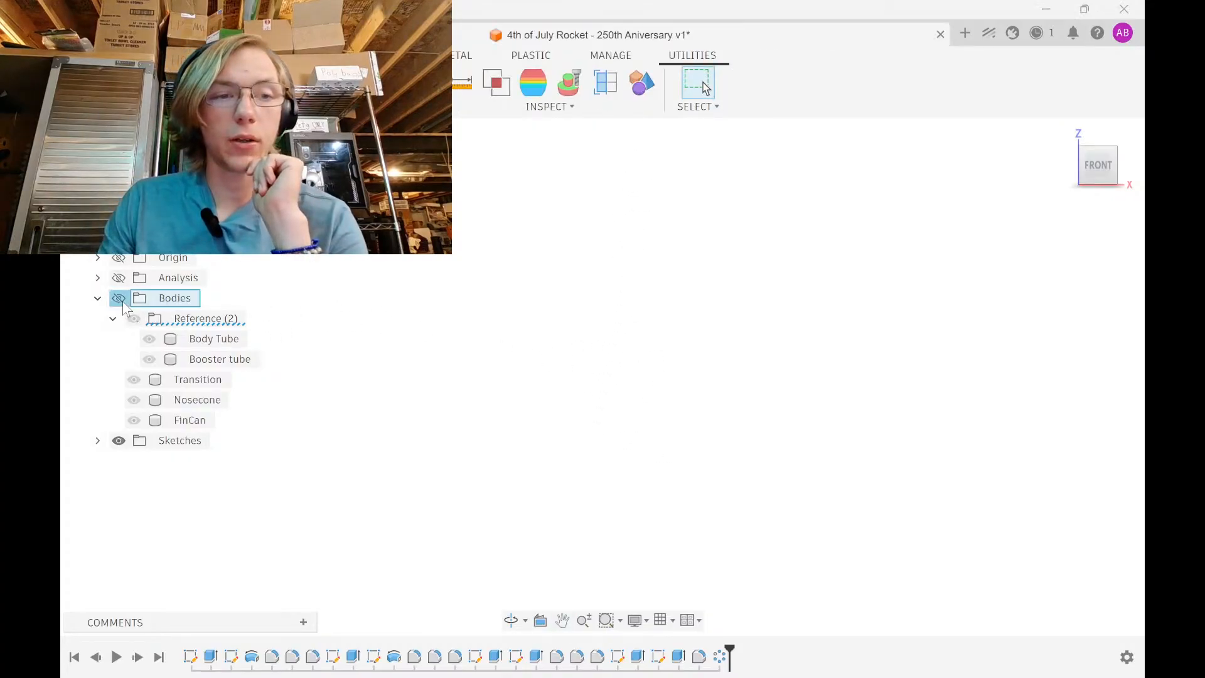
scroll(650, 364, "up", 6)
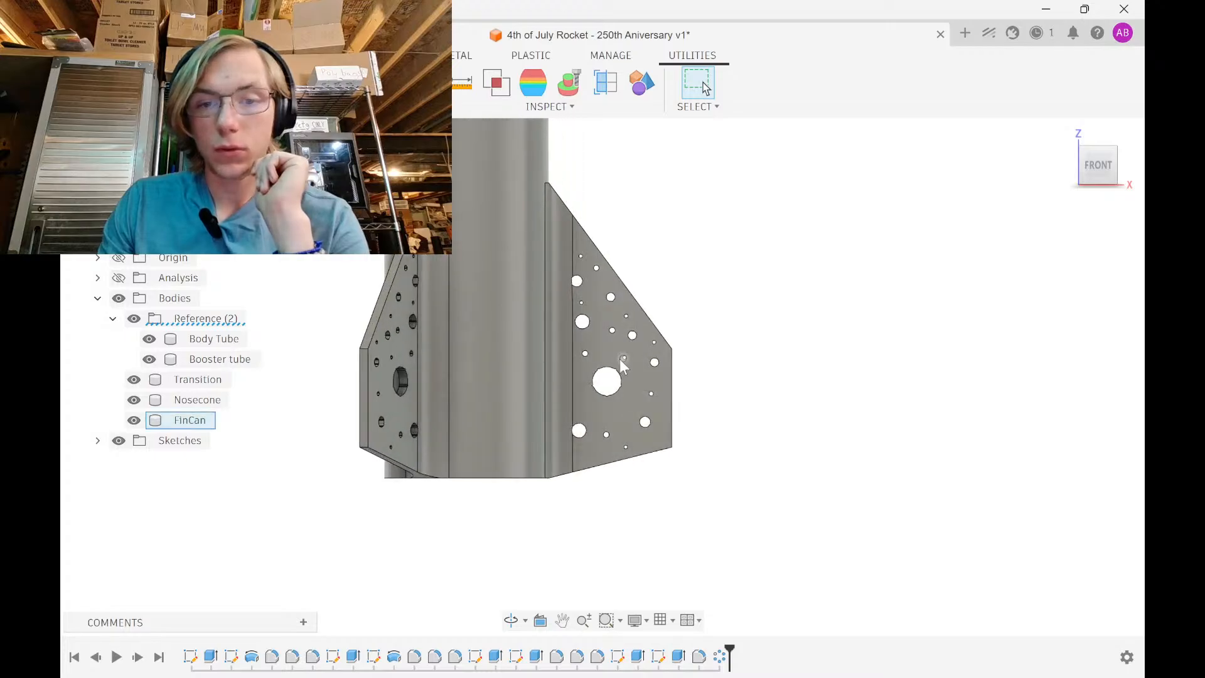
middle_click_drag(772, 438, 759, 447, "shift")
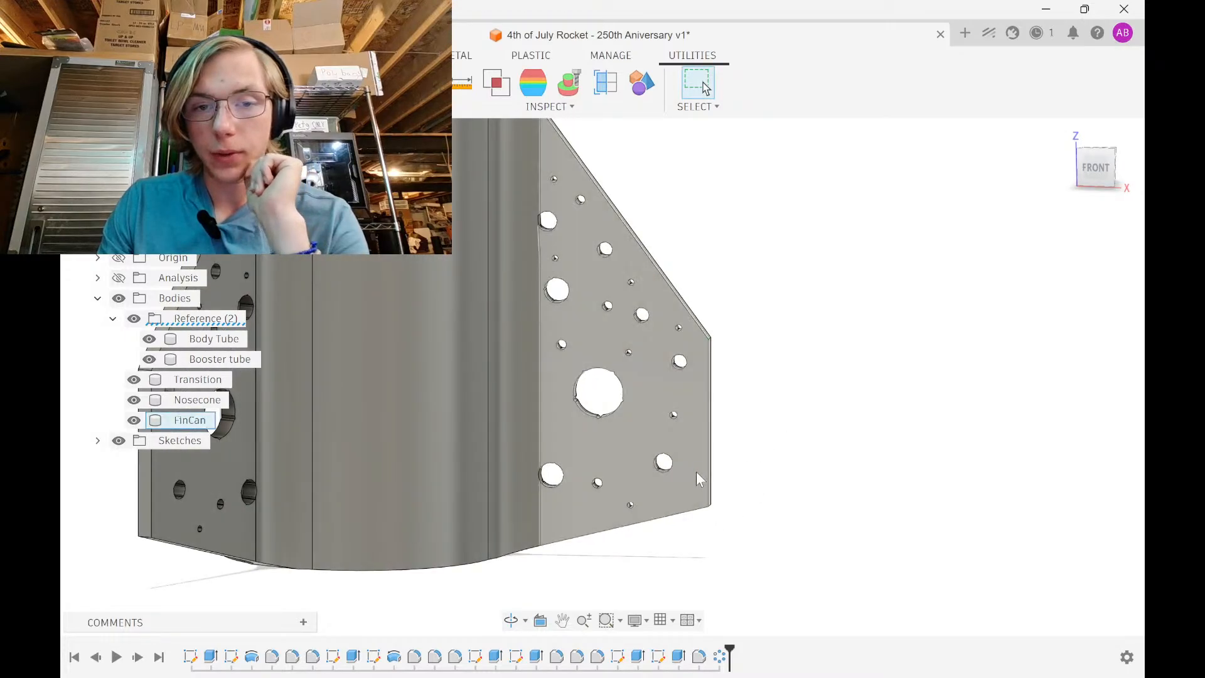
left_click(679, 658)
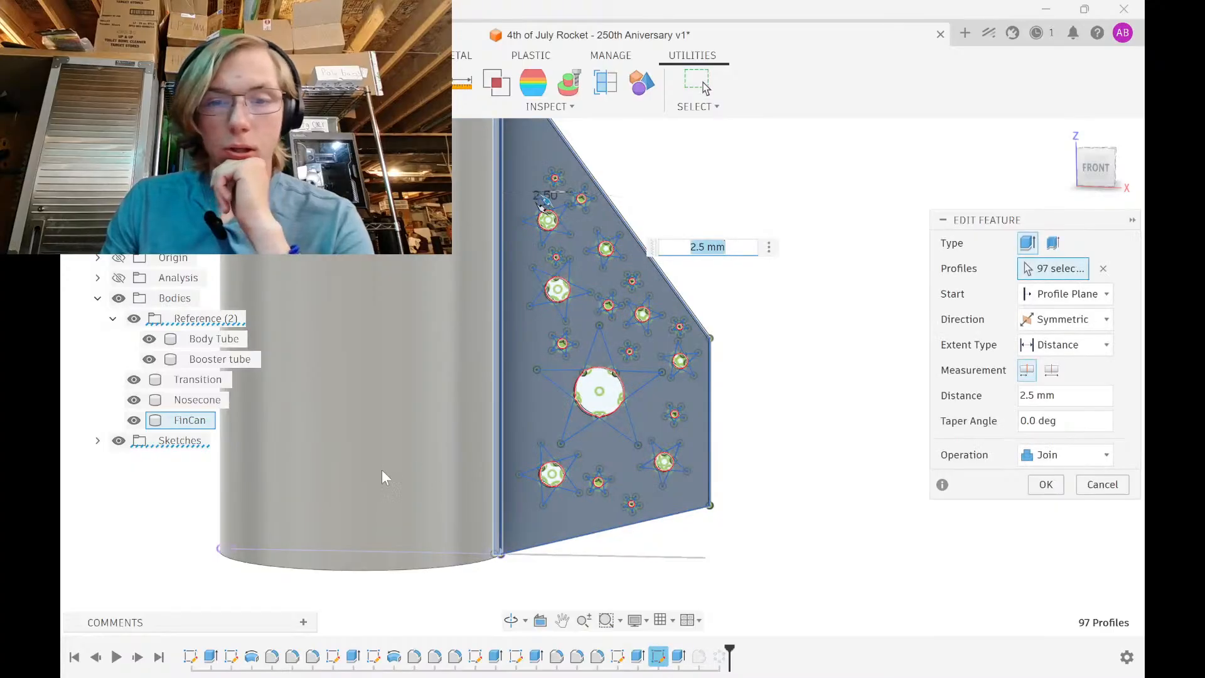
left_click(1103, 268)
left_click(645, 438)
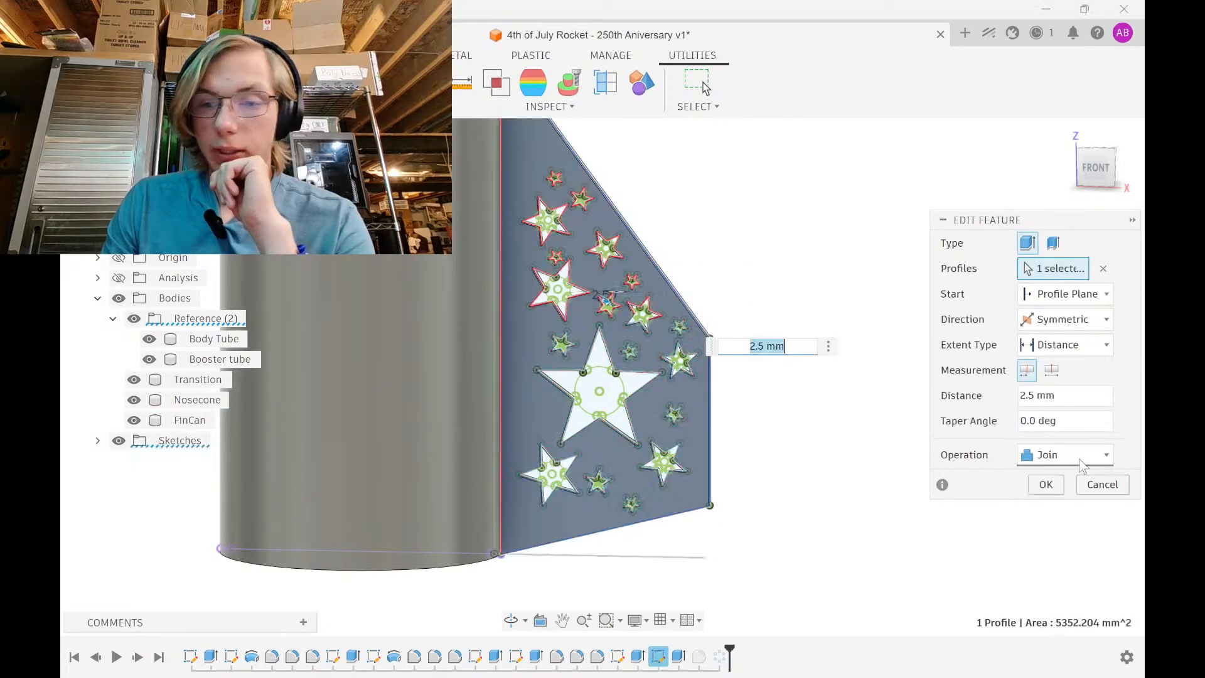
key("Return")
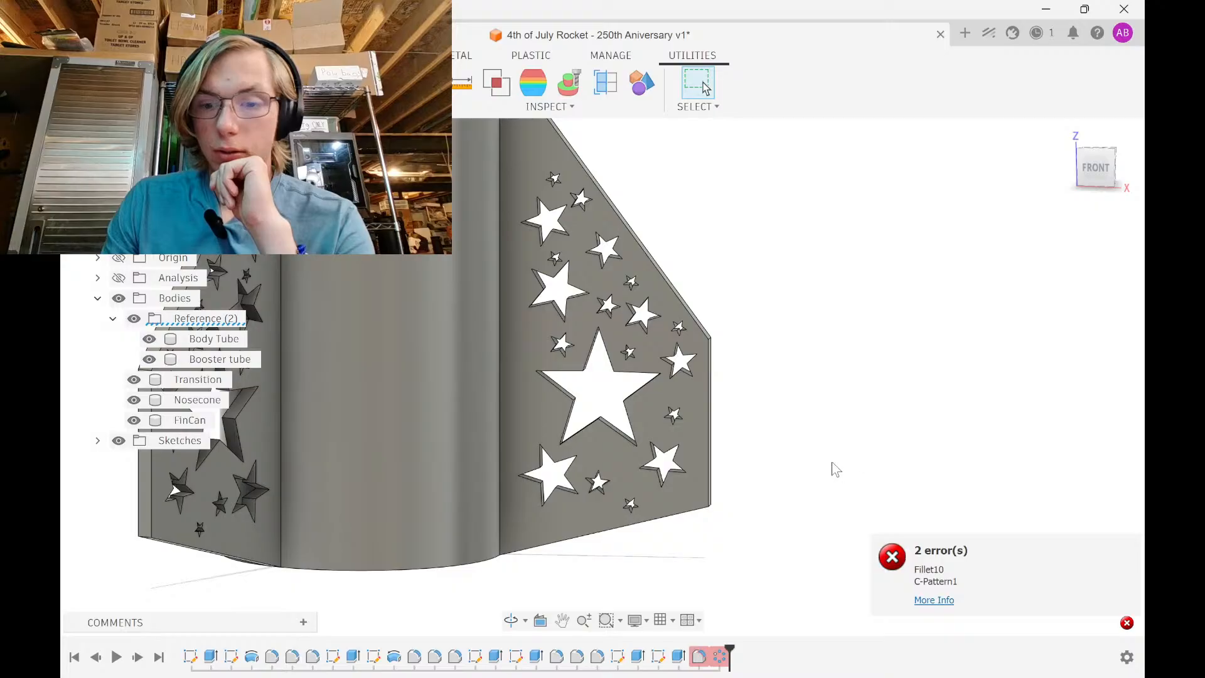
Open the failing fillet feature for editing, then cancel it
middle_click_drag(771, 496, 802, 462, "shift")
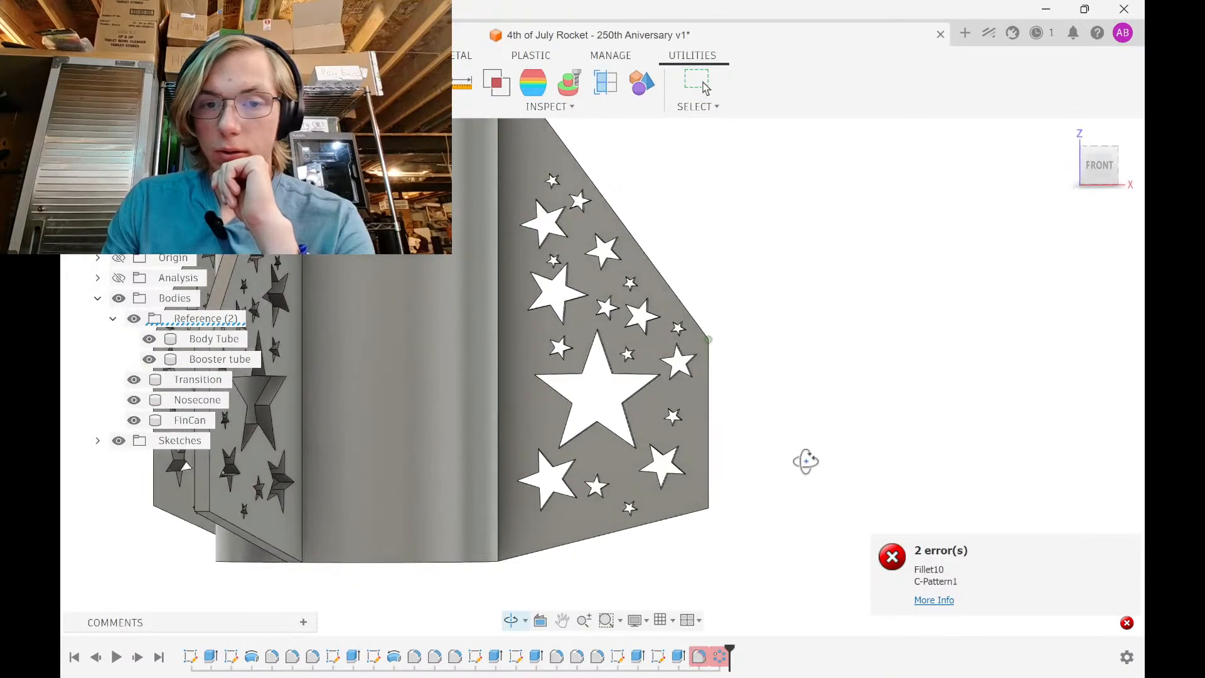
double_click(698, 654)
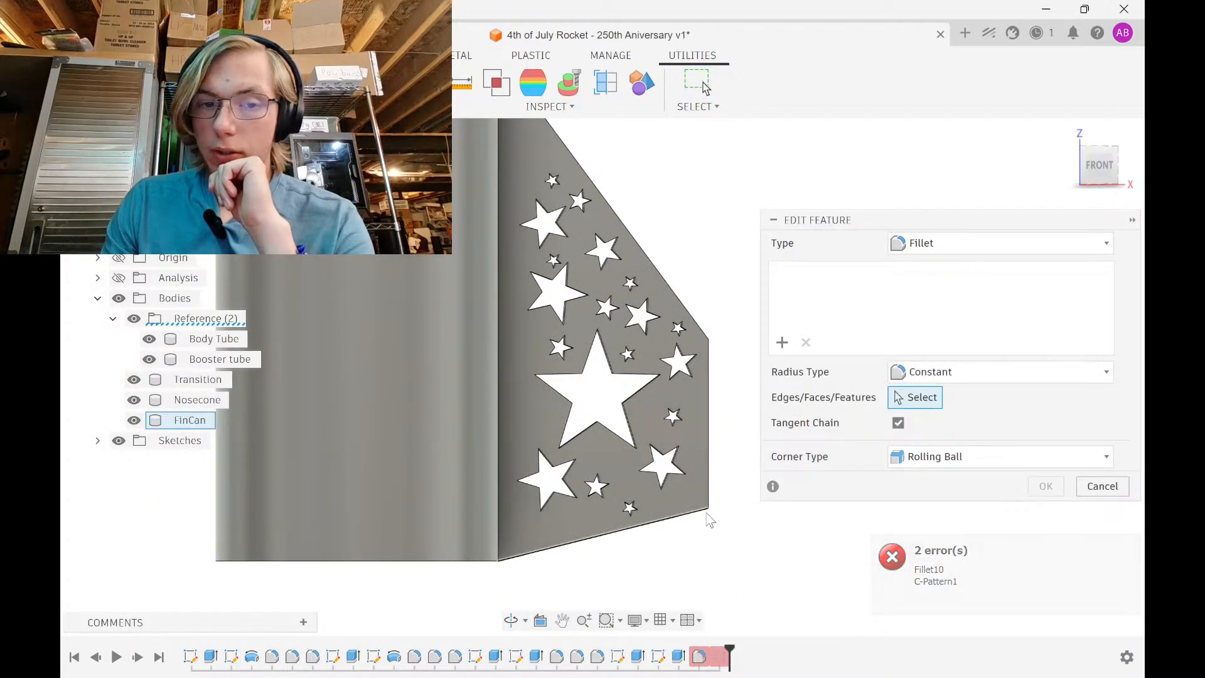
middle_click_drag(697, 533, 759, 543, "shift")
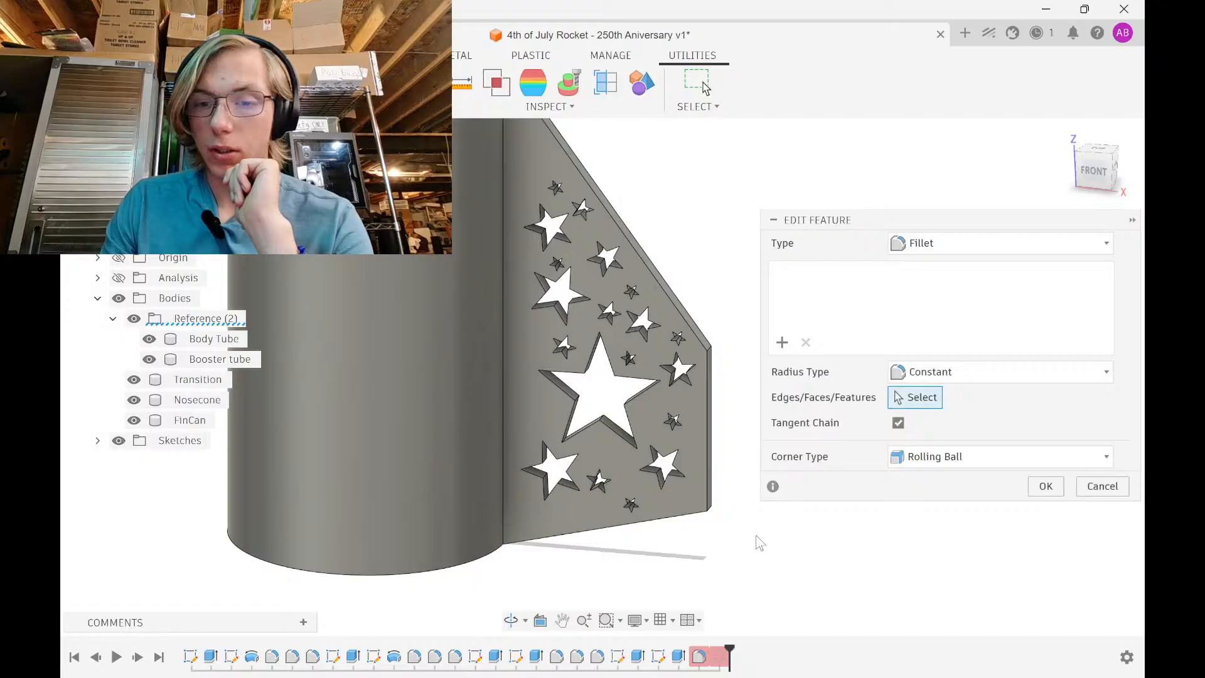
left_click(1092, 489)
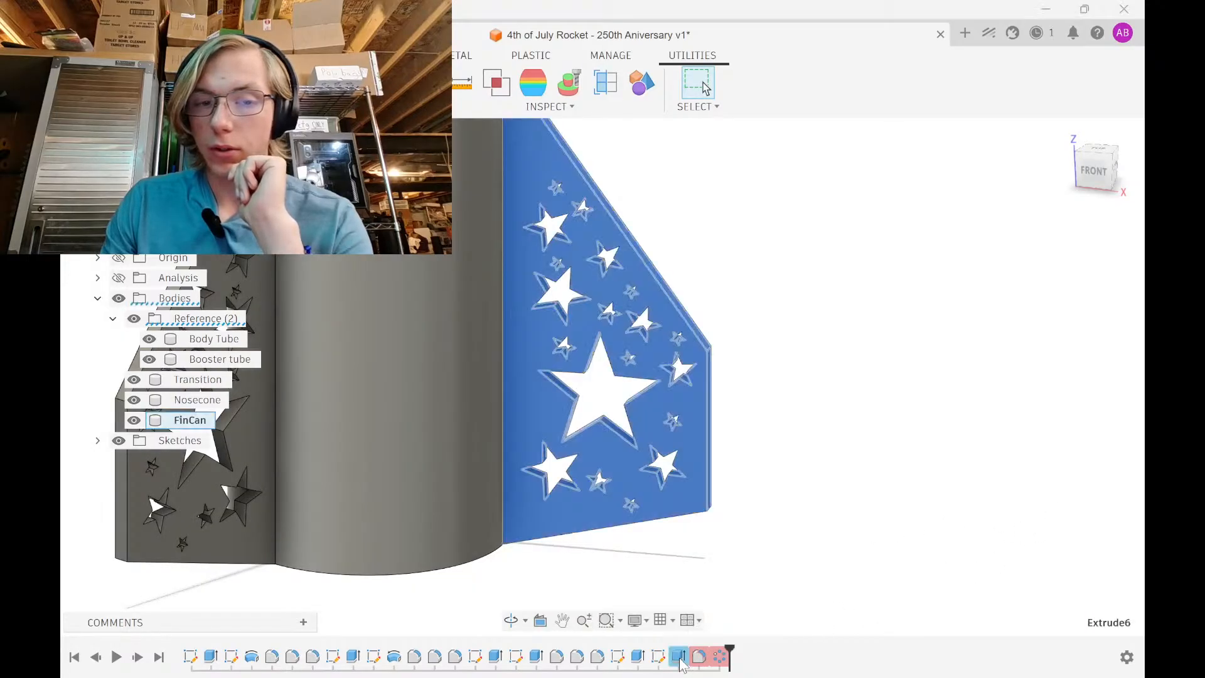
Edit the 2.5 mm symmetric star extrude to include a second star profile
double_click(658, 656)
scroll(502, 496, "up", 8)
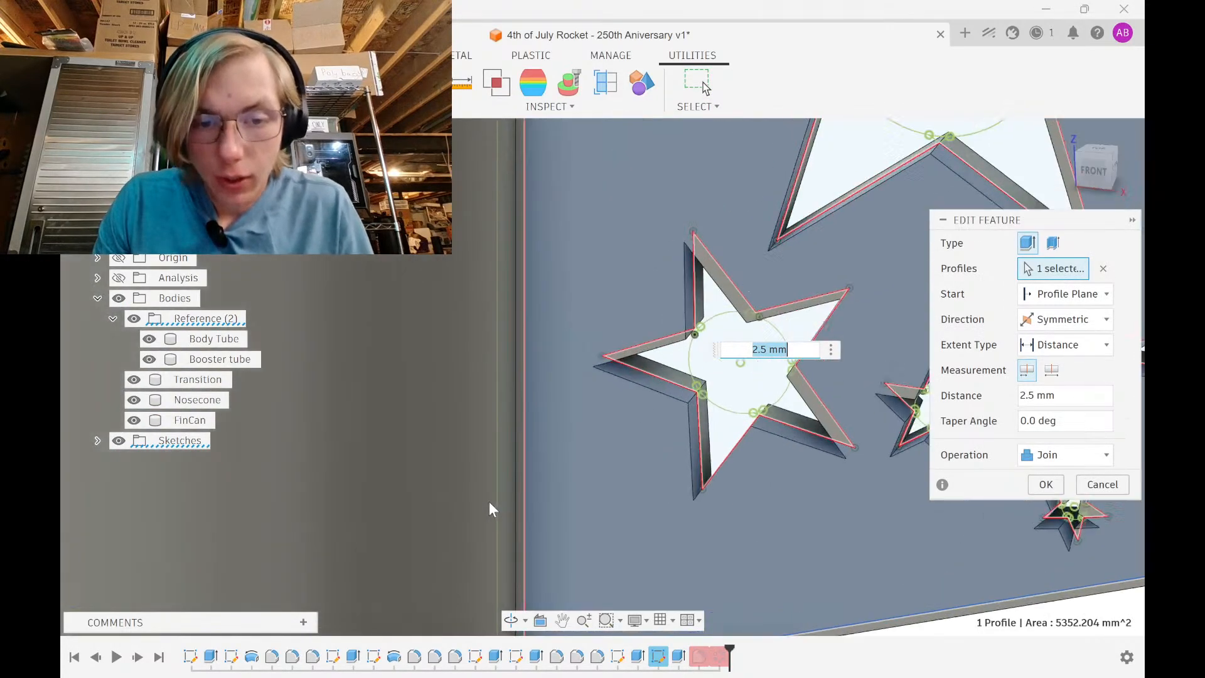
left_click(506, 495)
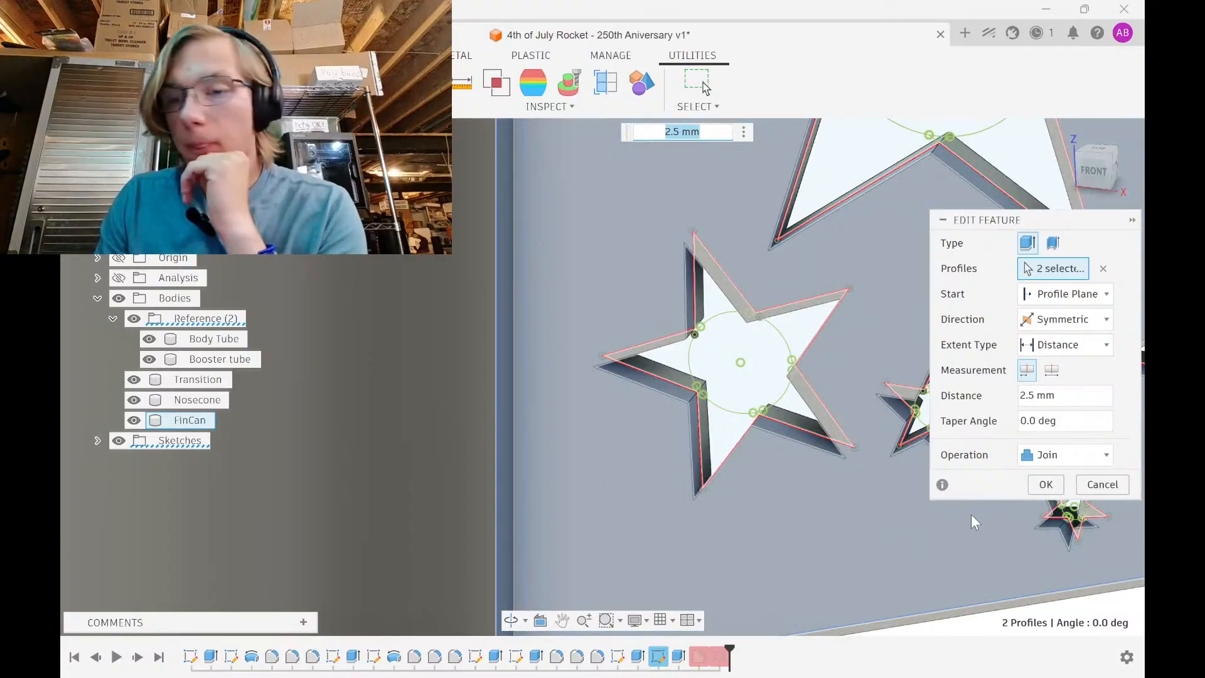
key("Return")
scroll(582, 433, "down", 7)
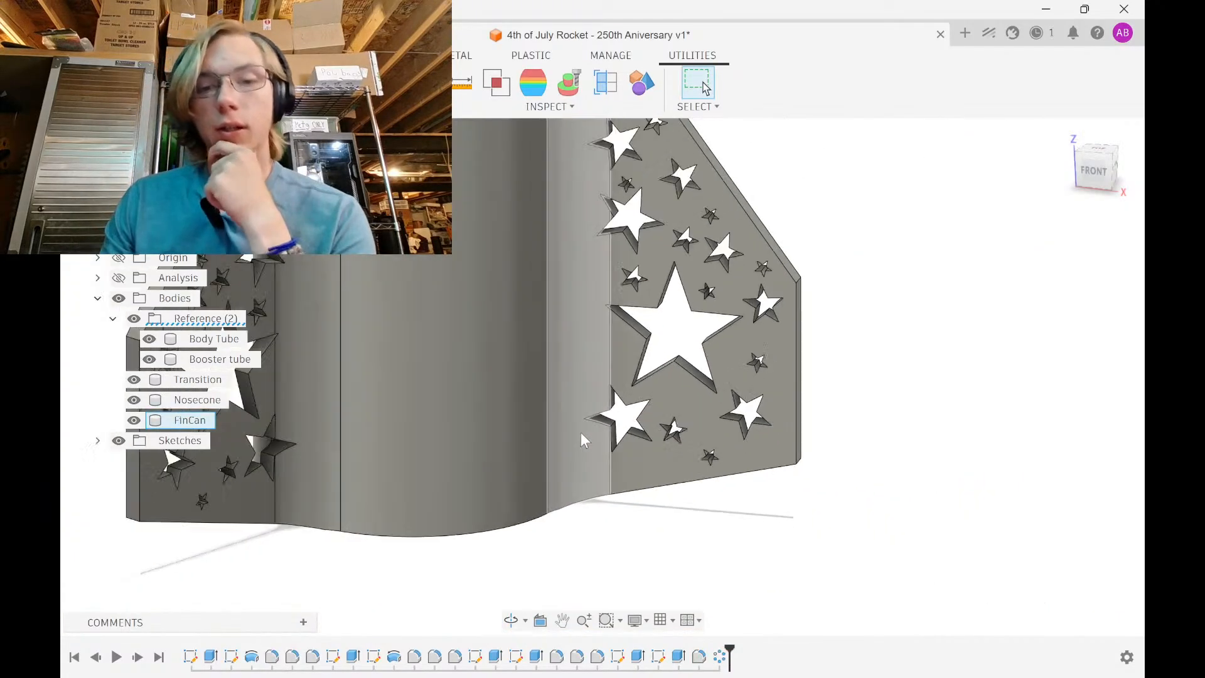
Select the Transition body in the browser and hide it
middle_click_drag(732, 542, 741, 549, "shift")
scroll(710, 515, "down", 4)
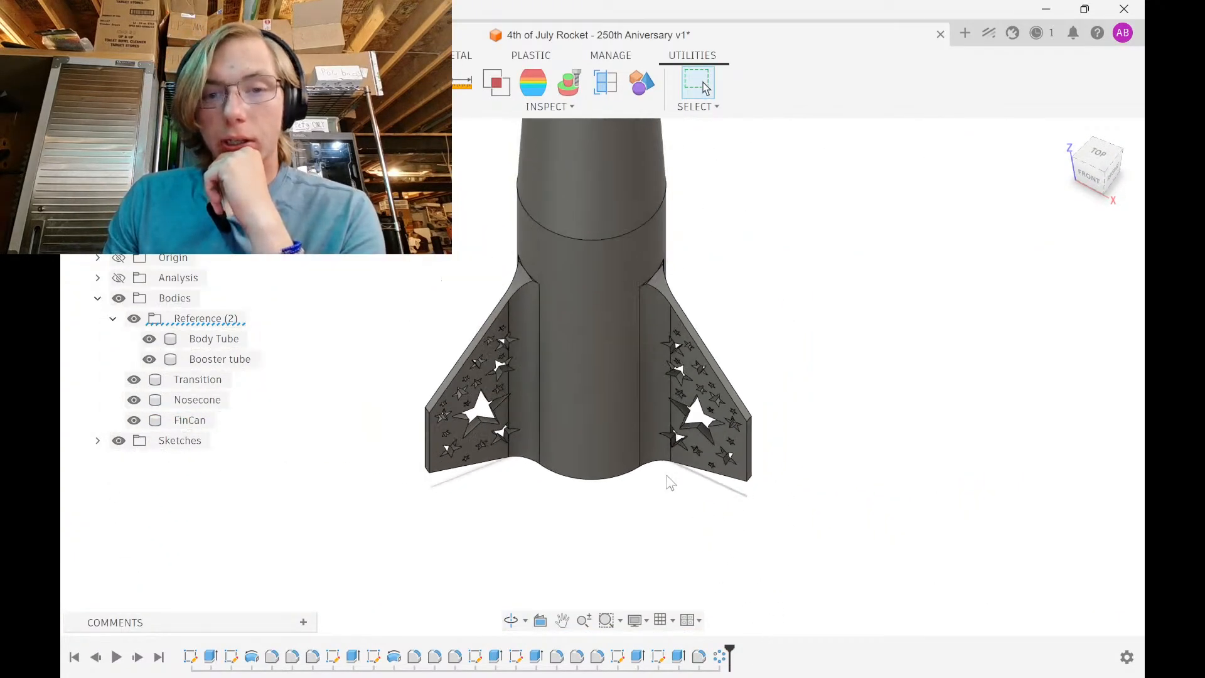
middle_click_drag(634, 487, 584, 421, "shift")
scroll(567, 307, "up", 3)
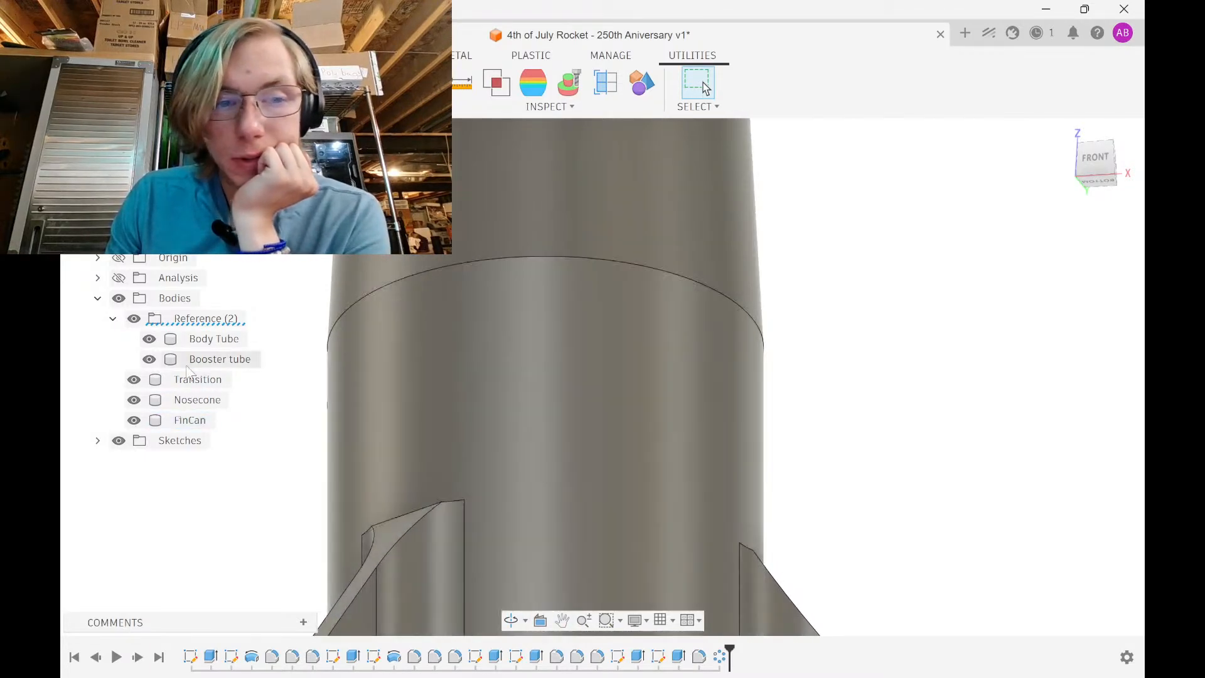
left_click(186, 380)
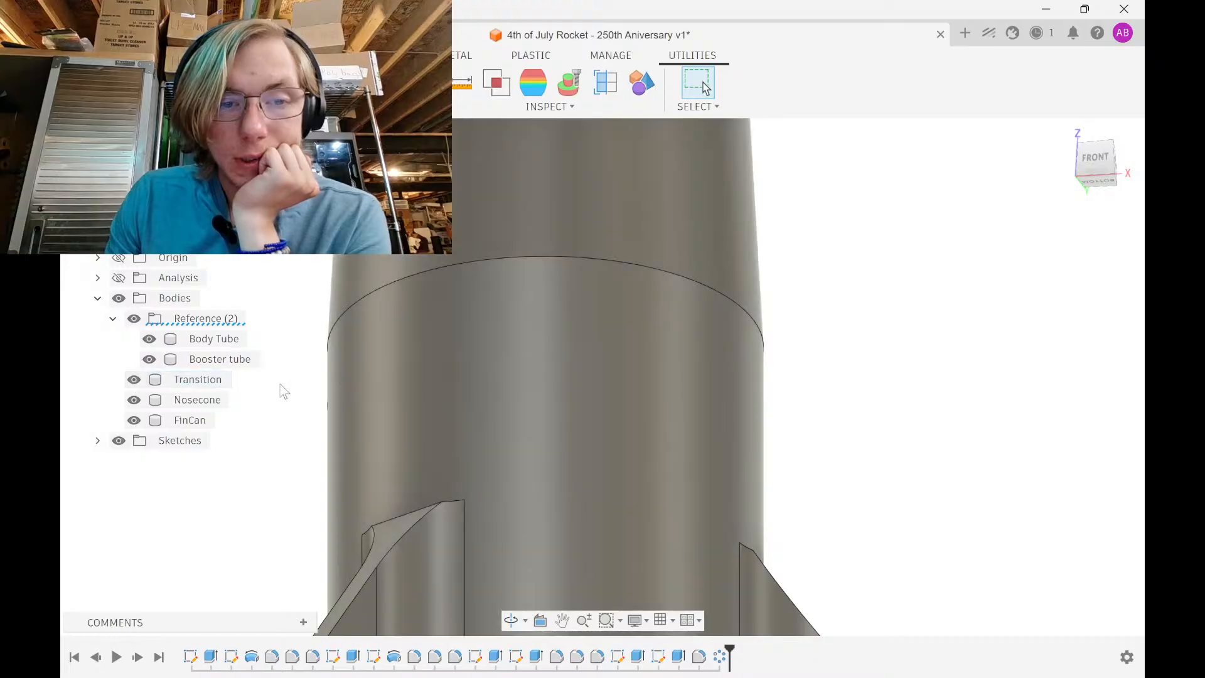
scroll(396, 400, "down", 4)
middle_click_drag(453, 411, 462, 462, "shift")
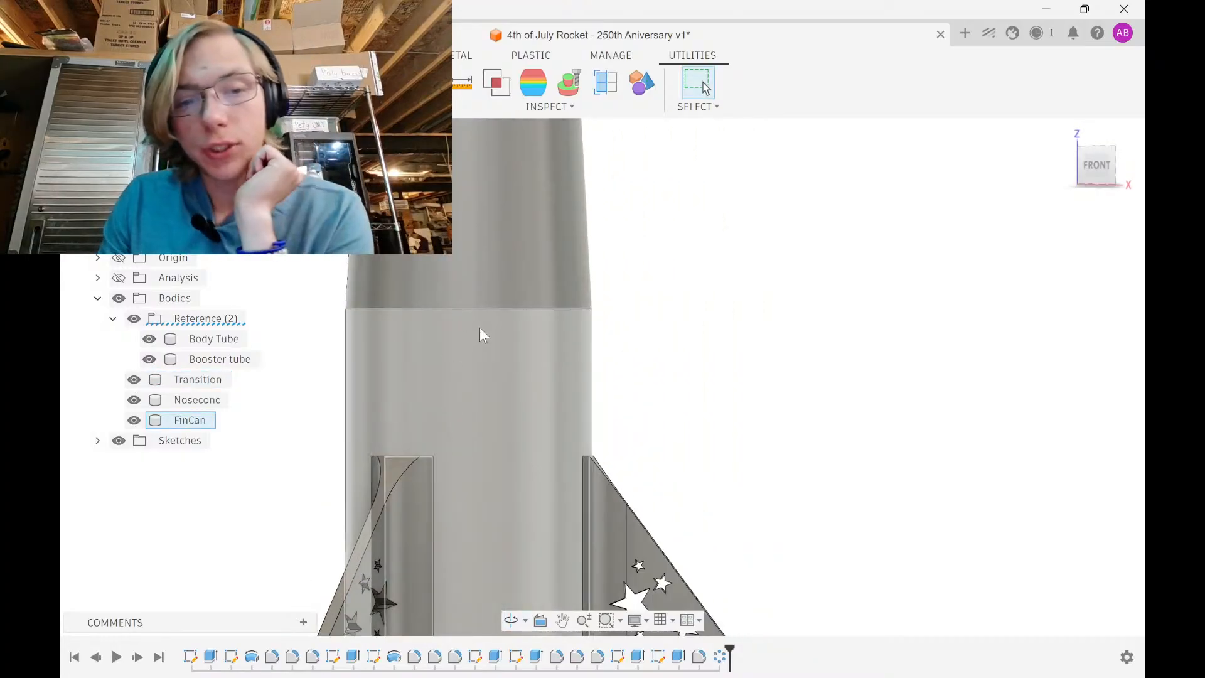
middle_click_drag(416, 374, 416, 417, "shift")
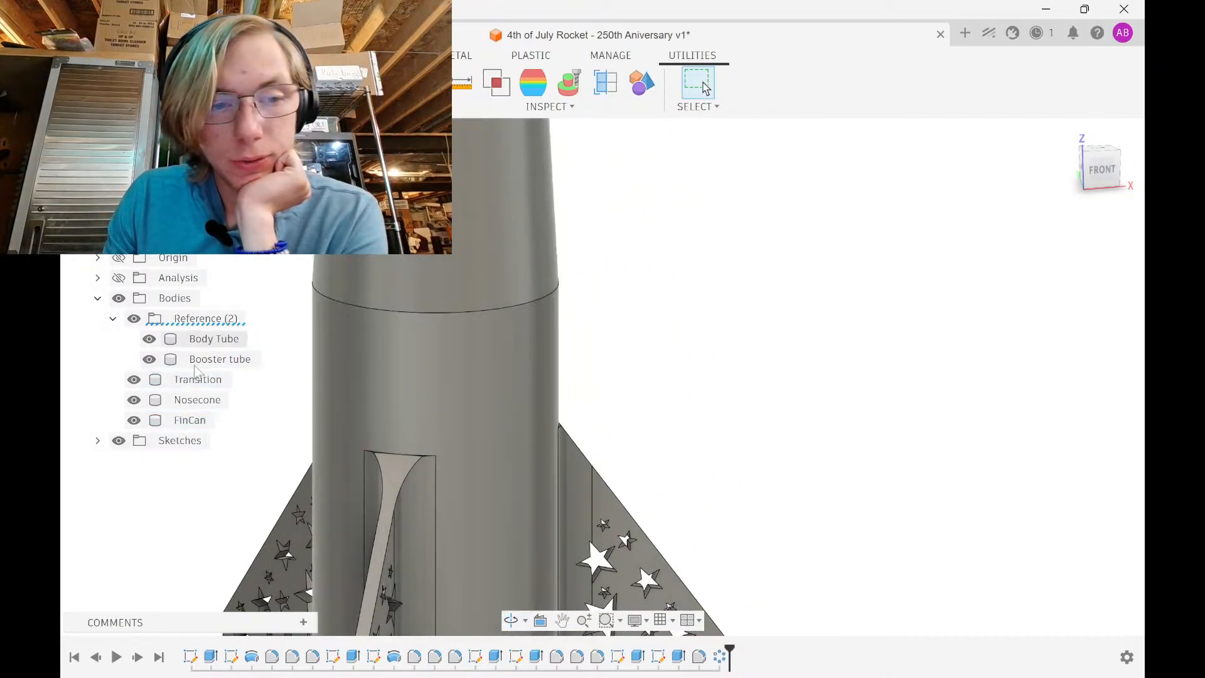
left_click(136, 377)
Look down into the tube and select the fin can's top rim face
middle_click_drag(468, 293, 431, 372, "shift")
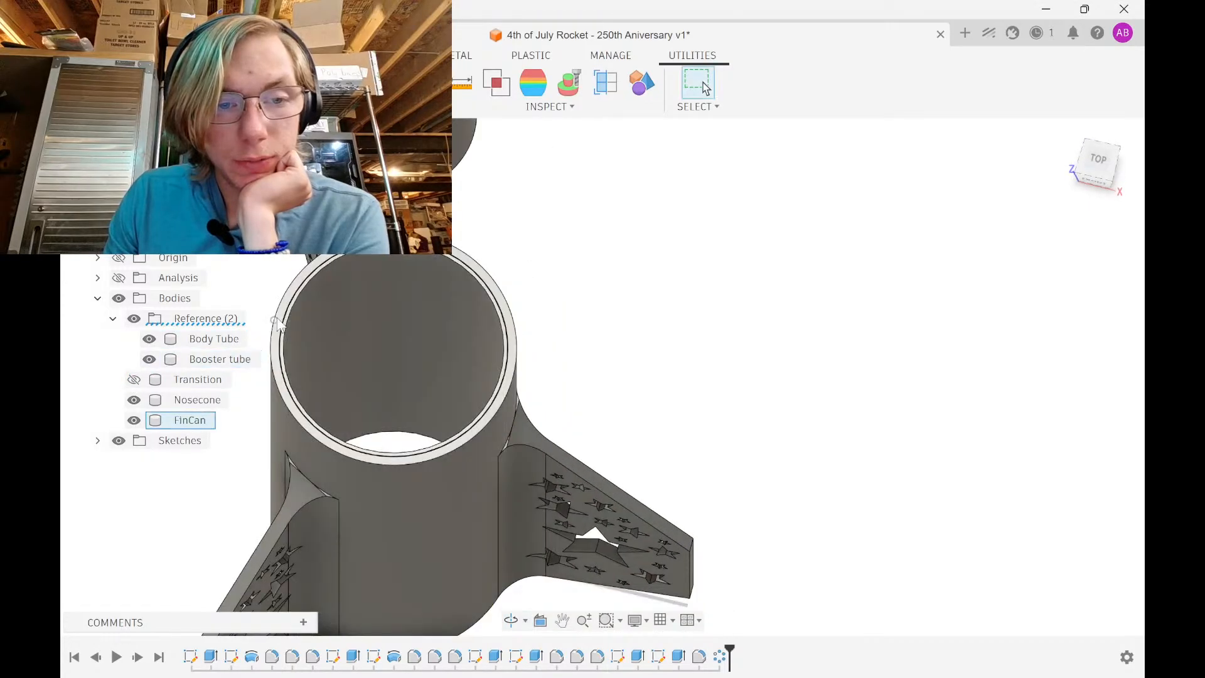
scroll(279, 322, "up", 6)
left_click(285, 320)
scroll(285, 320, "down", 4)
middle_click_drag(405, 411, 453, 363, "shift")
scroll(454, 362, "down", 4)
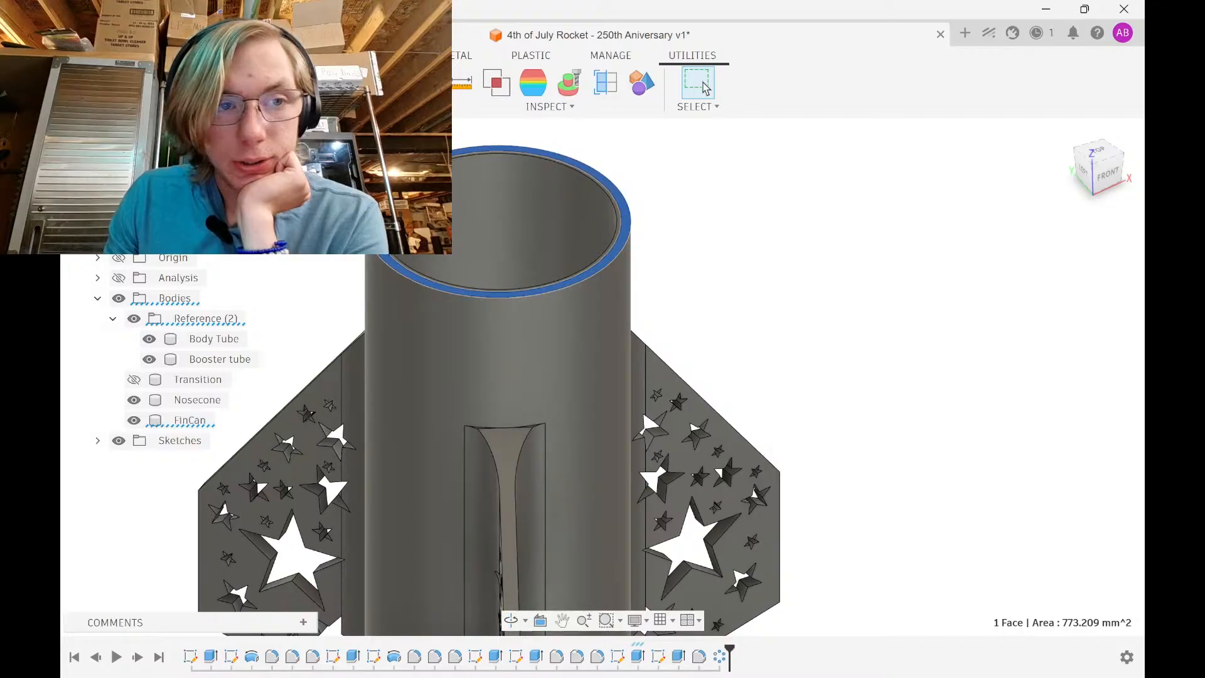
Offset the fin can's top rim face by -6.75 in with Offset Face (Q)
left_click(209, 55)
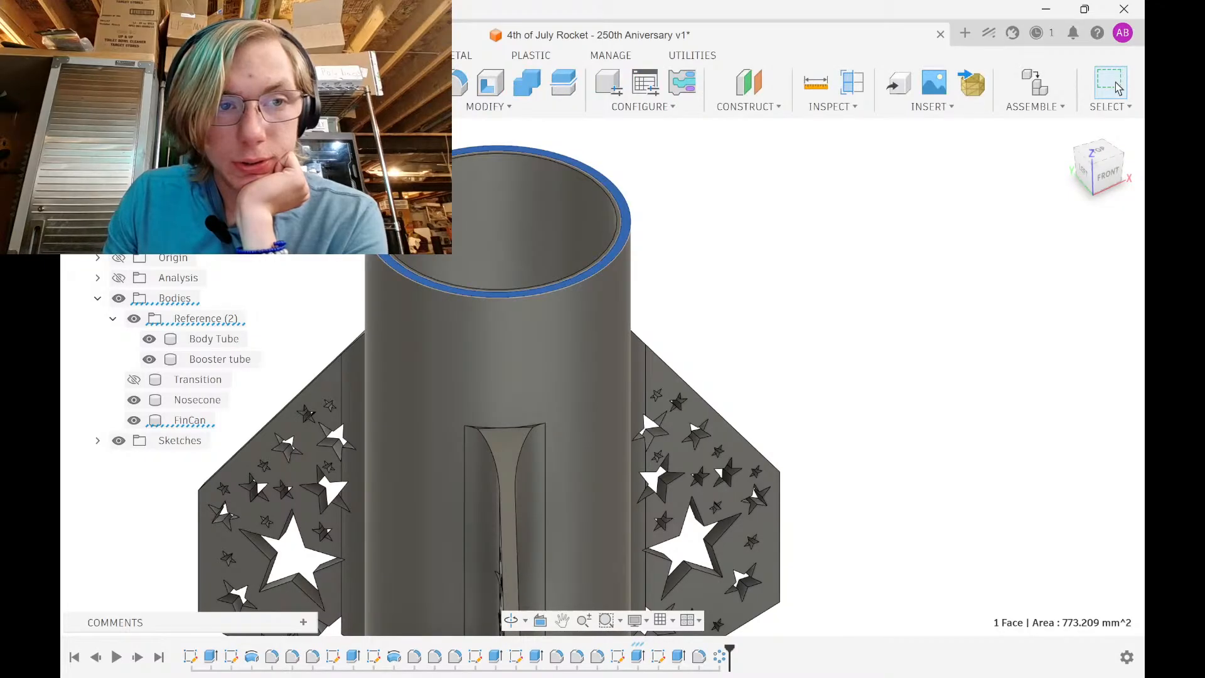
key("q")
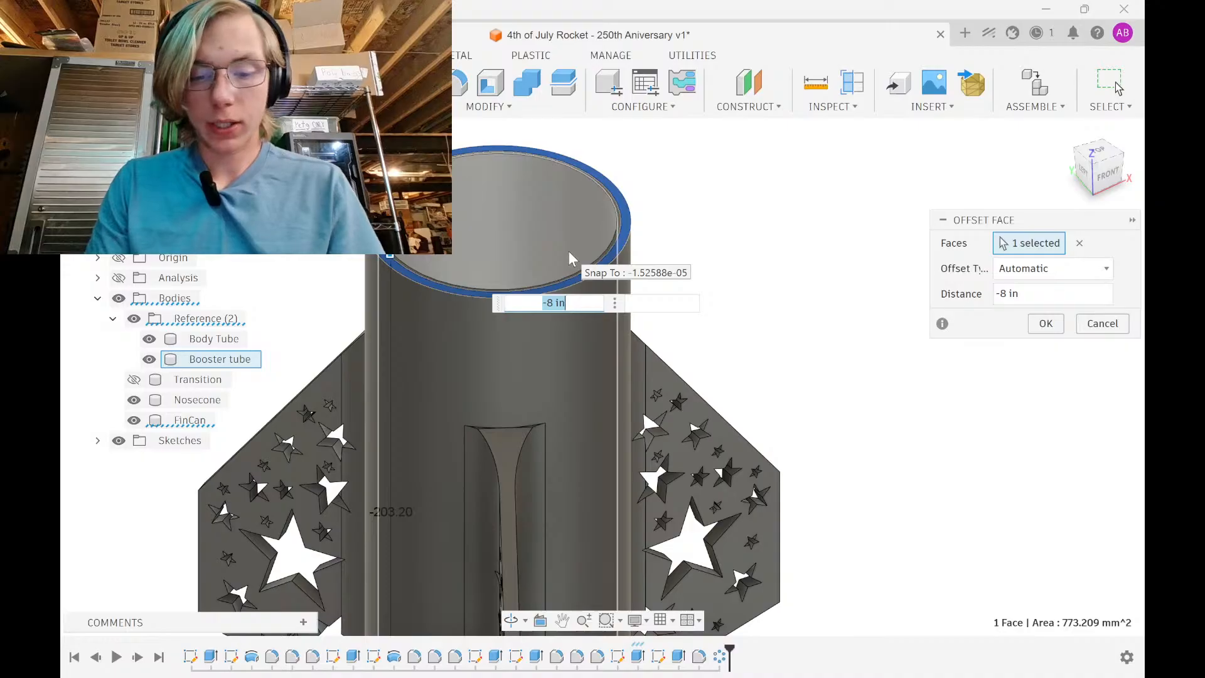
type("-7")
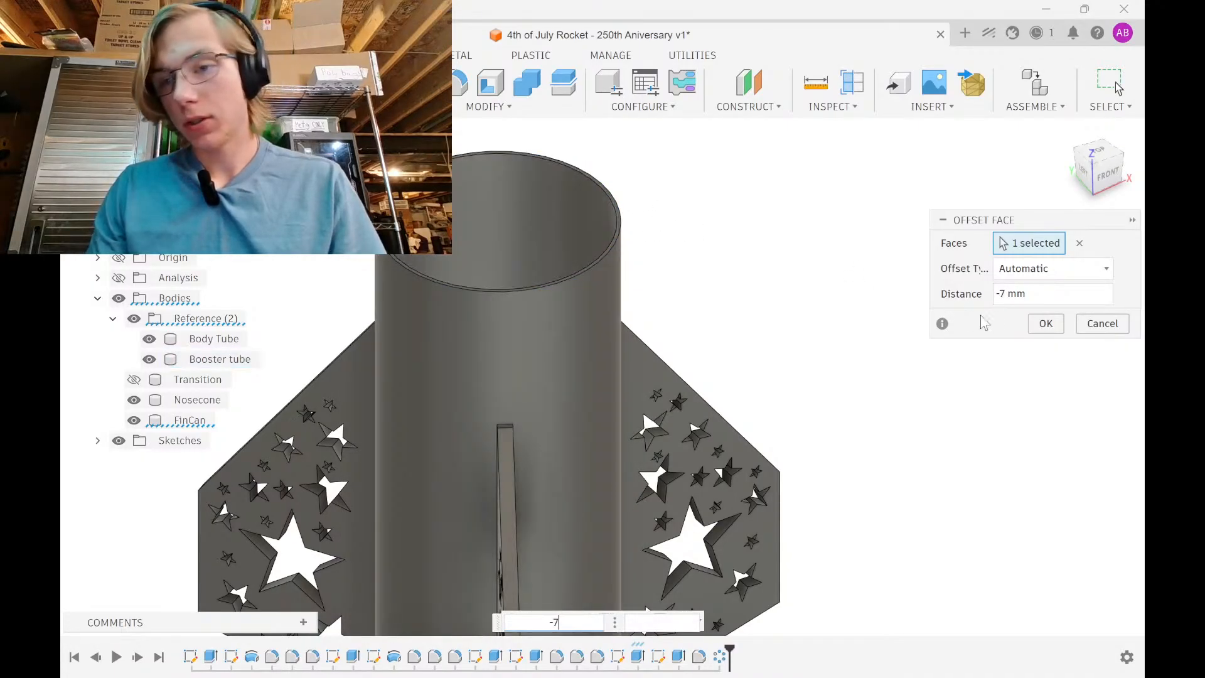
double_click(1017, 294)
type("in")
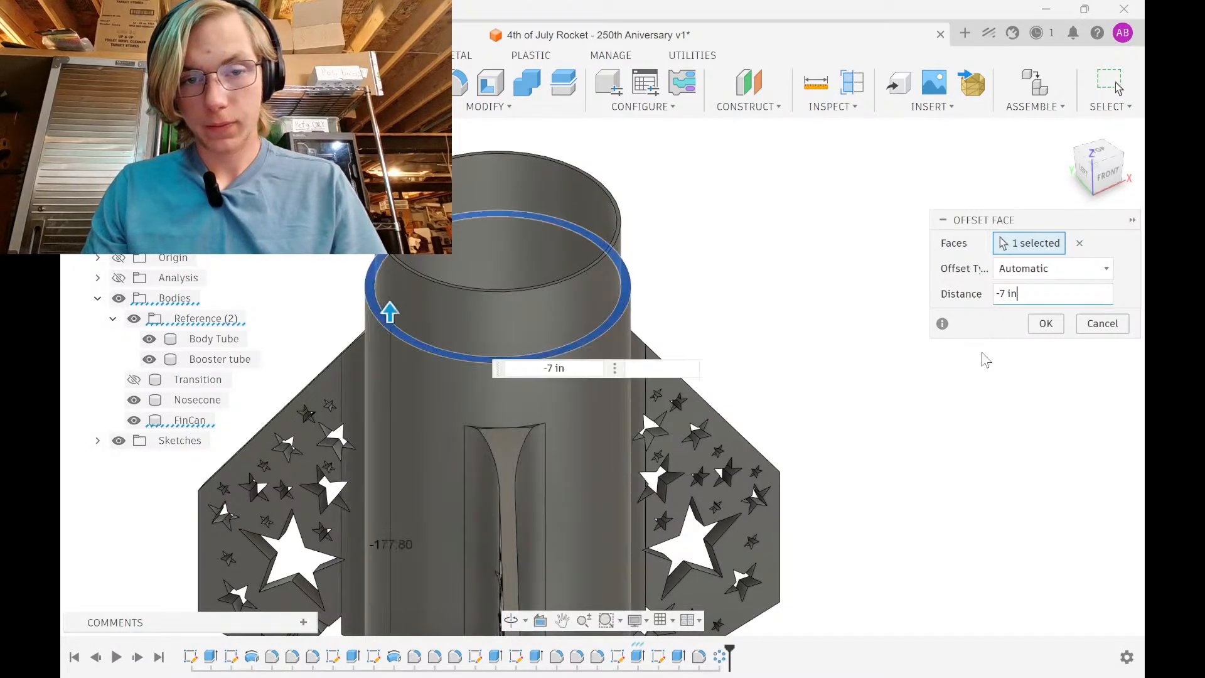
middle_click_drag(844, 411, 897, 369, "shift")
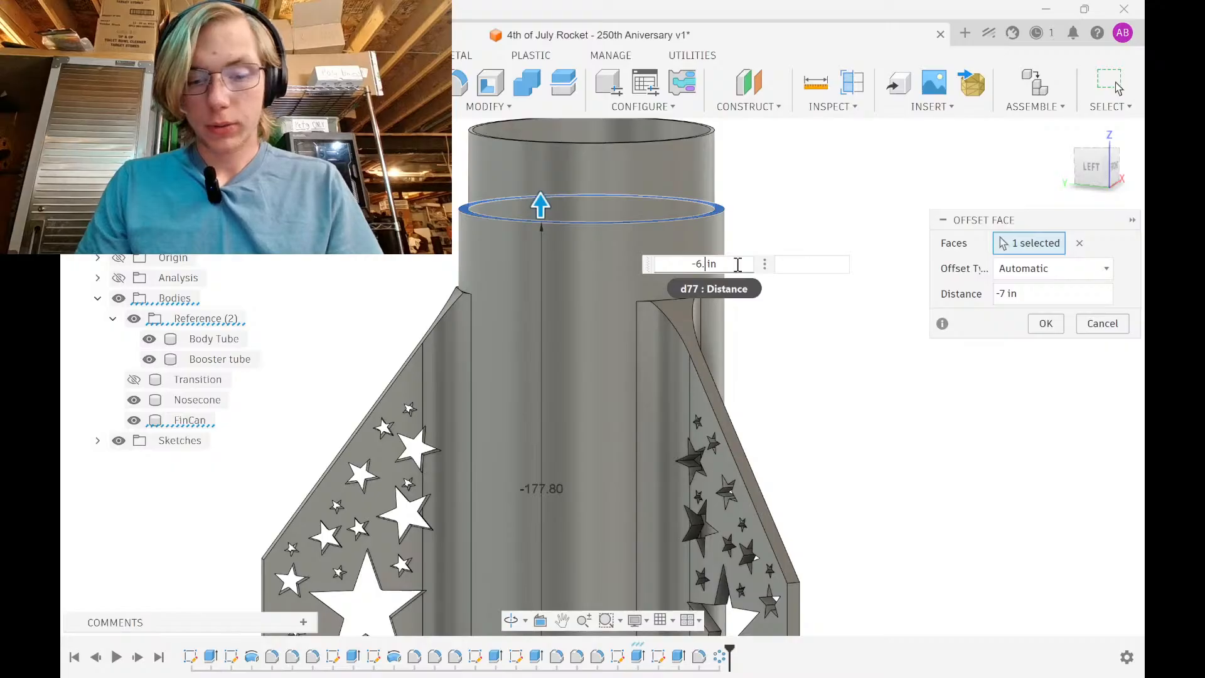
key("Return")
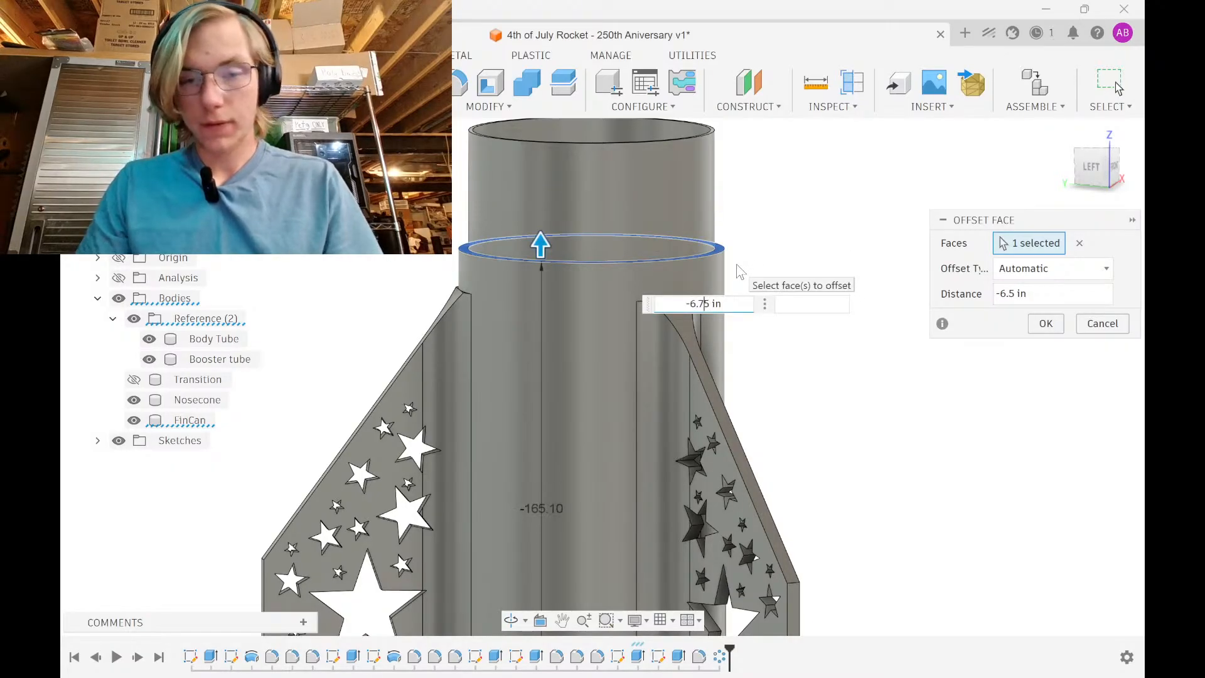
key("Return")
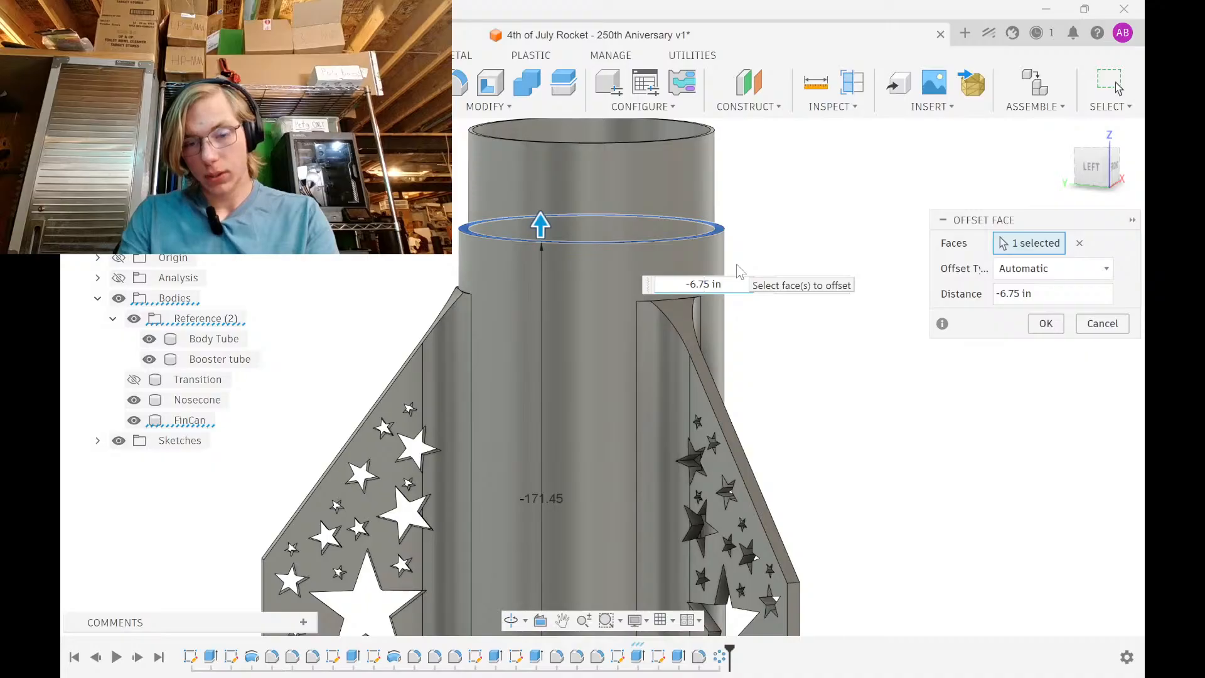
key("Return")
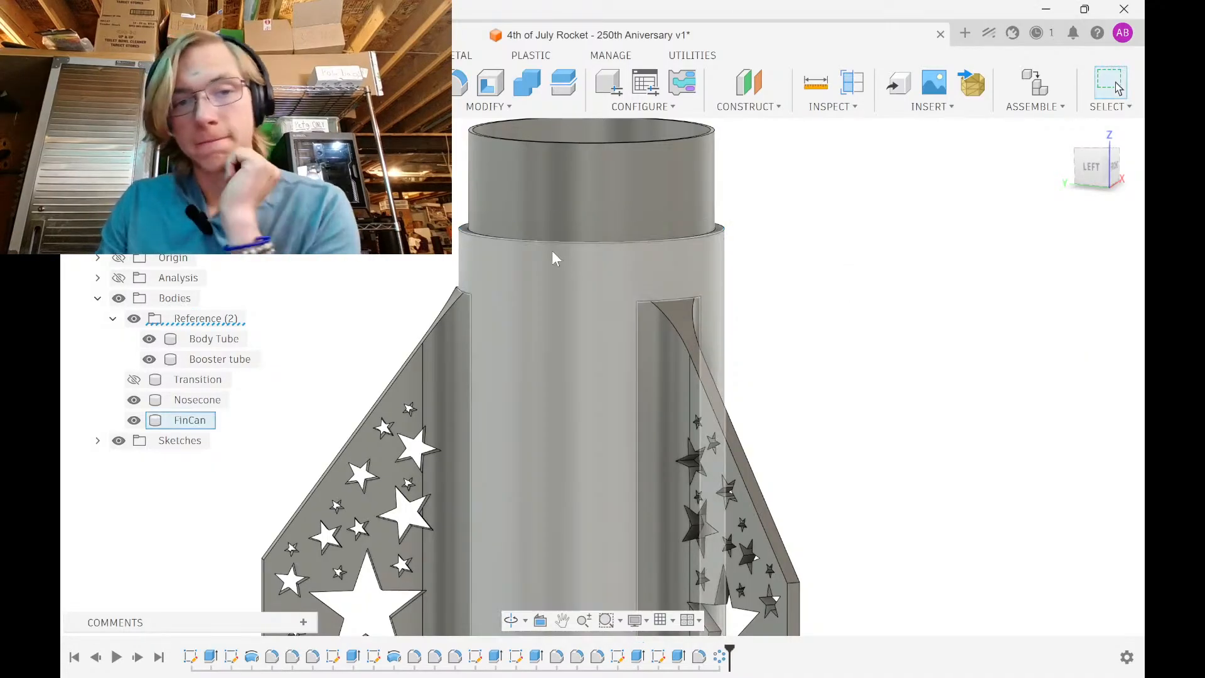
scroll(484, 232, "up", 5)
middle_click_drag(485, 232, 463, 282, "shift")
Select the tube's top outer edge and start a Two Distance chamfer on it
left_click(469, 254)
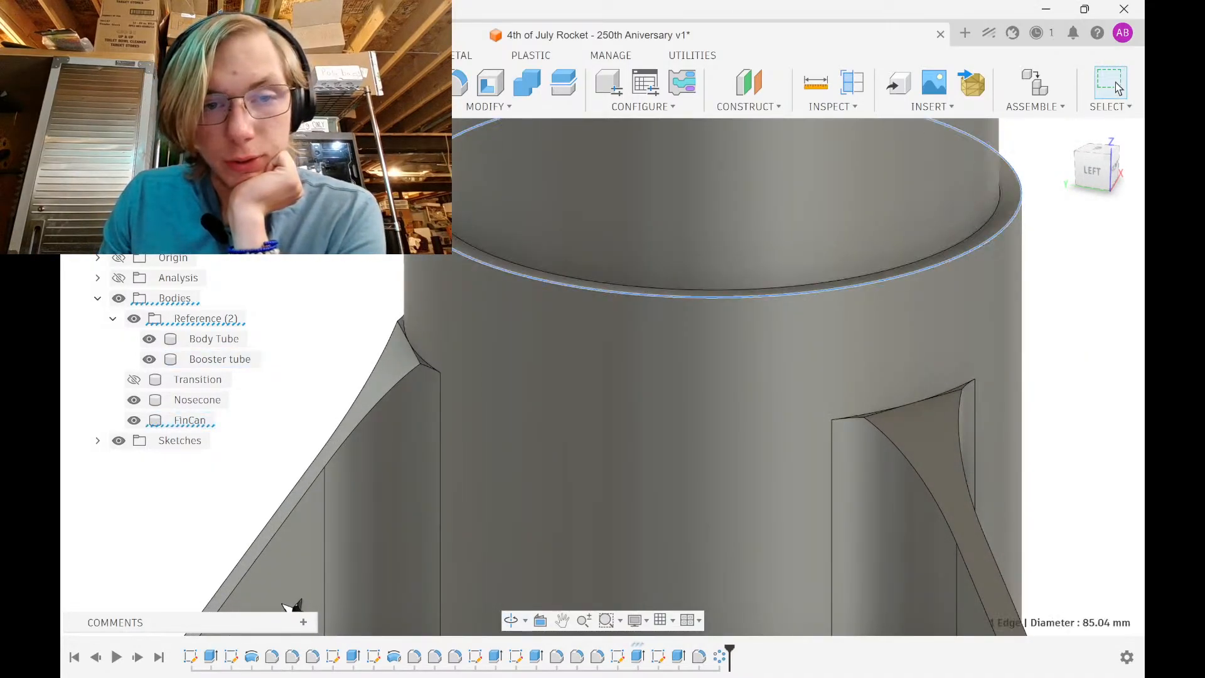
left_click(280, 107)
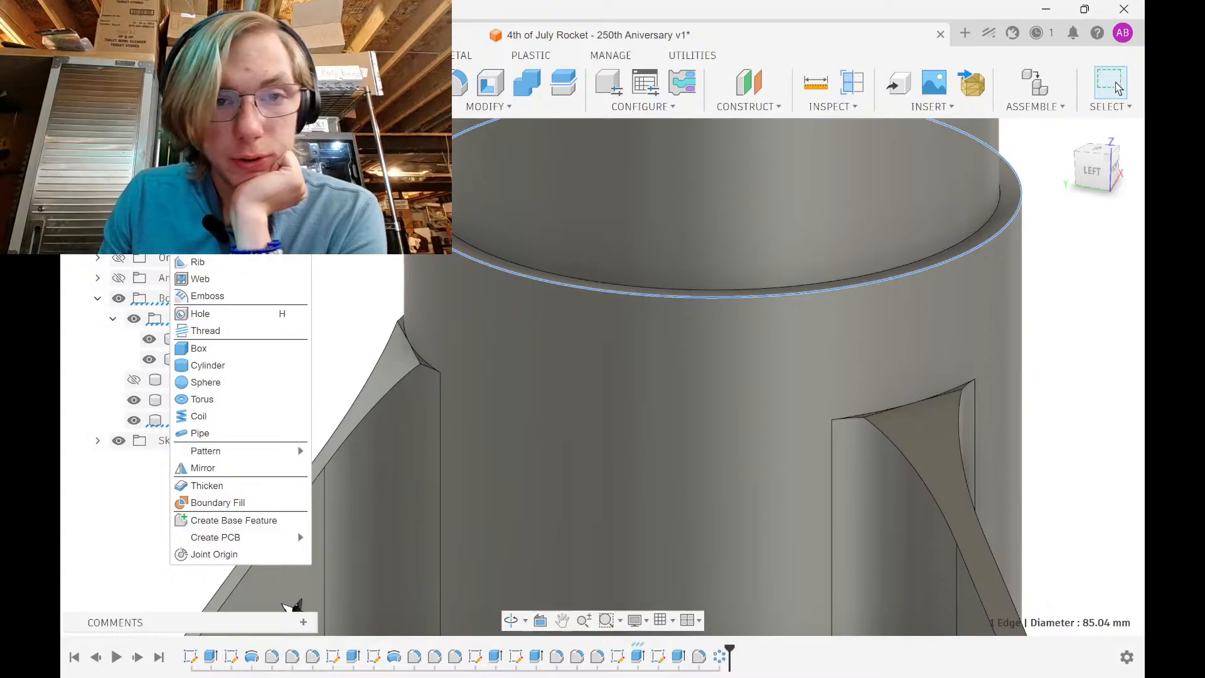
left_click(489, 107)
left_click(502, 165)
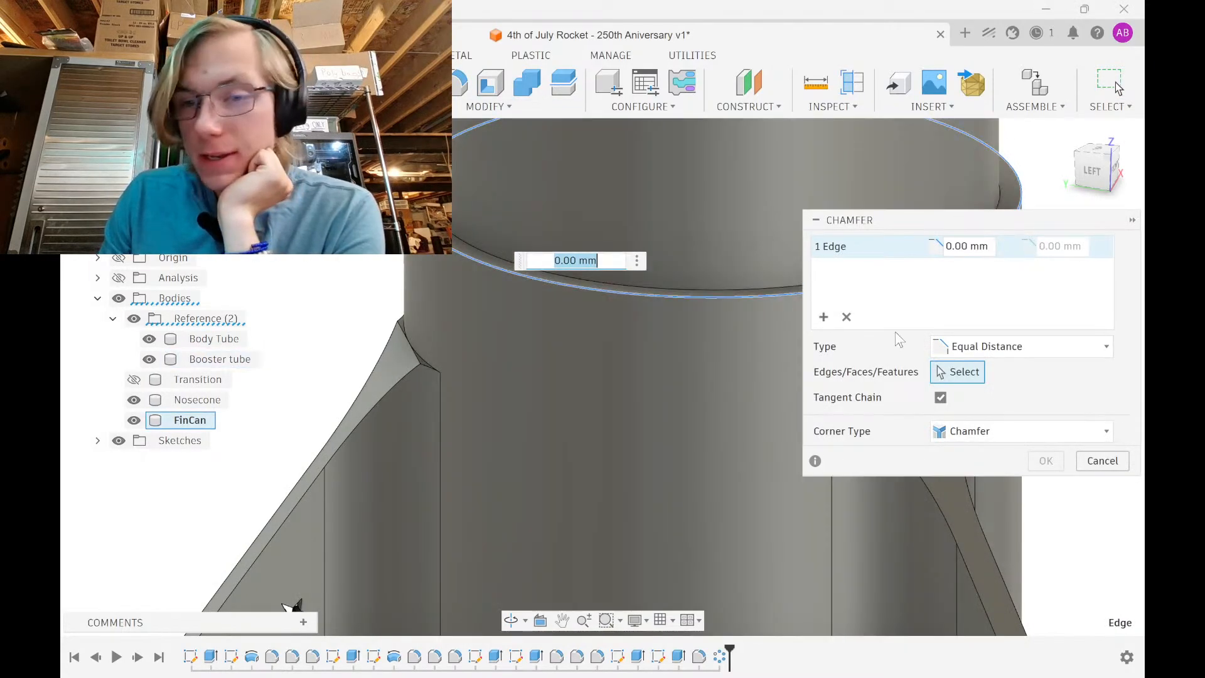
left_click(998, 350)
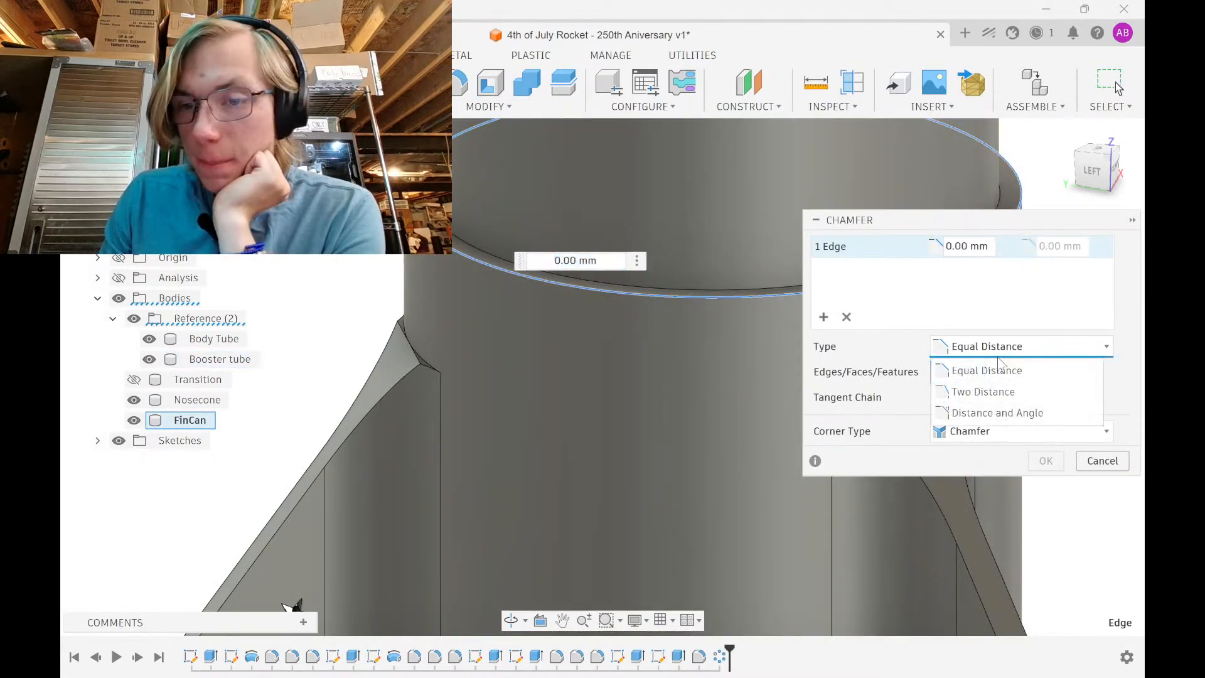
left_click(1003, 391)
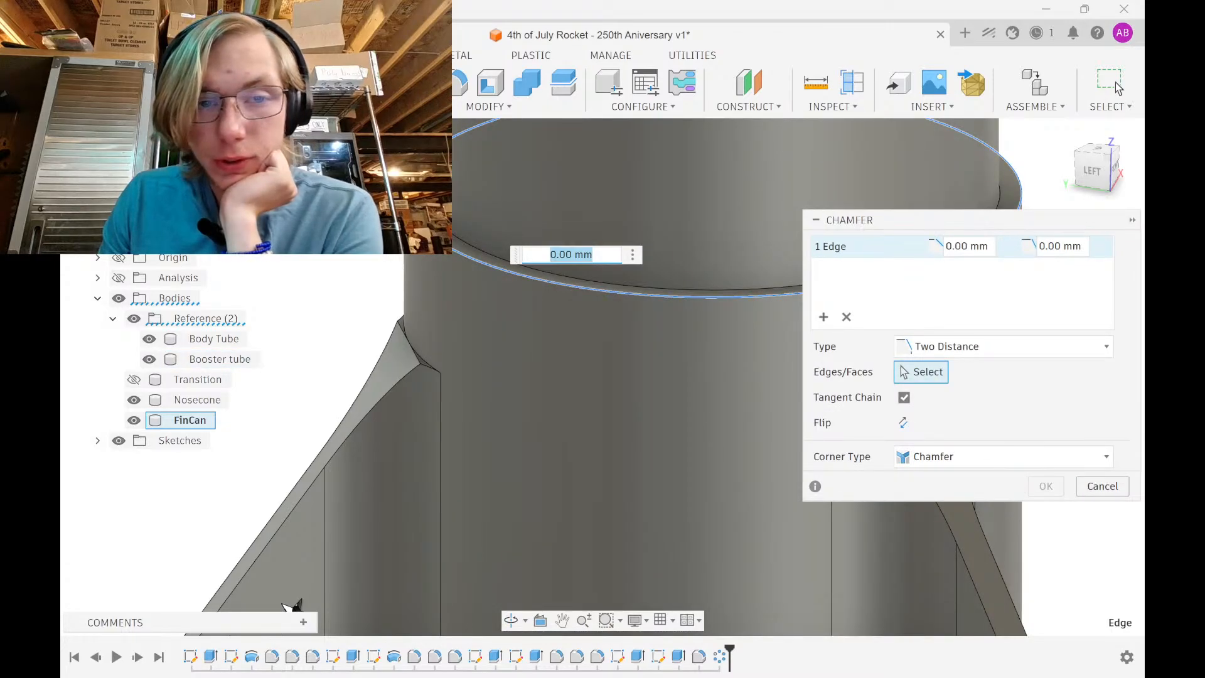
Enter chamfer distances of 3 mm and 0.75 in and apply the chamfer
type(".")
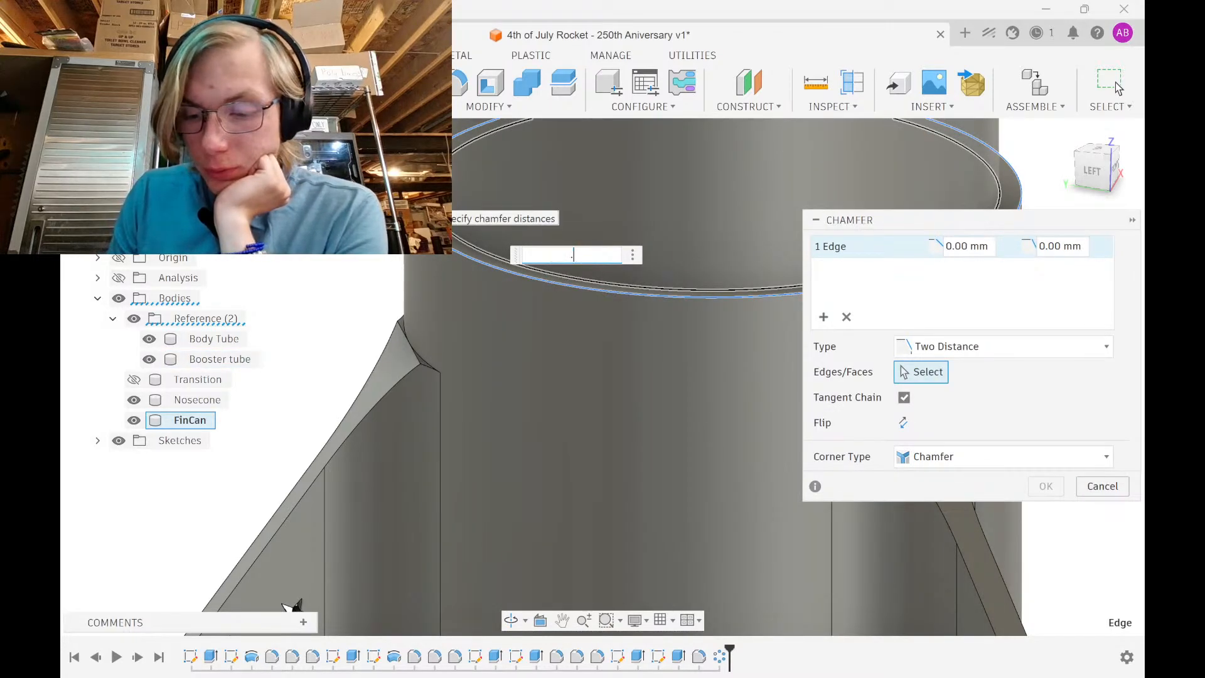
type("75")
key("Tab")
type(".75in")
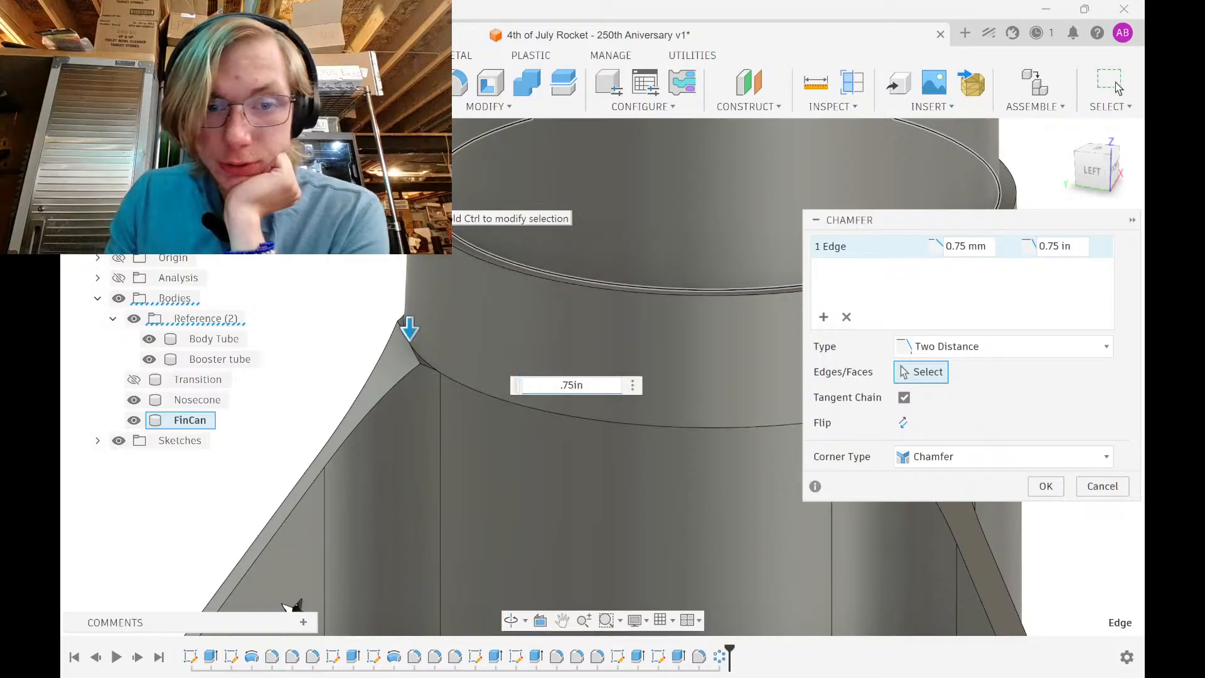
key("Tab")
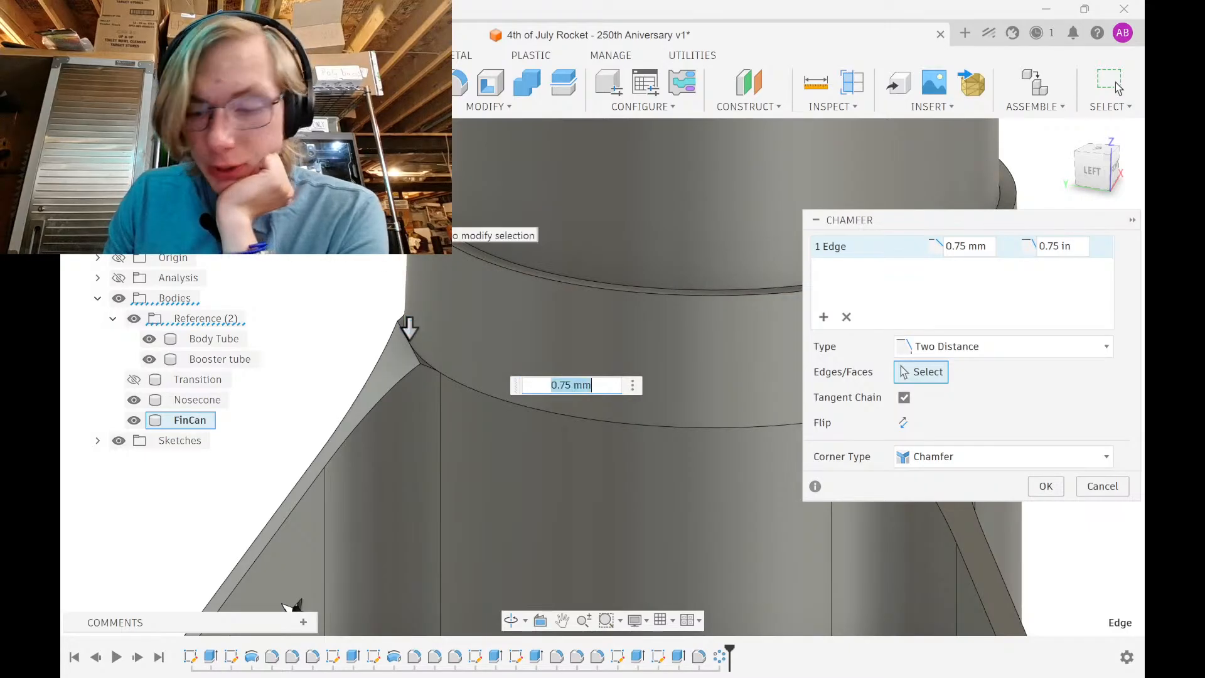
type("3")
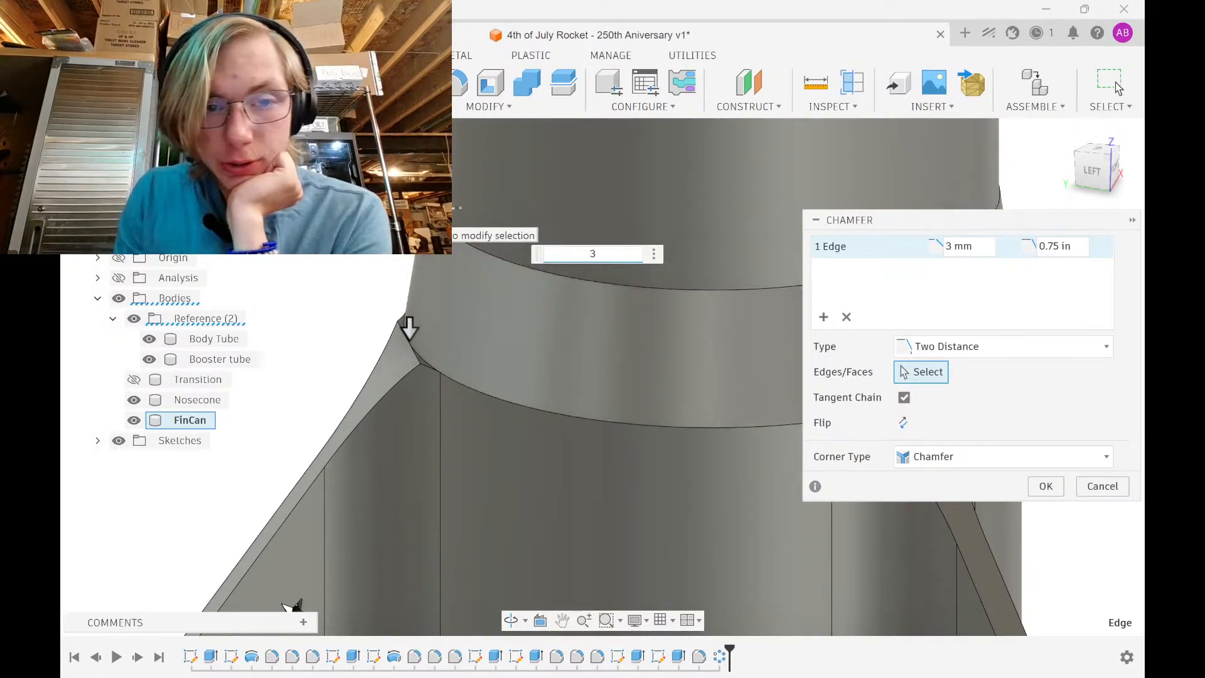
left_click(1045, 486)
middle_click_drag(614, 399, 683, 398, "shift")
scroll(683, 398, "down", 3)
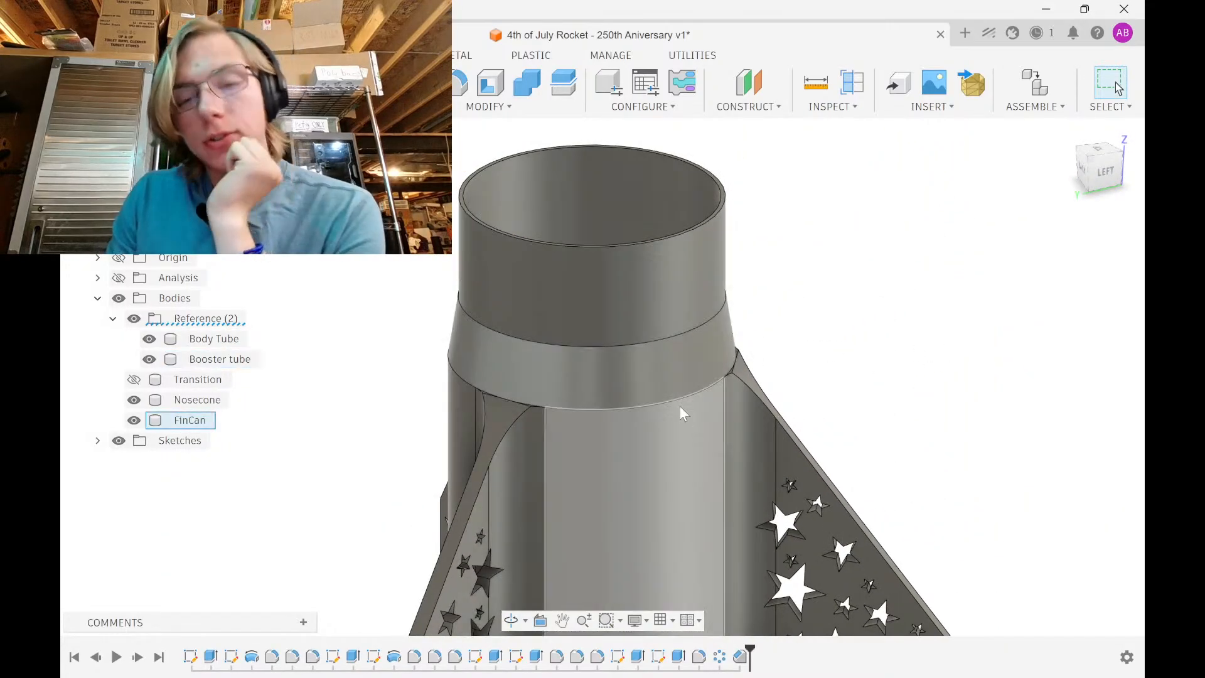
Unhide the Transition body in the browser and orbit to view the model from behind
scroll(679, 405, "down", 3)
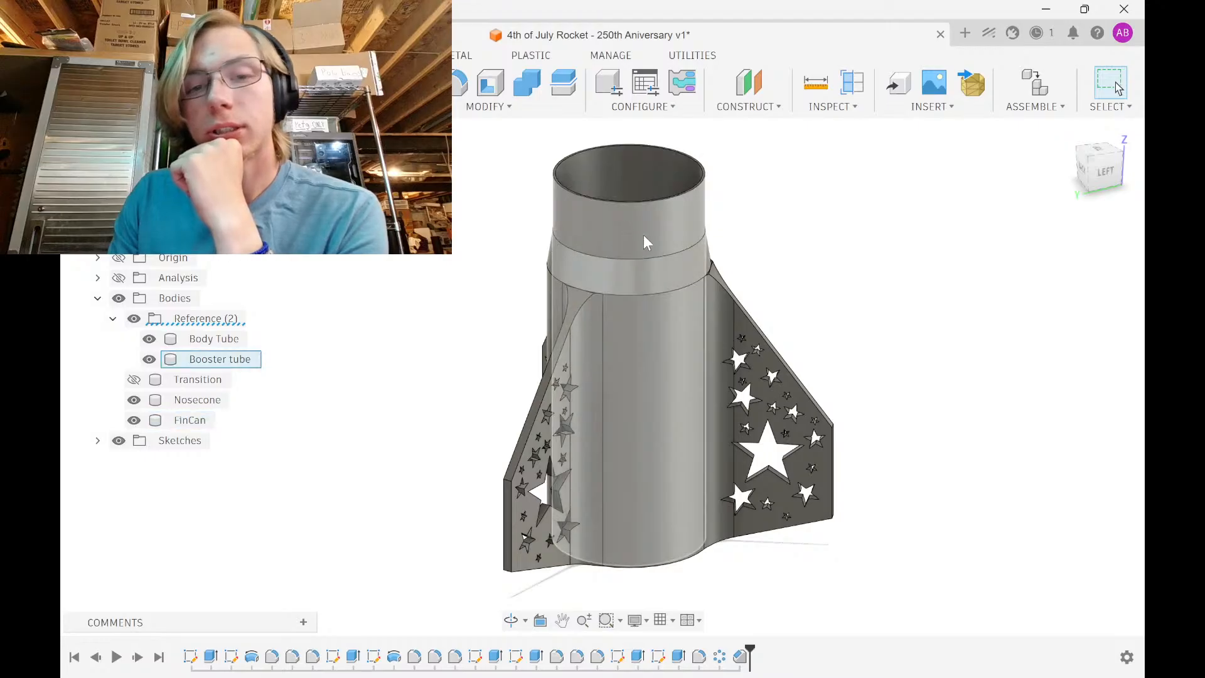
scroll(707, 319, "up", 2)
scroll(668, 321, "down", 2)
left_click(133, 379)
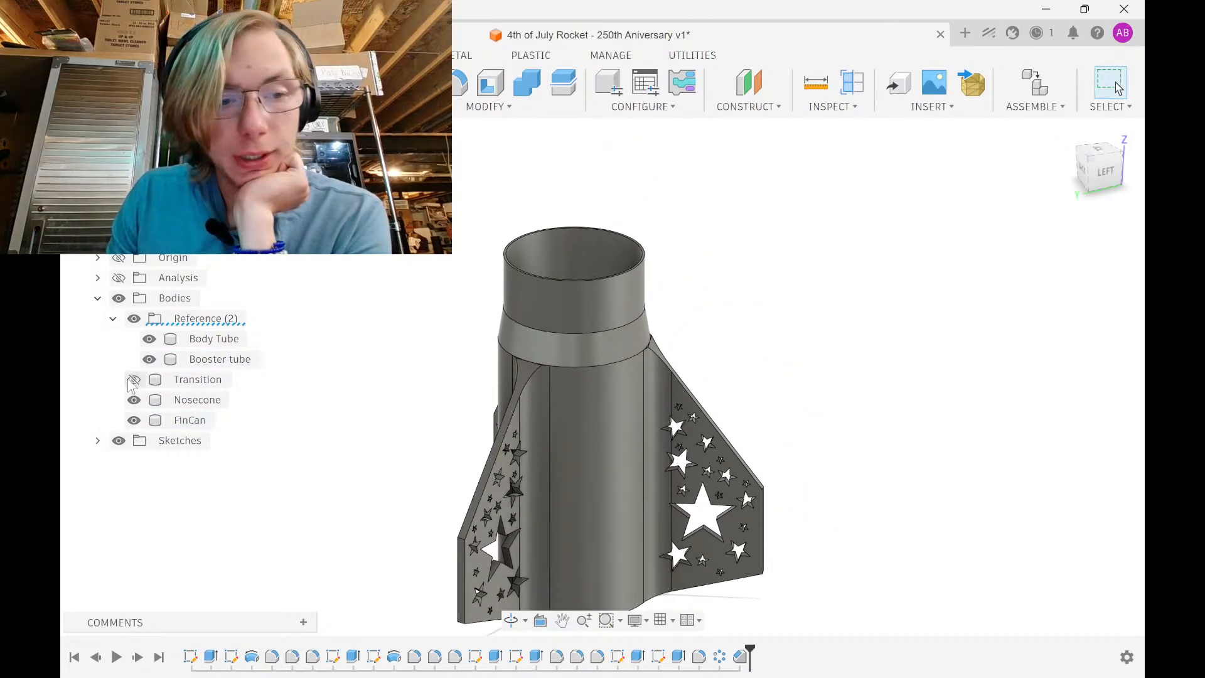
scroll(385, 377, "up", 2)
middle_click_drag(384, 377, 484, 283, "shift")
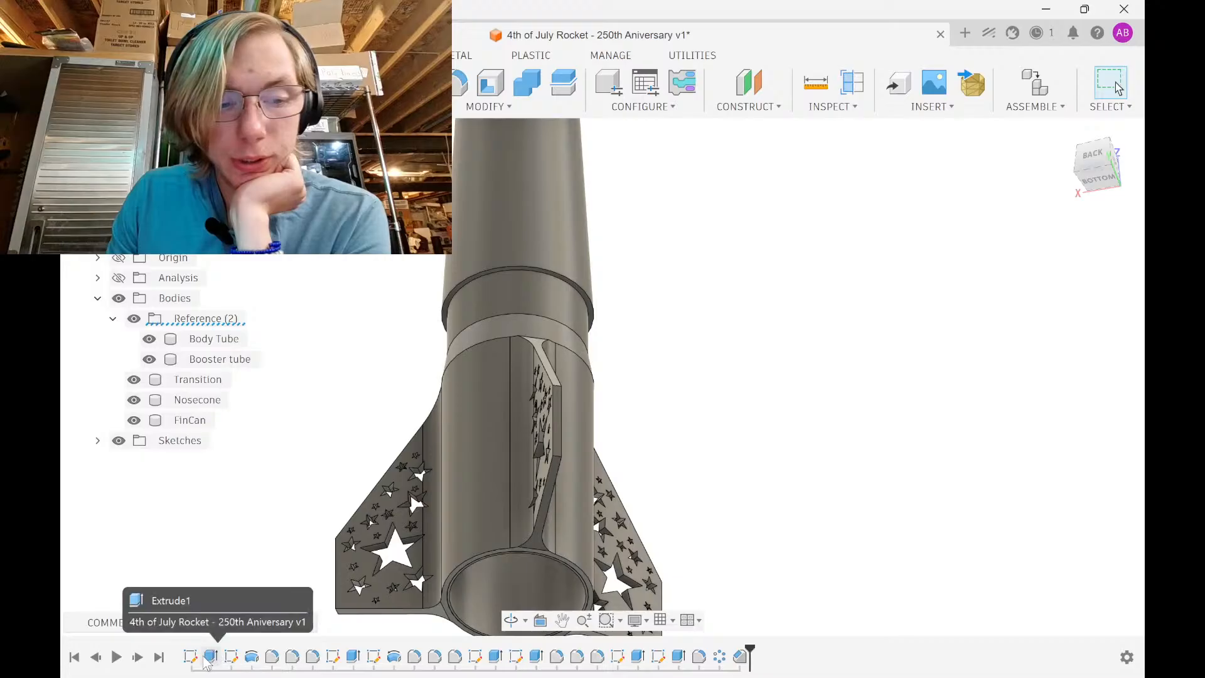
In the early profile sketch, change the 42.52 radius dimension to 3.1in/2 (39.37 mm)
double_click(232, 657)
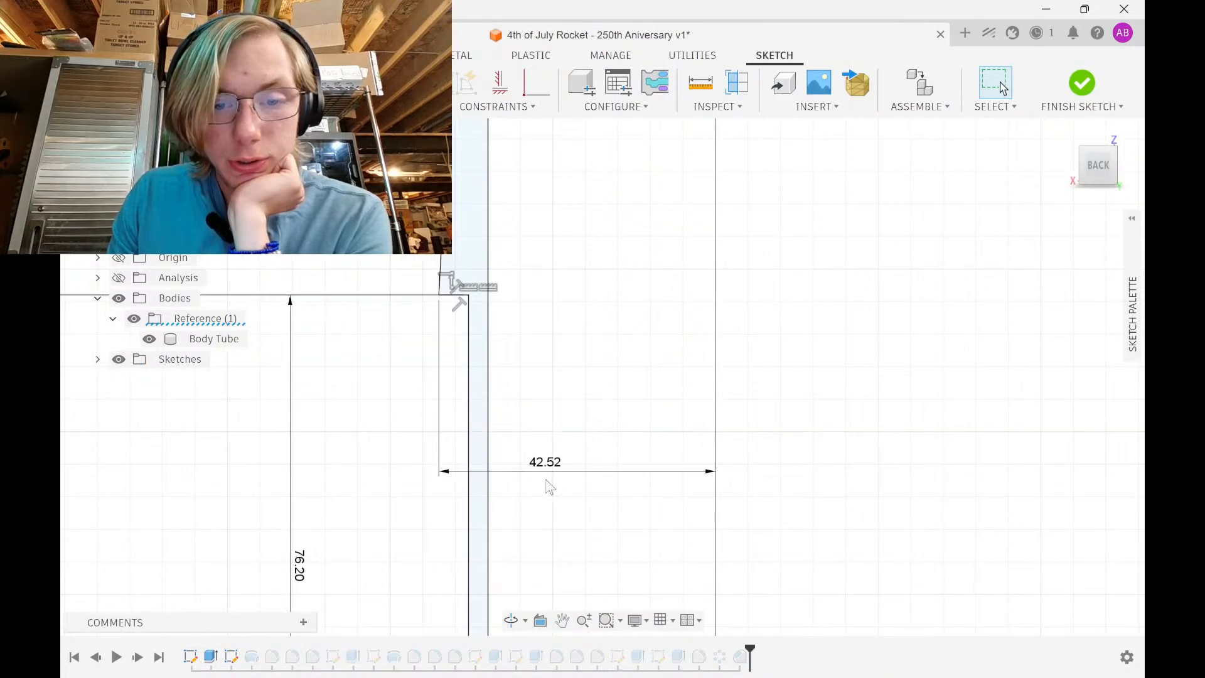
double_click(545, 463)
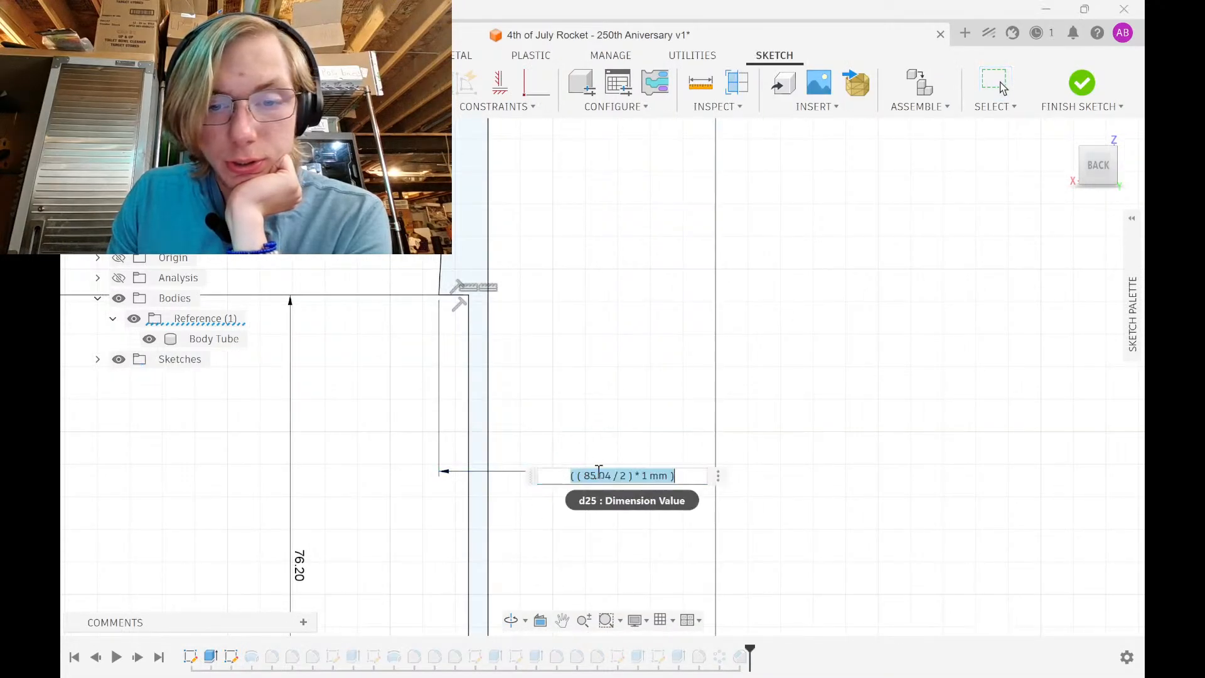
left_click(632, 475)
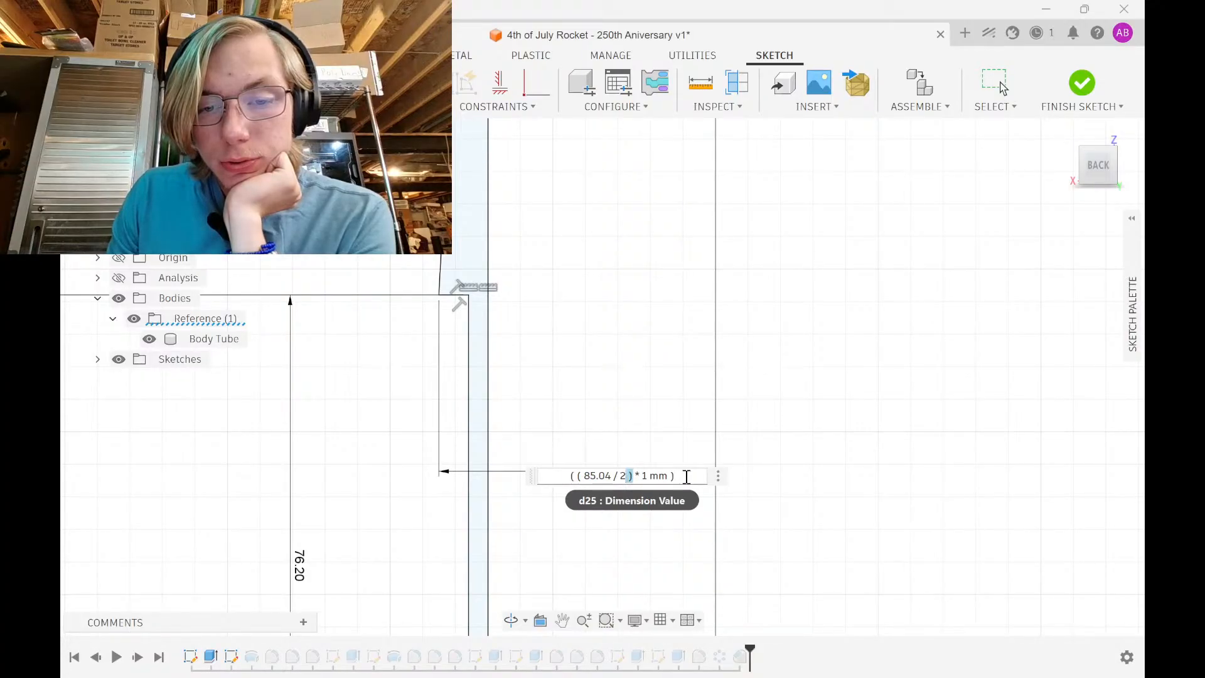
left_click_drag(687, 477, 552, 472)
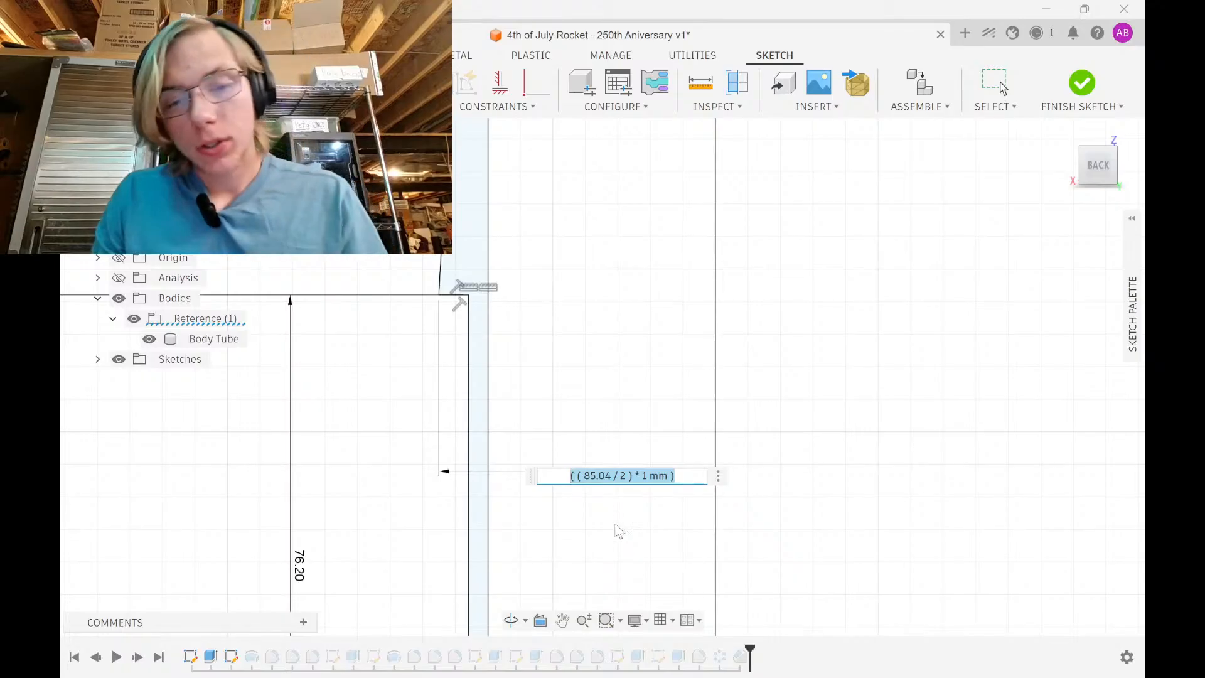
key("Return")
scroll(605, 524, "down", 2)
scroll(605, 524, "down", 4)
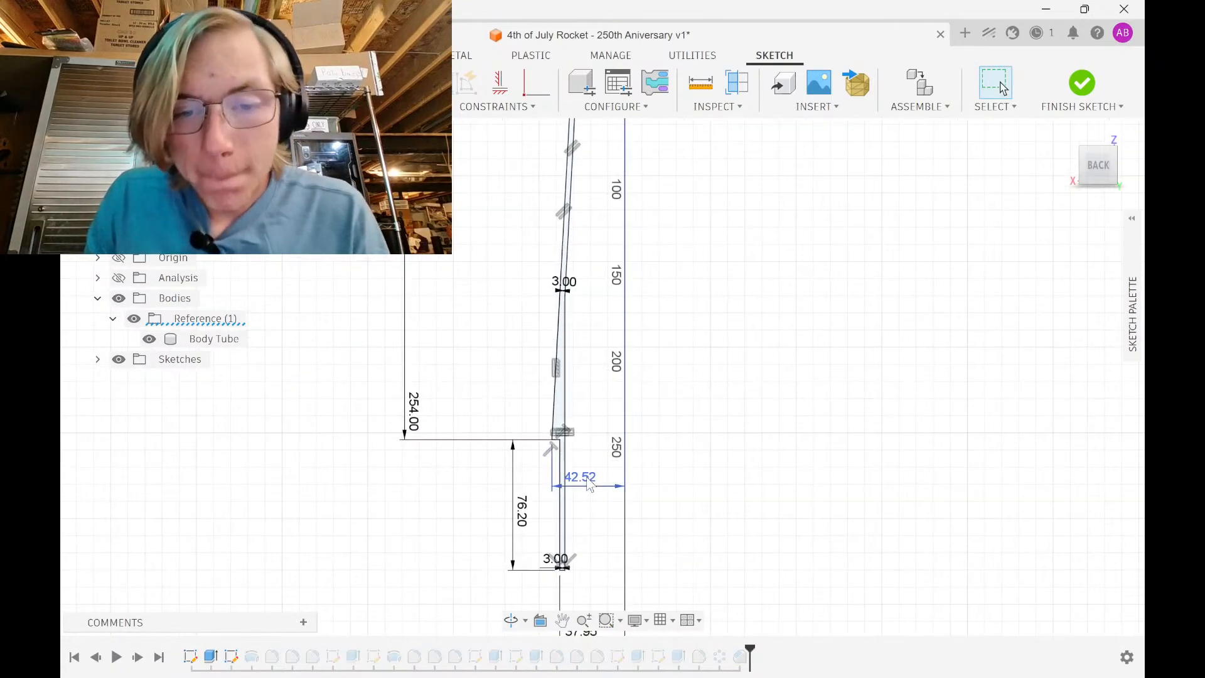
scroll(599, 491, "up", 5)
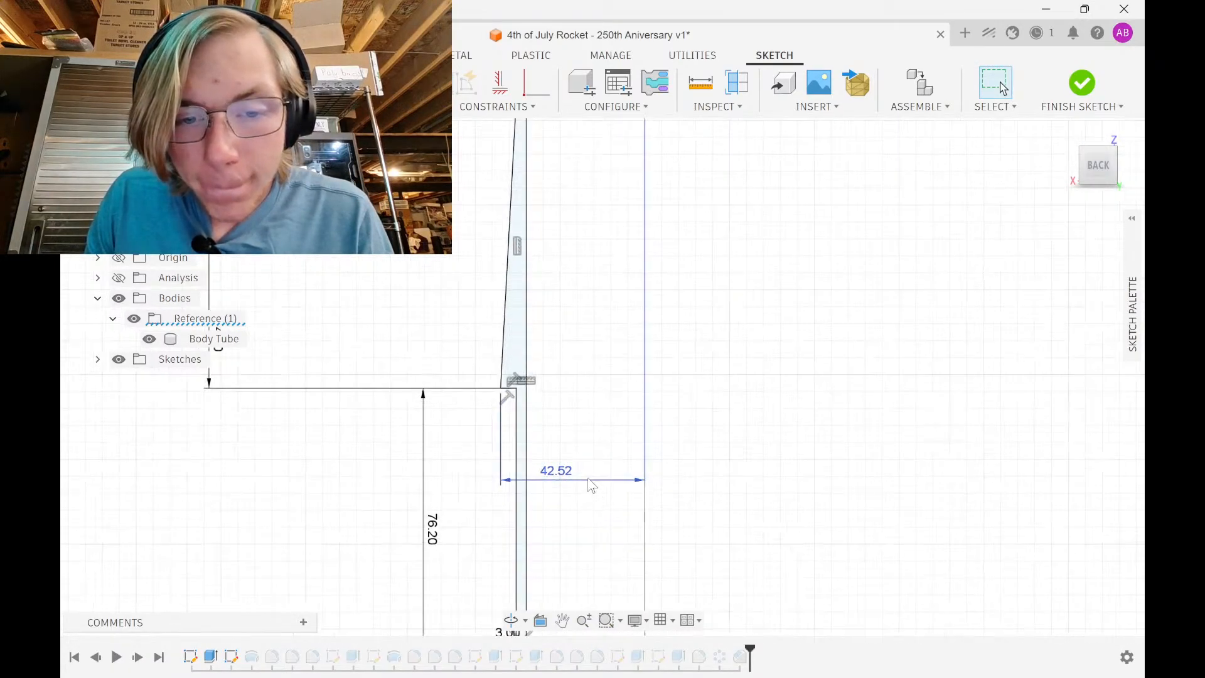
double_click(566, 485)
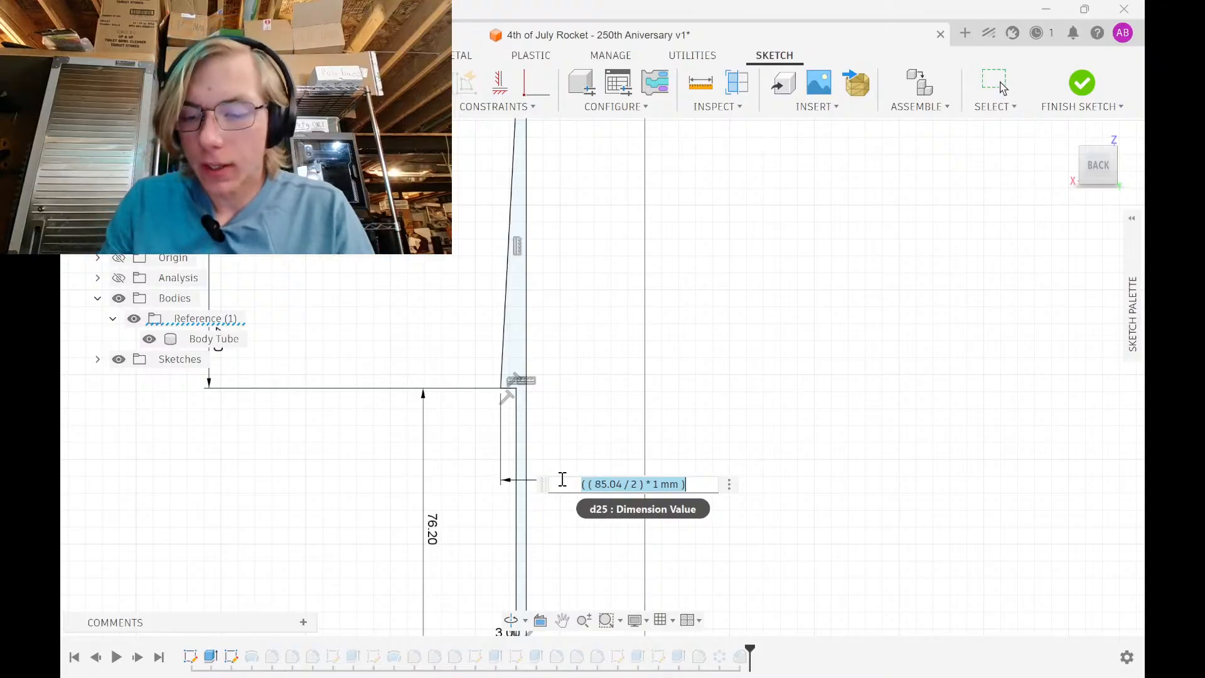
type("3.1in/2")
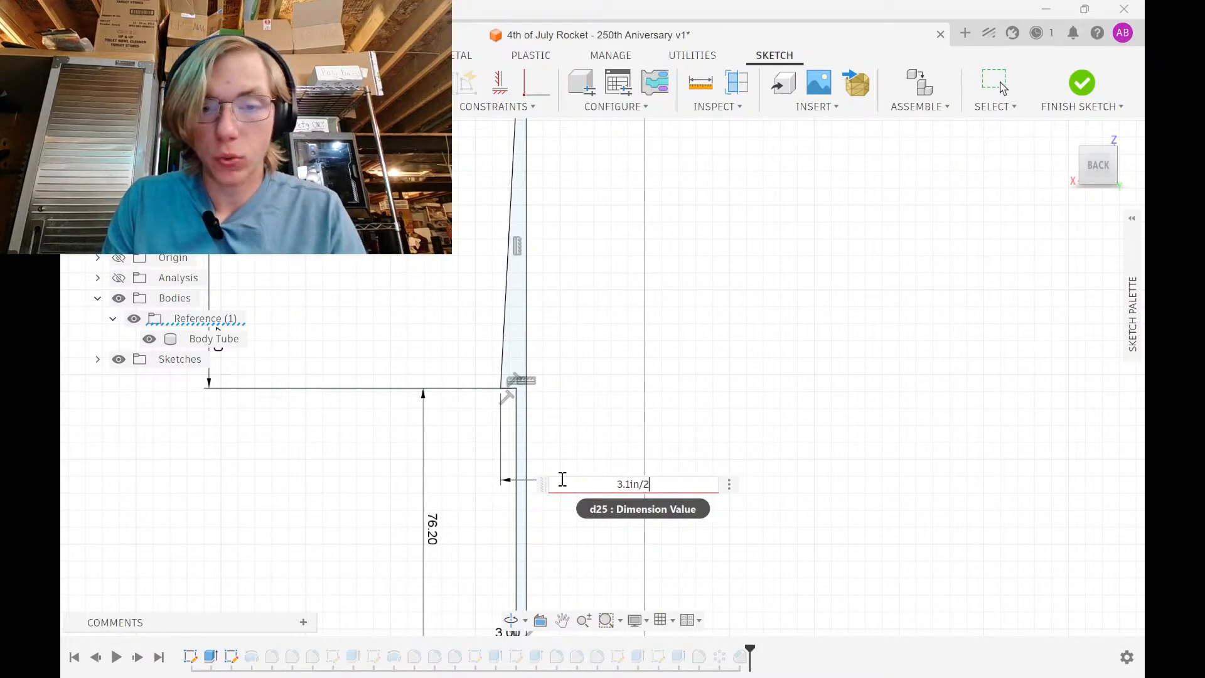
key("Return")
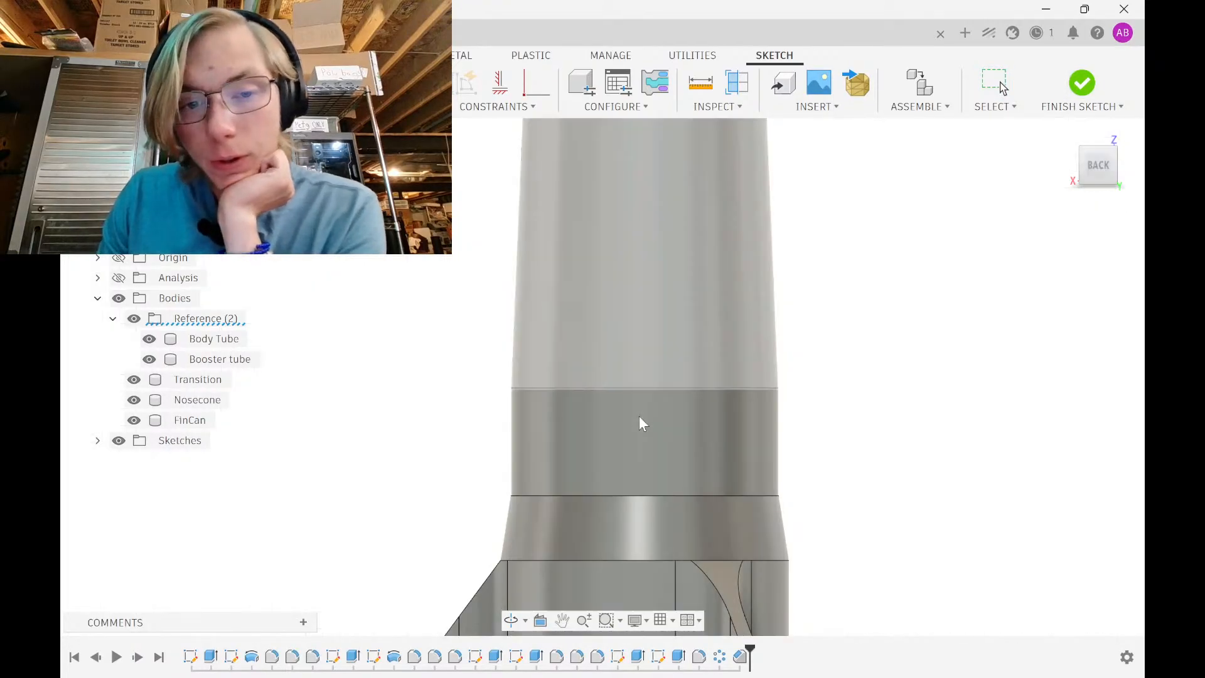
mouse_move(779, 511)
middle_mouse_down("shift")
mouse_move(820, 431)
mouse_move(824, 386)
mouse_move(828, 496)
middle_mouse_up("shift")
scroll(850, 394, "up", 4)
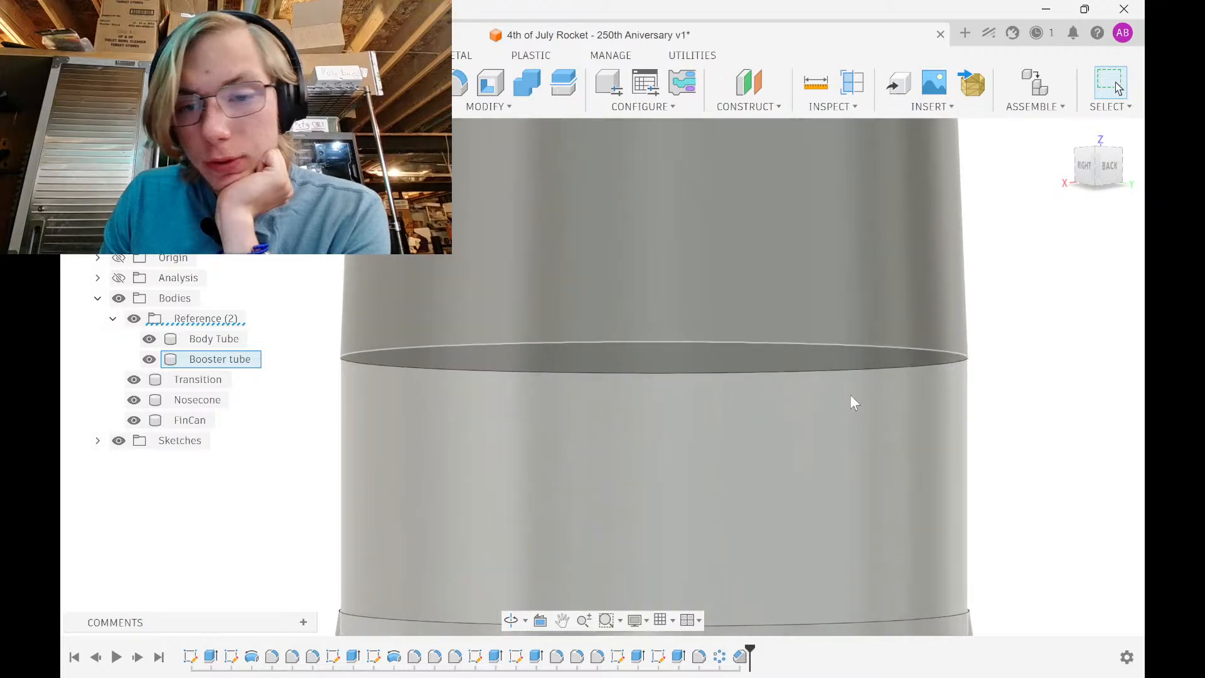
scroll(853, 386, "down", 6)
scroll(706, 359, "down", 5)
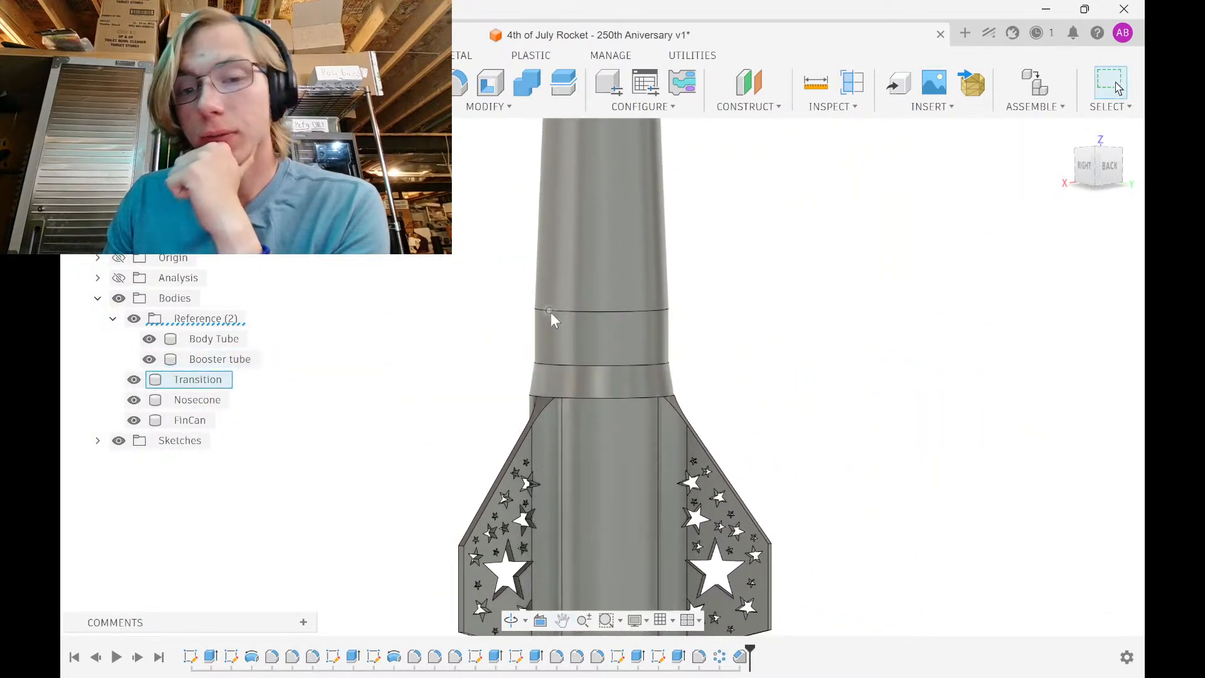
middle_click_drag(549, 425, 679, 308, "shift")
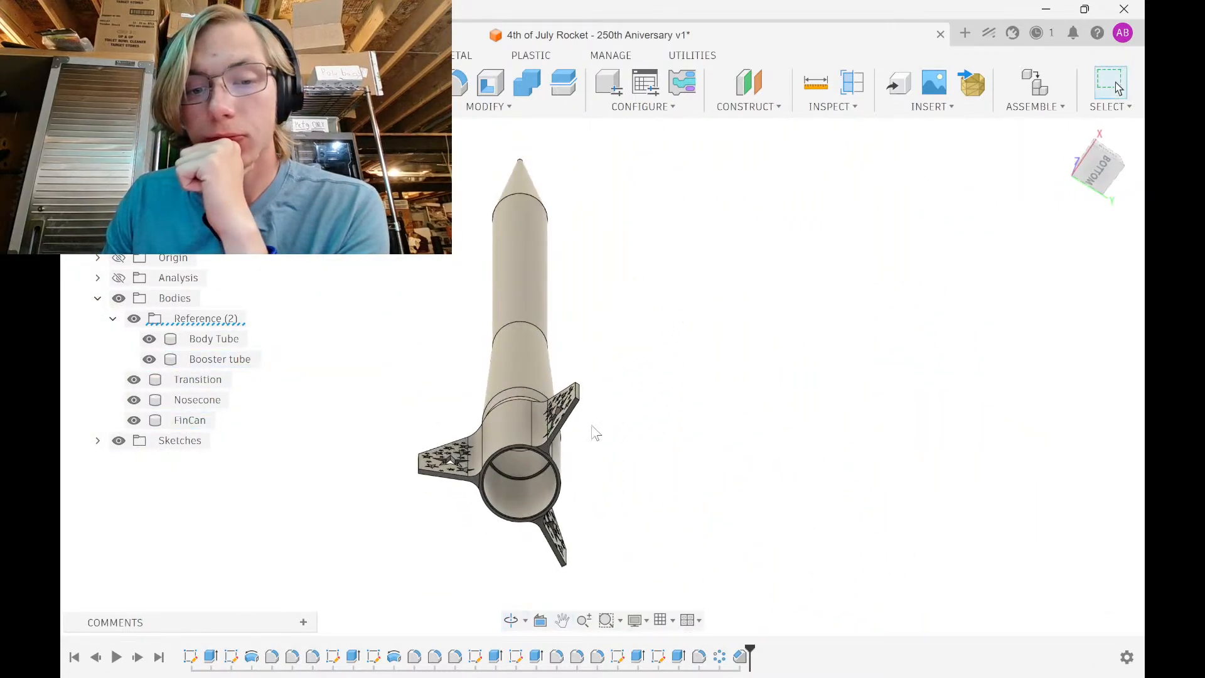
scroll(536, 449, "up", 8)
scroll(536, 467, "down", 8)
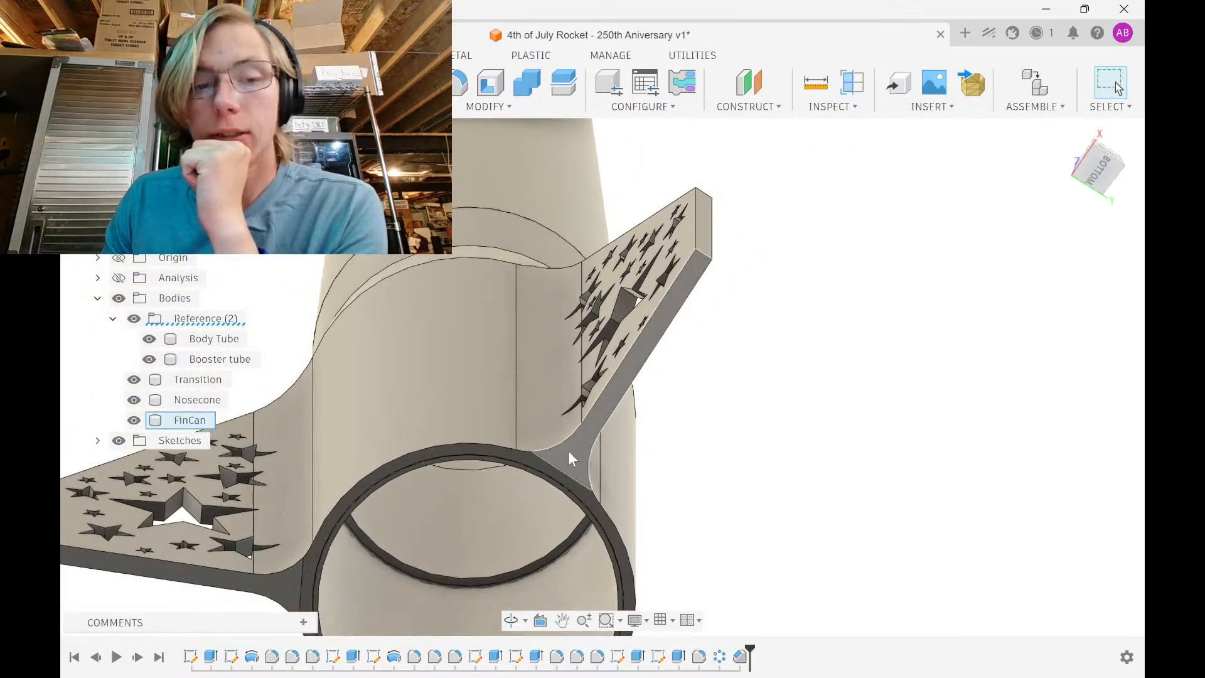
left_click(188, 420)
left_click(203, 402)
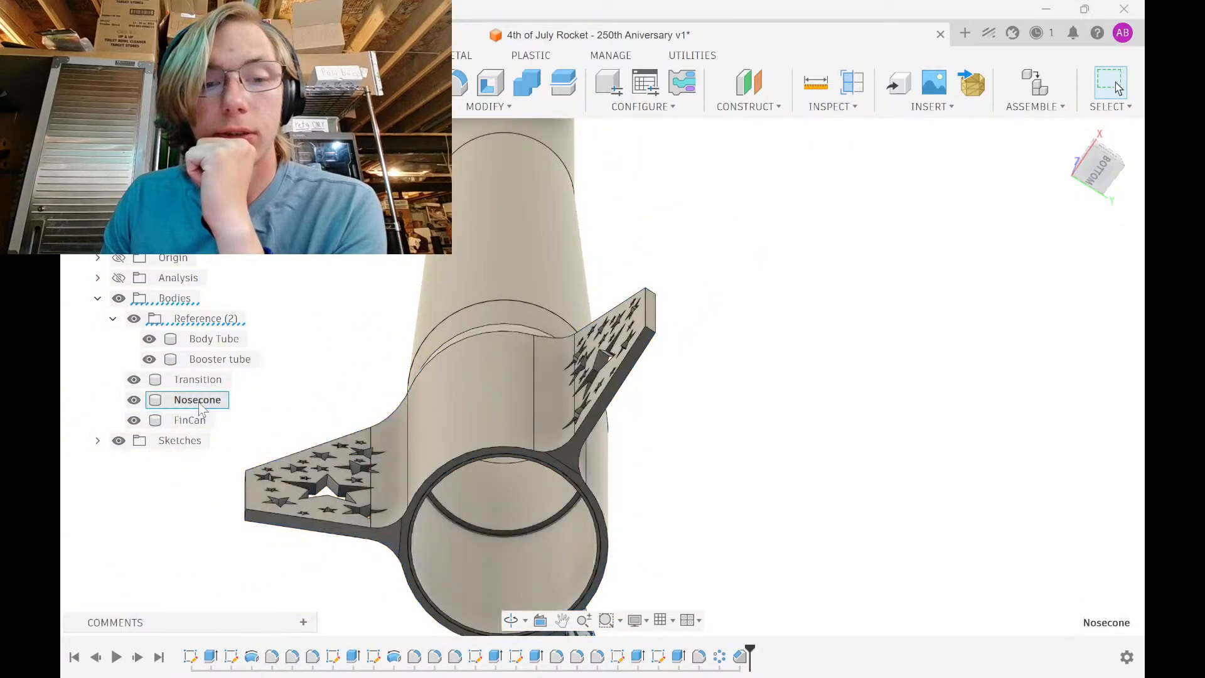
left_click(198, 380)
left_click(417, 312)
middle_click_drag(417, 312, 463, 443, "shift")
scroll(465, 440, "down", 6)
left_click(675, 418)
scroll(576, 382, "down", 4)
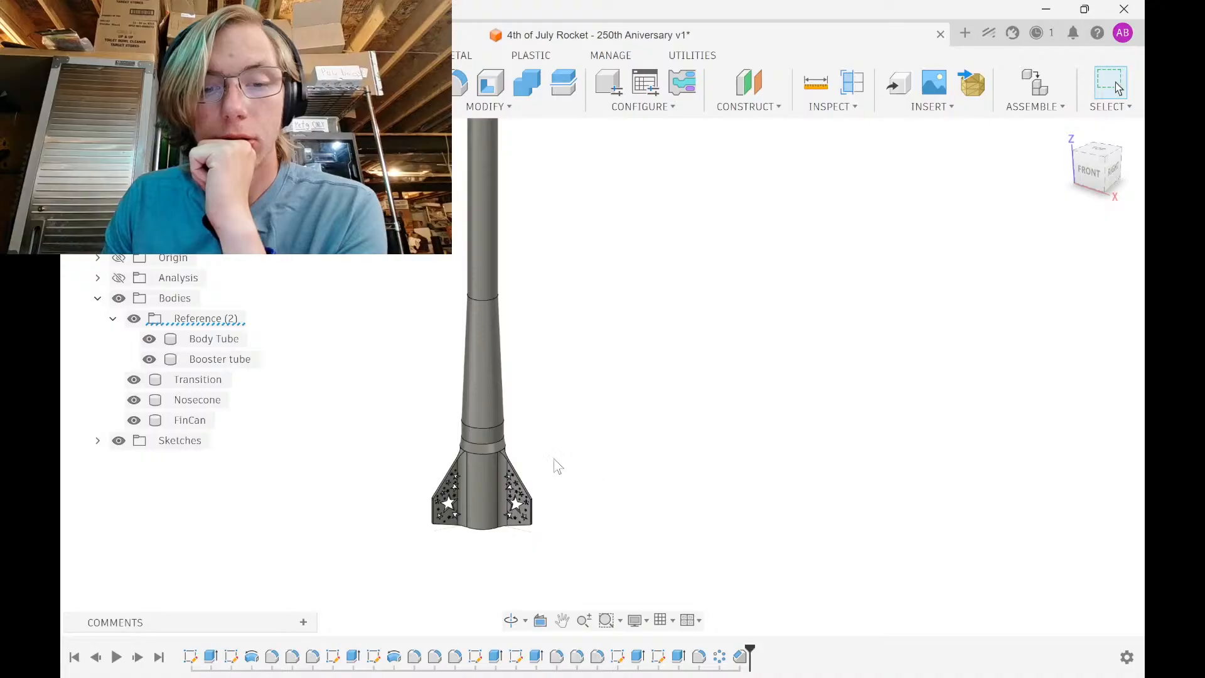
middle_click_drag(556, 466, 557, 438, "shift")
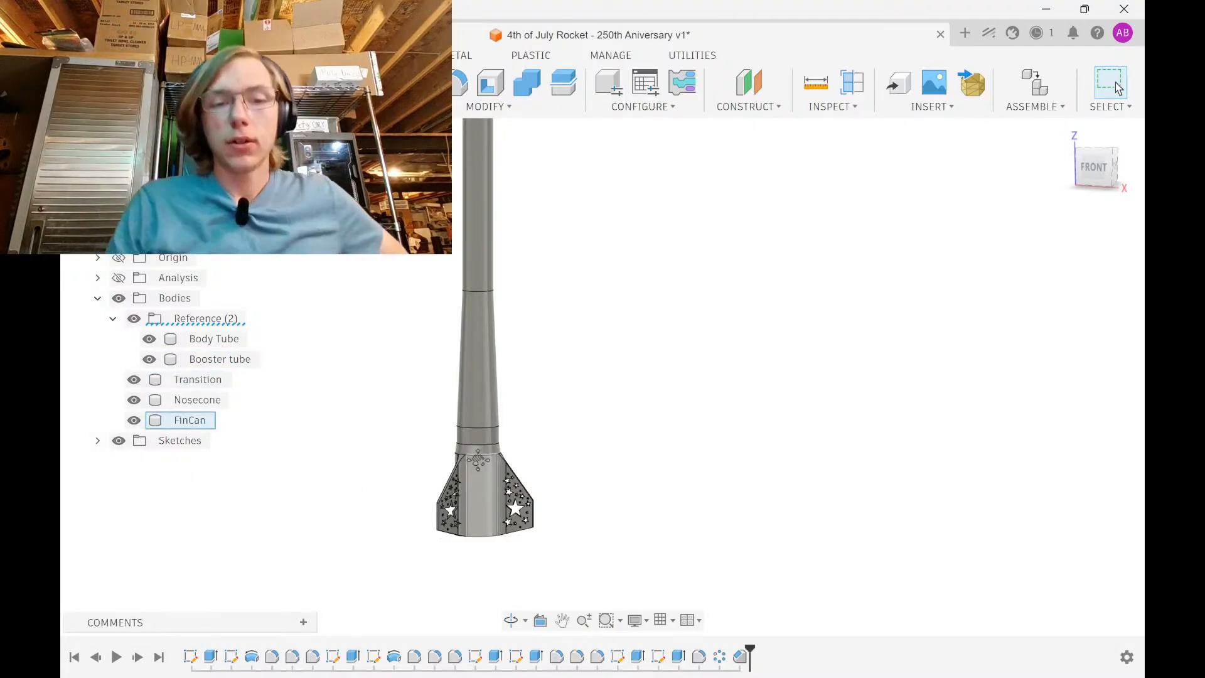
middle_click_drag(478, 461, 562, 405)
Apply a glossy anodized blue appearance from the library to the FinCan body
left_click(195, 423)
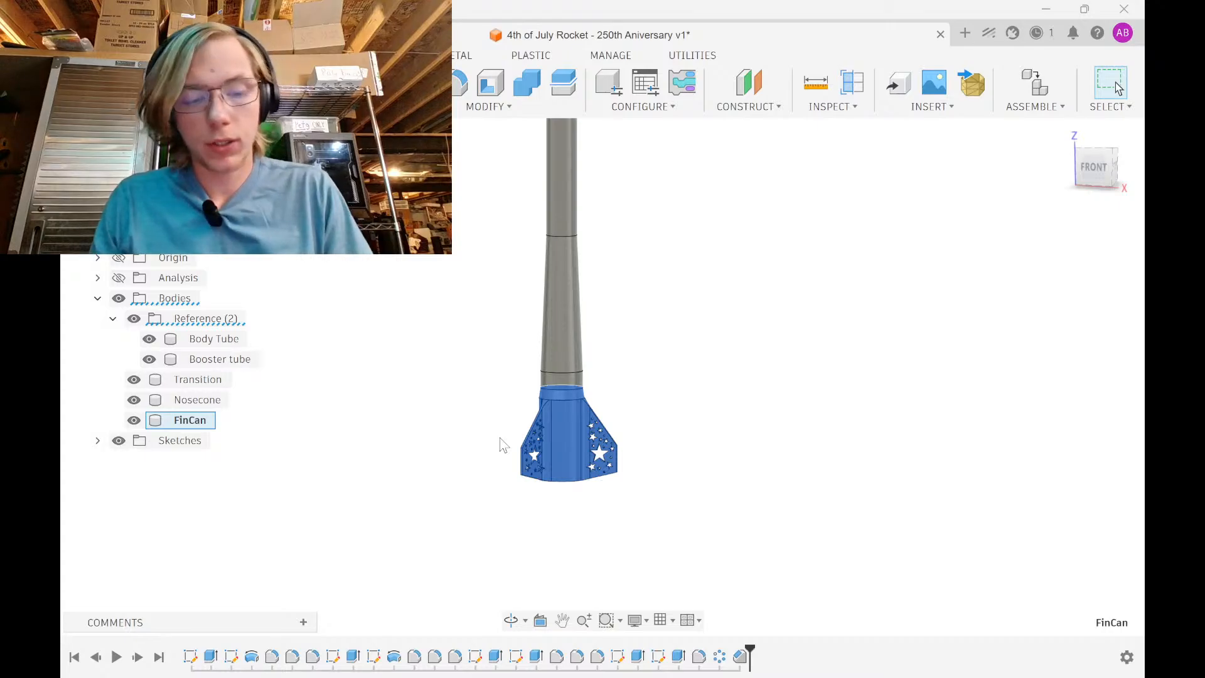
key("a")
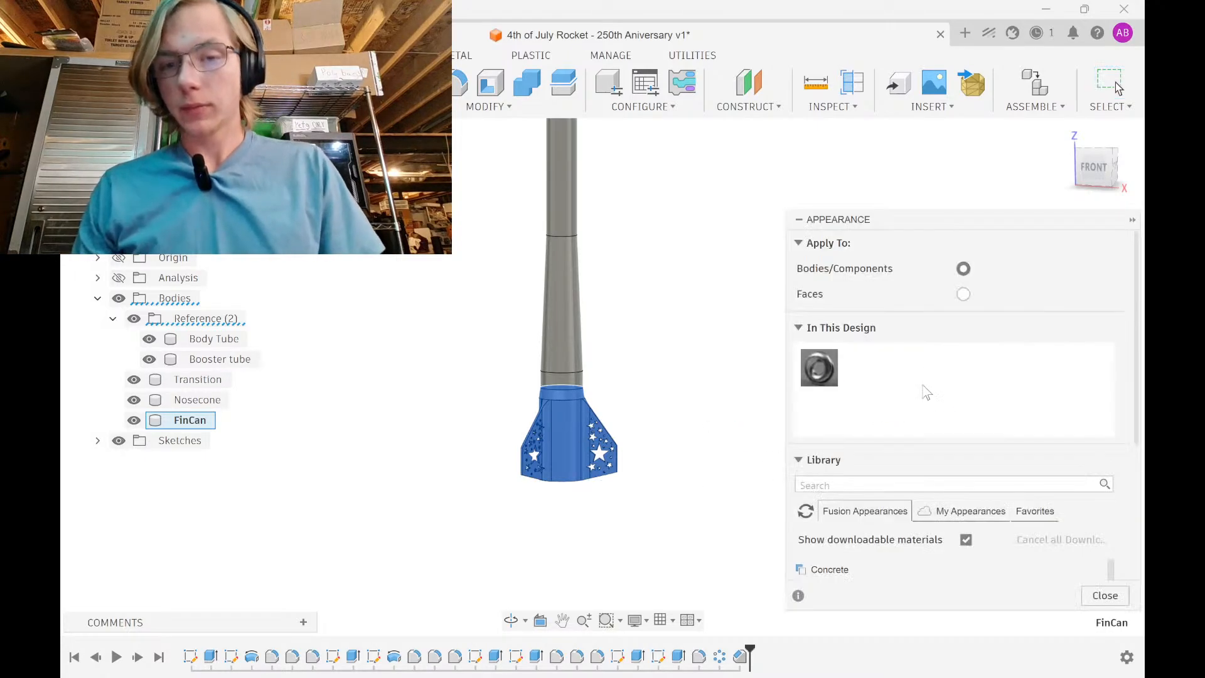
left_click(856, 483)
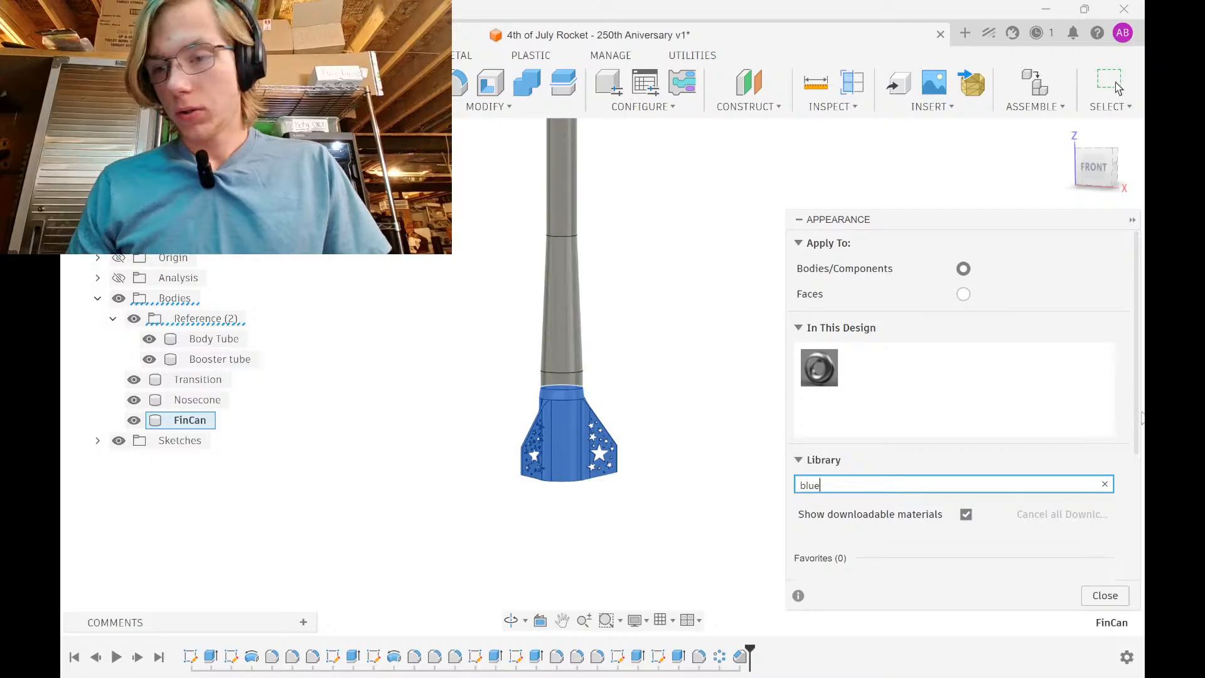
left_click_drag(1137, 426, 1138, 590)
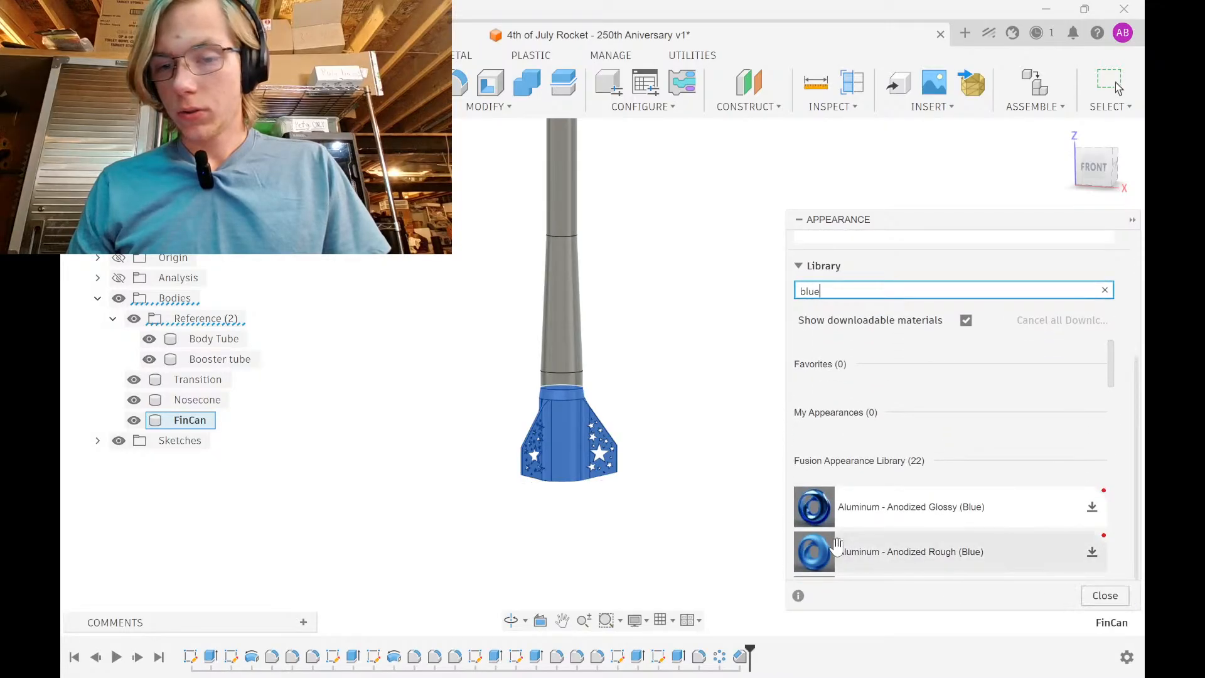
left_click(1092, 510)
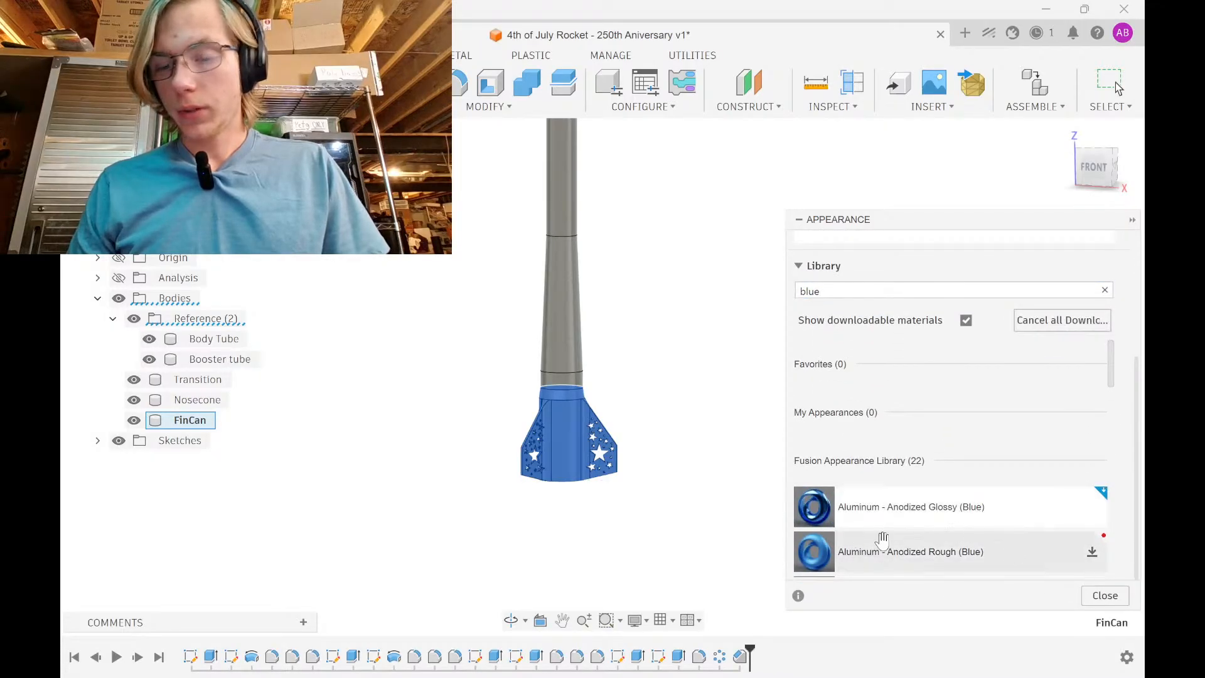
scroll(925, 546, "down", 2)
scroll(929, 548, "up", 2)
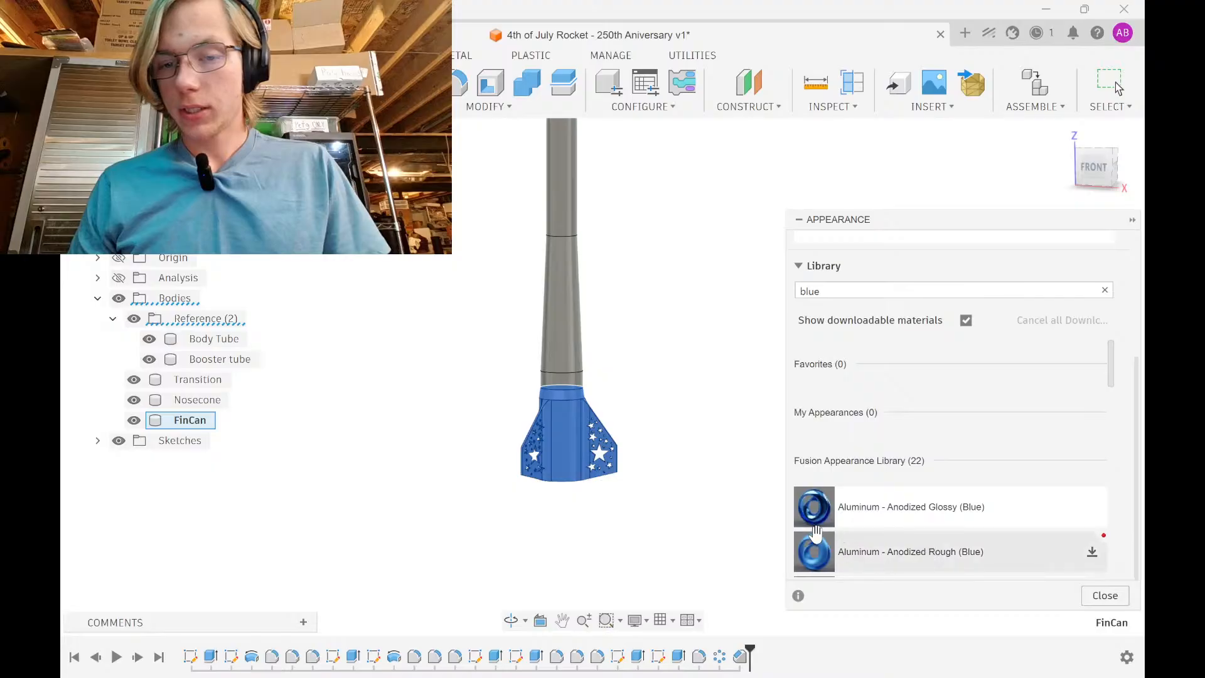
left_click_drag(816, 512, 581, 456)
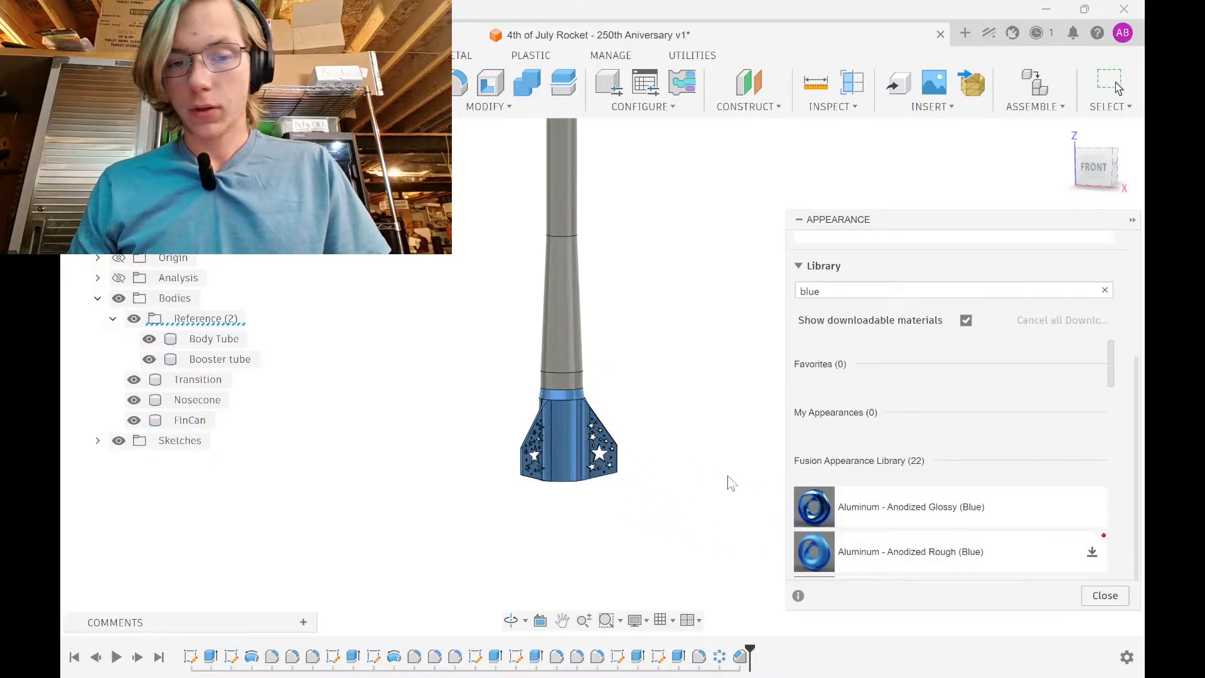
Close the appearance settings and orbit the rocket to inspect the blue fin can
scroll(594, 433, "up", 5)
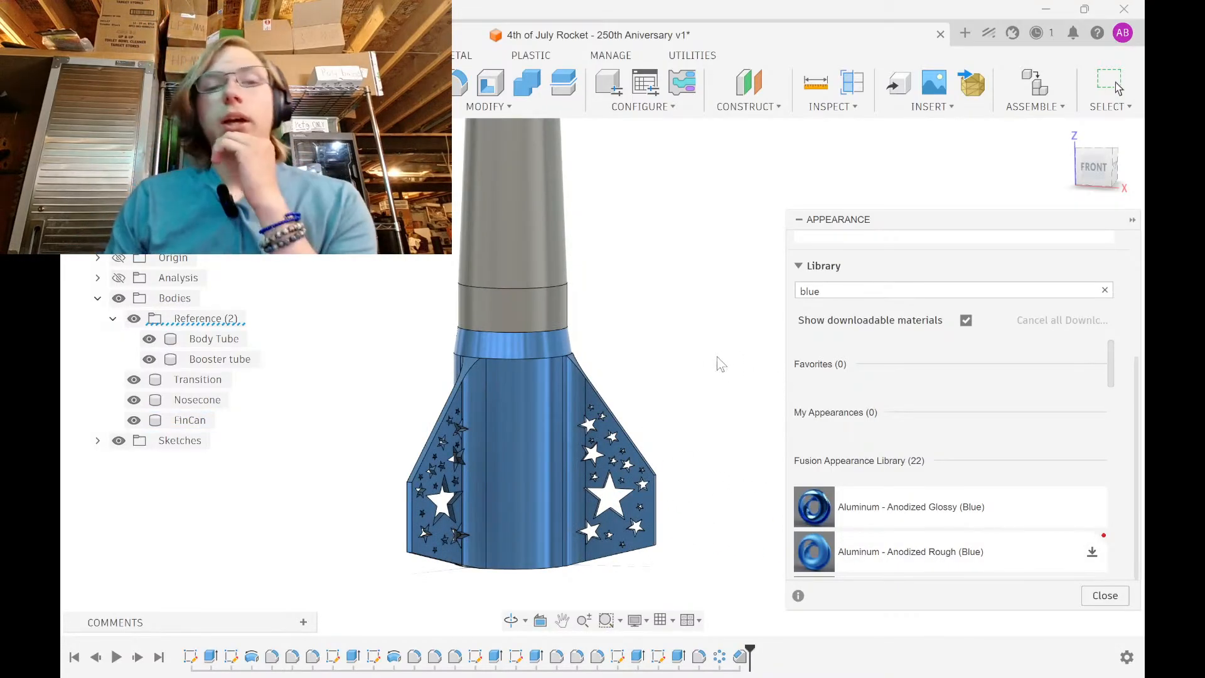
scroll(915, 537, "down", 10)
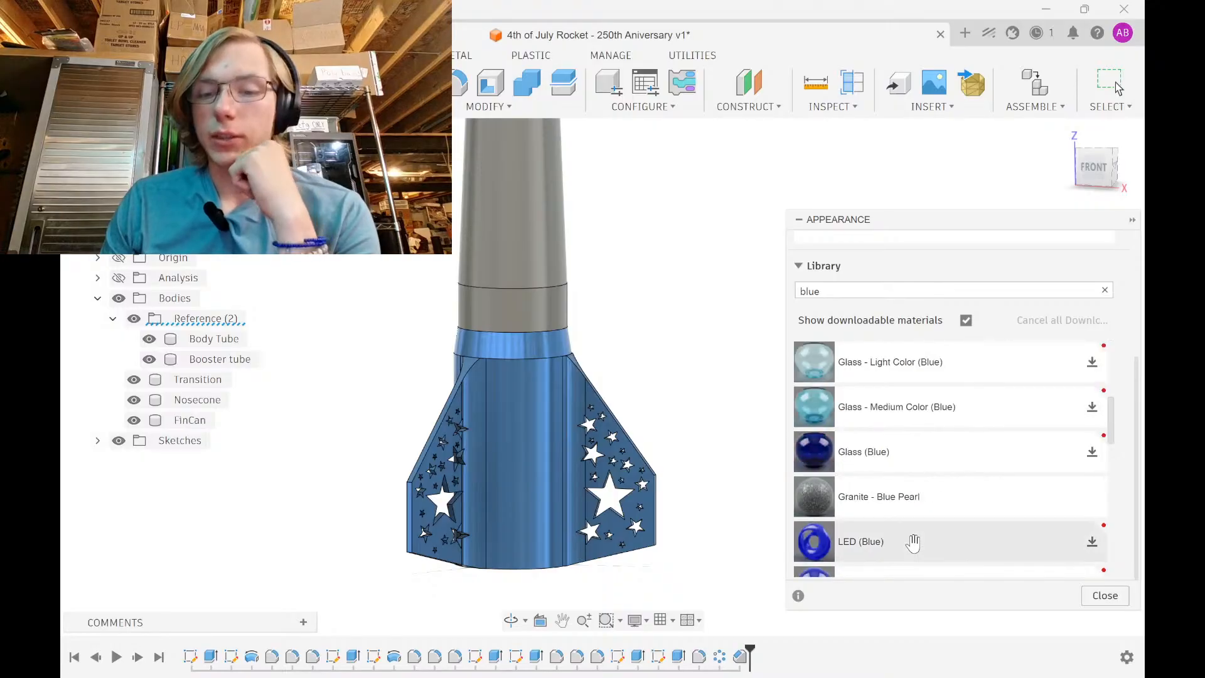
scroll(917, 528, "up", 10)
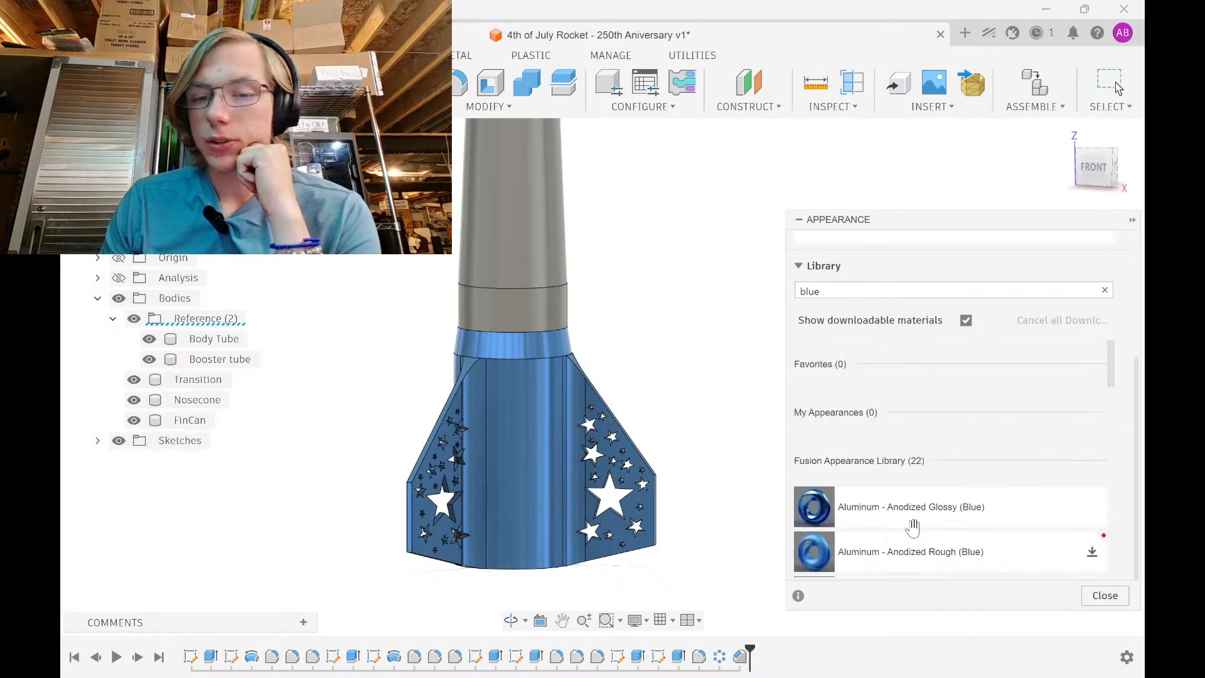
scroll(912, 528, "down", 10)
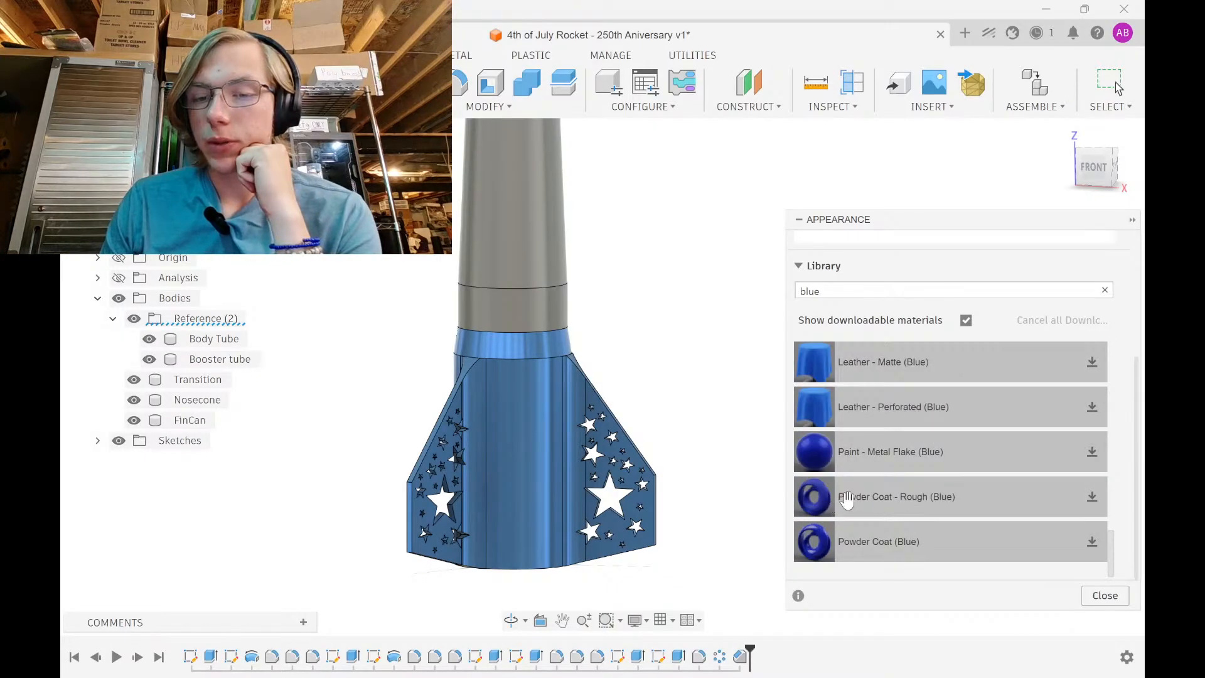
scroll(1020, 528, "up", 10)
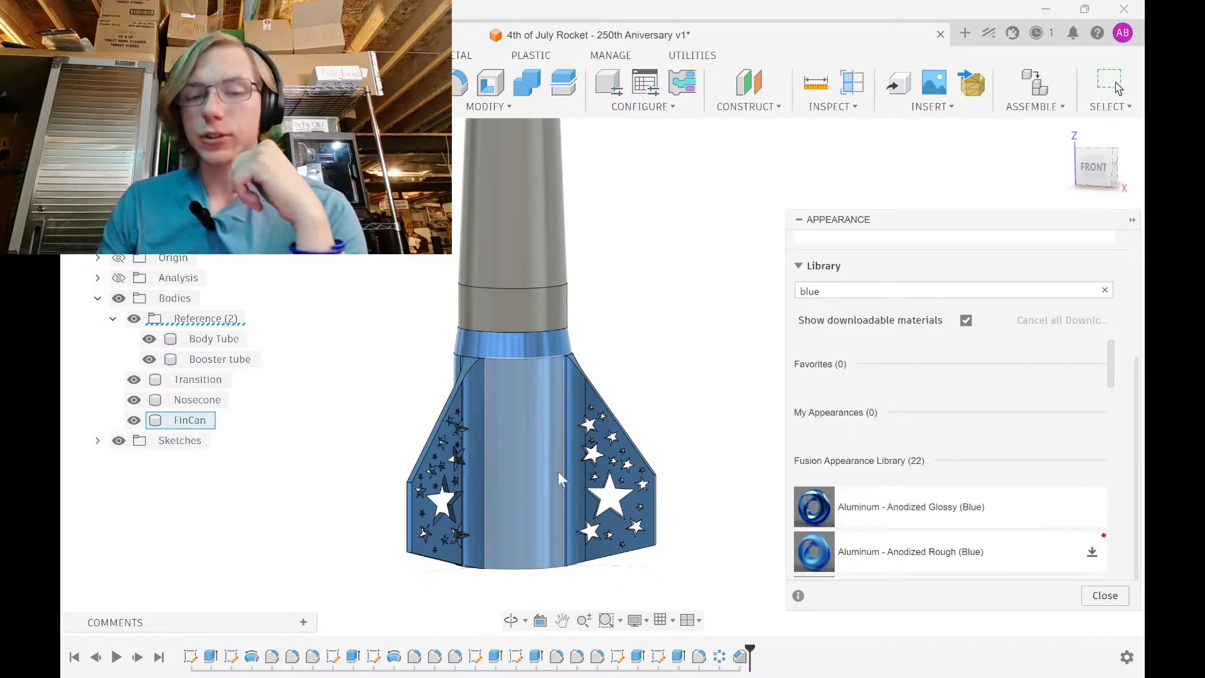
left_click(1105, 603)
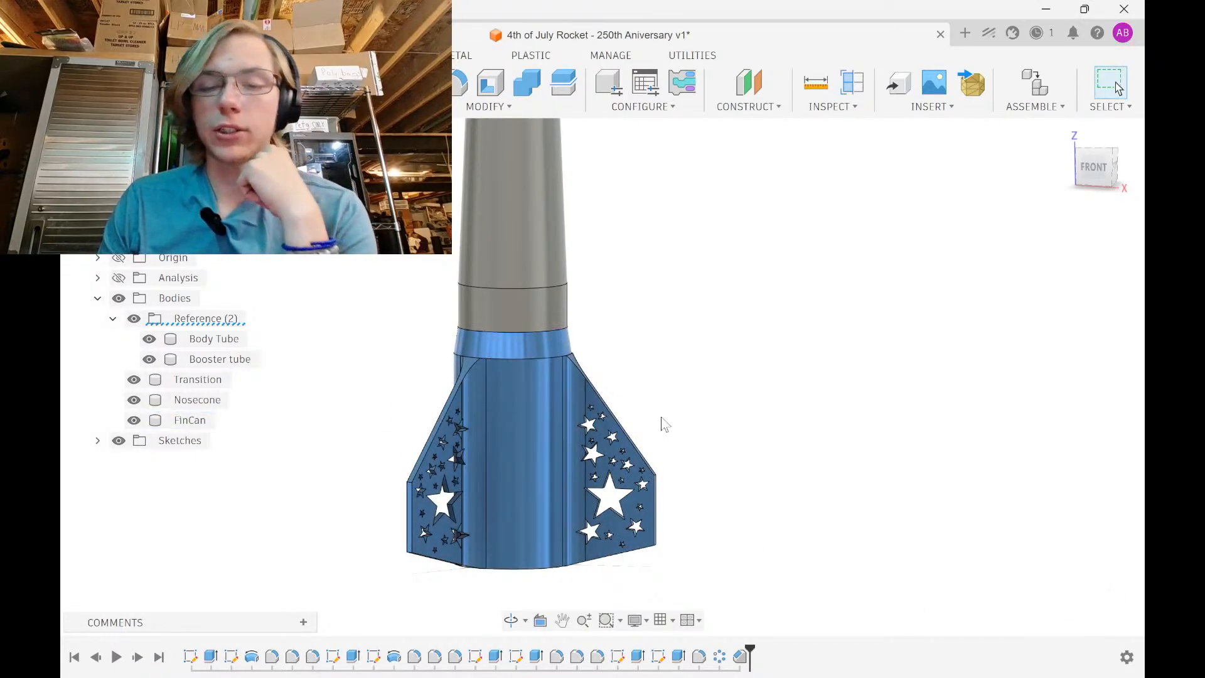
middle_click_drag(600, 492, 613, 501, "shift")
Search the appearance library for 'bl' and apply blue plastic to the FinCan body
key("a")
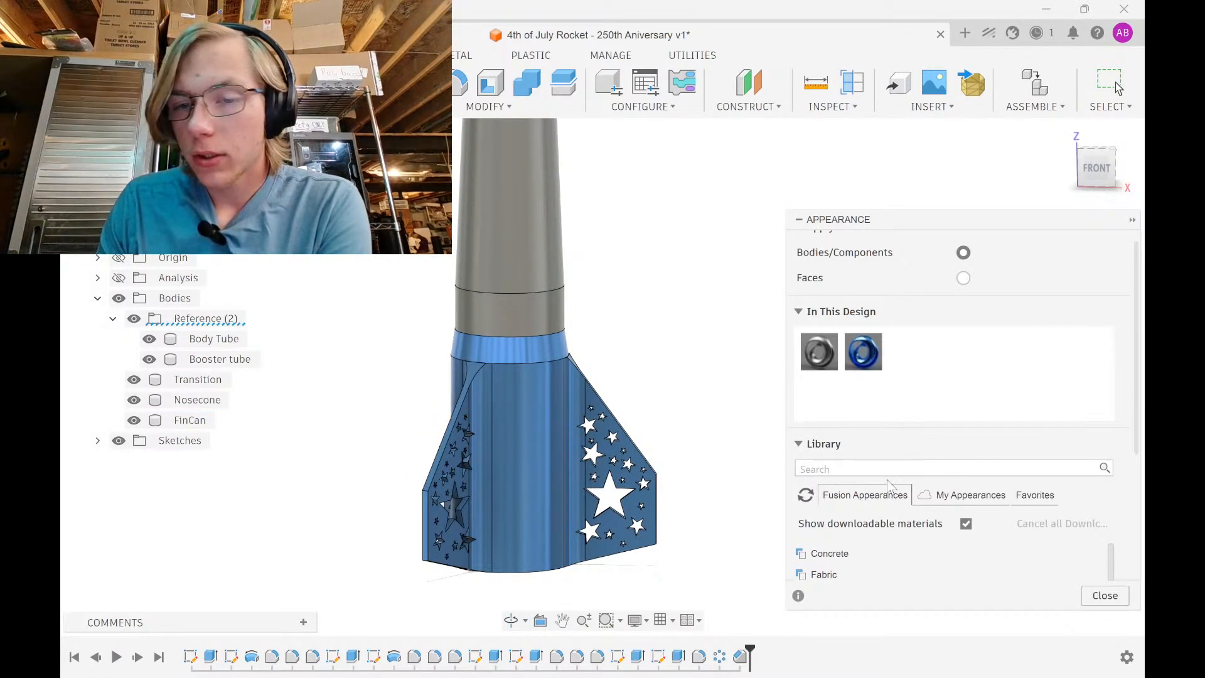
left_click(889, 470)
type("blue")
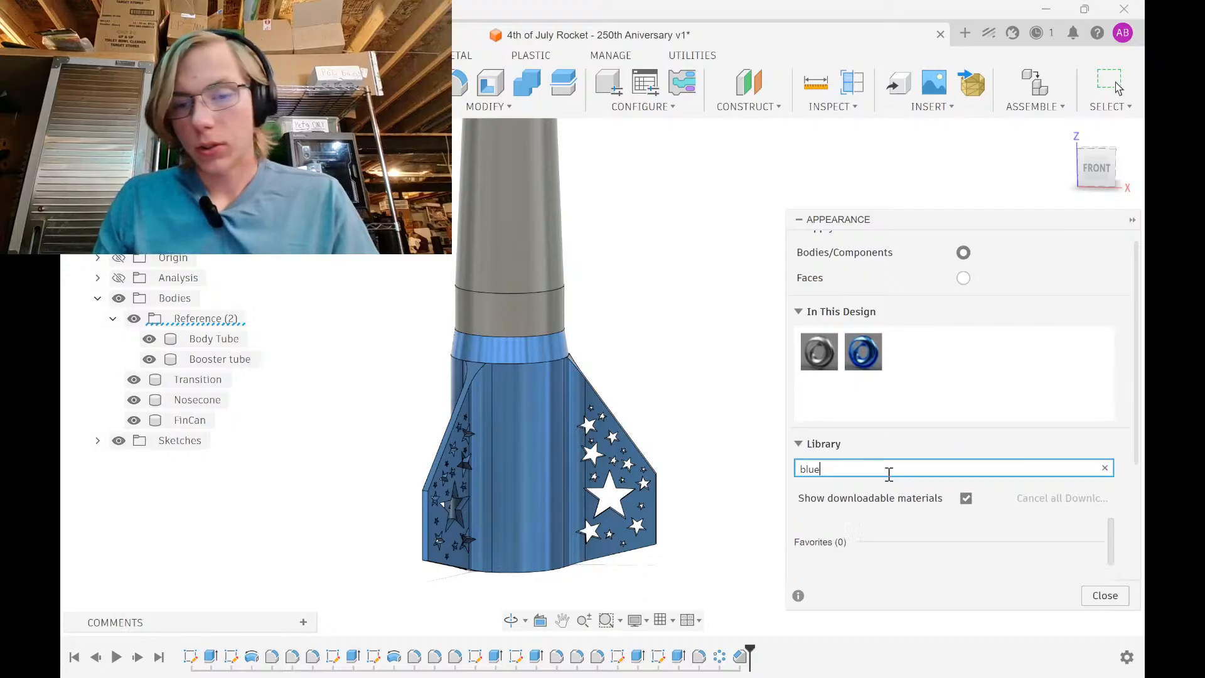
scroll(952, 525, "down", 5)
scroll(954, 530, "up", 5)
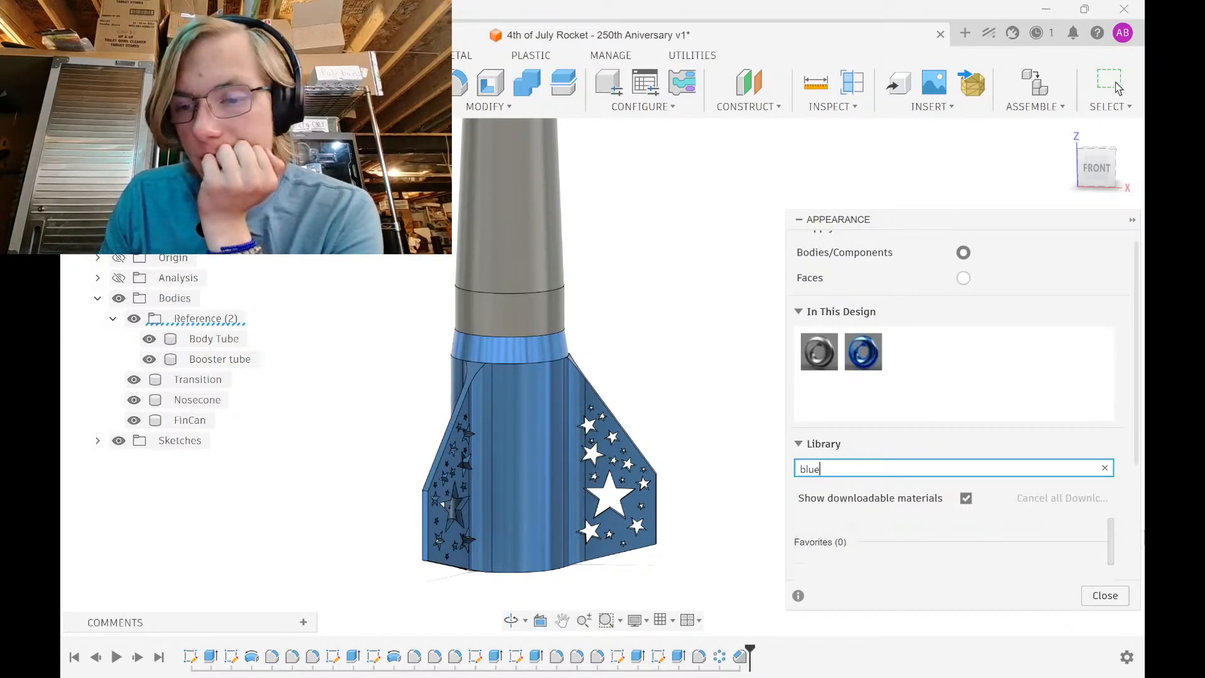
scroll(957, 534, "down", 5)
scroll(1044, 517, "down", 4)
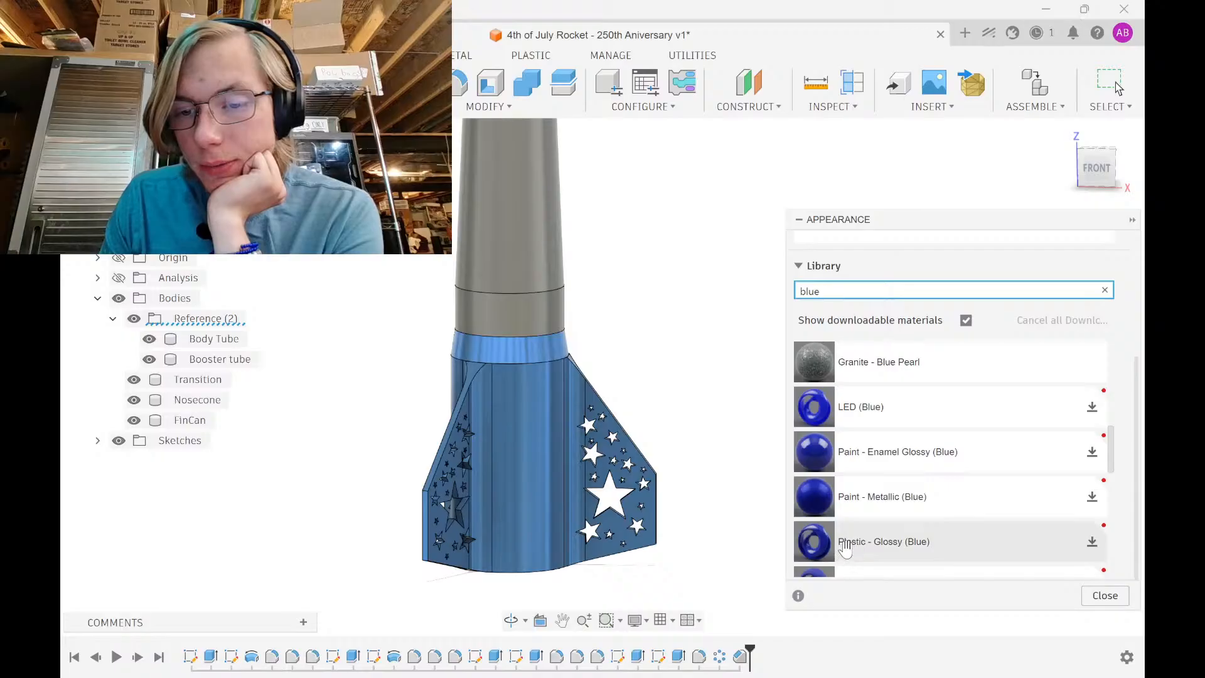
scroll(845, 548, "down", 3)
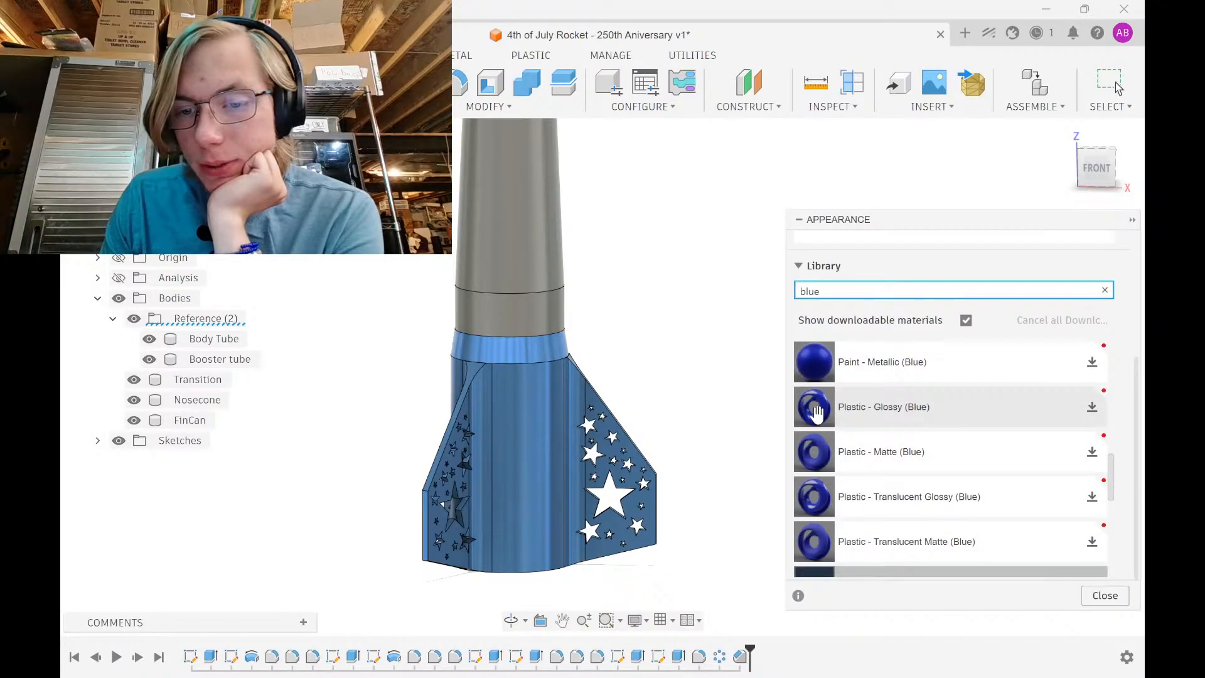
left_click_drag(816, 409, 564, 429)
Download Plastic - Matte (Blue) and Plastic - Glossy (Blue), then delete the unused design appearance
left_click(1092, 452)
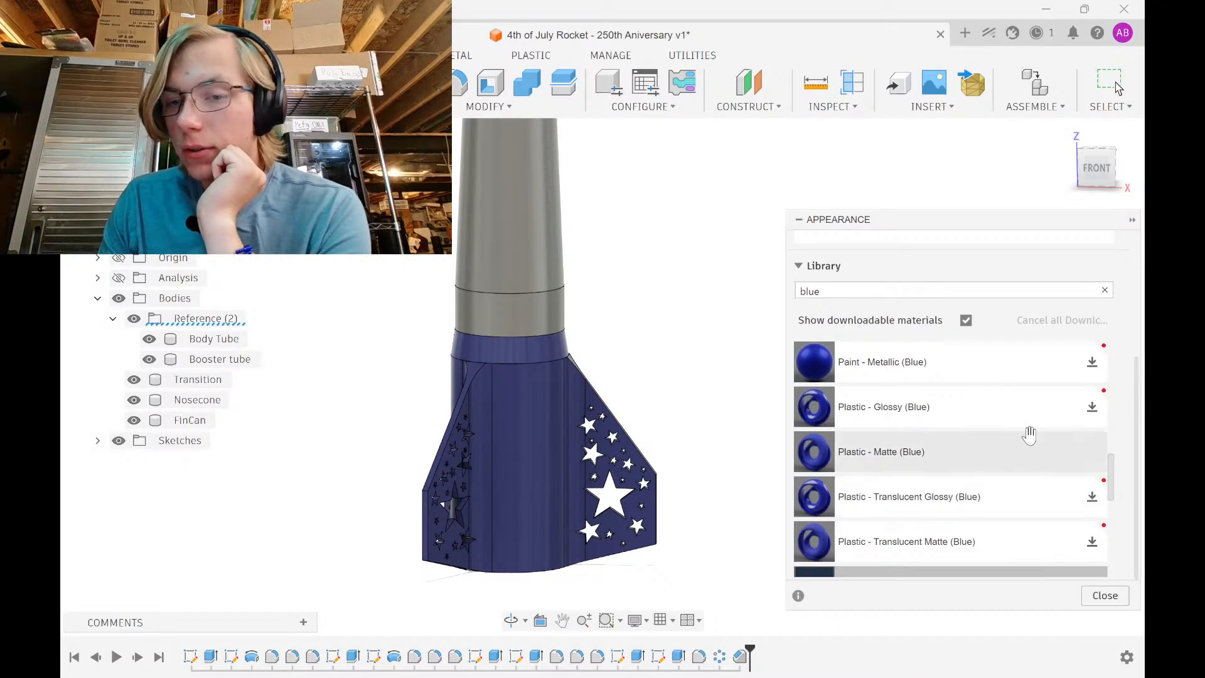
left_click(1092, 407)
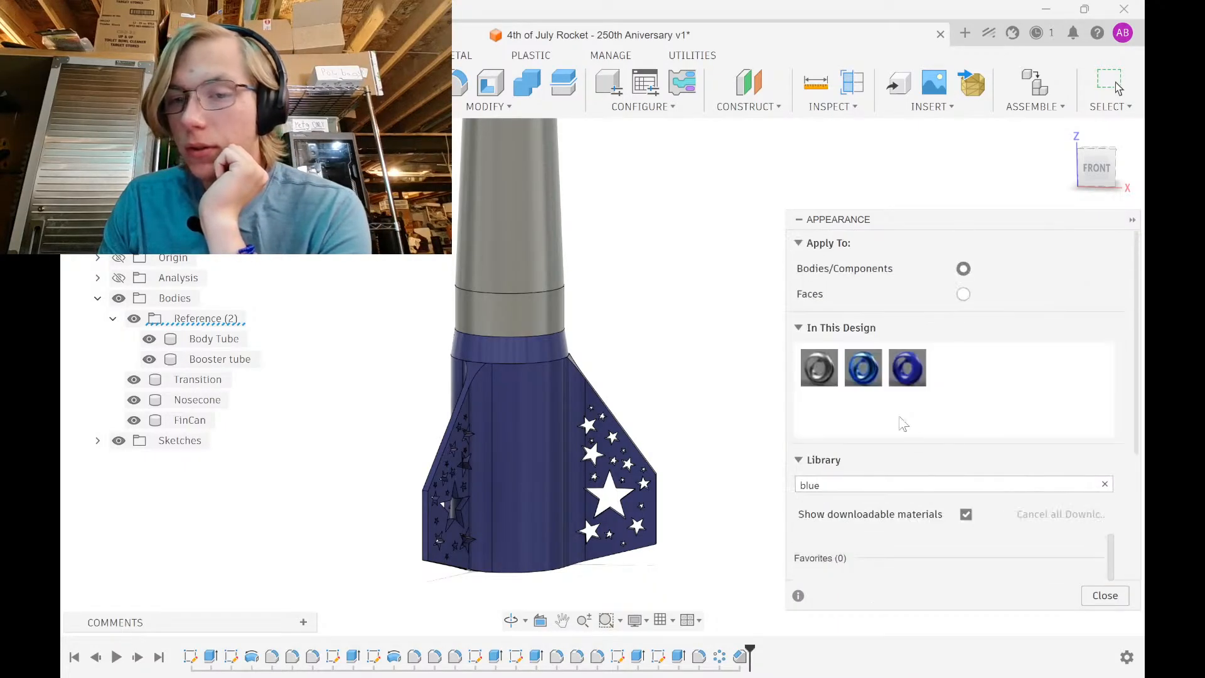
right_click(865, 371)
left_click(885, 424)
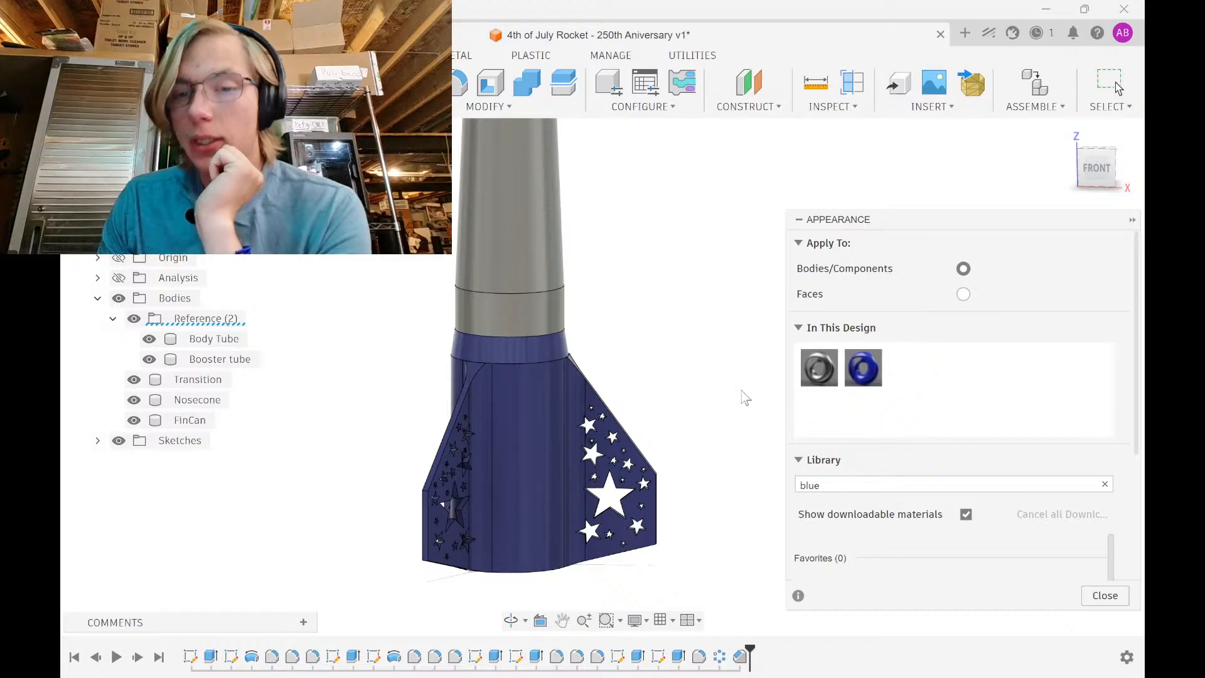
left_click(859, 481)
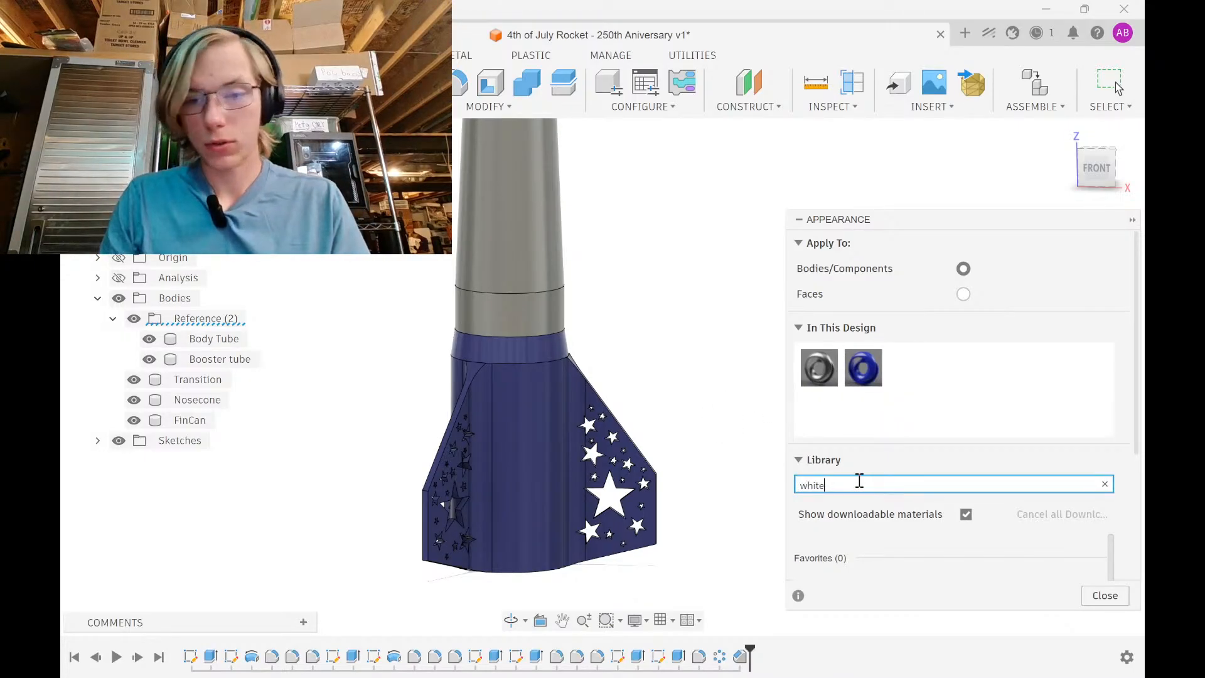
Apply white ABS to the booster tube and the body tube
key("Escape")
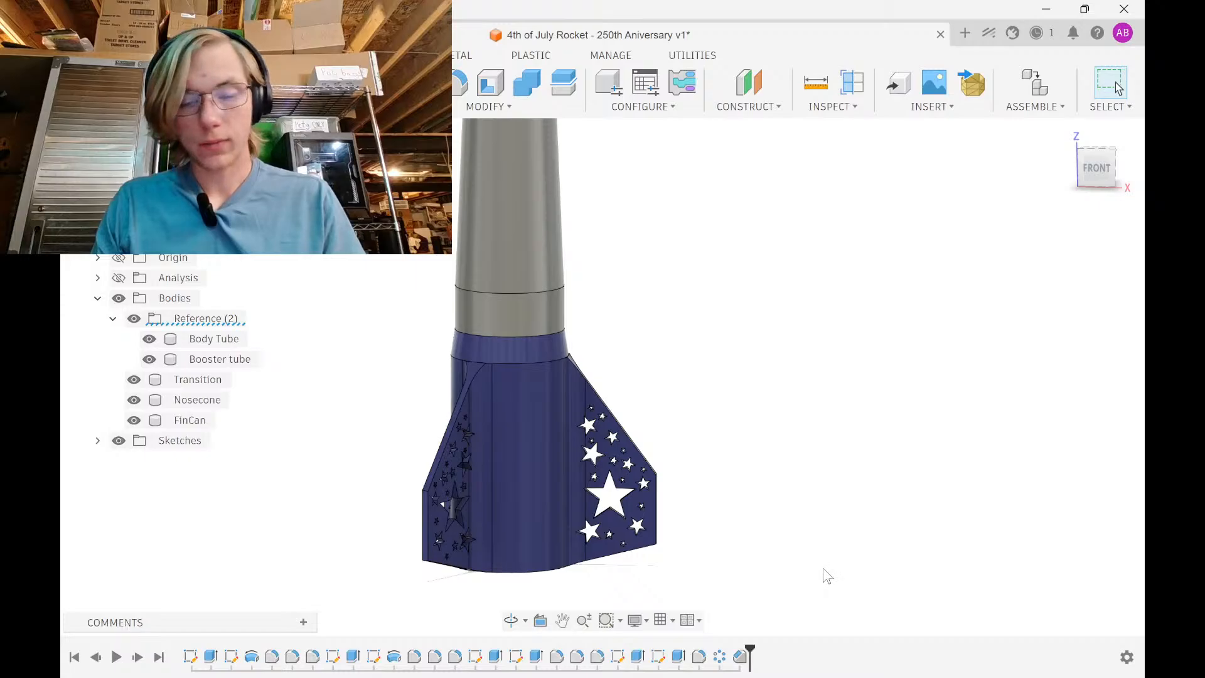
key("a")
scroll(890, 442, "down", 3)
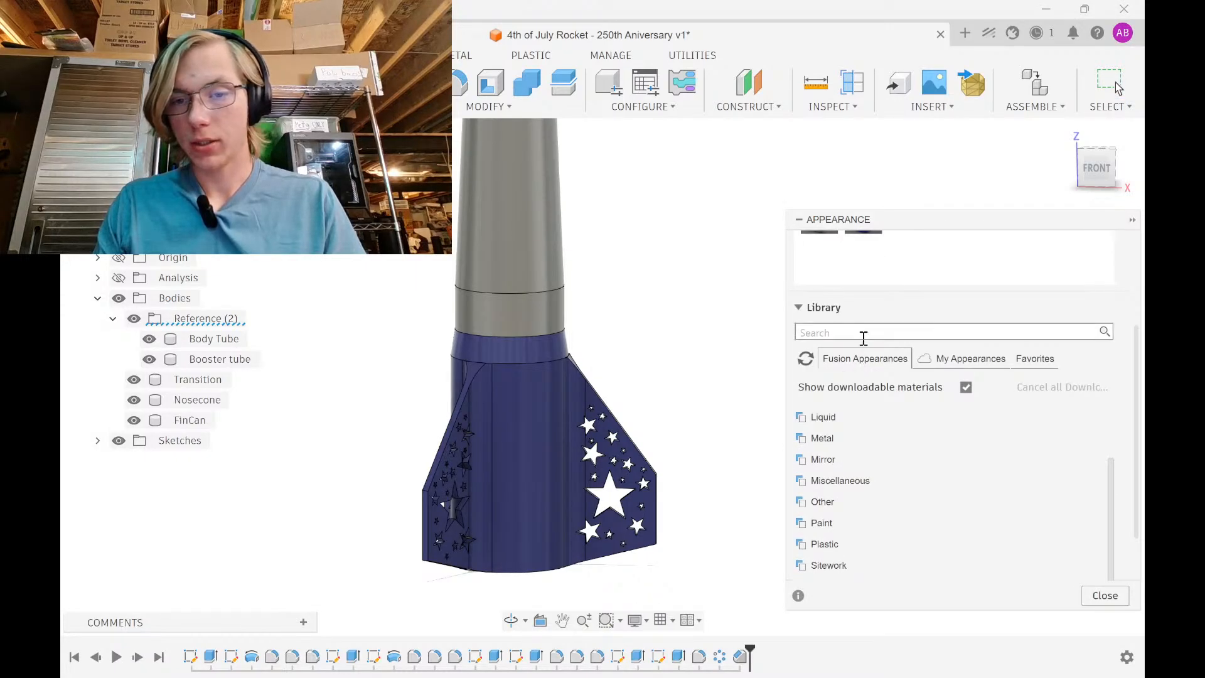
scroll(915, 466, "down", 4)
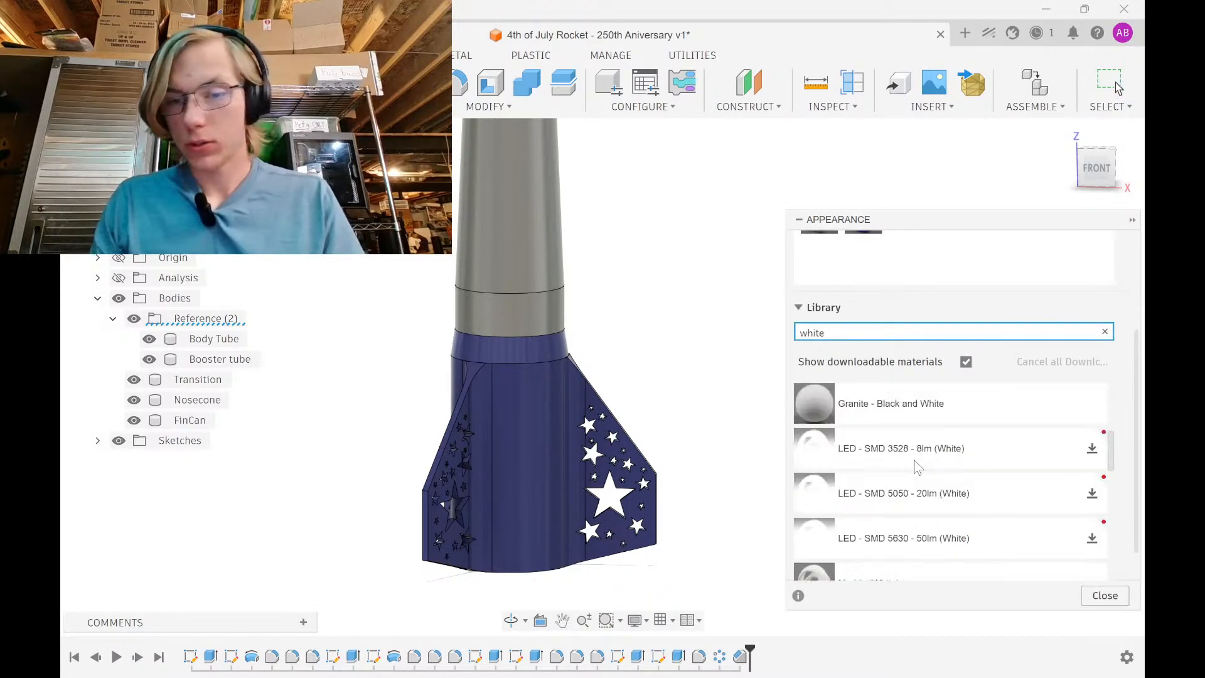
scroll(879, 469, "up", 2)
scroll(877, 469, "up", 3)
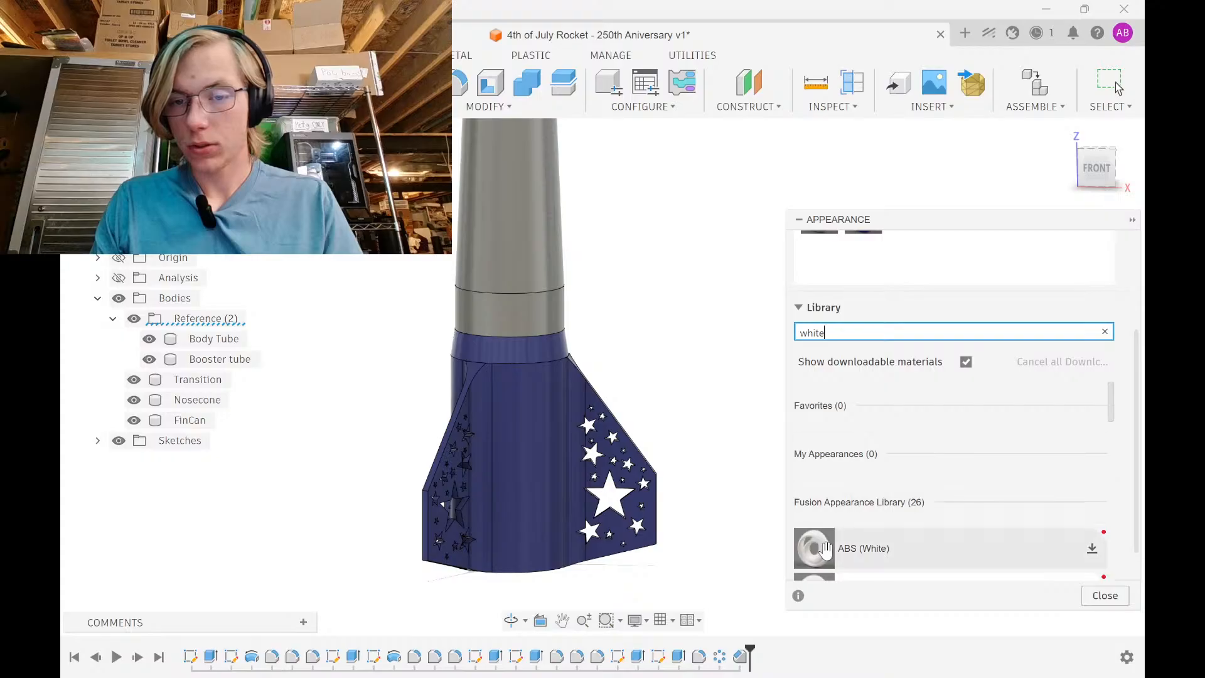
left_click_drag(815, 548, 545, 310)
middle_click_drag(603, 312, 549, 545)
left_click_drag(824, 552, 488, 150)
Search 're' and apply Plastic - Glossy (Red) to the transition and nosecone
scroll(552, 200, "down", 3)
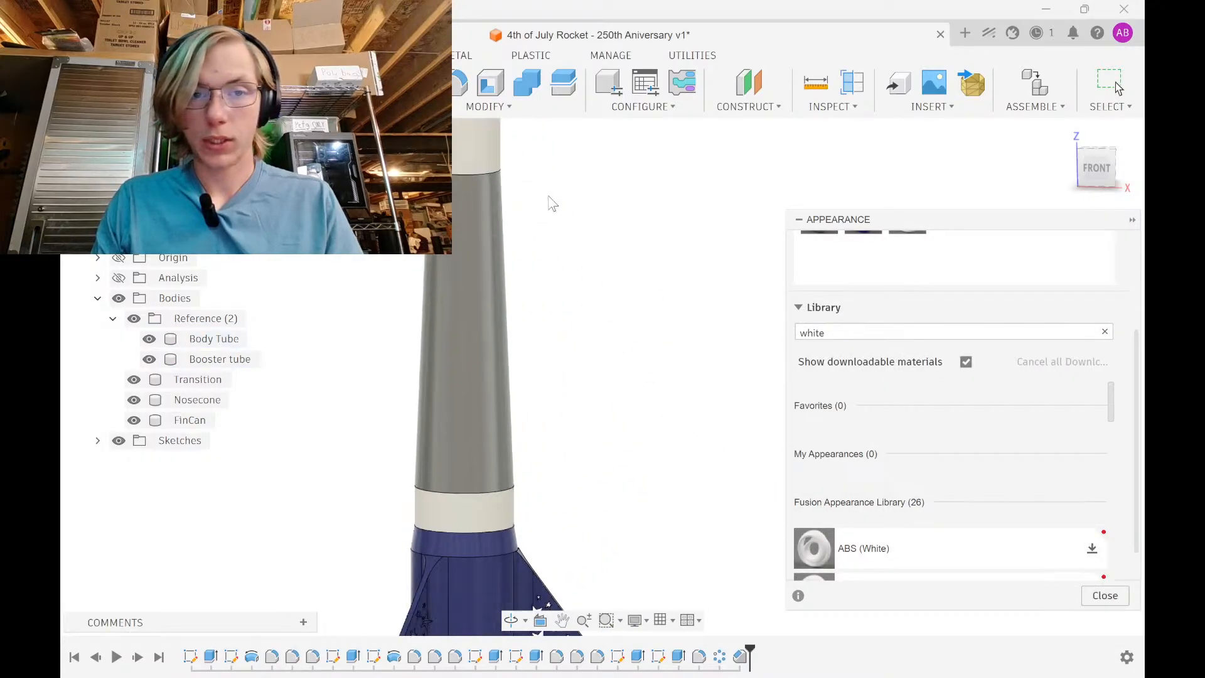
middle_click_drag(576, 182, 550, 417)
scroll(554, 369, "down", 2)
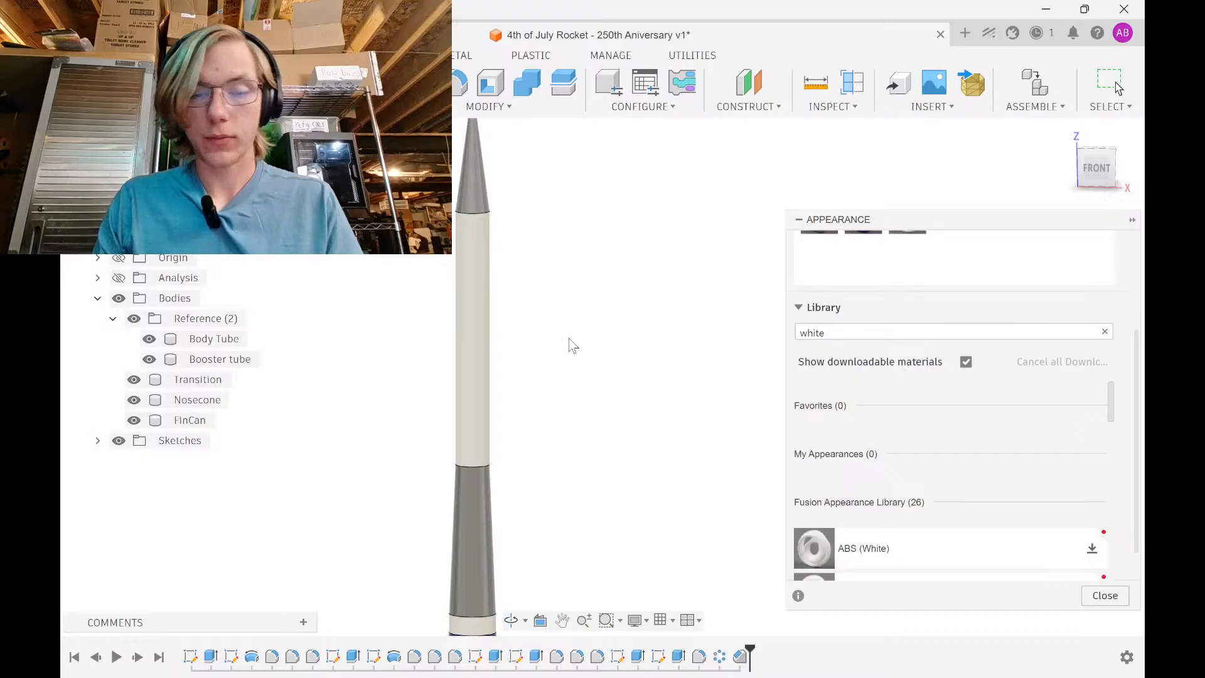
scroll(569, 339, "down", 1)
middle_click_drag(569, 339, 571, 178)
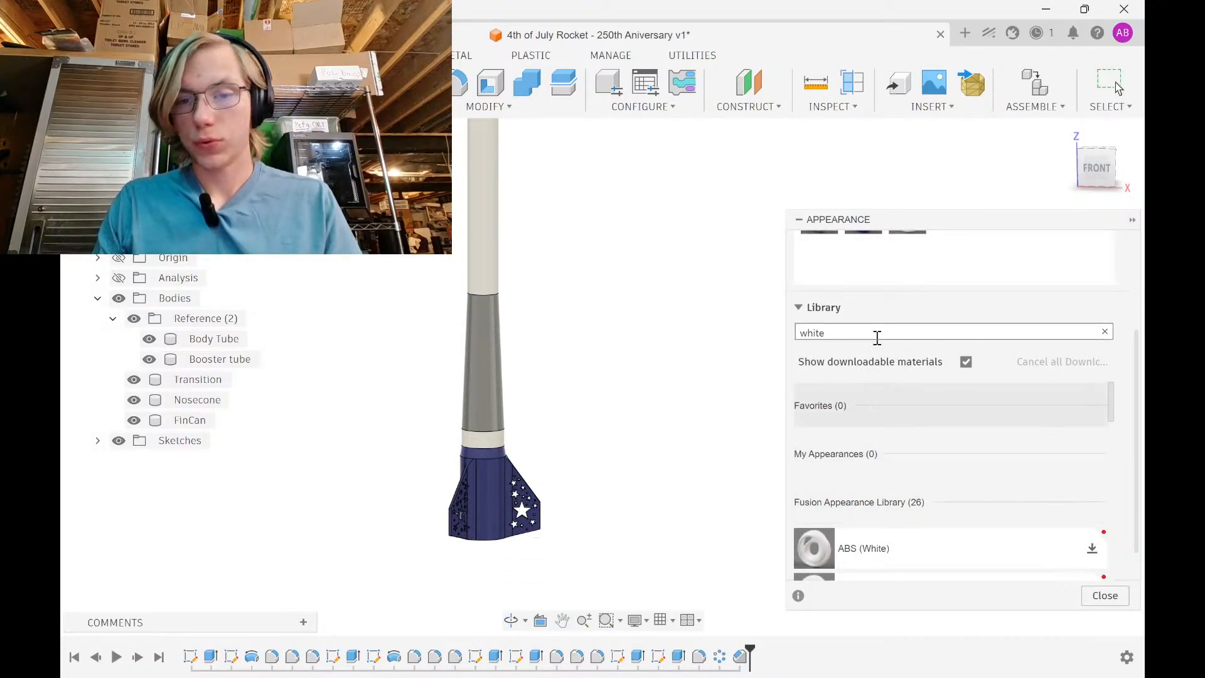
type("red")
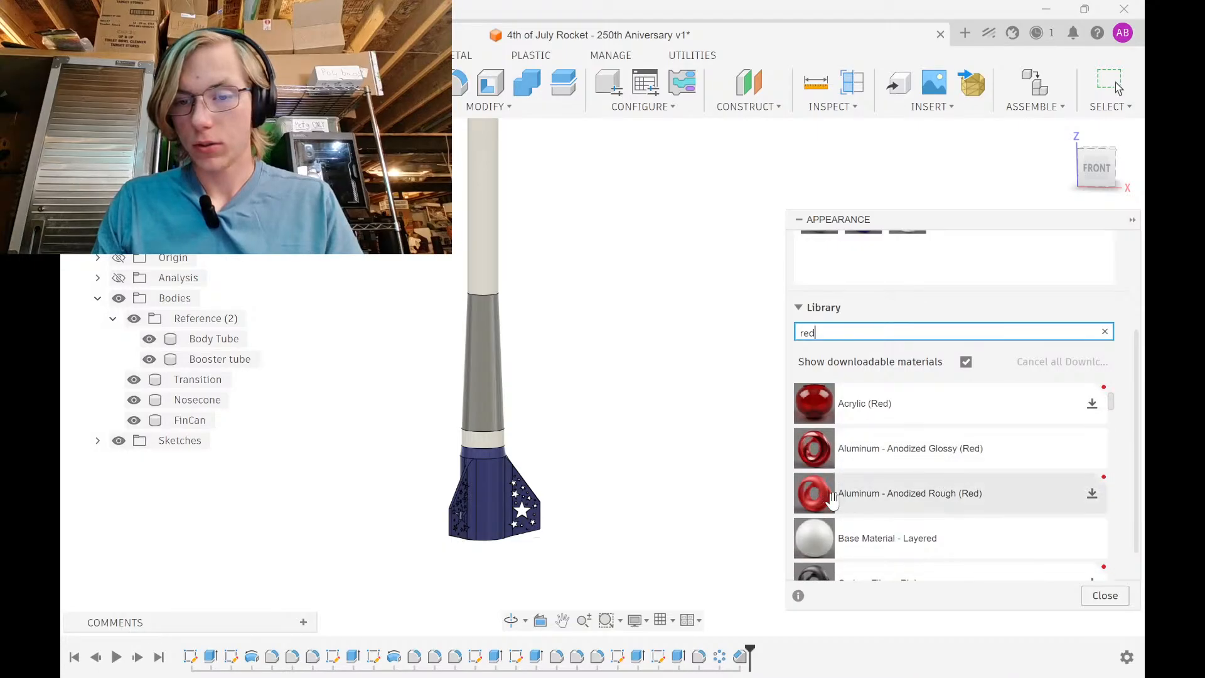
scroll(834, 502, "down", 3)
scroll(866, 508, "down", 3)
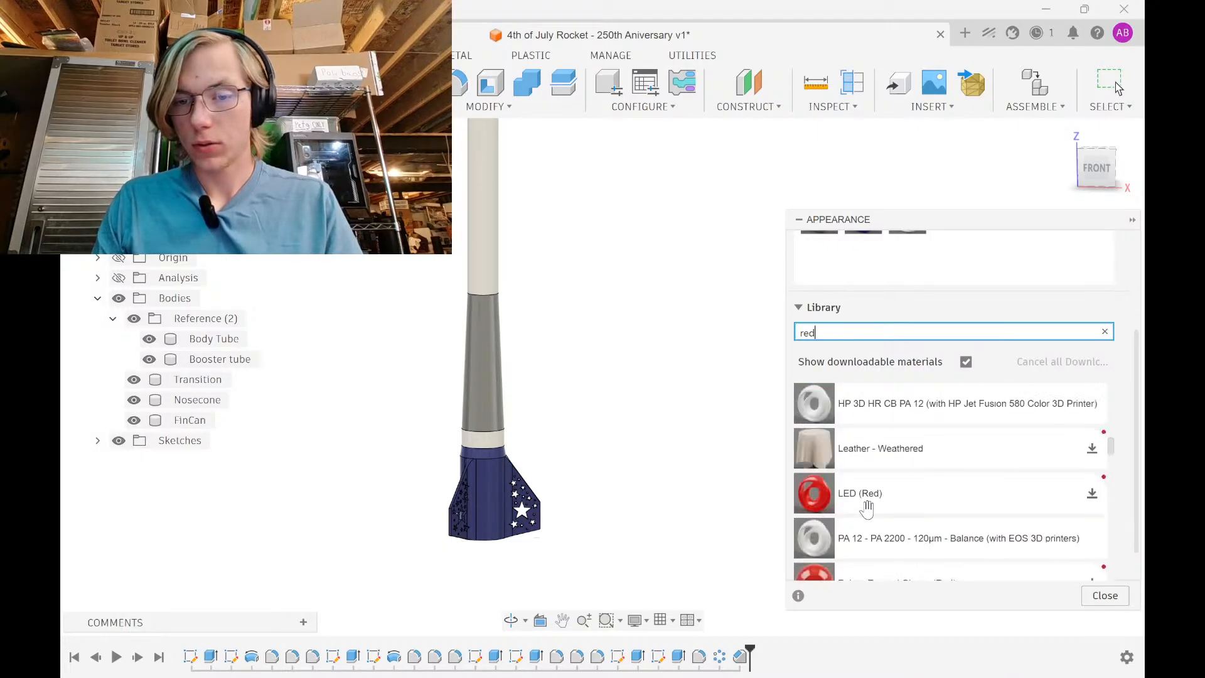
scroll(869, 508, "down", 3)
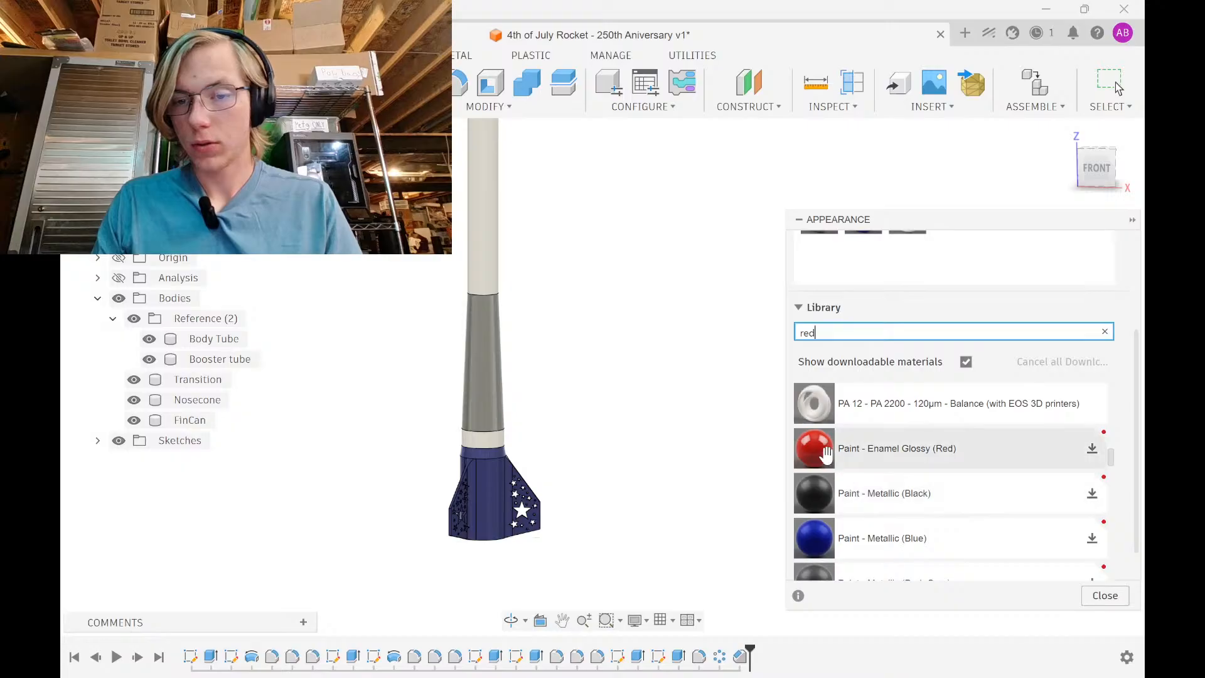
scroll(998, 455, "down", 9)
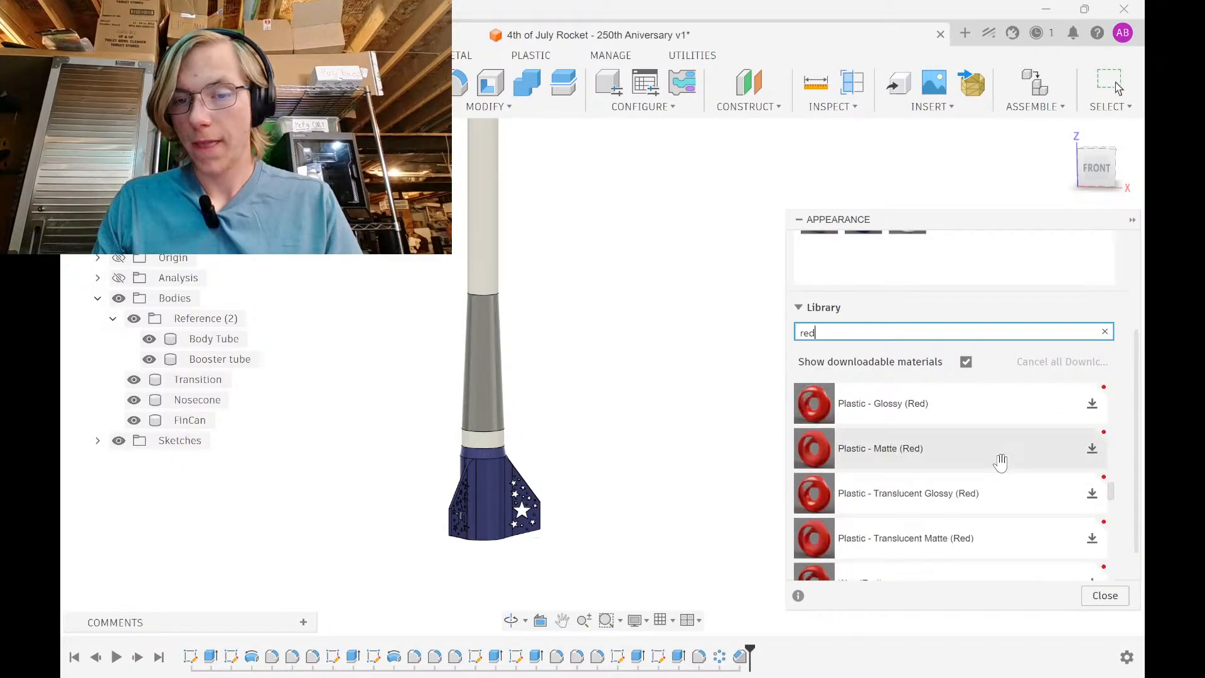
left_click(1096, 405)
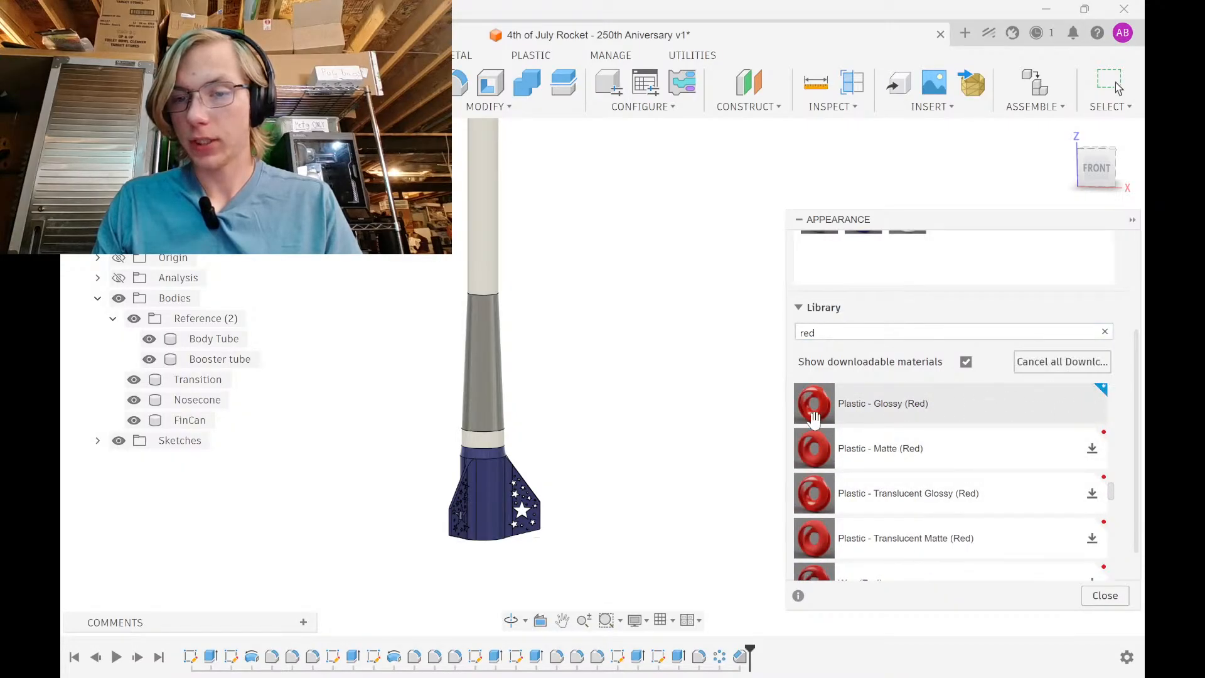
left_click_drag(814, 405, 497, 353)
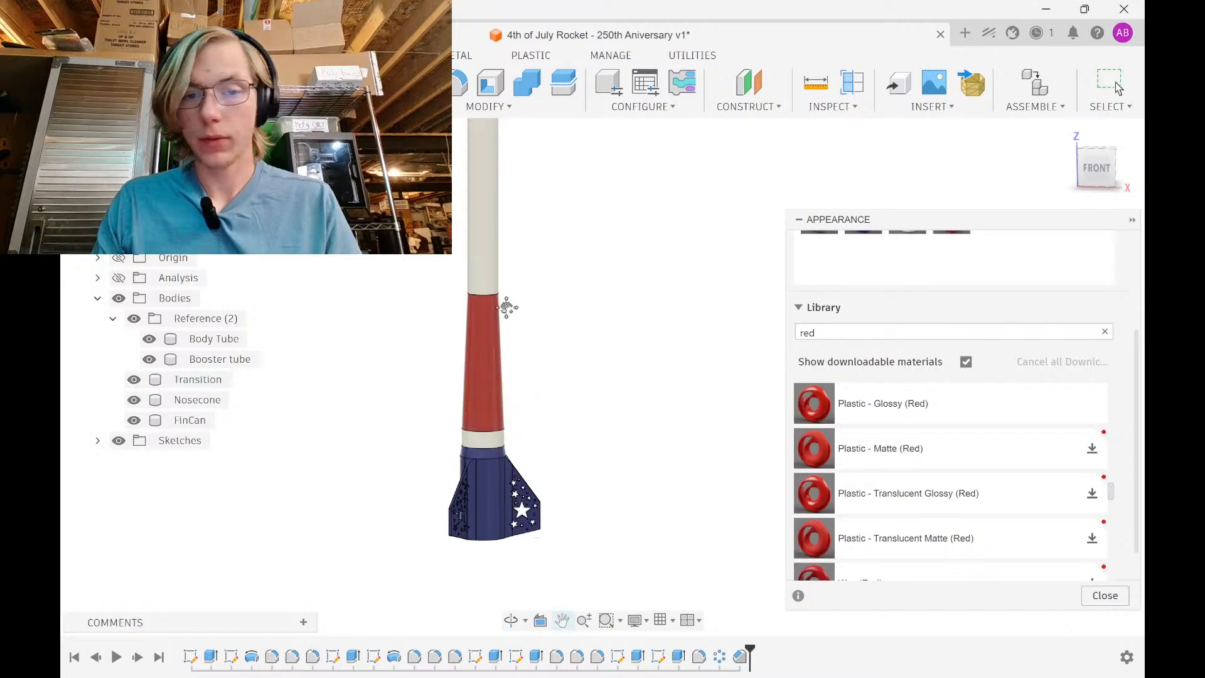
left_click_drag(826, 408, 439, 285)
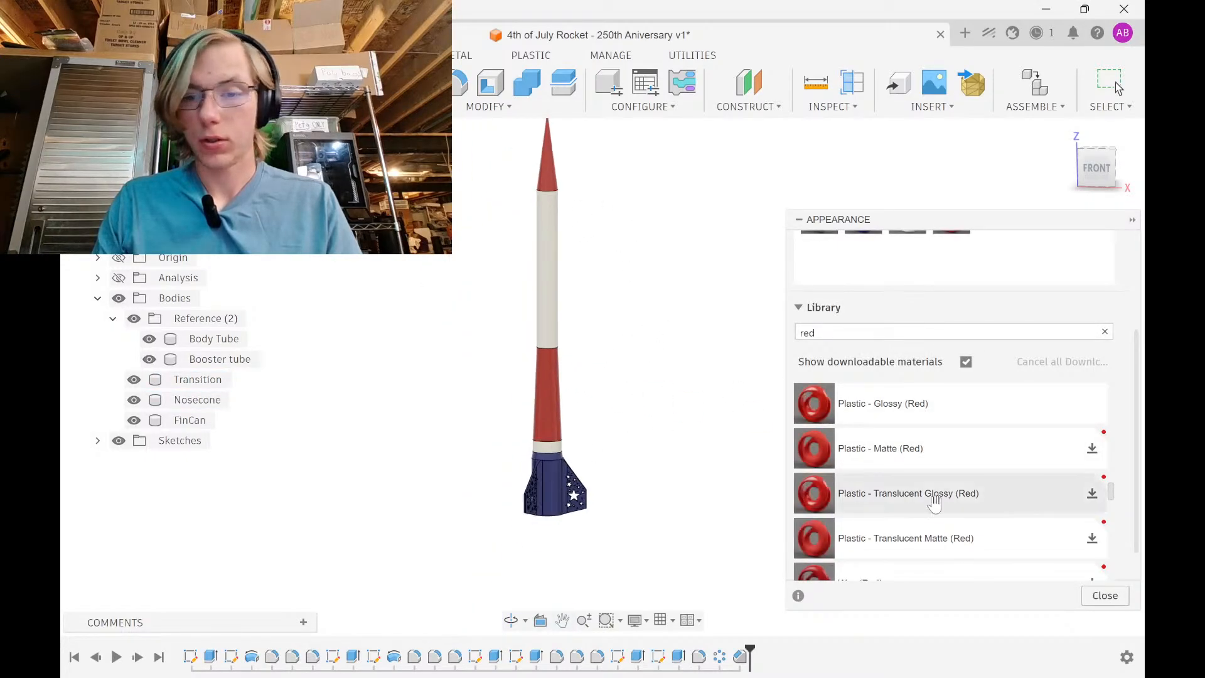
left_click(1105, 595)
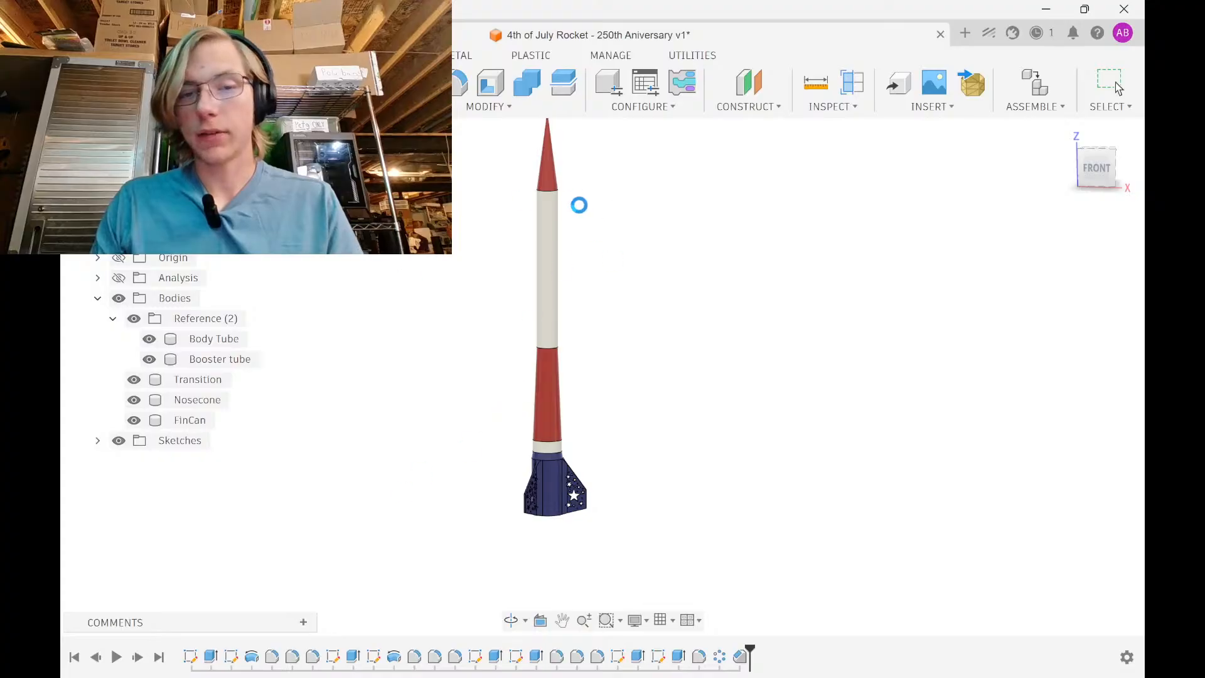
Orbit, pan and zoom up the body tube for a close view of the nosecone tip
middle_click_drag(595, 342, 627, 479, "shift")
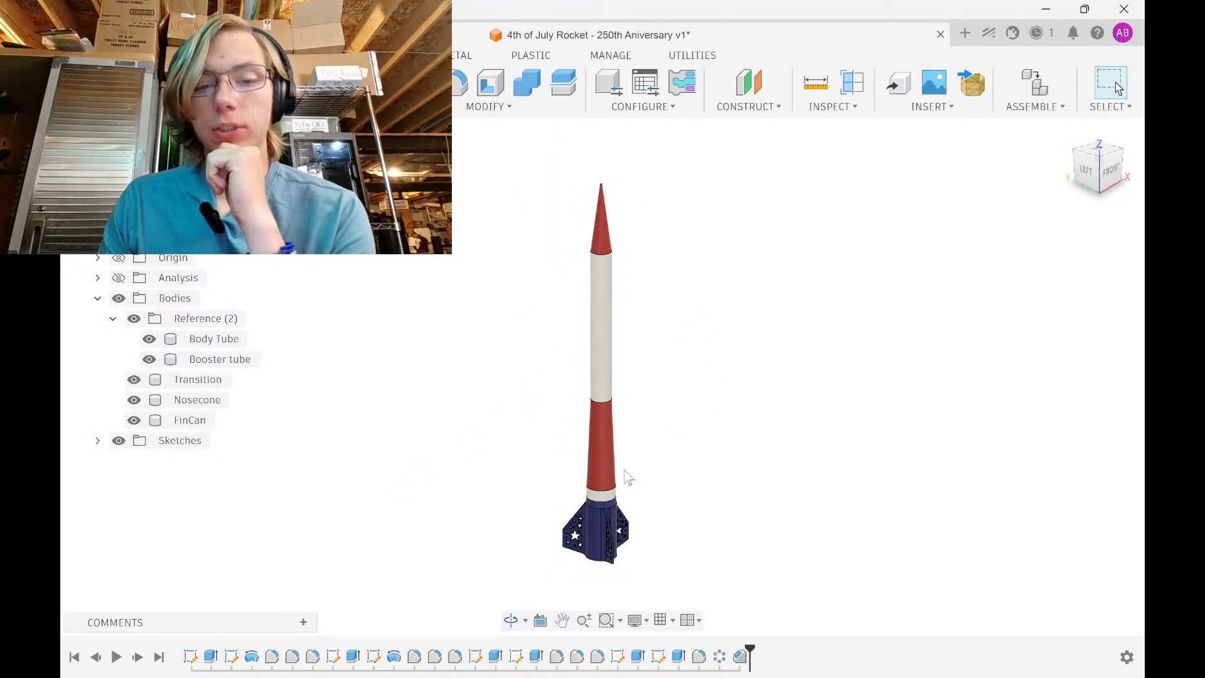
scroll(623, 489, "up", 4)
scroll(624, 490, "up", 3)
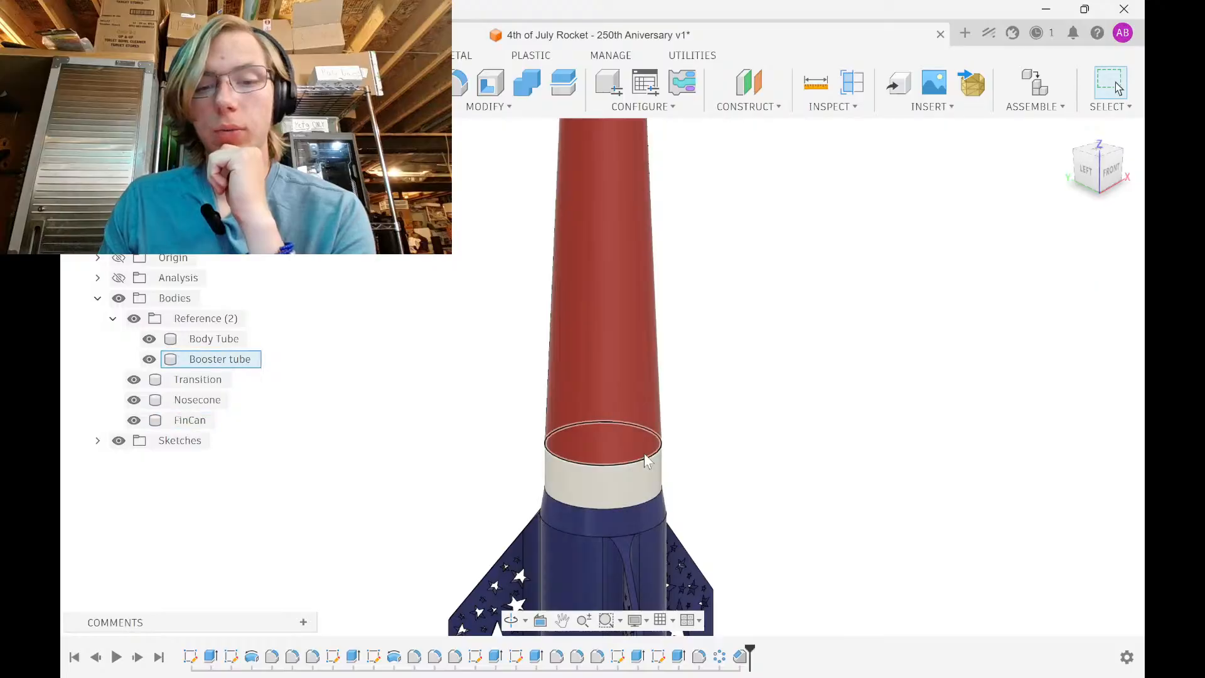
scroll(642, 499, "down", 3)
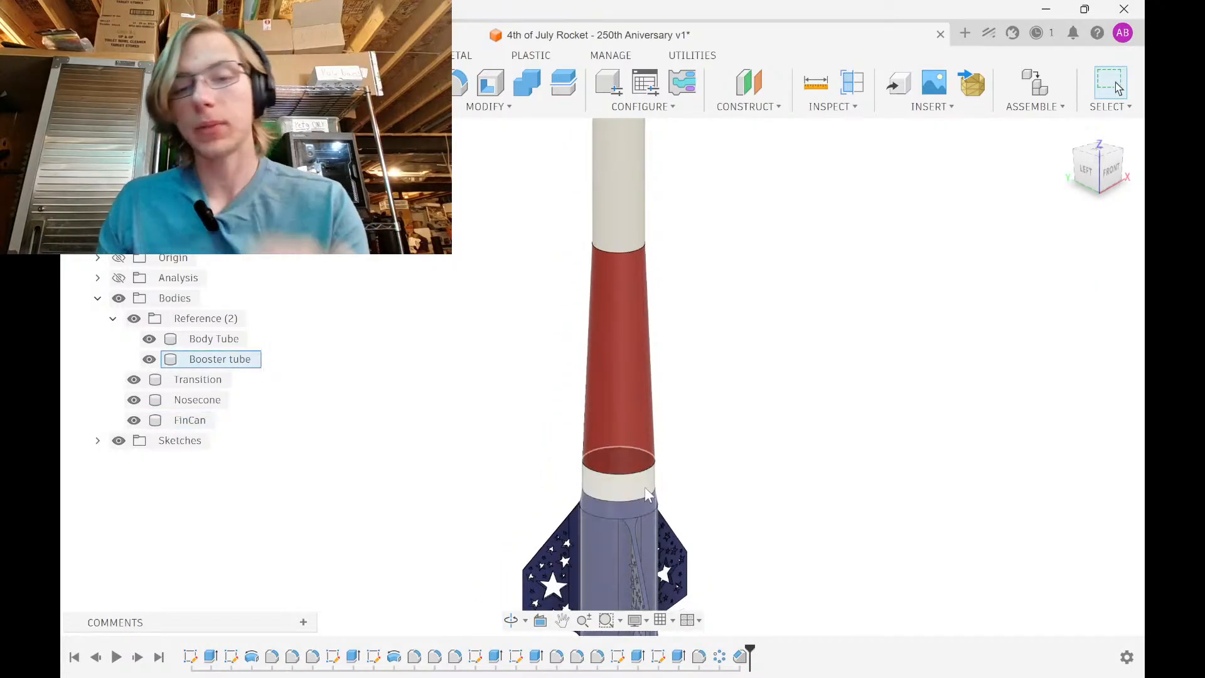
mouse_move(646, 487)
middle_mouse_down()
mouse_move(663, 373)
mouse_move(622, 487)
middle_mouse_up()
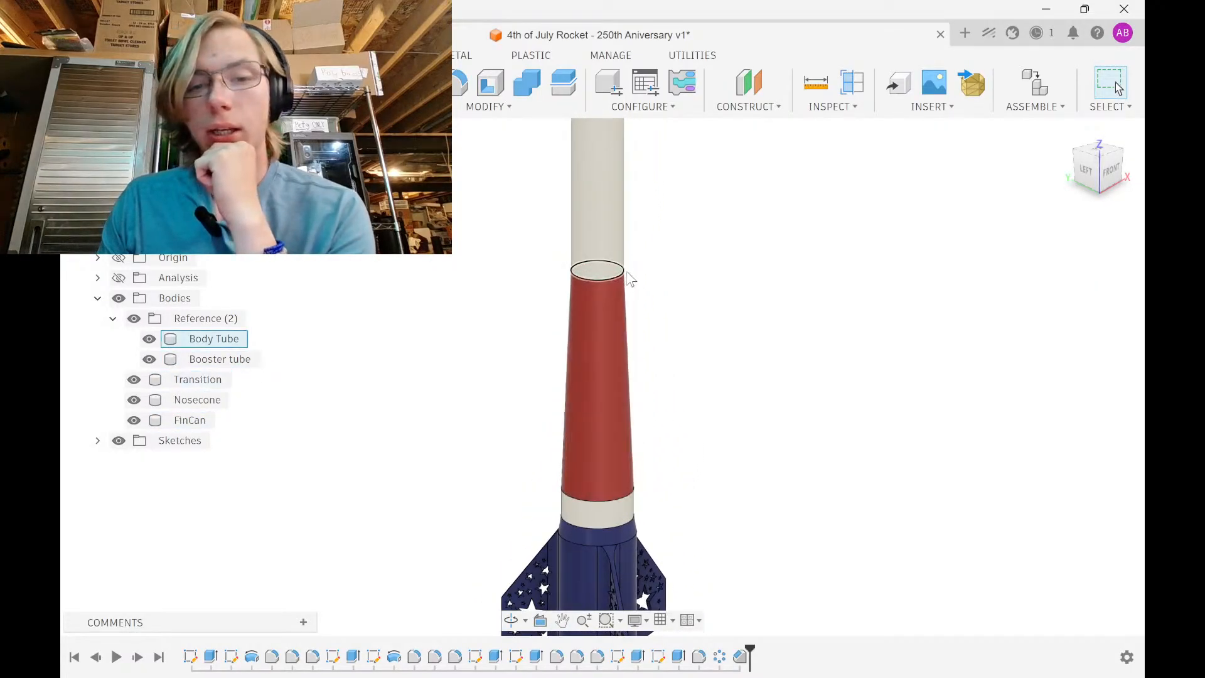
middle_click_drag(595, 376, 587, 548)
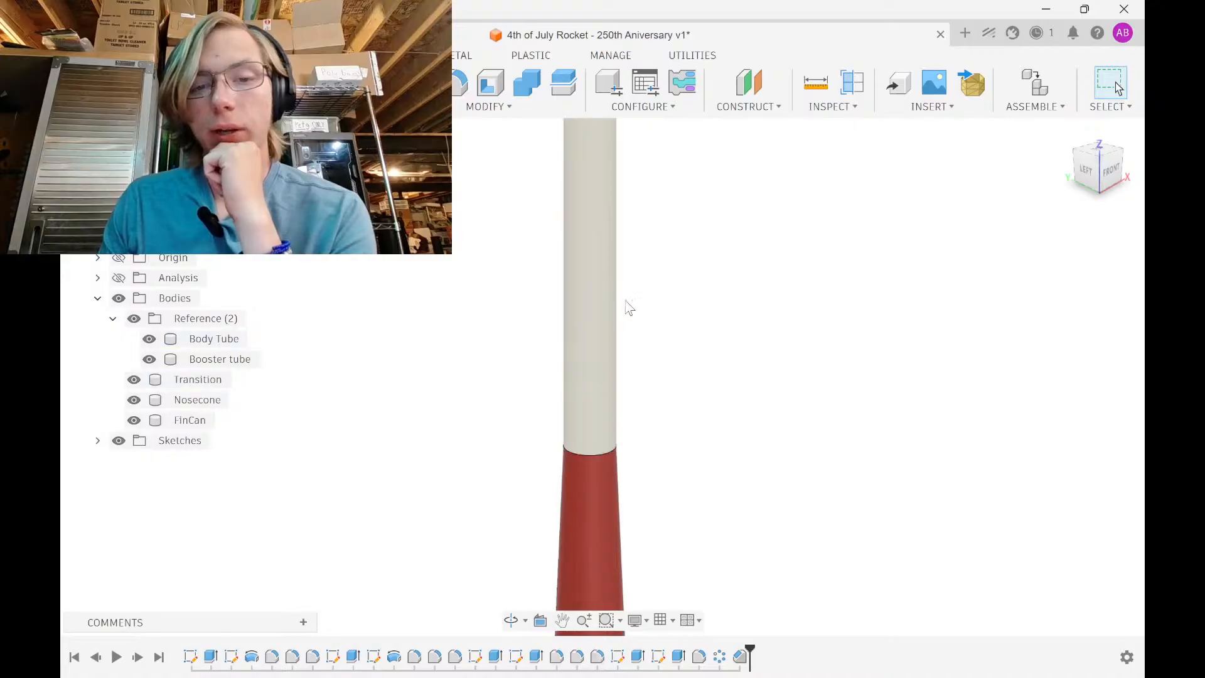
mouse_move(627, 207)
middle_mouse_down()
mouse_move(619, 347)
mouse_move(594, 457)
middle_mouse_up()
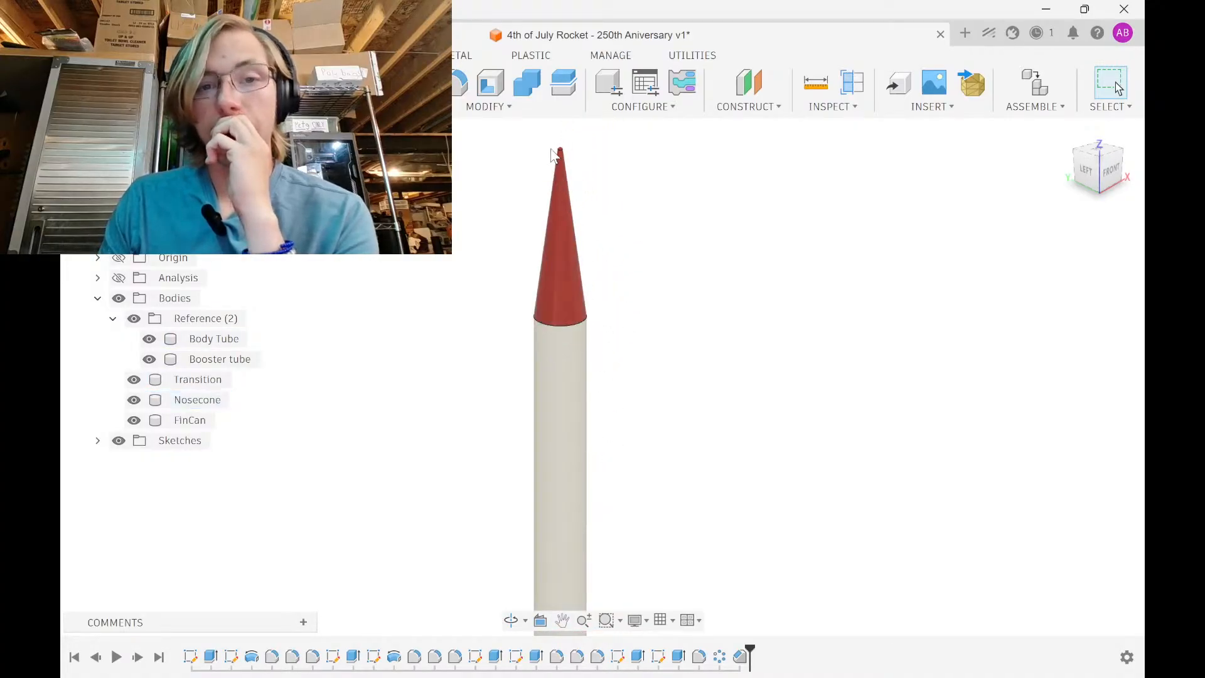
scroll(563, 165, "up", 5)
middle_click_drag(565, 182, 584, 299)
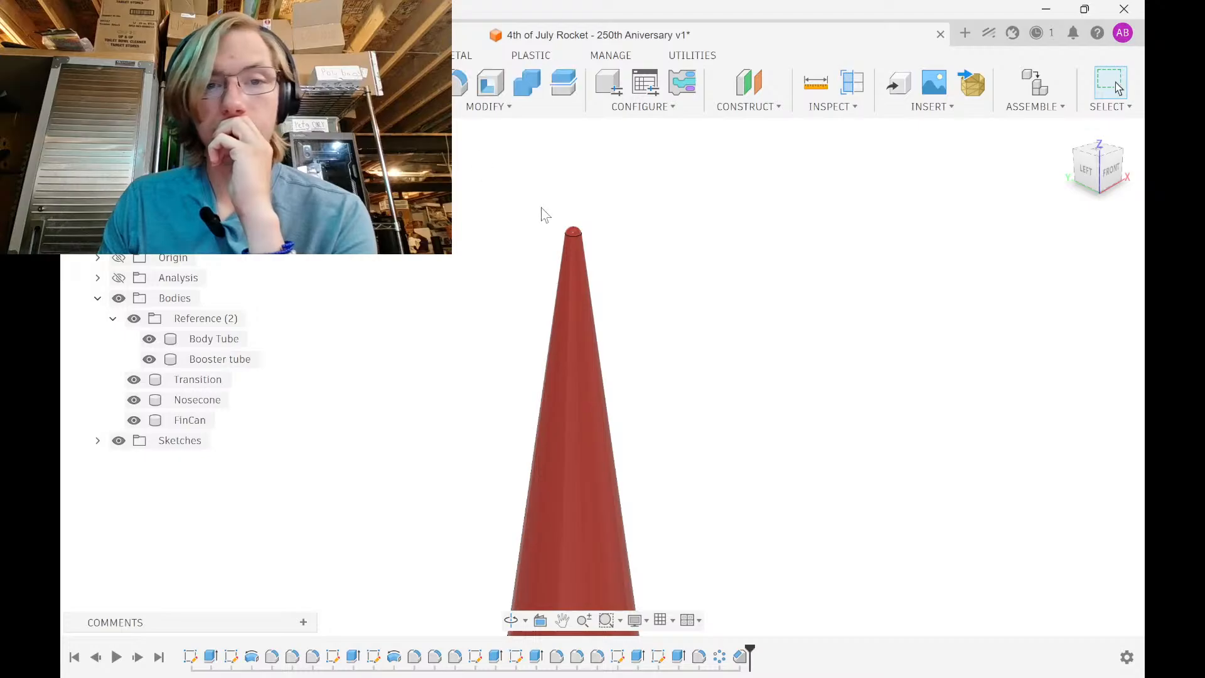
middle_click_drag(540, 213, 622, 398, "shift")
scroll(561, 393, "up", 6)
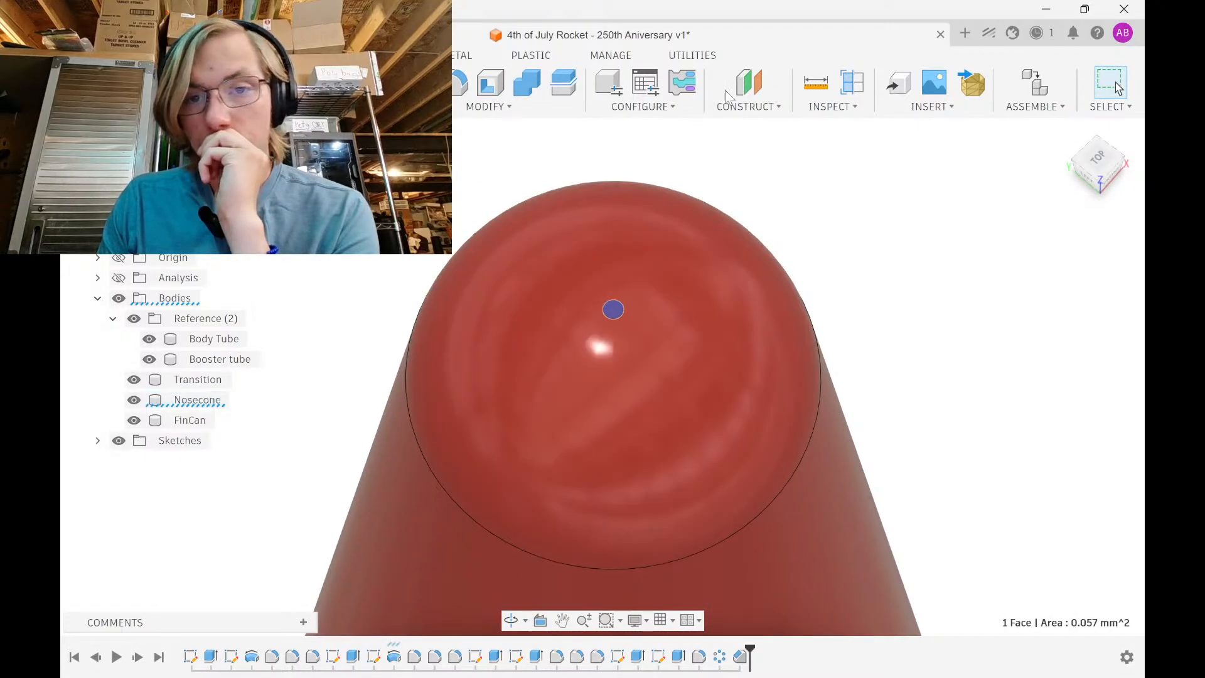
Create an offset construction plane -3 in from the nosecone's tip face
left_click(844, 93)
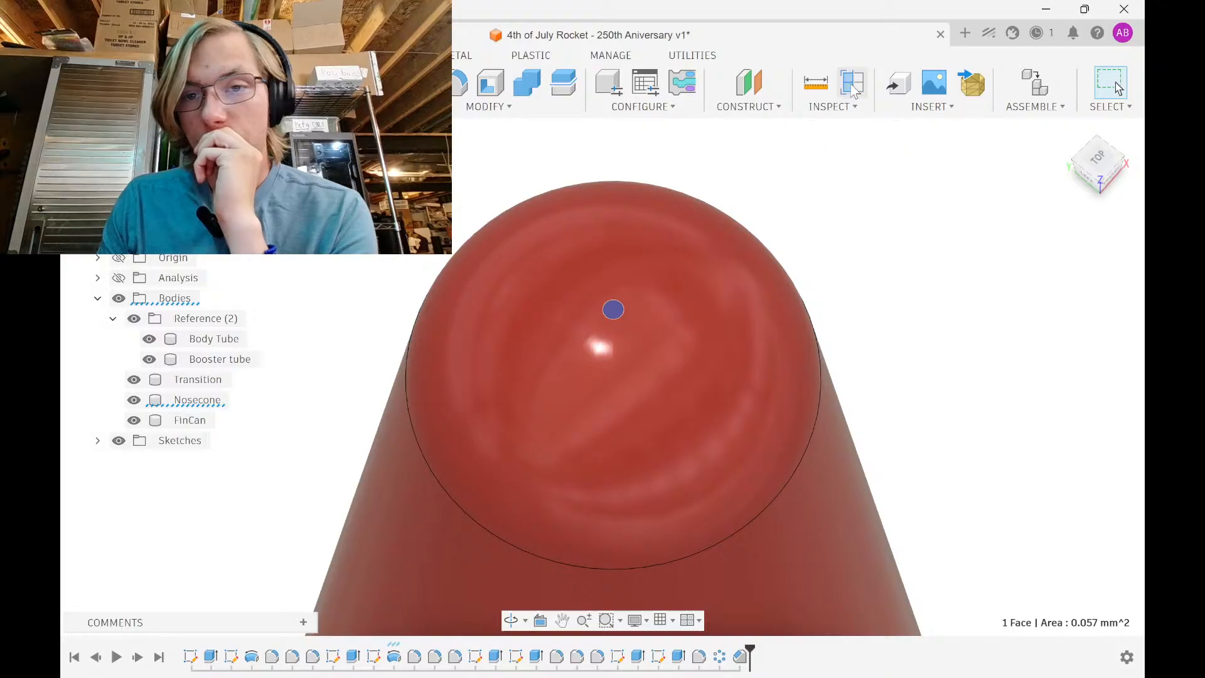
scroll(659, 274, "down", 5)
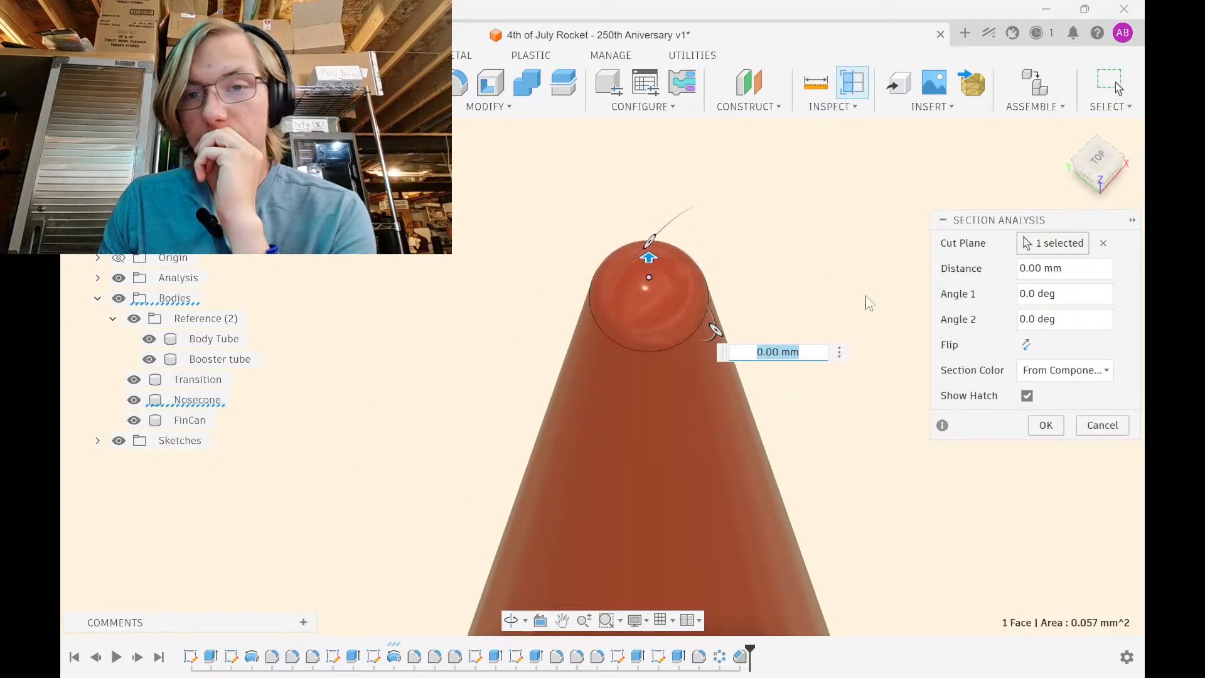
left_click(747, 85)
scroll(646, 273, "up", 5)
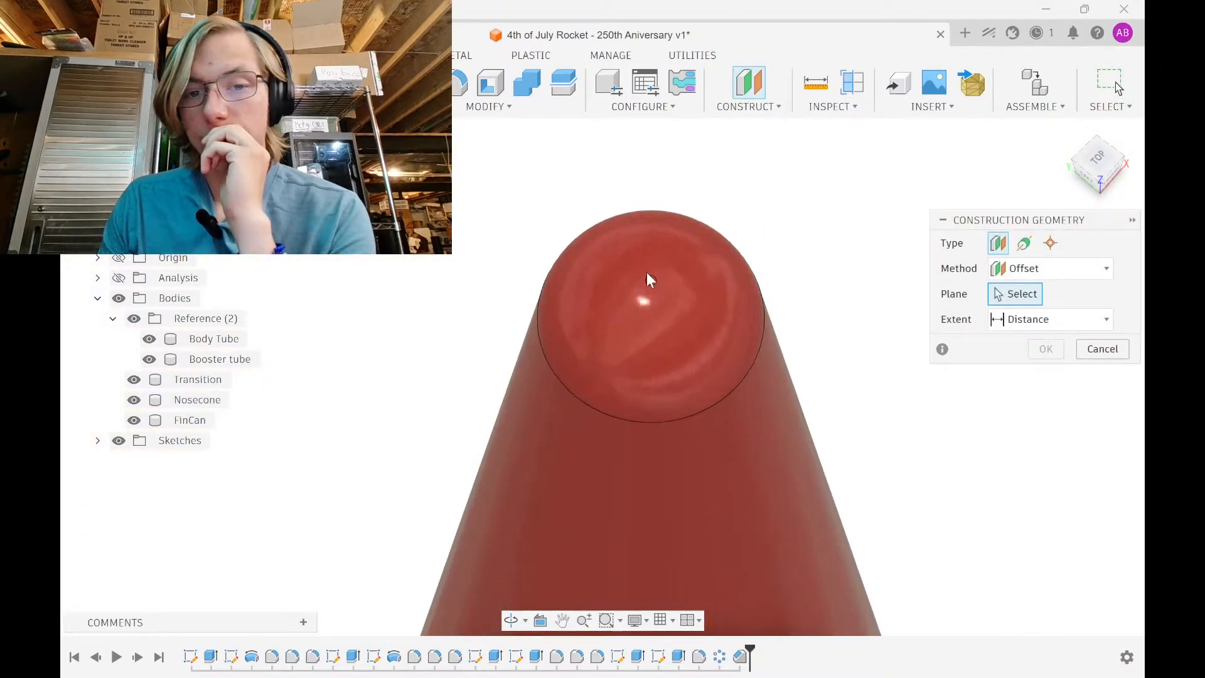
left_click(655, 280)
scroll(649, 272, "down", 4)
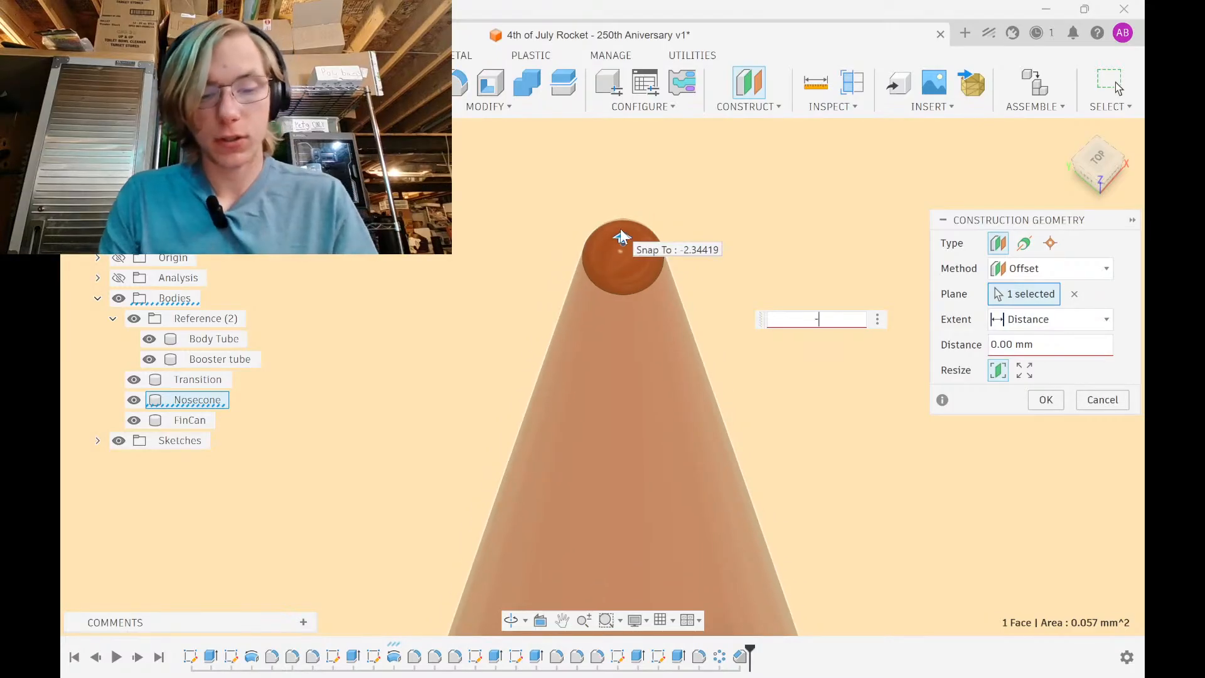
middle_click_drag(597, 404, 605, 215, "shift")
scroll(615, 315, "down", 4)
scroll(614, 316, "down", 3)
scroll(656, 323, "down", 2)
middle_click_drag(655, 323, 634, 234)
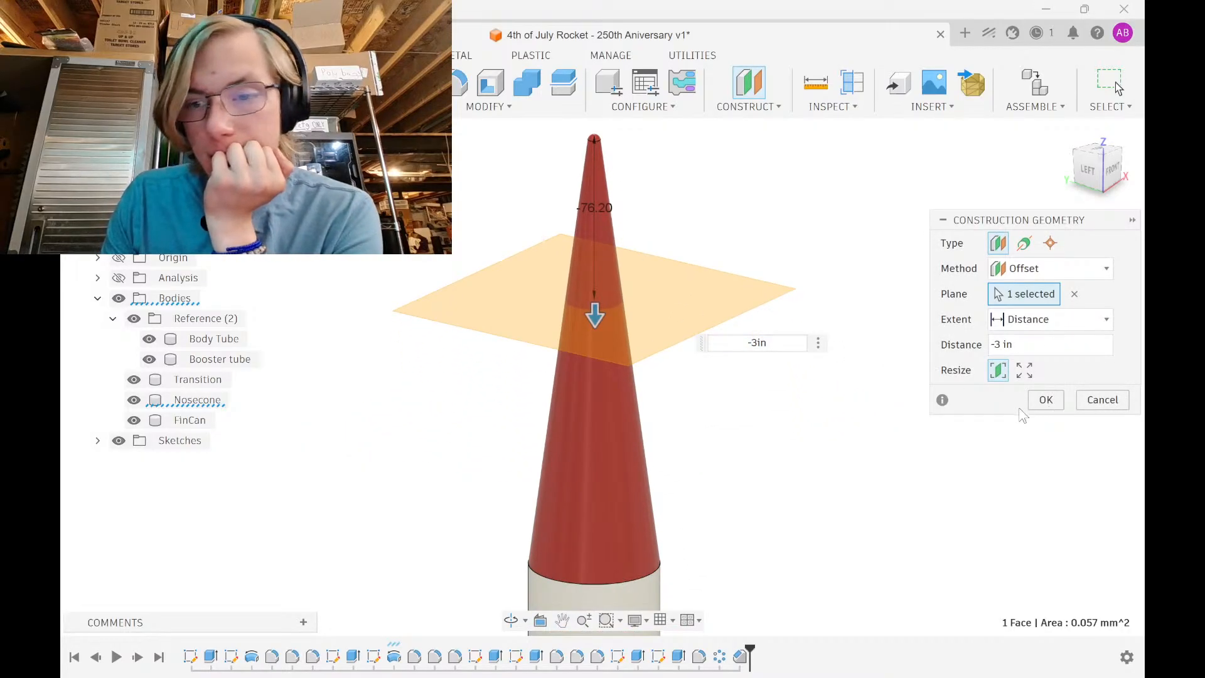
left_click(1040, 403)
middle_click_drag(677, 375, 702, 395, "shift")
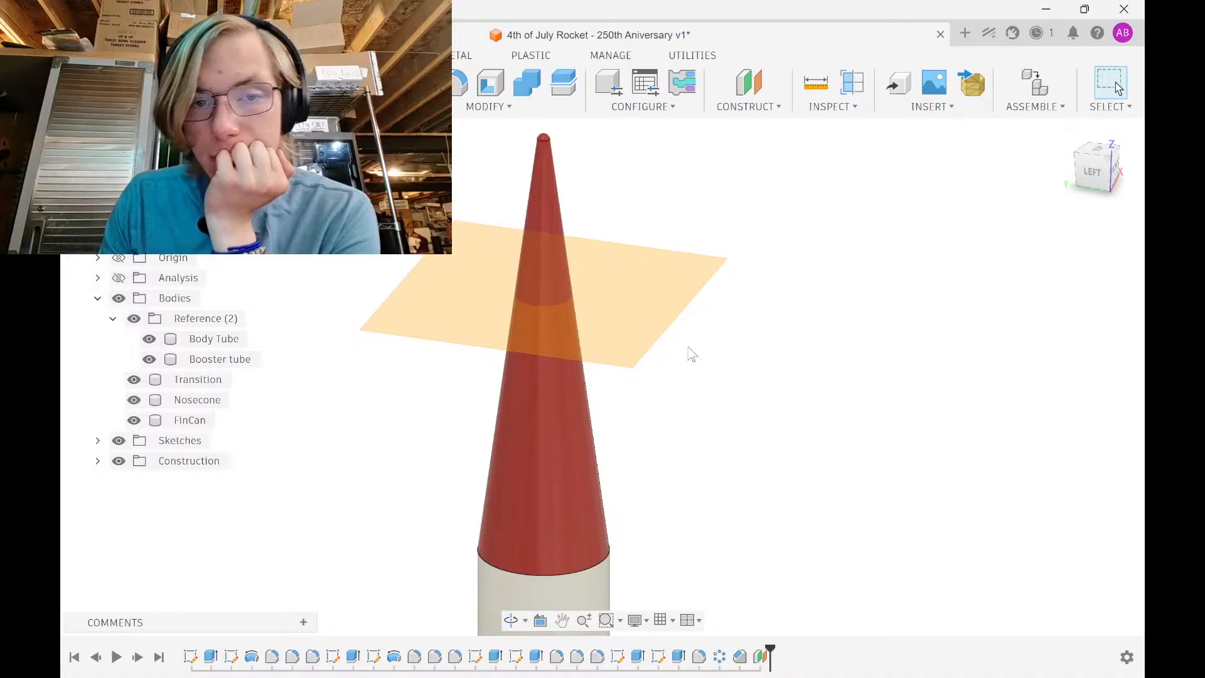
Split the nosecone body using the offset plane
left_click(649, 299)
left_click(558, 88)
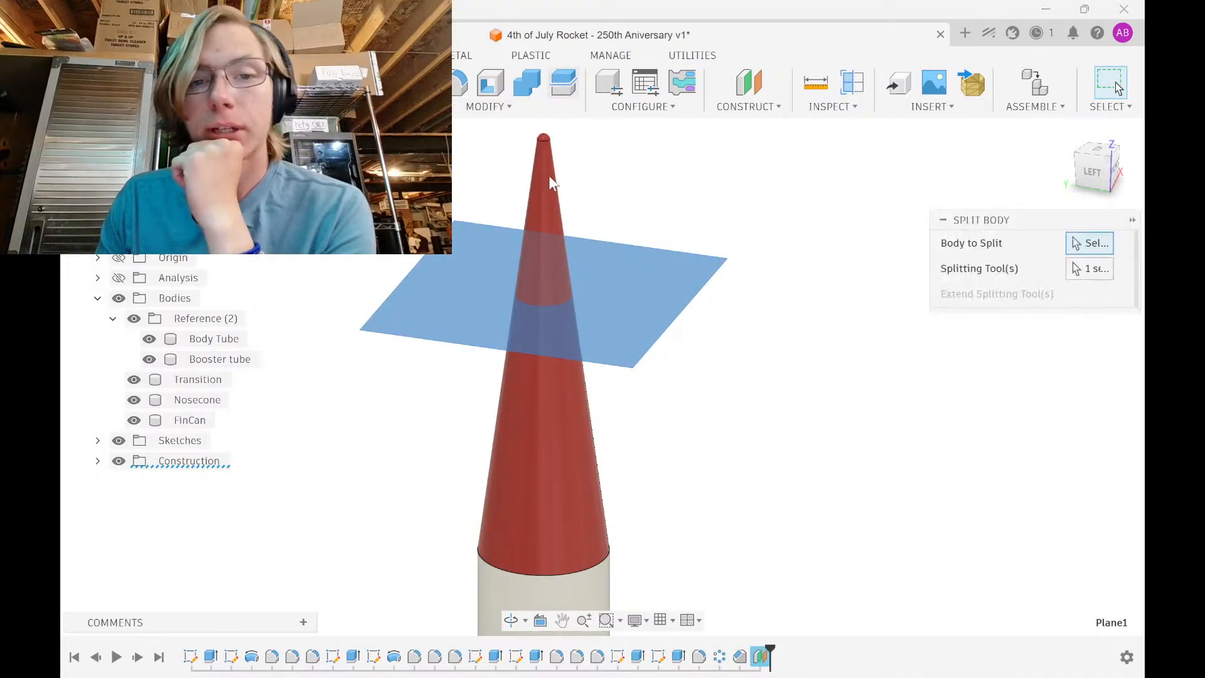
left_click(549, 188)
left_click(1043, 298)
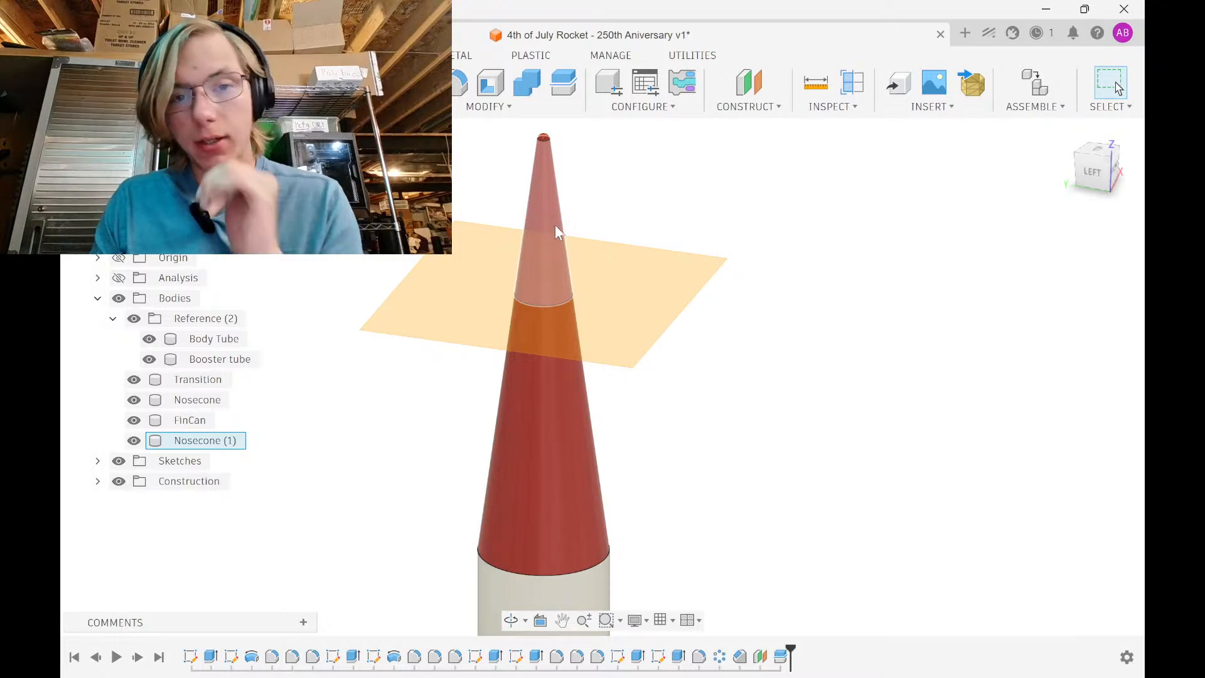
Make the upper nosecone piece blue and rename it Nose Tip
key("a")
left_click_drag(951, 367, 586, 244)
left_click(1103, 598)
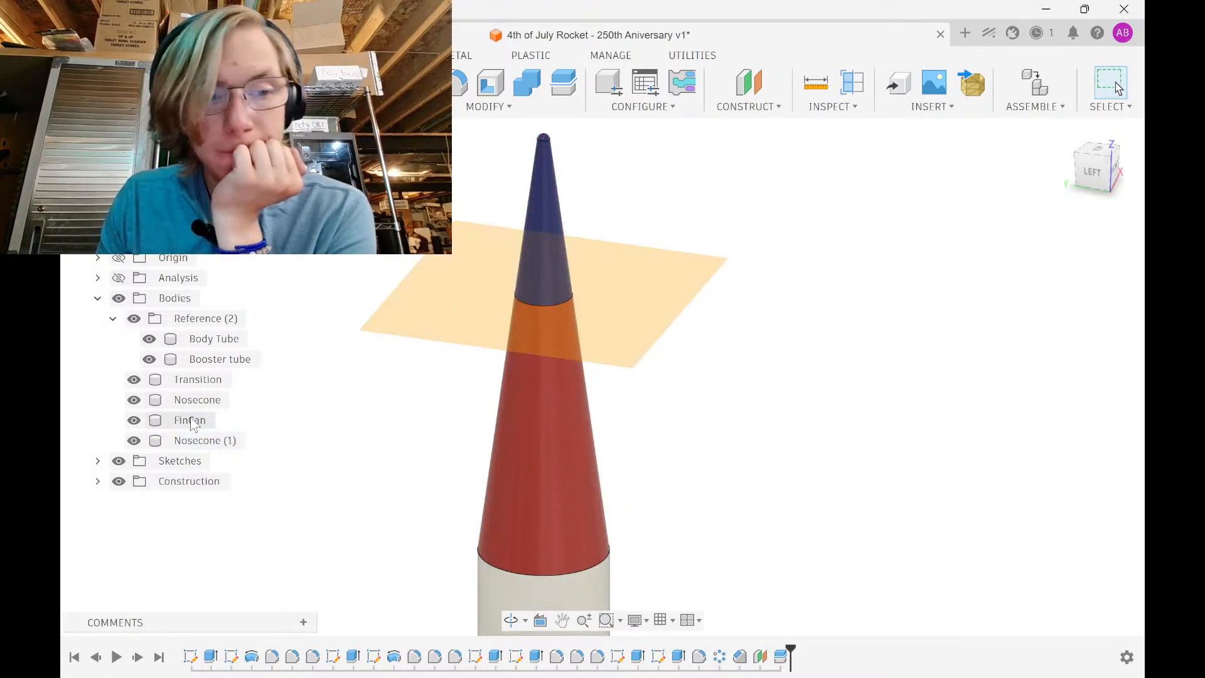
double_click(197, 440)
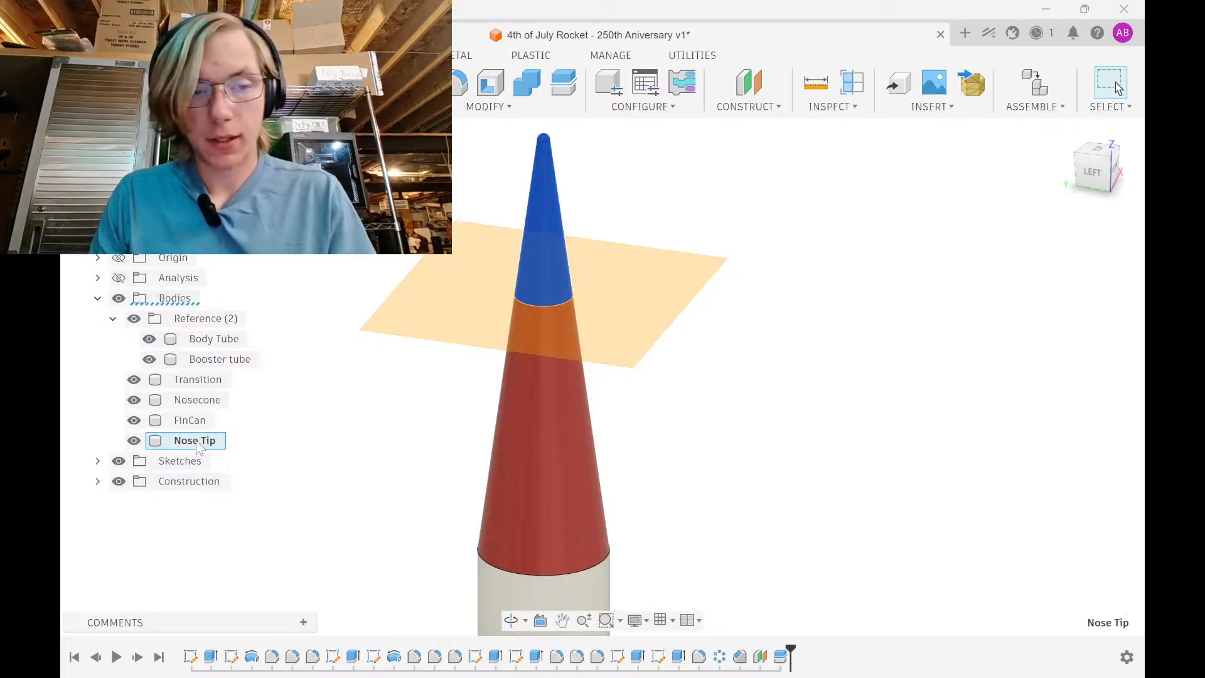
key("Return")
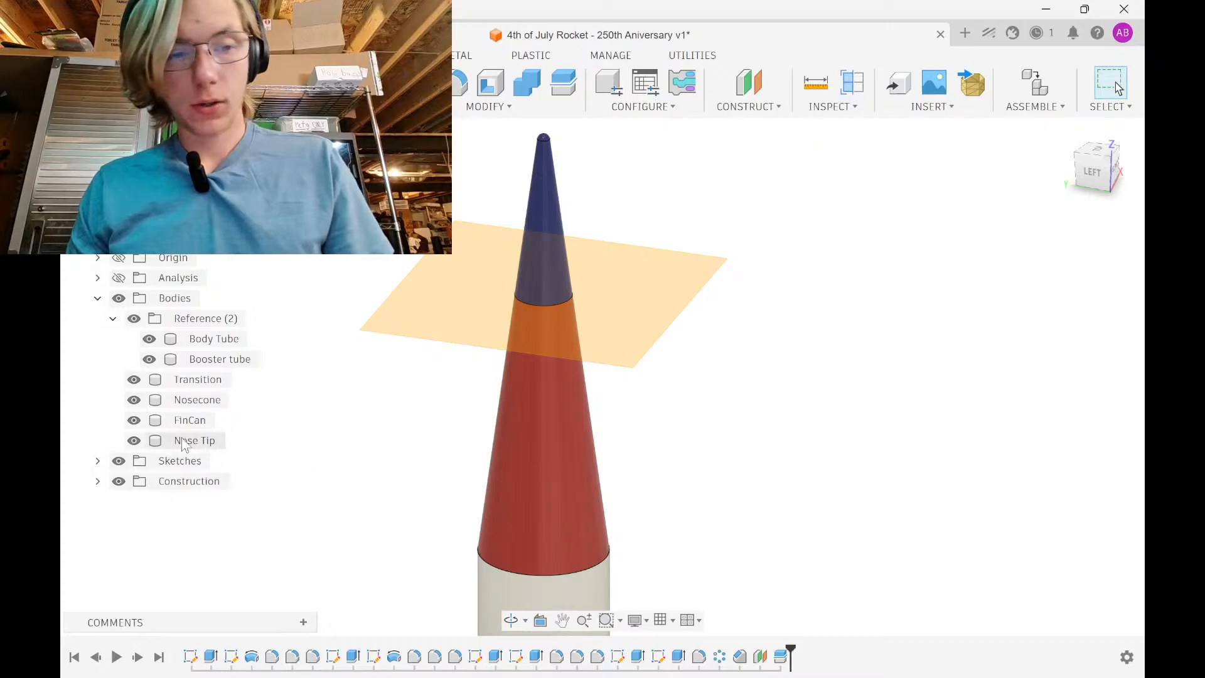
Hide the offset plane Plane1 in the construction list
left_click(98, 481)
left_click(134, 501)
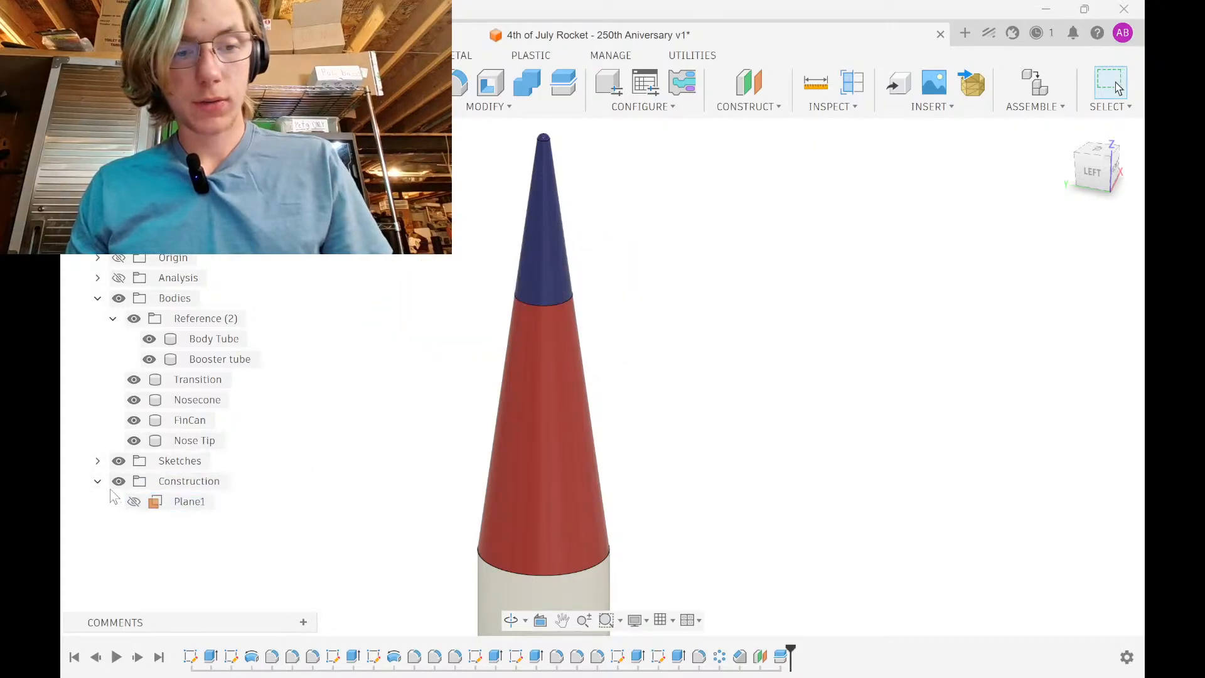
scroll(521, 393, "down", 5)
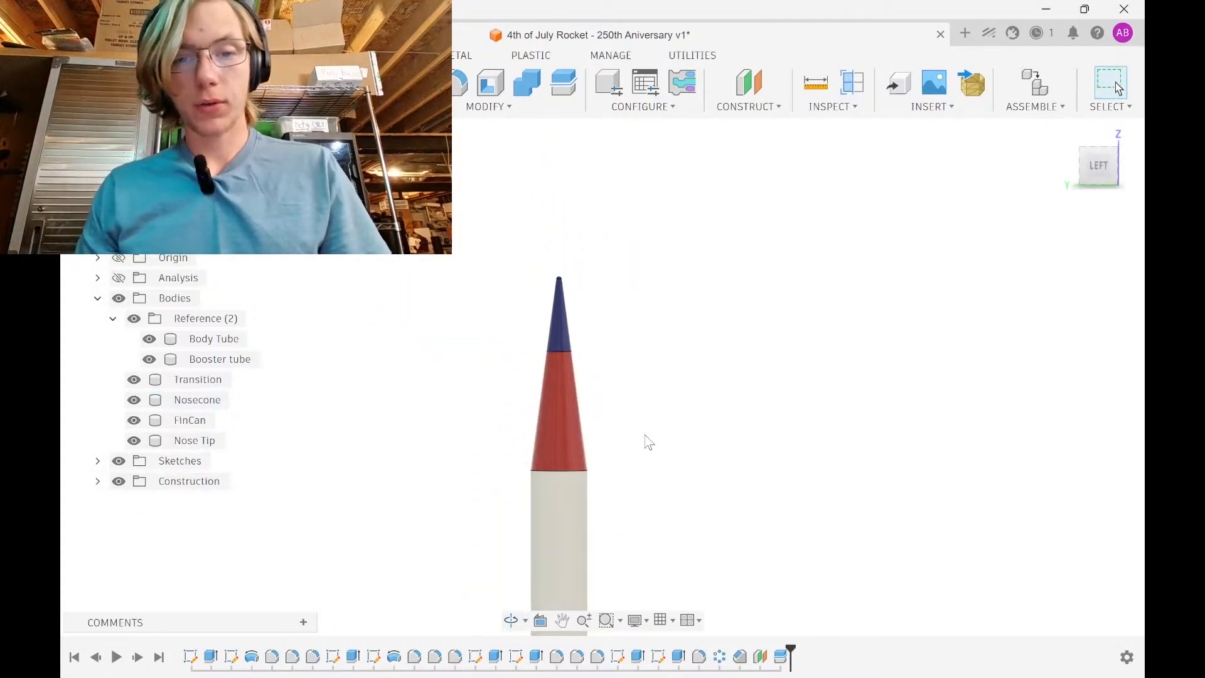
Change Plane1's offset to -2in, shortening the blue nose tip, and review the rocket
middle_click_drag(625, 371, 604, 277)
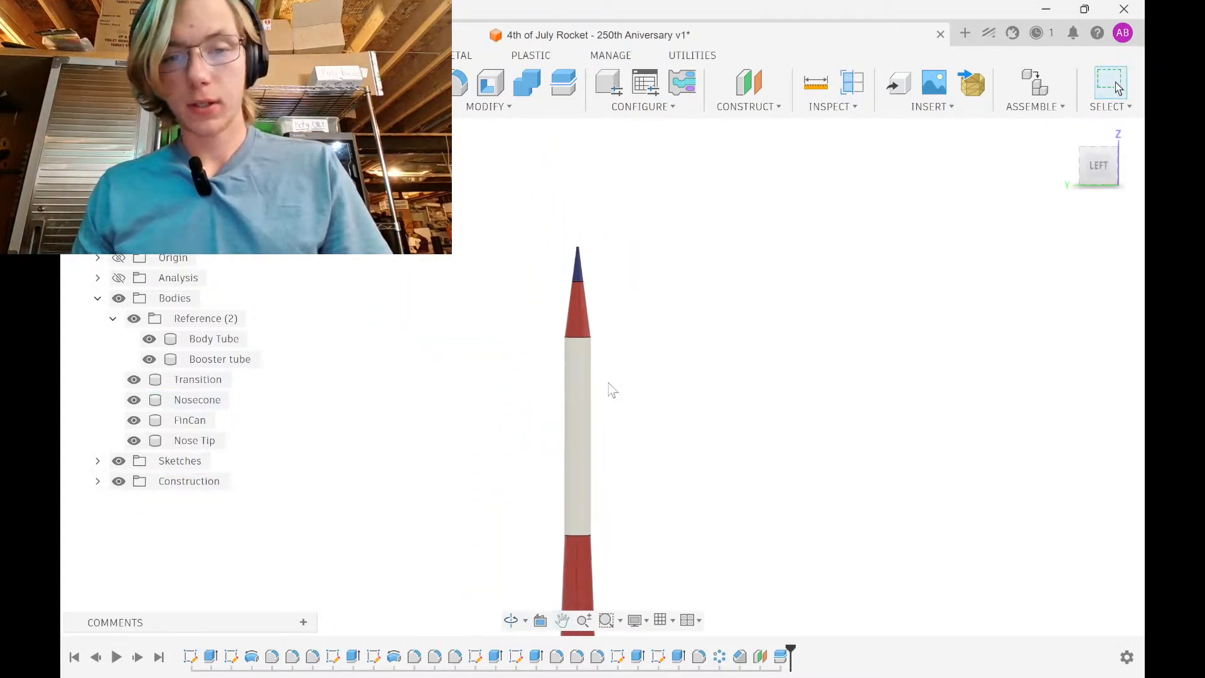
double_click(781, 656)
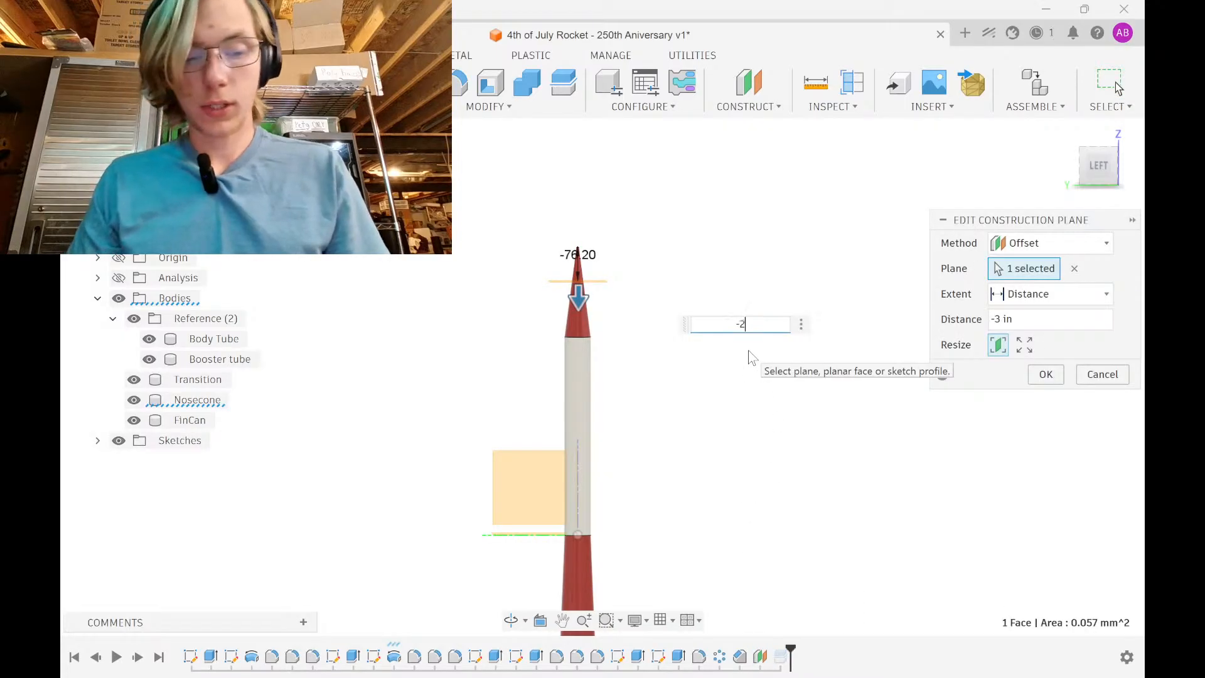
type("-2in")
key("Return")
scroll(570, 290, "down", 2)
middle_click_drag(581, 270, 597, 170)
middle_click_drag(711, 303, 670, 370)
middle_click_drag(589, 335, 582, 430)
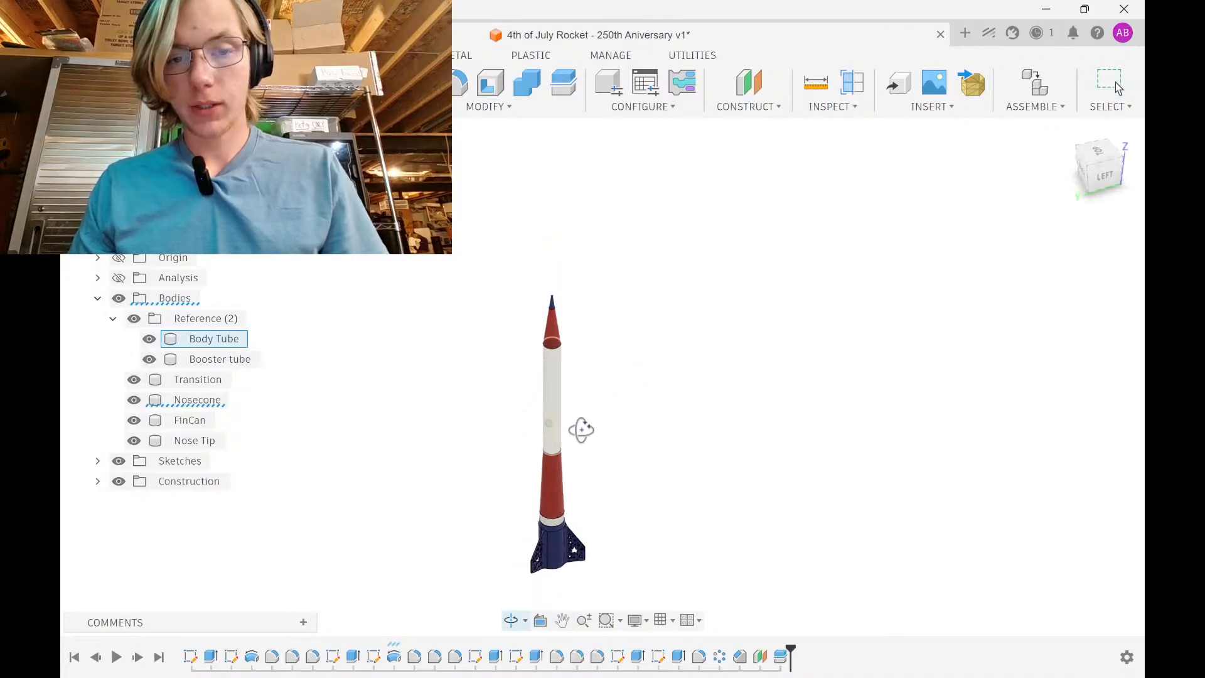
scroll(565, 414, "down", 3)
middle_click_drag(552, 388, 582, 204)
scroll(571, 393, "up", 2)
scroll(587, 270, "up", 5)
scroll(599, 211, "up", 6)
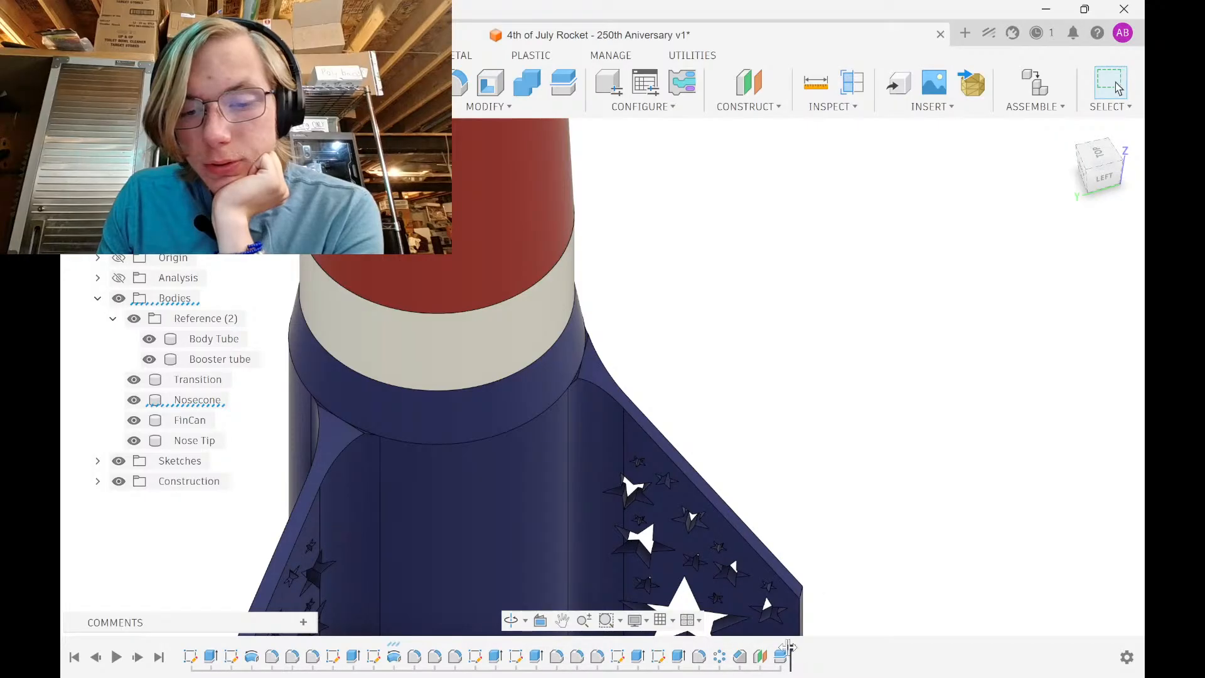
Roll back the timeline, offset the fin can's top rim face by -8 in, then roll forward
left_click_drag(789, 647, 709, 649)
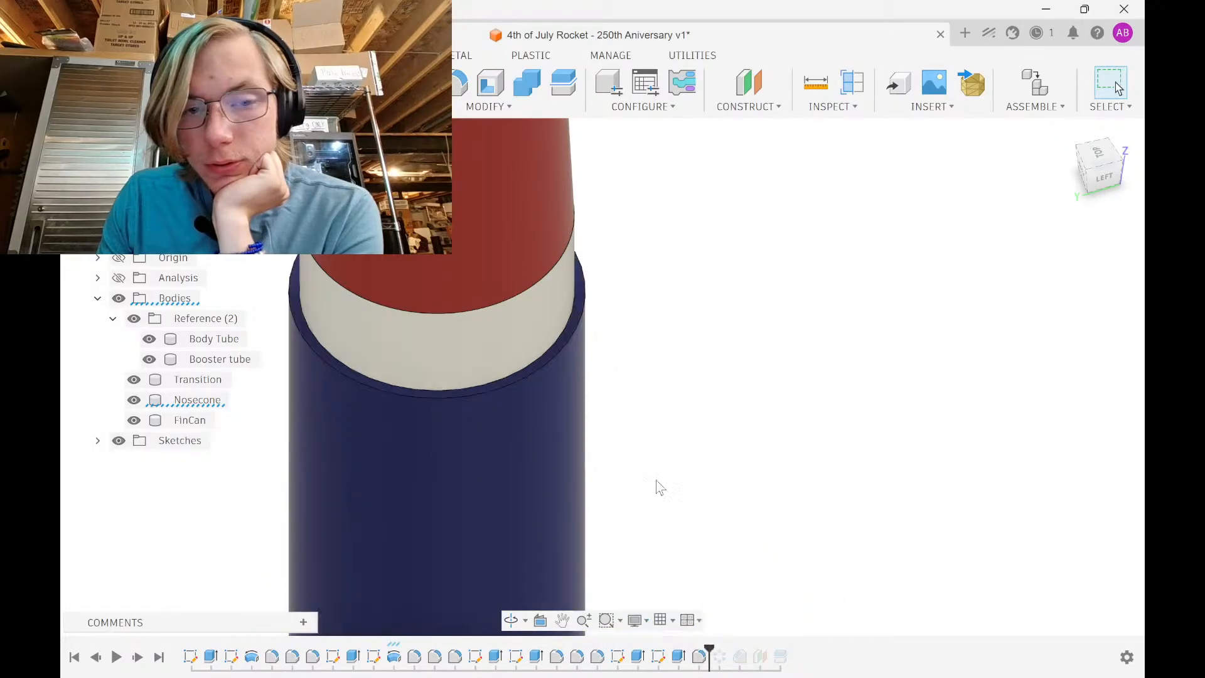
scroll(575, 325, "up", 5)
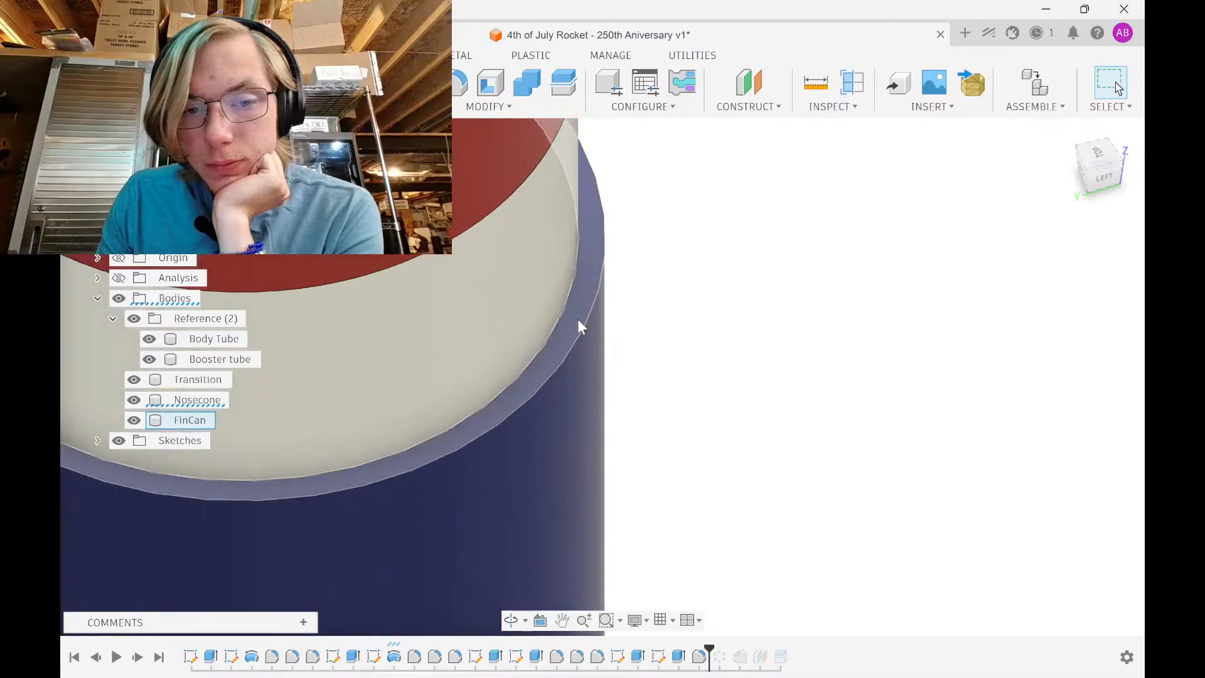
left_click(578, 327)
key("q")
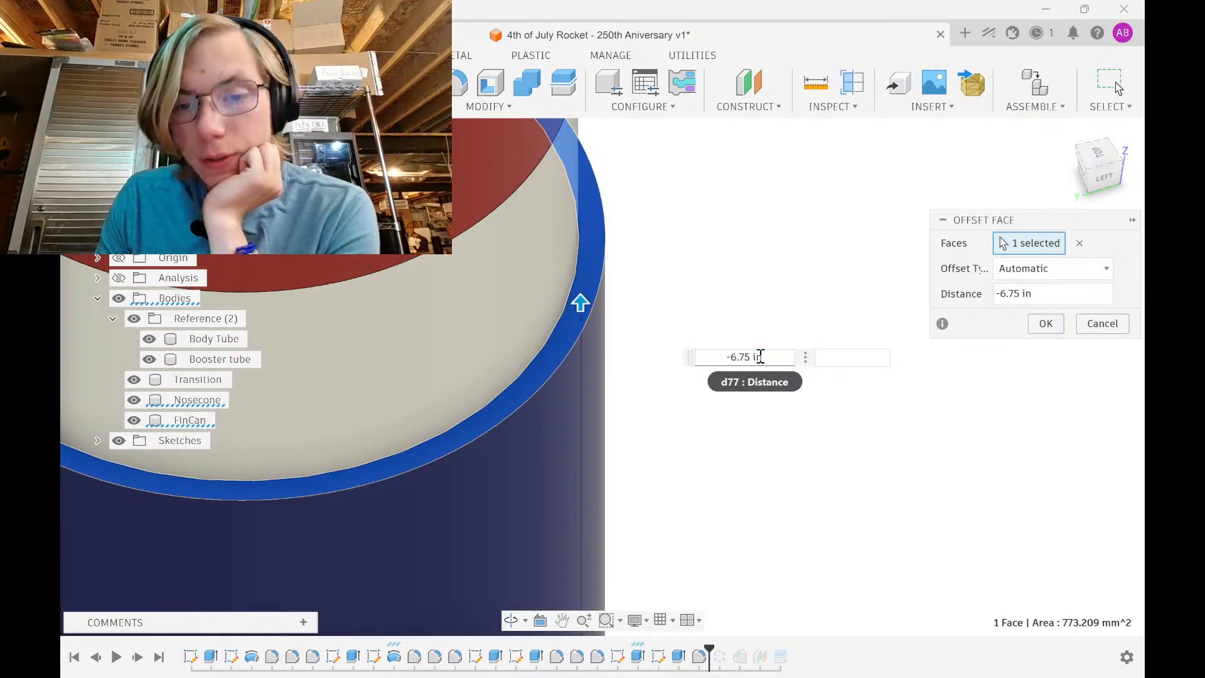
type("-")
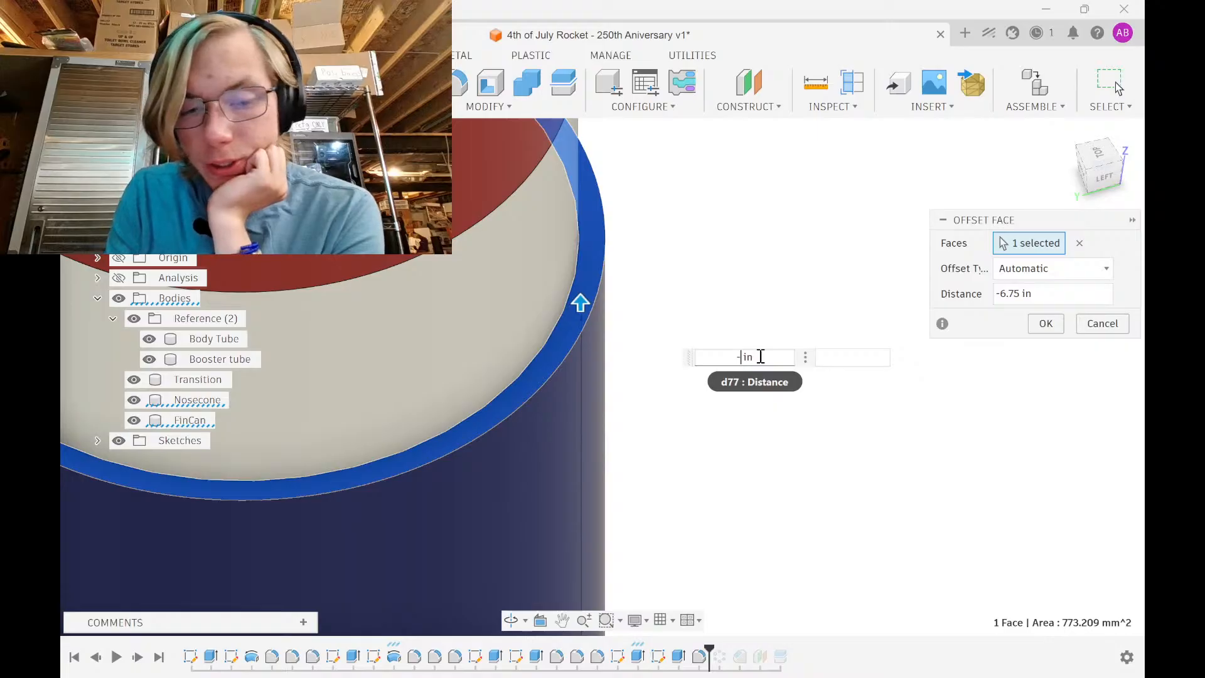
type("8")
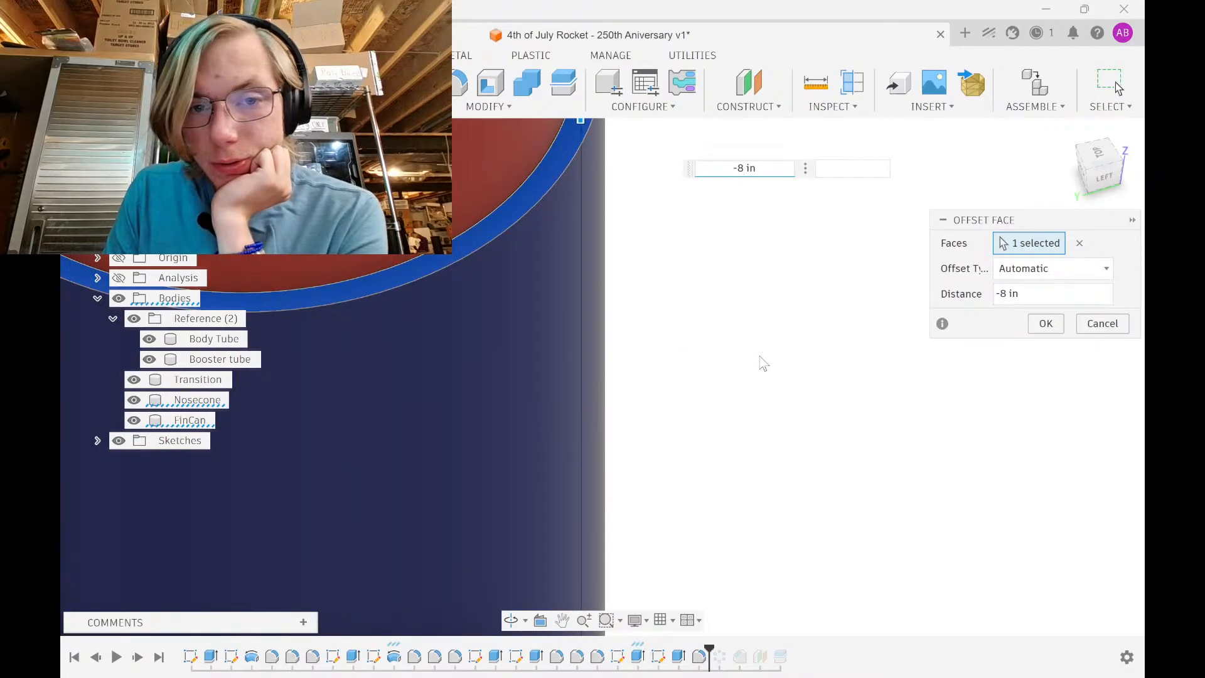
key("Return")
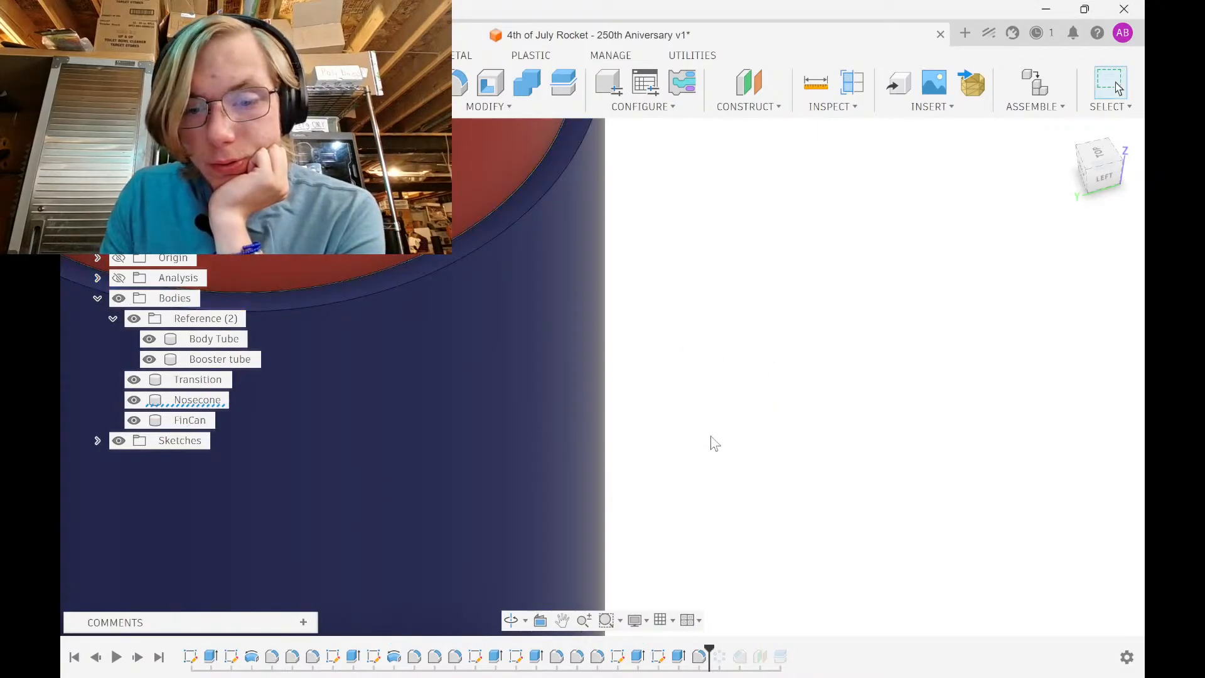
left_click_drag(708, 647, 789, 647)
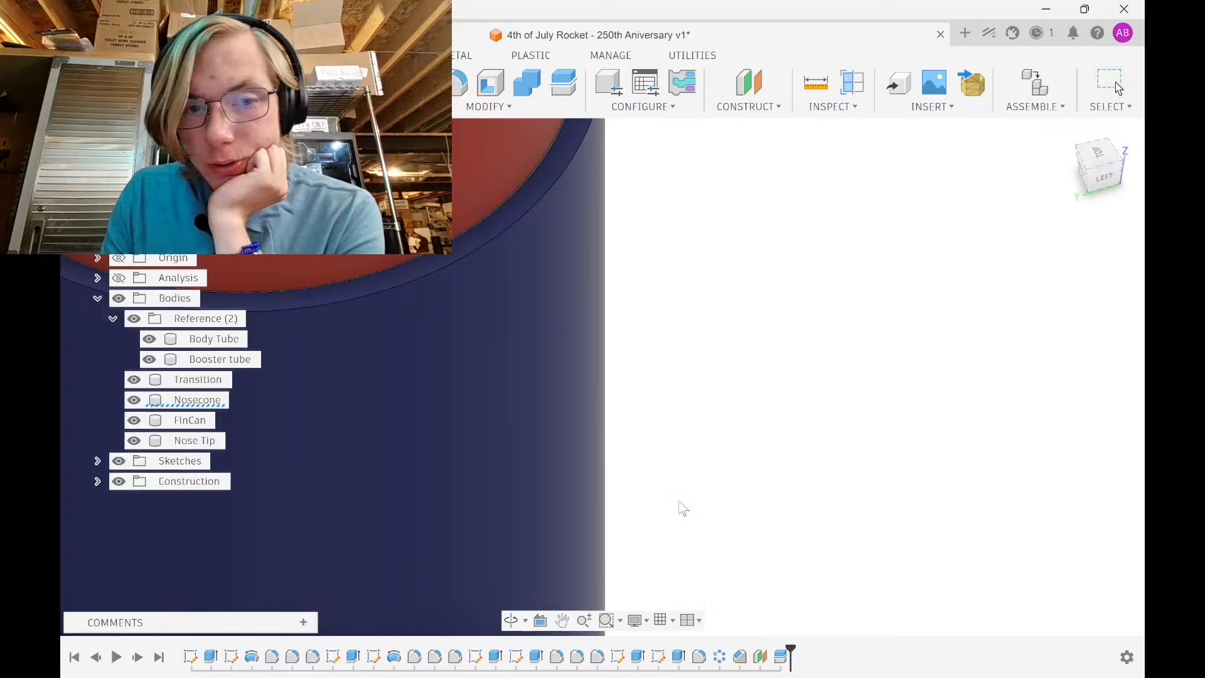
scroll(667, 391, "down", 5)
middle_click_drag(619, 408, 642, 356, "shift")
scroll(643, 362, "down", 6)
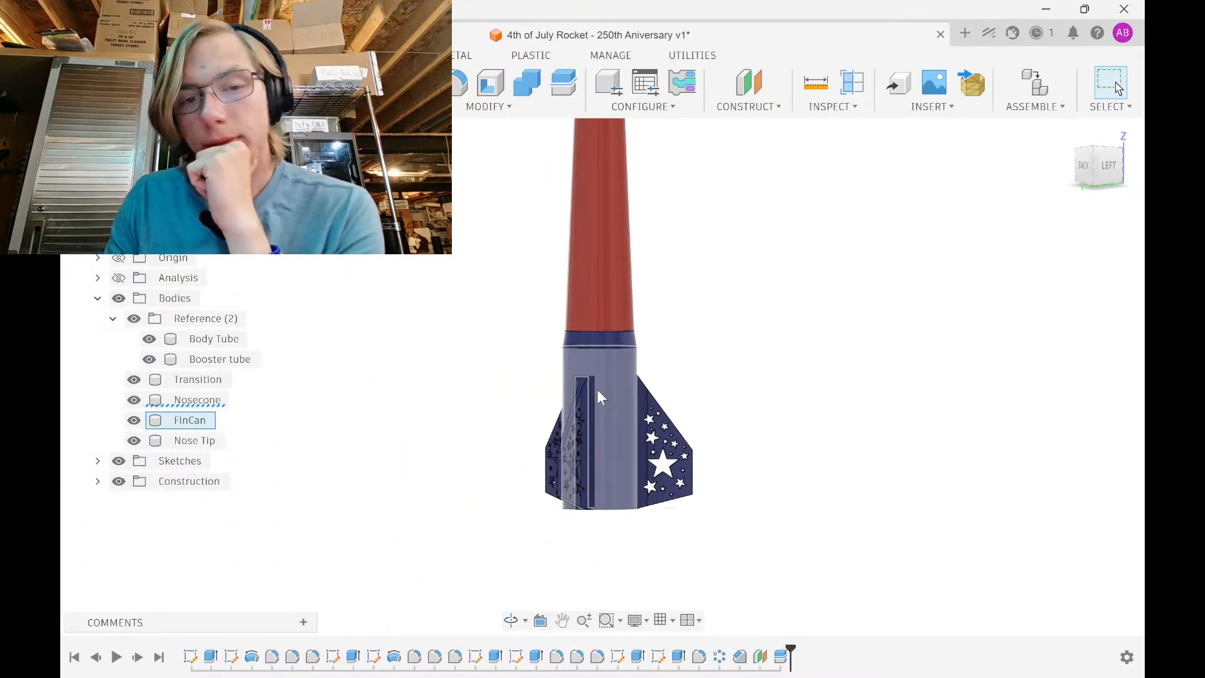
scroll(598, 391, "down", 3)
middle_click_drag(598, 392, 525, 444)
scroll(525, 445, "up", 5)
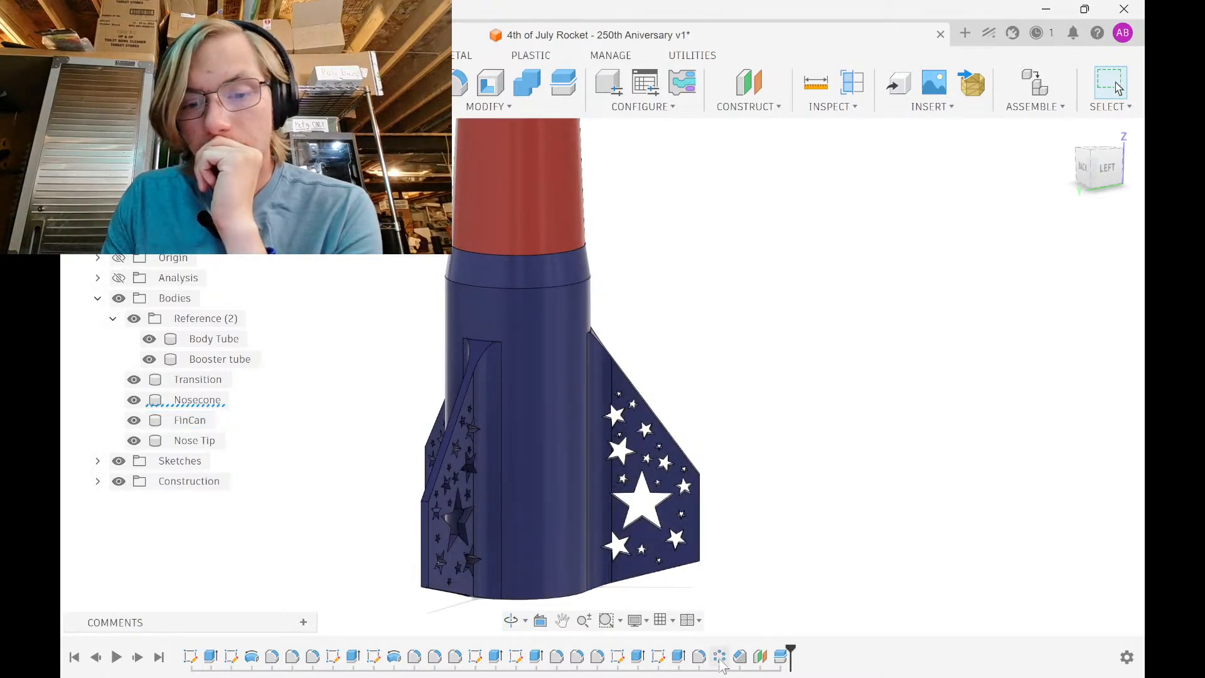
middle_click_drag(554, 315, 572, 391)
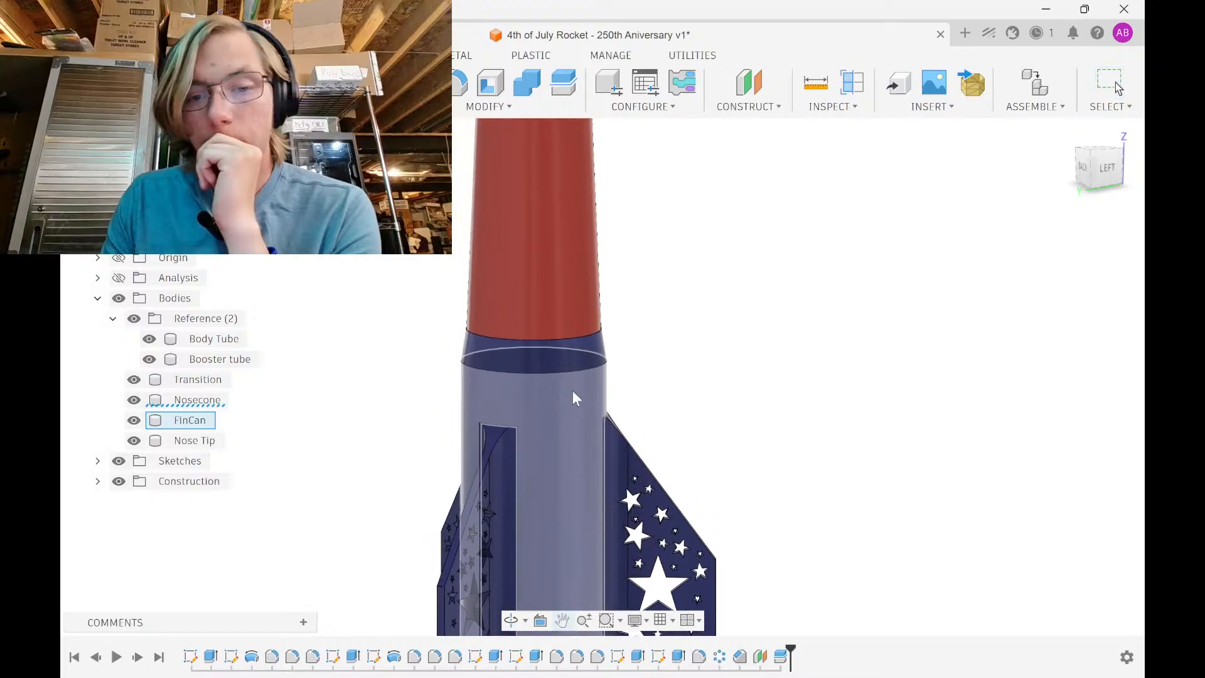
scroll(576, 360, "down", 6)
middle_click_drag(471, 444, 583, 510, "shift")
scroll(612, 403, "down", 1)
scroll(605, 397, "down", 1)
middle_click_drag(603, 395, 574, 493)
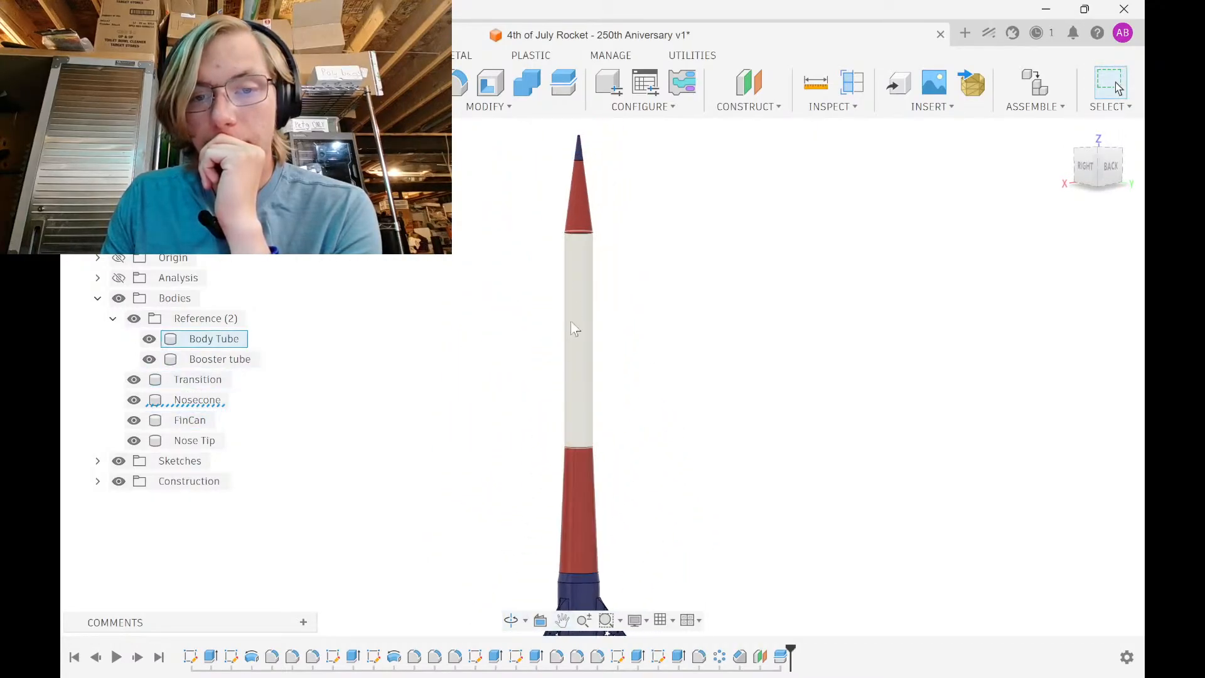
middle_click_drag(575, 349, 559, 434)
middle_click_drag(564, 361, 554, 160)
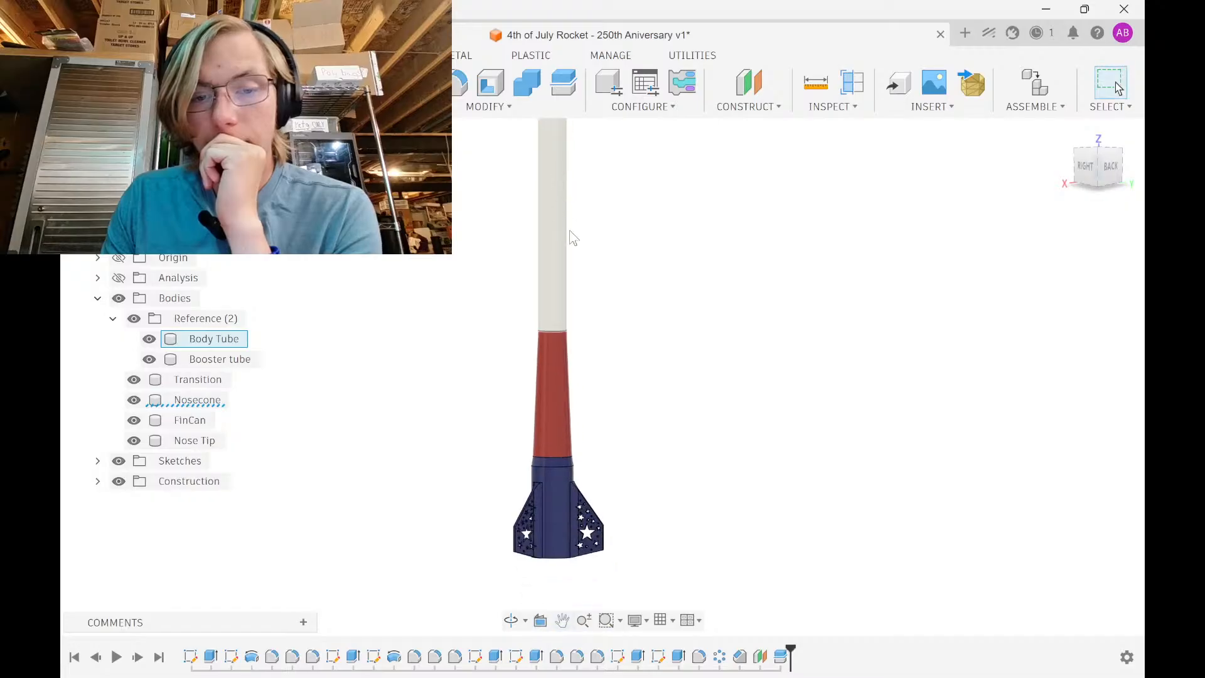
middle_click_drag(607, 352, 544, 340)
scroll(543, 376, "up", 4)
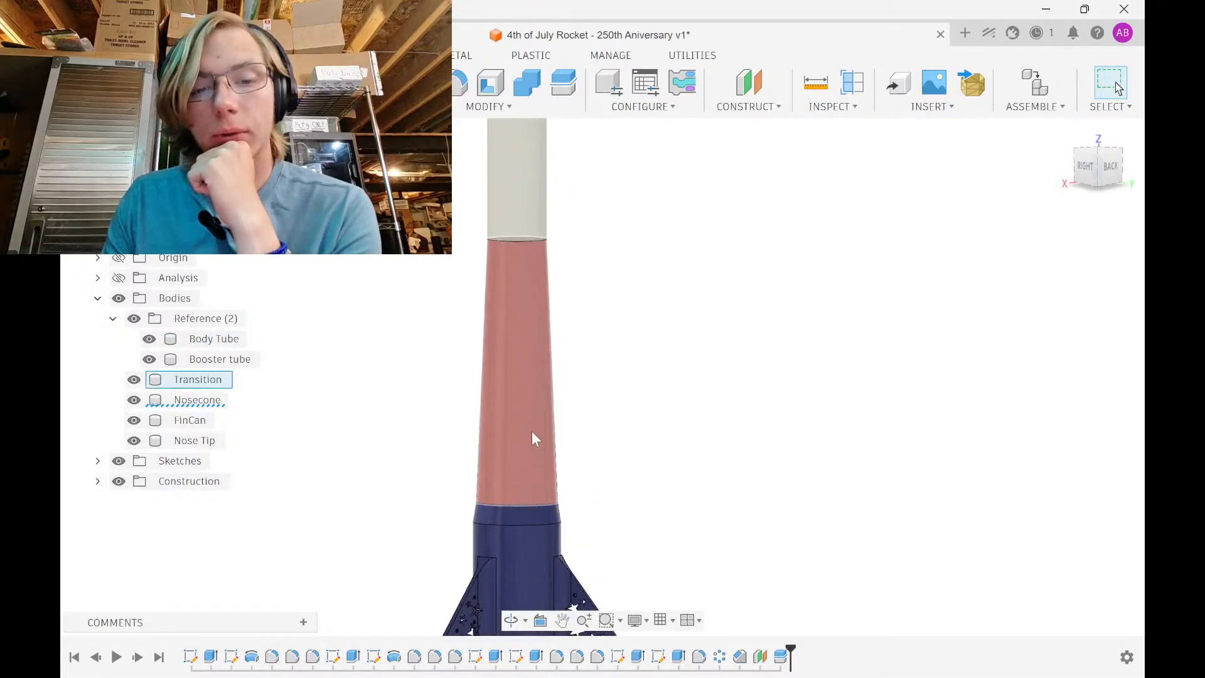
scroll(529, 283, "down", 3)
scroll(533, 377, "up", 2)
scroll(538, 349, "down", 3)
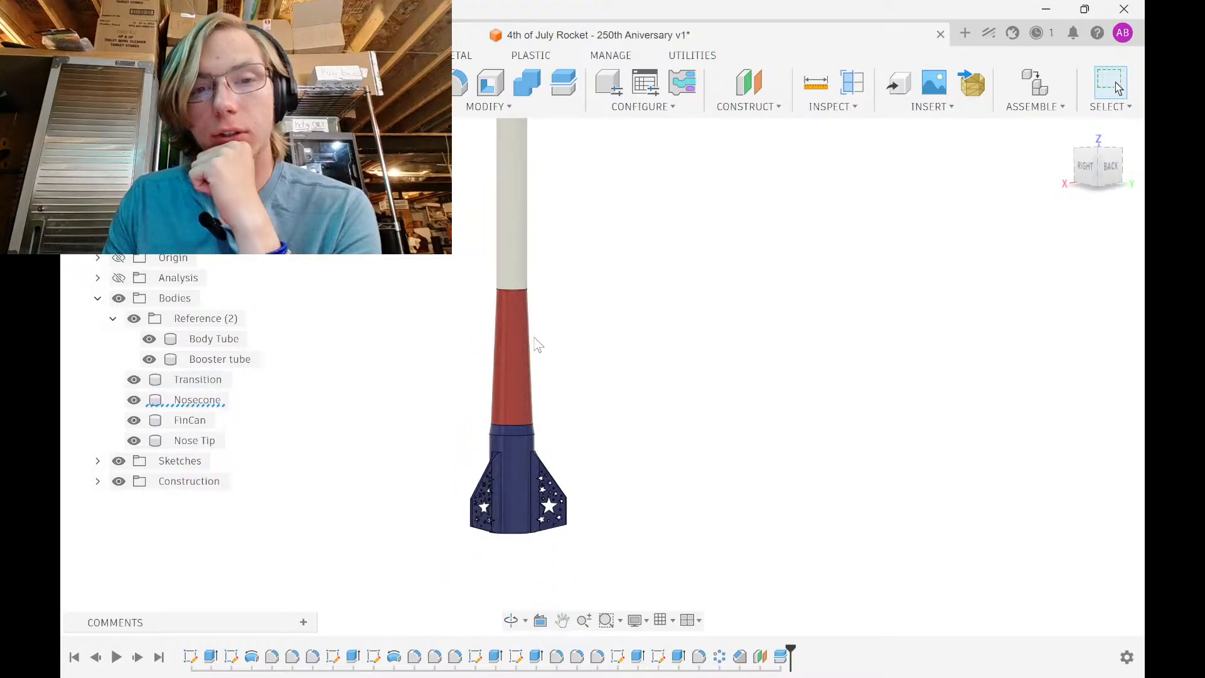
scroll(534, 338, "down", 1)
middle_click_drag(534, 226, 505, 338)
scroll(505, 335, "down", 1)
middle_click_drag(501, 408, 594, 434, "shift")
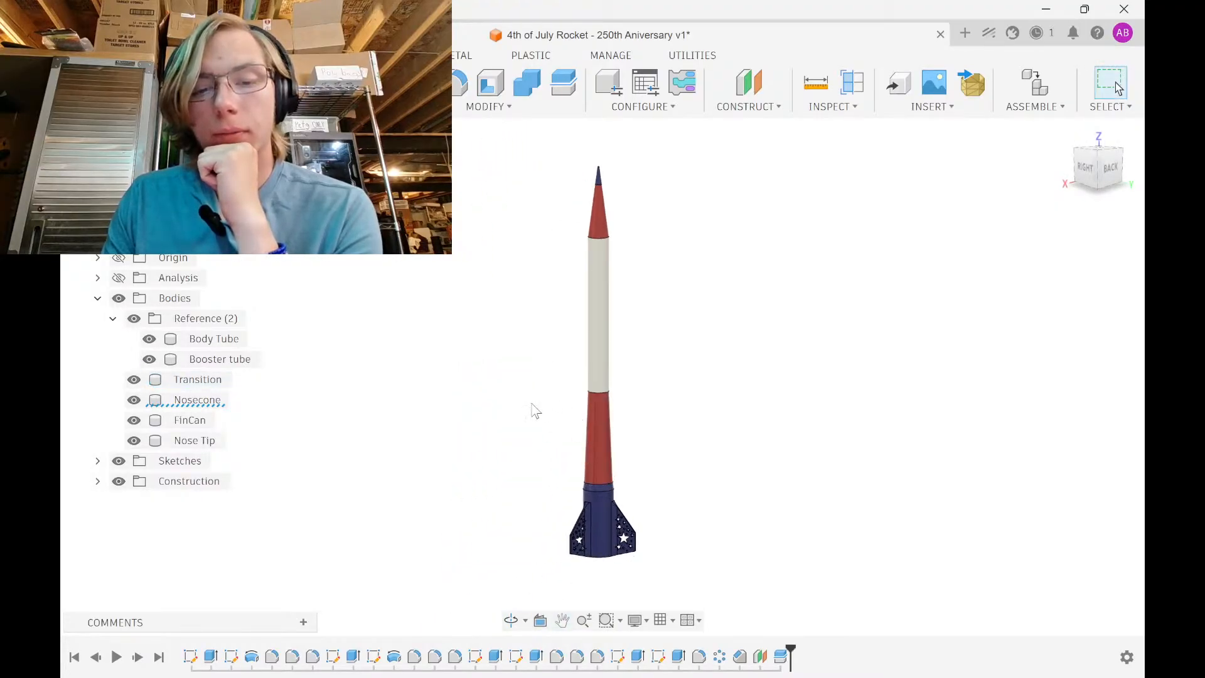
middle_click_drag(534, 411, 580, 412, "shift")
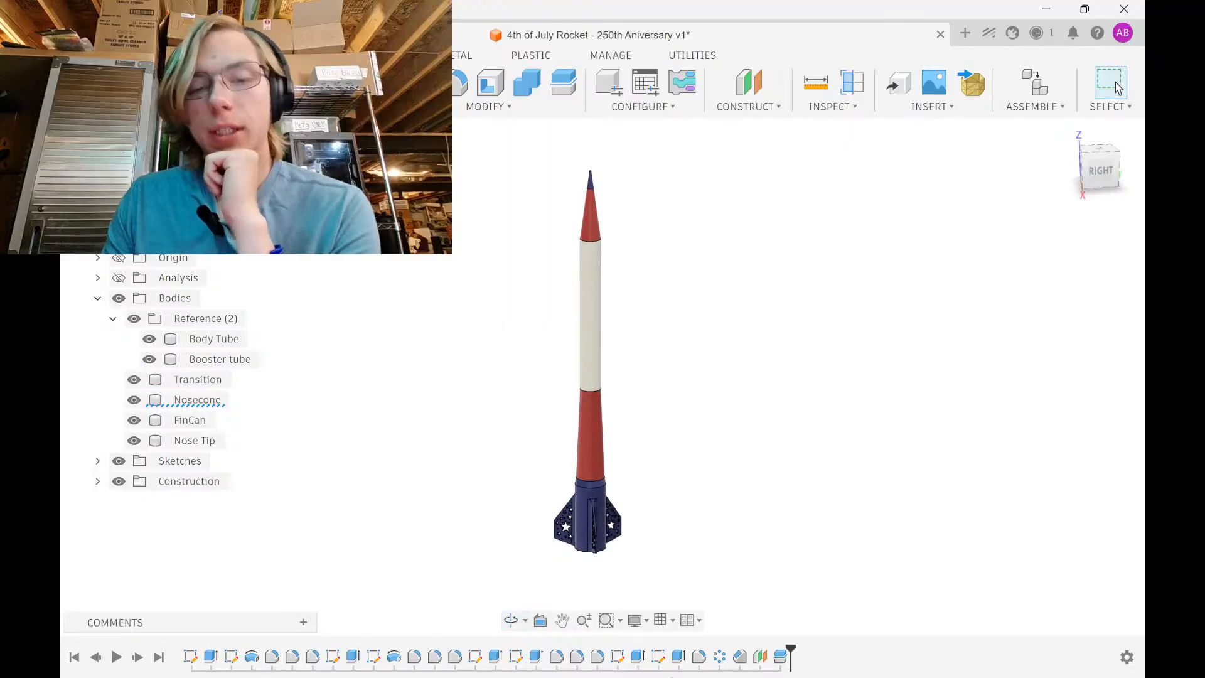
left_click(677, 659)
left_click(608, 17)
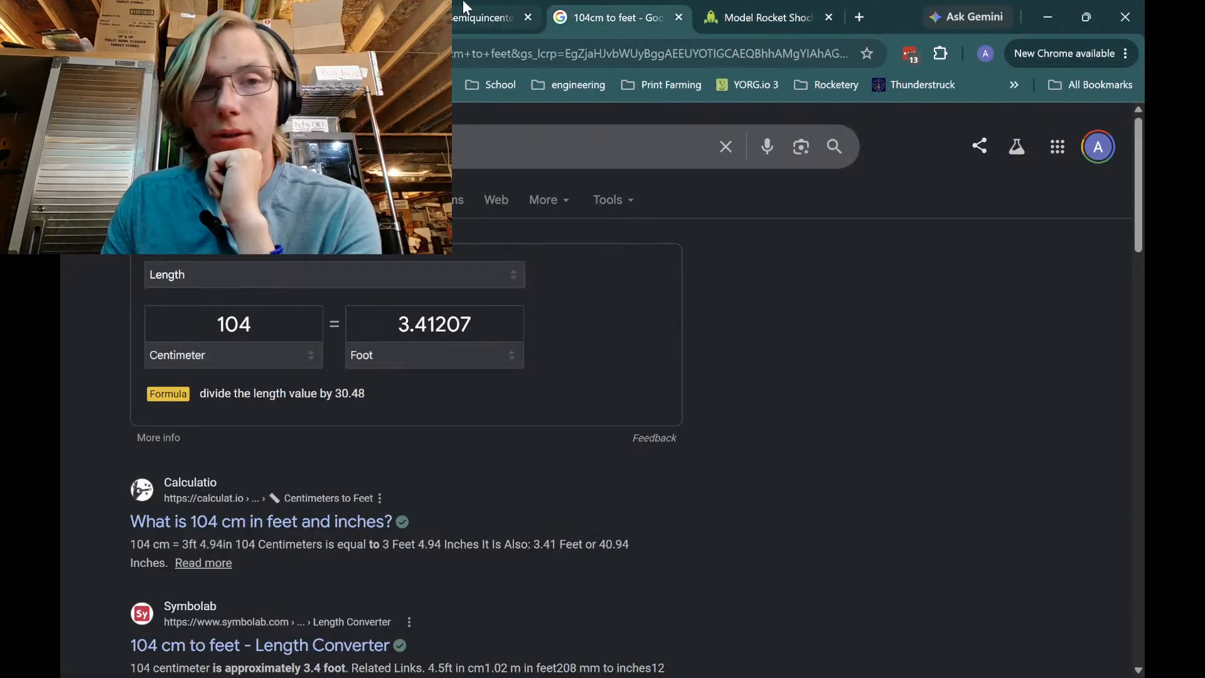
left_click(468, 13)
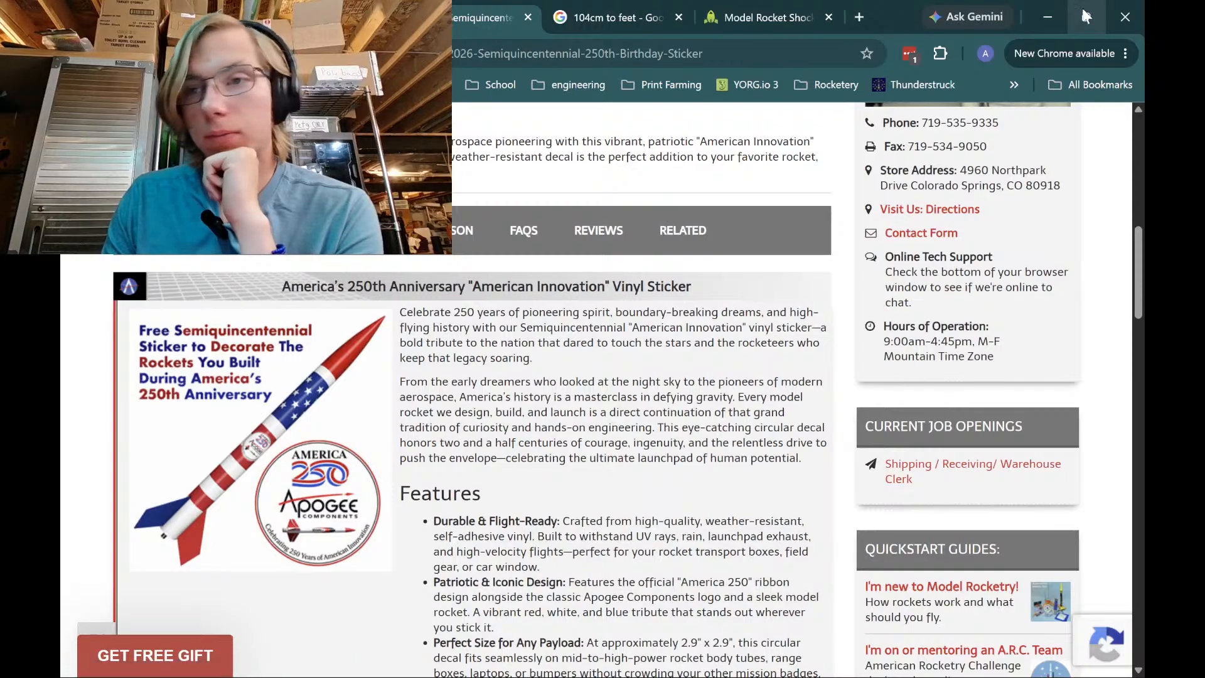
left_click(1047, 17)
left_click(588, 439)
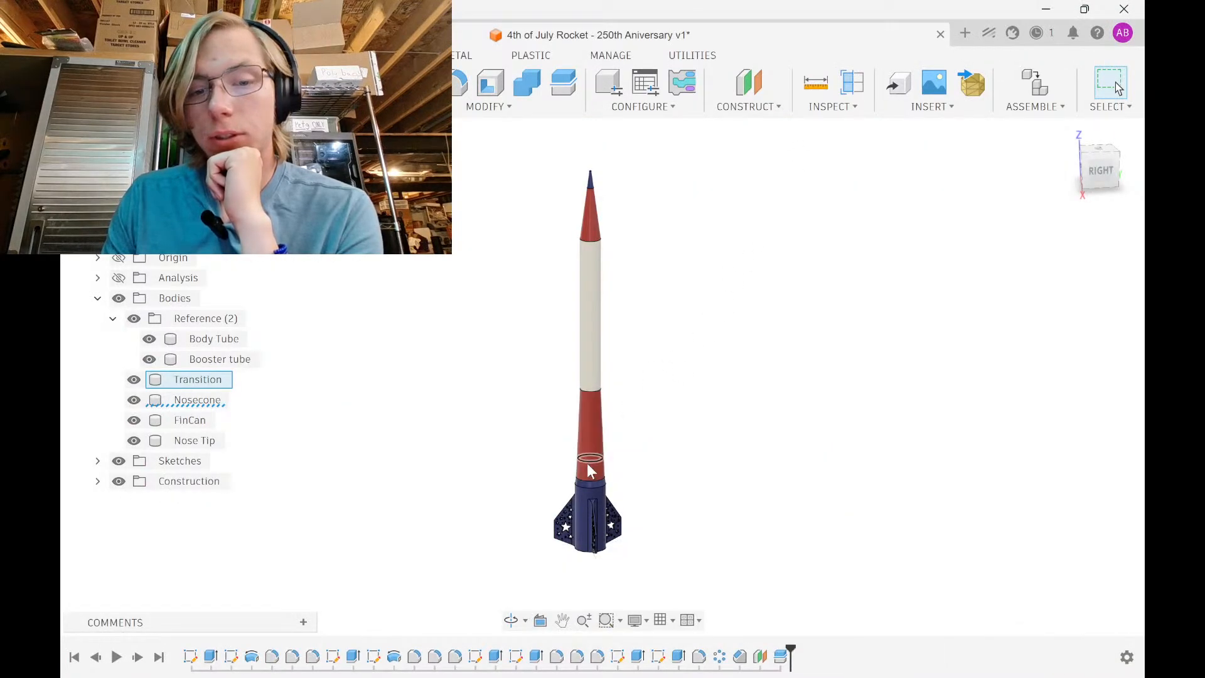
Apply the blue design swatch to the Transition and the white swatch to the Body Tube
scroll(589, 458, "up", 5)
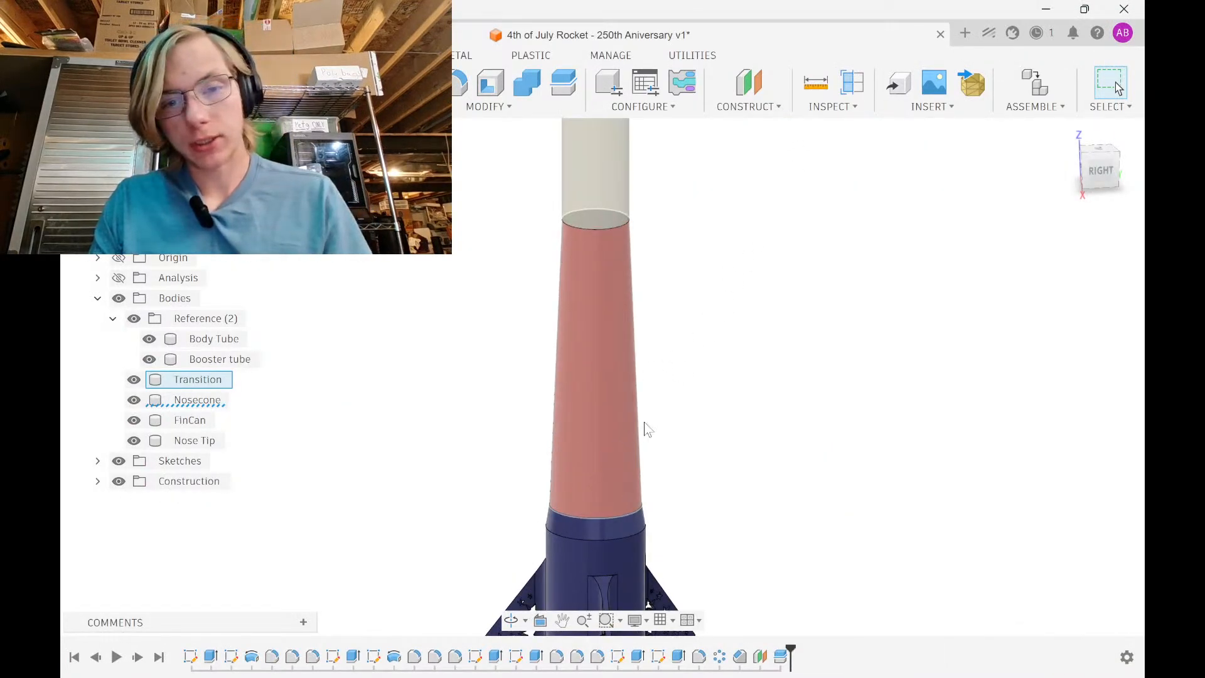
key("a")
left_click_drag(952, 368, 612, 389)
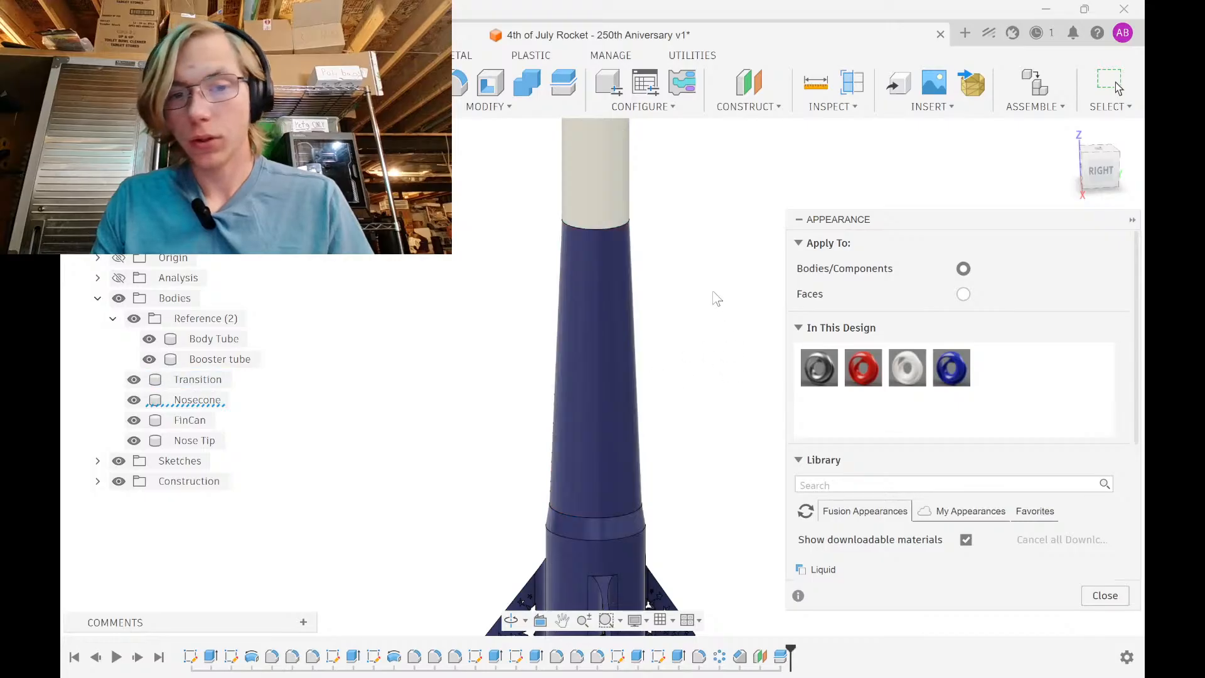
scroll(627, 370, "down", 6)
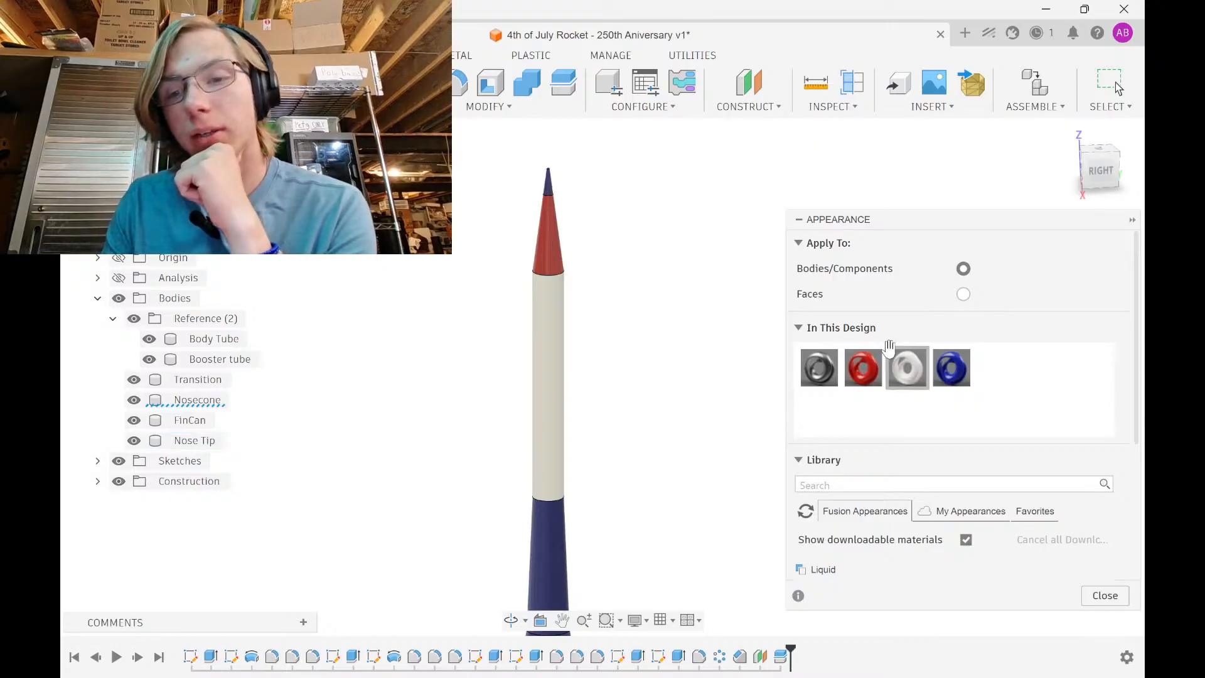
left_click_drag(889, 346, 516, 230)
left_click_drag(615, 237, 539, 330)
scroll(524, 249, "down", 3)
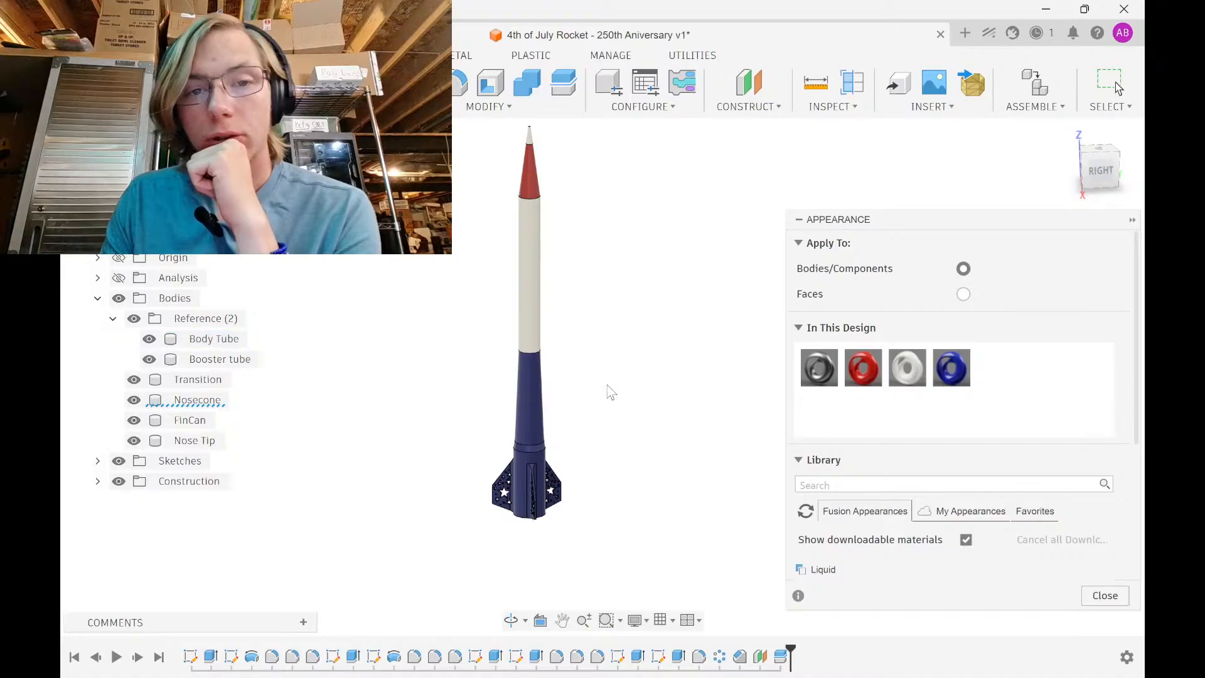
left_click(1105, 596)
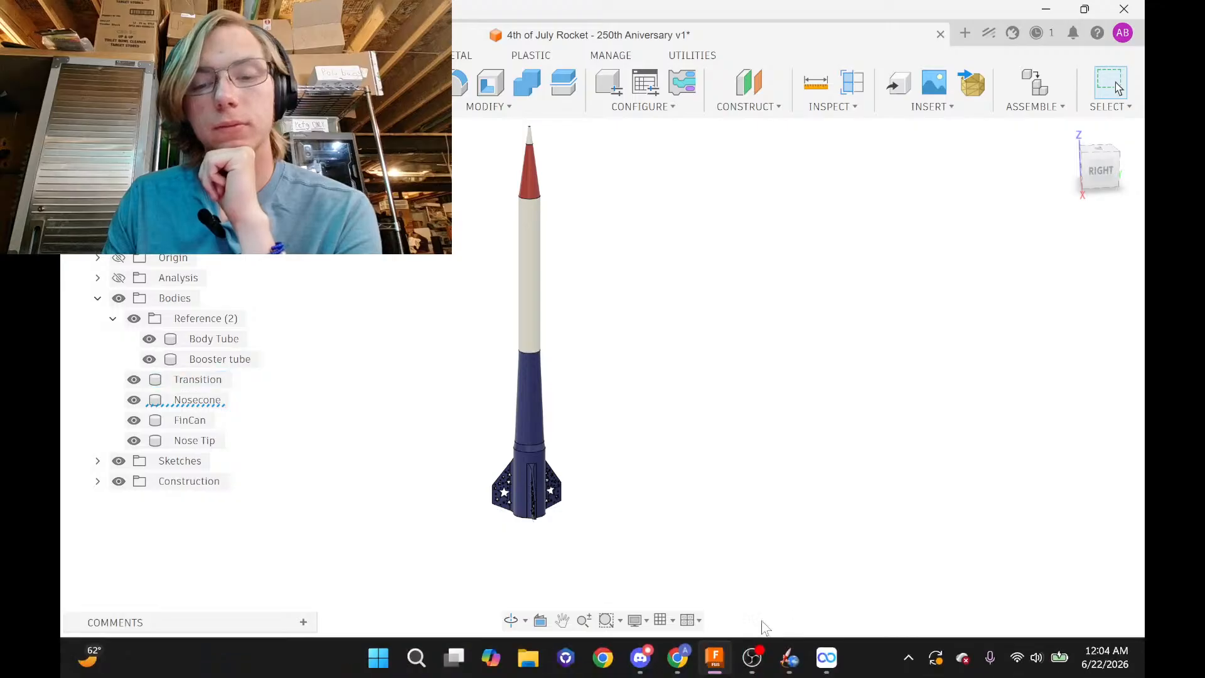
Bring up Chrome's livestream dashboard and jump to the newest chat messages
left_click(683, 658)
left_click(332, 18)
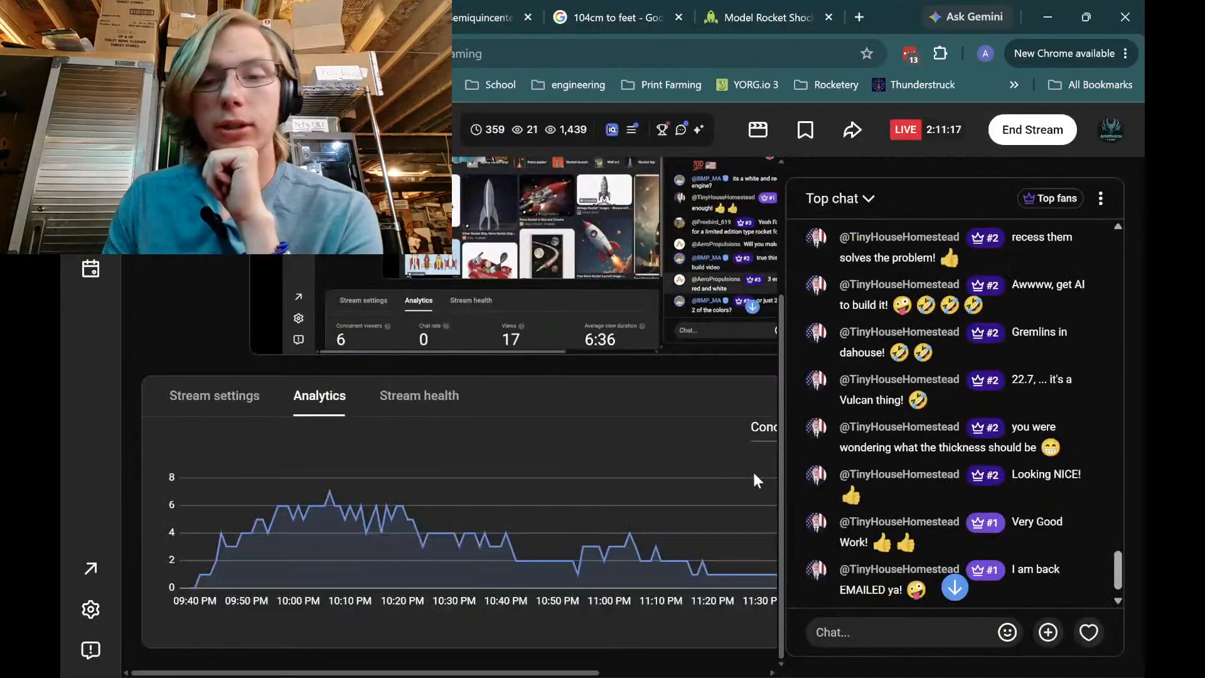
left_click(955, 588)
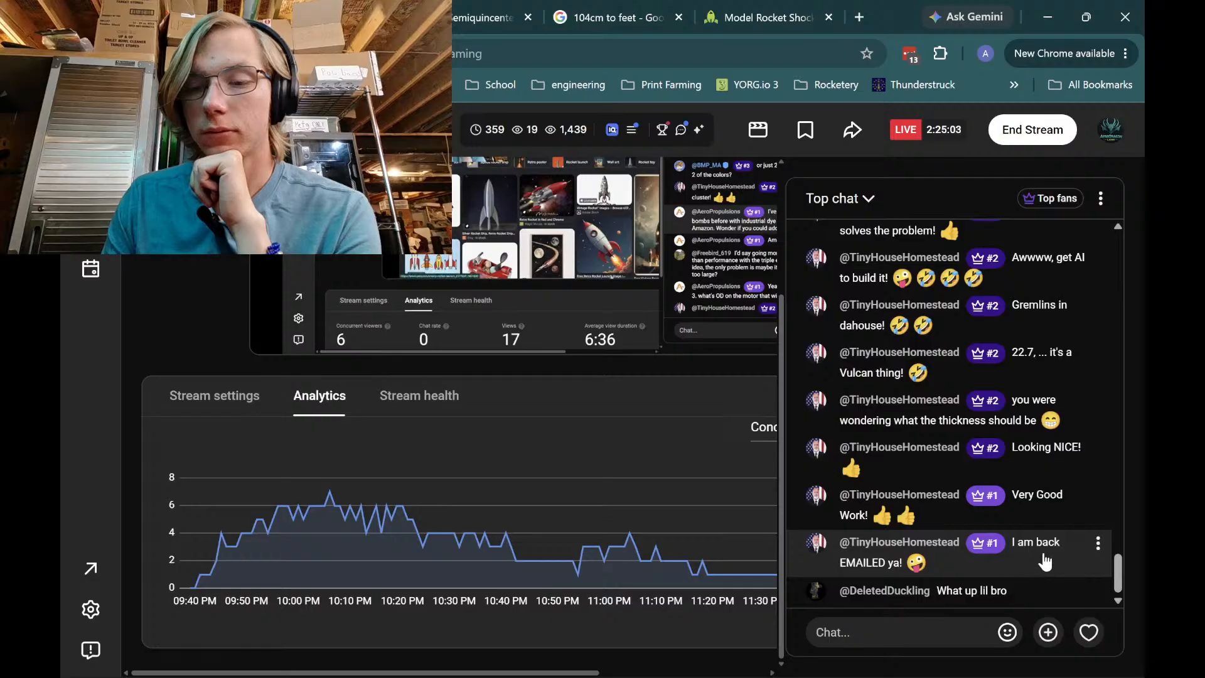
Open the LOC Precision Model Rocket Shock Cord product page
left_click(763, 9)
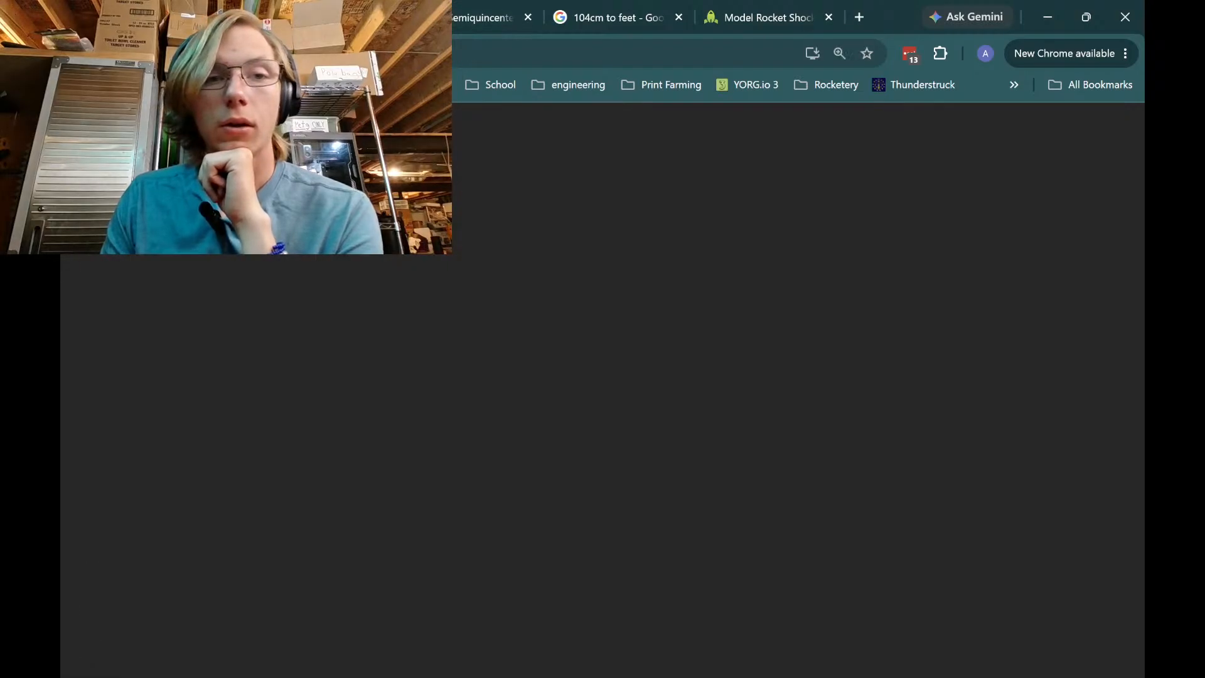
mouse_move(855, 653)
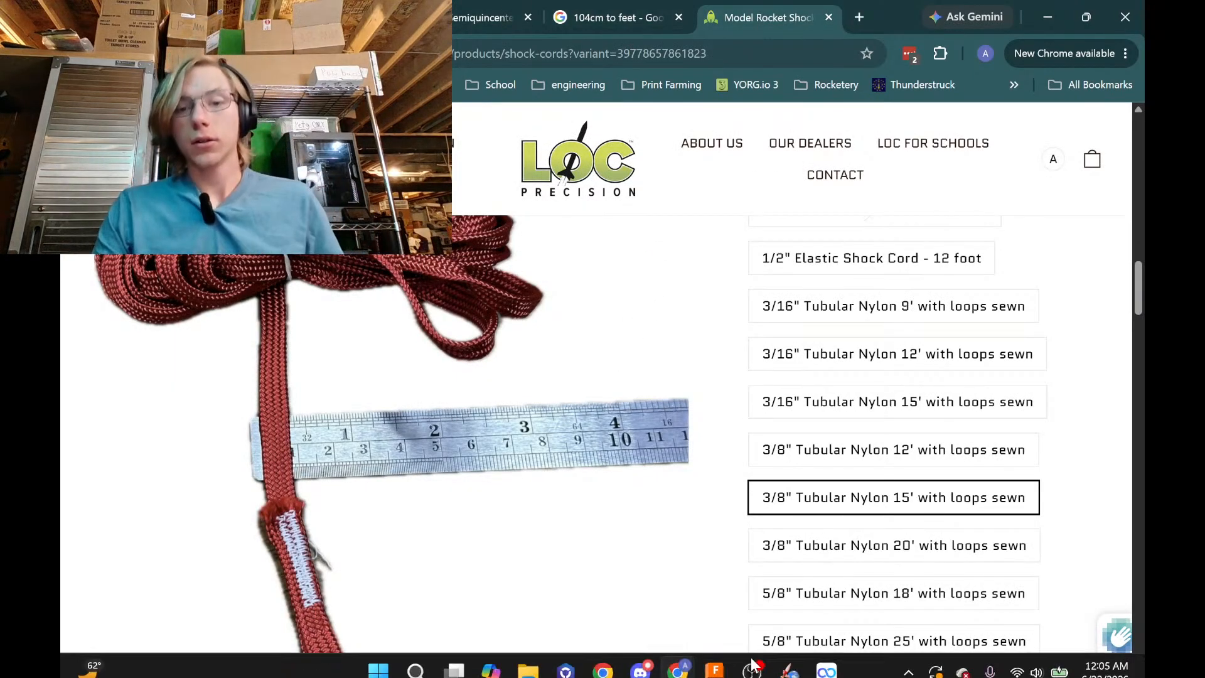
mouse_move(739, 662)
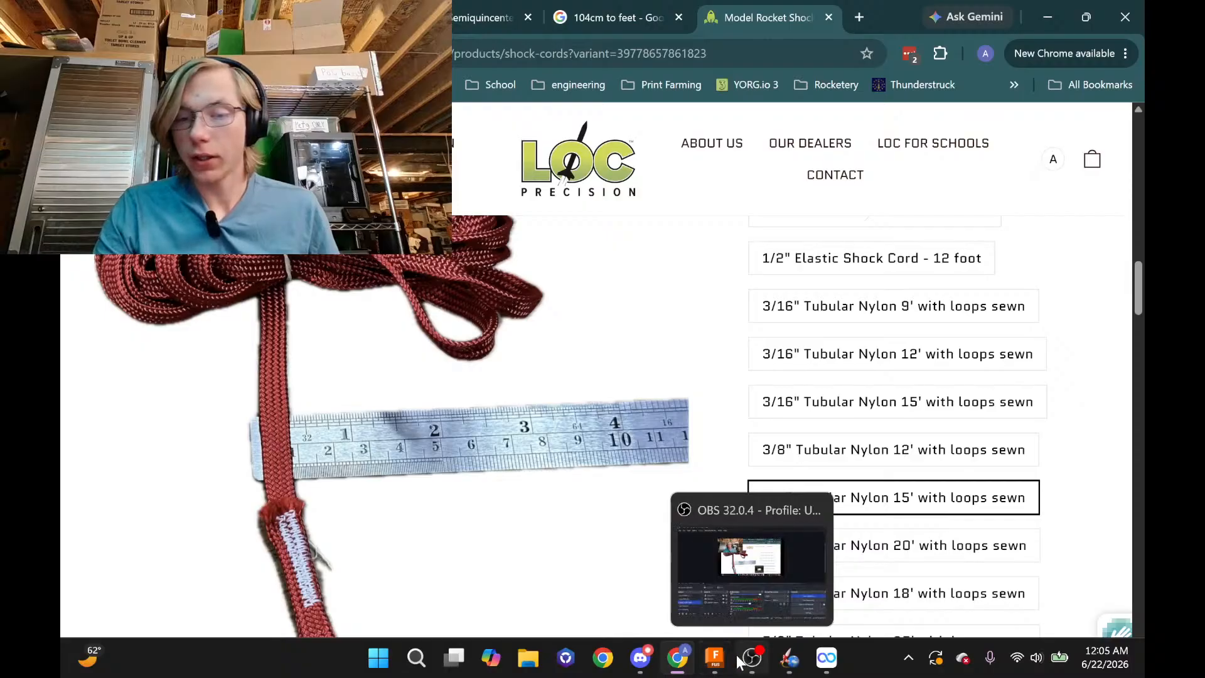
Return to Fusion and orbit and zoom for a close look at the star-cut fin can
left_click(786, 659)
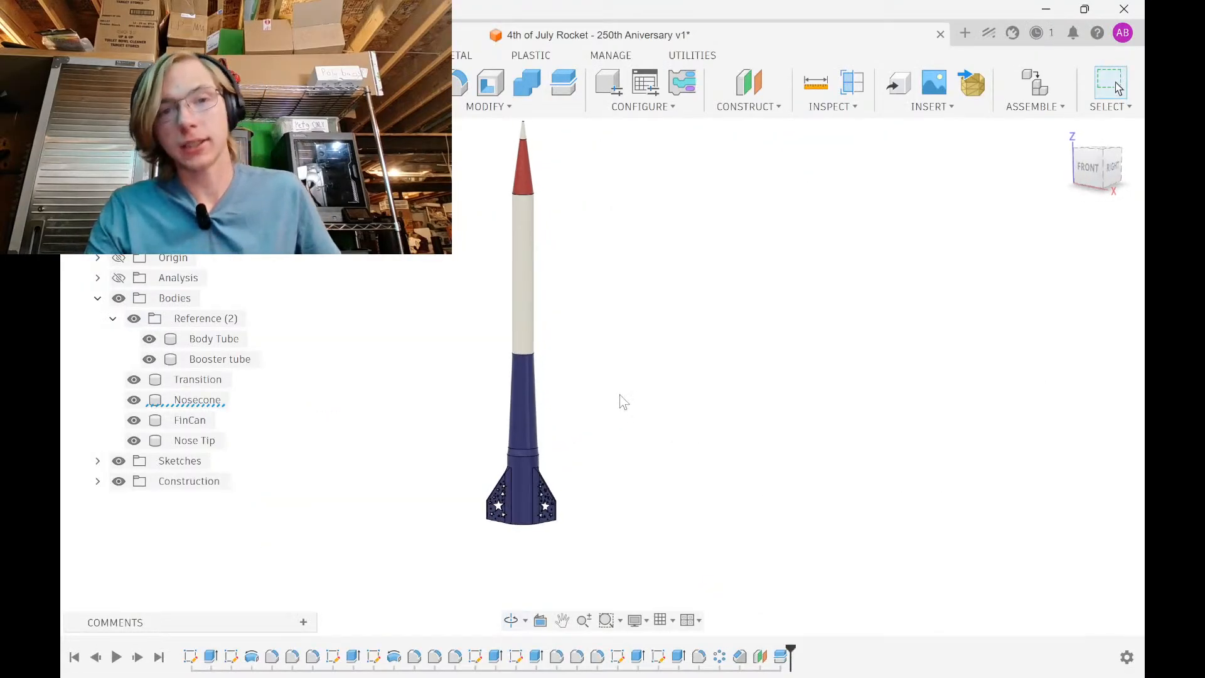
middle_click_drag(624, 402, 433, 443, "shift")
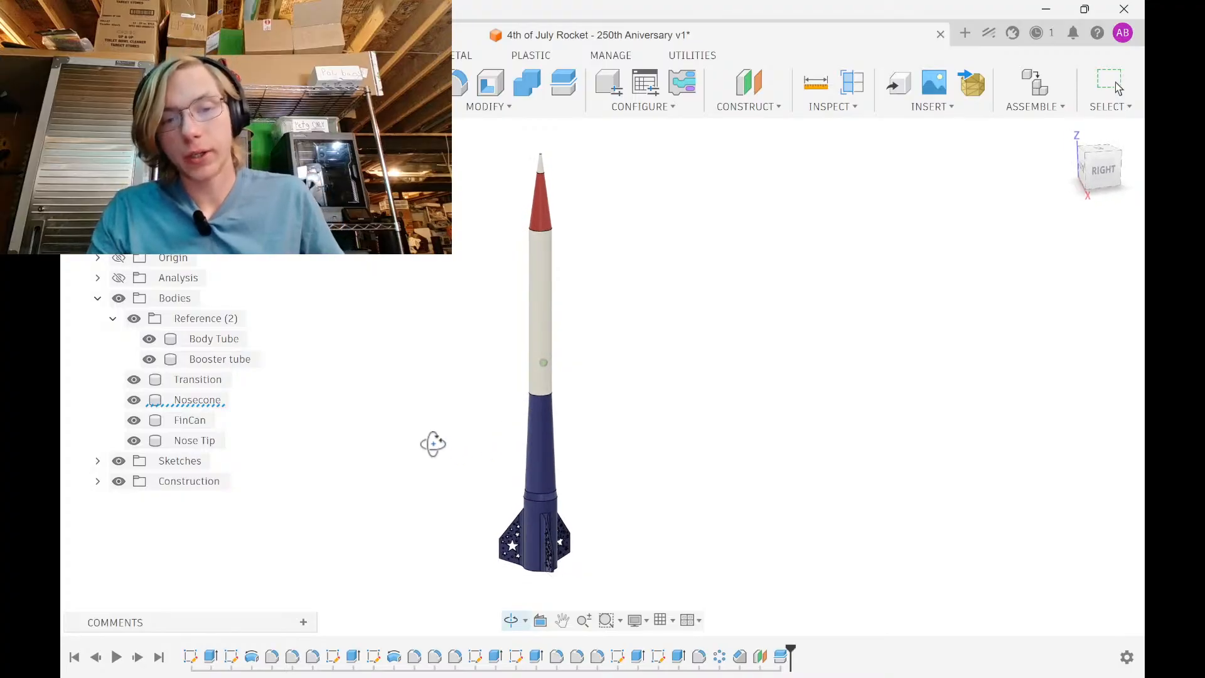
scroll(495, 385, "up", 8)
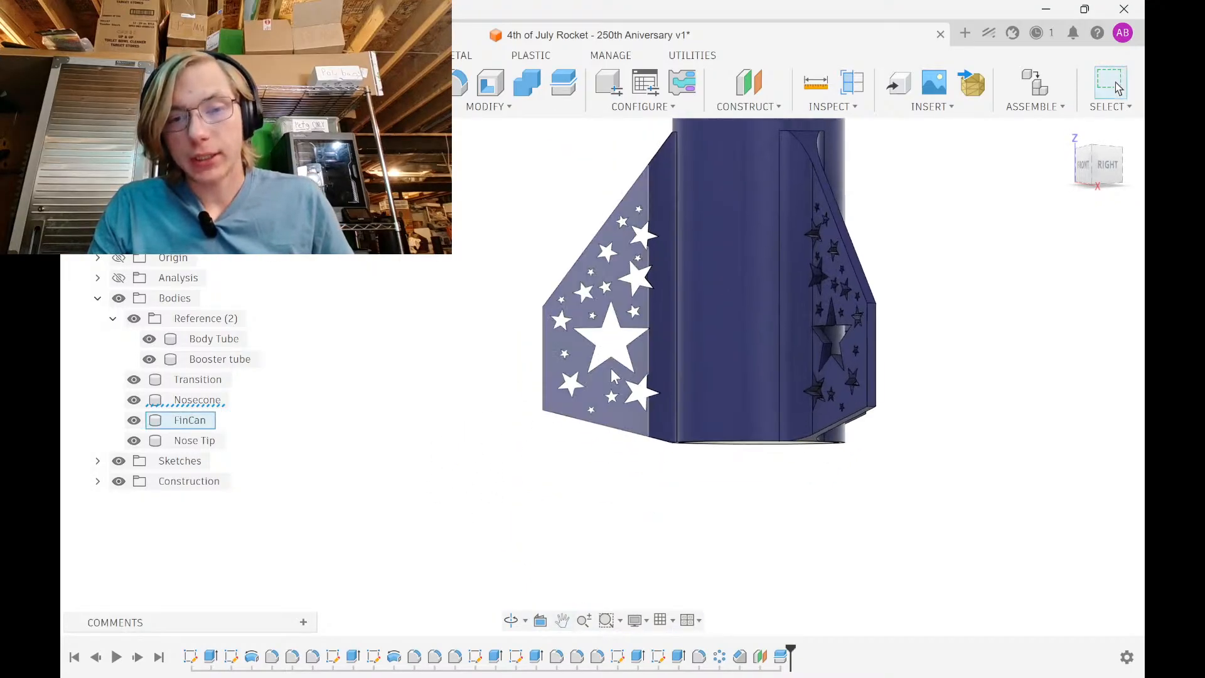
scroll(613, 364, "up", 1)
middle_click_drag(613, 362, 569, 388)
scroll(556, 487, "up", 3)
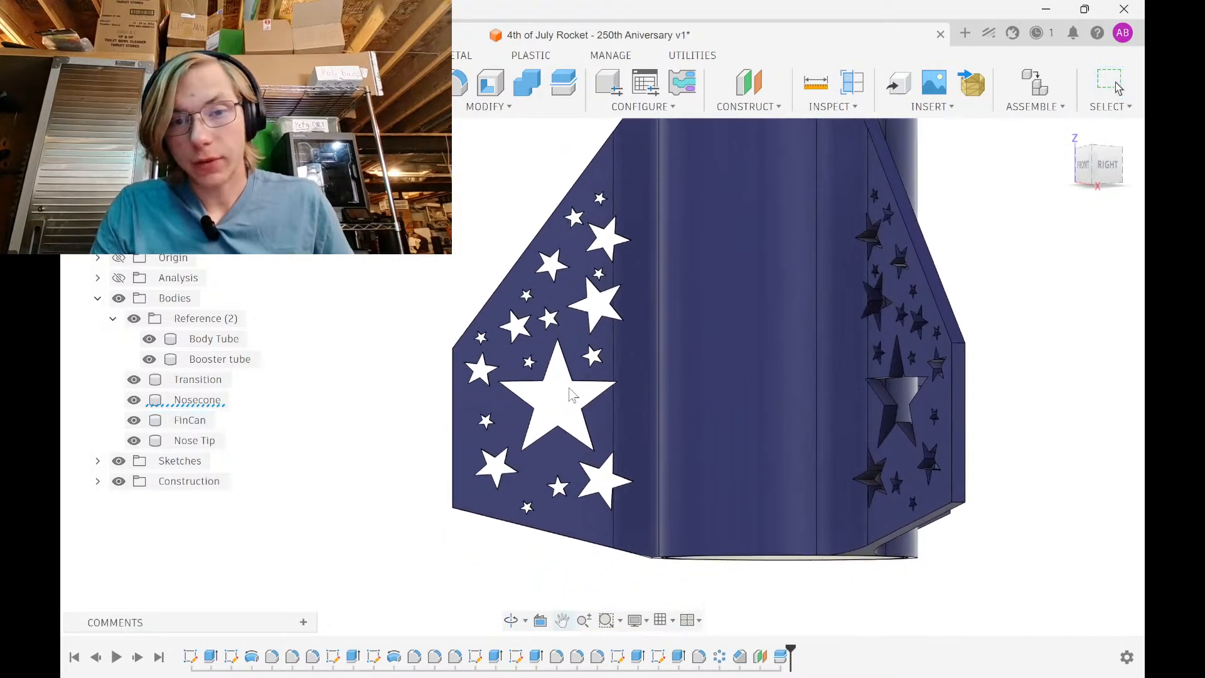
scroll(571, 394, "up", 2)
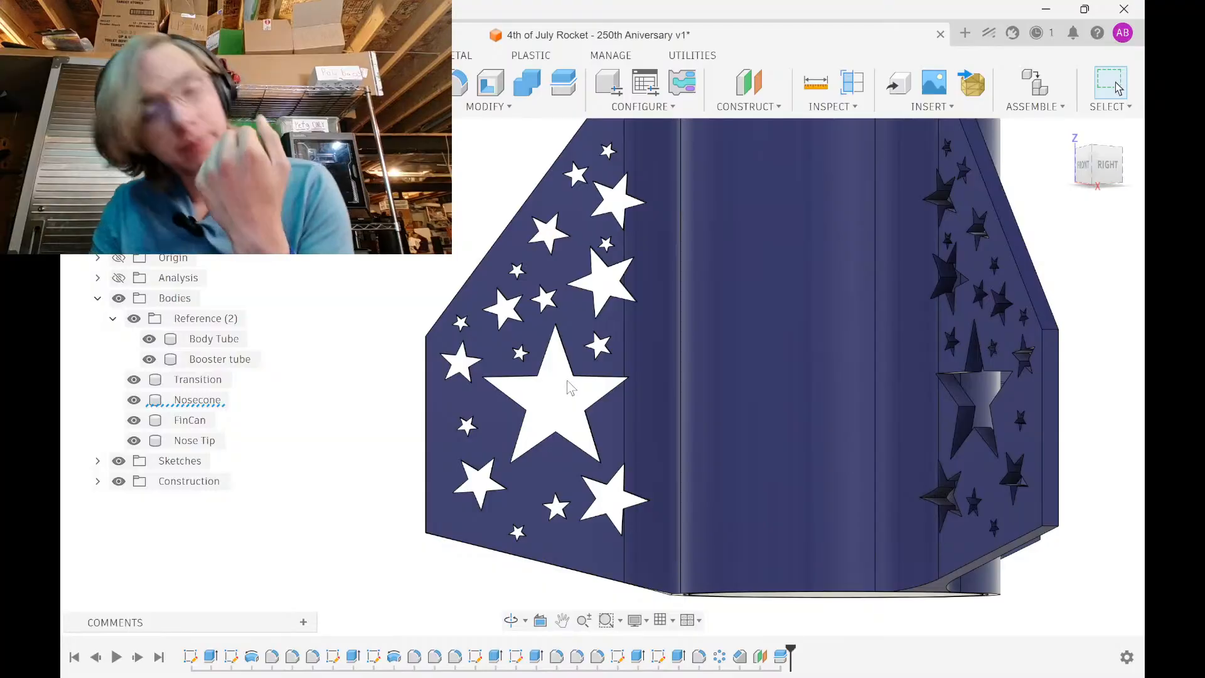
scroll(569, 389, "down", 1)
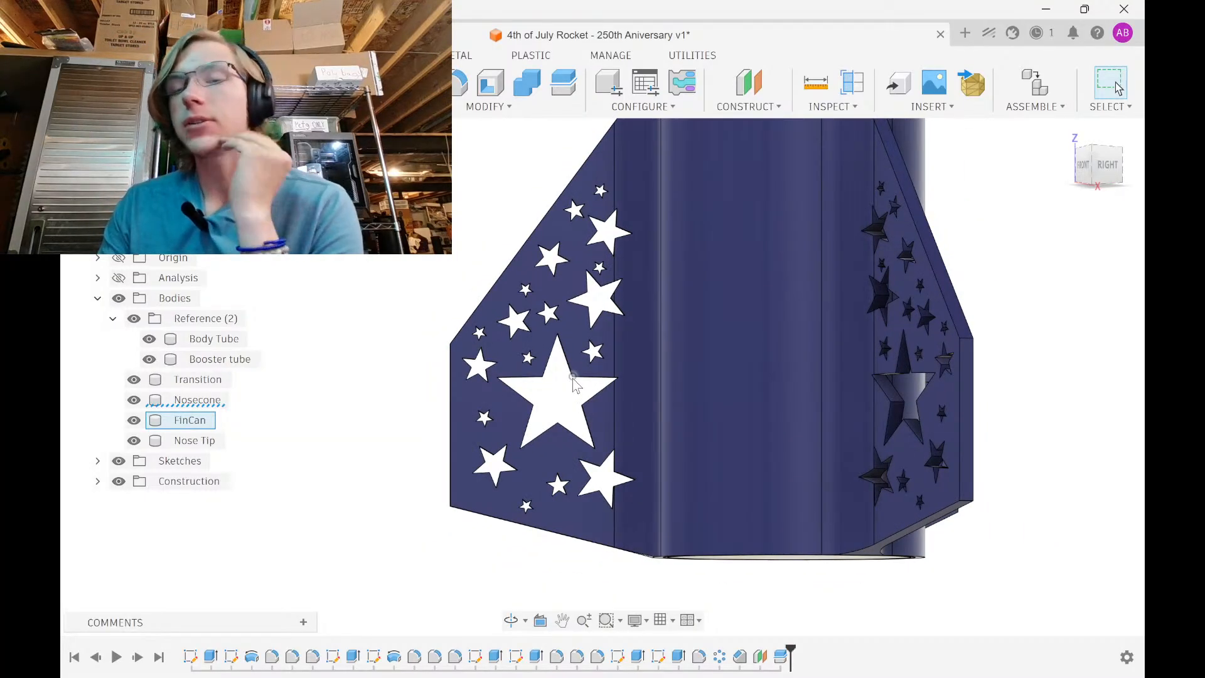
scroll(610, 376, "down", 6)
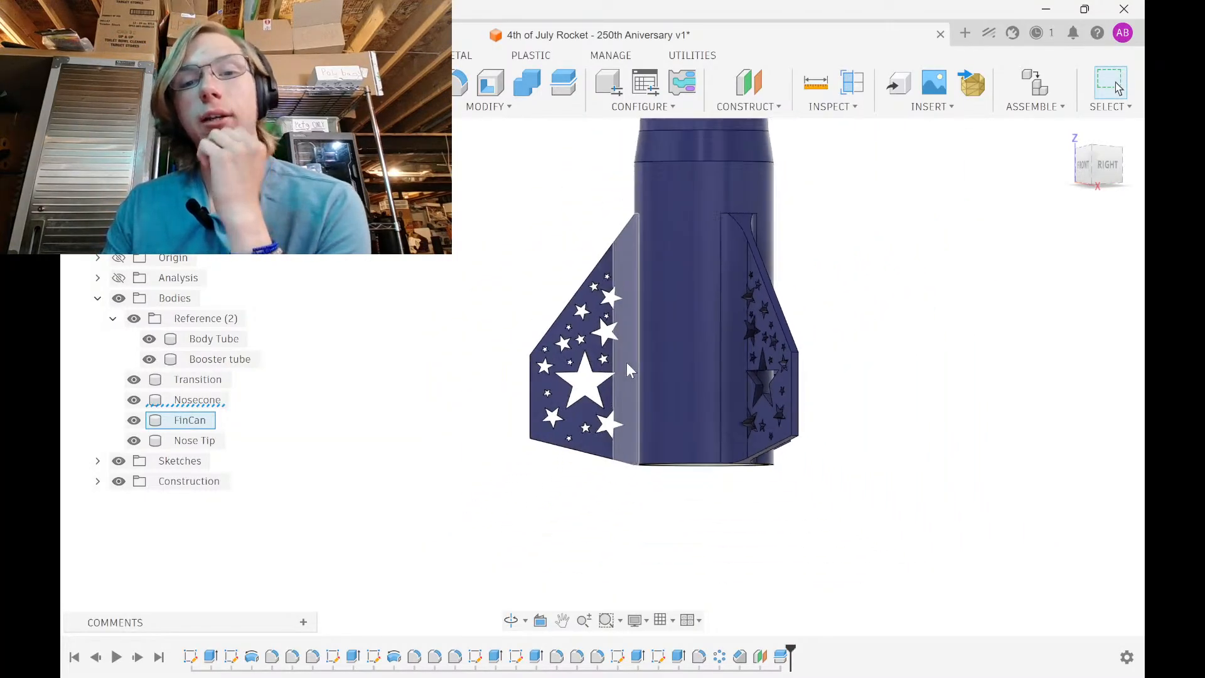
middle_click_drag(604, 401, 631, 350, "shift")
Orbit back to a front view, then bring Chrome and OBS Studio to the front
middle_click_drag(662, 456, 714, 444, "shift")
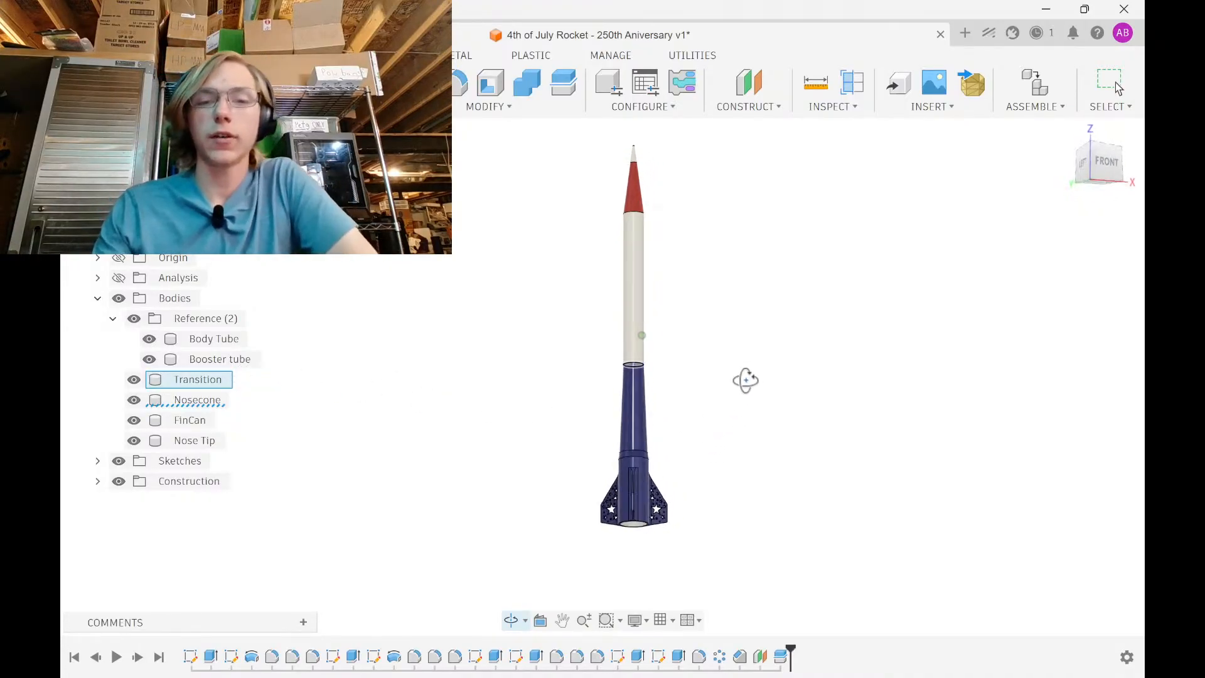
left_click(678, 666)
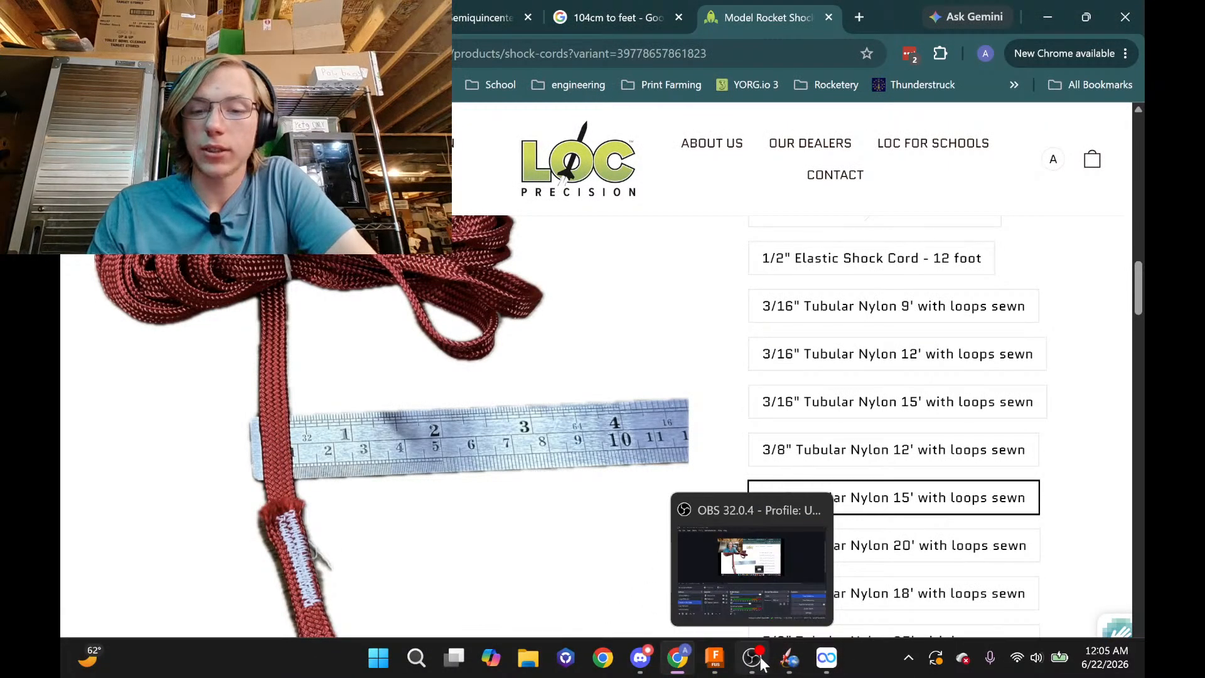
left_click(762, 657)
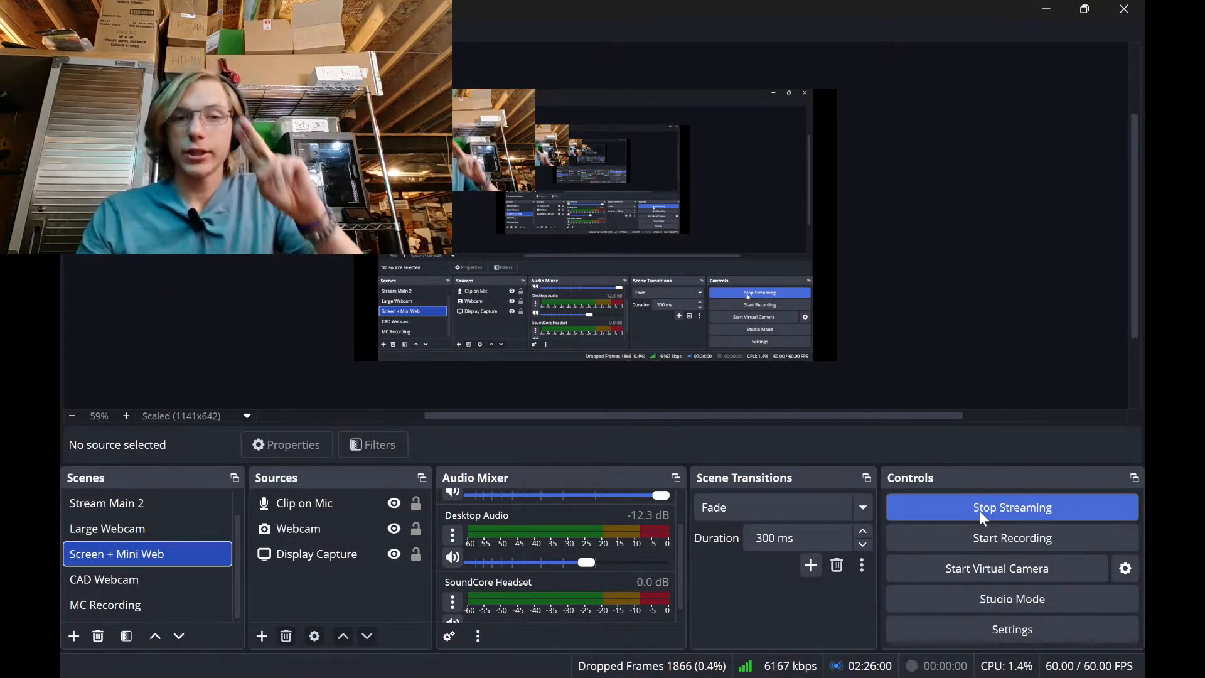